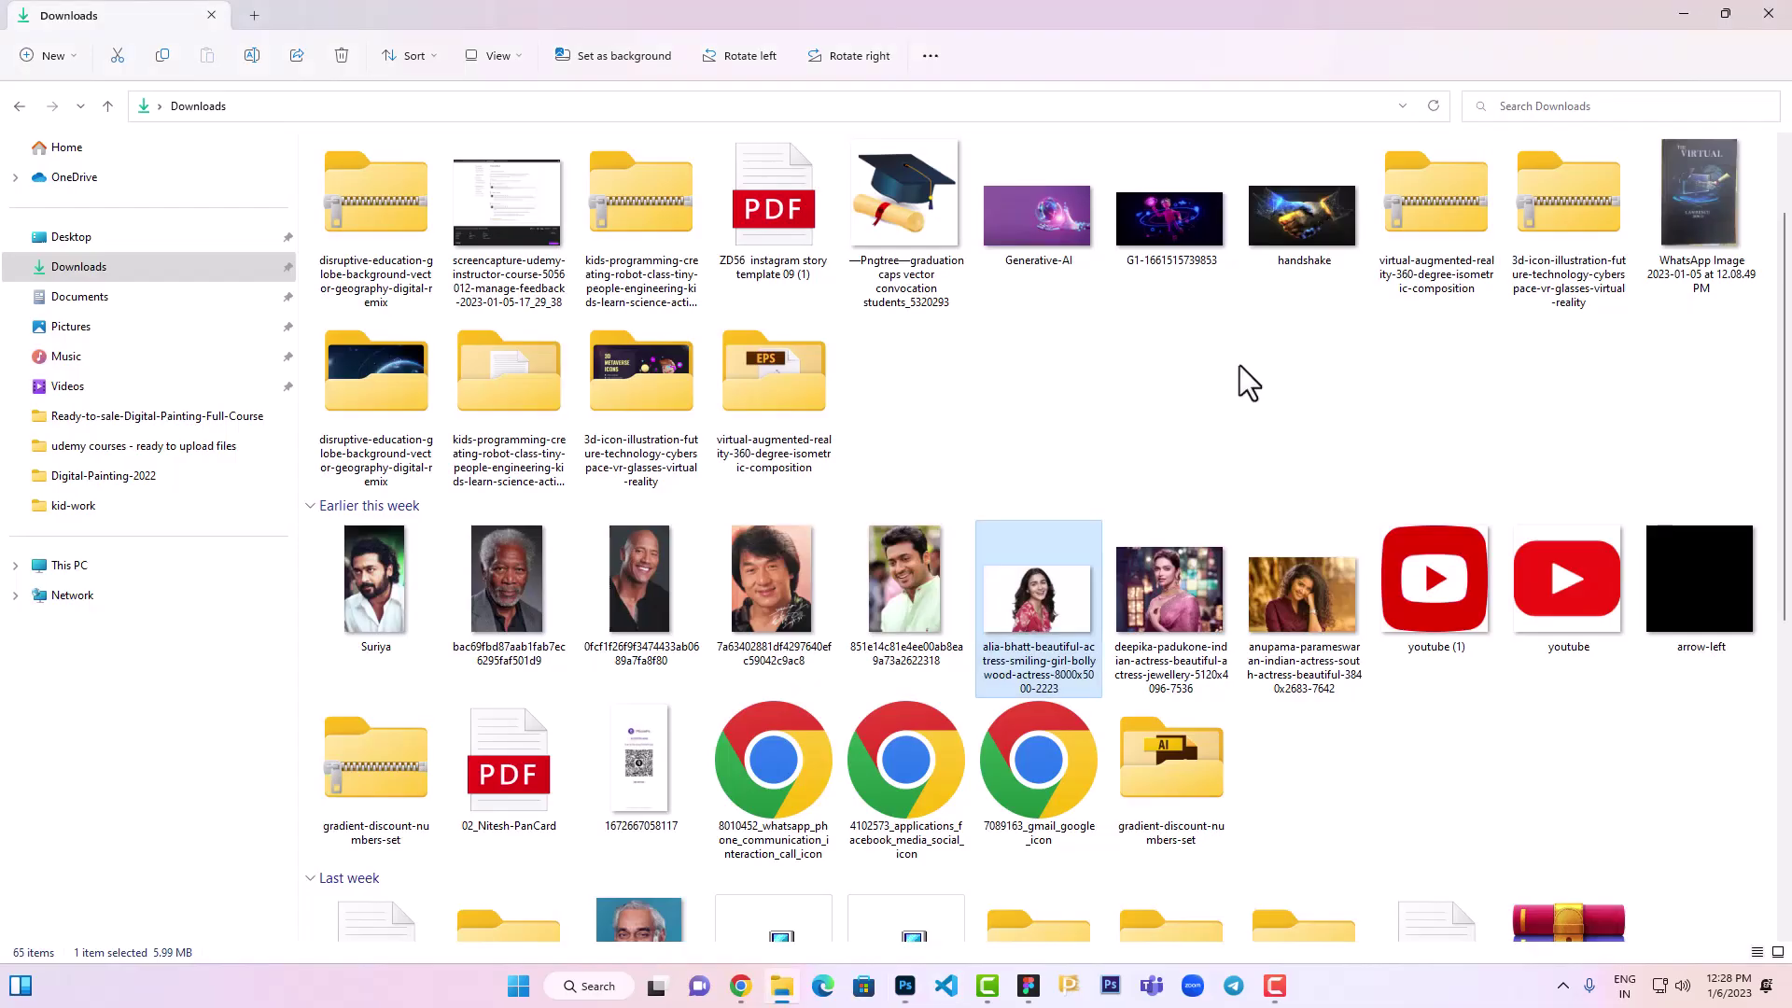
Open the smiling-woman portrait JPG from Downloads in Photoshop as an 8000 x 5000 px document
{"action": "left_click_drag", "start_coordinate": [1048, 789], "coordinate": [808, 82]}
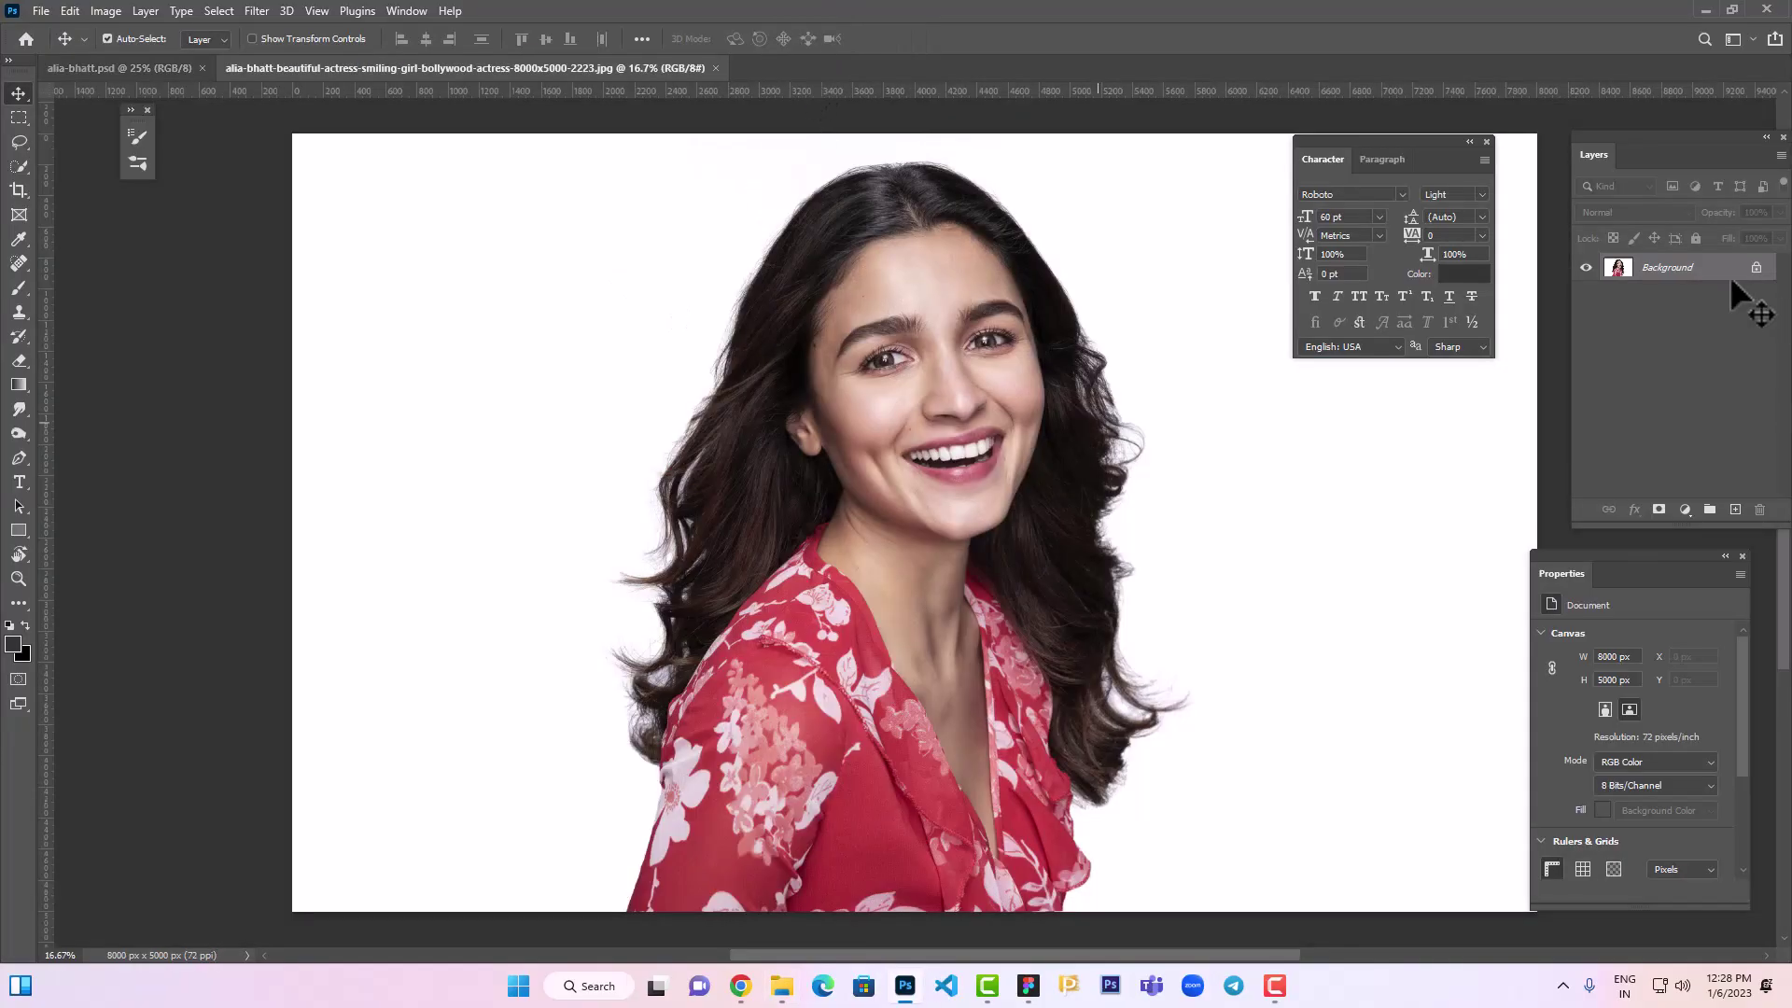
Cut the woman out of the white background on Layer 1 with Remove Background and apply the mask
{"action": "key", "text": "ctrl+j"}
{"action": "left_click", "coordinate": [1687, 297]}
{"action": "left_click", "coordinate": [1671, 271]}
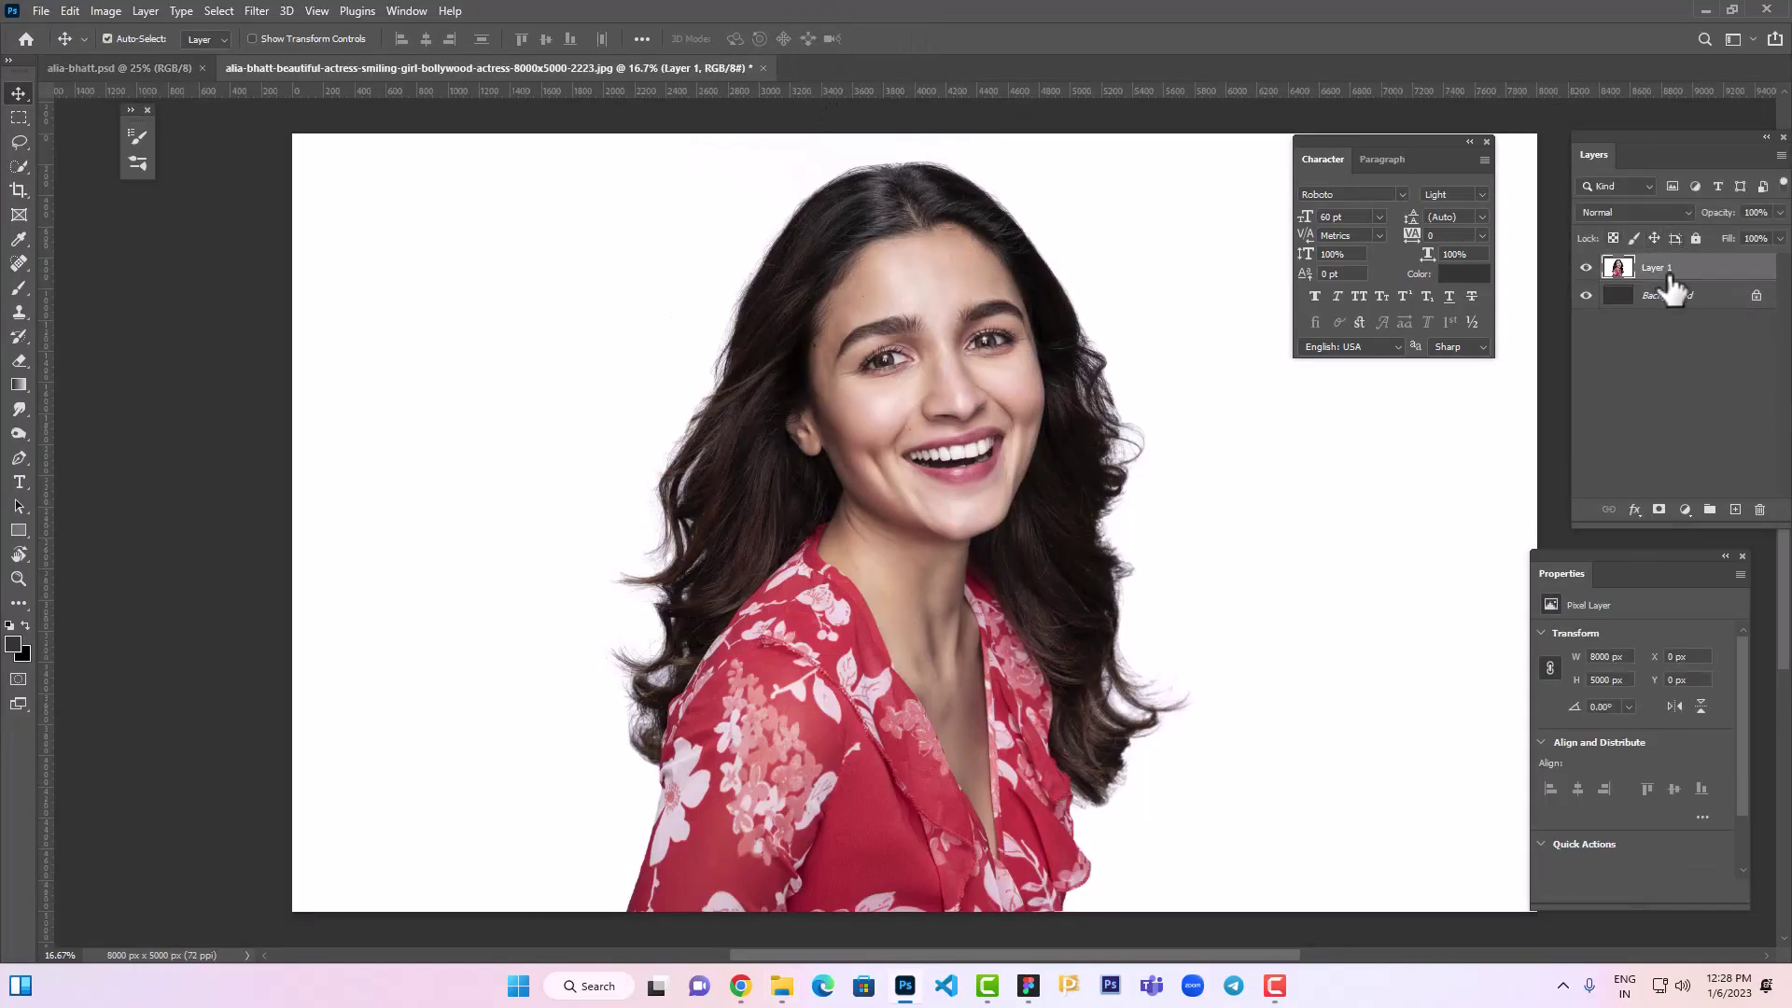
{"action": "left_click", "coordinate": [1582, 842]}
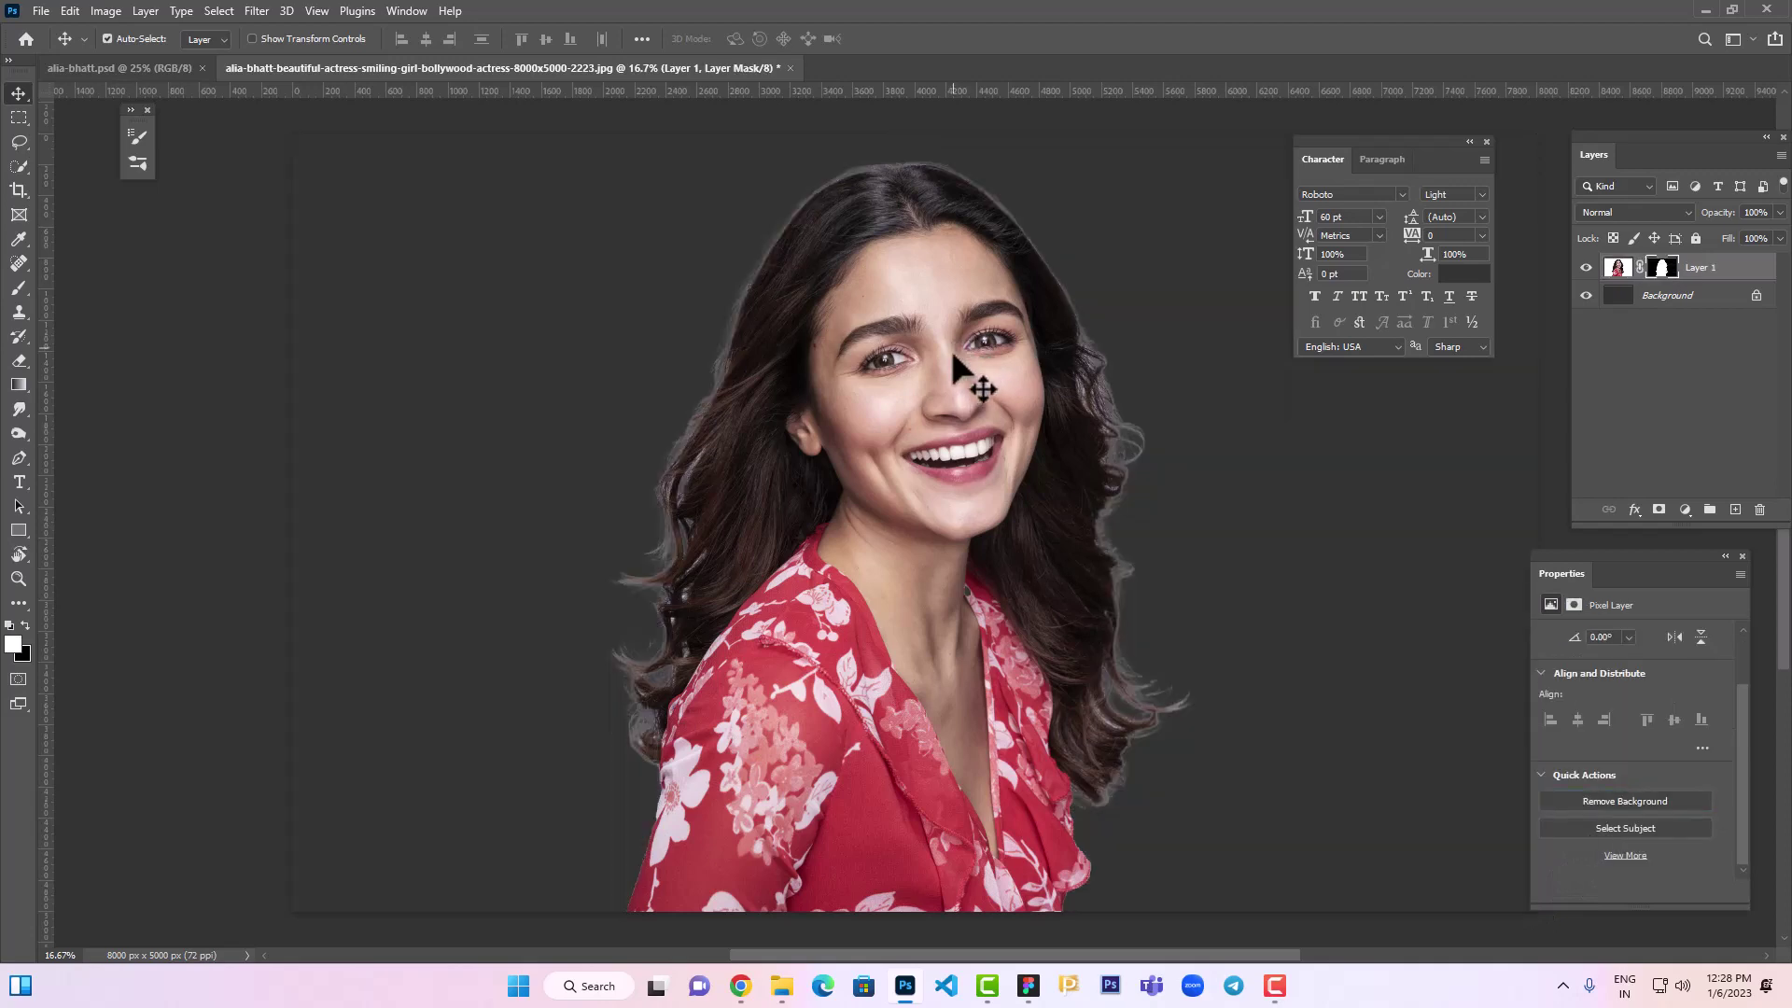
{"action": "key", "text": "ctrl+j"}
{"action": "key", "text": "ctrl+e"}
{"action": "left_click", "coordinate": [785, 376]}
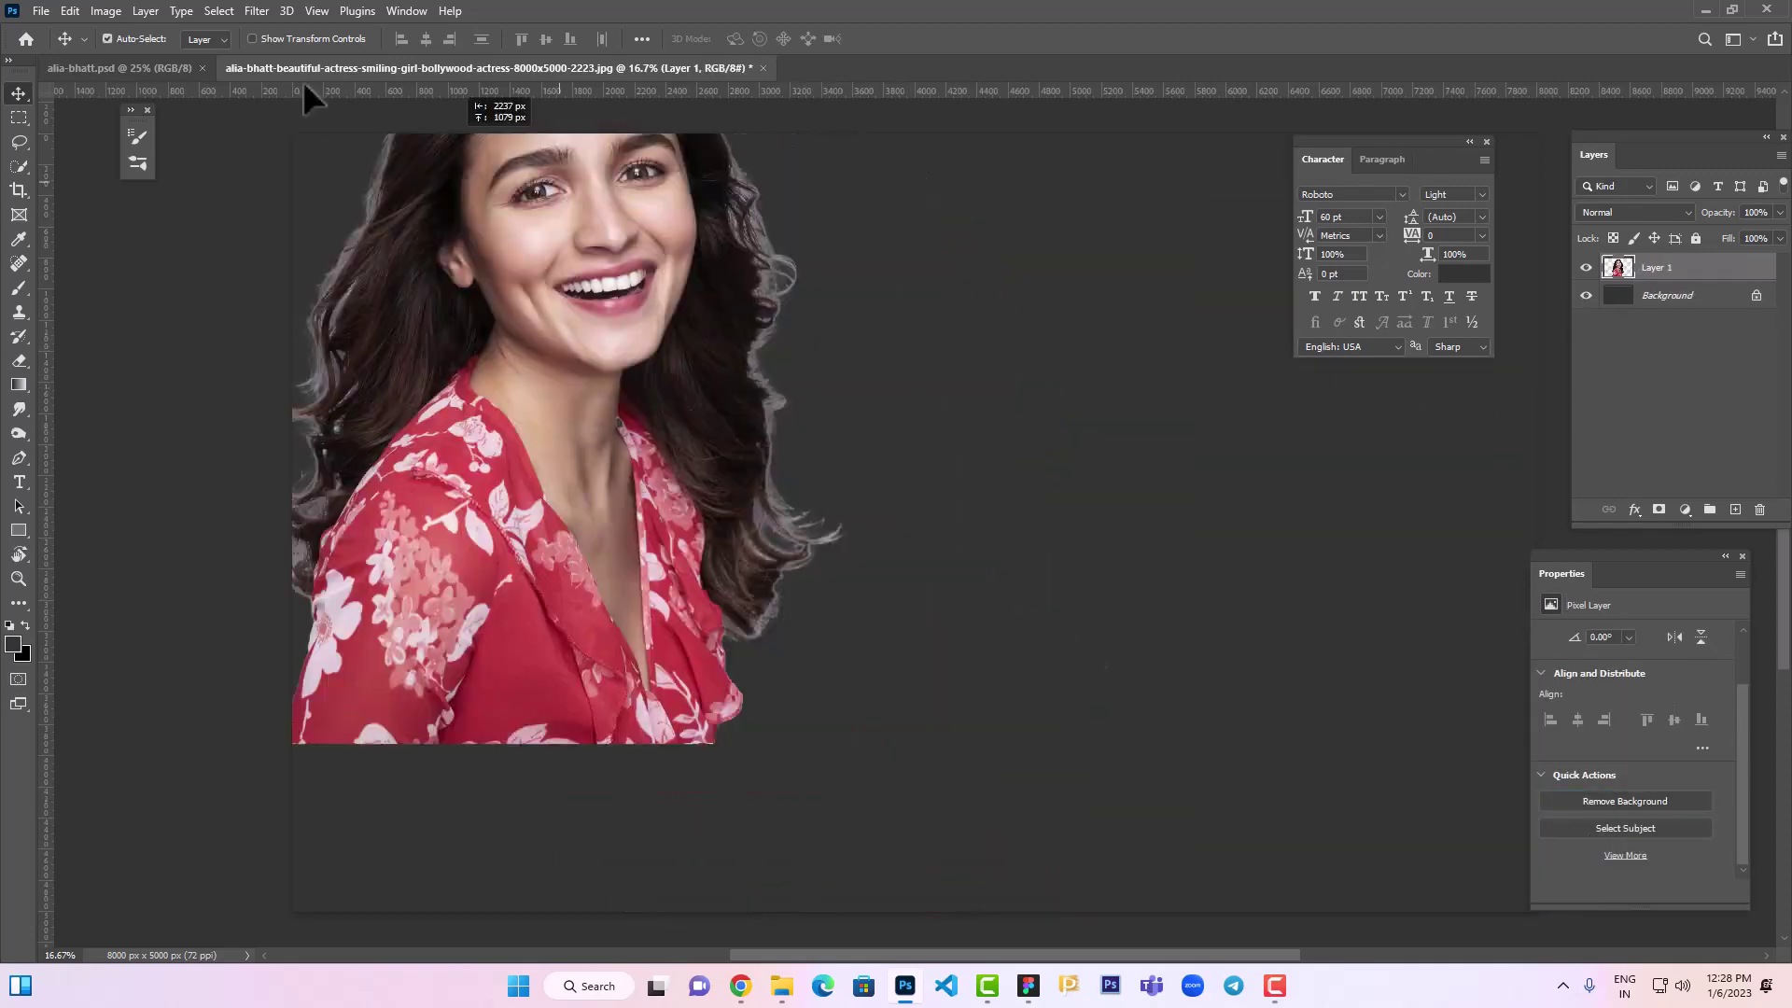
Move the cut-out into the 5400 x 3600 px PSD, close the JPG unsaved, and position it
{"action": "left_click_drag", "start_coordinate": [801, 383], "coordinate": [560, 420]}
{"action": "left_click", "coordinate": [743, 63]}
{"action": "left_click", "coordinate": [810, 68]}
{"action": "left_click", "coordinate": [852, 363]}
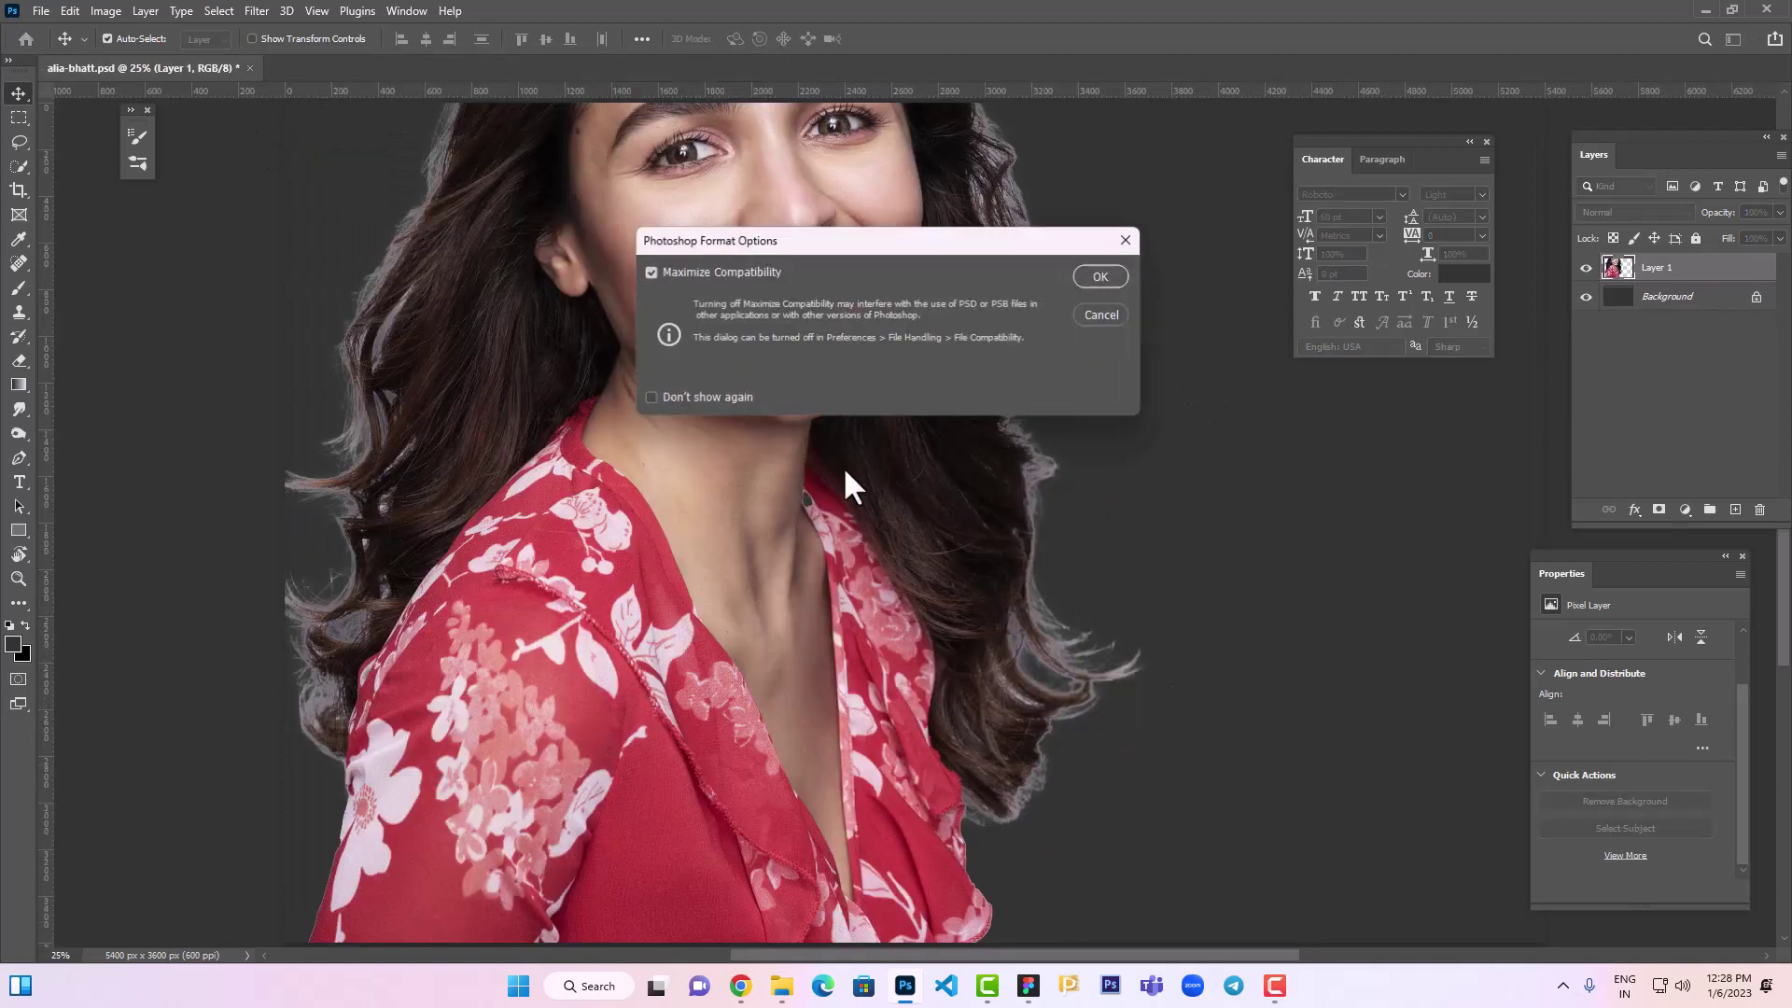
{"action": "left_click", "coordinate": [1088, 274]}
{"action": "key", "text": "ctrl+minus"}
{"action": "mouse_move", "coordinate": [875, 425]}
{"action": "left_mouse_down"}
{"action": "mouse_move", "coordinate": [962, 578]}
{"action": "mouse_move", "coordinate": [973, 560]}
{"action": "left_mouse_up"}
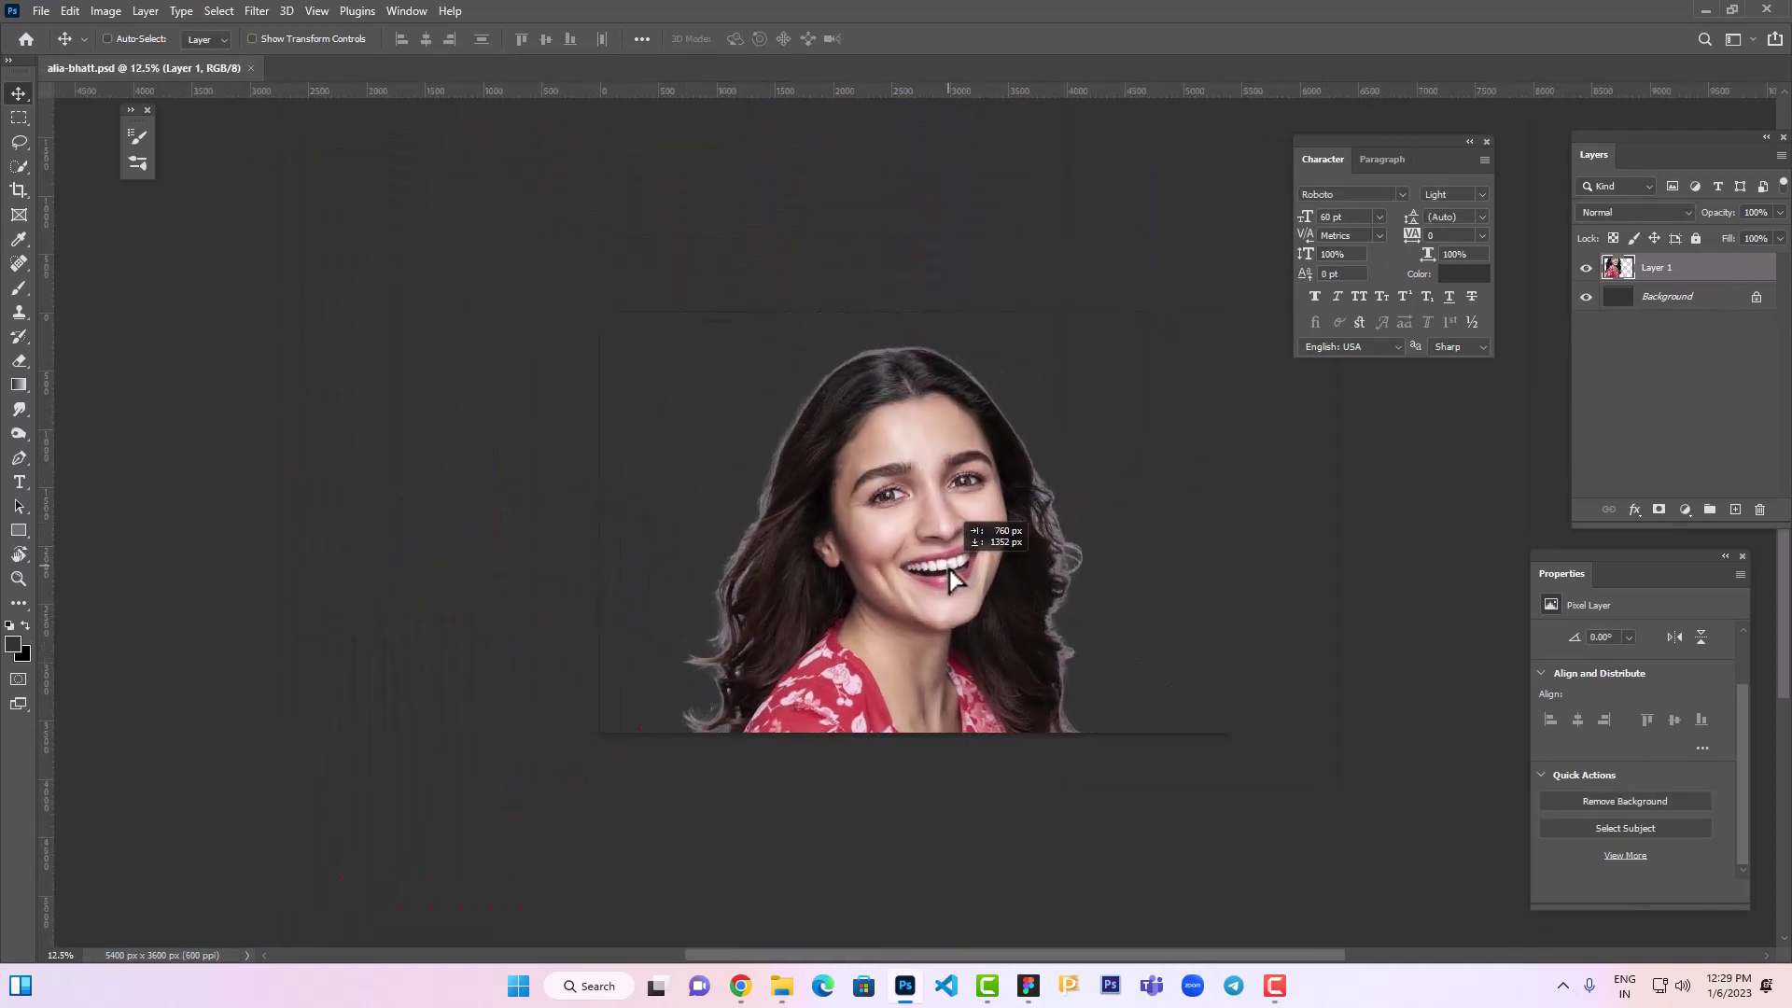
Scale the portrait to 92.7% and shift it up and to the right
{"action": "key", "text": "ctrl+t"}
{"action": "left_click_drag", "start_coordinate": [1125, 342], "coordinate": [1101, 392]}
{"action": "mouse_move", "coordinate": [1007, 545]}
{"action": "left_mouse_down"}
{"action": "mouse_move", "coordinate": [1047, 471]}
{"action": "mouse_move", "coordinate": [1038, 513]}
{"action": "left_mouse_up"}
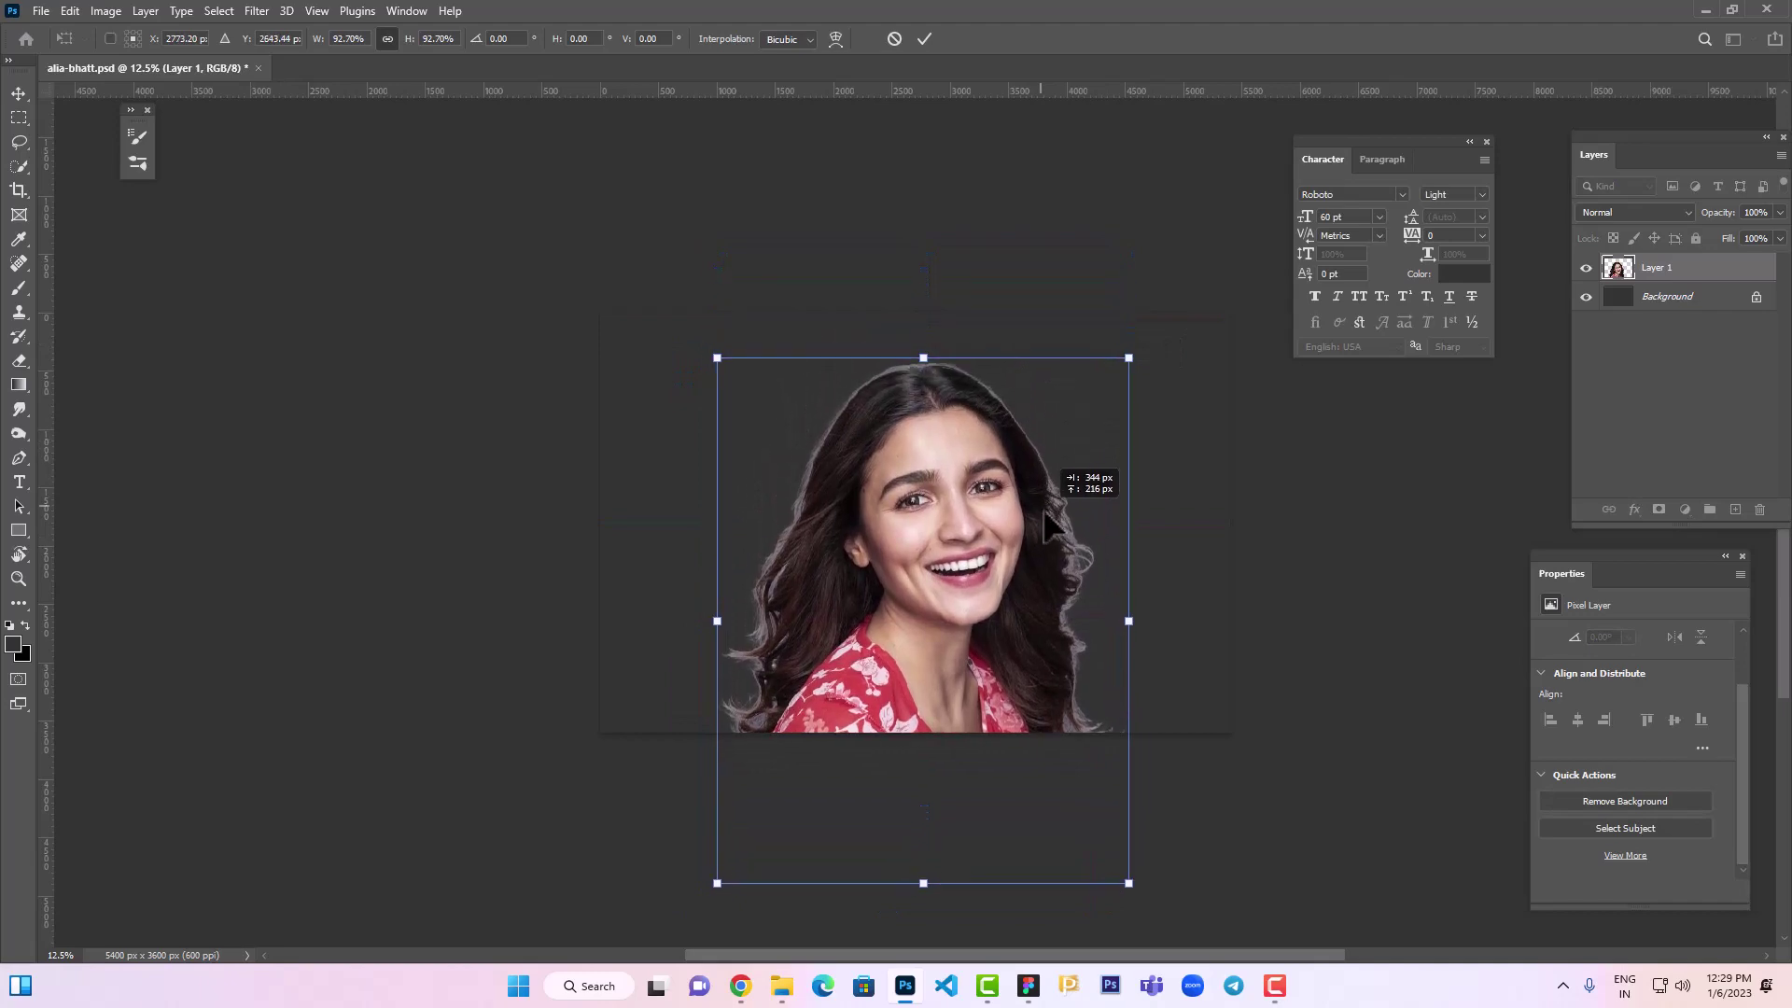
{"action": "key", "text": "Return"}
{"action": "scroll", "coordinate": [978, 509], "scroll_direction": "up", "scroll_amount": 1}
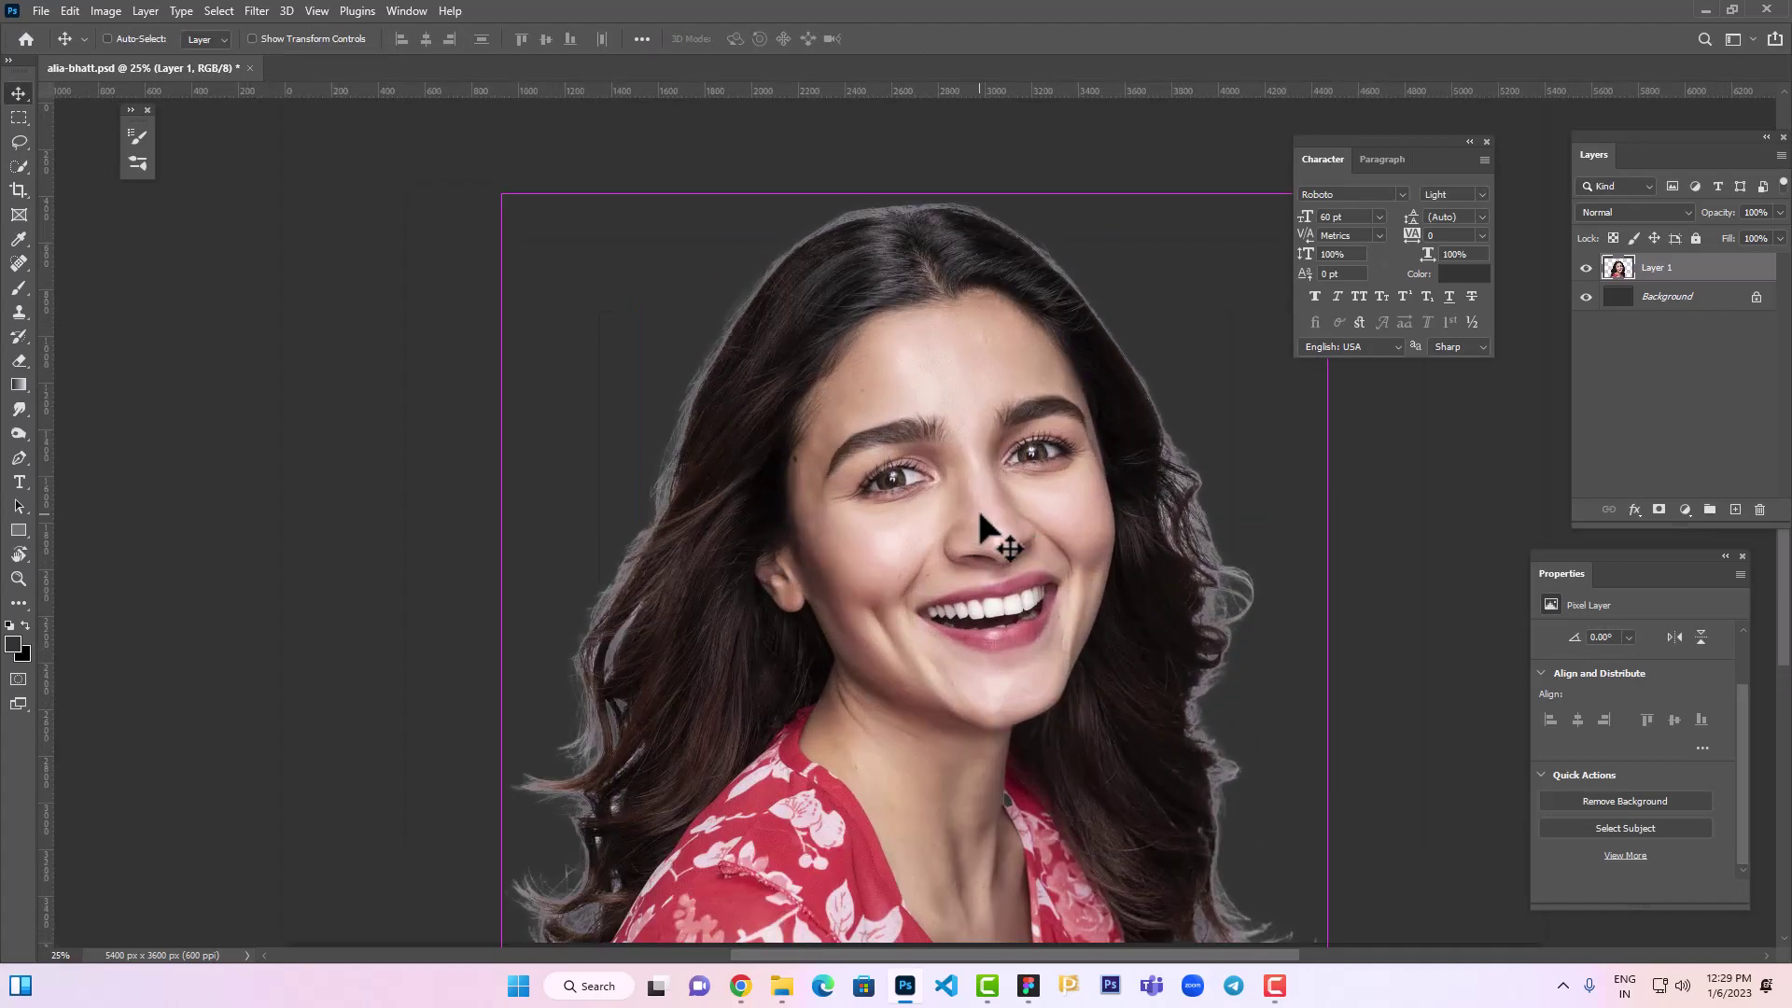
{"action": "scroll", "coordinate": [1079, 489], "scroll_direction": "up", "scroll_amount": 1}
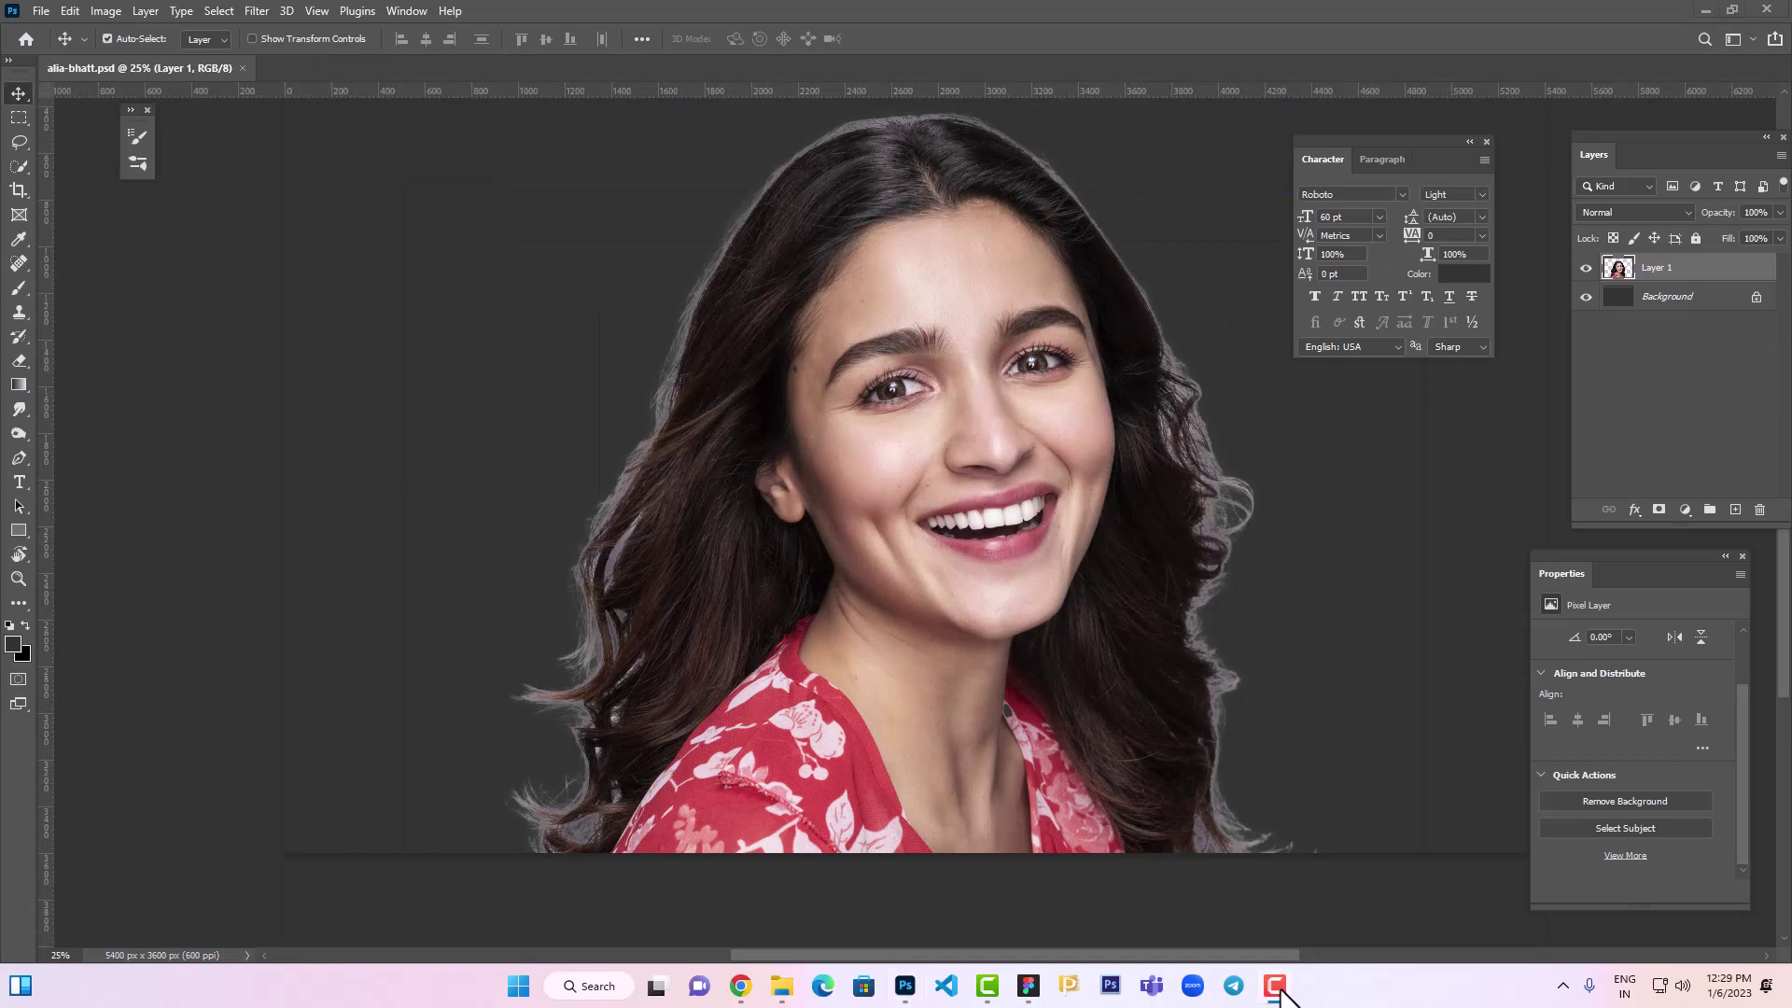
{"action": "left_click_drag", "start_coordinate": [1008, 371], "coordinate": [976, 388]}
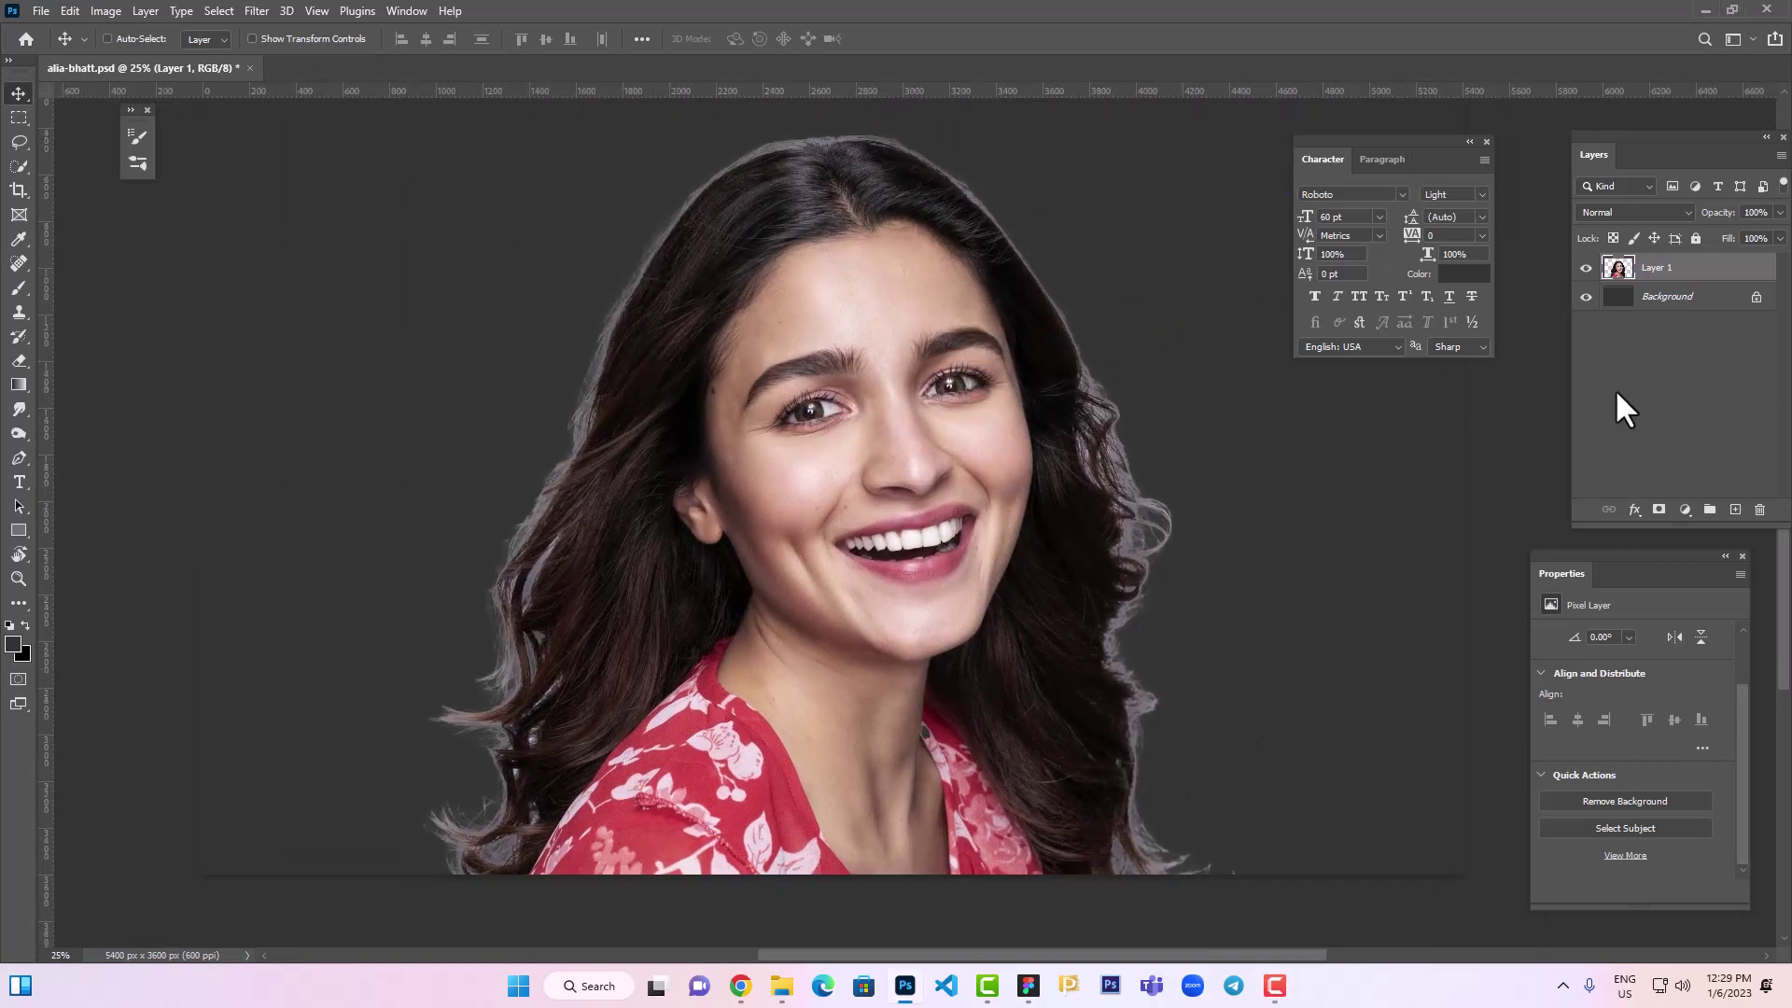
Apply Levels 0, 0.71, 248 to the portrait
{"action": "key", "text": "ctrl+l"}
{"action": "left_click_drag", "start_coordinate": [1294, 319], "coordinate": [1316, 319]}
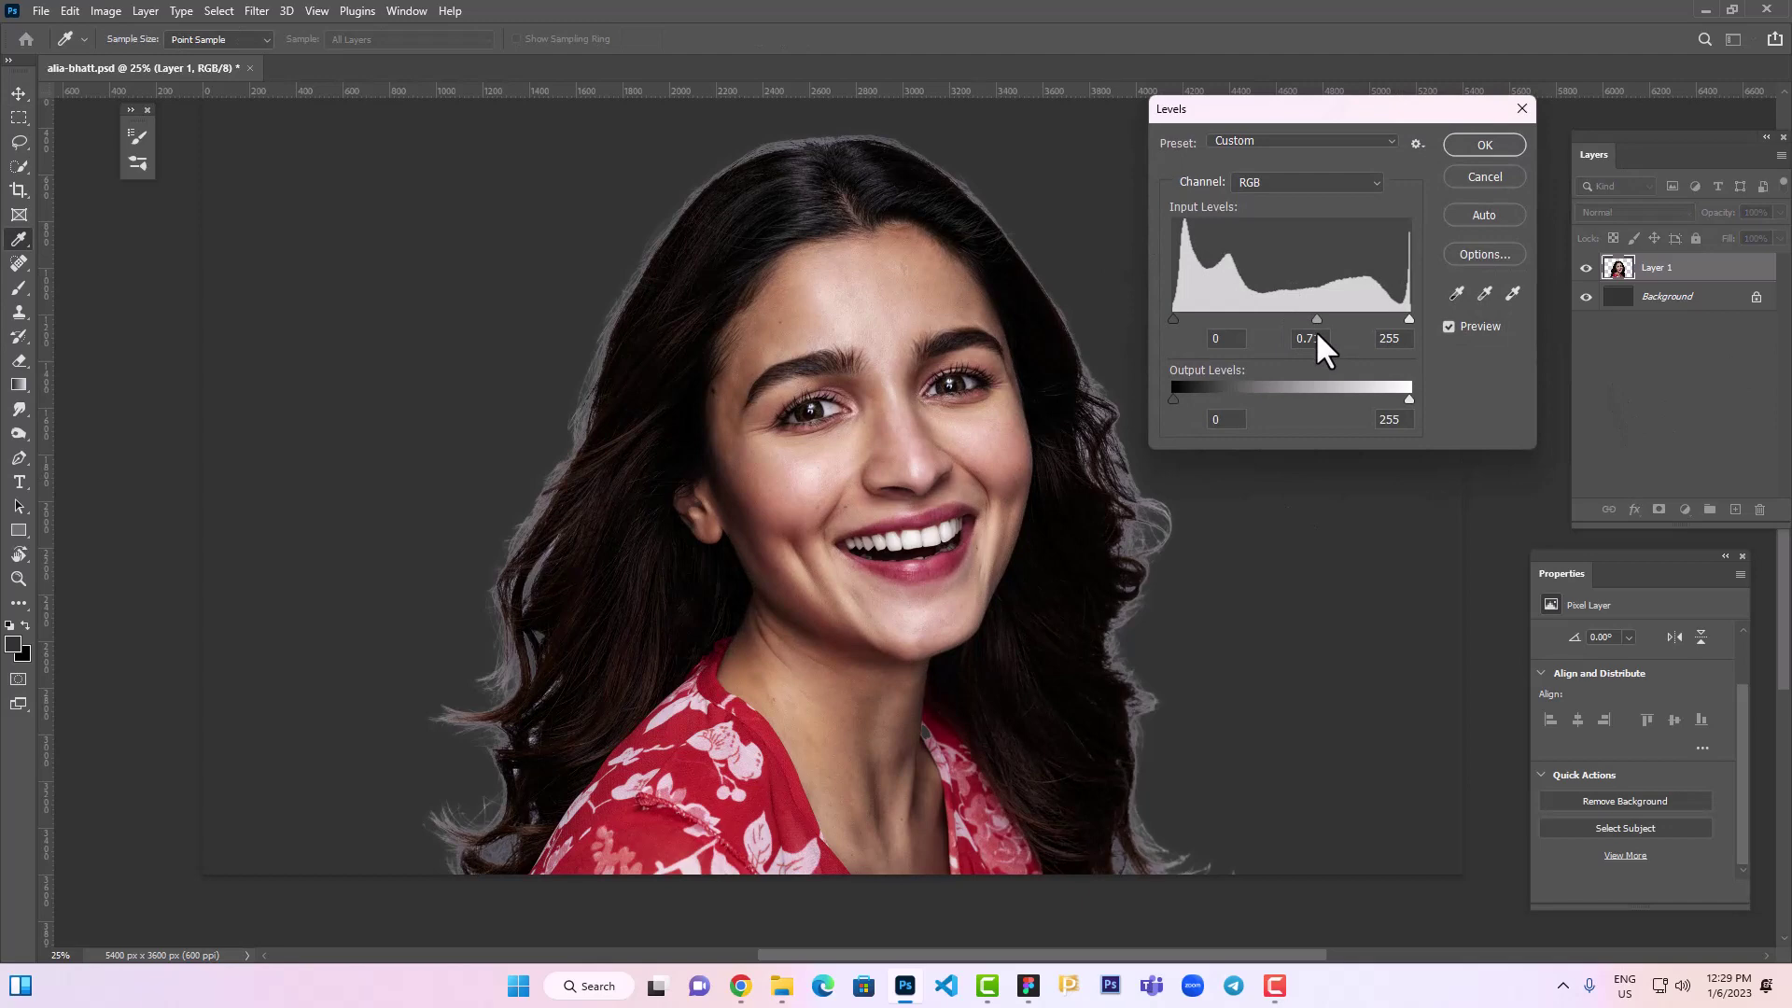
{"action": "left_click", "coordinate": [1482, 145]}
Add an empty Layer 2 with the Overlay blend mode
{"action": "key", "text": "ctrl+shift+n"}
{"action": "key", "text": "Return"}
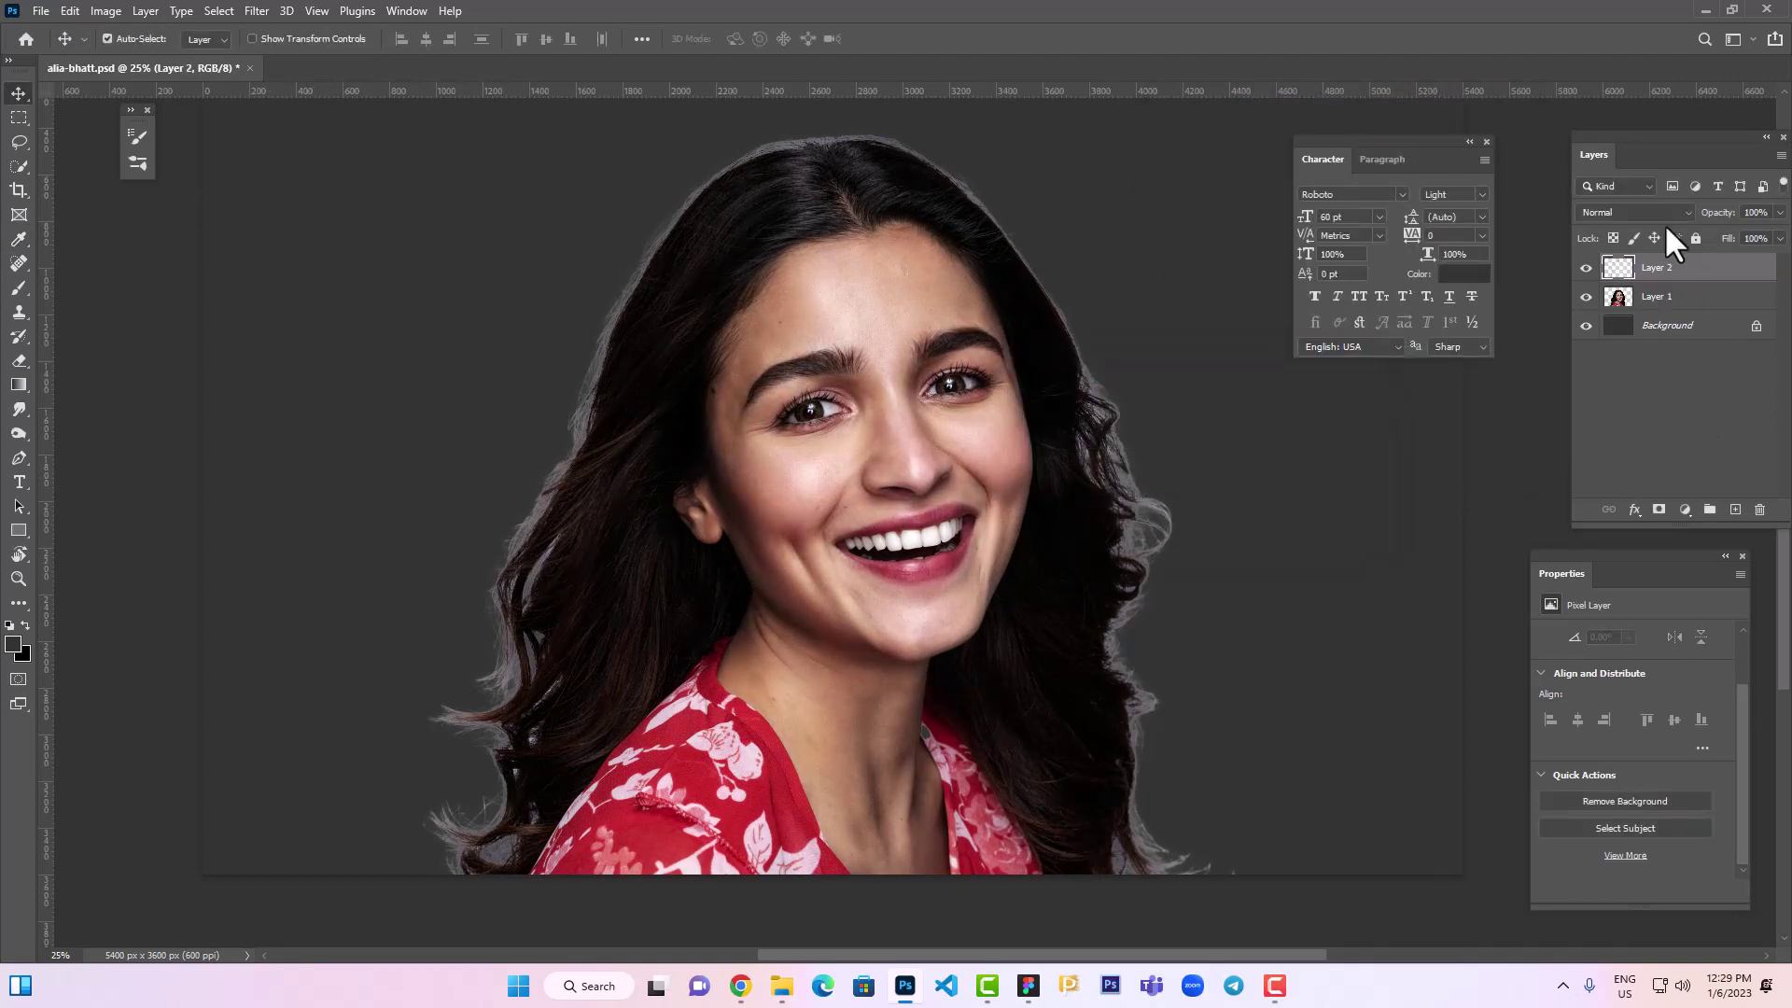
{"action": "left_click", "coordinate": [1665, 216]}
{"action": "left_click", "coordinate": [1624, 439]}
{"action": "left_click", "coordinate": [1005, 441]}
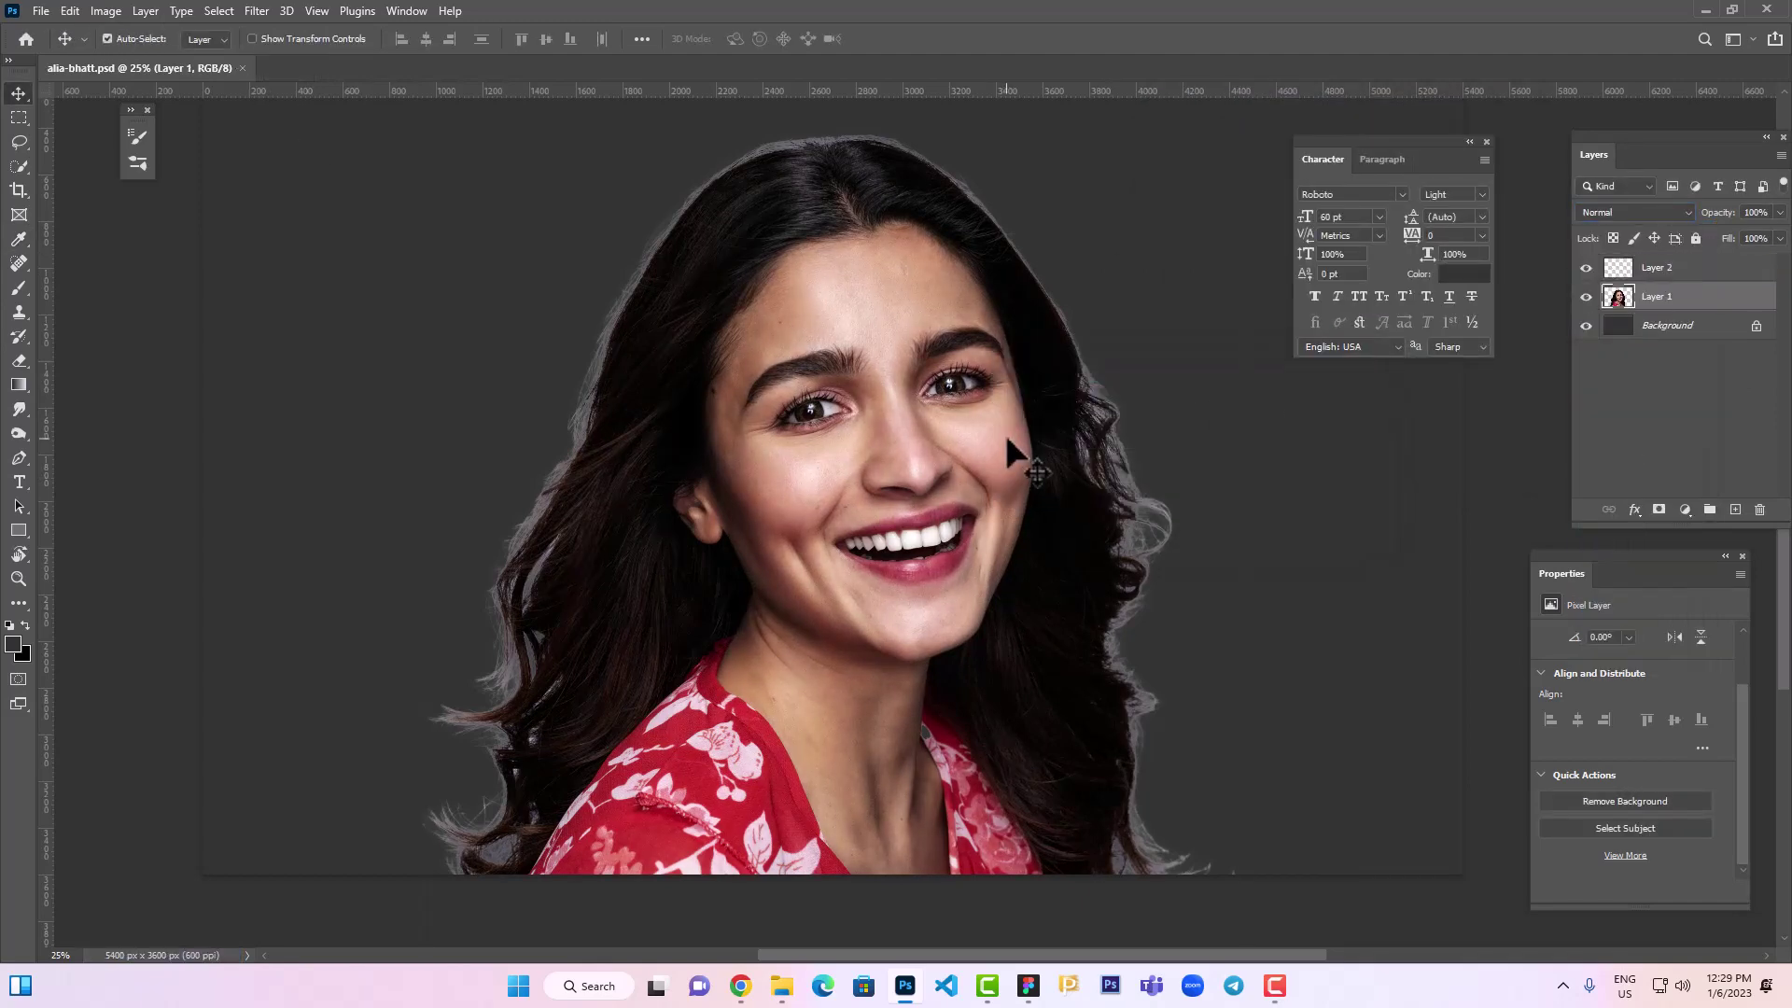
Paint a faint orange tint across the face with a 12% opacity brush on Layer 2
{"action": "left_click", "coordinate": [19, 288]}
{"action": "left_click", "coordinate": [13, 644]}
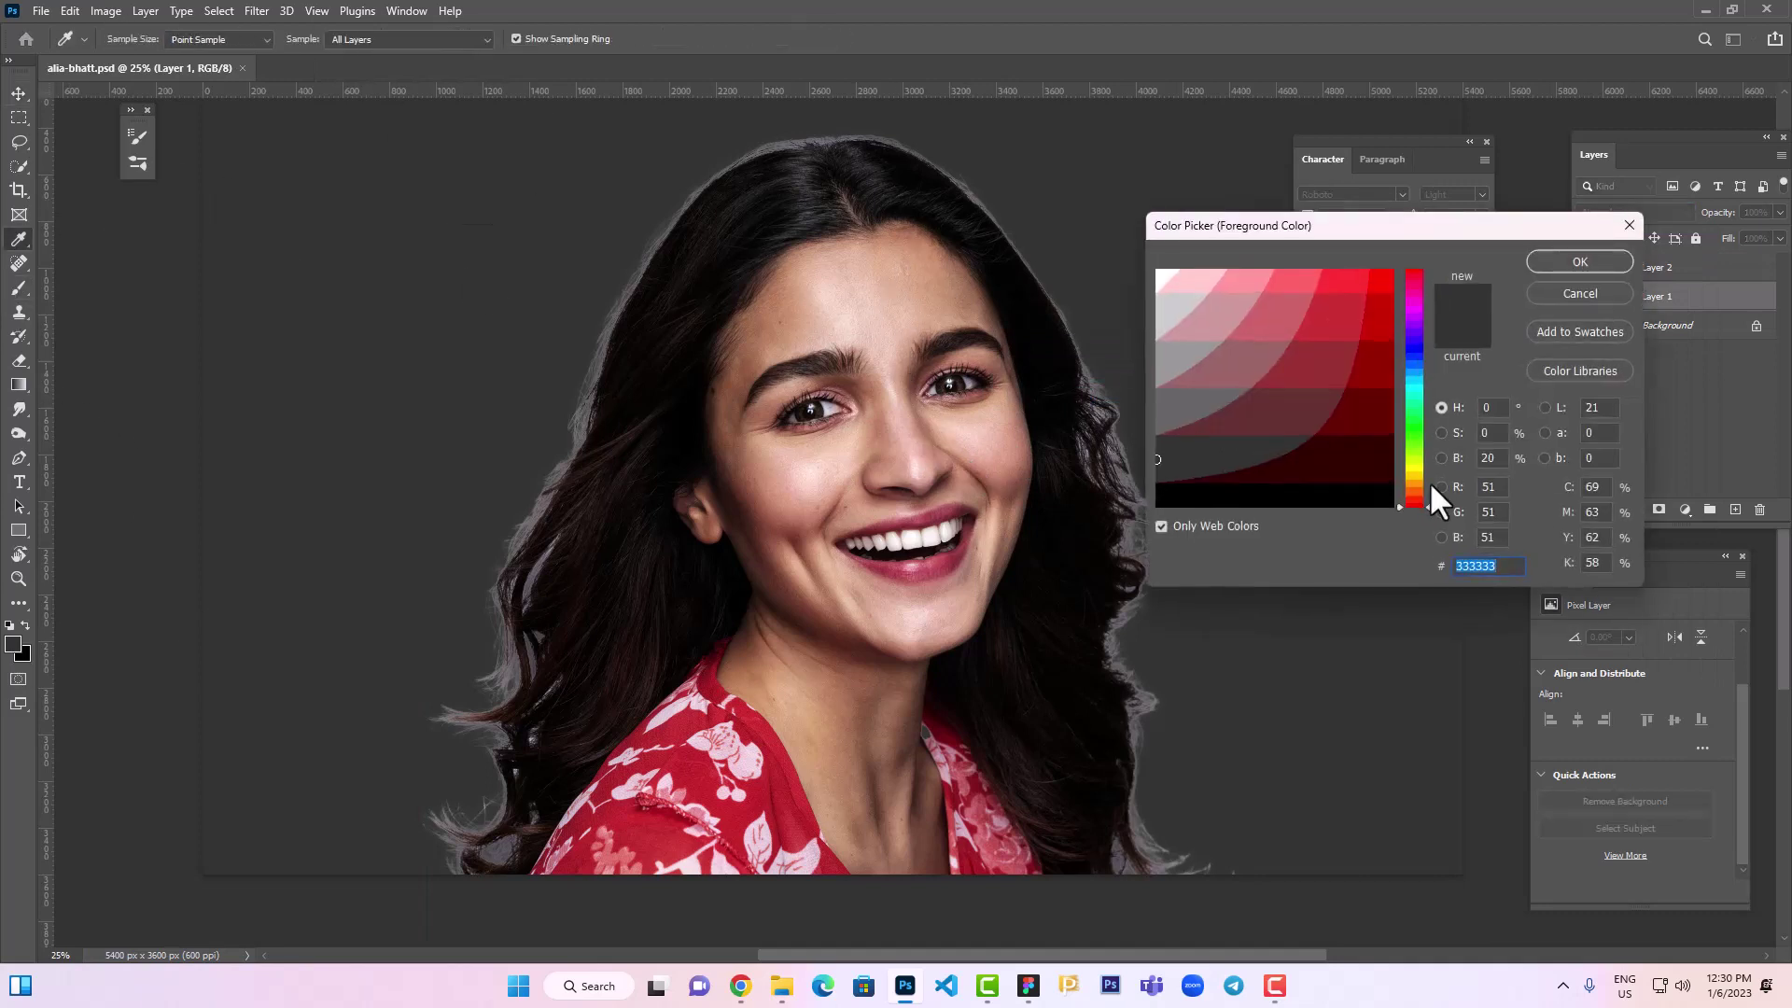
{"action": "left_click_drag", "start_coordinate": [1430, 479], "coordinate": [1430, 457]}
{"action": "left_click", "coordinate": [1348, 289]}
{"action": "left_click", "coordinate": [1584, 264]}
{"action": "mouse_move", "coordinate": [849, 374]}
{"action": "left_mouse_down"}
{"action": "mouse_move", "coordinate": [940, 240]}
{"action": "mouse_move", "coordinate": [961, 280]}
{"action": "mouse_move", "coordinate": [952, 402]}
{"action": "left_mouse_up"}
{"action": "left_click", "coordinate": [1671, 268]}
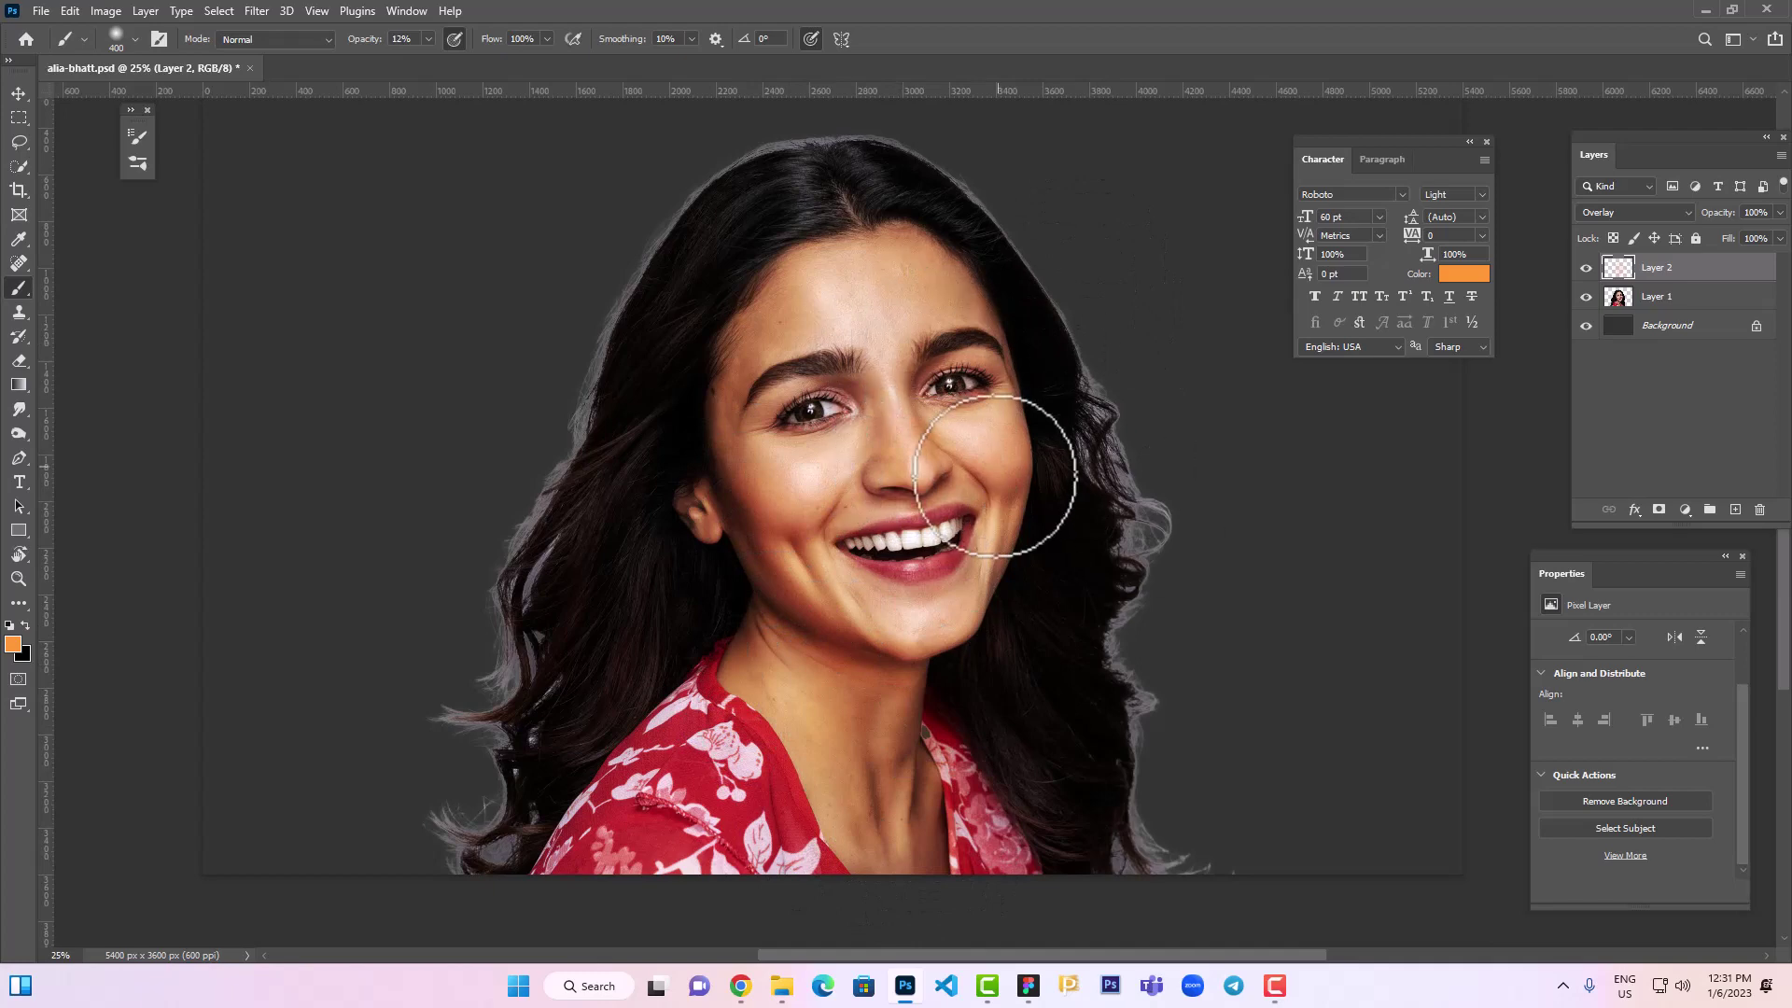
Switch the brush colour to red for tinting the face
{"action": "scroll", "coordinate": [924, 448], "scroll_direction": "up", "scroll_amount": 3}
{"action": "left_click_drag", "start_coordinate": [931, 385], "coordinate": [933, 455]}
{"action": "key", "text": "i"}
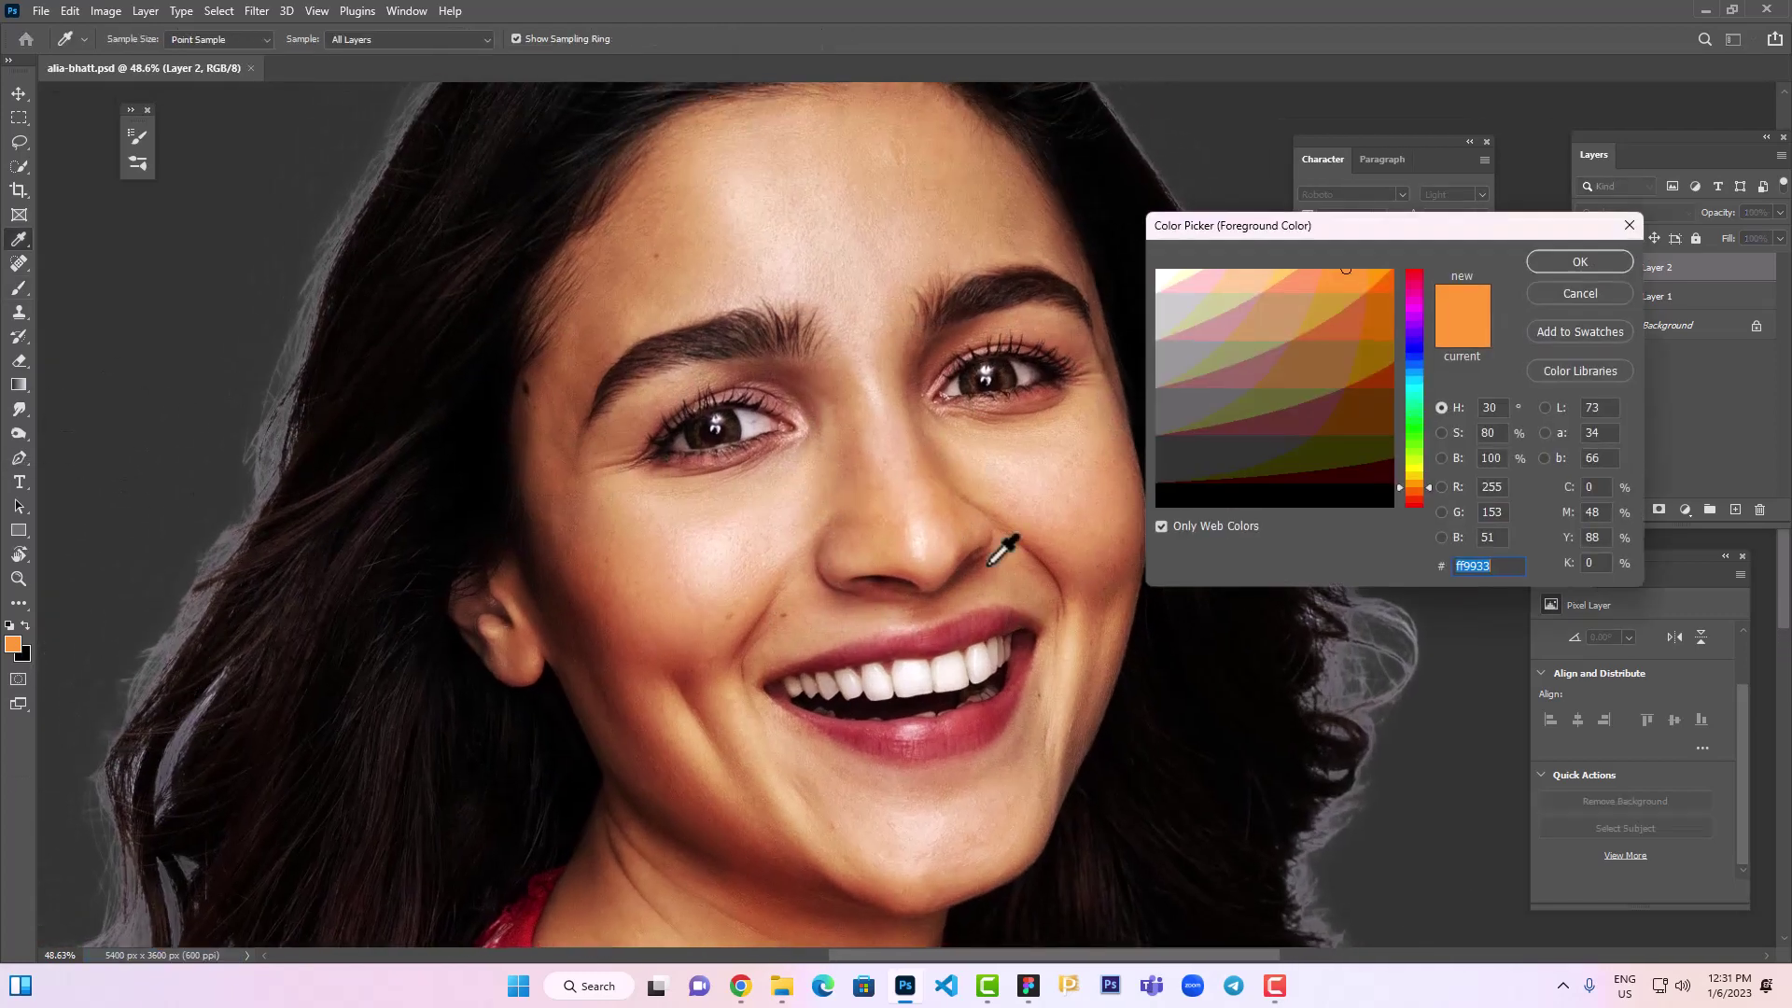
{"action": "left_click", "coordinate": [1415, 501]}
{"action": "left_click", "coordinate": [1359, 308]}
{"action": "key", "text": "Return"}
{"action": "key", "text": "b"}
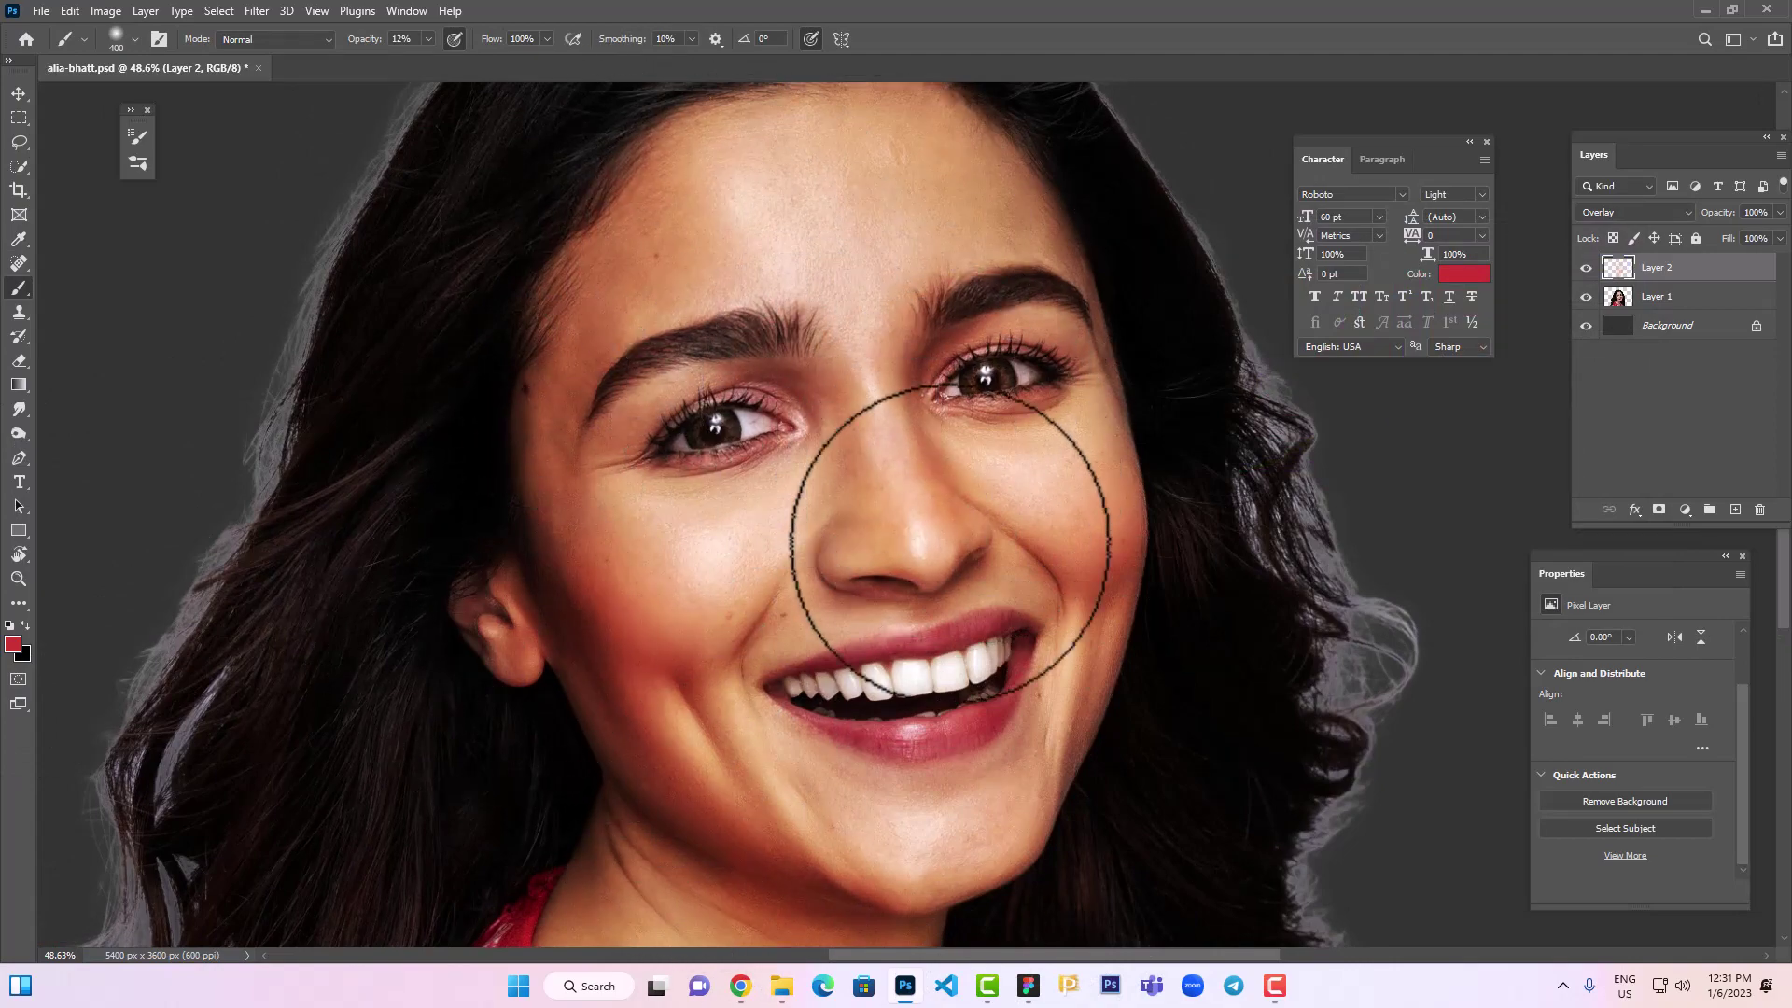
Paint purple #6633ff over the neck, chin and jaw
{"action": "left_click_drag", "start_coordinate": [966, 800], "coordinate": [966, 379]}
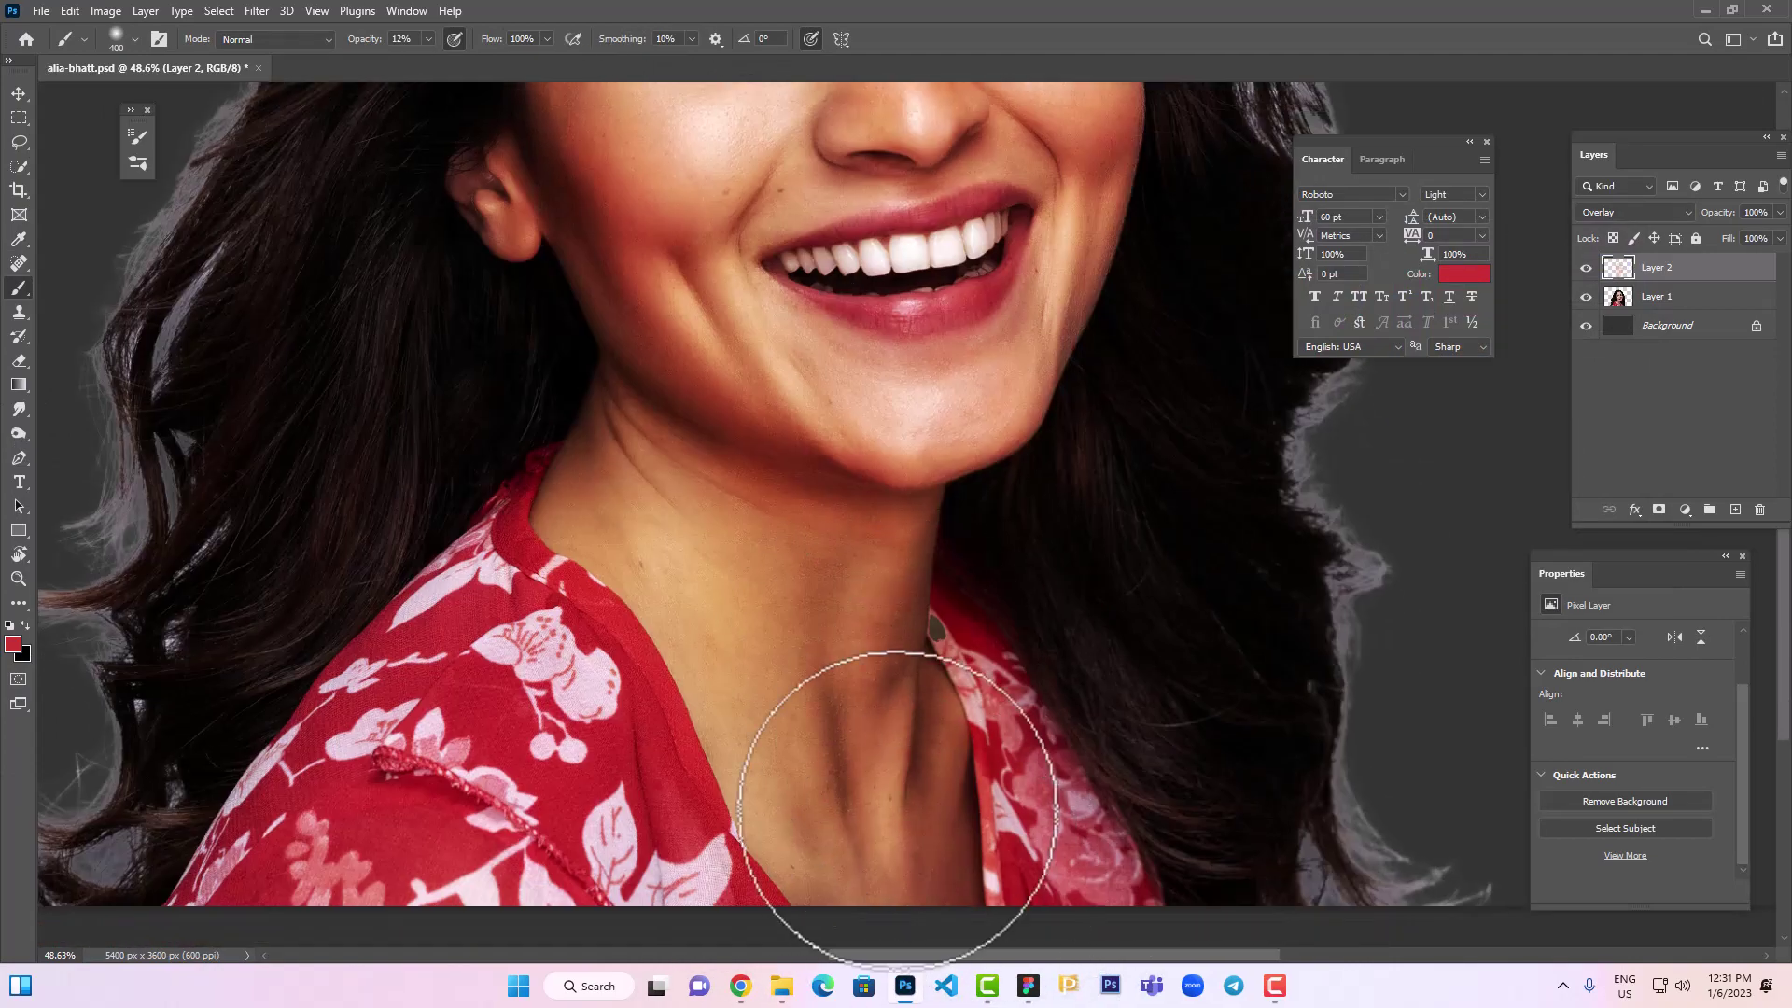
{"action": "scroll", "coordinate": [644, 564], "scroll_direction": "up", "scroll_amount": 5}
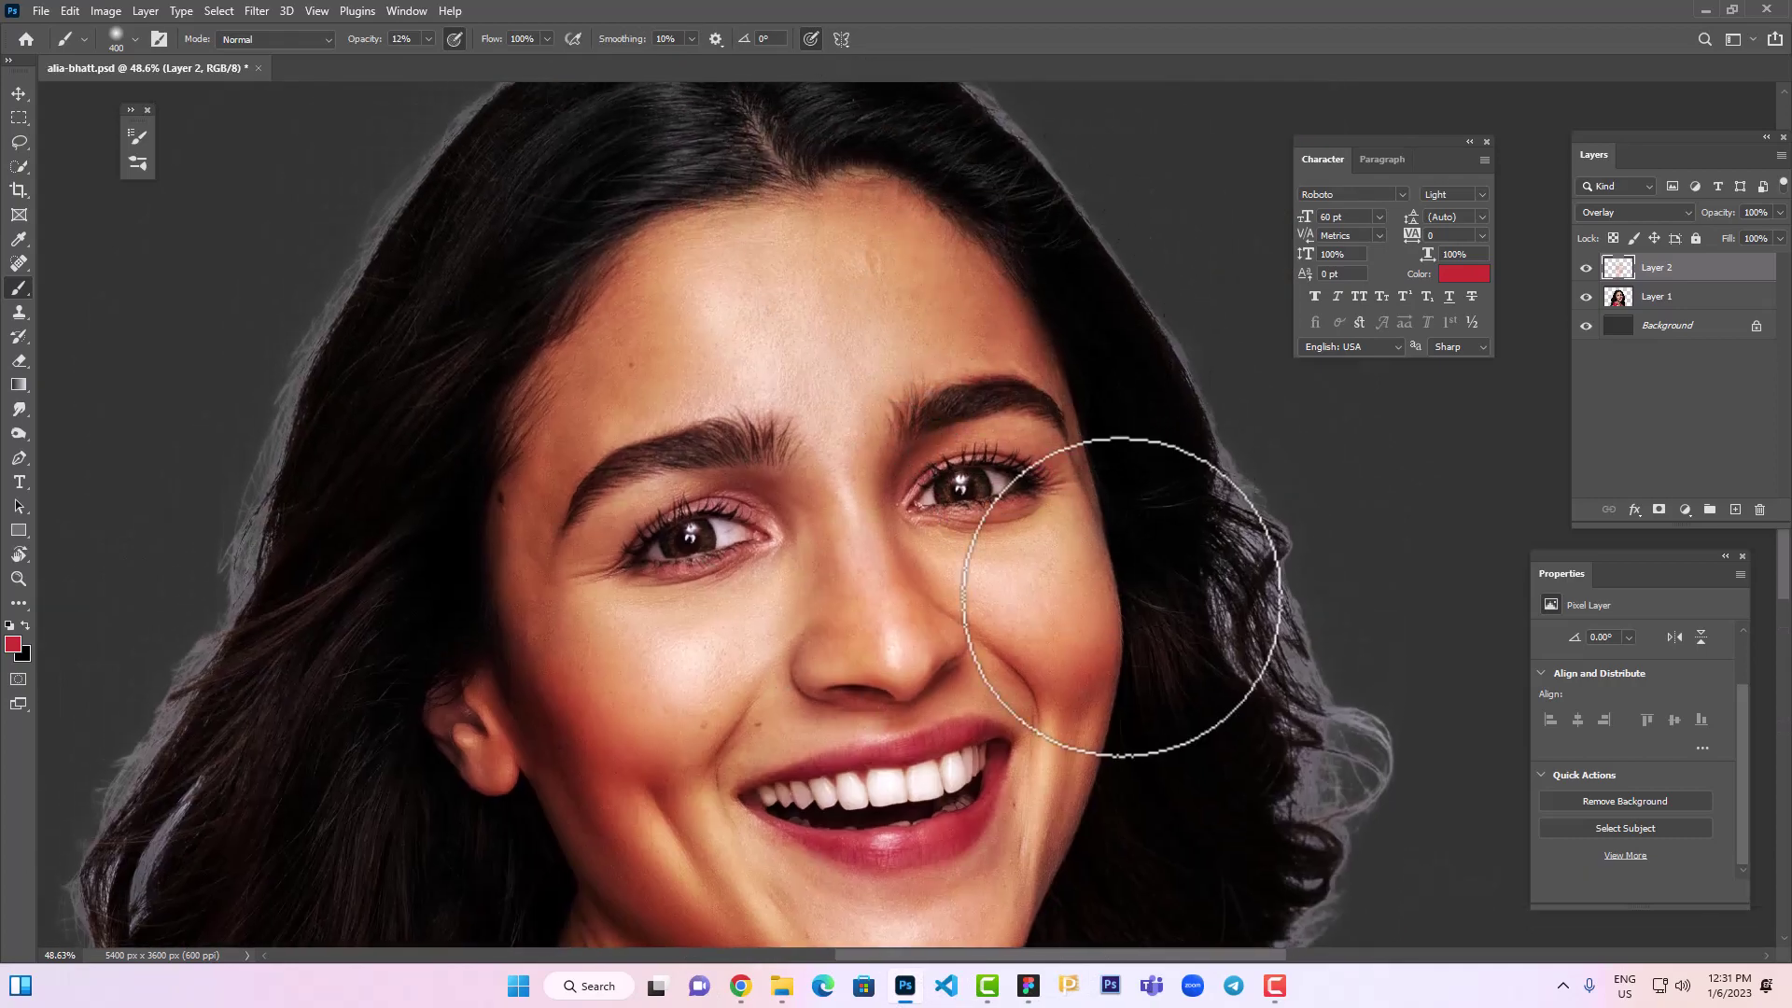
{"action": "scroll", "coordinate": [61, 616], "scroll_direction": "down", "scroll_amount": 1}
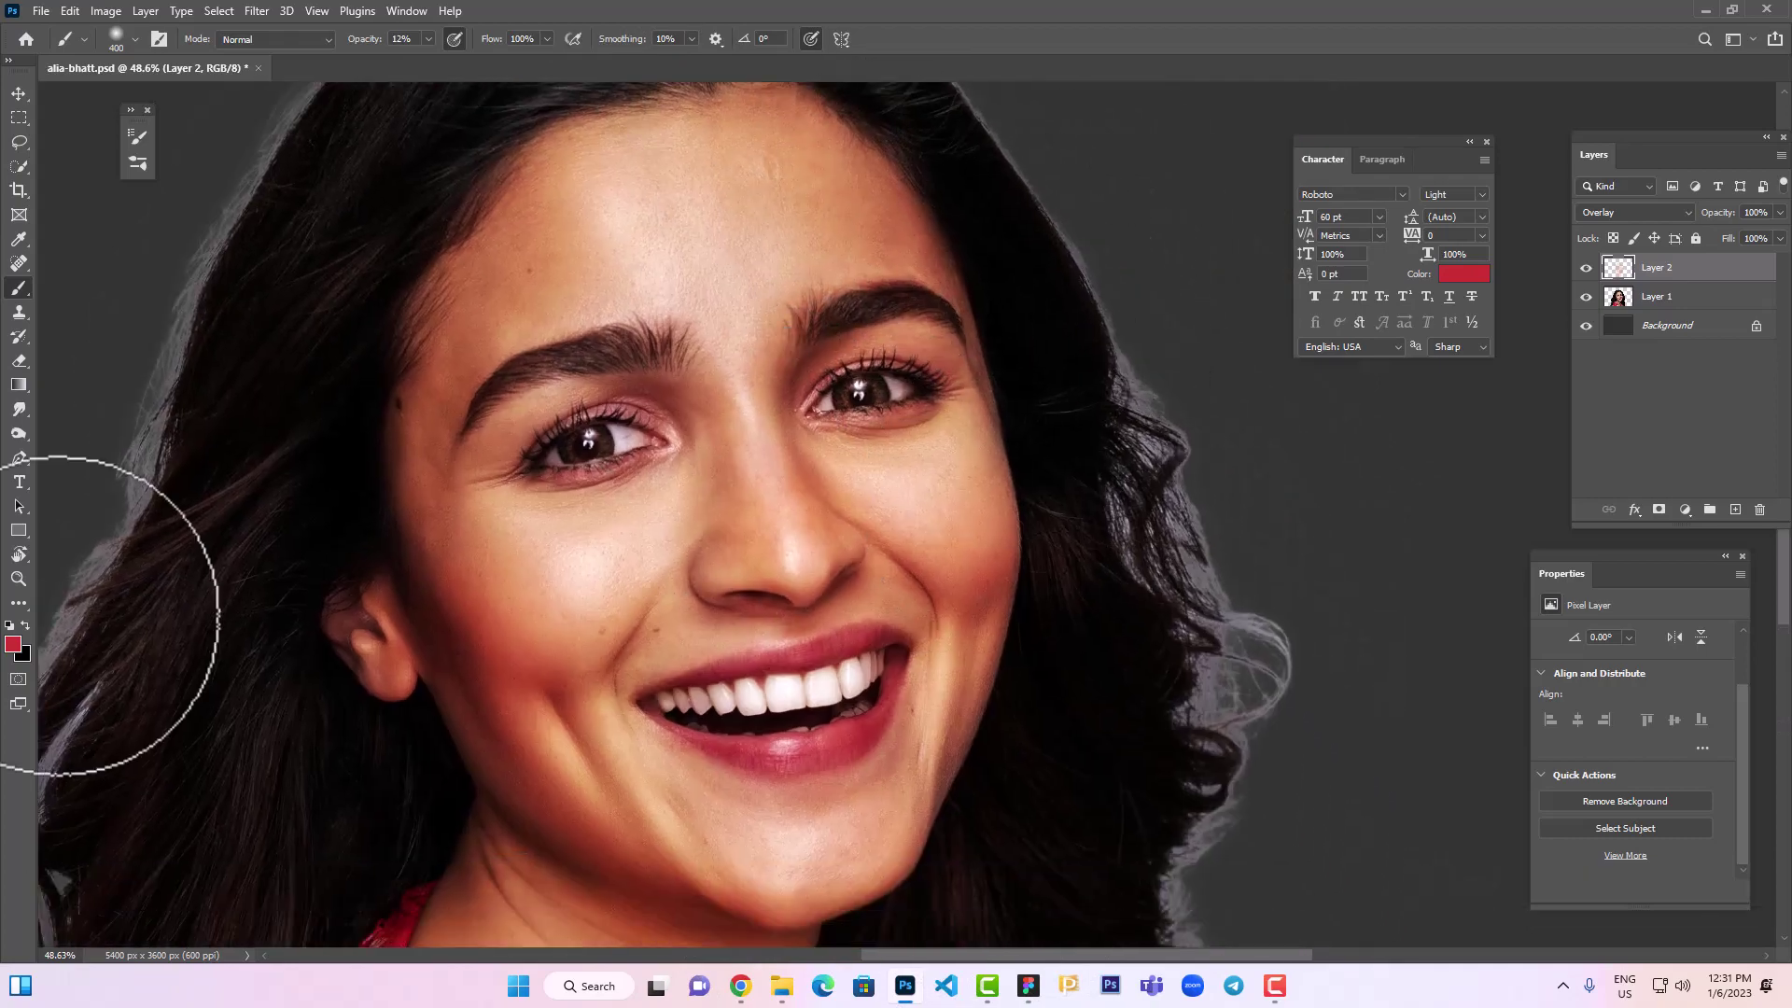
{"action": "left_click", "coordinate": [13, 644]}
{"action": "left_click", "coordinate": [1369, 291]}
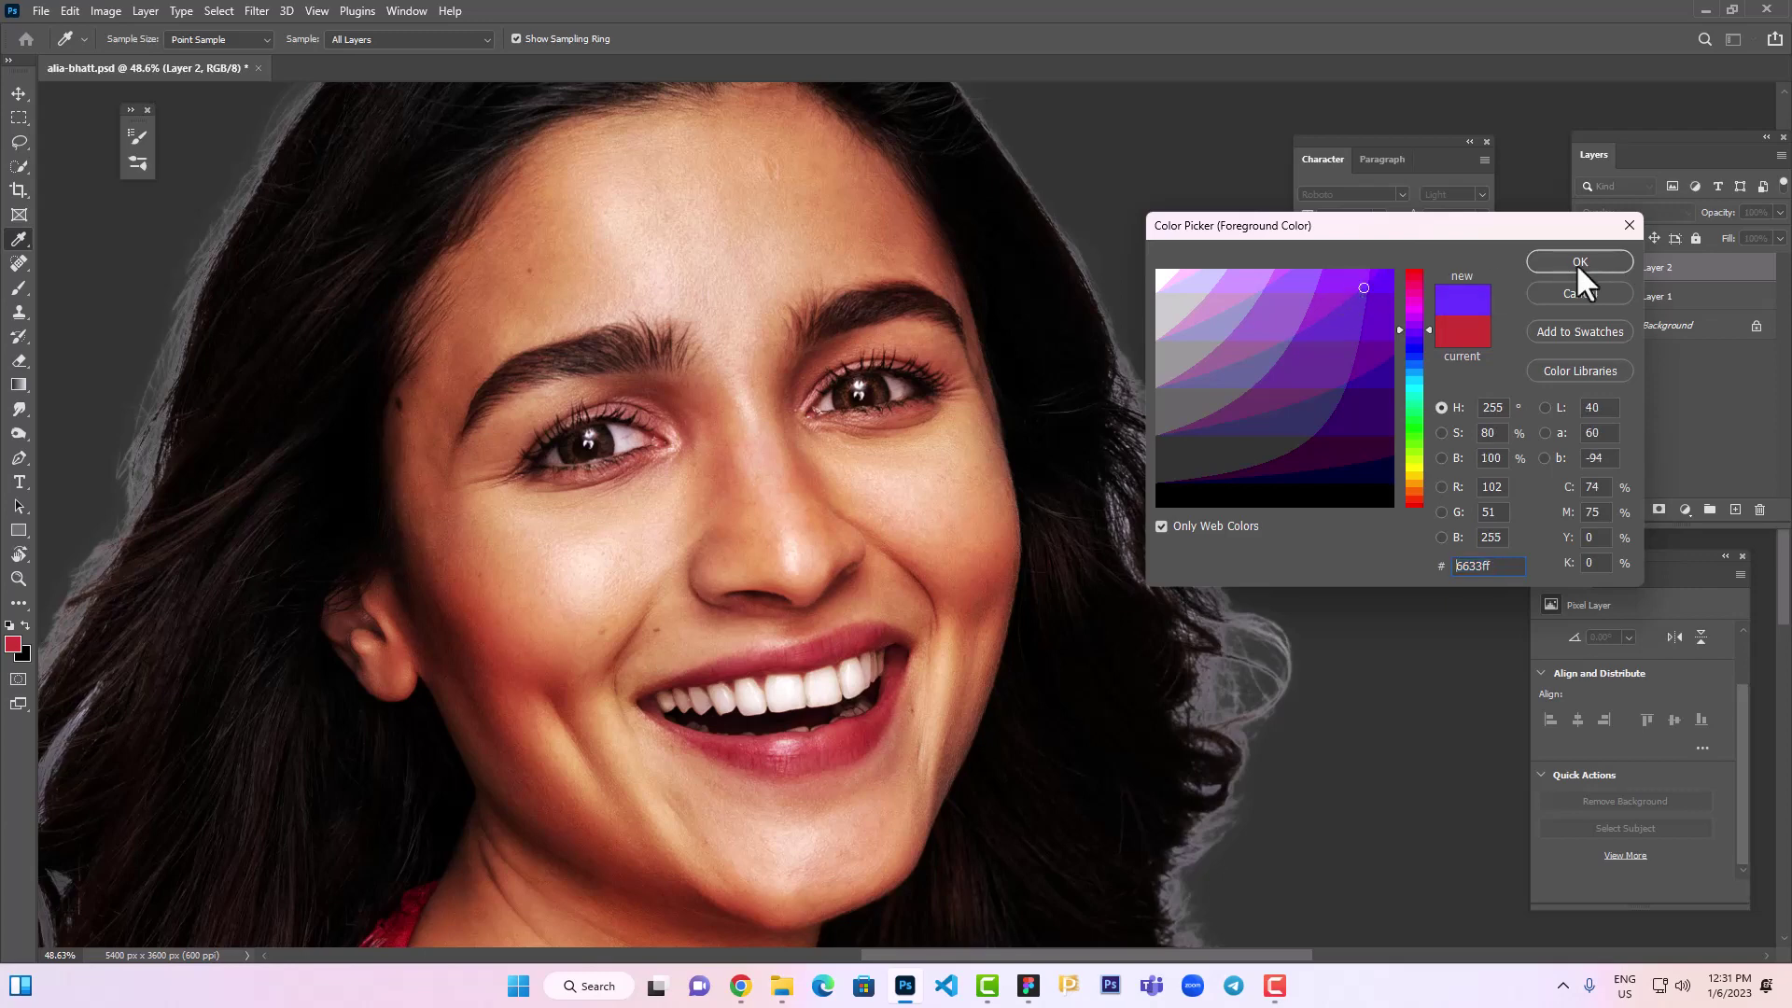
{"action": "left_click", "coordinate": [1580, 261]}
{"action": "left_click_drag", "start_coordinate": [935, 811], "coordinate": [894, 644]}
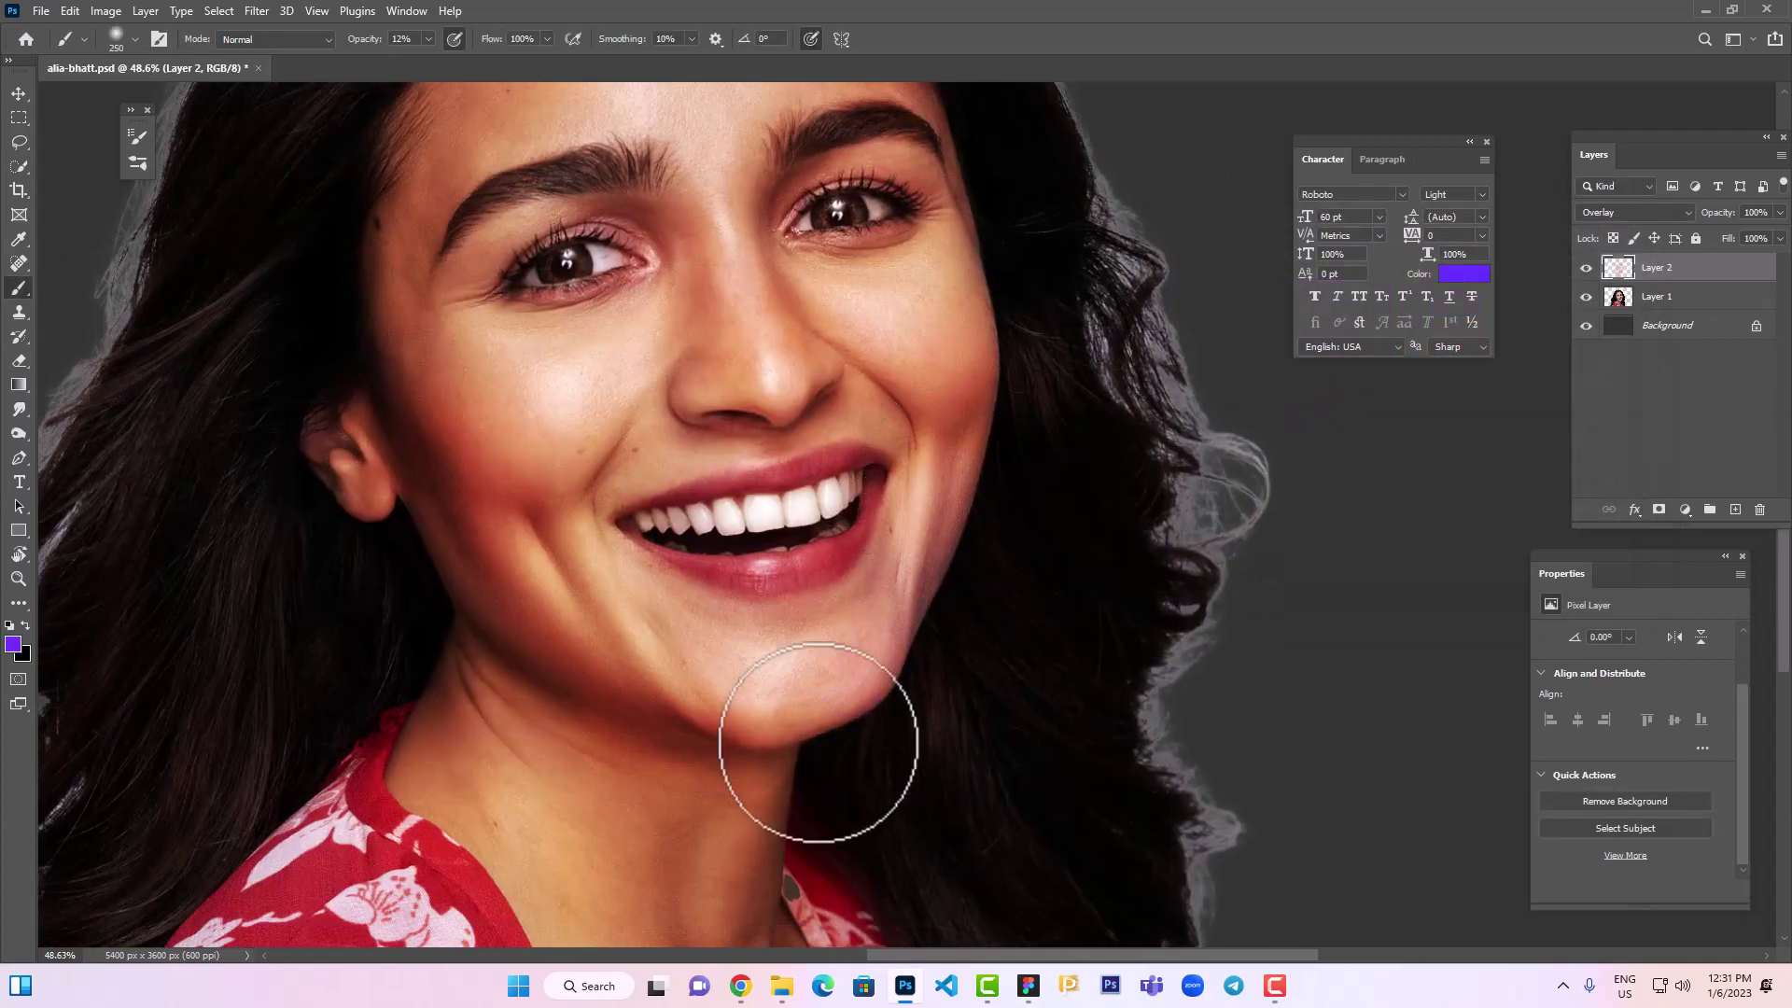
{"action": "scroll", "coordinate": [817, 669], "scroll_direction": "up", "scroll_amount": 1}
{"action": "scroll", "coordinate": [879, 599], "scroll_direction": "up", "scroll_amount": 4}
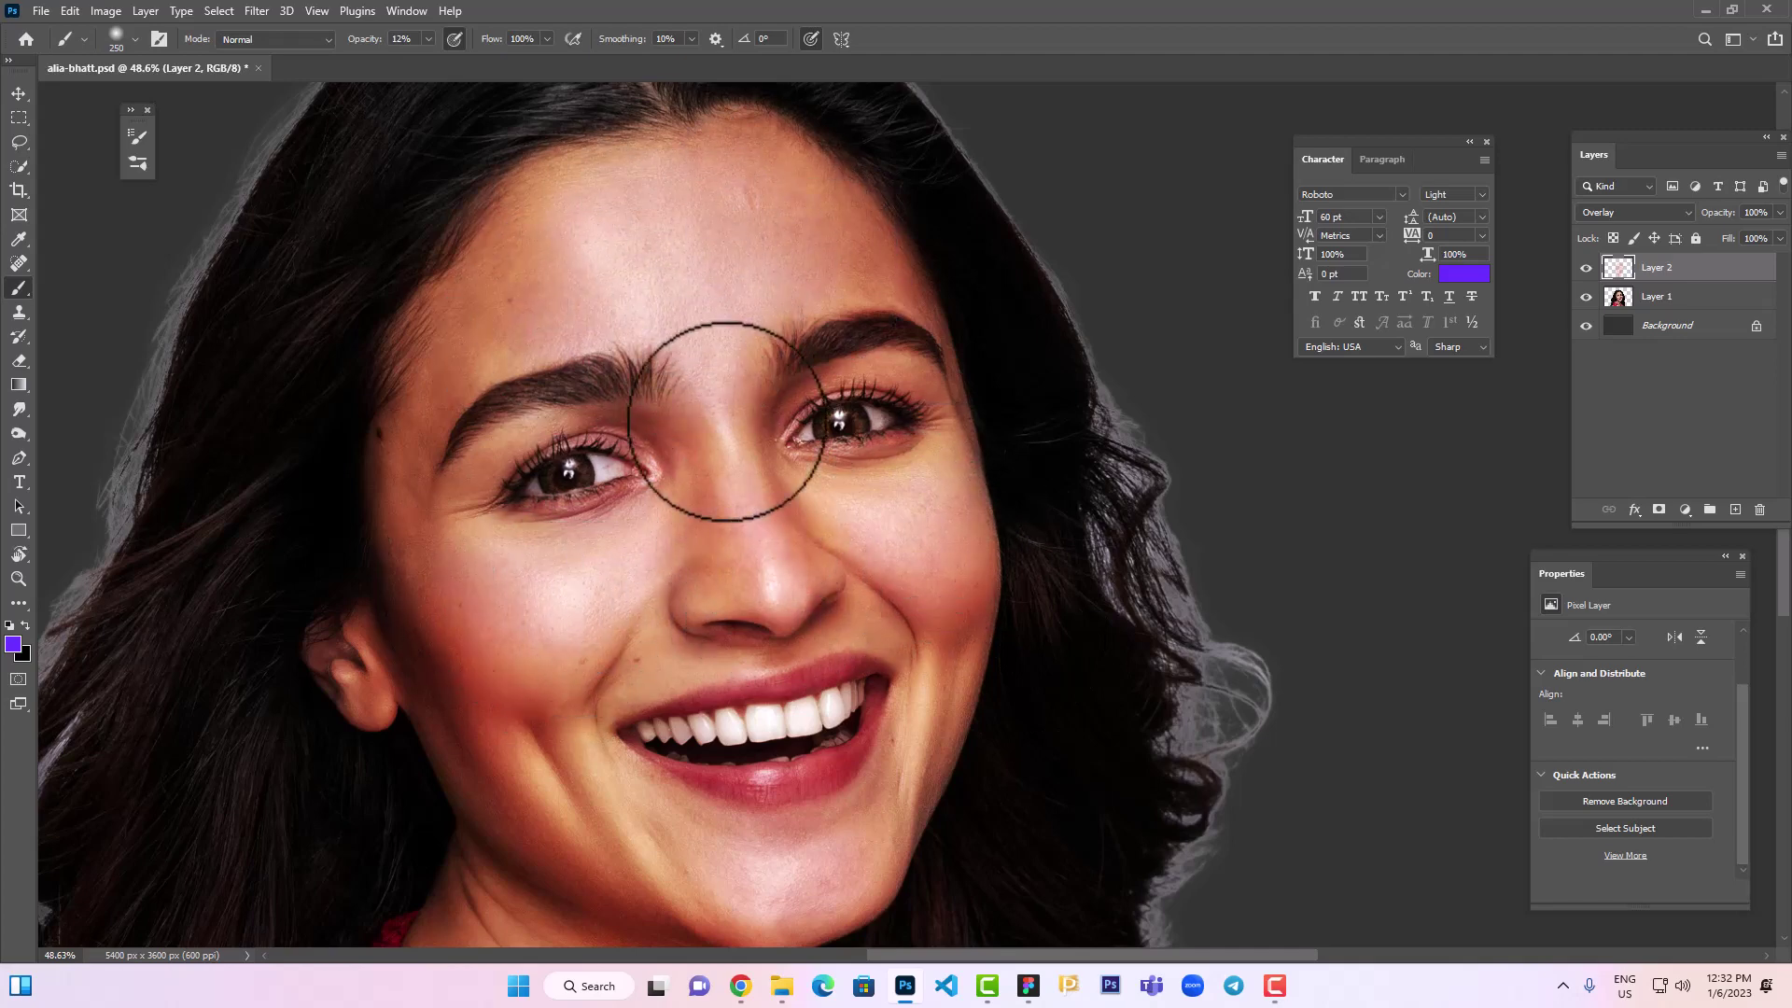
{"action": "scroll", "coordinate": [477, 758], "scroll_direction": "down", "scroll_amount": 2}
{"action": "scroll", "coordinate": [477, 758], "scroll_direction": "left", "scroll_amount": 2}
Paint a pink tint over the cheeks and nose
{"action": "left_click", "coordinate": [13, 644]}
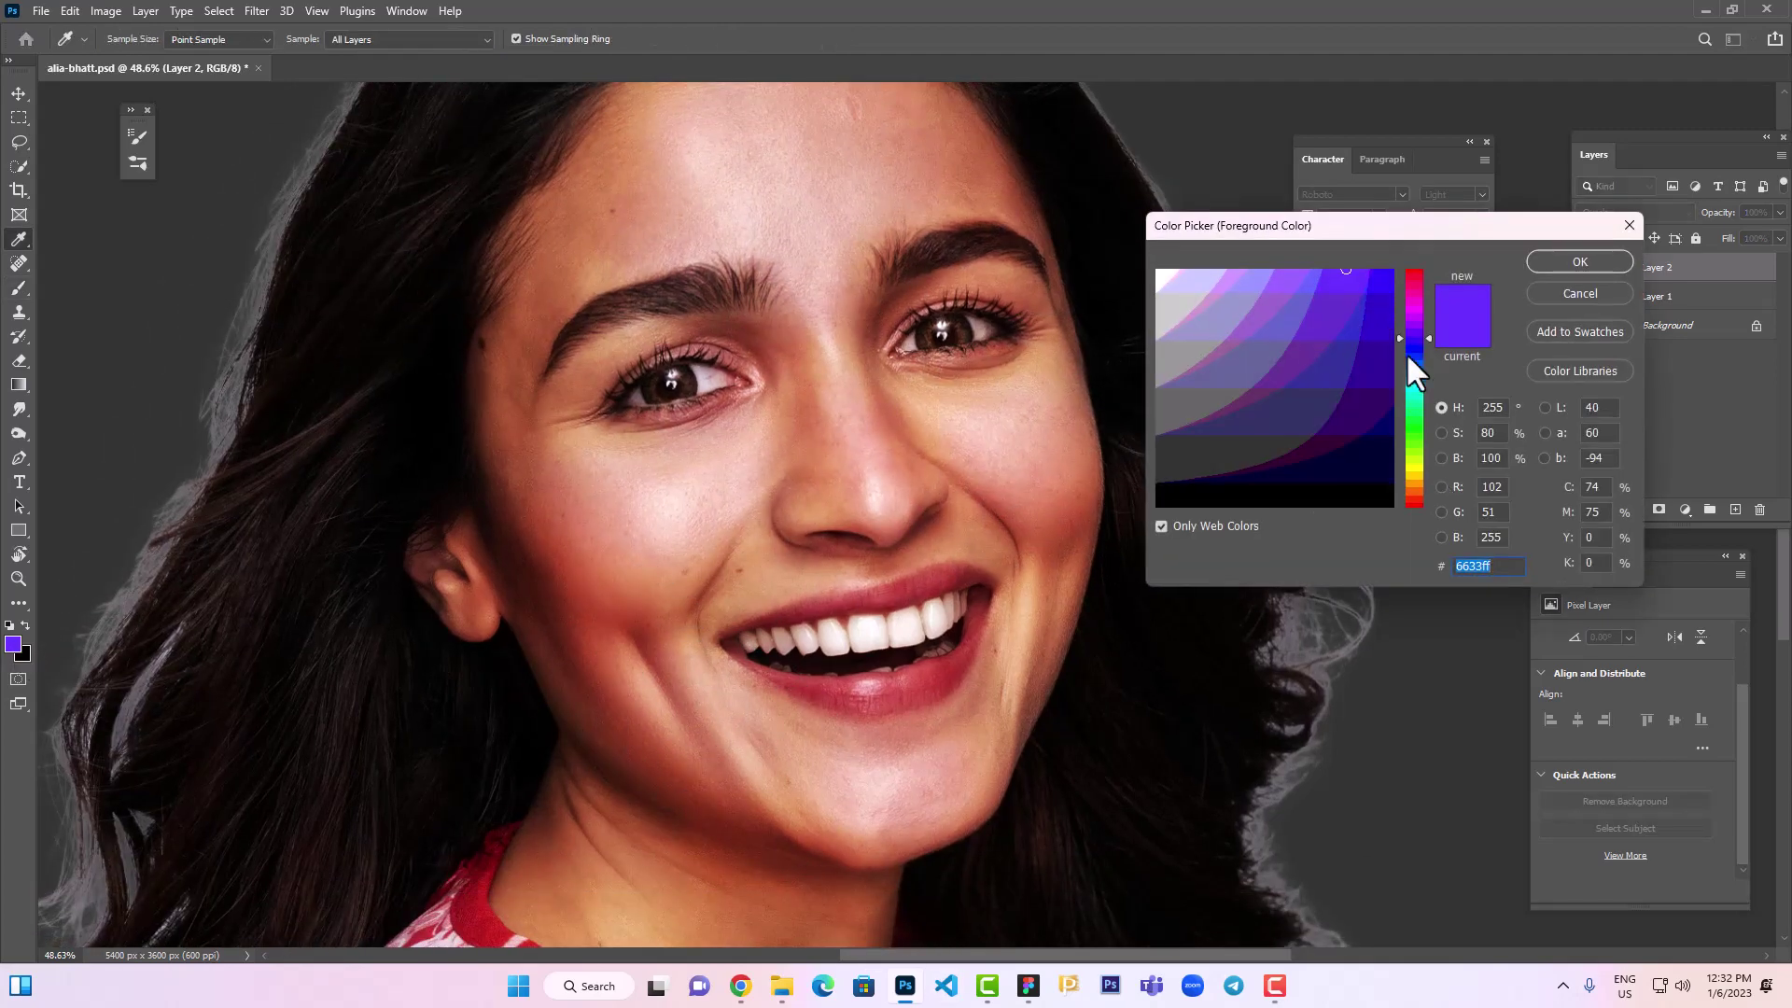
{"action": "left_click_drag", "start_coordinate": [1405, 351], "coordinate": [1405, 298]}
{"action": "left_click", "coordinate": [1549, 265]}
{"action": "mouse_move", "coordinate": [878, 479]}
{"action": "left_mouse_down"}
{"action": "mouse_move", "coordinate": [999, 440]}
{"action": "mouse_move", "coordinate": [672, 501]}
{"action": "mouse_move", "coordinate": [640, 473]}
{"action": "left_mouse_up"}
{"action": "scroll", "coordinate": [829, 442], "scroll_direction": "up", "scroll_amount": 3}
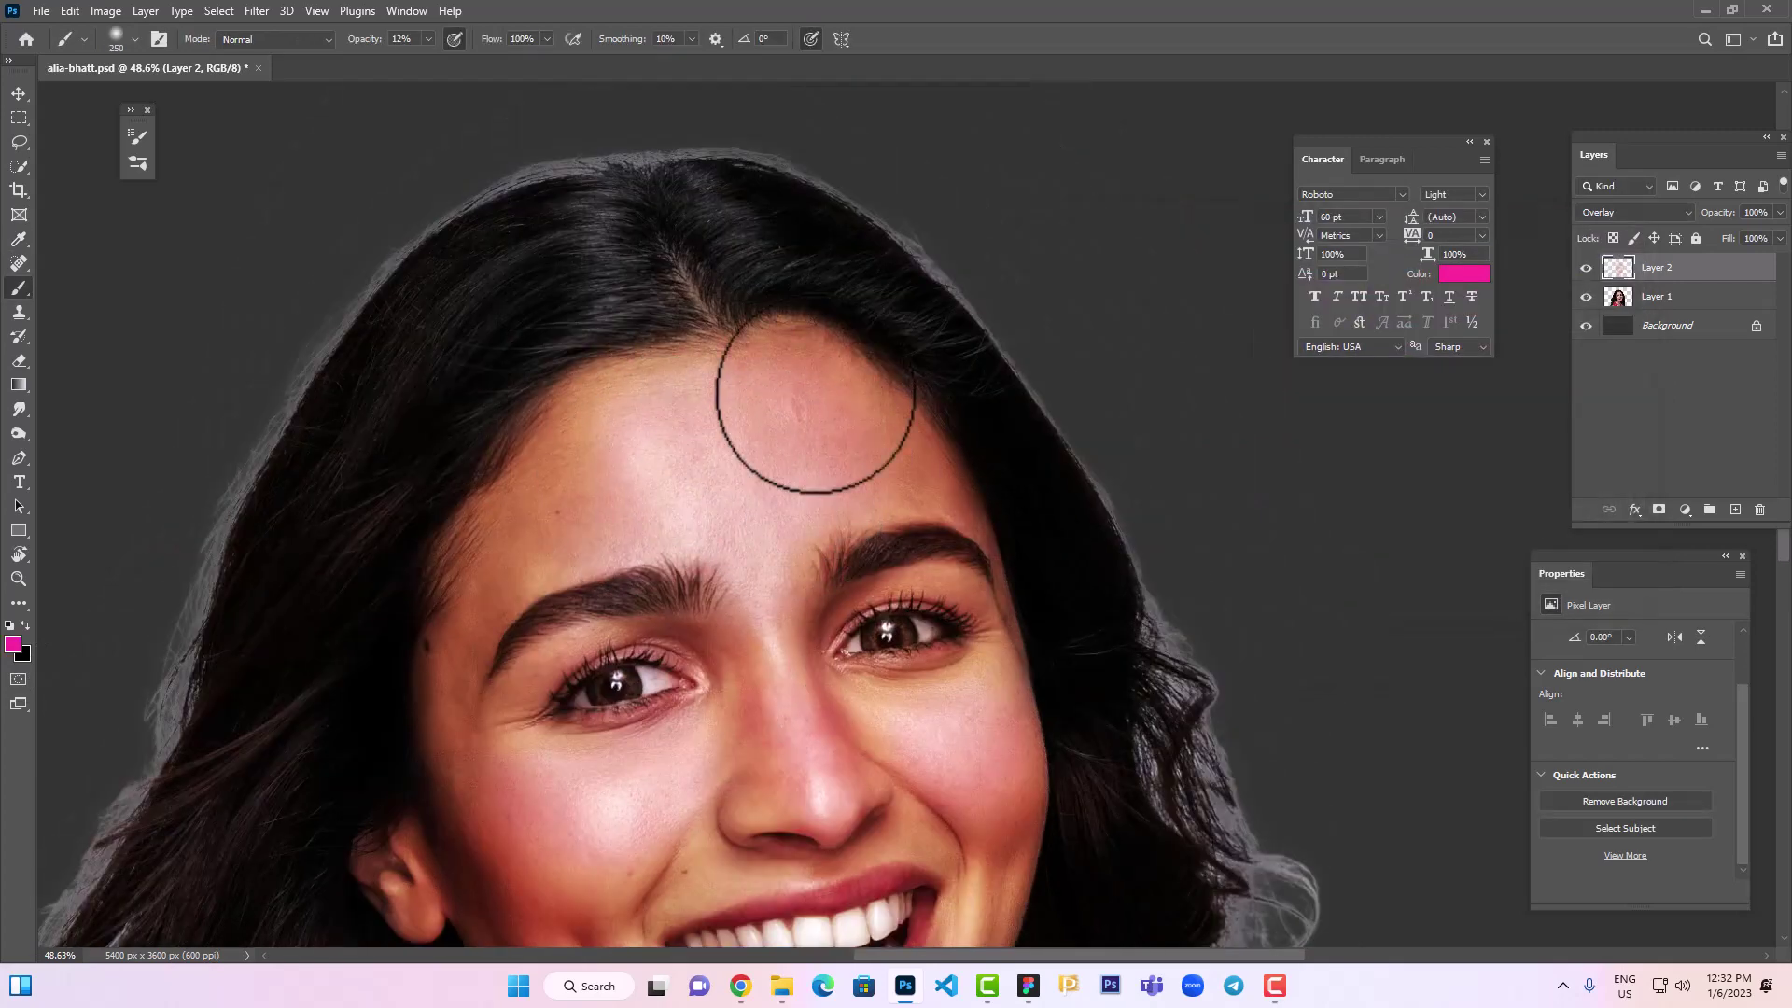
{"action": "scroll", "coordinate": [1024, 460], "scroll_direction": "down", "scroll_amount": 2}
{"action": "scroll", "coordinate": [1024, 461], "scroll_direction": "left", "scroll_amount": 1}
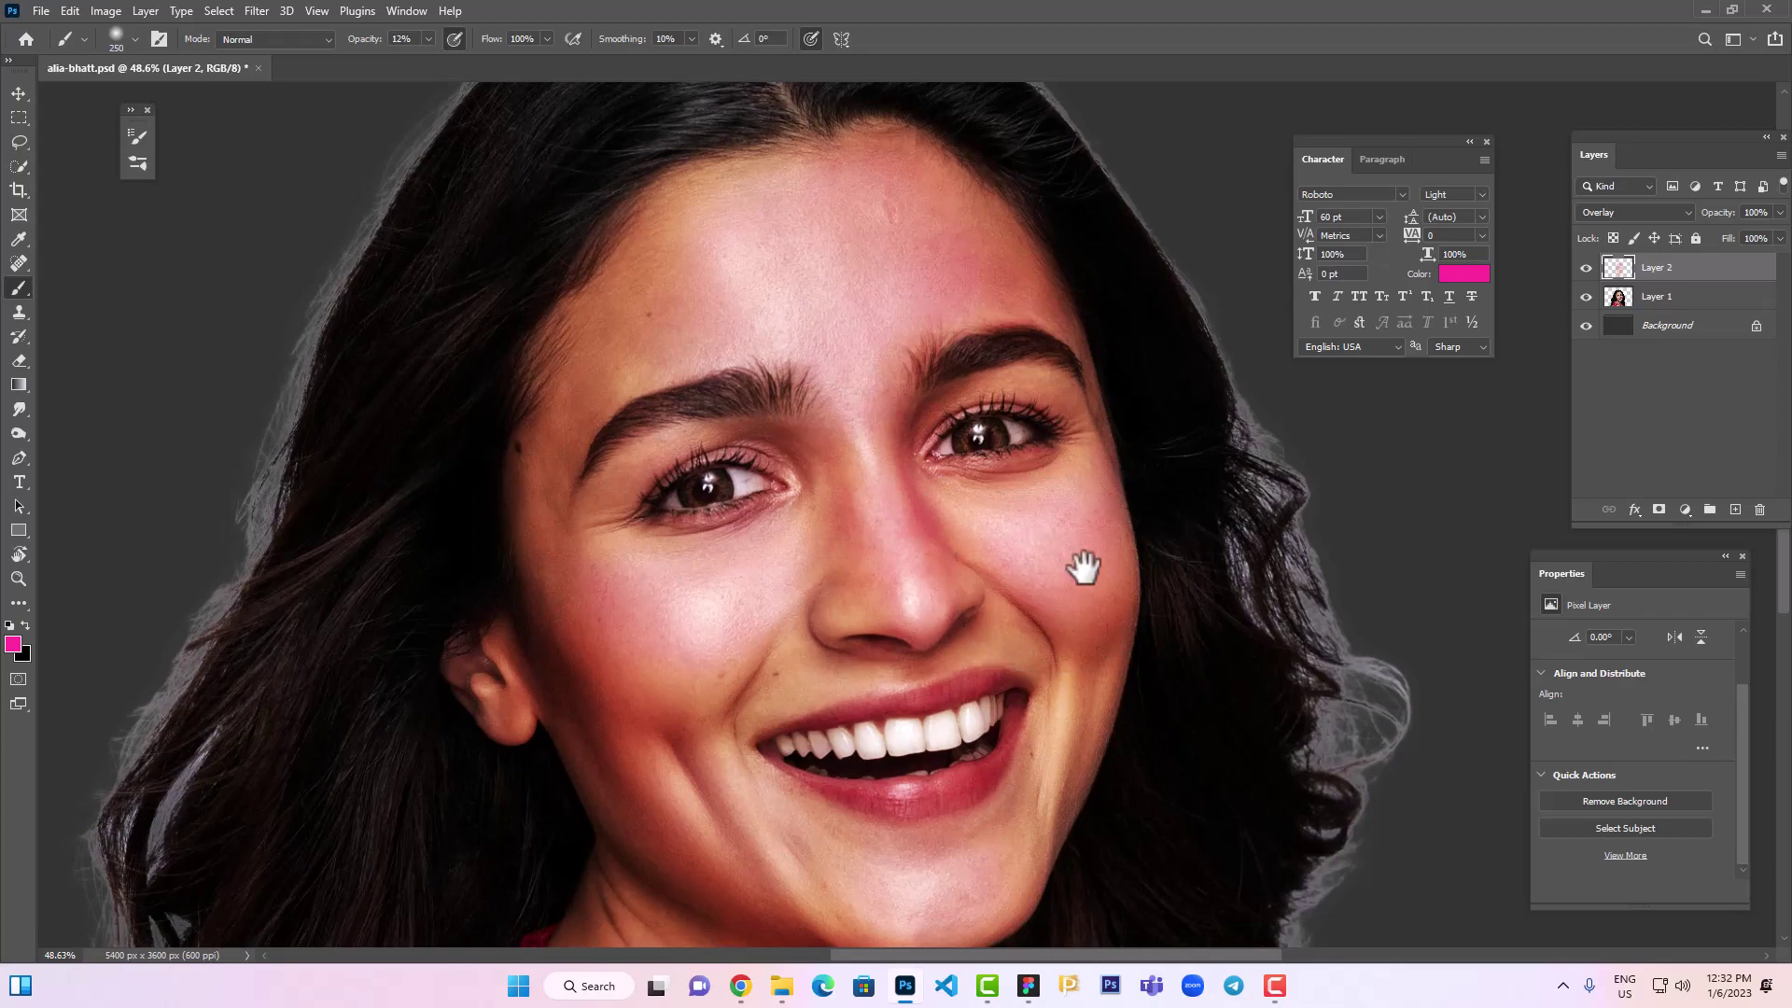
{"action": "left_click_drag", "start_coordinate": [1083, 567], "coordinate": [1106, 390]}
{"action": "left_click_drag", "start_coordinate": [1088, 523], "coordinate": [1016, 628]}
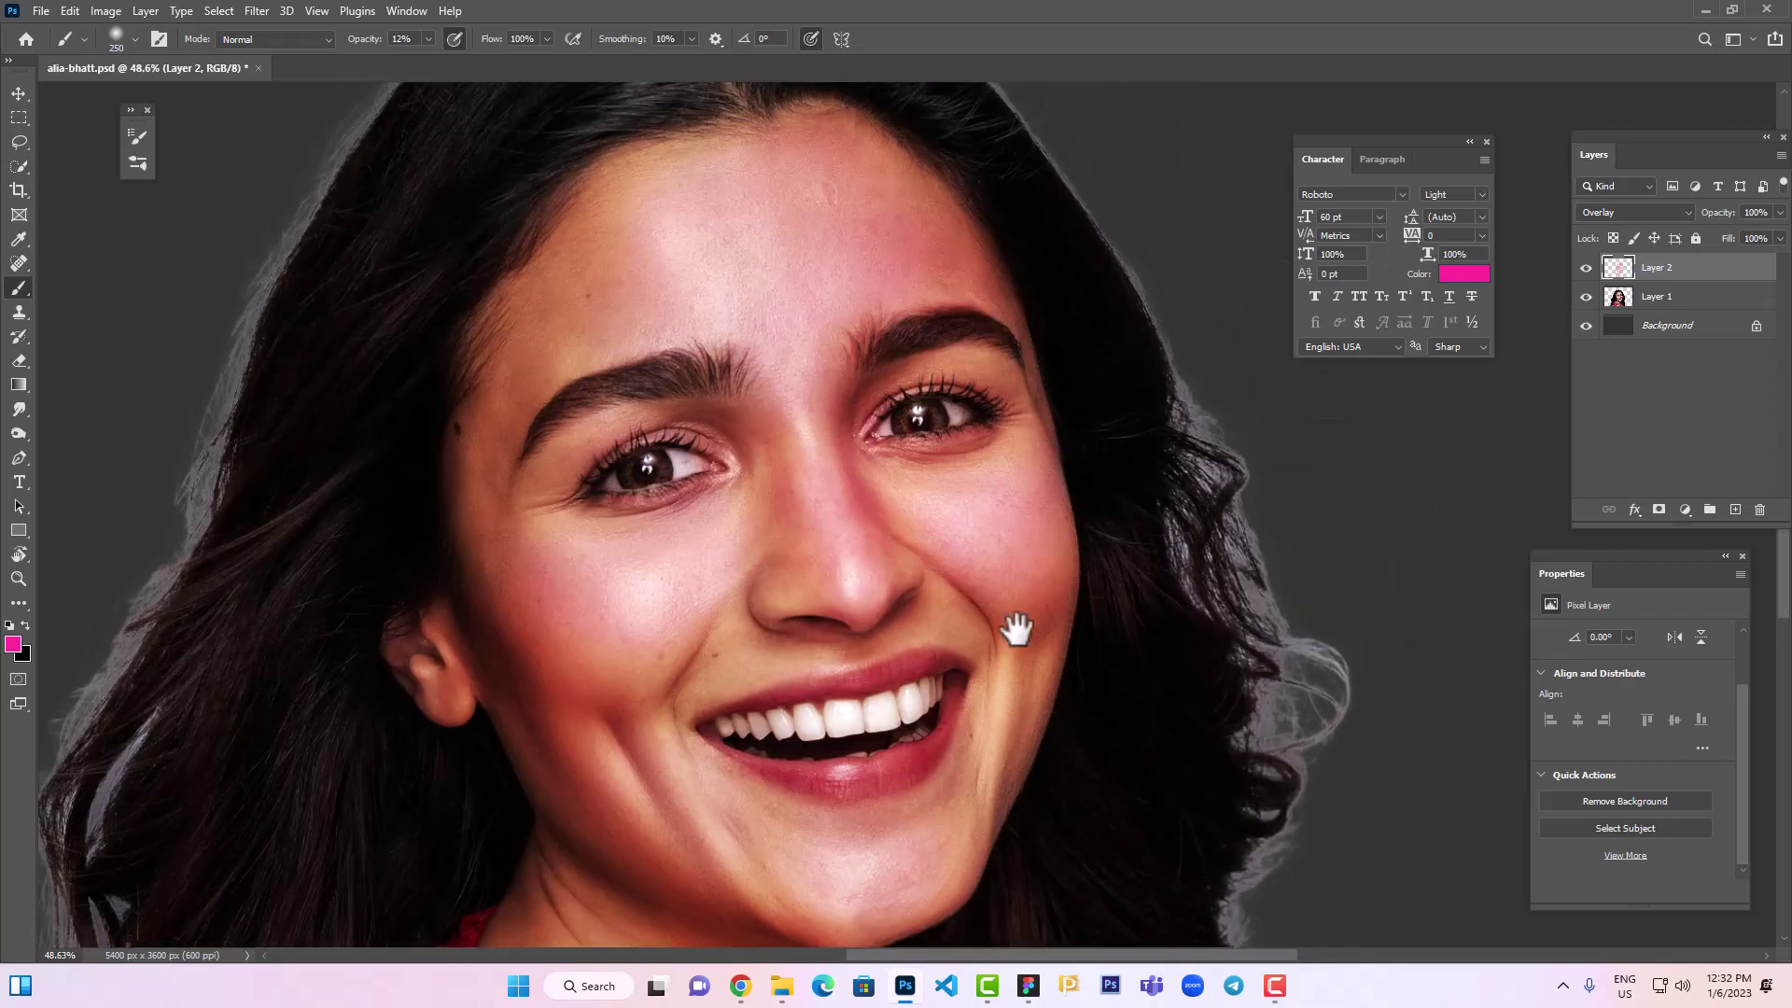
Brush blue #3366cc along the right cheek after briefly trying green
{"action": "left_click", "coordinate": [13, 643]}
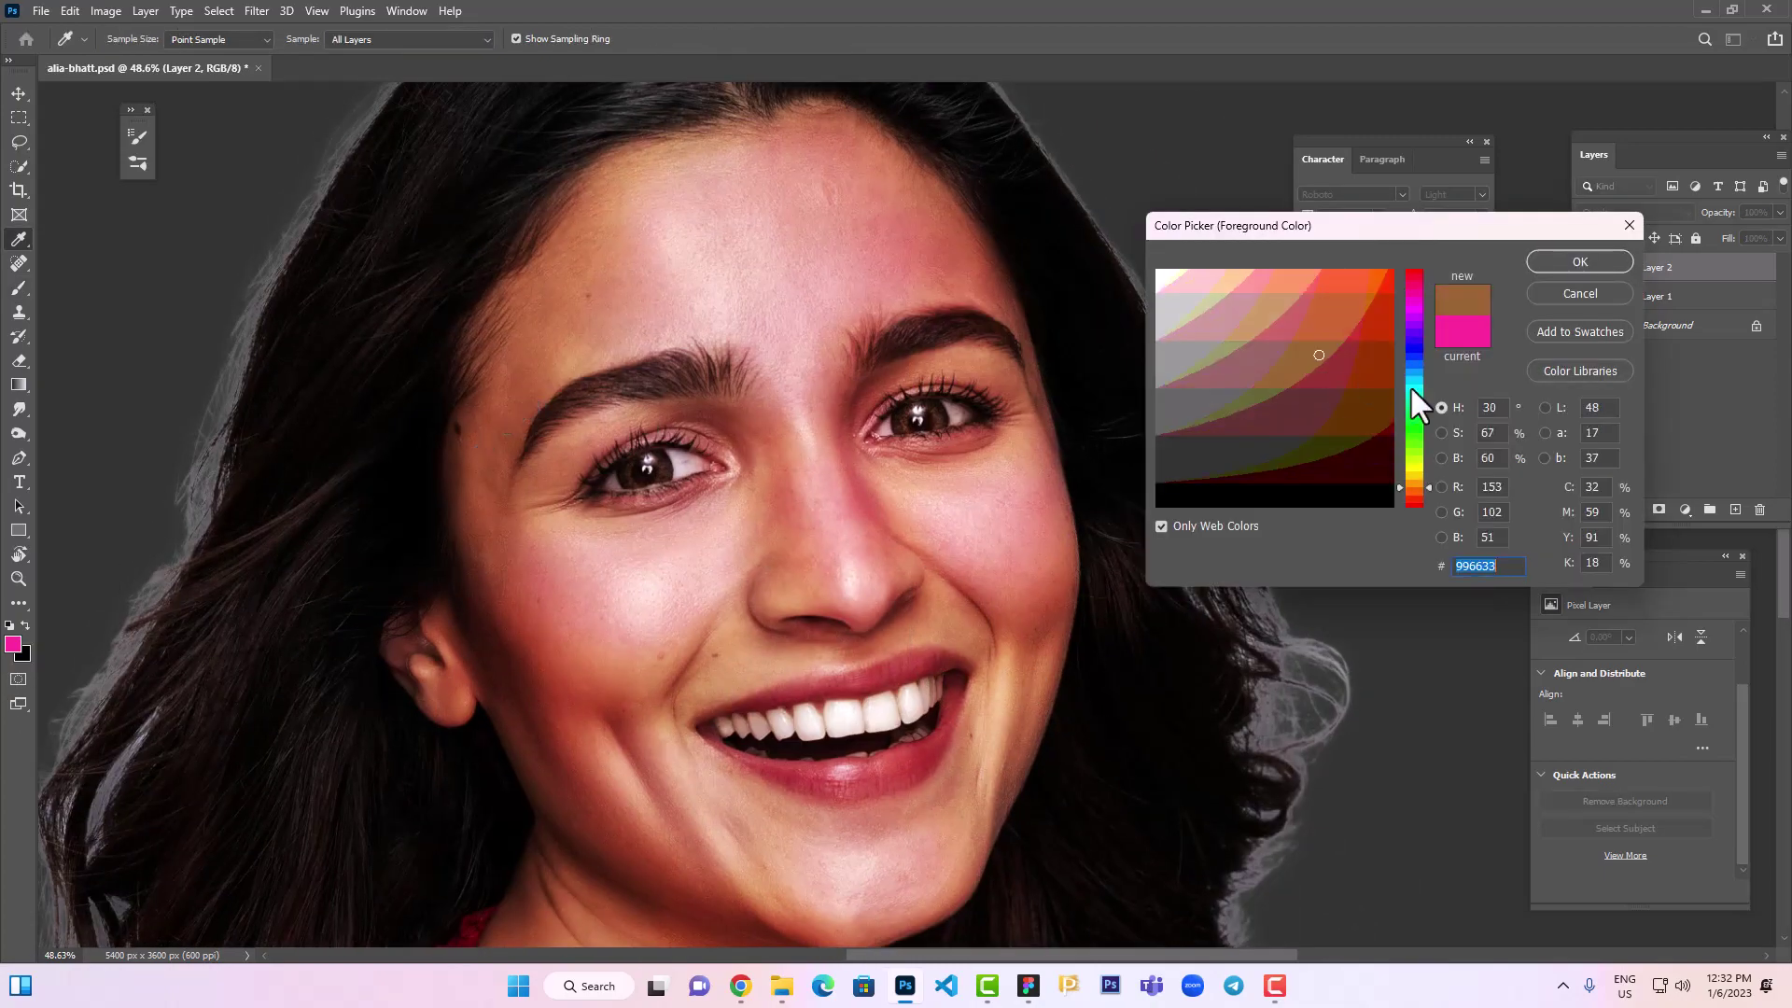
{"action": "left_click_drag", "start_coordinate": [1409, 385], "coordinate": [1413, 417]}
{"action": "key", "text": "Return"}
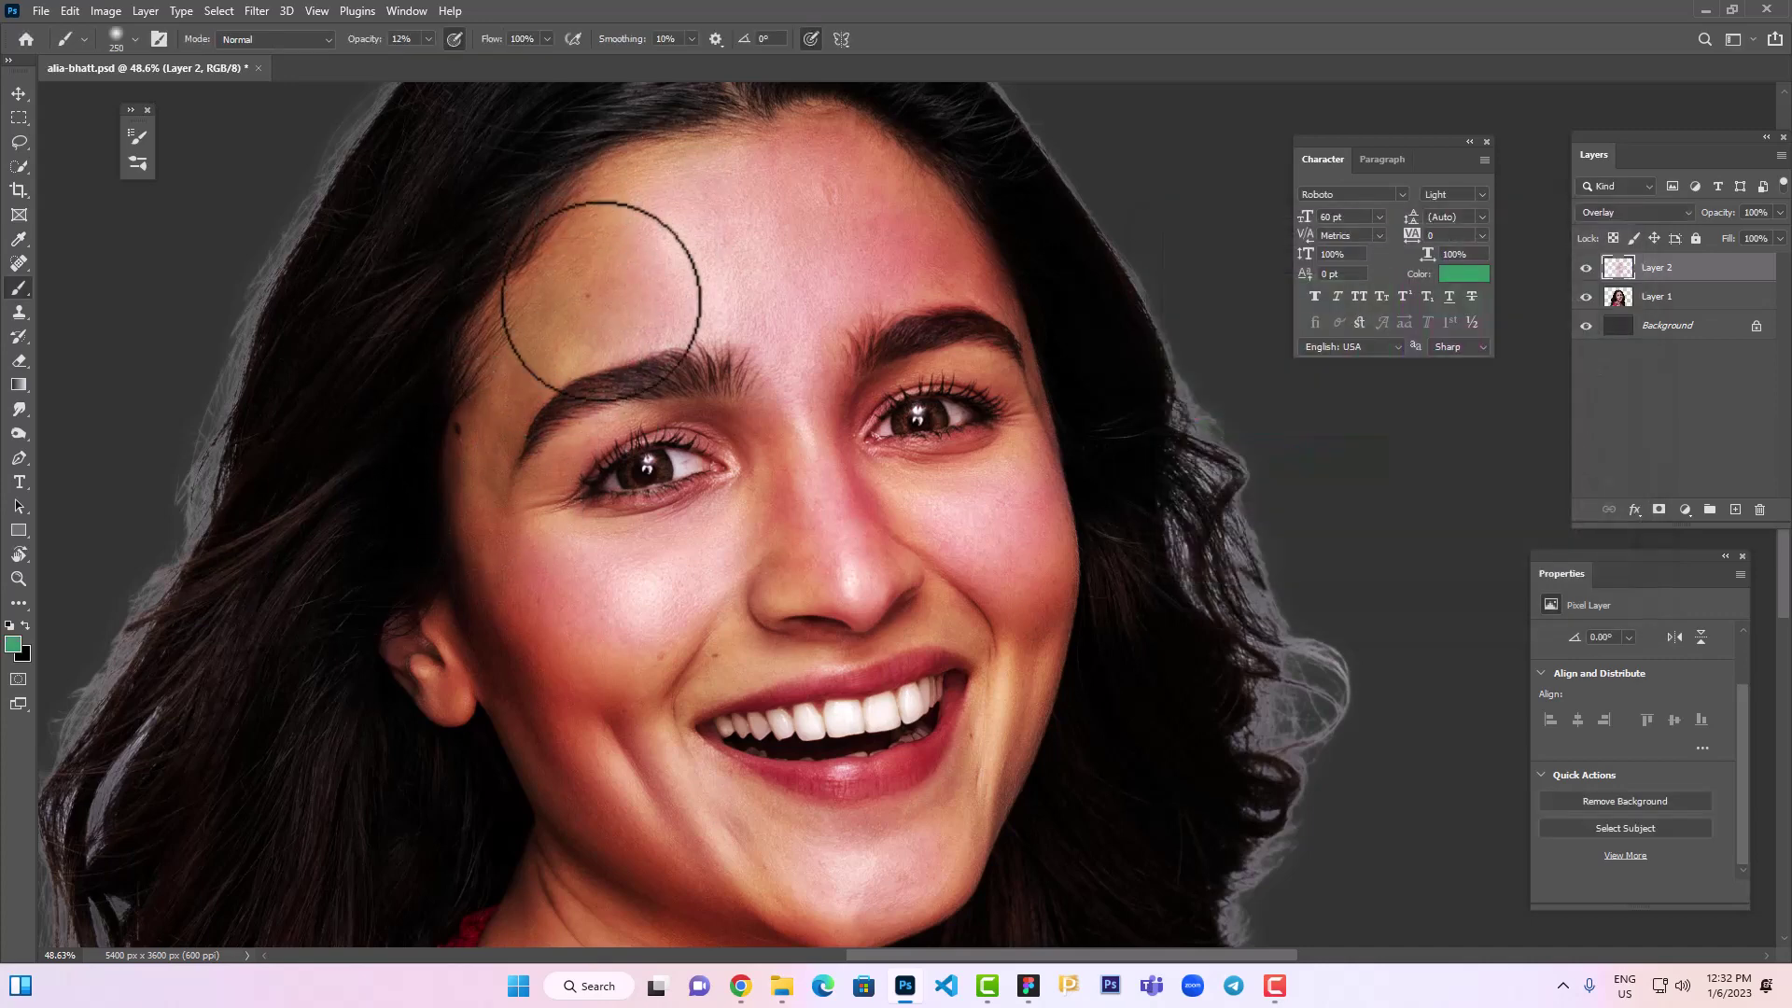
{"action": "left_click_drag", "start_coordinate": [778, 896], "coordinate": [675, 747]}
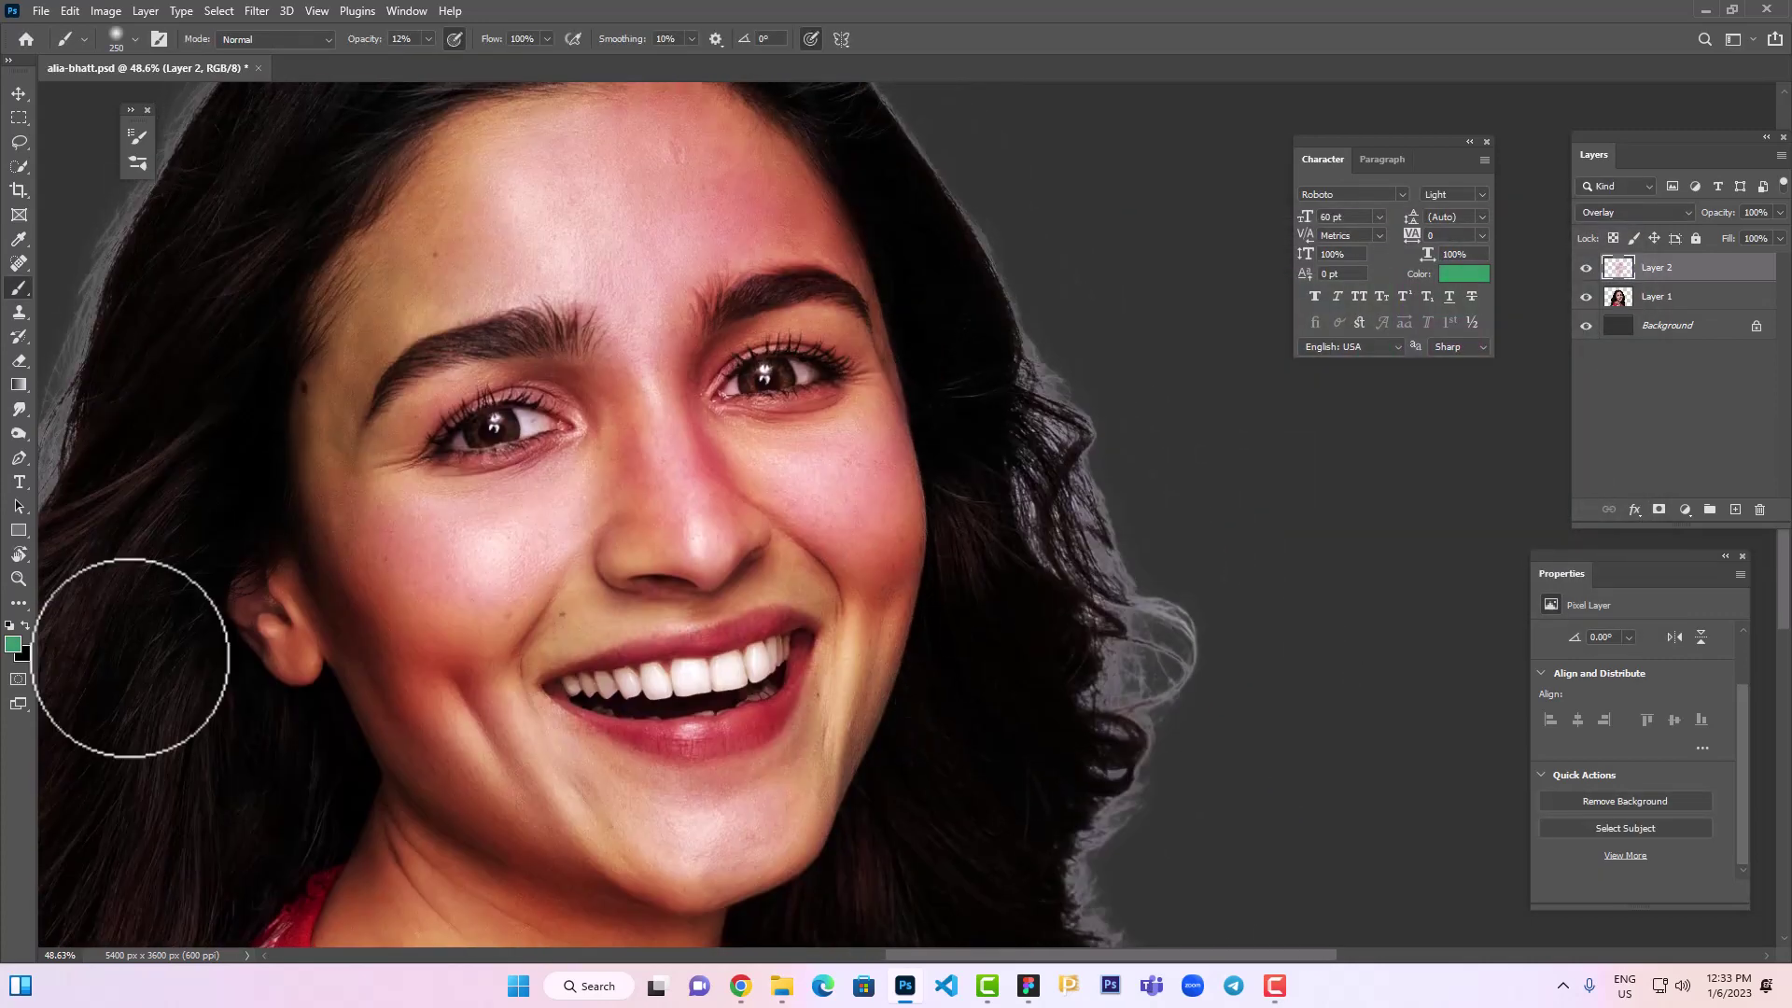
{"action": "left_click", "coordinate": [13, 644]}
{"action": "left_click_drag", "start_coordinate": [1411, 401], "coordinate": [1414, 358]}
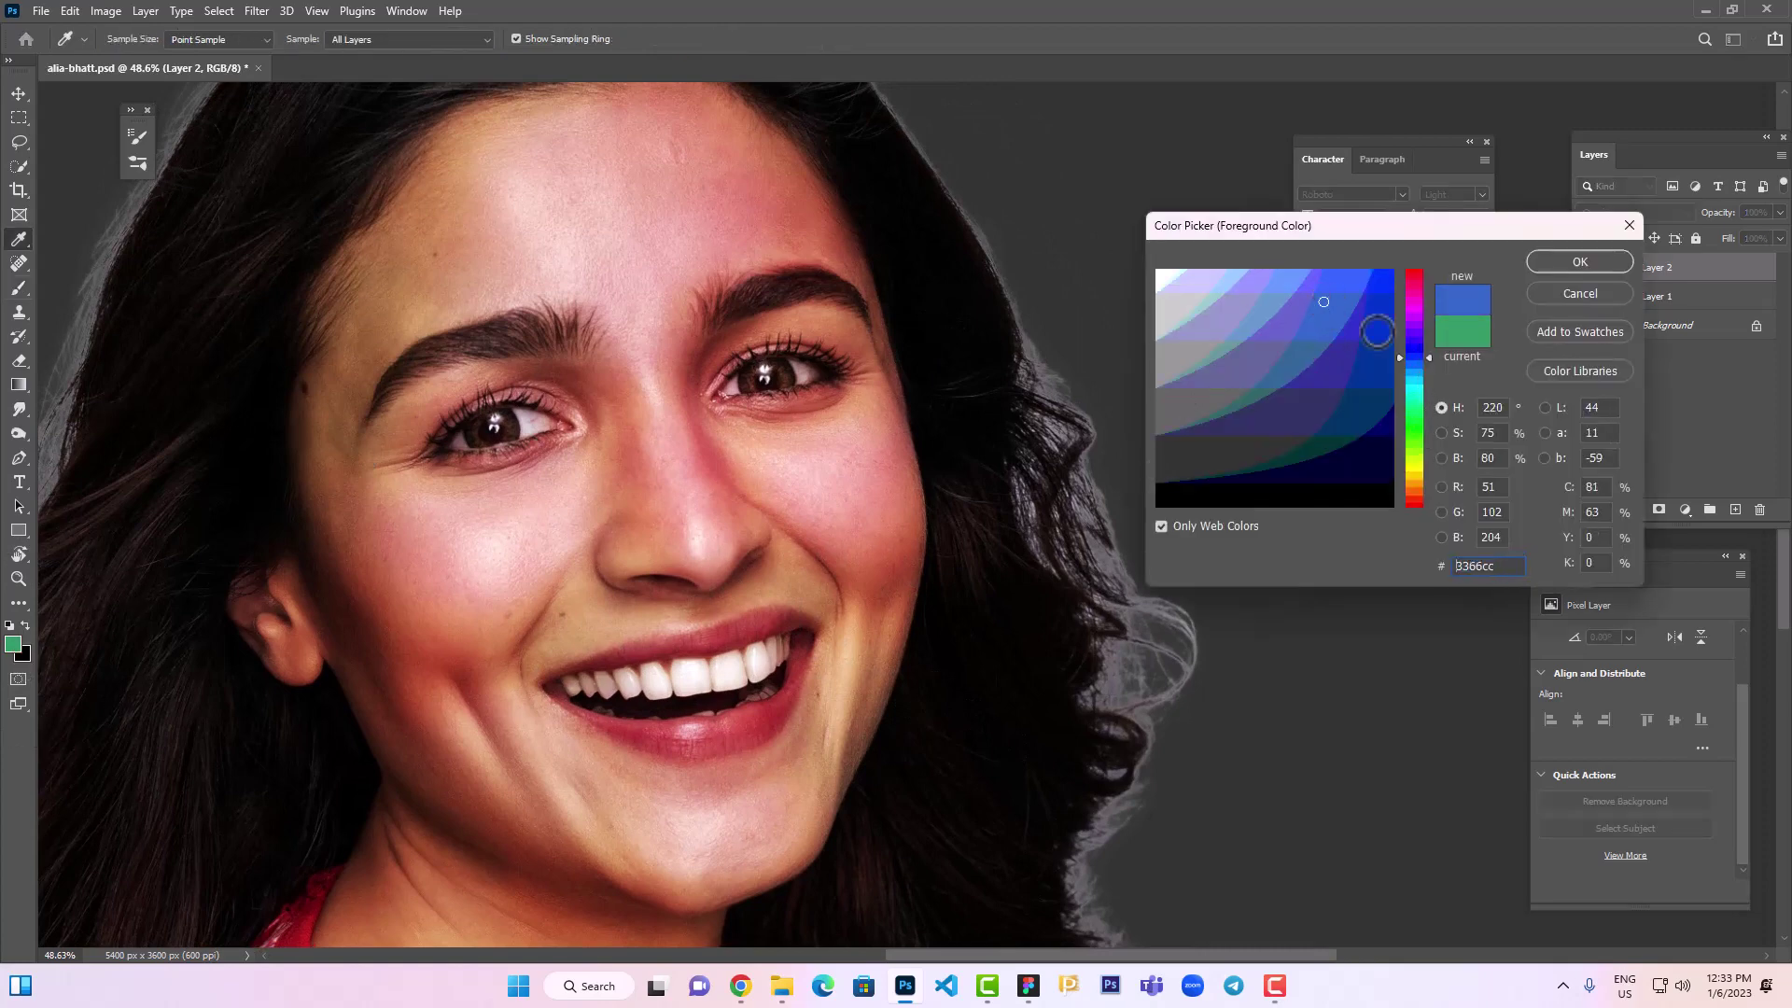
{"action": "left_click", "coordinate": [1336, 303]}
{"action": "key", "text": "Return"}
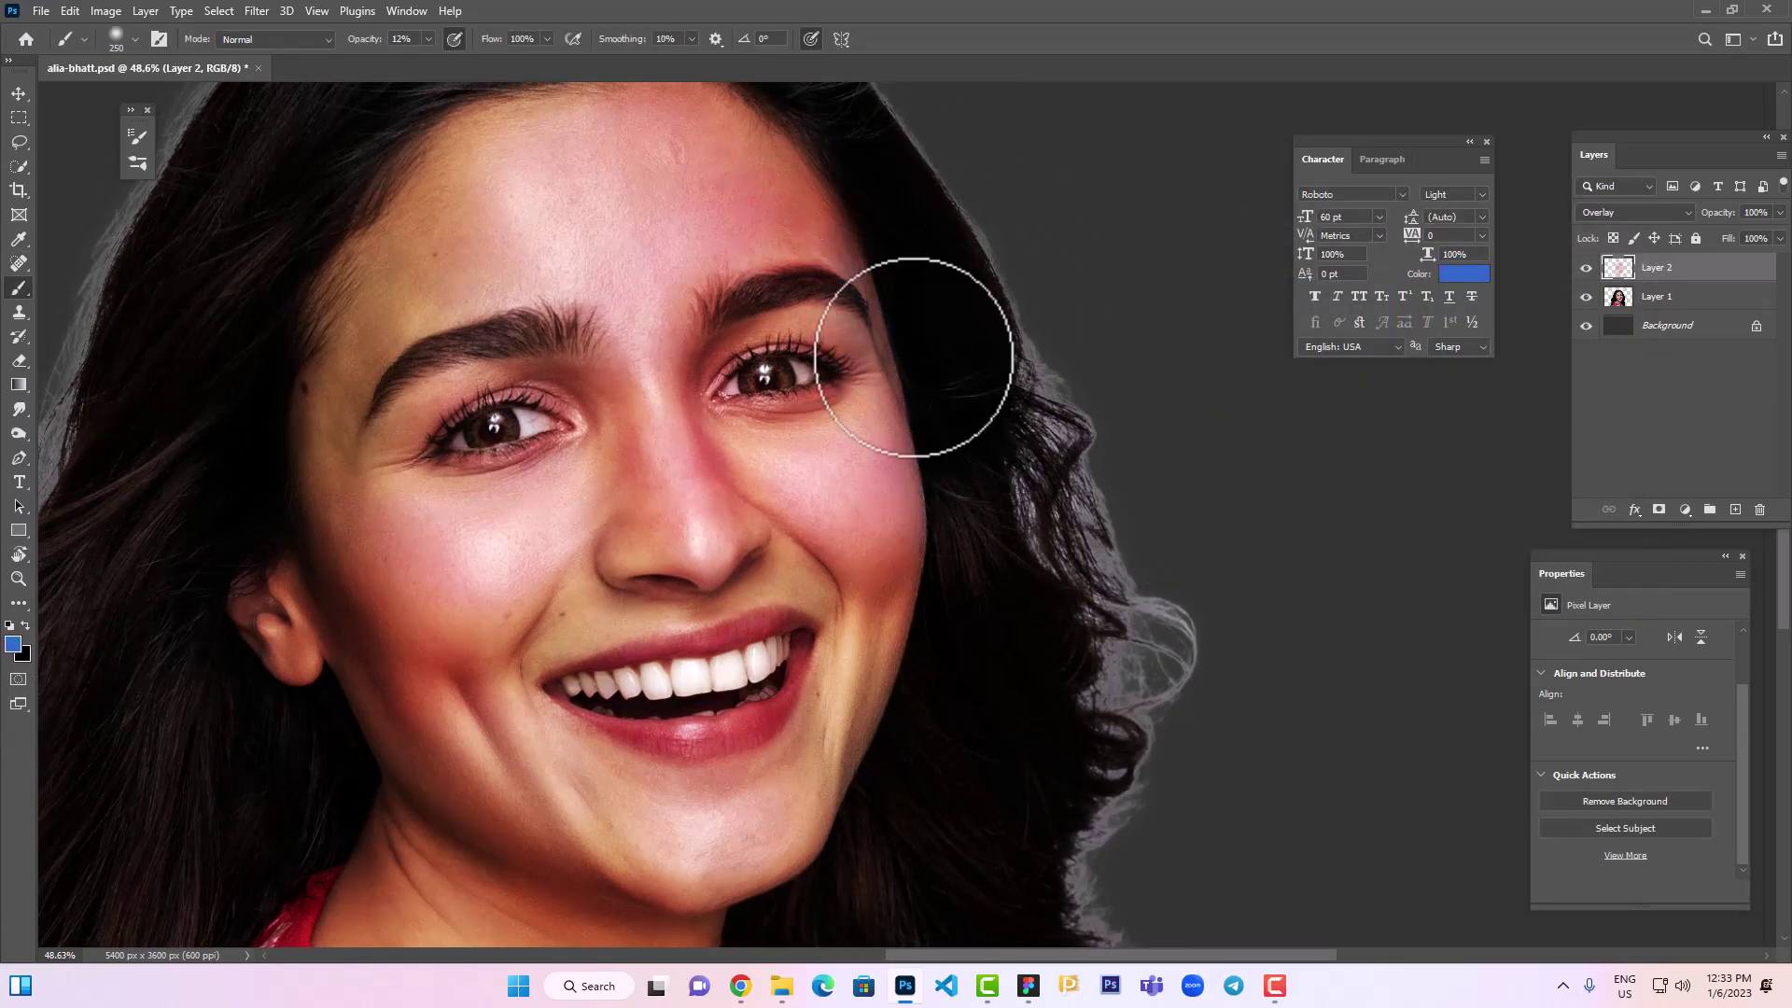
{"action": "left_click_drag", "start_coordinate": [914, 357], "coordinate": [935, 585]}
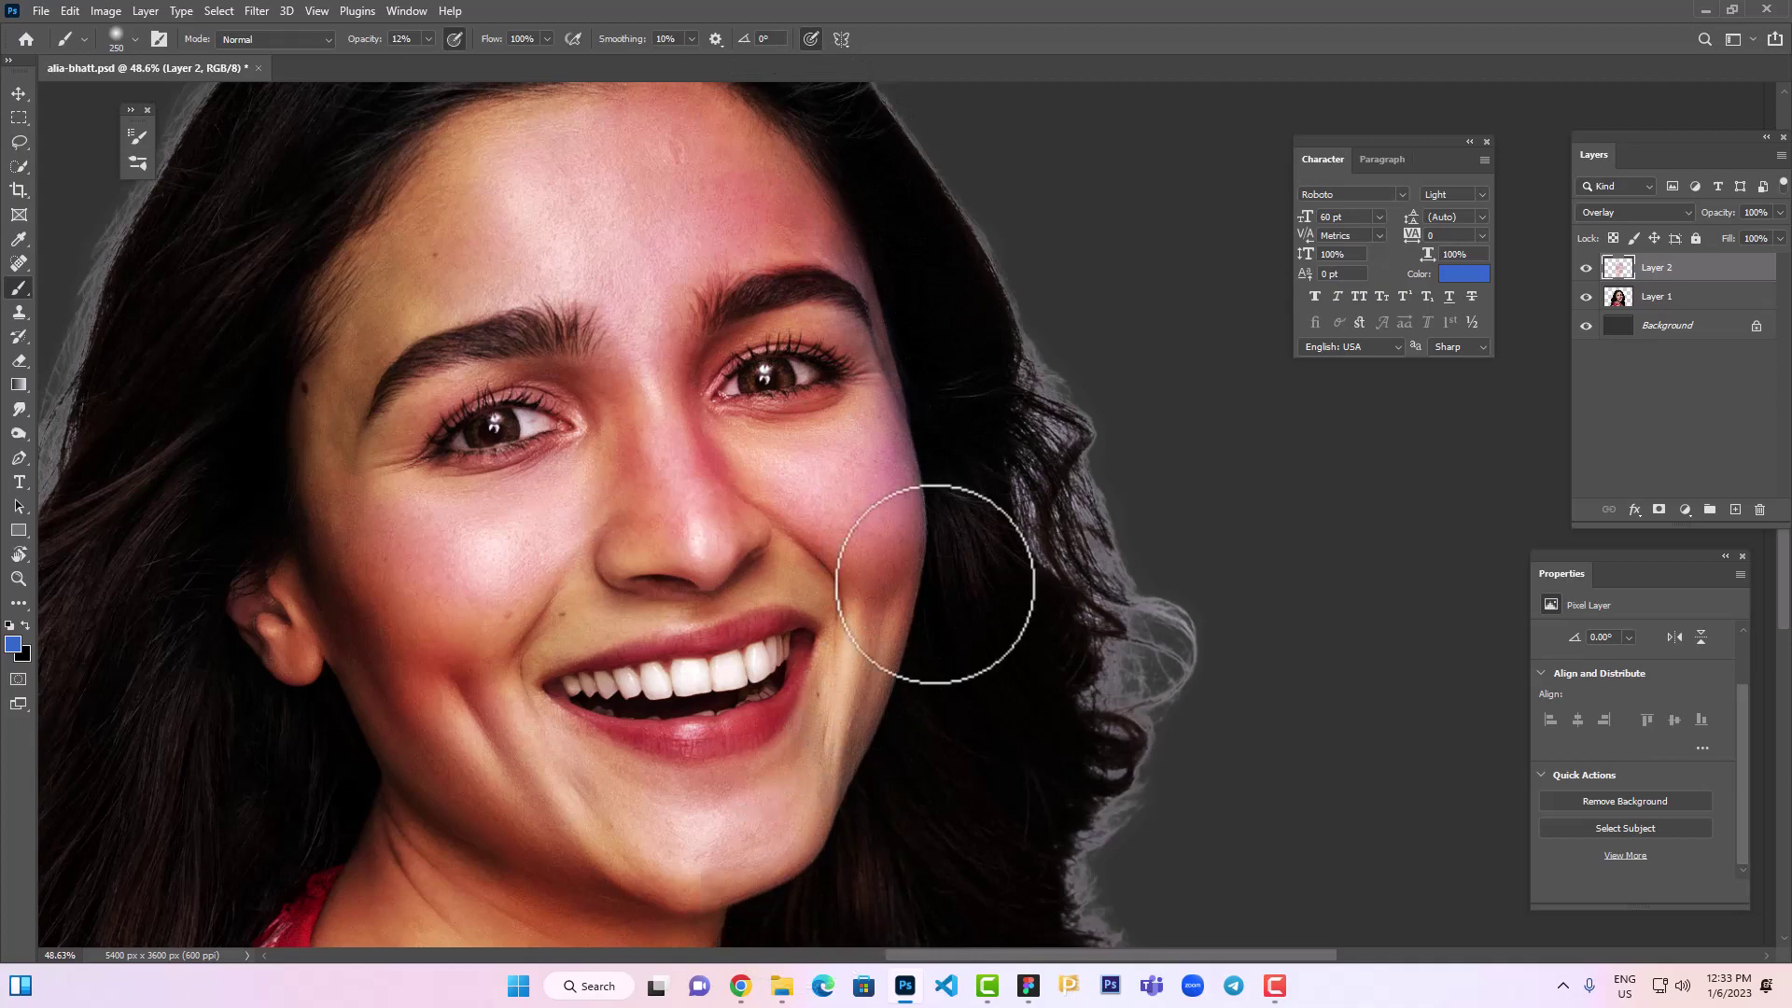
Zoom out to 25% to view the whole portrait
{"action": "scroll", "coordinate": [1016, 532], "scroll_direction": "down", "scroll_amount": 2}
{"action": "scroll", "coordinate": [584, 564], "scroll_direction": "down", "scroll_amount": 2}
{"action": "scroll", "coordinate": [743, 605], "scroll_direction": "down", "scroll_amount": 2}
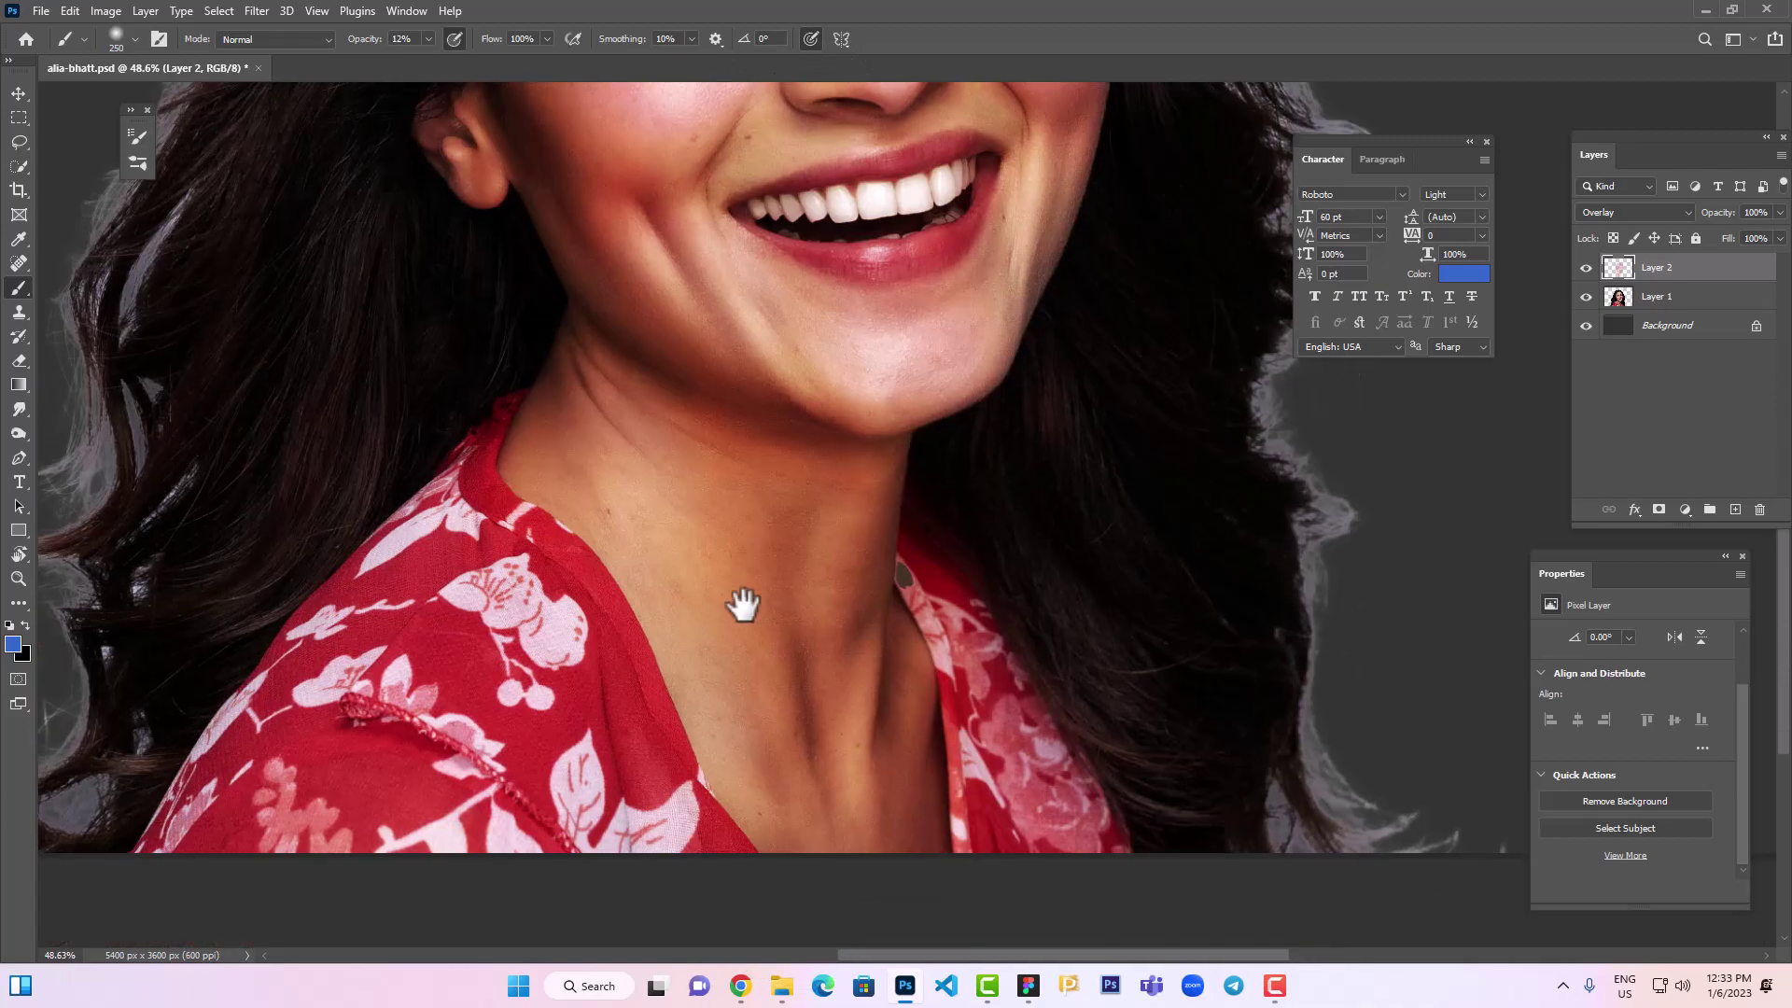
{"action": "scroll", "coordinate": [940, 621], "scroll_direction": "down", "scroll_amount": 1}
{"action": "scroll", "coordinate": [915, 690], "scroll_direction": "down", "scroll_amount": 1}
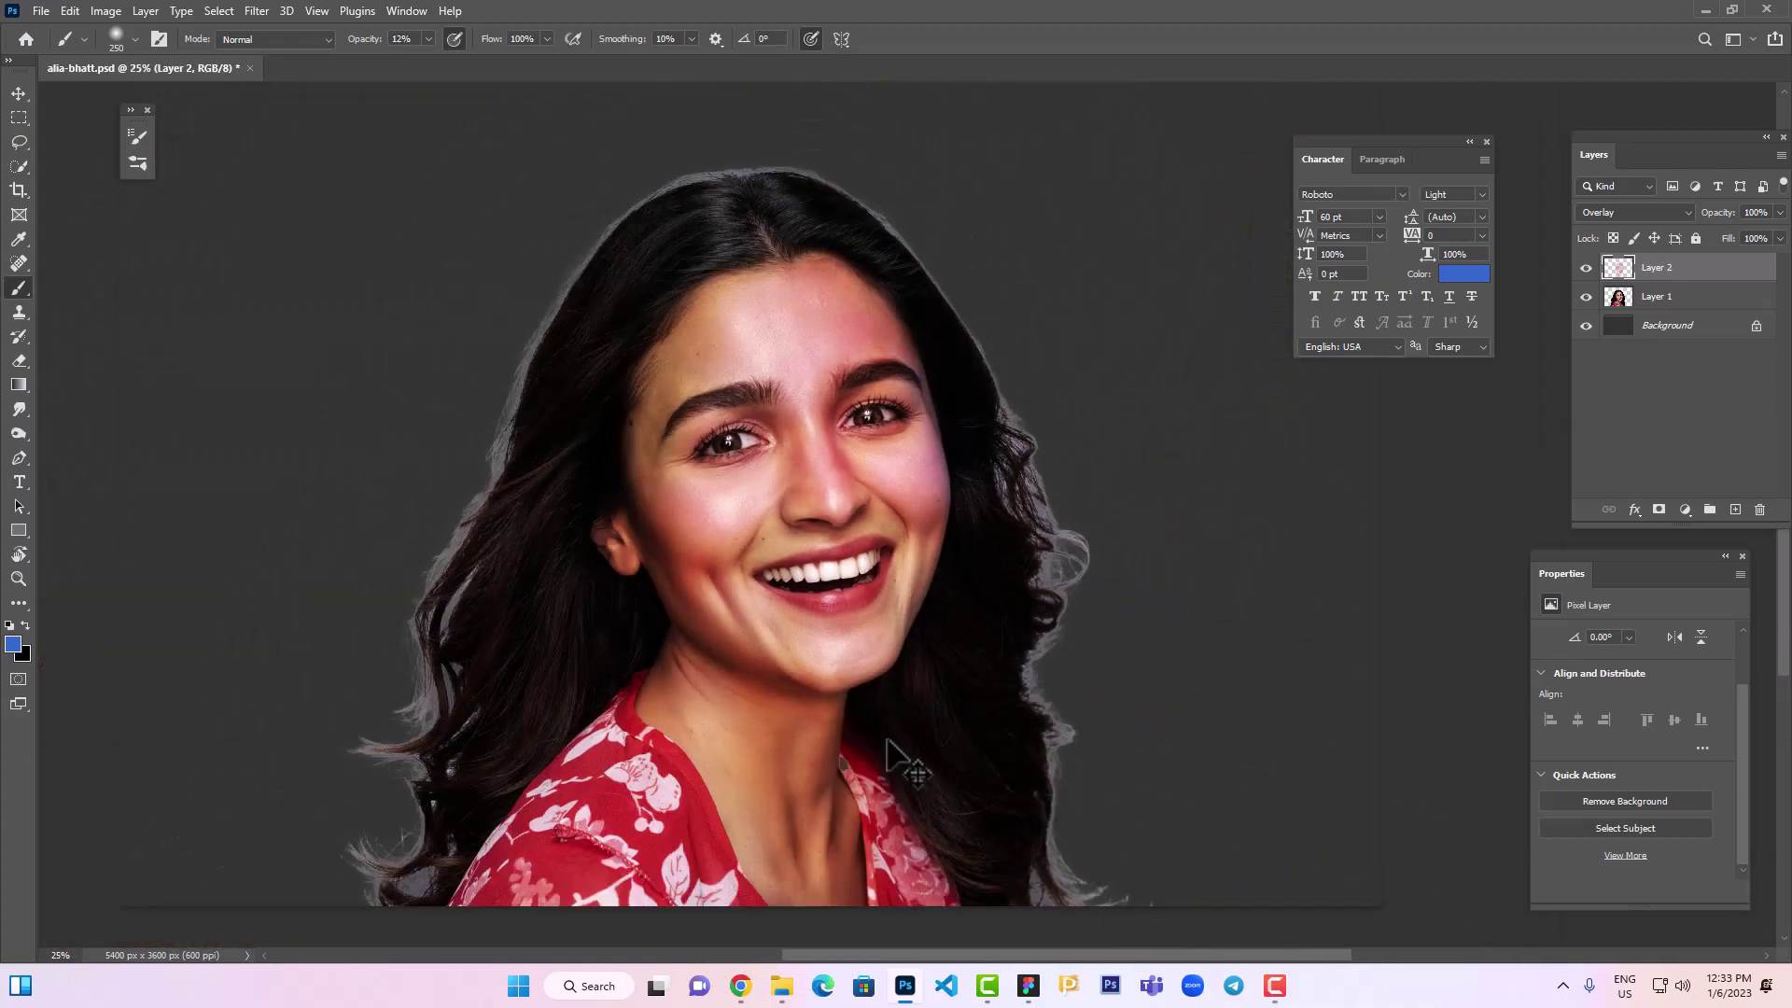
Brush red #cc3333 over the forehead, nose, cheeks and jaw on Layer 2
{"action": "left_click", "coordinate": [13, 644]}
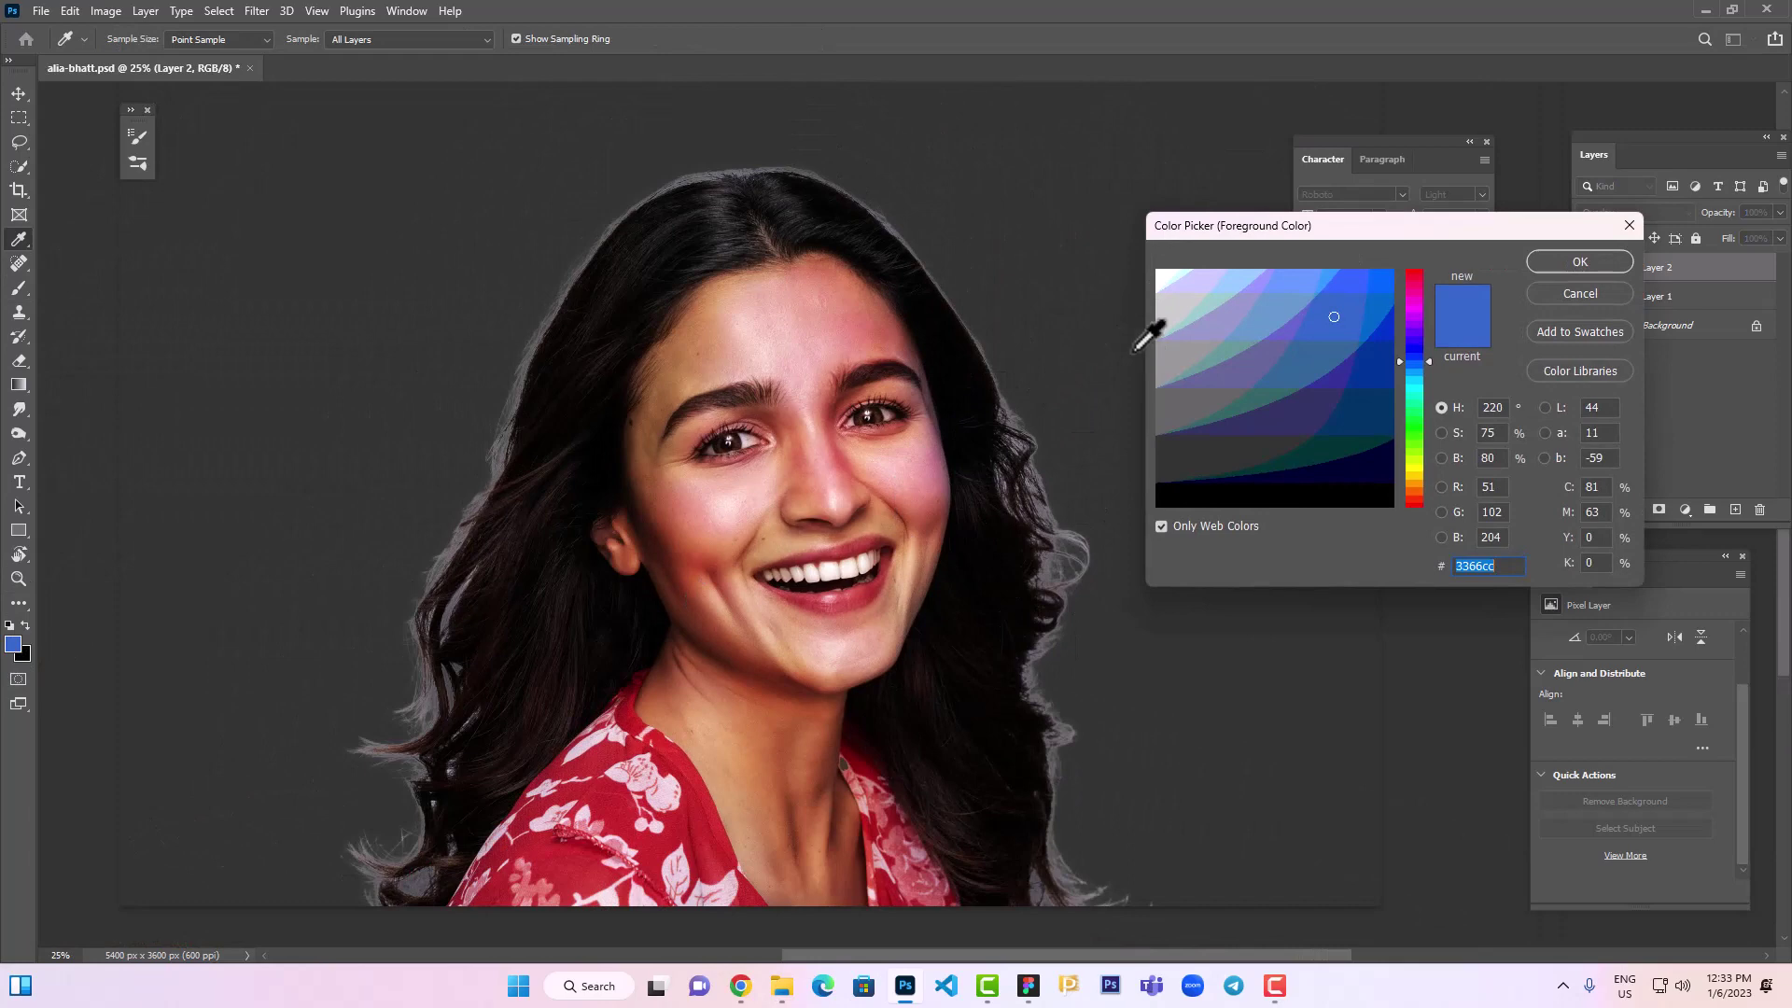
{"action": "left_click", "coordinate": [1414, 283]}
{"action": "left_click", "coordinate": [1579, 261]}
{"action": "left_click", "coordinate": [13, 644]}
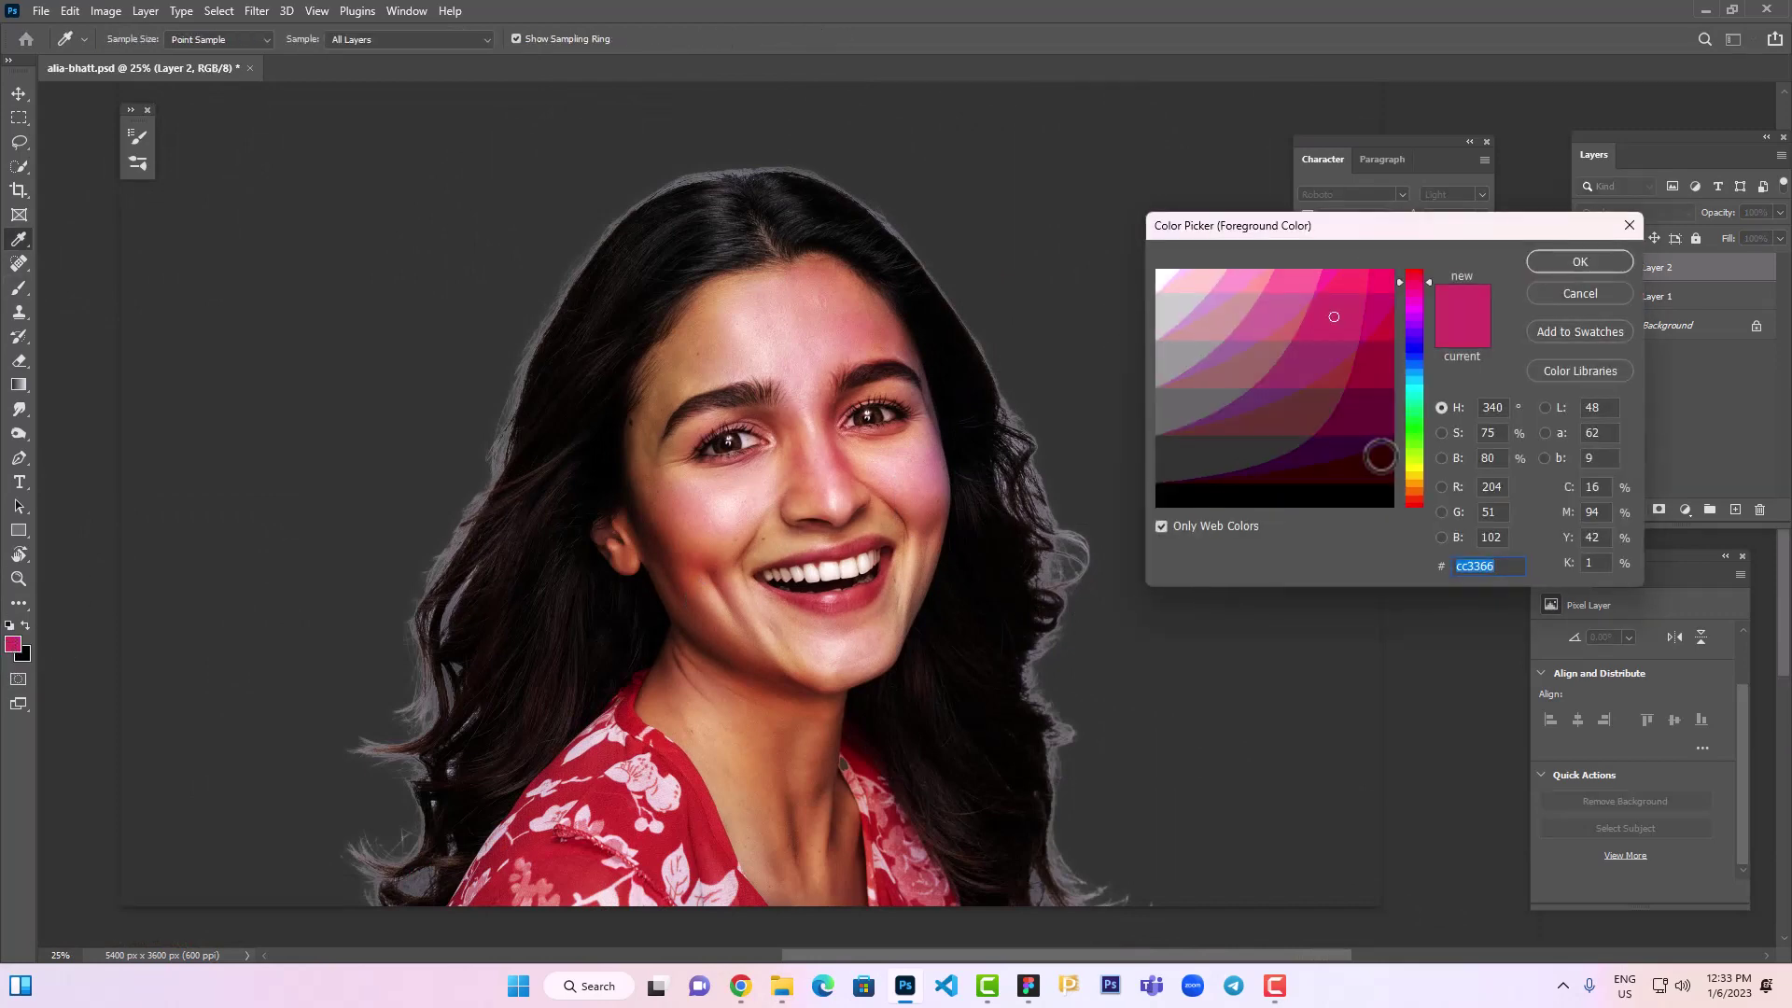
{"action": "left_click", "coordinate": [1536, 269]}
{"action": "key", "text": "b"}
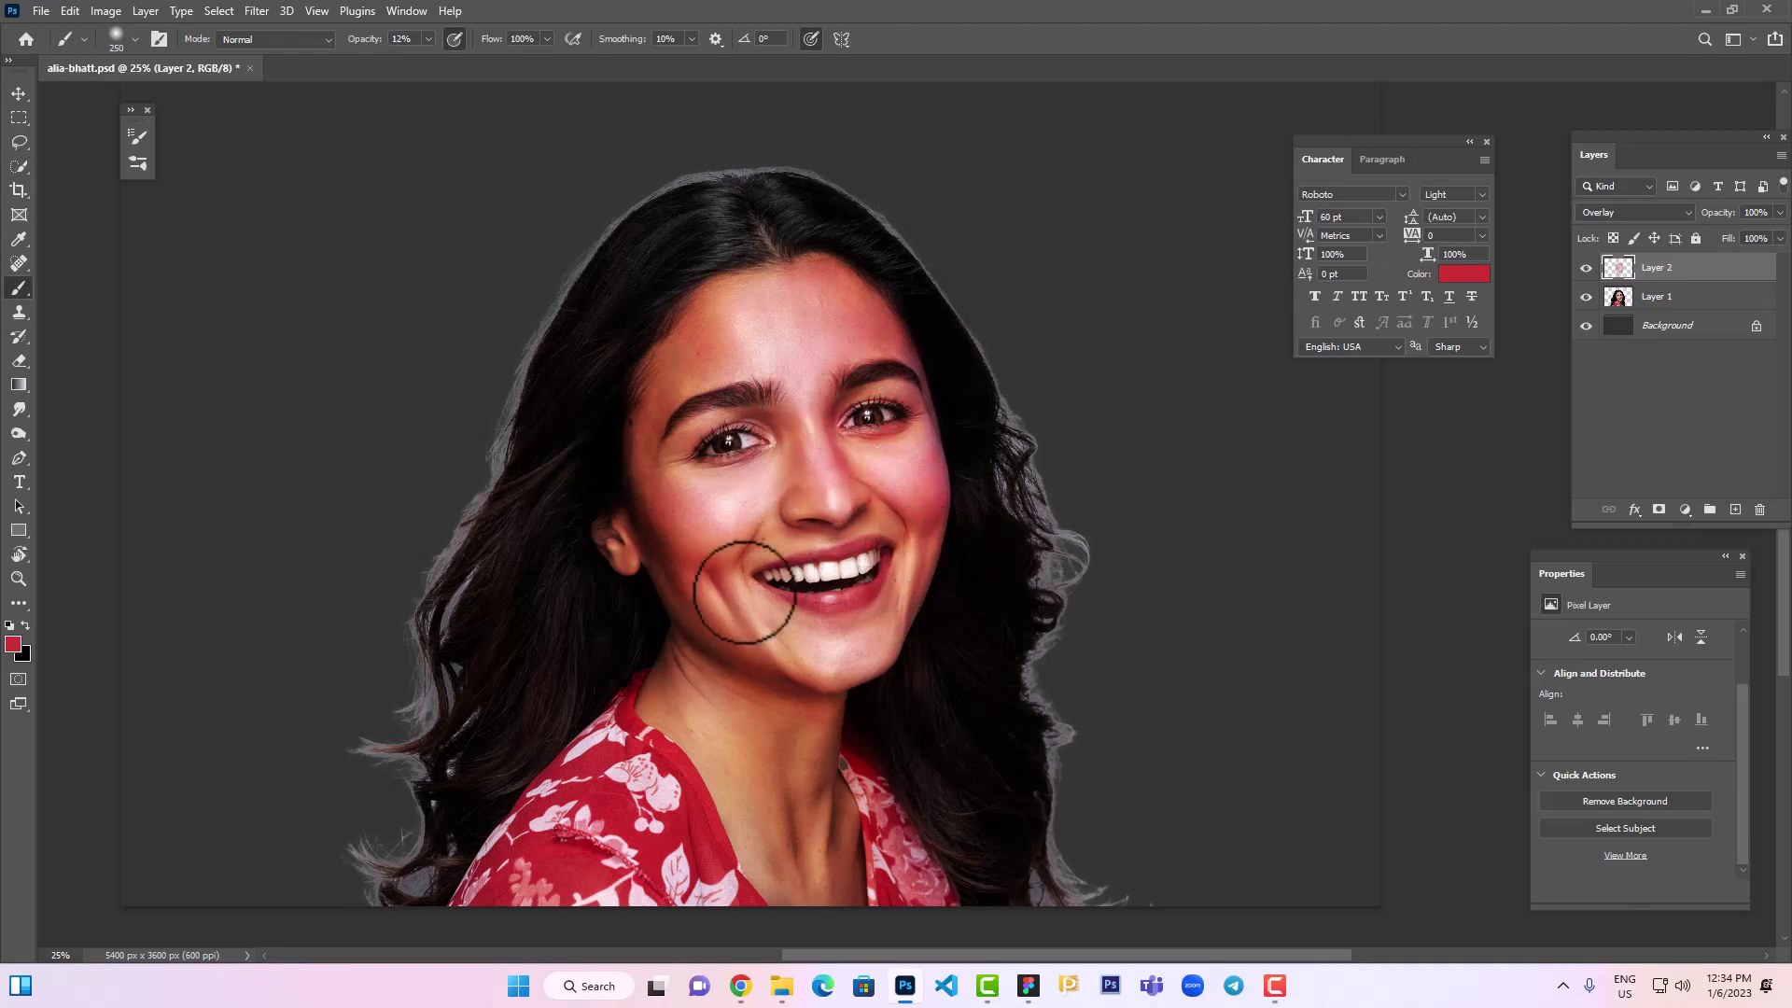
Toggle Layer 2's visibility to compare the blush before and after
{"action": "left_click", "coordinate": [1587, 268]}
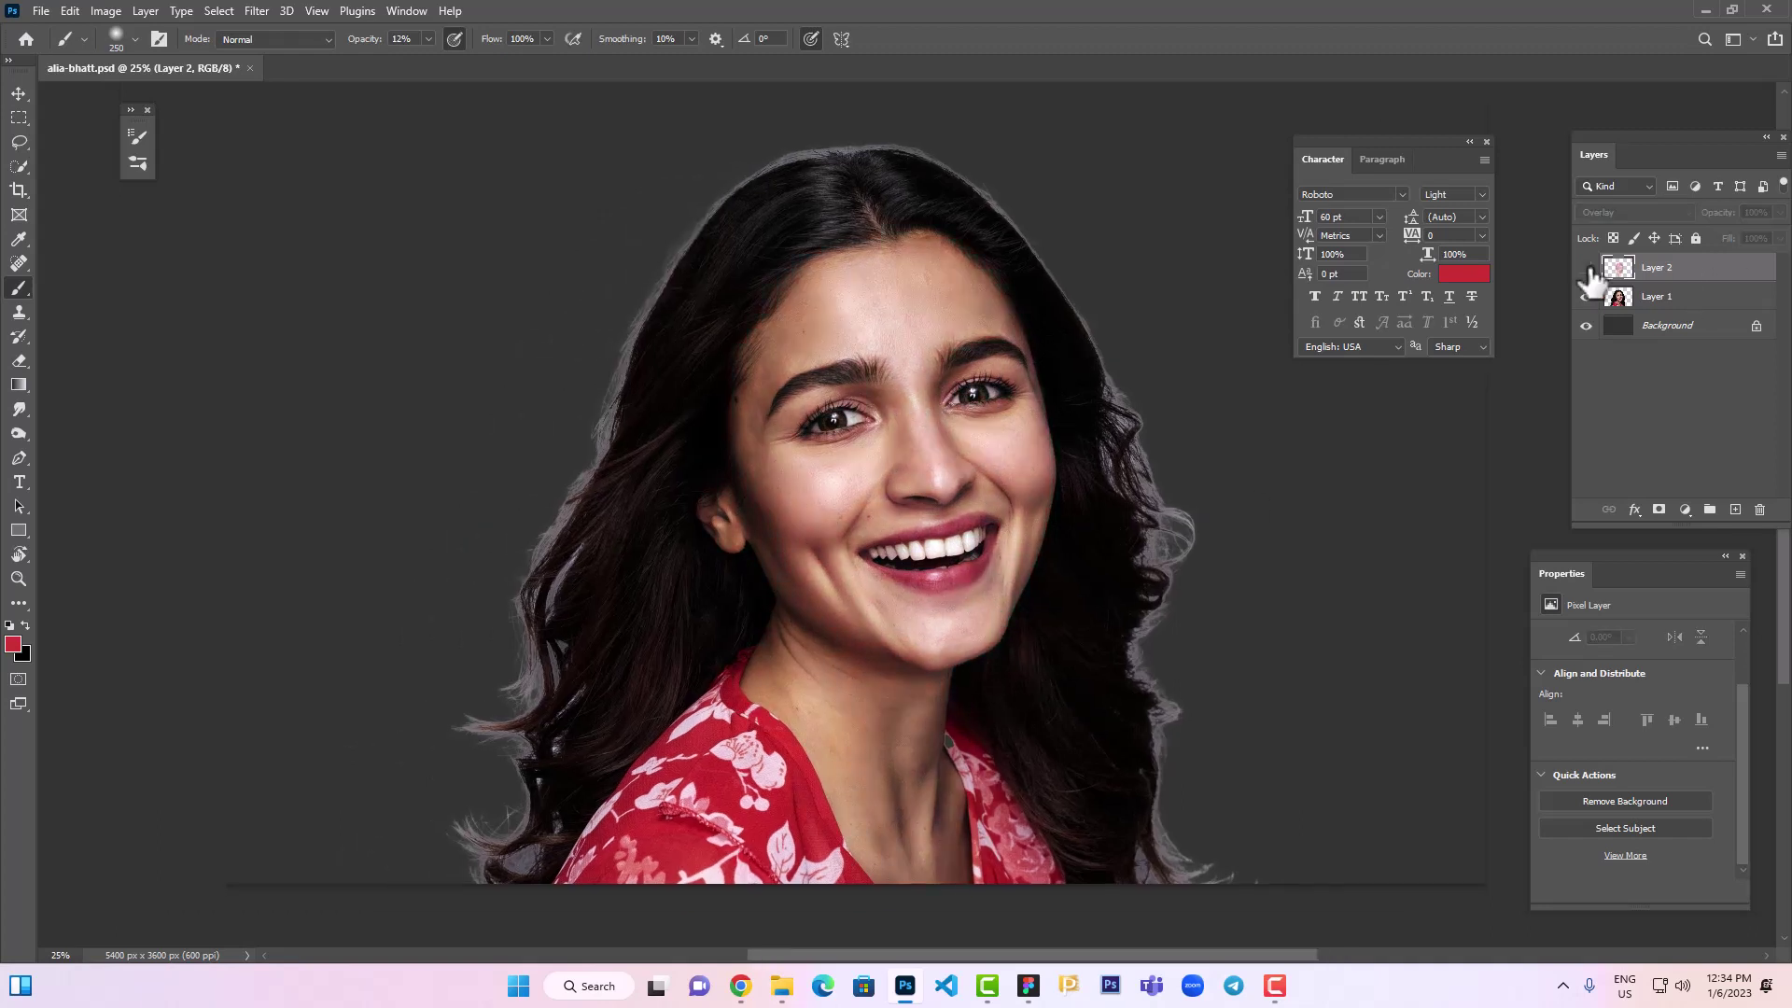
{"action": "left_click", "coordinate": [1587, 268]}
{"action": "left_click", "coordinate": [1587, 268]}
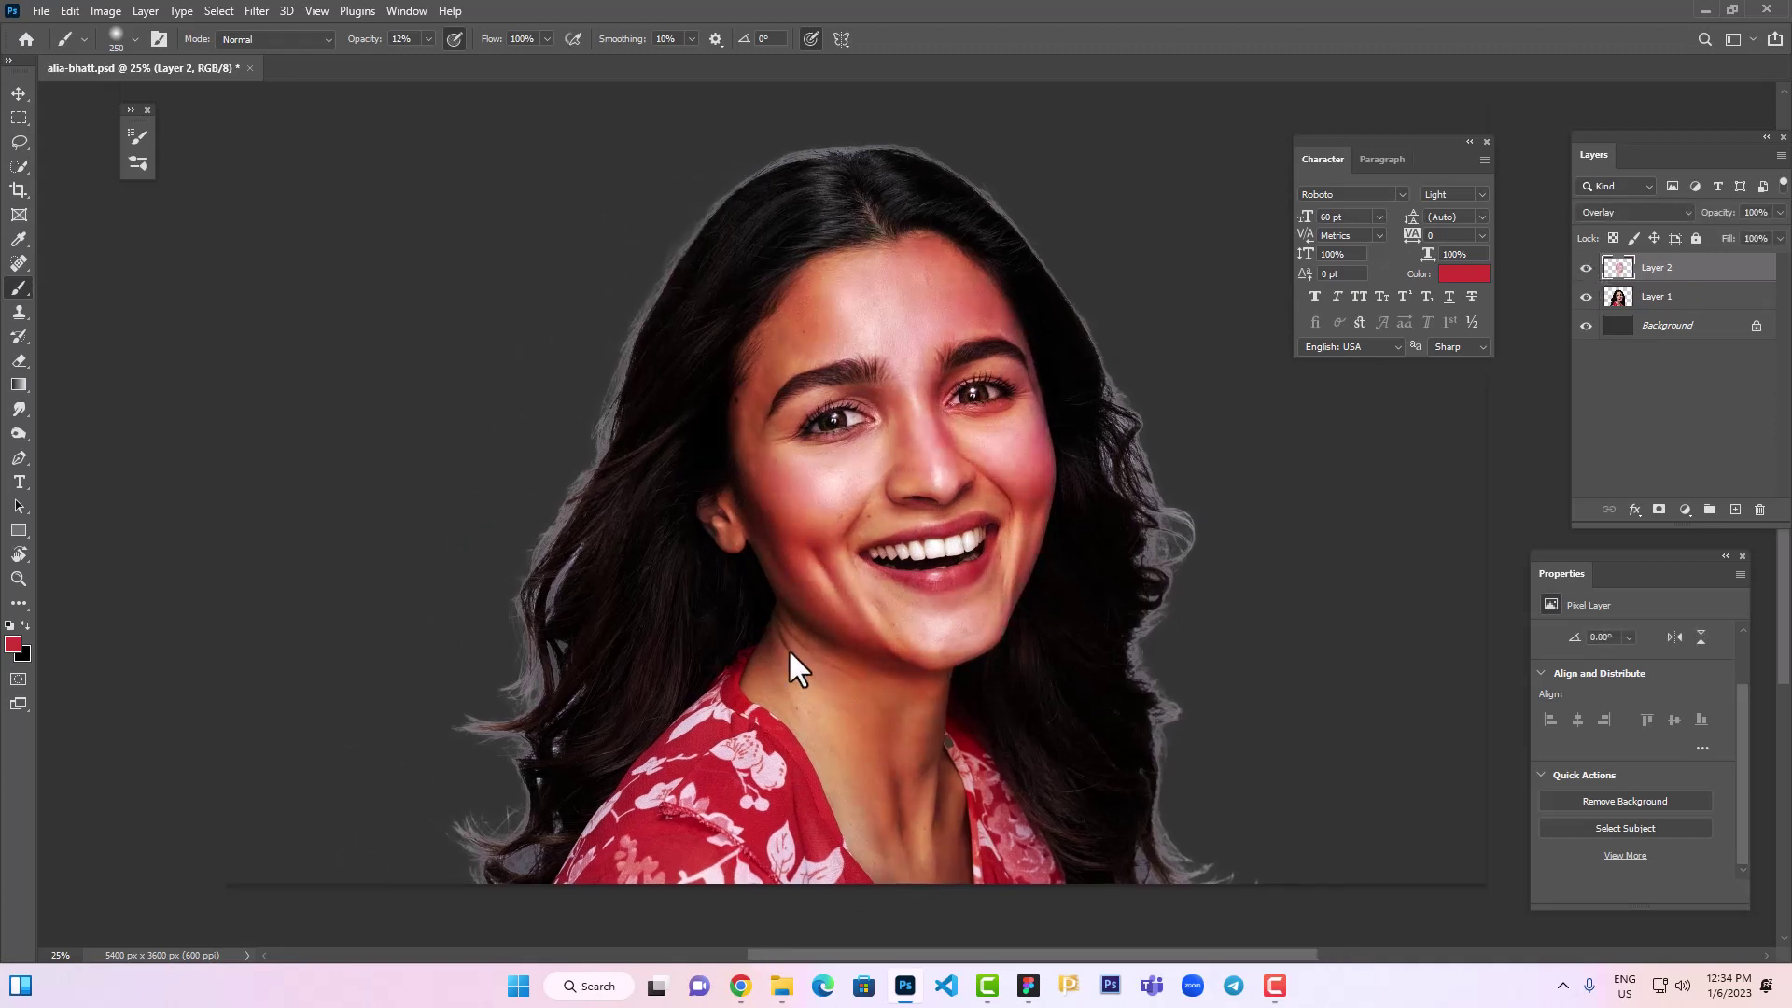
{"action": "left_click", "coordinate": [1587, 268]}
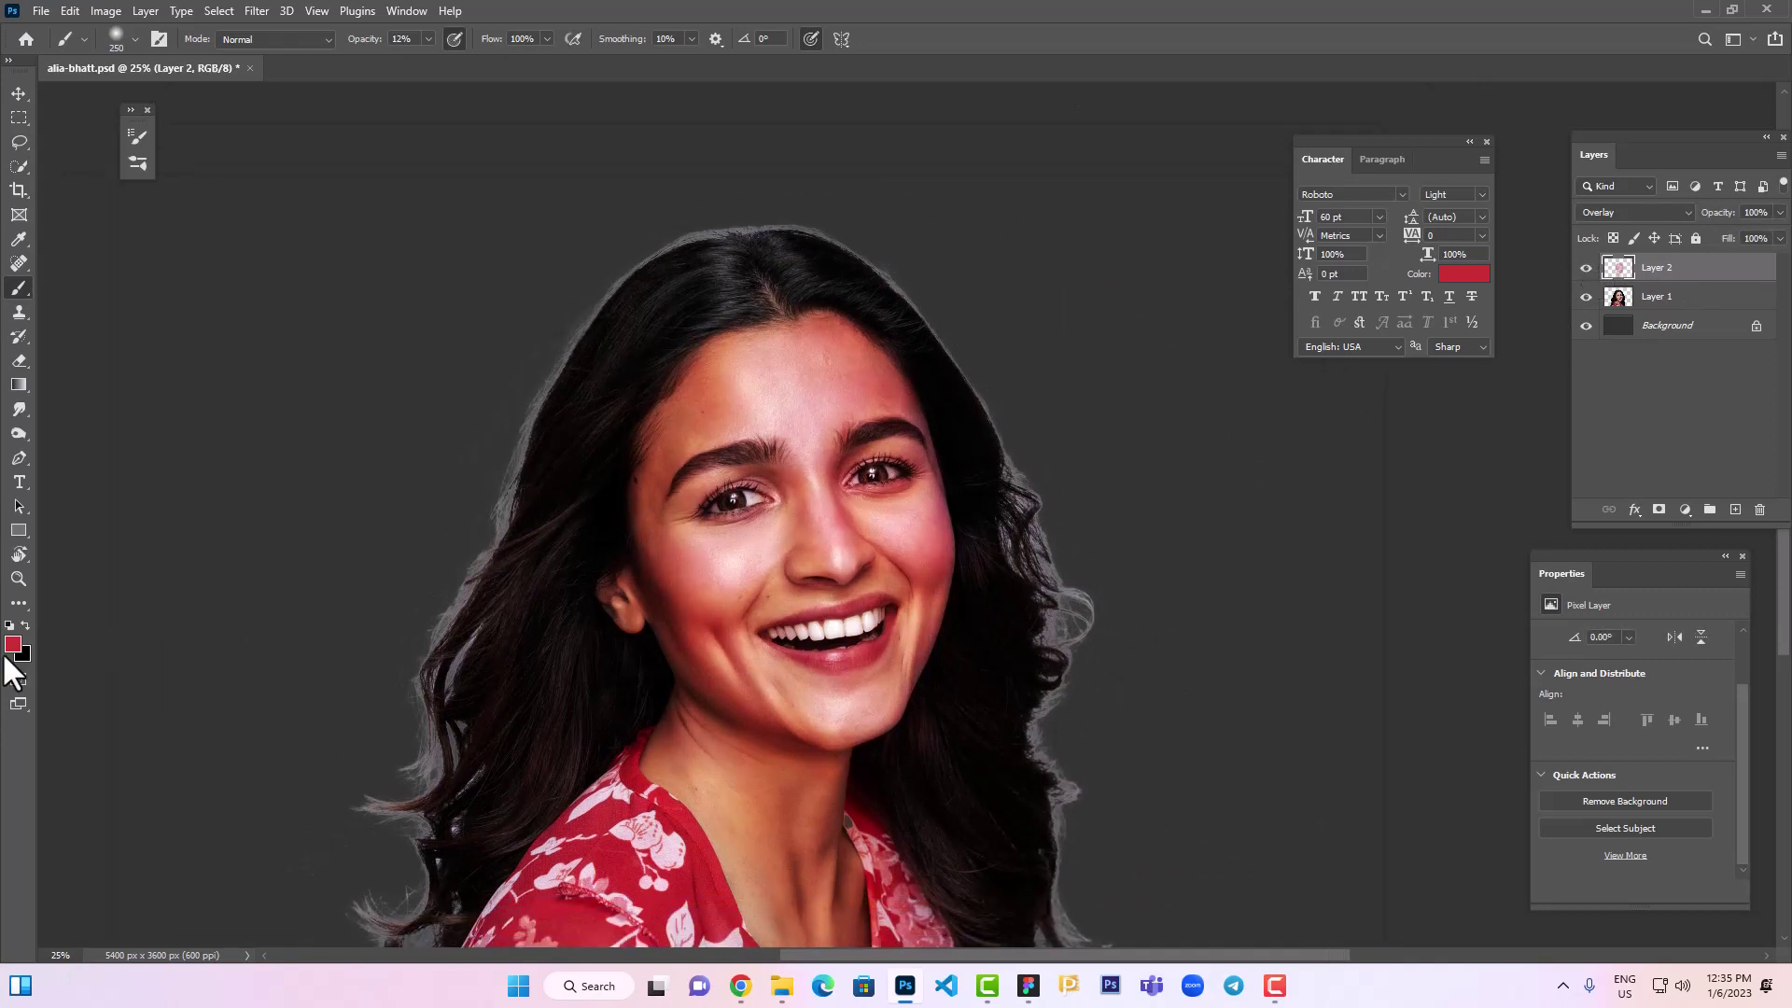
Paint a green #339966 glow along the left hair edge with a larger, 30% opacity brush
{"action": "left_click", "coordinate": [13, 644]}
{"action": "left_click", "coordinate": [1415, 403]}
{"action": "left_click", "coordinate": [1310, 359]}
{"action": "left_click", "coordinate": [1577, 262]}
{"action": "left_click", "coordinate": [429, 39]}
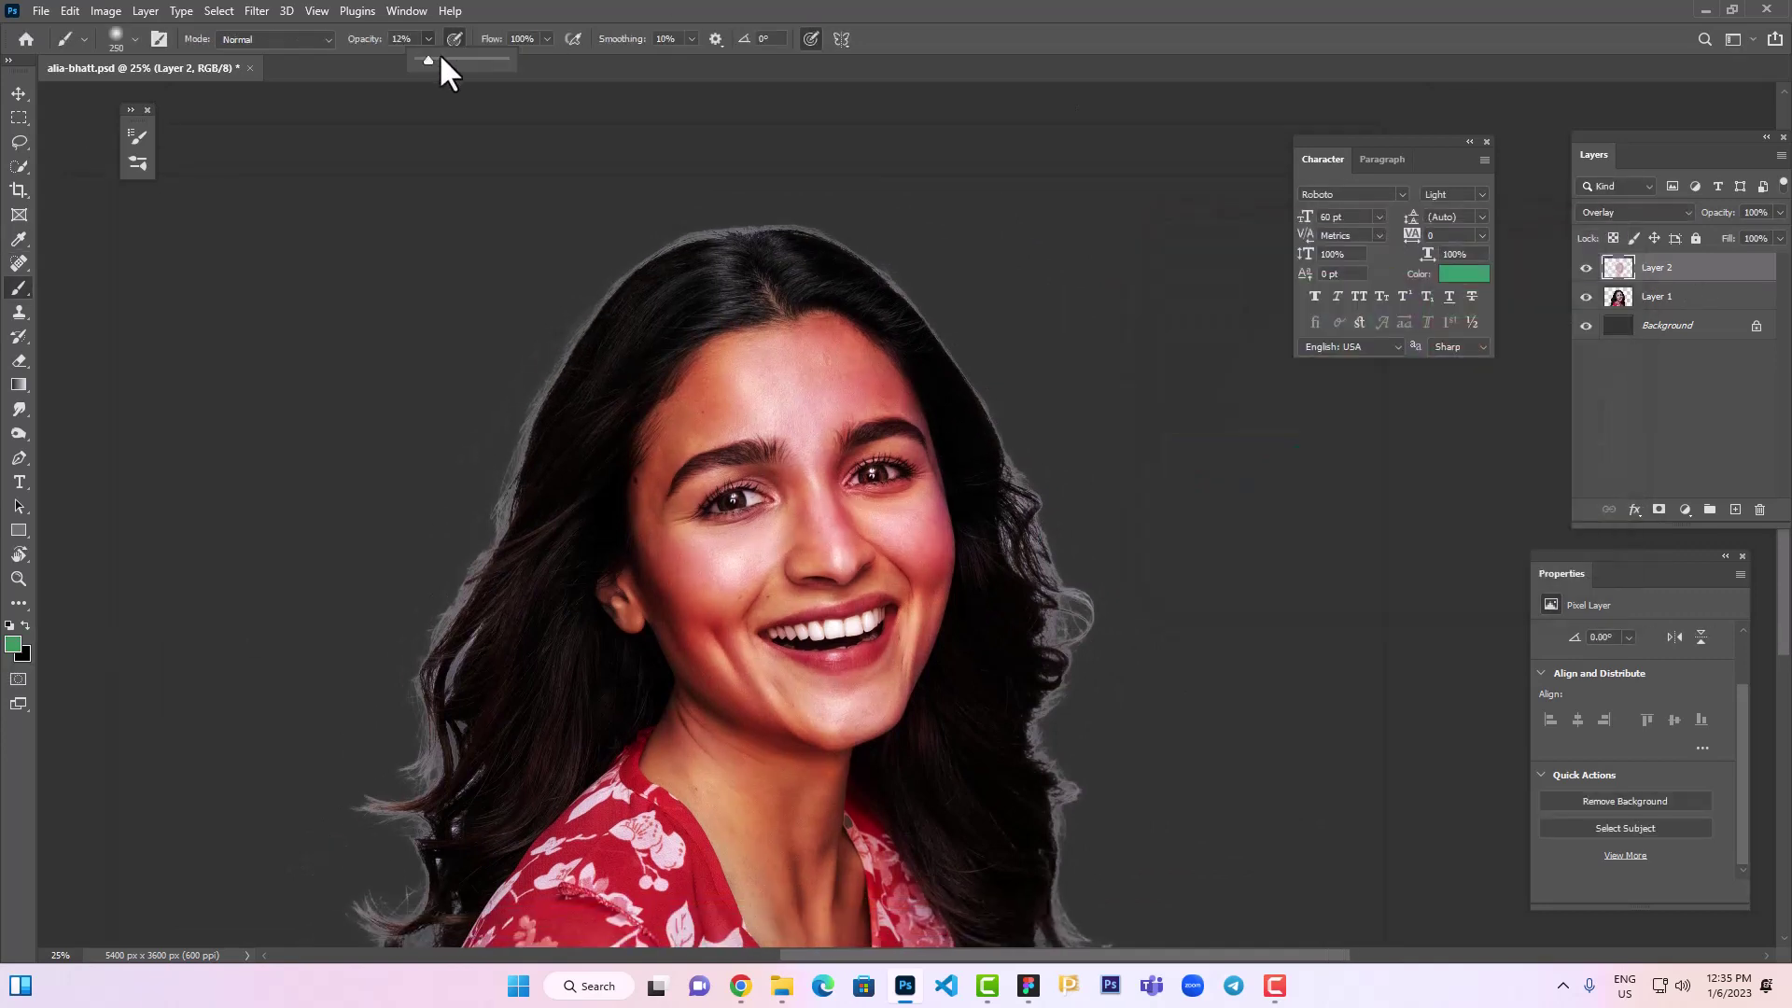
{"action": "key", "text": "bracketright"}
{"action": "key", "text": "bracketright"}
{"action": "key", "text": "bracketright"}
{"action": "mouse_move", "coordinate": [500, 760]}
{"action": "left_mouse_down"}
{"action": "mouse_move", "coordinate": [508, 560]}
{"action": "mouse_move", "coordinate": [520, 788]}
{"action": "mouse_move", "coordinate": [480, 567]}
{"action": "left_mouse_up"}
Paint a blue glow along the right hair edge
{"action": "left_click", "coordinate": [13, 644]}
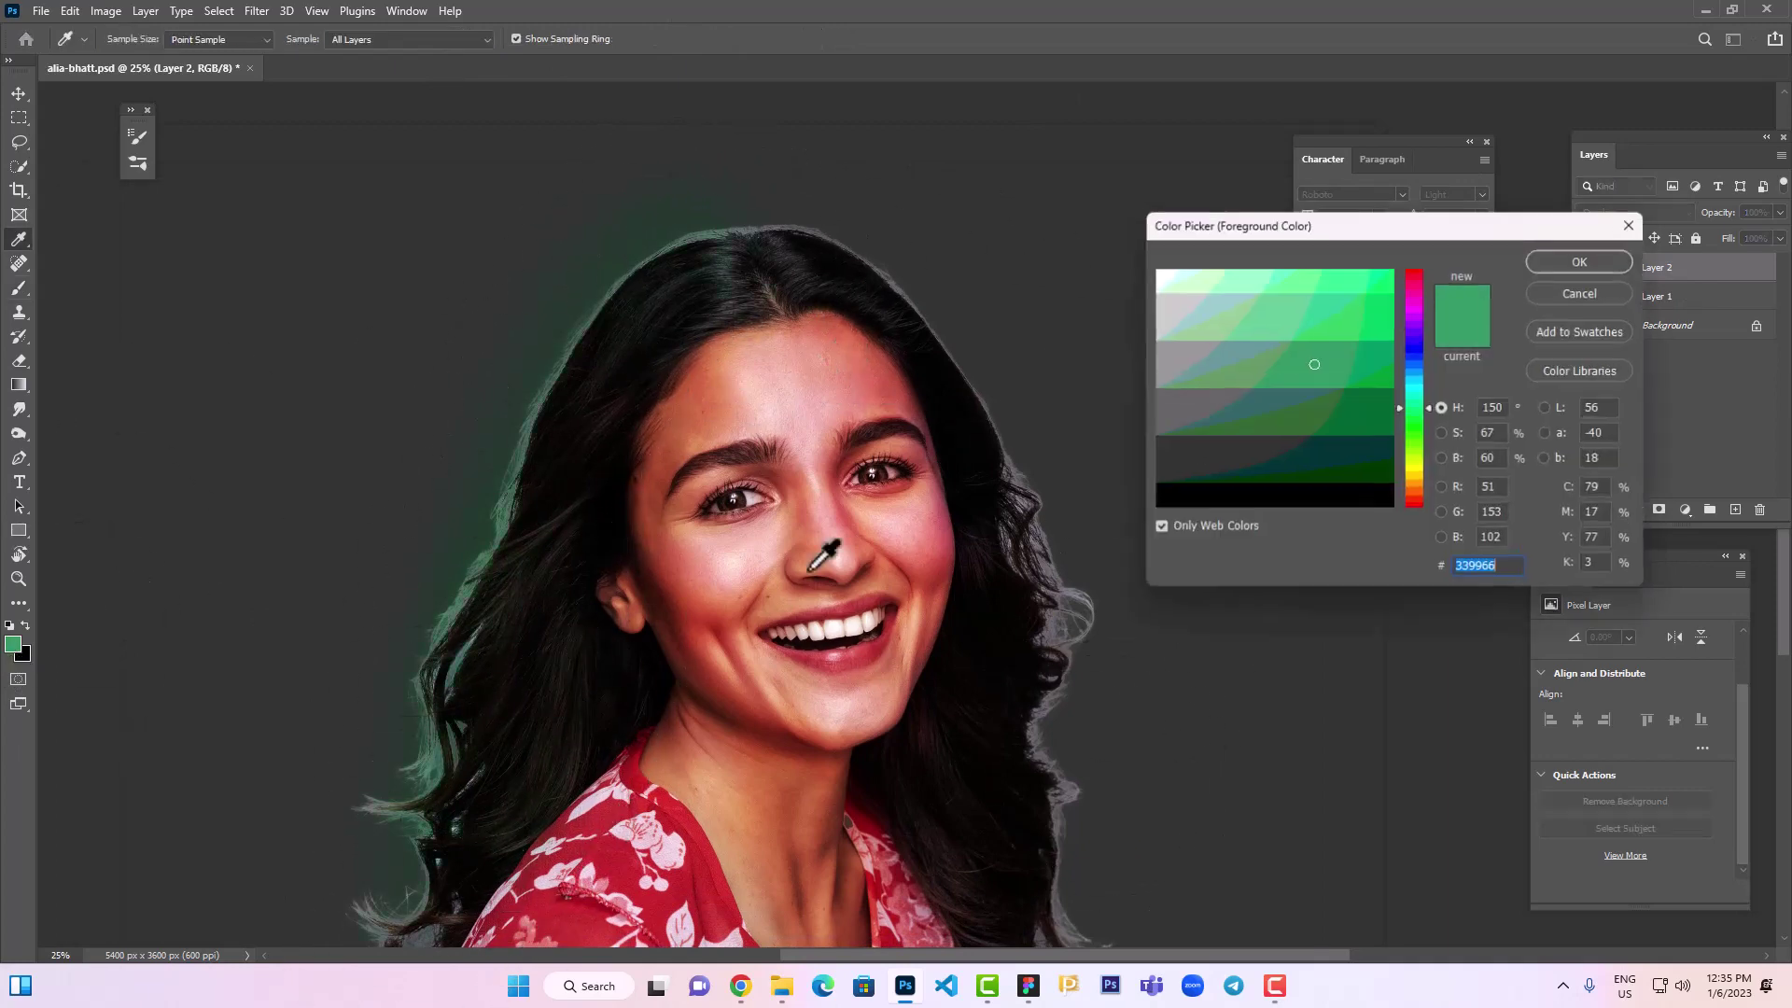
{"action": "left_click", "coordinate": [1425, 373]}
{"action": "left_click", "coordinate": [1579, 262]}
{"action": "mouse_move", "coordinate": [1048, 580]}
{"action": "left_mouse_down"}
{"action": "mouse_move", "coordinate": [849, 248]}
{"action": "mouse_move", "coordinate": [891, 287]}
{"action": "left_mouse_up"}
{"action": "left_click_drag", "start_coordinate": [1059, 700], "coordinate": [960, 473]}
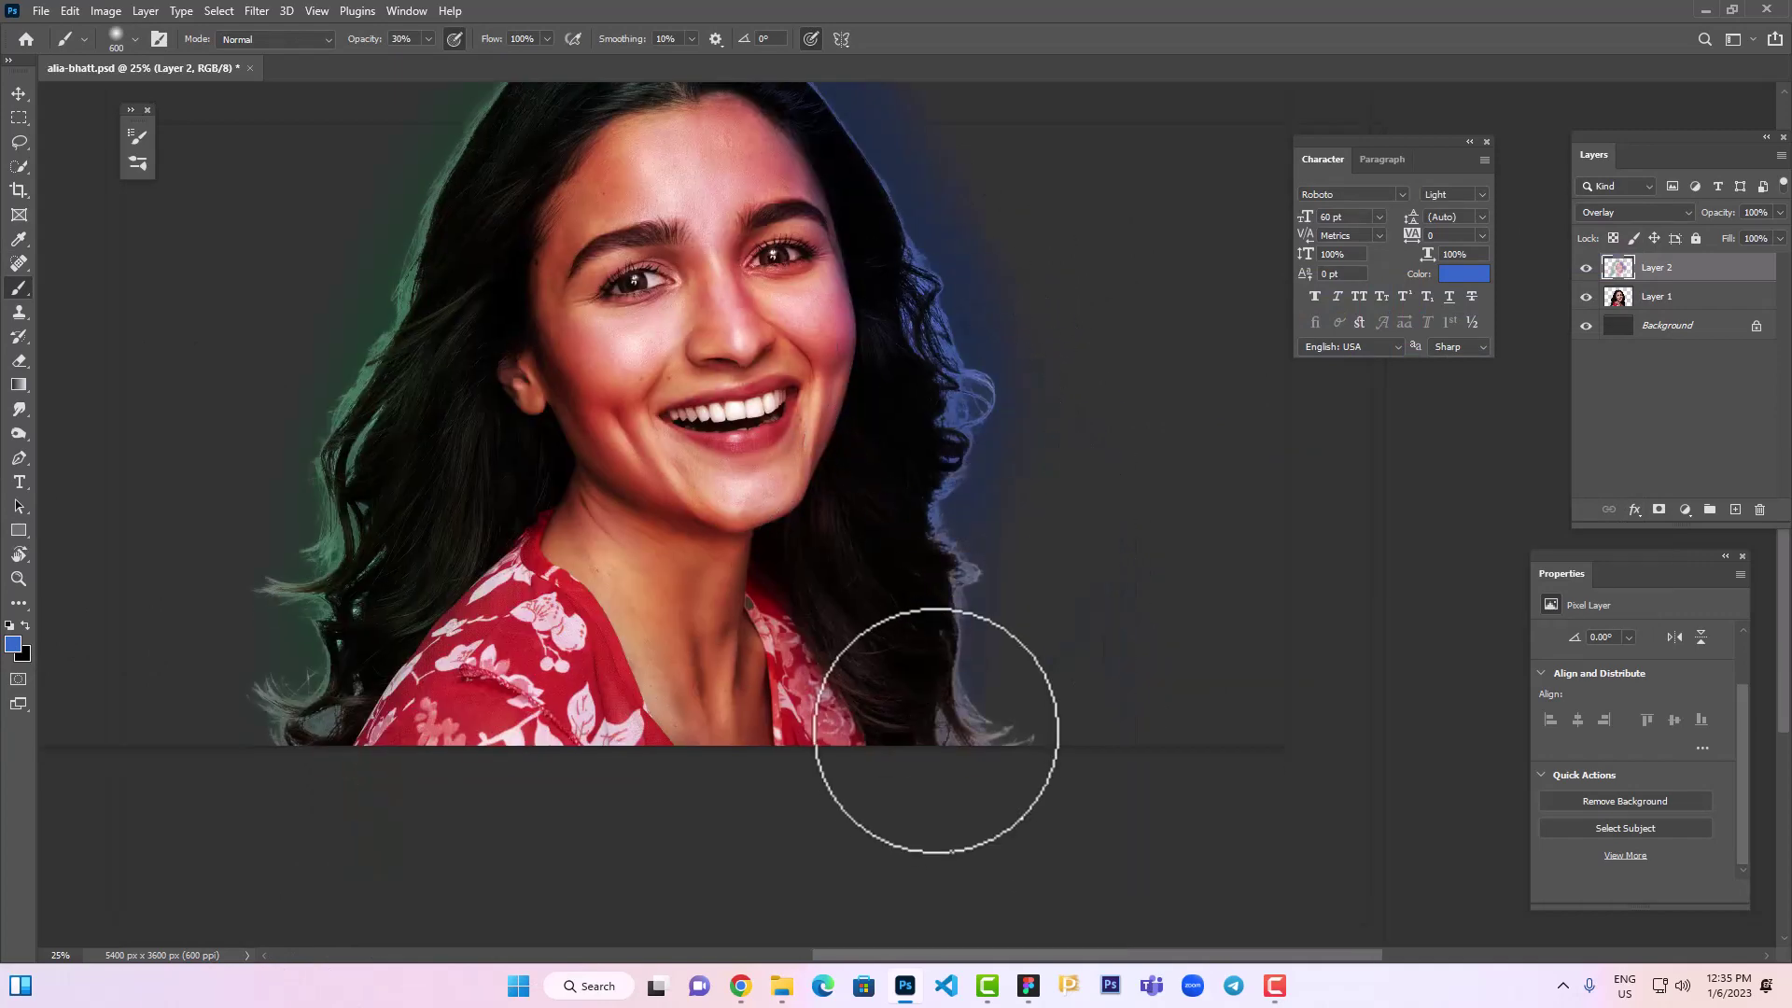
{"action": "mouse_move", "coordinate": [871, 618]}
{"action": "left_mouse_down"}
{"action": "mouse_move", "coordinate": [931, 412]}
{"action": "mouse_move", "coordinate": [696, 340]}
{"action": "mouse_move", "coordinate": [720, 292]}
{"action": "left_mouse_up"}
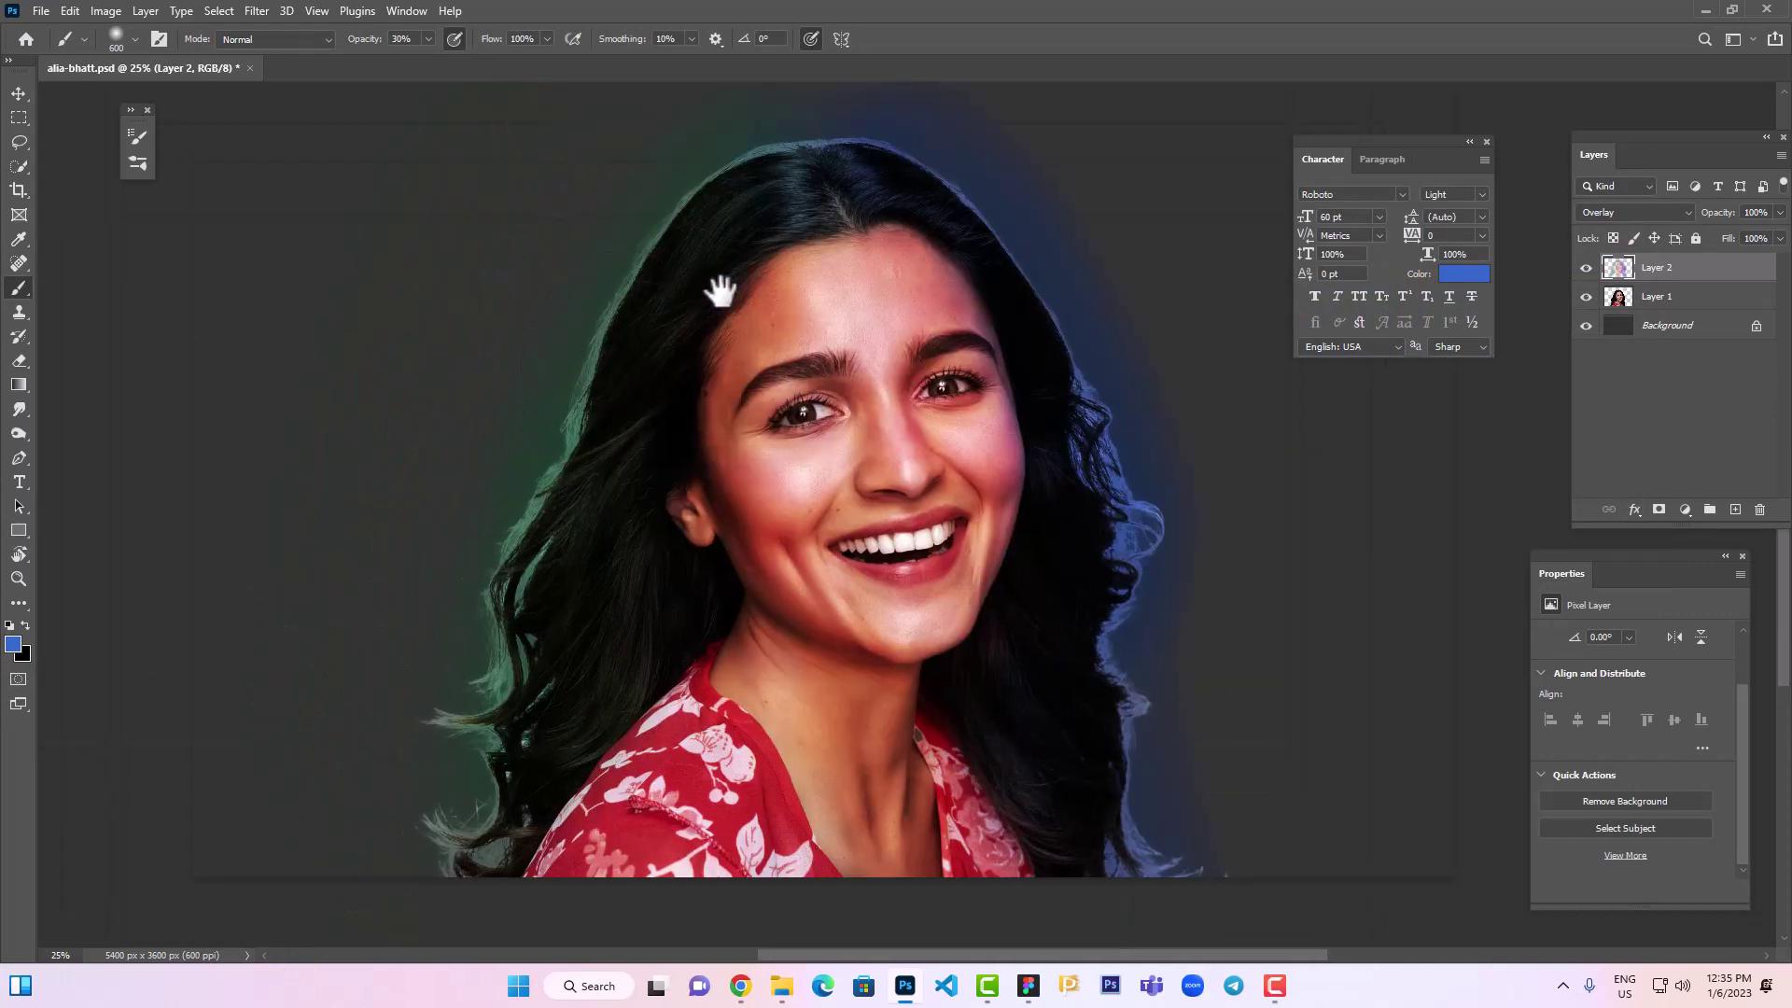
Pick a brown foreground colour and save the file
{"action": "left_click", "coordinate": [13, 644]}
{"action": "left_click", "coordinate": [1300, 384]}
{"action": "left_click", "coordinate": [1408, 573]}
{"action": "left_click", "coordinate": [1579, 261]}
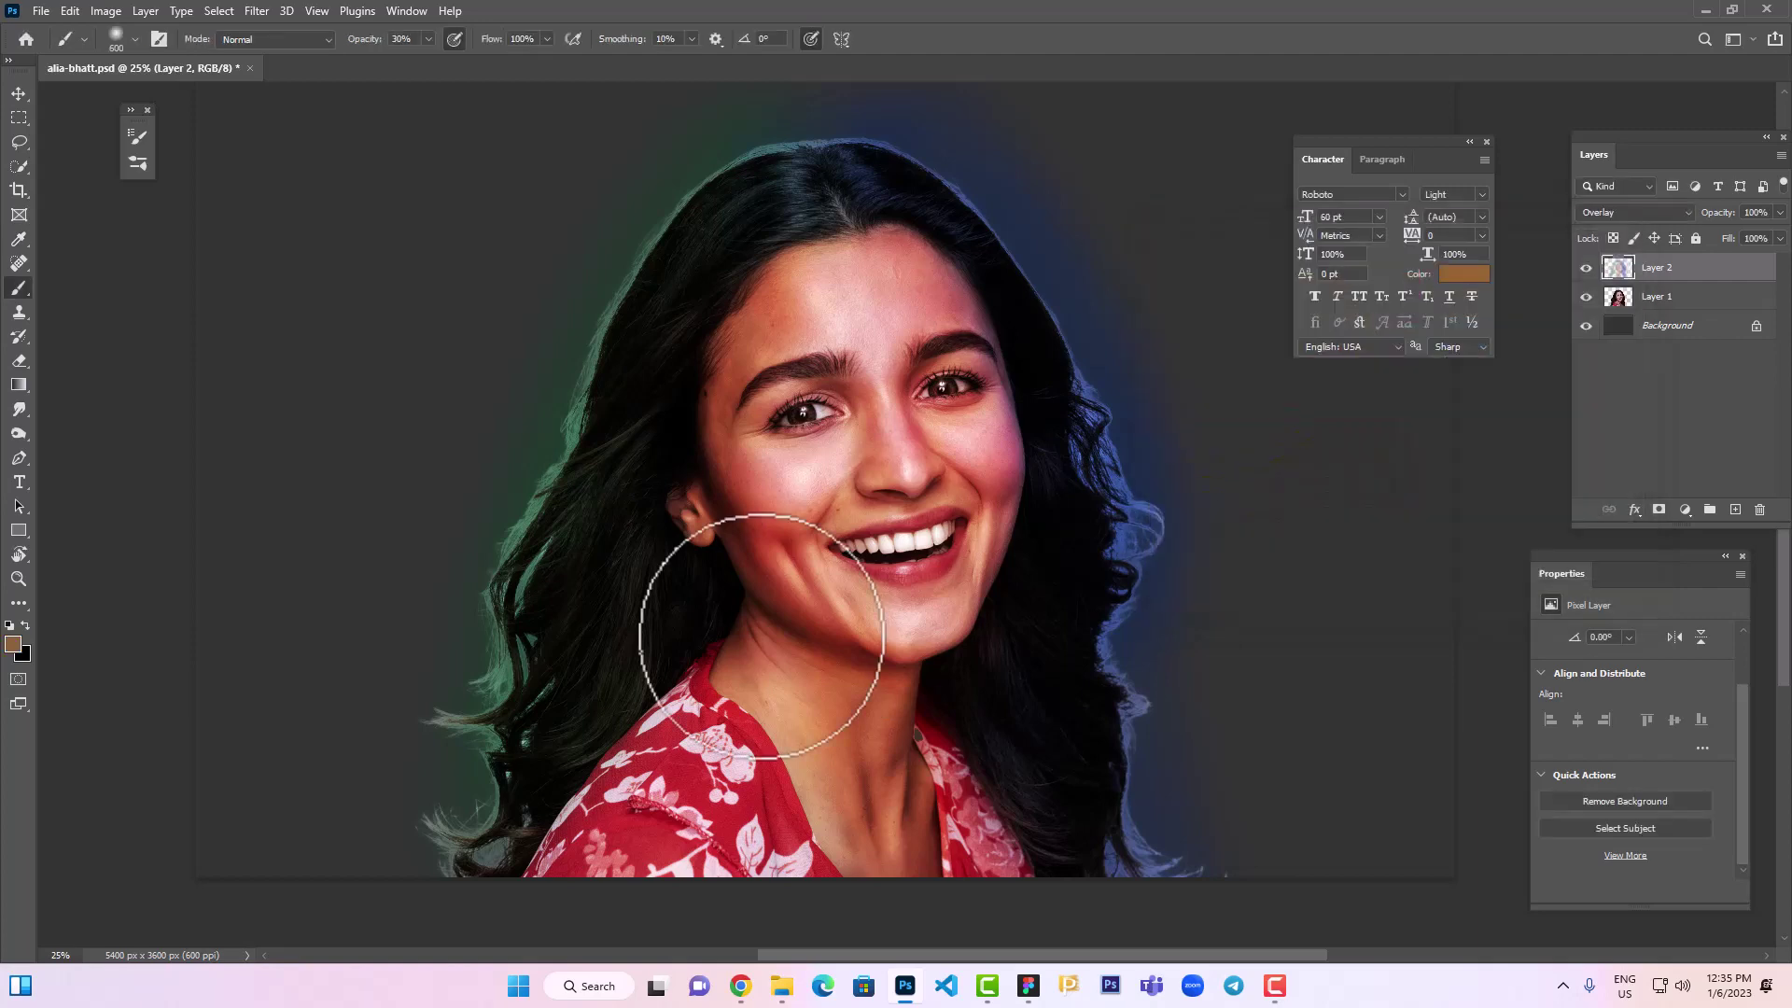
{"action": "left_click_drag", "start_coordinate": [1148, 520], "coordinate": [1140, 475]}
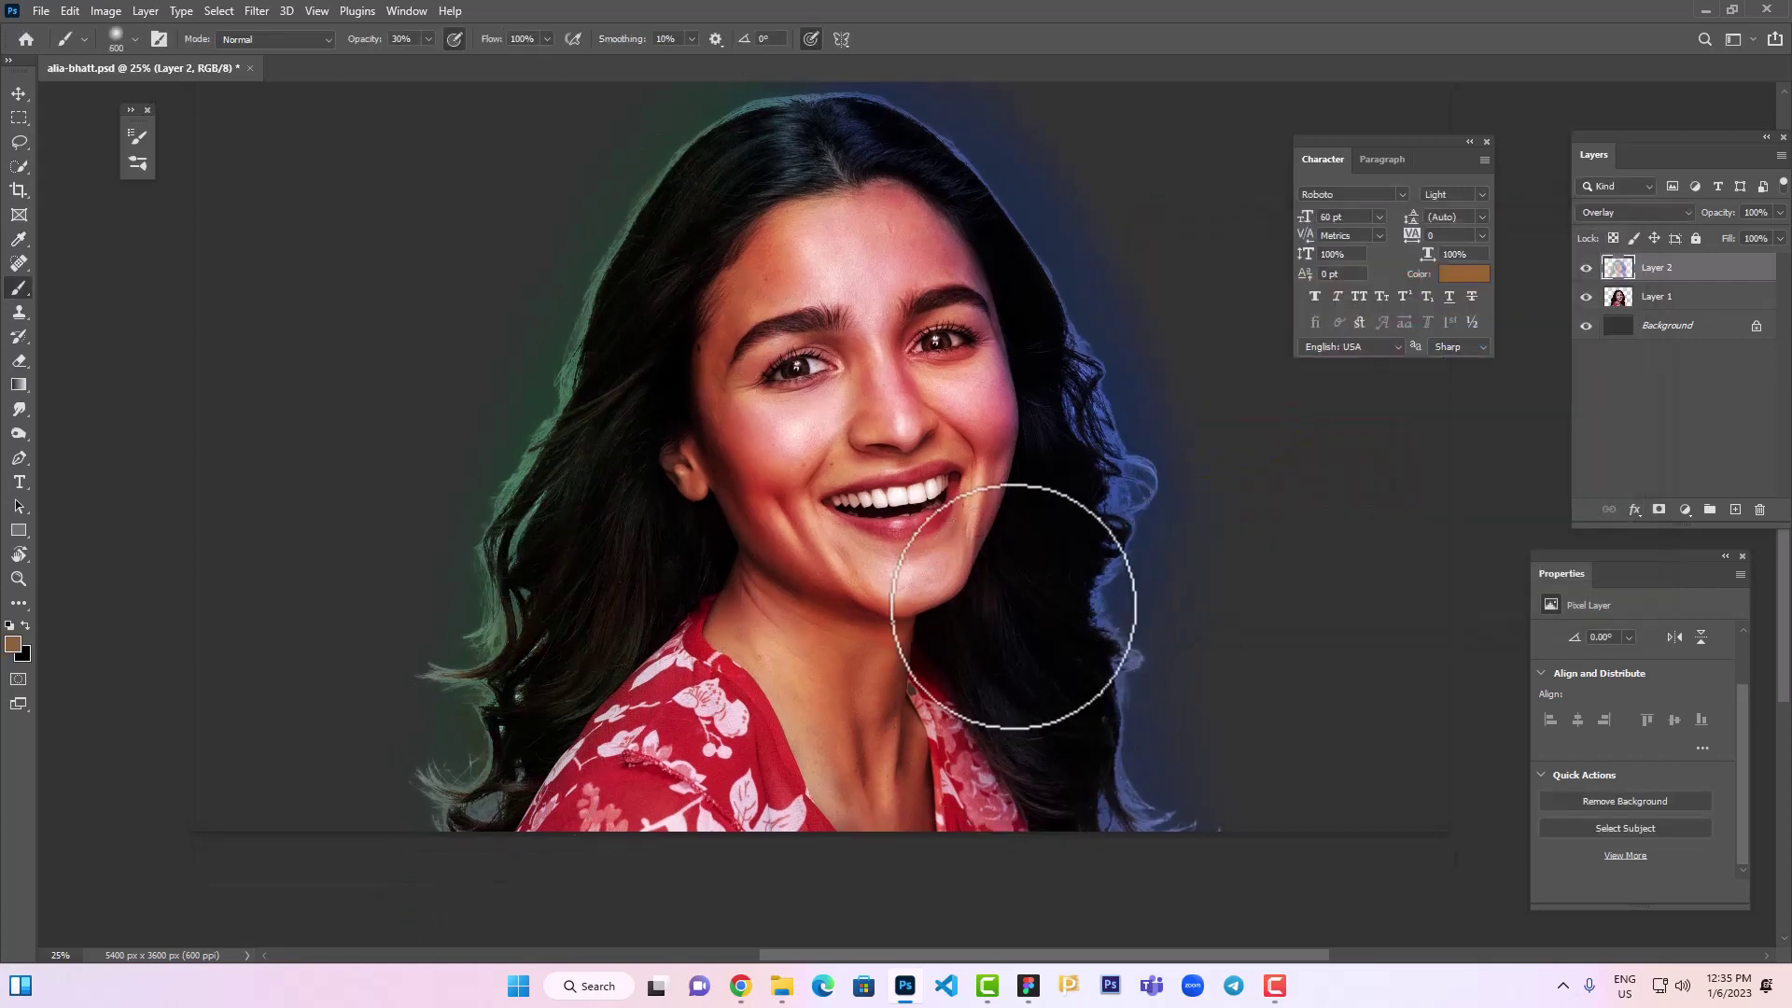
{"action": "left_click_drag", "start_coordinate": [997, 604], "coordinate": [949, 724]}
{"action": "key", "text": "ctrl+s"}
Delete Layer 2's glow outside the subject using Layer 1's outline as a selection
{"action": "left_click", "coordinate": [18, 93]}
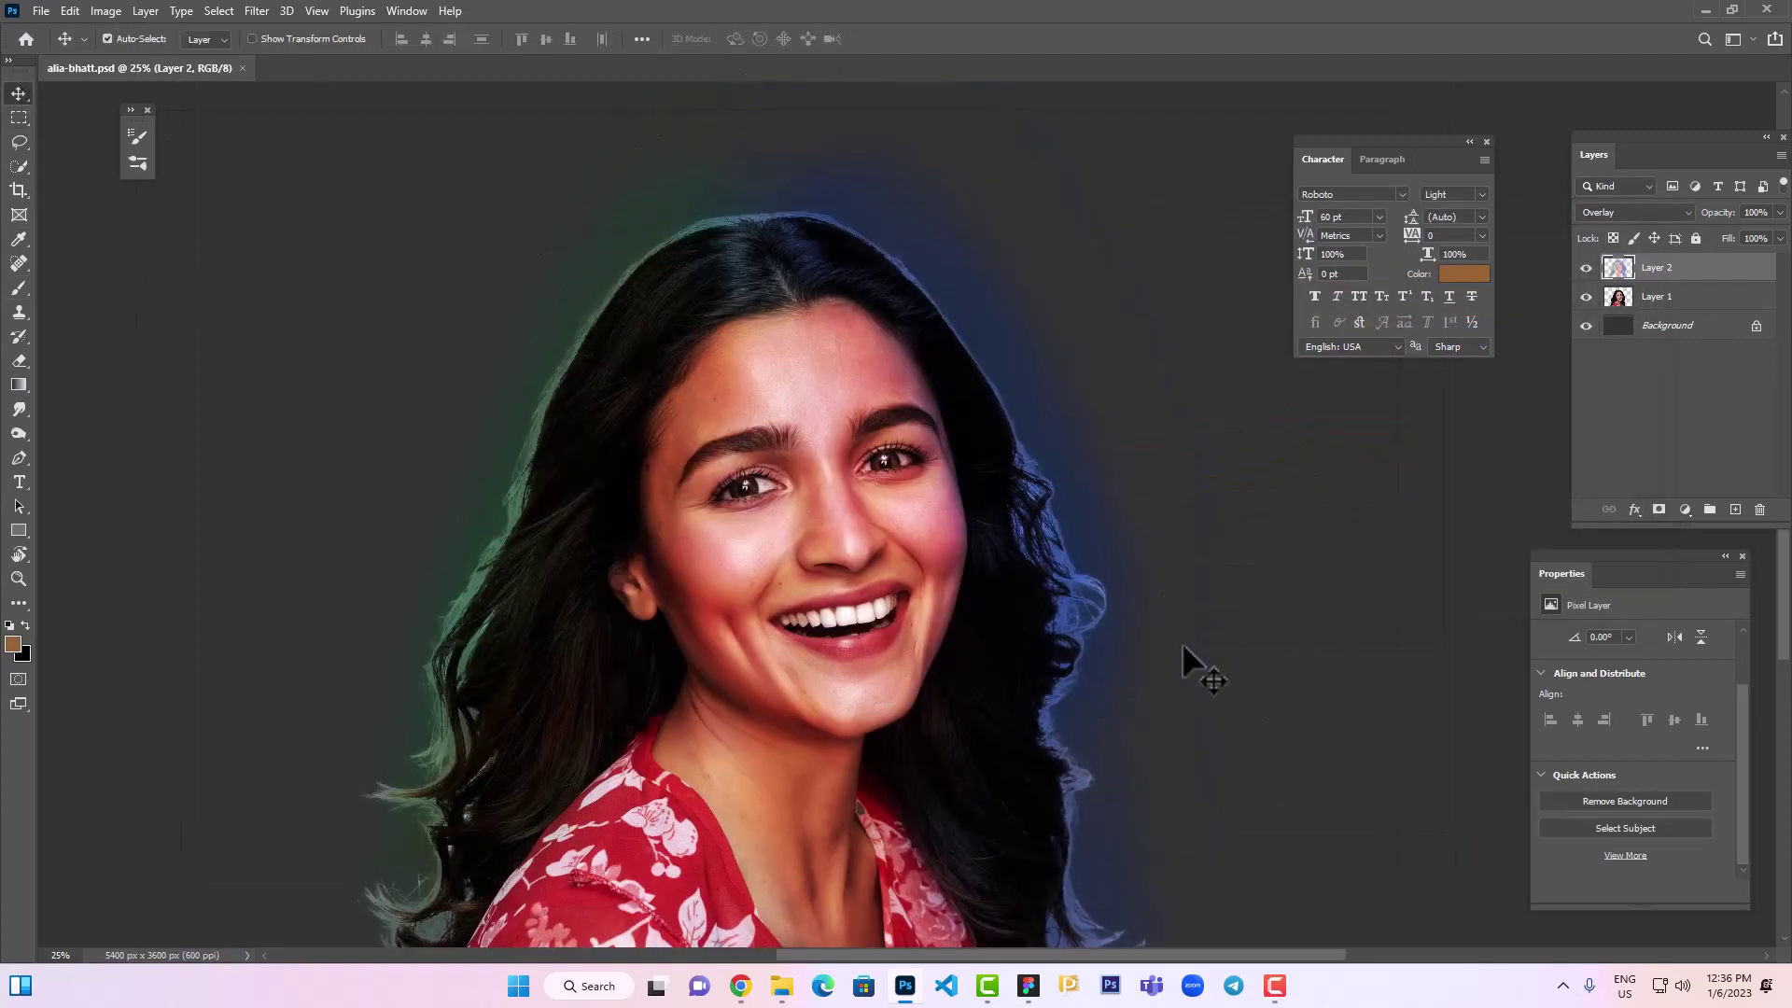
{"action": "left_click", "coordinate": [1619, 297], "text": "ctrl"}
{"action": "left_click", "coordinate": [1675, 296]}
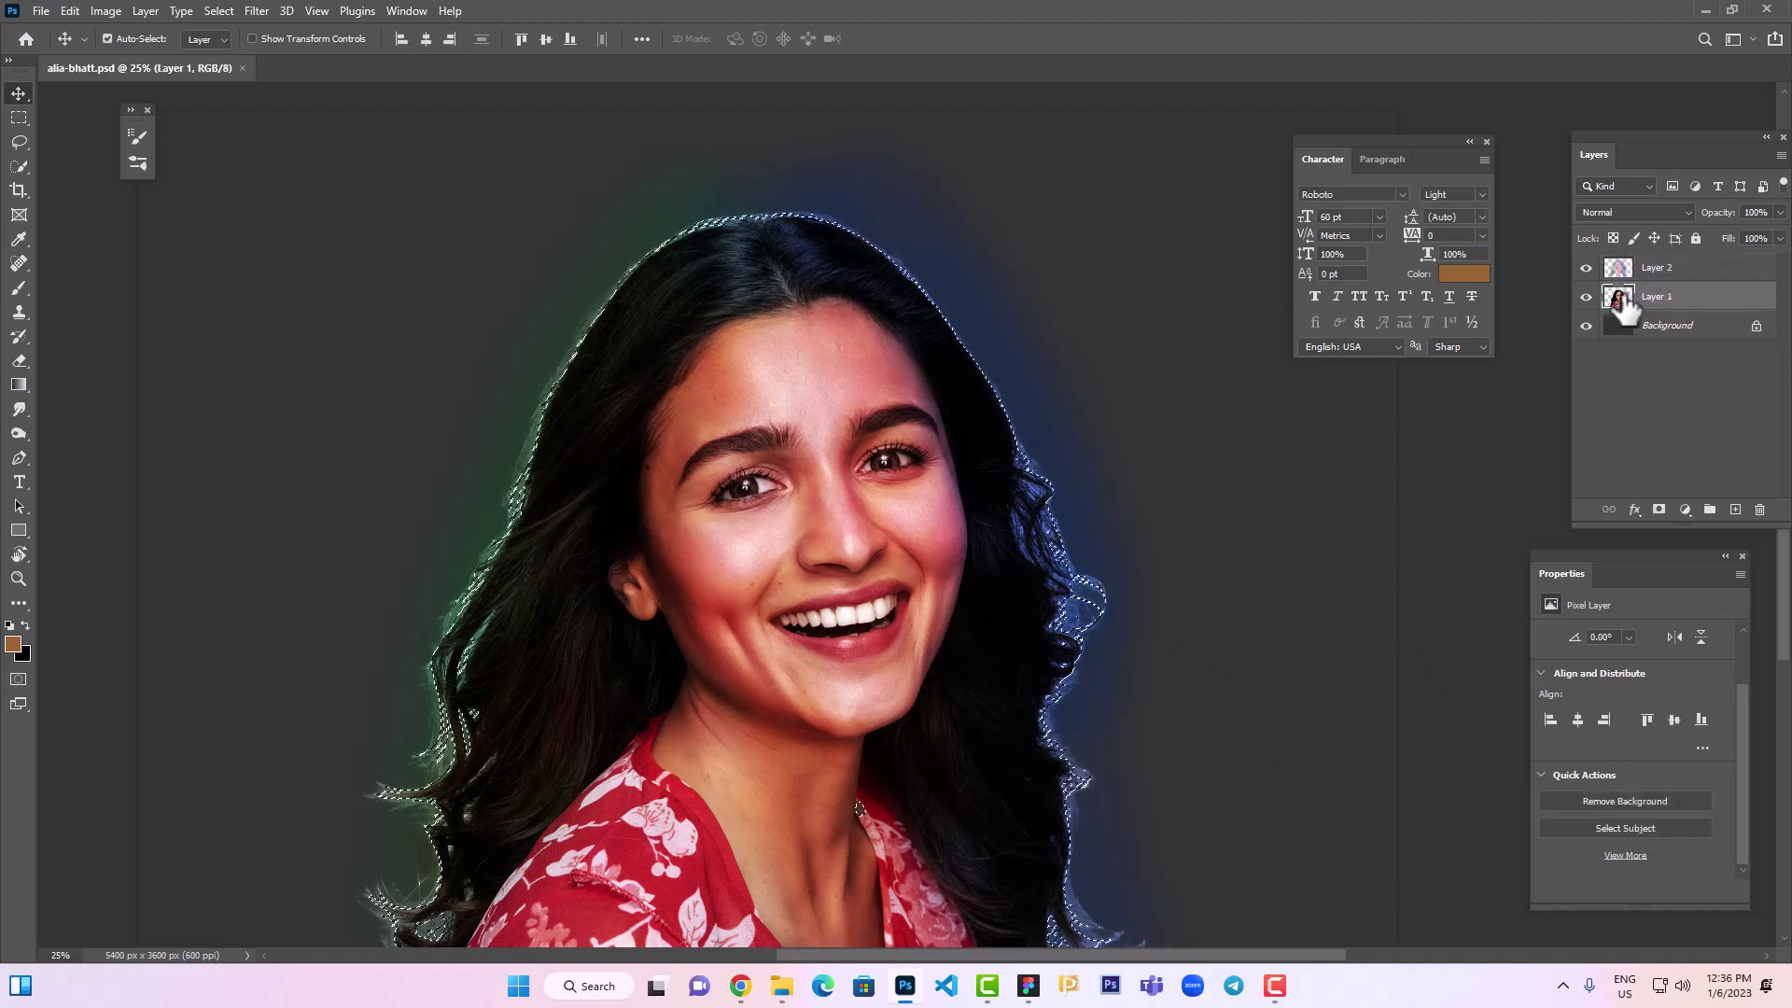
{"action": "left_click", "coordinate": [1656, 268]}
{"action": "key", "text": "Delete"}
{"action": "key", "text": "ctrl+d"}
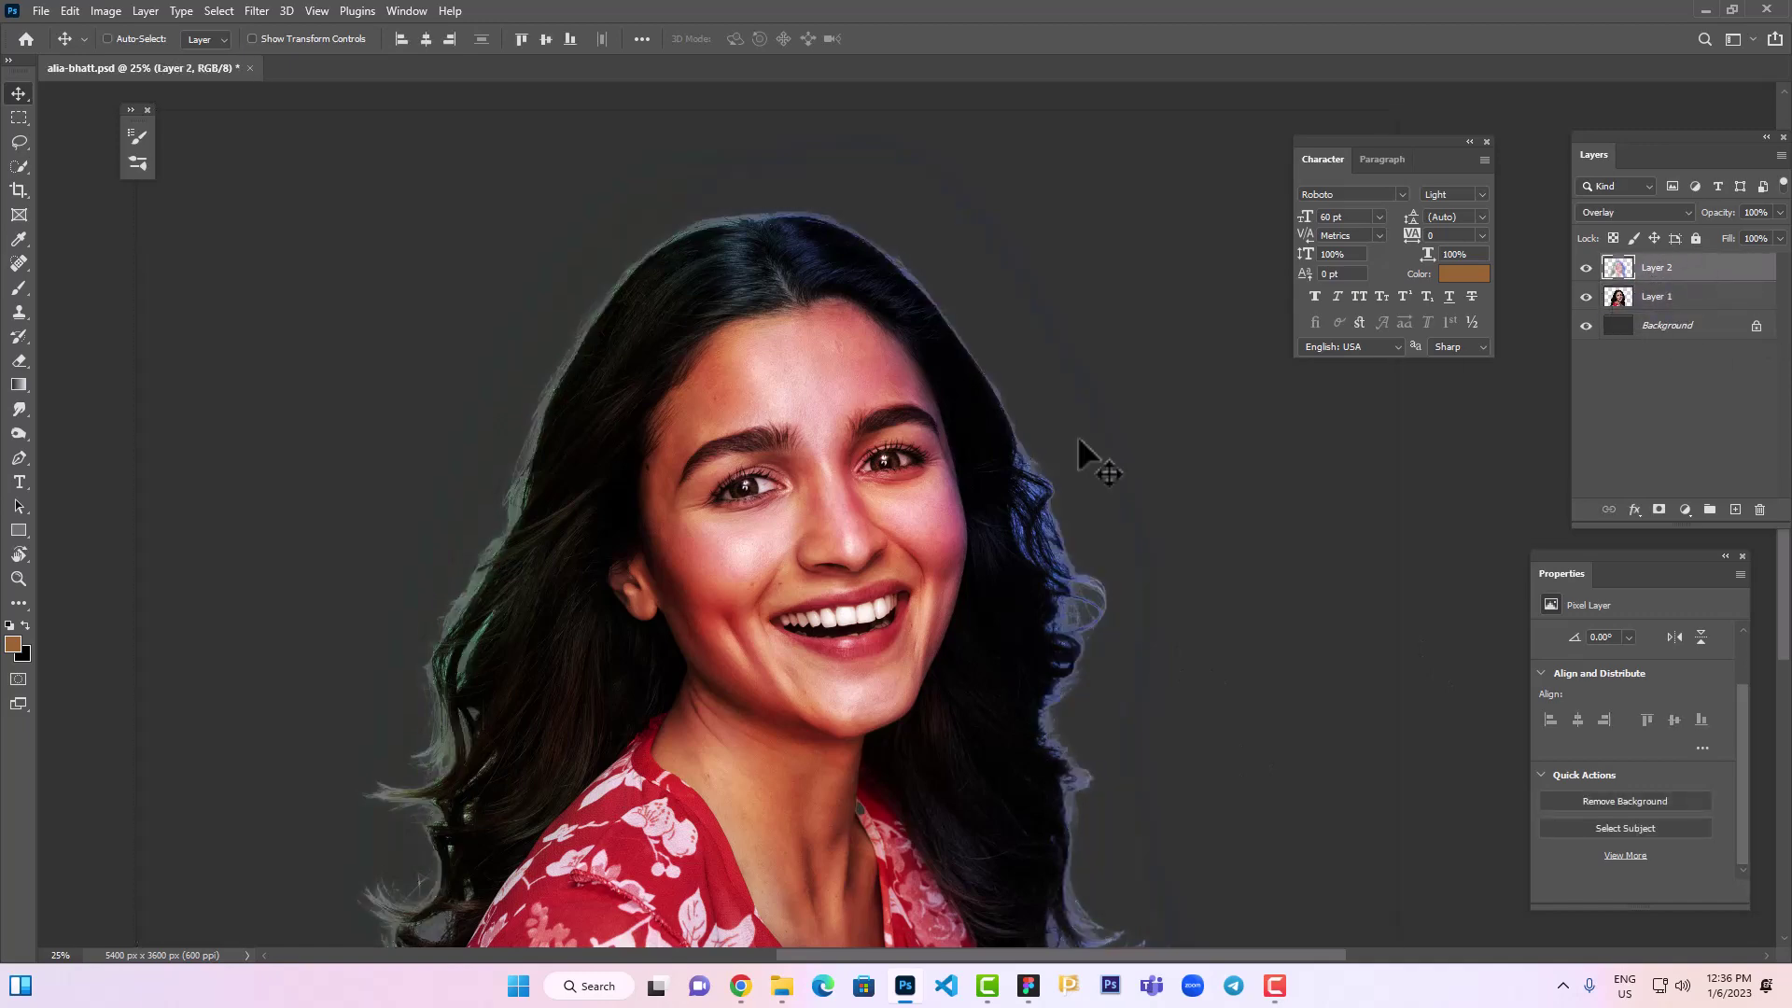
Merge the layers into Layer 2 copy, hide the originals, and move it up-right
{"action": "left_click", "coordinate": [1648, 297], "text": "shift"}
{"action": "right_click", "coordinate": [1640, 297]}
{"action": "left_click", "coordinate": [1448, 247]}
{"action": "key", "text": "Return"}
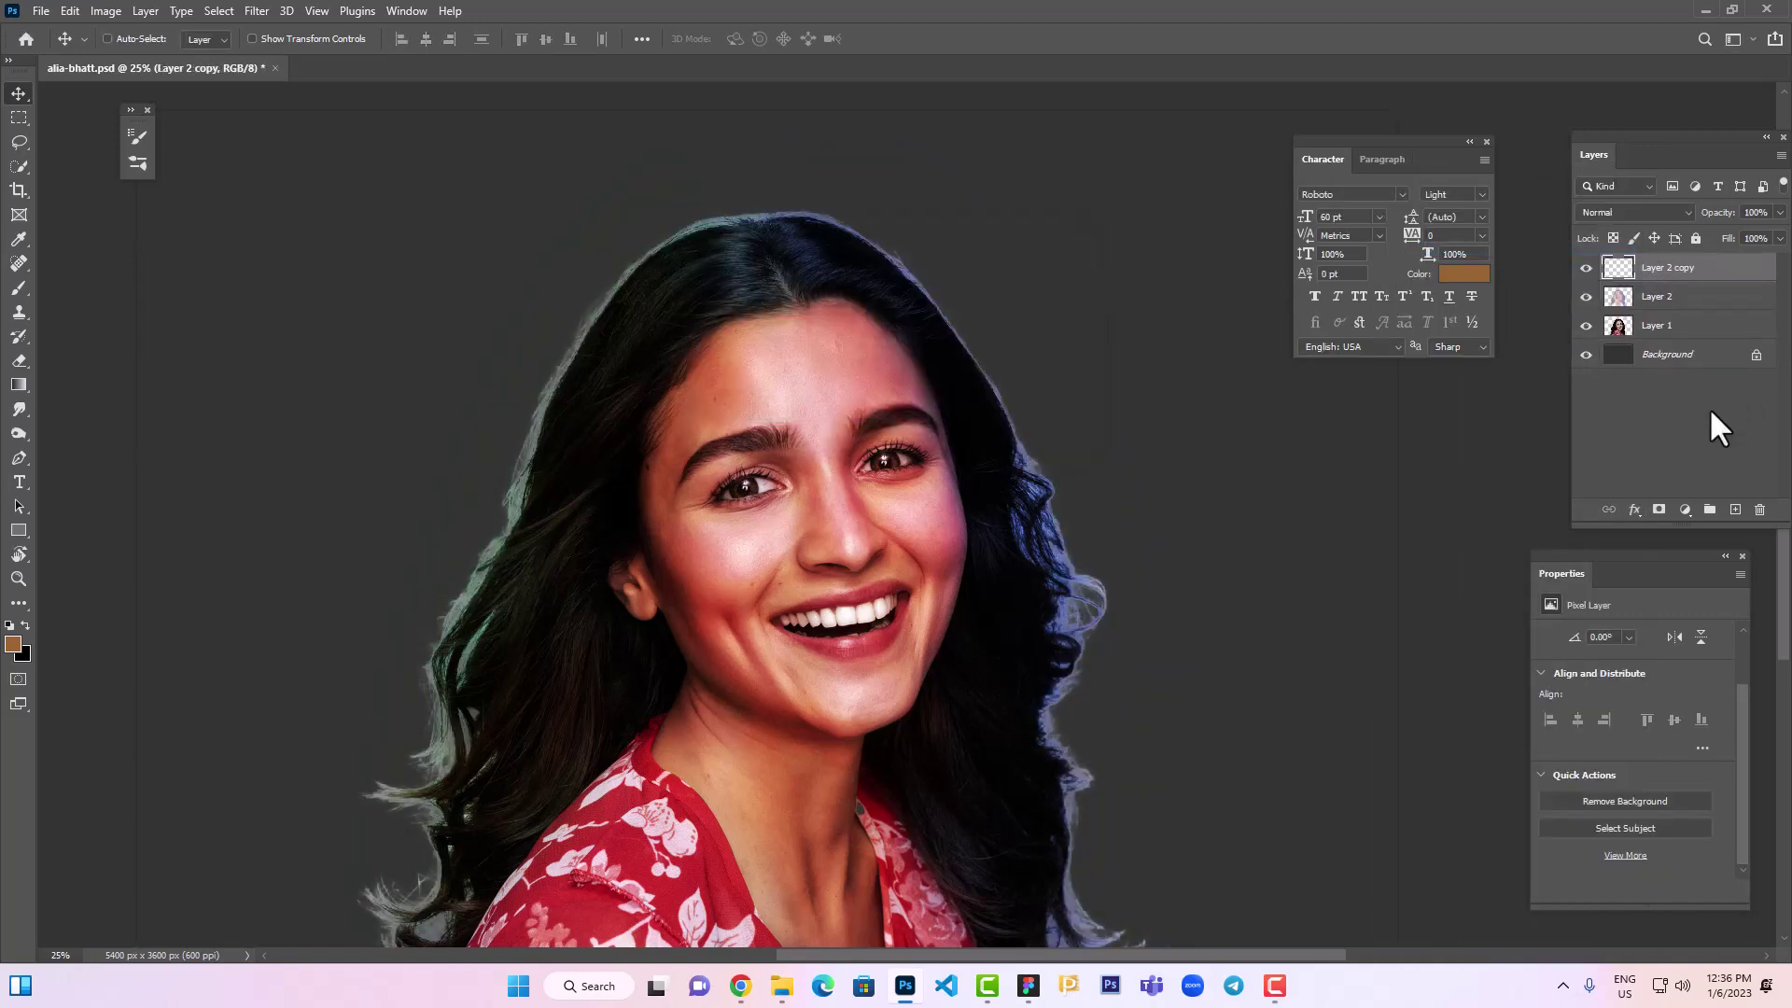
{"action": "left_click_drag", "start_coordinate": [1586, 296], "coordinate": [1586, 326]}
{"action": "left_click_drag", "start_coordinate": [861, 547], "coordinate": [1032, 440]}
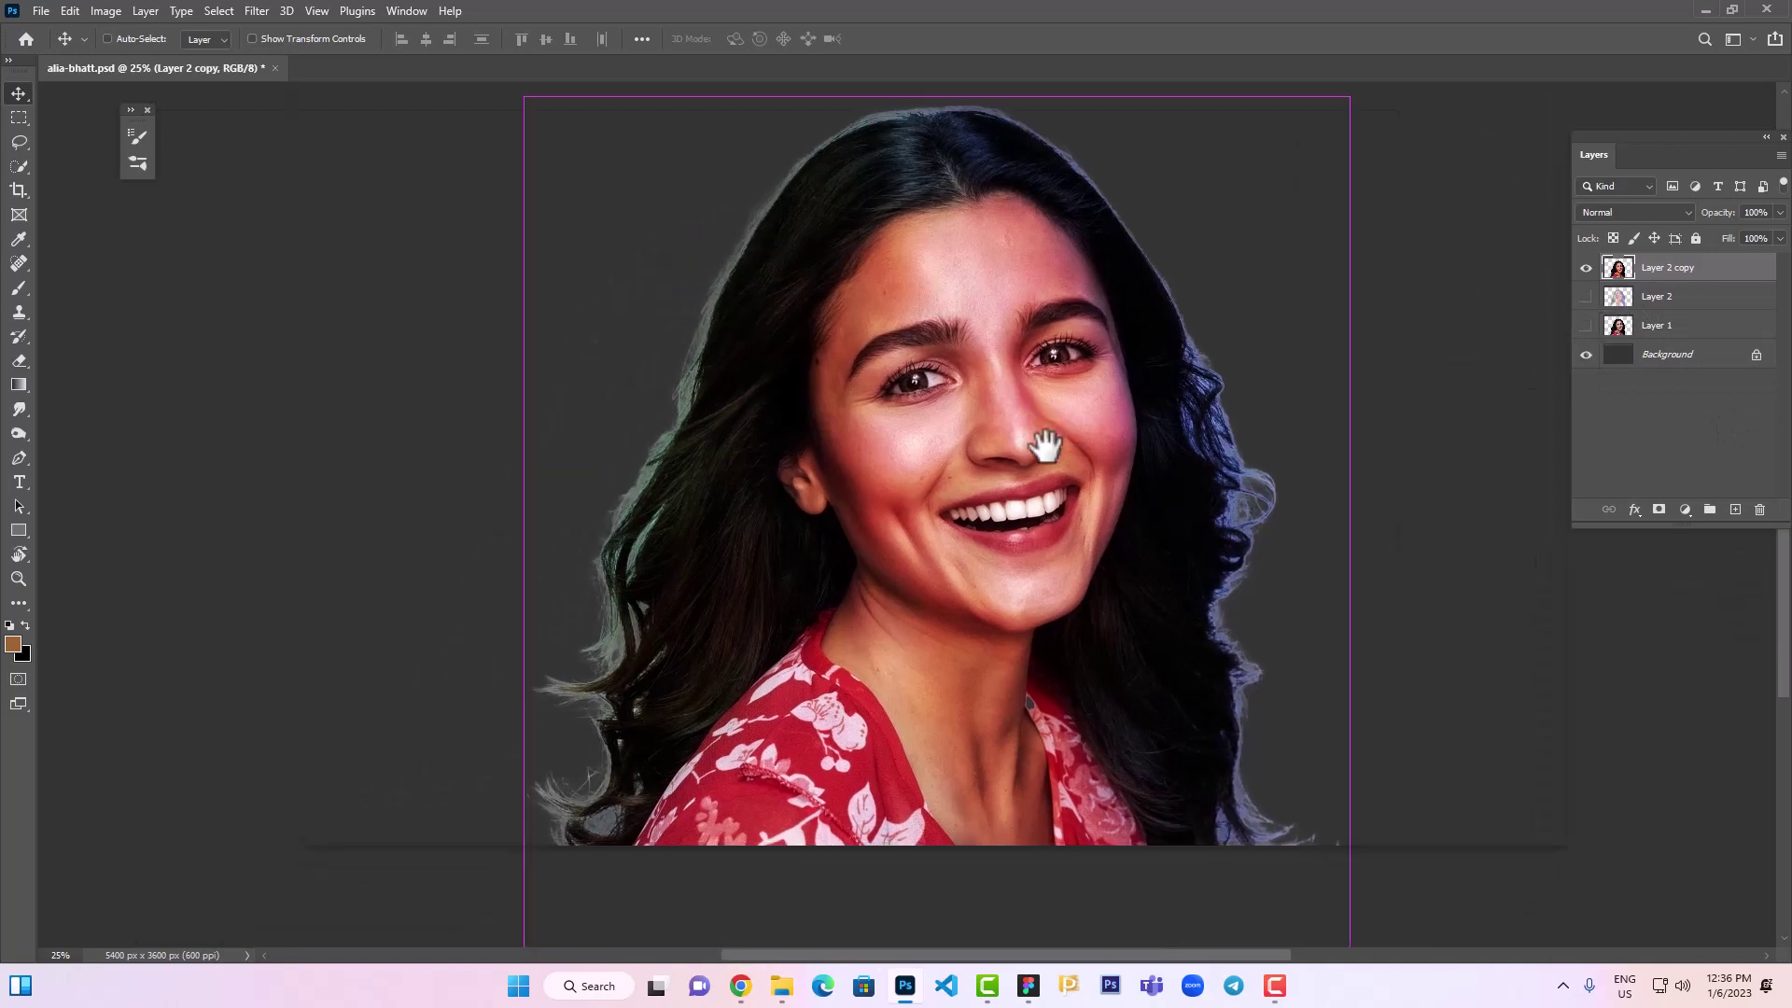
{"action": "key", "text": "ctrl+b"}
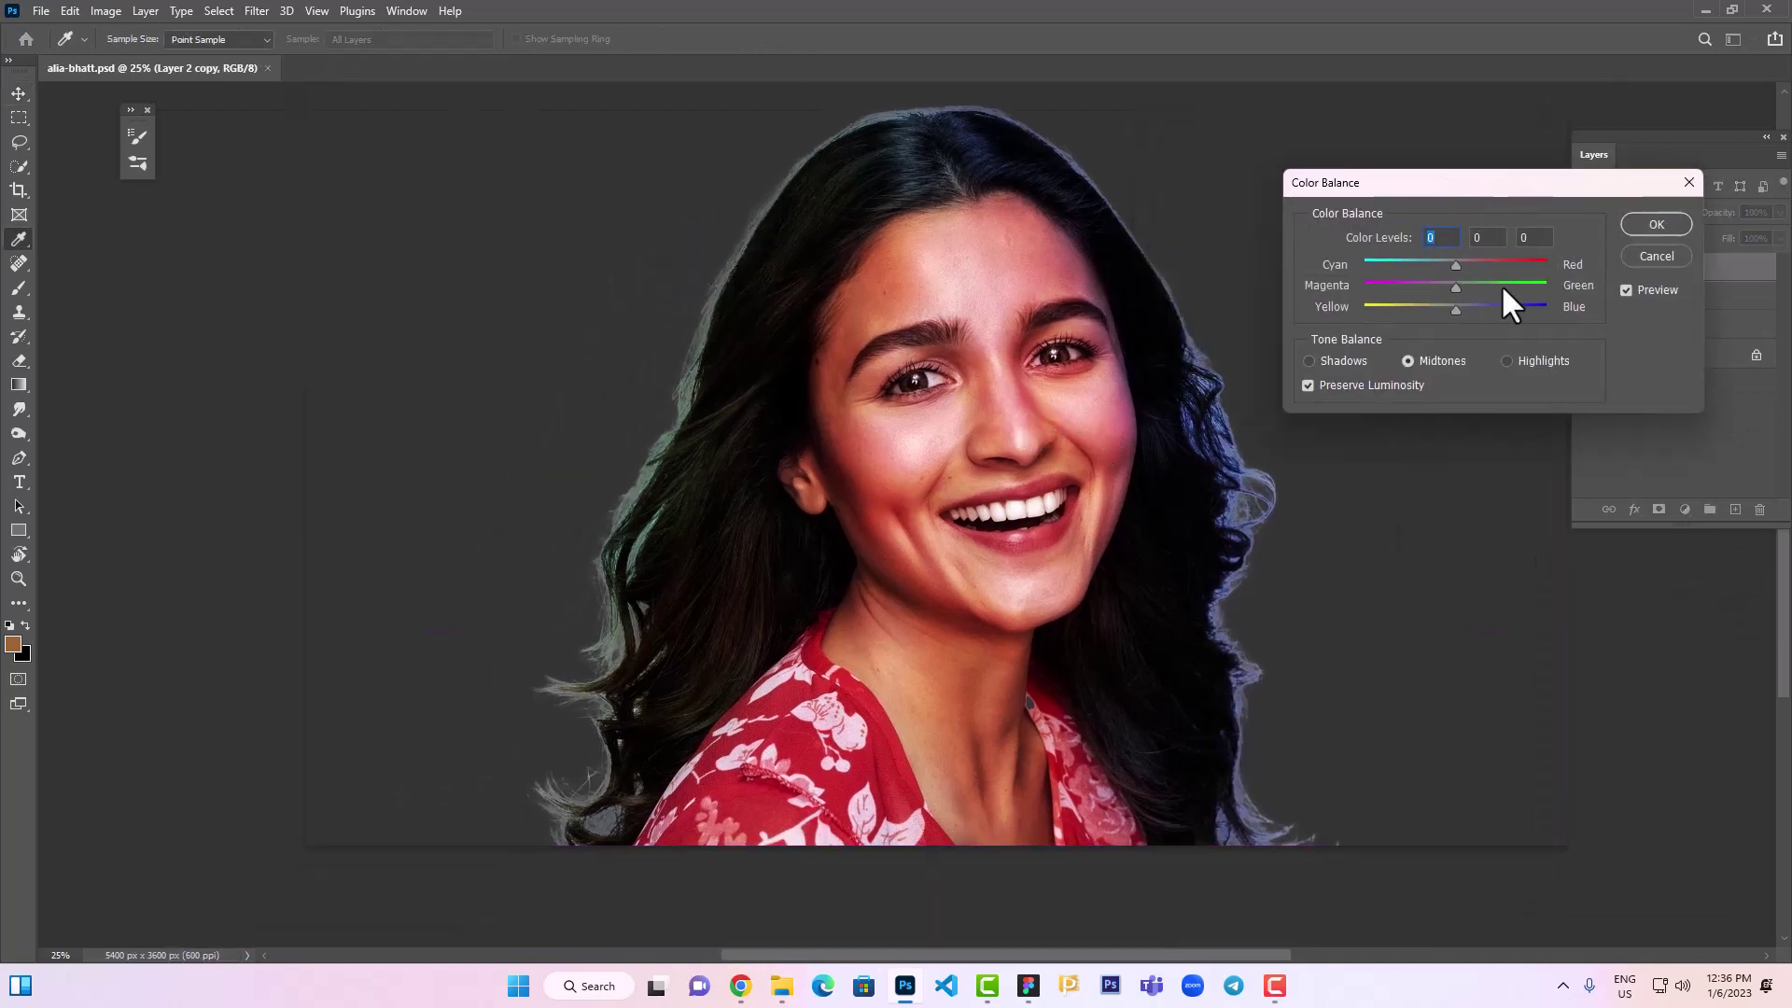
Colour-balance the portrait, setting highlights to -4, -8, -15 toward yellow
{"action": "mouse_move", "coordinate": [1474, 311]}
{"action": "left_mouse_down"}
{"action": "mouse_move", "coordinate": [1431, 310]}
{"action": "mouse_move", "coordinate": [1465, 274]}
{"action": "mouse_move", "coordinate": [1459, 306]}
{"action": "mouse_move", "coordinate": [1449, 287]}
{"action": "left_mouse_up"}
{"action": "left_click", "coordinate": [1358, 362]}
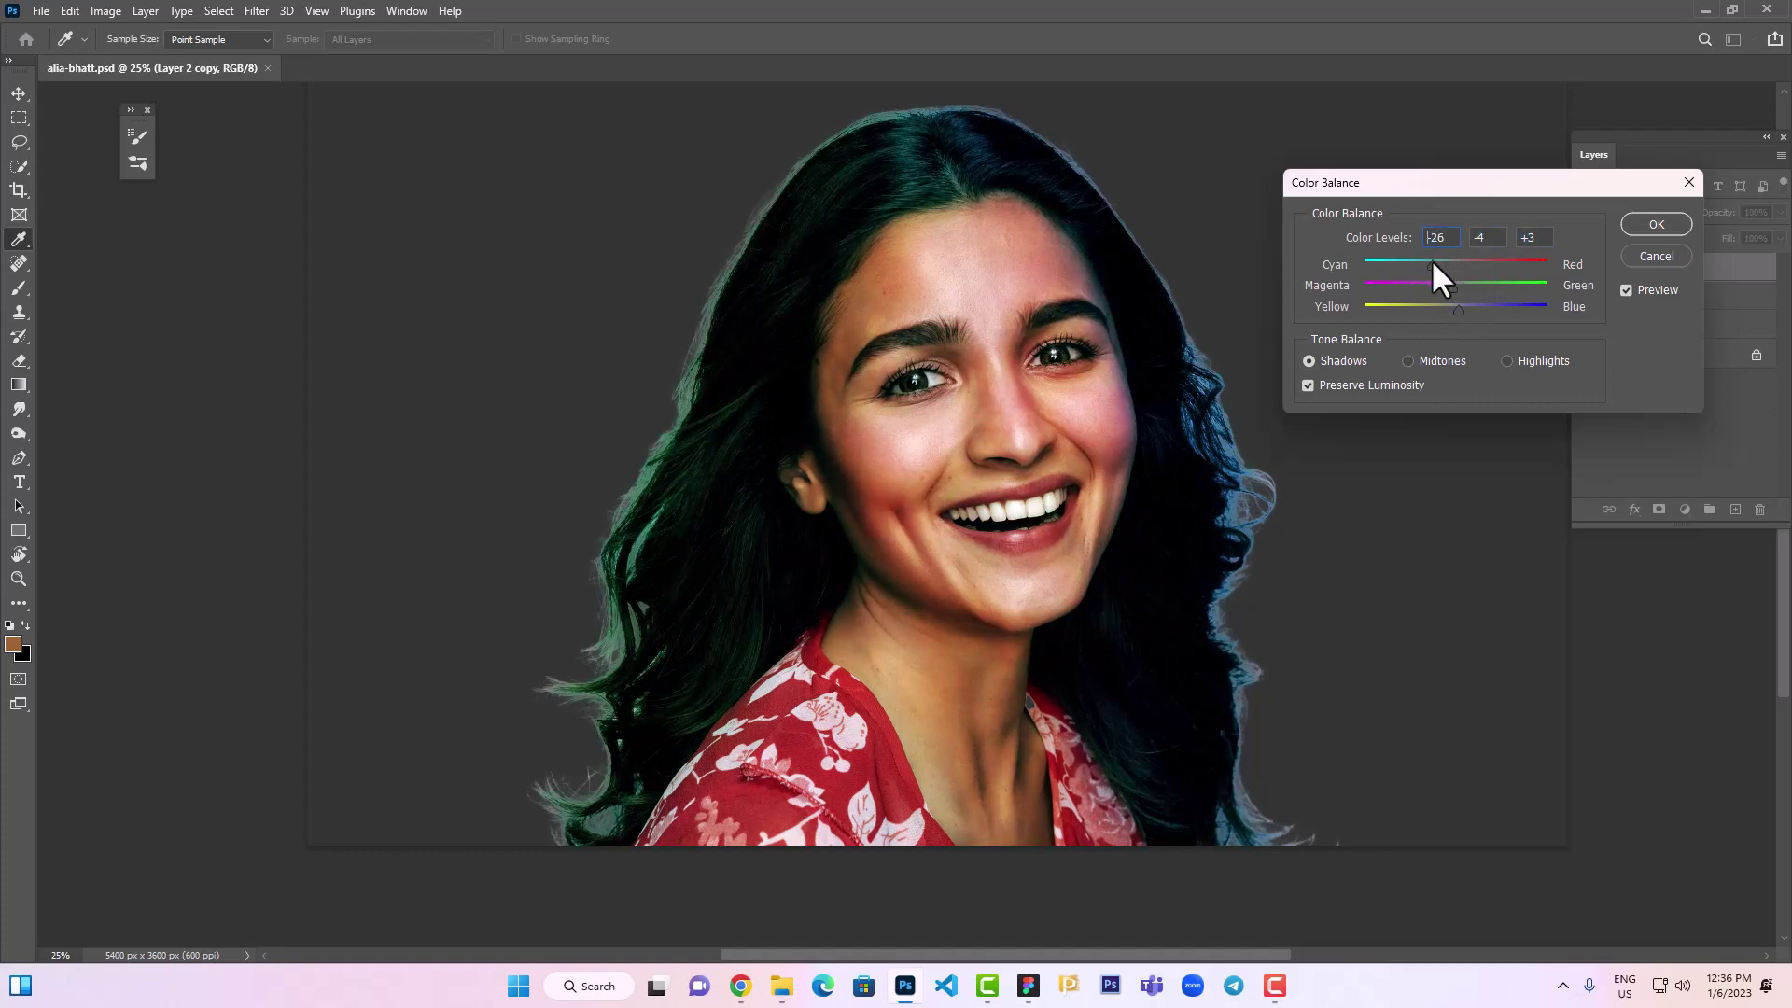
{"action": "left_click", "coordinate": [1507, 360]}
{"action": "left_click_drag", "start_coordinate": [1452, 314], "coordinate": [1456, 306]}
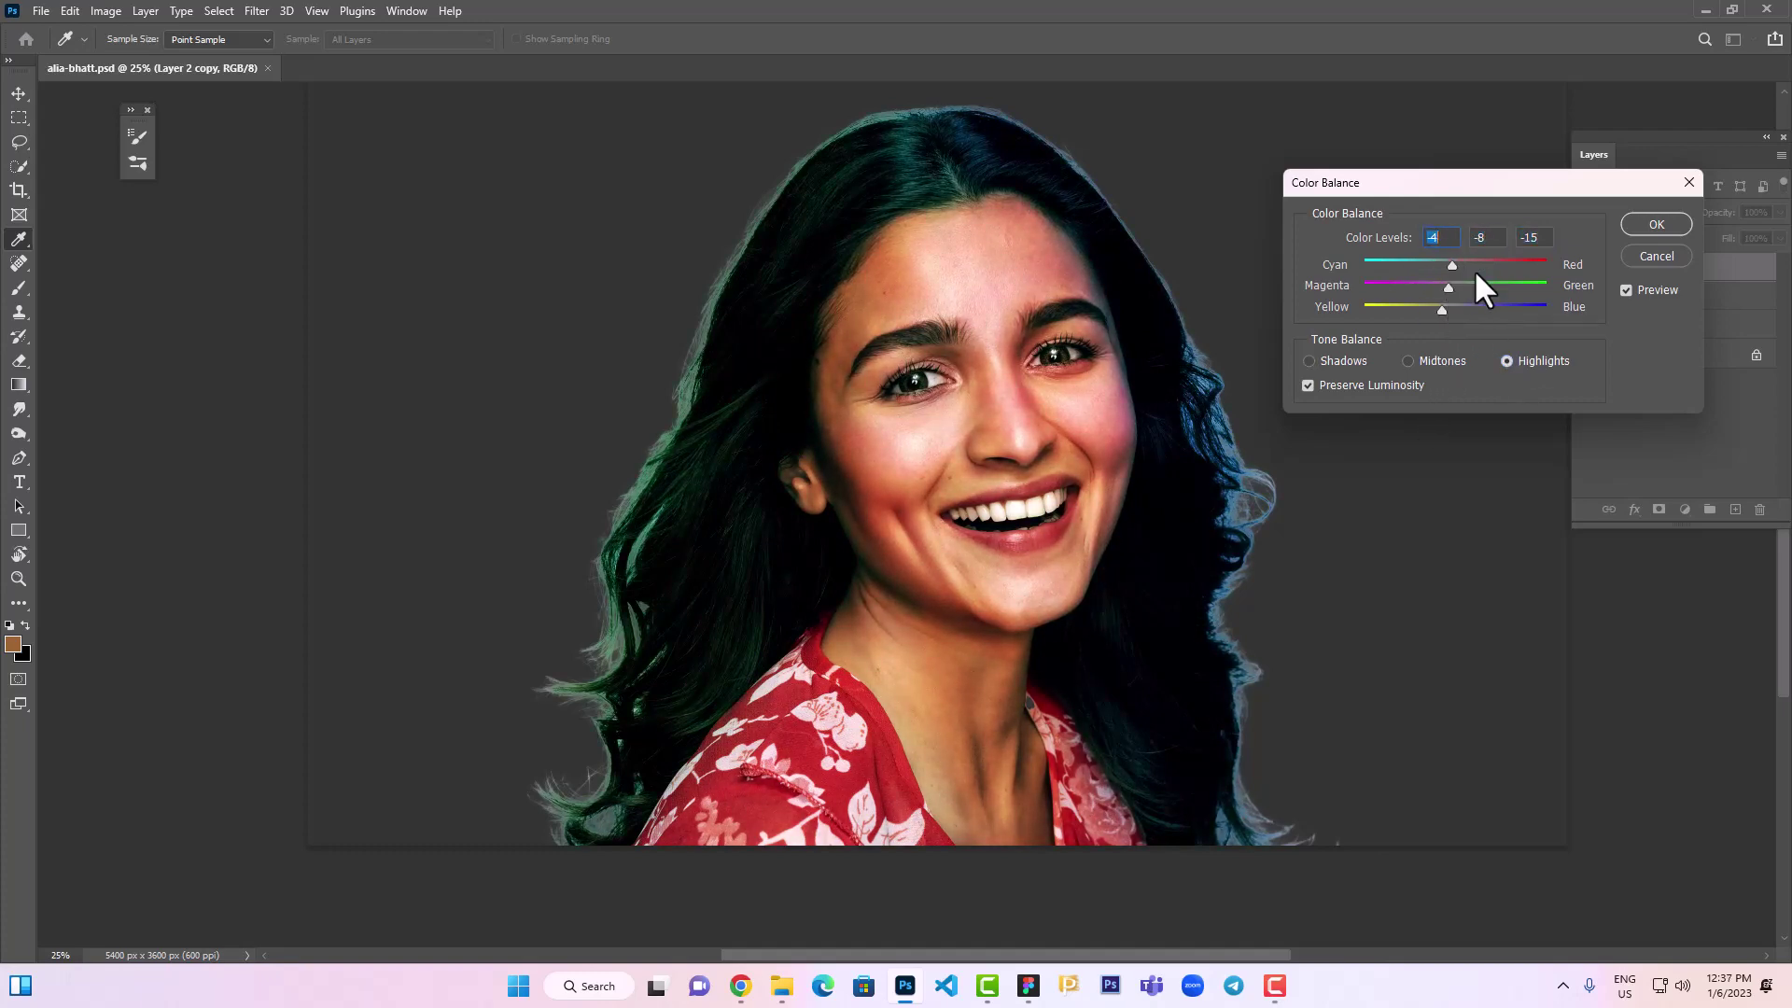
{"action": "key", "text": "Return"}
Apply Smart Sharpen at 245%, 2.0 px radius
{"action": "left_click", "coordinate": [256, 11]}
{"action": "mouse_move", "coordinate": [277, 356]}
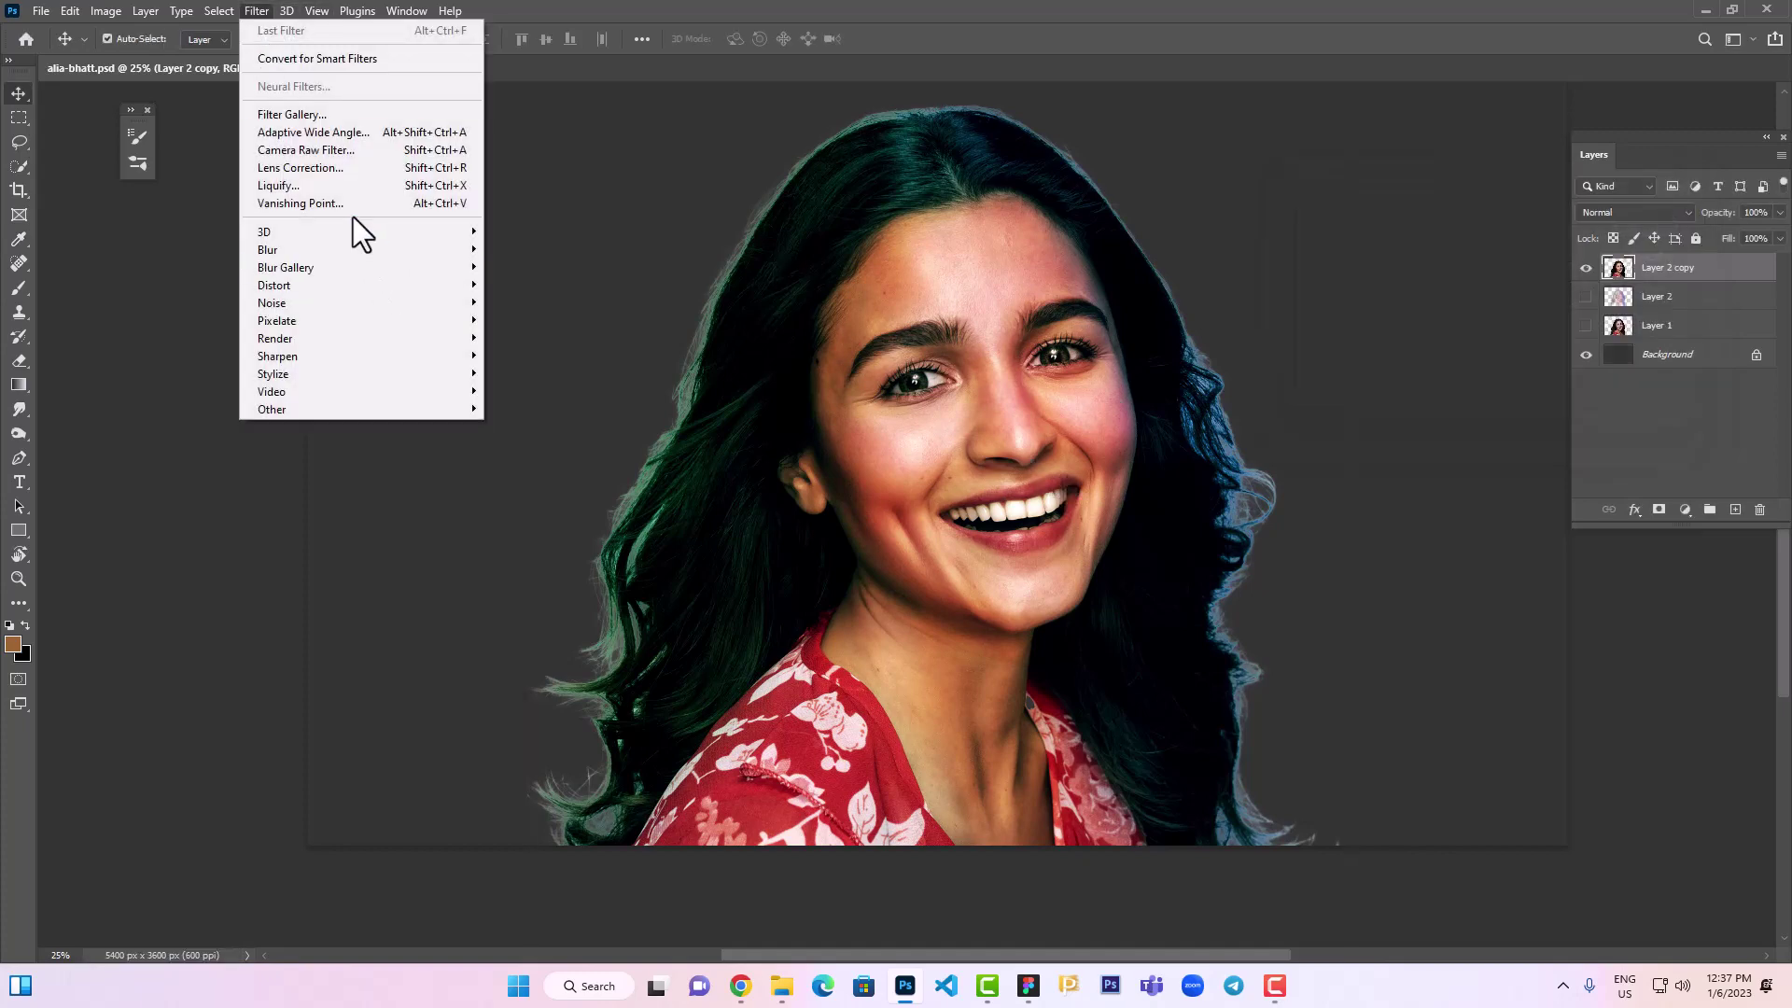
{"action": "left_click", "coordinate": [537, 425]}
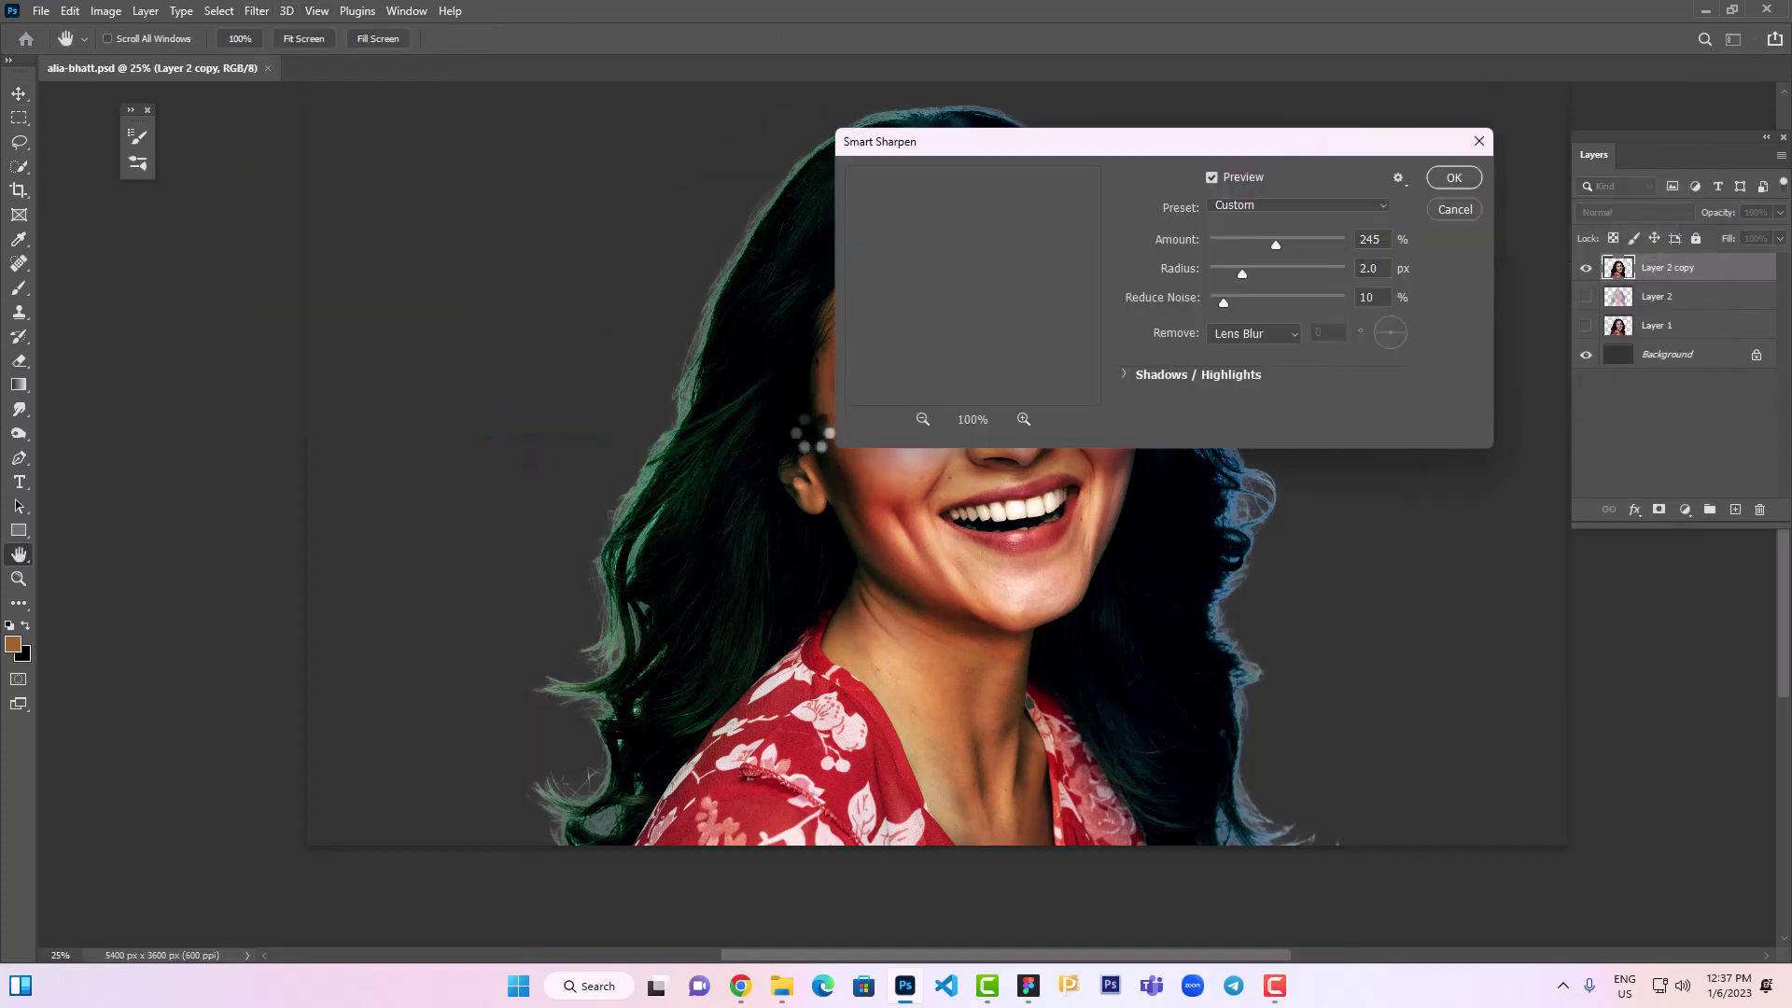
{"action": "key", "text": "Return"}
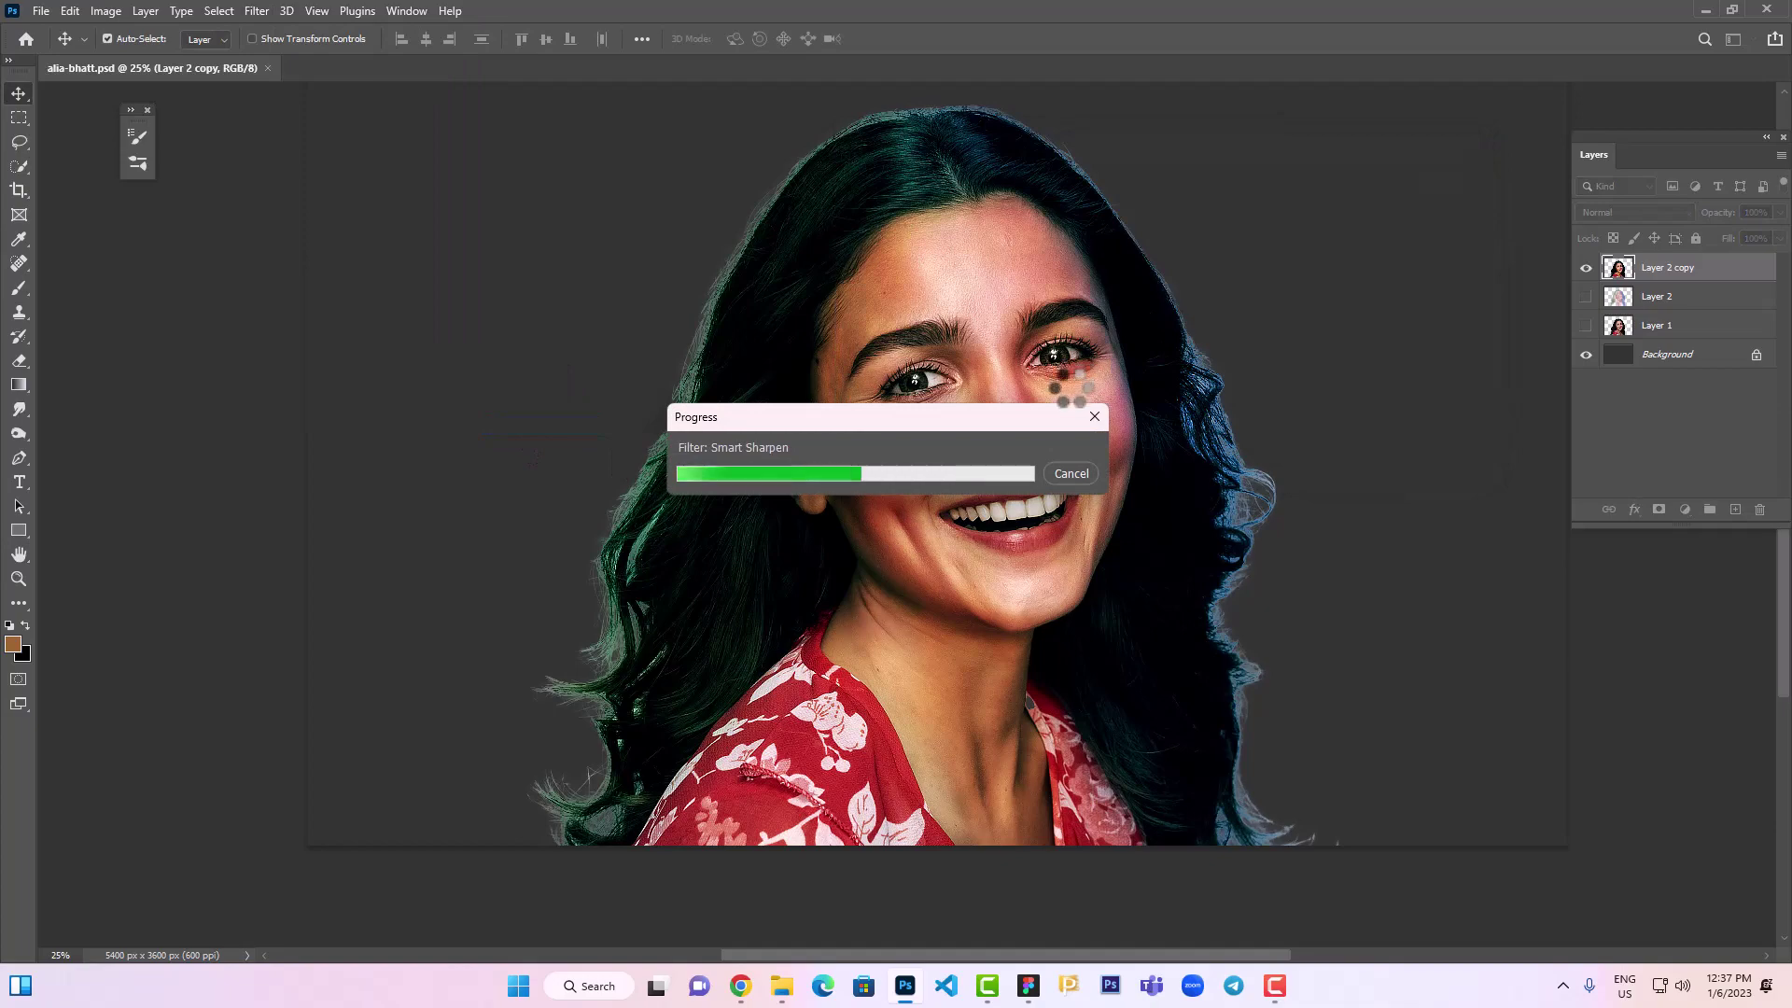
Check the image size without changes and duplicate the graded portrait layer
{"action": "right_click", "coordinate": [548, 134]}
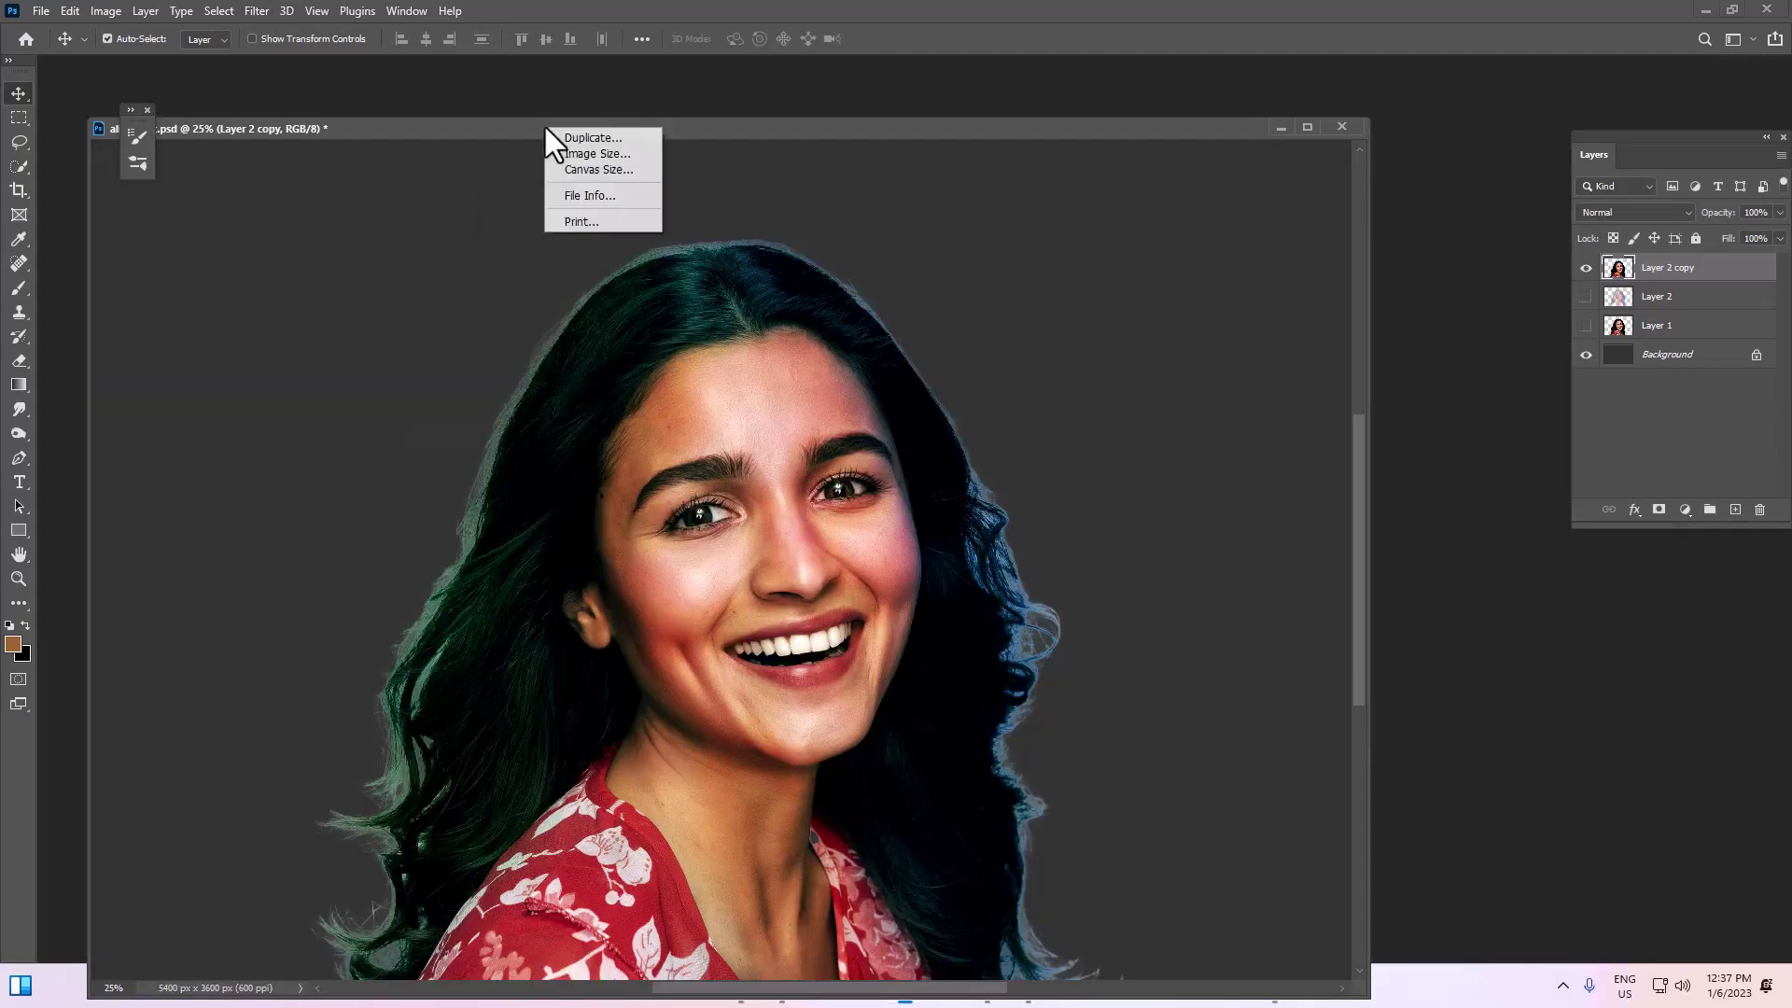
{"action": "left_click", "coordinate": [597, 157]}
{"action": "left_click", "coordinate": [1217, 376]}
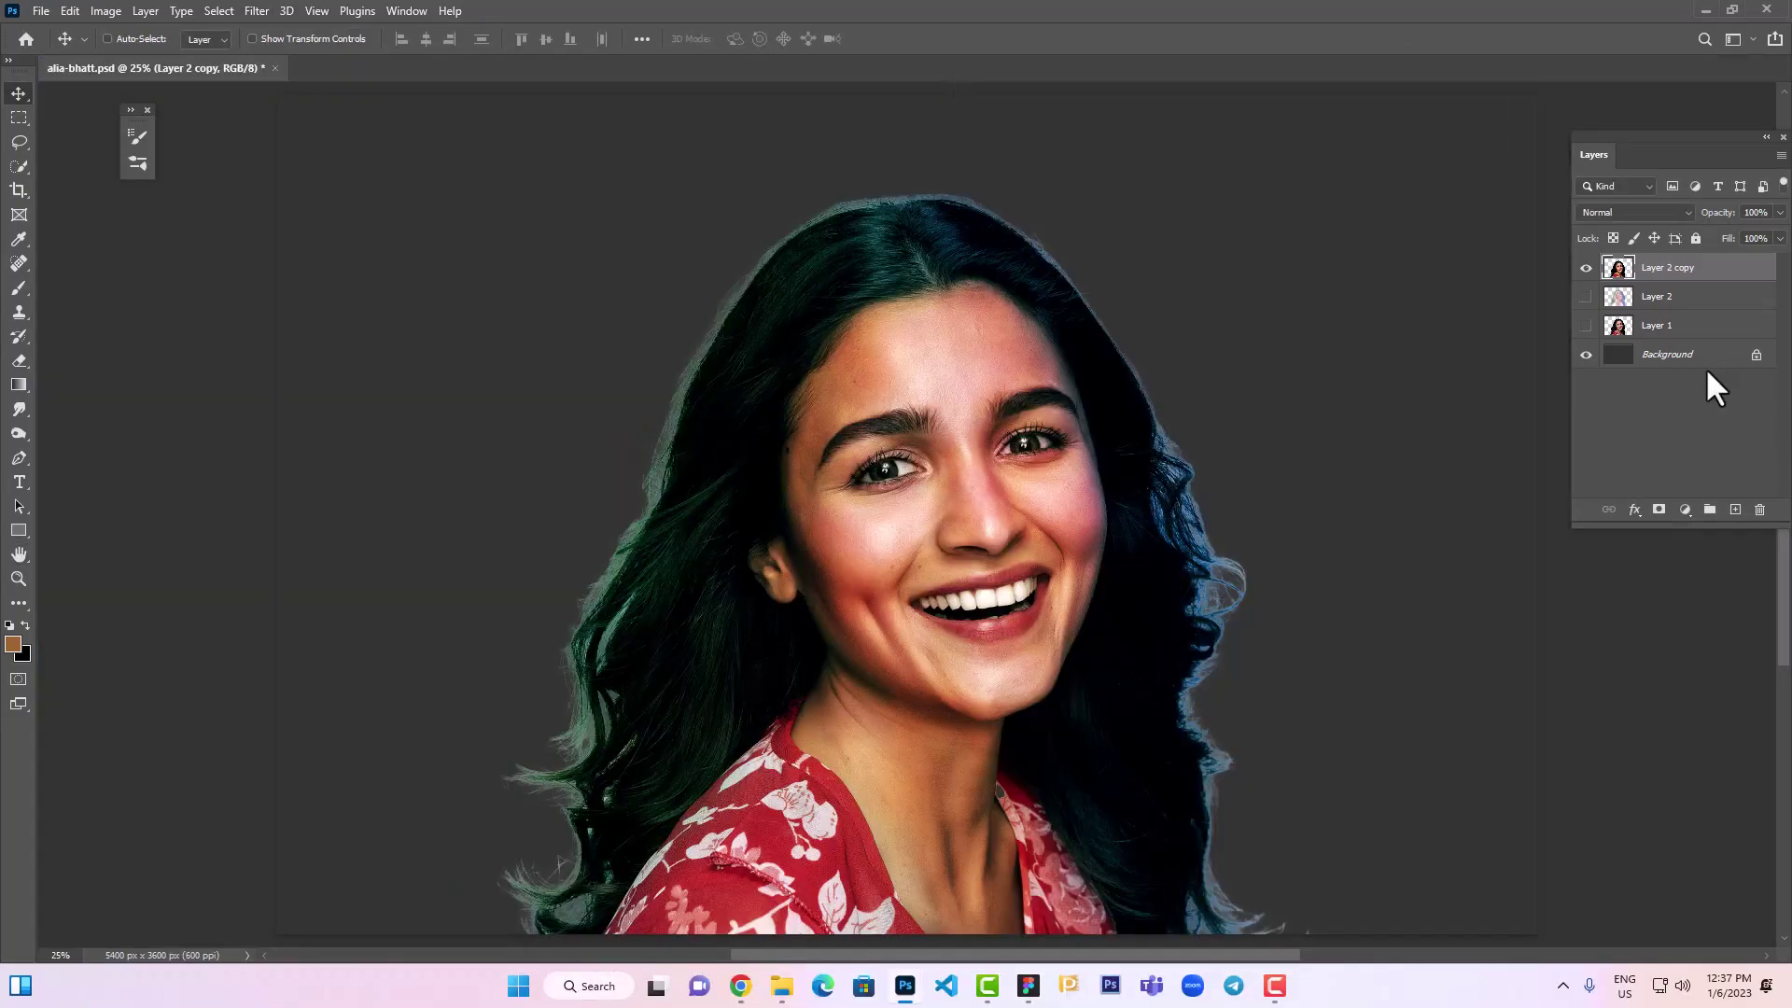
{"action": "key", "text": "ctrl+j"}
Zoom in full screen and paint smooth skin over the nose and left nostril wing
{"action": "scroll", "coordinate": [834, 369], "scroll_direction": "up", "scroll_amount": 5}
{"action": "left_click_drag", "start_coordinate": [833, 368], "coordinate": [953, 539]}
{"action": "key", "text": "f"}
{"action": "key", "text": "f"}
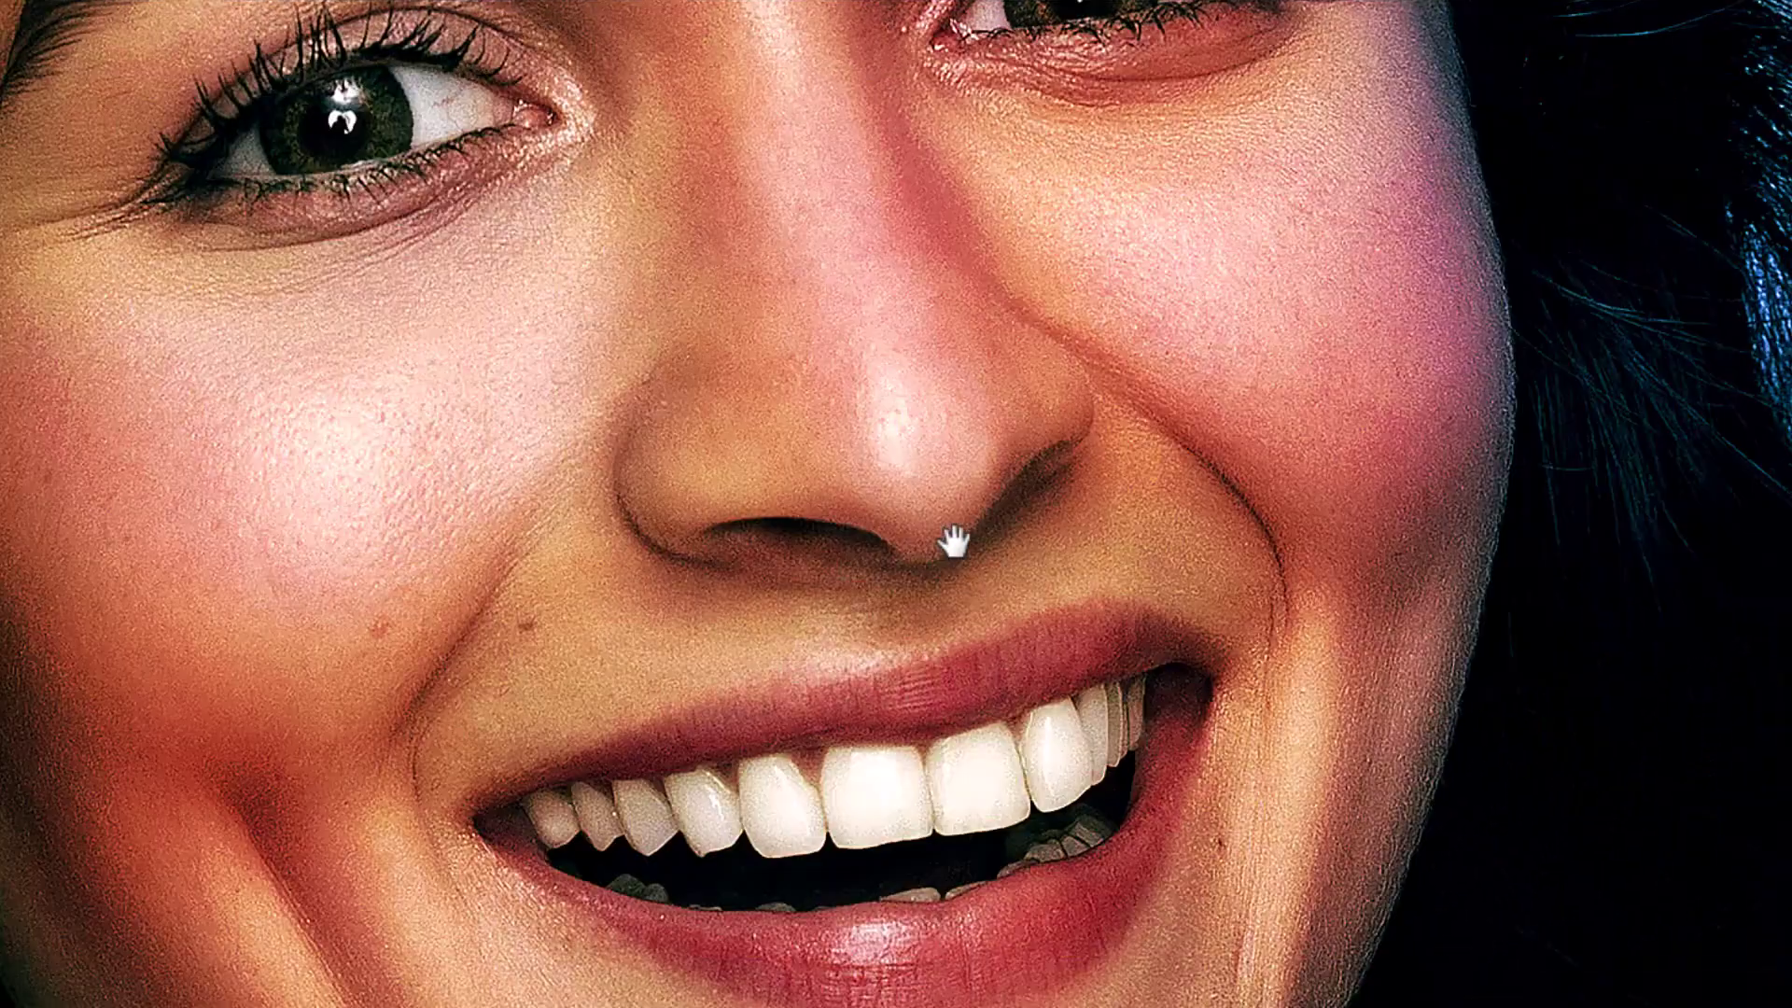
{"action": "key", "text": "f"}
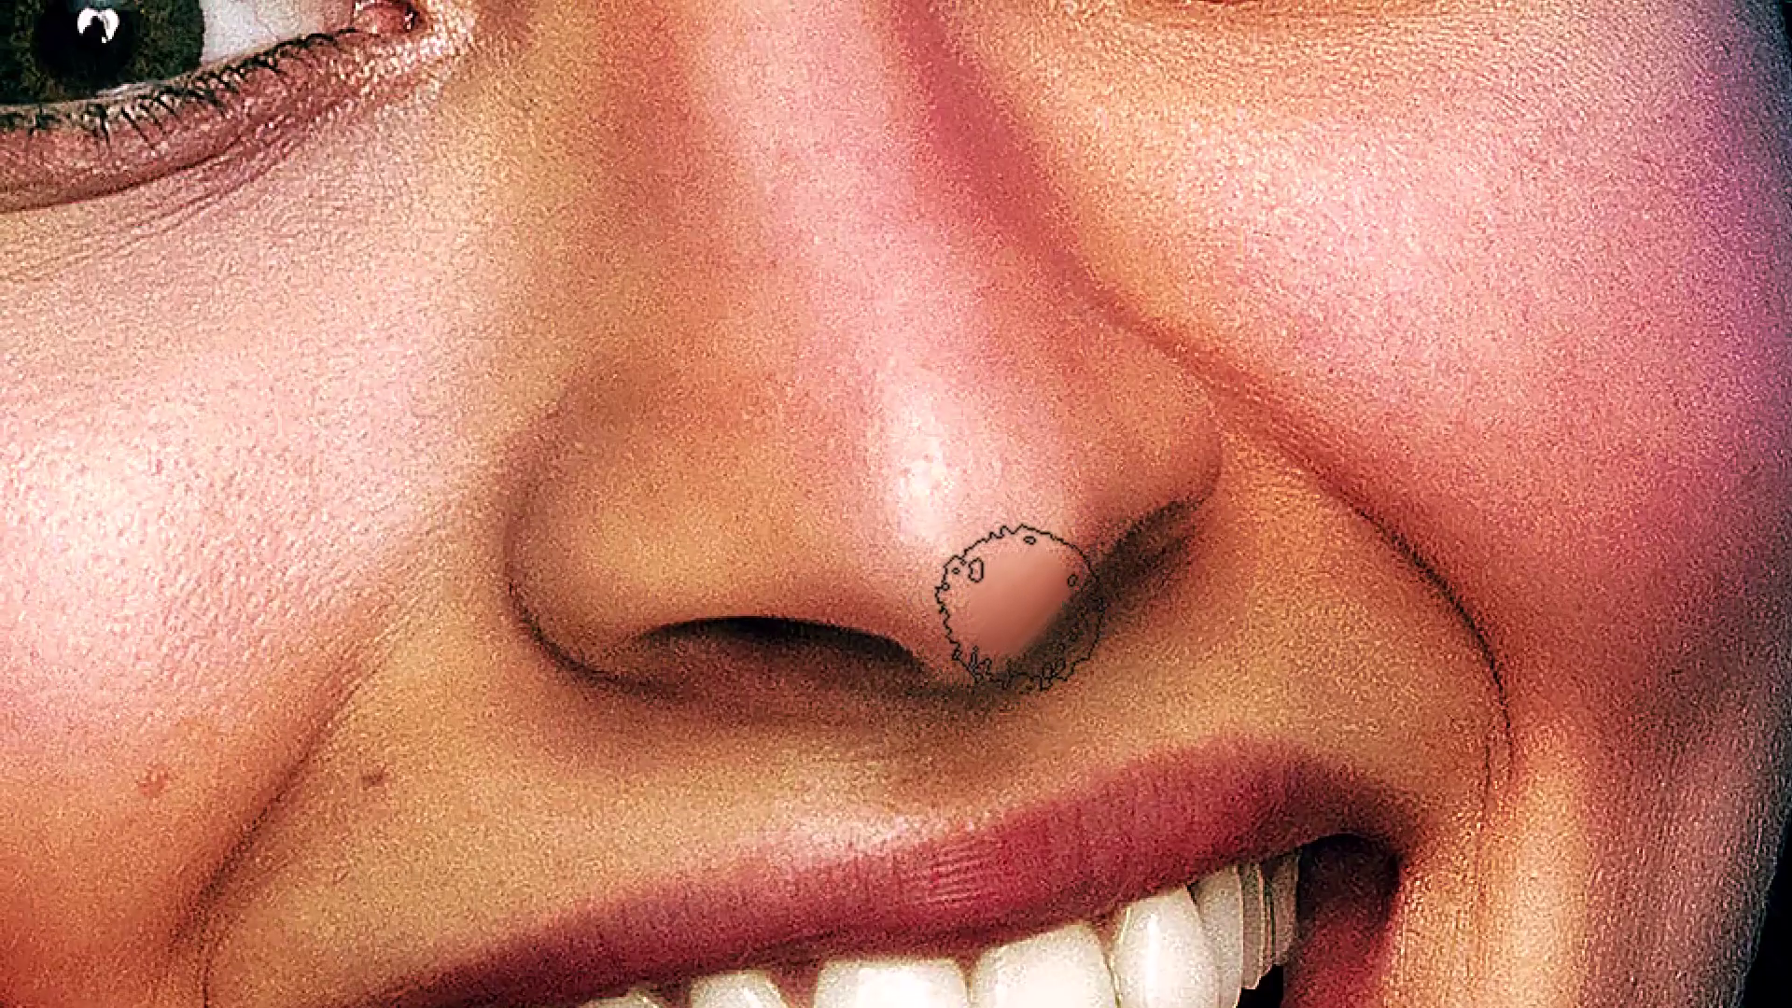
{"action": "left_click_drag", "start_coordinate": [1017, 606], "coordinate": [971, 658]}
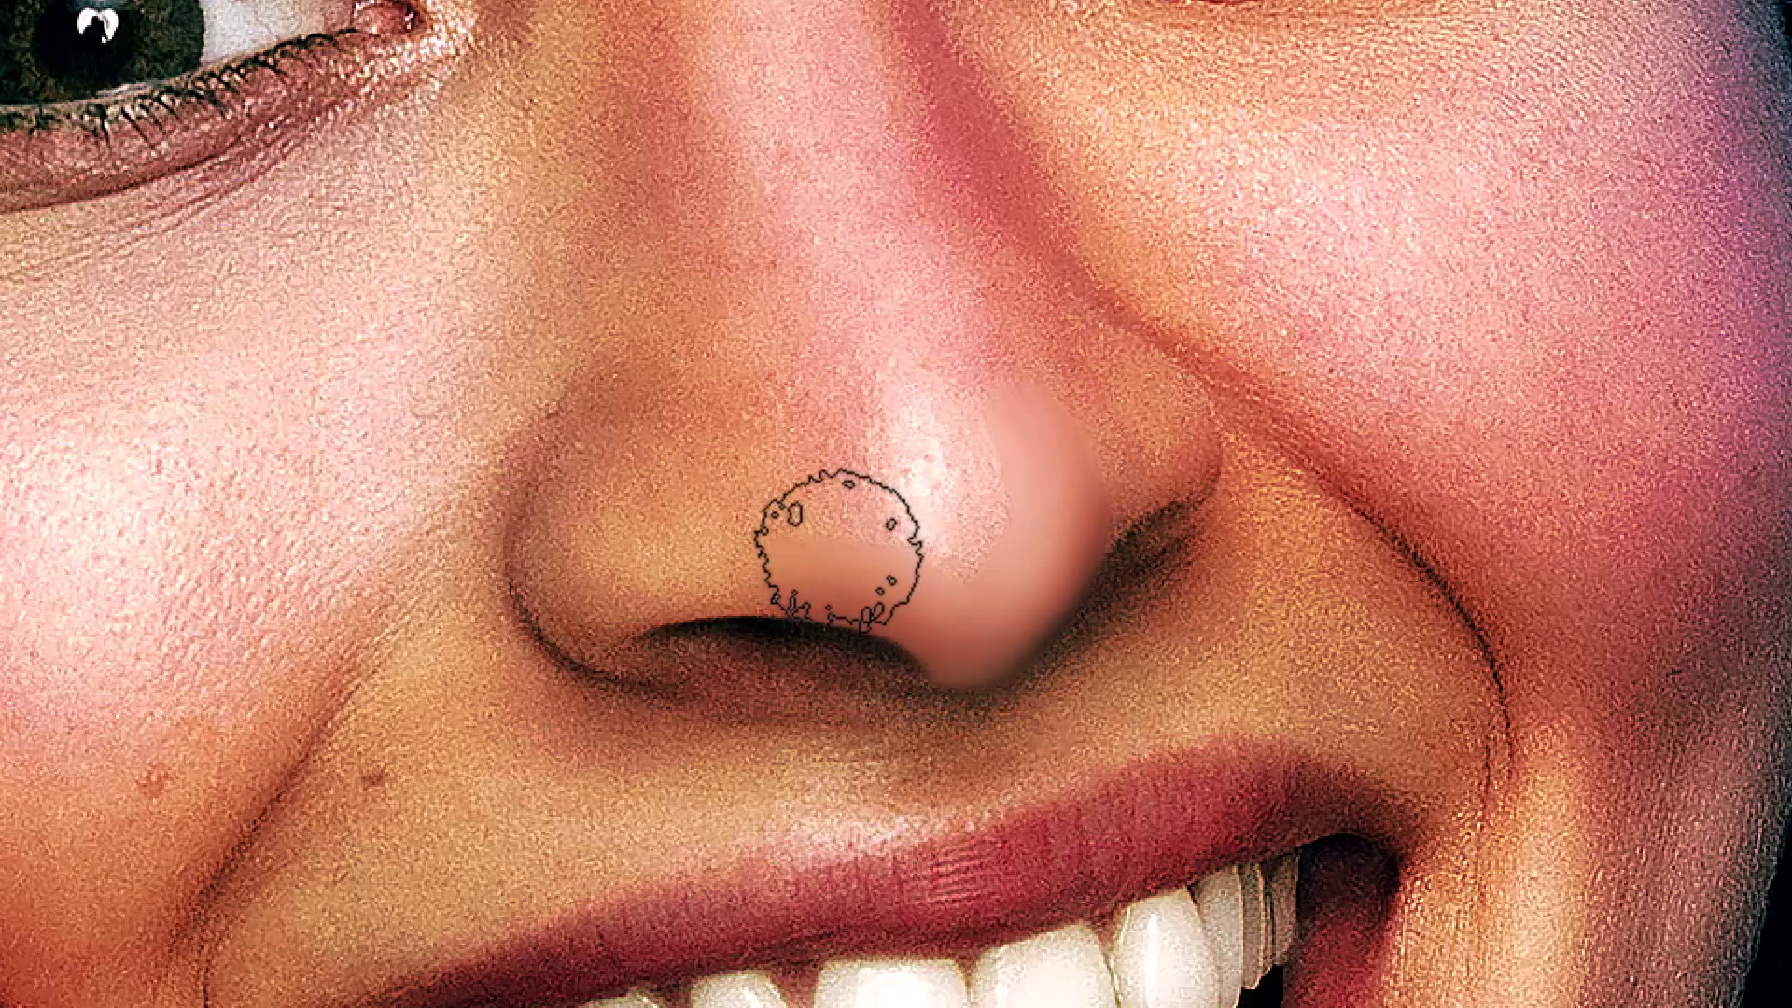
{"action": "left_click_drag", "start_coordinate": [961, 637], "coordinate": [721, 445]}
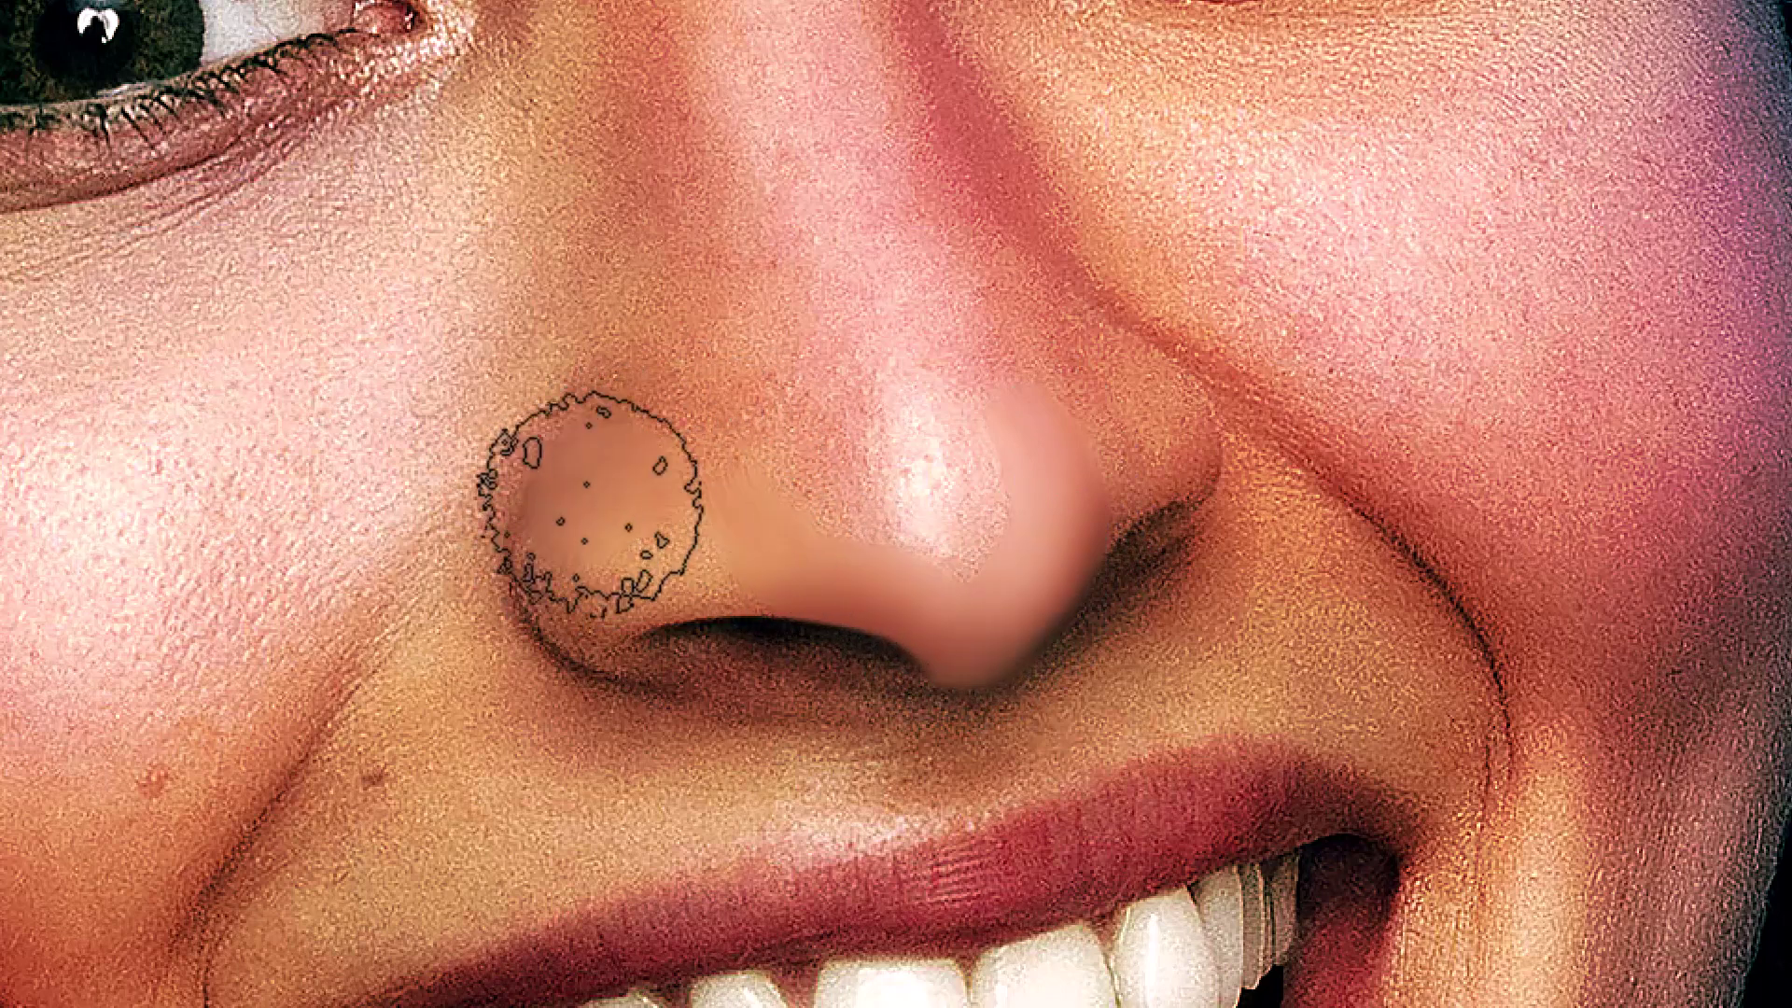
{"action": "mouse_move", "coordinate": [567, 516]}
{"action": "left_mouse_down"}
{"action": "mouse_move", "coordinate": [831, 520]}
{"action": "mouse_move", "coordinate": [760, 473]}
{"action": "mouse_move", "coordinate": [944, 580]}
{"action": "mouse_move", "coordinate": [1061, 500]}
{"action": "mouse_move", "coordinate": [968, 360]}
{"action": "mouse_move", "coordinate": [905, 388]}
{"action": "mouse_move", "coordinate": [884, 355]}
{"action": "mouse_move", "coordinate": [784, 400]}
{"action": "mouse_move", "coordinate": [900, 420]}
{"action": "mouse_move", "coordinate": [958, 520]}
{"action": "mouse_move", "coordinate": [900, 528]}
{"action": "mouse_move", "coordinate": [1032, 551]}
{"action": "mouse_move", "coordinate": [984, 568]}
{"action": "mouse_move", "coordinate": [888, 373]}
{"action": "mouse_move", "coordinate": [888, 300]}
{"action": "mouse_move", "coordinate": [1021, 492]}
{"action": "mouse_move", "coordinate": [881, 352]}
{"action": "mouse_move", "coordinate": [1004, 440]}
{"action": "mouse_move", "coordinate": [923, 472]}
{"action": "mouse_move", "coordinate": [992, 479]}
{"action": "mouse_move", "coordinate": [1003, 518]}
{"action": "mouse_move", "coordinate": [900, 560]}
{"action": "mouse_move", "coordinate": [961, 272]}
{"action": "left_mouse_up"}
Zoom in on the nostril and smooth along it and its opening with a wider brush
{"action": "key", "text": "z"}
{"action": "left_click", "coordinate": [786, 554]}
{"action": "key", "text": "b"}
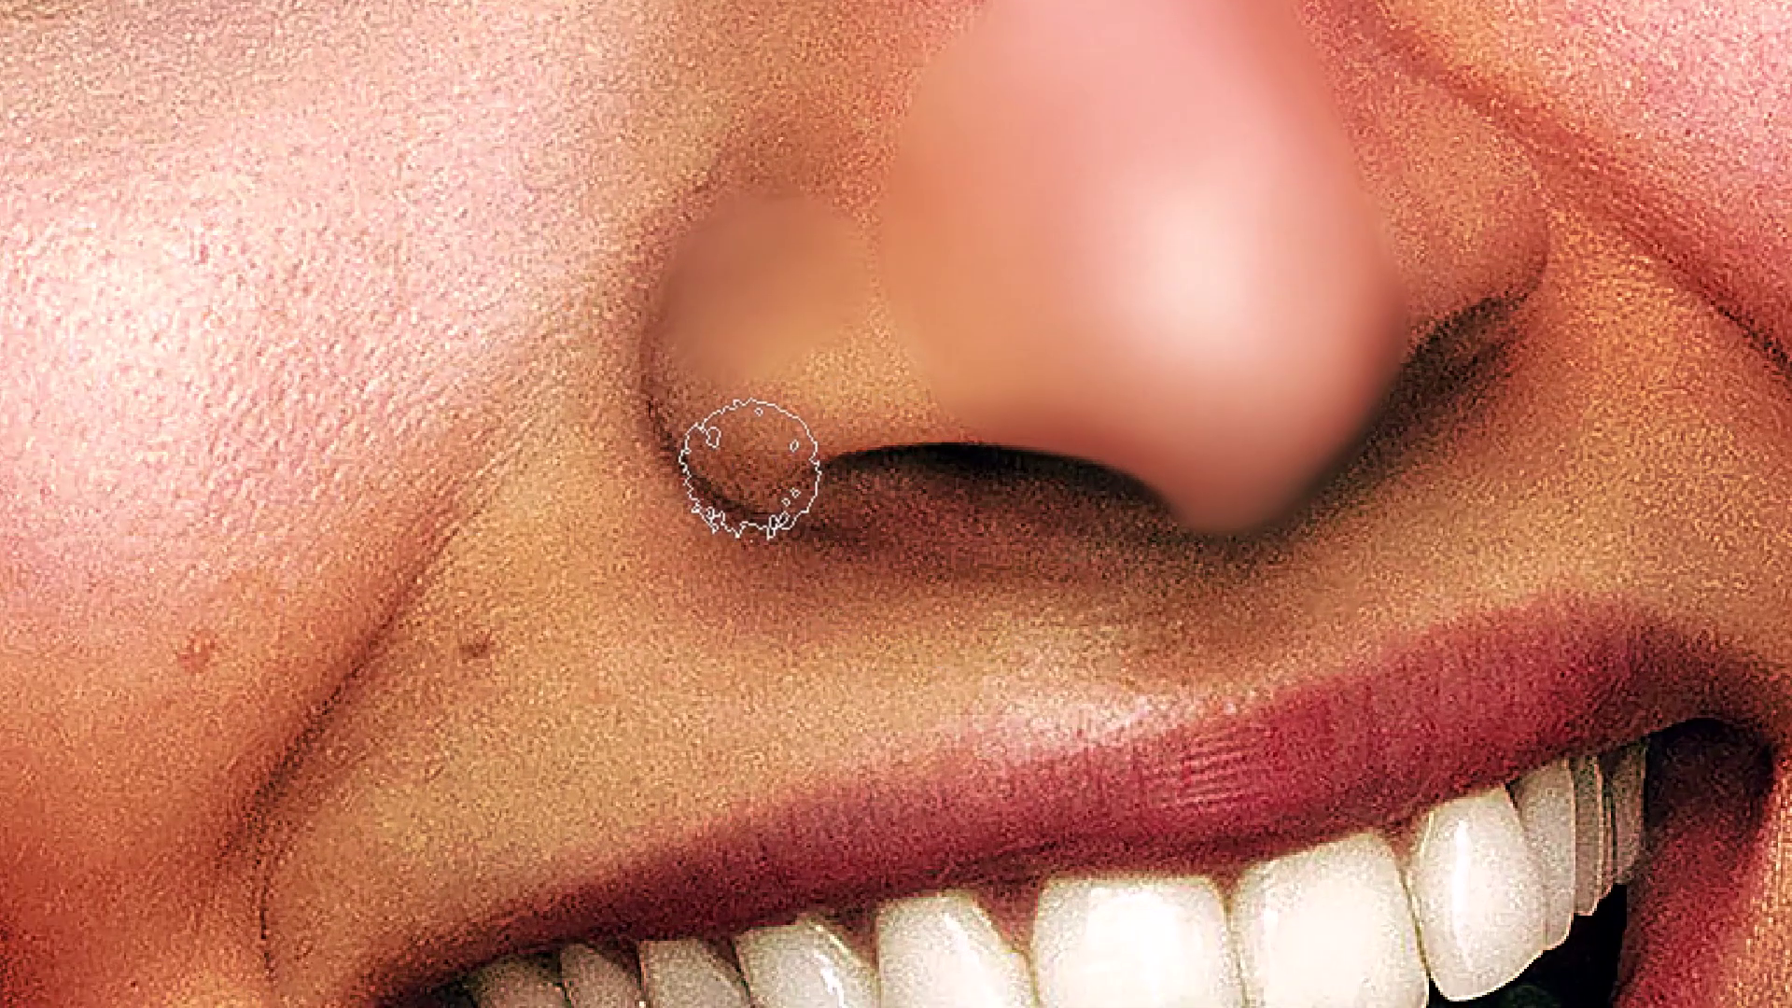
{"action": "left_click_drag", "start_coordinate": [776, 471], "coordinate": [819, 534]}
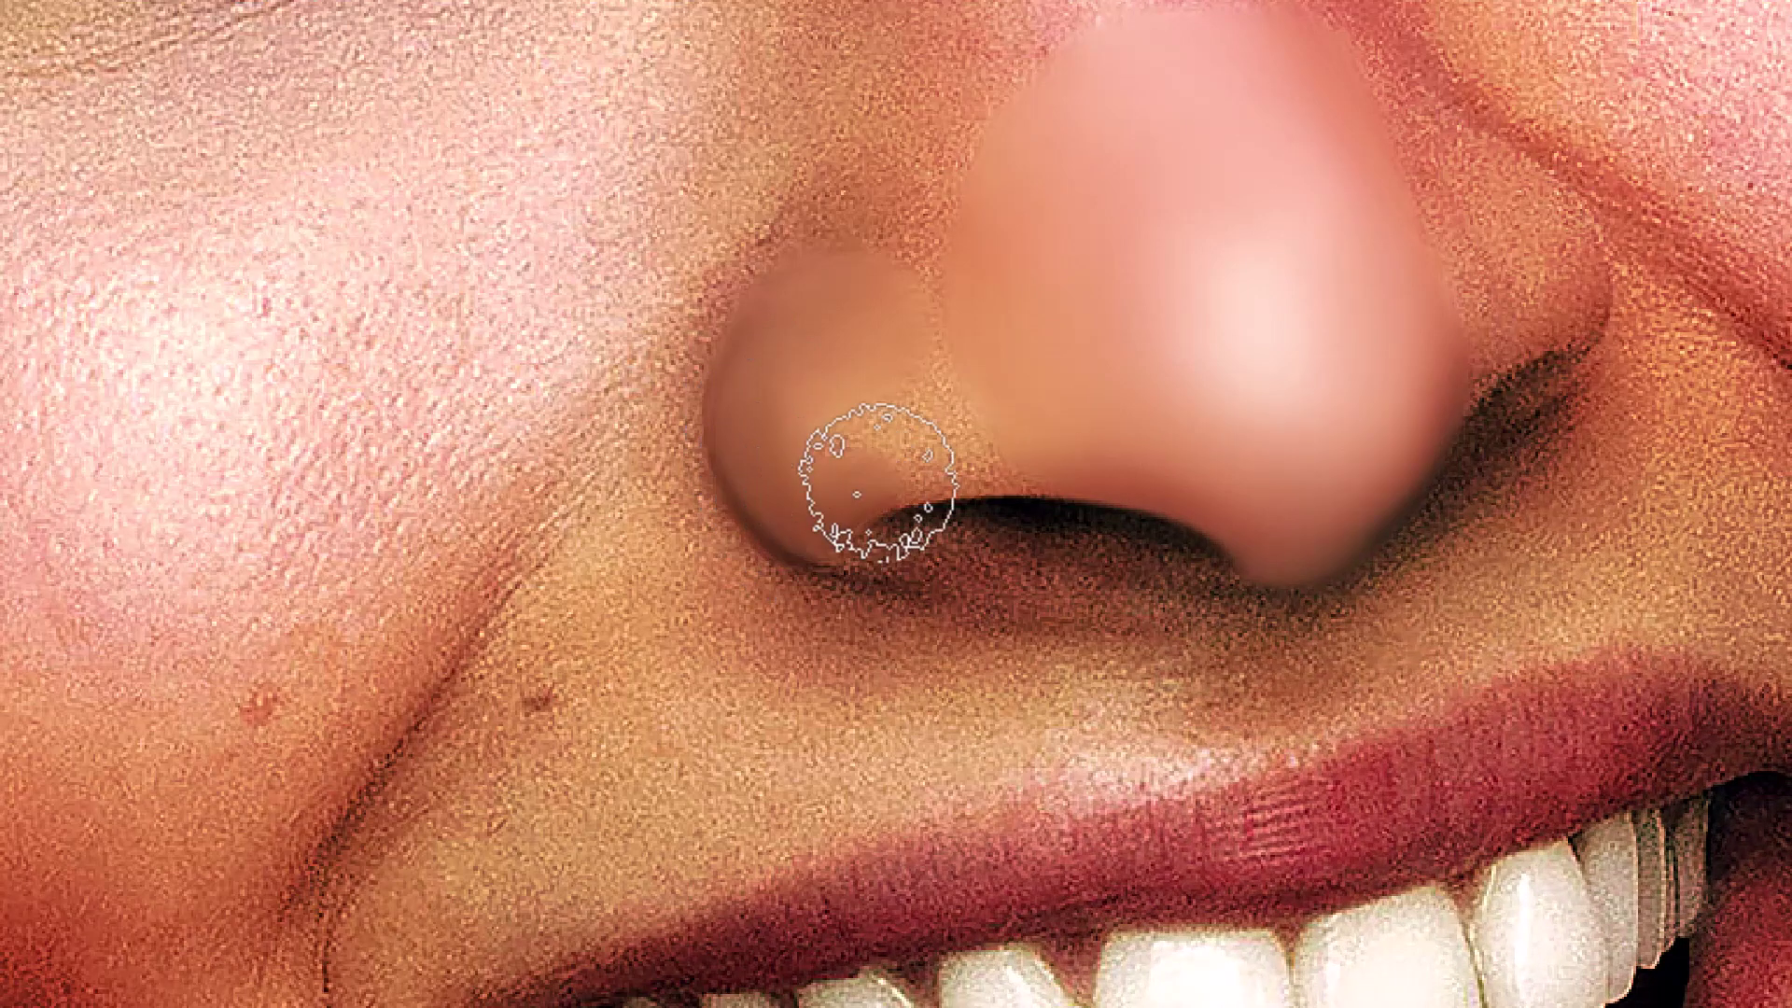
{"action": "mouse_move", "coordinate": [896, 472]}
{"action": "left_mouse_down"}
{"action": "mouse_move", "coordinate": [1006, 444]}
{"action": "mouse_move", "coordinate": [924, 389]}
{"action": "mouse_move", "coordinate": [884, 268]}
{"action": "mouse_move", "coordinate": [792, 312]}
{"action": "mouse_move", "coordinate": [759, 389]}
{"action": "left_mouse_up"}
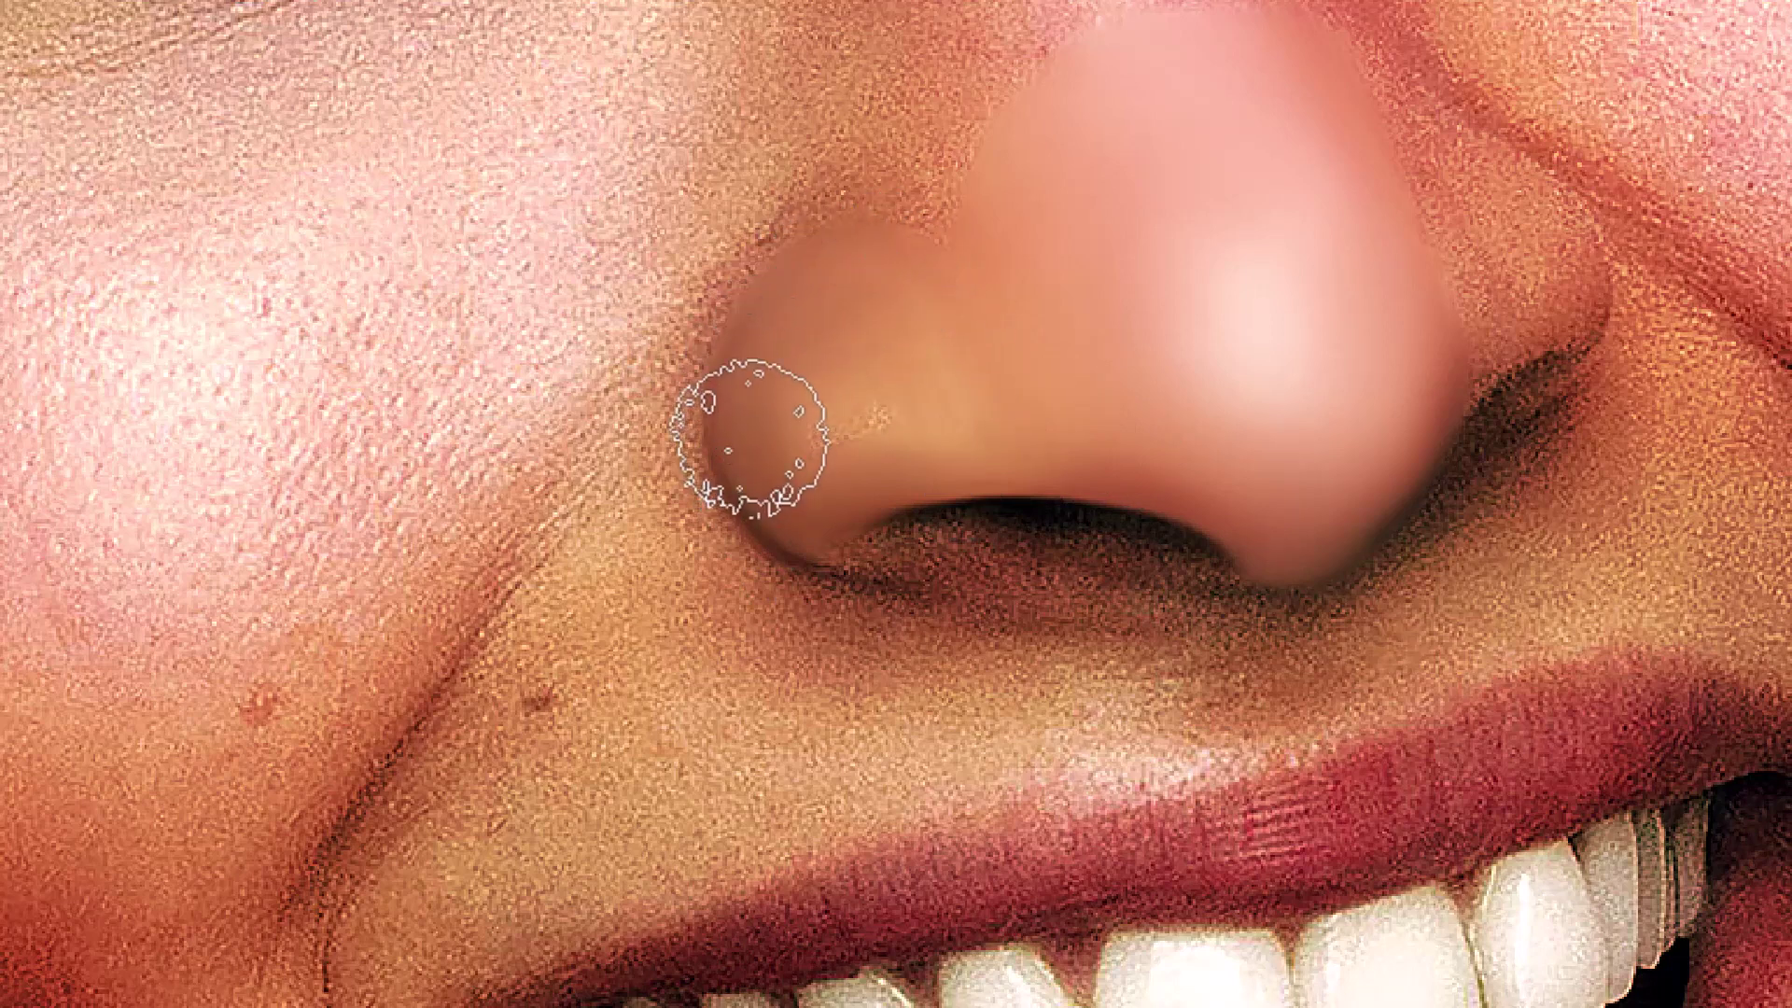
{"action": "key", "text": "bracketright"}
{"action": "key", "text": "bracketright"}
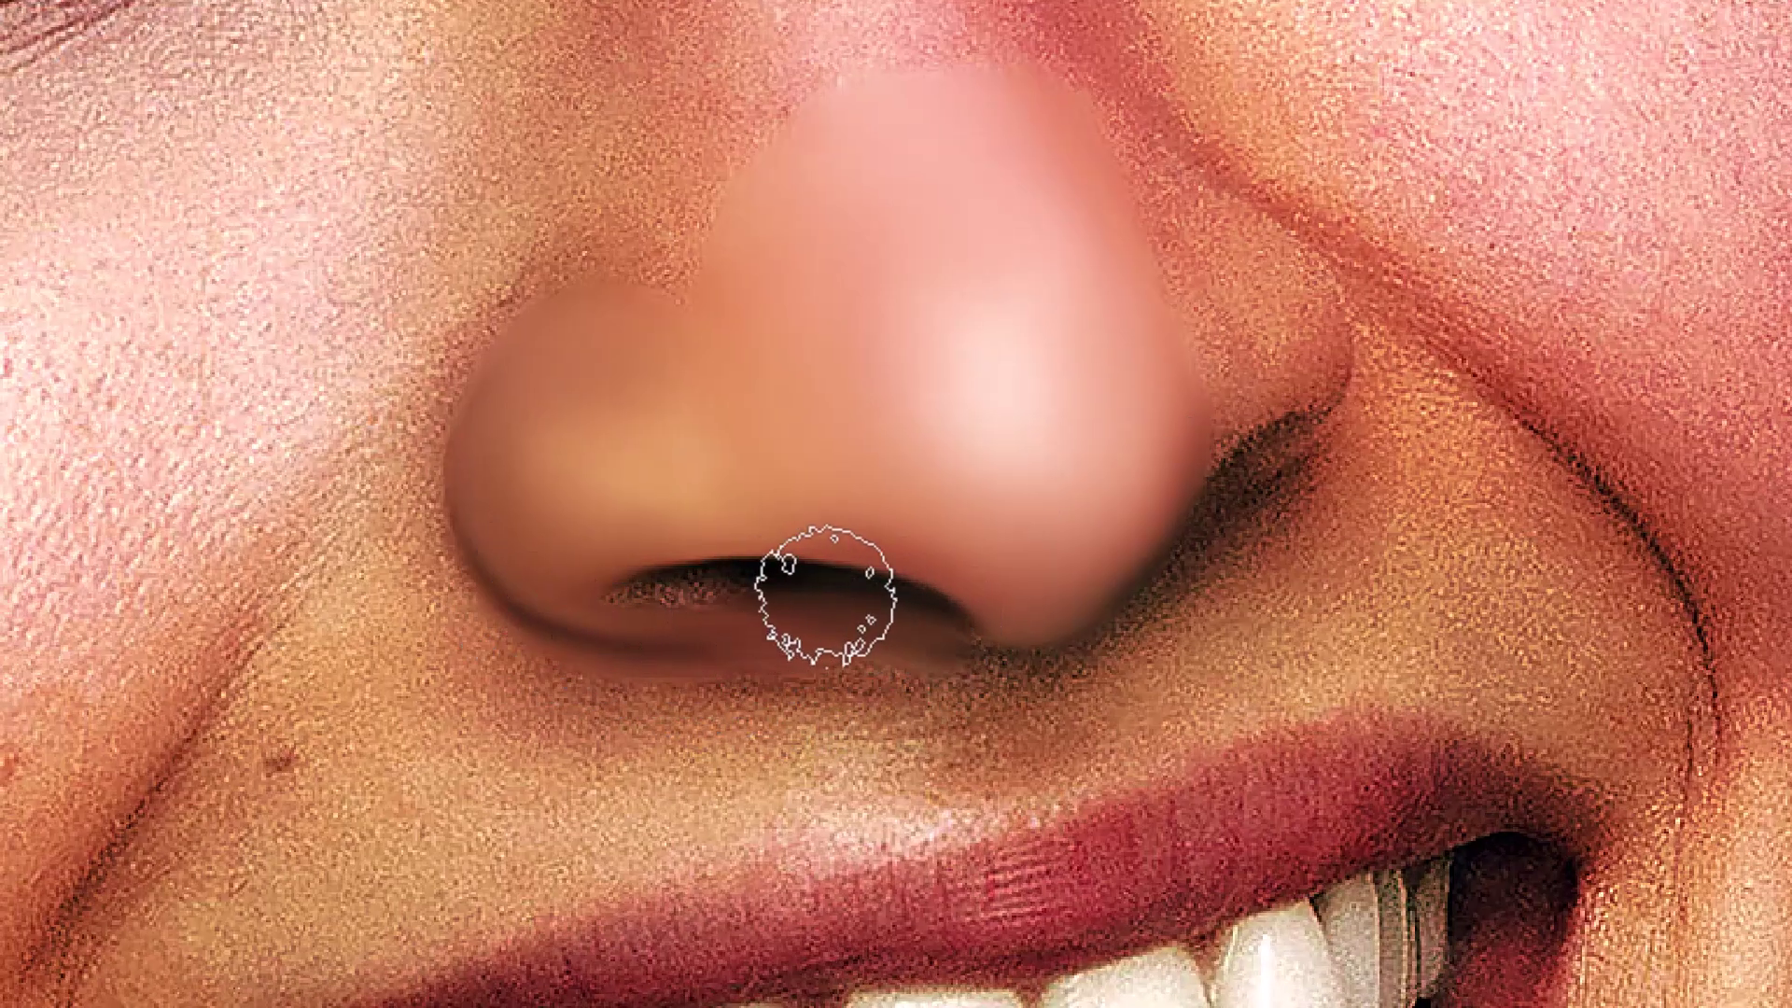
{"action": "left_click_drag", "start_coordinate": [825, 594], "coordinate": [631, 603]}
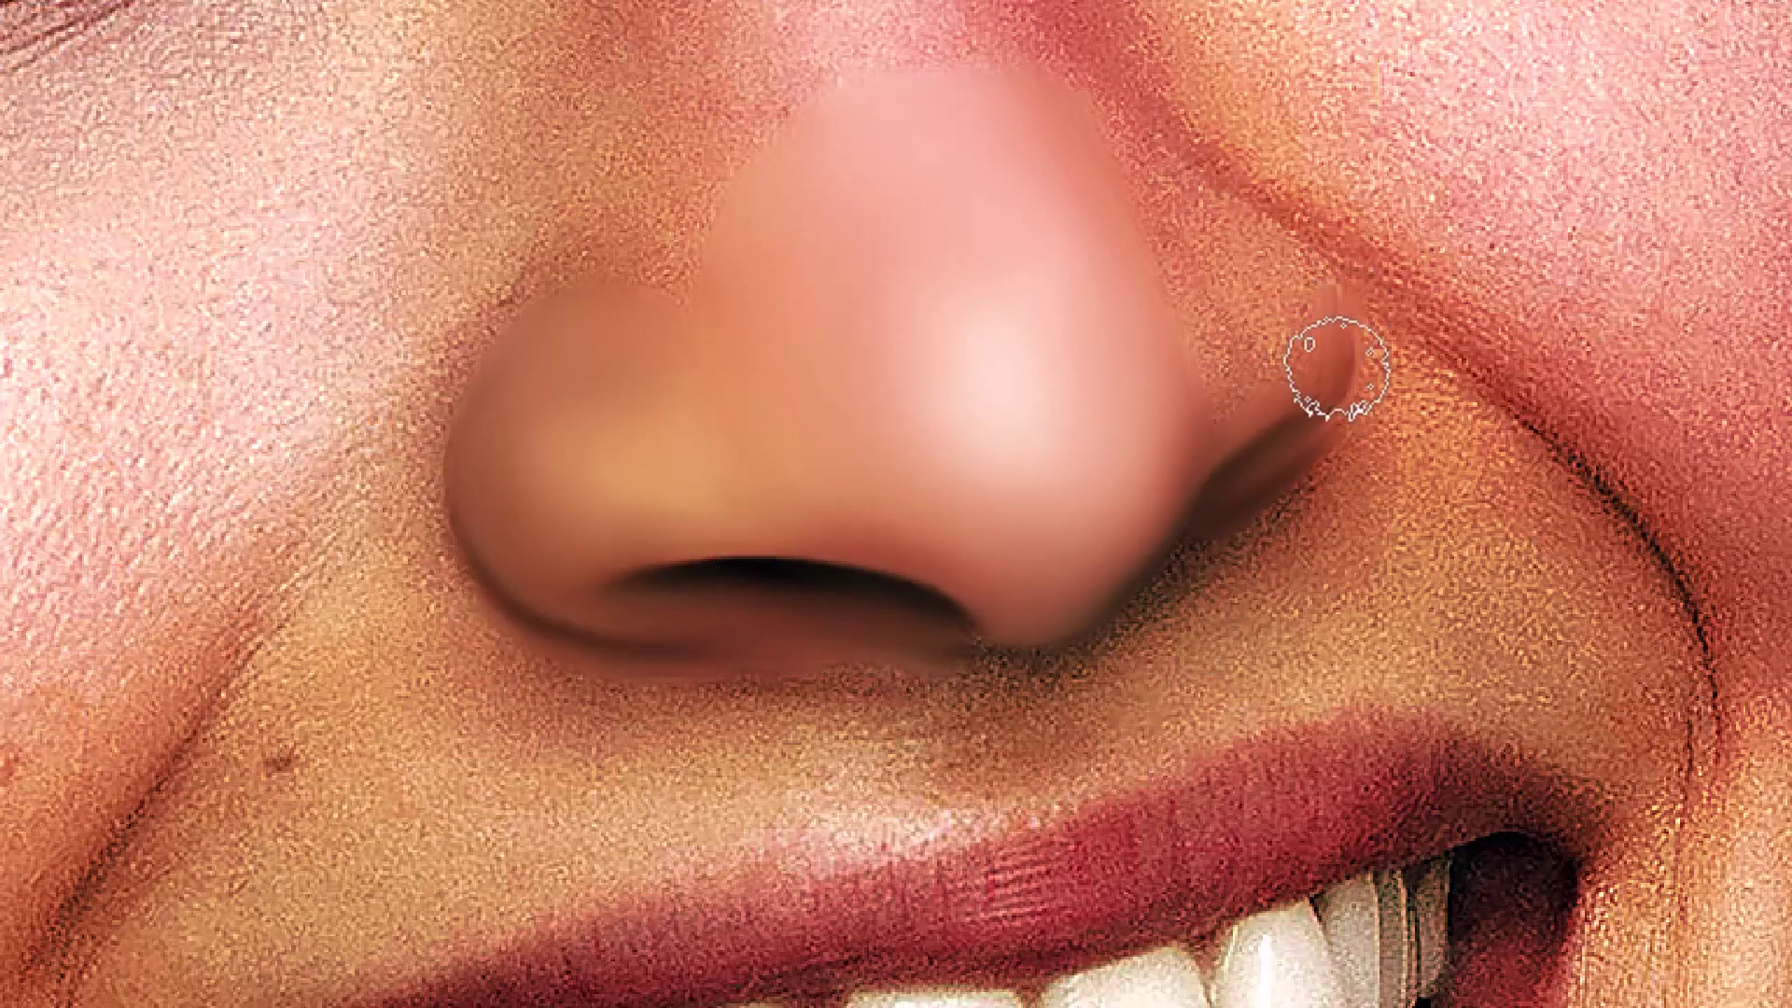
Smooth the speckled skin on the nose tip with repeated strokes
{"action": "scroll", "coordinate": [1358, 296], "scroll_direction": "up", "scroll_amount": 3}
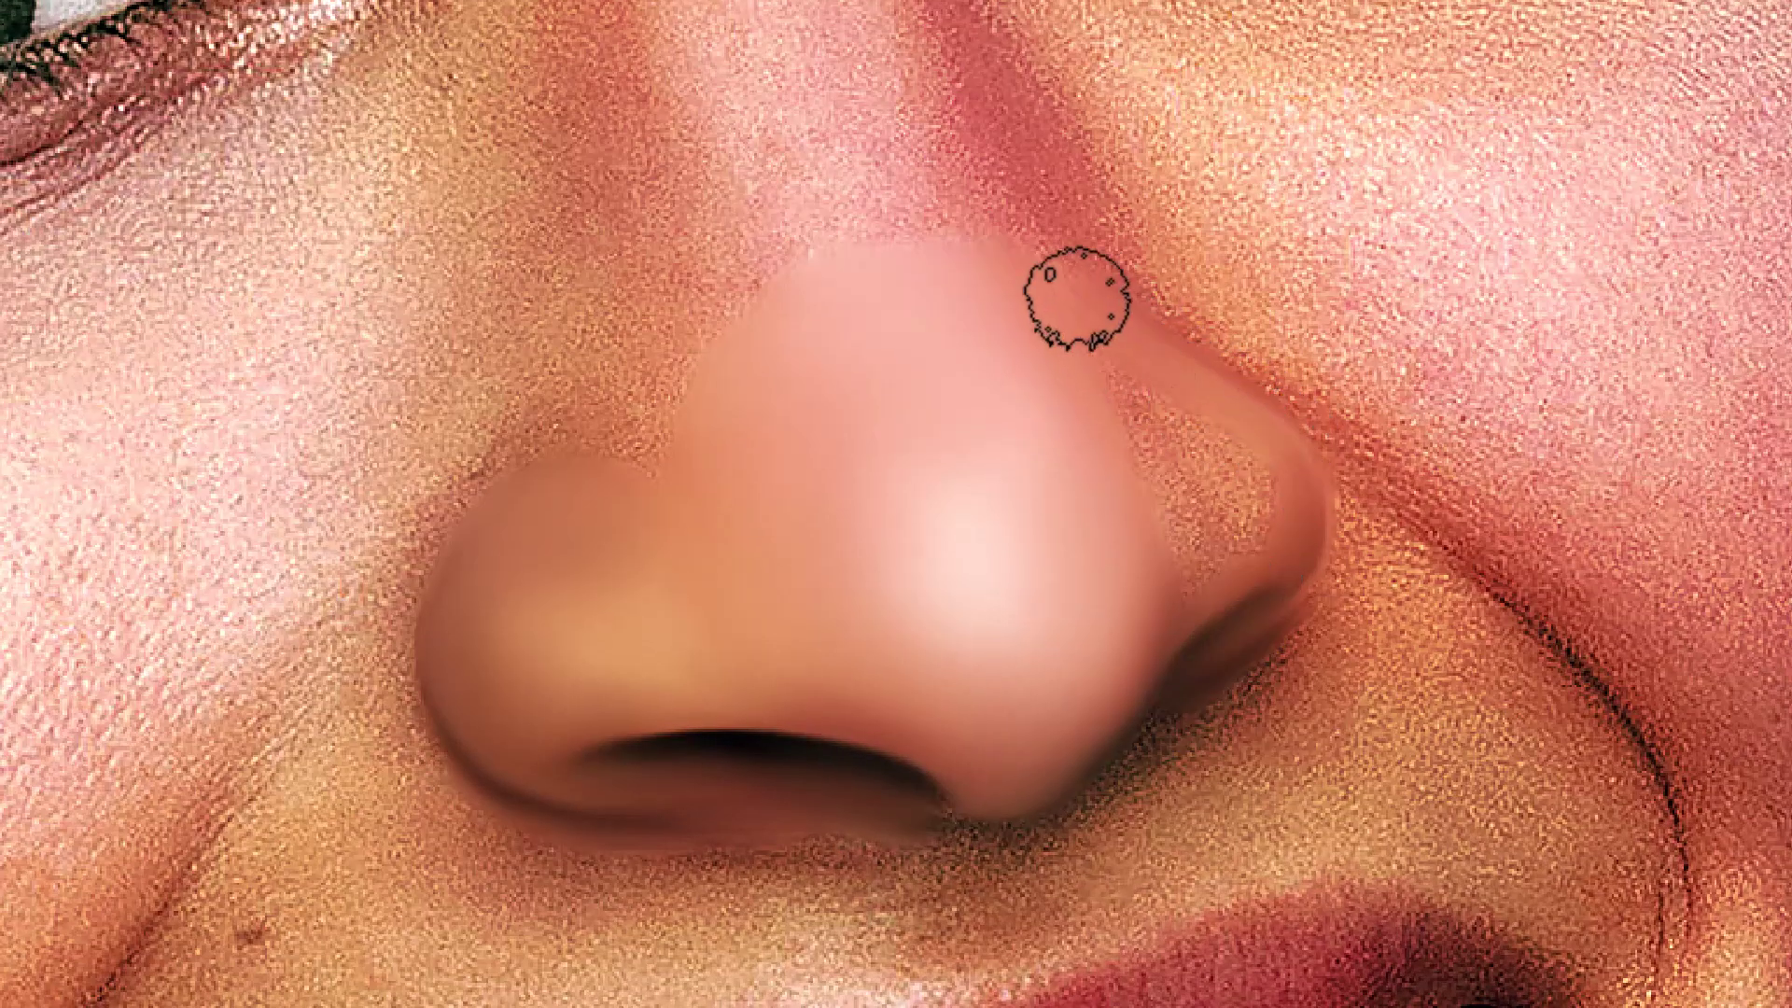
{"action": "mouse_move", "coordinate": [1219, 529]}
{"action": "left_mouse_down"}
{"action": "mouse_move", "coordinate": [1228, 488]}
{"action": "mouse_move", "coordinate": [1267, 480]}
{"action": "left_mouse_up"}
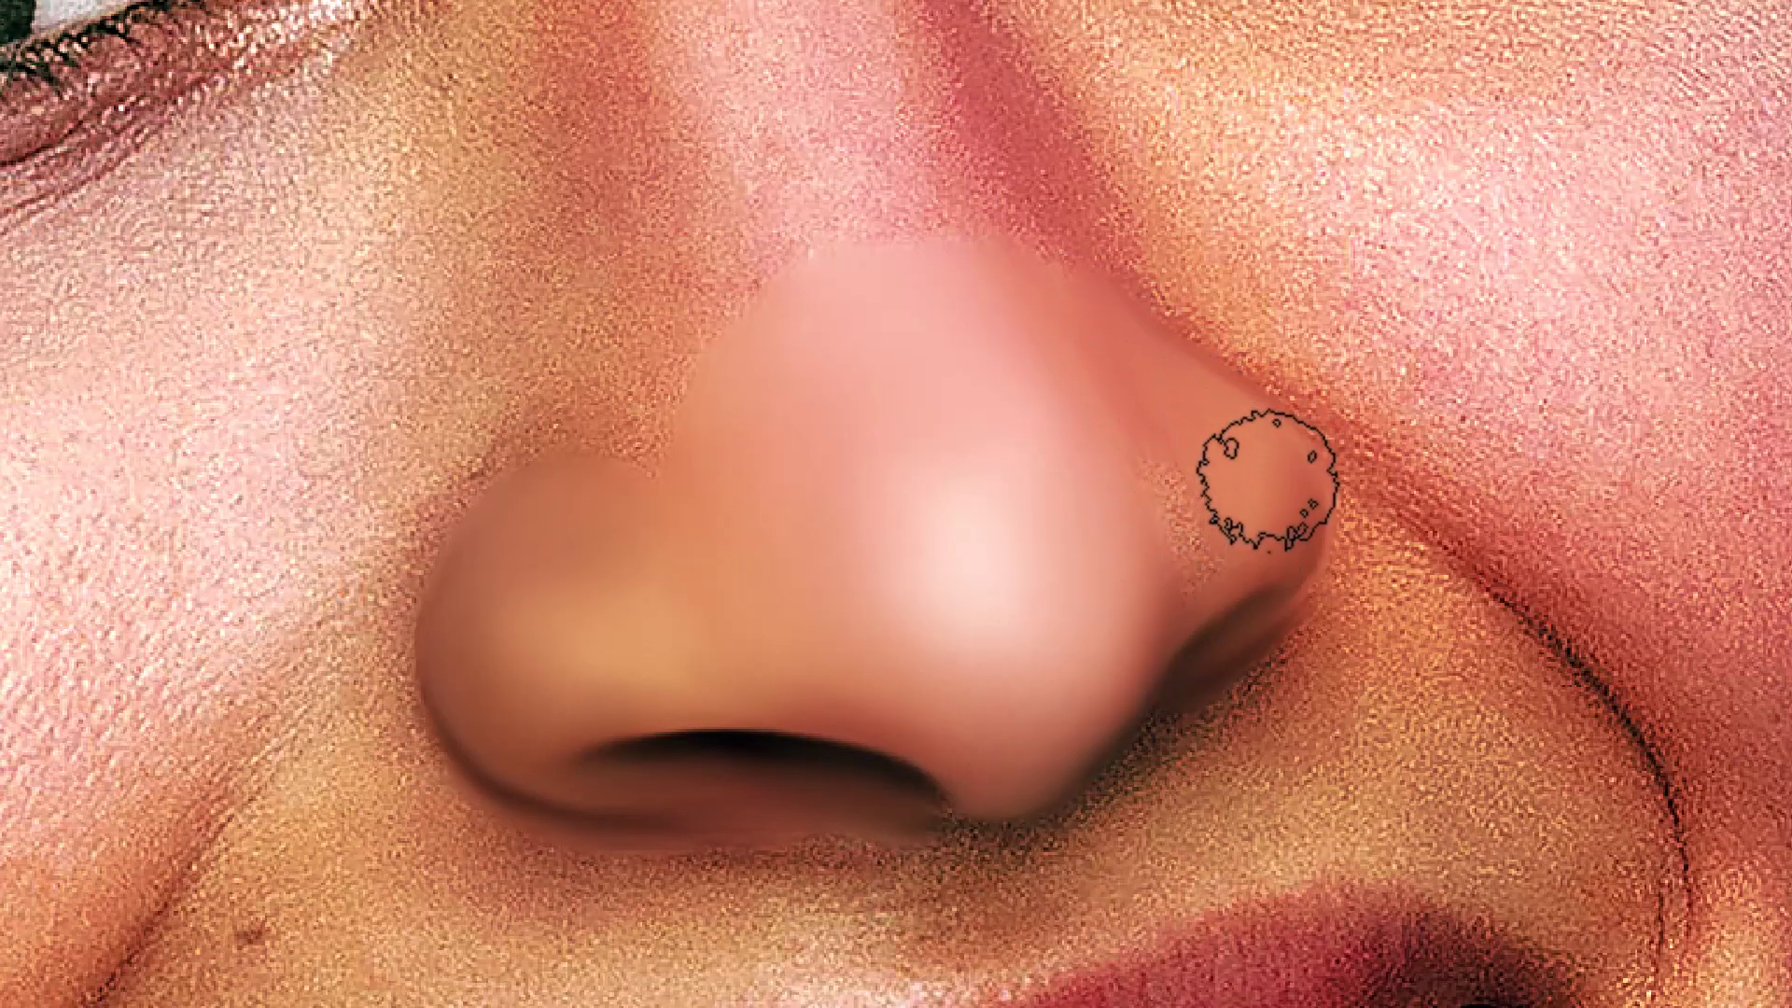
{"action": "mouse_move", "coordinate": [1222, 565]}
{"action": "left_mouse_down"}
{"action": "mouse_move", "coordinate": [1148, 424]}
{"action": "mouse_move", "coordinate": [1162, 448]}
{"action": "left_mouse_up"}
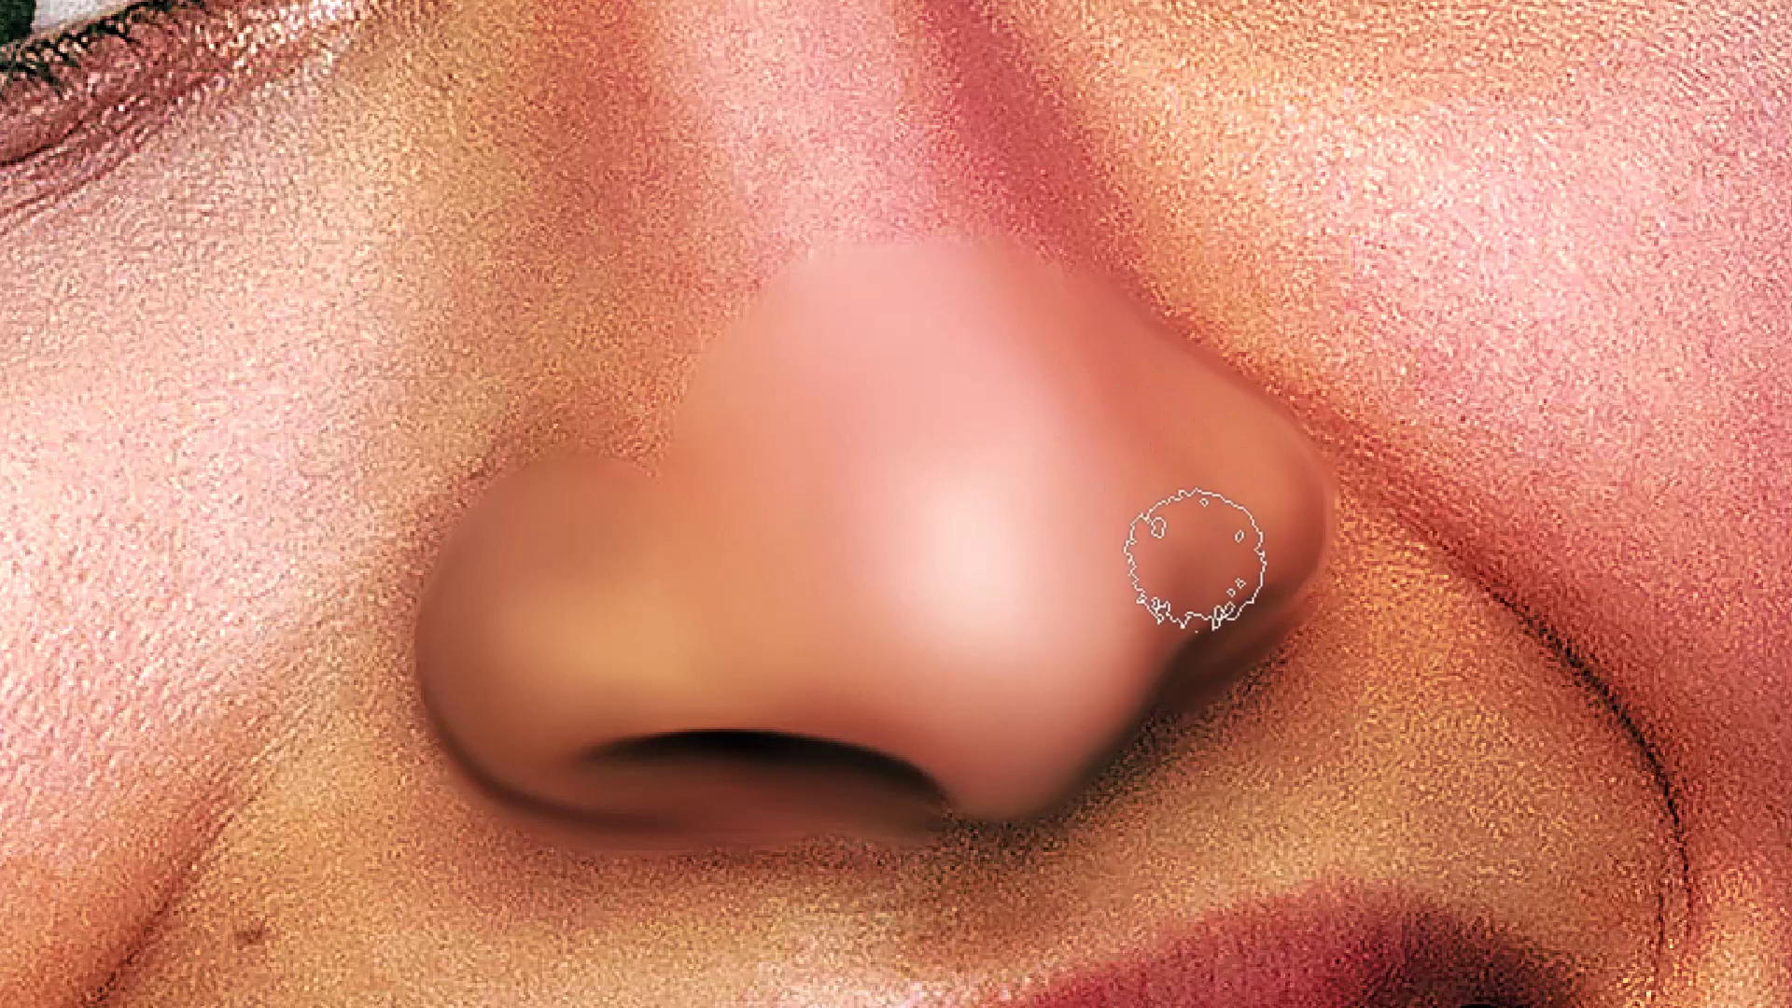
{"action": "mouse_move", "coordinate": [1158, 602]}
{"action": "left_mouse_down"}
{"action": "mouse_move", "coordinate": [1111, 447]}
{"action": "mouse_move", "coordinate": [1188, 541]}
{"action": "left_mouse_up"}
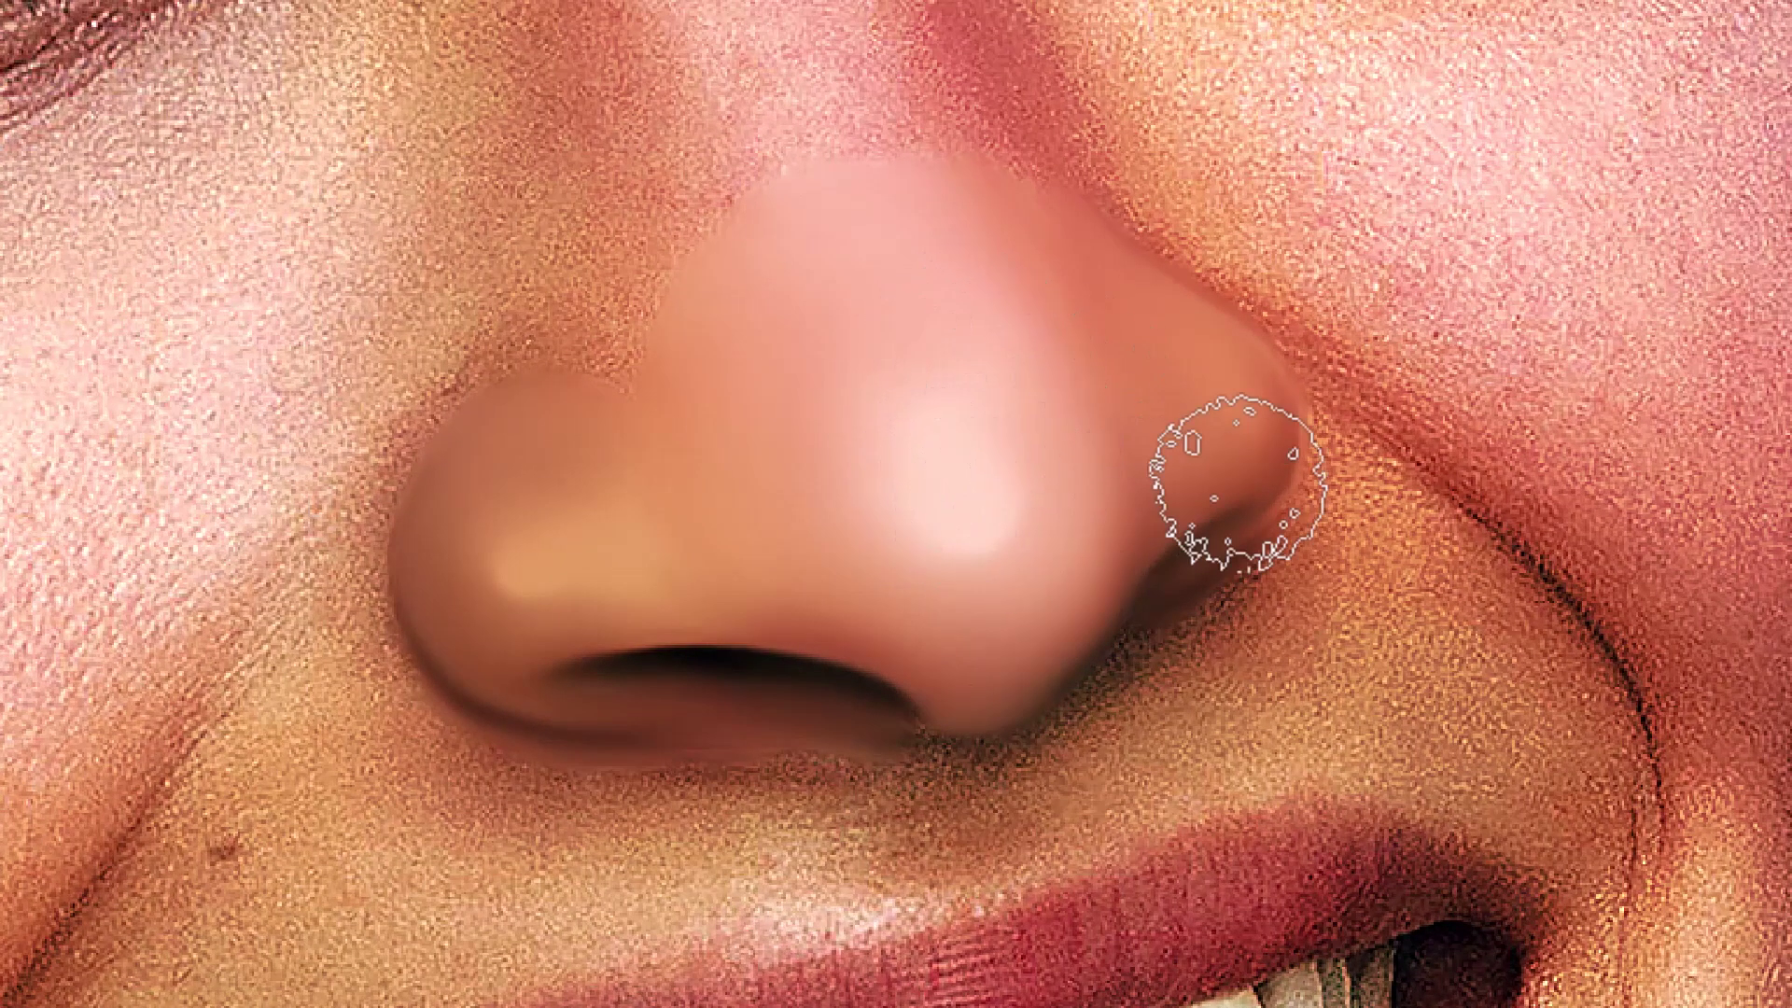
Paint smooth strokes along the nostril edges and the right side of the nose
{"action": "left_click_drag", "start_coordinate": [1234, 481], "coordinate": [1279, 420]}
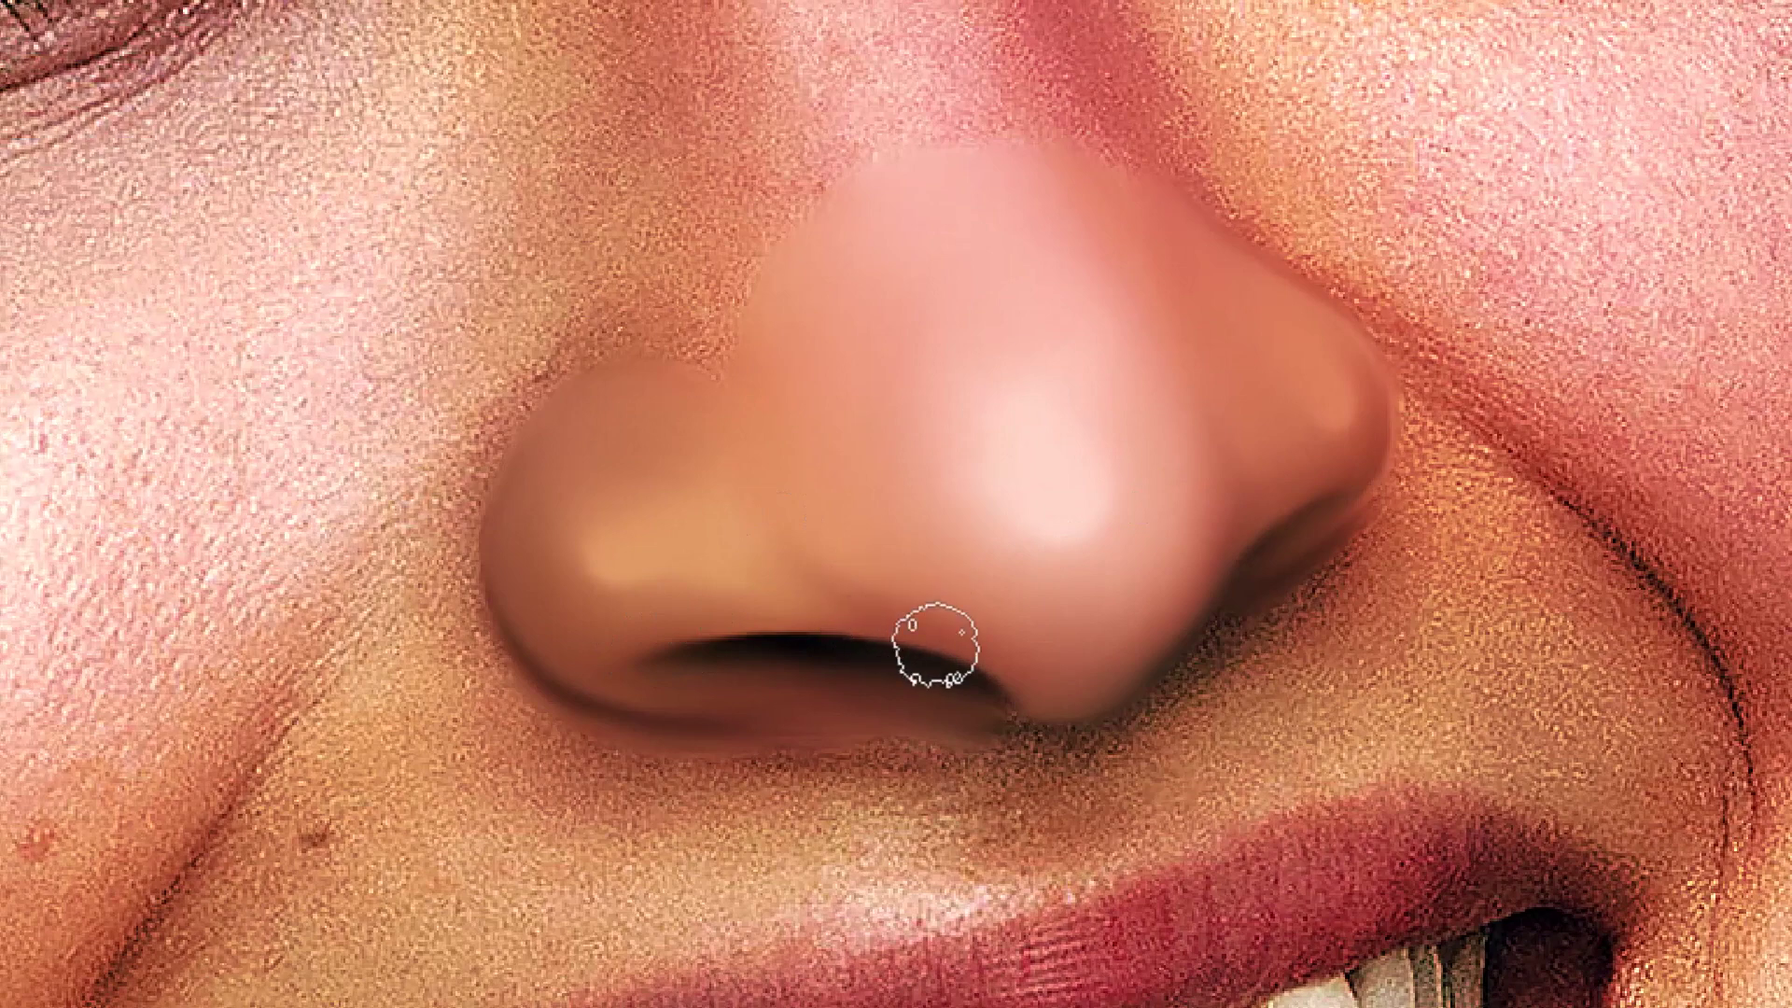
{"action": "left_click_drag", "start_coordinate": [1242, 507], "coordinate": [1265, 462]}
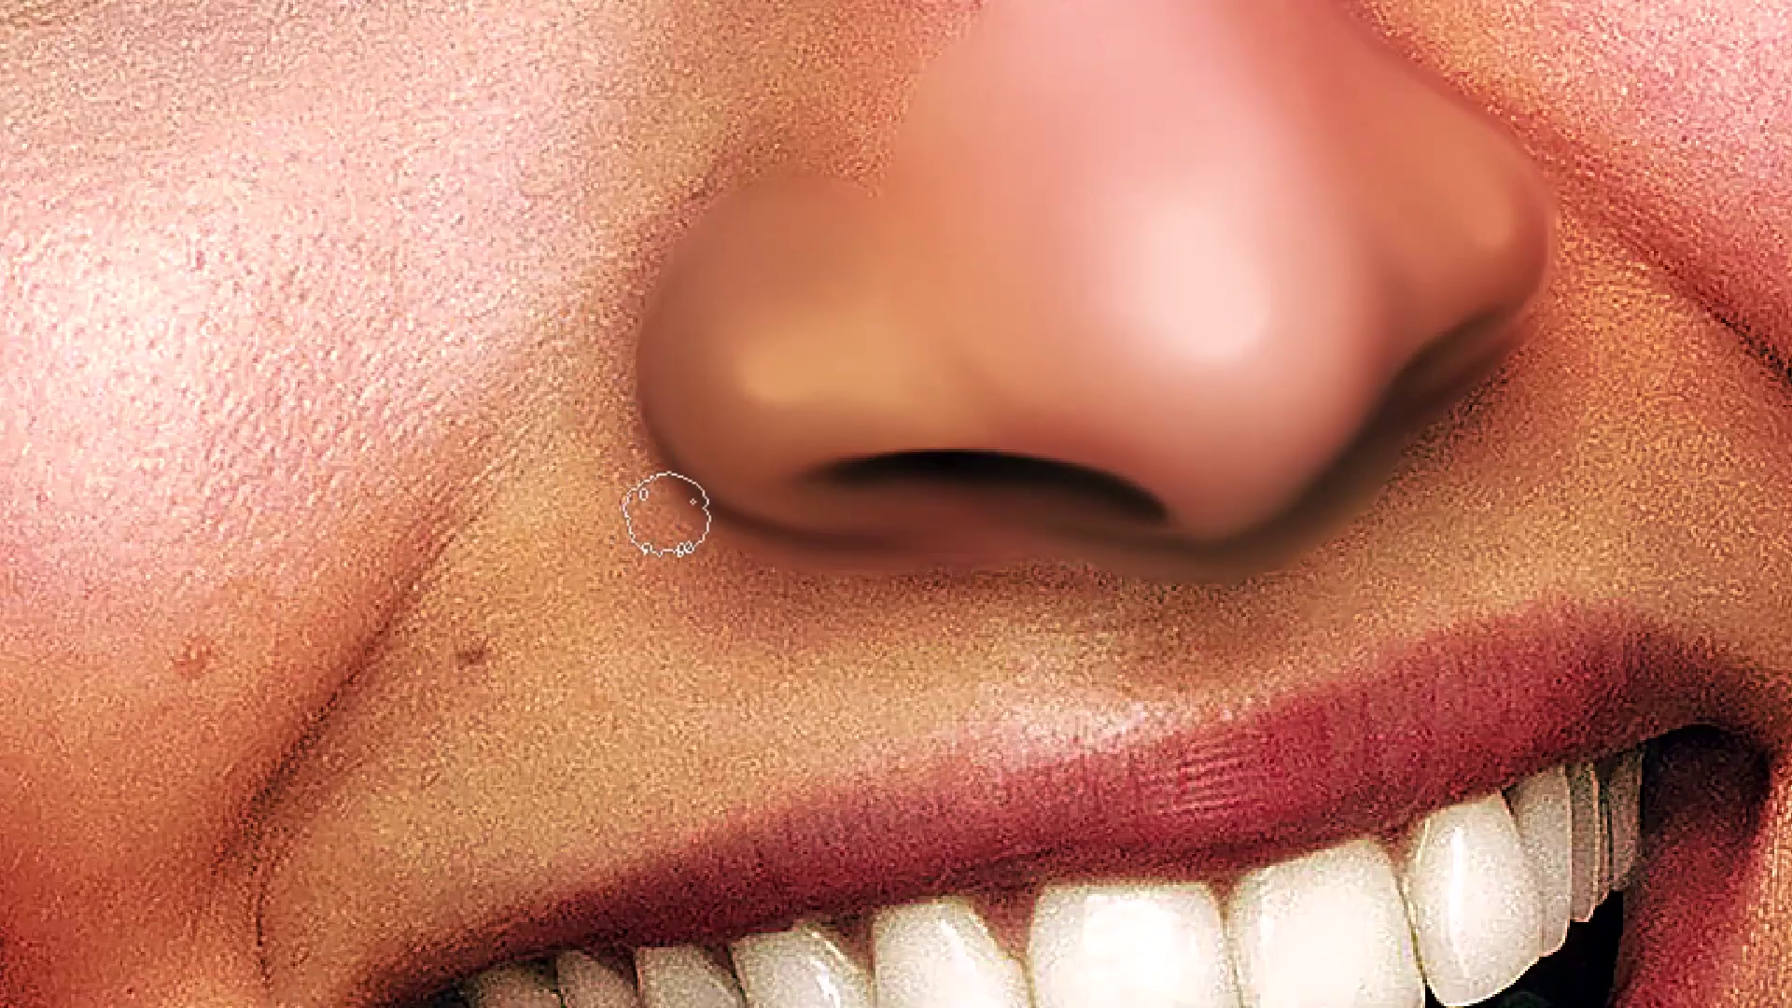
{"action": "left_click_drag", "start_coordinate": [633, 460], "coordinate": [642, 485]}
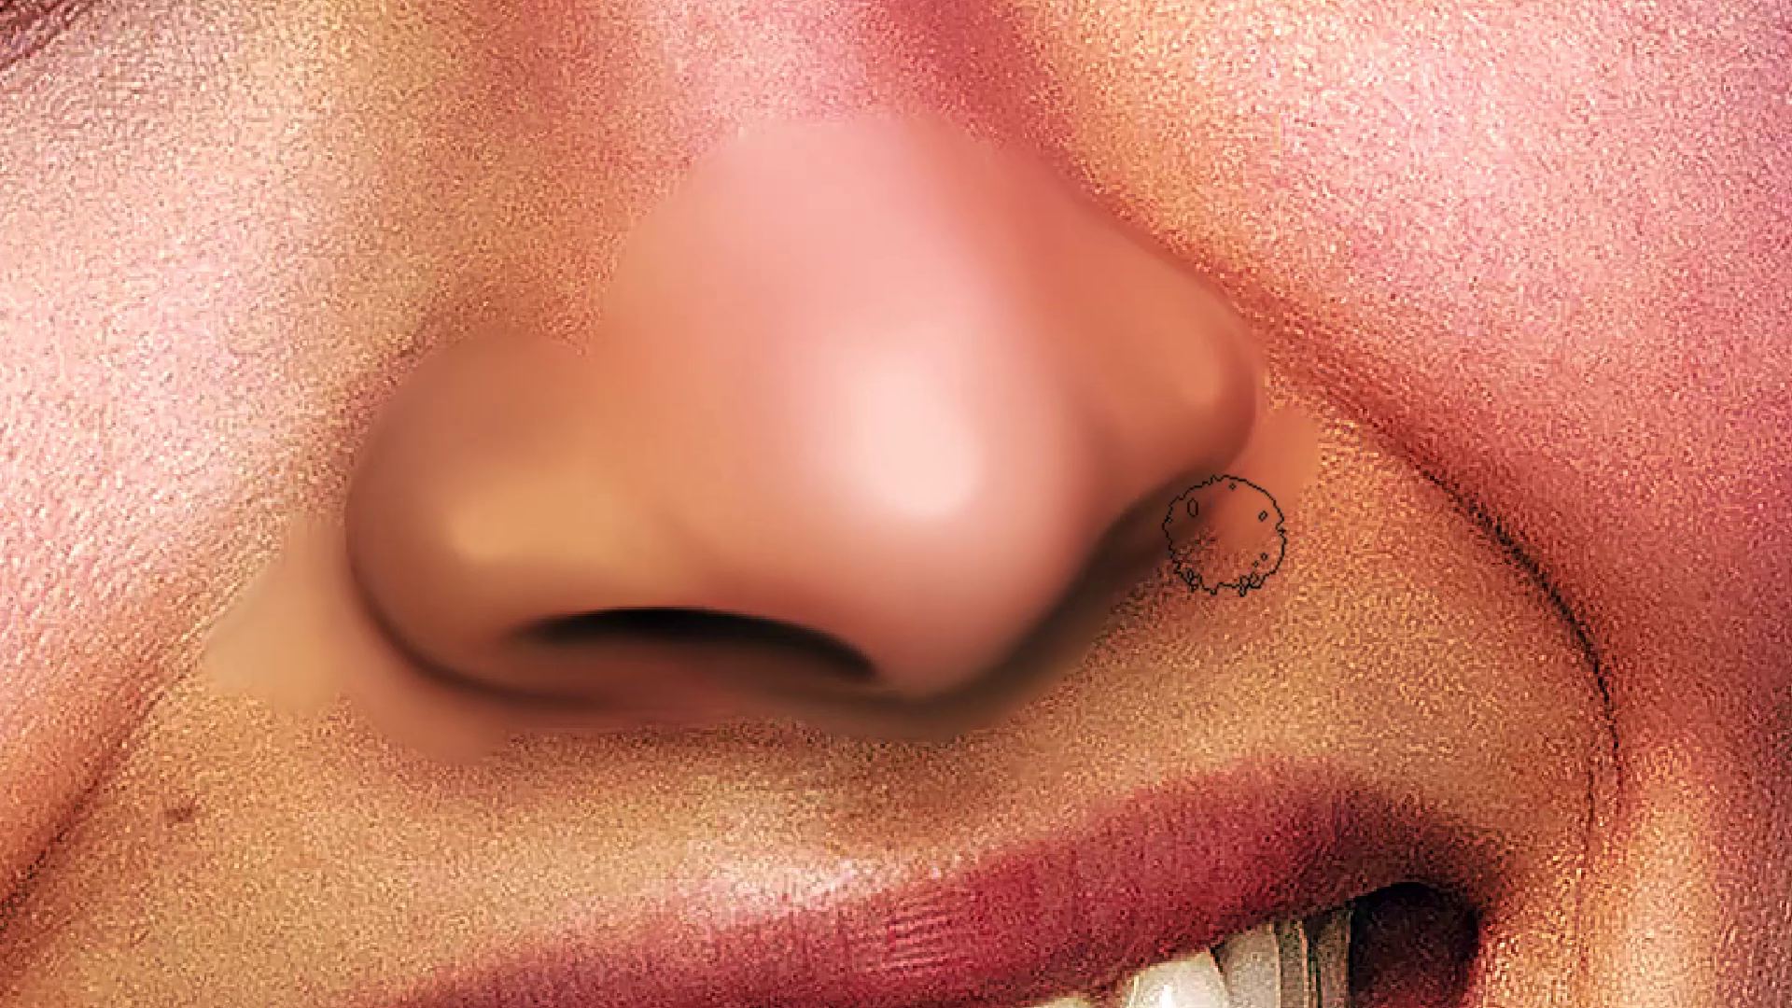
{"action": "left_click_drag", "start_coordinate": [1293, 422], "coordinate": [1132, 548]}
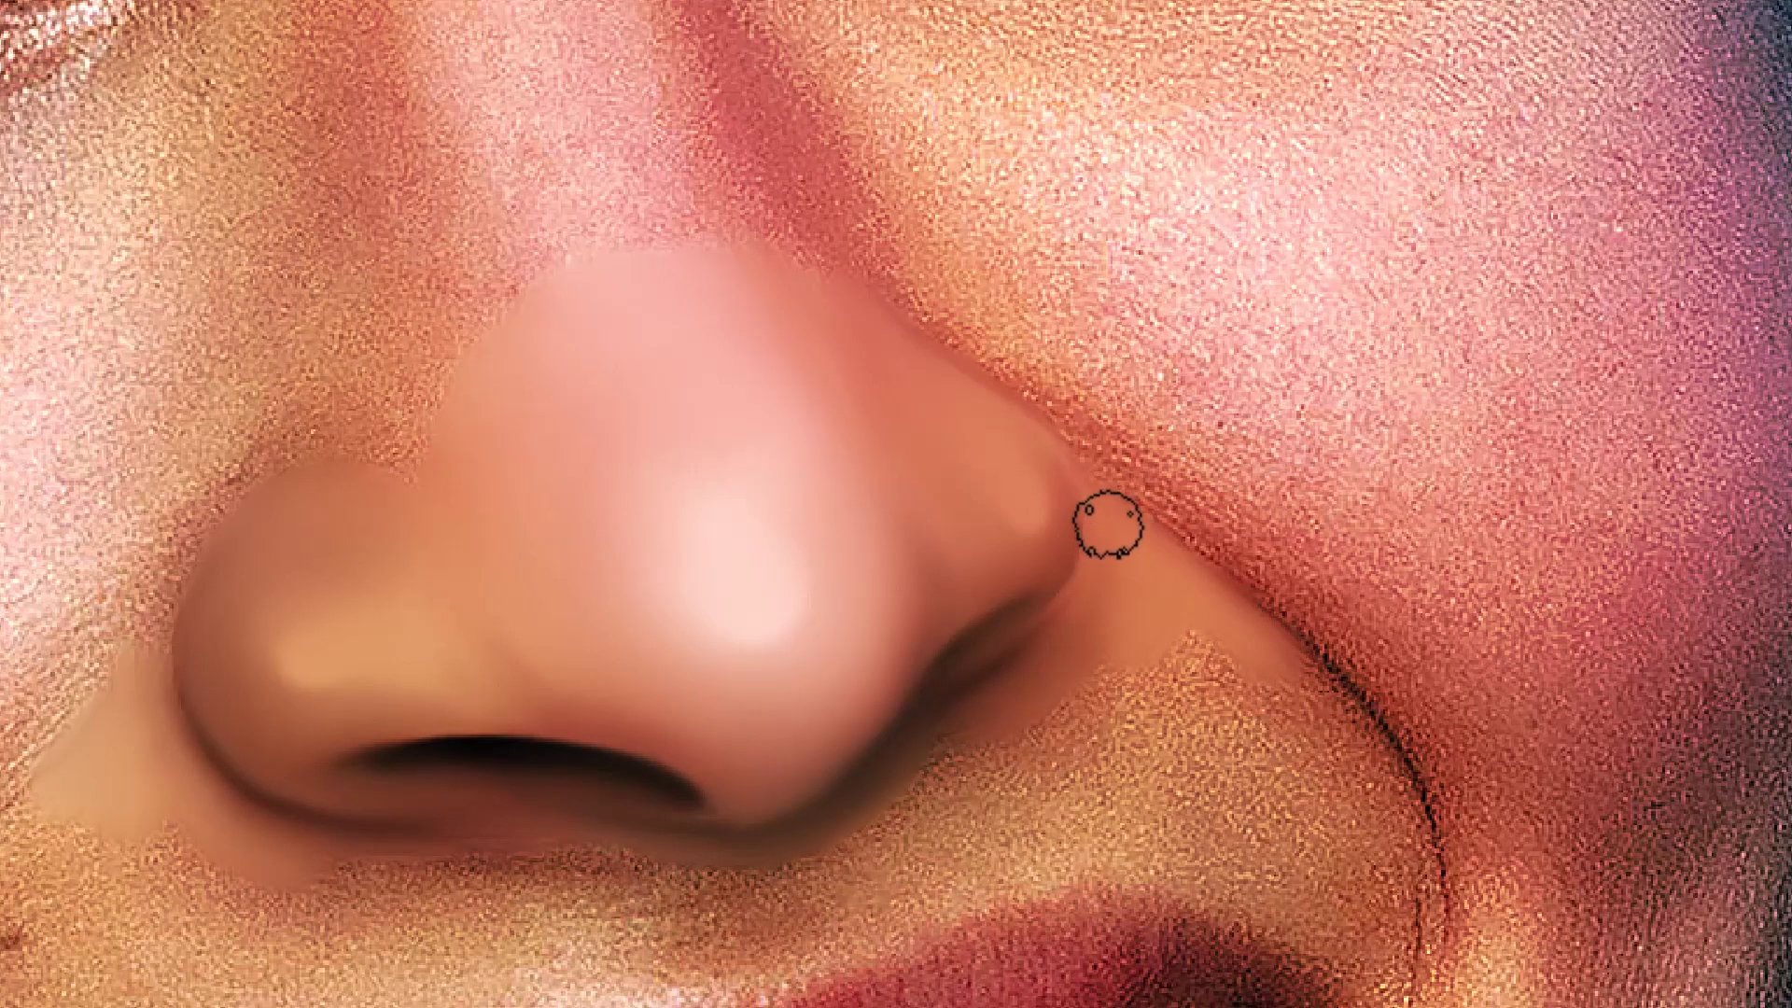
{"action": "mouse_move", "coordinate": [1106, 526]}
{"action": "left_mouse_down"}
{"action": "mouse_move", "coordinate": [1339, 462]}
{"action": "mouse_move", "coordinate": [1157, 532]}
{"action": "mouse_move", "coordinate": [1160, 592]}
{"action": "mouse_move", "coordinate": [1280, 572]}
{"action": "mouse_move", "coordinate": [1360, 588]}
{"action": "mouse_move", "coordinate": [1300, 580]}
{"action": "mouse_move", "coordinate": [1288, 428]}
{"action": "mouse_move", "coordinate": [1300, 473]}
{"action": "mouse_move", "coordinate": [1198, 437]}
{"action": "mouse_move", "coordinate": [1228, 513]}
{"action": "mouse_move", "coordinate": [1251, 524]}
{"action": "mouse_move", "coordinate": [1272, 496]}
{"action": "mouse_move", "coordinate": [1226, 369]}
{"action": "mouse_move", "coordinate": [1039, 351]}
{"action": "mouse_move", "coordinate": [894, 499]}
{"action": "mouse_move", "coordinate": [954, 425]}
{"action": "mouse_move", "coordinate": [892, 373]}
{"action": "mouse_move", "coordinate": [932, 388]}
{"action": "mouse_move", "coordinate": [859, 364]}
{"action": "mouse_move", "coordinate": [643, 406]}
{"action": "mouse_move", "coordinate": [899, 452]}
{"action": "mouse_move", "coordinate": [669, 488]}
{"action": "mouse_move", "coordinate": [588, 540]}
{"action": "mouse_move", "coordinate": [605, 485]}
{"action": "left_mouse_up"}
{"action": "key", "text": "h"}
{"action": "key", "text": "h"}
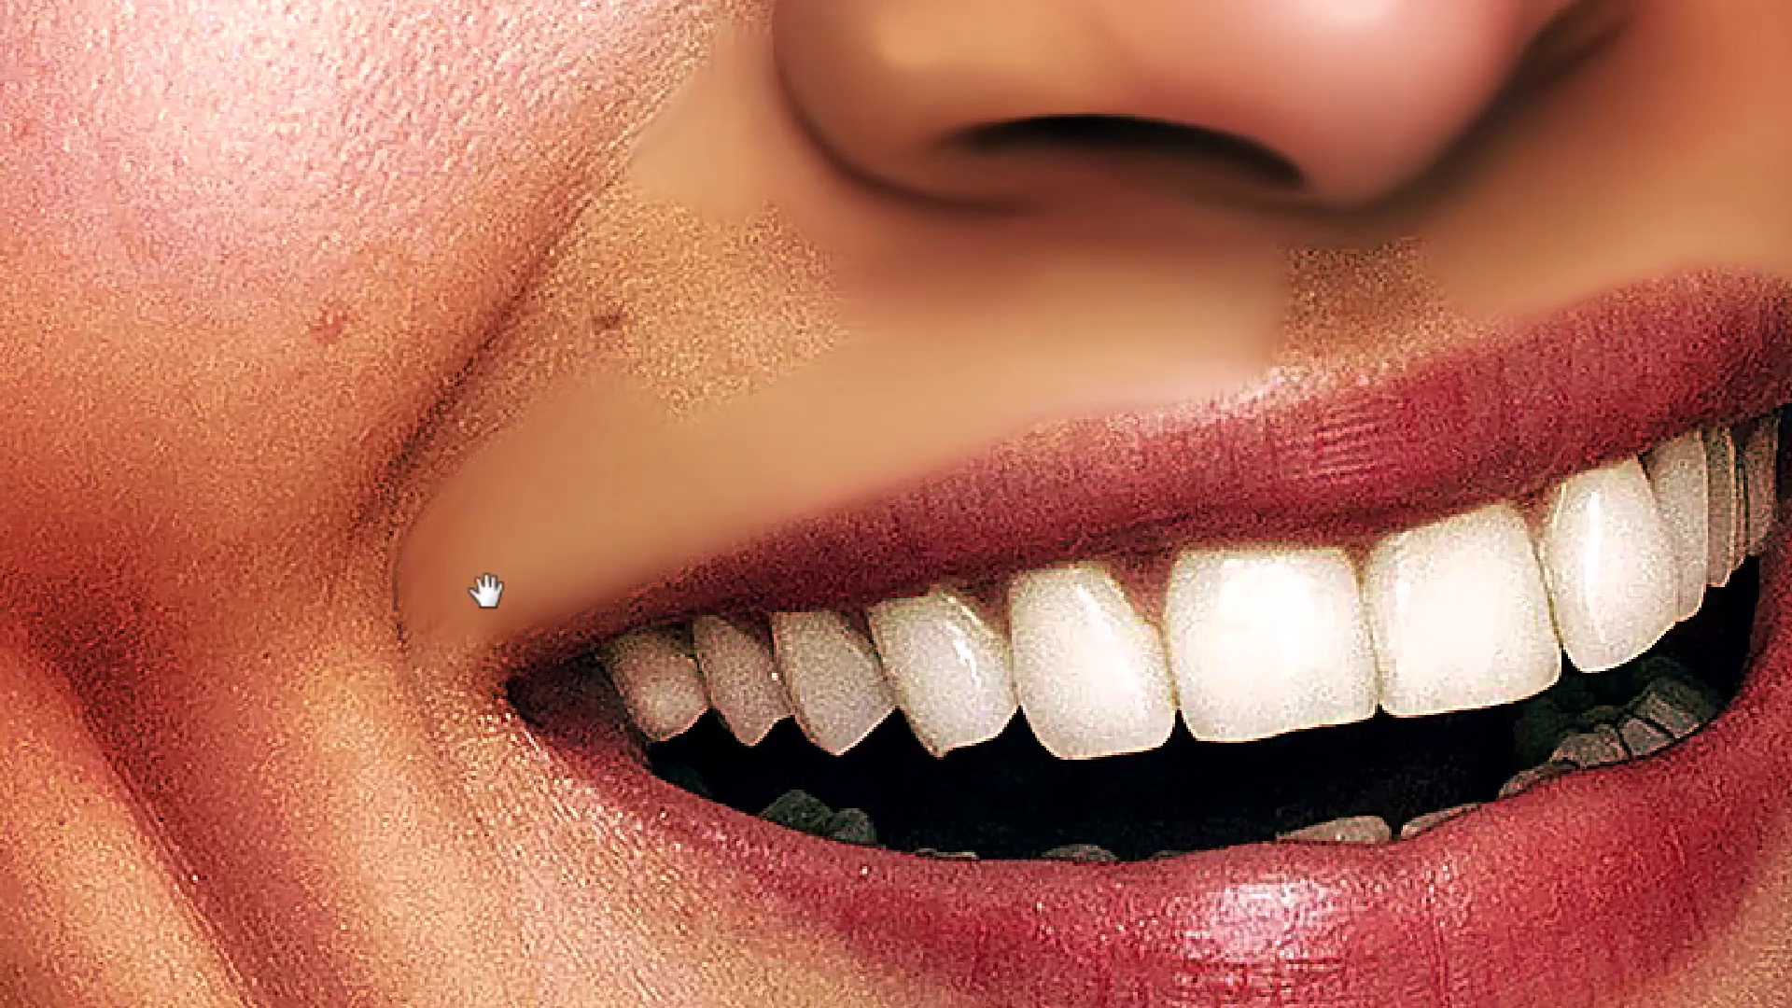
Smooth the grainy patches beside the nostril and above the upper lip
{"action": "mouse_move", "coordinate": [439, 491]}
{"action": "left_mouse_down"}
{"action": "mouse_move", "coordinate": [632, 271]}
{"action": "mouse_move", "coordinate": [680, 180]}
{"action": "mouse_move", "coordinate": [711, 387]}
{"action": "mouse_move", "coordinate": [820, 292]}
{"action": "mouse_move", "coordinate": [784, 228]}
{"action": "left_mouse_up"}
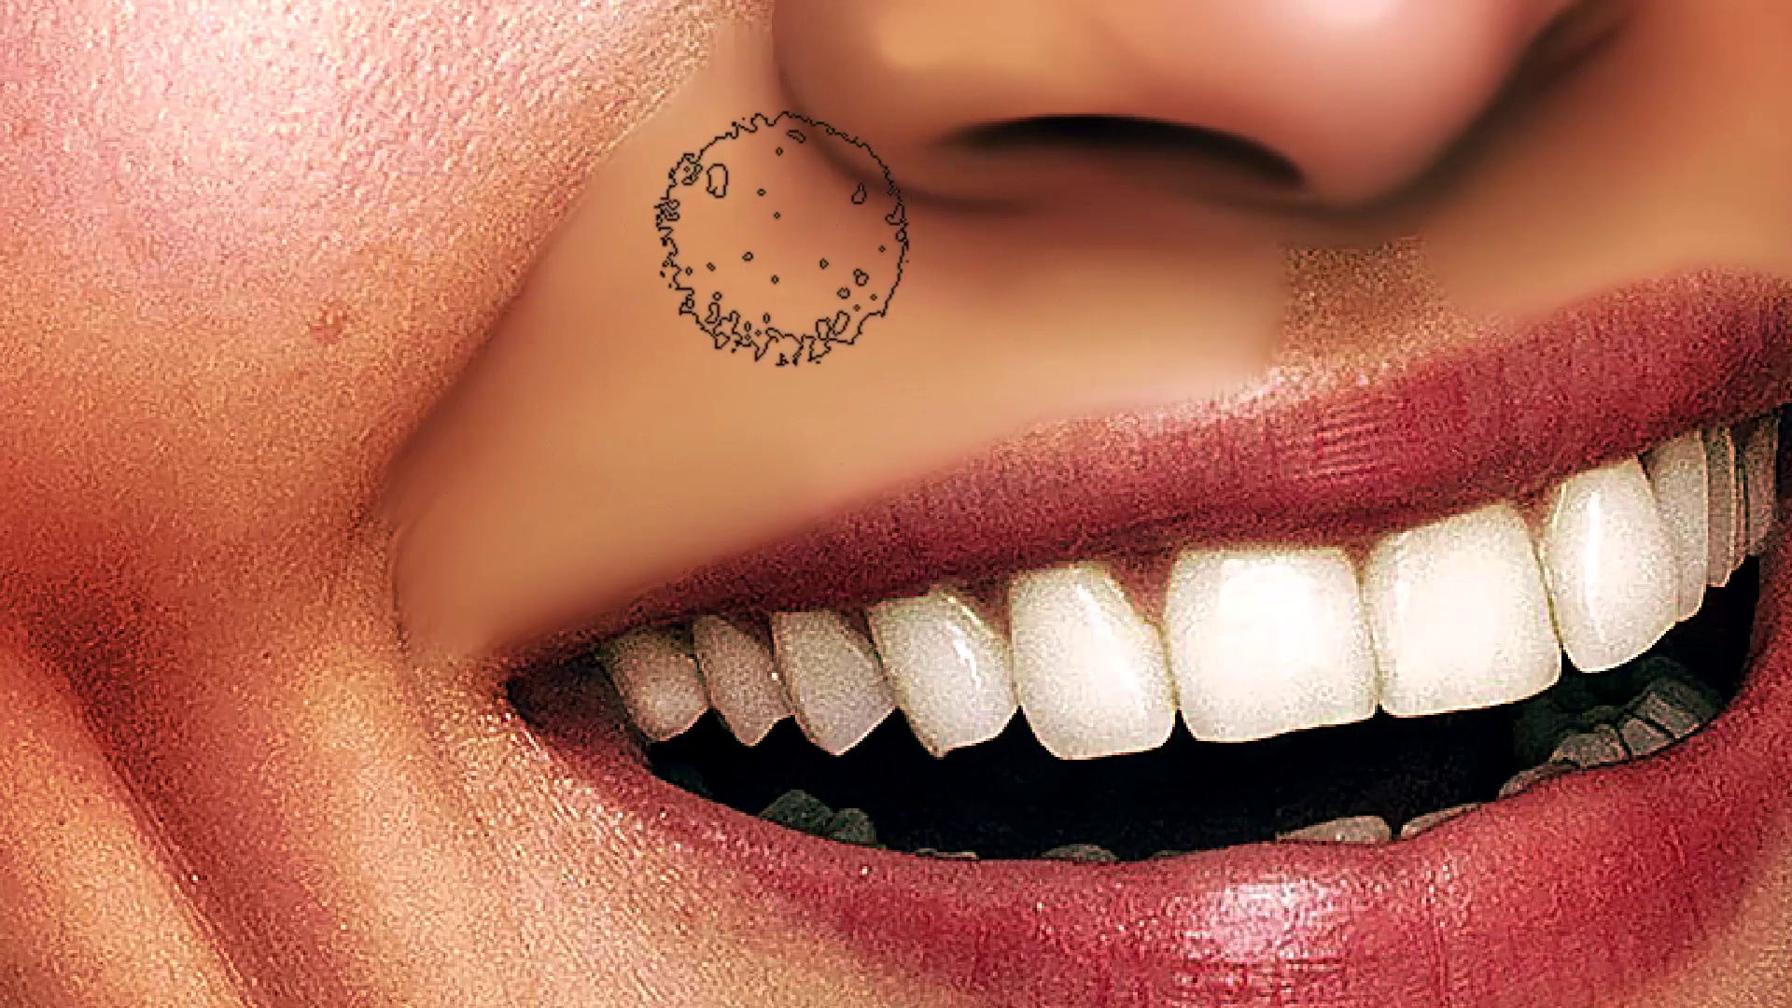
{"action": "mouse_move", "coordinate": [670, 264]}
{"action": "left_mouse_down"}
{"action": "mouse_move", "coordinate": [1064, 327]}
{"action": "mouse_move", "coordinate": [803, 404]}
{"action": "left_mouse_up"}
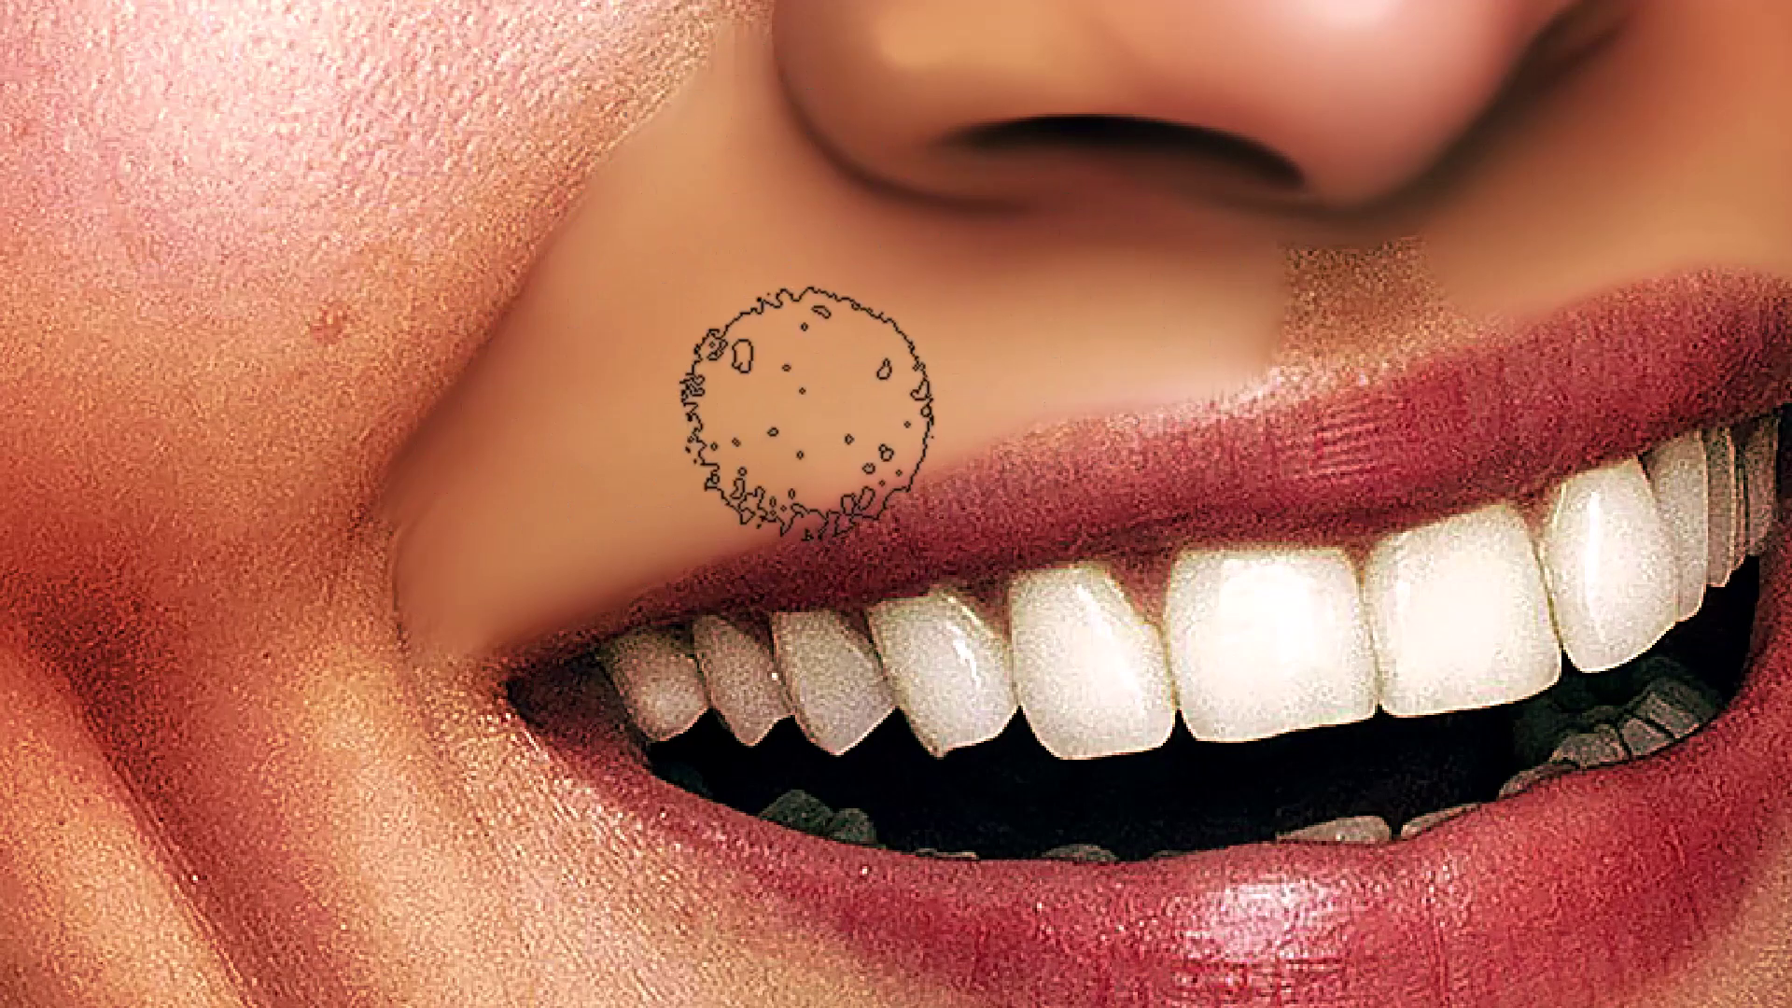
{"action": "key", "text": "h"}
{"action": "left_click_drag", "start_coordinate": [413, 612], "coordinate": [670, 519]}
{"action": "left_click_drag", "start_coordinate": [1480, 210], "coordinate": [1087, 565]}
{"action": "key", "text": "b"}
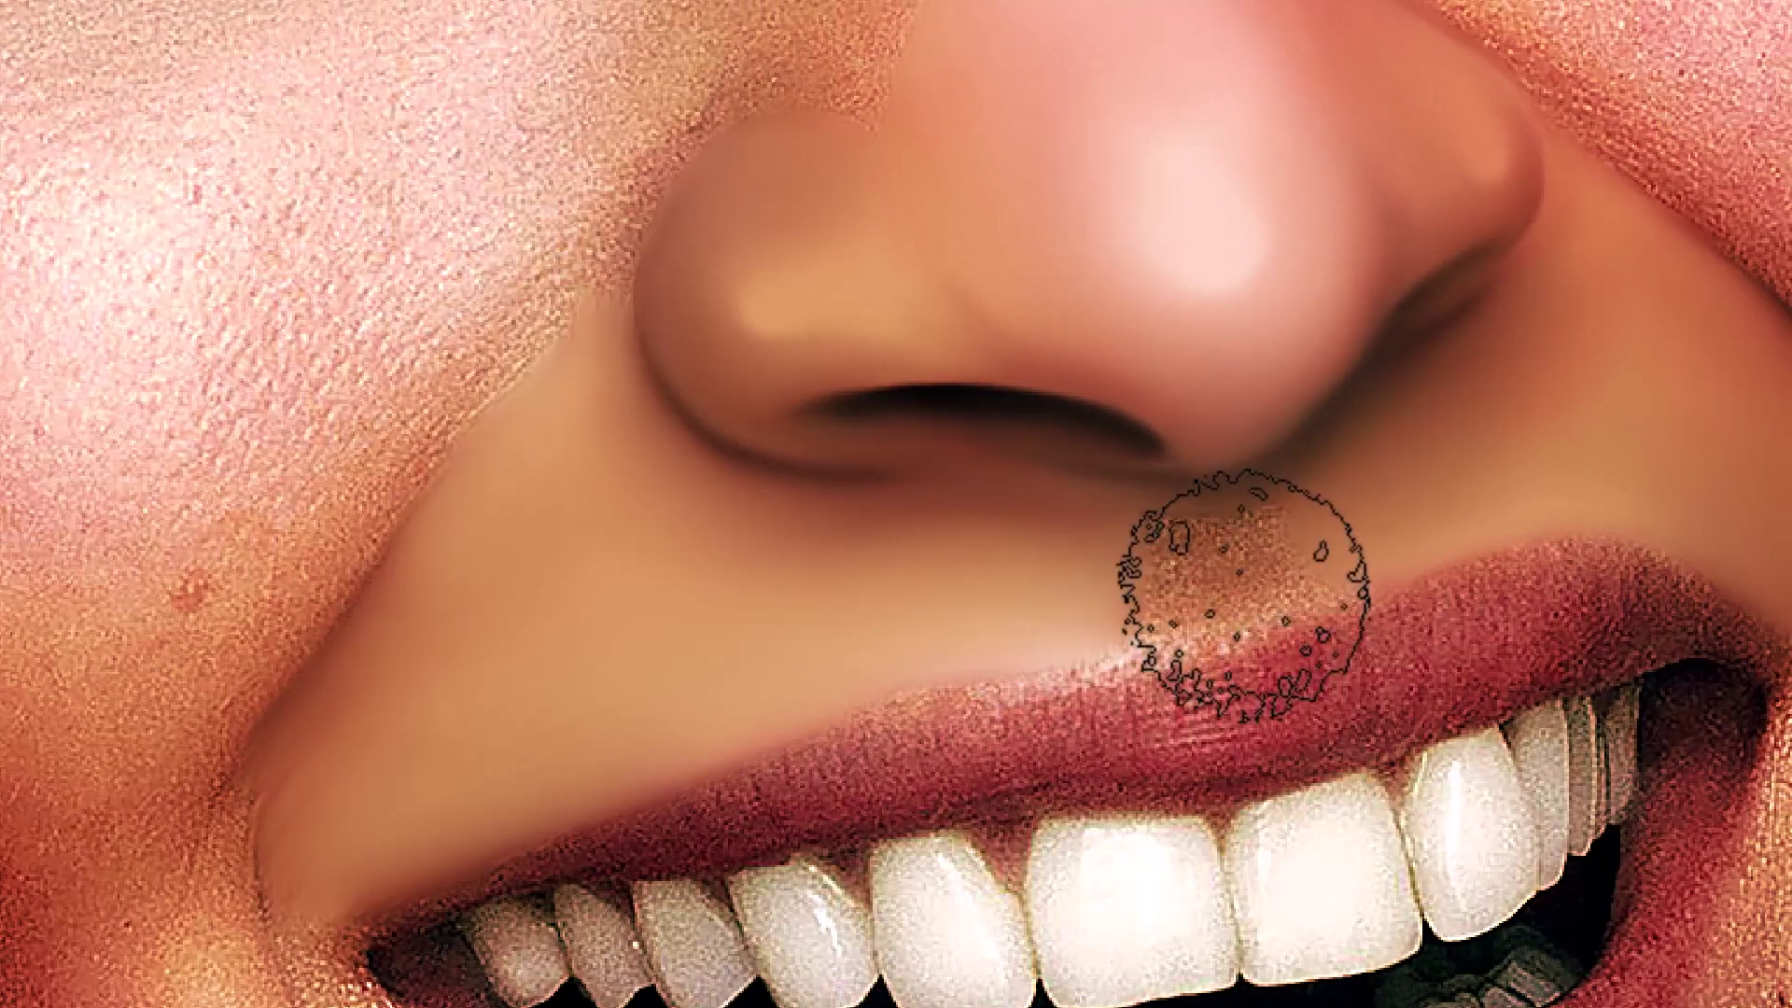
{"action": "mouse_move", "coordinate": [1240, 591]}
{"action": "left_mouse_down"}
{"action": "mouse_move", "coordinate": [1179, 551]}
{"action": "mouse_move", "coordinate": [1132, 600]}
{"action": "mouse_move", "coordinate": [1189, 640]}
{"action": "mouse_move", "coordinate": [1288, 616]}
{"action": "mouse_move", "coordinate": [1439, 539]}
{"action": "left_mouse_up"}
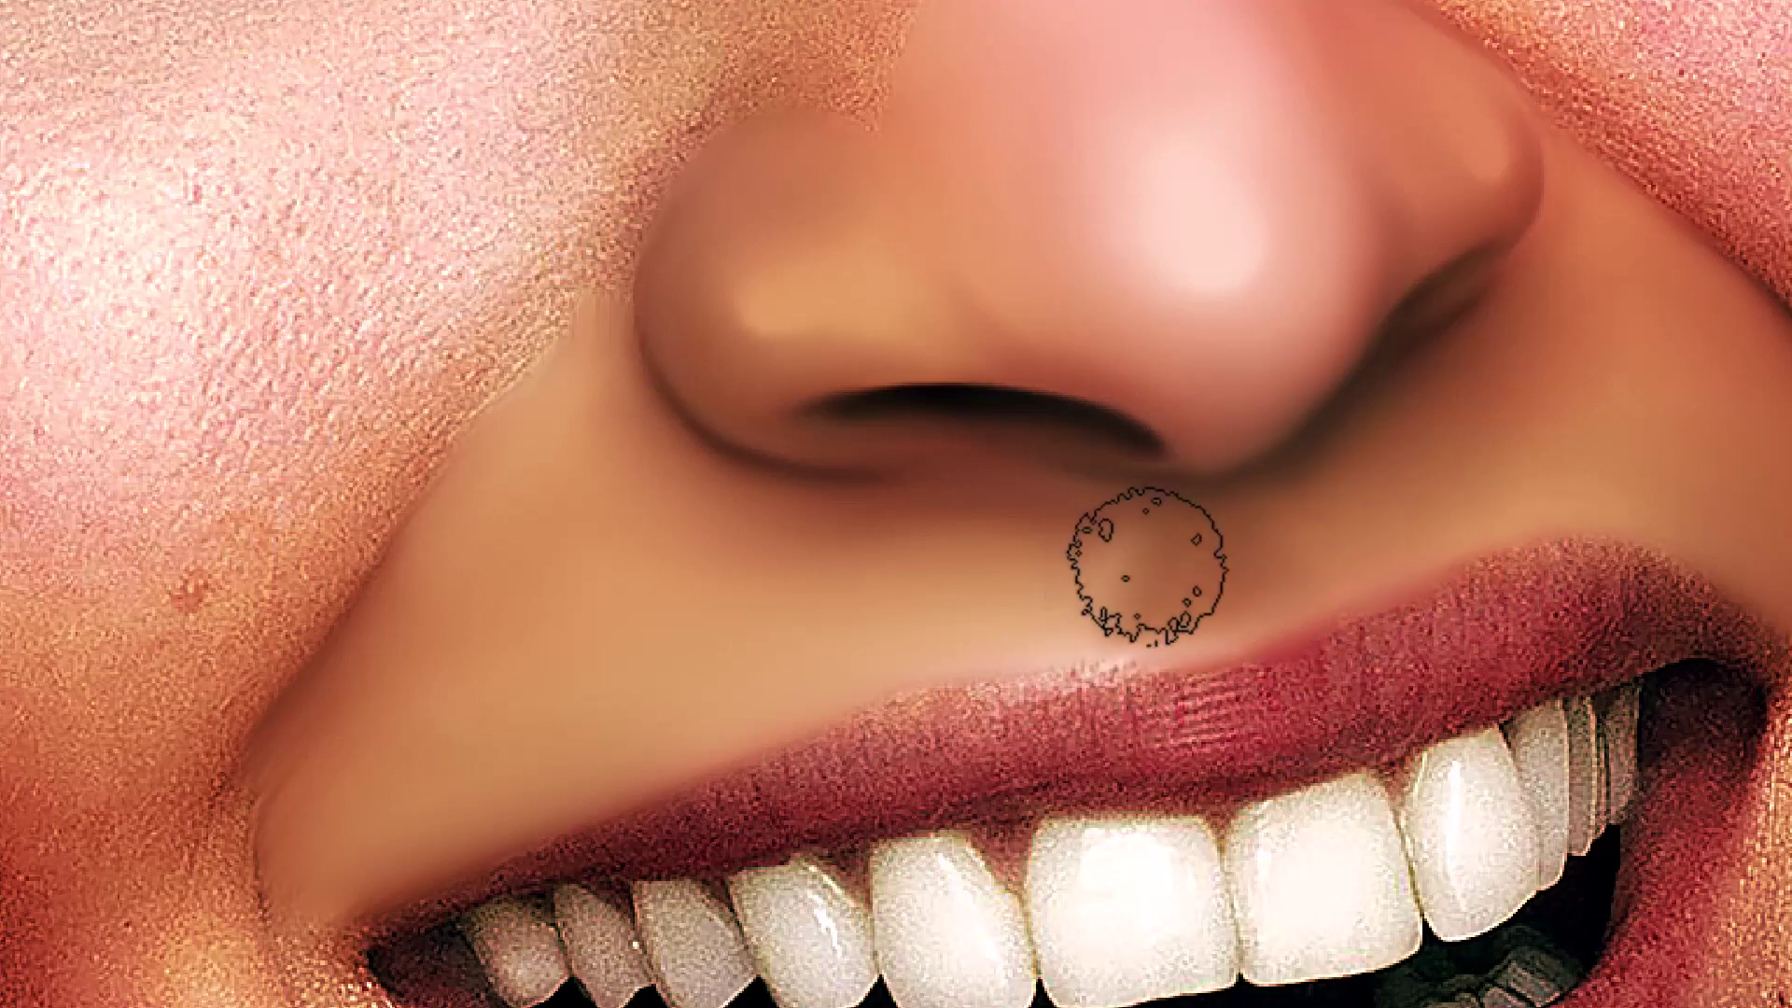
Blend the crease and cheek skin at the left corner of the mouth
{"action": "left_click_drag", "start_coordinate": [1096, 527], "coordinate": [632, 519]}
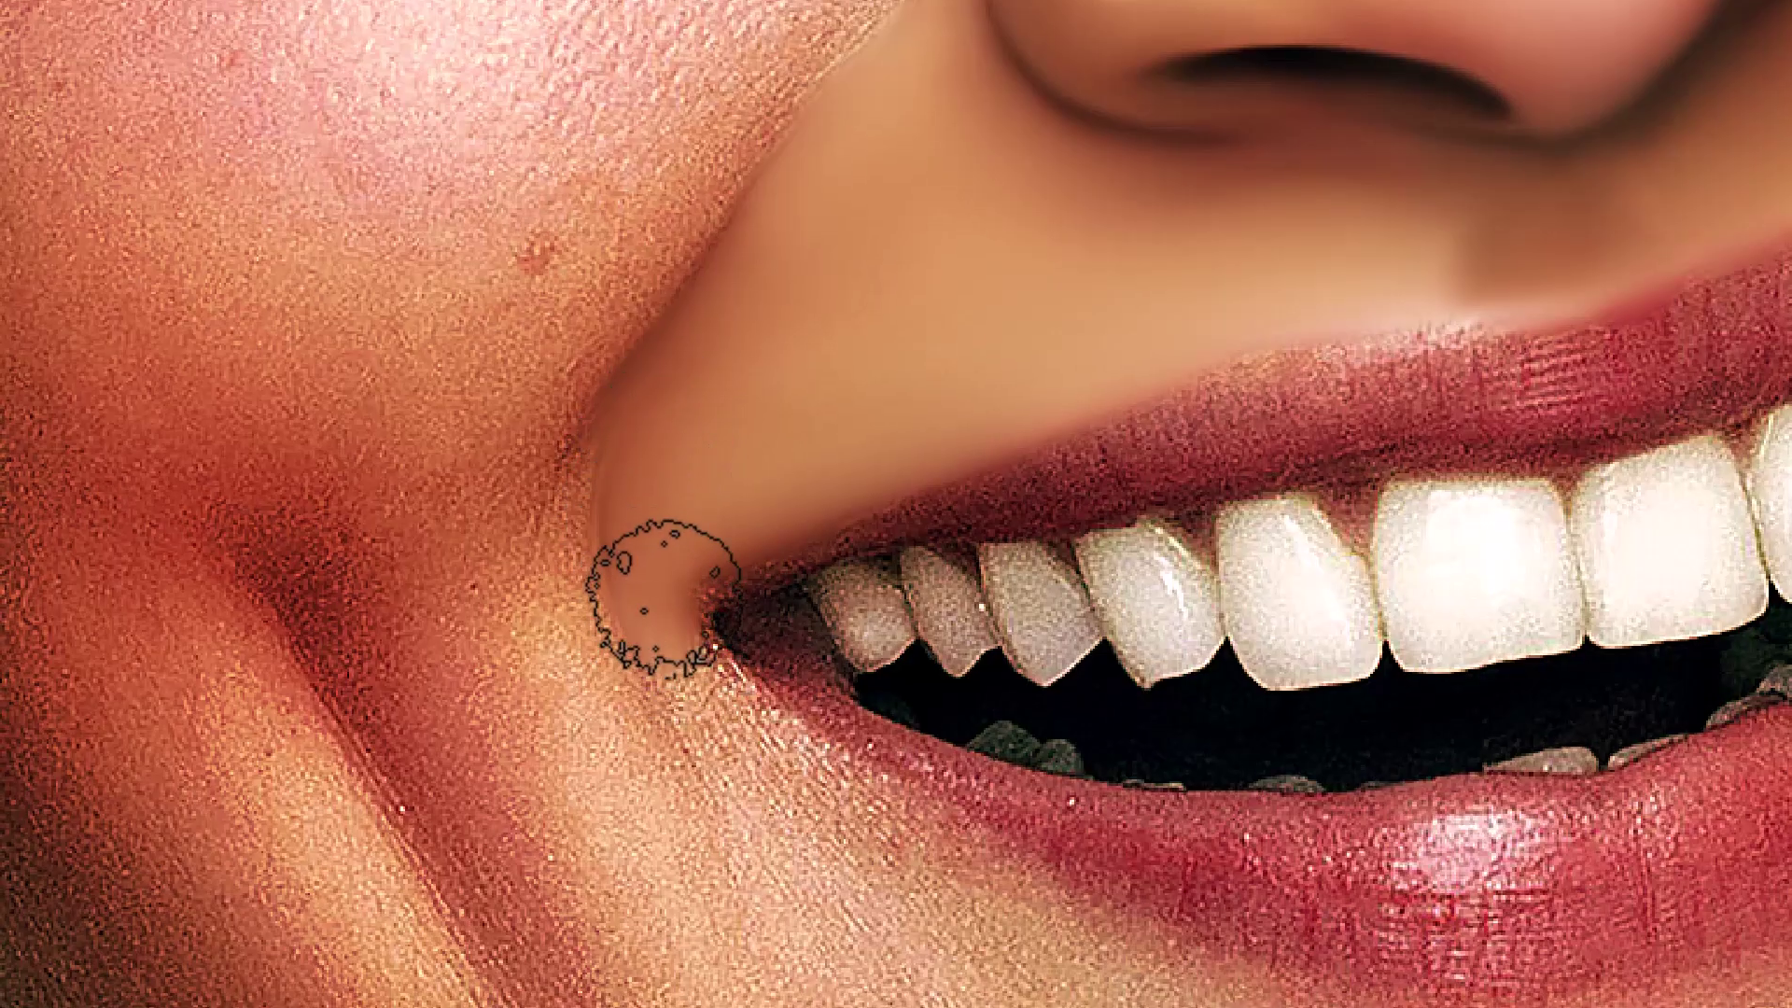
{"action": "left_click_drag", "start_coordinate": [657, 448], "coordinate": [807, 872]}
{"action": "left_click_drag", "start_coordinate": [575, 445], "coordinate": [546, 432]}
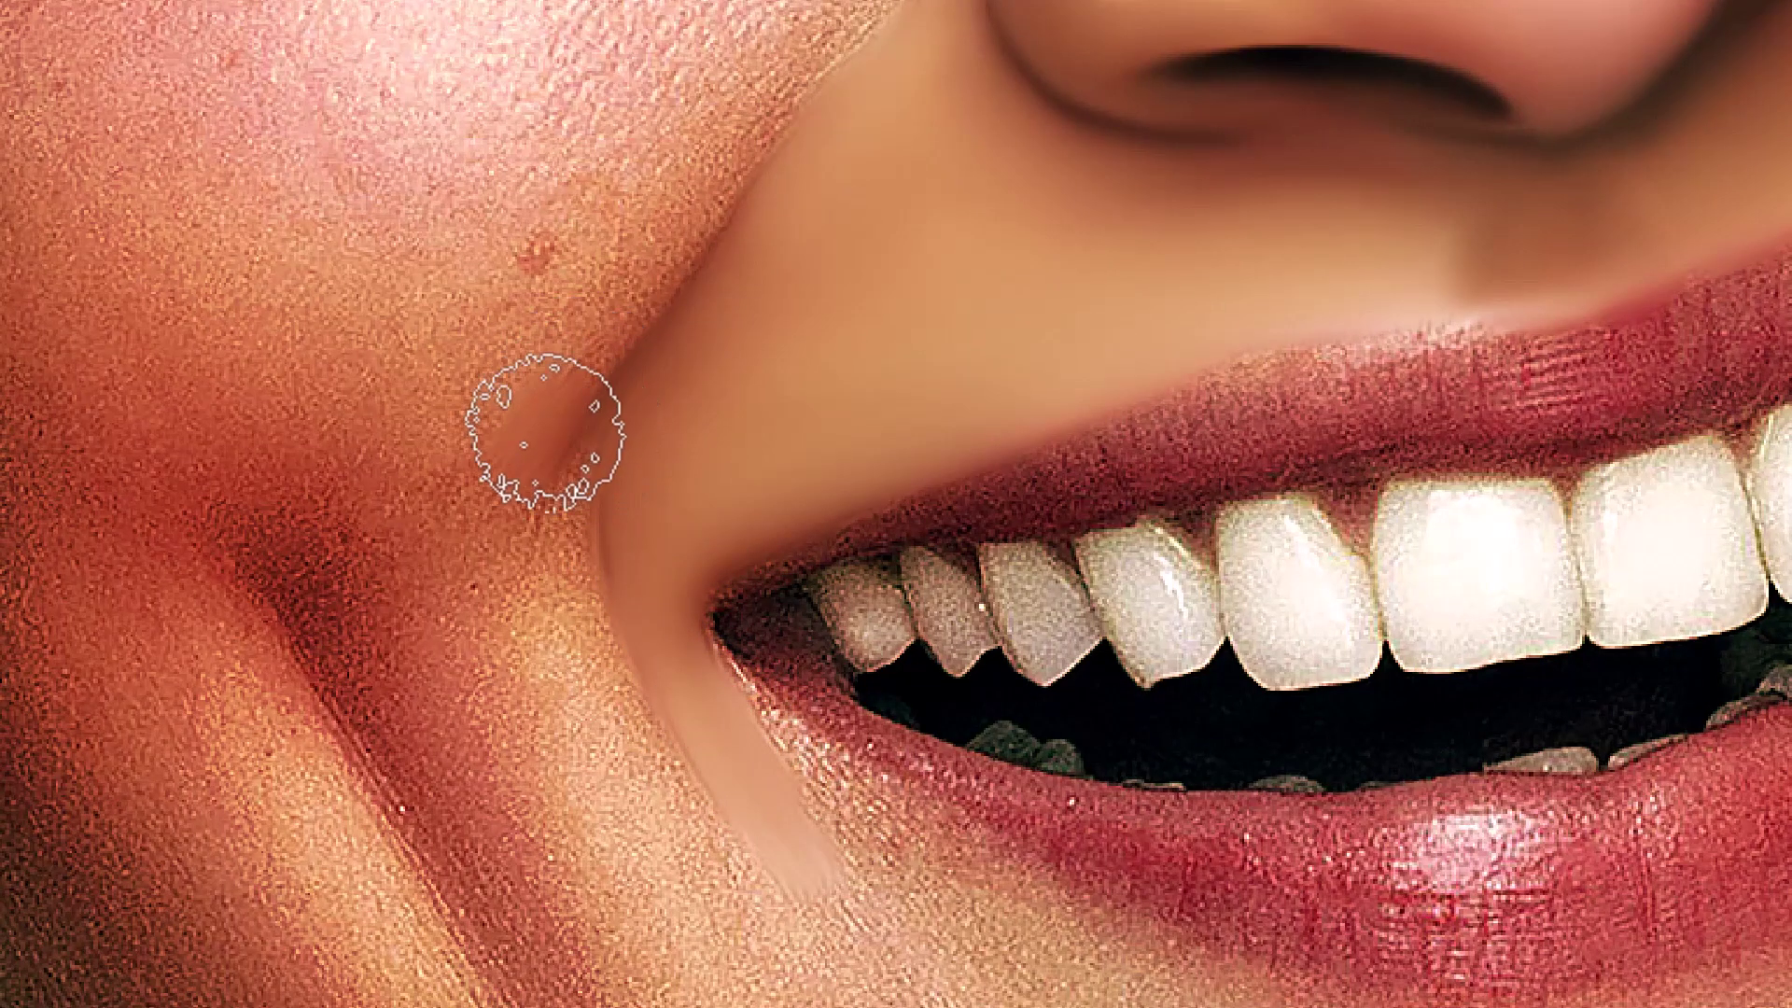
{"action": "left_click", "coordinate": [584, 523]}
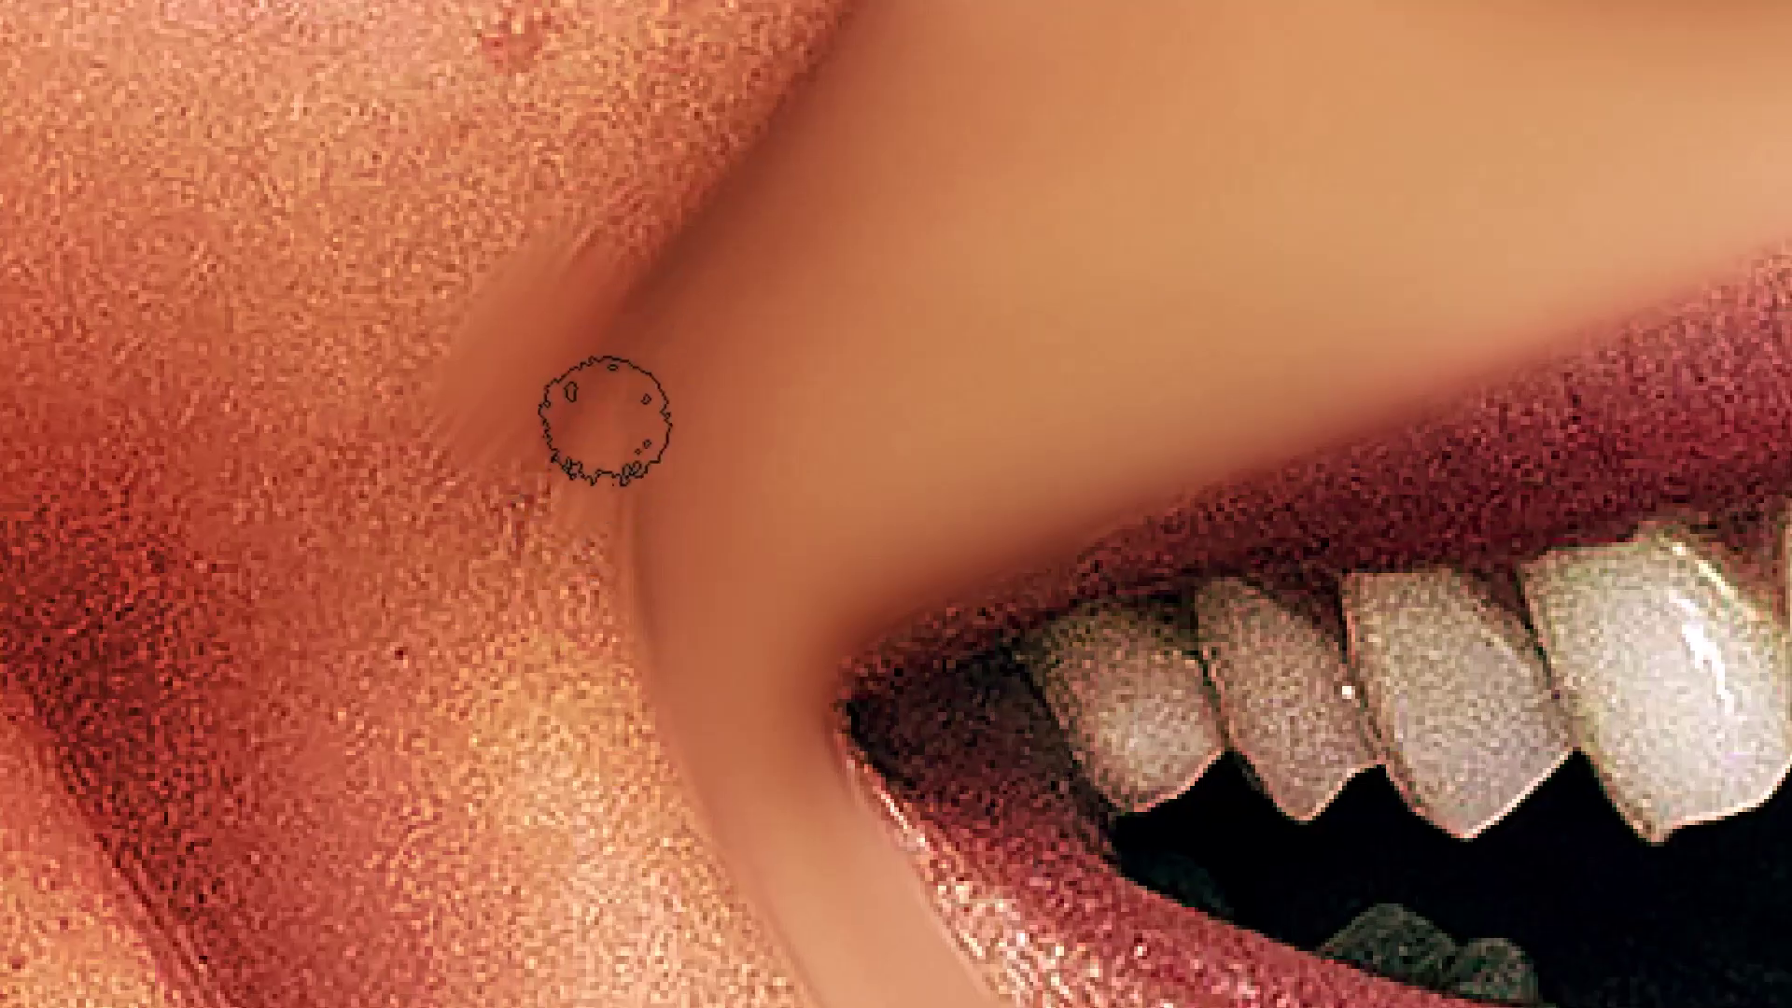
{"action": "left_click_drag", "start_coordinate": [532, 592], "coordinate": [628, 350]}
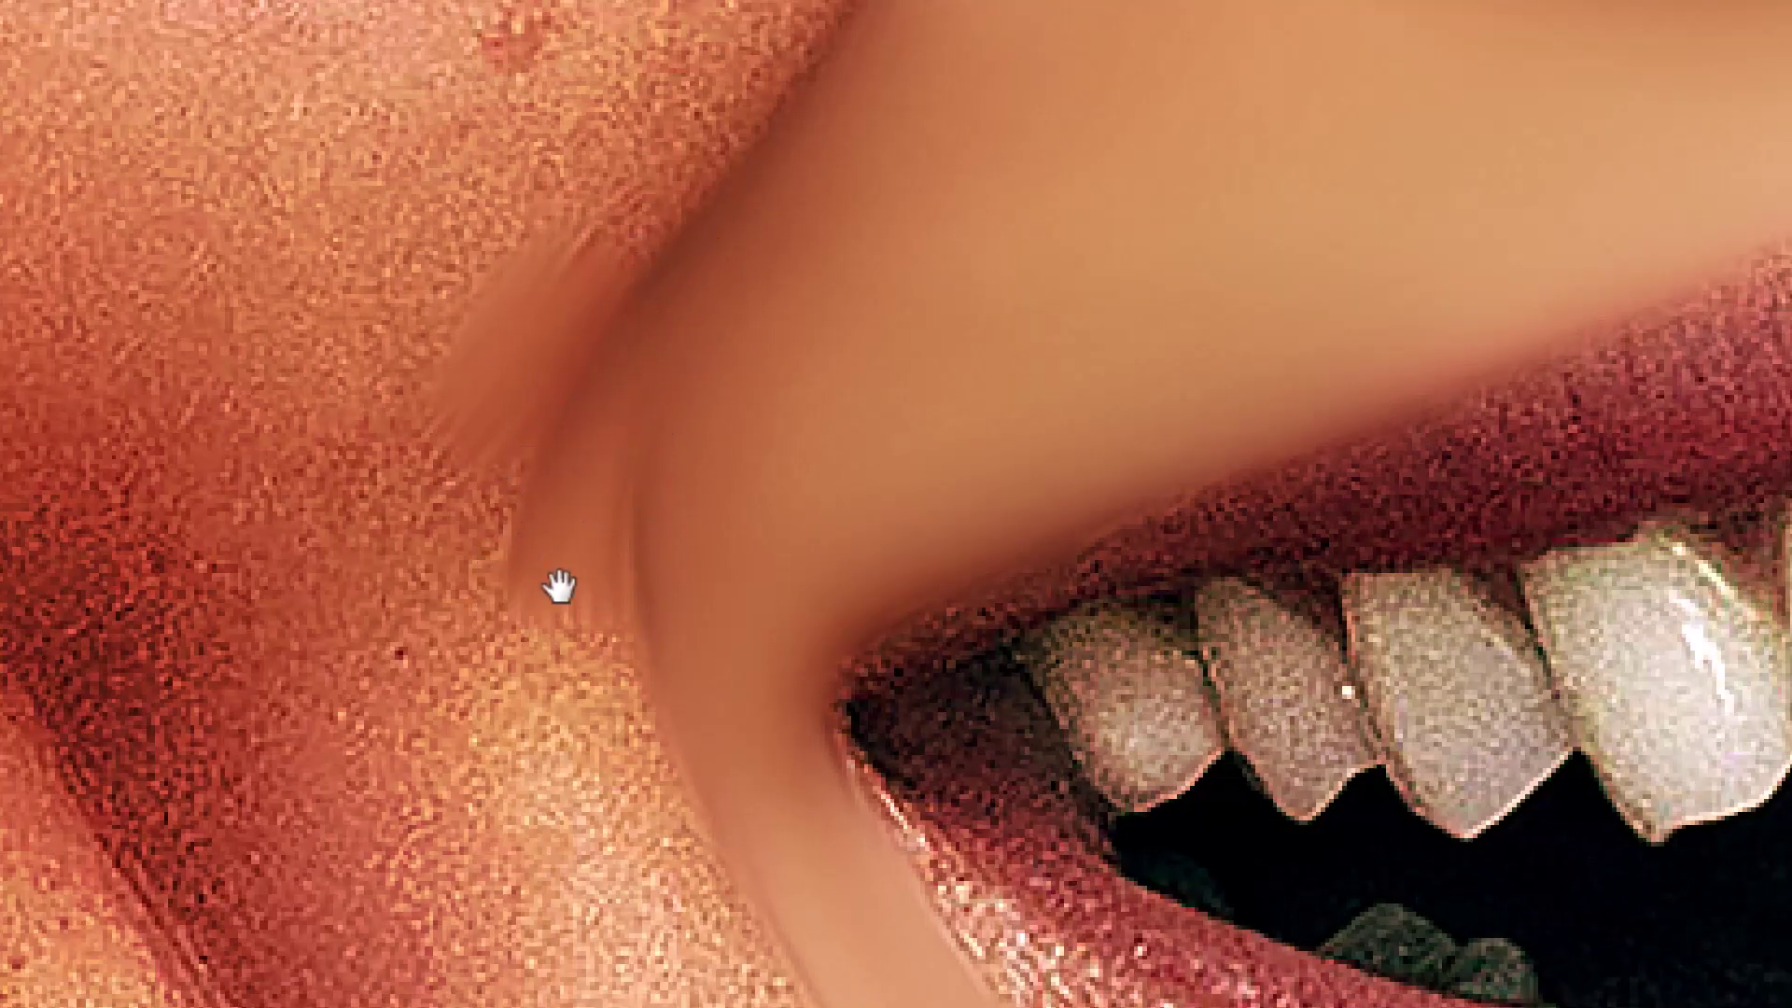
{"action": "mouse_move", "coordinate": [558, 586]}
{"action": "left_mouse_down"}
{"action": "mouse_move", "coordinate": [642, 419]}
{"action": "mouse_move", "coordinate": [660, 548]}
{"action": "mouse_move", "coordinate": [709, 659]}
{"action": "mouse_move", "coordinate": [652, 384]}
{"action": "mouse_move", "coordinate": [696, 256]}
{"action": "mouse_move", "coordinate": [551, 296]}
{"action": "mouse_move", "coordinate": [591, 625]}
{"action": "left_mouse_up"}
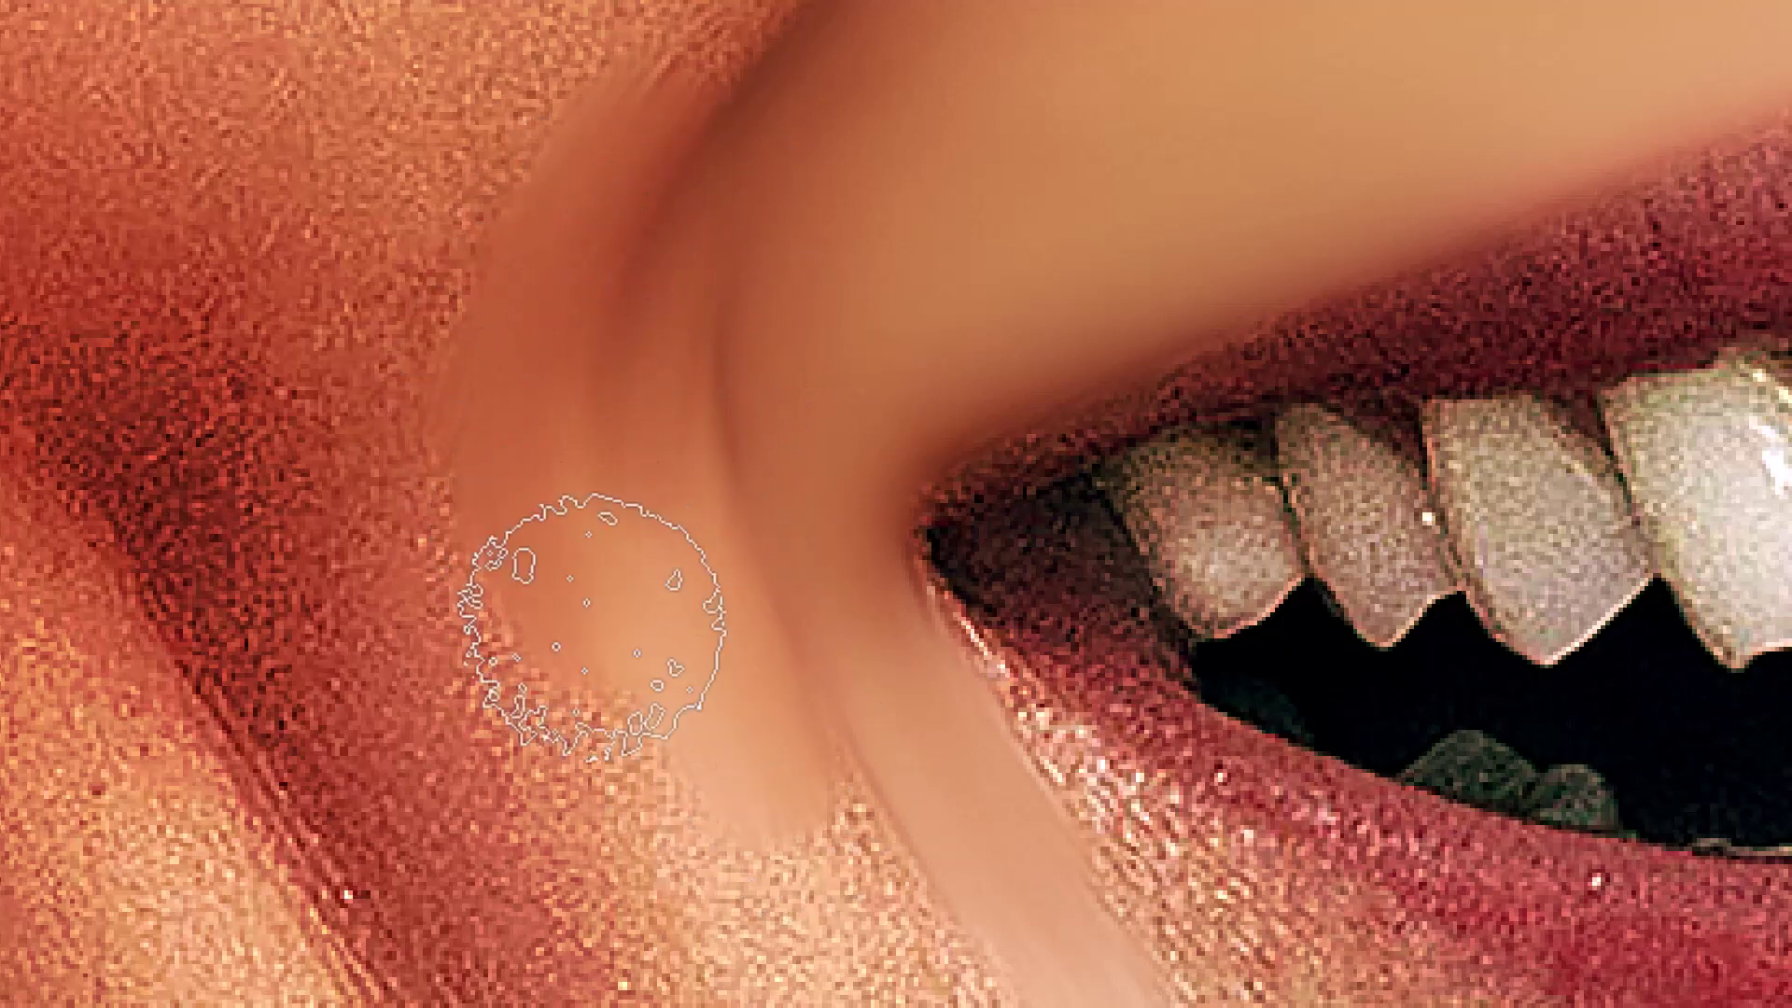
{"action": "scroll", "coordinate": [568, 571], "scroll_direction": "down", "scroll_amount": 5}
{"action": "scroll", "coordinate": [674, 455], "scroll_direction": "up", "scroll_amount": 1}
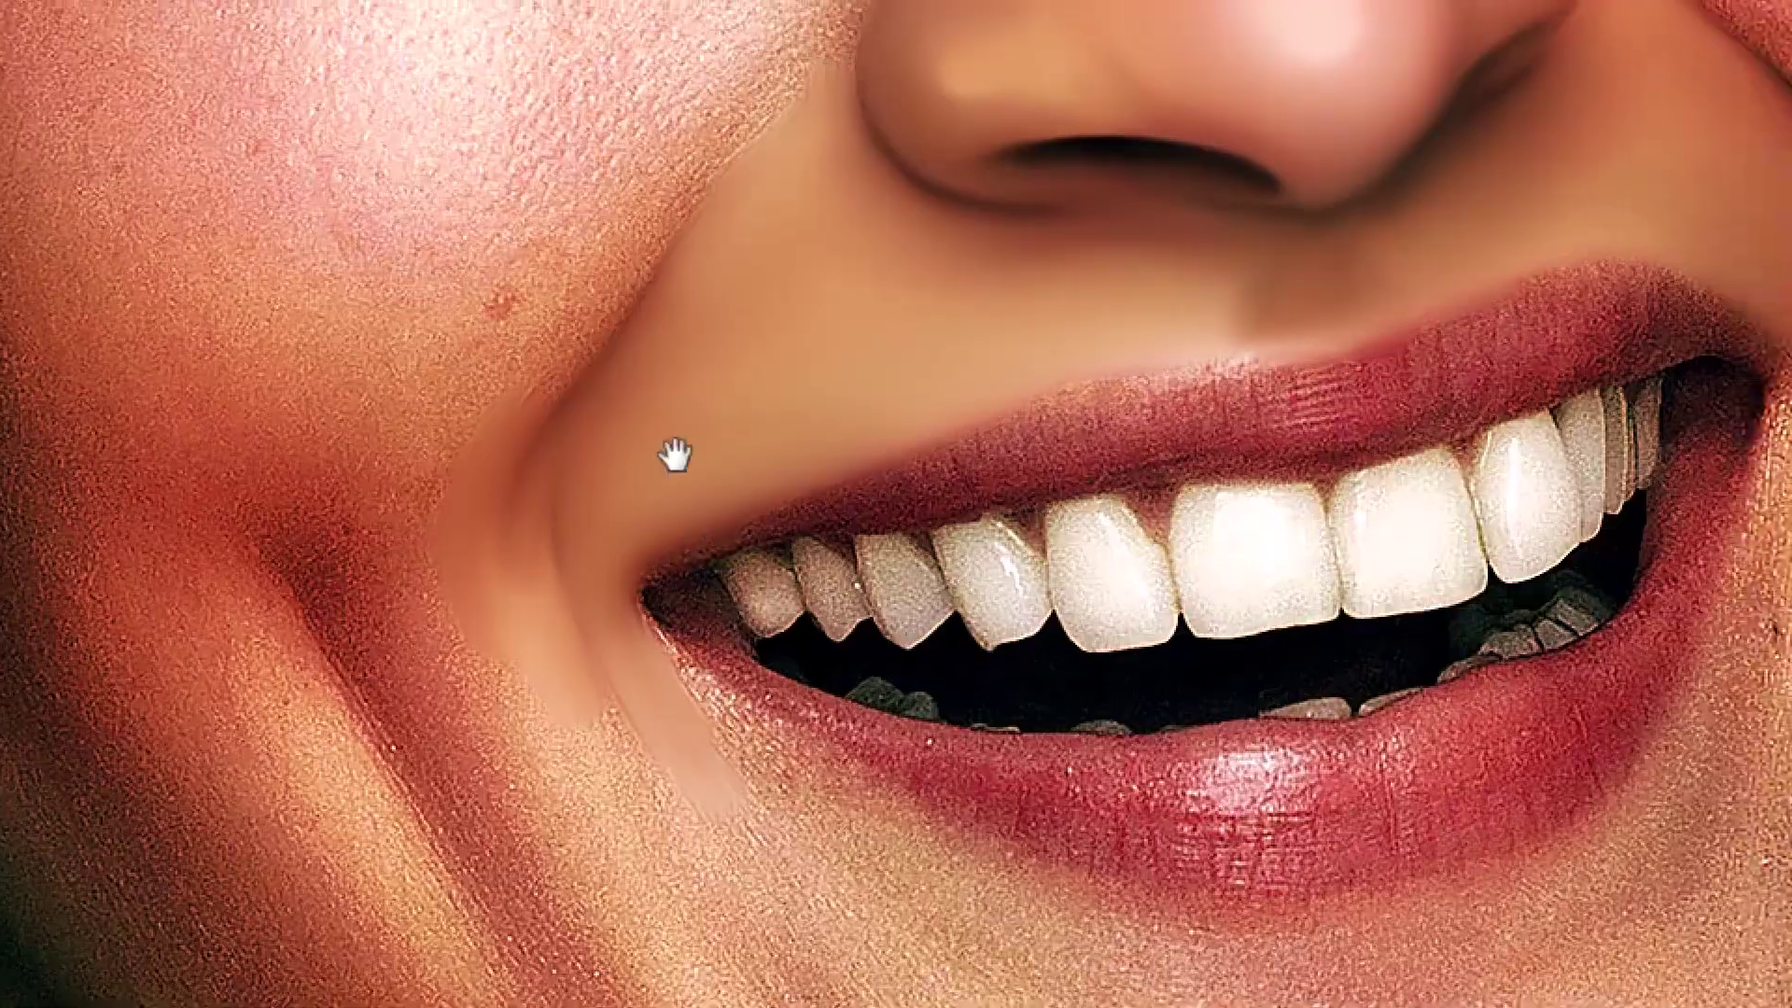
{"action": "scroll", "coordinate": [674, 455], "scroll_direction": "down", "scroll_amount": 2}
{"action": "scroll", "coordinate": [1161, 532], "scroll_direction": "up", "scroll_amount": 3}
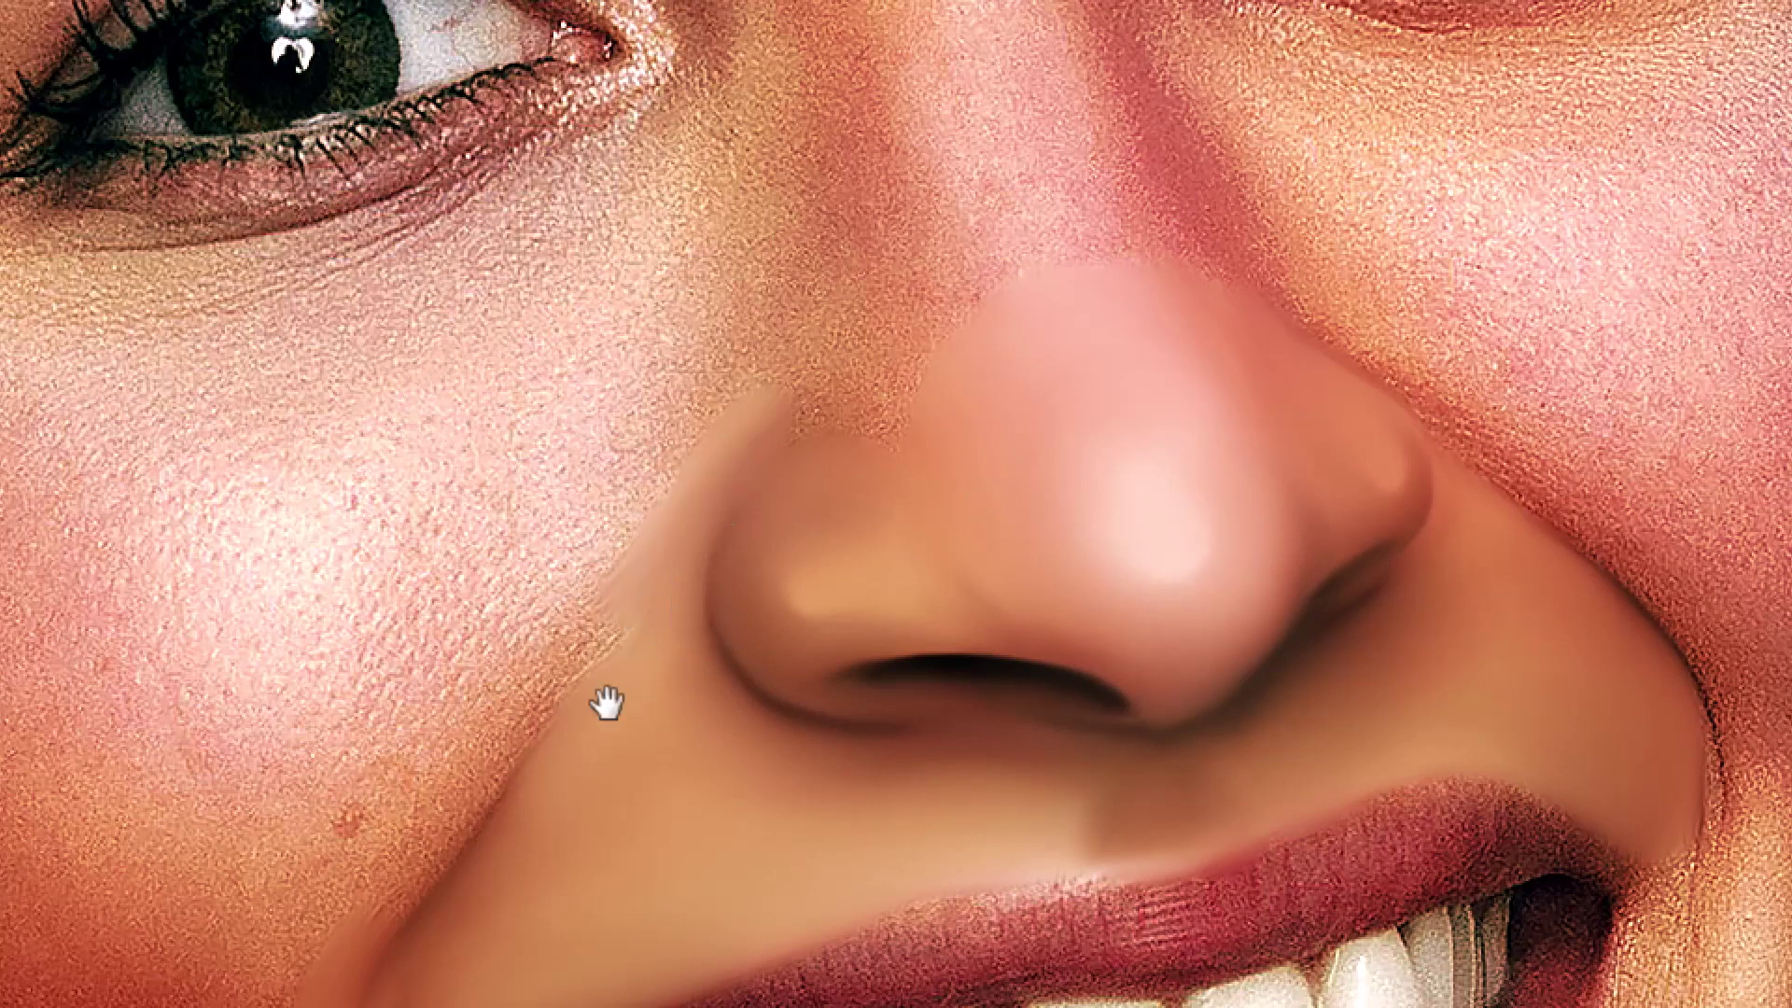
Smudge the cheek skin beside the nose with a wider brush
{"action": "left_click_drag", "start_coordinate": [606, 702], "coordinate": [725, 626]}
{"action": "mouse_move", "coordinate": [691, 551]}
{"action": "left_mouse_down"}
{"action": "mouse_move", "coordinate": [652, 588]}
{"action": "mouse_move", "coordinate": [740, 560]}
{"action": "left_mouse_up"}
{"action": "left_click_drag", "start_coordinate": [655, 650], "coordinate": [798, 532]}
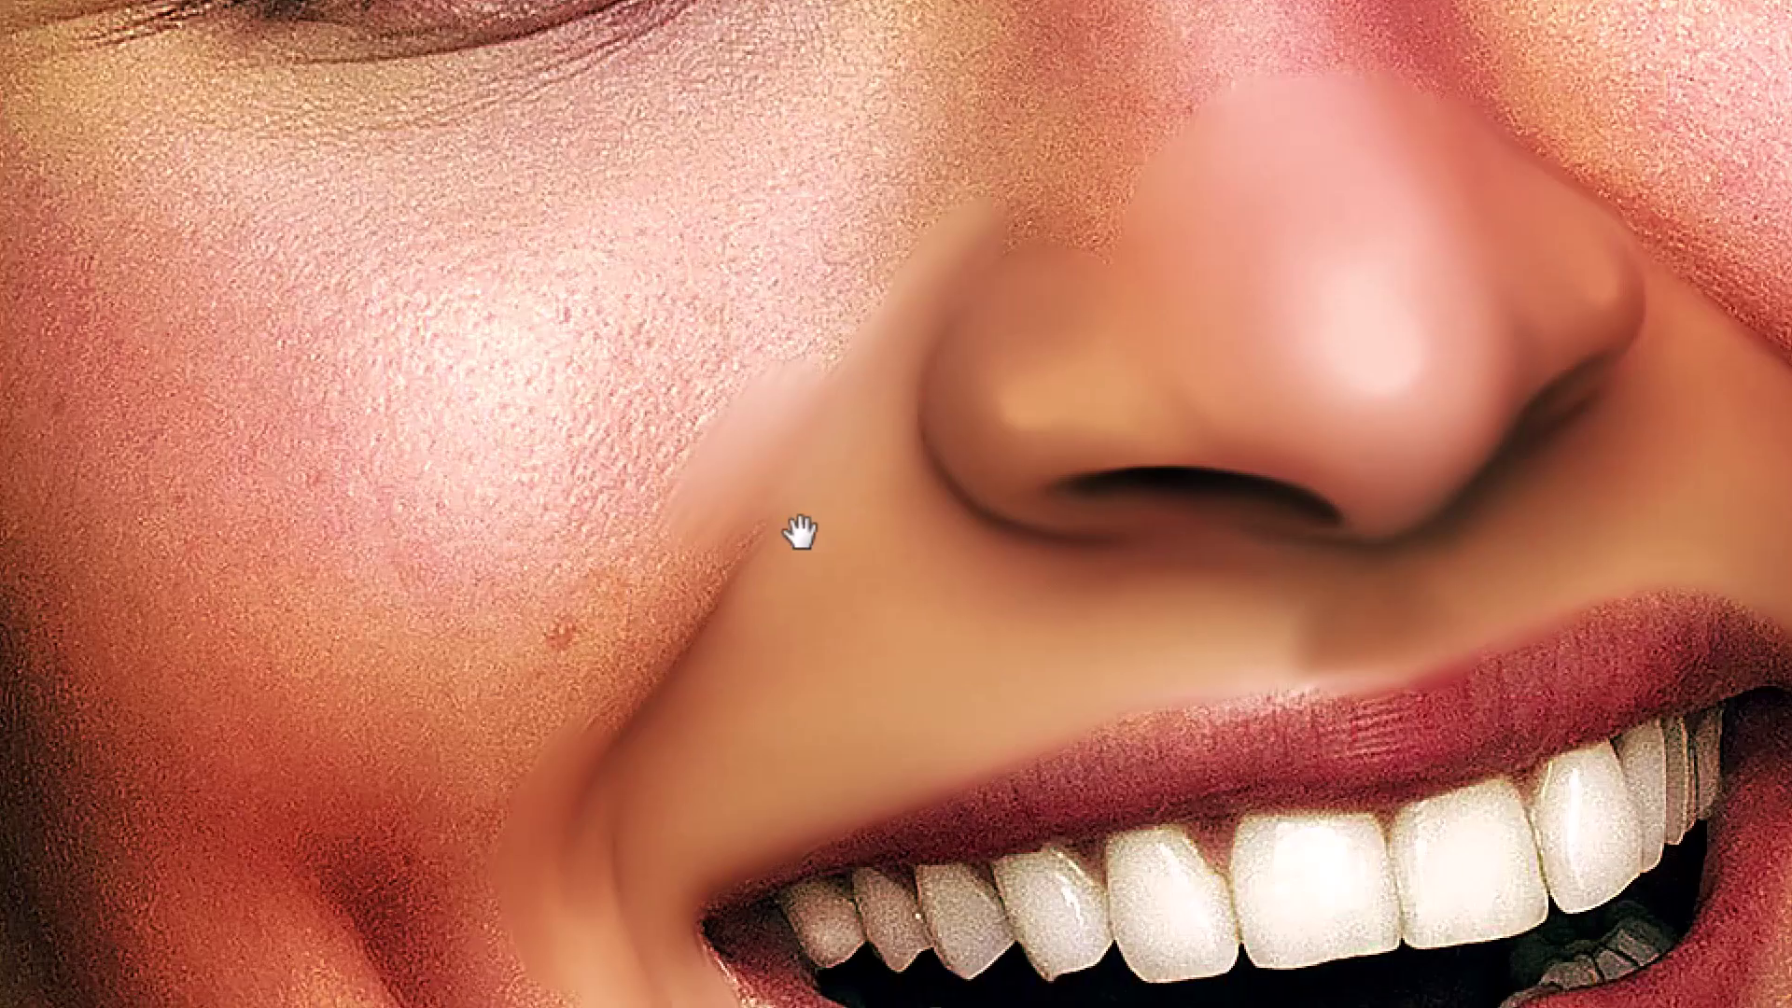
{"action": "key", "text": "bracketright"}
{"action": "key", "text": "bracketright"}
{"action": "key", "text": "bracketright"}
{"action": "mouse_move", "coordinate": [600, 640]}
{"action": "left_mouse_down"}
{"action": "mouse_move", "coordinate": [641, 532]}
{"action": "mouse_move", "coordinate": [695, 480]}
{"action": "left_mouse_up"}
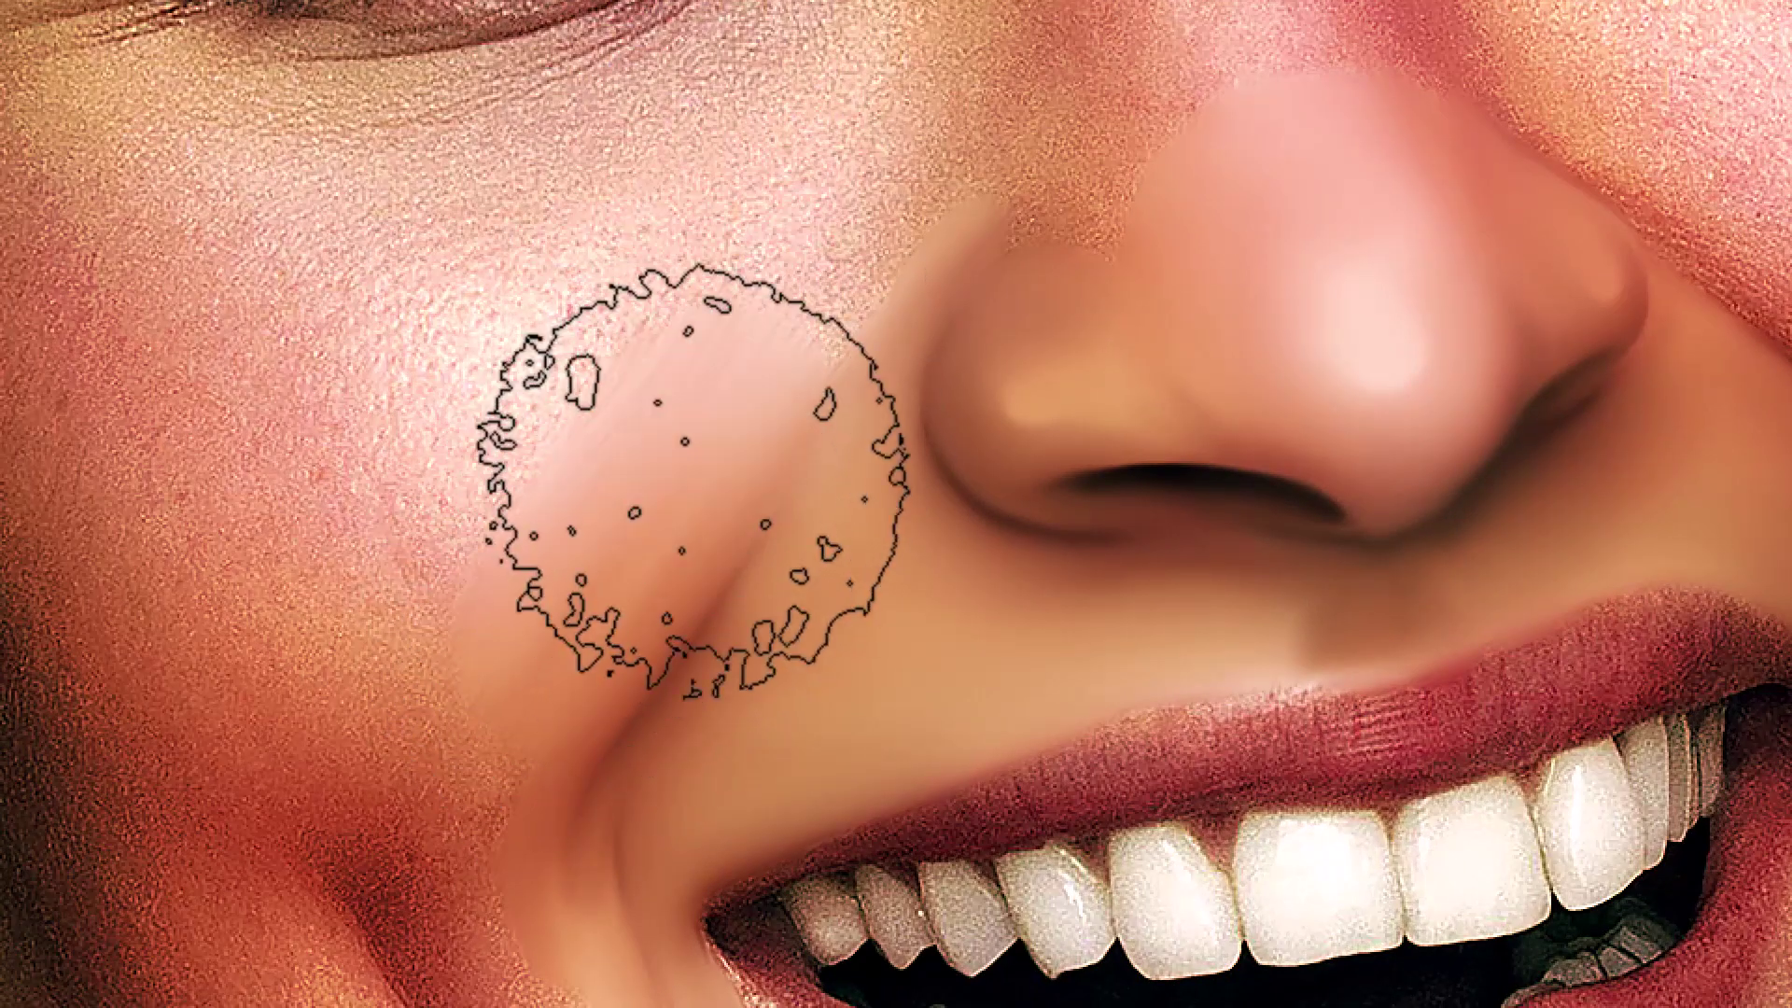
{"action": "mouse_move", "coordinate": [548, 620]}
{"action": "left_mouse_down"}
{"action": "mouse_move", "coordinate": [679, 480]}
{"action": "mouse_move", "coordinate": [812, 288]}
{"action": "left_mouse_up"}
Smooth the skin over the nose bridge, then restore the full workspace
{"action": "key", "text": "space"}
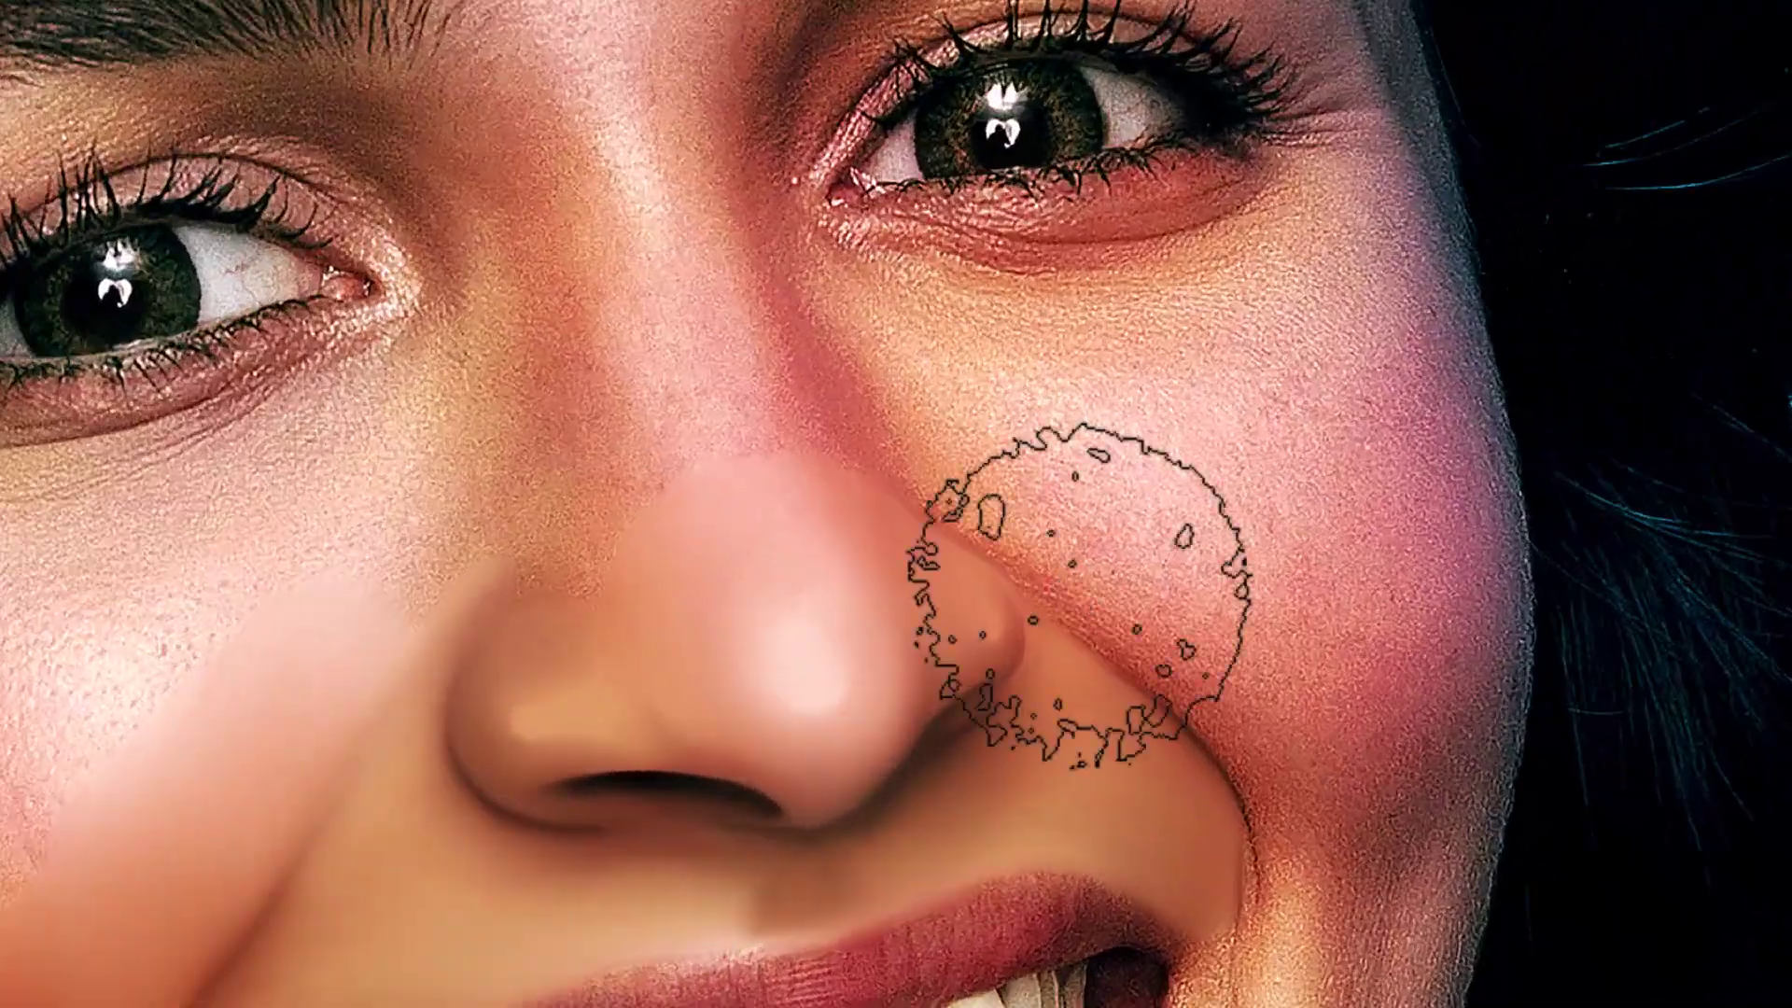
{"action": "mouse_move", "coordinate": [1080, 593]}
{"action": "left_mouse_down"}
{"action": "mouse_move", "coordinate": [810, 541]}
{"action": "mouse_move", "coordinate": [679, 341]}
{"action": "mouse_move", "coordinate": [757, 527]}
{"action": "mouse_move", "coordinate": [874, 565]}
{"action": "mouse_move", "coordinate": [674, 415]}
{"action": "left_mouse_up"}
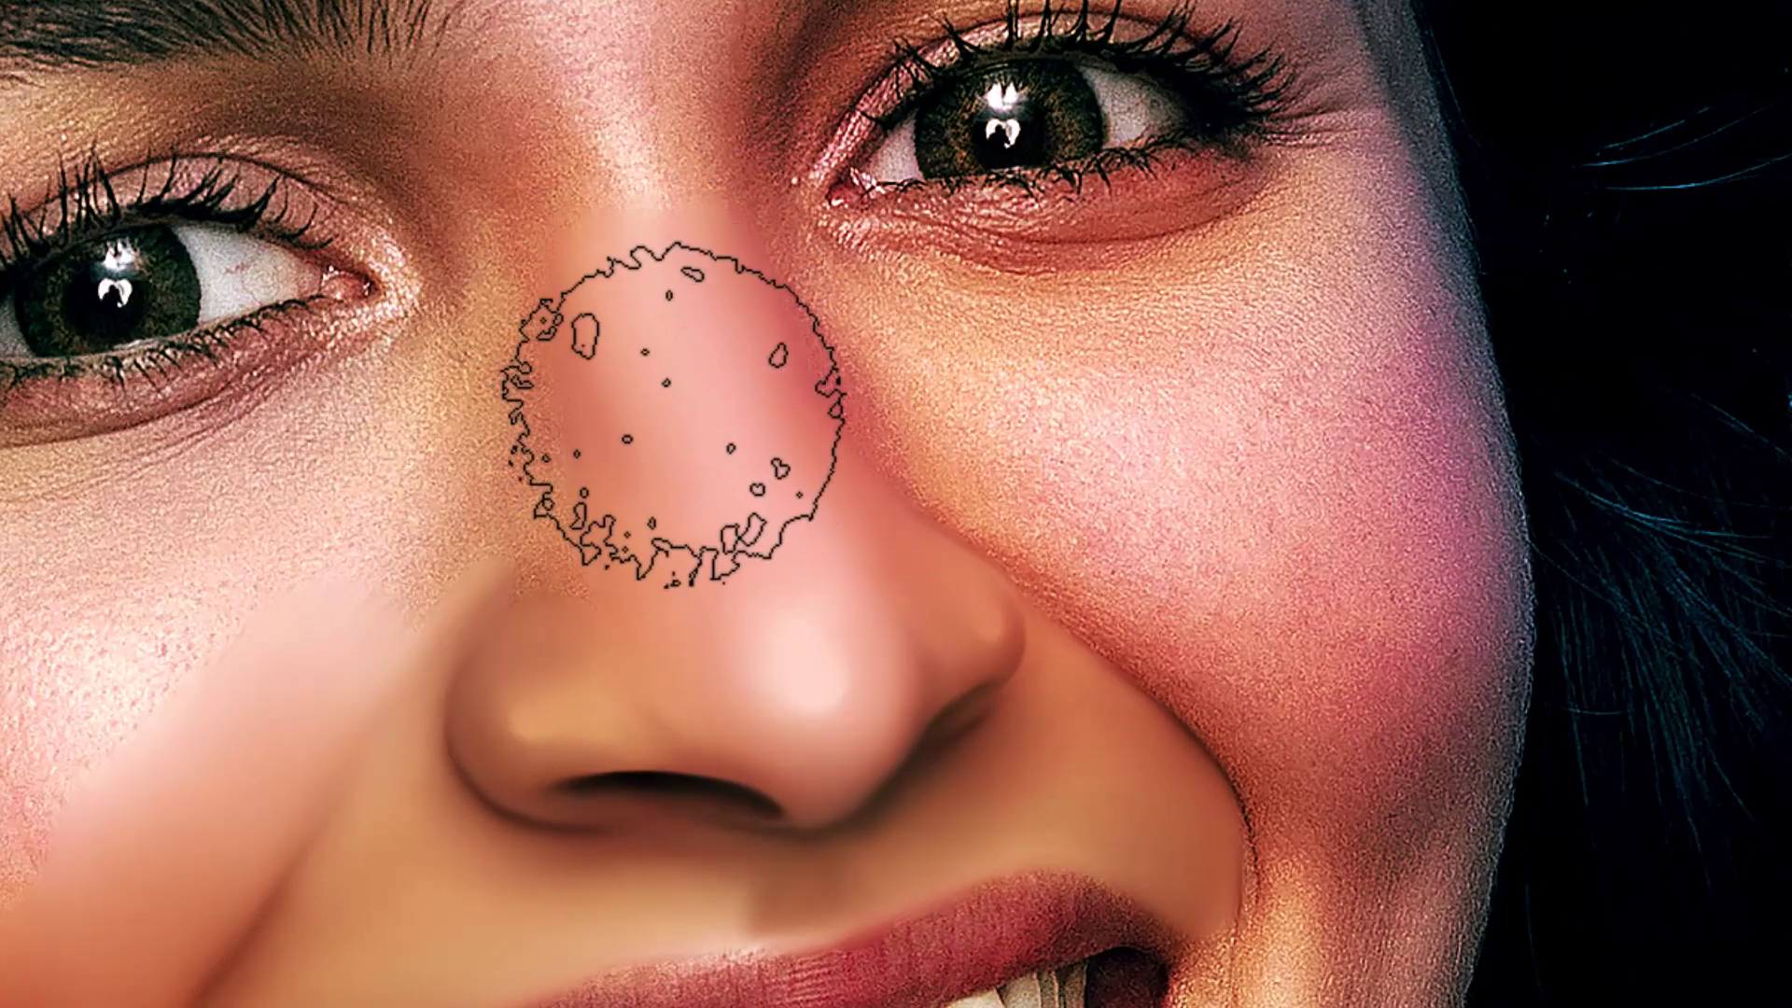
{"action": "mouse_move", "coordinate": [653, 479]}
{"action": "left_mouse_down"}
{"action": "mouse_move", "coordinate": [605, 266]}
{"action": "mouse_move", "coordinate": [704, 460]}
{"action": "mouse_move", "coordinate": [961, 580]}
{"action": "left_mouse_up"}
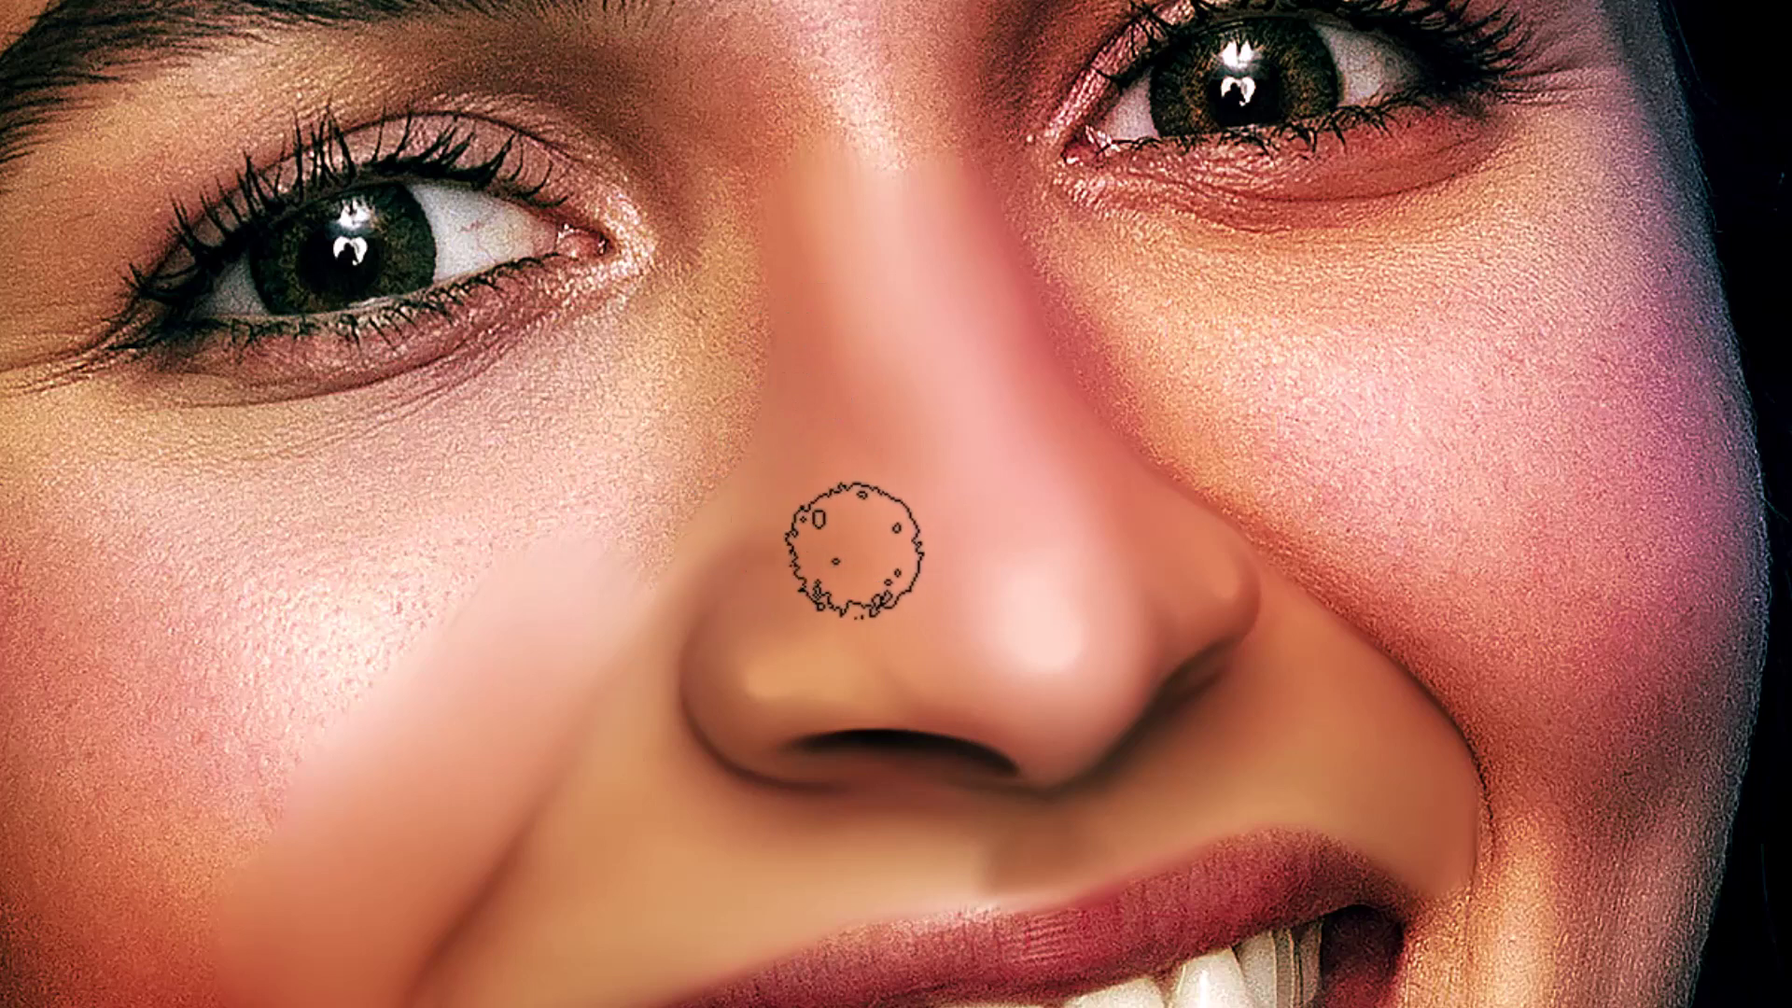
{"action": "key", "text": "bracketright"}
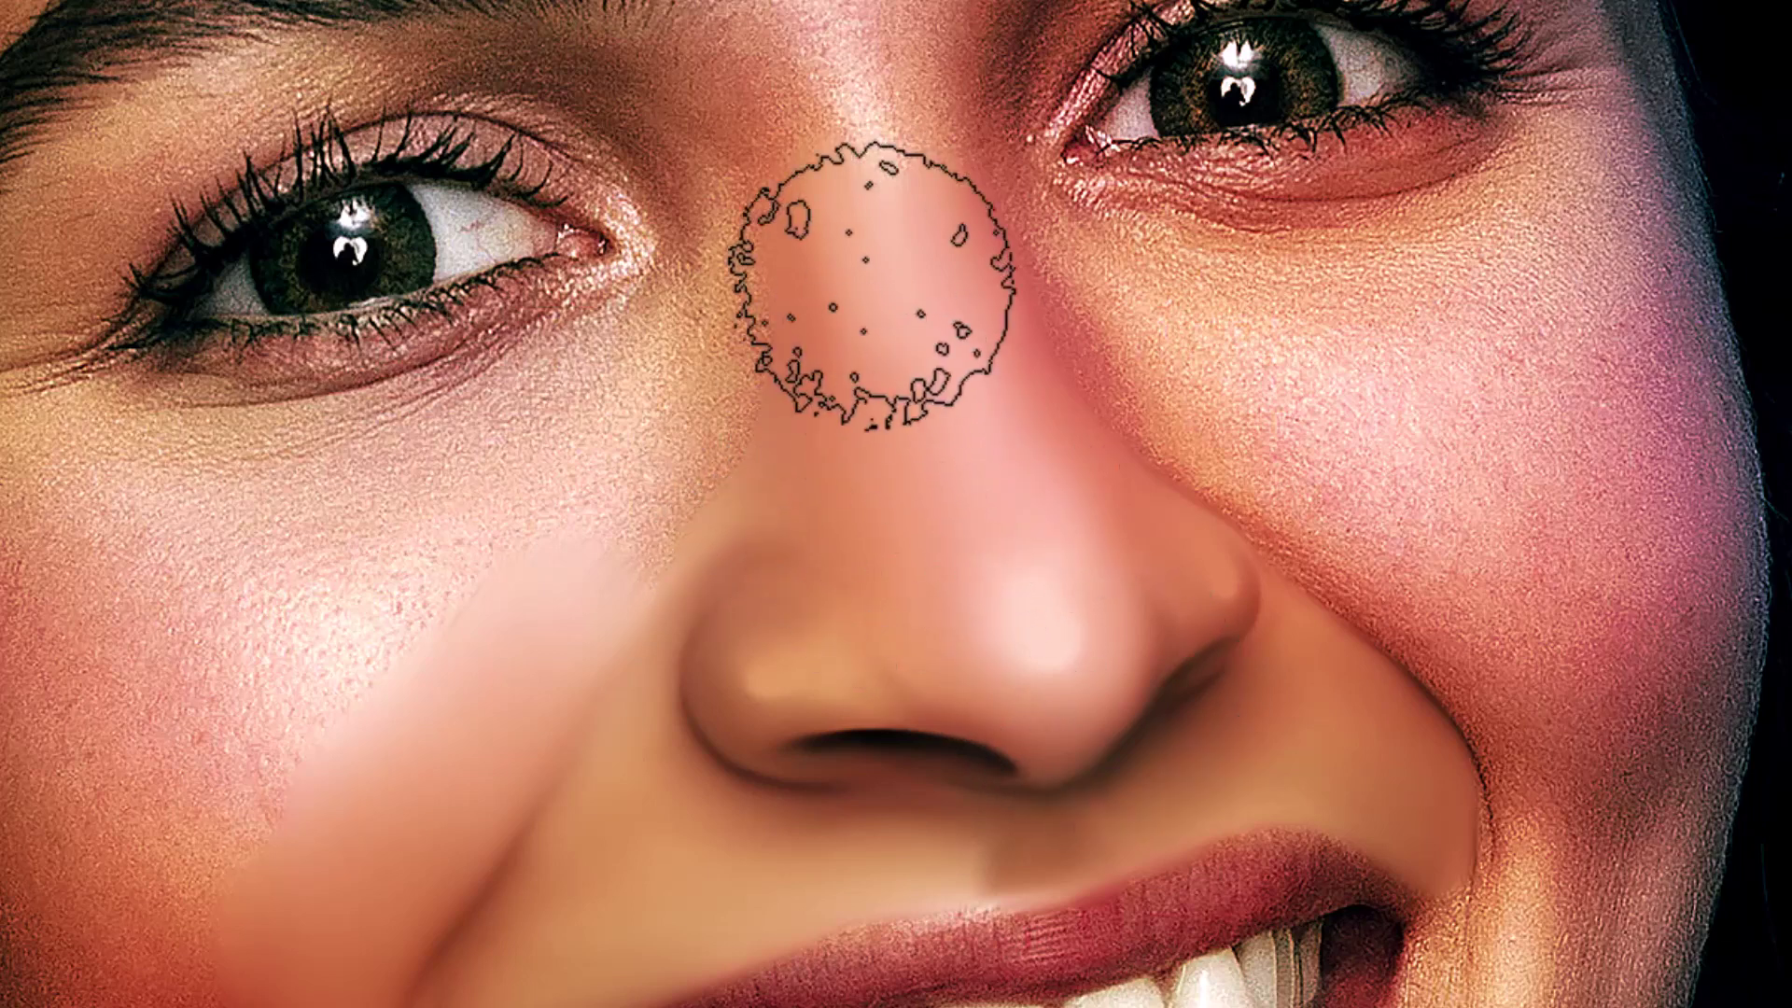
{"action": "key", "text": "v"}
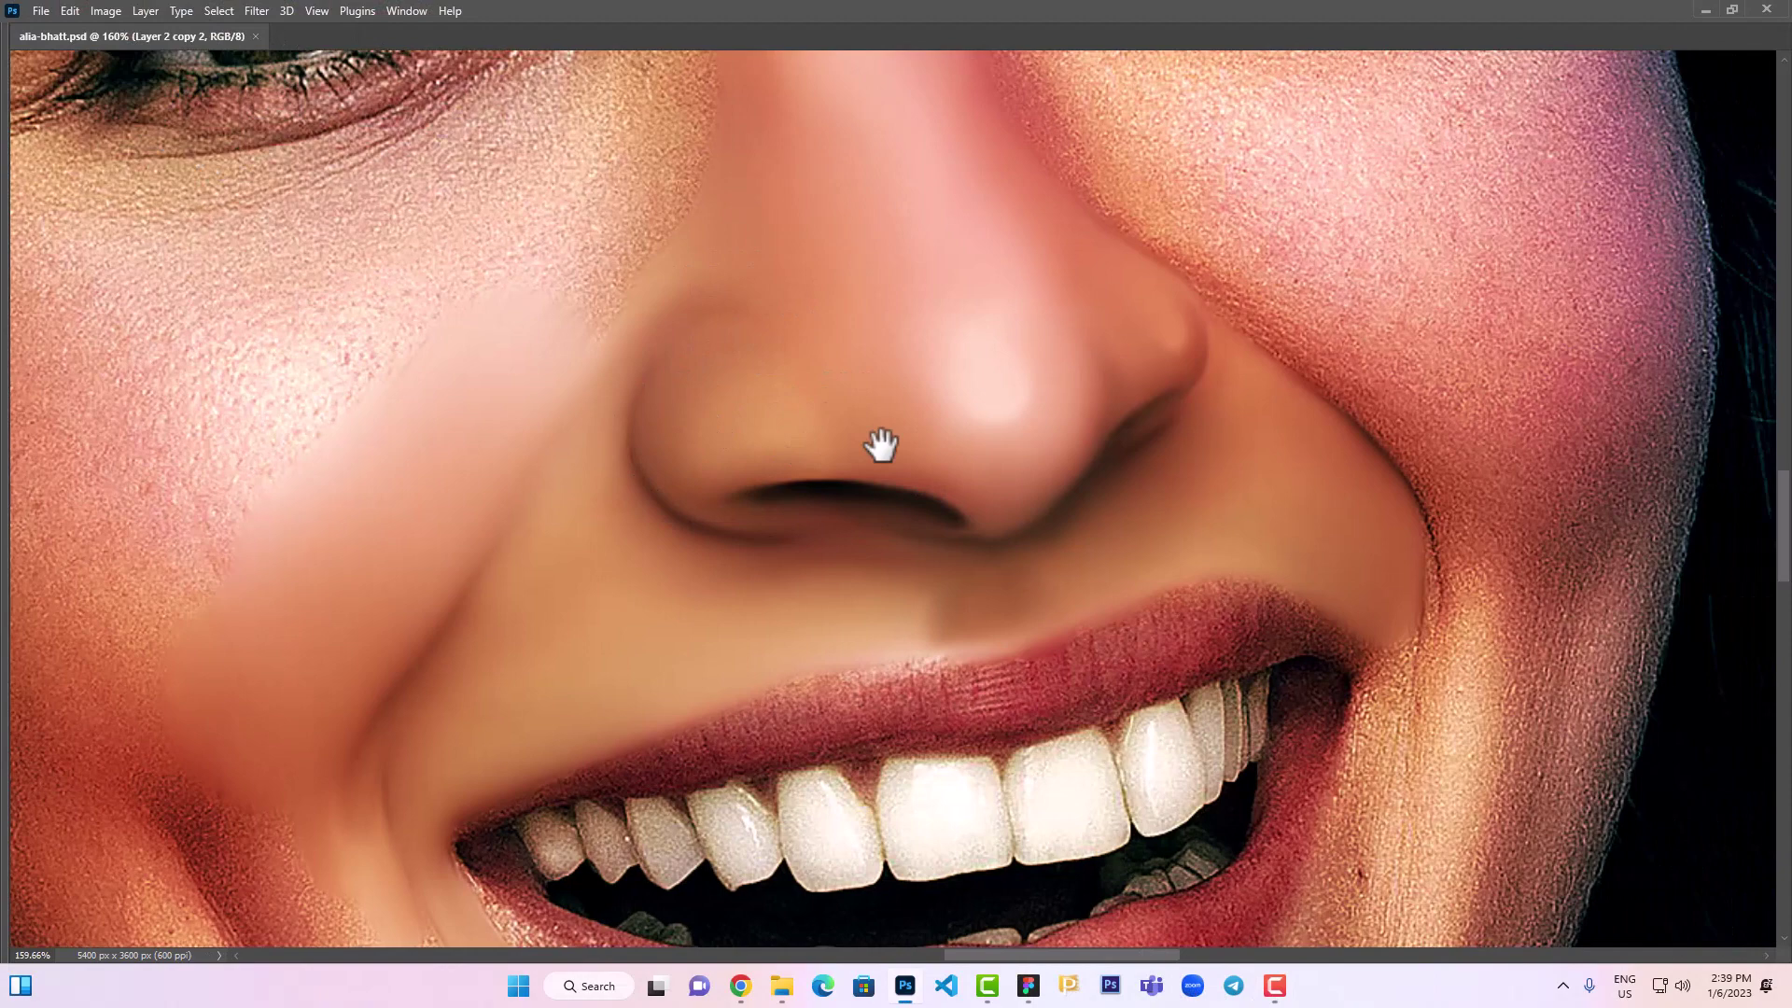
{"action": "left_click_drag", "start_coordinate": [810, 477], "coordinate": [887, 467]}
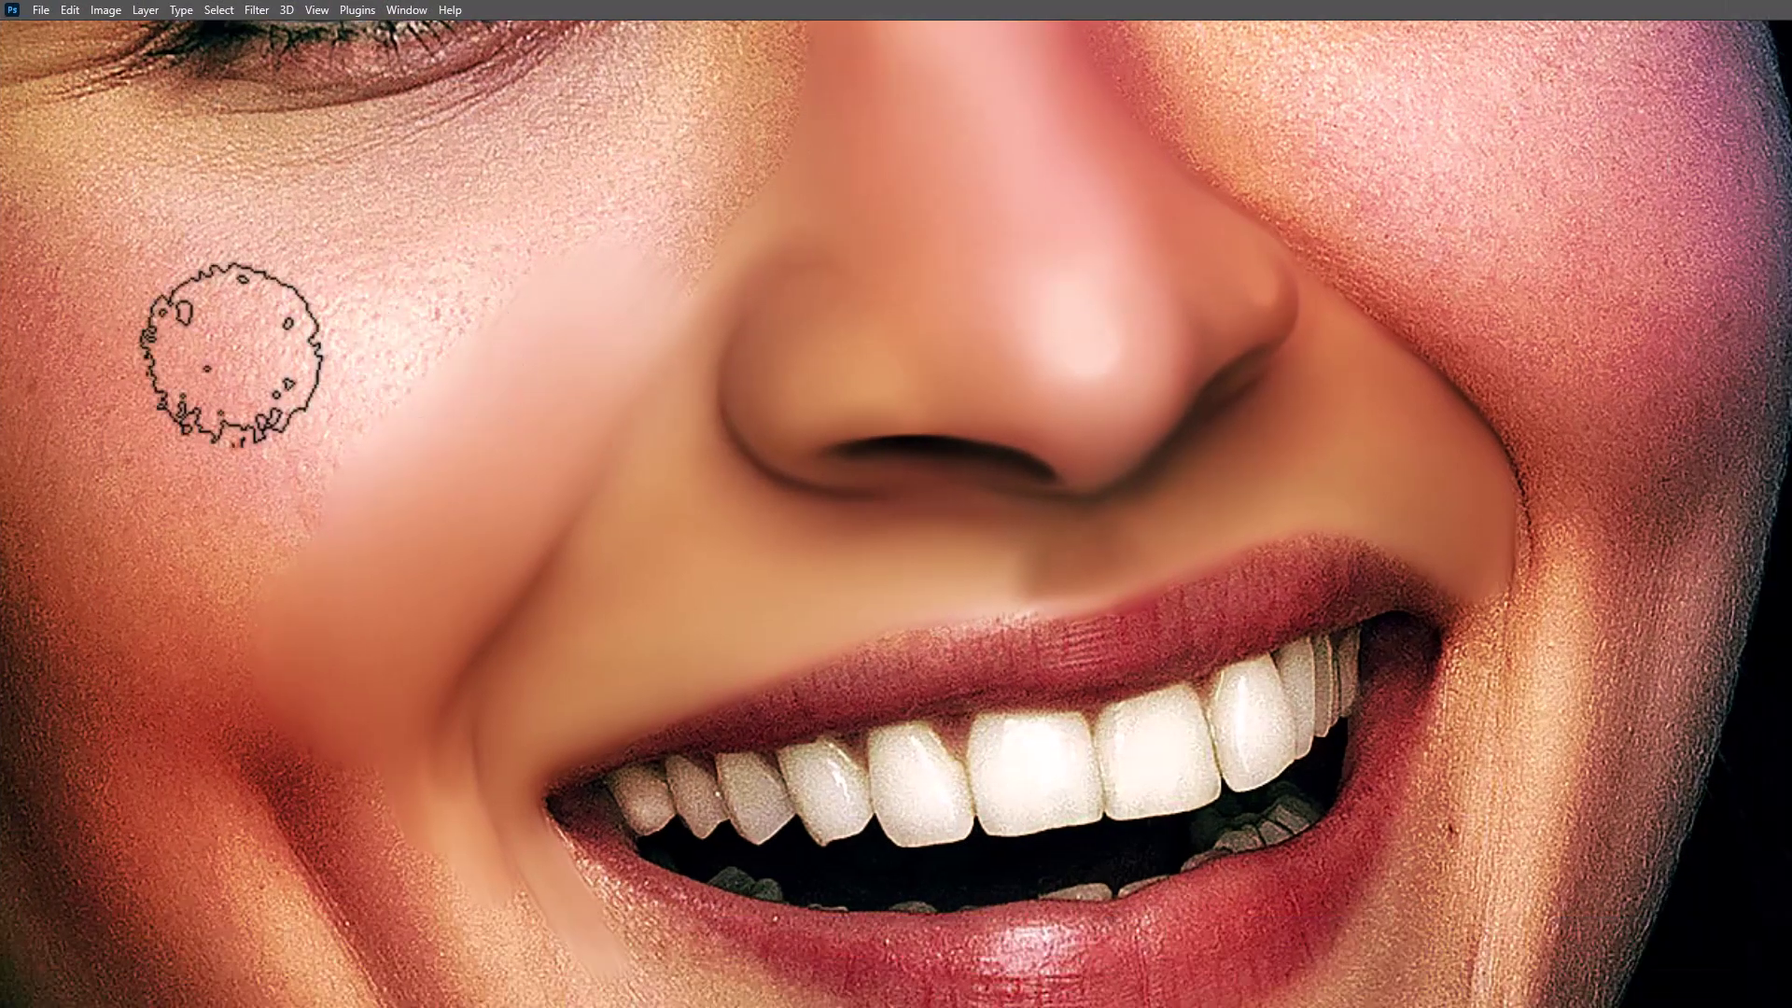
{"action": "key", "text": "Tab"}
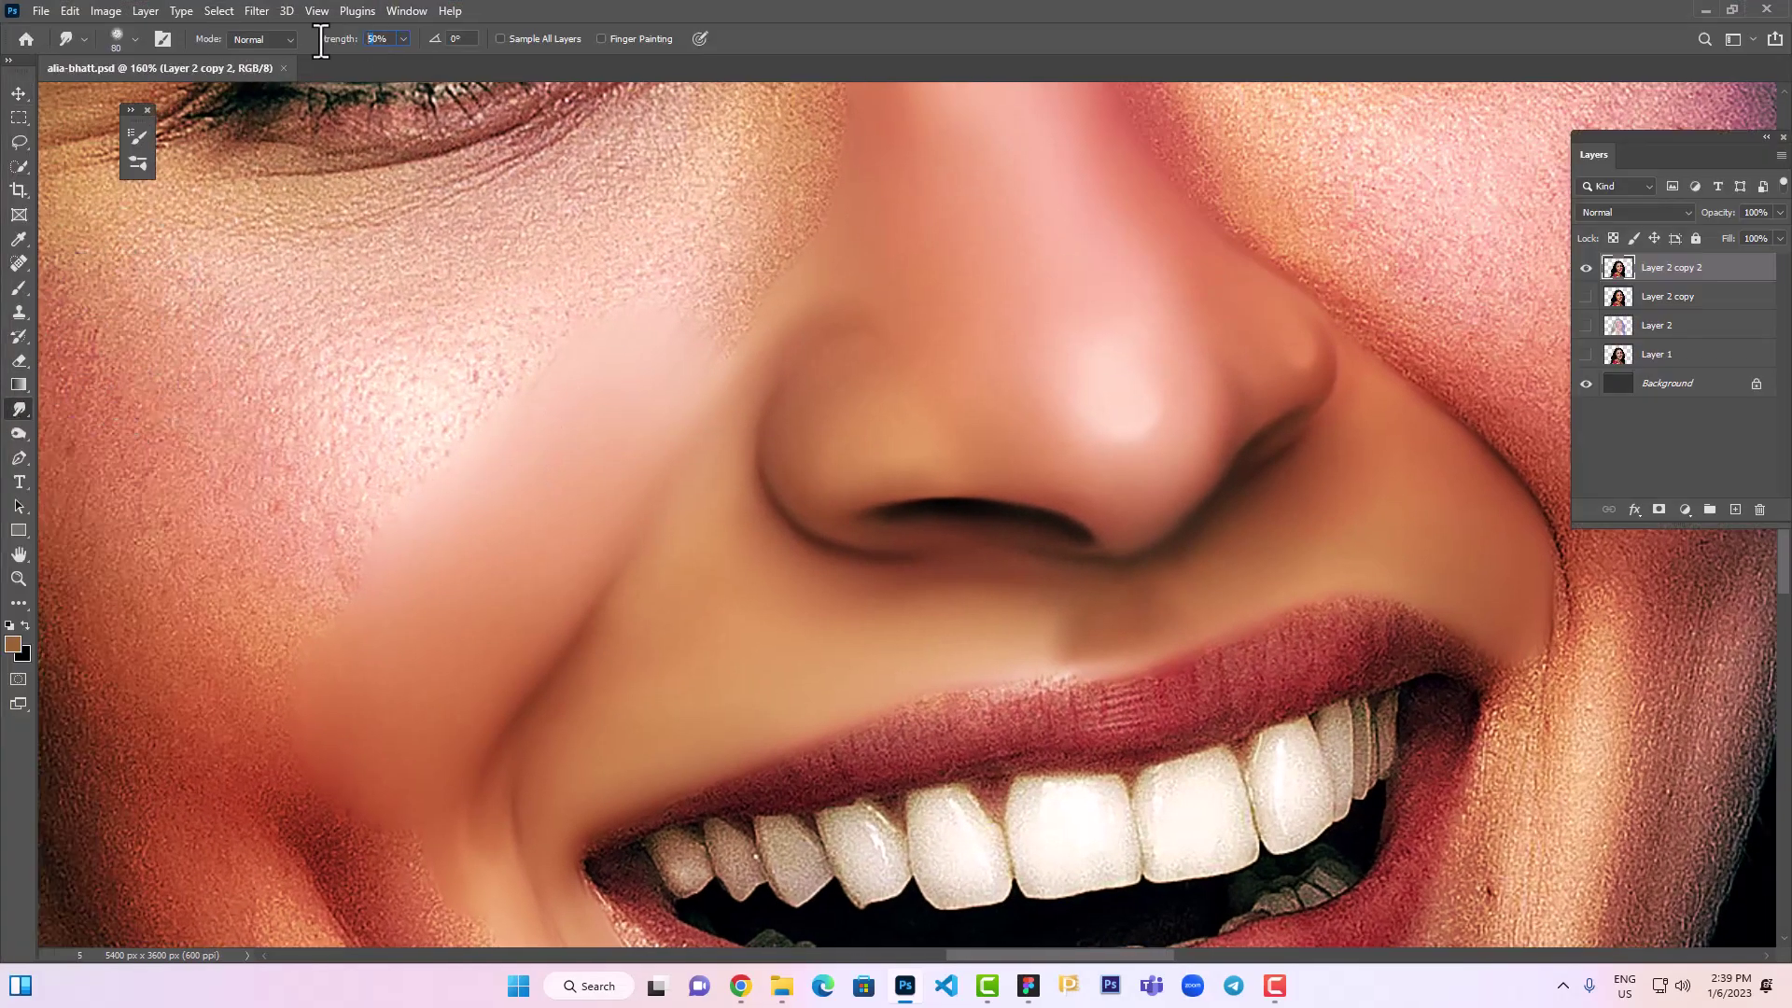
Set Smudge Strength to 70% and smudge the skin beside the nostril
{"action": "type", "text": "70"}
{"action": "left_click_drag", "start_coordinate": [899, 493], "coordinate": [898, 527]}
{"action": "left_click_drag", "start_coordinate": [1173, 528], "coordinate": [1049, 536]}
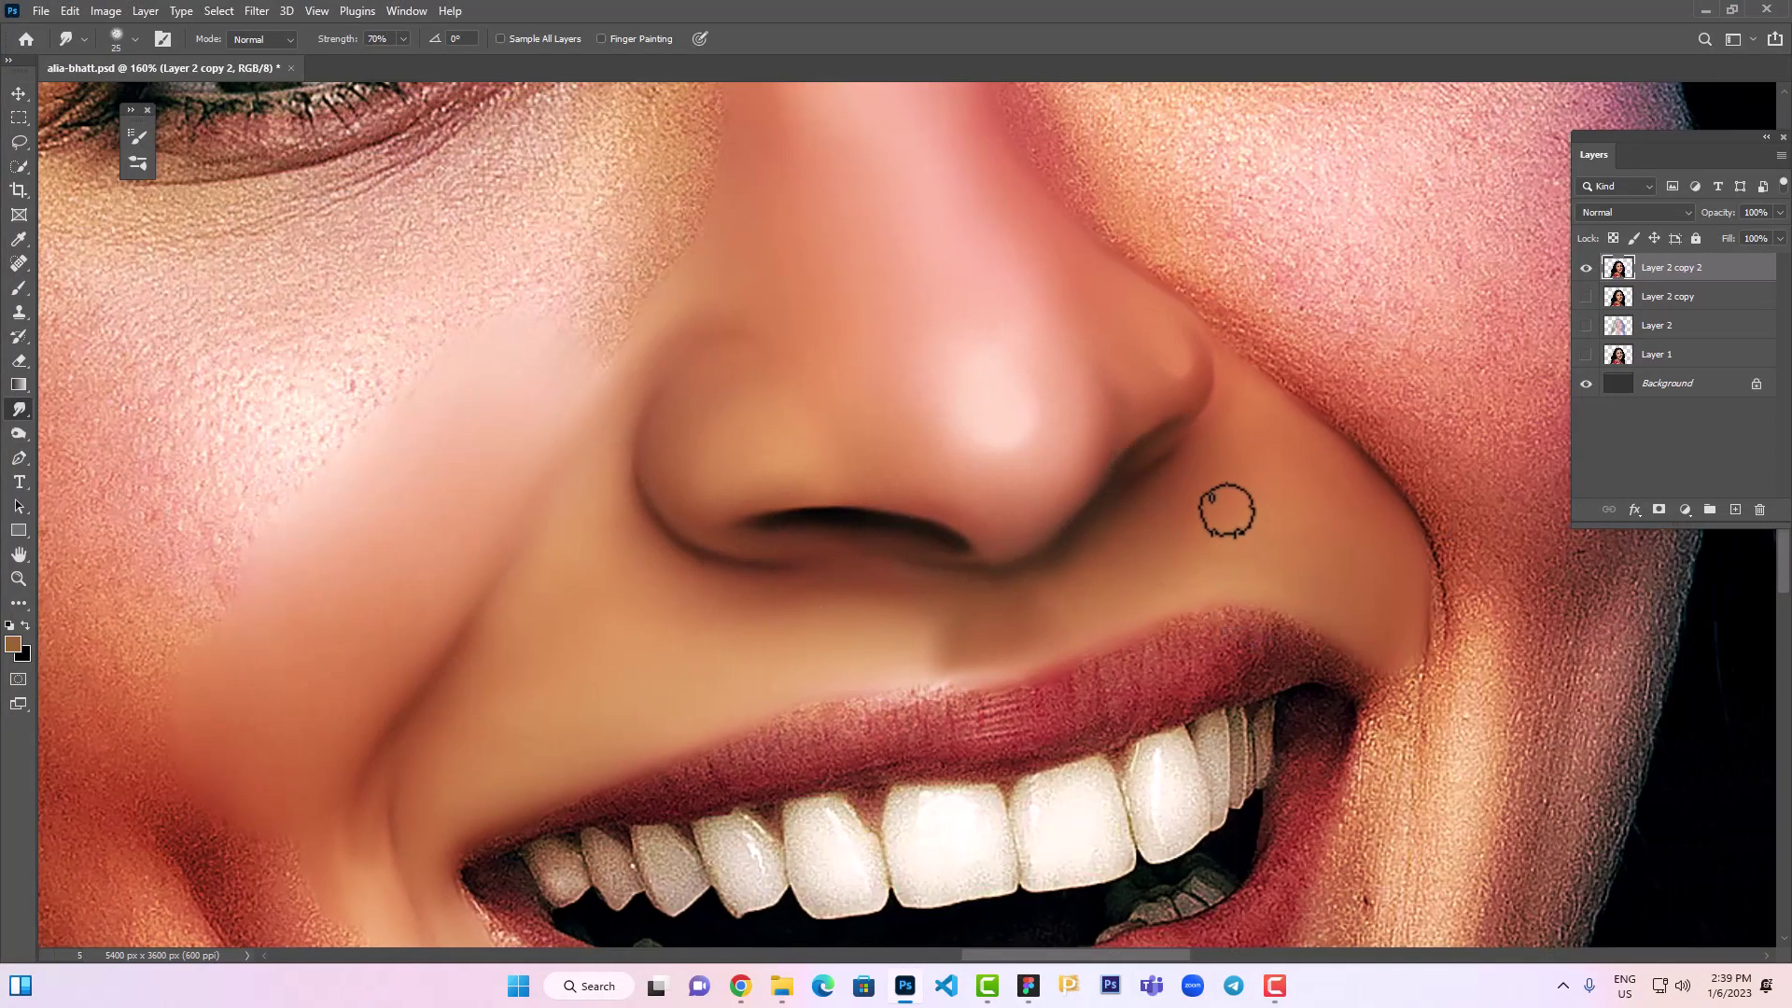
{"action": "scroll", "coordinate": [1161, 439], "scroll_direction": "up", "scroll_amount": 3}
{"action": "scroll", "coordinate": [1133, 444], "scroll_direction": "up", "scroll_amount": 2}
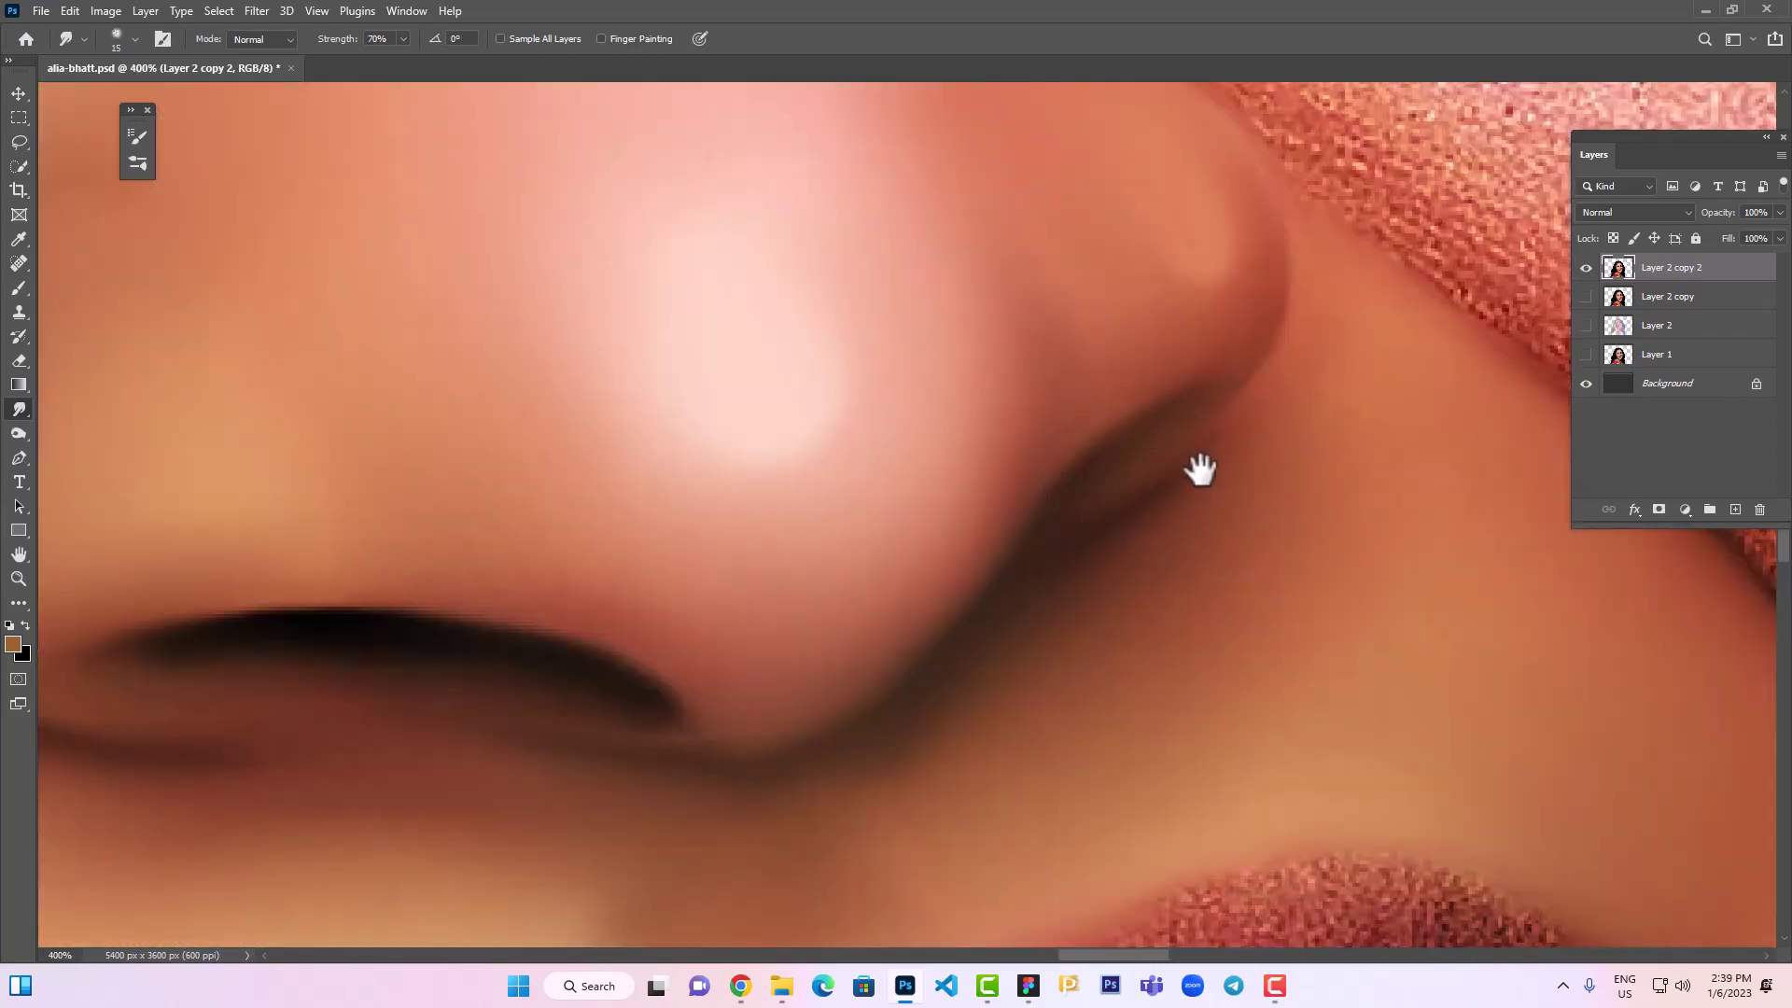
{"action": "left_click_drag", "start_coordinate": [1200, 470], "coordinate": [1163, 544]}
{"action": "left_click_drag", "start_coordinate": [1202, 396], "coordinate": [1193, 528]}
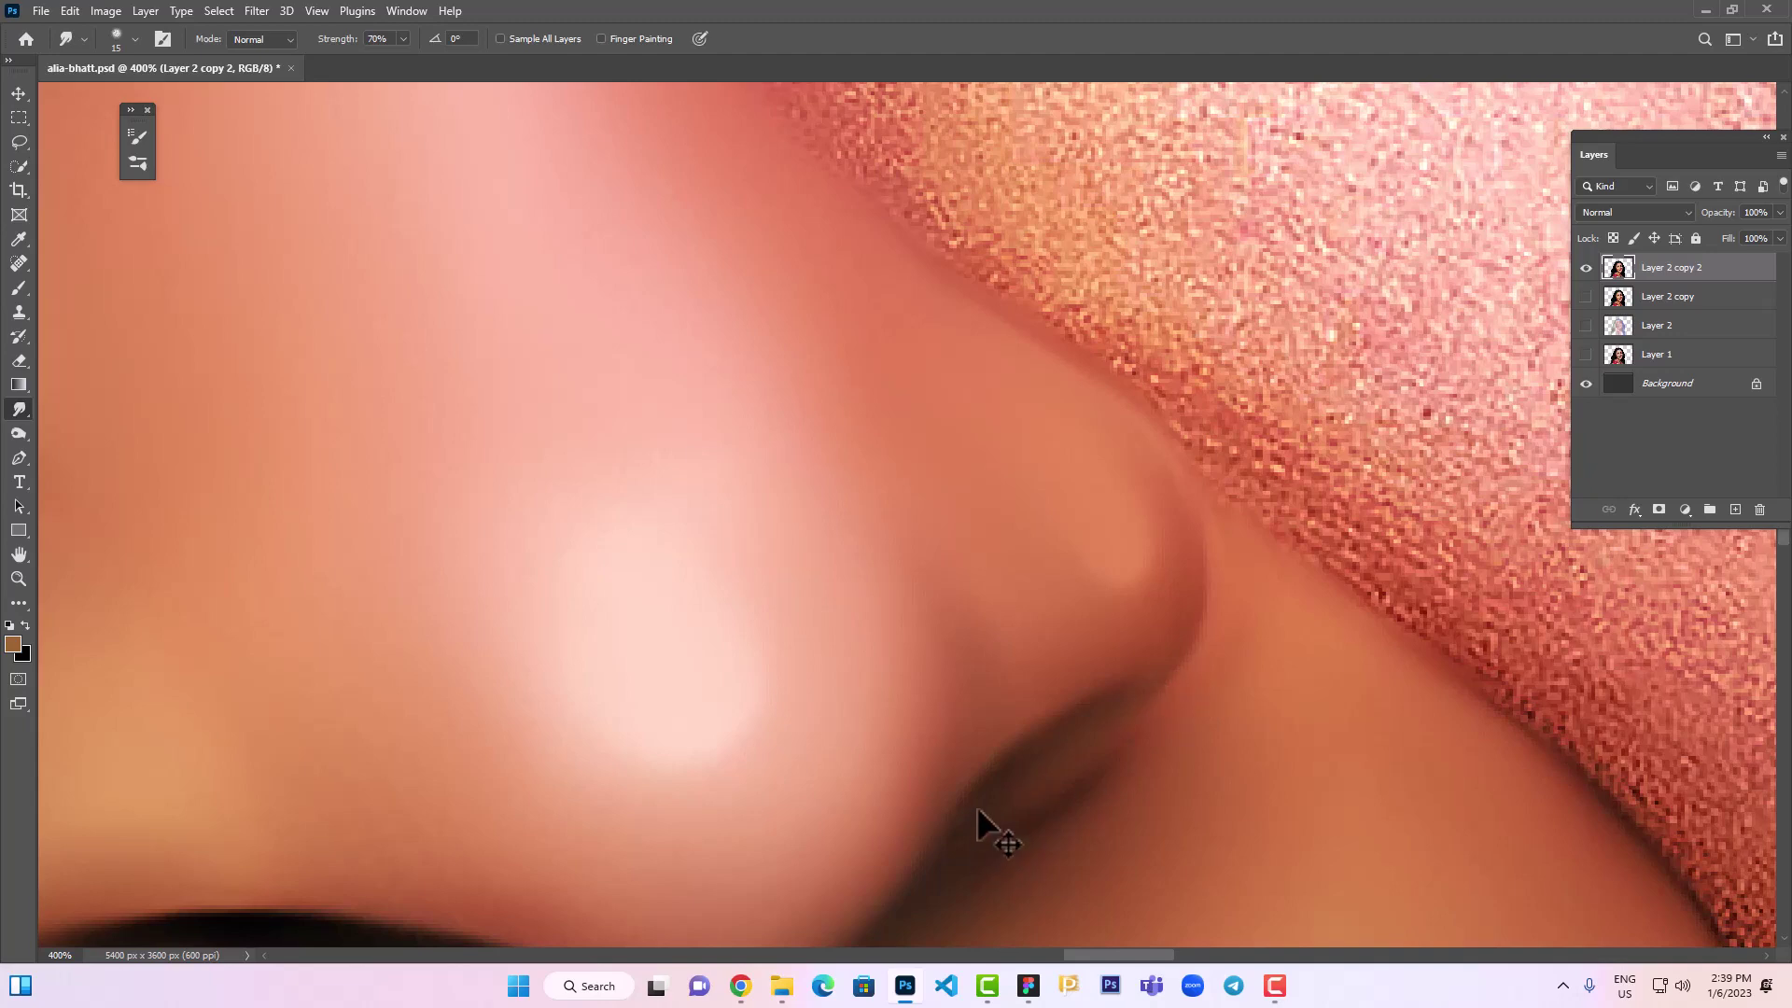
{"action": "left_click_drag", "start_coordinate": [1116, 692], "coordinate": [1125, 689]}
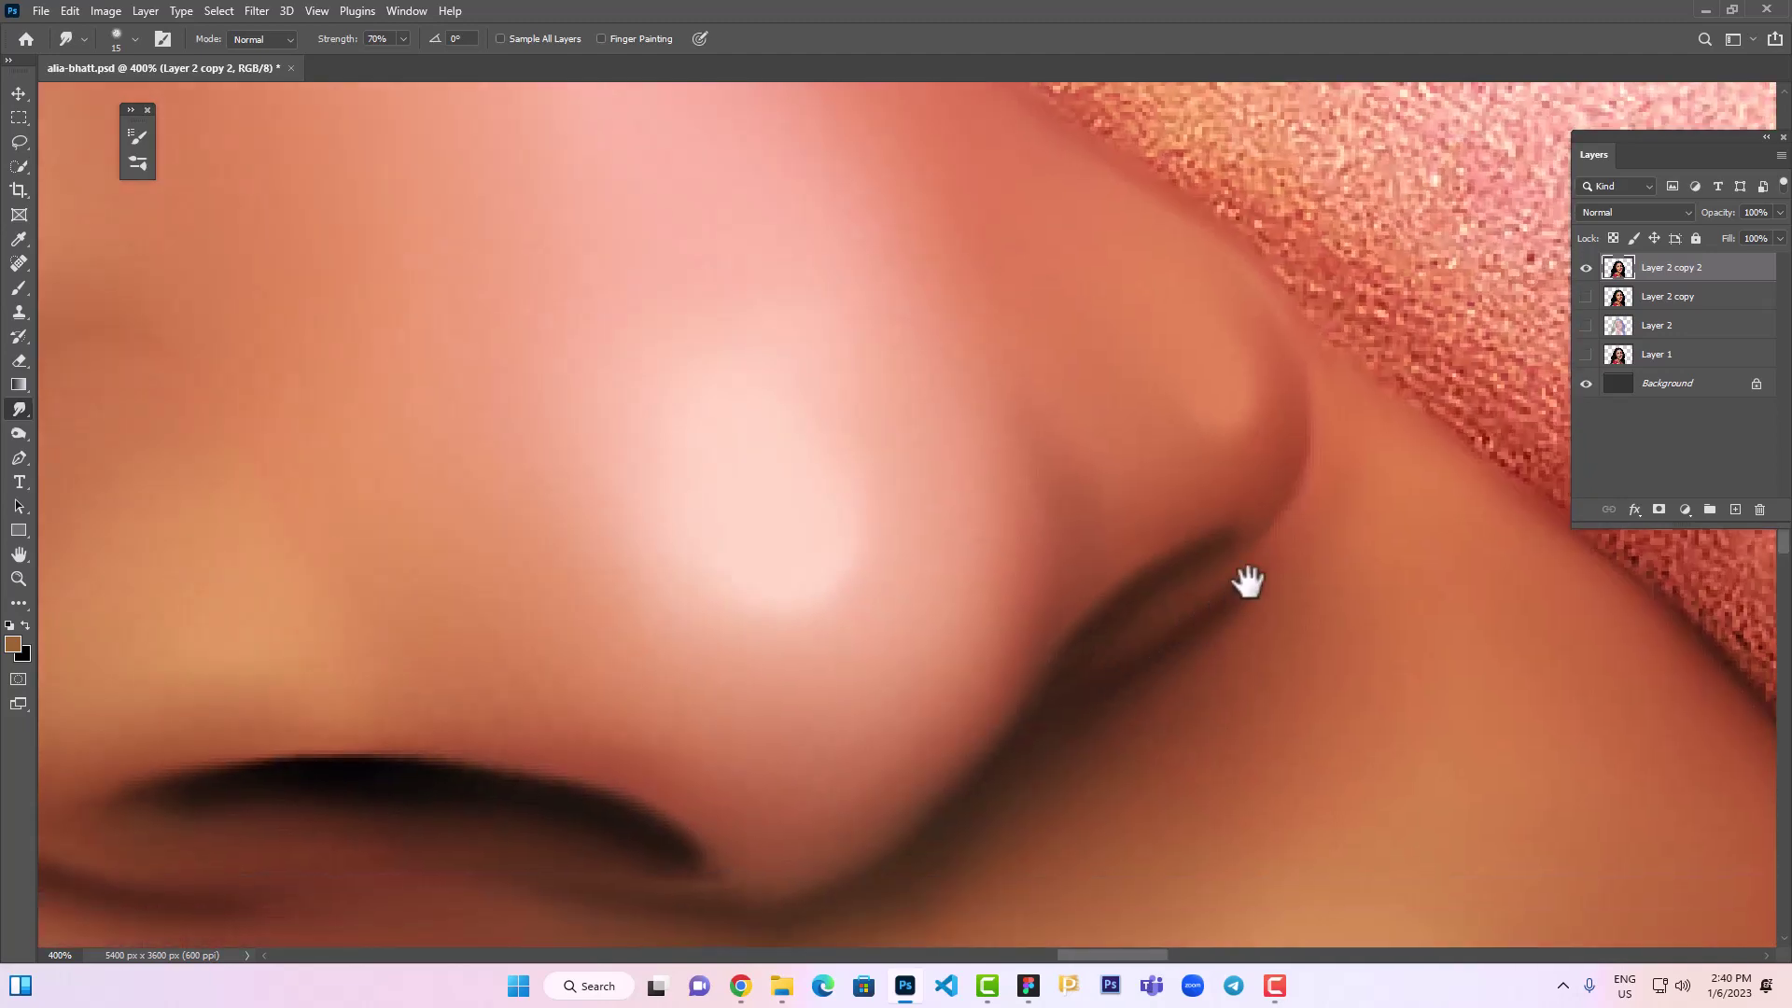
Shrink the brush to size 10 and smooth the nostril crease edge
{"action": "key", "text": "bracketleft"}
{"action": "left_click_drag", "start_coordinate": [1275, 540], "coordinate": [1198, 657]}
{"action": "left_click_drag", "start_coordinate": [1298, 380], "coordinate": [1263, 664]}
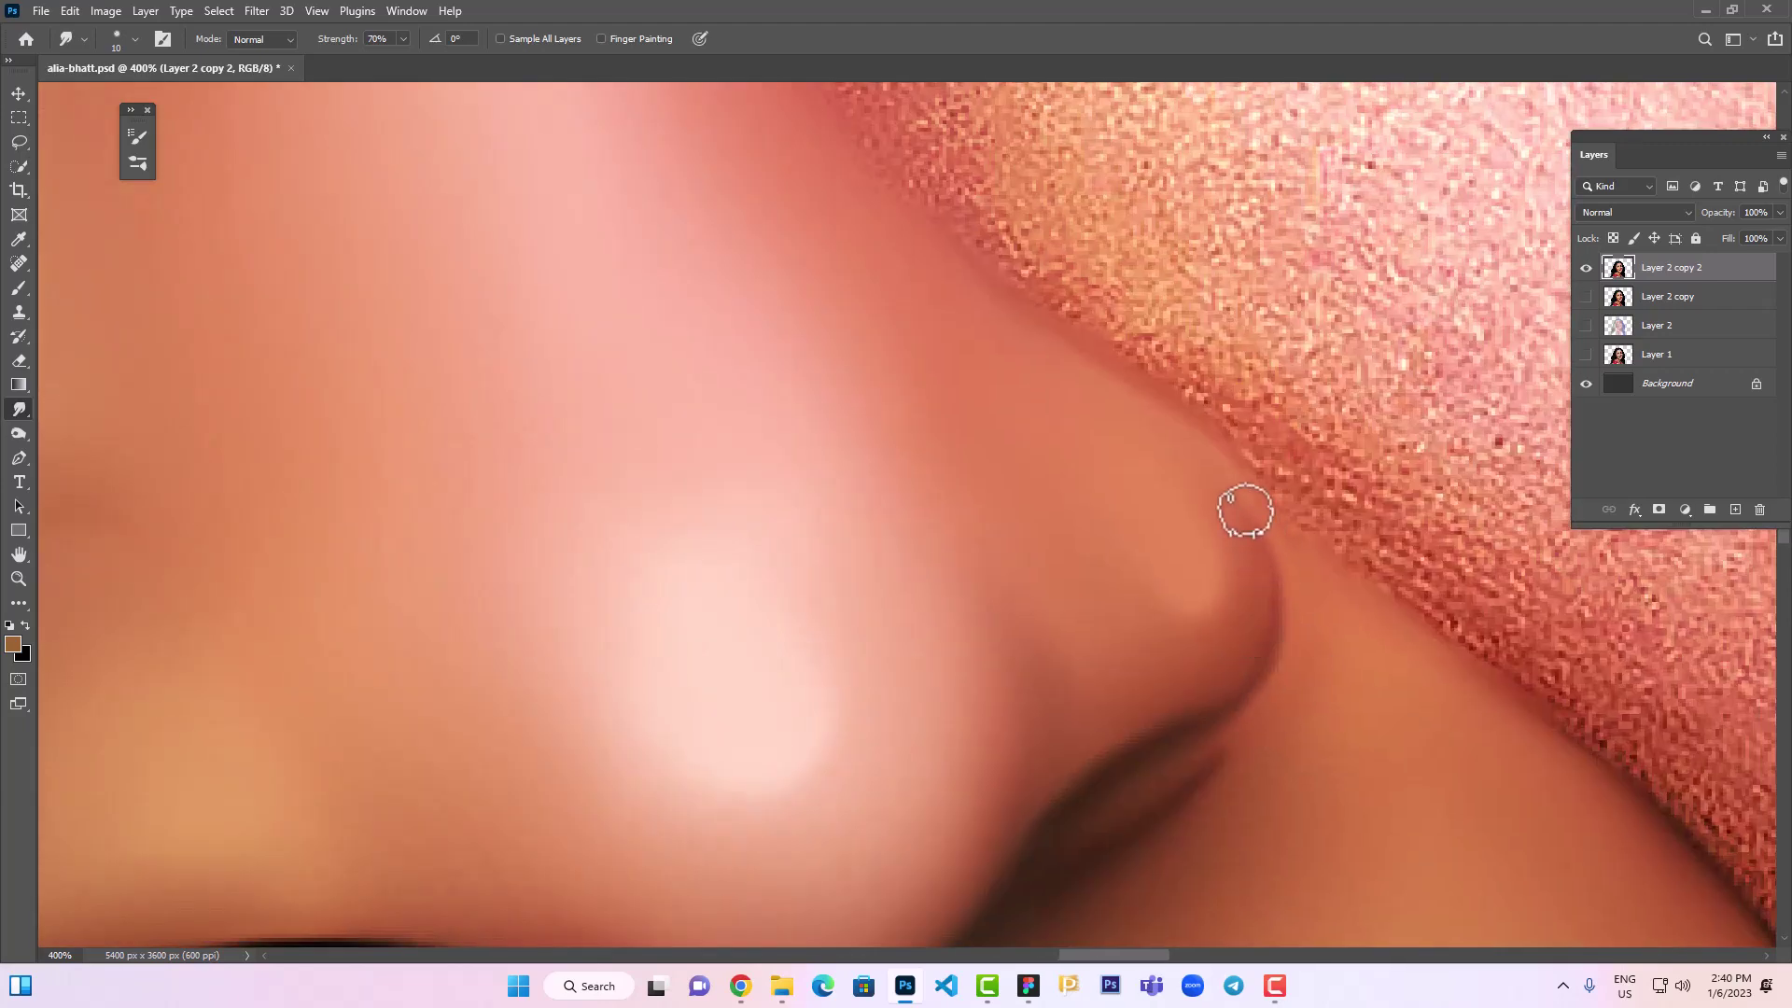
{"action": "left_click_drag", "start_coordinate": [1131, 692], "coordinate": [1304, 520]}
{"action": "left_click_drag", "start_coordinate": [886, 754], "coordinate": [1096, 533]}
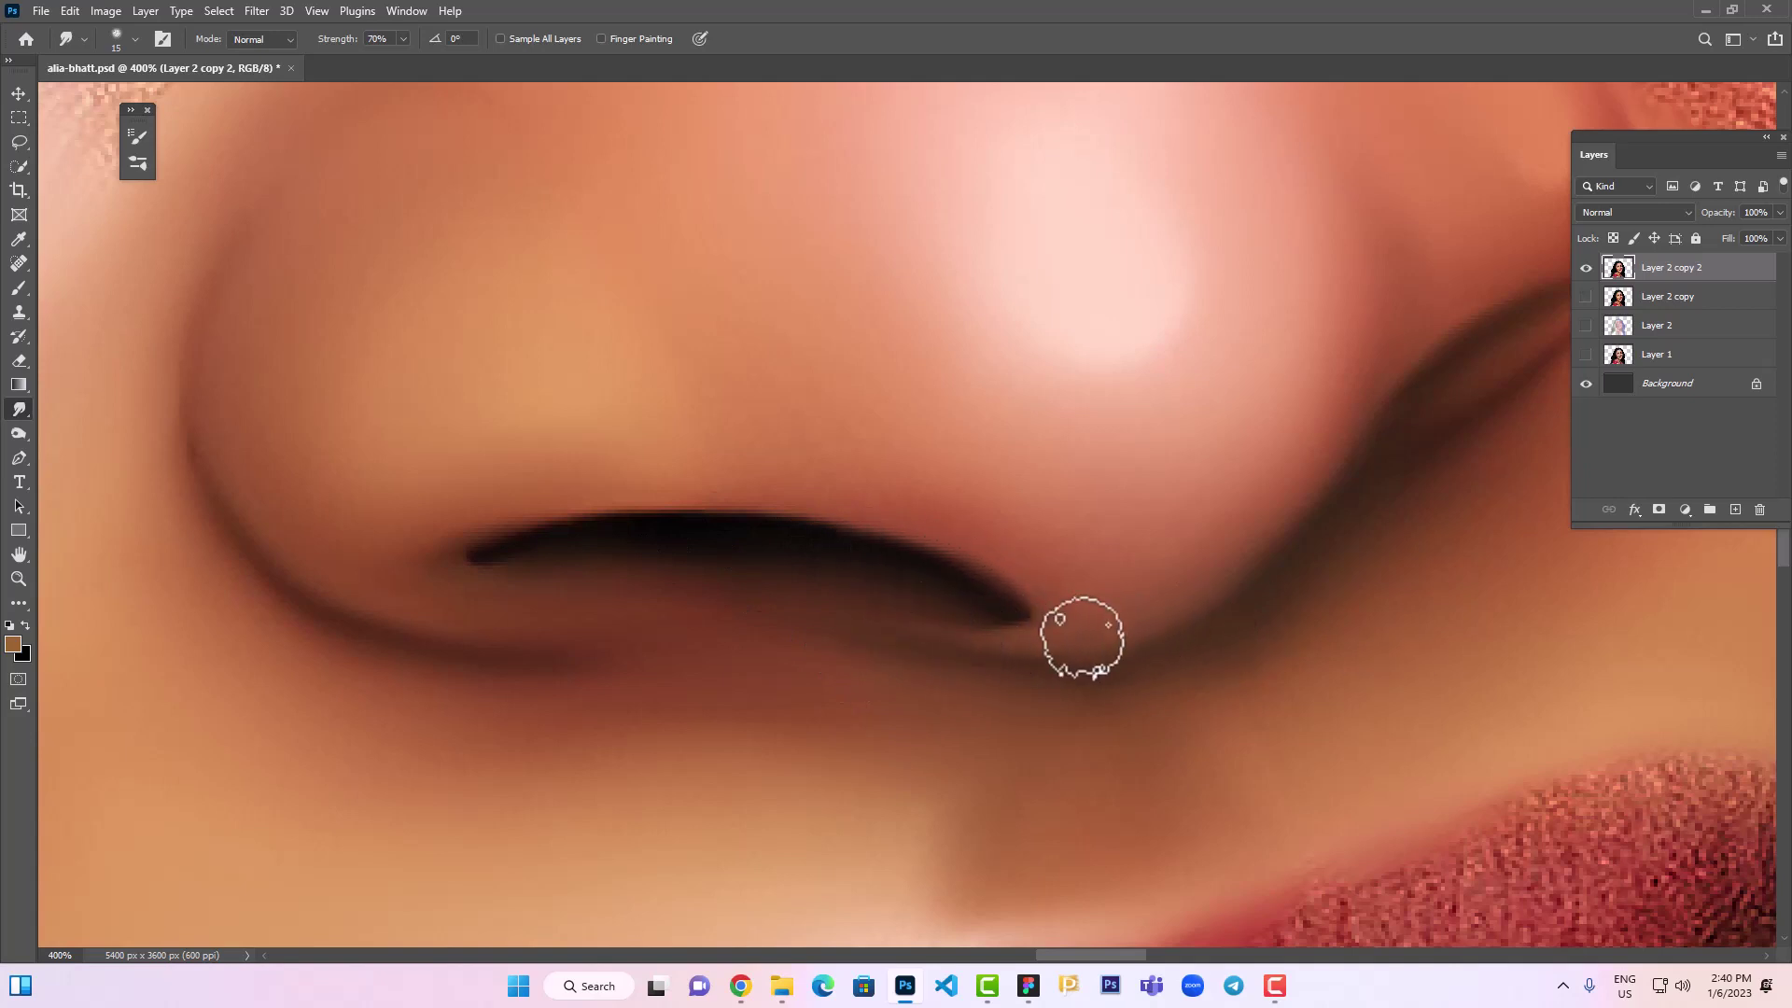
{"action": "left_click_drag", "start_coordinate": [467, 622], "coordinate": [1030, 686]}
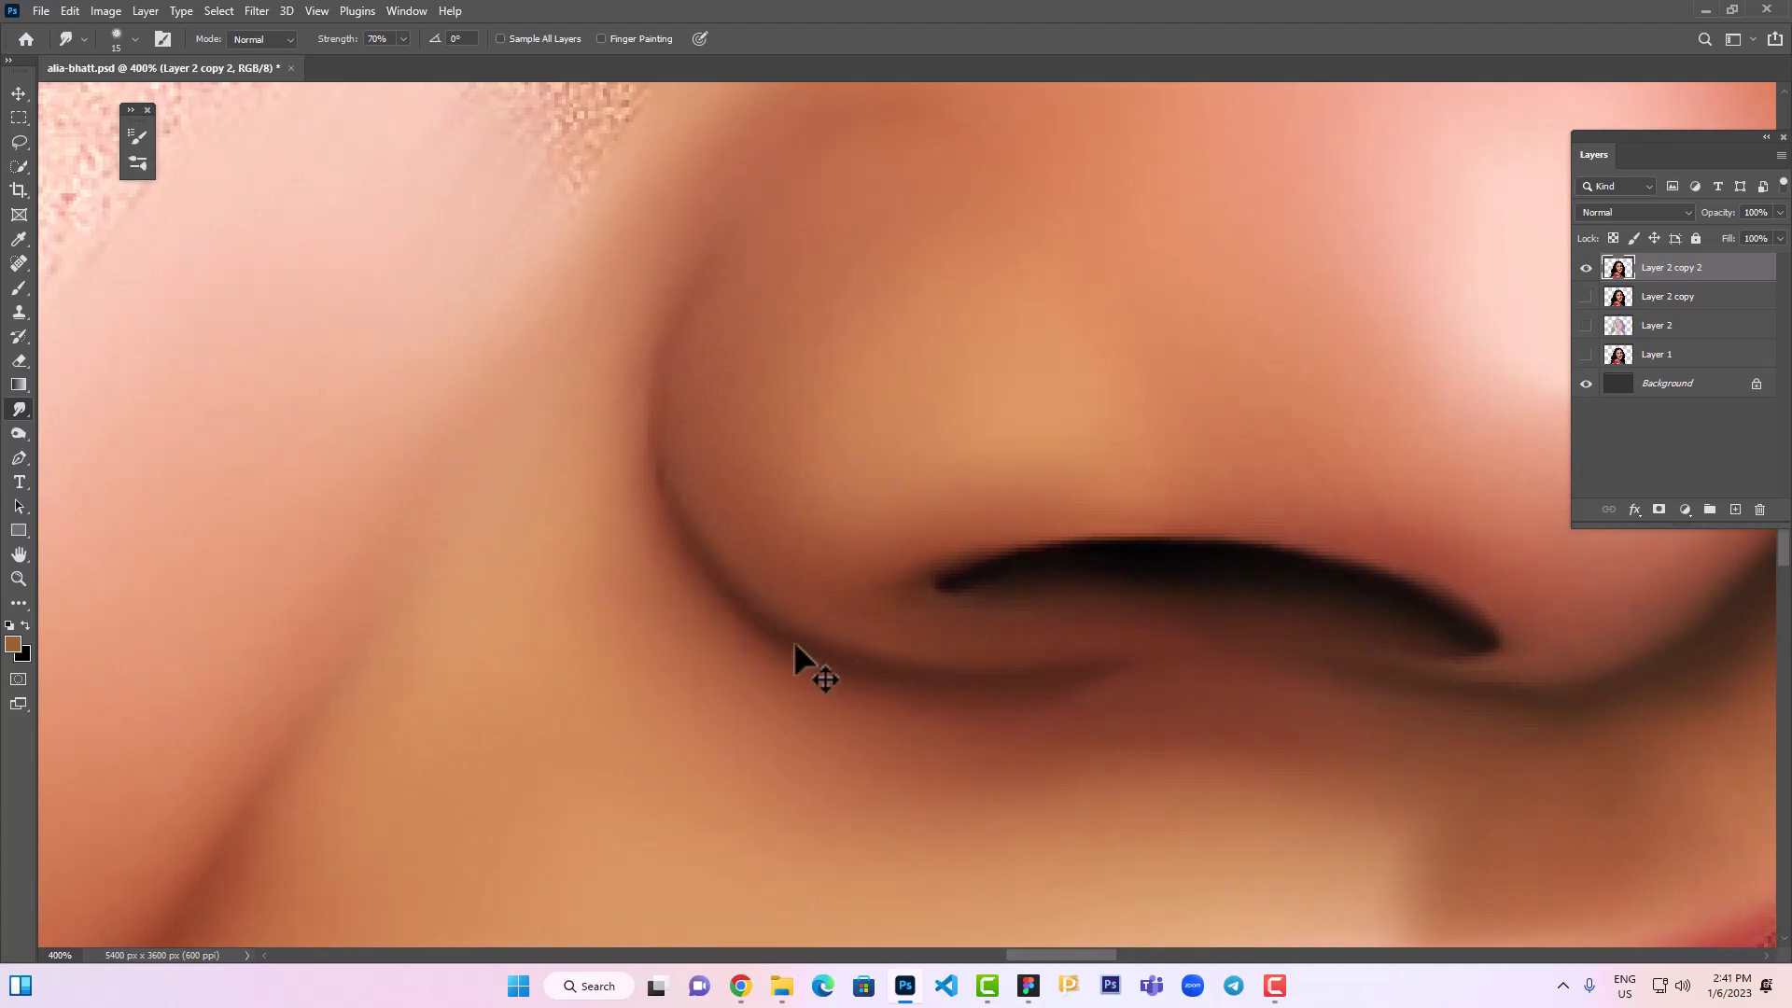
{"action": "left_click_drag", "start_coordinate": [712, 506], "coordinate": [705, 717]}
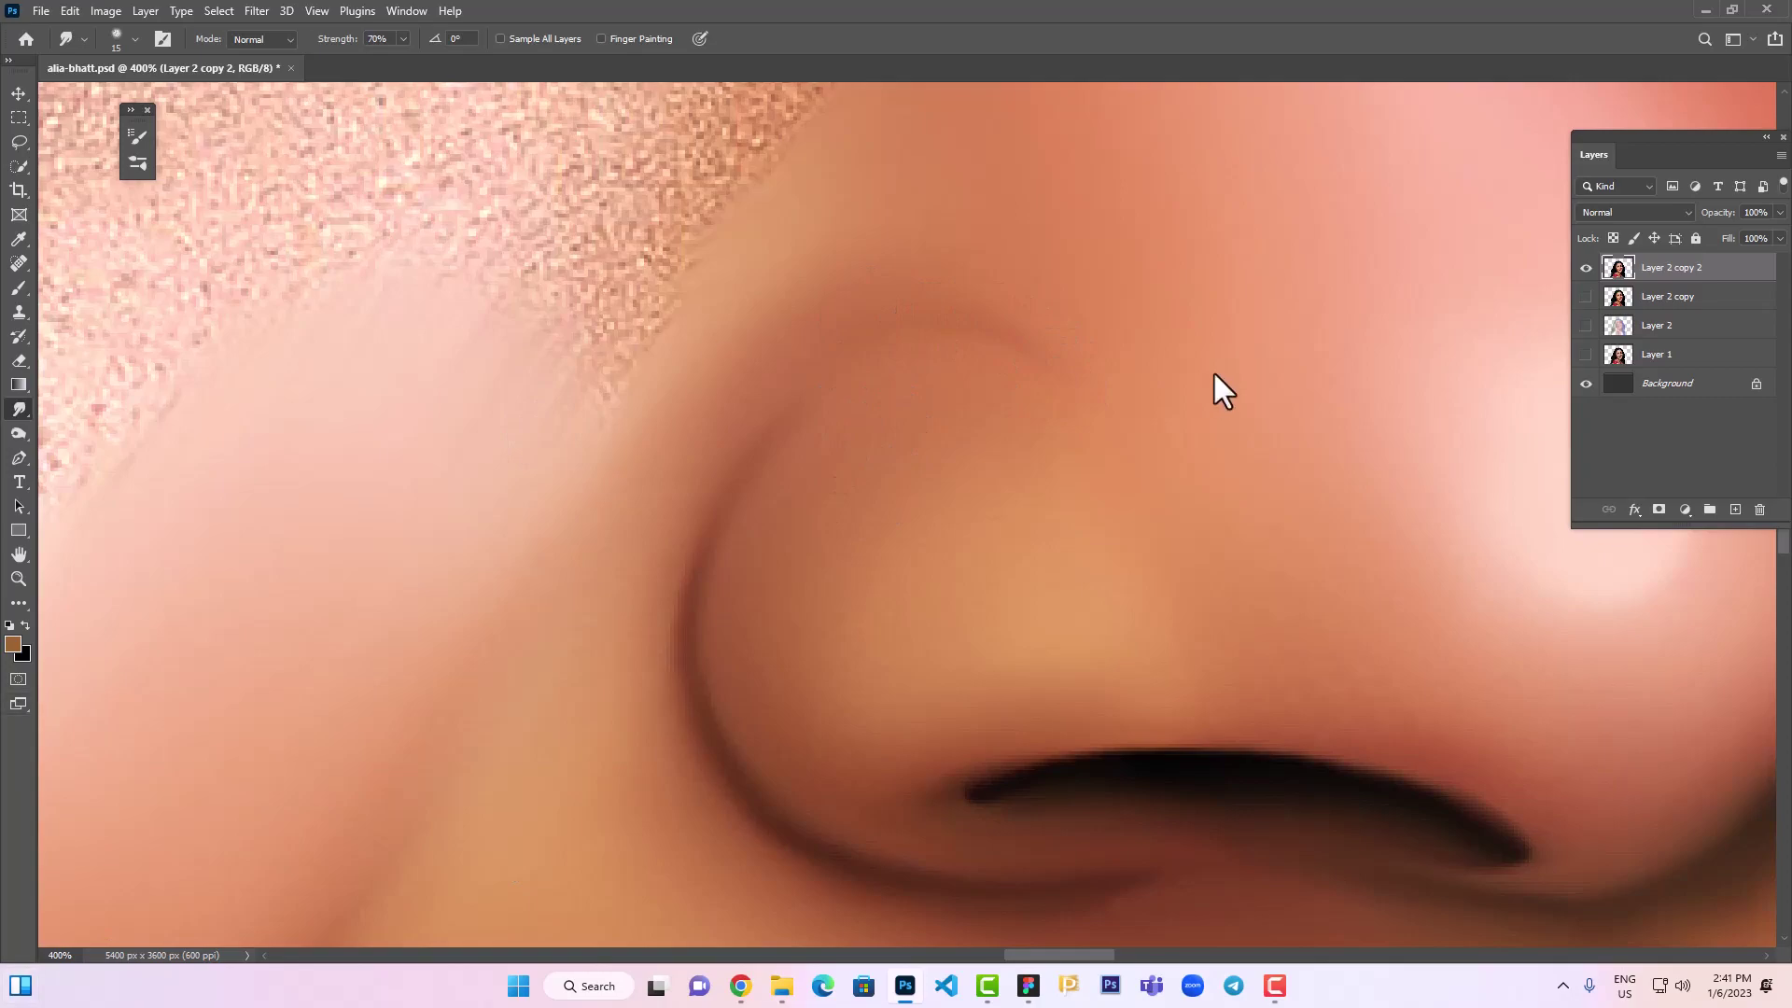
Smudge around both nostril creases and enlarge the brush to 30
{"action": "scroll", "coordinate": [1217, 523], "scroll_direction": "down", "scroll_amount": 5}
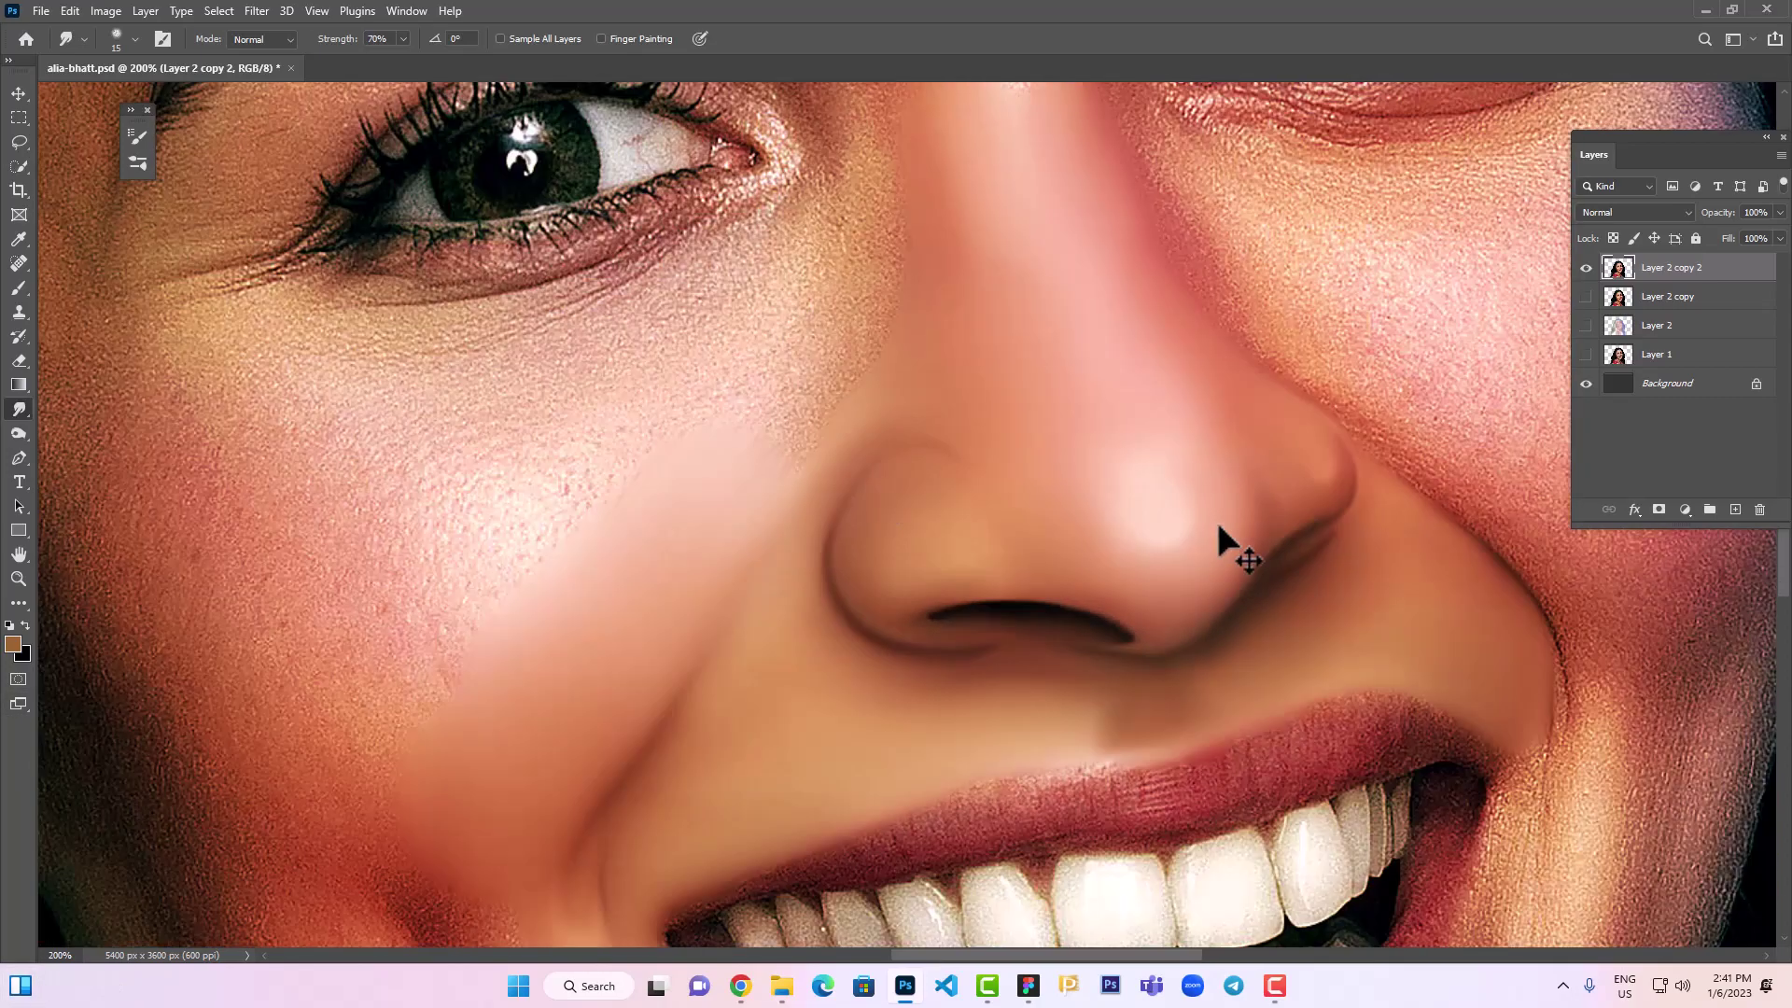
{"action": "scroll", "coordinate": [1217, 523], "scroll_direction": "down", "scroll_amount": 2}
{"action": "scroll", "coordinate": [905, 591], "scroll_direction": "up", "scroll_amount": 4}
{"action": "scroll", "coordinate": [904, 591], "scroll_direction": "up", "scroll_amount": 2}
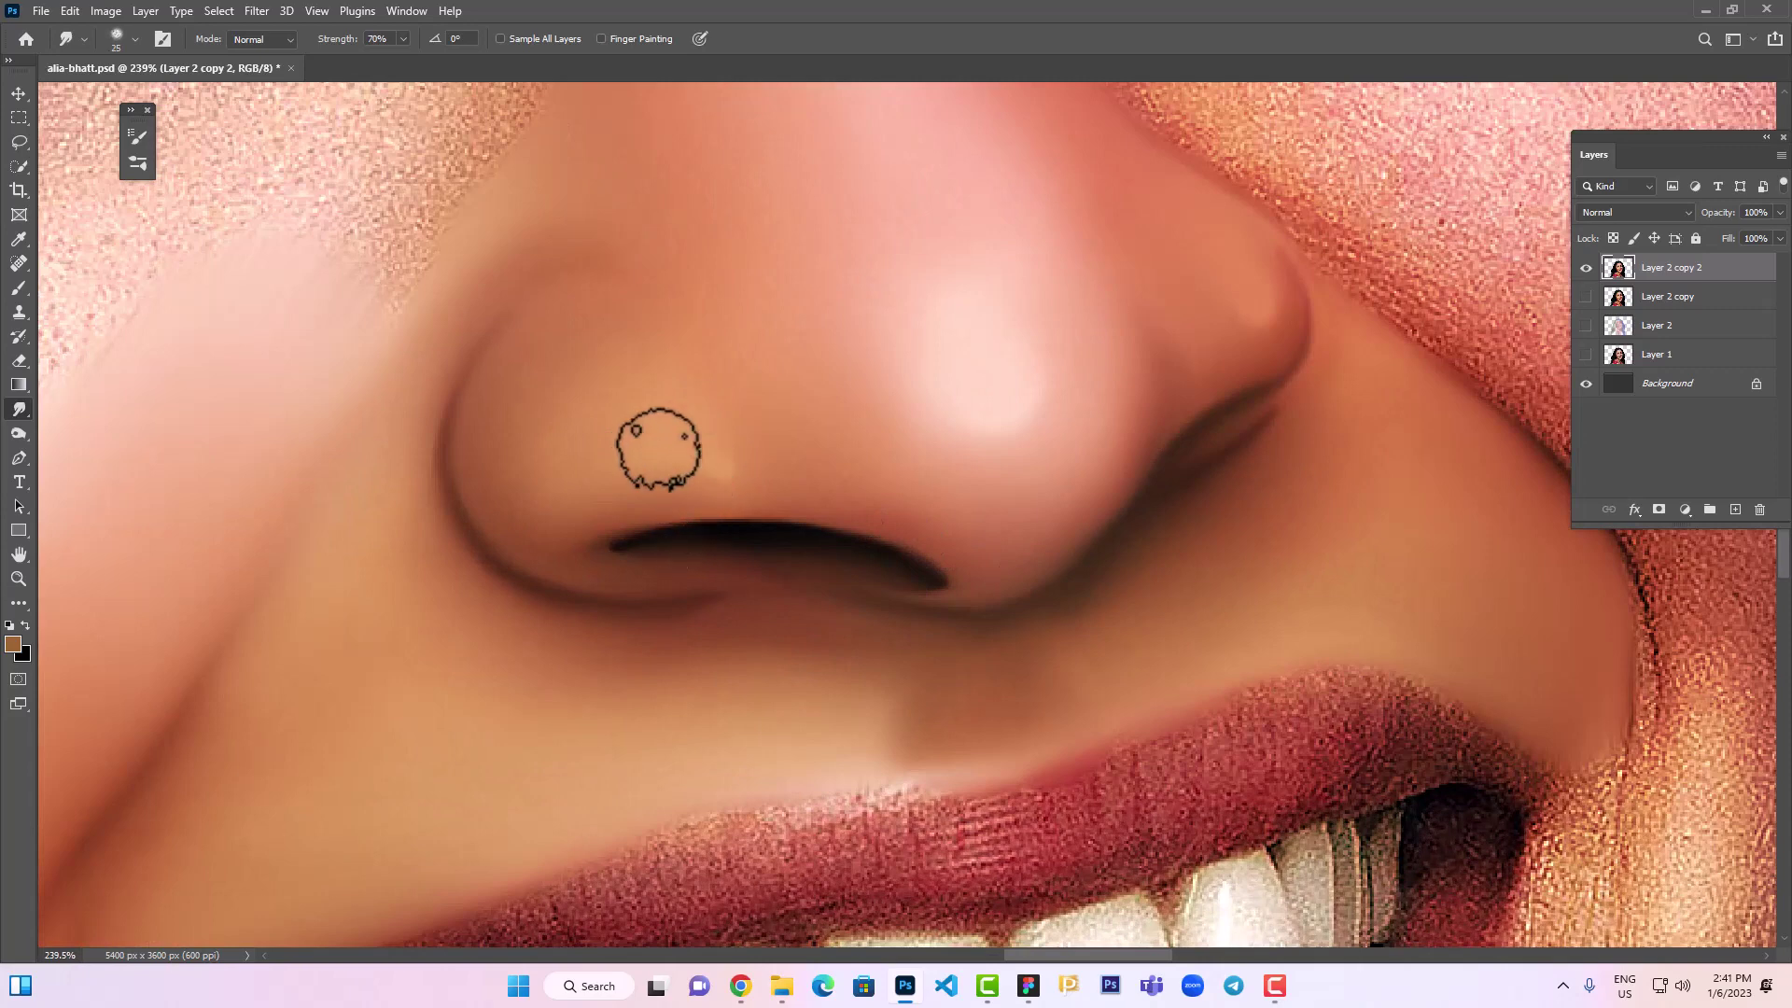
{"action": "left_click_drag", "start_coordinate": [1083, 434], "coordinate": [957, 556]}
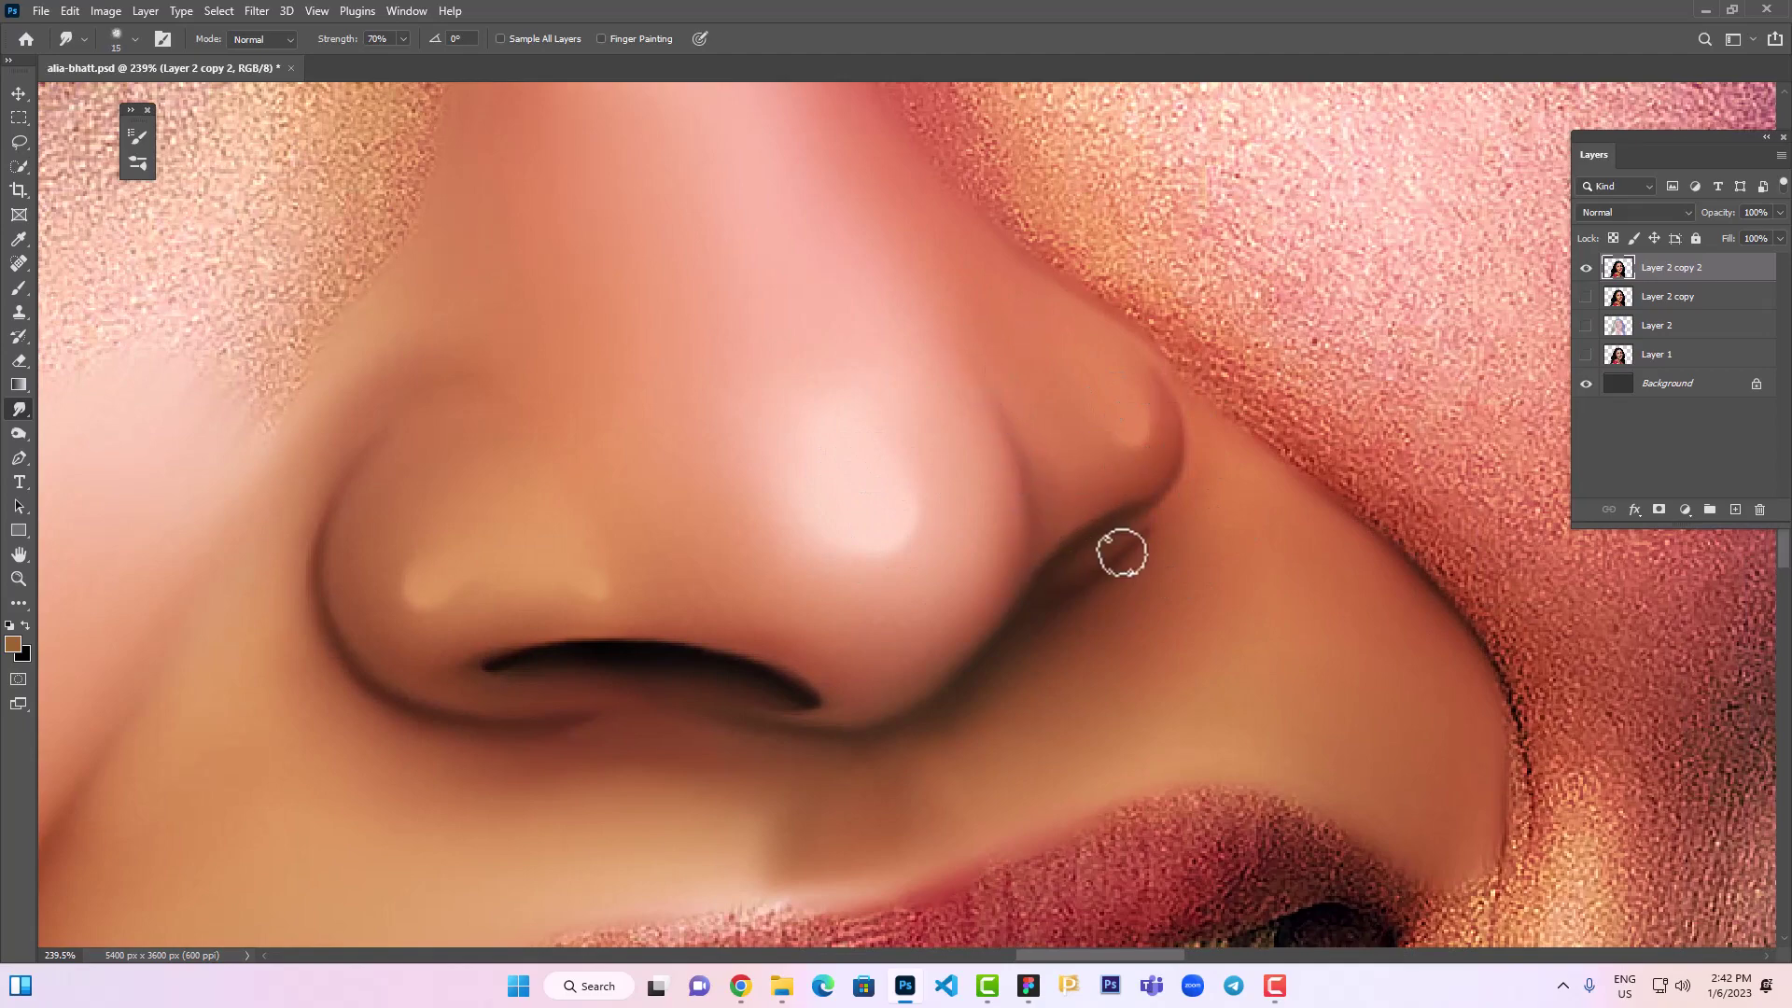
{"action": "mouse_move", "coordinate": [1121, 553]}
{"action": "left_mouse_down"}
{"action": "mouse_move", "coordinate": [1172, 480]}
{"action": "mouse_move", "coordinate": [1150, 403]}
{"action": "left_mouse_up"}
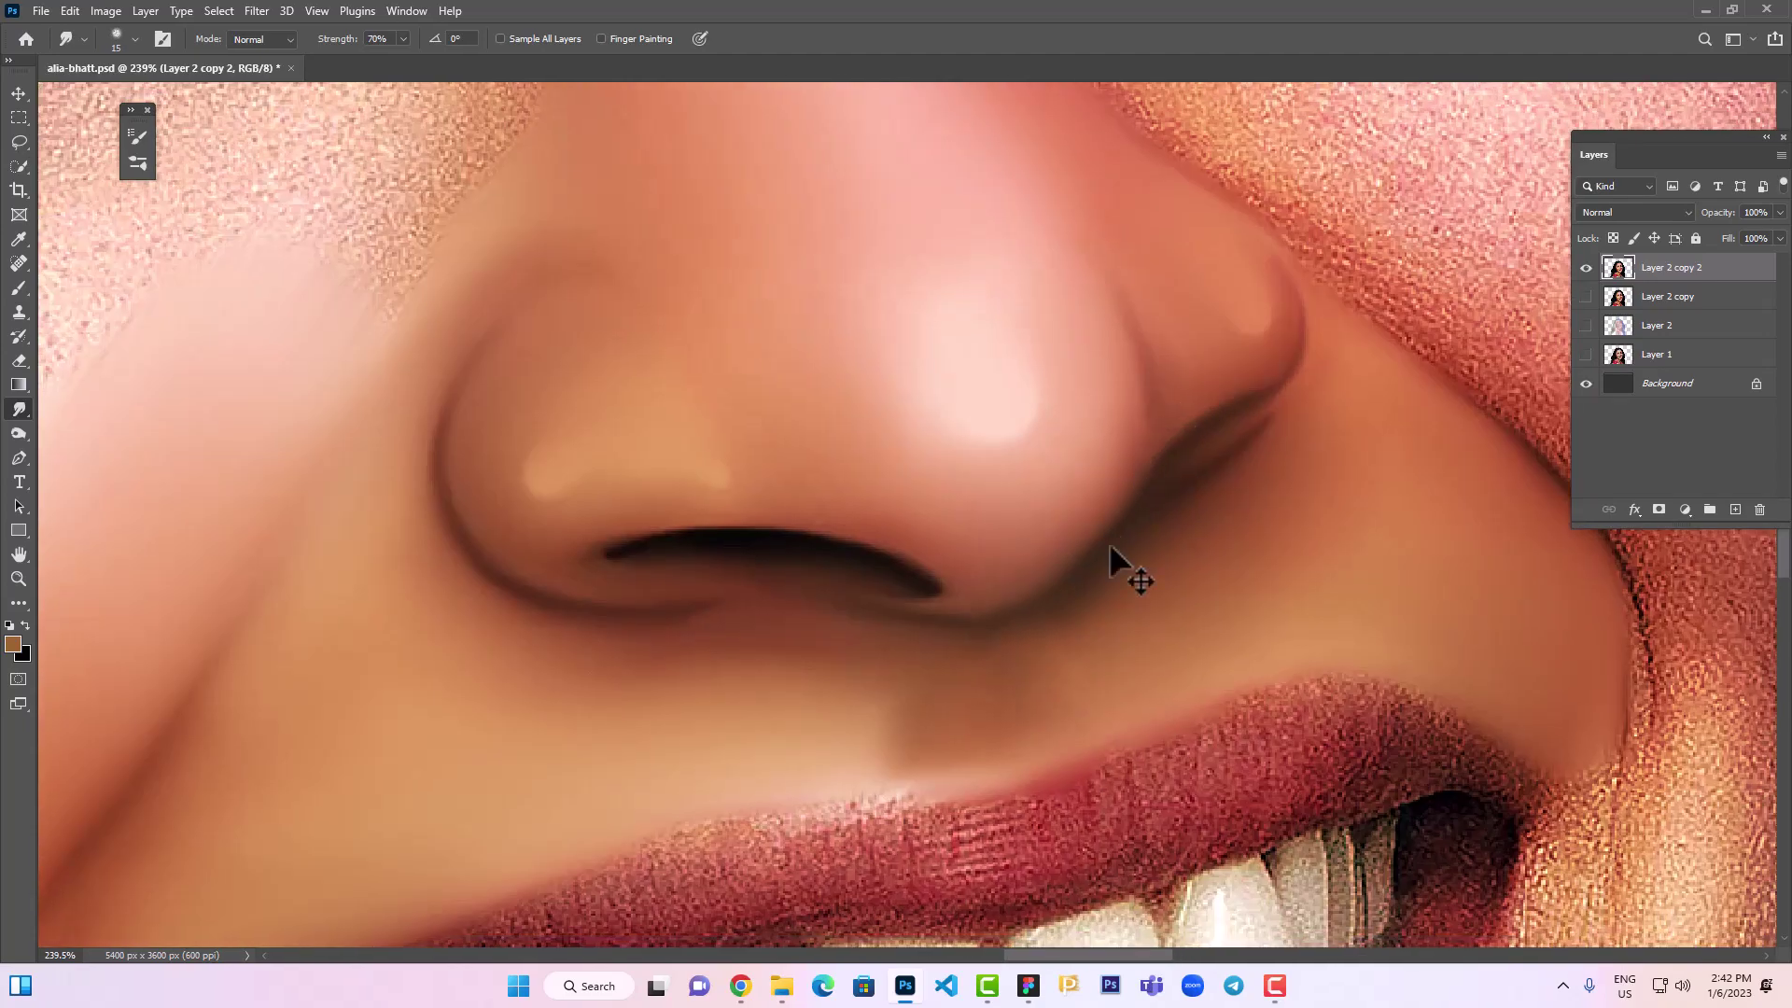
{"action": "left_click_drag", "start_coordinate": [1109, 544], "coordinate": [1240, 483]}
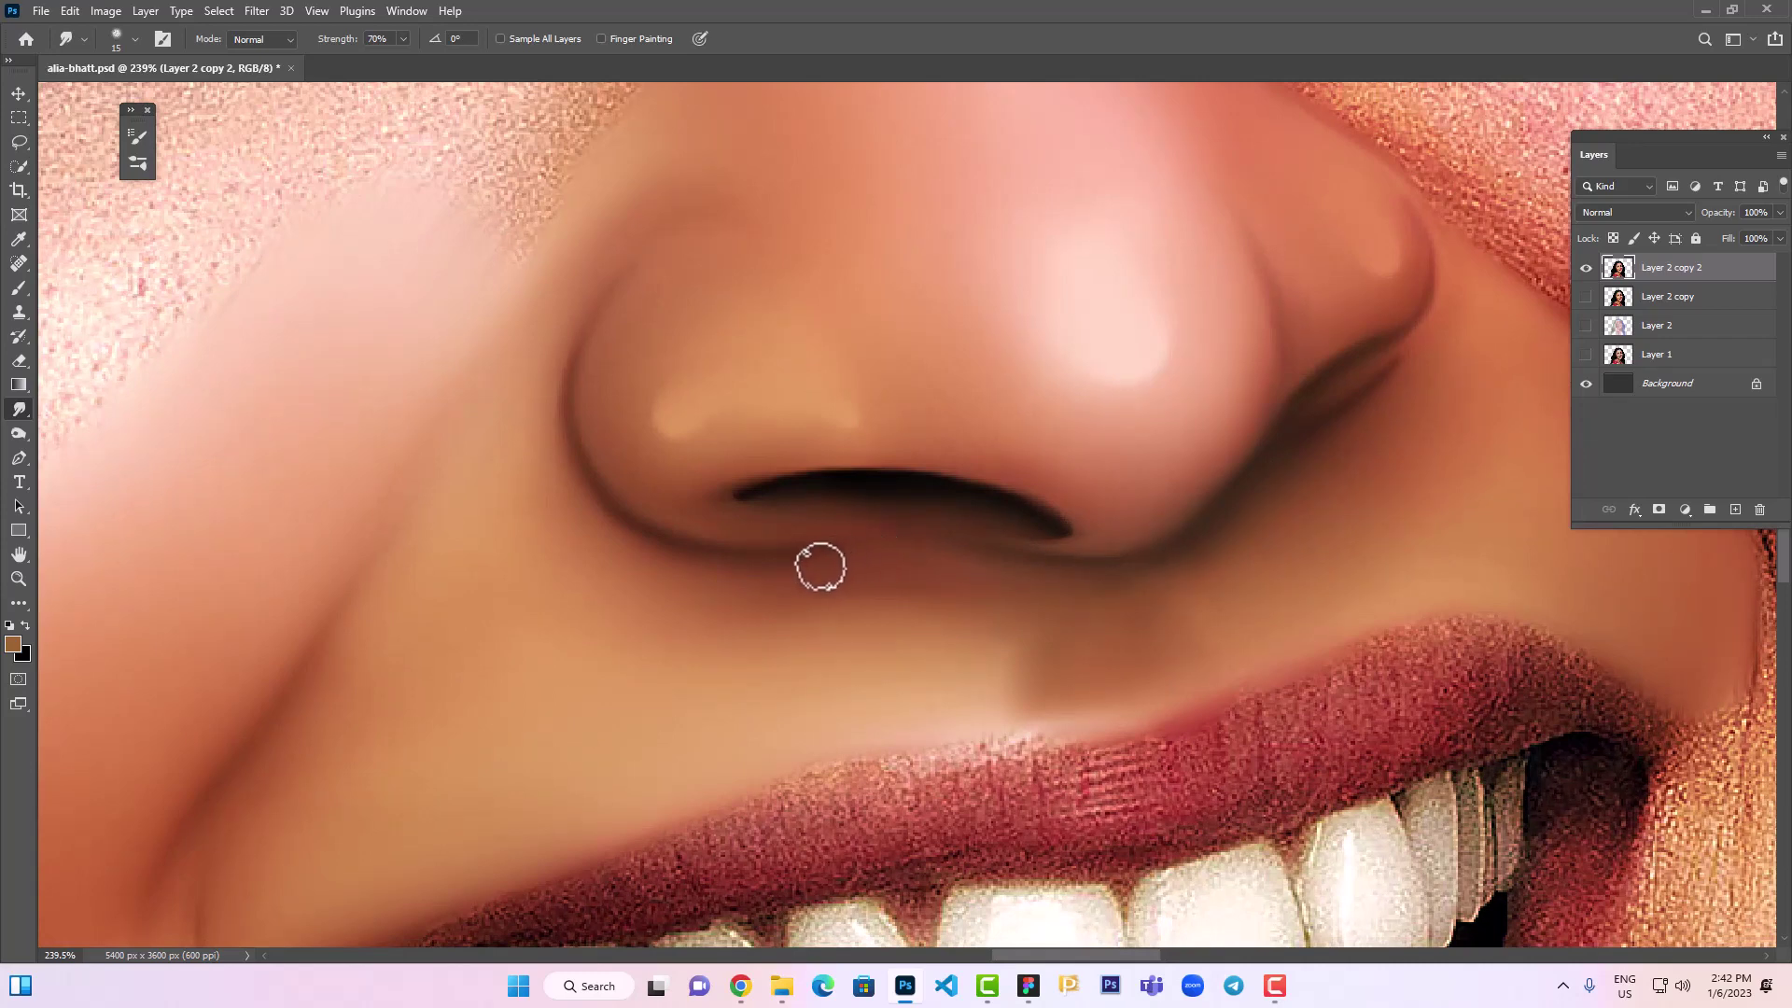
{"action": "left_click_drag", "start_coordinate": [705, 499], "coordinate": [882, 598]}
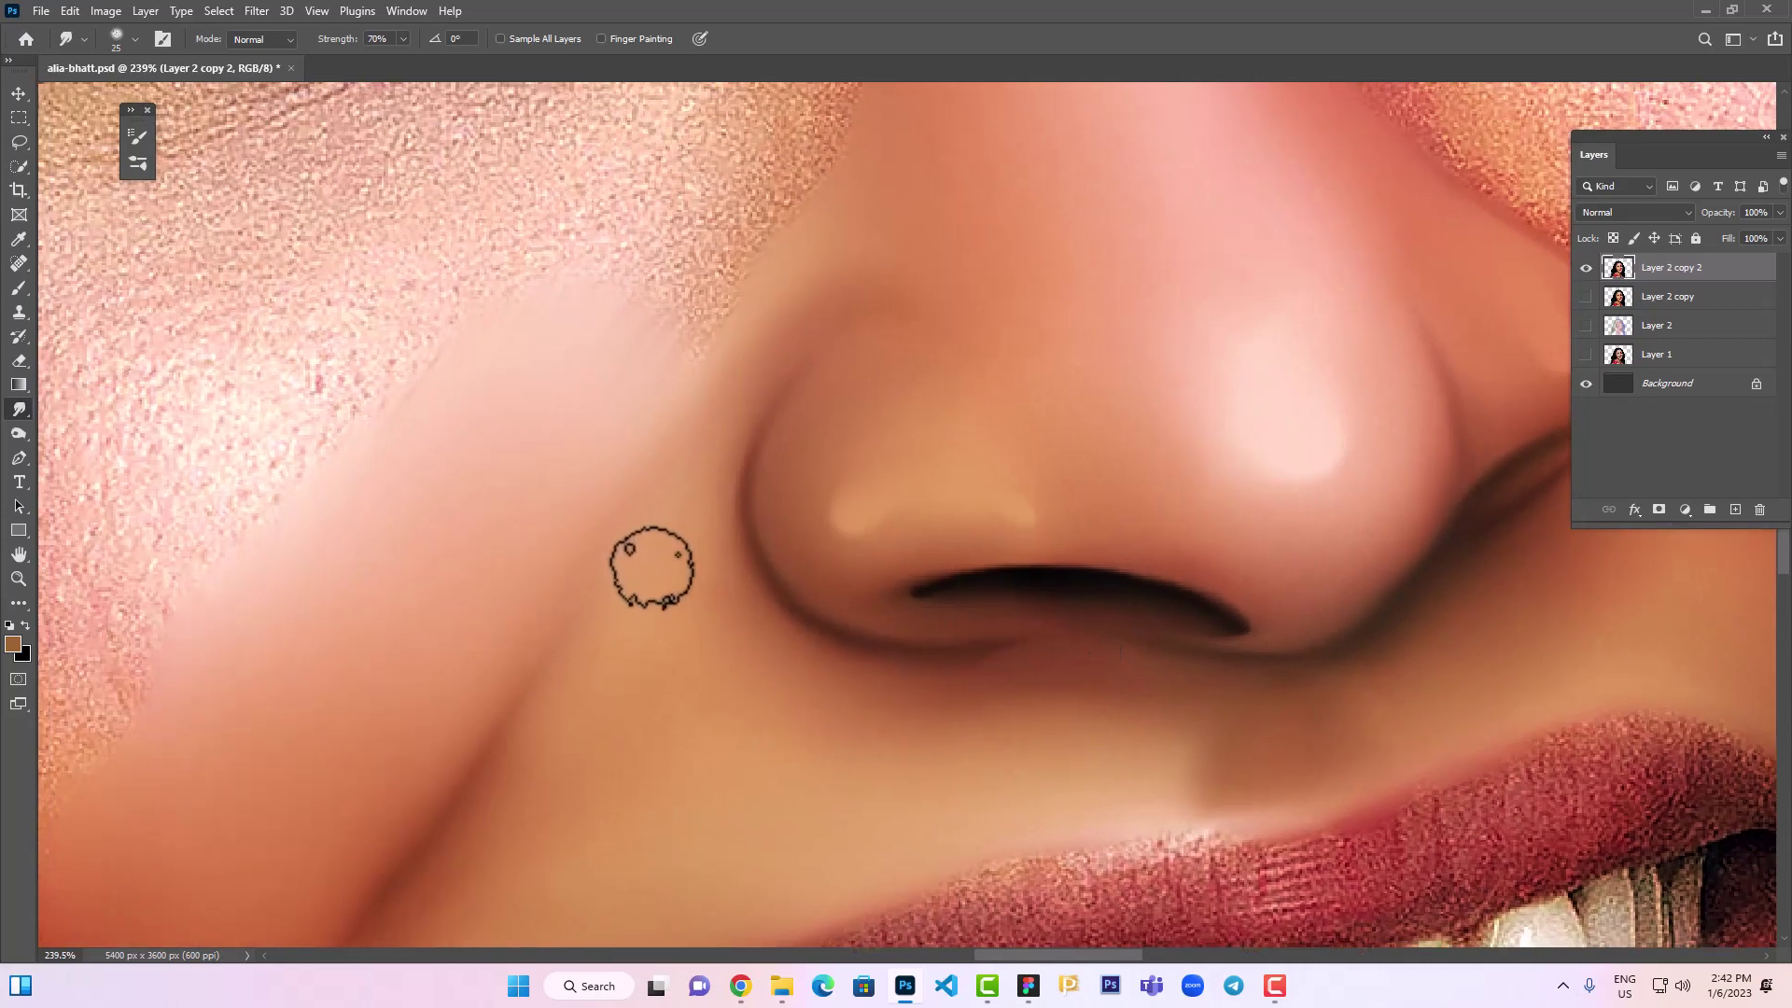
{"action": "key", "text": "bracketright"}
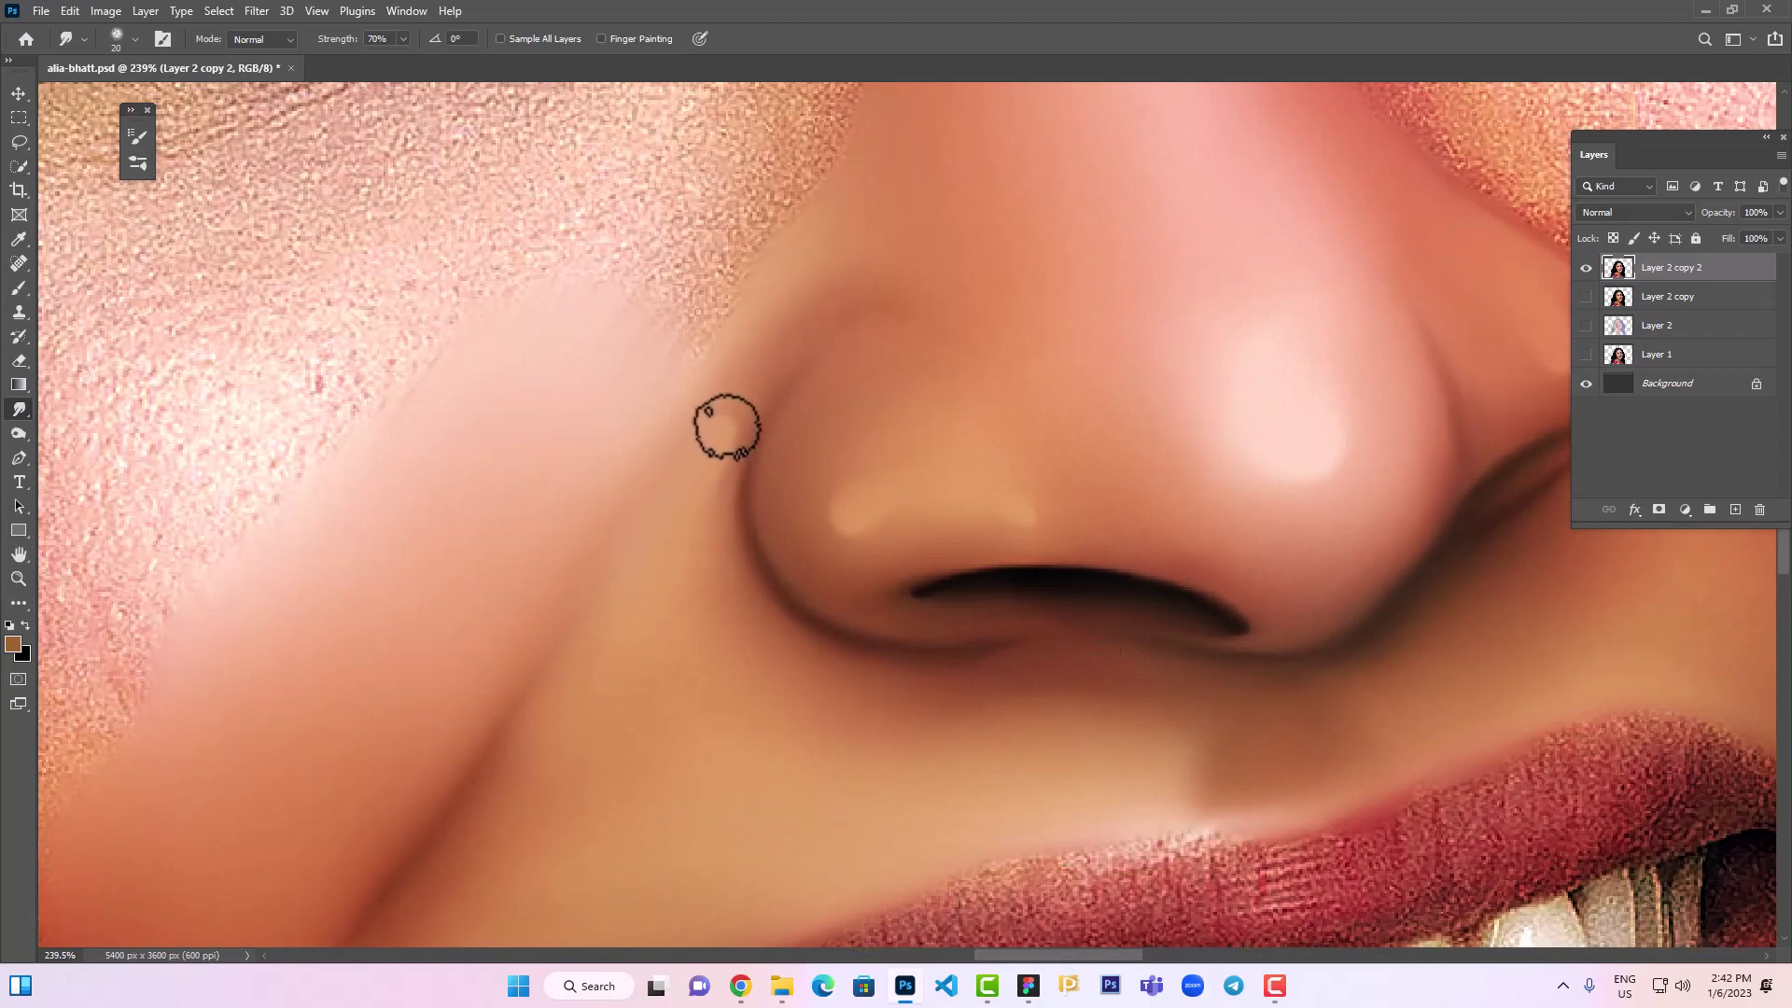
Smudge the skin between the nose and the upper lip
{"action": "left_click_drag", "start_coordinate": [880, 392], "coordinate": [858, 487]}
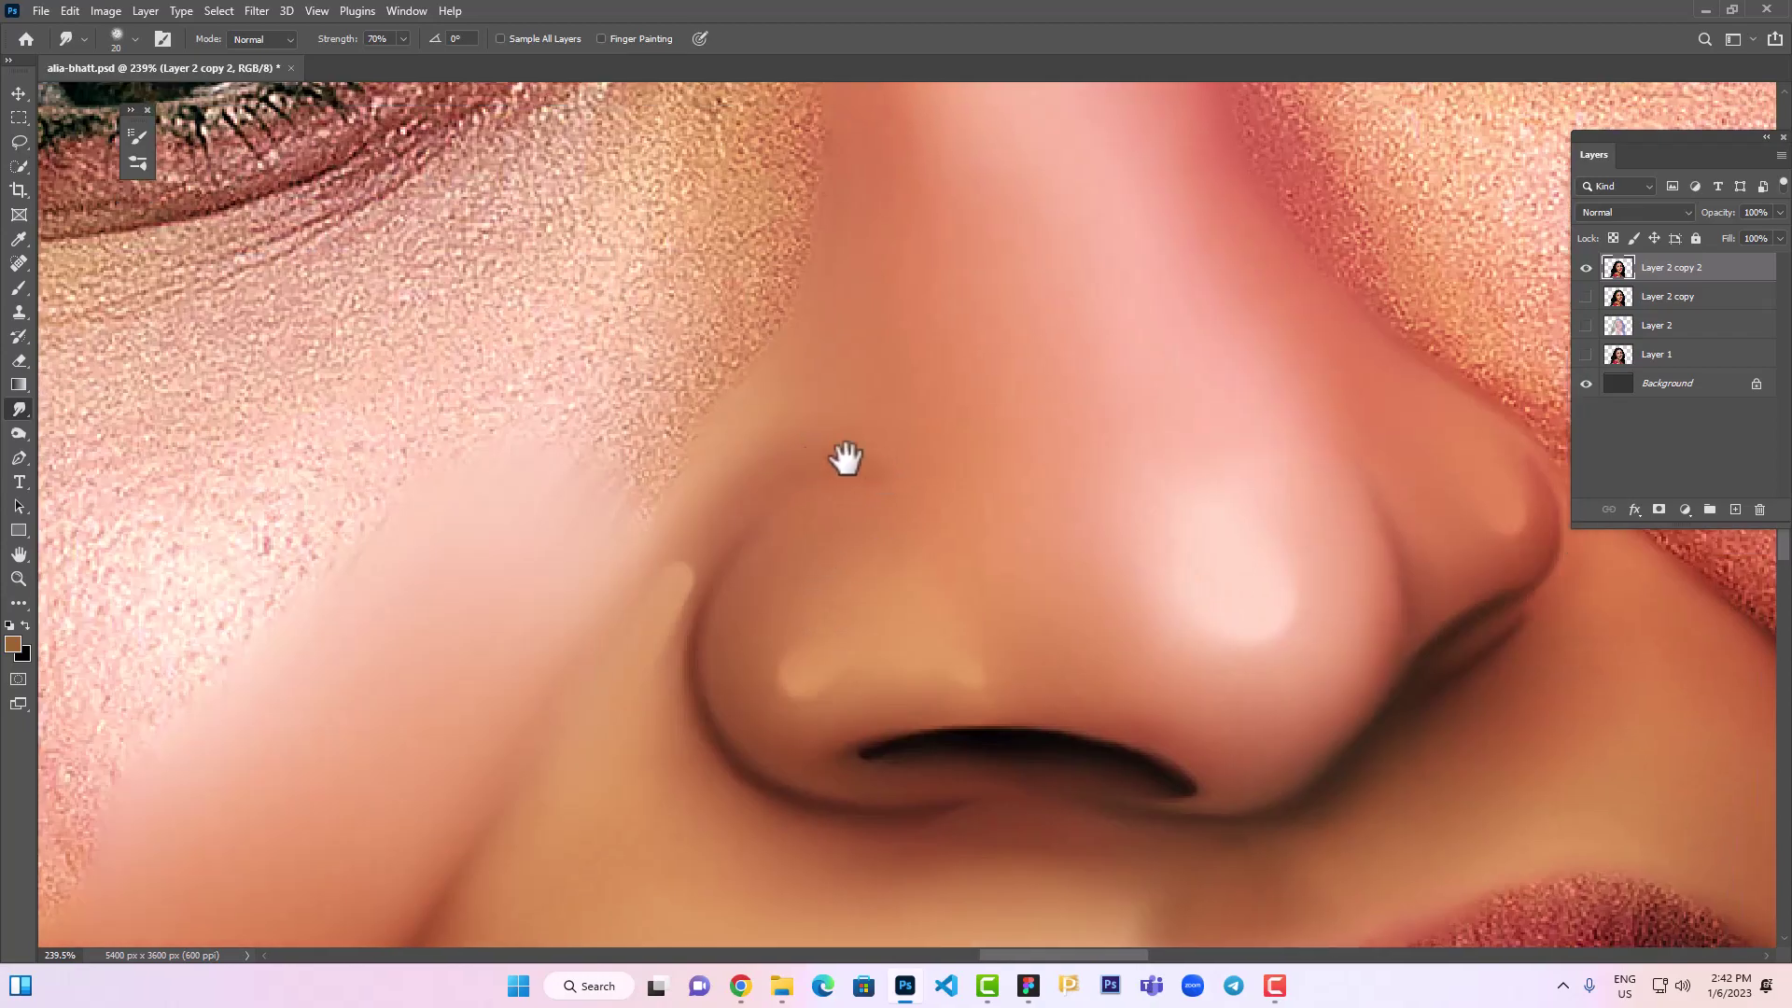
{"action": "scroll", "coordinate": [762, 422], "scroll_direction": "right", "scroll_amount": 3}
{"action": "scroll", "coordinate": [763, 422], "scroll_direction": "down", "scroll_amount": 1}
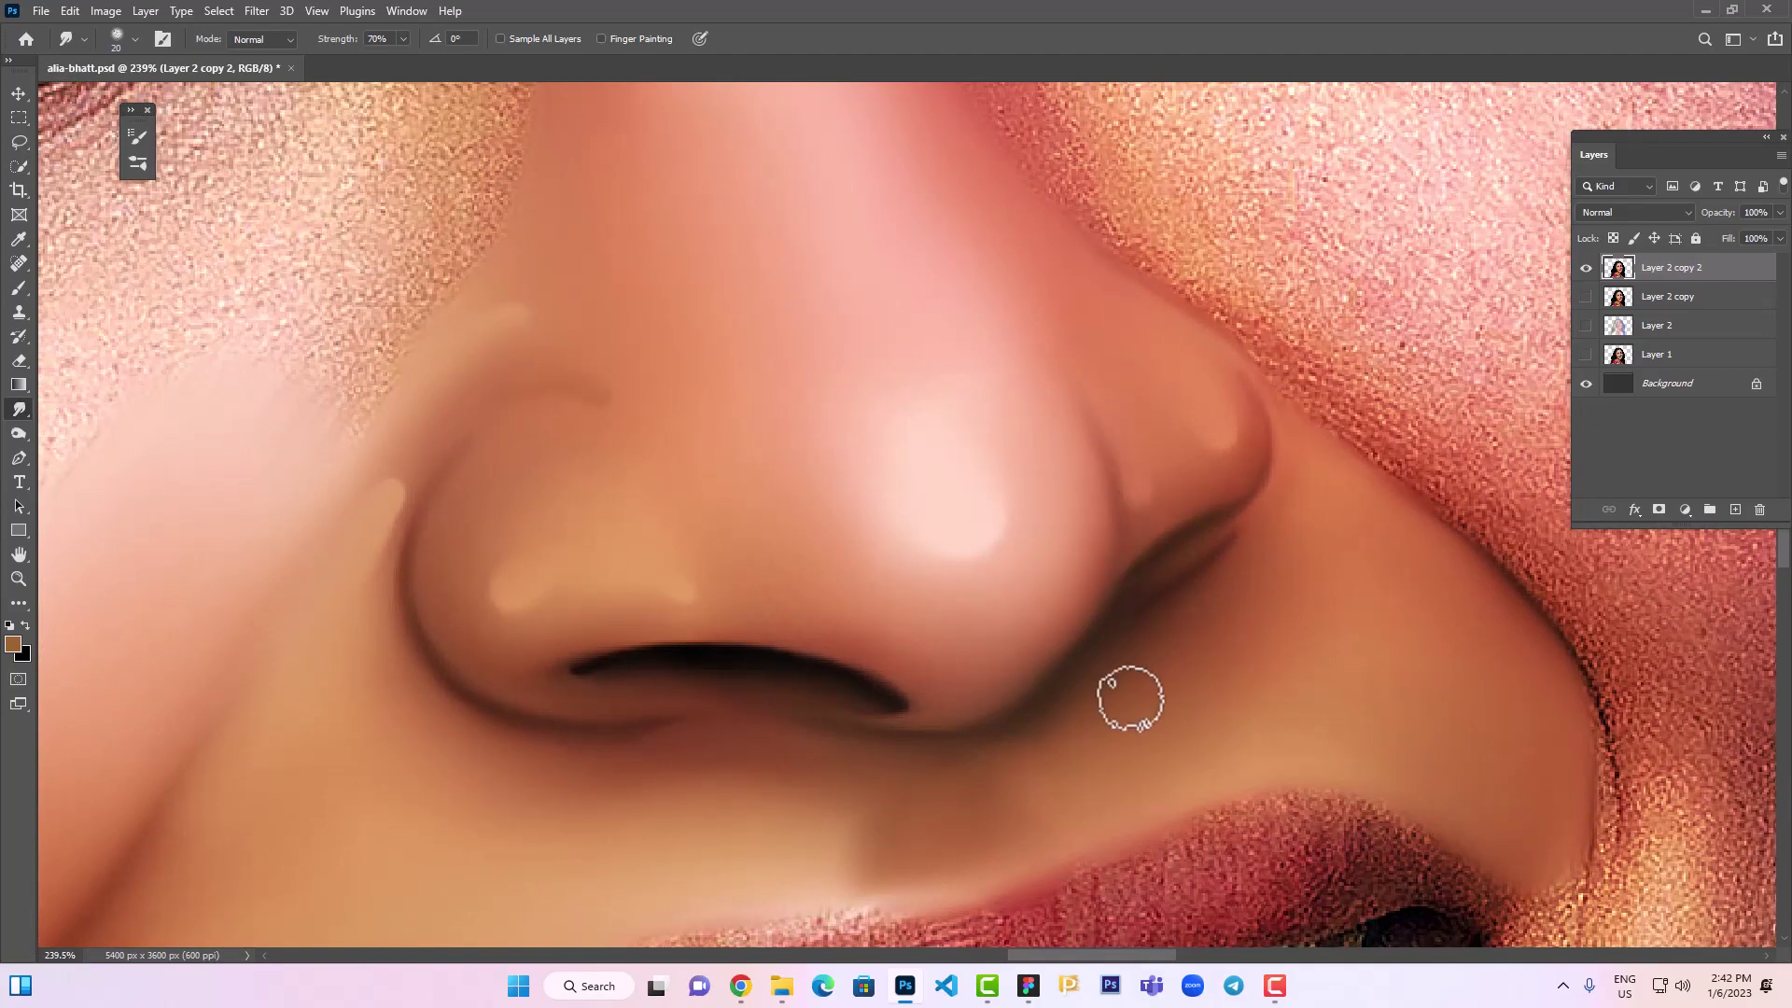
{"action": "scroll", "coordinate": [1082, 649], "scroll_direction": "down", "scroll_amount": 2}
{"action": "scroll", "coordinate": [1083, 649], "scroll_direction": "left", "scroll_amount": 1}
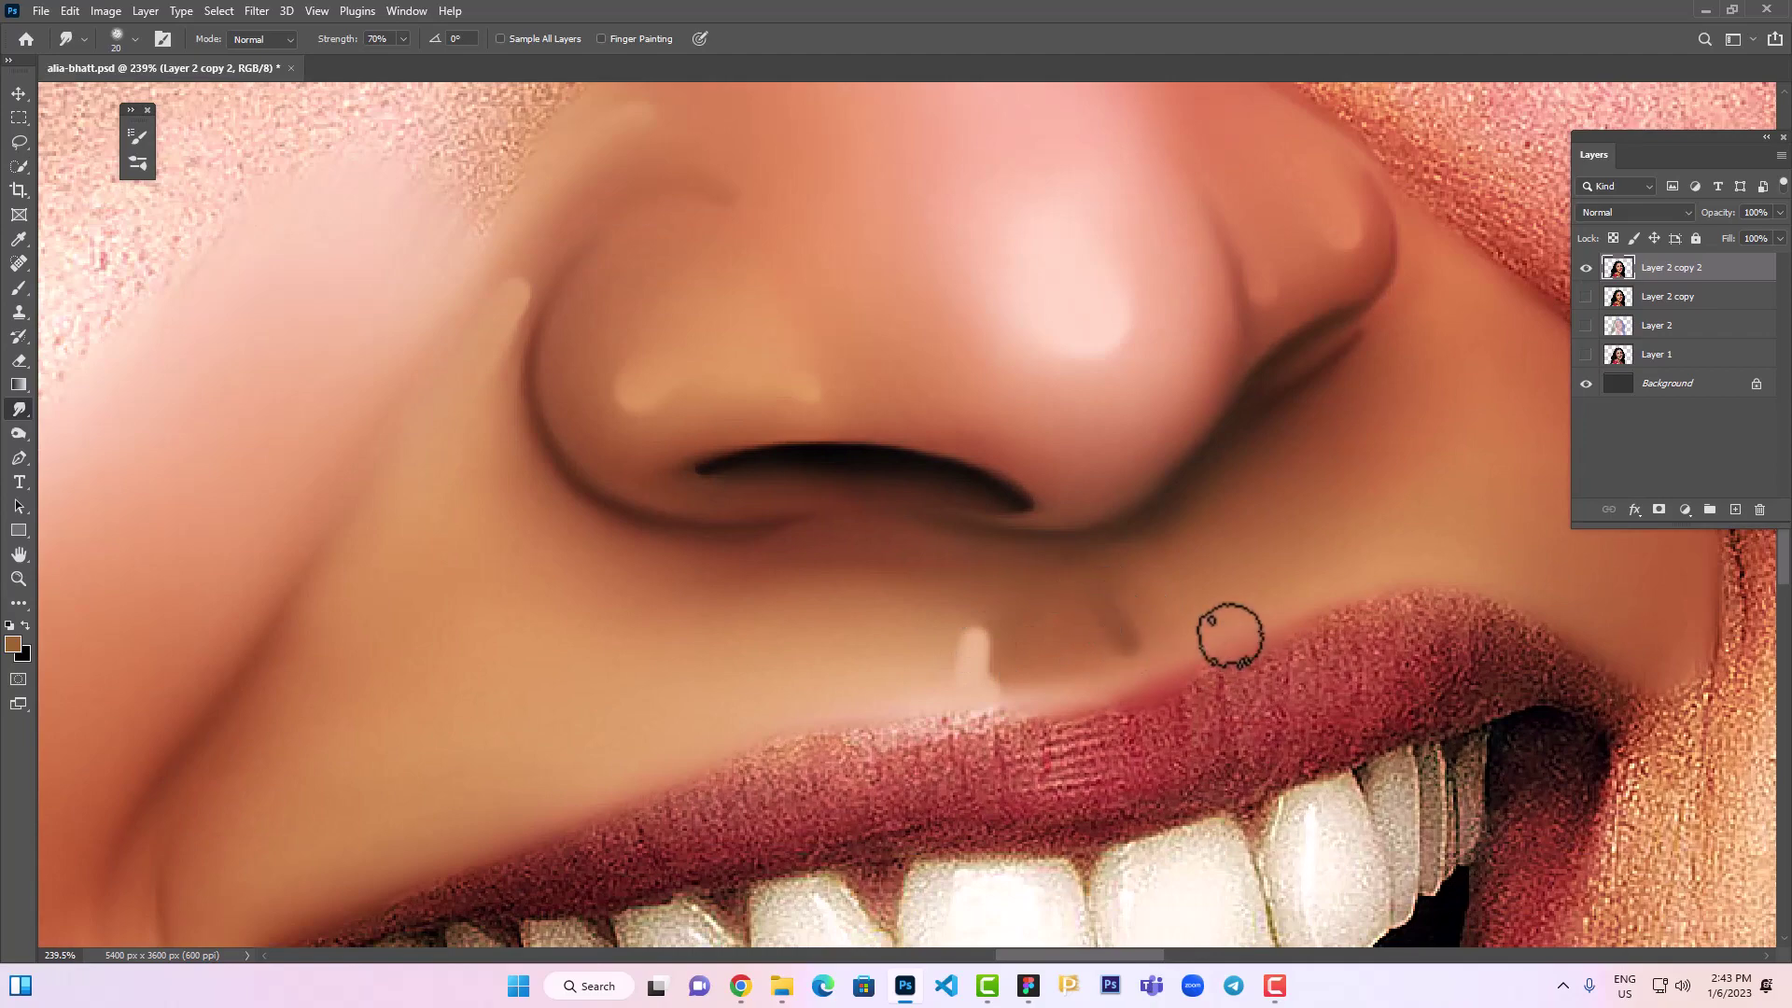
{"action": "scroll", "coordinate": [910, 644], "scroll_direction": "left", "scroll_amount": 2}
{"action": "scroll", "coordinate": [848, 520], "scroll_direction": "down", "scroll_amount": 4}
{"action": "scroll", "coordinate": [848, 520], "scroll_direction": "left", "scroll_amount": 2}
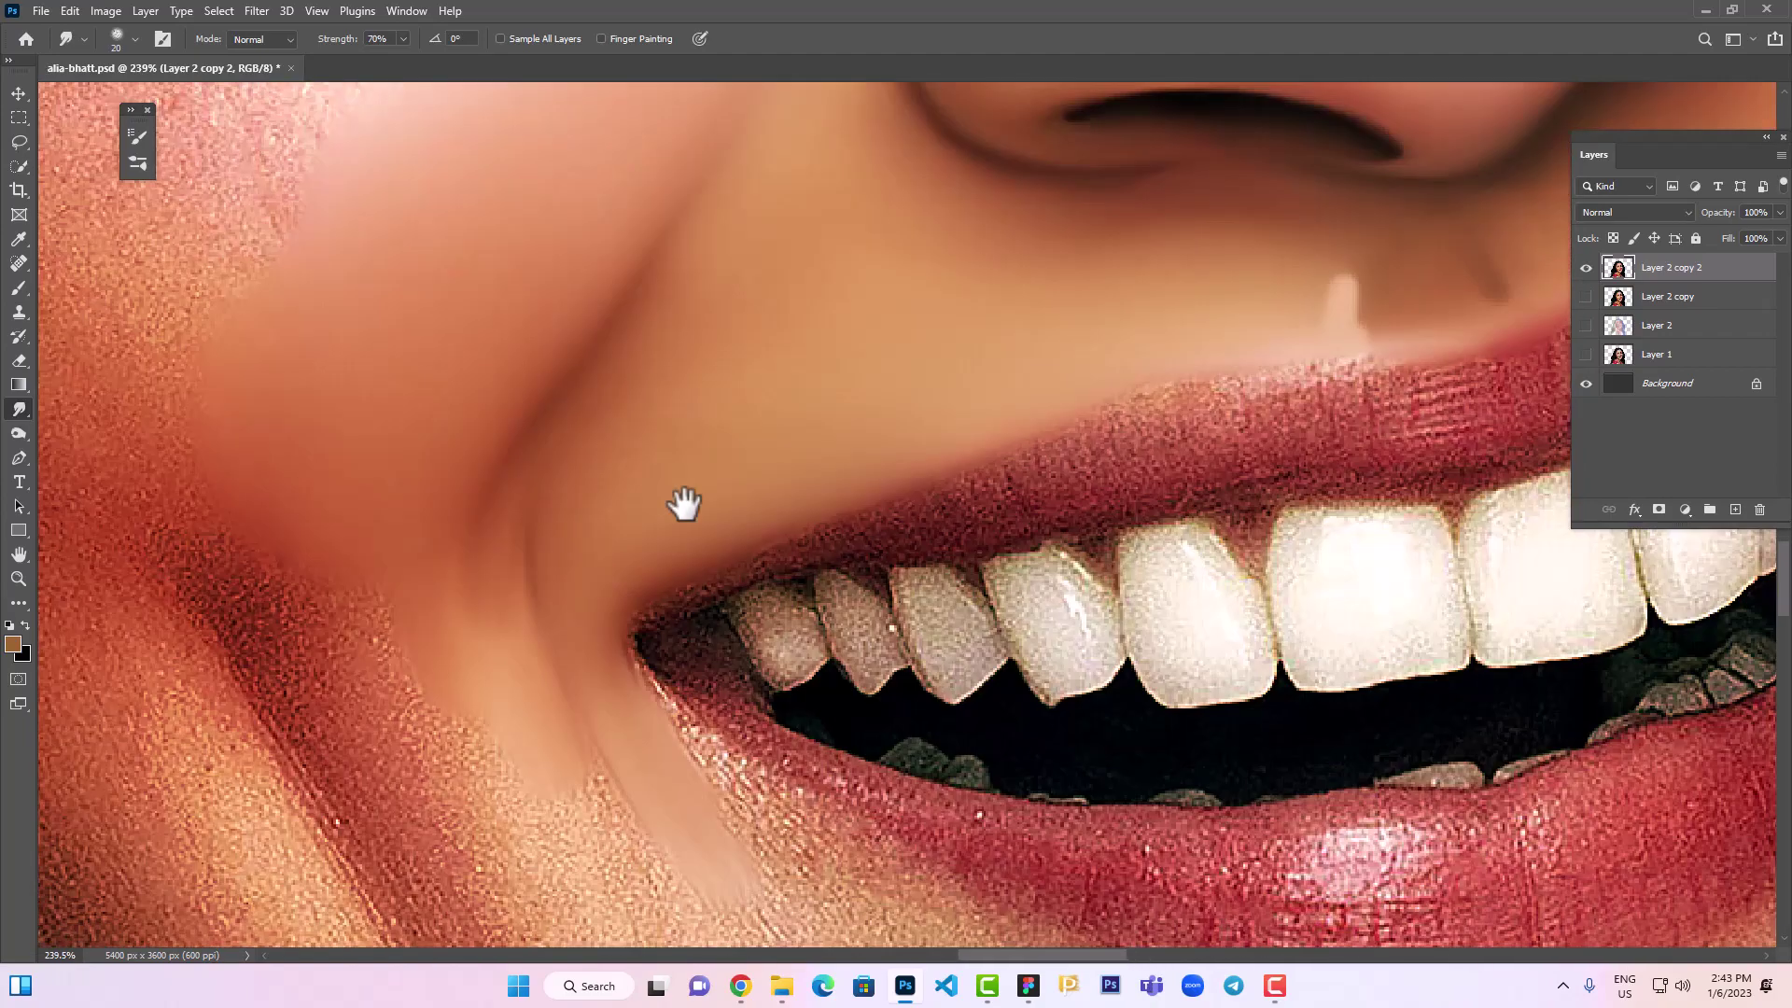
{"action": "left_click_drag", "start_coordinate": [643, 305], "coordinate": [719, 607]}
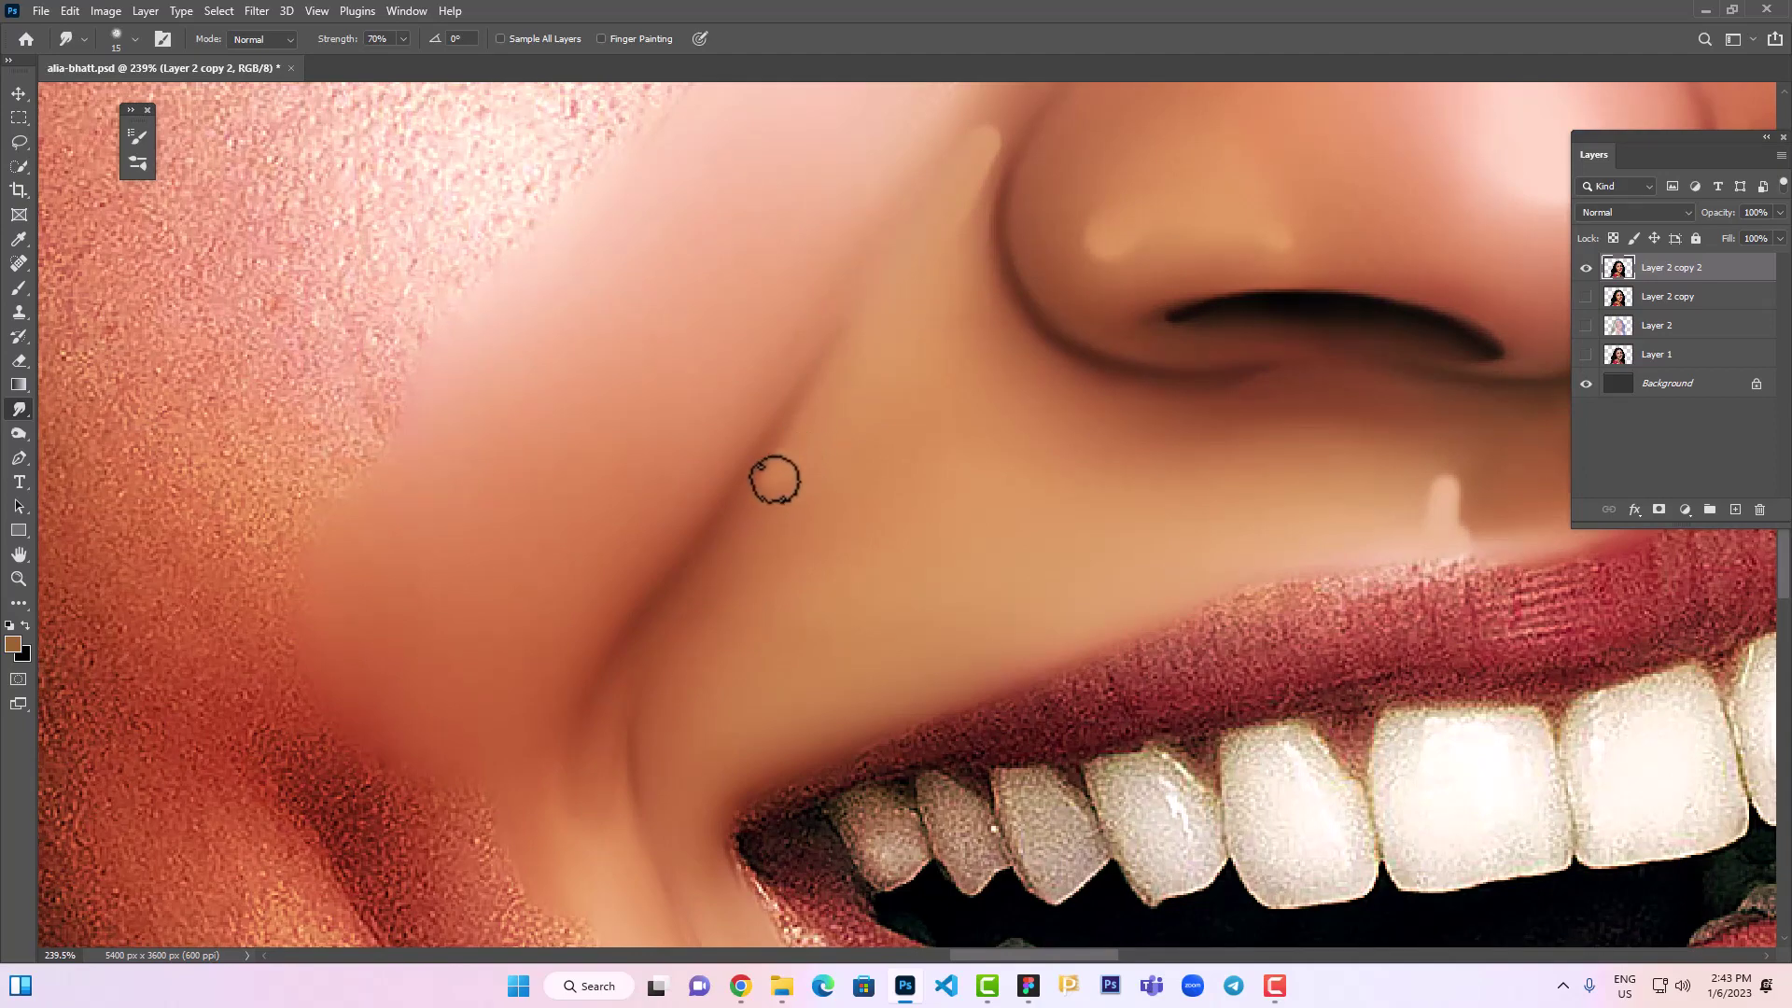
{"action": "scroll", "coordinate": [775, 480], "scroll_direction": "down", "scroll_amount": 2}
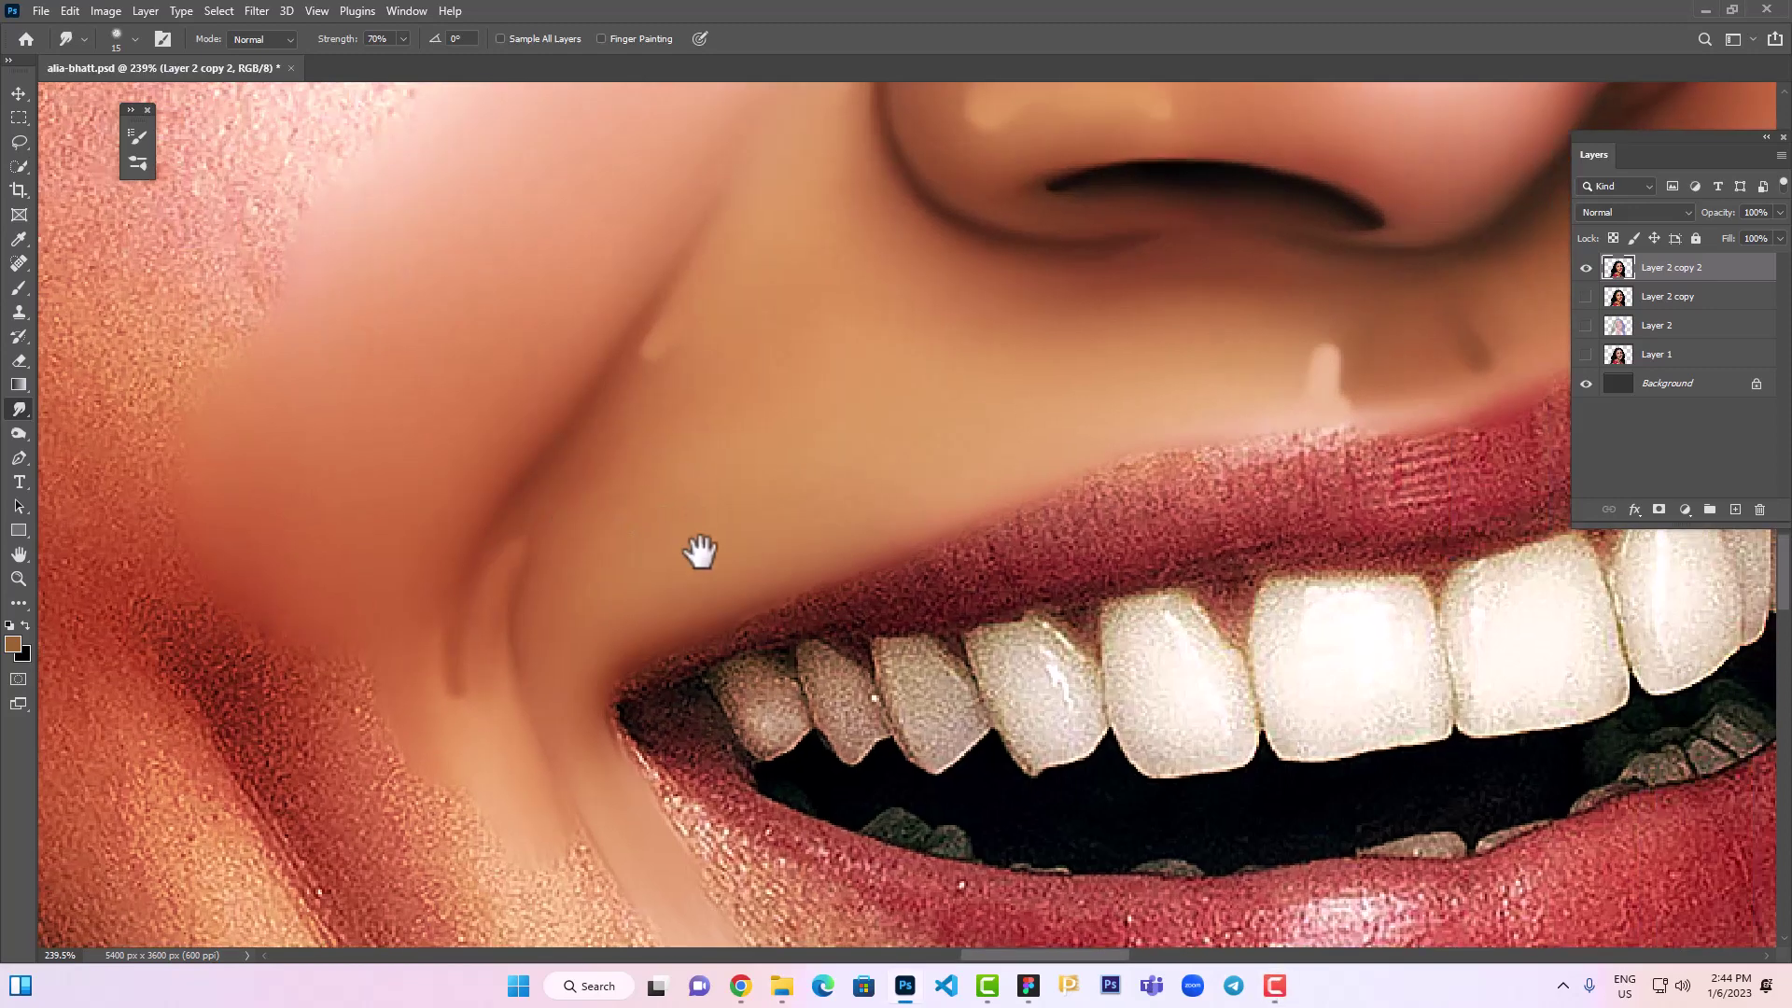
Smooth the mouth-corner smile line, then view the portrait full screen
{"action": "left_click_drag", "start_coordinate": [725, 490], "coordinate": [493, 624]}
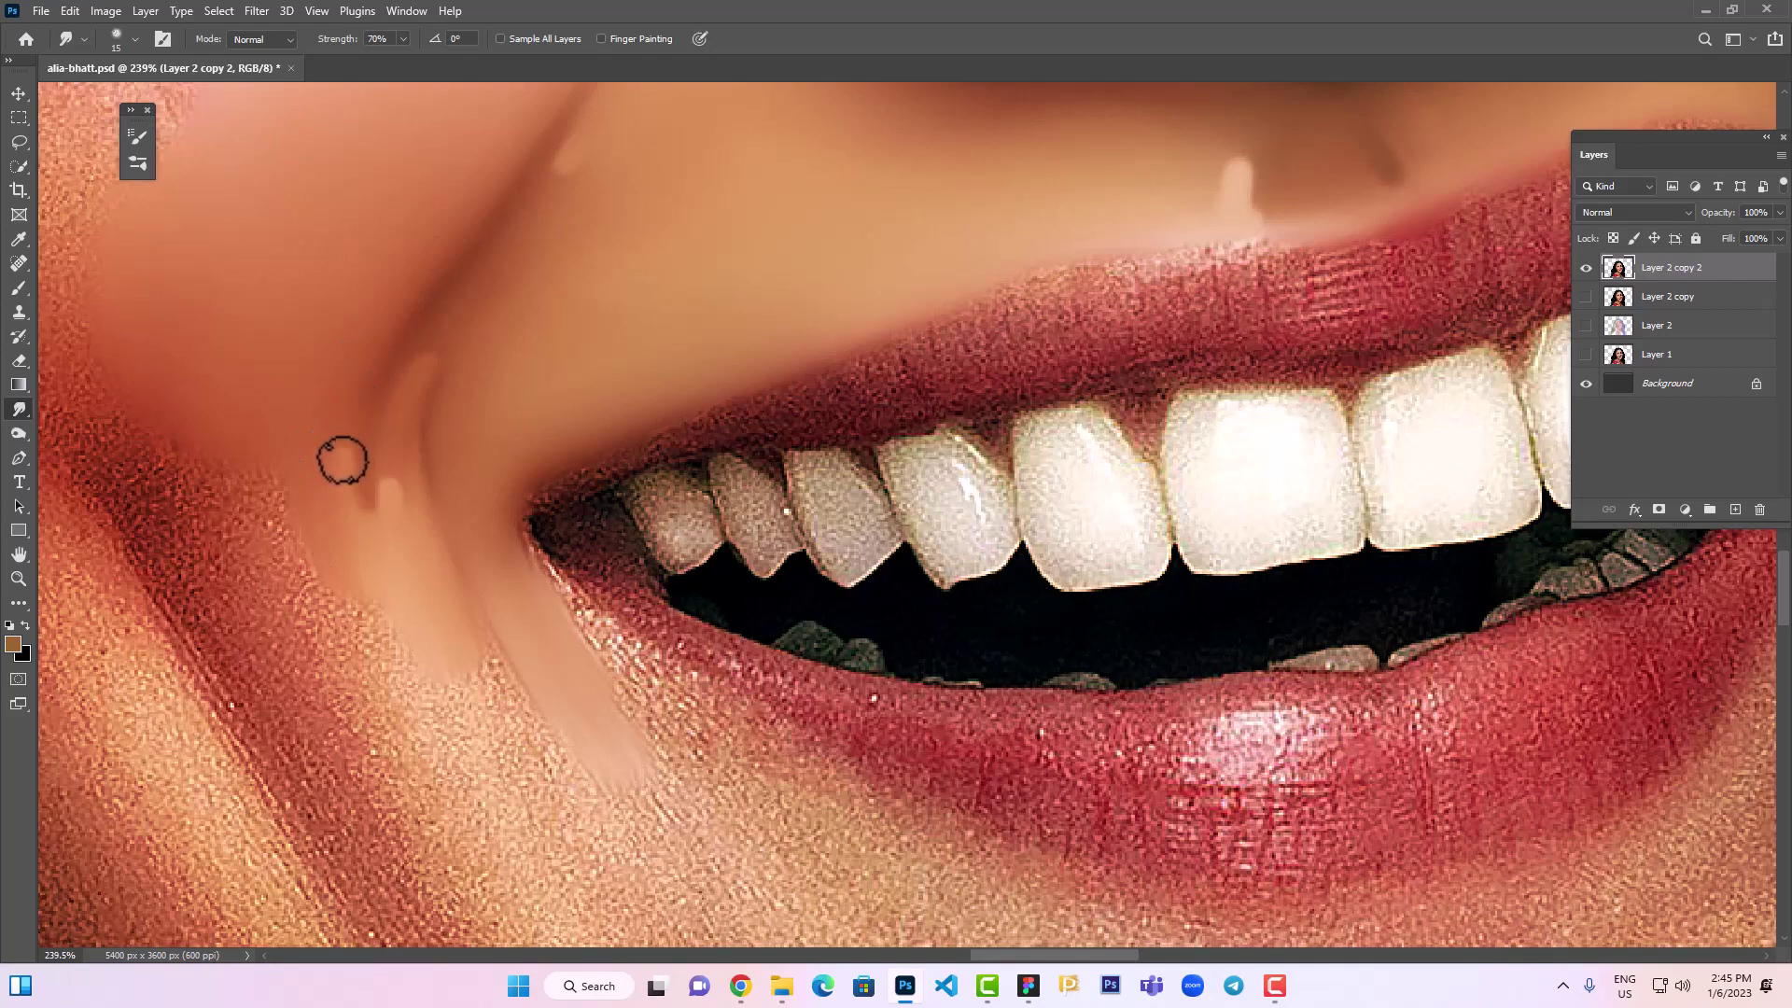
{"action": "scroll", "coordinate": [342, 459], "scroll_direction": "up", "scroll_amount": 5}
{"action": "scroll", "coordinate": [820, 479], "scroll_direction": "down", "scroll_amount": 2}
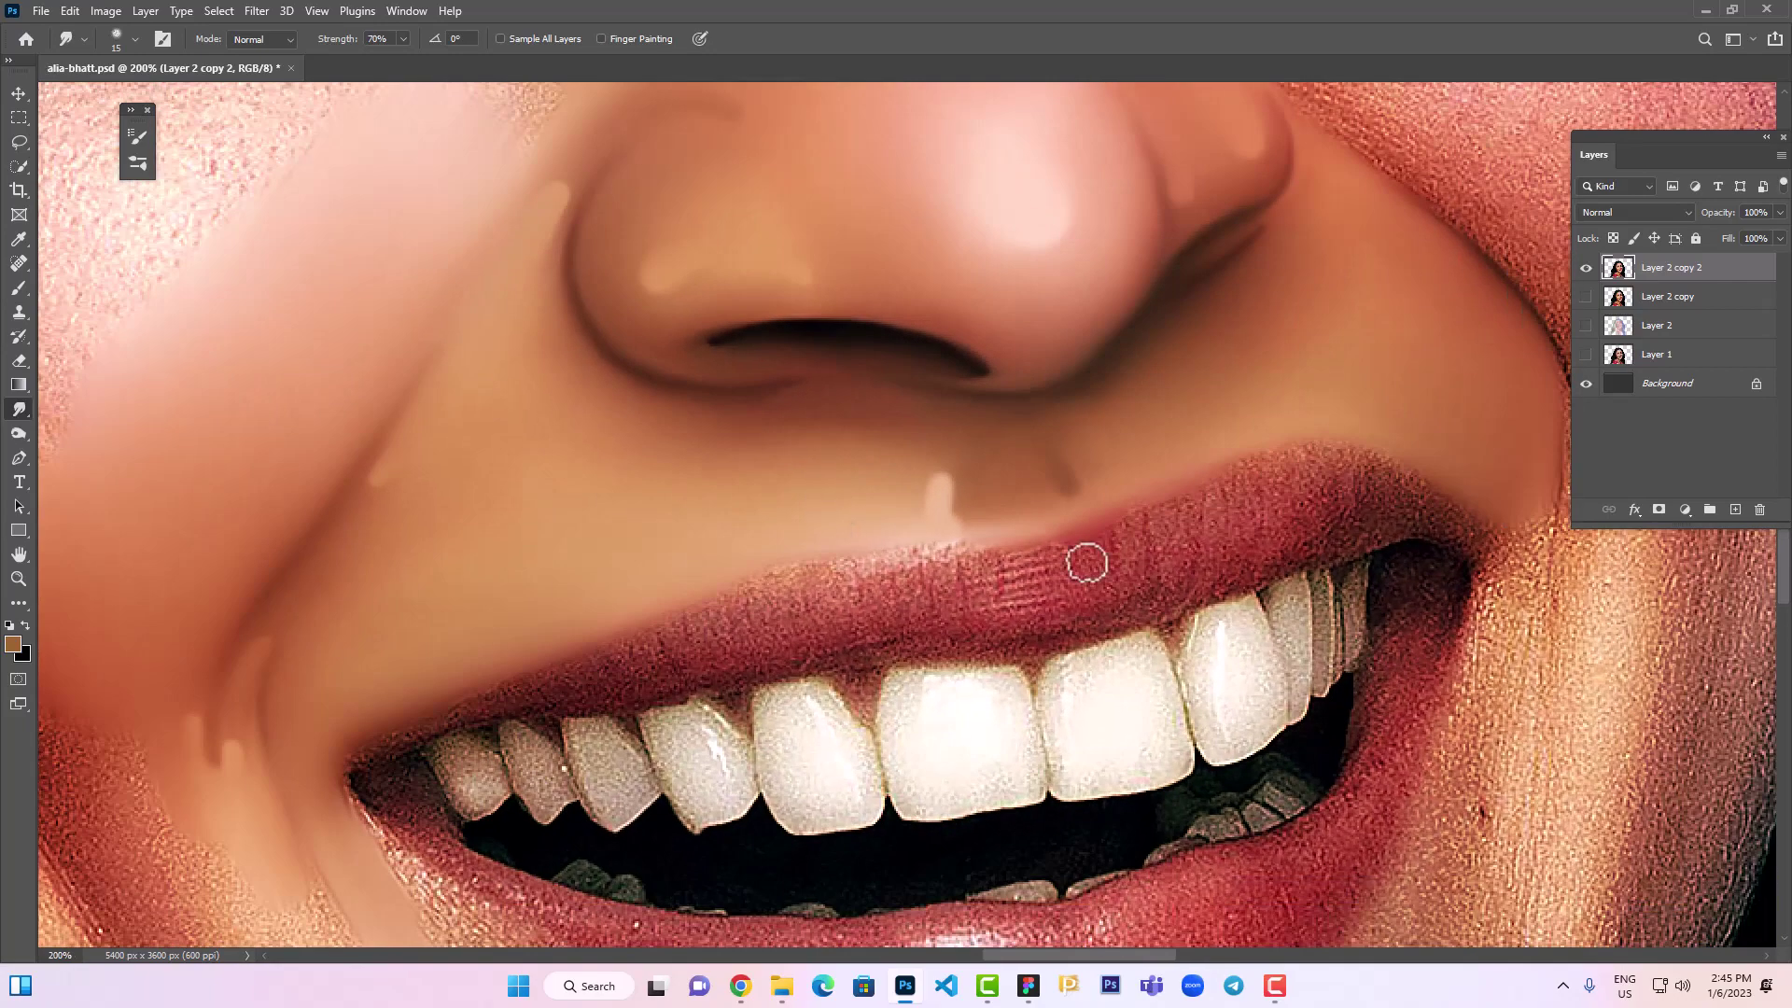
{"action": "mouse_move", "coordinate": [1377, 396]}
{"action": "left_mouse_down"}
{"action": "mouse_move", "coordinate": [1100, 400]}
{"action": "mouse_move", "coordinate": [1056, 437]}
{"action": "mouse_move", "coordinate": [1023, 361]}
{"action": "mouse_move", "coordinate": [787, 388]}
{"action": "mouse_move", "coordinate": [744, 640]}
{"action": "mouse_move", "coordinate": [837, 678]}
{"action": "mouse_move", "coordinate": [846, 455]}
{"action": "left_mouse_up"}
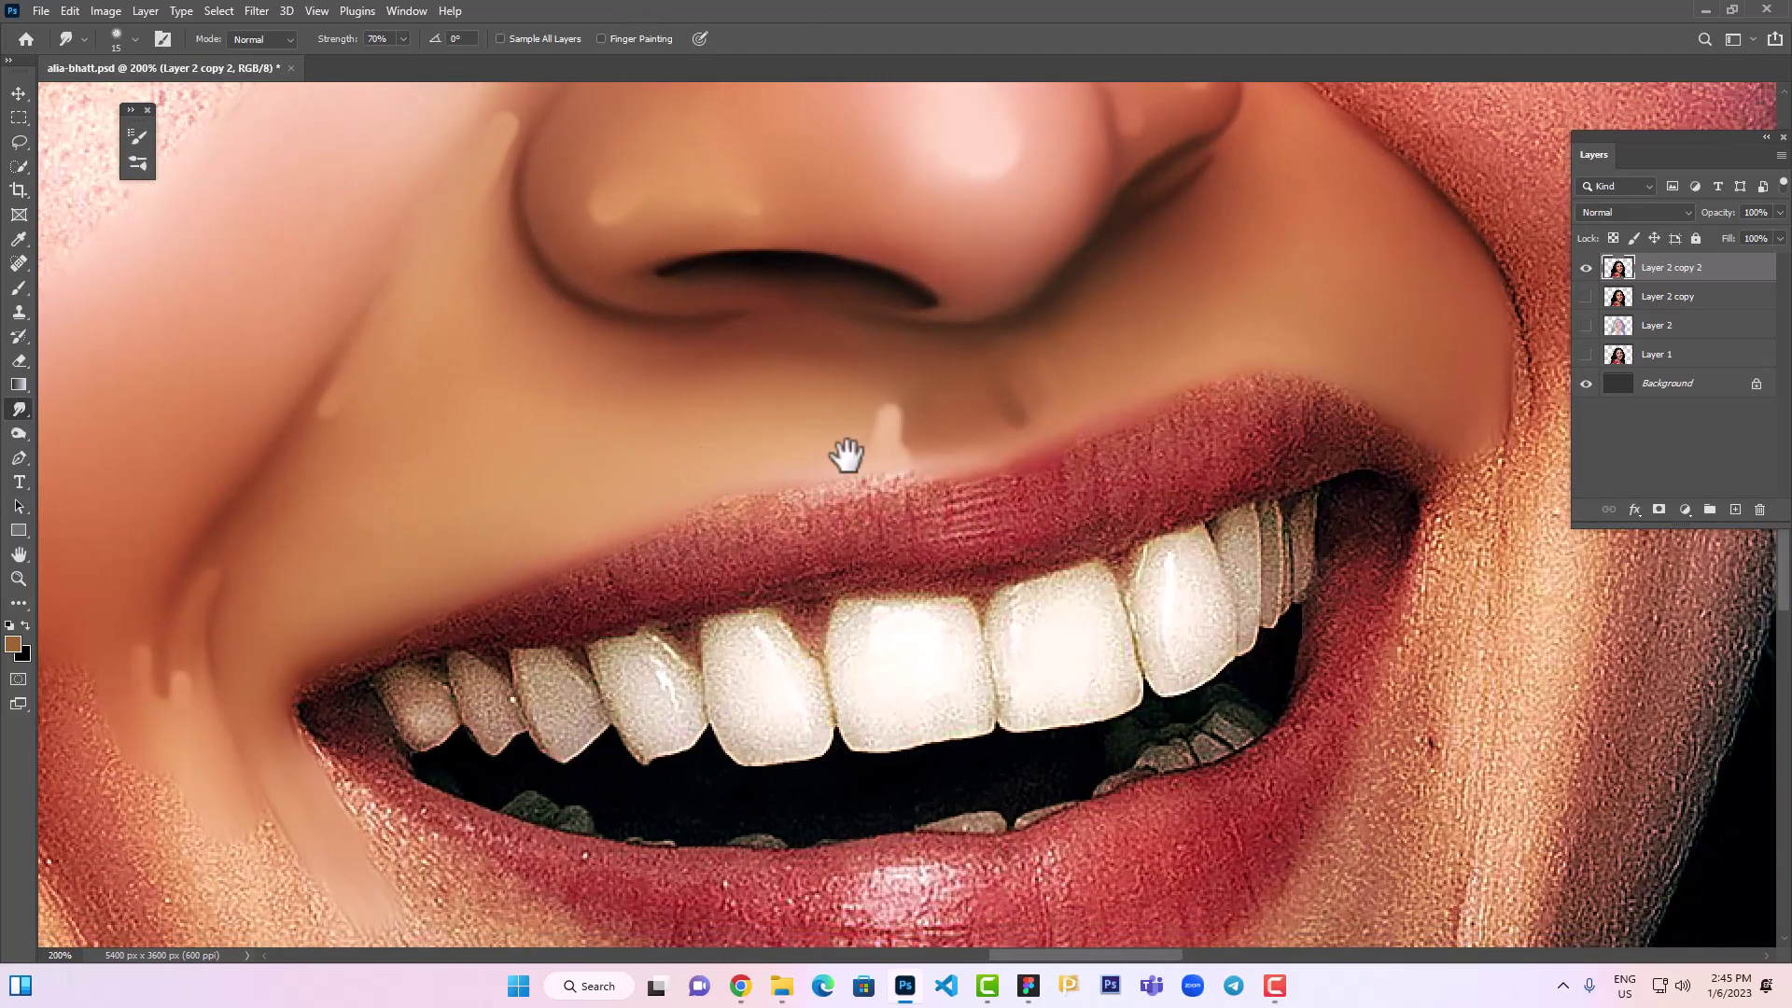
{"action": "scroll", "coordinate": [653, 336], "scroll_direction": "down", "scroll_amount": 3}
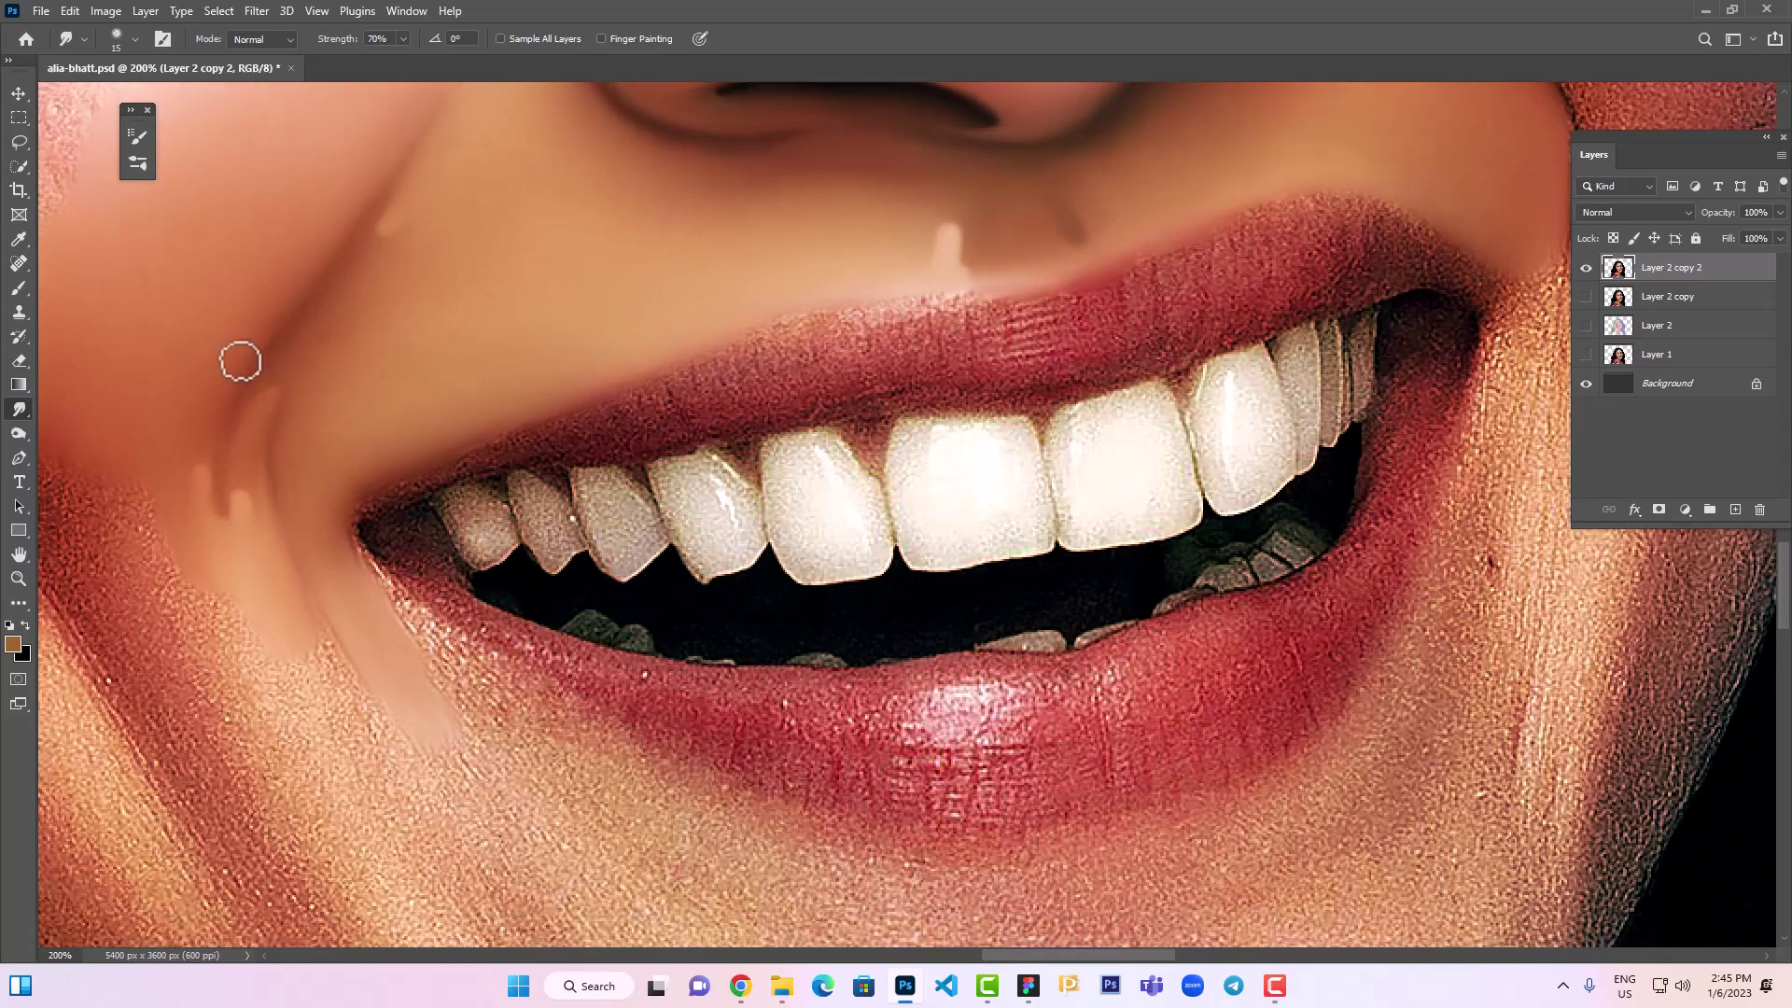
{"action": "left_click_drag", "start_coordinate": [747, 293], "coordinate": [740, 470]}
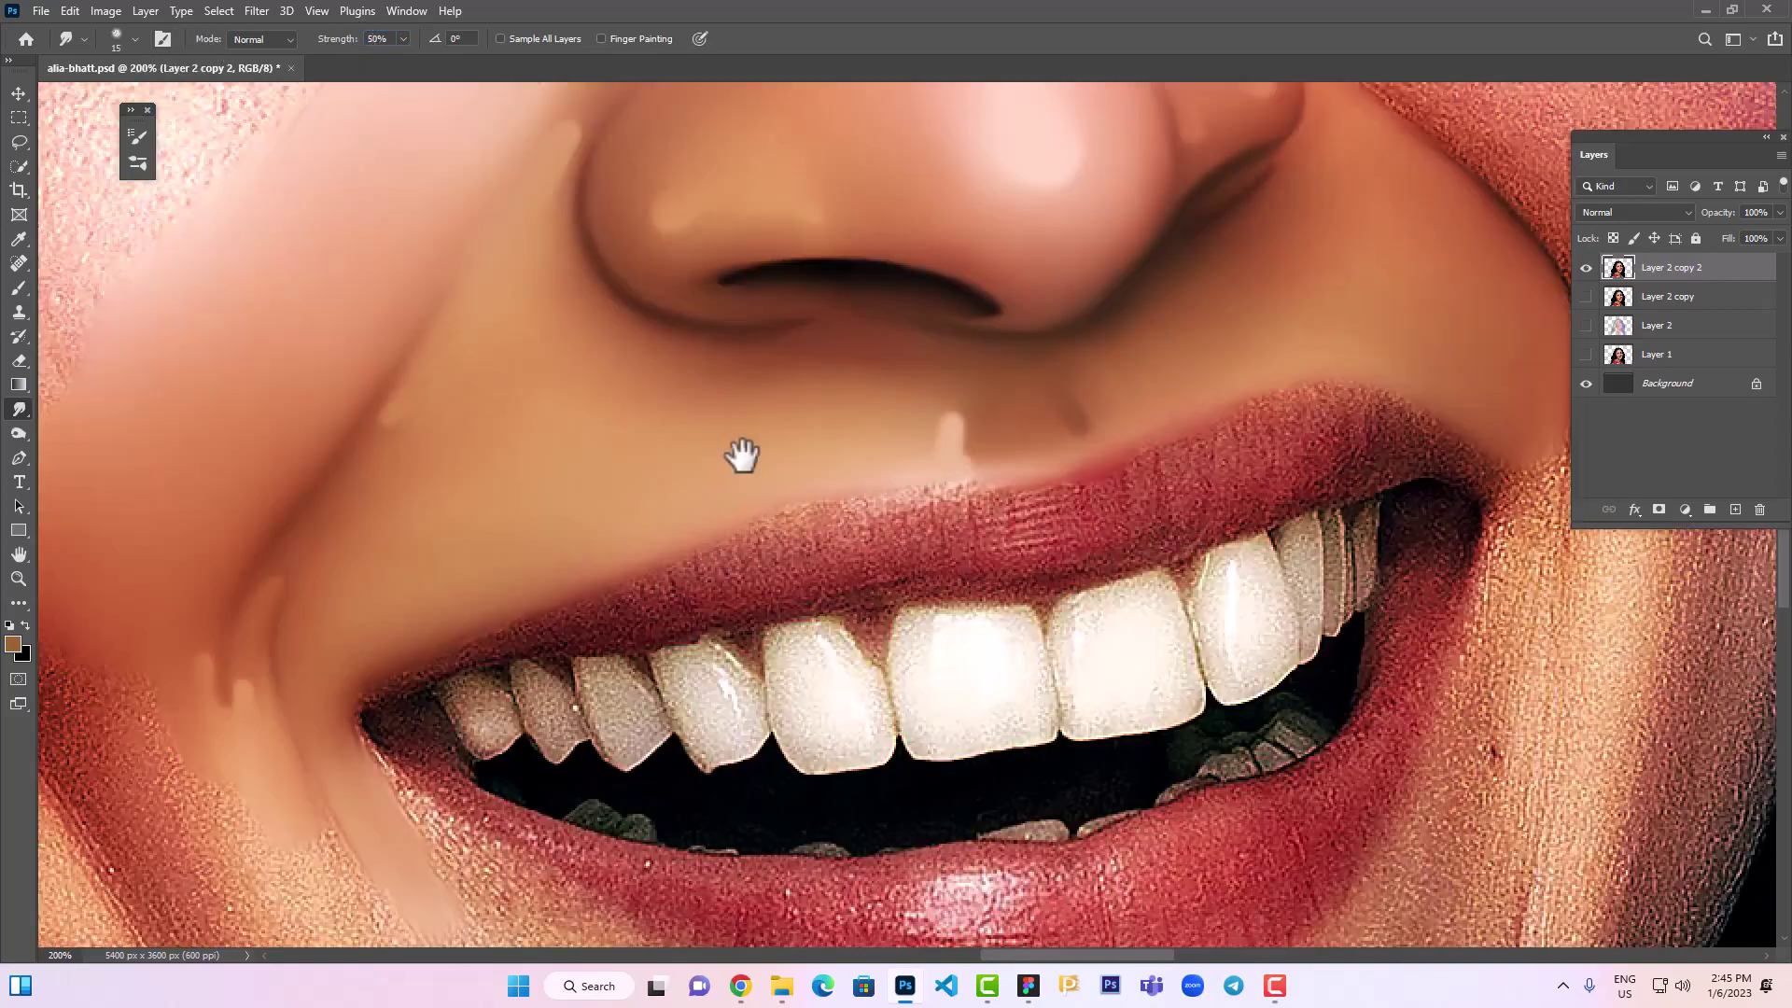
{"action": "key", "text": "f"}
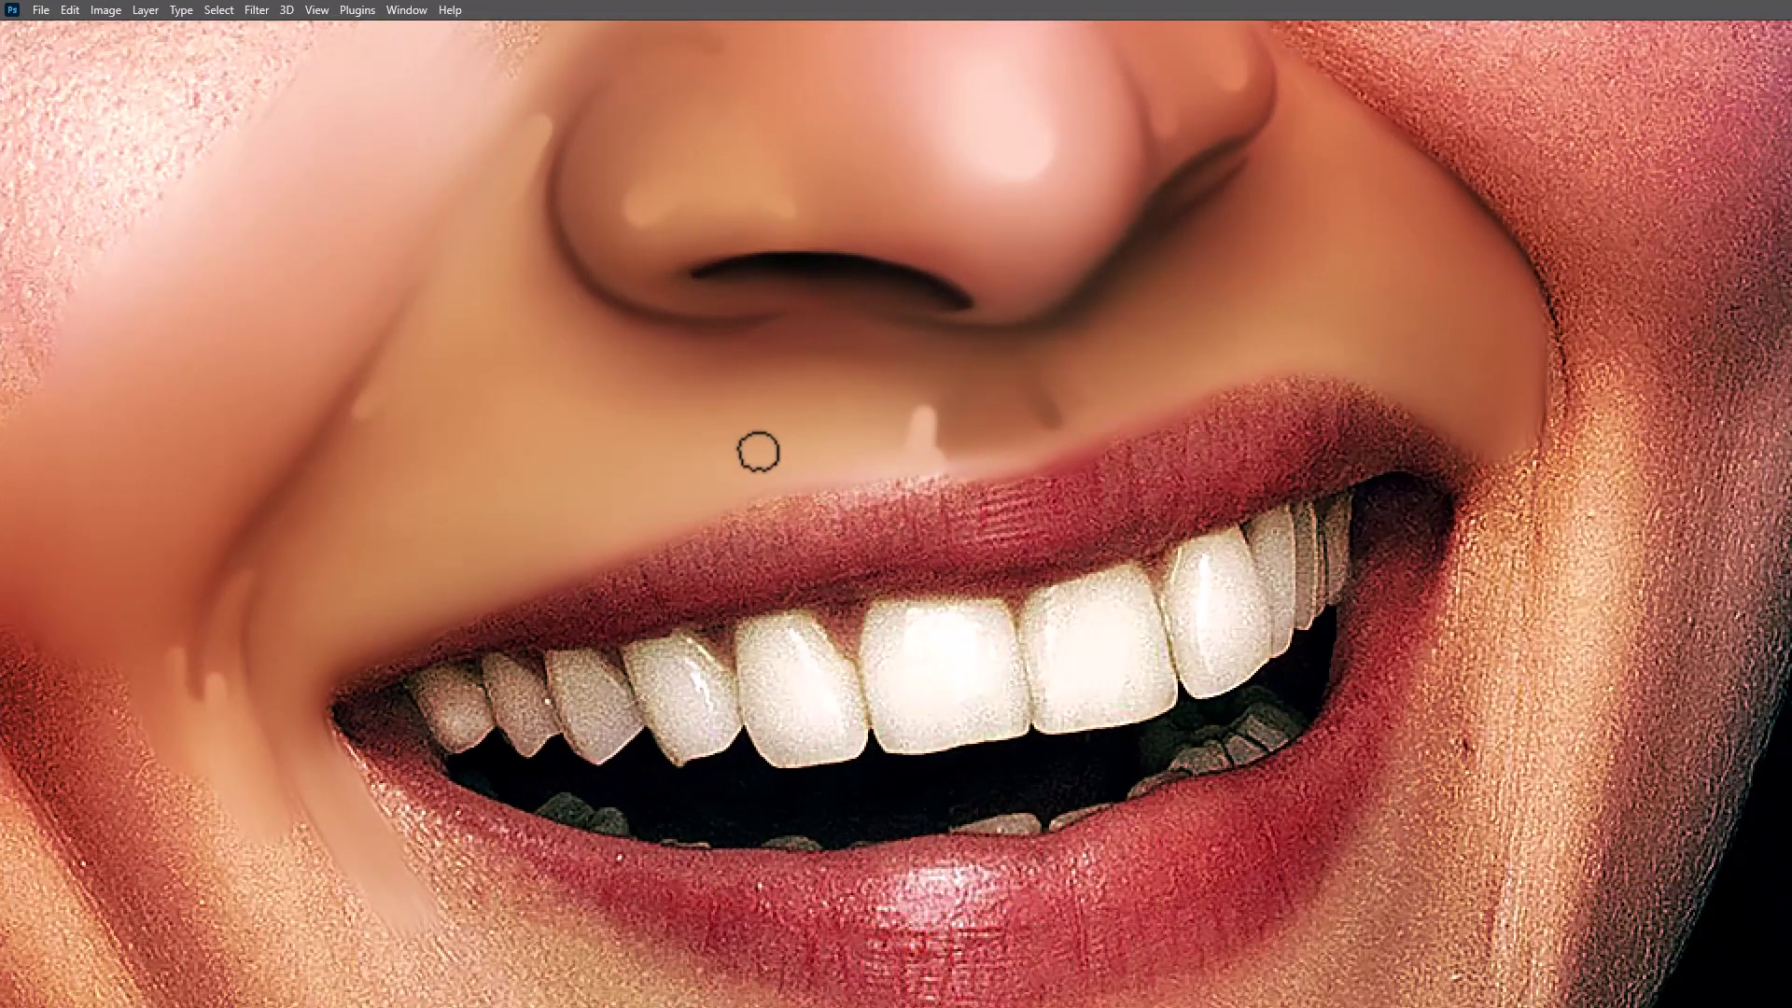
{"action": "left_click_drag", "start_coordinate": [1179, 548], "coordinate": [1071, 560]}
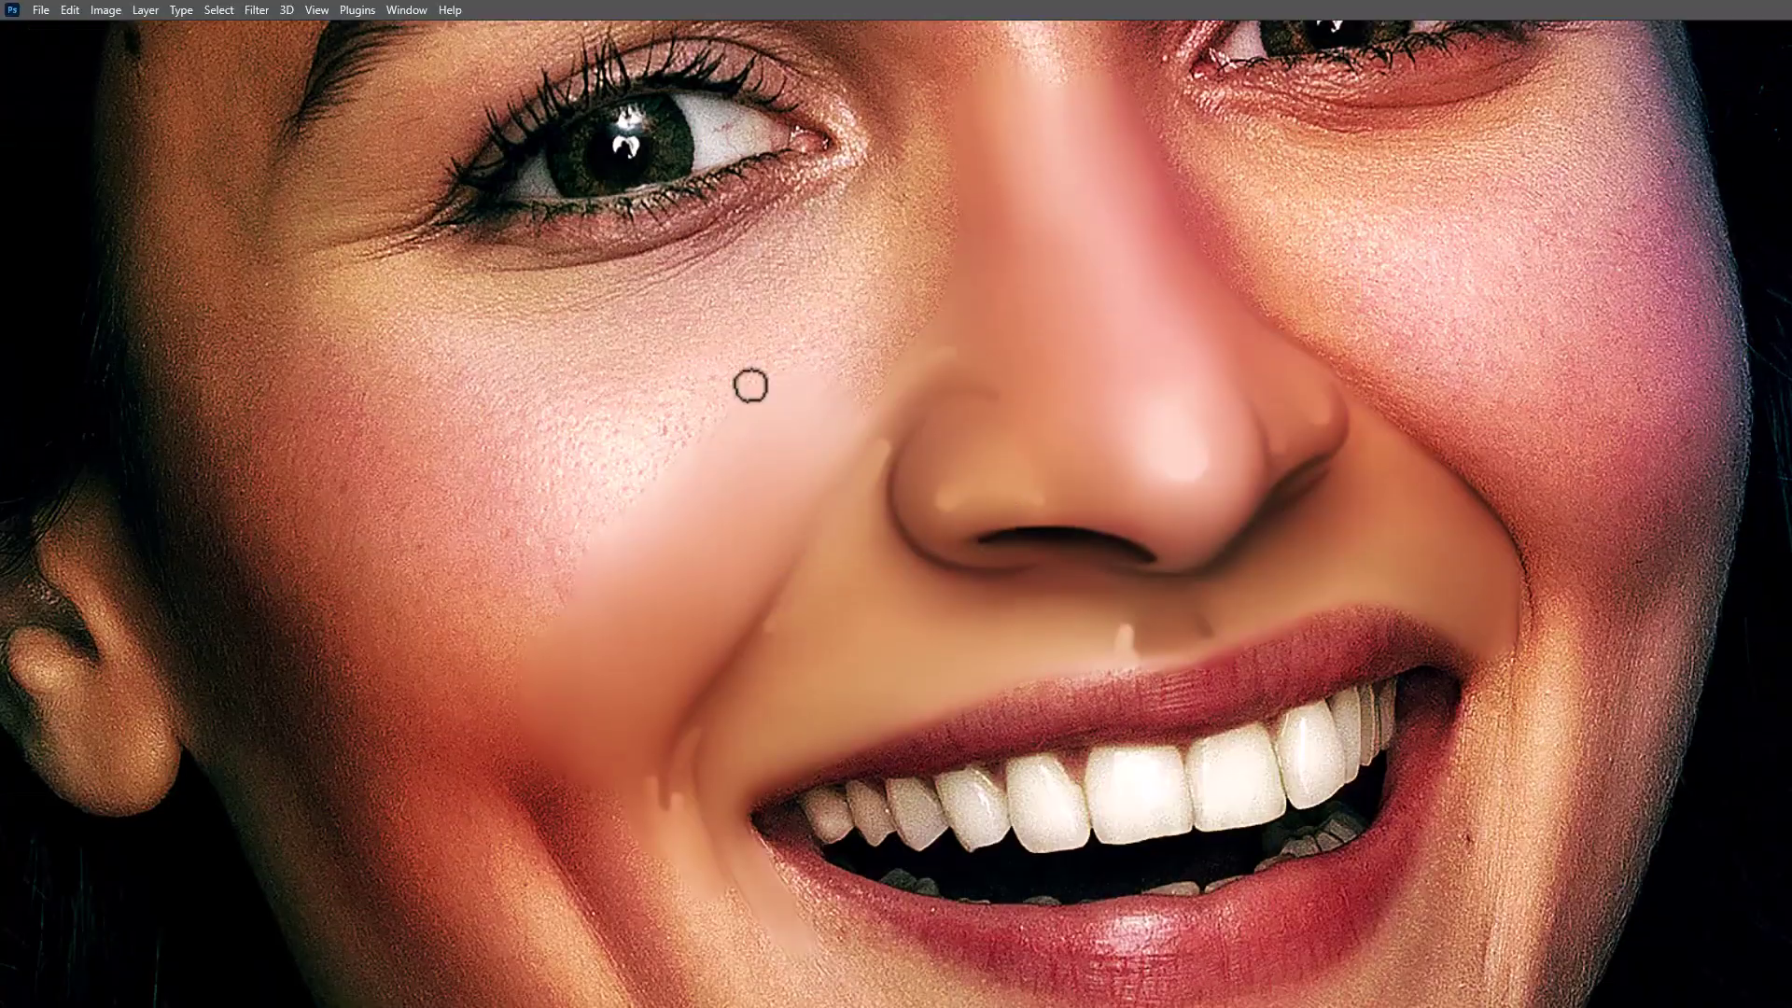
With a much larger brush, smooth the cheek crease below the mouth corner
{"action": "key", "text": "bracketright"}
{"action": "key", "text": "bracketright"}
{"action": "key", "text": "bracketright"}
{"action": "scroll", "coordinate": [746, 504], "scroll_direction": "down", "scroll_amount": 5}
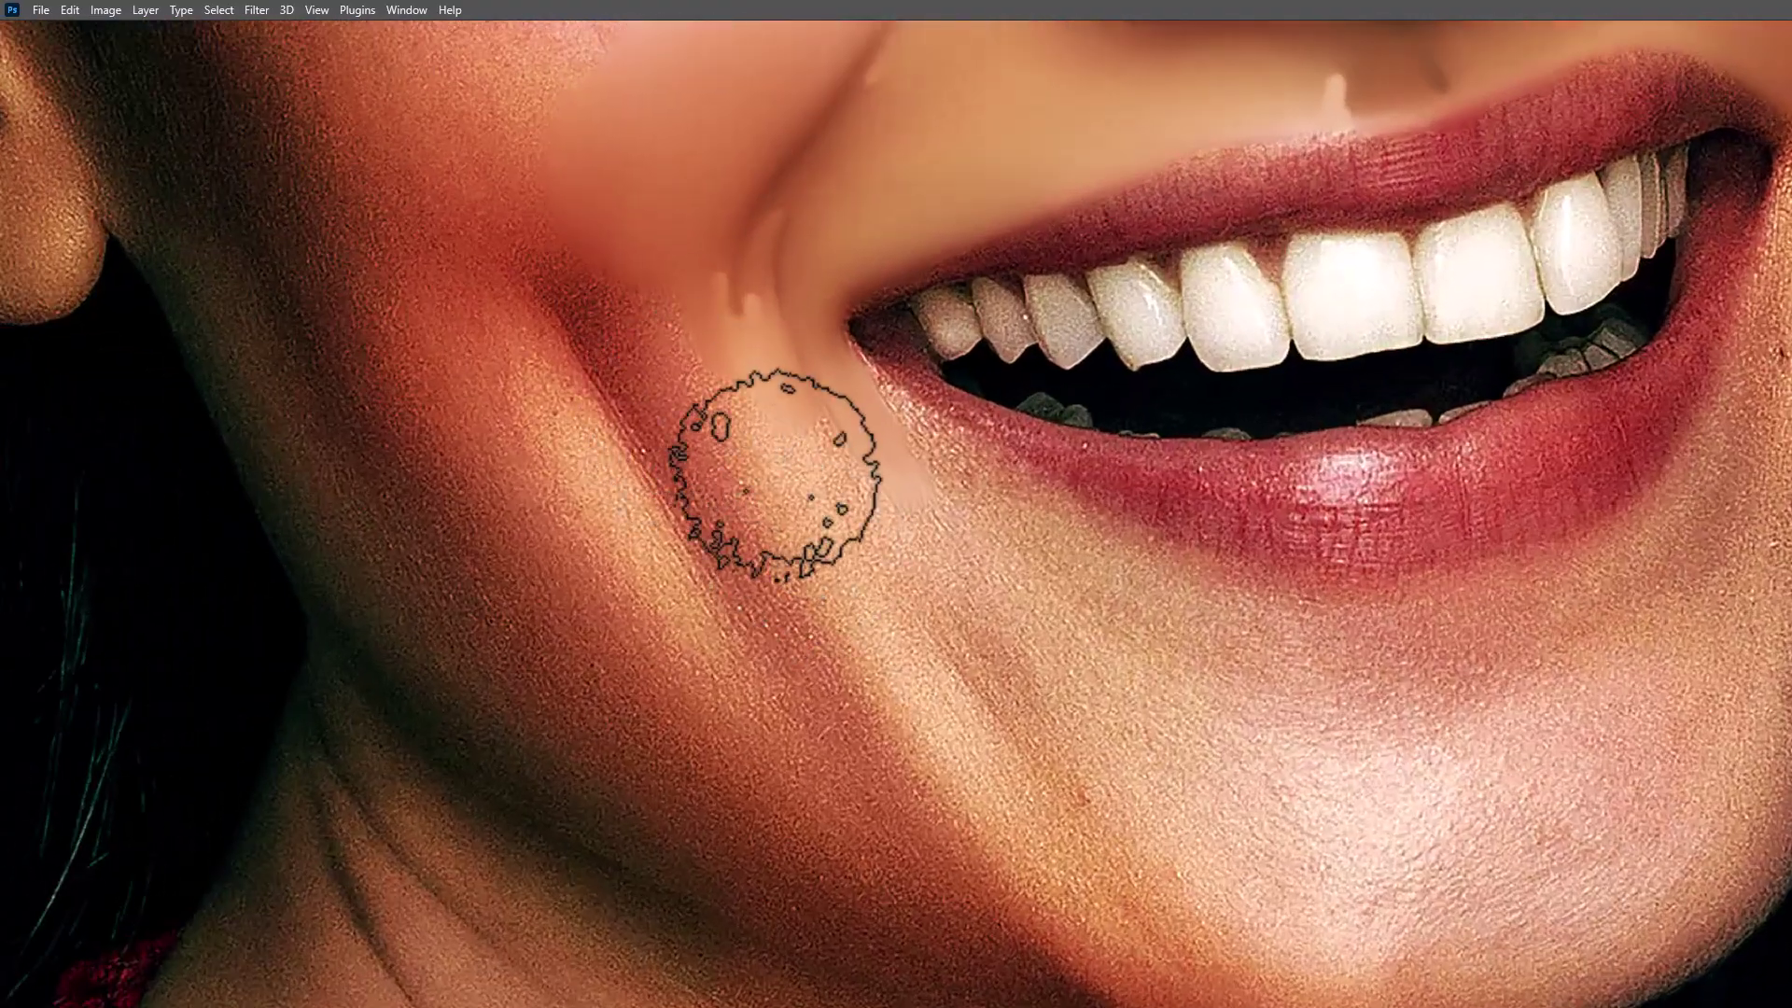
{"action": "mouse_move", "coordinate": [775, 476]}
{"action": "left_mouse_down"}
{"action": "mouse_move", "coordinate": [820, 572]}
{"action": "mouse_move", "coordinate": [704, 471]}
{"action": "mouse_move", "coordinate": [787, 632]}
{"action": "mouse_move", "coordinate": [680, 311]}
{"action": "mouse_move", "coordinate": [660, 380]}
{"action": "mouse_move", "coordinate": [607, 259]}
{"action": "mouse_move", "coordinate": [752, 520]}
{"action": "left_mouse_up"}
{"action": "left_click_drag", "start_coordinate": [560, 229], "coordinate": [643, 471]}
{"action": "mouse_move", "coordinate": [691, 553]}
{"action": "left_mouse_down"}
{"action": "mouse_move", "coordinate": [692, 404]}
{"action": "mouse_move", "coordinate": [681, 540]}
{"action": "mouse_move", "coordinate": [768, 768]}
{"action": "left_mouse_up"}
{"action": "left_click_drag", "start_coordinate": [765, 695], "coordinate": [765, 611]}
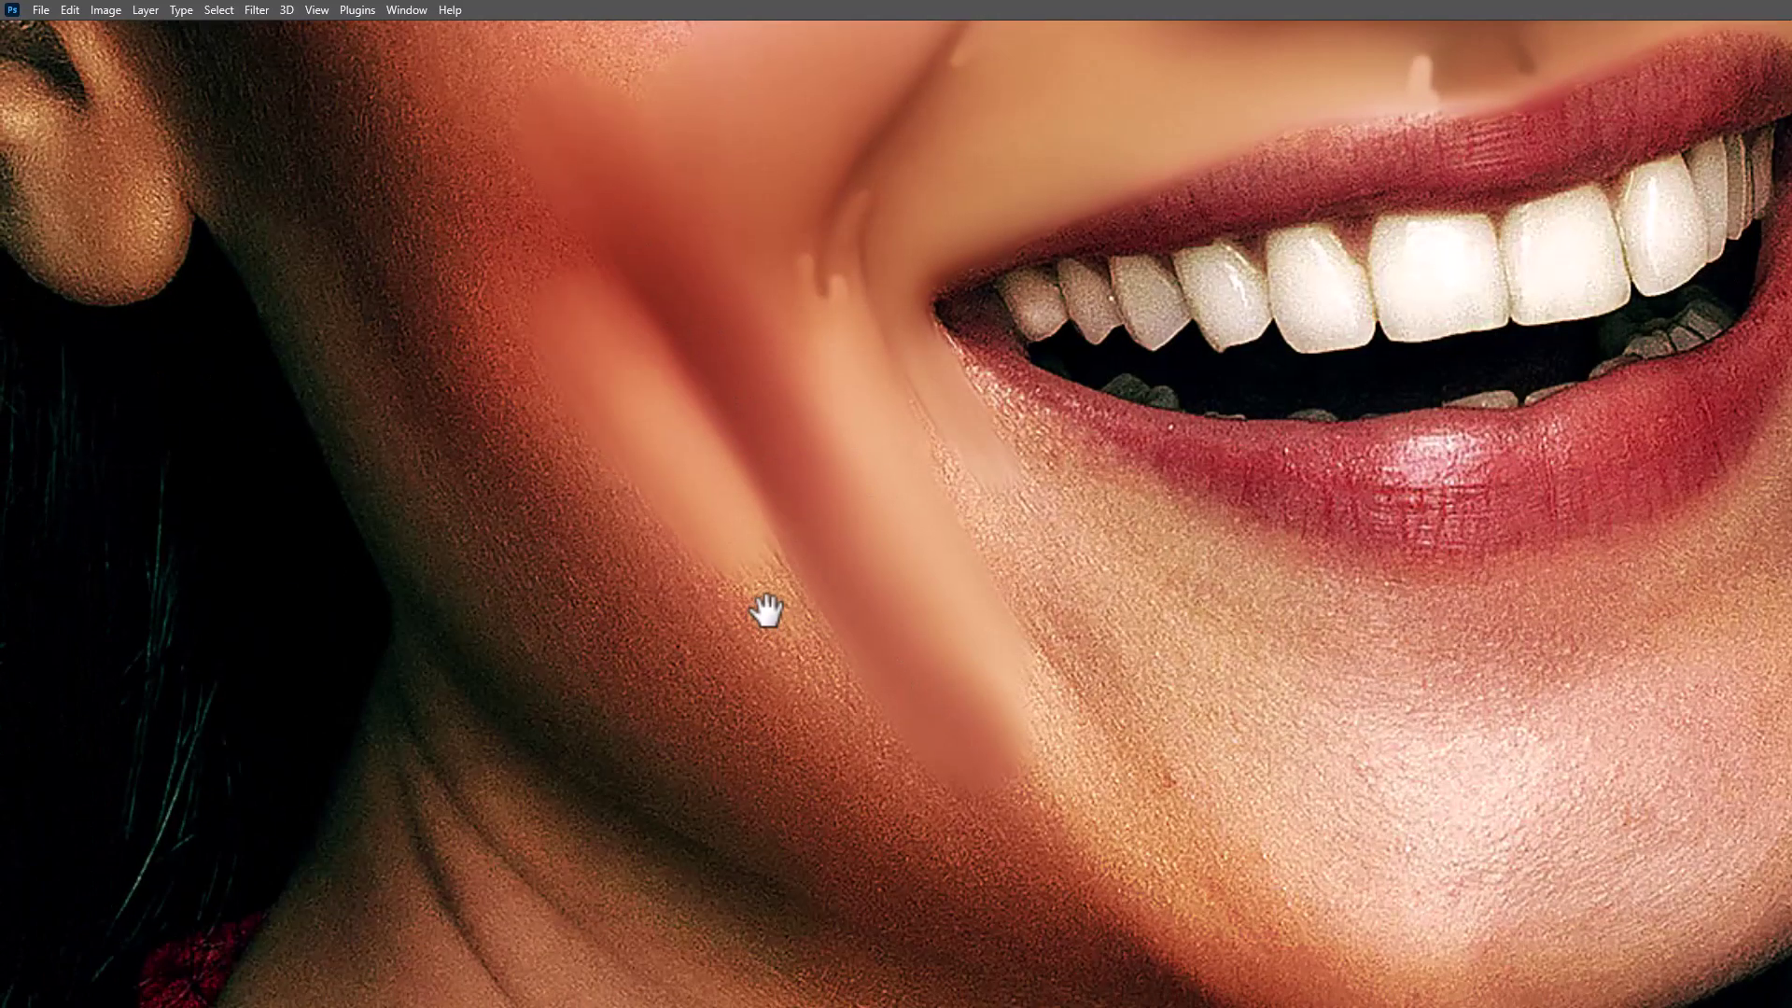
Leave full screen and paint smooth skin over the cheek and temple near the ear
{"action": "key", "text": "f"}
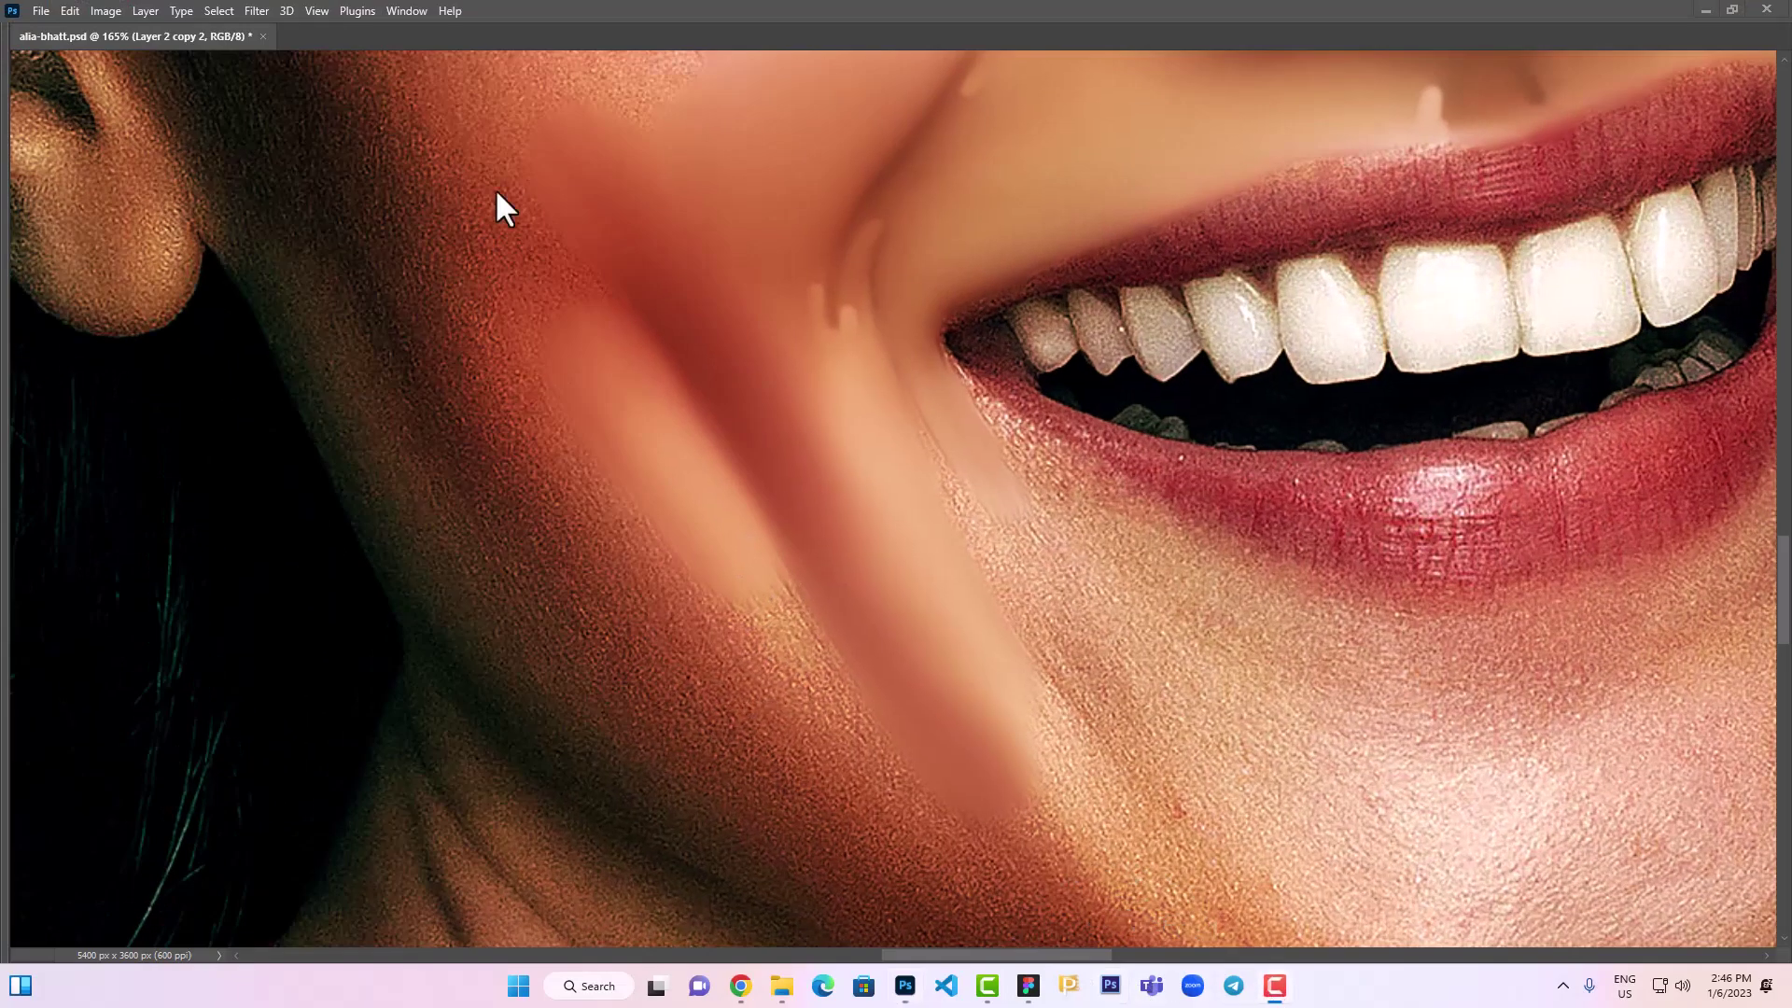
{"action": "mouse_move", "coordinate": [802, 640]}
{"action": "left_mouse_down"}
{"action": "mouse_move", "coordinate": [704, 524]}
{"action": "mouse_move", "coordinate": [832, 700]}
{"action": "mouse_move", "coordinate": [896, 732]}
{"action": "mouse_move", "coordinate": [847, 640]}
{"action": "mouse_move", "coordinate": [740, 634]}
{"action": "mouse_move", "coordinate": [989, 999]}
{"action": "left_mouse_up"}
{"action": "left_click_drag", "start_coordinate": [708, 499], "coordinate": [793, 824]}
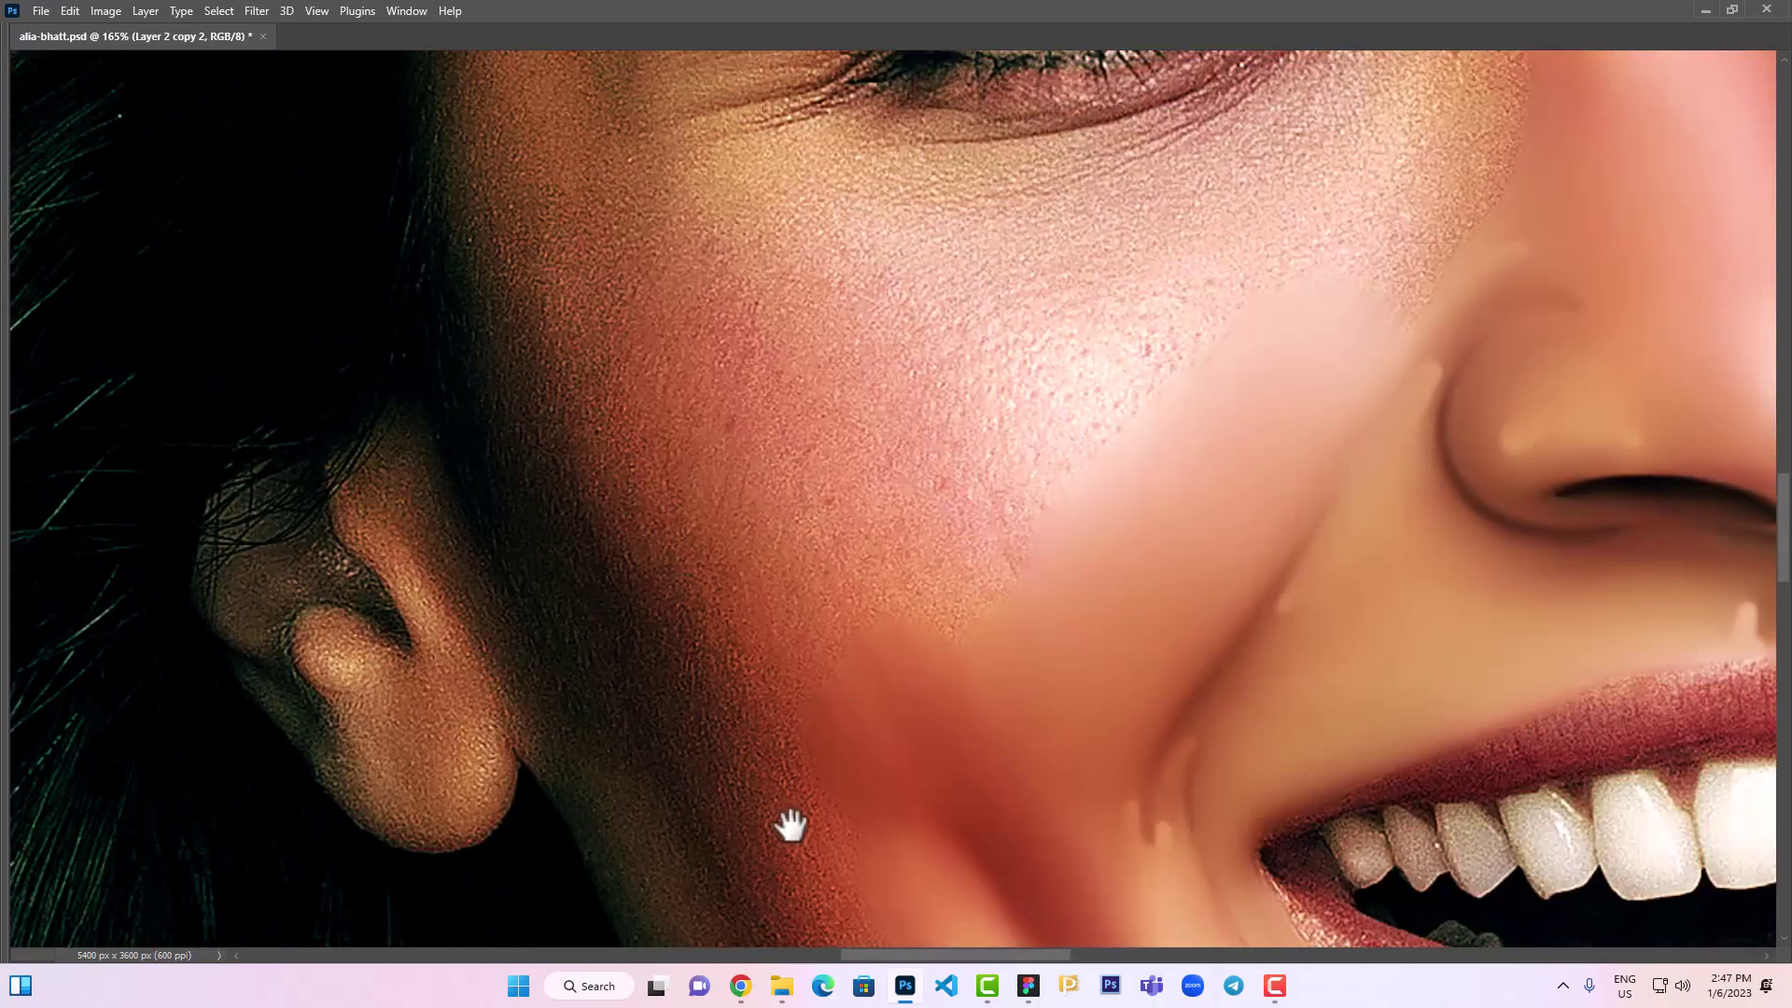
{"action": "scroll", "coordinate": [723, 602], "scroll_direction": "down", "scroll_amount": 1}
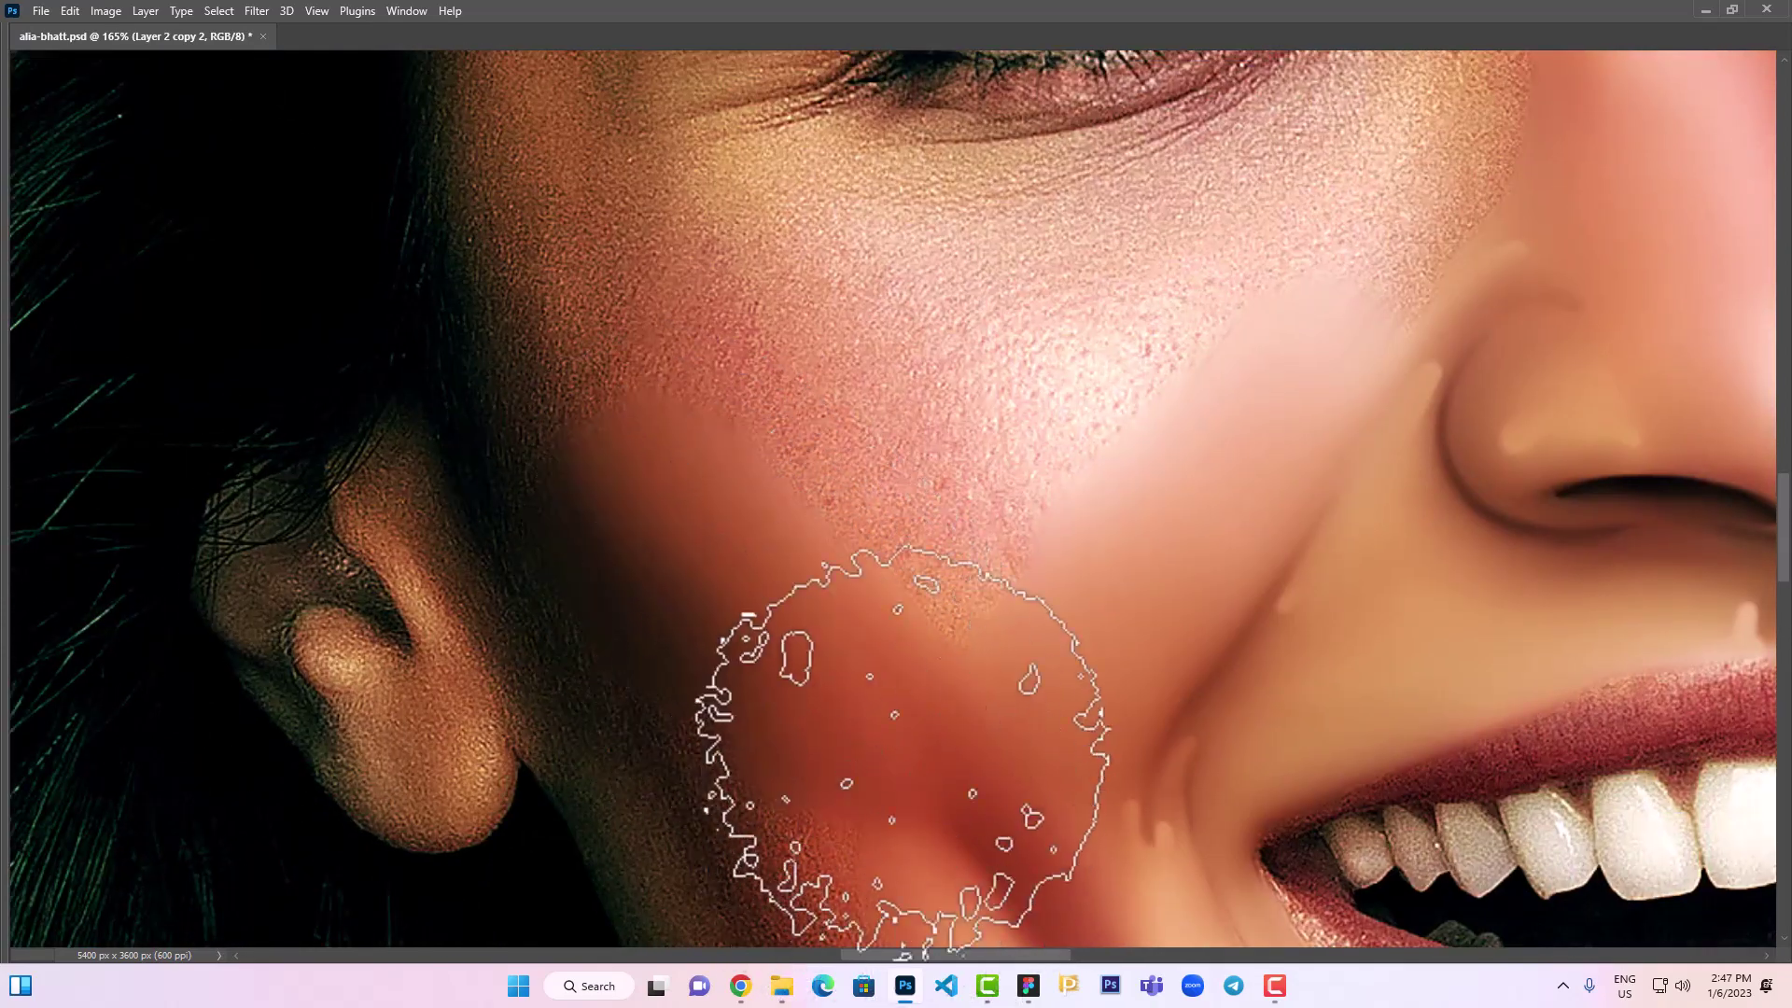
{"action": "scroll", "coordinate": [840, 737], "scroll_direction": "down", "scroll_amount": 3}
{"action": "scroll", "coordinate": [720, 520], "scroll_direction": "down", "scroll_amount": 3}
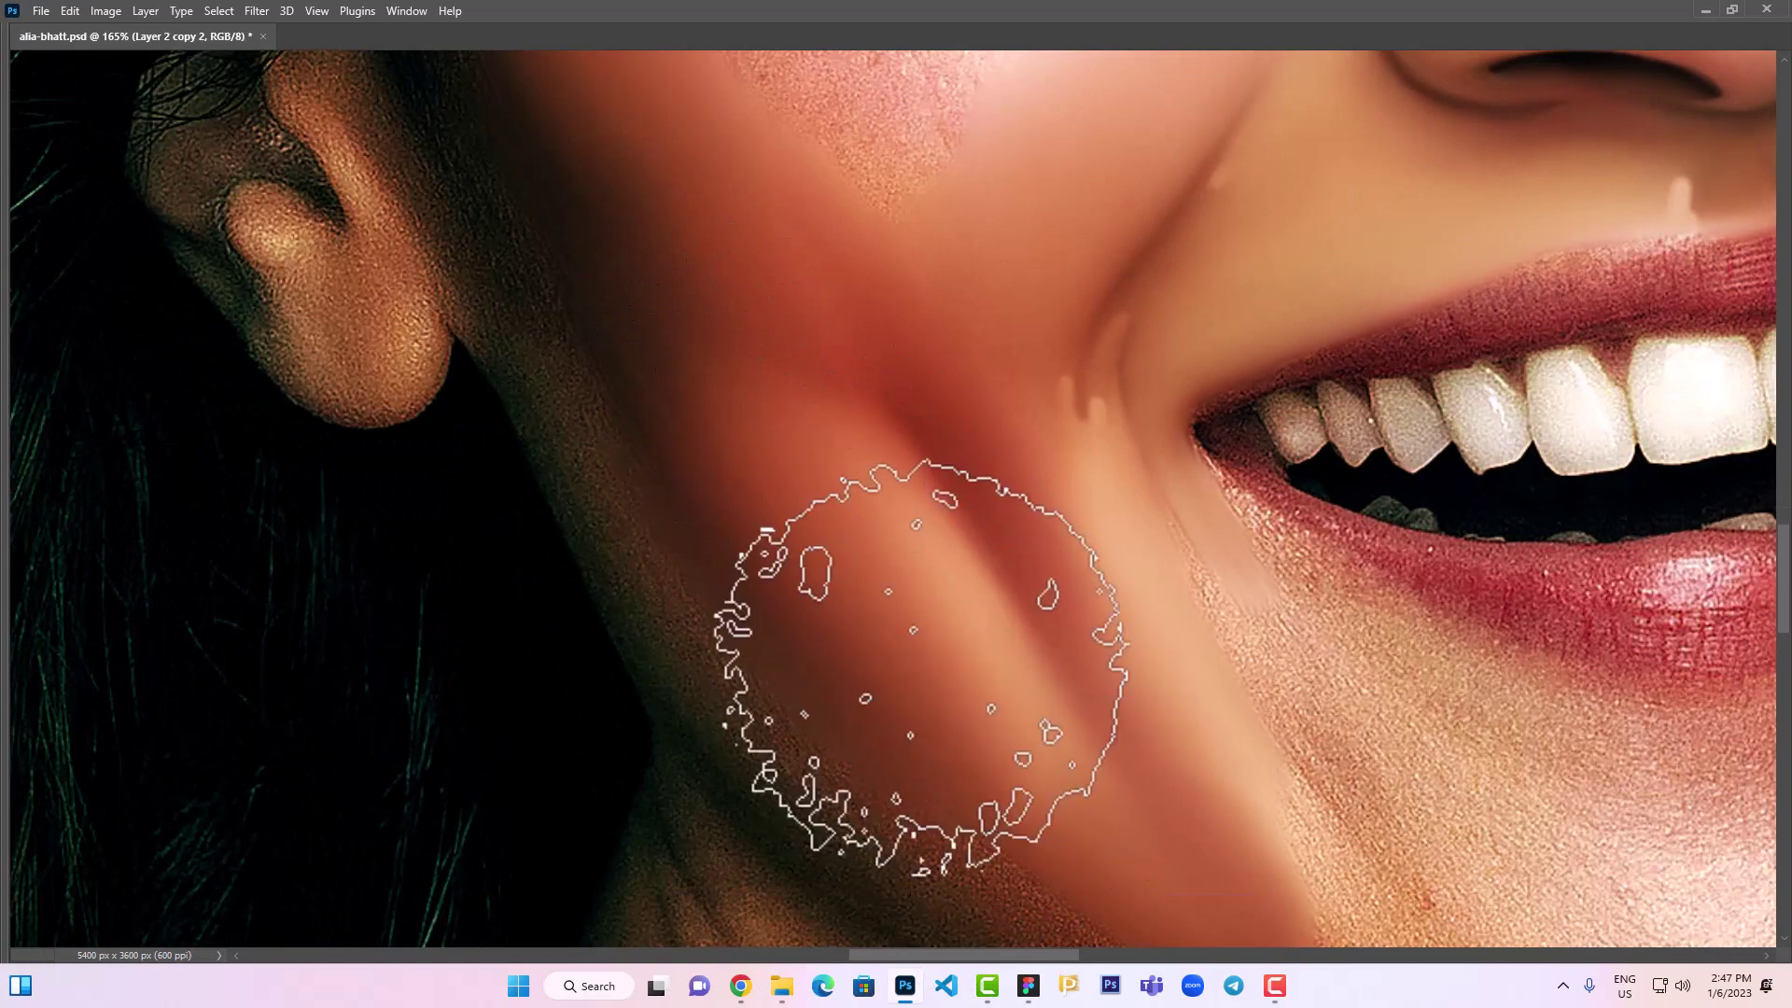
{"action": "left_click_drag", "start_coordinate": [700, 465], "coordinate": [772, 682]}
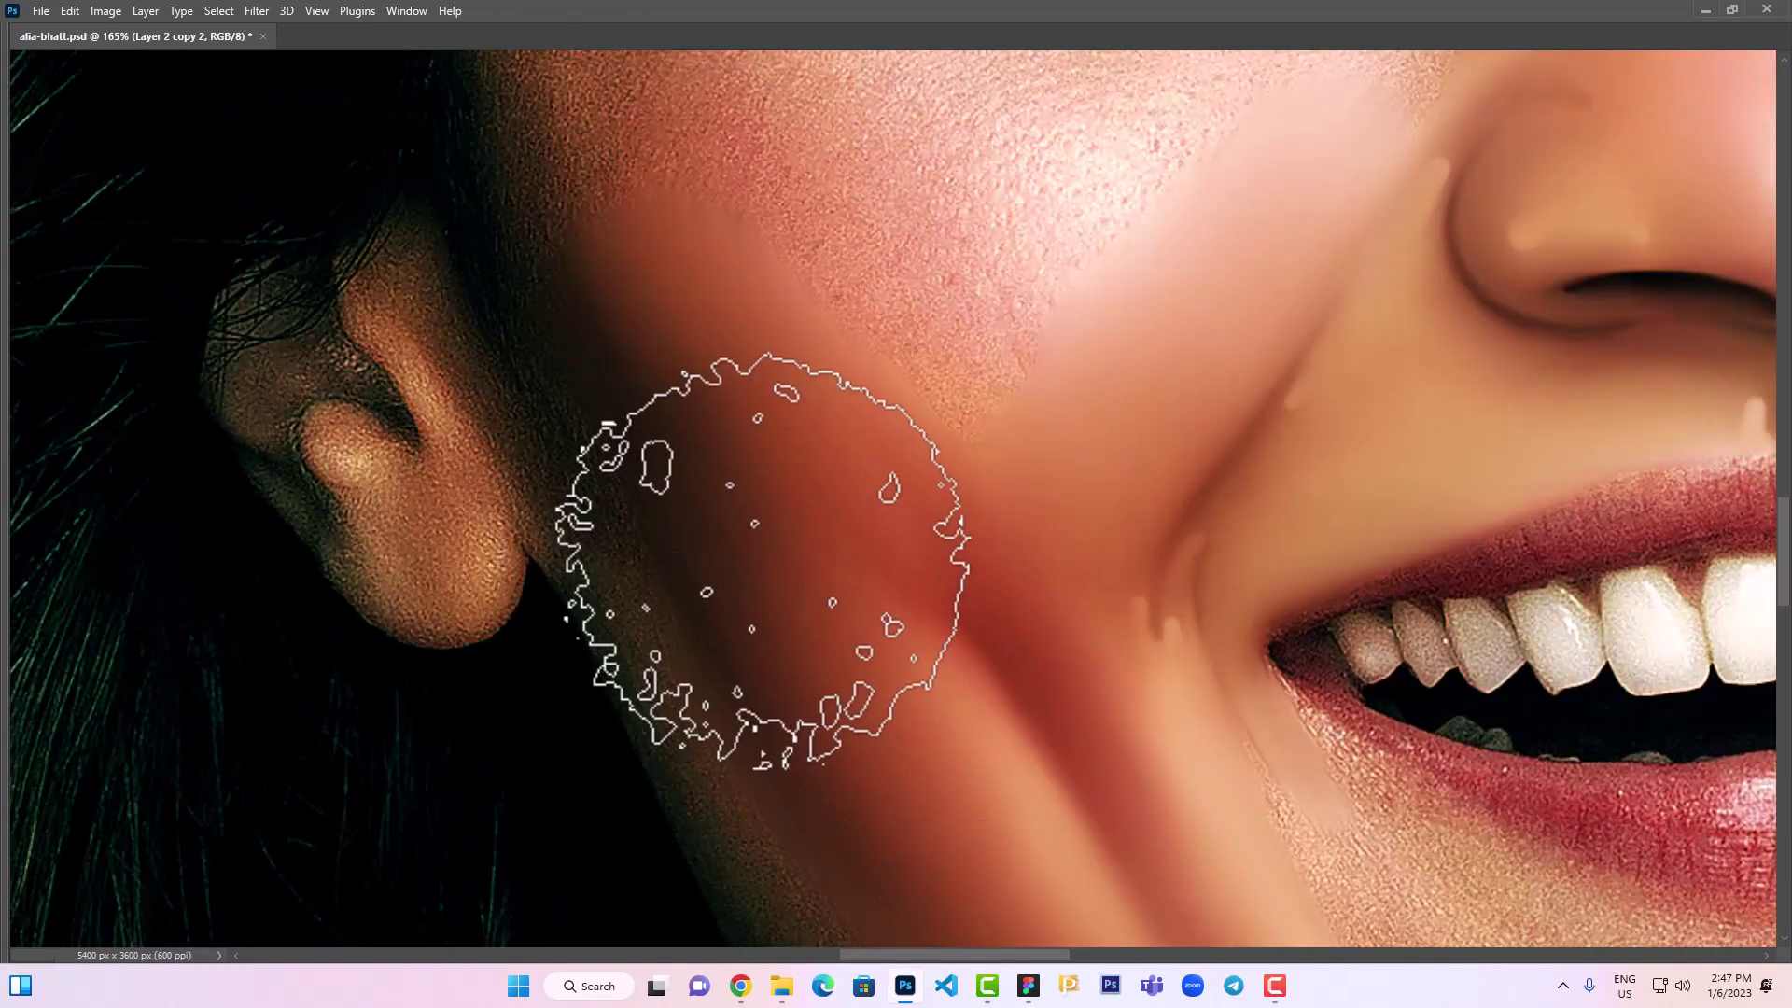
{"action": "scroll", "coordinate": [812, 681], "scroll_direction": "up", "scroll_amount": 3}
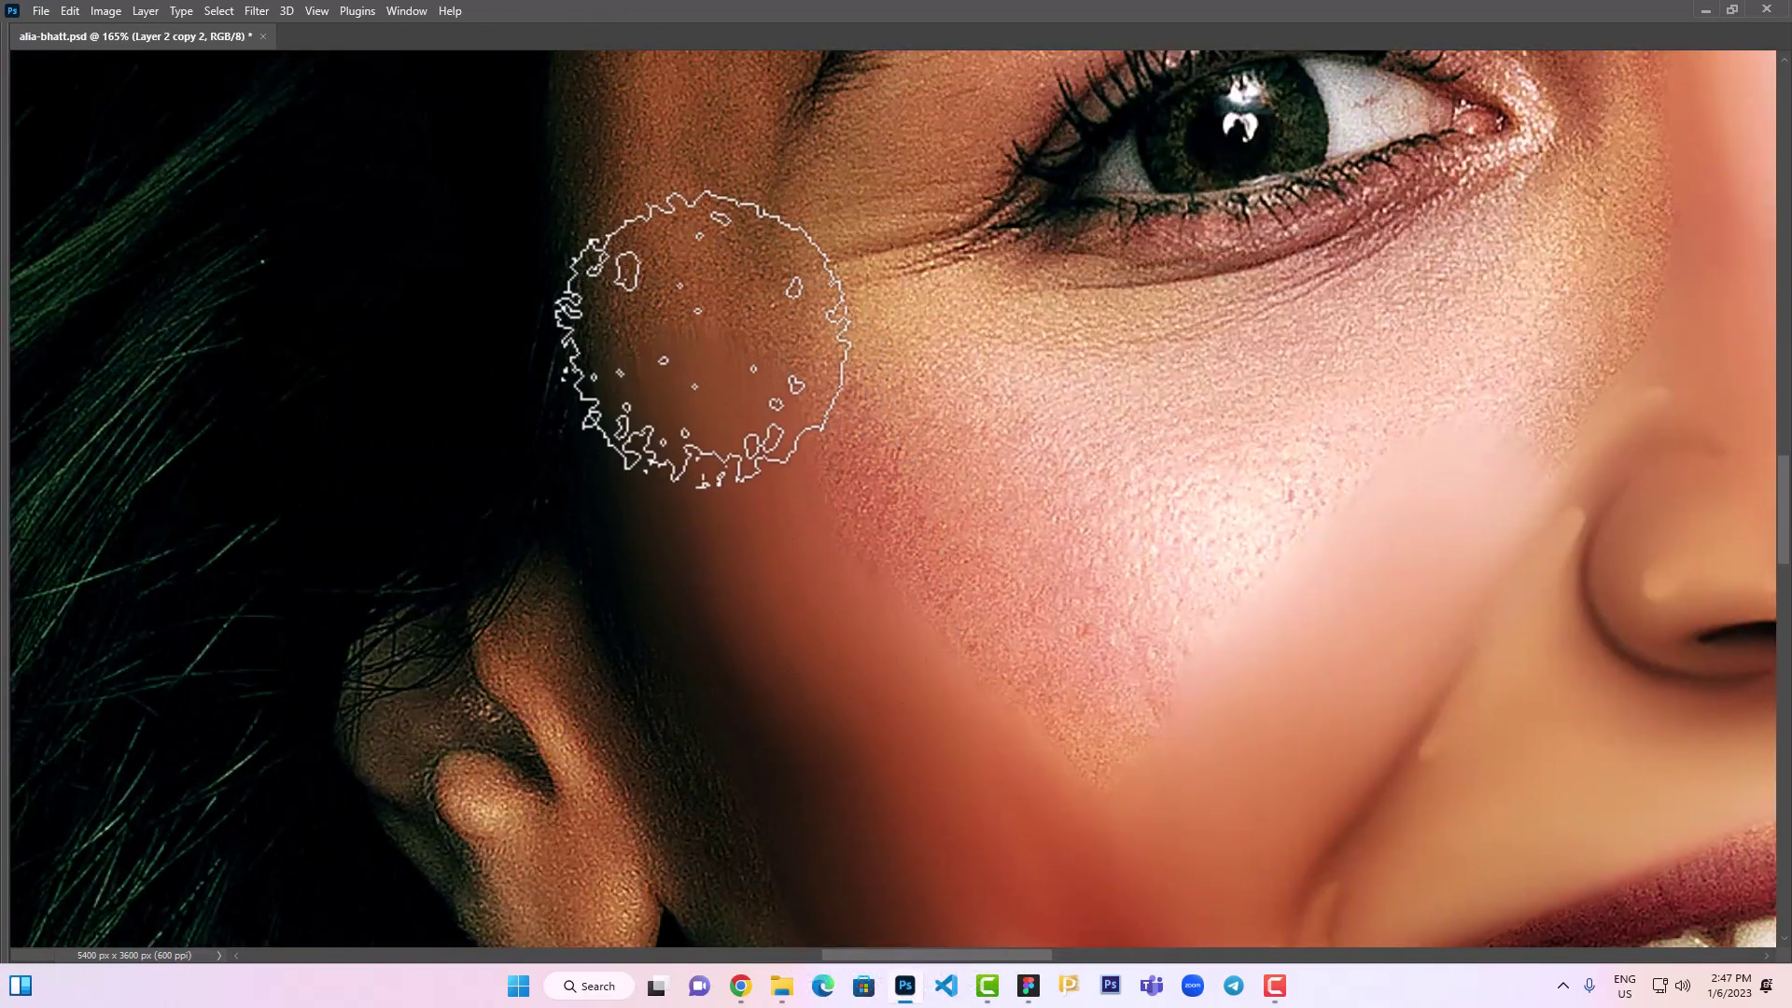
{"action": "mouse_move", "coordinate": [707, 448]}
{"action": "left_mouse_down"}
{"action": "mouse_move", "coordinate": [672, 234]}
{"action": "mouse_move", "coordinate": [702, 555]}
{"action": "left_mouse_up"}
{"action": "scroll", "coordinate": [746, 616], "scroll_direction": "down", "scroll_amount": 2}
{"action": "scroll", "coordinate": [850, 744], "scroll_direction": "down", "scroll_amount": 5}
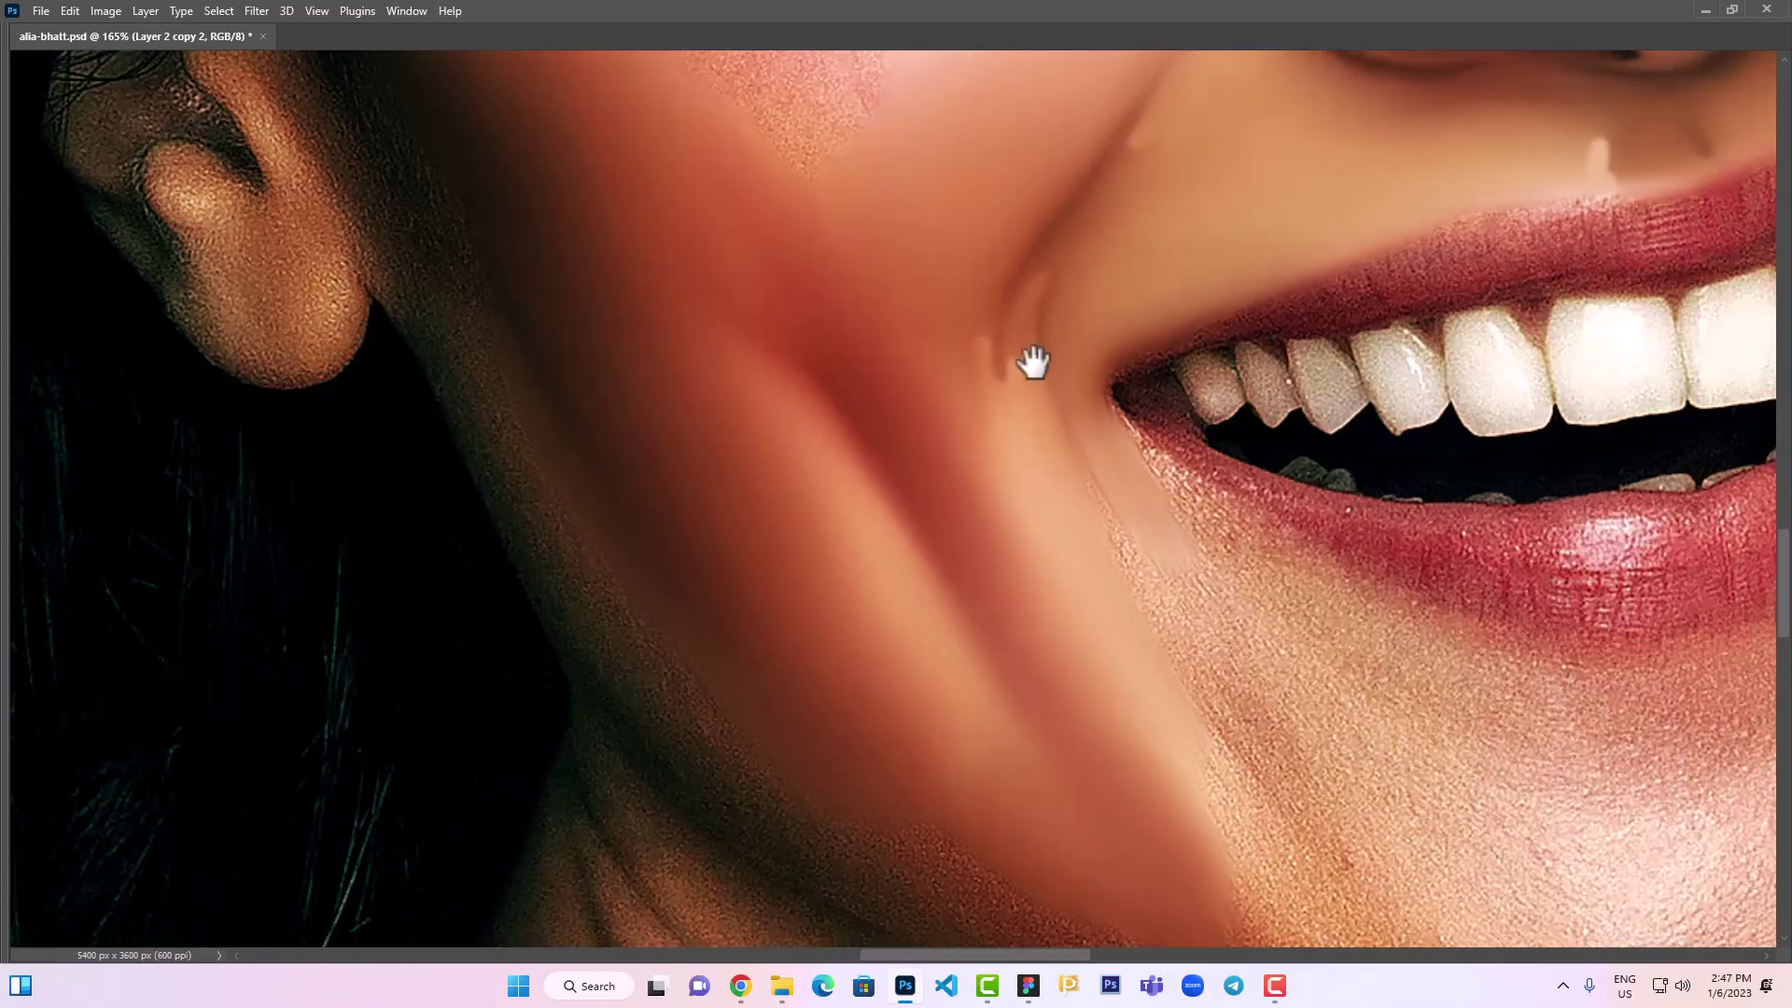
{"action": "left_click_drag", "start_coordinate": [1028, 361], "coordinate": [852, 760]}
With a smaller brush, smooth skin beside the nose bridge and the left cheek under the eye
{"action": "key", "text": "bracketleft"}
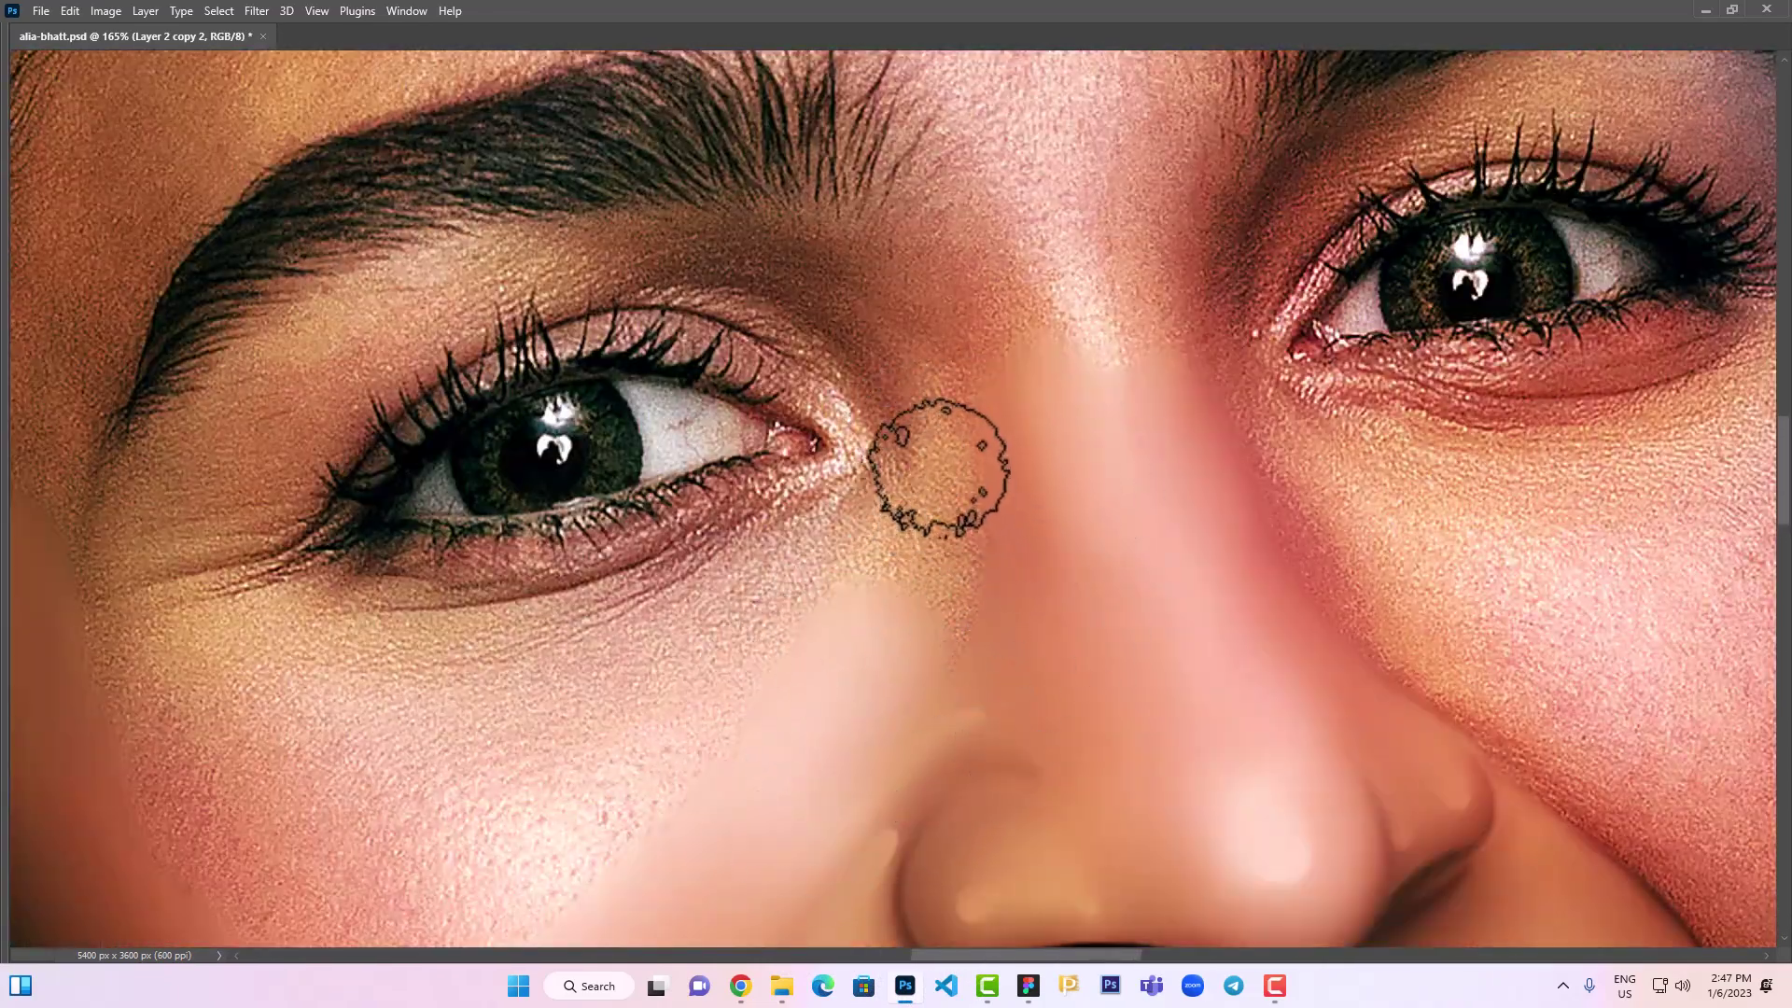
{"action": "mouse_move", "coordinate": [939, 460]}
{"action": "left_mouse_down"}
{"action": "mouse_move", "coordinate": [912, 600]}
{"action": "mouse_move", "coordinate": [948, 659]}
{"action": "mouse_move", "coordinate": [967, 479]}
{"action": "mouse_move", "coordinate": [980, 659]}
{"action": "mouse_move", "coordinate": [990, 513]}
{"action": "left_mouse_up"}
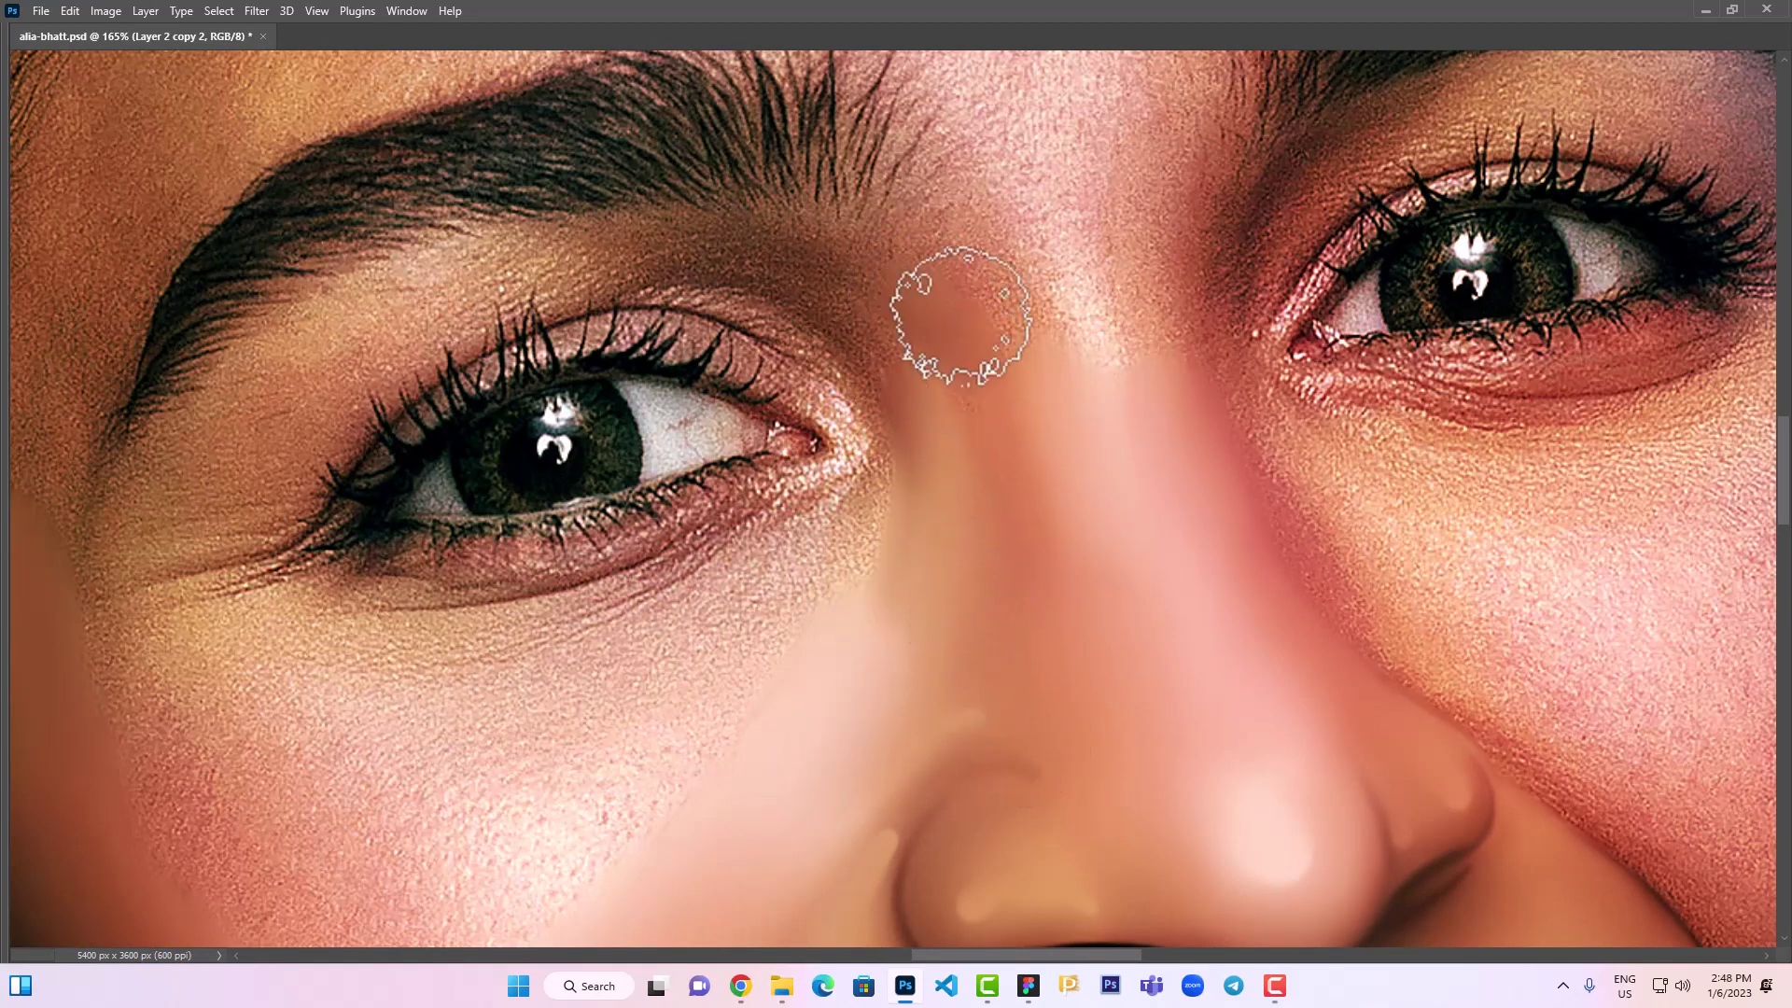
{"action": "key", "text": "v"}
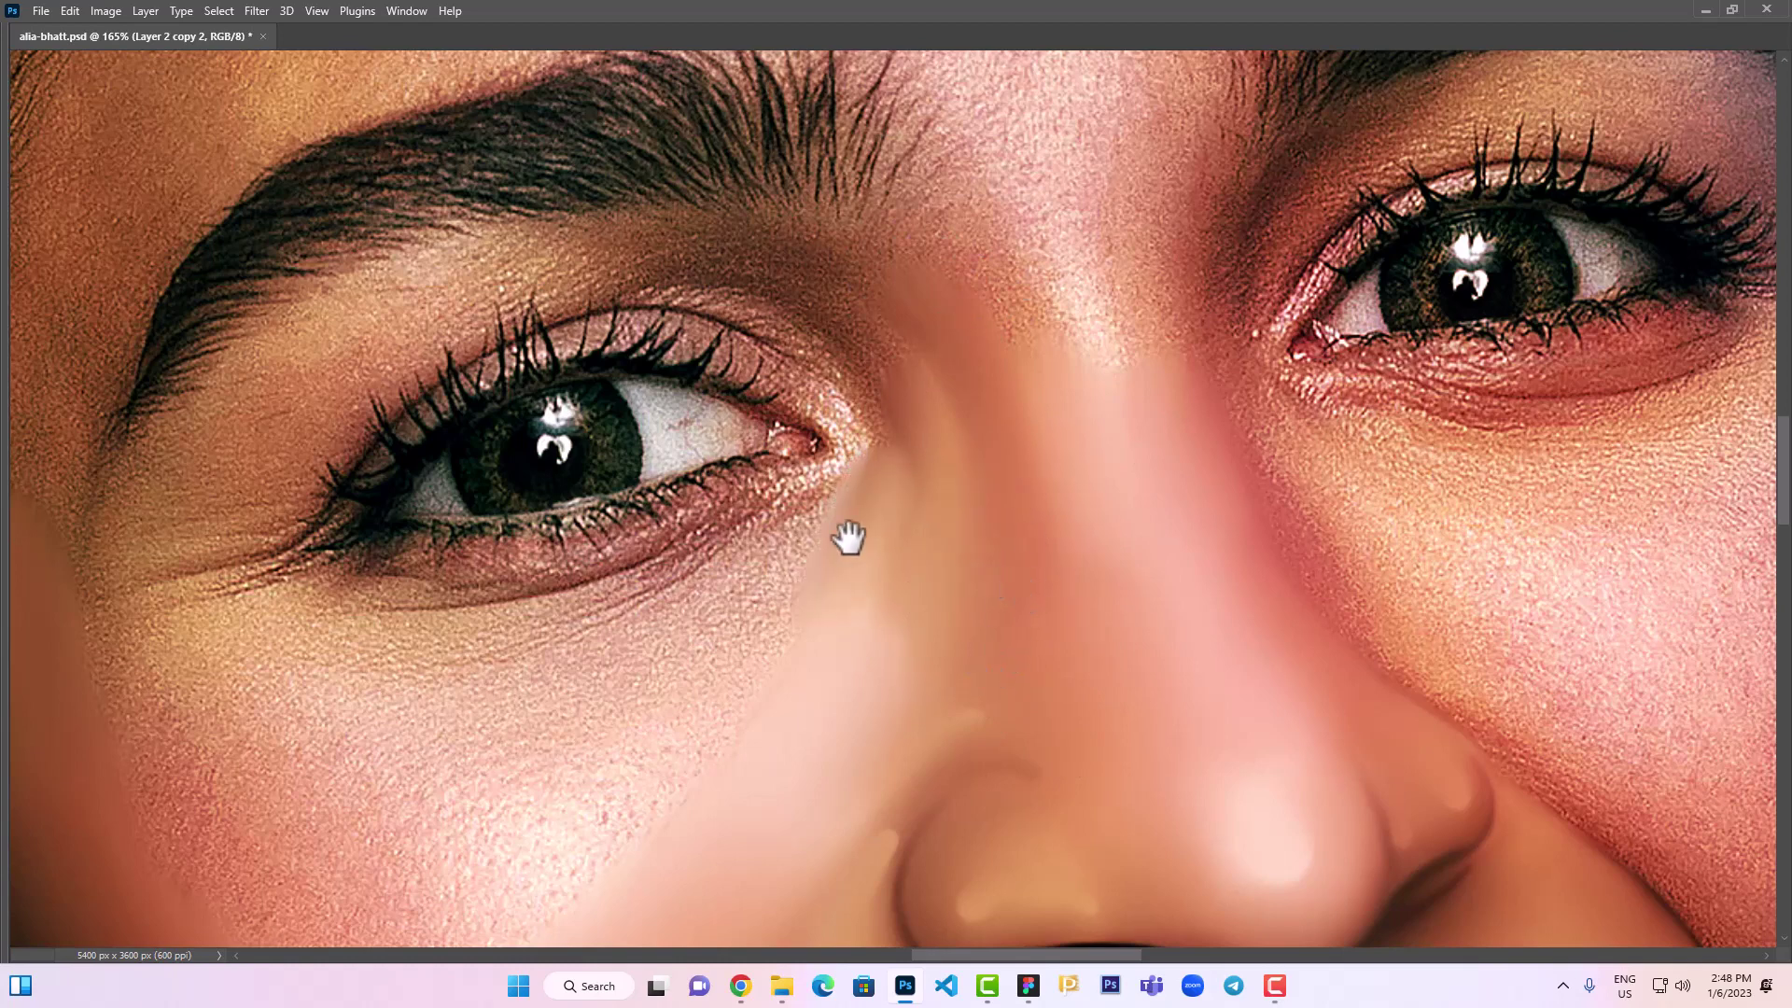
{"action": "left_click_drag", "start_coordinate": [684, 754], "coordinate": [852, 628]}
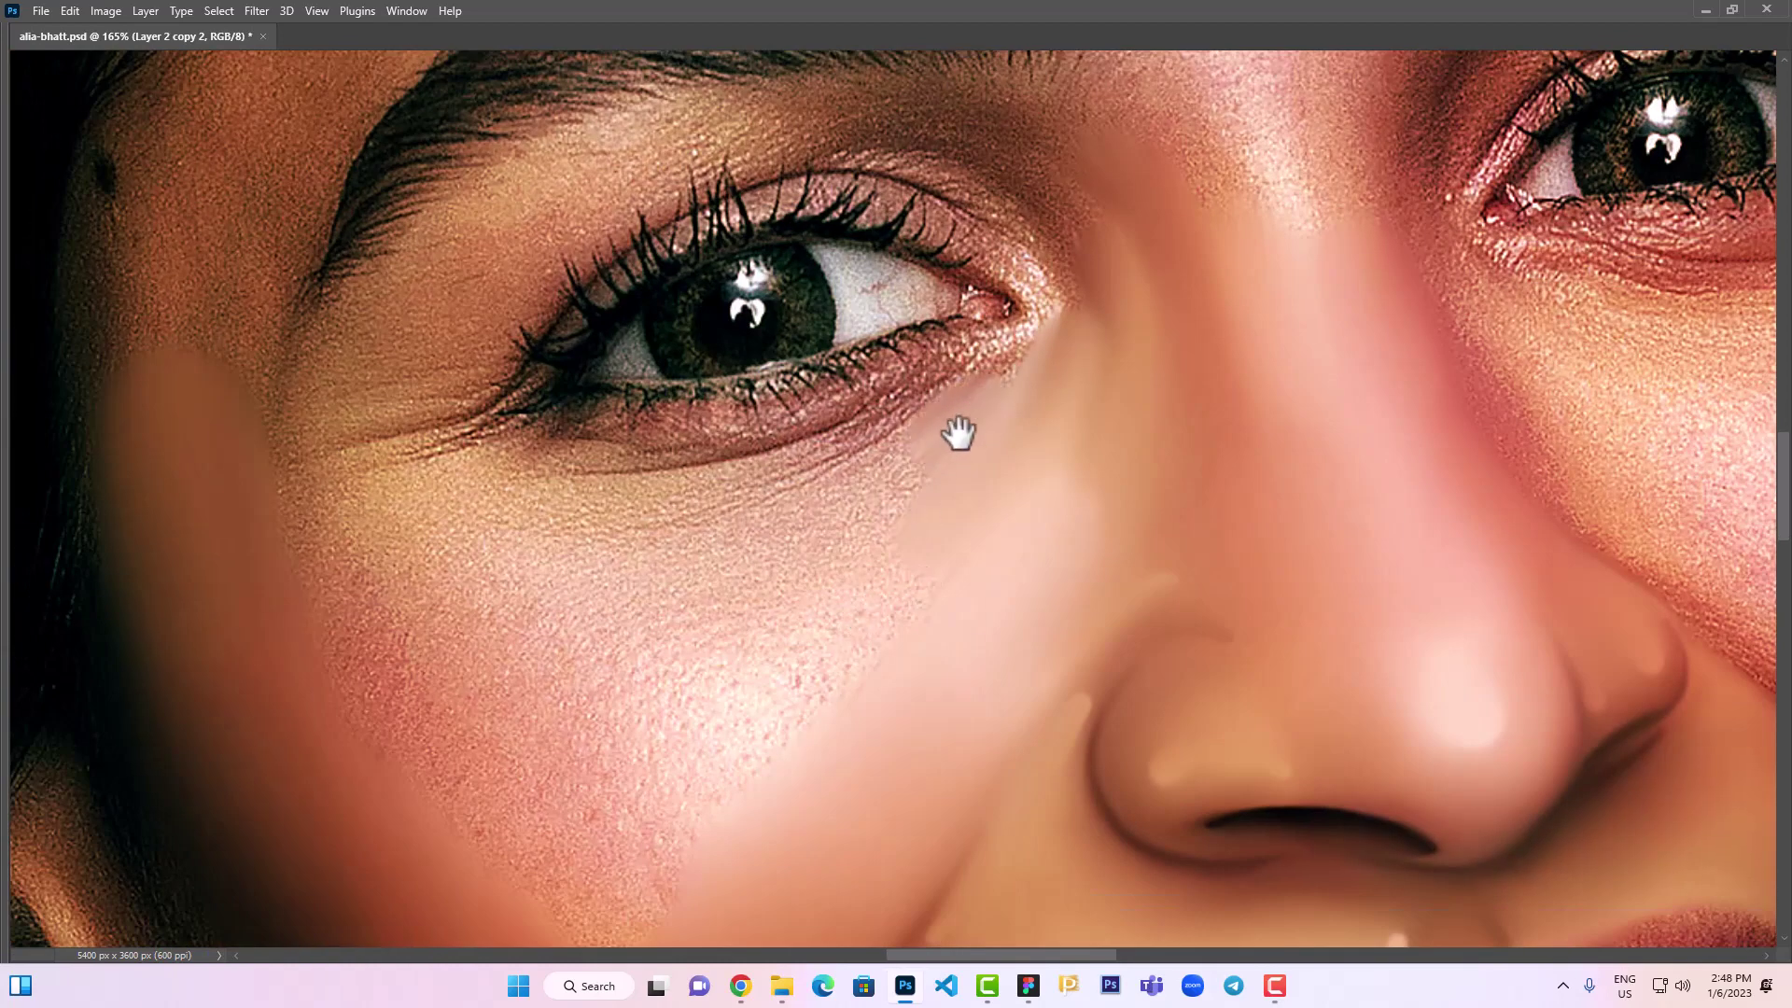
{"action": "mouse_move", "coordinate": [779, 574]}
{"action": "left_mouse_down"}
{"action": "mouse_move", "coordinate": [933, 541]}
{"action": "mouse_move", "coordinate": [964, 480]}
{"action": "mouse_move", "coordinate": [924, 600]}
{"action": "mouse_move", "coordinate": [1020, 487]}
{"action": "mouse_move", "coordinate": [1144, 408]}
{"action": "mouse_move", "coordinate": [1113, 507]}
{"action": "mouse_move", "coordinate": [1049, 560]}
{"action": "mouse_move", "coordinate": [588, 591]}
{"action": "mouse_move", "coordinate": [807, 593]}
{"action": "left_mouse_up"}
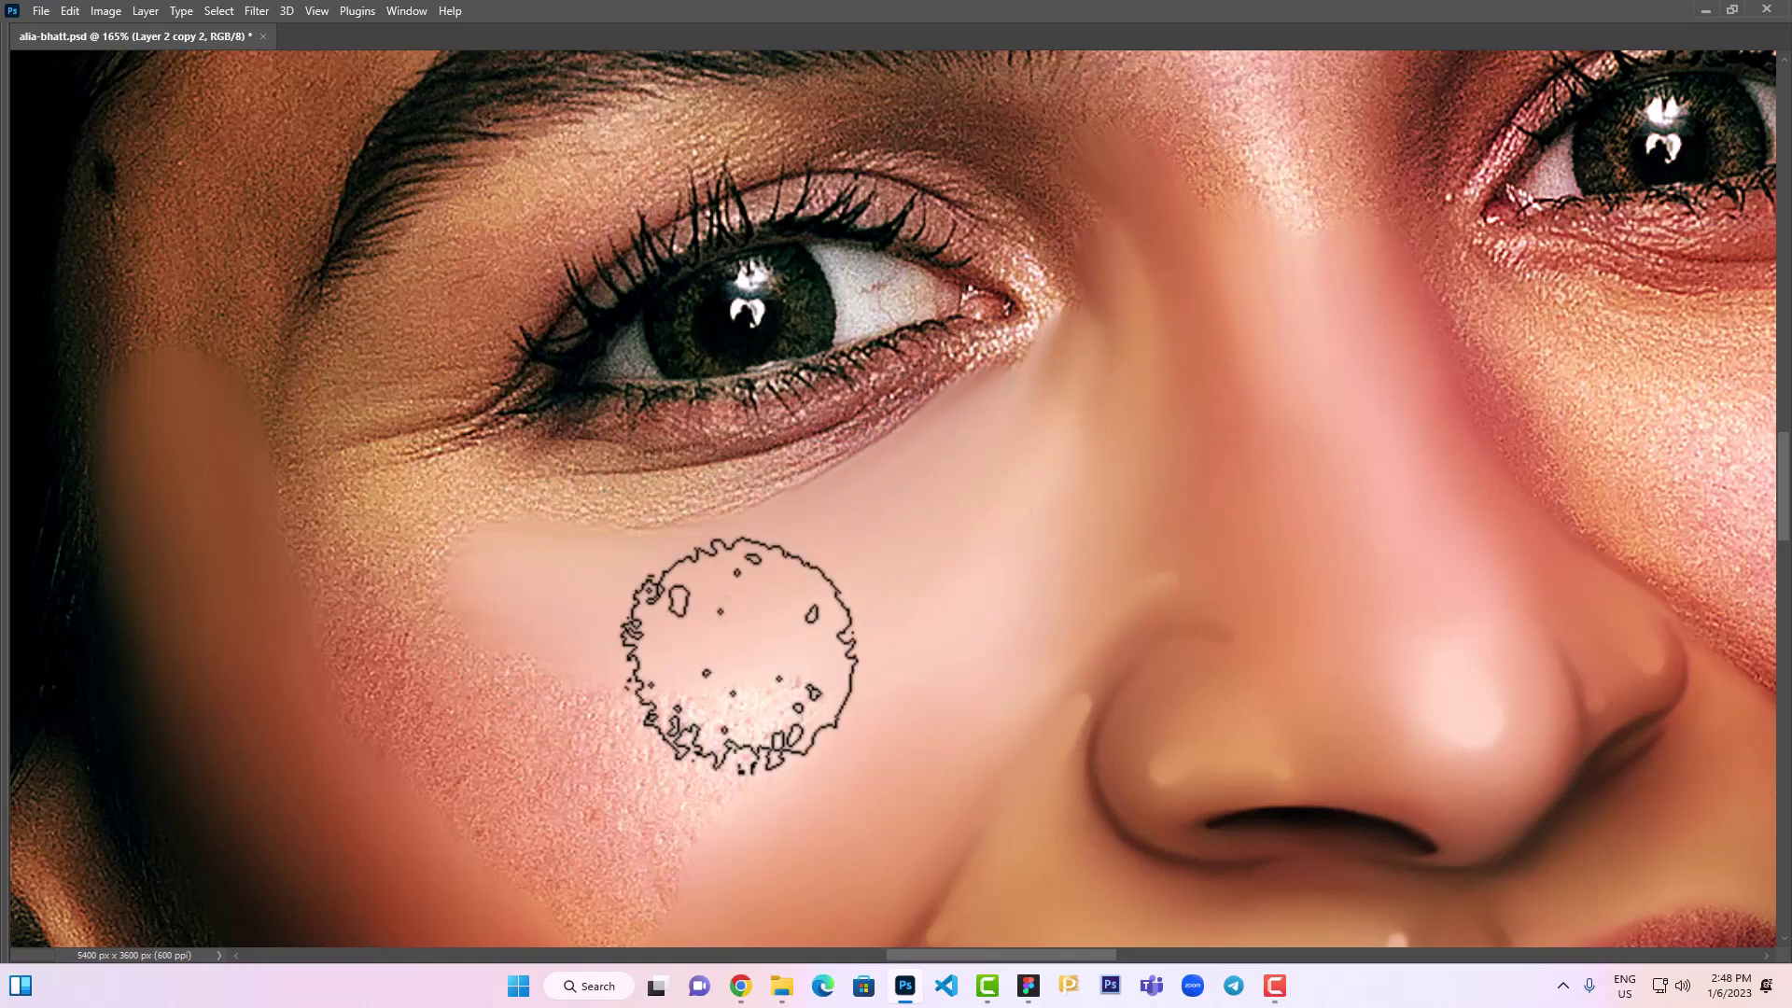
{"action": "left_click_drag", "start_coordinate": [635, 701], "coordinate": [775, 580]}
{"action": "mouse_move", "coordinate": [495, 397]}
{"action": "left_mouse_down"}
{"action": "mouse_move", "coordinate": [448, 432]}
{"action": "mouse_move", "coordinate": [500, 508]}
{"action": "mouse_move", "coordinate": [551, 500]}
{"action": "mouse_move", "coordinate": [601, 560]}
{"action": "mouse_move", "coordinate": [528, 601]}
{"action": "mouse_move", "coordinate": [620, 696]}
{"action": "left_mouse_up"}
{"action": "left_click_drag", "start_coordinate": [828, 822], "coordinate": [894, 653]}
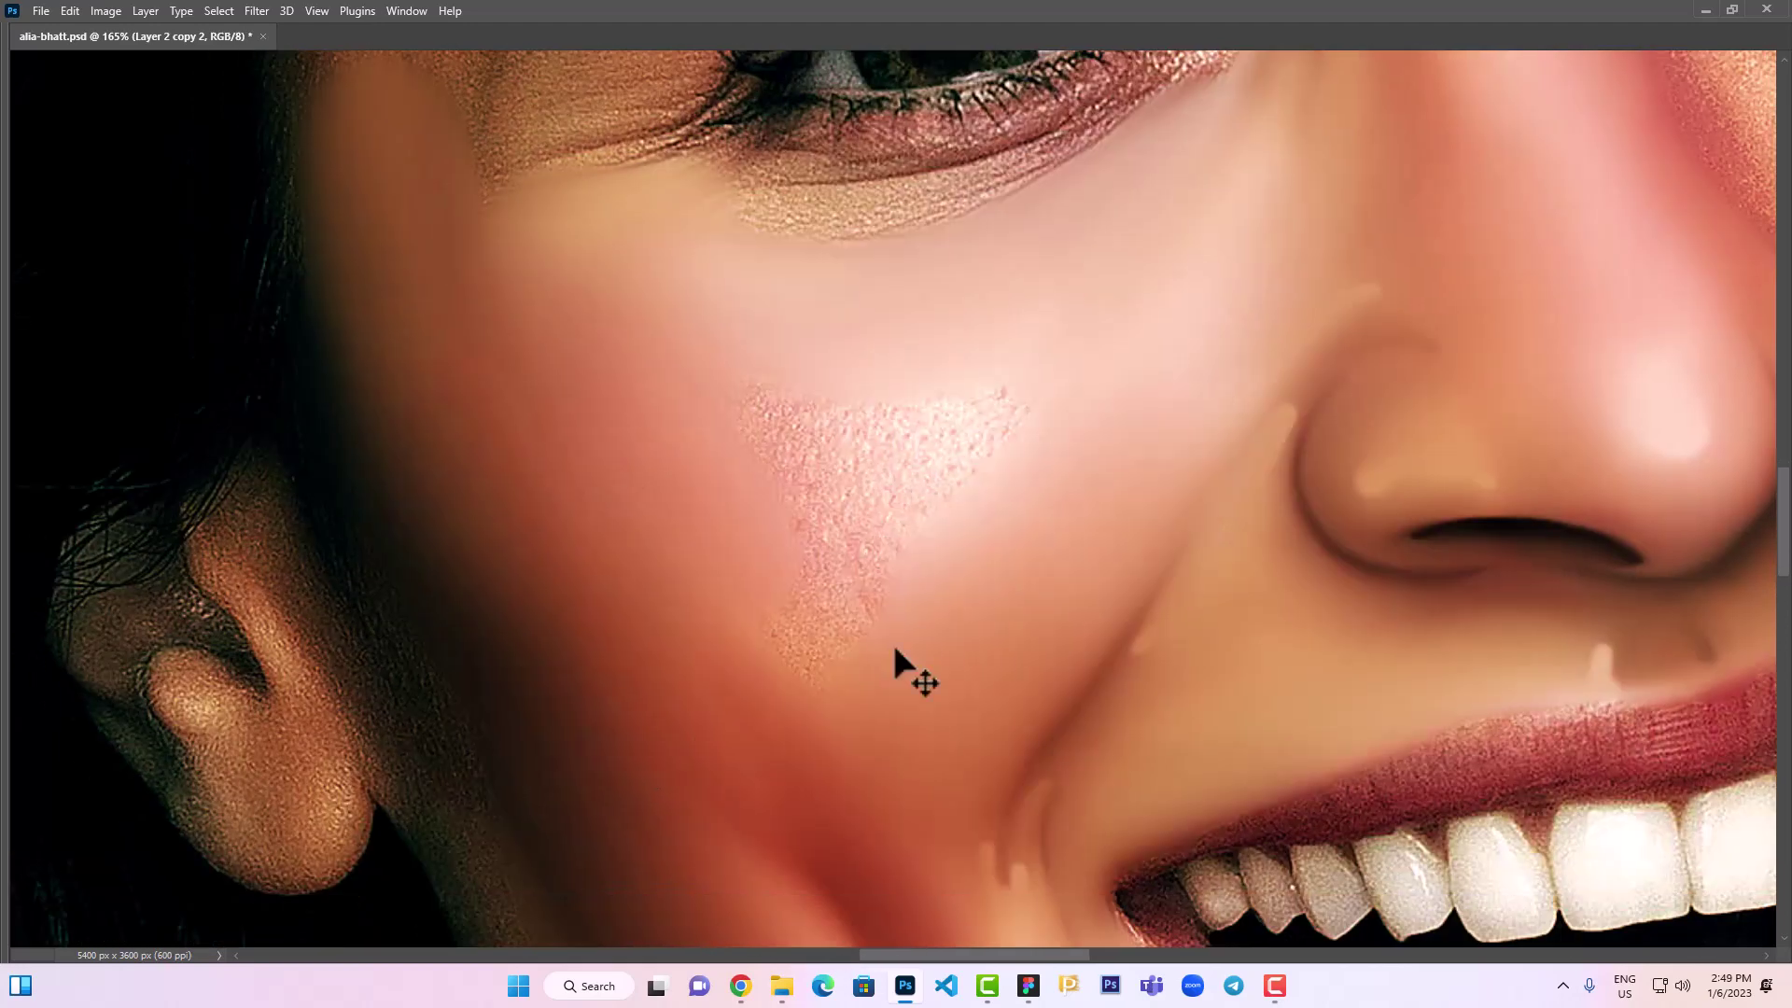
{"action": "mouse_move", "coordinate": [664, 742]}
{"action": "left_mouse_down"}
{"action": "mouse_move", "coordinate": [520, 540]}
{"action": "mouse_move", "coordinate": [900, 719]}
{"action": "mouse_move", "coordinate": [840, 740]}
{"action": "mouse_move", "coordinate": [880, 582]}
{"action": "mouse_move", "coordinate": [960, 460]}
{"action": "mouse_move", "coordinate": [803, 467]}
{"action": "mouse_move", "coordinate": [760, 424]}
{"action": "mouse_move", "coordinate": [992, 440]}
{"action": "mouse_move", "coordinate": [899, 460]}
{"action": "mouse_move", "coordinate": [980, 579]}
{"action": "mouse_move", "coordinate": [960, 558]}
{"action": "left_mouse_up"}
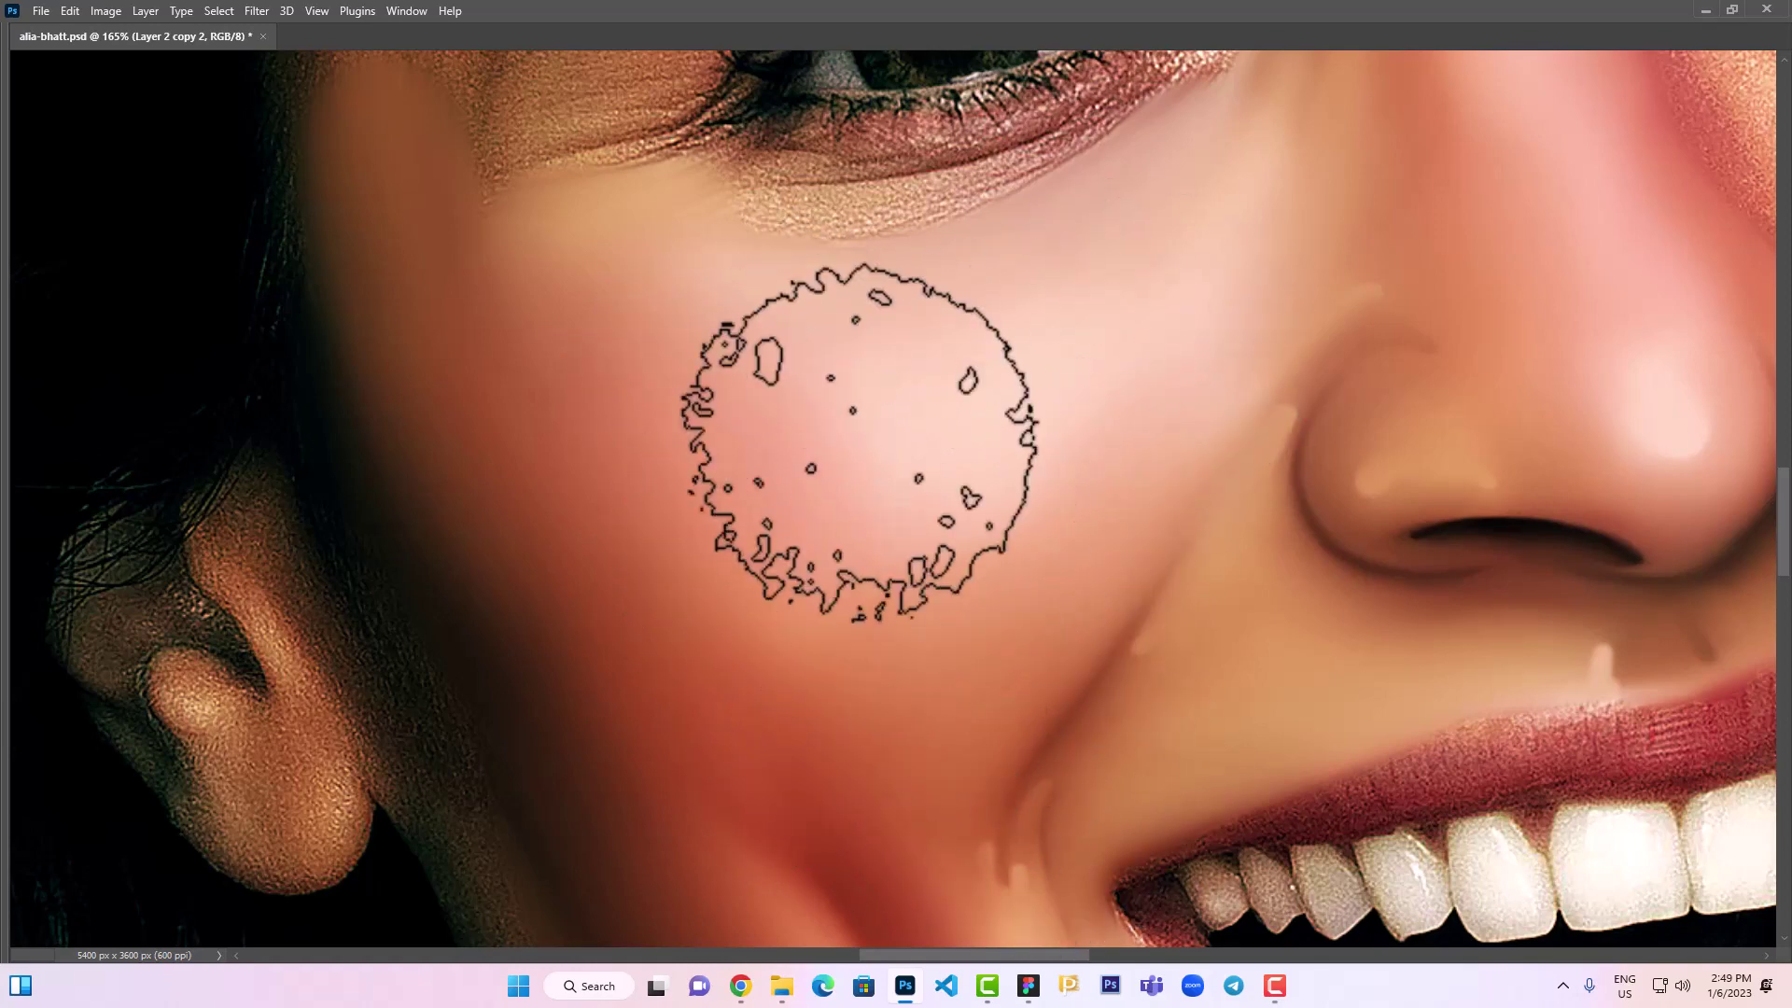
Enlarge the brush and smooth the skin on the right cheek
{"action": "scroll", "coordinate": [1120, 635], "scroll_direction": "down", "scroll_amount": 3}
{"action": "scroll", "coordinate": [1082, 593], "scroll_direction": "up", "scroll_amount": 3}
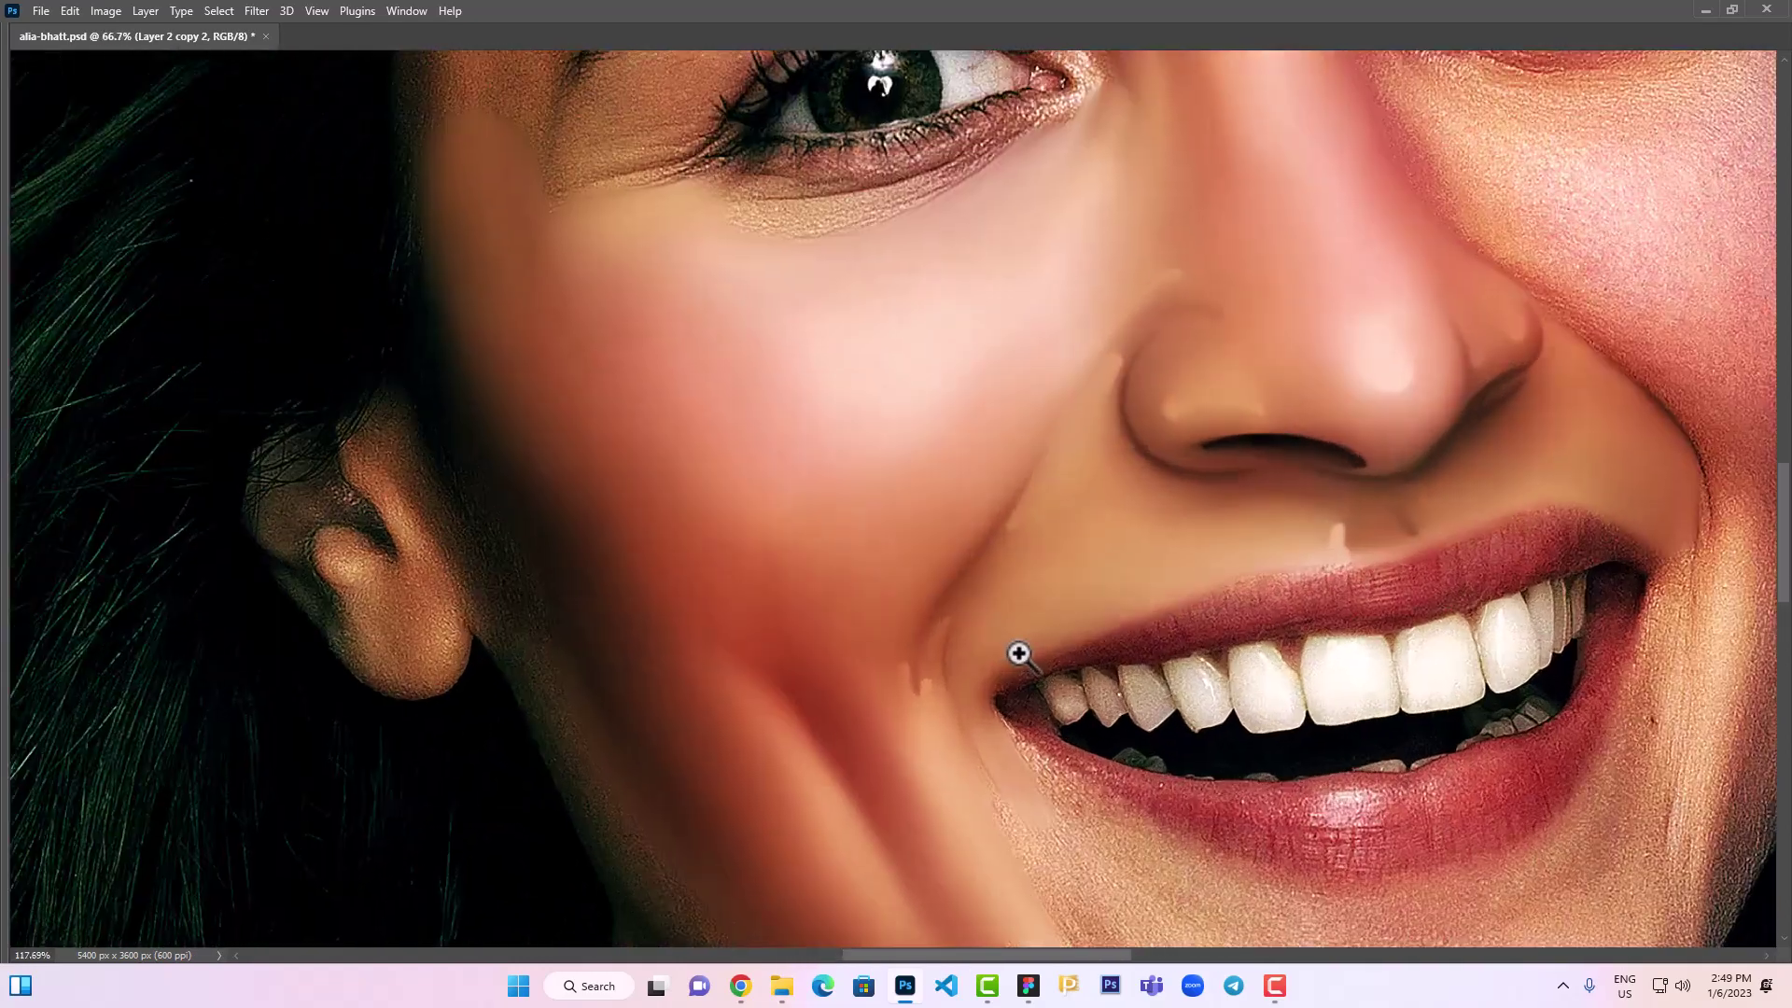
{"action": "key", "text": "bracketright"}
{"action": "key", "text": "bracketright"}
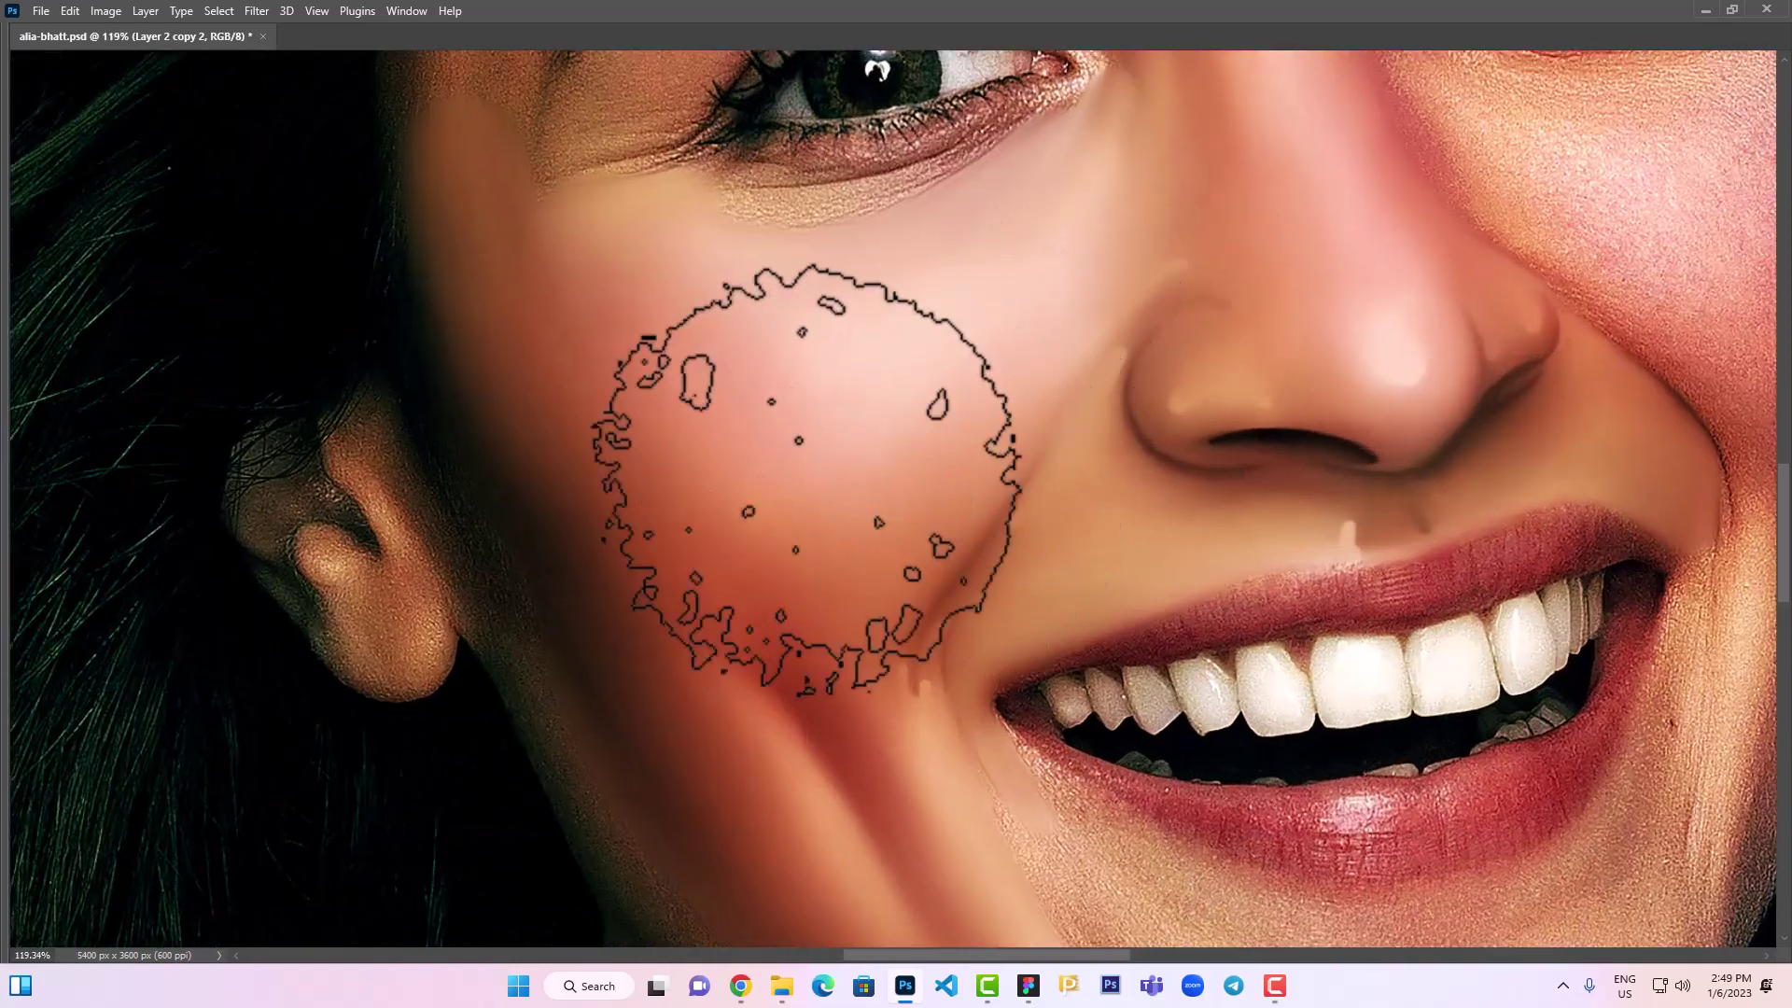
{"action": "key", "text": "bracketright"}
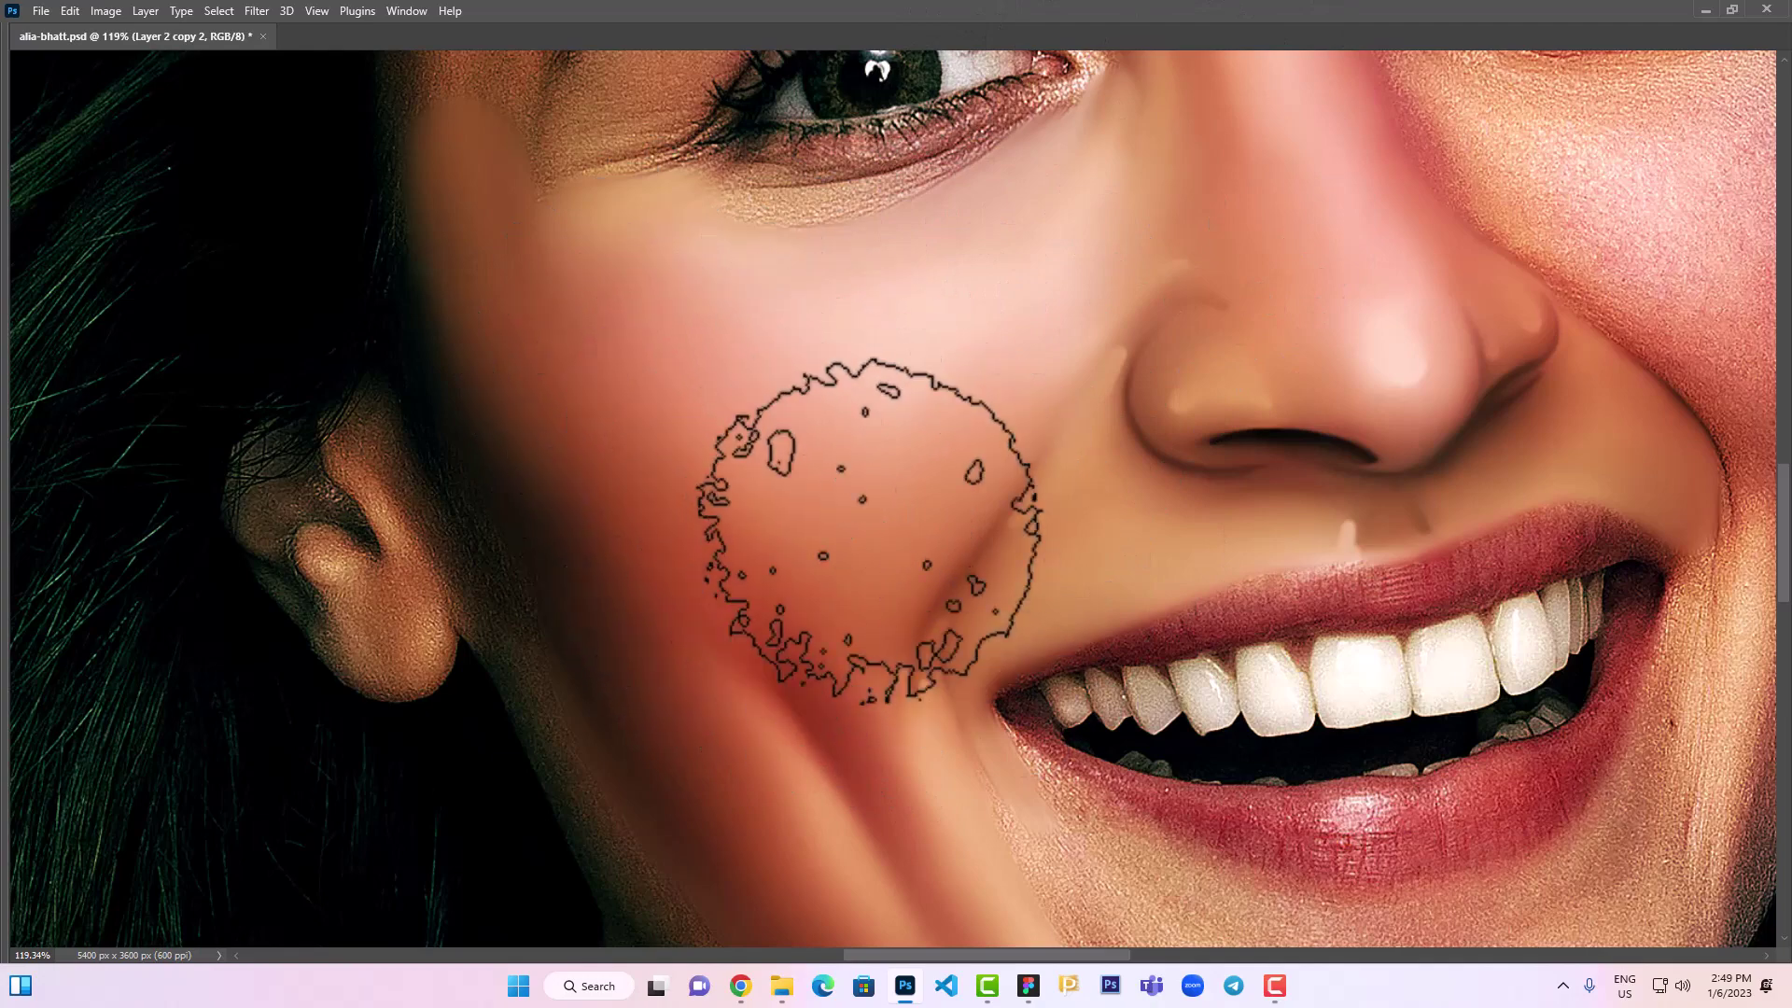
{"action": "key", "text": "v"}
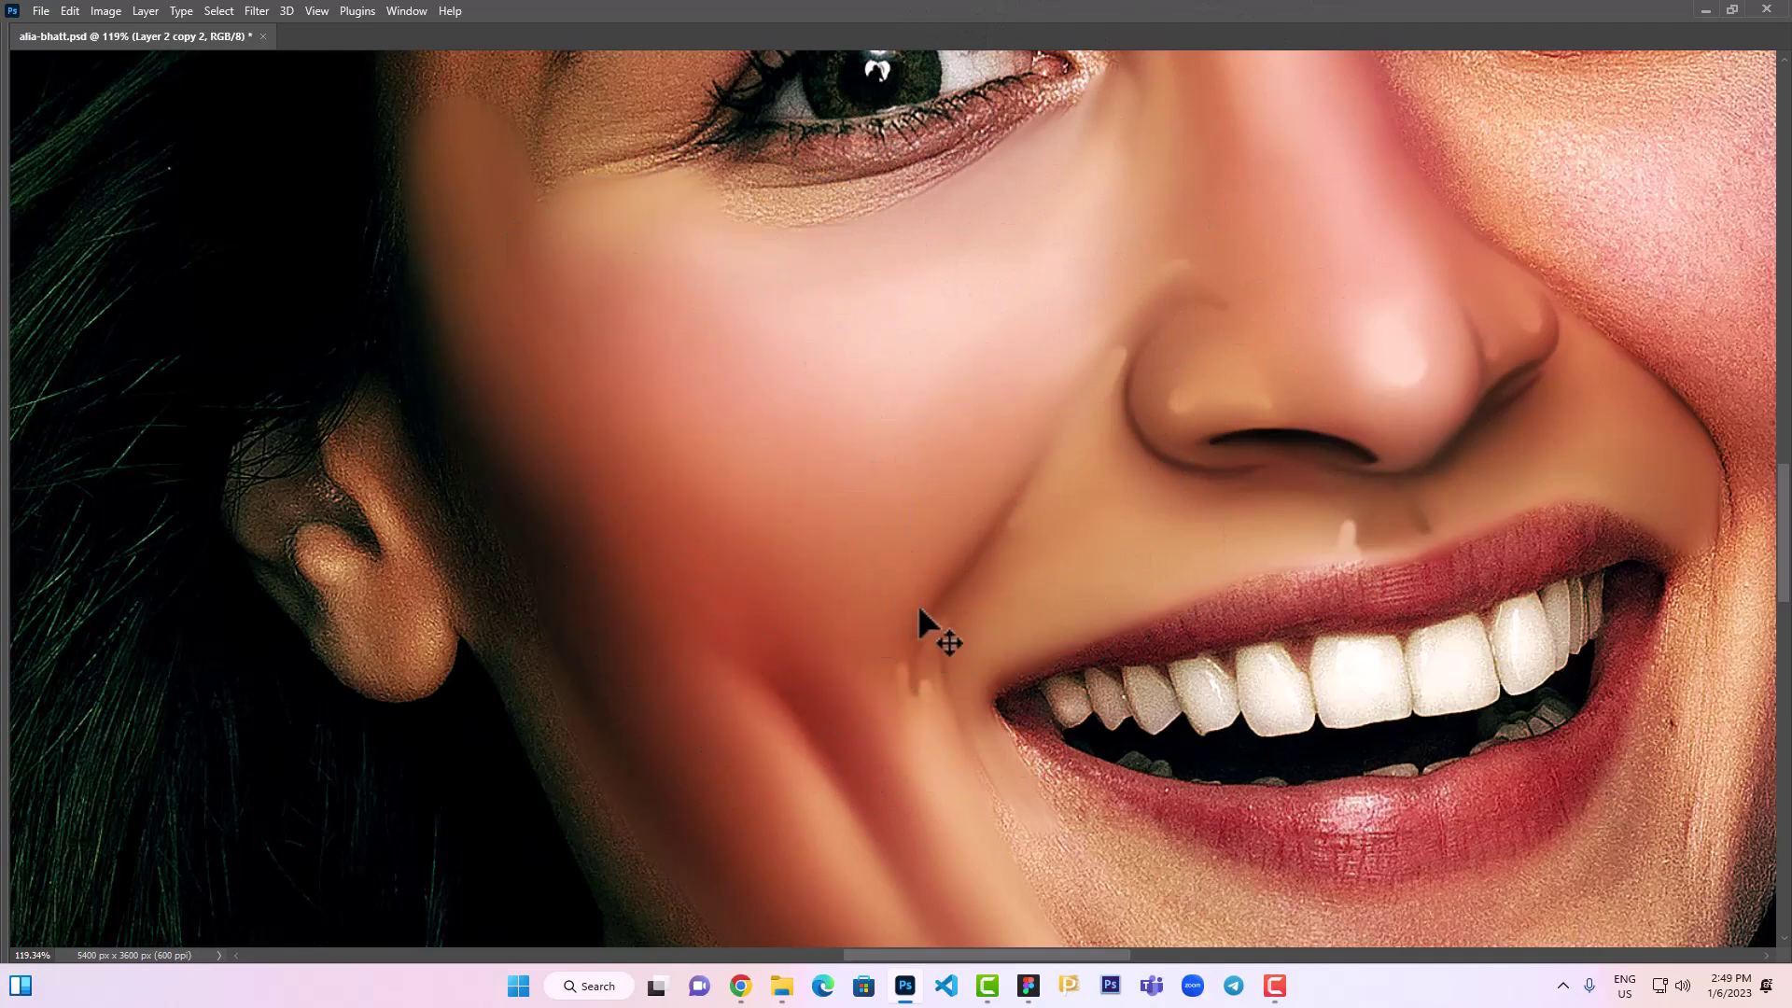
{"action": "scroll", "coordinate": [1101, 680], "scroll_direction": "down", "scroll_amount": 3}
{"action": "scroll", "coordinate": [733, 630], "scroll_direction": "up", "scroll_amount": 5}
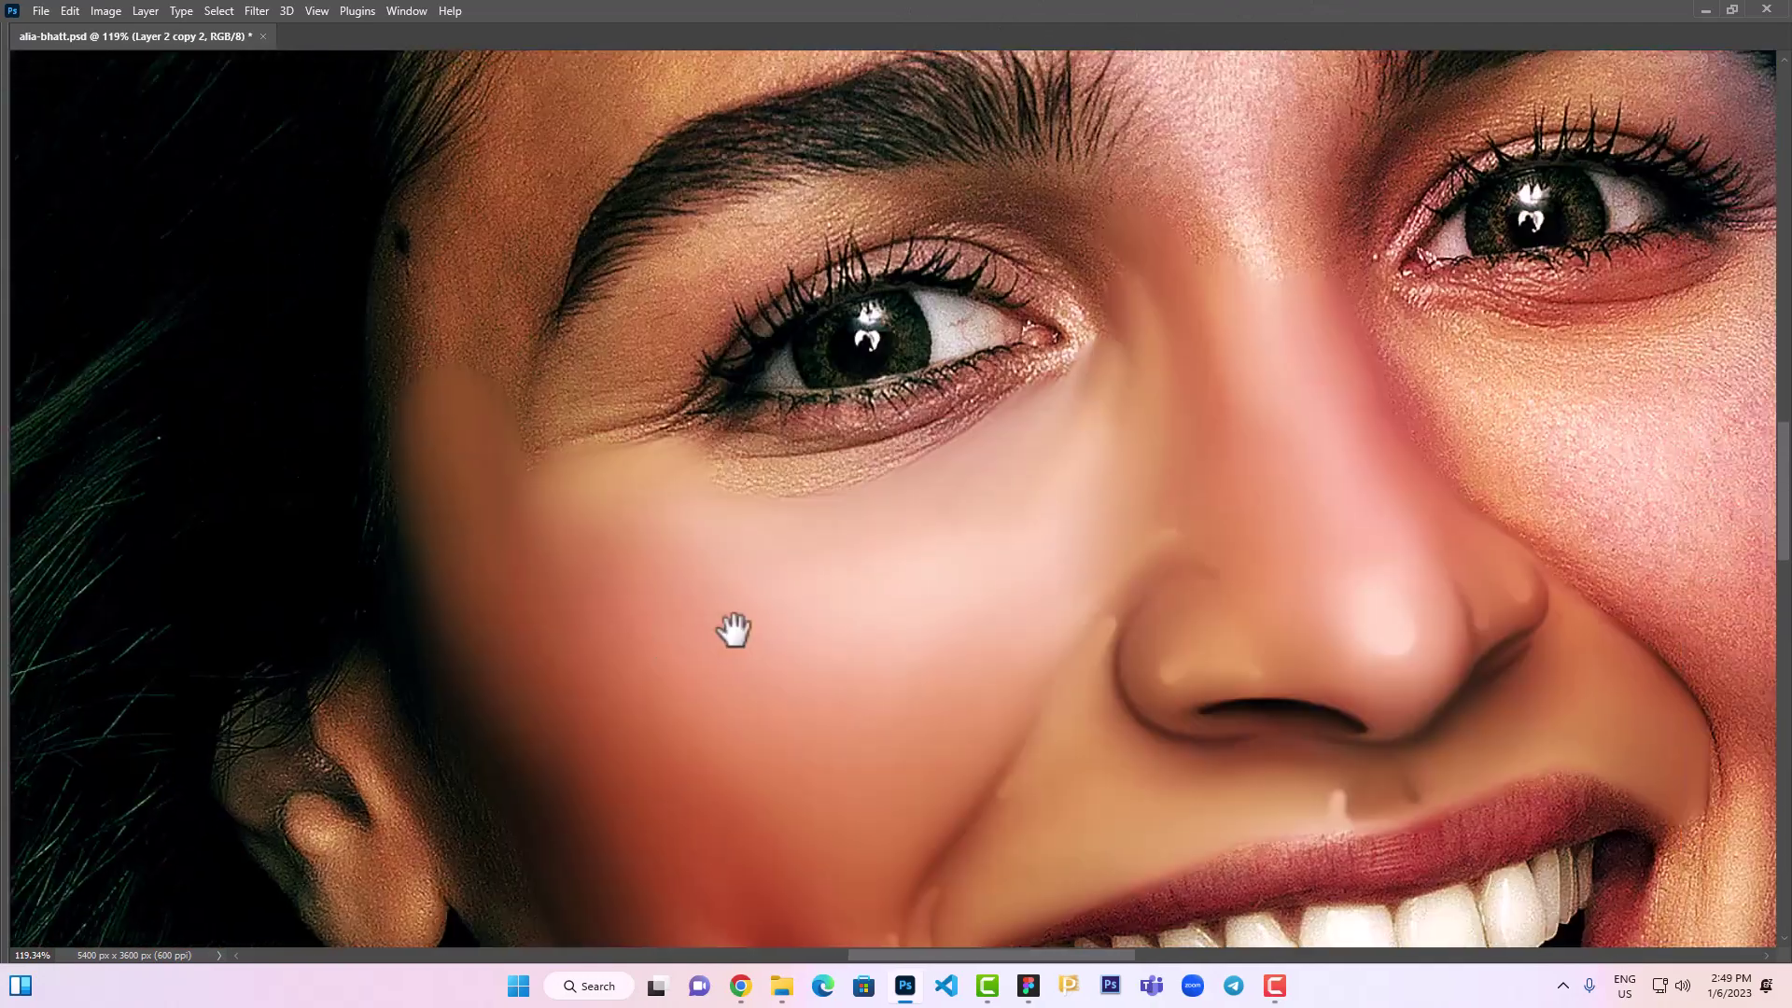
{"action": "scroll", "coordinate": [732, 630], "scroll_direction": "right", "scroll_amount": 5}
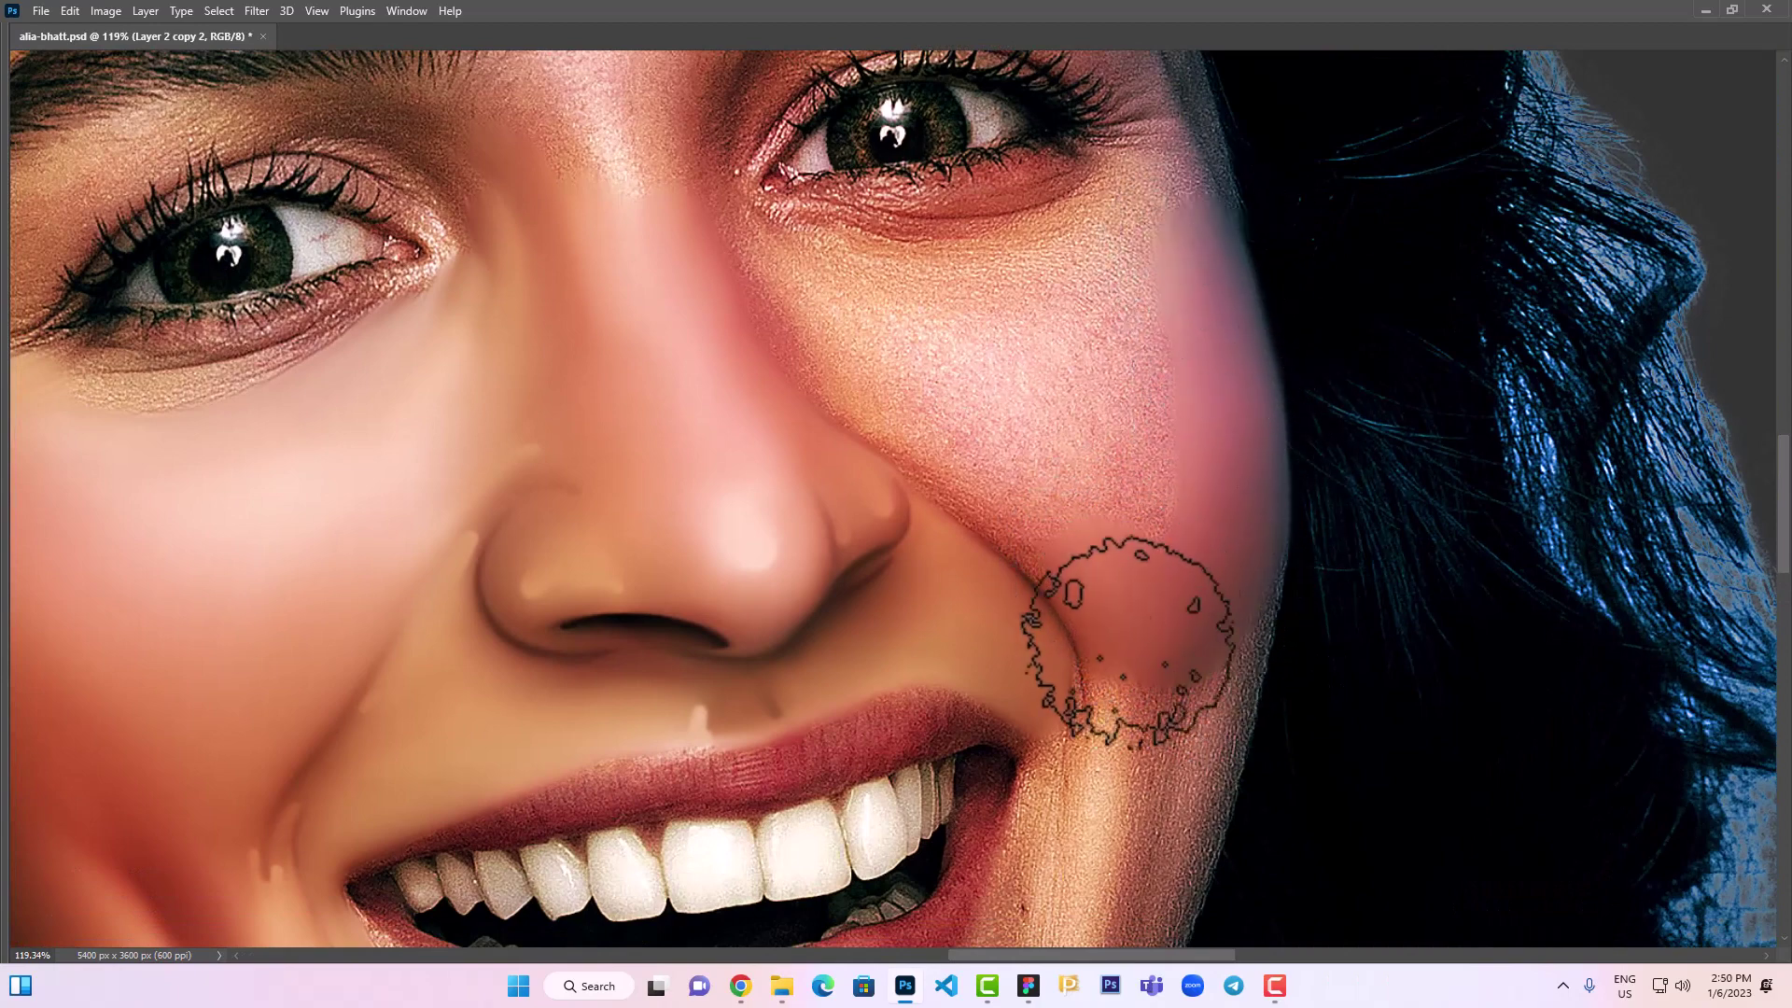
{"action": "mouse_move", "coordinate": [1129, 642]}
{"action": "left_mouse_down"}
{"action": "mouse_move", "coordinate": [1020, 460]}
{"action": "mouse_move", "coordinate": [1080, 541]}
{"action": "mouse_move", "coordinate": [948, 425]}
{"action": "mouse_move", "coordinate": [833, 360]}
{"action": "mouse_move", "coordinate": [929, 413]}
{"action": "left_mouse_up"}
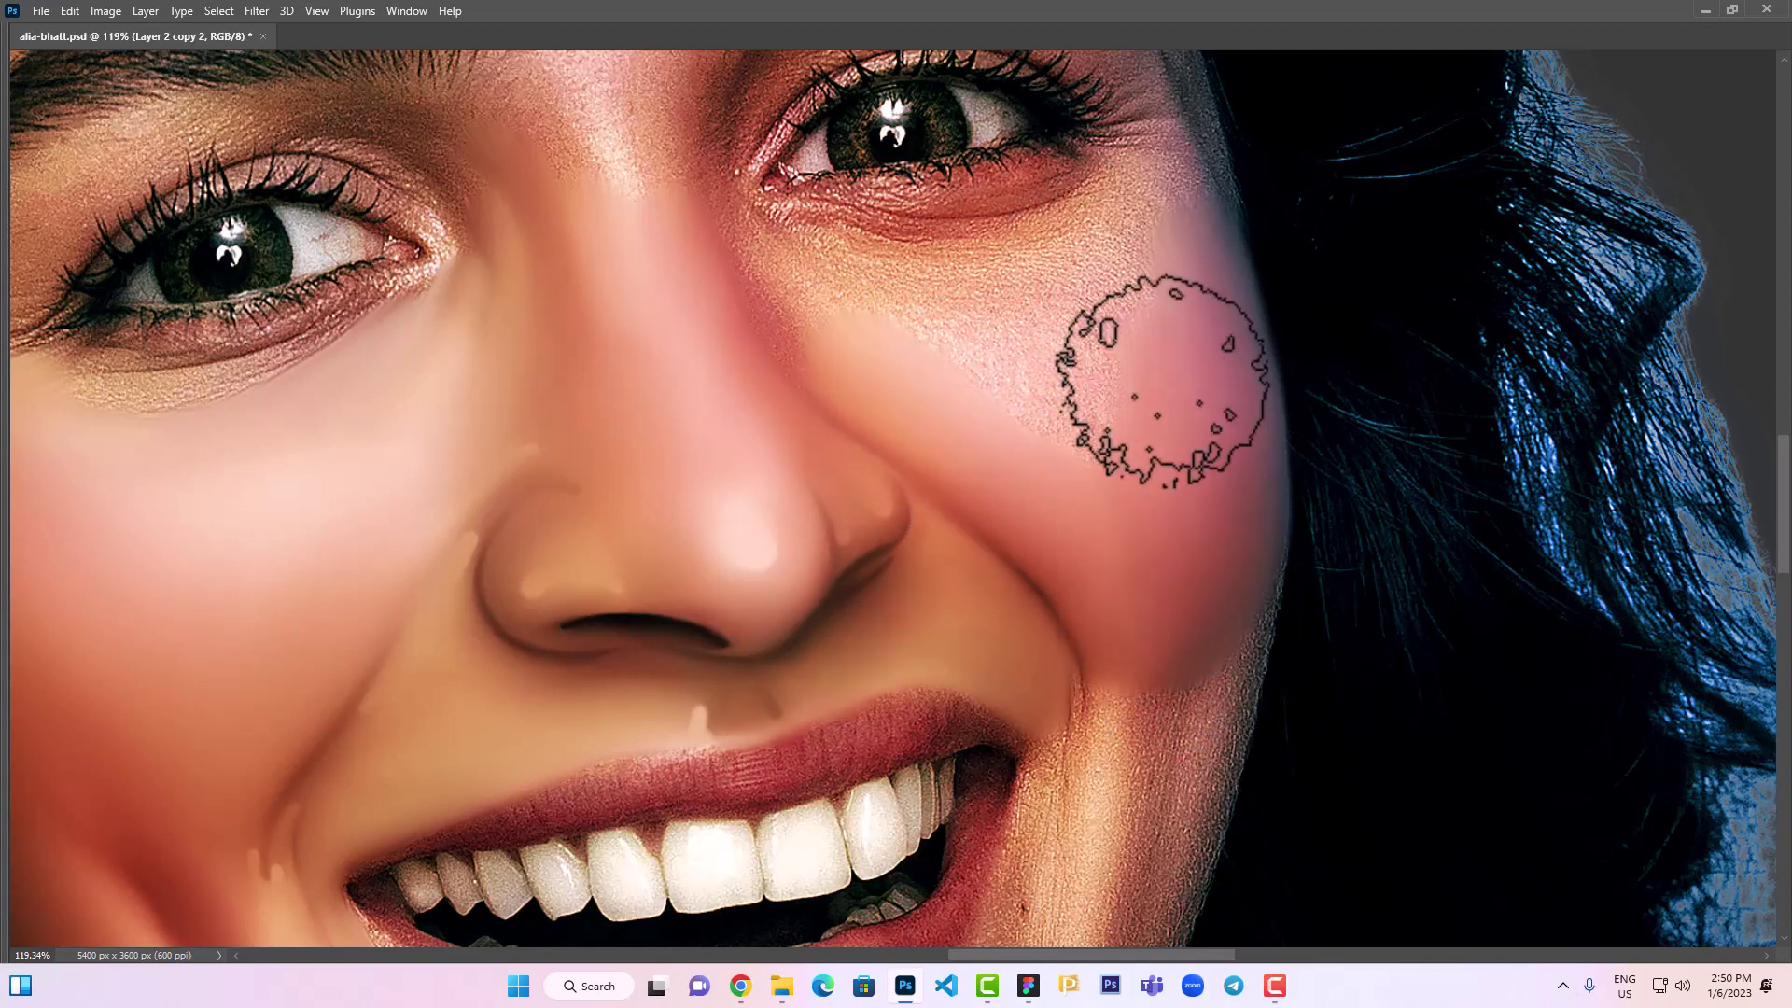
{"action": "mouse_move", "coordinate": [1162, 383]}
{"action": "left_mouse_down"}
{"action": "mouse_move", "coordinate": [1080, 328]}
{"action": "mouse_move", "coordinate": [1027, 412]}
{"action": "mouse_move", "coordinate": [908, 320]}
{"action": "mouse_move", "coordinate": [986, 336]}
{"action": "left_mouse_up"}
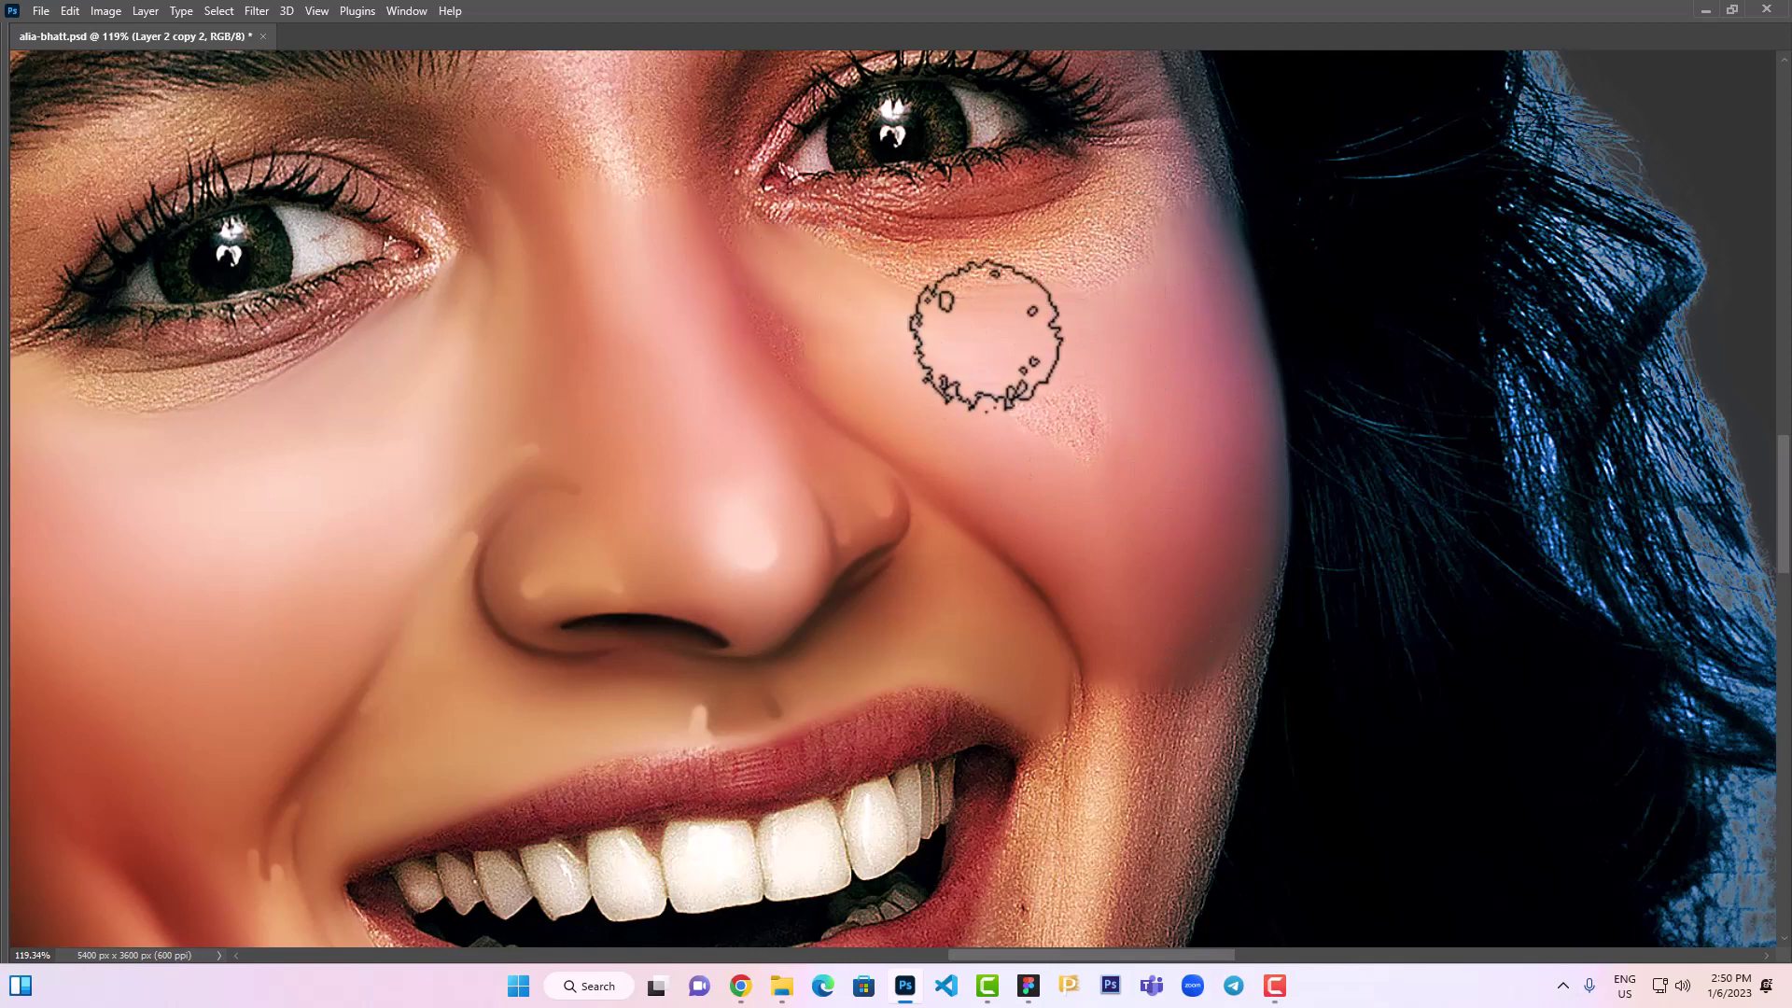
Enlarge the brush further and save the portrait
{"action": "key", "text": "bracketright"}
{"action": "key", "text": "bracketright"}
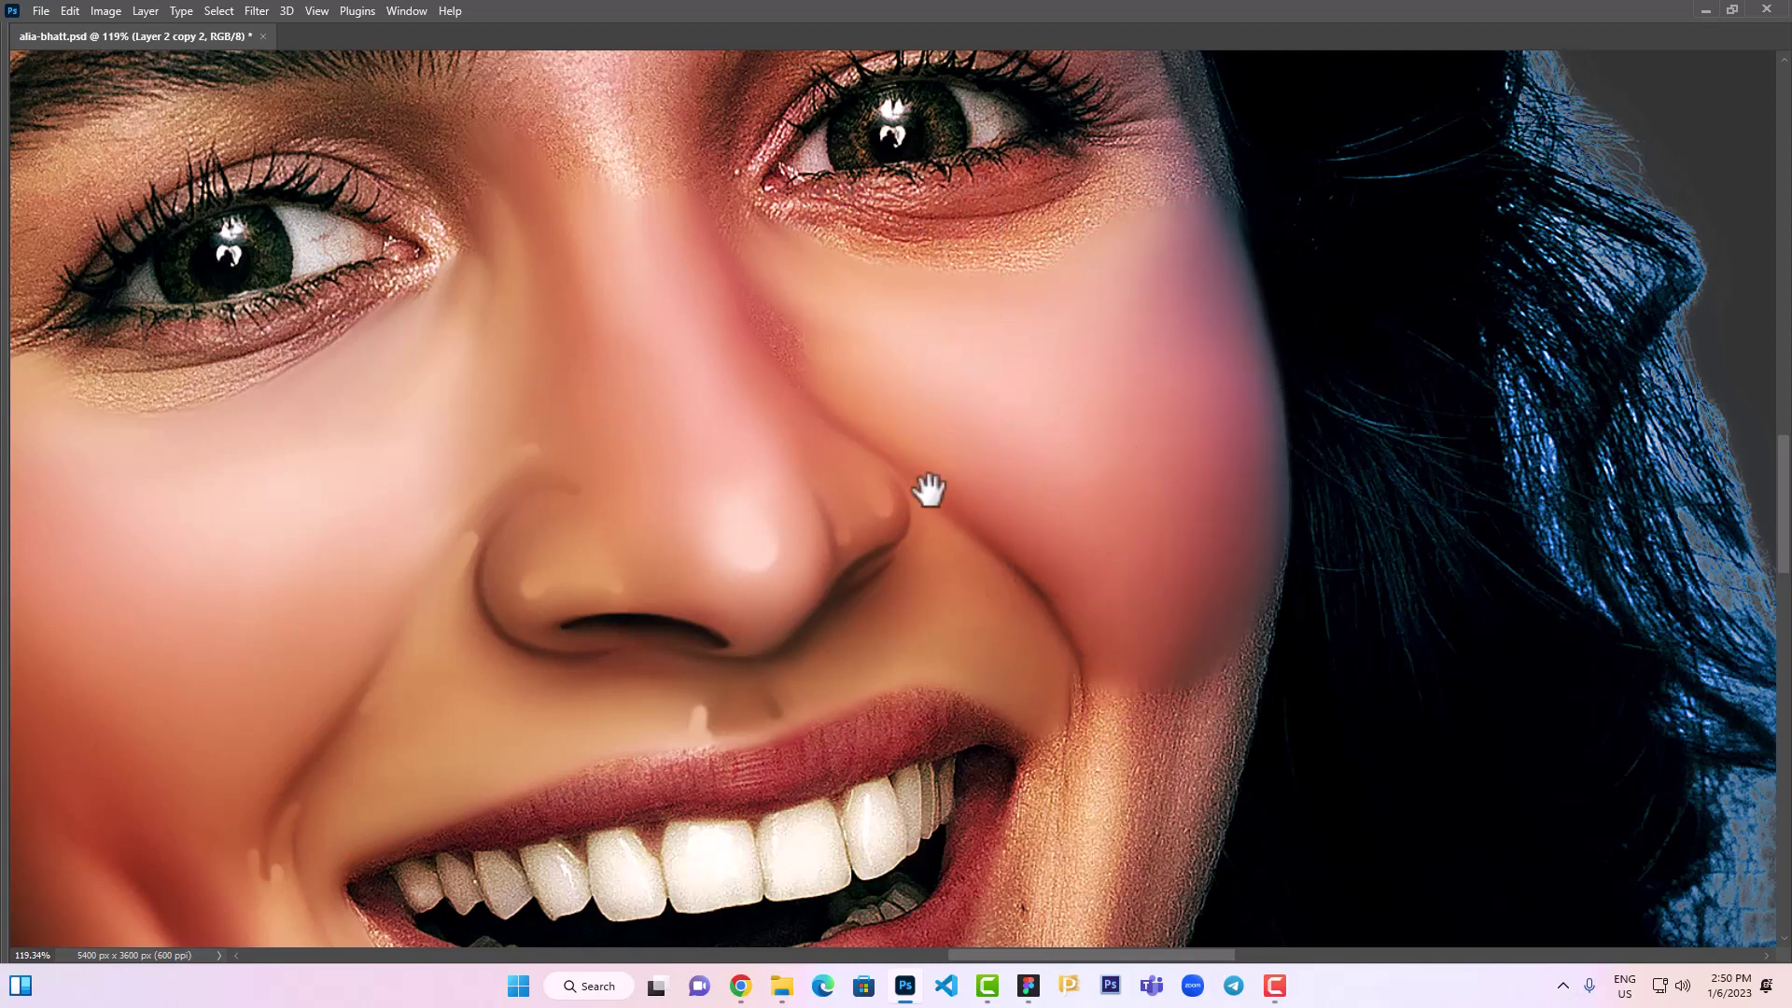
{"action": "left_click_drag", "start_coordinate": [929, 490], "coordinate": [1199, 485]}
{"action": "key", "text": "ctrl+s"}
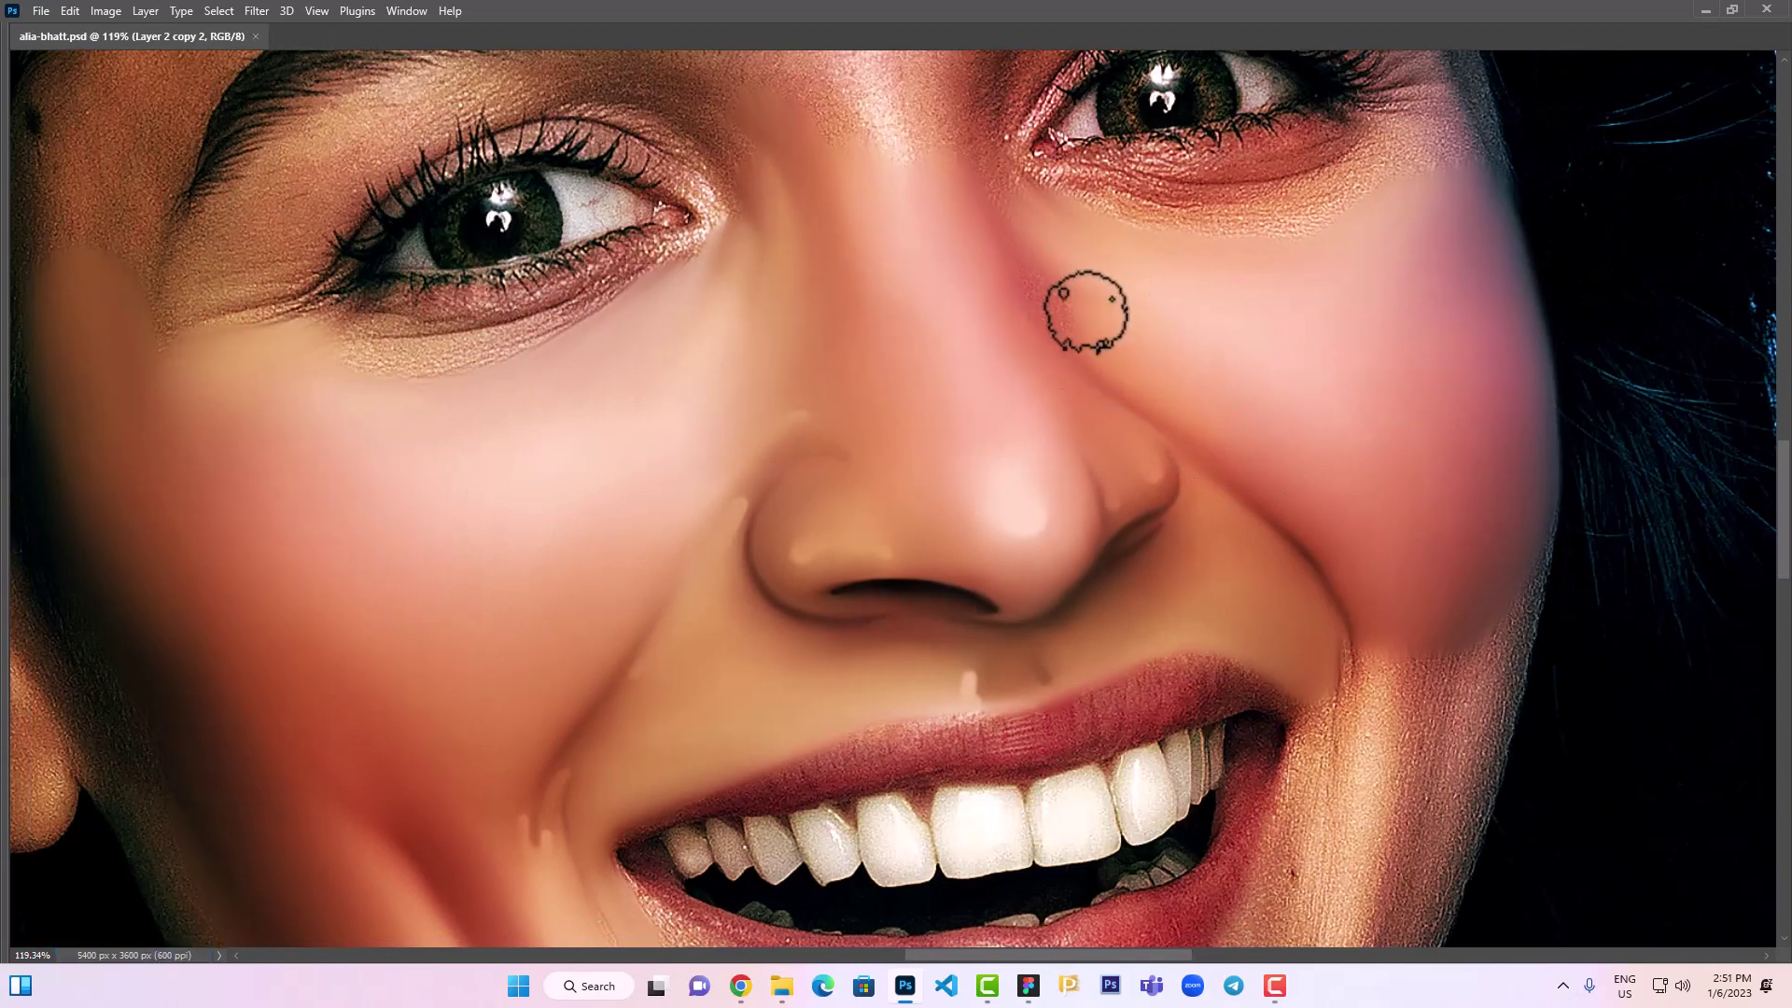
Smooth the skin on the nose bridge and between the eyebrows
{"action": "scroll", "coordinate": [1085, 310], "scroll_direction": "up", "scroll_amount": 4}
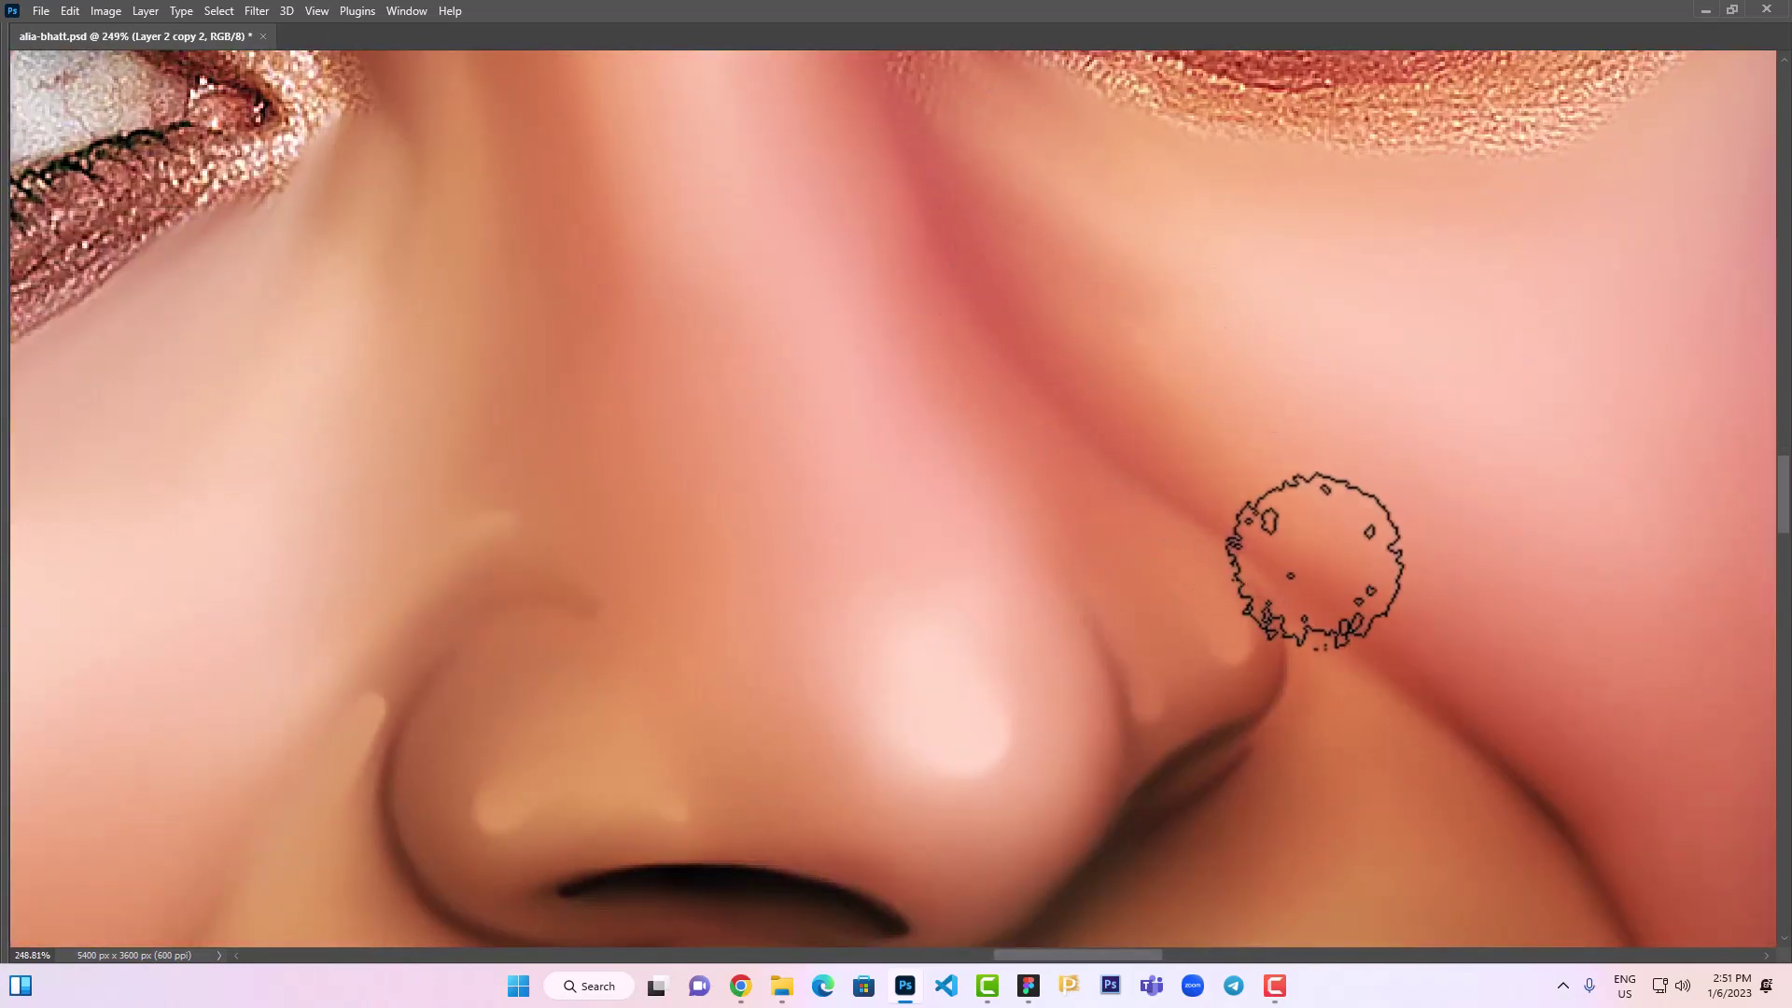
{"action": "left_click_drag", "start_coordinate": [1260, 360], "coordinate": [1052, 651]}
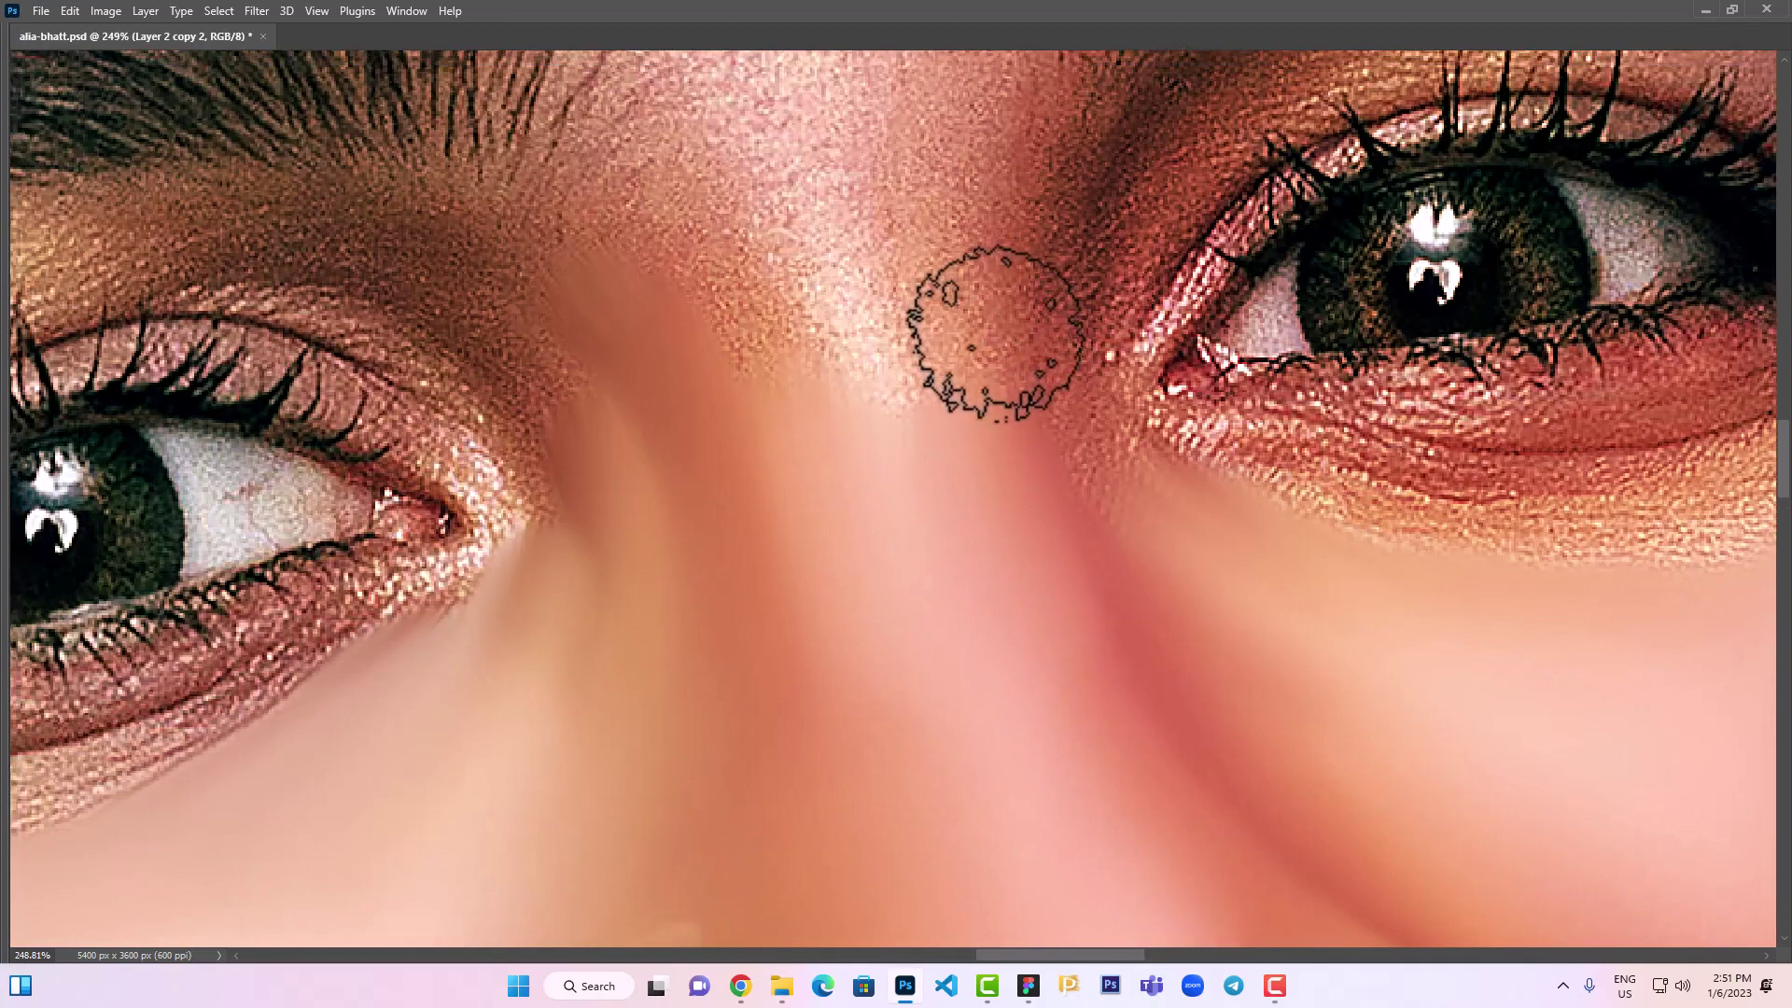
{"action": "mouse_move", "coordinate": [980, 259]}
{"action": "left_mouse_down"}
{"action": "mouse_move", "coordinate": [985, 392]}
{"action": "mouse_move", "coordinate": [546, 261]}
{"action": "left_mouse_up"}
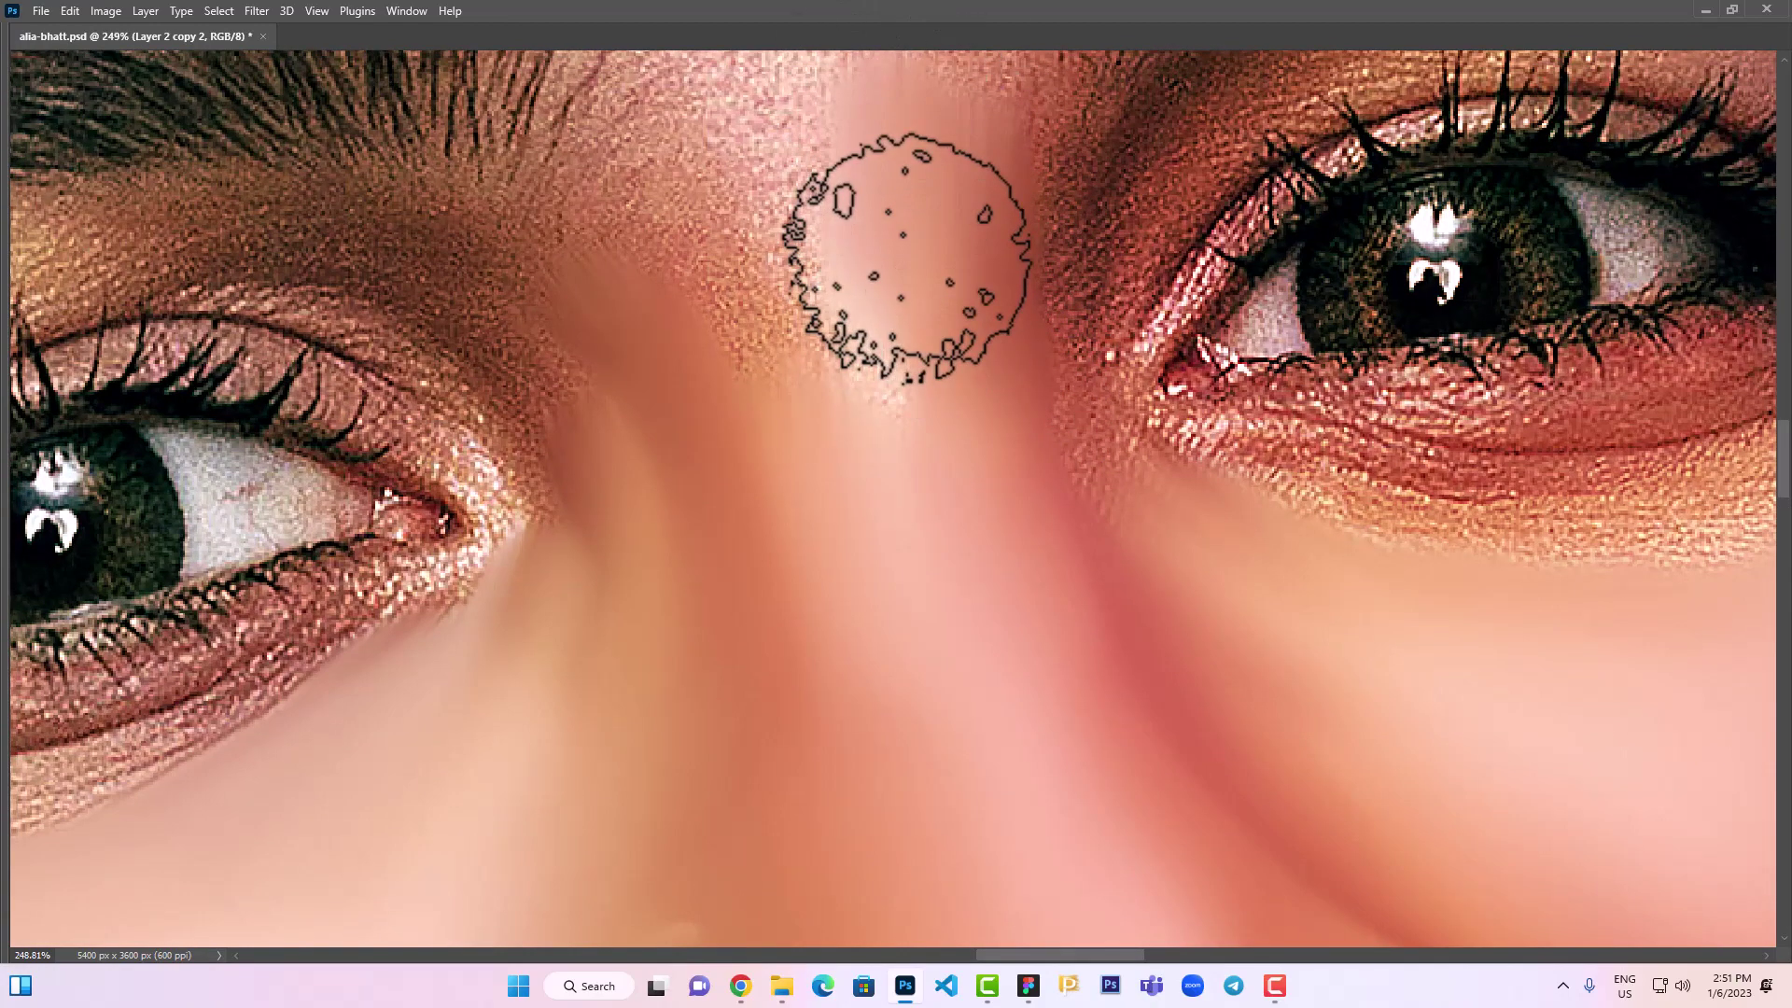
{"action": "left_click_drag", "start_coordinate": [738, 280], "coordinate": [779, 490]}
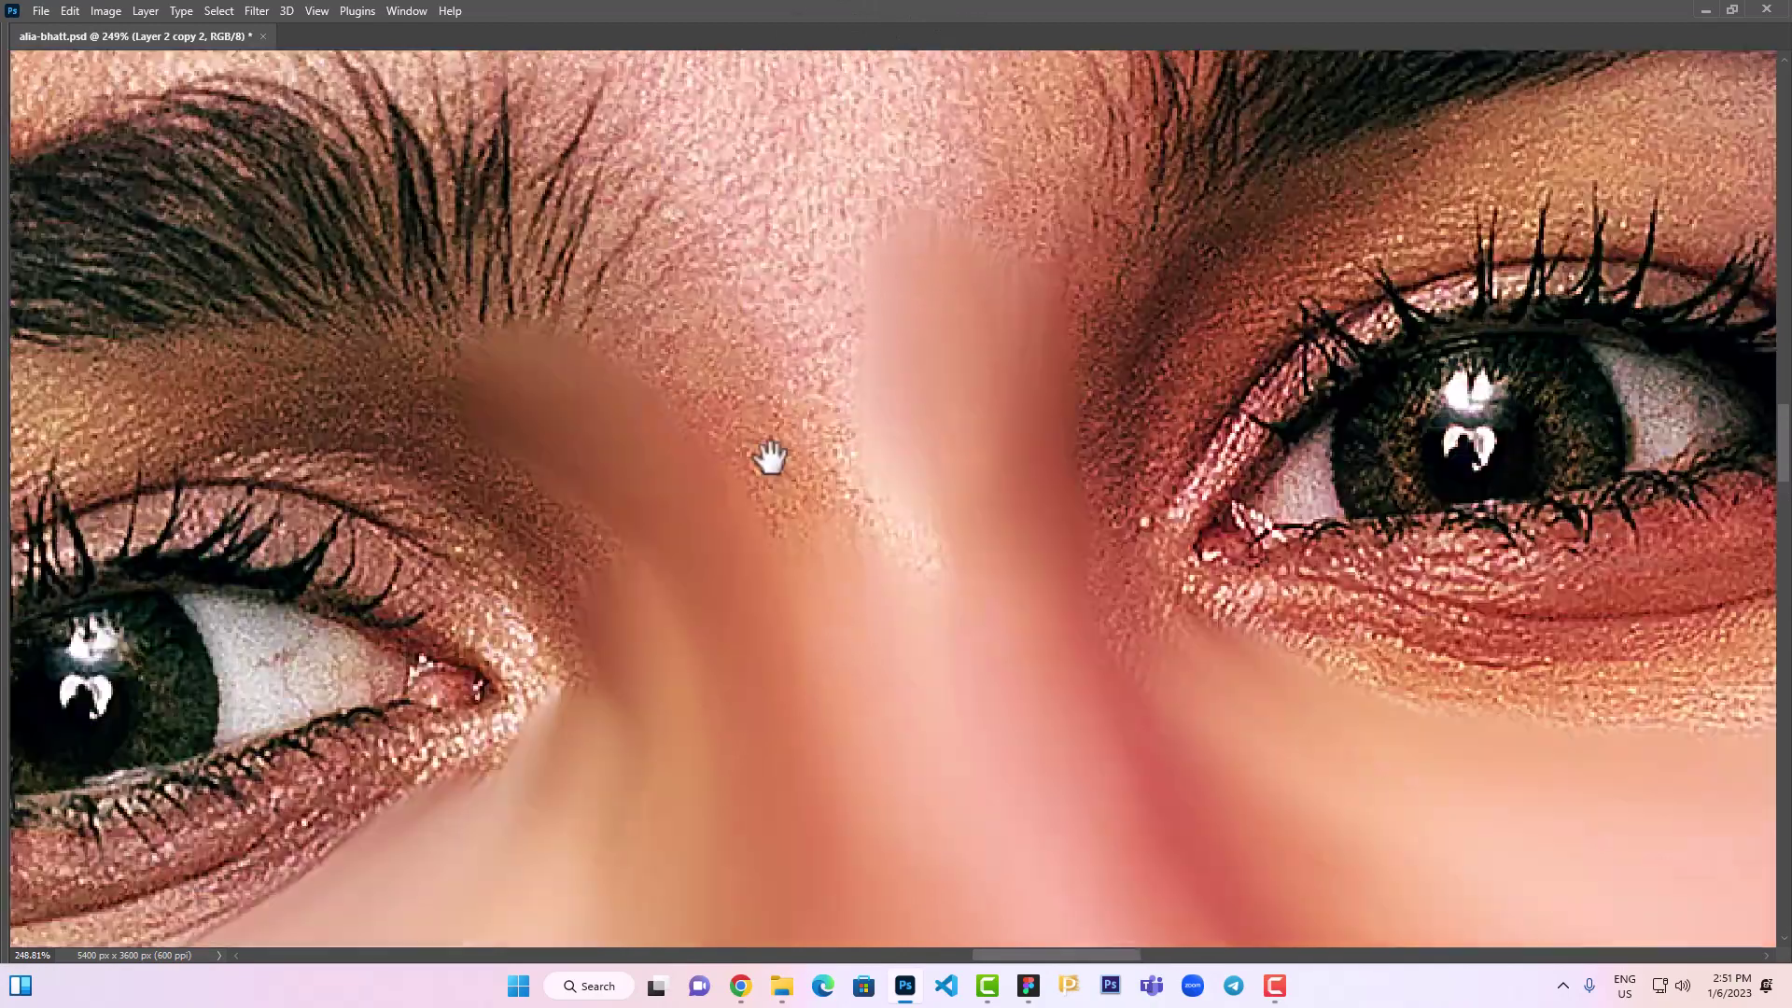
{"action": "mouse_move", "coordinate": [644, 387]}
{"action": "left_mouse_down"}
{"action": "mouse_move", "coordinate": [821, 560]}
{"action": "mouse_move", "coordinate": [840, 300]}
{"action": "mouse_move", "coordinate": [859, 280]}
{"action": "mouse_move", "coordinate": [980, 340]}
{"action": "mouse_move", "coordinate": [999, 420]}
{"action": "left_mouse_up"}
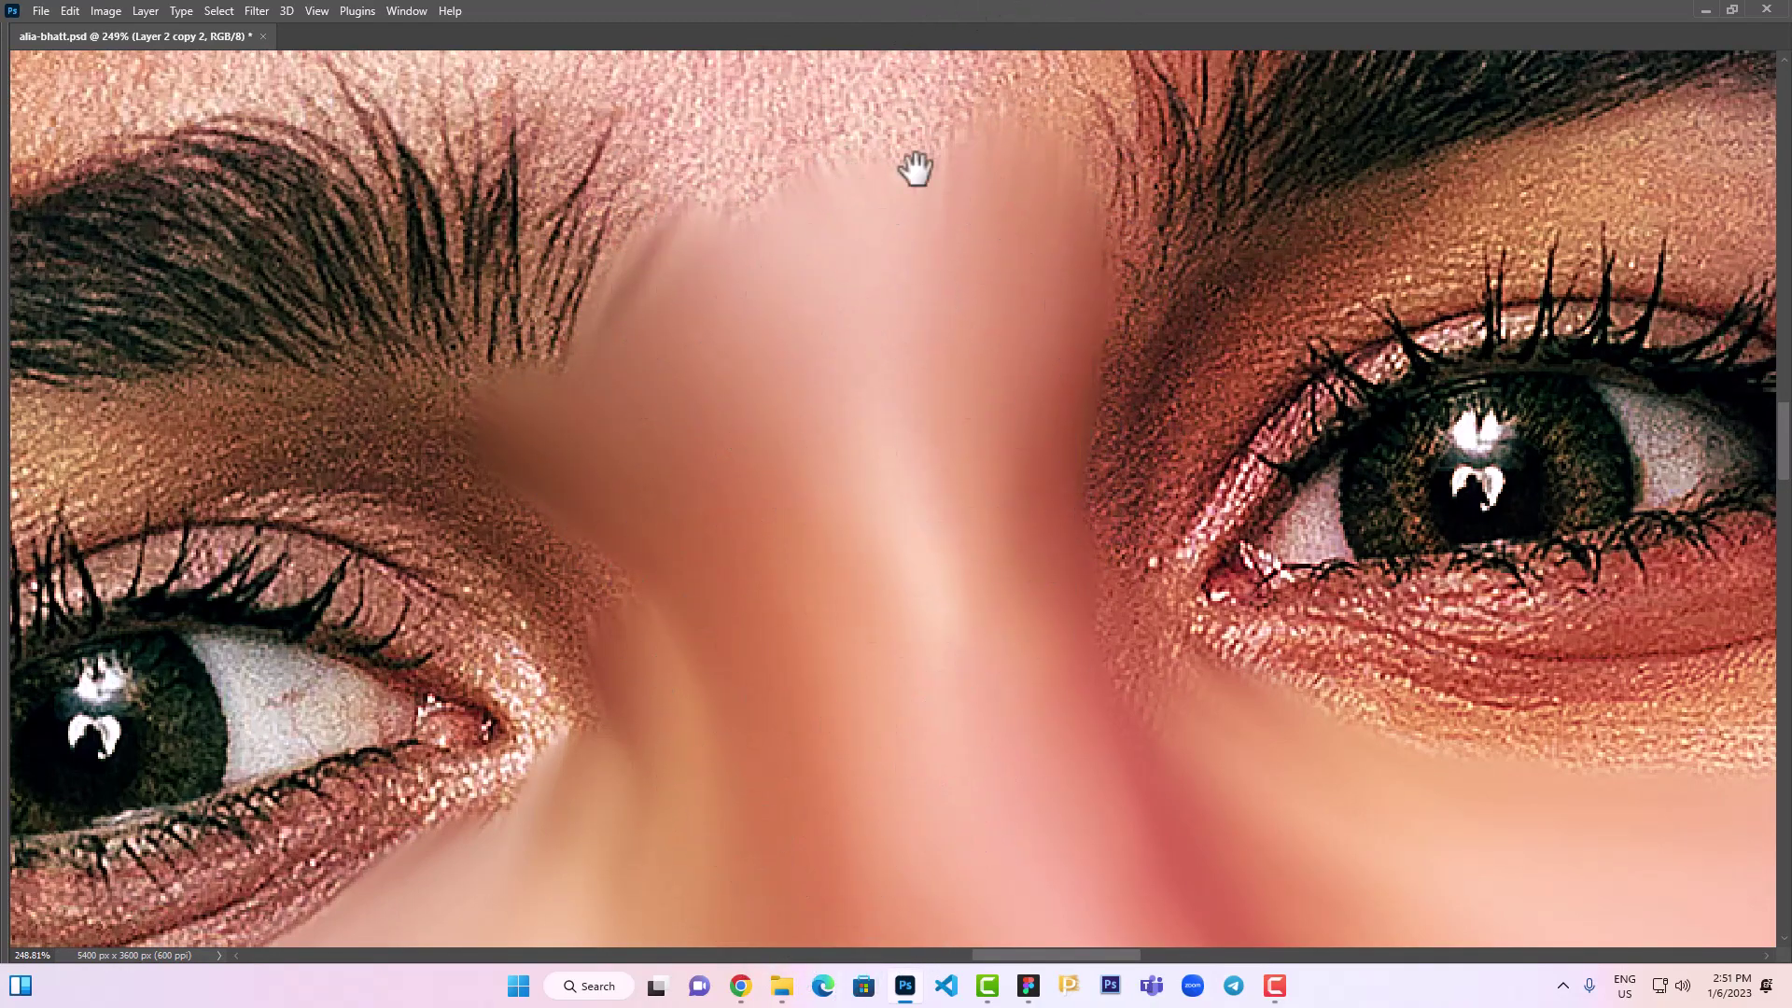
Zoom out and recentre the whole face in view
{"action": "scroll", "coordinate": [929, 597], "scroll_direction": "down", "scroll_amount": 5}
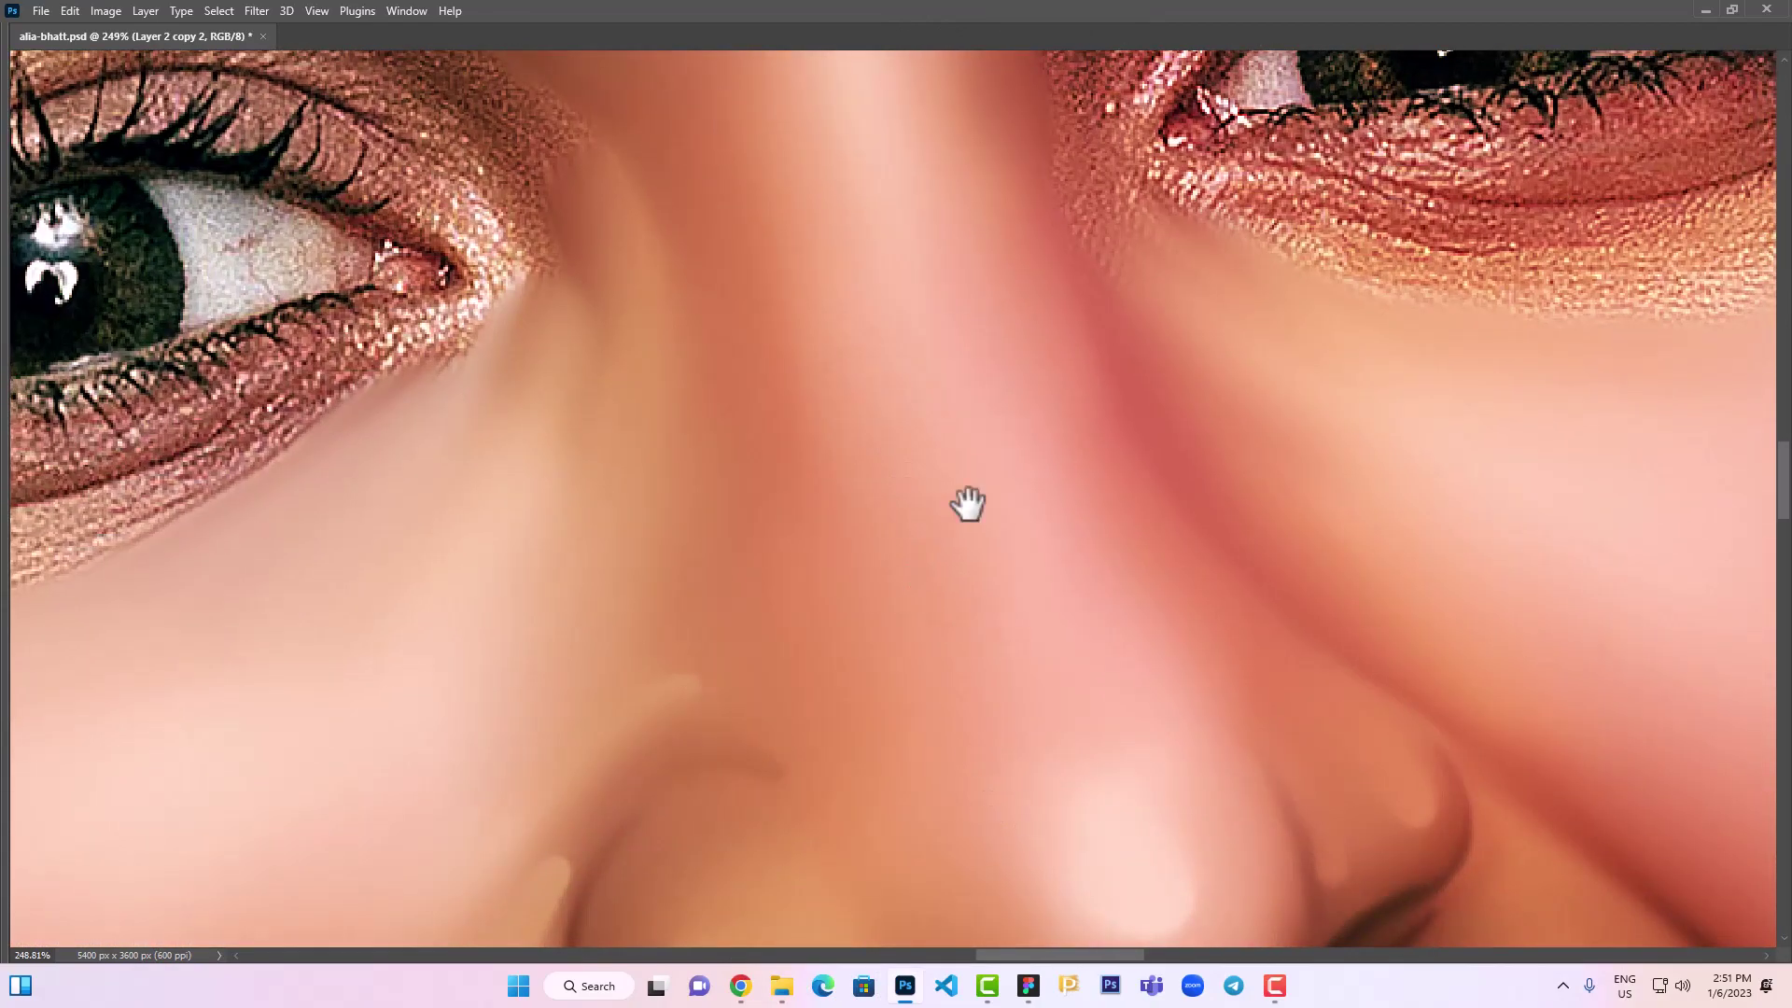
{"action": "scroll", "coordinate": [968, 504], "scroll_direction": "down", "scroll_amount": 3}
{"action": "scroll", "coordinate": [468, 656], "scroll_direction": "down", "scroll_amount": 3}
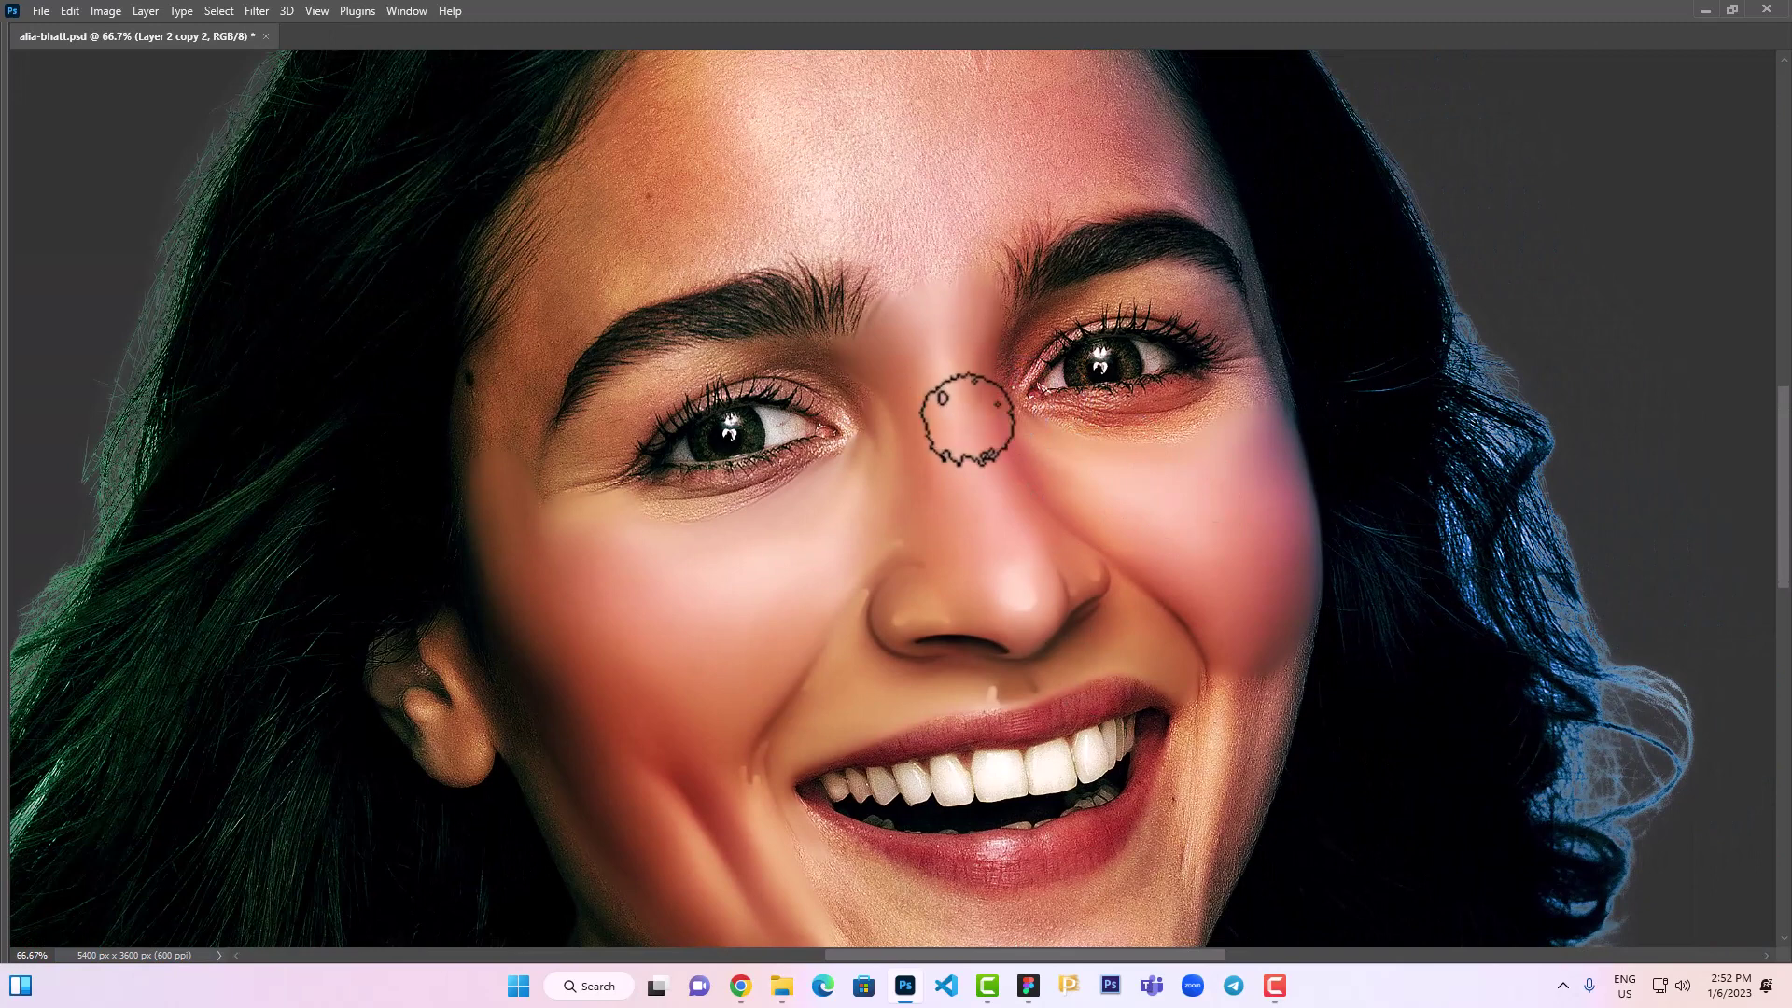
{"action": "mouse_move", "coordinate": [1103, 717]}
{"action": "left_mouse_down"}
{"action": "mouse_move", "coordinate": [1028, 460]}
{"action": "mouse_move", "coordinate": [1160, 581]}
{"action": "left_mouse_up"}
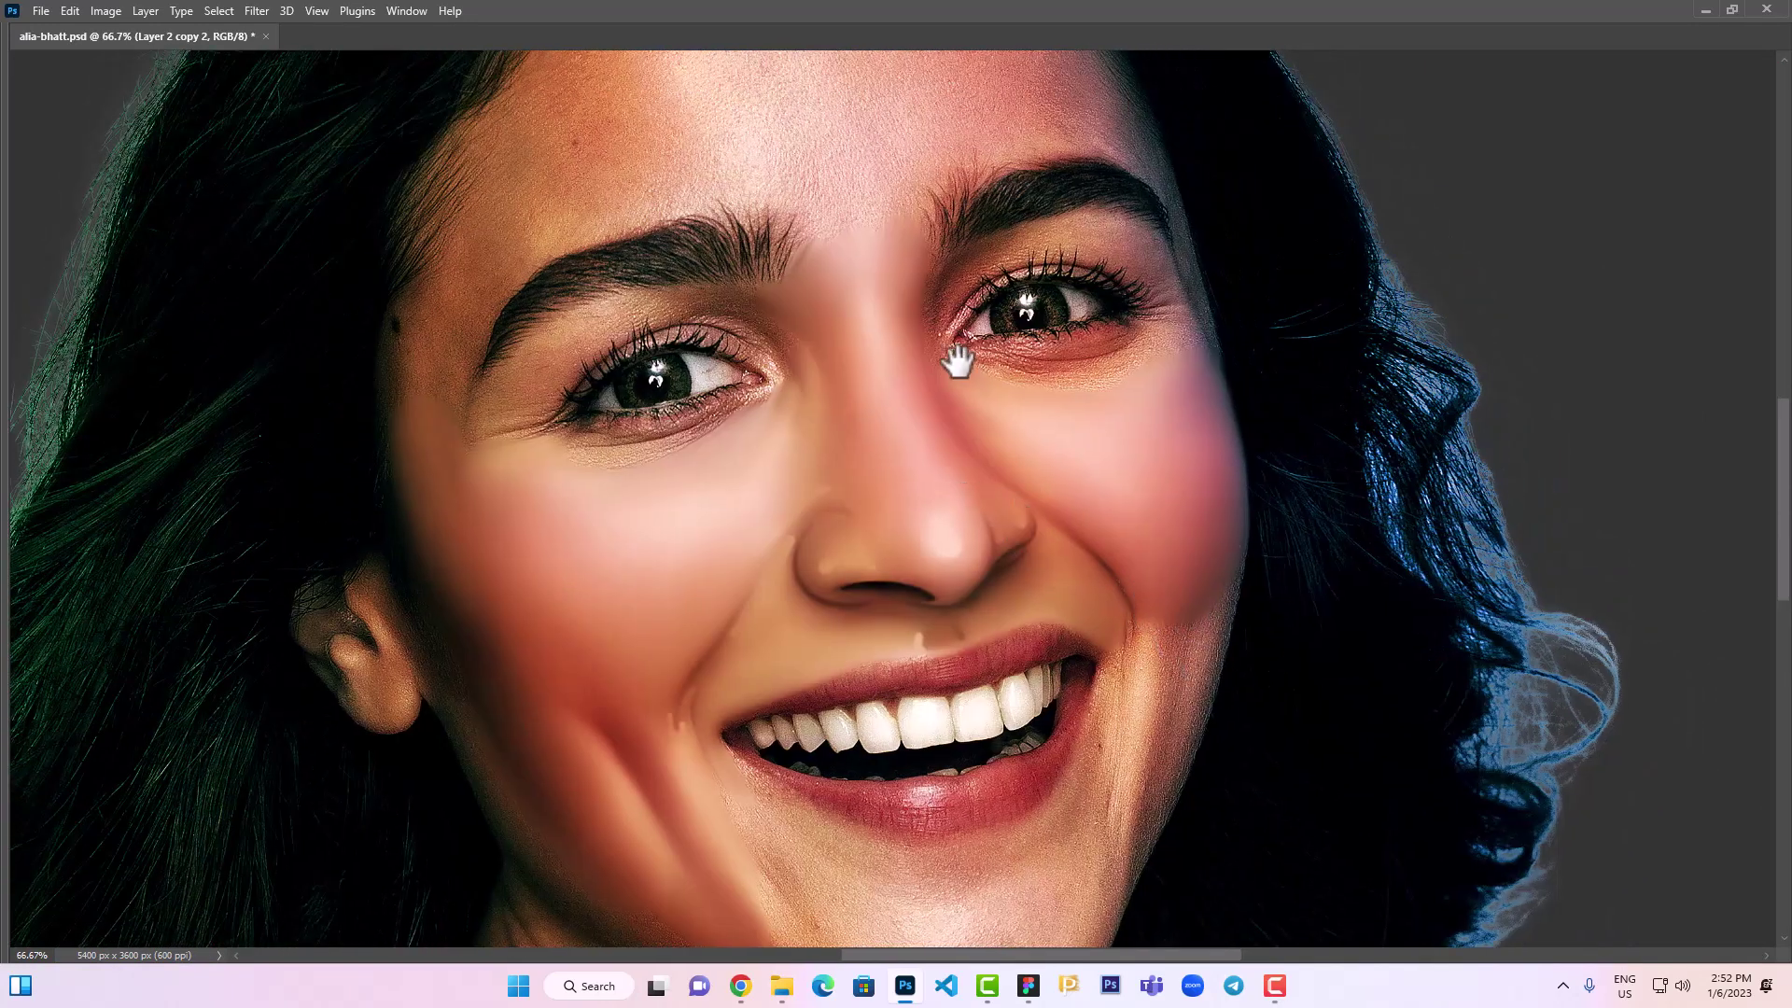
{"action": "left_click_drag", "start_coordinate": [958, 362], "coordinate": [983, 432]}
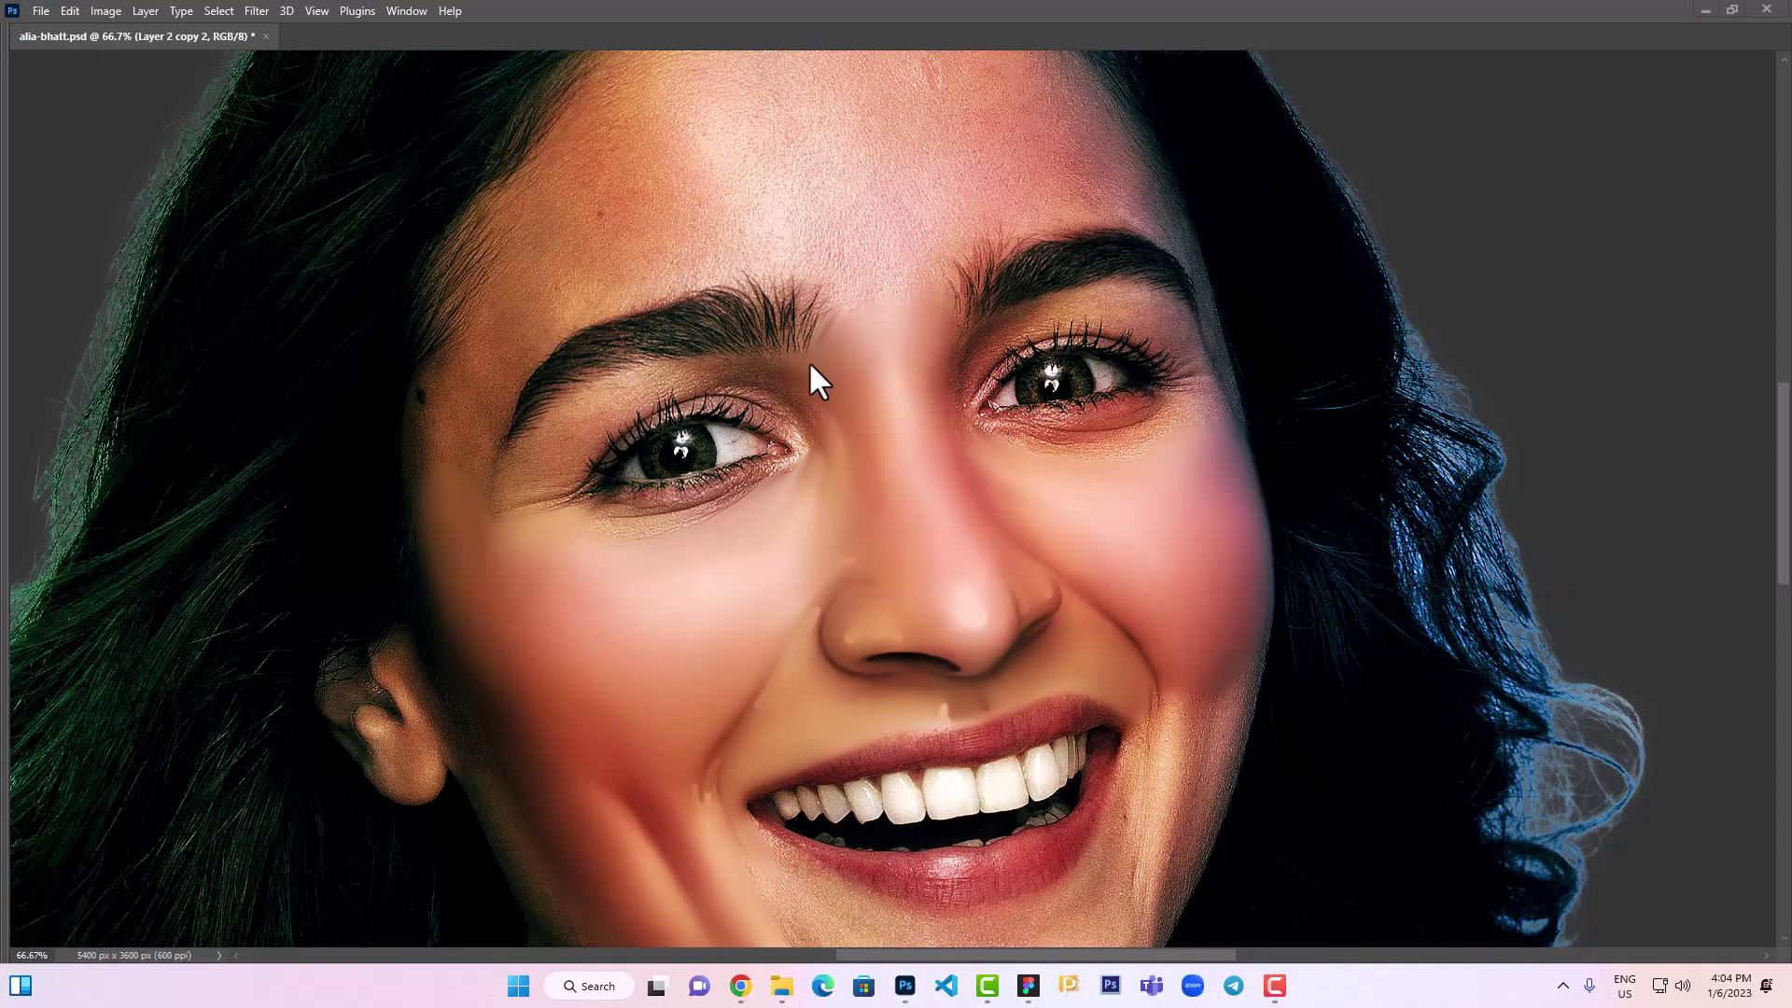
Smooth the left lower eyelid and the glittery lower lash band
{"action": "scroll", "coordinate": [766, 429], "scroll_direction": "down", "scroll_amount": 1}
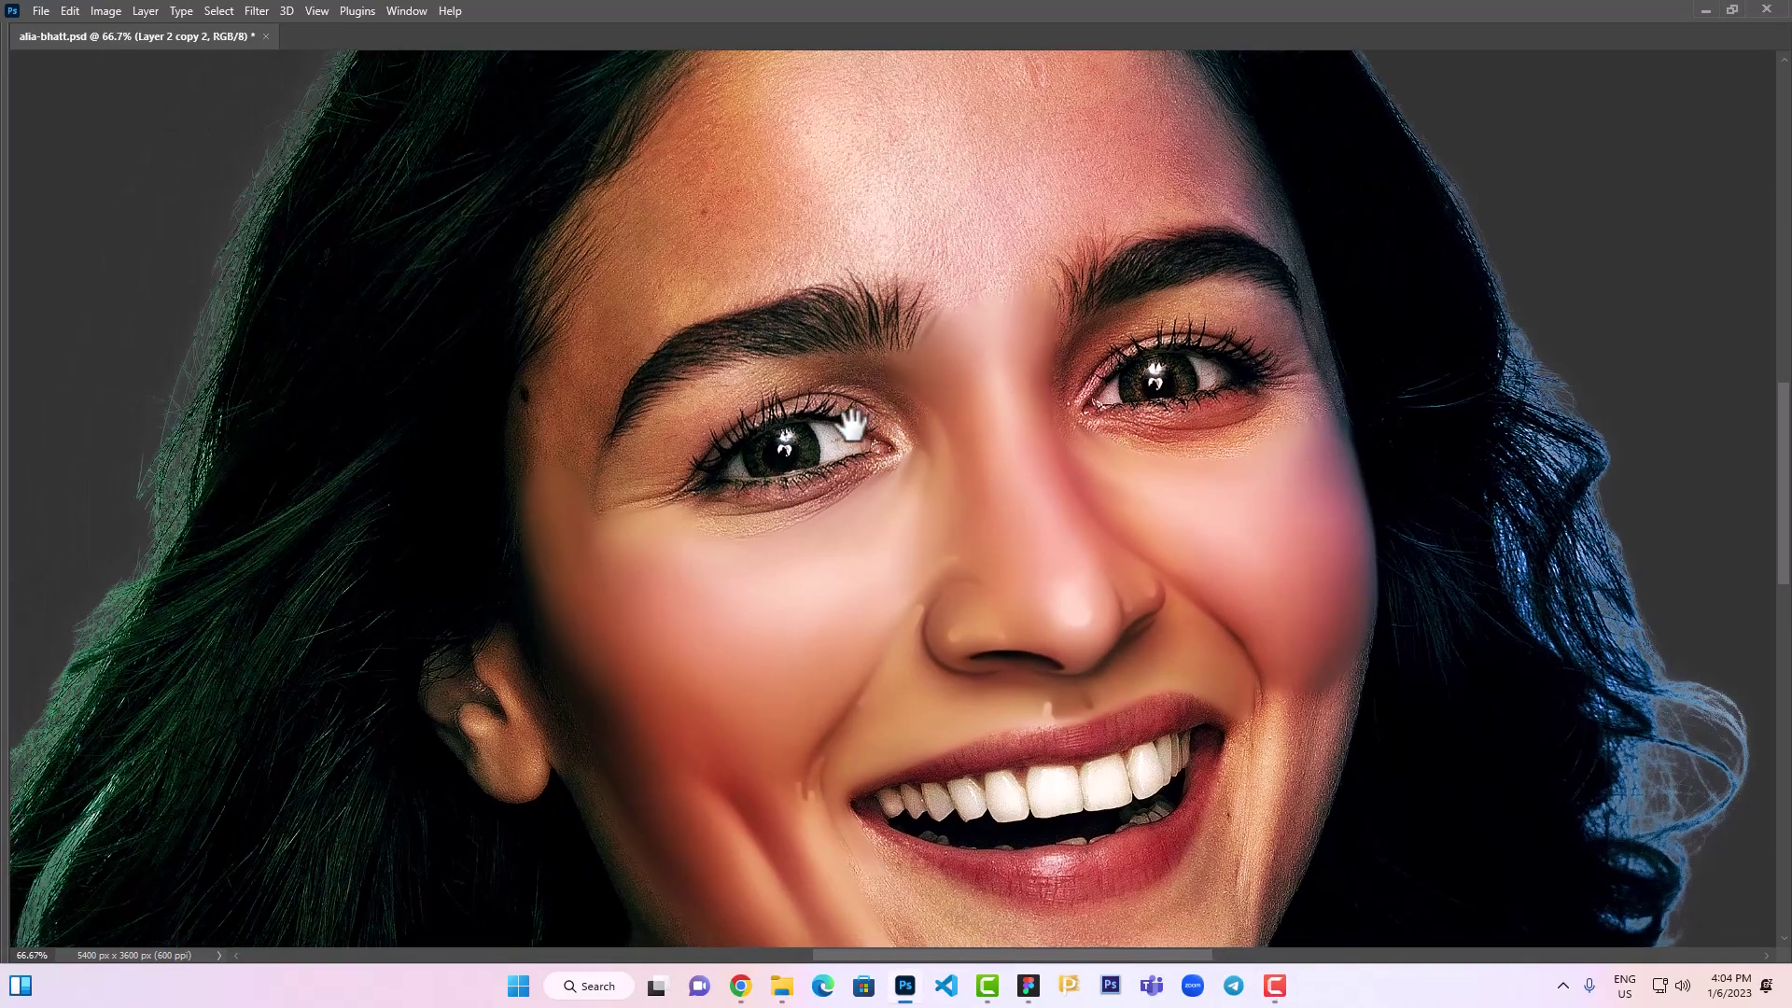
{"action": "scroll", "coordinate": [903, 557], "scroll_direction": "up", "scroll_amount": 3}
{"action": "scroll", "coordinate": [600, 484], "scroll_direction": "up", "scroll_amount": 3}
{"action": "scroll", "coordinate": [770, 623], "scroll_direction": "up", "scroll_amount": 2}
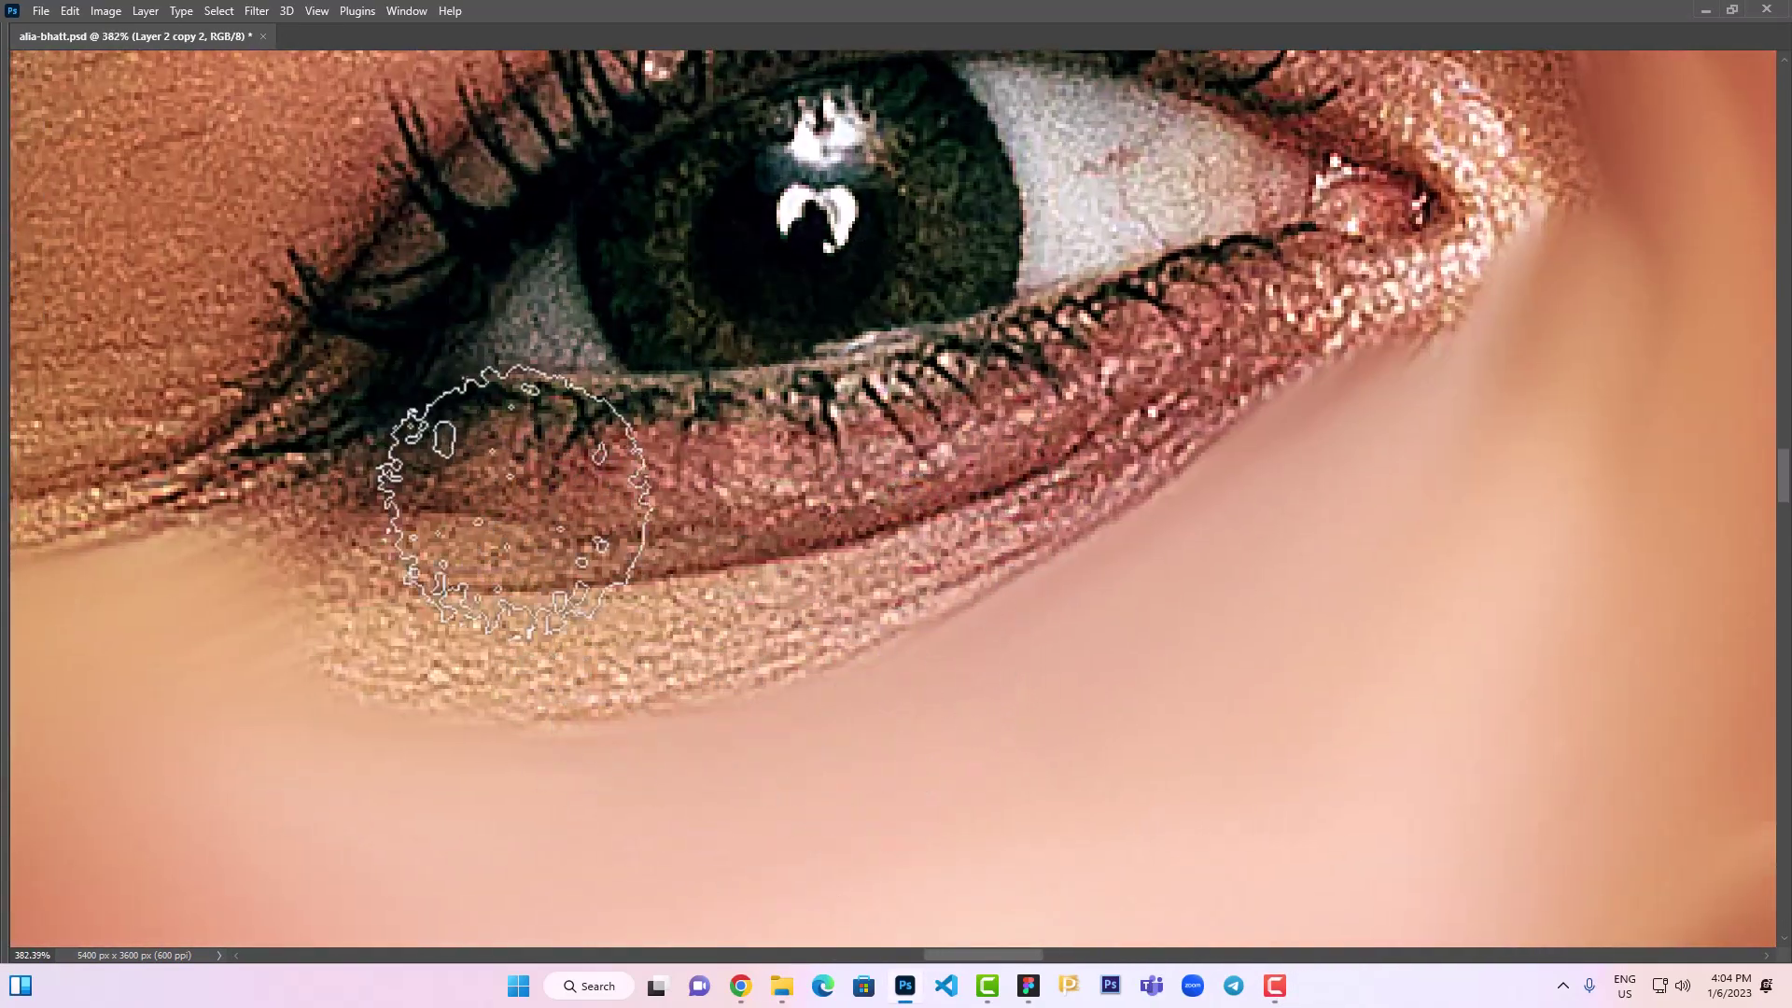
{"action": "mouse_move", "coordinate": [509, 472]}
{"action": "left_mouse_down"}
{"action": "mouse_move", "coordinate": [1264, 297]}
{"action": "mouse_move", "coordinate": [899, 439]}
{"action": "mouse_move", "coordinate": [607, 448]}
{"action": "mouse_move", "coordinate": [927, 429]}
{"action": "mouse_move", "coordinate": [1255, 299]}
{"action": "left_mouse_up"}
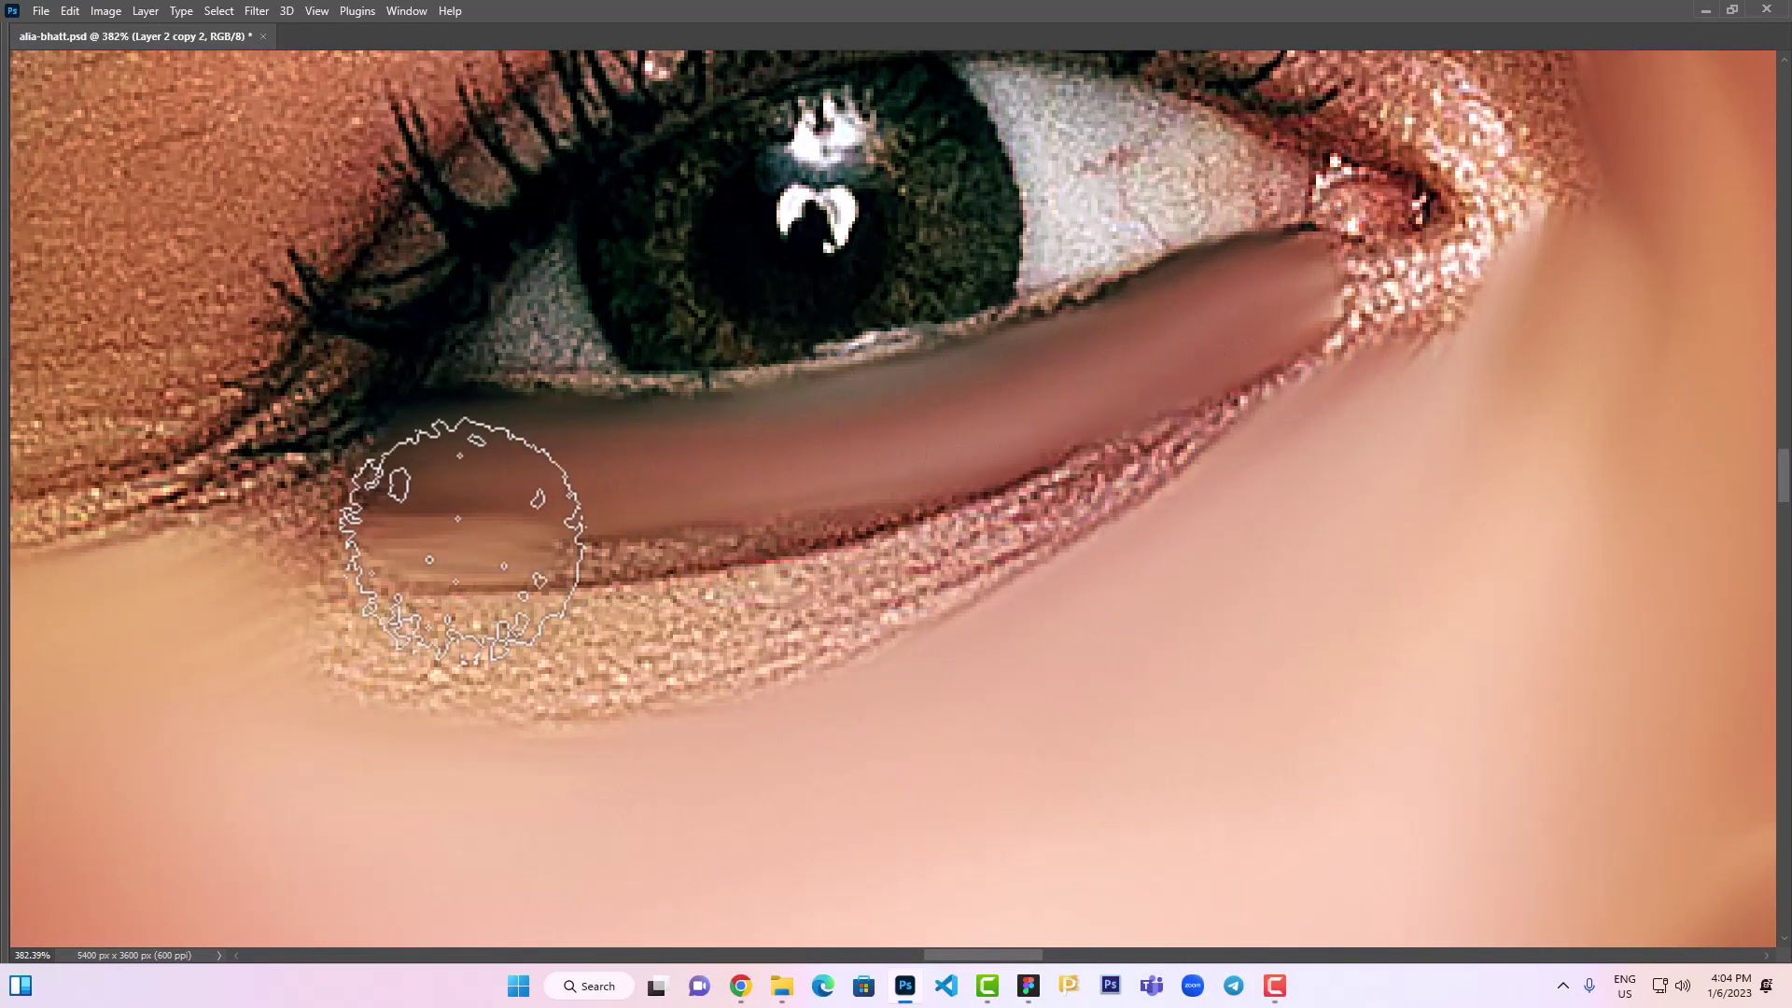
{"action": "mouse_move", "coordinate": [460, 540]}
{"action": "left_mouse_down"}
{"action": "mouse_move", "coordinate": [1020, 439]}
{"action": "mouse_move", "coordinate": [420, 648]}
{"action": "mouse_move", "coordinate": [791, 616]}
{"action": "mouse_move", "coordinate": [504, 641]}
{"action": "mouse_move", "coordinate": [663, 541]}
{"action": "mouse_move", "coordinate": [984, 452]}
{"action": "mouse_move", "coordinate": [1078, 520]}
{"action": "mouse_move", "coordinate": [1400, 339]}
{"action": "mouse_move", "coordinate": [788, 592]}
{"action": "mouse_move", "coordinate": [548, 660]}
{"action": "mouse_move", "coordinate": [921, 600]}
{"action": "mouse_move", "coordinate": [912, 620]}
{"action": "mouse_move", "coordinate": [600, 681]}
{"action": "mouse_move", "coordinate": [694, 504]}
{"action": "left_mouse_up"}
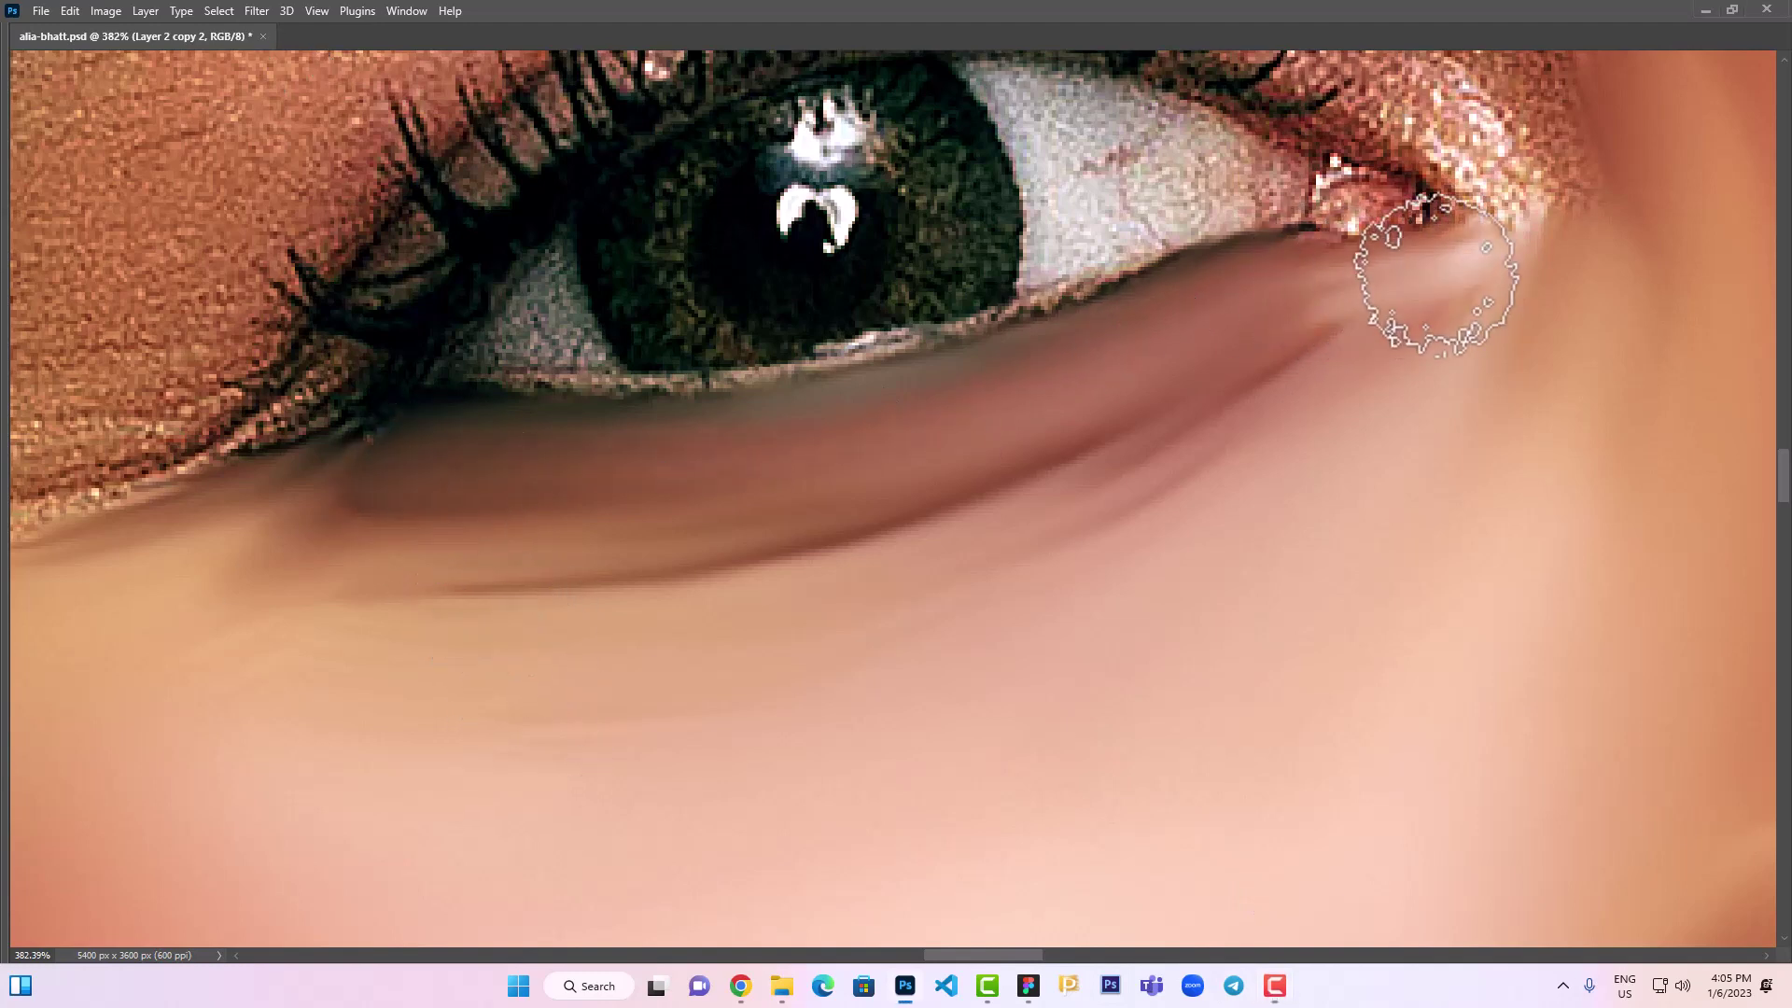
Smooth the upper eyelid, its crease toward the outer corner, and the lower-lid crease
{"action": "left_click_drag", "start_coordinate": [1494, 210], "coordinate": [1379, 395]}
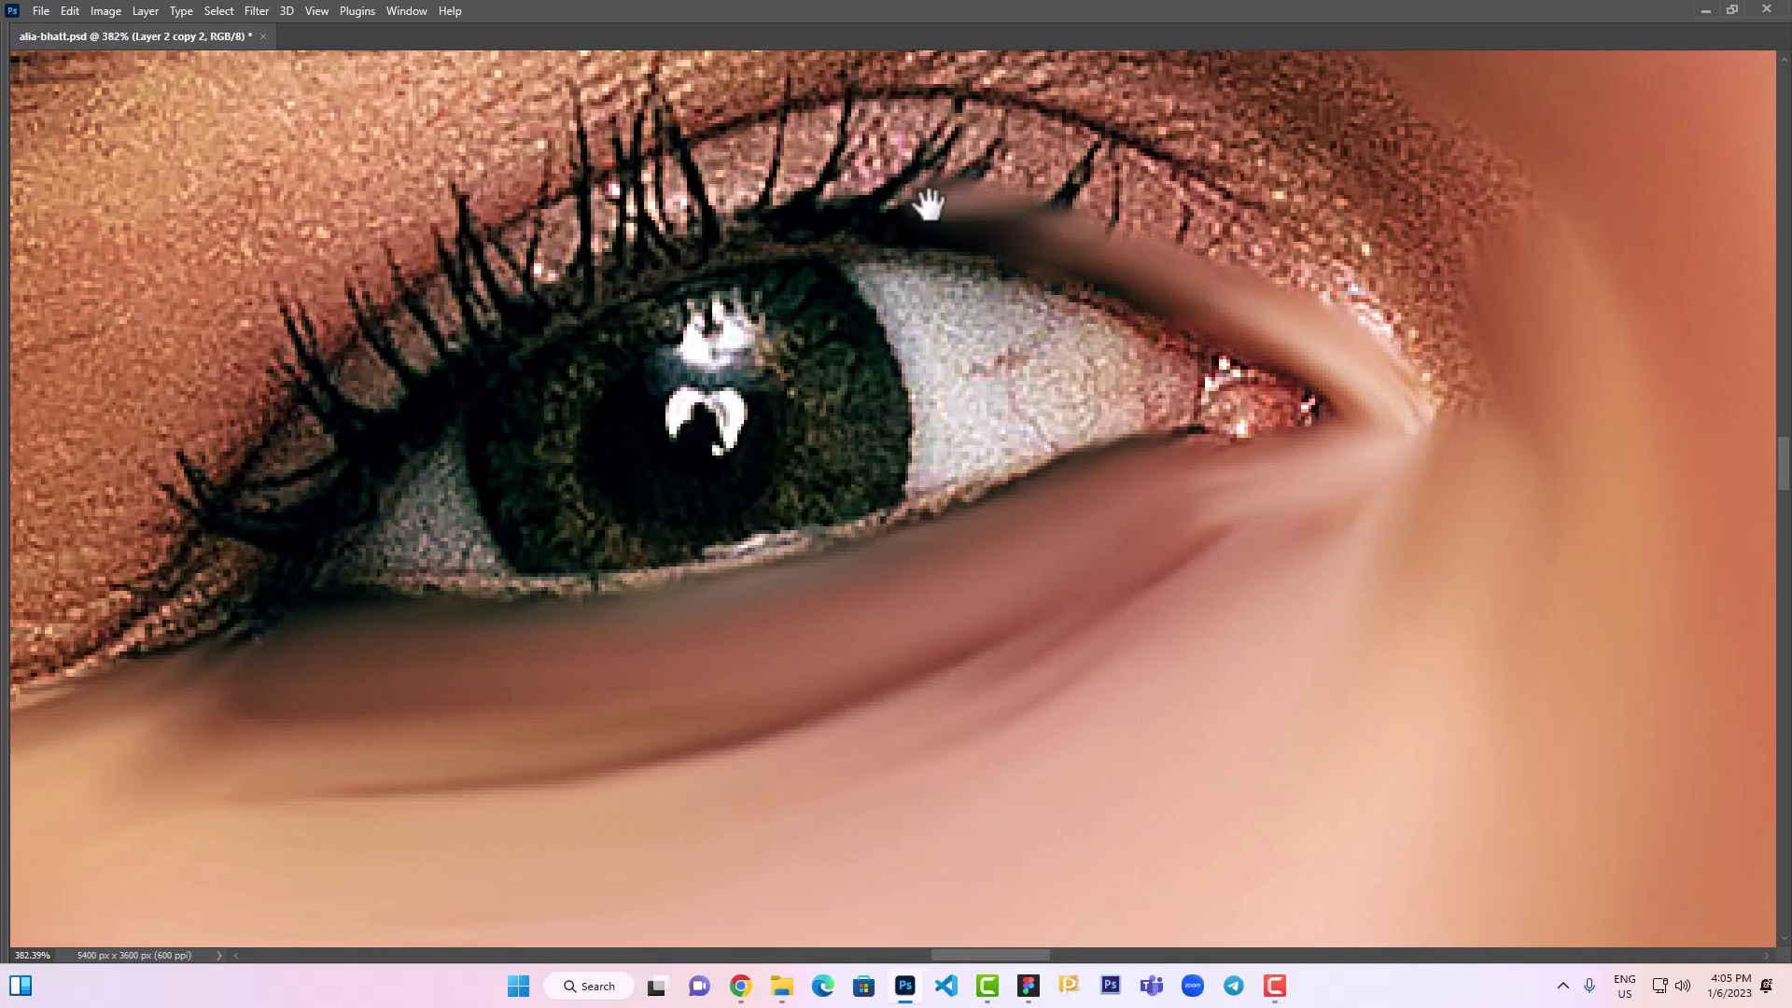
{"action": "left_click_drag", "start_coordinate": [928, 203], "coordinate": [817, 130]}
{"action": "mouse_move", "coordinate": [1027, 196]}
{"action": "left_mouse_down"}
{"action": "mouse_move", "coordinate": [1319, 300]}
{"action": "mouse_move", "coordinate": [938, 196]}
{"action": "left_mouse_up"}
{"action": "scroll", "coordinate": [1195, 214], "scroll_direction": "down", "scroll_amount": 2}
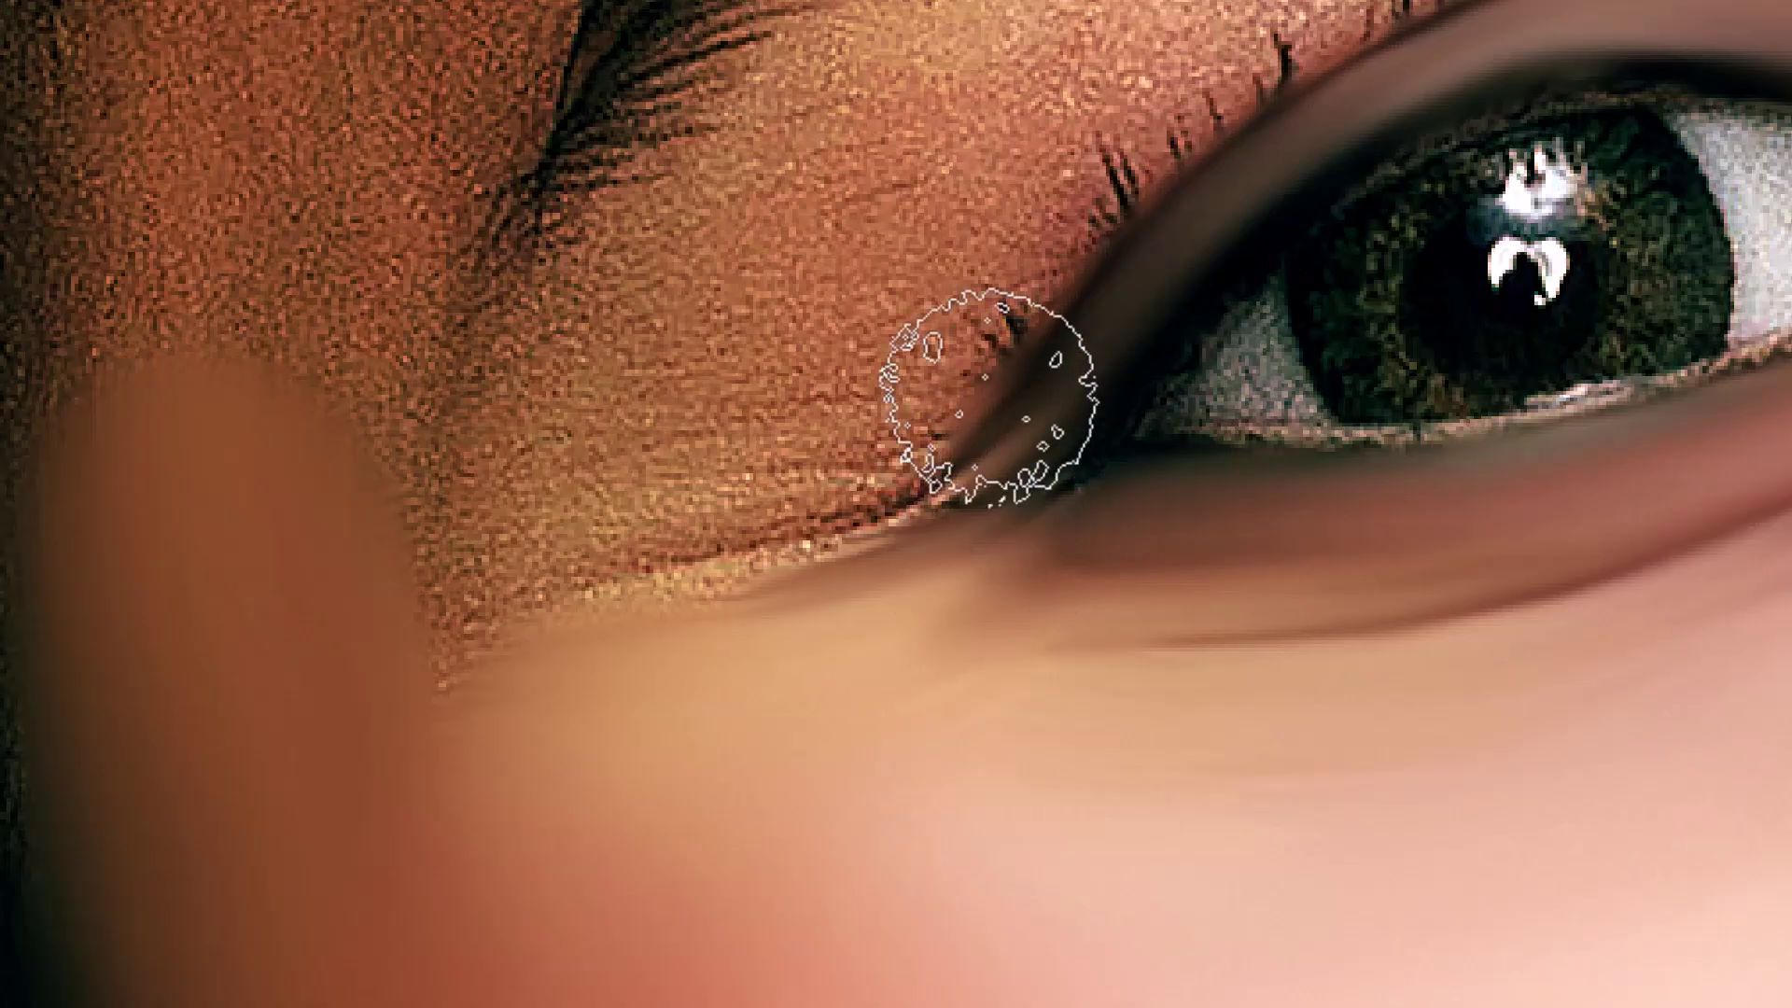
{"action": "left_click_drag", "start_coordinate": [980, 401], "coordinate": [609, 622]}
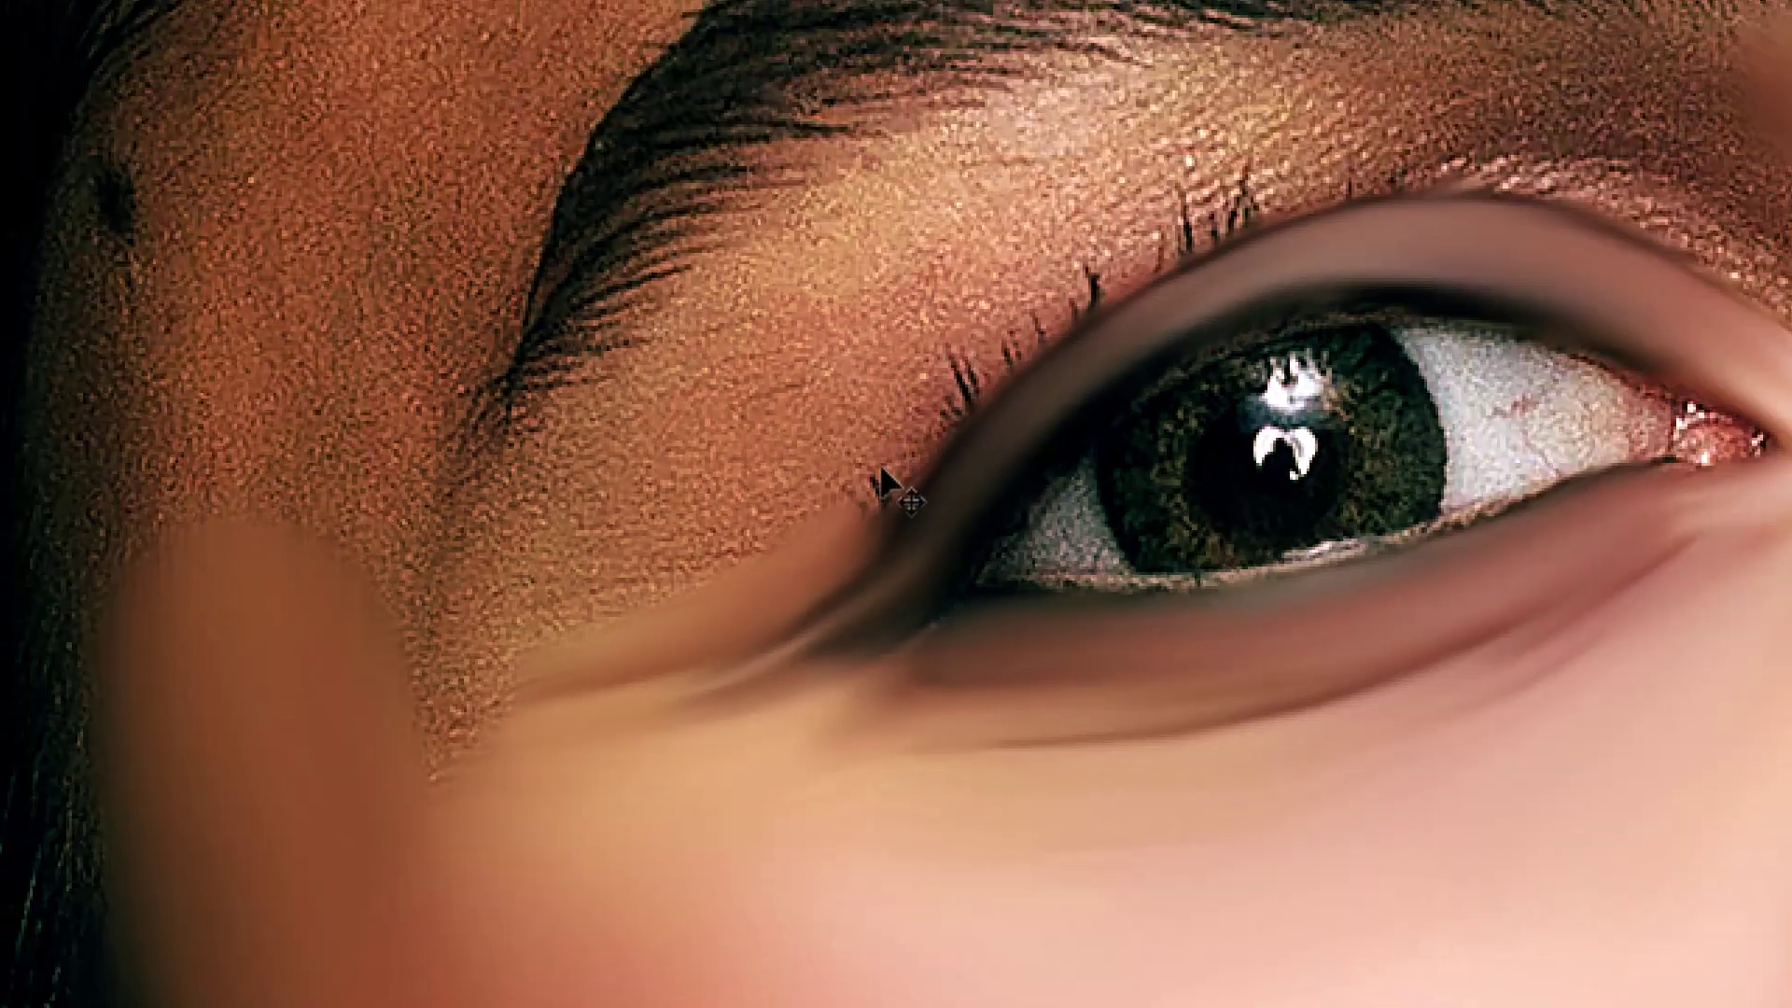
{"action": "left_click", "coordinate": [882, 480]}
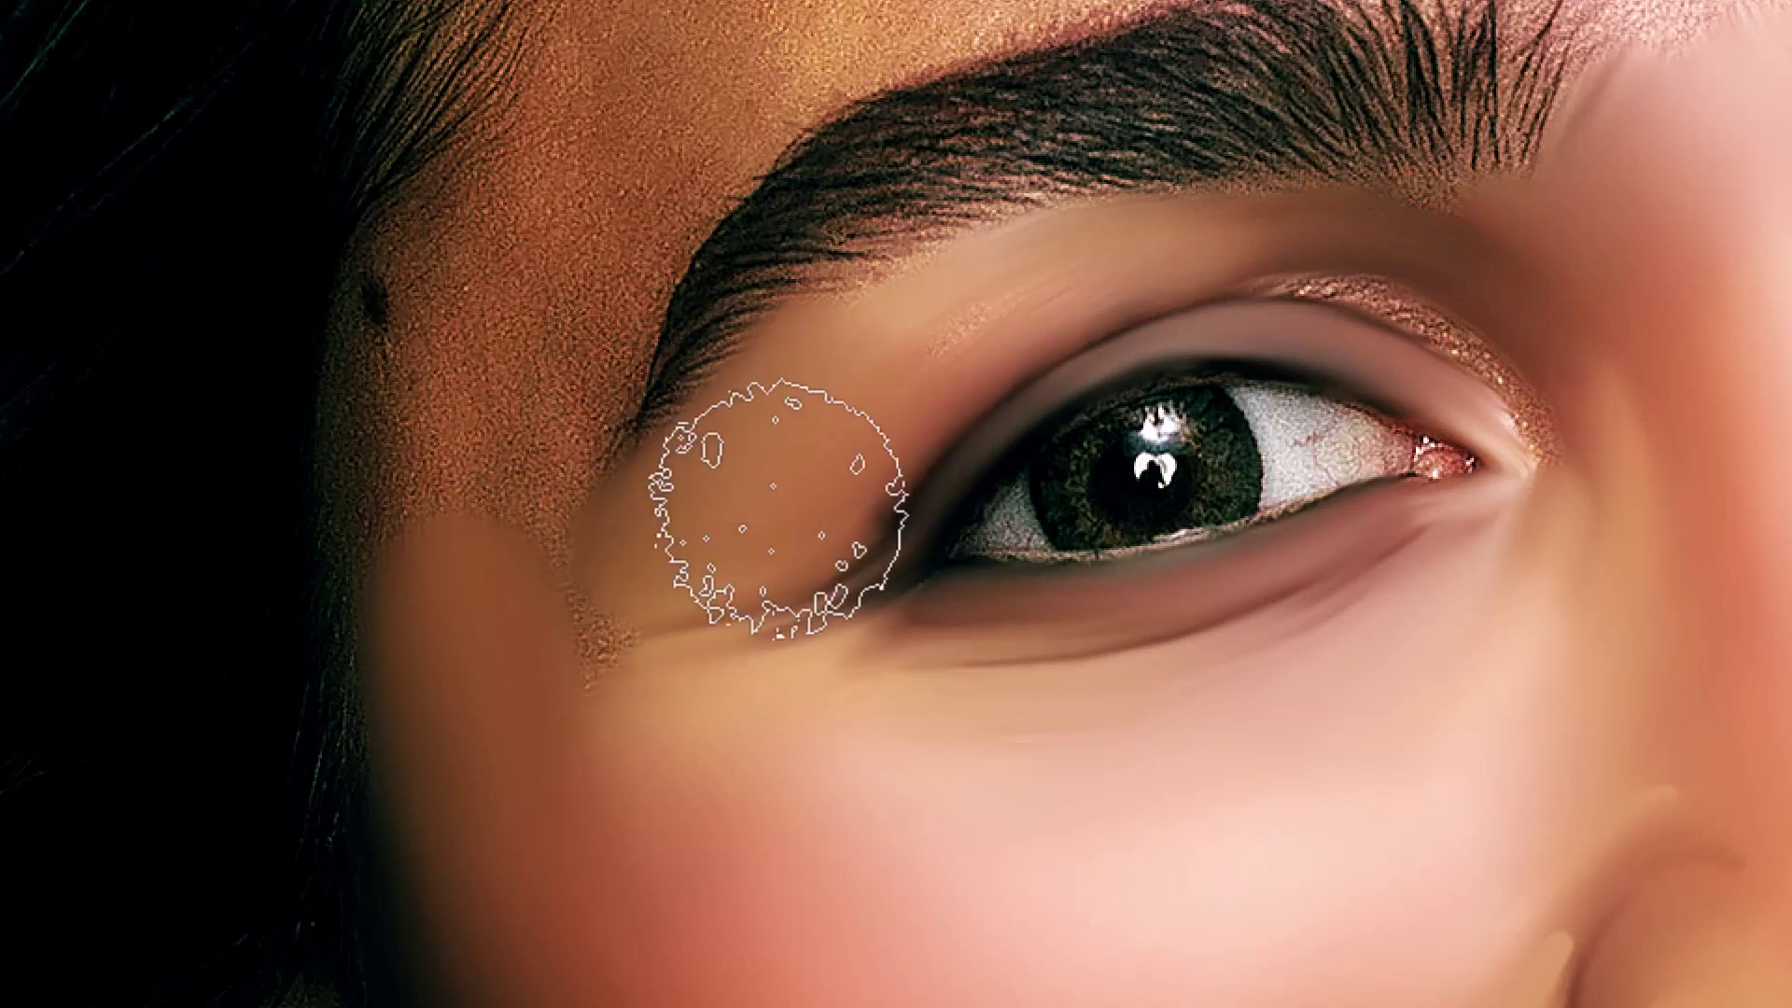
Smooth the textured patch beside the eye, the upper lid and the inner eye corner
{"action": "left_click_drag", "start_coordinate": [778, 509], "coordinate": [576, 695]}
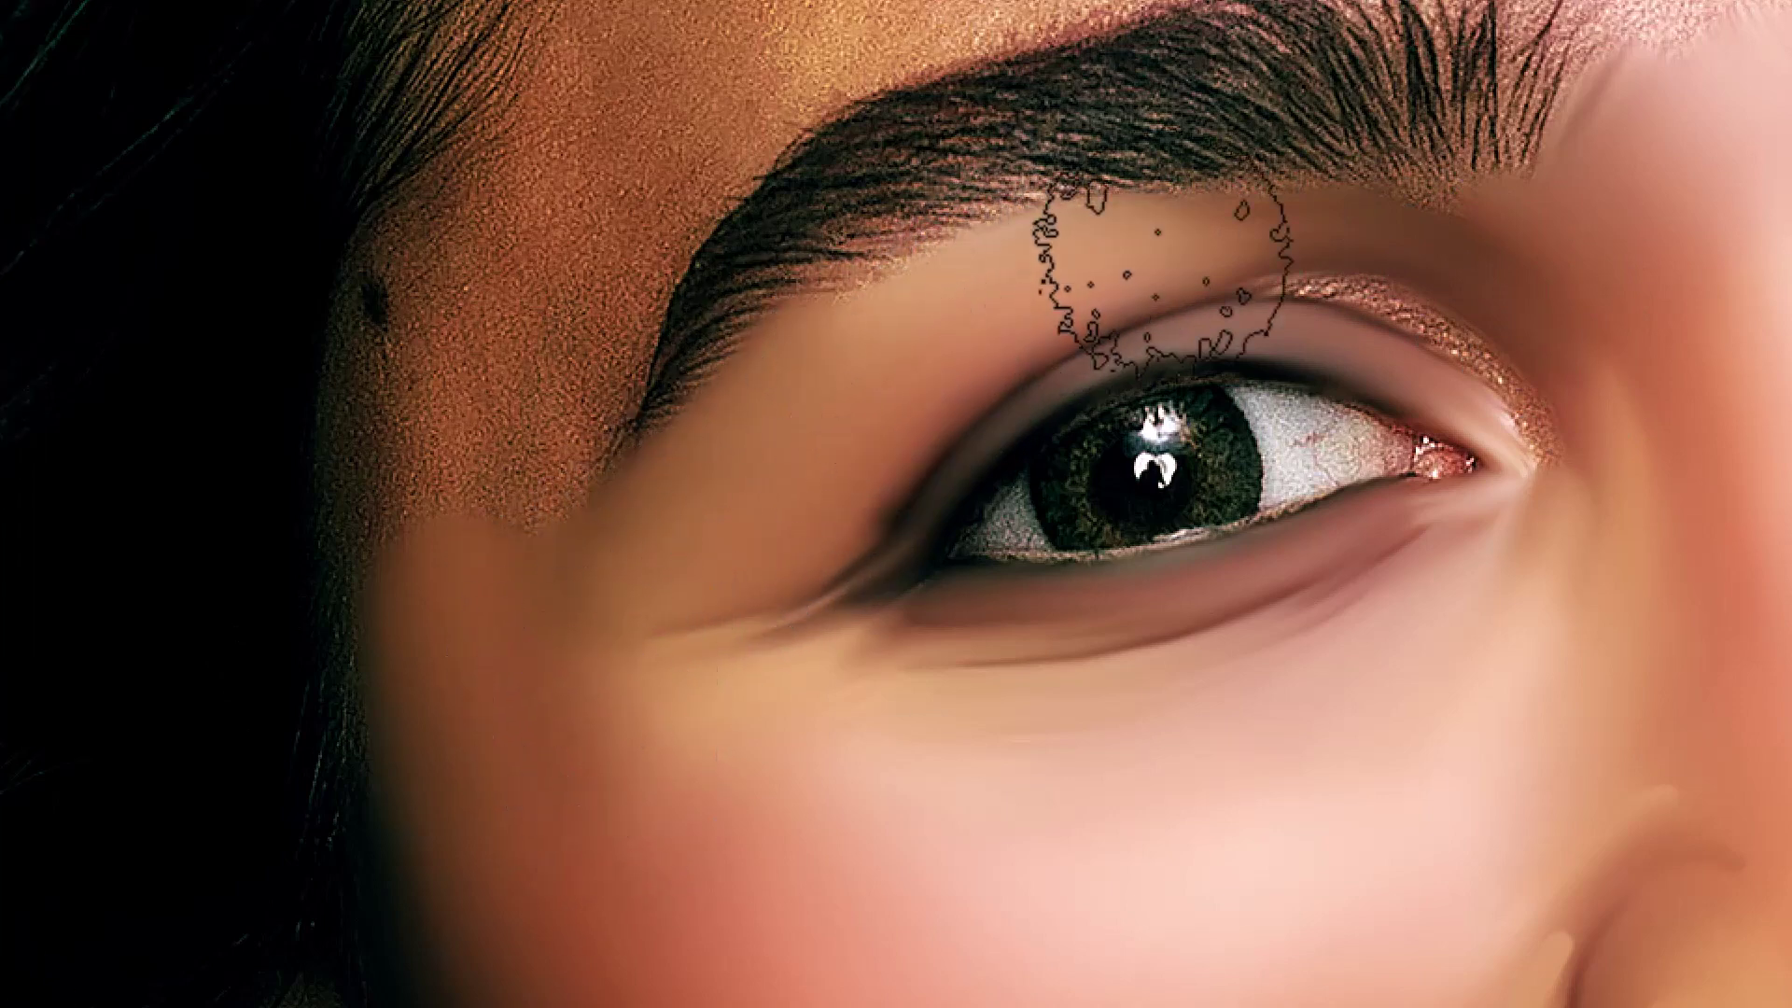
{"action": "left_click_drag", "start_coordinate": [1160, 260], "coordinate": [868, 384]}
{"action": "left_click_drag", "start_coordinate": [1364, 243], "coordinate": [1178, 381]}
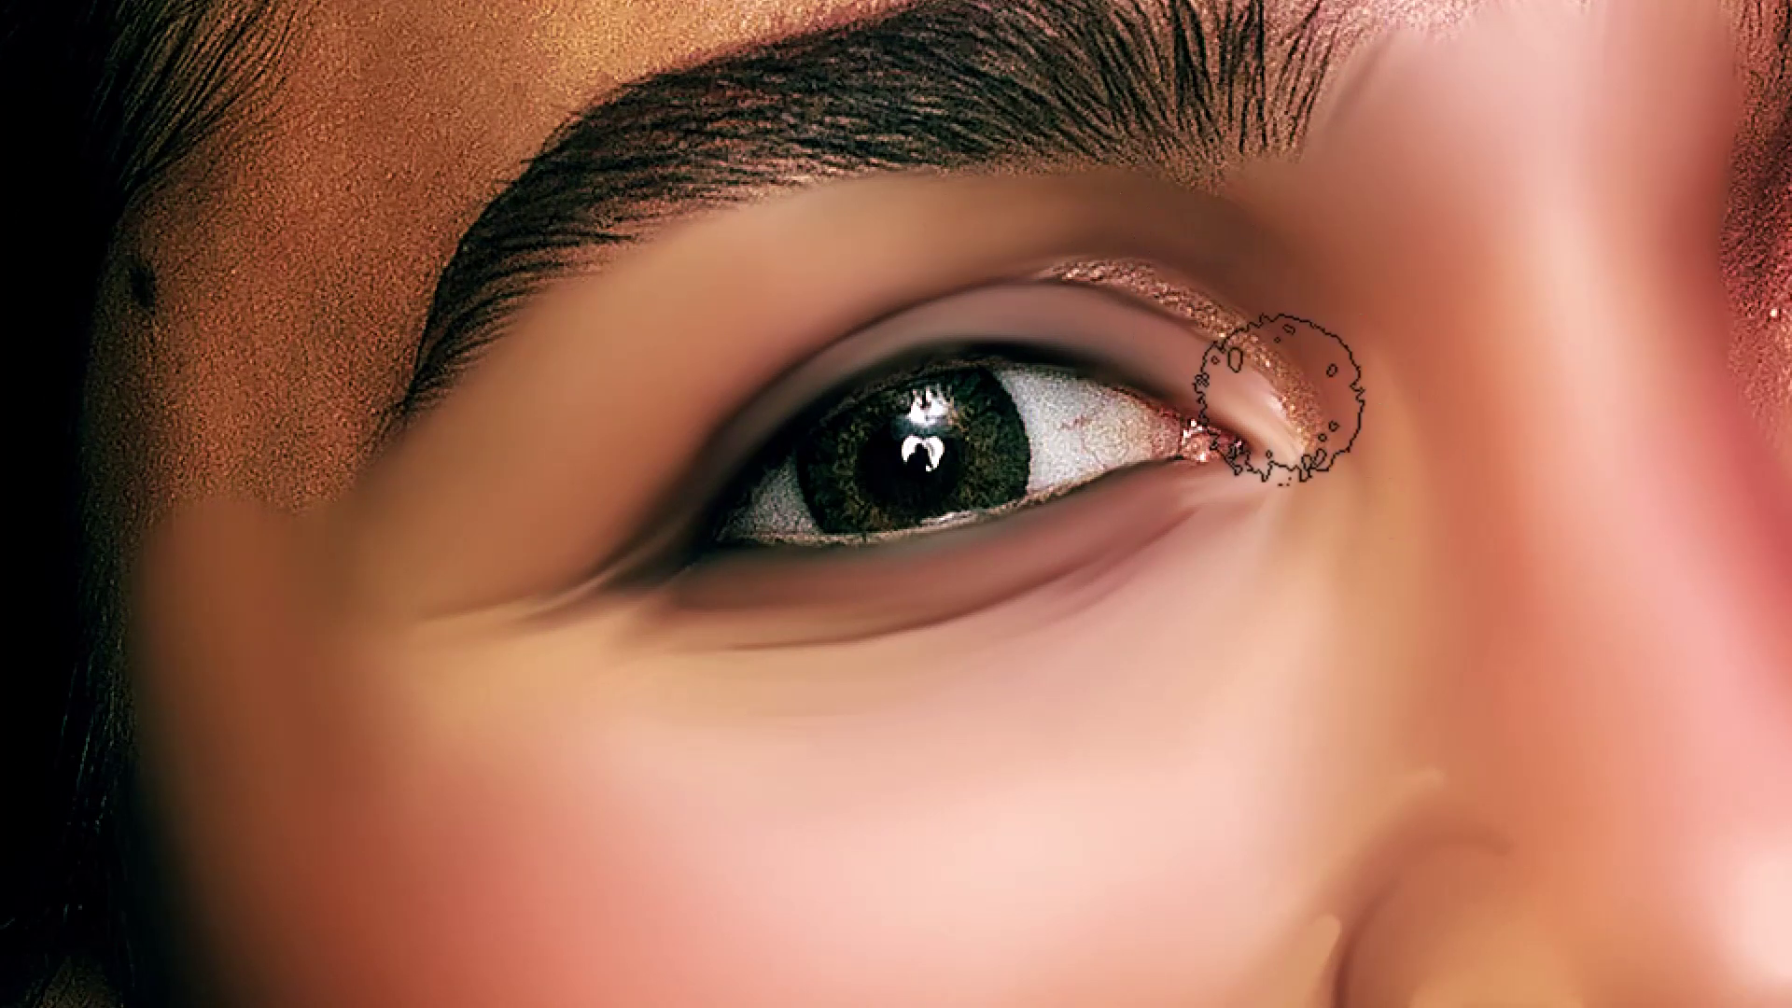
{"action": "scroll", "coordinate": [1261, 384], "scroll_direction": "up", "scroll_amount": 3}
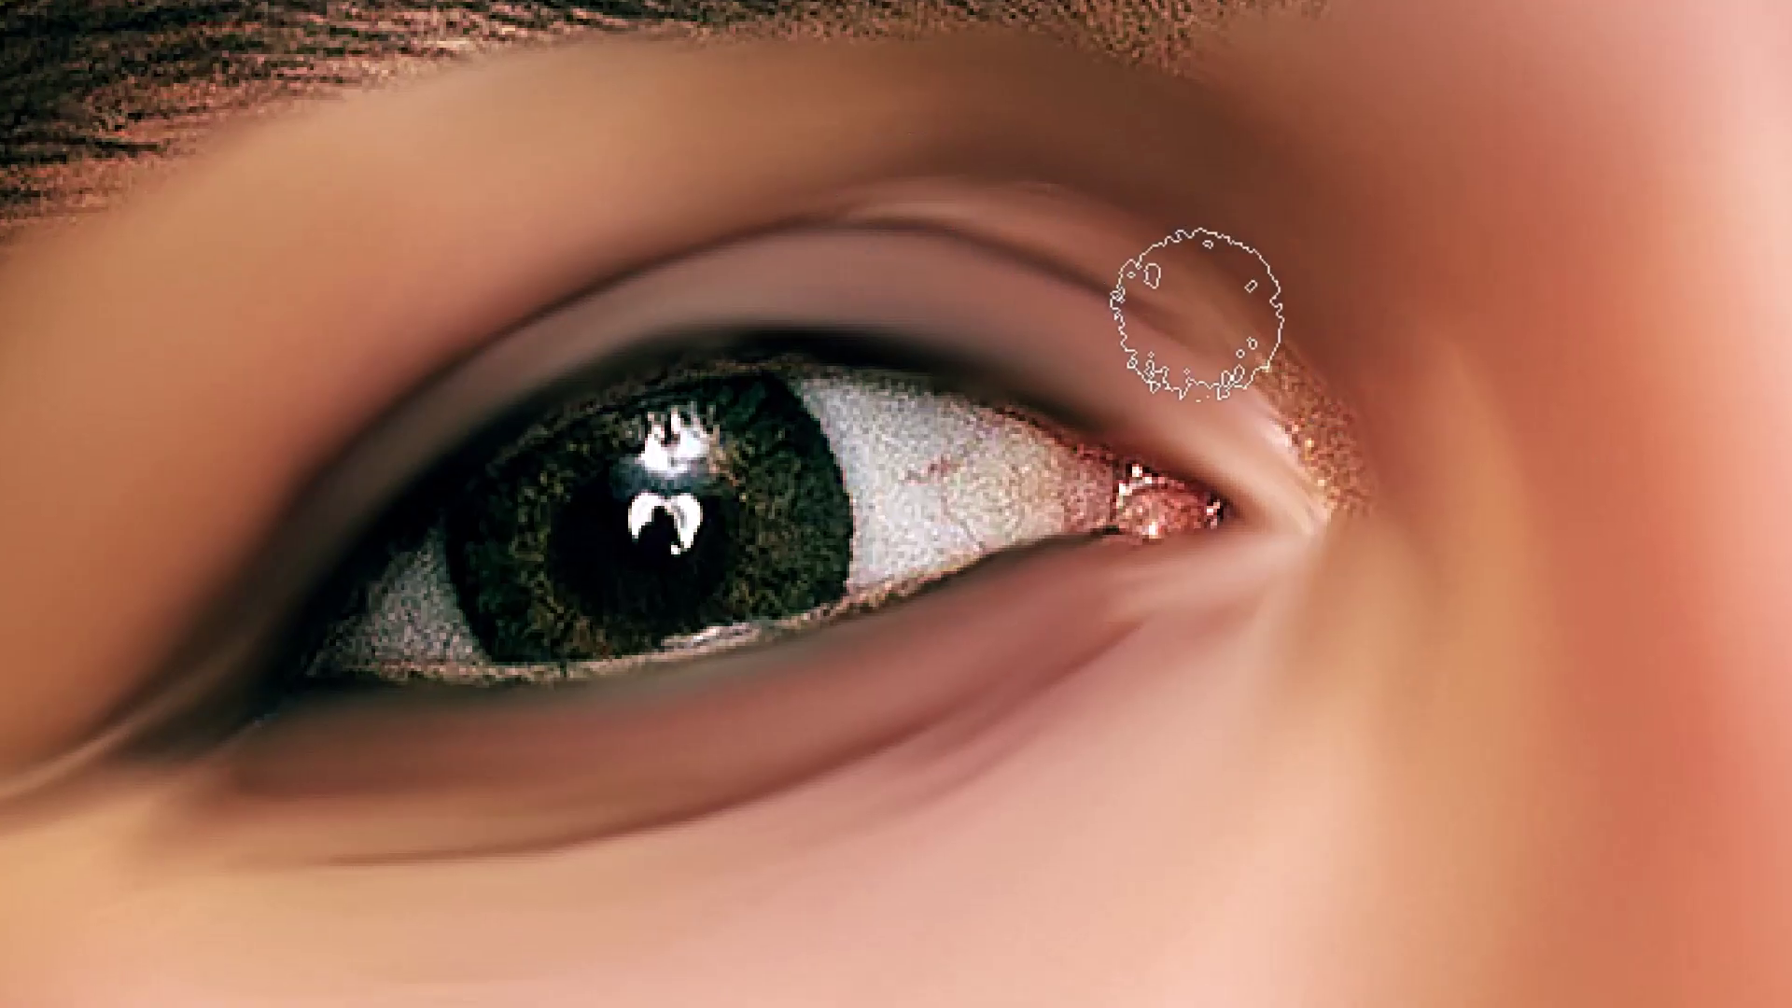
{"action": "left_click", "coordinate": [1354, 478]}
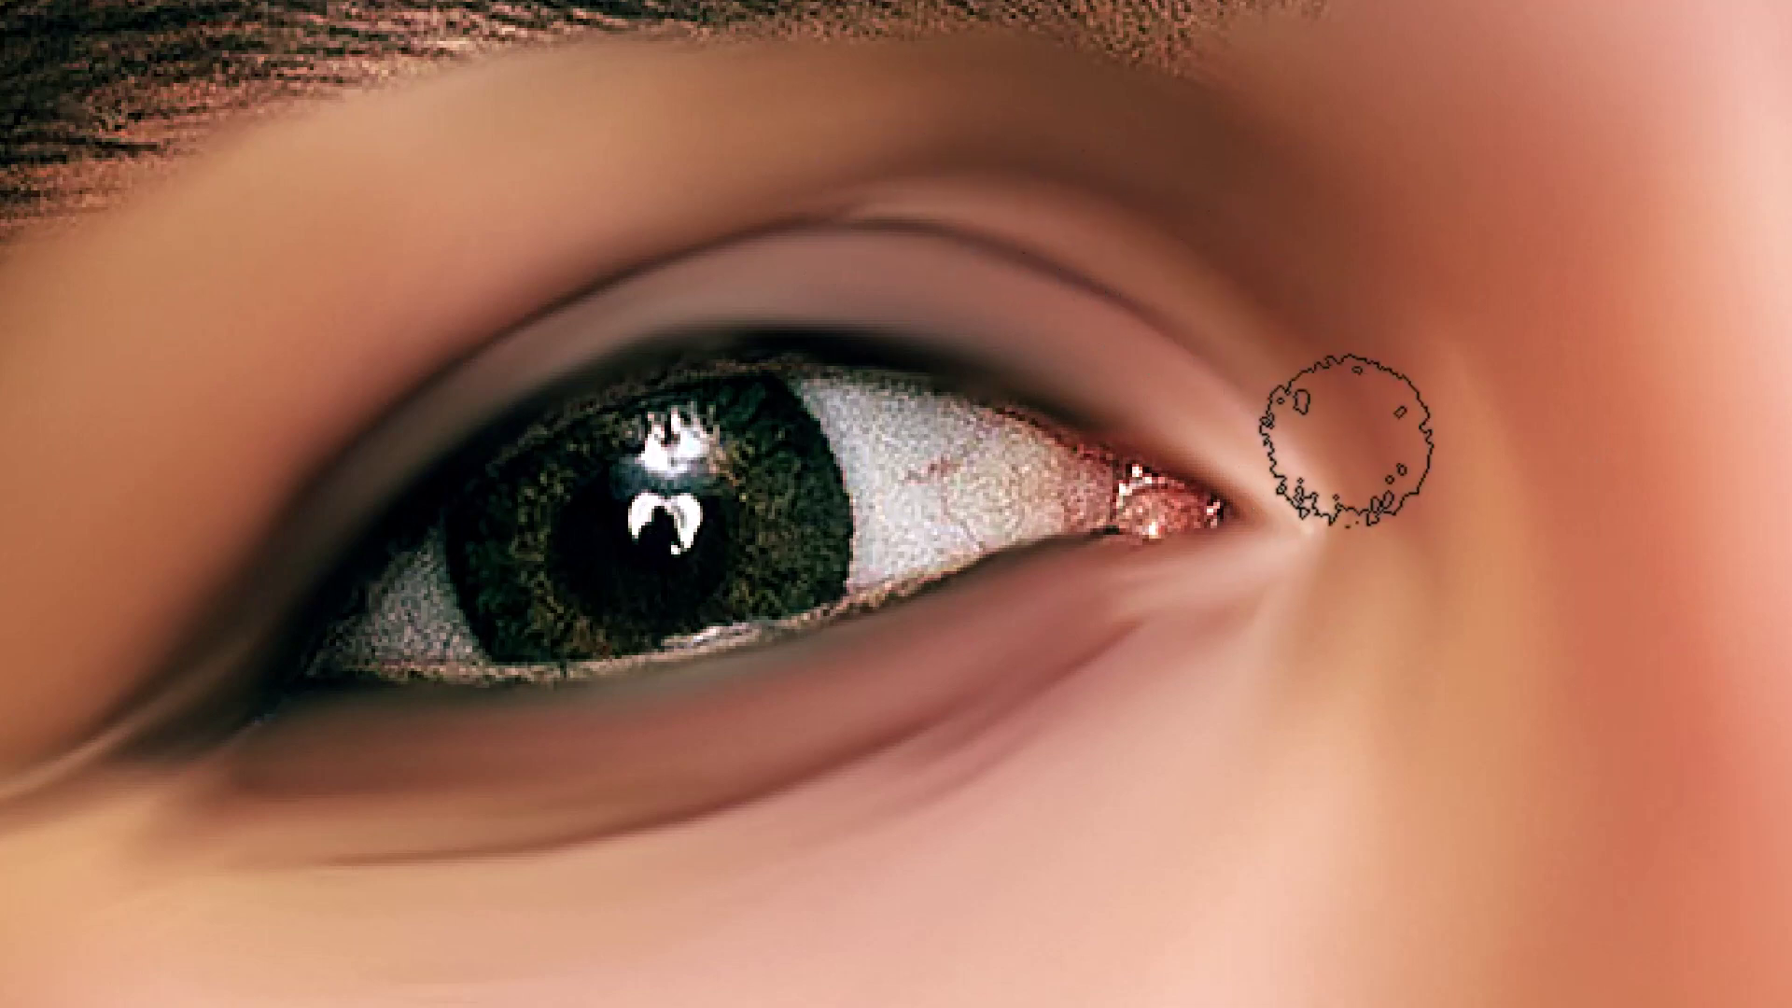
{"action": "left_click_drag", "start_coordinate": [1246, 369], "coordinate": [1241, 186]}
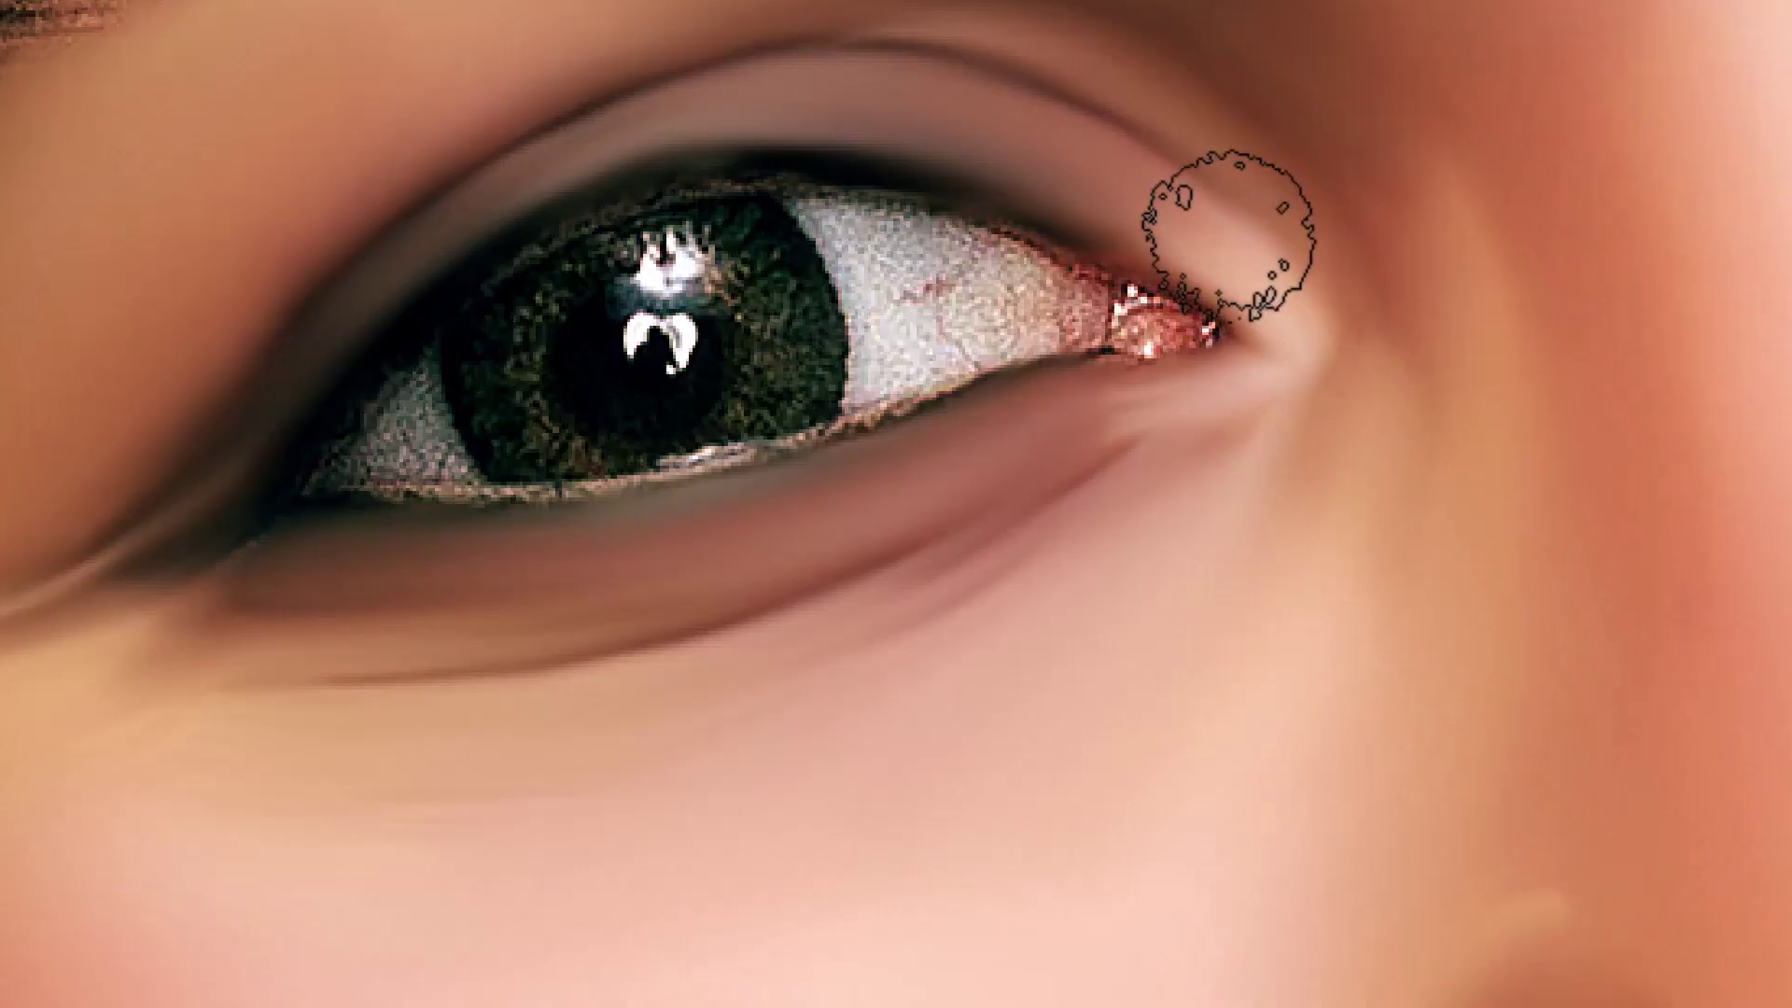
{"action": "left_click_drag", "start_coordinate": [451, 675], "coordinate": [768, 560]}
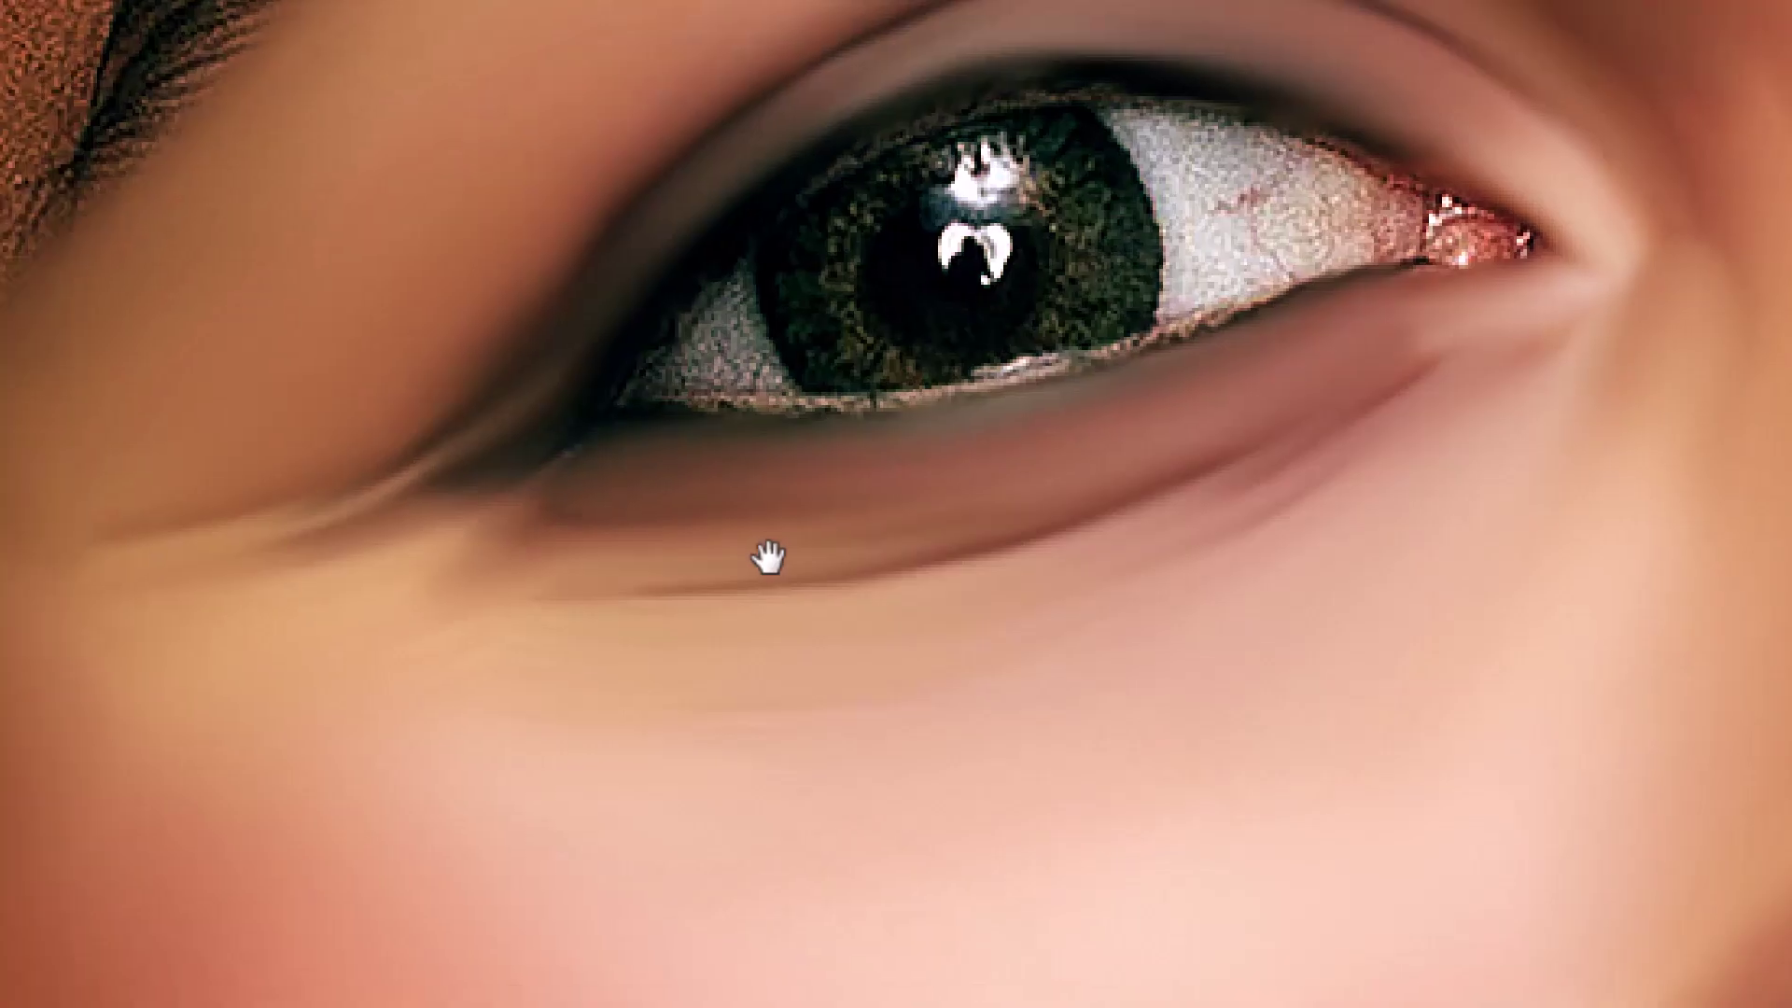
{"action": "left_click_drag", "start_coordinate": [443, 512], "coordinate": [712, 593]}
{"action": "left_click_drag", "start_coordinate": [538, 274], "coordinate": [734, 288]}
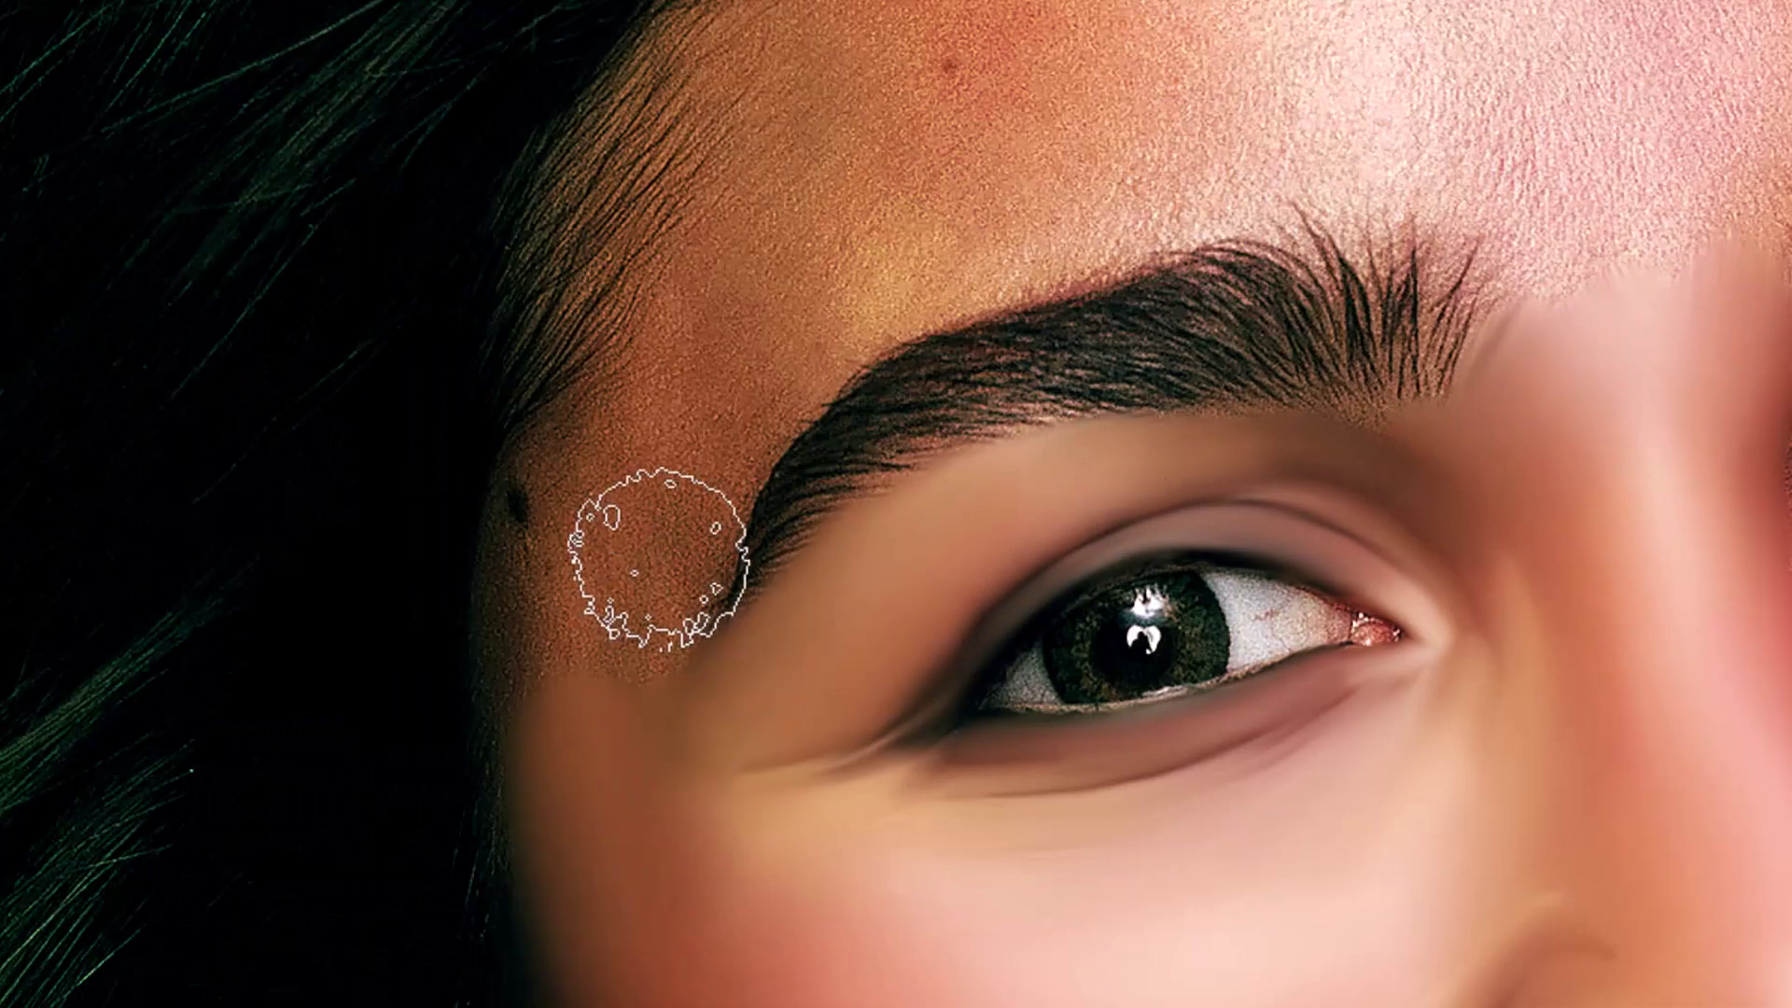
Smooth the skin above the brow and temple up to the forehead hairline
{"action": "left_click_drag", "start_coordinate": [688, 512], "coordinate": [772, 360]}
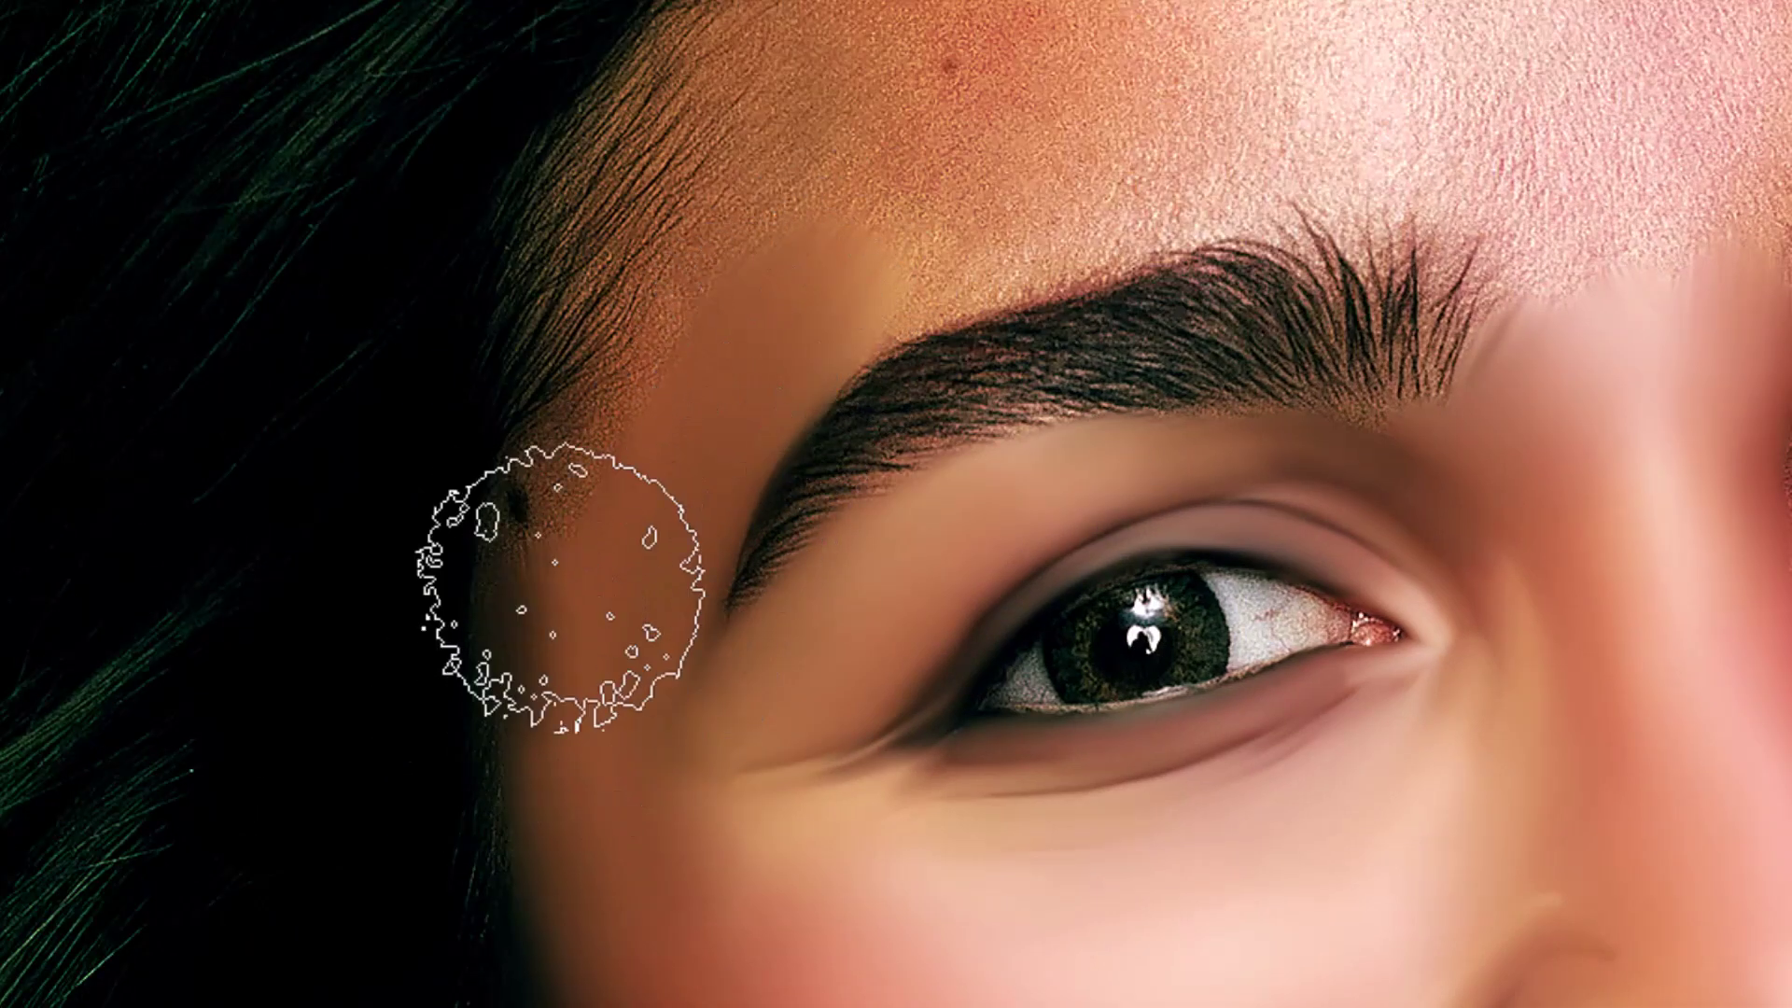
{"action": "mouse_move", "coordinate": [560, 588]}
{"action": "left_mouse_down"}
{"action": "mouse_move", "coordinate": [592, 448]}
{"action": "mouse_move", "coordinate": [759, 239]}
{"action": "mouse_move", "coordinate": [692, 476]}
{"action": "left_mouse_up"}
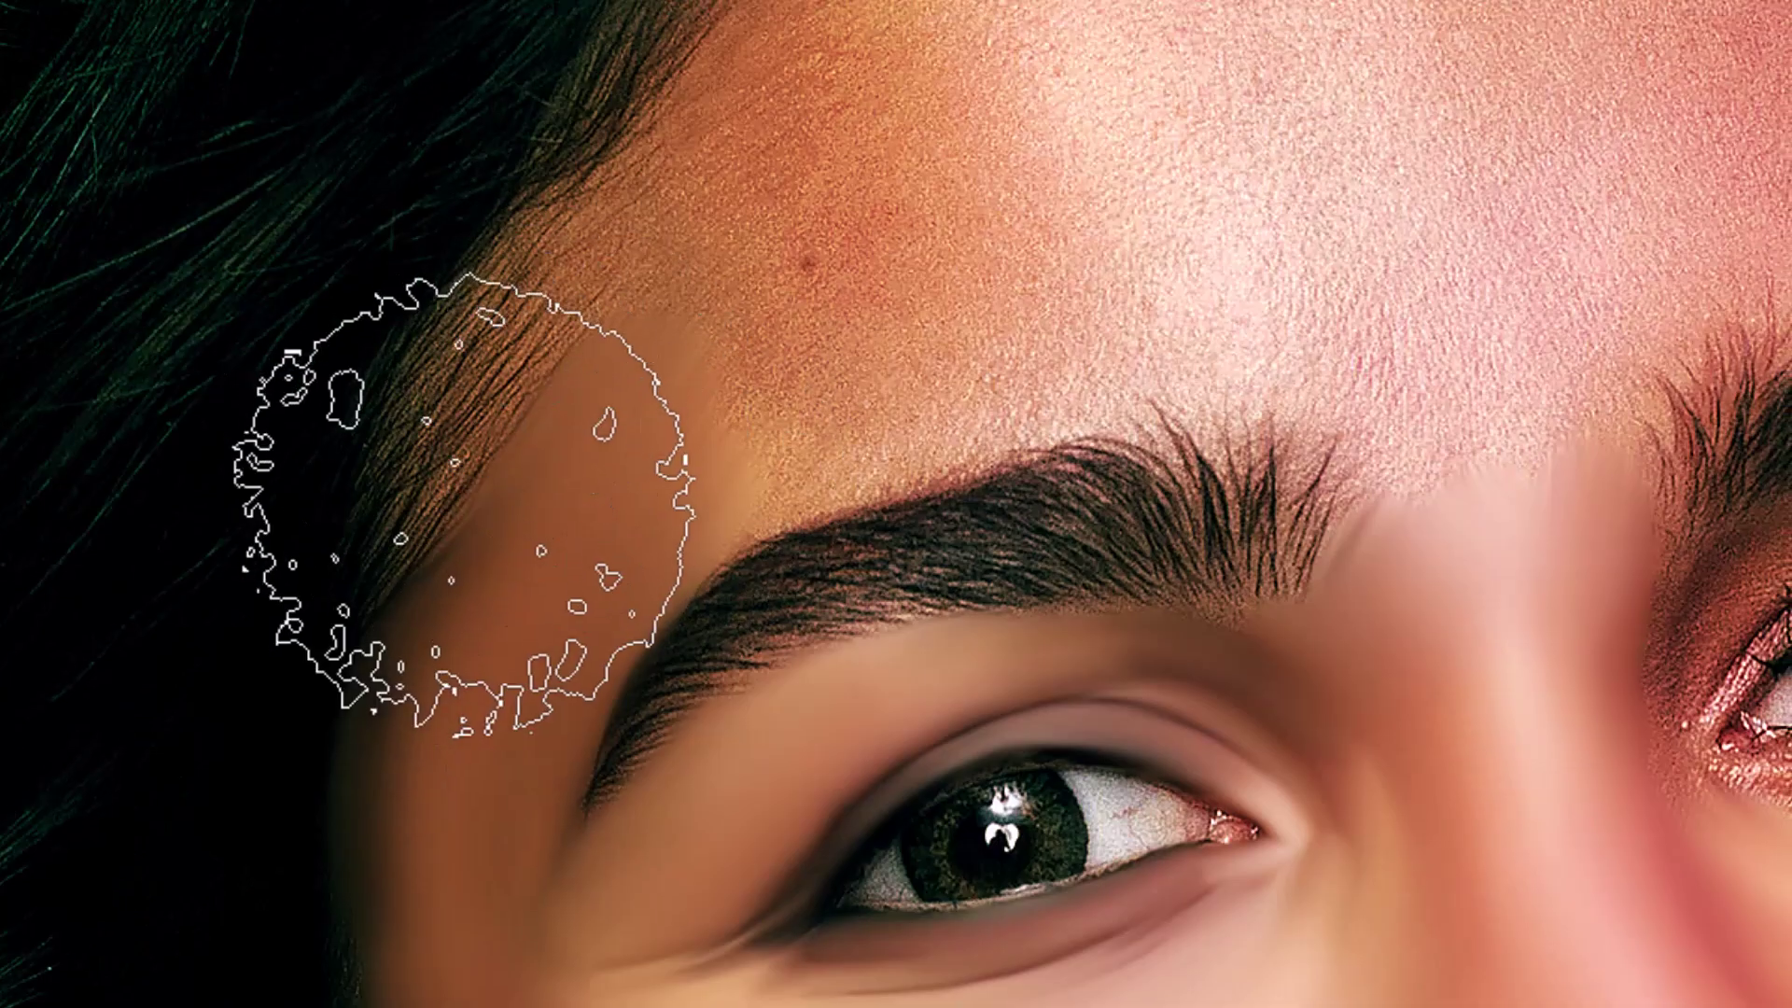
{"action": "mouse_move", "coordinate": [464, 505]}
{"action": "left_mouse_down"}
{"action": "mouse_move", "coordinate": [624, 271]}
{"action": "mouse_move", "coordinate": [476, 479]}
{"action": "mouse_move", "coordinate": [776, 417]}
{"action": "mouse_move", "coordinate": [692, 472]}
{"action": "left_mouse_up"}
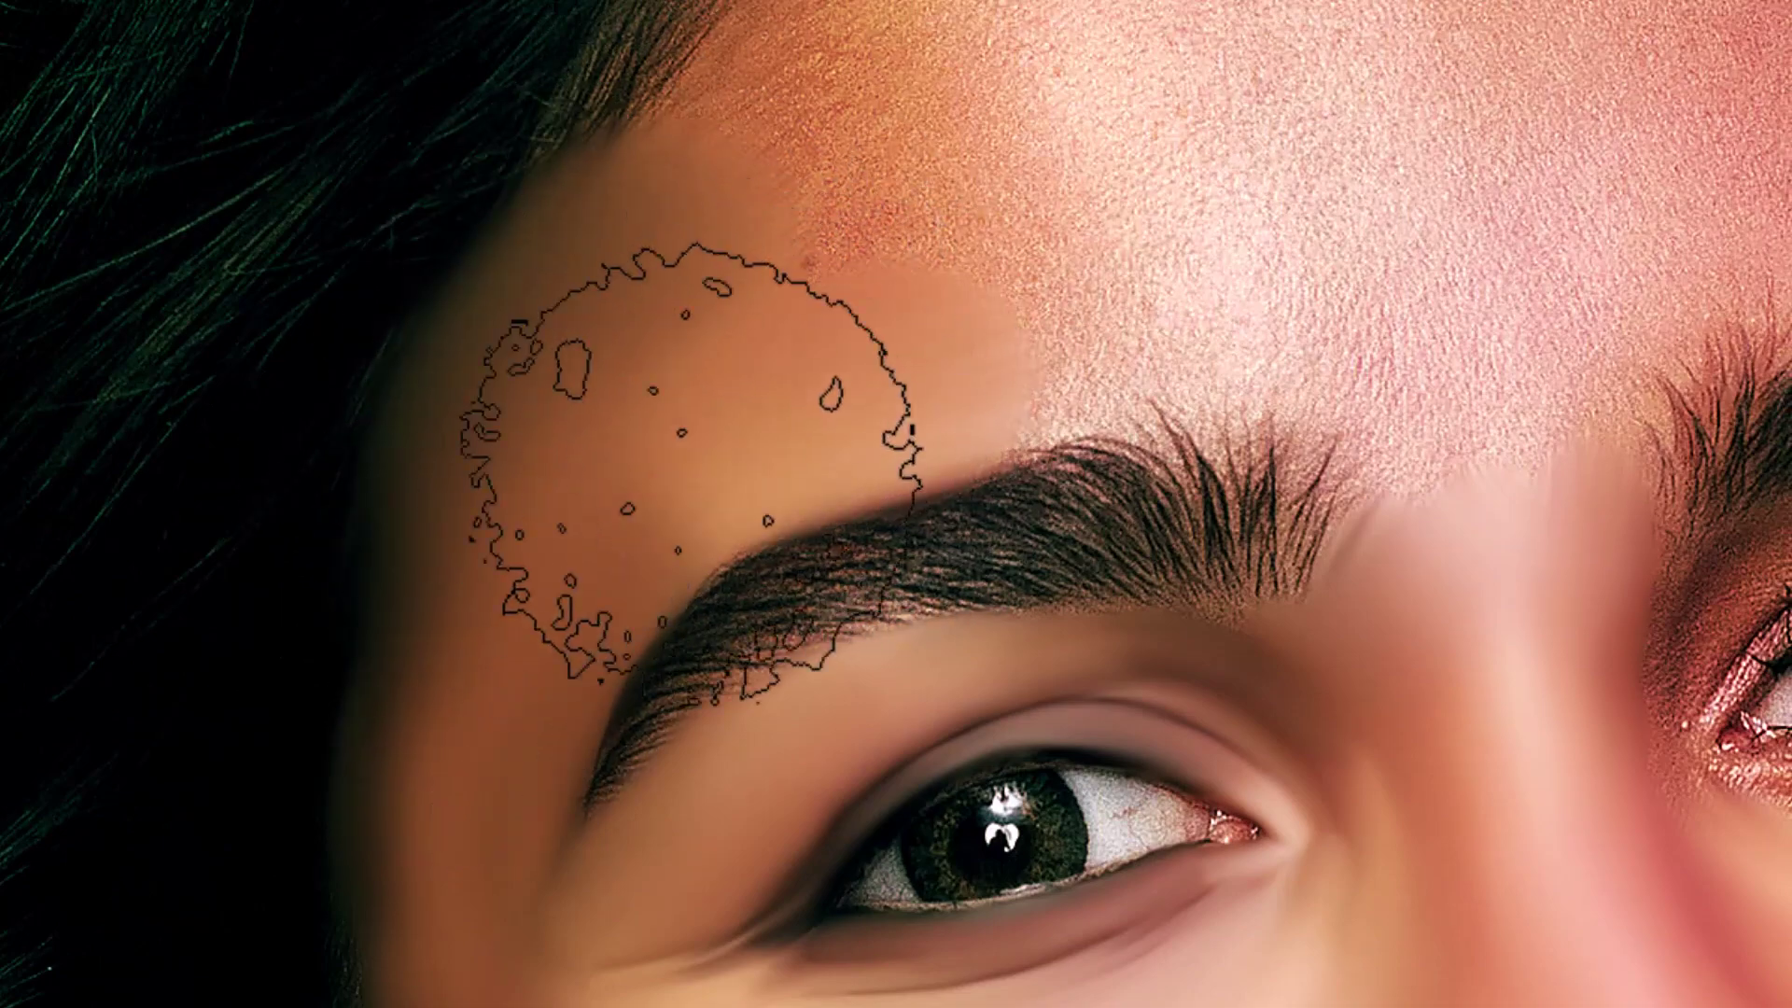
{"action": "scroll", "coordinate": [911, 368], "scroll_direction": "down", "scroll_amount": 3}
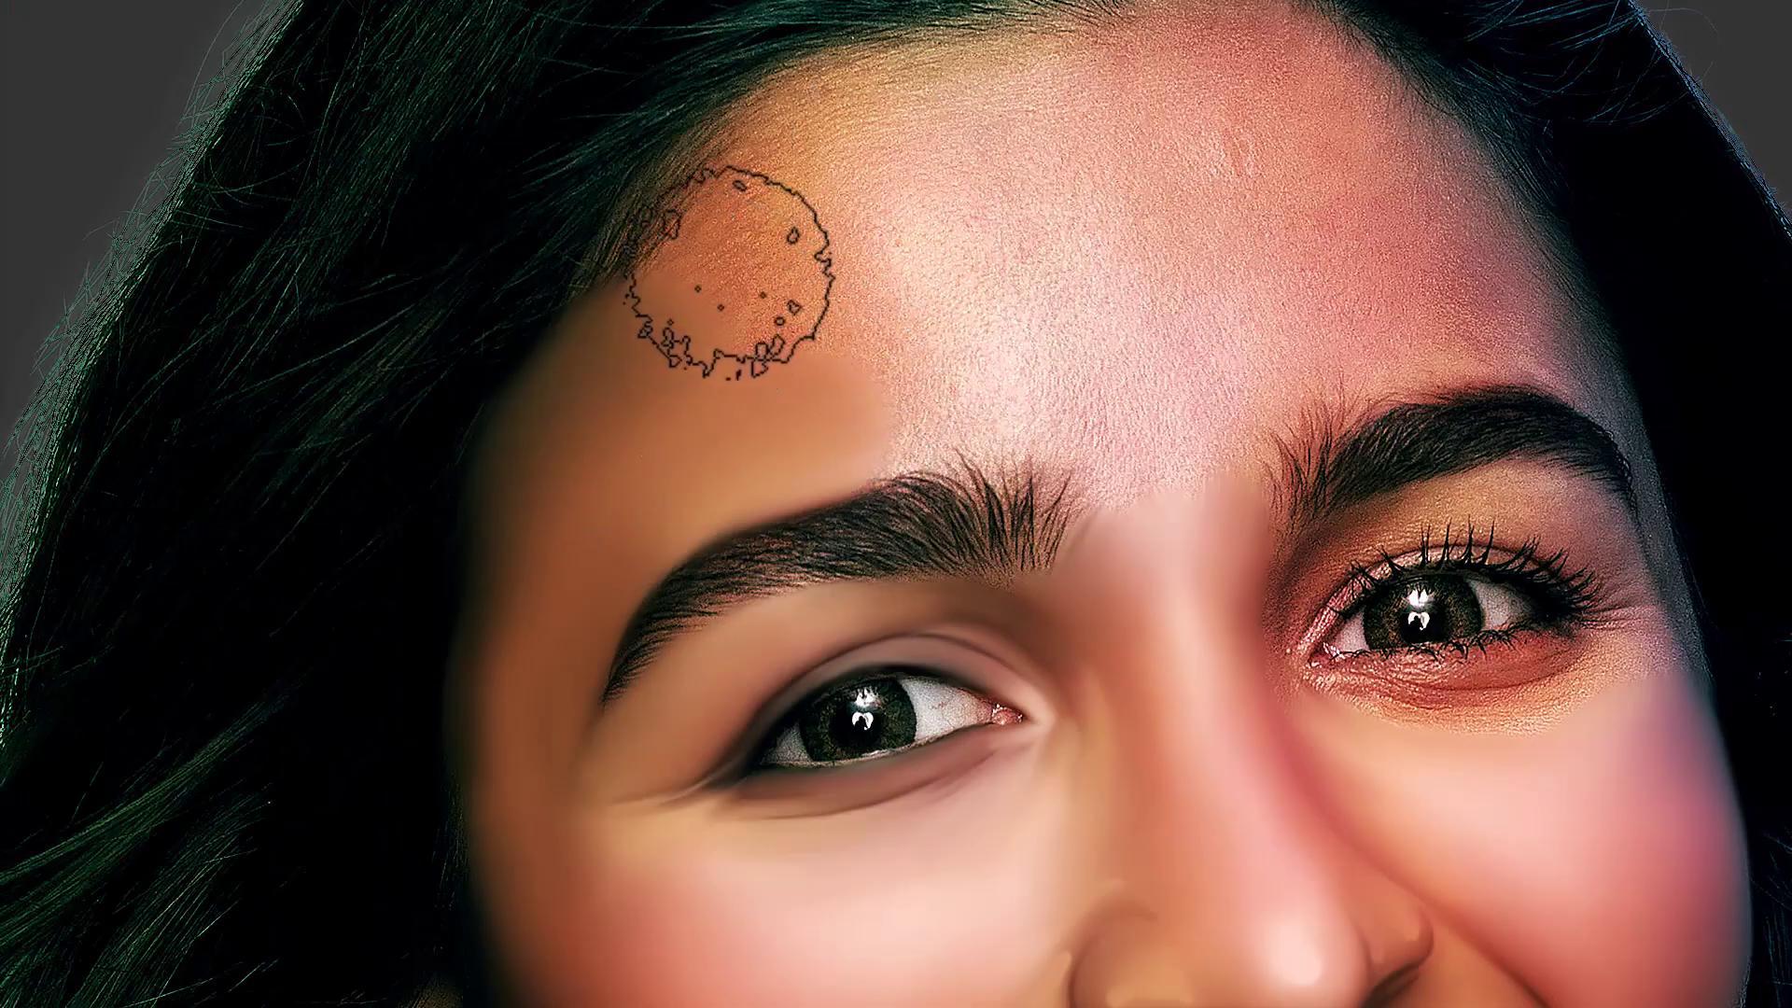
{"action": "key", "text": "bracketright"}
{"action": "key", "text": "bracketright"}
{"action": "key", "text": "bracketright"}
{"action": "mouse_move", "coordinate": [760, 316]}
{"action": "left_mouse_down"}
{"action": "mouse_move", "coordinate": [740, 289]}
{"action": "mouse_move", "coordinate": [860, 208]}
{"action": "mouse_move", "coordinate": [919, 331]}
{"action": "mouse_move", "coordinate": [1064, 329]}
{"action": "mouse_move", "coordinate": [1068, 425]}
{"action": "mouse_move", "coordinate": [1124, 508]}
{"action": "mouse_move", "coordinate": [1391, 326]}
{"action": "mouse_move", "coordinate": [1380, 180]}
{"action": "mouse_move", "coordinate": [1248, 332]}
{"action": "mouse_move", "coordinate": [1139, 260]}
{"action": "mouse_move", "coordinate": [957, 280]}
{"action": "mouse_move", "coordinate": [1095, 430]}
{"action": "mouse_move", "coordinate": [1161, 436]}
{"action": "mouse_move", "coordinate": [1232, 399]}
{"action": "mouse_move", "coordinate": [980, 339]}
{"action": "mouse_move", "coordinate": [672, 392]}
{"action": "mouse_move", "coordinate": [753, 333]}
{"action": "mouse_move", "coordinate": [494, 537]}
{"action": "mouse_move", "coordinate": [560, 420]}
{"action": "left_mouse_up"}
{"action": "key", "text": "bracketleft"}
{"action": "key", "text": "bracketleft"}
{"action": "key", "text": "bracketleft"}
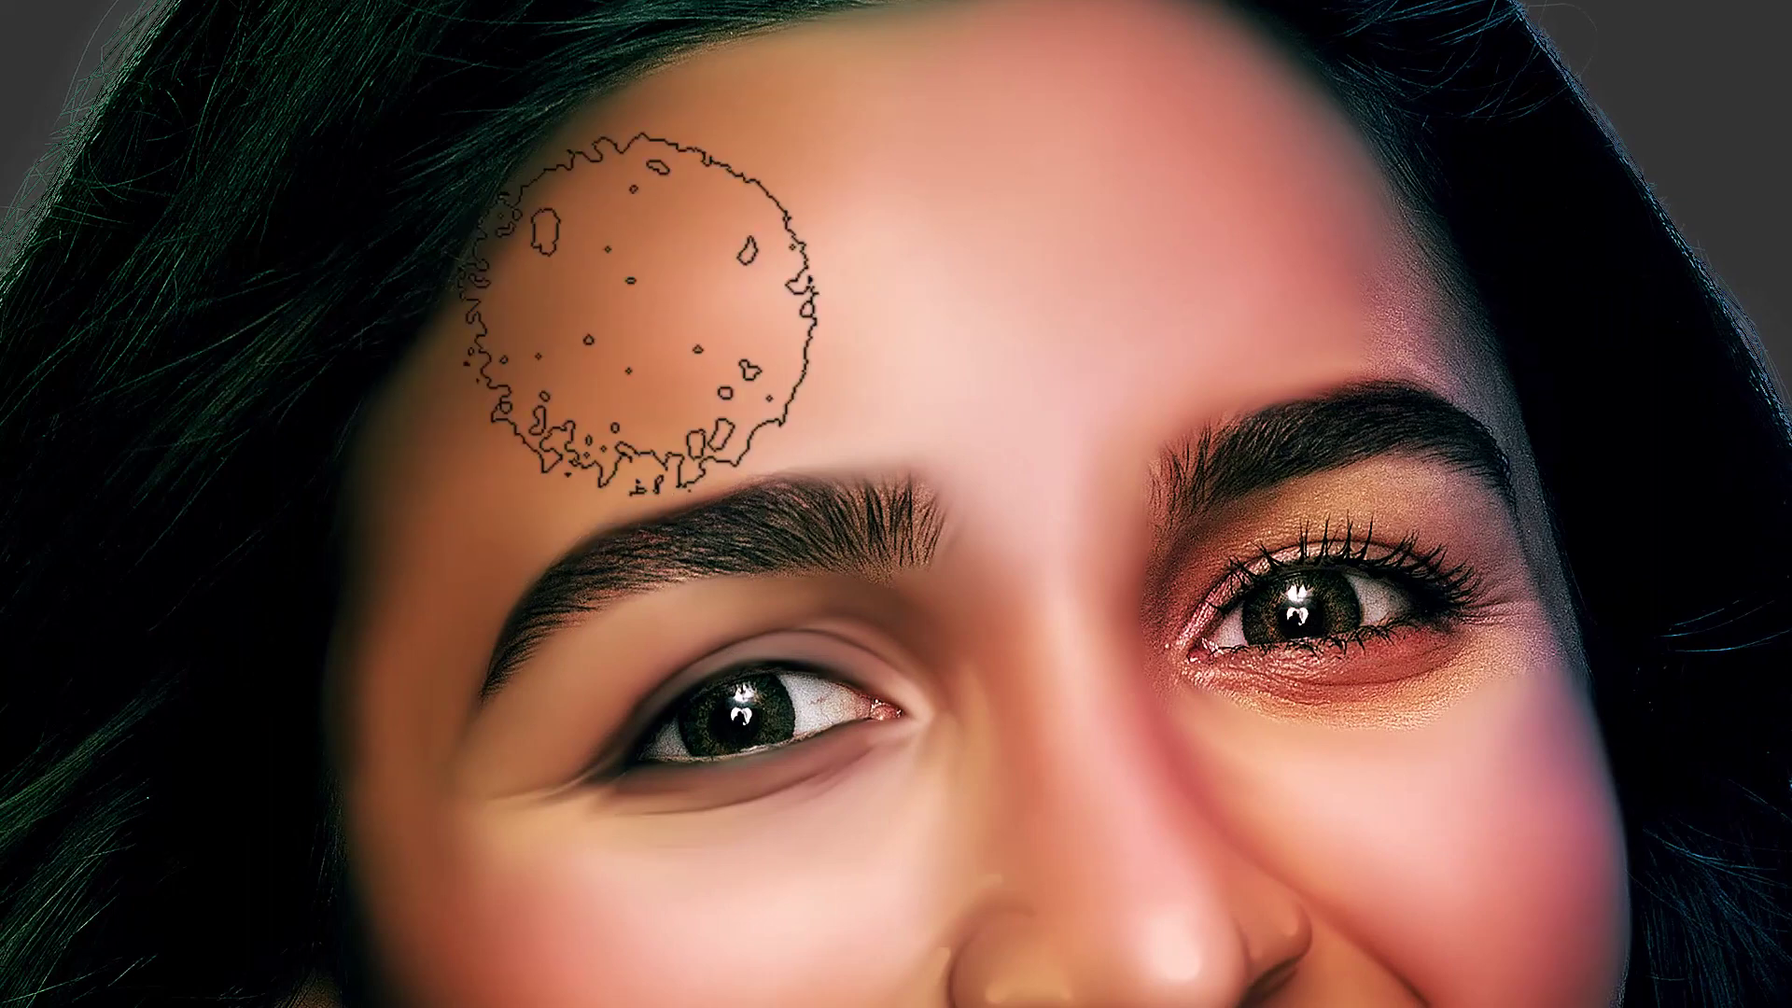
Smooth the left side of the forehead, then carry the smoothing across toward the right eye
{"action": "mouse_move", "coordinate": [640, 300]}
{"action": "left_mouse_down"}
{"action": "mouse_move", "coordinate": [523, 485]}
{"action": "mouse_move", "coordinate": [619, 700]}
{"action": "mouse_move", "coordinate": [540, 532]}
{"action": "mouse_move", "coordinate": [420, 593]}
{"action": "mouse_move", "coordinate": [518, 452]}
{"action": "left_mouse_up"}
{"action": "left_click_drag", "start_coordinate": [437, 592], "coordinate": [586, 382]}
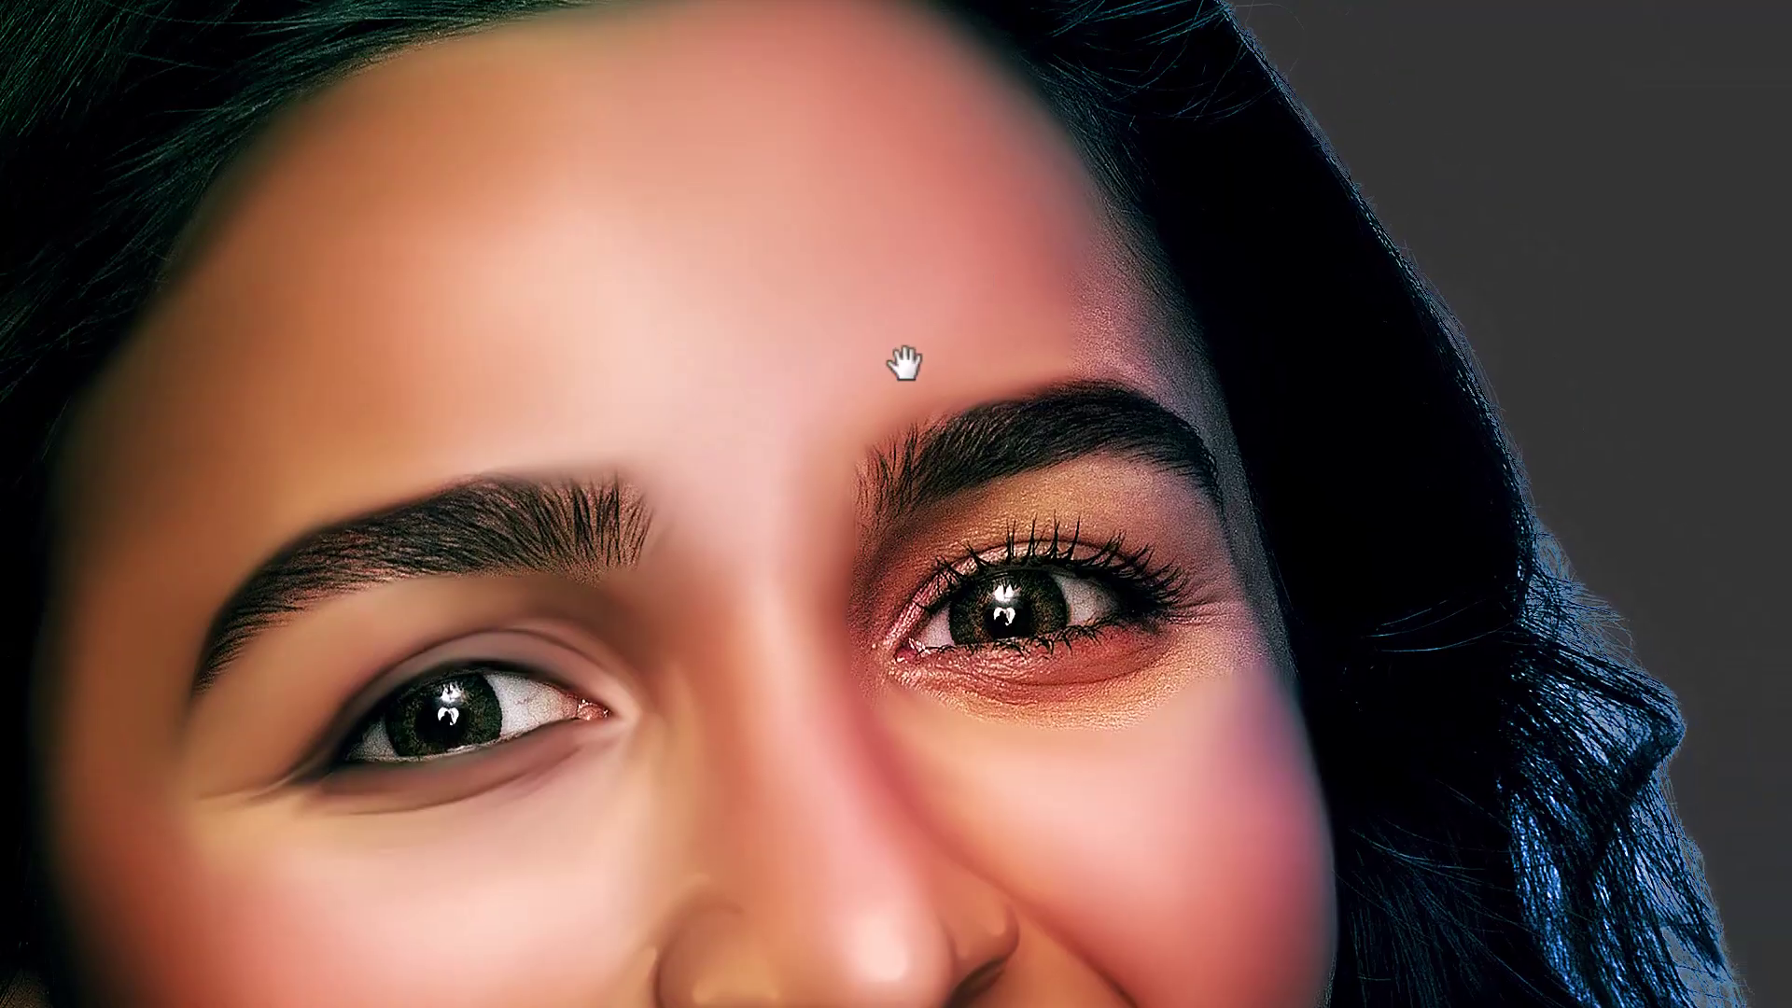
{"action": "left_click_drag", "start_coordinate": [825, 948], "coordinate": [903, 361]}
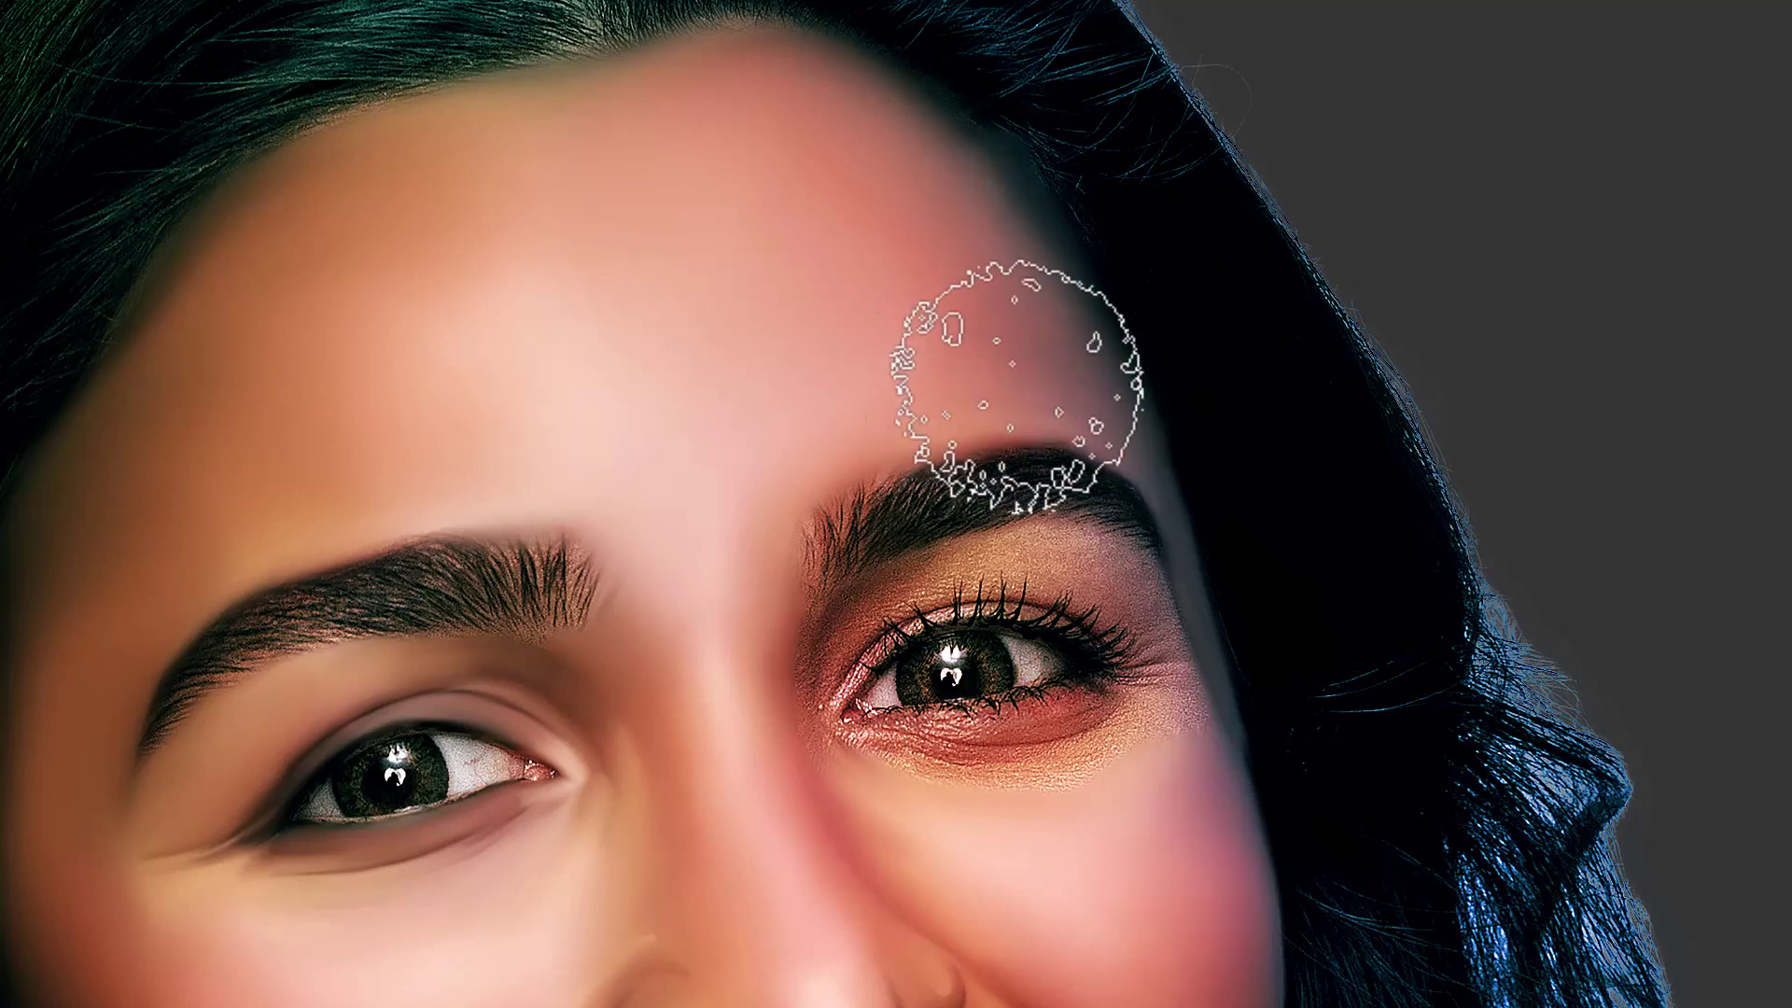
{"action": "key", "text": "v"}
{"action": "key", "text": "b"}
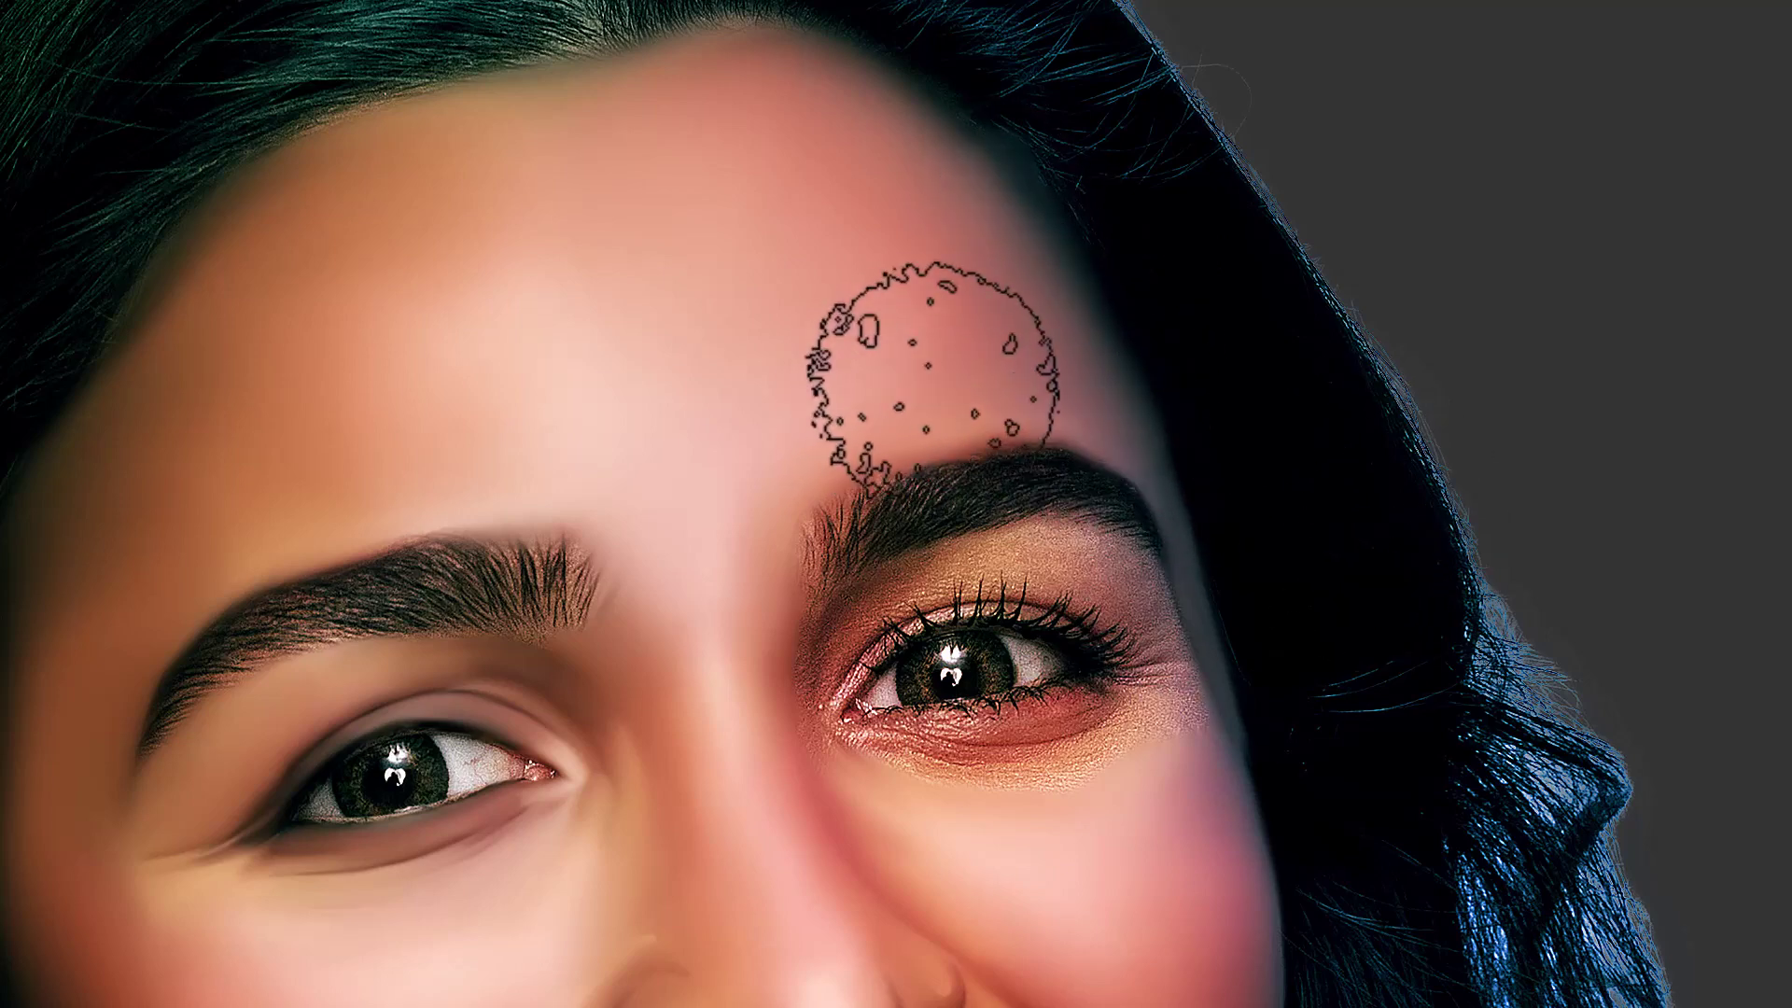
{"action": "left_click_drag", "start_coordinate": [948, 180], "coordinate": [1228, 40]}
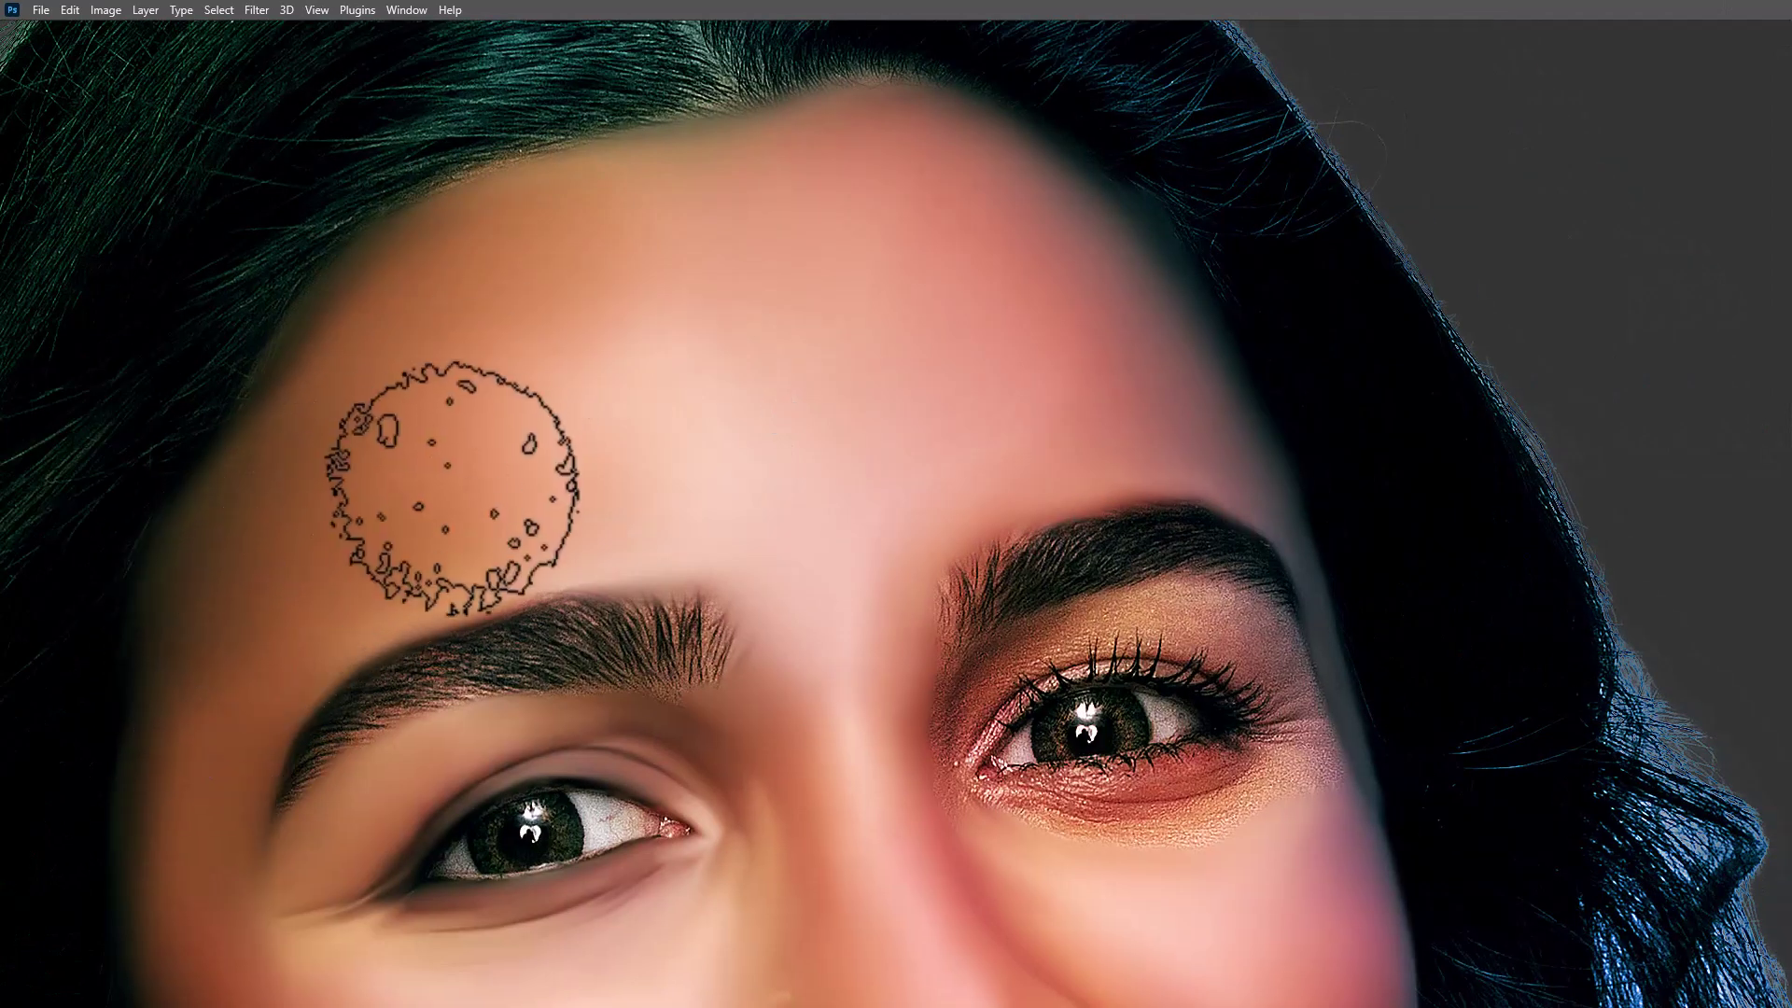
{"action": "key", "text": "bracketright"}
{"action": "key", "text": "bracketright"}
{"action": "key", "text": "bracketright"}
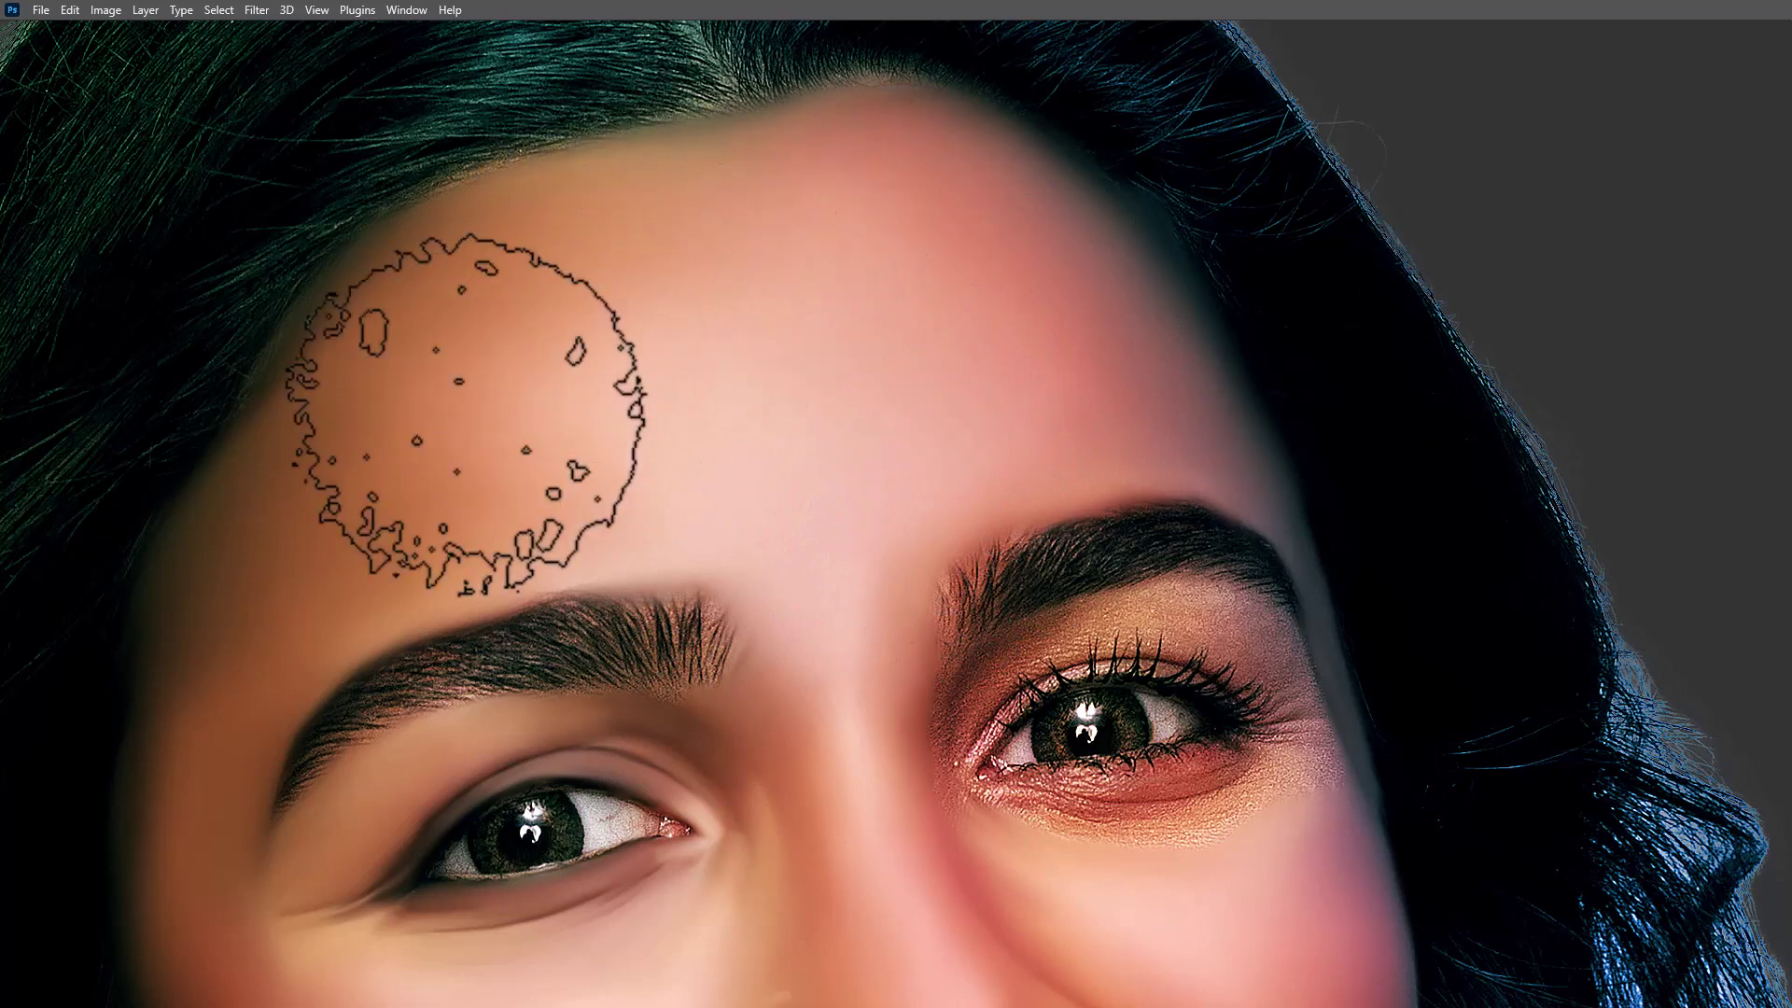
{"action": "key", "text": "v"}
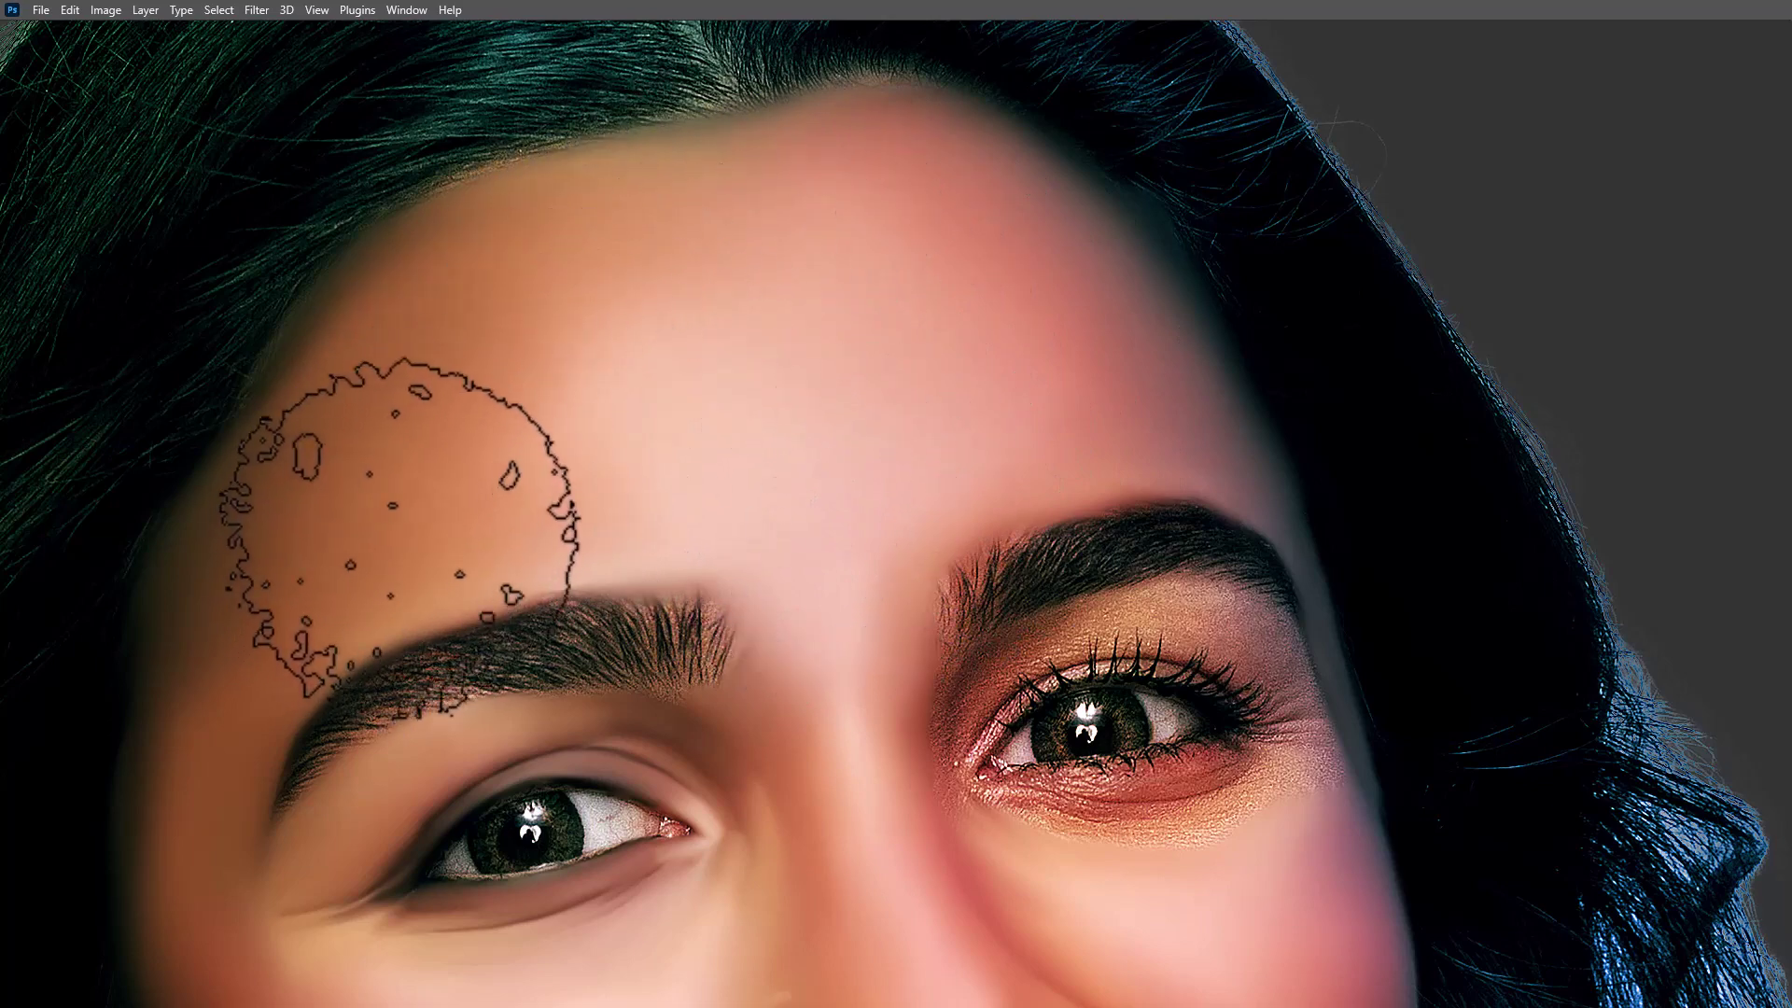
{"action": "key", "text": "ctrl+minus"}
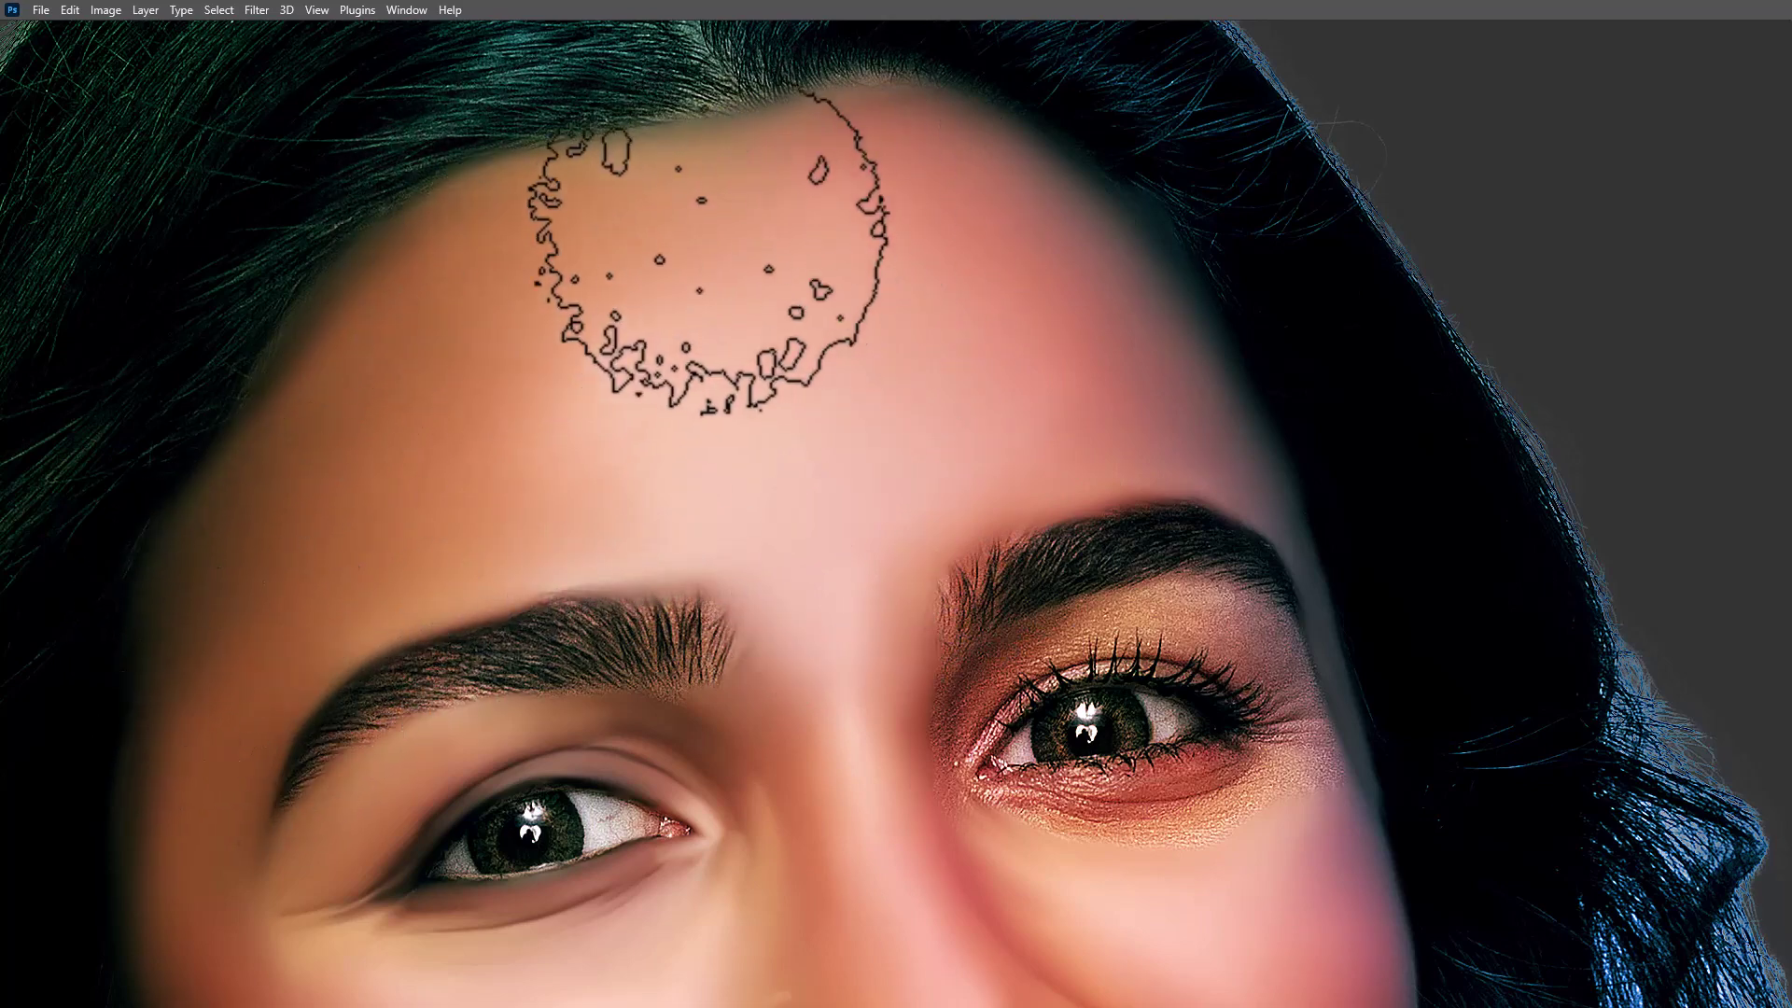
Smear the cheek and jawline smoothly down to the chin, redoing one rejected stroke
{"action": "left_click", "coordinate": [980, 688]}
{"action": "left_click", "coordinate": [720, 758]}
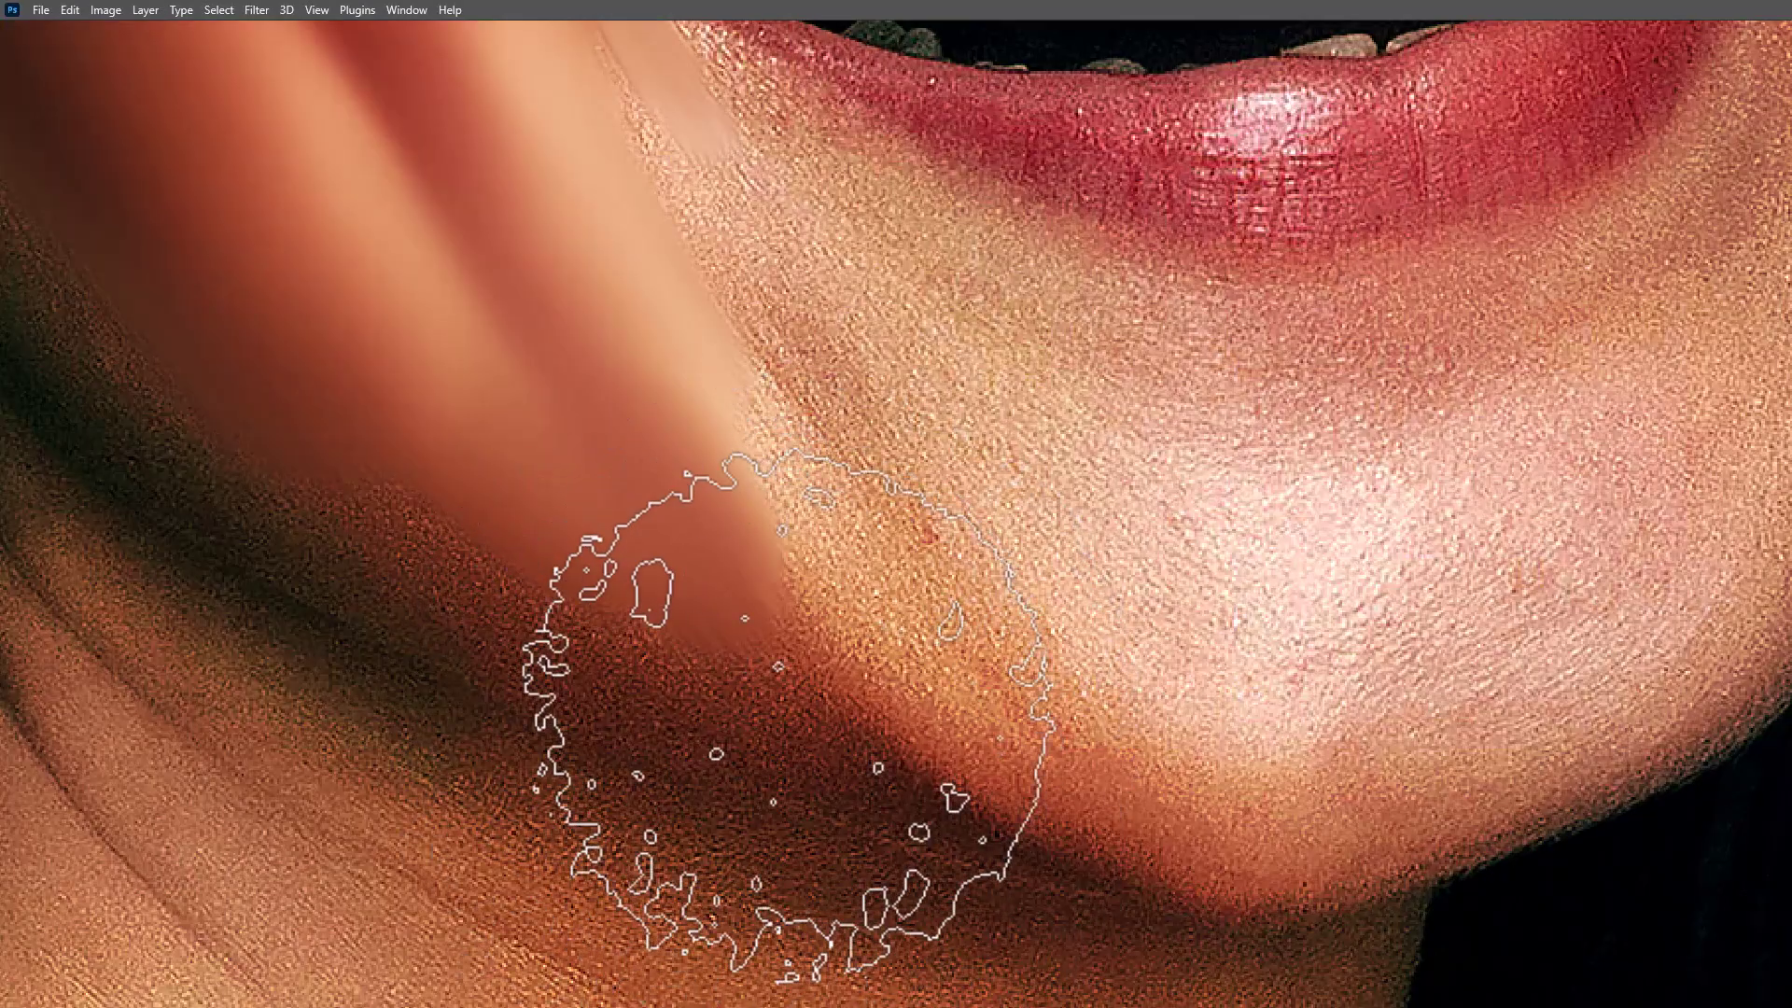
{"action": "mouse_move", "coordinate": [860, 600]}
{"action": "left_mouse_down"}
{"action": "mouse_move", "coordinate": [1073, 798]}
{"action": "mouse_move", "coordinate": [794, 784]}
{"action": "mouse_move", "coordinate": [1441, 466]}
{"action": "left_mouse_up"}
{"action": "key", "text": "ctrl+z"}
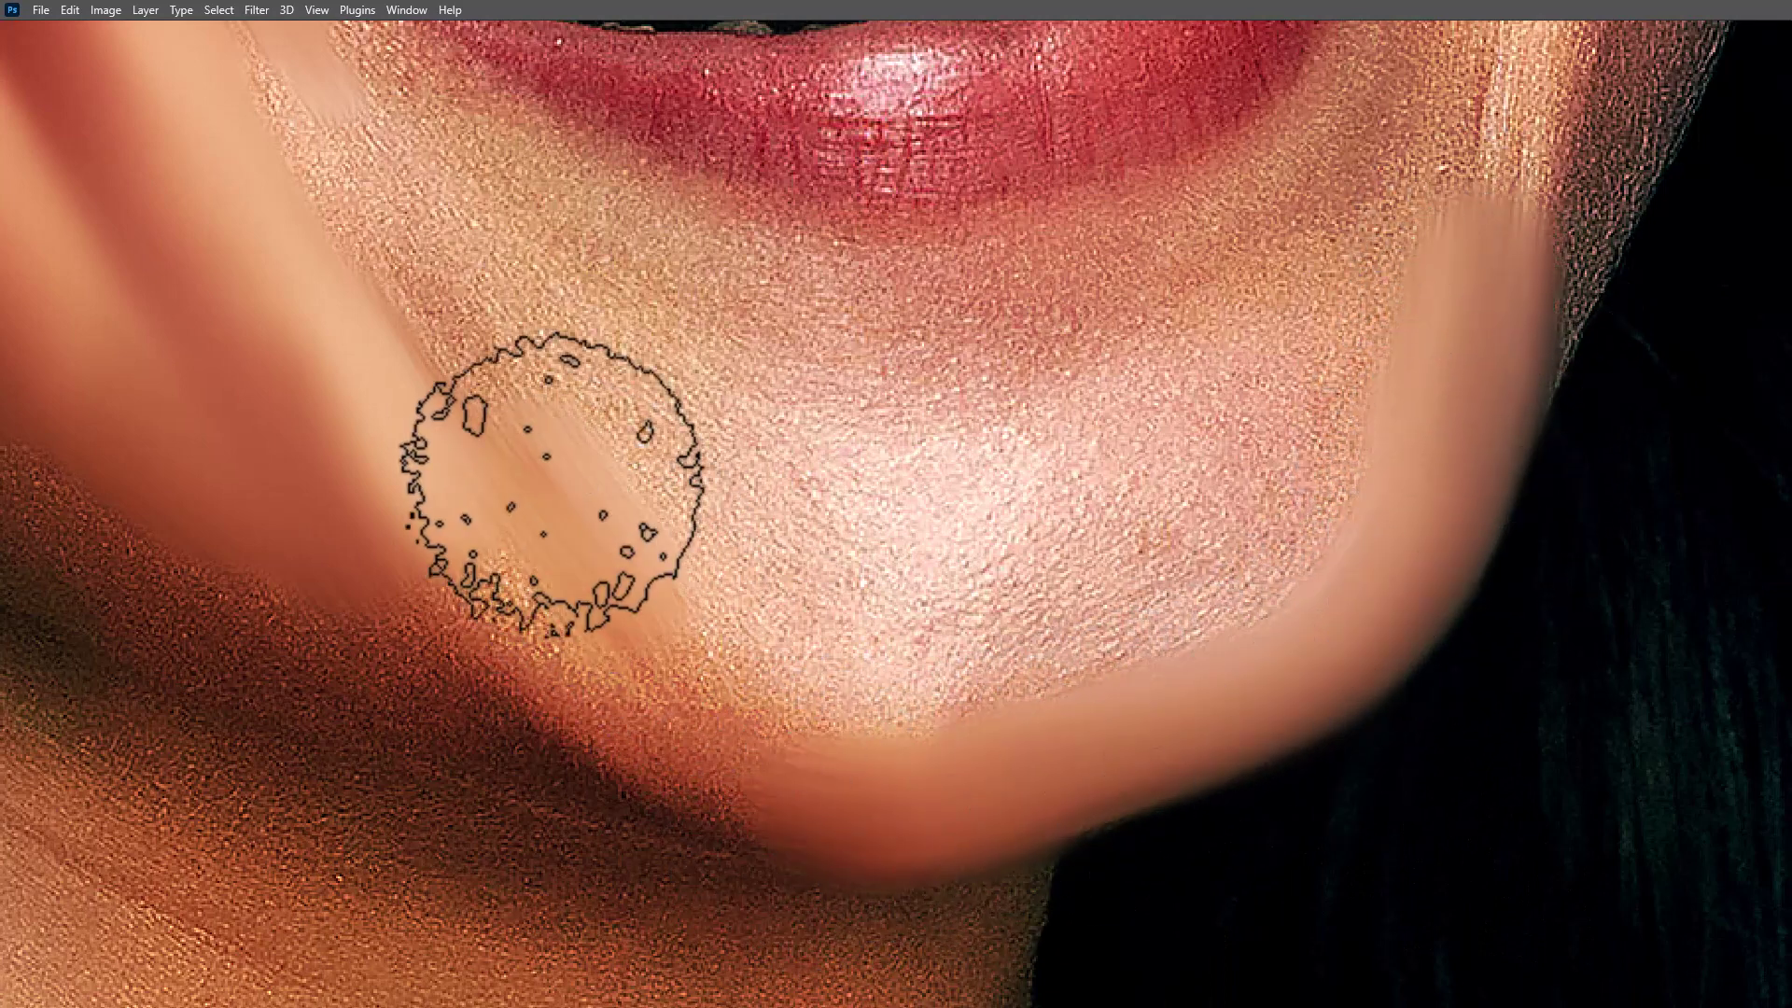
{"action": "left_click_drag", "start_coordinate": [548, 472], "coordinate": [925, 742]}
{"action": "left_click_drag", "start_coordinate": [443, 630], "coordinate": [900, 802]}
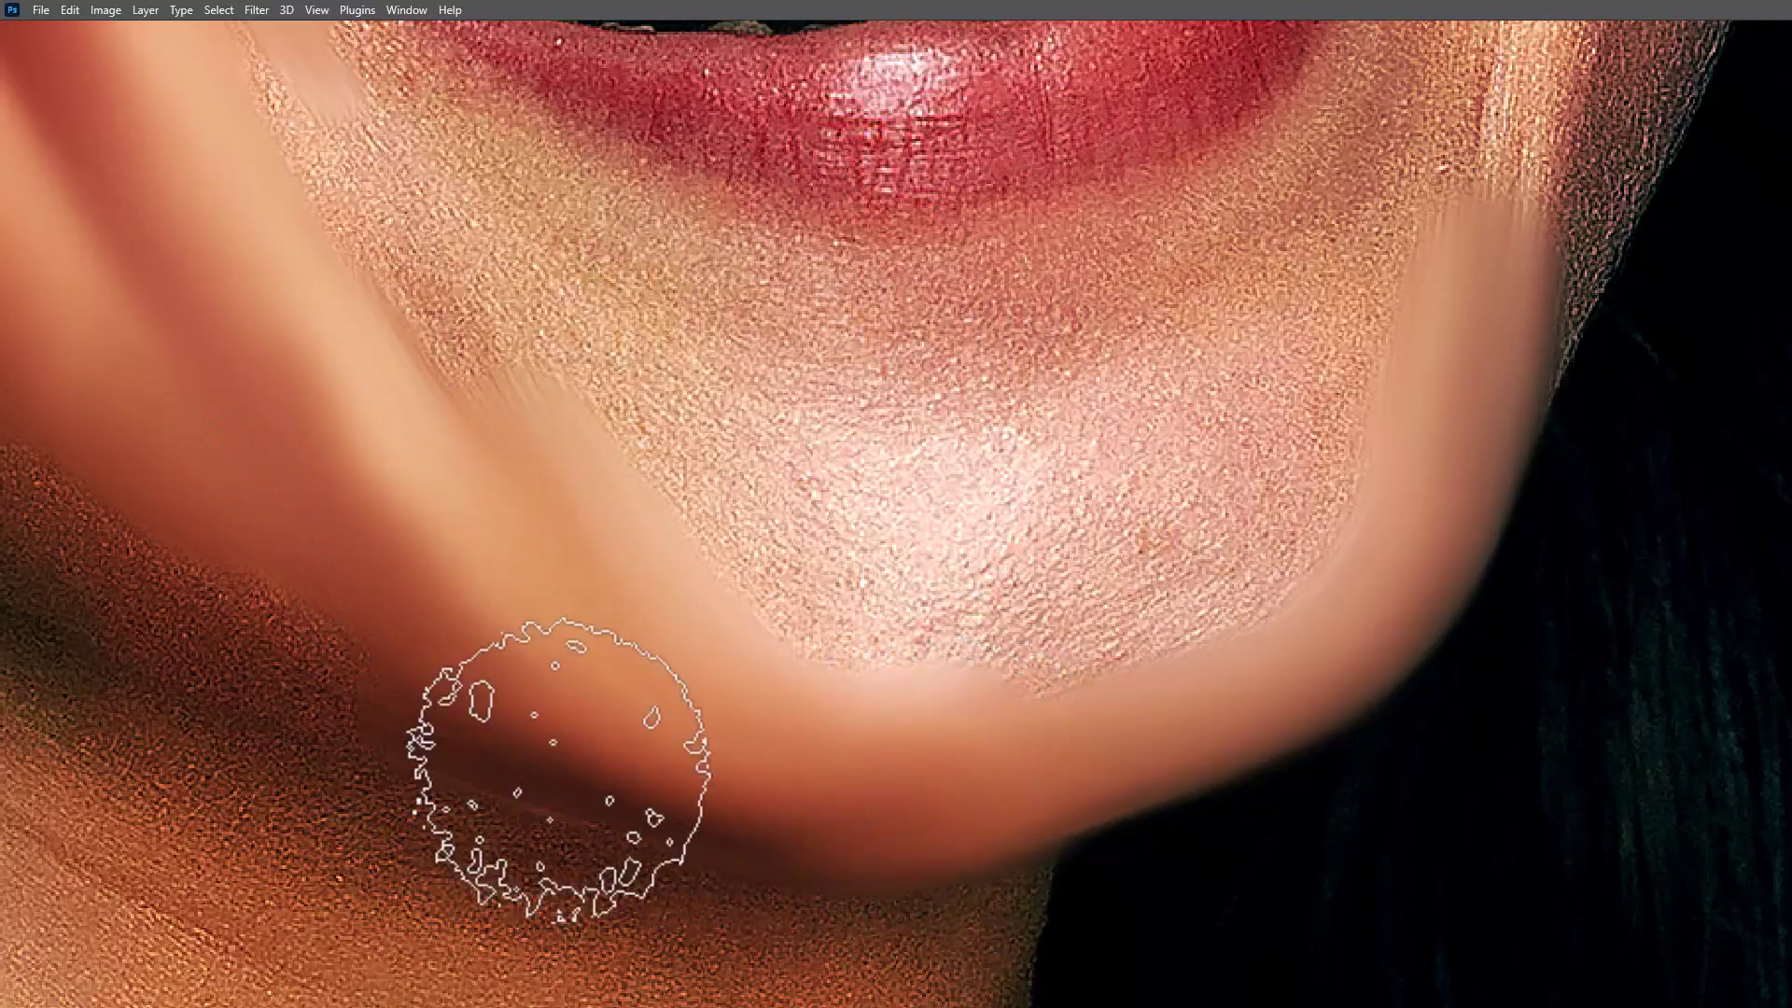
{"action": "left_click_drag", "start_coordinate": [383, 686], "coordinate": [863, 821]}
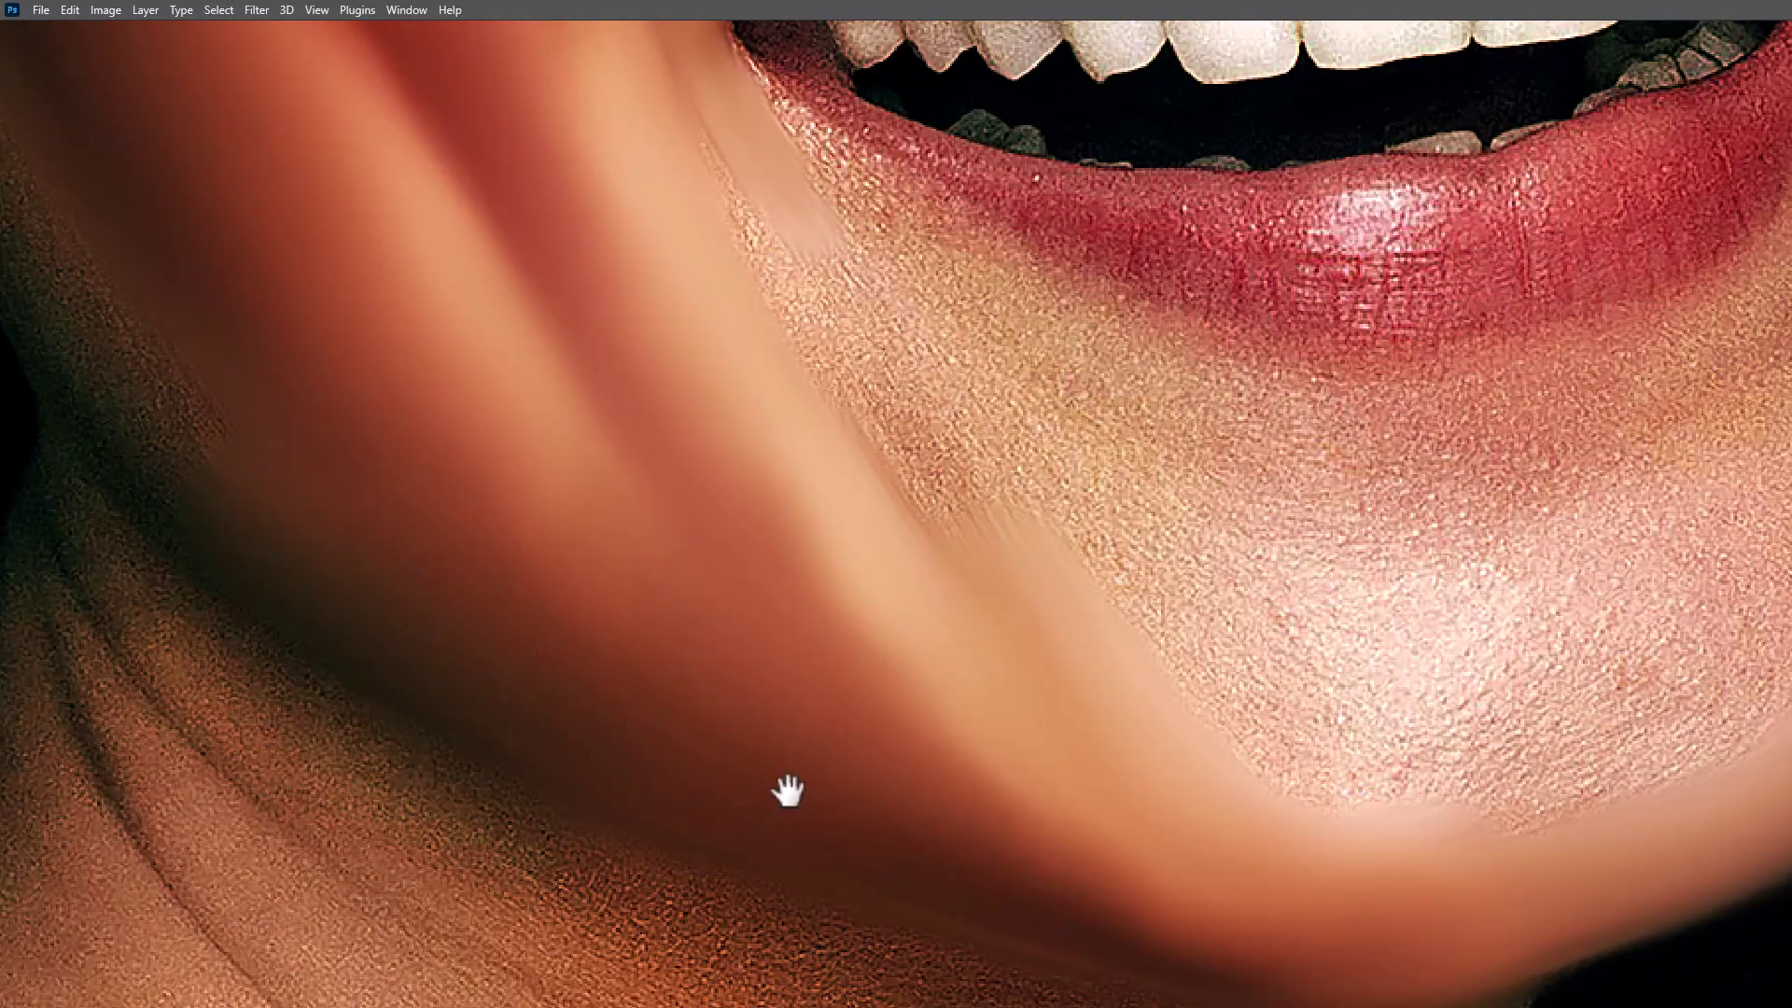
{"action": "left_click_drag", "start_coordinate": [159, 425], "coordinate": [504, 658]}
Smooth the grainy texture on the earlobe and the area just above it
{"action": "left_click_drag", "start_coordinate": [292, 285], "coordinate": [474, 555]}
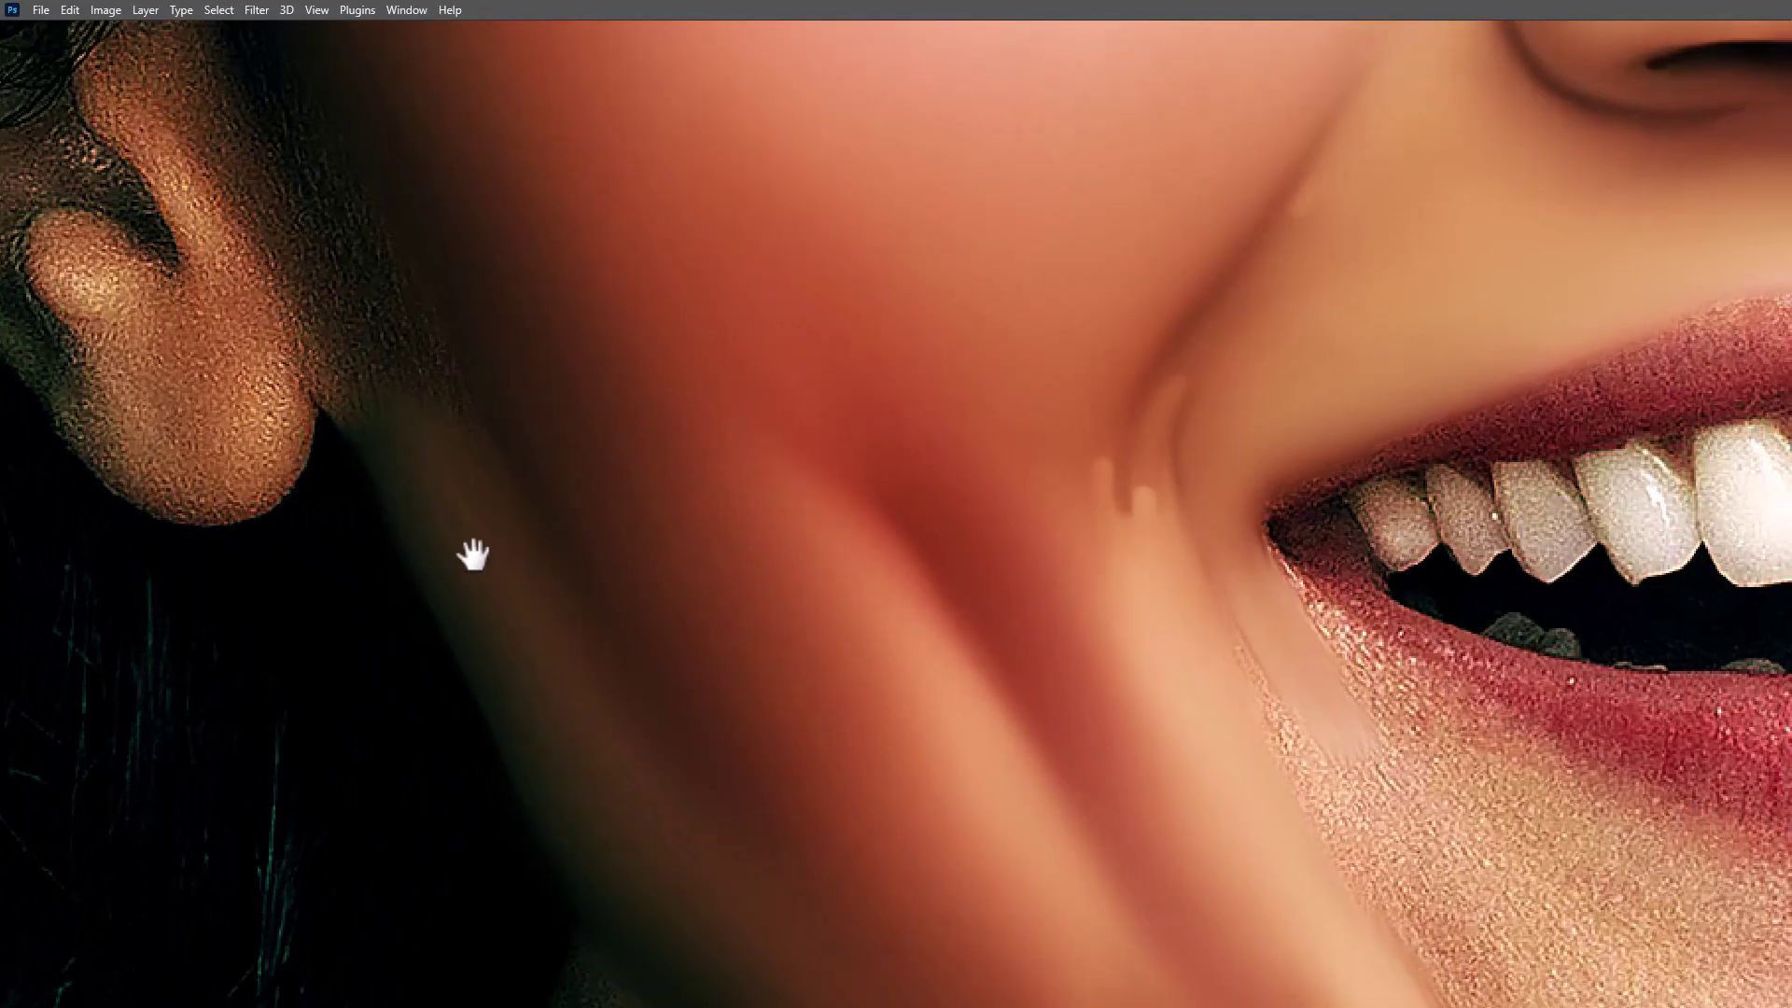
{"action": "scroll", "coordinate": [337, 278], "scroll_direction": "down", "scroll_amount": 1}
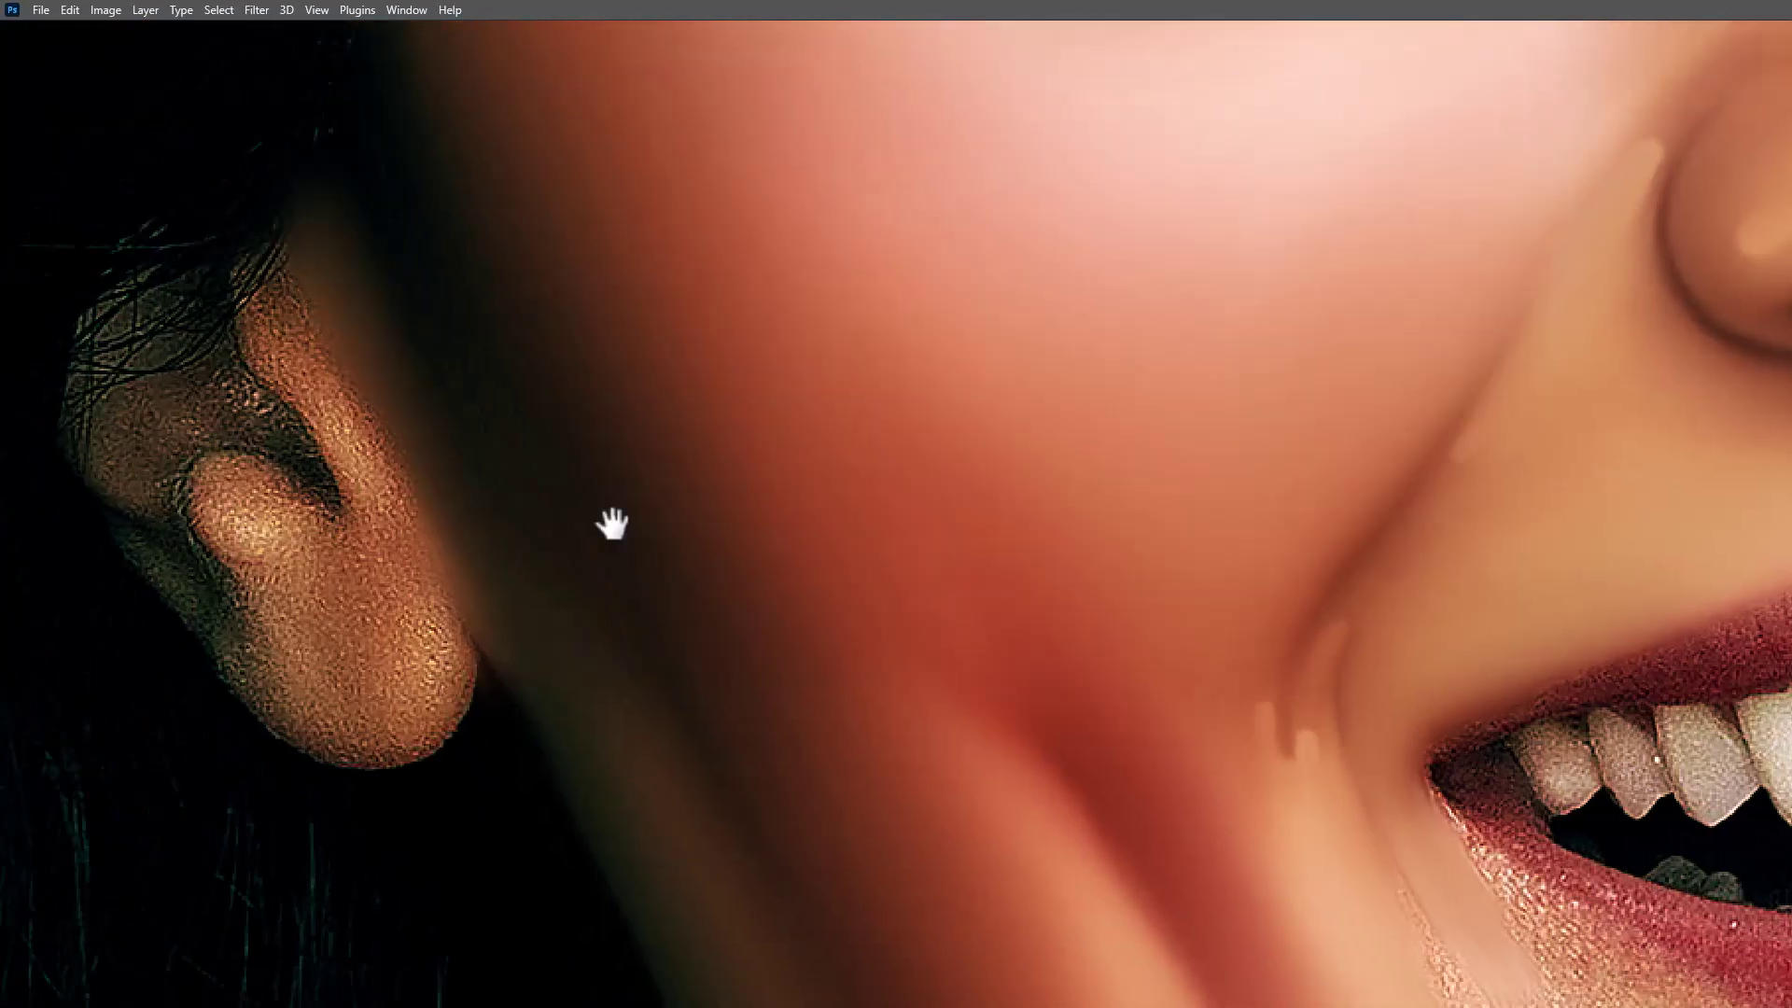
{"action": "scroll", "coordinate": [473, 455], "scroll_direction": "up", "scroll_amount": 3}
{"action": "scroll", "coordinate": [696, 620], "scroll_direction": "up", "scroll_amount": 2}
{"action": "left_click_drag", "start_coordinate": [691, 621], "coordinate": [611, 695]}
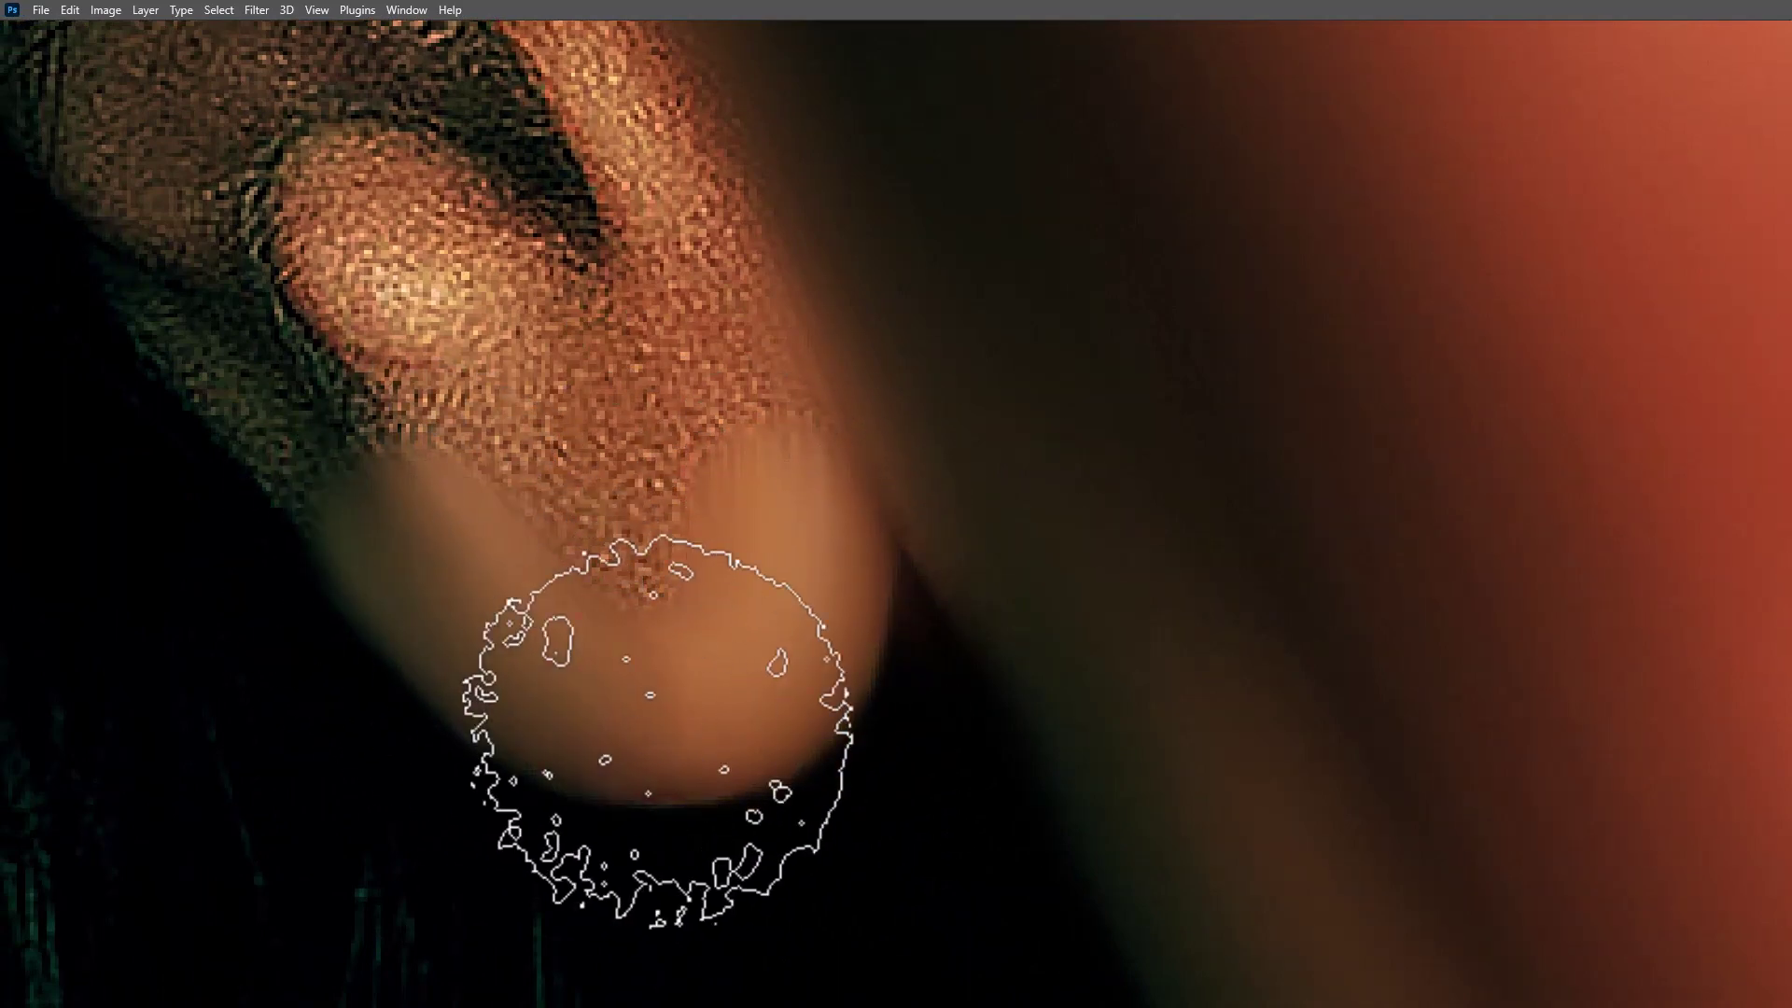
{"action": "left_click_drag", "start_coordinate": [611, 696], "coordinate": [800, 659]}
{"action": "mouse_move", "coordinate": [620, 430]}
{"action": "left_mouse_down"}
{"action": "mouse_move", "coordinate": [600, 380]}
{"action": "mouse_move", "coordinate": [760, 520]}
{"action": "mouse_move", "coordinate": [620, 360]}
{"action": "mouse_move", "coordinate": [810, 205]}
{"action": "left_mouse_up"}
Smooth the upper ear texture, stray hair strands and the dark crease along the ear
{"action": "left_click_drag", "start_coordinate": [876, 275], "coordinate": [988, 647]}
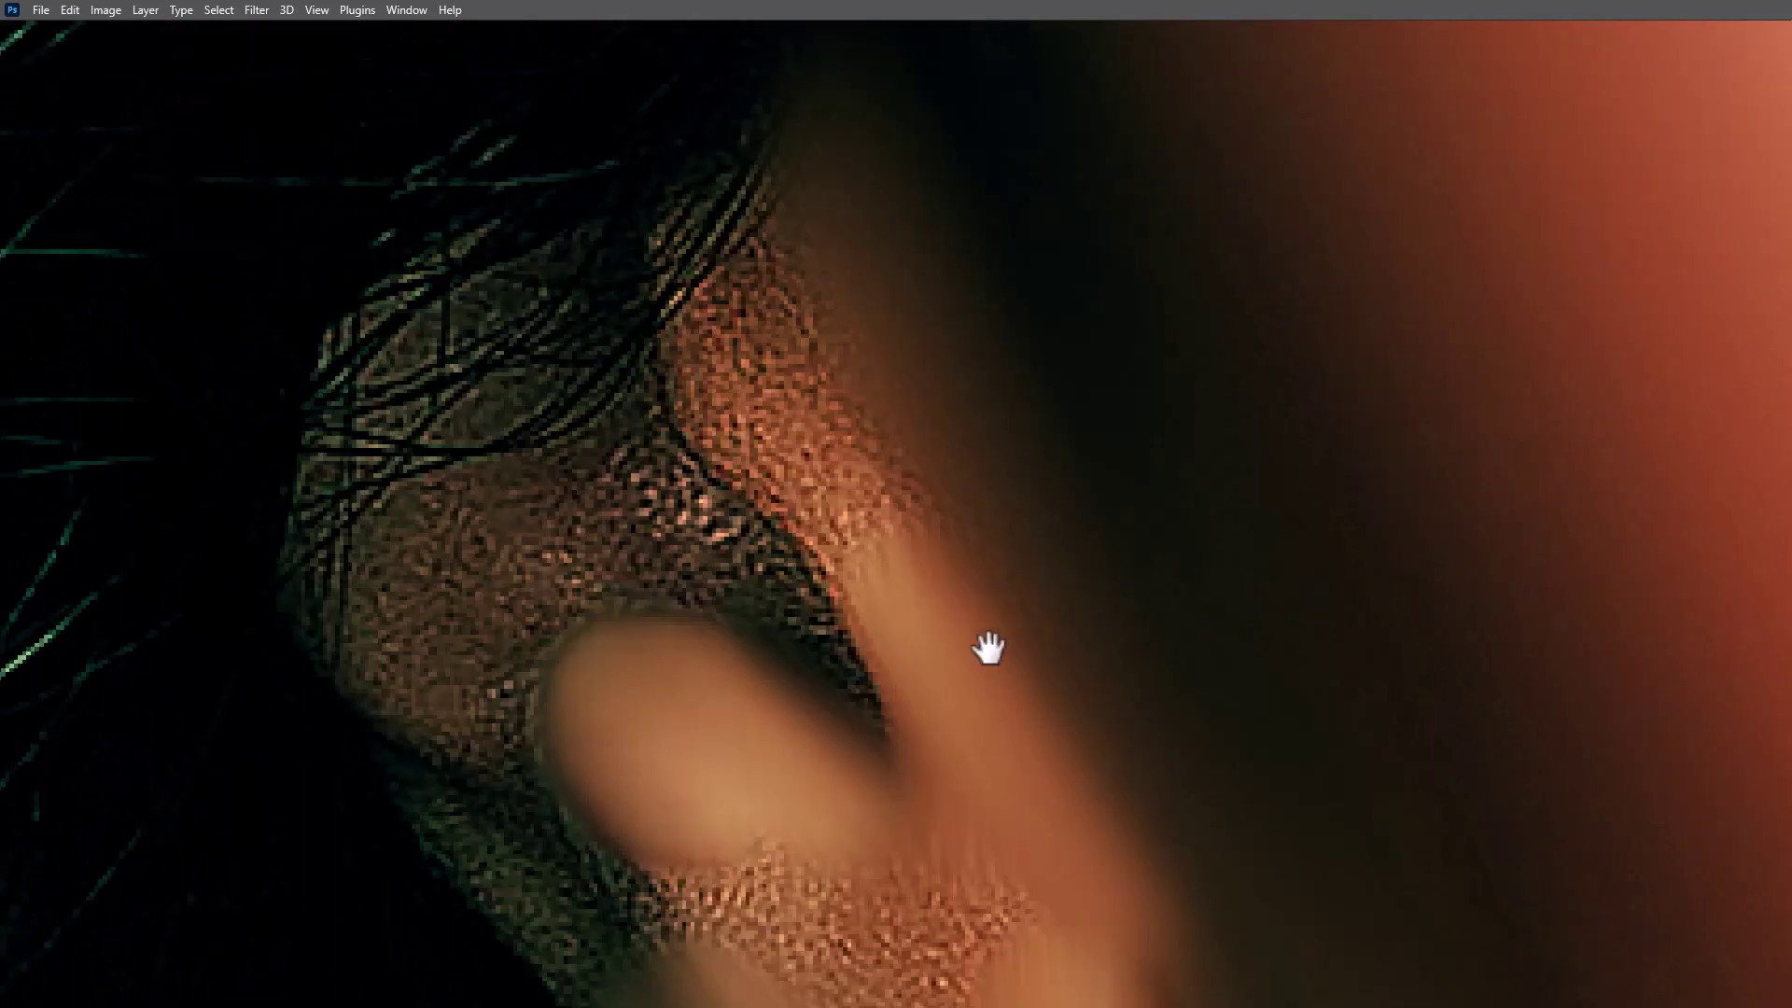
{"action": "left_click_drag", "start_coordinate": [1004, 950], "coordinate": [1050, 661]}
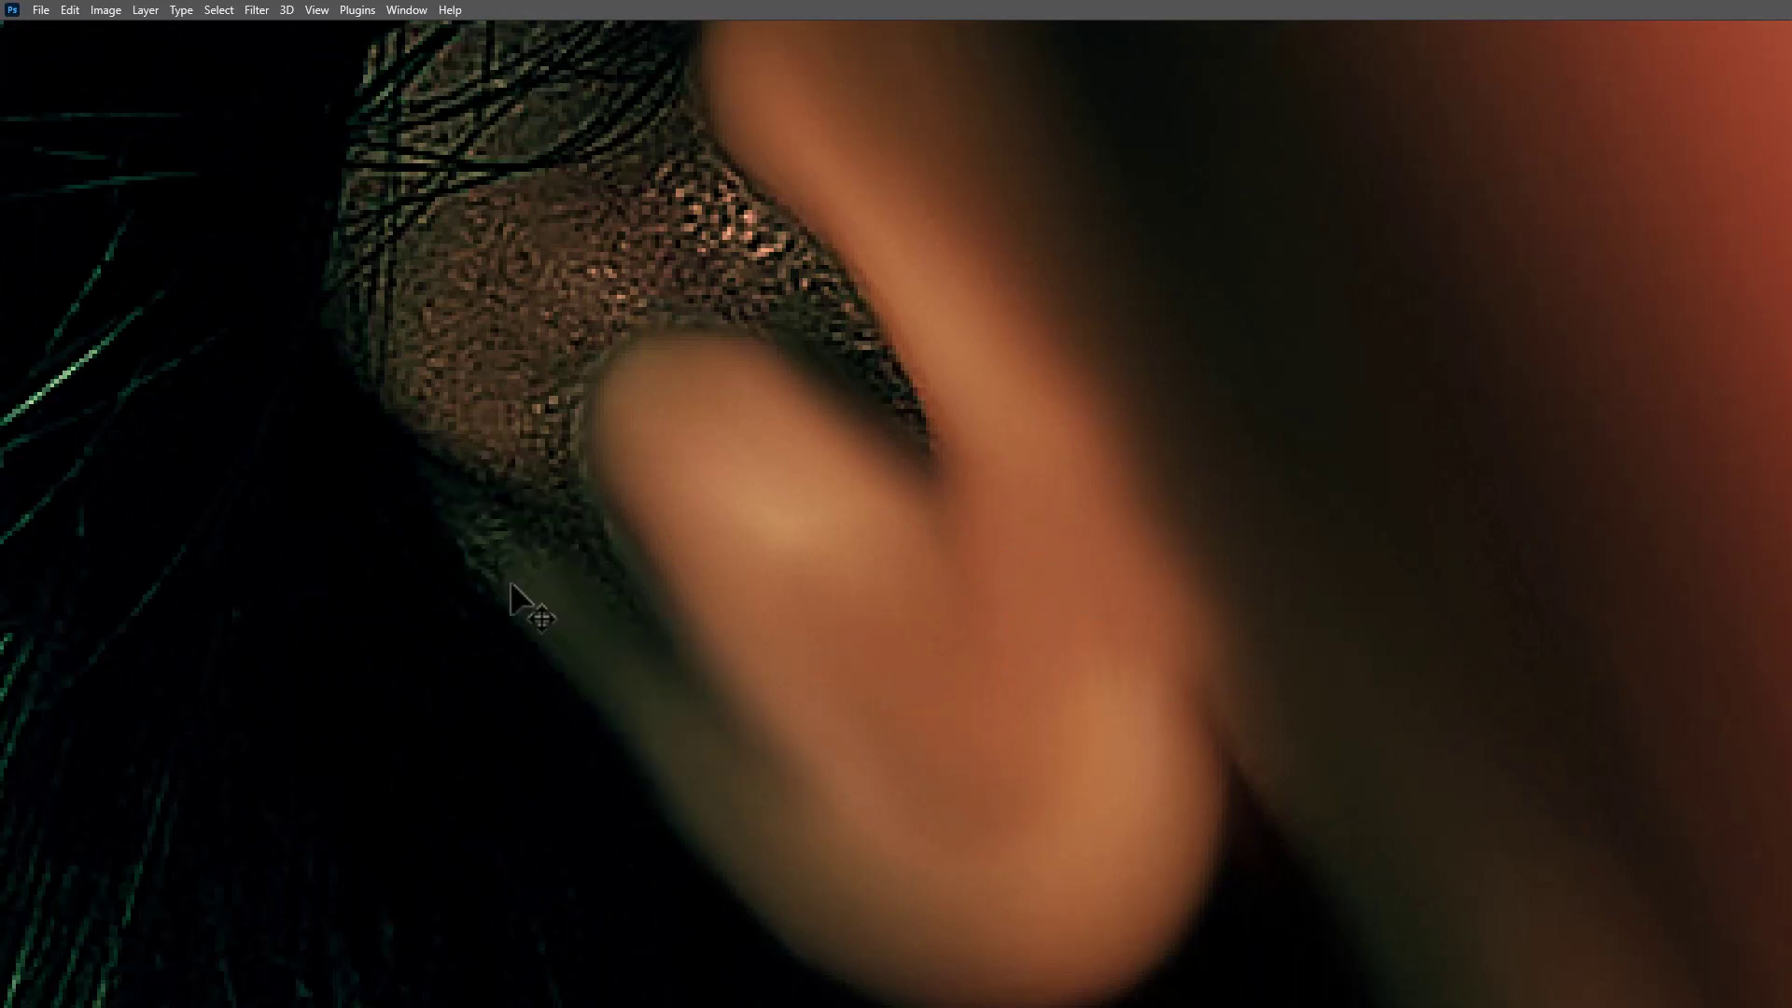
{"action": "left_click_drag", "start_coordinate": [473, 546], "coordinate": [548, 784]}
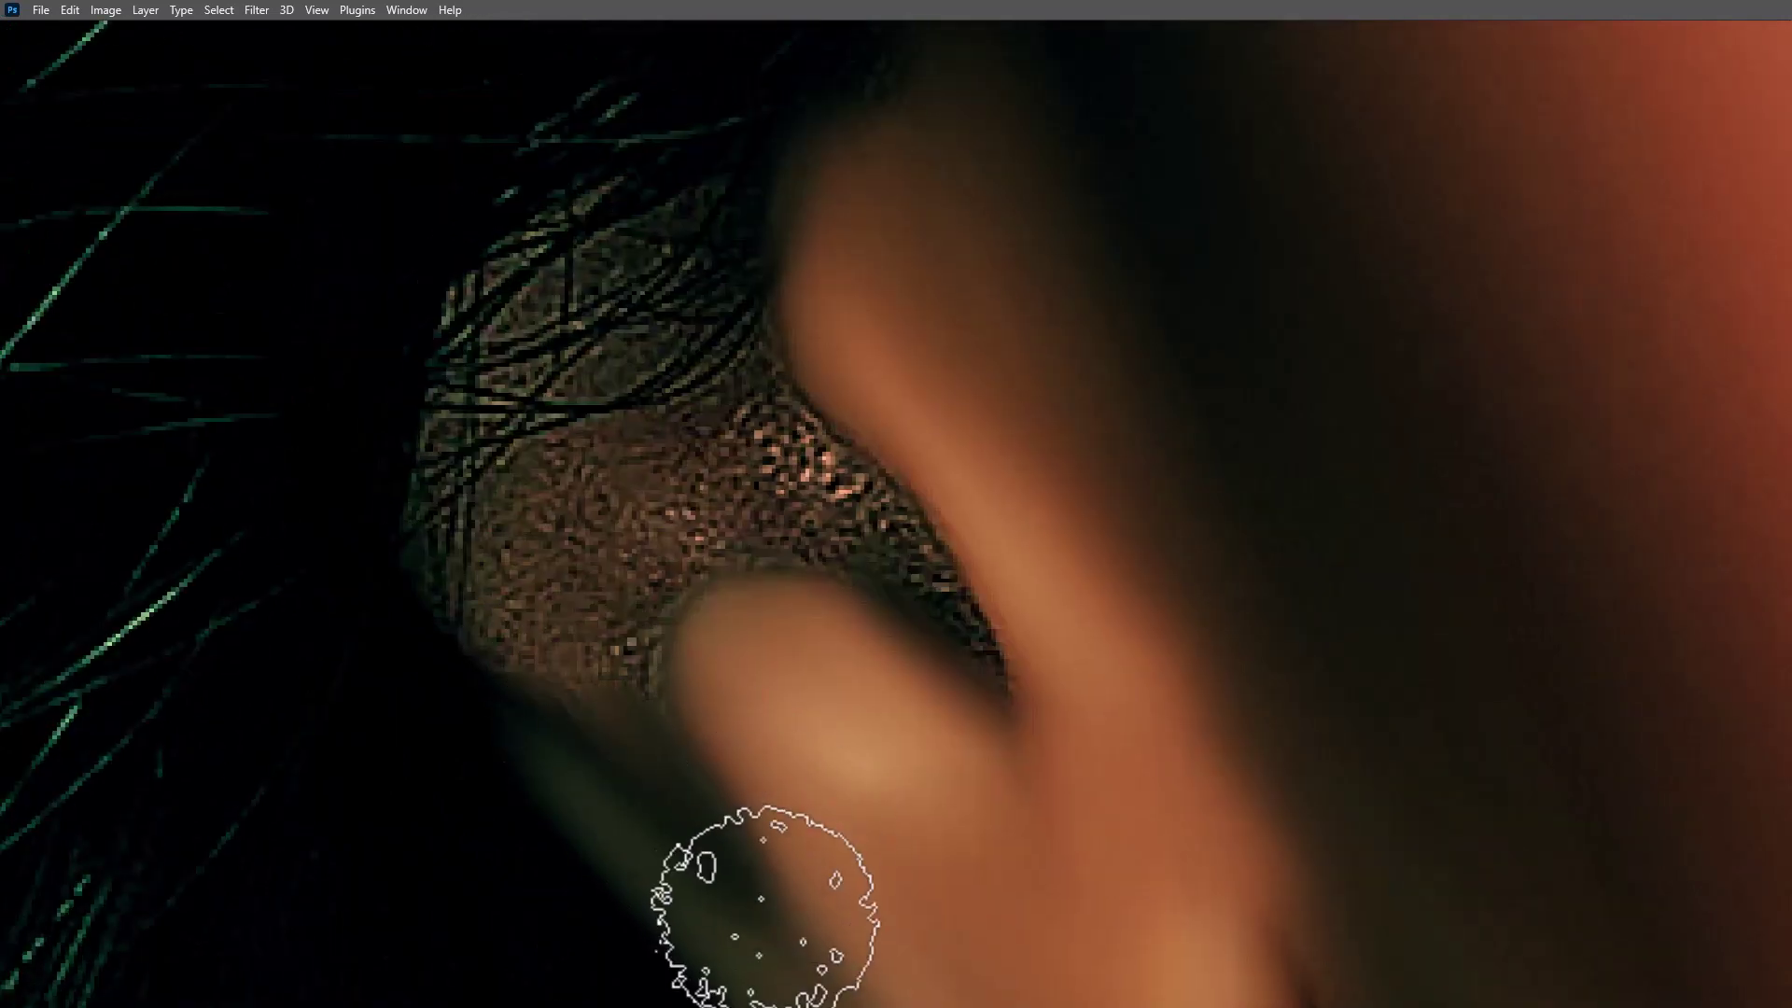
{"action": "mouse_move", "coordinate": [452, 378]}
{"action": "left_mouse_down"}
{"action": "mouse_move", "coordinate": [500, 581]}
{"action": "mouse_move", "coordinate": [432, 501]}
{"action": "mouse_move", "coordinate": [621, 220]}
{"action": "mouse_move", "coordinate": [718, 229]}
{"action": "mouse_move", "coordinate": [580, 400]}
{"action": "mouse_move", "coordinate": [559, 401]}
{"action": "mouse_move", "coordinate": [640, 687]}
{"action": "mouse_move", "coordinate": [646, 575]}
{"action": "left_mouse_up"}
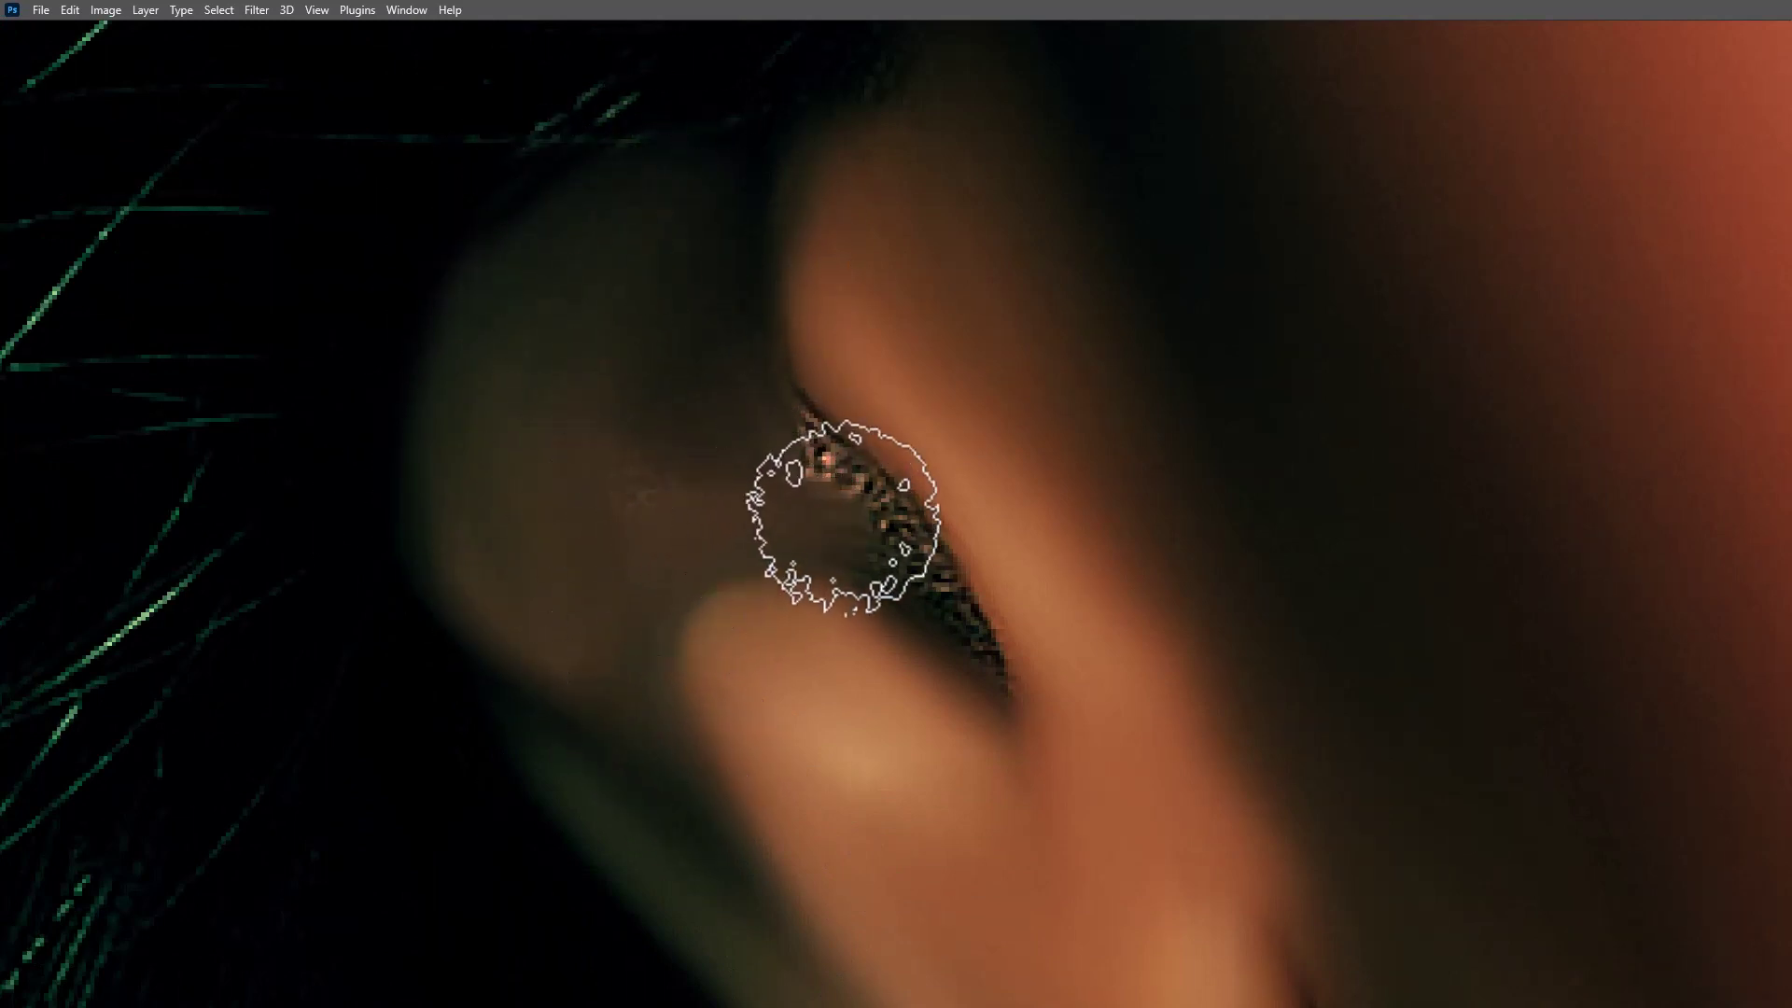
{"action": "left_click_drag", "start_coordinate": [830, 450], "coordinate": [1014, 688]}
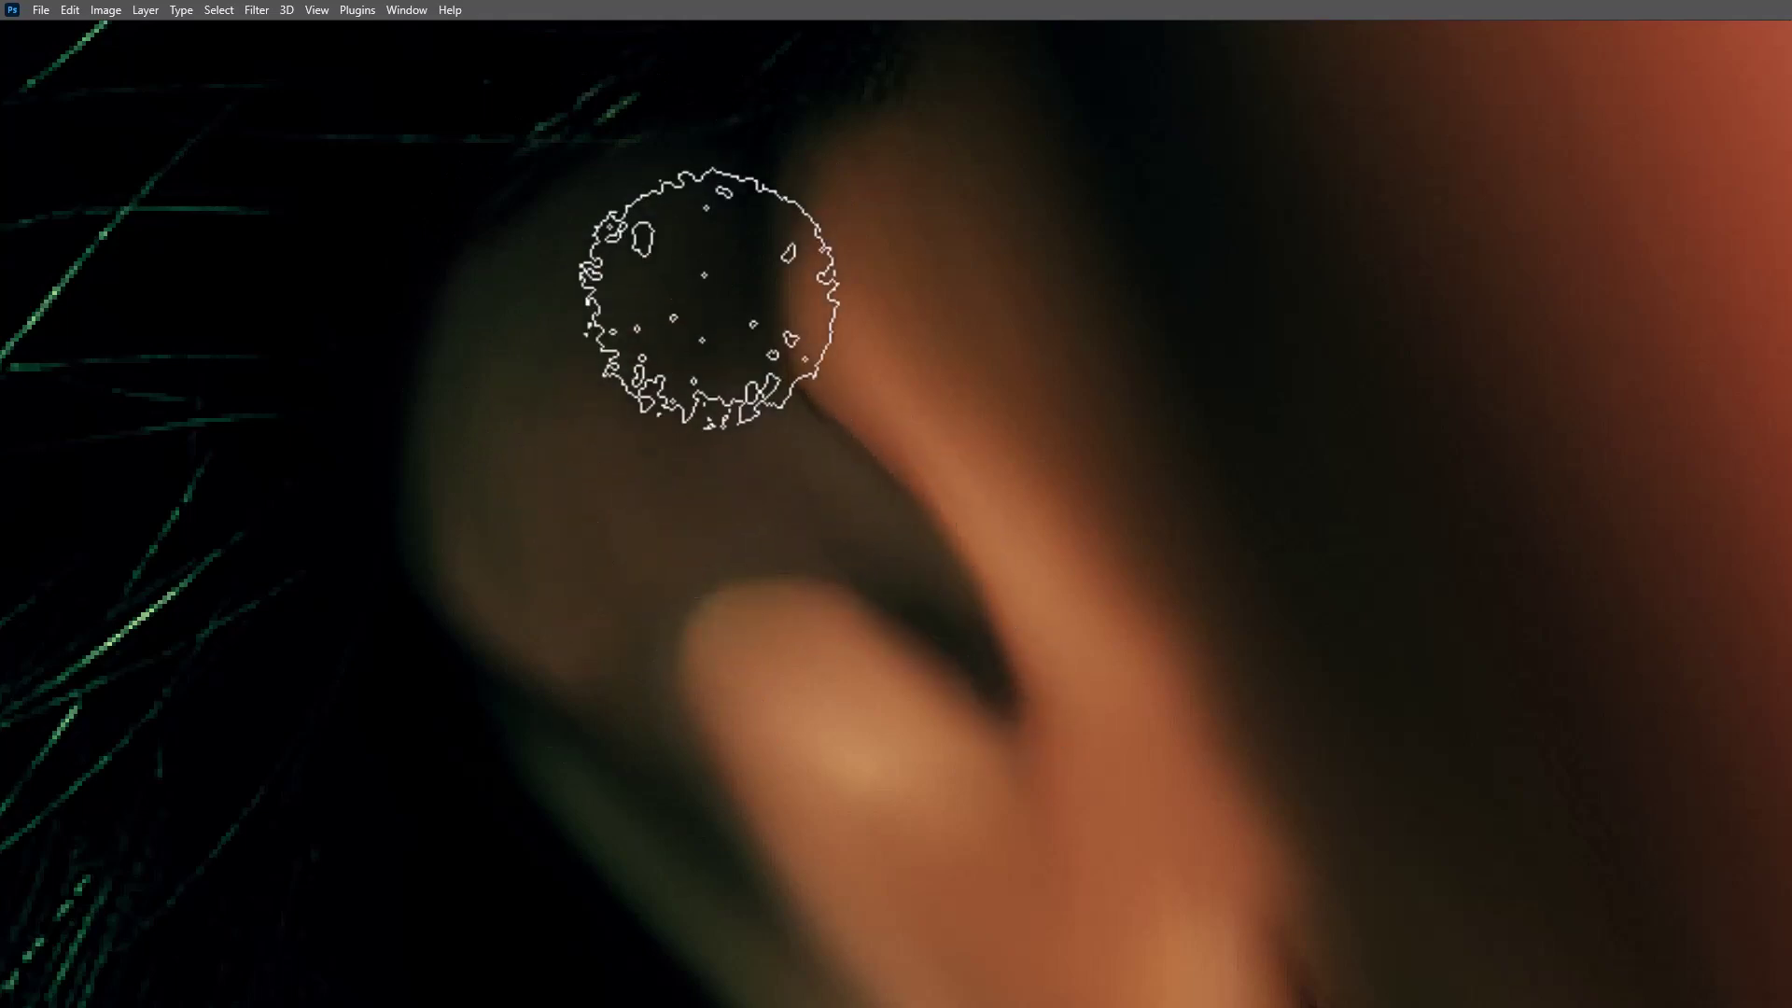
{"action": "key", "text": "bracketright"}
{"action": "key", "text": "bracketright"}
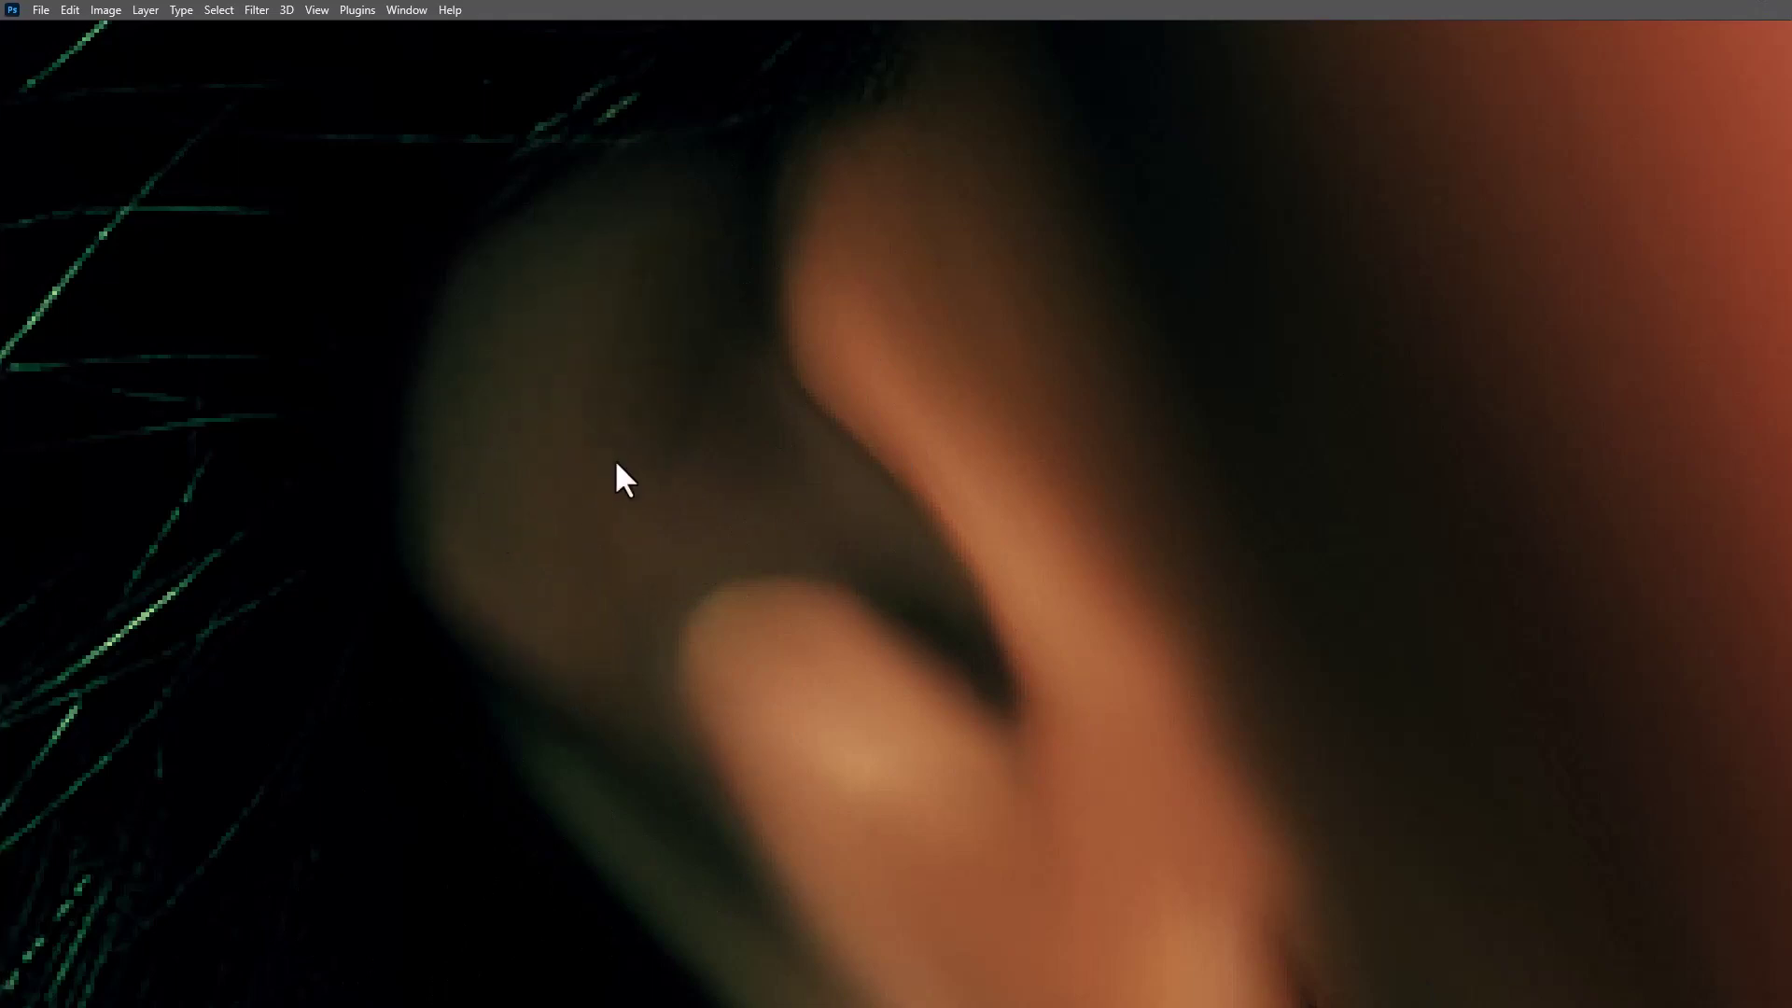
{"action": "left_click_drag", "start_coordinate": [658, 698], "coordinate": [692, 395]}
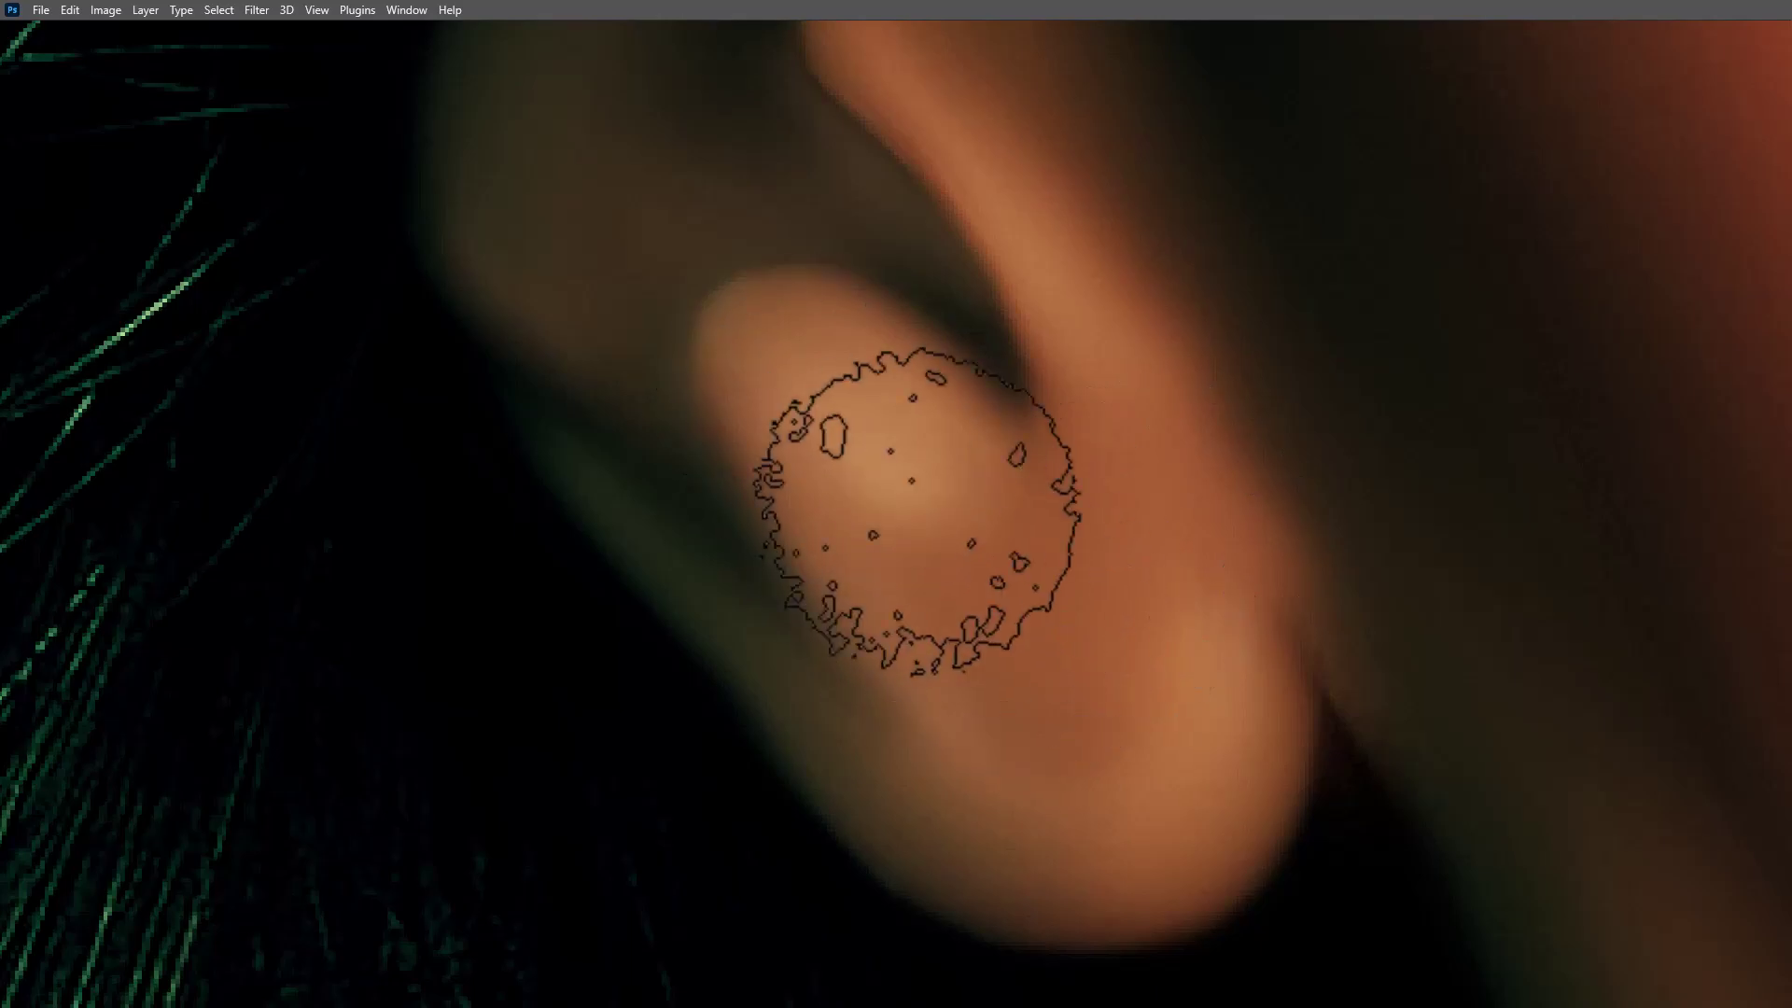
{"action": "scroll", "coordinate": [1052, 700], "scroll_direction": "up", "scroll_amount": 3}
{"action": "left_click_drag", "start_coordinate": [1053, 700], "coordinate": [1078, 670]}
Reduce the Smudge brush to 35 and smudge smooth strokes down the cheek
{"action": "scroll", "coordinate": [1074, 672], "scroll_direction": "down", "scroll_amount": 5}
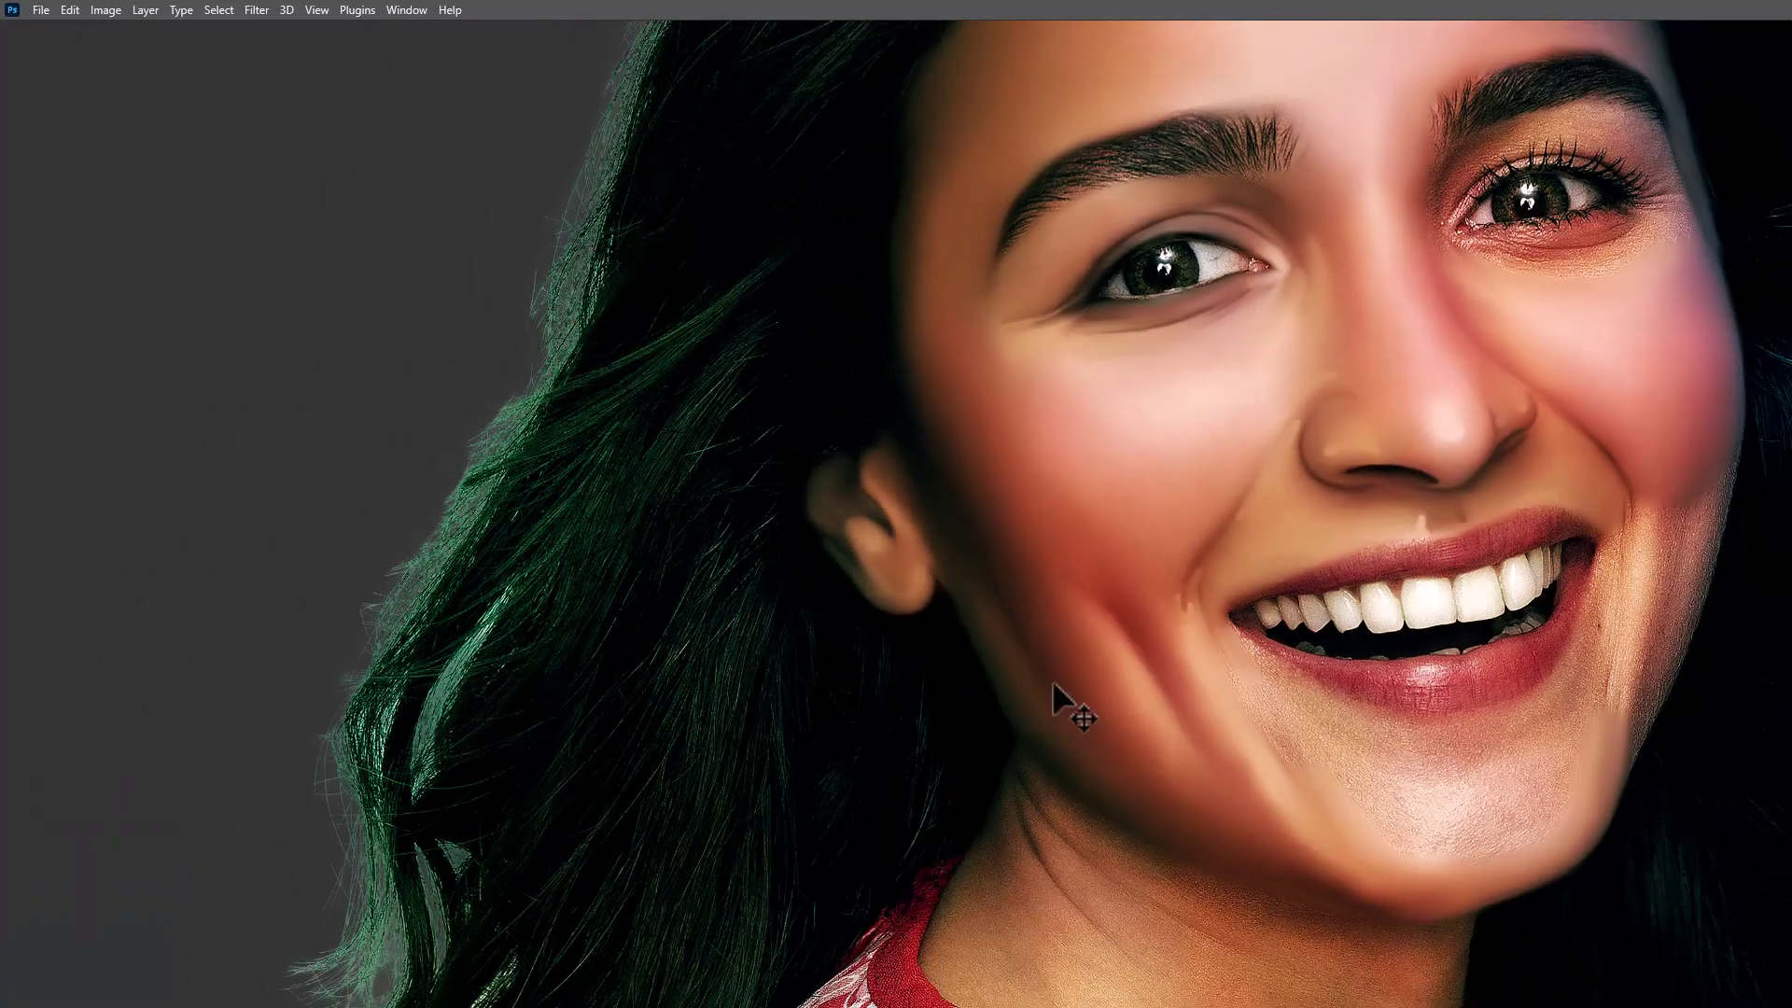
{"action": "scroll", "coordinate": [1055, 677], "scroll_direction": "down", "scroll_amount": 2}
{"action": "scroll", "coordinate": [1120, 653], "scroll_direction": "up", "scroll_amount": 3}
{"action": "scroll", "coordinate": [915, 703], "scroll_direction": "up", "scroll_amount": 3}
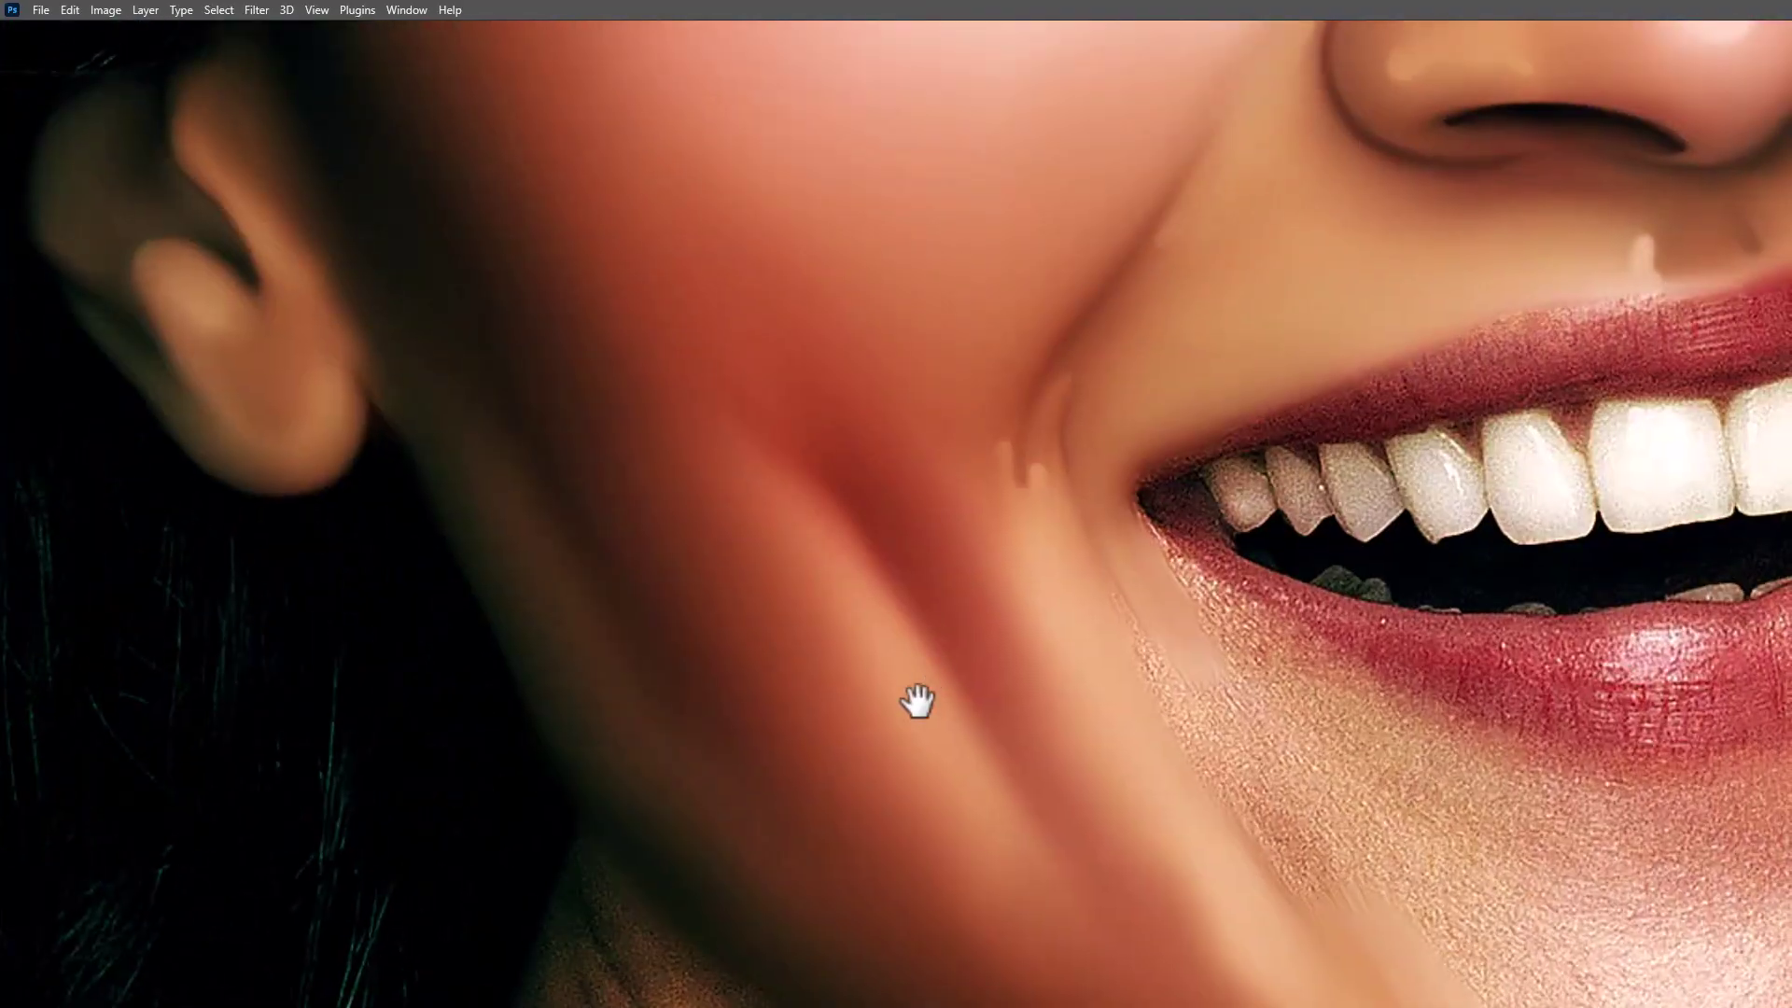
{"action": "key", "text": "f"}
{"action": "key", "text": "Tab"}
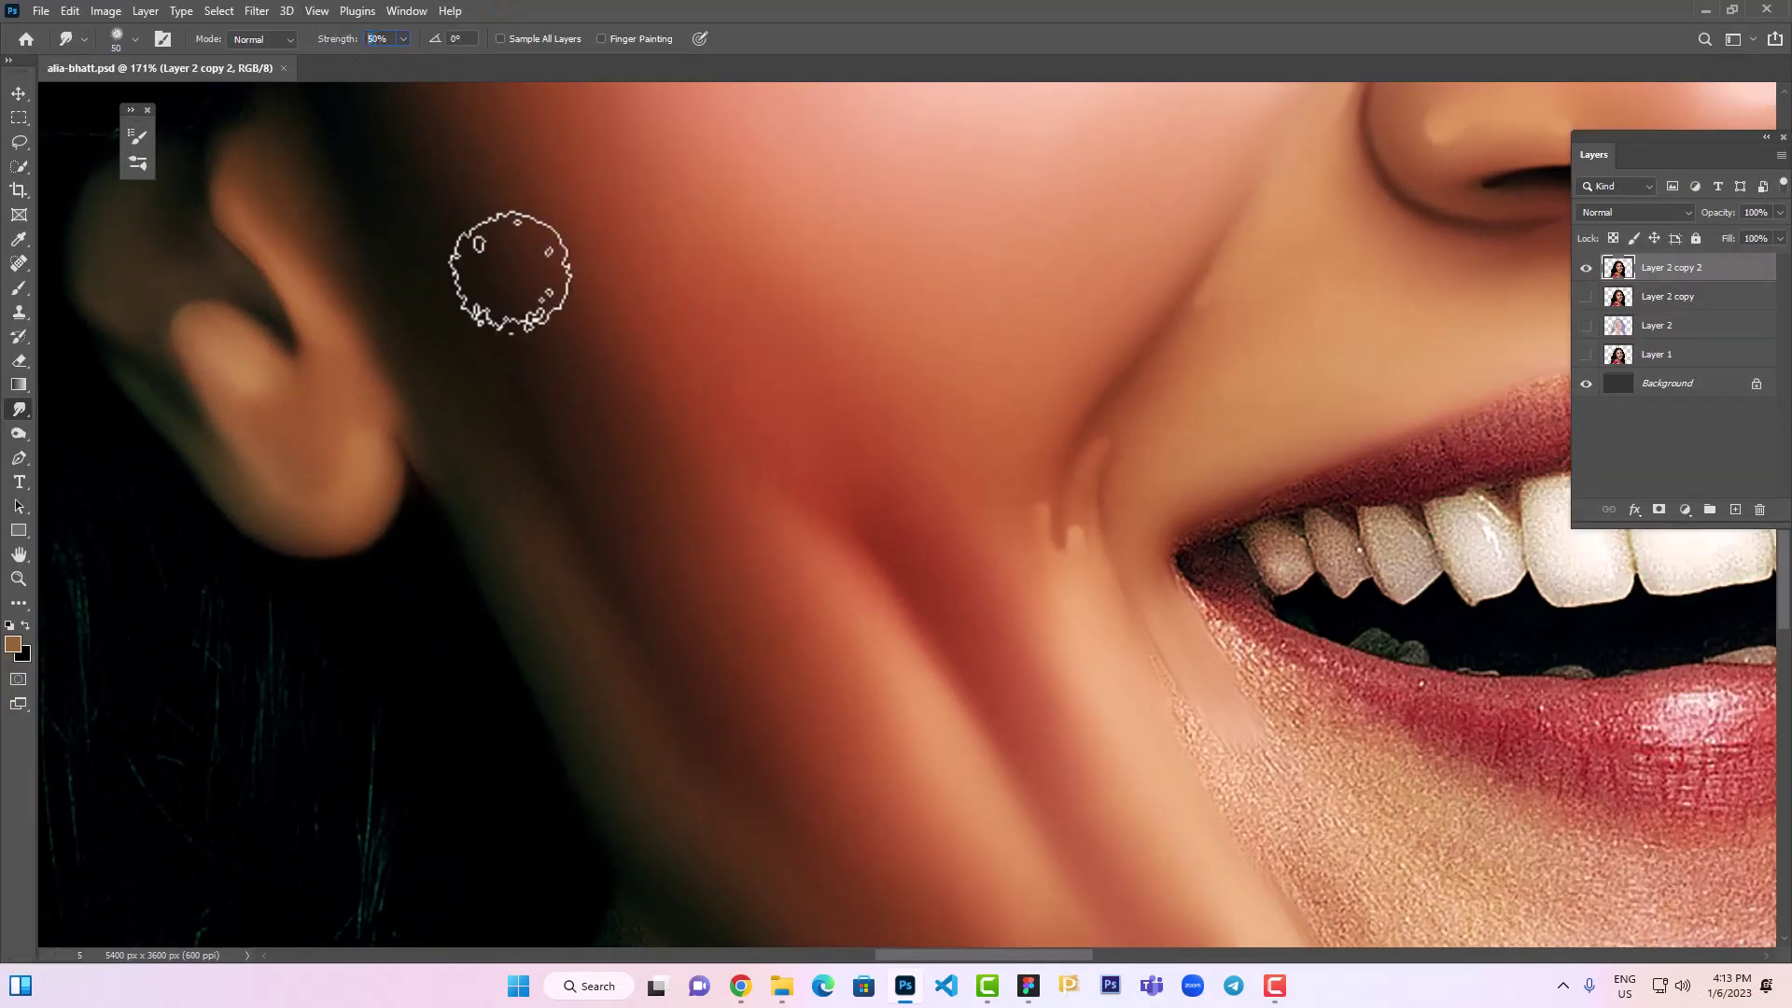
{"action": "scroll", "coordinate": [868, 551], "scroll_direction": "down", "scroll_amount": 3}
{"action": "key", "text": "bracketleft"}
{"action": "key", "text": "bracketleft"}
{"action": "key", "text": "bracketleft"}
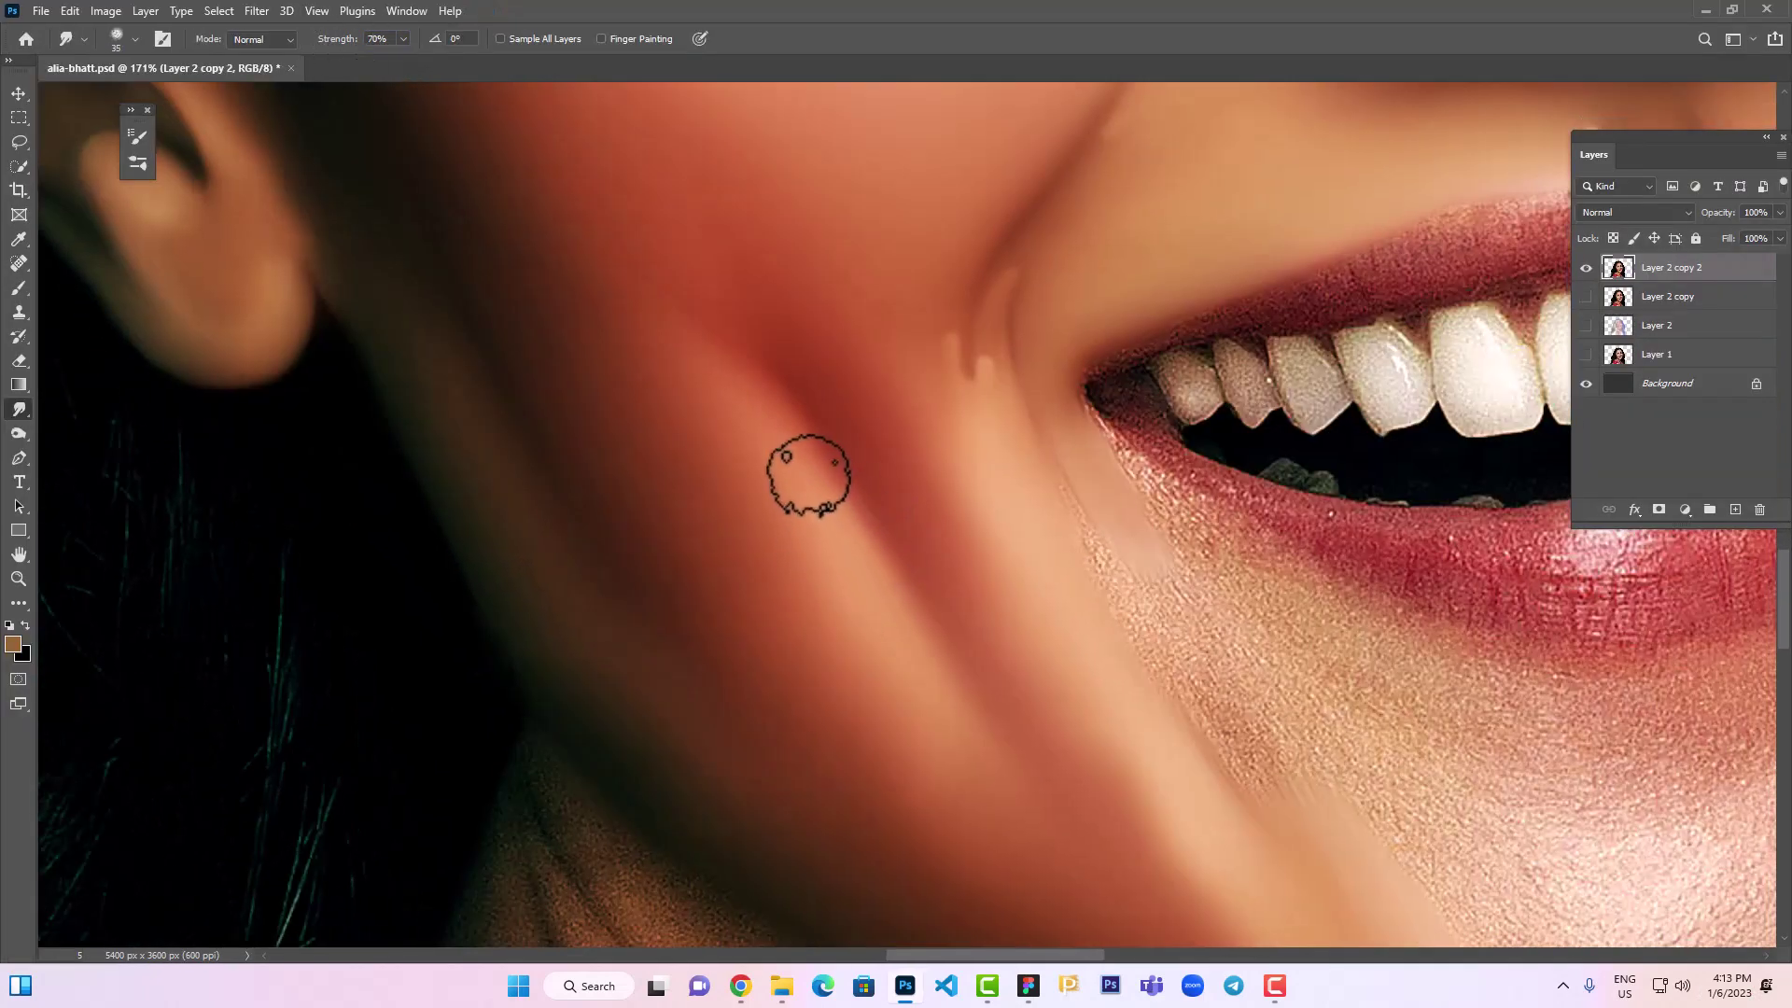
{"action": "left_click_drag", "start_coordinate": [764, 389], "coordinate": [831, 556]}
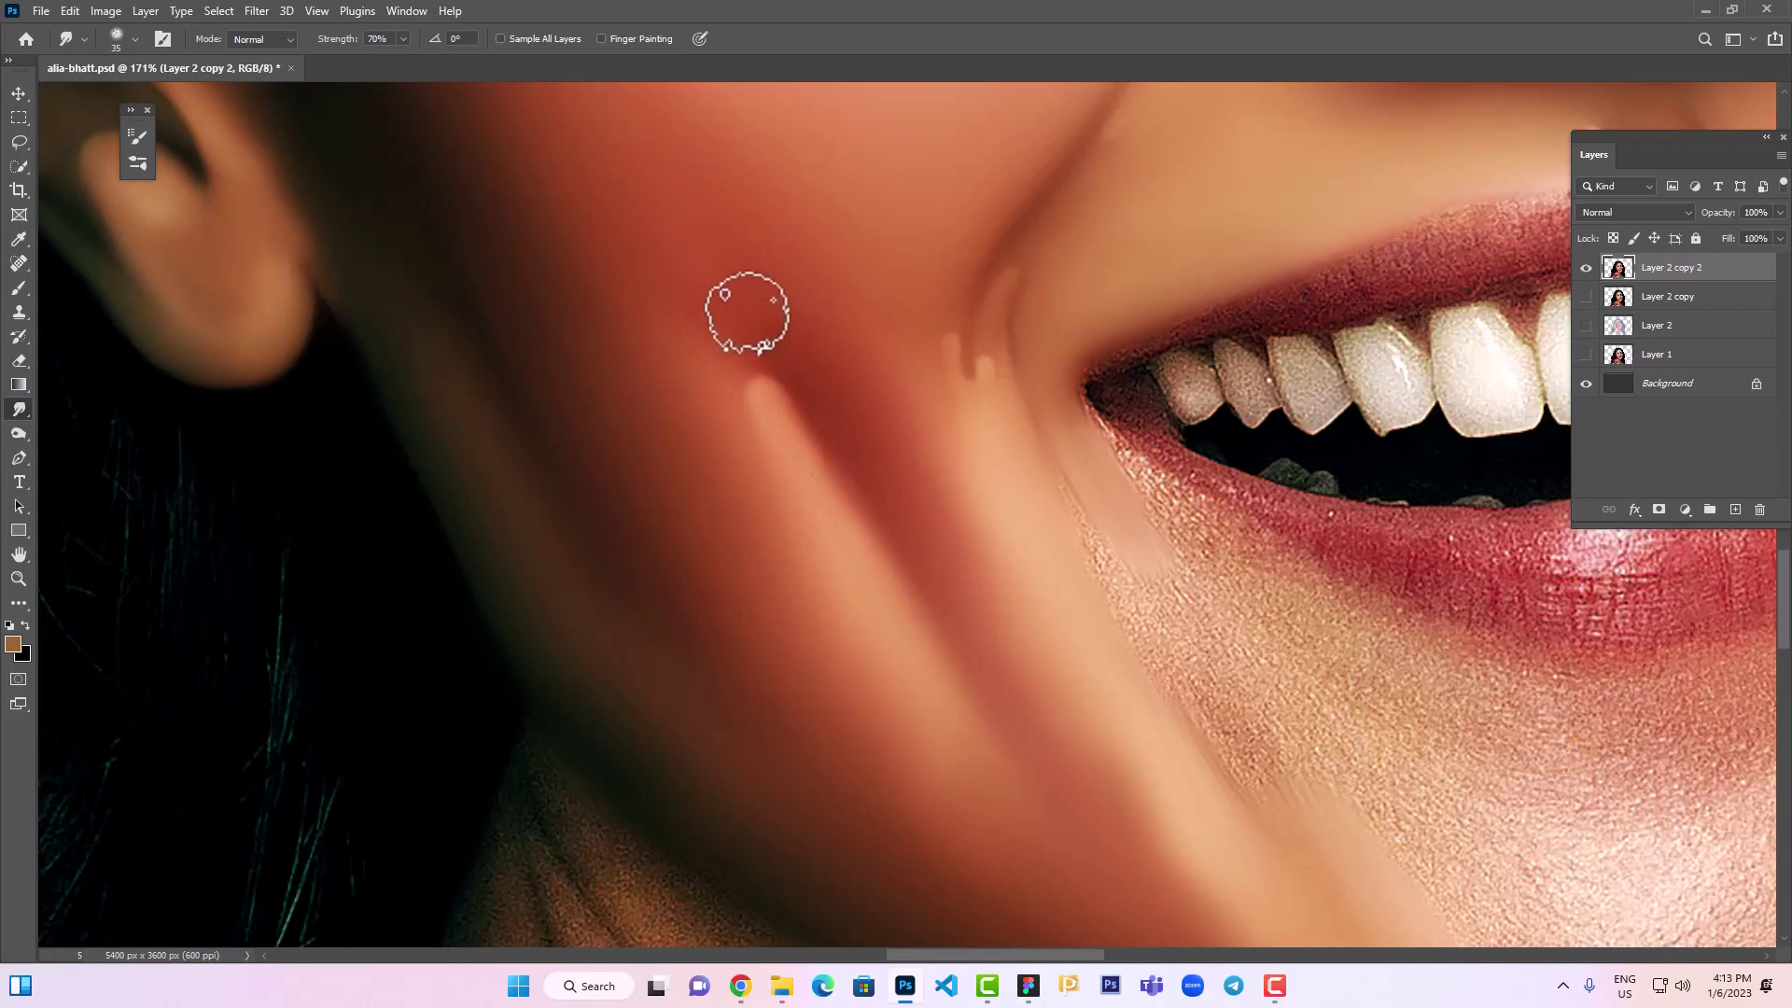
{"action": "left_click_drag", "start_coordinate": [818, 394], "coordinate": [858, 476]}
Reduce the brush to 30 and move the view from the nose up to the eye
{"action": "mouse_move", "coordinate": [939, 640]}
{"action": "left_mouse_down"}
{"action": "mouse_move", "coordinate": [789, 472]}
{"action": "mouse_move", "coordinate": [831, 506]}
{"action": "left_mouse_up"}
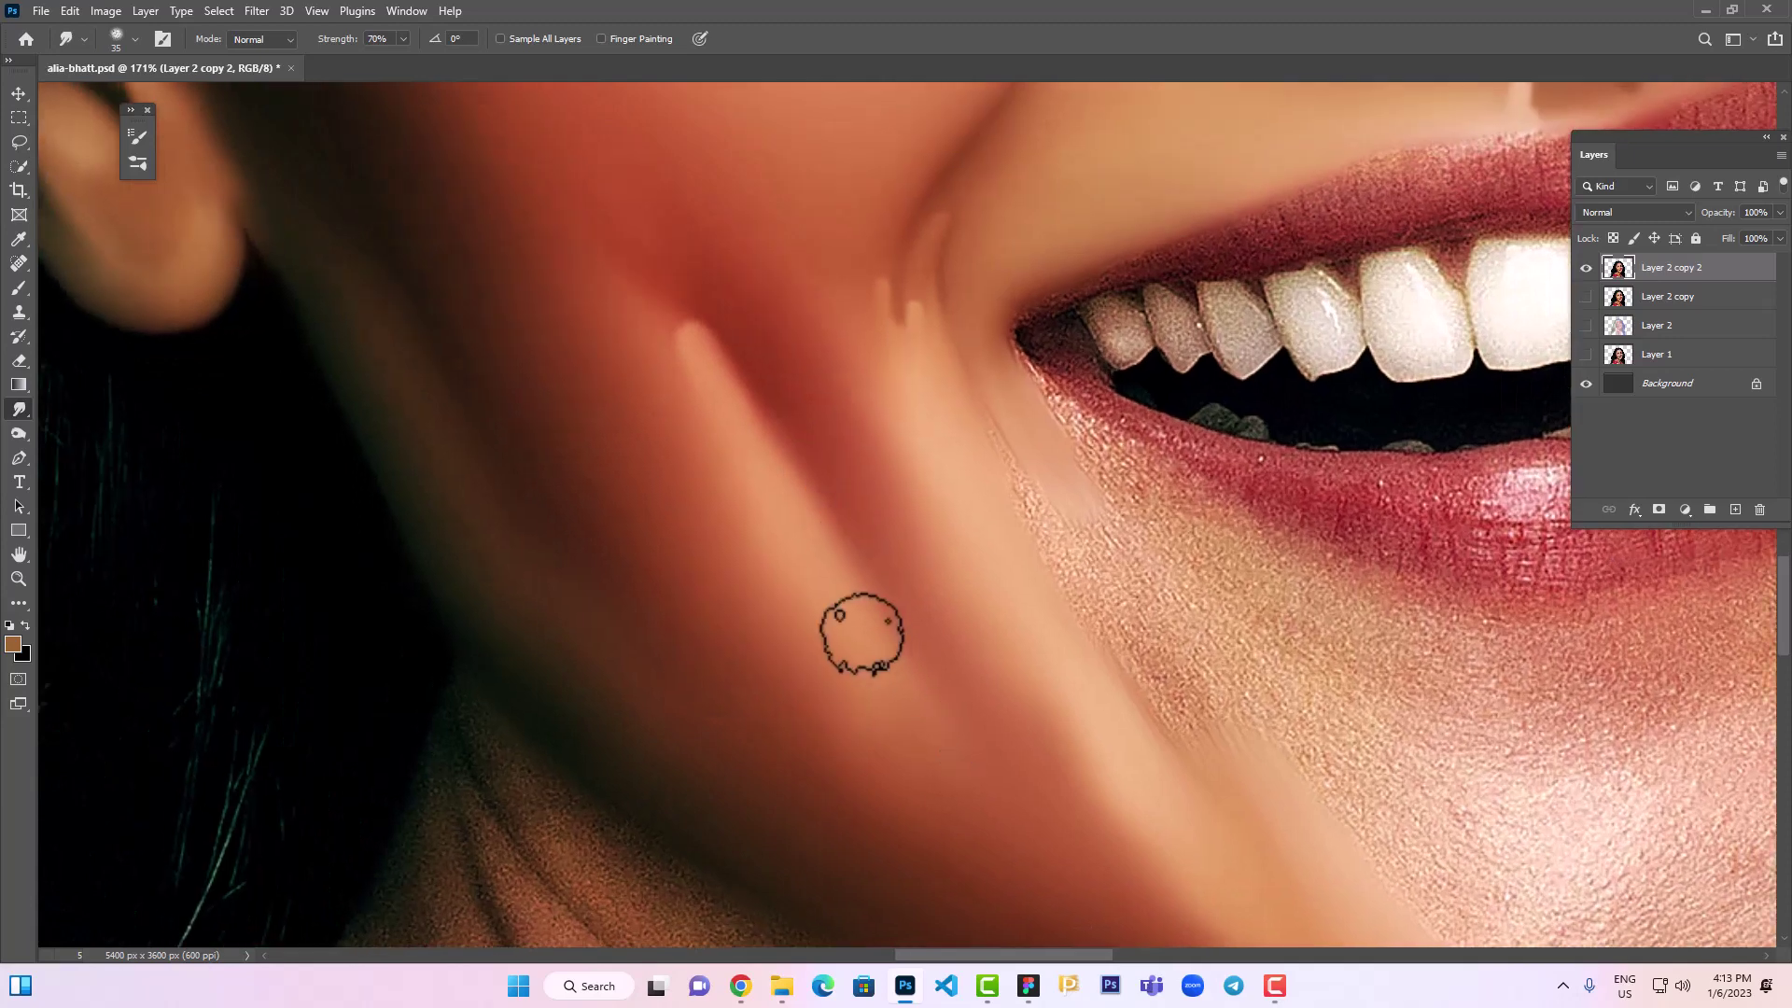
{"action": "key", "text": "bracketleft"}
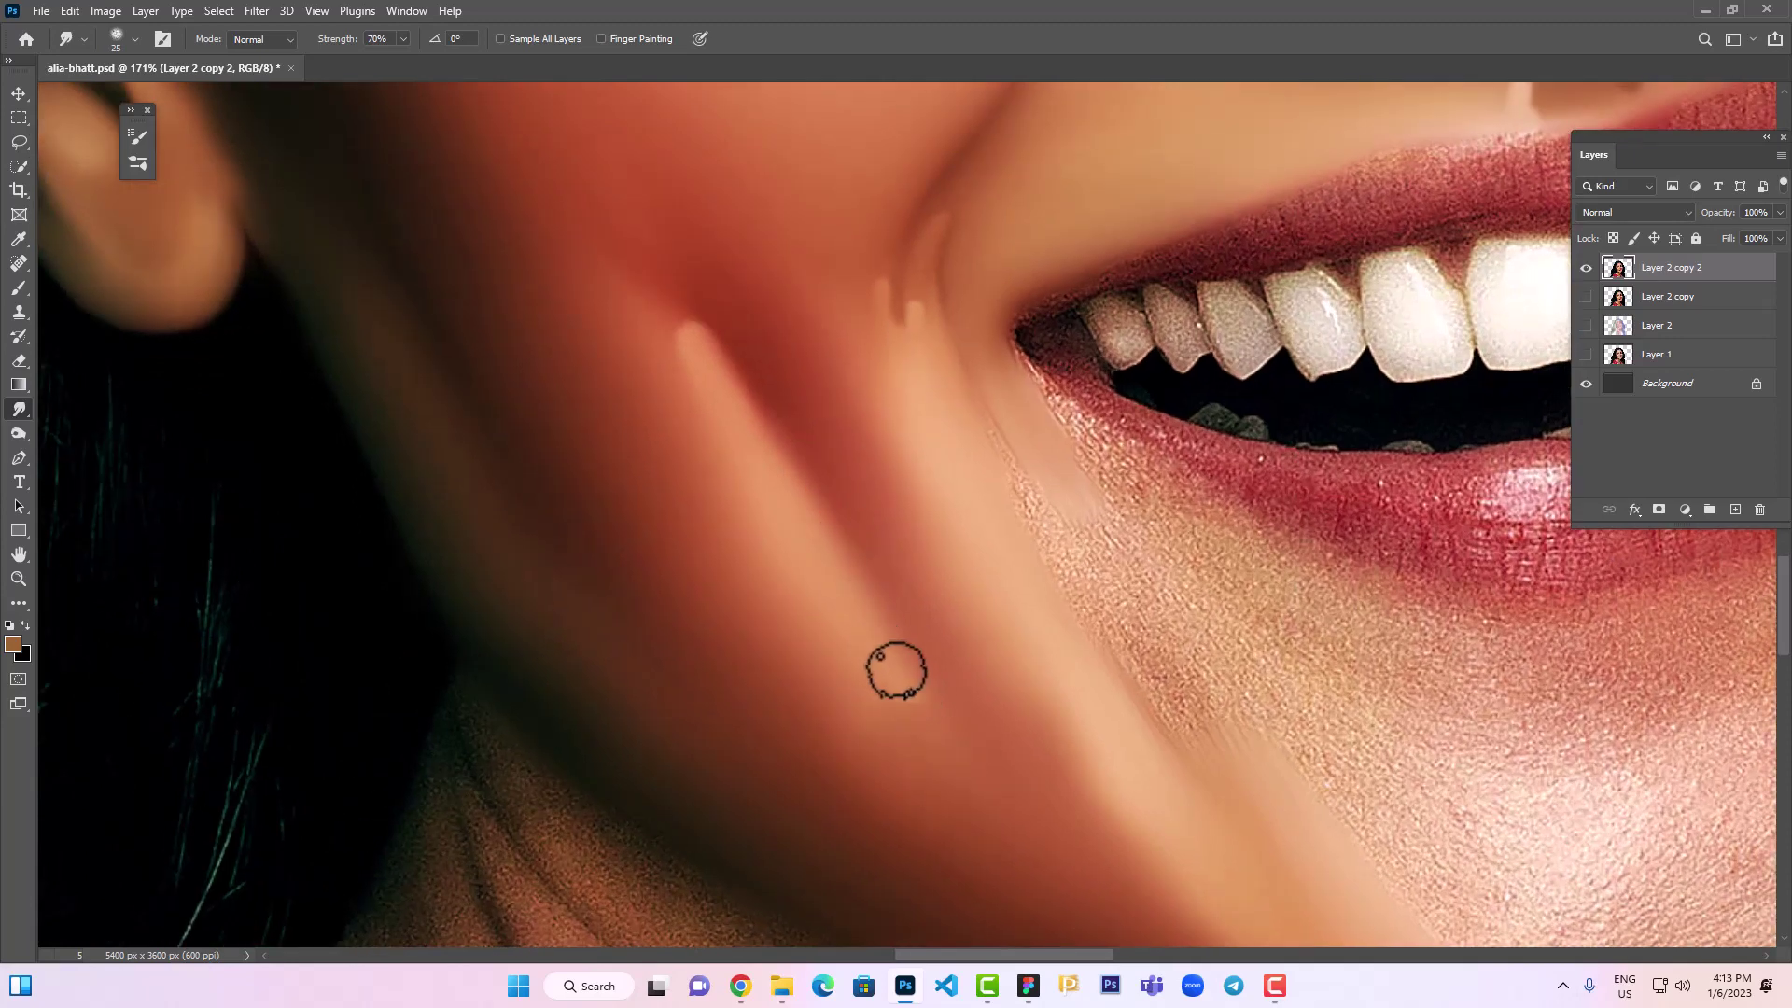
{"action": "mouse_move", "coordinate": [514, 454]}
{"action": "left_mouse_down"}
{"action": "mouse_move", "coordinate": [752, 612]}
{"action": "mouse_move", "coordinate": [592, 580]}
{"action": "left_mouse_up"}
{"action": "mouse_move", "coordinate": [785, 463]}
{"action": "left_mouse_down"}
{"action": "mouse_move", "coordinate": [624, 467]}
{"action": "mouse_move", "coordinate": [598, 554]}
{"action": "left_mouse_up"}
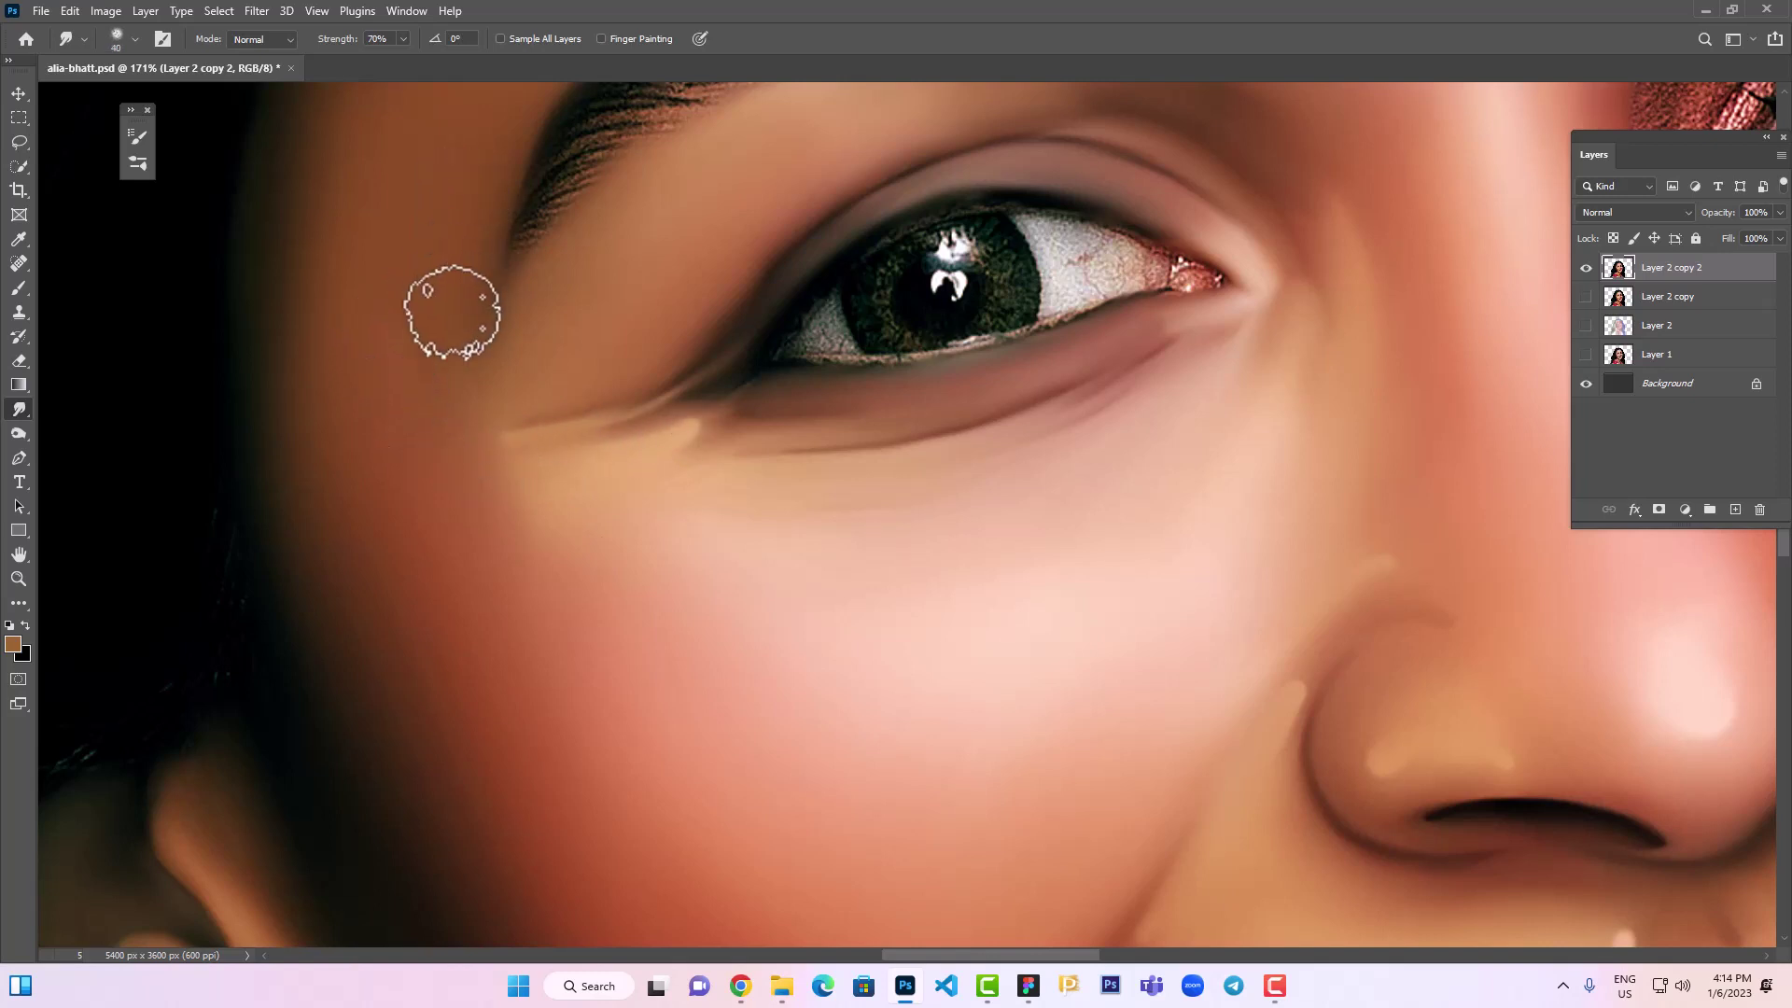
Resize the Smudge brush from 15 to 40 and smudge around the eye toward its outer corner
{"action": "left_click_drag", "start_coordinate": [447, 518], "coordinate": [525, 649]}
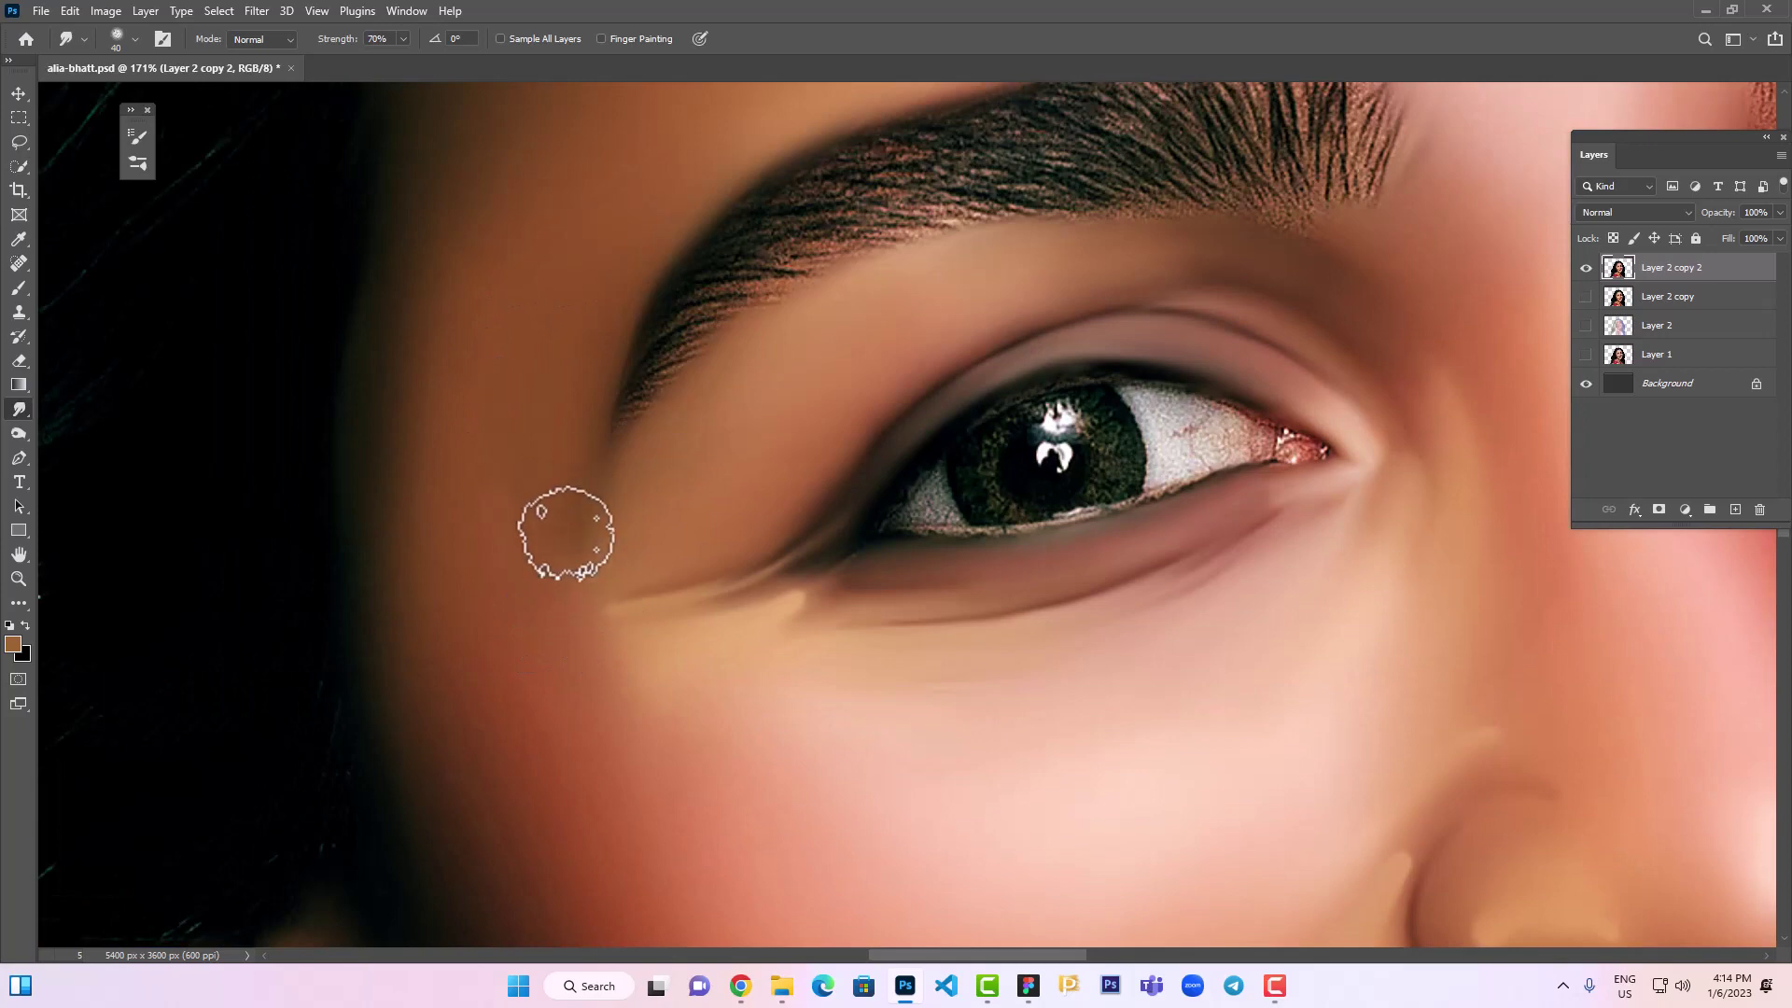
{"action": "left_click_drag", "start_coordinate": [881, 493], "coordinate": [732, 467]}
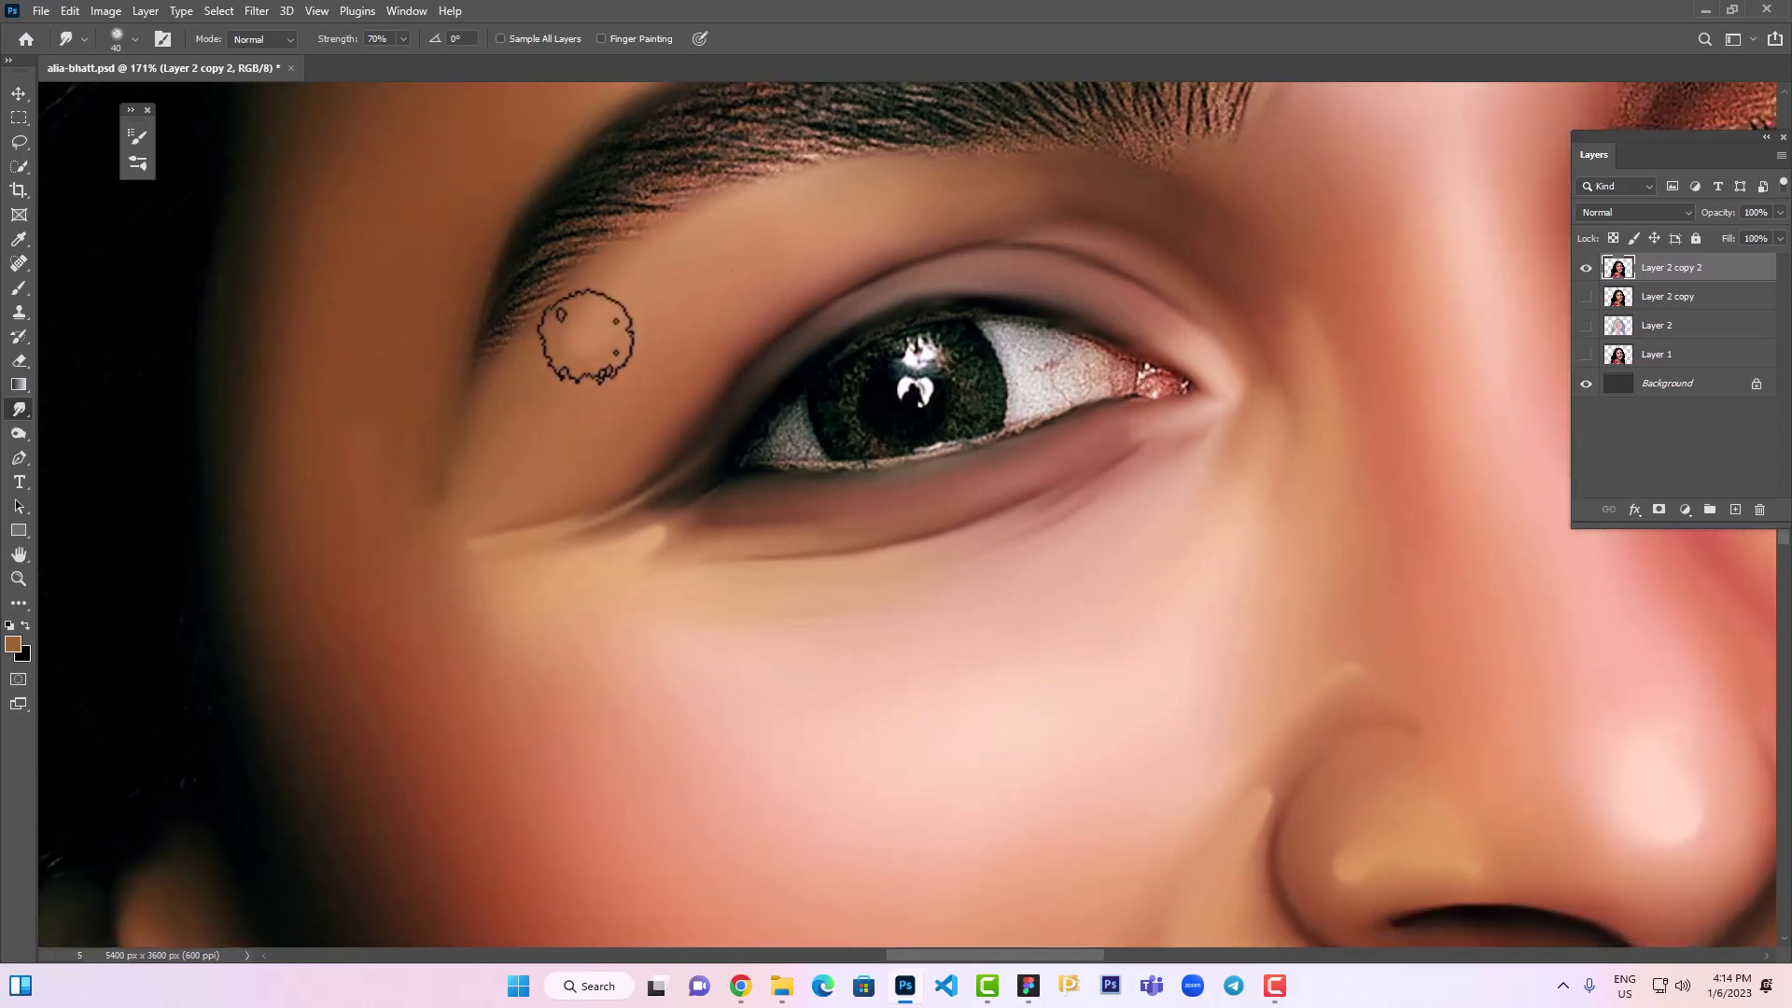
{"action": "left_click_drag", "start_coordinate": [588, 332], "coordinate": [549, 366]}
{"action": "key", "text": "bracketleft"}
{"action": "key", "text": "bracketleft"}
{"action": "key", "text": "bracketleft"}
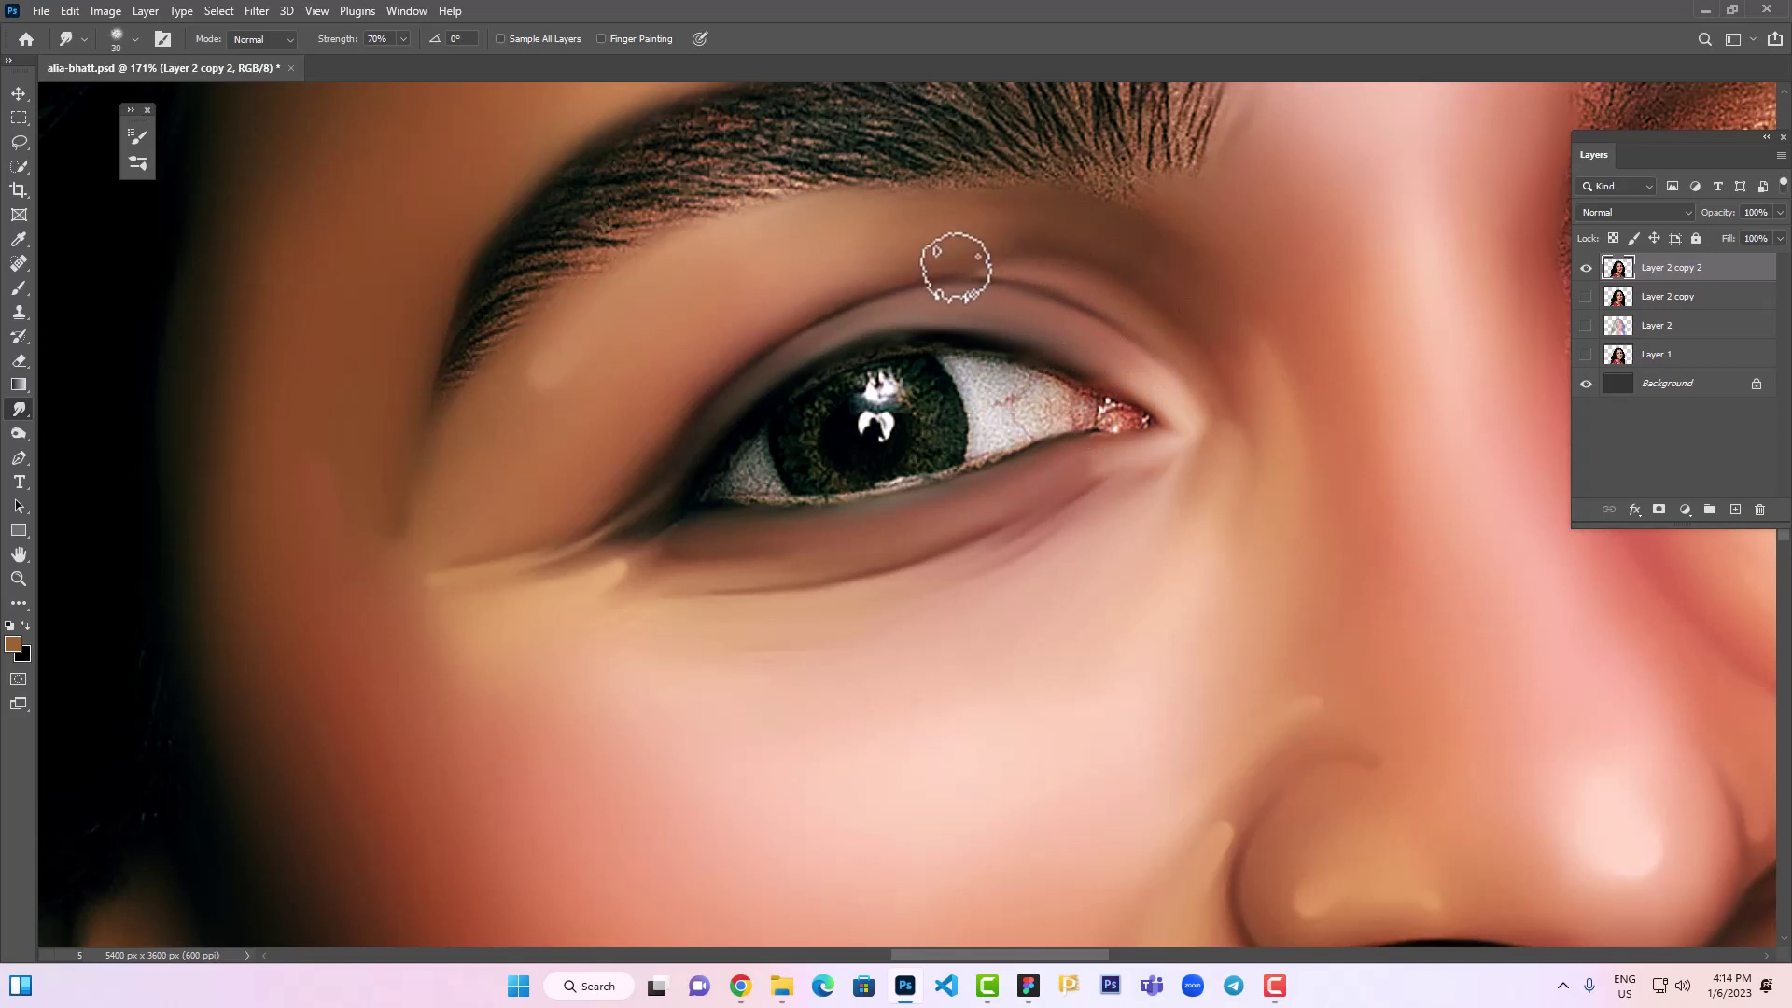
{"action": "key", "text": "bracketright"}
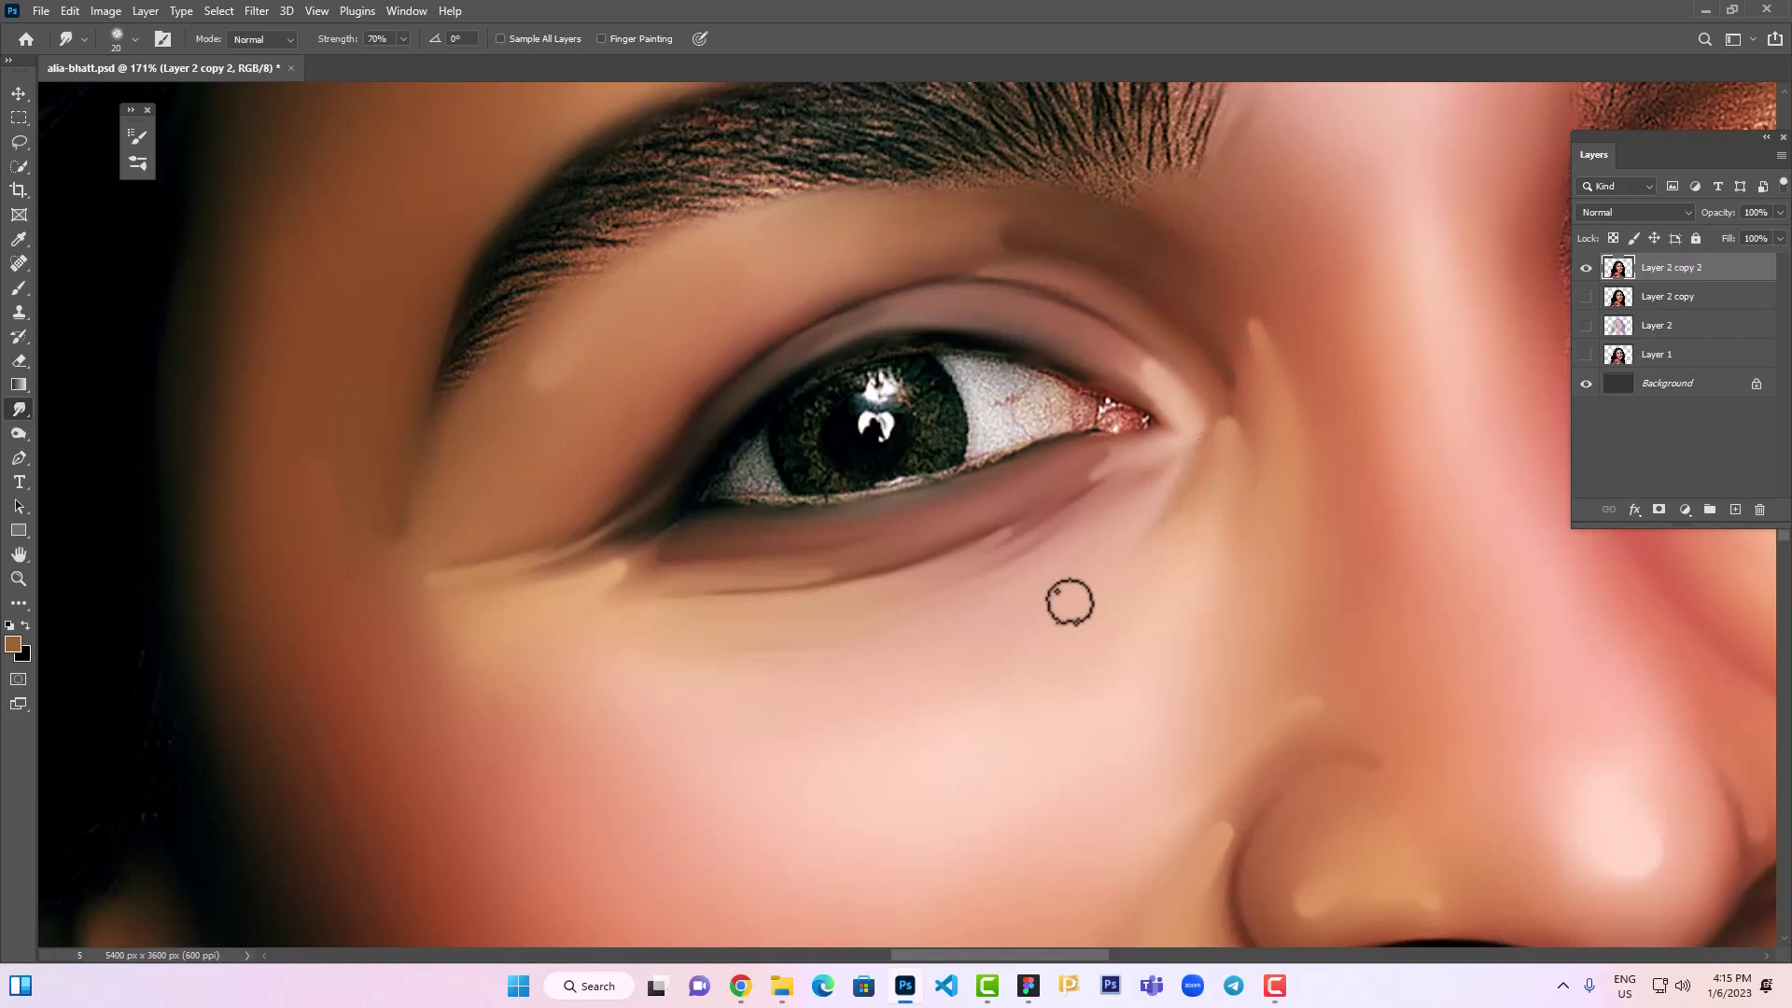
{"action": "left_click_drag", "start_coordinate": [628, 587], "coordinate": [670, 522]}
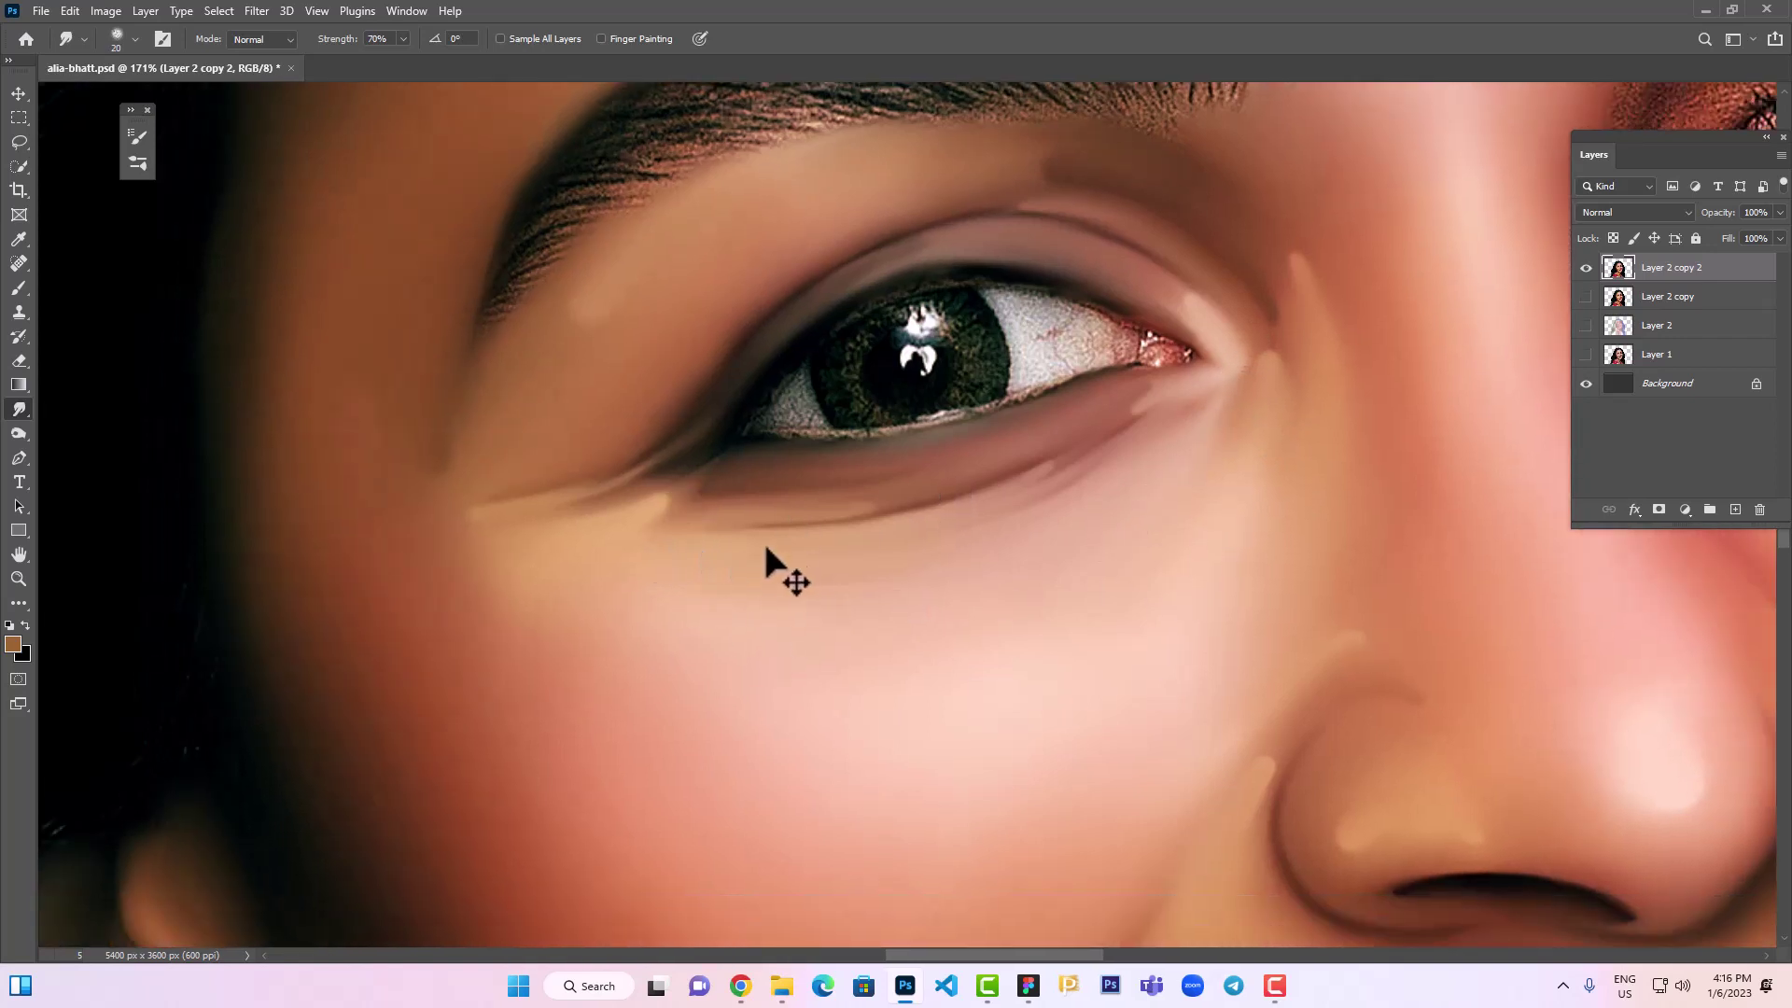
{"action": "left_click_drag", "start_coordinate": [562, 468], "coordinate": [712, 515]}
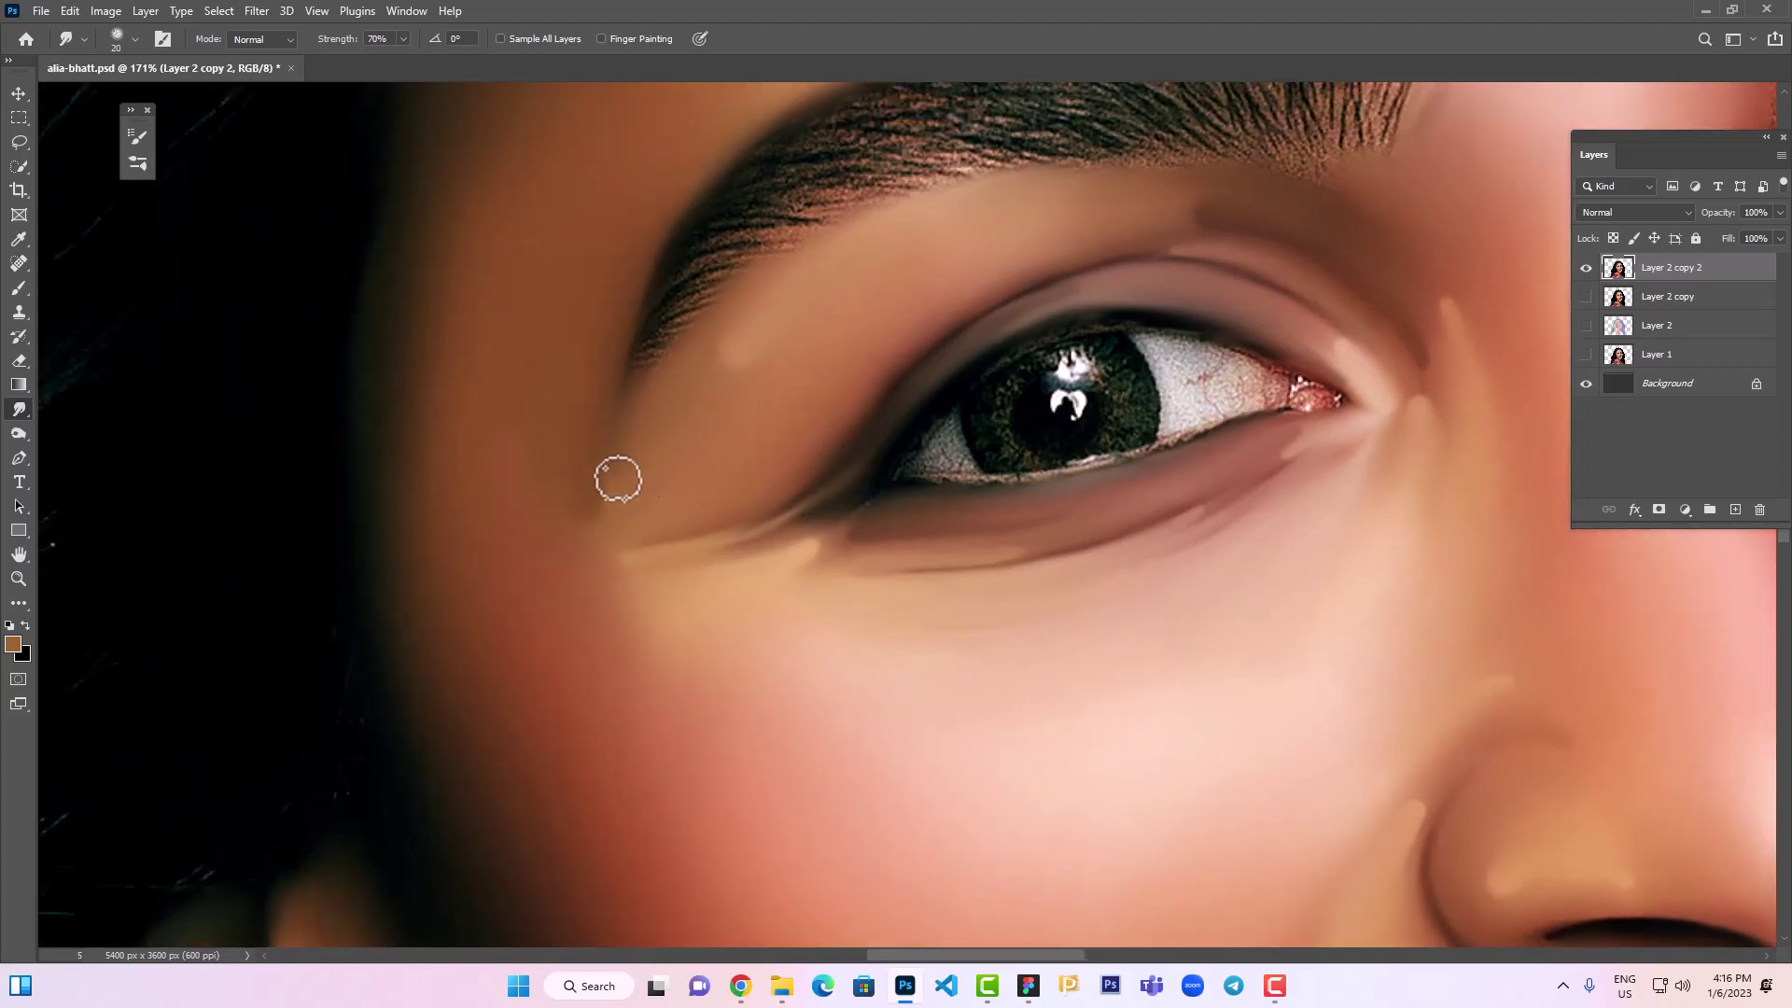
{"action": "left_click_drag", "start_coordinate": [783, 598], "coordinate": [703, 518]}
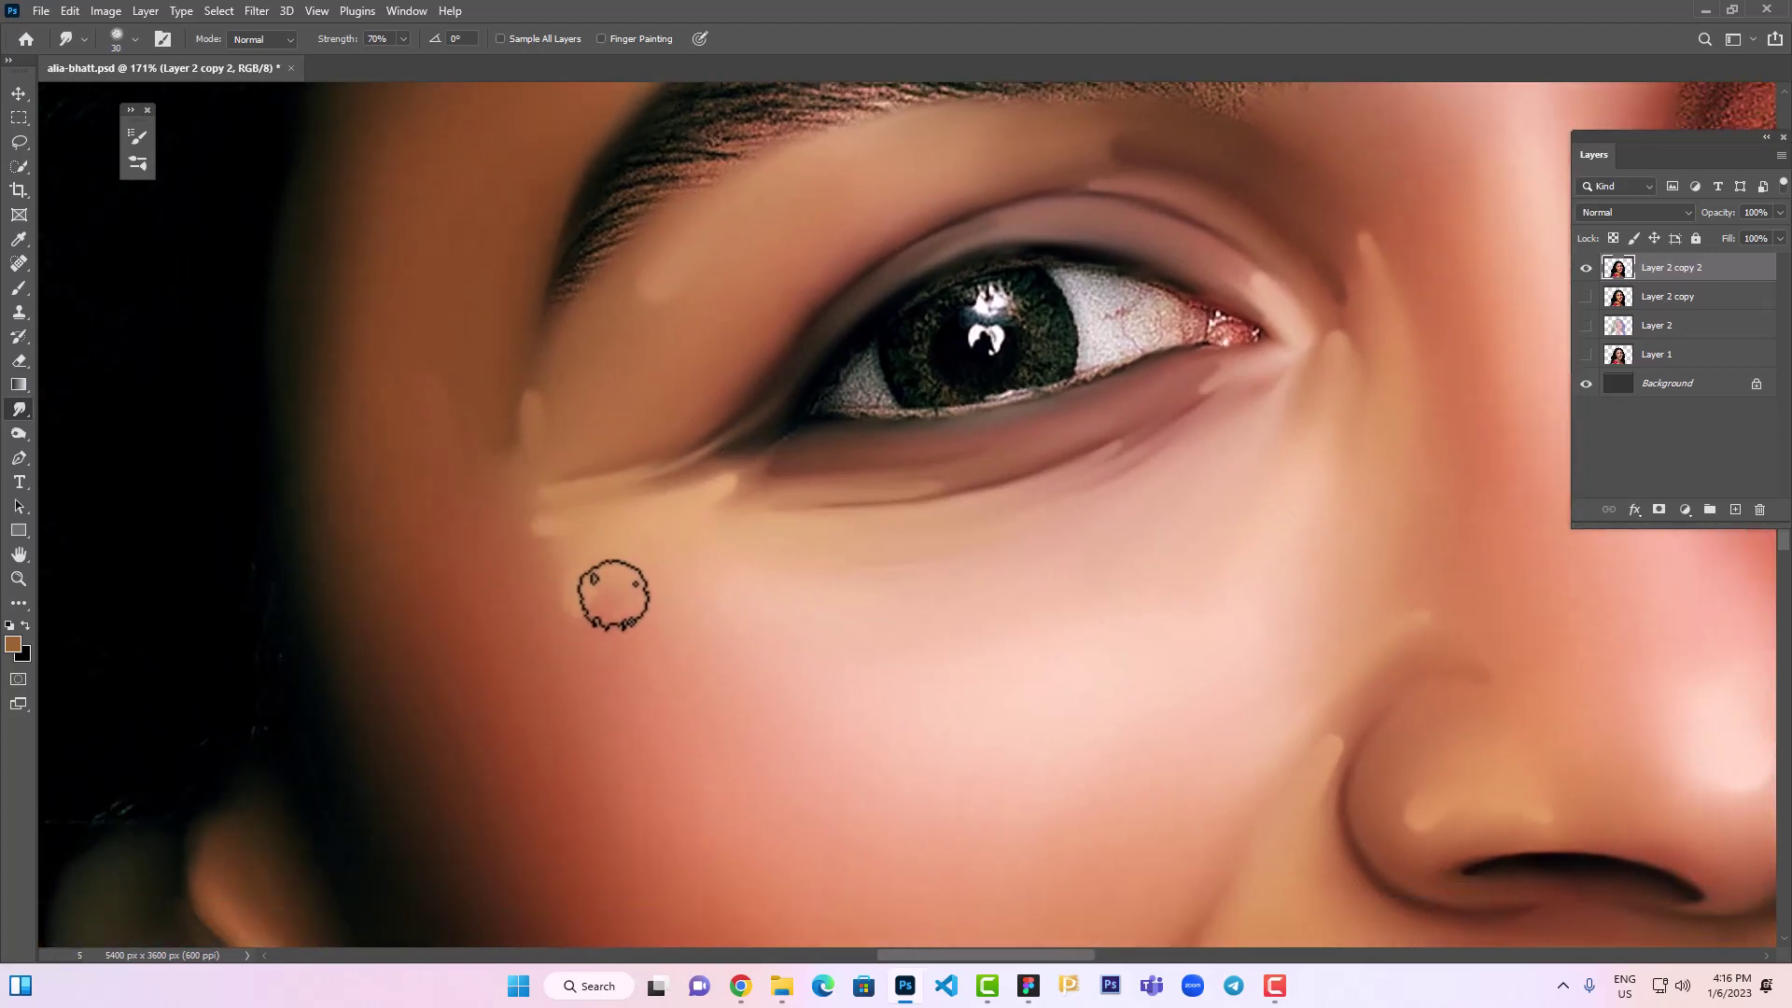
Enlarge the brush to 90 to smooth the cheek beneath the eye, then zoom out to the whole portrait
{"action": "key", "text": "ctrl+1"}
{"action": "key", "text": "ctrl+0"}
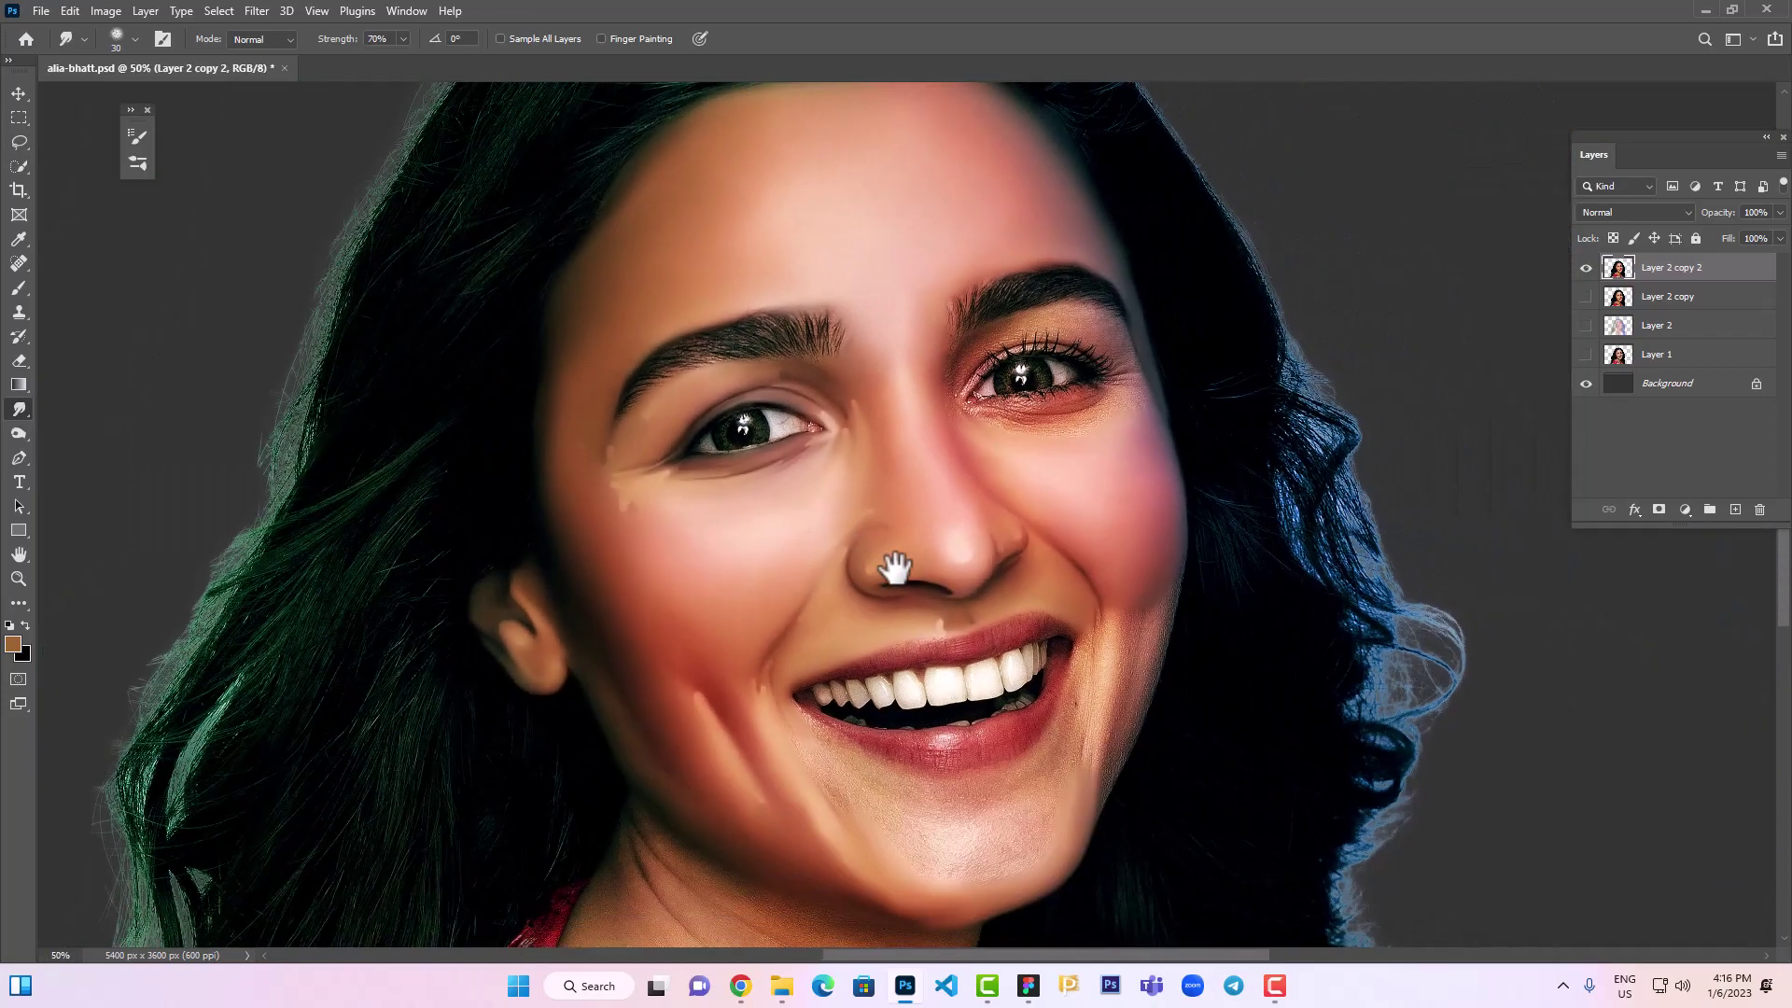
{"action": "left_click_drag", "start_coordinate": [743, 552], "coordinate": [948, 362]}
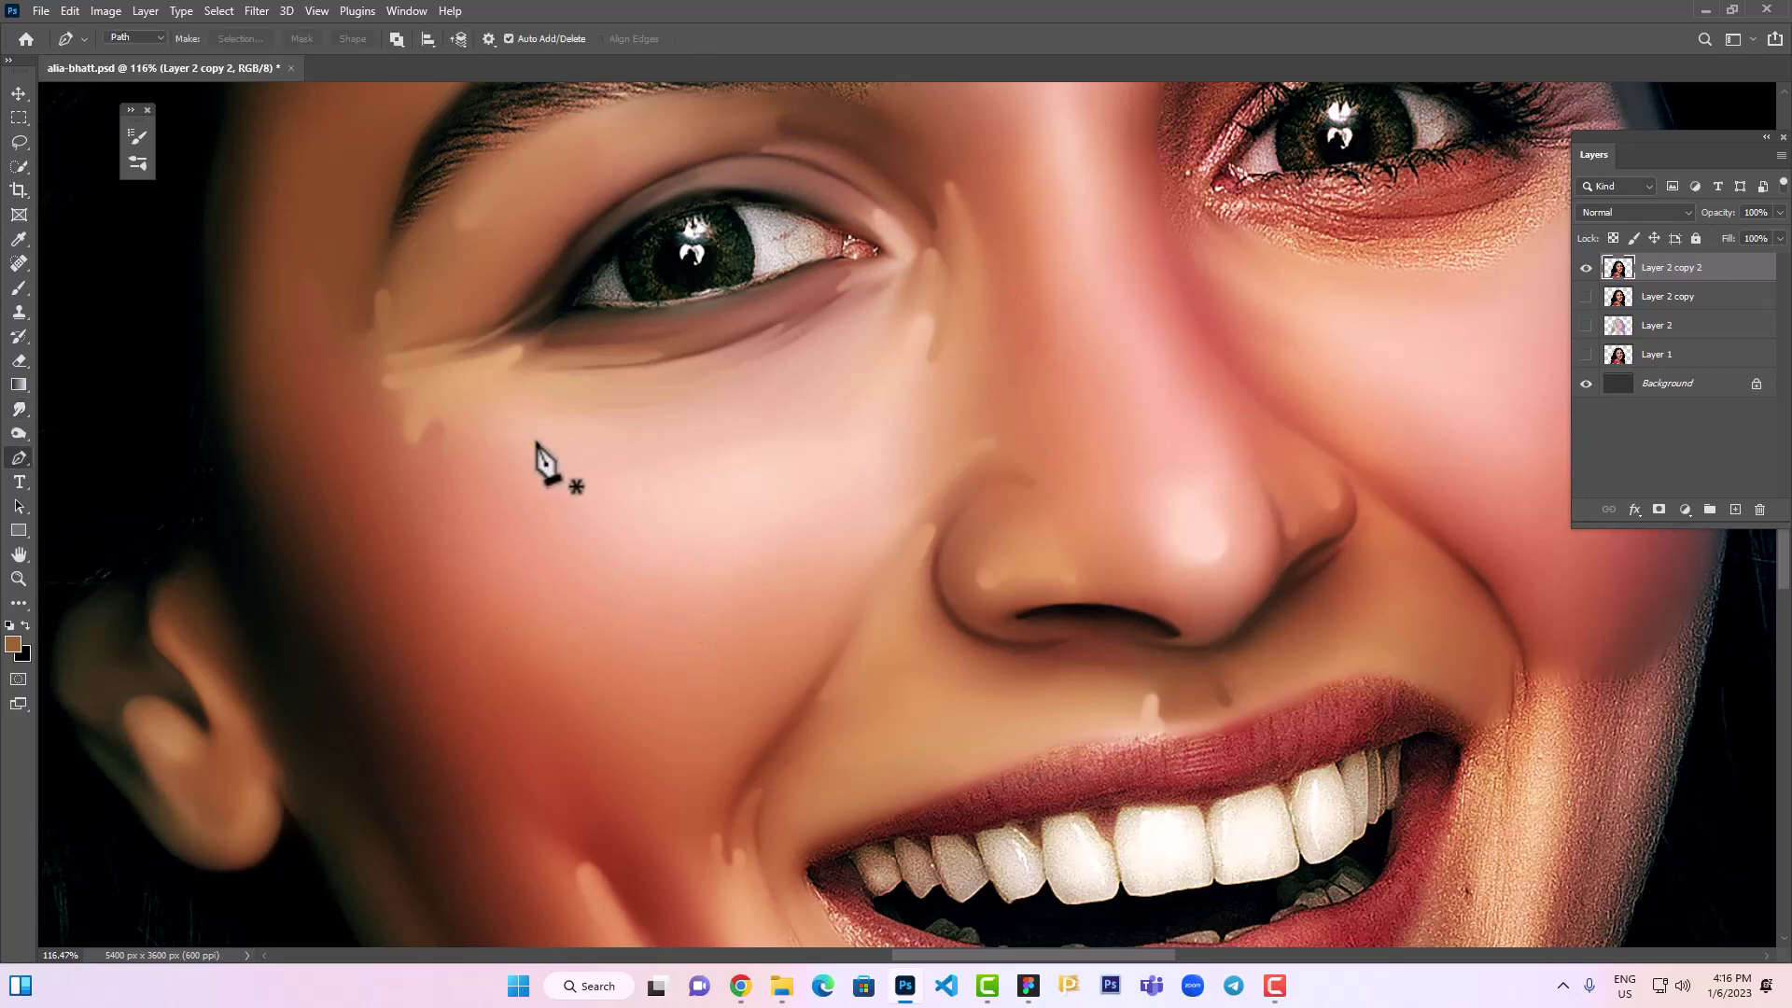
{"action": "key", "text": "bracketright"}
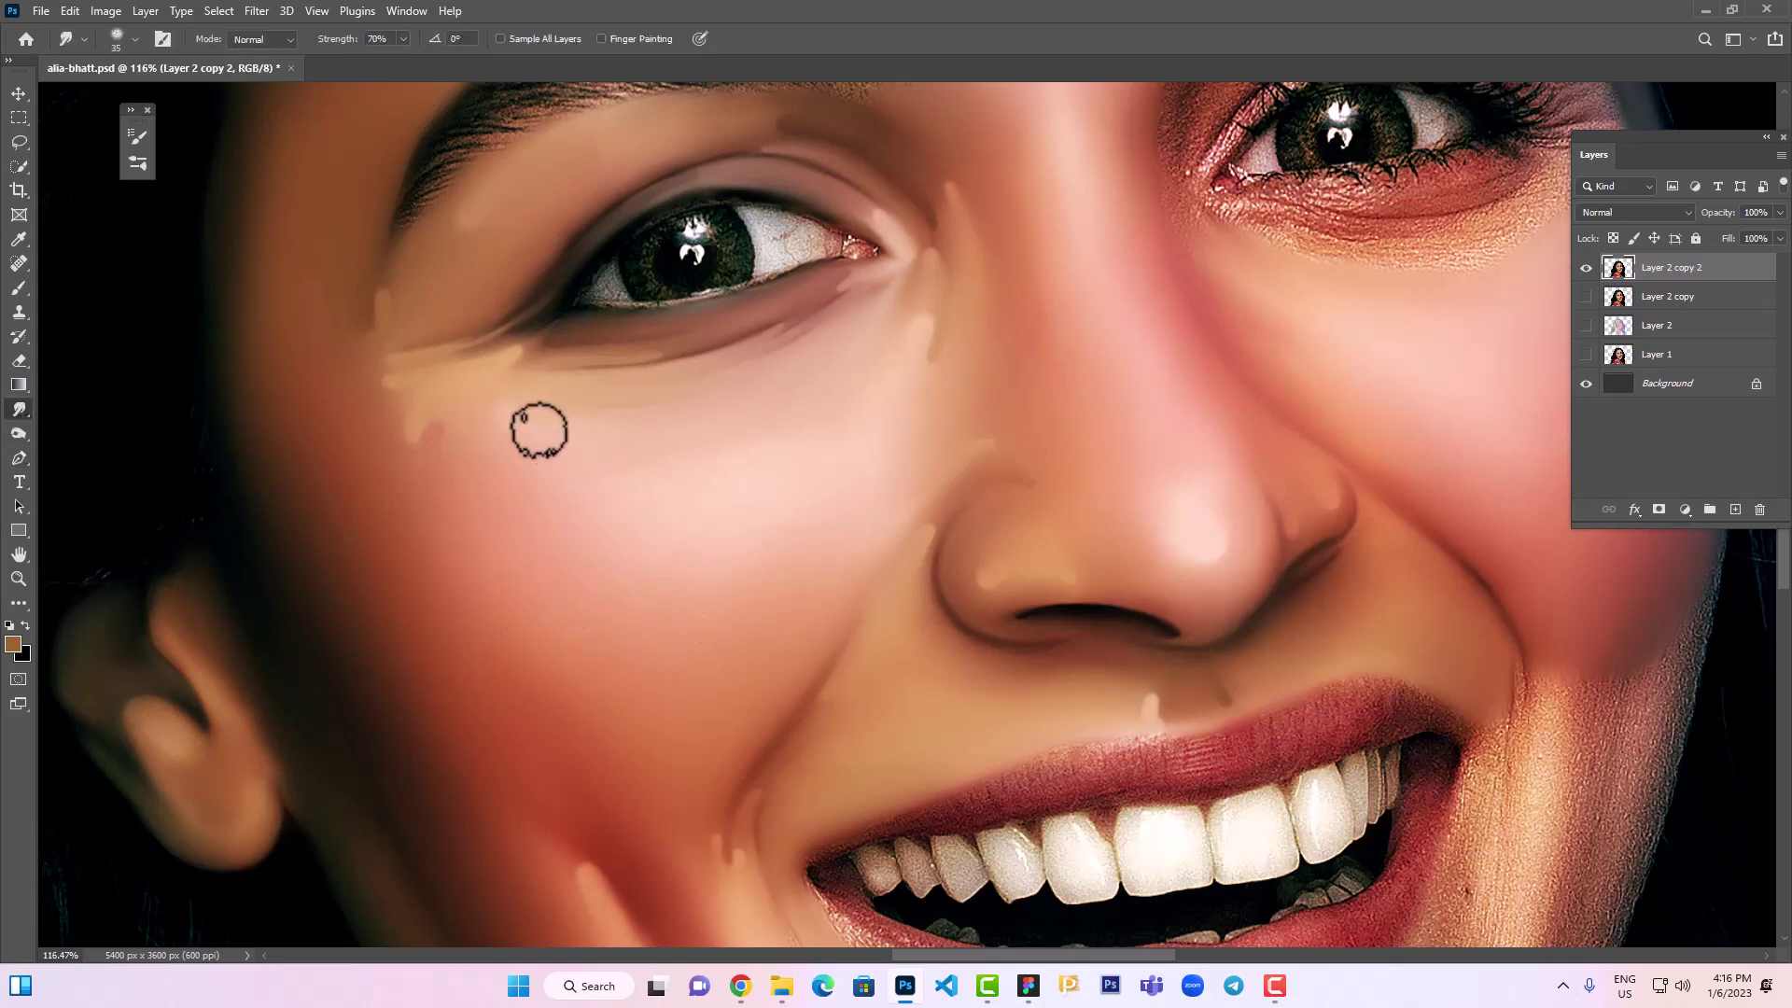
{"action": "key", "text": "bracketright"}
{"action": "key", "text": "bracketright"}
{"action": "key", "text": "bracketright"}
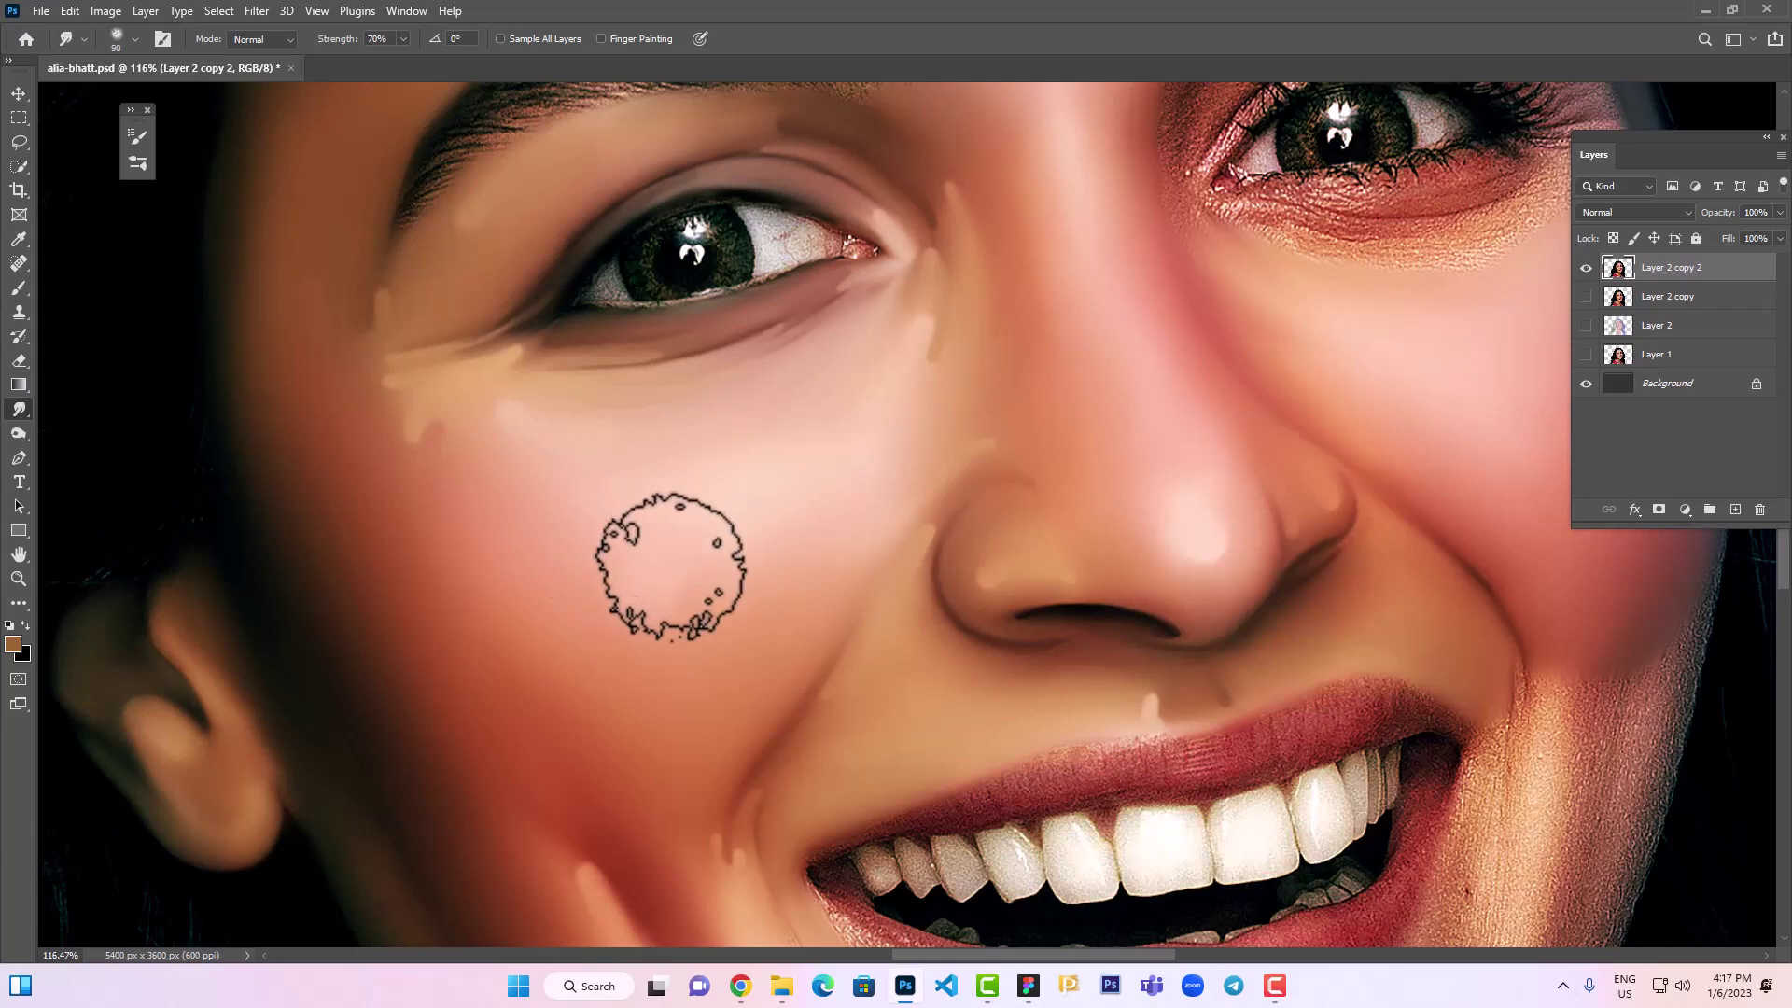
{"action": "key", "text": "bracketright"}
{"action": "key", "text": "bracketright"}
{"action": "left_click_drag", "start_coordinate": [1060, 532], "coordinate": [986, 359]}
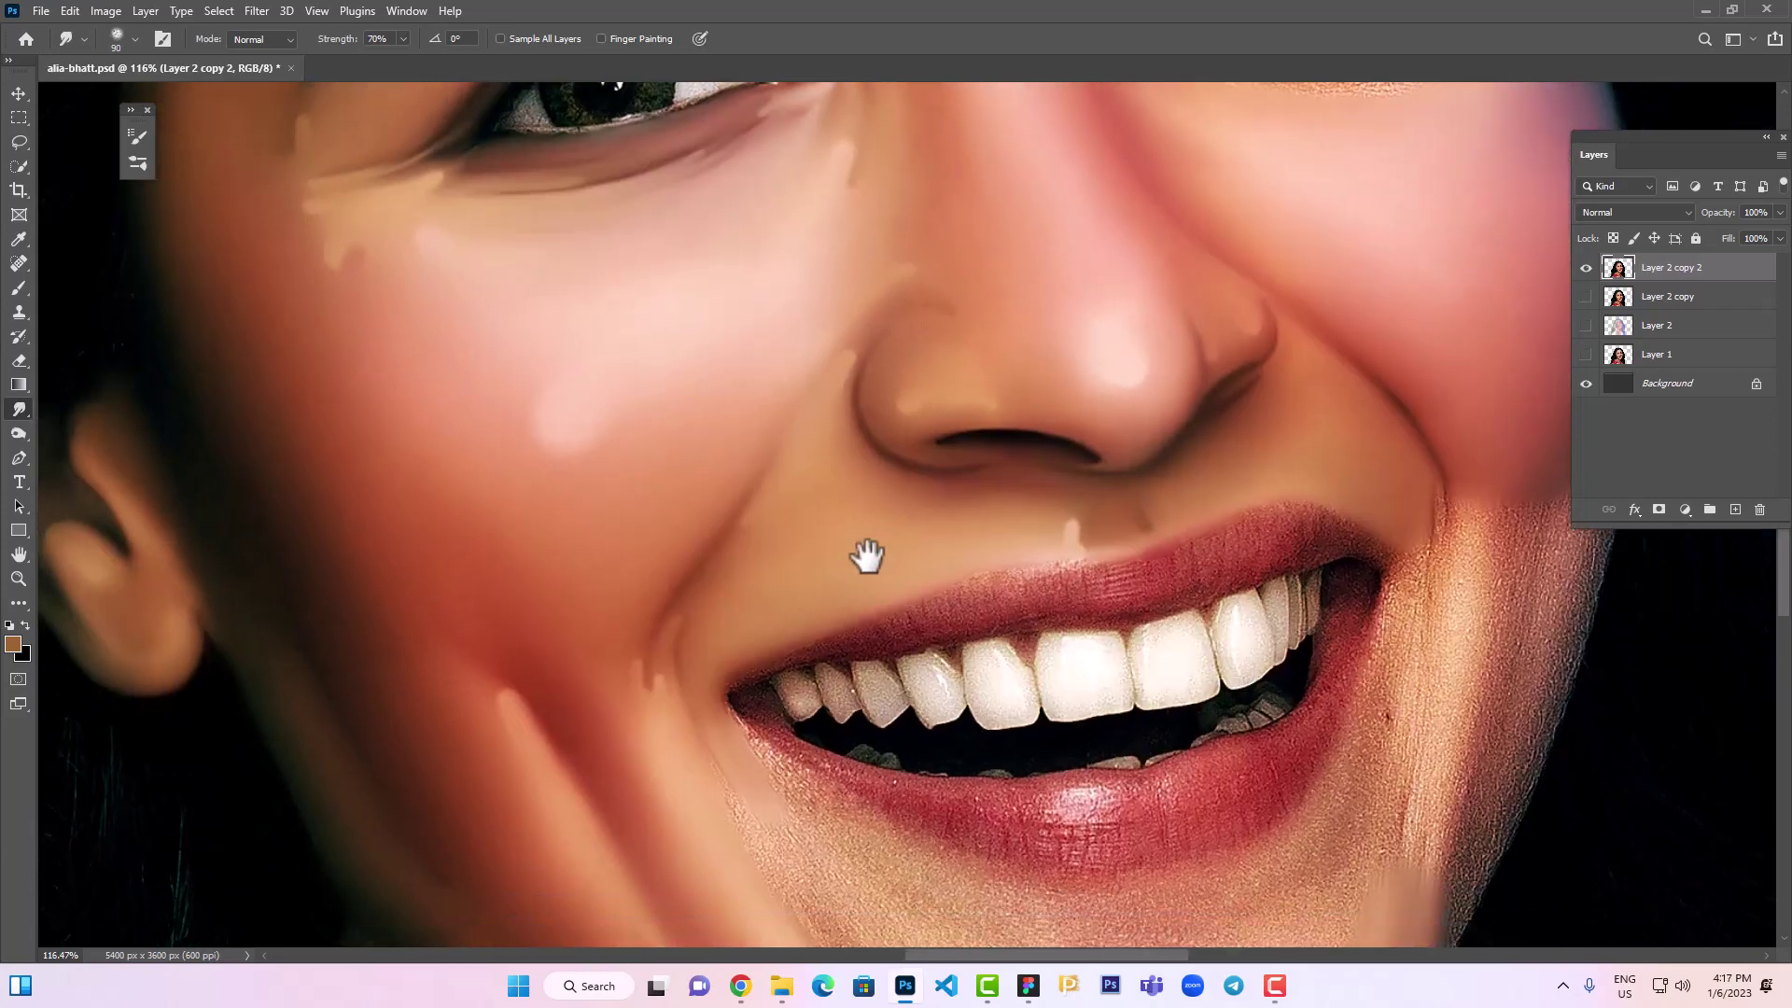
{"action": "scroll", "coordinate": [680, 669], "scroll_direction": "down", "scroll_amount": 3}
{"action": "scroll", "coordinate": [821, 620], "scroll_direction": "down", "scroll_amount": 3}
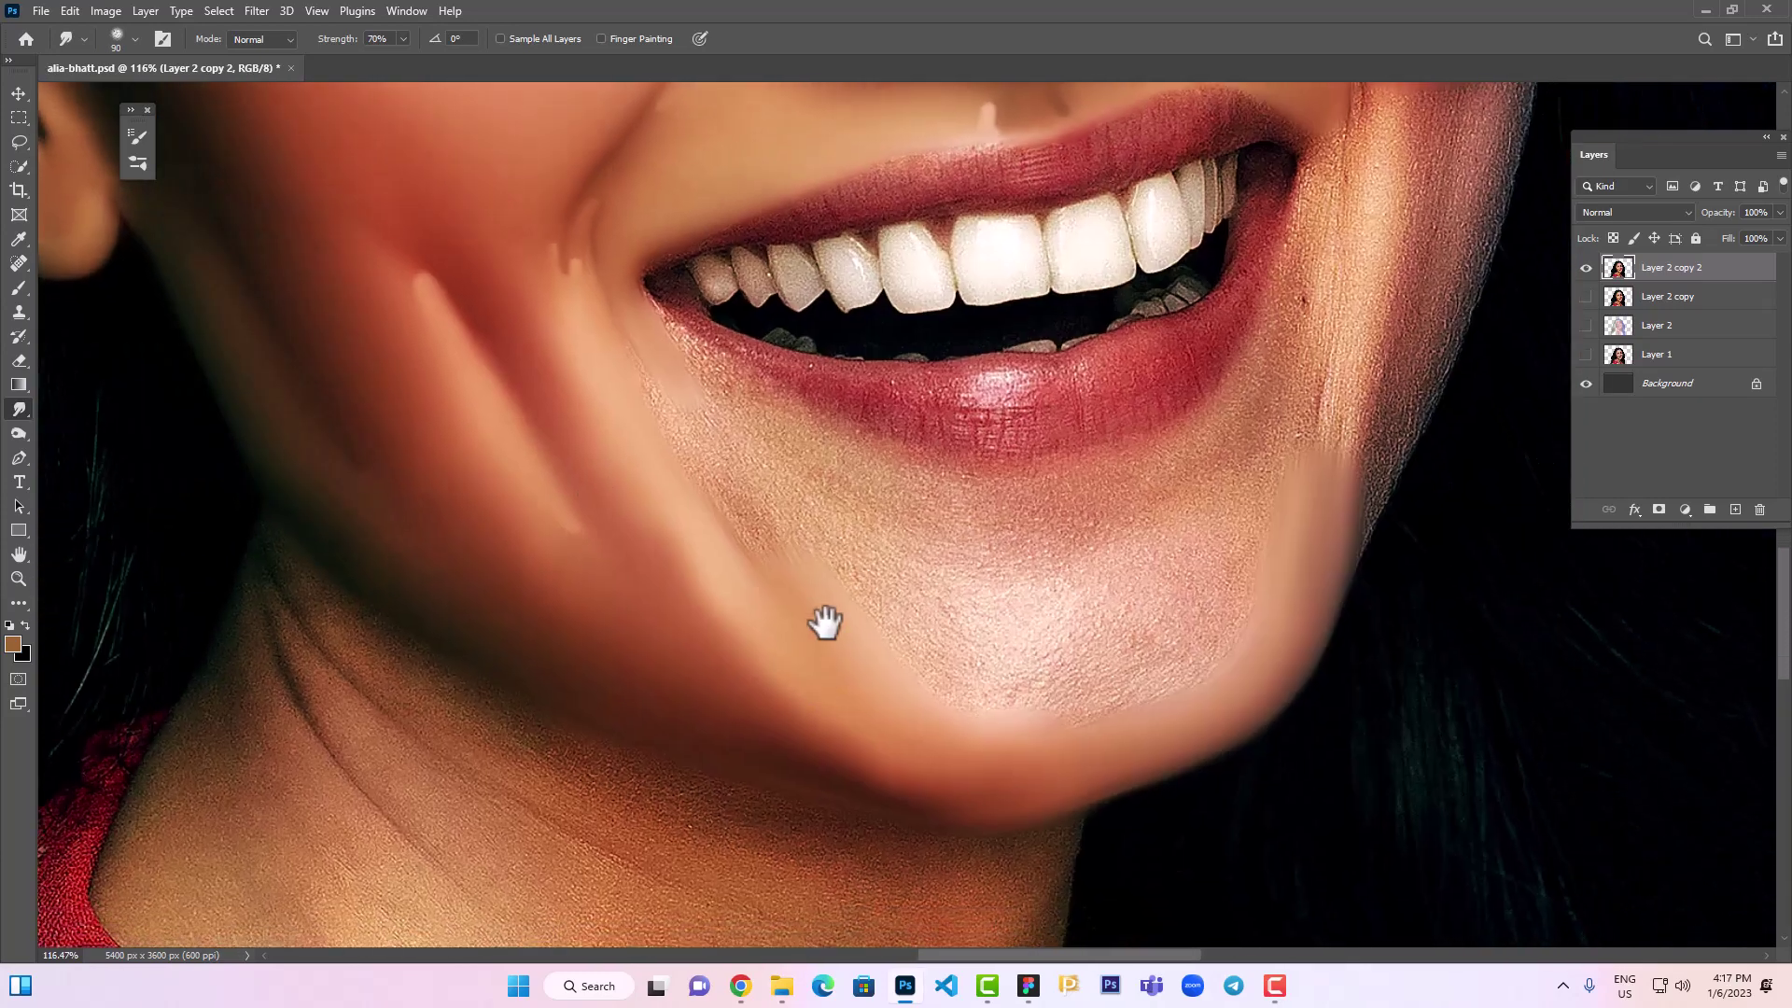
{"action": "mouse_move", "coordinate": [680, 650]}
{"action": "left_mouse_down"}
{"action": "mouse_move", "coordinate": [551, 495]}
{"action": "mouse_move", "coordinate": [872, 720]}
{"action": "left_mouse_up"}
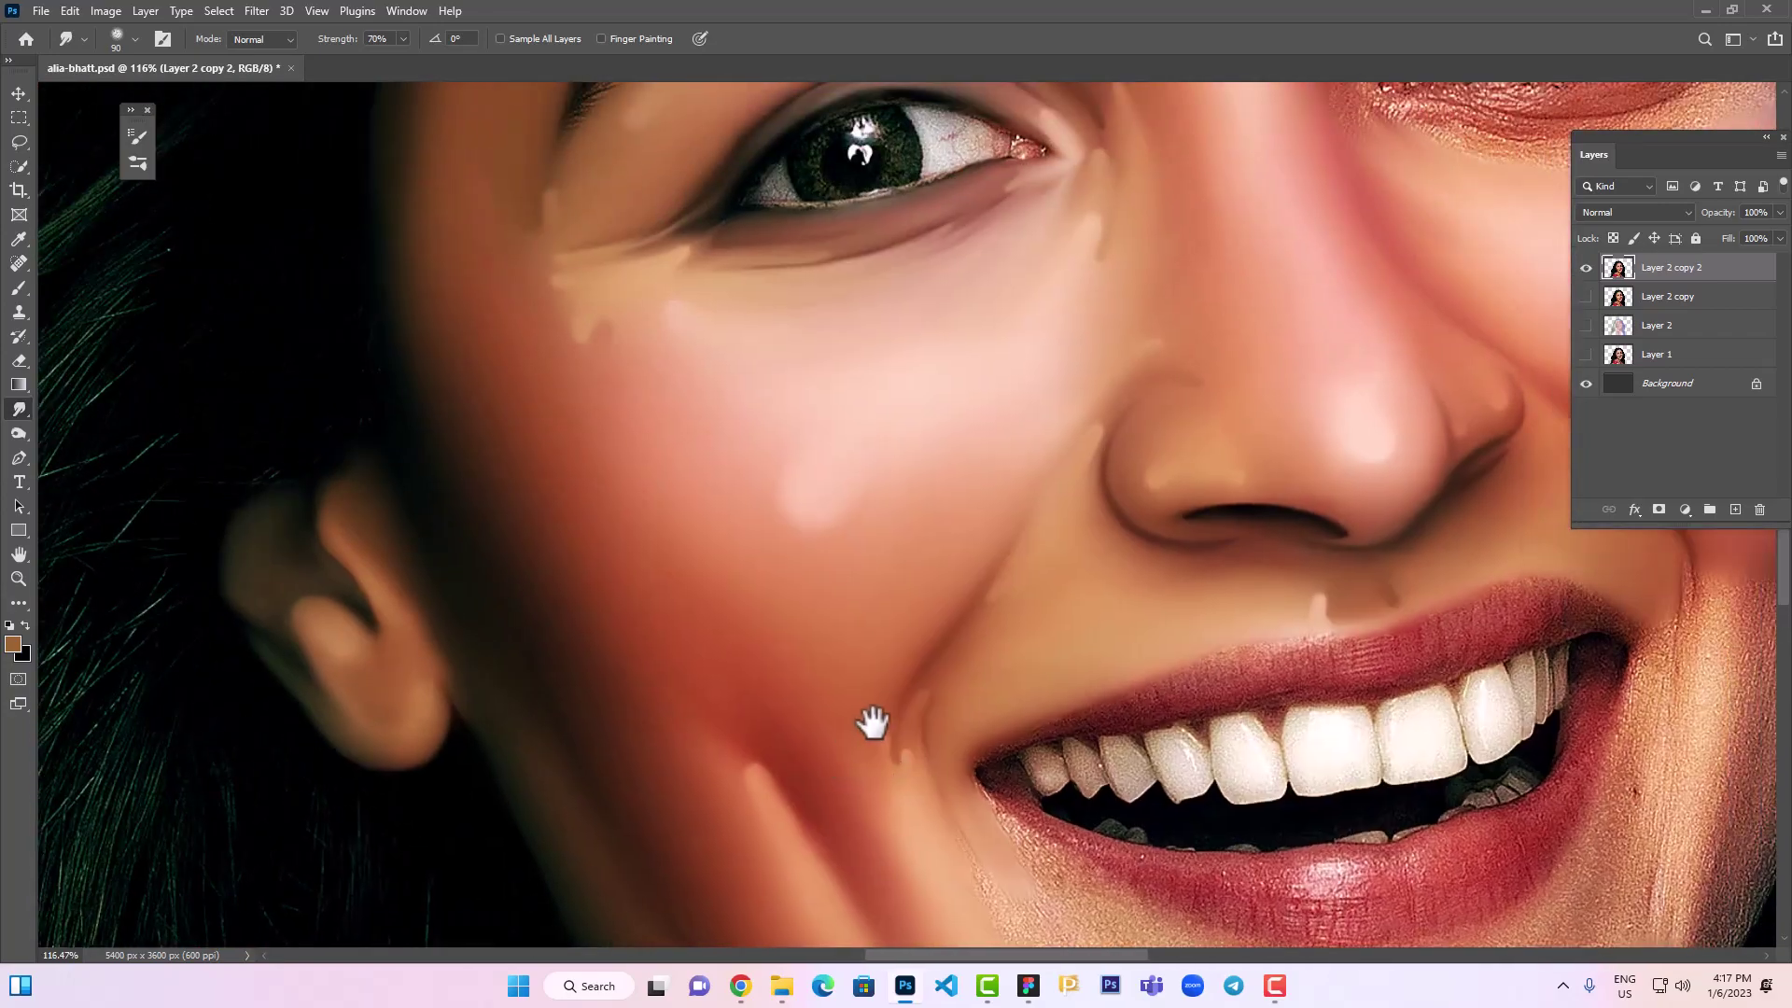
{"action": "key", "text": "ctrl+minus"}
{"action": "key", "text": "ctrl+minus"}
{"action": "key", "text": "ctrl+minus"}
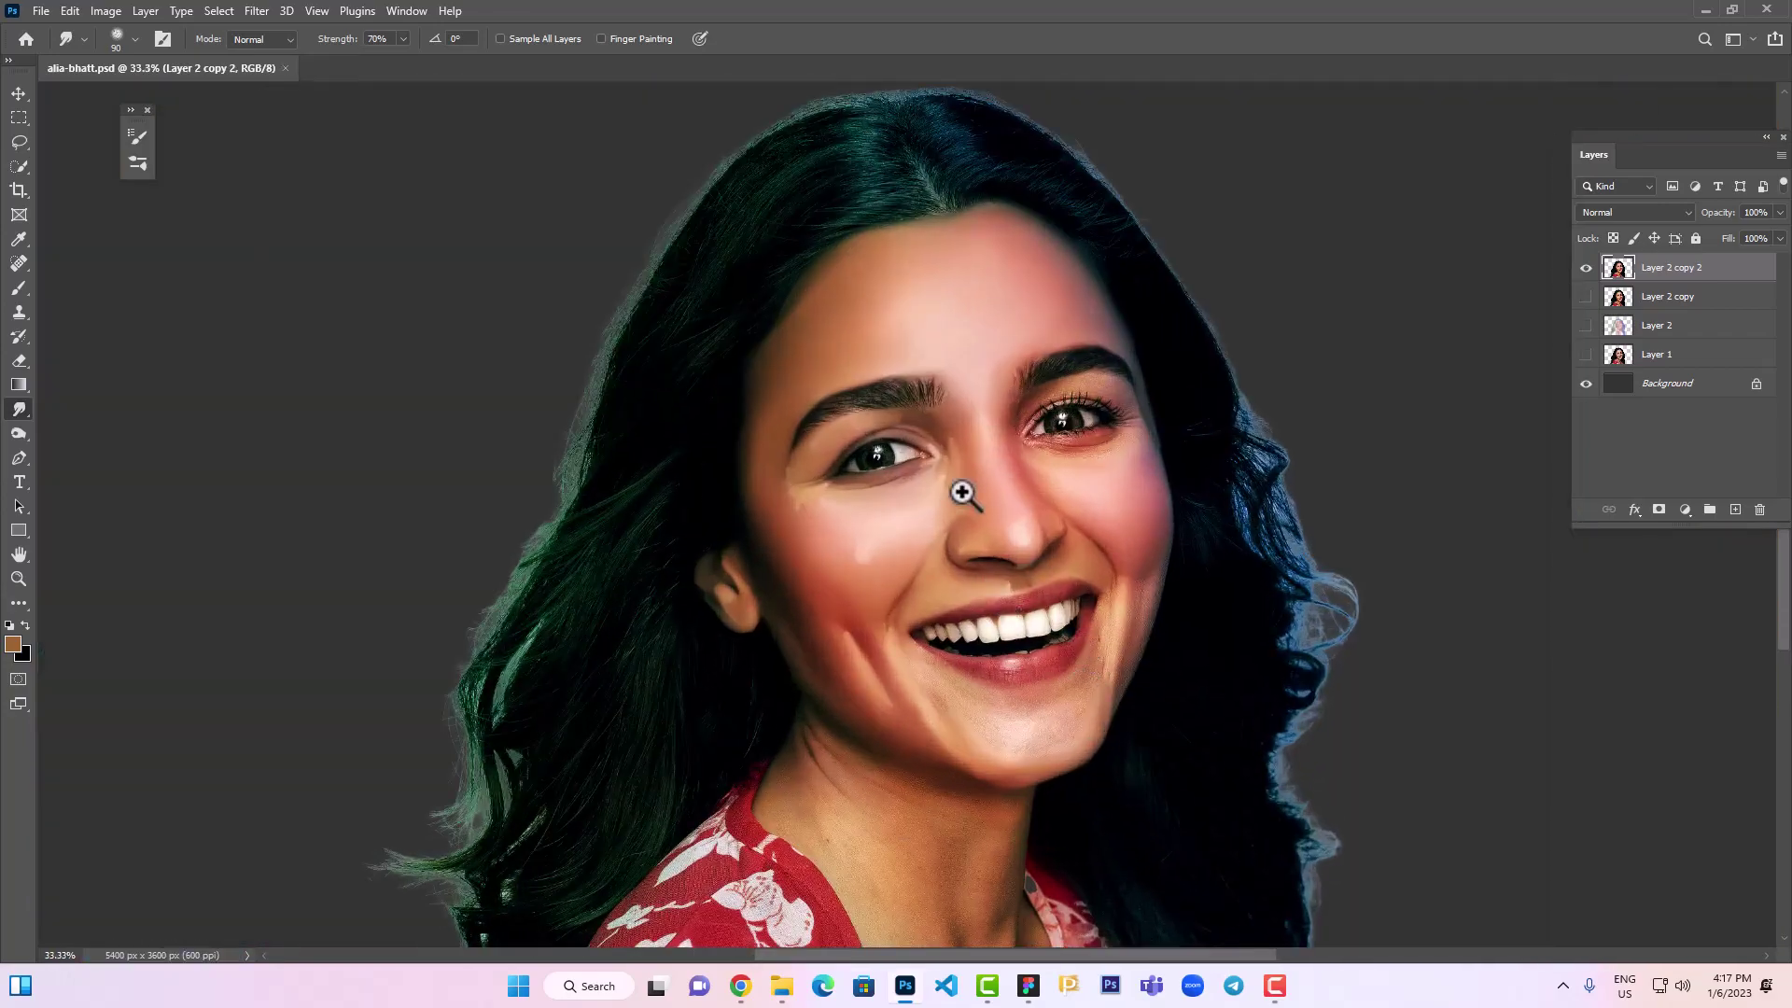
Shrink the Smudge brush to 20 and blend the earlobe skin, pulling its highlight downward
{"action": "left_click_drag", "start_coordinate": [961, 493], "coordinate": [1049, 688]}
{"action": "scroll", "coordinate": [1059, 637], "scroll_direction": "down", "scroll_amount": 5}
{"action": "scroll", "coordinate": [463, 664], "scroll_direction": "up", "scroll_amount": 5}
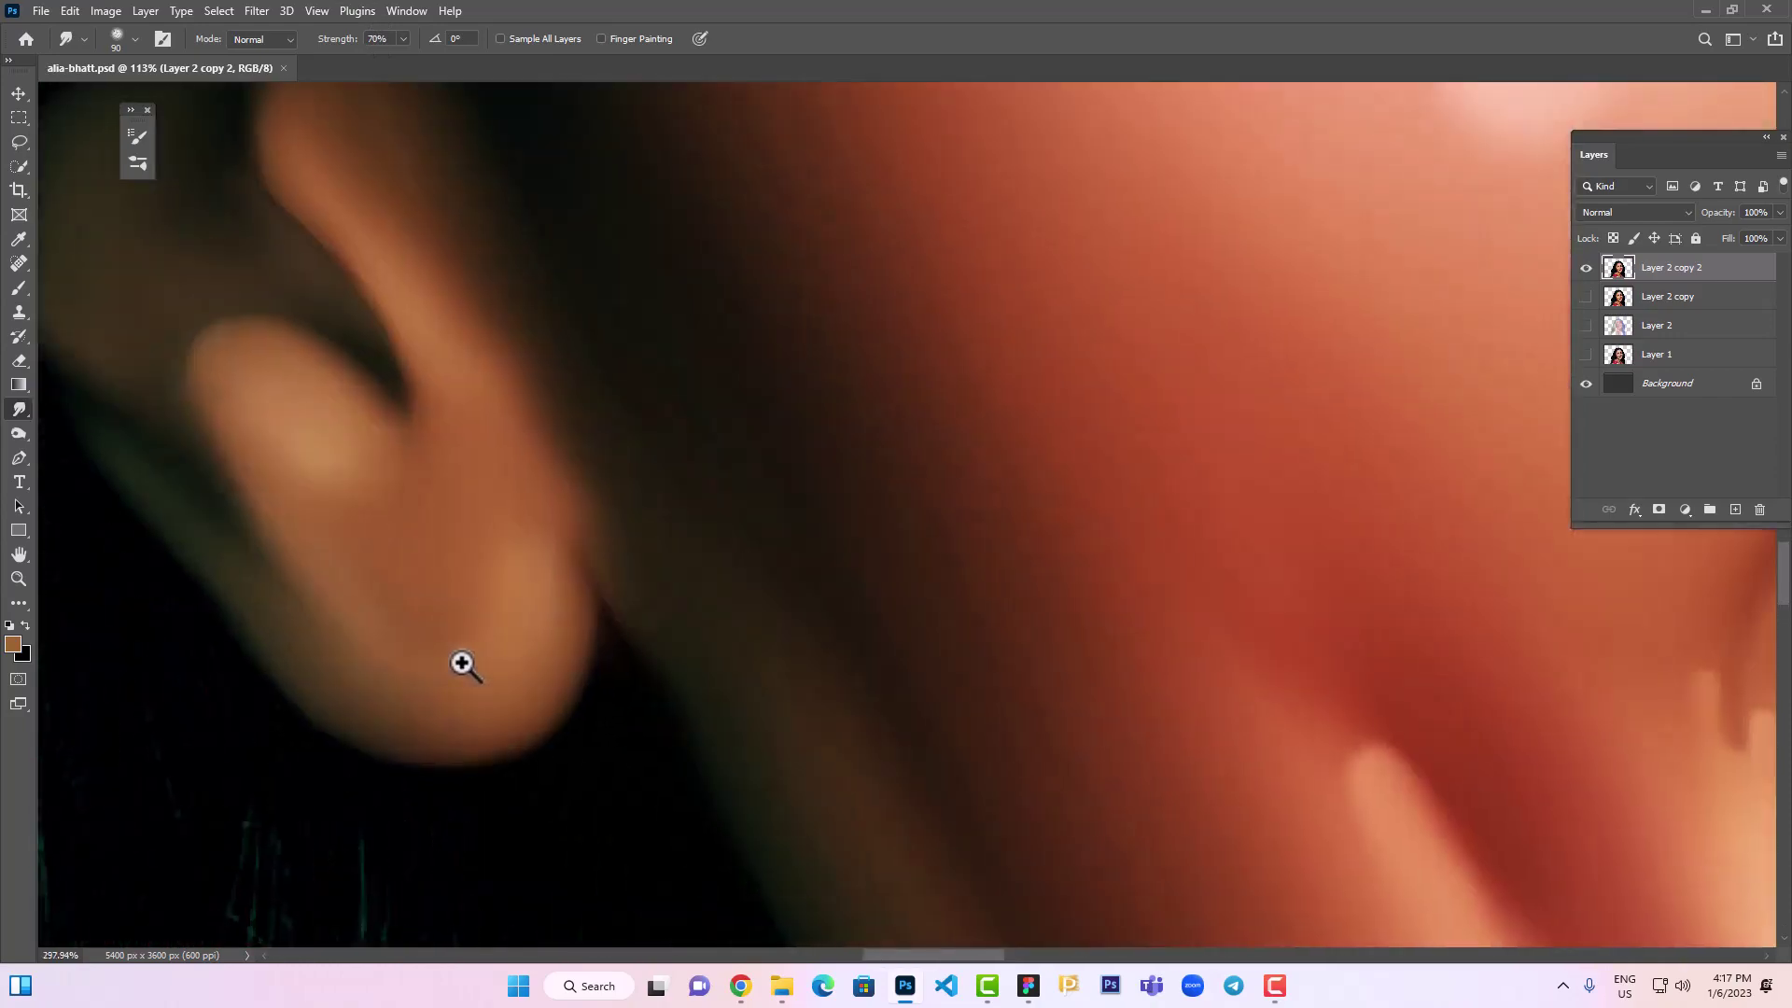
{"action": "key", "text": "bracketleft"}
{"action": "key", "text": "bracketleft"}
{"action": "key", "text": "bracketleft"}
{"action": "left_click_drag", "start_coordinate": [546, 555], "coordinate": [549, 559]}
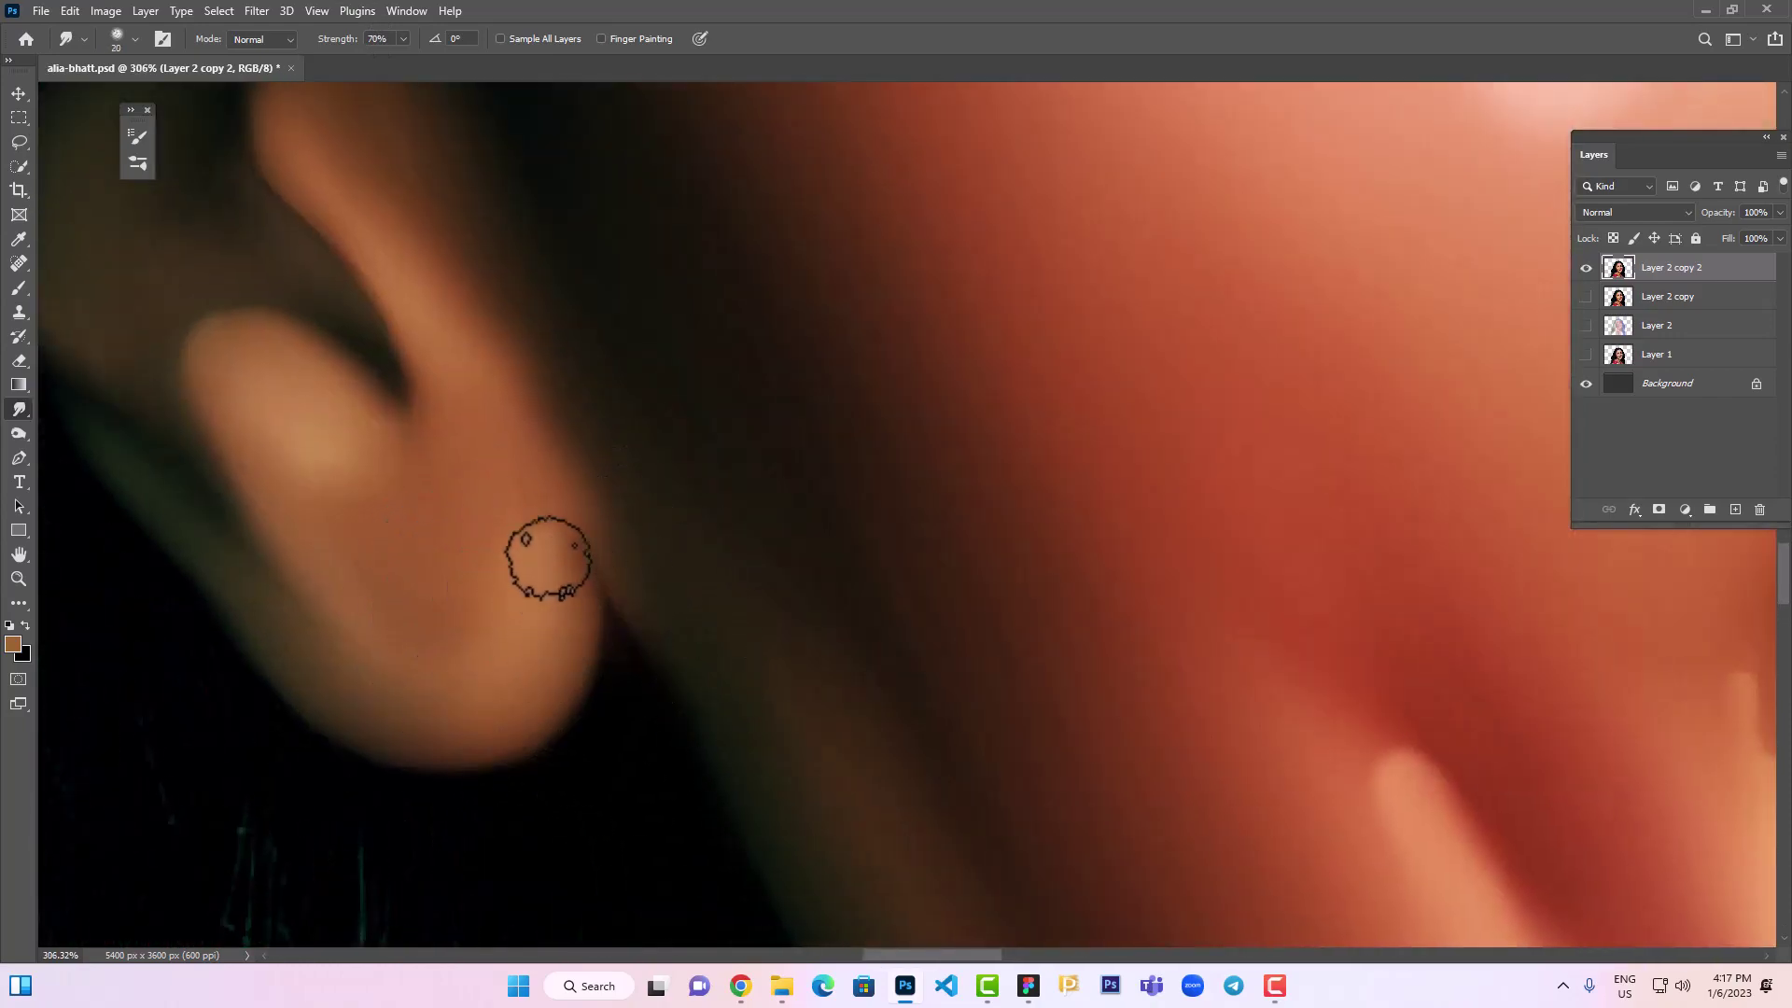
{"action": "left_click_drag", "start_coordinate": [399, 600], "coordinate": [471, 619]}
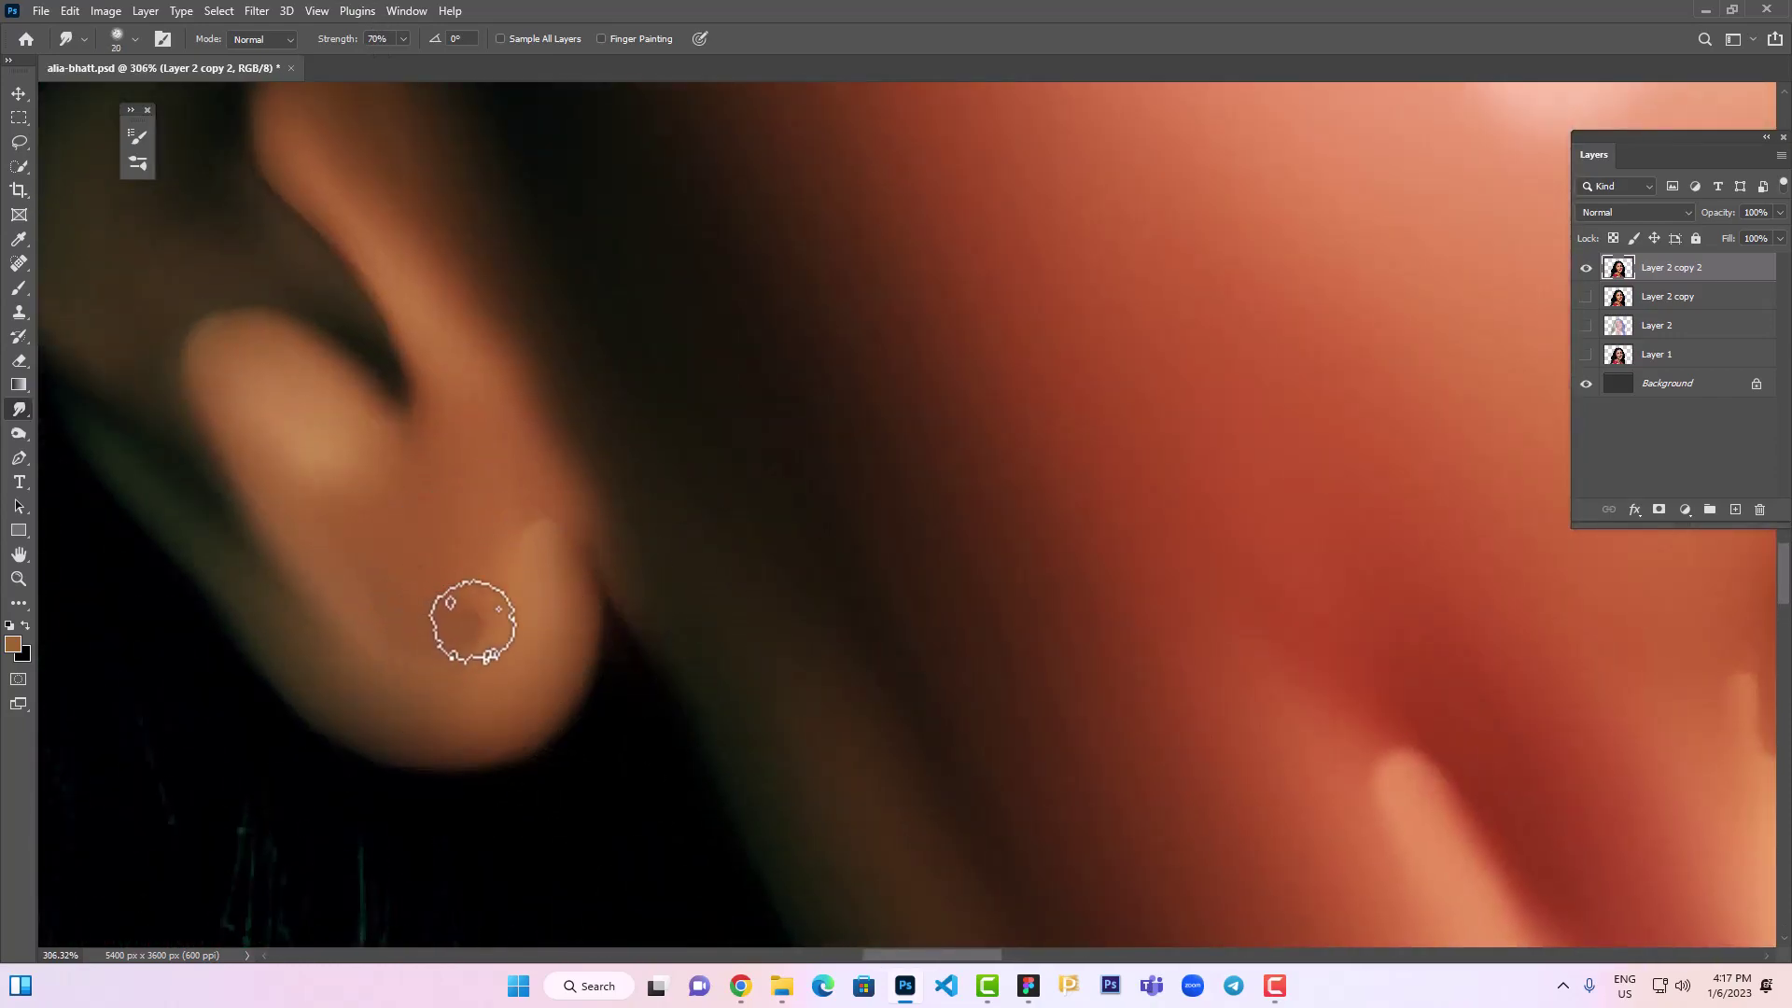
{"action": "mouse_move", "coordinate": [579, 568]}
{"action": "left_mouse_down"}
{"action": "mouse_move", "coordinate": [663, 577]}
{"action": "mouse_move", "coordinate": [733, 535]}
{"action": "left_mouse_up"}
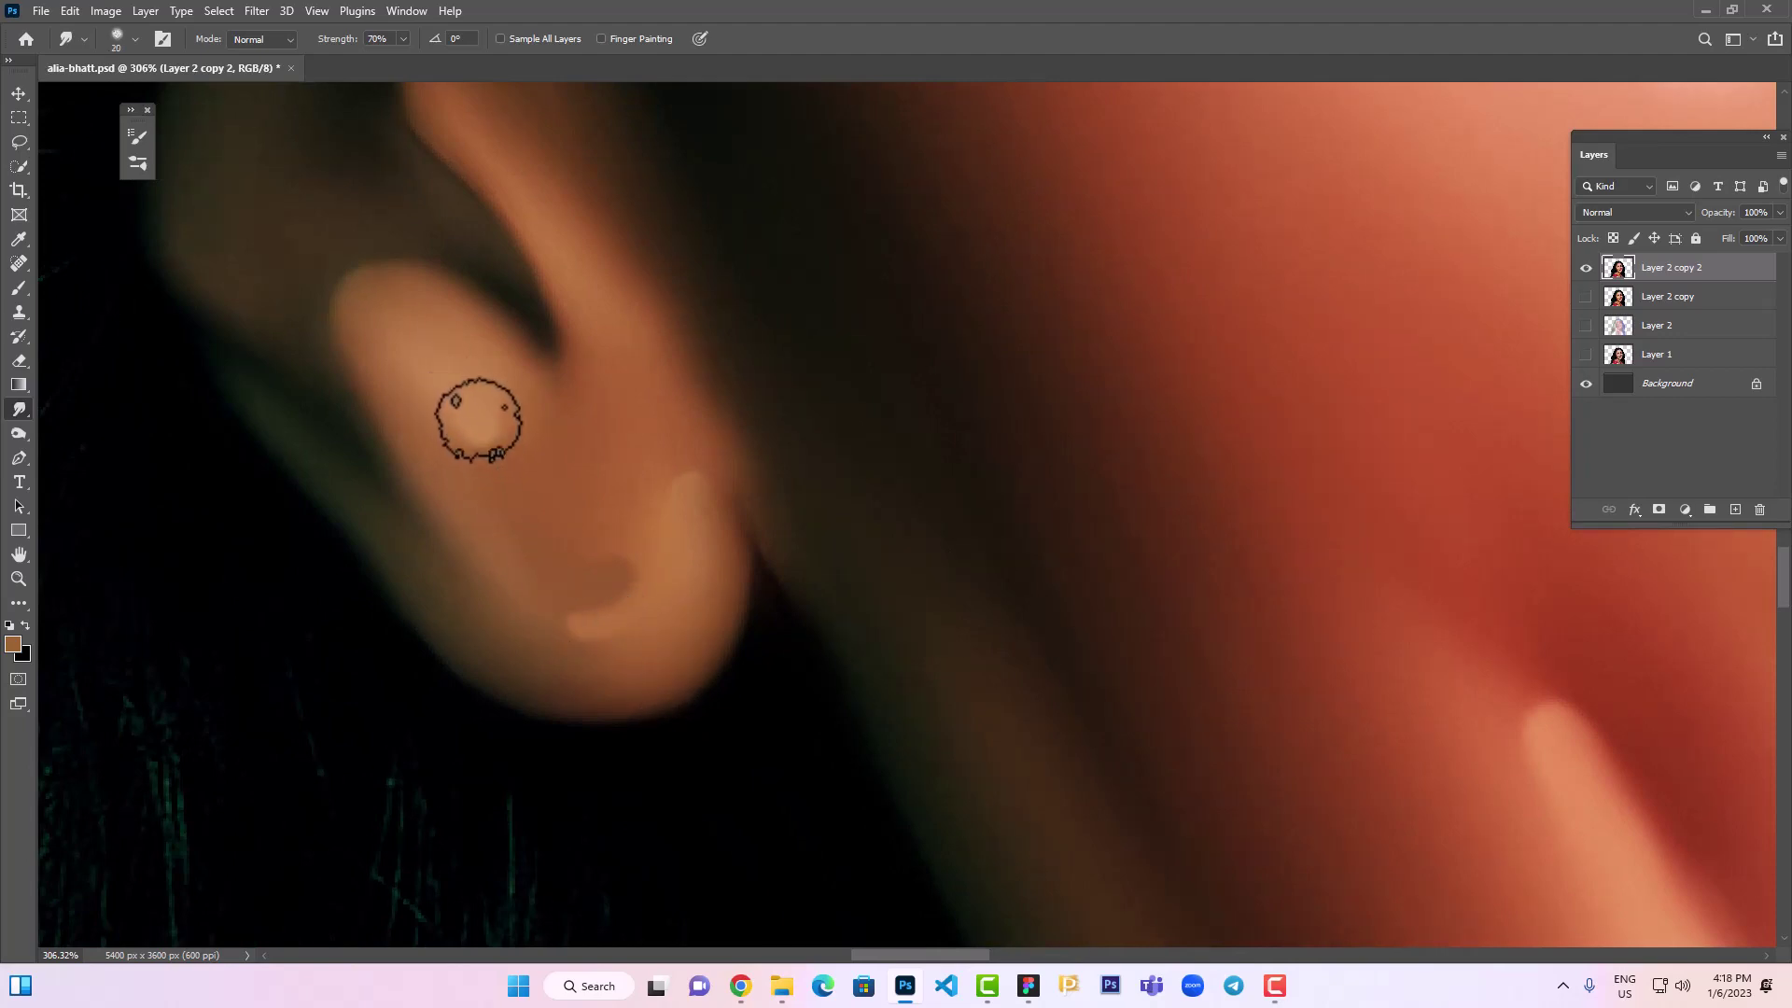
{"action": "left_click_drag", "start_coordinate": [477, 420], "coordinate": [485, 516]}
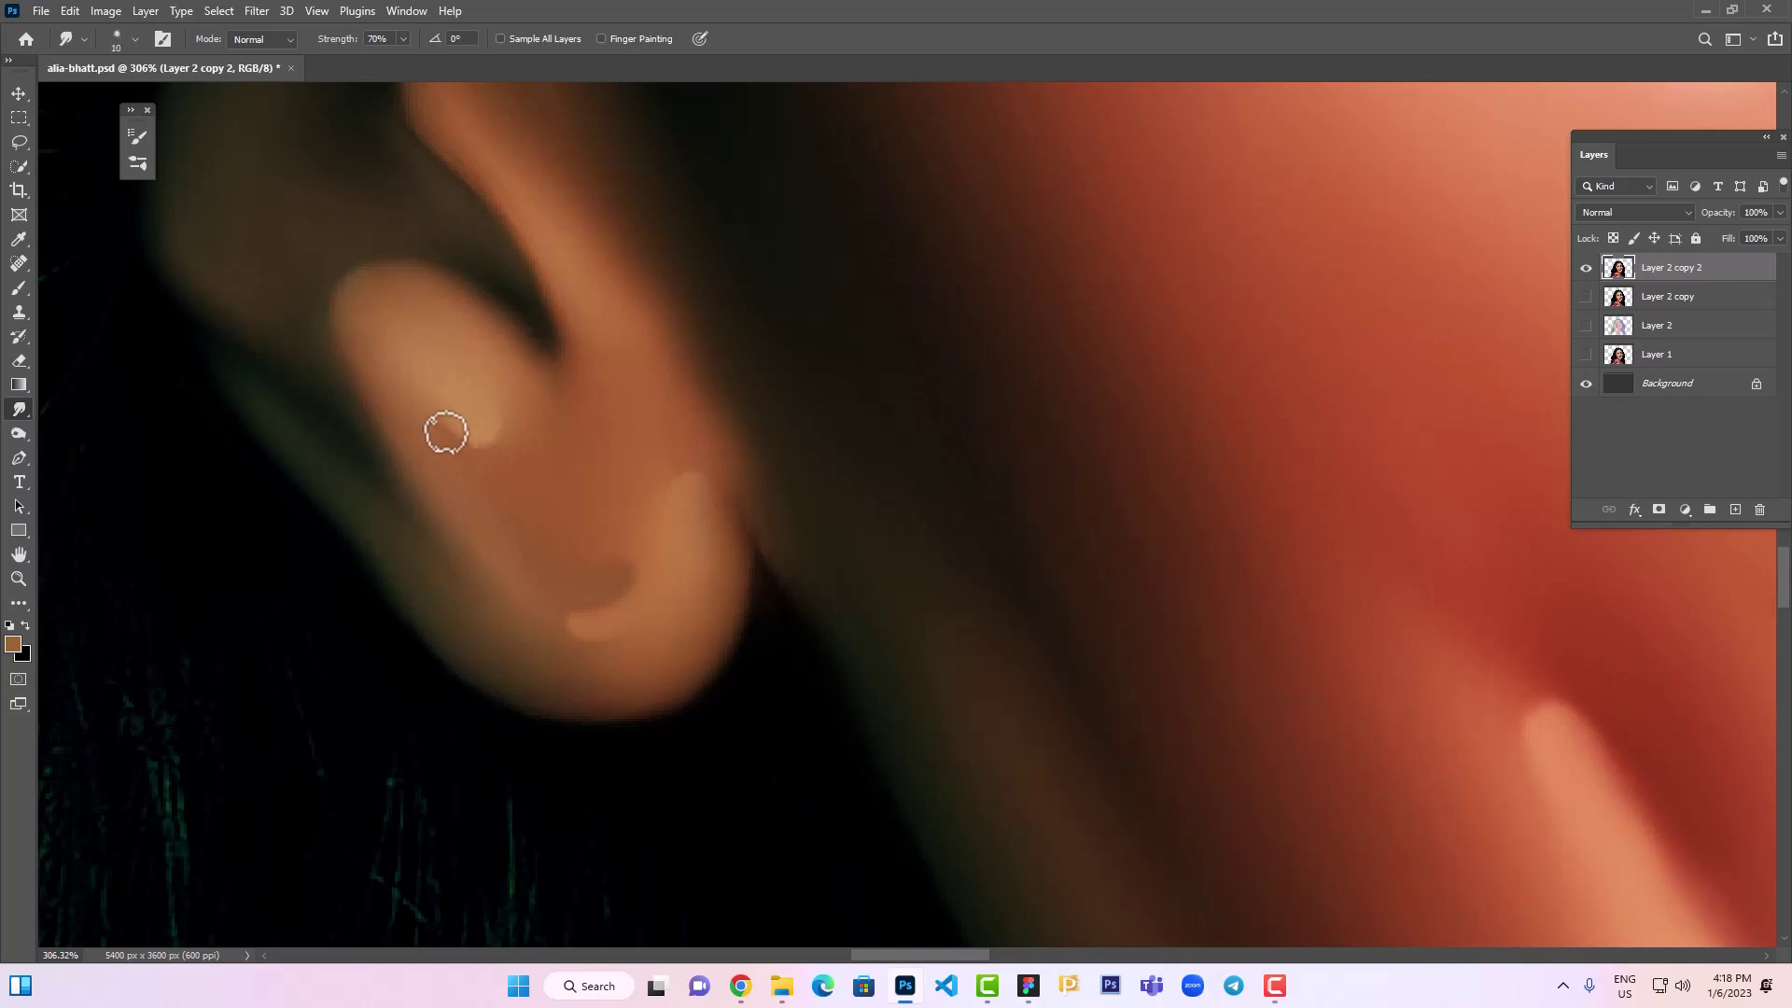
{"action": "scroll", "coordinate": [663, 404], "scroll_direction": "up", "scroll_amount": 3}
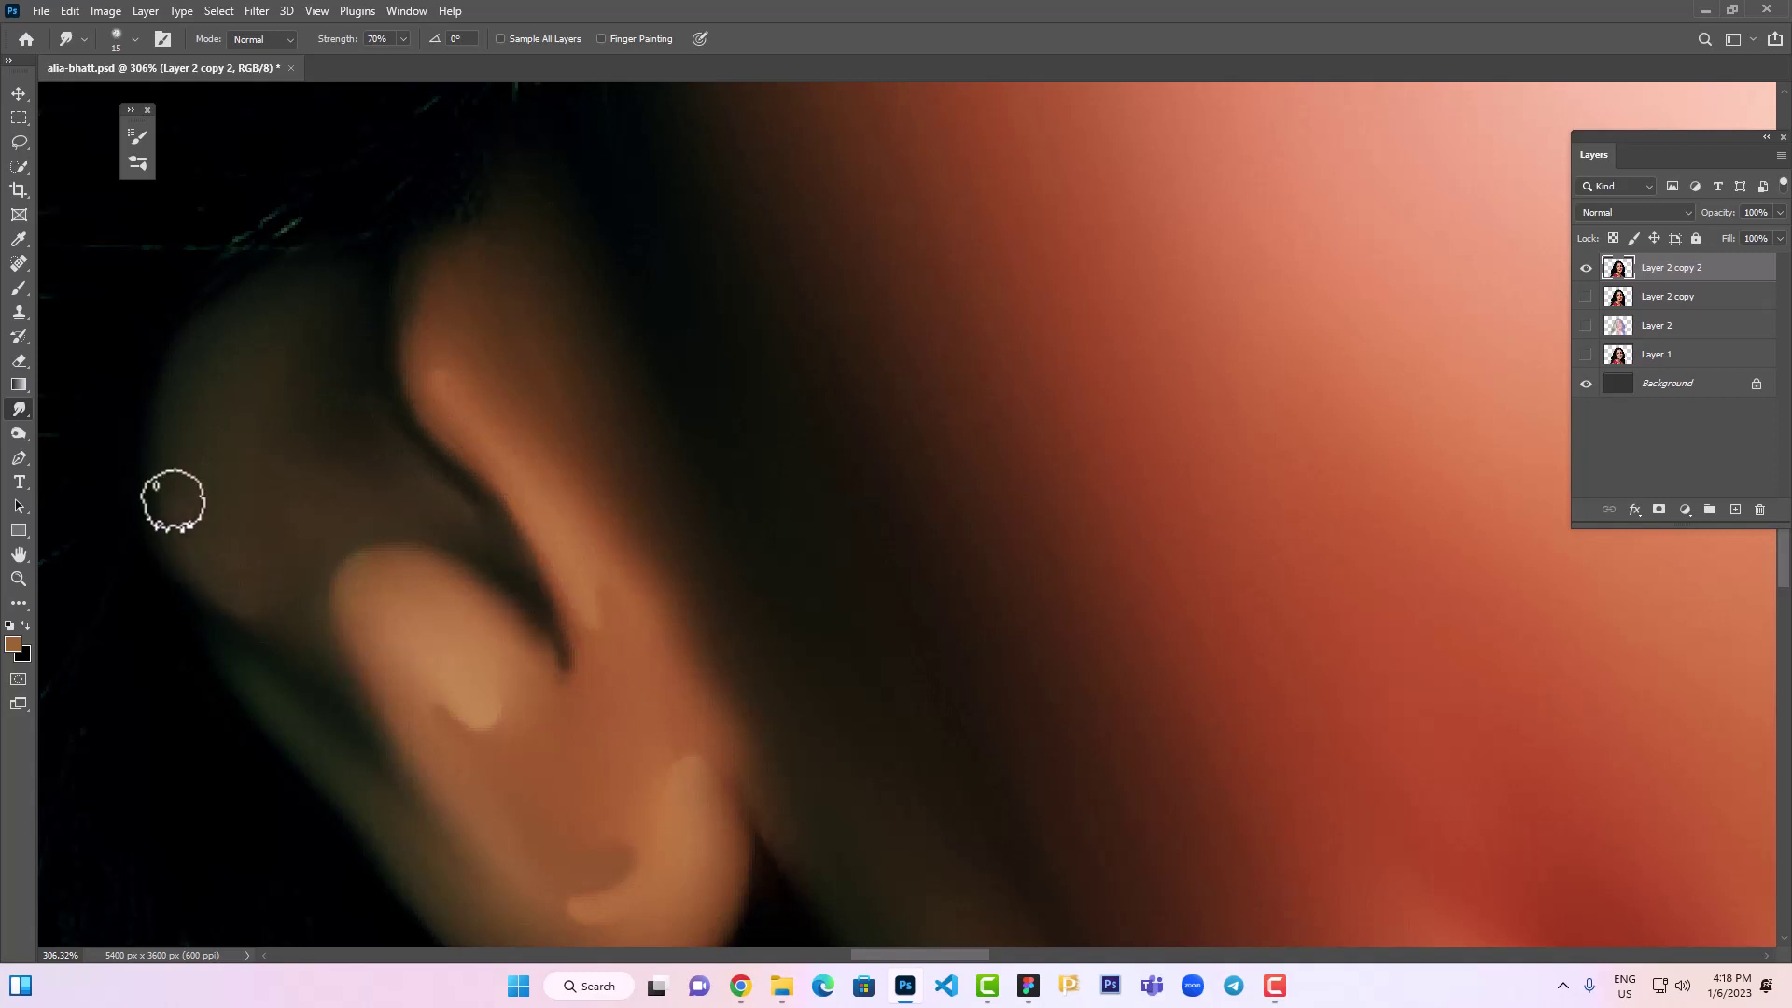
{"action": "scroll", "coordinate": [586, 758], "scroll_direction": "down", "scroll_amount": 5}
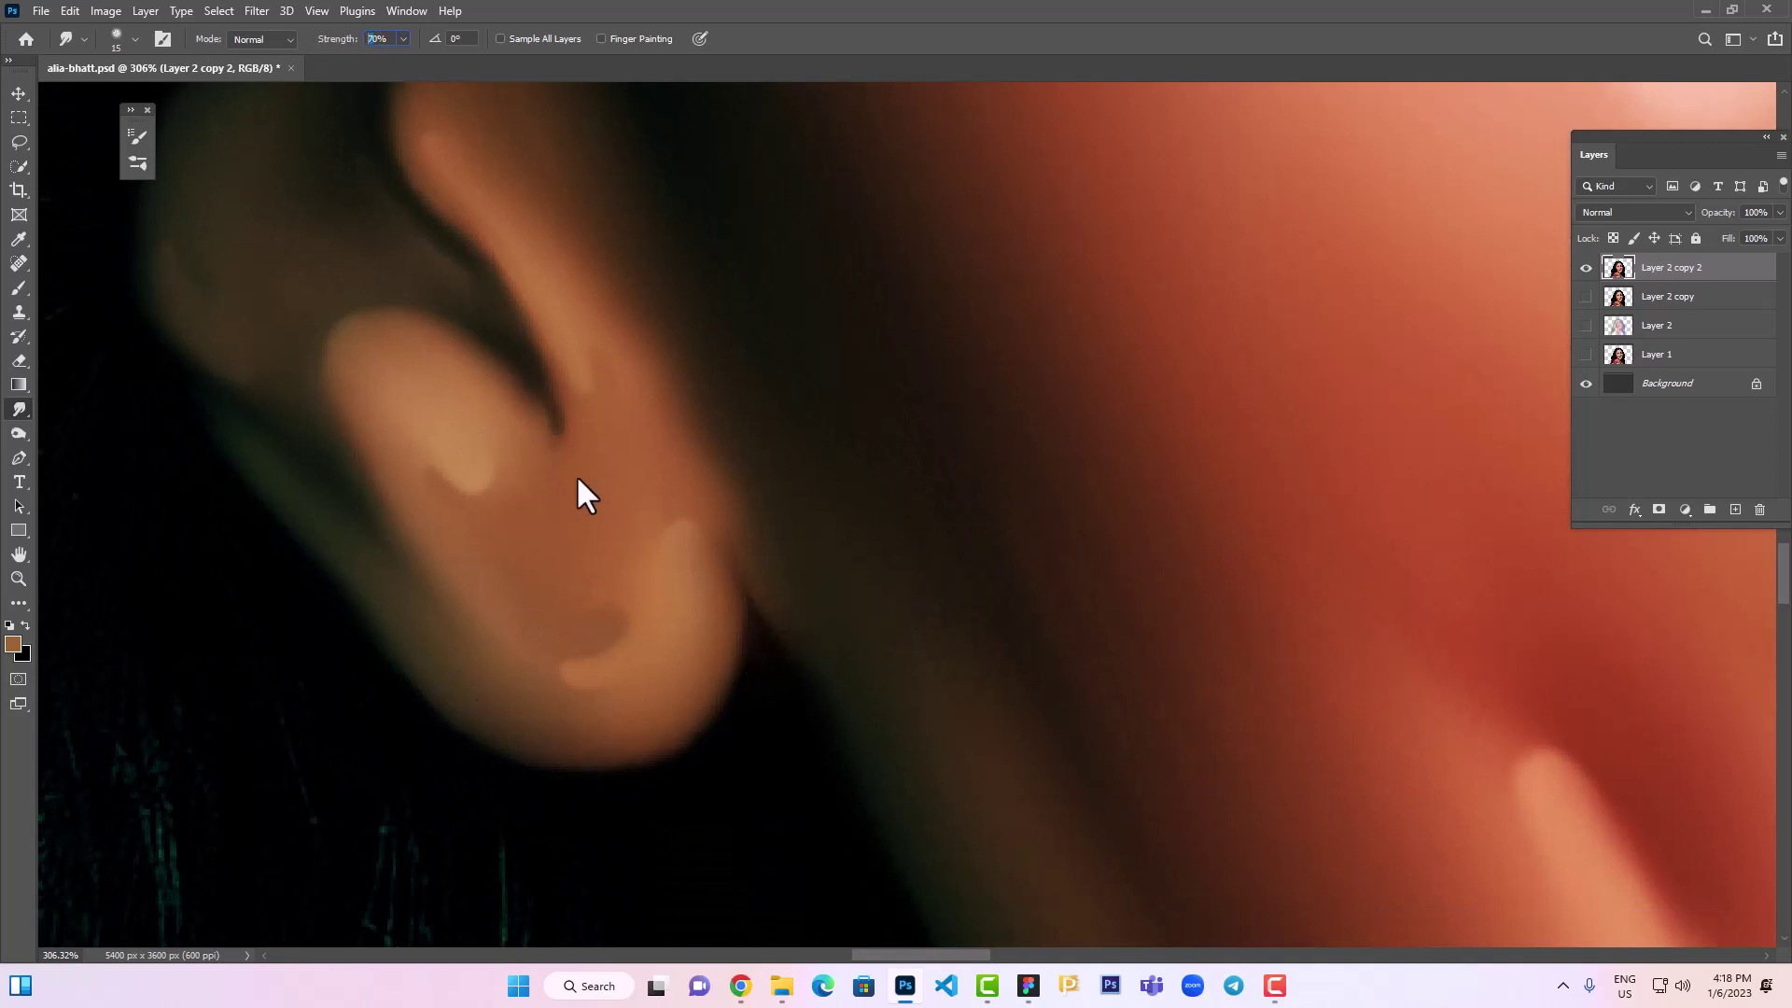
{"action": "key", "text": "bracketright"}
{"action": "key", "text": "bracketright"}
At actual size, enlarge the Smudge brush and smooth the skin on the chin
{"action": "key", "text": "bracketright"}
{"action": "key", "text": "bracketright"}
{"action": "key", "text": "bracketright"}
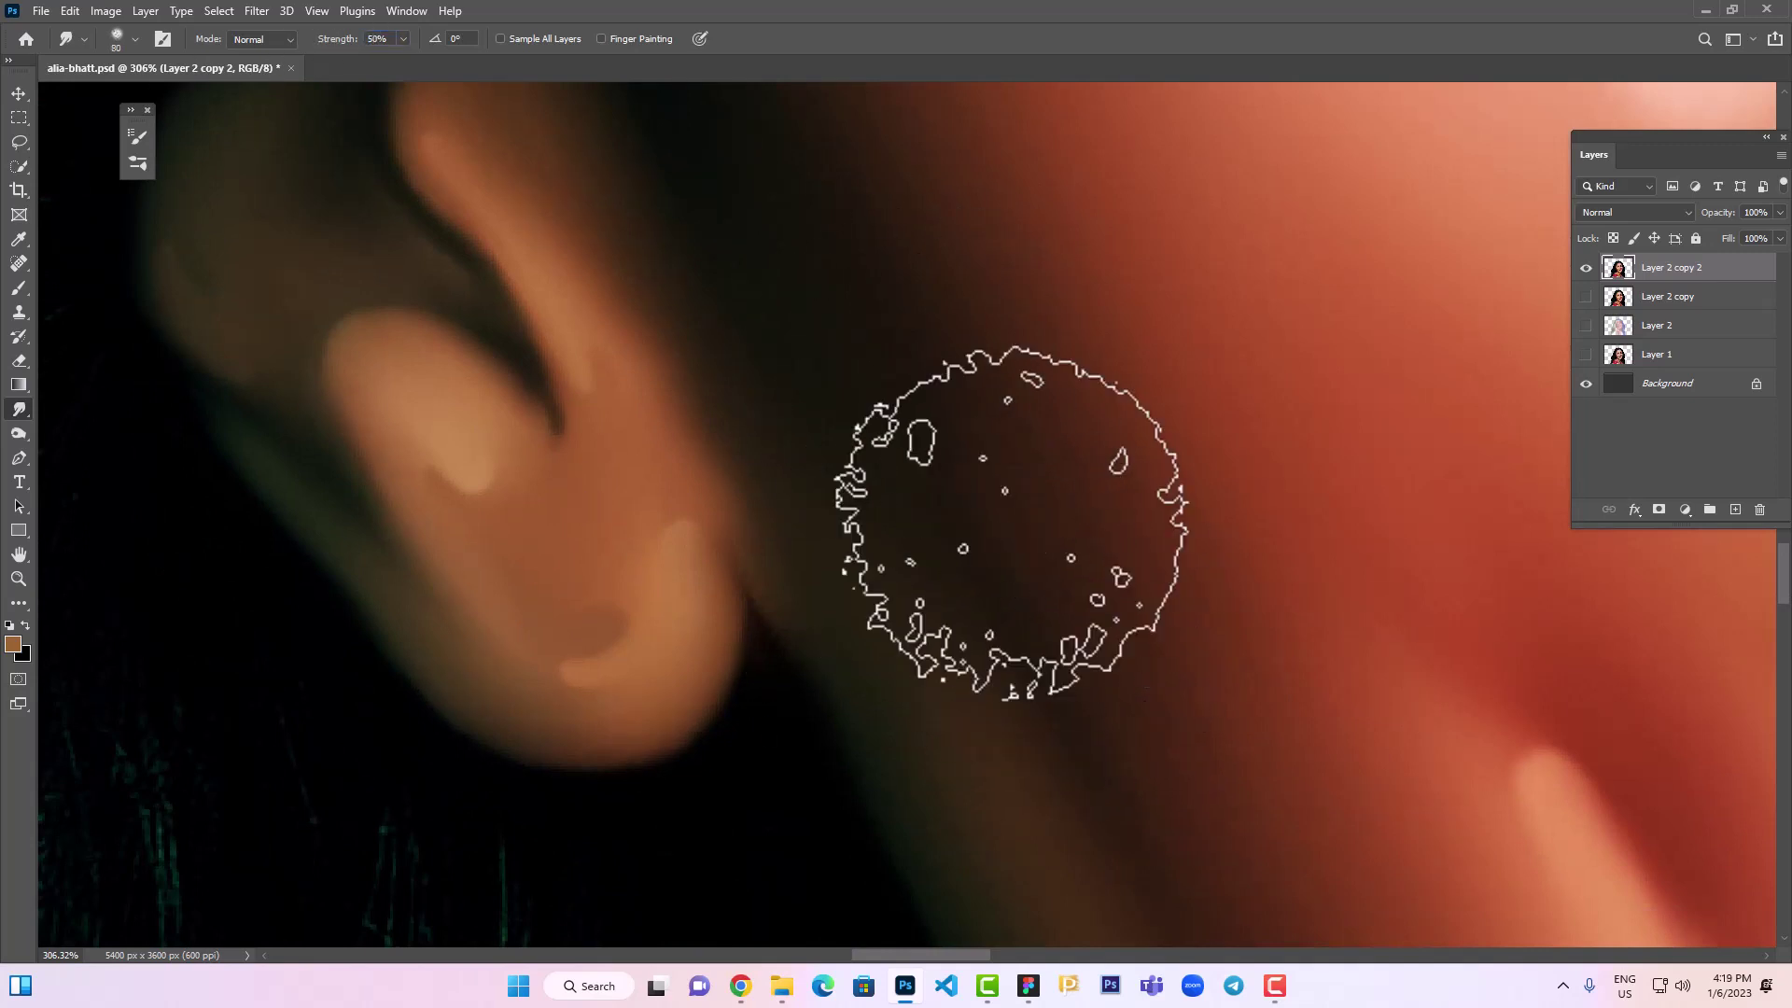
{"action": "key", "text": "bracketright"}
{"action": "key", "text": "ctrl+1"}
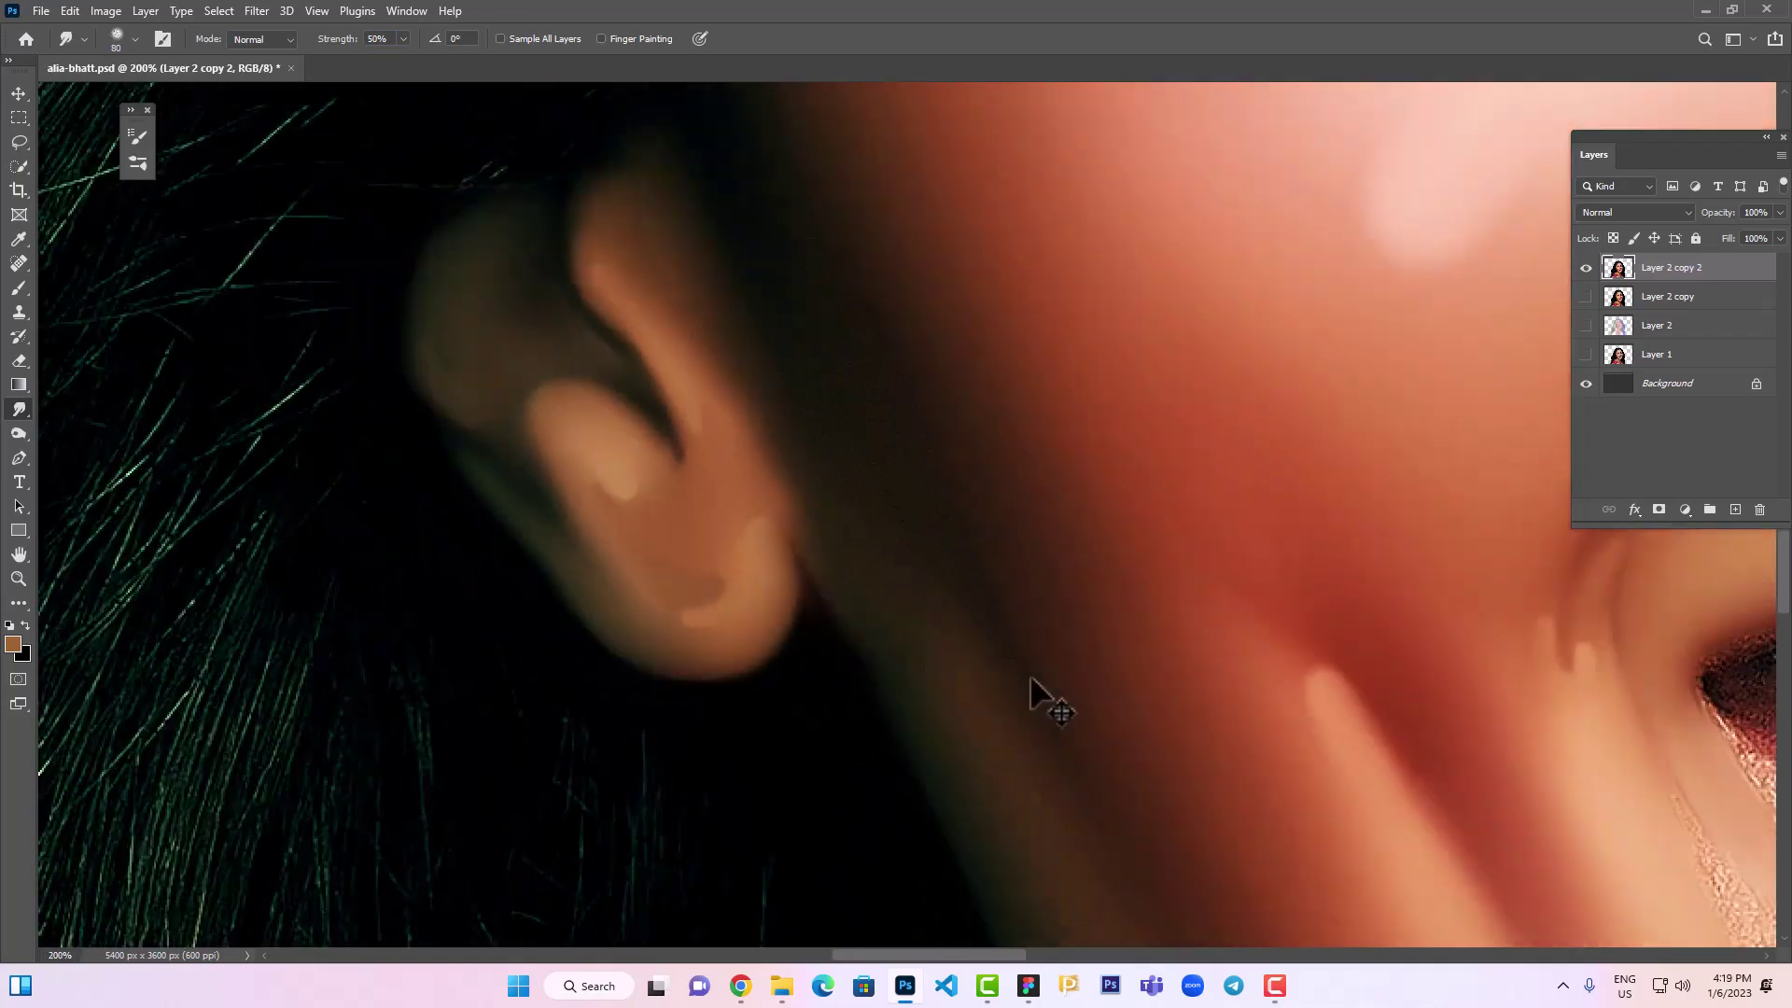
{"action": "left_click_drag", "start_coordinate": [1188, 821], "coordinate": [812, 500]}
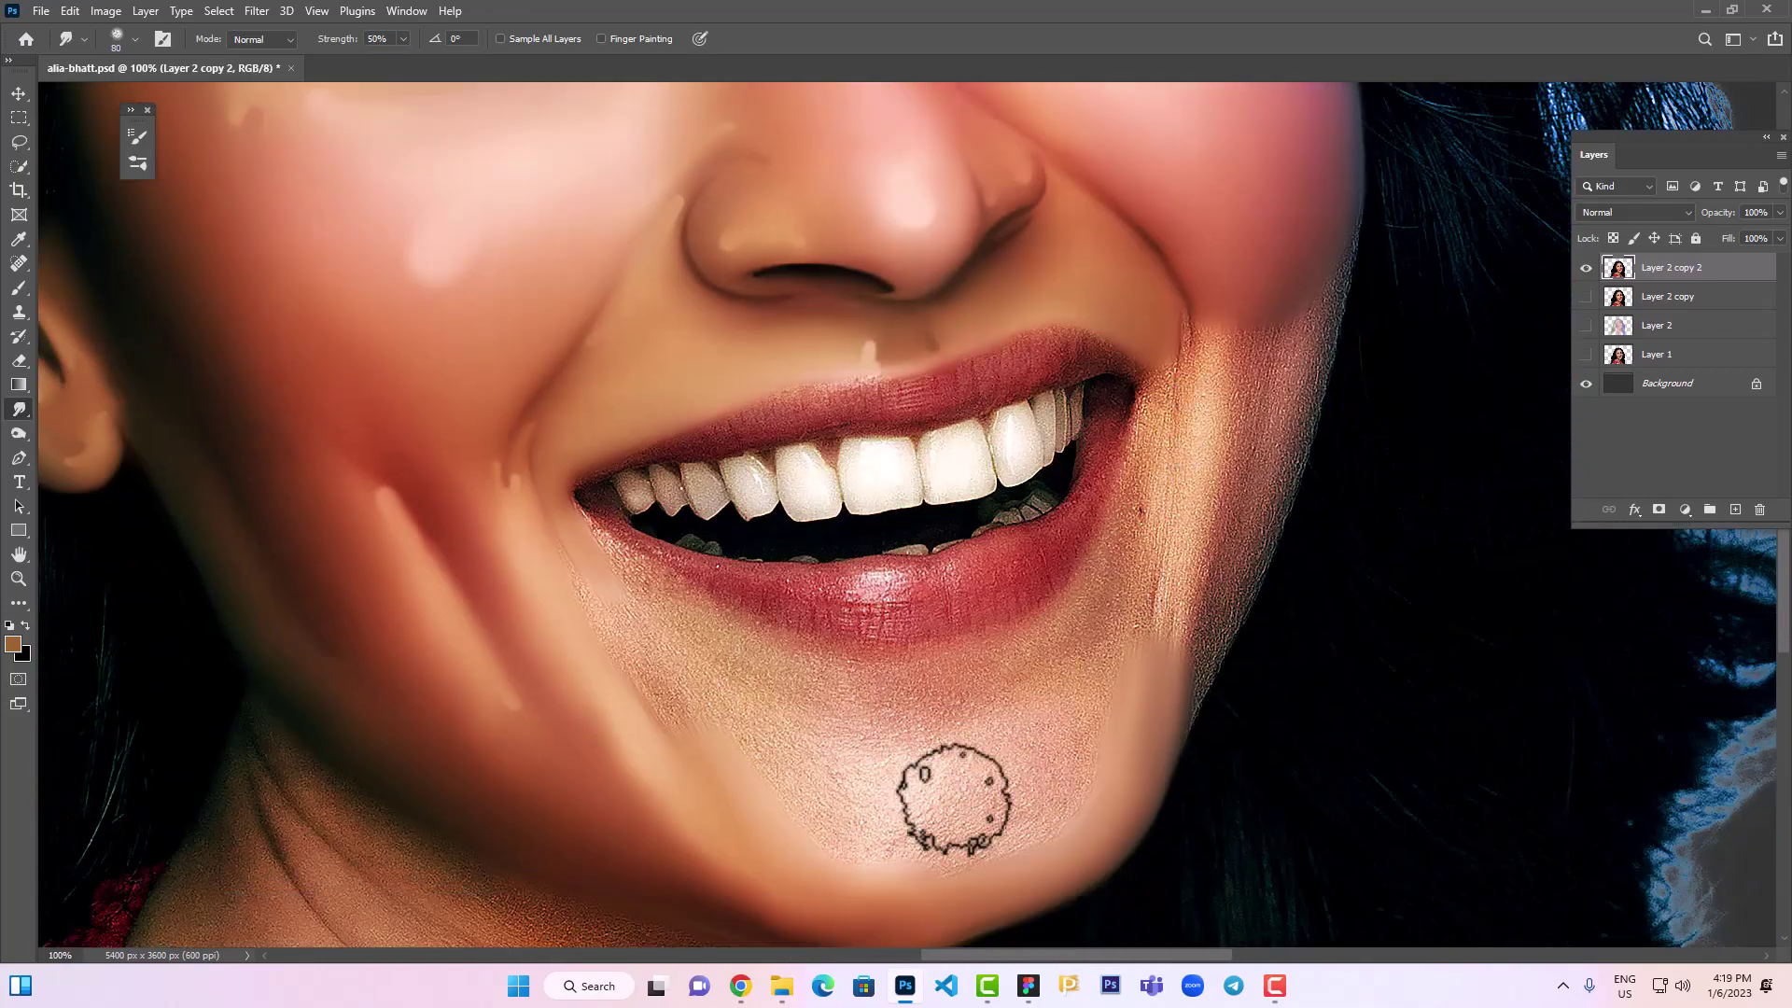
{"action": "key", "text": "bracketright"}
{"action": "key", "text": "bracketright"}
{"action": "key", "text": "bracketright"}
{"action": "mouse_move", "coordinate": [947, 845]}
{"action": "left_mouse_down"}
{"action": "mouse_move", "coordinate": [1037, 821]}
{"action": "mouse_move", "coordinate": [1050, 760]}
{"action": "mouse_move", "coordinate": [1006, 752]}
{"action": "mouse_move", "coordinate": [820, 800]}
{"action": "mouse_move", "coordinate": [840, 860]}
{"action": "left_mouse_up"}
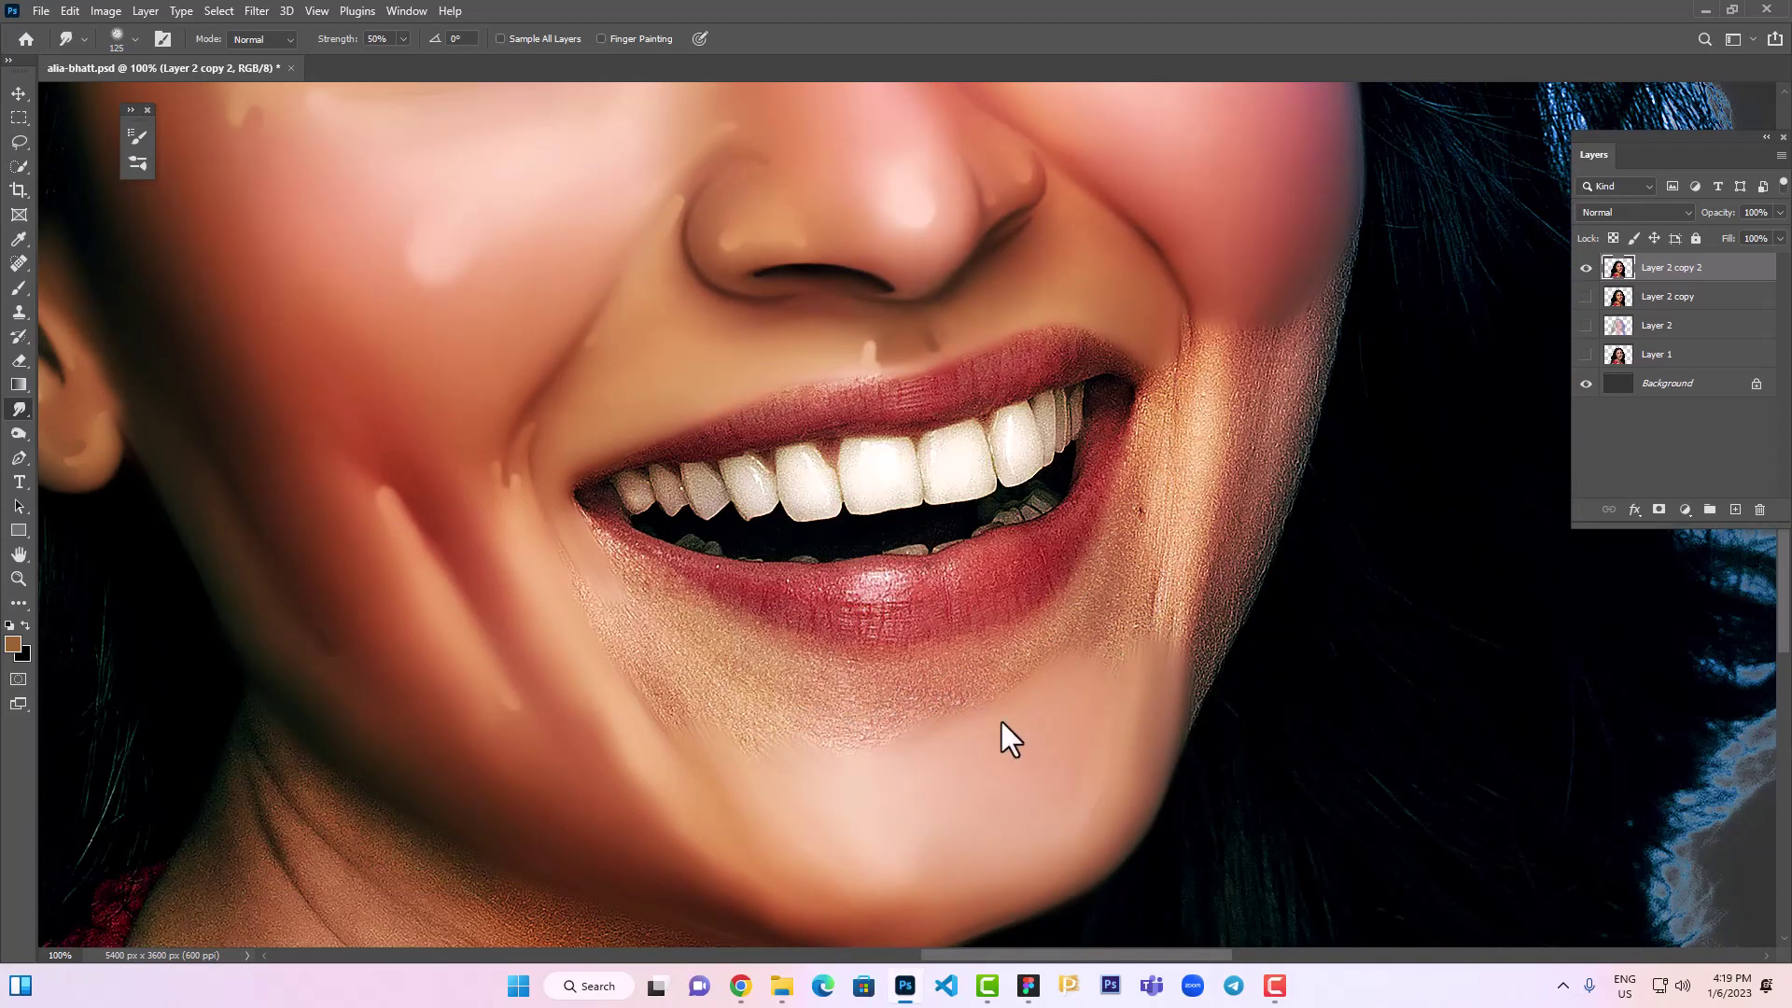
{"action": "left_click_drag", "start_coordinate": [1001, 721], "coordinate": [1129, 661]}
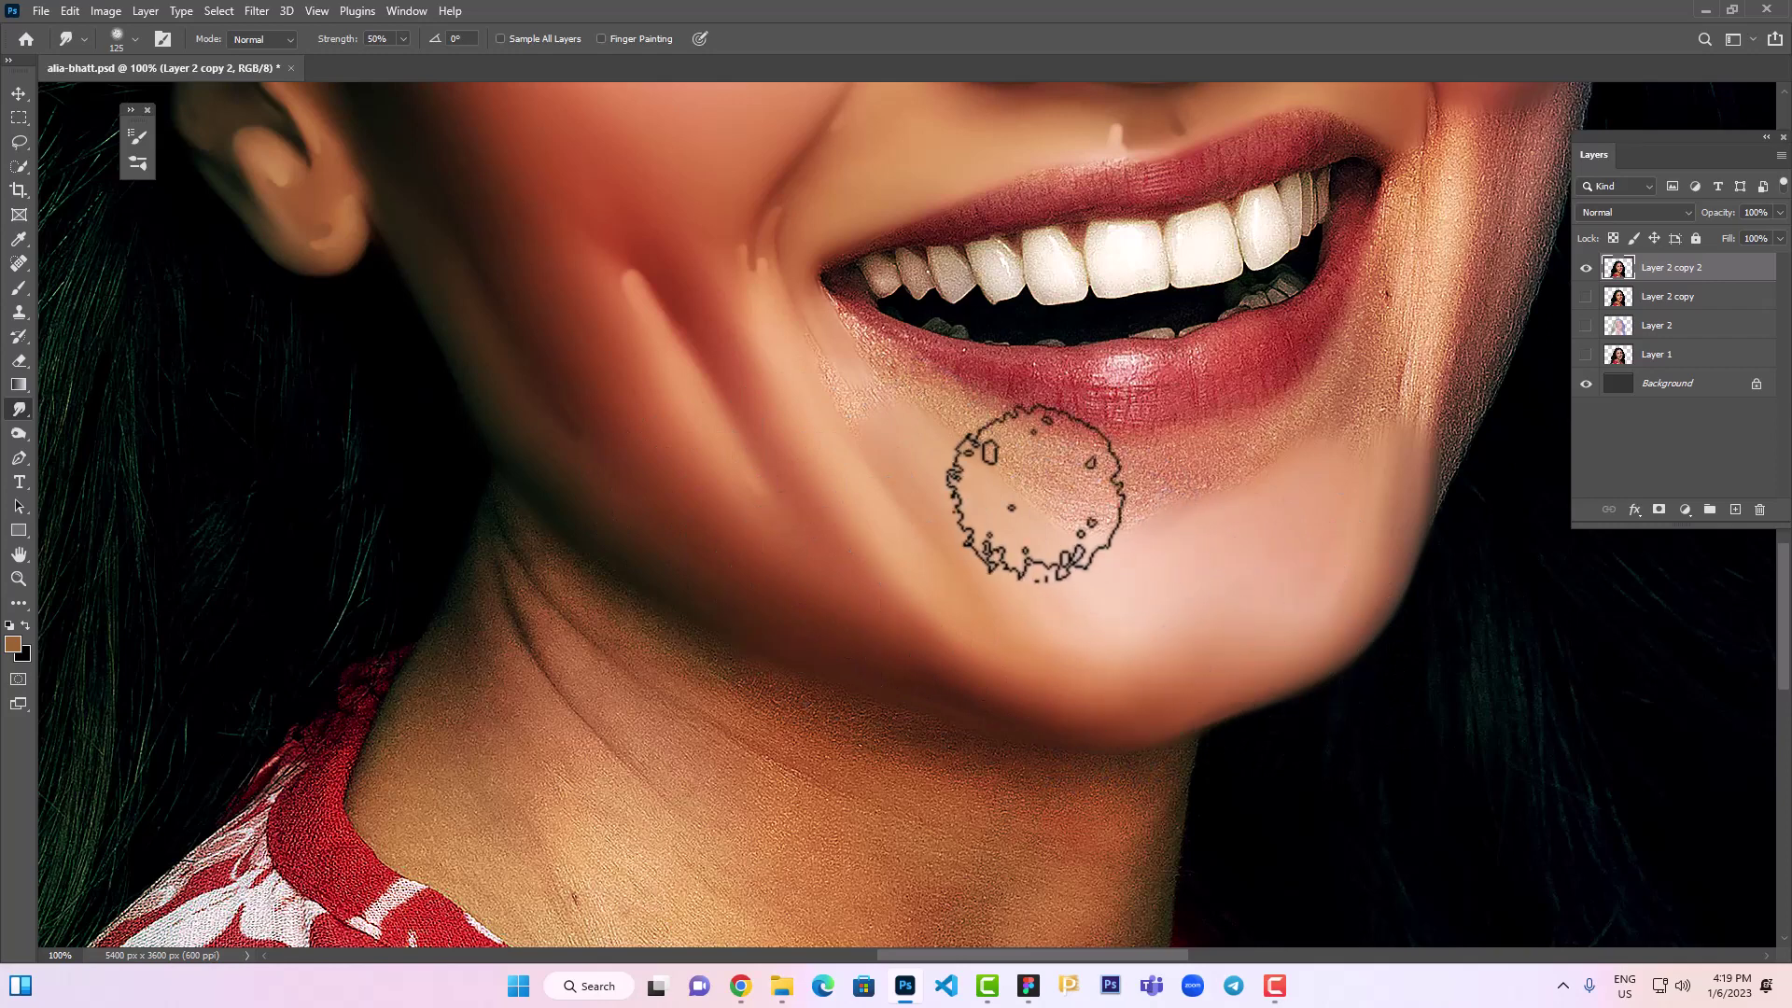
Blend the textured band below the lower lip and across the chin, adjusting brush size
{"action": "scroll", "coordinate": [900, 380], "scroll_direction": "up", "scroll_amount": 5}
{"action": "key", "text": "bracketleft"}
{"action": "key", "text": "bracketleft"}
{"action": "key", "text": "bracketleft"}
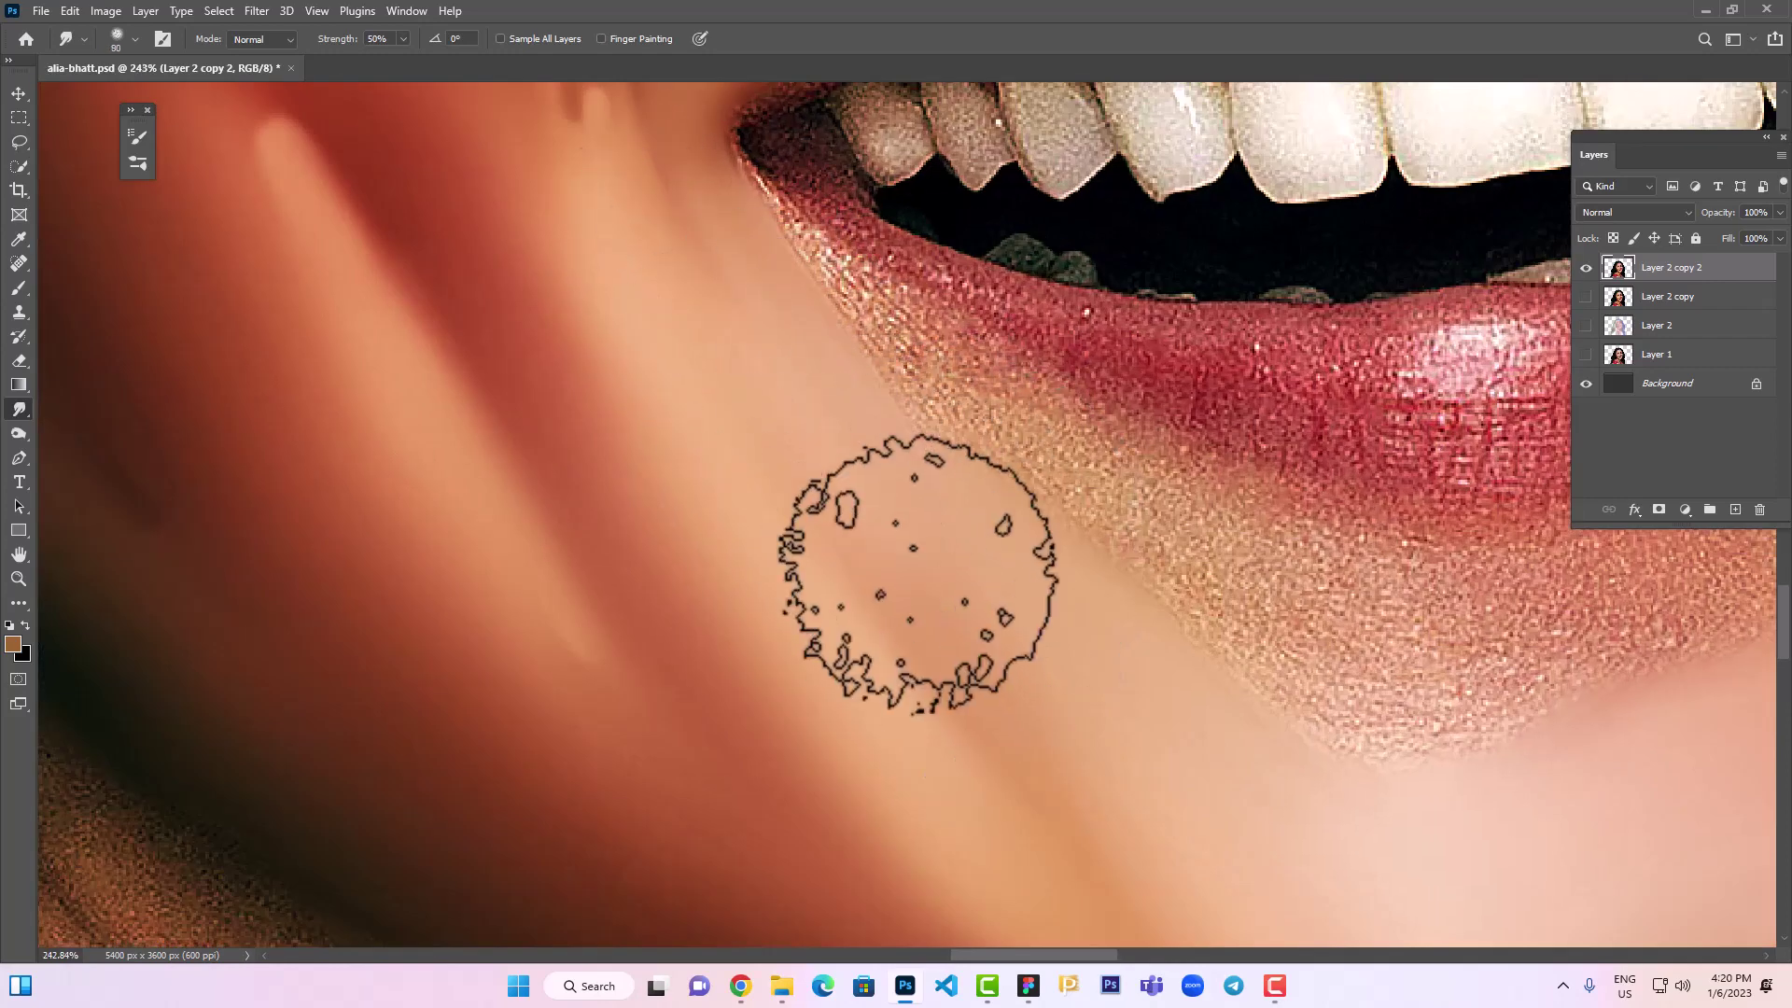
{"action": "scroll", "coordinate": [622, 495], "scroll_direction": "right", "scroll_amount": 8}
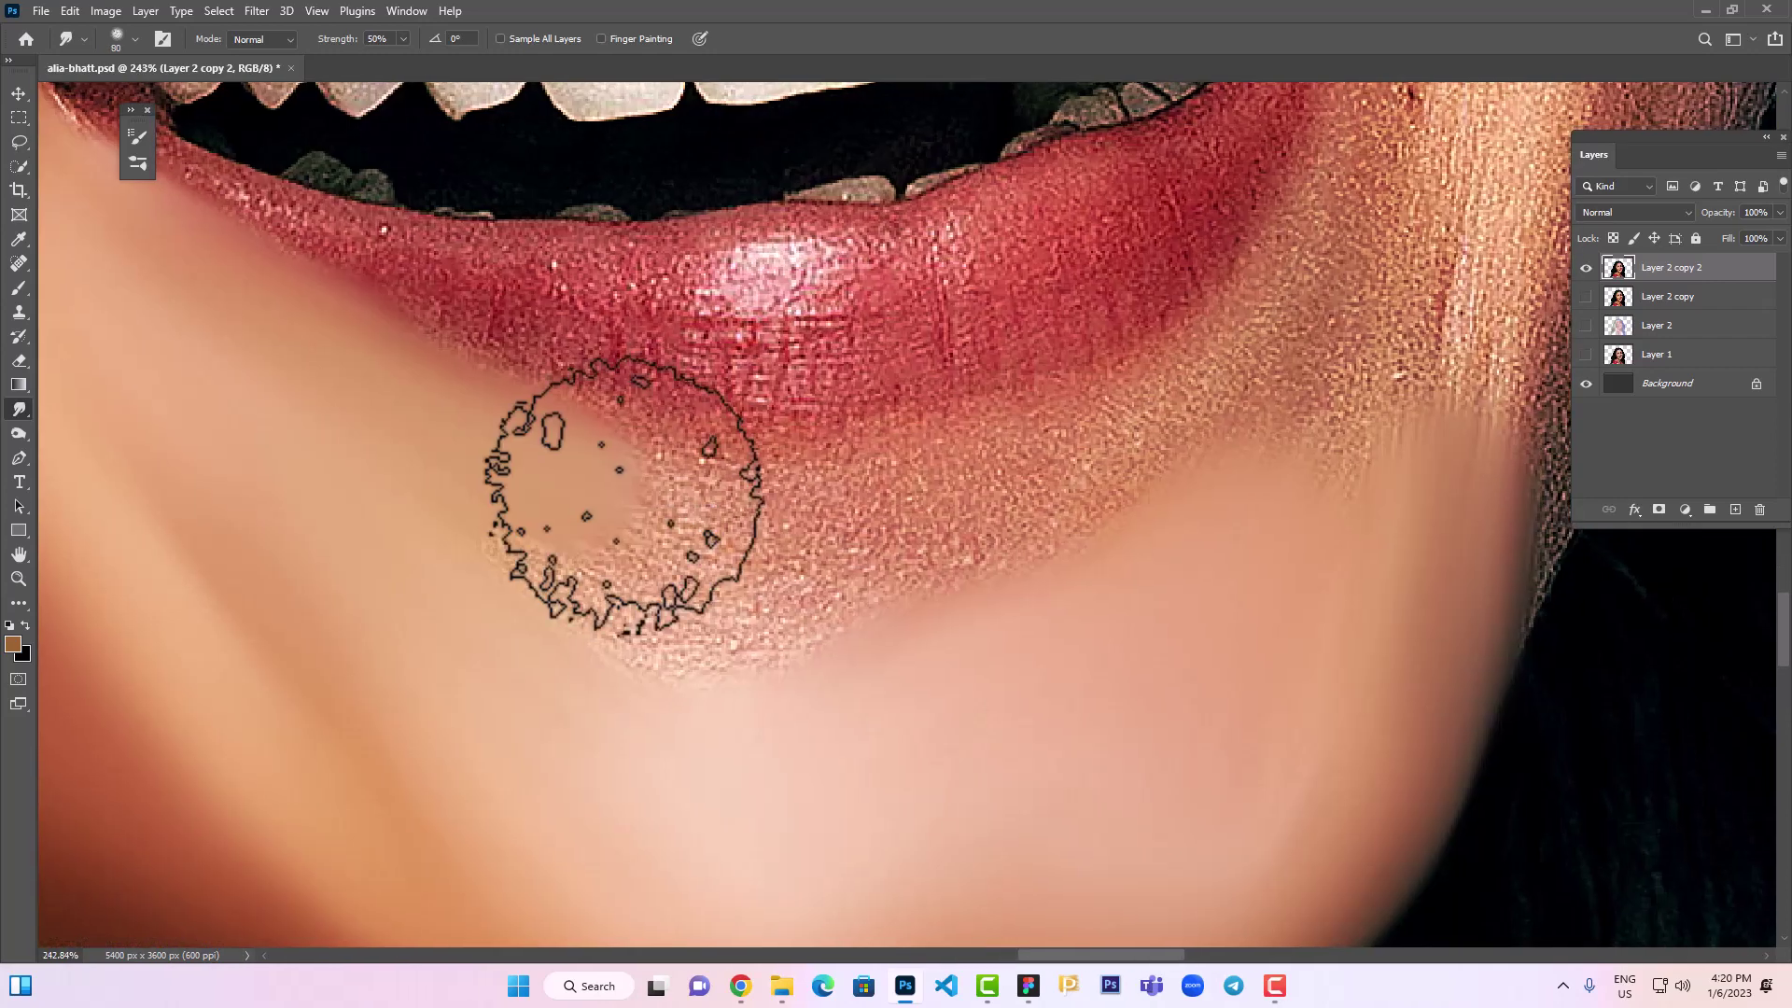
{"action": "mouse_move", "coordinate": [623, 495]}
{"action": "left_mouse_down"}
{"action": "mouse_move", "coordinate": [859, 480]}
{"action": "mouse_move", "coordinate": [537, 453]}
{"action": "mouse_move", "coordinate": [1012, 432]}
{"action": "mouse_move", "coordinate": [1301, 192]}
{"action": "mouse_move", "coordinate": [1320, 339]}
{"action": "mouse_move", "coordinate": [1298, 616]}
{"action": "left_mouse_up"}
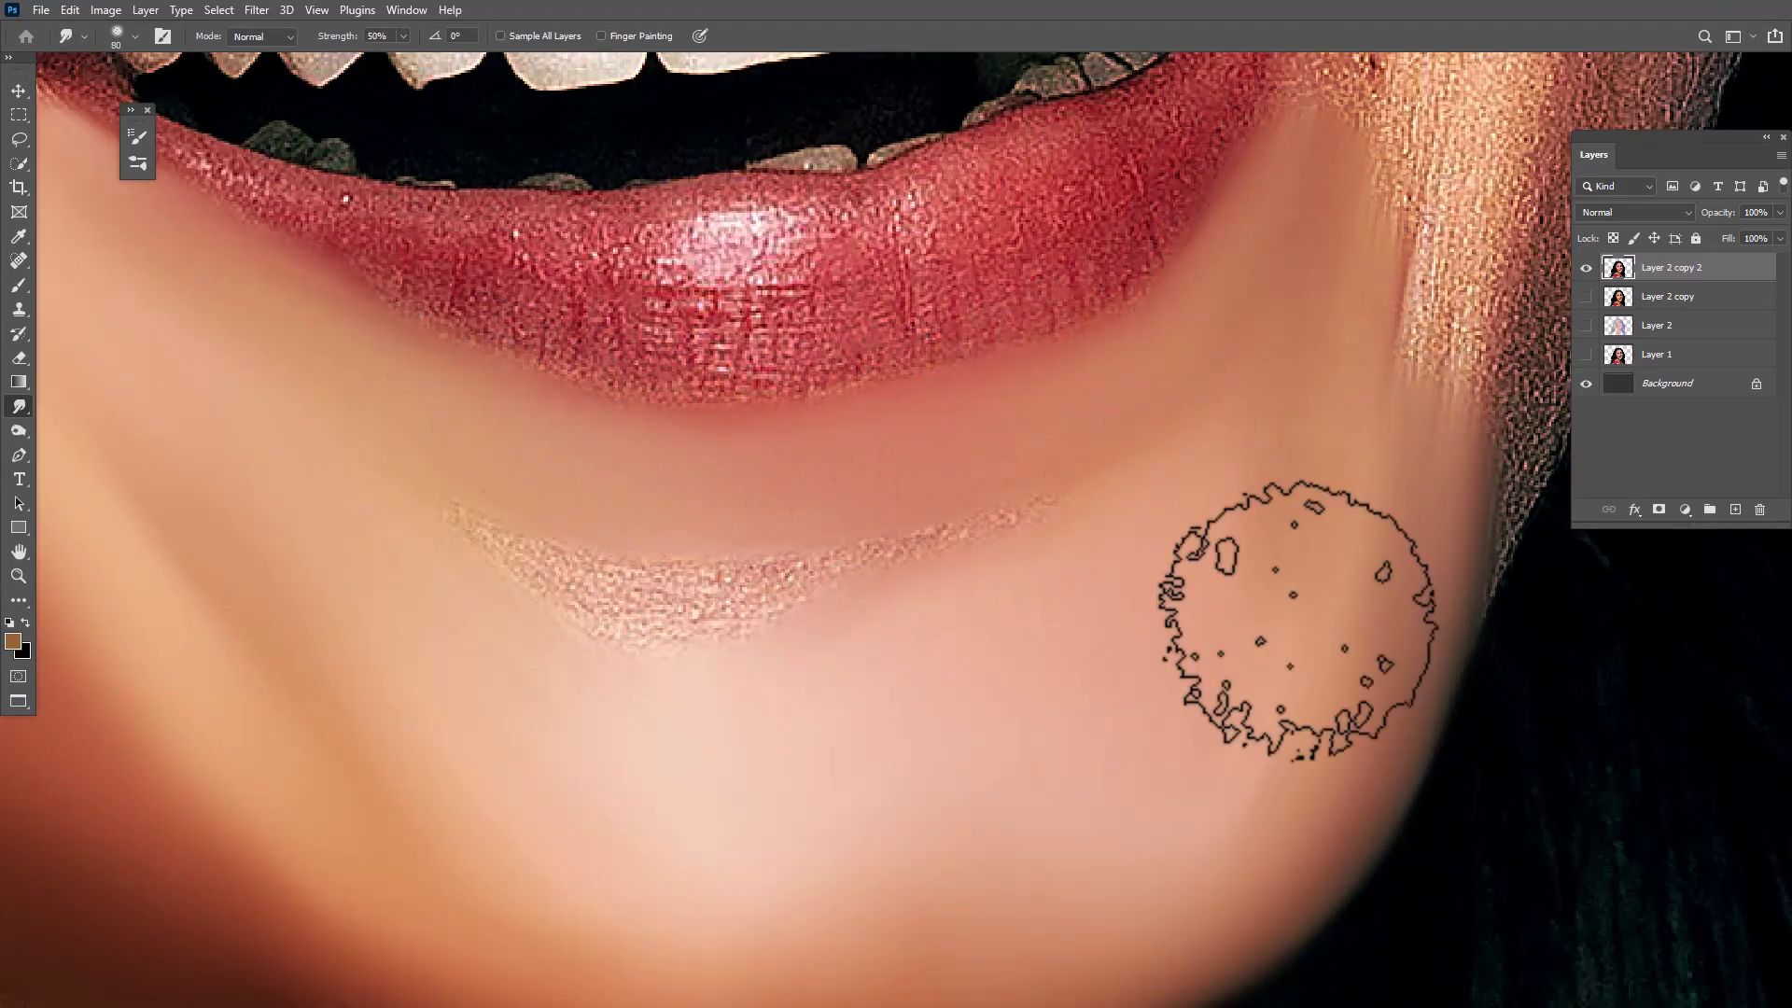
{"action": "mouse_move", "coordinate": [1151, 740]}
{"action": "left_mouse_down"}
{"action": "mouse_move", "coordinate": [420, 480]}
{"action": "mouse_move", "coordinate": [739, 574]}
{"action": "mouse_move", "coordinate": [932, 508]}
{"action": "mouse_move", "coordinate": [672, 653]}
{"action": "mouse_move", "coordinate": [842, 663]}
{"action": "left_mouse_up"}
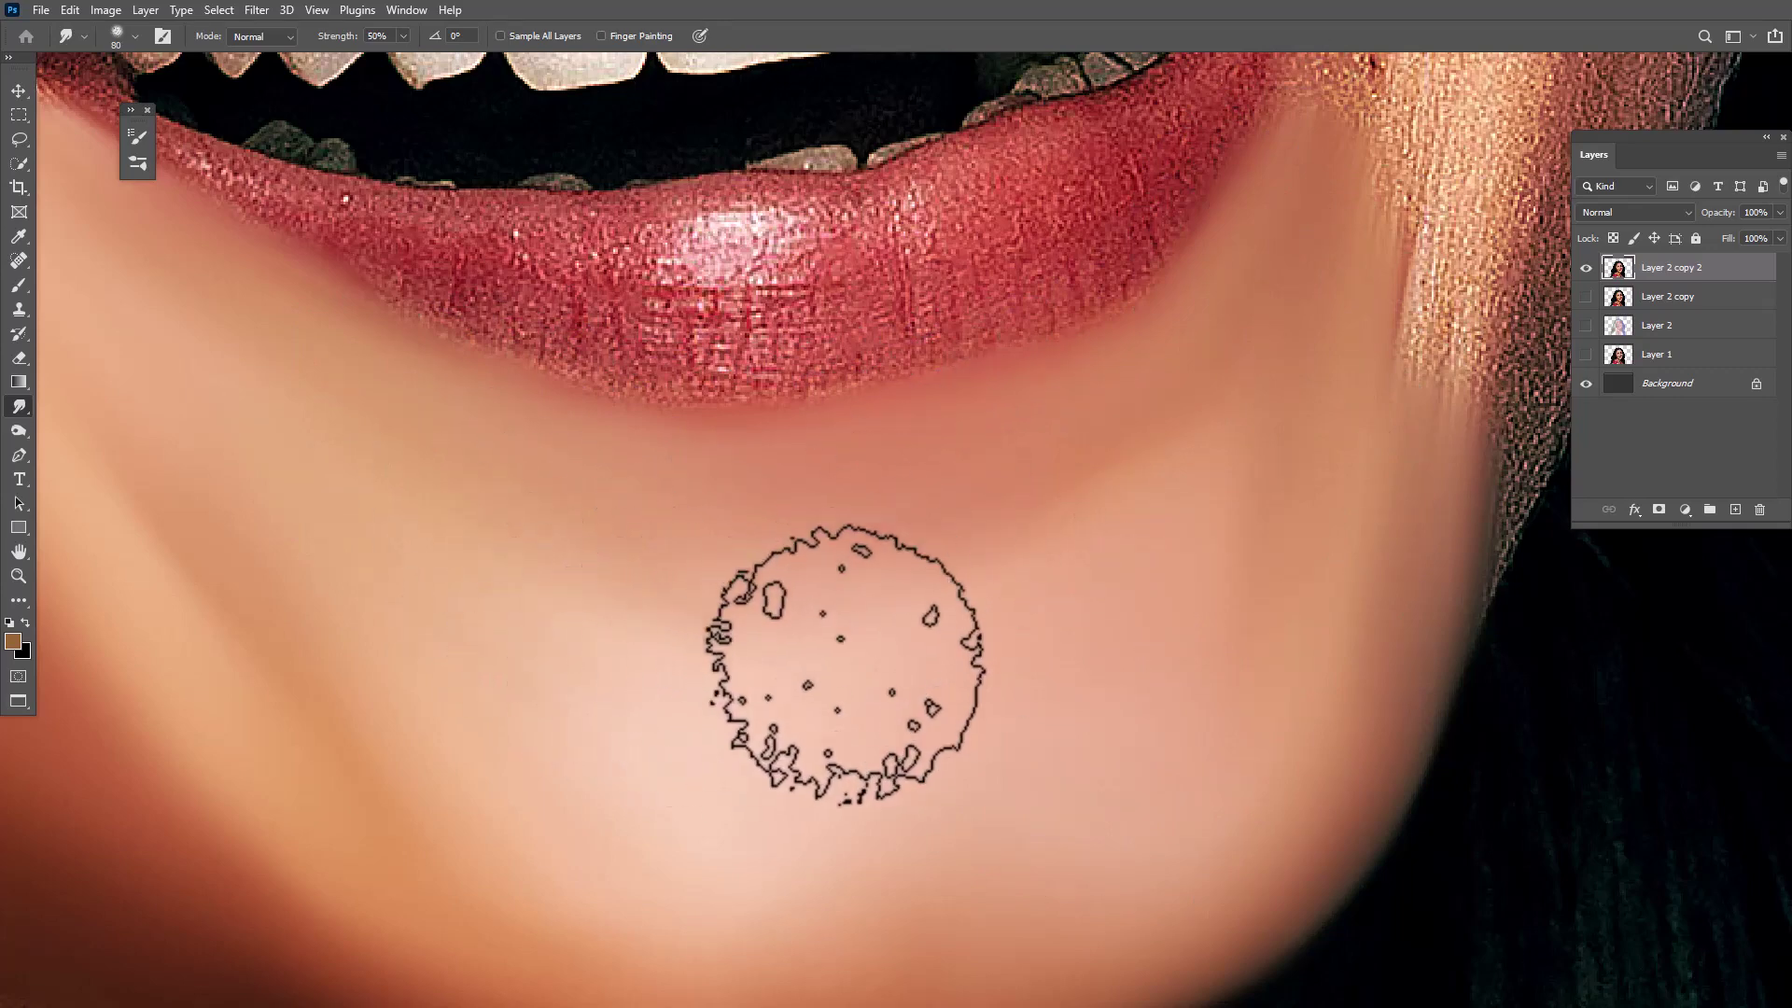
{"action": "scroll", "coordinate": [845, 664], "scroll_direction": "down", "scroll_amount": 5}
{"action": "key", "text": "bracketright"}
{"action": "key", "text": "bracketright"}
{"action": "key", "text": "bracketright"}
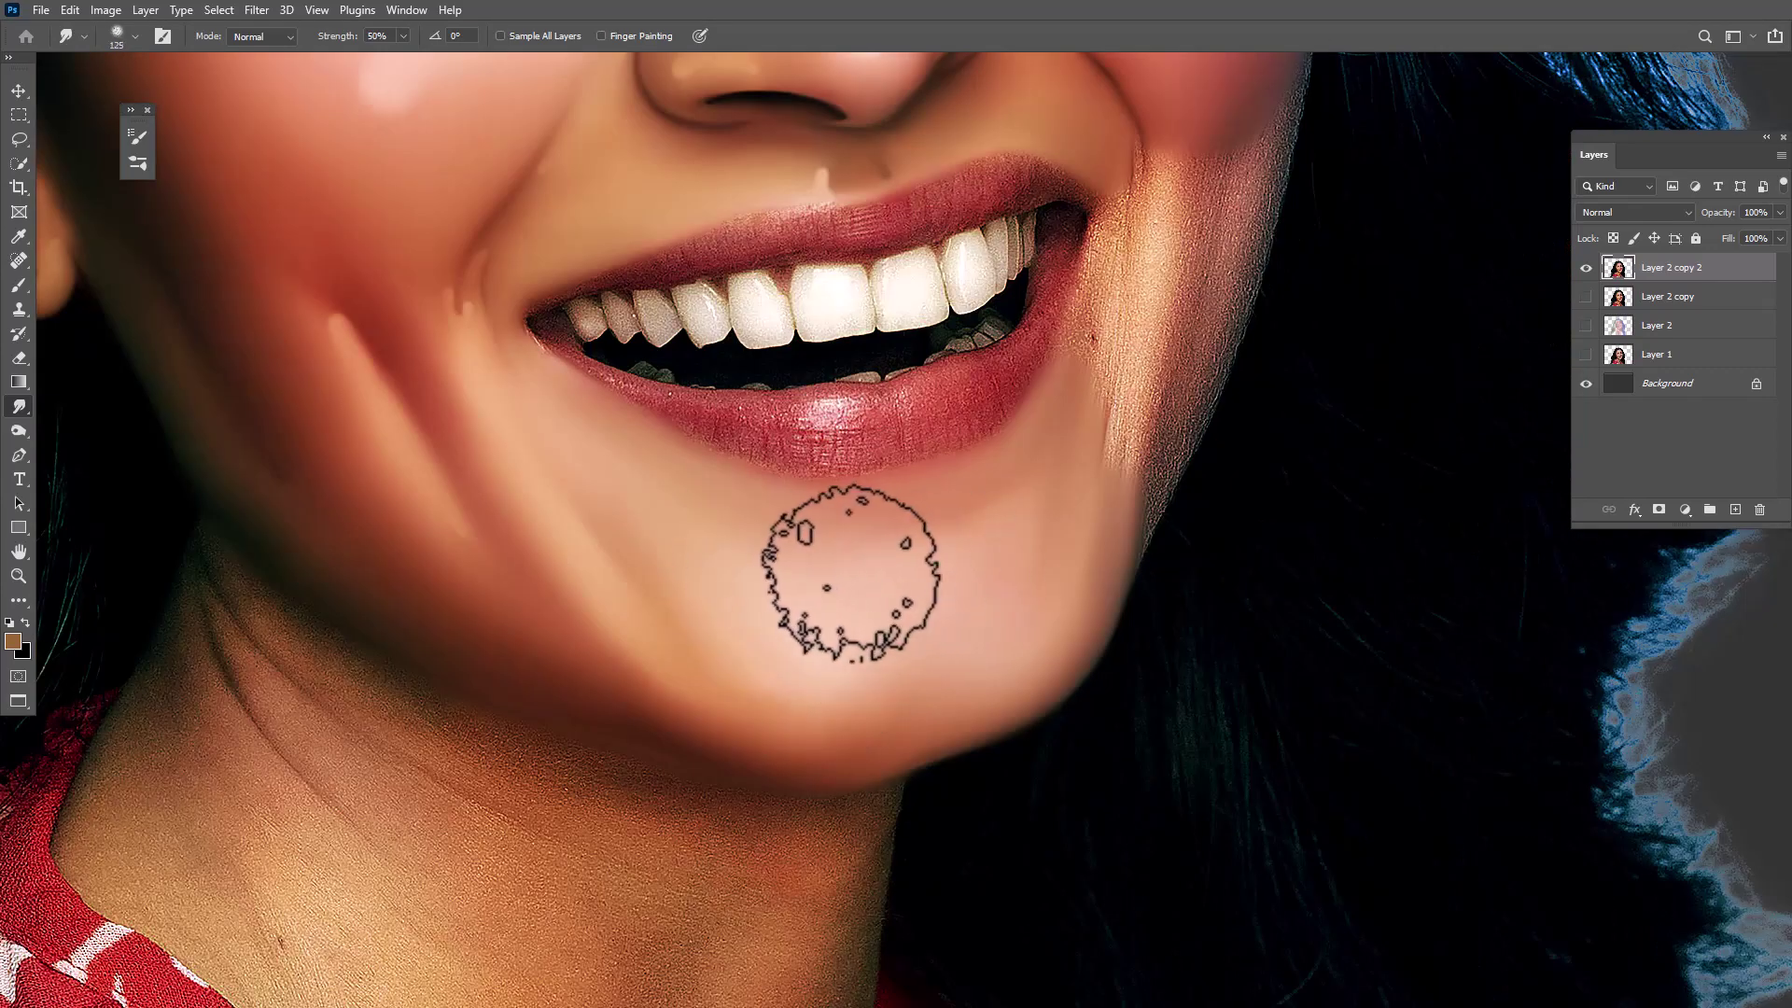
{"action": "mouse_move", "coordinate": [851, 571]}
{"action": "left_mouse_down"}
{"action": "mouse_move", "coordinate": [932, 579]}
{"action": "mouse_move", "coordinate": [744, 629]}
{"action": "mouse_move", "coordinate": [768, 672]}
{"action": "mouse_move", "coordinate": [831, 668]}
{"action": "mouse_move", "coordinate": [712, 619]}
{"action": "mouse_move", "coordinate": [760, 620]}
{"action": "mouse_move", "coordinate": [829, 672]}
{"action": "mouse_move", "coordinate": [759, 681]}
{"action": "mouse_move", "coordinate": [828, 700]}
{"action": "mouse_move", "coordinate": [1078, 569]}
{"action": "mouse_move", "coordinate": [619, 512]}
{"action": "mouse_move", "coordinate": [560, 580]}
{"action": "mouse_move", "coordinate": [540, 532]}
{"action": "left_mouse_up"}
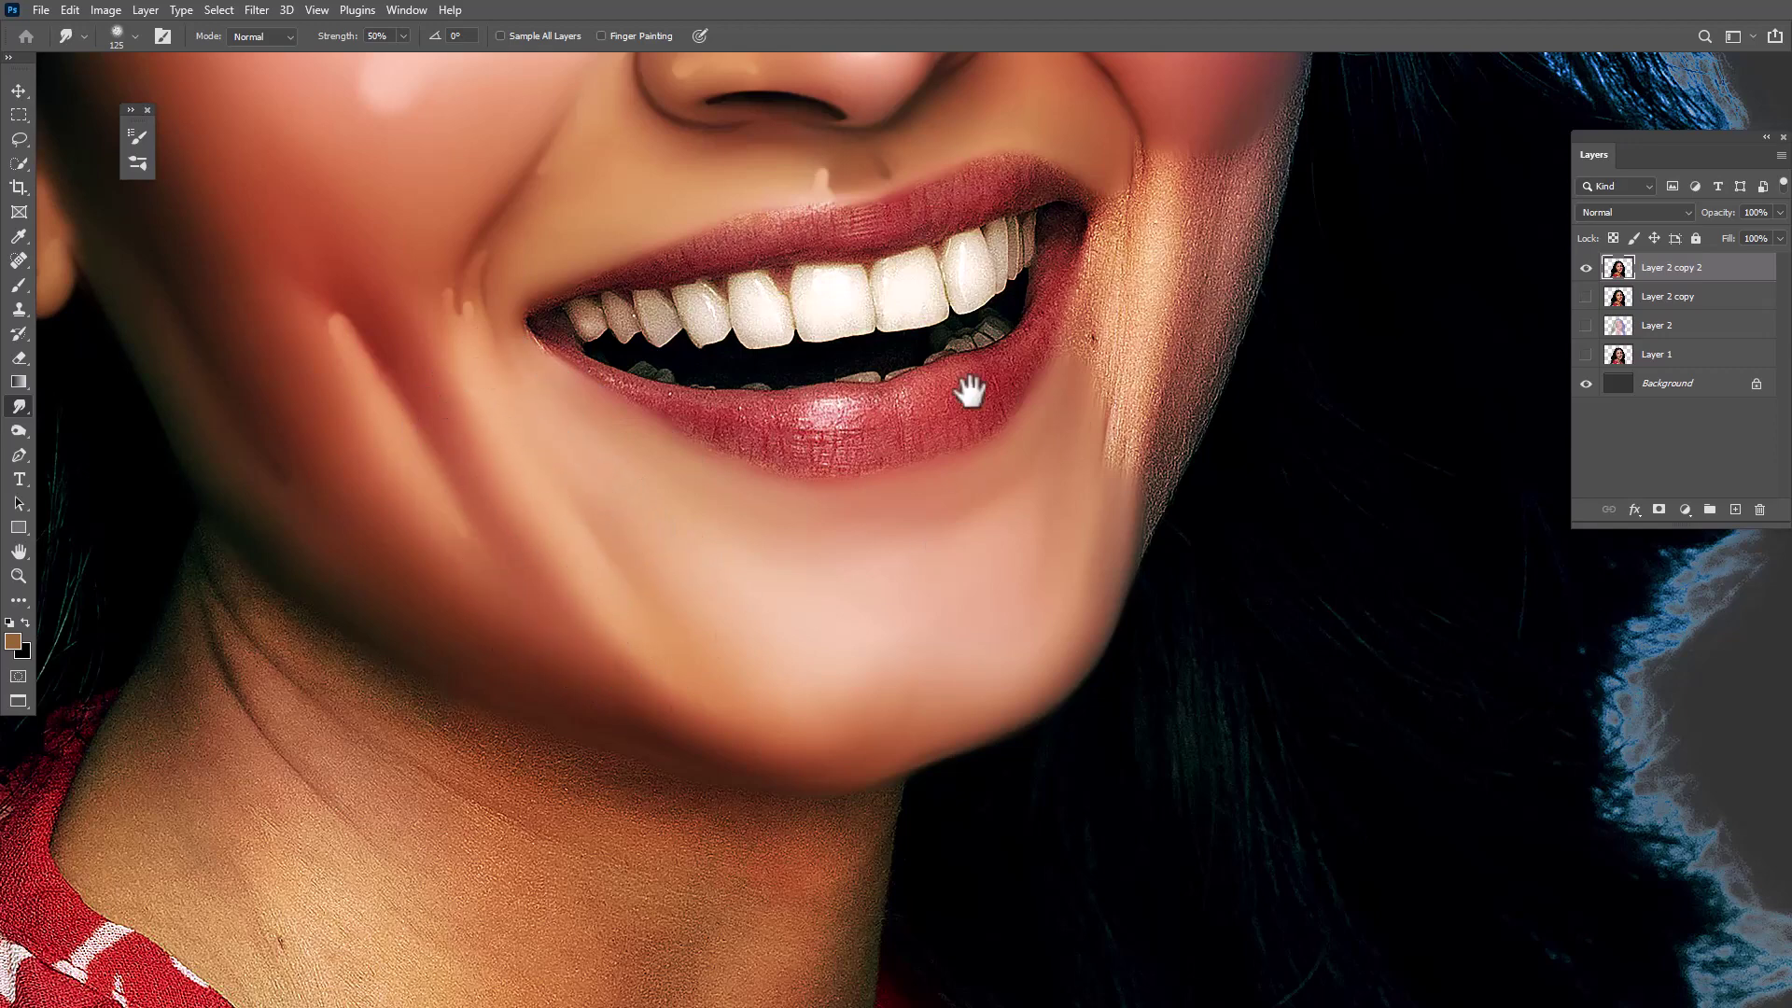
{"action": "scroll", "coordinate": [971, 390], "scroll_direction": "up", "scroll_amount": 2}
{"action": "key", "text": "bracketleft"}
{"action": "key", "text": "bracketleft"}
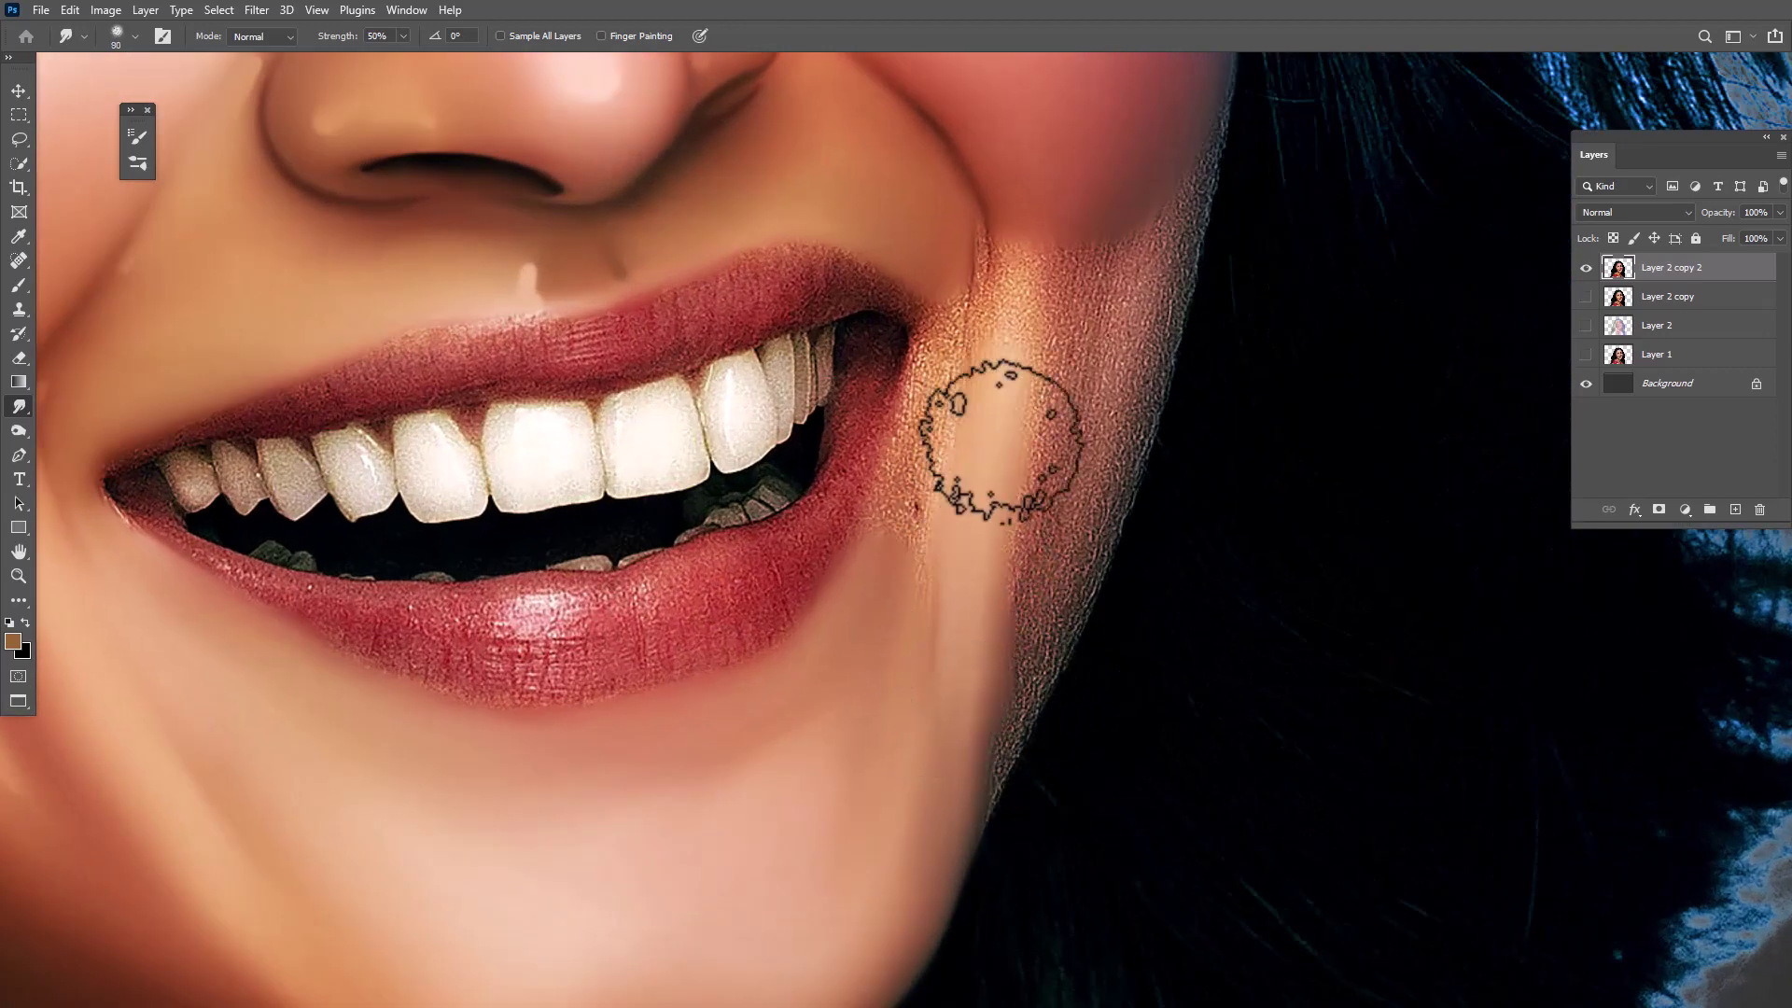
Smudge the cheek beside the mouth, the jaw edge and the mouth corner smooth
{"action": "mouse_move", "coordinate": [1001, 439]}
{"action": "left_mouse_down"}
{"action": "mouse_move", "coordinate": [999, 260]}
{"action": "mouse_move", "coordinate": [1011, 271]}
{"action": "mouse_move", "coordinate": [1032, 200]}
{"action": "left_mouse_up"}
{"action": "key", "text": "bracketleft"}
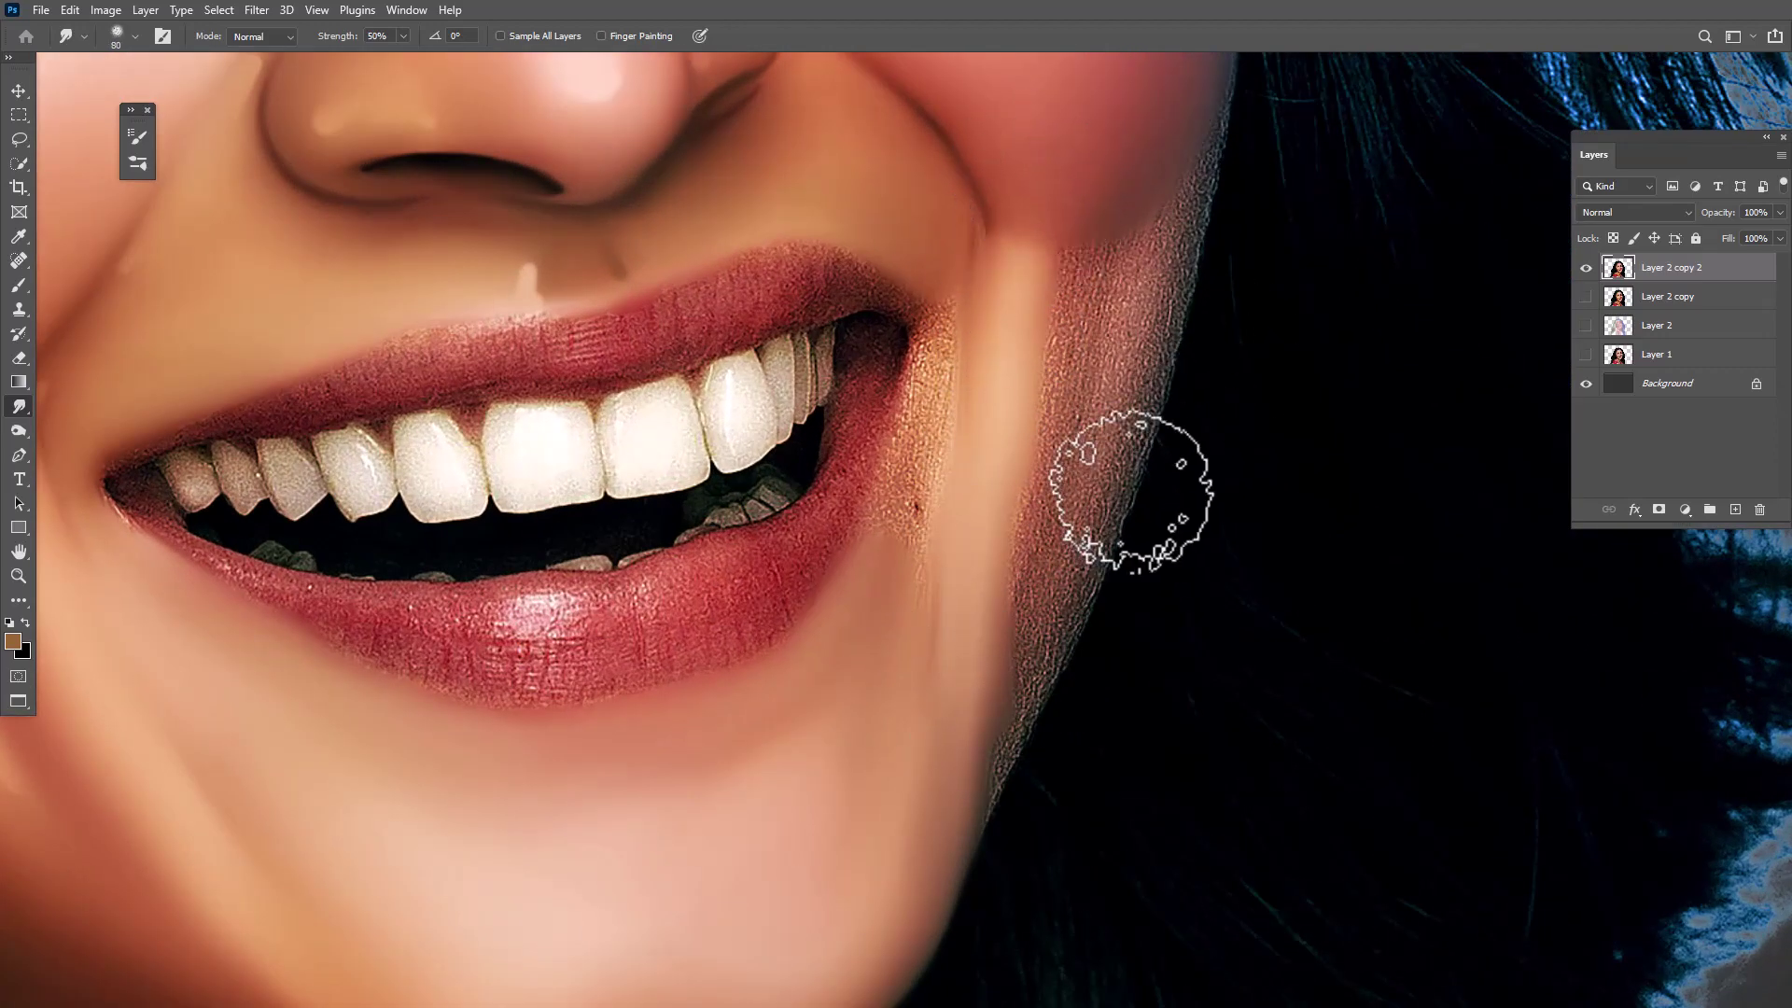
{"action": "mouse_move", "coordinate": [1131, 490]}
{"action": "left_mouse_down"}
{"action": "mouse_move", "coordinate": [1080, 288]}
{"action": "mouse_move", "coordinate": [1072, 392]}
{"action": "mouse_move", "coordinate": [995, 665]}
{"action": "left_mouse_up"}
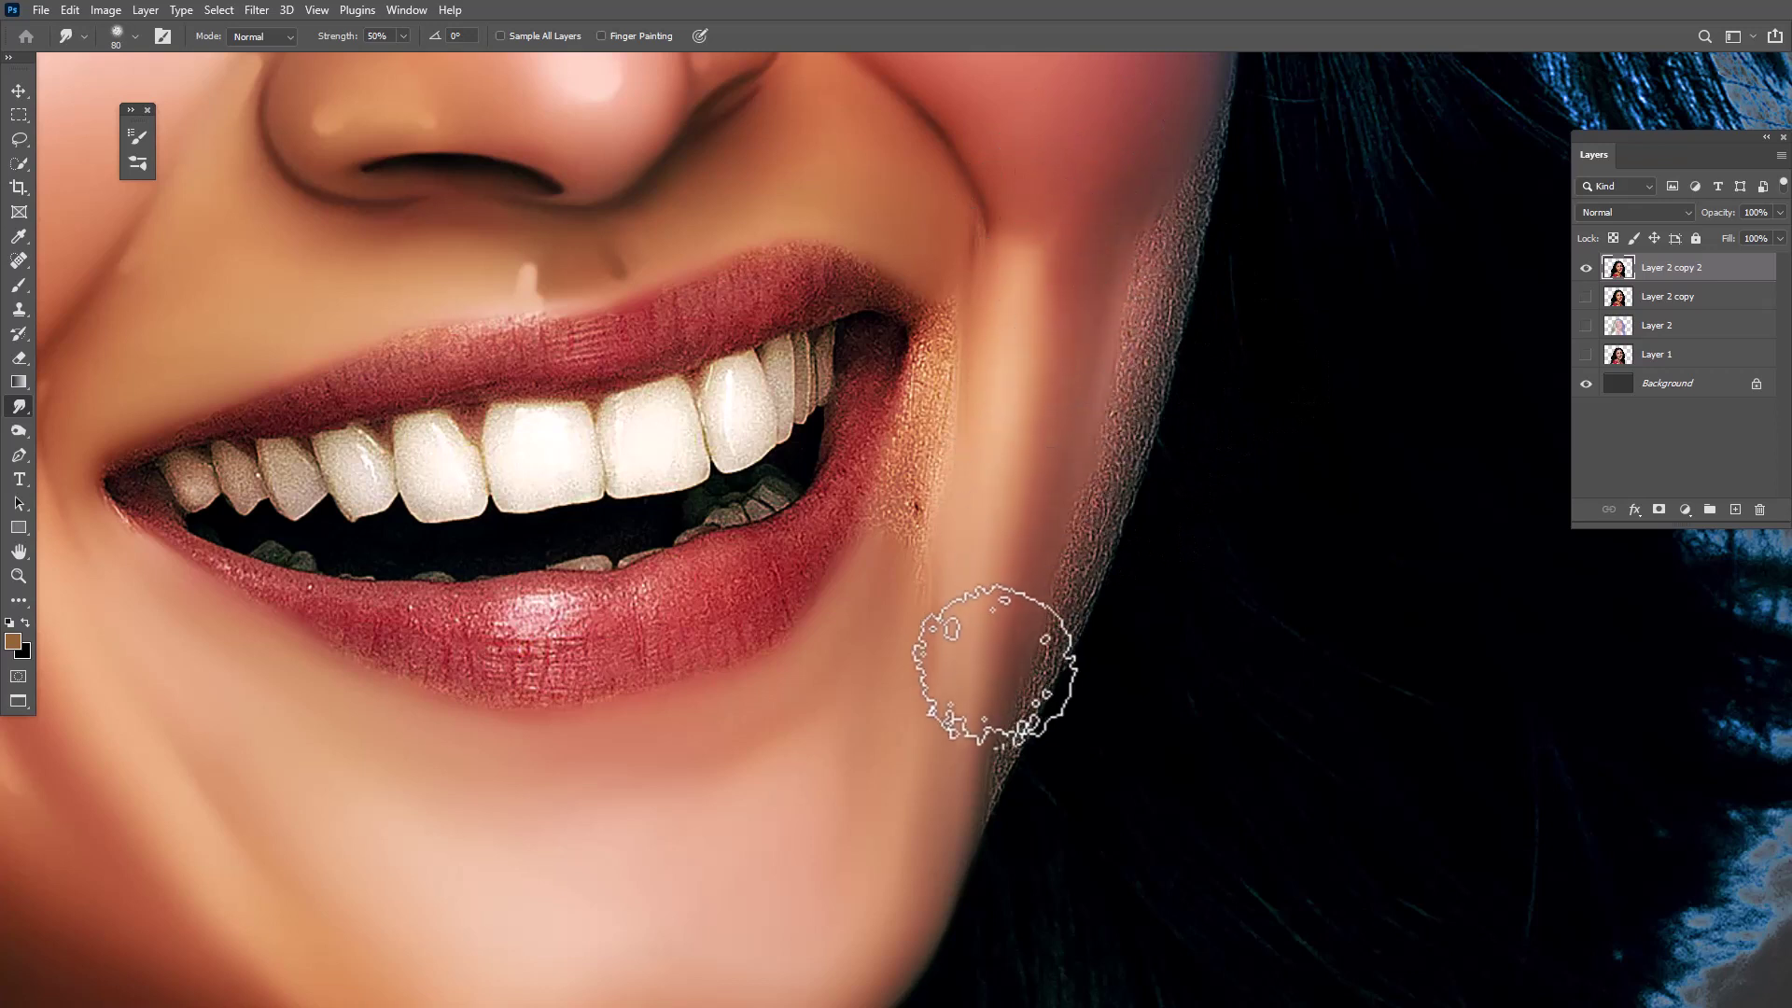
{"action": "left_click_drag", "start_coordinate": [1020, 781], "coordinate": [1180, 380]}
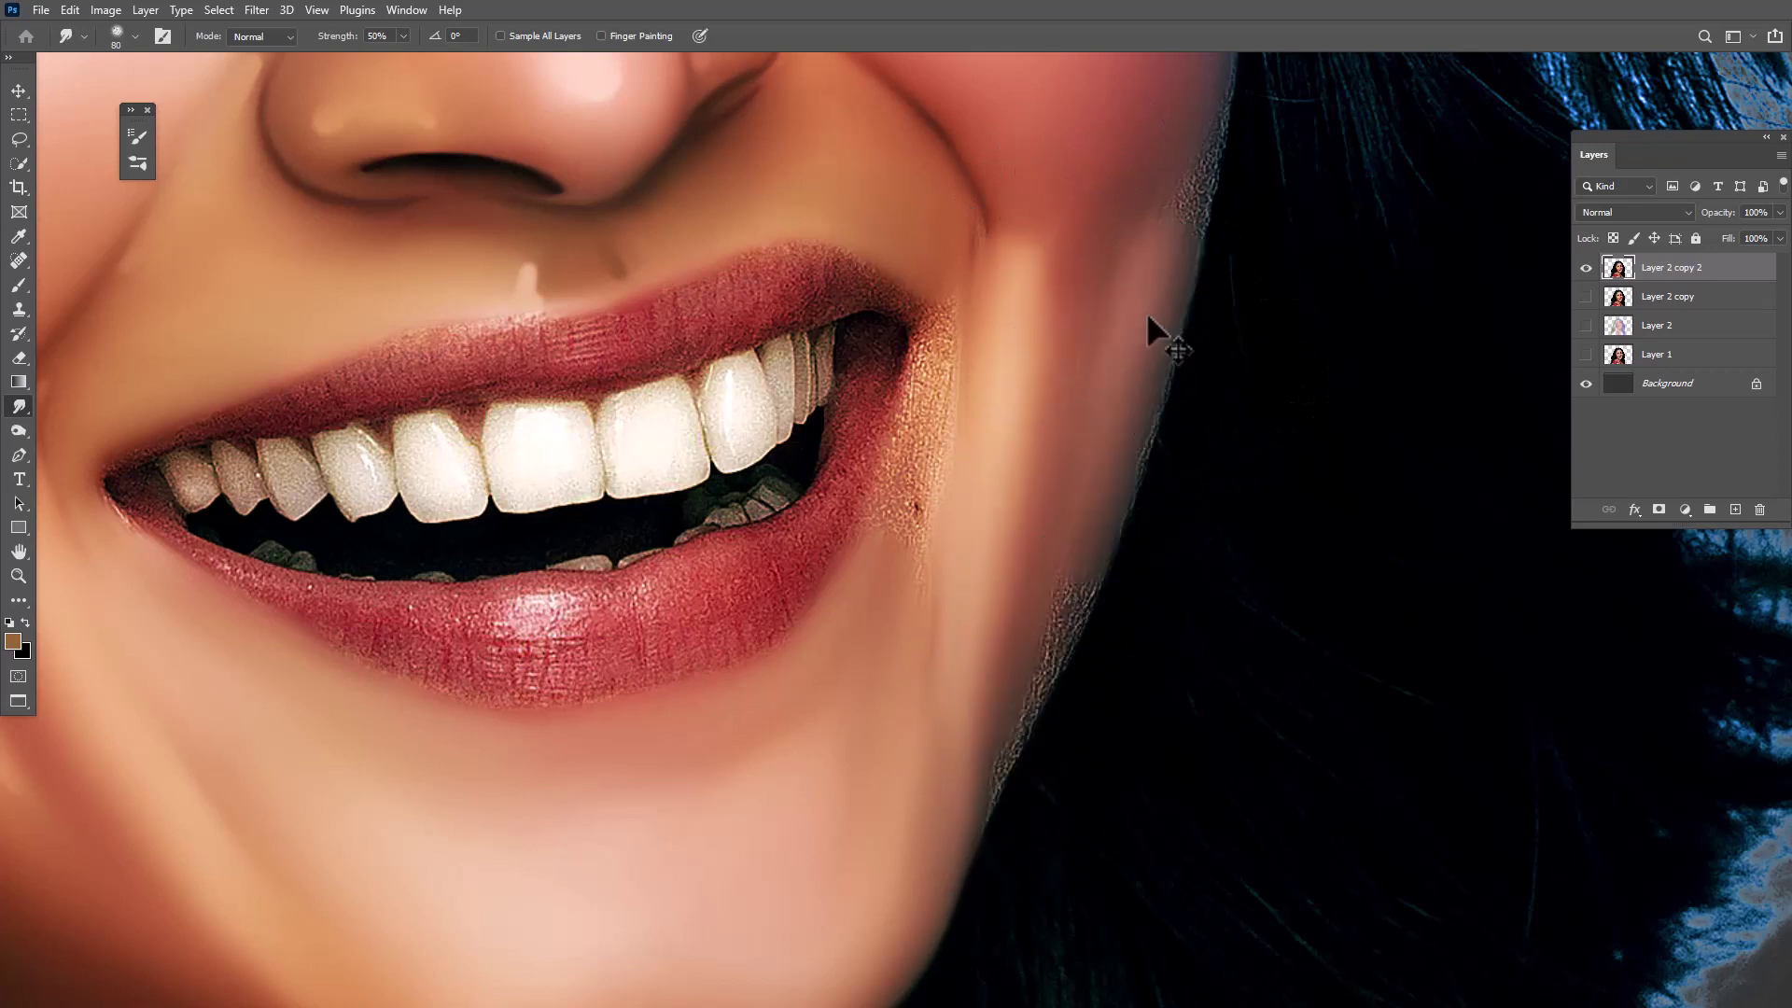
{"action": "key", "text": "bracketleft"}
{"action": "key", "text": "bracketleft"}
{"action": "key", "text": "bracketleft"}
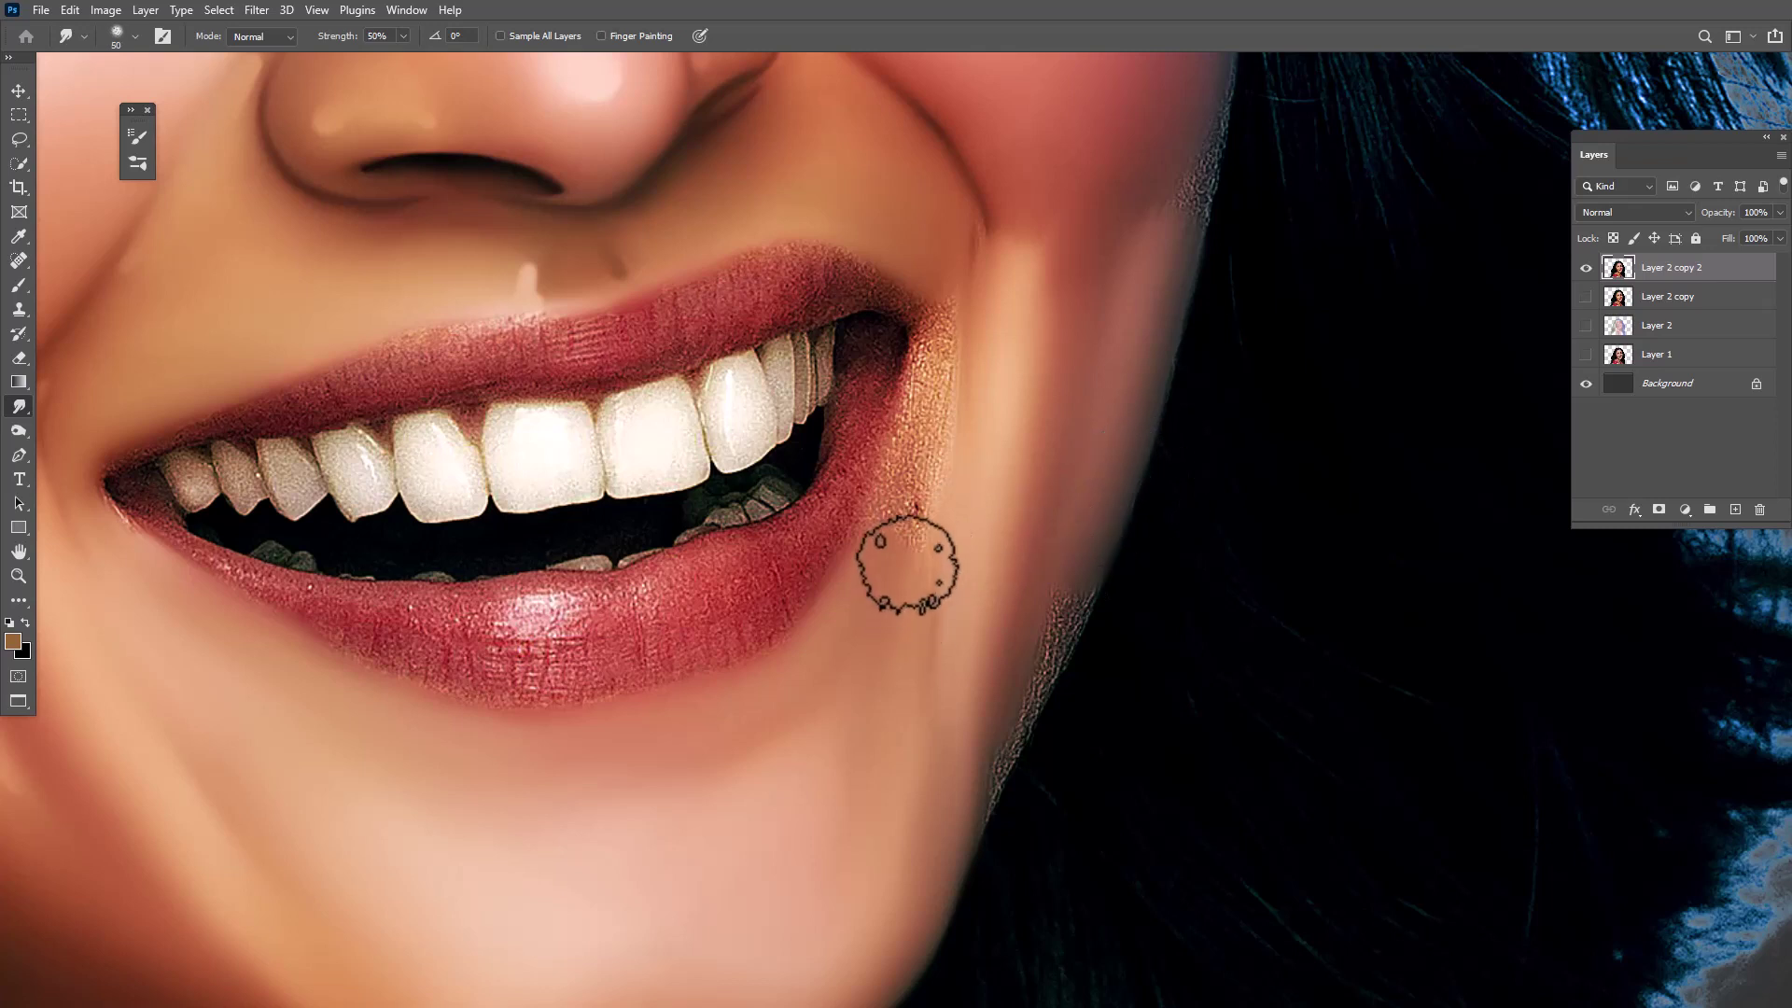
{"action": "mouse_move", "coordinate": [908, 560]}
{"action": "left_mouse_down"}
{"action": "mouse_move", "coordinate": [948, 350]}
{"action": "mouse_move", "coordinate": [888, 549]}
{"action": "mouse_move", "coordinate": [936, 372]}
{"action": "mouse_move", "coordinate": [909, 509]}
{"action": "mouse_move", "coordinate": [927, 564]}
{"action": "mouse_move", "coordinate": [900, 792]}
{"action": "mouse_move", "coordinate": [915, 828]}
{"action": "mouse_move", "coordinate": [967, 588]}
{"action": "left_mouse_up"}
Zoom in toward the lips and smudge the skin below the cheek crease with a smaller brush
{"action": "scroll", "coordinate": [1031, 848], "scroll_direction": "up", "scroll_amount": 5}
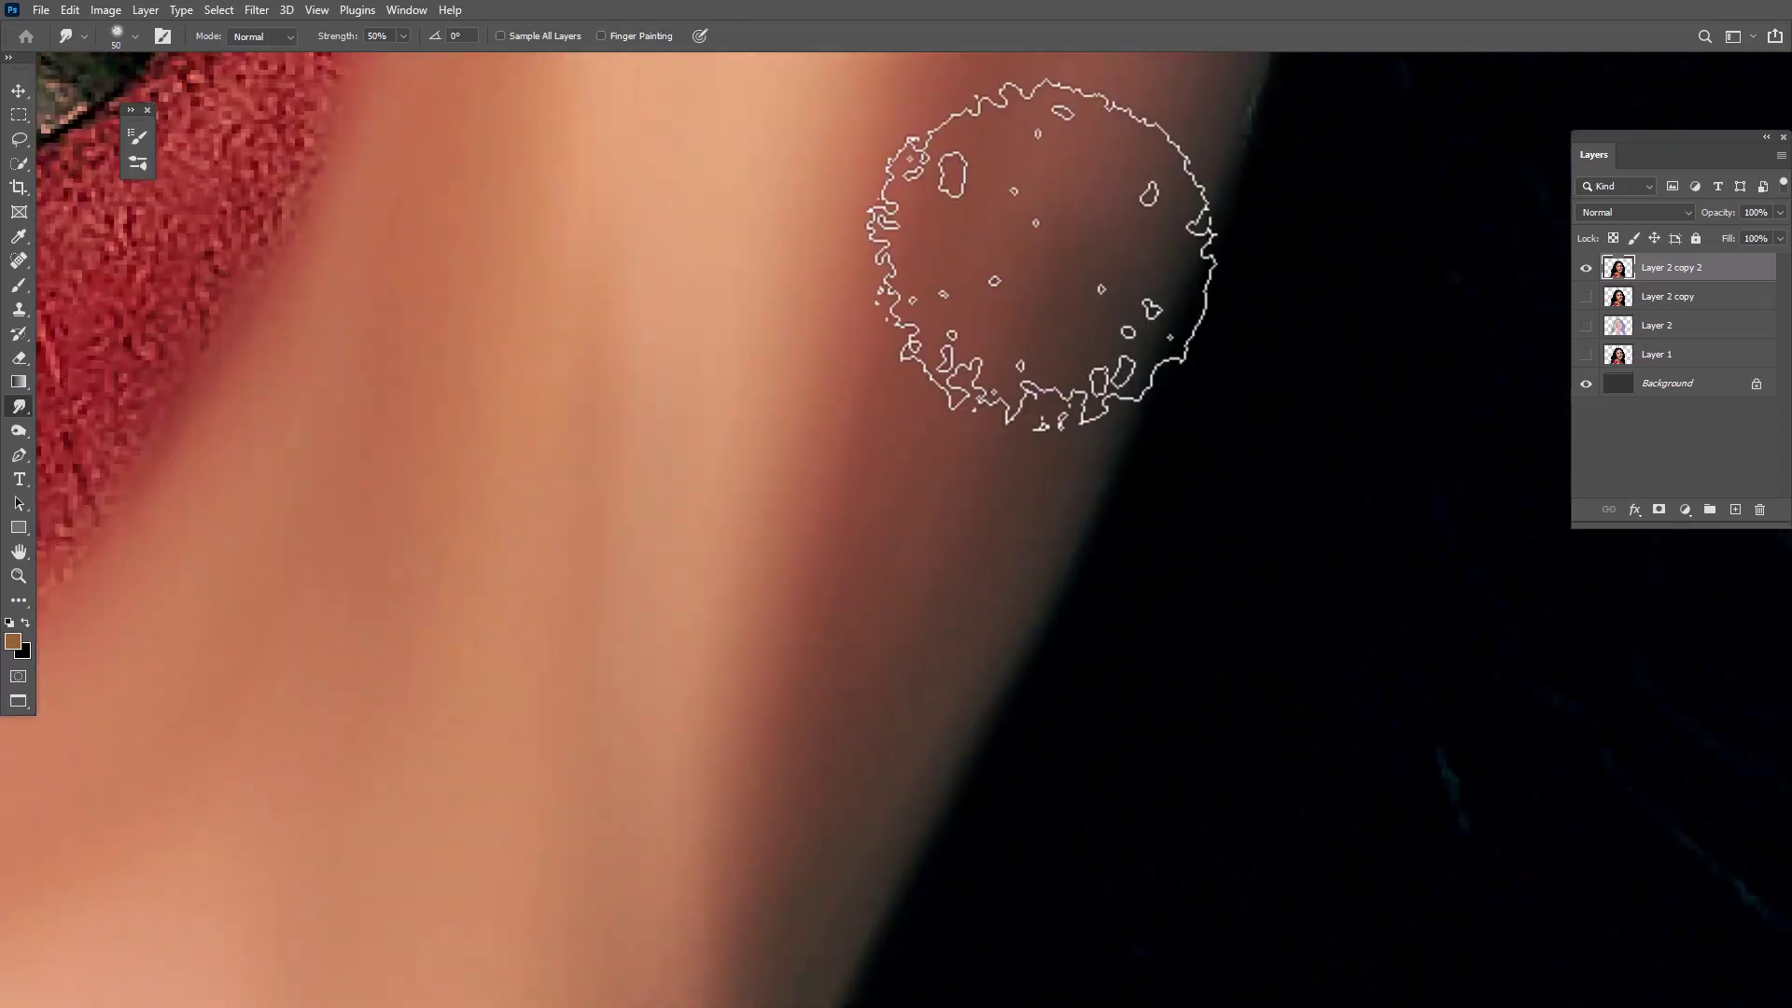
{"action": "left_click_drag", "start_coordinate": [1033, 248], "coordinate": [1053, 240]}
{"action": "left_click_drag", "start_coordinate": [924, 579], "coordinate": [1080, 380]}
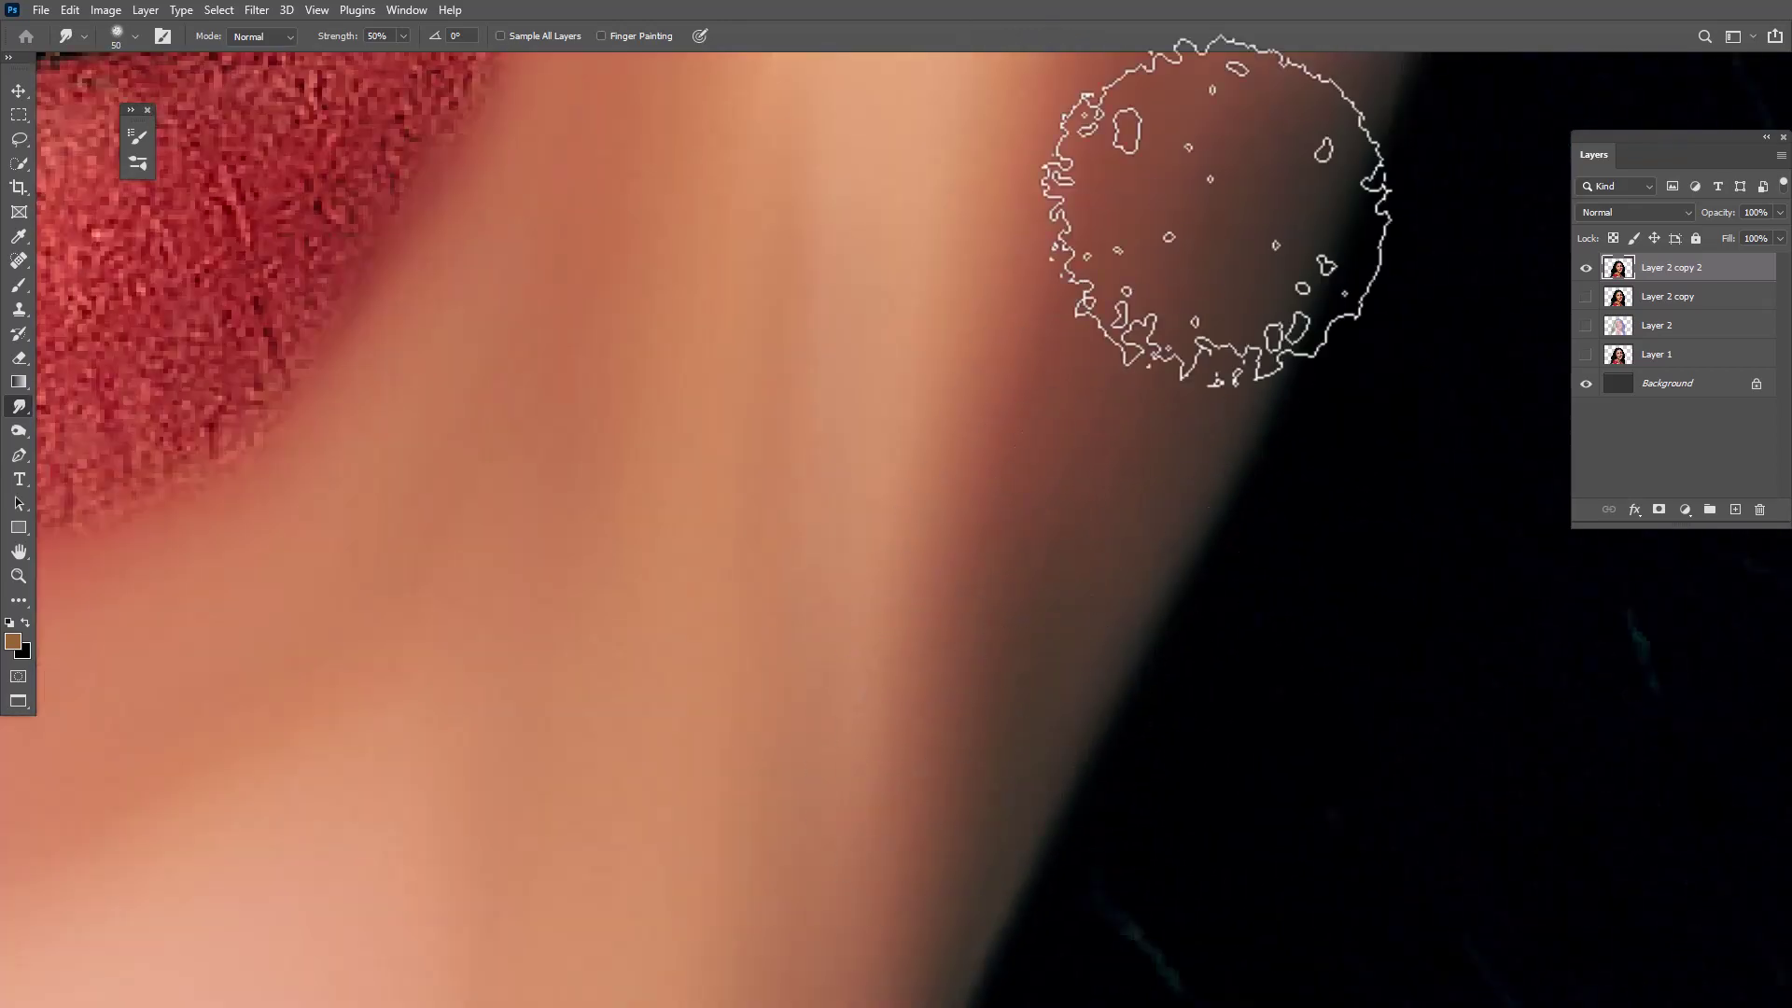
{"action": "left_click_drag", "start_coordinate": [1201, 220], "coordinate": [961, 840]}
{"action": "mouse_move", "coordinate": [1173, 418]}
{"action": "left_mouse_down"}
{"action": "mouse_move", "coordinate": [491, 680]}
{"action": "mouse_move", "coordinate": [820, 780]}
{"action": "mouse_move", "coordinate": [915, 744]}
{"action": "mouse_move", "coordinate": [904, 656]}
{"action": "left_mouse_up"}
{"action": "key", "text": "bracketleft"}
{"action": "key", "text": "bracketleft"}
{"action": "key", "text": "bracketleft"}
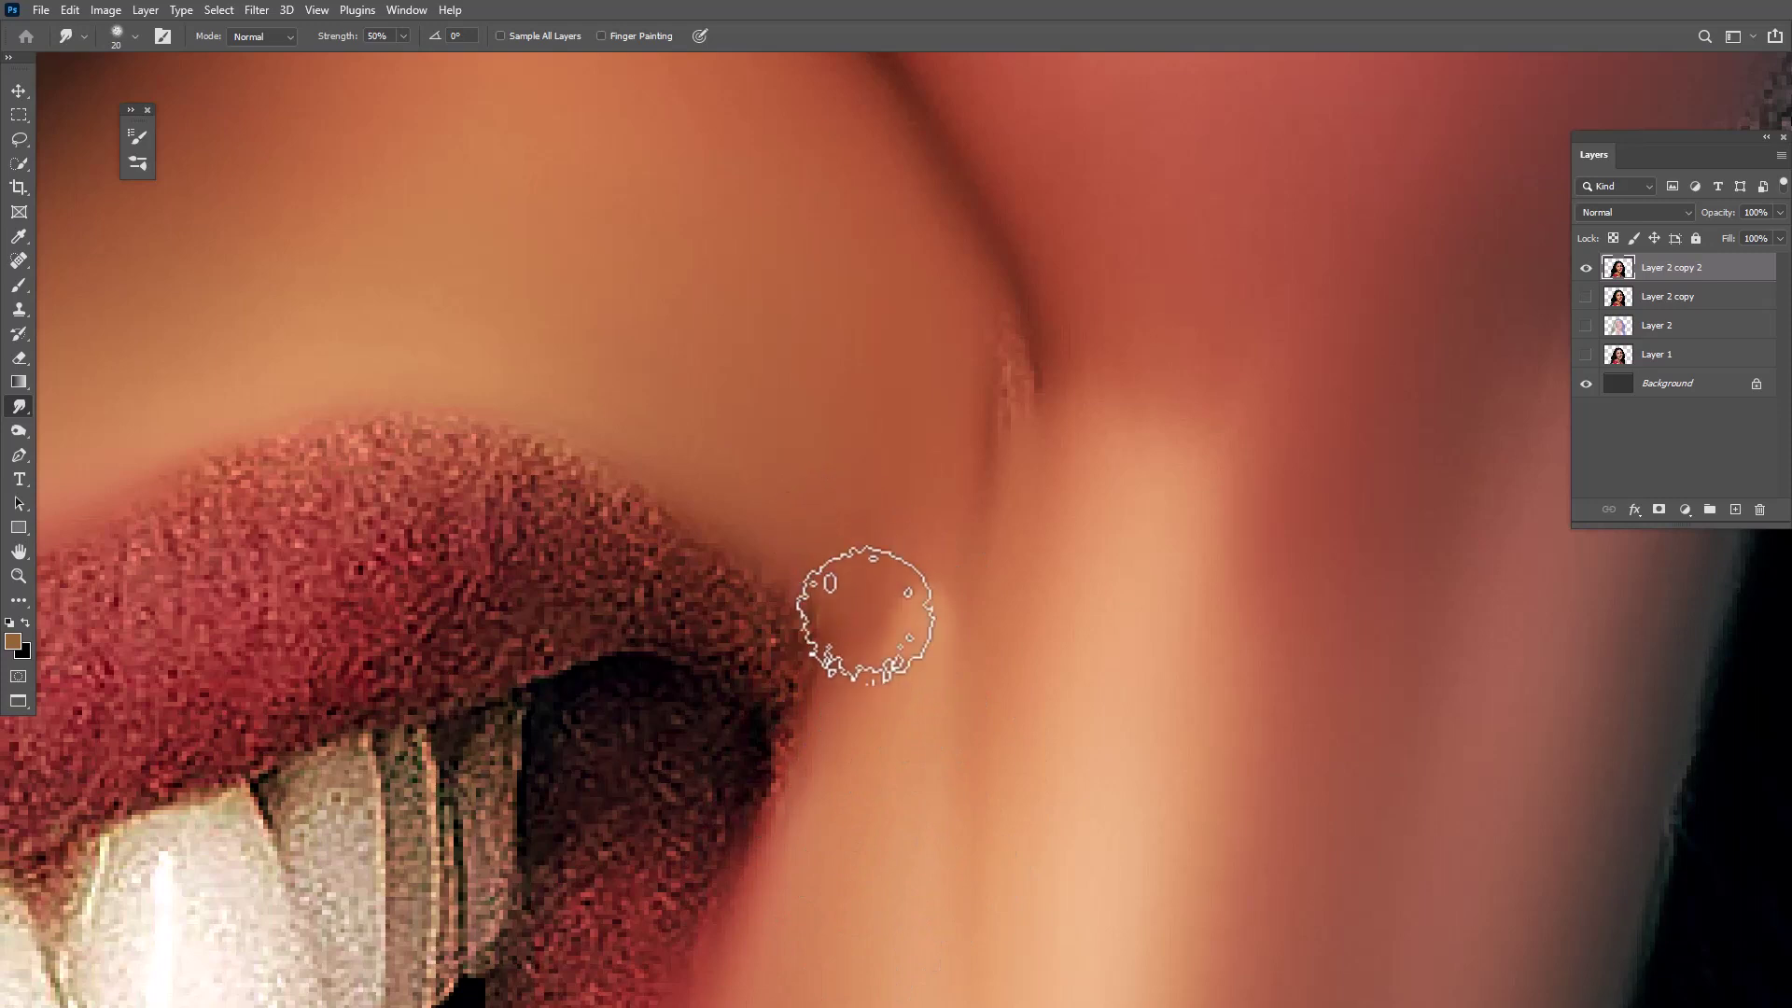
{"action": "left_click_drag", "start_coordinate": [864, 592], "coordinate": [992, 480]}
Lighten the dark cheek crease by blending light skin up into it and smoothing its end
{"action": "key", "text": "bracketleft"}
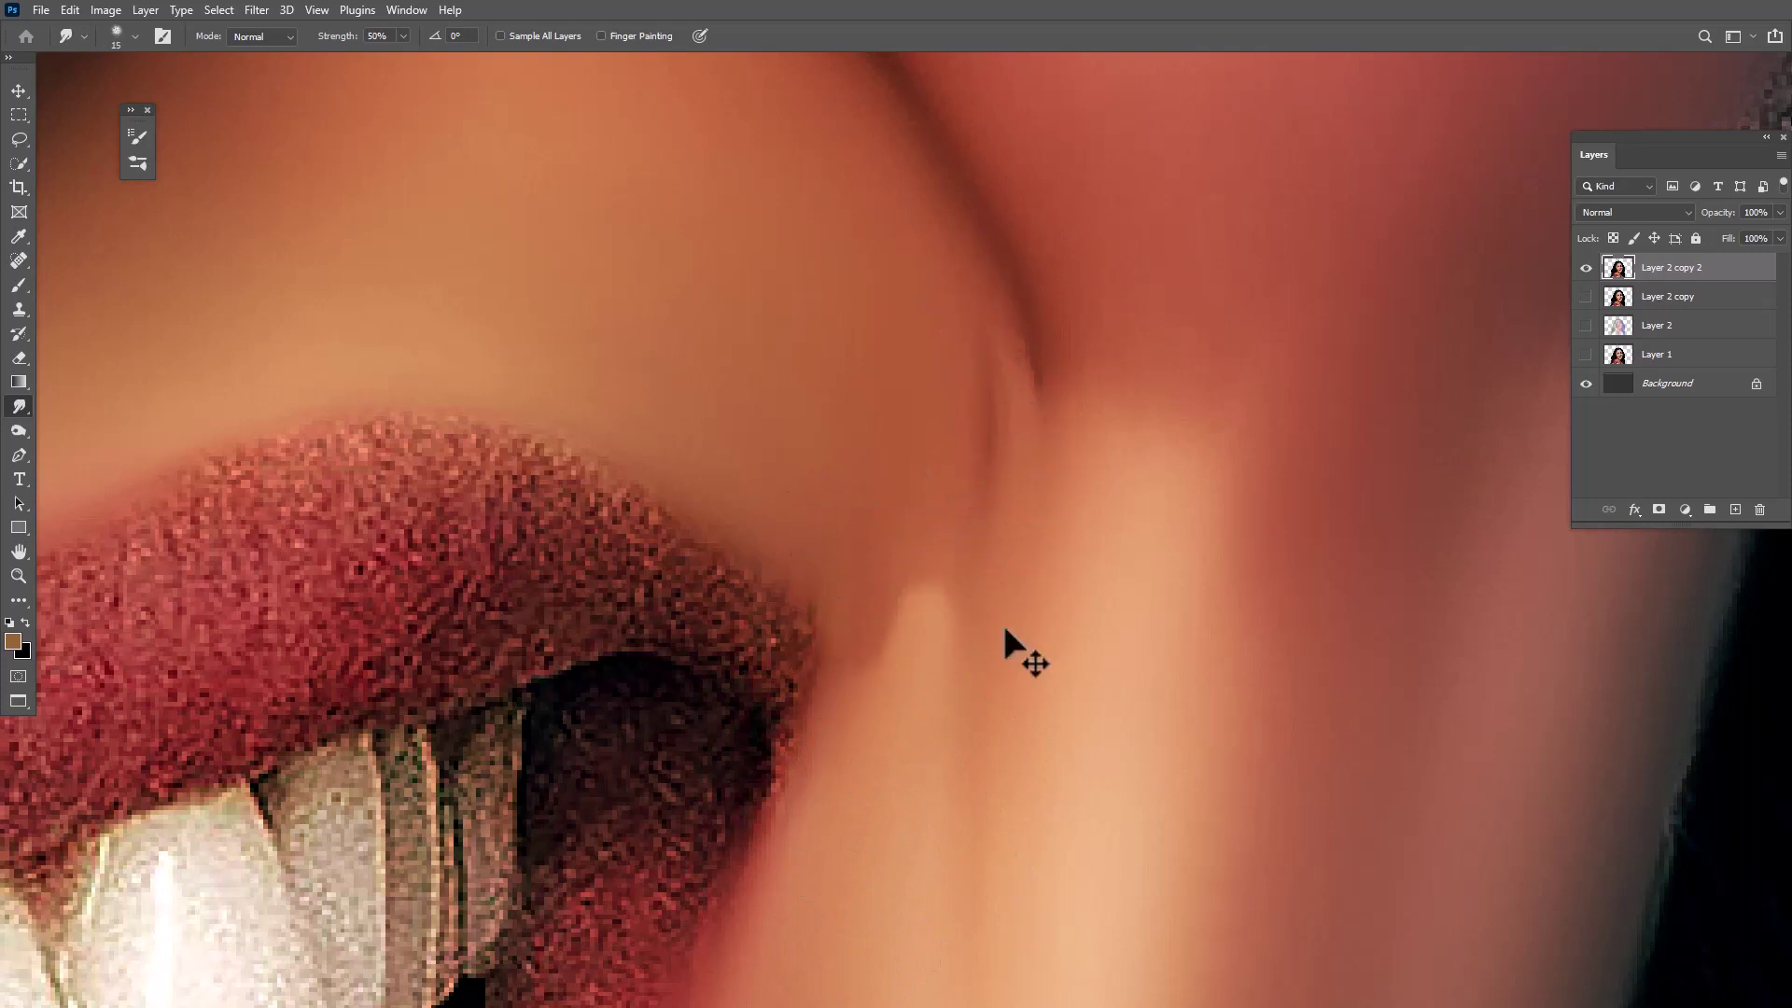
{"action": "left_click_drag", "start_coordinate": [1022, 378], "coordinate": [1021, 368]}
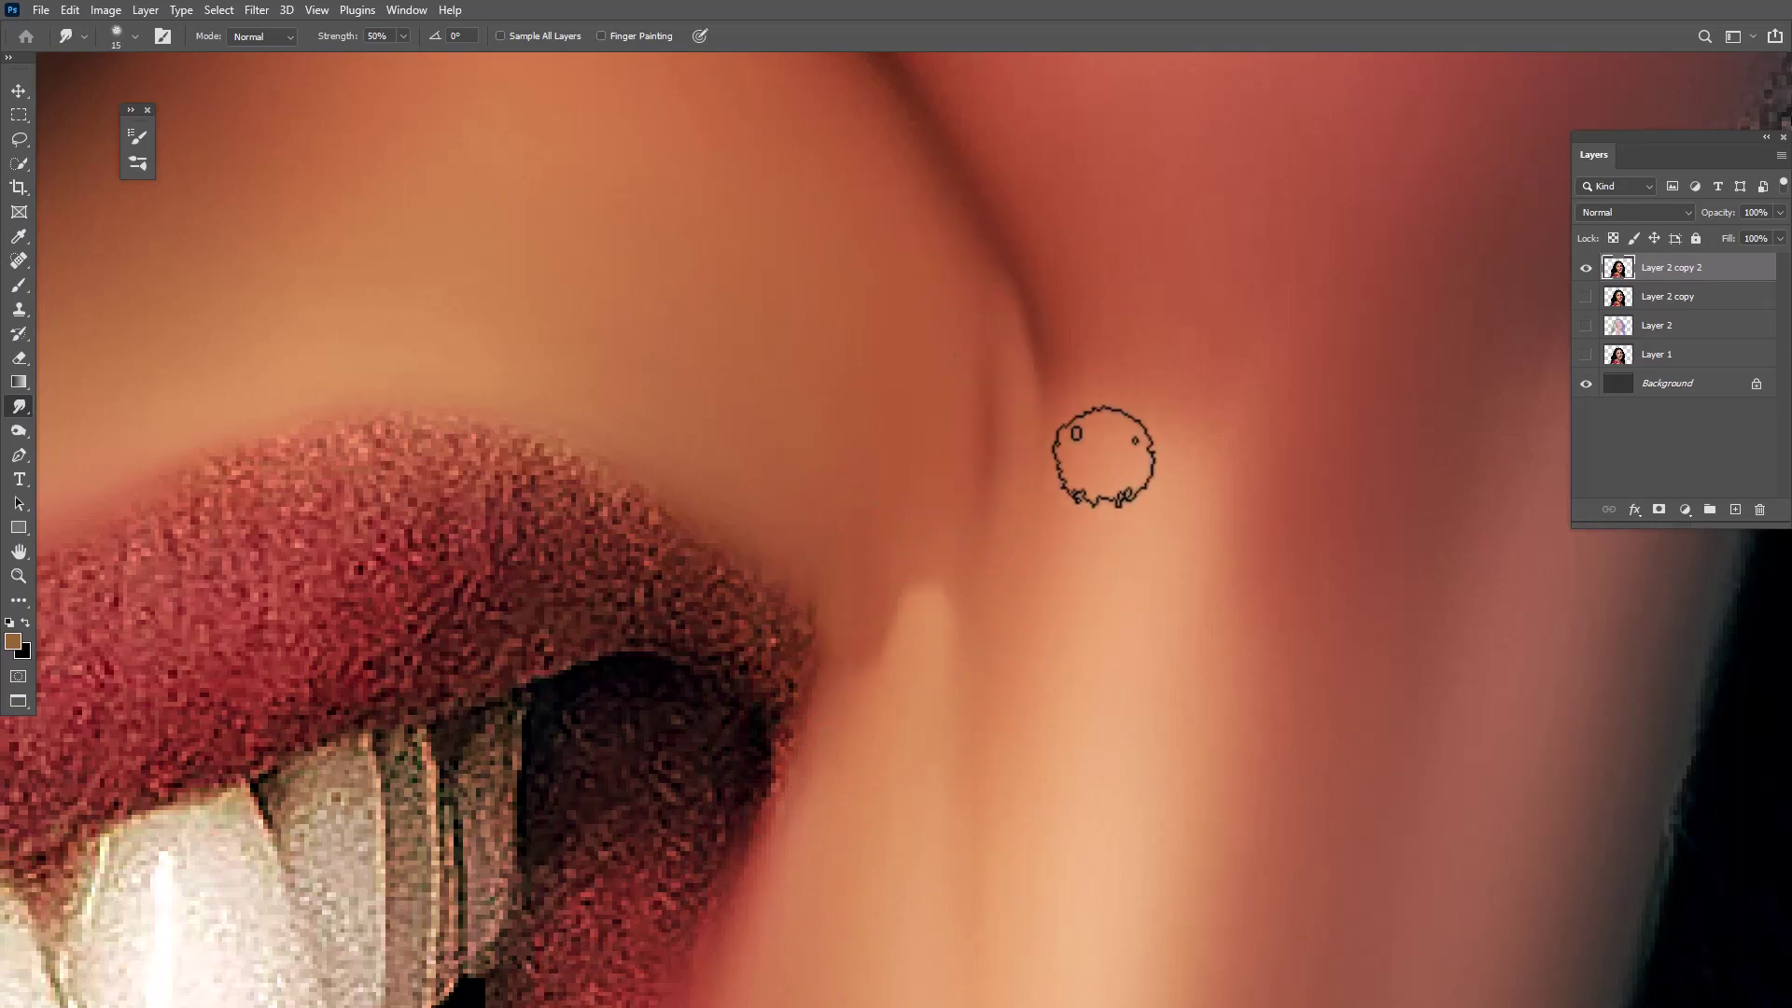
{"action": "key", "text": "bracketright"}
{"action": "key", "text": "bracketright"}
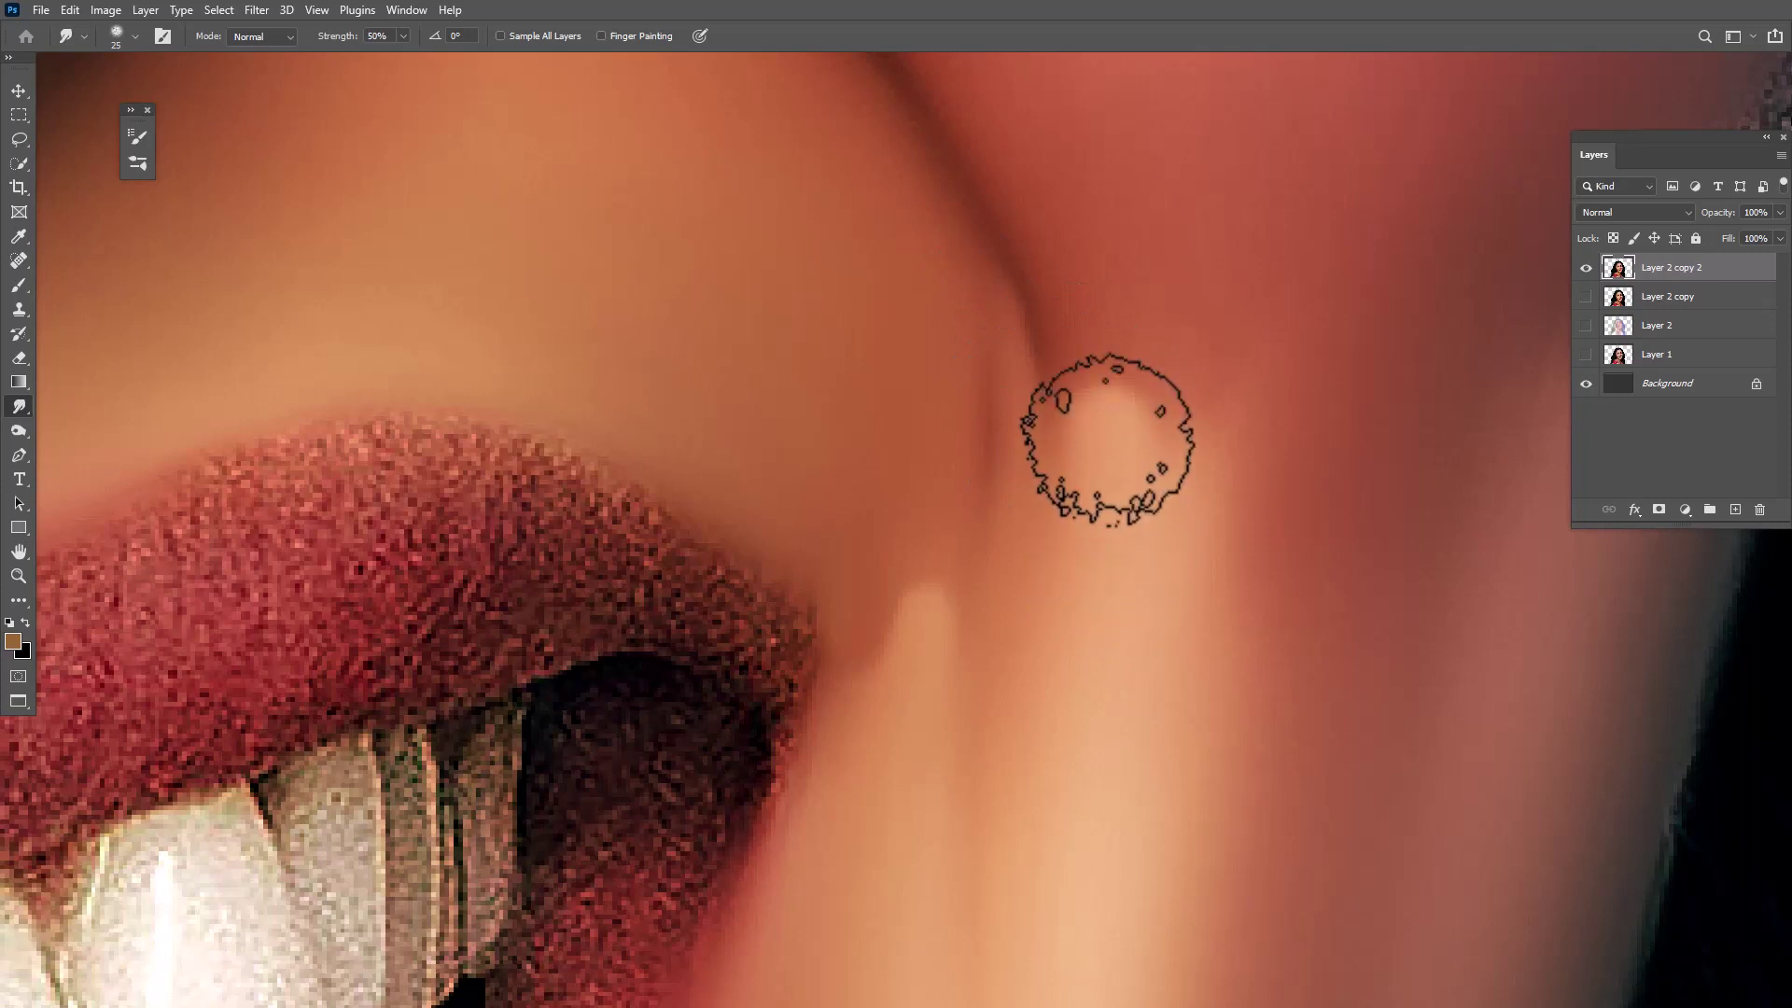
{"action": "left_click_drag", "start_coordinate": [1108, 451], "coordinate": [1078, 317]}
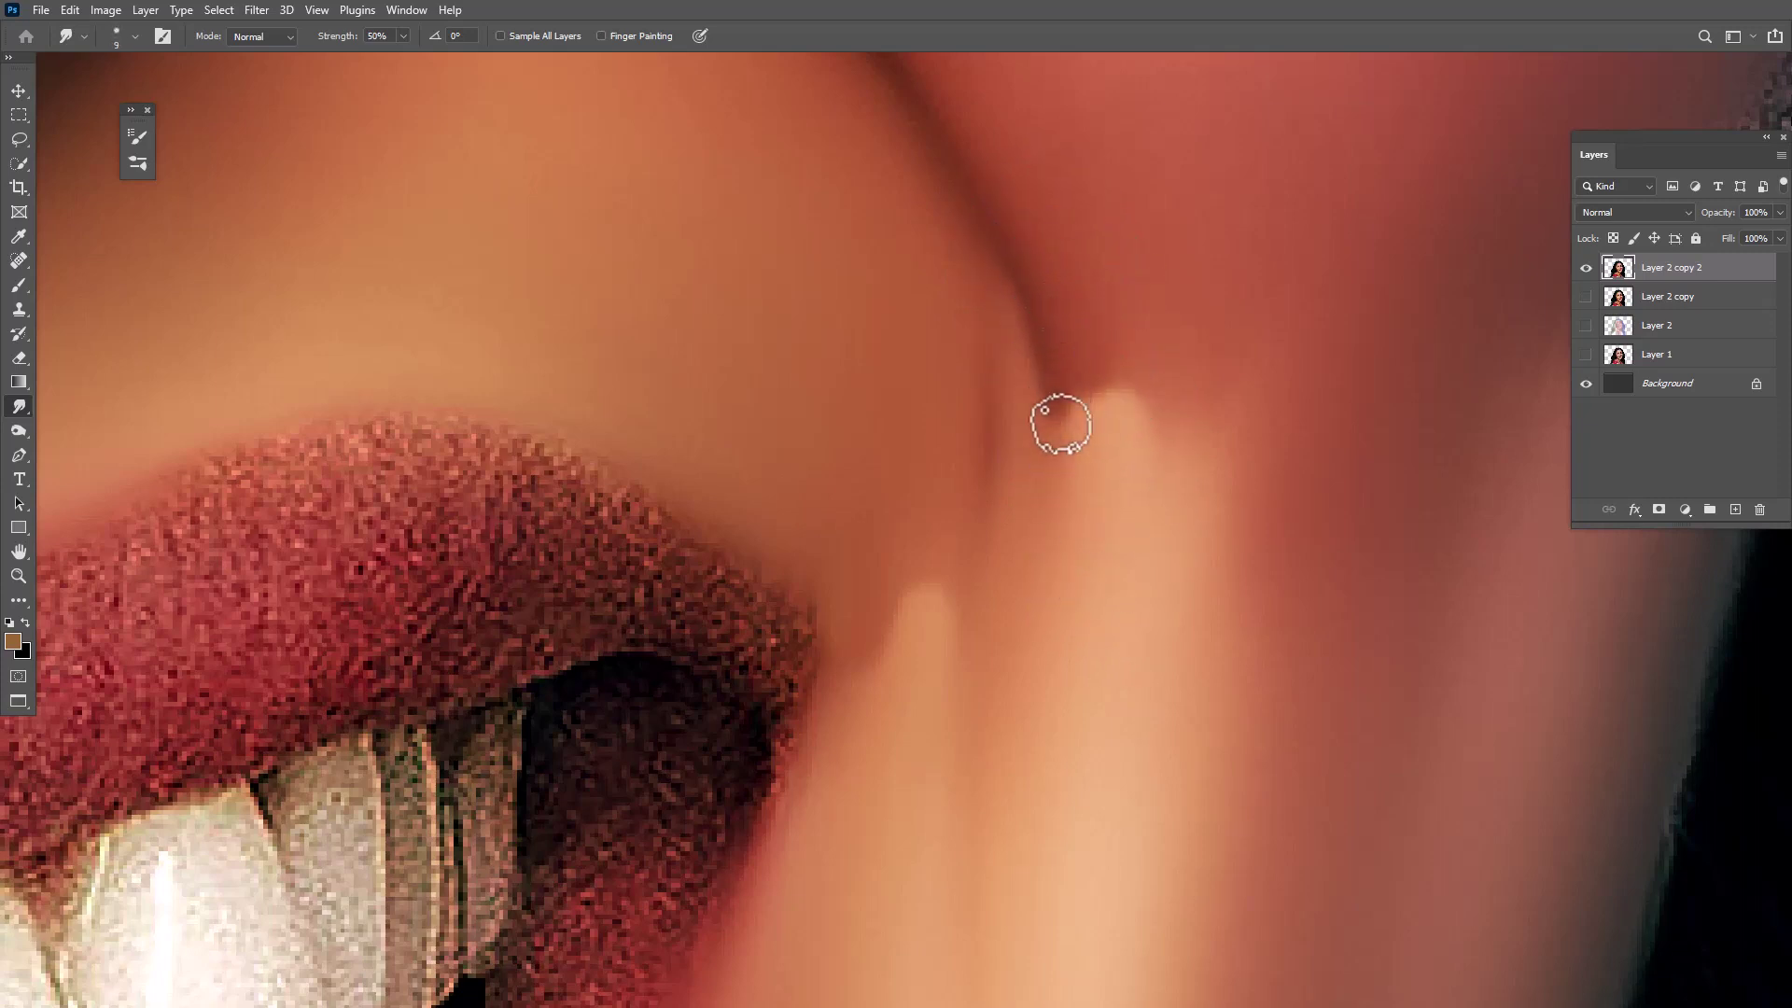
{"action": "left_click_drag", "start_coordinate": [1106, 439], "coordinate": [1087, 401]}
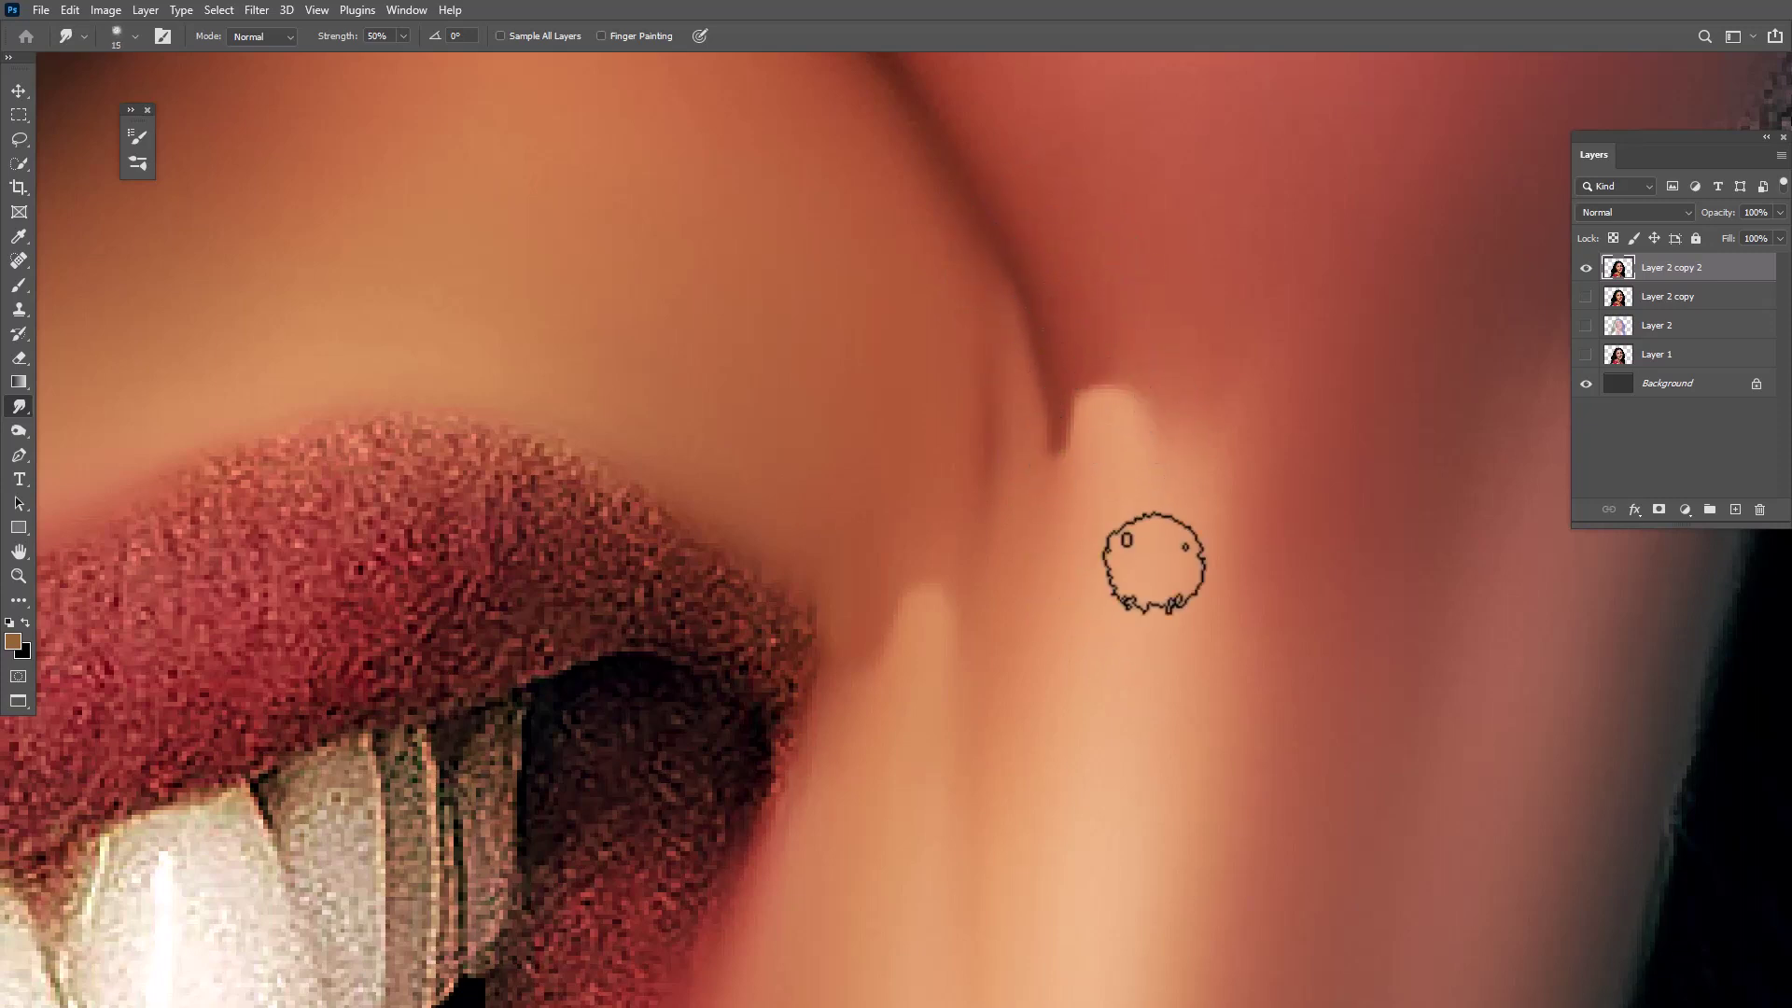
{"action": "key", "text": "bracketright"}
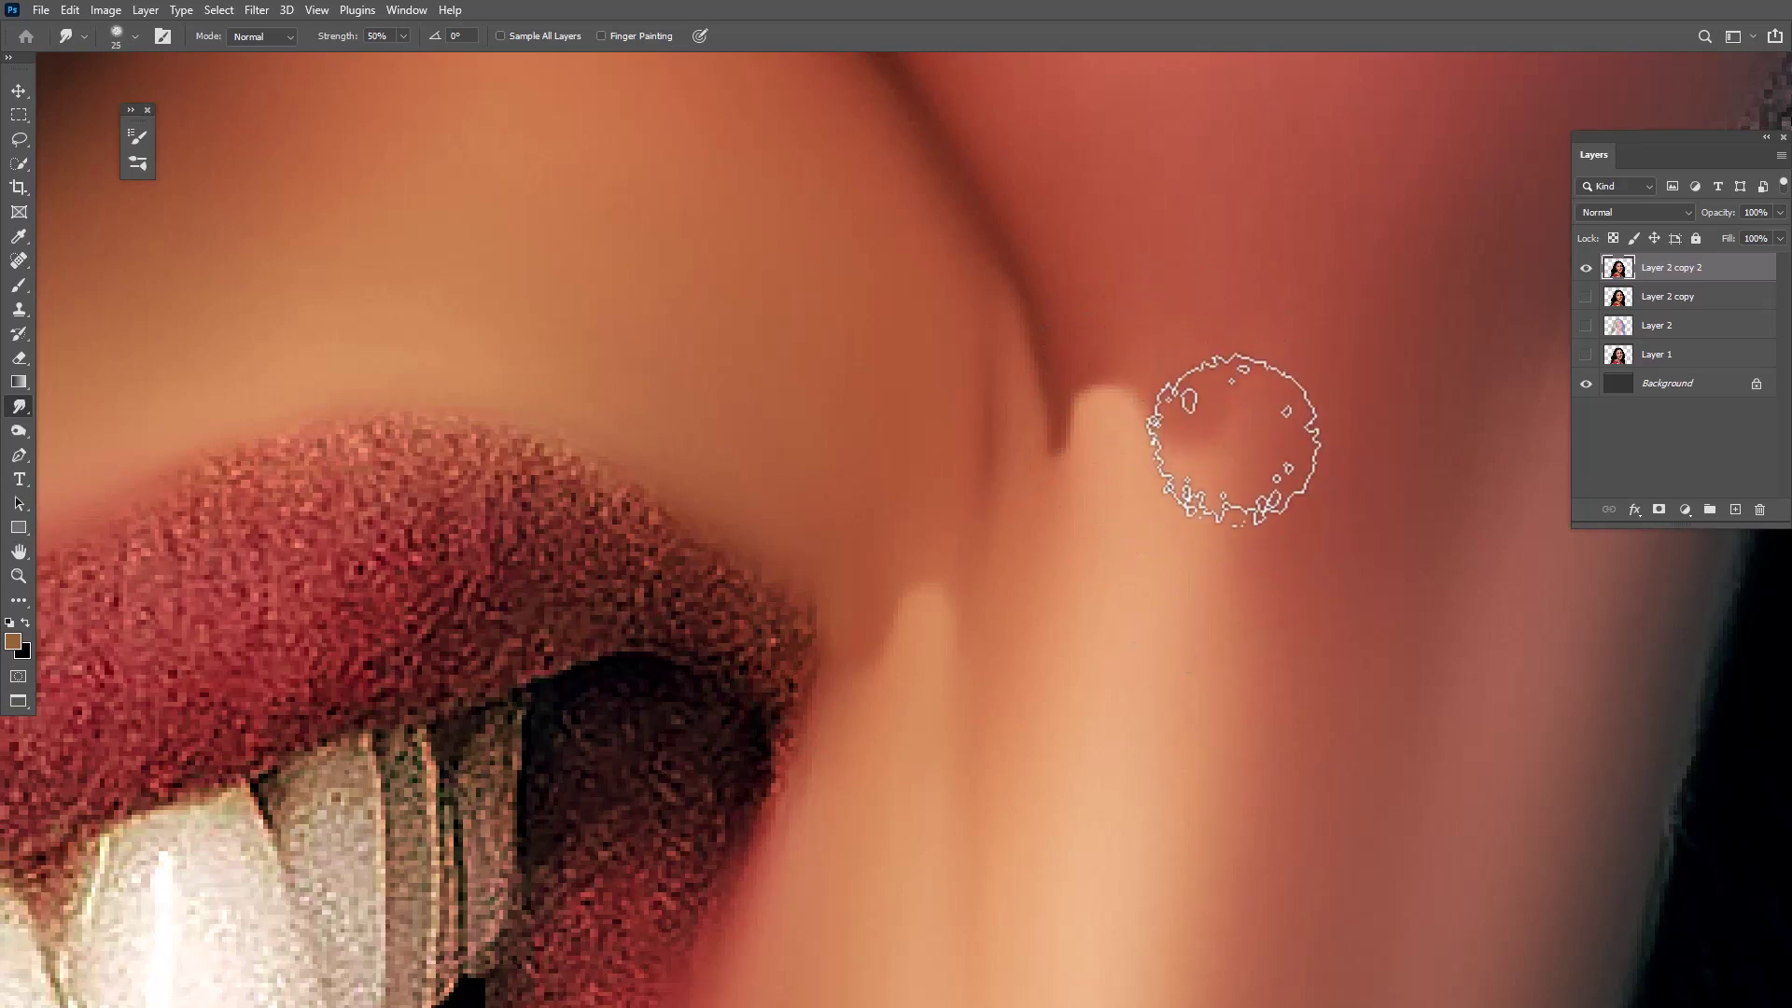
{"action": "scroll", "coordinate": [1208, 525], "scroll_direction": "down", "scroll_amount": 5}
{"action": "scroll", "coordinate": [1207, 648], "scroll_direction": "up", "scroll_amount": 3}
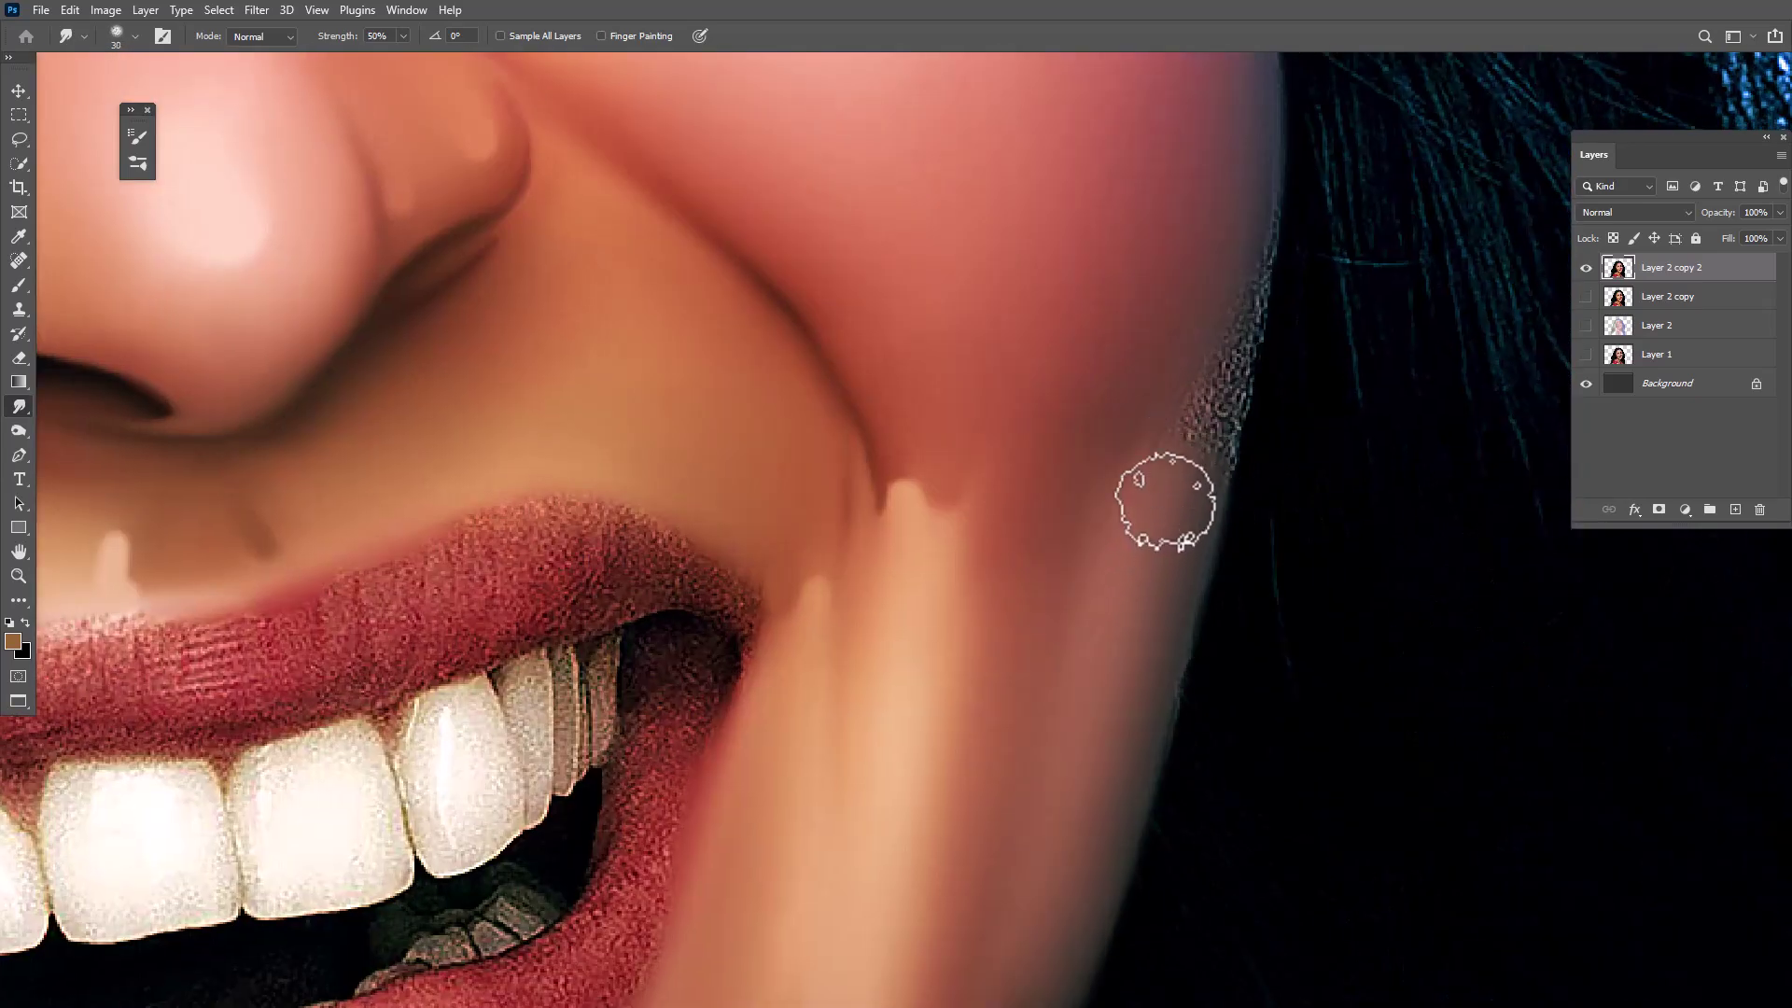
Smooth the grainy skin along the jaw edge with a larger smudge brush
{"action": "key", "text": "bracketright"}
{"action": "key", "text": "bracketright"}
{"action": "left_click_drag", "start_coordinate": [1160, 600], "coordinate": [1251, 200]}
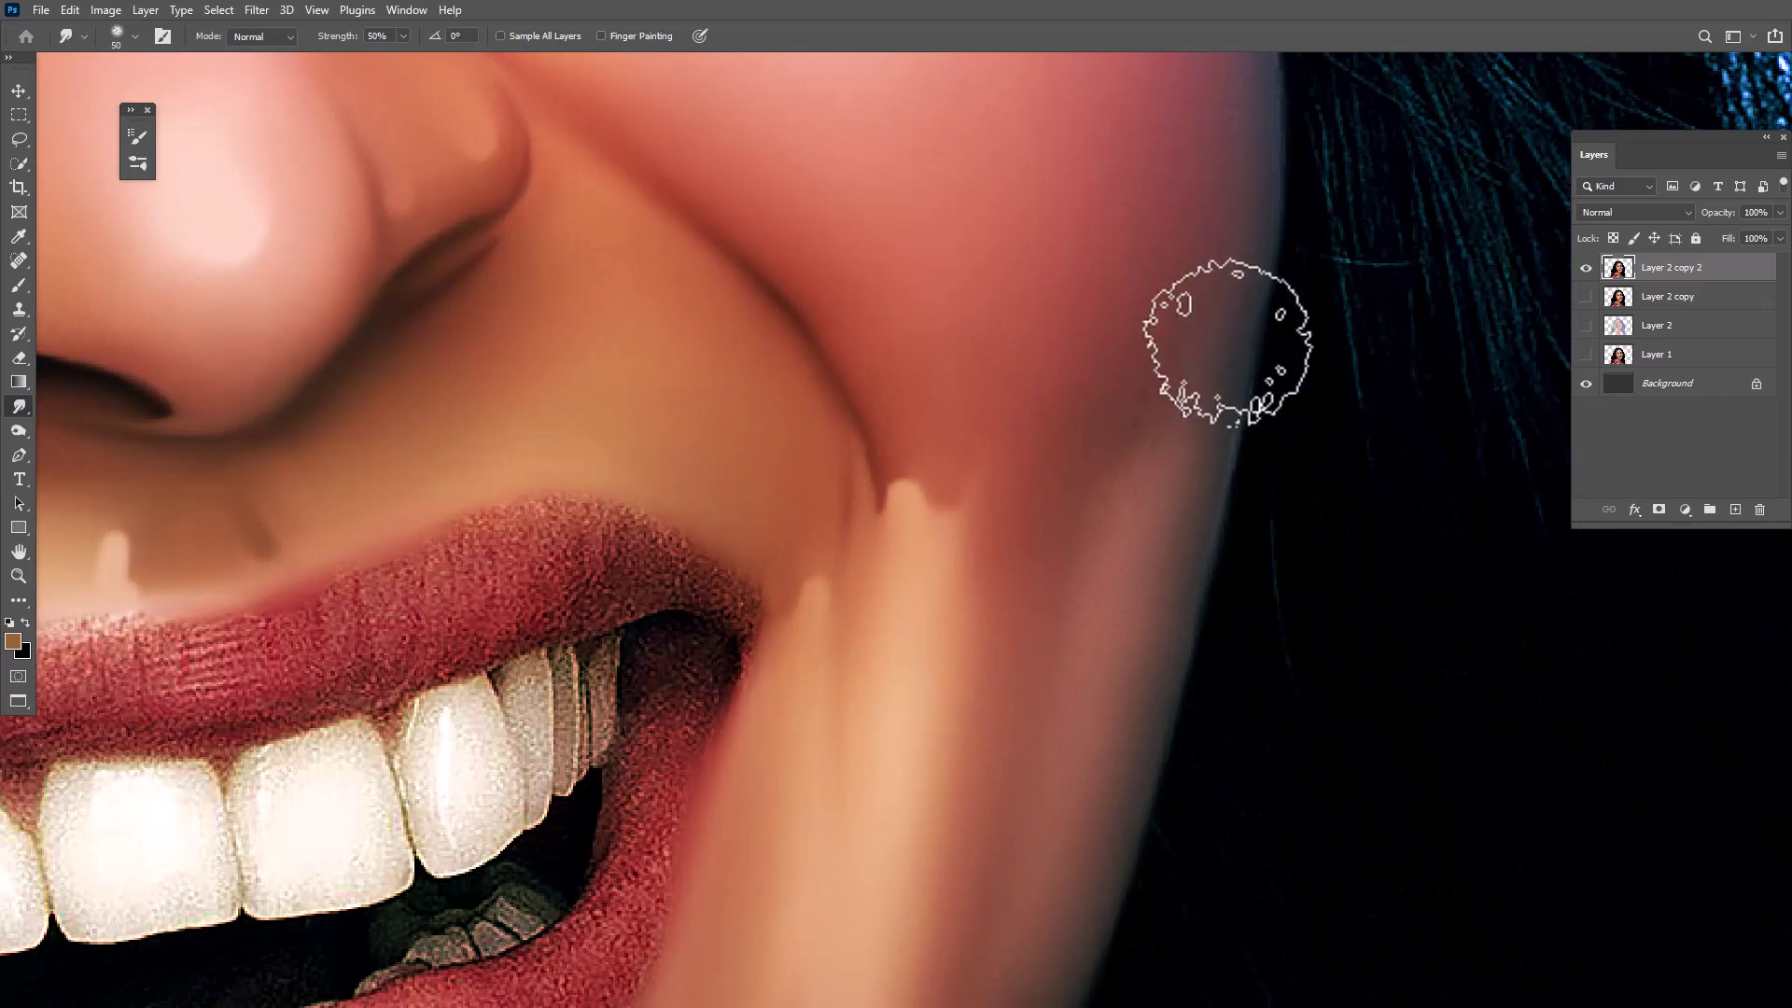
{"action": "mouse_move", "coordinate": [1227, 341]}
{"action": "left_mouse_down"}
{"action": "mouse_move", "coordinate": [1139, 760]}
{"action": "mouse_move", "coordinate": [1108, 700]}
{"action": "mouse_move", "coordinate": [1148, 700]}
{"action": "left_mouse_up"}
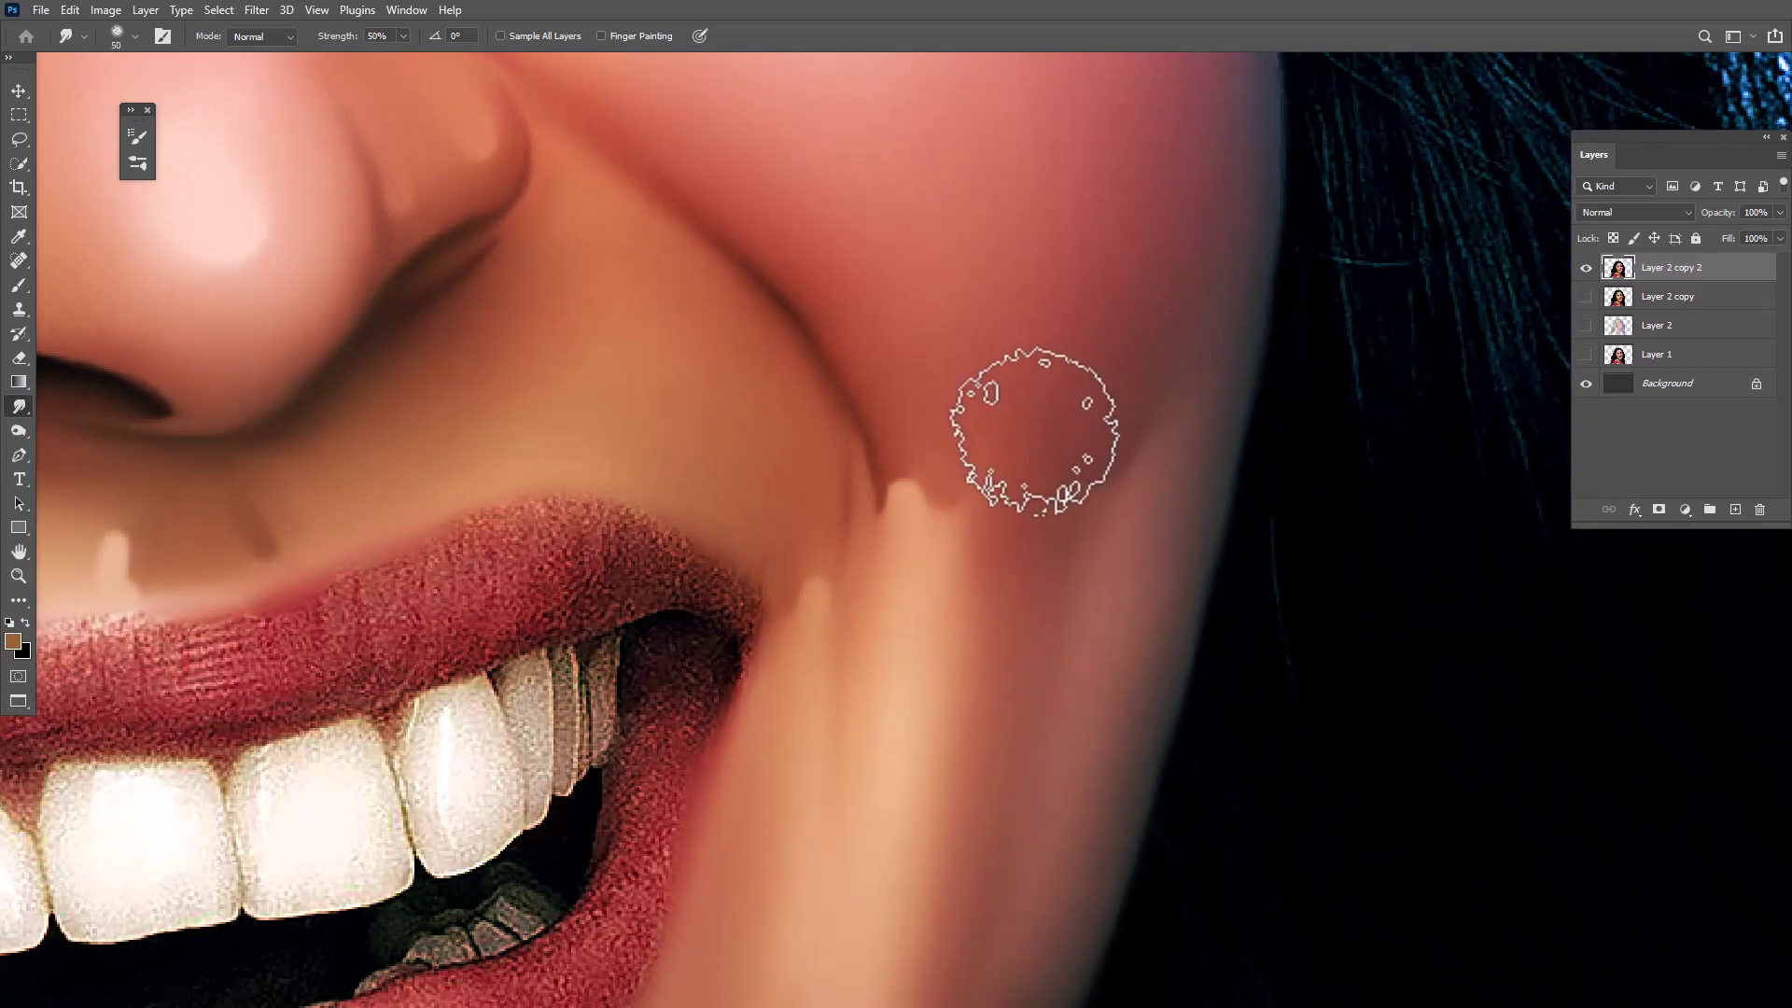
{"action": "key", "text": "bracketleft"}
{"action": "key", "text": "bracketleft"}
{"action": "key", "text": "bracketleft"}
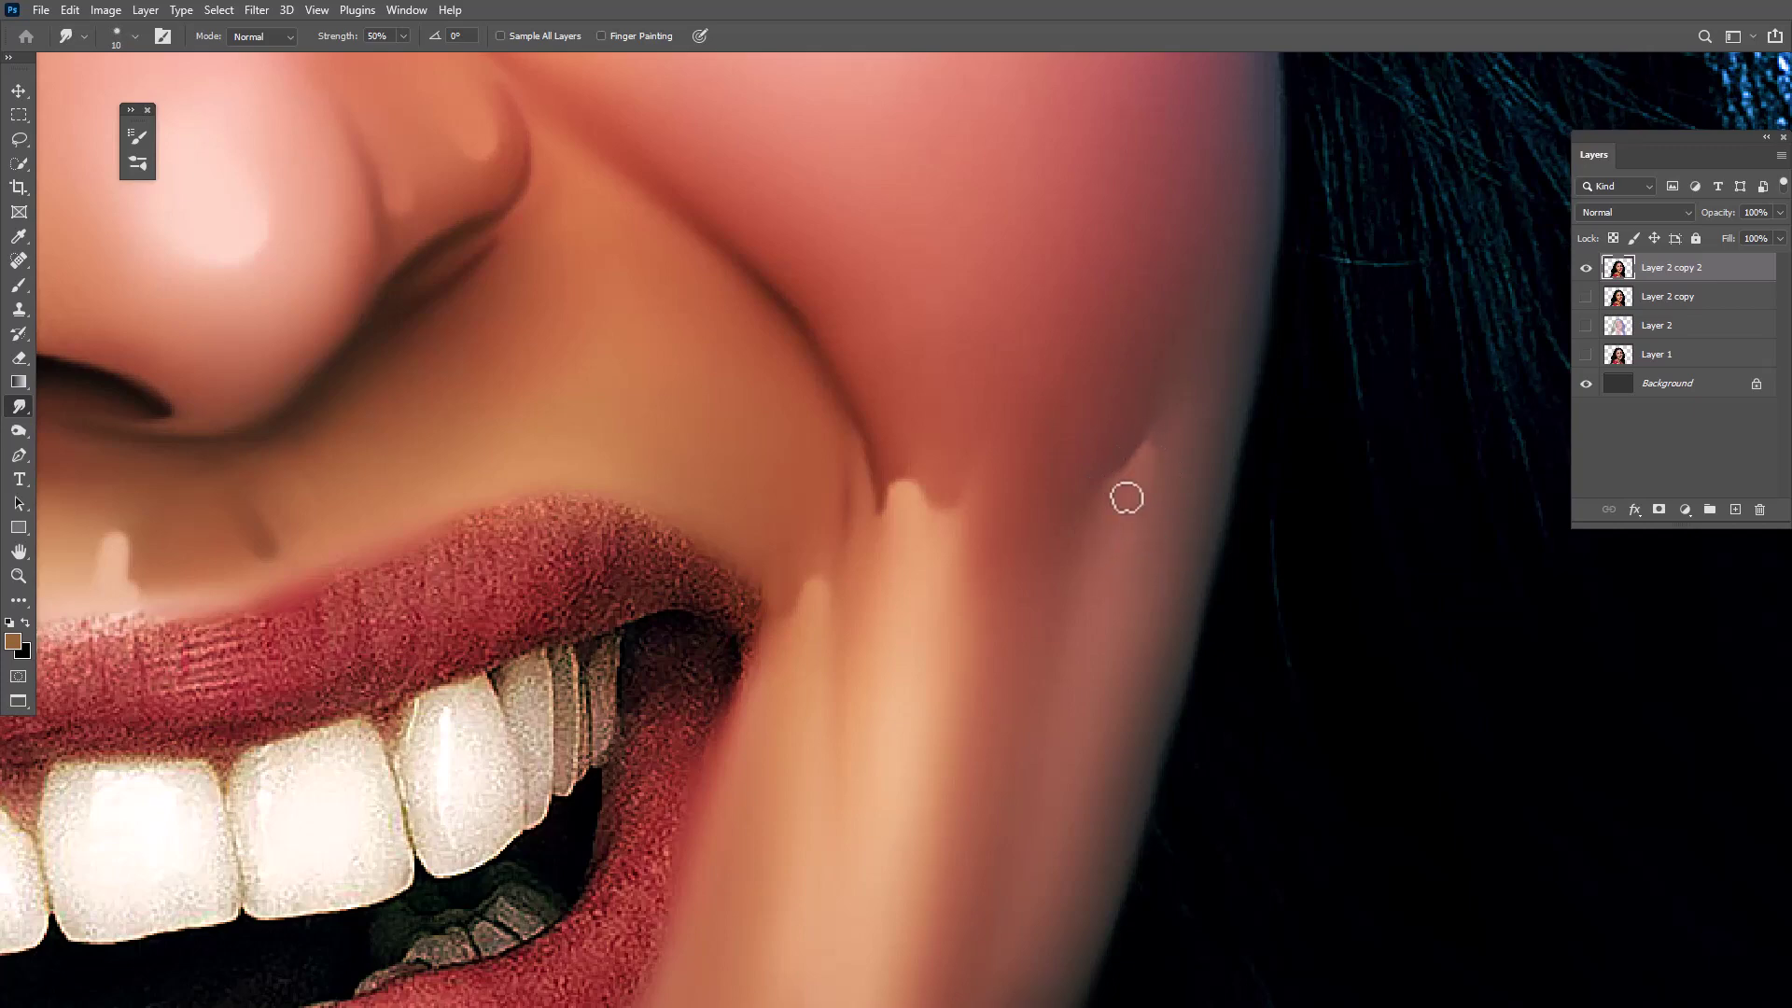
Zoom out and back in, panning along the jaw below the mouth corner and lips
{"action": "key", "text": "ctrl+minus"}
{"action": "left_click_drag", "start_coordinate": [1010, 562], "coordinate": [1079, 584]}
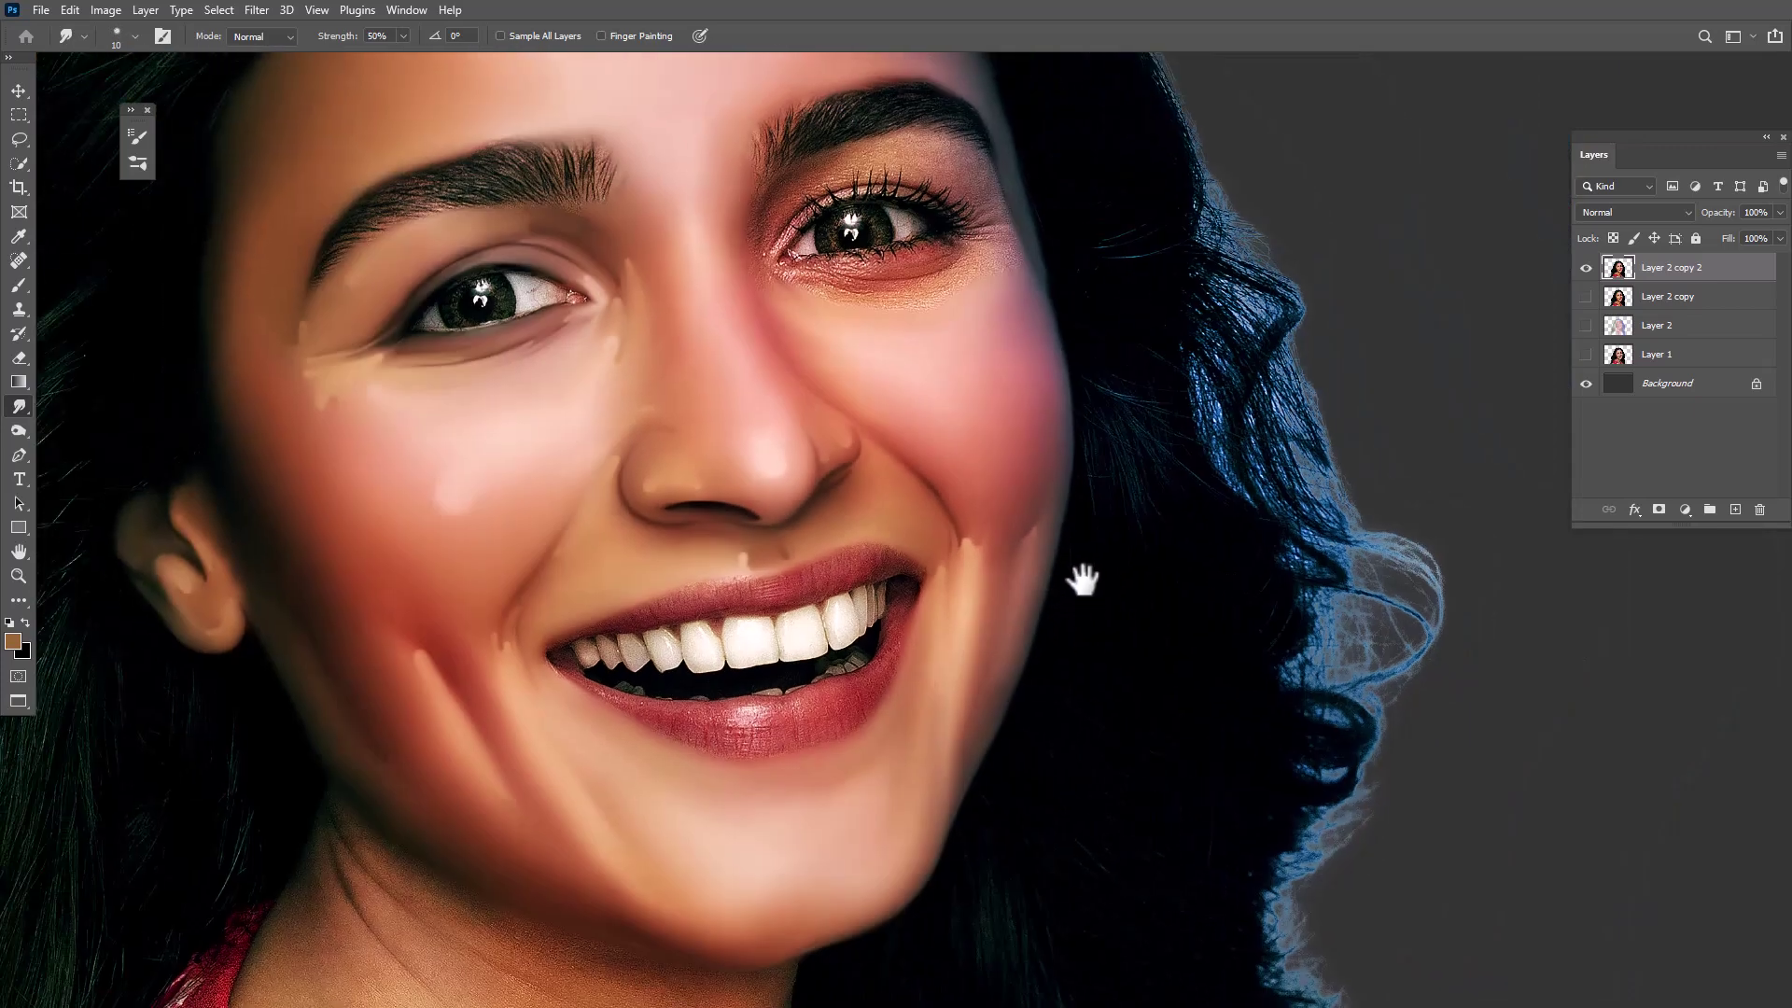
{"action": "key", "text": "ctrl+plus"}
{"action": "key", "text": "bracketright"}
{"action": "key", "text": "bracketright"}
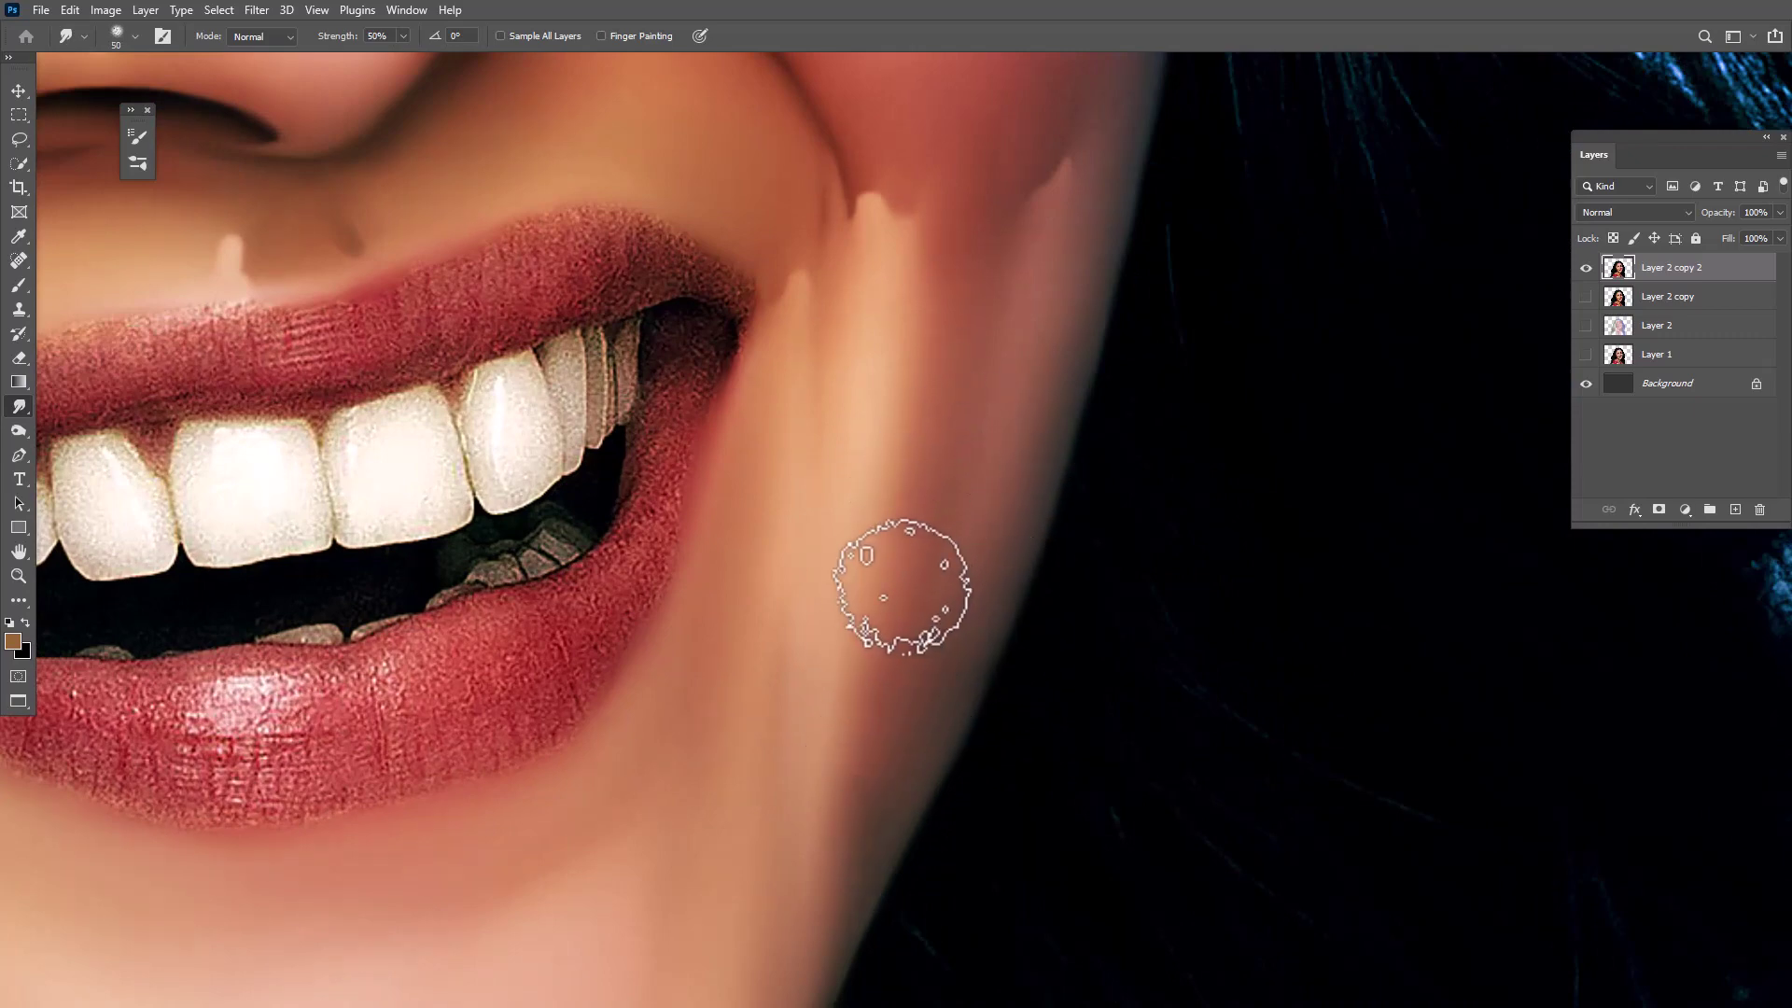
{"action": "left_click_drag", "start_coordinate": [900, 523], "coordinate": [984, 308]}
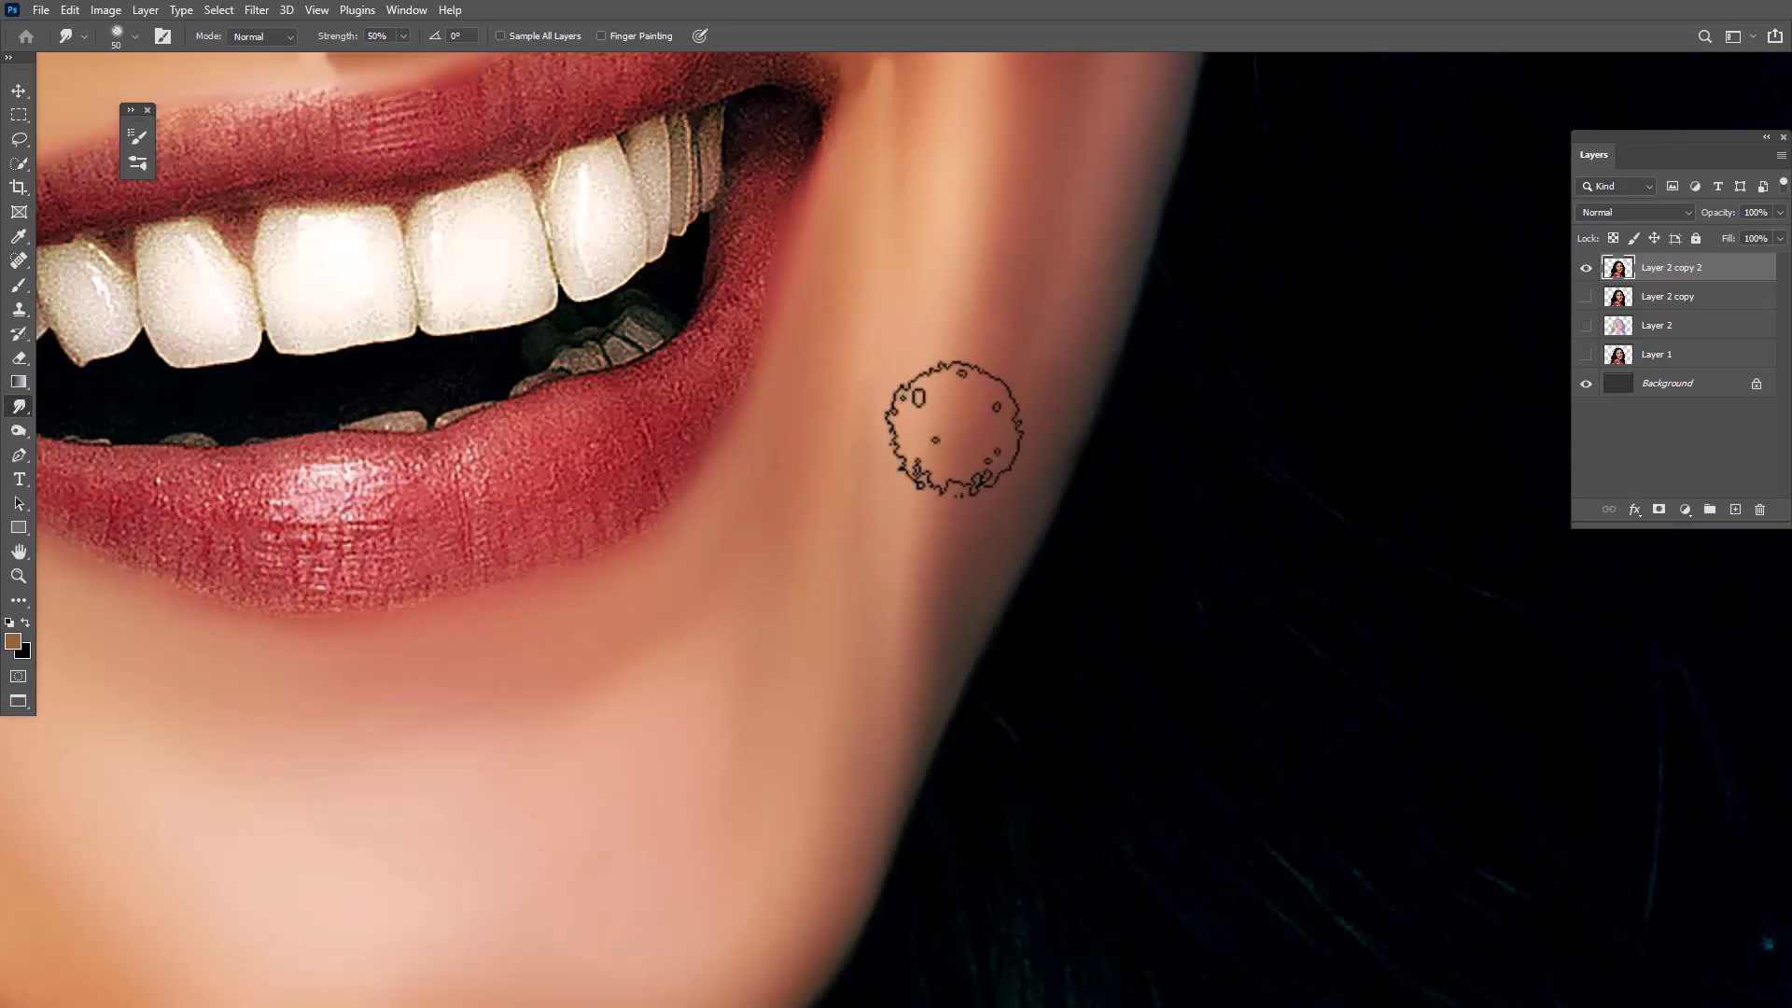
{"action": "left_click_drag", "start_coordinate": [687, 519], "coordinate": [779, 483]}
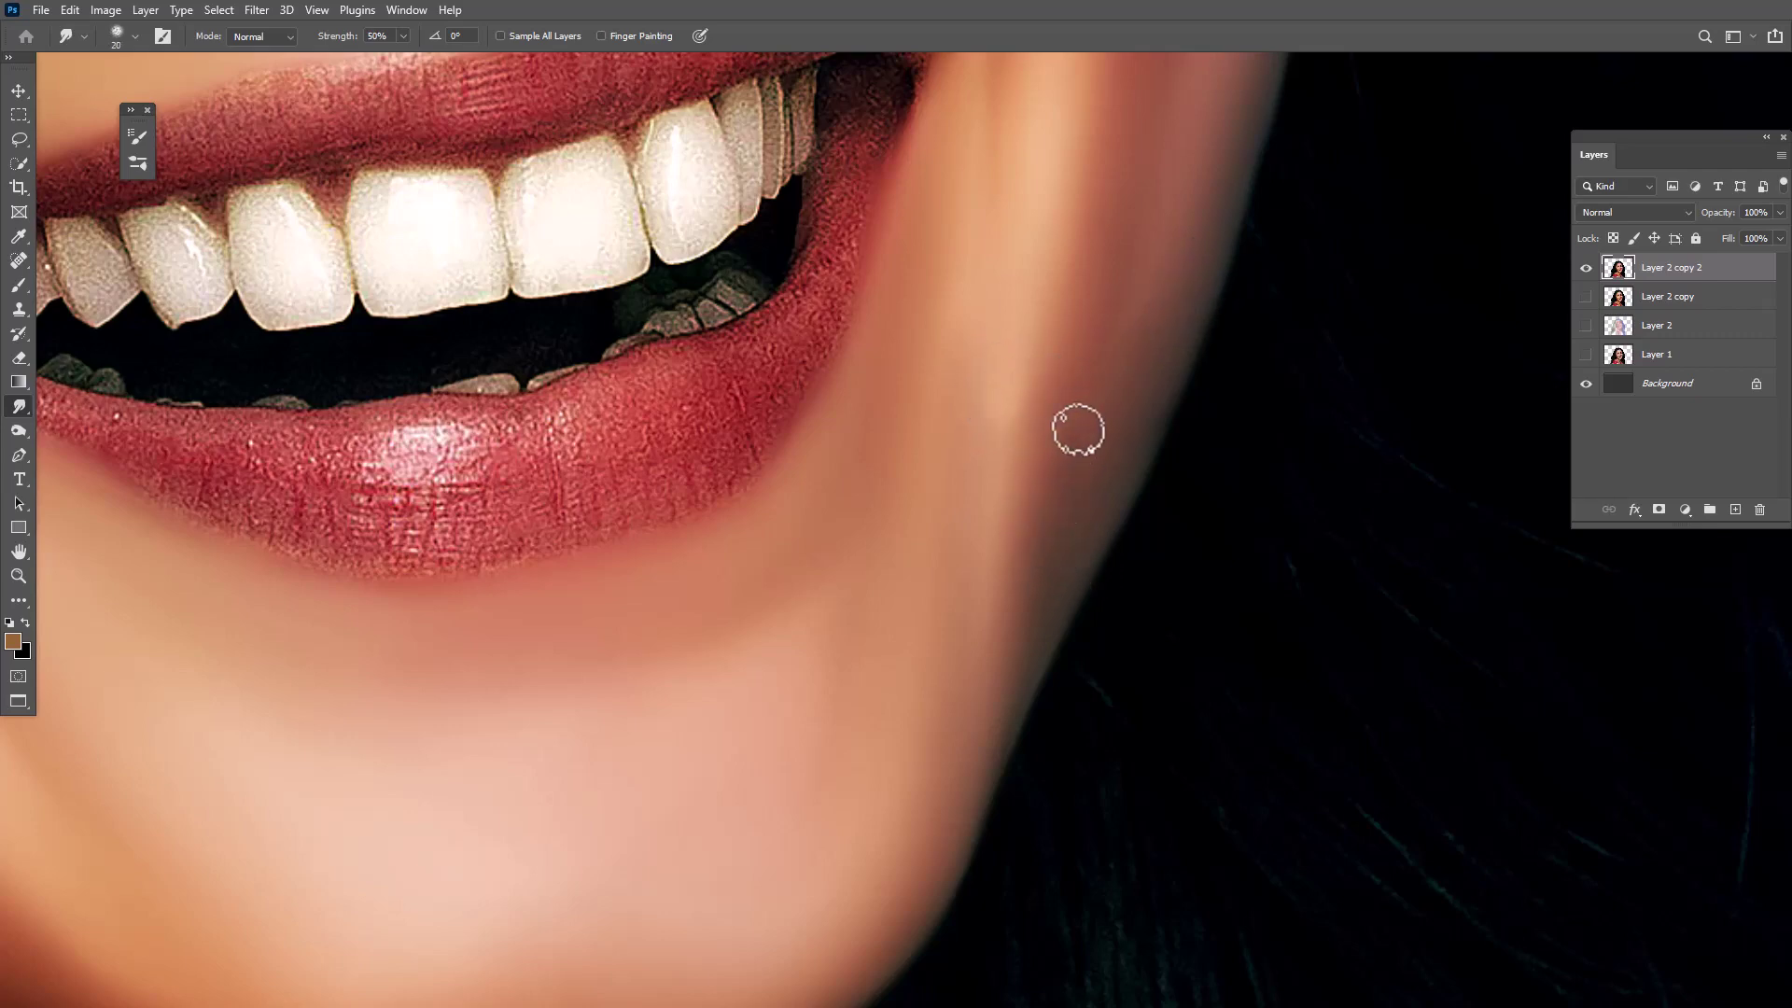
Blend the cheek highlight beside the nose down toward the jaw, then zoom out to check
{"action": "left_click_drag", "start_coordinate": [1227, 211], "coordinate": [1118, 605]}
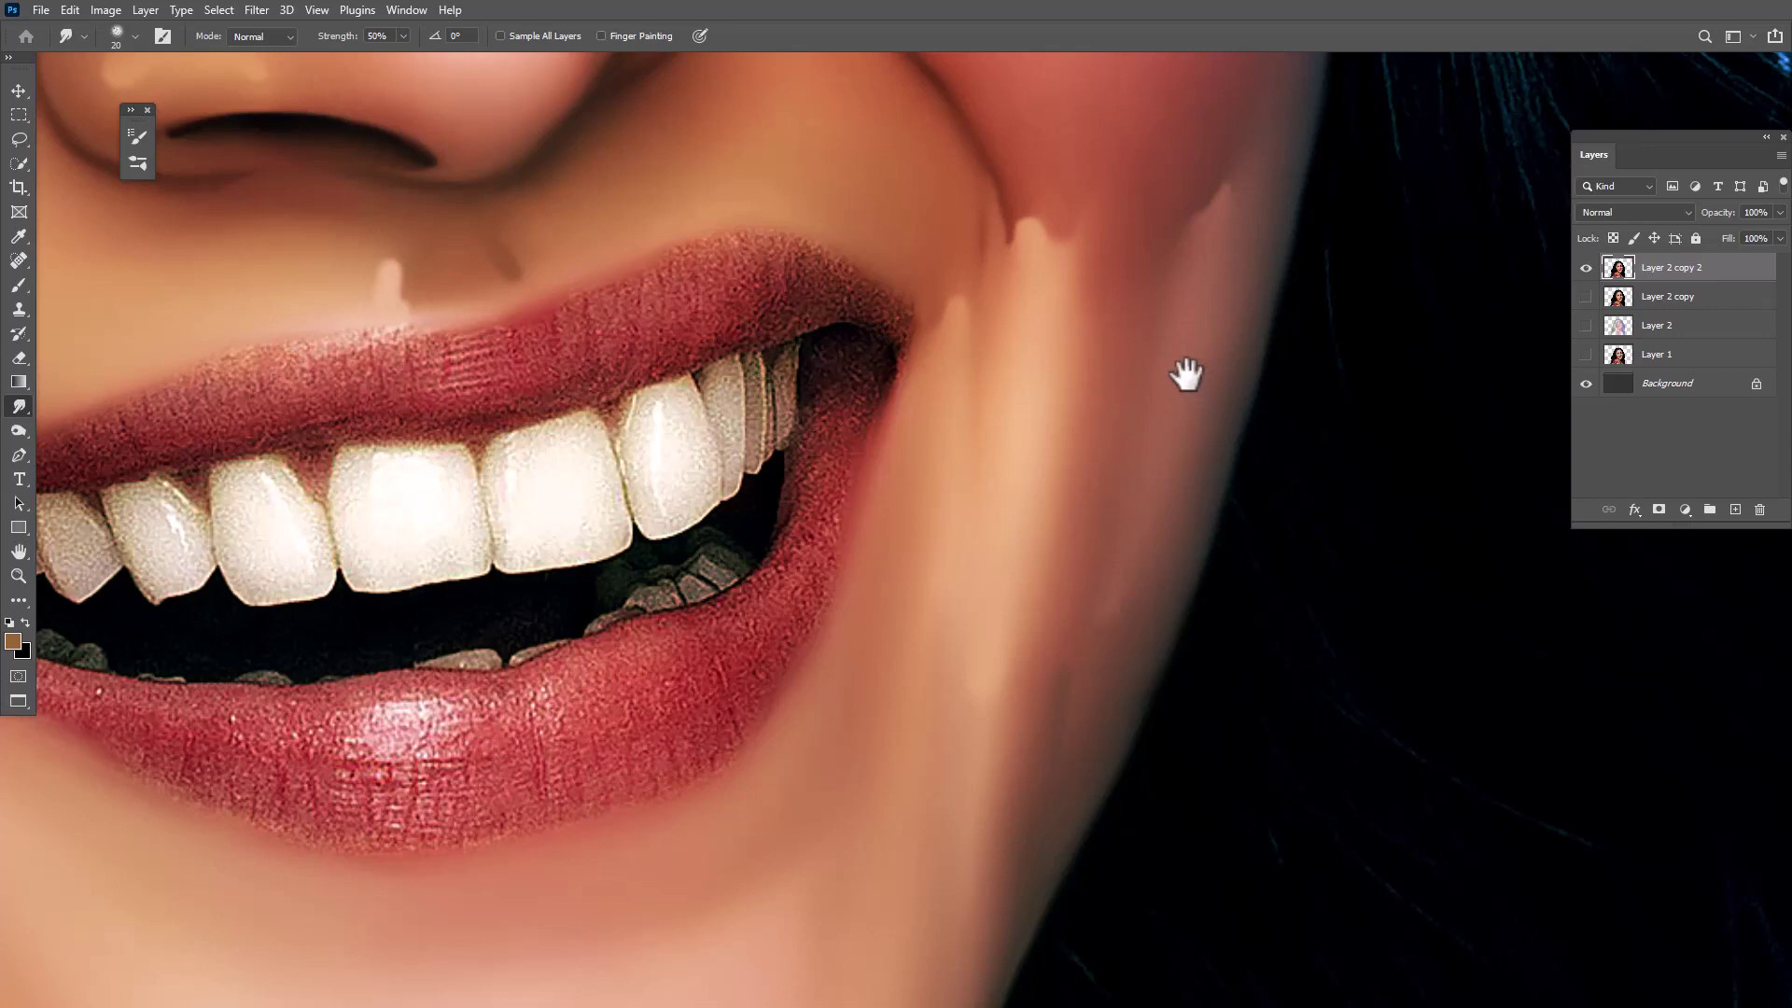
{"action": "mouse_move", "coordinate": [1241, 301]}
{"action": "left_mouse_down"}
{"action": "mouse_move", "coordinate": [1164, 485]}
{"action": "mouse_move", "coordinate": [1228, 507]}
{"action": "mouse_move", "coordinate": [1136, 518]}
{"action": "left_mouse_up"}
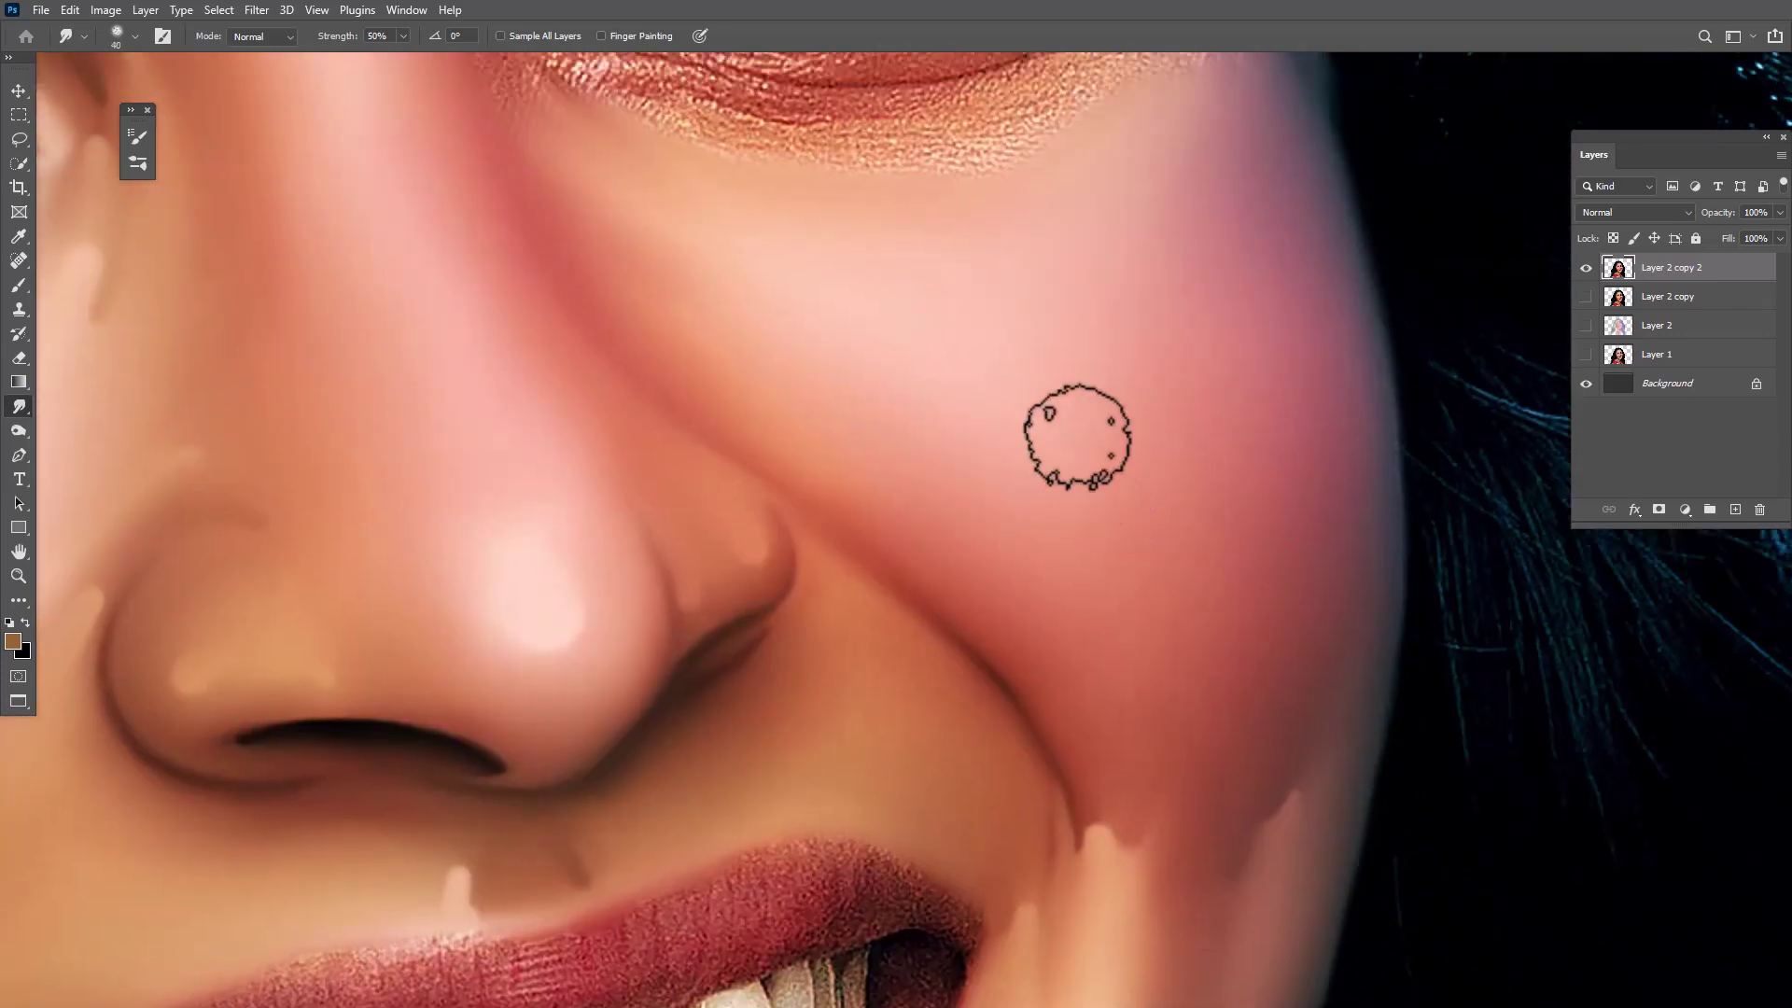
{"action": "key", "text": "bracketright"}
{"action": "key", "text": "bracketright"}
{"action": "key", "text": "bracketright"}
{"action": "left_click_drag", "start_coordinate": [960, 380], "coordinate": [1056, 448]}
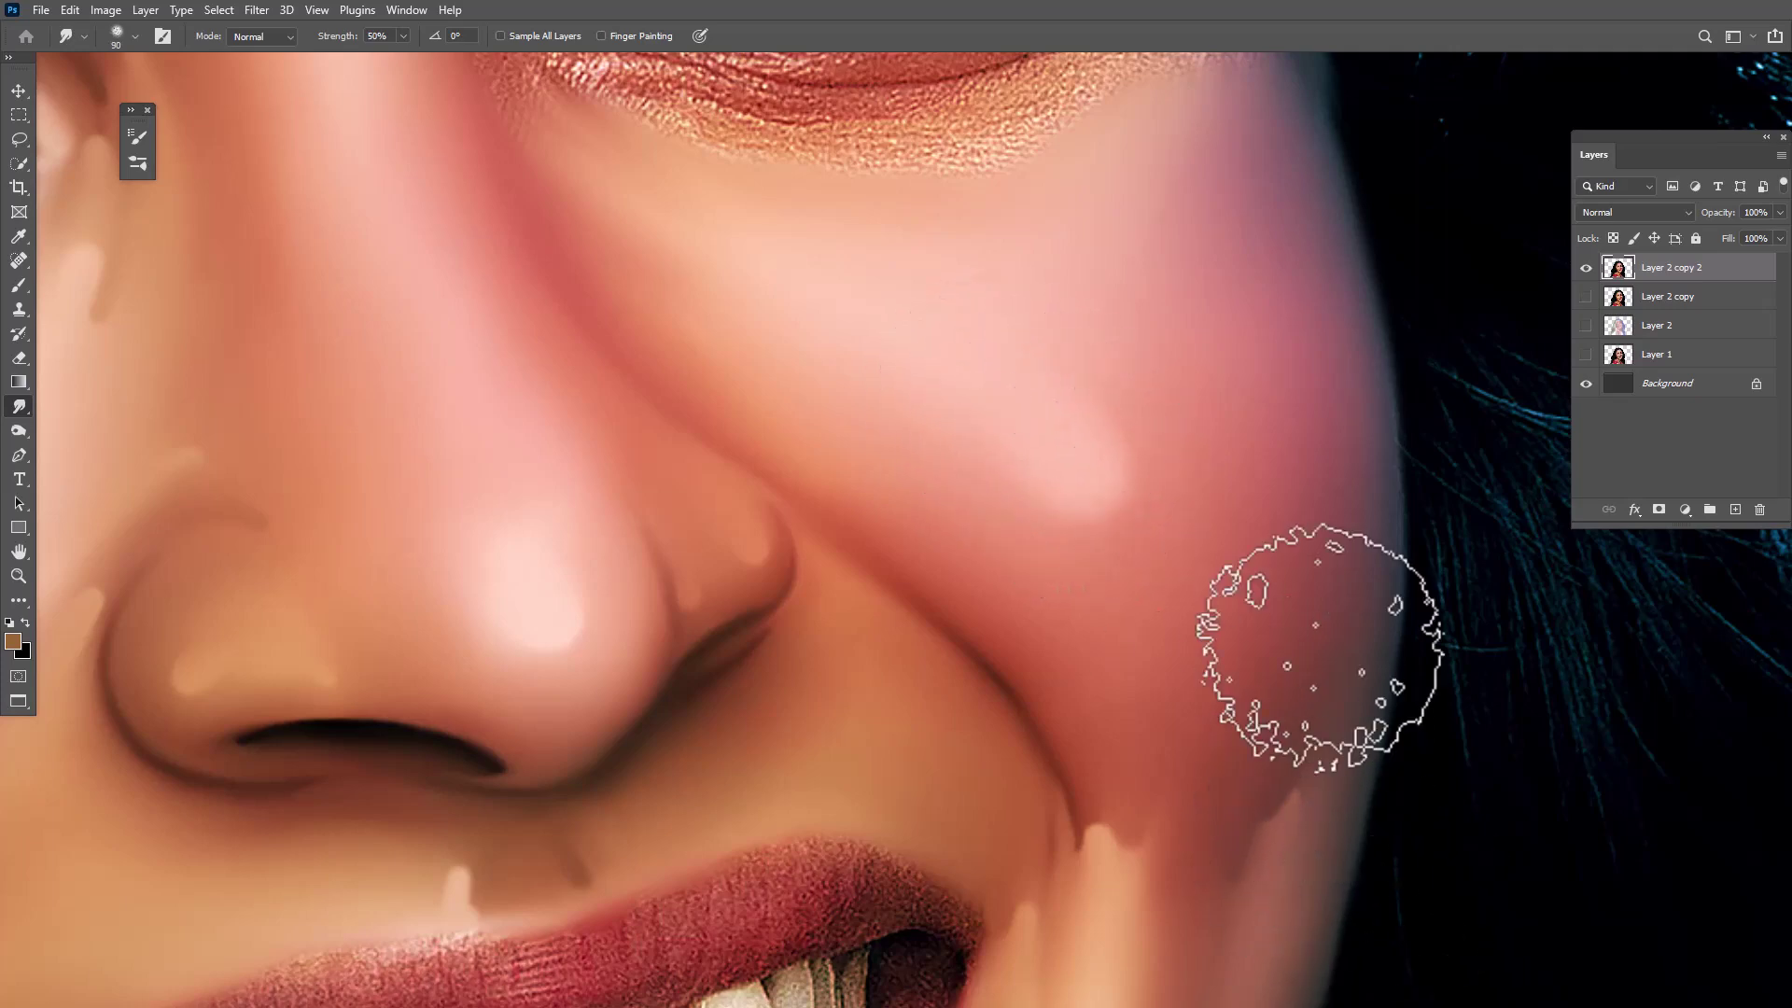
{"action": "scroll", "coordinate": [1318, 644], "scroll_direction": "down", "scroll_amount": 3}
{"action": "scroll", "coordinate": [1316, 654], "scroll_direction": "down", "scroll_amount": 3}
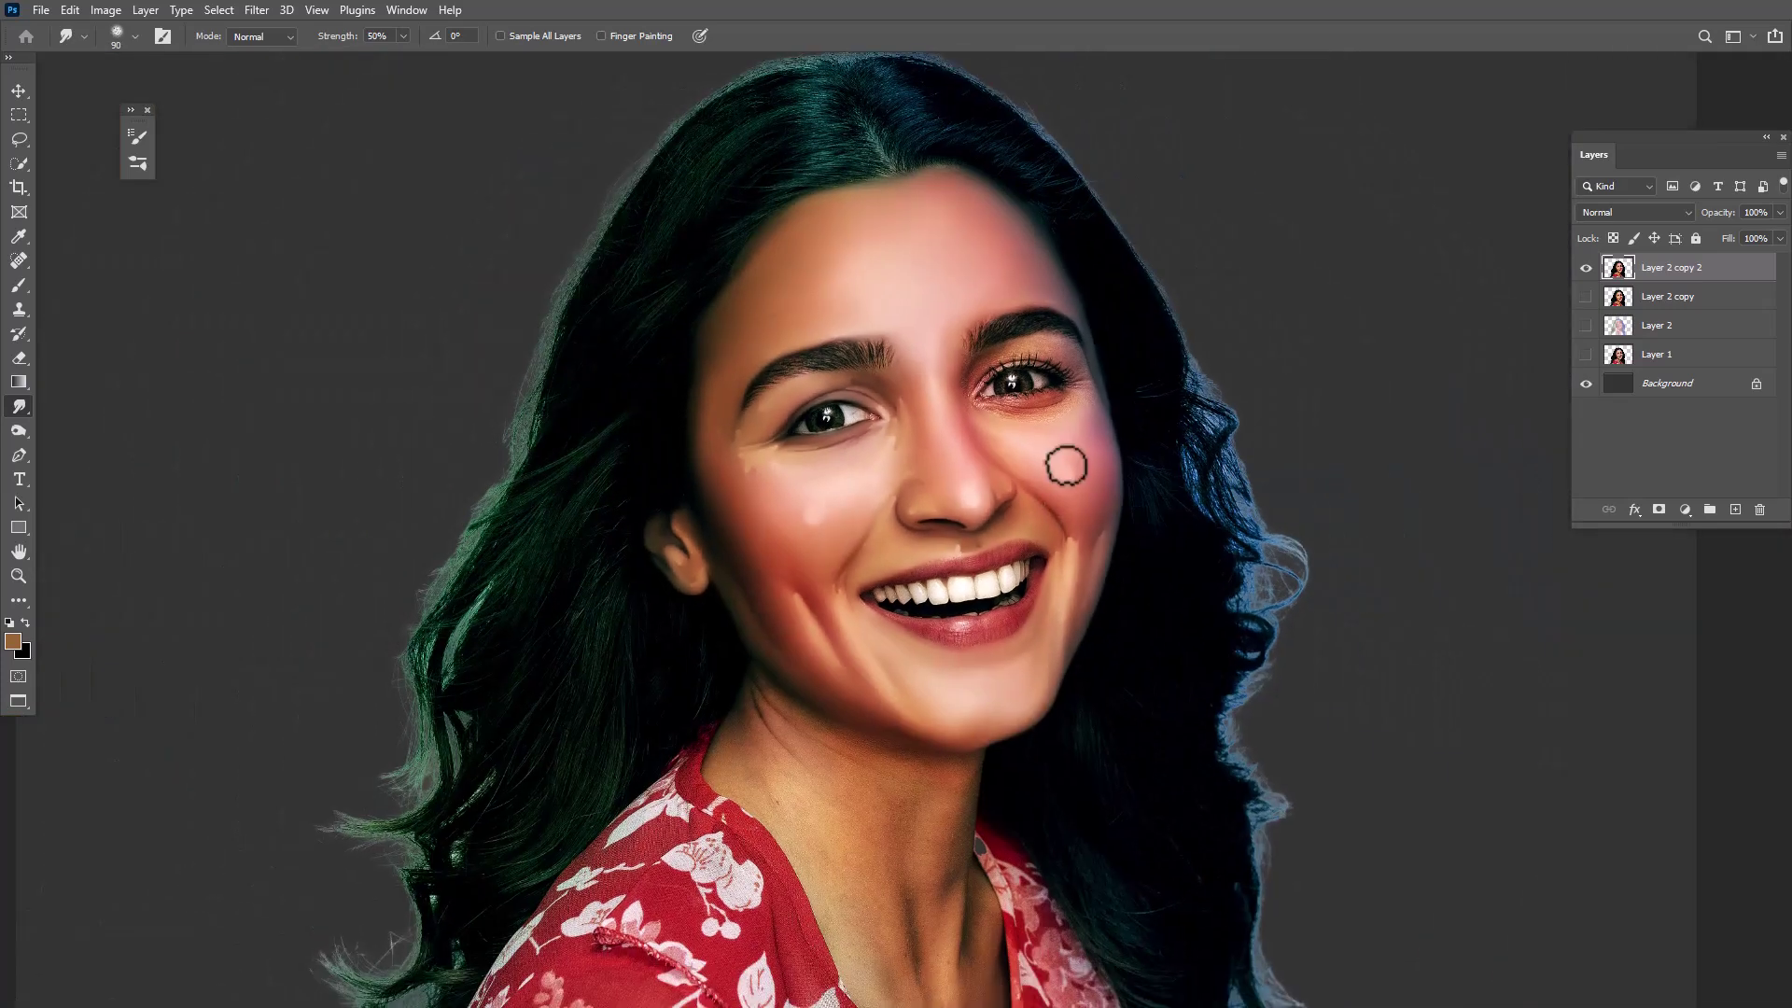
{"action": "scroll", "coordinate": [1070, 516], "scroll_direction": "down", "scroll_amount": 1}
{"action": "scroll", "coordinate": [1072, 508], "scroll_direction": "down", "scroll_amount": 1}
Zoom in on the eye and smudge the lower lid, upper lid lashes and inner corner smooth
{"action": "left_click_drag", "start_coordinate": [971, 389], "coordinate": [1272, 625]}
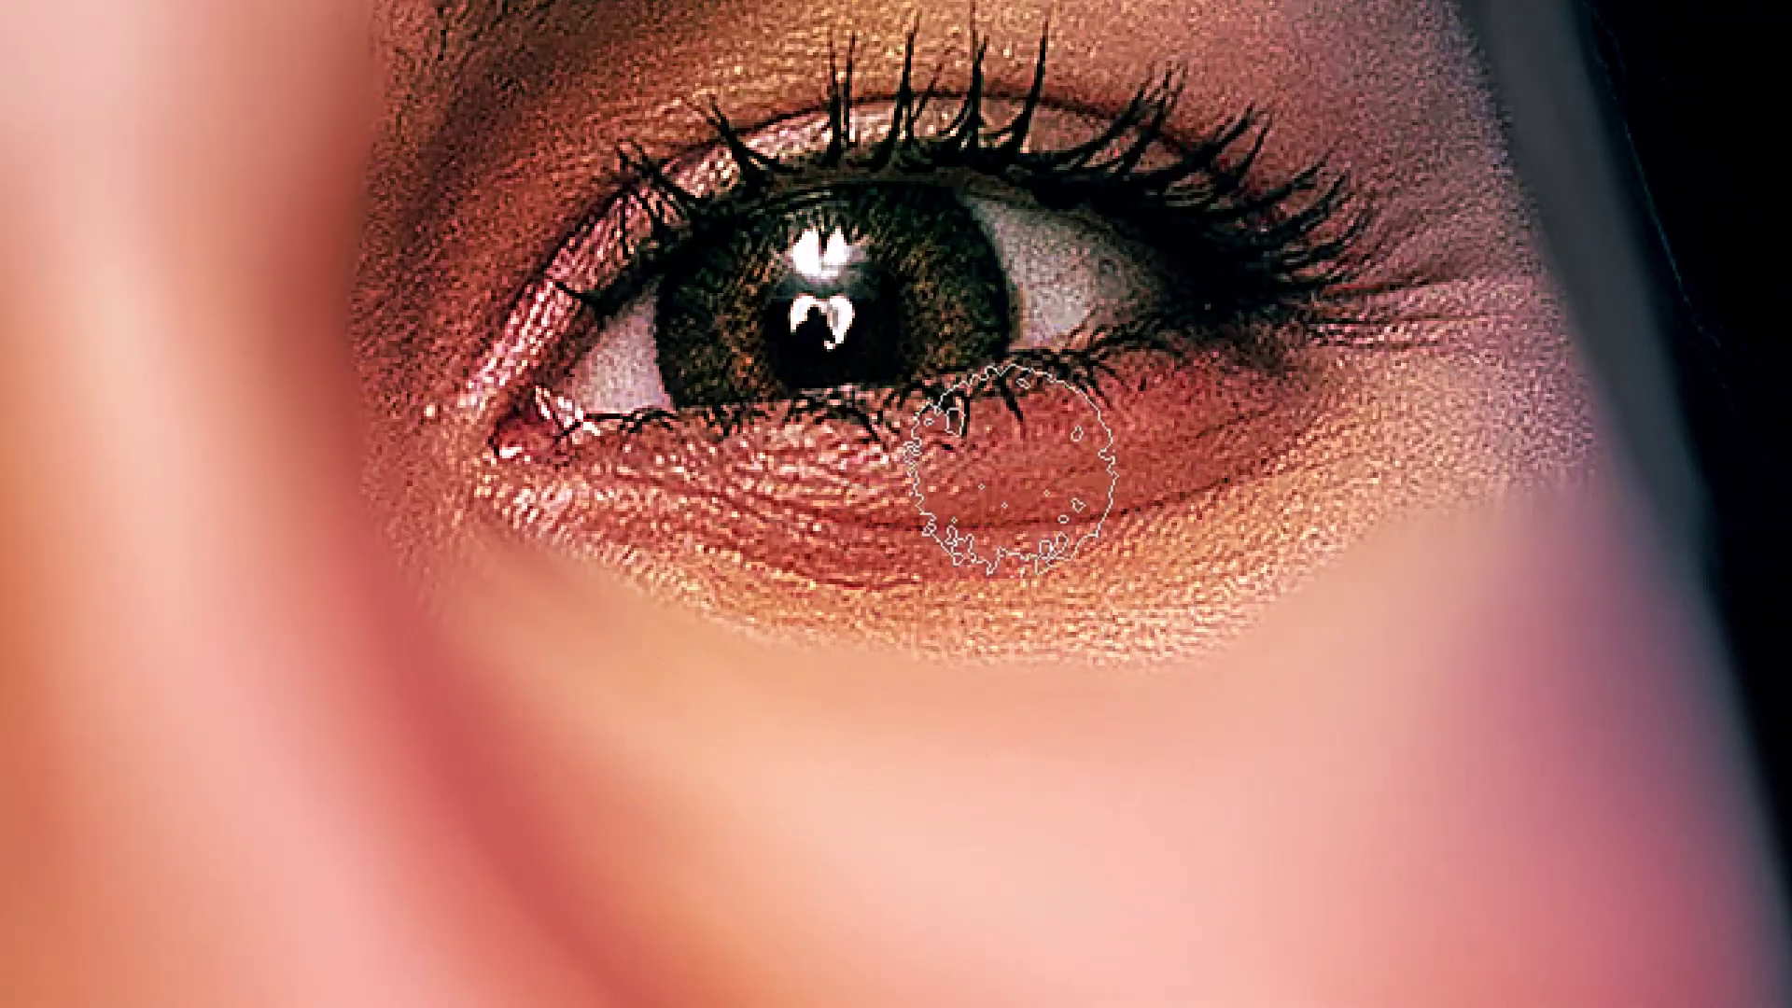
{"action": "mouse_move", "coordinate": [998, 439]}
{"action": "left_mouse_down"}
{"action": "mouse_move", "coordinate": [1255, 420]}
{"action": "mouse_move", "coordinate": [1097, 457]}
{"action": "mouse_move", "coordinate": [680, 480]}
{"action": "mouse_move", "coordinate": [620, 451]}
{"action": "left_mouse_up"}
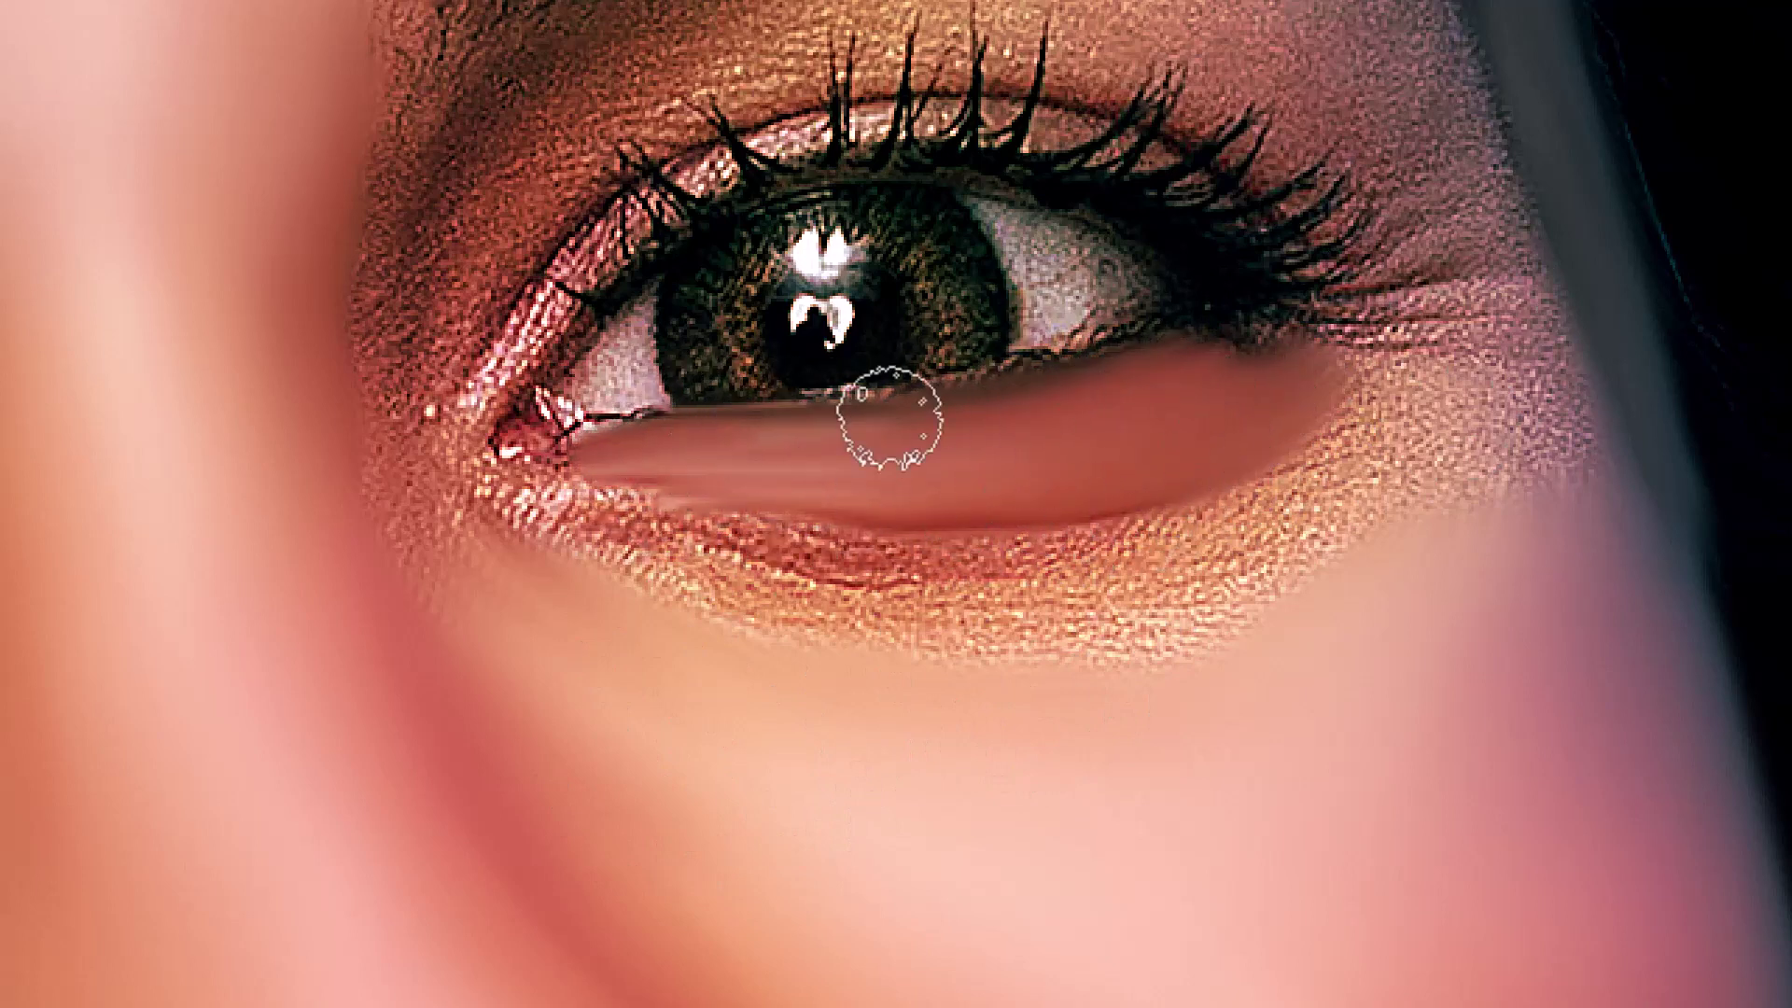
{"action": "mouse_move", "coordinate": [1102, 378]}
{"action": "left_mouse_down"}
{"action": "mouse_move", "coordinate": [707, 476]}
{"action": "mouse_move", "coordinate": [860, 473]}
{"action": "mouse_move", "coordinate": [708, 479]}
{"action": "mouse_move", "coordinate": [731, 552]}
{"action": "mouse_move", "coordinate": [919, 586]}
{"action": "mouse_move", "coordinate": [1212, 536]}
{"action": "mouse_move", "coordinate": [1375, 408]}
{"action": "mouse_move", "coordinate": [1040, 560]}
{"action": "mouse_move", "coordinate": [828, 558]}
{"action": "mouse_move", "coordinate": [1099, 560]}
{"action": "mouse_move", "coordinate": [748, 592]}
{"action": "mouse_move", "coordinate": [840, 648]}
{"action": "mouse_move", "coordinate": [1209, 612]}
{"action": "mouse_move", "coordinate": [788, 672]}
{"action": "mouse_move", "coordinate": [1344, 608]}
{"action": "mouse_move", "coordinate": [1088, 656]}
{"action": "mouse_move", "coordinate": [828, 649]}
{"action": "mouse_move", "coordinate": [499, 495]}
{"action": "mouse_move", "coordinate": [601, 480]}
{"action": "mouse_move", "coordinate": [532, 438]}
{"action": "mouse_move", "coordinate": [480, 439]}
{"action": "mouse_move", "coordinate": [664, 228]}
{"action": "mouse_move", "coordinate": [667, 247]}
{"action": "mouse_move", "coordinate": [560, 308]}
{"action": "mouse_move", "coordinate": [607, 252]}
{"action": "mouse_move", "coordinate": [971, 152]}
{"action": "mouse_move", "coordinate": [924, 159]}
{"action": "mouse_move", "coordinate": [904, 128]}
{"action": "mouse_move", "coordinate": [1280, 272]}
{"action": "mouse_move", "coordinate": [1208, 380]}
{"action": "mouse_move", "coordinate": [1265, 392]}
{"action": "left_mouse_up"}
{"action": "mouse_move", "coordinate": [1248, 280]}
{"action": "left_mouse_down"}
{"action": "mouse_move", "coordinate": [821, 160]}
{"action": "mouse_move", "coordinate": [940, 131]}
{"action": "left_mouse_up"}
{"action": "mouse_move", "coordinate": [952, 212]}
{"action": "left_mouse_down"}
{"action": "mouse_move", "coordinate": [612, 260]}
{"action": "mouse_move", "coordinate": [924, 112]}
{"action": "mouse_move", "coordinate": [513, 288]}
{"action": "mouse_move", "coordinate": [446, 298]}
{"action": "mouse_move", "coordinate": [460, 328]}
{"action": "mouse_move", "coordinate": [388, 344]}
{"action": "mouse_move", "coordinate": [379, 408]}
{"action": "mouse_move", "coordinate": [373, 273]}
{"action": "mouse_move", "coordinate": [392, 208]}
{"action": "mouse_move", "coordinate": [380, 240]}
{"action": "mouse_move", "coordinate": [488, 632]}
{"action": "mouse_move", "coordinate": [396, 492]}
{"action": "mouse_move", "coordinate": [464, 568]}
{"action": "mouse_move", "coordinate": [476, 629]}
{"action": "mouse_move", "coordinate": [428, 392]}
{"action": "mouse_move", "coordinate": [512, 244]}
{"action": "left_mouse_up"}
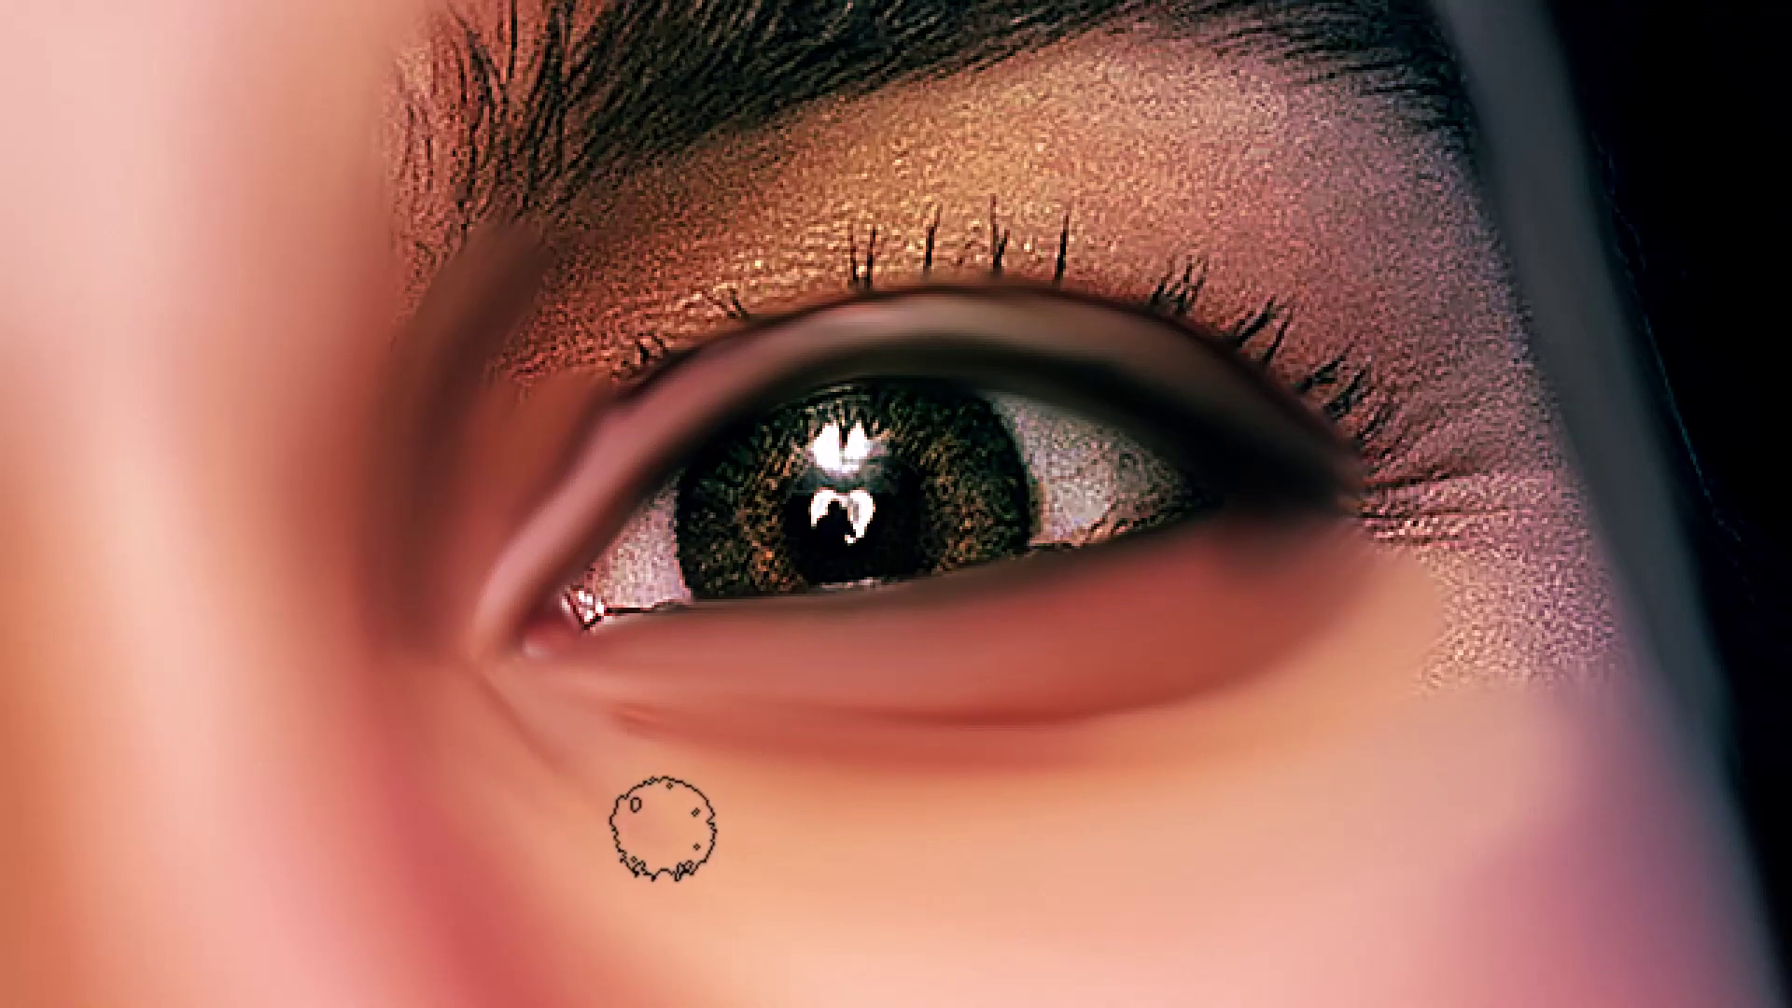
Smooth the upper lid and the grainy skin between brow and lid along the brow edge
{"action": "mouse_move", "coordinate": [608, 344]}
{"action": "left_mouse_down"}
{"action": "mouse_move", "coordinate": [592, 351]}
{"action": "mouse_move", "coordinate": [619, 305]}
{"action": "mouse_move", "coordinate": [732, 261]}
{"action": "mouse_move", "coordinate": [972, 249]}
{"action": "mouse_move", "coordinate": [1167, 312]}
{"action": "mouse_move", "coordinate": [1045, 224]}
{"action": "mouse_move", "coordinate": [1288, 299]}
{"action": "left_mouse_up"}
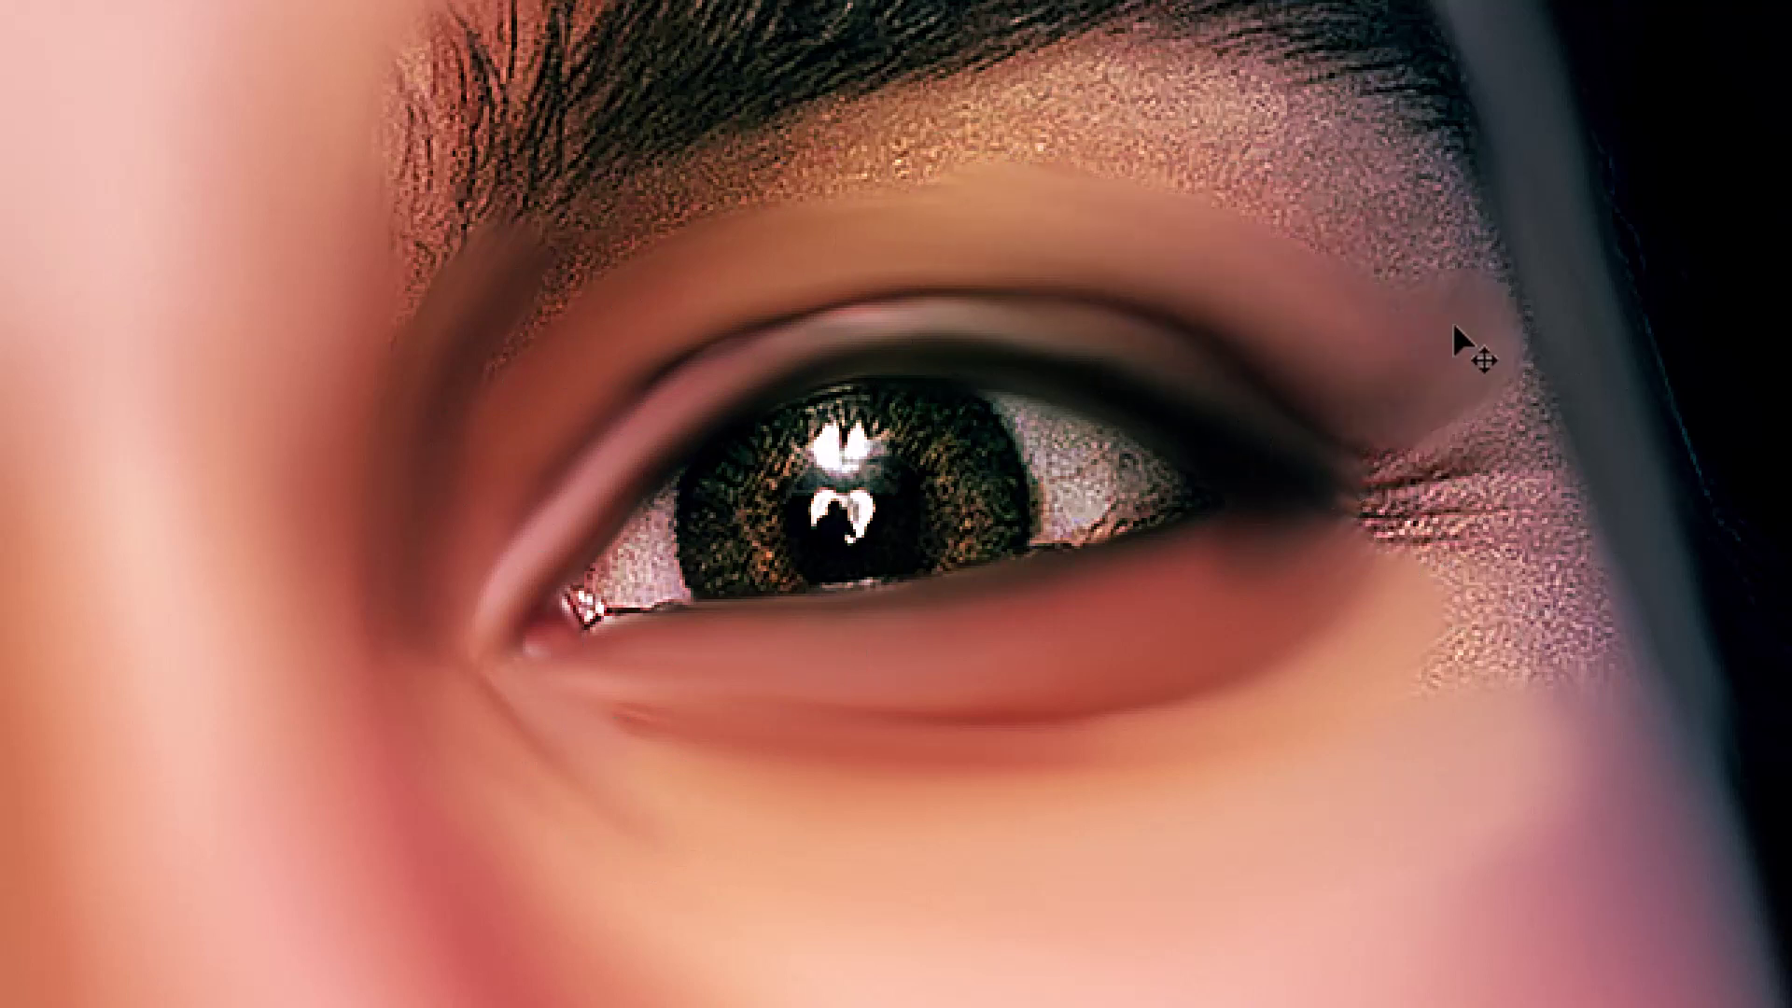
{"action": "left_click_drag", "start_coordinate": [1312, 86], "coordinate": [731, 188]}
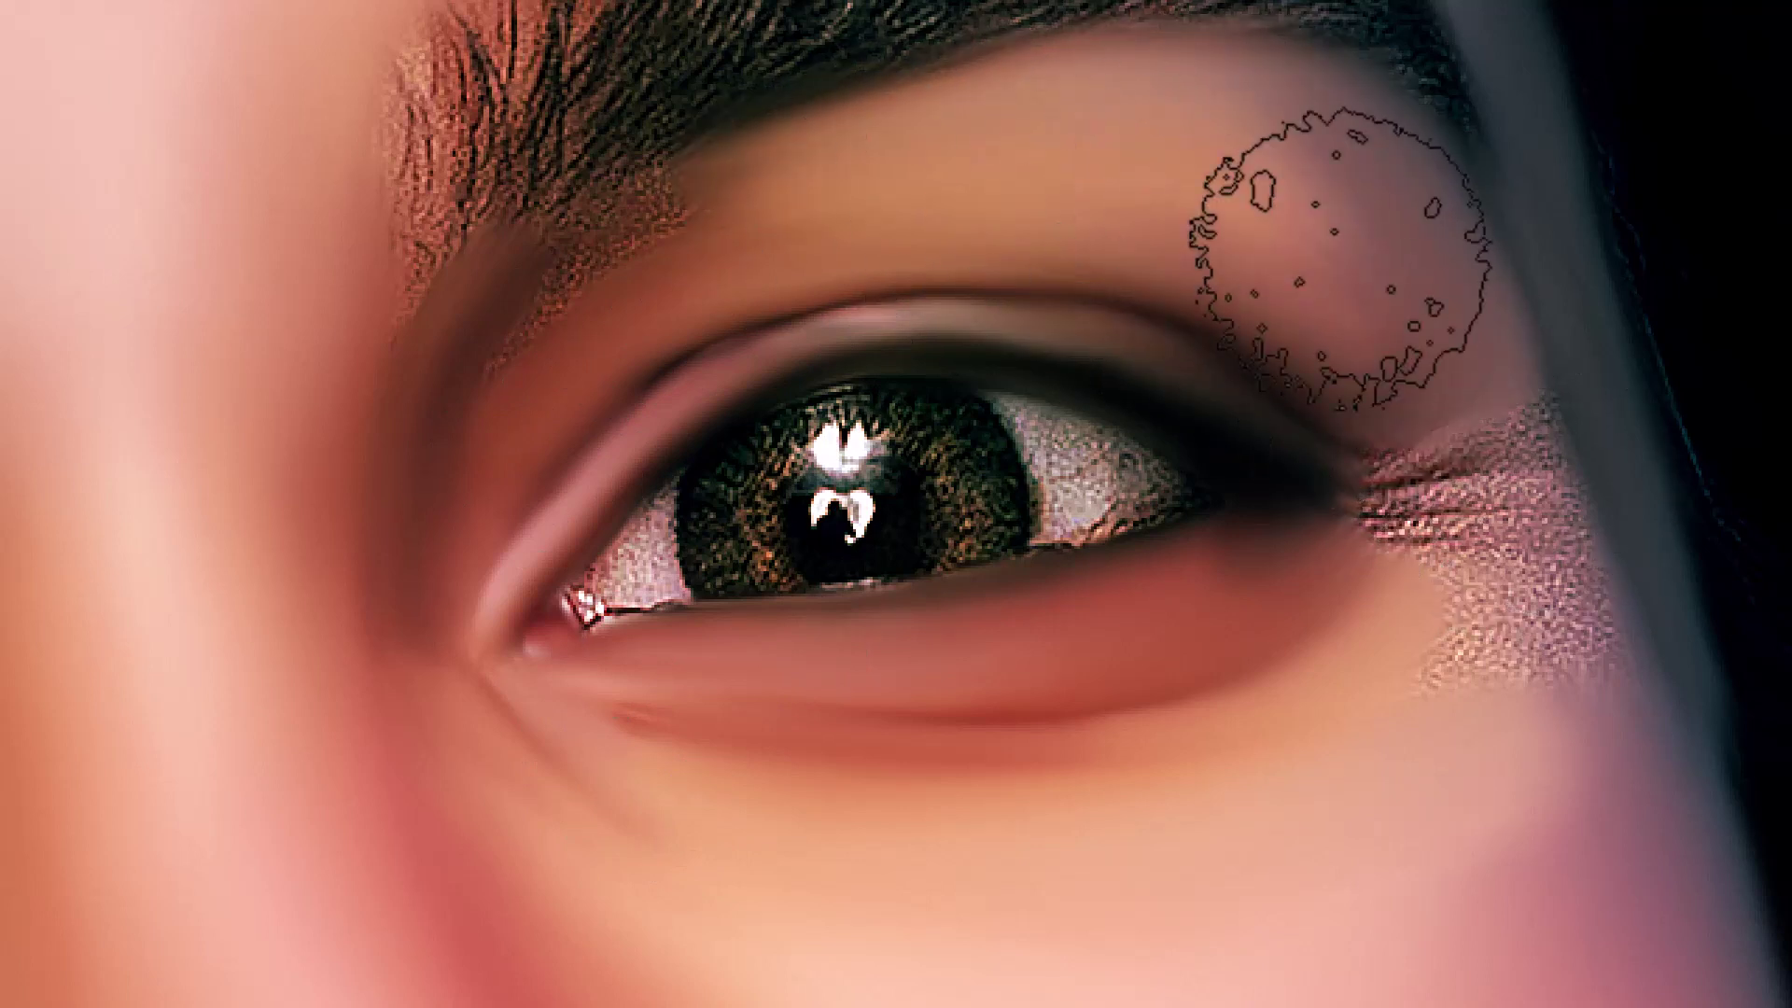
{"action": "mouse_move", "coordinate": [1286, 322]}
{"action": "left_mouse_down"}
{"action": "mouse_move", "coordinate": [1220, 120]}
{"action": "mouse_move", "coordinate": [552, 300]}
{"action": "mouse_move", "coordinate": [616, 274]}
{"action": "left_mouse_up"}
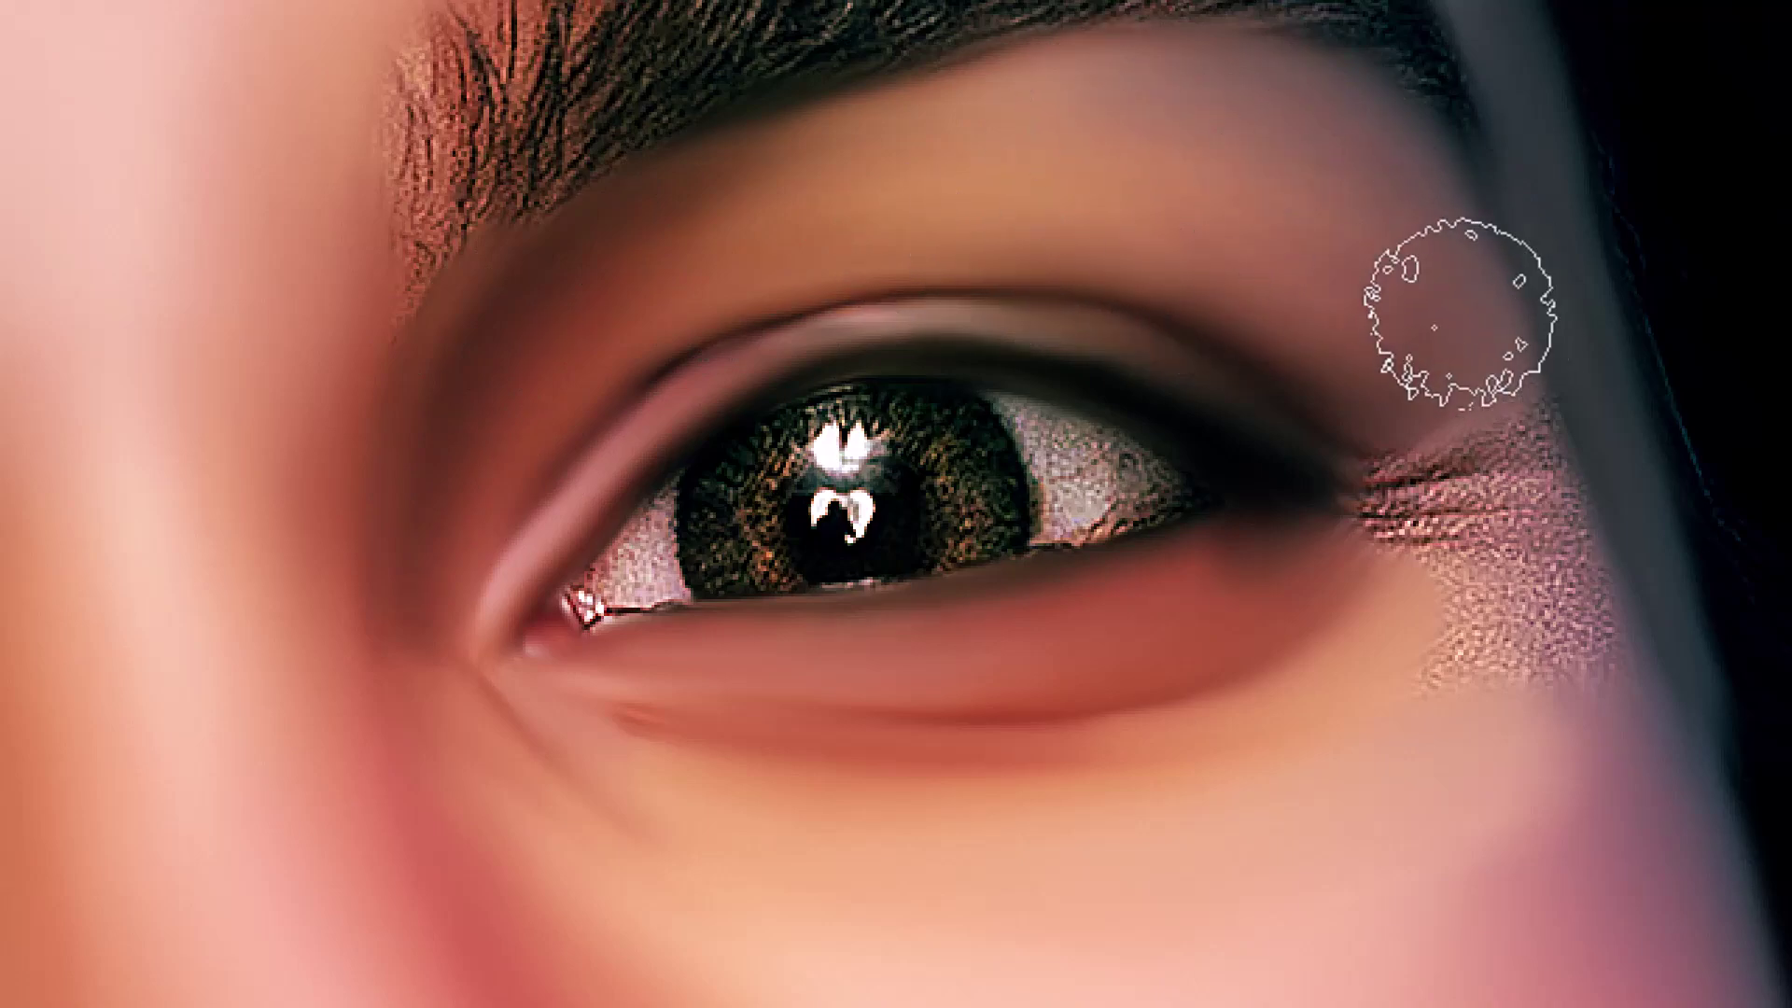
Smooth the speckled outer eye corner with a smaller brush and soften the dark crease below the eye
{"action": "key", "text": "bracketleft"}
{"action": "key", "text": "bracketleft"}
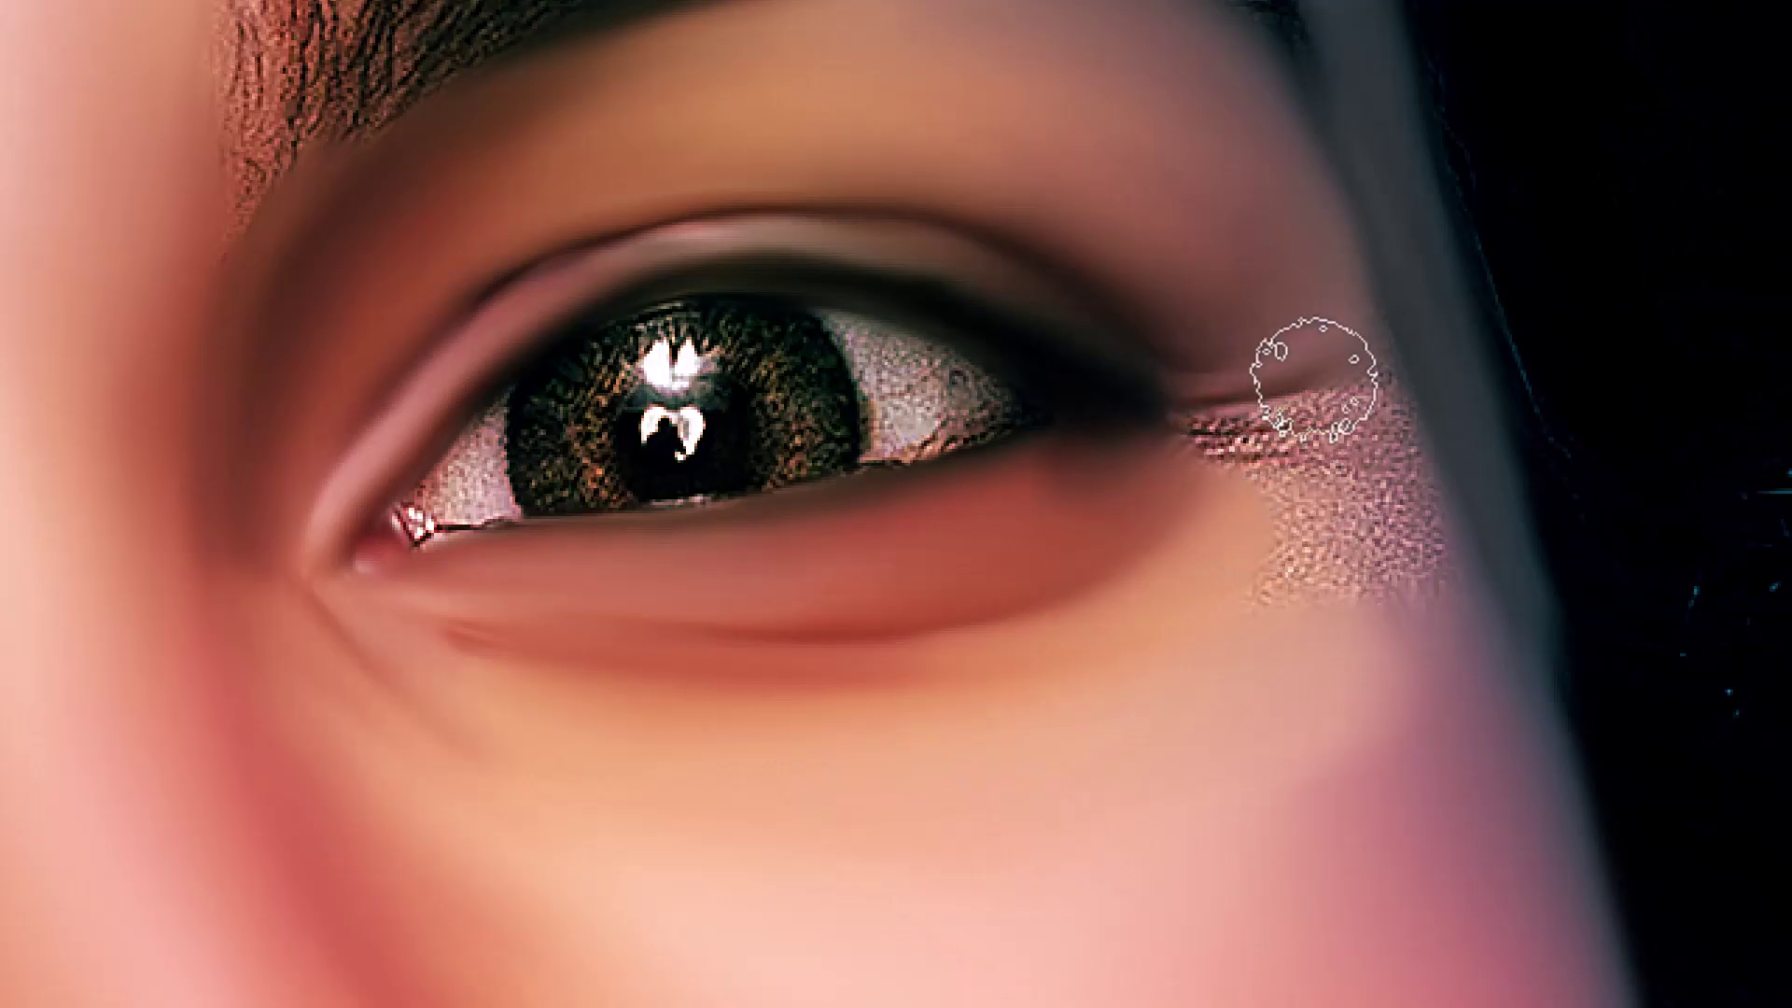
{"action": "mouse_move", "coordinate": [1314, 413]}
{"action": "left_mouse_down"}
{"action": "mouse_move", "coordinate": [1160, 411]}
{"action": "mouse_move", "coordinate": [1381, 360]}
{"action": "mouse_move", "coordinate": [1200, 448]}
{"action": "mouse_move", "coordinate": [1373, 435]}
{"action": "mouse_move", "coordinate": [1388, 508]}
{"action": "mouse_move", "coordinate": [1340, 551]}
{"action": "left_mouse_up"}
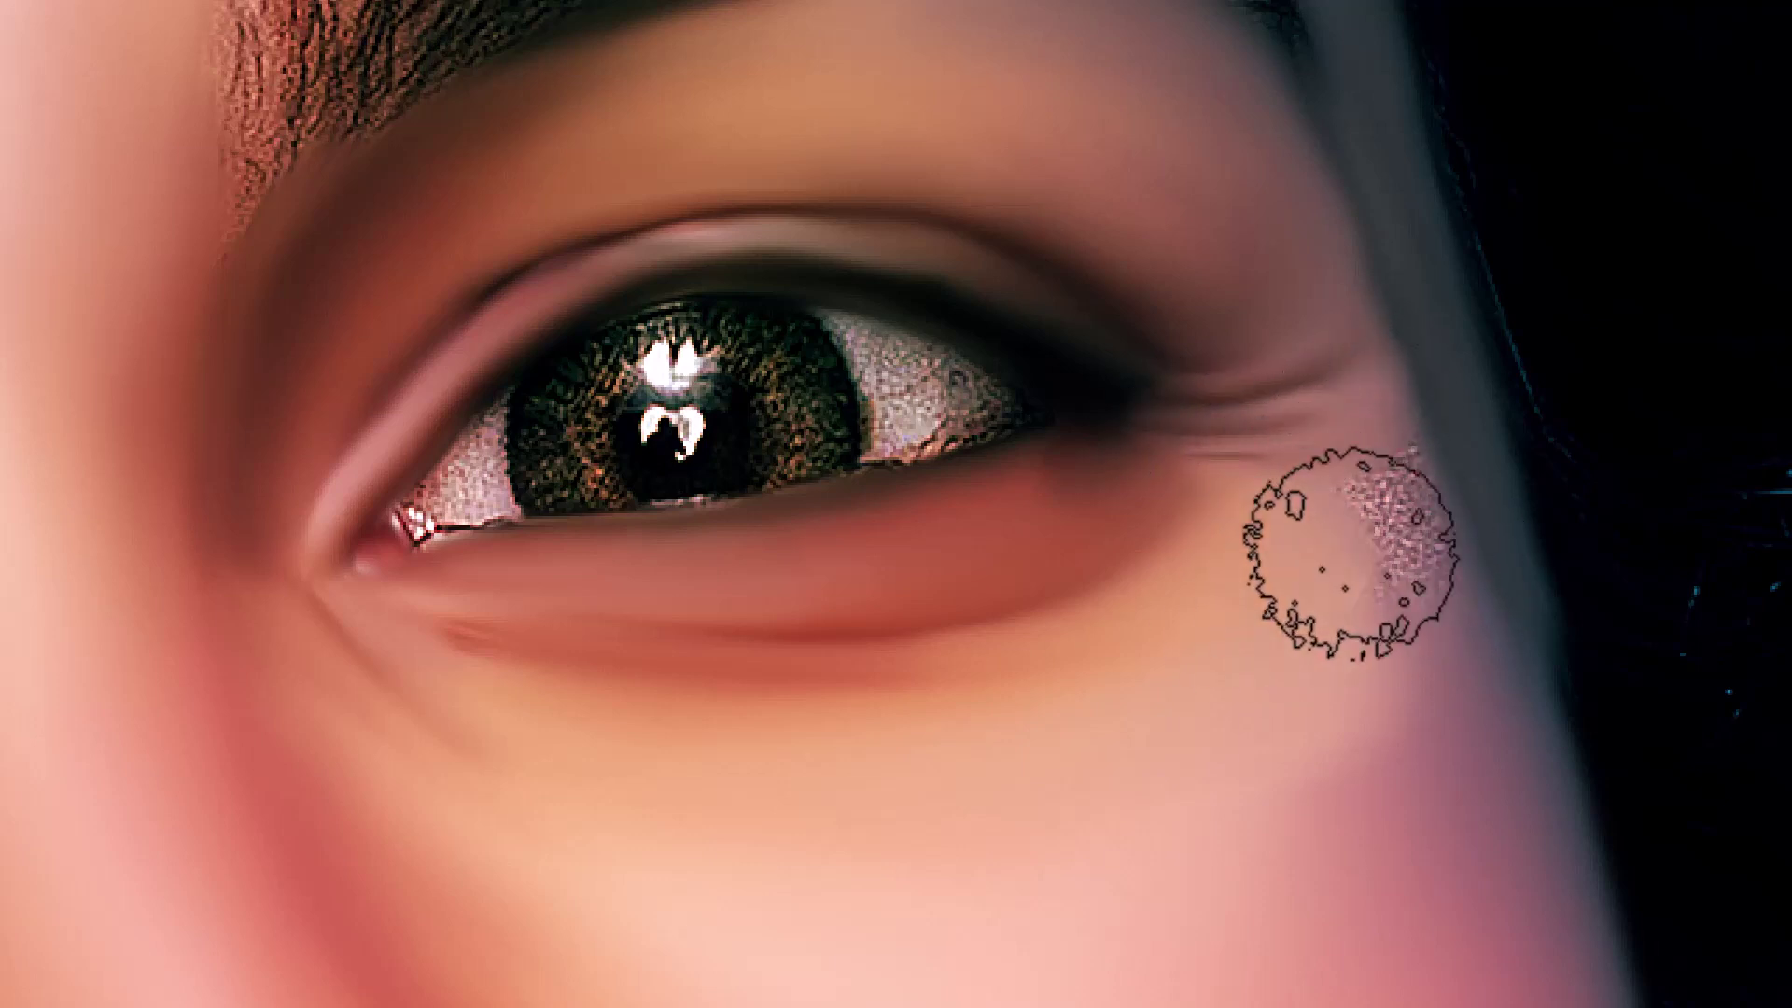
{"action": "key", "text": "bracketright"}
{"action": "key", "text": "bracketright"}
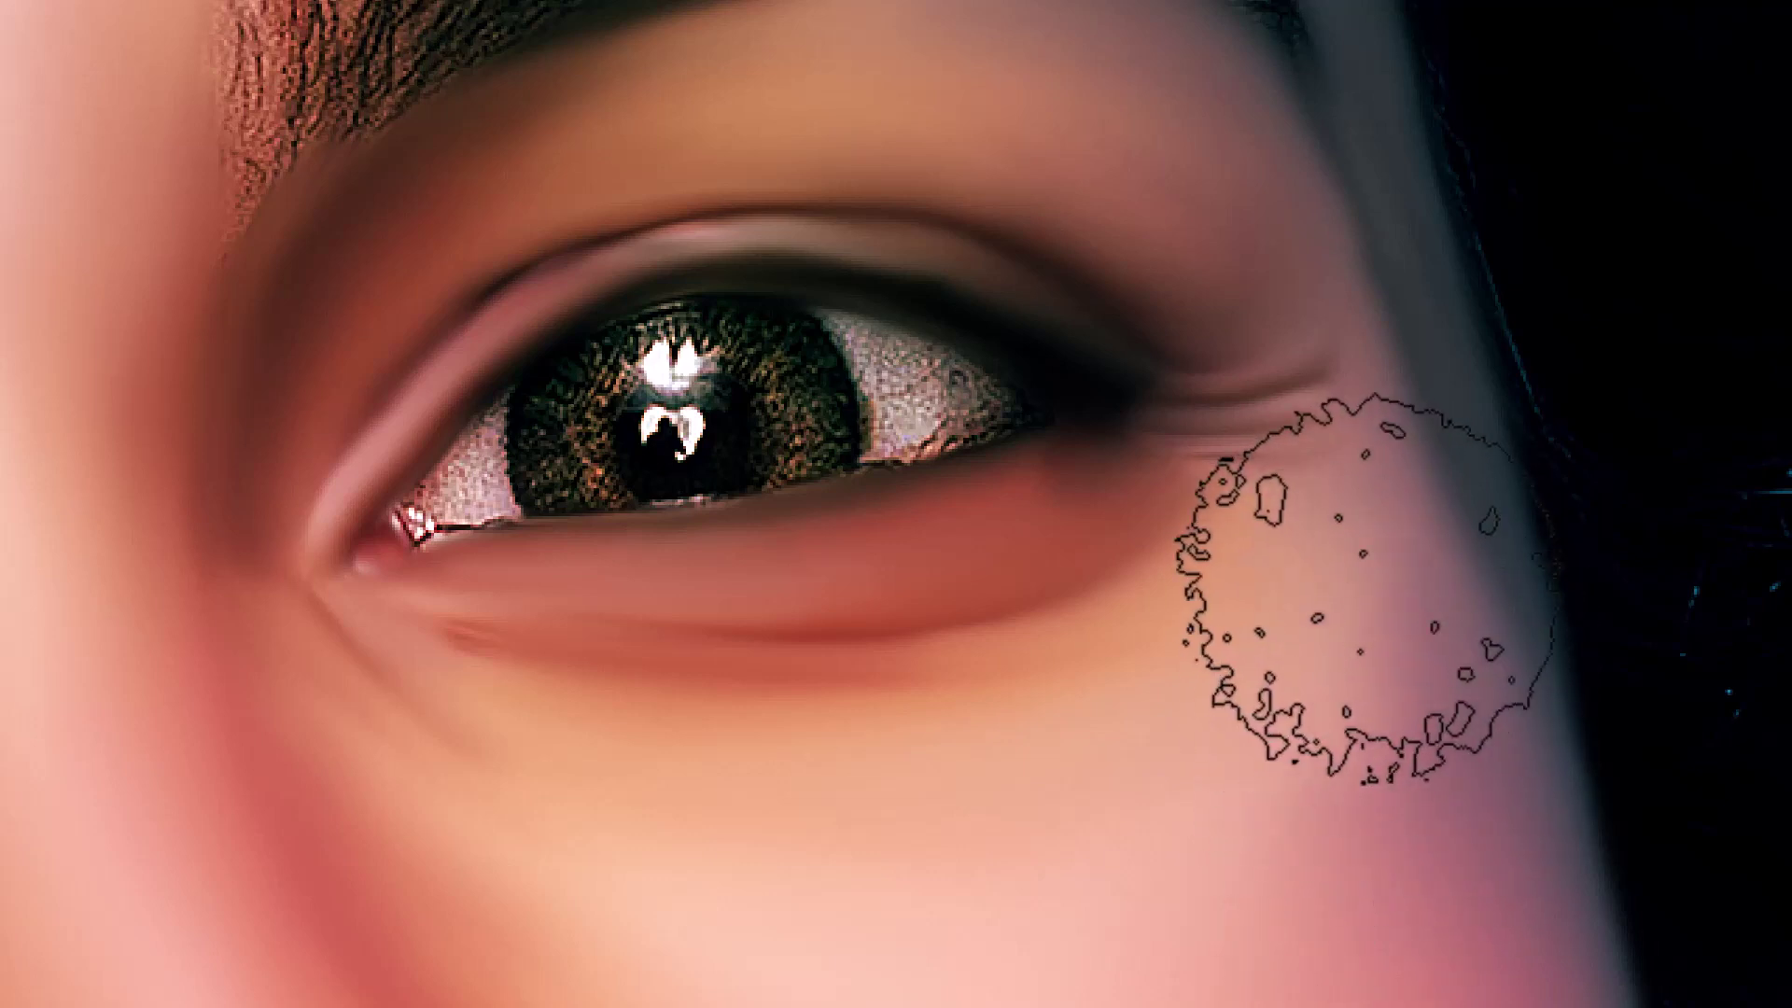
{"action": "key", "text": "v"}
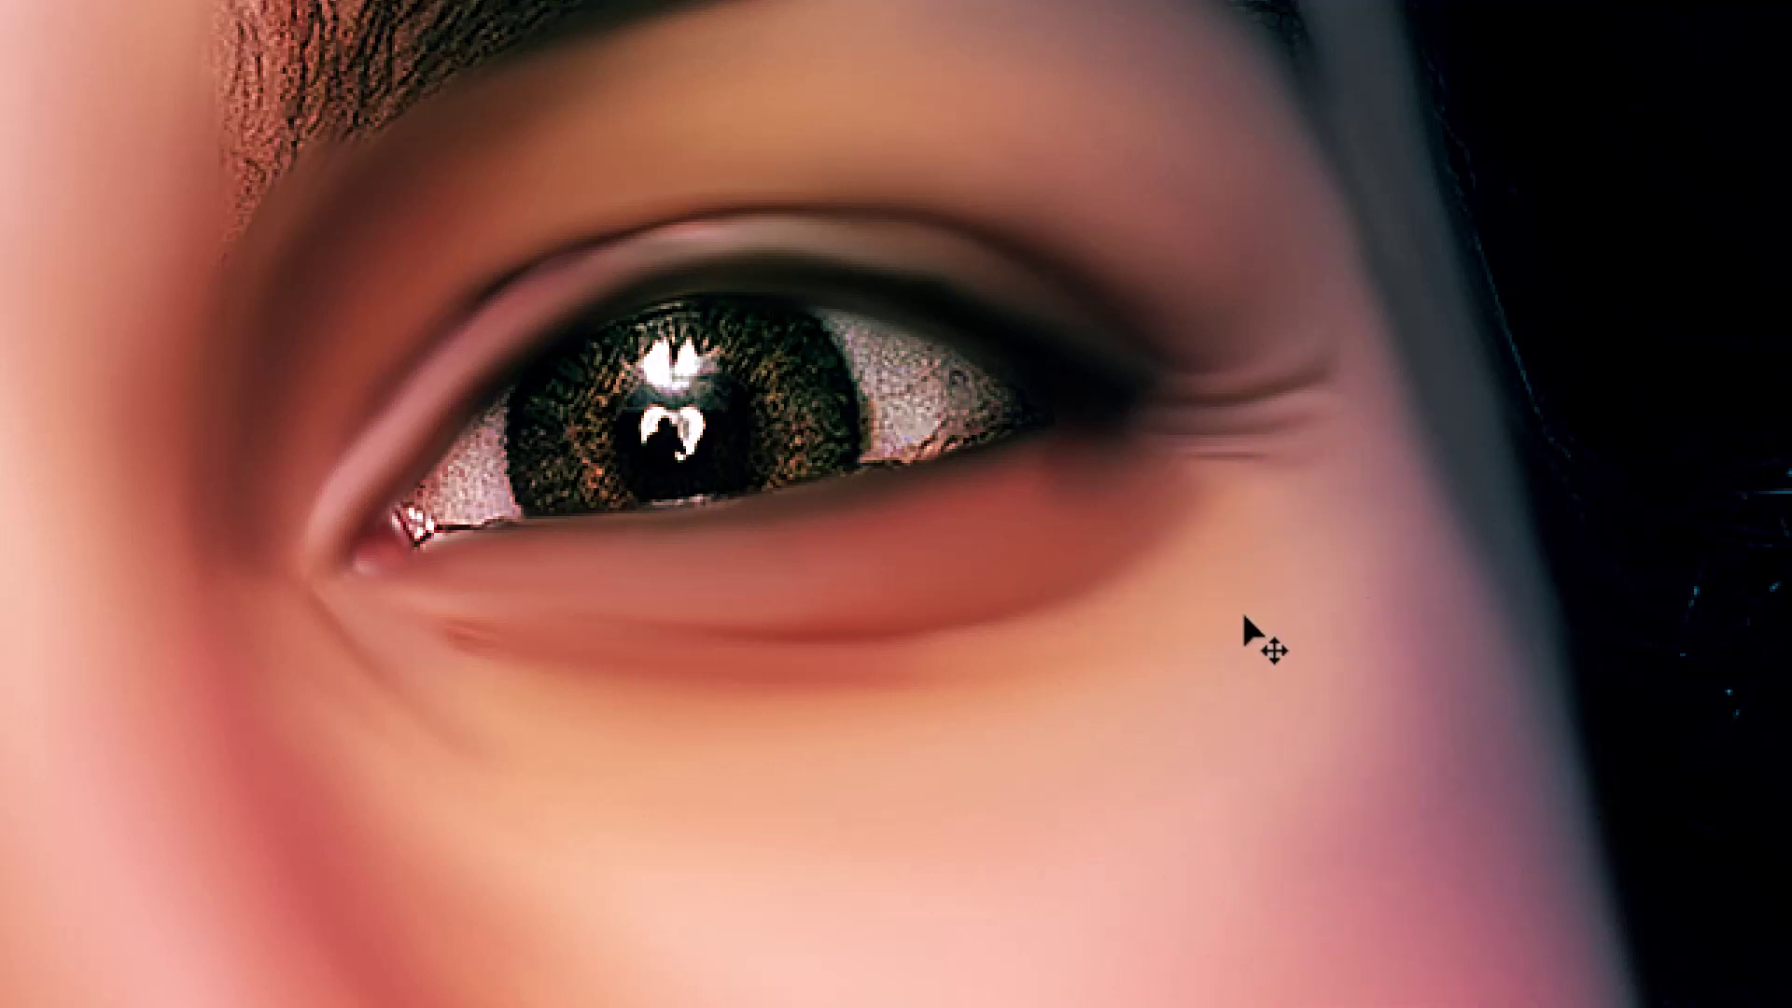
{"action": "left_click_drag", "start_coordinate": [476, 640], "coordinate": [484, 619]}
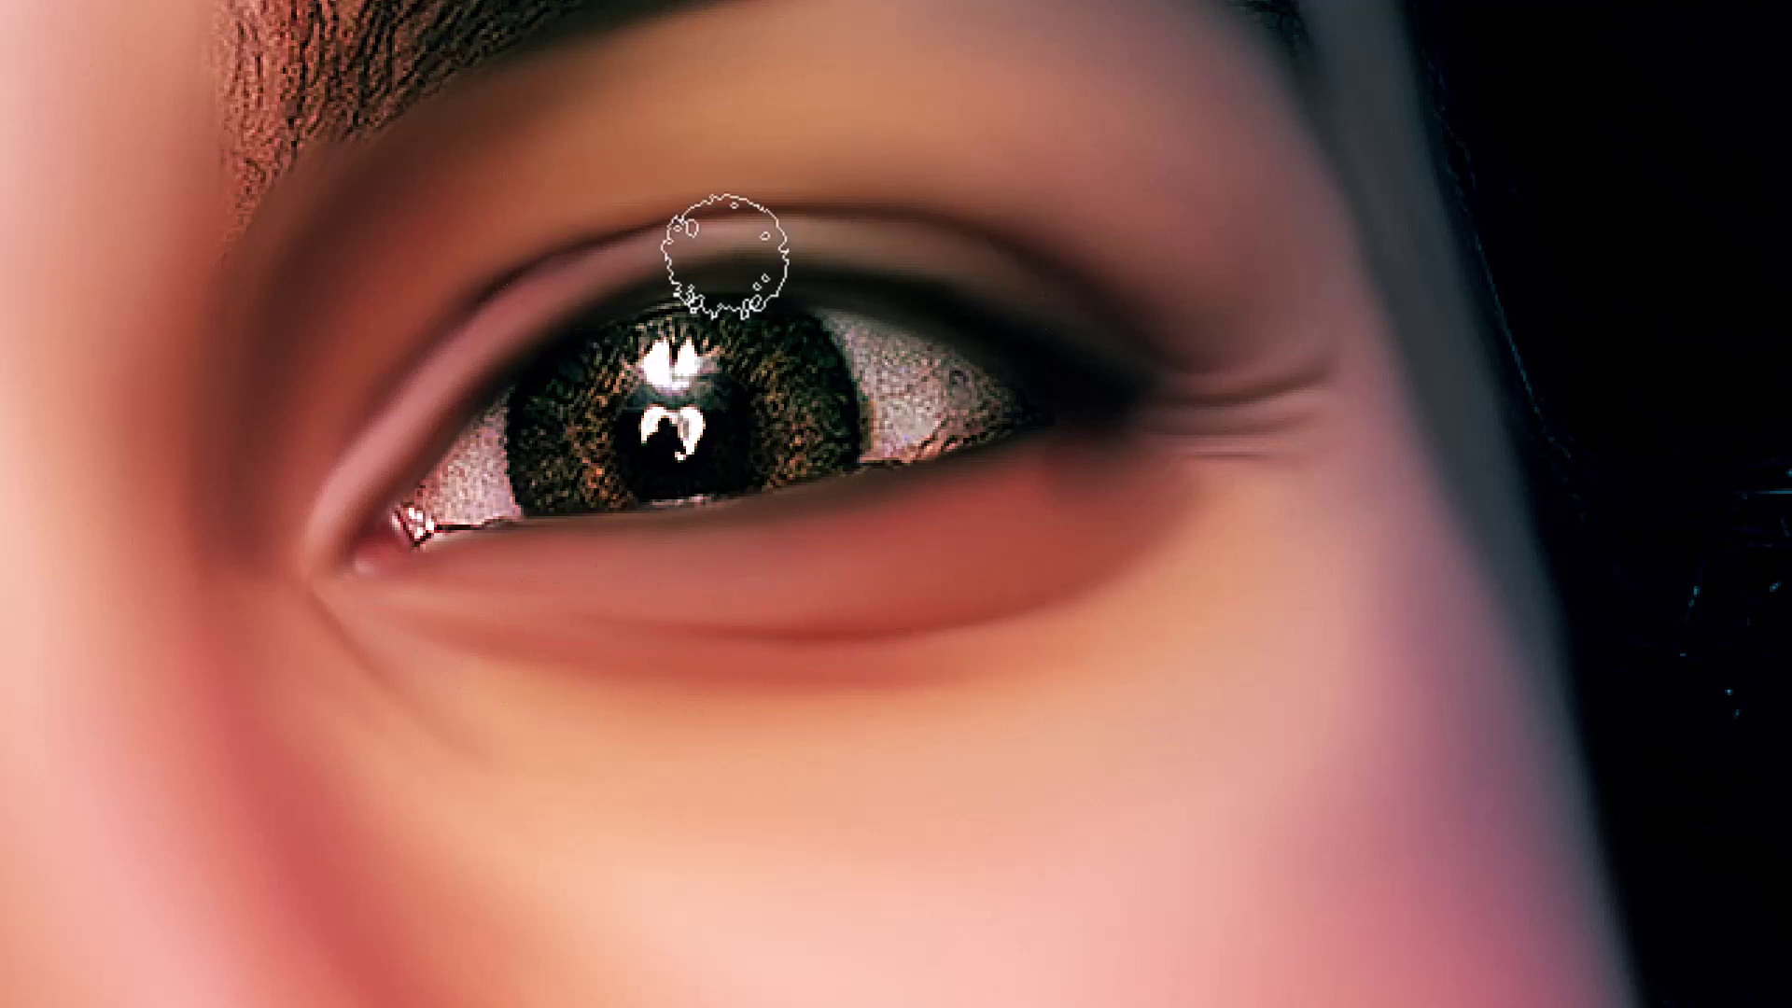
{"action": "key", "text": "v"}
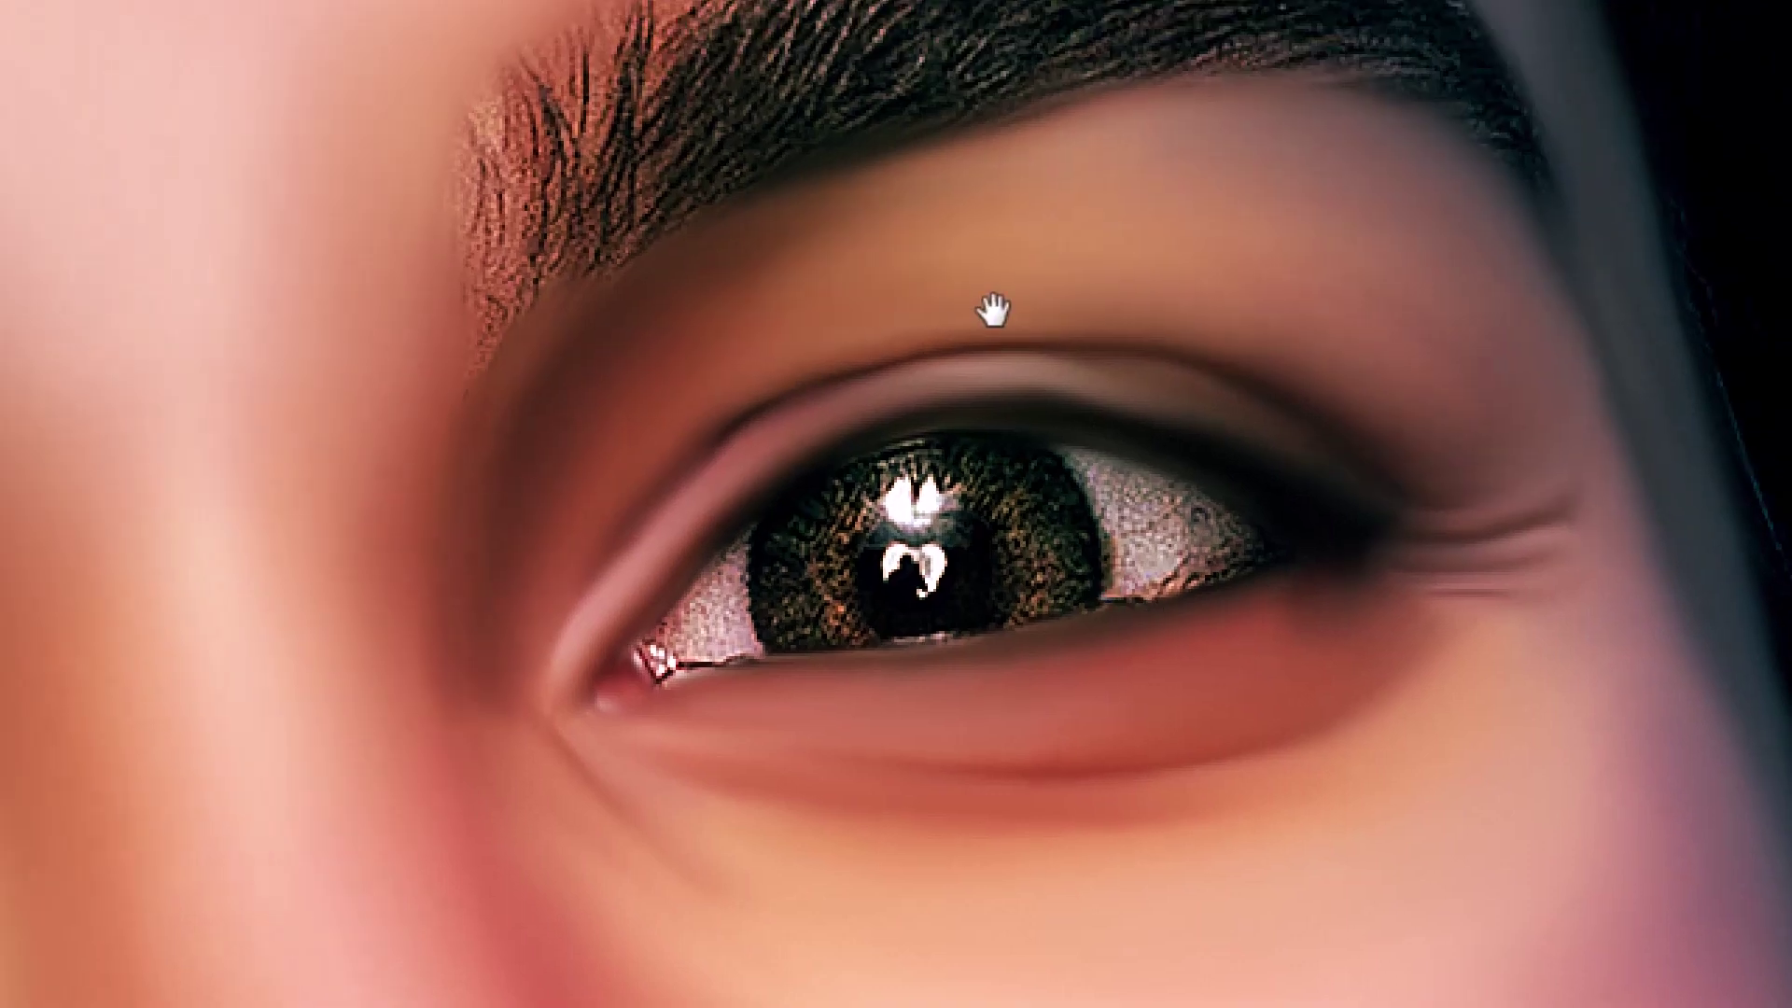
{"action": "key", "text": "b"}
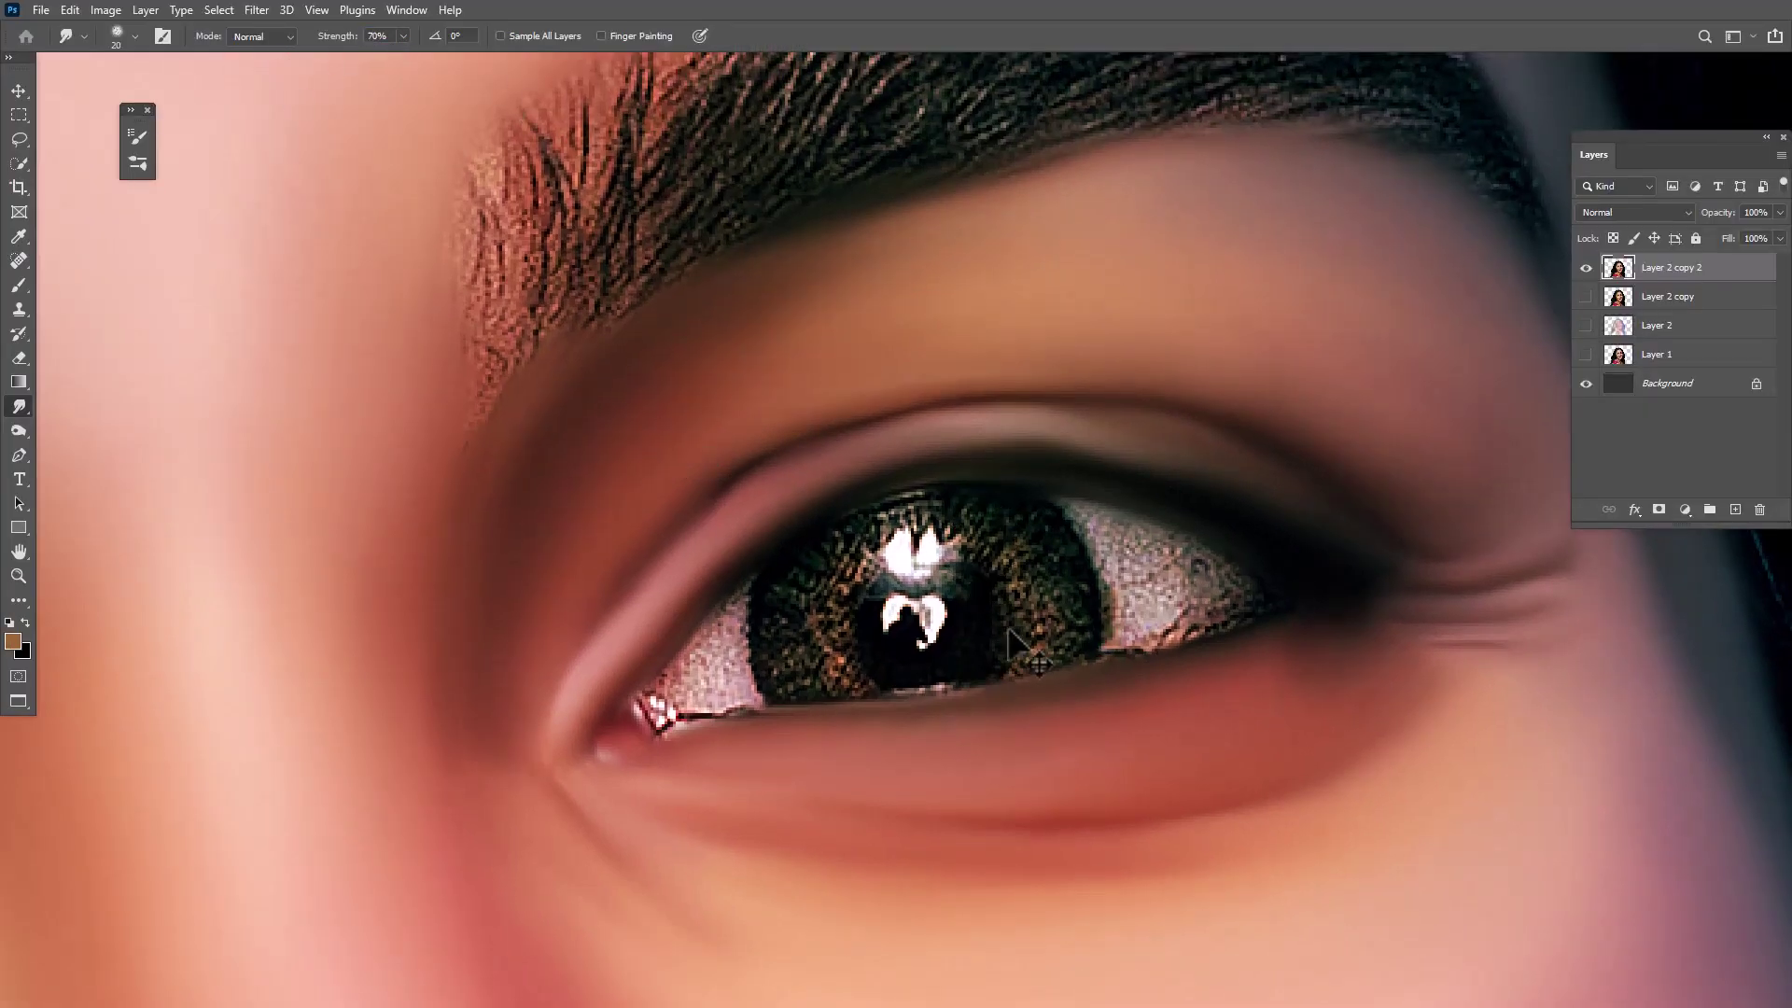
Pan around the eye to view the upper lid, brow and the area below the lower lid
{"action": "scroll", "coordinate": [576, 568], "scroll_direction": "down", "scroll_amount": 3}
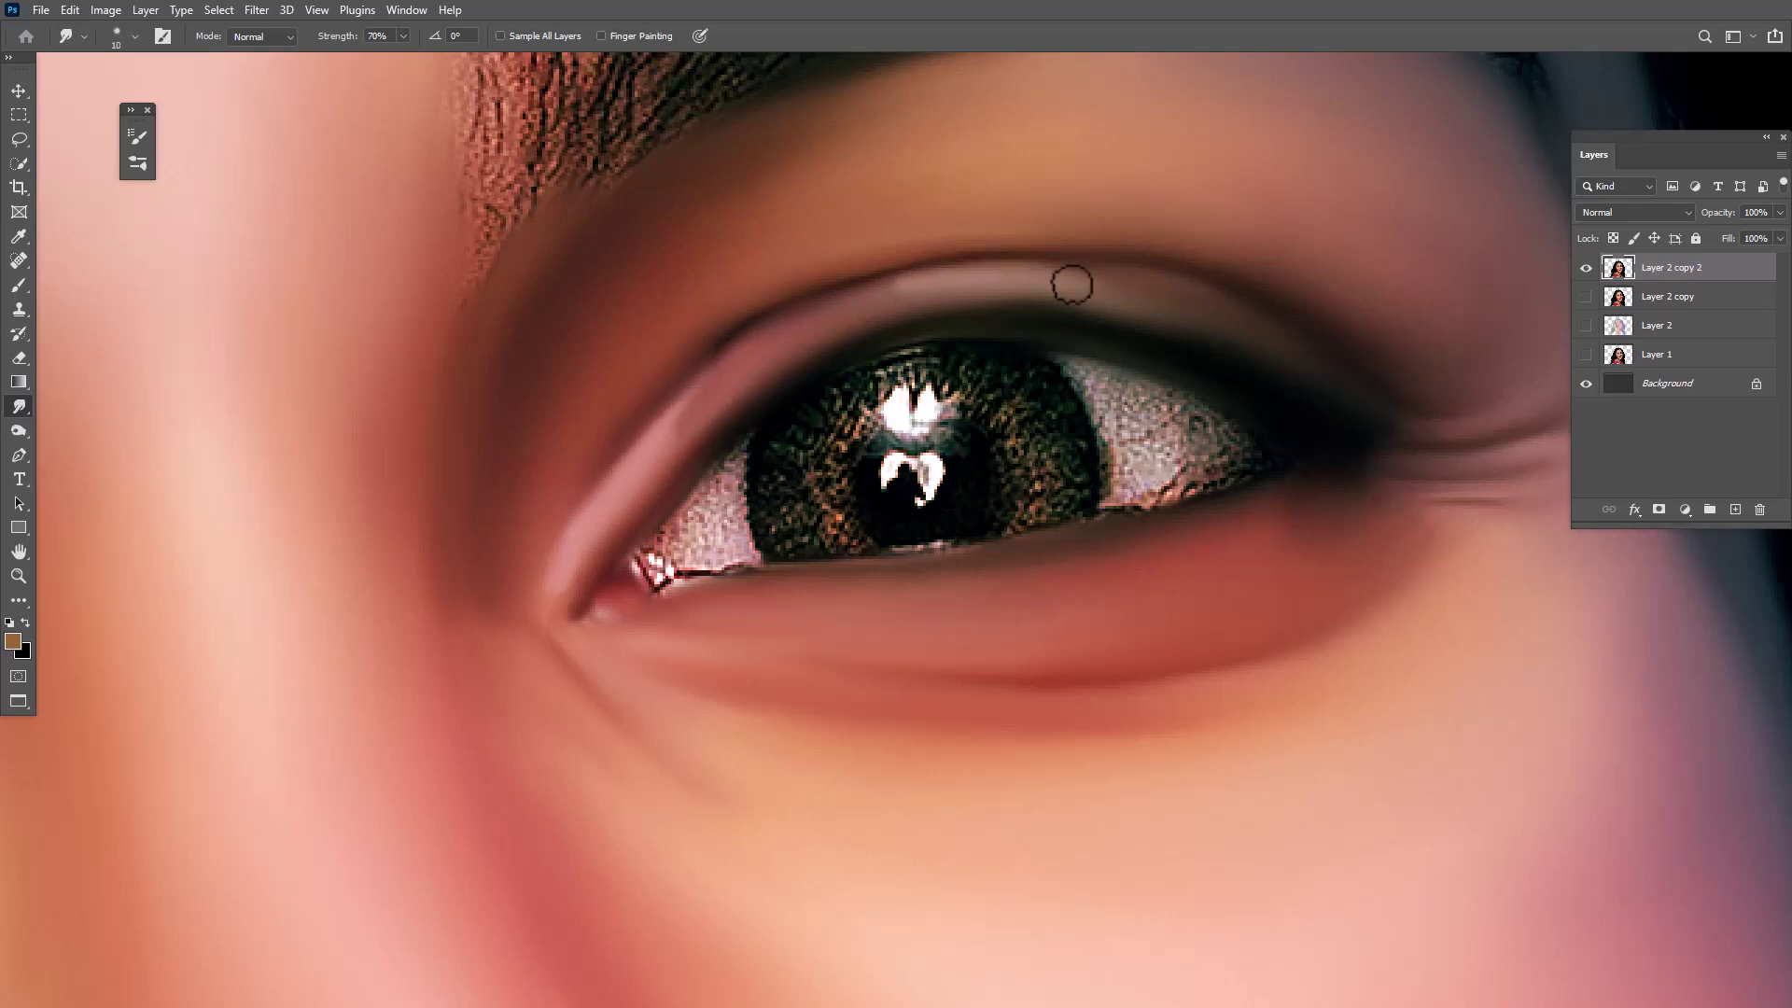
{"action": "left_click_drag", "start_coordinate": [1378, 455], "coordinate": [1181, 474]}
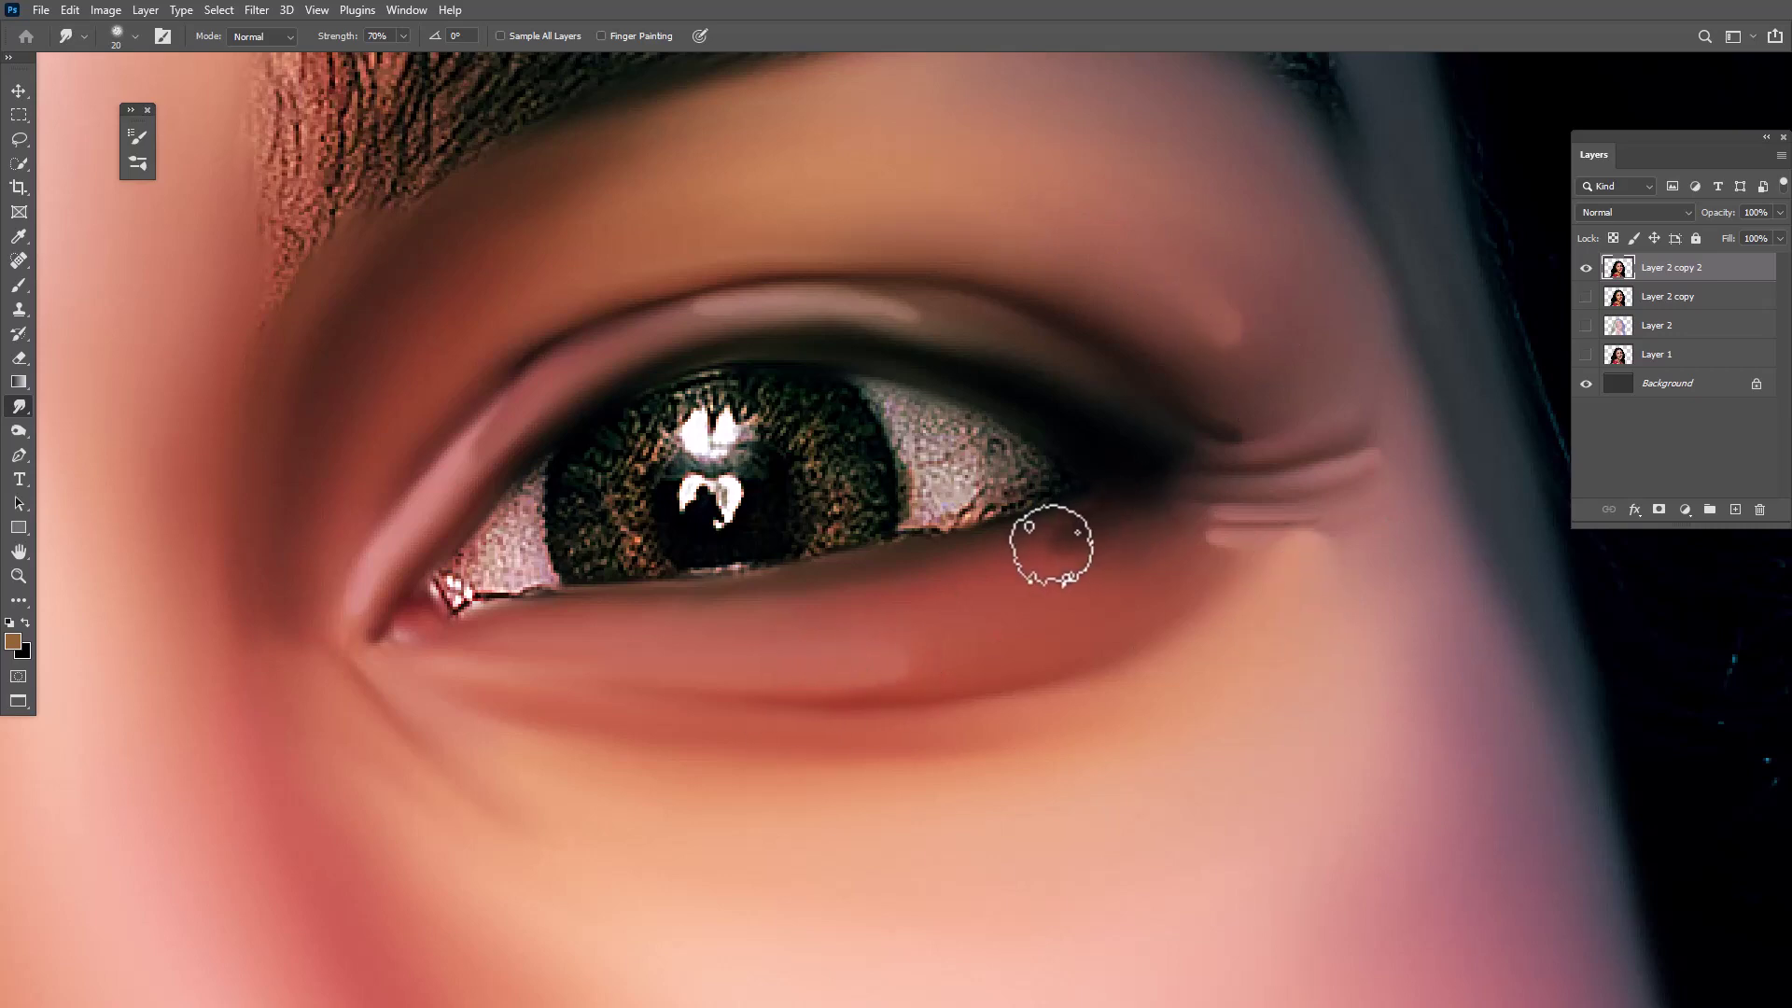
{"action": "left_click_drag", "start_coordinate": [630, 320], "coordinate": [606, 479]}
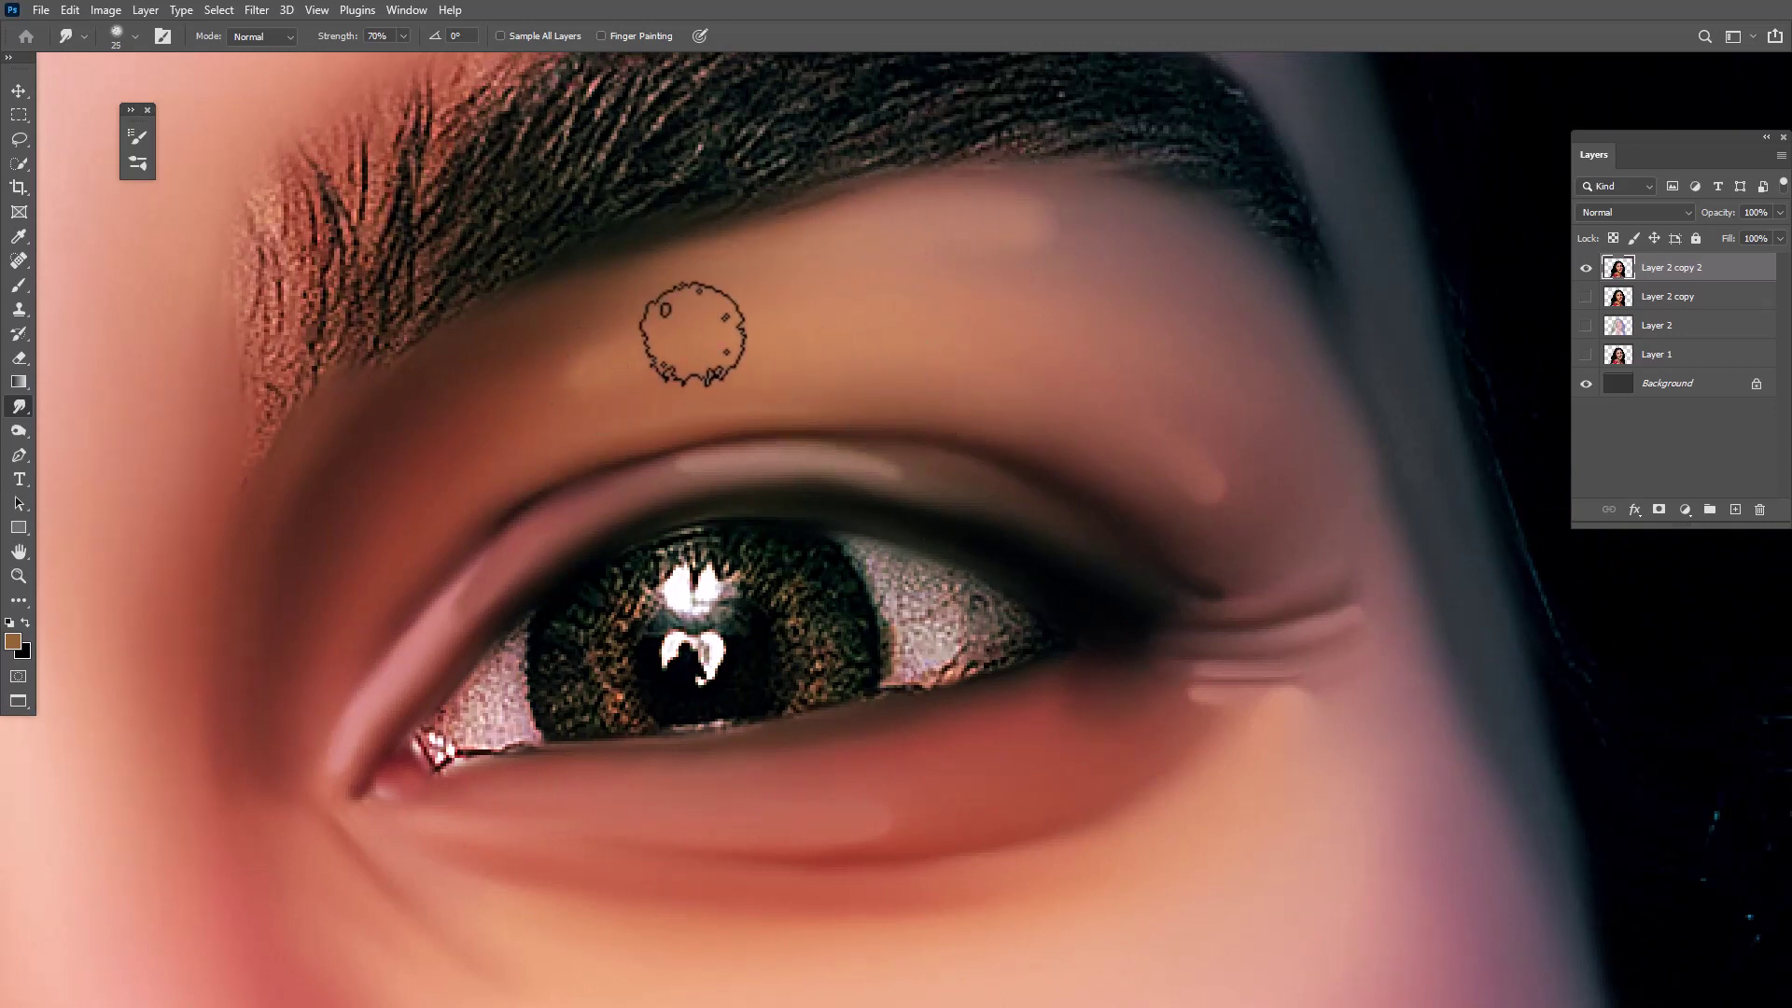
{"action": "left_click_drag", "start_coordinate": [941, 527], "coordinate": [994, 479]}
{"action": "left_click_drag", "start_coordinate": [648, 872], "coordinate": [812, 620]}
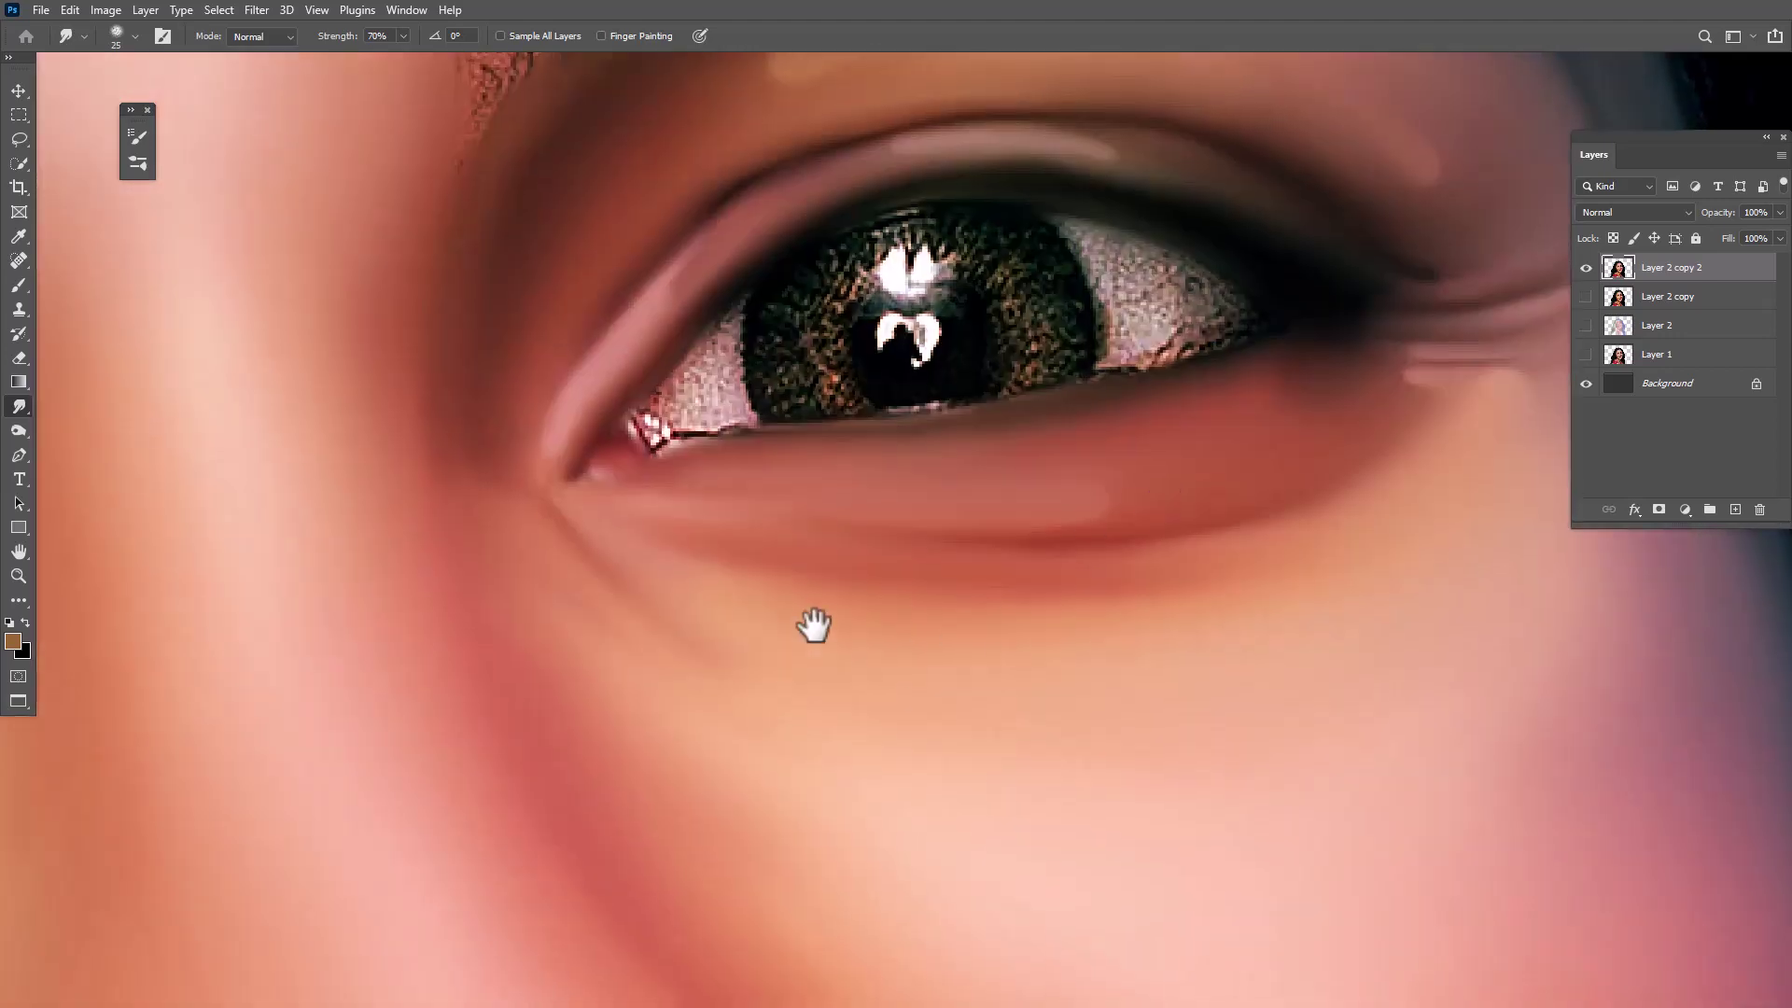
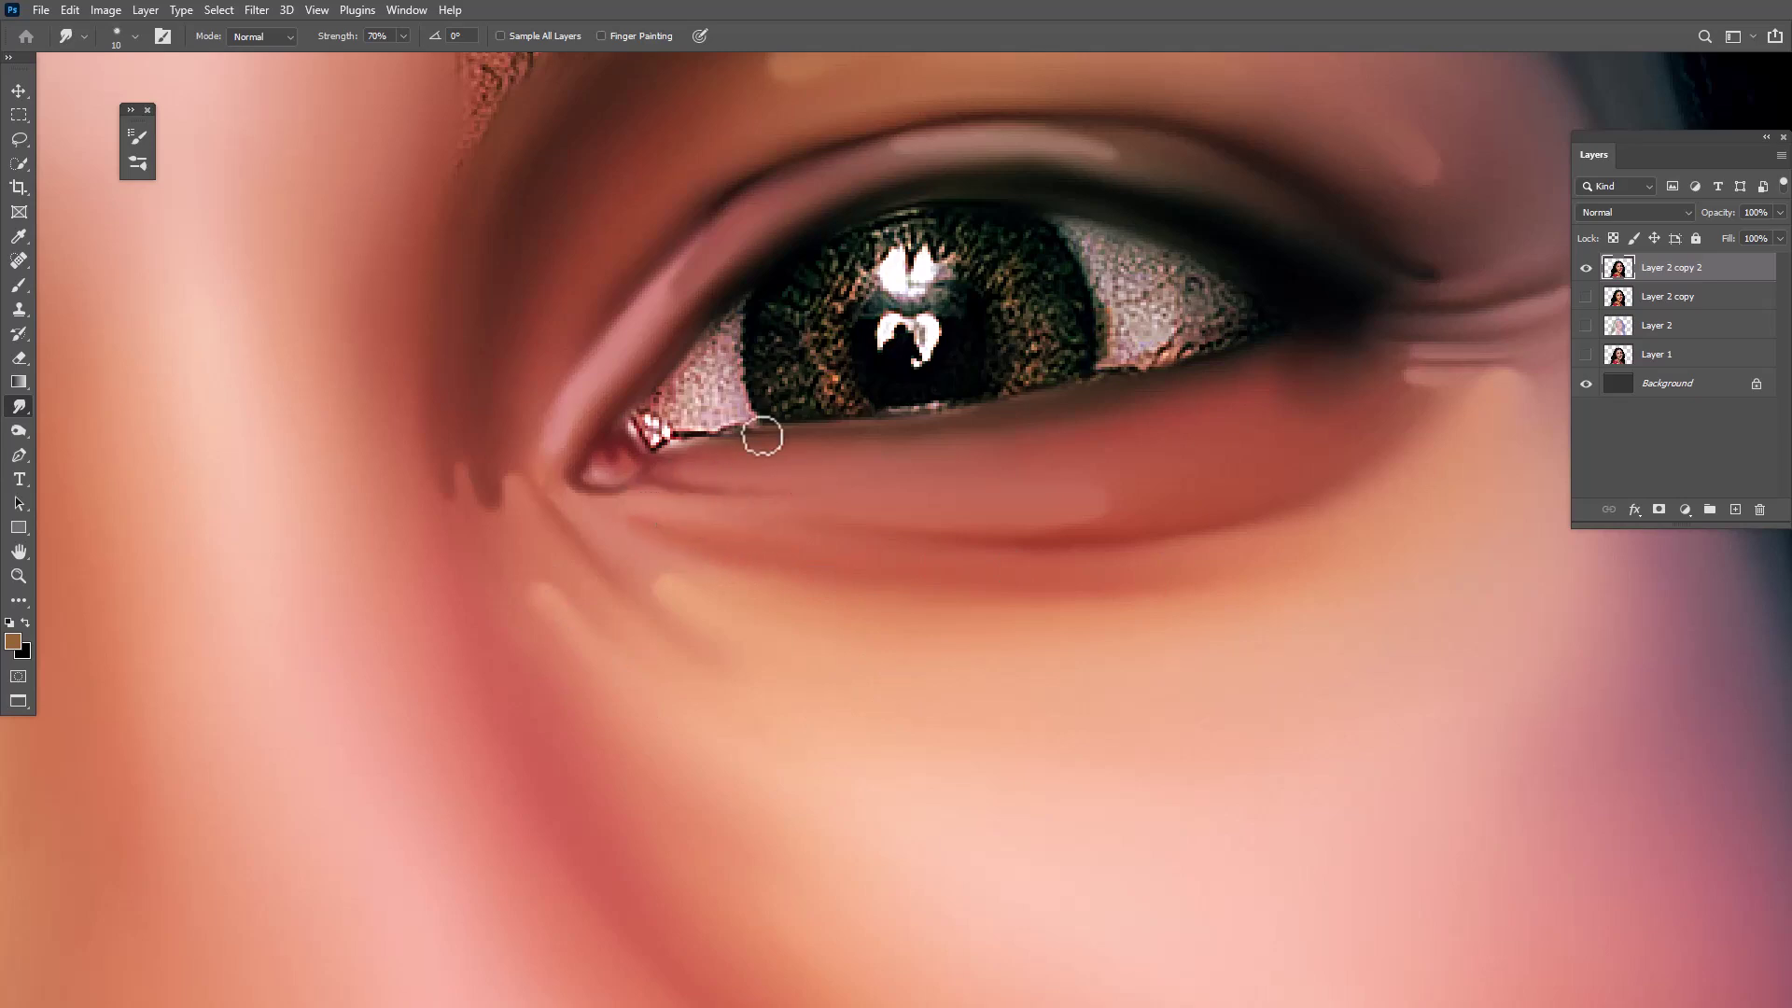
Smudge the skin around the mouth, chin and right cheek at 70% strength
{"action": "scroll", "coordinate": [716, 470], "scroll_direction": "down", "scroll_amount": 5}
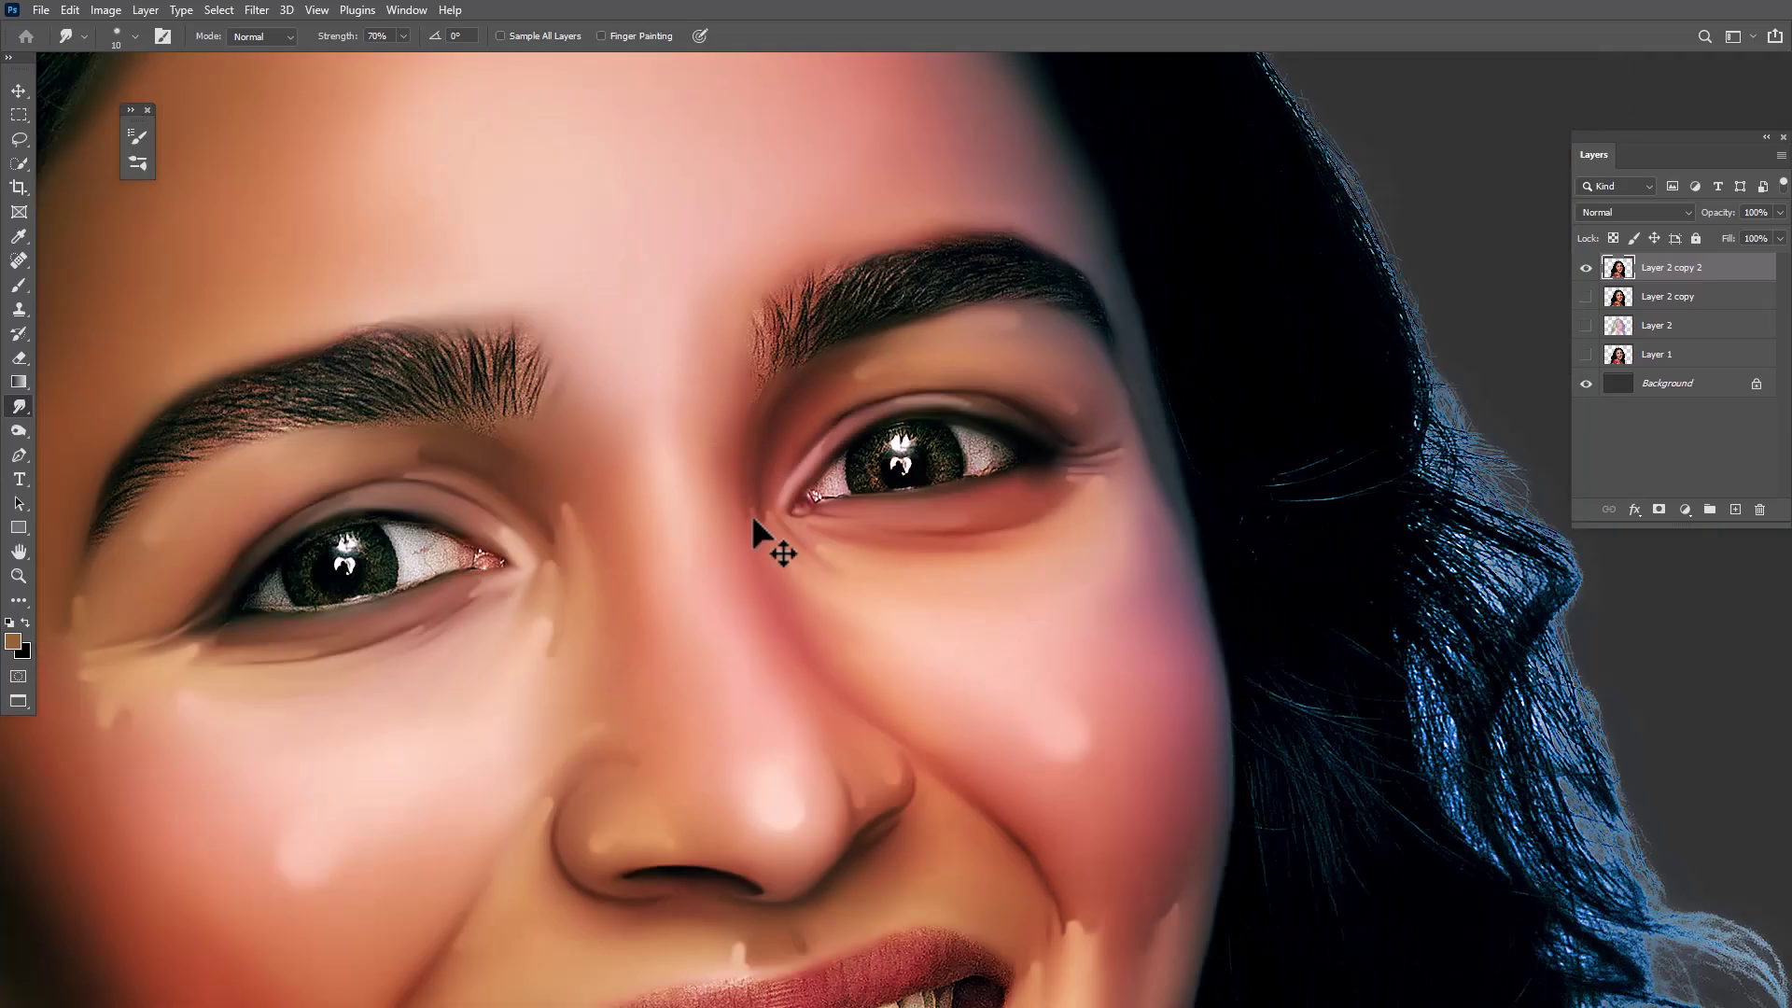
{"action": "scroll", "coordinate": [1036, 607], "scroll_direction": "up", "scroll_amount": 2}
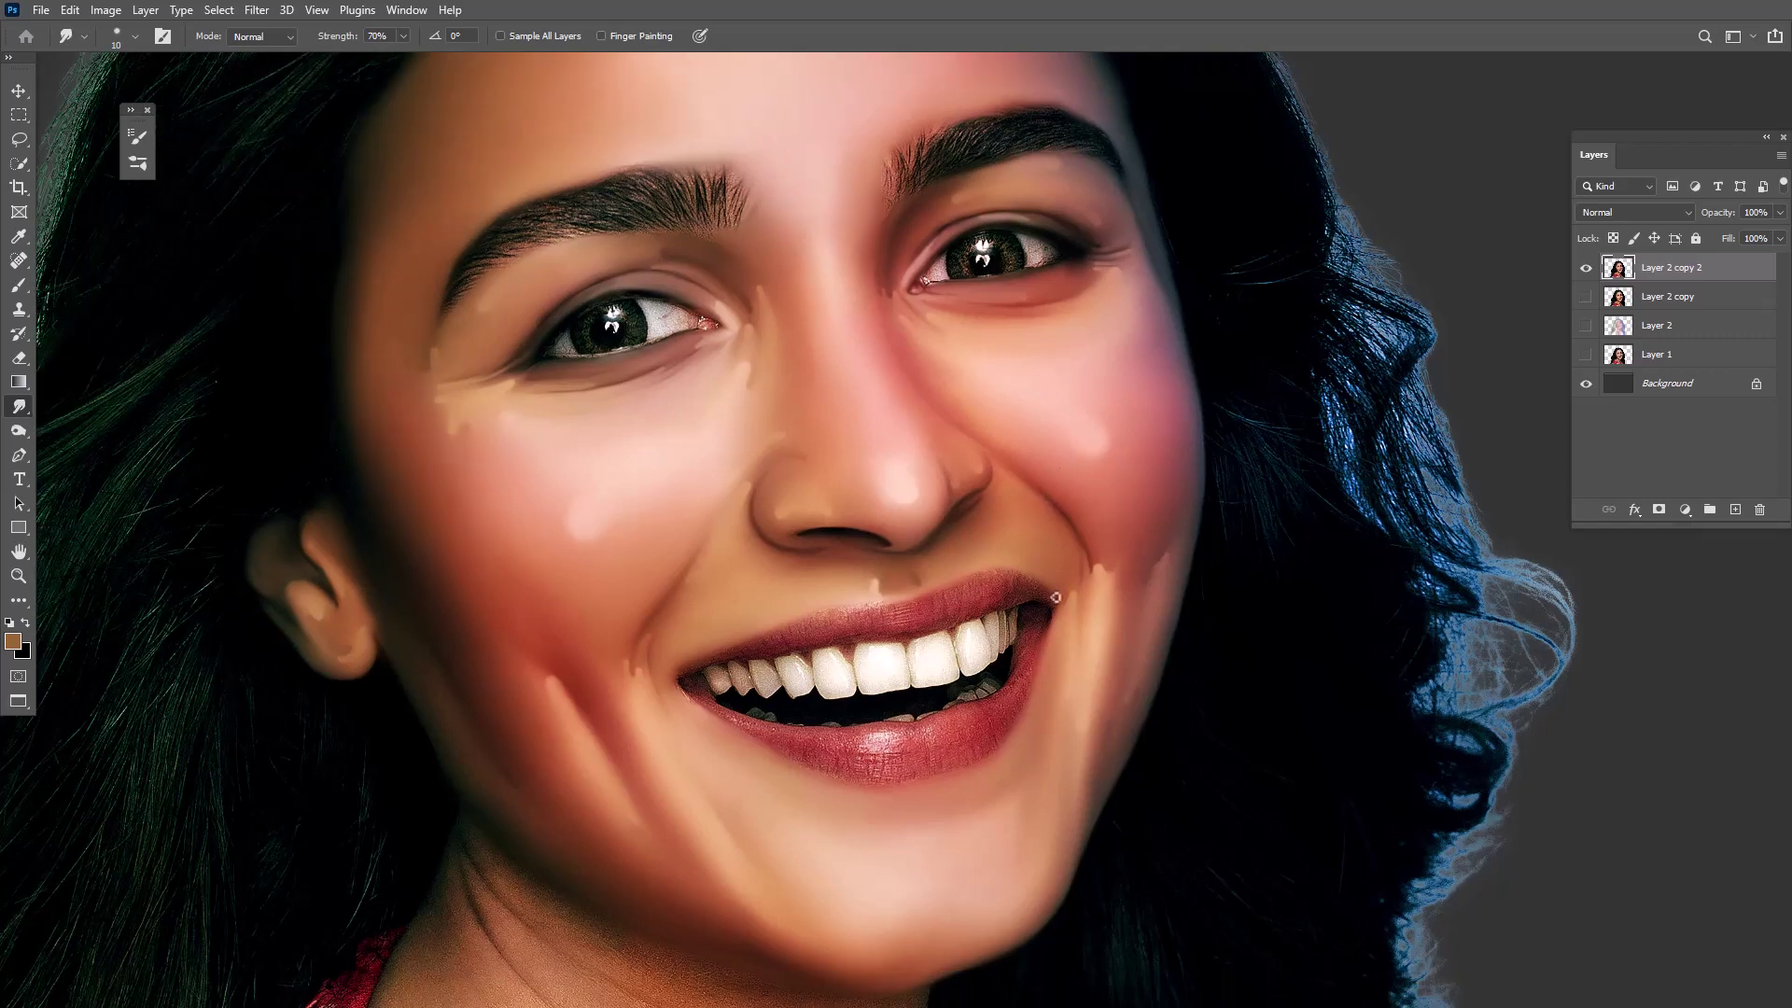
{"action": "scroll", "coordinate": [1152, 672], "scroll_direction": "up", "scroll_amount": 2}
{"action": "scroll", "coordinate": [911, 737], "scroll_direction": "up", "scroll_amount": 5}
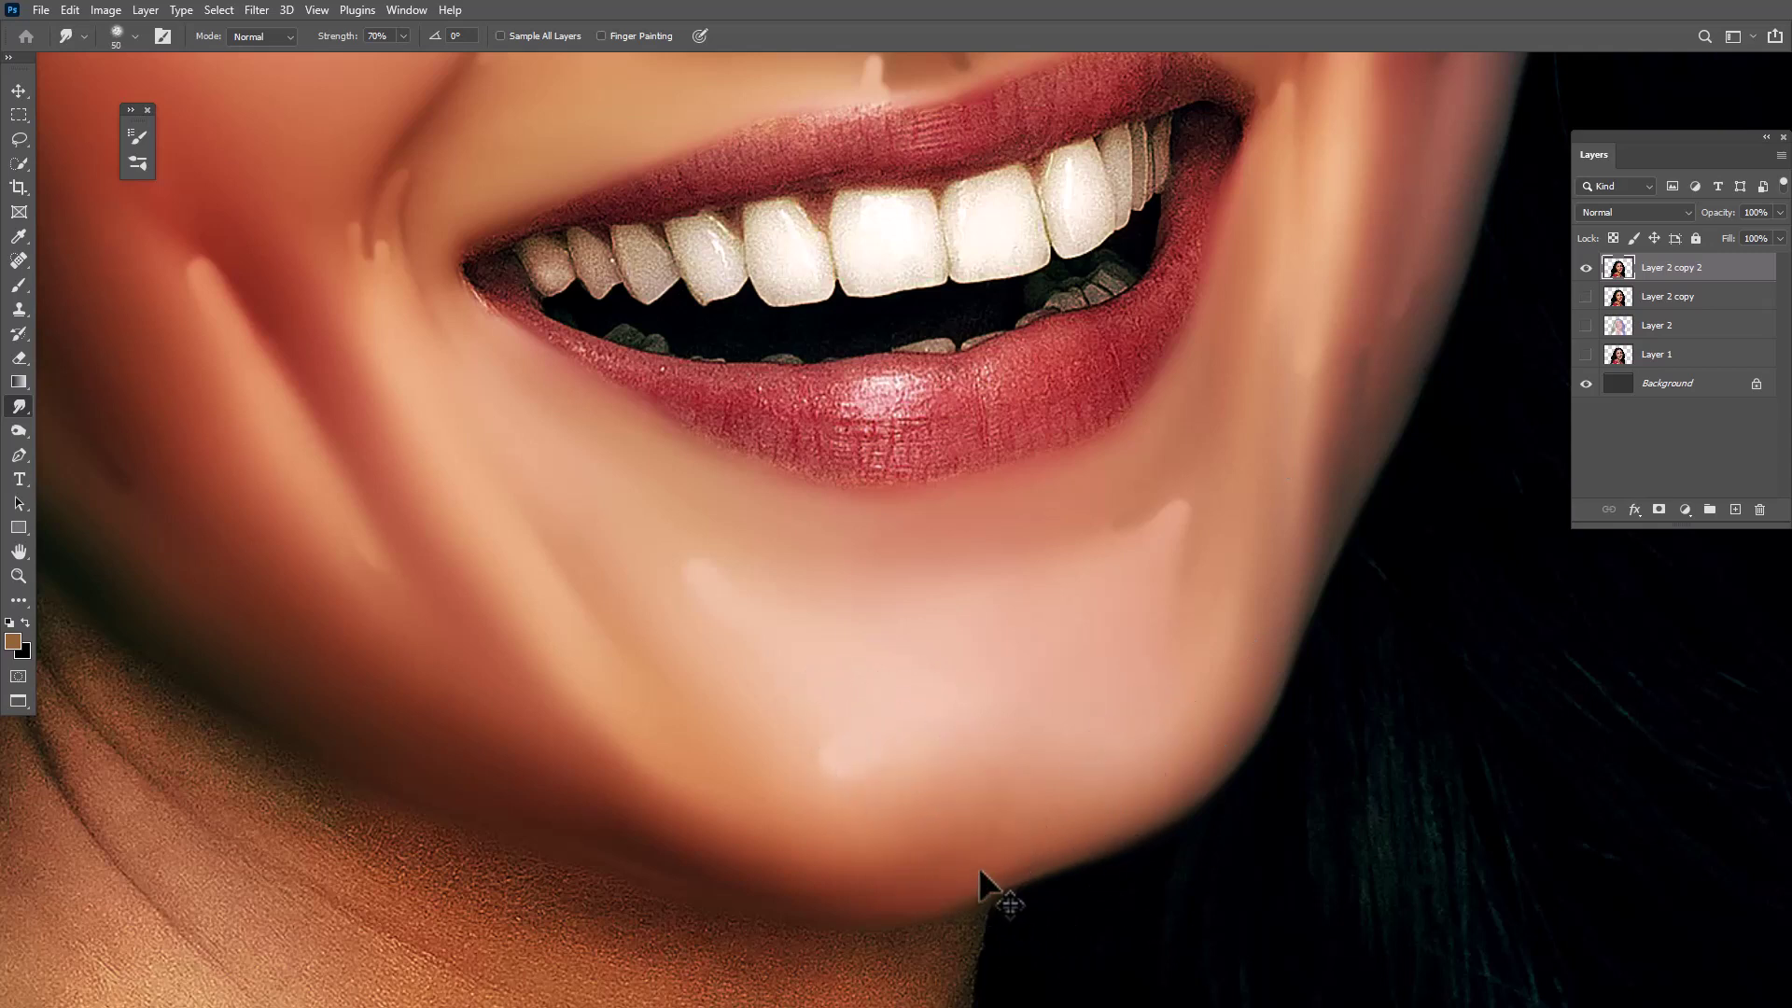
{"action": "left_click_drag", "start_coordinate": [1083, 688], "coordinate": [1139, 718]}
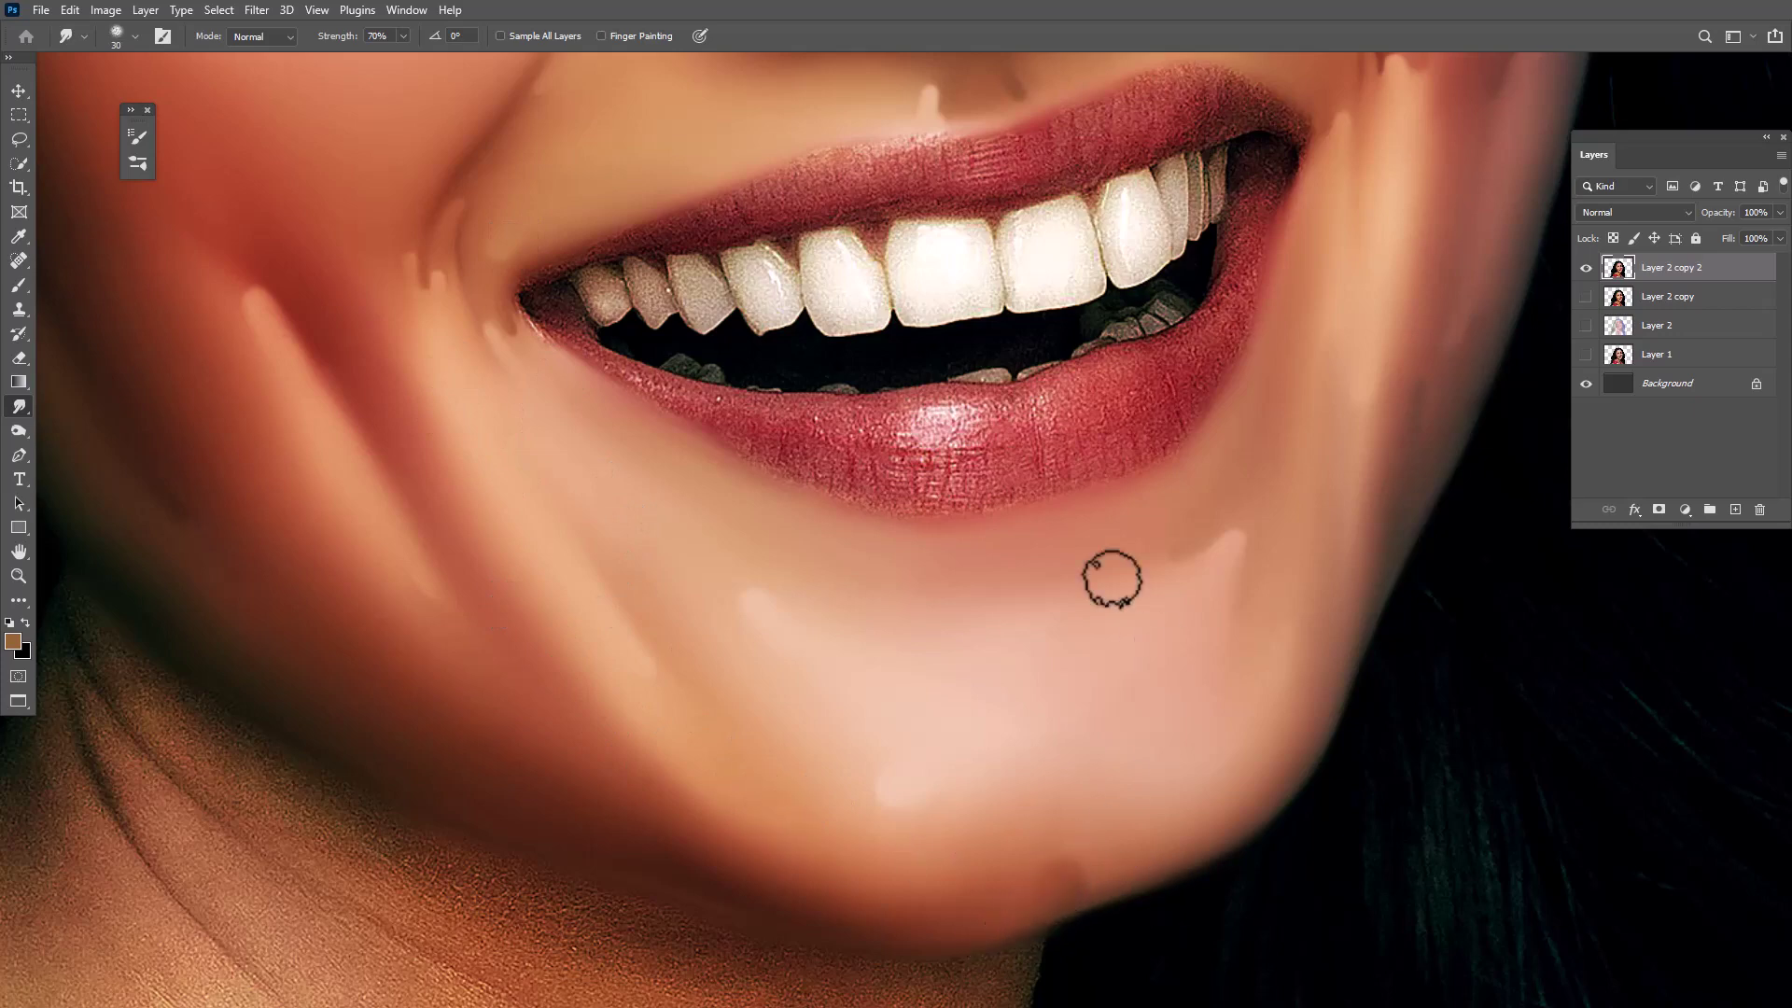
{"action": "scroll", "coordinate": [1175, 659], "scroll_direction": "down", "scroll_amount": 2}
{"action": "left_click_drag", "start_coordinate": [1016, 512], "coordinate": [1300, 781]}
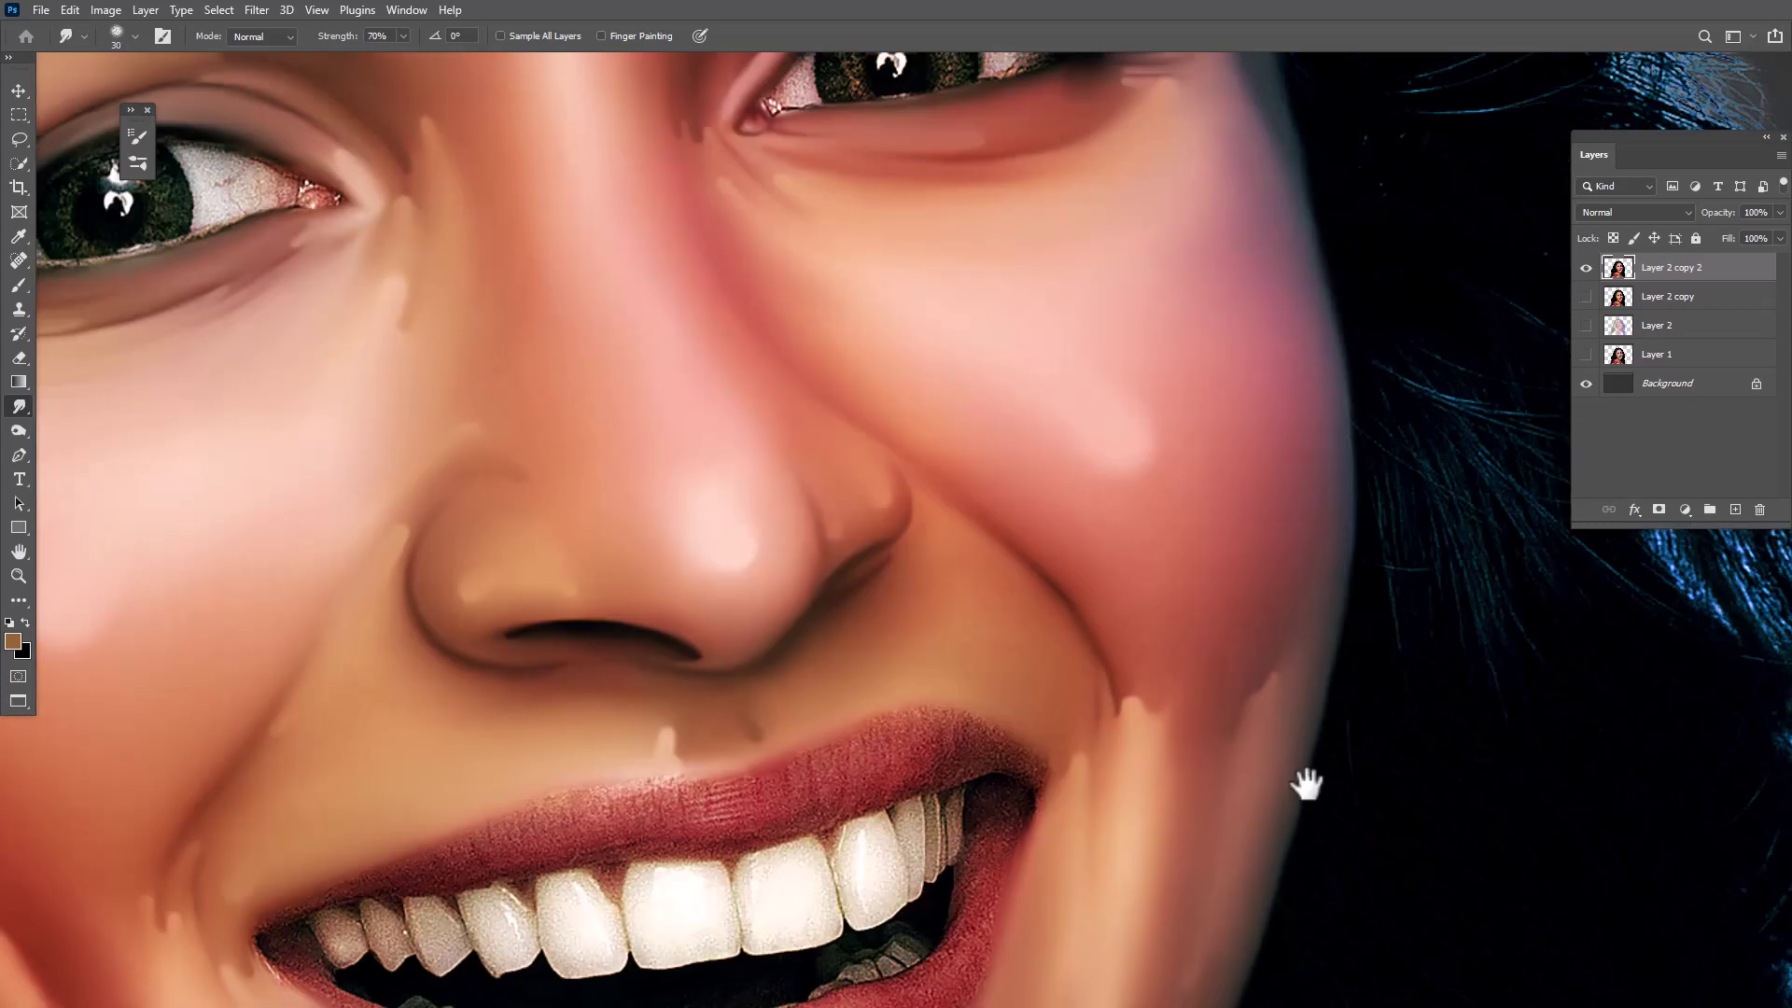
{"action": "scroll", "coordinate": [1178, 529], "scroll_direction": "up", "scroll_amount": 3}
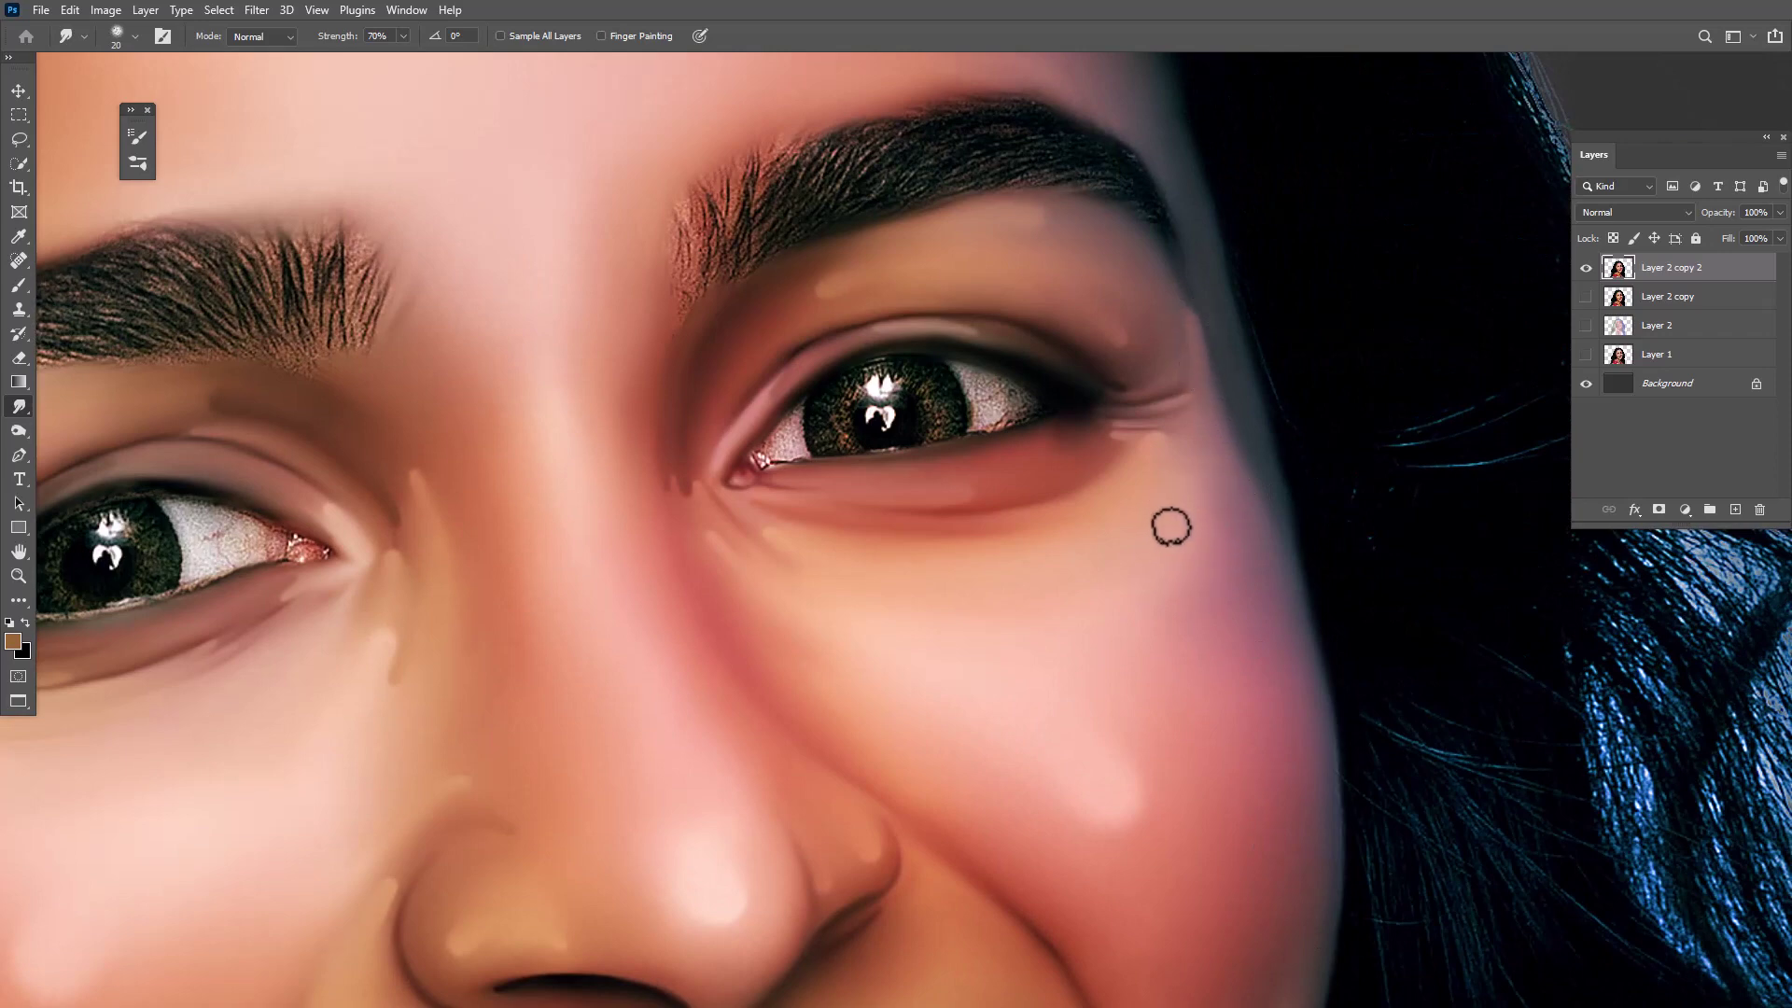
{"action": "left_click_drag", "start_coordinate": [1300, 674], "coordinate": [1304, 644]}
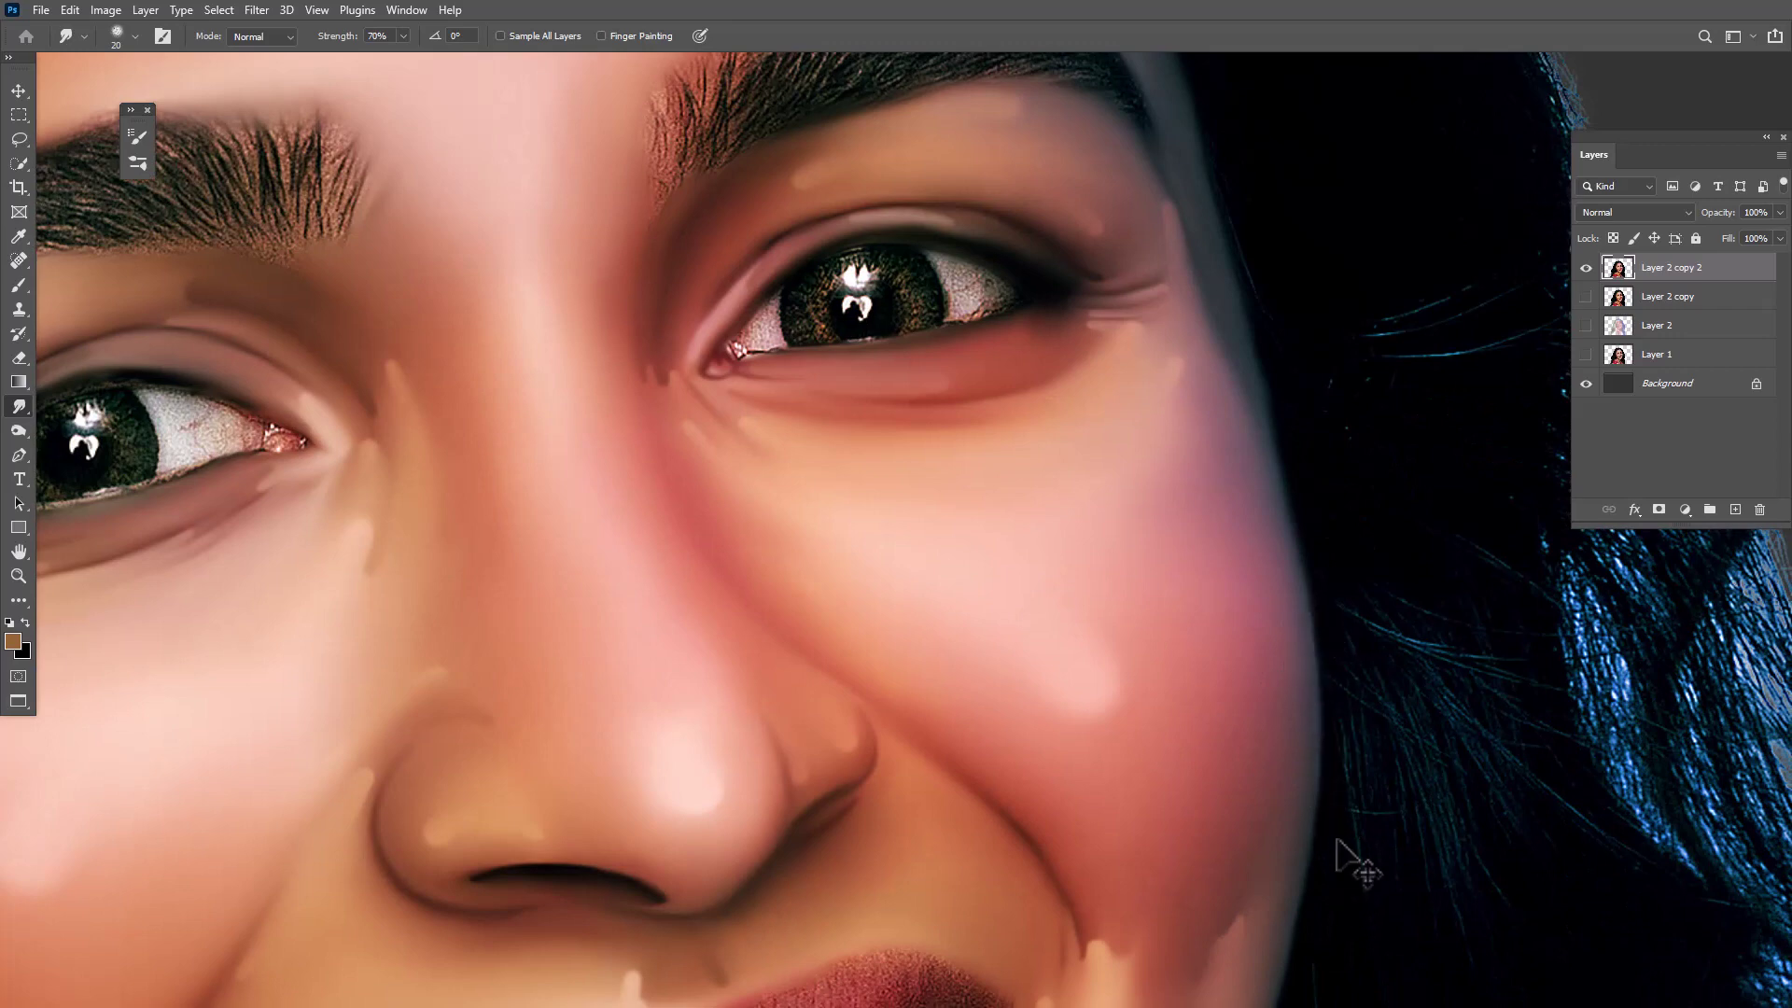
Blend the skin under the eyes and across the nose into smooth strokes
{"action": "scroll", "coordinate": [1336, 840], "scroll_direction": "down", "scroll_amount": 2}
{"action": "scroll", "coordinate": [903, 651], "scroll_direction": "up", "scroll_amount": 2}
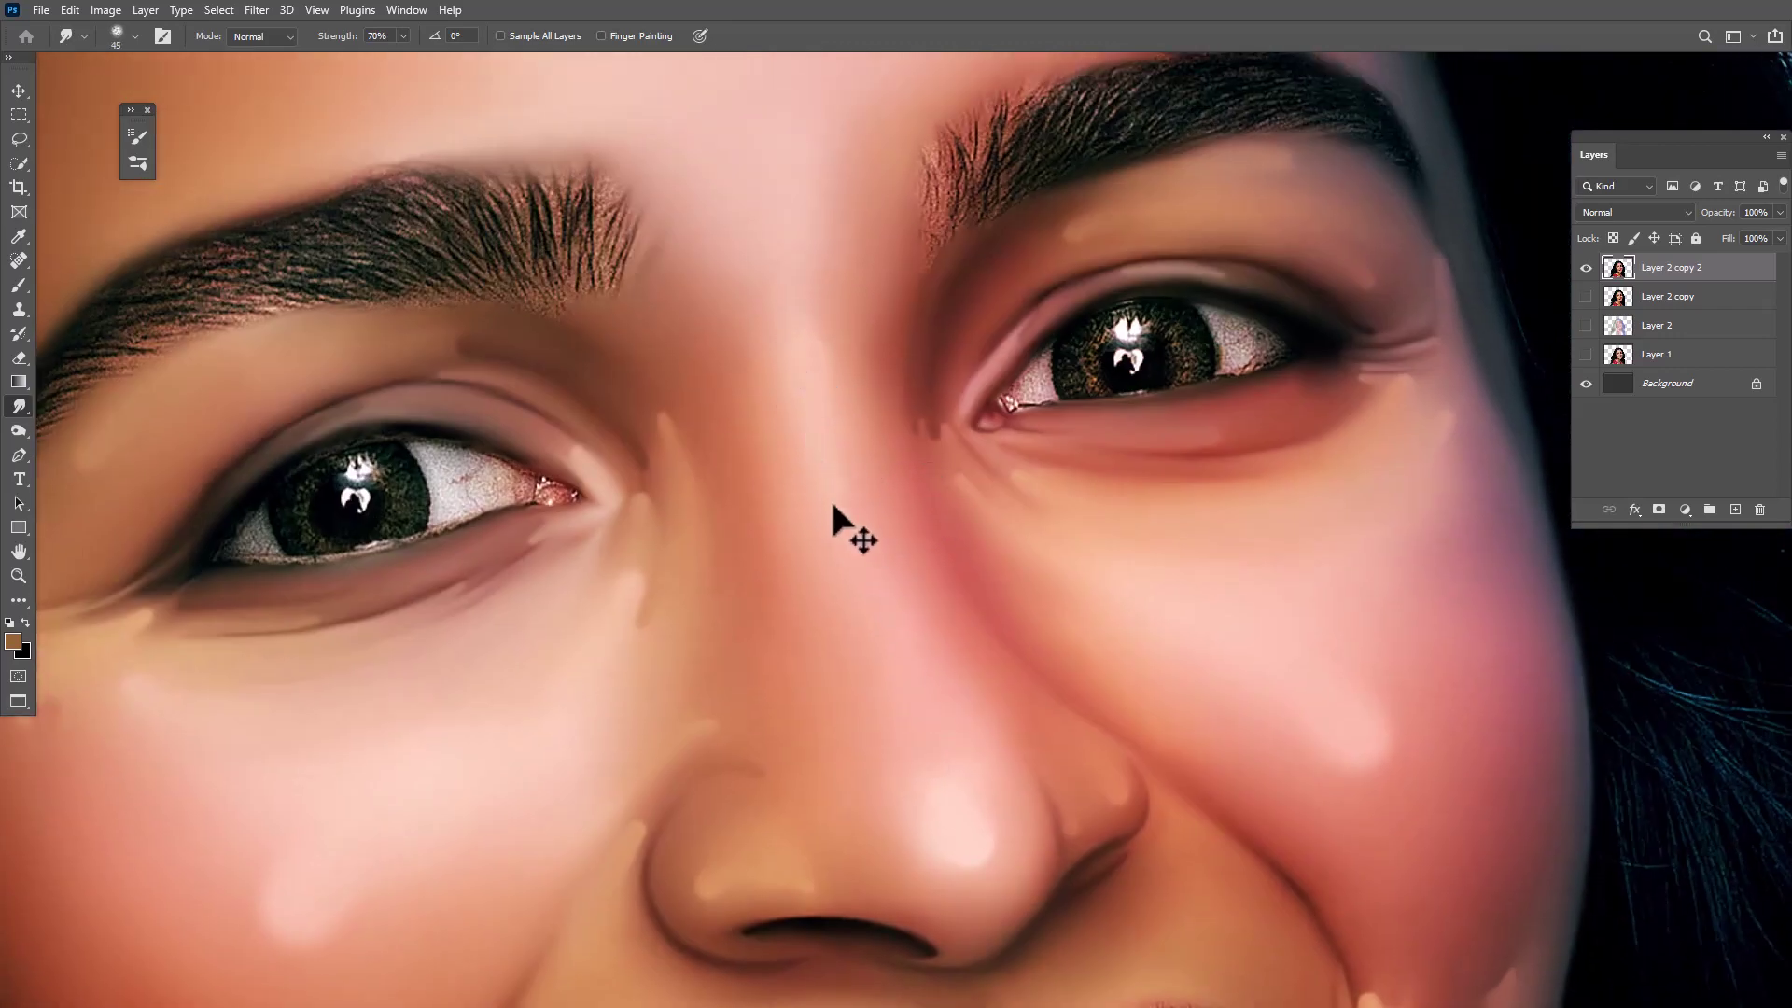
{"action": "left_click_drag", "start_coordinate": [1033, 730], "coordinate": [1084, 631]}
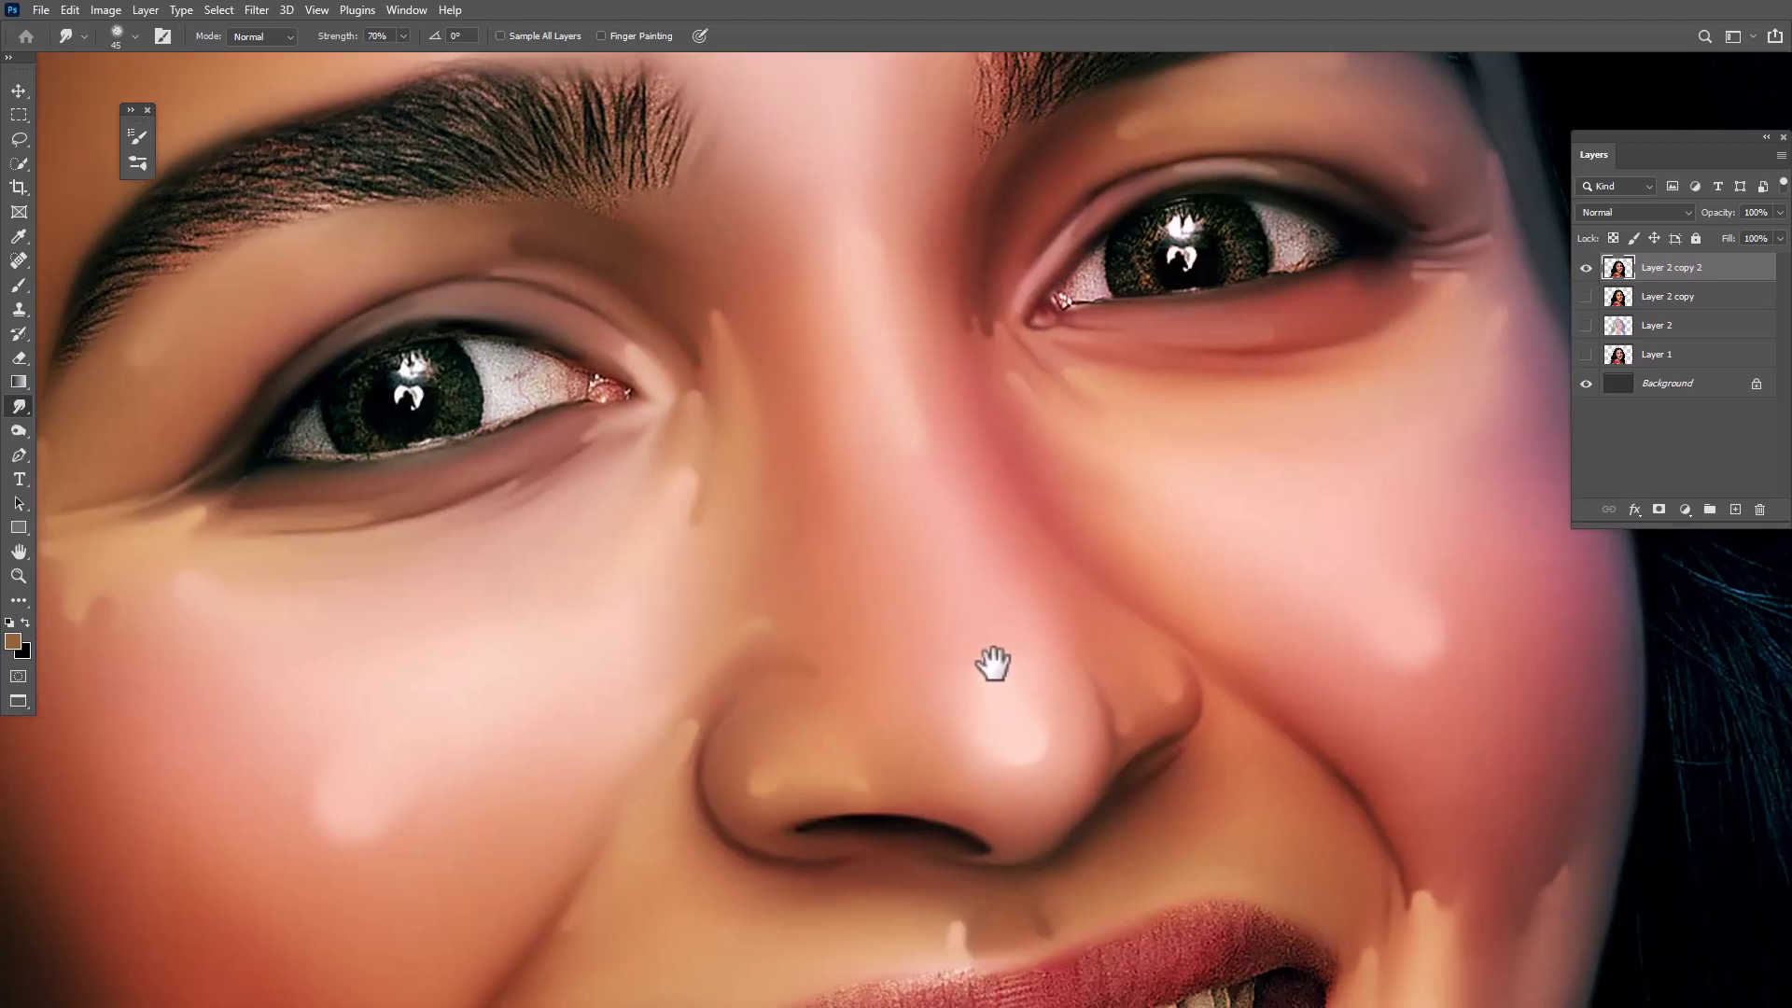
{"action": "scroll", "coordinate": [1061, 660], "scroll_direction": "left", "scroll_amount": 3}
{"action": "scroll", "coordinate": [888, 560], "scroll_direction": "up", "scroll_amount": 5}
{"action": "scroll", "coordinate": [888, 560], "scroll_direction": "left", "scroll_amount": 3}
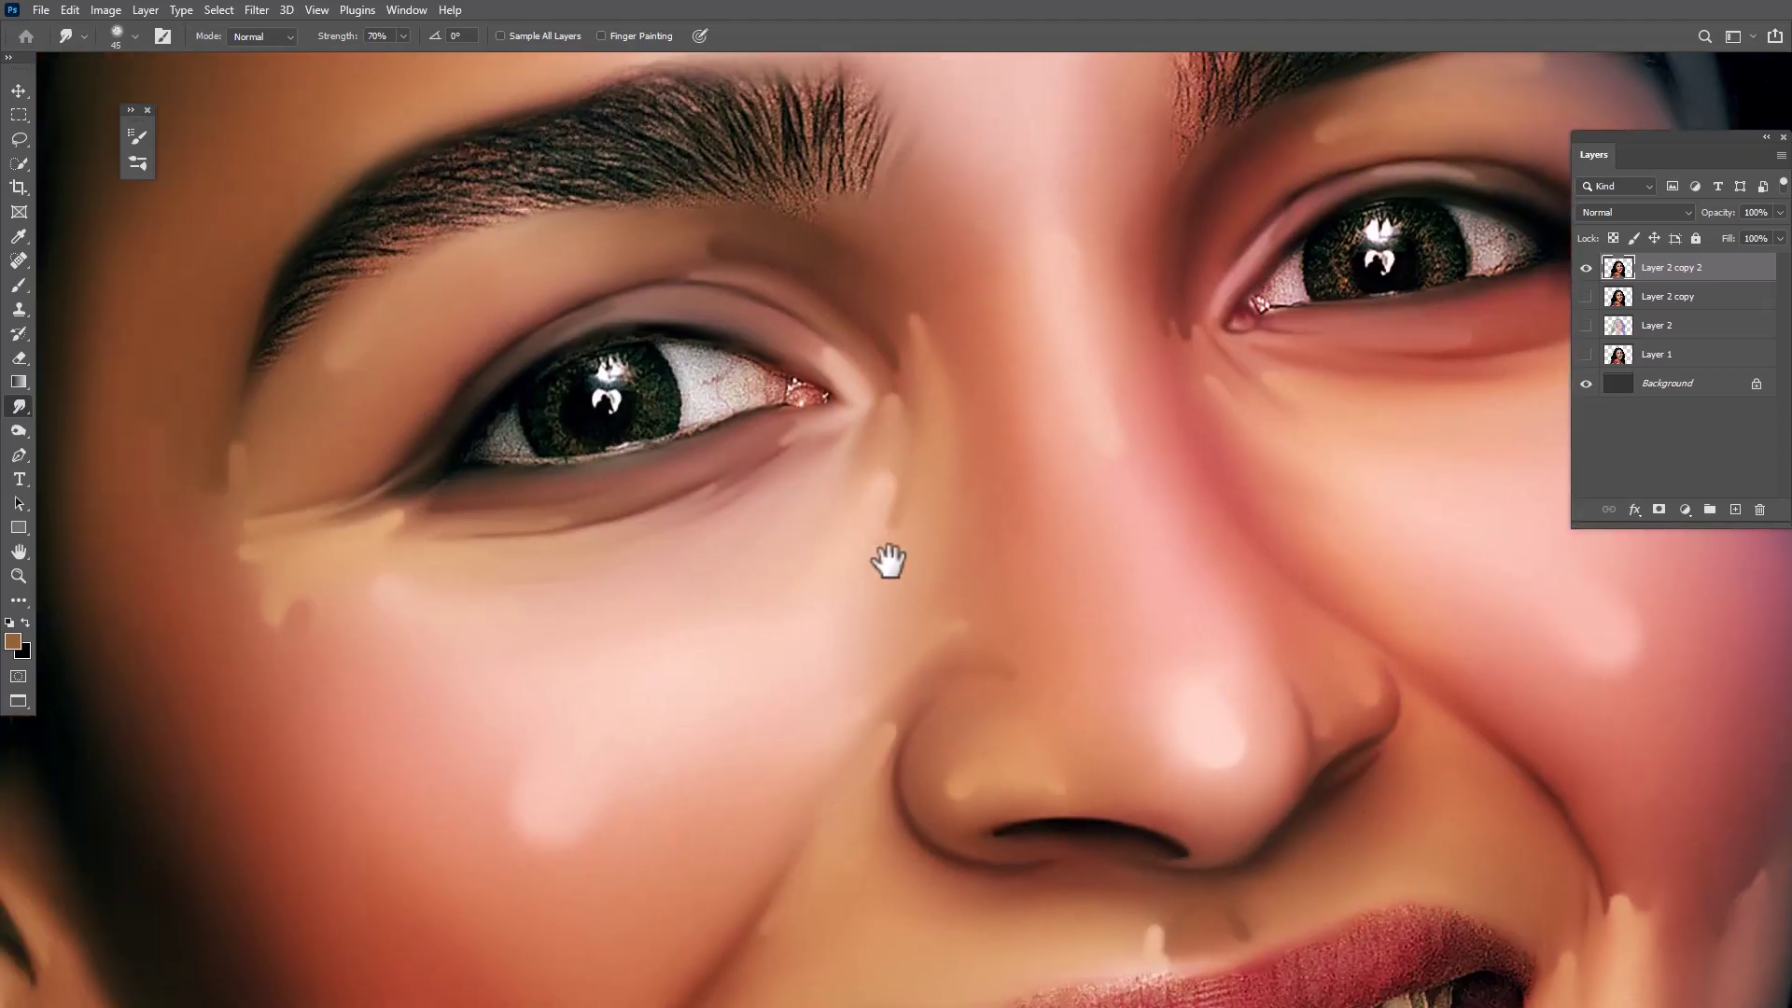
{"action": "scroll", "coordinate": [490, 546], "scroll_direction": "up", "scroll_amount": 4}
{"action": "scroll", "coordinate": [490, 546], "scroll_direction": "left", "scroll_amount": 3}
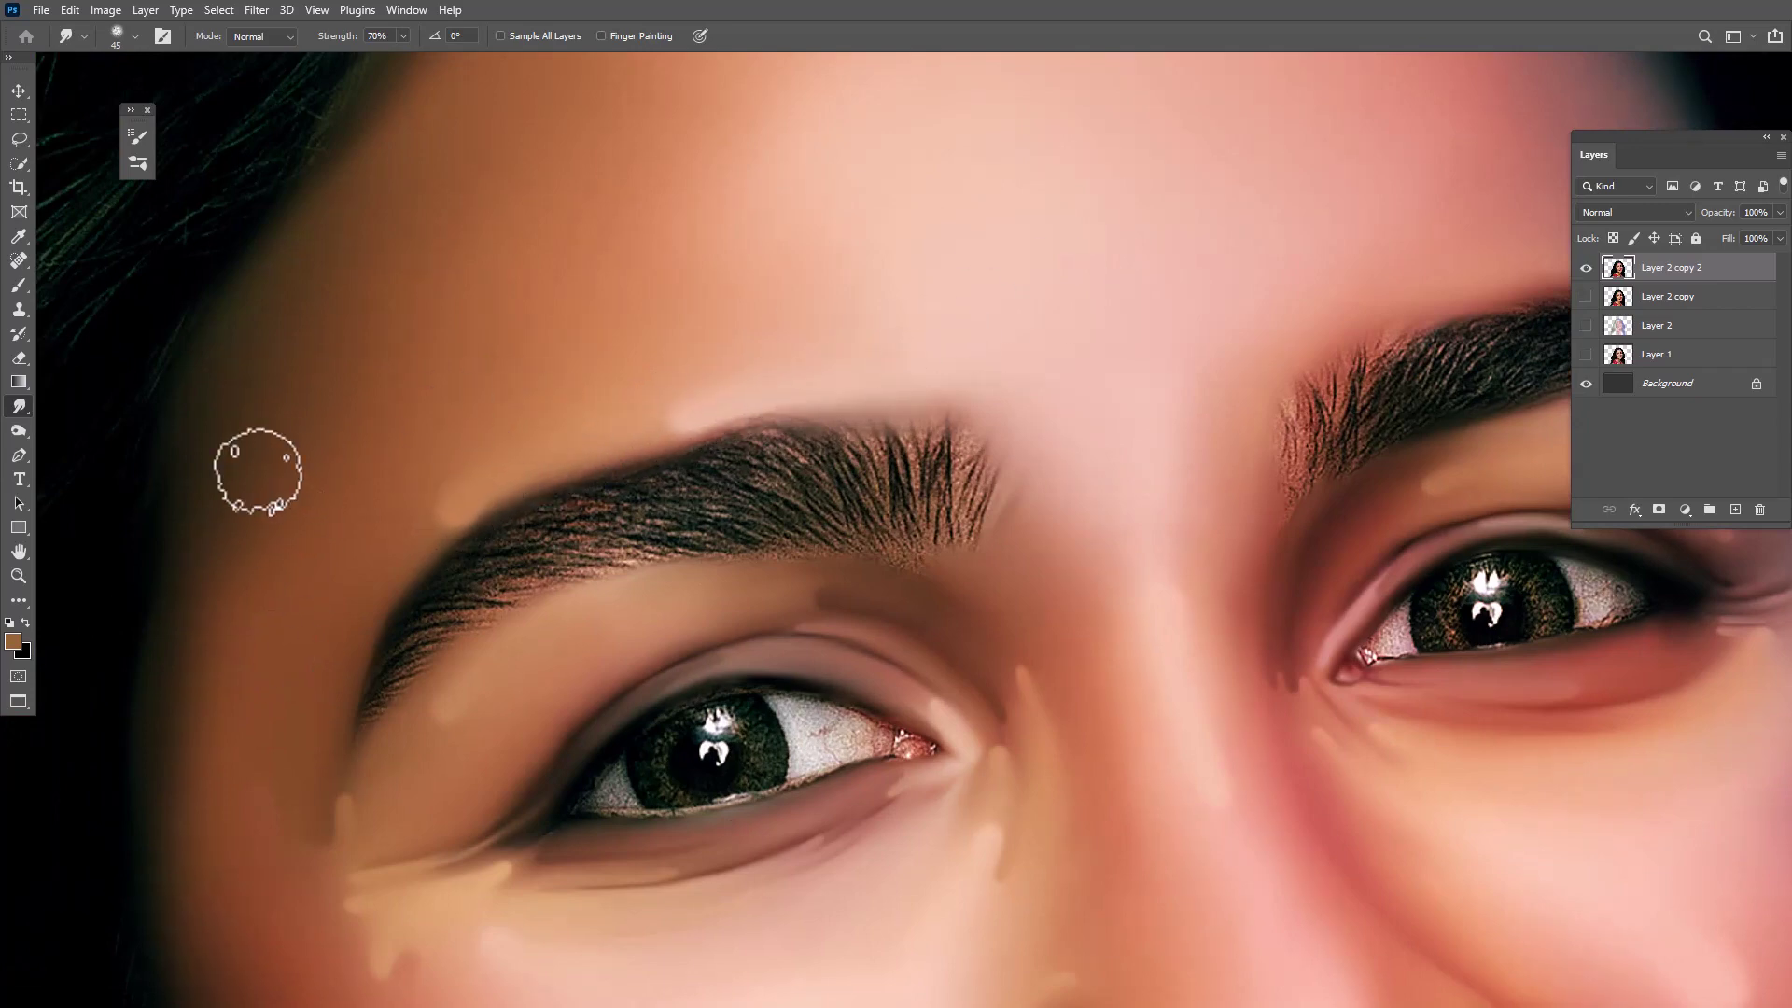
Smudge the brows and forehead up to the hairline with a larger brush, then fit the portrait on screen
{"action": "scroll", "coordinate": [948, 488], "scroll_direction": "right", "scroll_amount": 5}
{"action": "scroll", "coordinate": [948, 488], "scroll_direction": "up", "scroll_amount": 2}
{"action": "scroll", "coordinate": [1024, 560], "scroll_direction": "right", "scroll_amount": 1}
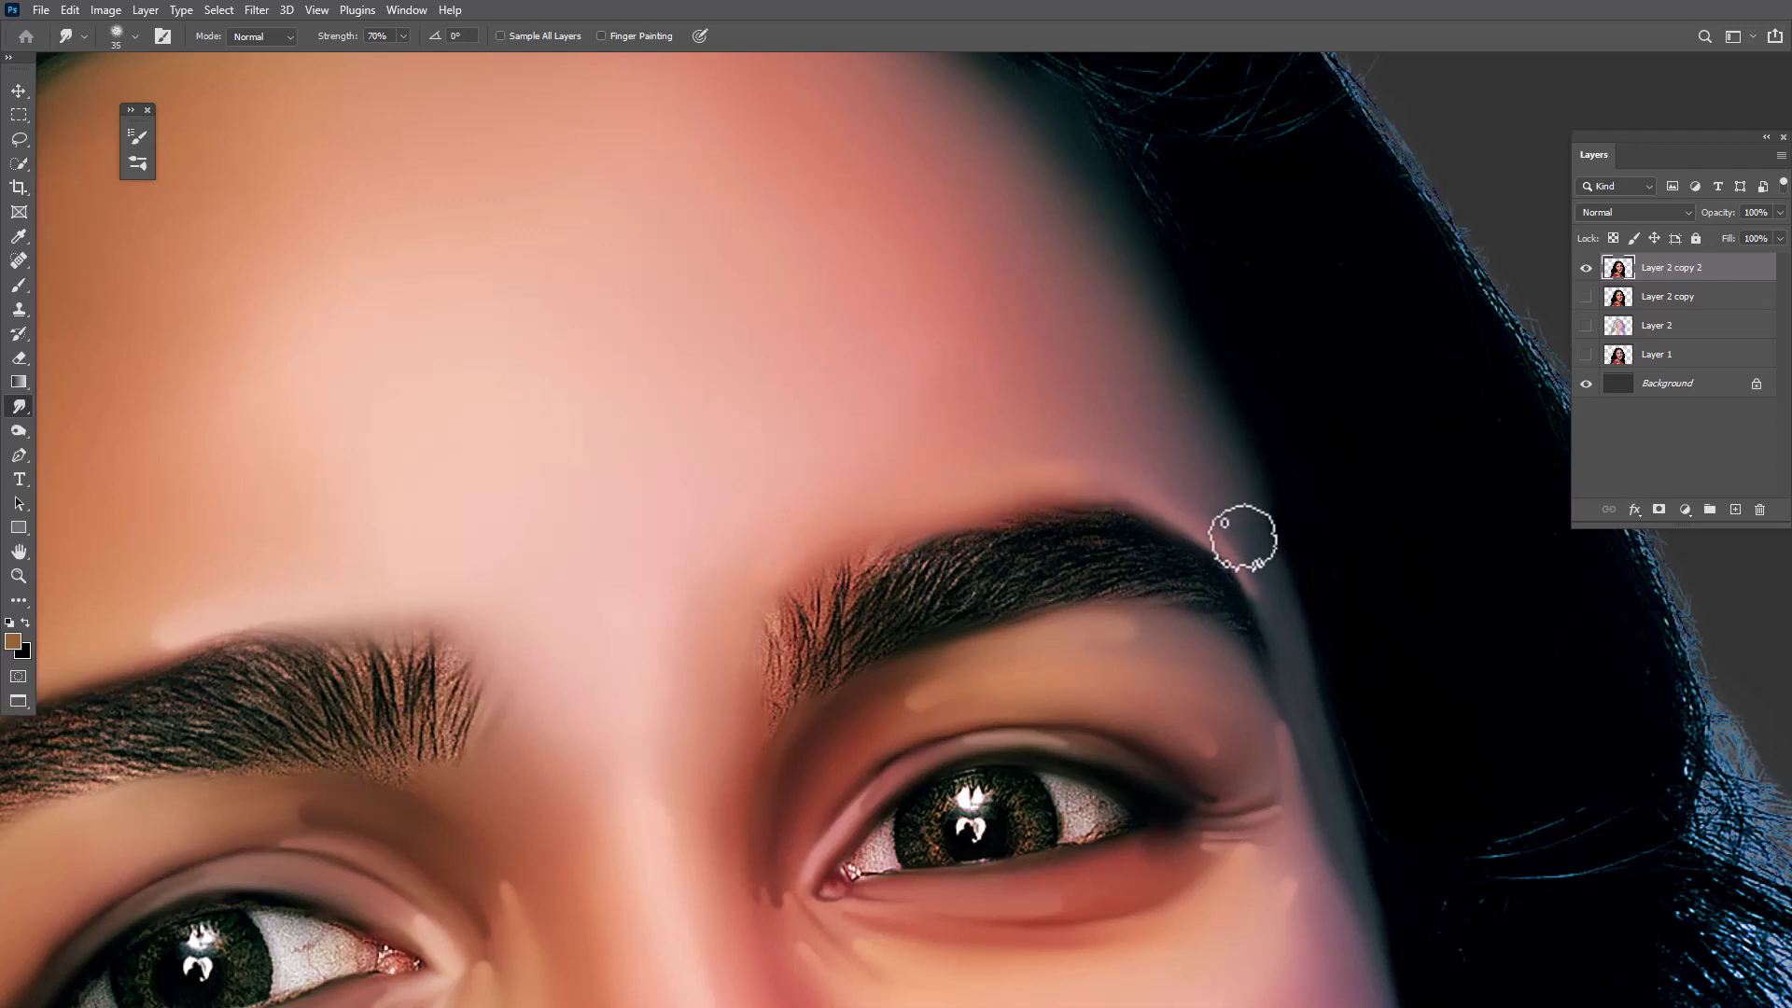
{"action": "left_click_drag", "start_coordinate": [1232, 509], "coordinate": [1297, 662]}
{"action": "key", "text": "bracketleft"}
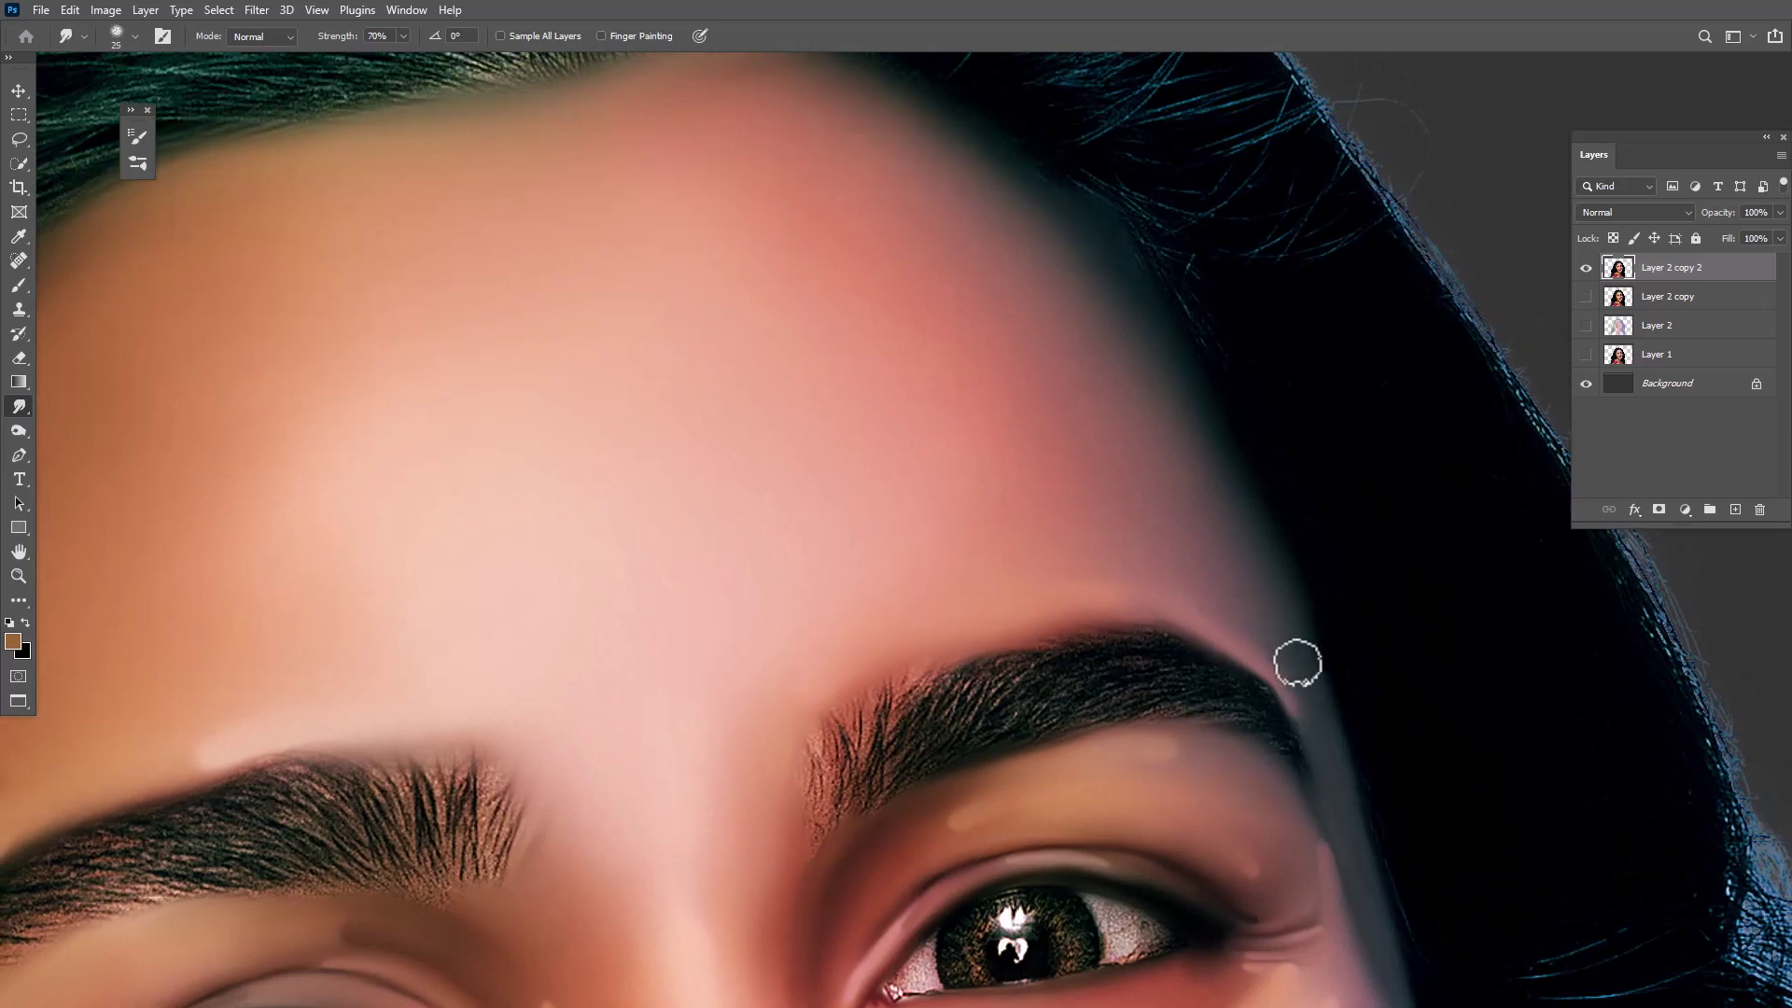
{"action": "left_click_drag", "start_coordinate": [672, 240], "coordinate": [952, 352]}
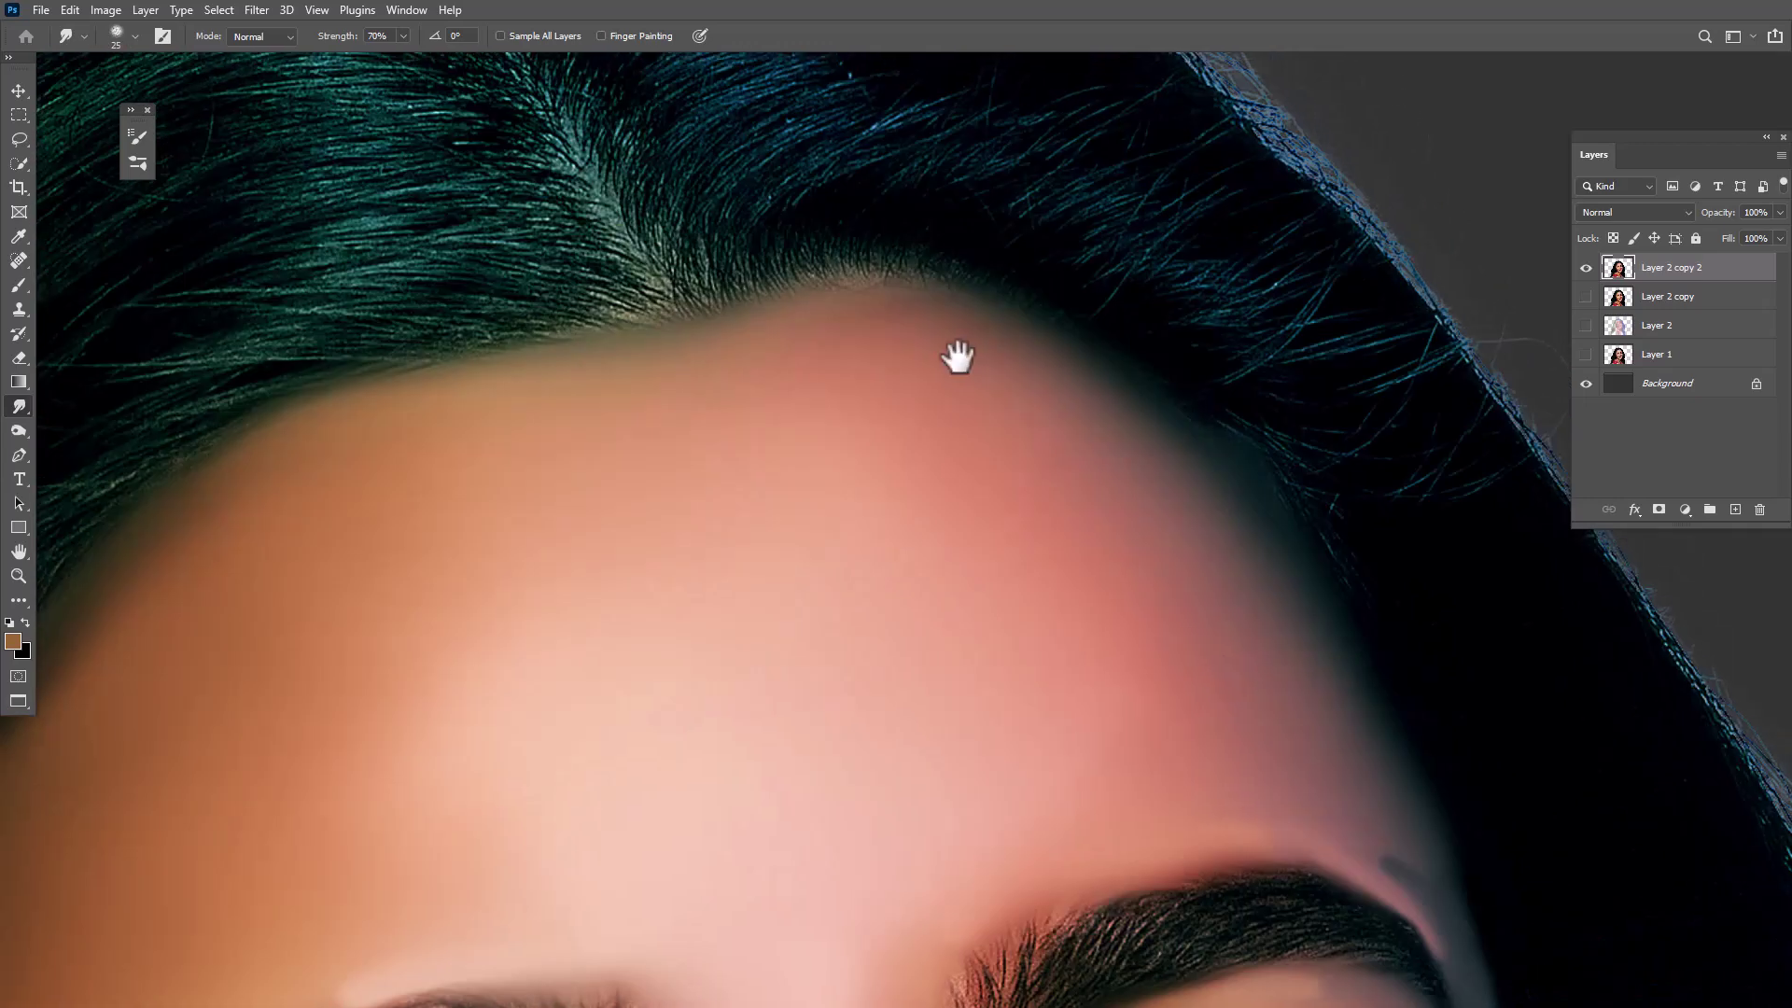
{"action": "key", "text": "bracketright"}
{"action": "key", "text": "bracketright"}
{"action": "key", "text": "bracketright"}
{"action": "mouse_move", "coordinate": [700, 560]}
{"action": "left_mouse_down"}
{"action": "mouse_move", "coordinate": [860, 560]}
{"action": "mouse_move", "coordinate": [960, 380]}
{"action": "mouse_move", "coordinate": [1213, 504]}
{"action": "left_mouse_up"}
{"action": "key", "text": "ctrl+0"}
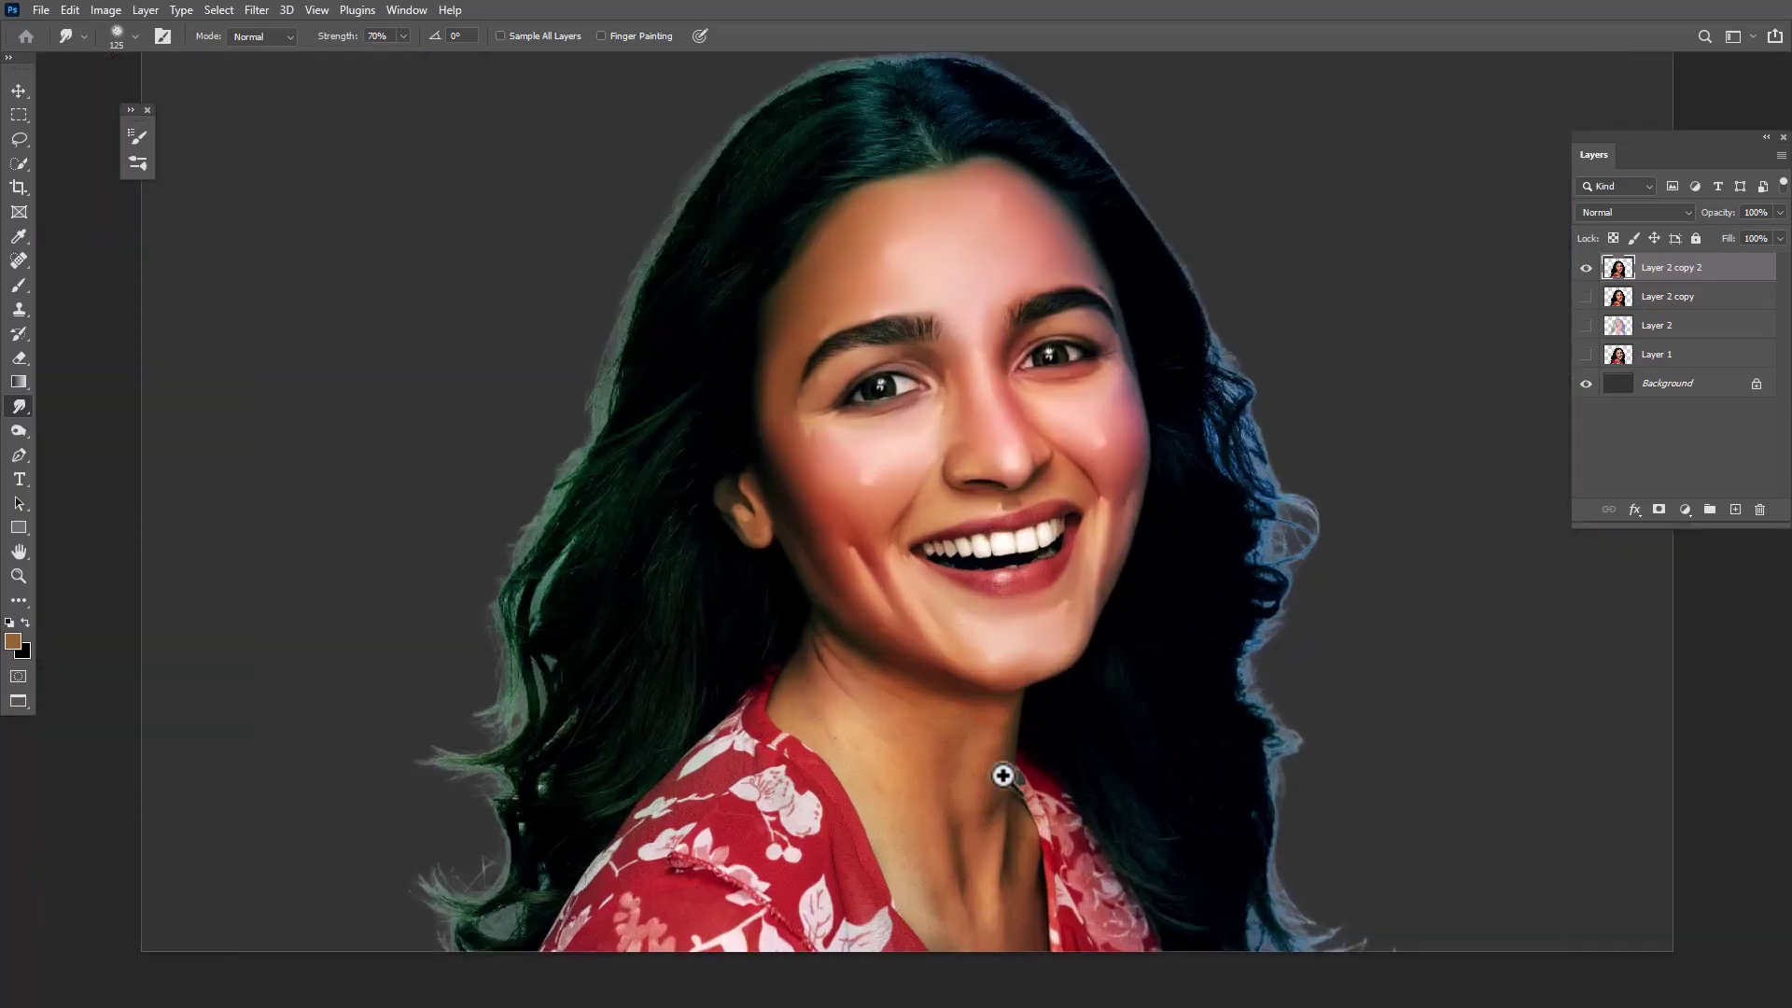
Set Smudge strength to 50% and smooth the skin along the neck crease
{"action": "scroll", "coordinate": [1005, 773], "scroll_direction": "up", "scroll_amount": 5}
{"action": "type", "text": "50"}
{"action": "scroll", "coordinate": [568, 544], "scroll_direction": "up", "scroll_amount": 5}
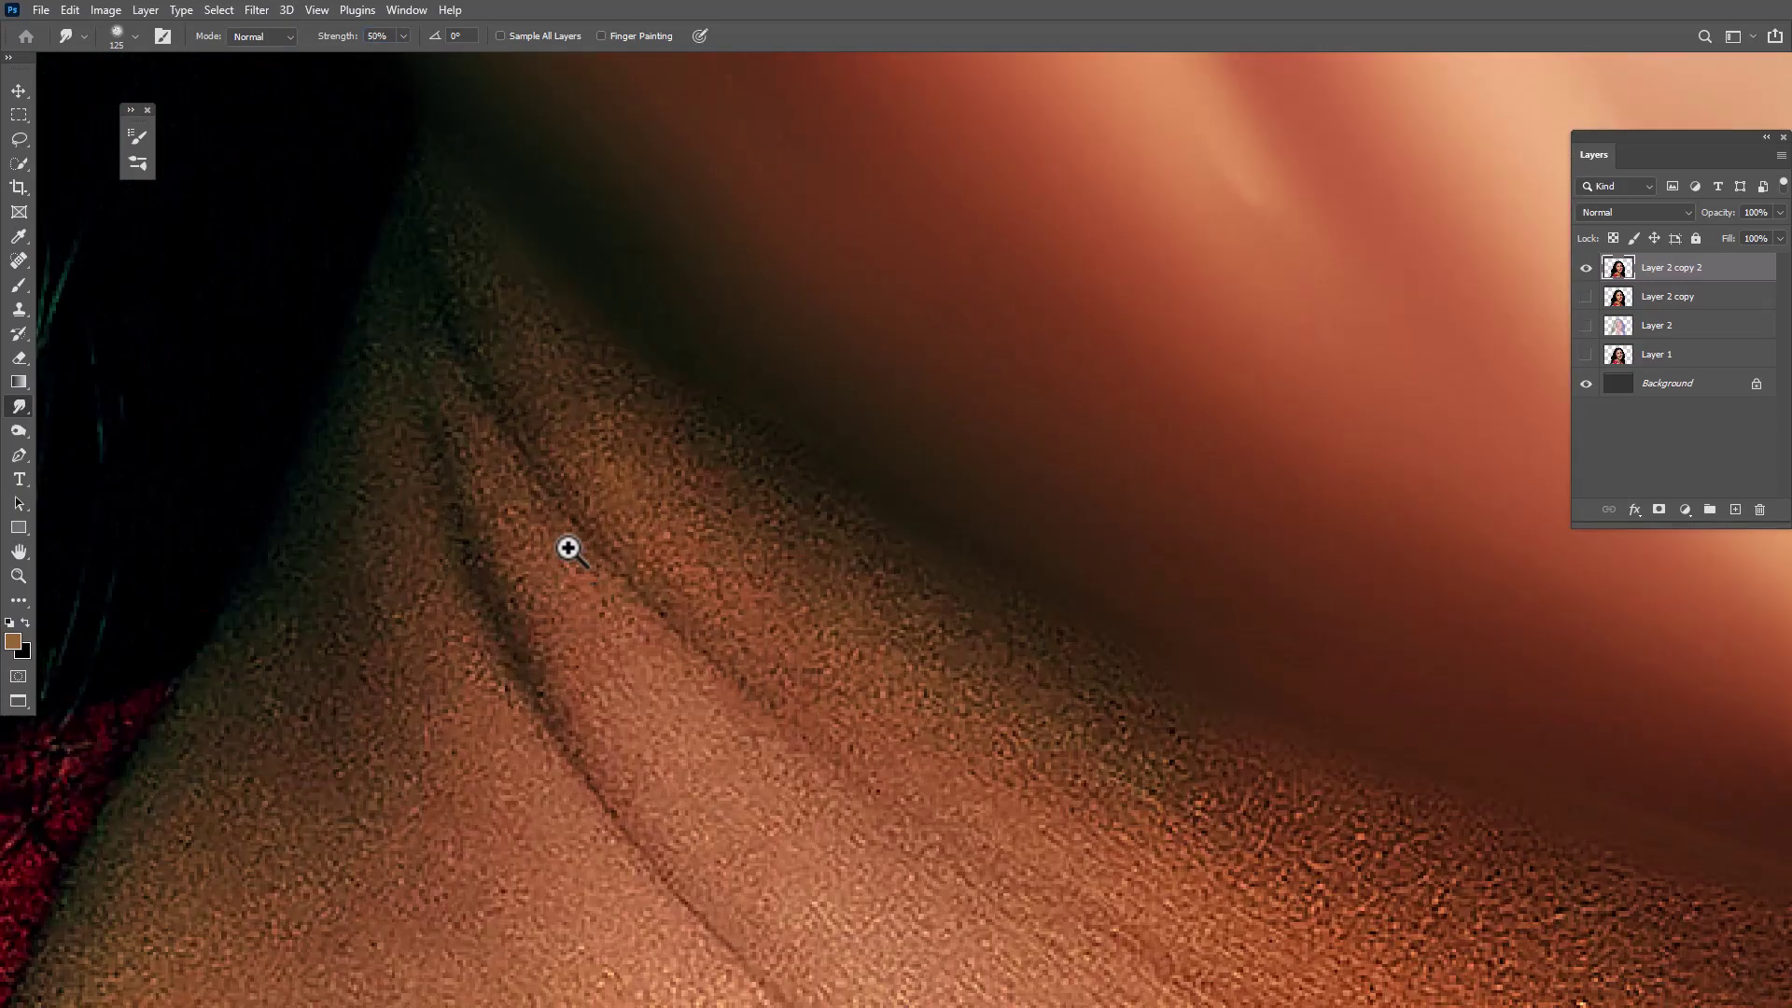
{"action": "key", "text": "bracketleft"}
{"action": "key", "text": "bracketleft"}
{"action": "key", "text": "bracketleft"}
{"action": "left_click_drag", "start_coordinate": [373, 418], "coordinate": [448, 488]}
{"action": "key", "text": "bracketleft"}
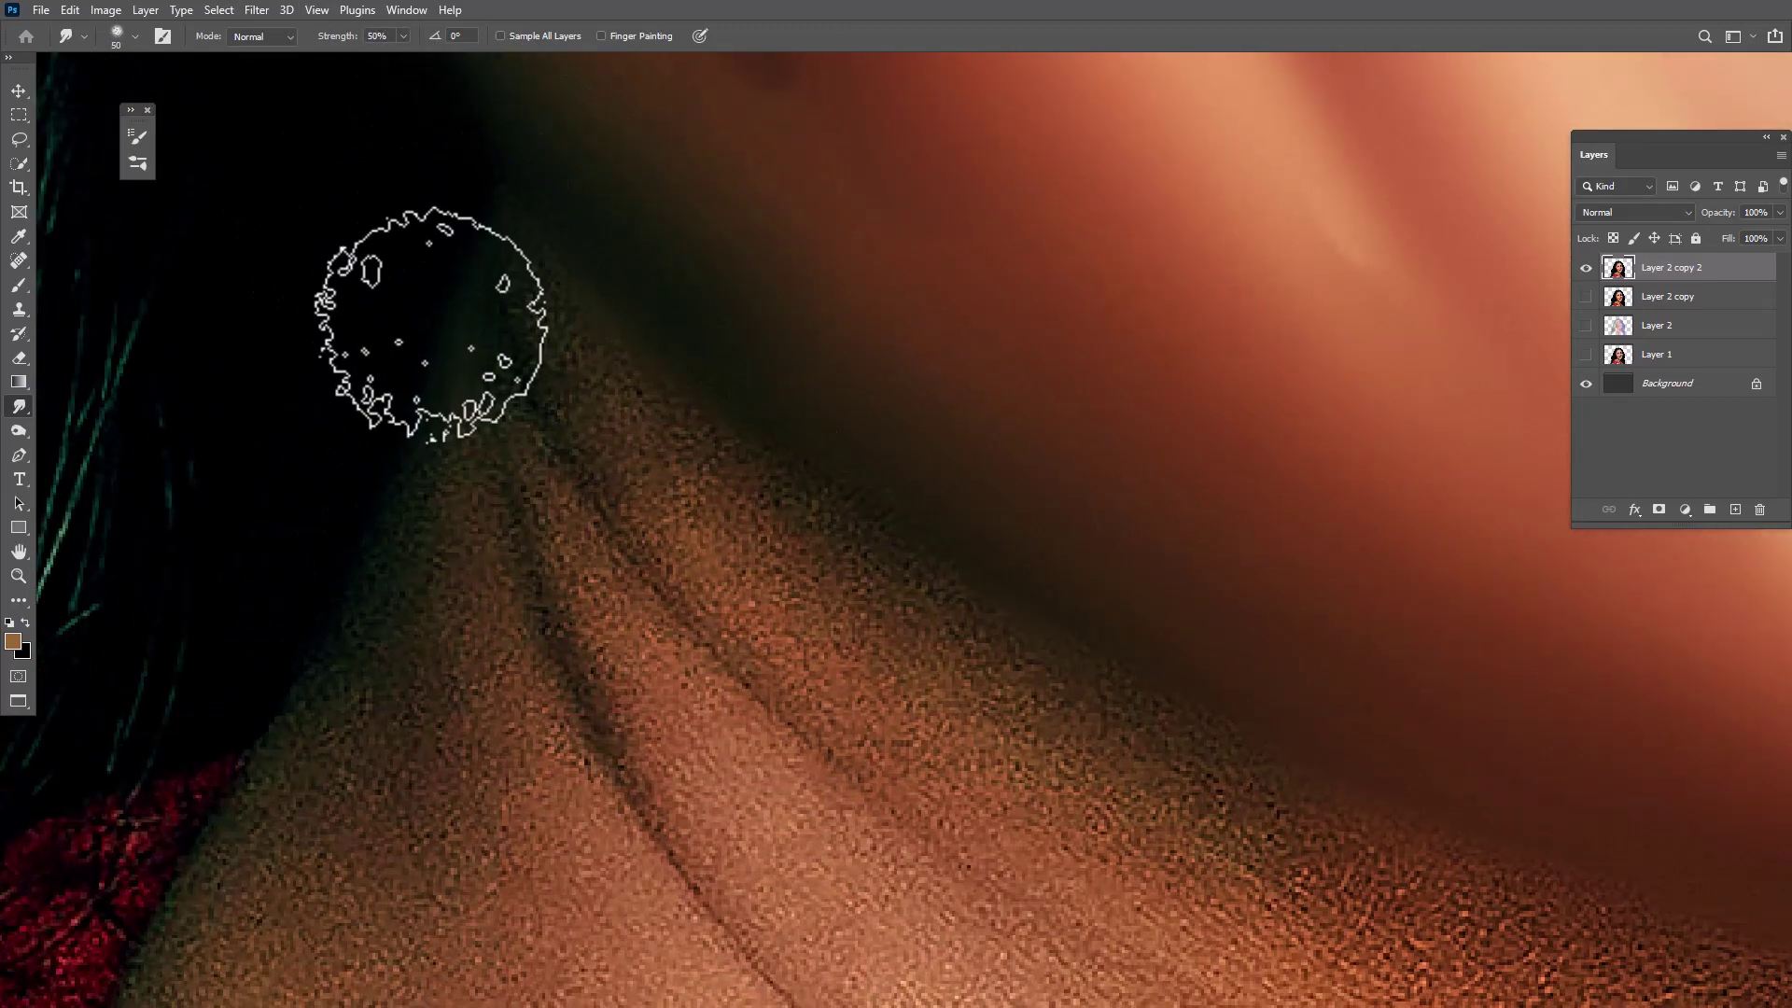
{"action": "mouse_move", "coordinate": [429, 584]}
{"action": "left_mouse_down"}
{"action": "mouse_move", "coordinate": [488, 597]}
{"action": "mouse_move", "coordinate": [446, 720]}
{"action": "mouse_move", "coordinate": [504, 852]}
{"action": "mouse_move", "coordinate": [479, 588]}
{"action": "mouse_move", "coordinate": [512, 248]}
{"action": "mouse_move", "coordinate": [572, 220]}
{"action": "mouse_move", "coordinate": [585, 425]}
{"action": "mouse_move", "coordinate": [700, 568]}
{"action": "mouse_move", "coordinate": [479, 368]}
{"action": "mouse_move", "coordinate": [688, 792]}
{"action": "mouse_move", "coordinate": [638, 646]}
{"action": "mouse_move", "coordinate": [904, 880]}
{"action": "mouse_move", "coordinate": [440, 500]}
{"action": "mouse_move", "coordinate": [464, 592]}
{"action": "mouse_move", "coordinate": [865, 660]}
{"action": "mouse_move", "coordinate": [612, 349]}
{"action": "mouse_move", "coordinate": [720, 460]}
{"action": "left_mouse_up"}
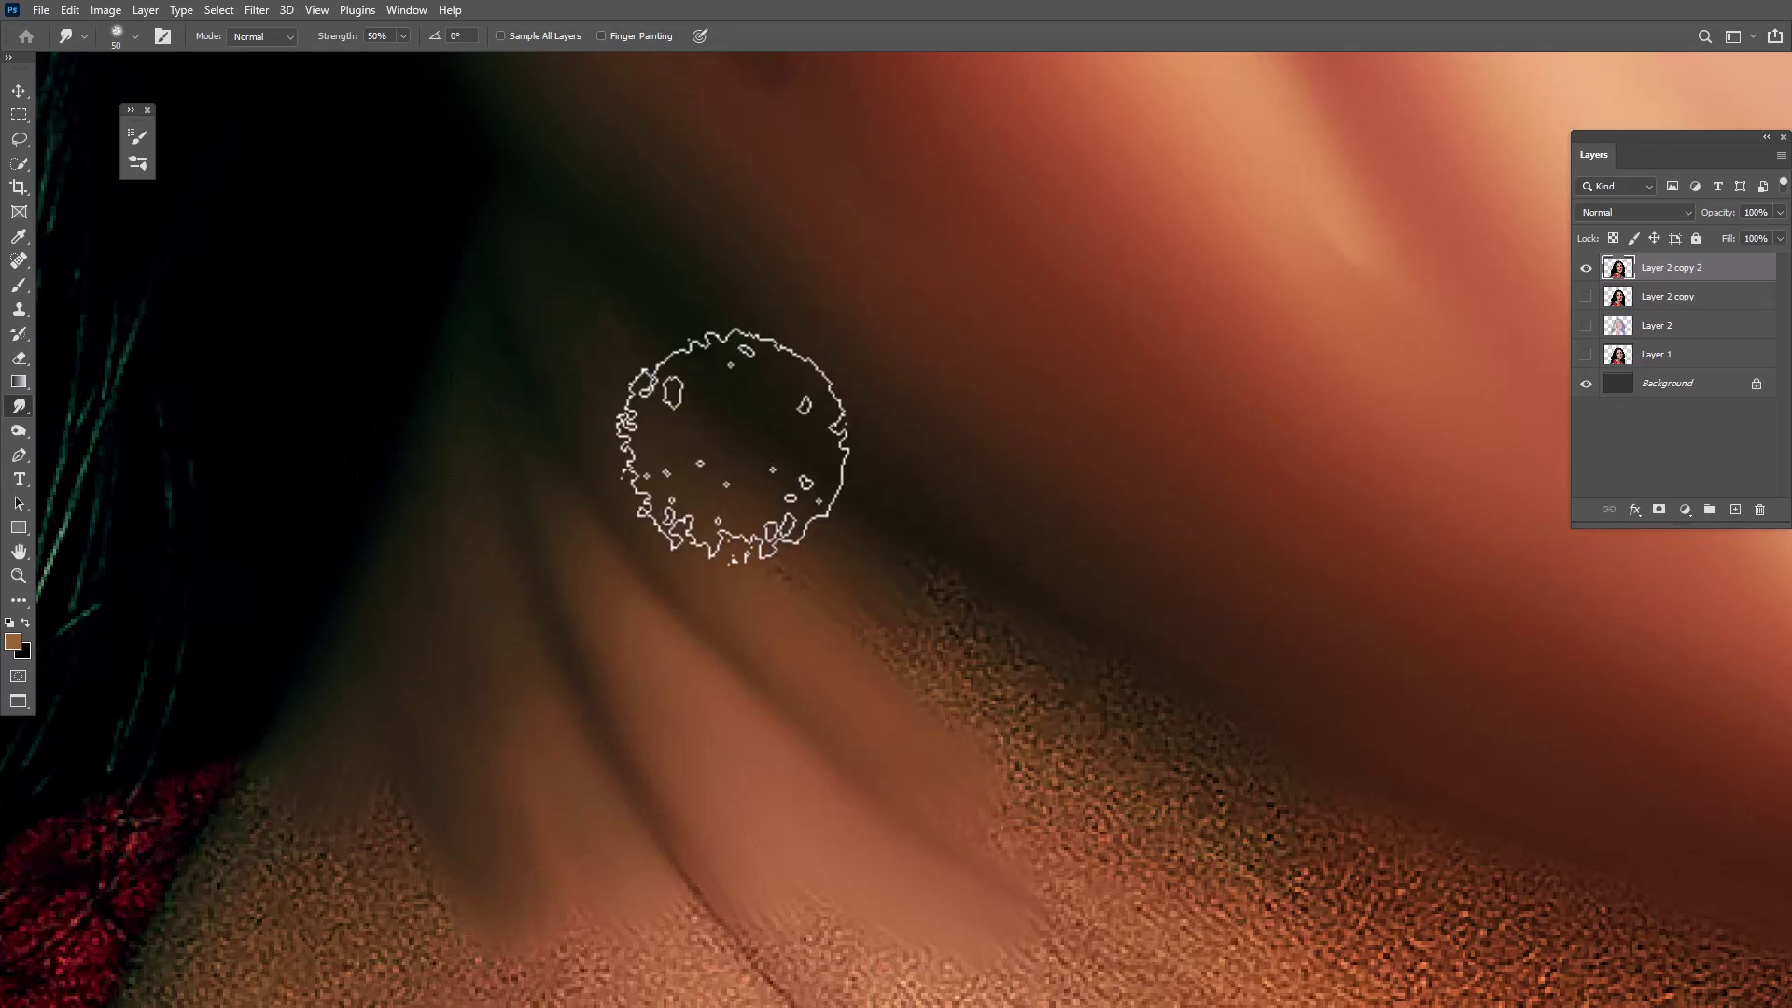
{"action": "mouse_move", "coordinate": [1280, 728]}
{"action": "left_mouse_down"}
{"action": "mouse_move", "coordinate": [1067, 763]}
{"action": "mouse_move", "coordinate": [931, 660]}
{"action": "mouse_move", "coordinate": [700, 651]}
{"action": "mouse_move", "coordinate": [852, 720]}
{"action": "mouse_move", "coordinate": [886, 812]}
{"action": "left_mouse_up"}
Blend the shadowed neck skin down into the textured area below the crease
{"action": "key", "text": "ctrl+minus"}
{"action": "key", "text": "ctrl+minus"}
{"action": "key", "text": "bracketright"}
{"action": "key", "text": "bracketright"}
{"action": "key", "text": "bracketright"}
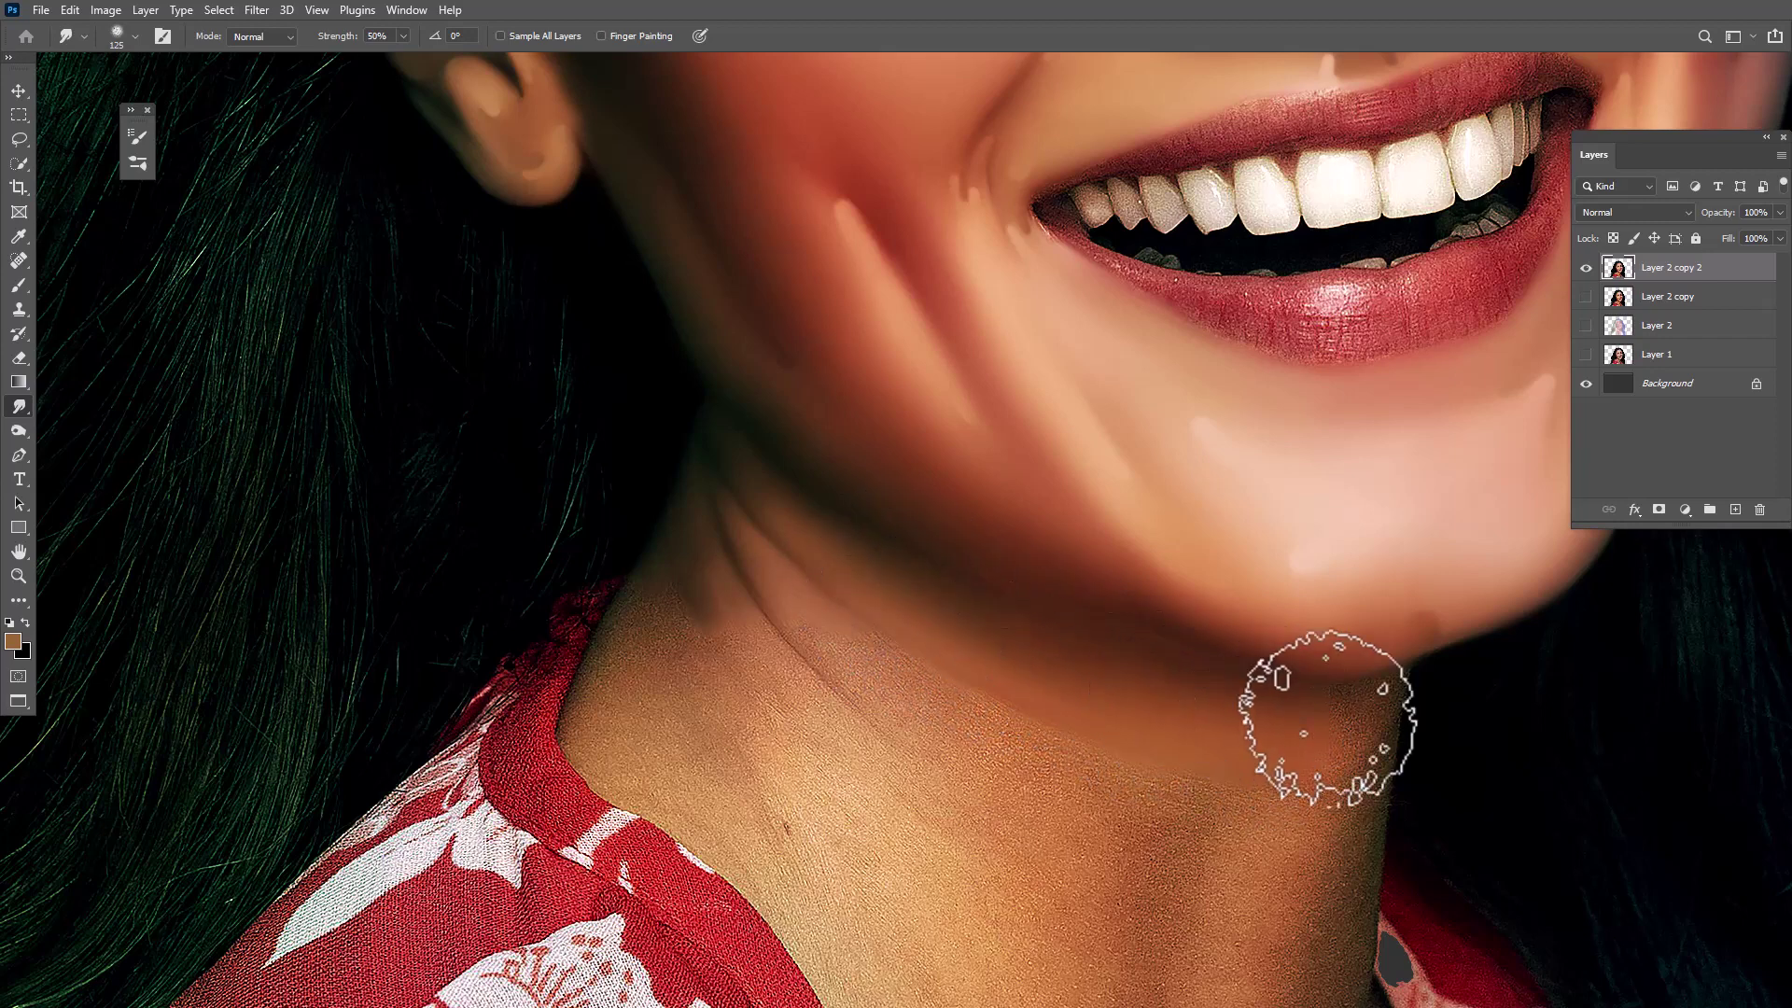
{"action": "left_click_drag", "start_coordinate": [760, 519], "coordinate": [903, 561]}
{"action": "key", "text": "bracketleft"}
{"action": "key", "text": "bracketleft"}
{"action": "key", "text": "bracketleft"}
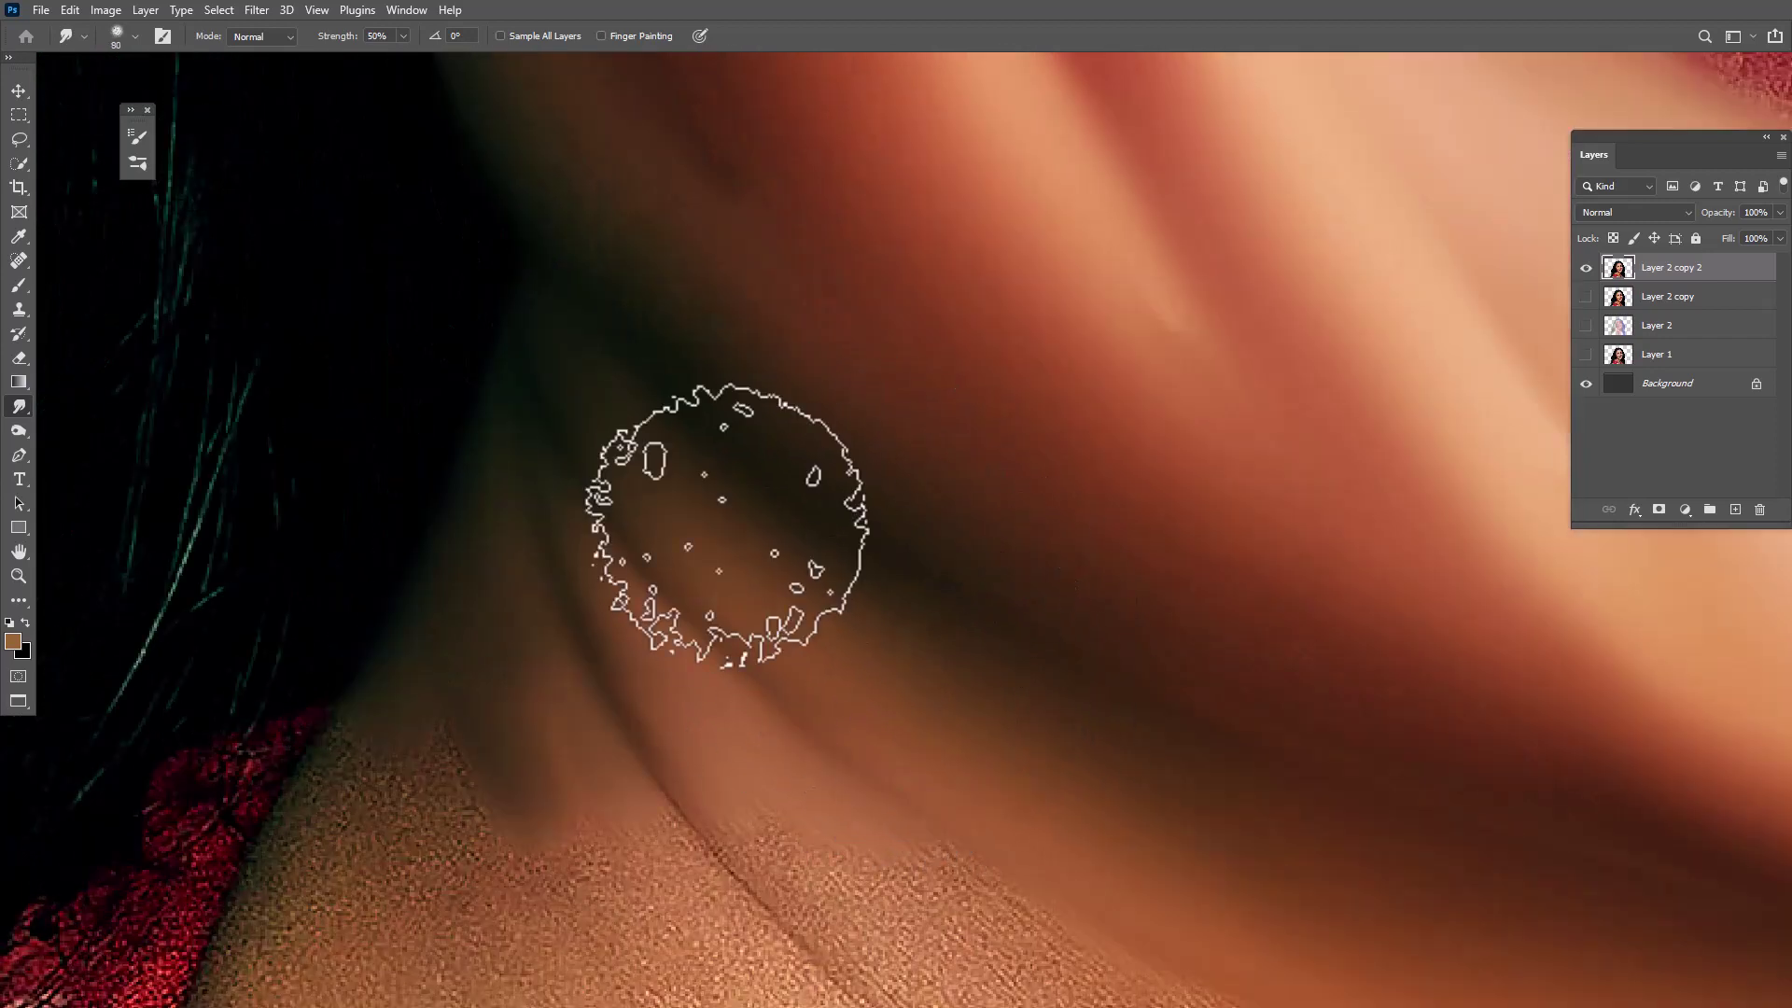
{"action": "left_click_drag", "start_coordinate": [1279, 719], "coordinate": [660, 460]}
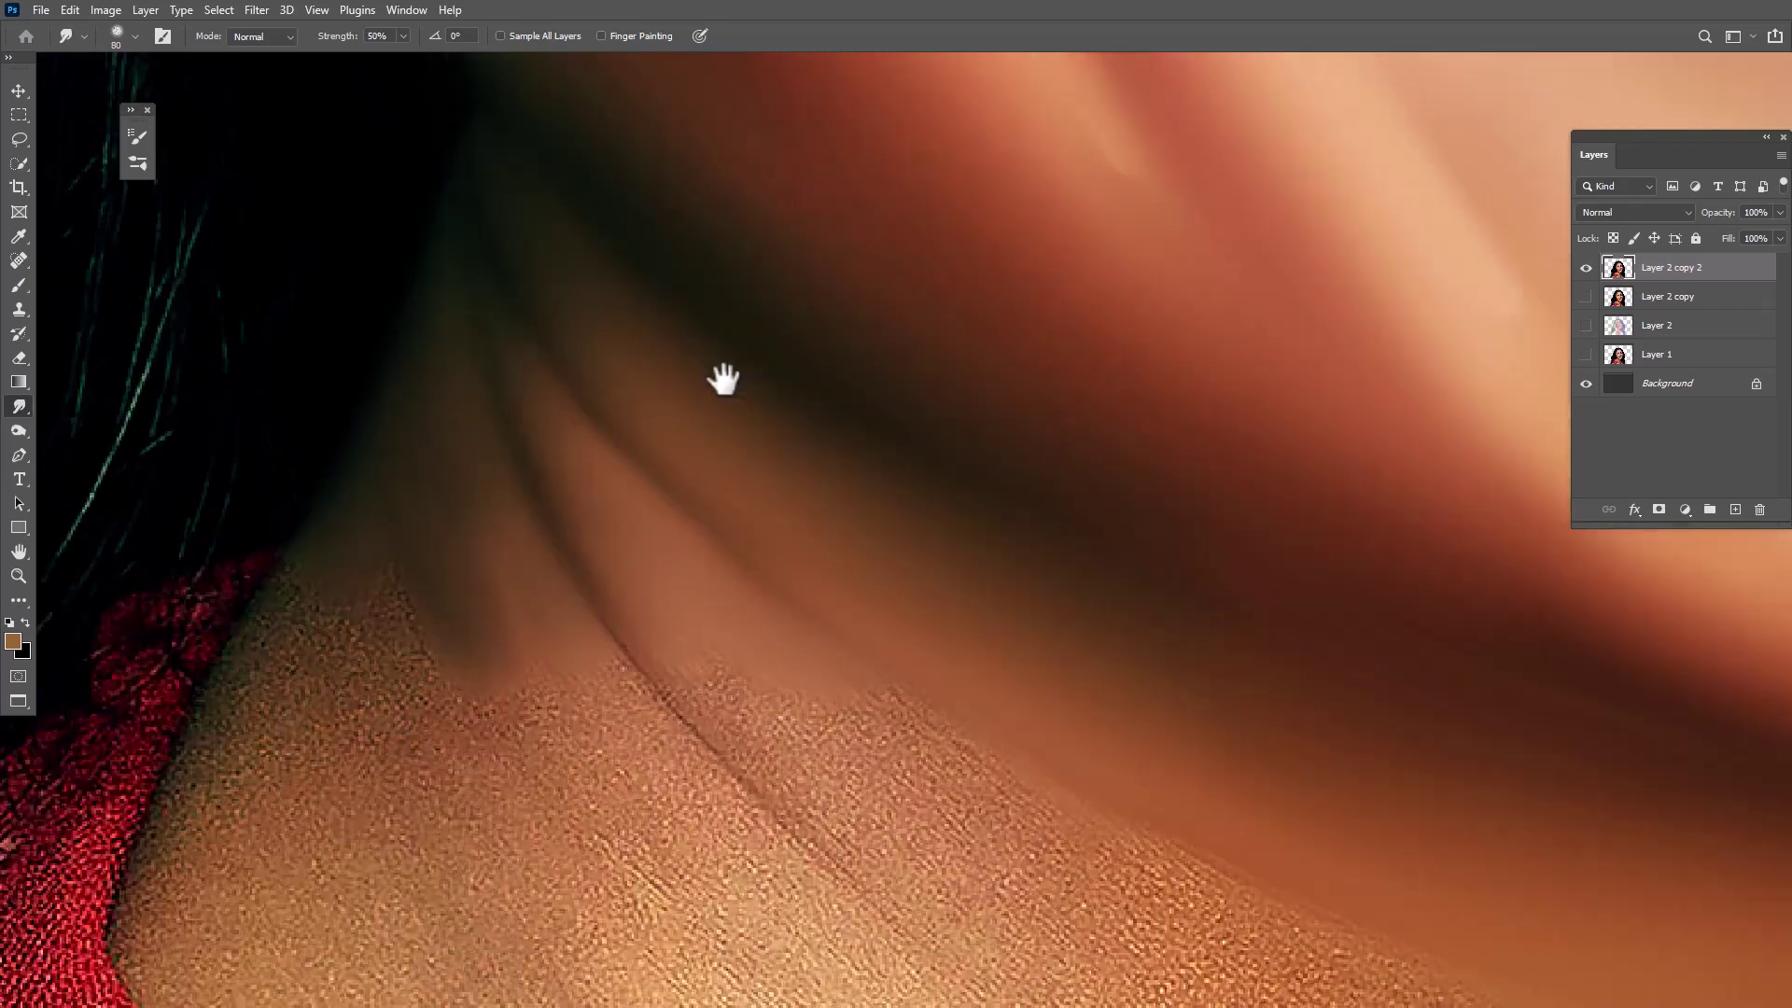
{"action": "left_click_drag", "start_coordinate": [1160, 713], "coordinate": [1321, 761]}
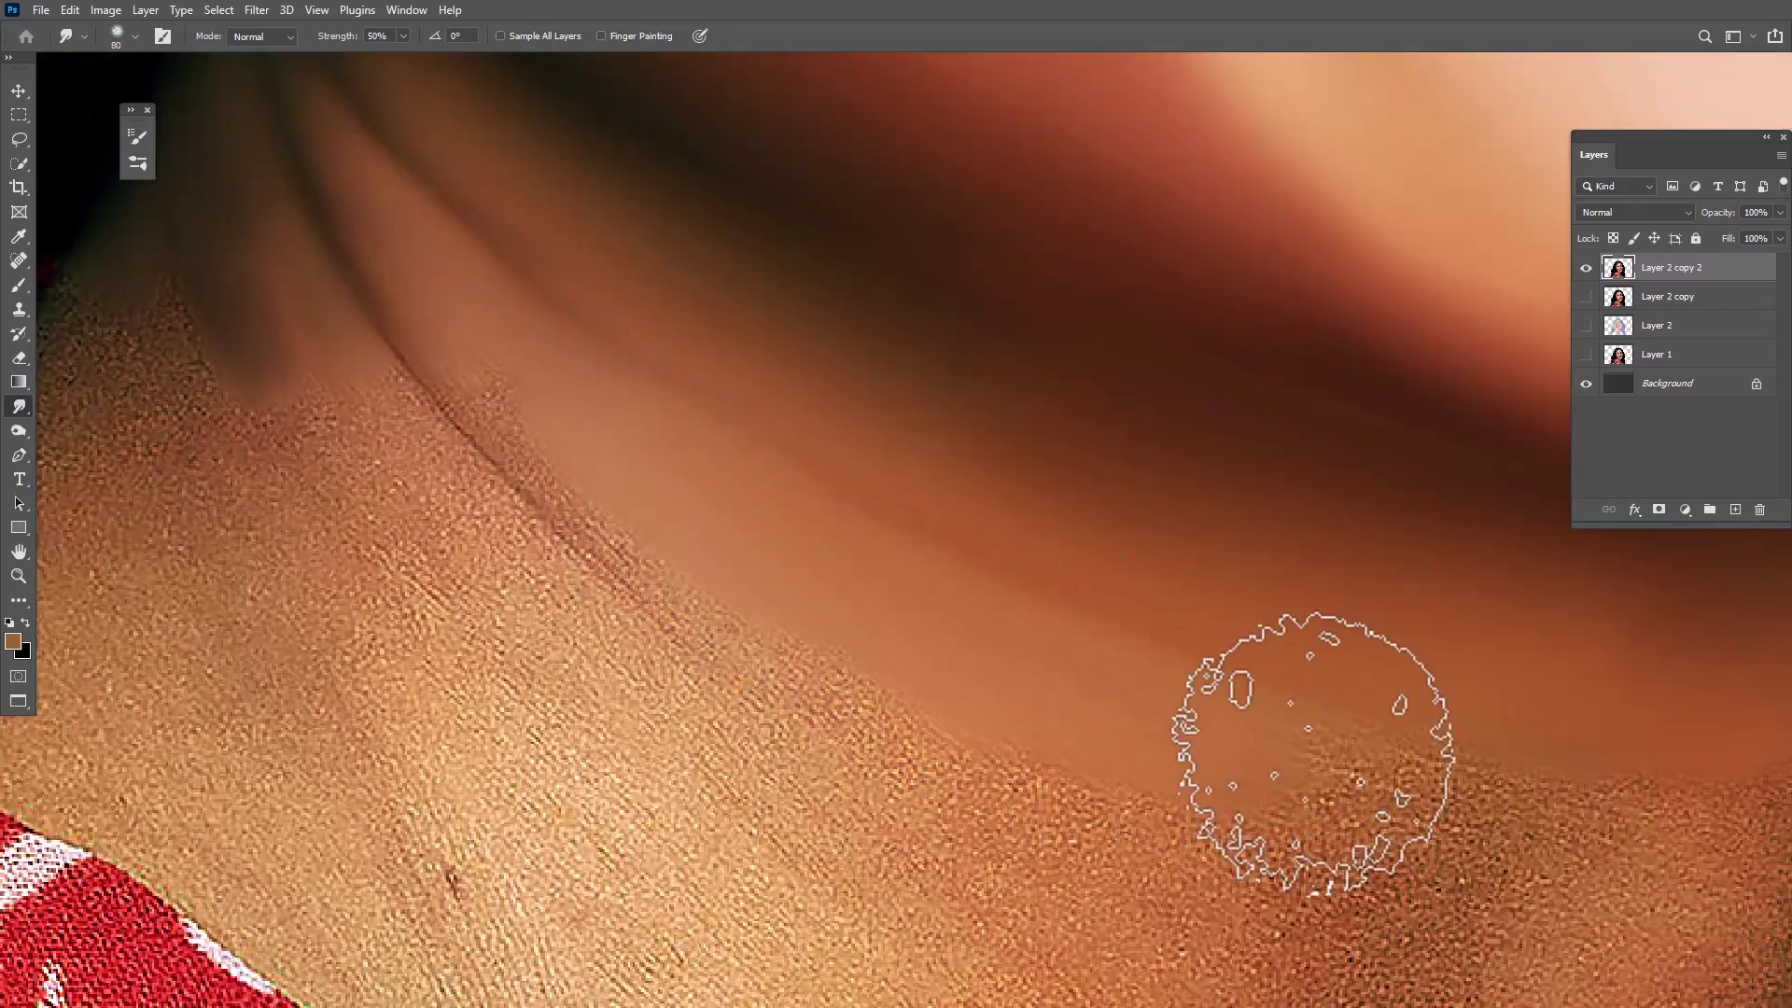
{"action": "left_click_drag", "start_coordinate": [793, 606], "coordinate": [840, 803]}
Smooth the neck skin along the red fabric edge near the white flower
{"action": "left_click_drag", "start_coordinate": [420, 331], "coordinate": [653, 564]}
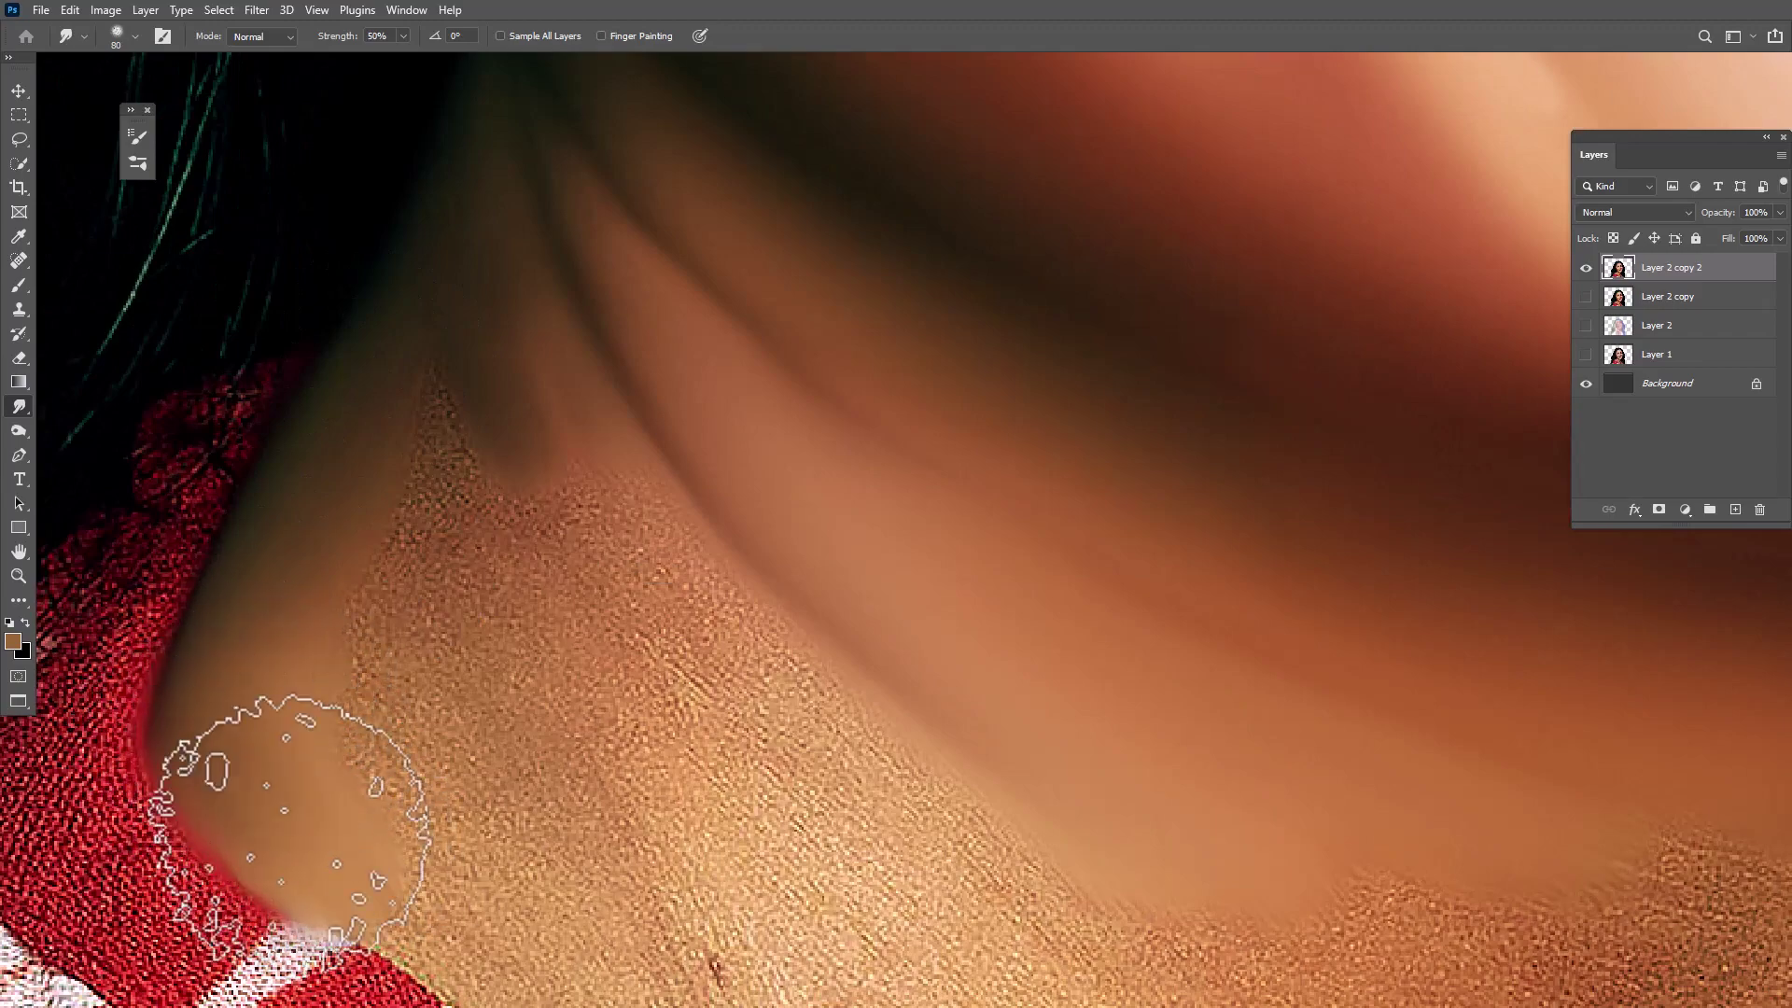
{"action": "left_click_drag", "start_coordinate": [234, 747], "coordinate": [287, 560]}
{"action": "left_click_drag", "start_coordinate": [411, 756], "coordinate": [364, 587]}
{"action": "left_click_drag", "start_coordinate": [496, 747], "coordinate": [515, 523]}
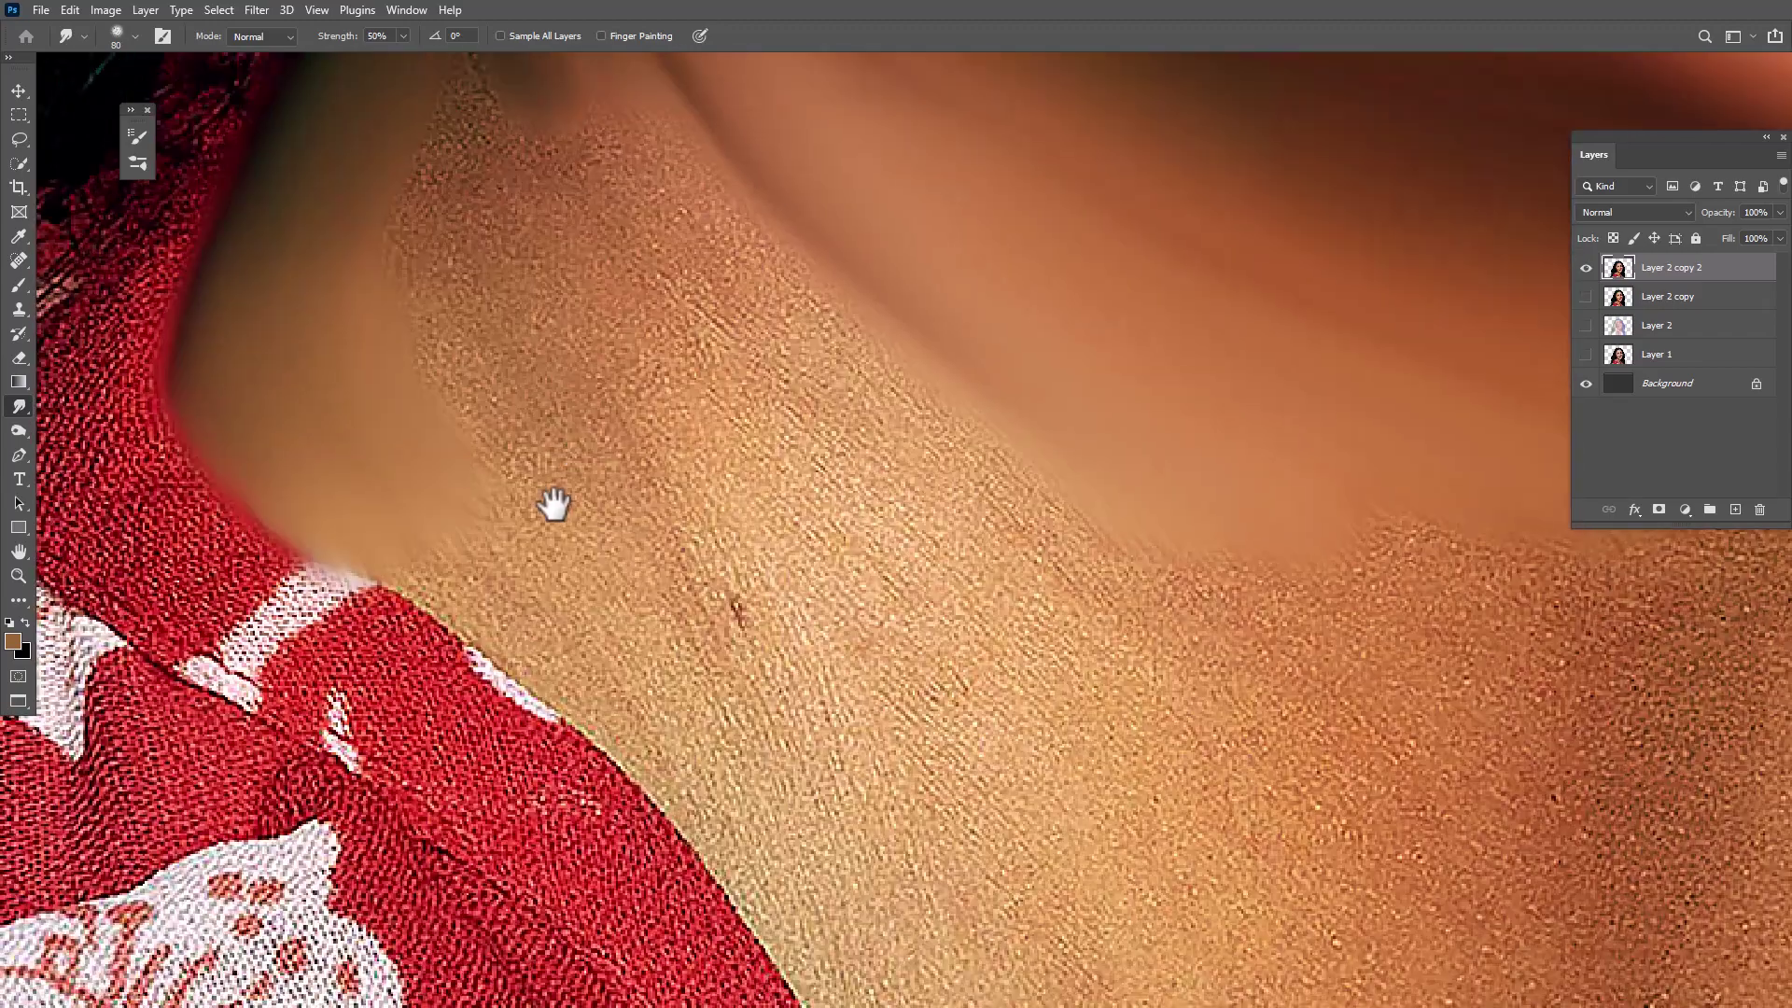
{"action": "left_click_drag", "start_coordinate": [758, 779], "coordinate": [680, 360]}
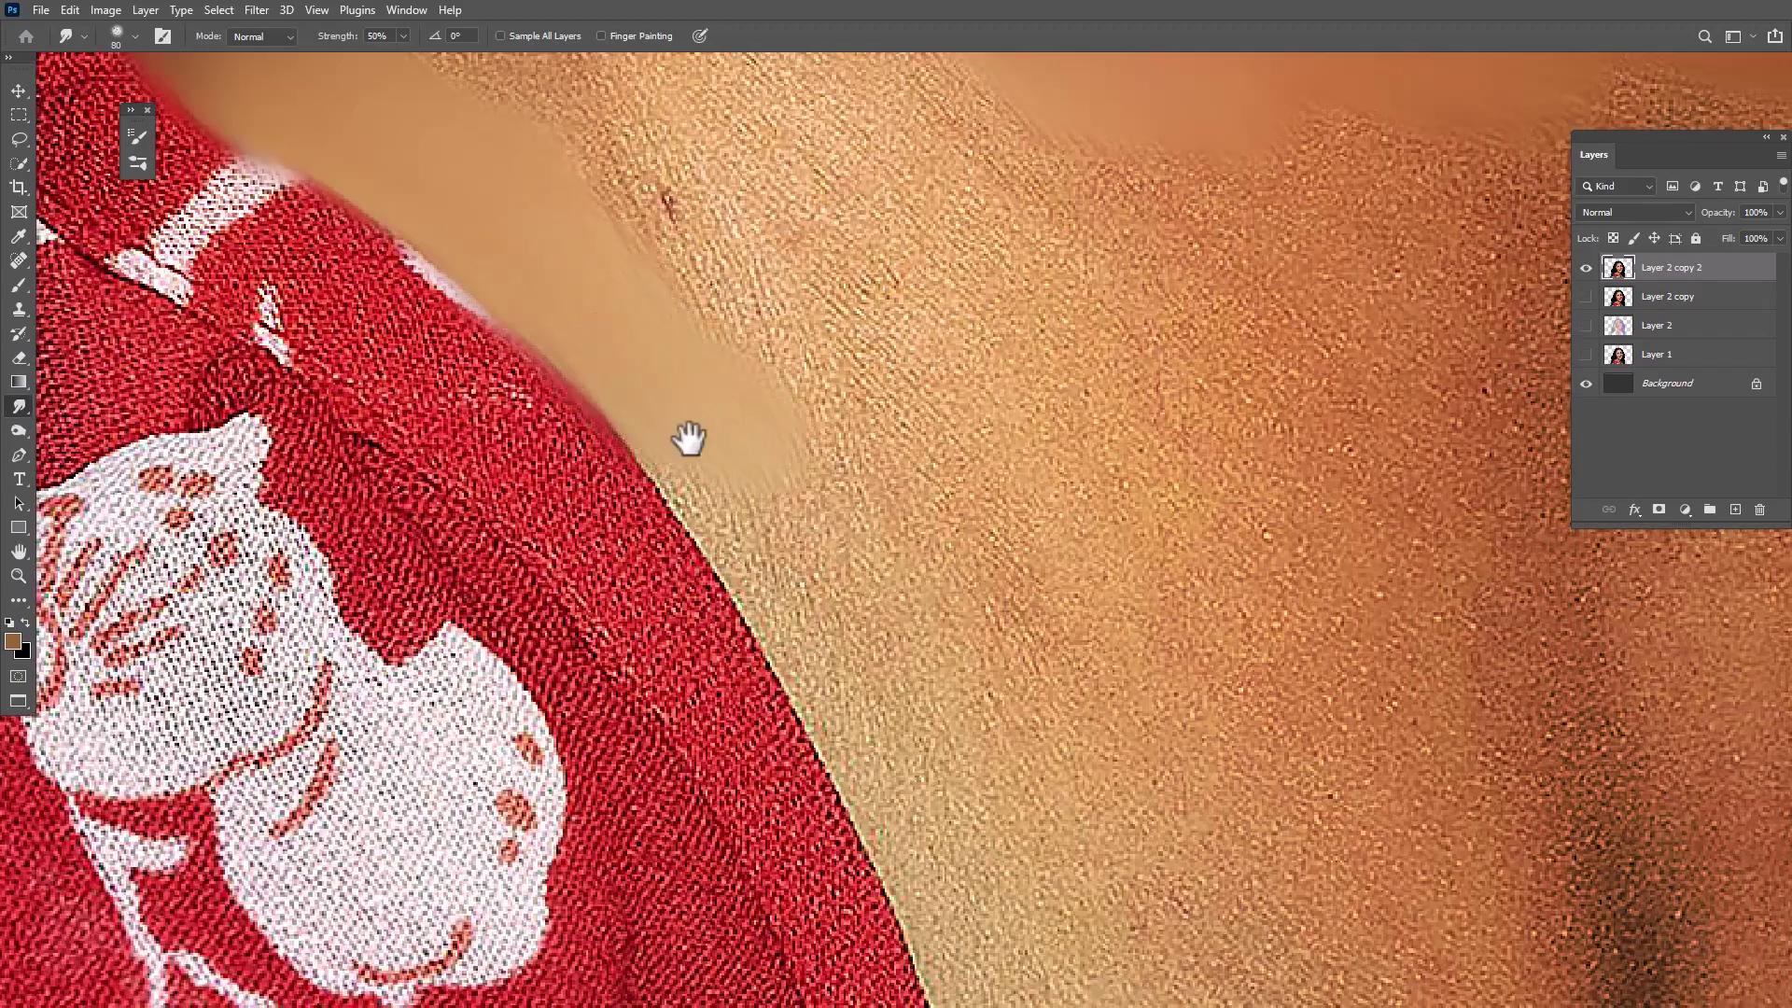
{"action": "mouse_move", "coordinate": [716, 472]}
{"action": "left_mouse_down"}
{"action": "mouse_move", "coordinate": [660, 338]}
{"action": "mouse_move", "coordinate": [740, 473]}
{"action": "mouse_move", "coordinate": [820, 820]}
{"action": "left_mouse_up"}
{"action": "left_click_drag", "start_coordinate": [709, 710], "coordinate": [625, 291]}
{"action": "left_click_drag", "start_coordinate": [950, 859], "coordinate": [504, 329]}
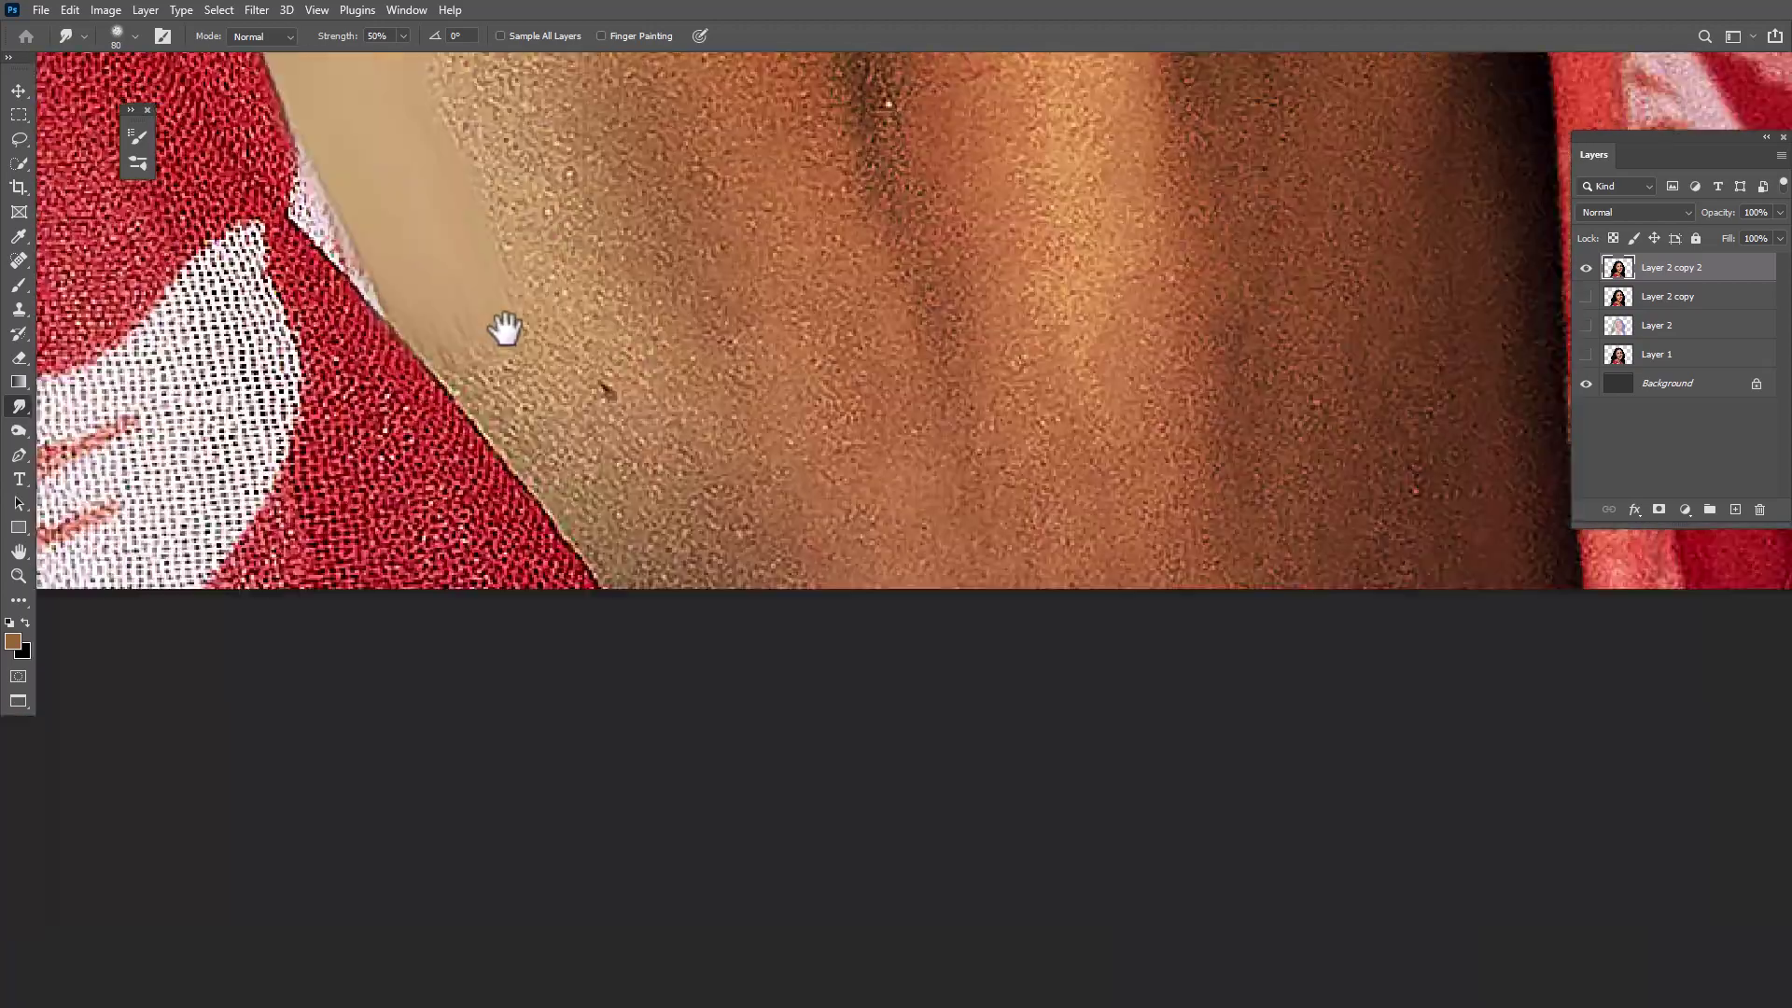
Smooth the textured skin bands on the chest and the neck's left side
{"action": "key", "text": "ctrl+minus"}
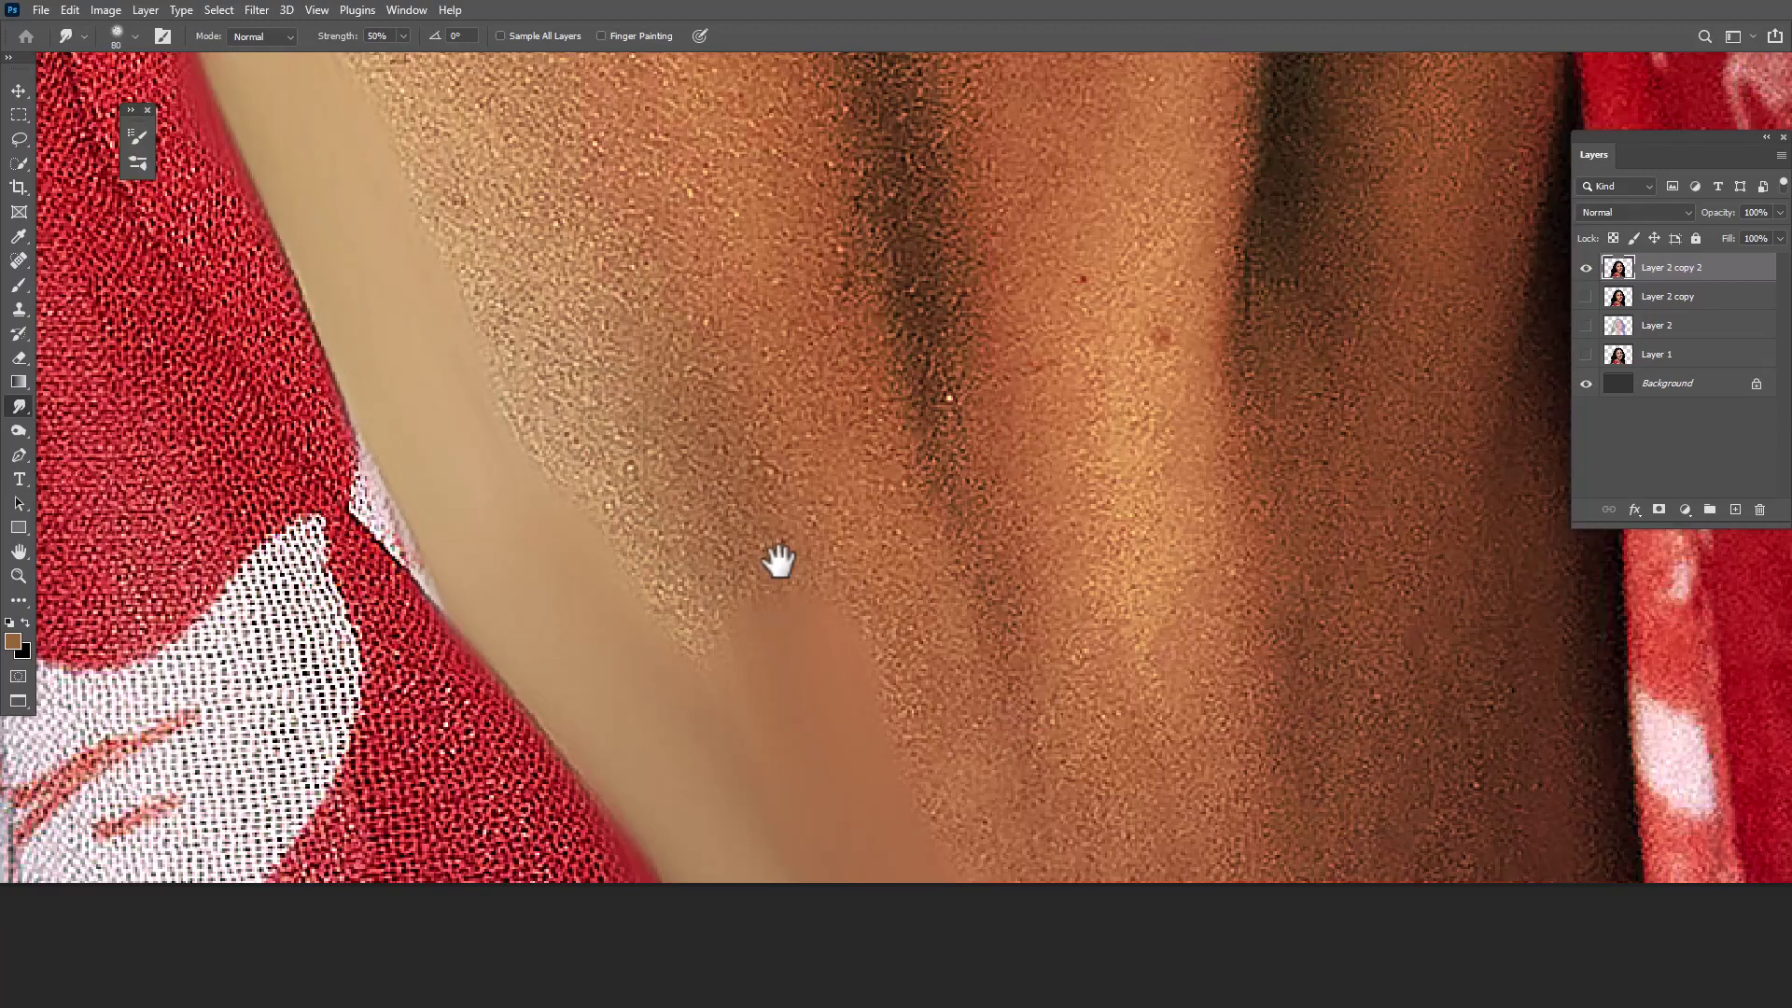
{"action": "key", "text": "ctrl+minus"}
{"action": "key", "text": "bracketright"}
{"action": "key", "text": "bracketright"}
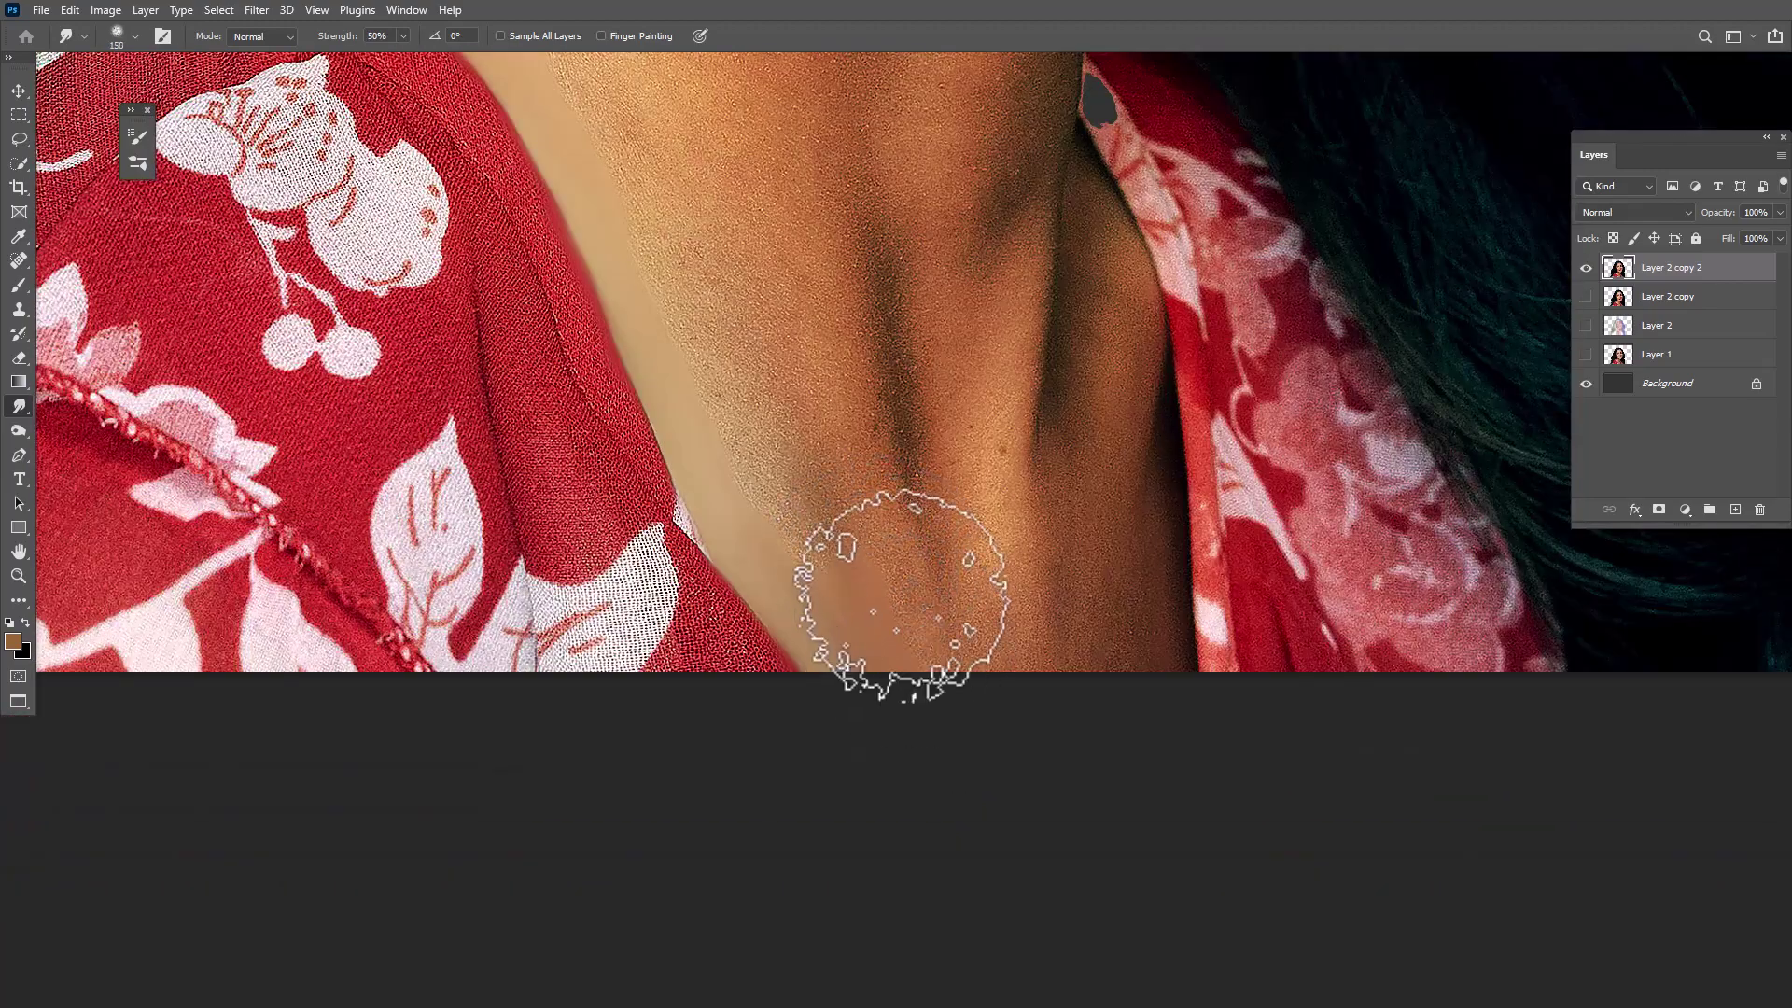
{"action": "mouse_move", "coordinate": [880, 579]}
{"action": "left_mouse_down"}
{"action": "mouse_move", "coordinate": [816, 300]}
{"action": "mouse_move", "coordinate": [808, 504]}
{"action": "left_mouse_up"}
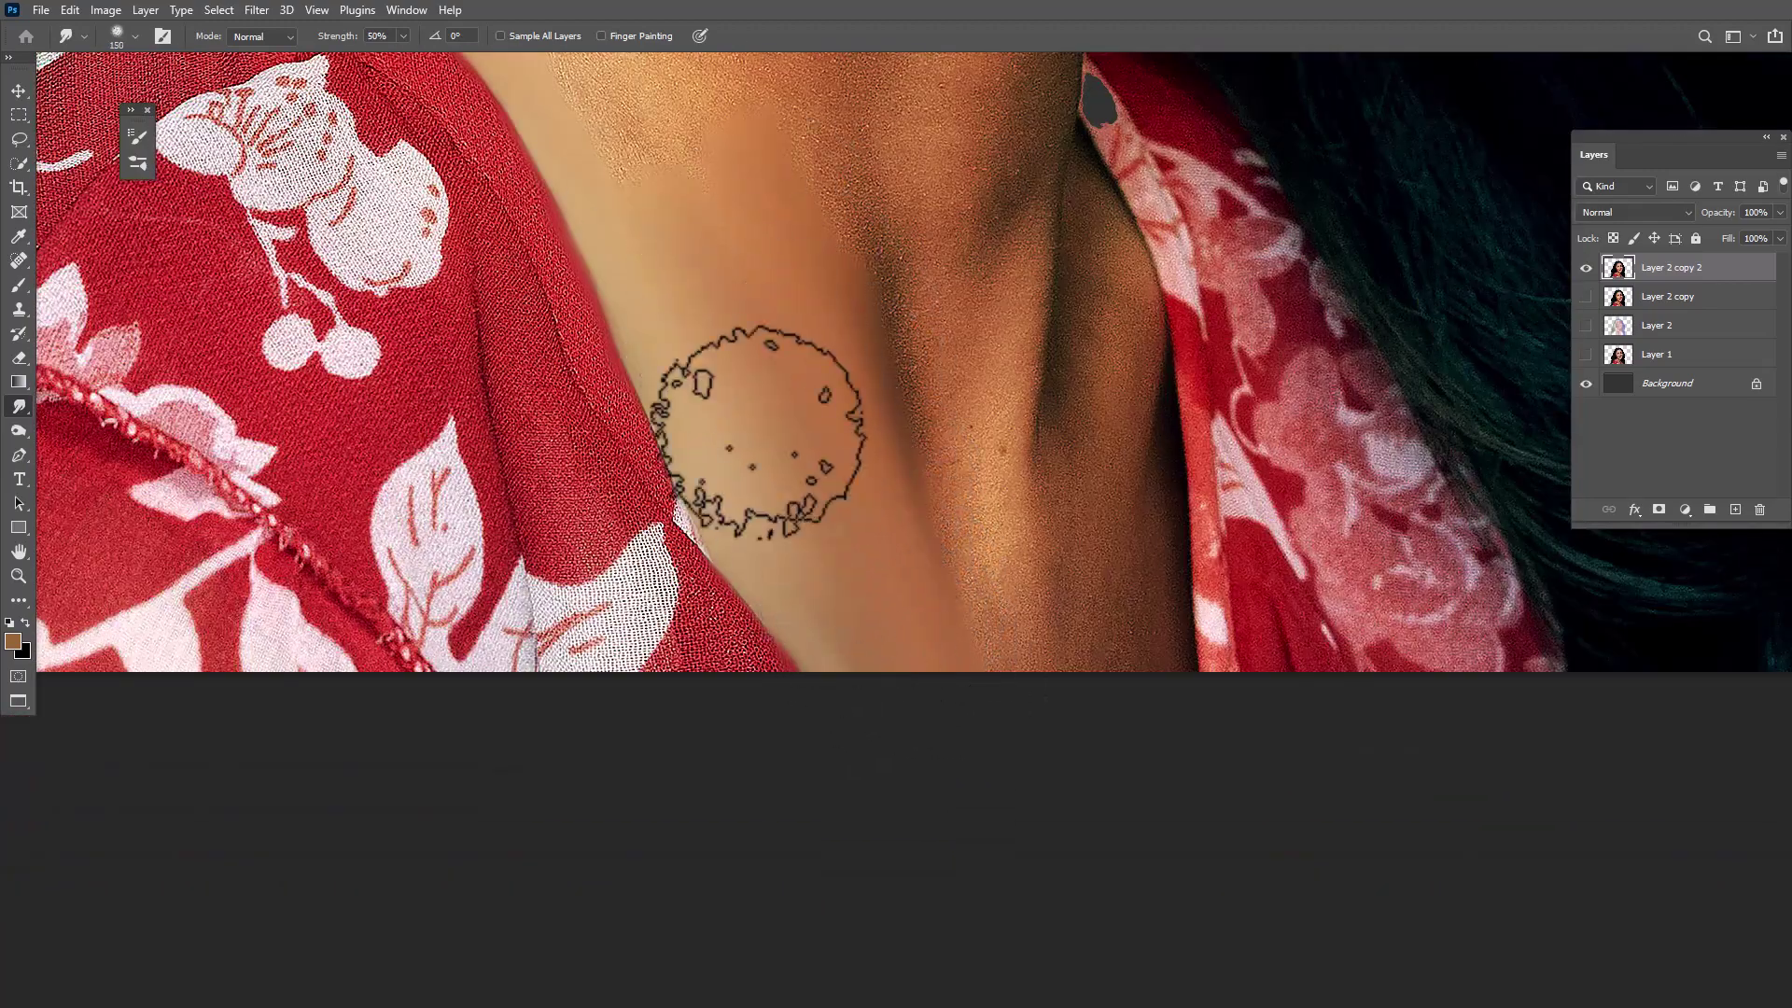
{"action": "left_click_drag", "start_coordinate": [714, 215], "coordinate": [845, 649]}
{"action": "left_click_drag", "start_coordinate": [560, 214], "coordinate": [651, 352]}
{"action": "left_click_drag", "start_coordinate": [523, 159], "coordinate": [653, 411]}
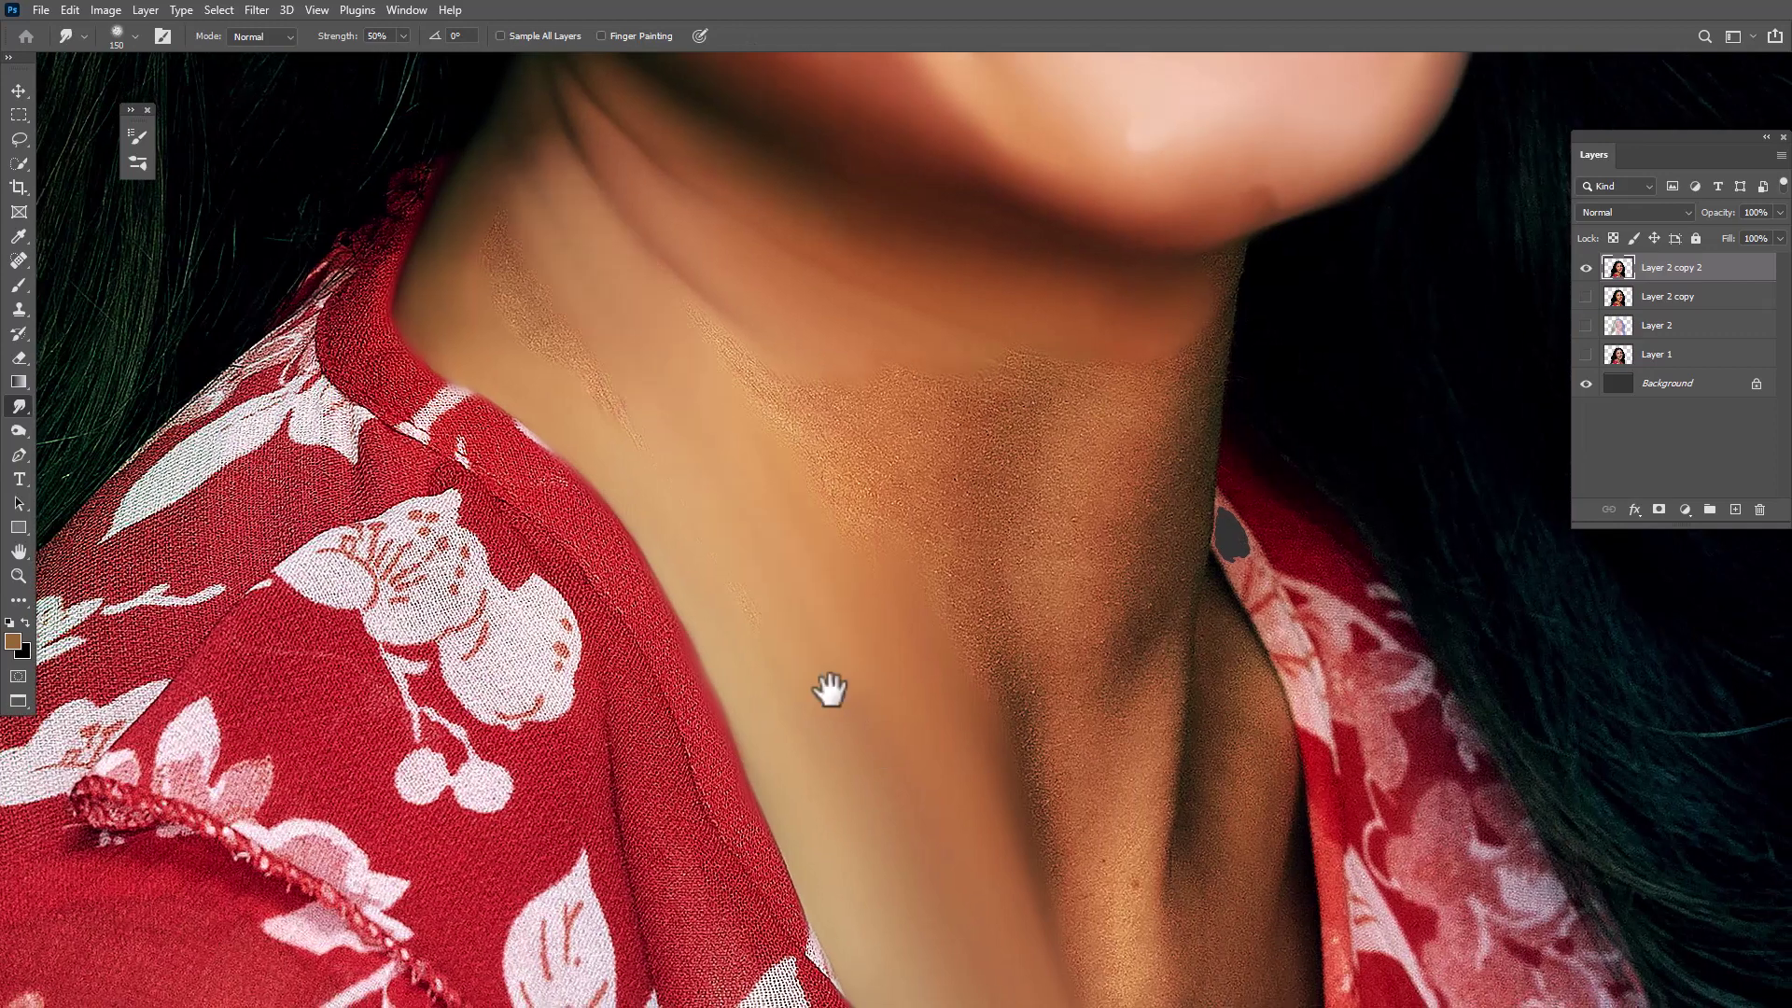
{"action": "left_click_drag", "start_coordinate": [541, 292], "coordinate": [541, 200]}
{"action": "scroll", "coordinate": [541, 200], "scroll_direction": "up", "scroll_amount": 3}
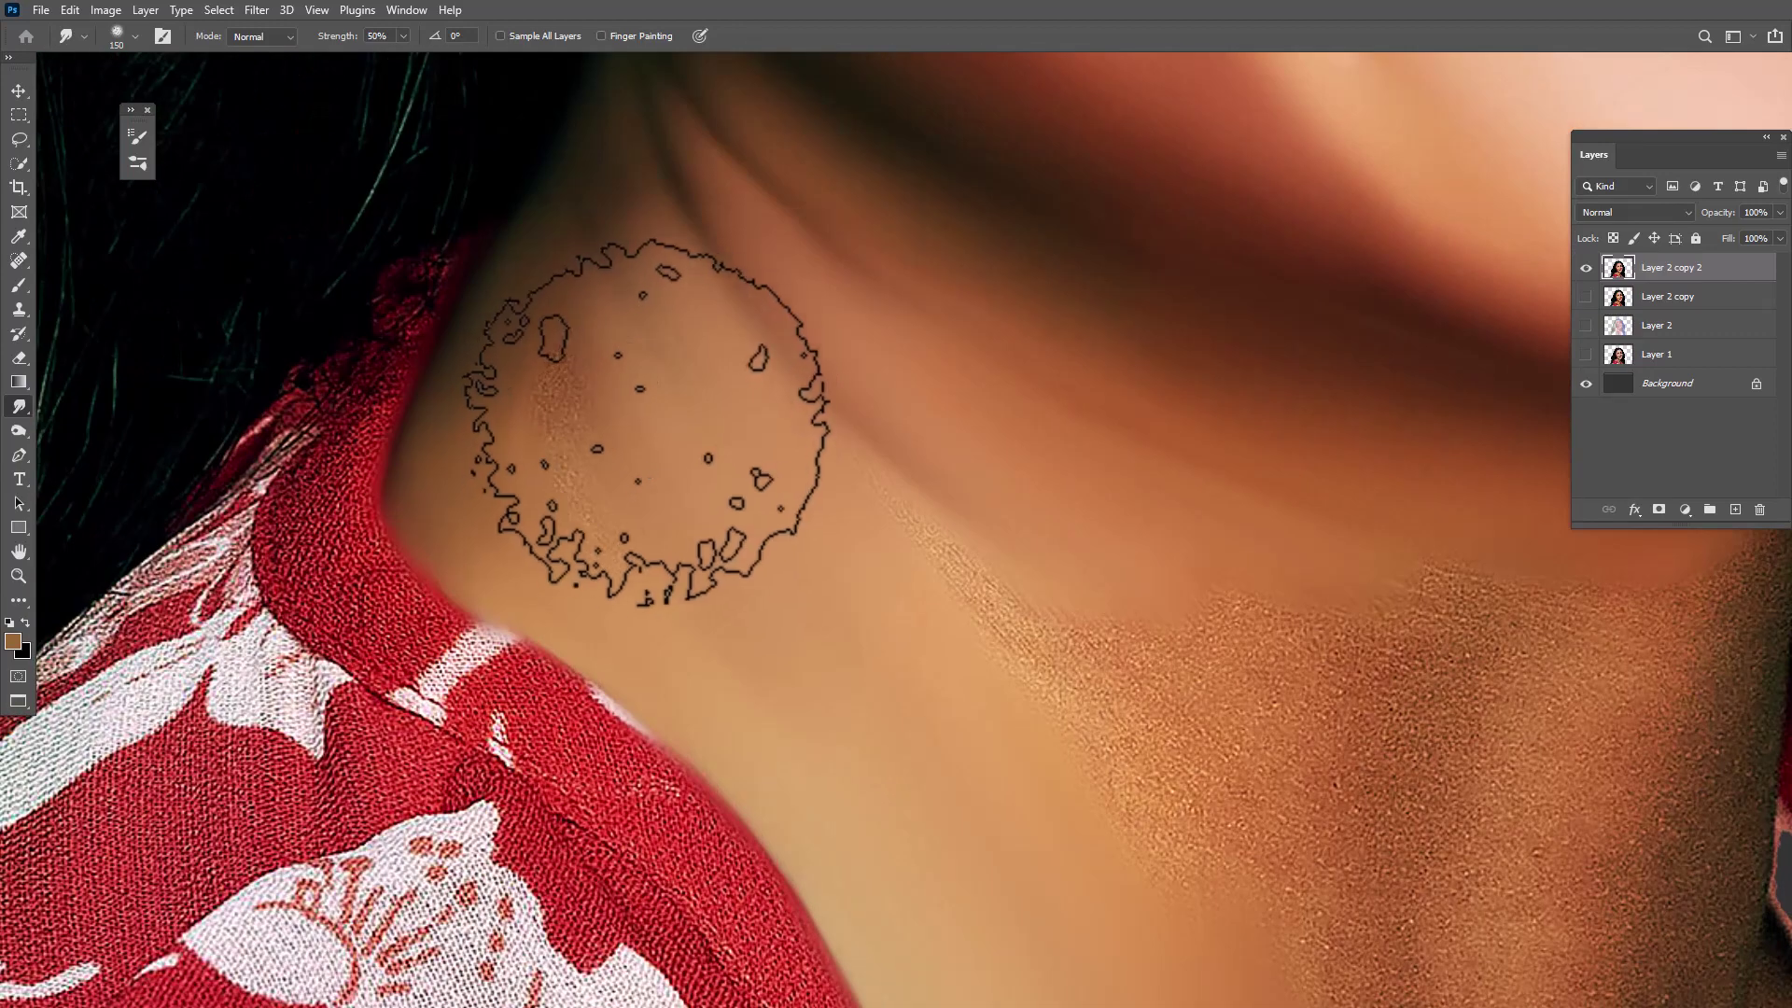
{"action": "key", "text": "bracketleft"}
{"action": "key", "text": "bracketleft"}
{"action": "key", "text": "bracketleft"}
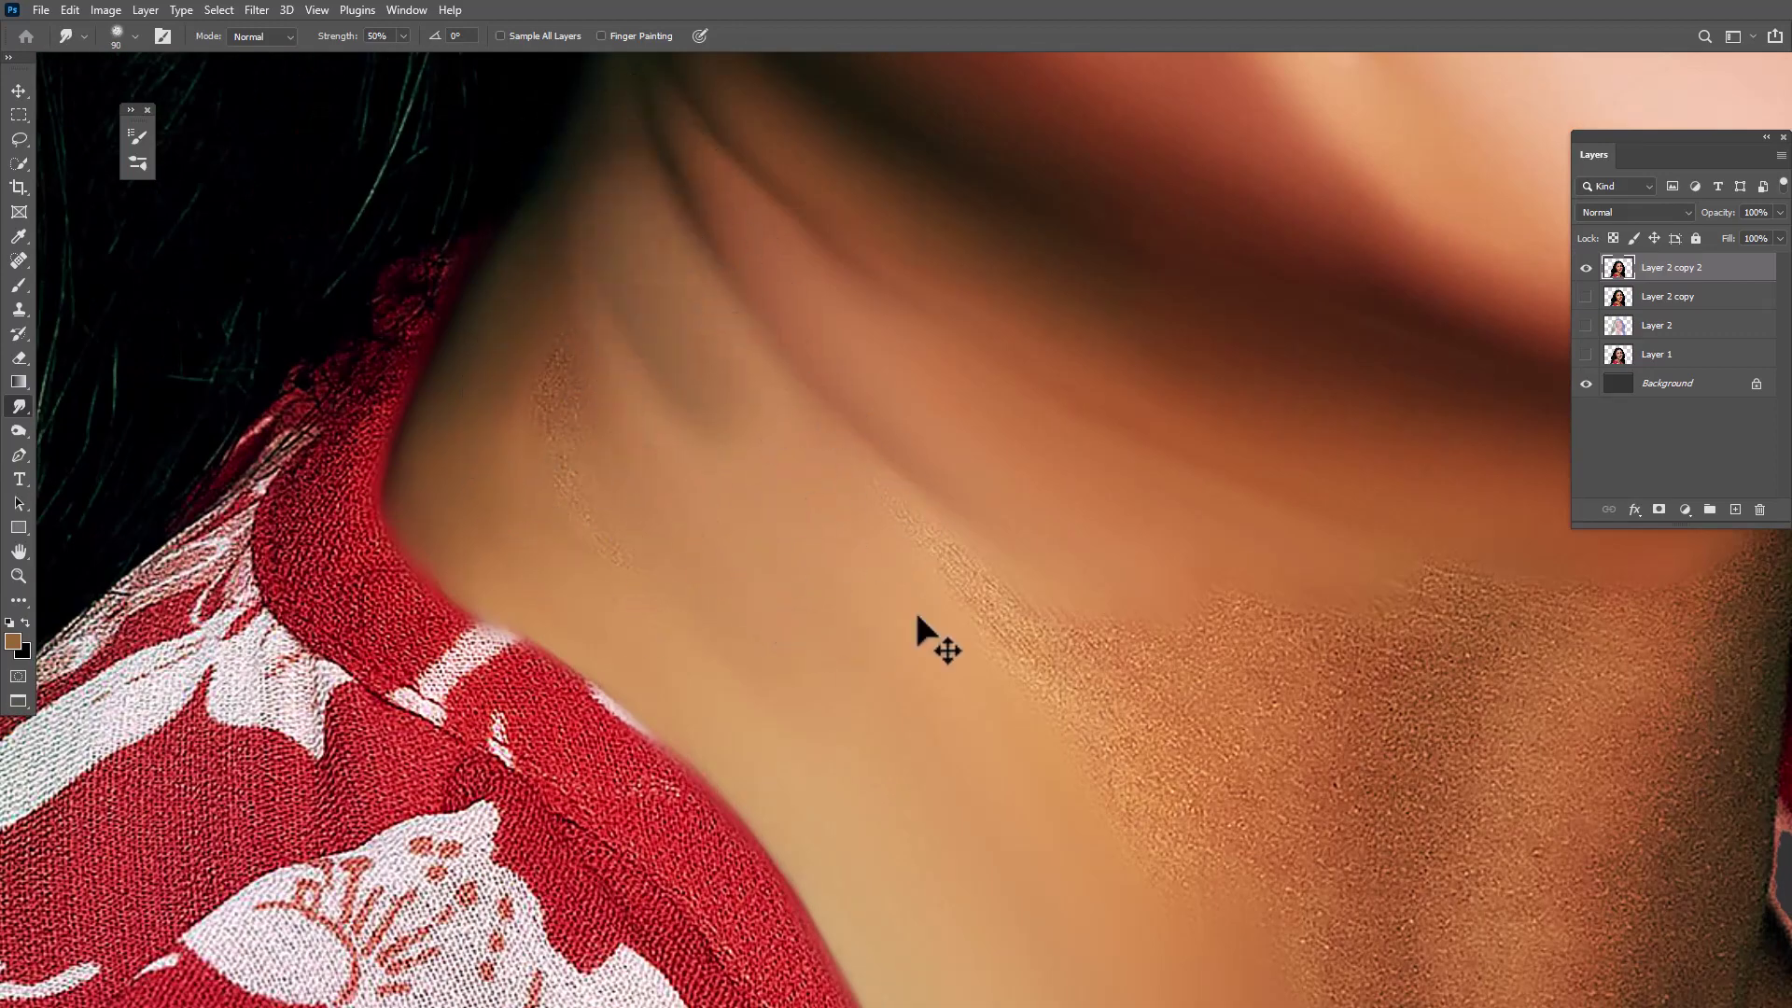
{"action": "mouse_move", "coordinate": [574, 523]}
{"action": "left_mouse_down"}
{"action": "mouse_move", "coordinate": [541, 362]}
{"action": "mouse_move", "coordinate": [580, 460]}
{"action": "mouse_move", "coordinate": [660, 320]}
{"action": "mouse_move", "coordinate": [719, 373]}
{"action": "mouse_move", "coordinate": [696, 320]}
{"action": "mouse_move", "coordinate": [680, 340]}
{"action": "mouse_move", "coordinate": [741, 406]}
{"action": "left_mouse_up"}
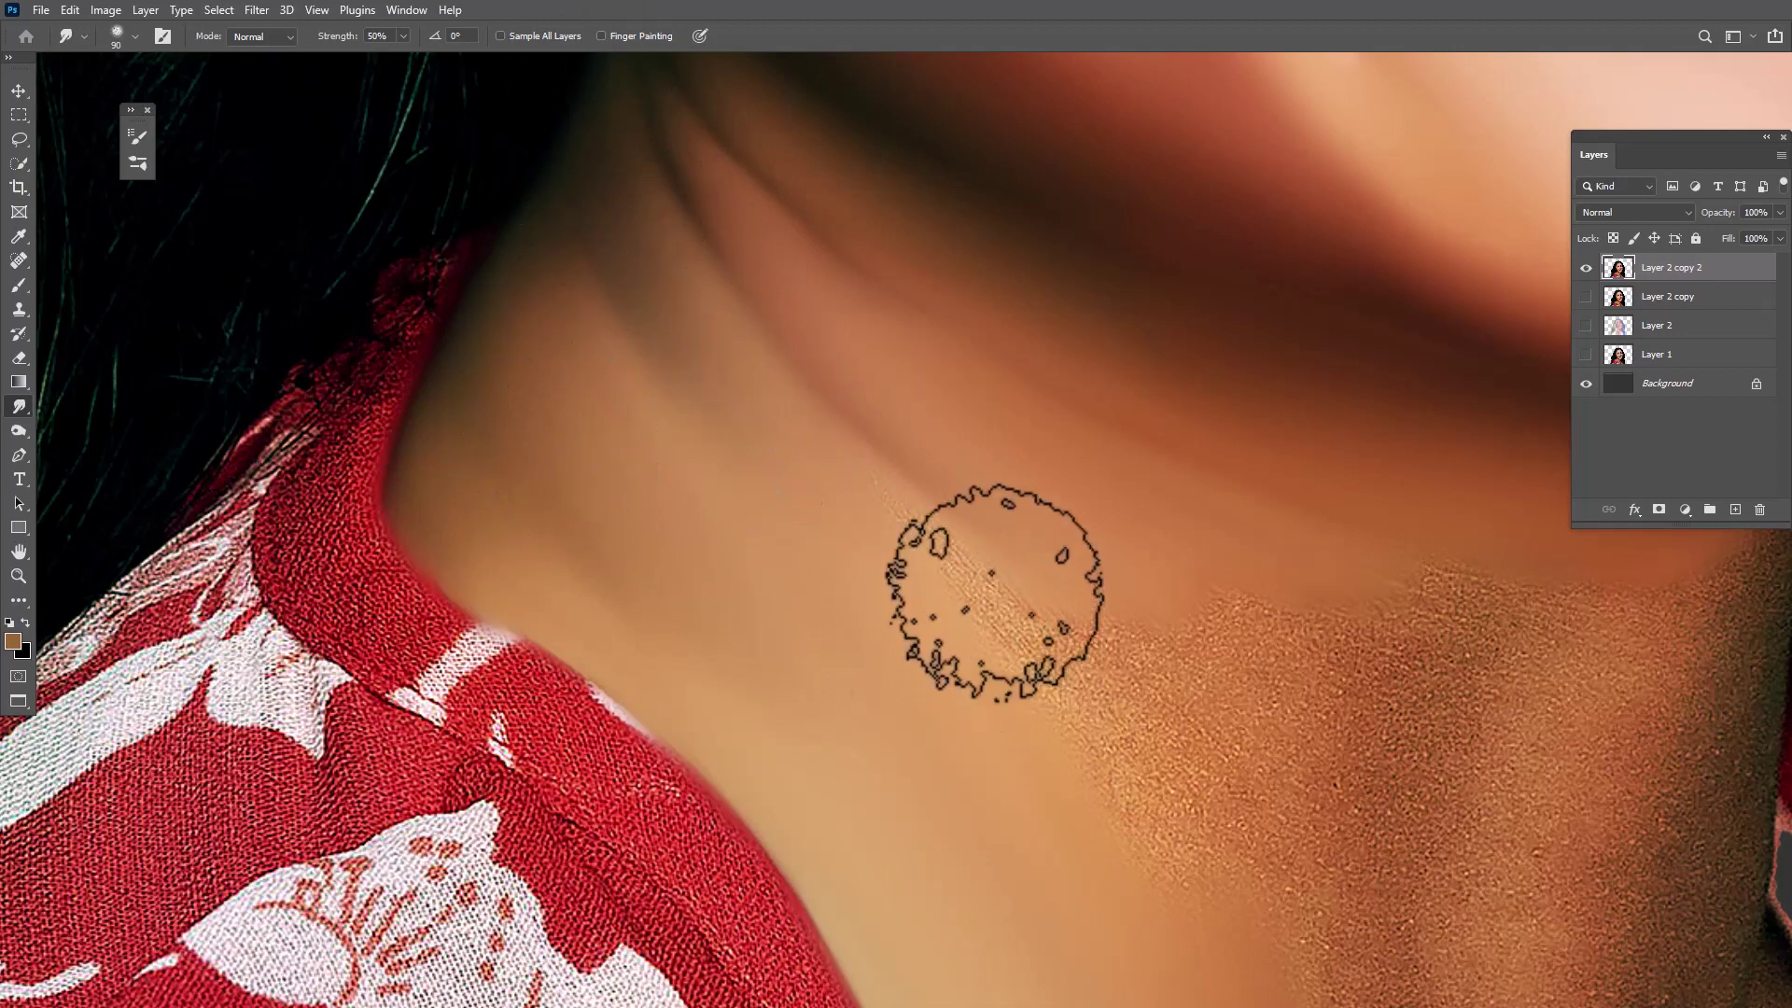
Blend the grainy texture on the upper neck, neck shadow and under the chin
{"action": "scroll", "coordinate": [981, 581], "scroll_direction": "down", "scroll_amount": 3}
{"action": "scroll", "coordinate": [981, 580], "scroll_direction": "right", "scroll_amount": 5}
{"action": "key", "text": "bracketright"}
{"action": "key", "text": "bracketright"}
{"action": "key", "text": "bracketright"}
{"action": "mouse_move", "coordinate": [500, 340]}
{"action": "left_mouse_down"}
{"action": "mouse_move", "coordinate": [619, 439]}
{"action": "mouse_move", "coordinate": [921, 560]}
{"action": "mouse_move", "coordinate": [779, 590]}
{"action": "mouse_move", "coordinate": [1067, 553]}
{"action": "mouse_move", "coordinate": [1120, 488]}
{"action": "left_mouse_up"}
{"action": "left_click_drag", "start_coordinate": [990, 608], "coordinate": [888, 327]}
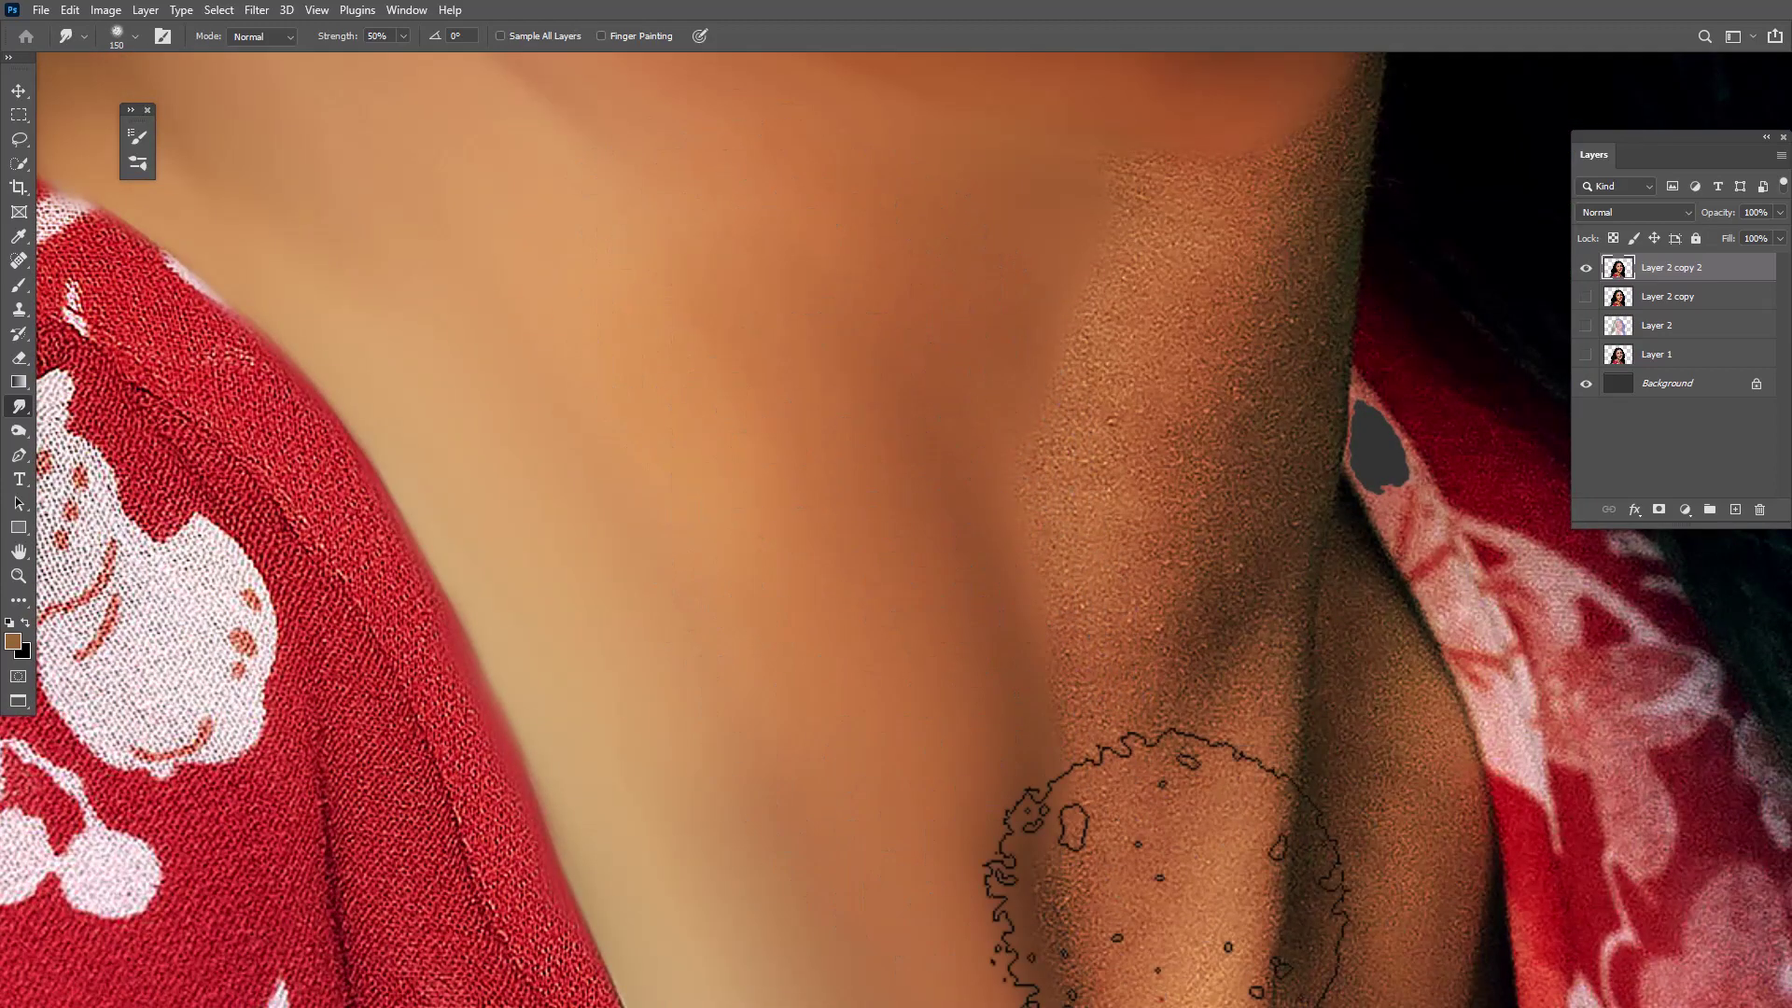
{"action": "key", "text": "bracketleft"}
{"action": "key", "text": "bracketleft"}
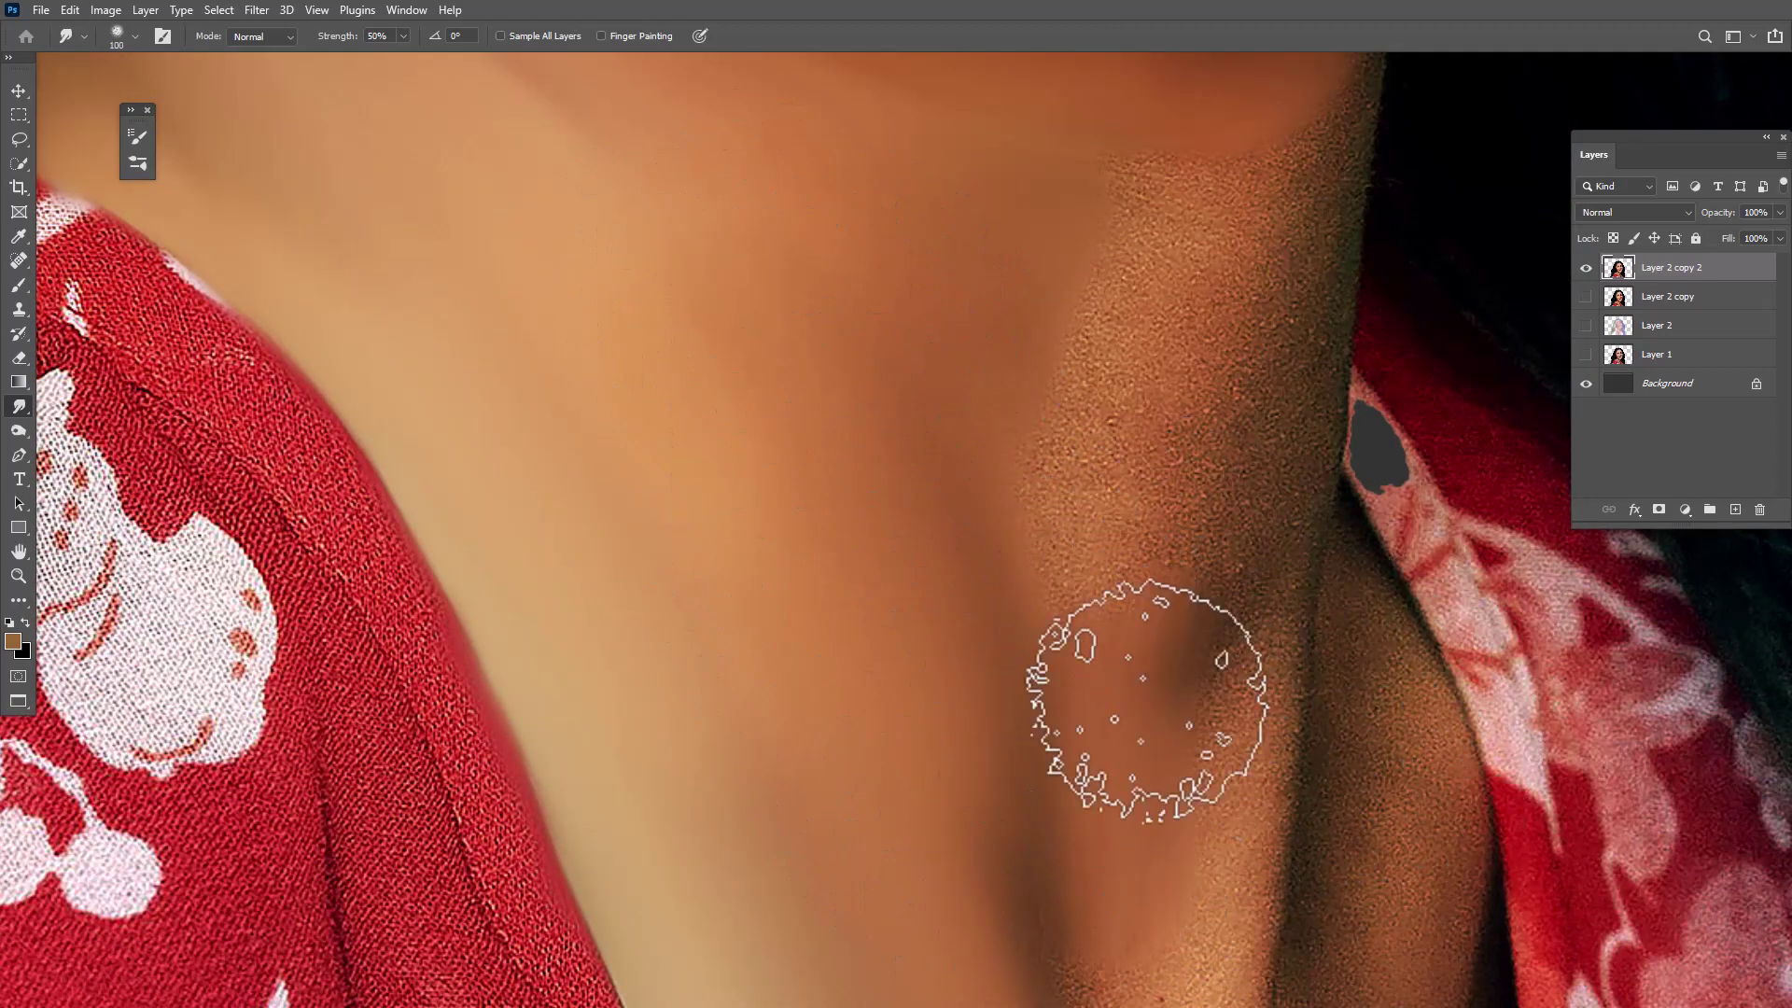
{"action": "mouse_move", "coordinate": [1148, 700]}
{"action": "left_mouse_down"}
{"action": "mouse_move", "coordinate": [1272, 480]}
{"action": "mouse_move", "coordinate": [1300, 221]}
{"action": "mouse_move", "coordinate": [1099, 595]}
{"action": "left_mouse_up"}
{"action": "key", "text": "bracketright"}
{"action": "key", "text": "bracketright"}
{"action": "left_click_drag", "start_coordinate": [1195, 364], "coordinate": [1087, 714]}
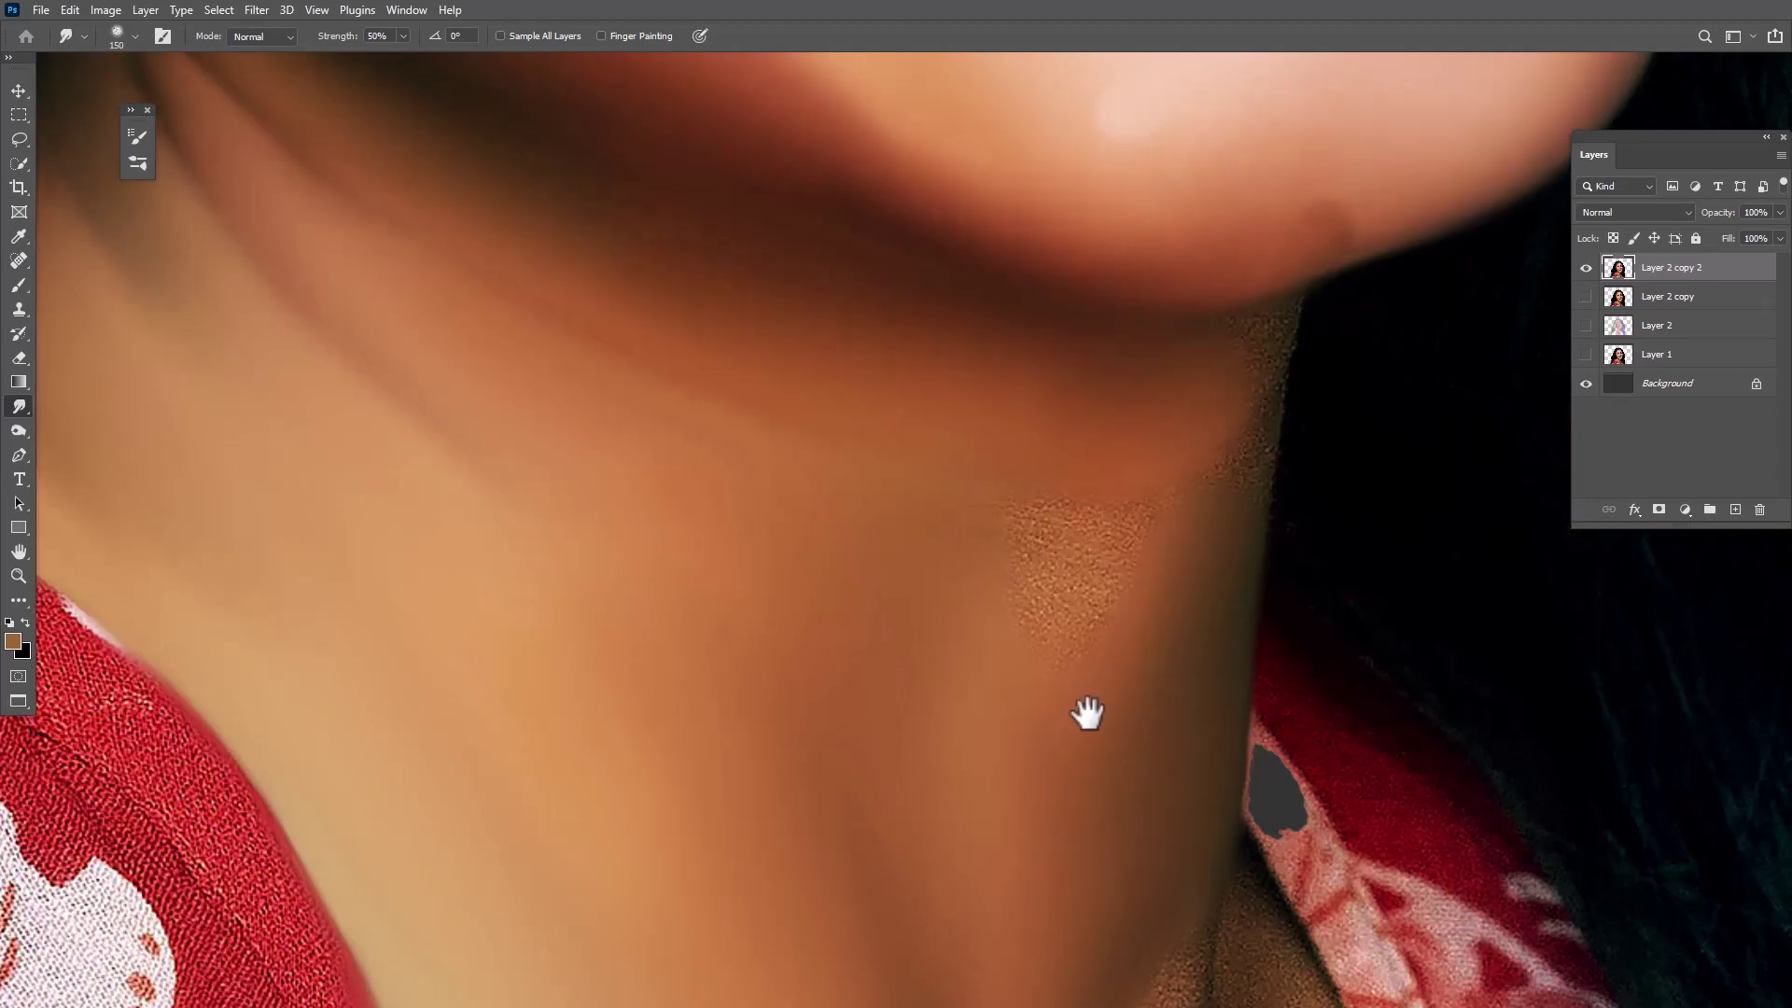
{"action": "key", "text": "bracketleft"}
{"action": "key", "text": "bracketleft"}
{"action": "mouse_move", "coordinate": [1180, 540]}
{"action": "left_mouse_down"}
{"action": "mouse_move", "coordinate": [1260, 420]}
{"action": "mouse_move", "coordinate": [960, 560]}
{"action": "left_mouse_up"}
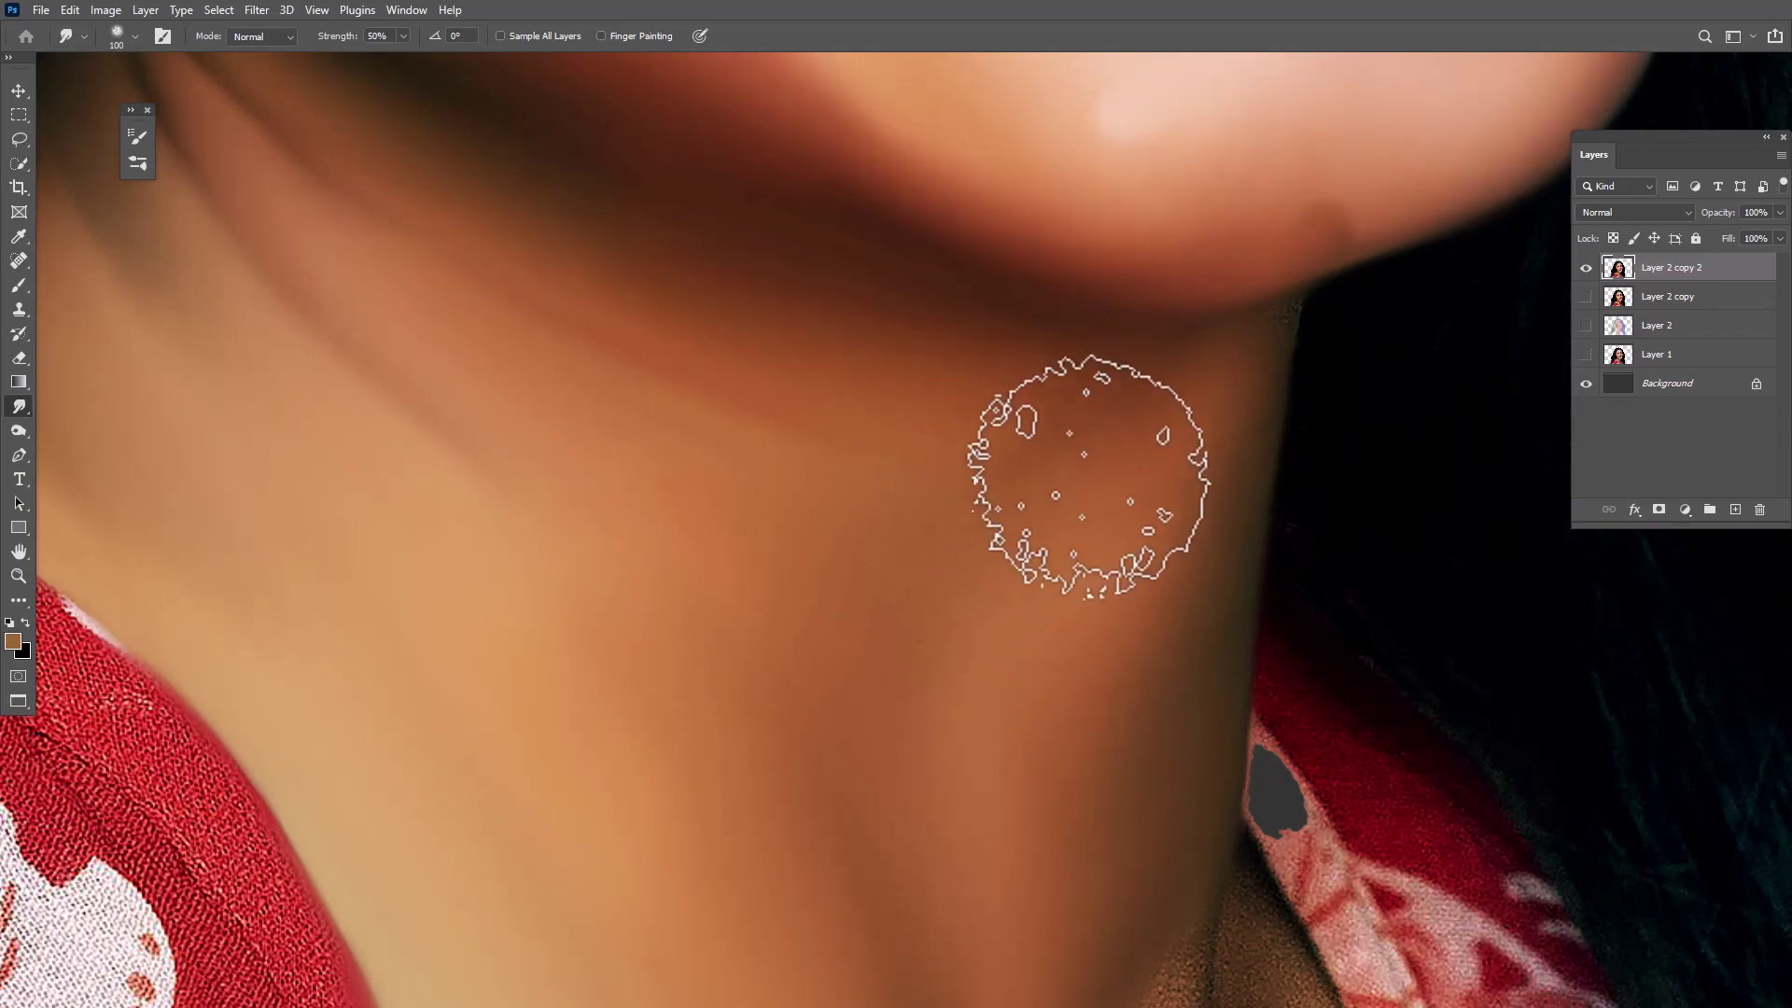
{"action": "mouse_move", "coordinate": [1255, 373]}
{"action": "left_mouse_down"}
{"action": "mouse_move", "coordinate": [1412, 364]}
{"action": "mouse_move", "coordinate": [1356, 364]}
{"action": "left_mouse_up"}
{"action": "key", "text": "bracketleft"}
{"action": "key", "text": "bracketleft"}
{"action": "key", "text": "bracketleft"}
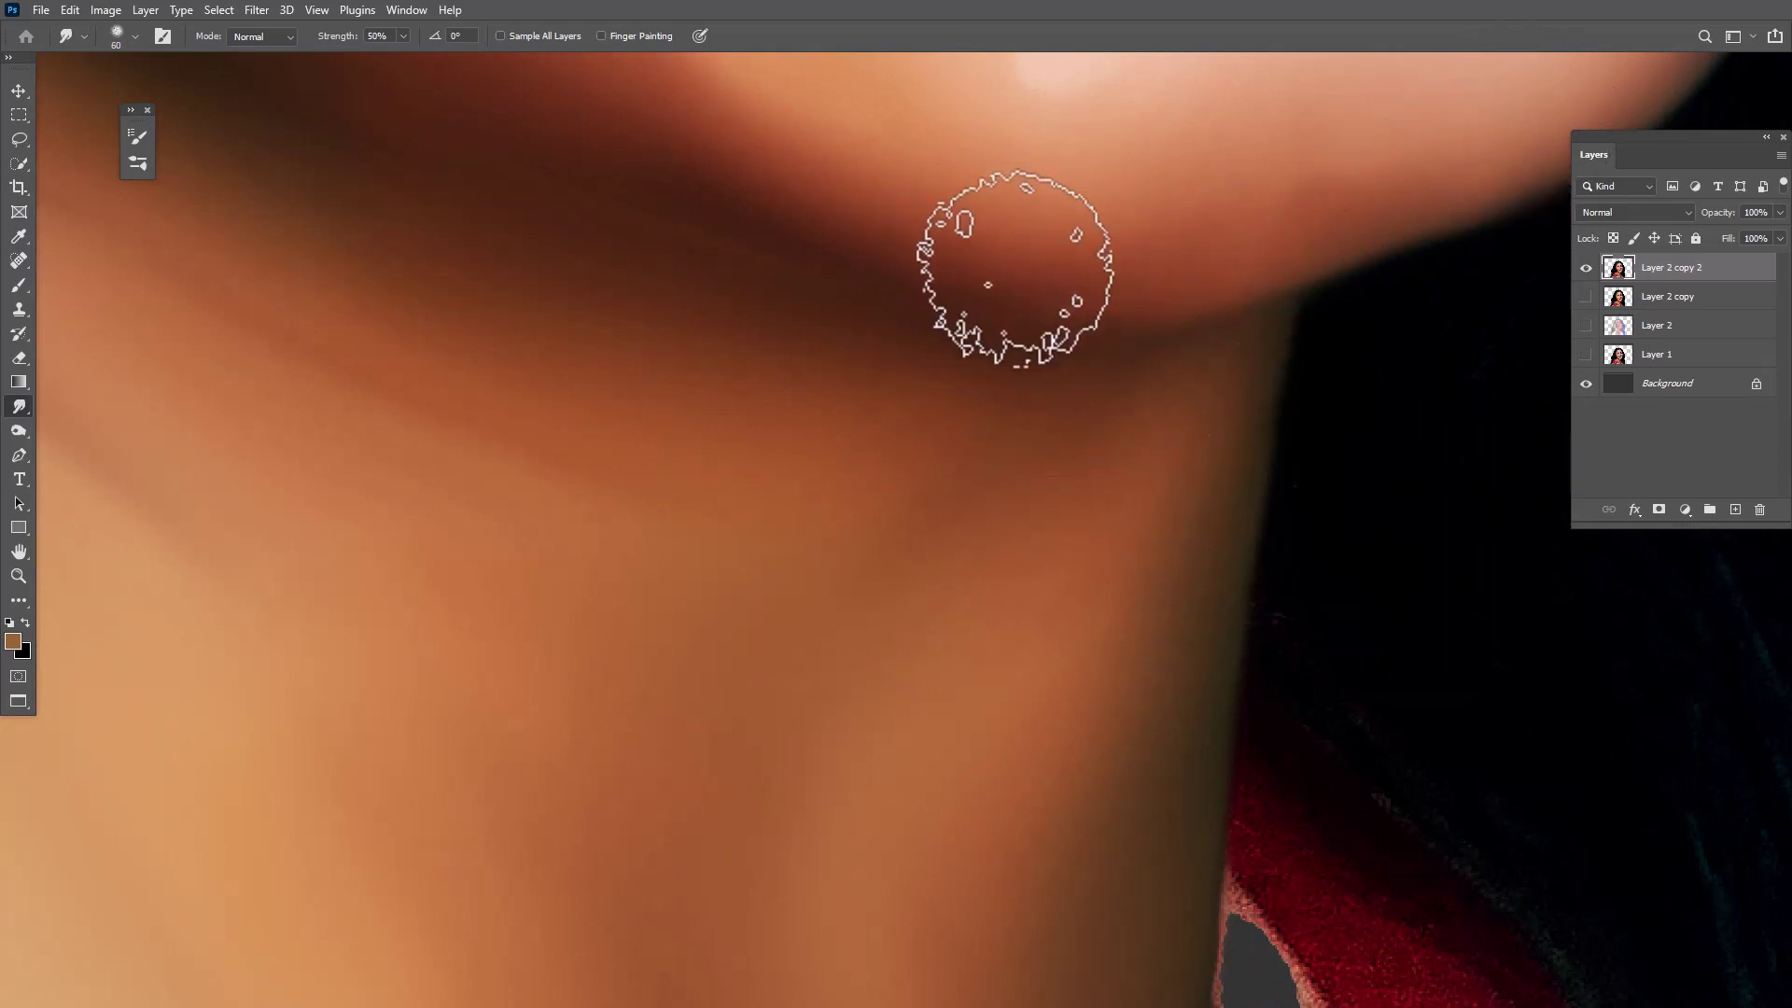
Smooth the grainy skin beside the collar with a resized smudge brush
{"action": "scroll", "coordinate": [1180, 499], "scroll_direction": "down", "scroll_amount": 5}
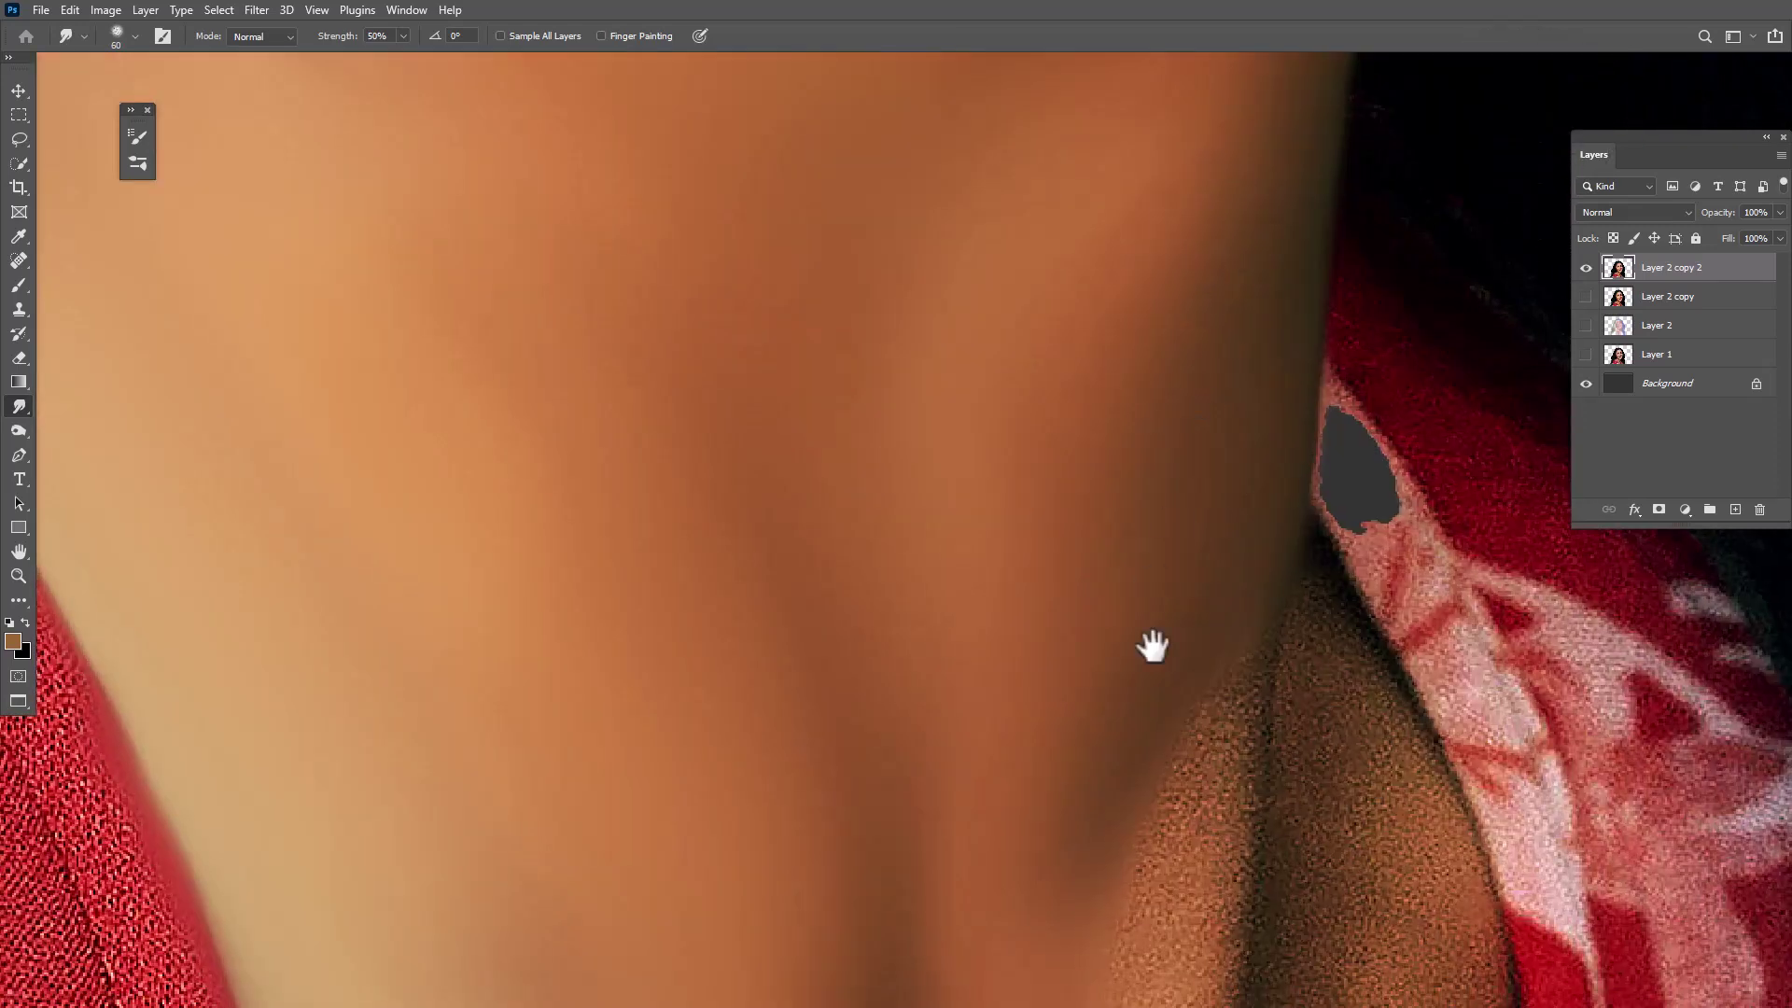
{"action": "scroll", "coordinate": [1244, 792], "scroll_direction": "down", "scroll_amount": 3}
{"action": "scroll", "coordinate": [1280, 360], "scroll_direction": "down", "scroll_amount": 3}
{"action": "scroll", "coordinate": [1220, 388], "scroll_direction": "up", "scroll_amount": 3}
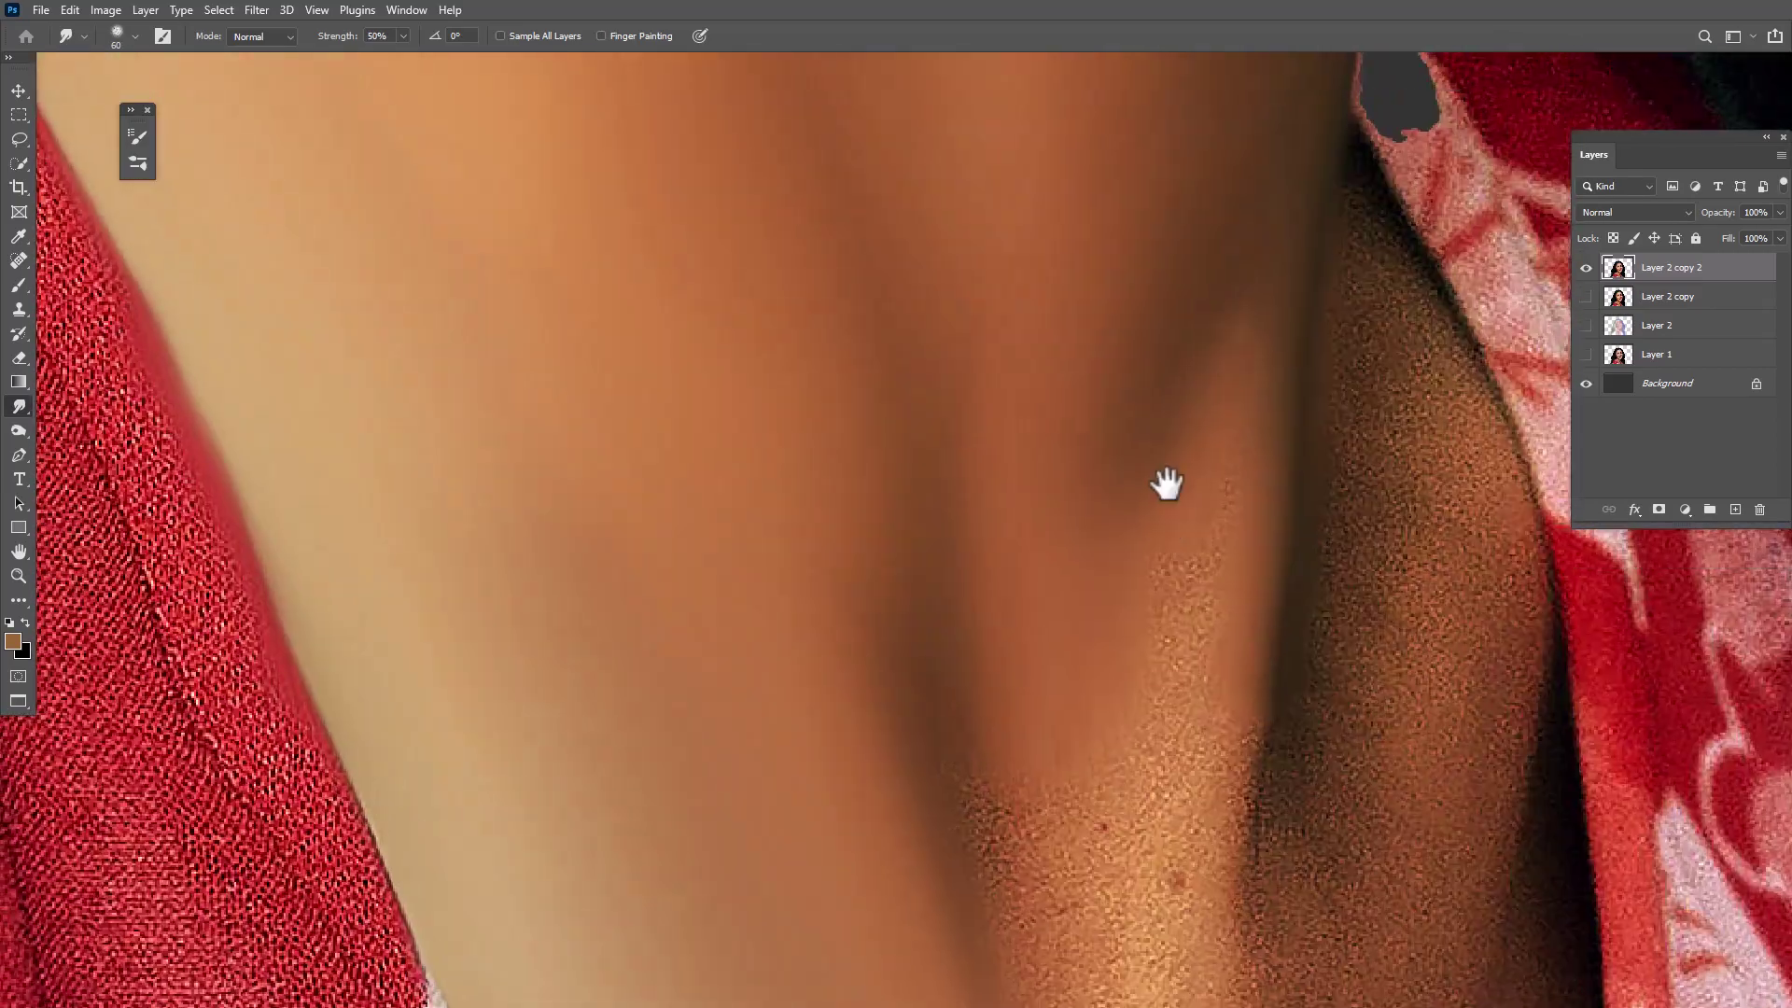
{"action": "scroll", "coordinate": [1235, 808], "scroll_direction": "down", "scroll_amount": 3}
{"action": "key", "text": "]"}
{"action": "key", "text": "]"}
{"action": "key", "text": "]"}
{"action": "key", "text": "]"}
{"action": "key", "text": "]"}
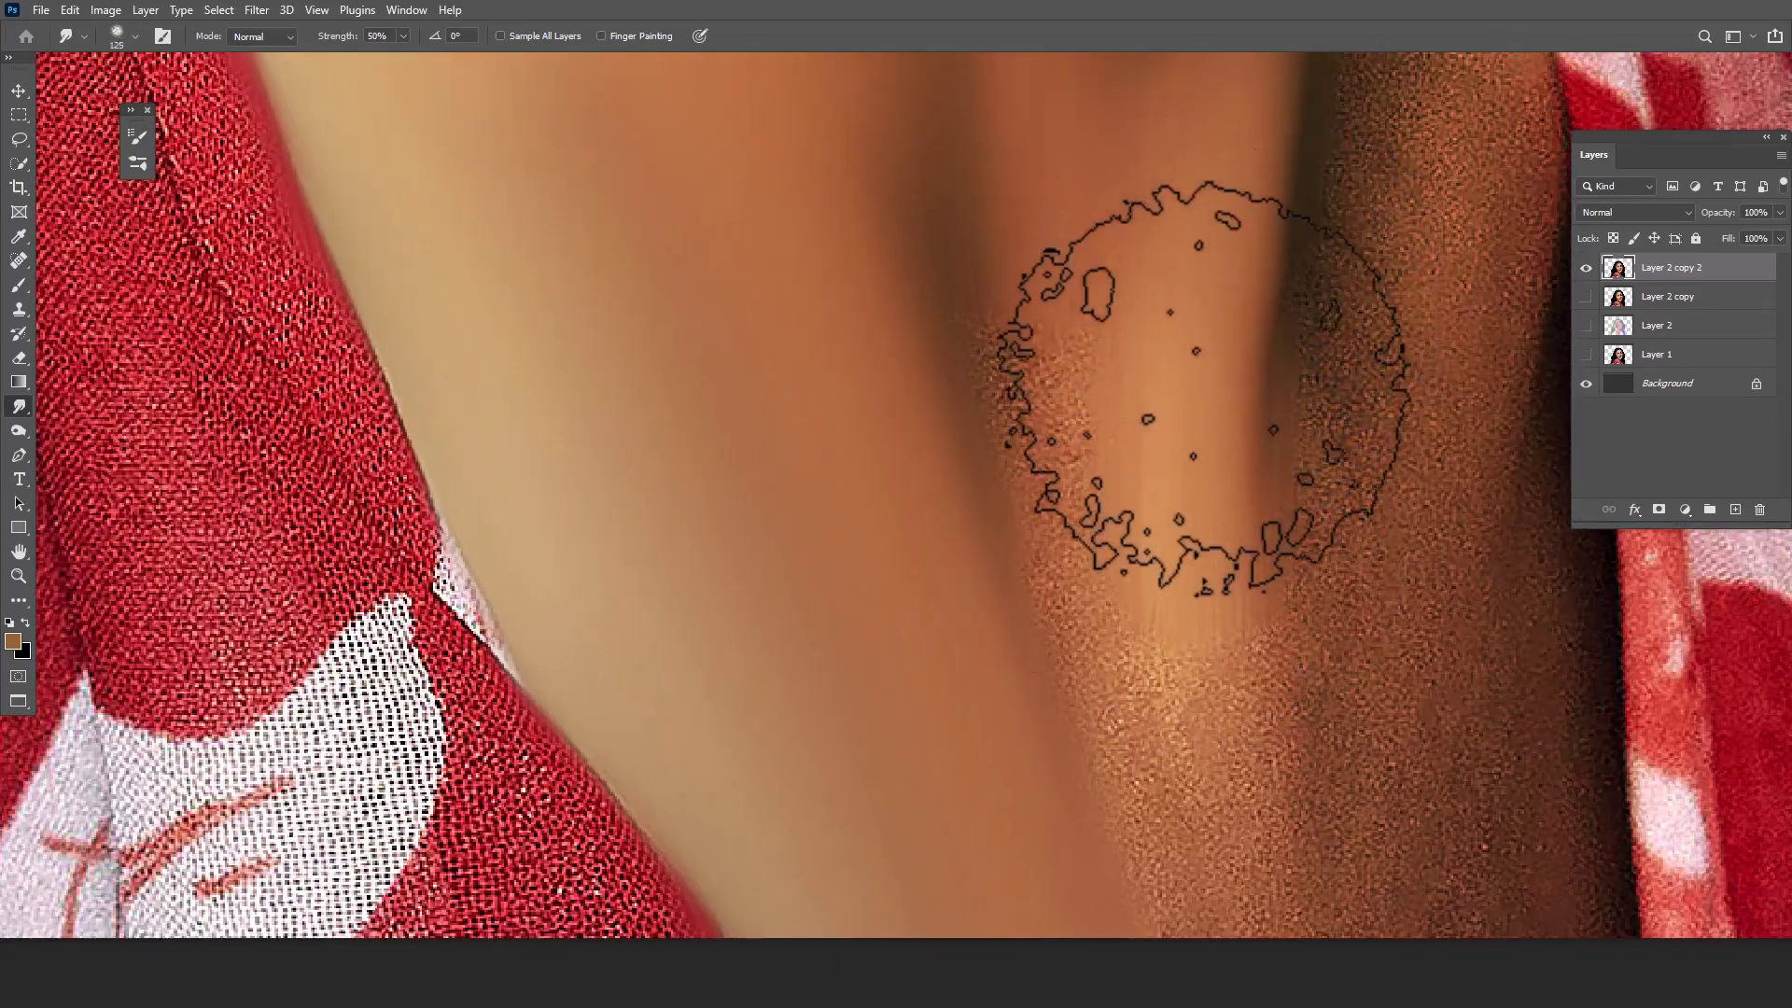
{"action": "scroll", "coordinate": [1164, 407], "scroll_direction": "down", "scroll_amount": 3}
{"action": "scroll", "coordinate": [1162, 560], "scroll_direction": "up", "scroll_amount": 3}
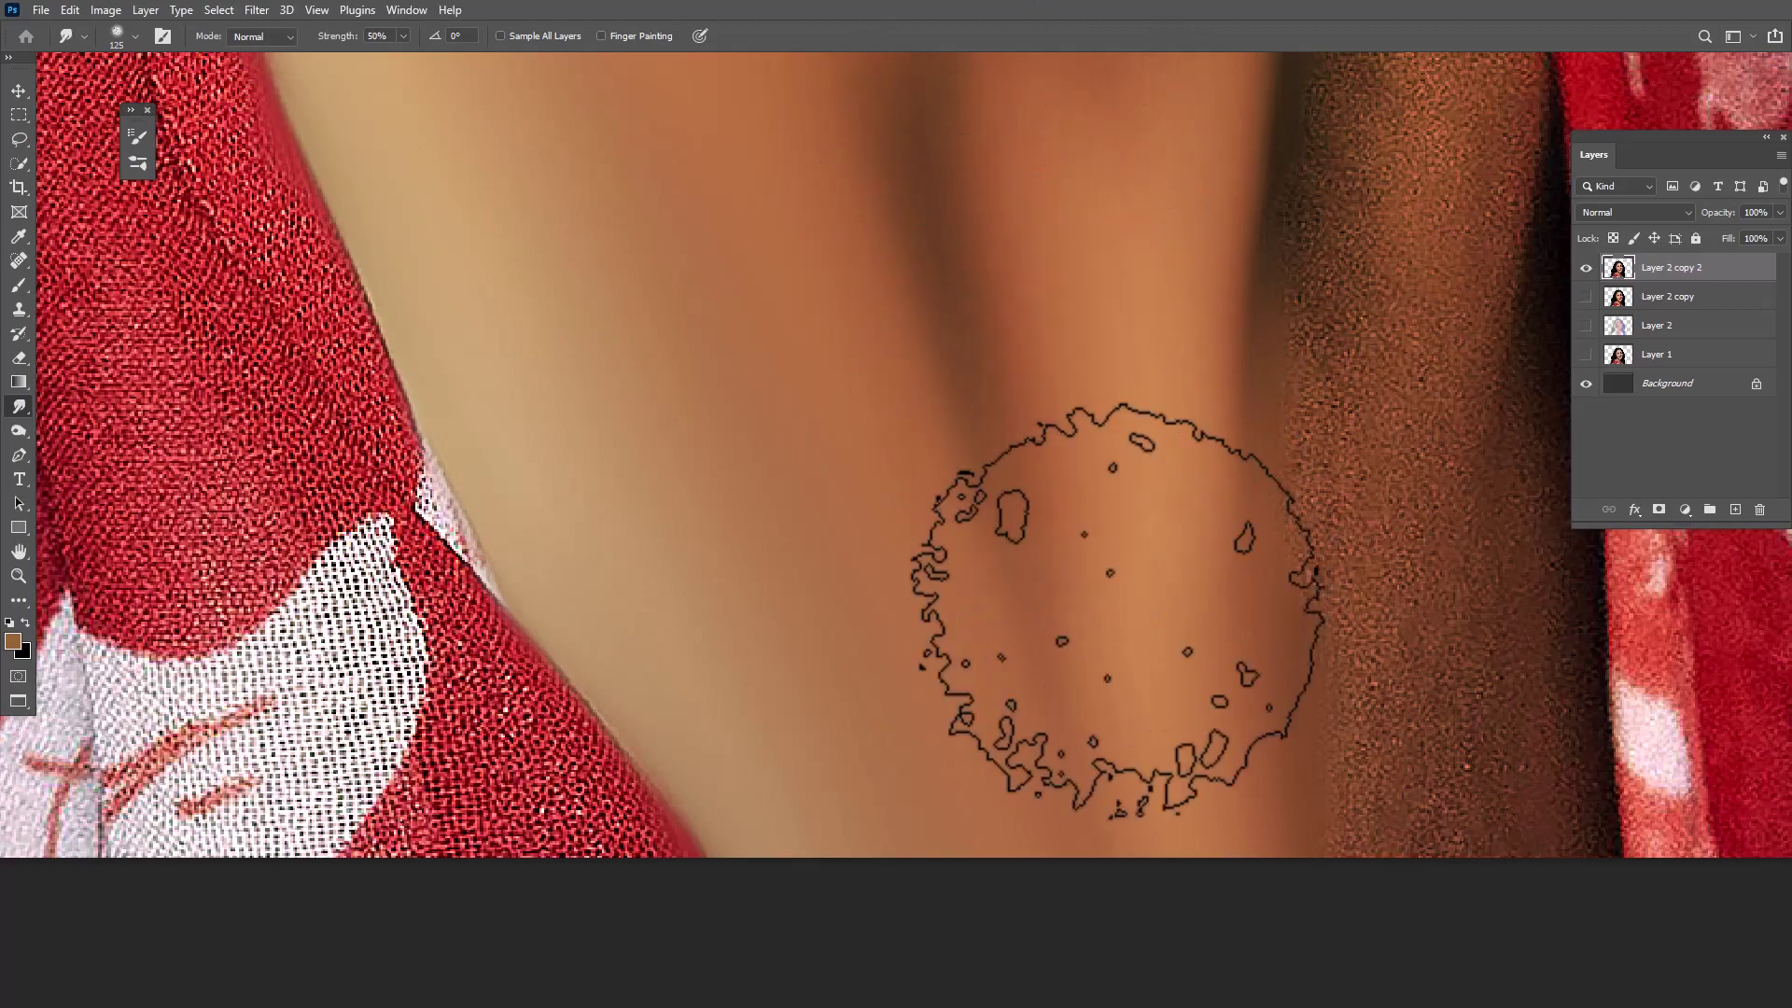
{"action": "scroll", "coordinate": [1080, 700], "scroll_direction": "up", "scroll_amount": 2}
{"action": "scroll", "coordinate": [1227, 667], "scroll_direction": "down", "scroll_amount": 5}
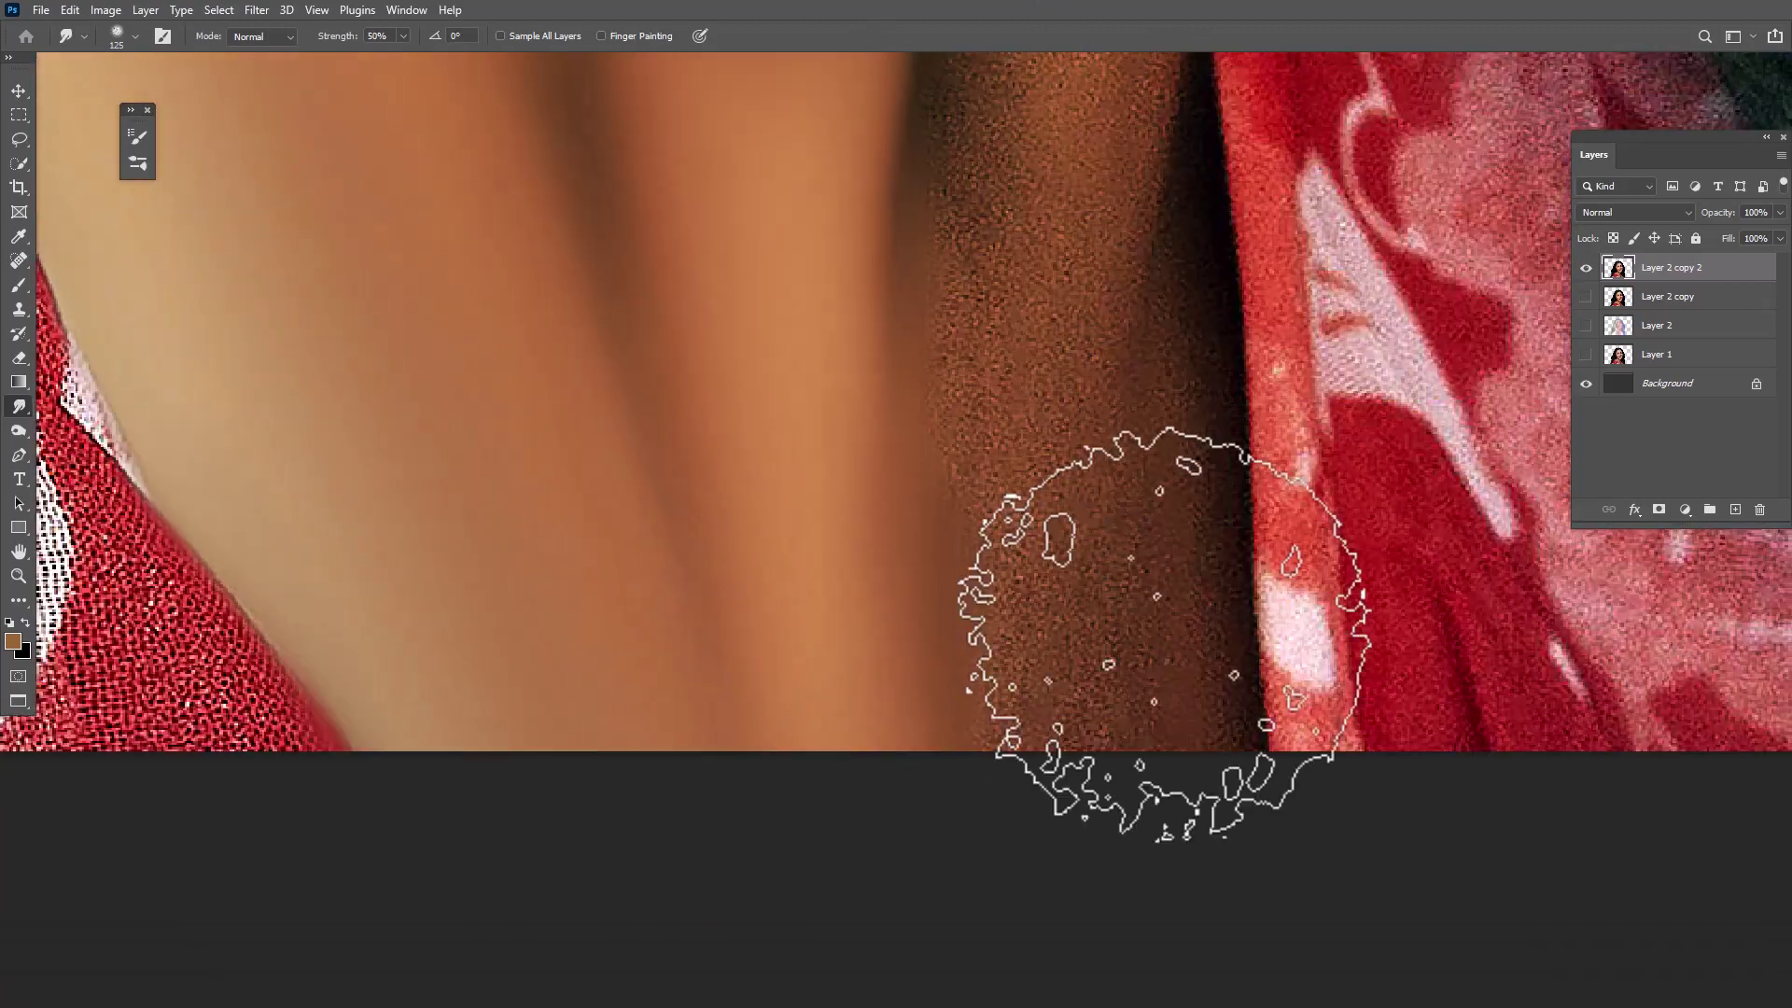
{"action": "scroll", "coordinate": [1101, 765], "scroll_direction": "up", "scroll_amount": 5}
{"action": "key", "text": "bracketleft"}
{"action": "key", "text": "bracketleft"}
{"action": "key", "text": "bracketleft"}
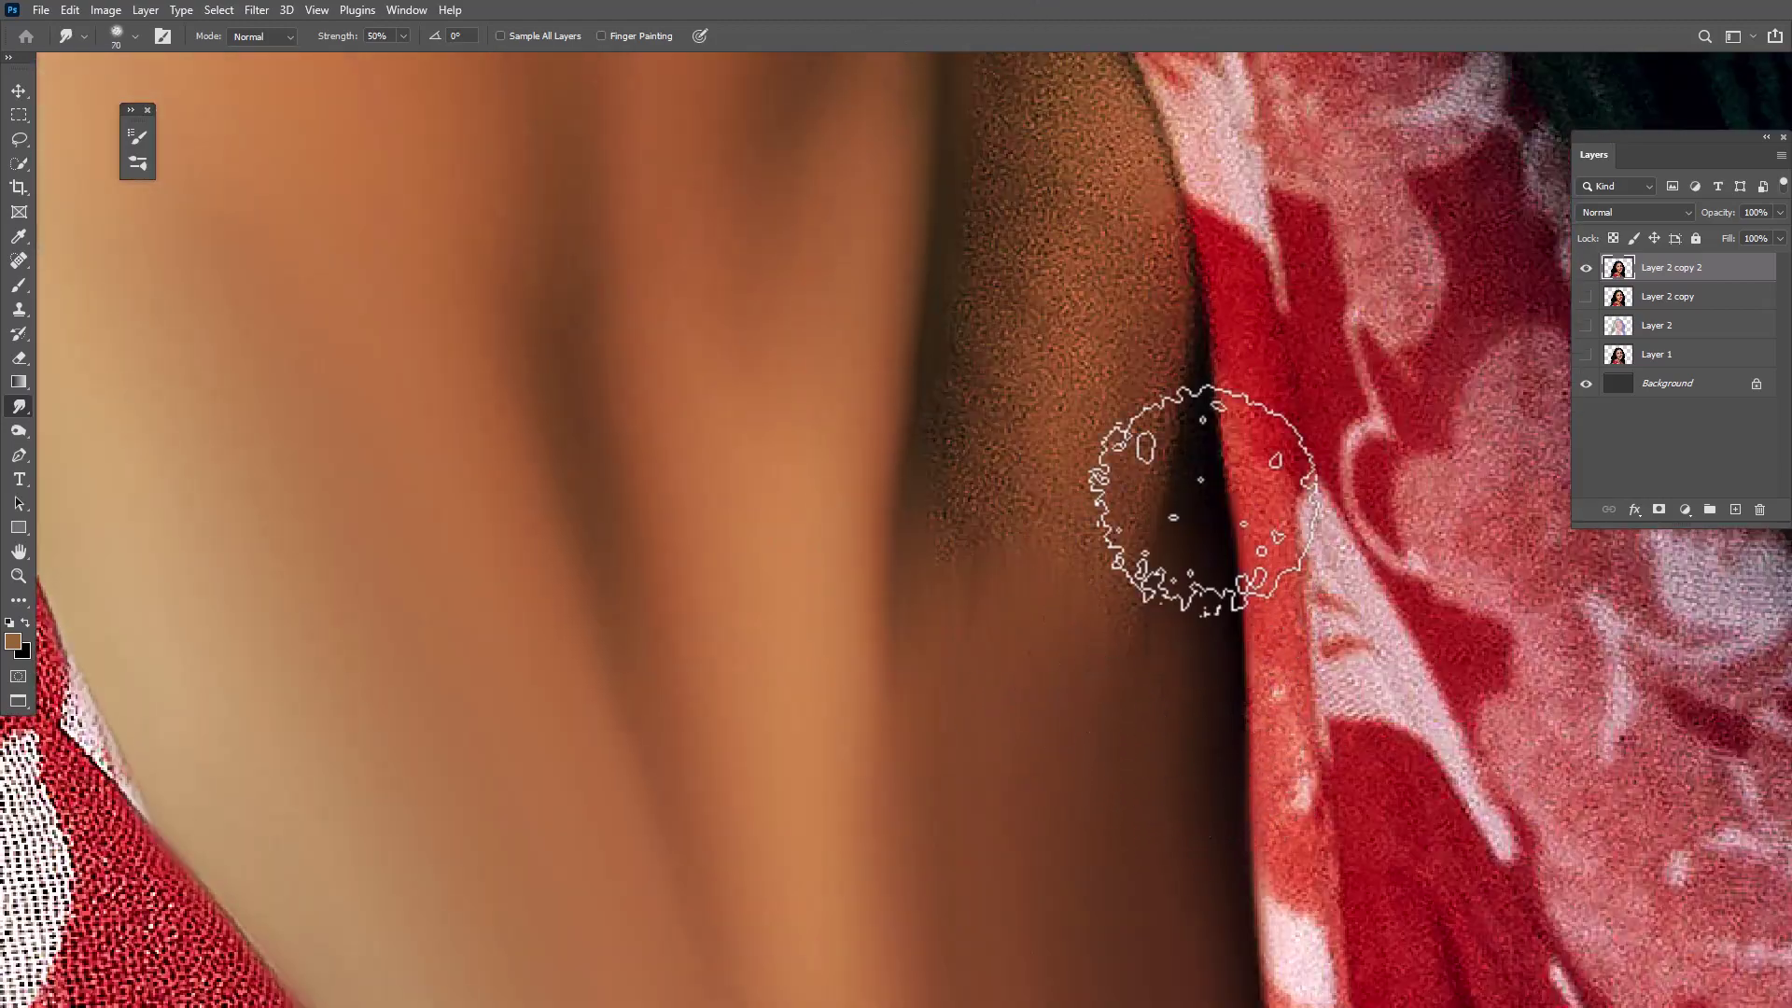
{"action": "mouse_move", "coordinate": [1048, 700]}
{"action": "left_mouse_down"}
{"action": "mouse_move", "coordinate": [961, 289]}
{"action": "mouse_move", "coordinate": [960, 680]}
{"action": "left_mouse_up"}
Survey the hair, red cloth and neck, then zoom back in on the neck
{"action": "left_click_drag", "start_coordinate": [1140, 227], "coordinate": [1088, 600]}
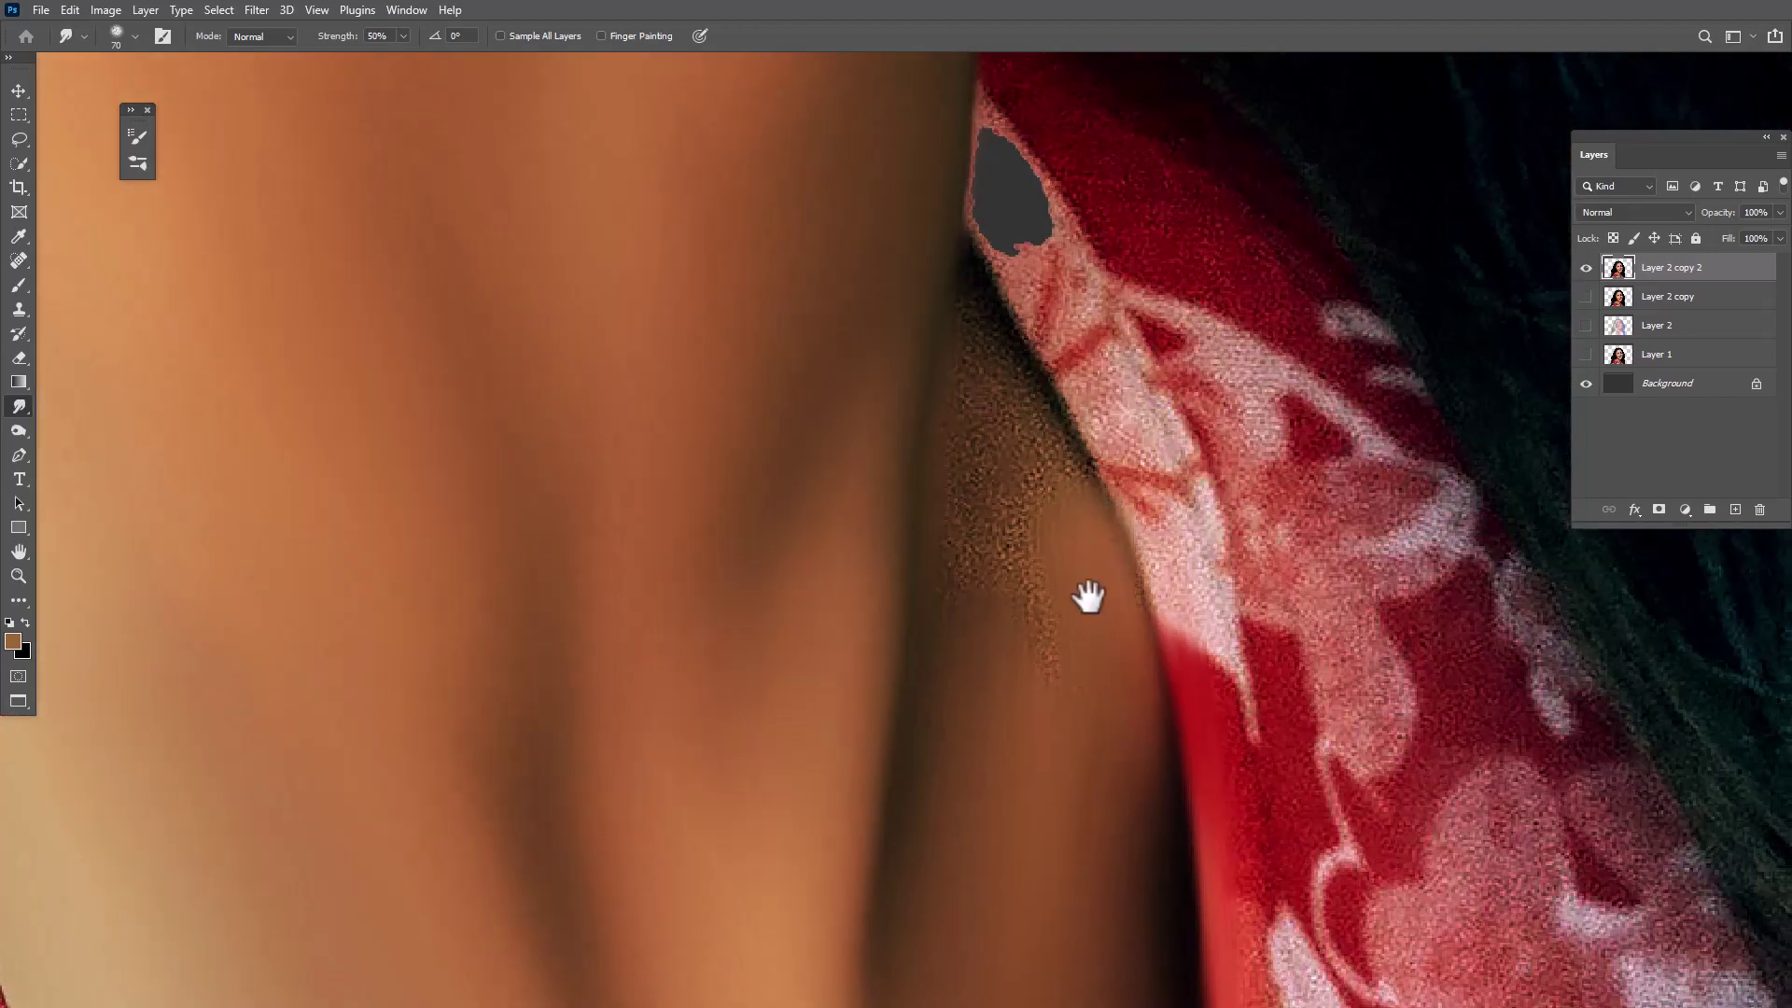
{"action": "left_click_drag", "start_coordinate": [1044, 308], "coordinate": [1062, 504]}
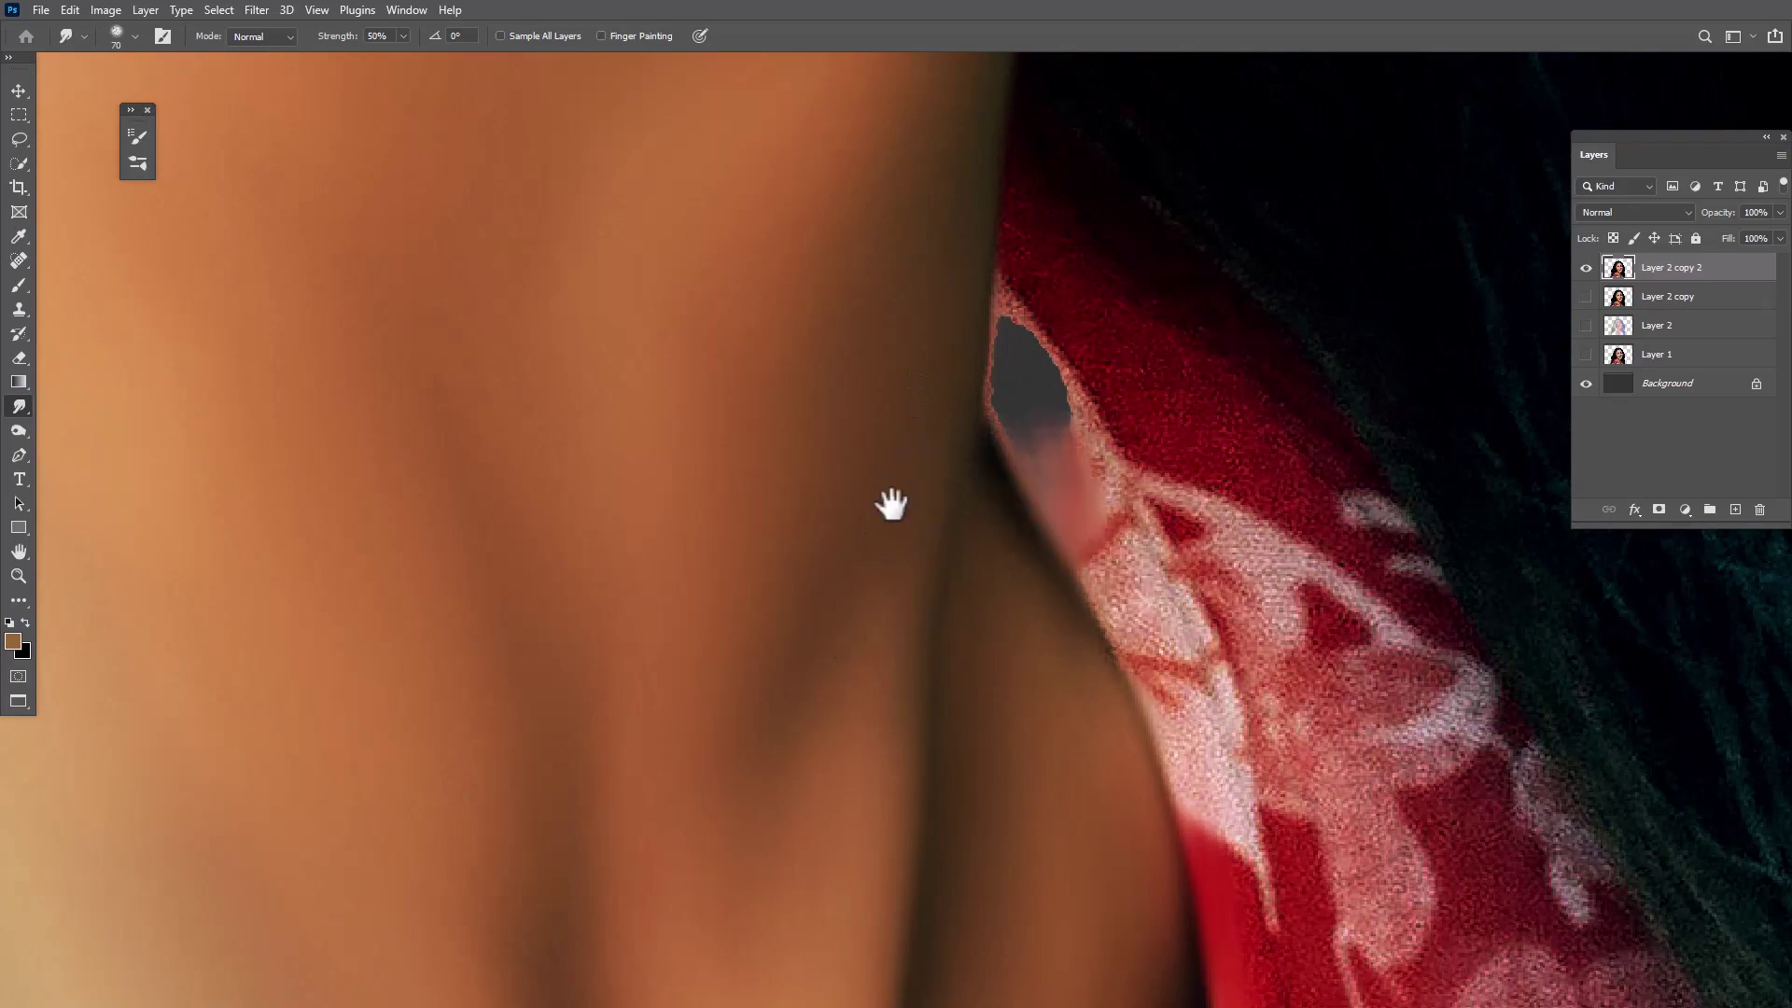
{"action": "left_click_drag", "start_coordinate": [952, 280], "coordinate": [913, 579]}
{"action": "scroll", "coordinate": [924, 327], "scroll_direction": "down", "scroll_amount": 5}
{"action": "scroll", "coordinate": [1071, 401], "scroll_direction": "down", "scroll_amount": 5}
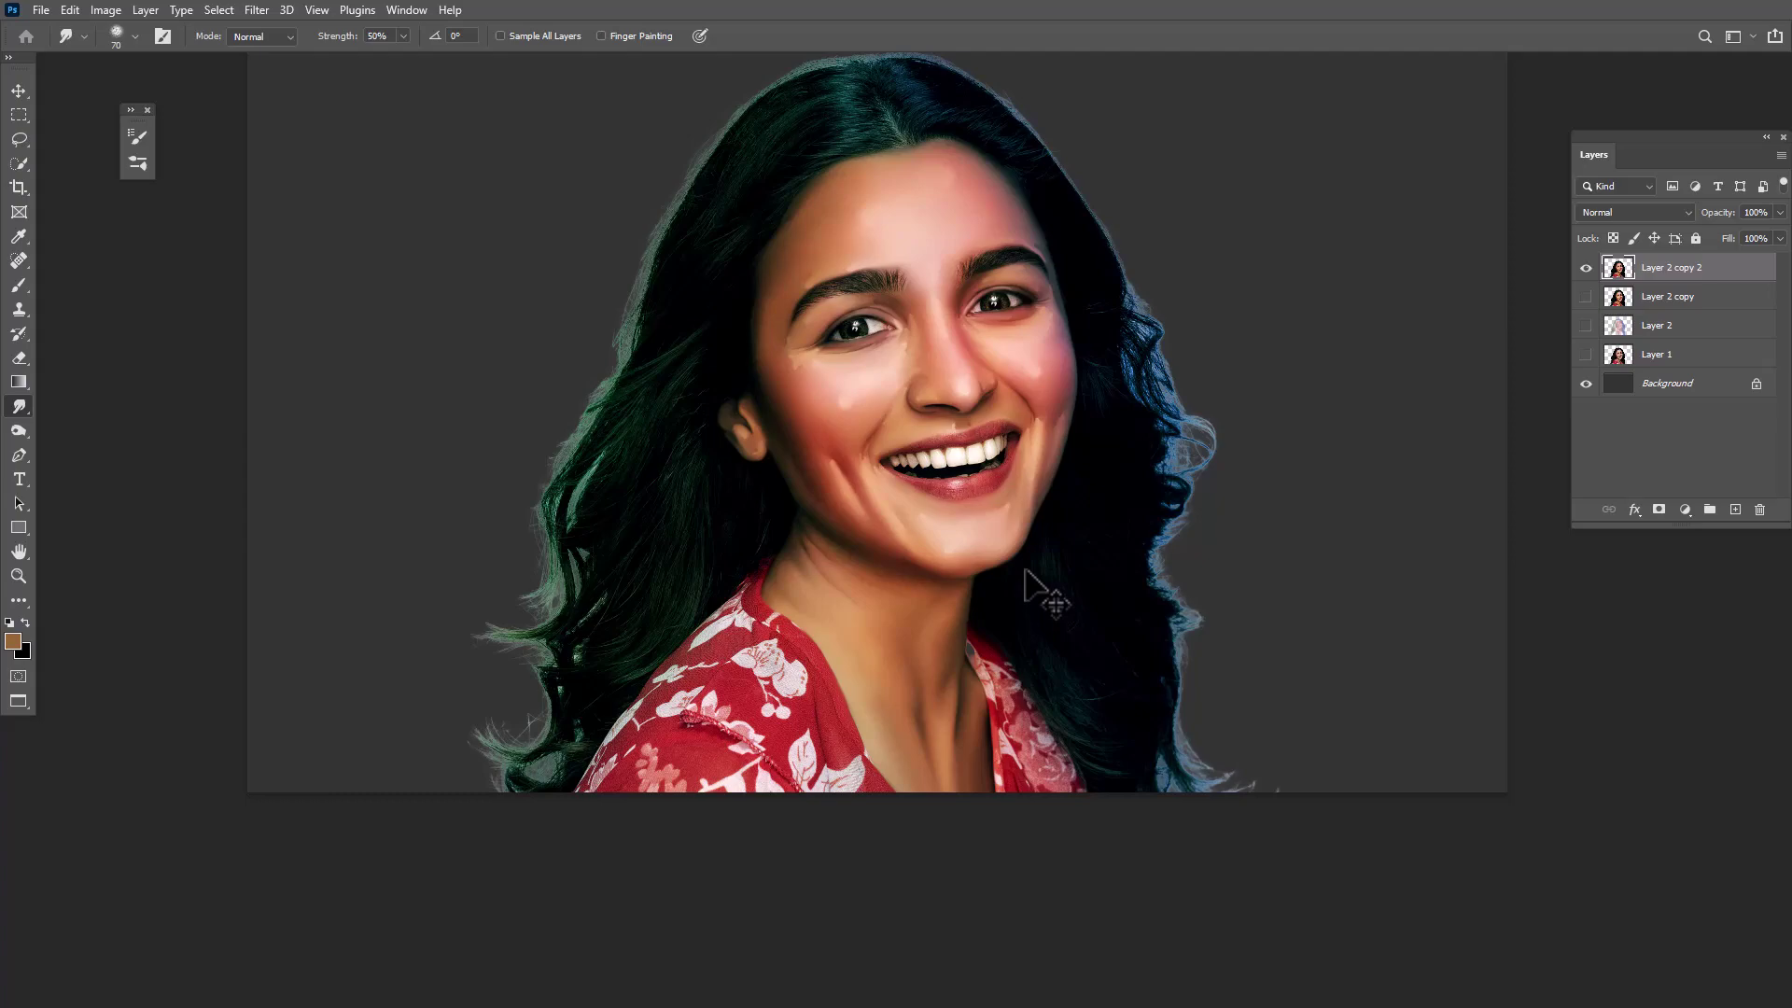
{"action": "scroll", "coordinate": [820, 506], "scroll_direction": "up", "scroll_amount": 3}
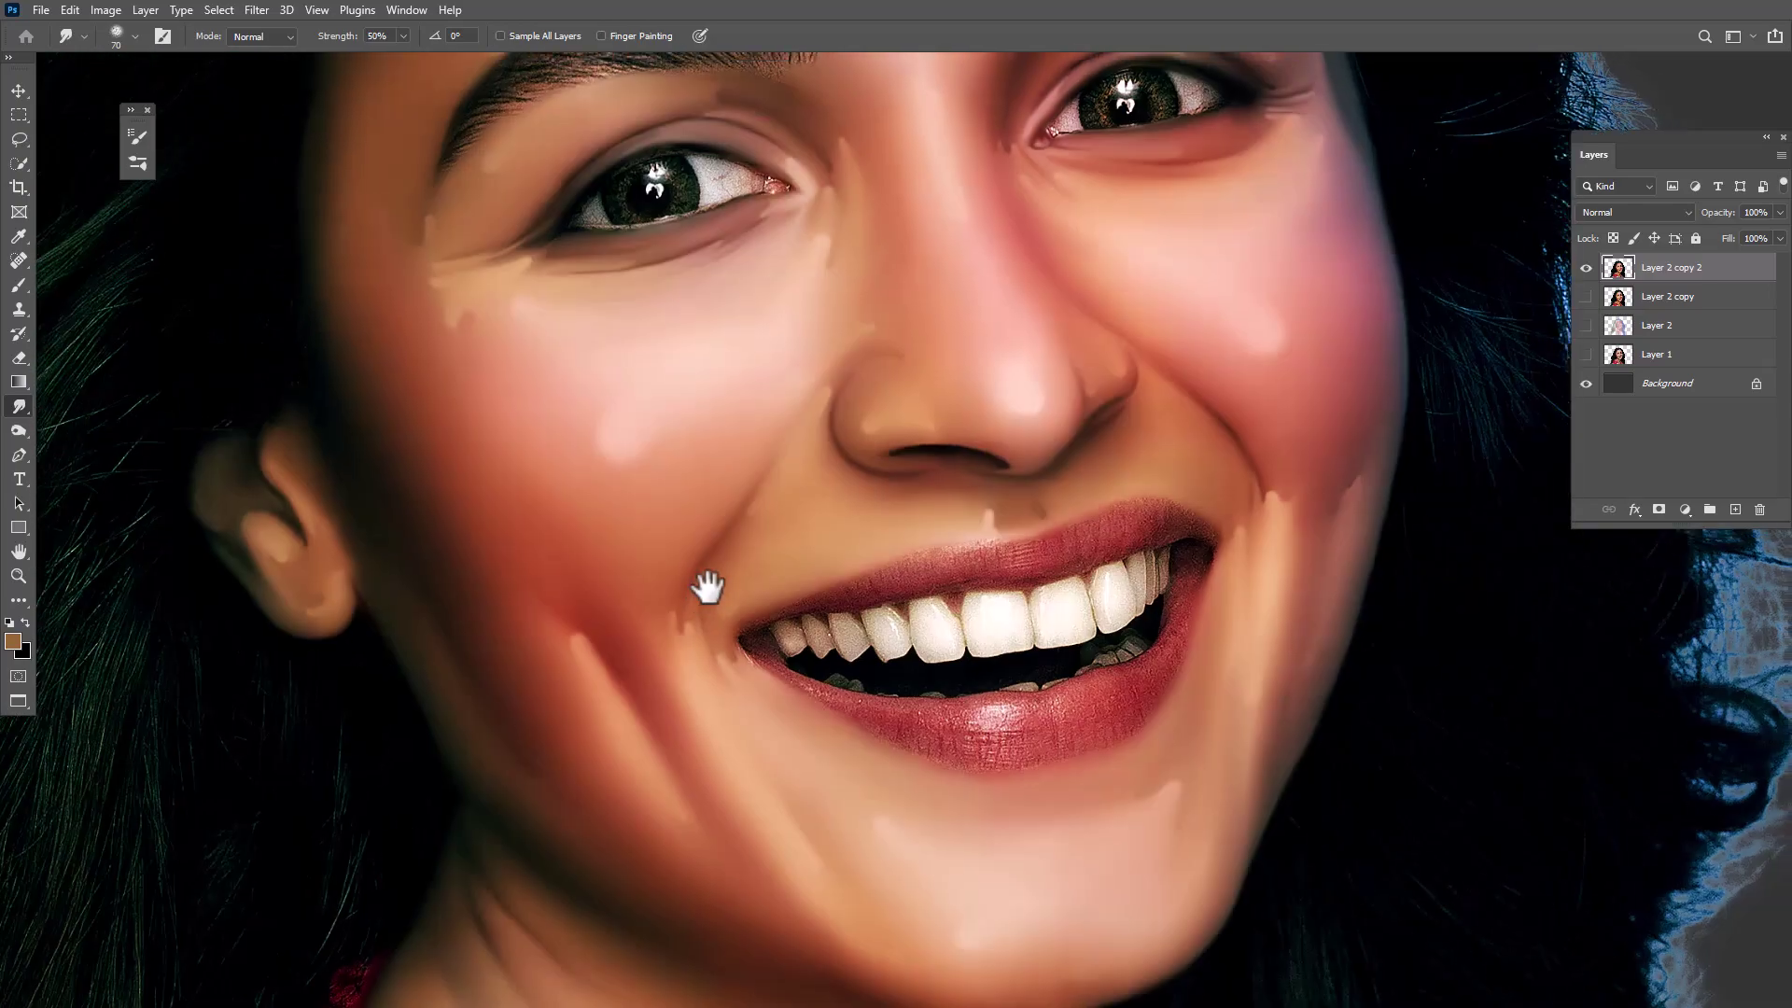
{"action": "left_click_drag", "start_coordinate": [800, 399], "coordinate": [1192, 208]}
{"action": "scroll", "coordinate": [807, 542], "scroll_direction": "up", "scroll_amount": 3}
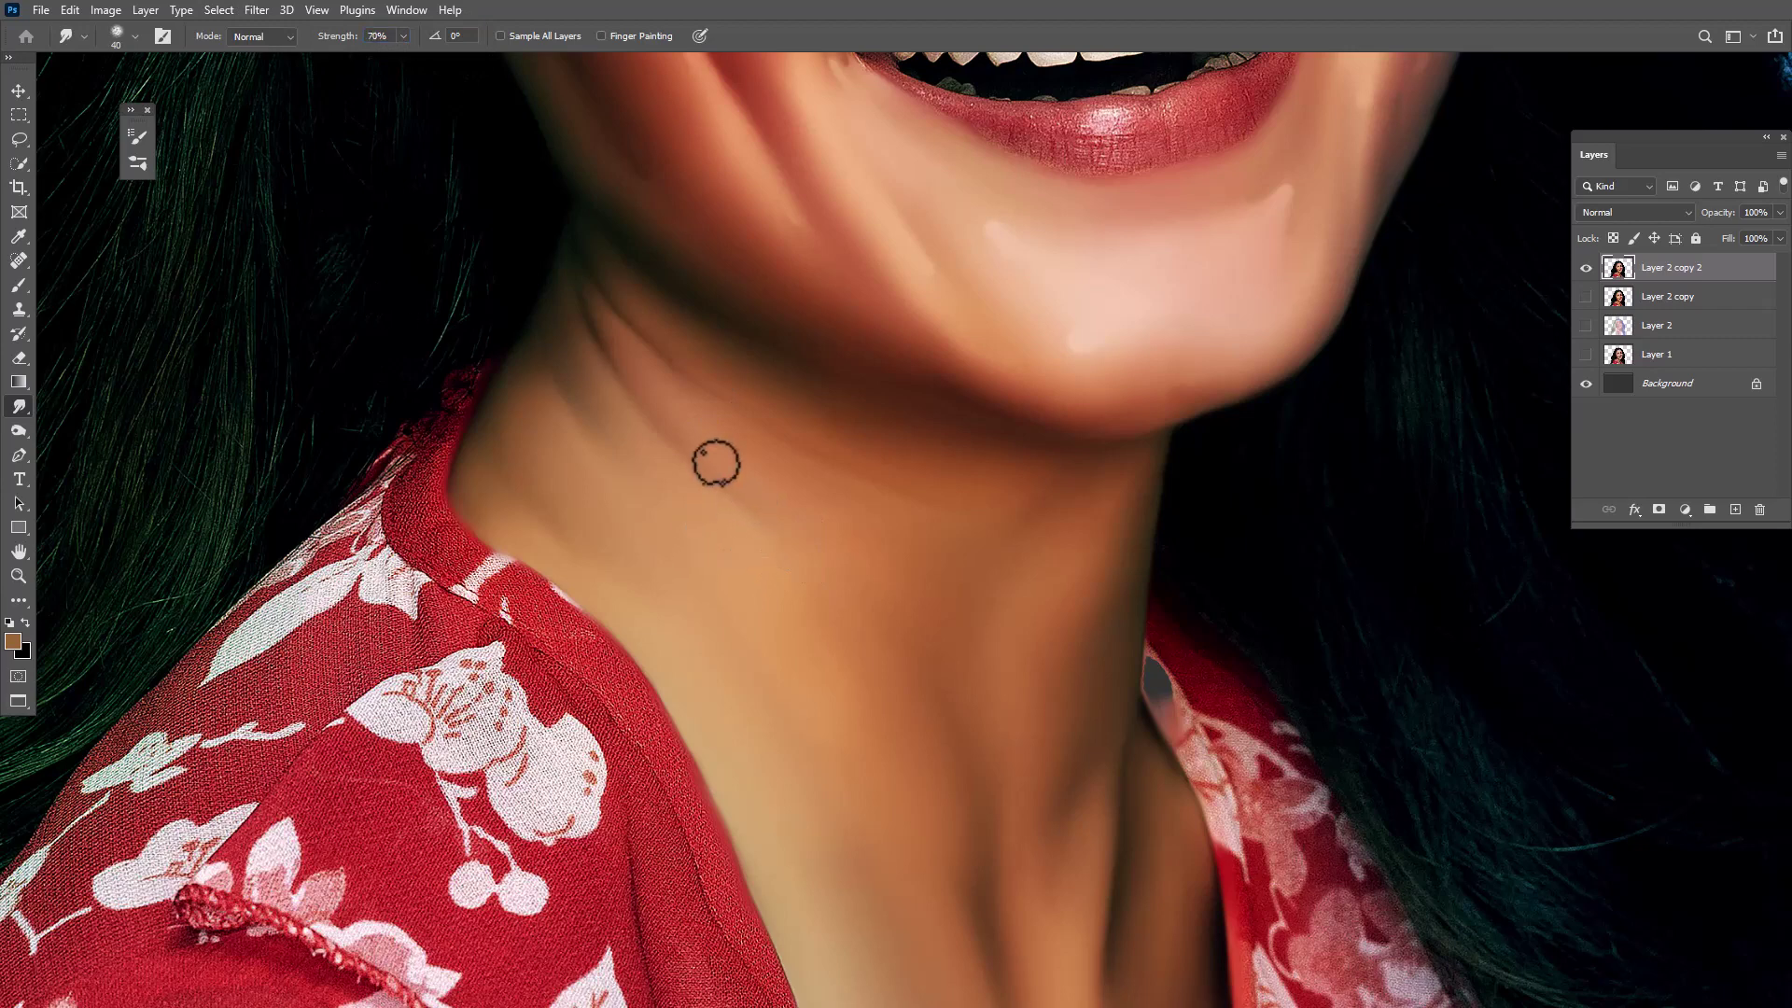
{"action": "scroll", "coordinate": [716, 464], "scroll_direction": "up", "scroll_amount": 2}
{"action": "scroll", "coordinate": [700, 432], "scroll_direction": "up", "scroll_amount": 2}
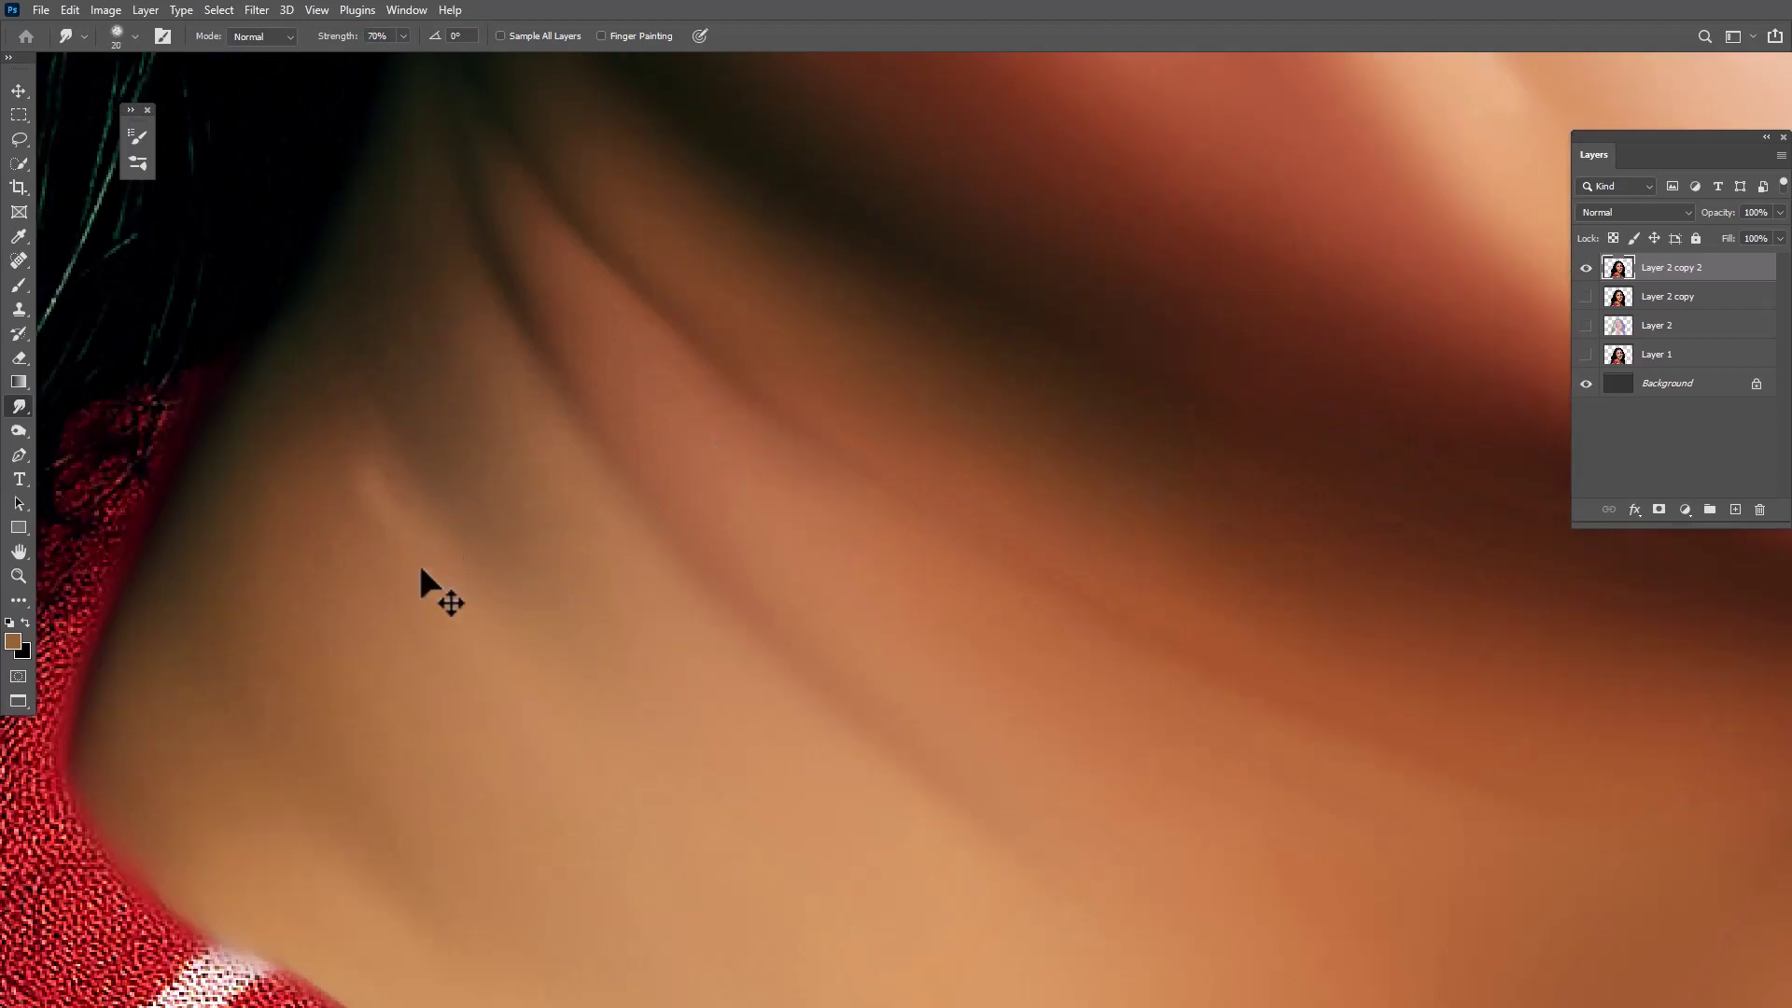
Continue smoothing the throat and chest skin with a smaller smudge brush
{"action": "mouse_move", "coordinate": [488, 310]}
{"action": "left_mouse_down"}
{"action": "mouse_move", "coordinate": [560, 508]}
{"action": "mouse_move", "coordinate": [561, 481]}
{"action": "left_mouse_up"}
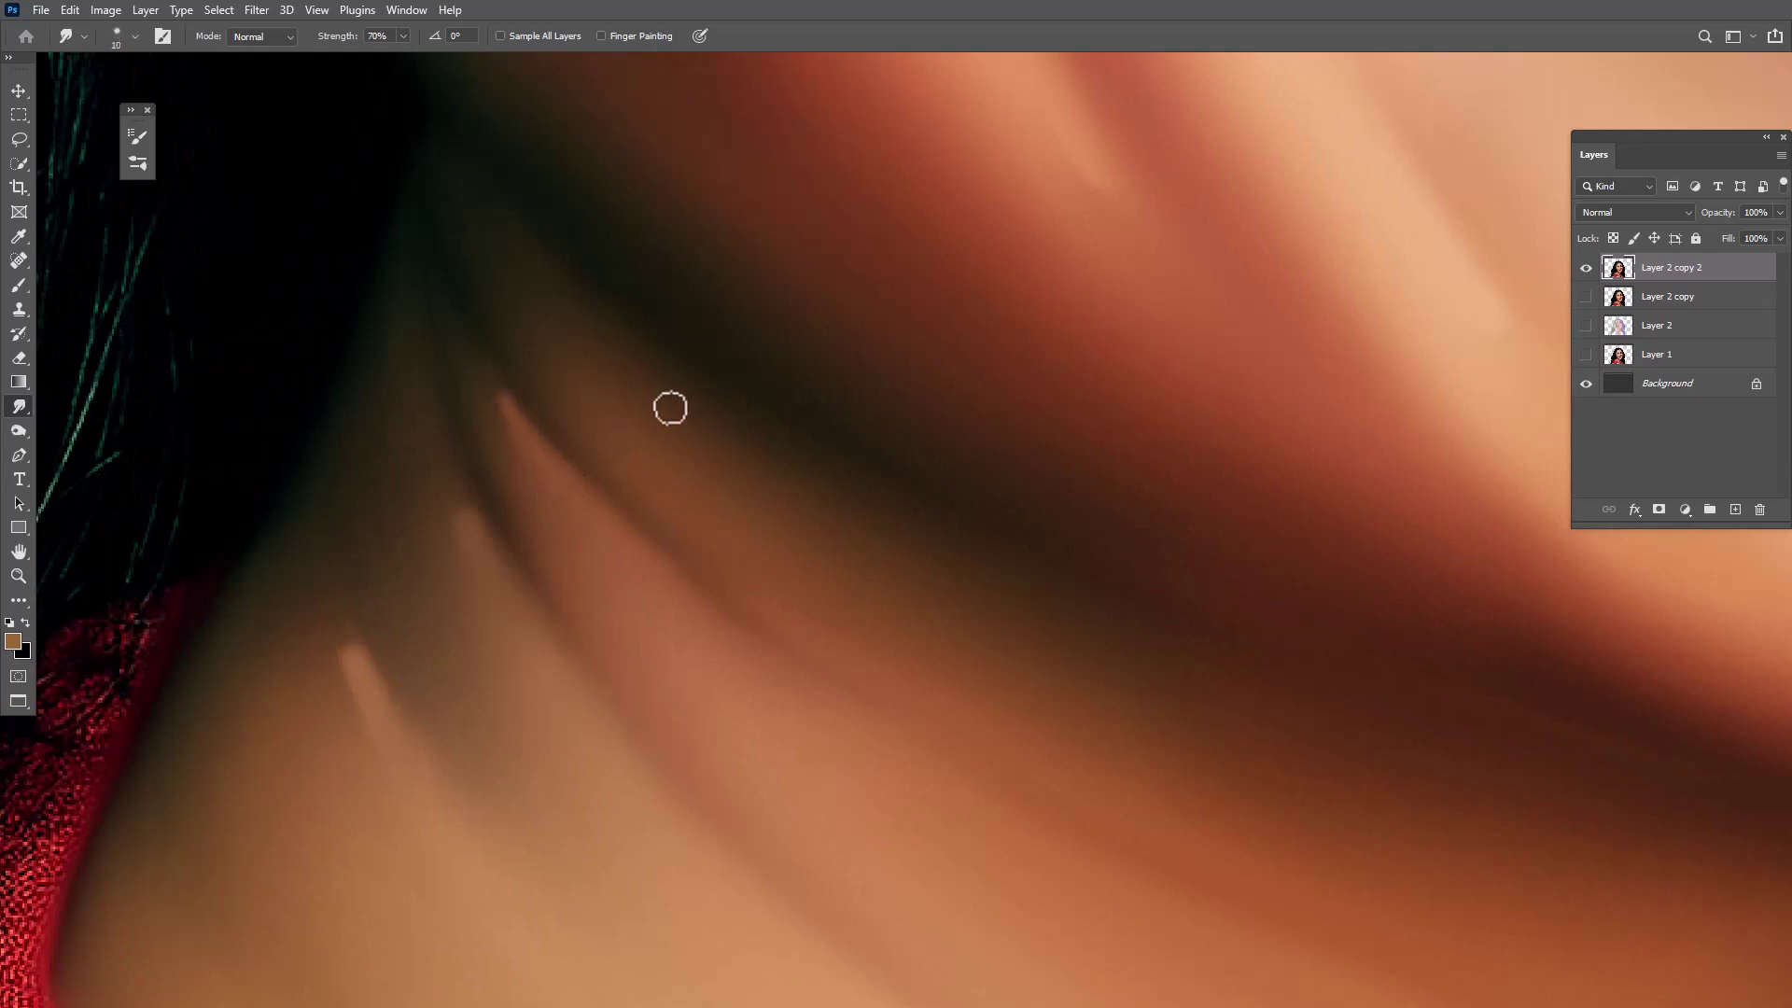
{"action": "scroll", "coordinate": [791, 348], "scroll_direction": "down", "scroll_amount": 3}
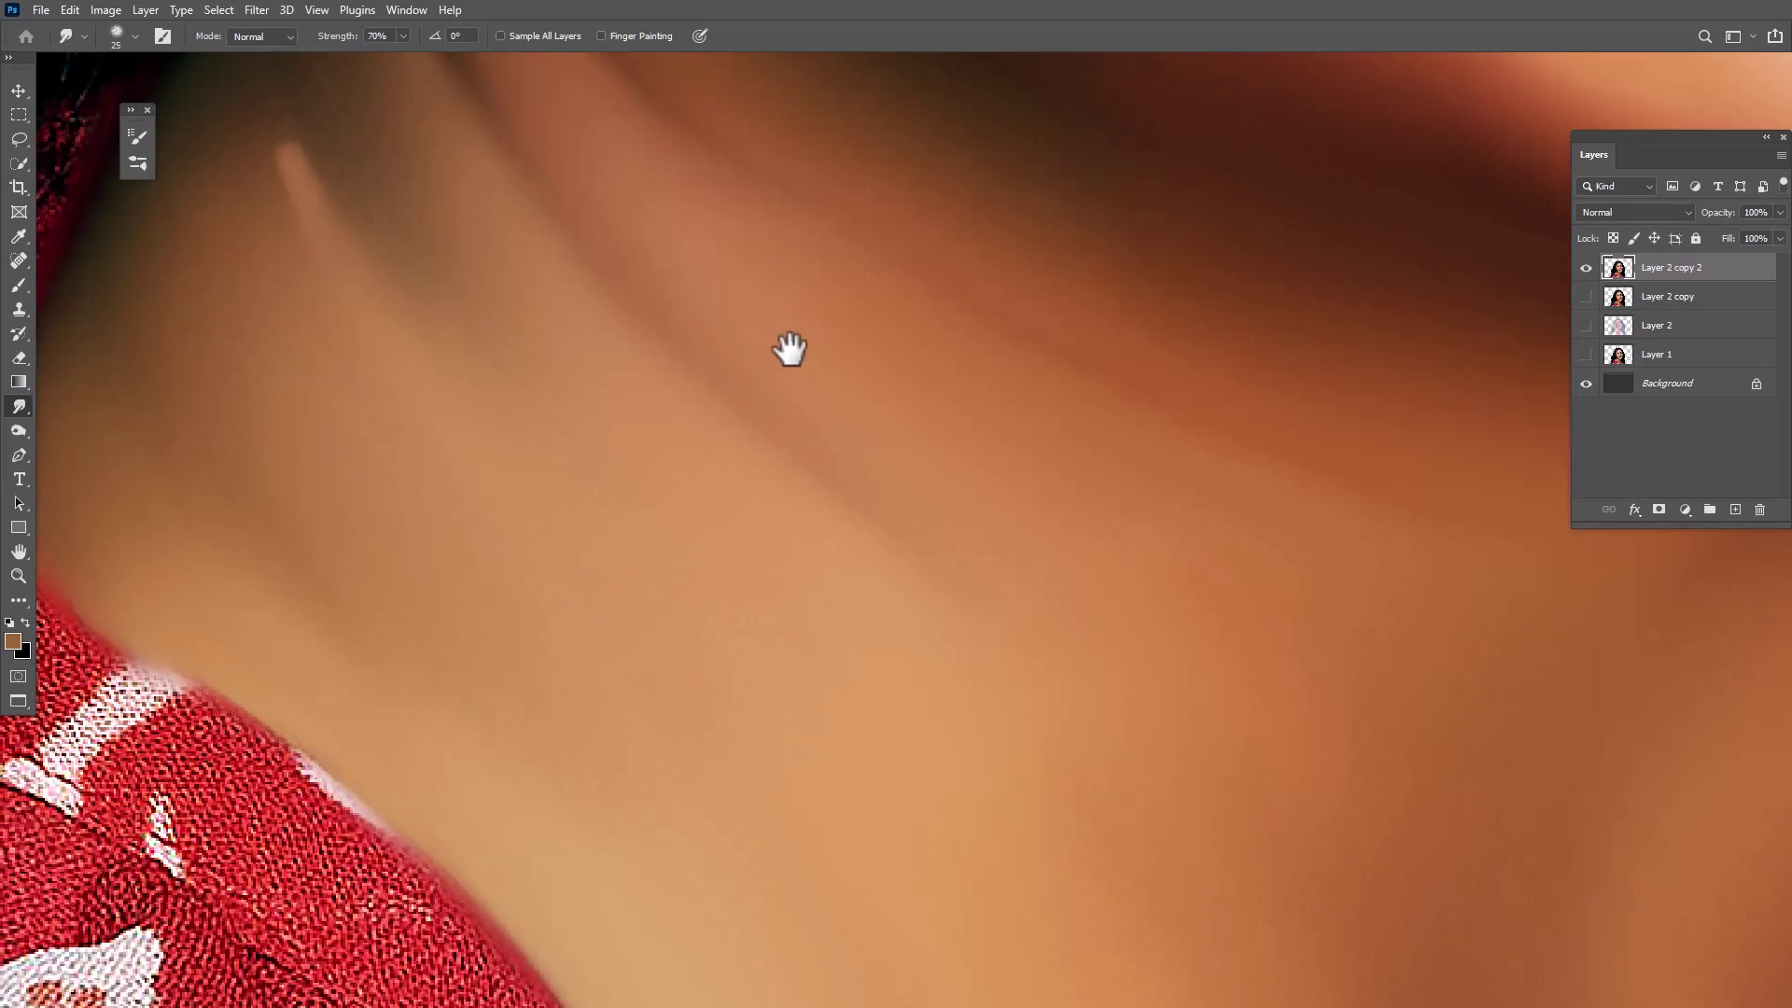
{"action": "scroll", "coordinate": [401, 476], "scroll_direction": "up", "scroll_amount": 2}
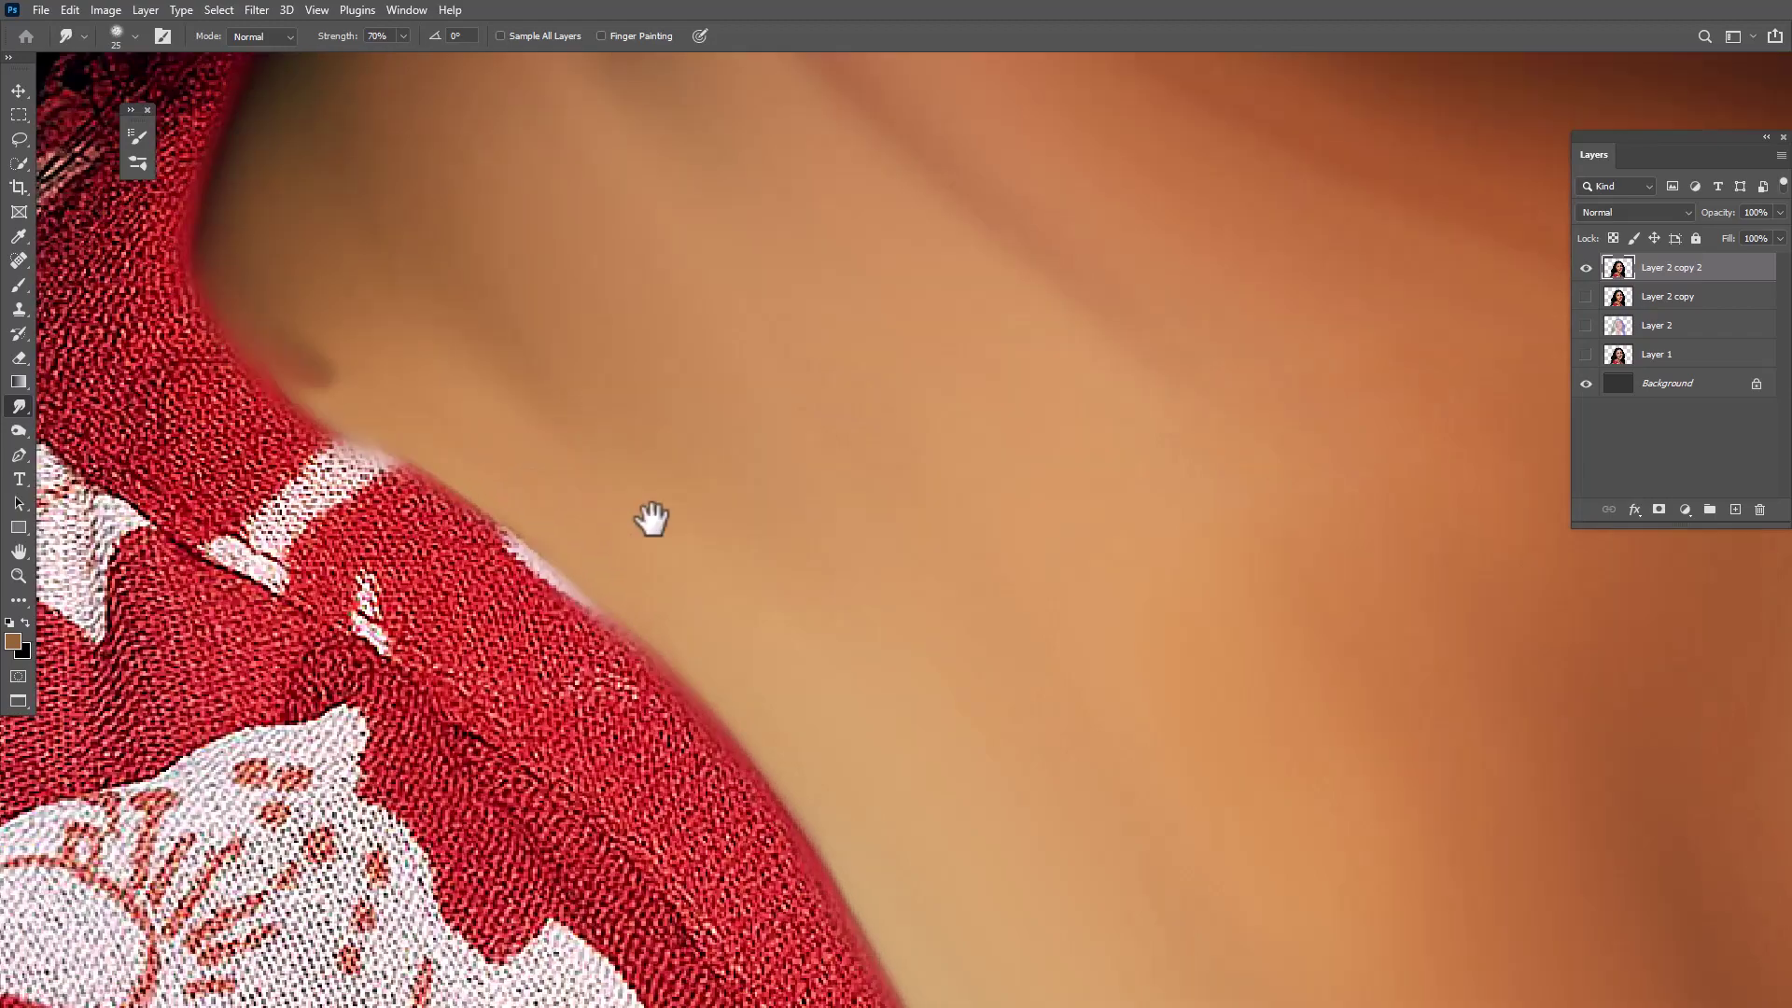
{"action": "mouse_move", "coordinate": [652, 512]}
{"action": "left_mouse_down"}
{"action": "mouse_move", "coordinate": [448, 311]}
{"action": "mouse_move", "coordinate": [565, 434]}
{"action": "left_mouse_up"}
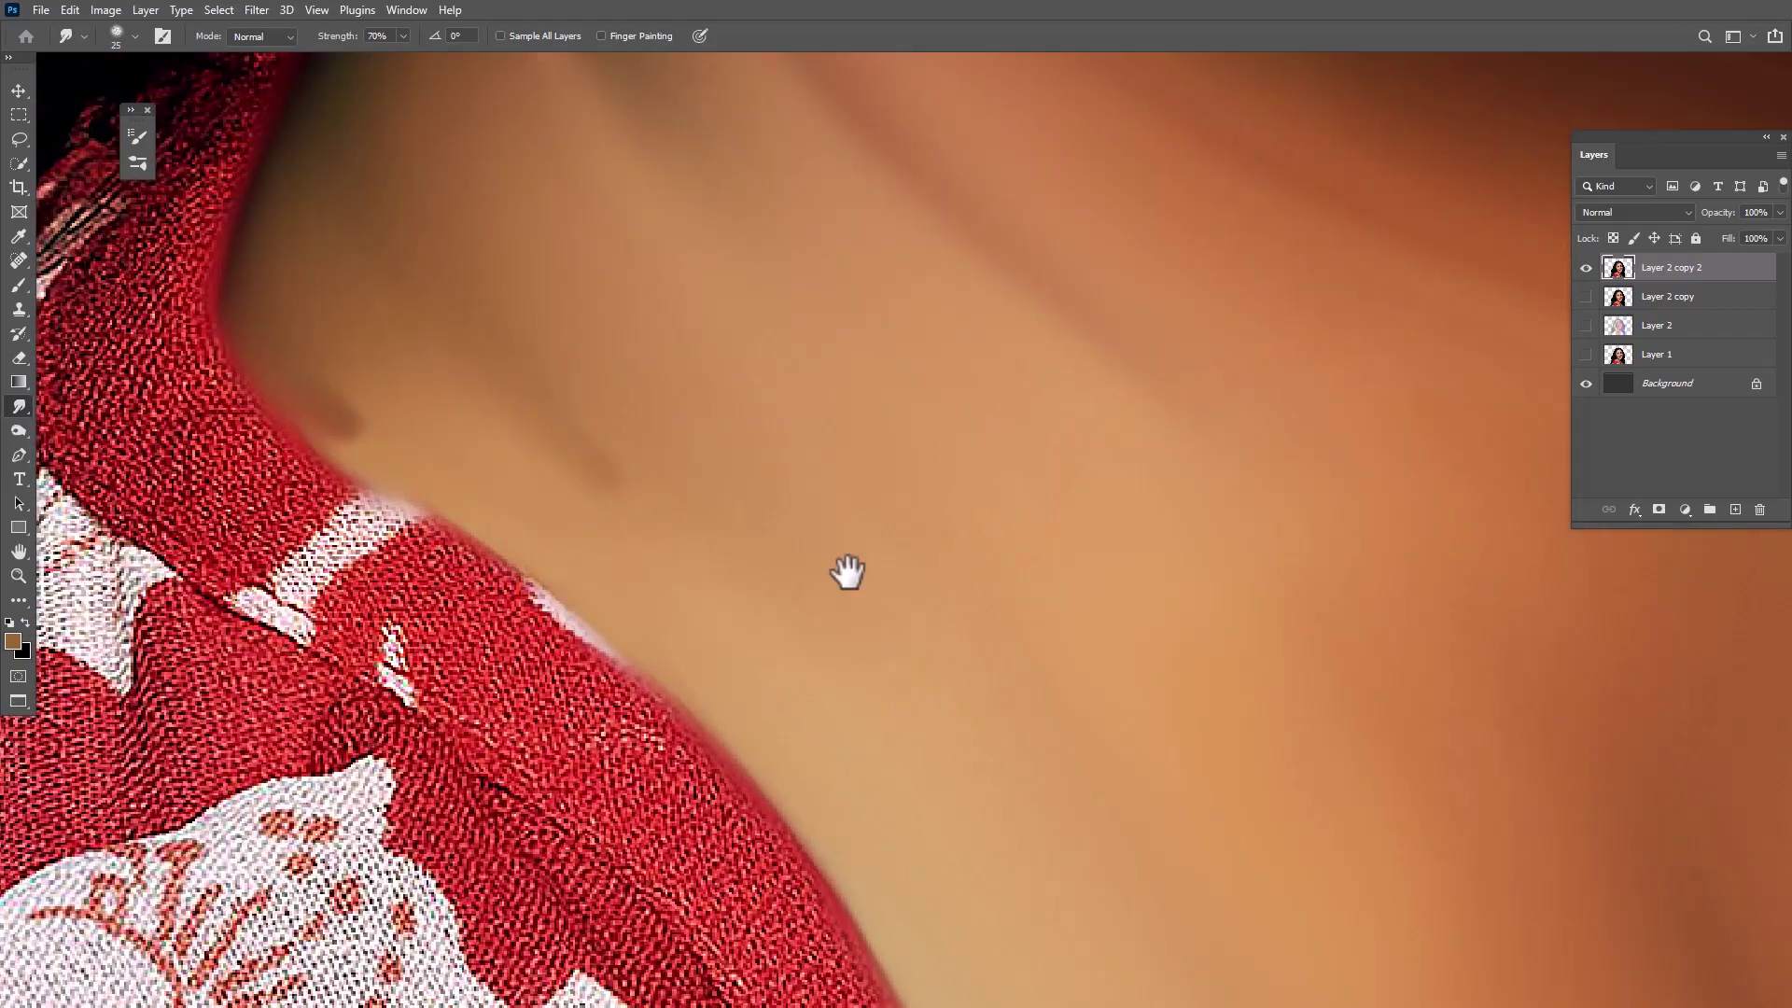
{"action": "scroll", "coordinate": [847, 572], "scroll_direction": "down", "scroll_amount": 3}
{"action": "scroll", "coordinate": [875, 588], "scroll_direction": "up", "scroll_amount": 1}
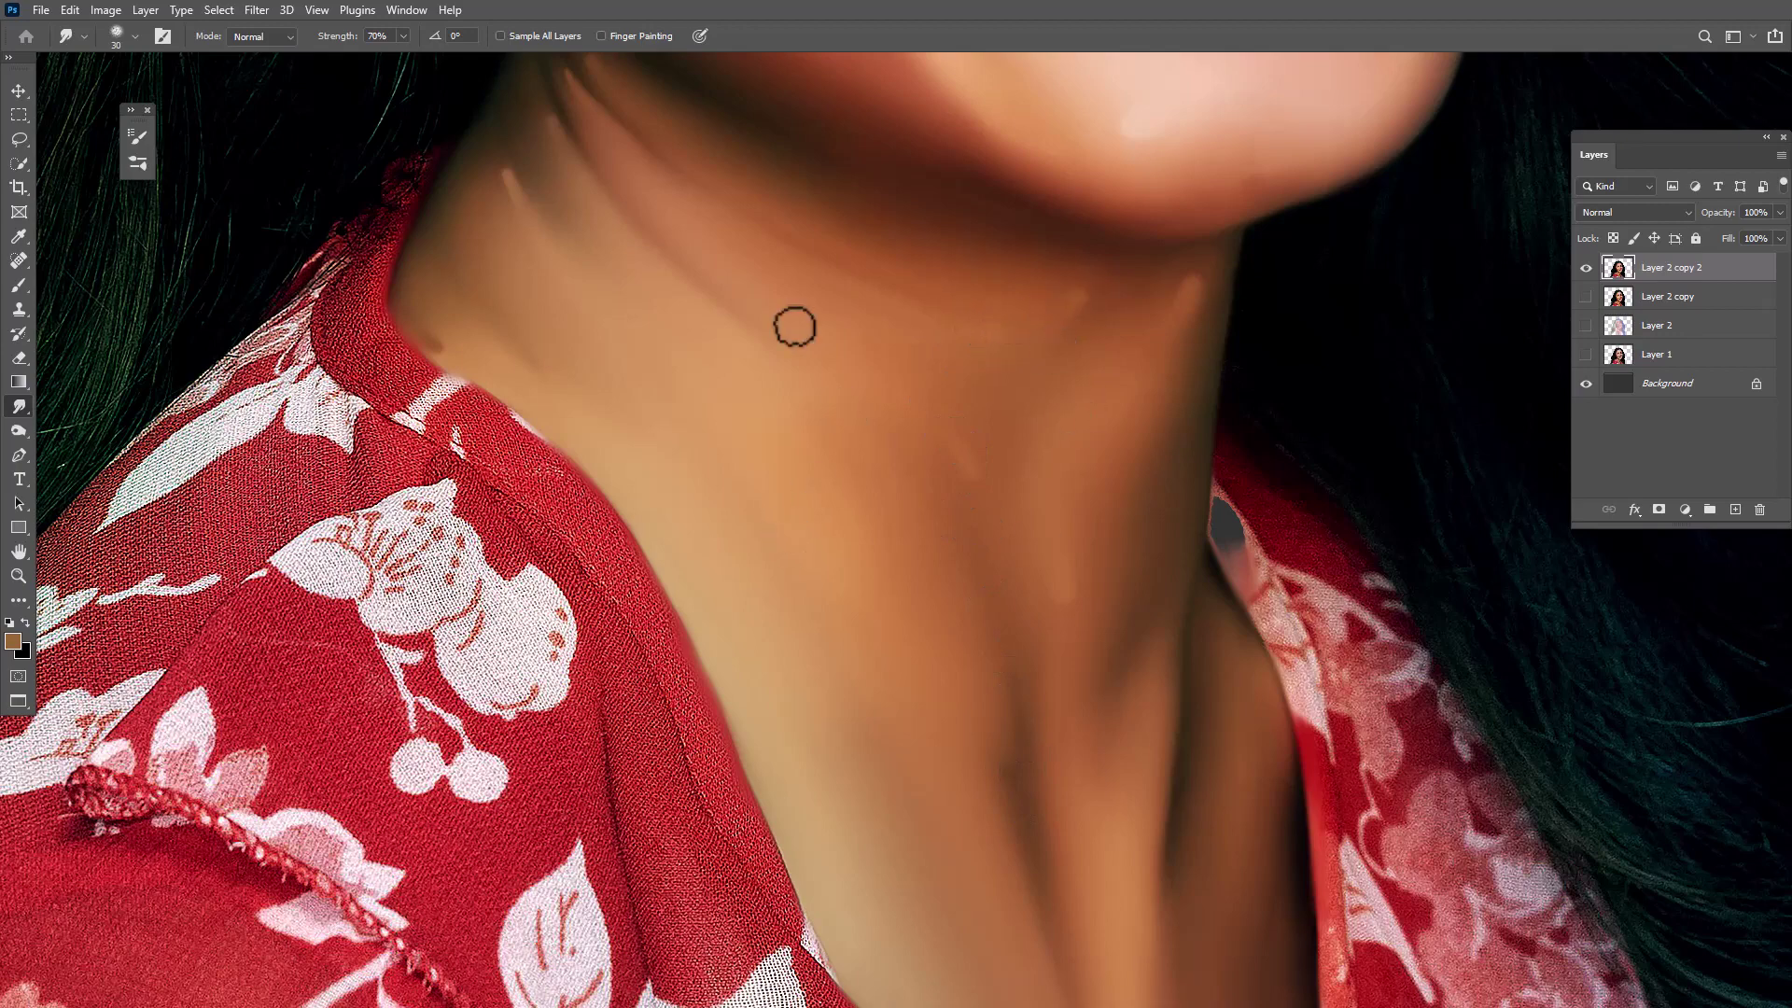
{"action": "scroll", "coordinate": [979, 401], "scroll_direction": "down", "scroll_amount": 2}
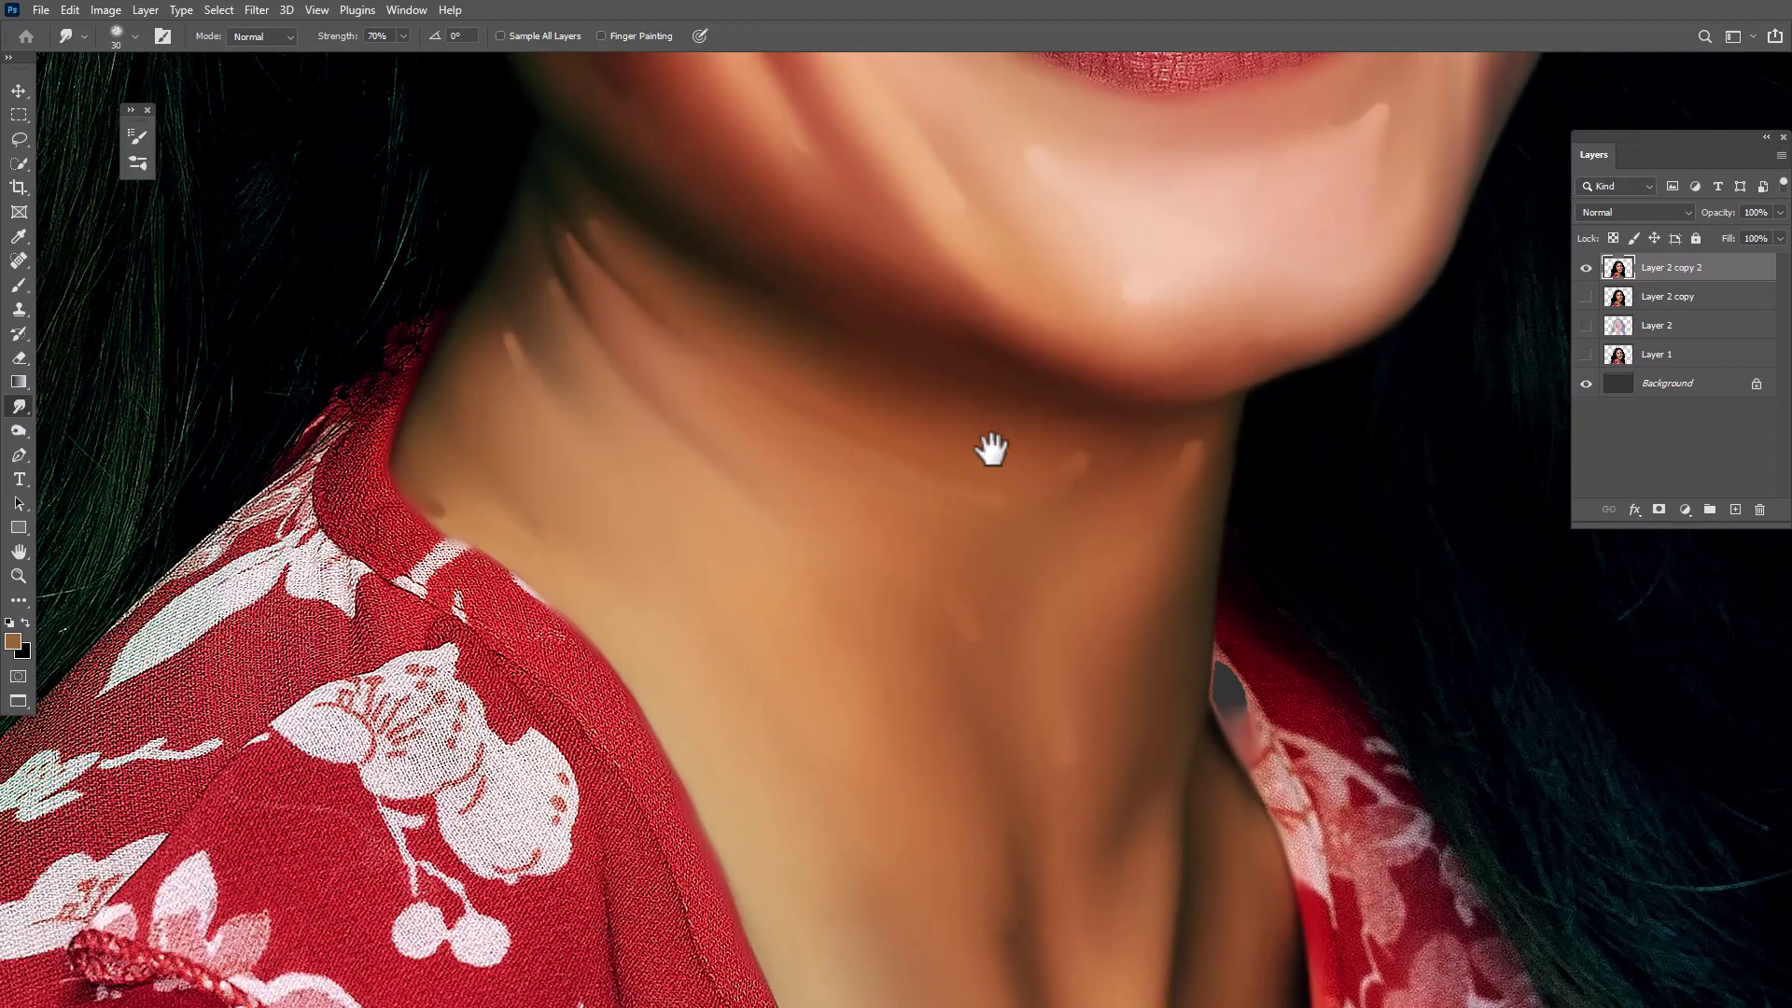
{"action": "scroll", "coordinate": [992, 448], "scroll_direction": "up", "scroll_amount": 5}
{"action": "key", "text": "bracketleft"}
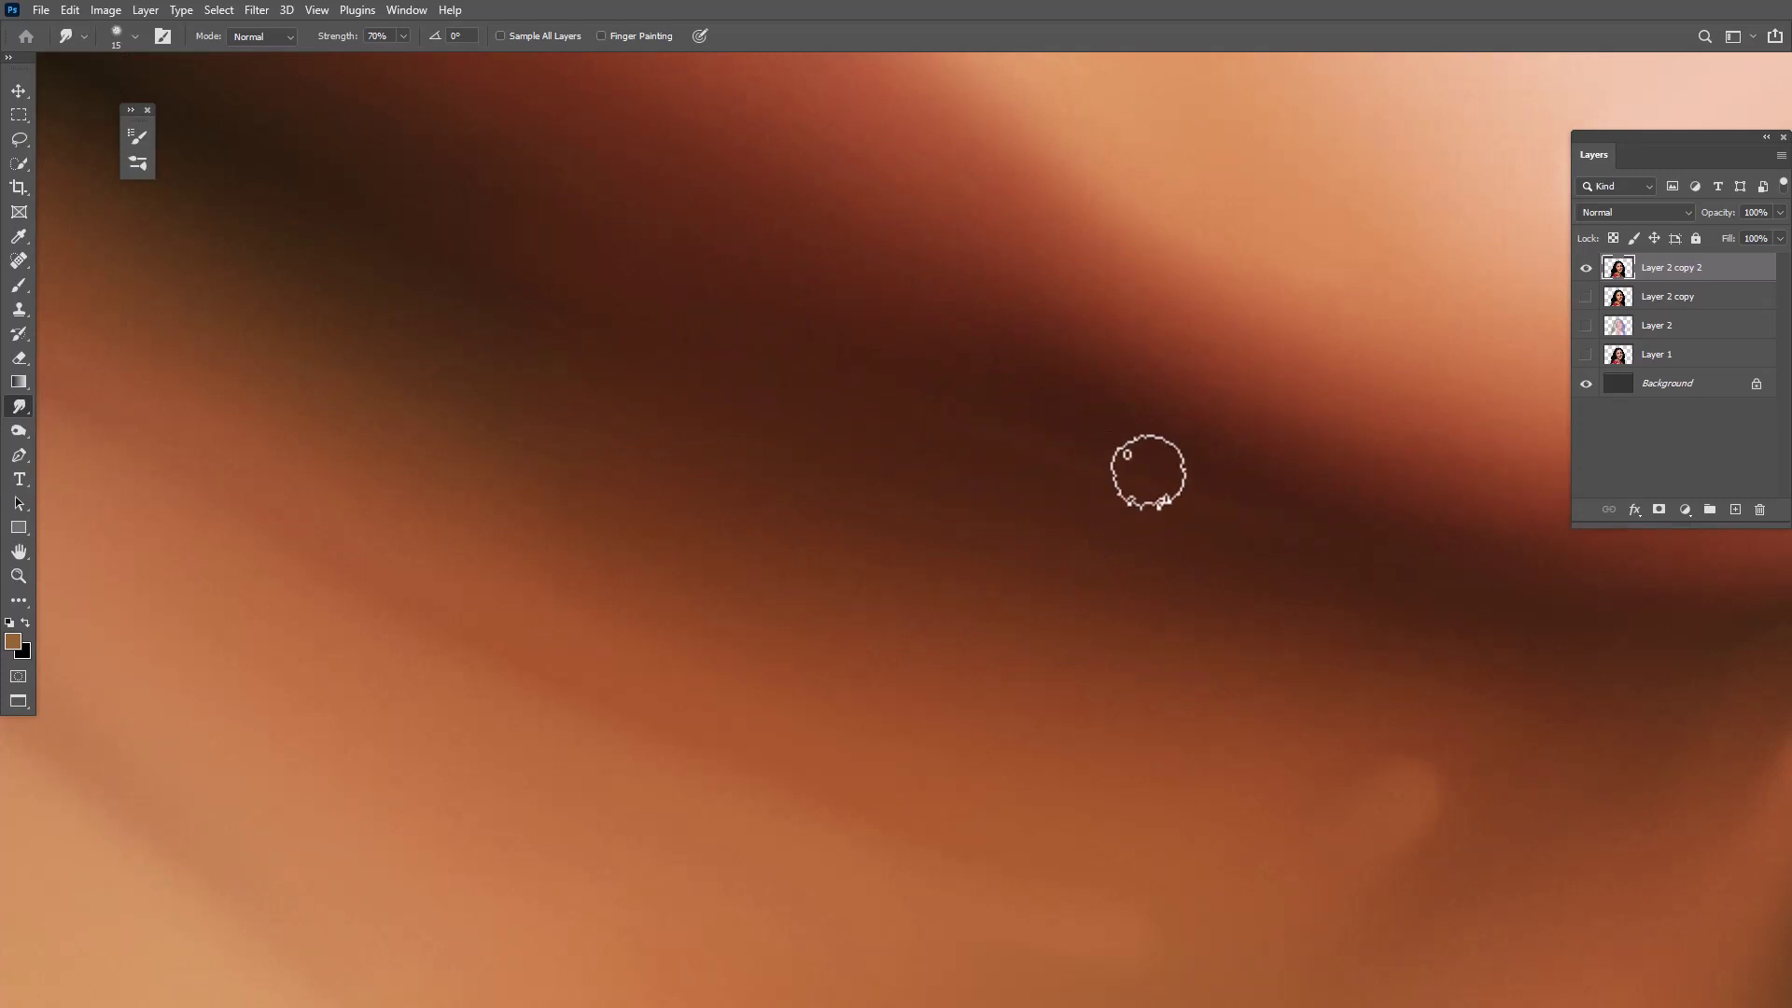
{"action": "scroll", "coordinate": [774, 359], "scroll_direction": "down", "scroll_amount": 2}
{"action": "scroll", "coordinate": [1136, 600], "scroll_direction": "down", "scroll_amount": 3}
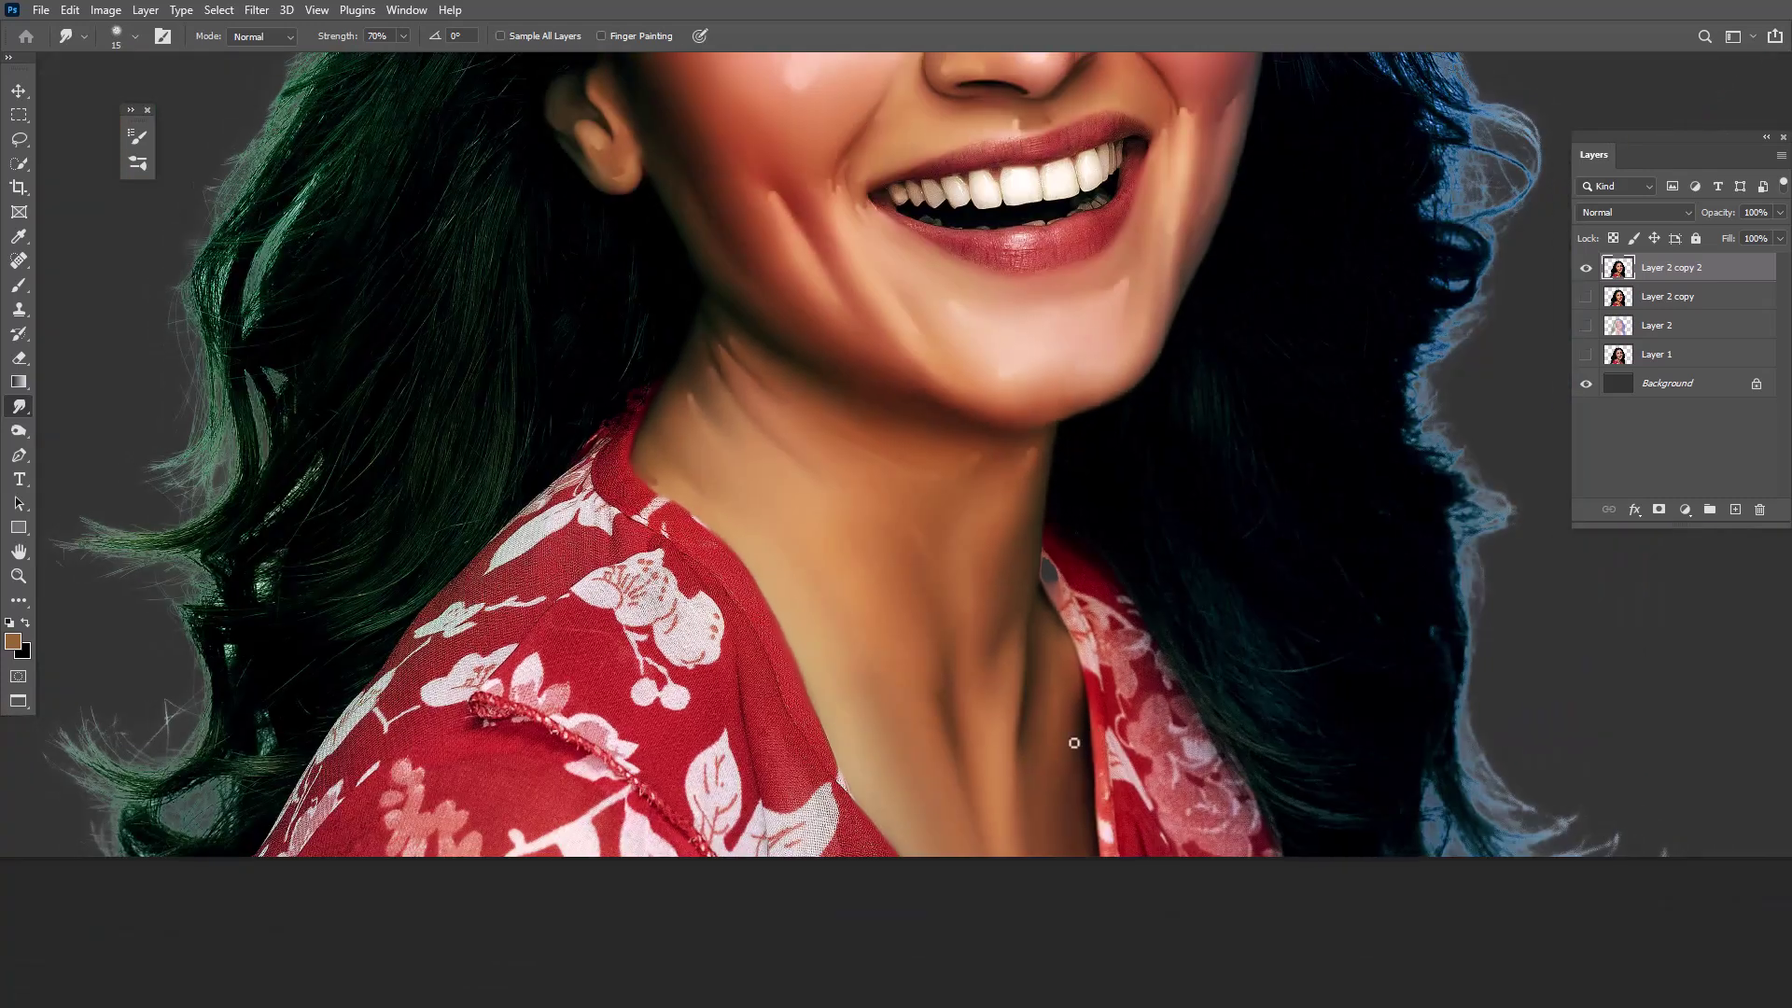
{"action": "scroll", "coordinate": [1041, 754], "scroll_direction": "up", "scroll_amount": 2}
{"action": "scroll", "coordinate": [1041, 754], "scroll_direction": "up", "scroll_amount": 2}
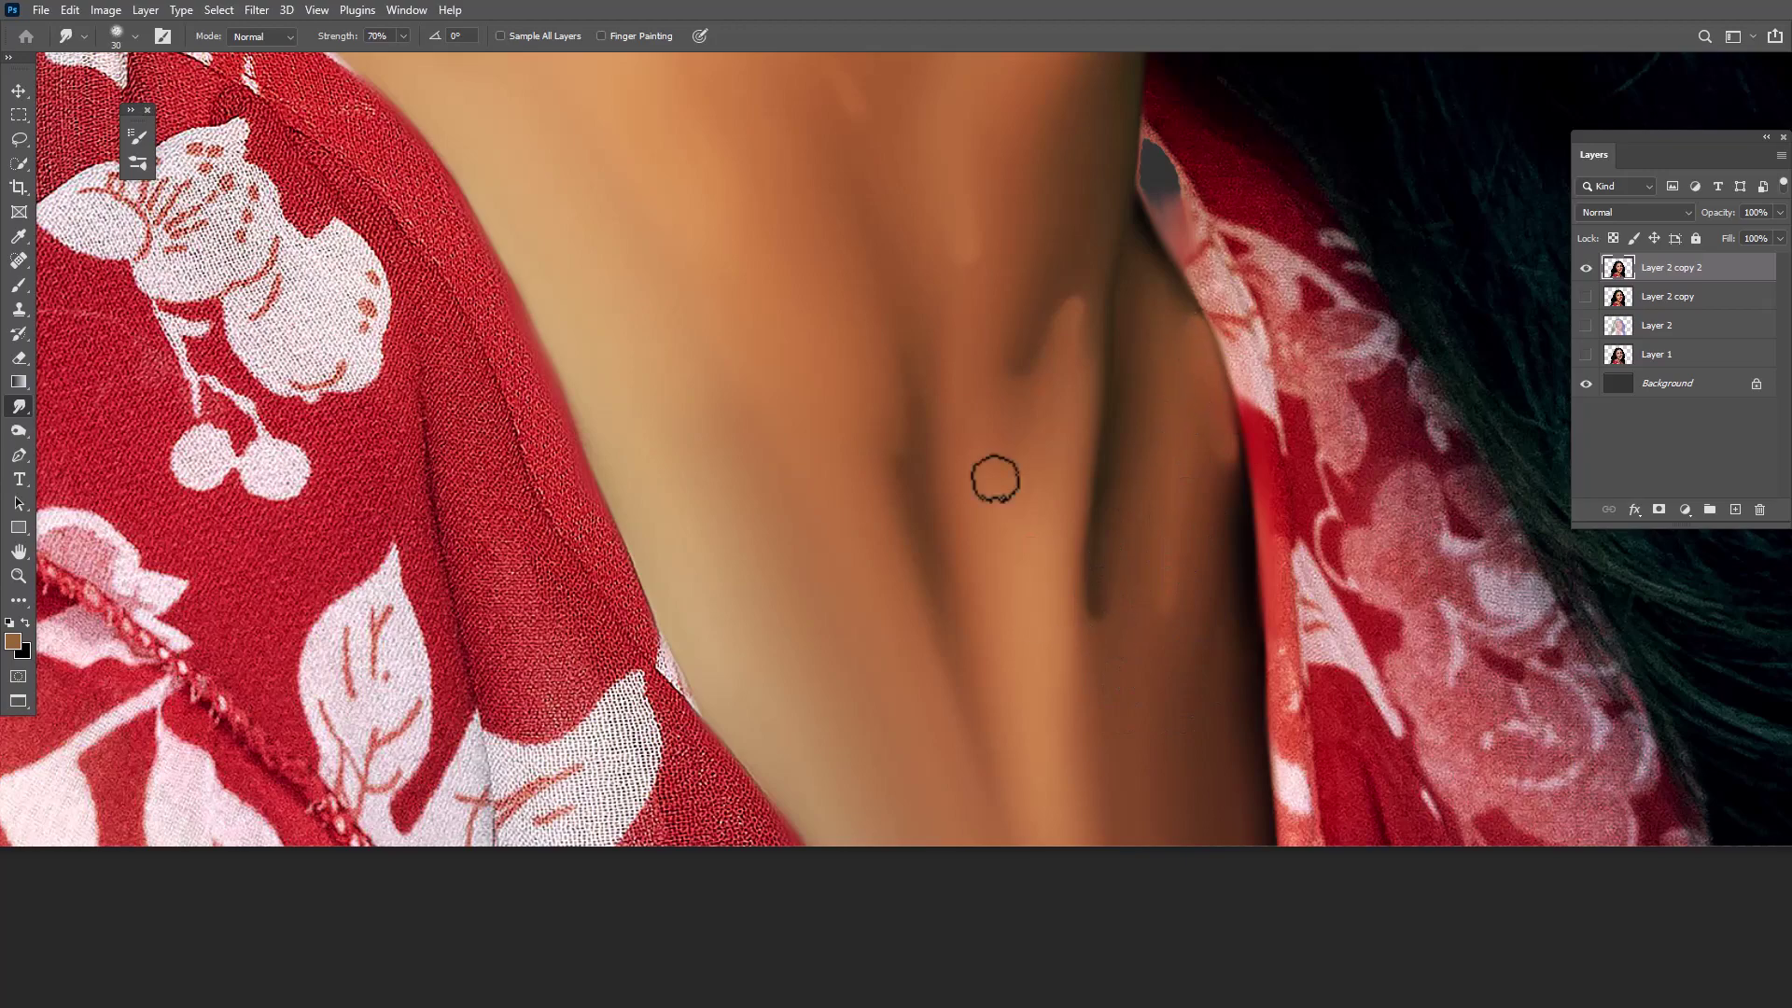
{"action": "scroll", "coordinate": [1015, 594], "scroll_direction": "down", "scroll_amount": 5}
{"action": "scroll", "coordinate": [851, 699], "scroll_direction": "up", "scroll_amount": 8}
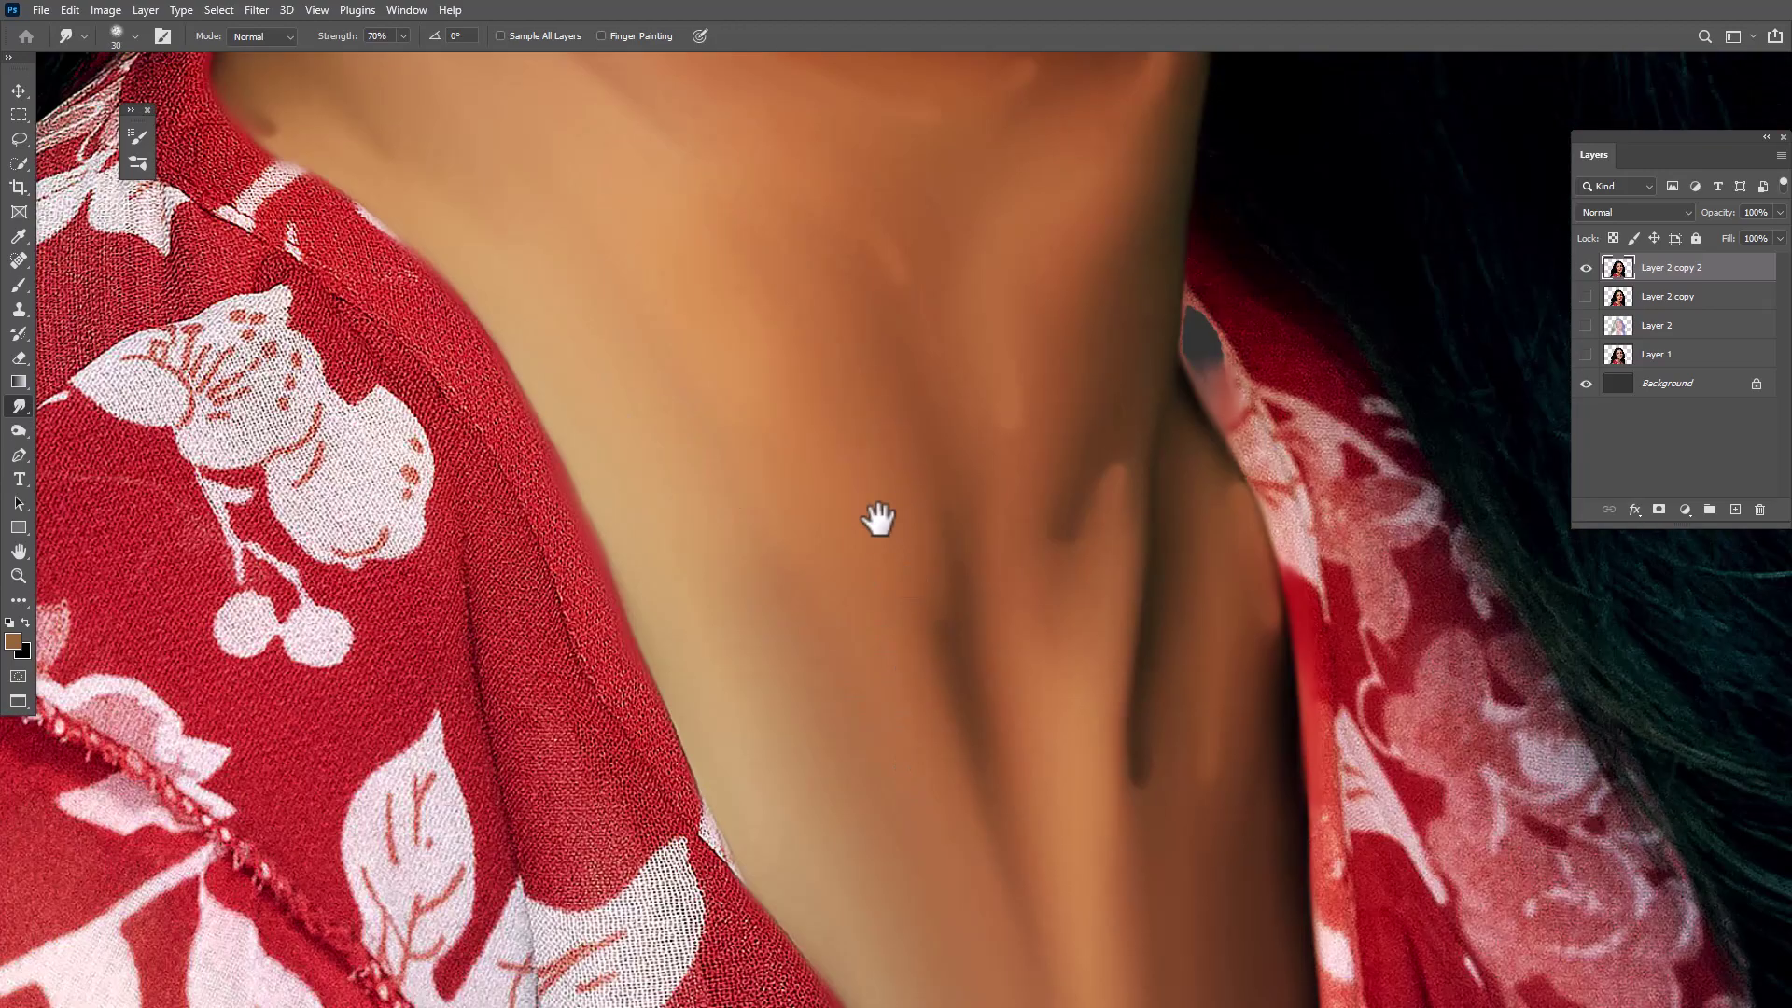
{"action": "scroll", "coordinate": [872, 512], "scroll_direction": "up", "scroll_amount": 4}
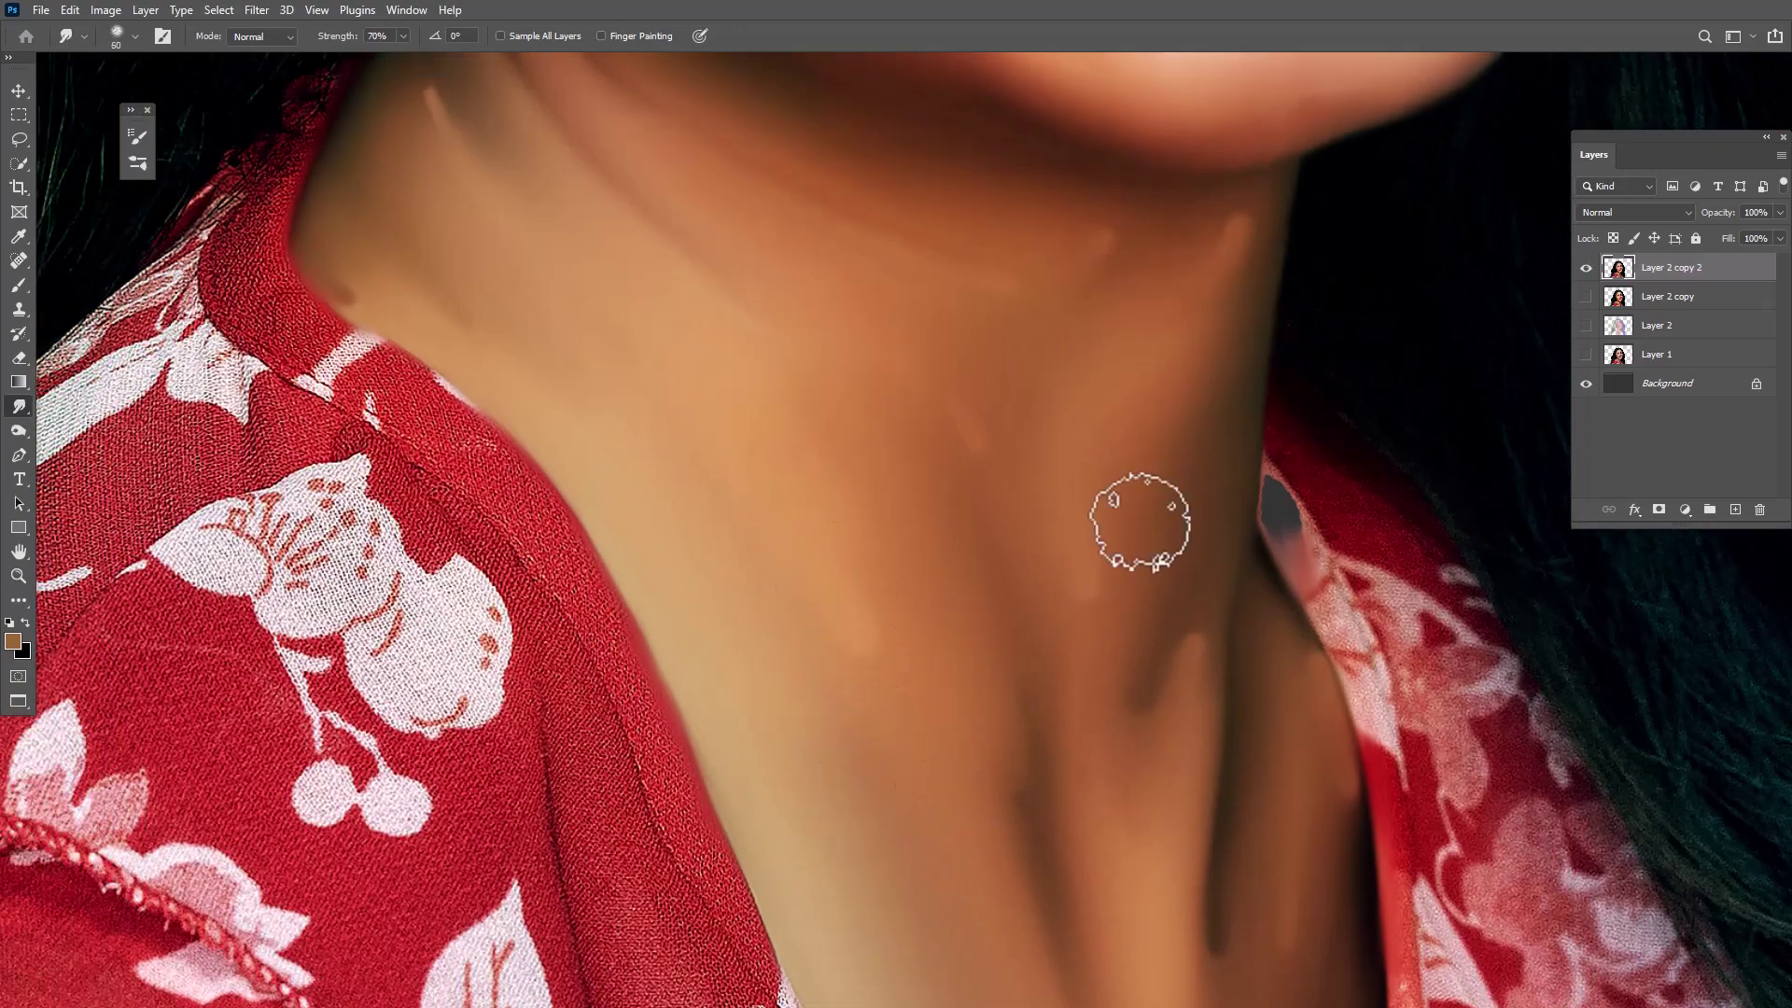
{"action": "scroll", "coordinate": [916, 672], "scroll_direction": "up", "scroll_amount": 8}
{"action": "scroll", "coordinate": [959, 616], "scroll_direction": "up", "scroll_amount": 1}
{"action": "scroll", "coordinate": [1167, 788], "scroll_direction": "up", "scroll_amount": 4}
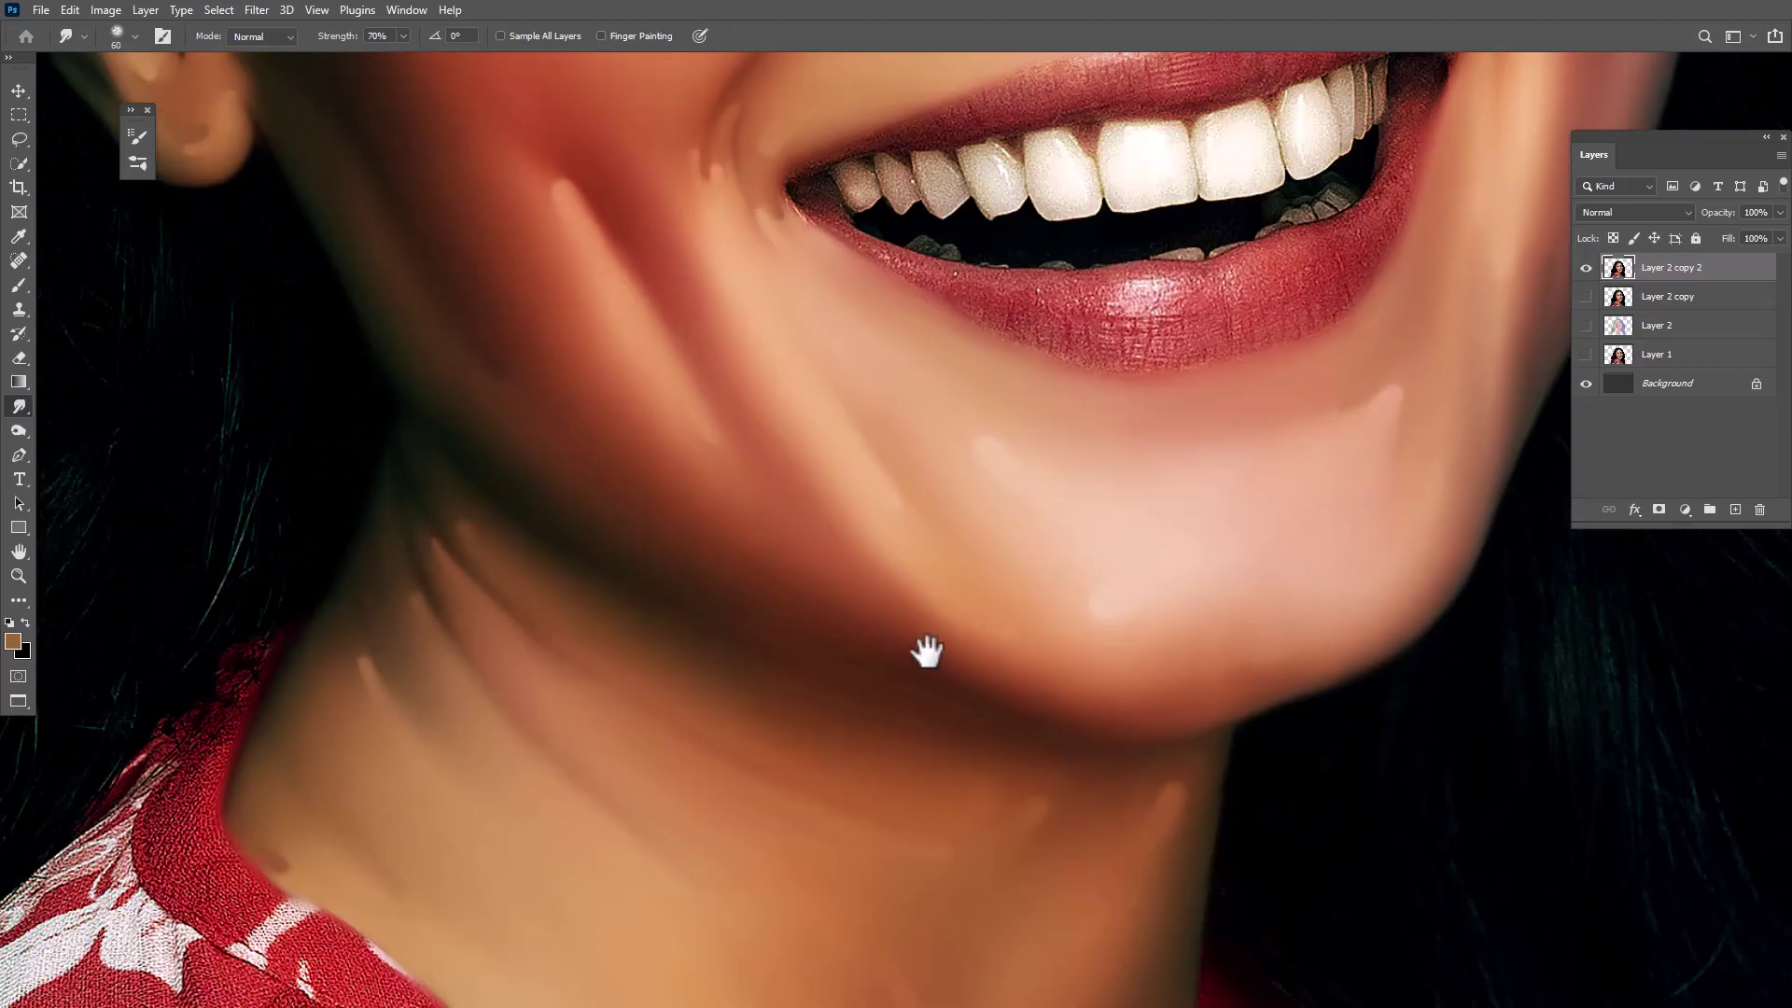
{"action": "scroll", "coordinate": [924, 648], "scroll_direction": "up", "scroll_amount": 1}
{"action": "scroll", "coordinate": [604, 545], "scroll_direction": "up", "scroll_amount": 7}
{"action": "scroll", "coordinate": [632, 628], "scroll_direction": "up", "scroll_amount": 3}
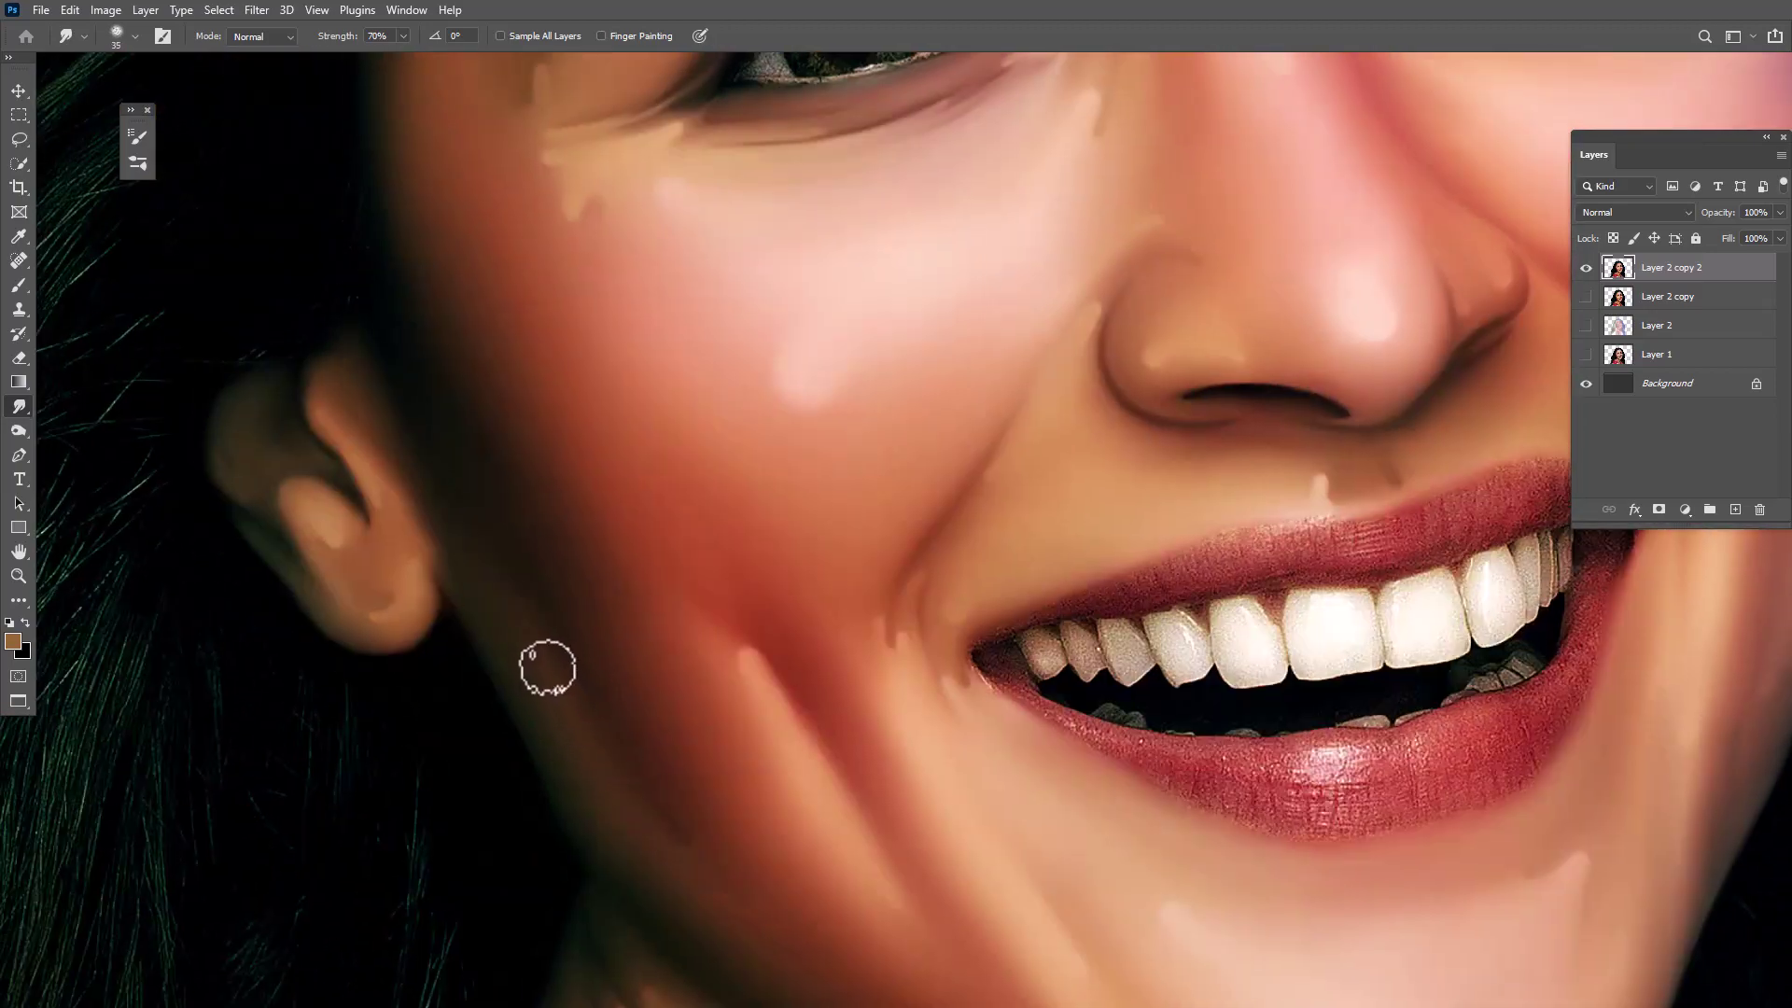
{"action": "scroll", "coordinate": [956, 439], "scroll_direction": "up", "scroll_amount": 4}
{"action": "scroll", "coordinate": [1255, 580], "scroll_direction": "right", "scroll_amount": 7}
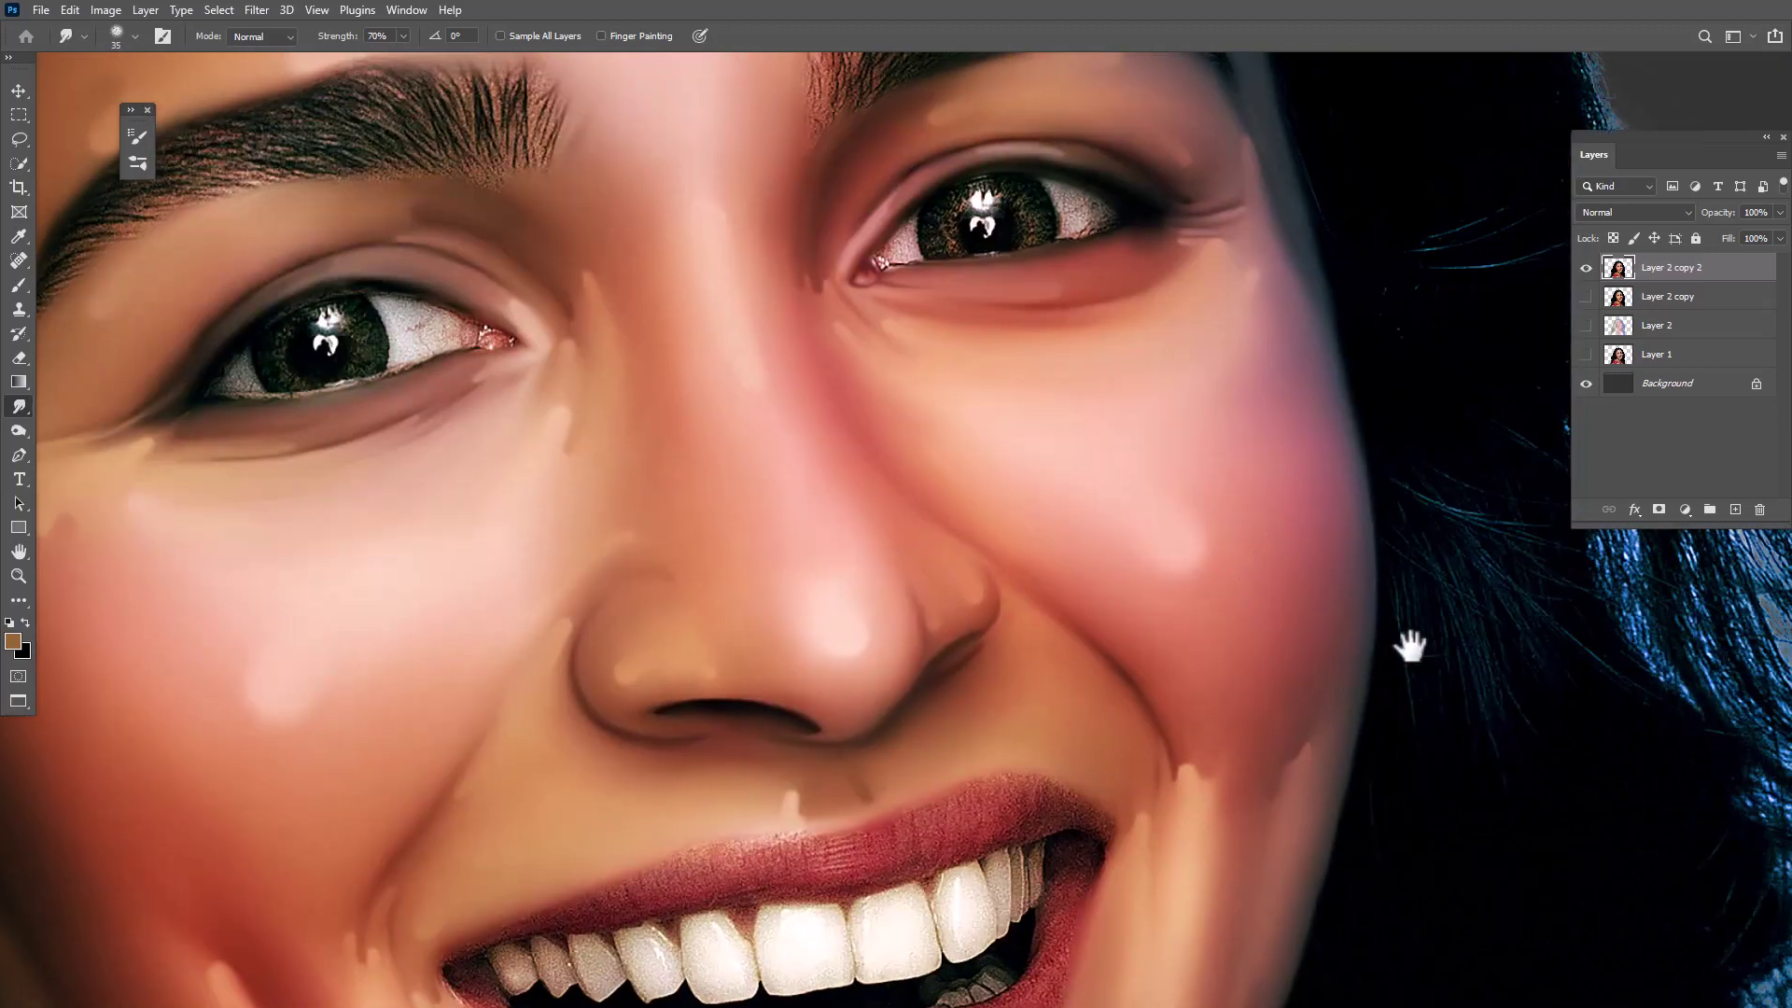
{"action": "scroll", "coordinate": [952, 448], "scroll_direction": "up", "scroll_amount": 2}
{"action": "scroll", "coordinate": [952, 448], "scroll_direction": "left", "scroll_amount": 2}
{"action": "scroll", "coordinate": [954, 623], "scroll_direction": "up", "scroll_amount": 3}
{"action": "scroll", "coordinate": [954, 623], "scroll_direction": "left", "scroll_amount": 2}
{"action": "scroll", "coordinate": [954, 623], "scroll_direction": "up", "scroll_amount": 3}
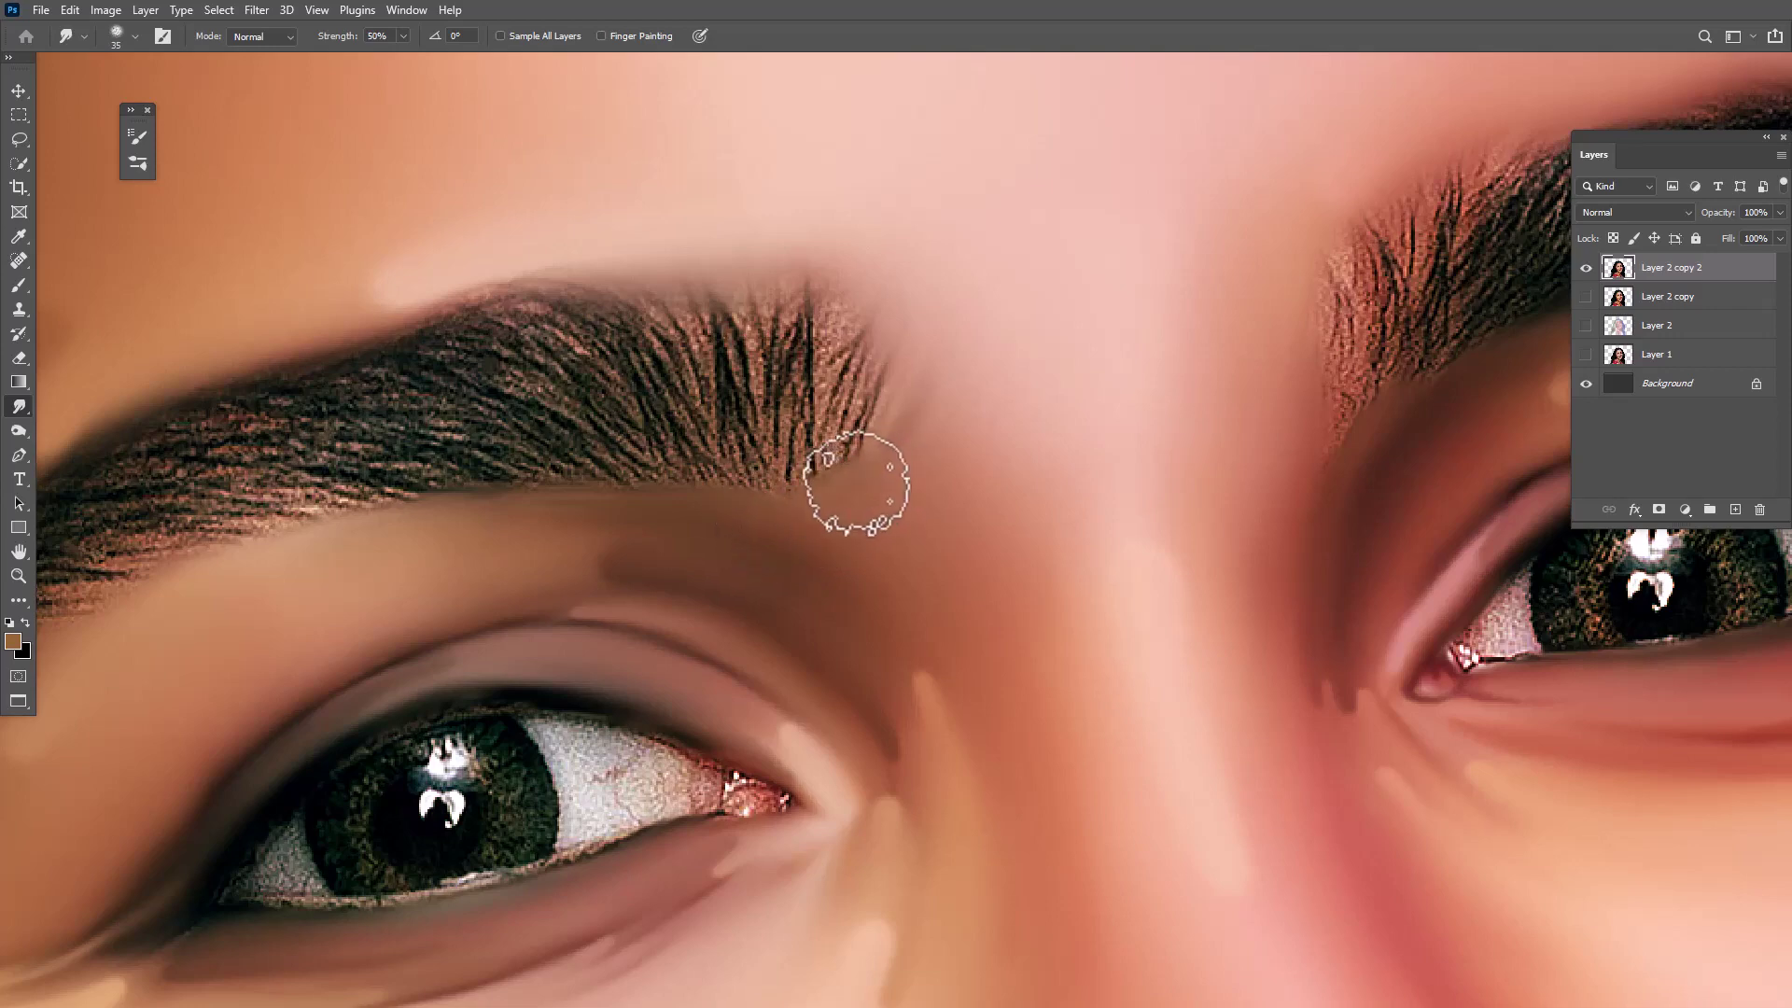
{"action": "scroll", "coordinate": [810, 452], "scroll_direction": "down", "scroll_amount": 3}
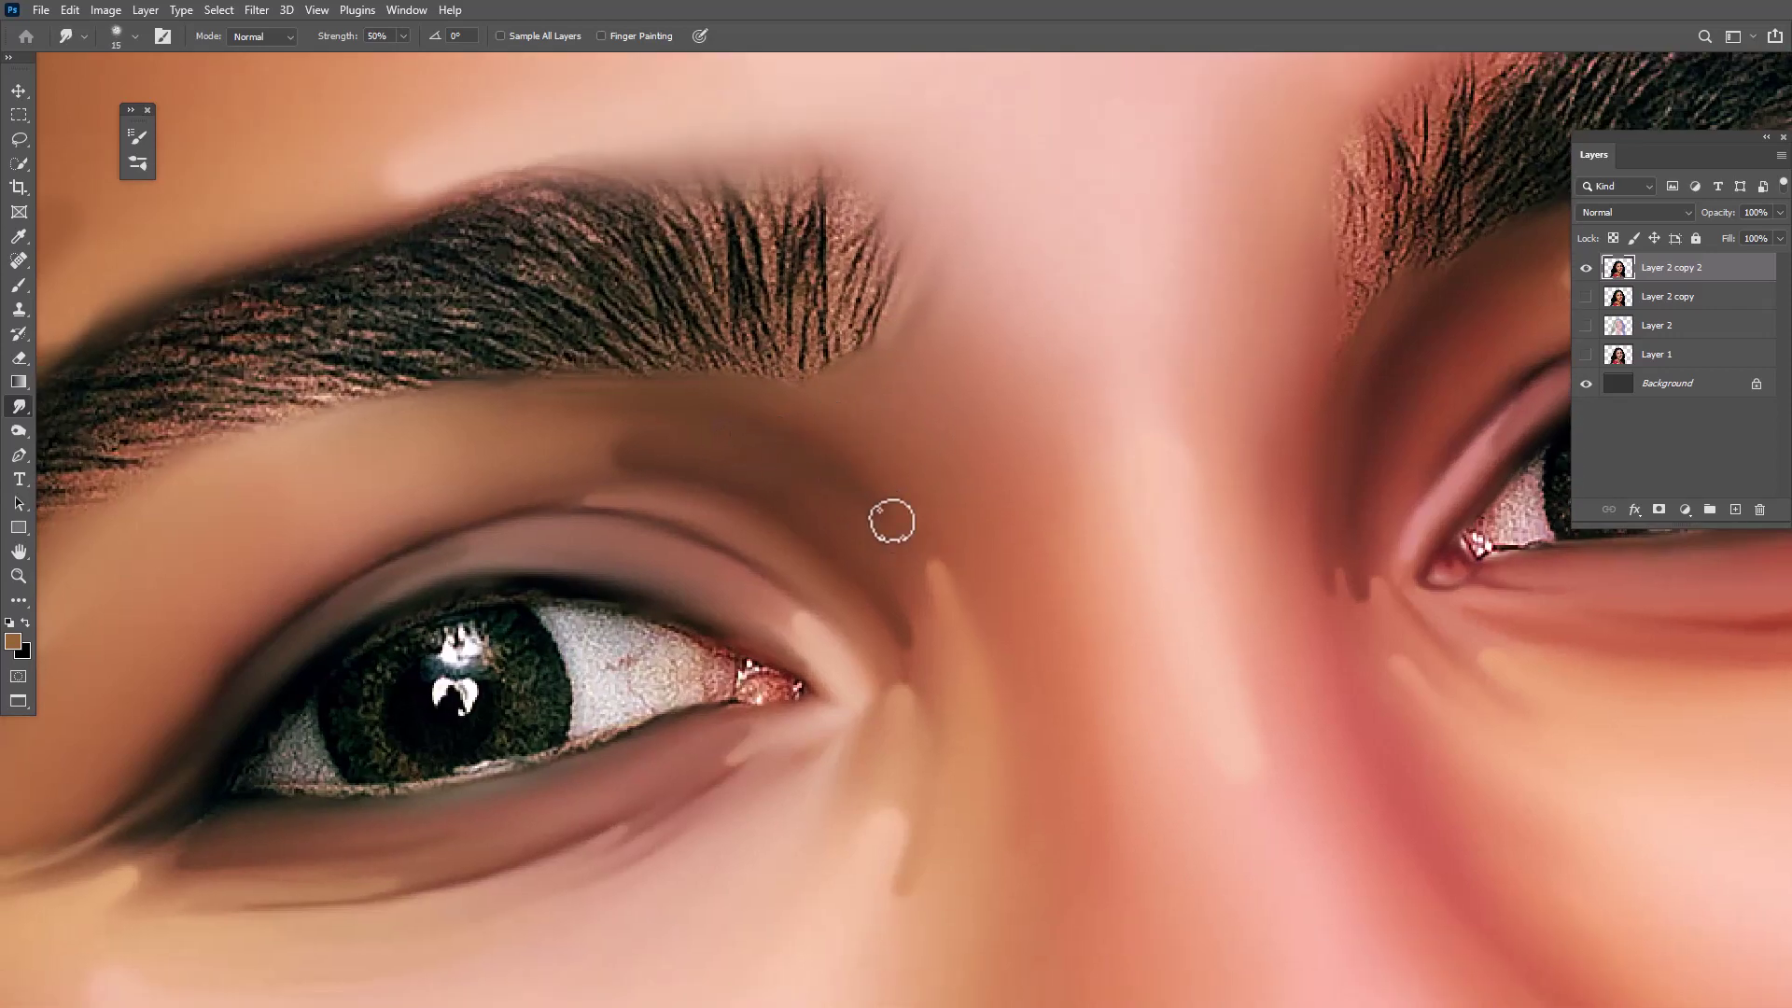
{"action": "scroll", "coordinate": [804, 479], "scroll_direction": "left", "scroll_amount": 5}
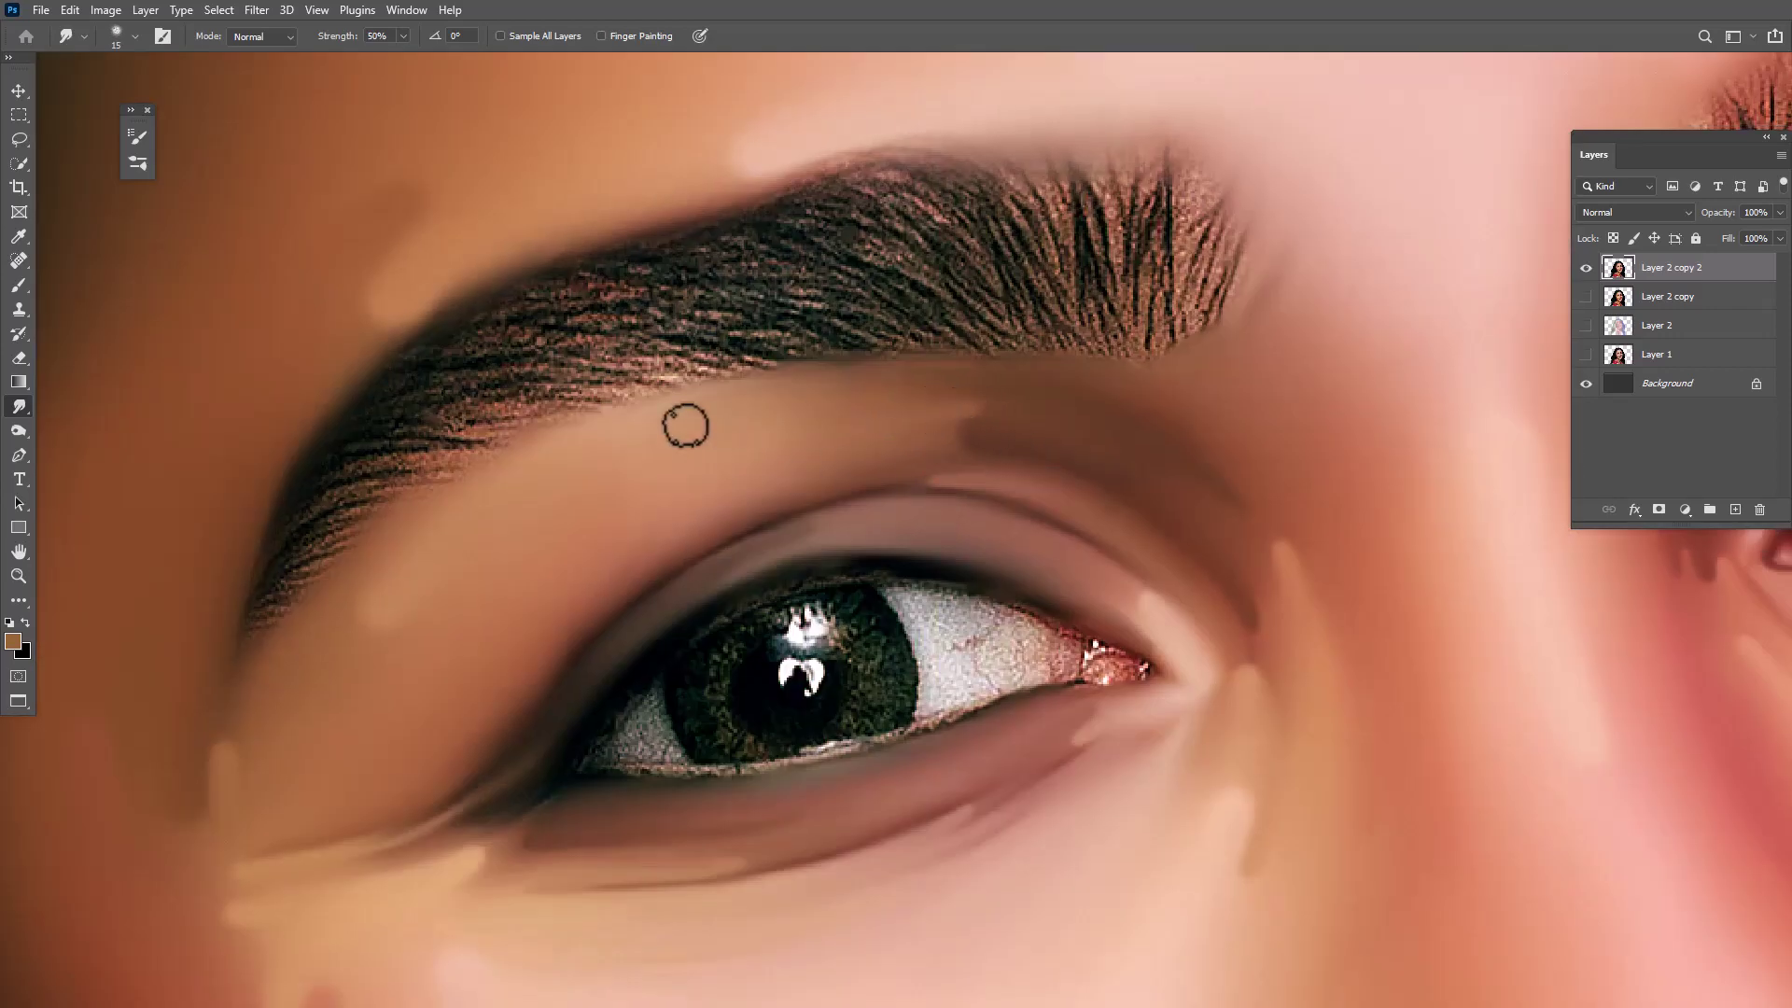
{"action": "scroll", "coordinate": [663, 532], "scroll_direction": "down", "scroll_amount": 3}
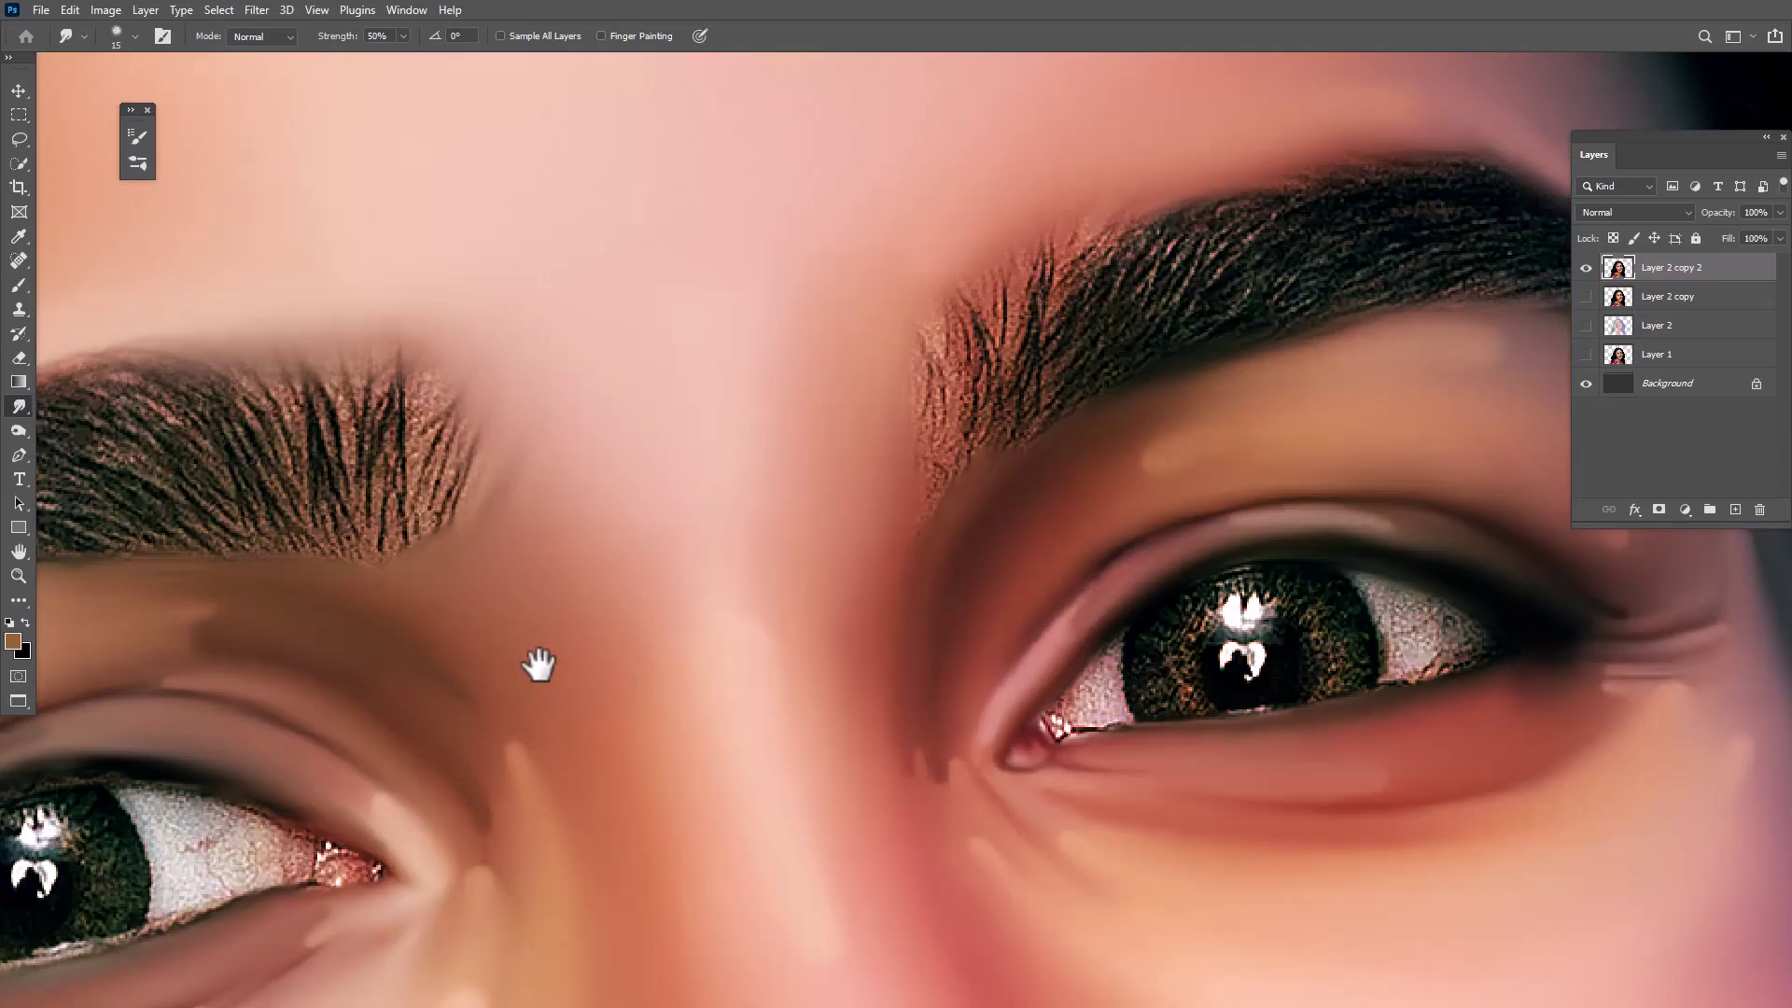
{"action": "scroll", "coordinate": [541, 660], "scroll_direction": "up", "scroll_amount": 3}
{"action": "scroll", "coordinate": [972, 368], "scroll_direction": "up", "scroll_amount": 2}
{"action": "scroll", "coordinate": [916, 392], "scroll_direction": "up", "scroll_amount": 2}
{"action": "scroll", "coordinate": [1006, 357], "scroll_direction": "down", "scroll_amount": 2}
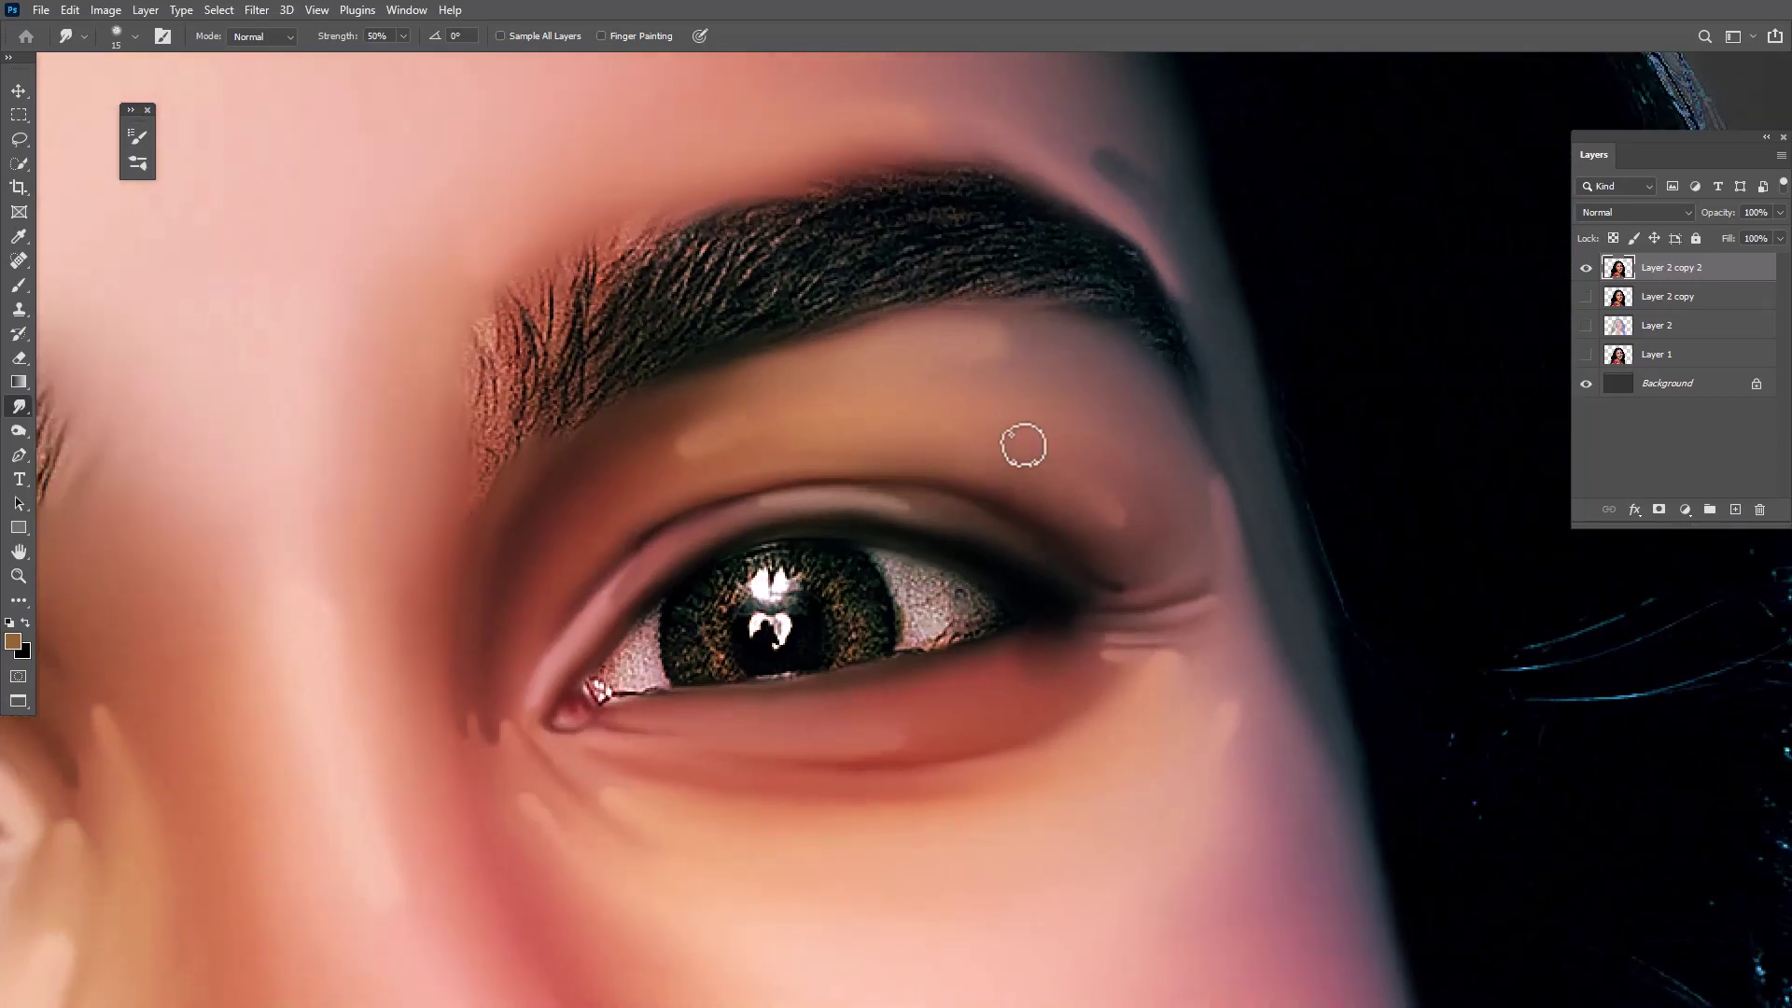
{"action": "scroll", "coordinate": [1024, 439], "scroll_direction": "down", "scroll_amount": 3}
{"action": "scroll", "coordinate": [980, 467], "scroll_direction": "down", "scroll_amount": 2}
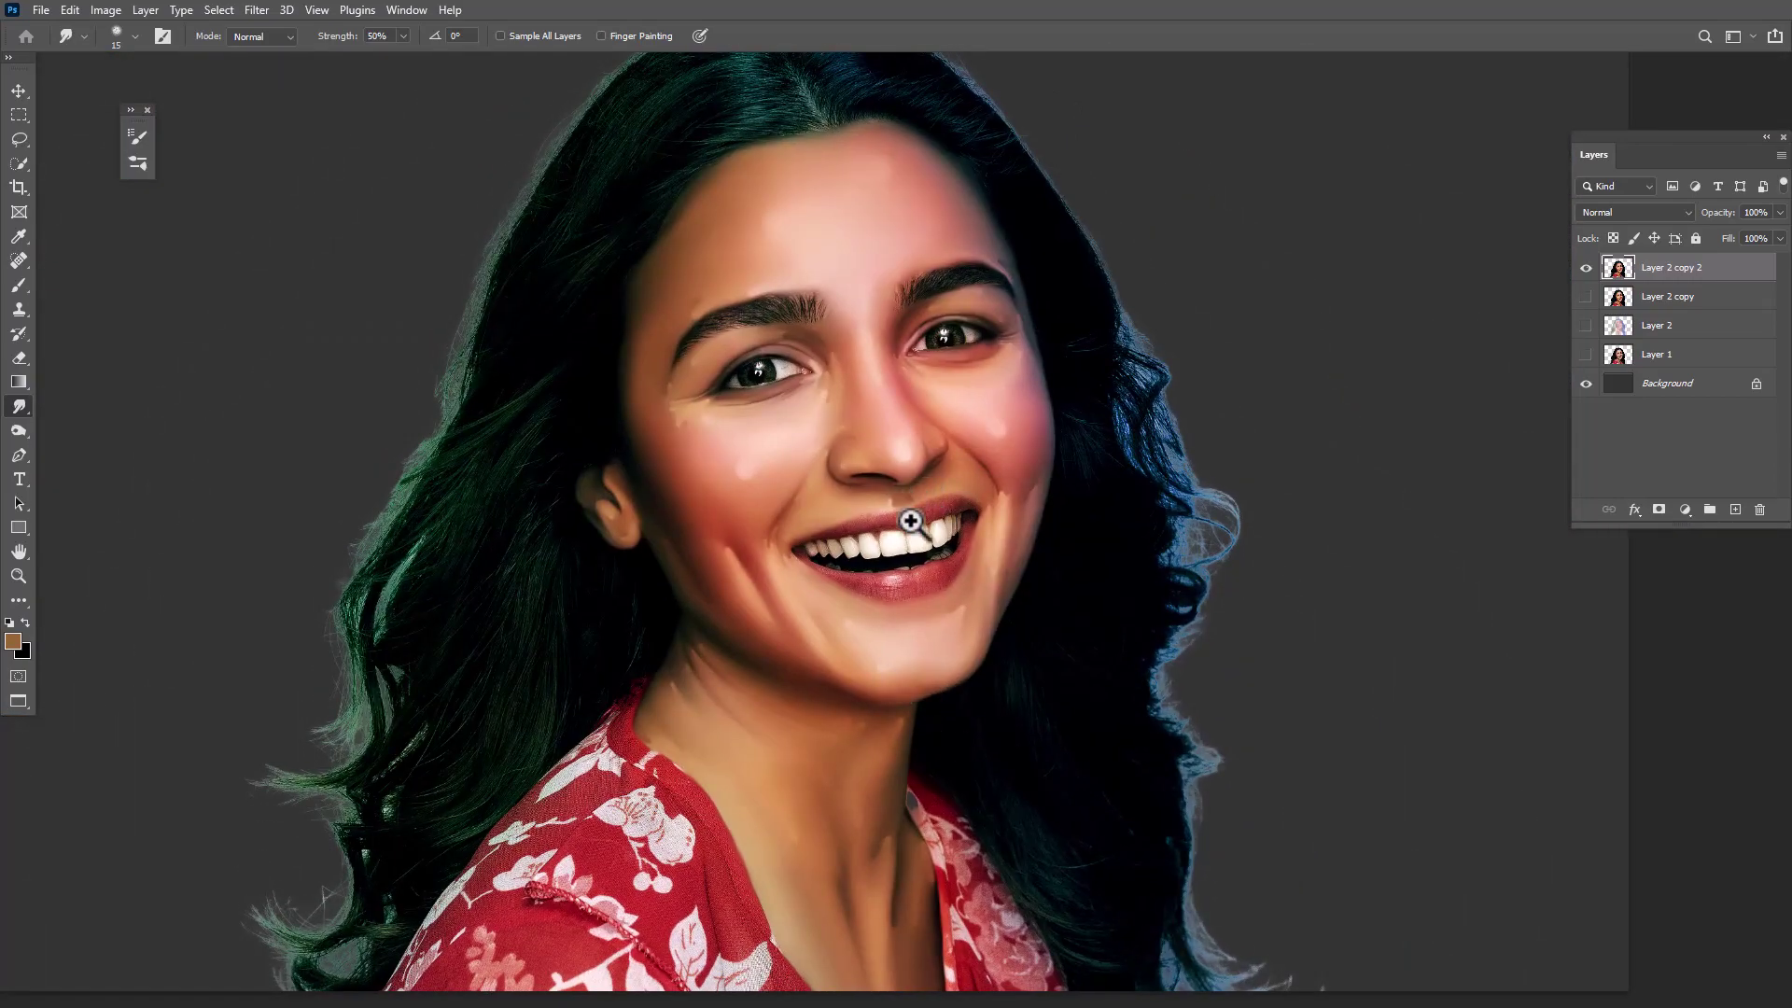
{"action": "scroll", "coordinate": [910, 521], "scroll_direction": "up", "scroll_amount": 5}
Enlarge the smudge brush to 40 and smooth the front upper teeth to clean white
{"action": "key", "text": "]"}
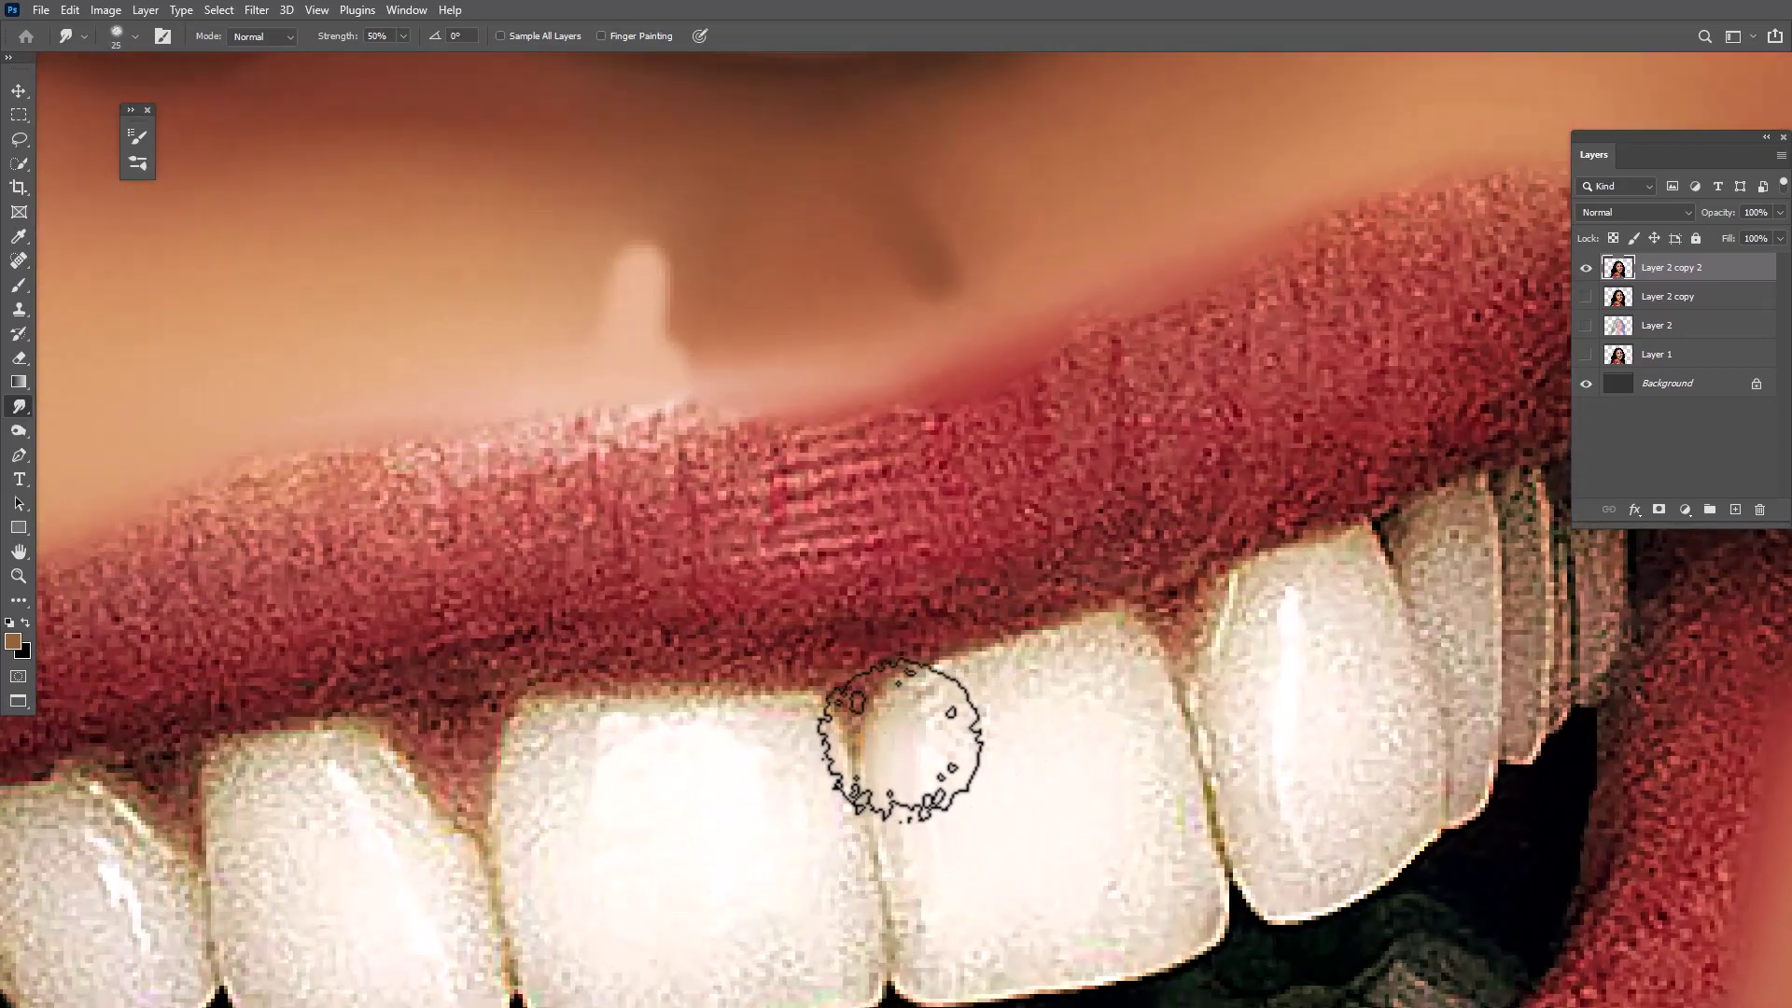
{"action": "left_click_drag", "start_coordinate": [944, 720], "coordinate": [1088, 660]}
{"action": "key", "text": "]"}
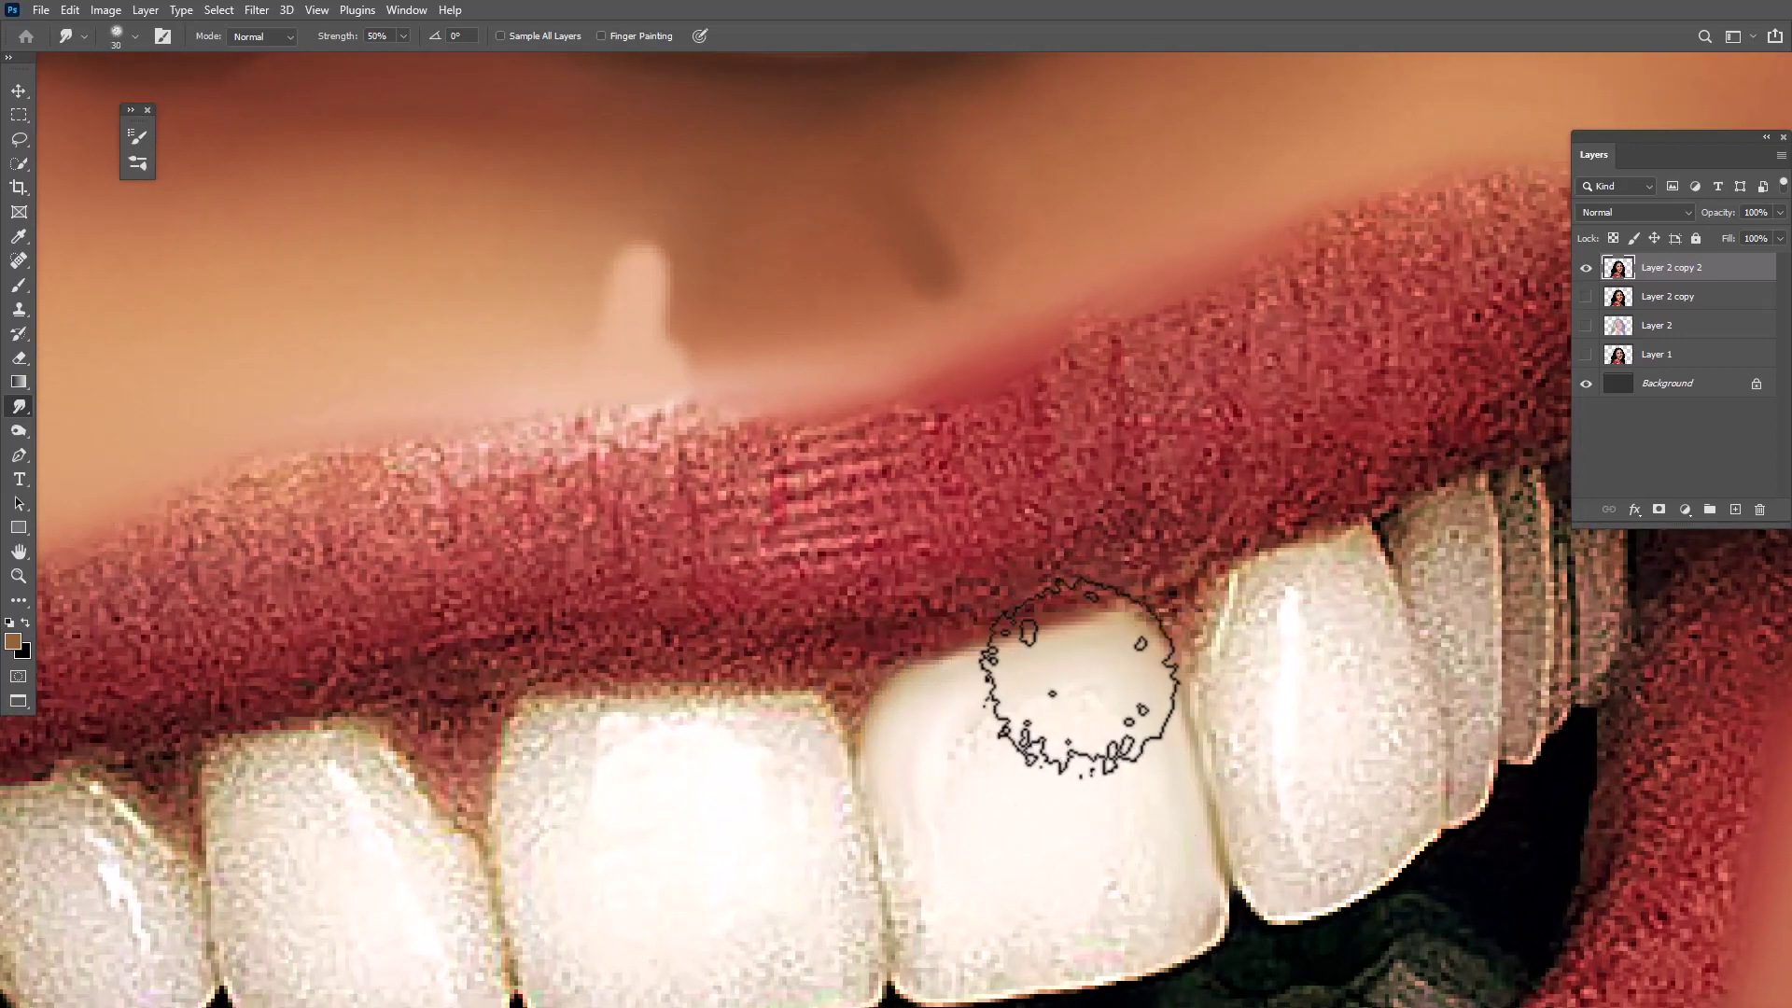
{"action": "key", "text": "bracketright"}
{"action": "mouse_move", "coordinate": [1020, 740]}
{"action": "left_mouse_down"}
{"action": "mouse_move", "coordinate": [1132, 840]}
{"action": "mouse_move", "coordinate": [1060, 880]}
{"action": "mouse_move", "coordinate": [952, 812]}
{"action": "left_mouse_up"}
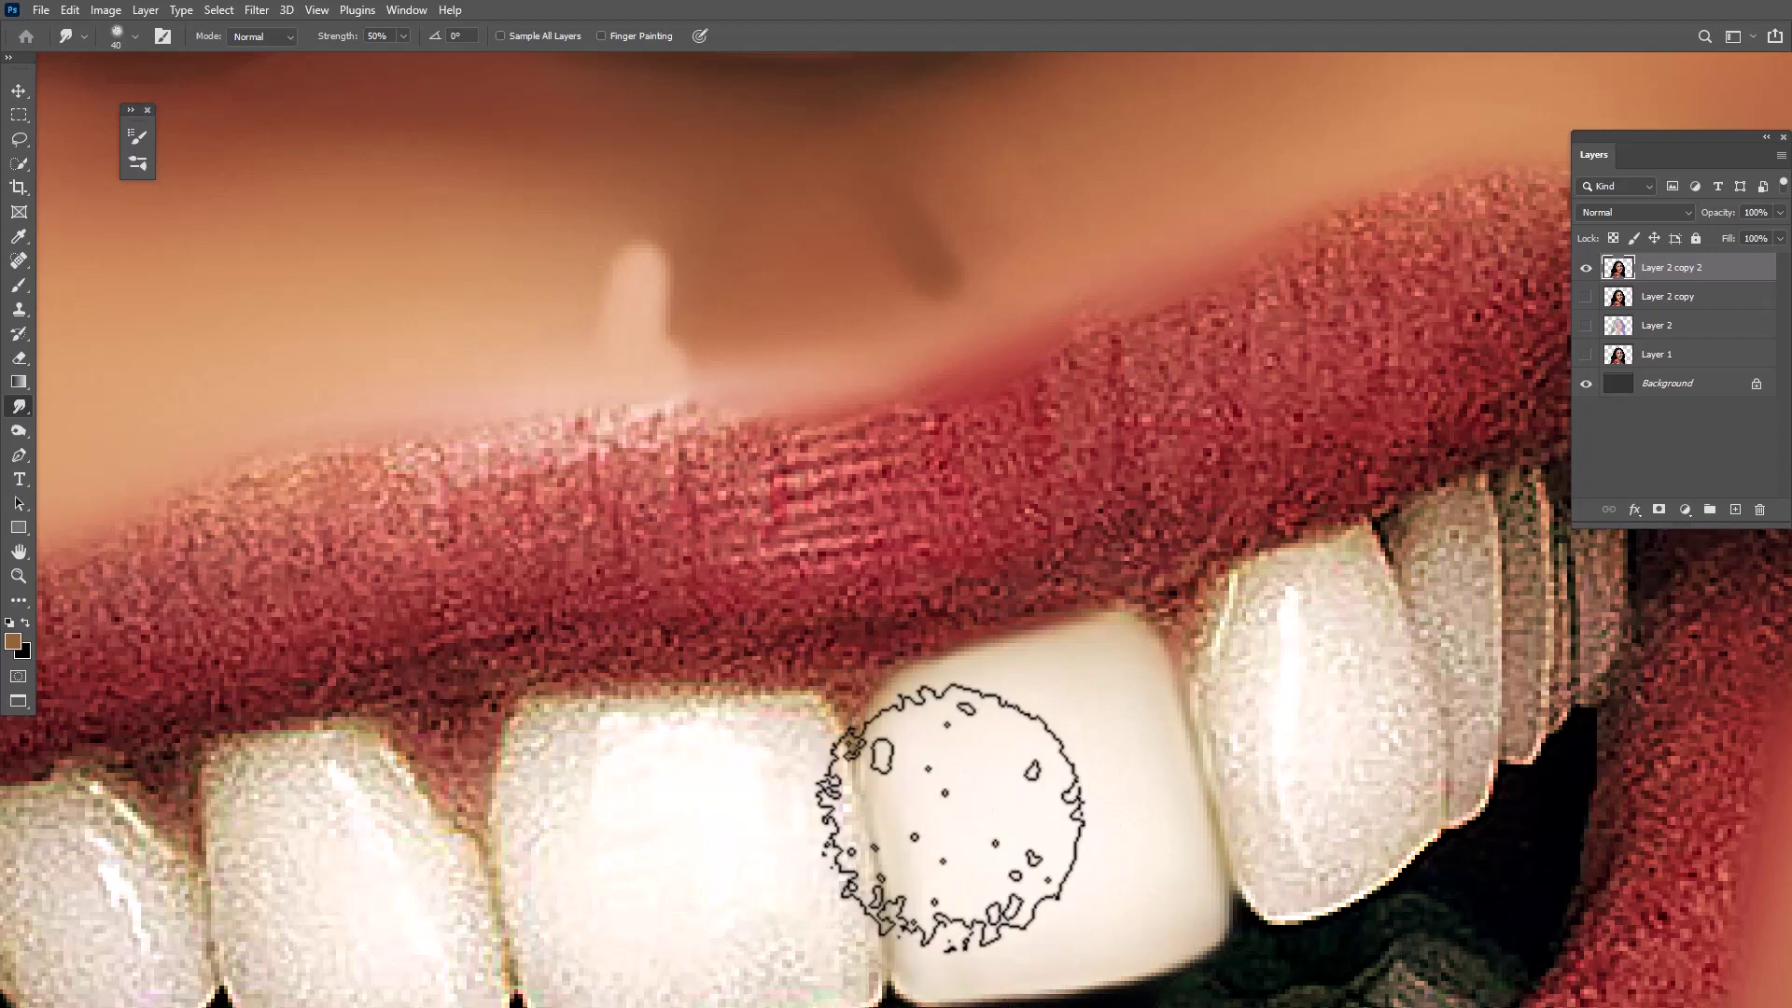
{"action": "left_click_drag", "start_coordinate": [803, 842], "coordinate": [980, 660]}
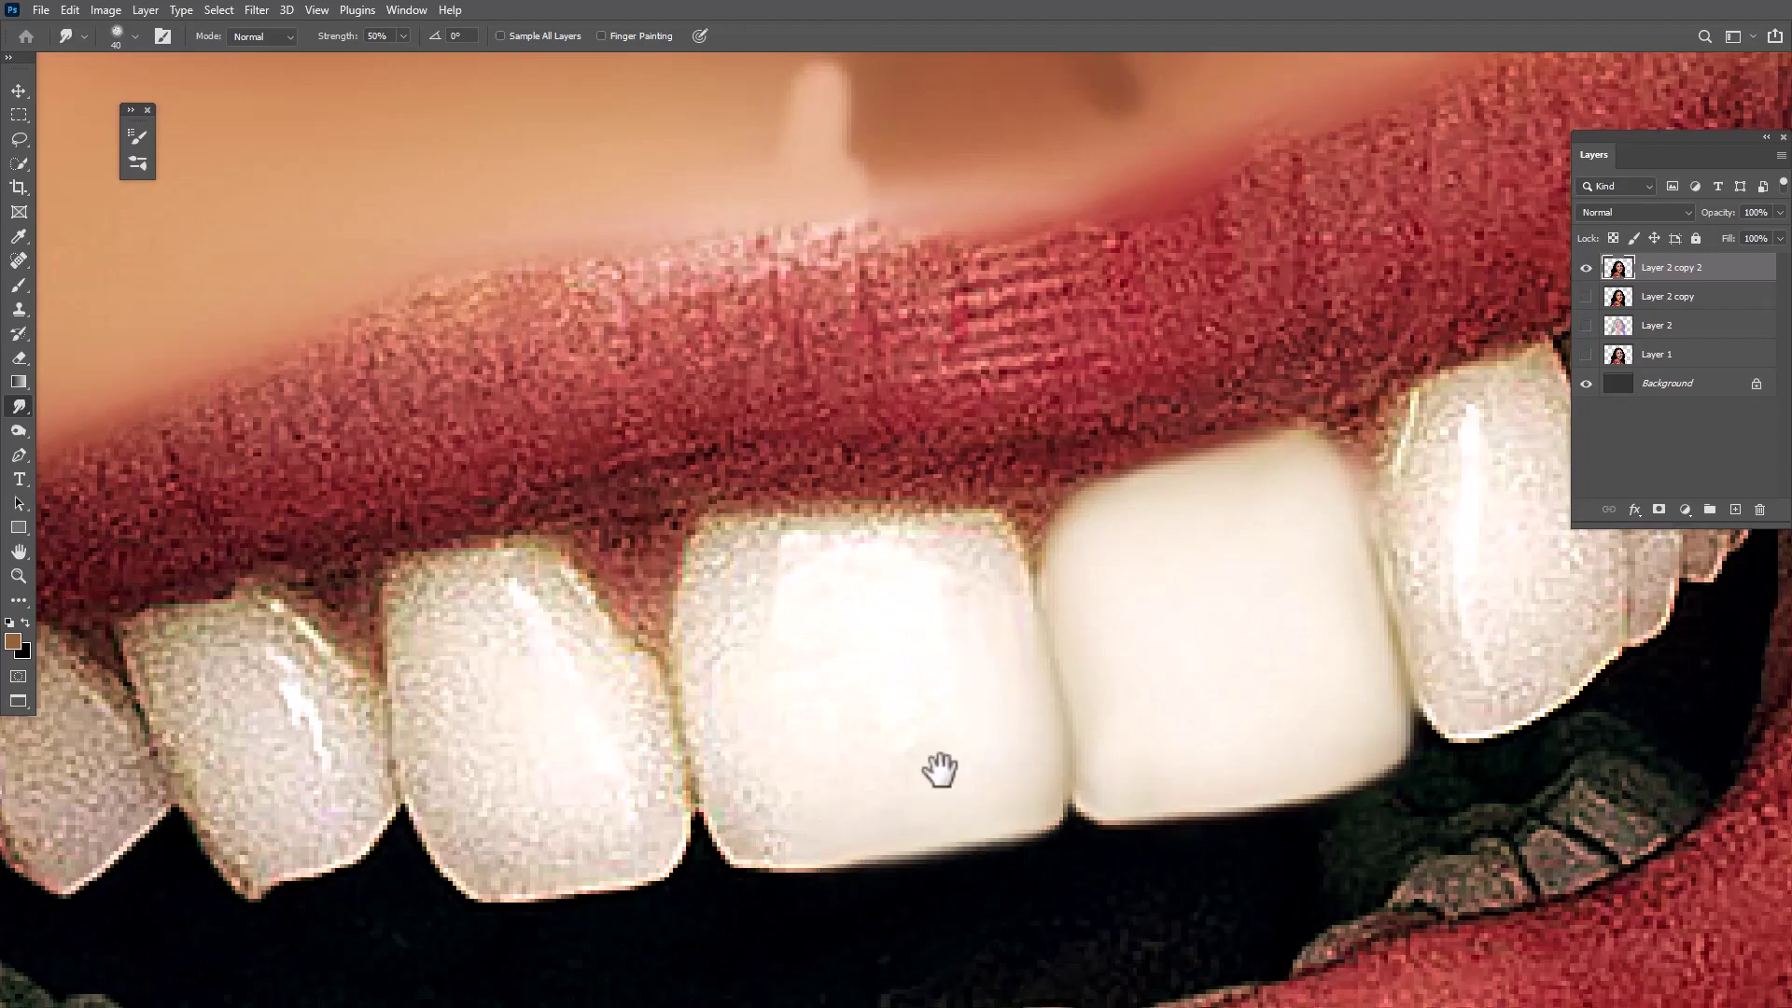
{"action": "mouse_move", "coordinate": [938, 770]}
{"action": "left_mouse_down"}
{"action": "mouse_move", "coordinate": [716, 607]}
{"action": "mouse_move", "coordinate": [969, 566]}
{"action": "left_mouse_up"}
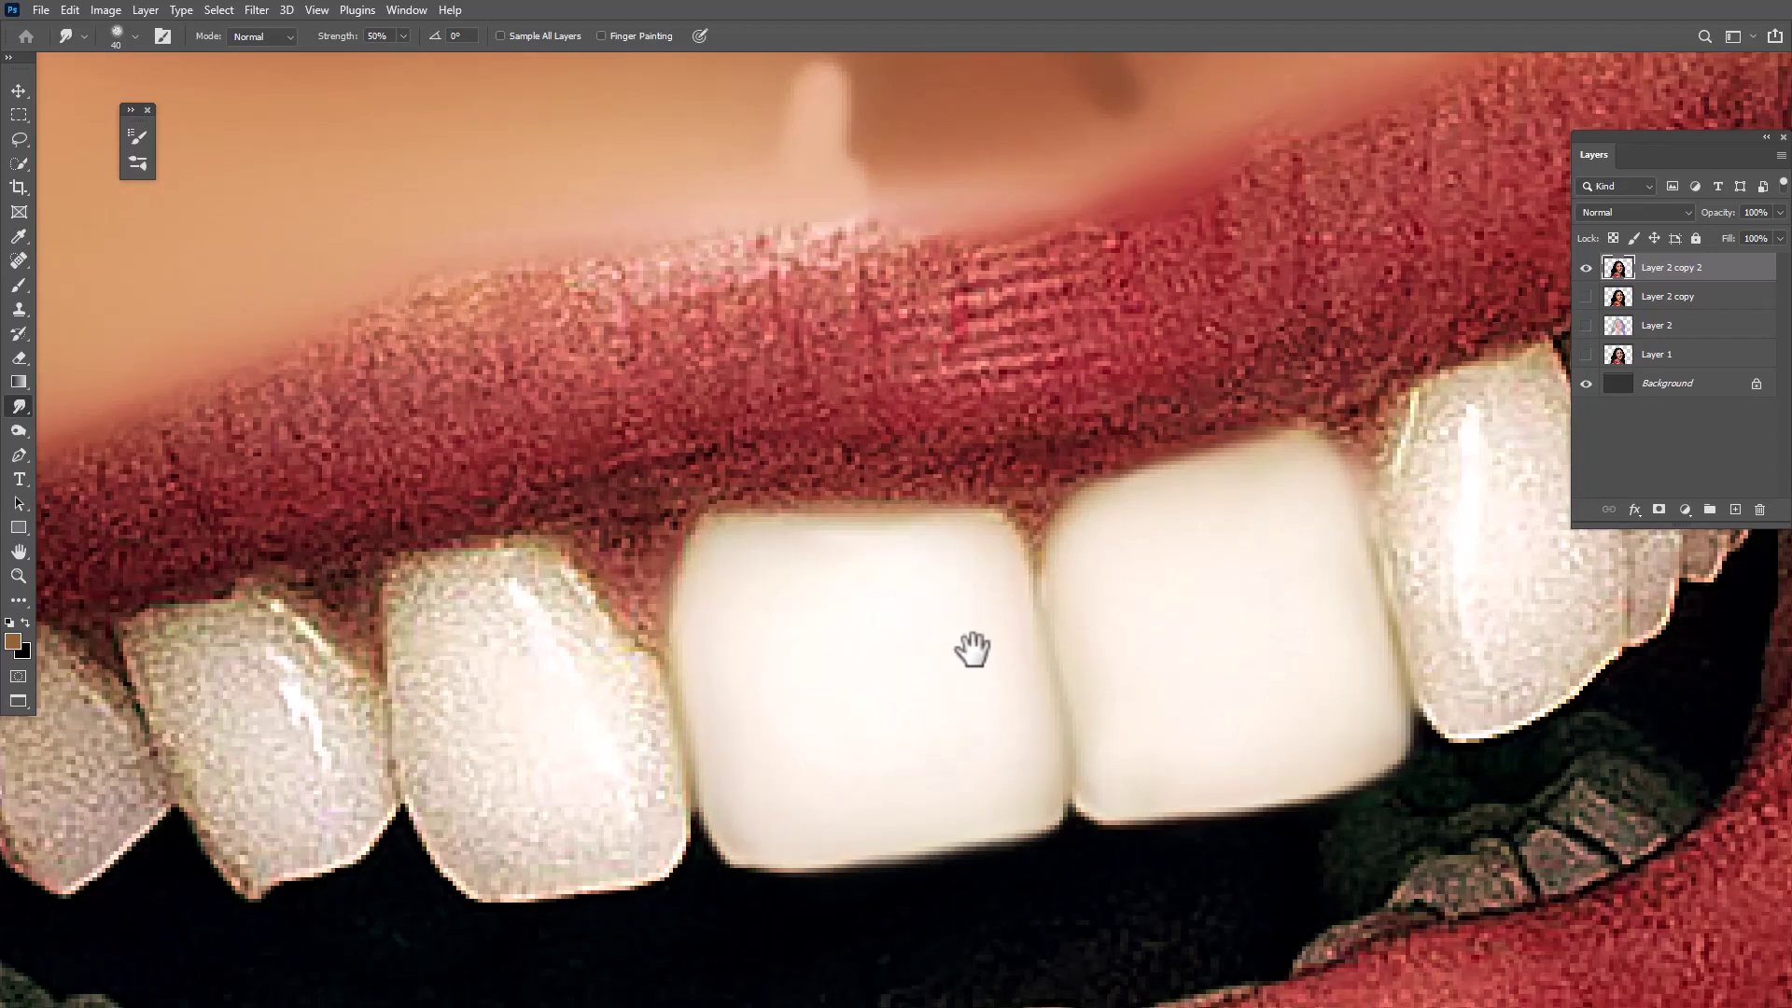
Smooth the remaining grainy side teeth and soften the dark inner lip at the mouth corner
{"action": "left_click_drag", "start_coordinate": [763, 688], "coordinate": [1052, 640]}
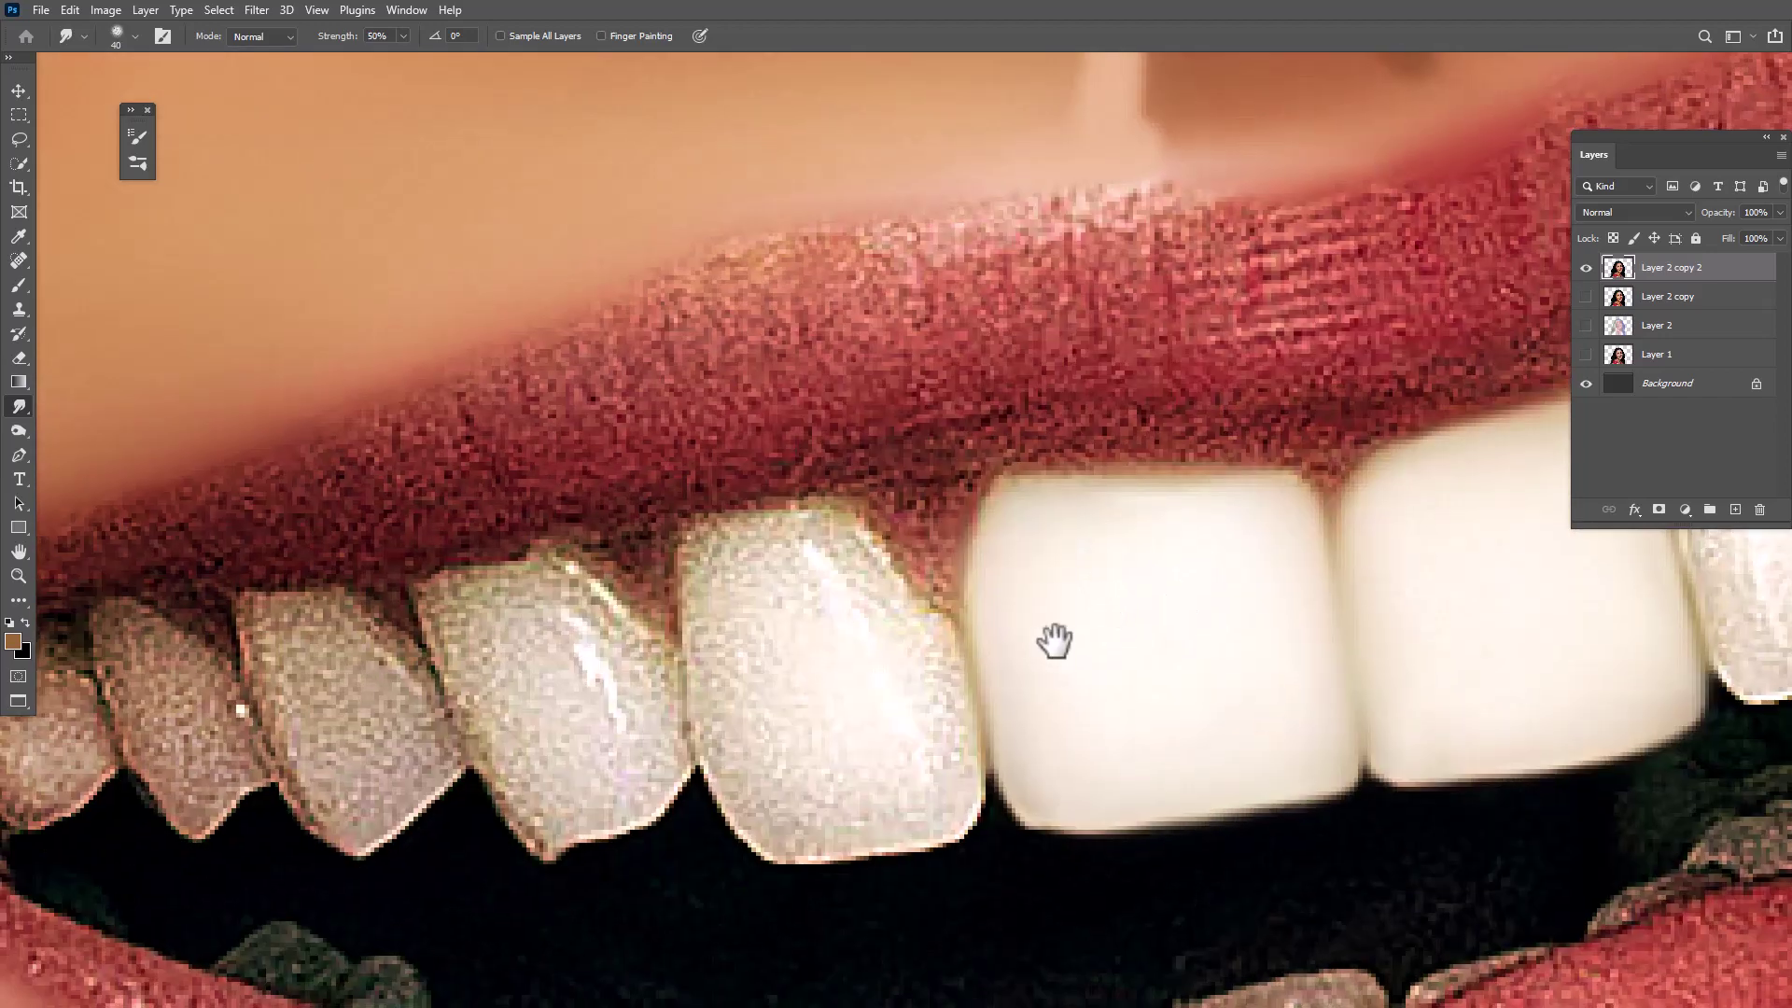
{"action": "mouse_move", "coordinate": [896, 654]}
{"action": "left_mouse_down"}
{"action": "mouse_move", "coordinate": [844, 548]}
{"action": "mouse_move", "coordinate": [709, 653]}
{"action": "left_mouse_up"}
{"action": "mouse_move", "coordinate": [760, 744]}
{"action": "left_mouse_down"}
{"action": "mouse_move", "coordinate": [754, 728]}
{"action": "mouse_move", "coordinate": [877, 640]}
{"action": "mouse_move", "coordinate": [849, 819]}
{"action": "left_mouse_up"}
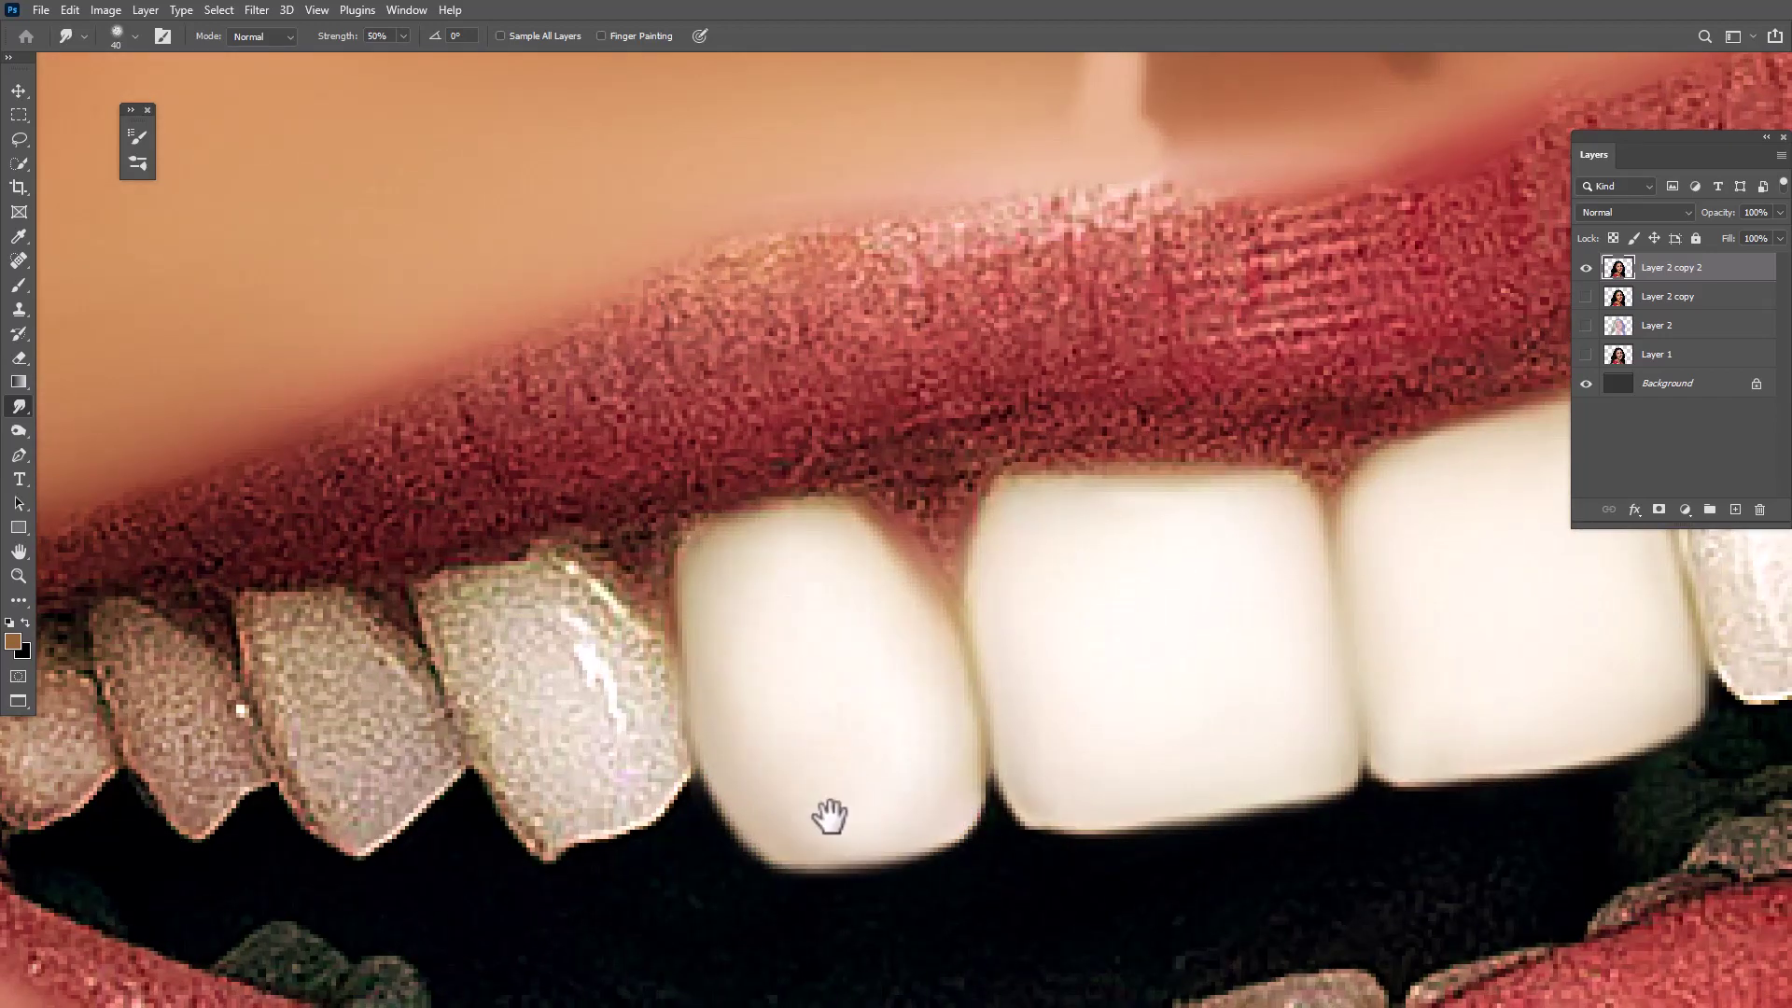
{"action": "mouse_move", "coordinate": [633, 699]}
{"action": "left_mouse_down"}
{"action": "mouse_move", "coordinate": [892, 796]}
{"action": "mouse_move", "coordinate": [812, 912]}
{"action": "mouse_move", "coordinate": [760, 712]}
{"action": "mouse_move", "coordinate": [851, 735]}
{"action": "mouse_move", "coordinate": [1076, 528]}
{"action": "left_mouse_up"}
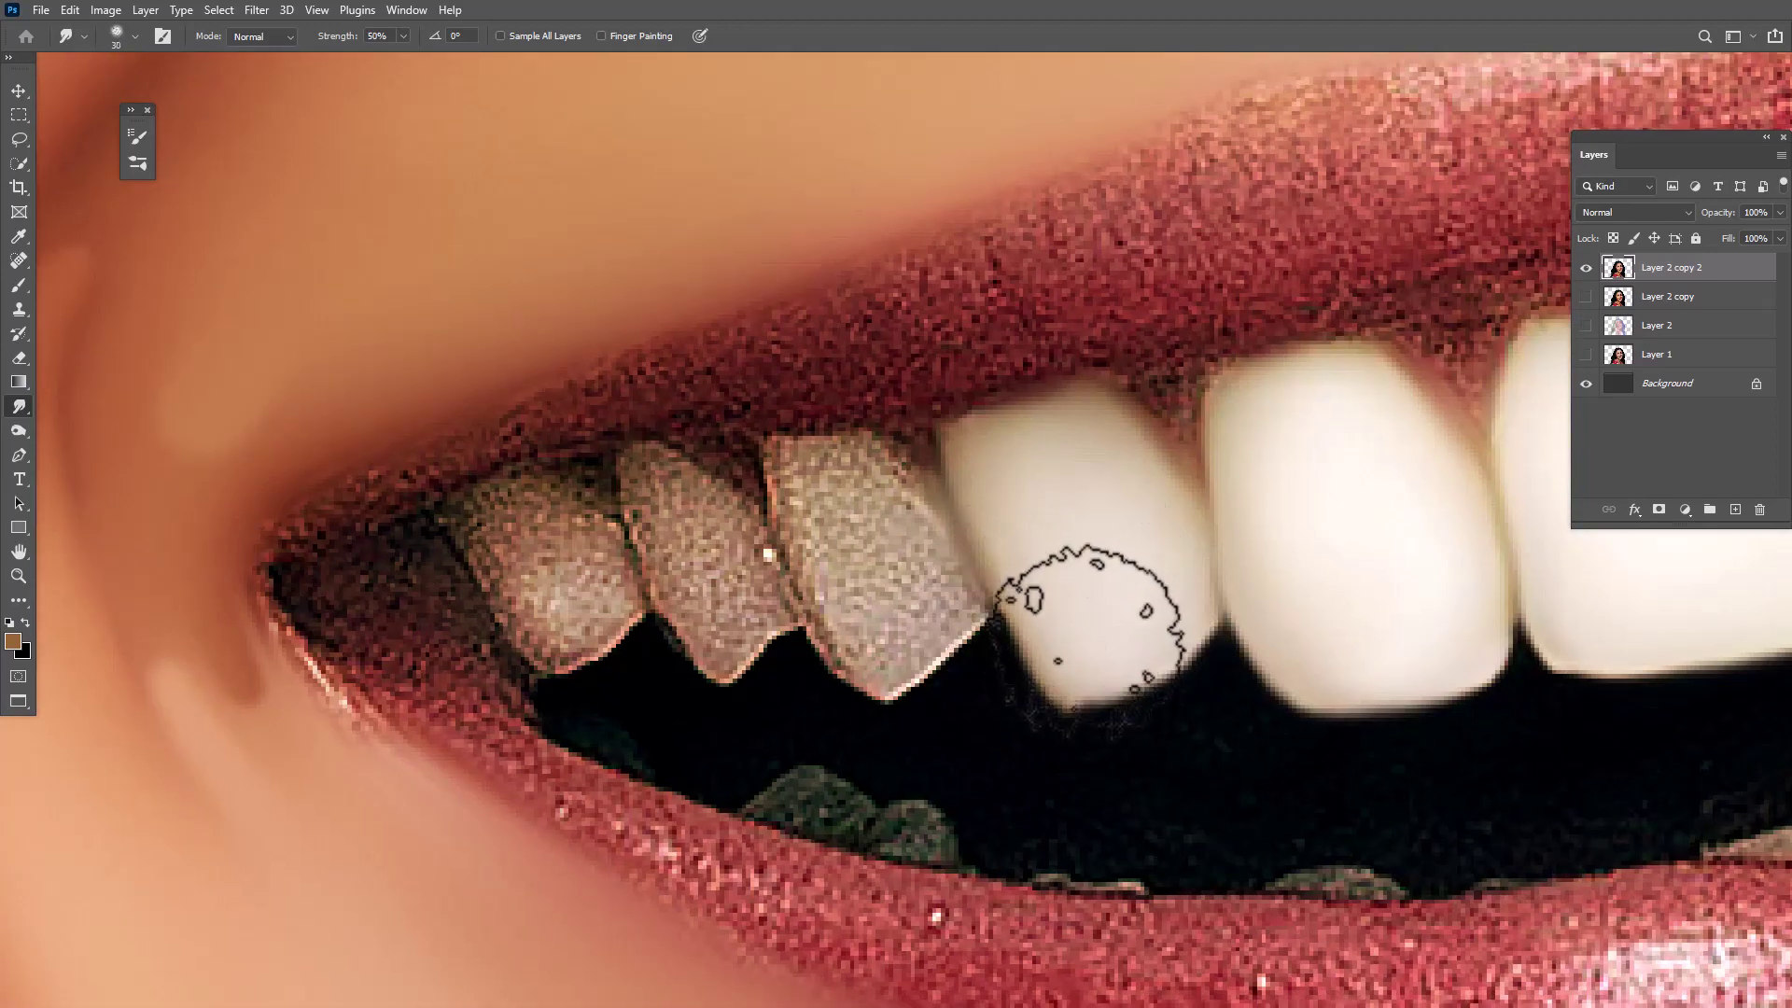
{"action": "mouse_move", "coordinate": [1088, 640]}
{"action": "left_mouse_down"}
{"action": "mouse_move", "coordinate": [908, 648]}
{"action": "mouse_move", "coordinate": [888, 507]}
{"action": "mouse_move", "coordinate": [821, 488]}
{"action": "mouse_move", "coordinate": [883, 609]}
{"action": "left_mouse_up"}
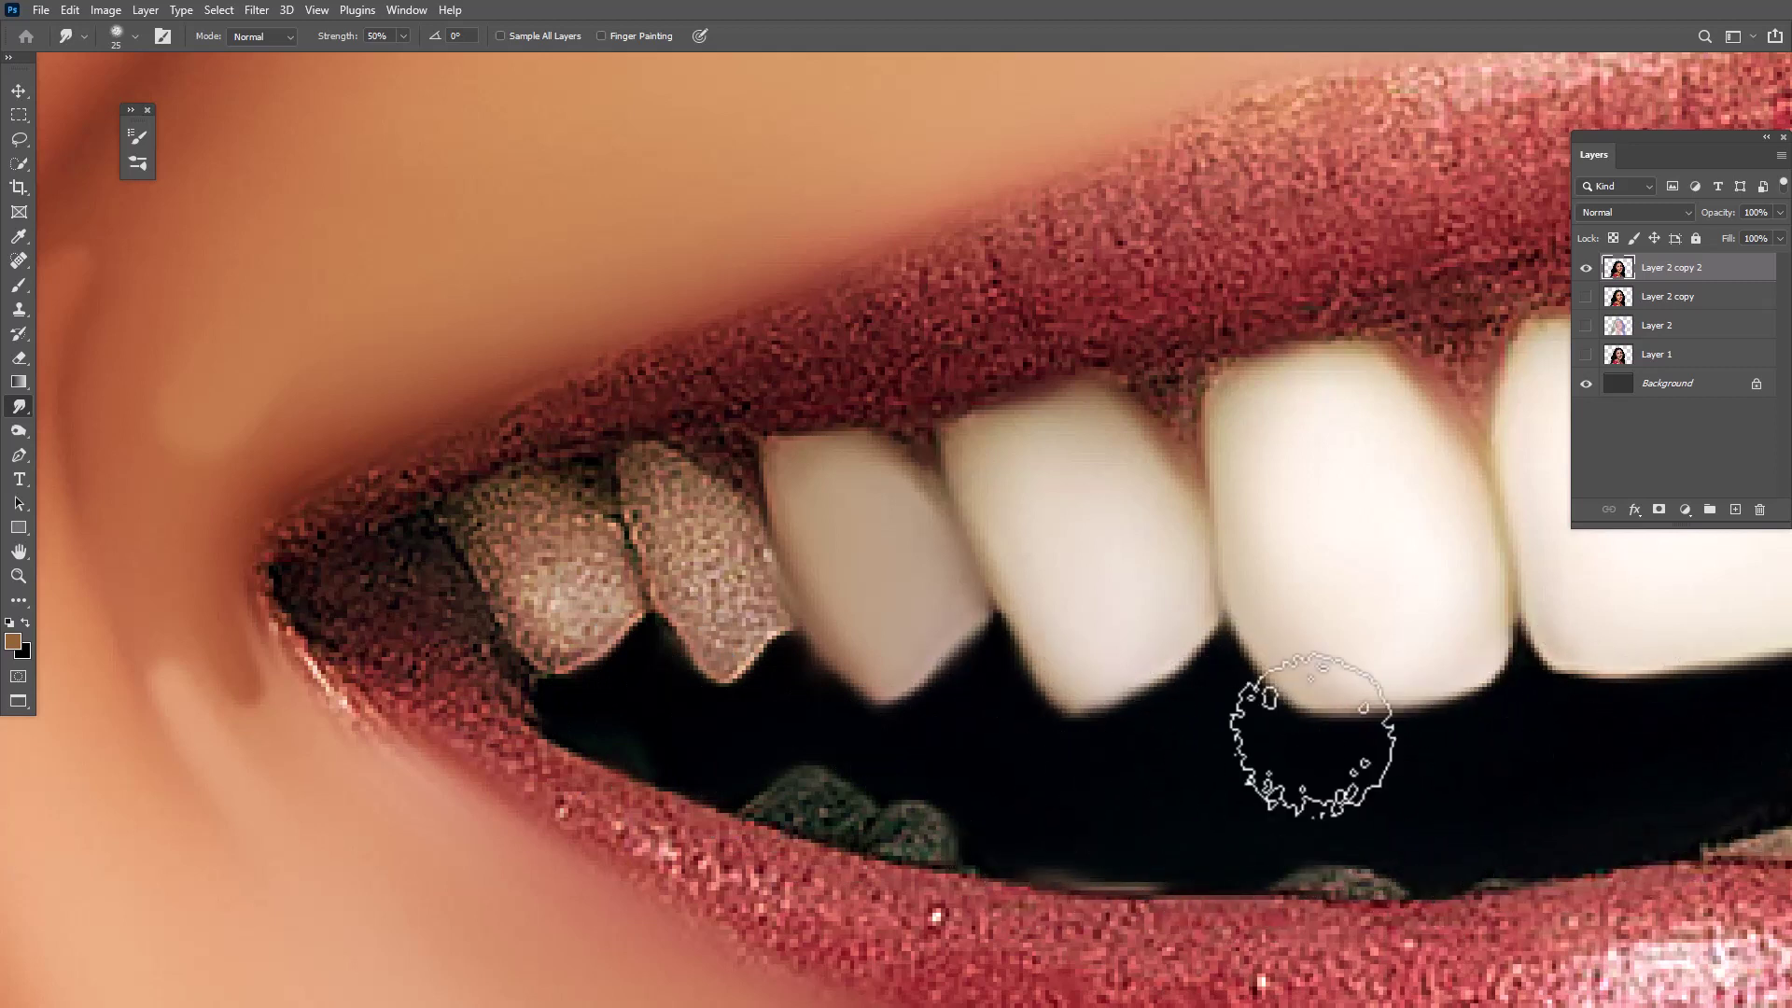
{"action": "mouse_move", "coordinate": [460, 540]}
{"action": "left_mouse_down"}
{"action": "mouse_move", "coordinate": [554, 630]}
{"action": "mouse_move", "coordinate": [499, 578]}
{"action": "left_mouse_up"}
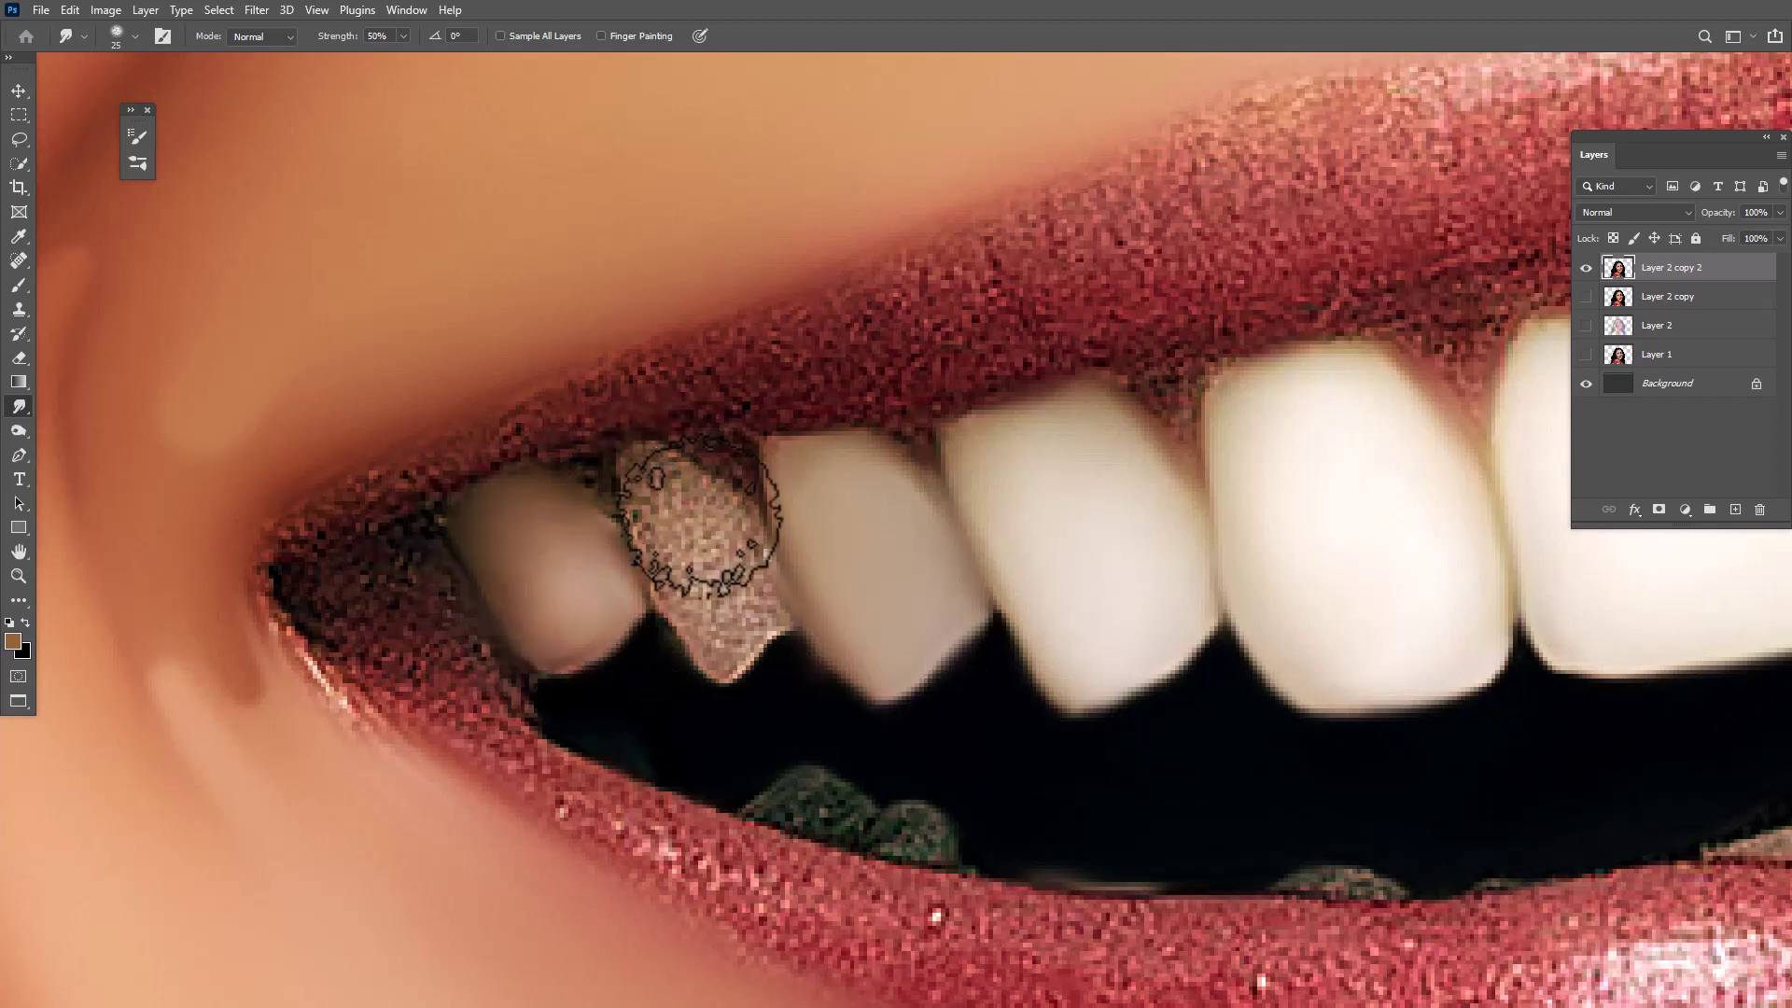
{"action": "left_click_drag", "start_coordinate": [713, 513], "coordinate": [720, 600]}
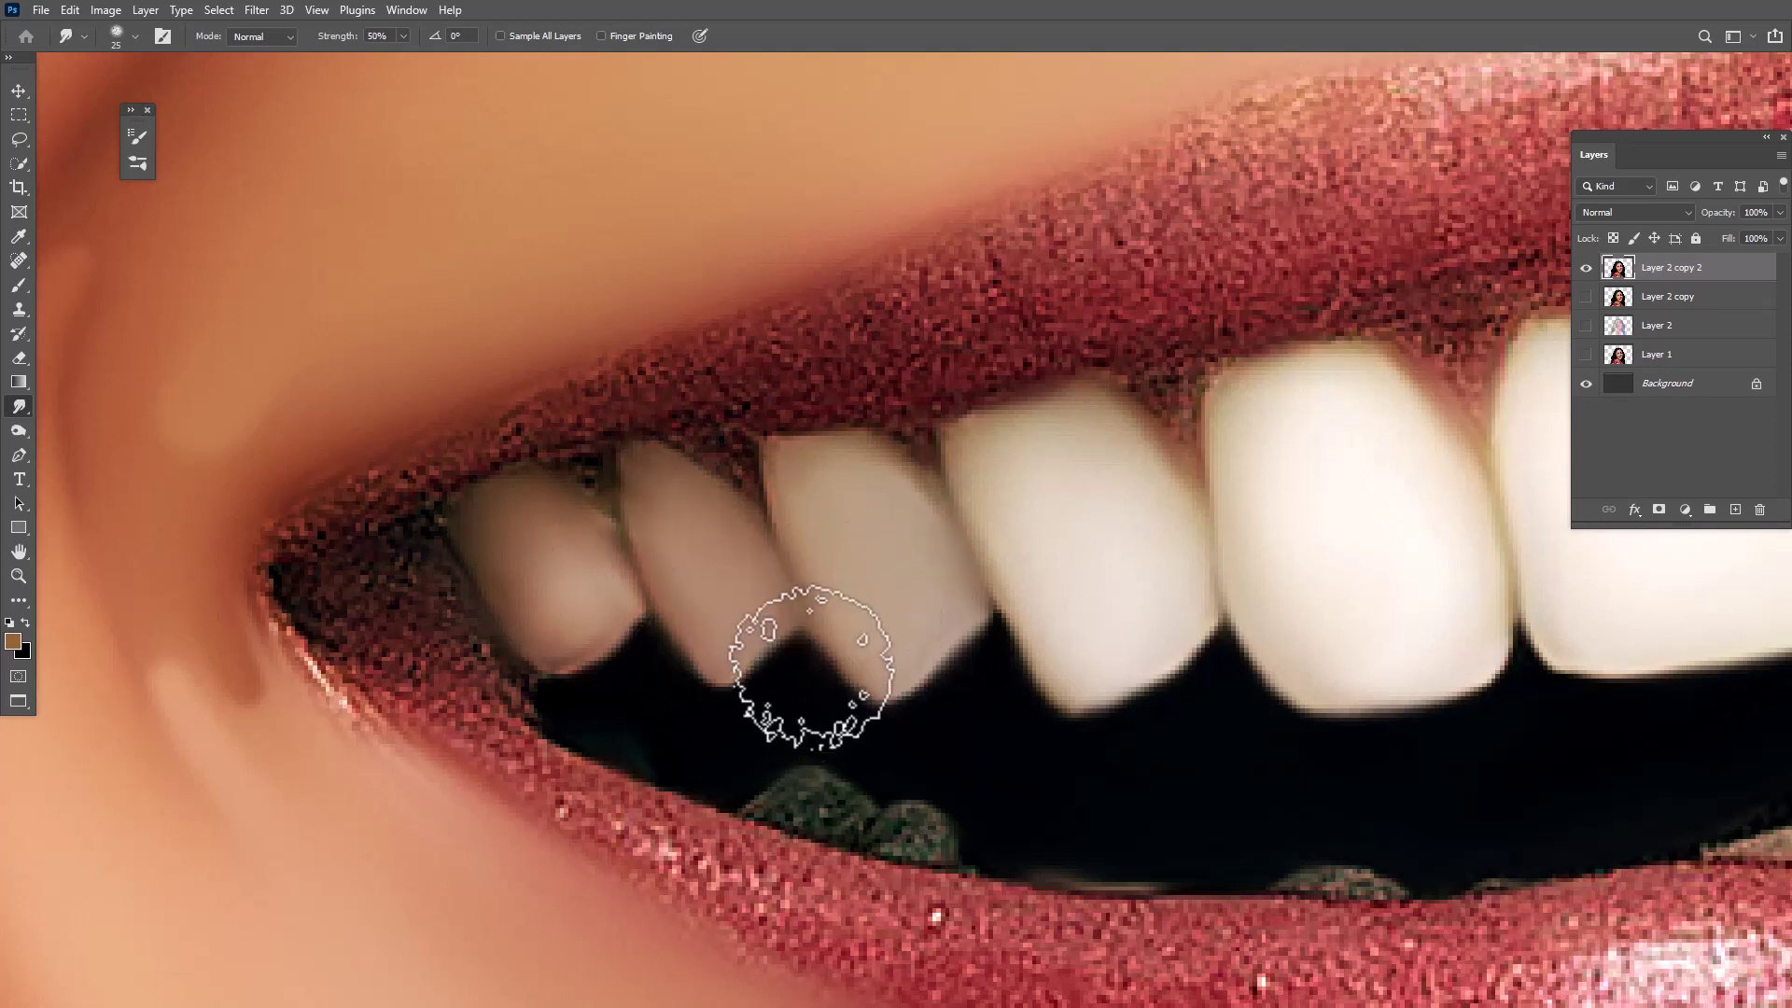
{"action": "mouse_move", "coordinate": [593, 677]}
{"action": "left_mouse_down"}
{"action": "mouse_move", "coordinate": [580, 560]}
{"action": "mouse_move", "coordinate": [480, 712]}
{"action": "mouse_move", "coordinate": [400, 640]}
{"action": "mouse_move", "coordinate": [483, 693]}
{"action": "mouse_move", "coordinate": [440, 591]}
{"action": "mouse_move", "coordinate": [272, 579]}
{"action": "mouse_move", "coordinate": [435, 767]}
{"action": "left_mouse_up"}
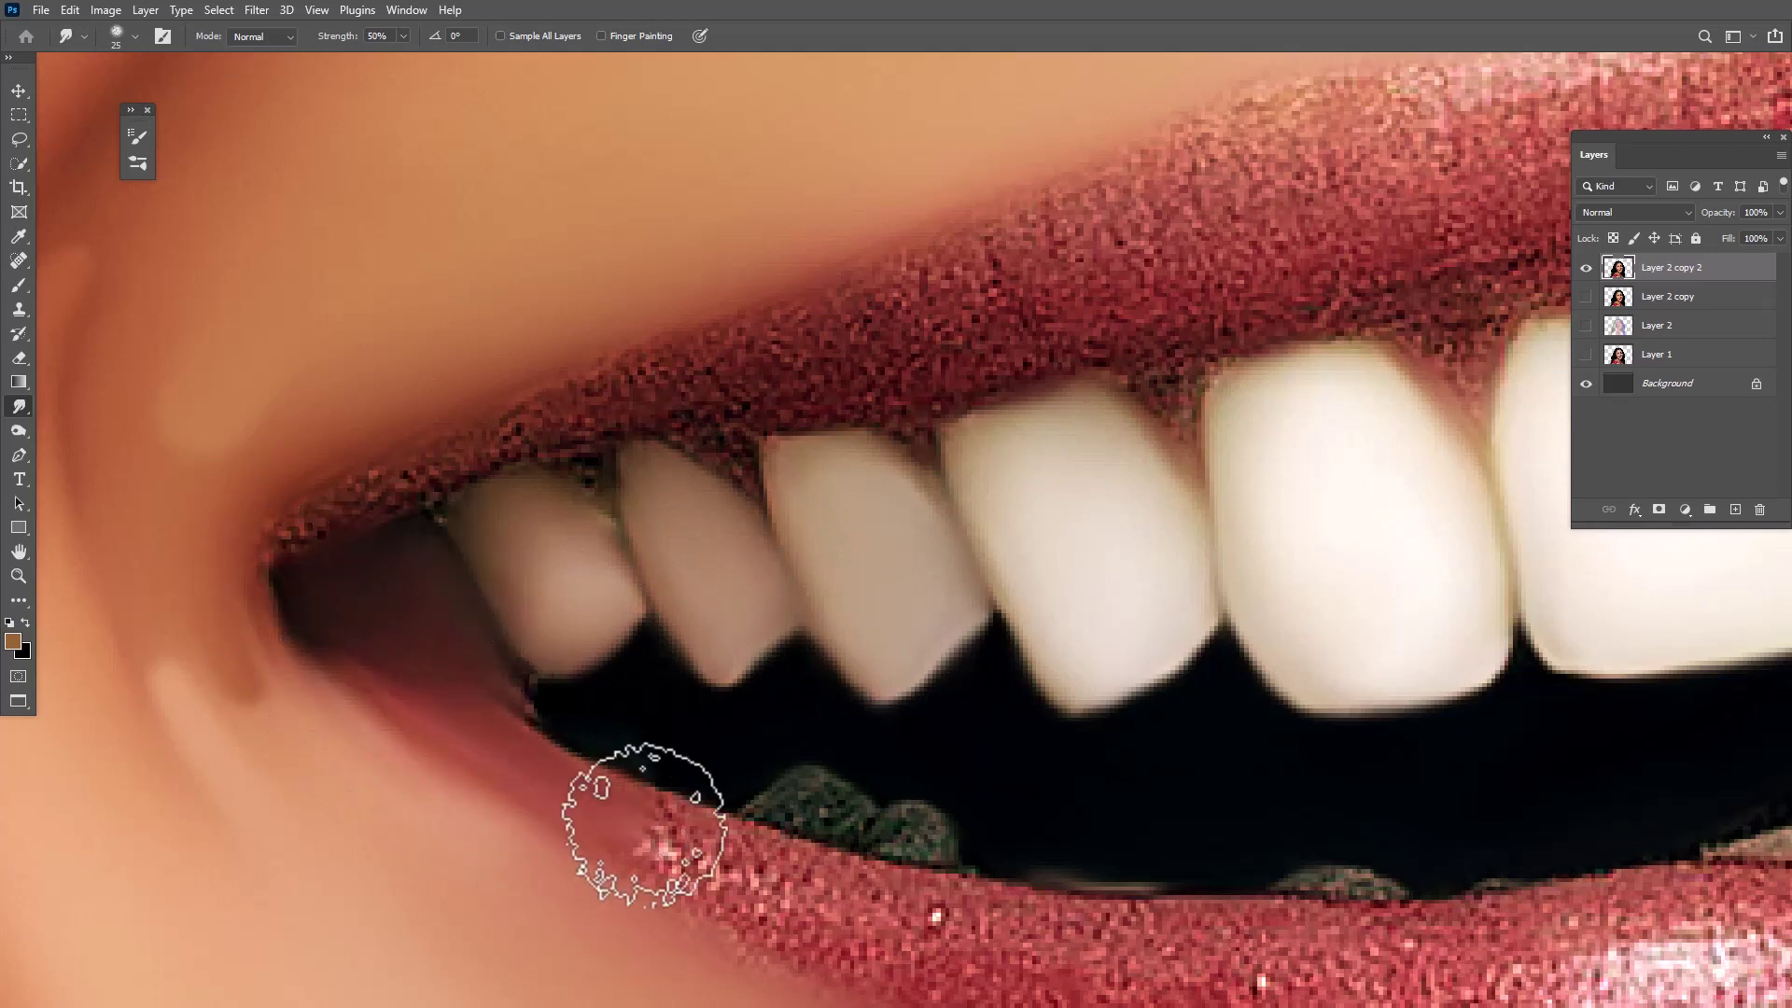
Smudge the grey lower tooth fragment smooth with a size-20 brush
{"action": "scroll", "coordinate": [640, 821], "scroll_direction": "down", "scroll_amount": 3}
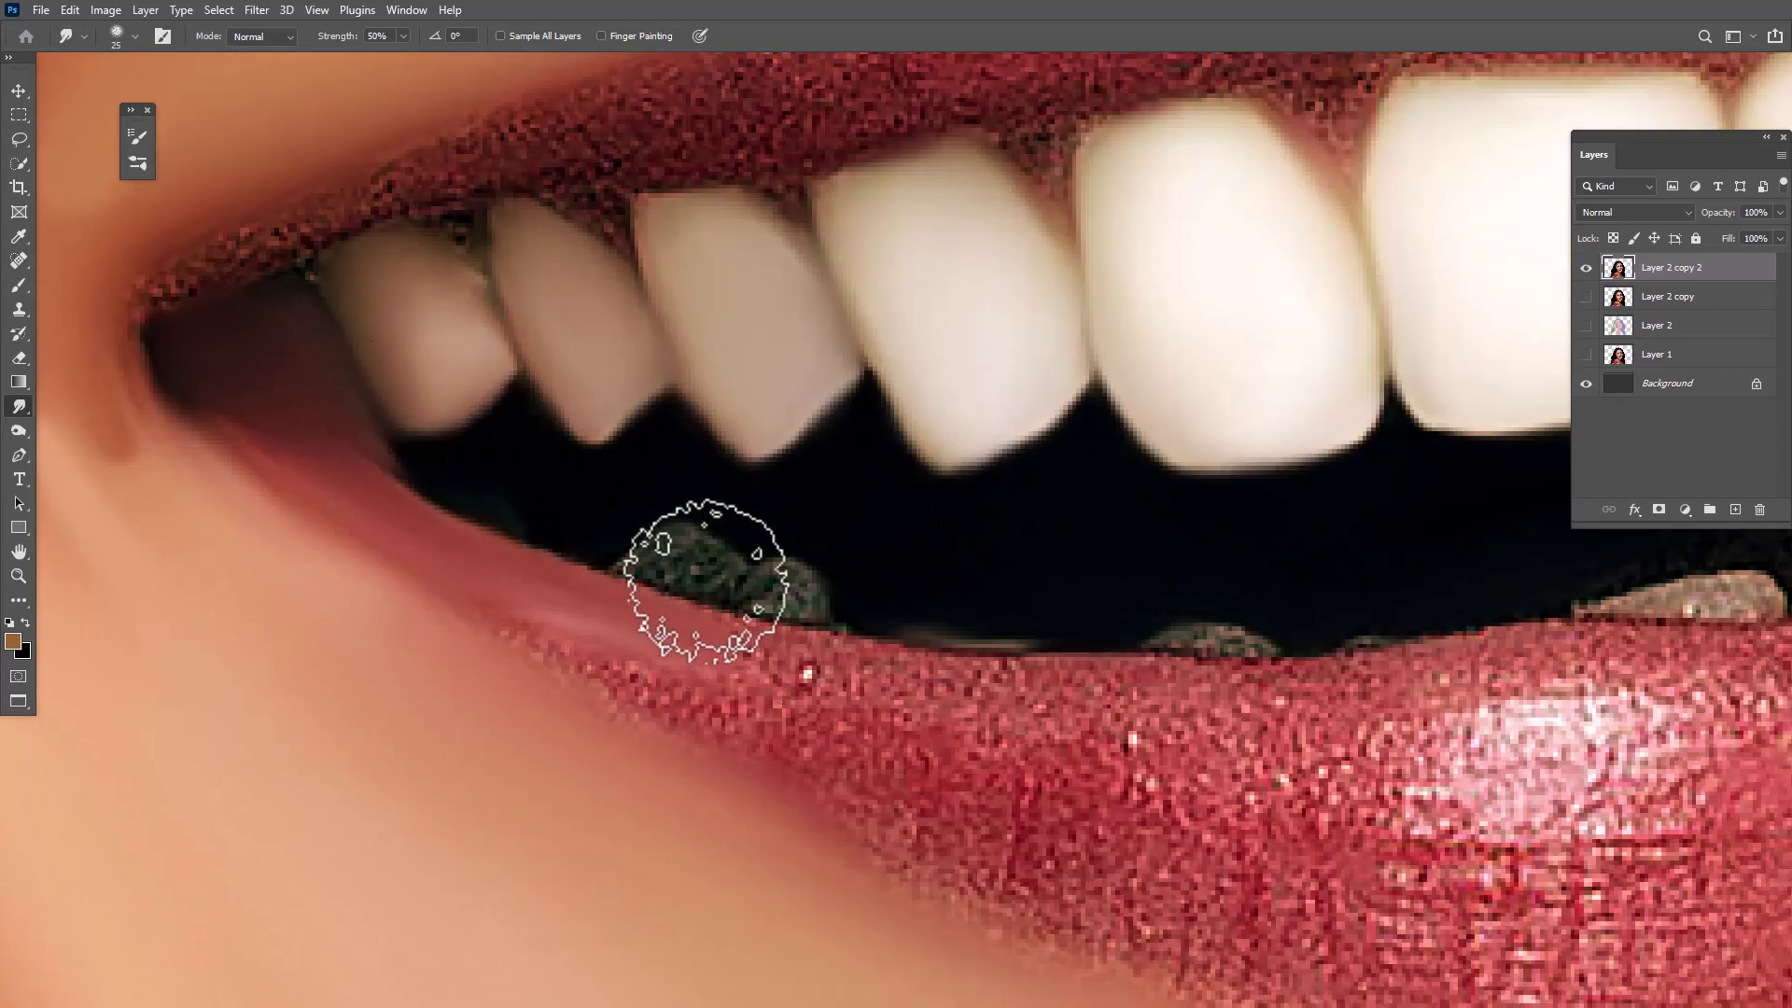
{"action": "scroll", "coordinate": [670, 601], "scroll_direction": "down", "scroll_amount": 1}
{"action": "key", "text": "bracketleft"}
{"action": "key", "text": "bracketleft"}
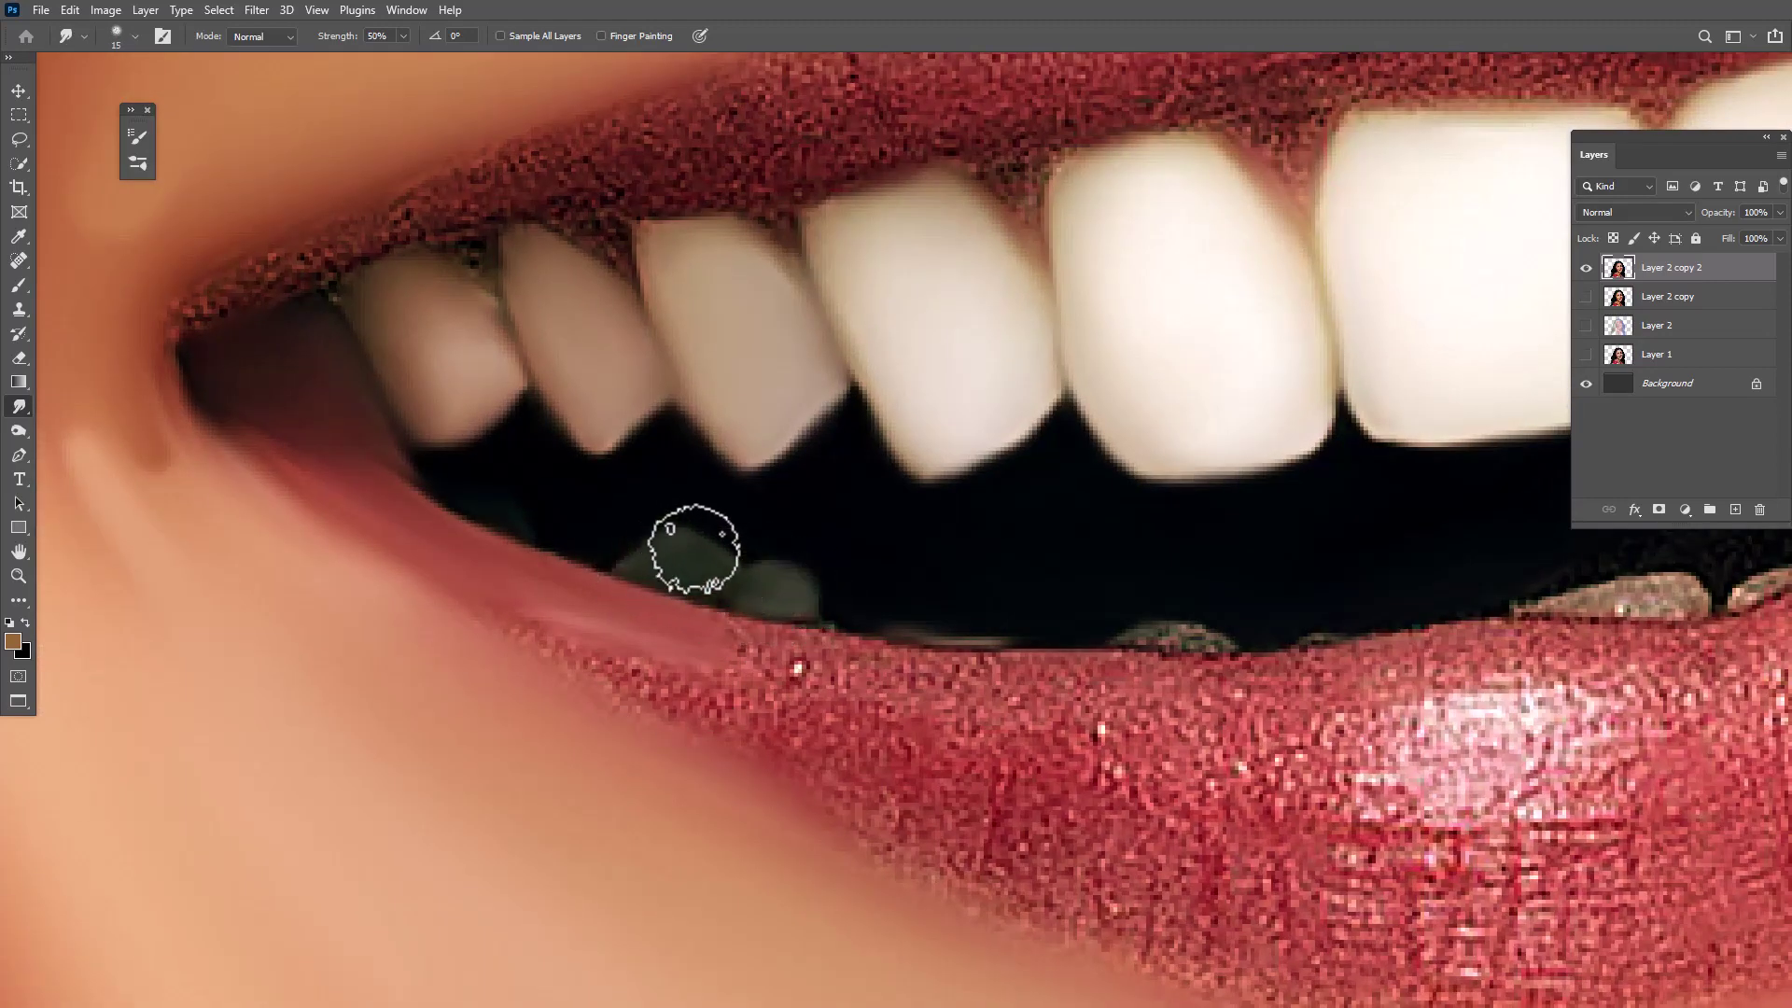
{"action": "left_click_drag", "start_coordinate": [1148, 644], "coordinate": [1140, 644]}
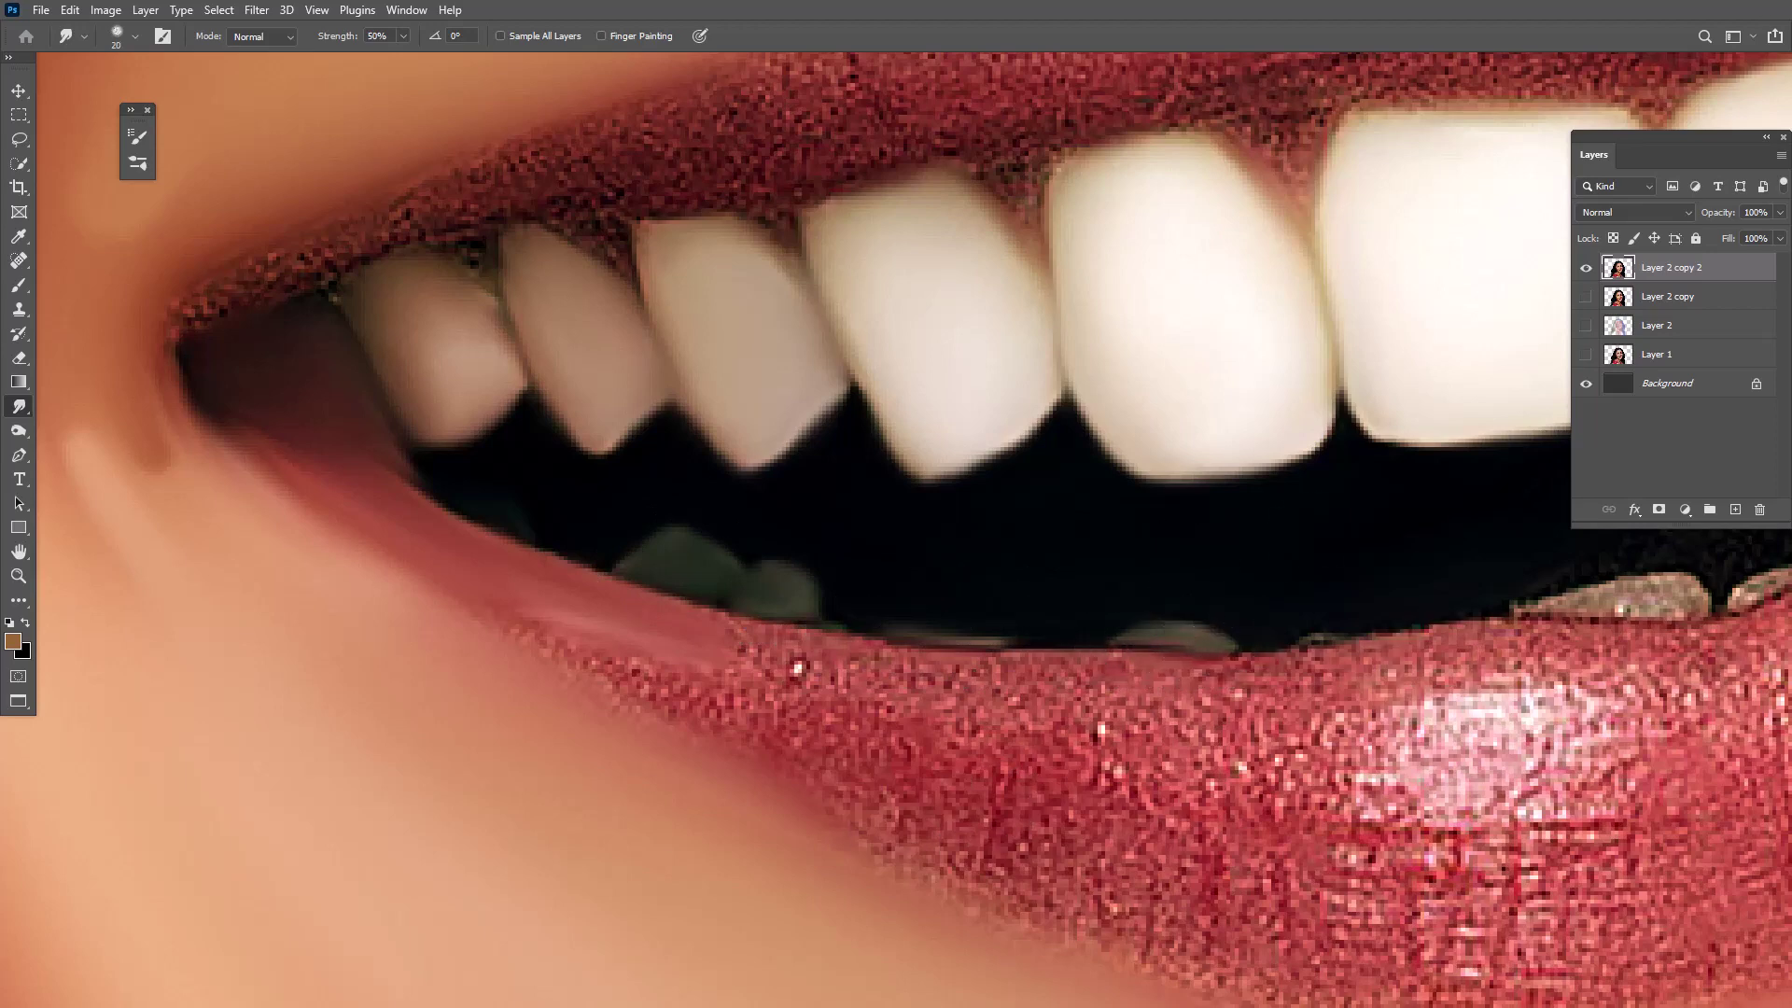
Smooth the glitter along the lower lip's upper and bottom edges with a size-40 brush
{"action": "key", "text": "bracketright"}
{"action": "key", "text": "bracketright"}
{"action": "left_click_drag", "start_coordinate": [863, 747], "coordinate": [513, 555]}
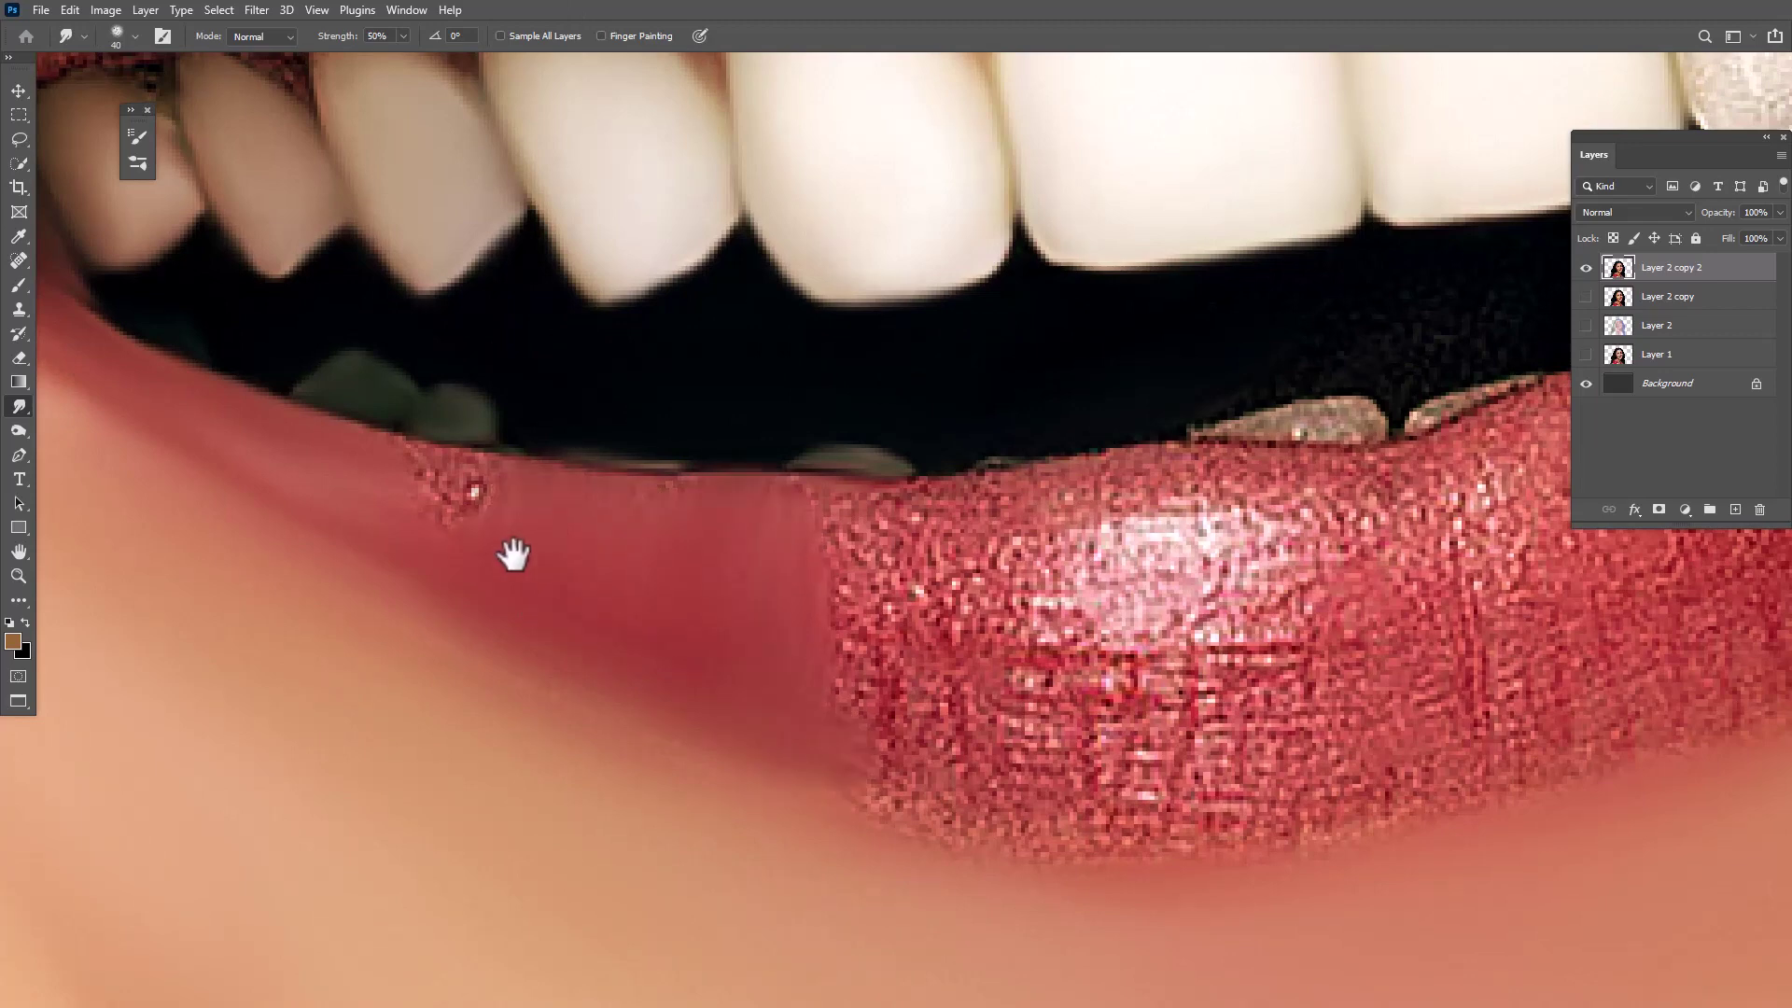
{"action": "left_click_drag", "start_coordinate": [742, 520], "coordinate": [1160, 520]}
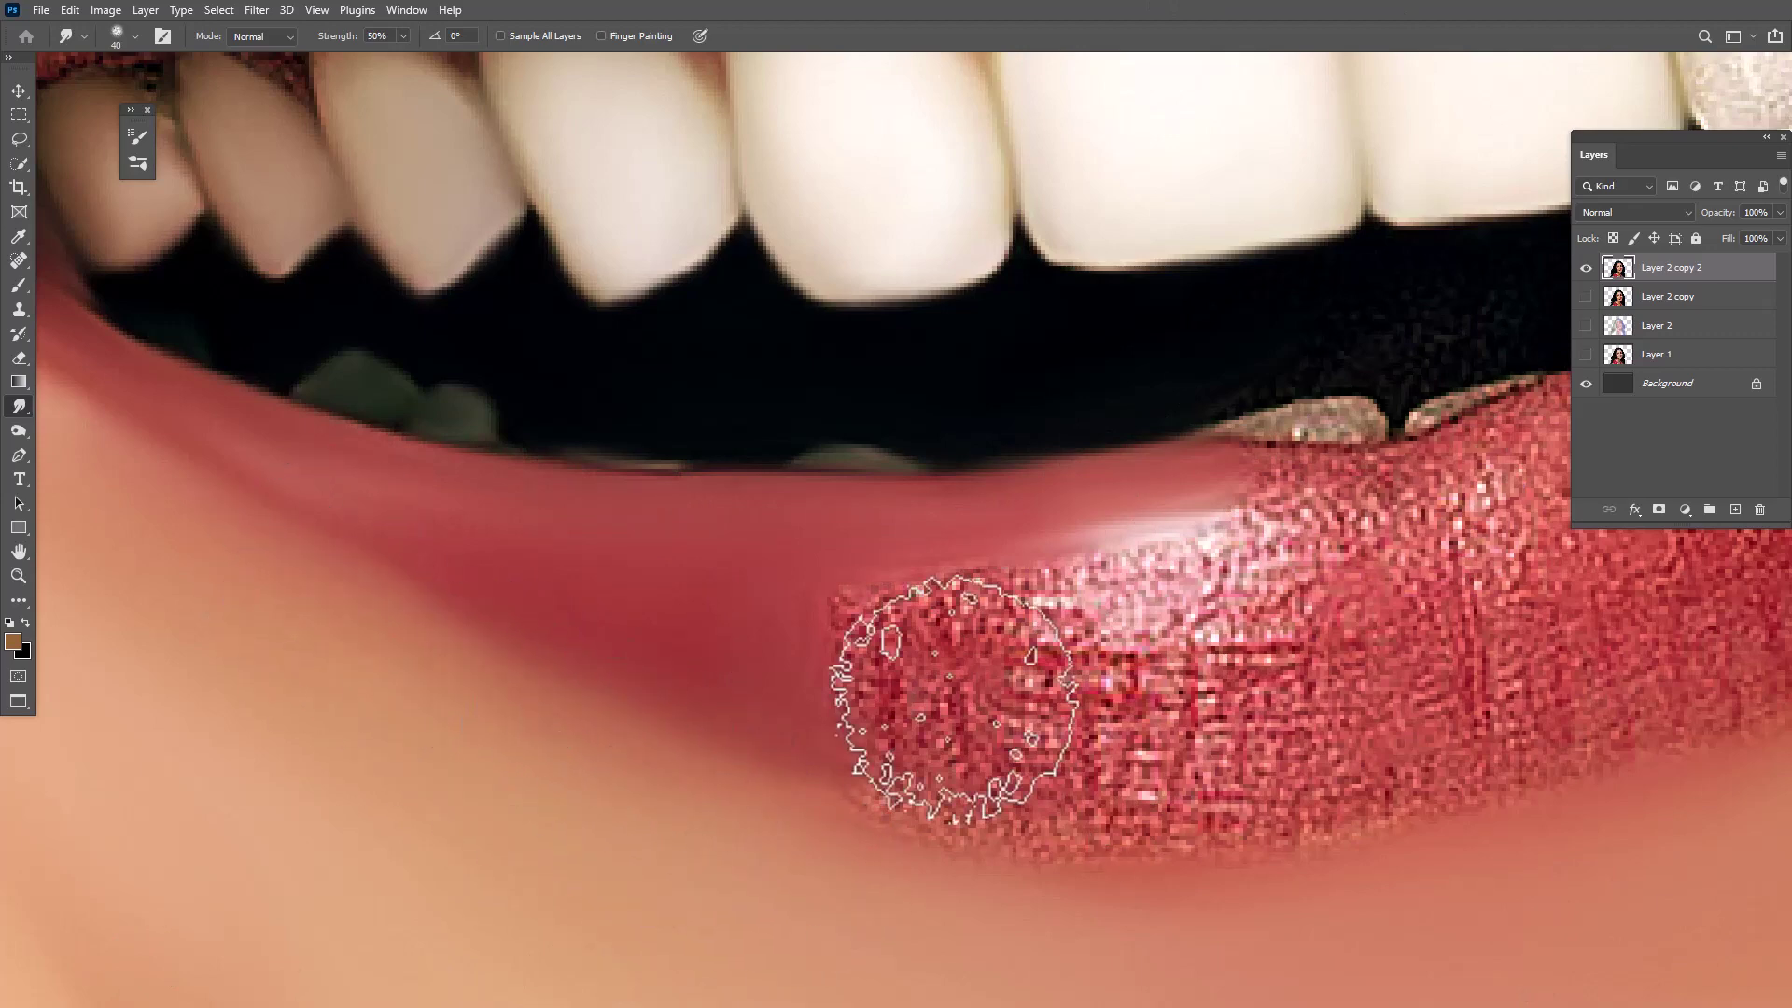
{"action": "mouse_move", "coordinate": [847, 759]}
{"action": "left_mouse_down"}
{"action": "mouse_move", "coordinate": [1061, 822]}
{"action": "mouse_move", "coordinate": [1260, 820]}
{"action": "mouse_move", "coordinate": [1420, 760]}
{"action": "mouse_move", "coordinate": [1379, 740]}
{"action": "mouse_move", "coordinate": [1433, 546]}
{"action": "mouse_move", "coordinate": [1200, 541]}
{"action": "mouse_move", "coordinate": [1340, 681]}
{"action": "mouse_move", "coordinate": [1252, 712]}
{"action": "mouse_move", "coordinate": [920, 630]}
{"action": "mouse_move", "coordinate": [831, 668]}
{"action": "mouse_move", "coordinate": [1020, 600]}
{"action": "mouse_move", "coordinate": [1207, 660]}
{"action": "mouse_move", "coordinate": [1295, 553]}
{"action": "mouse_move", "coordinate": [1160, 560]}
{"action": "mouse_move", "coordinate": [1360, 752]}
{"action": "mouse_move", "coordinate": [1400, 759]}
{"action": "mouse_move", "coordinate": [943, 574]}
{"action": "mouse_move", "coordinate": [848, 680]}
{"action": "mouse_move", "coordinate": [904, 700]}
{"action": "mouse_move", "coordinate": [932, 579]}
{"action": "mouse_move", "coordinate": [583, 627]}
{"action": "left_mouse_up"}
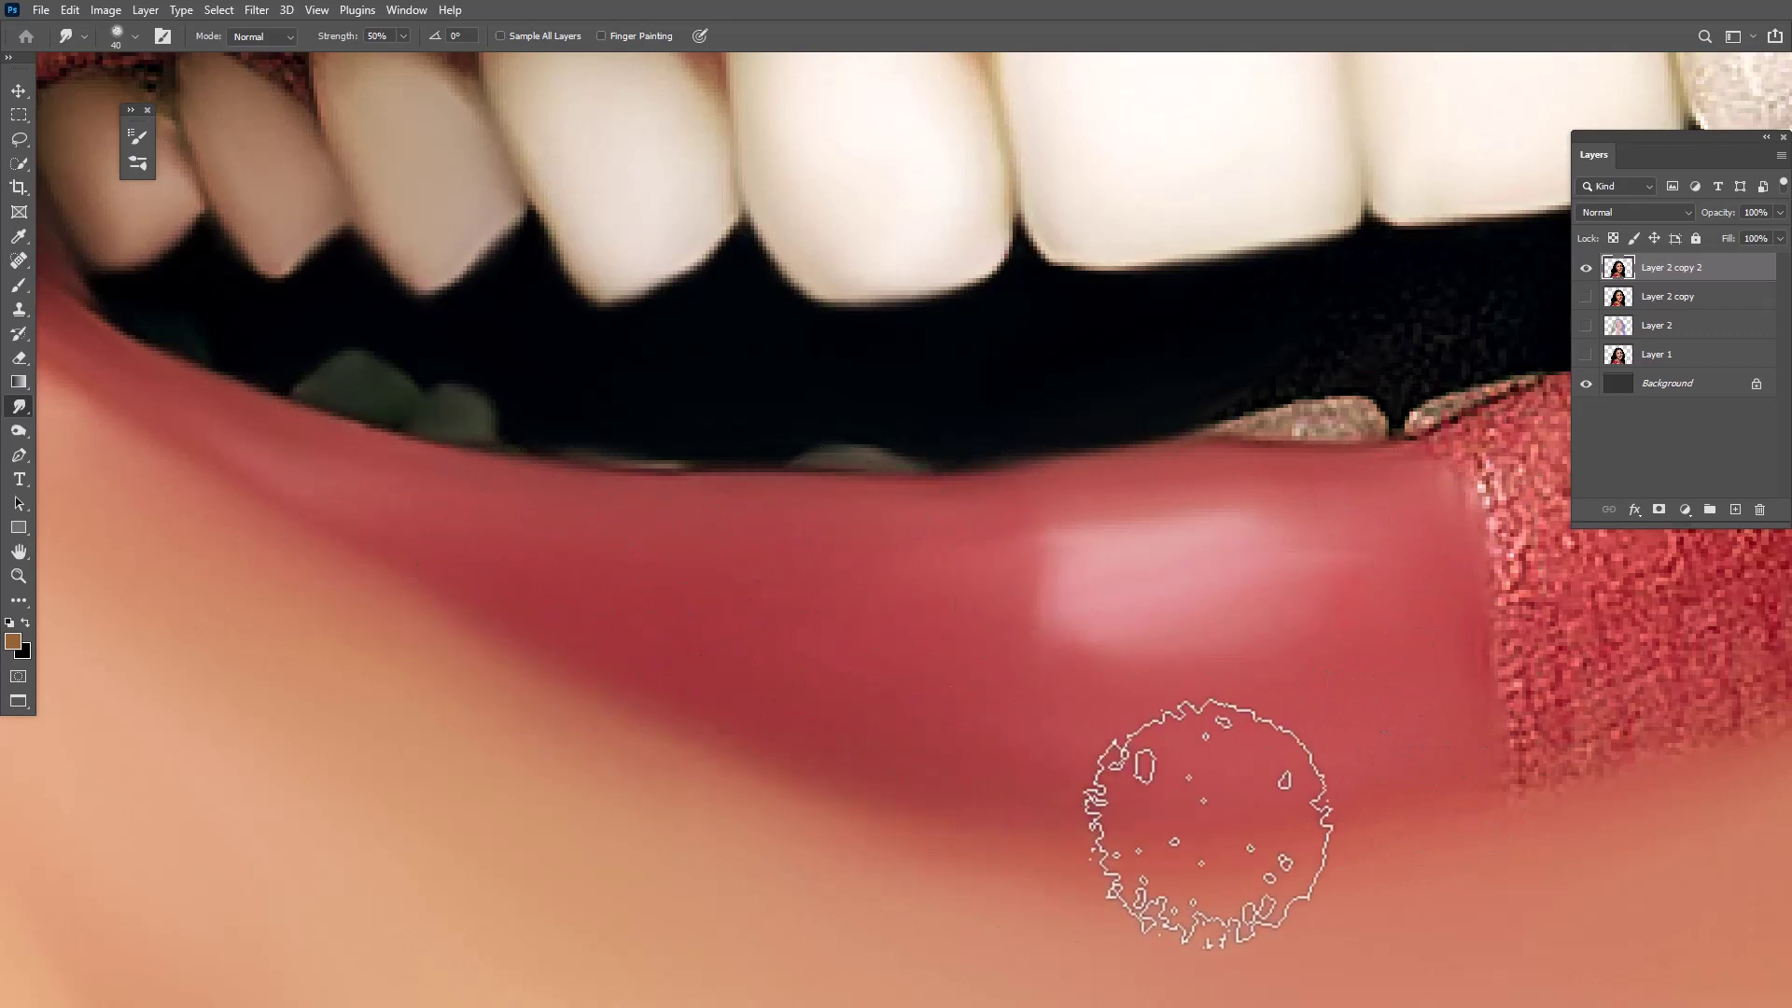
{"action": "left_click_drag", "start_coordinate": [181, 130], "coordinate": [619, 532]}
Smudge the upper-lip edge at the mouth corner with a size 20 brush, then a wide band at 40
{"action": "key", "text": "bracketleft"}
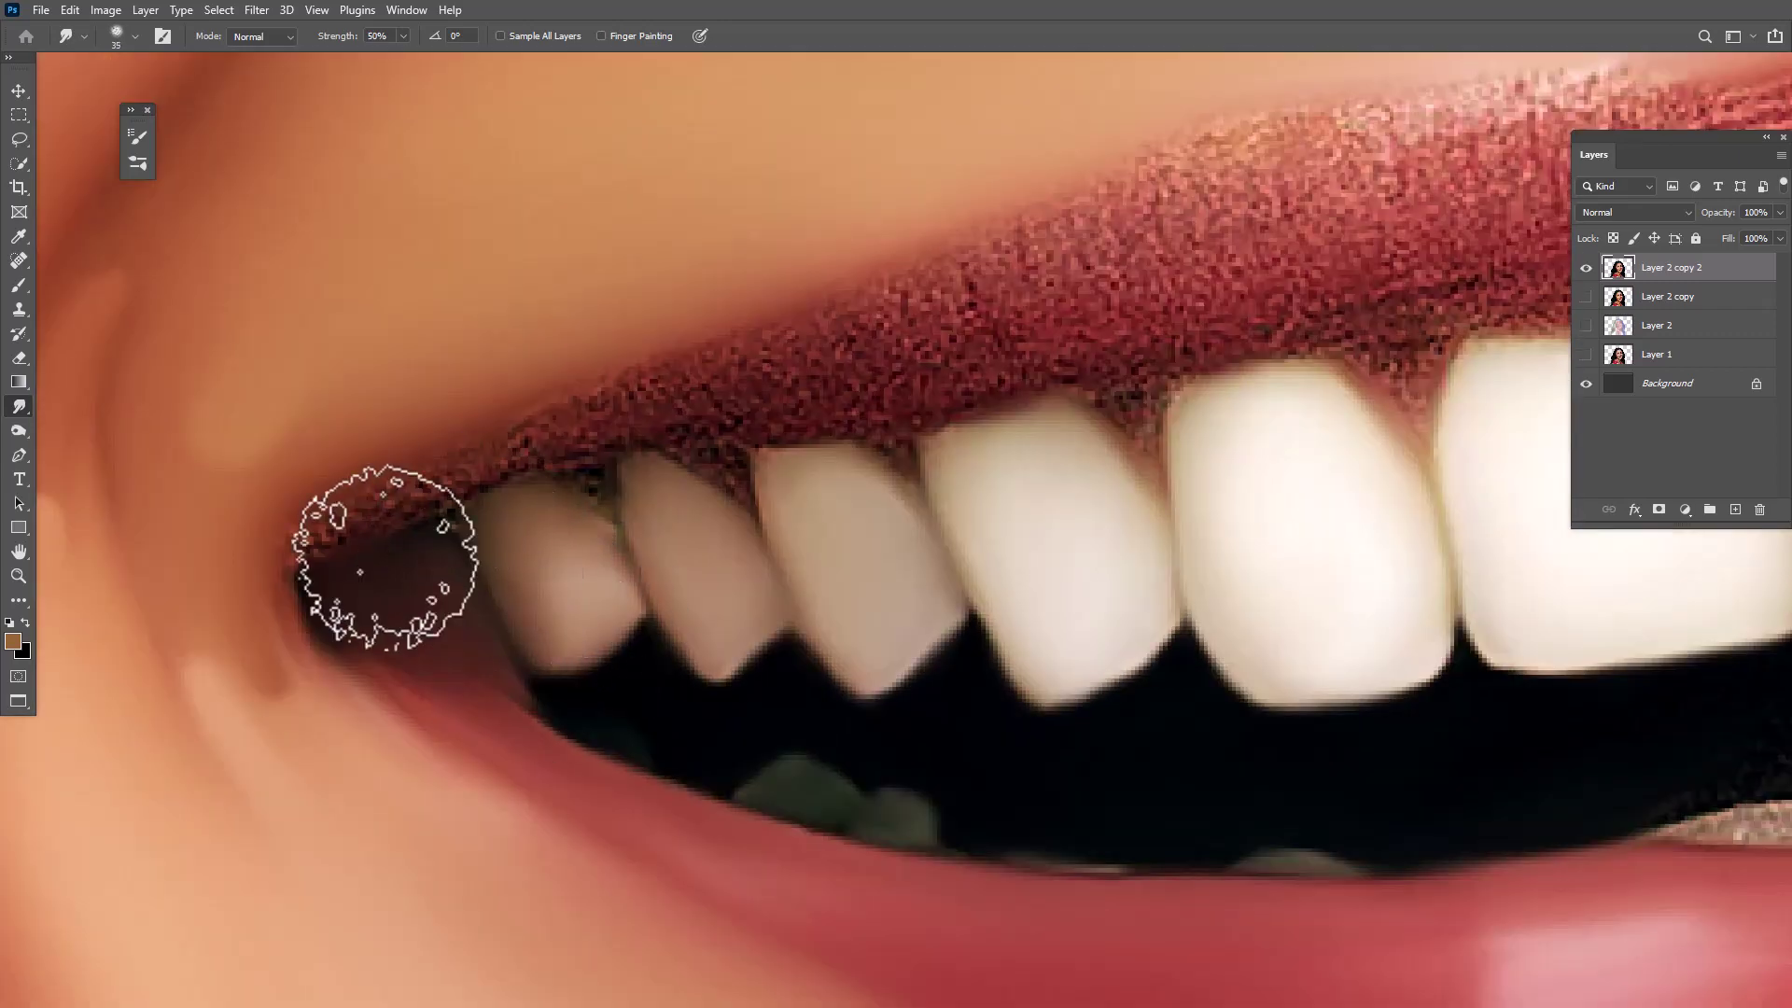
{"action": "key", "text": "bracketleft"}
{"action": "mouse_move", "coordinate": [406, 507]}
{"action": "left_mouse_down"}
{"action": "mouse_move", "coordinate": [540, 432]}
{"action": "mouse_move", "coordinate": [429, 540]}
{"action": "mouse_move", "coordinate": [740, 468]}
{"action": "mouse_move", "coordinate": [812, 508]}
{"action": "mouse_move", "coordinate": [647, 465]}
{"action": "mouse_move", "coordinate": [372, 489]}
{"action": "mouse_move", "coordinate": [712, 367]}
{"action": "mouse_move", "coordinate": [286, 525]}
{"action": "left_mouse_up"}
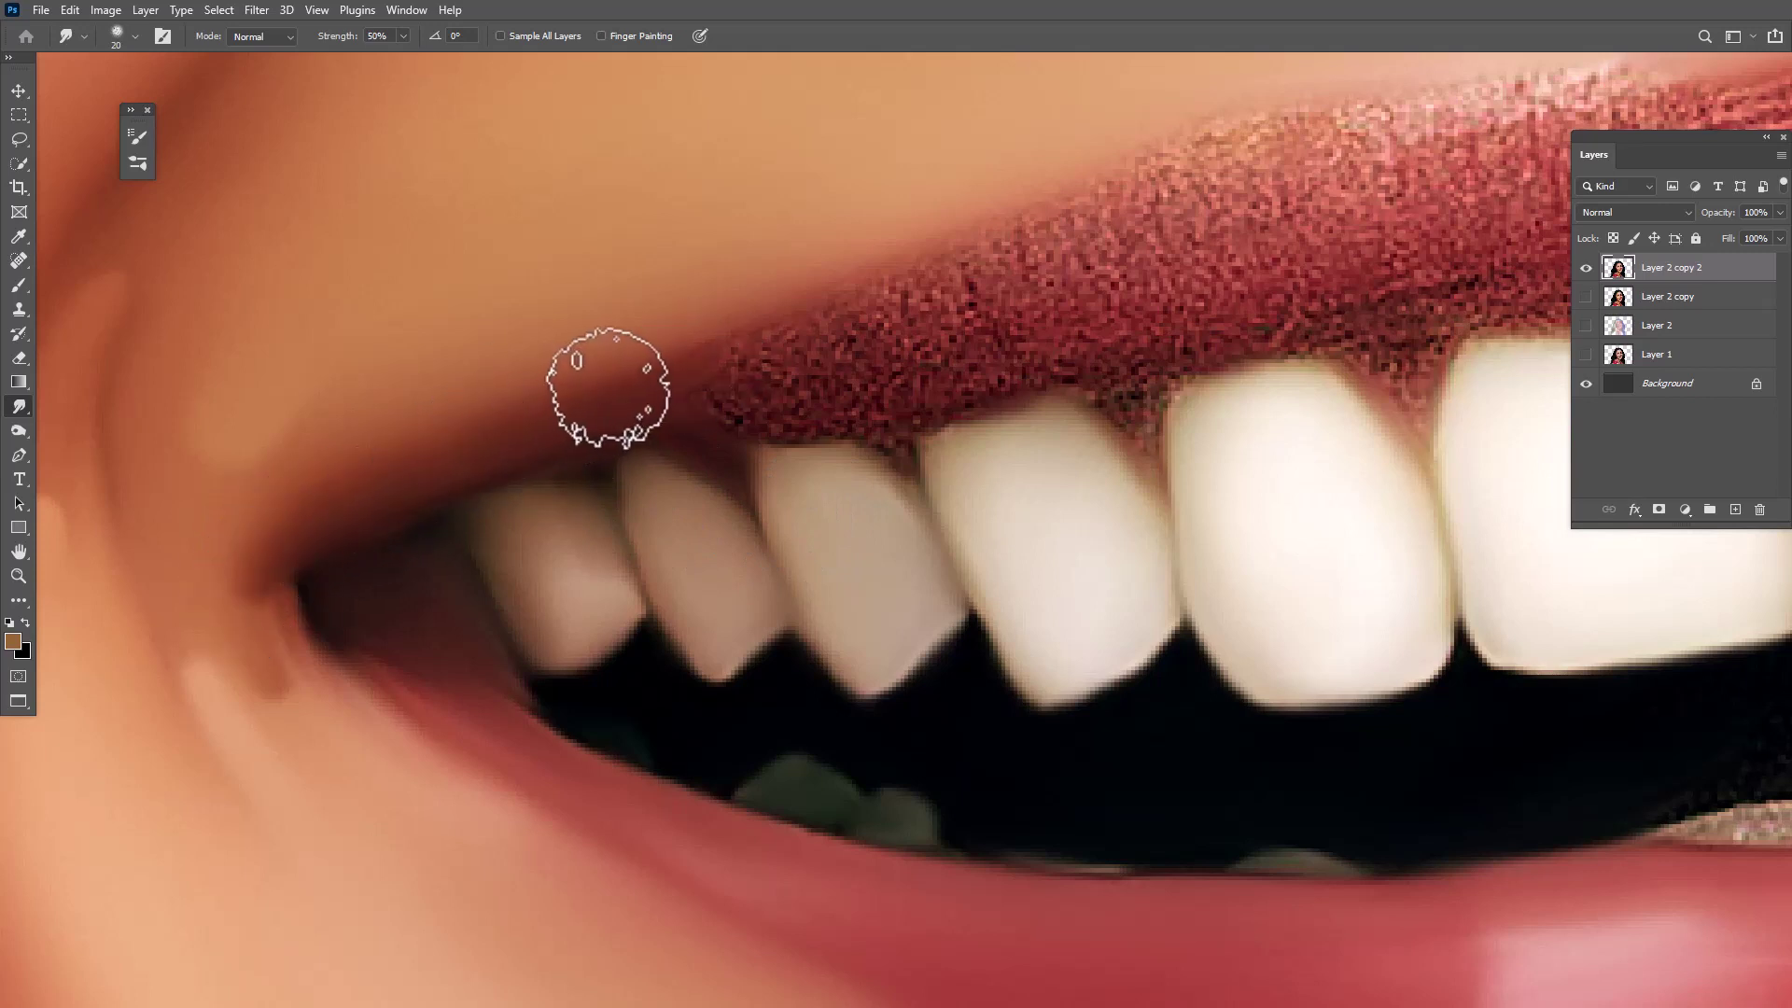
{"action": "key", "text": "bracketright"}
{"action": "key", "text": "bracketright"}
{"action": "mouse_move", "coordinate": [756, 383]}
{"action": "left_mouse_down"}
{"action": "mouse_move", "coordinate": [1420, 280]}
{"action": "mouse_move", "coordinate": [769, 352]}
{"action": "mouse_move", "coordinate": [1206, 258]}
{"action": "mouse_move", "coordinate": [899, 417]}
{"action": "left_mouse_up"}
Smooth the upper lip above the front teeth, shrink the brush to 15, and leave full-screen mode
{"action": "left_click_drag", "start_coordinate": [549, 389], "coordinate": [961, 271]}
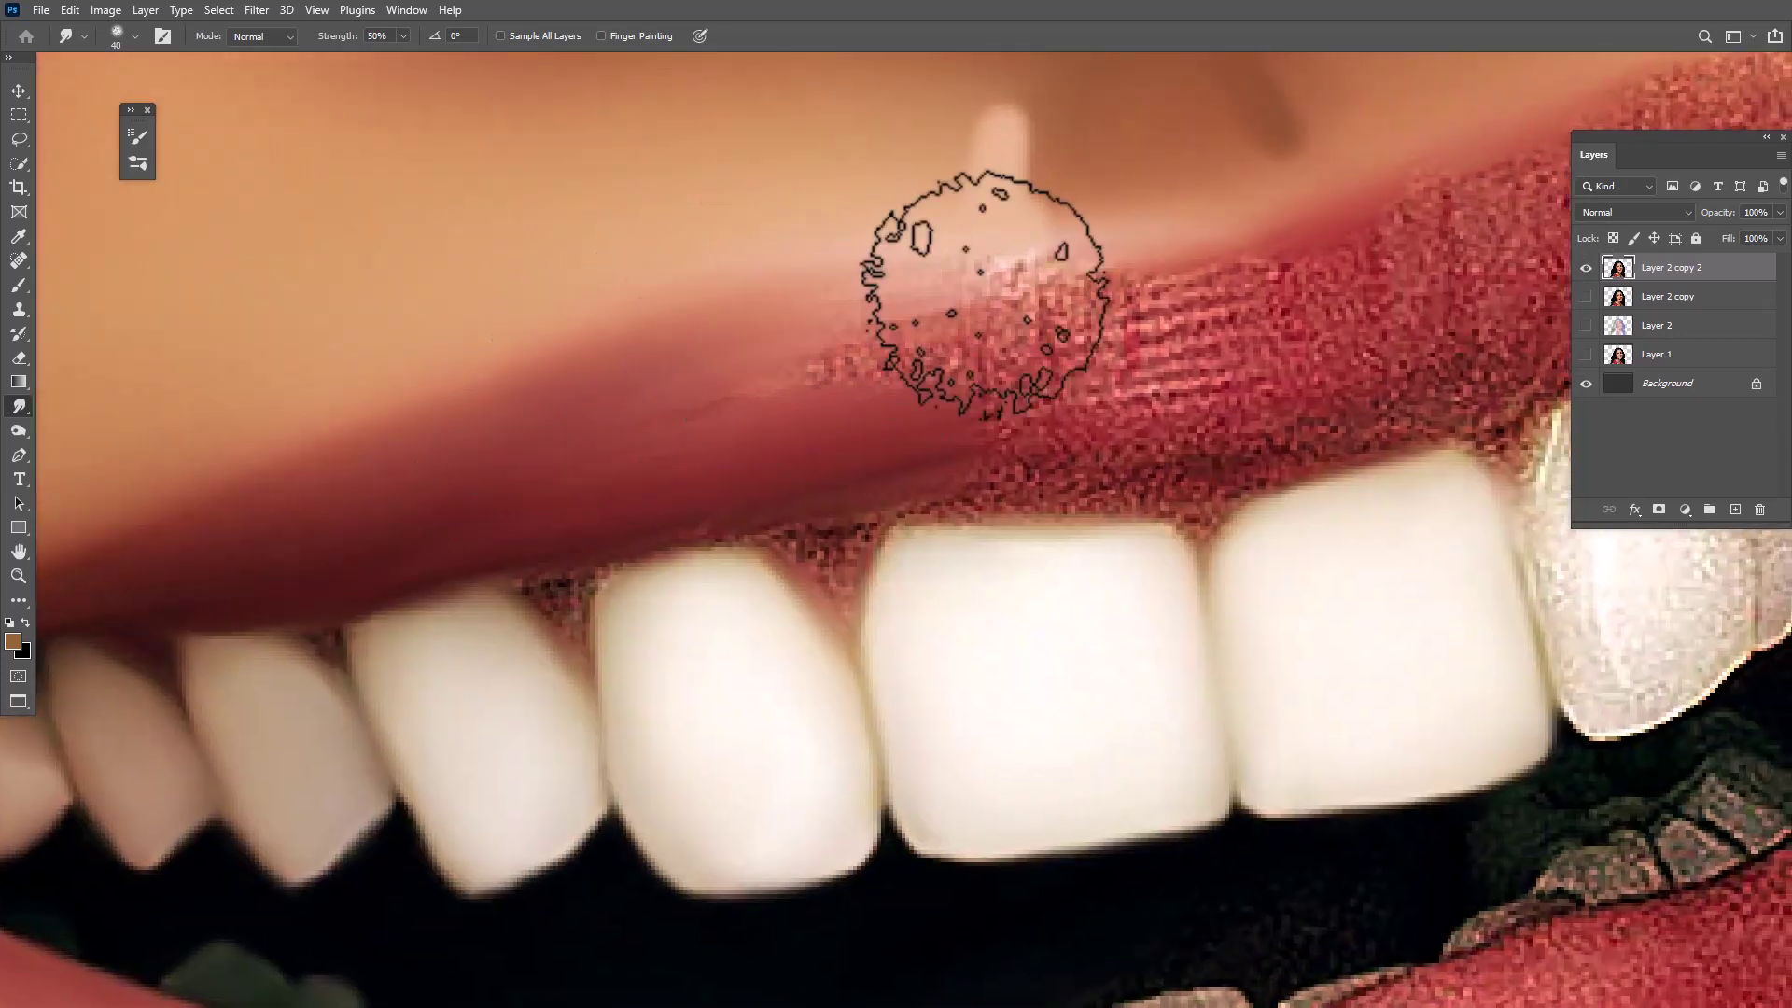
{"action": "mouse_move", "coordinate": [803, 400]}
{"action": "left_mouse_down"}
{"action": "mouse_move", "coordinate": [1008, 400]}
{"action": "mouse_move", "coordinate": [887, 392]}
{"action": "left_mouse_up"}
{"action": "mouse_move", "coordinate": [1048, 367]}
{"action": "left_mouse_down"}
{"action": "mouse_move", "coordinate": [983, 473]}
{"action": "mouse_move", "coordinate": [600, 520]}
{"action": "mouse_move", "coordinate": [663, 476]}
{"action": "mouse_move", "coordinate": [920, 401]}
{"action": "mouse_move", "coordinate": [1080, 401]}
{"action": "mouse_move", "coordinate": [568, 401]}
{"action": "mouse_move", "coordinate": [585, 427]}
{"action": "mouse_move", "coordinate": [706, 241]}
{"action": "left_mouse_up"}
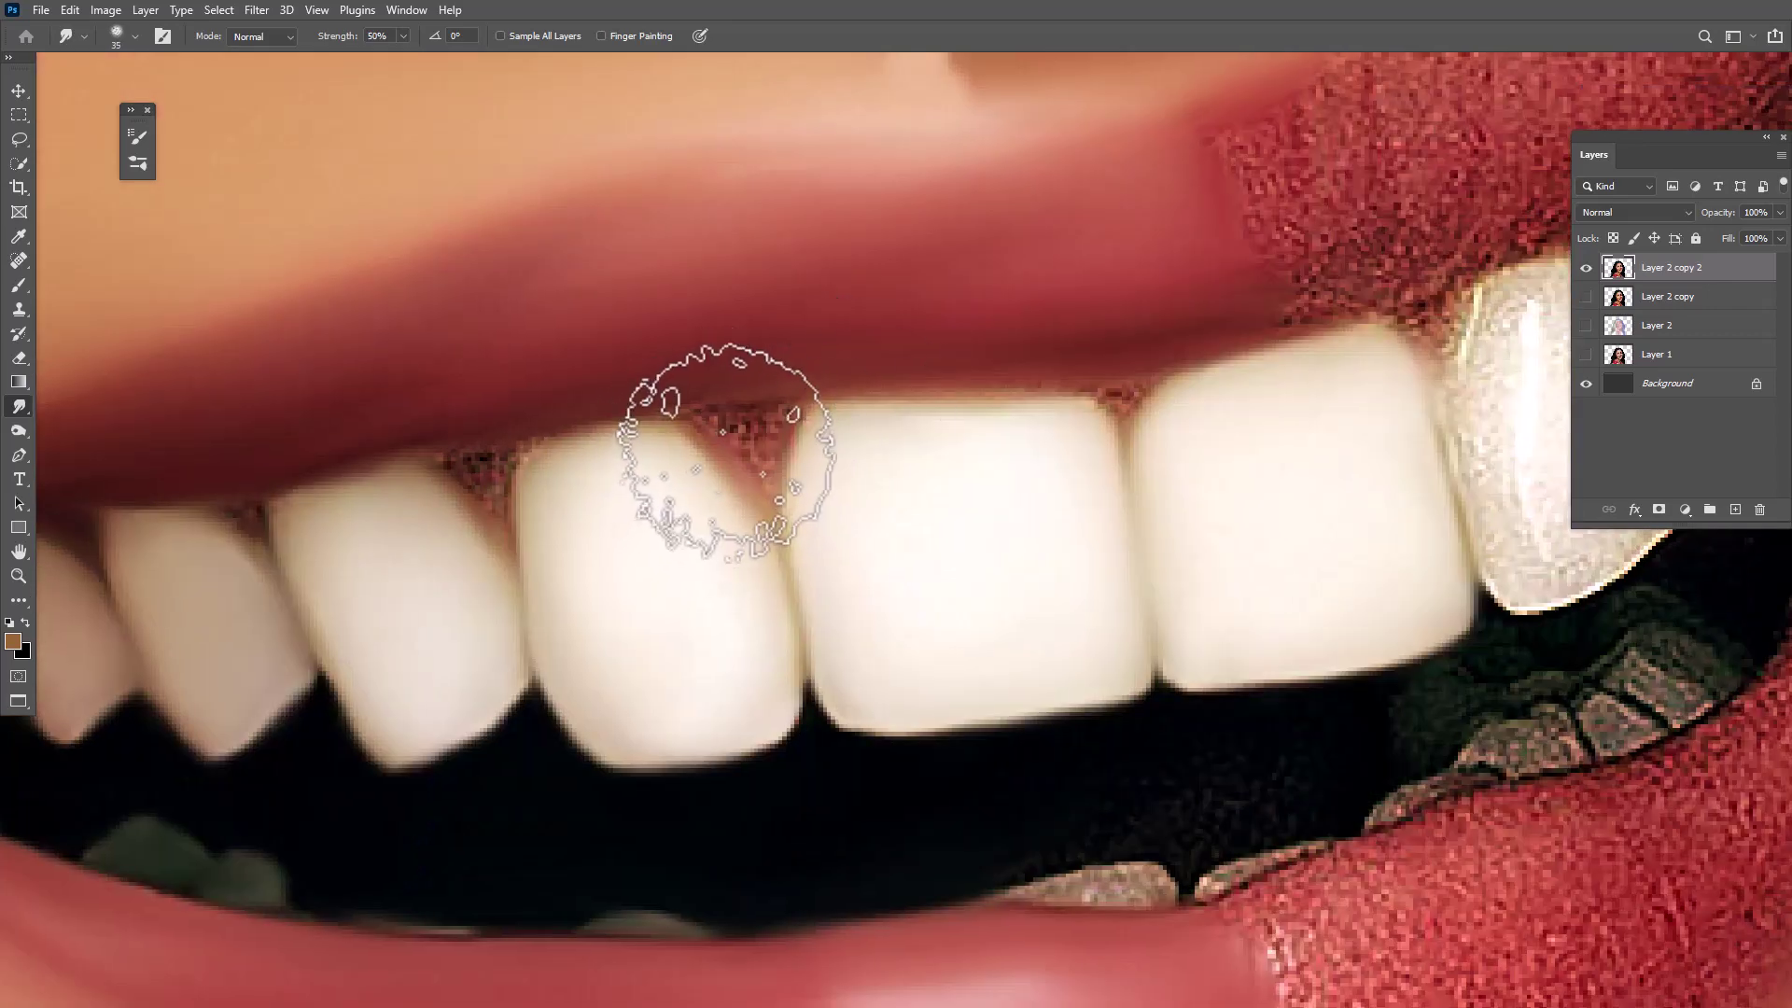
{"action": "key", "text": "bracketleft"}
{"action": "key", "text": "bracketleft"}
{"action": "key", "text": "bracketleft"}
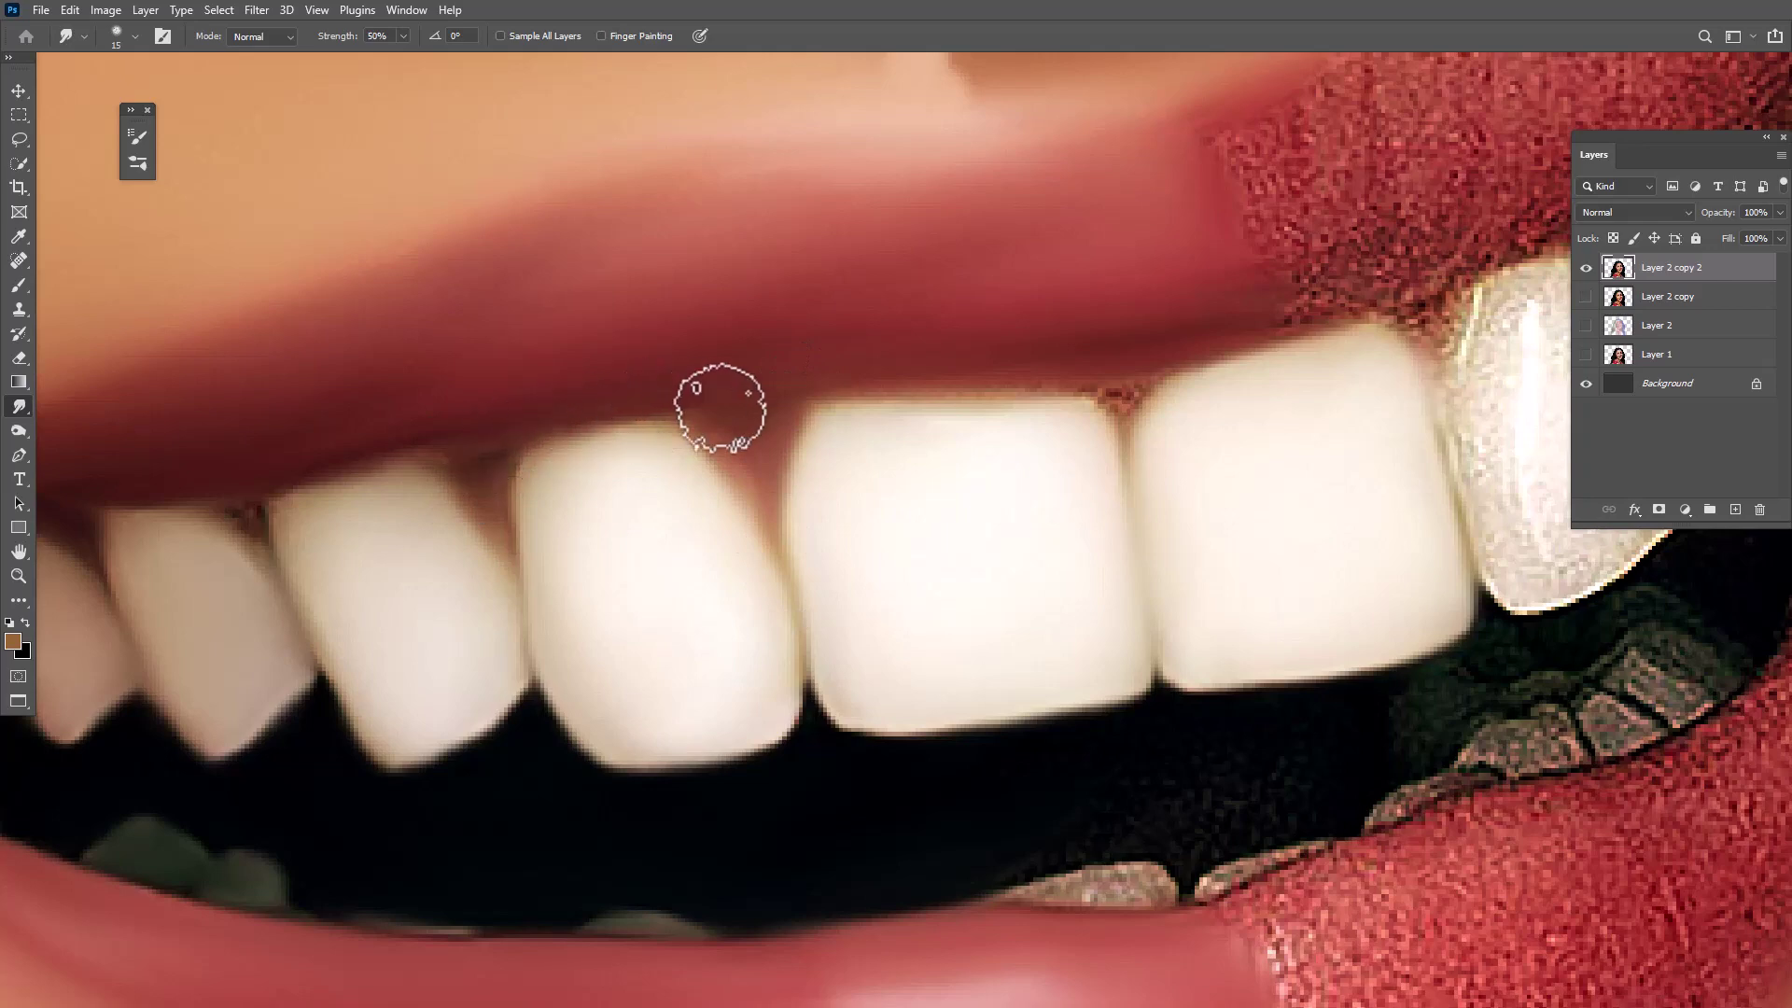
{"action": "left_click_drag", "start_coordinate": [720, 408], "coordinate": [711, 485]}
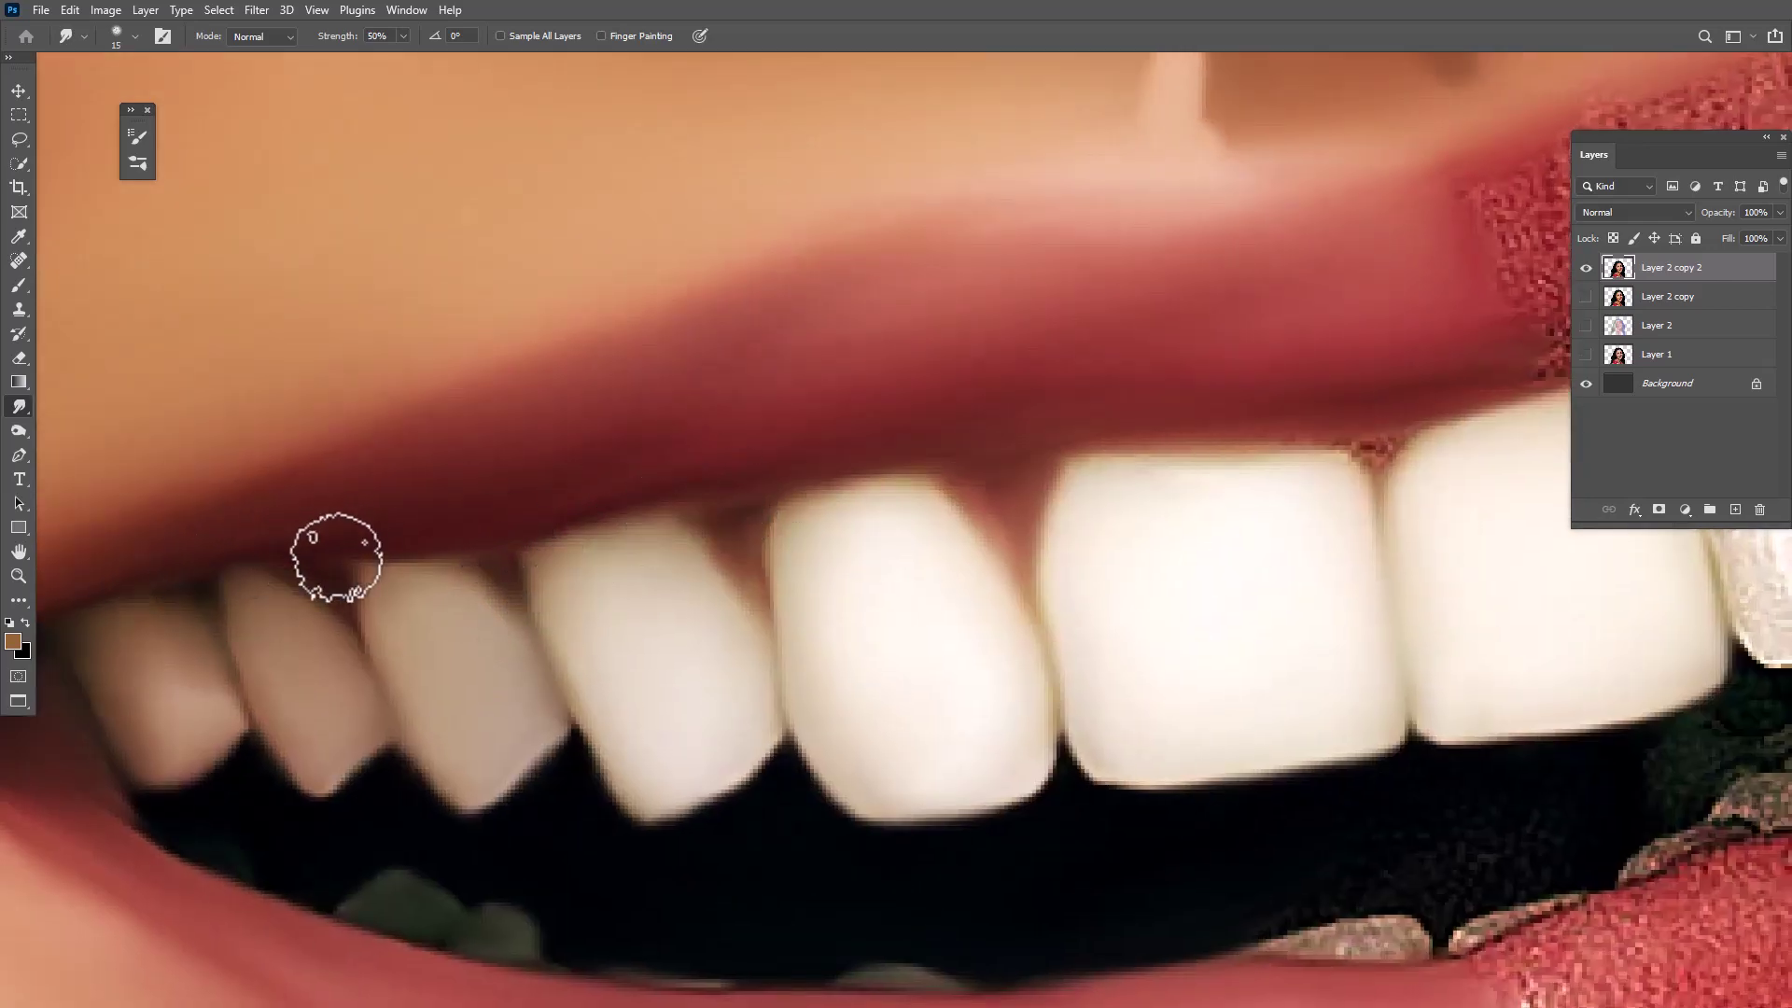
{"action": "key", "text": "f"}
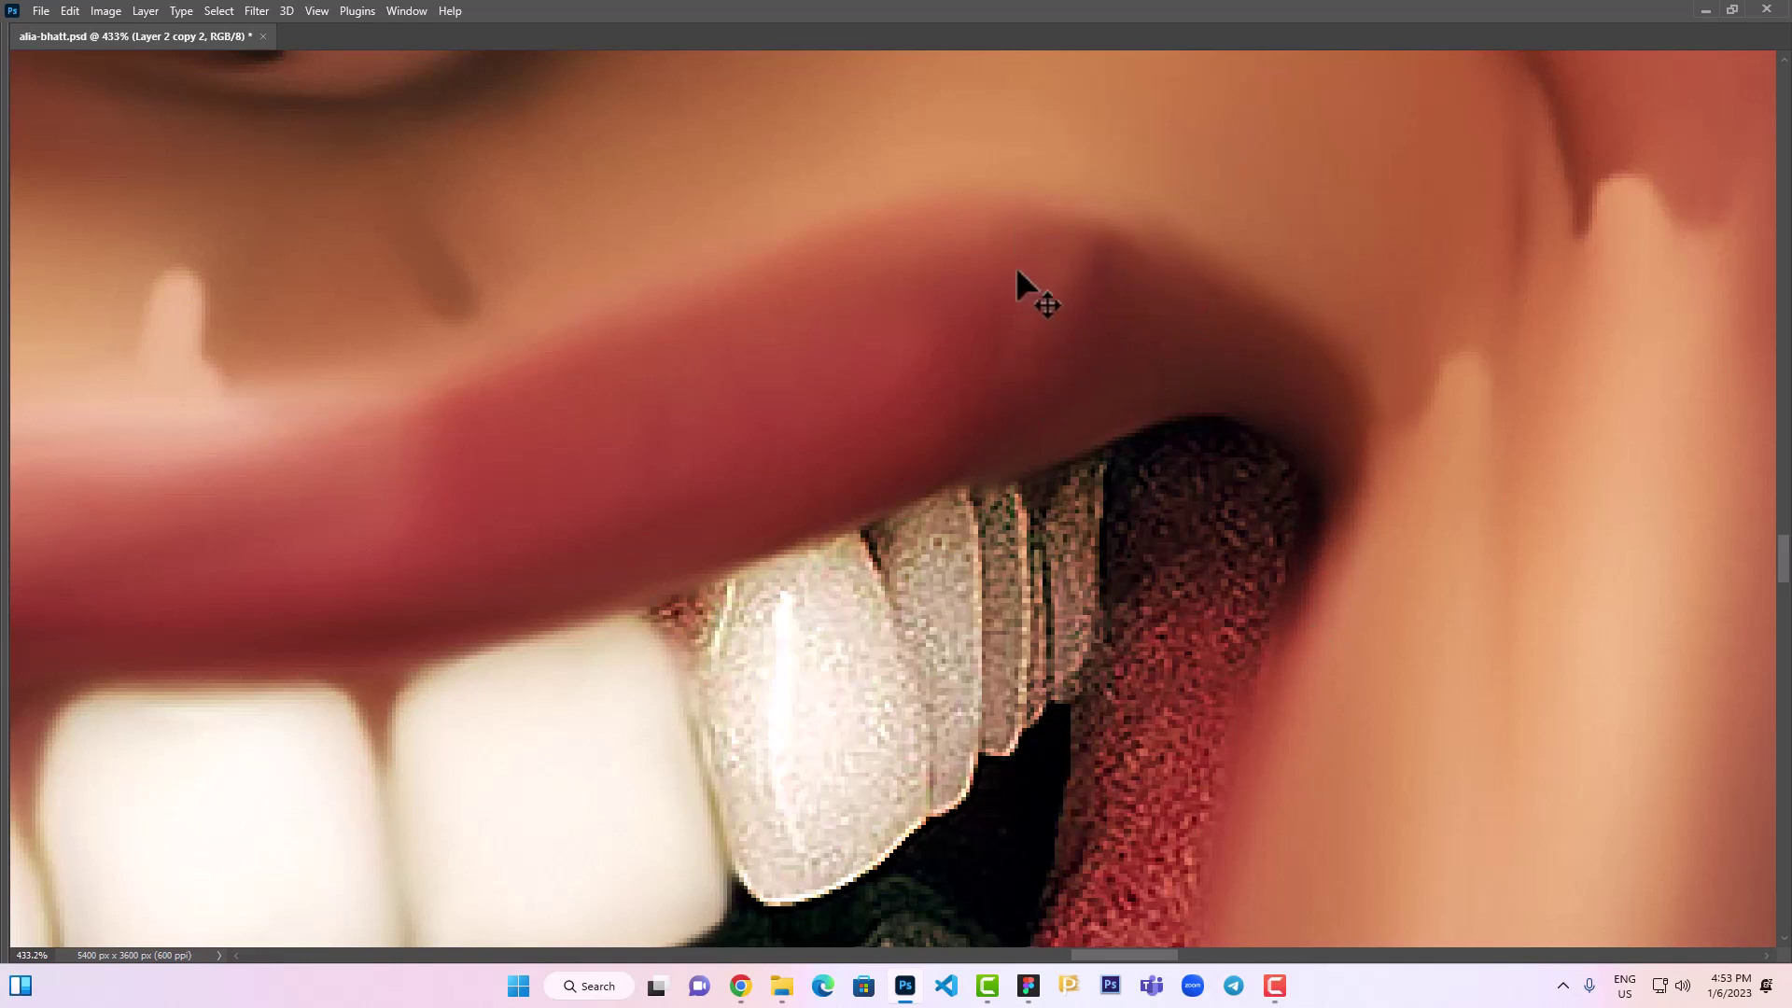
Smudge the grey strip and speckled back tooth on the right into smooth tone, then shrink the brush
{"action": "mouse_move", "coordinate": [1181, 532]}
{"action": "left_mouse_down"}
{"action": "mouse_move", "coordinate": [1237, 383]}
{"action": "mouse_move", "coordinate": [1154, 568]}
{"action": "left_mouse_up"}
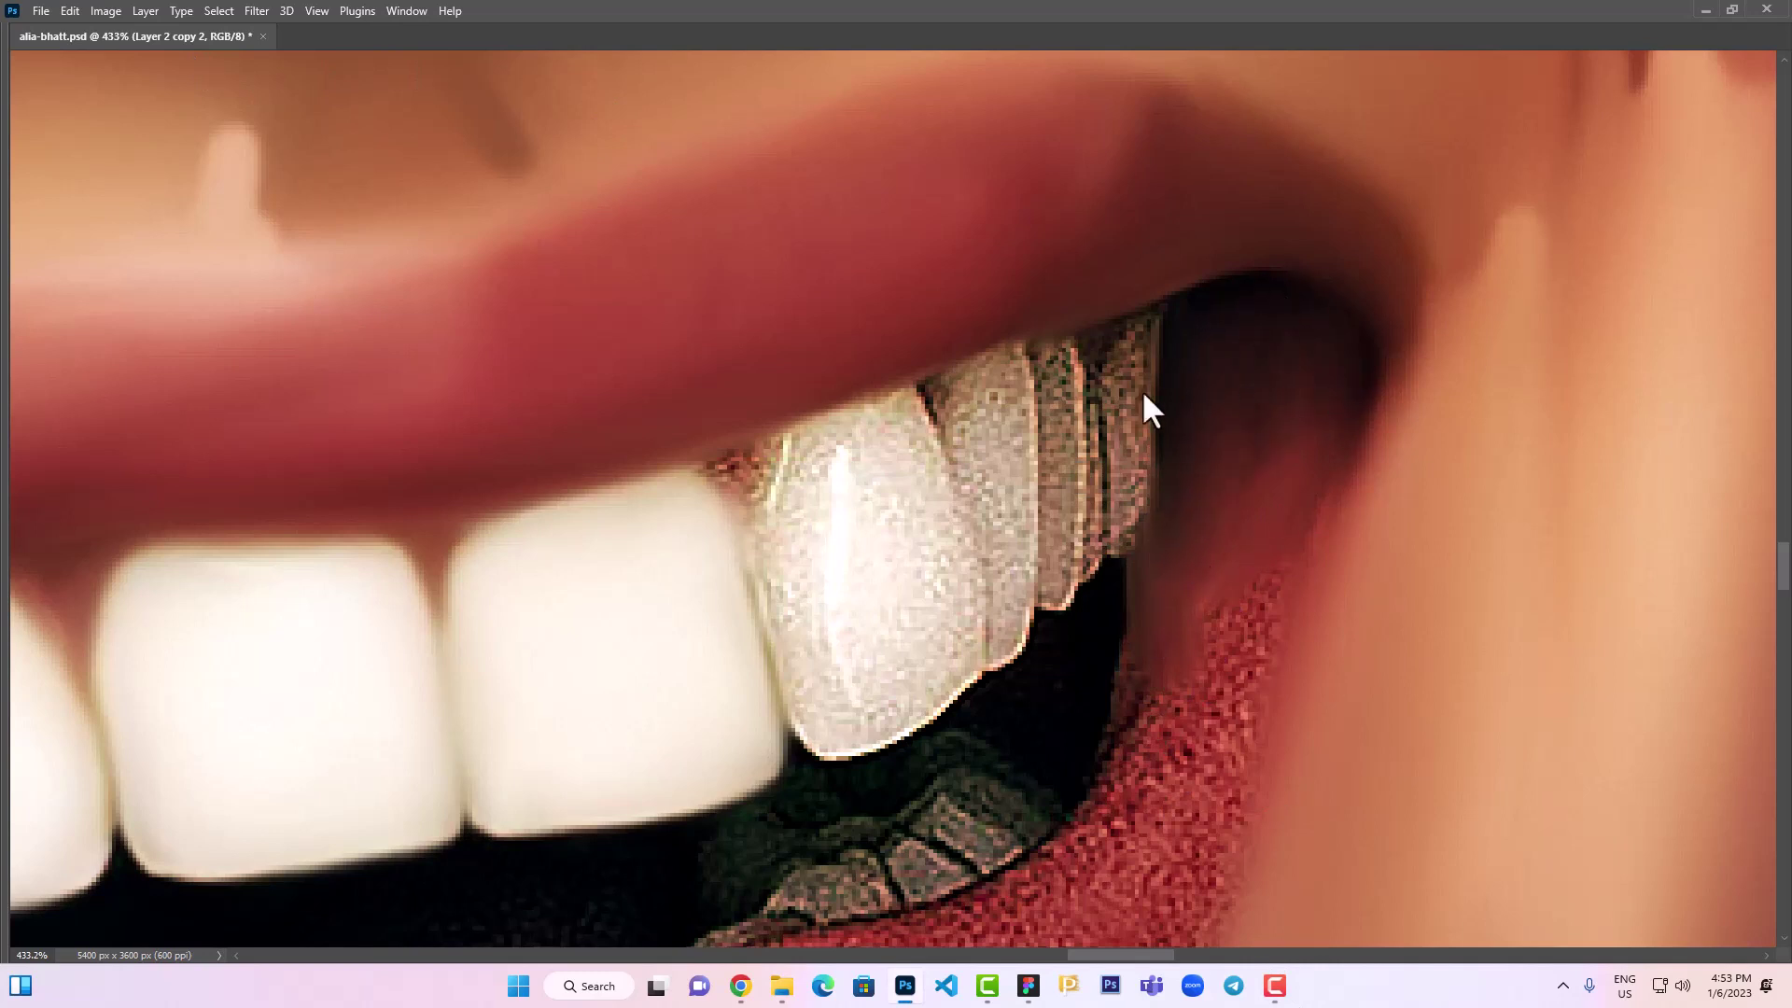
{"action": "left_click_drag", "start_coordinate": [1111, 504], "coordinate": [1142, 333]}
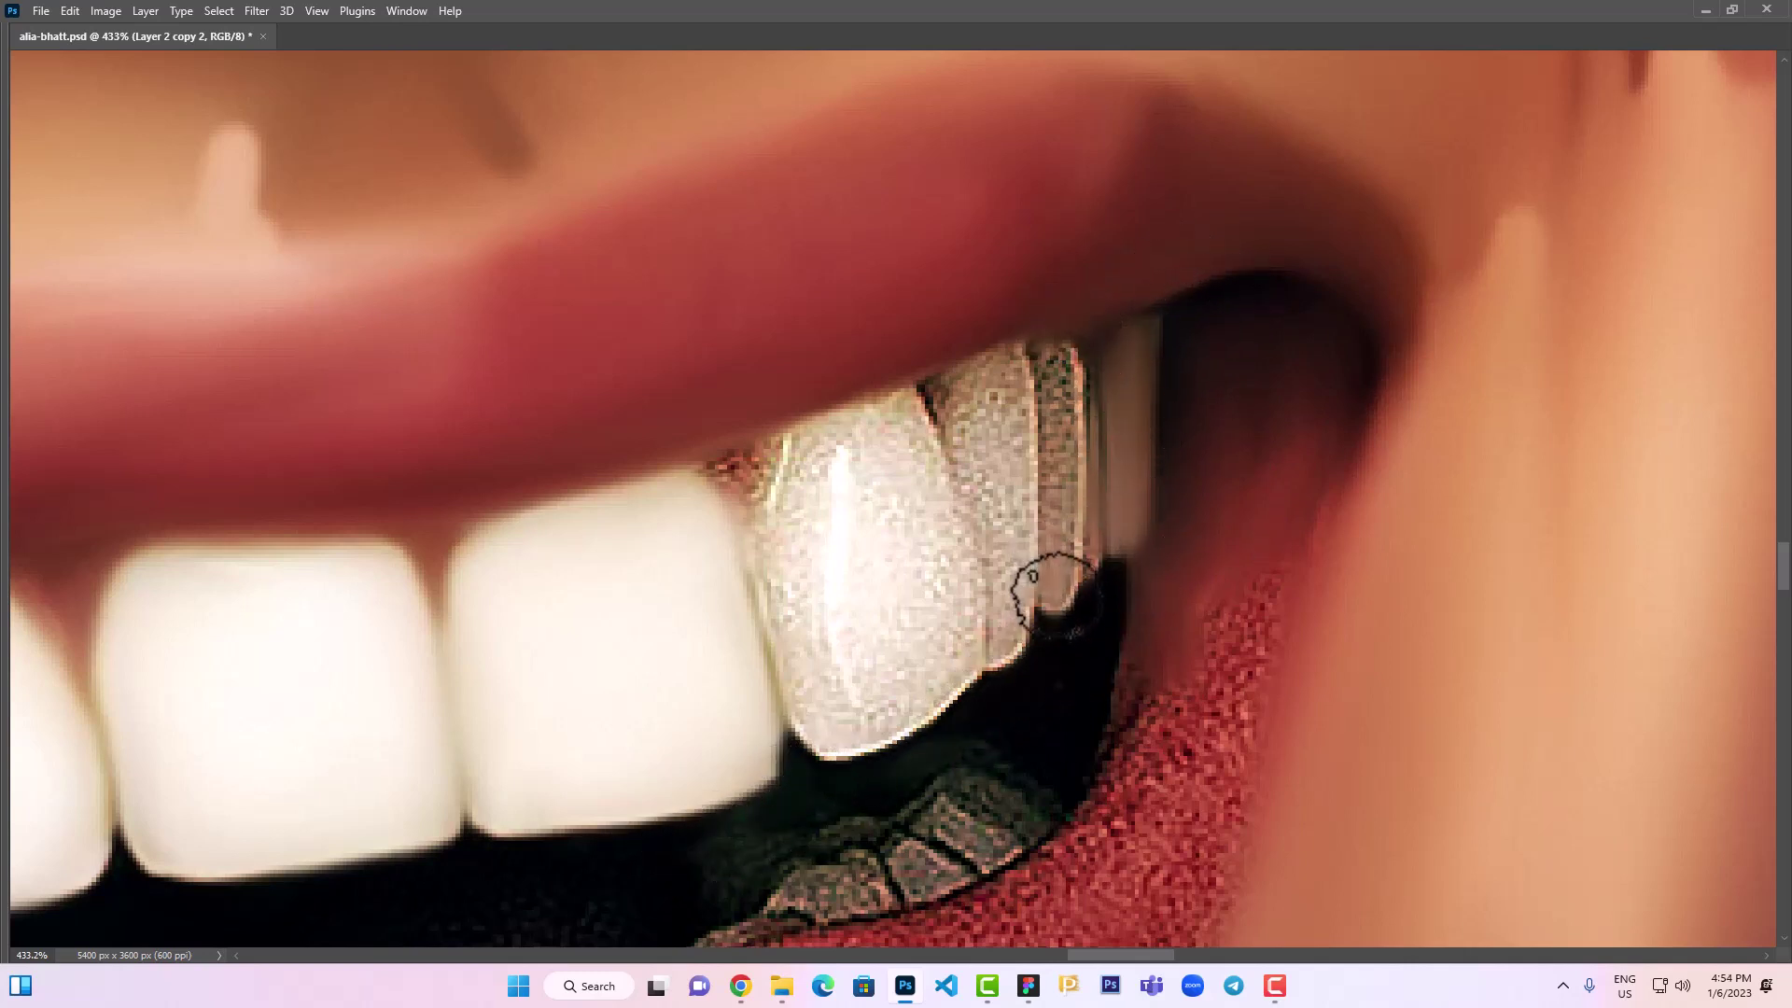
{"action": "mouse_move", "coordinate": [1055, 593]}
{"action": "left_mouse_down"}
{"action": "mouse_move", "coordinate": [1049, 379]}
{"action": "mouse_move", "coordinate": [1087, 542]}
{"action": "mouse_move", "coordinate": [1090, 373]}
{"action": "mouse_move", "coordinate": [1000, 368]}
{"action": "mouse_move", "coordinate": [962, 438]}
{"action": "mouse_move", "coordinate": [999, 635]}
{"action": "left_mouse_up"}
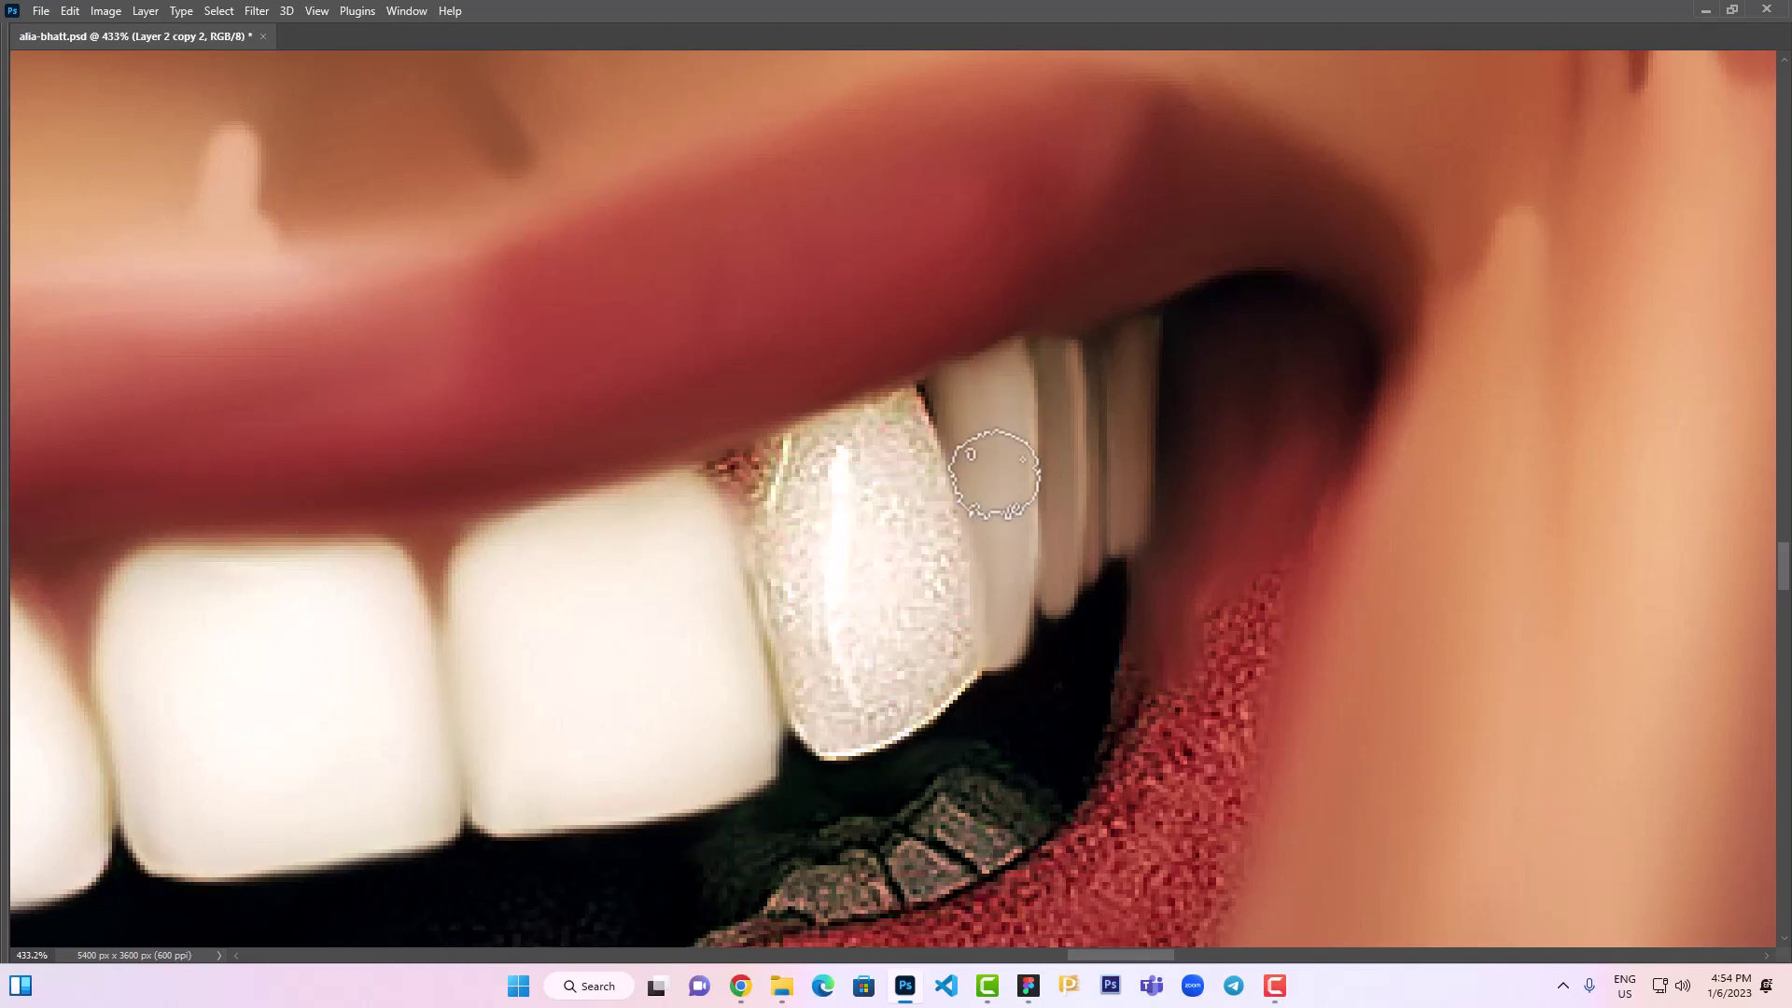
{"action": "mouse_move", "coordinate": [995, 475]}
{"action": "left_mouse_down"}
{"action": "mouse_move", "coordinate": [1104, 593]}
{"action": "mouse_move", "coordinate": [1073, 592]}
{"action": "mouse_move", "coordinate": [1073, 379]}
{"action": "mouse_move", "coordinate": [962, 481]}
{"action": "mouse_move", "coordinate": [1039, 635]}
{"action": "left_mouse_up"}
{"action": "key", "text": "bracketleft"}
{"action": "key", "text": "bracketleft"}
{"action": "key", "text": "bracketleft"}
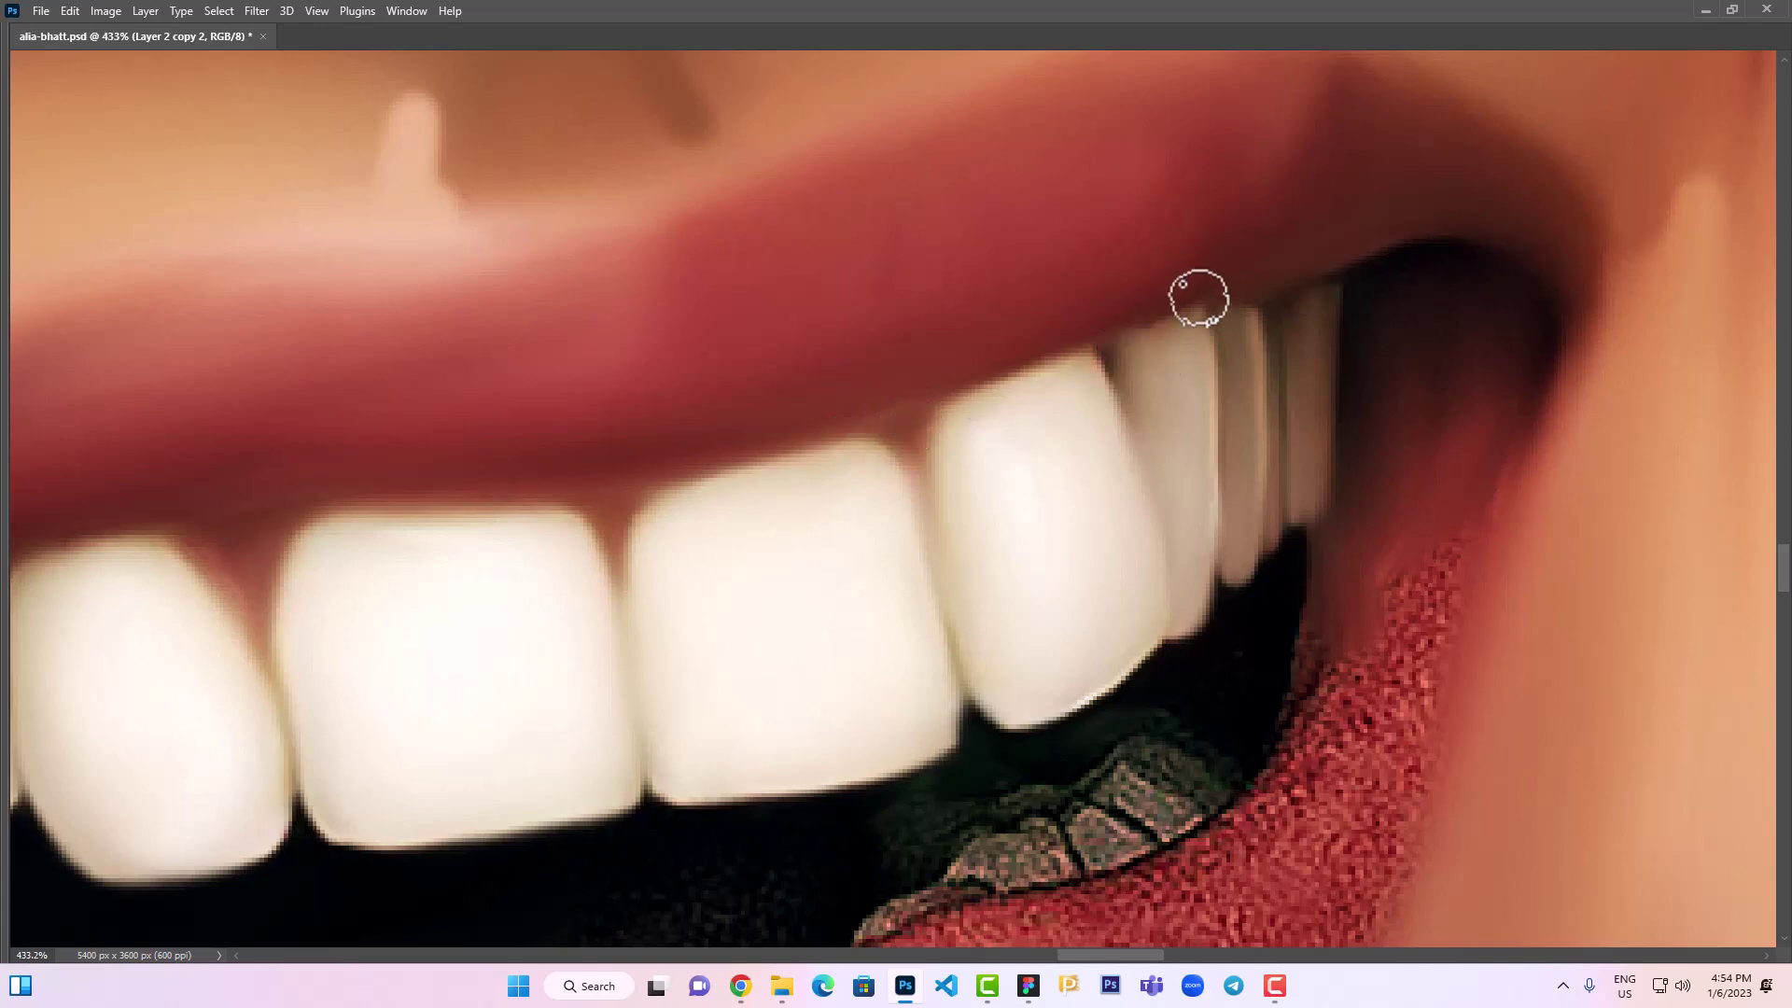
{"action": "left_click_drag", "start_coordinate": [1101, 938], "coordinate": [1195, 789]}
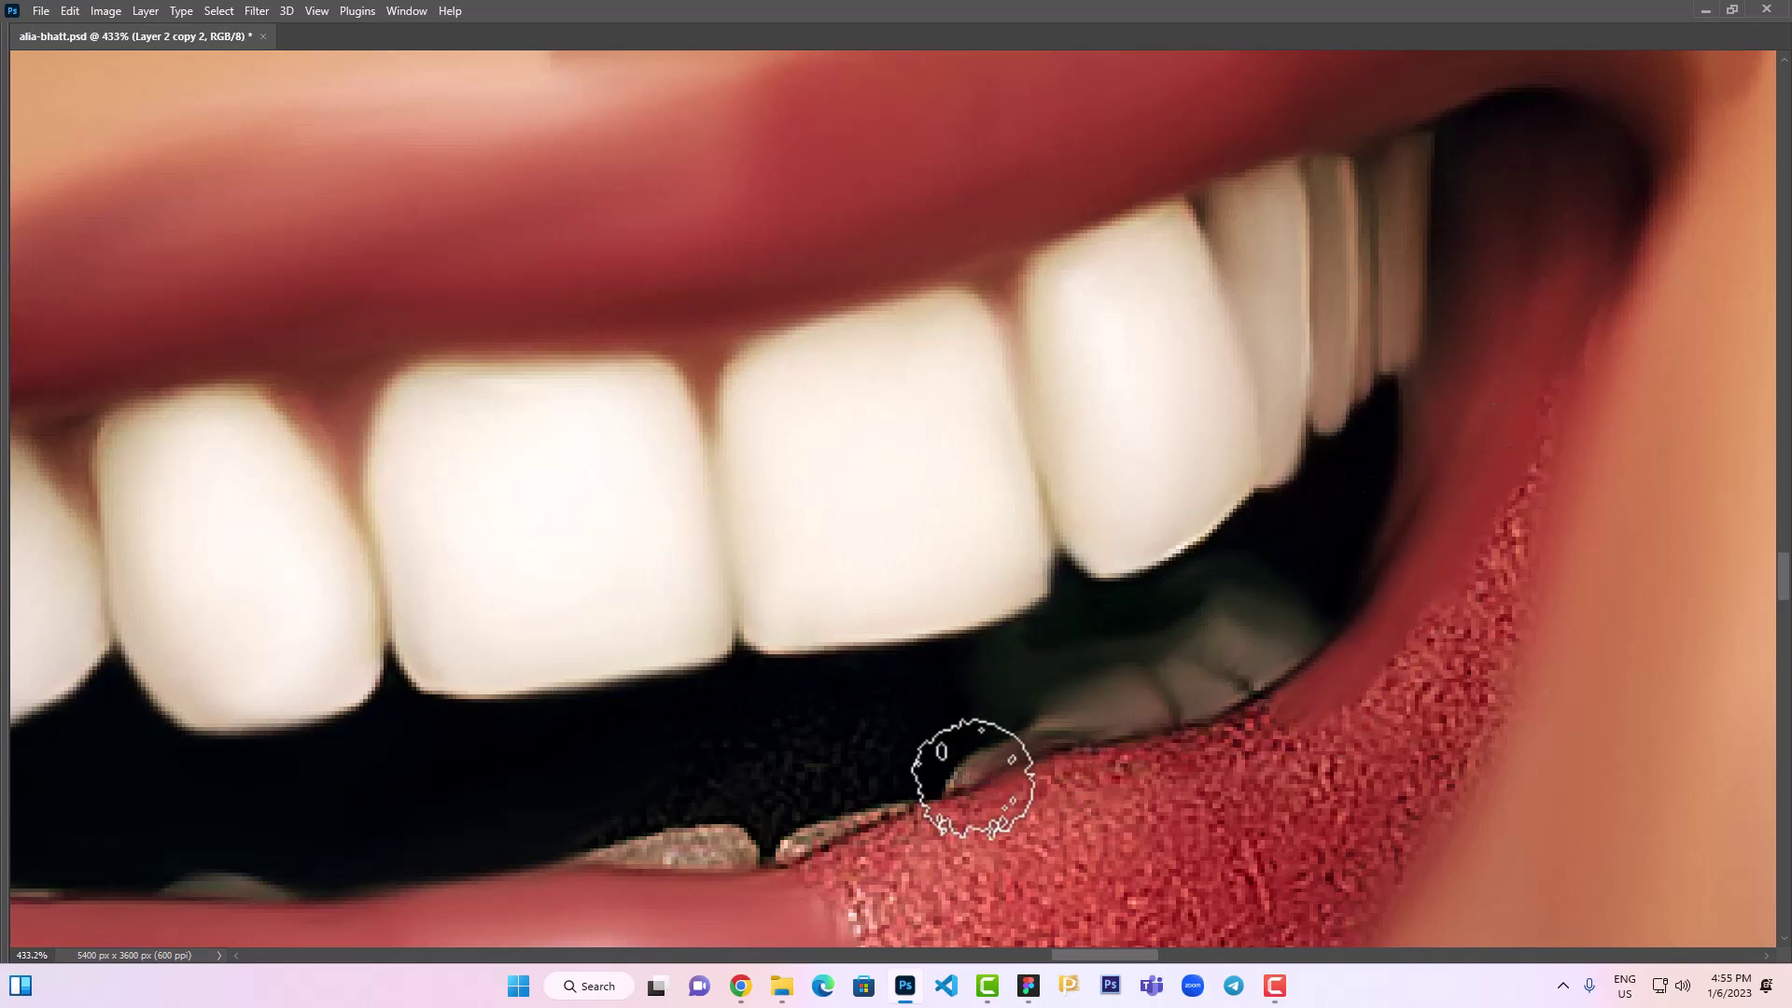
Smudge the speckled lower lip and its corner into smooth red, then zoom out to the whole face
{"action": "left_click_drag", "start_coordinate": [908, 848], "coordinate": [1188, 712]}
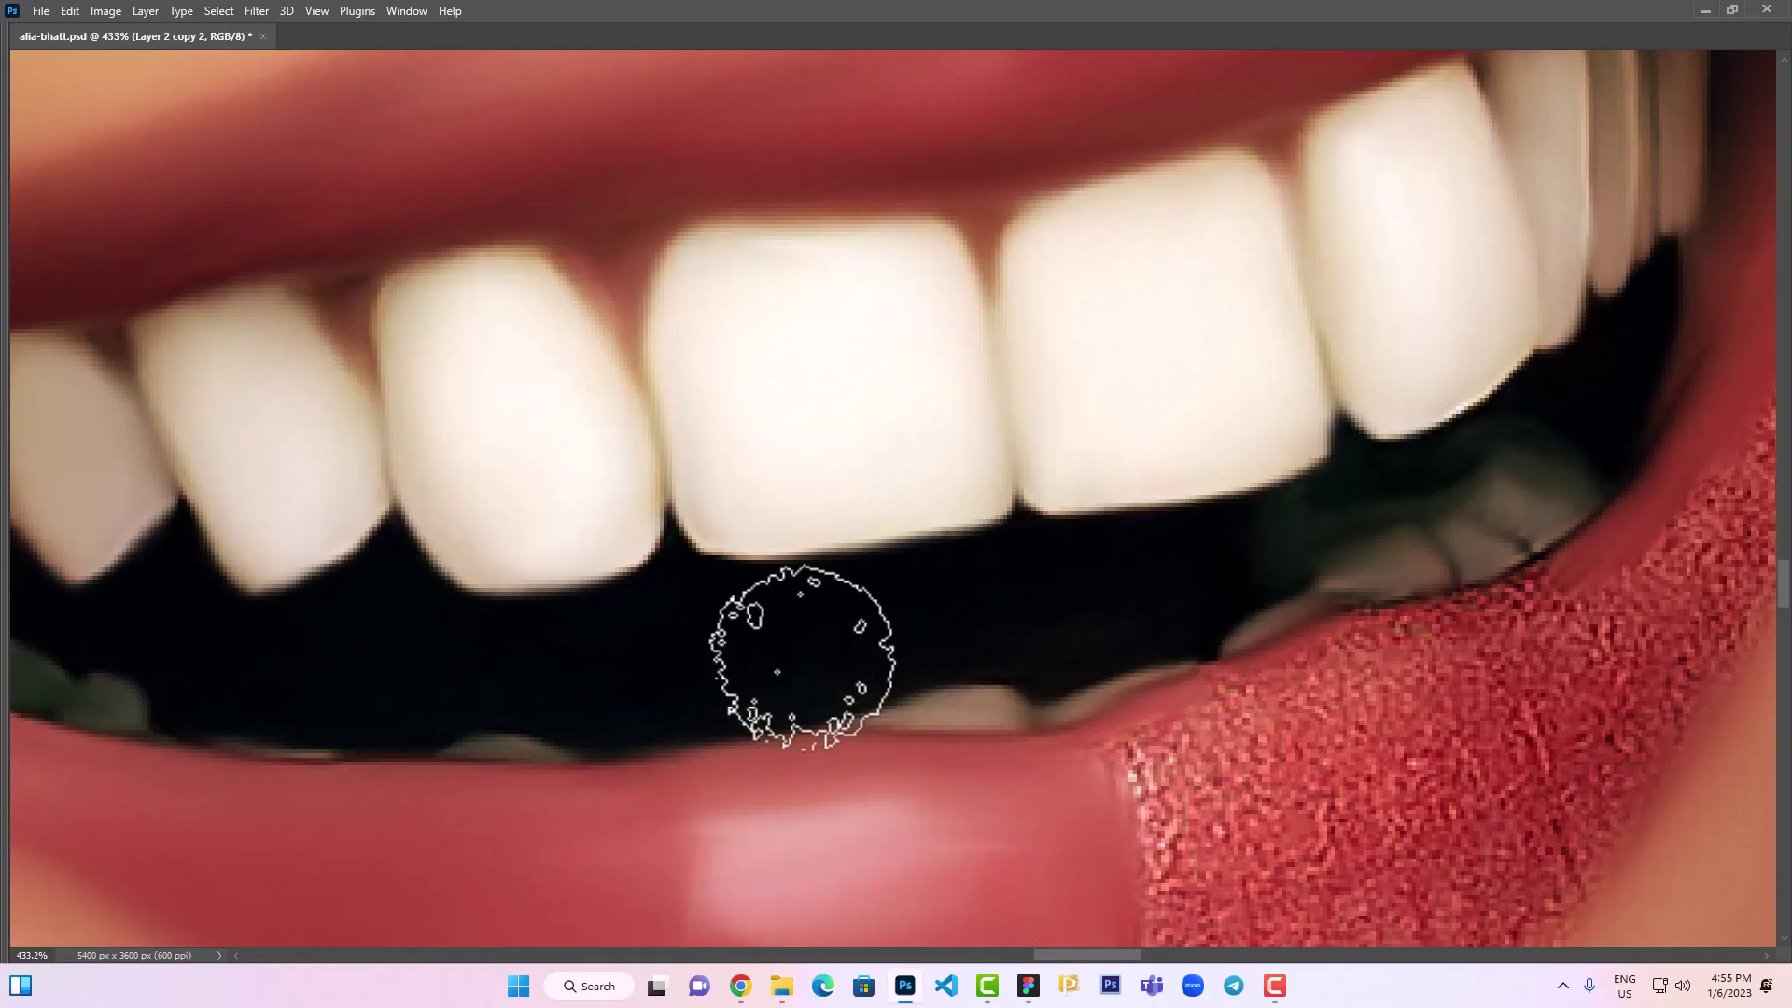
{"action": "left_click_drag", "start_coordinate": [1241, 678], "coordinate": [1022, 492]}
{"action": "mouse_move", "coordinate": [1020, 620]}
{"action": "left_mouse_down"}
{"action": "mouse_move", "coordinate": [940, 579]}
{"action": "mouse_move", "coordinate": [948, 592]}
{"action": "left_mouse_up"}
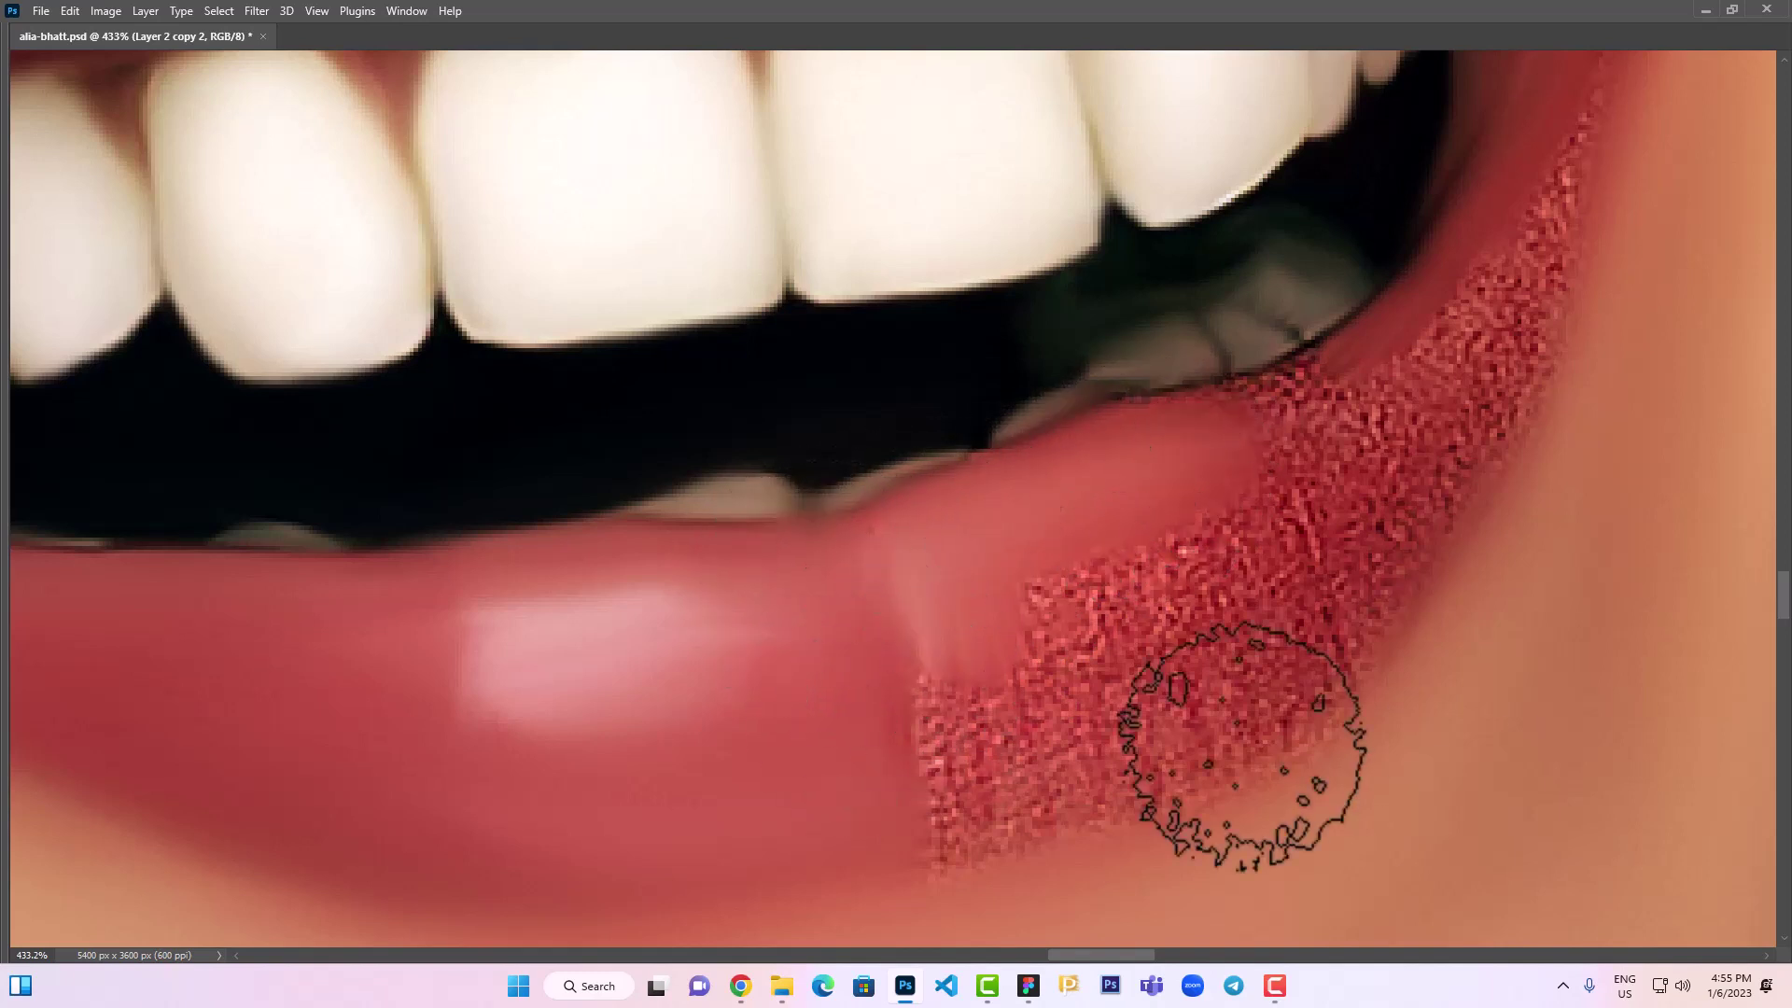
{"action": "mouse_move", "coordinate": [921, 821]}
{"action": "left_mouse_down"}
{"action": "mouse_move", "coordinate": [1328, 658]}
{"action": "mouse_move", "coordinate": [1188, 520]}
{"action": "mouse_move", "coordinate": [960, 688]}
{"action": "mouse_move", "coordinate": [933, 759]}
{"action": "mouse_move", "coordinate": [1053, 686]}
{"action": "mouse_move", "coordinate": [1240, 619]}
{"action": "mouse_move", "coordinate": [860, 660]}
{"action": "mouse_move", "coordinate": [467, 632]}
{"action": "left_mouse_up"}
{"action": "mouse_move", "coordinate": [1395, 570]}
{"action": "left_mouse_down"}
{"action": "mouse_move", "coordinate": [1419, 500]}
{"action": "mouse_move", "coordinate": [1380, 401]}
{"action": "mouse_move", "coordinate": [1220, 448]}
{"action": "mouse_move", "coordinate": [1334, 443]}
{"action": "left_mouse_up"}
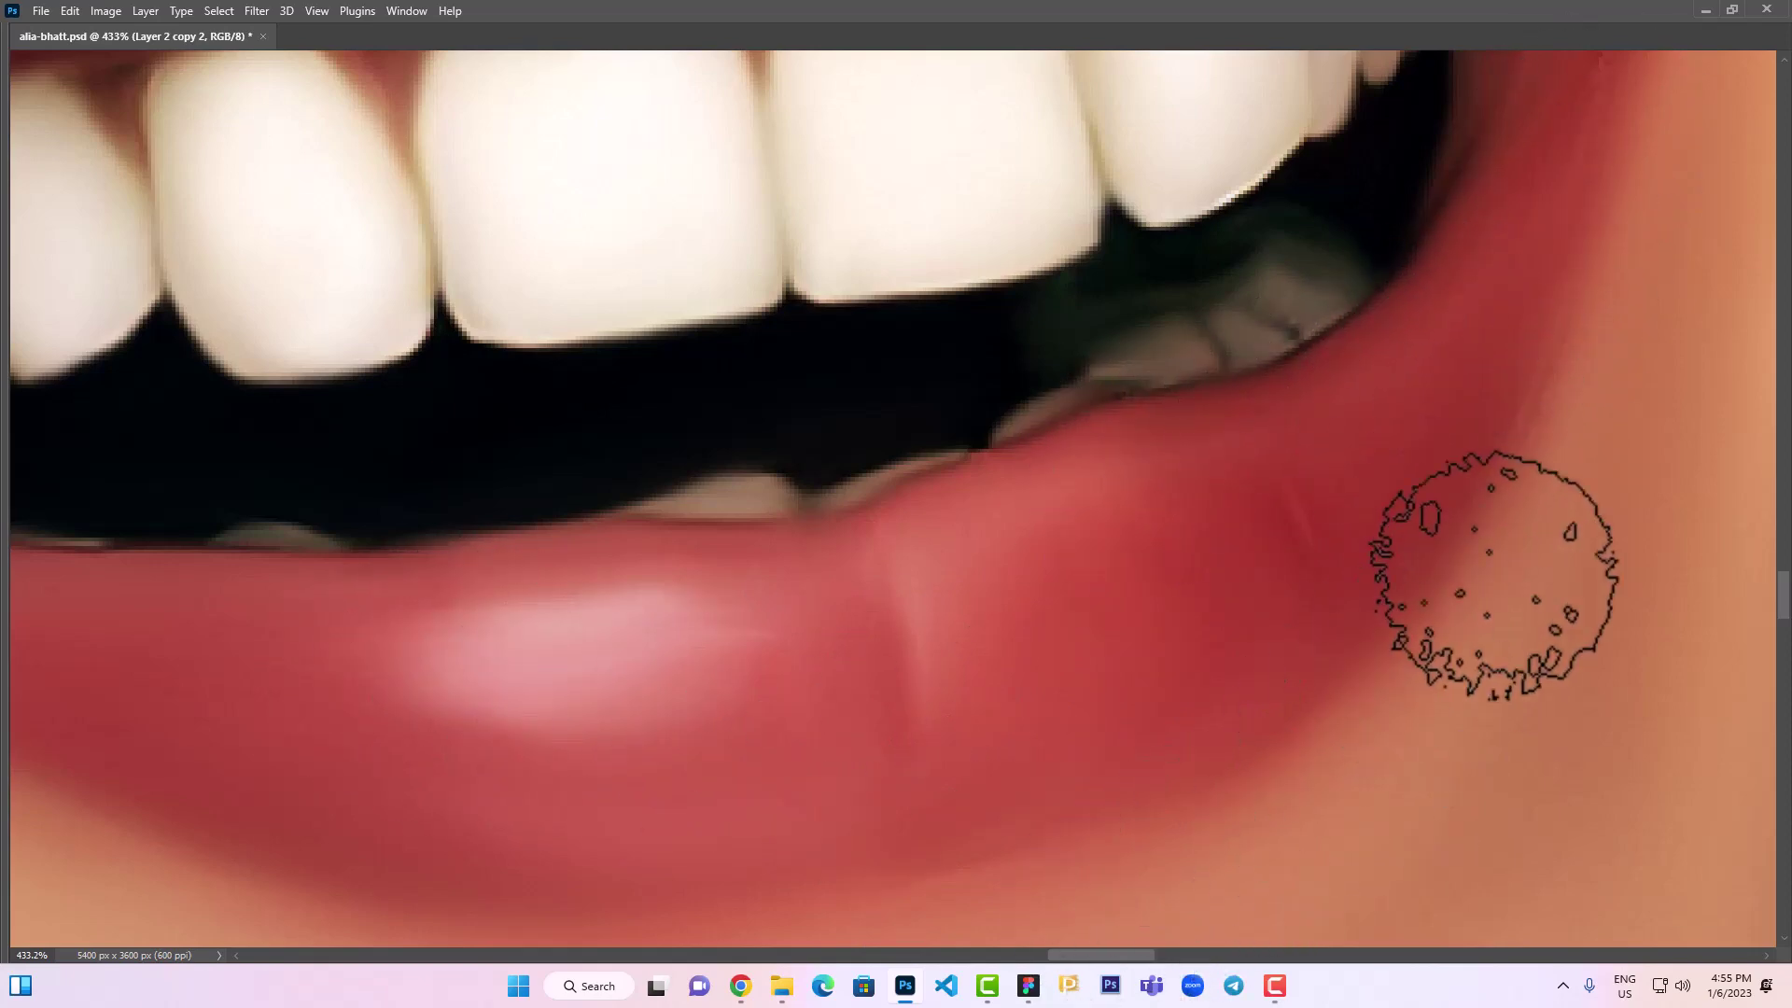
{"action": "left_click_drag", "start_coordinate": [1535, 458], "coordinate": [1424, 618]}
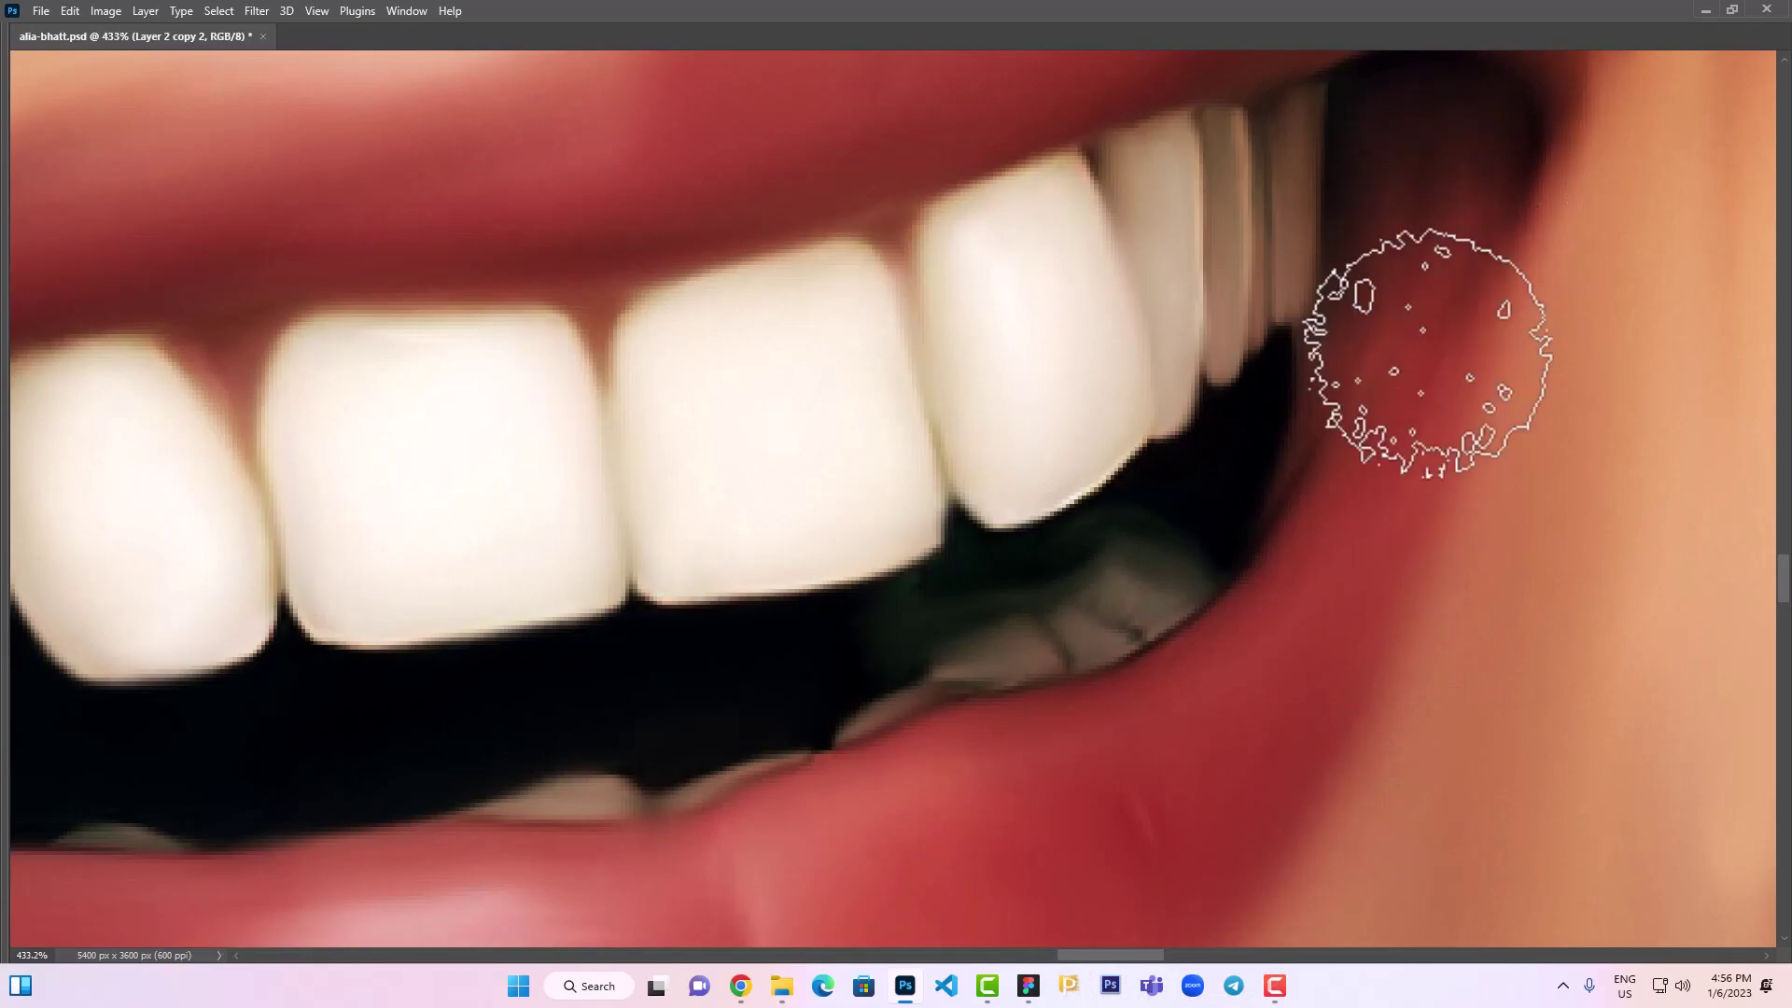
{"action": "key", "text": "ctrl+minus"}
{"action": "key", "text": "ctrl+minus"}
{"action": "key", "text": "ctrl+minus"}
Zoom out to the shirt and blend the textured white fabric patch at the collar into red
{"action": "key", "text": "ctrl+minus"}
{"action": "key", "text": "ctrl+minus"}
{"action": "key", "text": "ctrl+minus"}
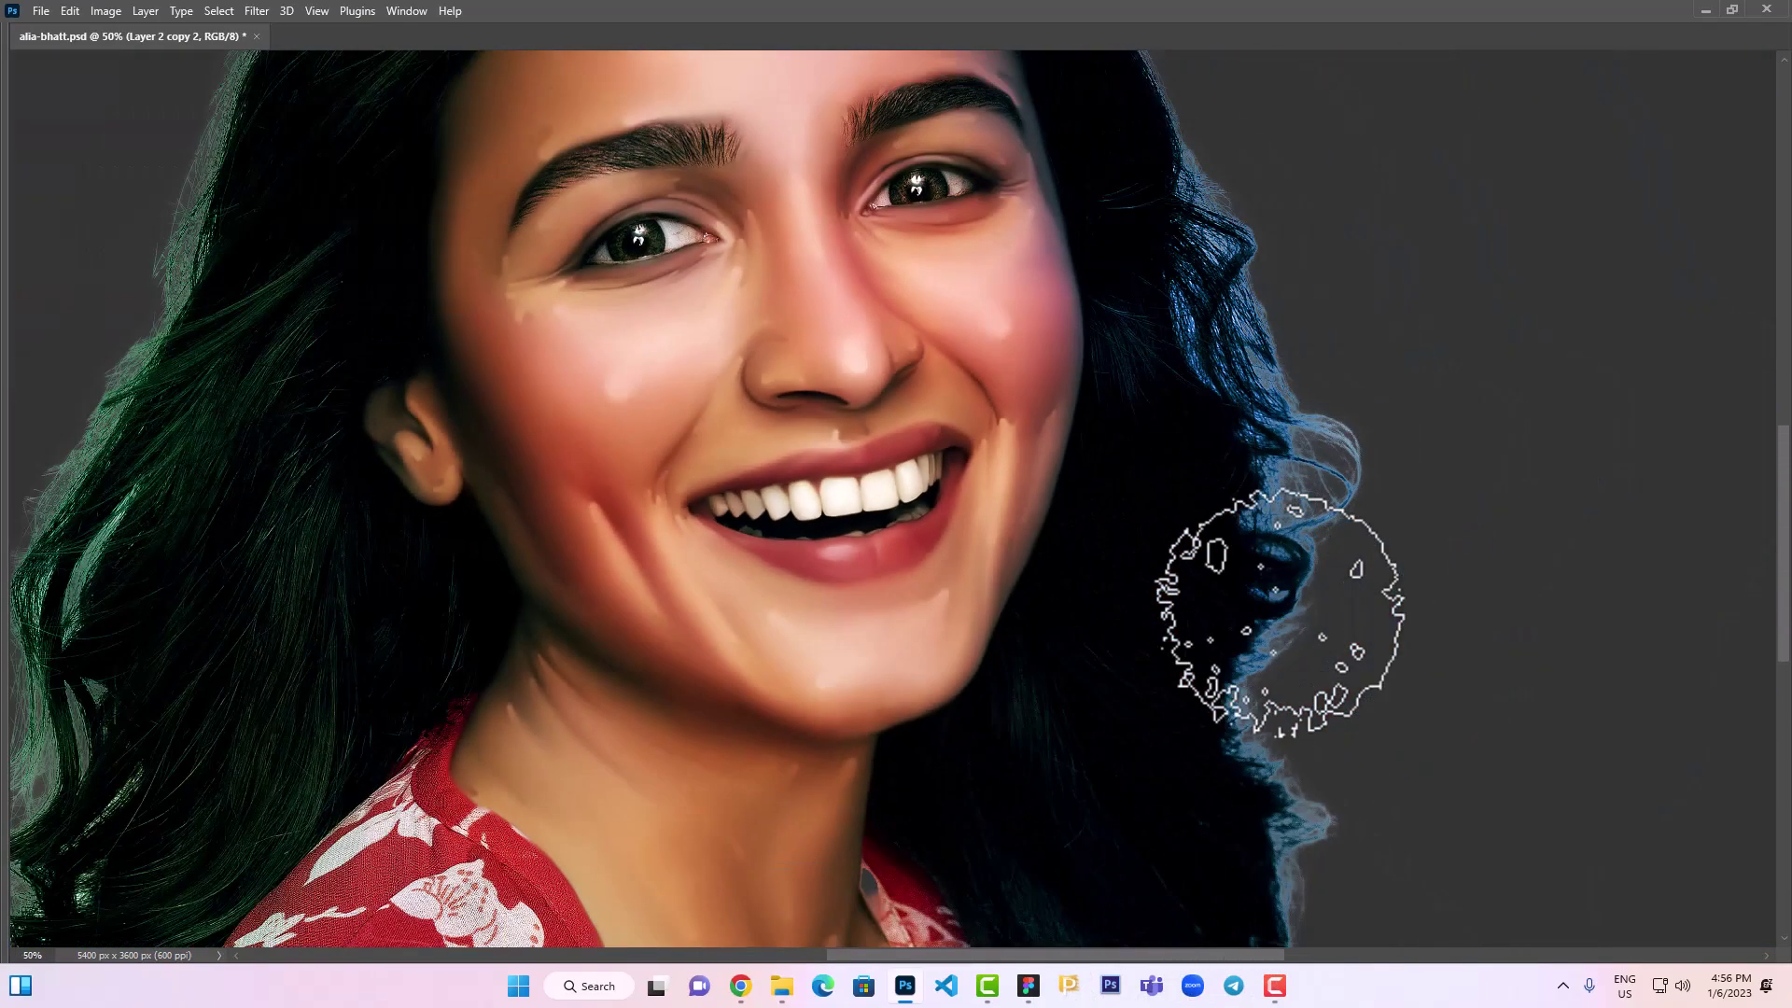
{"action": "key", "text": "ctrl+minus"}
{"action": "left_click_drag", "start_coordinate": [952, 552], "coordinate": [1020, 584]}
{"action": "scroll", "coordinate": [860, 470], "scroll_direction": "down", "scroll_amount": 5}
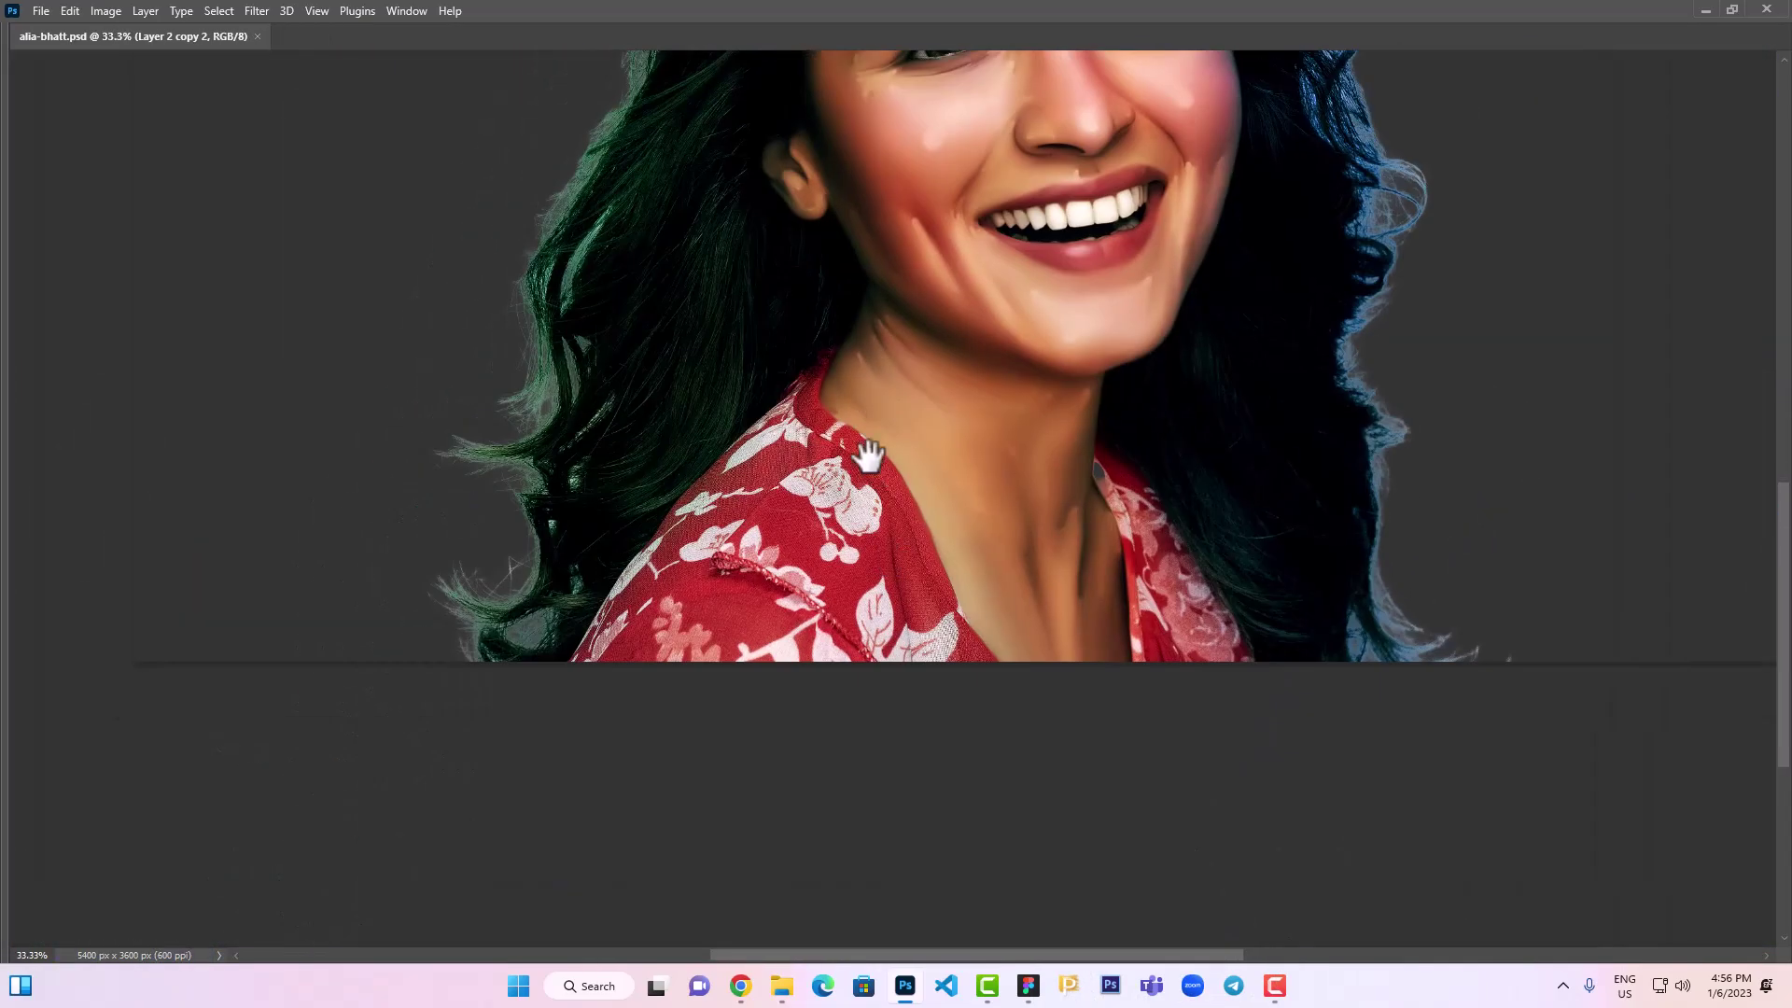
{"action": "scroll", "coordinate": [972, 548], "scroll_direction": "up", "scroll_amount": 8}
{"action": "scroll", "coordinate": [943, 643], "scroll_direction": "up", "scroll_amount": 3}
{"action": "left_click_drag", "start_coordinate": [964, 623], "coordinate": [786, 687]}
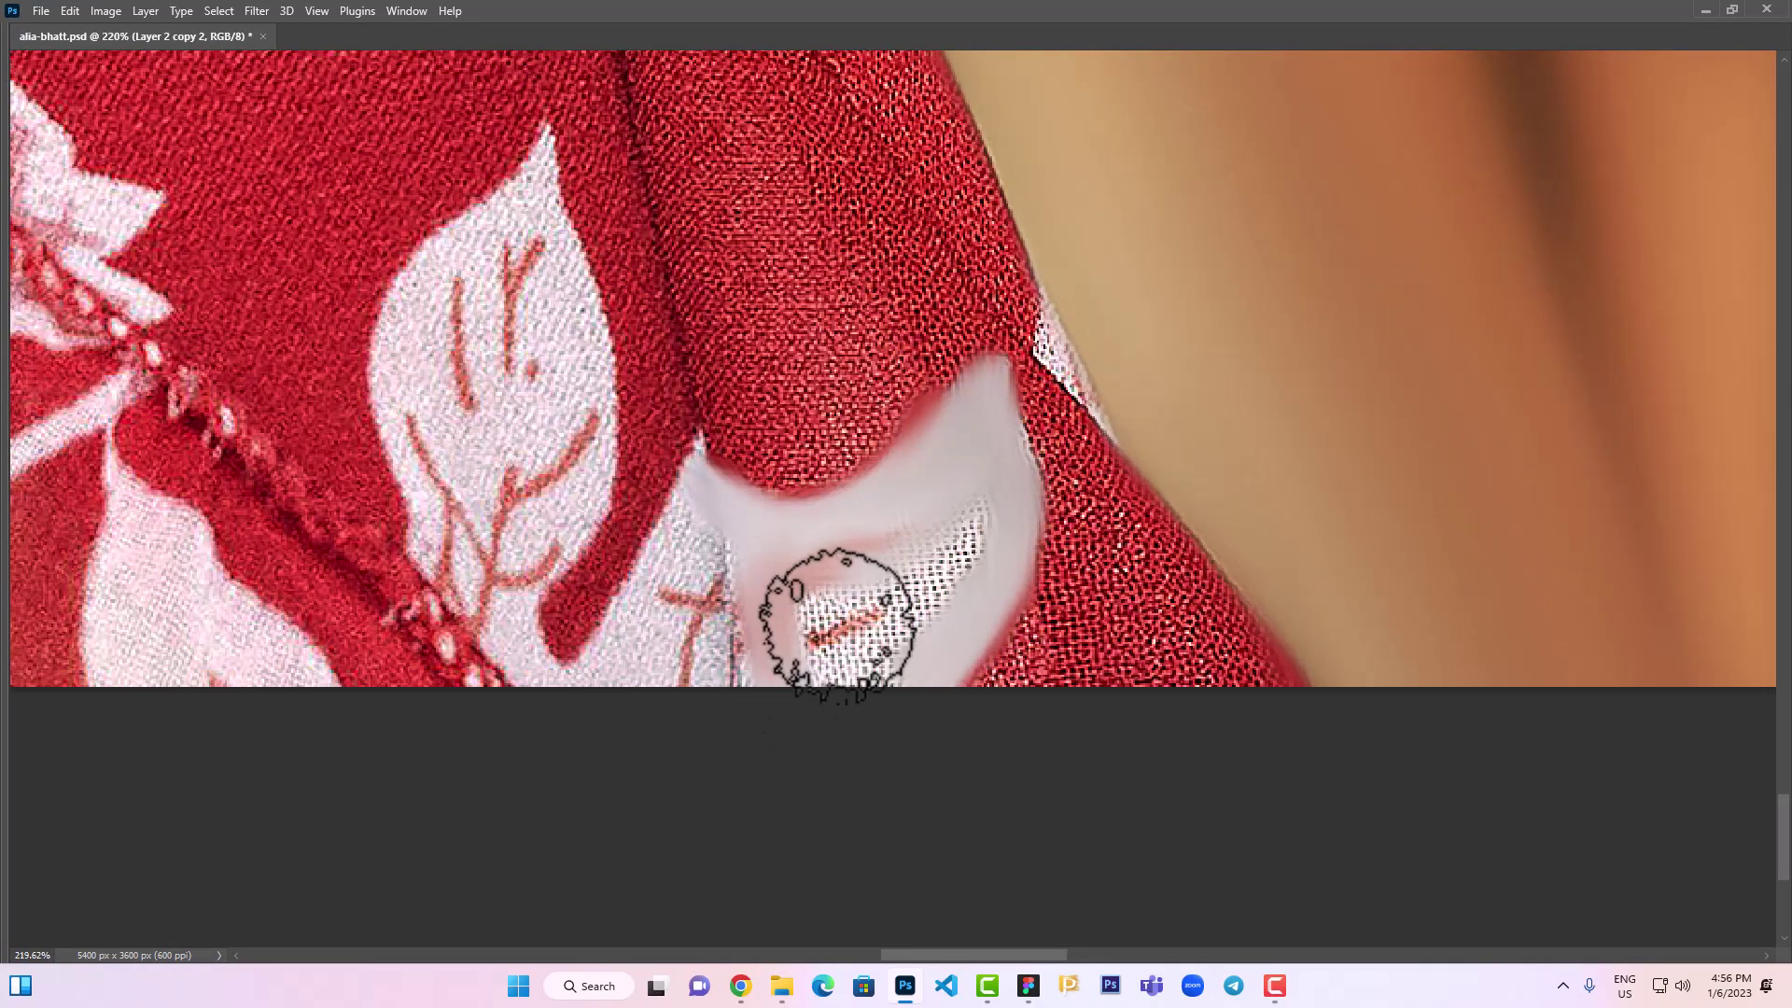
{"action": "mouse_move", "coordinate": [837, 623]}
{"action": "left_mouse_down"}
{"action": "mouse_move", "coordinate": [960, 480]}
{"action": "mouse_move", "coordinate": [793, 660]}
{"action": "mouse_move", "coordinate": [700, 700]}
{"action": "mouse_move", "coordinate": [712, 679]}
{"action": "left_mouse_up"}
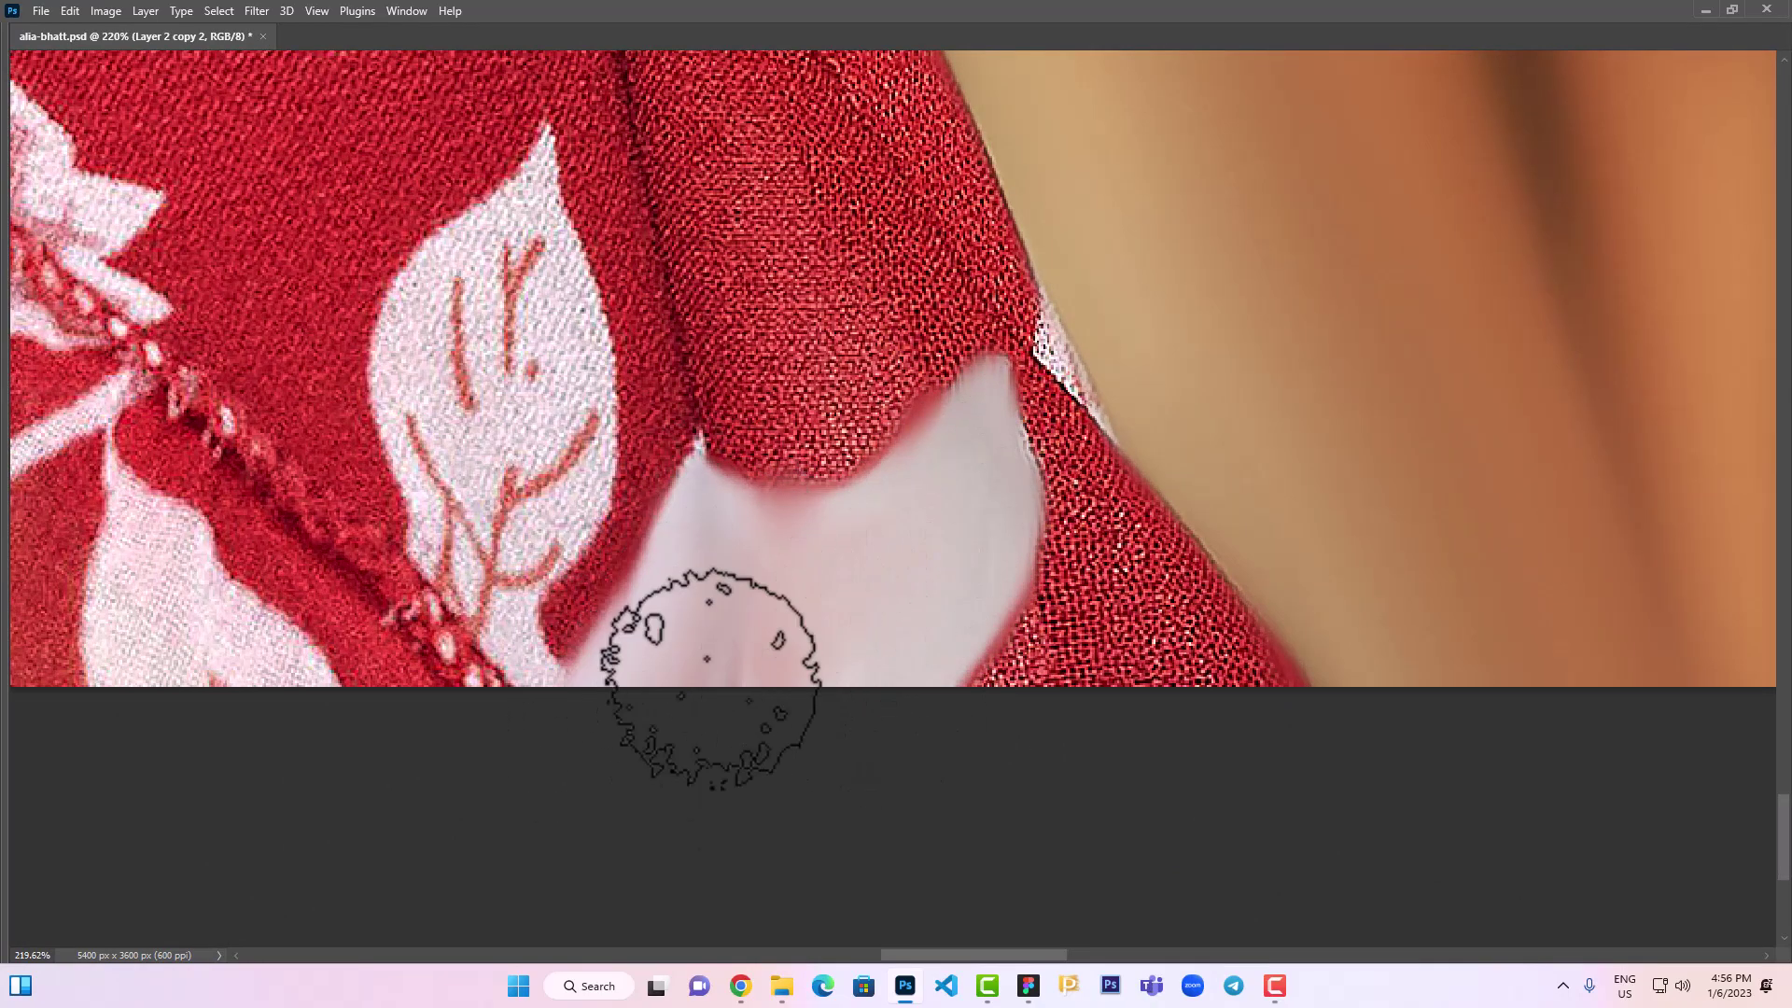
{"action": "mouse_move", "coordinate": [740, 821]}
{"action": "left_mouse_down"}
{"action": "mouse_move", "coordinate": [741, 400]}
{"action": "mouse_move", "coordinate": [880, 420]}
{"action": "mouse_move", "coordinate": [905, 210]}
{"action": "mouse_move", "coordinate": [728, 320]}
{"action": "mouse_move", "coordinate": [792, 413]}
{"action": "mouse_move", "coordinate": [768, 420]}
{"action": "left_mouse_up"}
{"action": "mouse_move", "coordinate": [766, 94]}
{"action": "left_mouse_down"}
{"action": "mouse_move", "coordinate": [763, 457]}
{"action": "mouse_move", "coordinate": [593, 150]}
{"action": "left_mouse_up"}
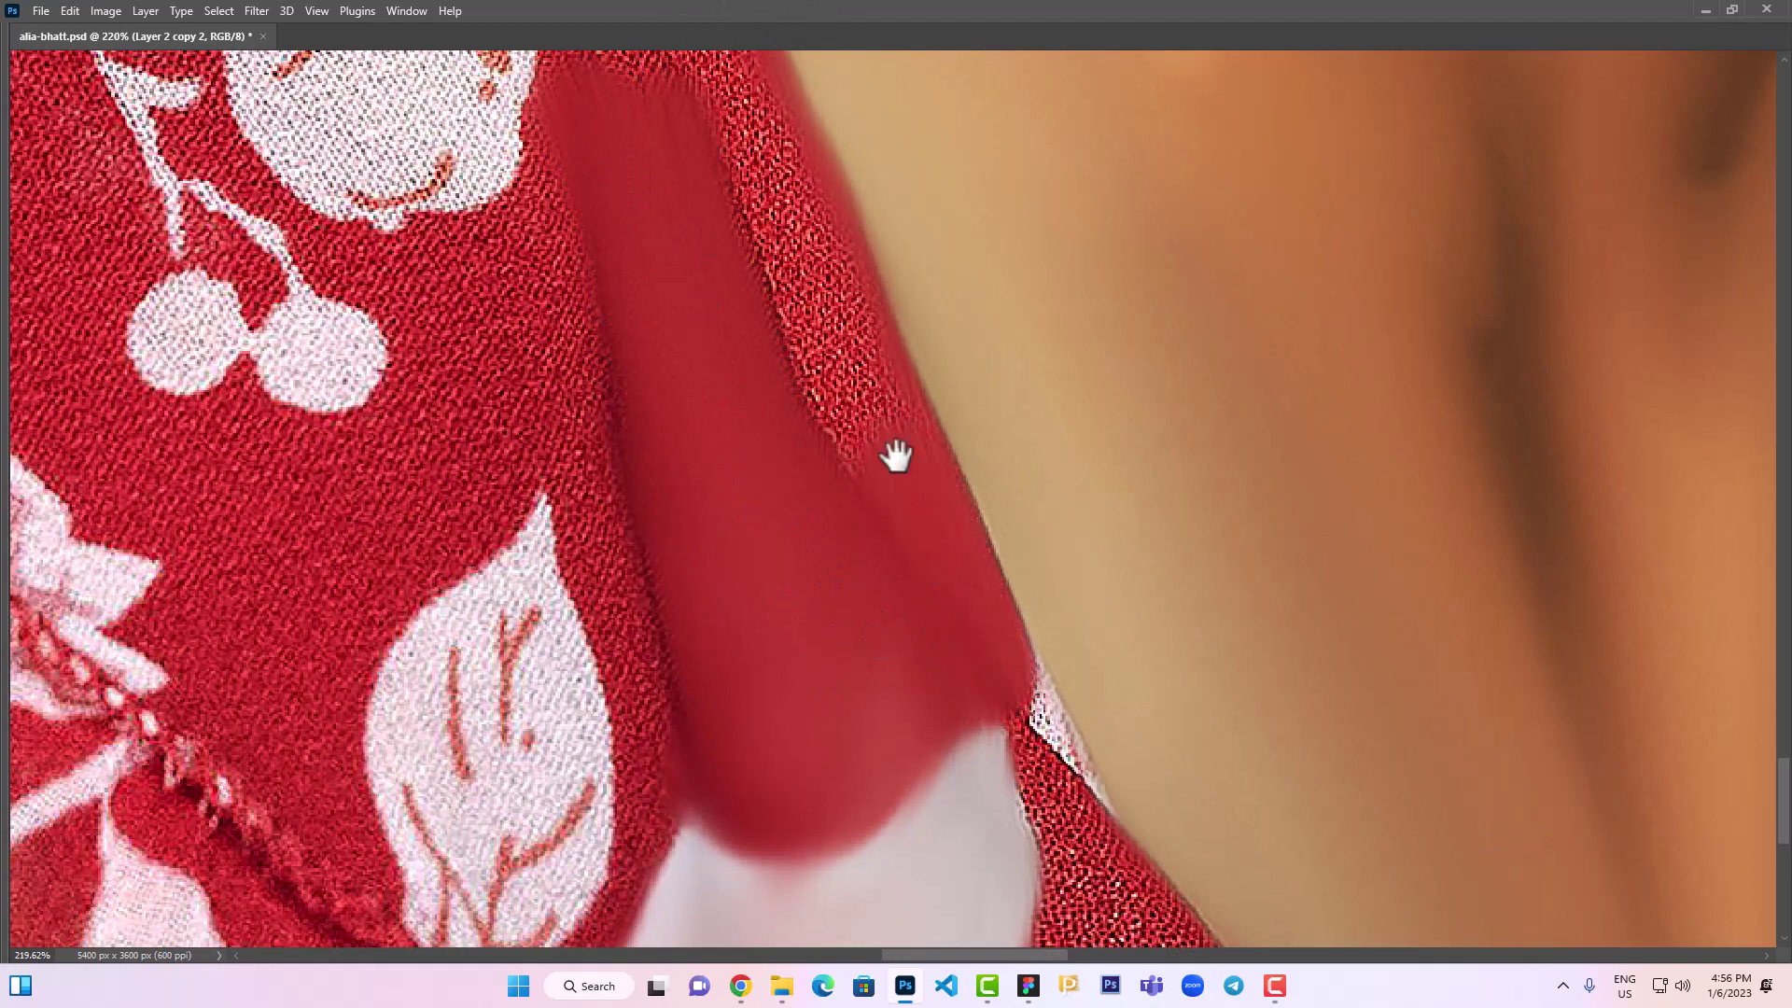
Smooth the red collar edge, top of the shoulder, and white pattern near the neck
{"action": "left_click_drag", "start_coordinate": [806, 299], "coordinate": [847, 588]}
{"action": "left_click_drag", "start_coordinate": [767, 330], "coordinate": [551, 56]}
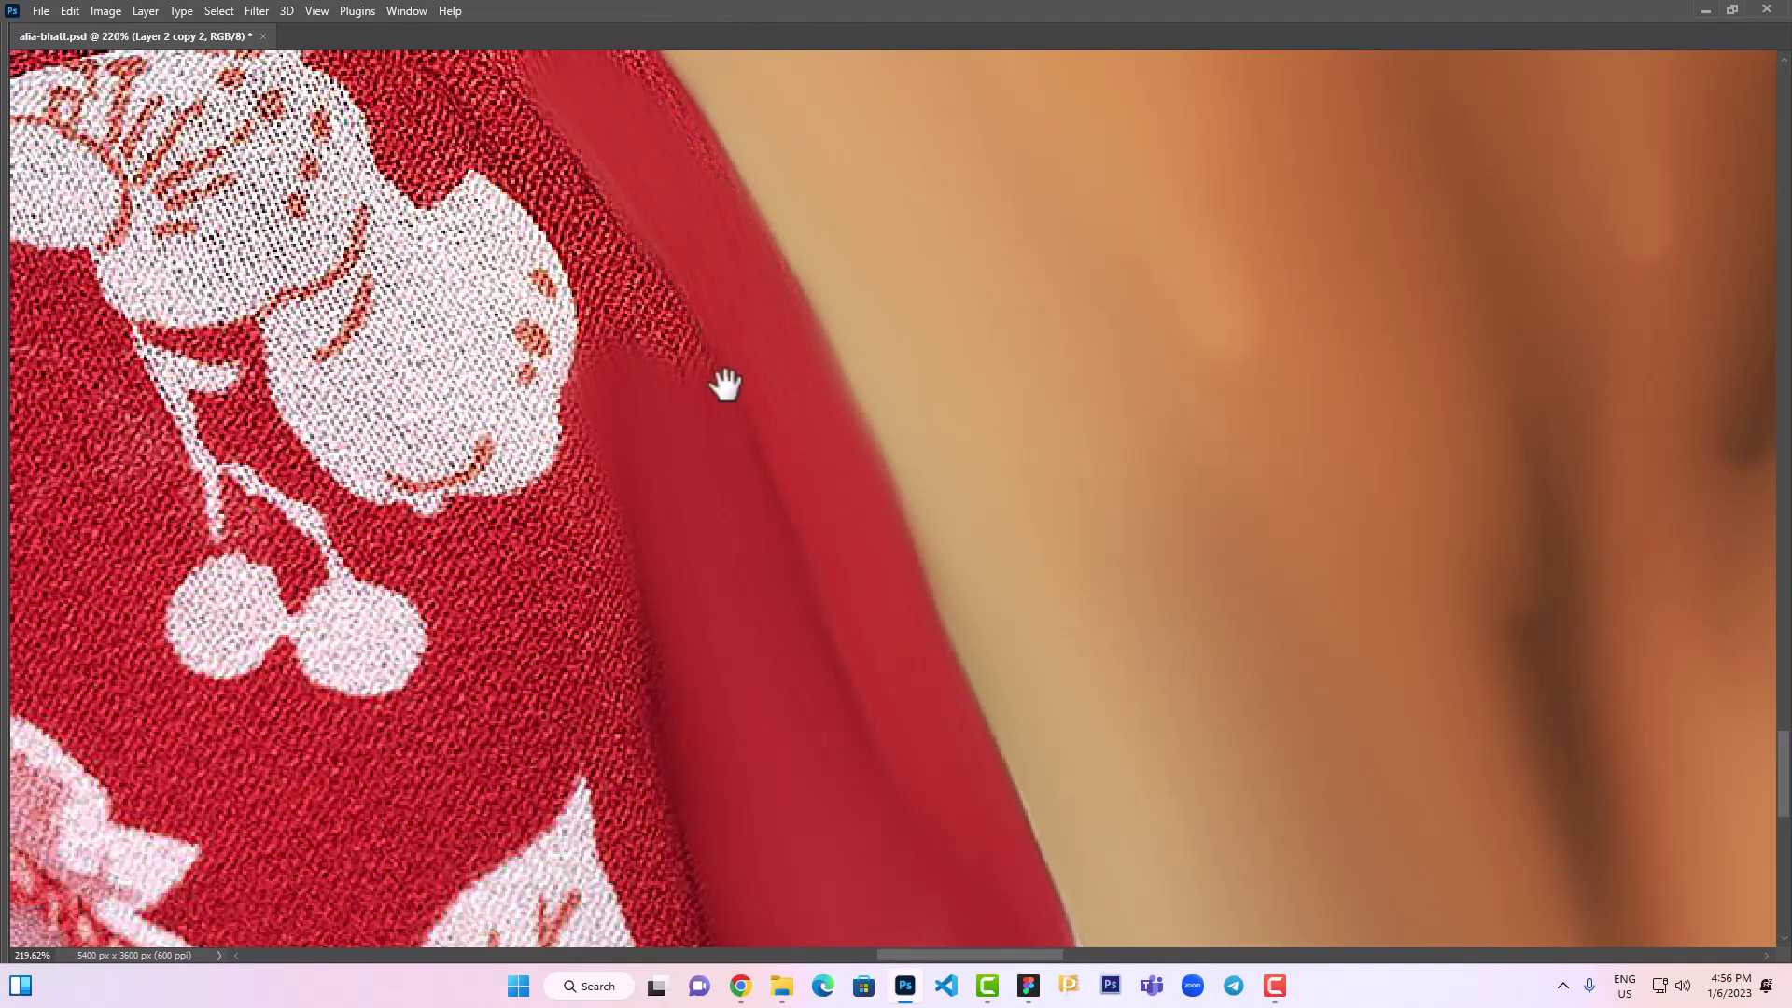
{"action": "left_click_drag", "start_coordinate": [784, 459], "coordinate": [896, 767]}
{"action": "left_click_drag", "start_coordinate": [585, 280], "coordinate": [224, 56]}
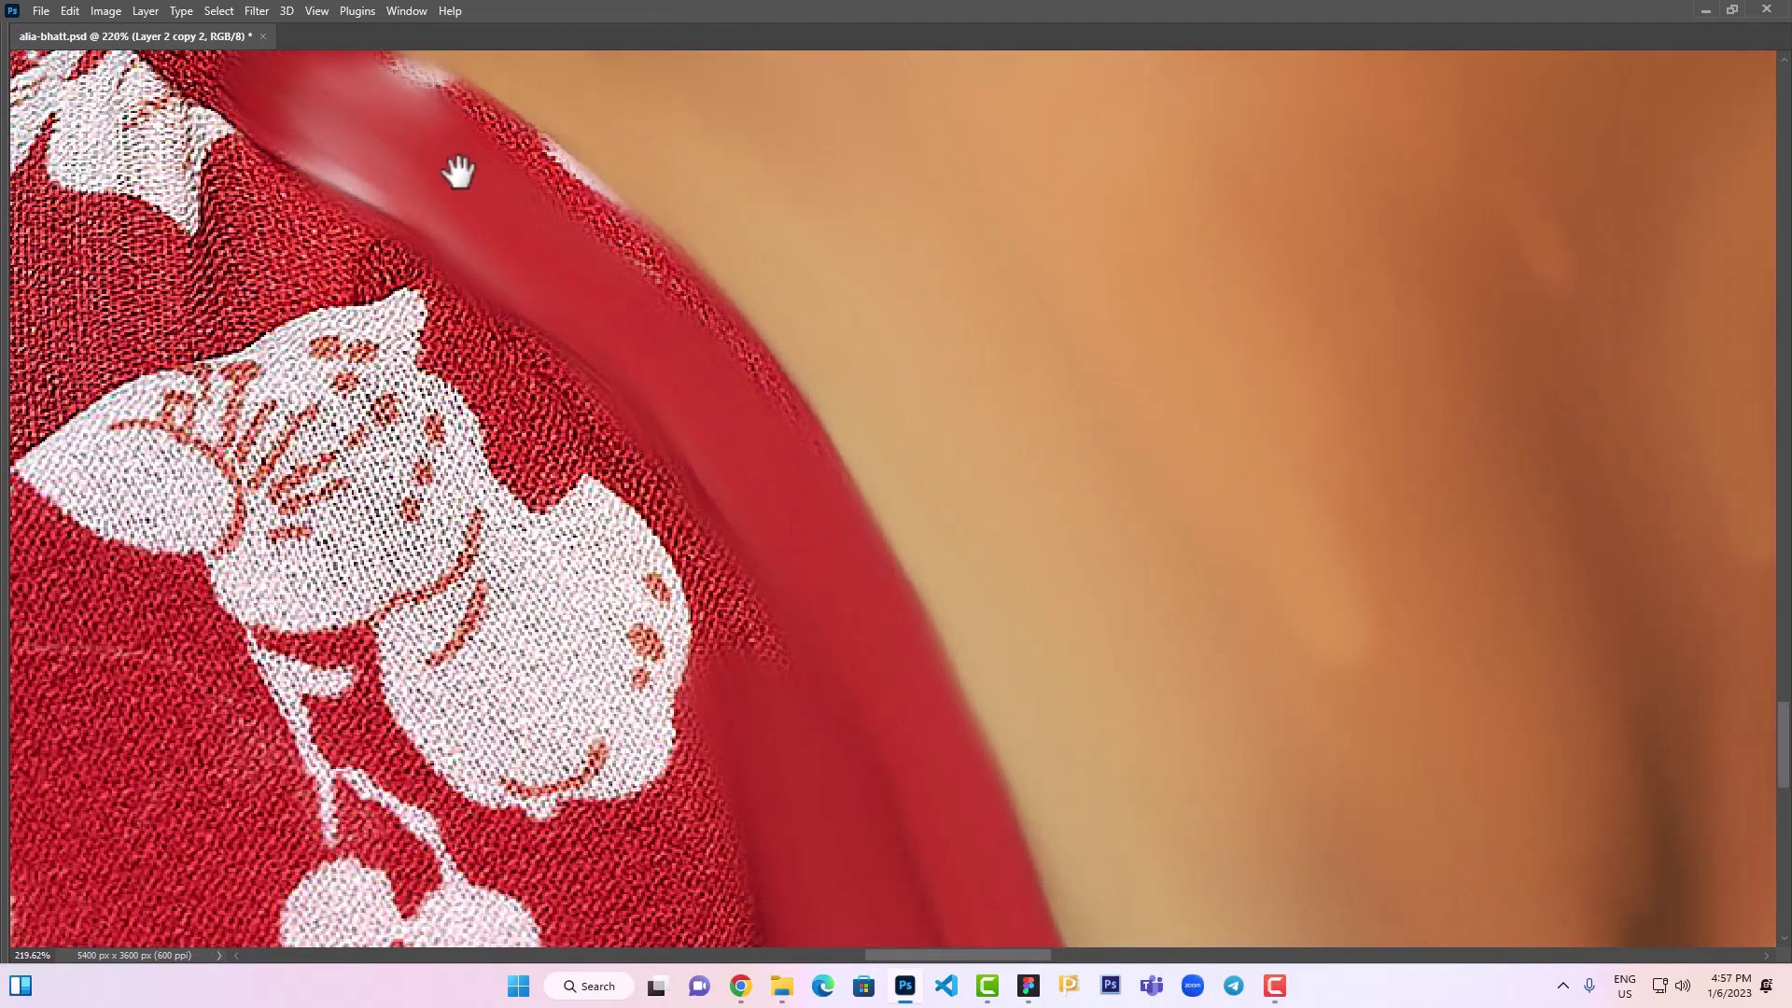
{"action": "key", "text": "ctrl+minus"}
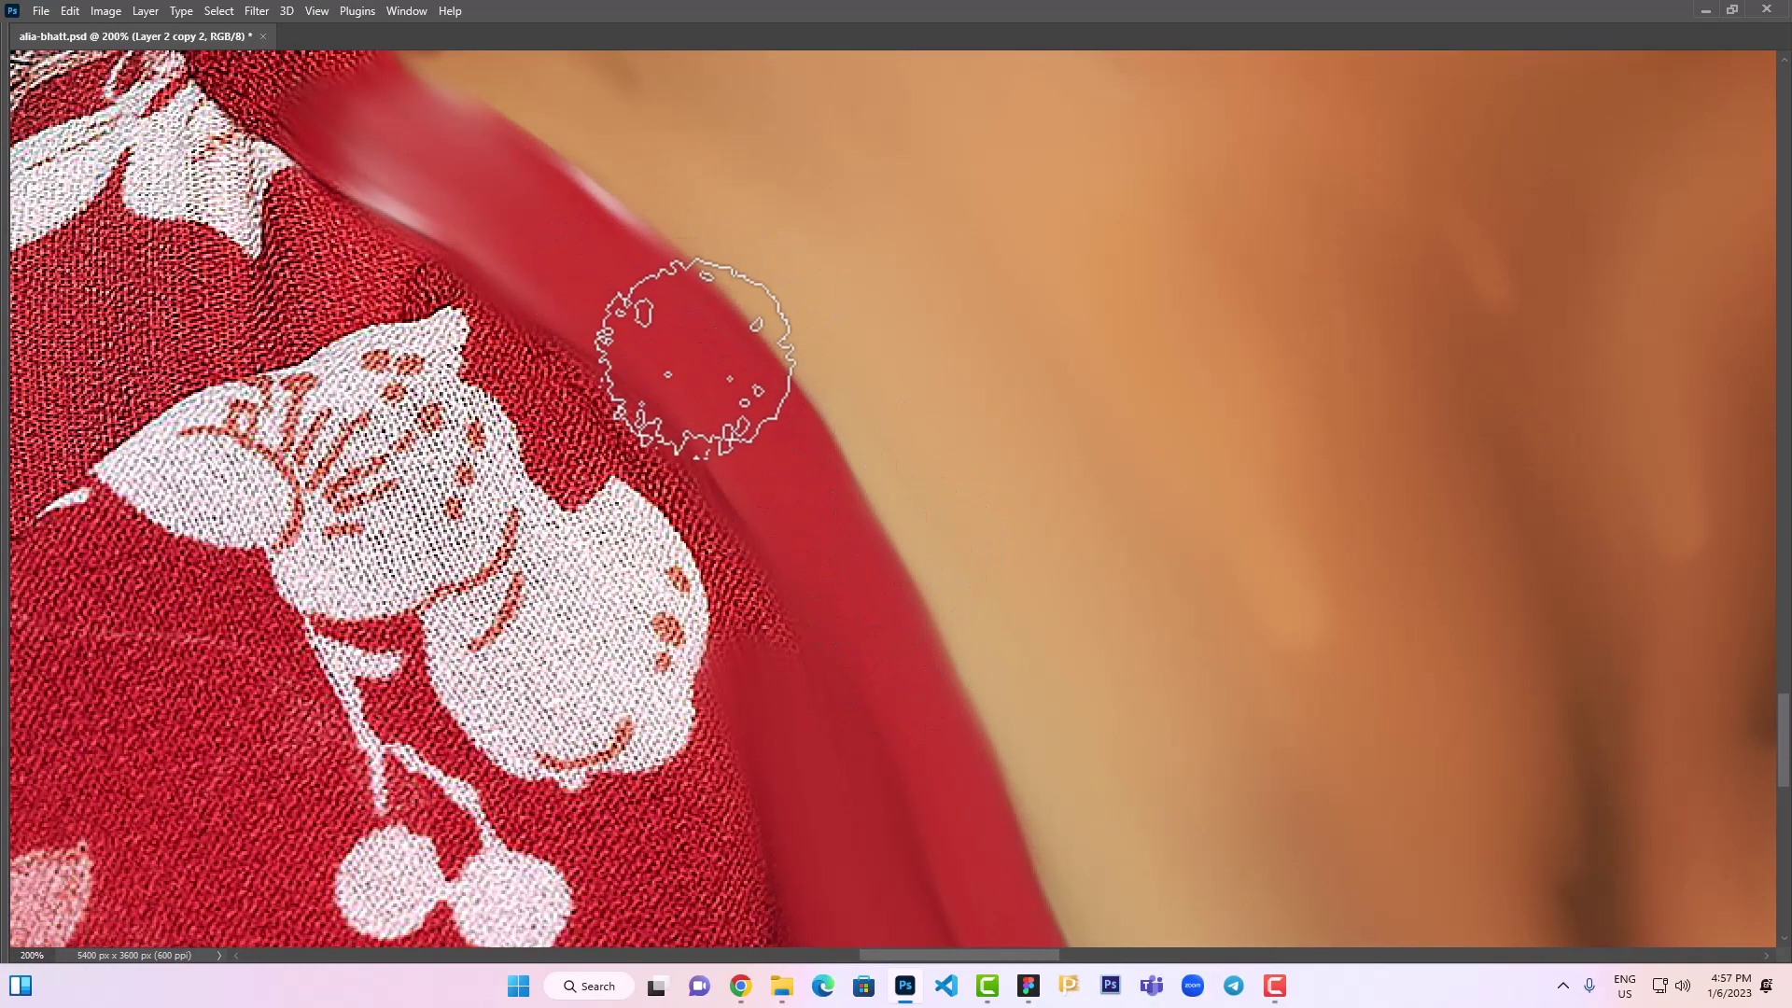
{"action": "left_click_drag", "start_coordinate": [488, 232], "coordinate": [556, 352]}
{"action": "left_click_drag", "start_coordinate": [454, 329], "coordinate": [403, 348]}
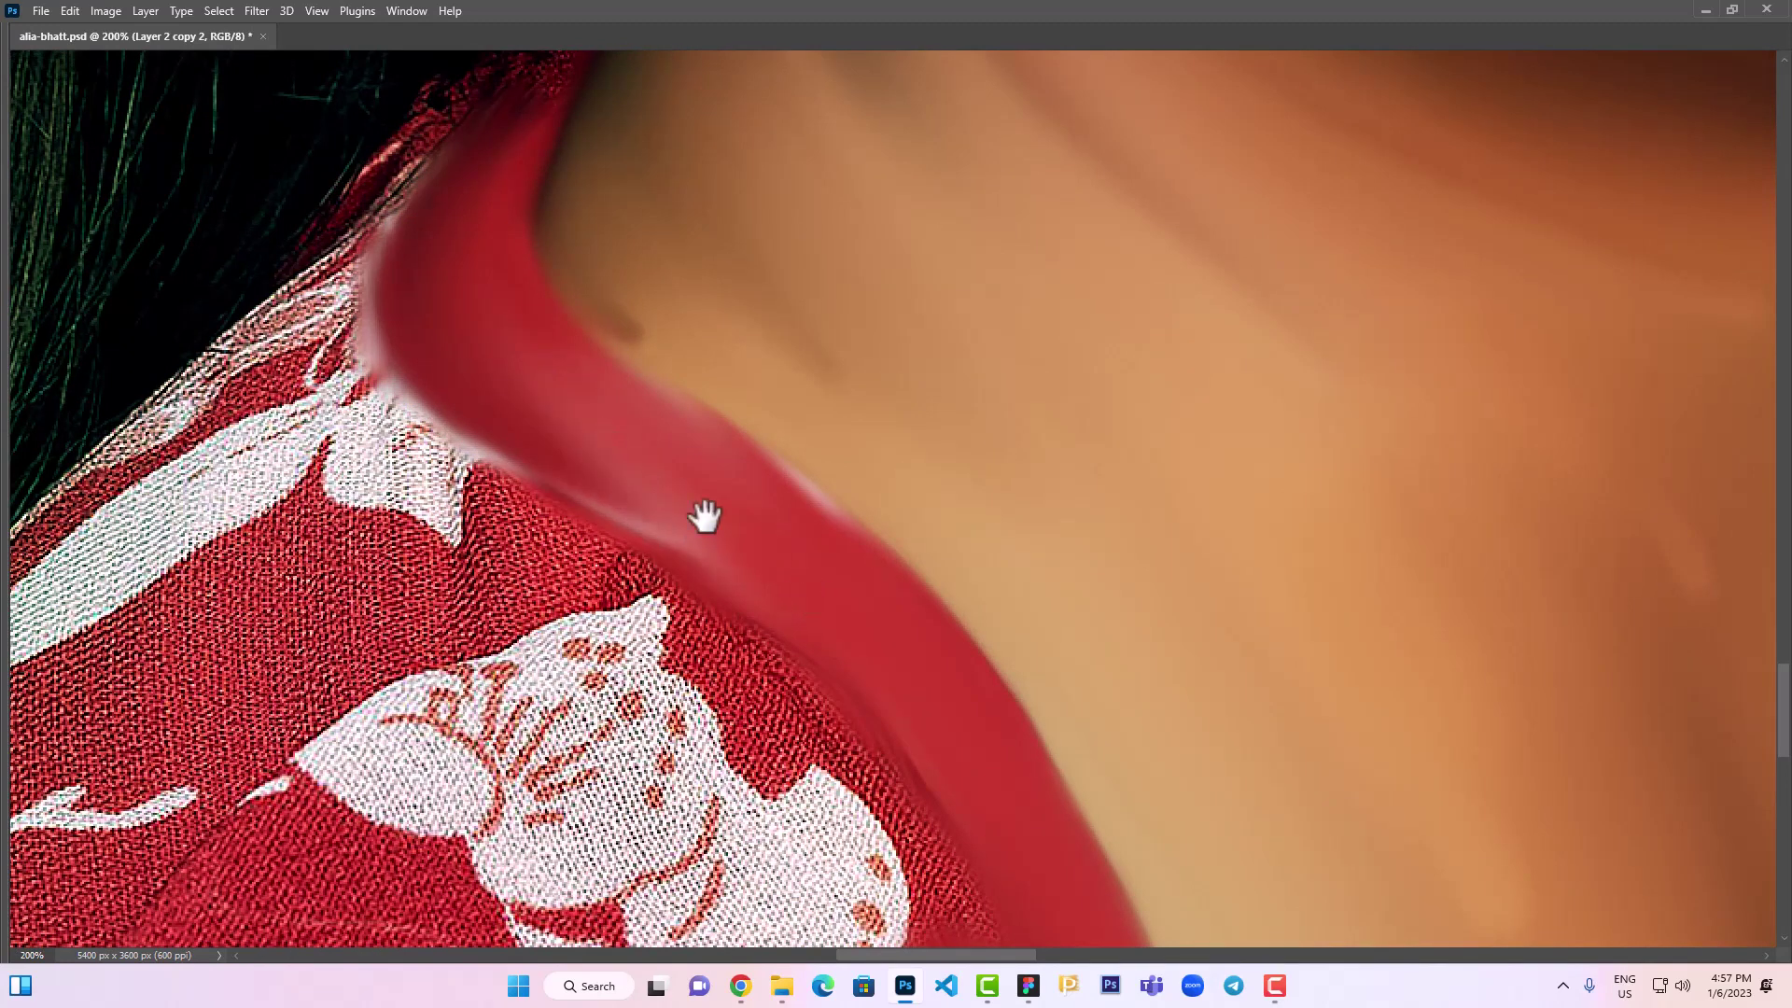
{"action": "left_click_drag", "start_coordinate": [507, 182], "coordinate": [665, 621]}
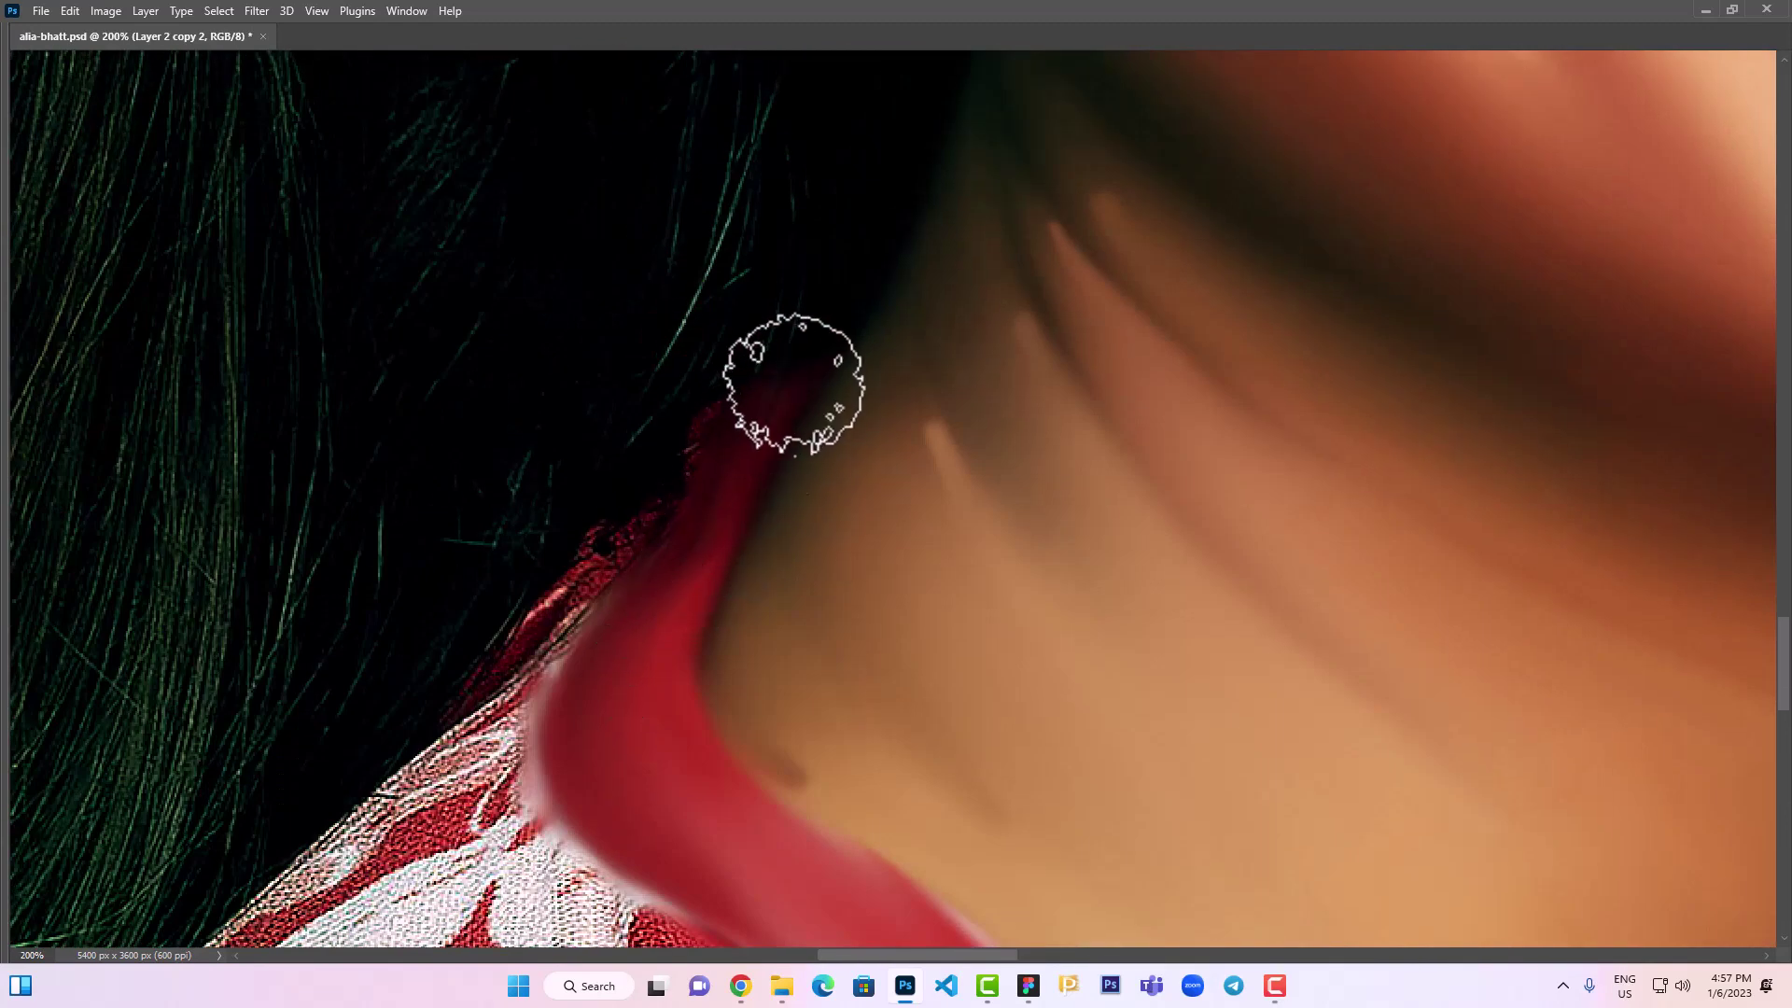
{"action": "mouse_move", "coordinate": [675, 538]}
{"action": "left_mouse_down"}
{"action": "mouse_move", "coordinate": [524, 648]}
{"action": "mouse_move", "coordinate": [900, 293]}
{"action": "left_mouse_up"}
{"action": "mouse_move", "coordinate": [680, 360]}
{"action": "left_mouse_down"}
{"action": "mouse_move", "coordinate": [560, 420]}
{"action": "mouse_move", "coordinate": [532, 472]}
{"action": "mouse_move", "coordinate": [740, 232]}
{"action": "mouse_move", "coordinate": [688, 248]}
{"action": "mouse_move", "coordinate": [412, 488]}
{"action": "mouse_move", "coordinate": [159, 742]}
{"action": "left_mouse_up"}
{"action": "mouse_move", "coordinate": [347, 557]}
{"action": "left_mouse_down"}
{"action": "mouse_move", "coordinate": [768, 228]}
{"action": "mouse_move", "coordinate": [628, 288]}
{"action": "mouse_move", "coordinate": [793, 344]}
{"action": "mouse_move", "coordinate": [783, 308]}
{"action": "left_mouse_up"}
Smudge the fabric from the collar toward the lower-left edge into flat red, undoing one bad smear
{"action": "left_click_drag", "start_coordinate": [914, 400], "coordinate": [907, 490]}
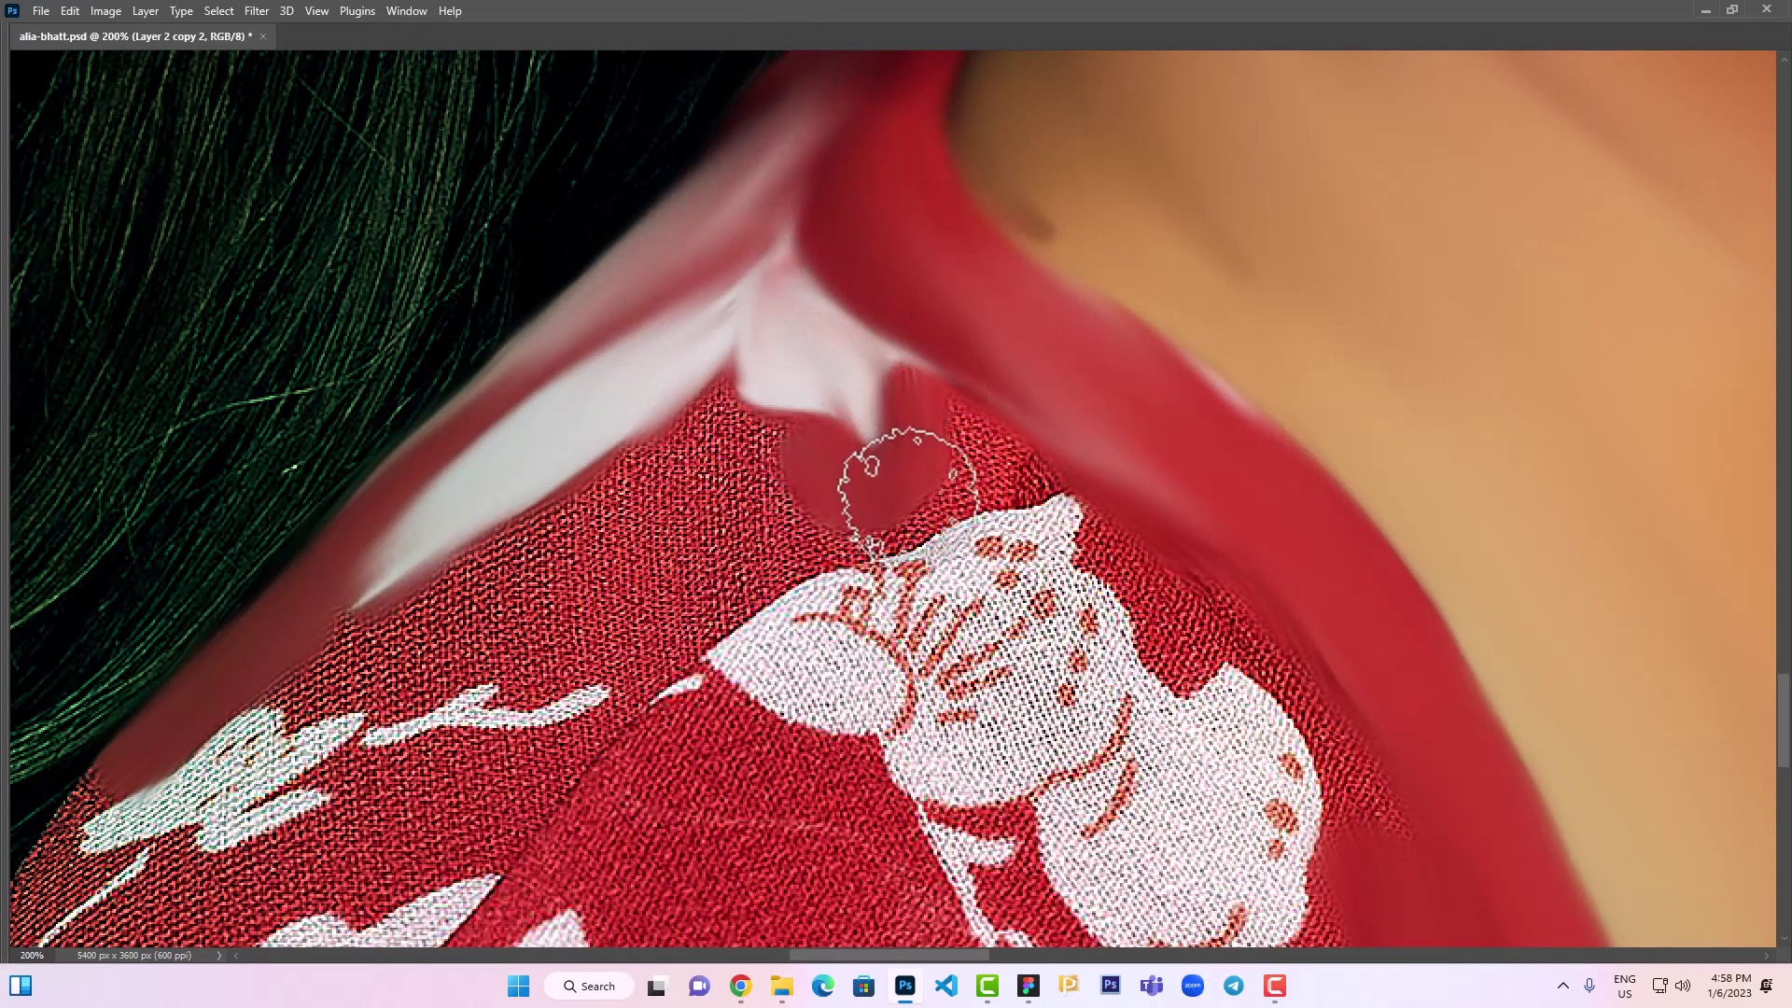
{"action": "key", "text": "ctrl+z"}
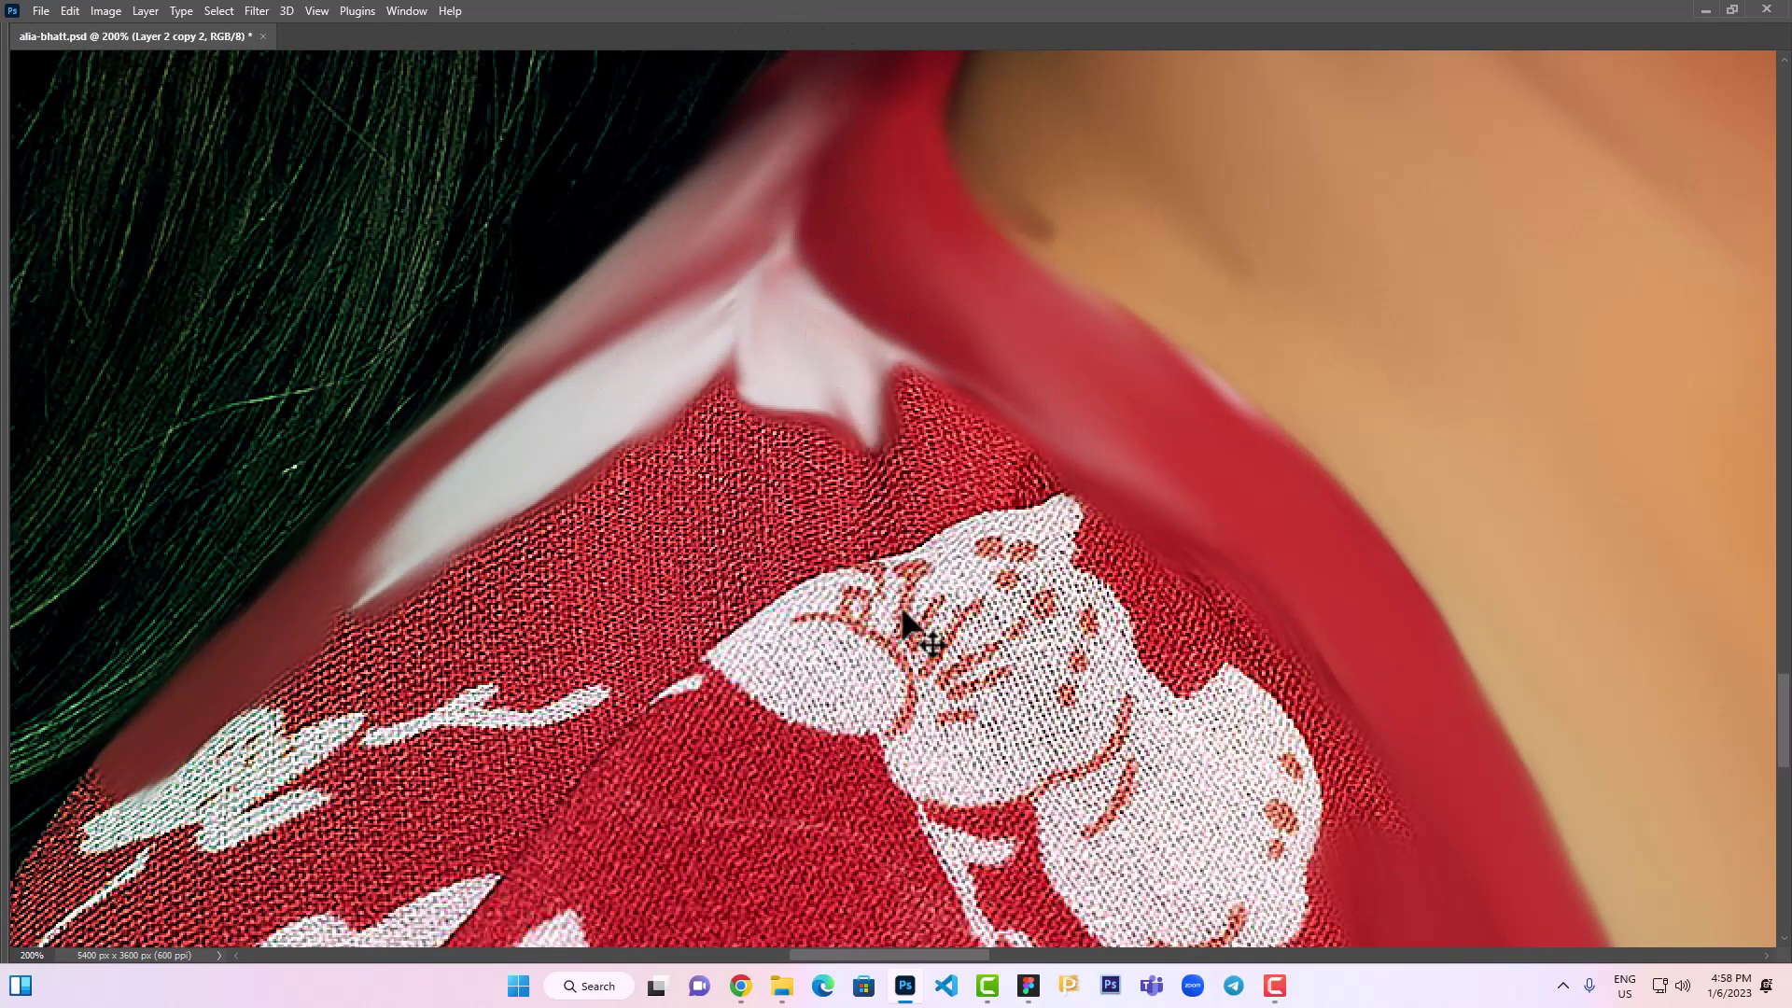
{"action": "left_click_drag", "start_coordinate": [933, 412], "coordinate": [1043, 472]}
{"action": "mouse_move", "coordinate": [904, 478]}
{"action": "left_mouse_down"}
{"action": "mouse_move", "coordinate": [672, 601]}
{"action": "mouse_move", "coordinate": [798, 474]}
{"action": "left_mouse_up"}
{"action": "left_click_drag", "start_coordinate": [714, 529], "coordinate": [834, 401]}
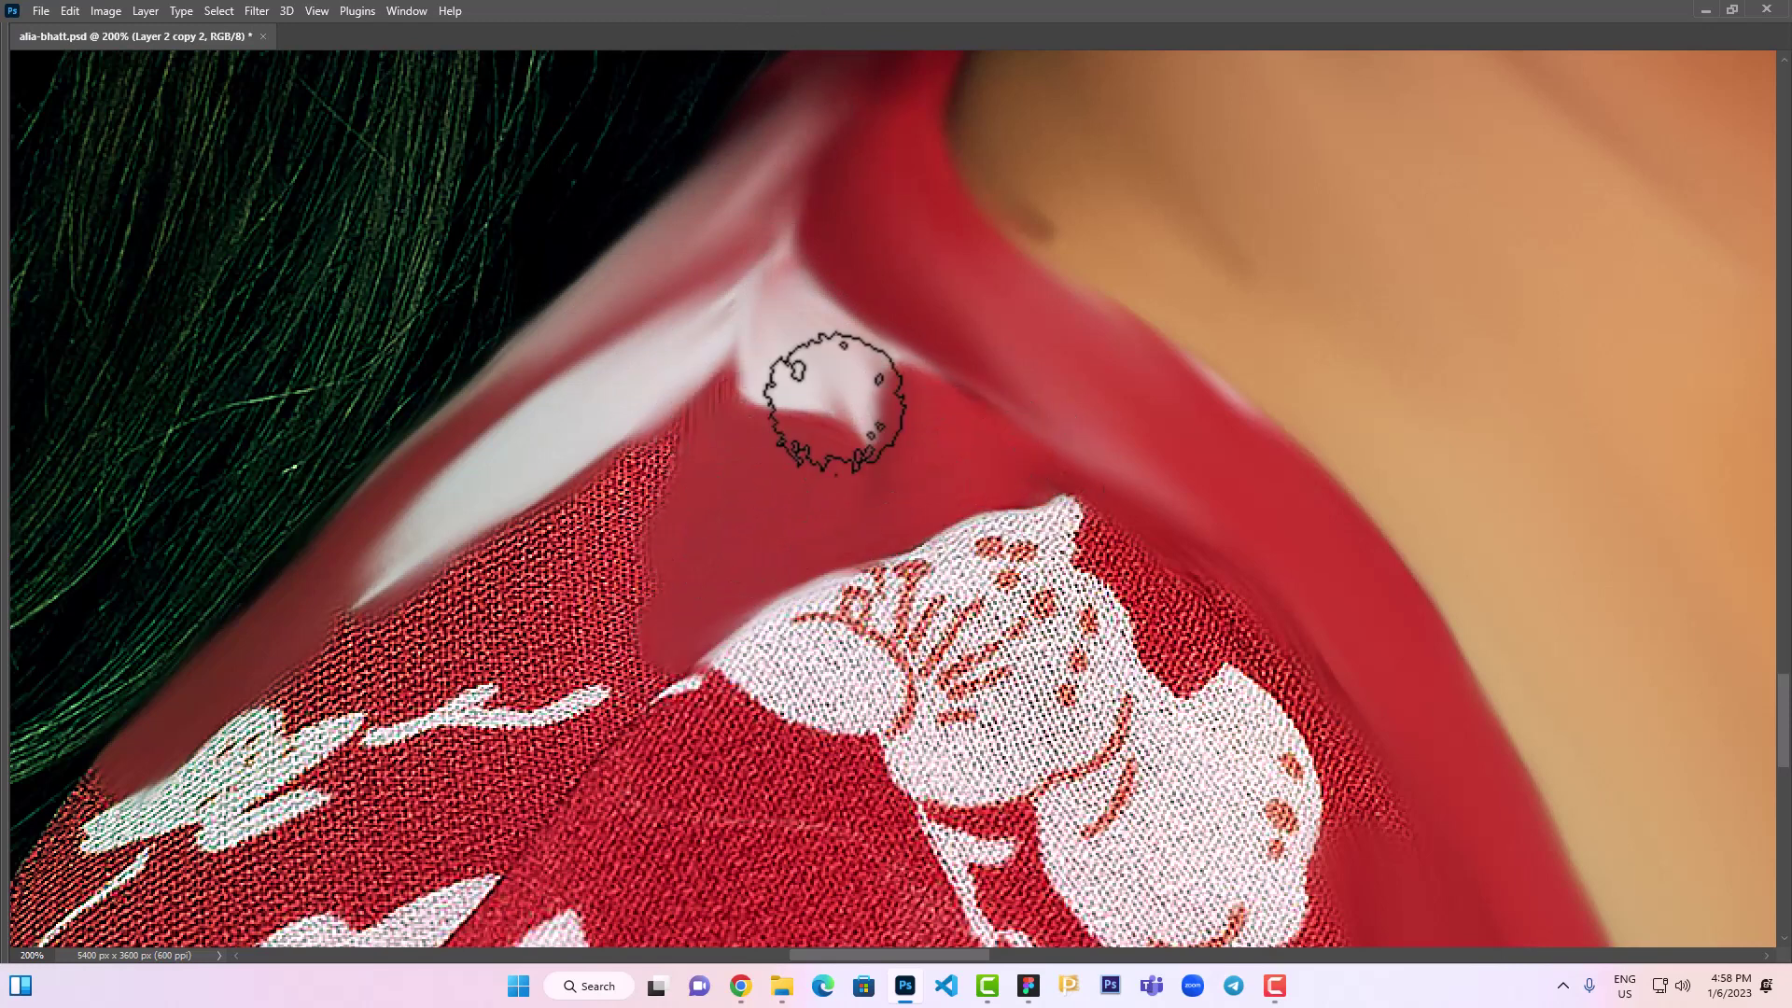
{"action": "mouse_move", "coordinate": [707, 373]}
{"action": "left_mouse_down"}
{"action": "mouse_move", "coordinate": [680, 468]}
{"action": "mouse_move", "coordinate": [448, 601]}
{"action": "mouse_move", "coordinate": [331, 624]}
{"action": "left_mouse_up"}
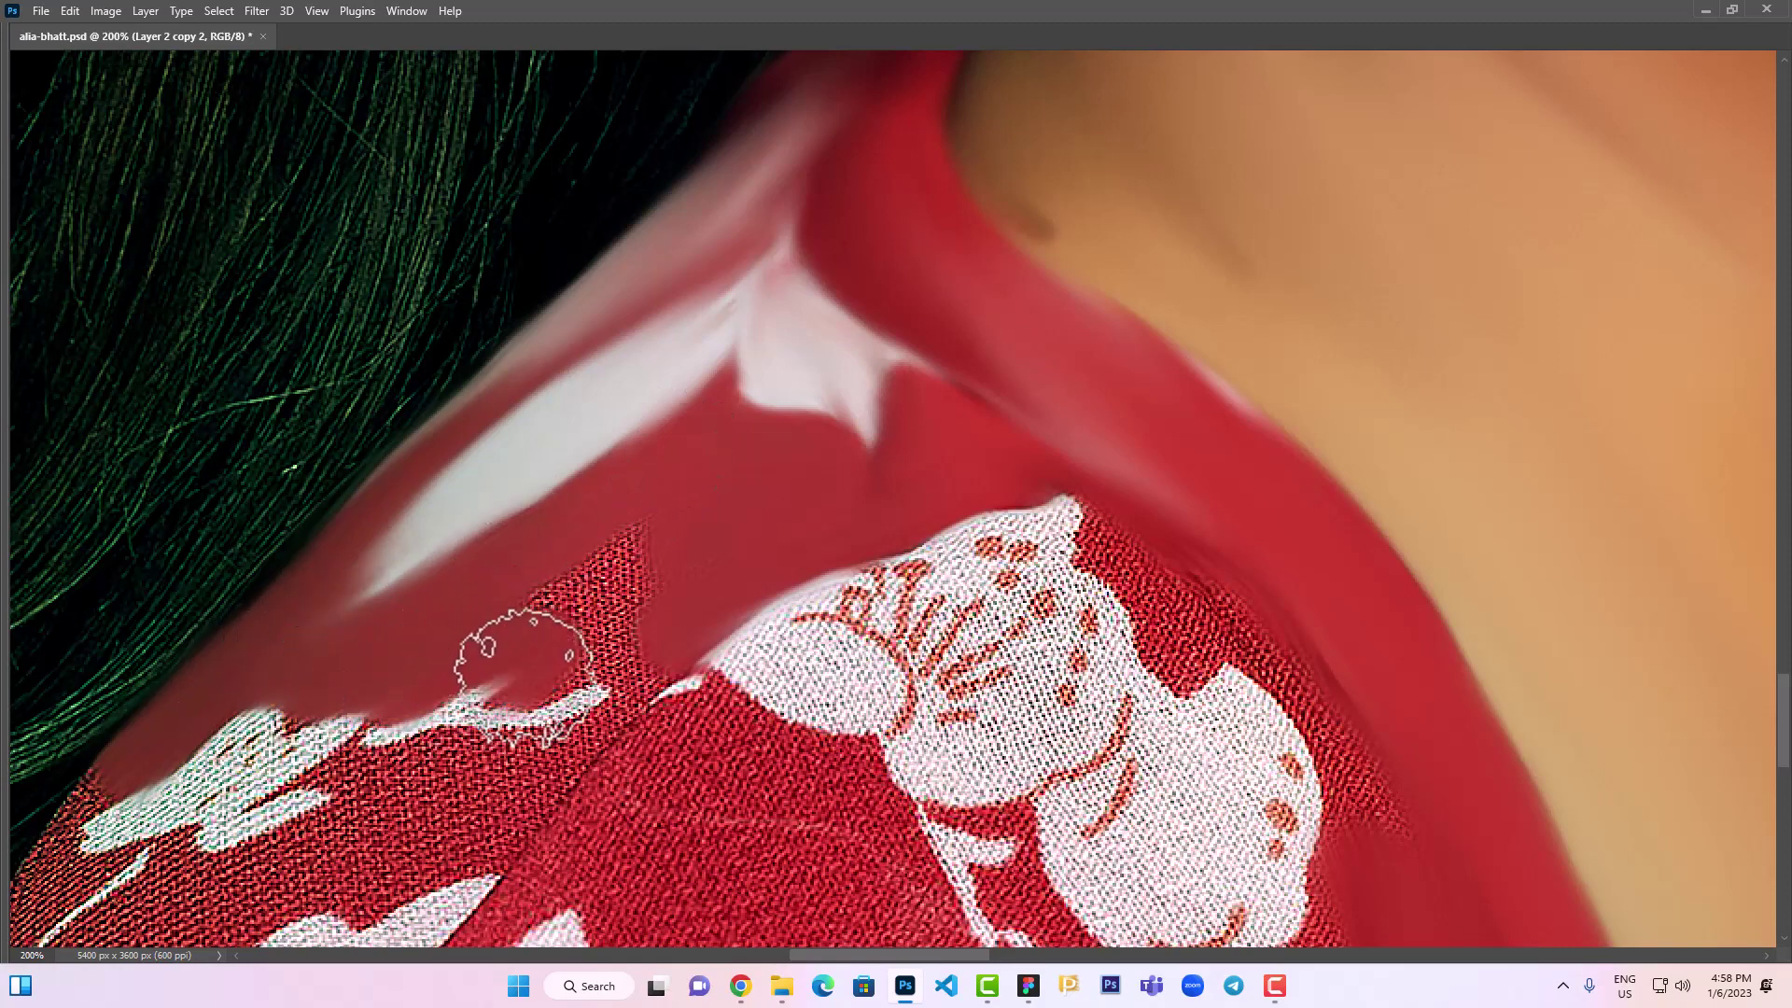
{"action": "left_click_drag", "start_coordinate": [523, 672], "coordinate": [557, 611]}
Extend smooth red strokes across the lower shoulder fabric and soften its white edge beside the hair
{"action": "left_click_drag", "start_coordinate": [582, 747], "coordinate": [1011, 425]}
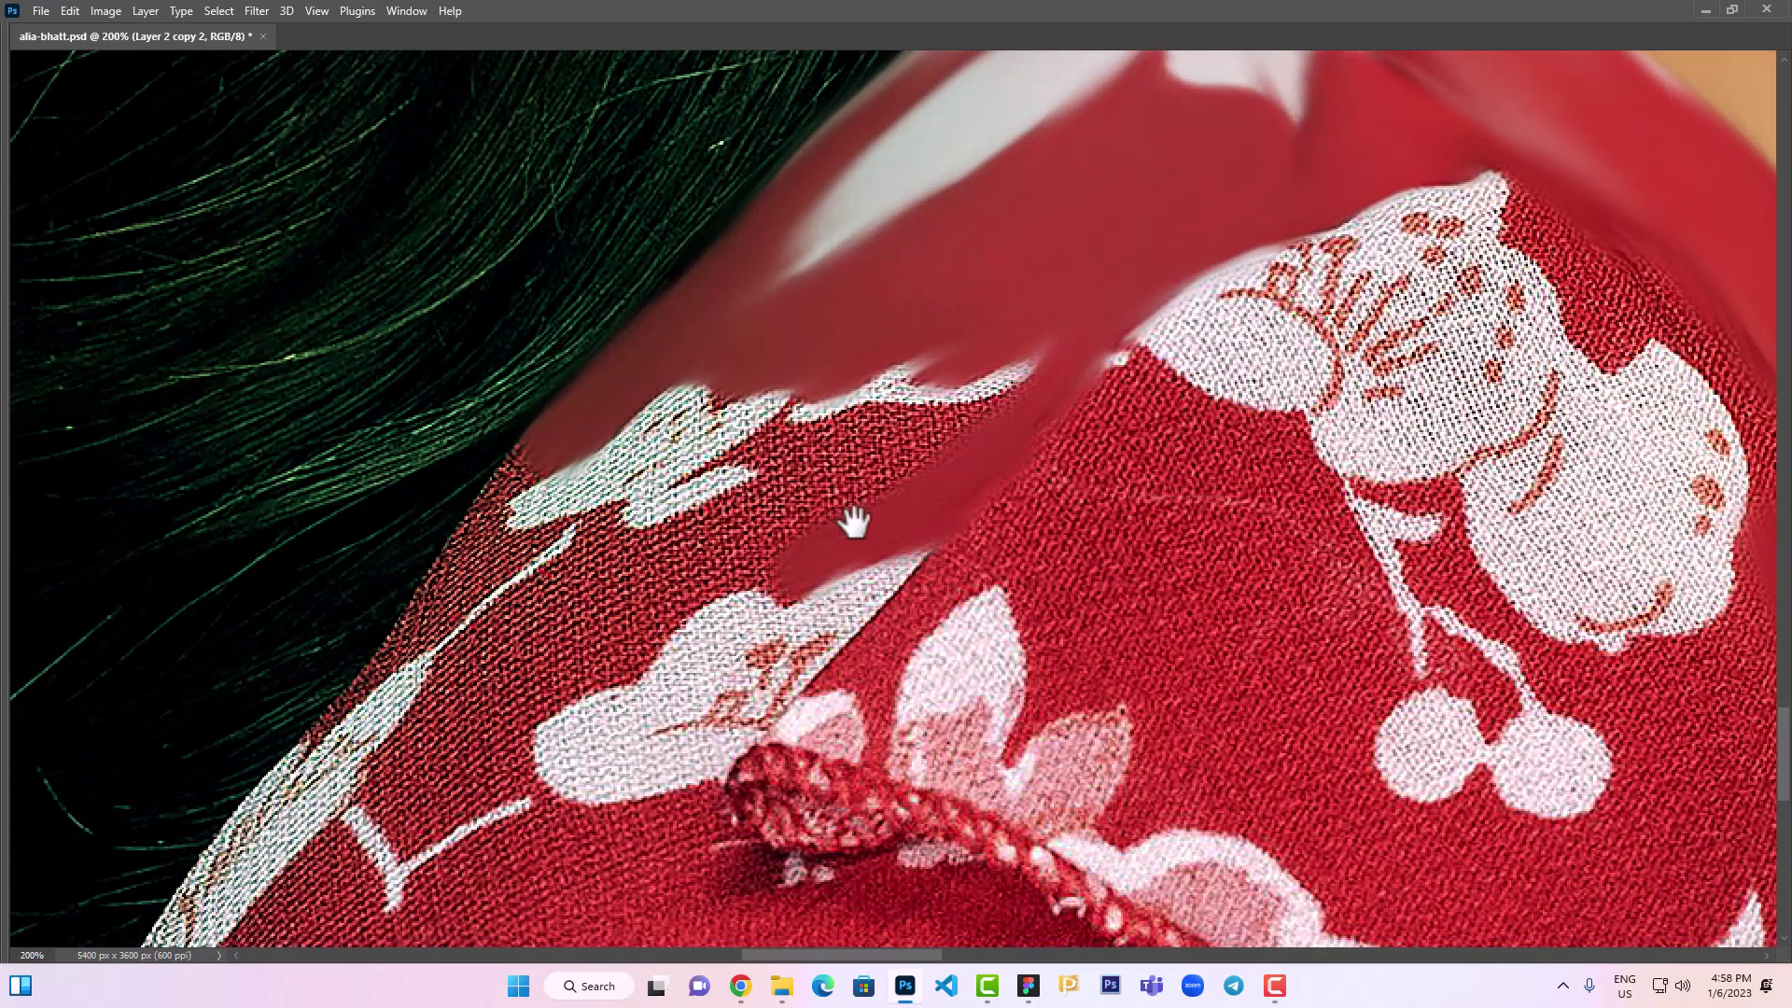
{"action": "left_click_drag", "start_coordinate": [854, 522], "coordinate": [616, 640]}
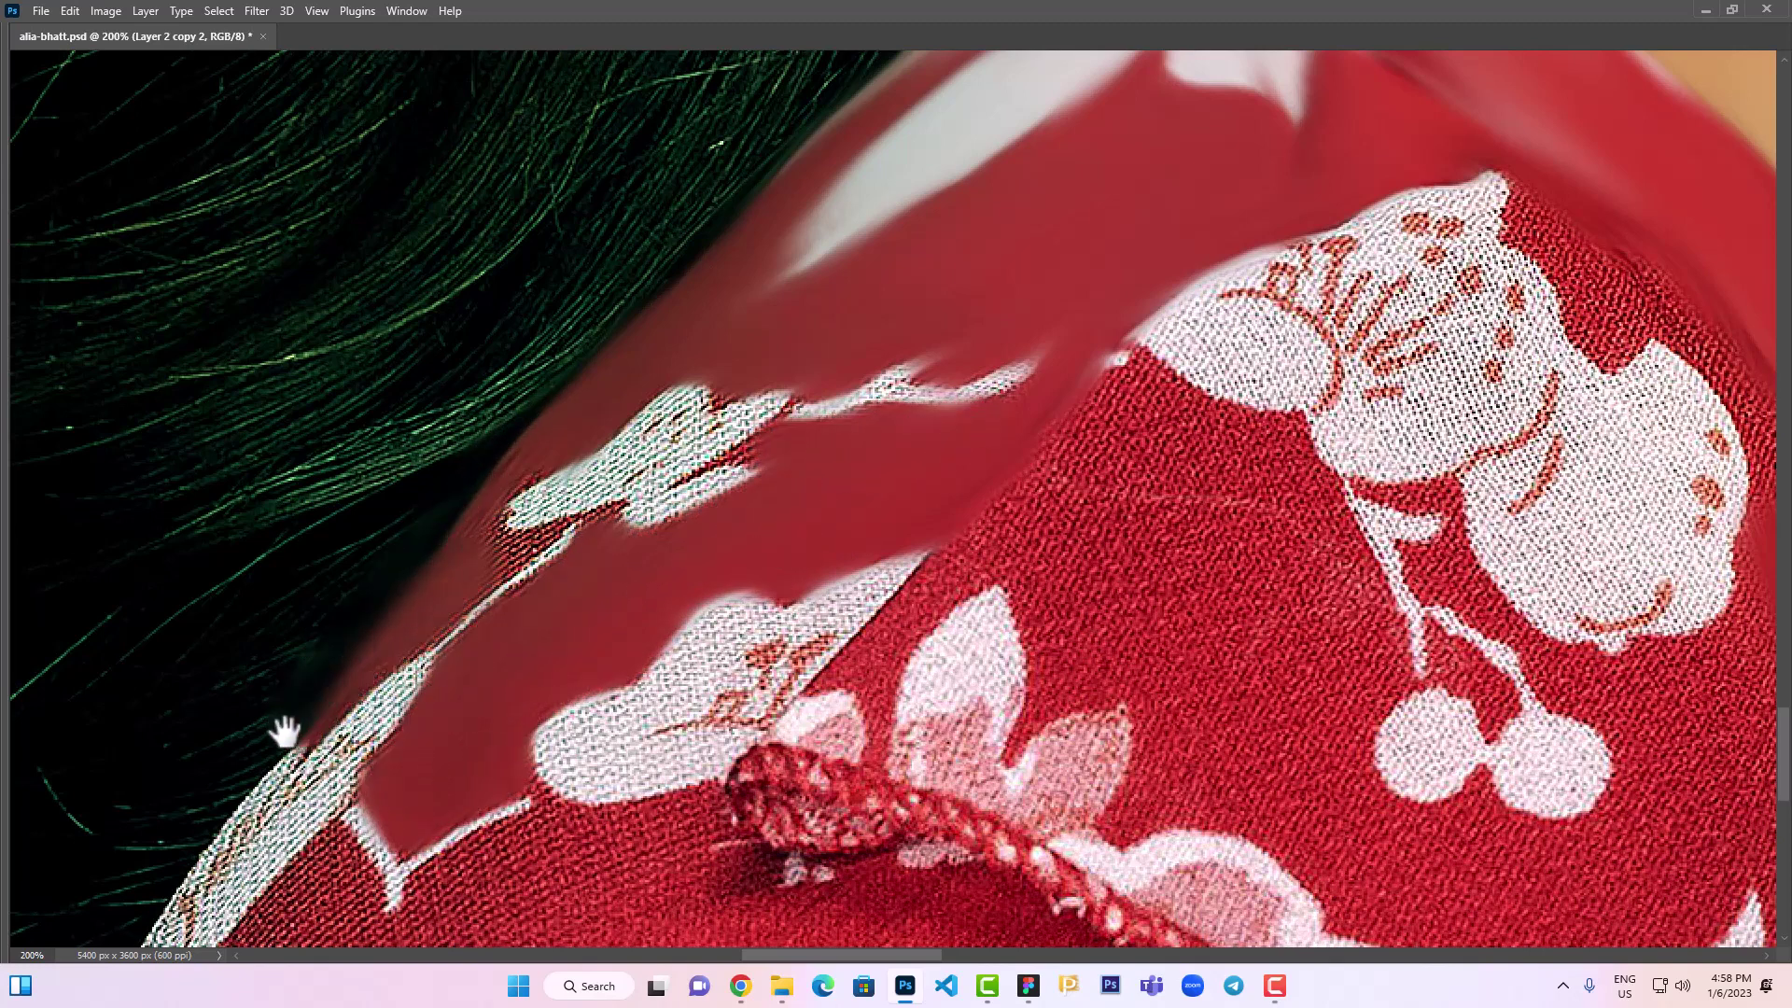
{"action": "left_click_drag", "start_coordinate": [336, 738], "coordinate": [448, 591]}
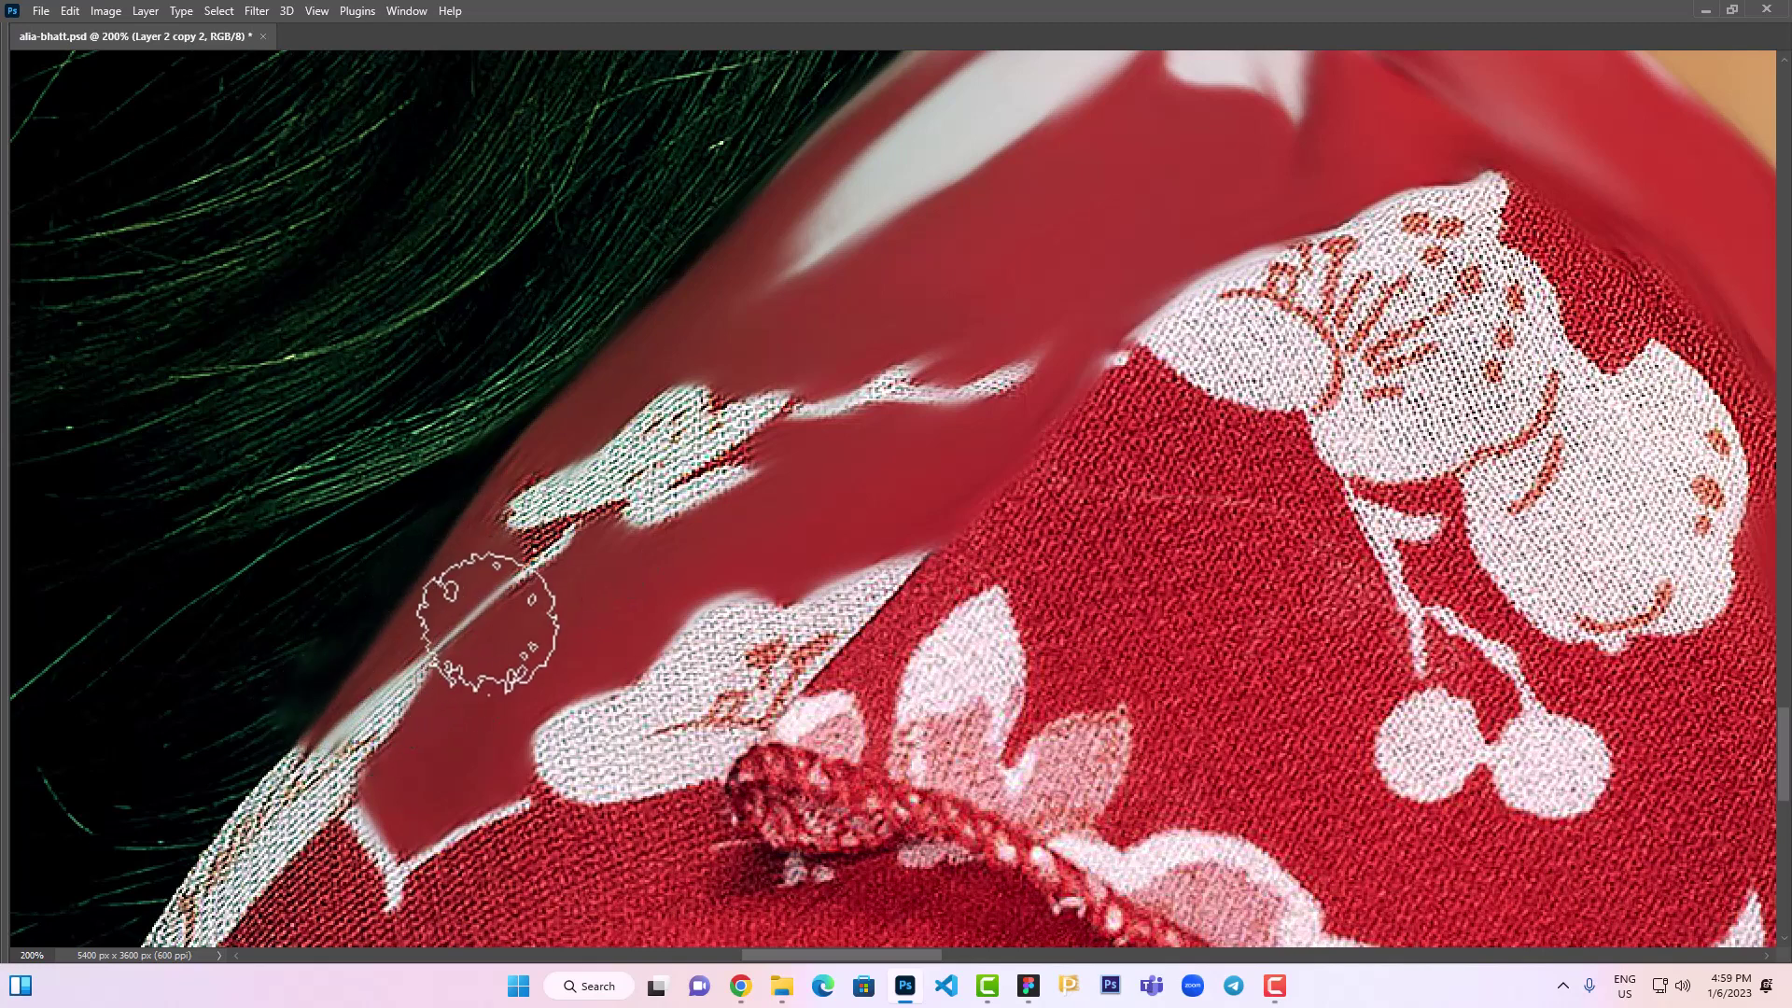
{"action": "mouse_move", "coordinate": [513, 518]}
{"action": "left_mouse_down"}
{"action": "mouse_move", "coordinate": [680, 399]}
{"action": "mouse_move", "coordinate": [639, 500]}
{"action": "left_mouse_up"}
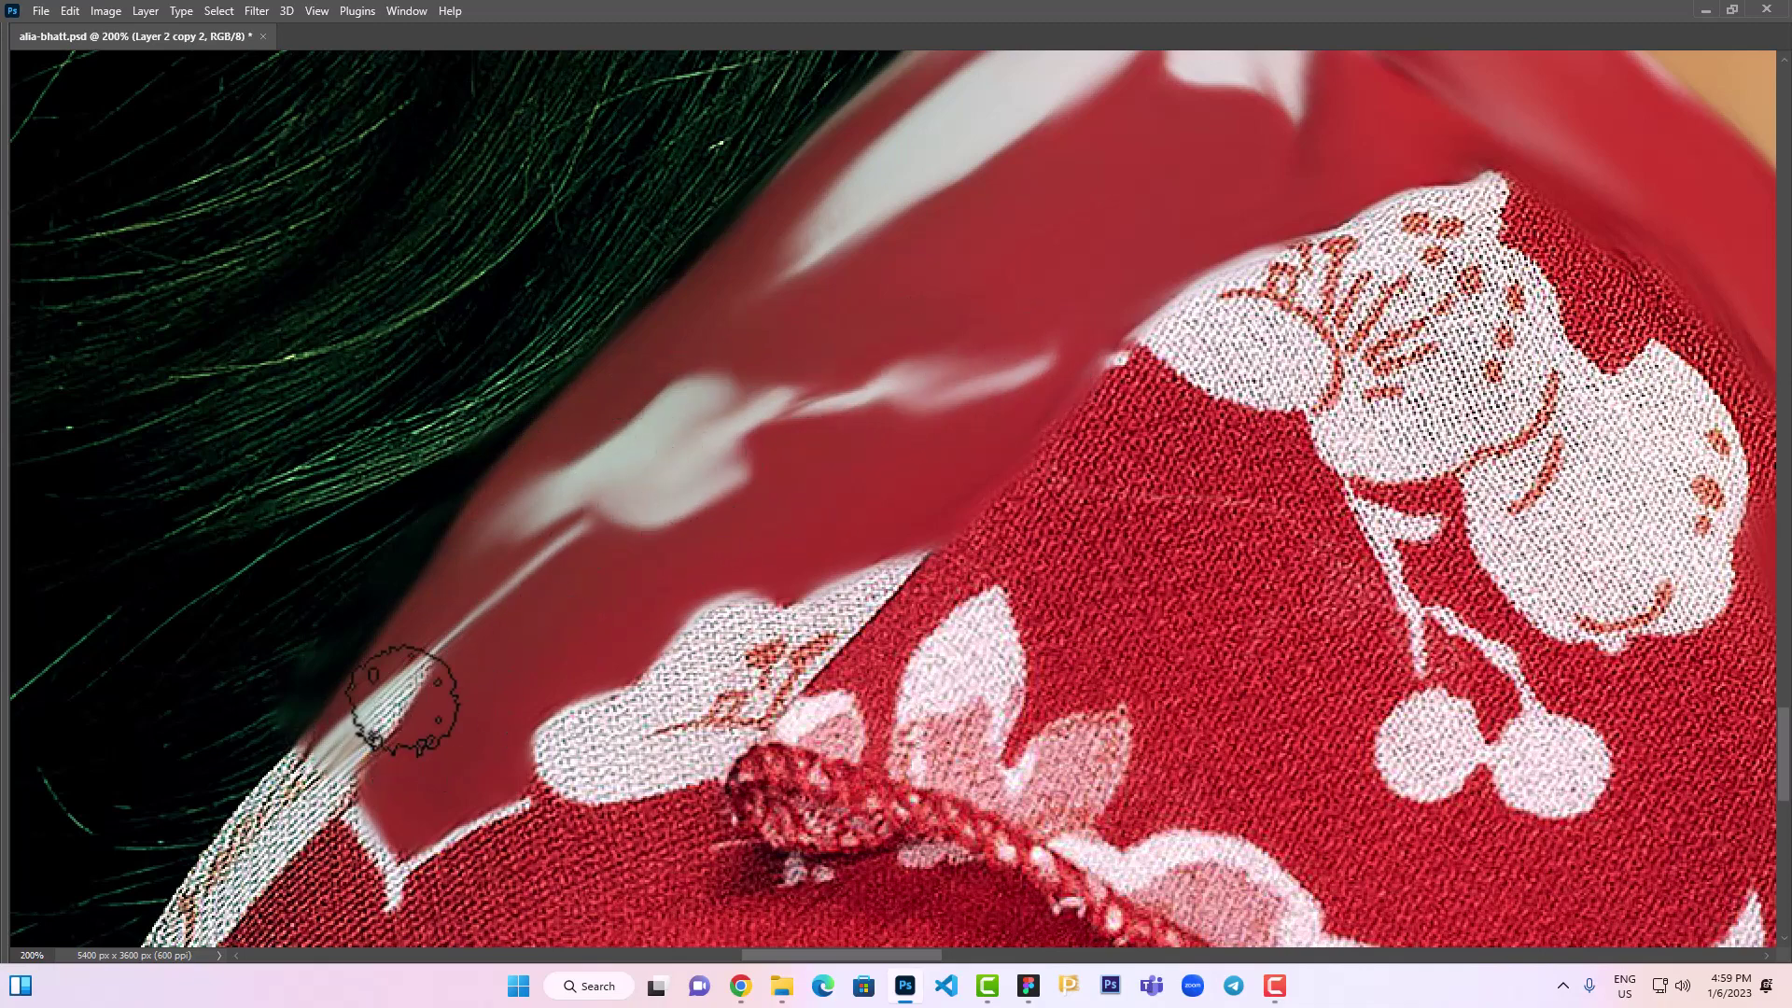
{"action": "left_click_drag", "start_coordinate": [518, 690], "coordinate": [686, 499]}
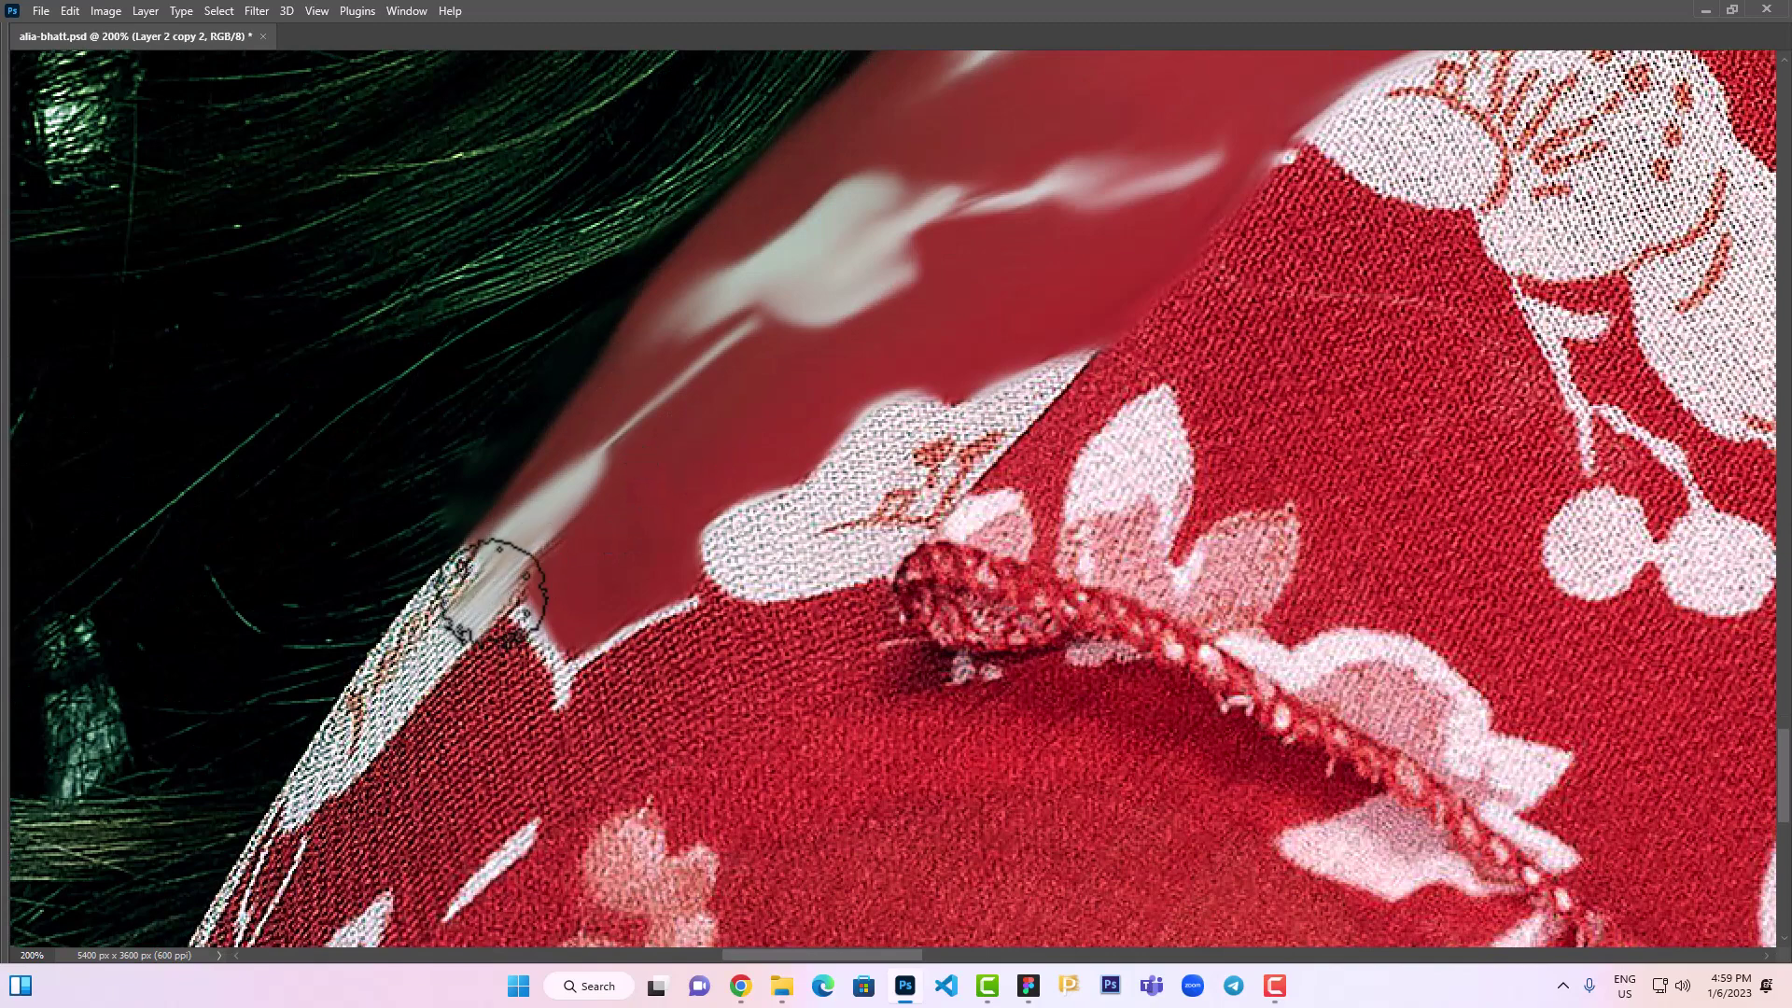
{"action": "left_click_drag", "start_coordinate": [494, 593], "coordinate": [401, 677]}
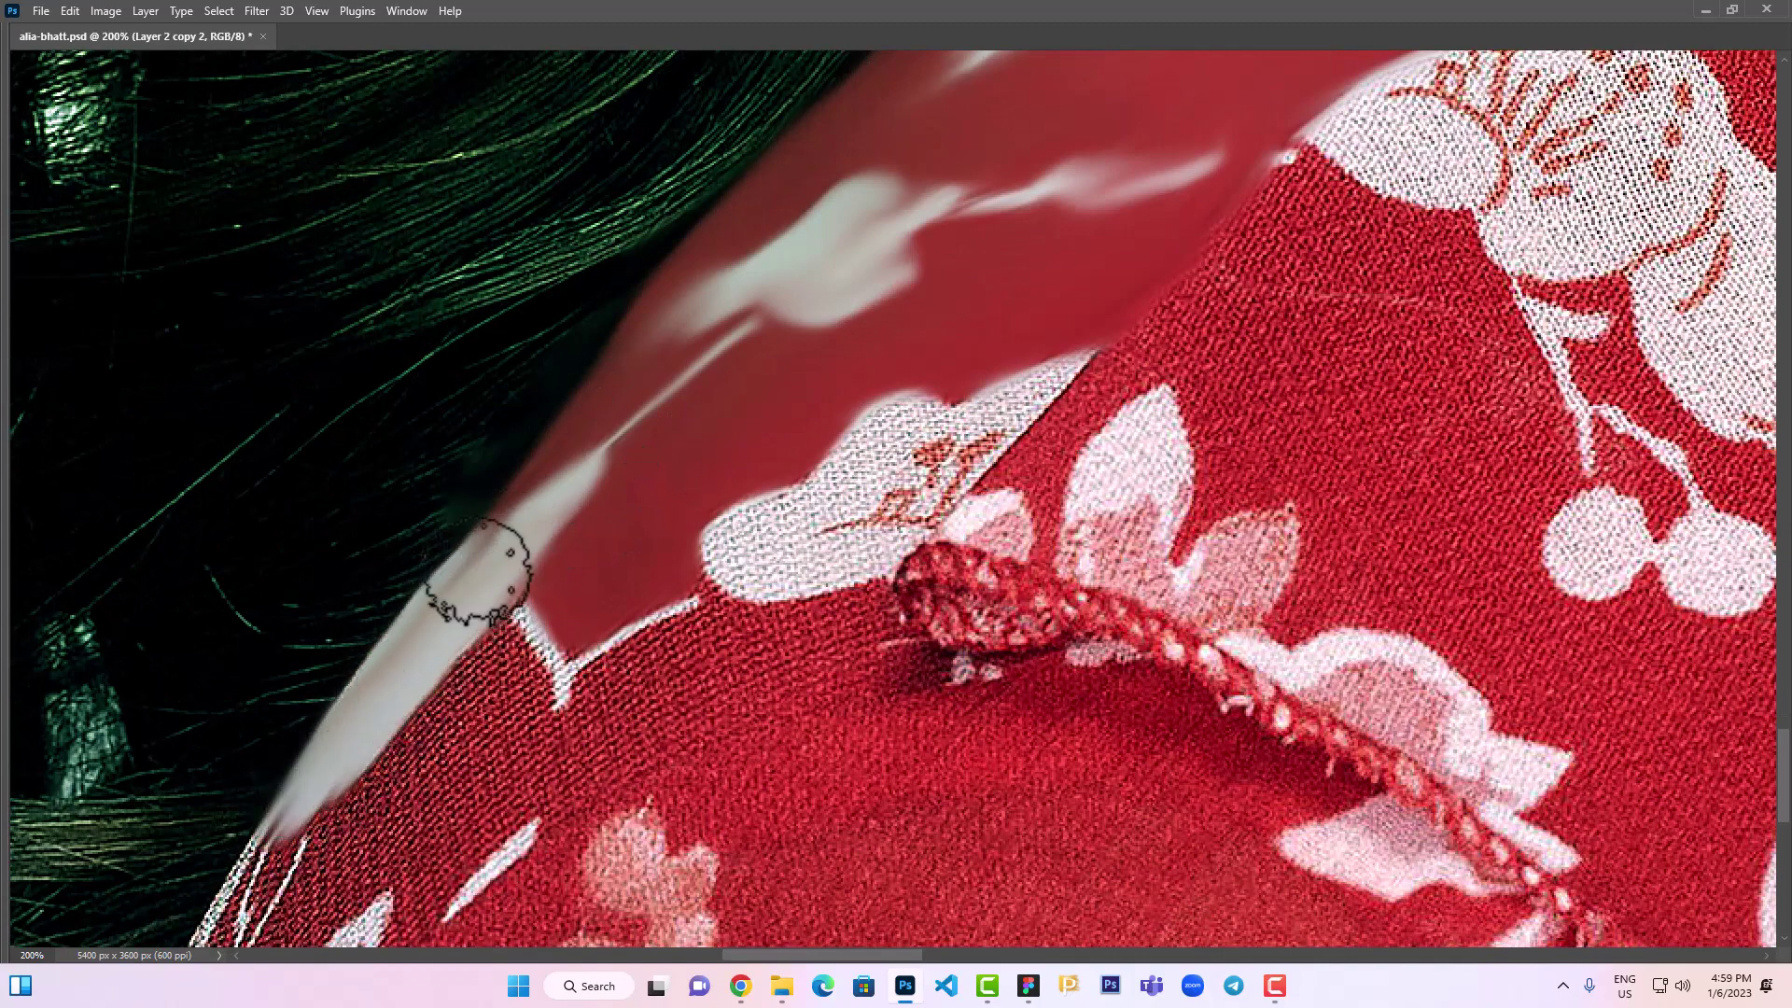
{"action": "left_click_drag", "start_coordinate": [478, 550], "coordinate": [488, 400]}
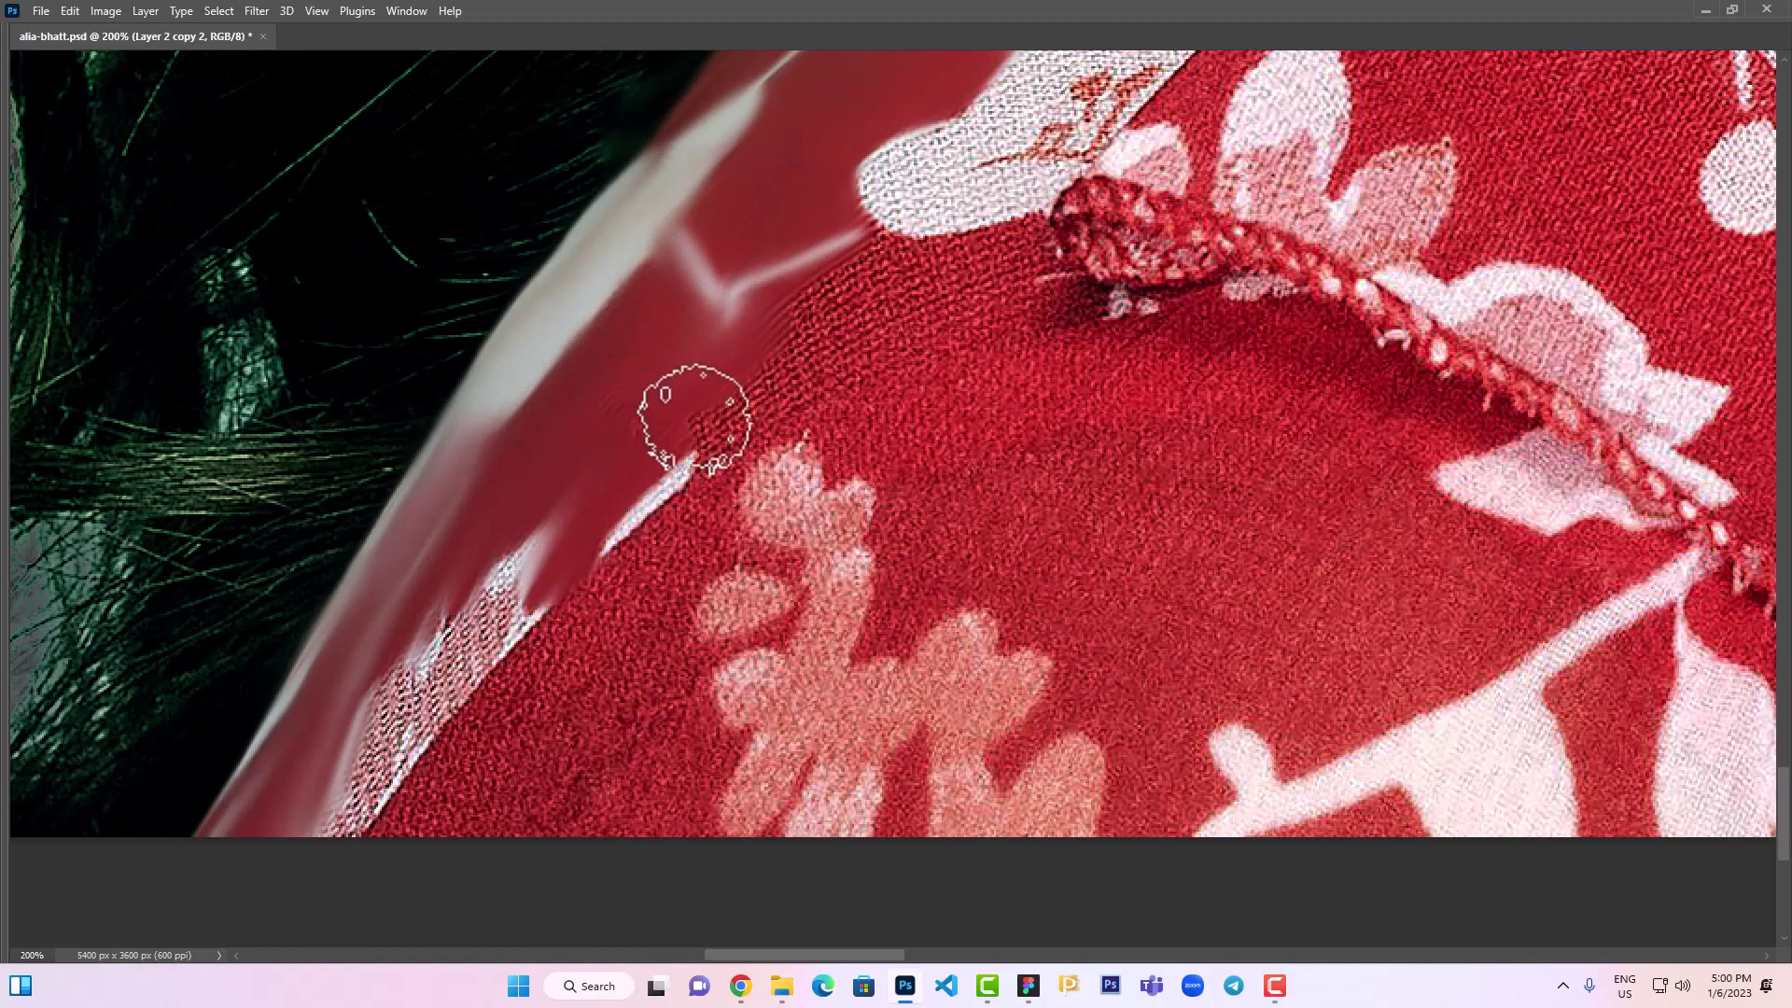
Smear the lace edge, textured fabric and white floral print below the collar trim into smooth red
{"action": "left_click_drag", "start_coordinate": [694, 419], "coordinate": [951, 413]}
{"action": "left_click_drag", "start_coordinate": [1080, 299], "coordinate": [840, 340]}
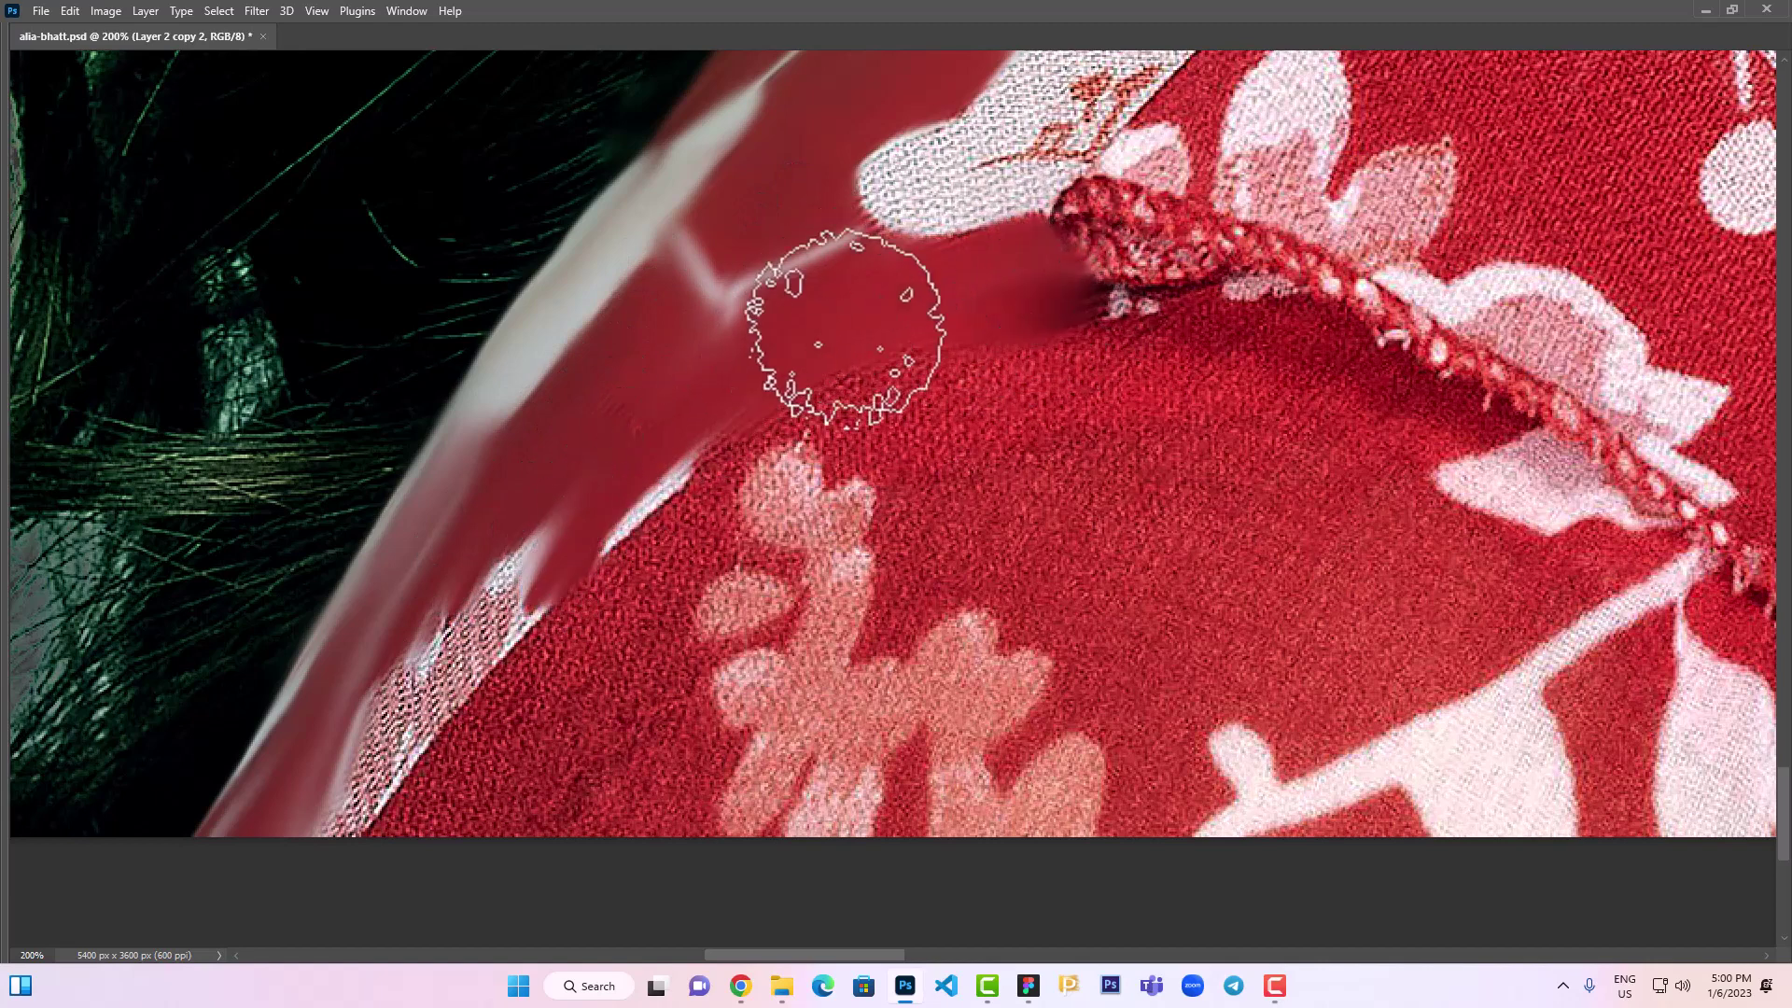
{"action": "mouse_move", "coordinate": [340, 780]}
{"action": "left_mouse_down"}
{"action": "mouse_move", "coordinate": [532, 602]}
{"action": "mouse_move", "coordinate": [719, 520]}
{"action": "mouse_move", "coordinate": [640, 681]}
{"action": "mouse_move", "coordinate": [472, 800]}
{"action": "mouse_move", "coordinate": [760, 680]}
{"action": "mouse_move", "coordinate": [780, 740]}
{"action": "left_mouse_up"}
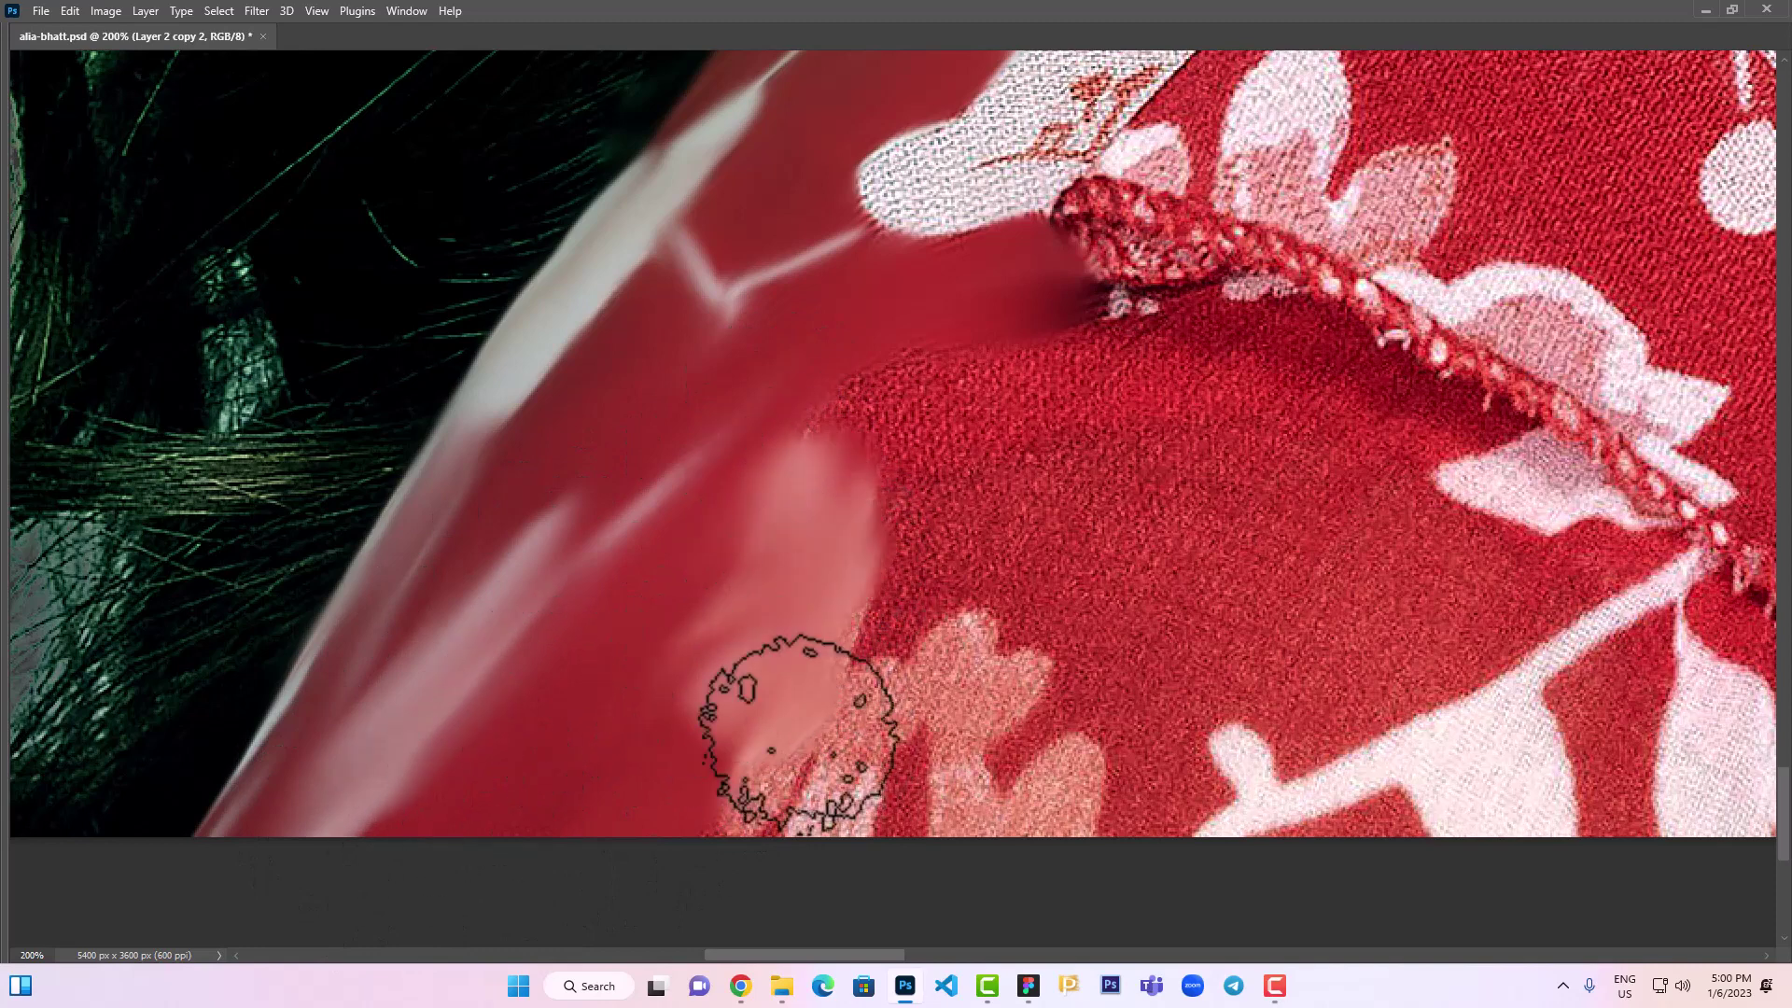
{"action": "mouse_move", "coordinate": [508, 860]}
{"action": "left_mouse_down"}
{"action": "mouse_move", "coordinate": [1064, 784]}
{"action": "mouse_move", "coordinate": [920, 819]}
{"action": "mouse_move", "coordinate": [959, 539]}
{"action": "mouse_move", "coordinate": [919, 476]}
{"action": "mouse_move", "coordinate": [1379, 420]}
{"action": "mouse_move", "coordinate": [959, 360]}
{"action": "mouse_move", "coordinate": [940, 299]}
{"action": "mouse_move", "coordinate": [922, 602]}
{"action": "mouse_move", "coordinate": [728, 732]}
{"action": "mouse_move", "coordinate": [772, 600]}
{"action": "mouse_move", "coordinate": [993, 560]}
{"action": "mouse_move", "coordinate": [1292, 660]}
{"action": "mouse_move", "coordinate": [1360, 540]}
{"action": "mouse_move", "coordinate": [1019, 415]}
{"action": "mouse_move", "coordinate": [800, 588]}
{"action": "mouse_move", "coordinate": [960, 640]}
{"action": "mouse_move", "coordinate": [868, 712]}
{"action": "mouse_move", "coordinate": [1064, 653]}
{"action": "mouse_move", "coordinate": [1080, 780]}
{"action": "mouse_move", "coordinate": [1167, 753]}
{"action": "mouse_move", "coordinate": [1248, 760]}
{"action": "mouse_move", "coordinate": [1419, 859]}
{"action": "mouse_move", "coordinate": [1540, 840]}
{"action": "left_mouse_up"}
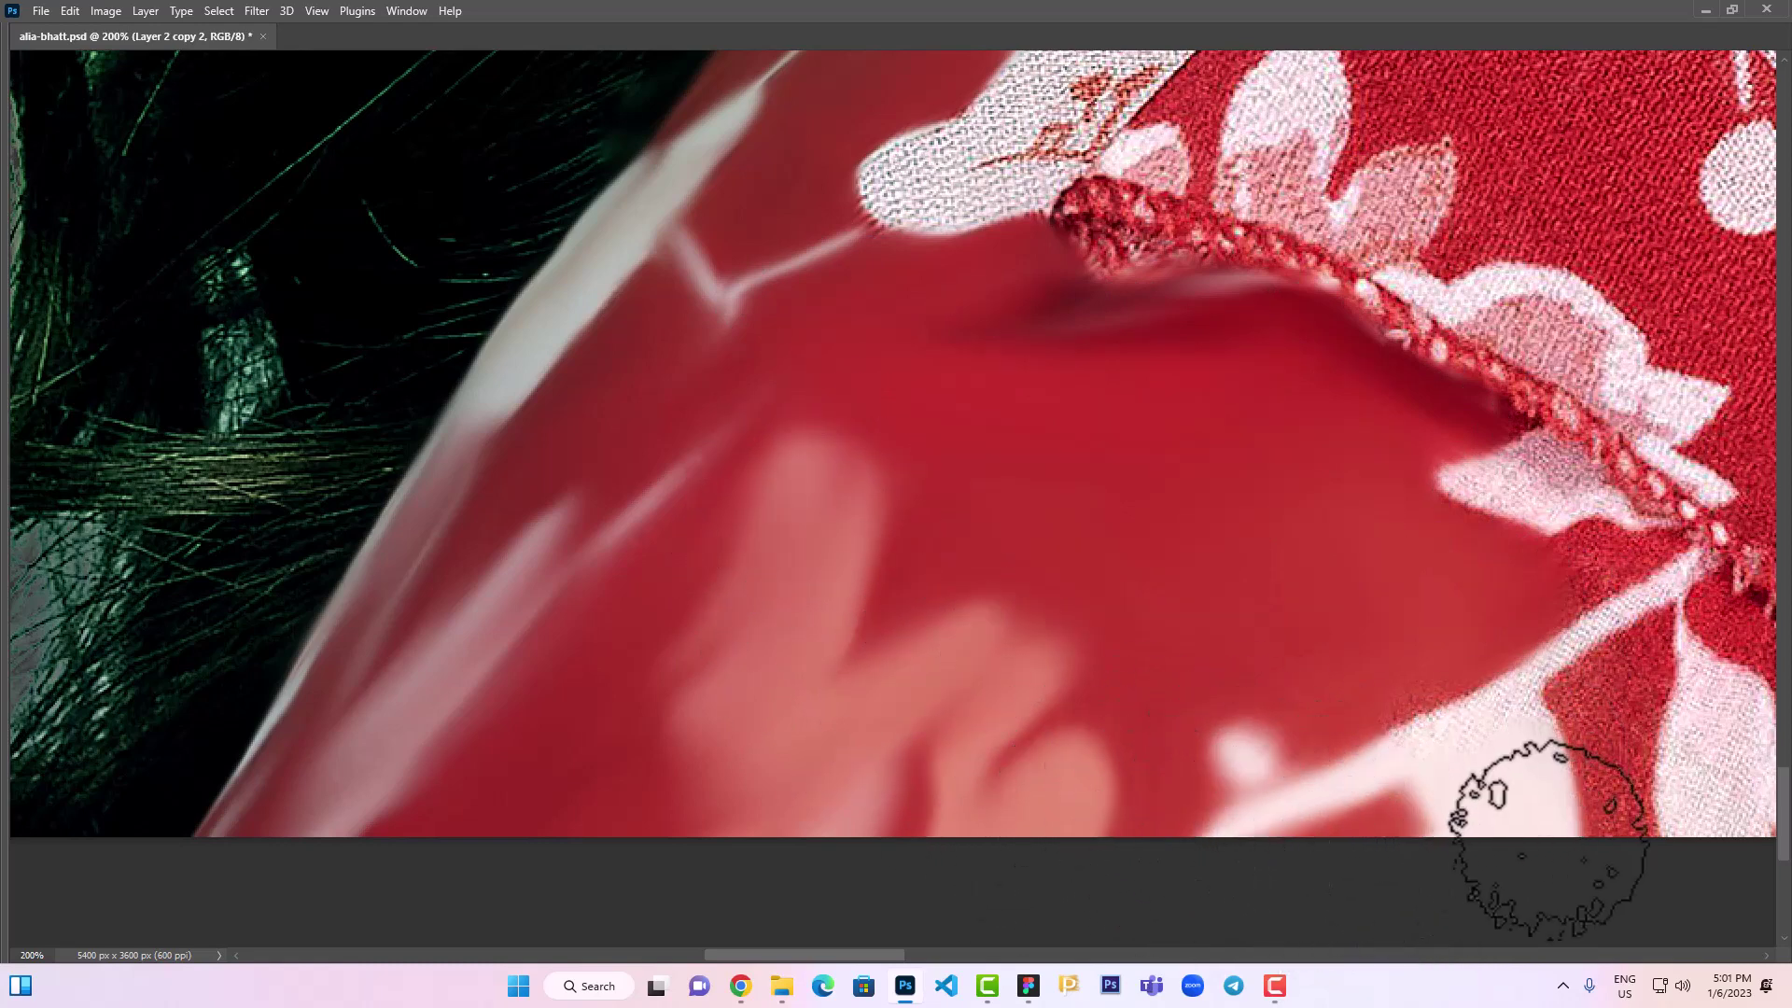
{"action": "left_click_drag", "start_coordinate": [1407, 694], "coordinate": [1668, 566]}
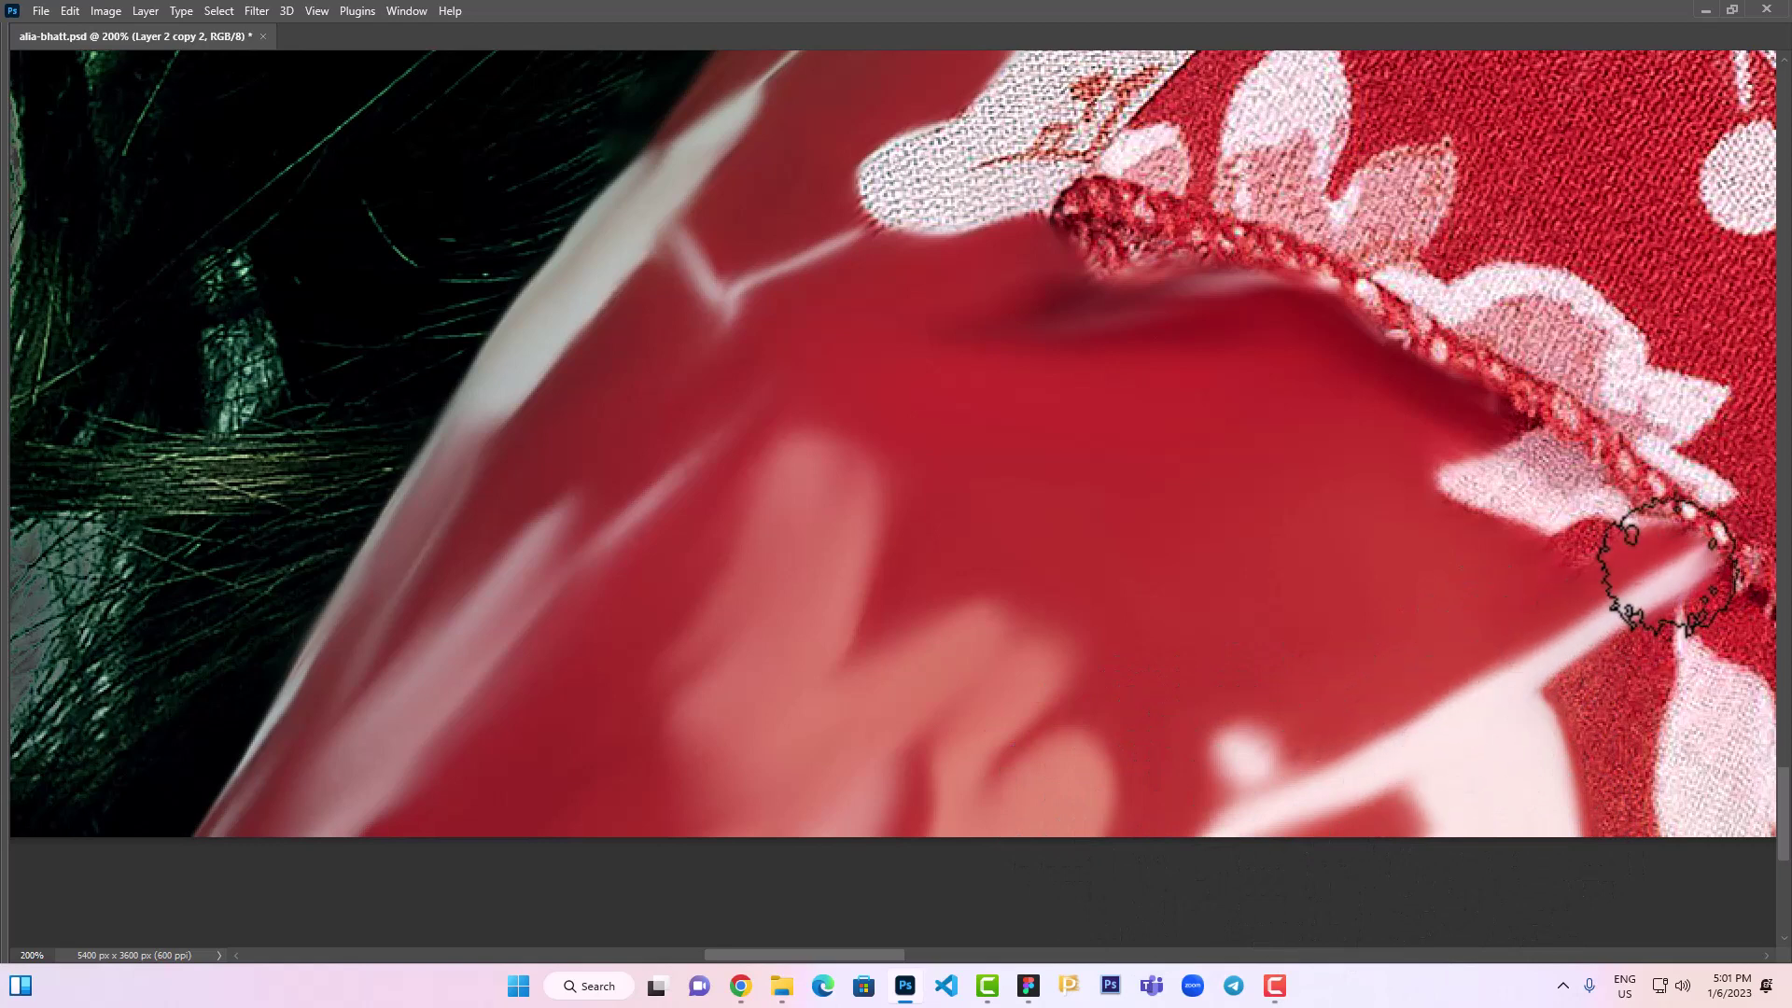
{"action": "left_click_drag", "start_coordinate": [1549, 474], "coordinate": [1611, 505]}
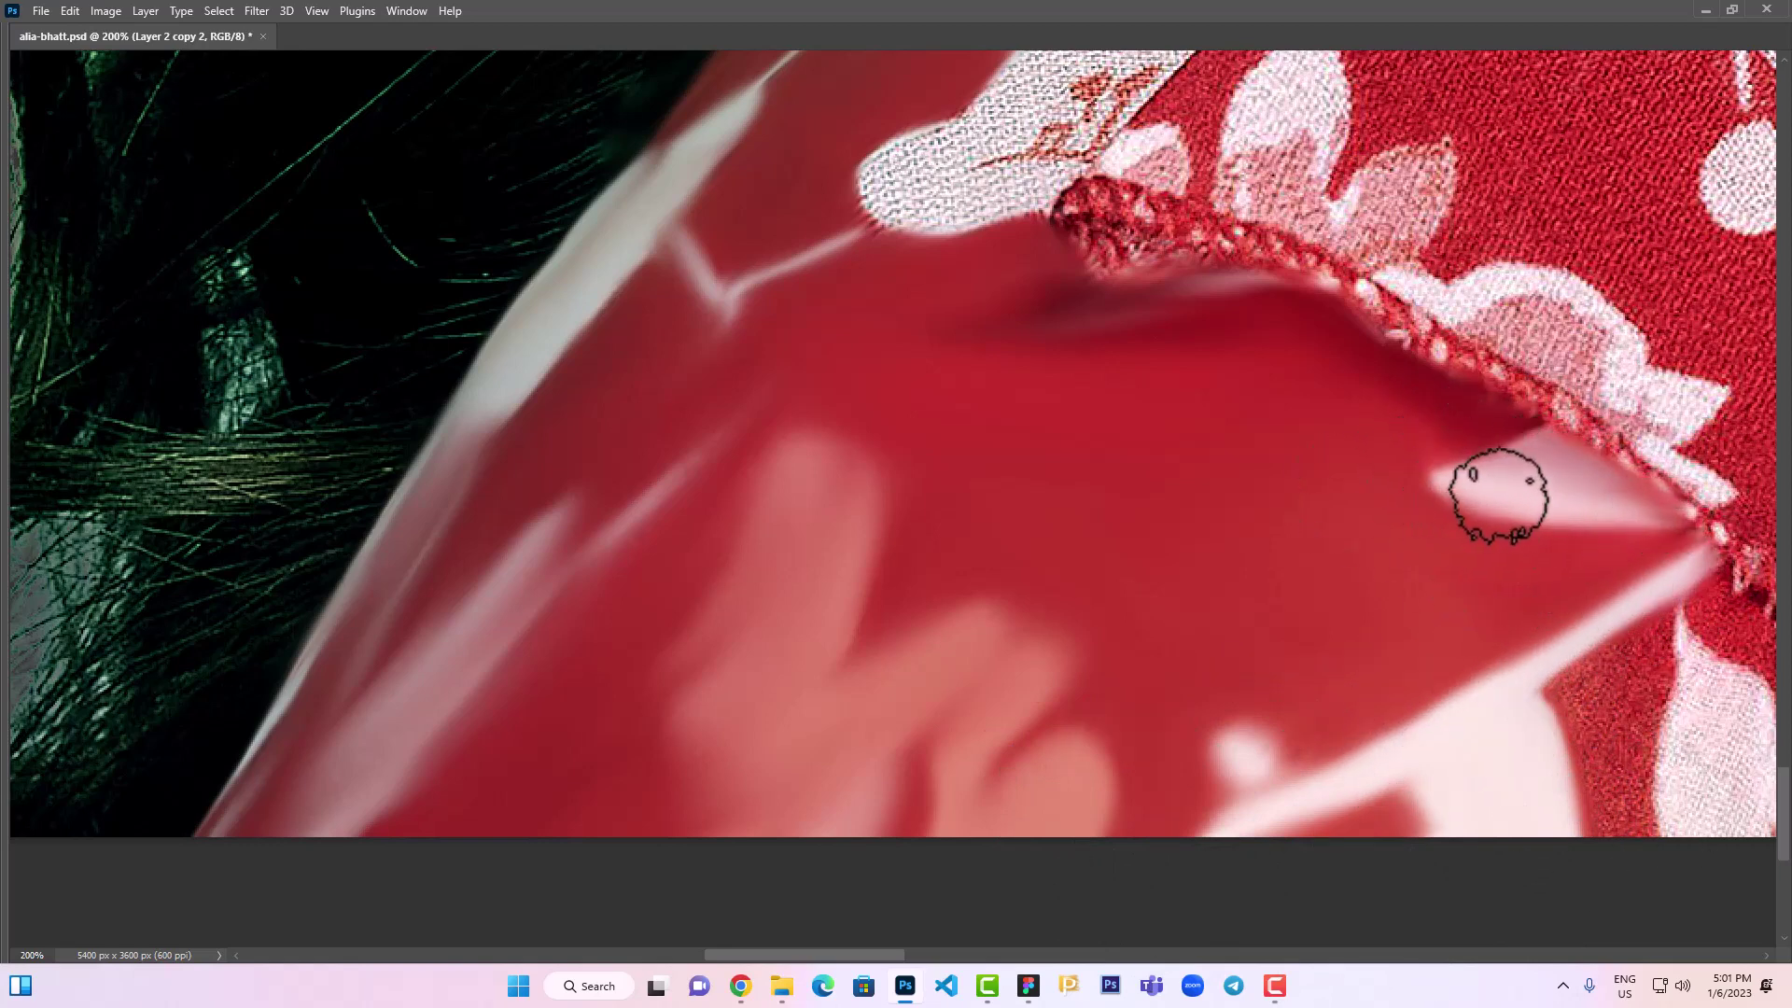
{"action": "left_click_drag", "start_coordinate": [1215, 790], "coordinate": [851, 846]}
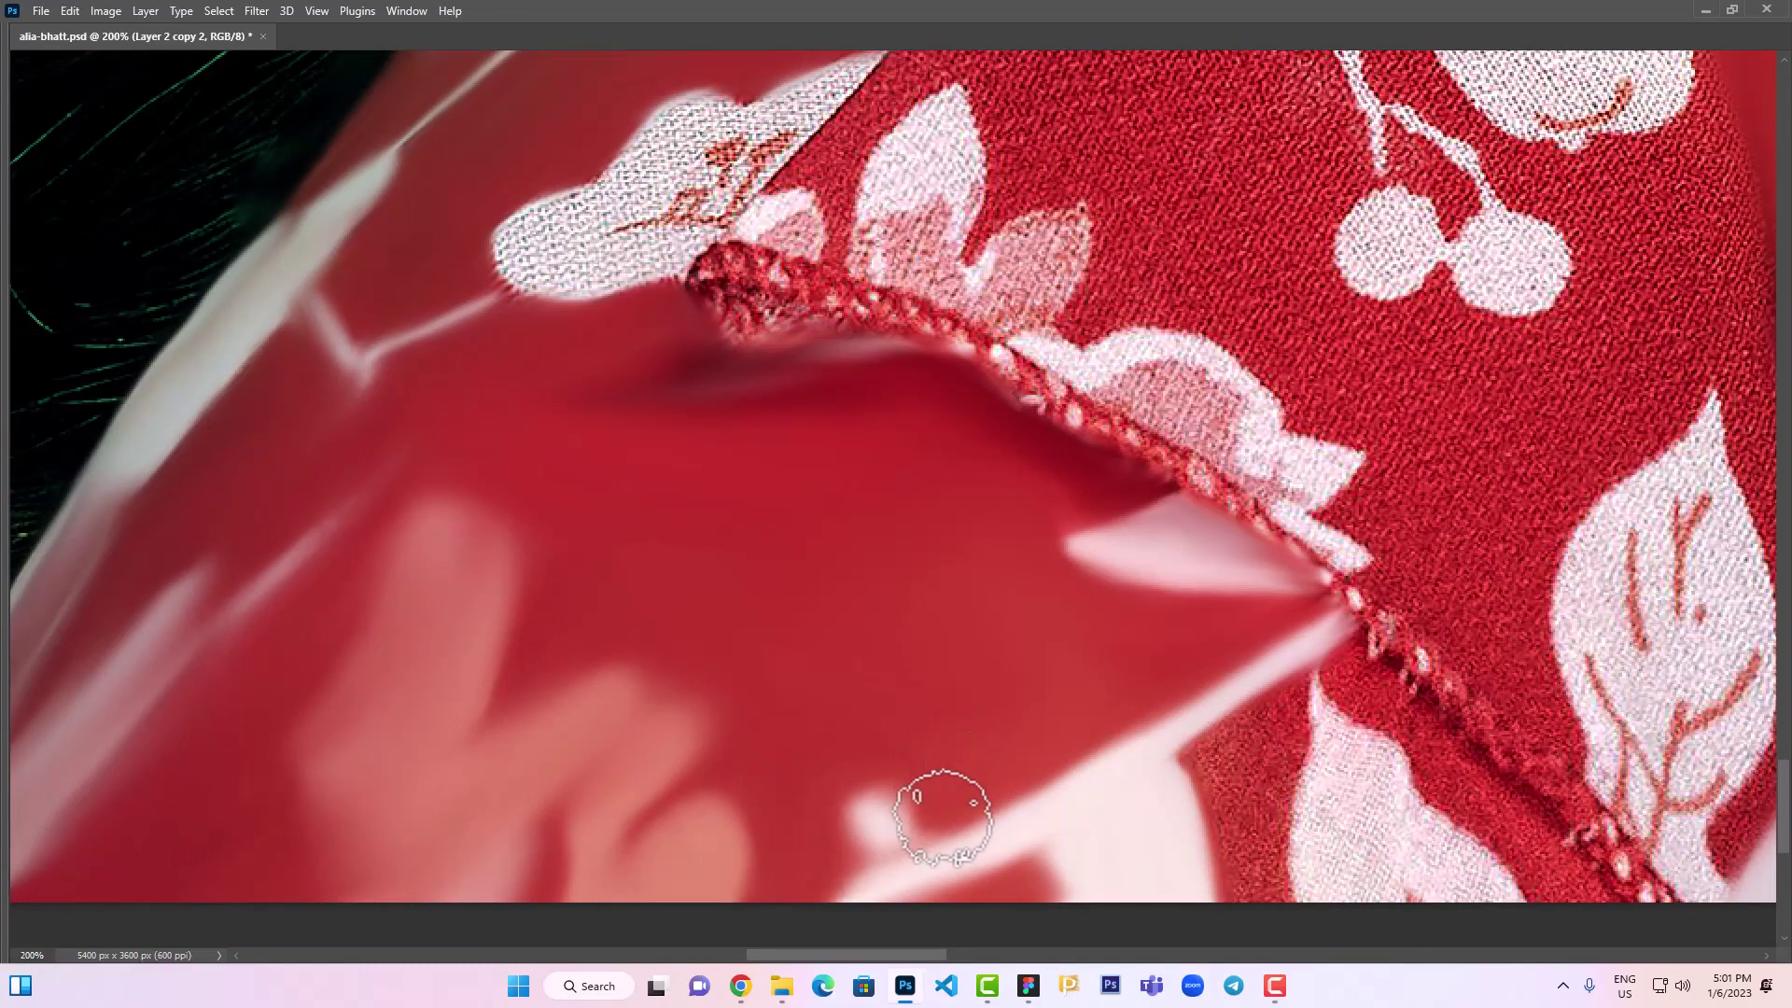
Zoom in and smooth the neckline edge, fabric near the leaf, and white stitch dots into red
{"action": "key", "text": "z"}
{"action": "left_click", "coordinate": [1204, 668], "text": "alt"}
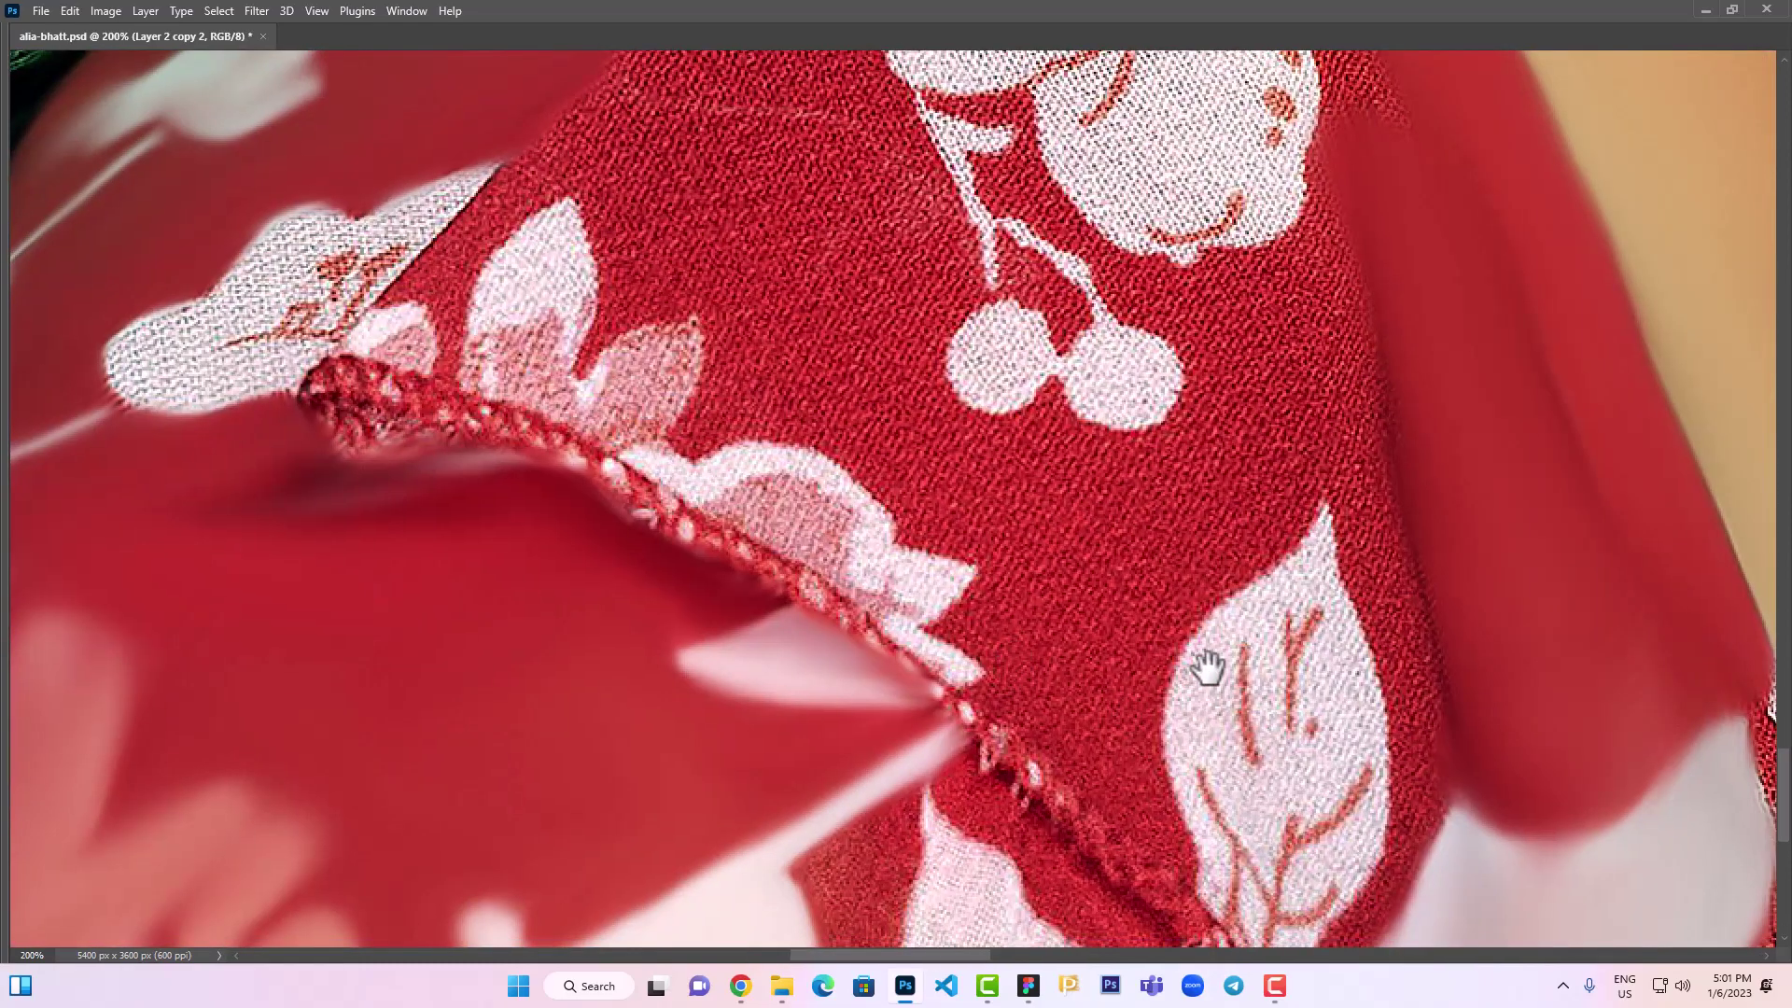
{"action": "scroll", "coordinate": [1194, 664], "scroll_direction": "up", "scroll_amount": 5}
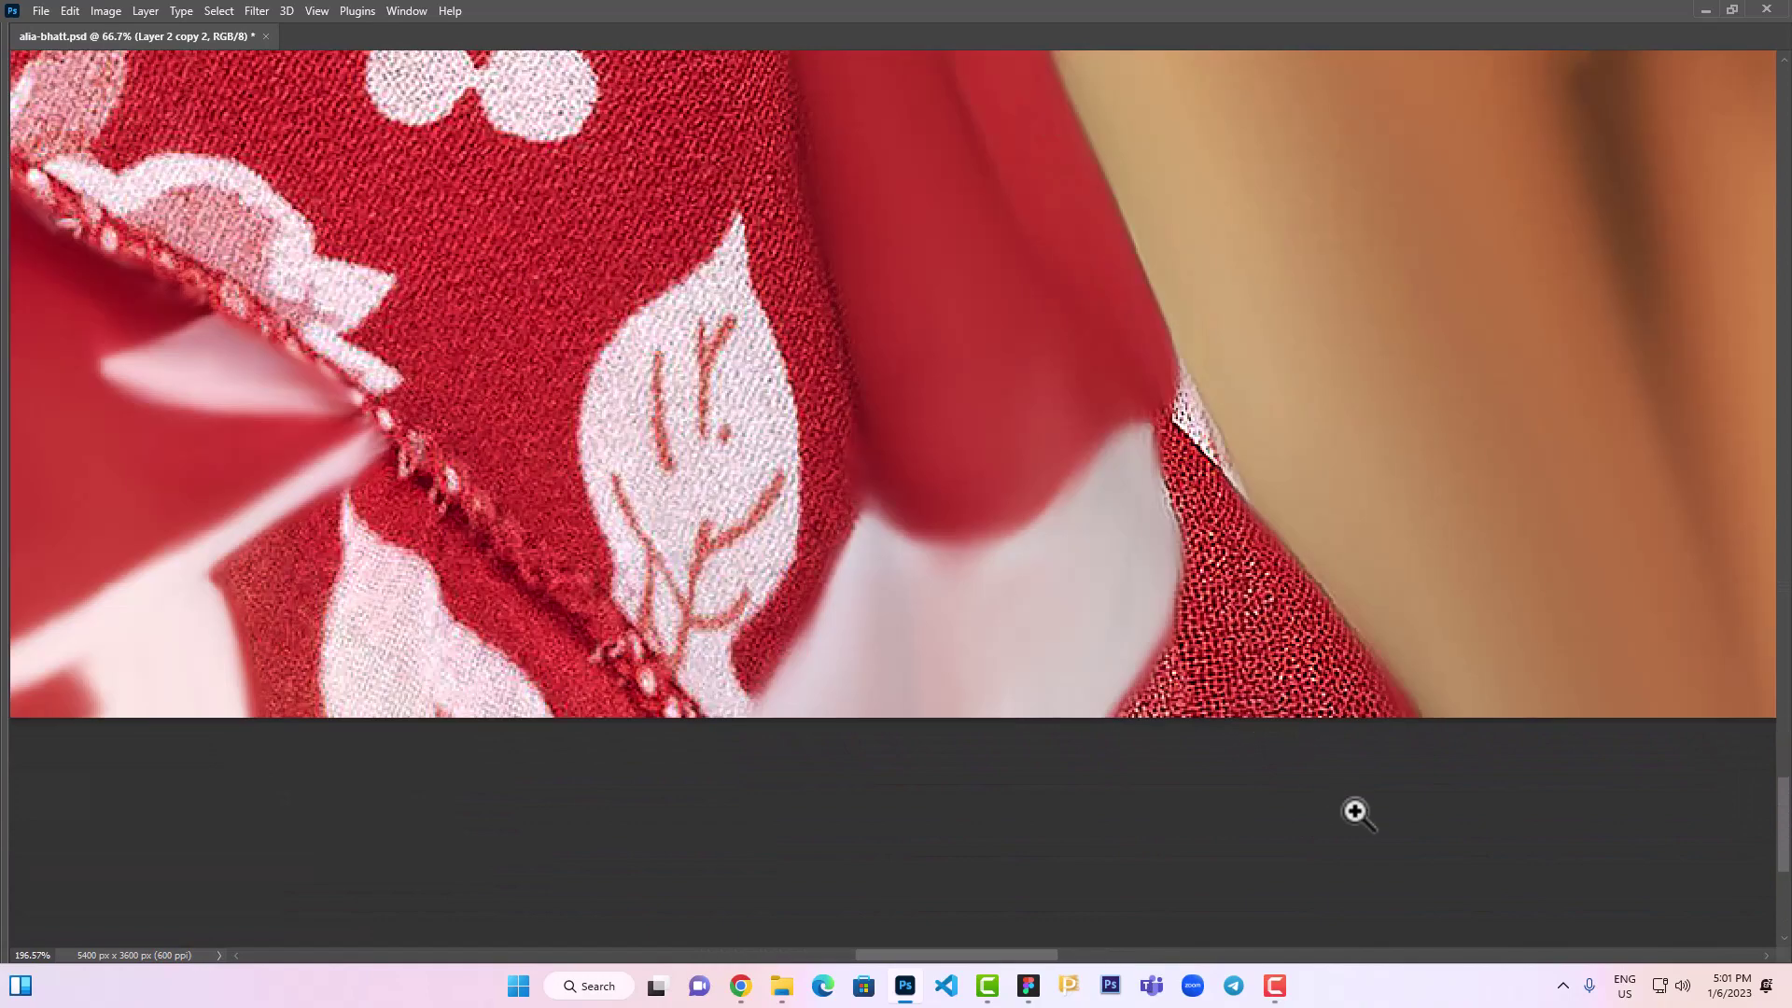
{"action": "scroll", "coordinate": [1352, 808], "scroll_direction": "up", "scroll_amount": 2}
{"action": "mouse_move", "coordinate": [1201, 606]}
{"action": "left_mouse_down"}
{"action": "mouse_move", "coordinate": [1191, 473]}
{"action": "mouse_move", "coordinate": [1157, 388]}
{"action": "mouse_move", "coordinate": [1346, 570]}
{"action": "mouse_move", "coordinate": [1440, 752]}
{"action": "mouse_move", "coordinate": [1240, 584]}
{"action": "left_mouse_up"}
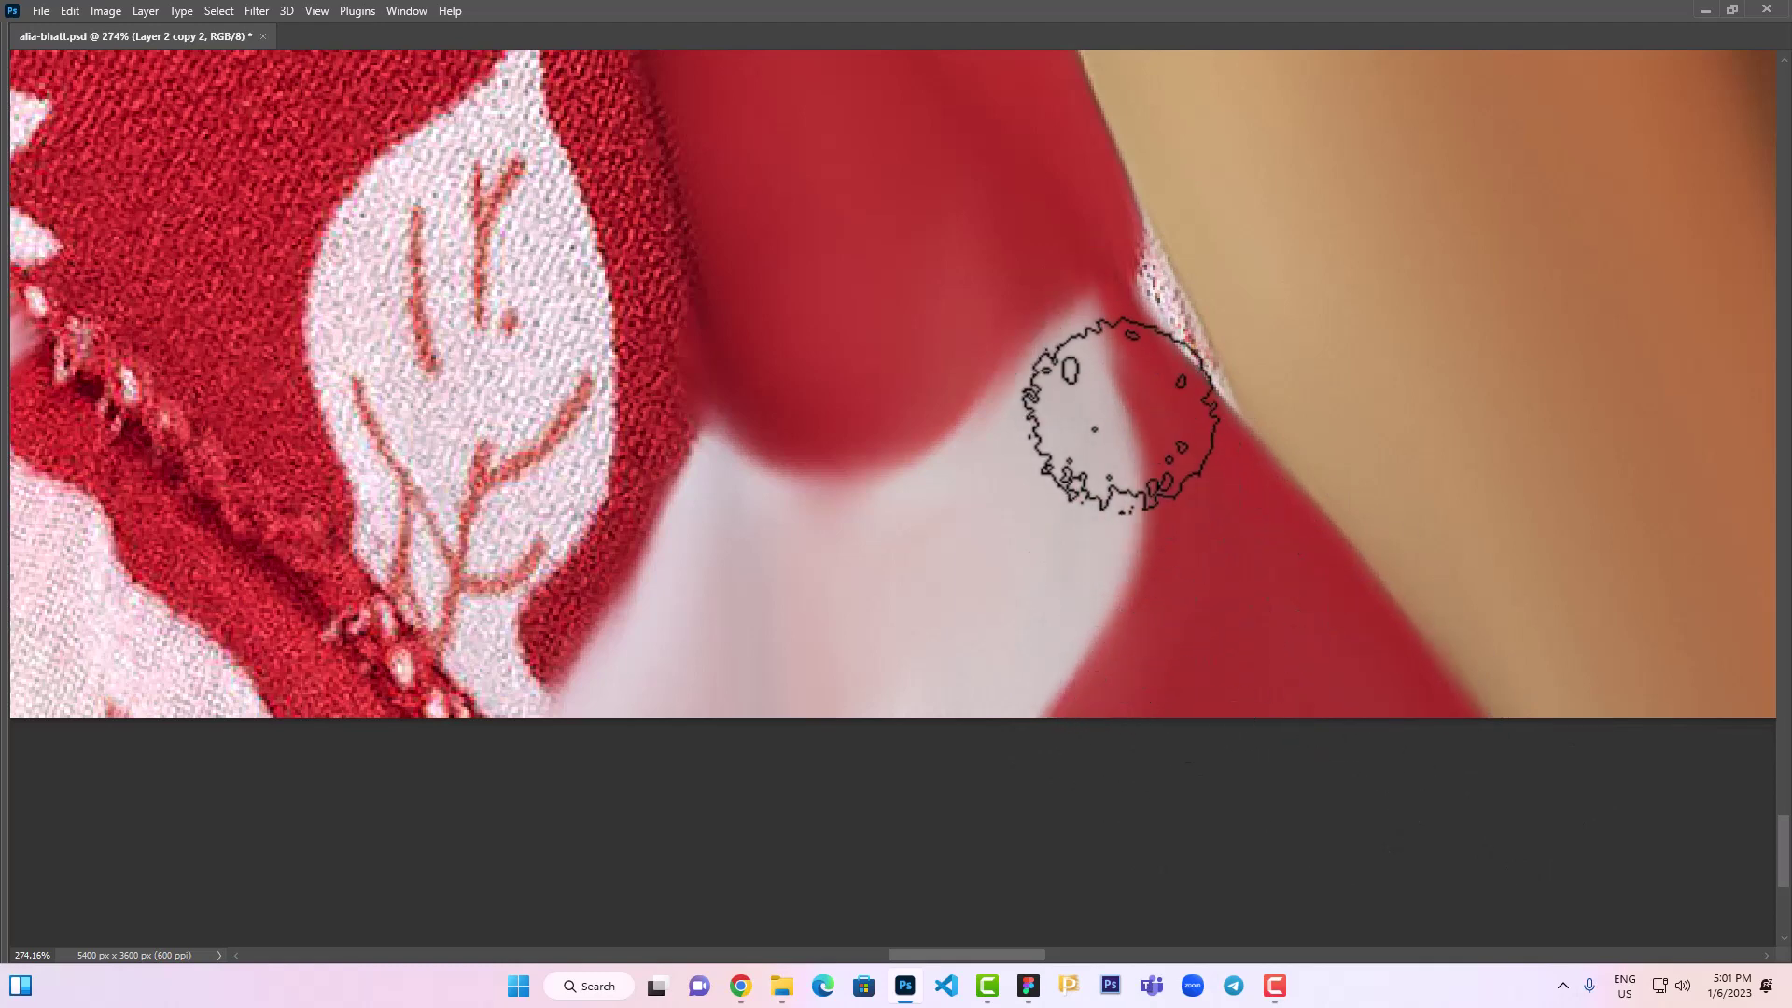
{"action": "left_click_drag", "start_coordinate": [1030, 402], "coordinate": [1189, 663]}
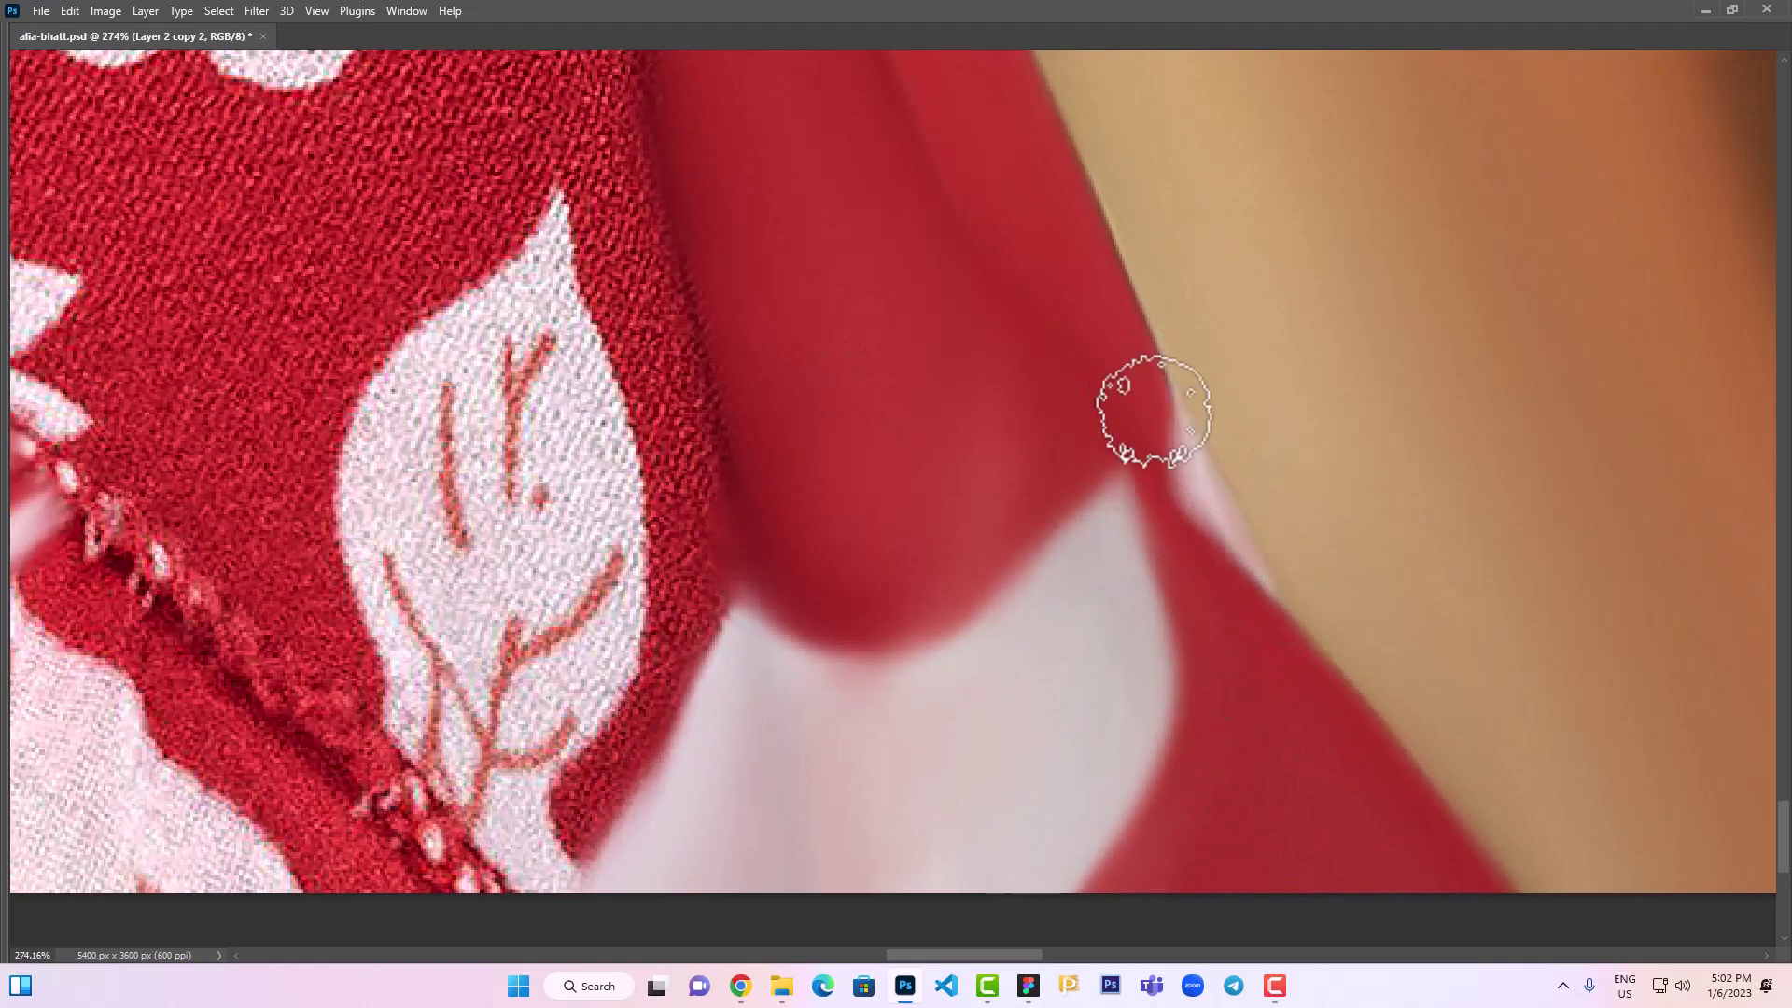
{"action": "left_click_drag", "start_coordinate": [642, 614], "coordinate": [877, 540]}
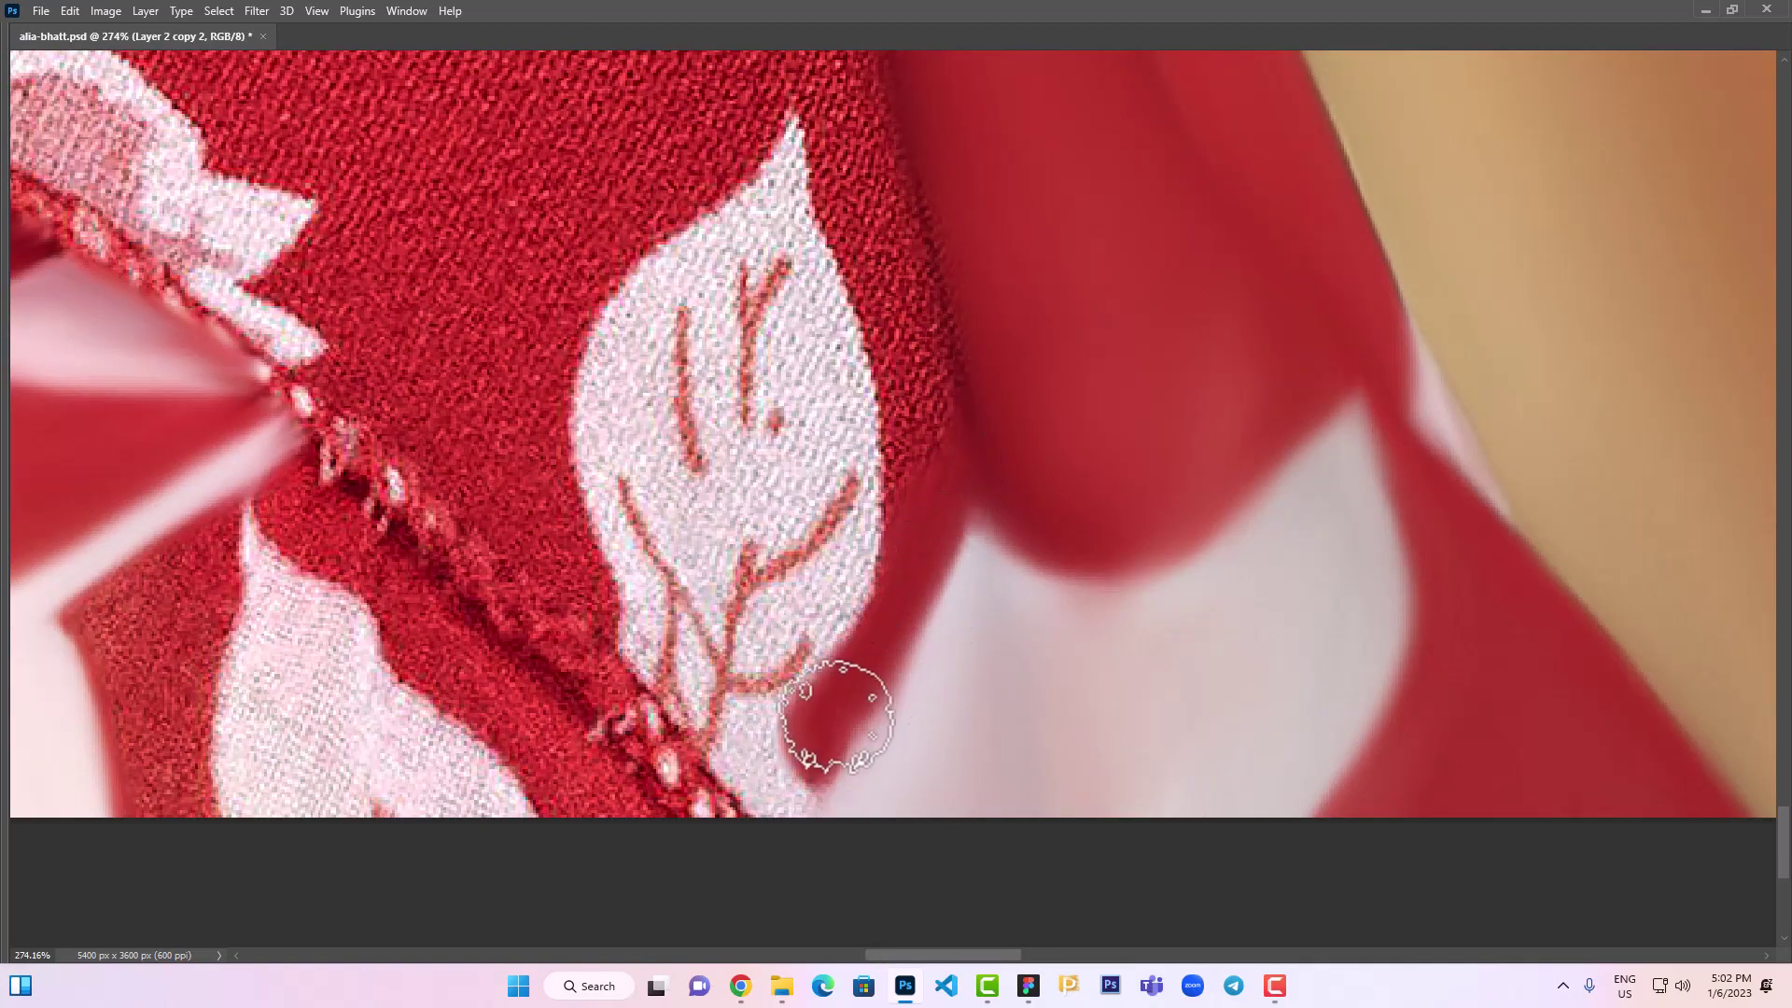
{"action": "mouse_move", "coordinate": [812, 826]}
{"action": "left_mouse_down"}
{"action": "mouse_move", "coordinate": [609, 732]}
{"action": "mouse_move", "coordinate": [638, 721]}
{"action": "left_mouse_up"}
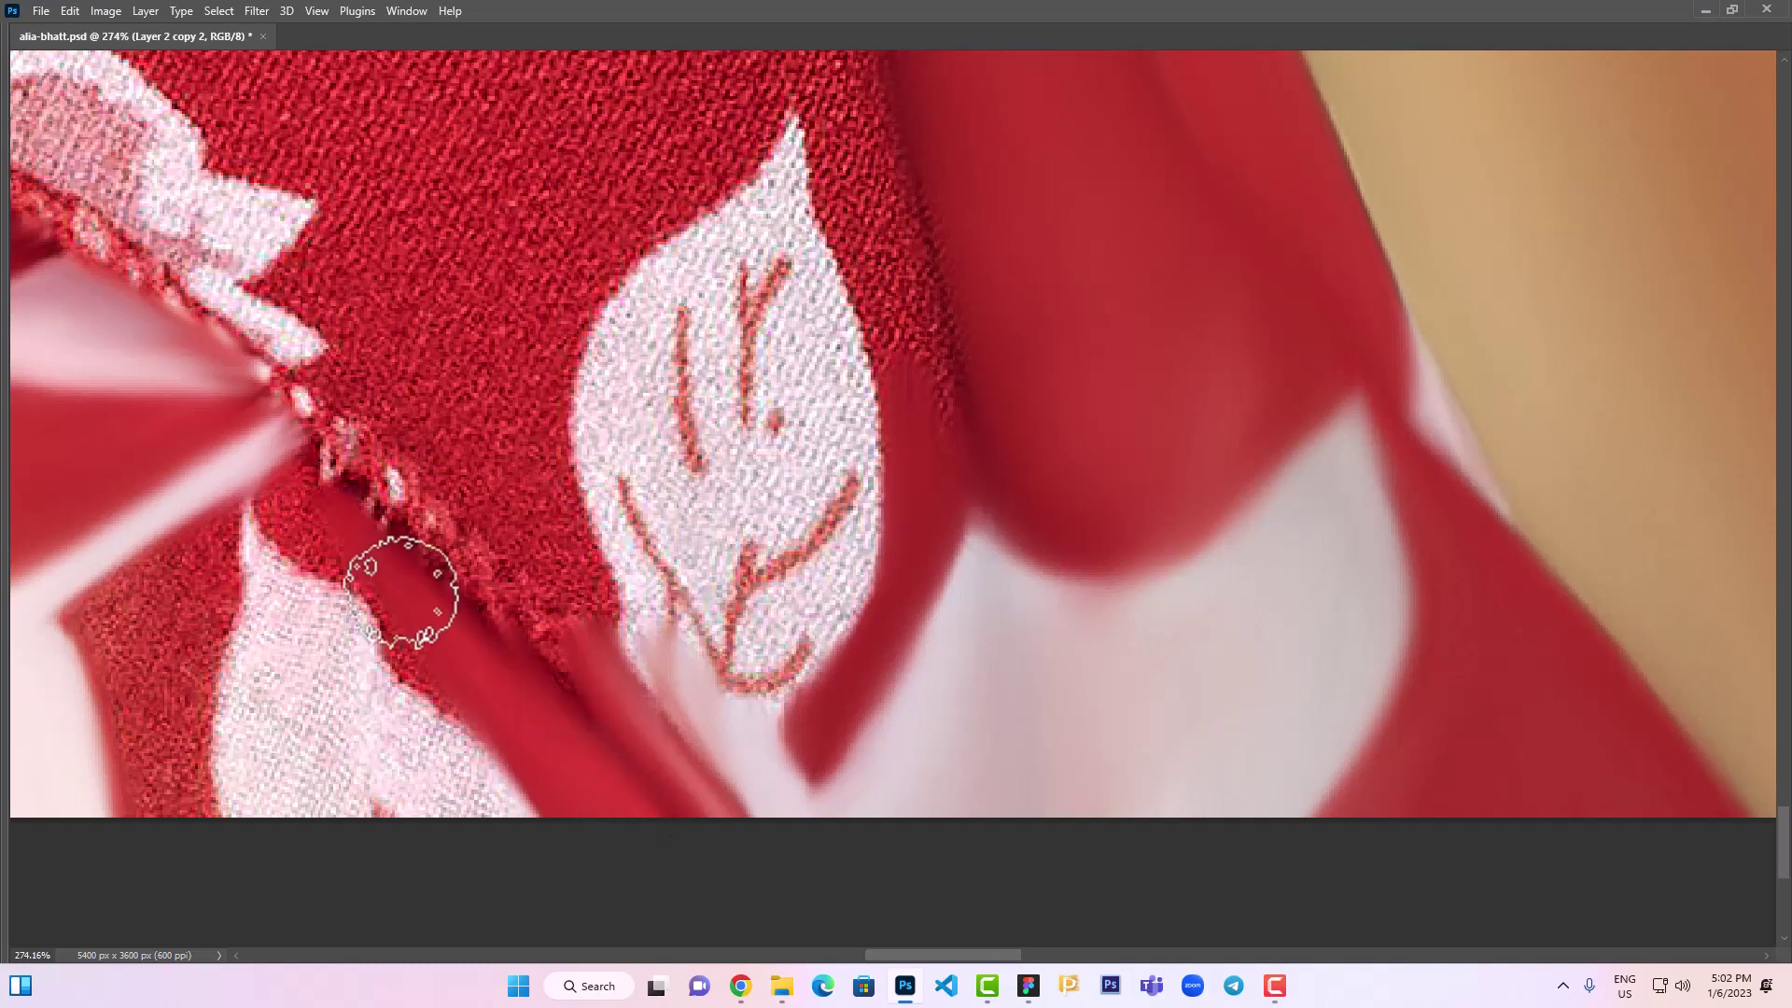
{"action": "left_click_drag", "start_coordinate": [322, 443], "coordinate": [431, 462]}
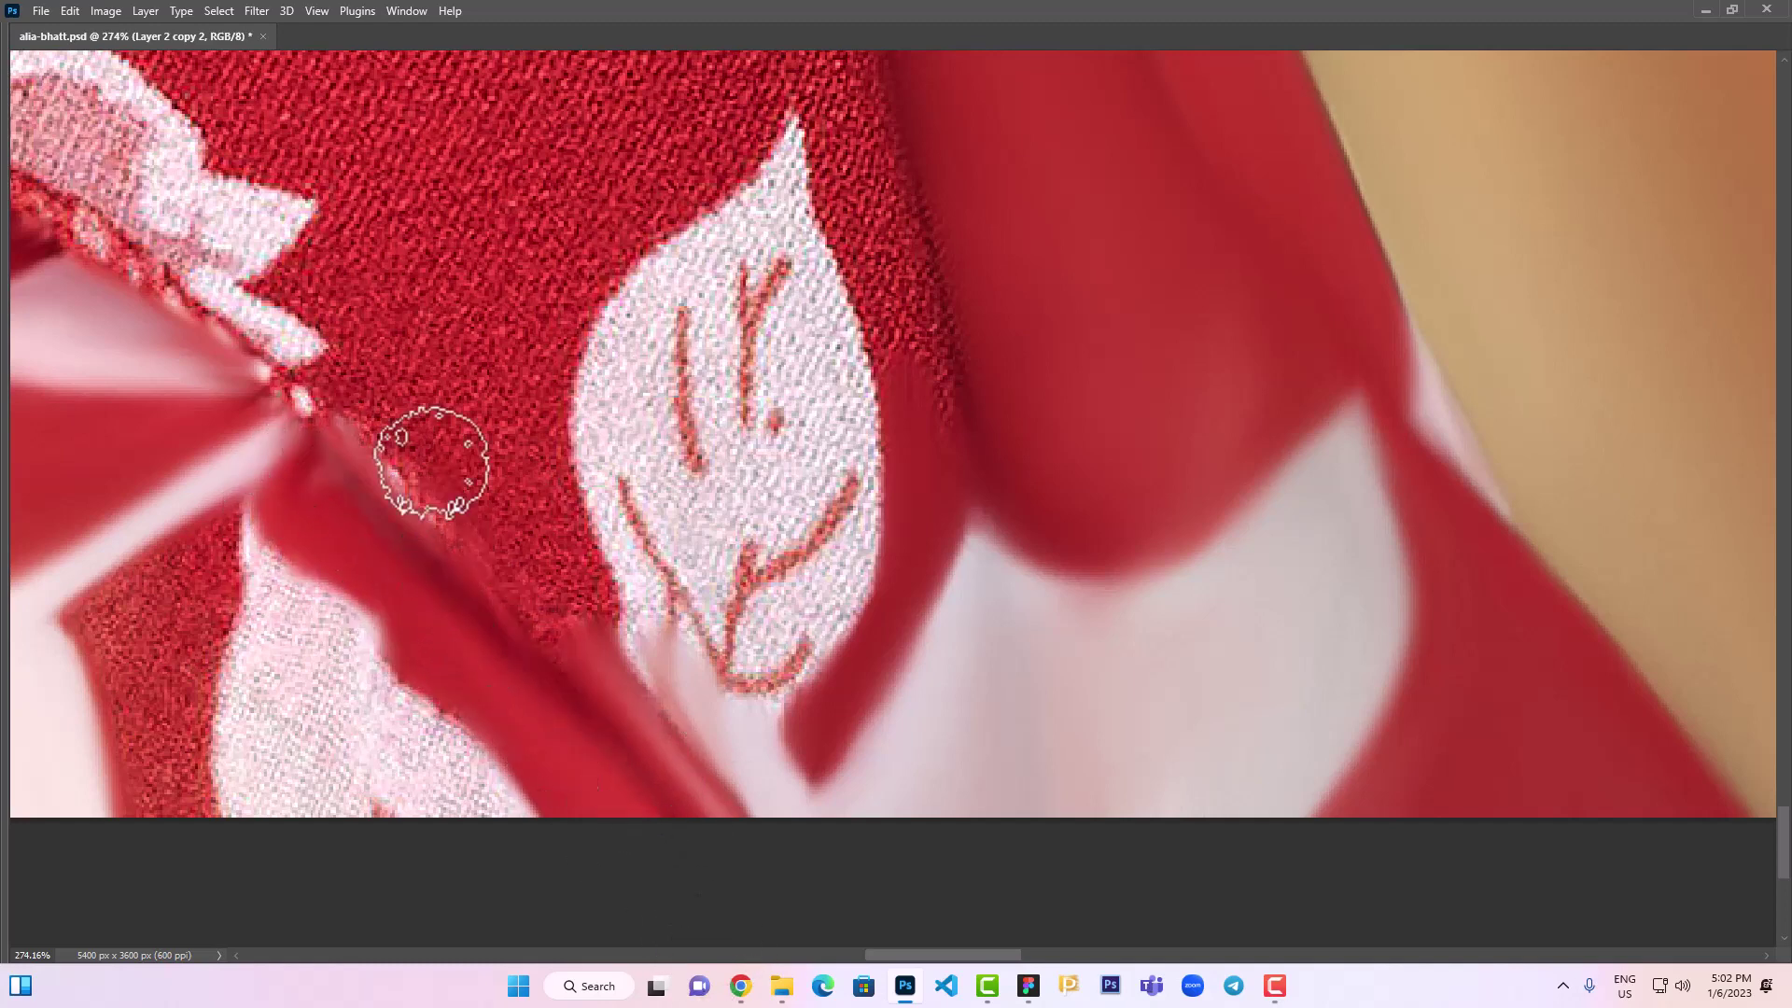
{"action": "mouse_move", "coordinate": [514, 357]}
{"action": "left_mouse_down"}
{"action": "mouse_move", "coordinate": [600, 160]}
{"action": "mouse_move", "coordinate": [508, 532]}
{"action": "mouse_move", "coordinate": [380, 260]}
{"action": "mouse_move", "coordinate": [422, 283]}
{"action": "left_mouse_up"}
Flatten the fabric above the leaf, the seam, the white pompom, and the area near the cherries
{"action": "scroll", "coordinate": [424, 280], "scroll_direction": "up", "scroll_amount": 3}
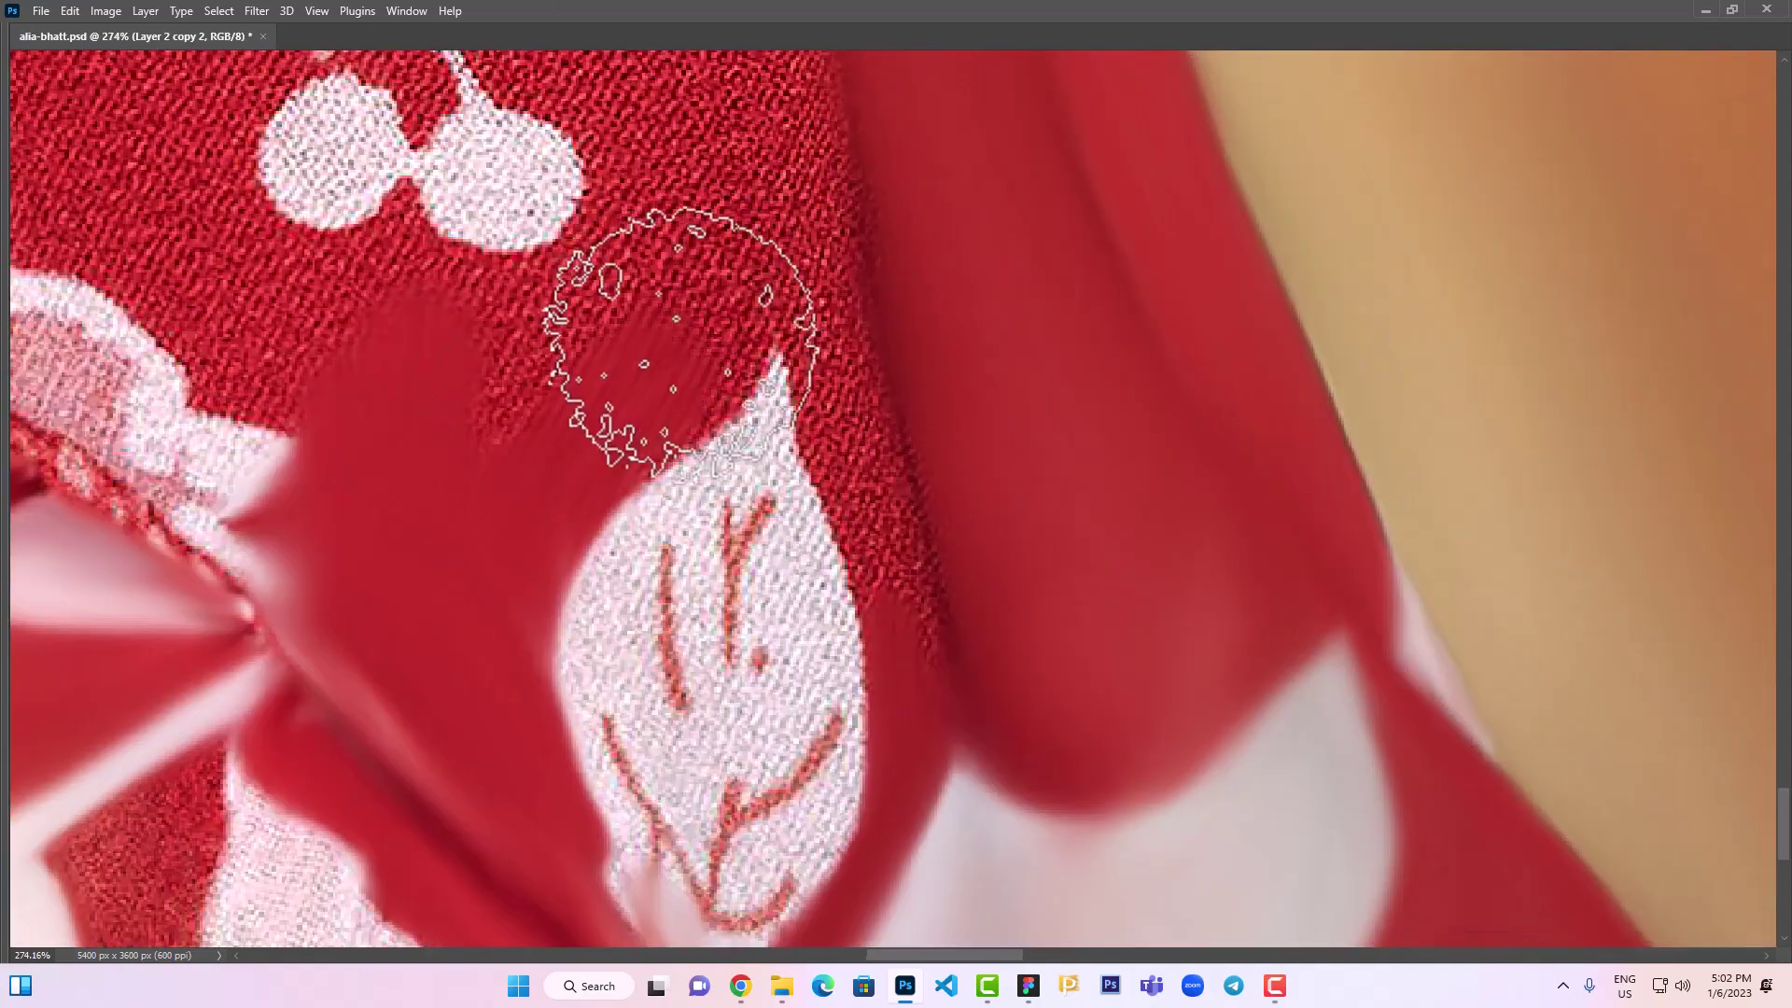
{"action": "mouse_move", "coordinate": [672, 340]}
{"action": "left_mouse_down"}
{"action": "mouse_move", "coordinate": [747, 148]}
{"action": "mouse_move", "coordinate": [401, 339]}
{"action": "mouse_move", "coordinate": [245, 313]}
{"action": "left_mouse_up"}
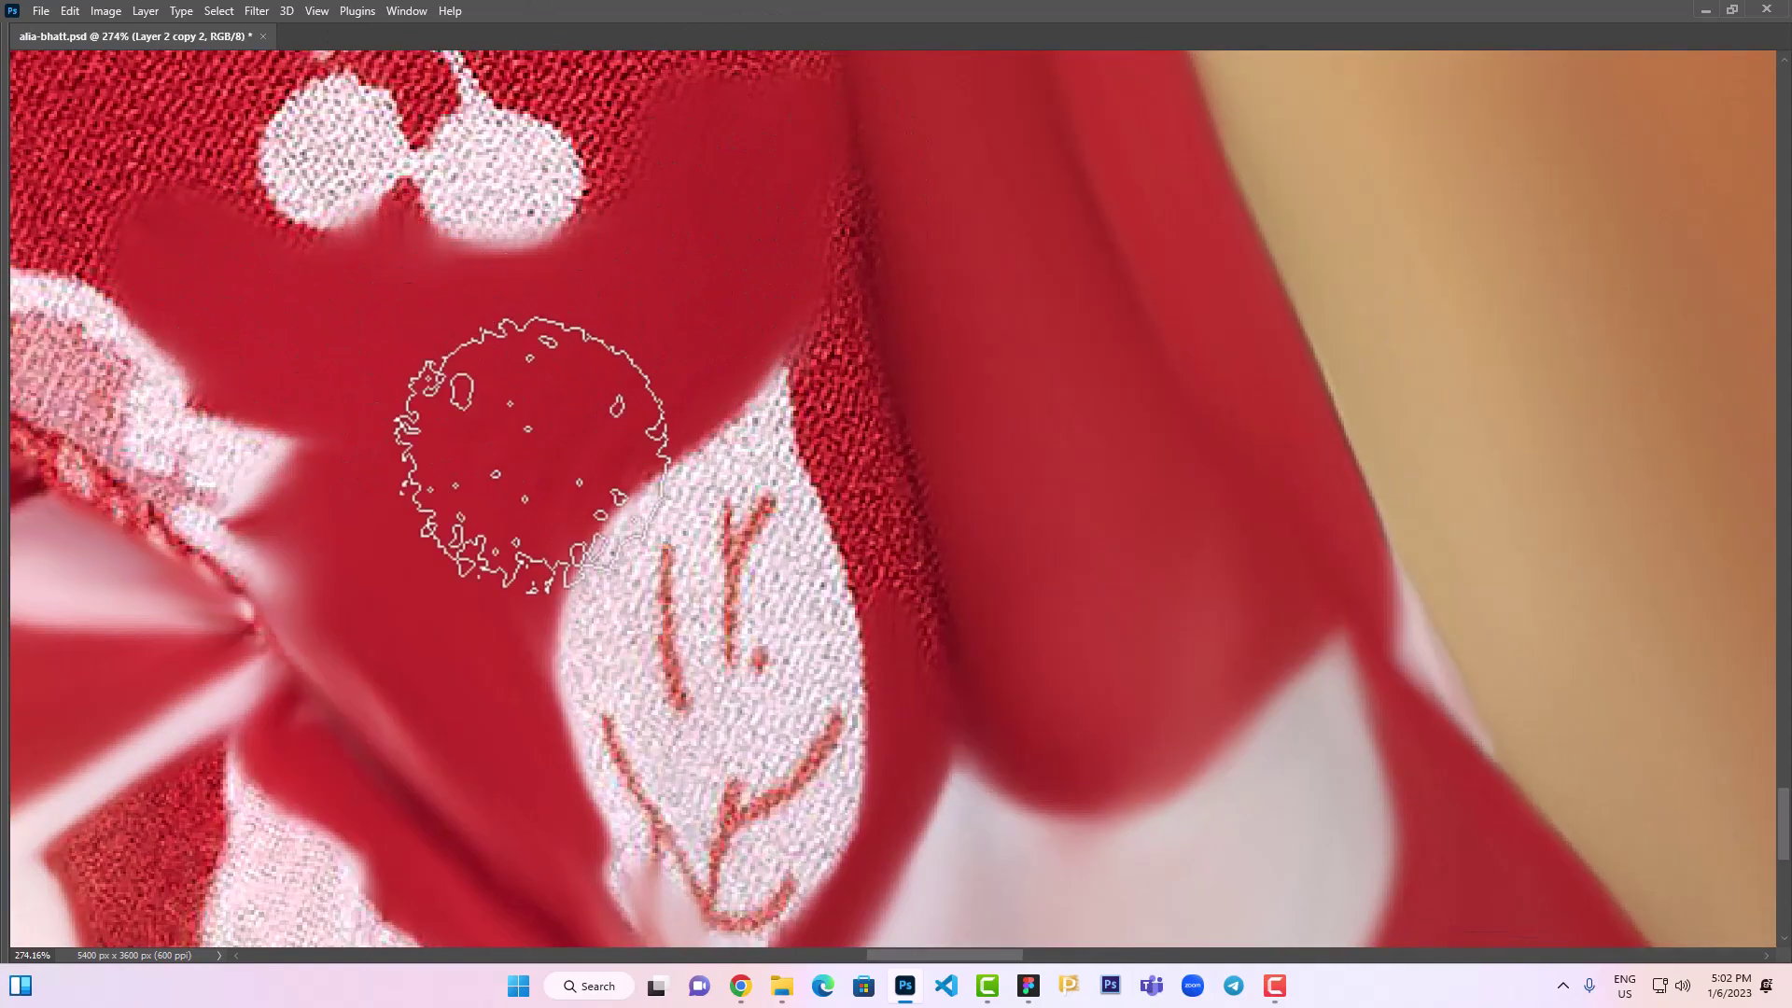
{"action": "mouse_move", "coordinate": [501, 439]}
{"action": "left_mouse_down"}
{"action": "mouse_move", "coordinate": [800, 249]}
{"action": "mouse_move", "coordinate": [912, 448]}
{"action": "mouse_move", "coordinate": [892, 534]}
{"action": "left_mouse_up"}
{"action": "scroll", "coordinate": [892, 532], "scroll_direction": "up", "scroll_amount": 5}
{"action": "scroll", "coordinate": [891, 532], "scroll_direction": "left", "scroll_amount": 2}
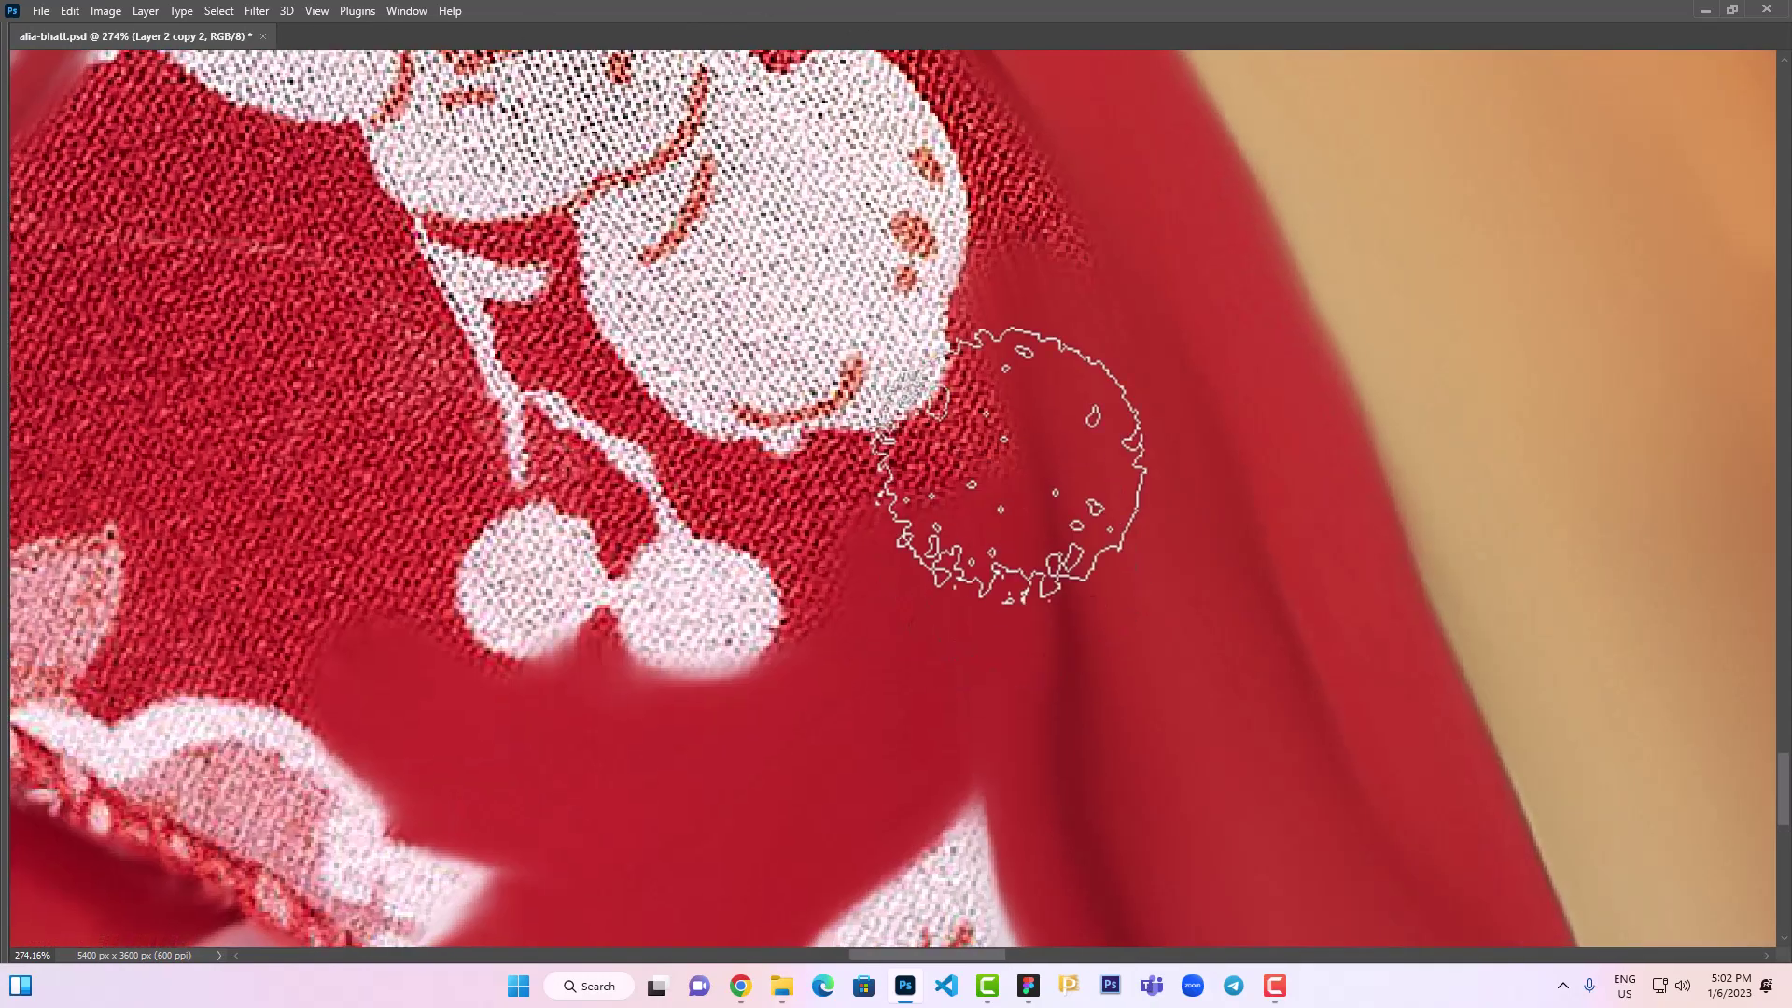
{"action": "mouse_move", "coordinate": [714, 611]}
{"action": "left_mouse_down"}
{"action": "mouse_move", "coordinate": [680, 640]}
{"action": "mouse_move", "coordinate": [519, 581]}
{"action": "mouse_move", "coordinate": [520, 621]}
{"action": "mouse_move", "coordinate": [443, 457]}
{"action": "left_mouse_up"}
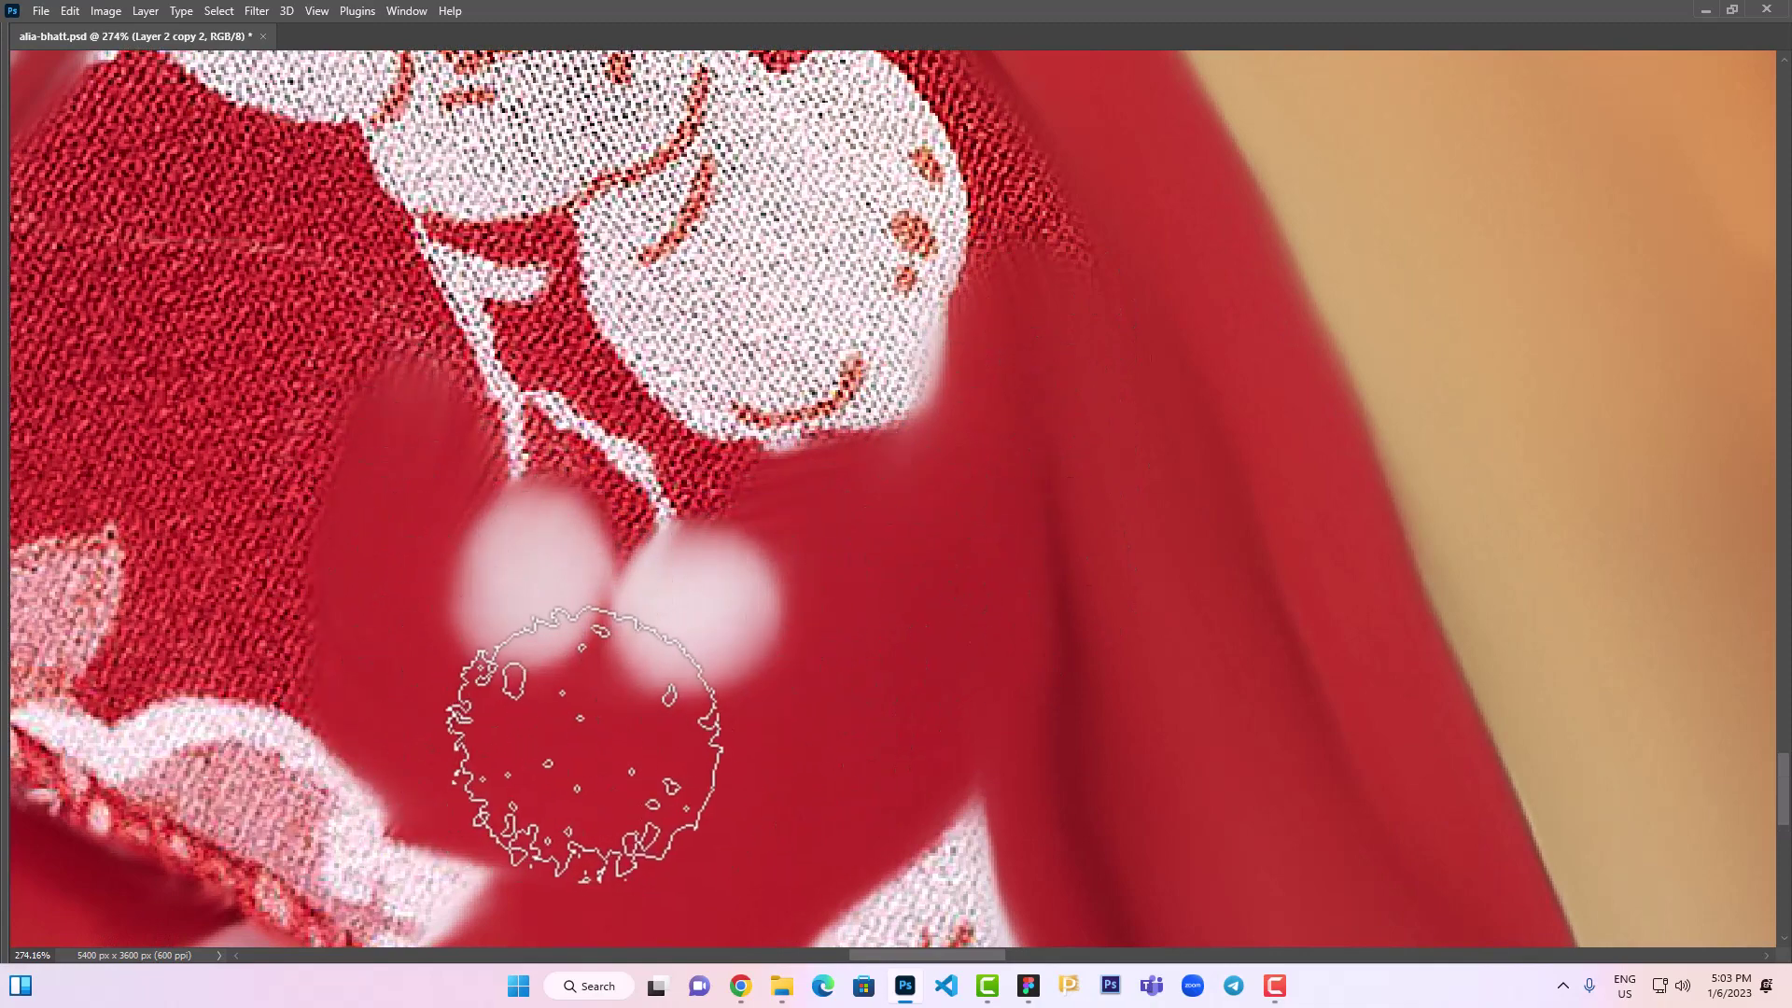
{"action": "mouse_move", "coordinate": [259, 630]}
{"action": "left_mouse_down"}
{"action": "mouse_move", "coordinate": [828, 568]}
{"action": "mouse_move", "coordinate": [869, 607]}
{"action": "mouse_move", "coordinate": [728, 551]}
{"action": "mouse_move", "coordinate": [872, 480]}
{"action": "mouse_move", "coordinate": [508, 388]}
{"action": "mouse_move", "coordinate": [473, 351]}
{"action": "mouse_move", "coordinate": [440, 512]}
{"action": "mouse_move", "coordinate": [541, 600]}
{"action": "mouse_move", "coordinate": [600, 516]}
{"action": "mouse_move", "coordinate": [572, 492]}
{"action": "mouse_move", "coordinate": [607, 512]}
{"action": "mouse_move", "coordinate": [660, 672]}
{"action": "mouse_move", "coordinate": [920, 820]}
{"action": "mouse_move", "coordinate": [980, 821]}
{"action": "mouse_move", "coordinate": [880, 712]}
{"action": "mouse_move", "coordinate": [936, 796]}
{"action": "left_mouse_up"}
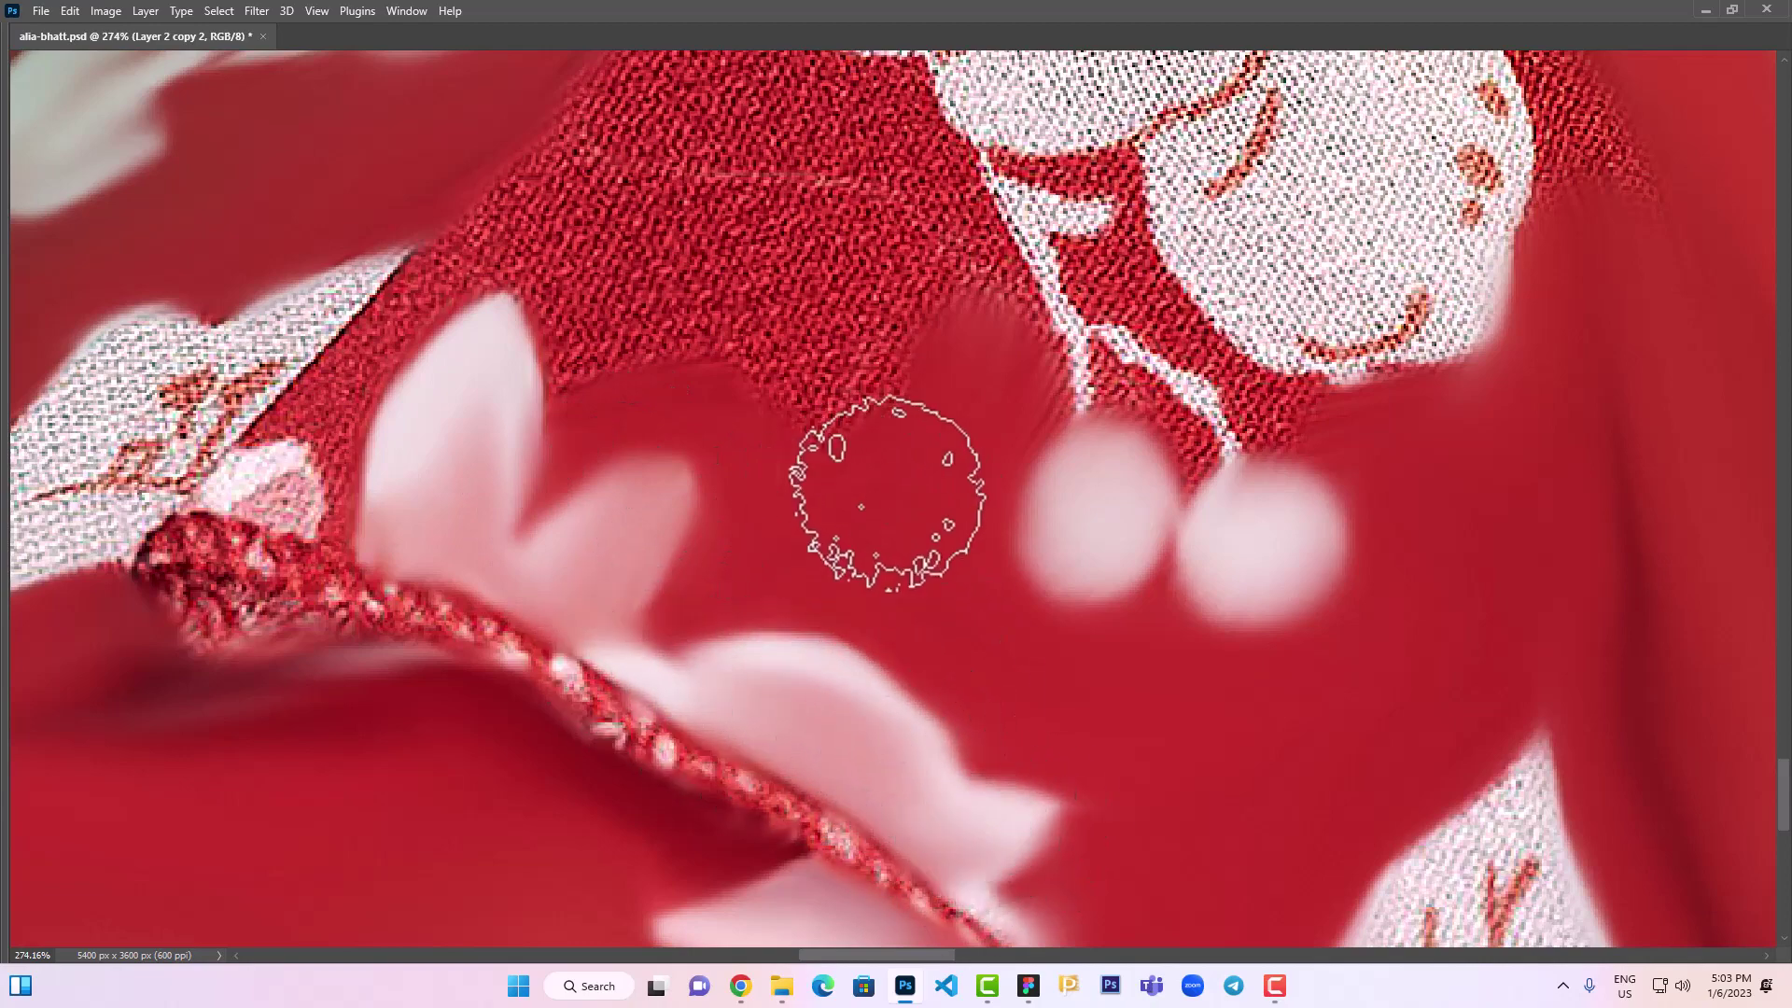
Smooth the knit band beside the collar and the beaded trim along it
{"action": "mouse_move", "coordinate": [821, 266]}
{"action": "left_mouse_down"}
{"action": "mouse_move", "coordinate": [924, 536]}
{"action": "mouse_move", "coordinate": [772, 388]}
{"action": "mouse_move", "coordinate": [908, 464]}
{"action": "mouse_move", "coordinate": [693, 518]}
{"action": "left_mouse_up"}
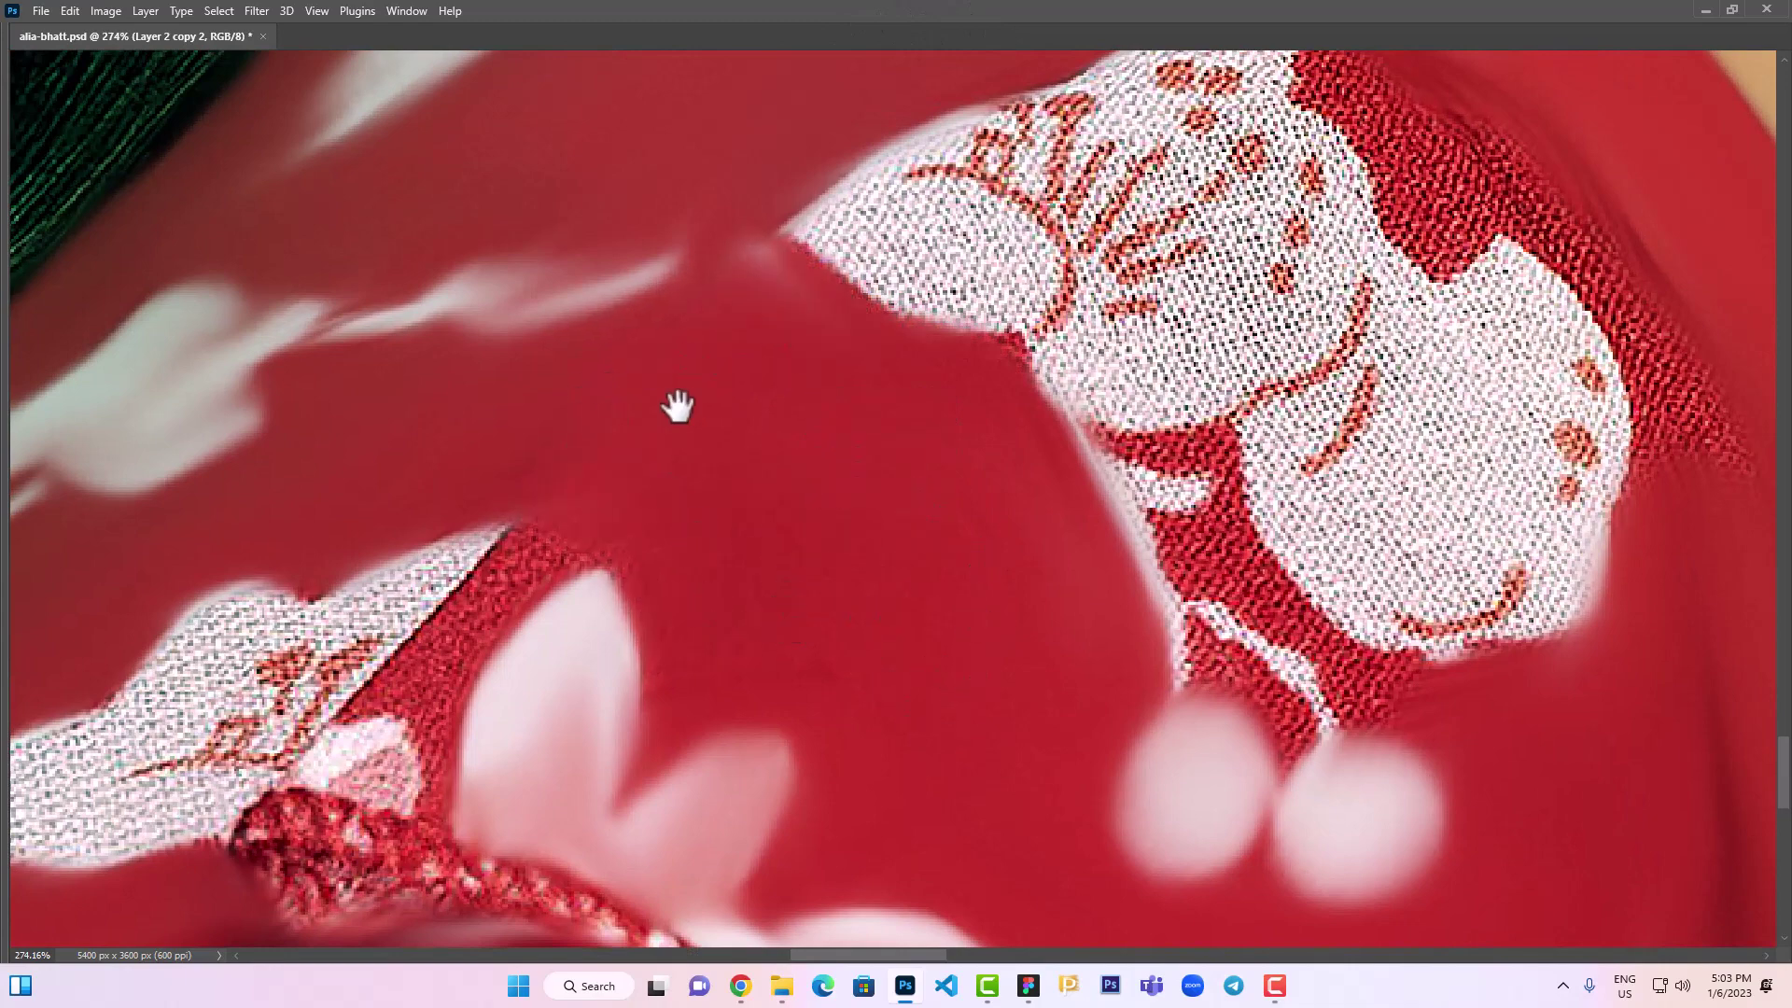
{"action": "left_click_drag", "start_coordinate": [325, 193], "coordinate": [652, 380]}
{"action": "left_click_drag", "start_coordinate": [1057, 622], "coordinate": [1244, 248]}
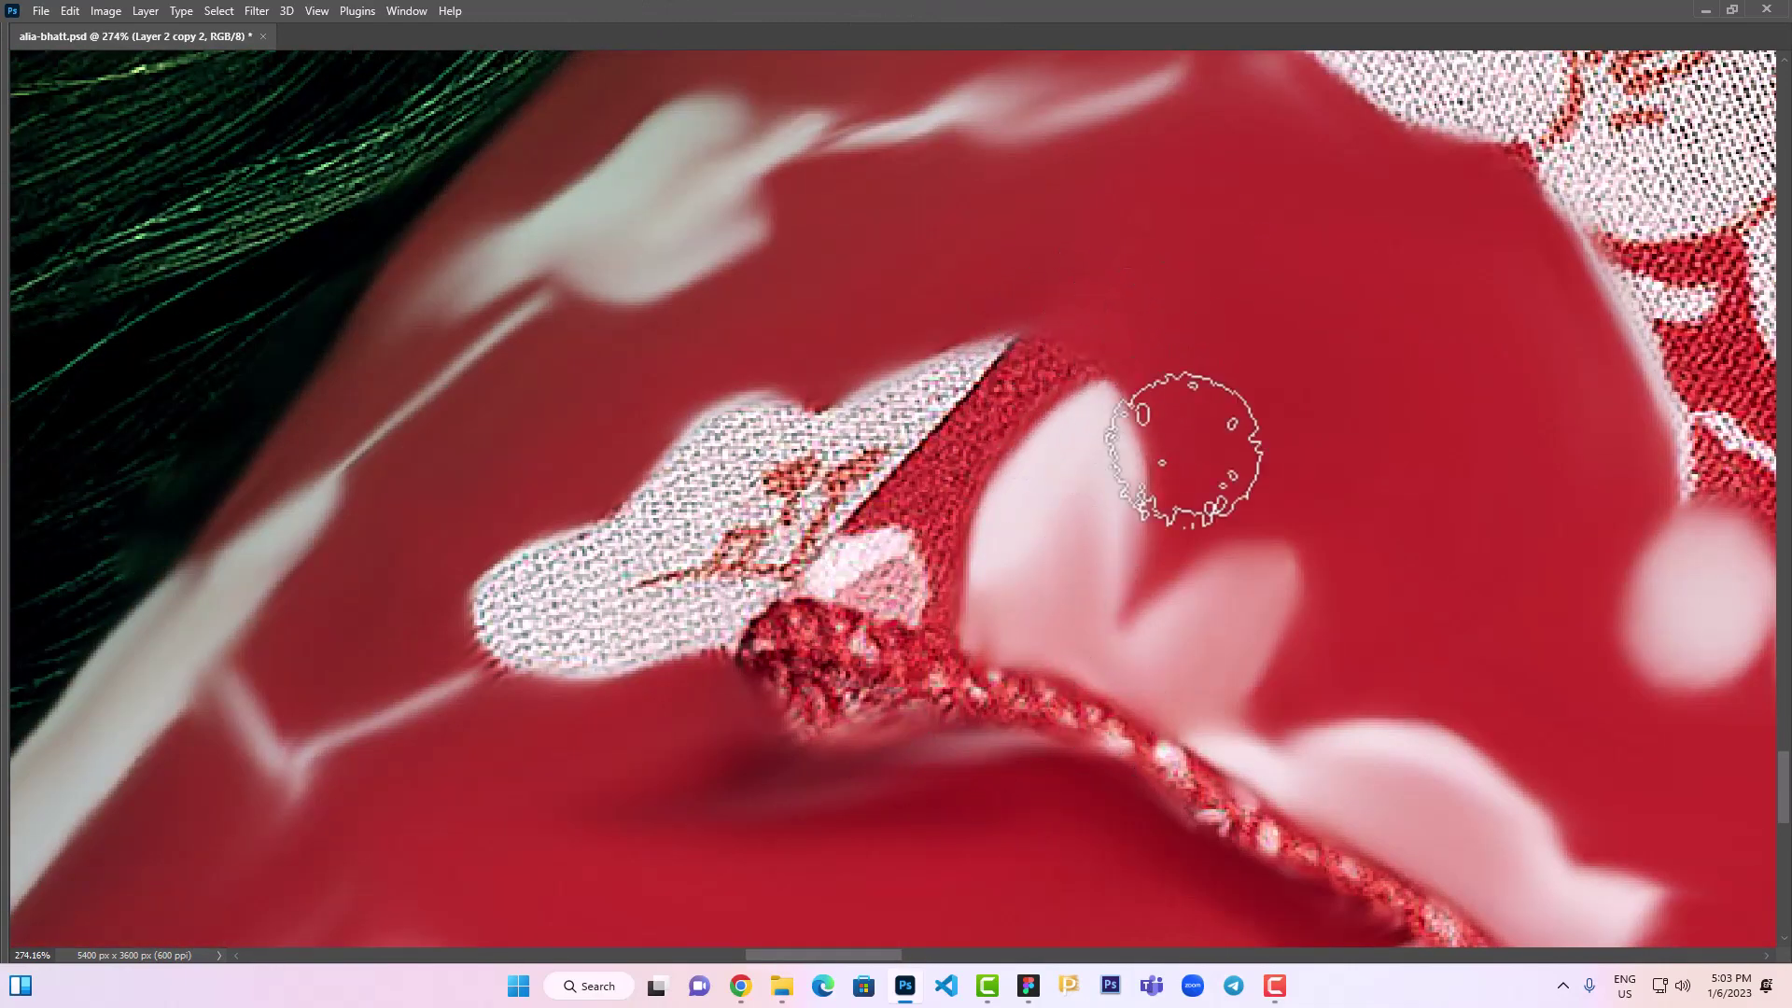
{"action": "mouse_move", "coordinate": [1108, 345]}
{"action": "left_mouse_down"}
{"action": "mouse_move", "coordinate": [980, 480]}
{"action": "mouse_move", "coordinate": [906, 672]}
{"action": "mouse_move", "coordinate": [780, 688]}
{"action": "mouse_move", "coordinate": [1152, 732]}
{"action": "left_mouse_up"}
{"action": "mouse_move", "coordinate": [775, 704]}
{"action": "left_mouse_down"}
{"action": "mouse_move", "coordinate": [336, 368]}
{"action": "mouse_move", "coordinate": [851, 516]}
{"action": "mouse_move", "coordinate": [1201, 740]}
{"action": "left_mouse_up"}
{"action": "left_click_drag", "start_coordinate": [430, 210], "coordinate": [878, 602]}
{"action": "left_click_drag", "start_coordinate": [726, 621], "coordinate": [959, 411]}
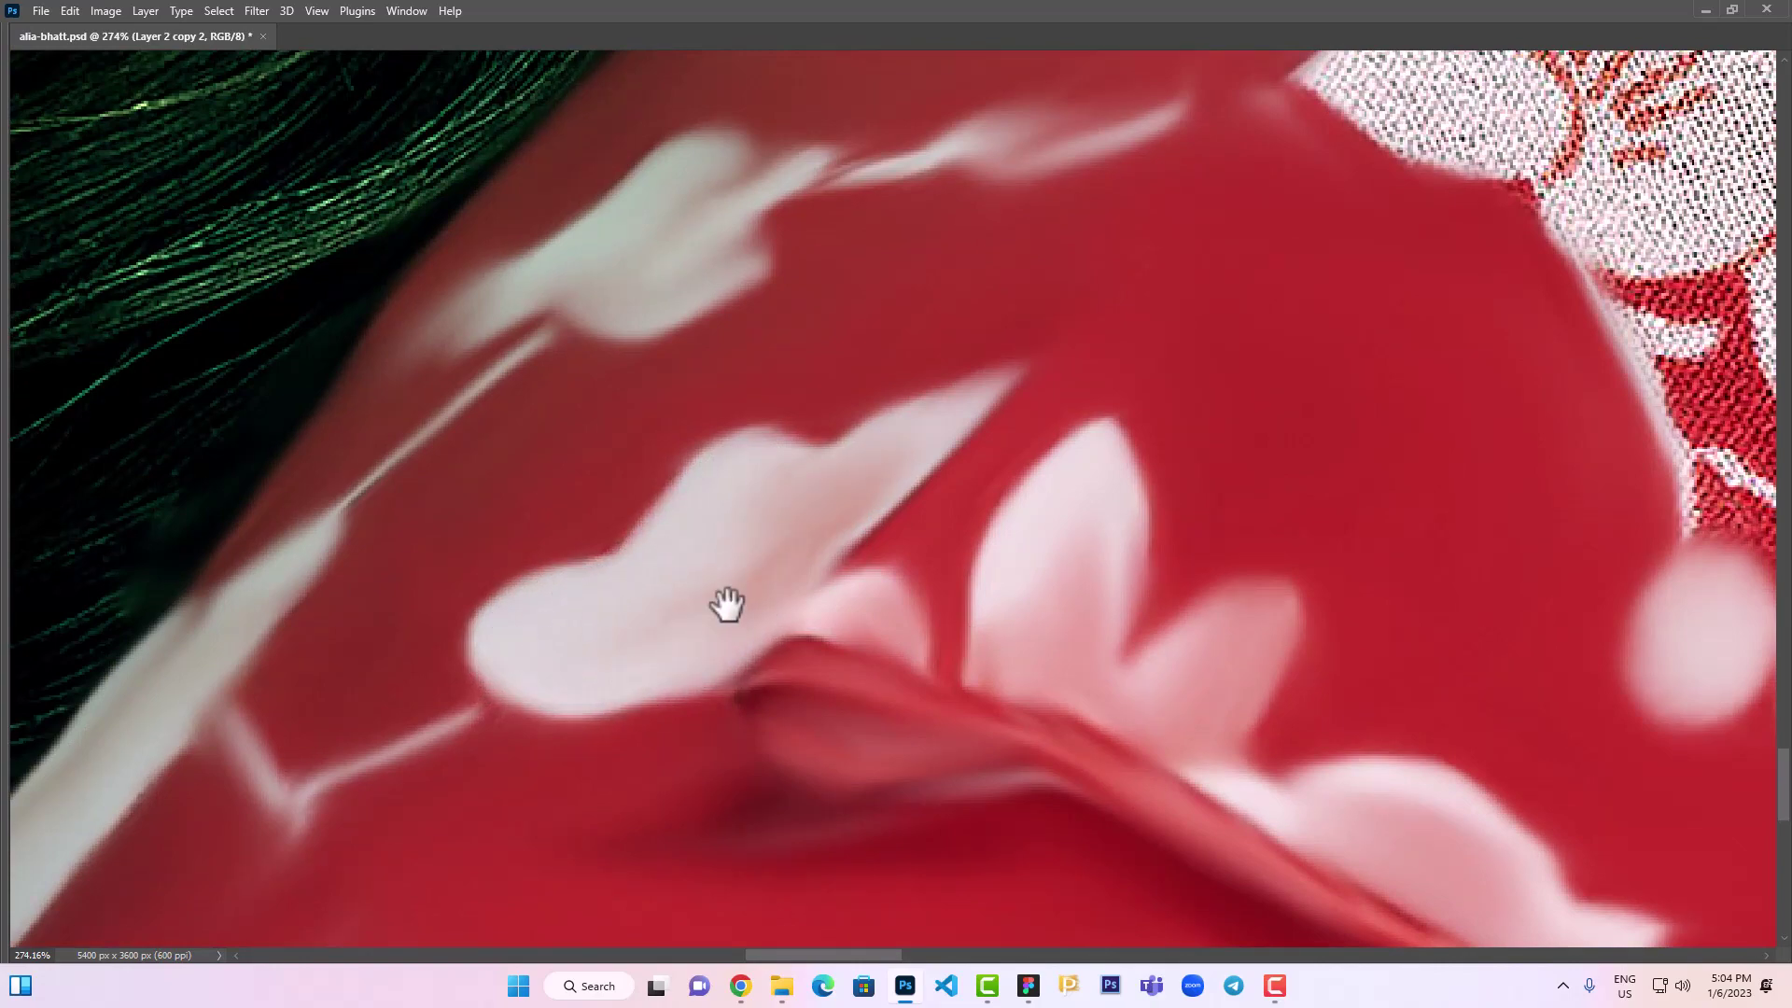
Paint the white and red lace band smooth pink
{"action": "scroll", "coordinate": [1017, 390], "scroll_direction": "right", "scroll_amount": 10}
{"action": "mouse_move", "coordinate": [710, 448]}
{"action": "left_mouse_down"}
{"action": "mouse_move", "coordinate": [589, 260]}
{"action": "mouse_move", "coordinate": [520, 240]}
{"action": "mouse_move", "coordinate": [639, 479]}
{"action": "mouse_move", "coordinate": [576, 444]}
{"action": "mouse_move", "coordinate": [657, 543]}
{"action": "left_mouse_up"}
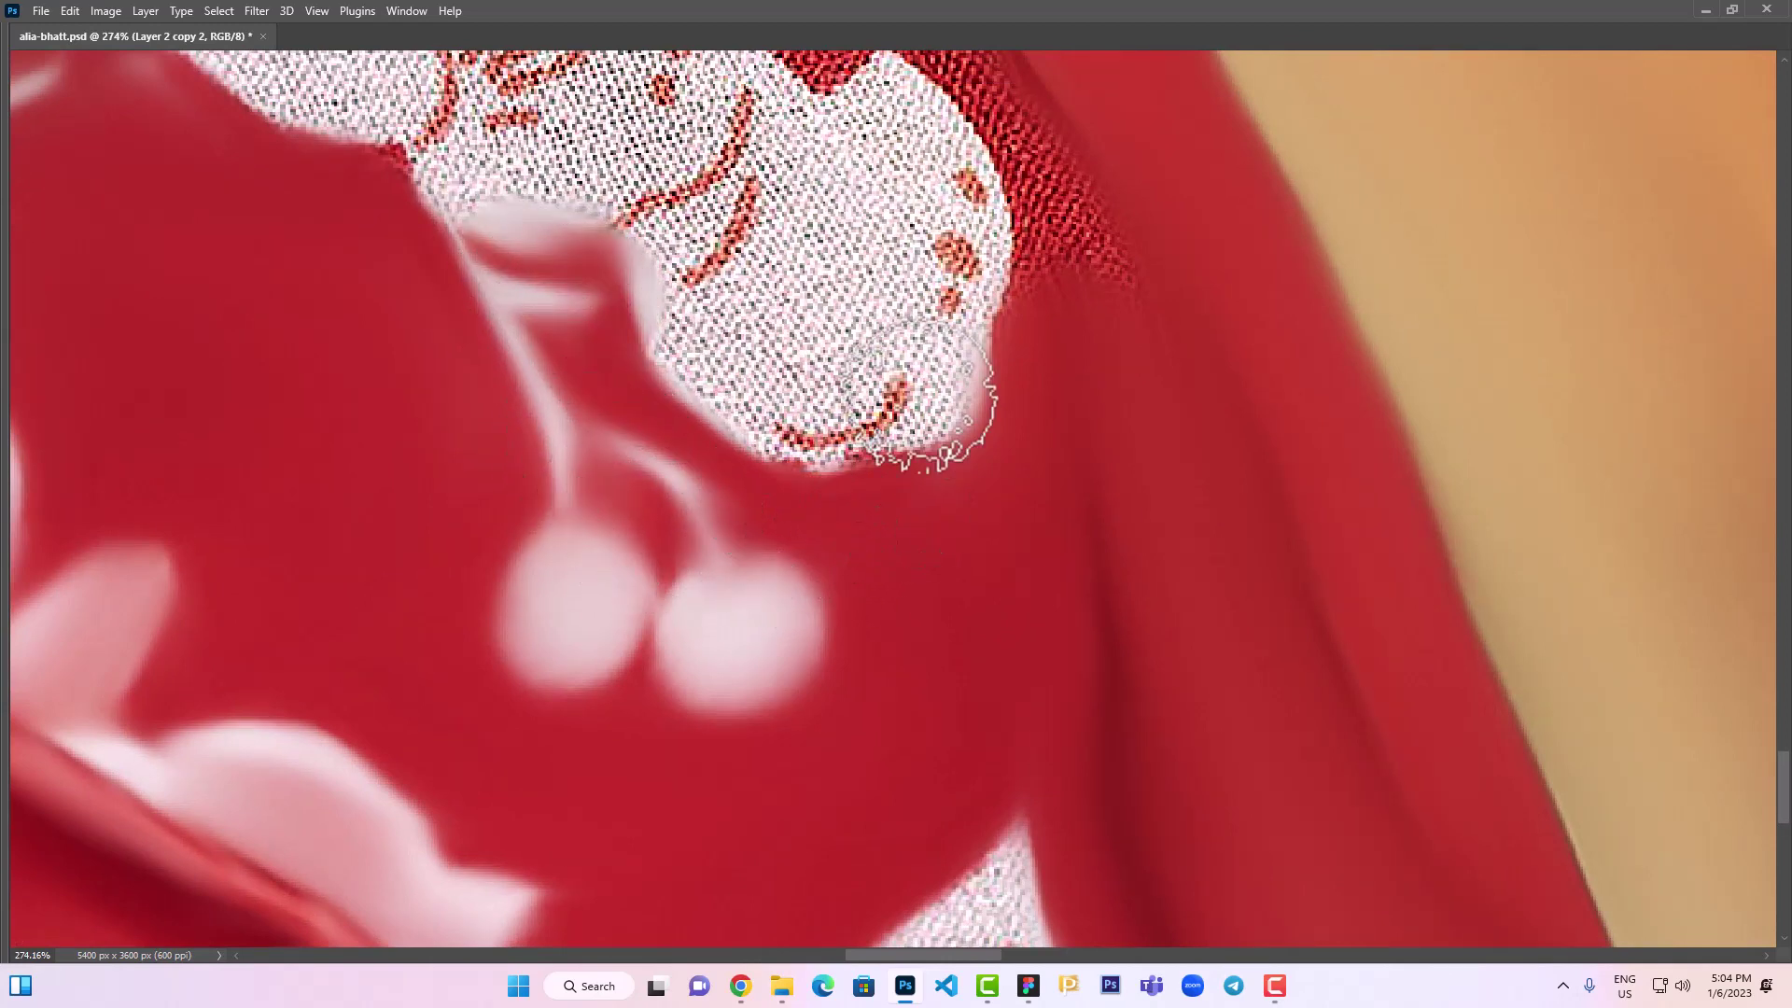
{"action": "mouse_move", "coordinate": [952, 340]}
{"action": "left_mouse_down"}
{"action": "mouse_move", "coordinate": [906, 402]}
{"action": "mouse_move", "coordinate": [1108, 588]}
{"action": "left_mouse_up"}
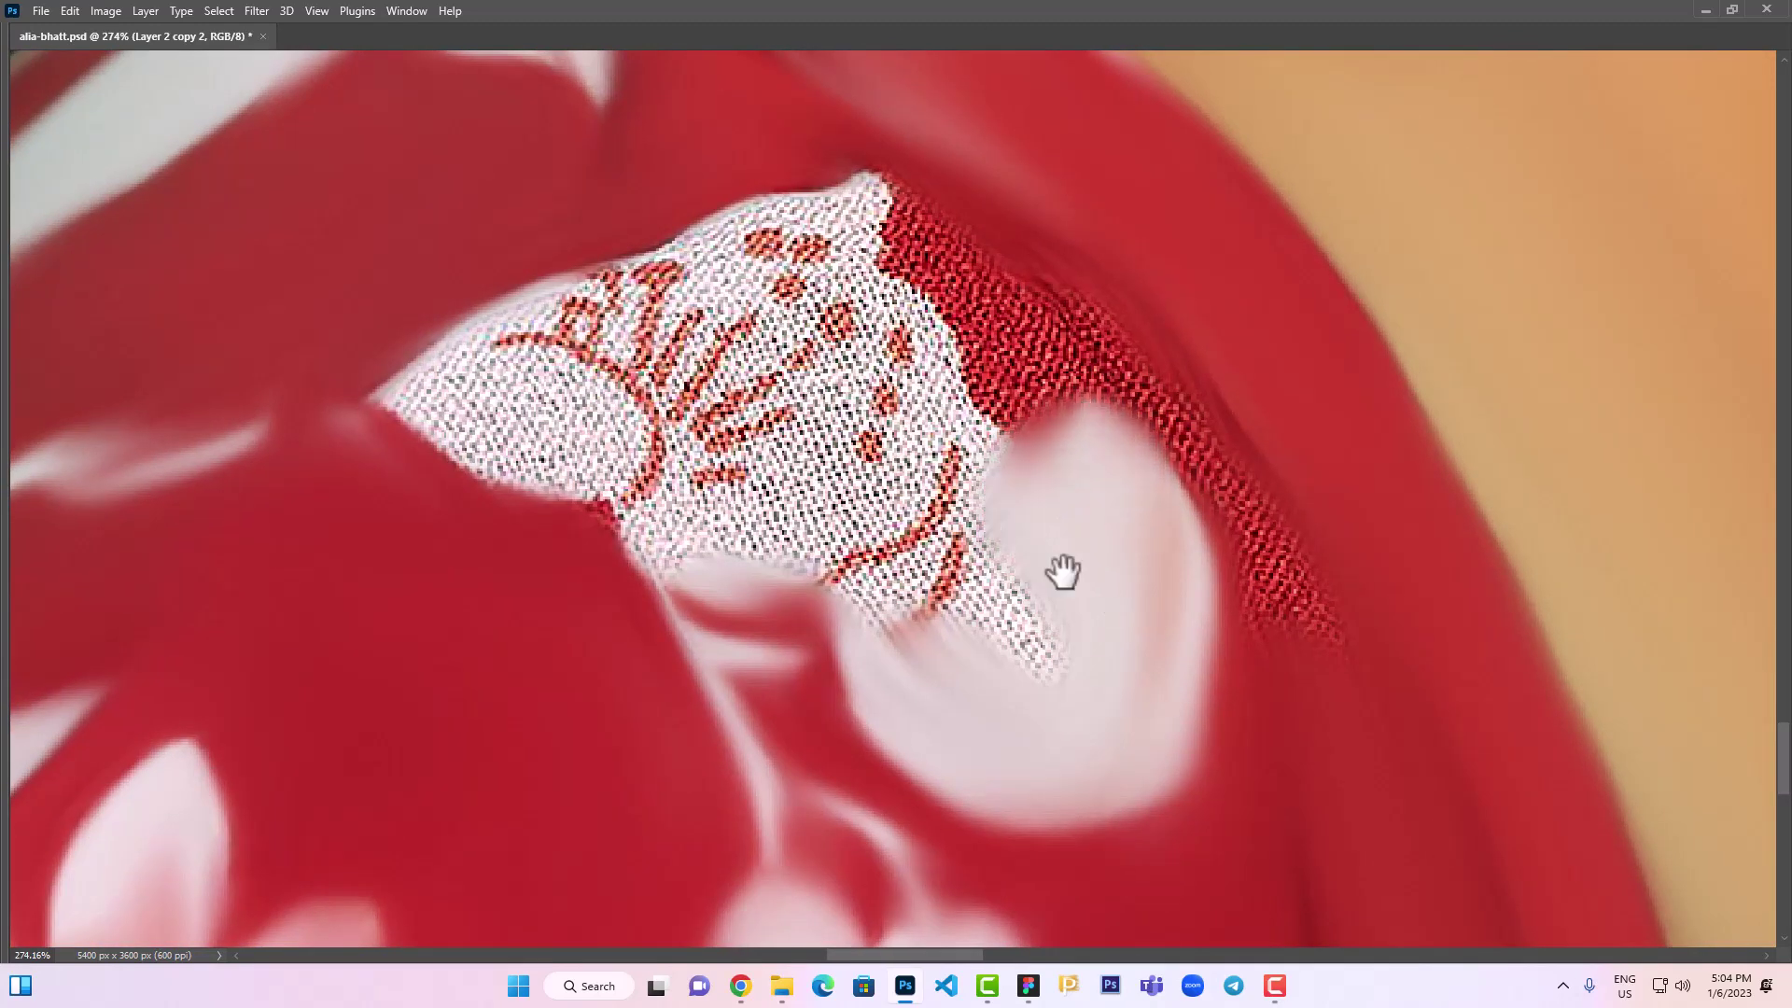
{"action": "mouse_move", "coordinate": [838, 290]}
{"action": "left_mouse_down"}
{"action": "mouse_move", "coordinate": [712, 292]}
{"action": "mouse_move", "coordinate": [680, 488]}
{"action": "mouse_move", "coordinate": [900, 612]}
{"action": "mouse_move", "coordinate": [877, 455]}
{"action": "left_mouse_up"}
{"action": "mouse_move", "coordinate": [620, 352]}
{"action": "left_mouse_down"}
{"action": "mouse_move", "coordinate": [472, 429]}
{"action": "mouse_move", "coordinate": [513, 352]}
{"action": "mouse_move", "coordinate": [627, 453]}
{"action": "left_mouse_up"}
{"action": "left_click_drag", "start_coordinate": [719, 261], "coordinate": [859, 220]}
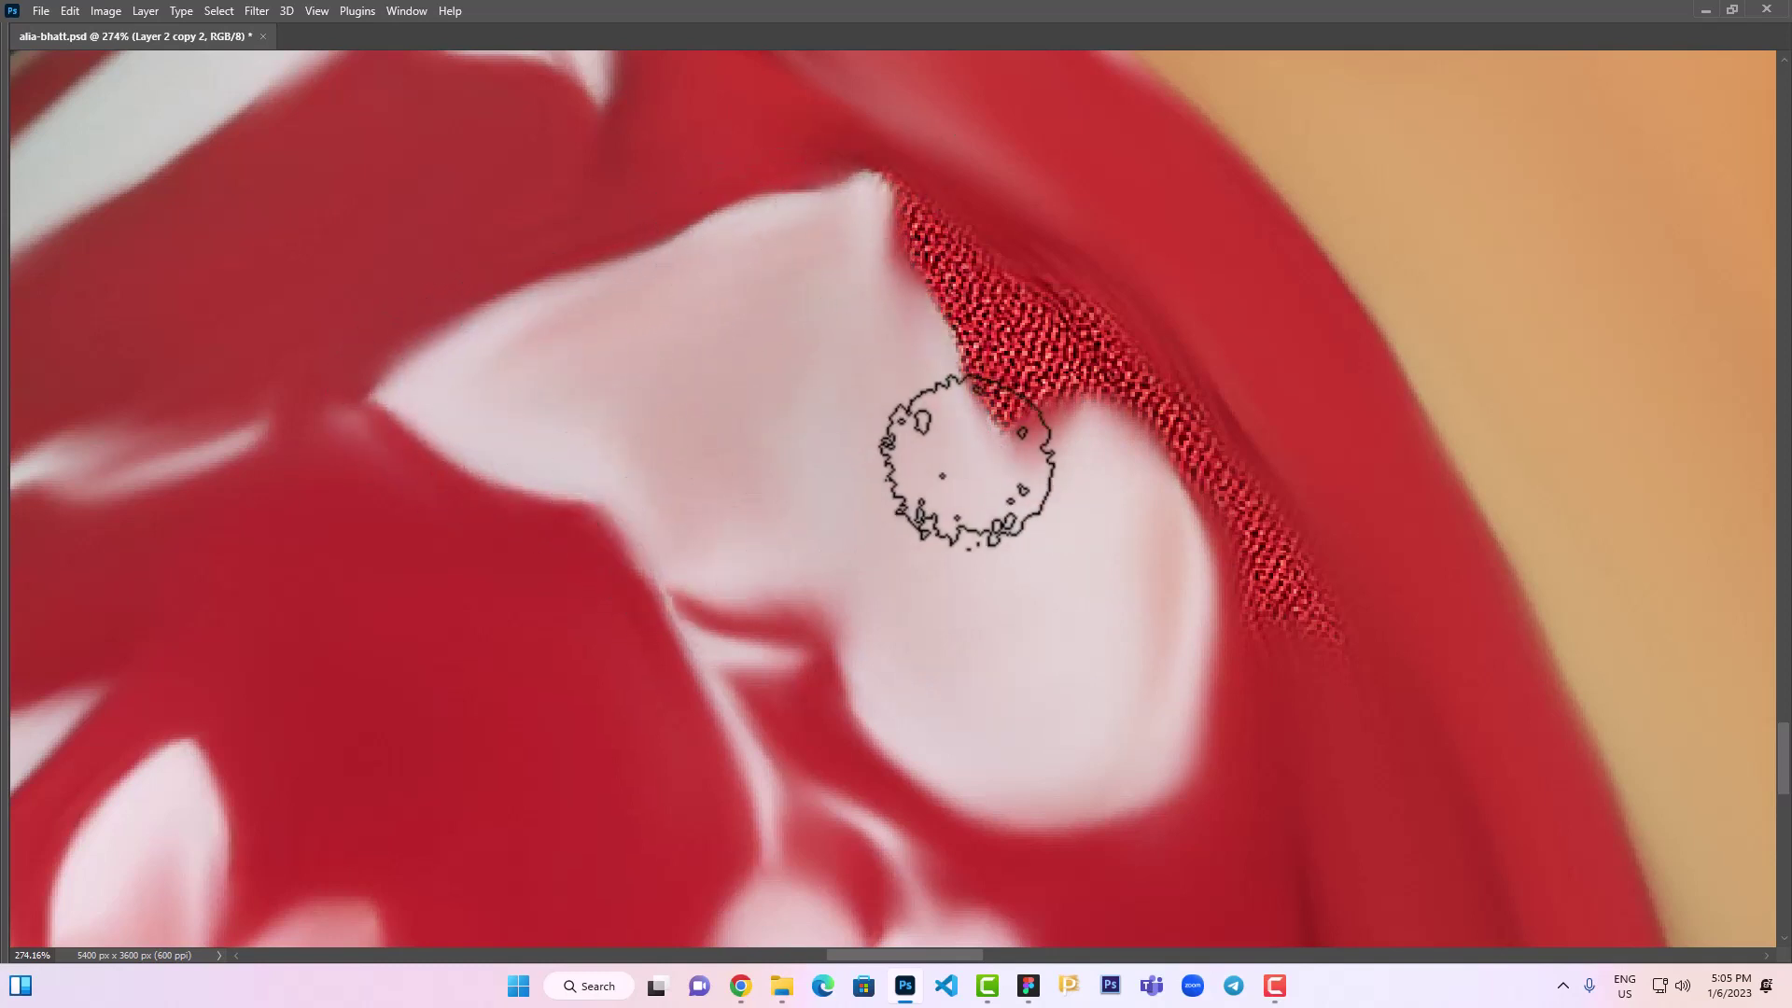
{"action": "mouse_move", "coordinate": [975, 247]}
{"action": "left_mouse_down"}
{"action": "mouse_move", "coordinate": [1027, 352]}
{"action": "mouse_move", "coordinate": [1120, 367]}
{"action": "mouse_move", "coordinate": [1295, 633]}
{"action": "left_mouse_up"}
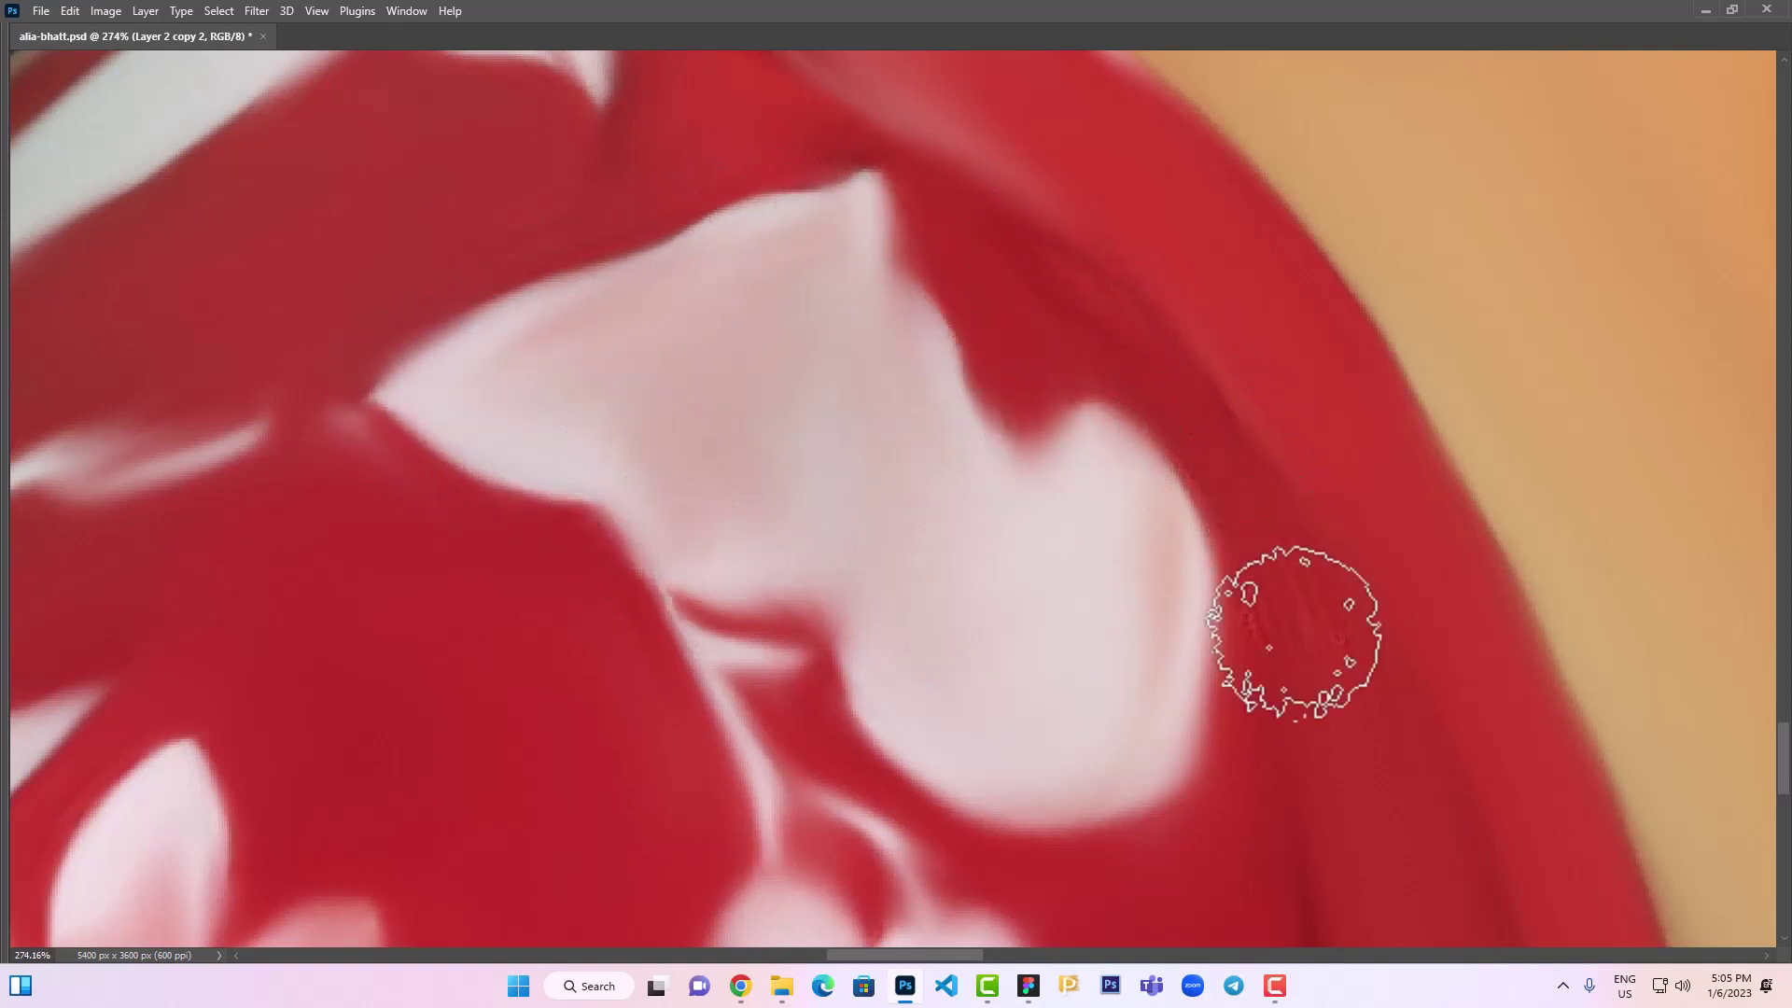
Fit the portrait in view, zoom to the blouse, and smooth the pixelated red fabric strip
{"action": "key", "text": "ctrl+0"}
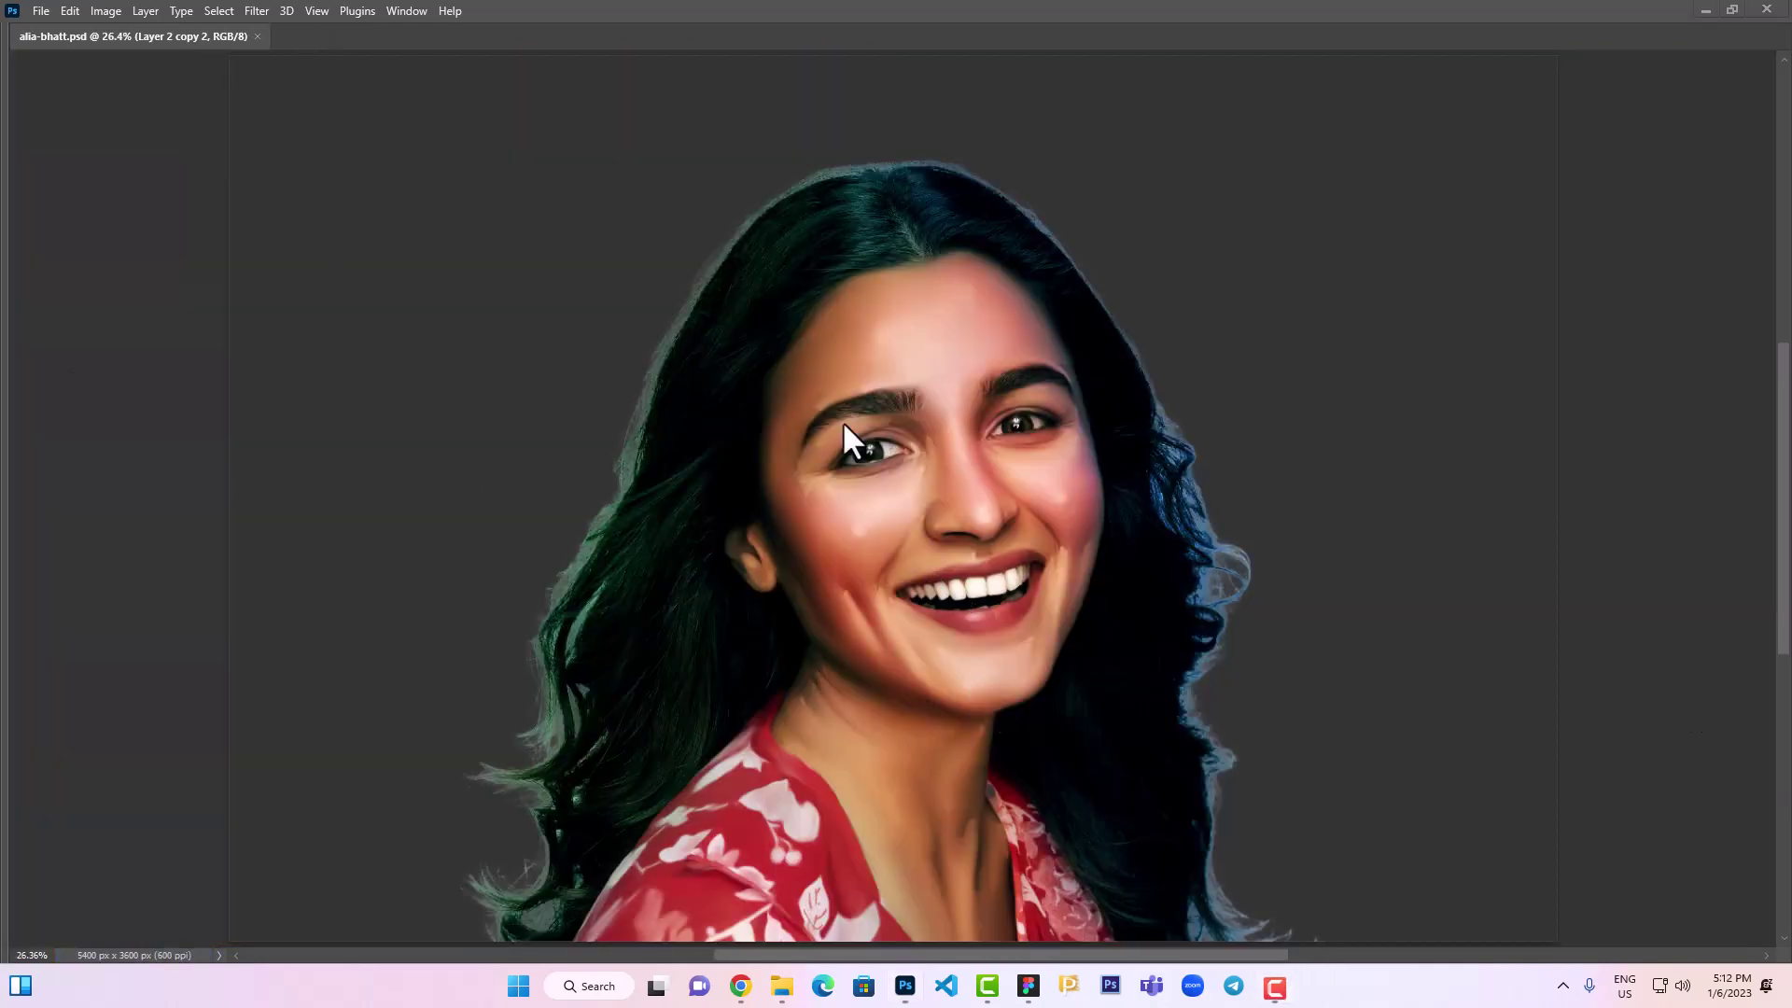
{"action": "scroll", "coordinate": [1003, 678], "scroll_direction": "up", "scroll_amount": 5}
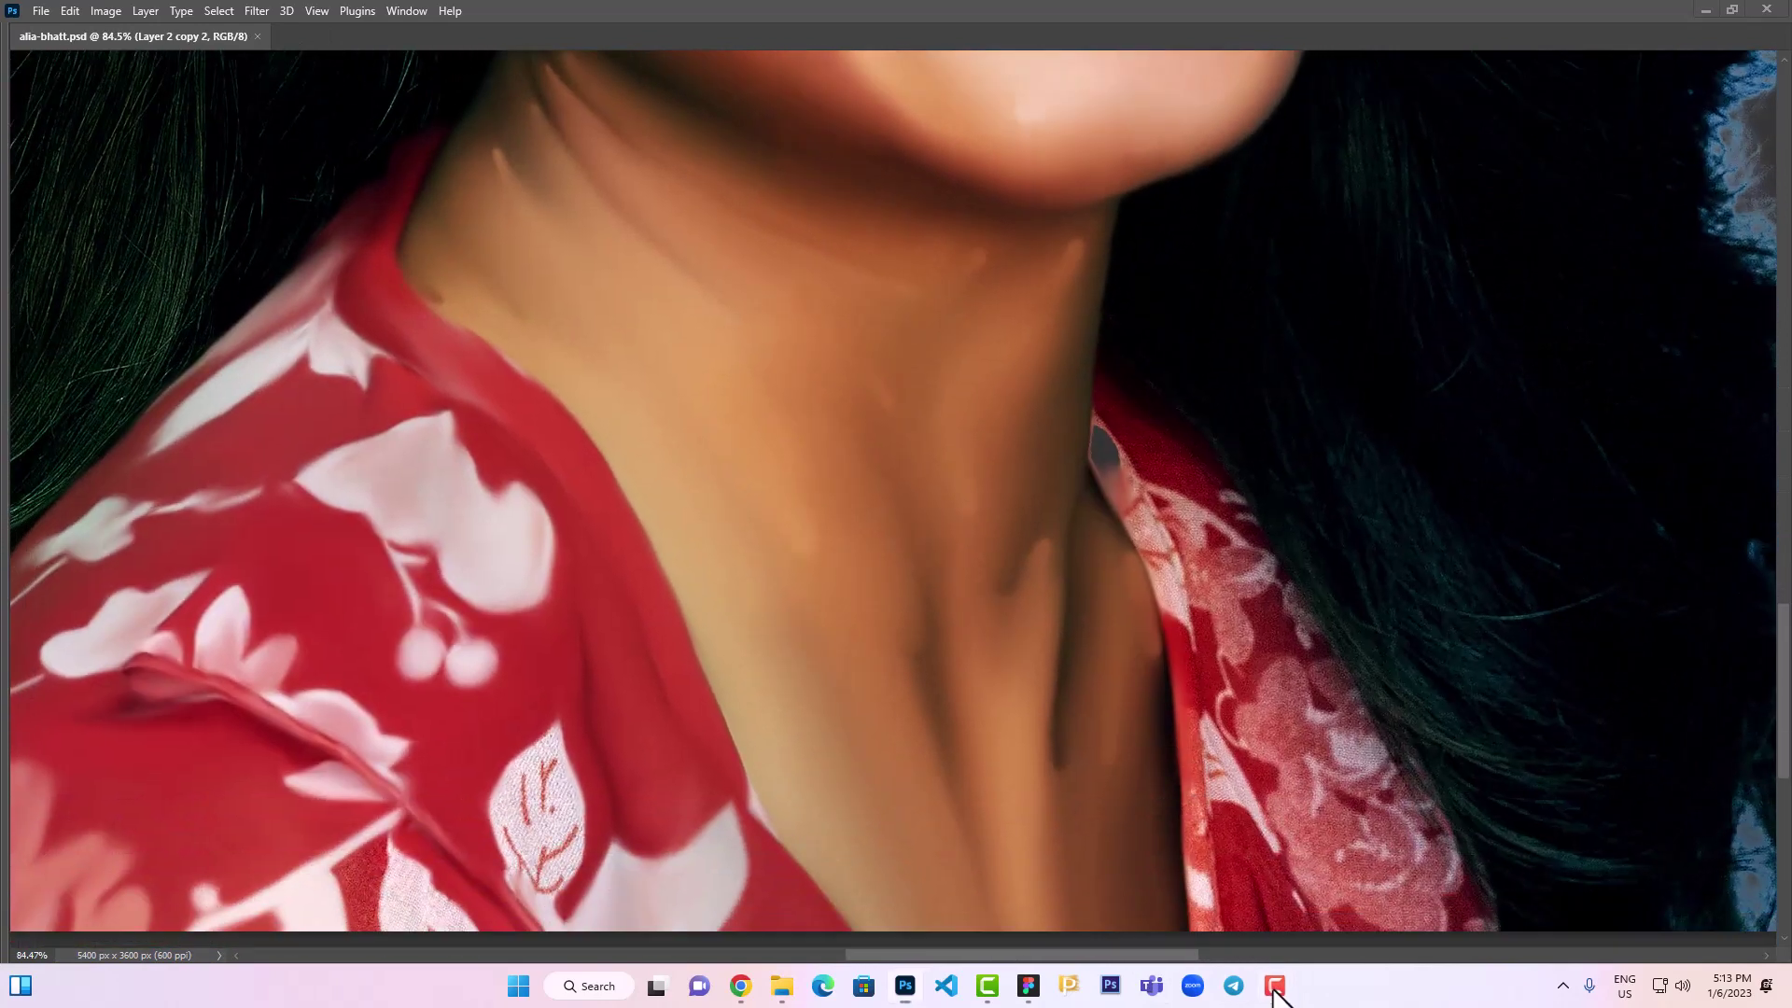
{"action": "scroll", "coordinate": [571, 739], "scroll_direction": "up", "scroll_amount": 6}
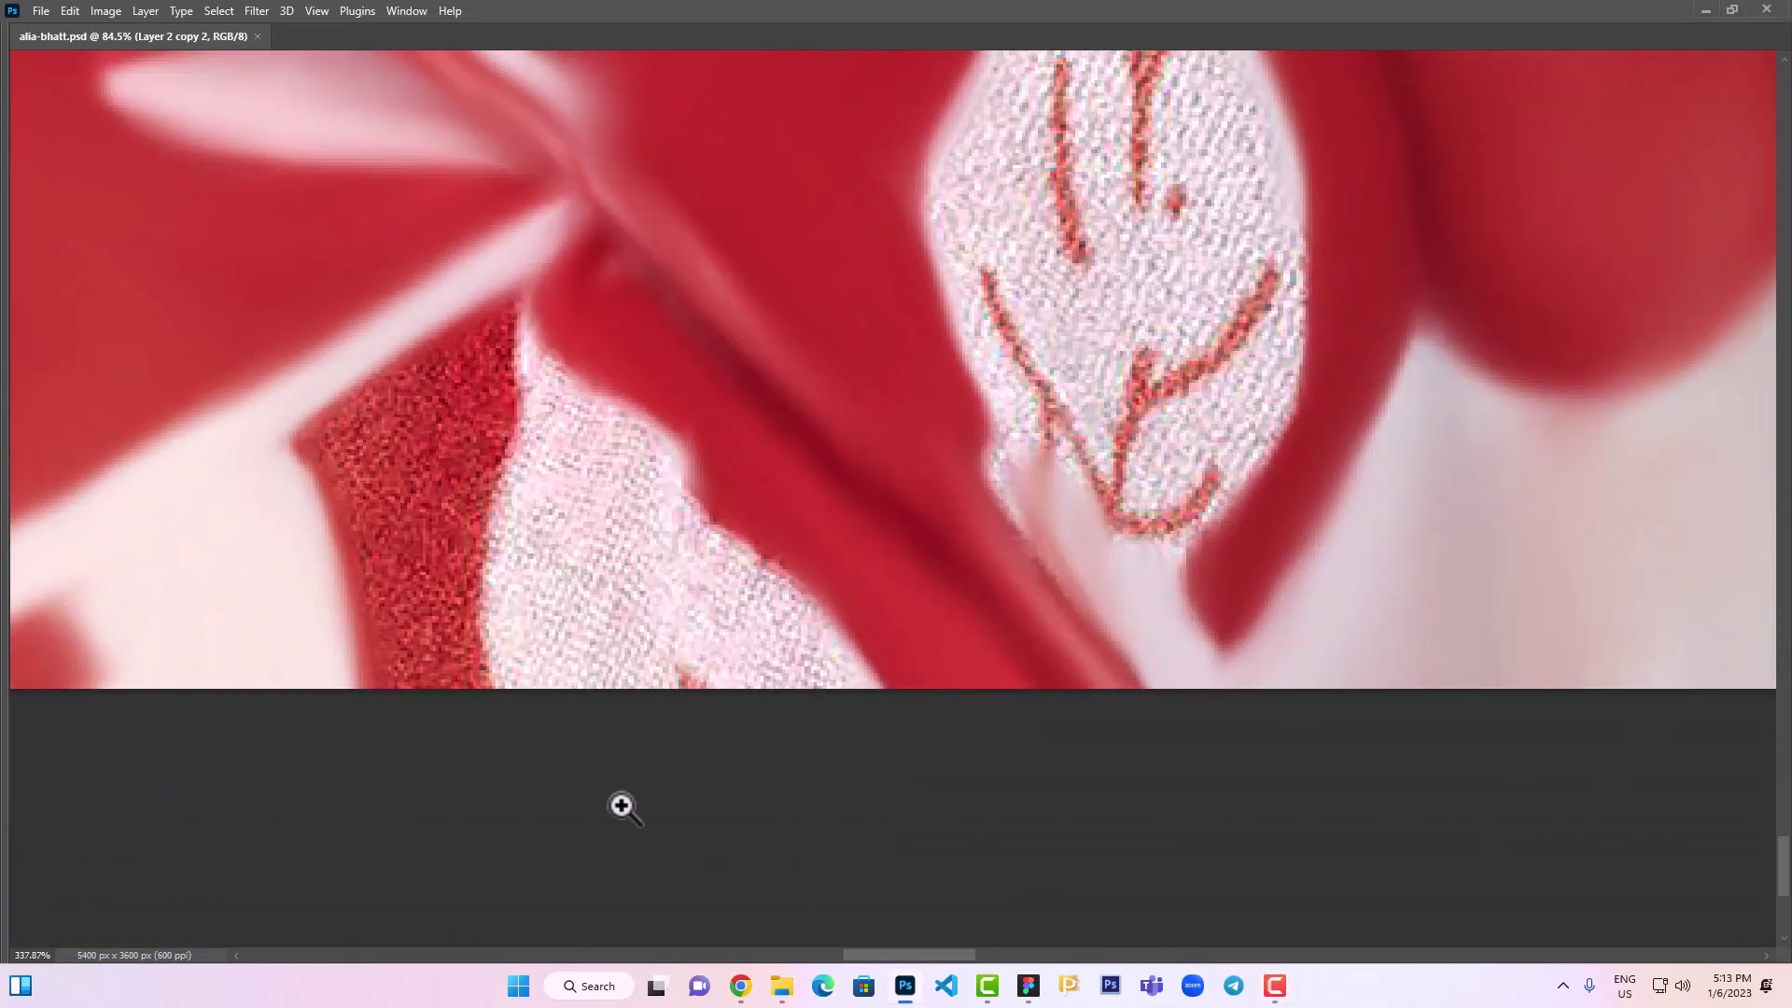
{"action": "left_click_drag", "start_coordinate": [665, 544], "coordinate": [756, 611]}
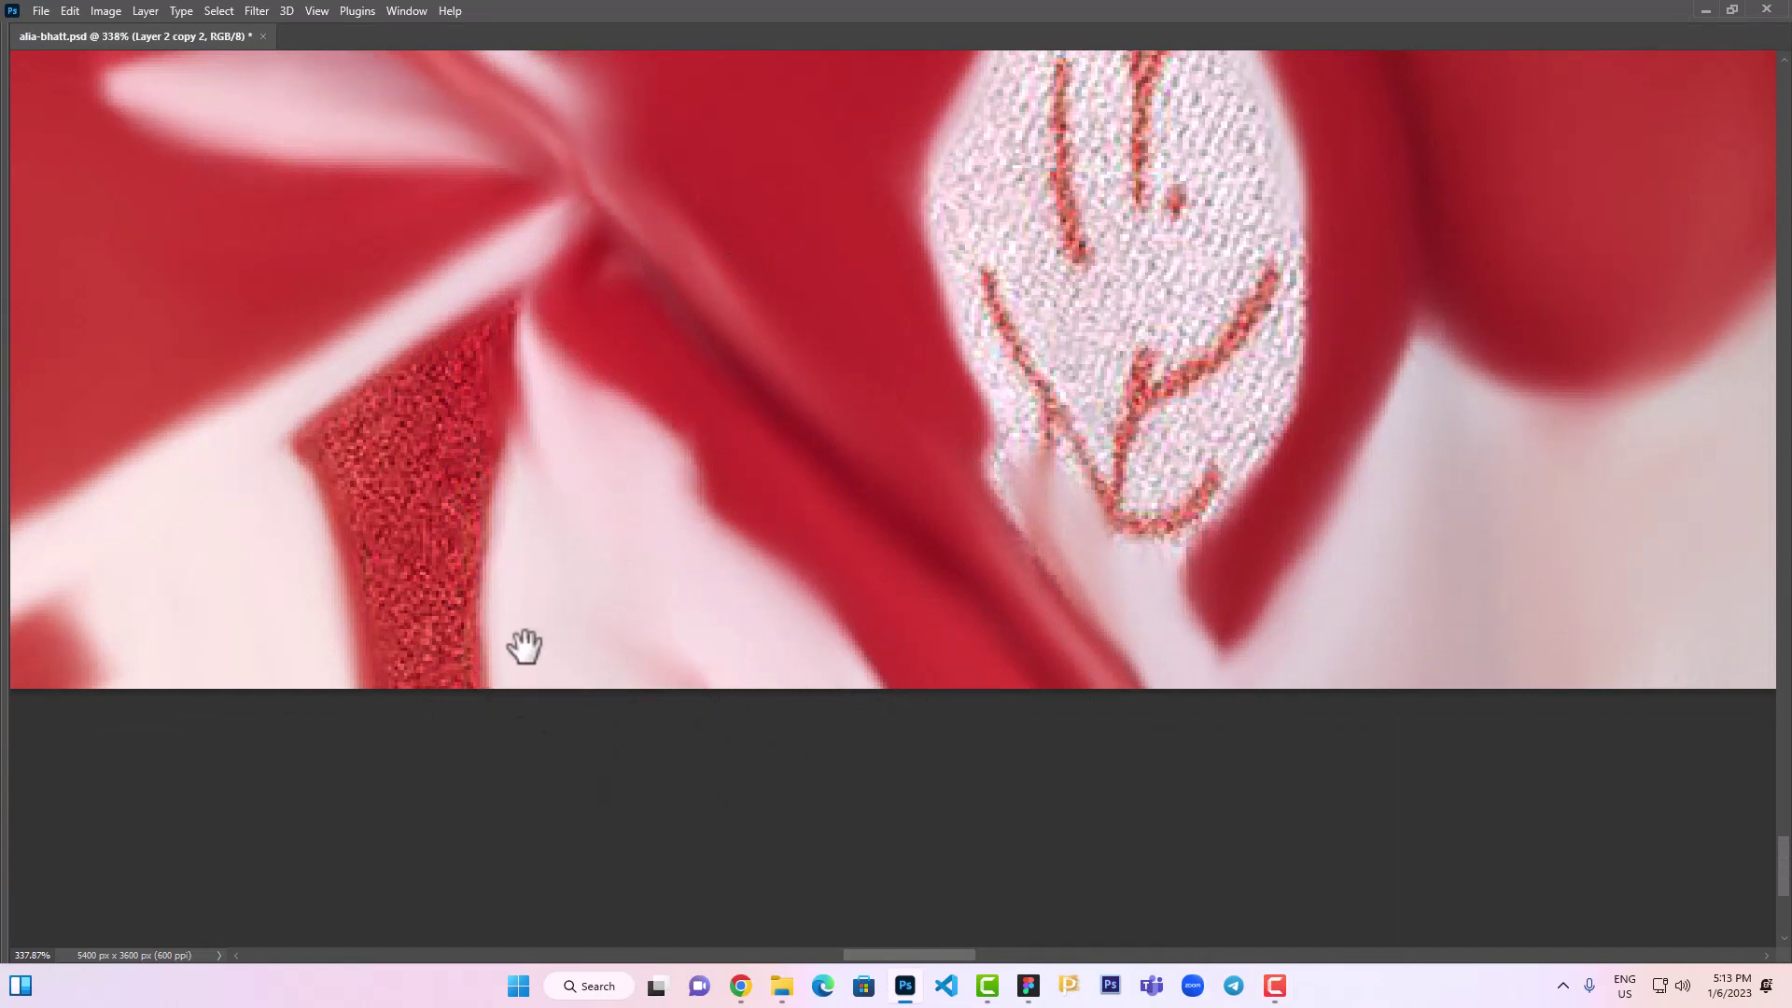
{"action": "left_click_drag", "start_coordinate": [523, 647], "coordinate": [752, 713]}
{"action": "left_click_drag", "start_coordinate": [710, 364], "coordinate": [602, 514]}
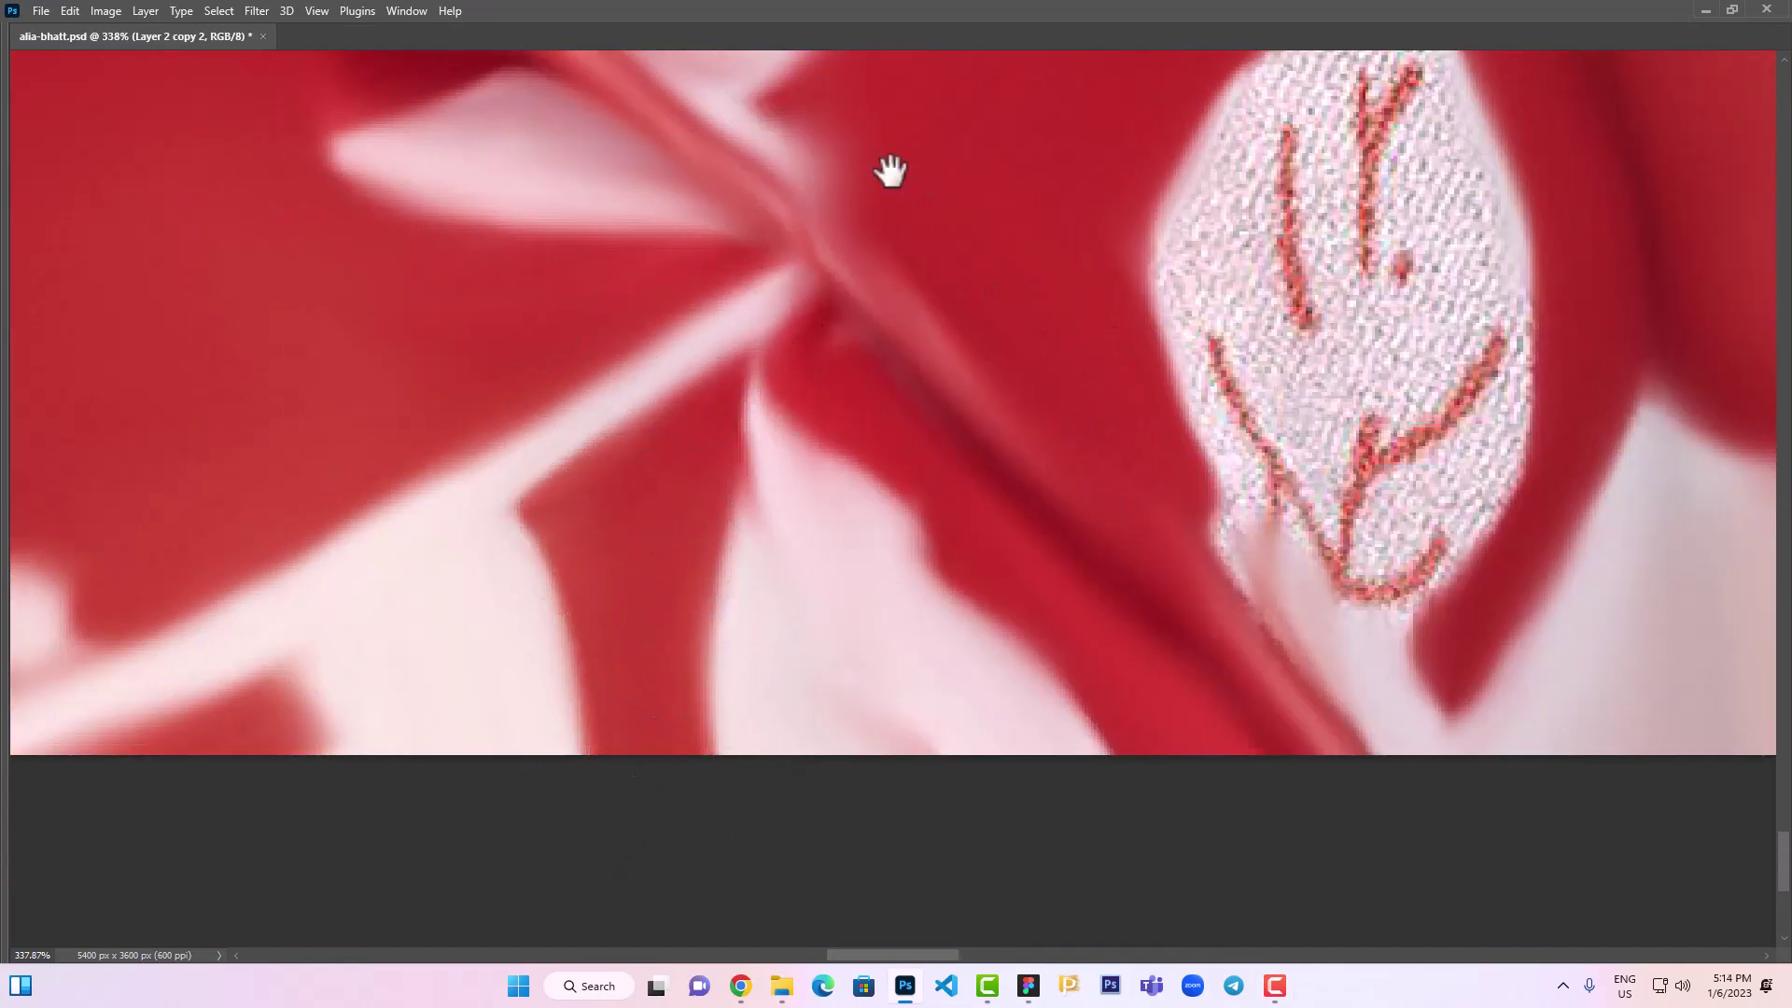
Smudge the grainy white flower patch's lower edge, right side and upper-left into soft pink
{"action": "left_click_drag", "start_coordinate": [887, 168], "coordinate": [533, 121]}
{"action": "mouse_move", "coordinate": [944, 508]}
{"action": "left_mouse_down"}
{"action": "mouse_move", "coordinate": [989, 574]}
{"action": "mouse_move", "coordinate": [1133, 420]}
{"action": "left_mouse_up"}
{"action": "left_click_drag", "start_coordinate": [1111, 355], "coordinate": [1064, 658]}
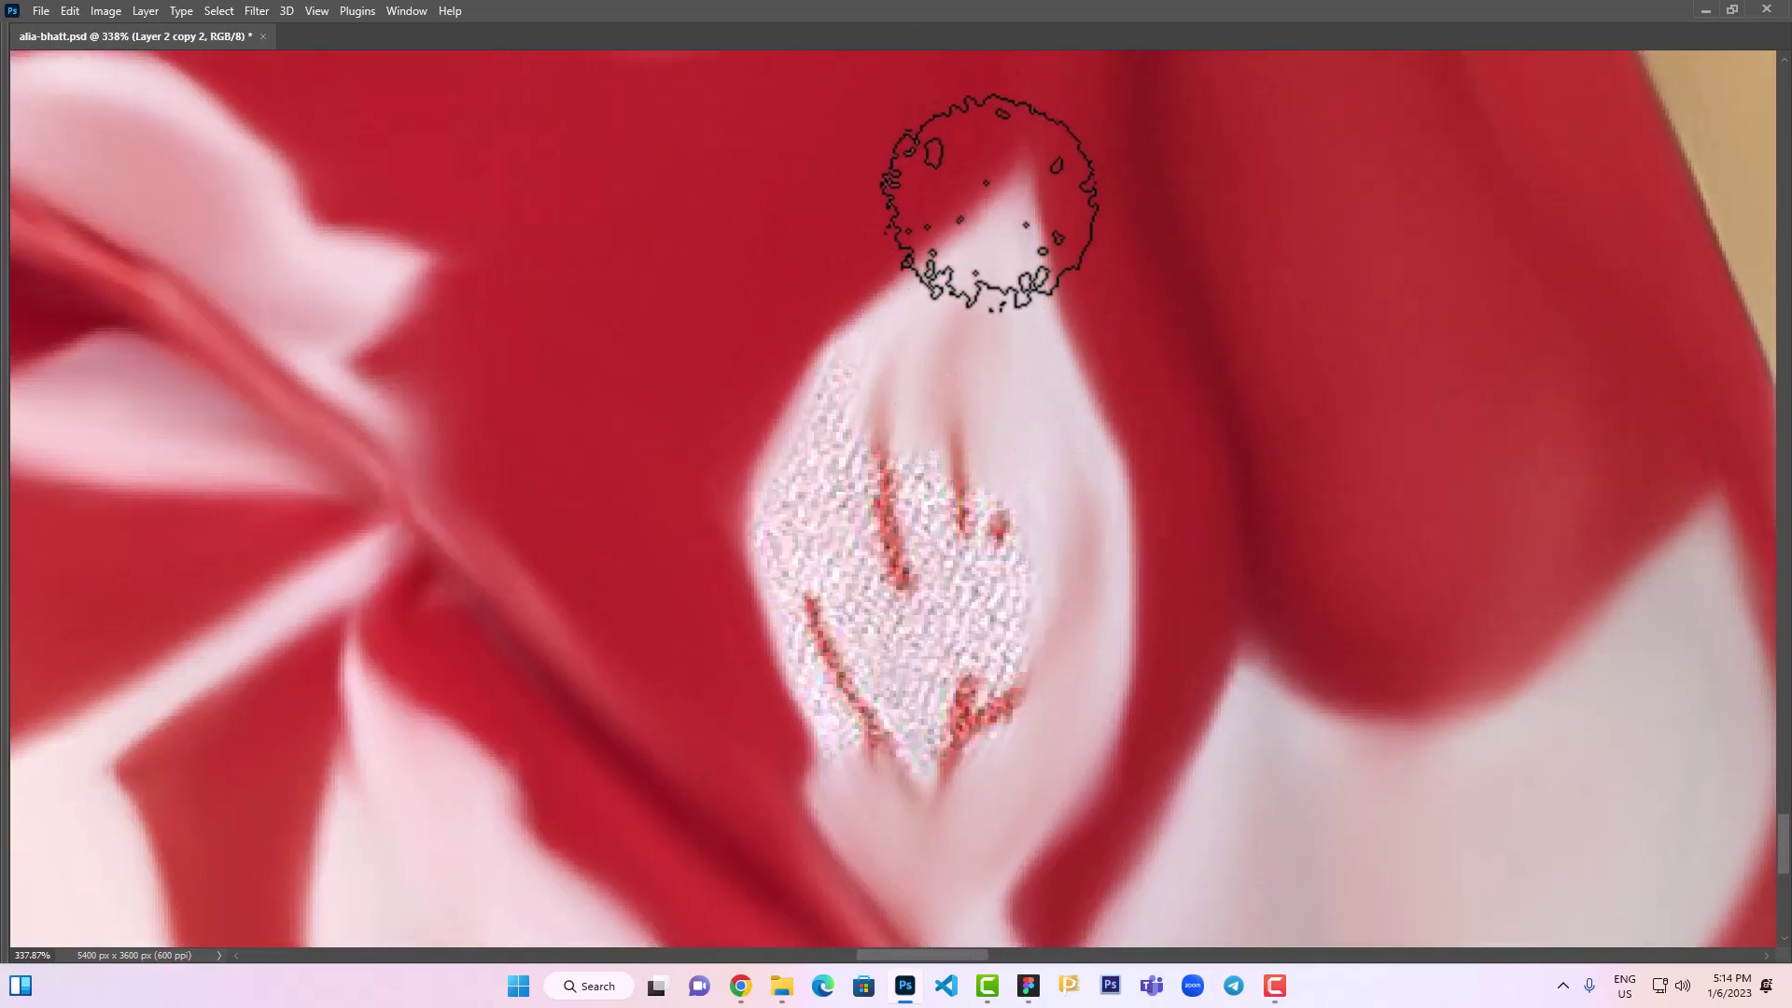
{"action": "mouse_move", "coordinate": [828, 460]}
{"action": "left_mouse_down"}
{"action": "mouse_move", "coordinate": [868, 714]}
{"action": "mouse_move", "coordinate": [980, 401]}
{"action": "mouse_move", "coordinate": [933, 448]}
{"action": "left_mouse_up"}
{"action": "left_click_drag", "start_coordinate": [801, 583], "coordinate": [768, 723]}
{"action": "scroll", "coordinate": [860, 440], "scroll_direction": "down", "scroll_amount": 3}
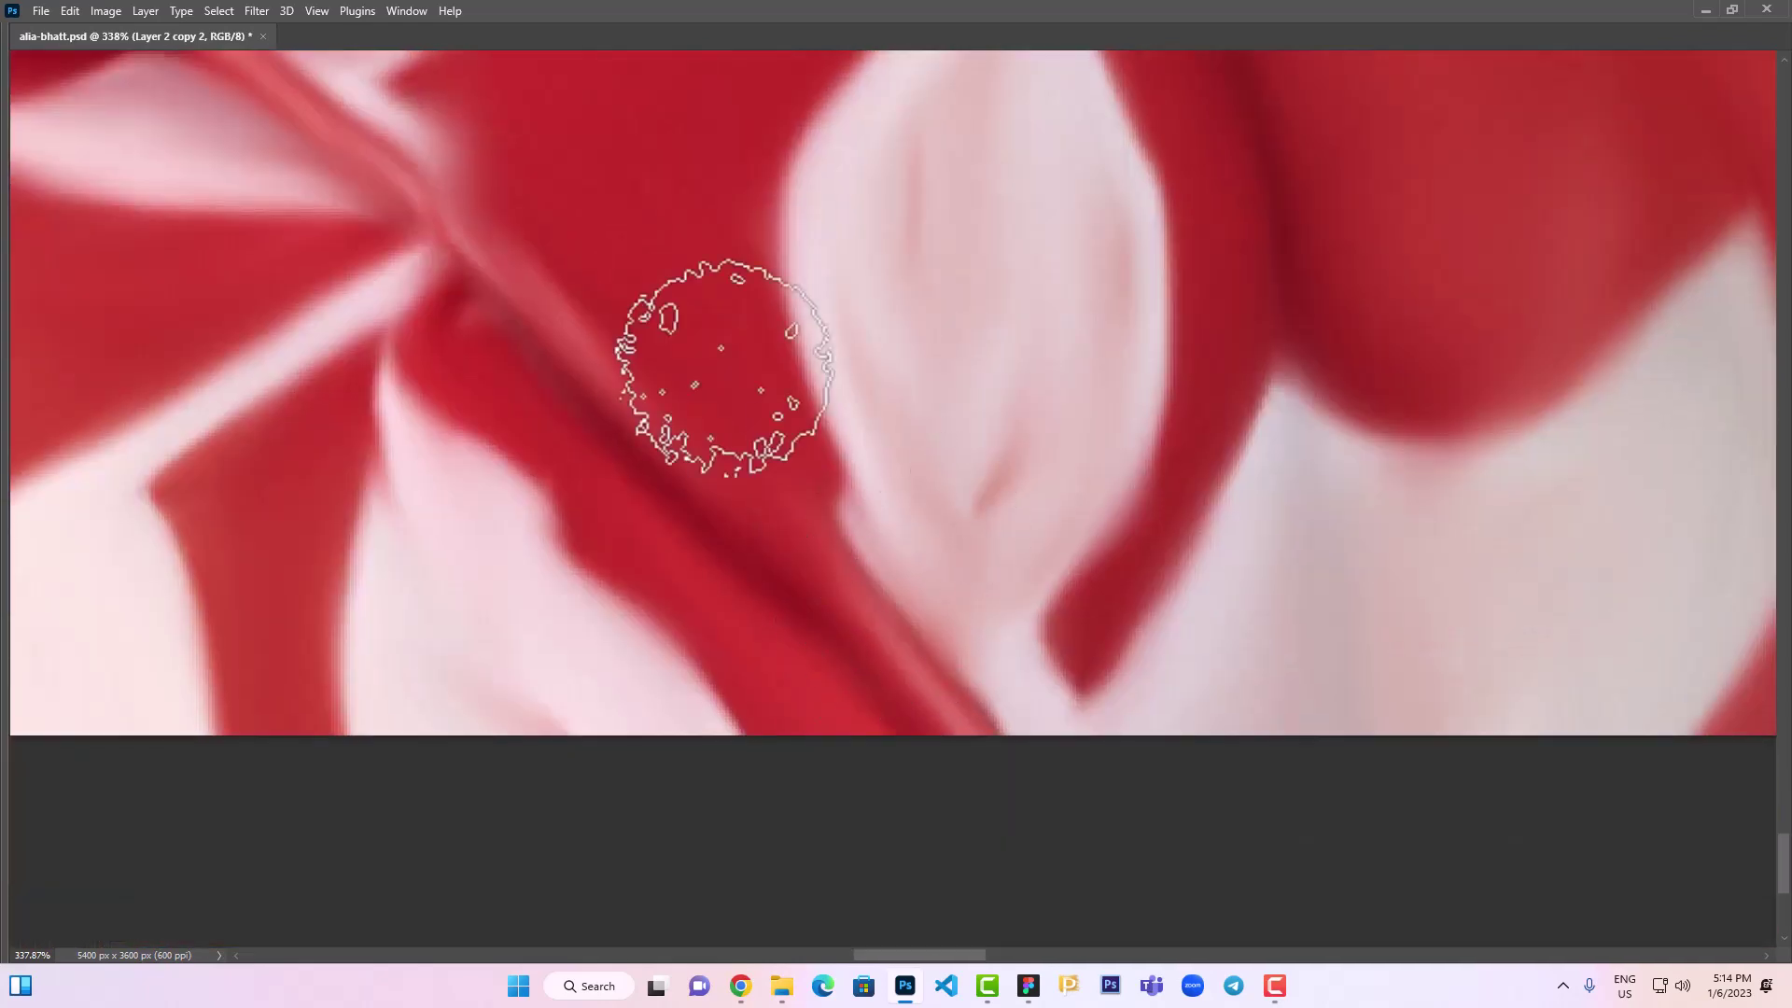
Move to the grainy blouse print by the hair and smudge the textured pink area smooth
{"action": "left_click_drag", "start_coordinate": [940, 541], "coordinate": [982, 744]}
{"action": "scroll", "coordinate": [982, 744], "scroll_direction": "up", "scroll_amount": 3}
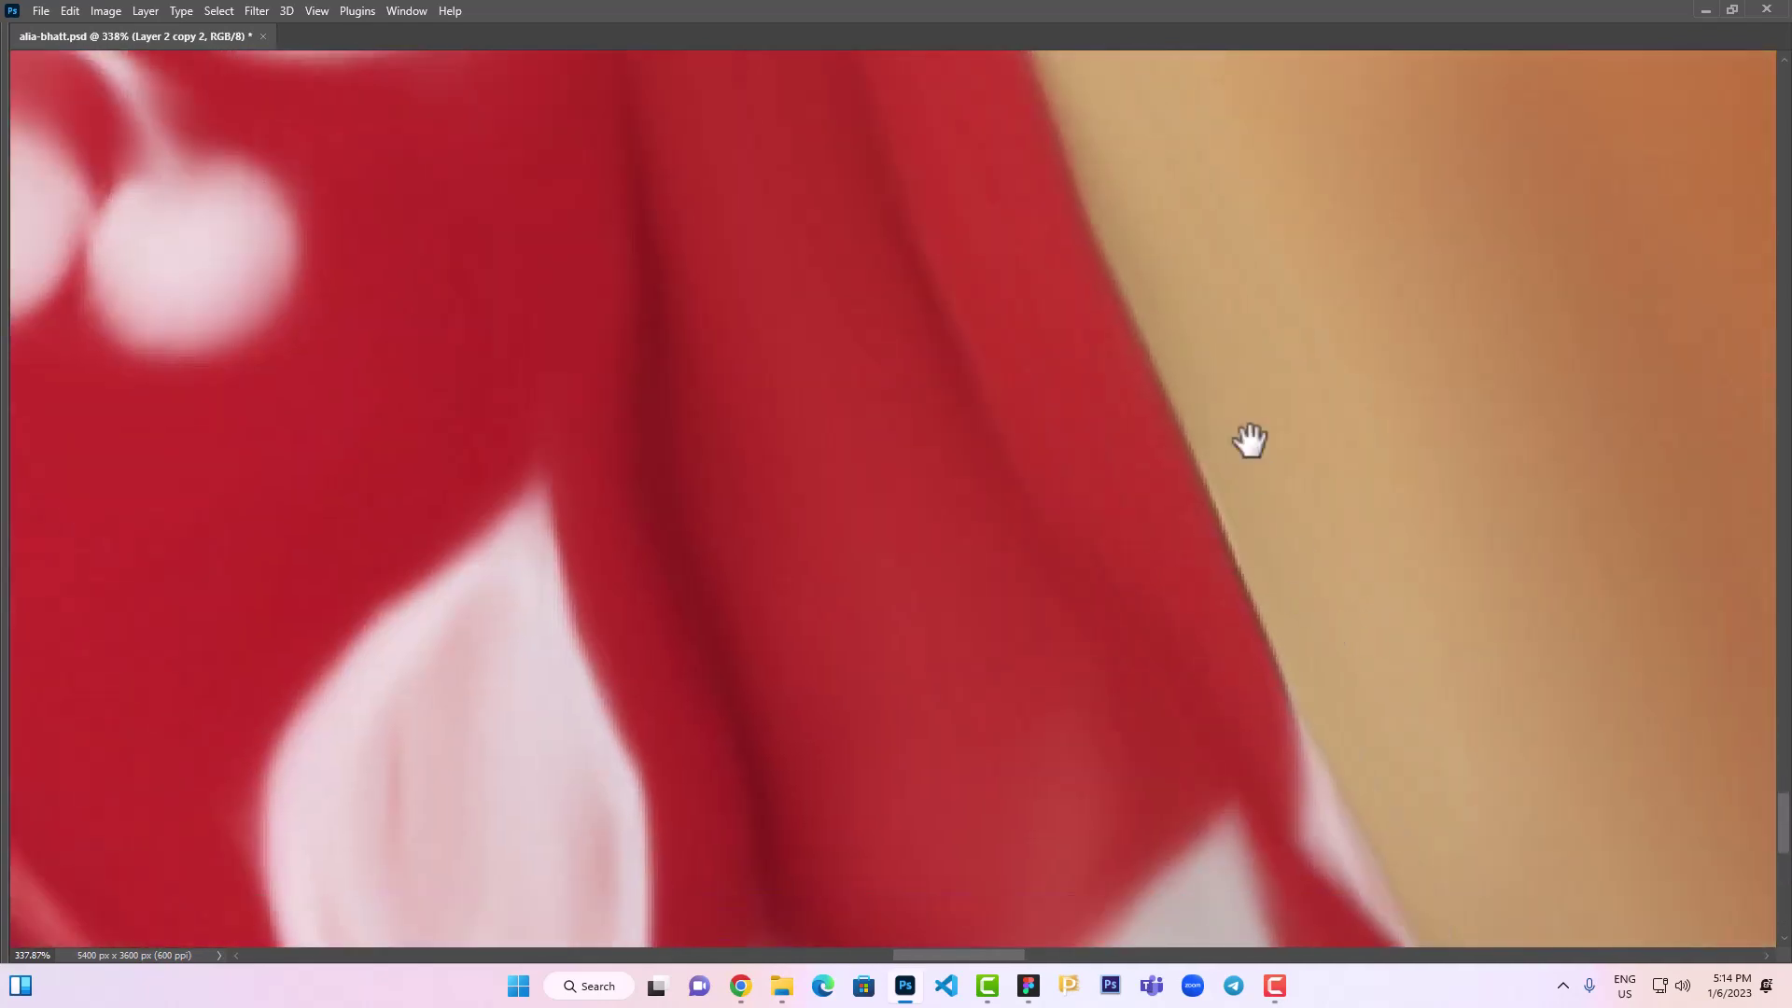
{"action": "scroll", "coordinate": [1249, 438], "scroll_direction": "down", "scroll_amount": 2}
{"action": "scroll", "coordinate": [1140, 680], "scroll_direction": "up", "scroll_amount": 5}
{"action": "scroll", "coordinate": [1140, 680], "scroll_direction": "left", "scroll_amount": 3}
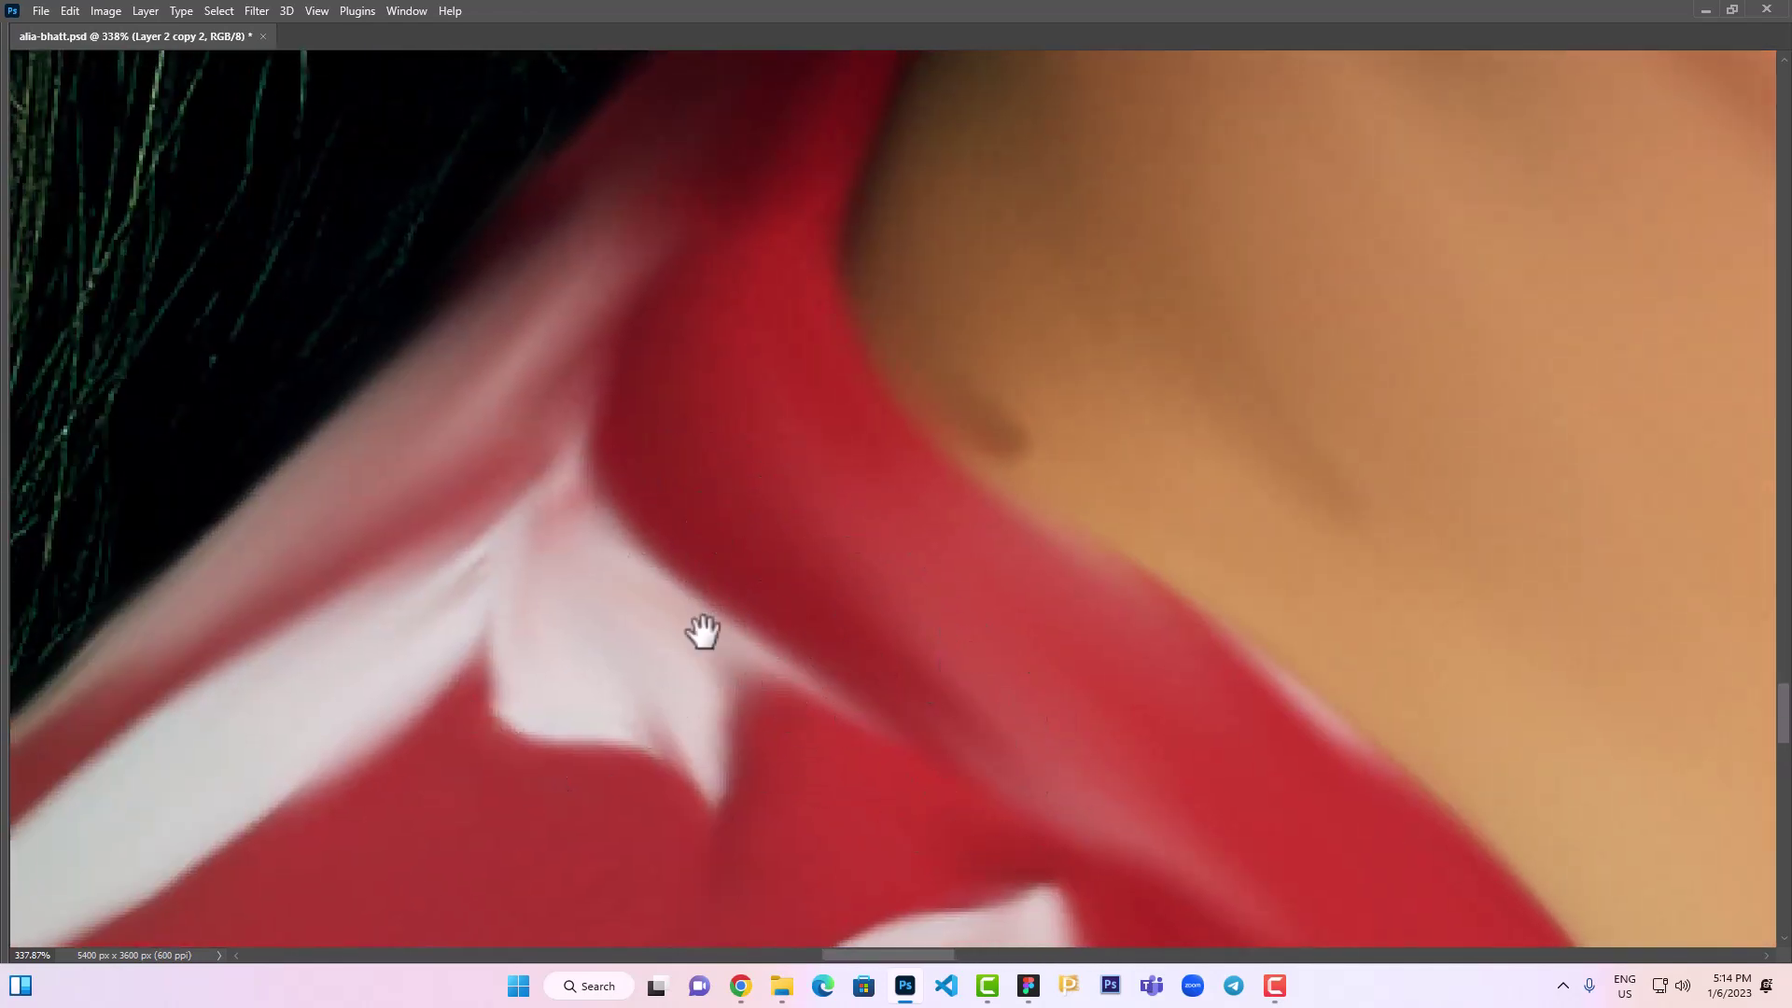
{"action": "left_click_drag", "start_coordinate": [700, 632], "coordinate": [777, 630]}
{"action": "scroll", "coordinate": [947, 280], "scroll_direction": "right", "scroll_amount": 5}
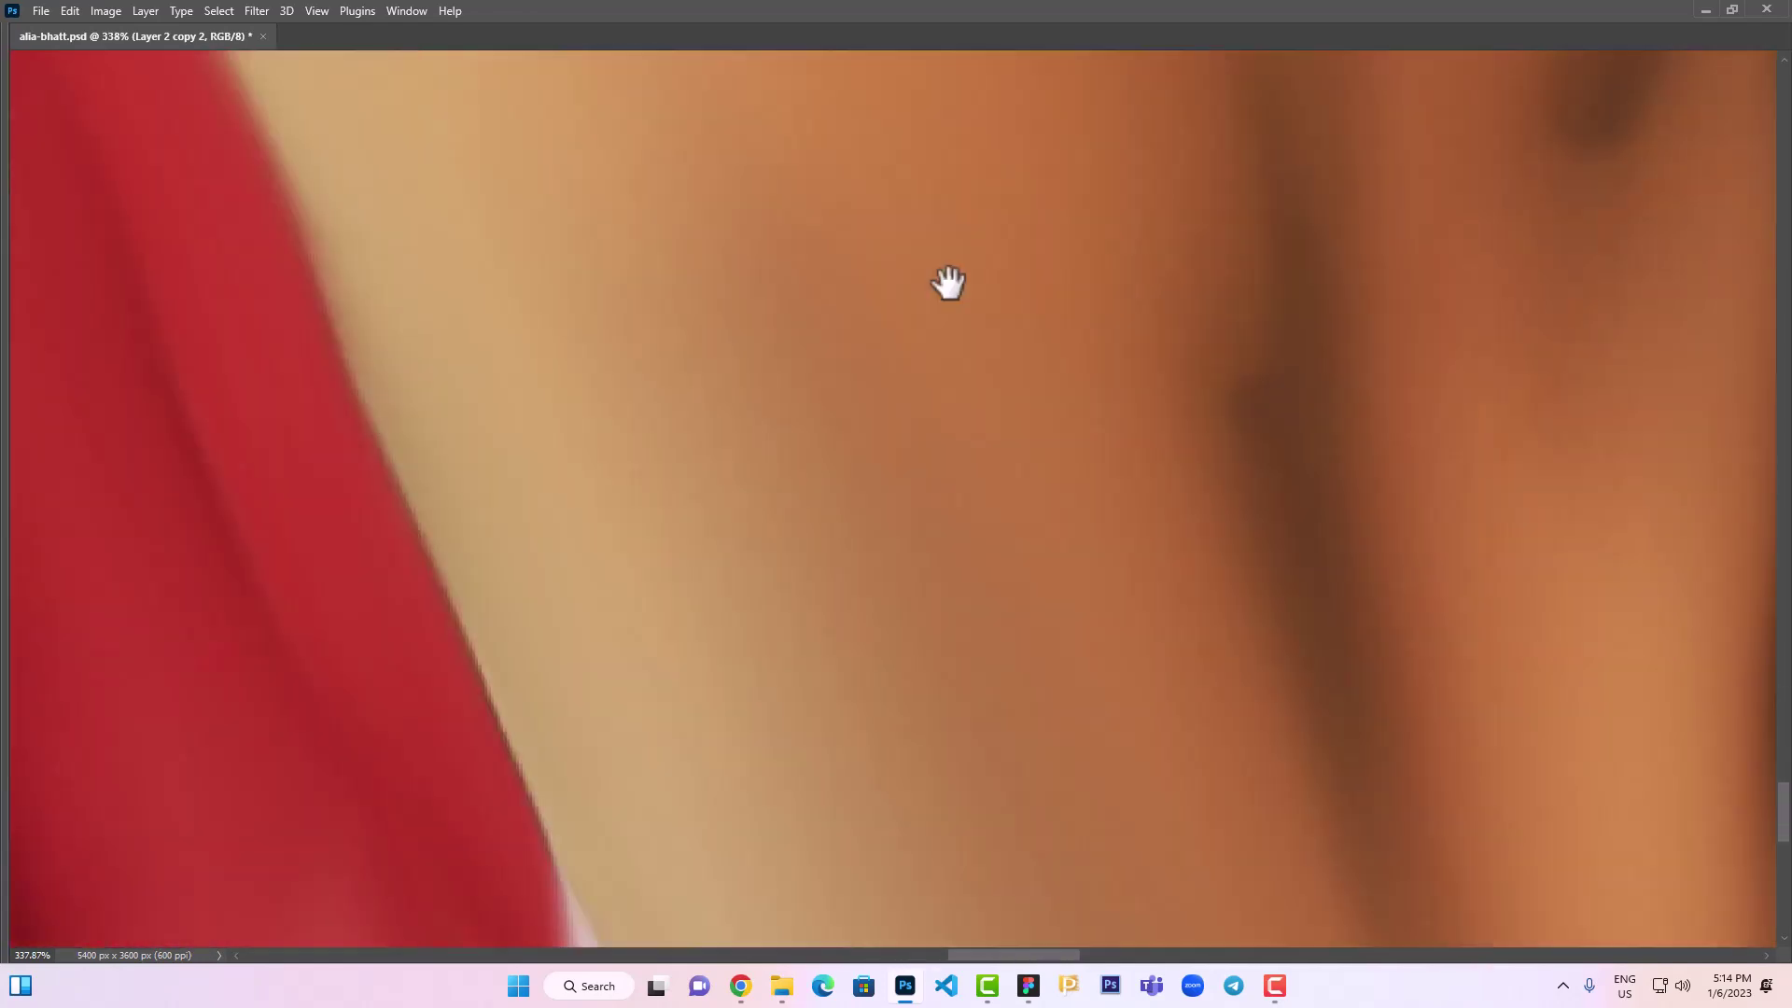
{"action": "scroll", "coordinate": [1048, 580], "scroll_direction": "down", "scroll_amount": 10}
{"action": "scroll", "coordinate": [963, 581], "scroll_direction": "up", "scroll_amount": 5}
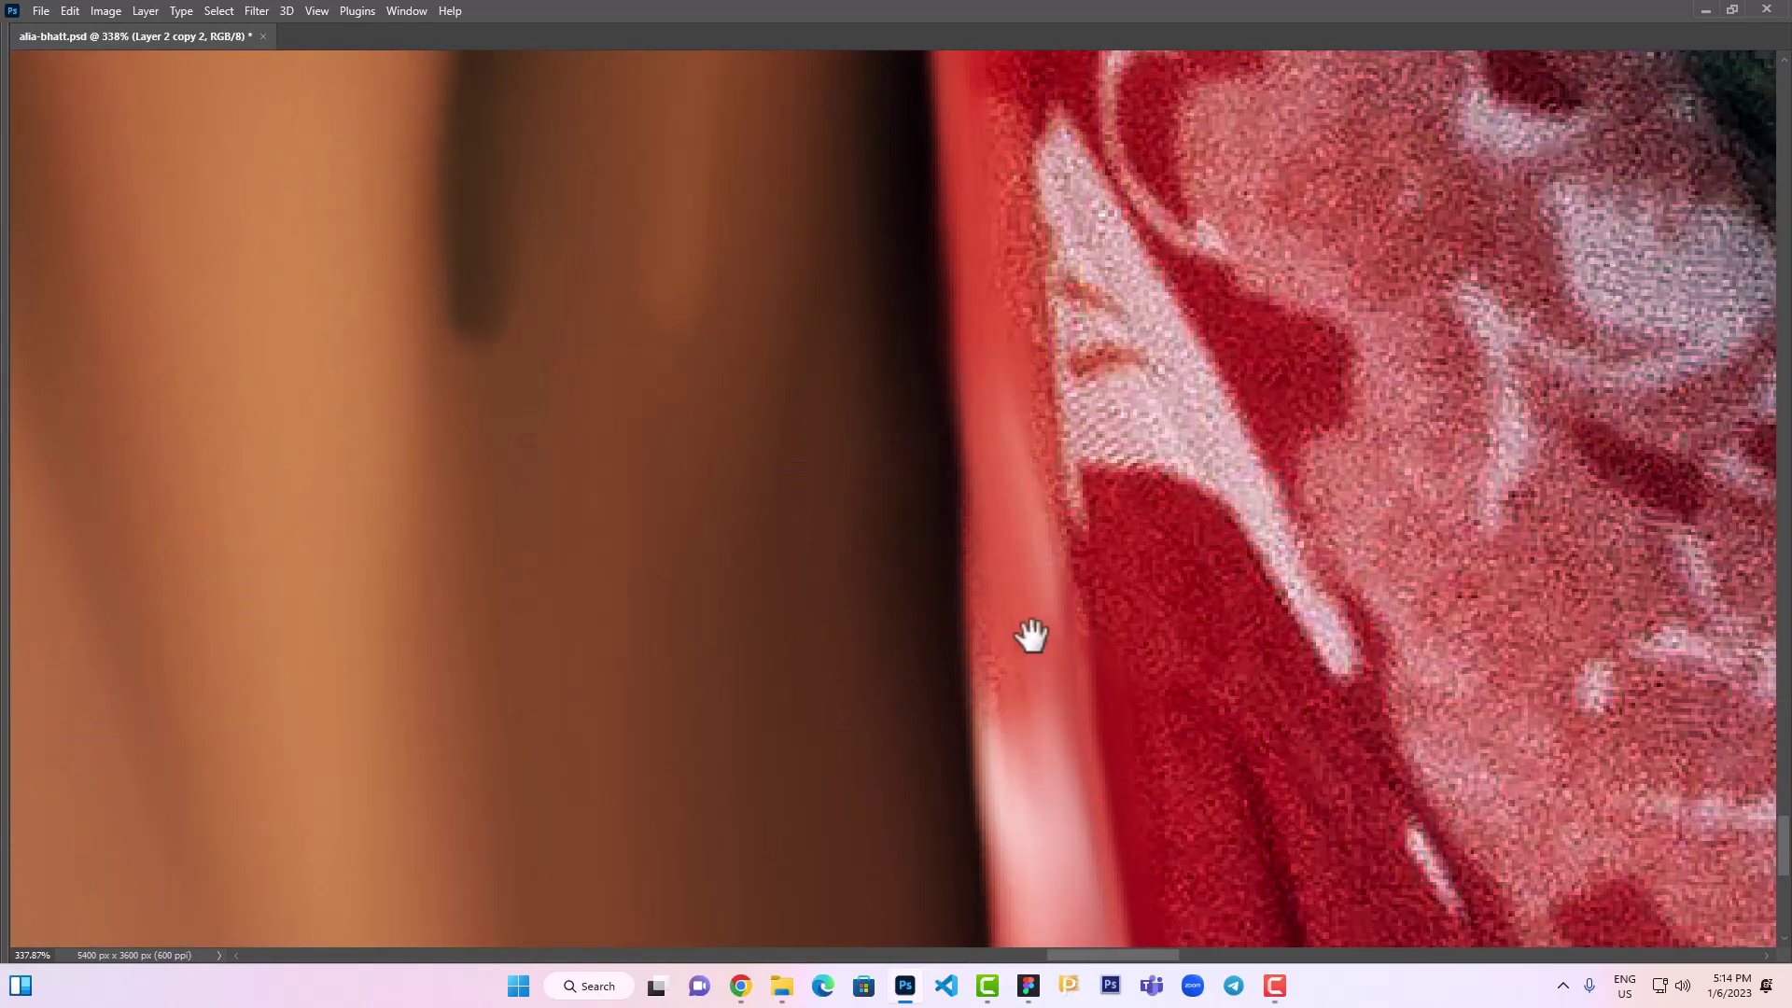
{"action": "scroll", "coordinate": [992, 548], "scroll_direction": "down", "scroll_amount": 5}
{"action": "scroll", "coordinate": [1239, 565], "scroll_direction": "up", "scroll_amount": 5}
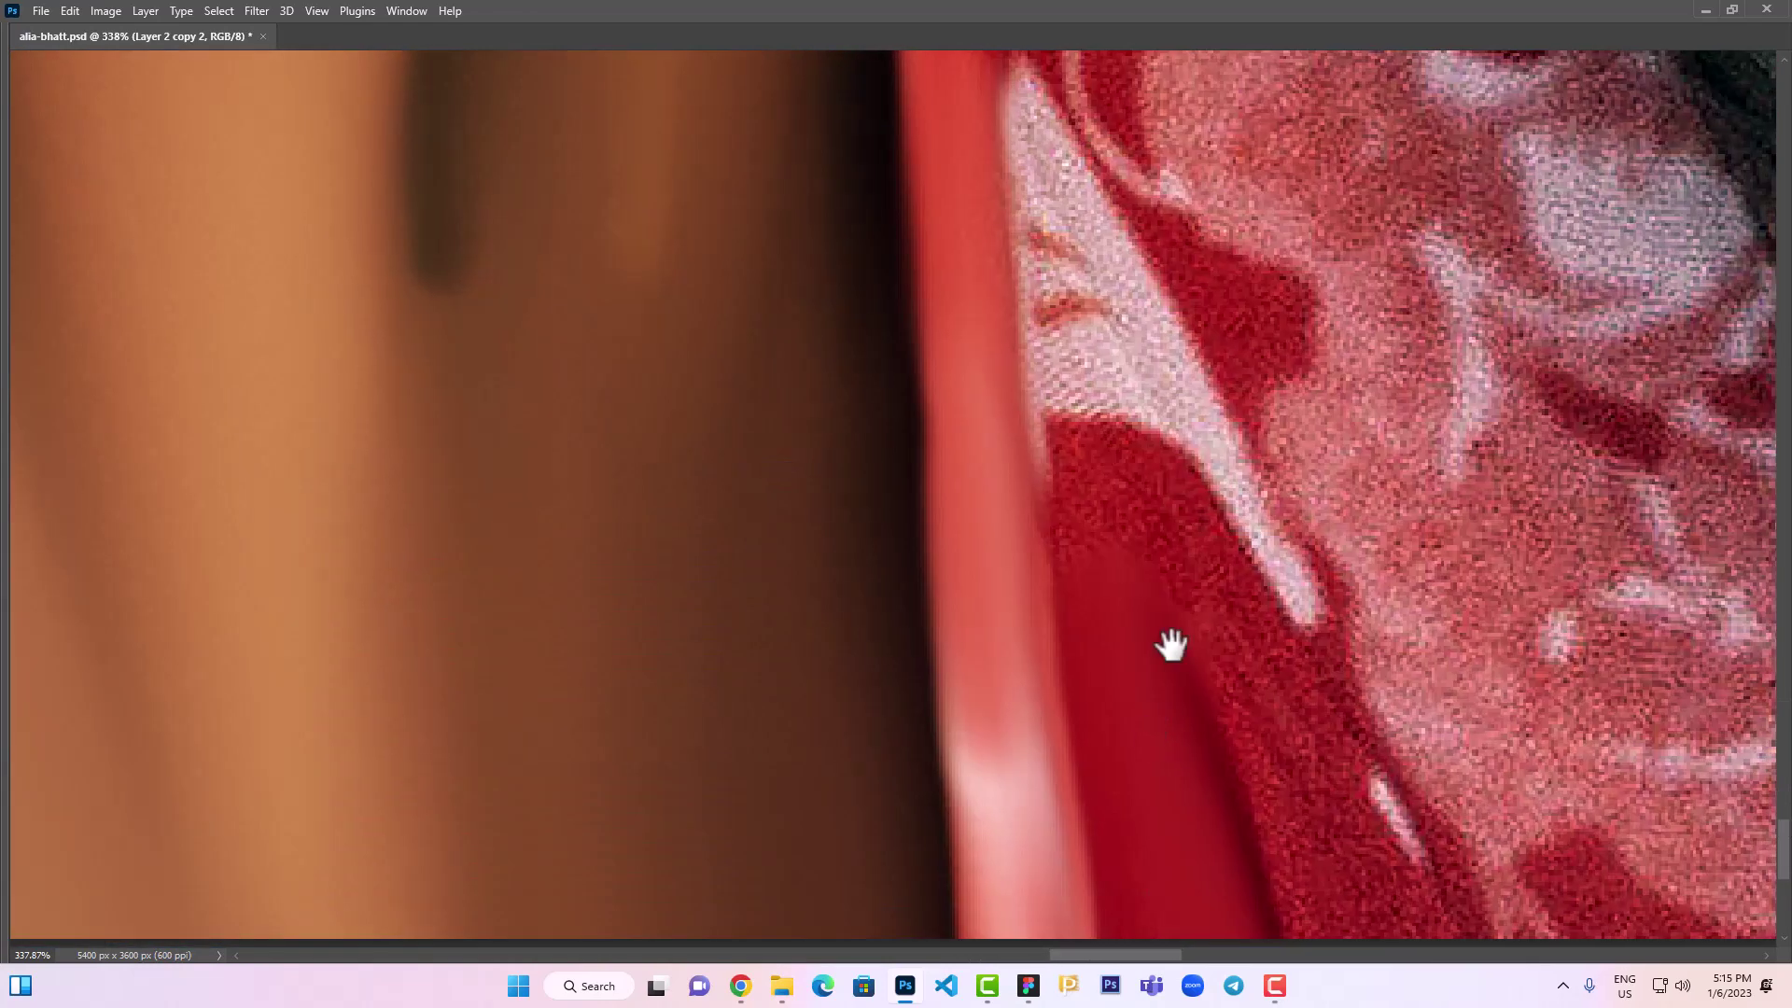
{"action": "left_click_drag", "start_coordinate": [1279, 778], "coordinate": [1038, 385]}
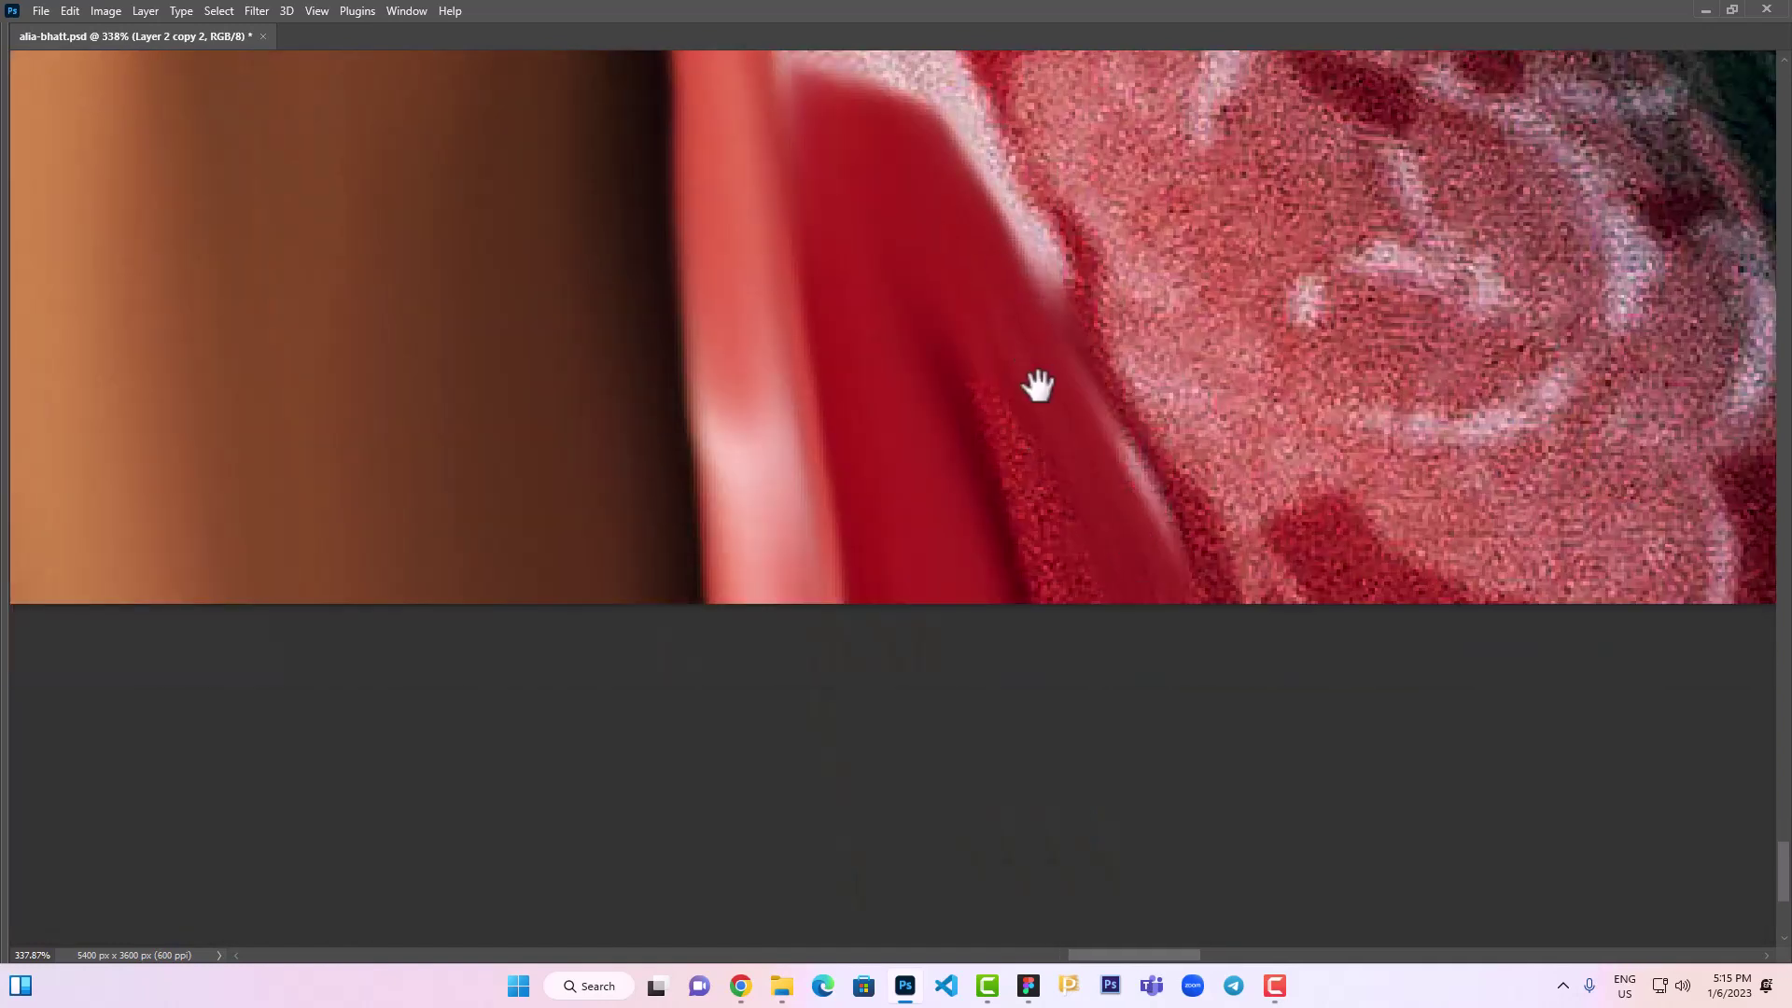
{"action": "left_click_drag", "start_coordinate": [1211, 495], "coordinate": [1118, 635]}
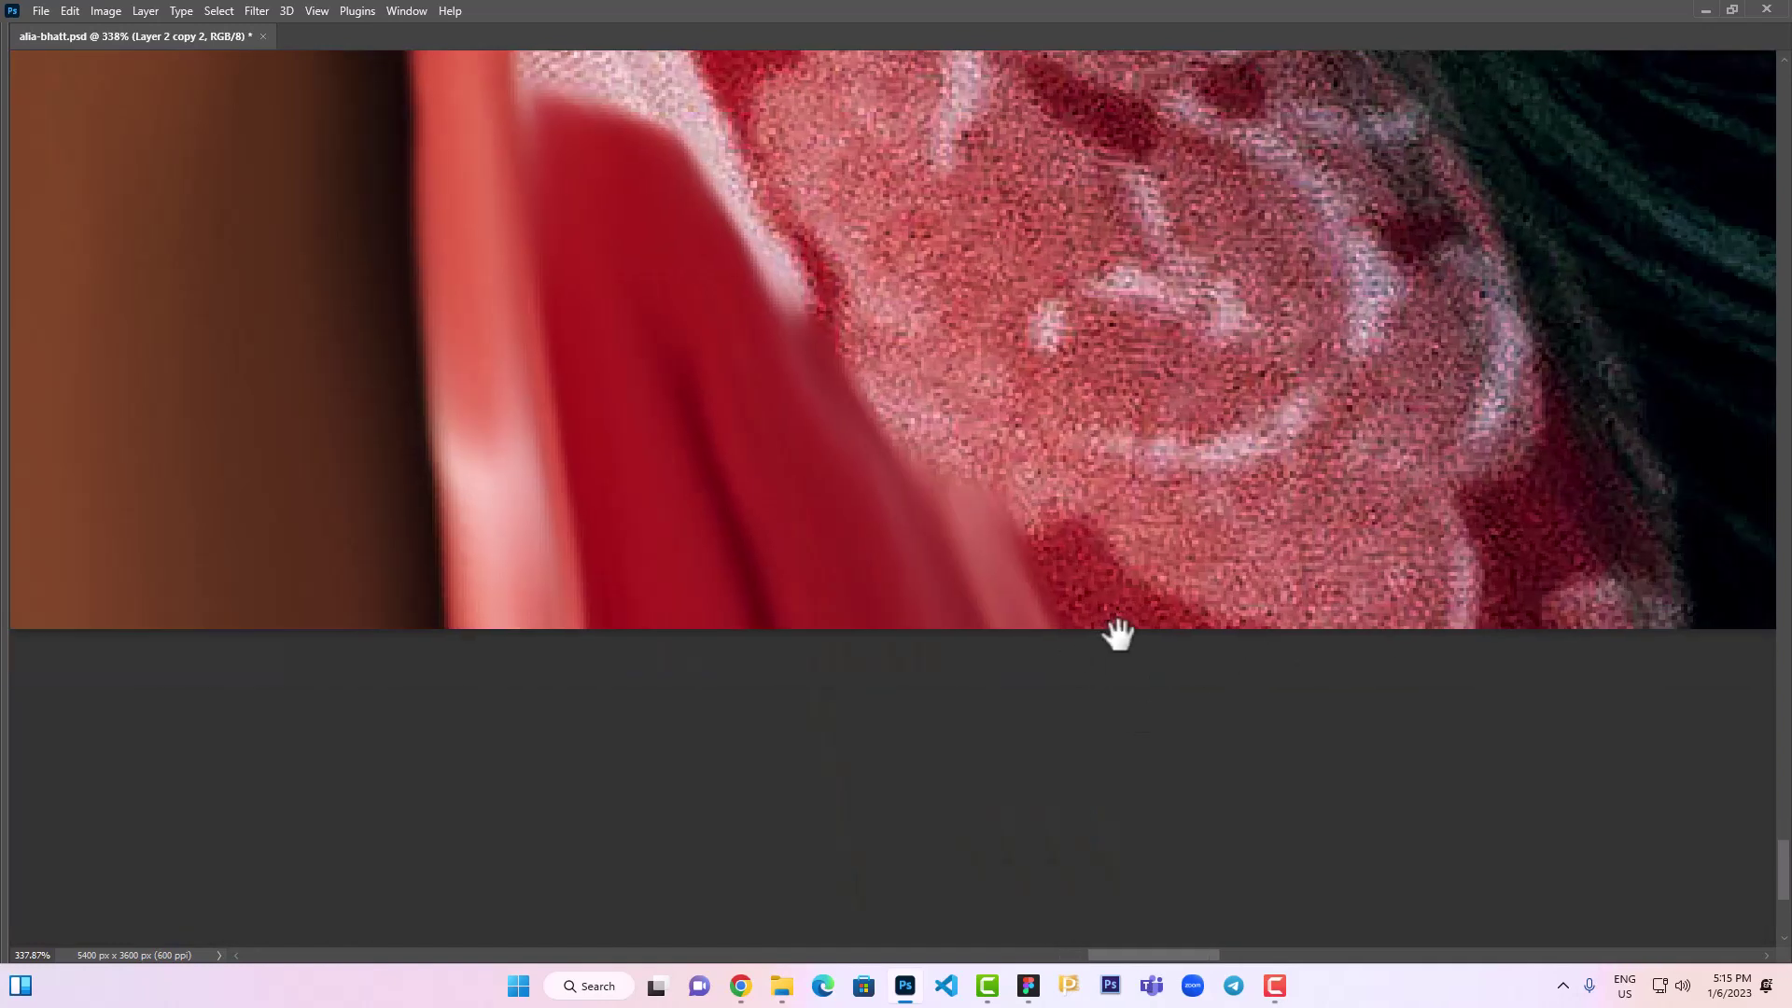
{"action": "mouse_move", "coordinate": [1406, 596]}
{"action": "left_mouse_down"}
{"action": "mouse_move", "coordinate": [1048, 467]}
{"action": "mouse_move", "coordinate": [1088, 592]}
{"action": "left_mouse_up"}
Smudge the collar print along the diagonal stripe, turning the bluish-grey patch skin-toned and the red maroon
{"action": "left_click_drag", "start_coordinate": [806, 308], "coordinate": [848, 700]}
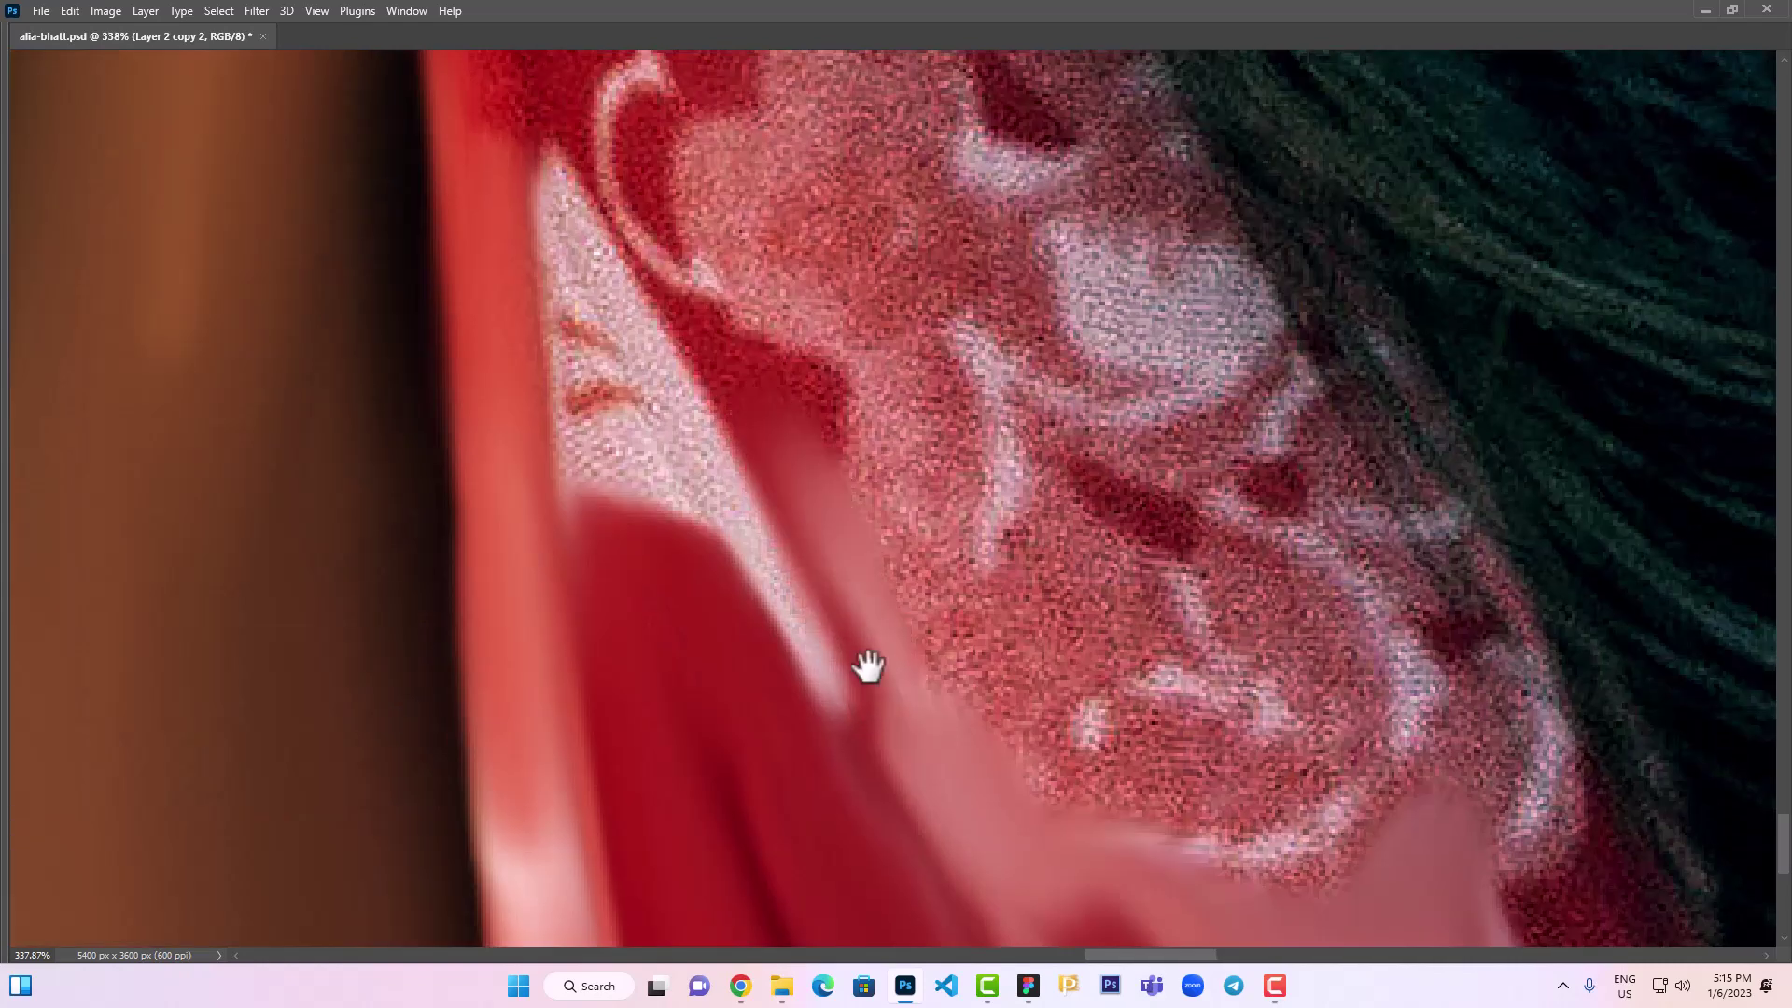
{"action": "left_click_drag", "start_coordinate": [709, 392], "coordinate": [800, 660]}
{"action": "left_click_drag", "start_coordinate": [747, 546], "coordinate": [877, 765]}
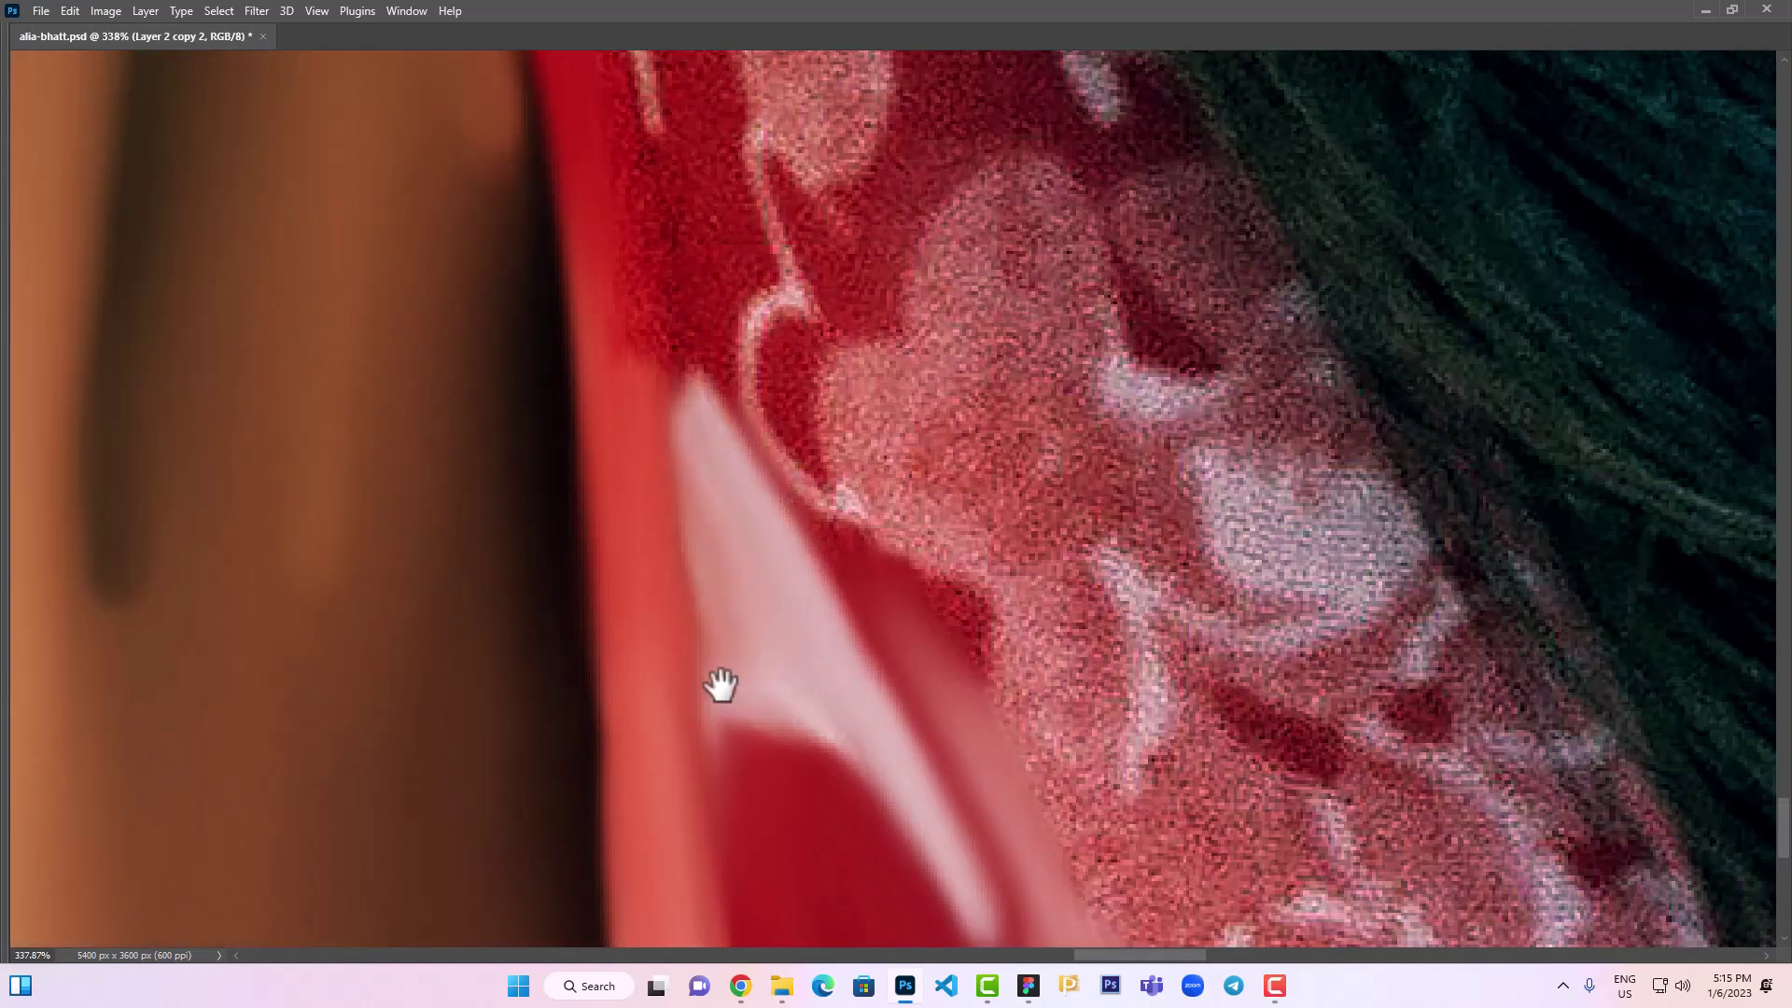
{"action": "left_click_drag", "start_coordinate": [636, 205], "coordinate": [763, 509]}
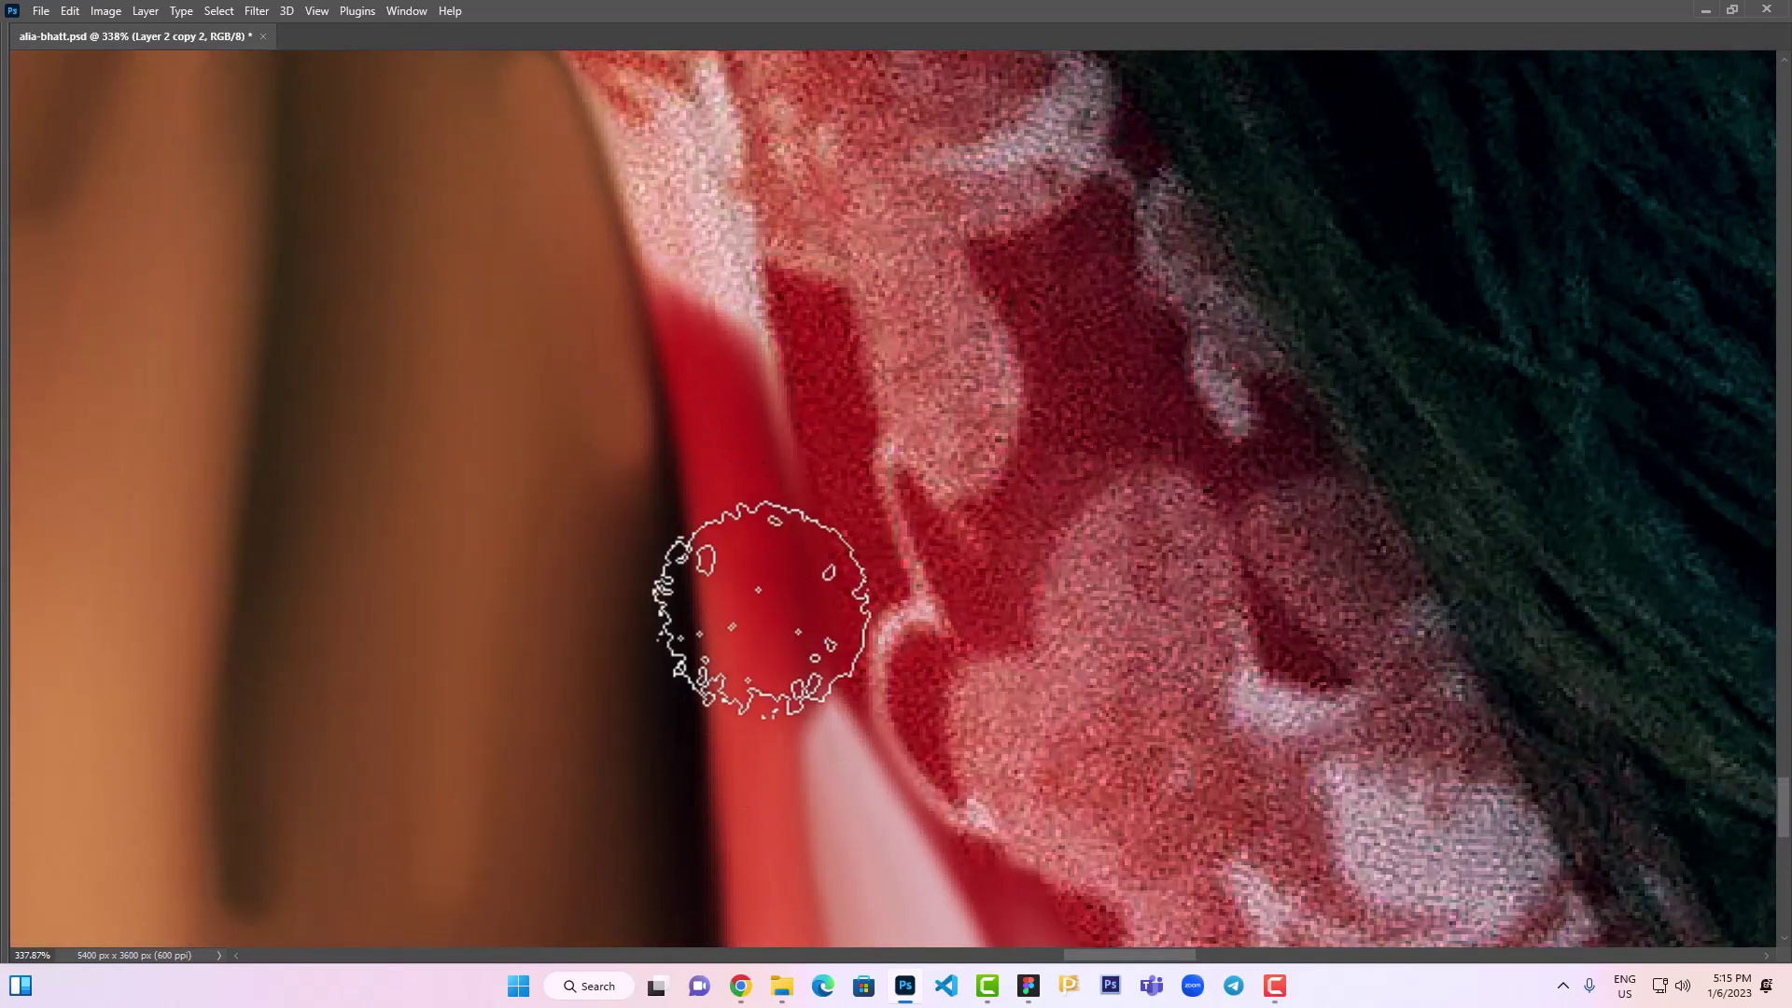
{"action": "left_click_drag", "start_coordinate": [737, 331], "coordinate": [816, 748]}
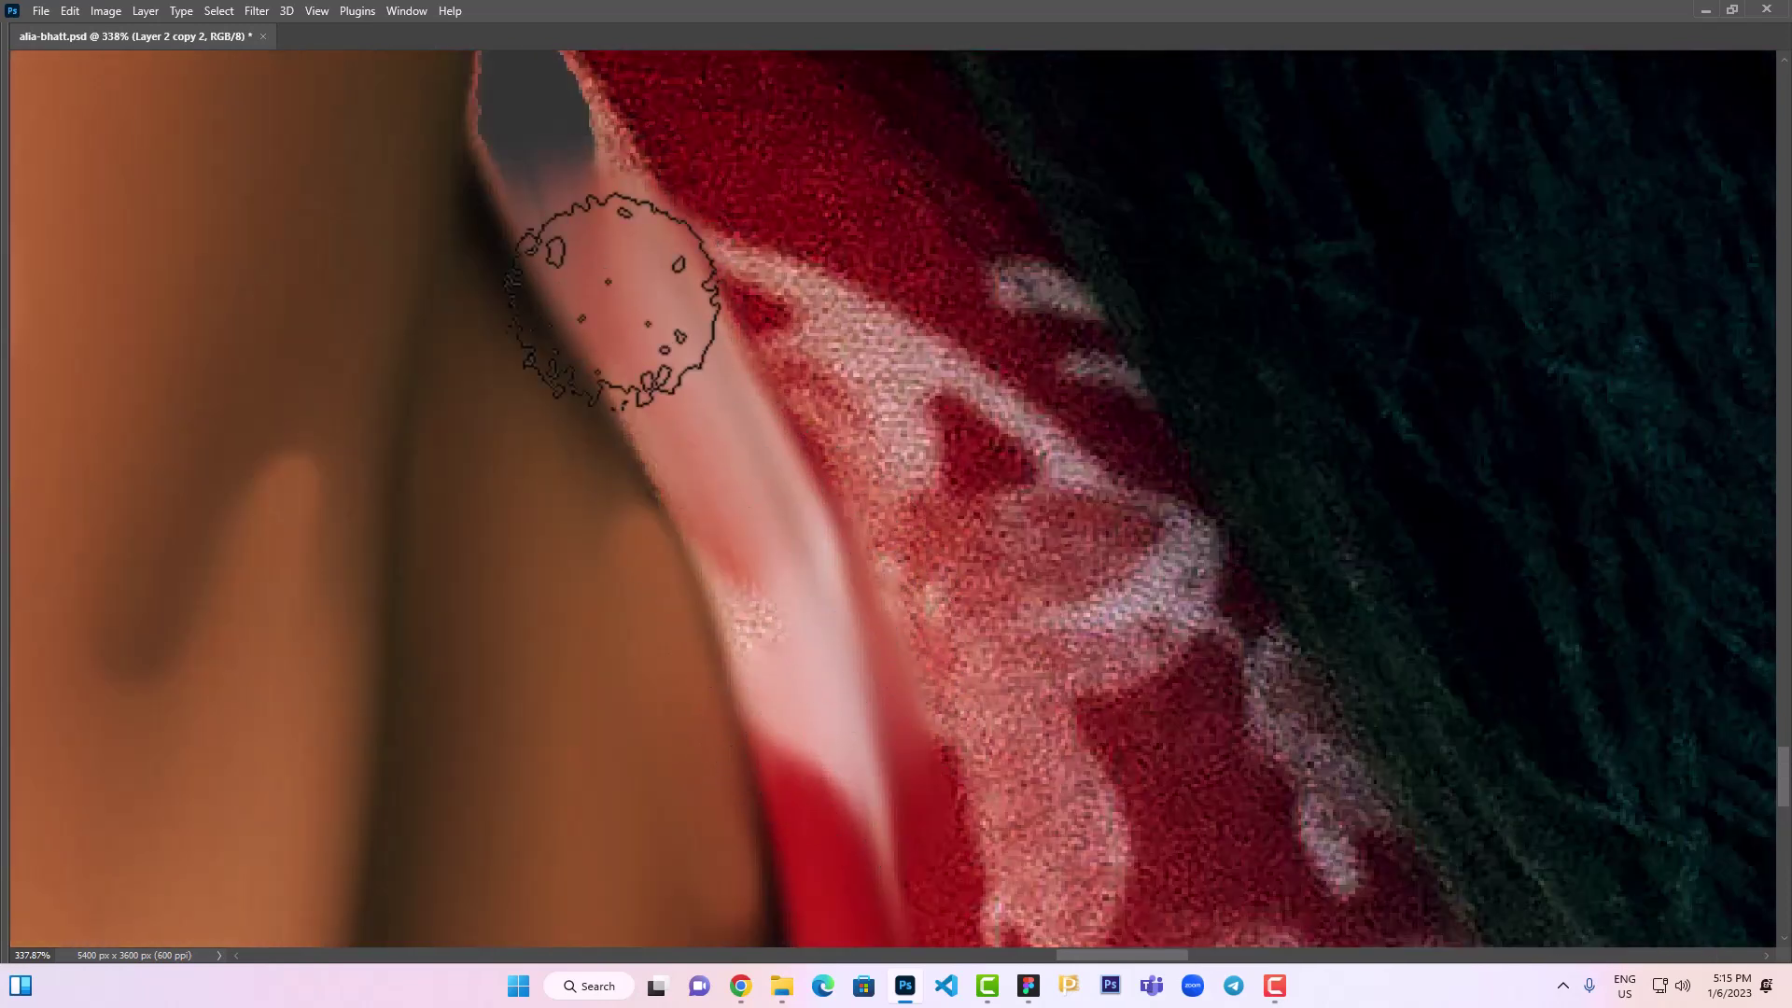
{"action": "left_click_drag", "start_coordinate": [578, 146], "coordinate": [709, 520]}
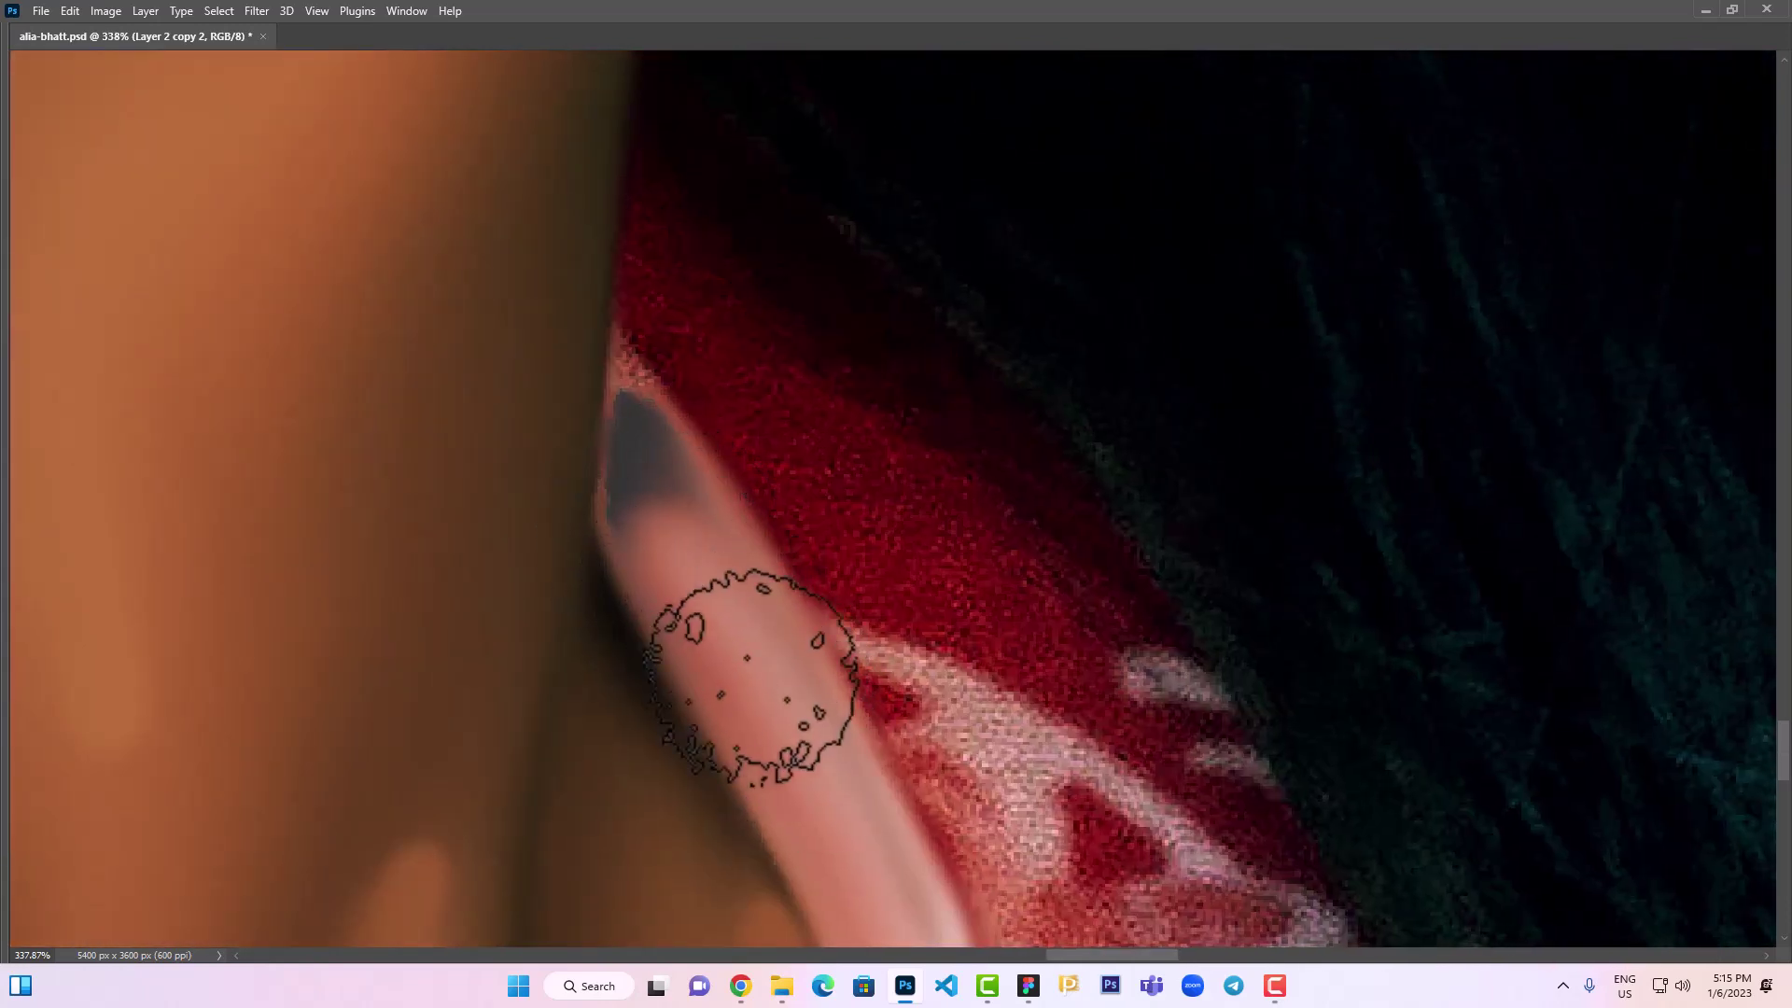
{"action": "mouse_move", "coordinate": [740, 680]}
{"action": "left_mouse_down"}
{"action": "mouse_move", "coordinate": [660, 460]}
{"action": "mouse_move", "coordinate": [652, 480]}
{"action": "left_mouse_up"}
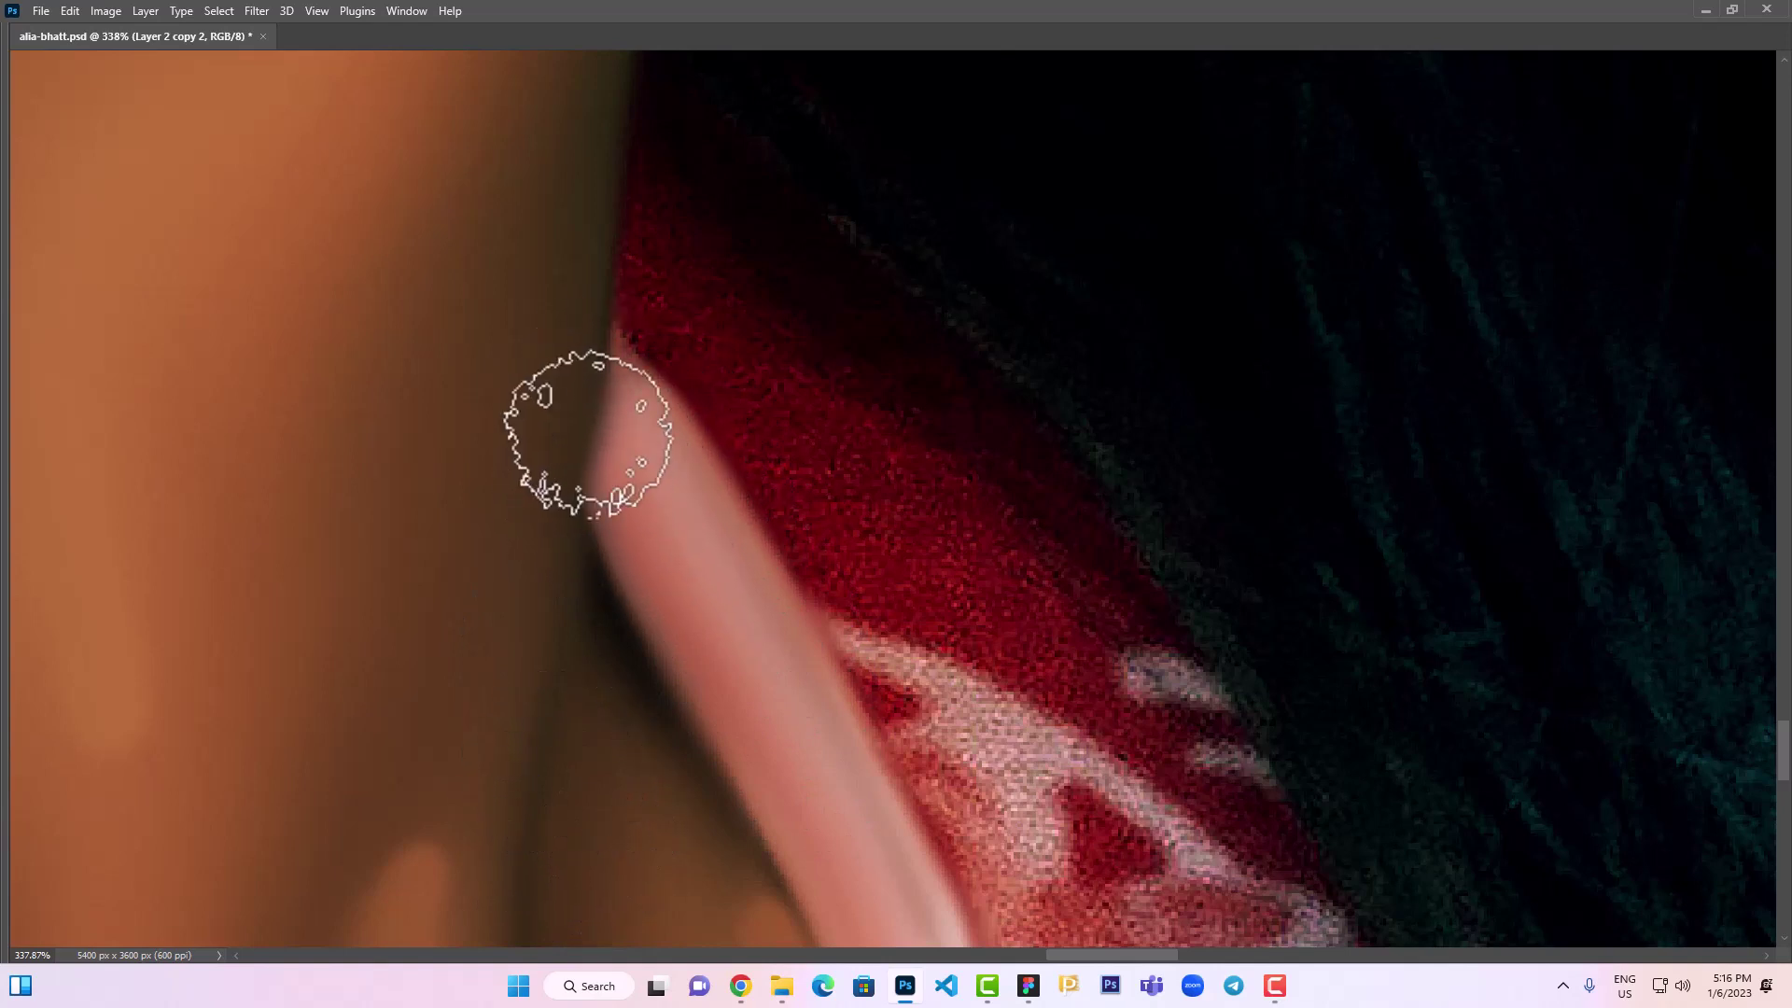
{"action": "mouse_move", "coordinate": [581, 432]}
{"action": "left_mouse_down"}
{"action": "mouse_move", "coordinate": [700, 247]}
{"action": "mouse_move", "coordinate": [804, 350]}
{"action": "left_mouse_up"}
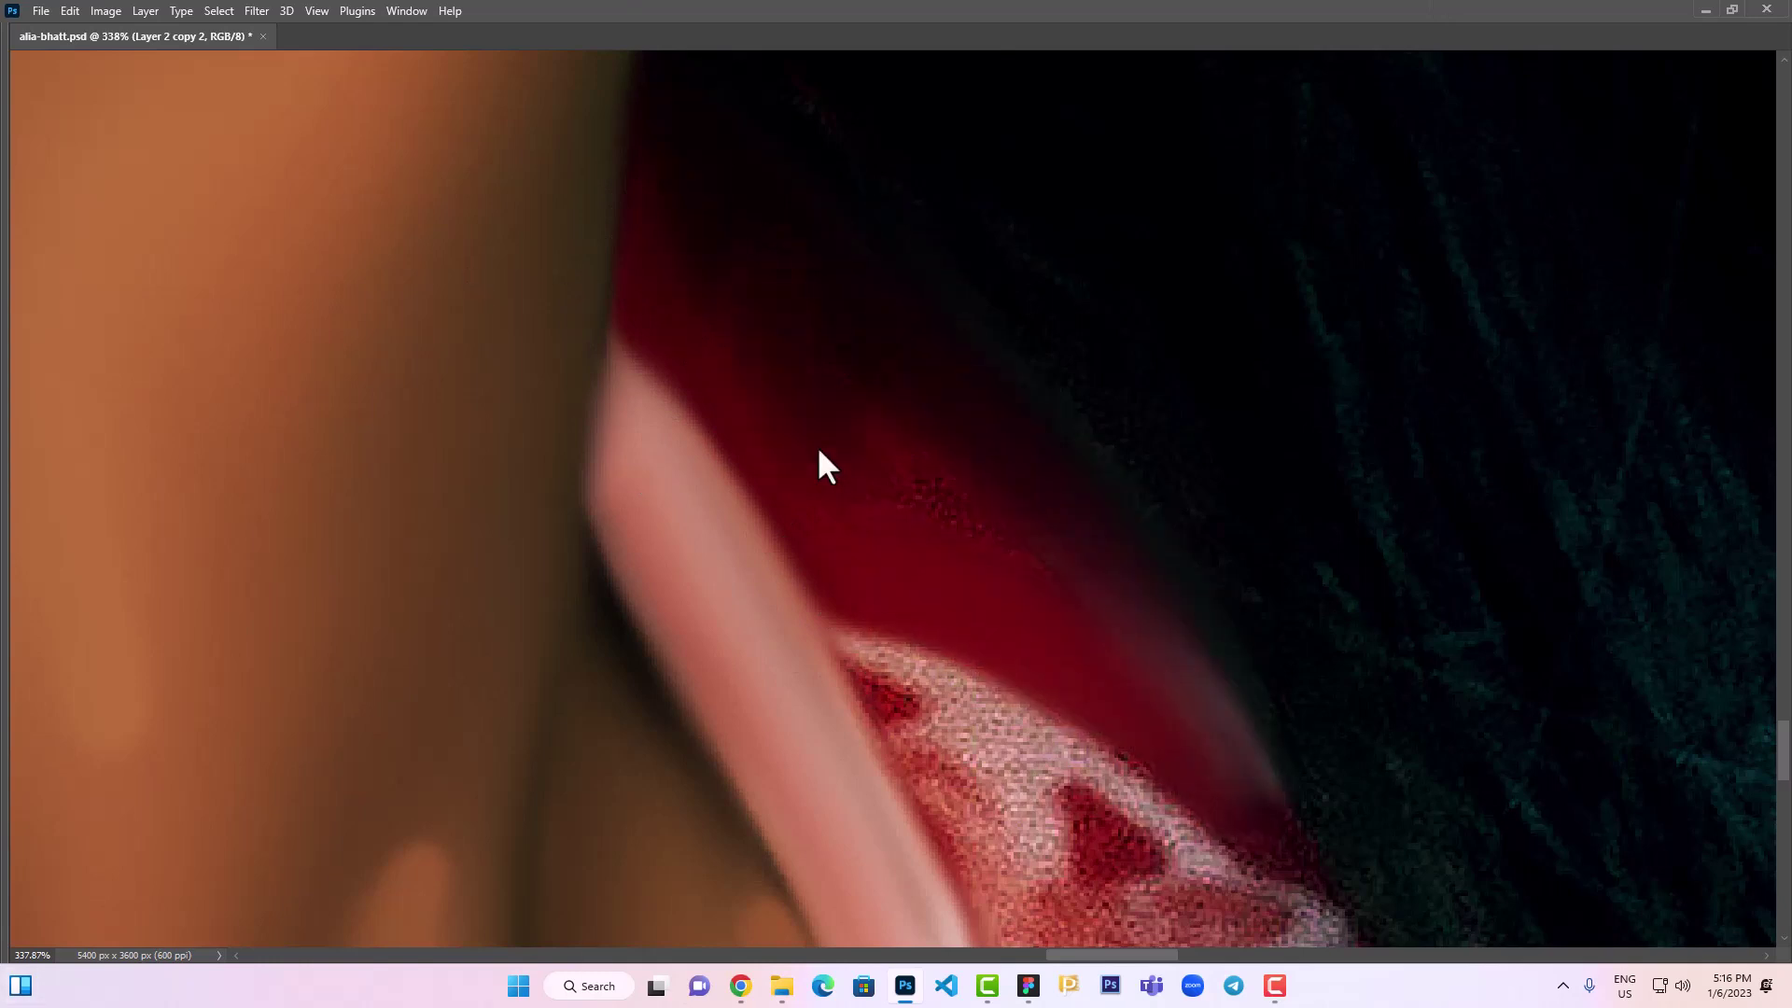
Check the jaw and lower print, then smooth the noisy red texture on the collar
{"action": "left_click_drag", "start_coordinate": [1019, 557], "coordinate": [1008, 737]}
{"action": "left_click_drag", "start_coordinate": [845, 377], "coordinate": [804, 556]}
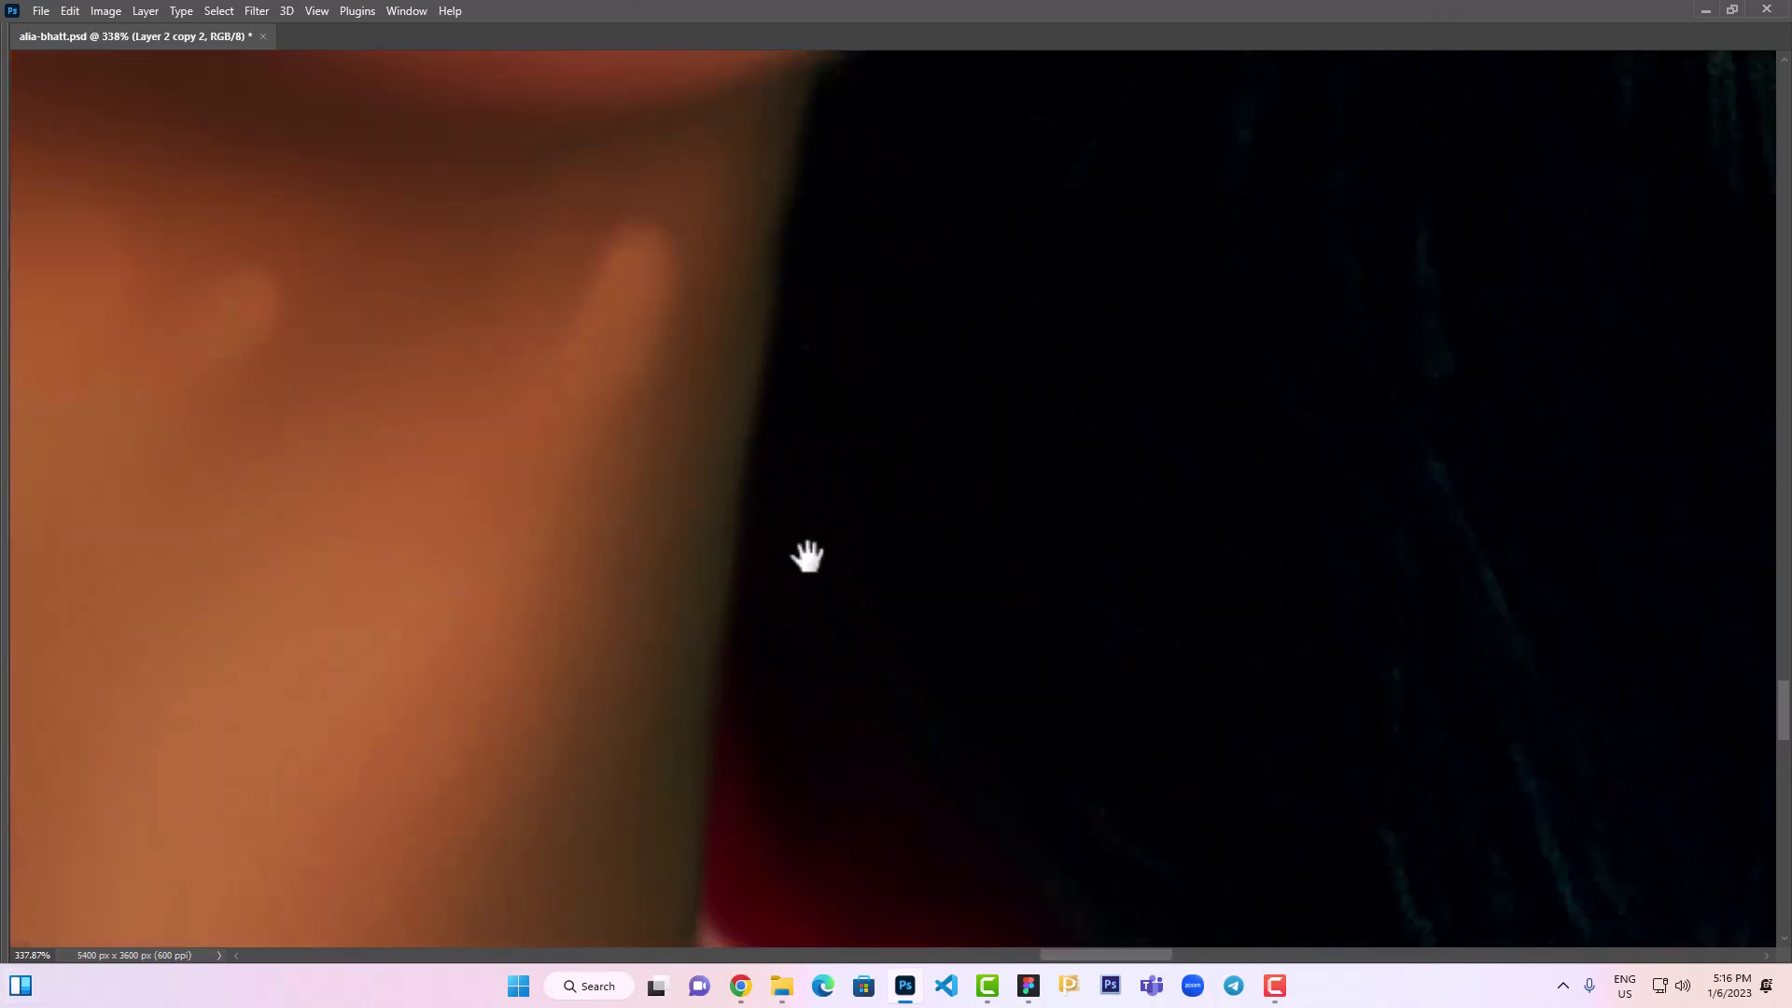
{"action": "mouse_move", "coordinate": [829, 279]}
{"action": "left_mouse_down"}
{"action": "mouse_move", "coordinate": [806, 495]}
{"action": "mouse_move", "coordinate": [976, 429]}
{"action": "left_mouse_up"}
{"action": "left_click_drag", "start_coordinate": [1204, 924], "coordinate": [1228, 553]}
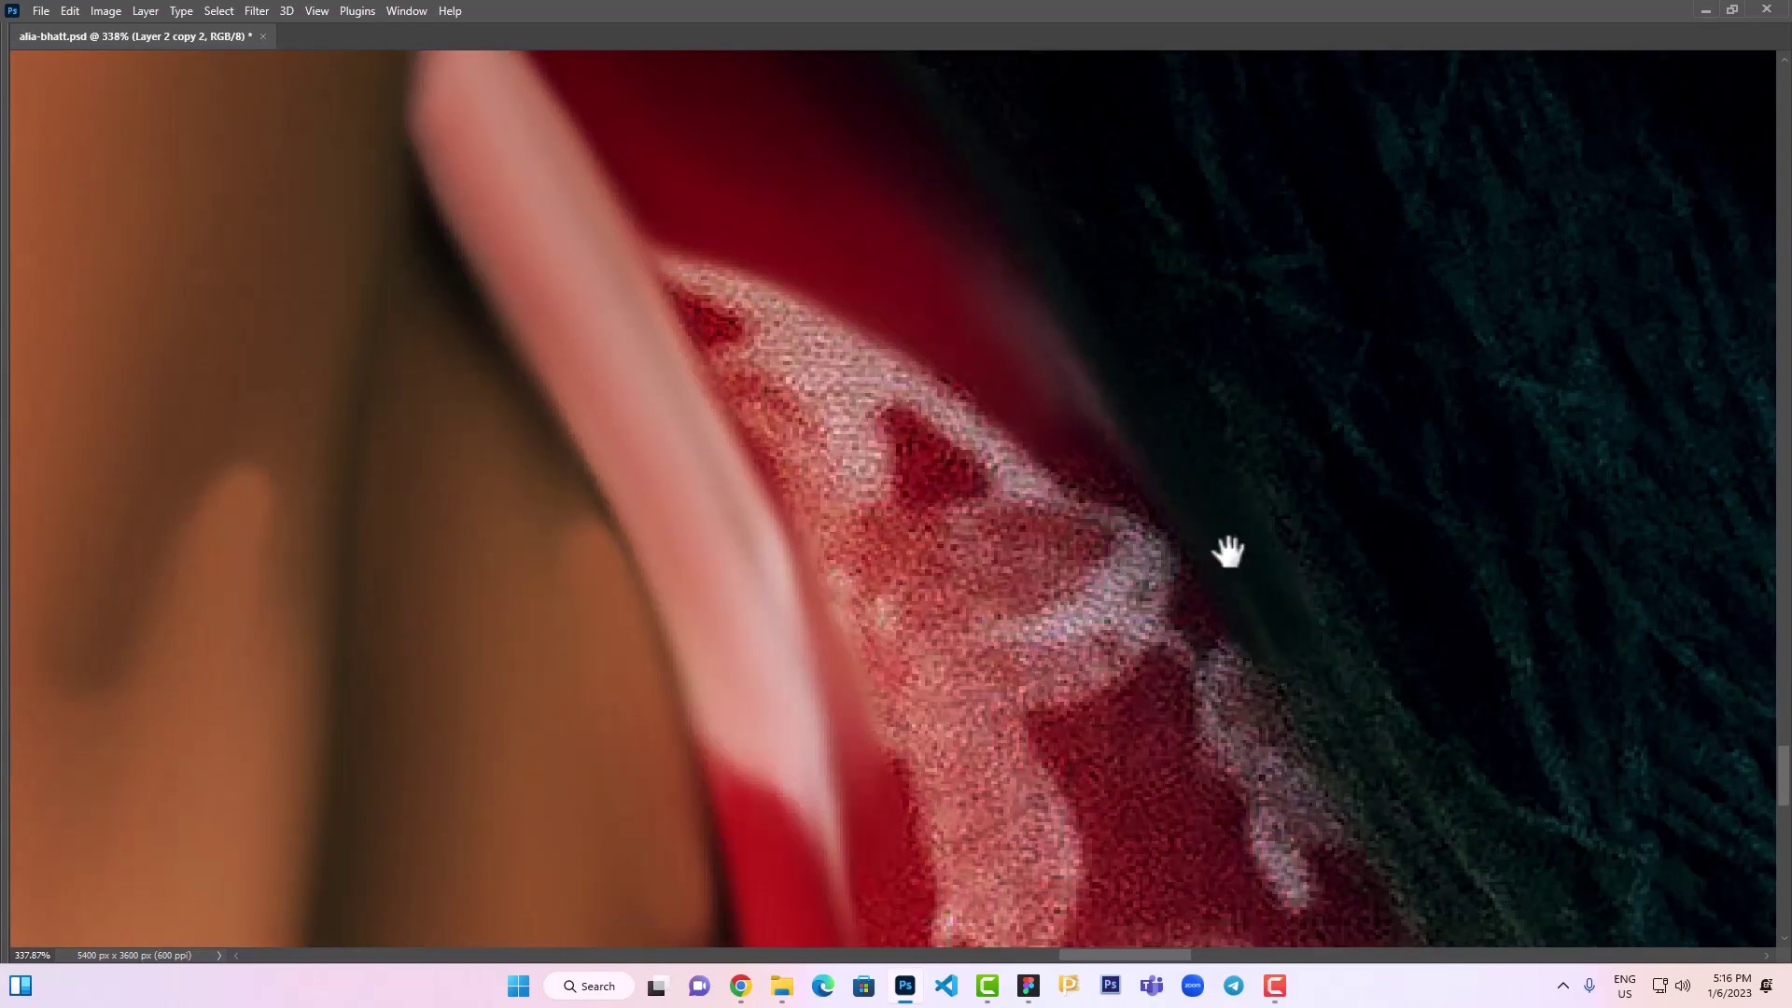
{"action": "left_click_drag", "start_coordinate": [1362, 748], "coordinate": [1037, 485]}
{"action": "left_click_drag", "start_coordinate": [1200, 825], "coordinate": [793, 136]}
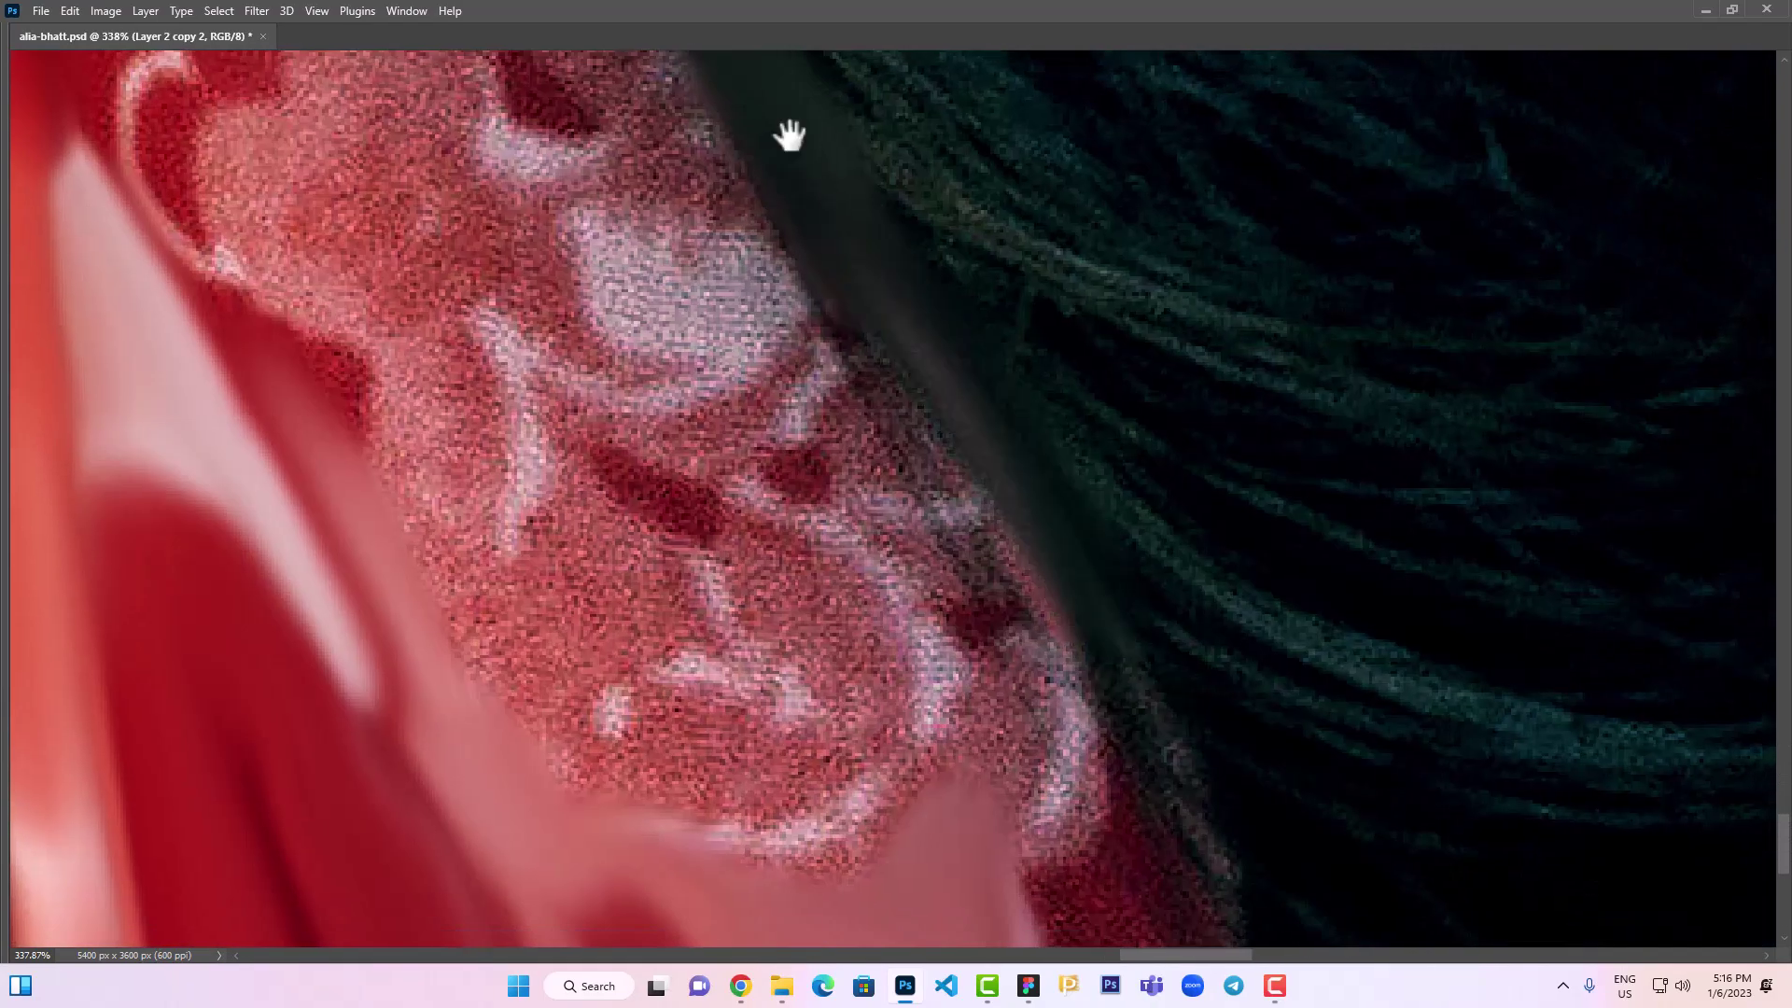
{"action": "left_click_drag", "start_coordinate": [1260, 840], "coordinate": [927, 369]}
{"action": "left_click_drag", "start_coordinate": [804, 474], "coordinate": [1016, 619]}
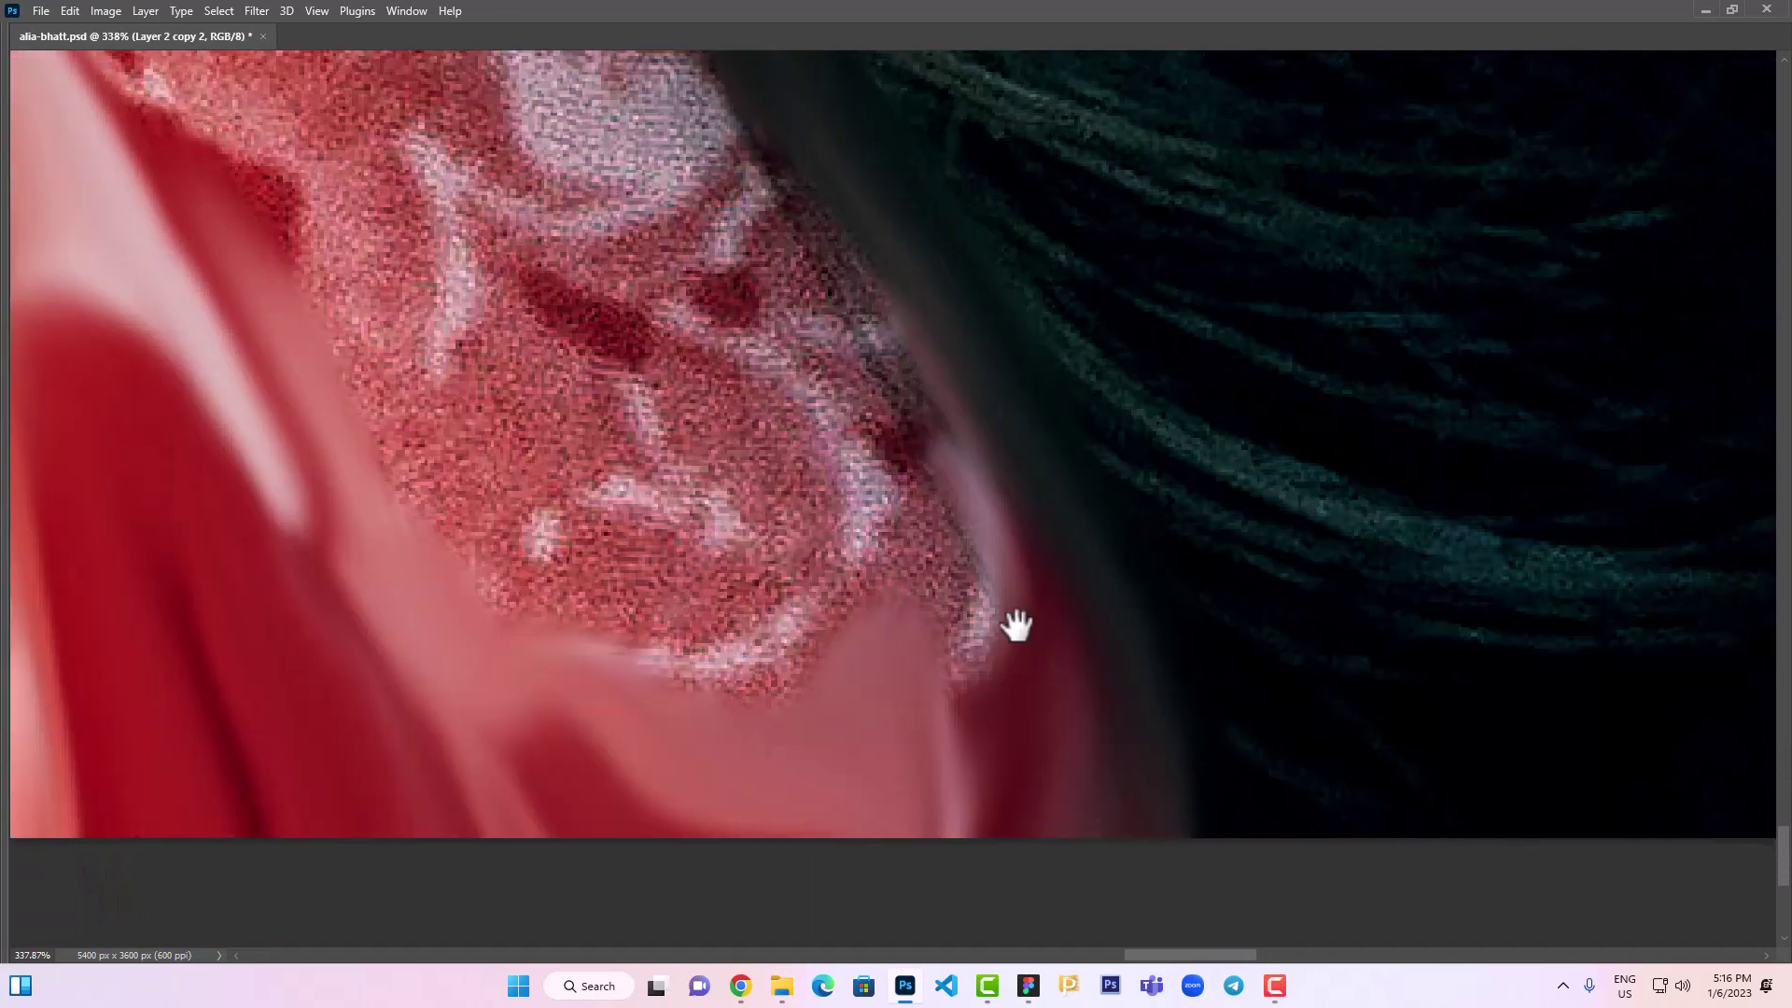
{"action": "mouse_move", "coordinate": [788, 597]}
{"action": "left_mouse_down"}
{"action": "mouse_move", "coordinate": [688, 280]}
{"action": "mouse_move", "coordinate": [859, 740]}
{"action": "mouse_move", "coordinate": [656, 686]}
{"action": "mouse_move", "coordinate": [992, 672]}
{"action": "mouse_move", "coordinate": [800, 280]}
{"action": "mouse_move", "coordinate": [648, 592]}
{"action": "mouse_move", "coordinate": [740, 482]}
{"action": "mouse_move", "coordinate": [940, 548]}
{"action": "mouse_move", "coordinate": [1020, 732]}
{"action": "mouse_move", "coordinate": [700, 360]}
{"action": "mouse_move", "coordinate": [688, 692]}
{"action": "mouse_move", "coordinate": [836, 672]}
{"action": "mouse_move", "coordinate": [876, 708]}
{"action": "mouse_move", "coordinate": [740, 320]}
{"action": "mouse_move", "coordinate": [659, 462]}
{"action": "mouse_move", "coordinate": [676, 384]}
{"action": "mouse_move", "coordinate": [1033, 700]}
{"action": "mouse_move", "coordinate": [996, 476]}
{"action": "mouse_move", "coordinate": [926, 625]}
{"action": "mouse_move", "coordinate": [800, 669]}
{"action": "mouse_move", "coordinate": [881, 560]}
{"action": "left_mouse_up"}
Zoom out slightly and recentre the view around the collar
{"action": "key", "text": "ctrl+minus"}
{"action": "scroll", "coordinate": [1109, 816], "scroll_direction": "down", "scroll_amount": 5}
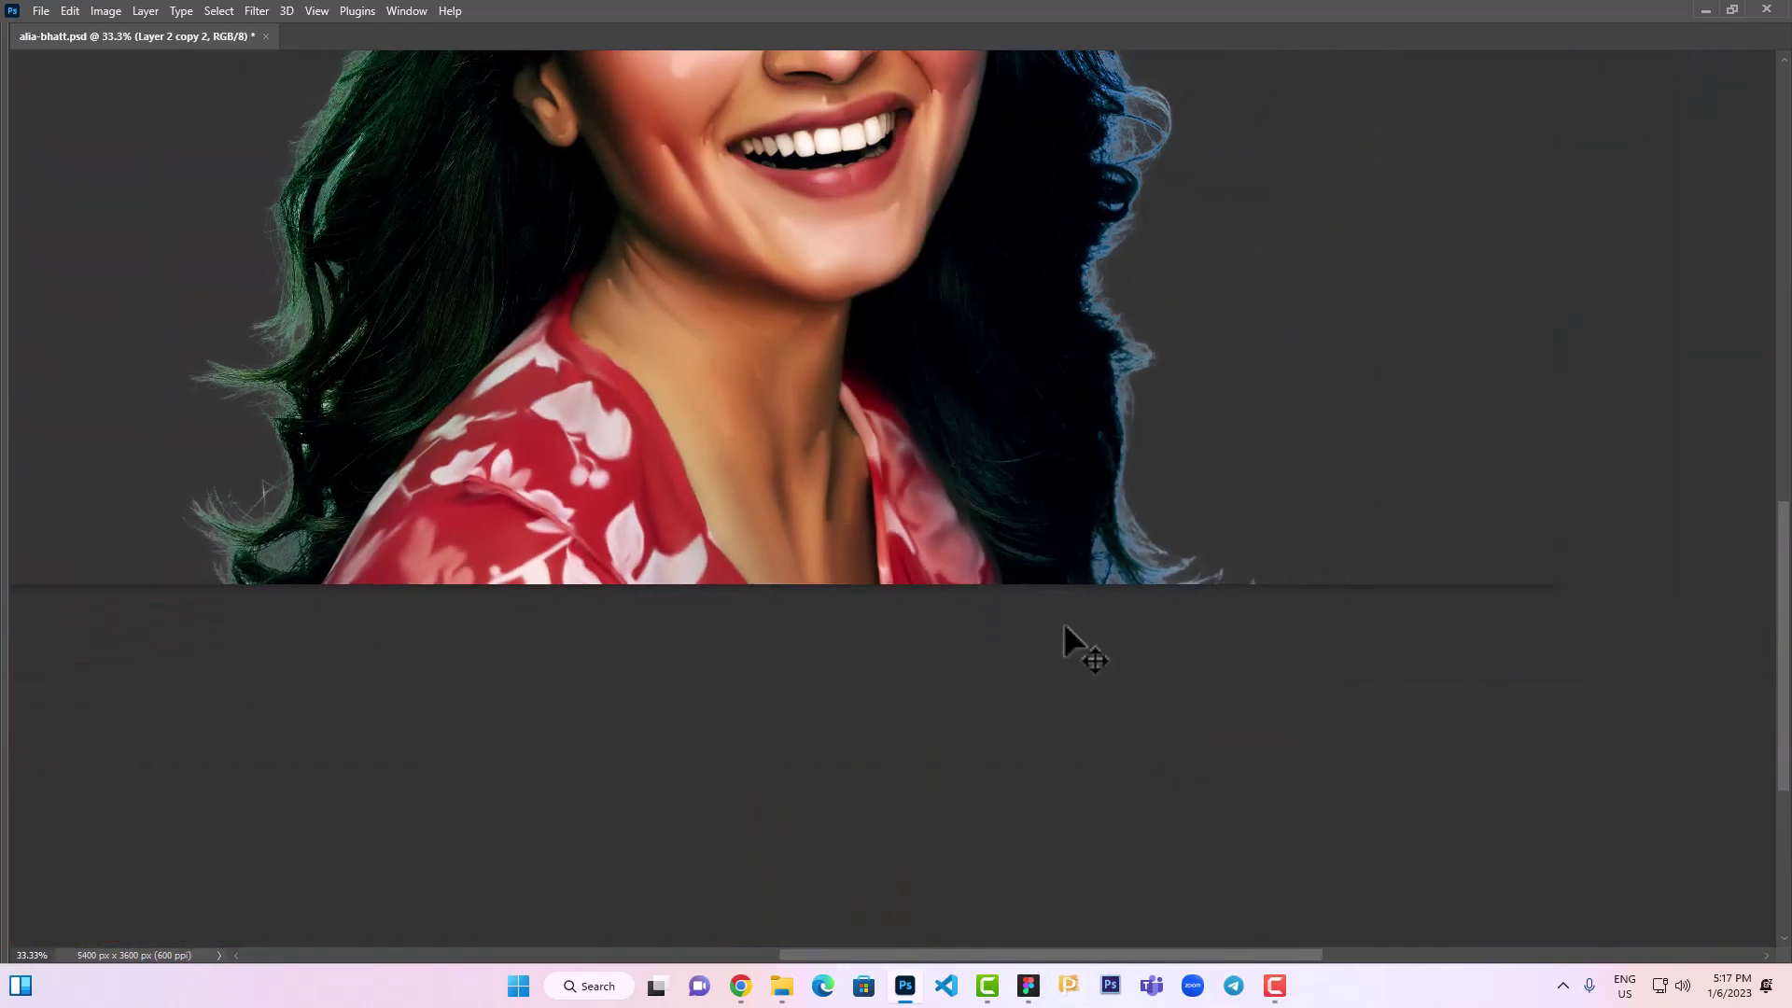
{"action": "scroll", "coordinate": [917, 532], "scroll_direction": "up", "scroll_amount": 4}
{"action": "scroll", "coordinate": [784, 289], "scroll_direction": "up", "scroll_amount": 5}
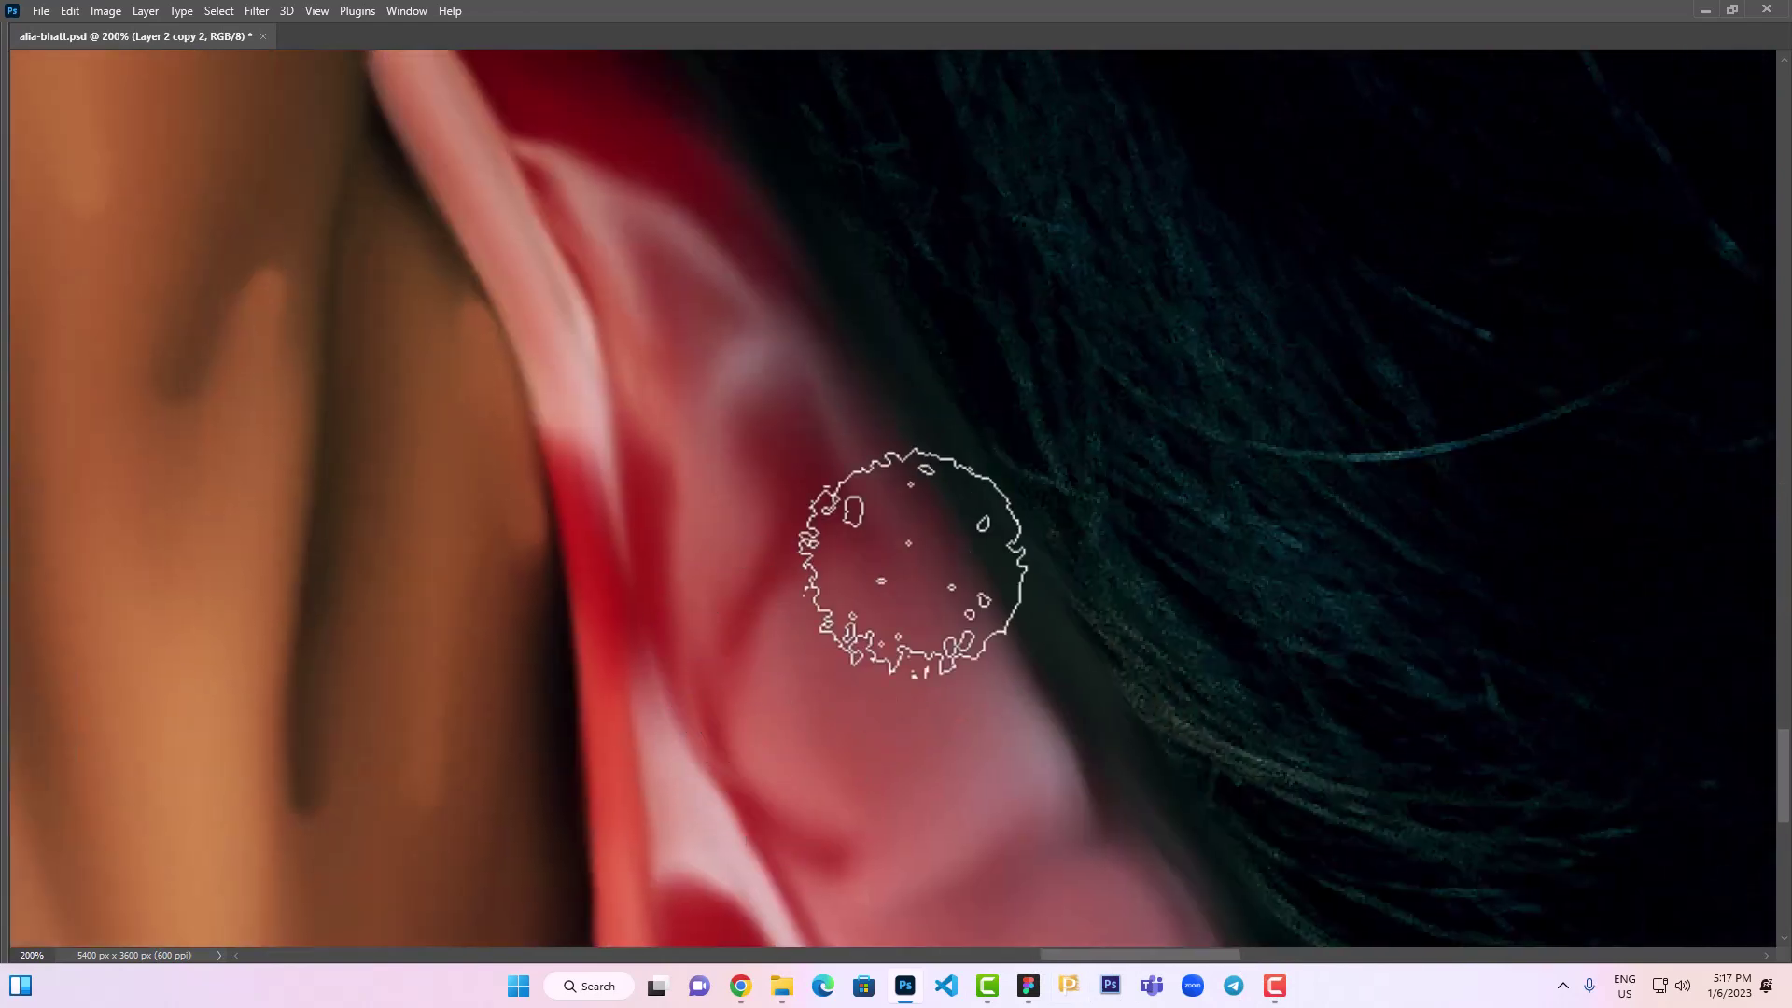
{"action": "left_click_drag", "start_coordinate": [724, 381], "coordinate": [817, 540]}
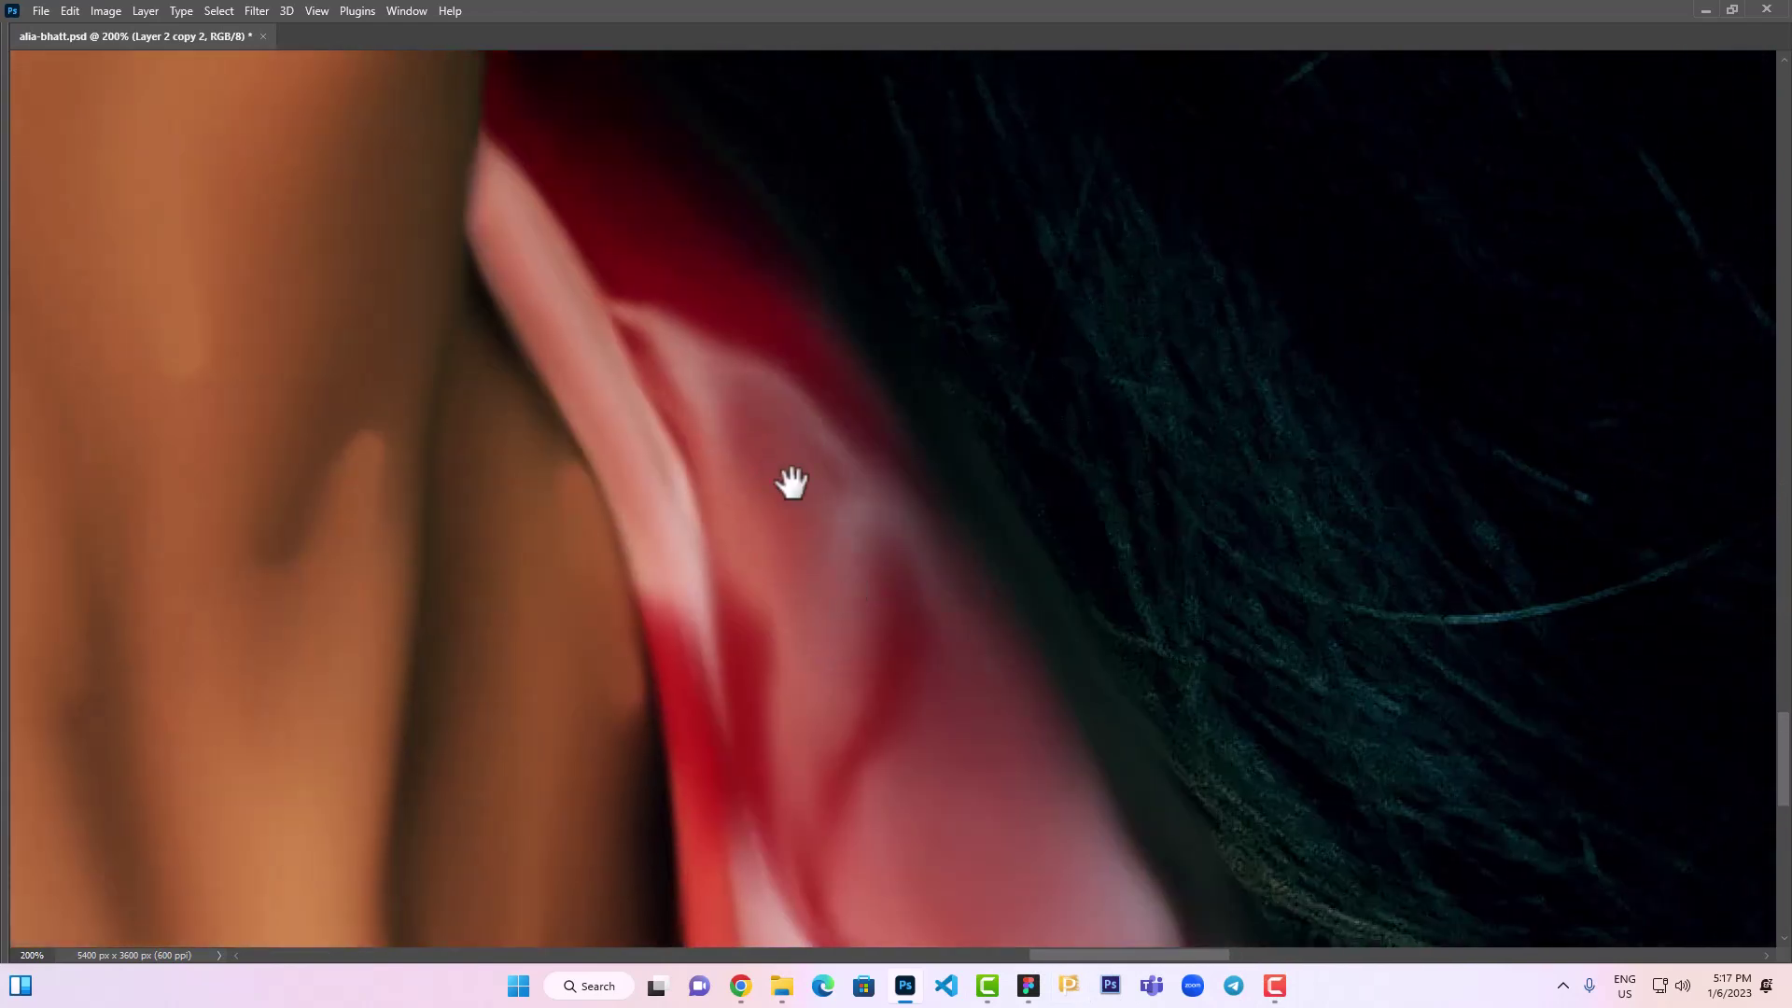
Smudge the speckles on the iris's right side and smooth and brighten the eye white
{"action": "scroll", "coordinate": [1092, 648], "scroll_direction": "down", "scroll_amount": 4}
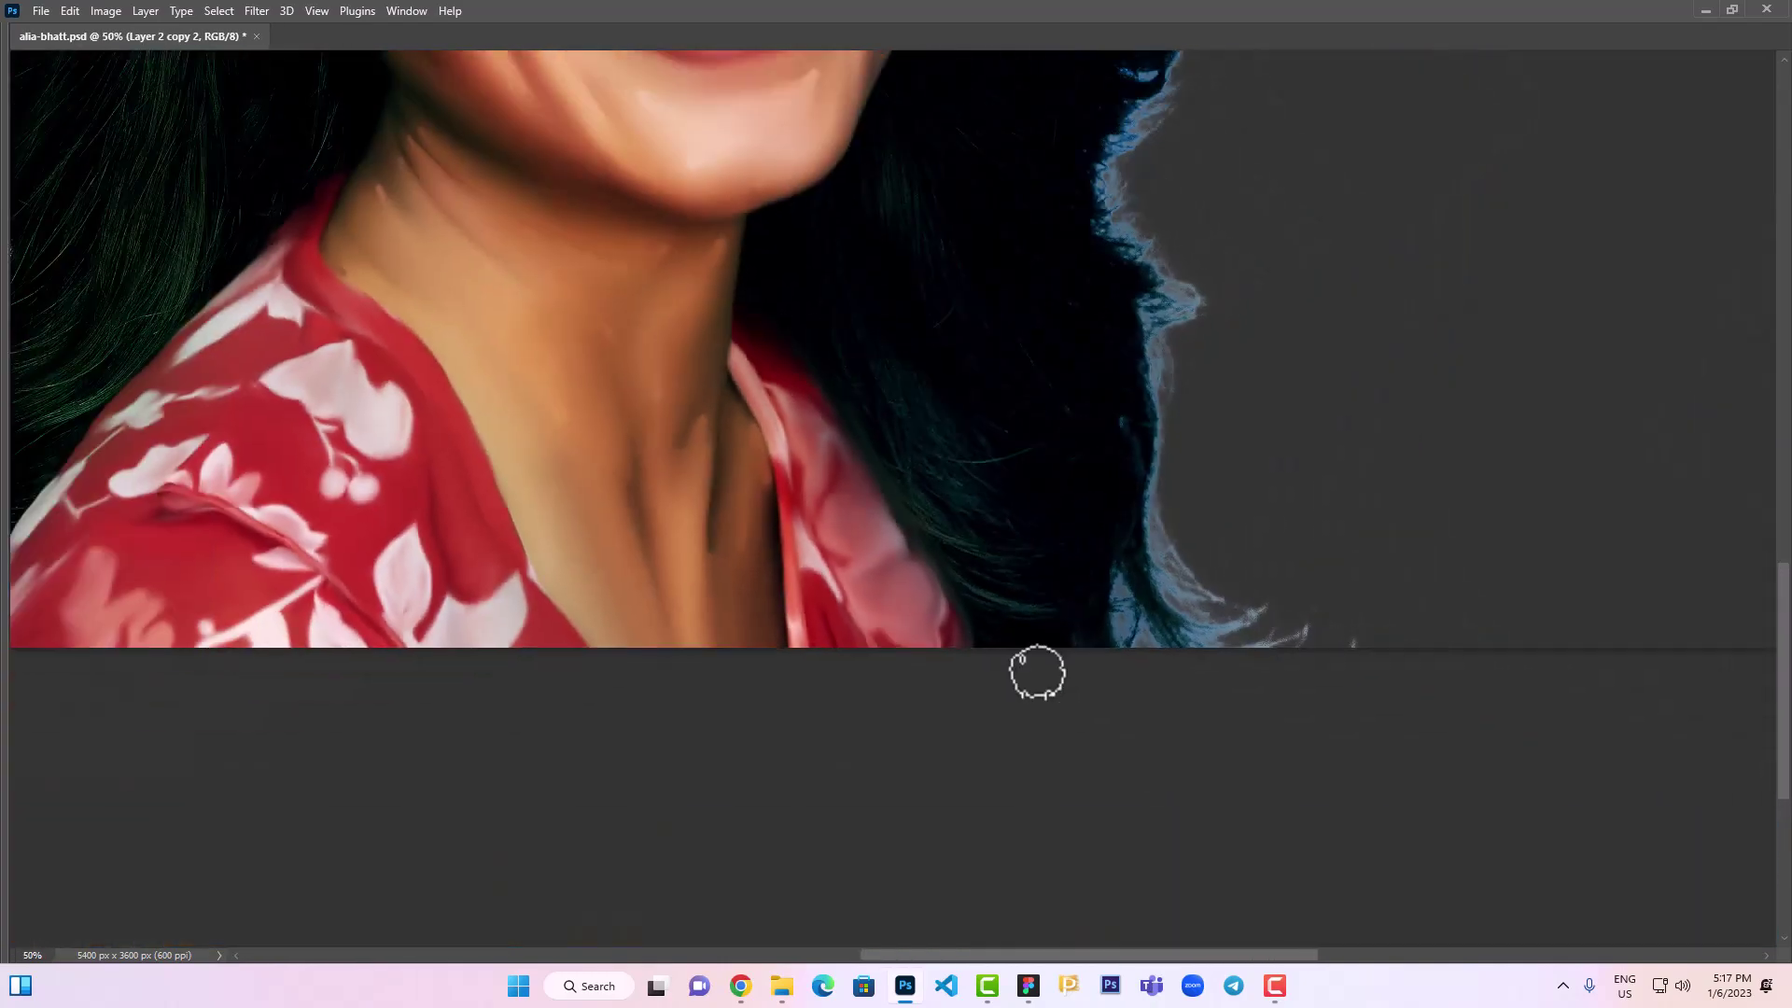
{"action": "scroll", "coordinate": [1036, 669], "scroll_direction": "up", "scroll_amount": 3}
{"action": "scroll", "coordinate": [964, 519], "scroll_direction": "up", "scroll_amount": 3}
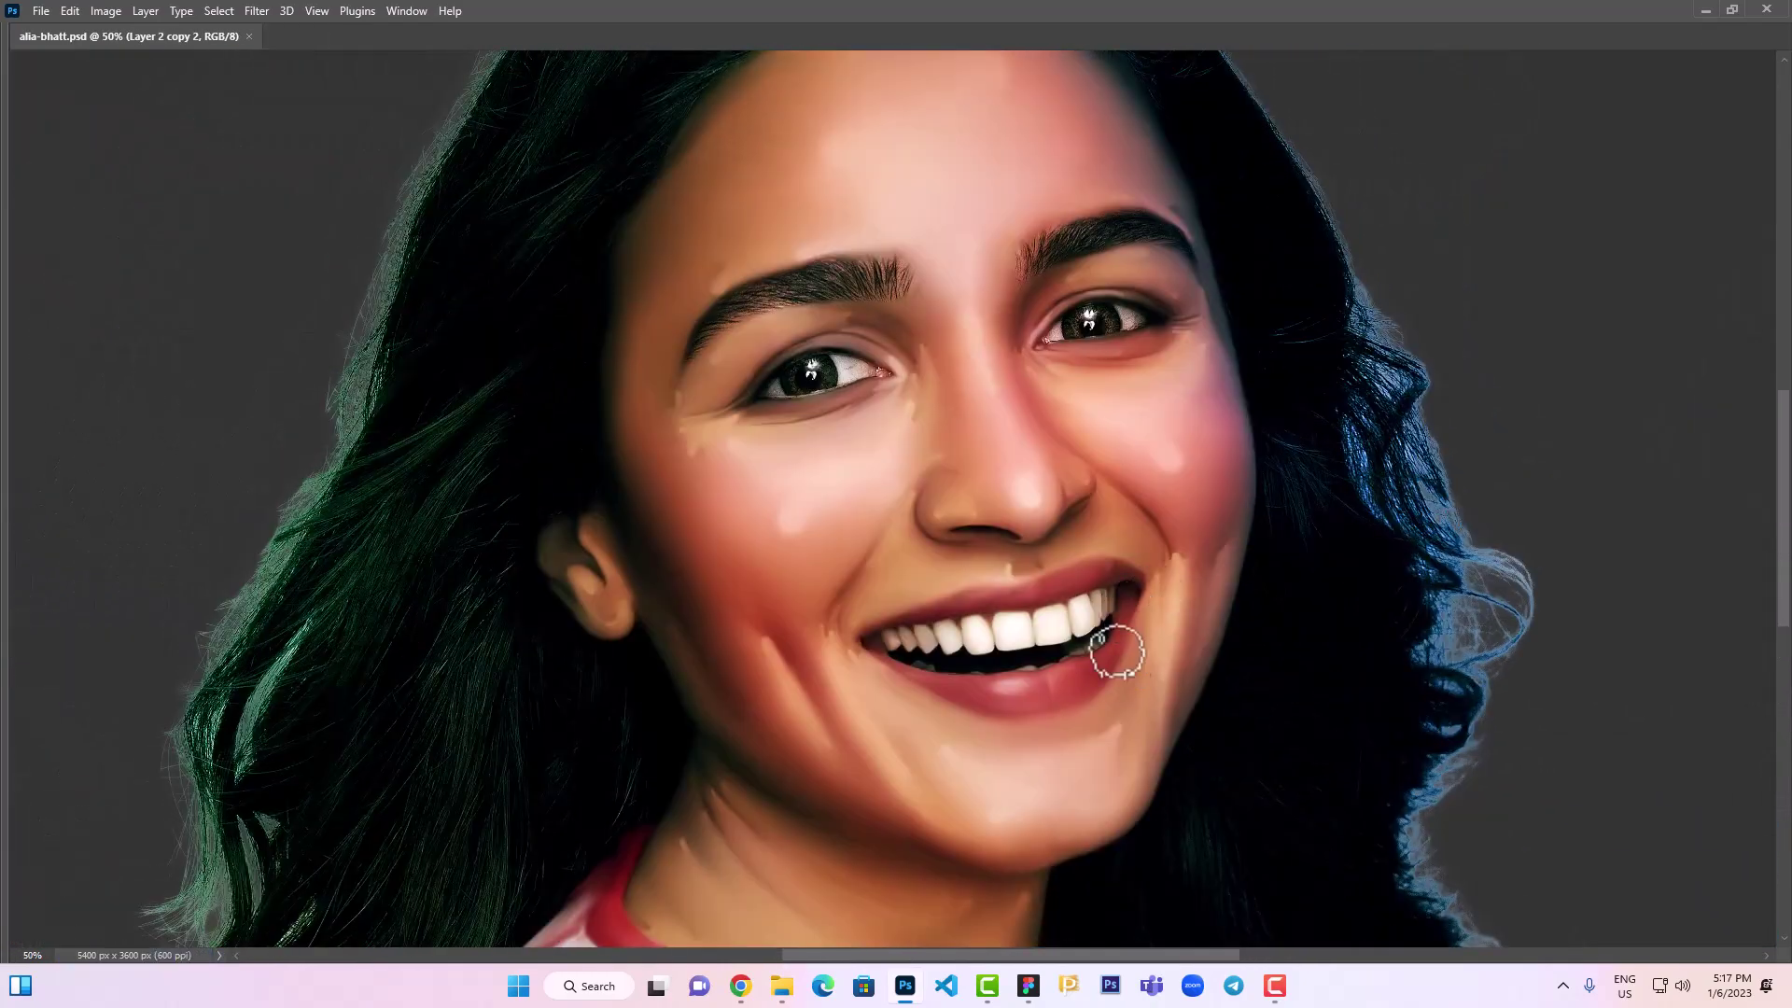
{"action": "left_click_drag", "start_coordinate": [1021, 712], "coordinate": [1023, 611]}
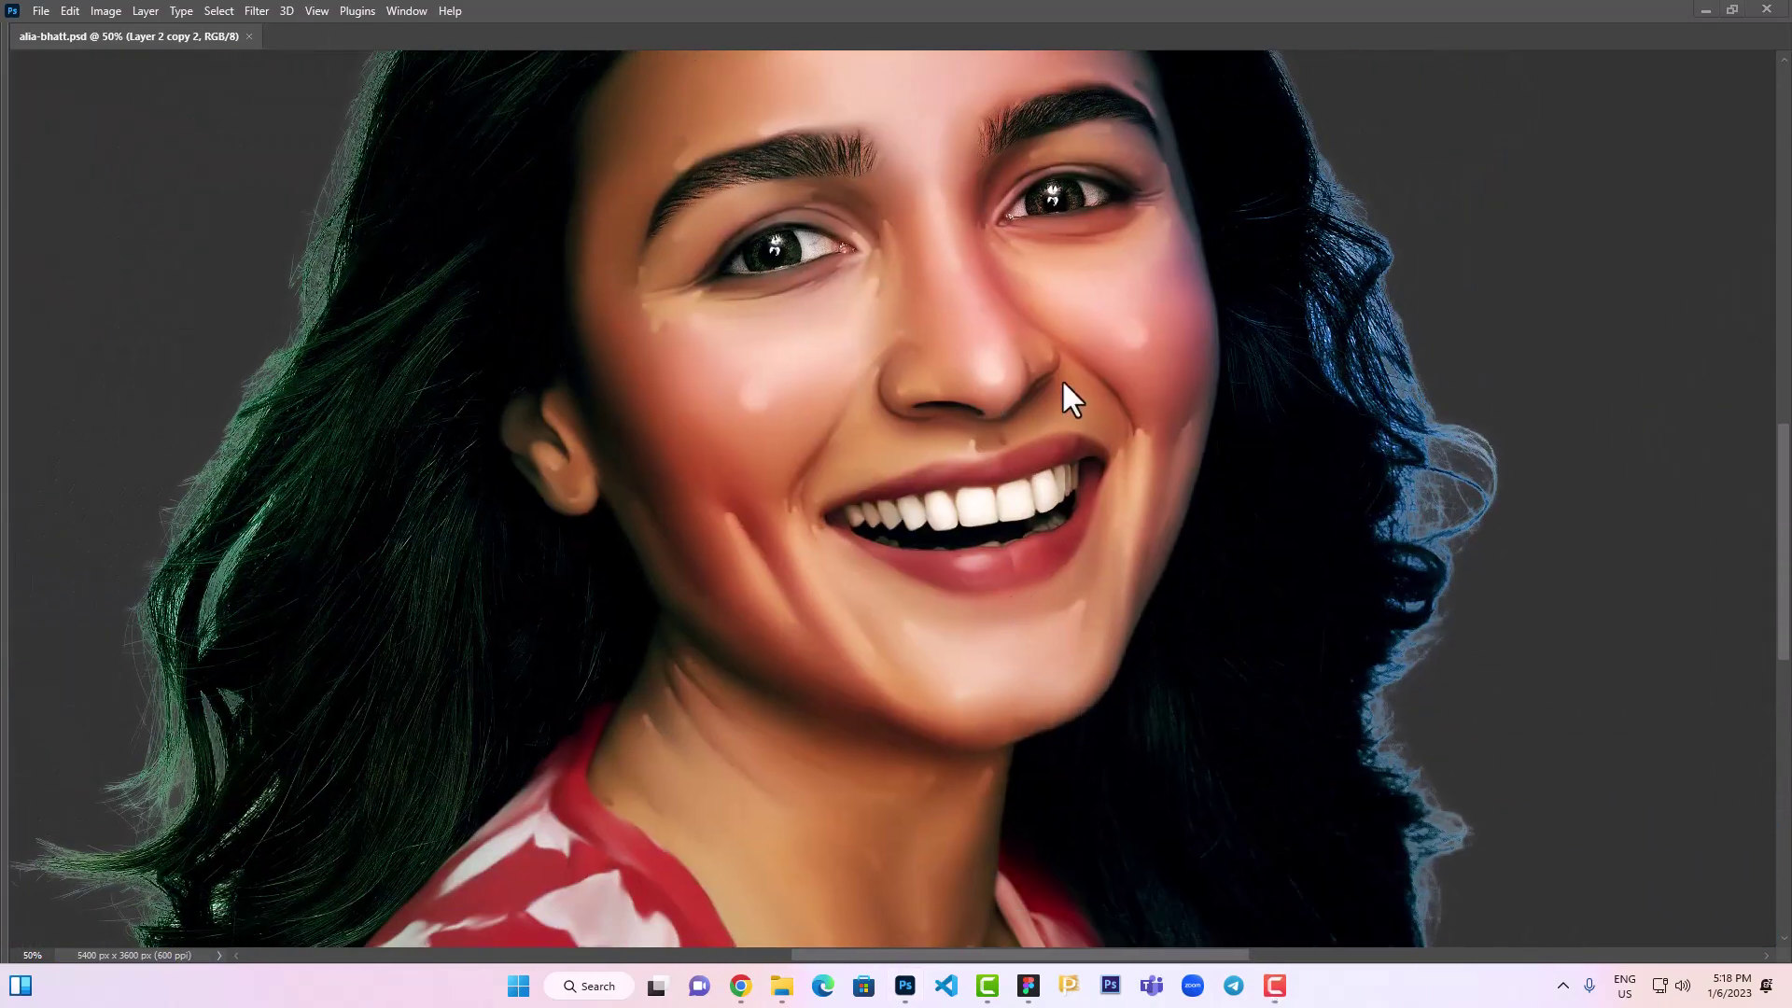
{"action": "scroll", "coordinate": [1022, 273], "scroll_direction": "up", "scroll_amount": 8}
{"action": "scroll", "coordinate": [1176, 604], "scroll_direction": "up", "scroll_amount": 3}
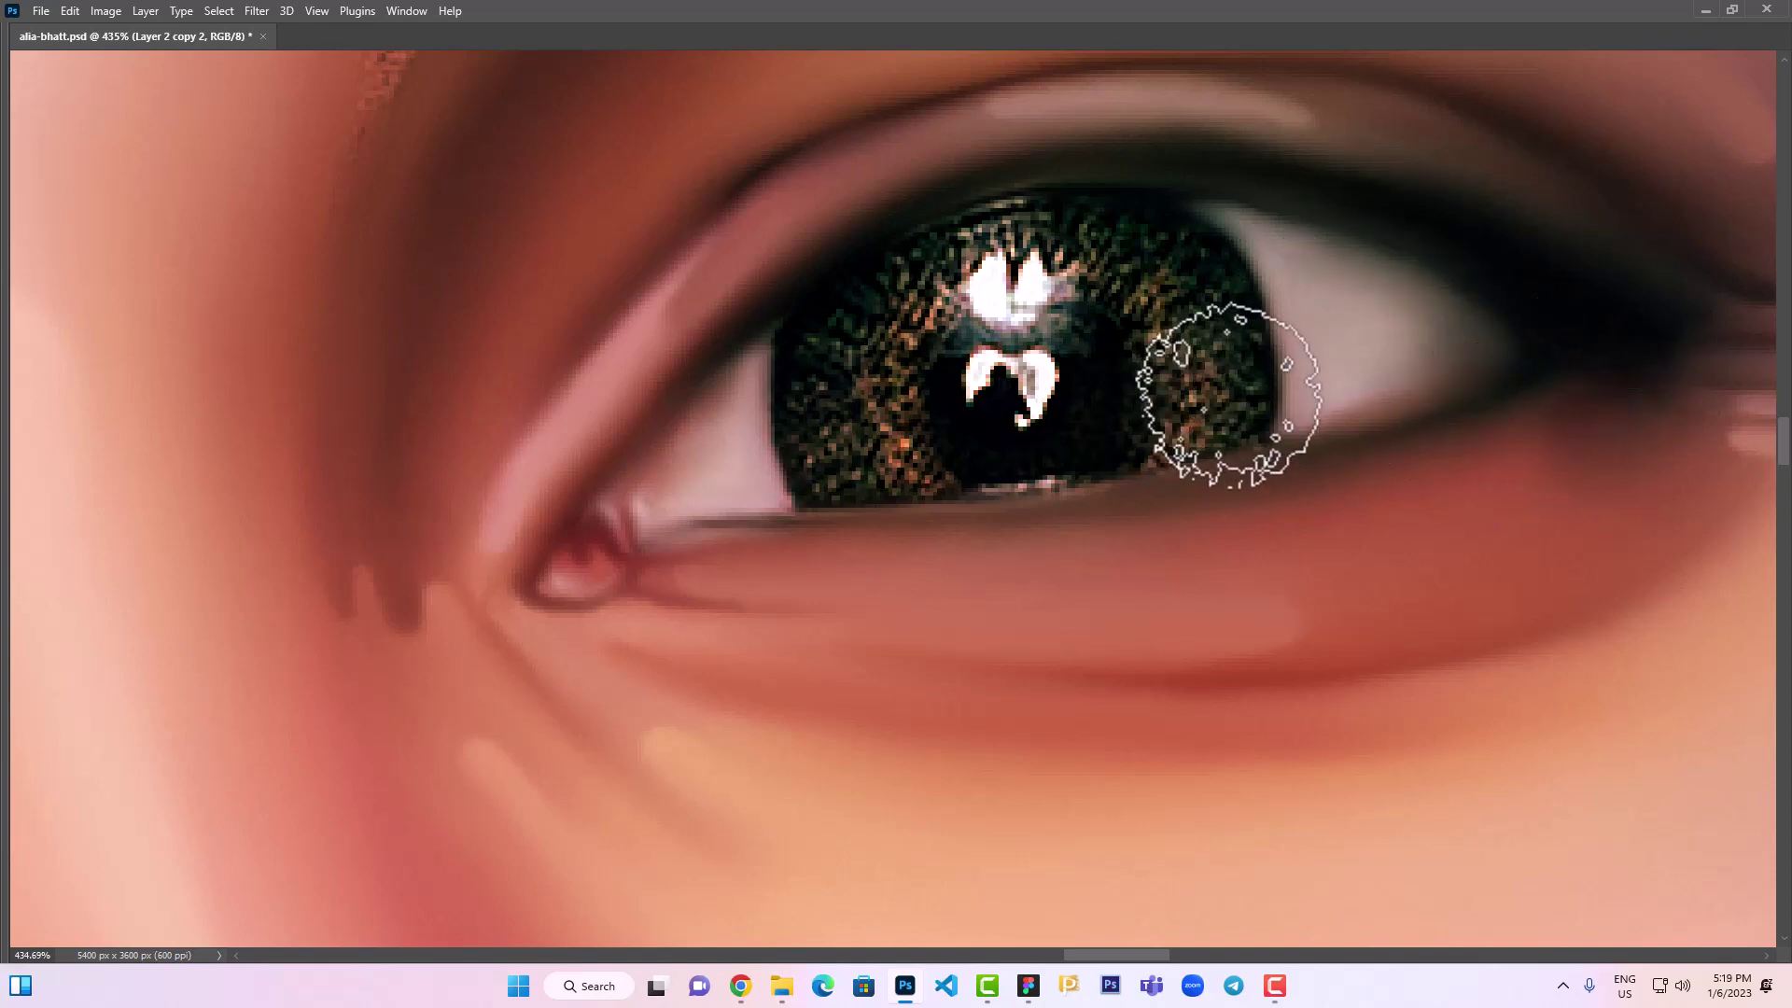
{"action": "mouse_move", "coordinate": [1228, 394]}
{"action": "left_mouse_down"}
{"action": "mouse_move", "coordinate": [1200, 299]}
{"action": "mouse_move", "coordinate": [1140, 232]}
{"action": "mouse_move", "coordinate": [1211, 352]}
{"action": "mouse_move", "coordinate": [1169, 422]}
{"action": "mouse_move", "coordinate": [1160, 400]}
{"action": "mouse_move", "coordinate": [989, 461]}
{"action": "mouse_move", "coordinate": [1184, 420]}
{"action": "mouse_move", "coordinate": [840, 468]}
{"action": "mouse_move", "coordinate": [820, 400]}
{"action": "mouse_move", "coordinate": [1111, 248]}
{"action": "mouse_move", "coordinate": [924, 346]}
{"action": "mouse_move", "coordinate": [972, 432]}
{"action": "mouse_move", "coordinate": [1032, 440]}
{"action": "mouse_move", "coordinate": [1055, 308]}
{"action": "mouse_move", "coordinate": [875, 402]}
{"action": "mouse_move", "coordinate": [1061, 380]}
{"action": "mouse_move", "coordinate": [1173, 400]}
{"action": "mouse_move", "coordinate": [981, 298]}
{"action": "mouse_move", "coordinate": [845, 448]}
{"action": "mouse_move", "coordinate": [1073, 371]}
{"action": "mouse_move", "coordinate": [1028, 285]}
{"action": "mouse_move", "coordinate": [1158, 330]}
{"action": "left_mouse_up"}
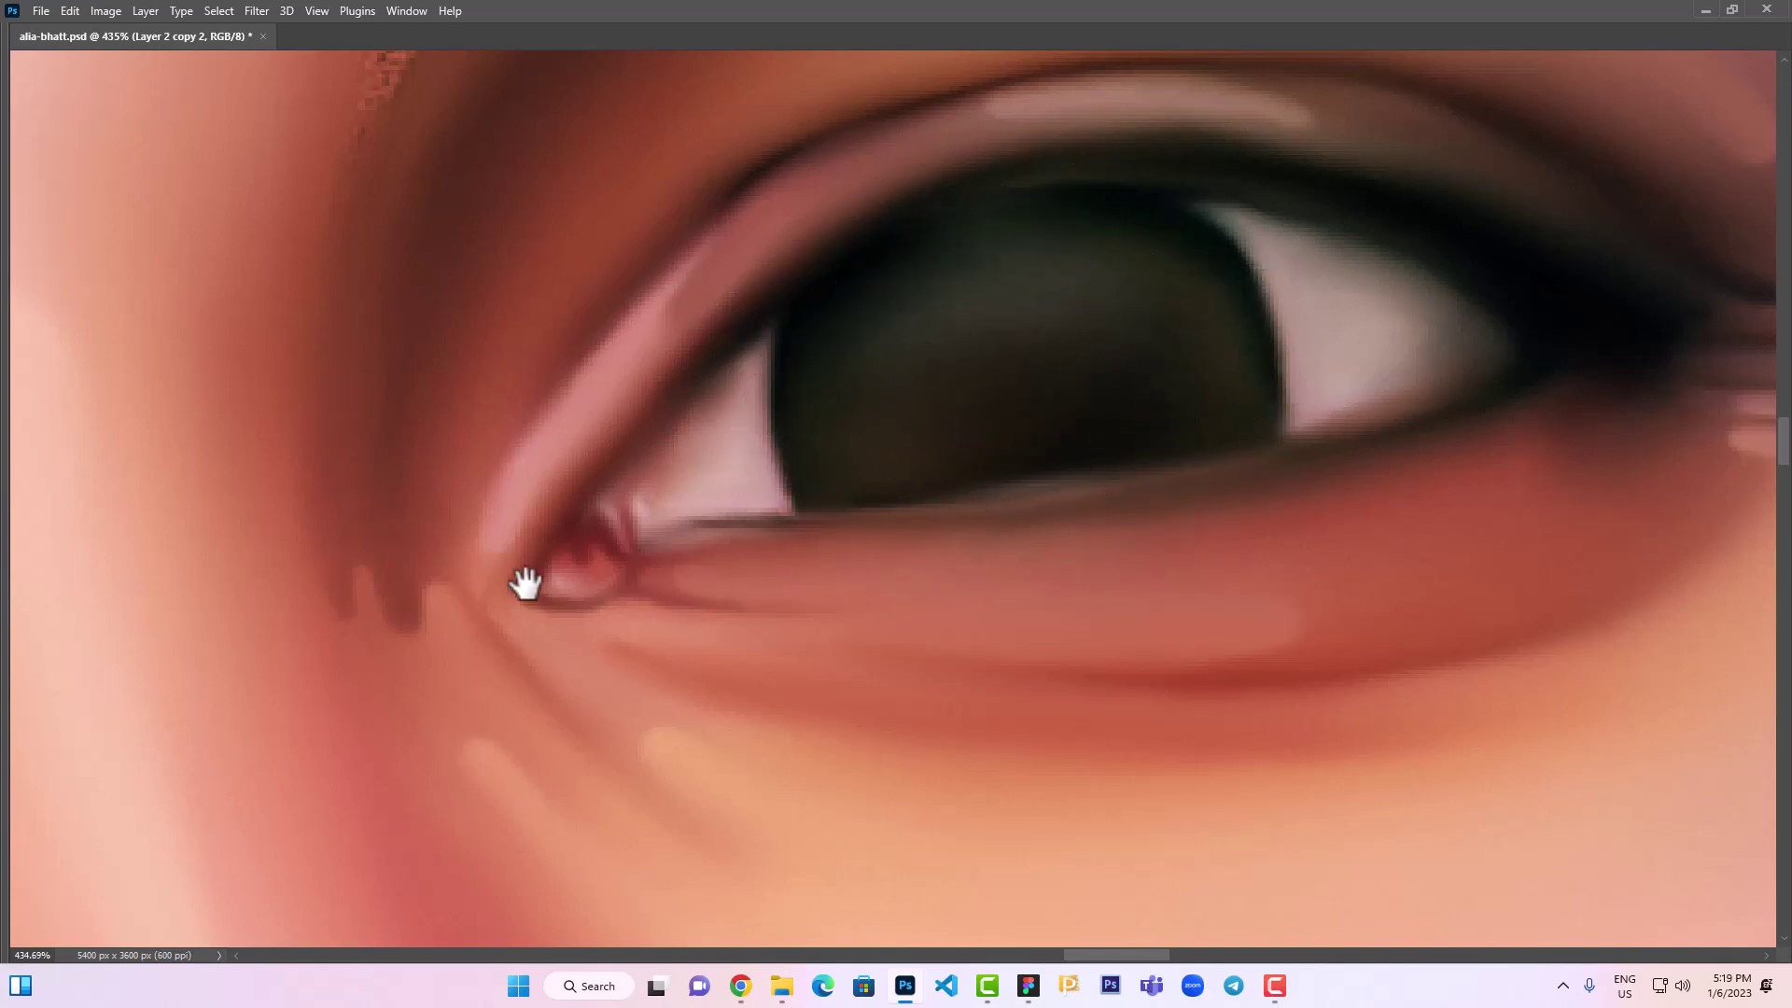
{"action": "mouse_move", "coordinate": [526, 584]}
{"action": "left_mouse_down"}
{"action": "mouse_move", "coordinate": [711, 562]}
{"action": "mouse_move", "coordinate": [944, 468]}
{"action": "mouse_move", "coordinate": [628, 452]}
{"action": "mouse_move", "coordinate": [640, 528]}
{"action": "mouse_move", "coordinate": [763, 477]}
{"action": "mouse_move", "coordinate": [709, 502]}
{"action": "mouse_move", "coordinate": [659, 458]}
{"action": "left_mouse_up"}
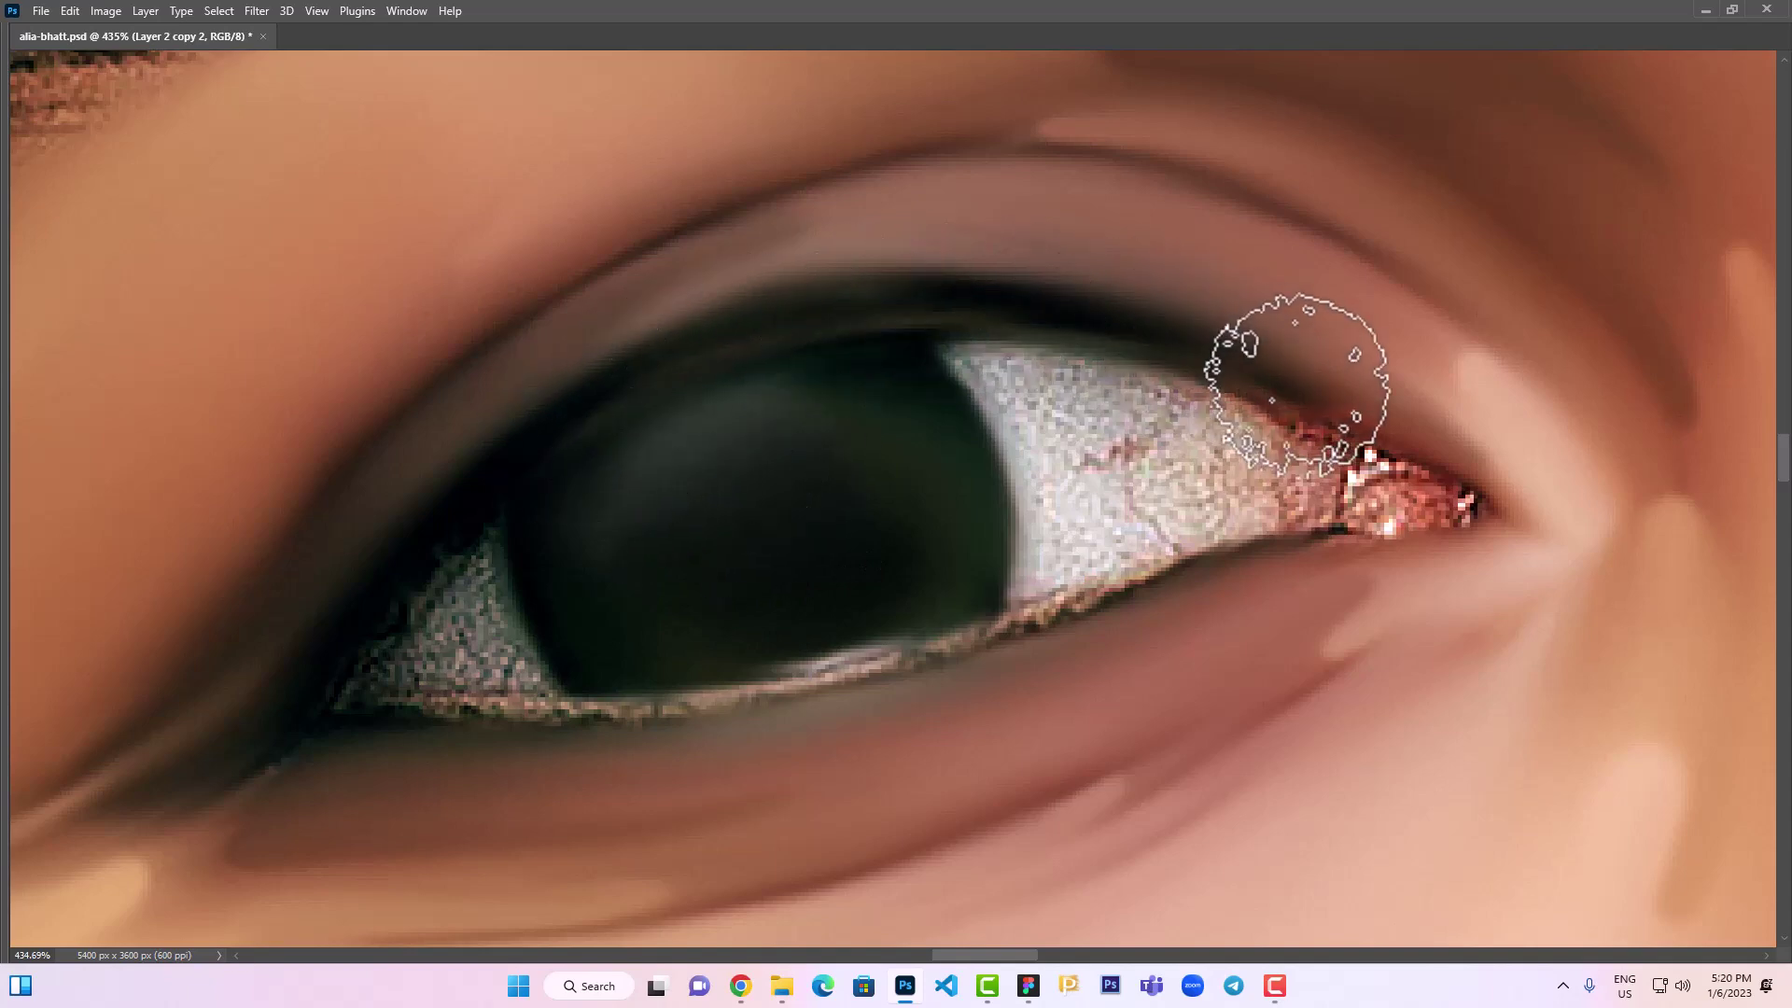
{"action": "left_click_drag", "start_coordinate": [296, 674], "coordinate": [546, 513]}
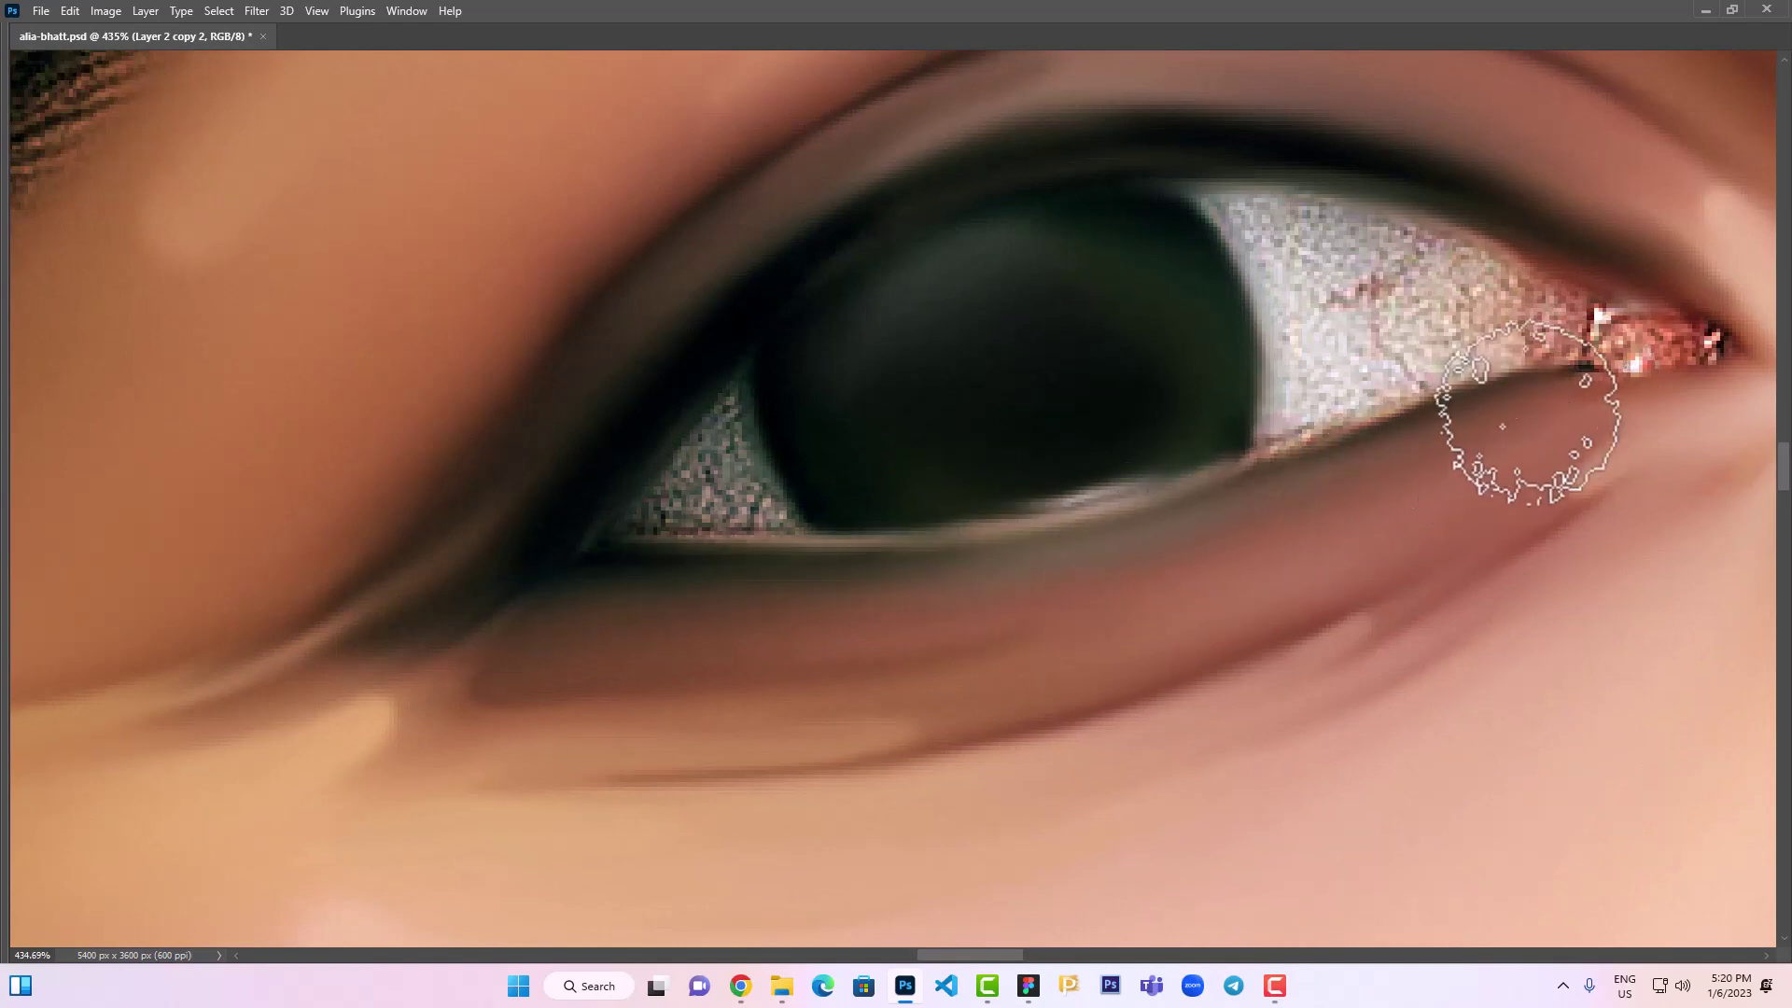
{"action": "mouse_move", "coordinate": [1521, 420]}
{"action": "left_mouse_down"}
{"action": "mouse_move", "coordinate": [1311, 317]}
{"action": "mouse_move", "coordinate": [1337, 241]}
{"action": "left_mouse_up"}
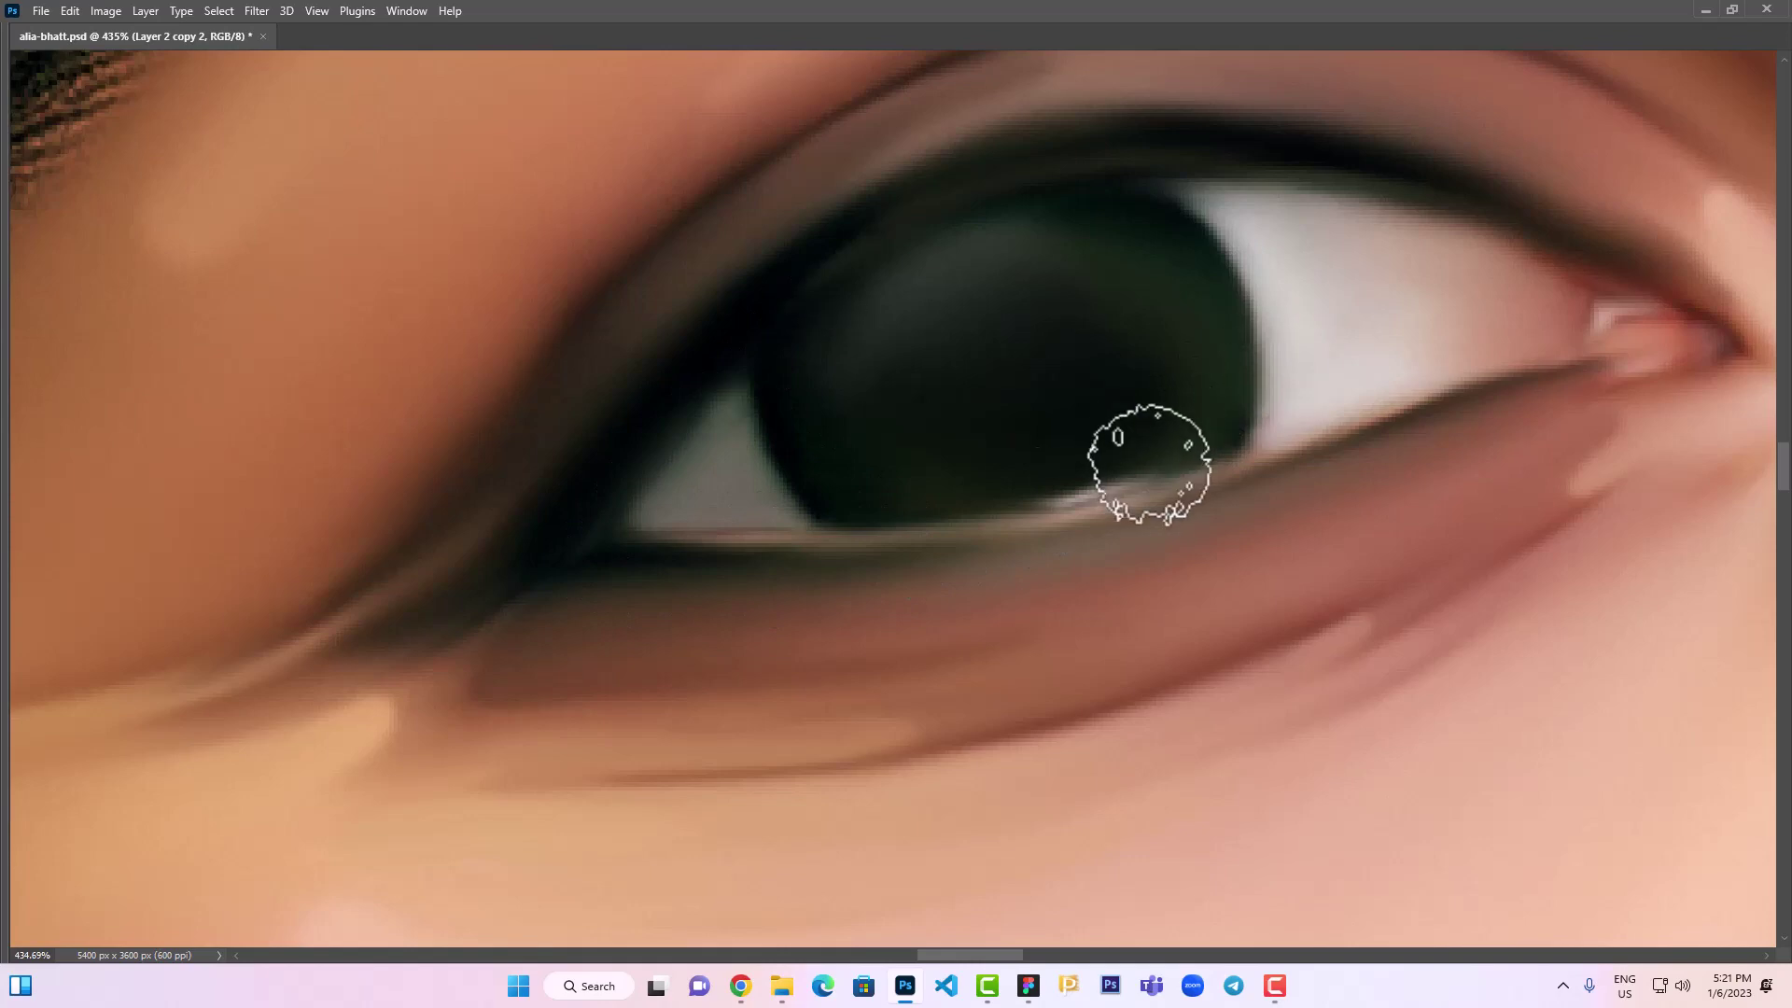
Fit the whole portrait in view, then zoom in on the cheek beside the nose
{"action": "key", "text": "ctrl+0"}
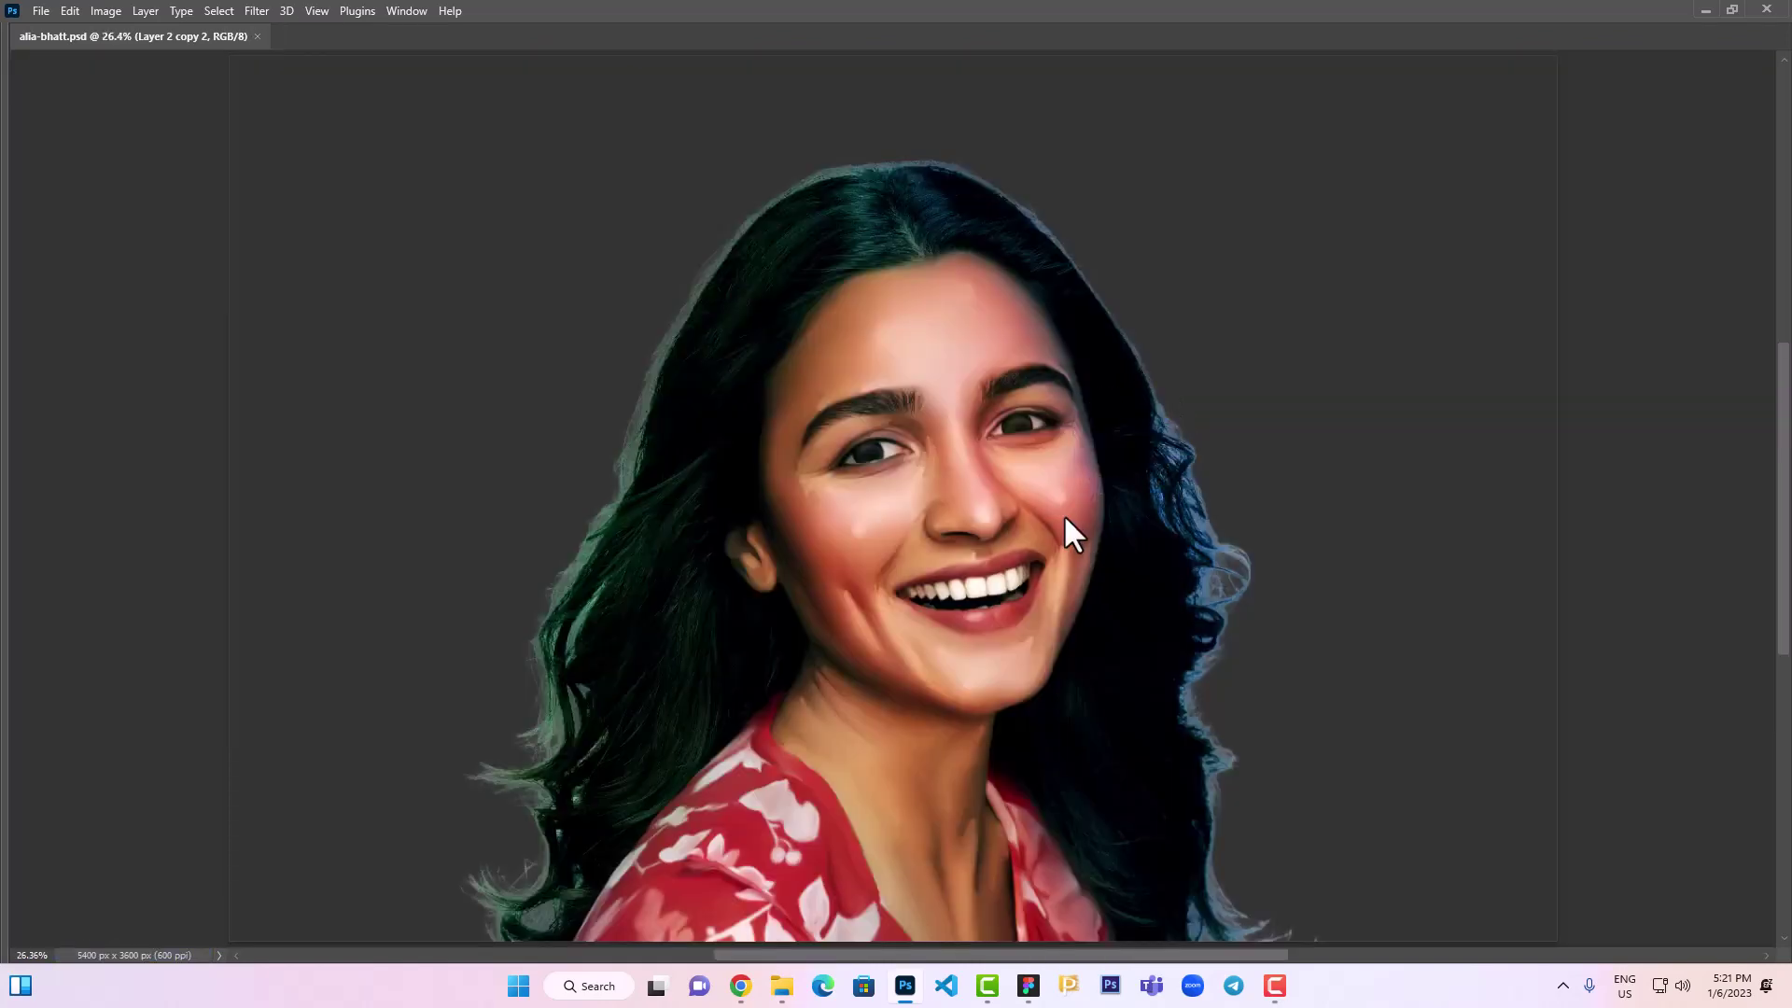
{"action": "key", "text": "z"}
{"action": "left_click_drag", "start_coordinate": [924, 508], "coordinate": [877, 448]}
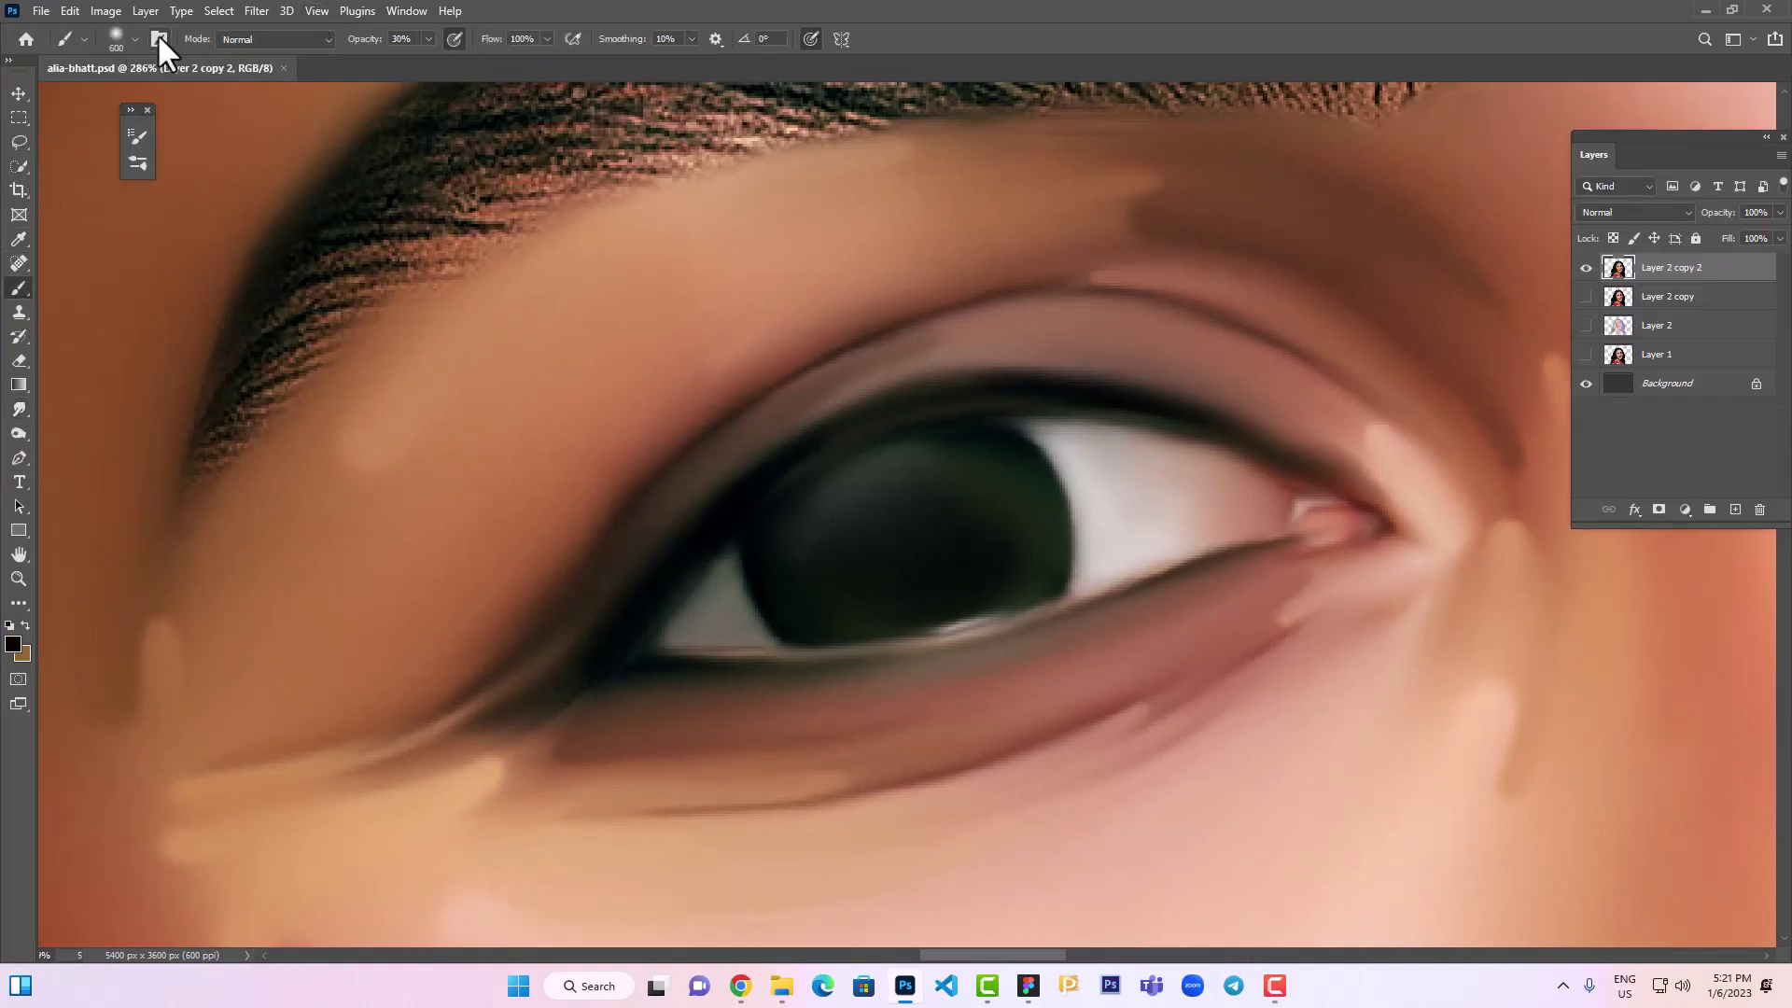
Switch to a small hard round black brush and test a lower-iris stroke, then undo it
{"action": "left_click", "coordinate": [159, 38]}
{"action": "left_click", "coordinate": [347, 154]}
{"action": "left_click", "coordinate": [159, 38]}
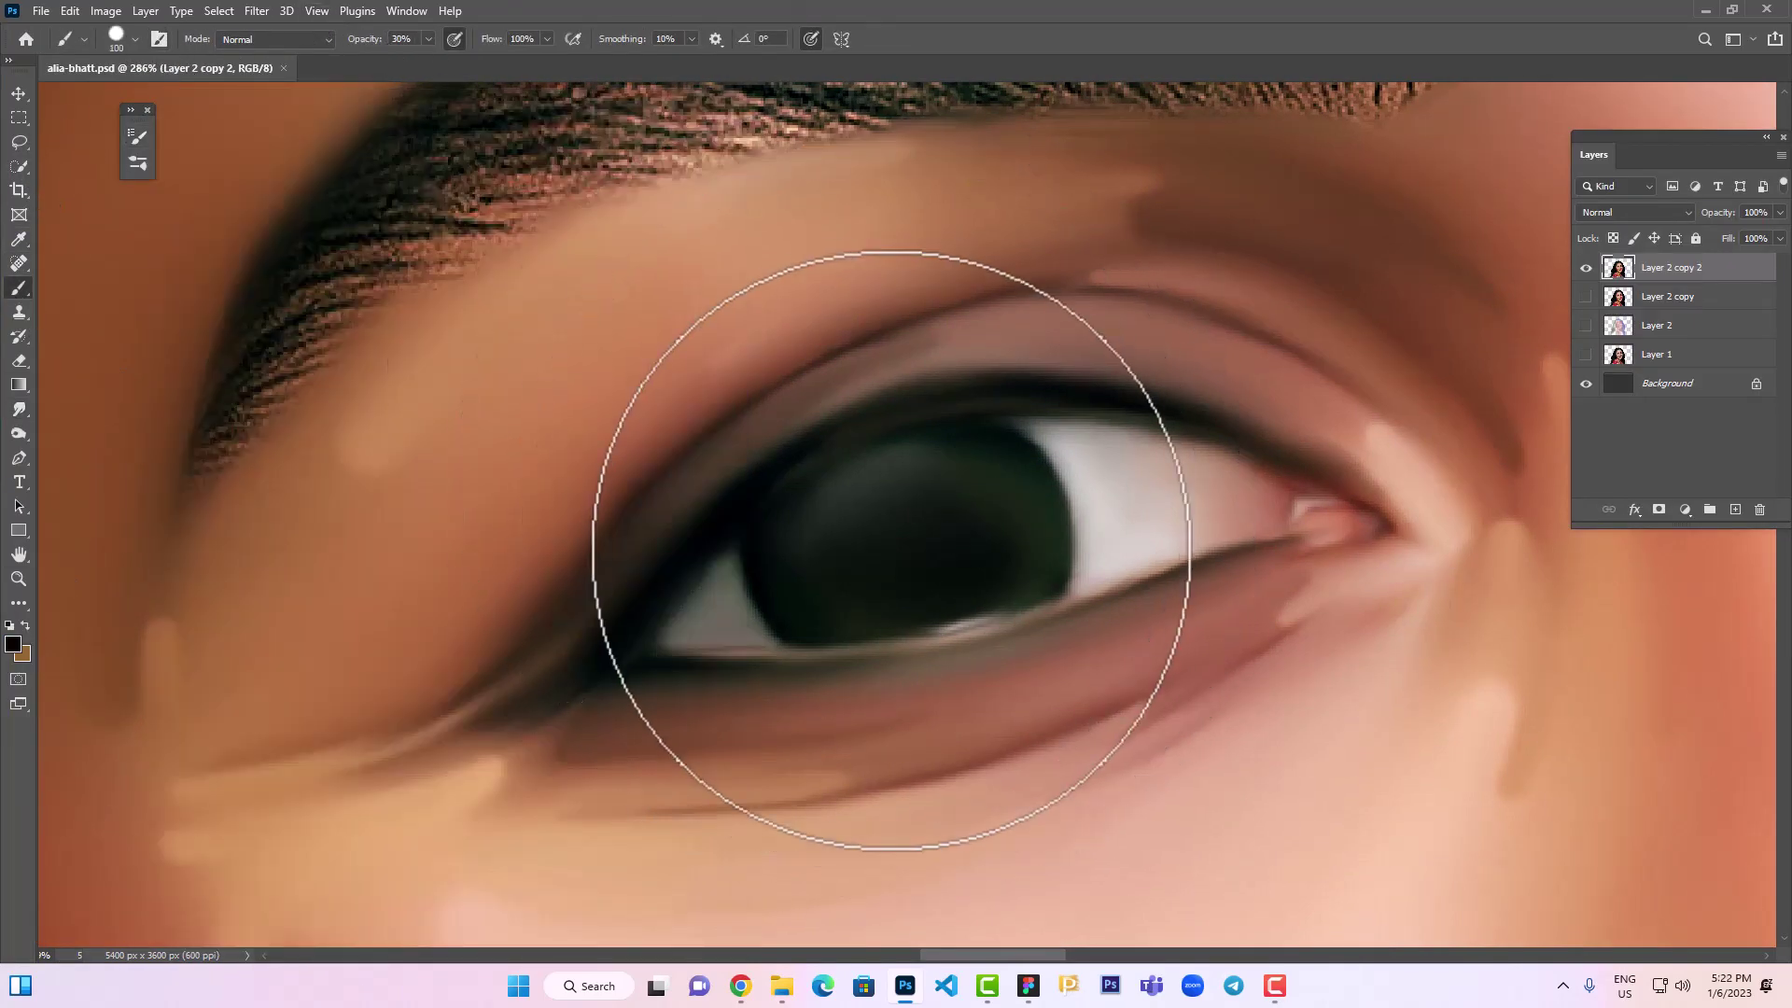
{"action": "key", "text": "bracketleft"}
{"action": "key", "text": "bracketleft"}
{"action": "key", "text": "bracketleft"}
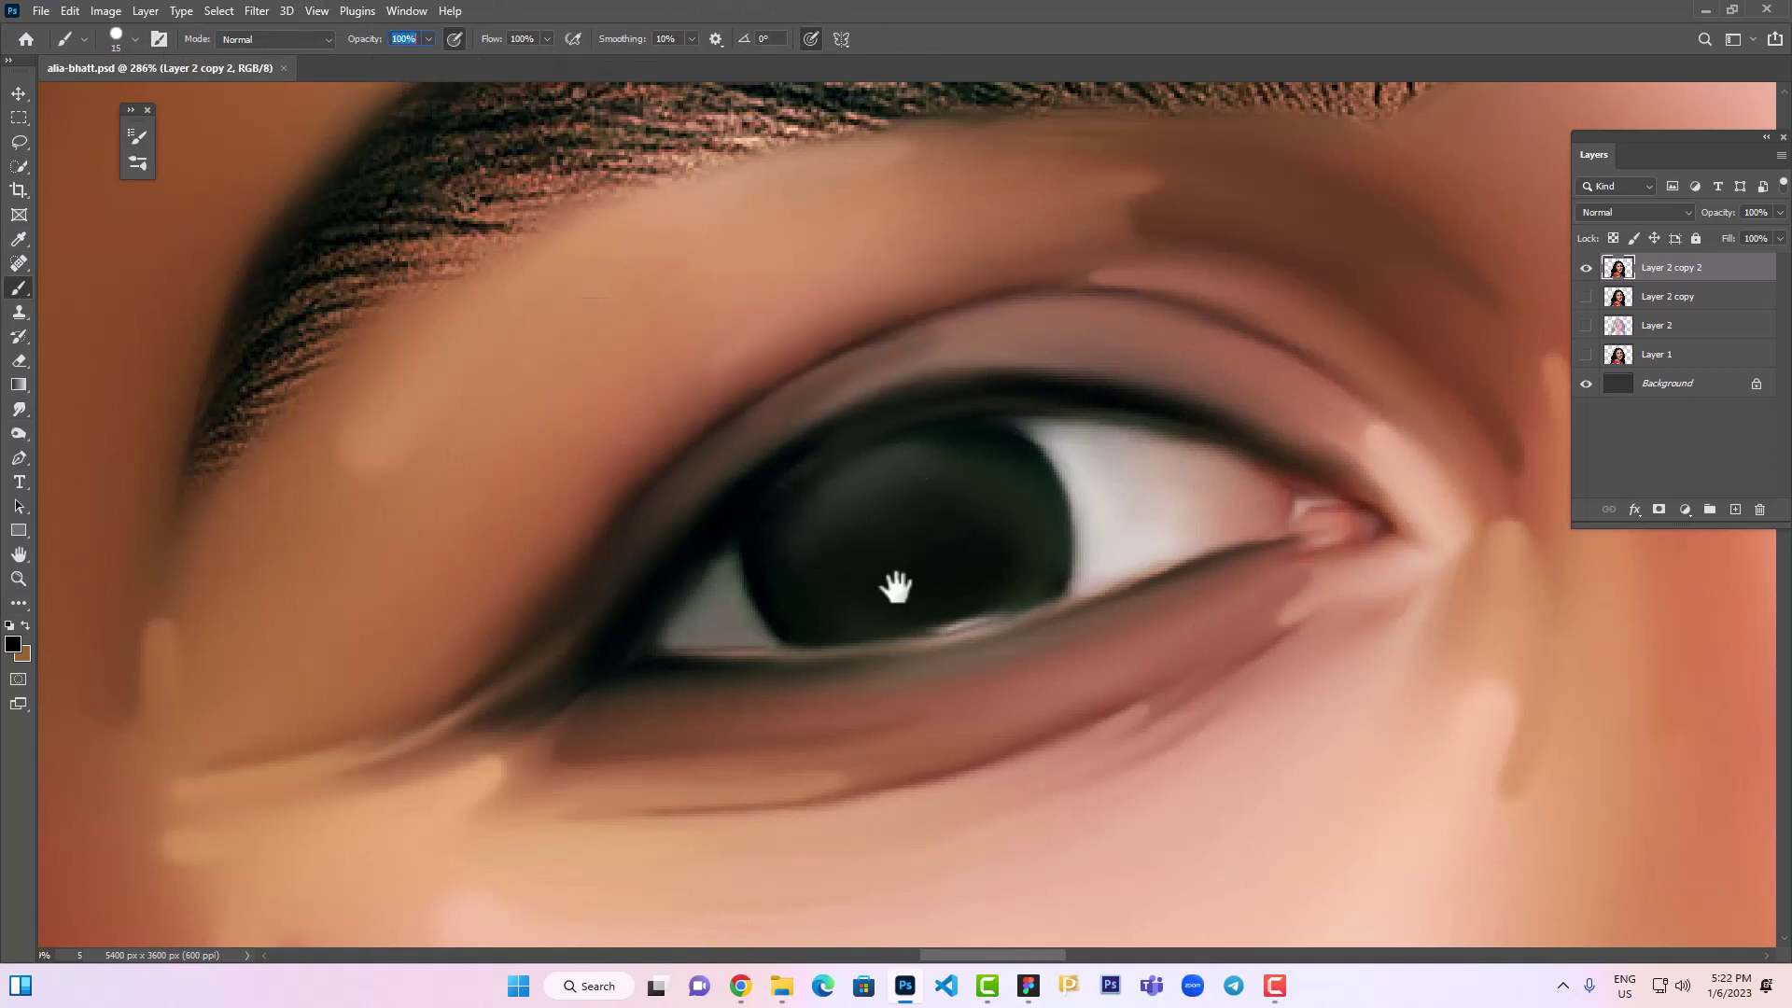
{"action": "left_click_drag", "start_coordinate": [766, 534], "coordinate": [672, 436]}
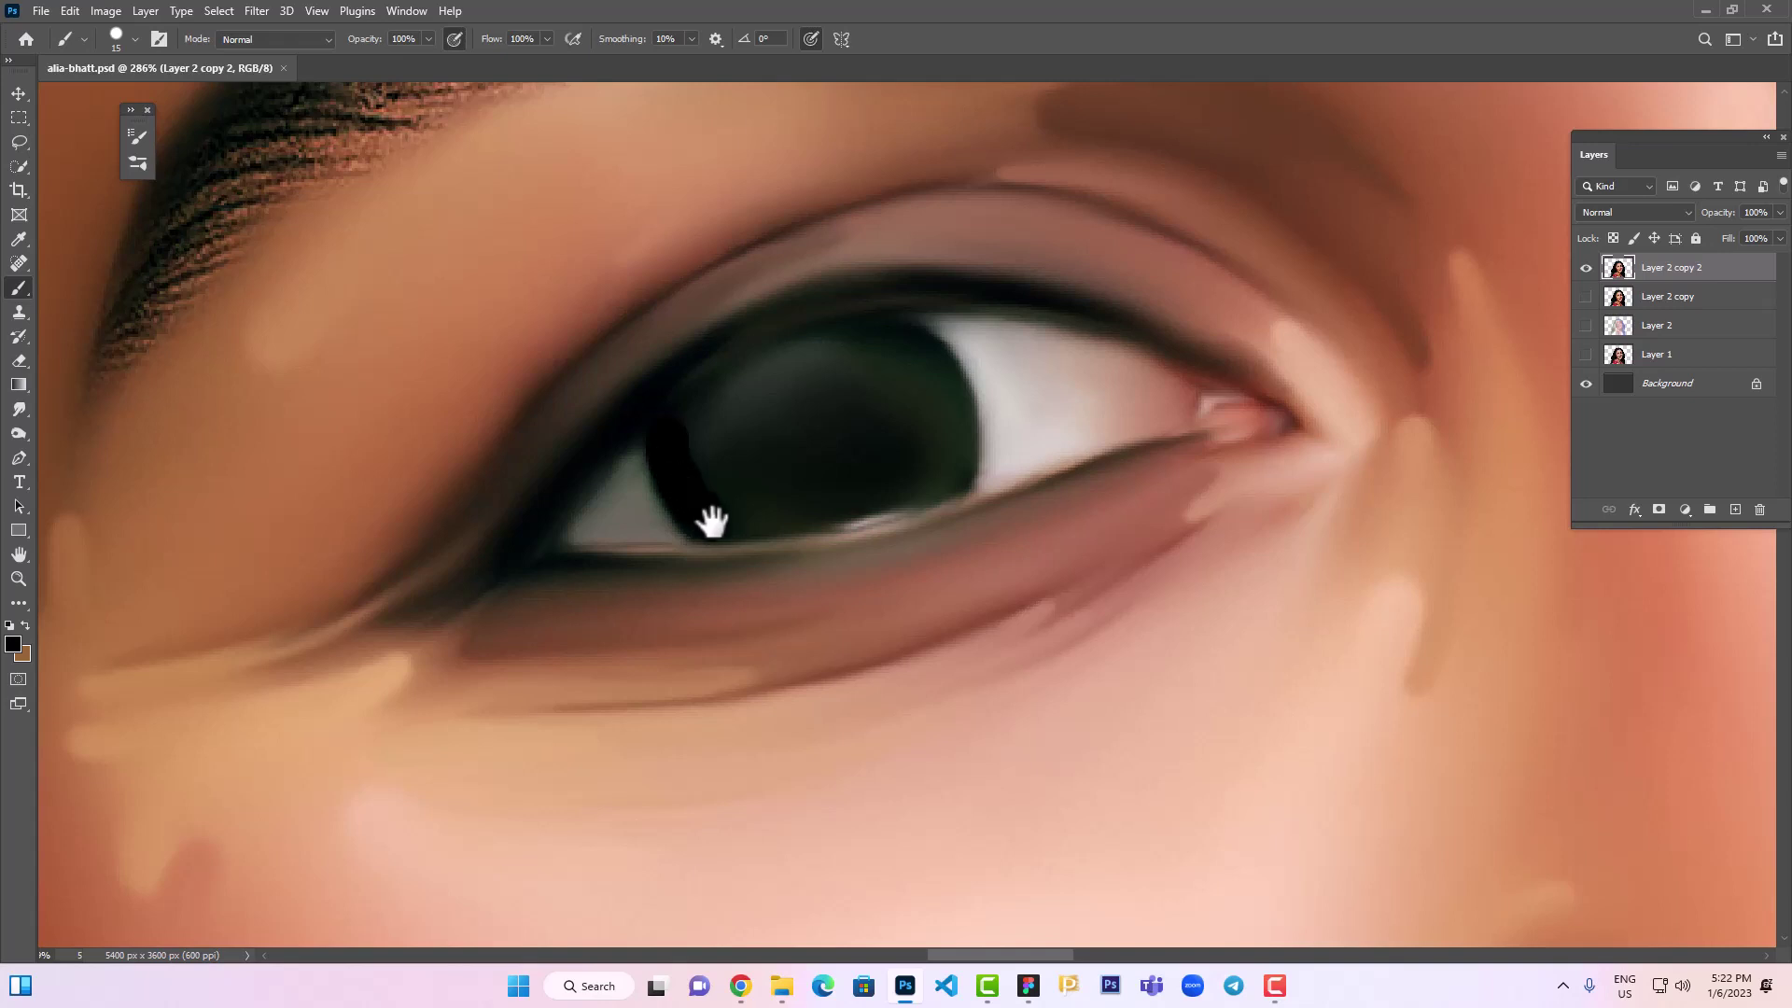
{"action": "left_click_drag", "start_coordinate": [716, 519], "coordinate": [956, 481]}
{"action": "key", "text": "z"}
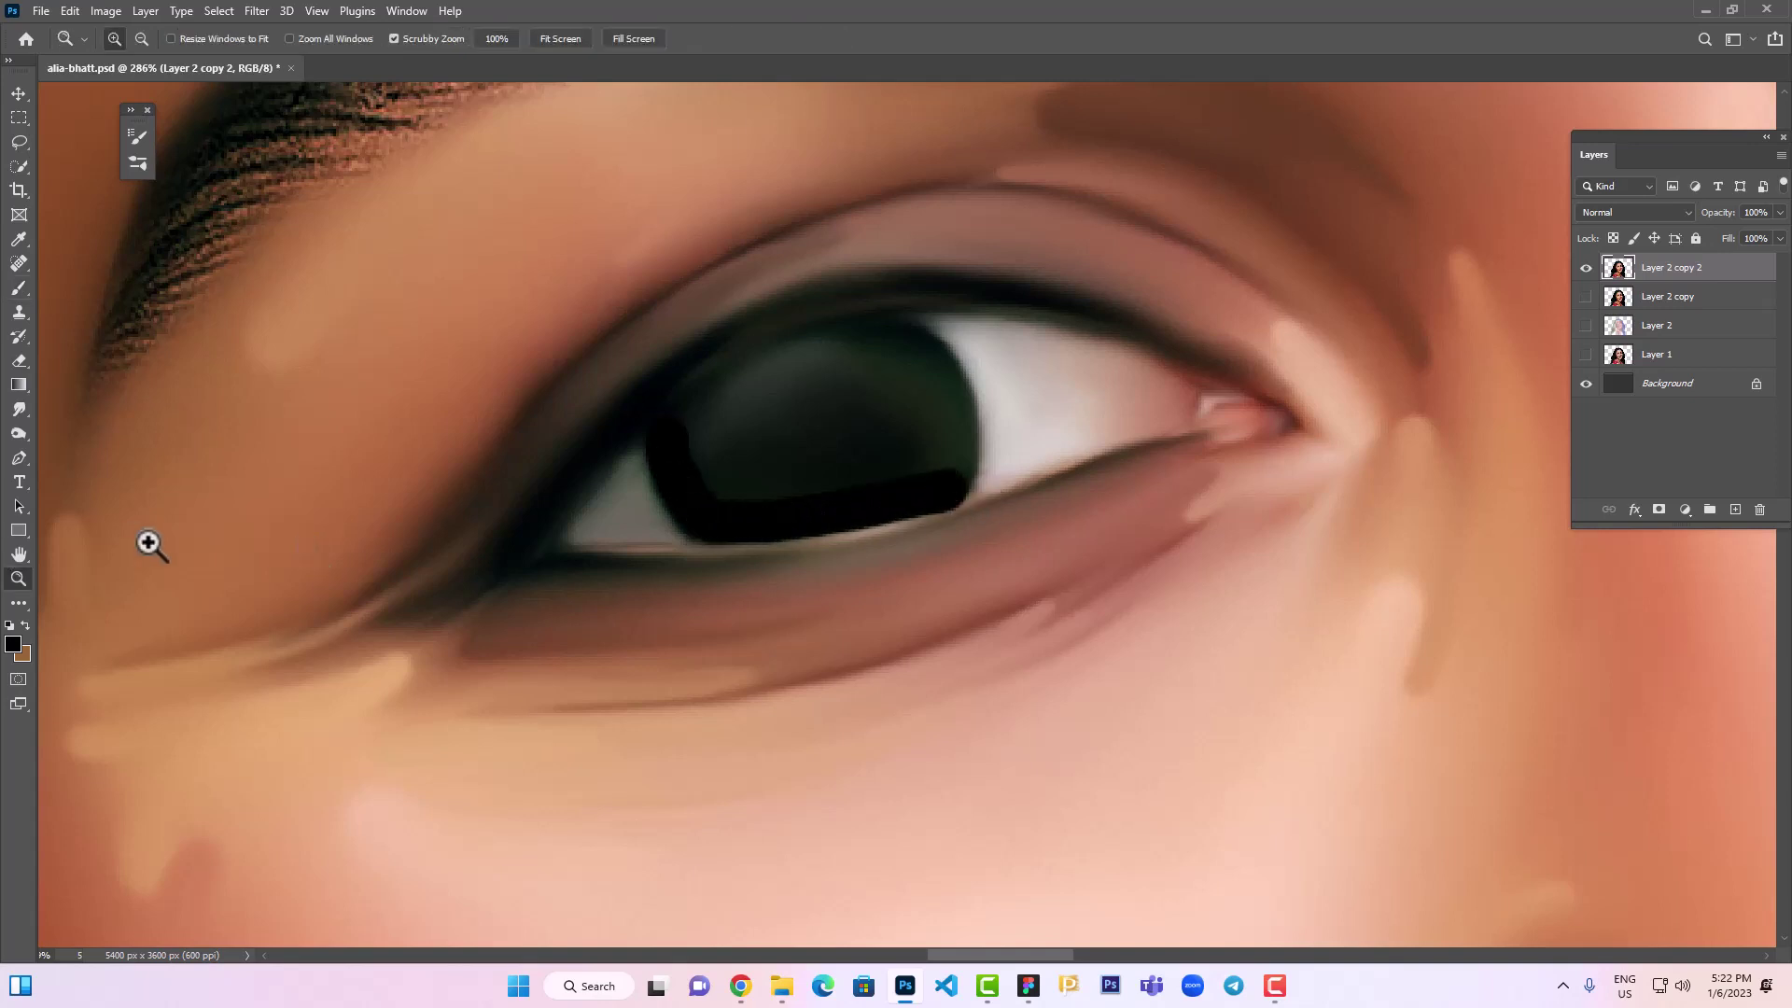
{"action": "key", "text": "b"}
{"action": "key", "text": "ctrl+z"}
Paint a dark black rim all the way around the iris edge
{"action": "left_click_drag", "start_coordinate": [913, 337], "coordinate": [955, 415]}
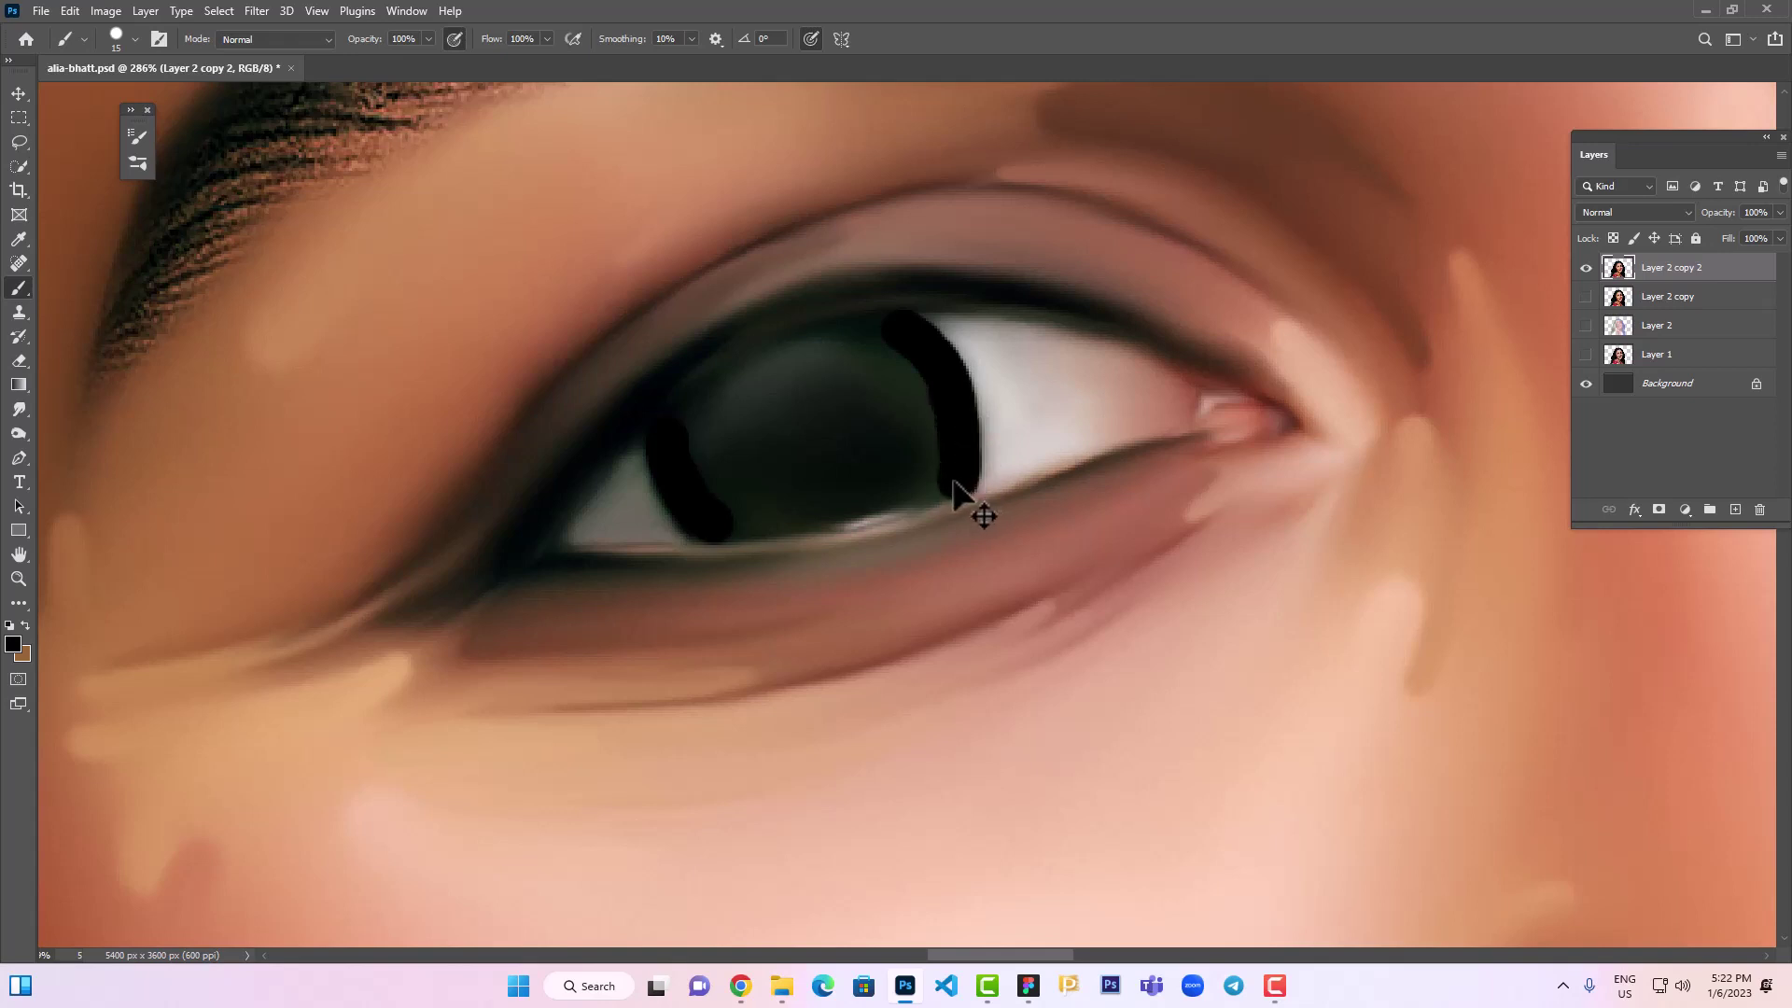
{"action": "left_click_drag", "start_coordinate": [954, 483], "coordinate": [716, 534]}
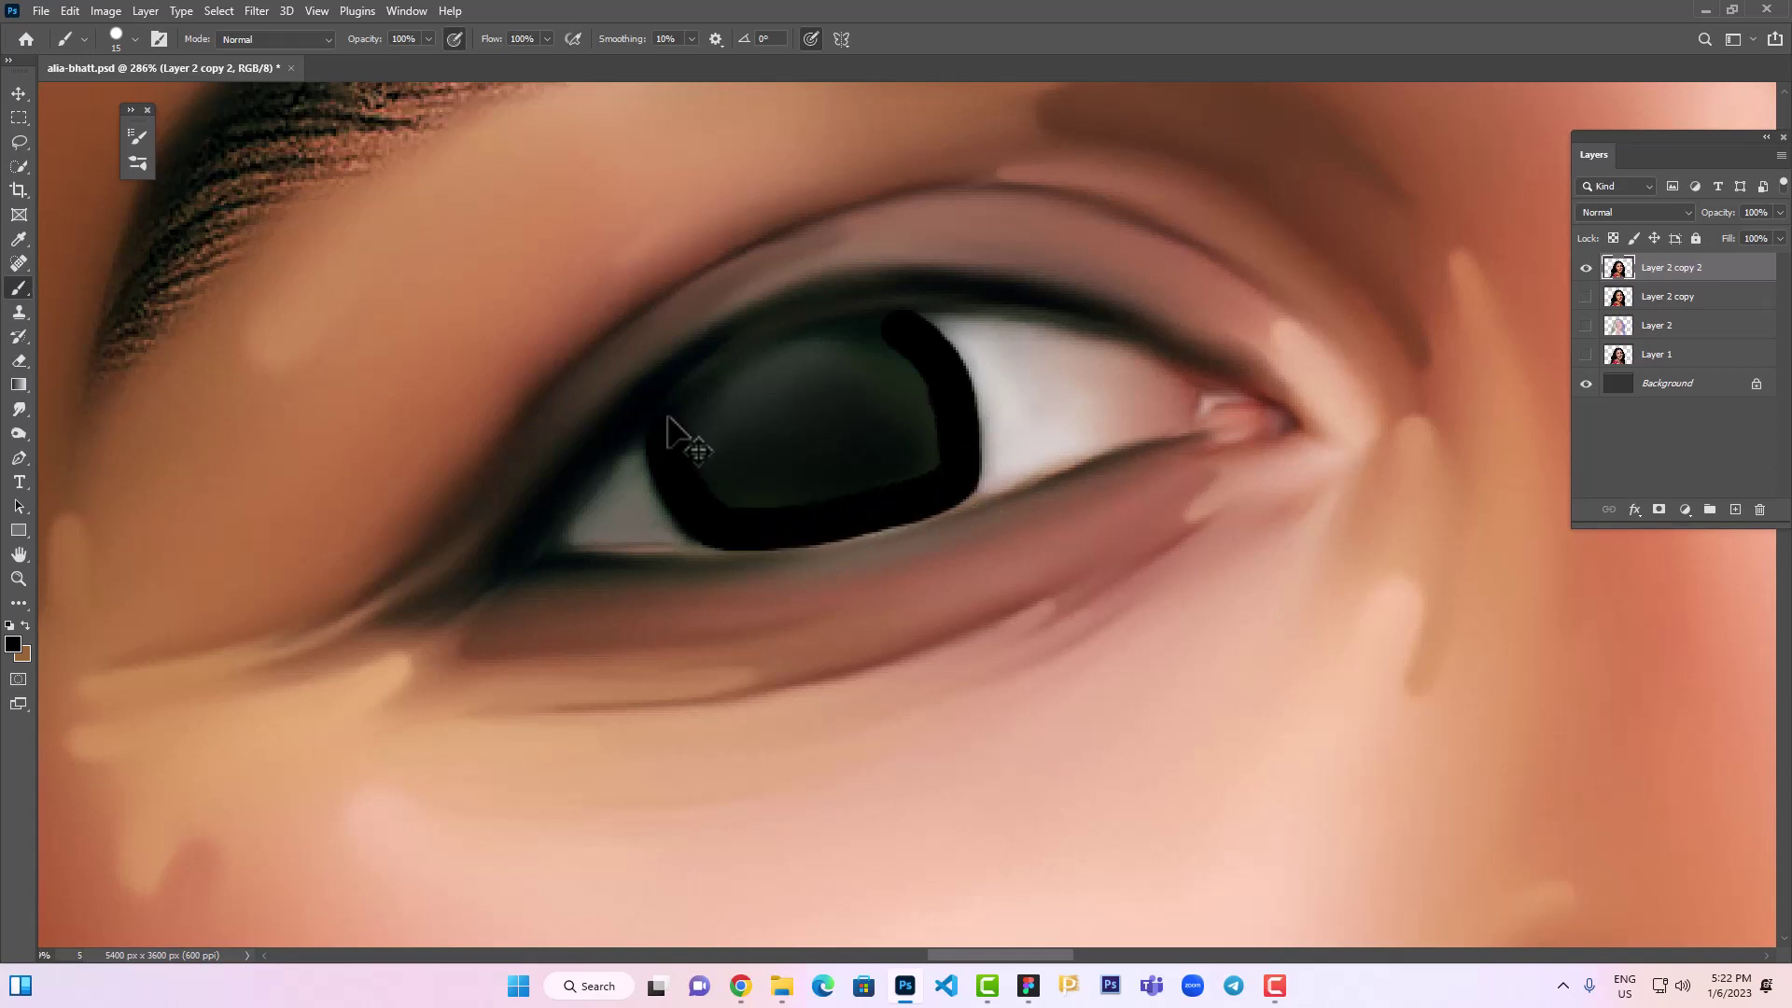
{"action": "left_click_drag", "start_coordinate": [723, 382], "coordinate": [877, 328]}
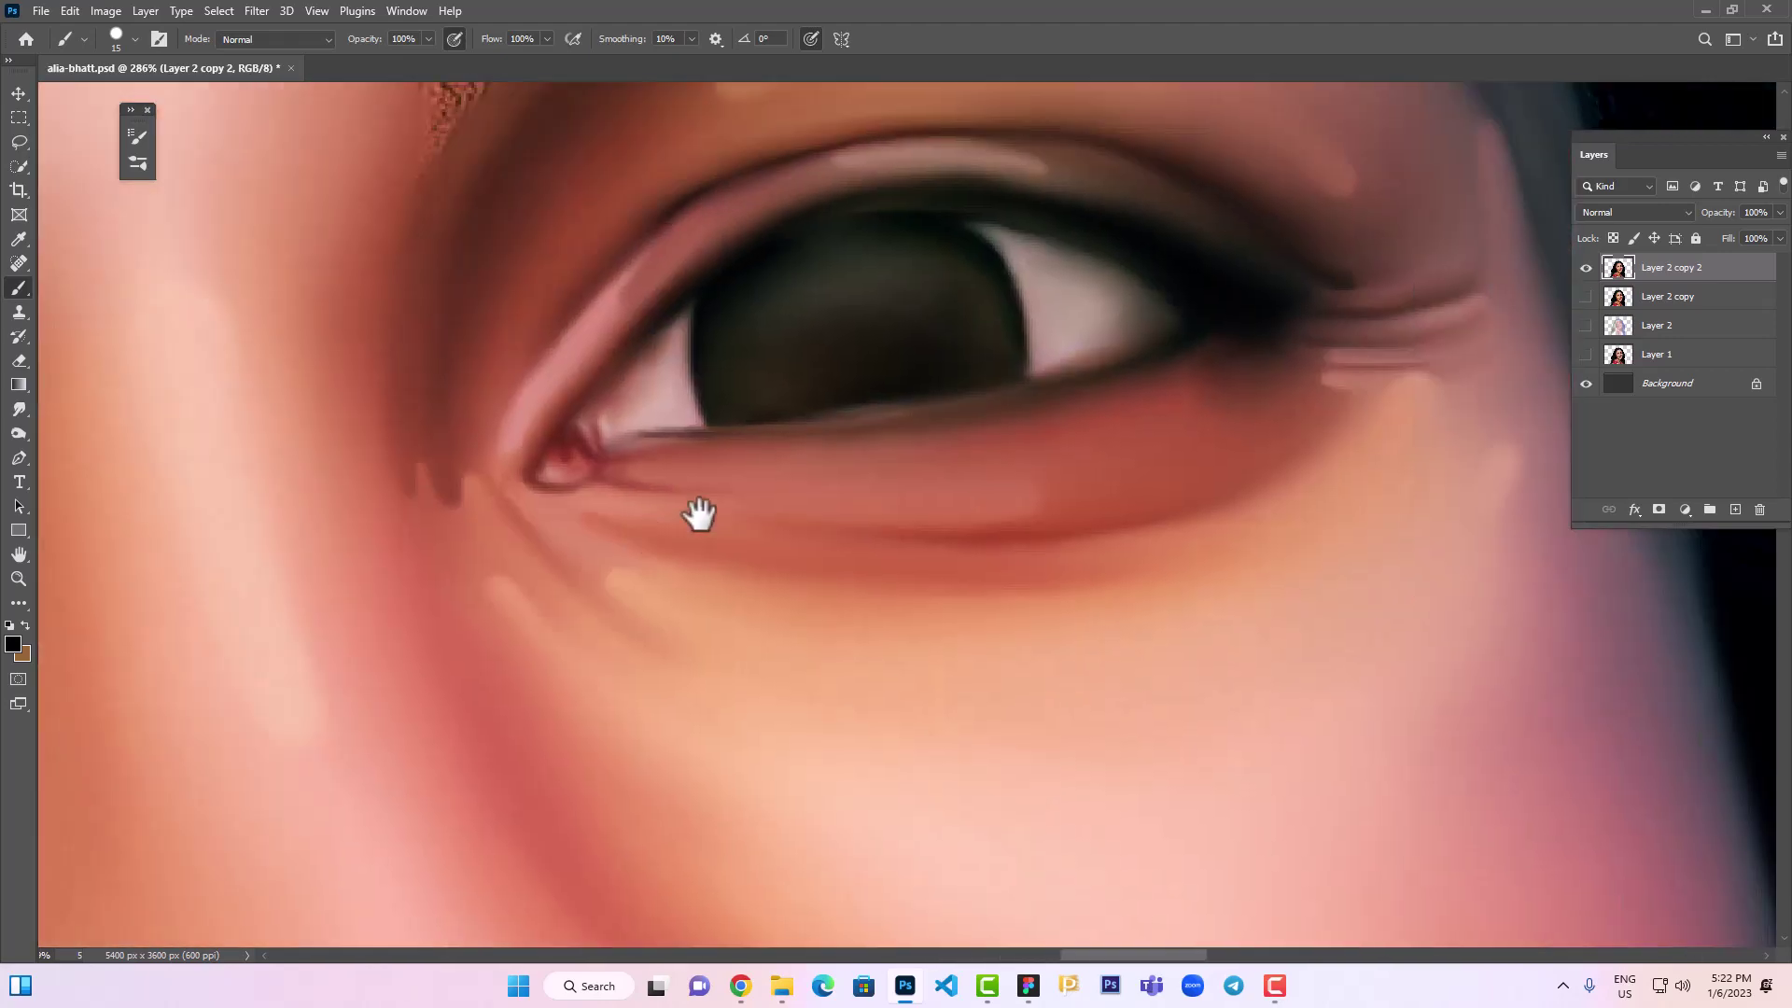
{"action": "mouse_move", "coordinate": [686, 313]}
{"action": "left_mouse_down"}
{"action": "mouse_move", "coordinate": [692, 424]}
{"action": "mouse_move", "coordinate": [896, 400]}
{"action": "mouse_move", "coordinate": [805, 422]}
{"action": "left_mouse_up"}
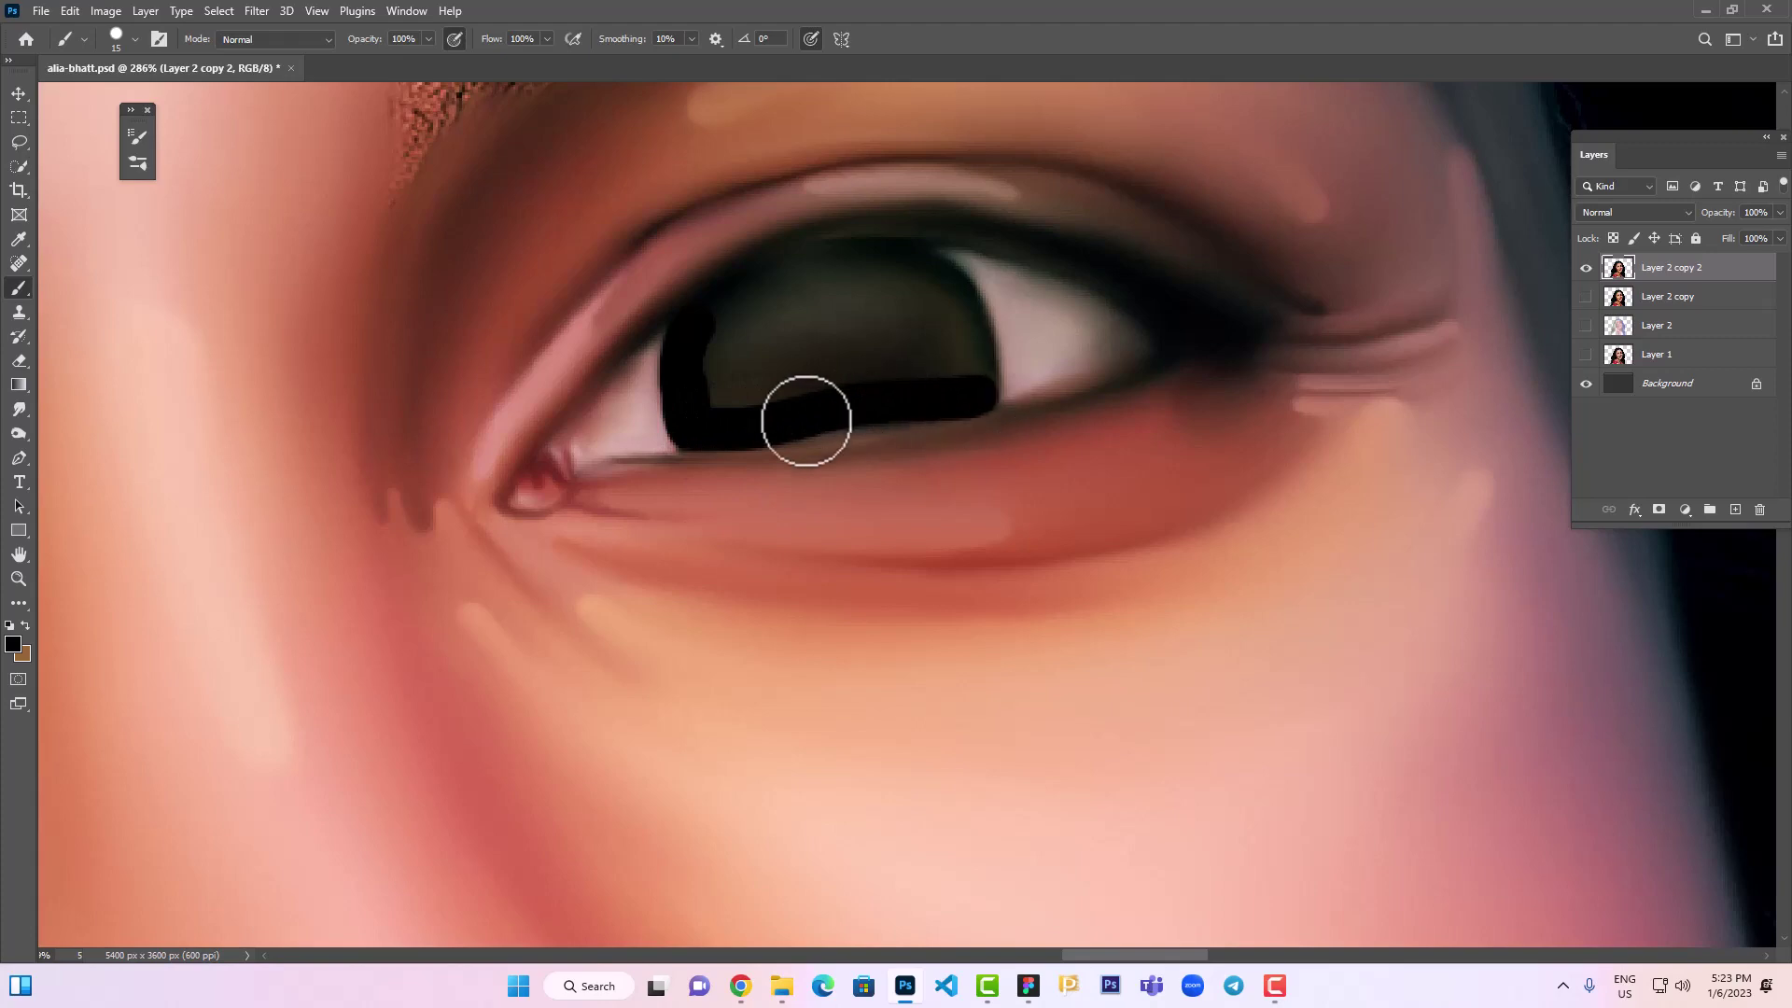
{"action": "left_click_drag", "start_coordinate": [910, 407], "coordinate": [972, 331]}
{"action": "mouse_move", "coordinate": [896, 258]}
{"action": "left_mouse_down"}
{"action": "mouse_move", "coordinate": [739, 295]}
{"action": "mouse_move", "coordinate": [839, 352]}
{"action": "mouse_move", "coordinate": [844, 317]}
{"action": "left_mouse_up"}
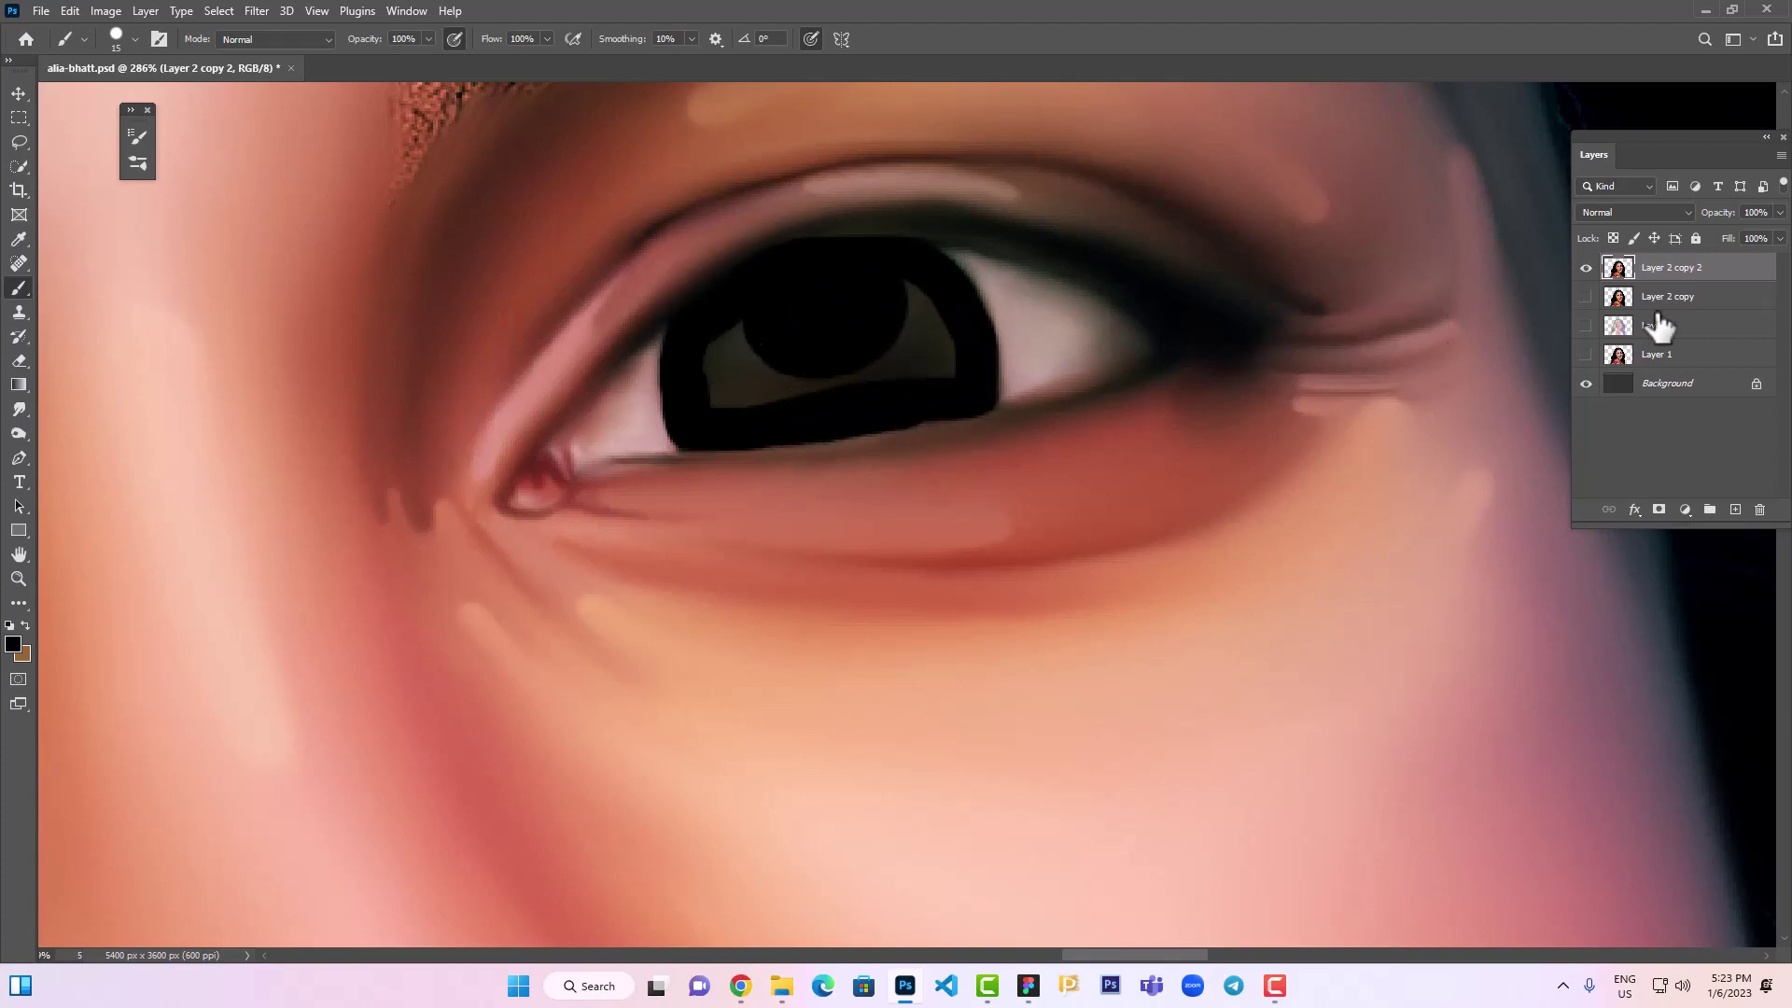
Compare Layer 2 copy 2 against the photo and undo the last iris rim strokes
{"action": "left_click", "coordinate": [1587, 270]}
{"action": "left_click", "coordinate": [1587, 269]}
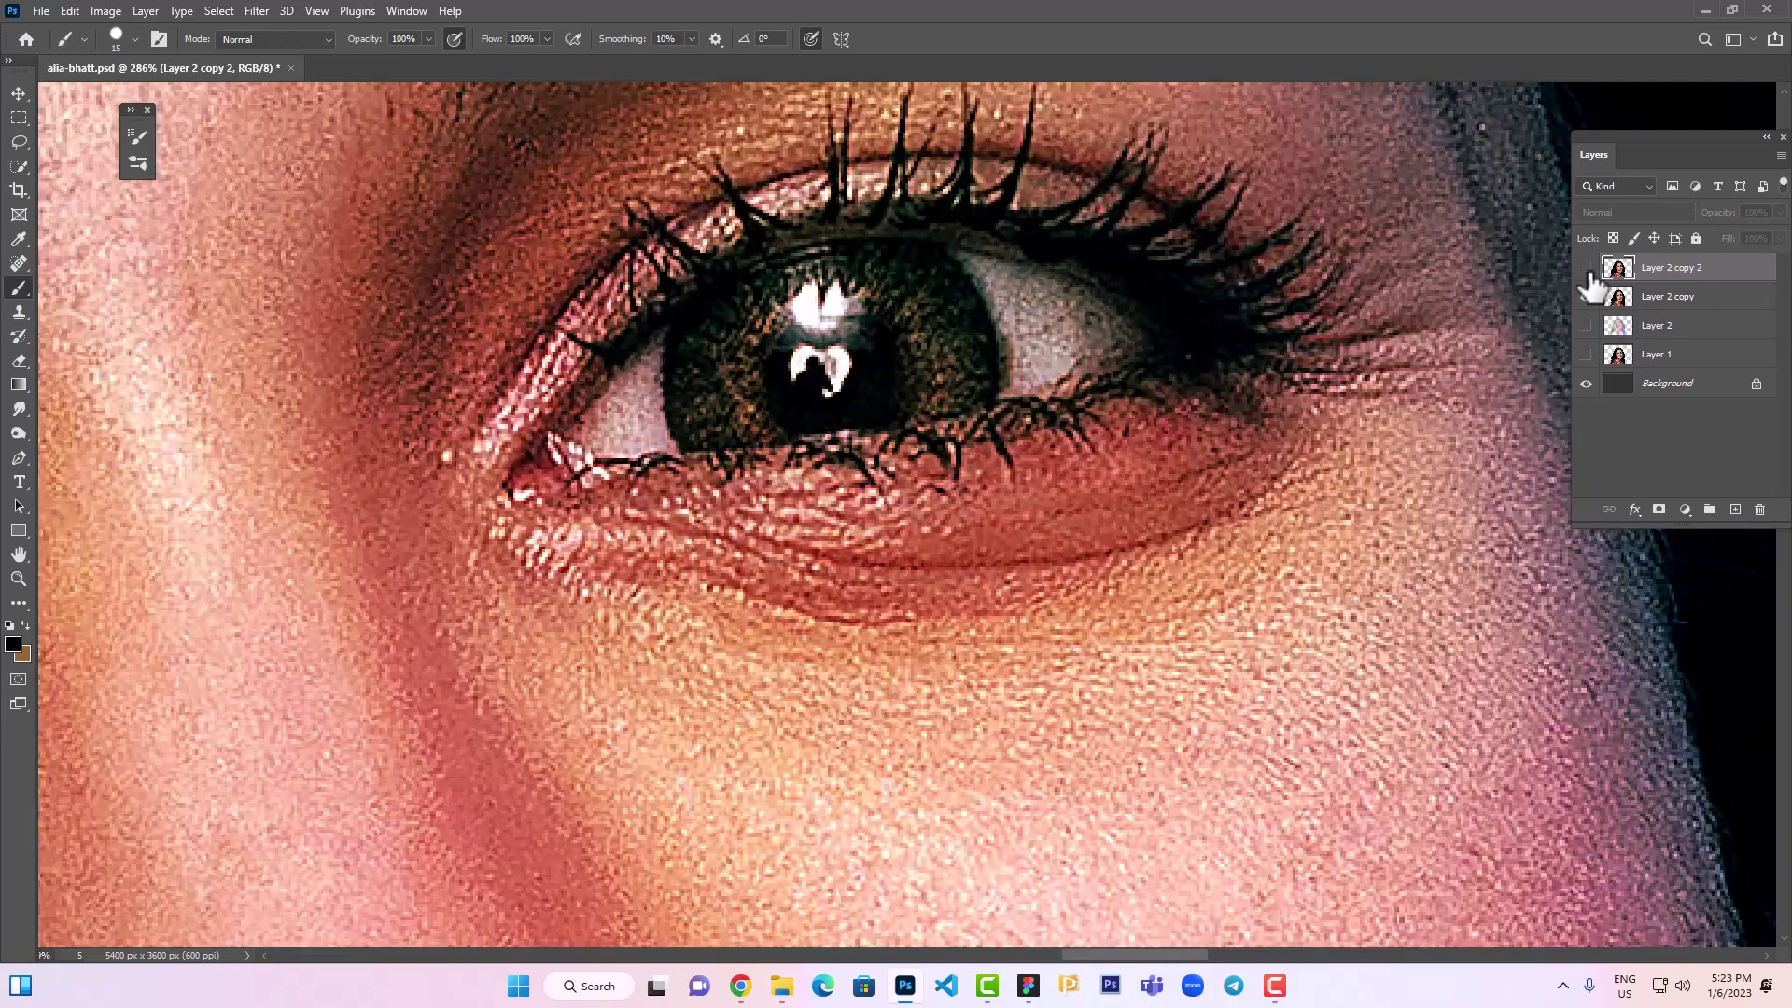
{"action": "left_click", "coordinate": [1586, 297]}
{"action": "left_click", "coordinate": [1587, 297]}
{"action": "key", "text": "ctrl+z"}
{"action": "key", "text": "ctrl+z"}
{"action": "key", "text": "ctrl+z"}
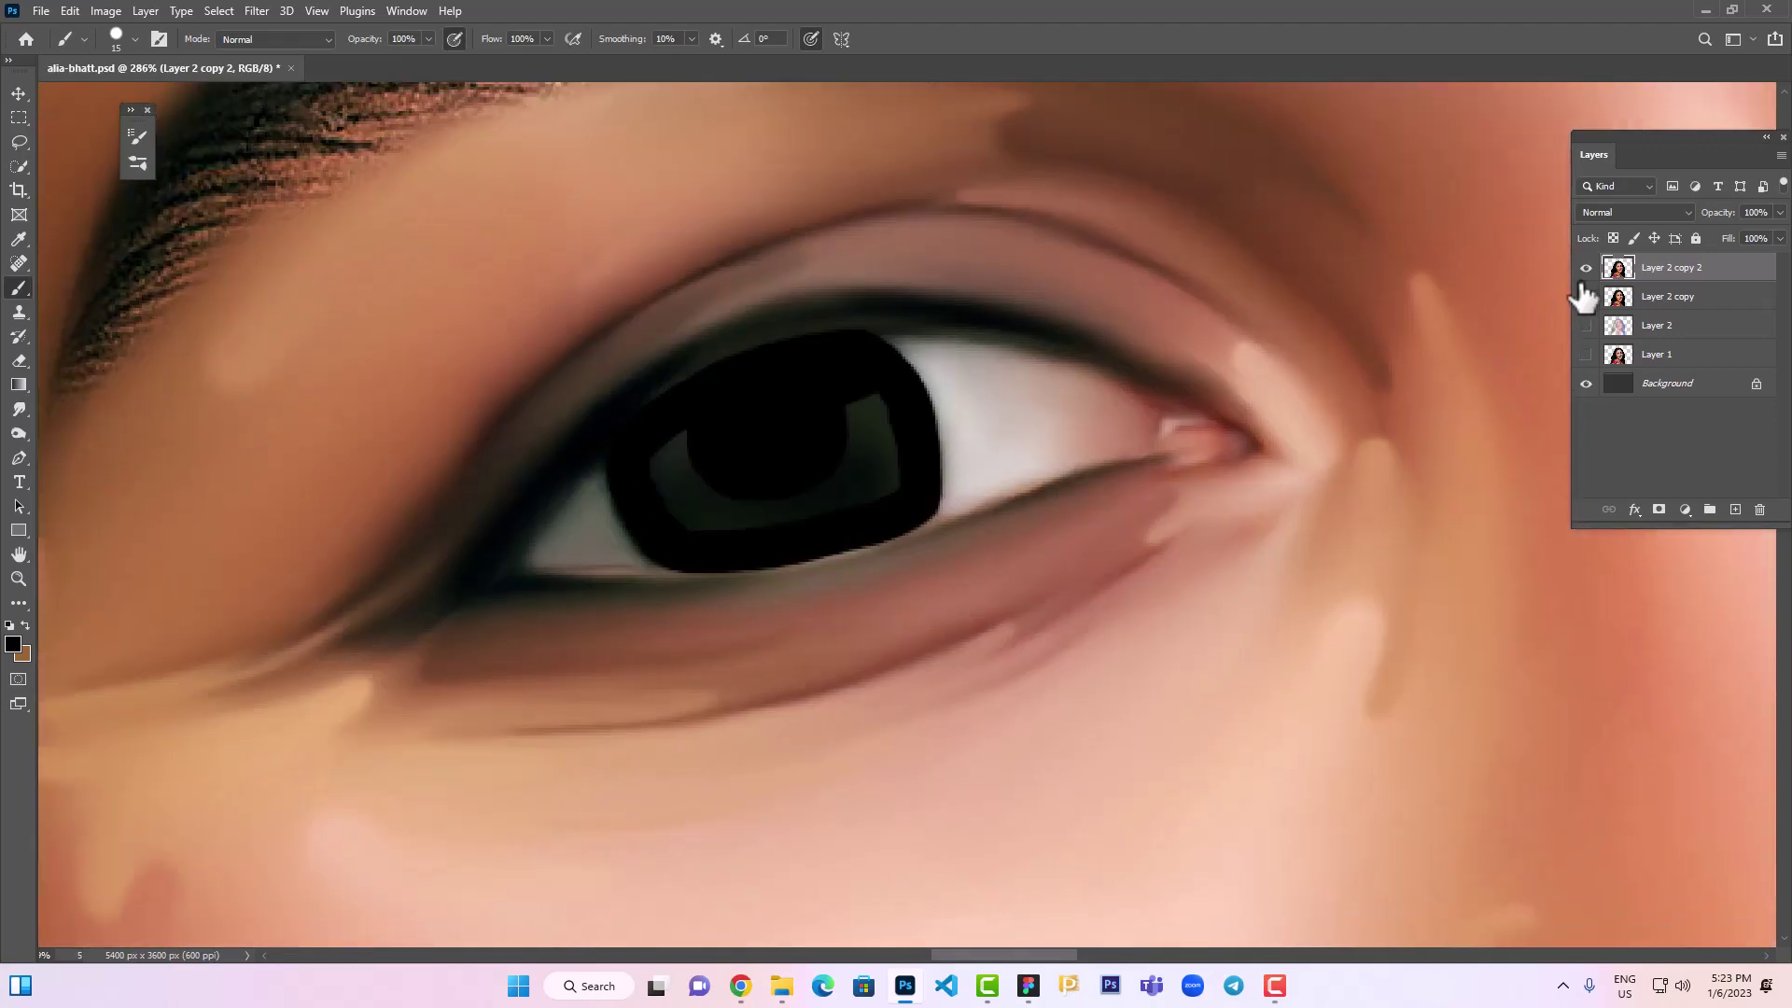
{"action": "key", "text": "ctrl+z"}
{"action": "key", "text": "ctrl+z"}
{"action": "key", "text": "ctrl+z"}
{"action": "key", "text": "ctrl+z"}
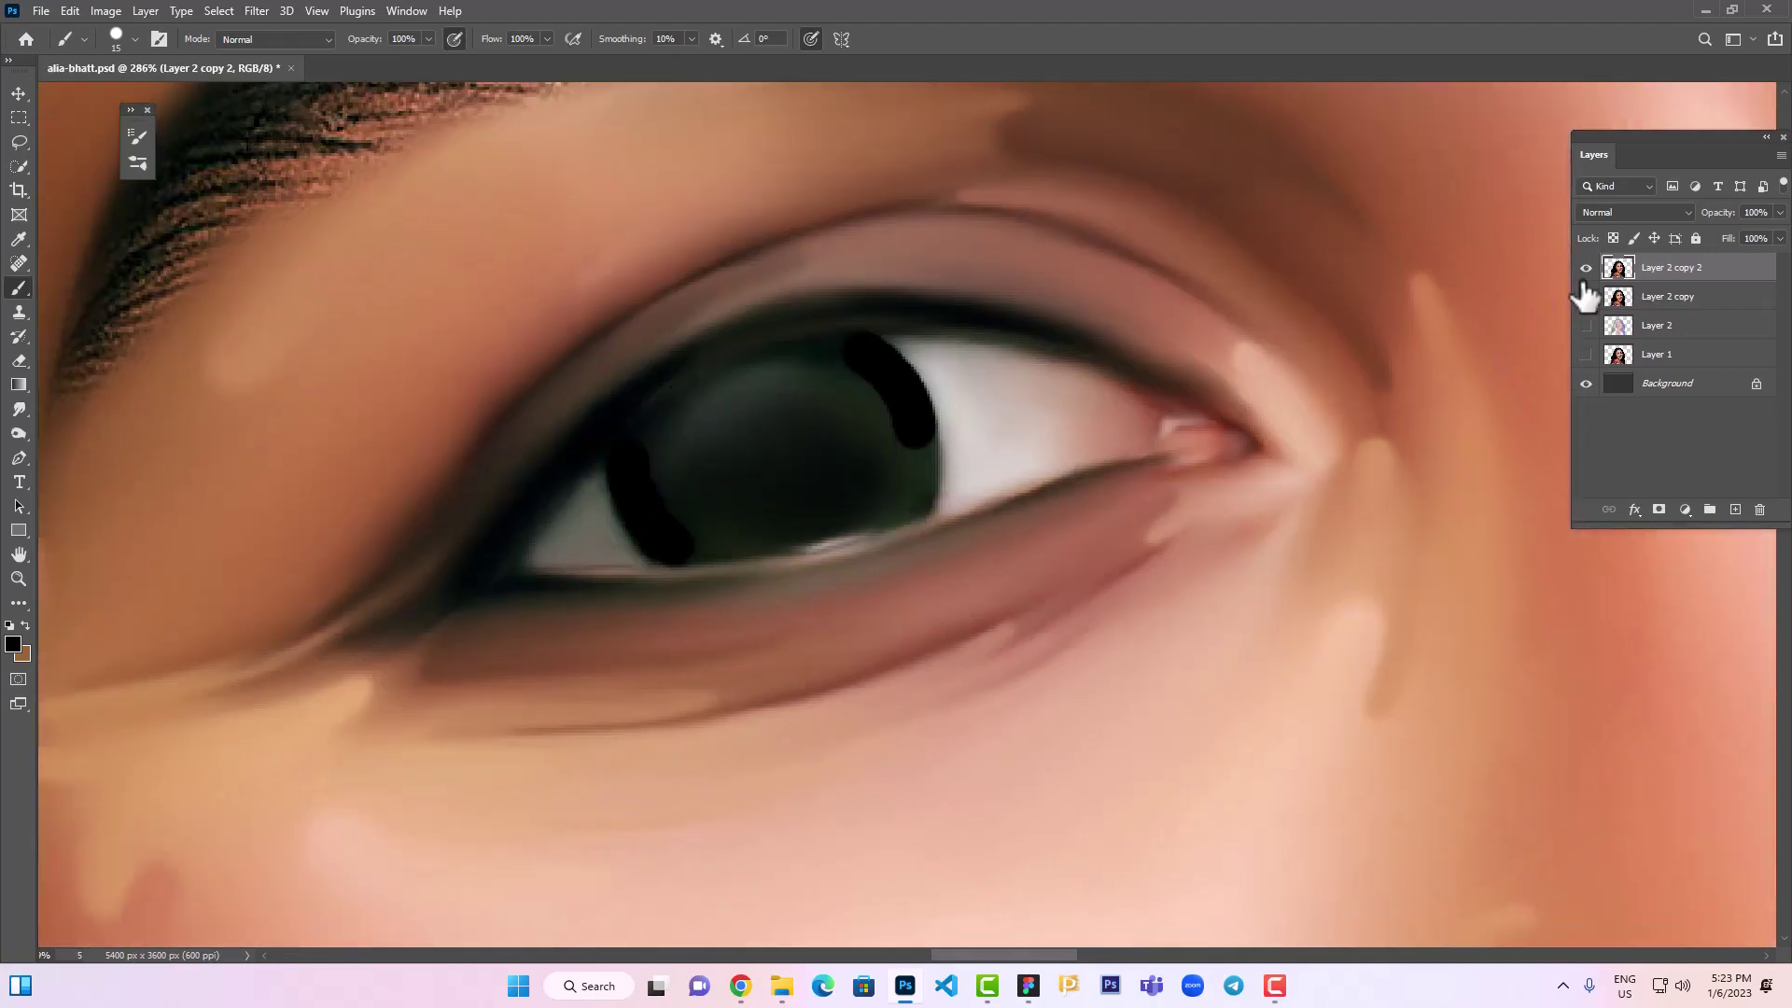
{"action": "key", "text": "ctrl+z"}
Paint a dark pupil in the iris centre and fill the inside of the pupil ring
{"action": "left_click", "coordinate": [1586, 269]}
{"action": "left_click", "coordinate": [1587, 269]}
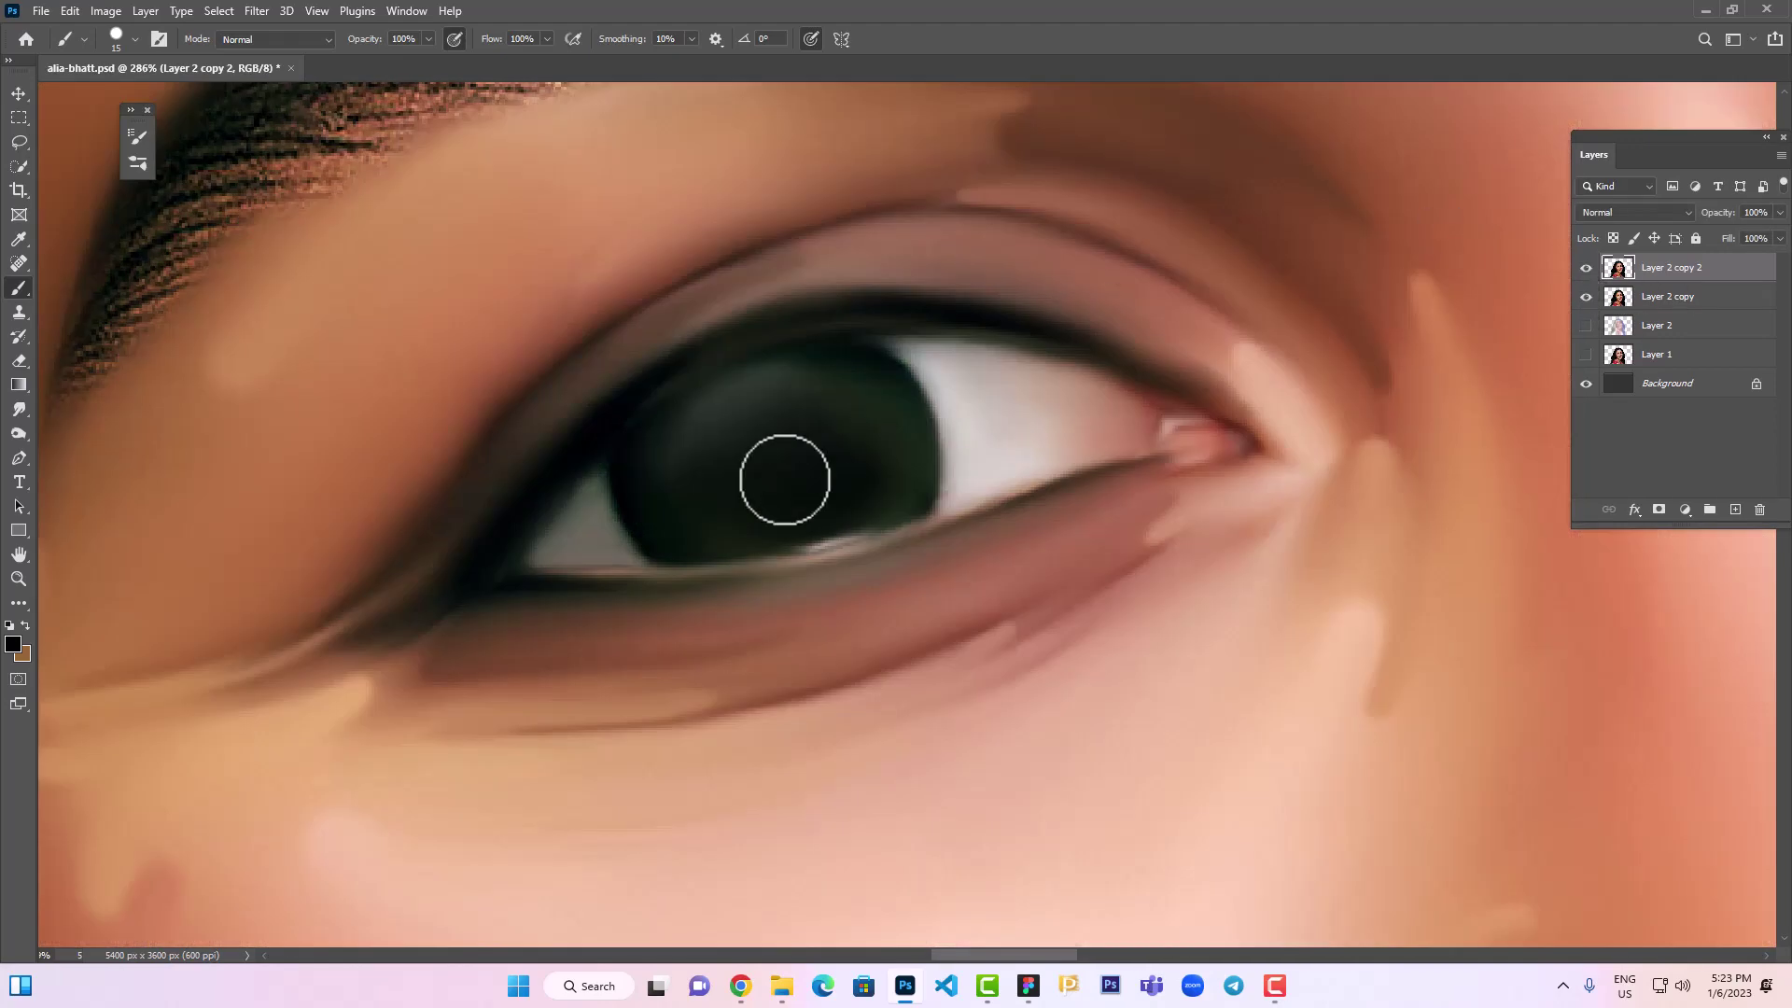
{"action": "mouse_move", "coordinate": [784, 480]}
{"action": "left_mouse_down"}
{"action": "mouse_move", "coordinate": [781, 428]}
{"action": "mouse_move", "coordinate": [844, 492]}
{"action": "mouse_move", "coordinate": [742, 502]}
{"action": "left_mouse_up"}
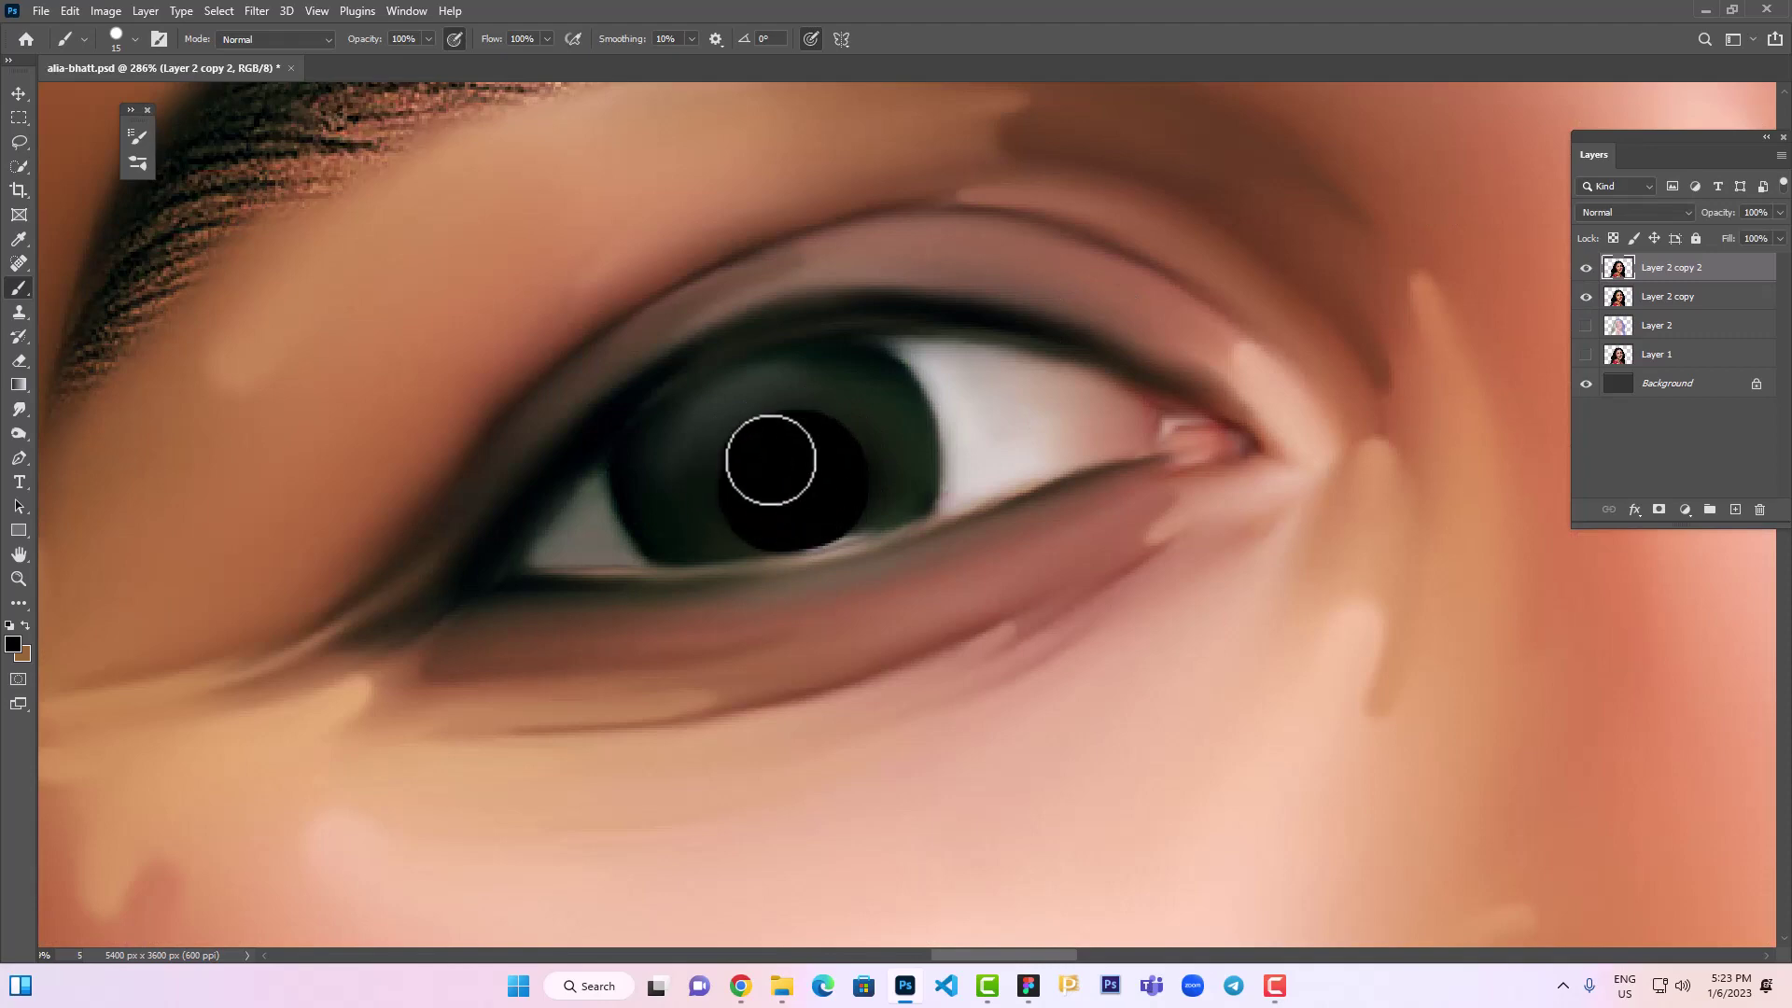
{"action": "left_click", "coordinate": [1587, 269]}
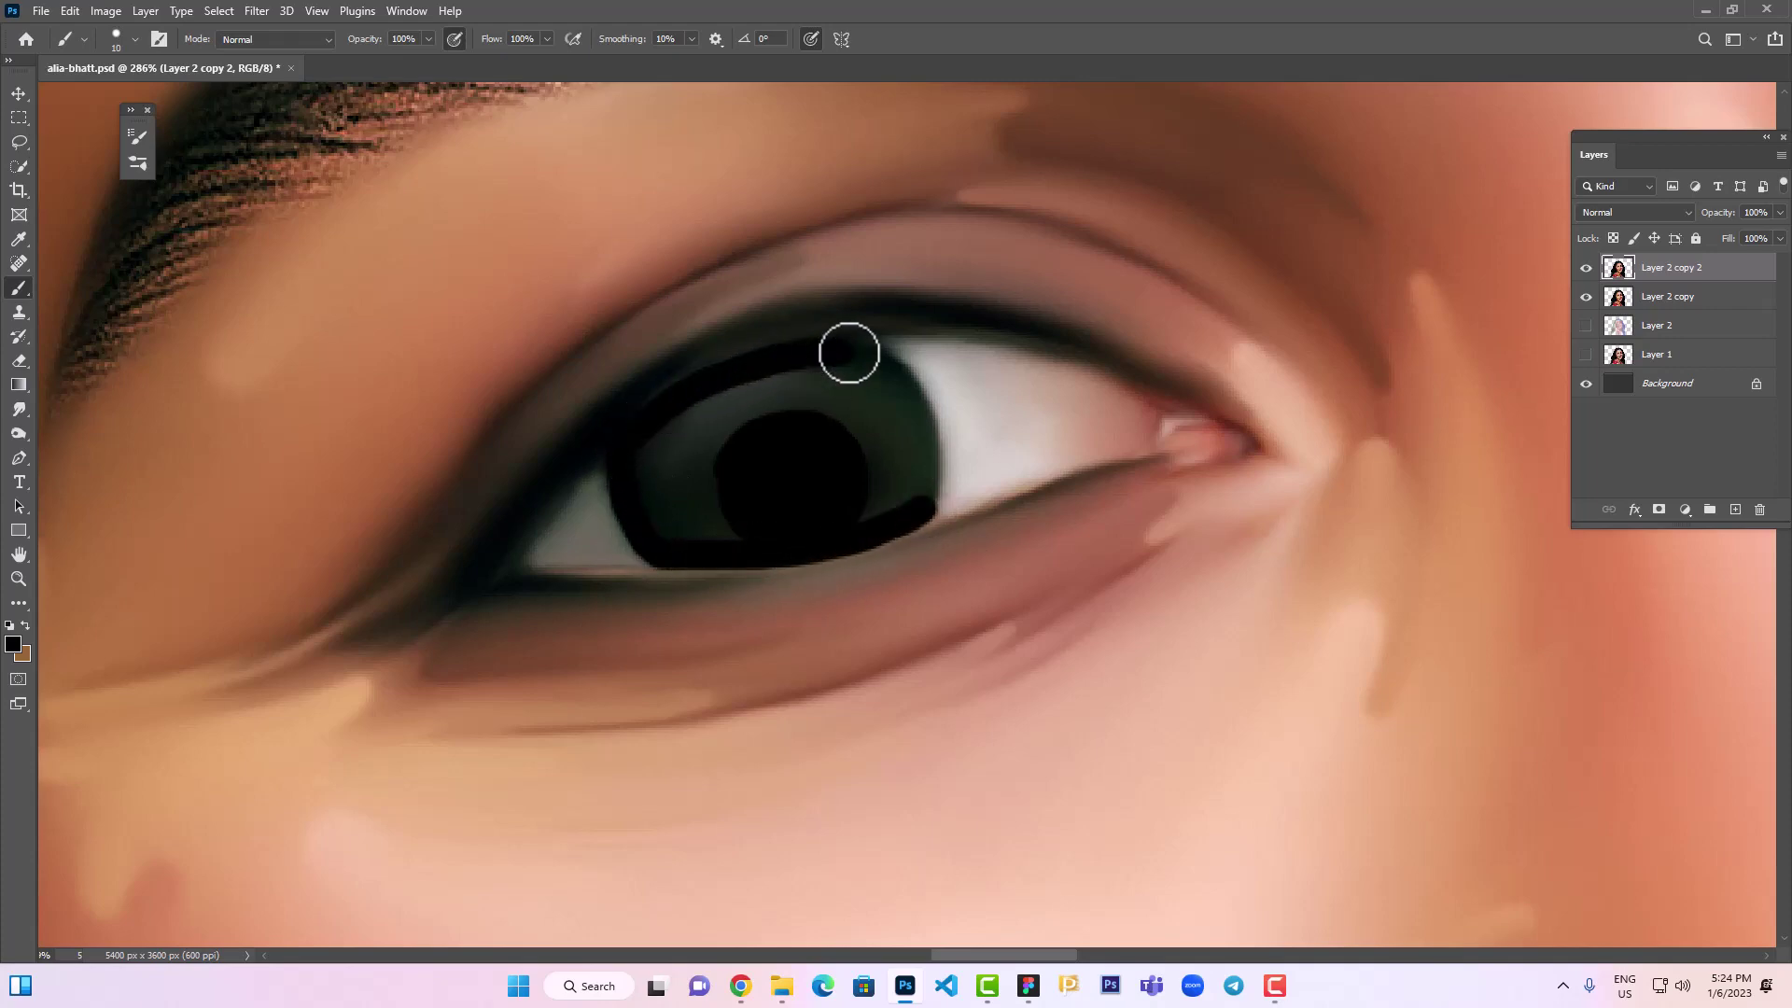
{"action": "left_click_drag", "start_coordinate": [919, 507], "coordinate": [1086, 340]}
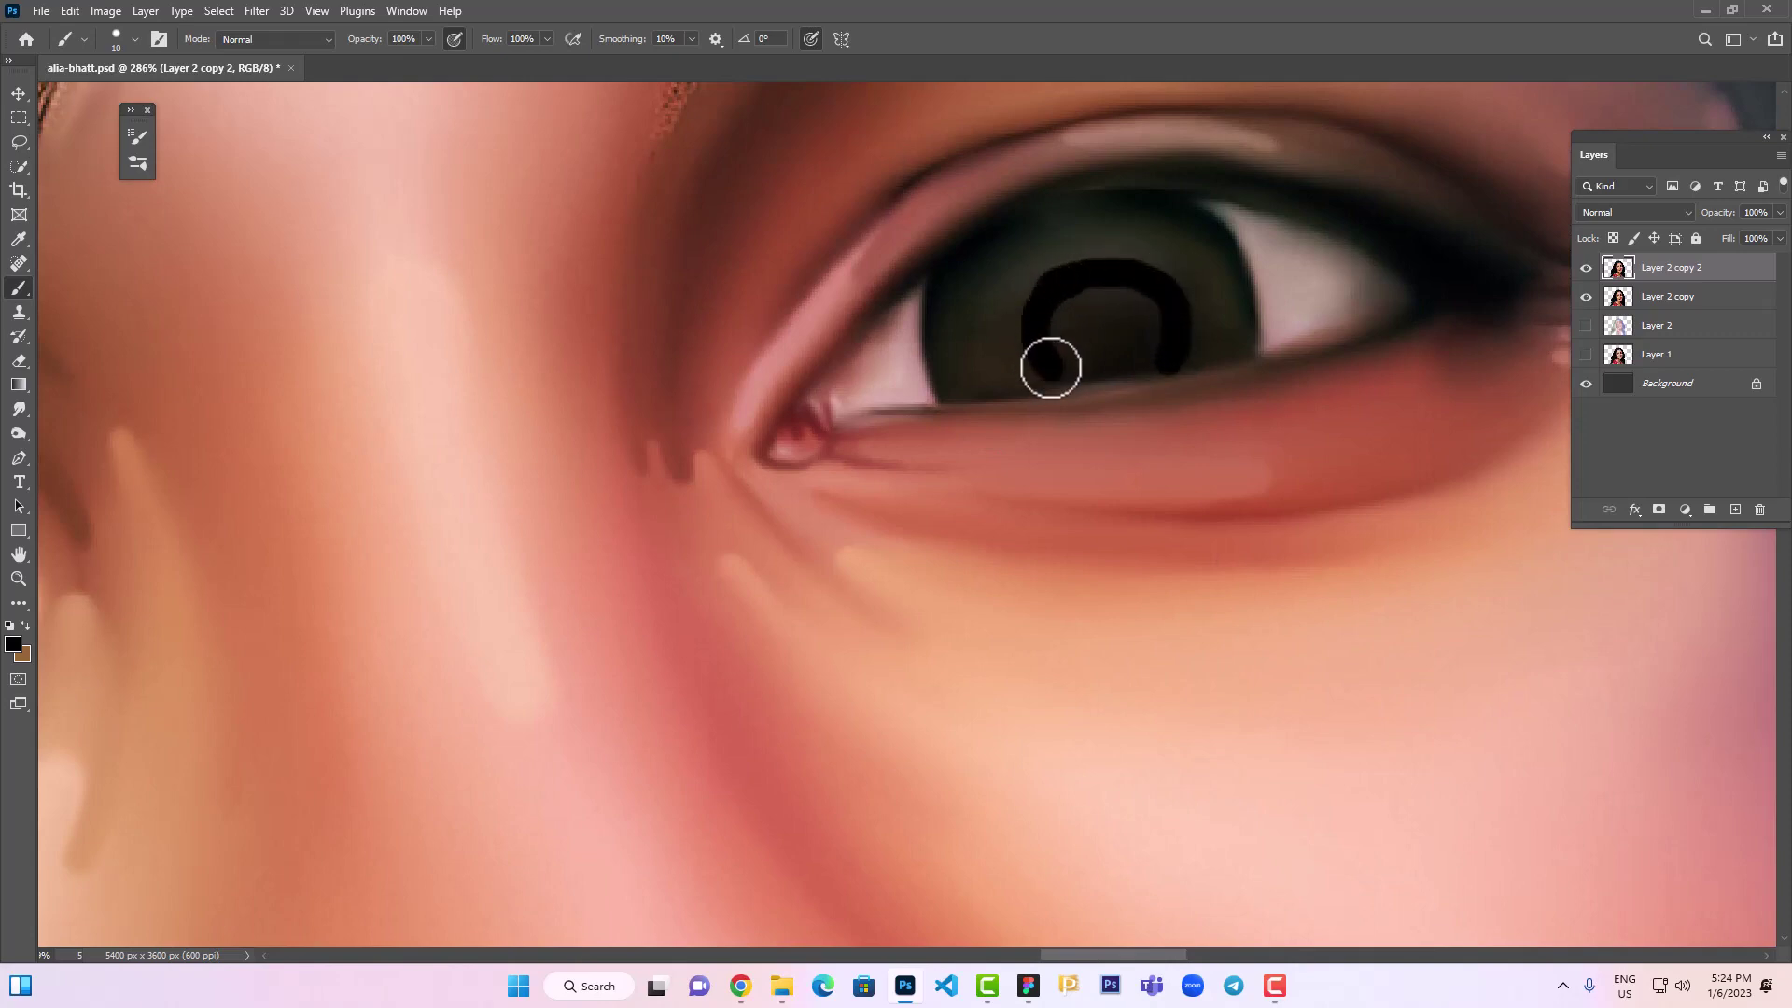
{"action": "left_click_drag", "start_coordinate": [1166, 364], "coordinate": [1105, 354]}
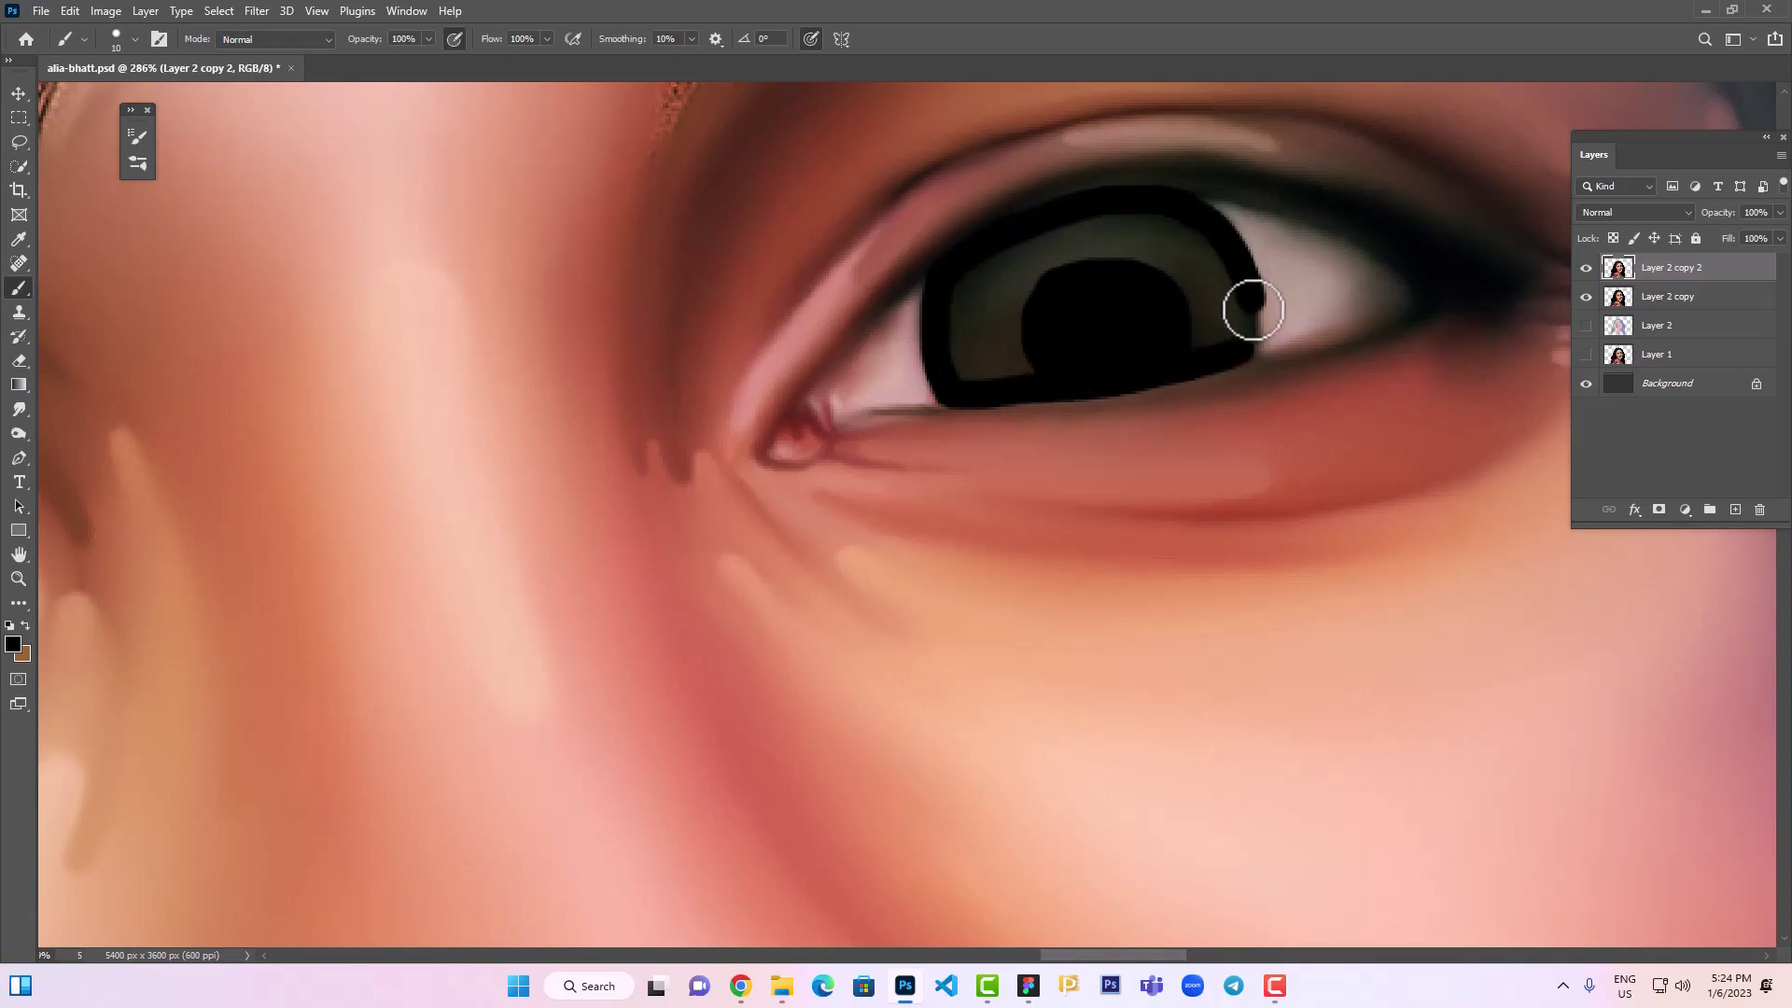
{"action": "scroll", "coordinate": [1137, 370], "scroll_direction": "down", "scroll_amount": 5}
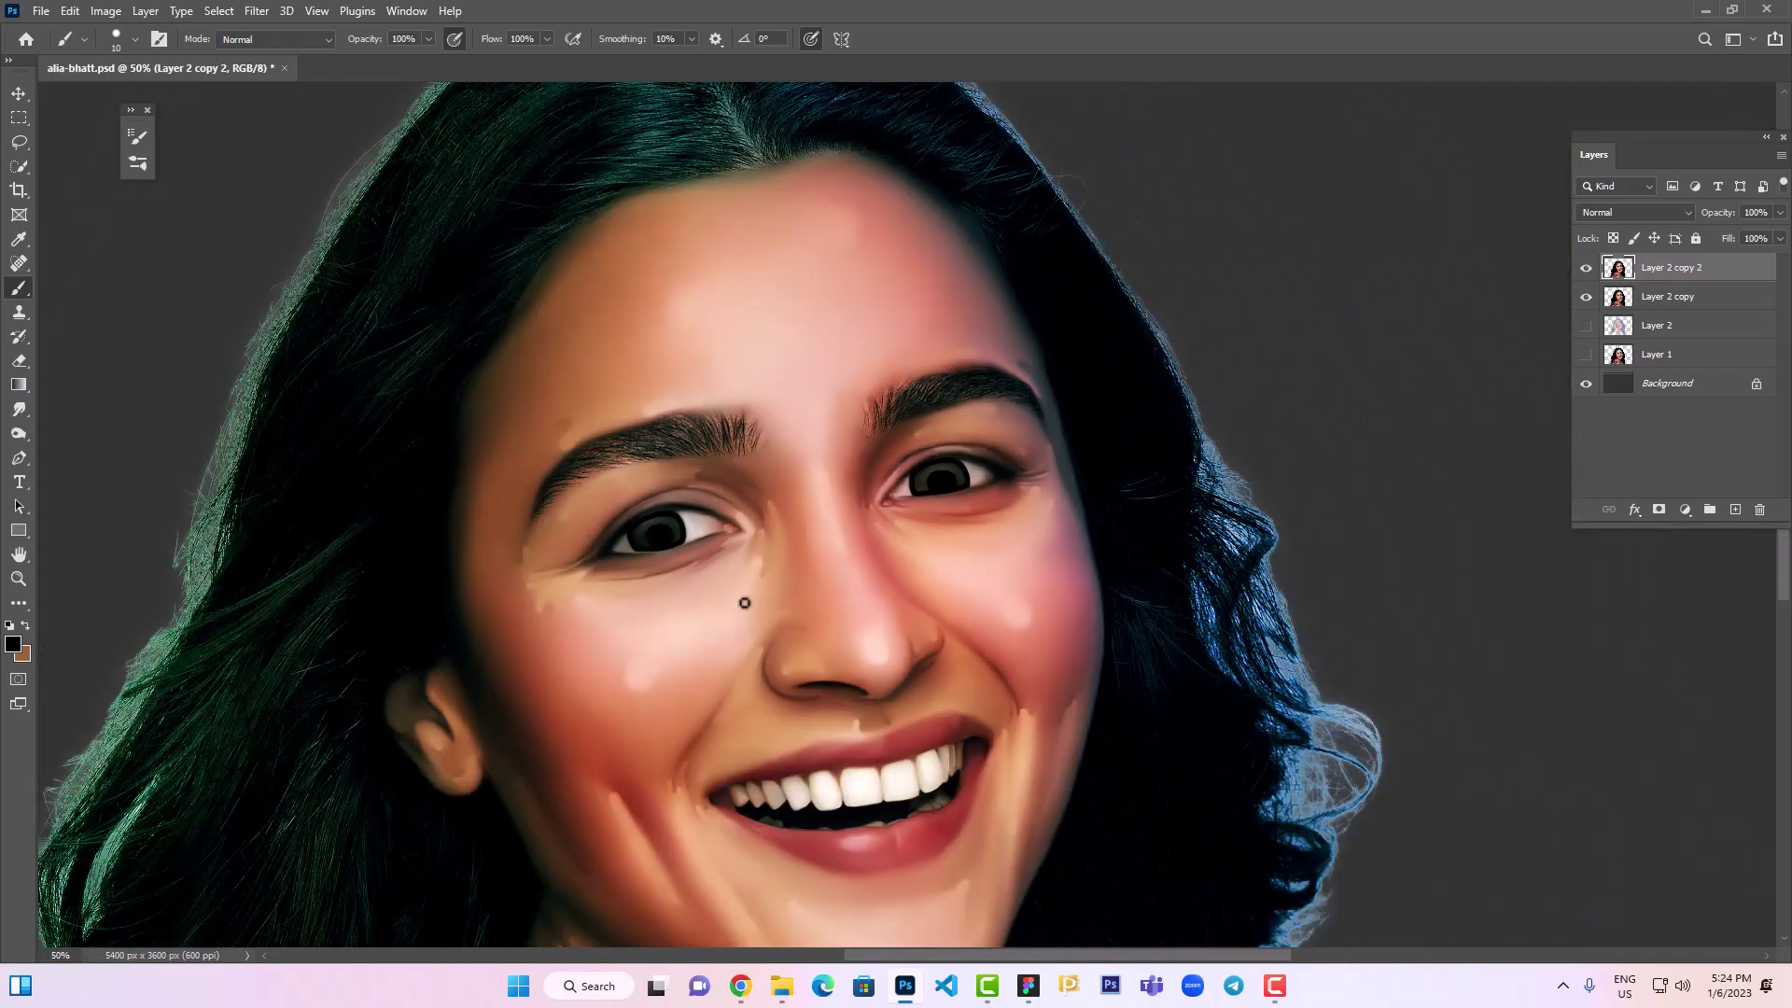
Compare the painted eye with the photo, then paint a thick orange arc across the upper iris
{"action": "scroll", "coordinate": [779, 600], "scroll_direction": "up", "scroll_amount": 5}
{"action": "scroll", "coordinate": [842, 717], "scroll_direction": "up", "scroll_amount": 3}
{"action": "left_click", "coordinate": [1586, 268]}
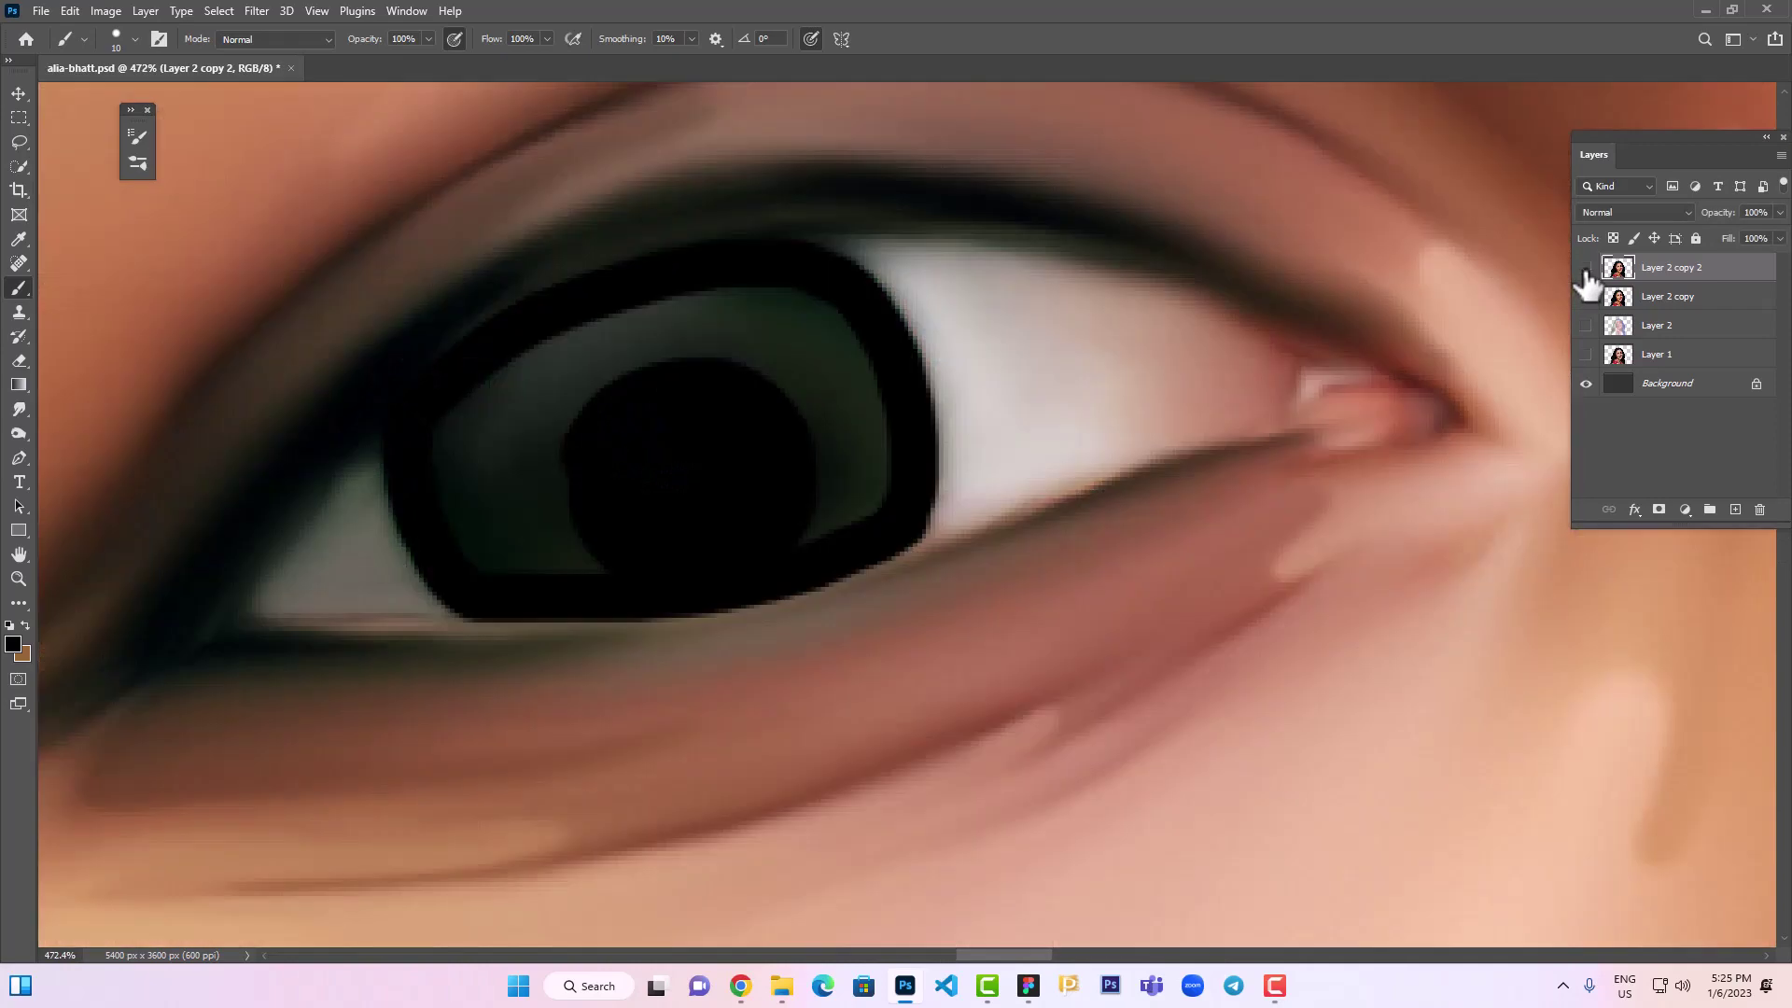
{"action": "left_click", "coordinate": [1586, 268]}
{"action": "left_click", "coordinate": [1585, 267]}
{"action": "left_click", "coordinate": [1586, 268]}
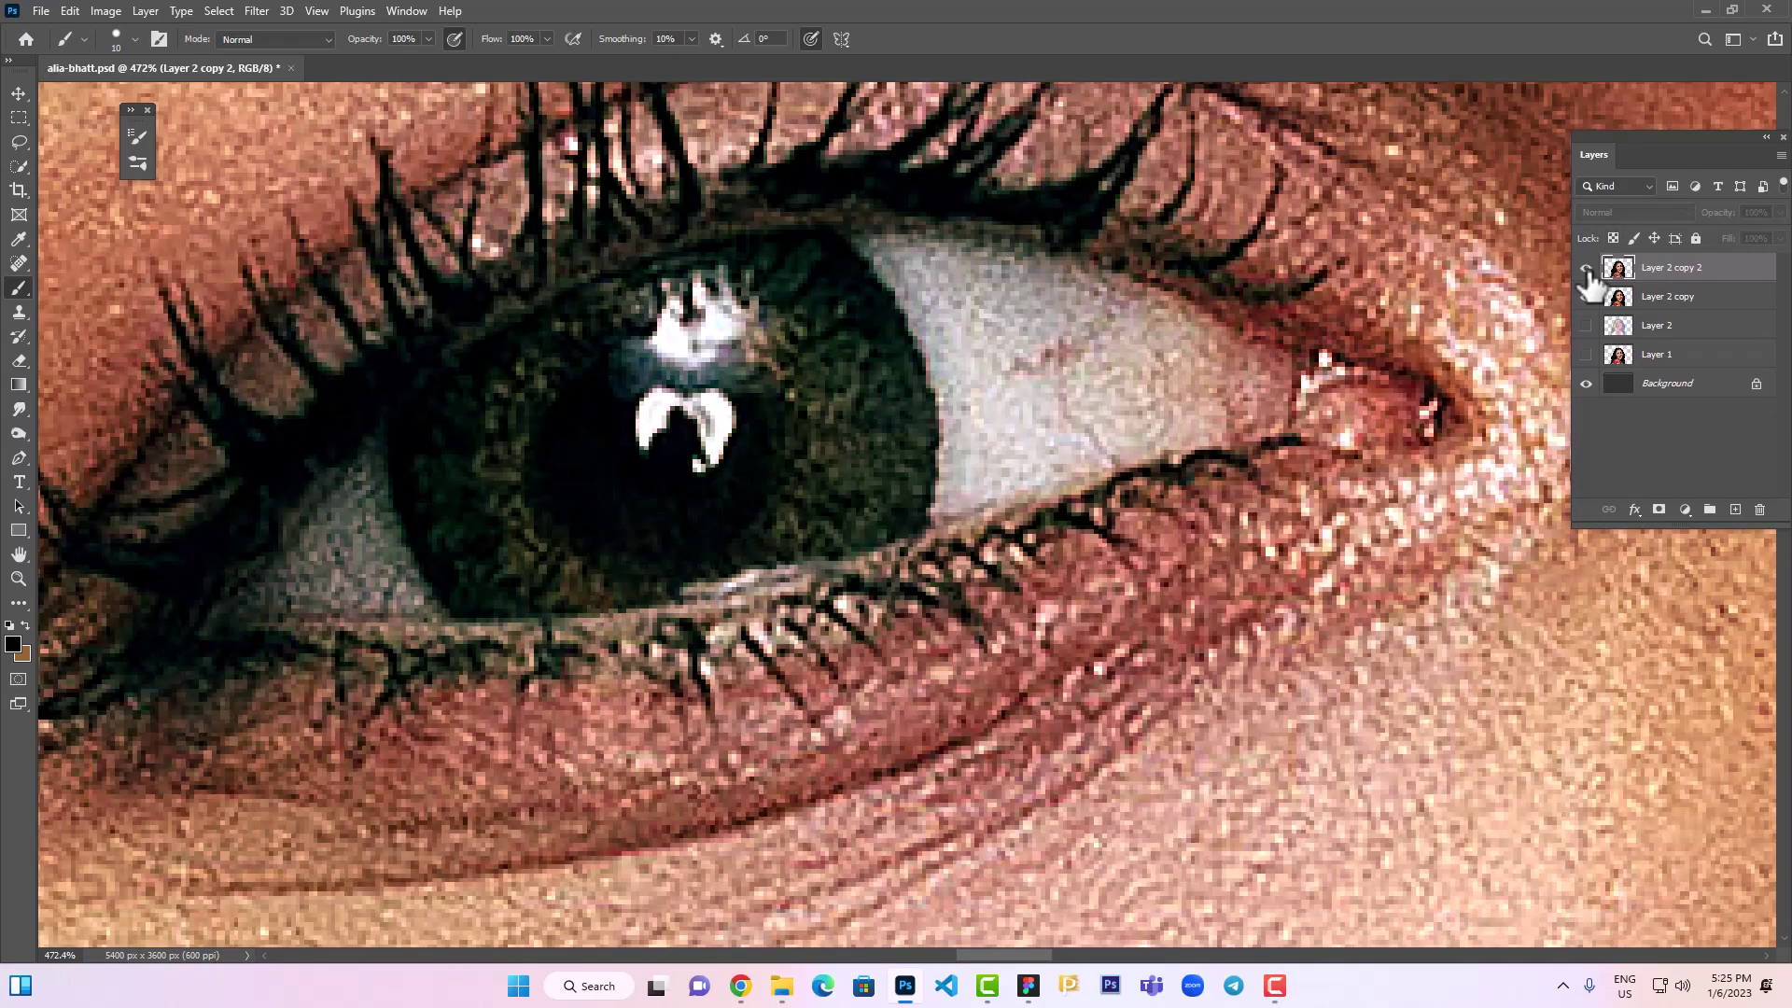
{"action": "left_click", "coordinate": [1586, 268]}
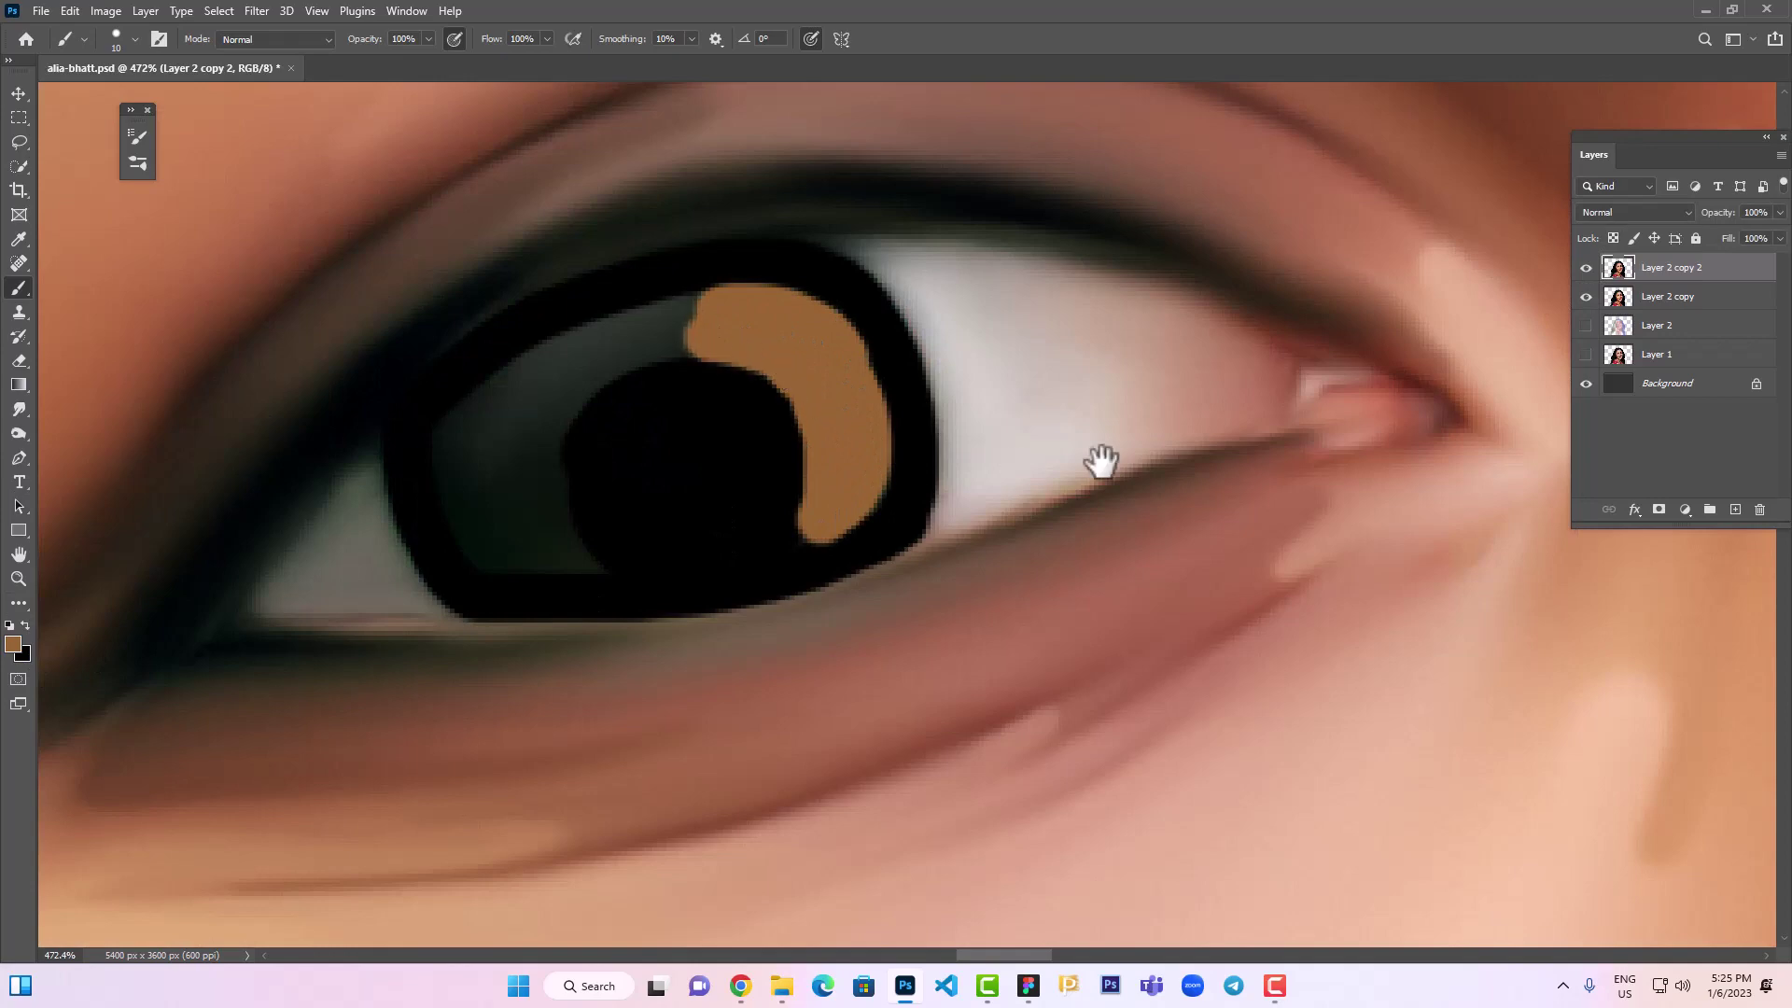
{"action": "left_click_drag", "start_coordinate": [1102, 460], "coordinate": [555, 661]}
{"action": "mouse_move", "coordinate": [773, 295]}
{"action": "left_mouse_down"}
{"action": "mouse_move", "coordinate": [994, 399]}
{"action": "mouse_move", "coordinate": [952, 360]}
{"action": "left_mouse_up"}
Fill the left iris with dark purple and blend it into the orange at the top
{"action": "key", "text": "i"}
{"action": "left_click", "coordinate": [13, 644]}
{"action": "left_click", "coordinate": [1414, 333]}
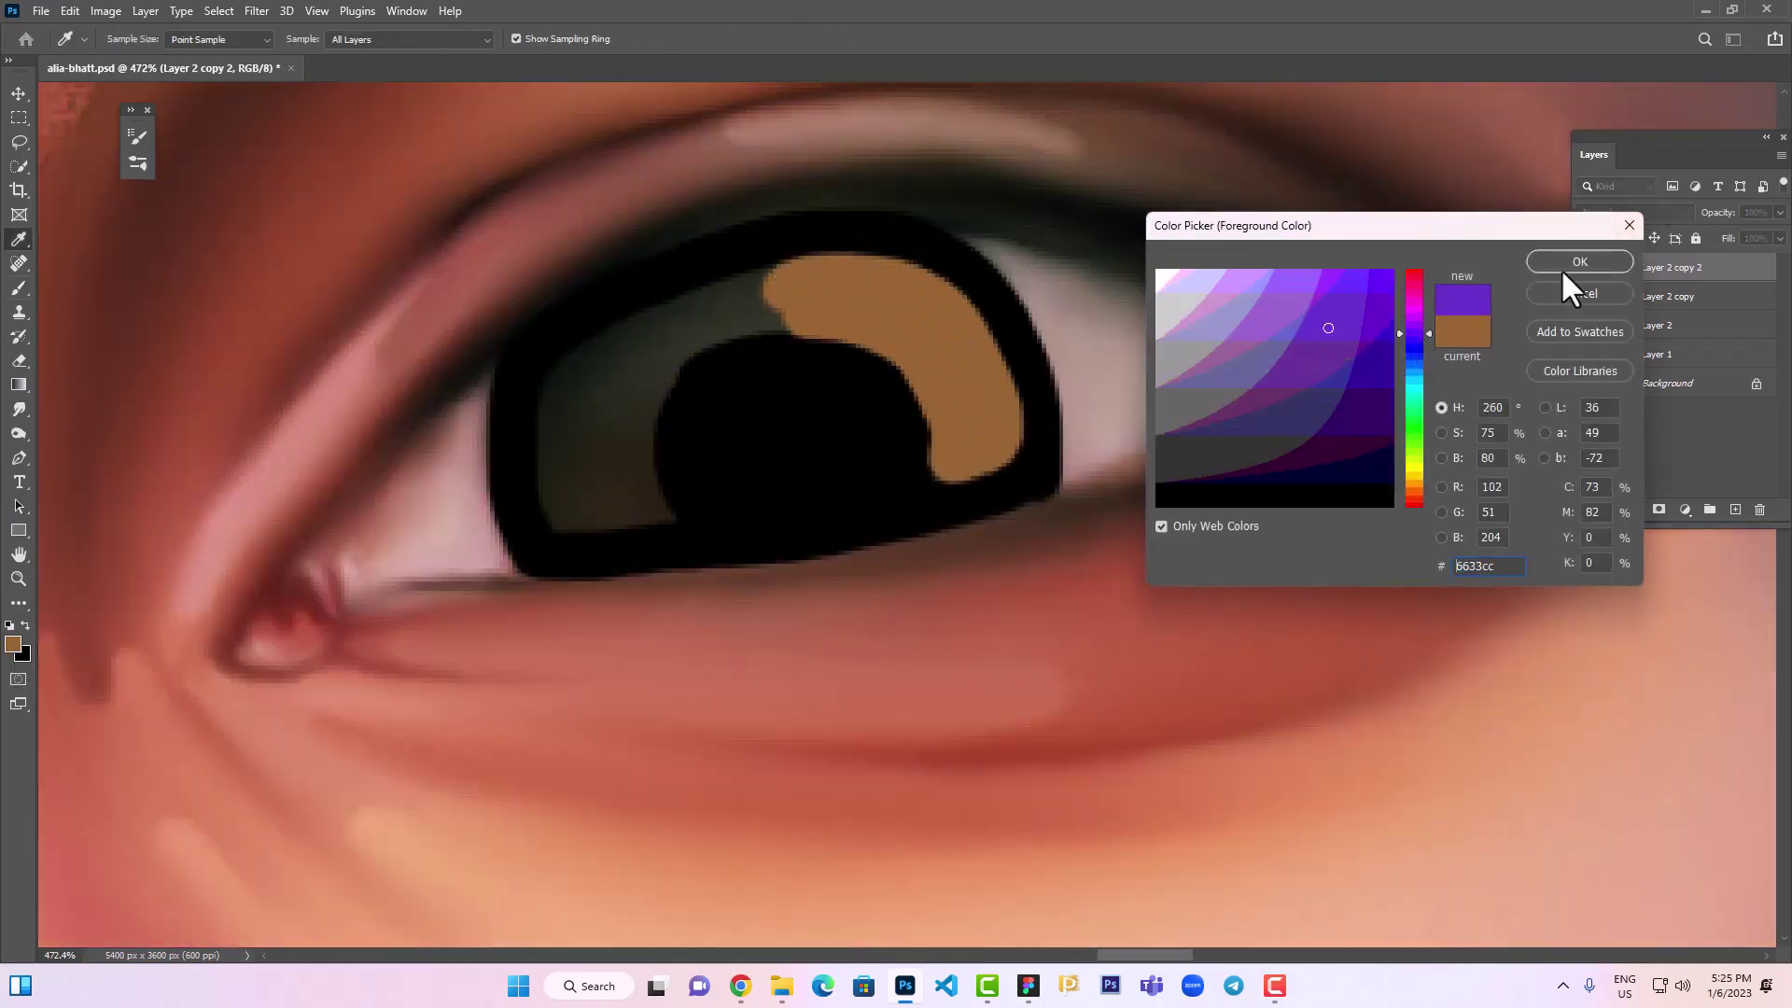
{"action": "left_click", "coordinate": [1296, 410]}
{"action": "key", "text": "Return"}
{"action": "key", "text": "b"}
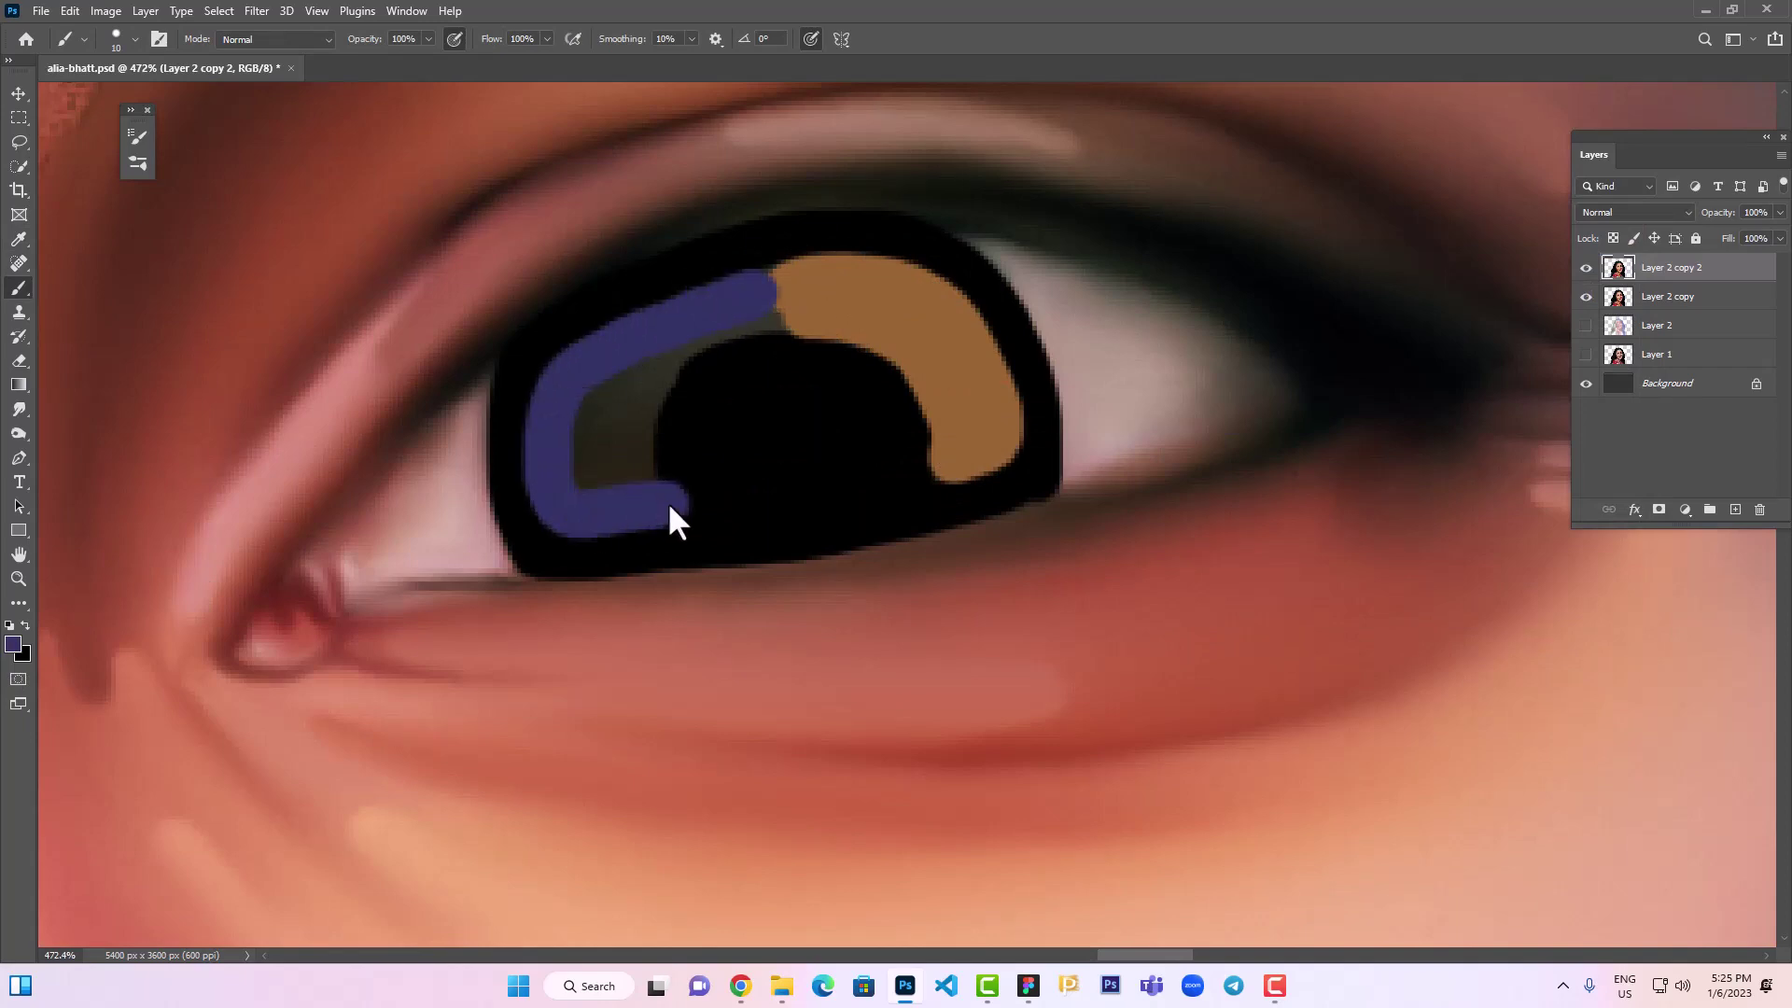
{"action": "key", "text": "ctrl+z"}
{"action": "left_click_drag", "start_coordinate": [750, 284], "coordinate": [550, 459]}
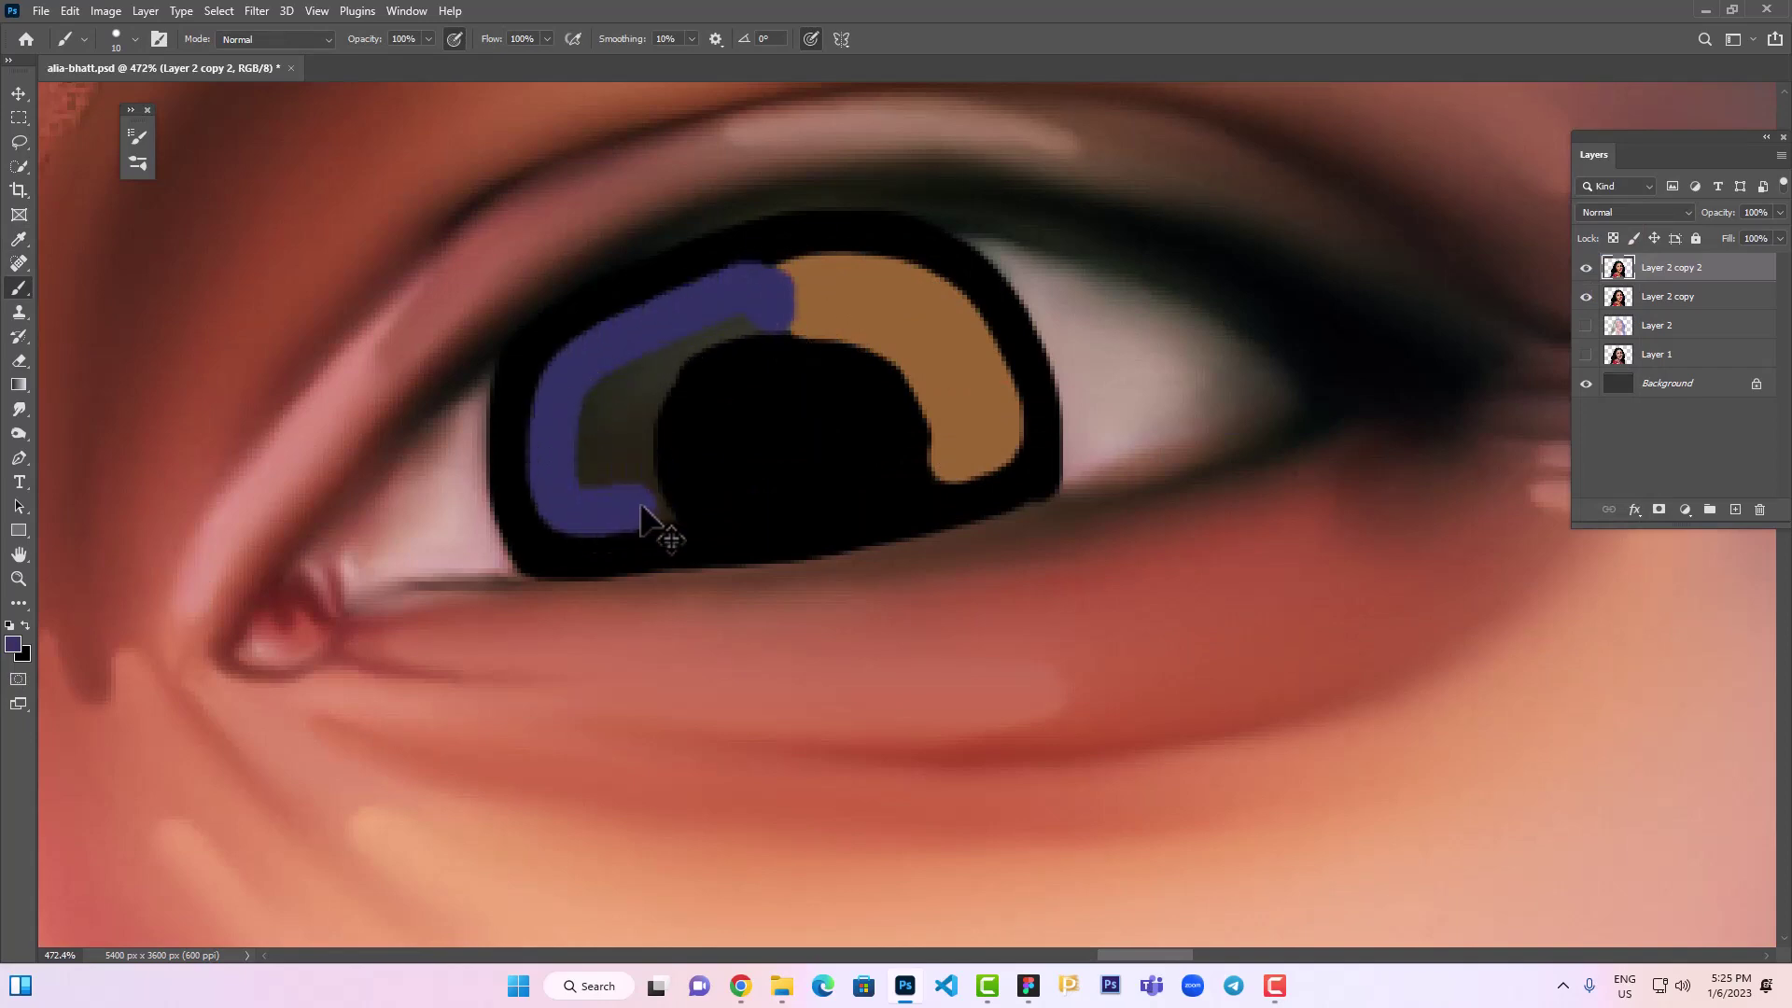
{"action": "left_click_drag", "start_coordinate": [641, 505], "coordinate": [680, 359]}
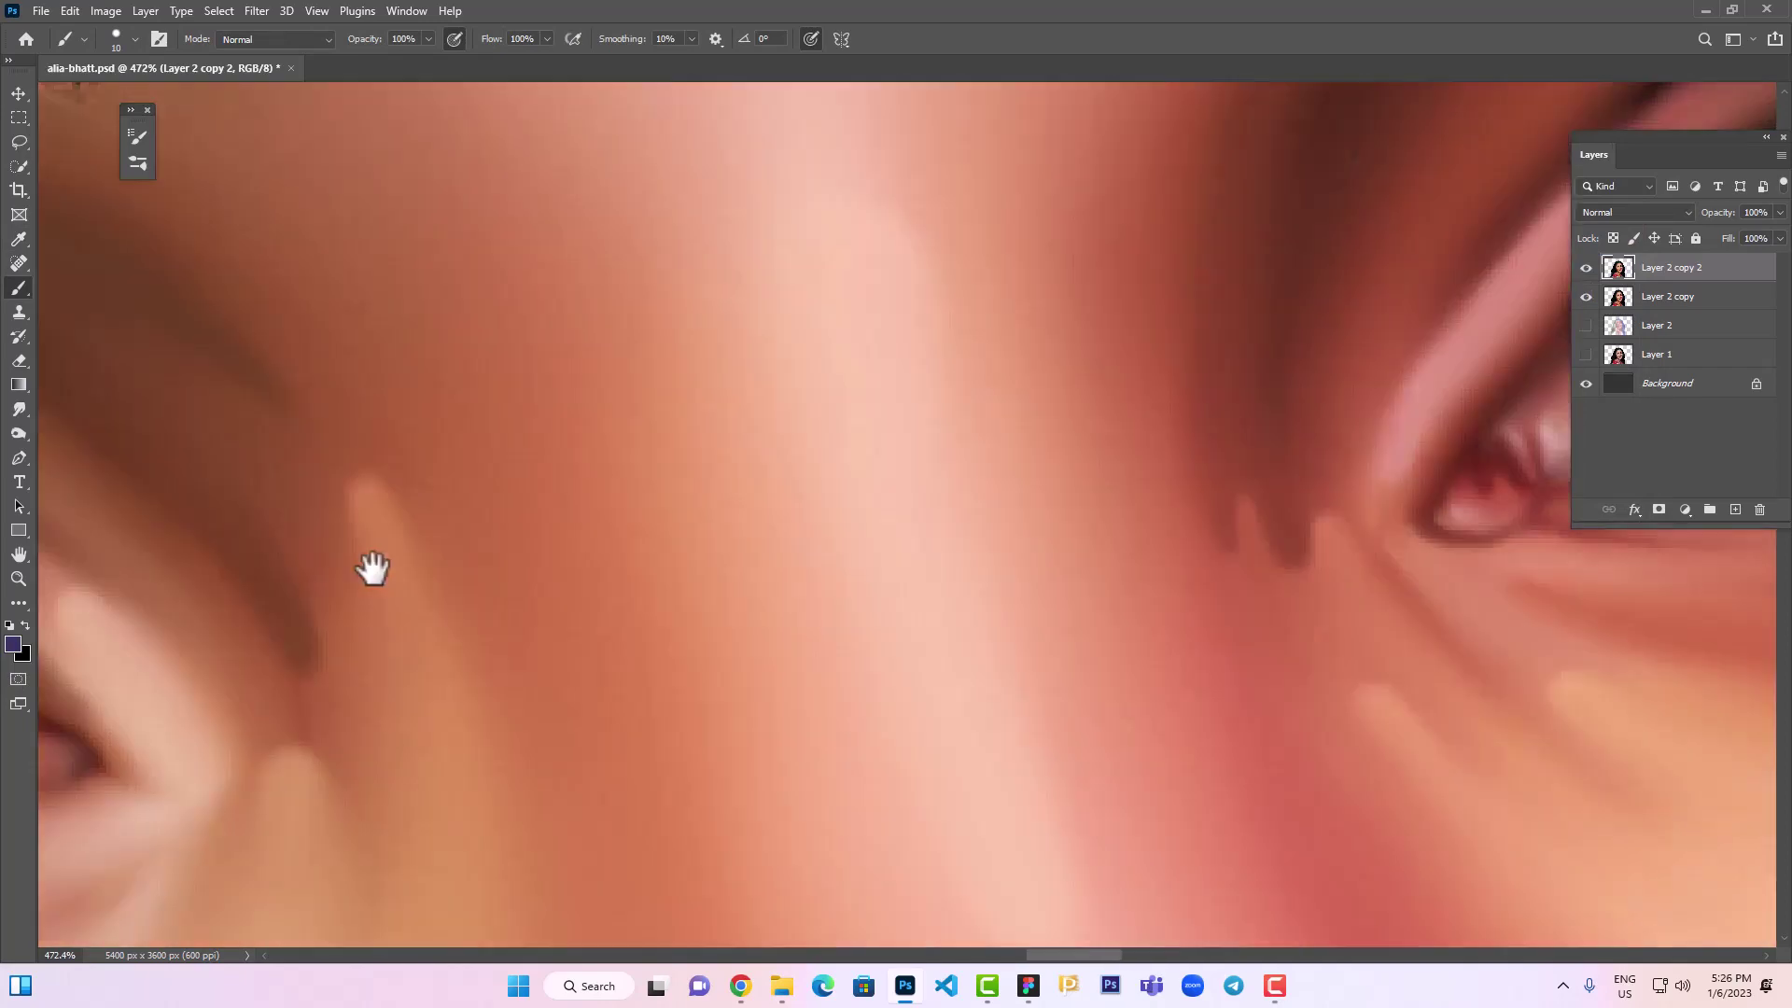
{"action": "mouse_move", "coordinate": [368, 560]}
{"action": "left_mouse_down"}
{"action": "mouse_move", "coordinate": [741, 472]}
{"action": "mouse_move", "coordinate": [457, 574]}
{"action": "left_mouse_up"}
{"action": "mouse_move", "coordinate": [411, 653]}
{"action": "left_mouse_down"}
{"action": "mouse_move", "coordinate": [504, 740]}
{"action": "mouse_move", "coordinate": [512, 620]}
{"action": "mouse_move", "coordinate": [442, 664]}
{"action": "left_mouse_up"}
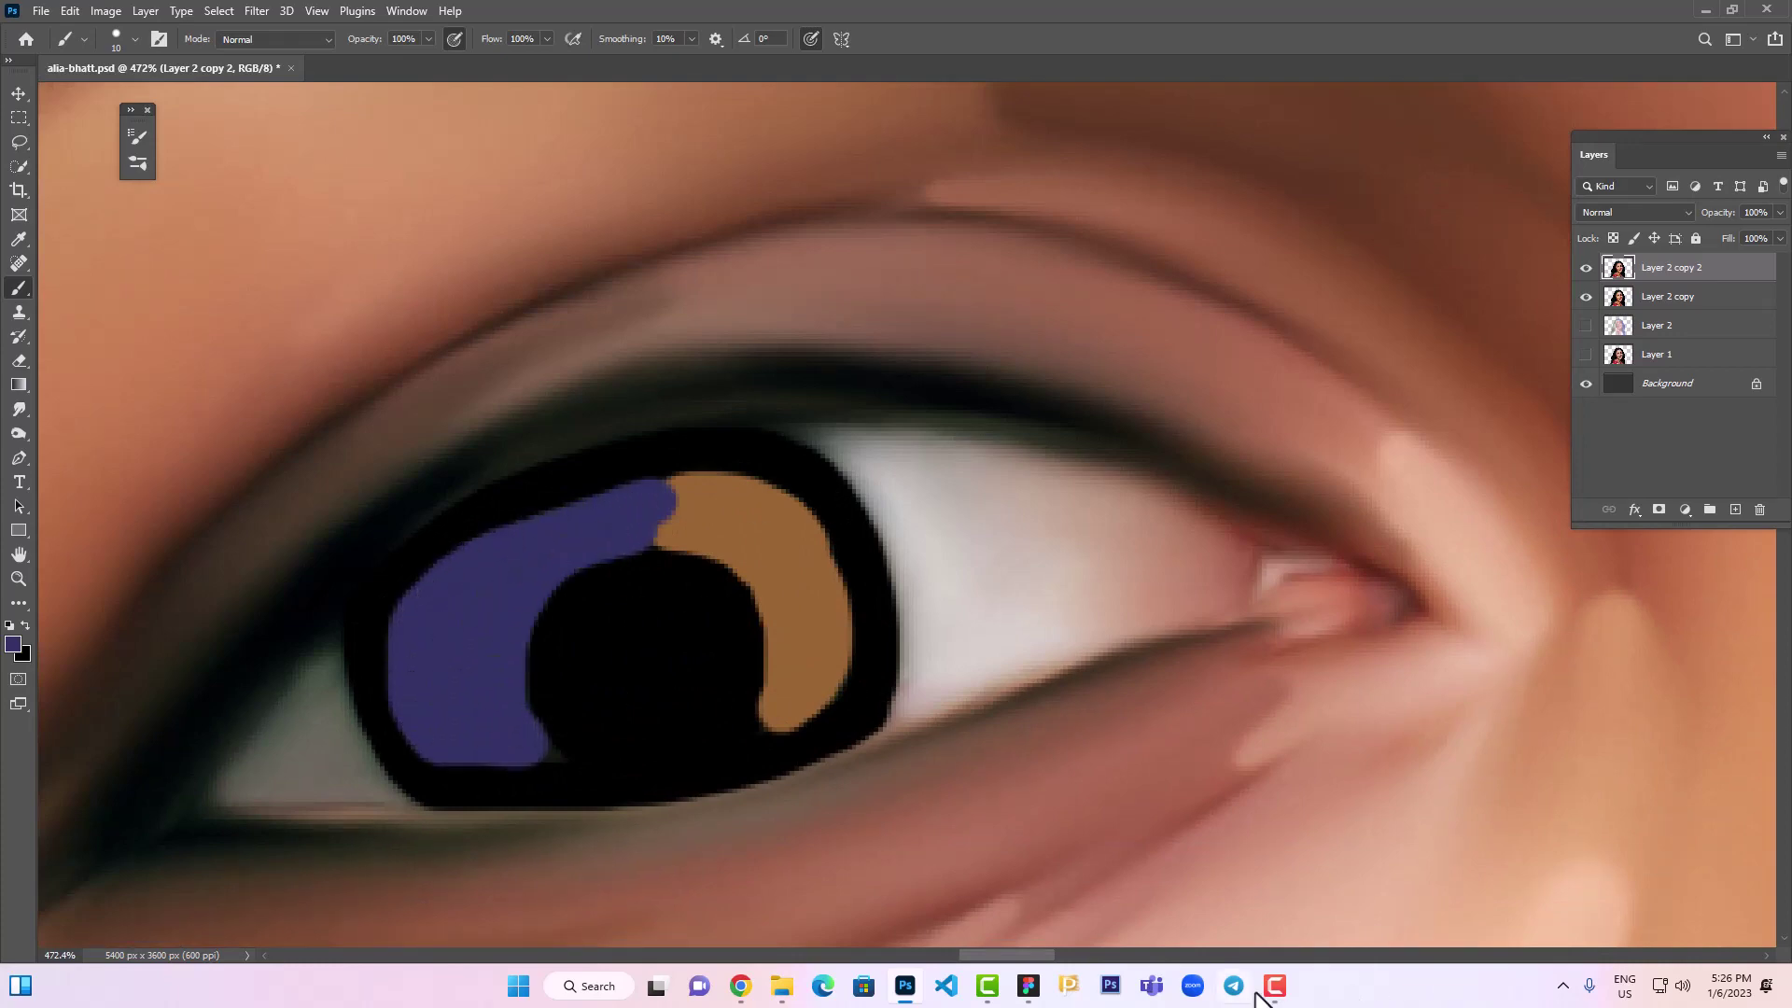
{"action": "key", "text": "r"}
{"action": "scroll", "coordinate": [733, 575], "scroll_direction": "down", "scroll_amount": 1}
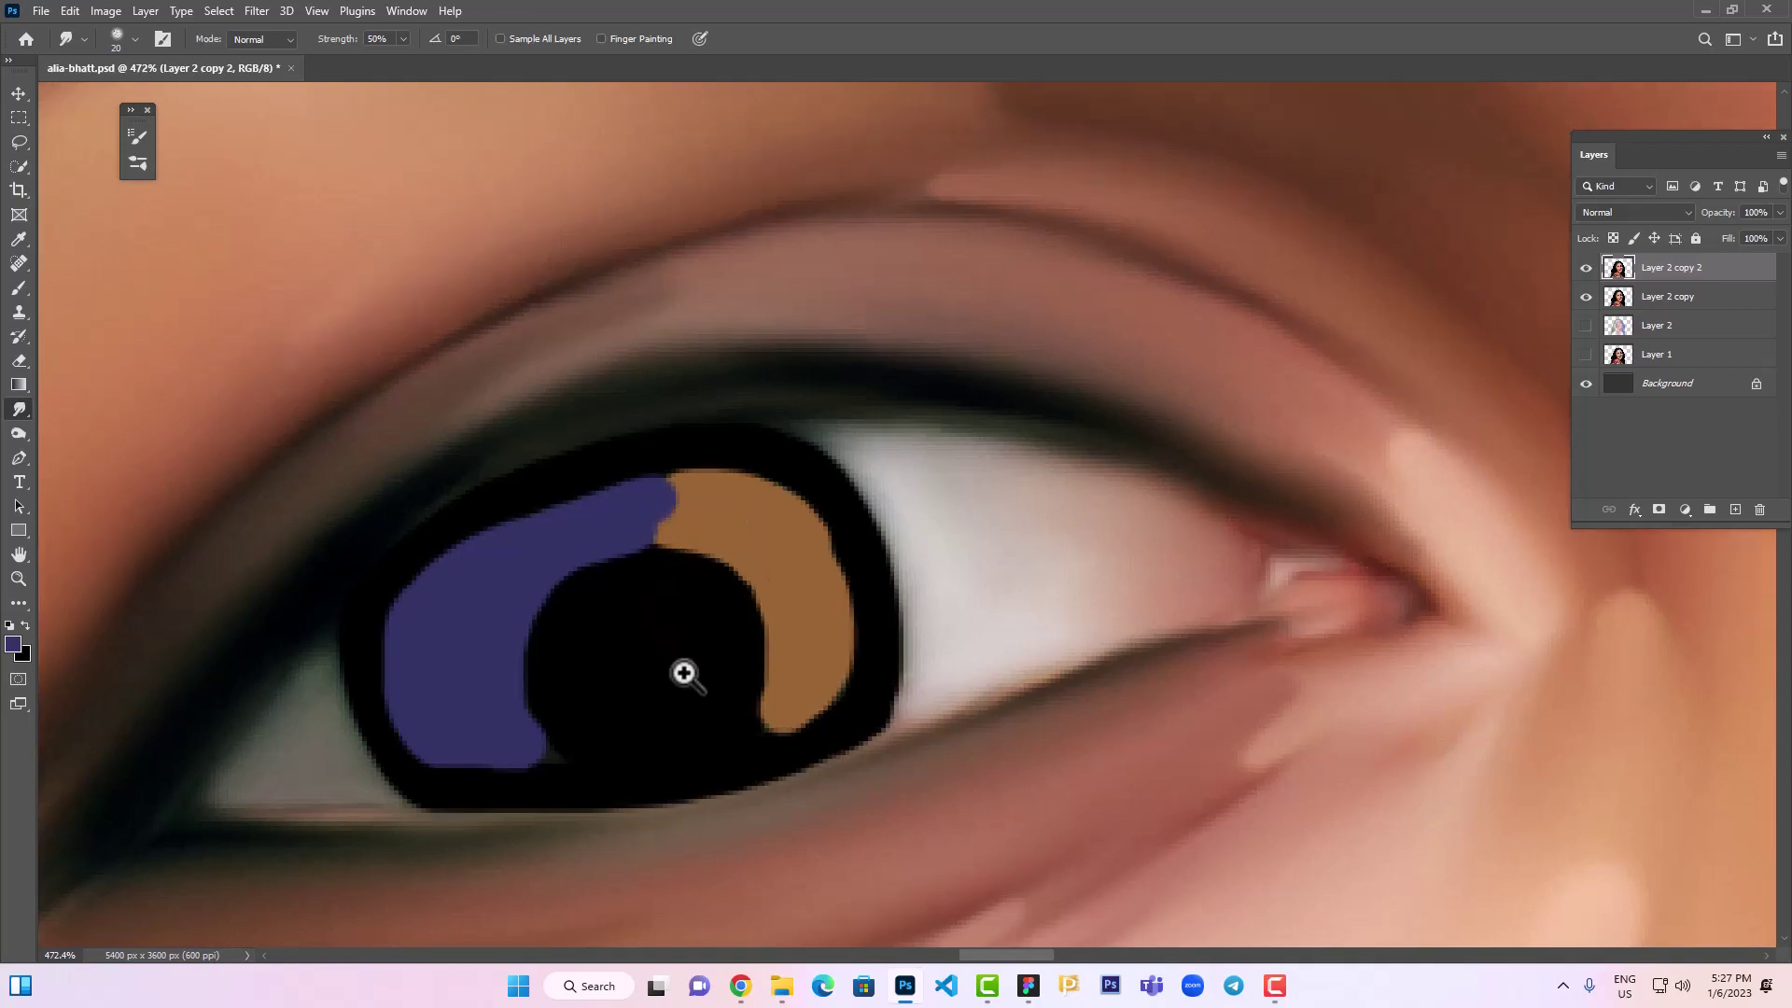
{"action": "left_click_drag", "start_coordinate": [684, 672], "coordinate": [1008, 485]}
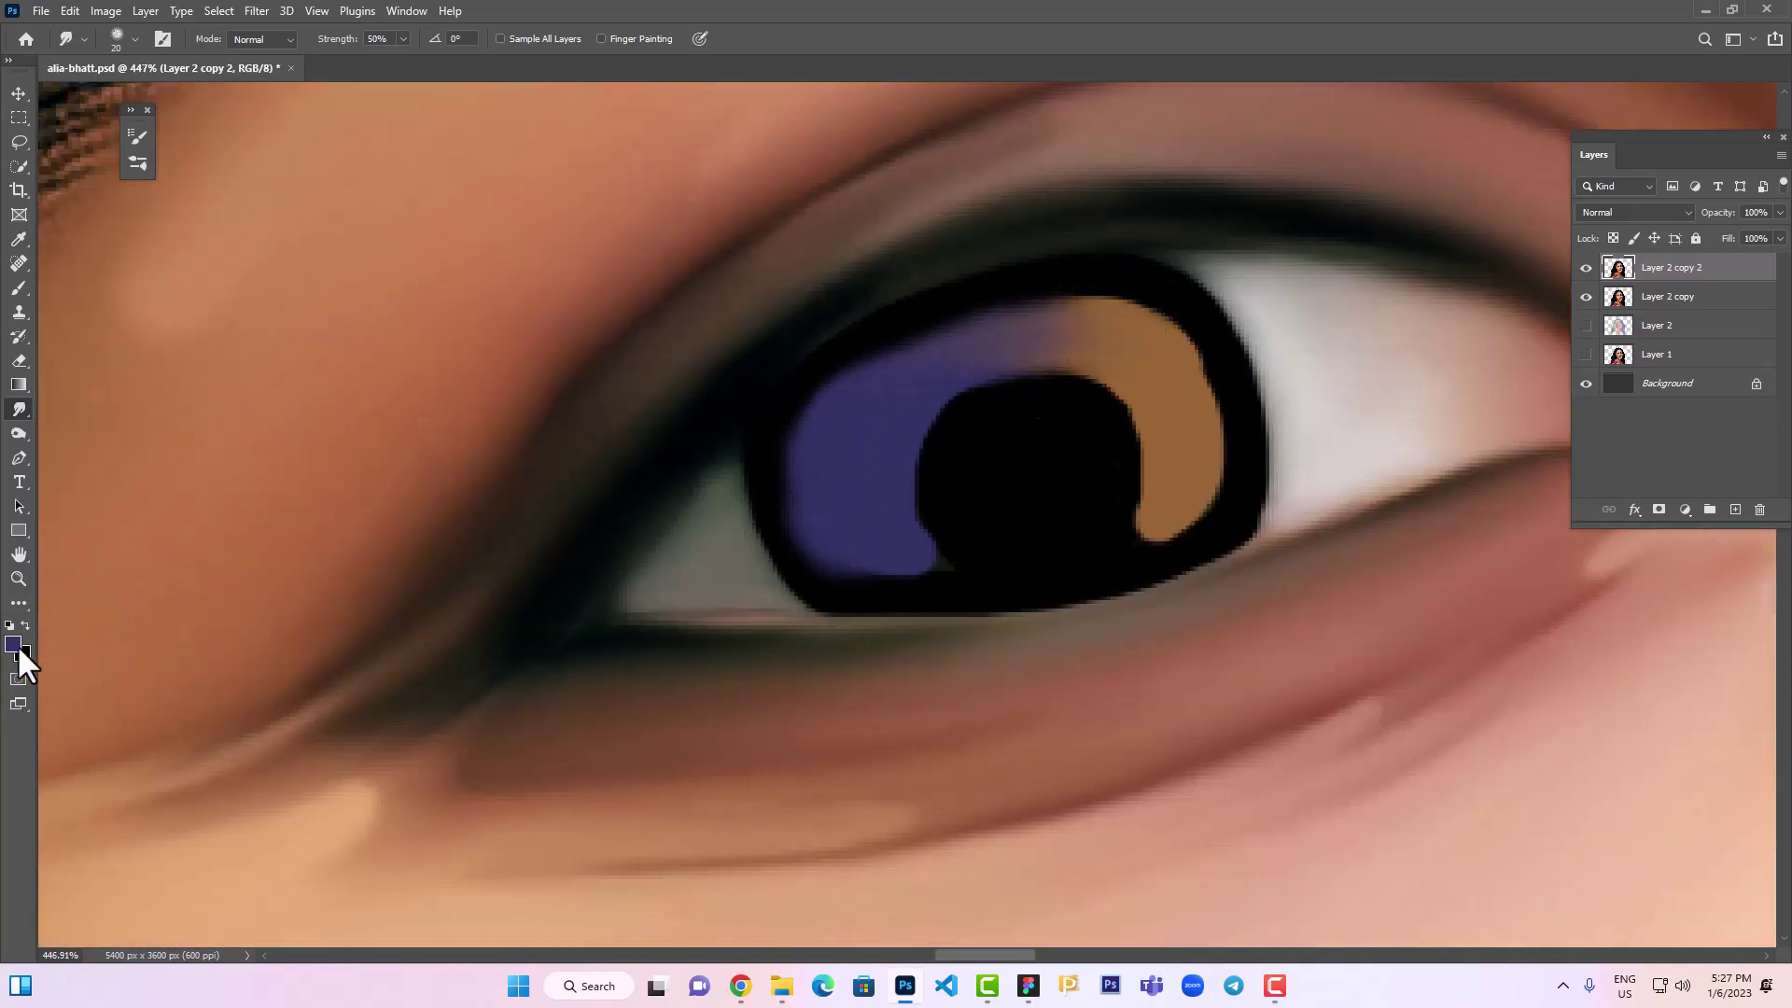
Choose a dark teal foreground colour and paint it over the purple iris
{"action": "left_click", "coordinate": [18, 289]}
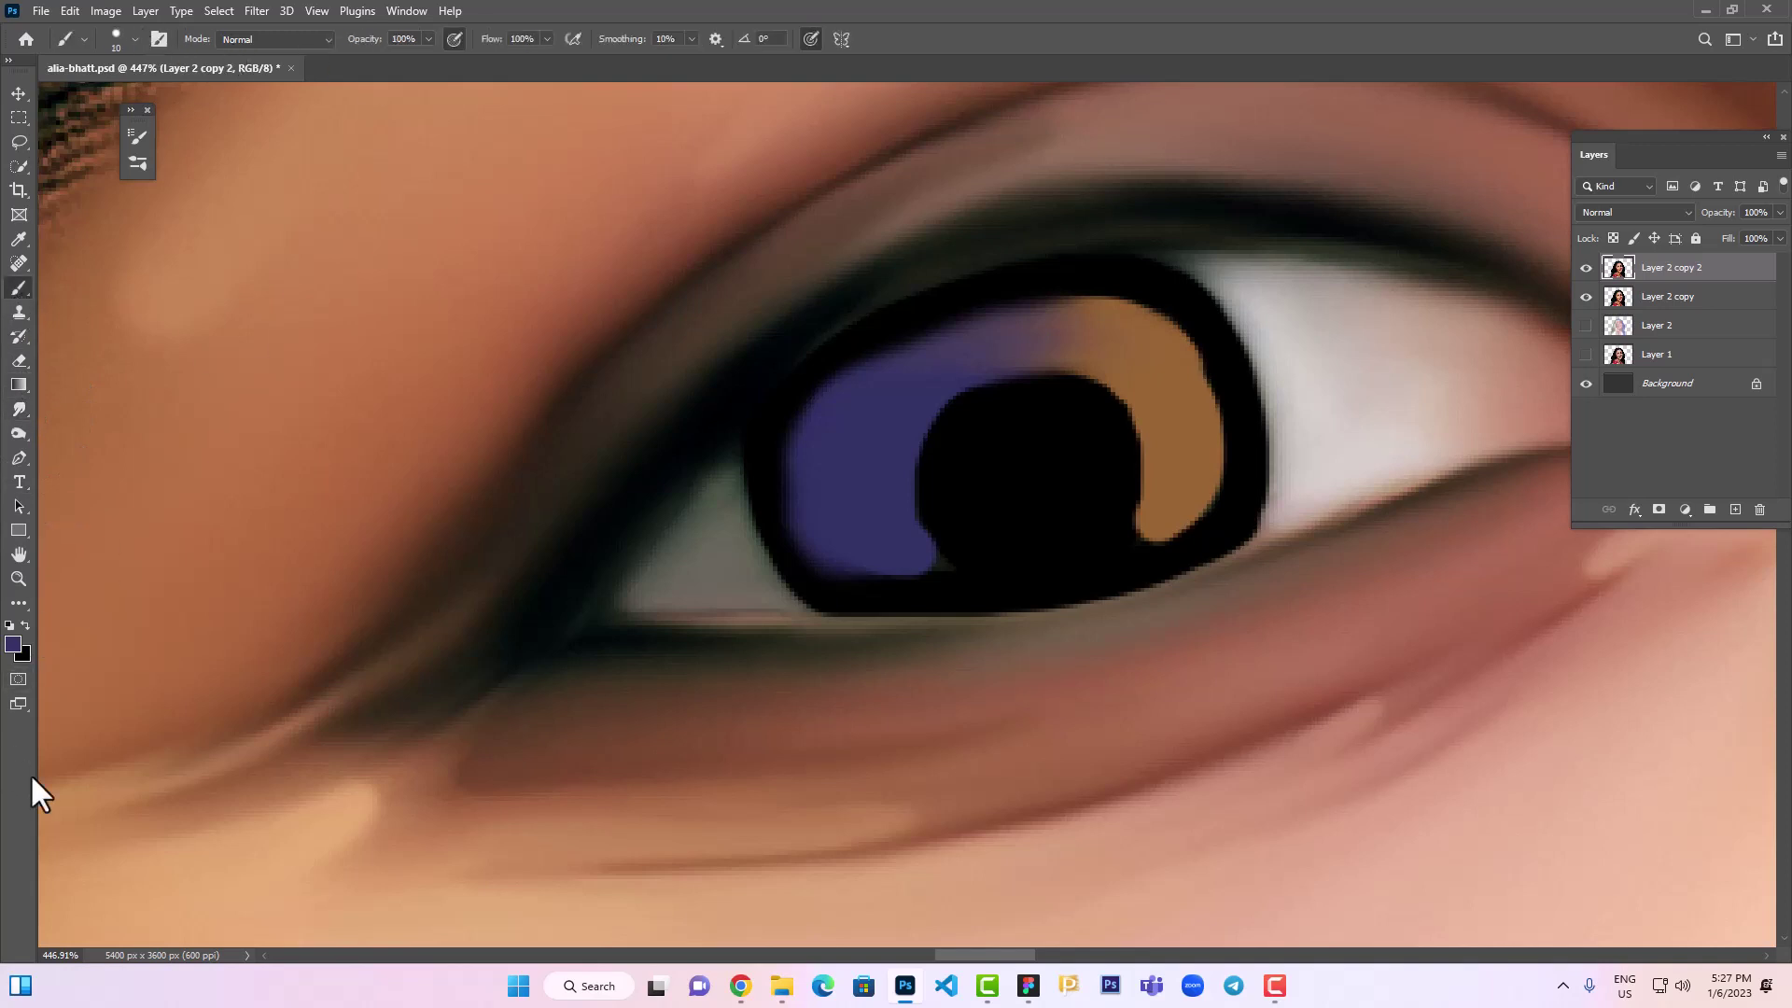
{"action": "left_click", "coordinate": [13, 644]}
{"action": "left_click", "coordinate": [742, 420]}
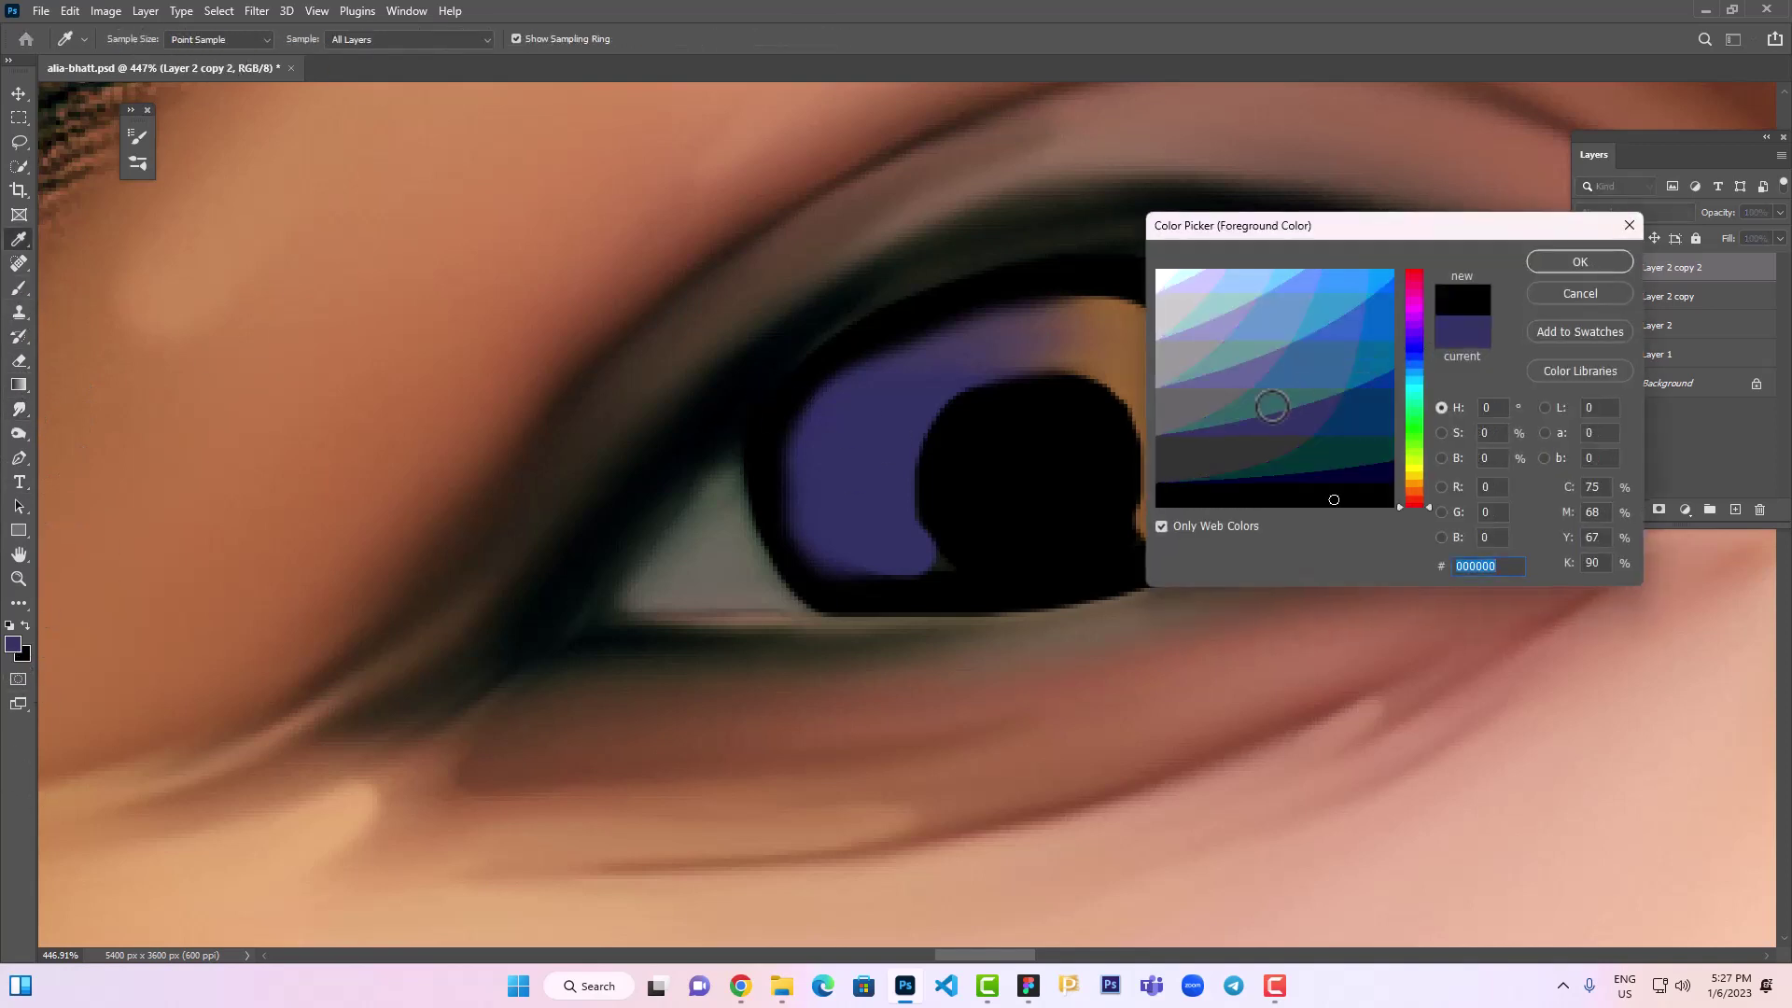
{"action": "left_click", "coordinate": [1579, 262]}
{"action": "mouse_move", "coordinate": [990, 354]}
{"action": "left_mouse_down"}
{"action": "mouse_move", "coordinate": [836, 420]}
{"action": "mouse_move", "coordinate": [992, 361]}
{"action": "mouse_move", "coordinate": [902, 561]}
{"action": "left_mouse_up"}
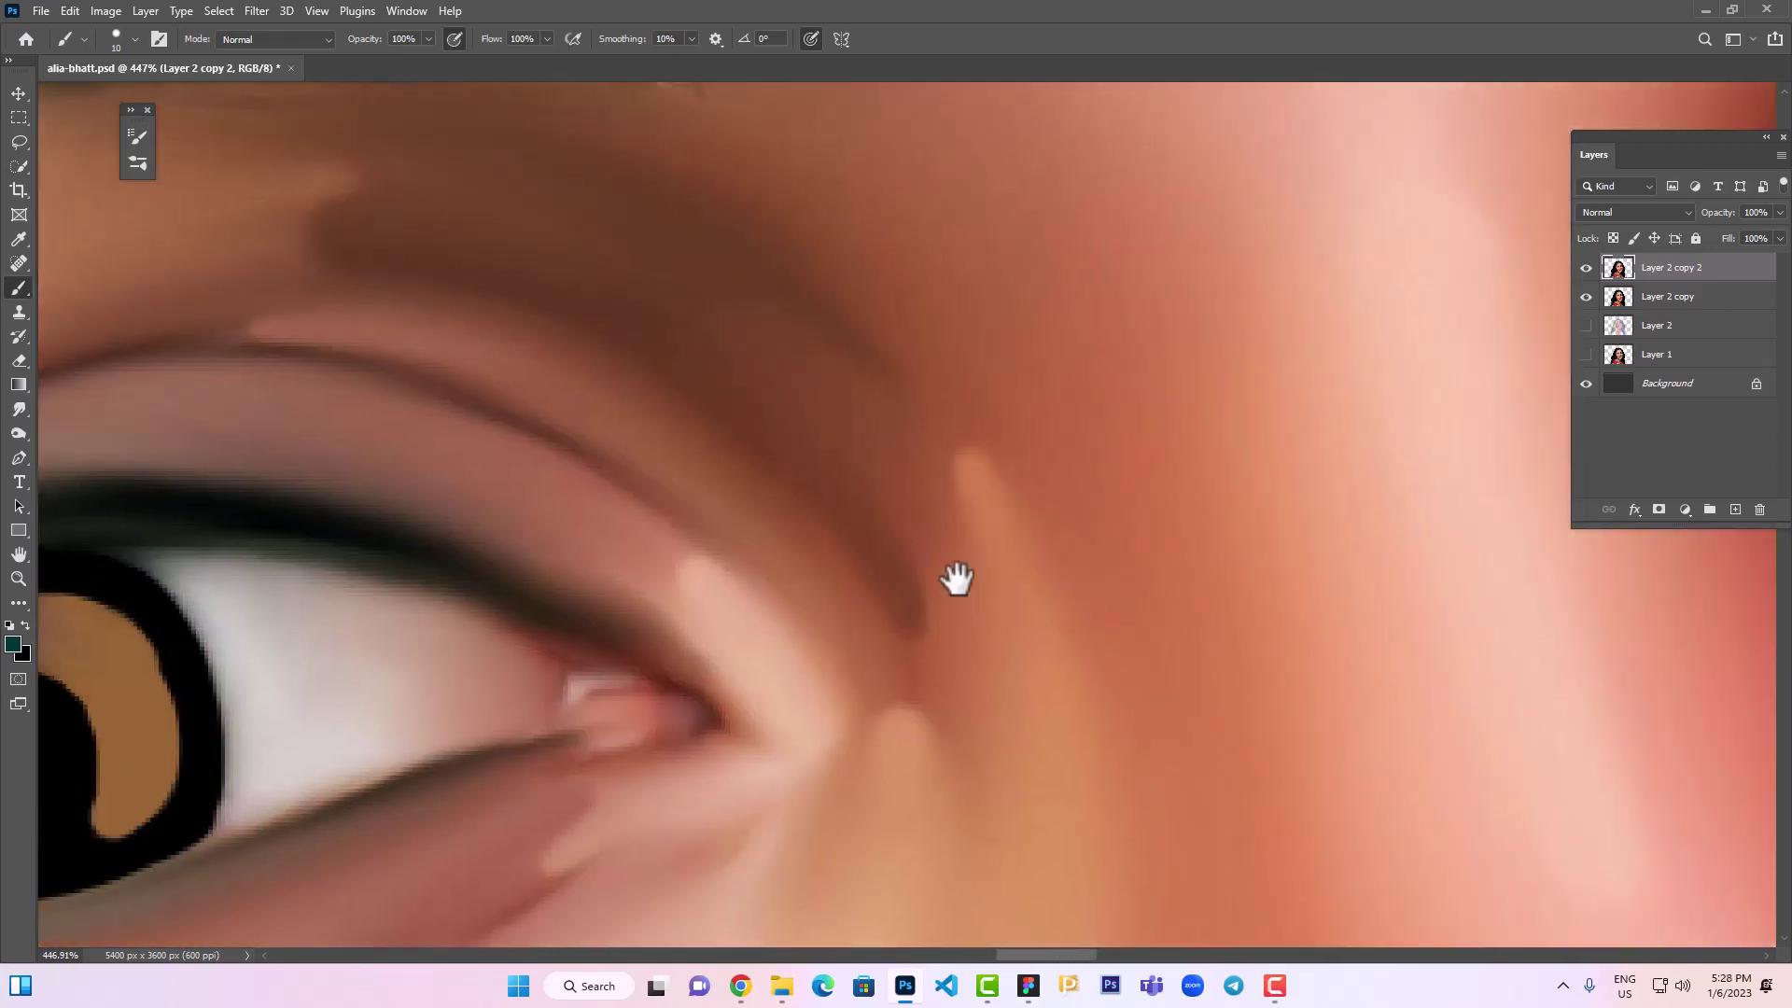
{"action": "key", "text": "ctrl+z"}
{"action": "mouse_move", "coordinate": [1083, 640]}
{"action": "left_mouse_down"}
{"action": "mouse_move", "coordinate": [967, 613]}
{"action": "mouse_move", "coordinate": [1192, 439]}
{"action": "mouse_move", "coordinate": [1052, 600]}
{"action": "mouse_move", "coordinate": [988, 602]}
{"action": "left_mouse_up"}
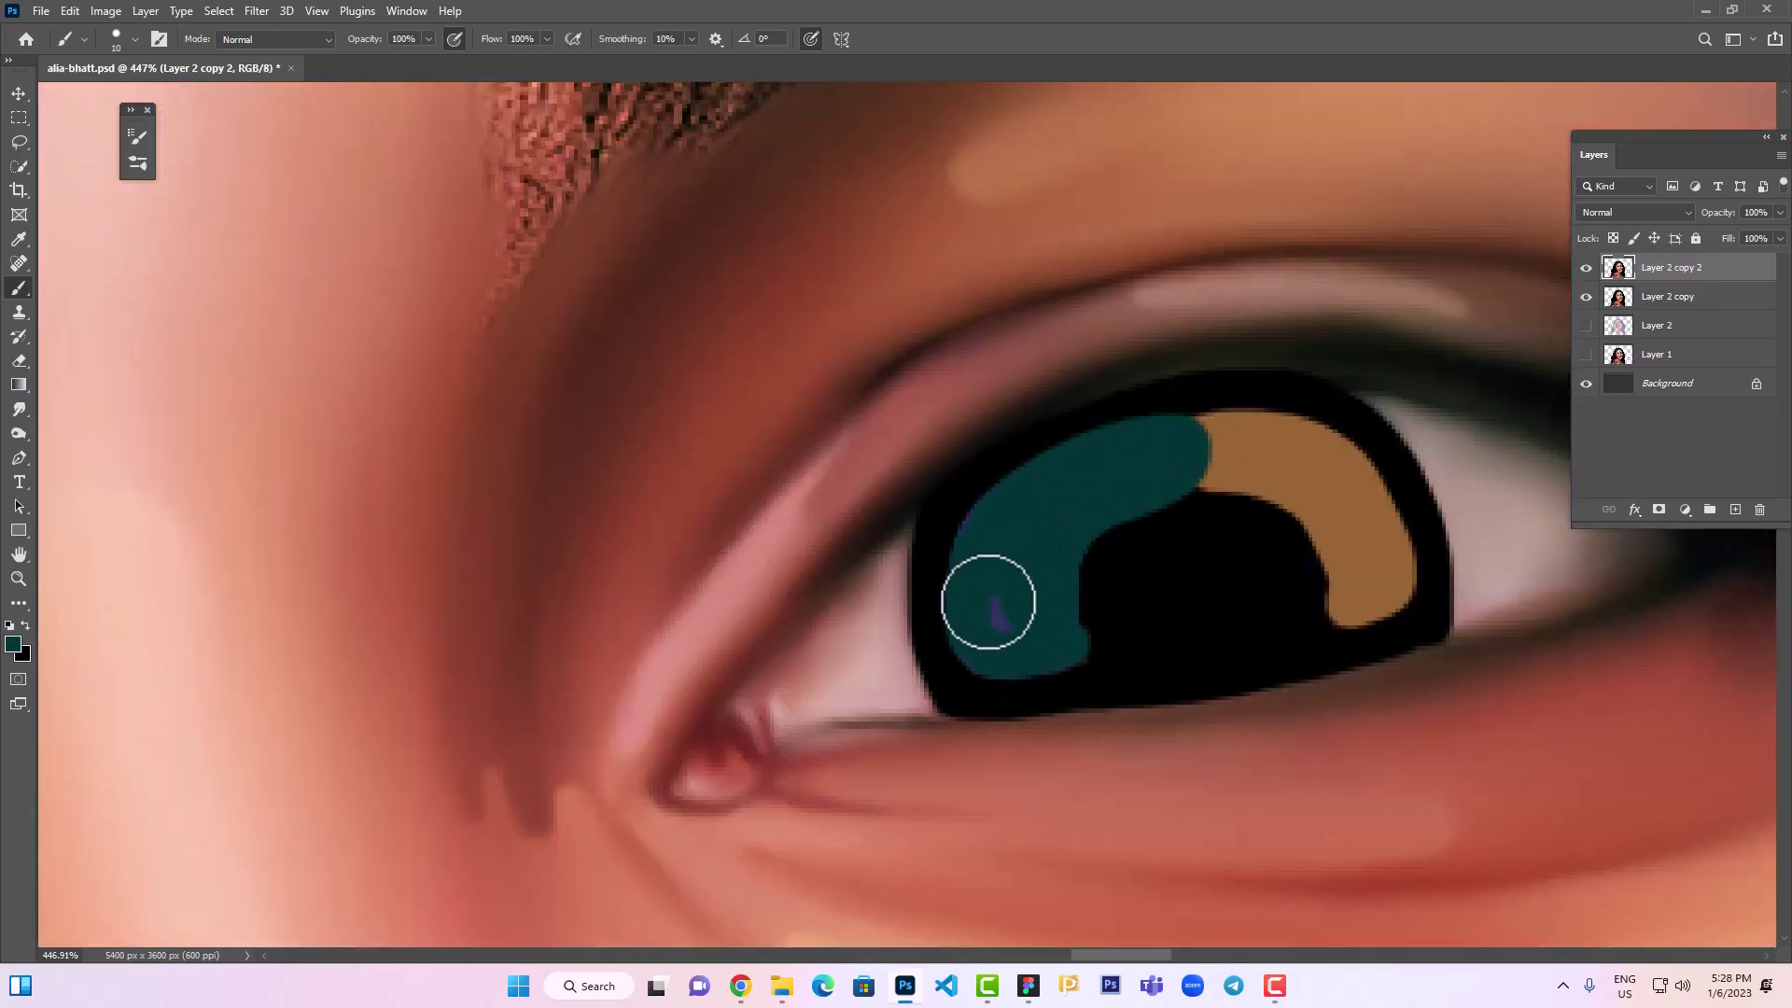
Smudge the teal and brown boundary and soften the brown arc edges in the first iris
{"action": "left_click", "coordinate": [18, 408]}
{"action": "mouse_move", "coordinate": [1240, 468]}
{"action": "left_mouse_down"}
{"action": "mouse_move", "coordinate": [1144, 485]}
{"action": "mouse_move", "coordinate": [1248, 448]}
{"action": "mouse_move", "coordinate": [994, 500]}
{"action": "left_mouse_up"}
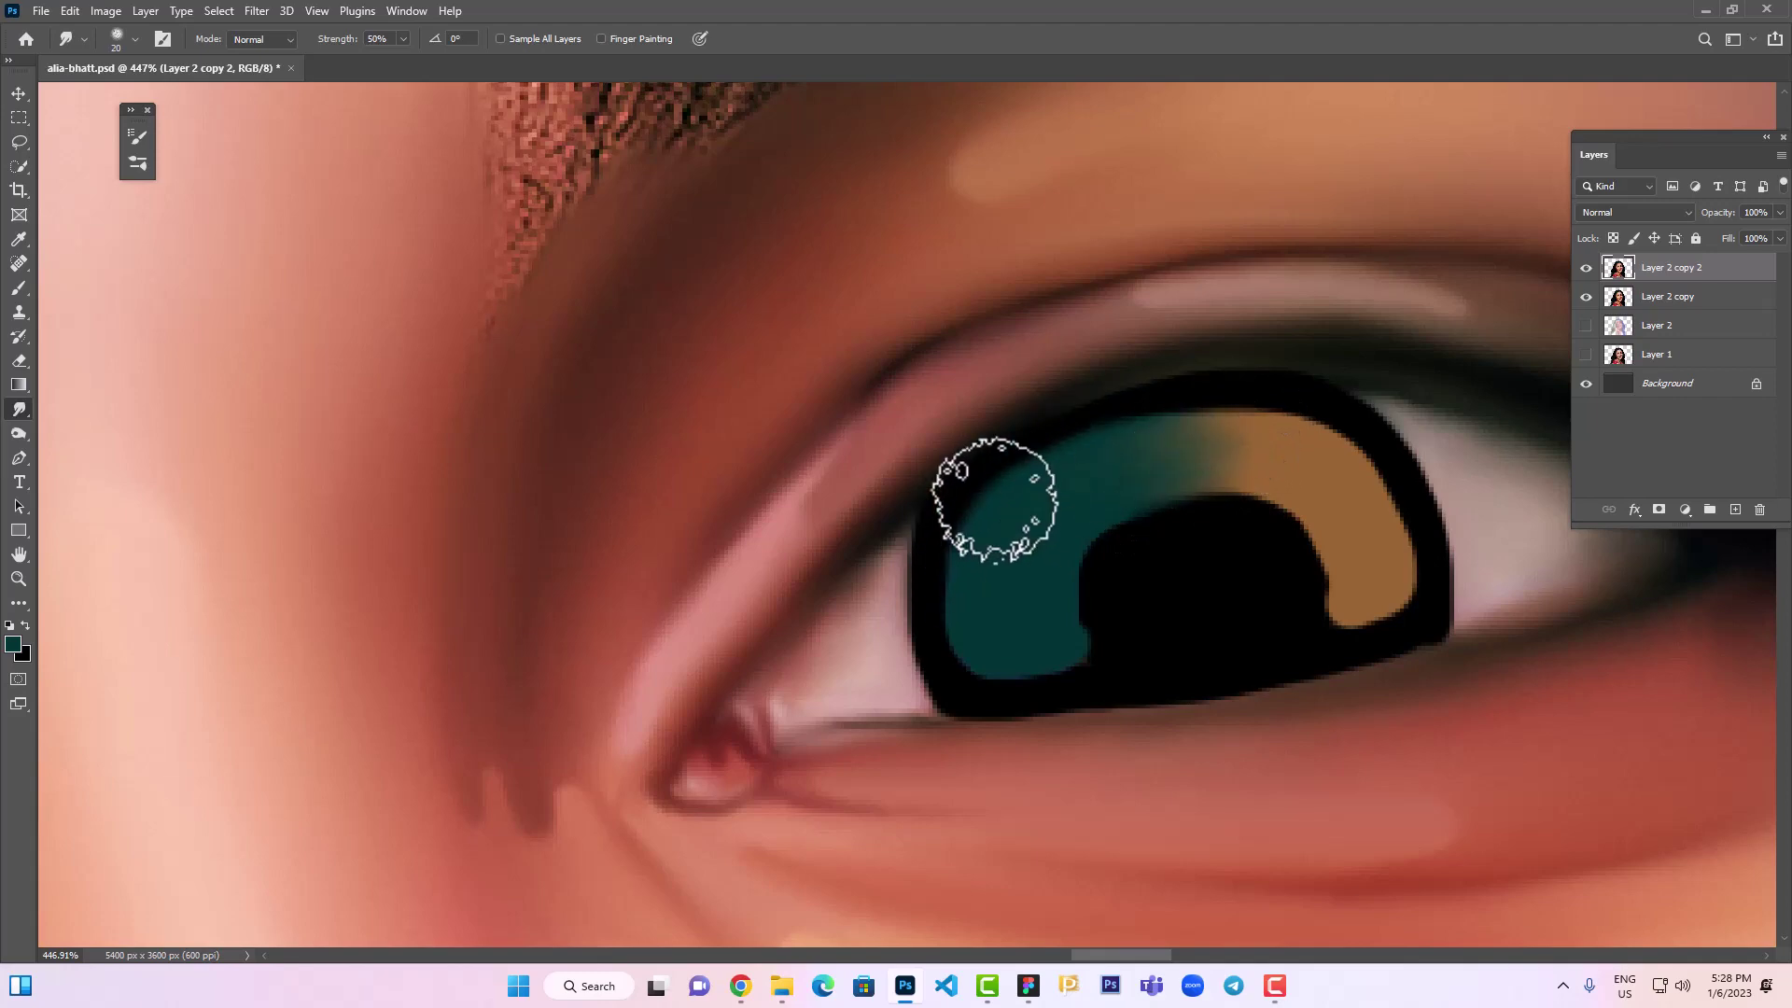
{"action": "left_click", "coordinate": [1586, 268]}
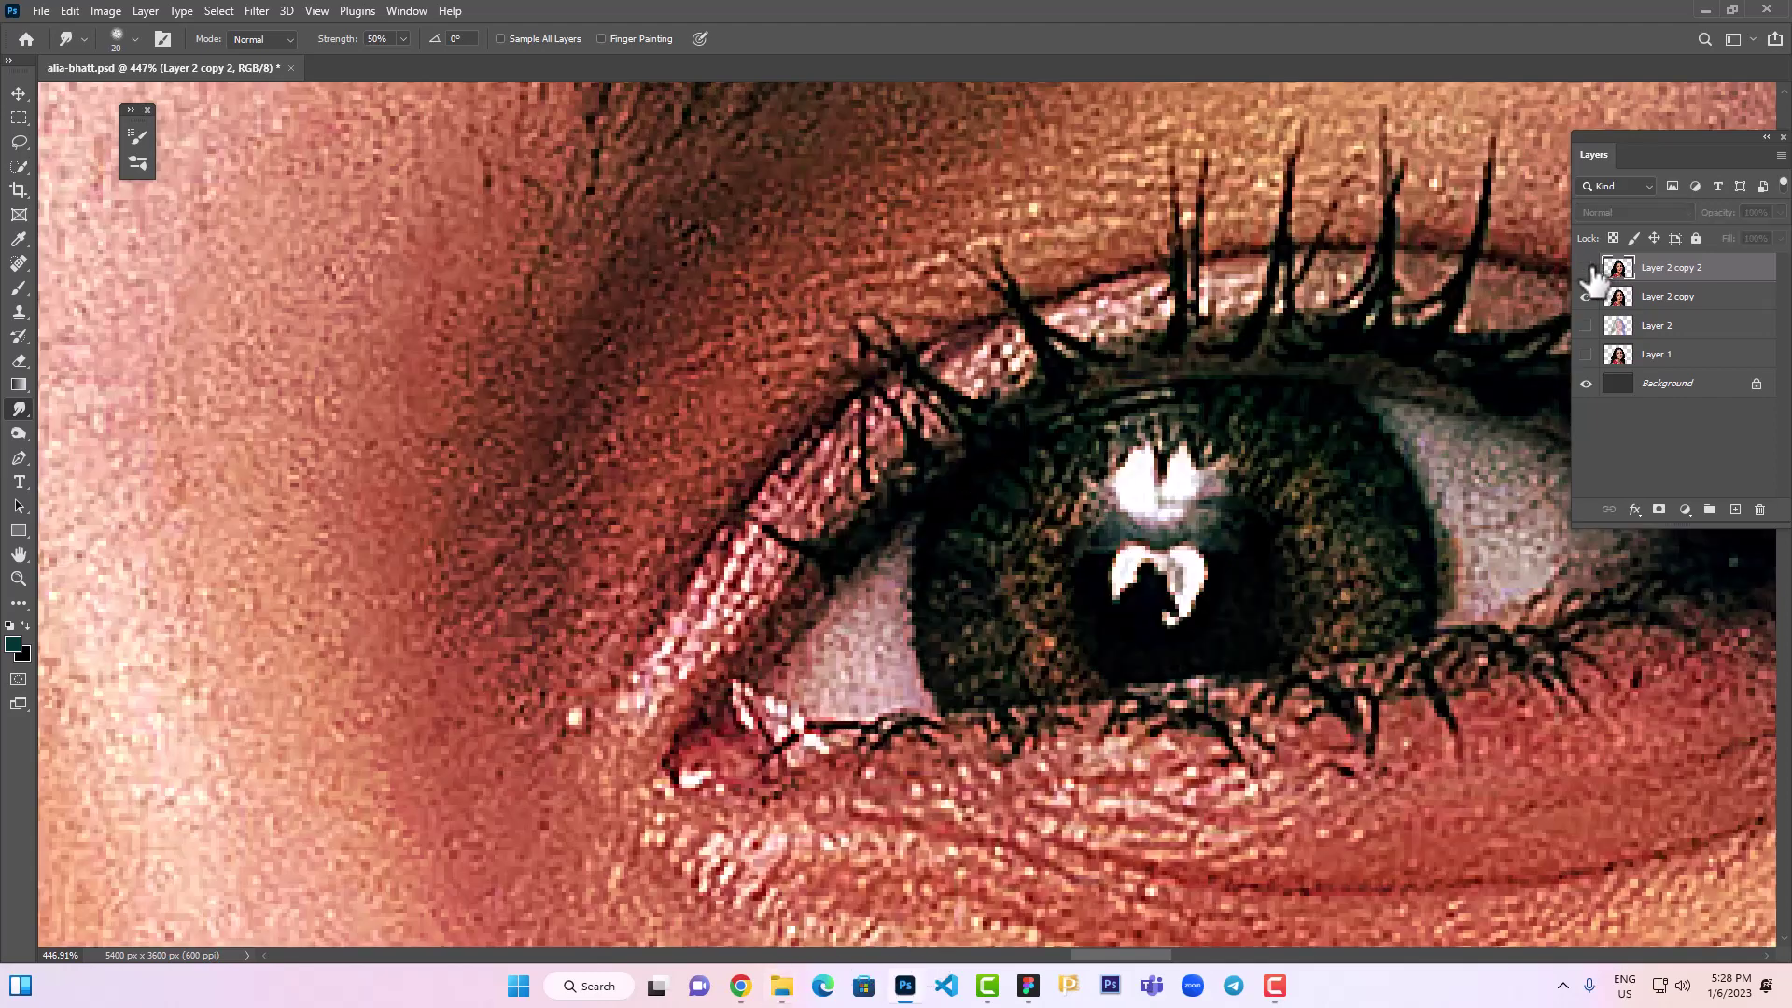
{"action": "left_click", "coordinate": [1585, 268]}
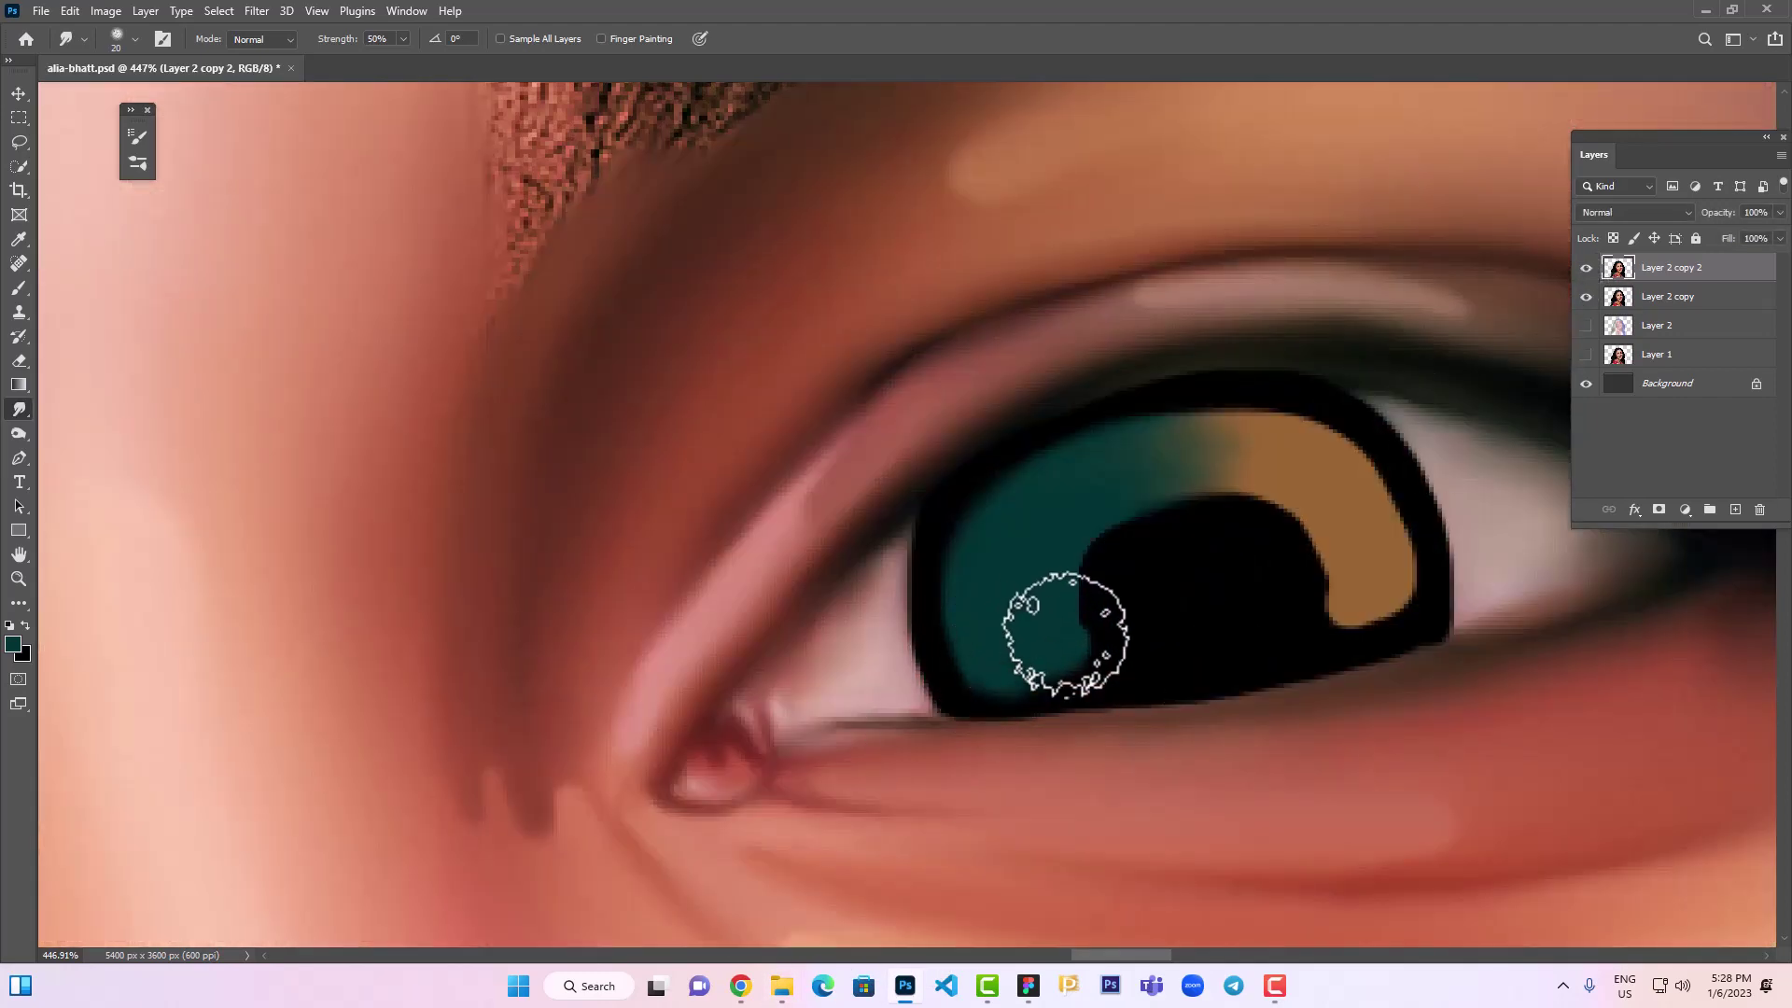
{"action": "mouse_move", "coordinate": [1359, 620]}
{"action": "left_mouse_down"}
{"action": "mouse_move", "coordinate": [1420, 600]}
{"action": "mouse_move", "coordinate": [1360, 440]}
{"action": "mouse_move", "coordinate": [1108, 416]}
{"action": "mouse_move", "coordinate": [960, 495]}
{"action": "mouse_move", "coordinate": [999, 606]}
{"action": "mouse_move", "coordinate": [988, 672]}
{"action": "mouse_move", "coordinate": [1139, 520]}
{"action": "mouse_move", "coordinate": [1095, 660]}
{"action": "mouse_move", "coordinate": [1141, 642]}
{"action": "mouse_move", "coordinate": [1112, 620]}
{"action": "mouse_move", "coordinate": [1088, 691]}
{"action": "mouse_move", "coordinate": [1079, 664]}
{"action": "mouse_move", "coordinate": [1354, 633]}
{"action": "mouse_move", "coordinate": [1316, 532]}
{"action": "mouse_move", "coordinate": [1140, 591]}
{"action": "mouse_move", "coordinate": [1304, 560]}
{"action": "mouse_move", "coordinate": [1103, 524]}
{"action": "mouse_move", "coordinate": [1359, 560]}
{"action": "mouse_move", "coordinate": [1400, 488]}
{"action": "mouse_move", "coordinate": [1192, 501]}
{"action": "mouse_move", "coordinate": [1016, 614]}
{"action": "left_mouse_up"}
With a 25–35 smudge brush, smear the brown arc and push the pupil's black into the iris
{"action": "key", "text": "bracketright"}
{"action": "key", "text": "bracketright"}
{"action": "key", "text": "bracketright"}
{"action": "key", "text": "bracketright"}
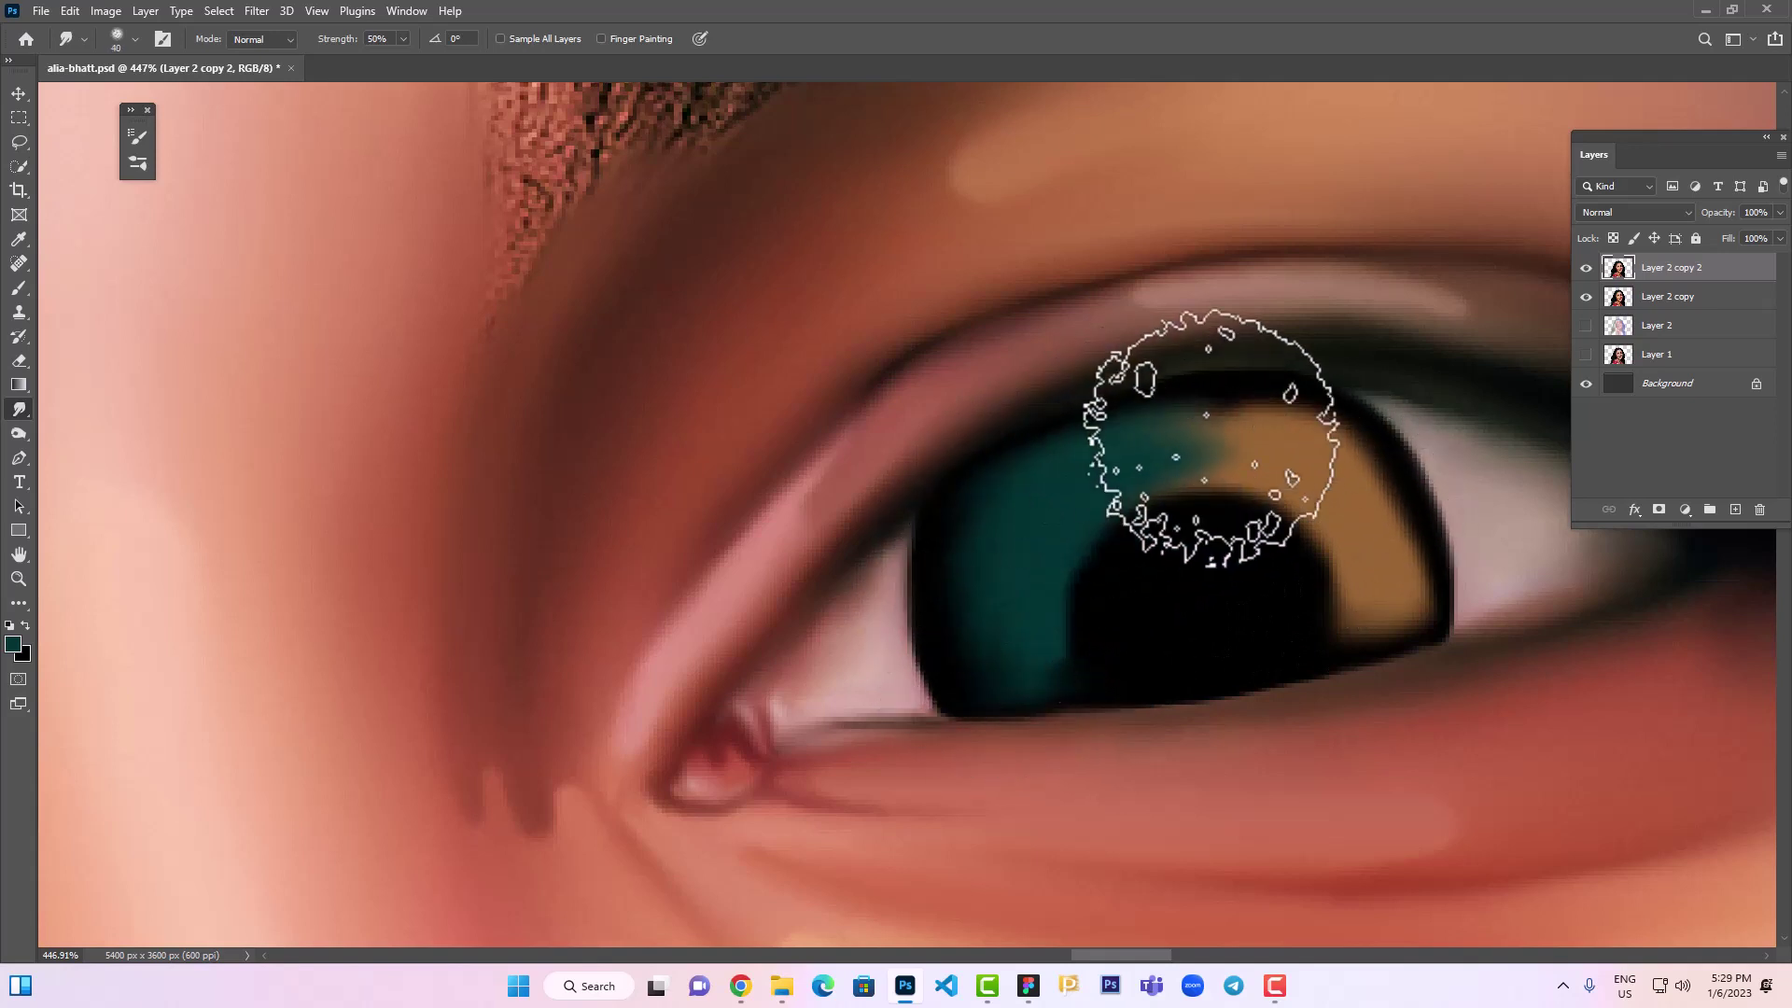
{"action": "mouse_move", "coordinate": [1260, 440]}
{"action": "left_mouse_down"}
{"action": "mouse_move", "coordinate": [1020, 508]}
{"action": "mouse_move", "coordinate": [1419, 601]}
{"action": "mouse_move", "coordinate": [1148, 532]}
{"action": "mouse_move", "coordinate": [1272, 560]}
{"action": "mouse_move", "coordinate": [1220, 600]}
{"action": "mouse_move", "coordinate": [1153, 583]}
{"action": "mouse_move", "coordinate": [1300, 600]}
{"action": "mouse_move", "coordinate": [1272, 640]}
{"action": "mouse_move", "coordinate": [1408, 600]}
{"action": "mouse_move", "coordinate": [1360, 548]}
{"action": "mouse_move", "coordinate": [1397, 602]}
{"action": "left_mouse_up"}
{"action": "key", "text": "bracketleft"}
{"action": "key", "text": "bracketleft"}
{"action": "key", "text": "bracketleft"}
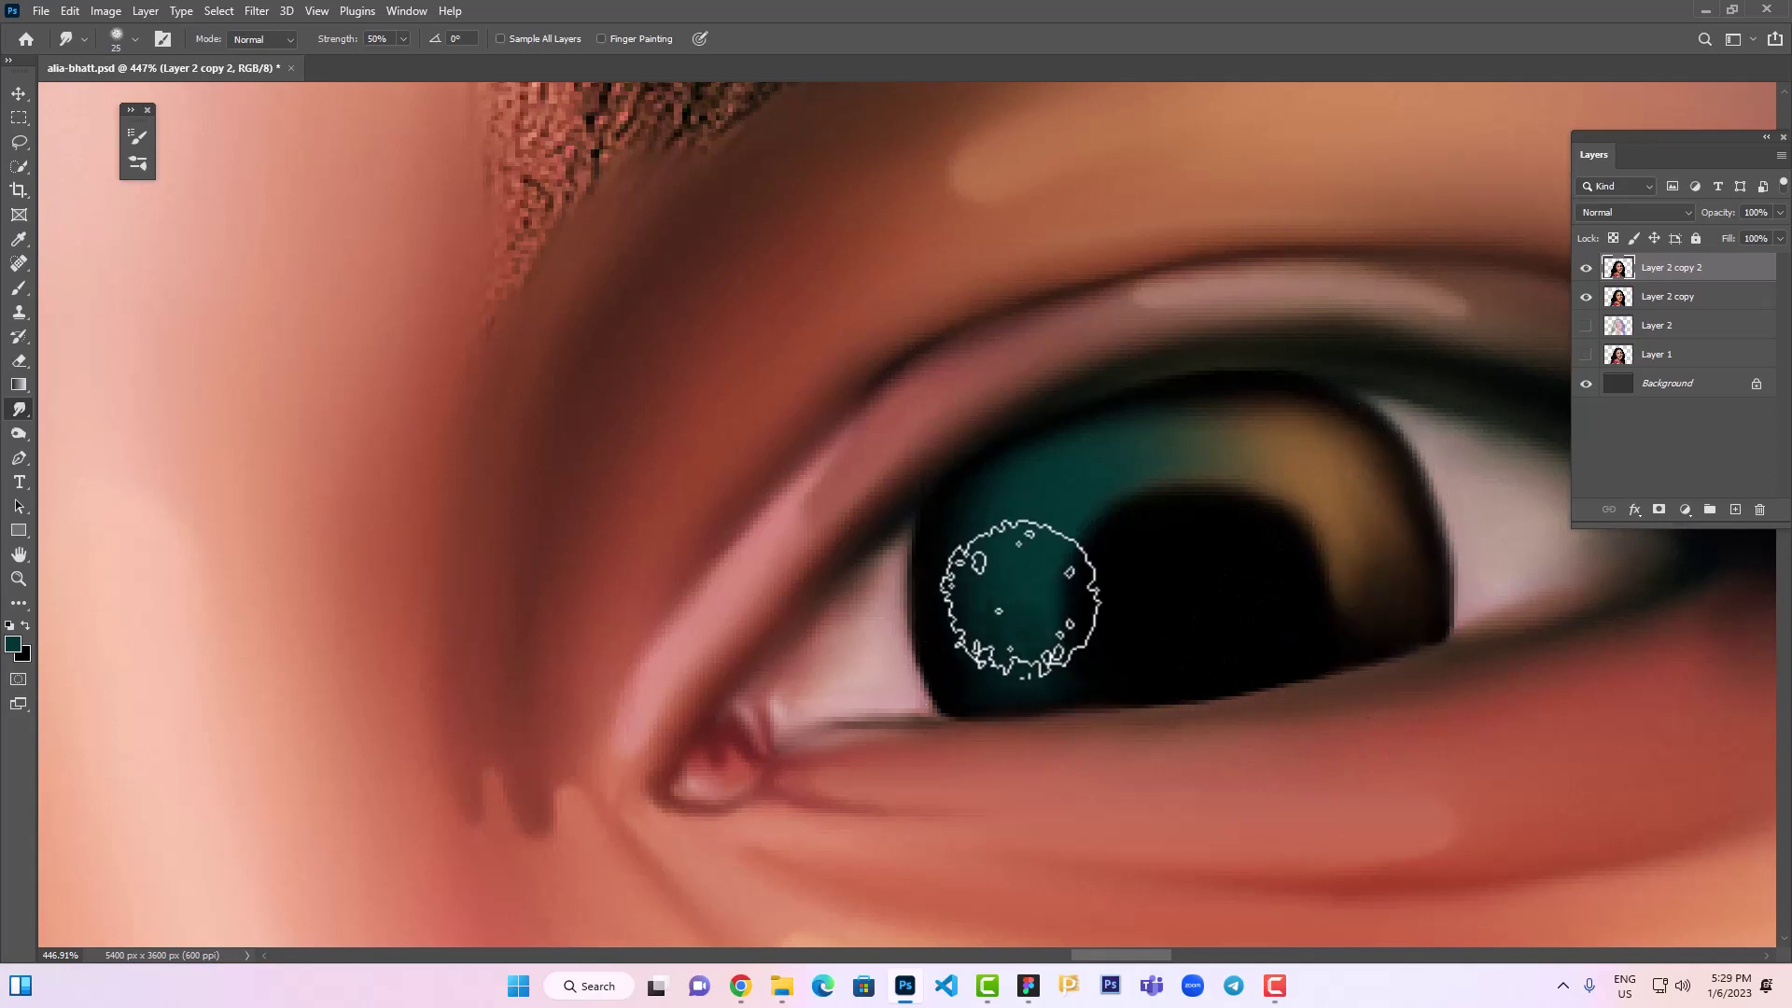
{"action": "key", "text": "bracketright"}
{"action": "left_click_drag", "start_coordinate": [1363, 538], "coordinate": [1367, 572]}
{"action": "key", "text": "bracketright"}
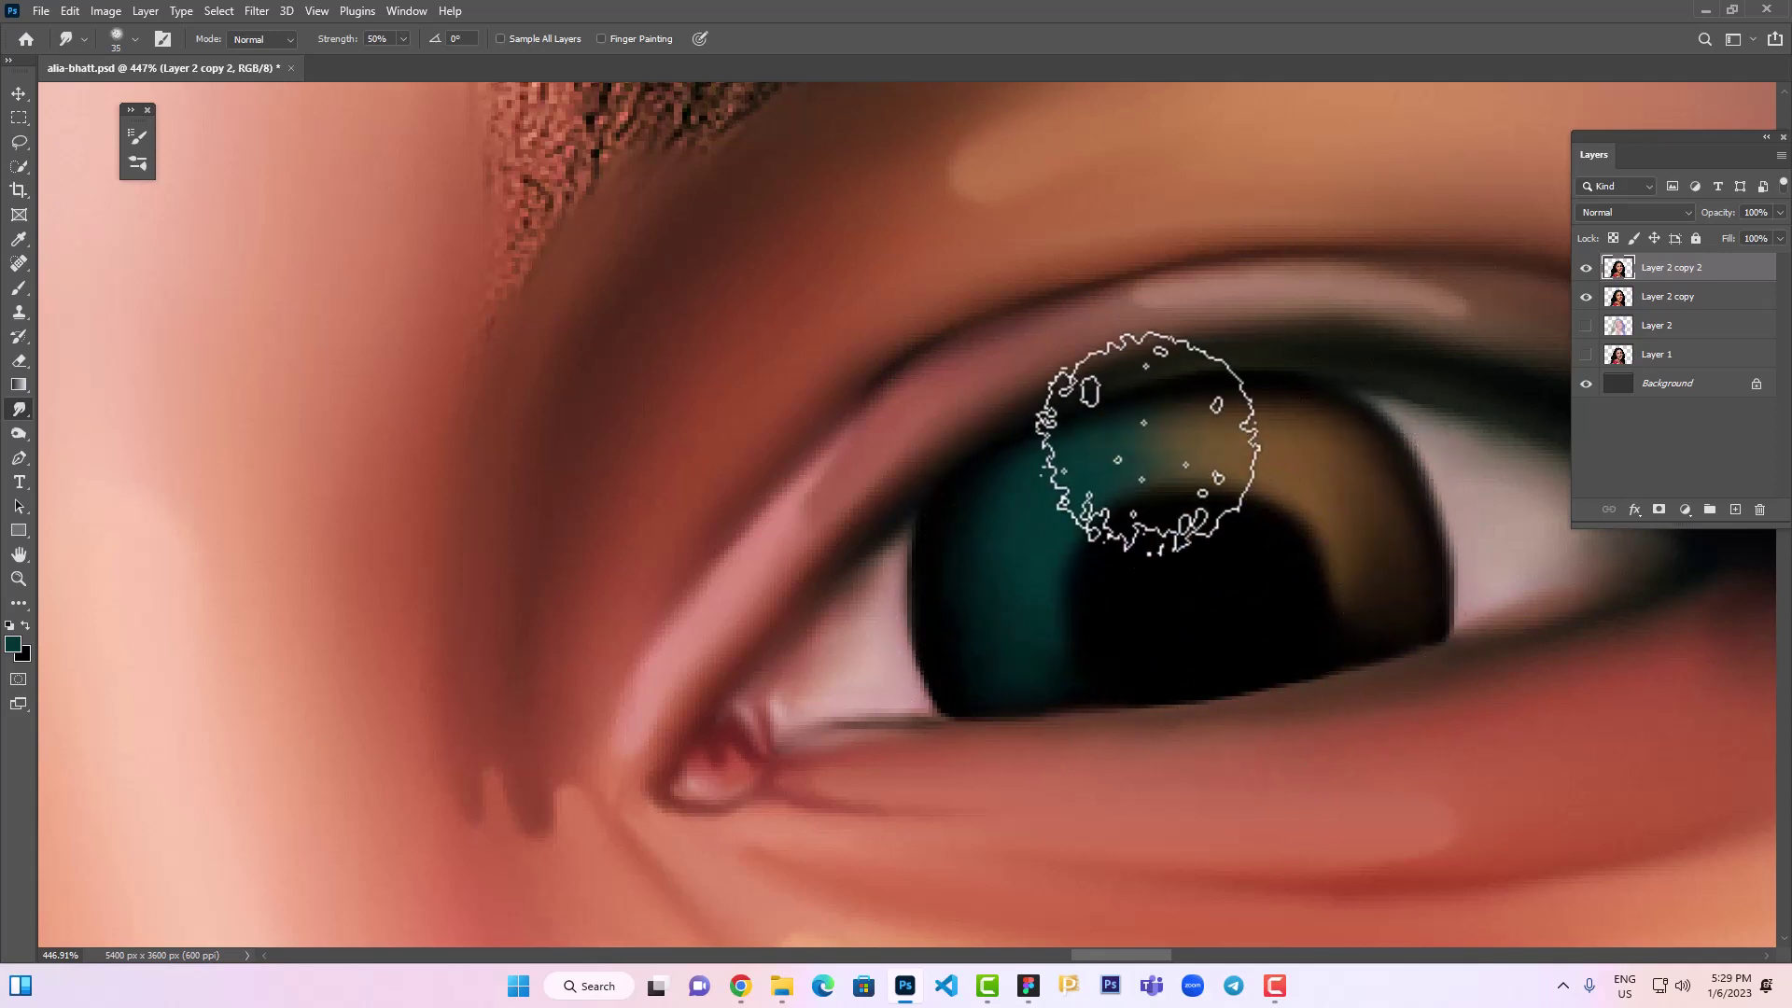
{"action": "left_click", "coordinate": [1586, 268]}
{"action": "left_click", "coordinate": [1586, 268]}
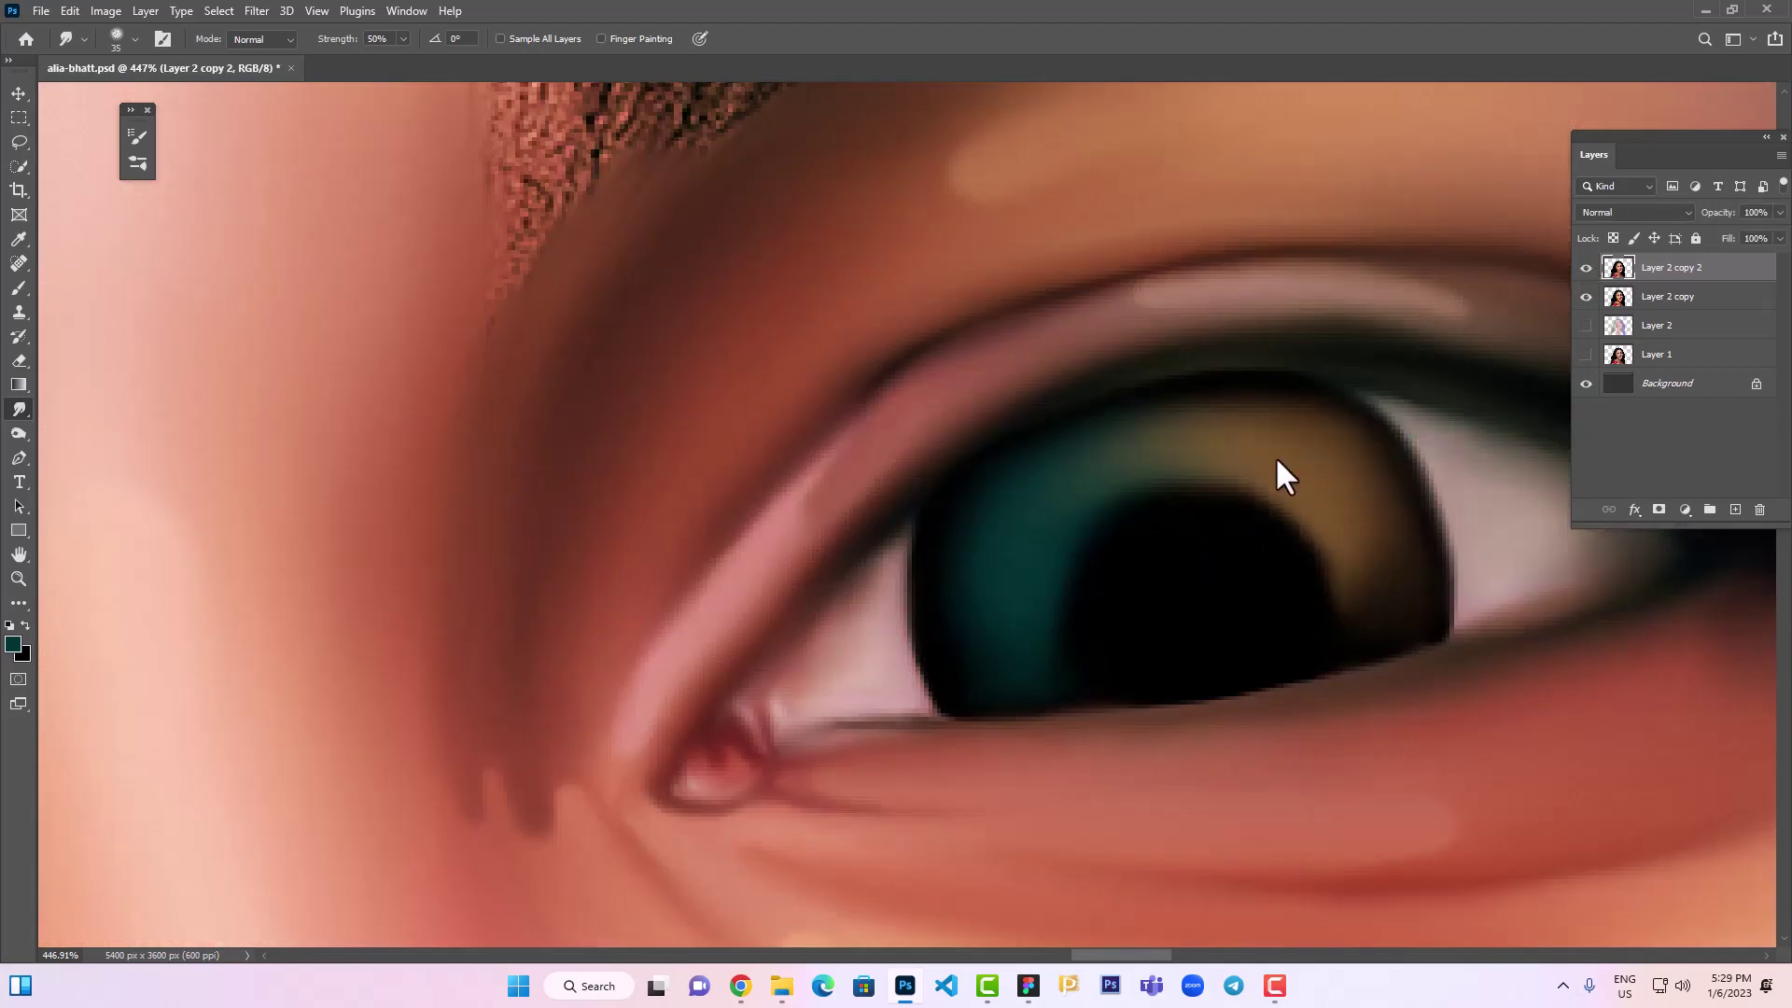
{"action": "key", "text": "bracketleft"}
{"action": "key", "text": "bracketleft"}
{"action": "key", "text": "bracketleft"}
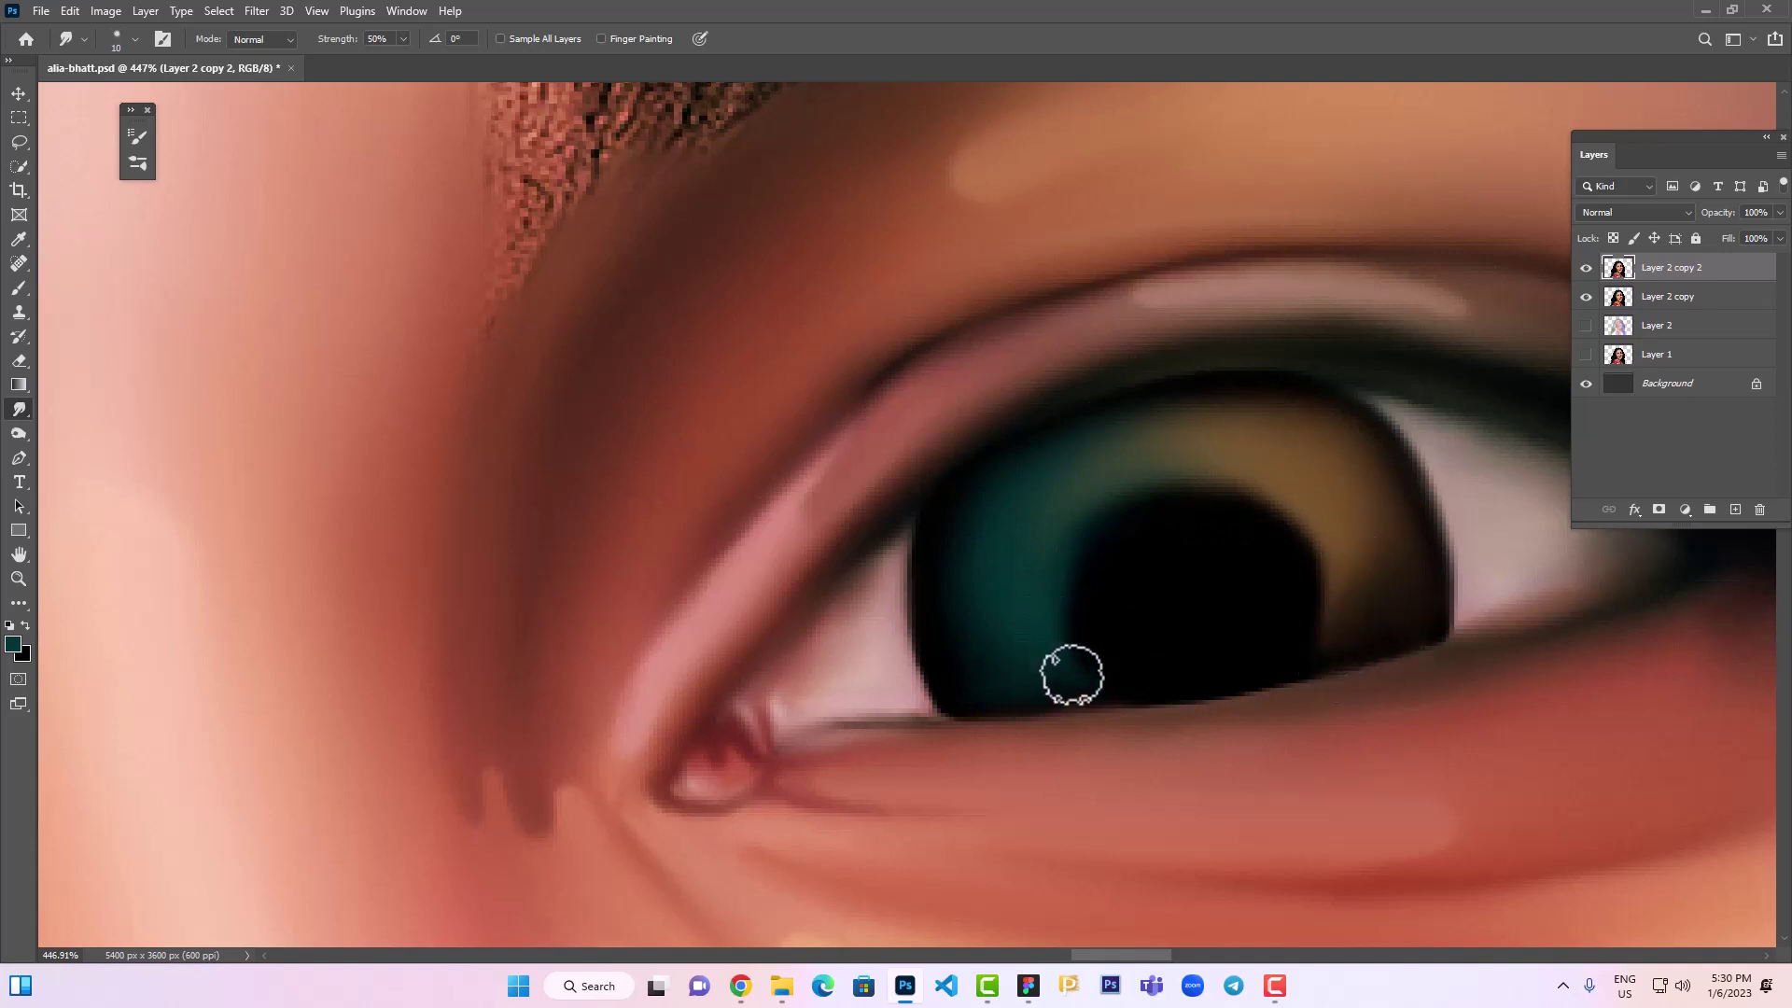
{"action": "key", "text": "bracketright"}
{"action": "key", "text": "bracketright"}
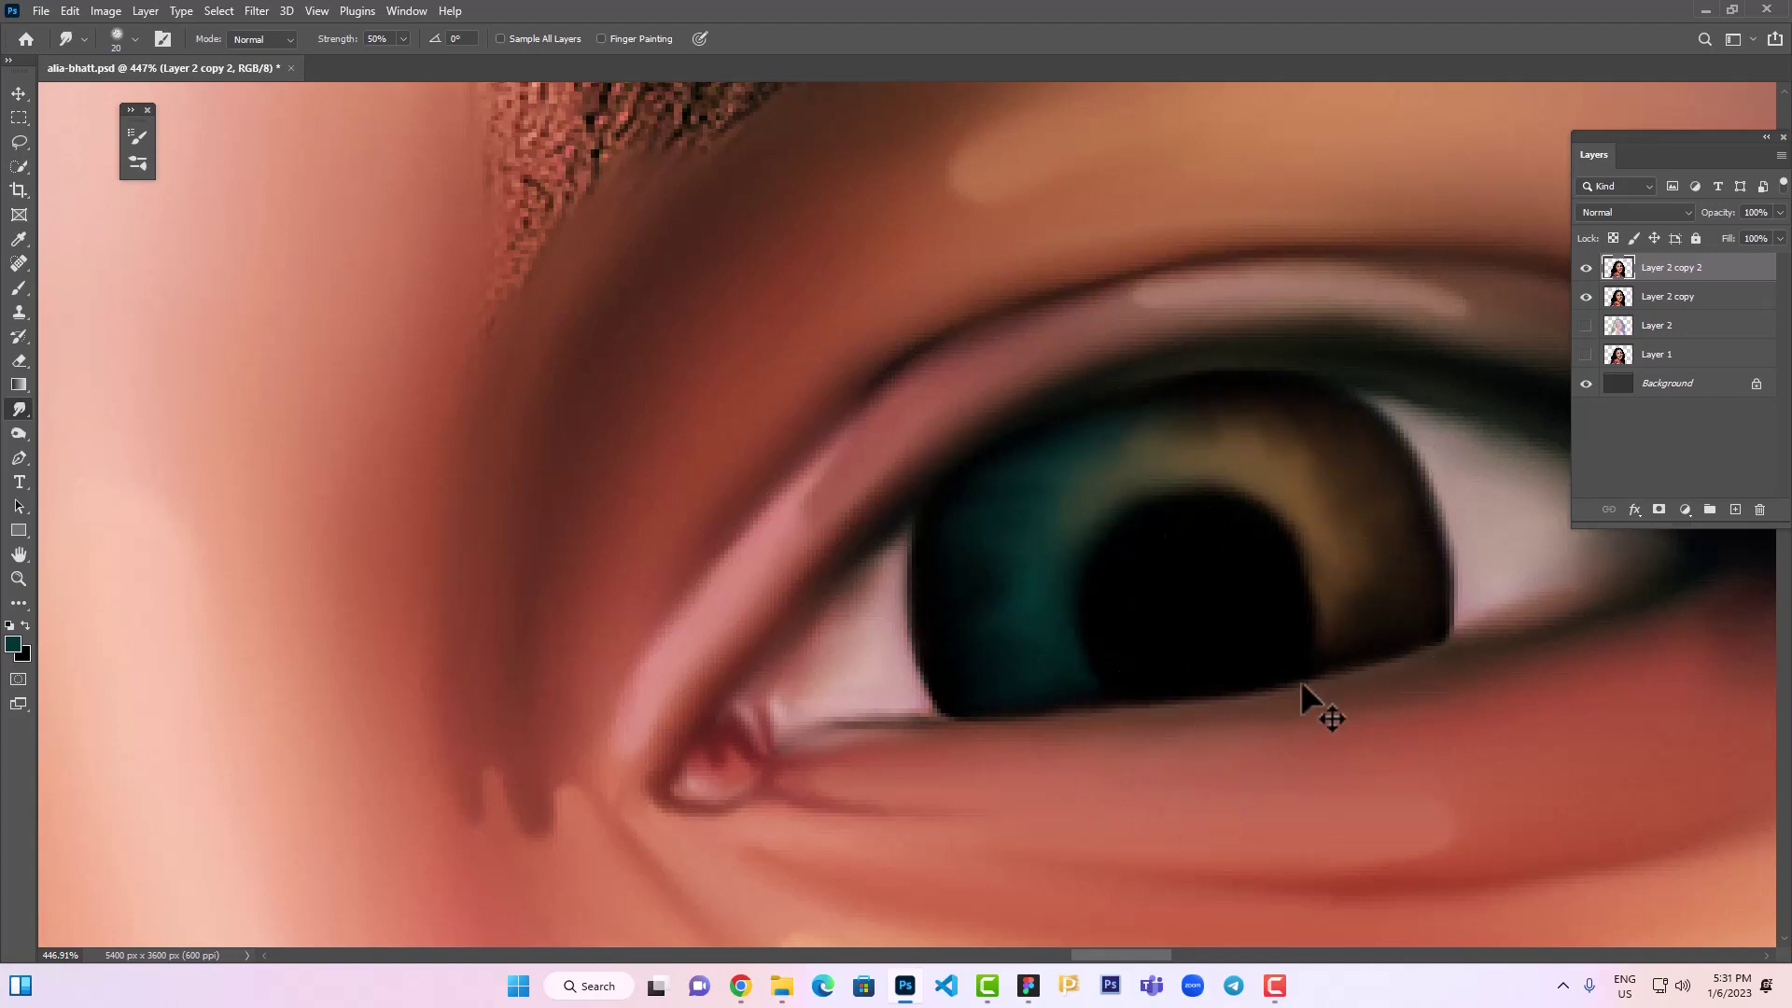
In the other eye, blur the brown crescent over the pupil and blend the teal inward
{"action": "scroll", "coordinate": [608, 519], "scroll_direction": "left", "scroll_amount": 3}
{"action": "scroll", "coordinate": [1101, 612], "scroll_direction": "left", "scroll_amount": 10}
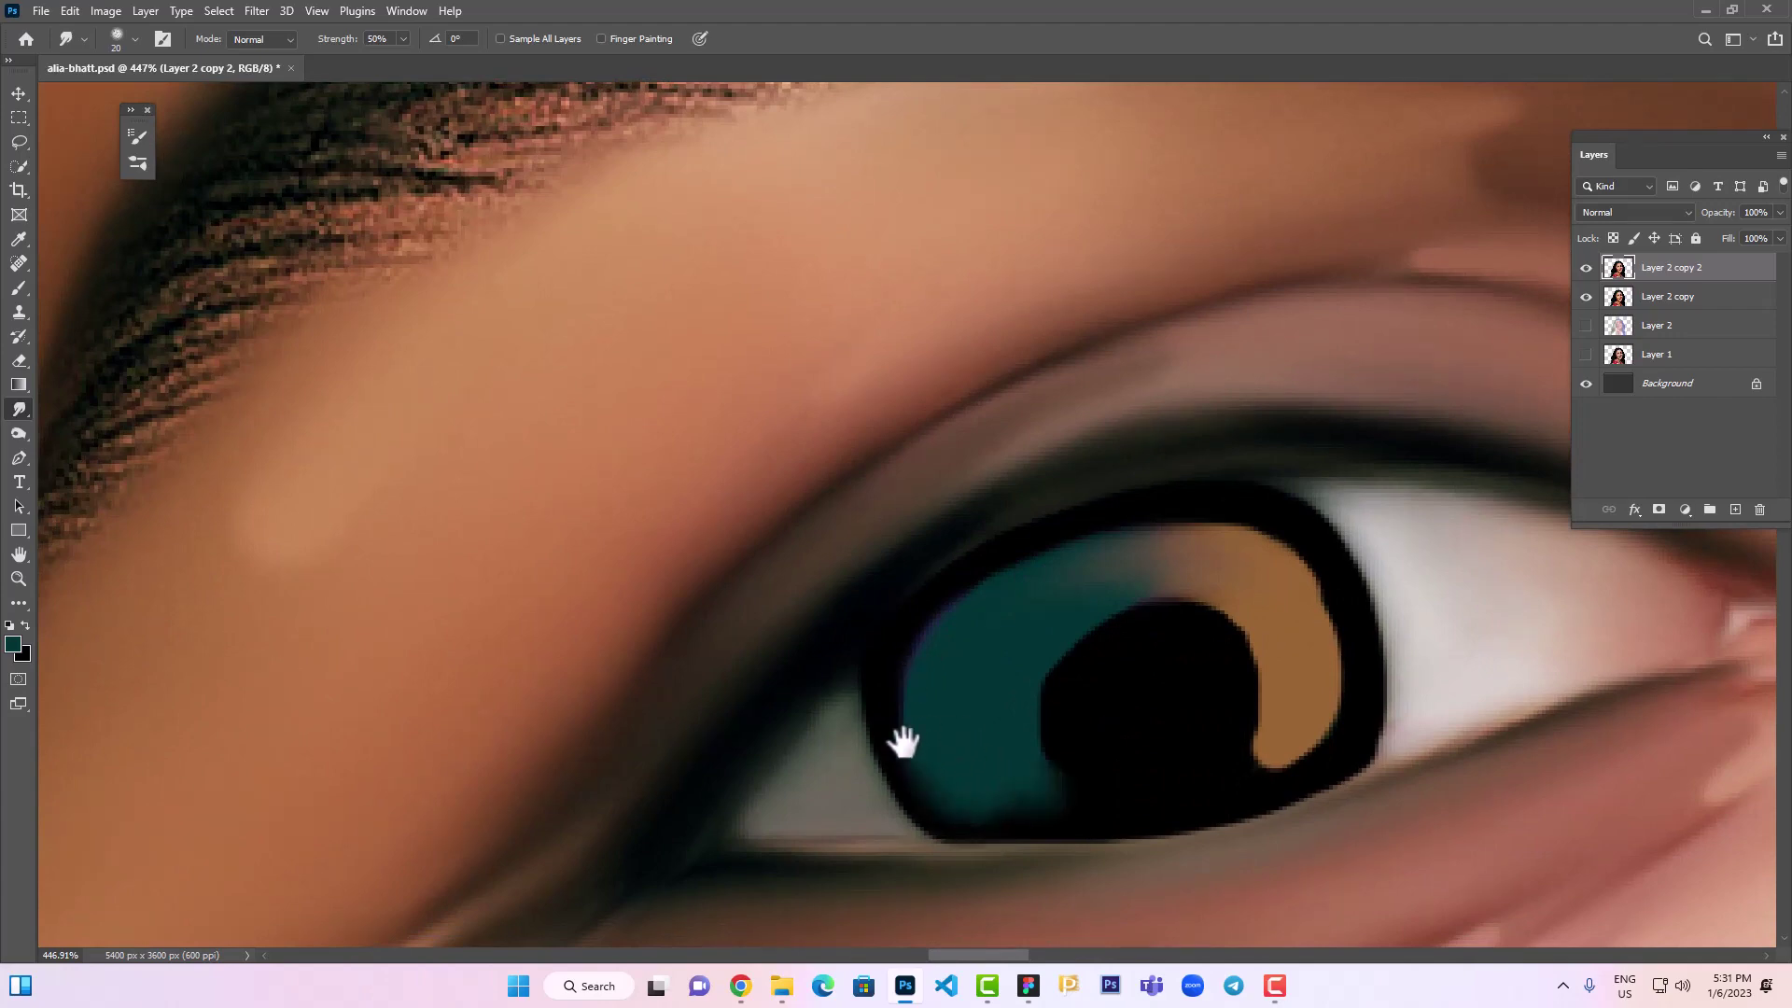
{"action": "mouse_move", "coordinate": [1080, 544]}
{"action": "left_mouse_down"}
{"action": "mouse_move", "coordinate": [1328, 672]}
{"action": "mouse_move", "coordinate": [1285, 764]}
{"action": "mouse_move", "coordinate": [1218, 539]}
{"action": "left_mouse_up"}
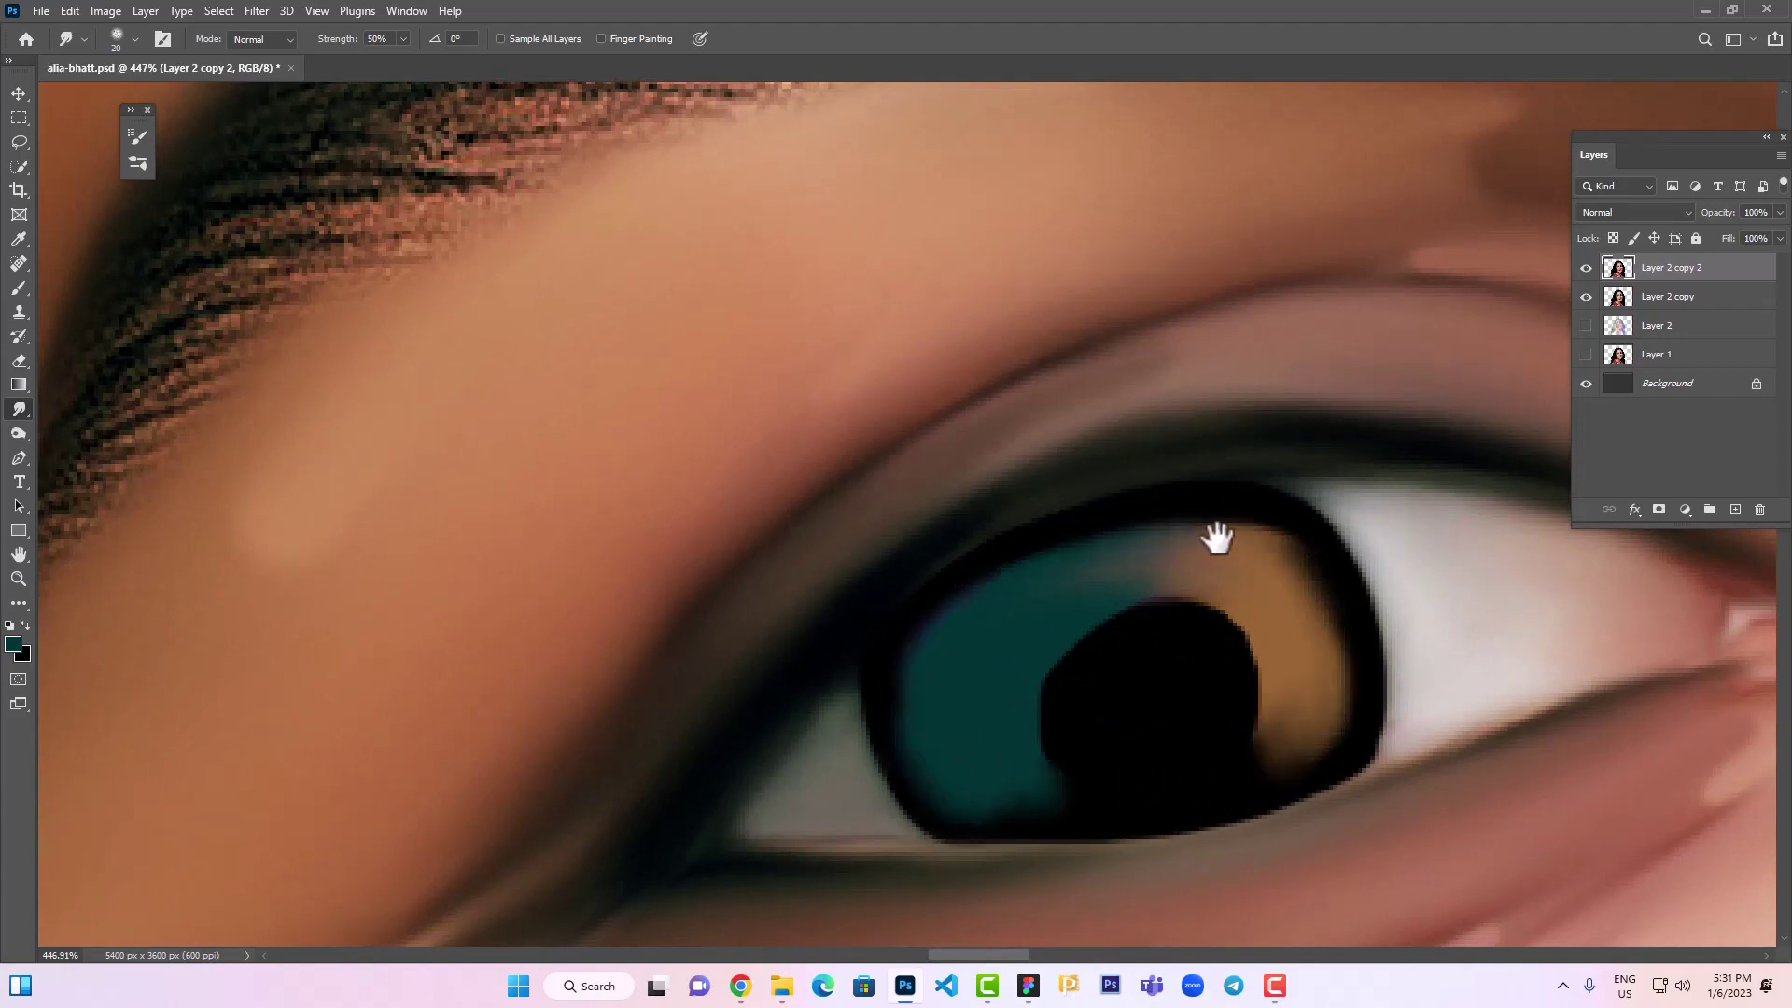
{"action": "key", "text": "bracketright"}
{"action": "key", "text": "bracketright"}
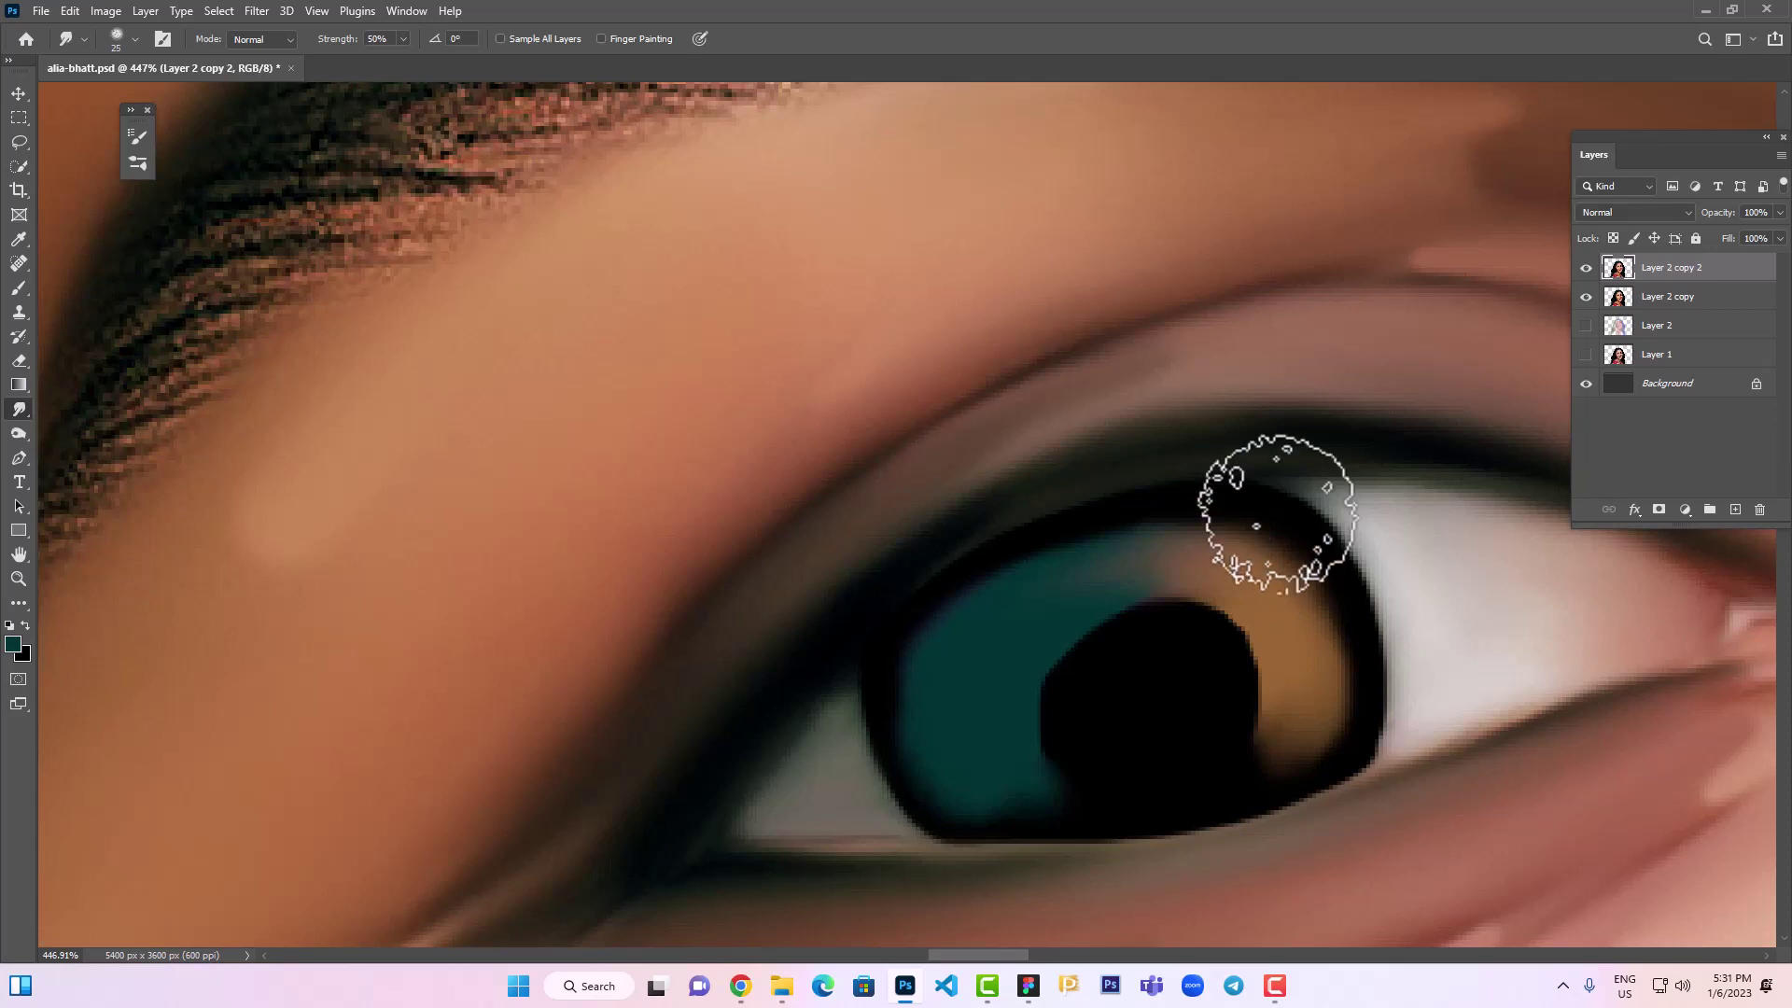
{"action": "key", "text": "bracketright"}
{"action": "mouse_move", "coordinate": [1180, 644]}
{"action": "left_mouse_down"}
{"action": "mouse_move", "coordinate": [1280, 721]}
{"action": "mouse_move", "coordinate": [1021, 601]}
{"action": "mouse_move", "coordinate": [921, 720]}
{"action": "left_mouse_up"}
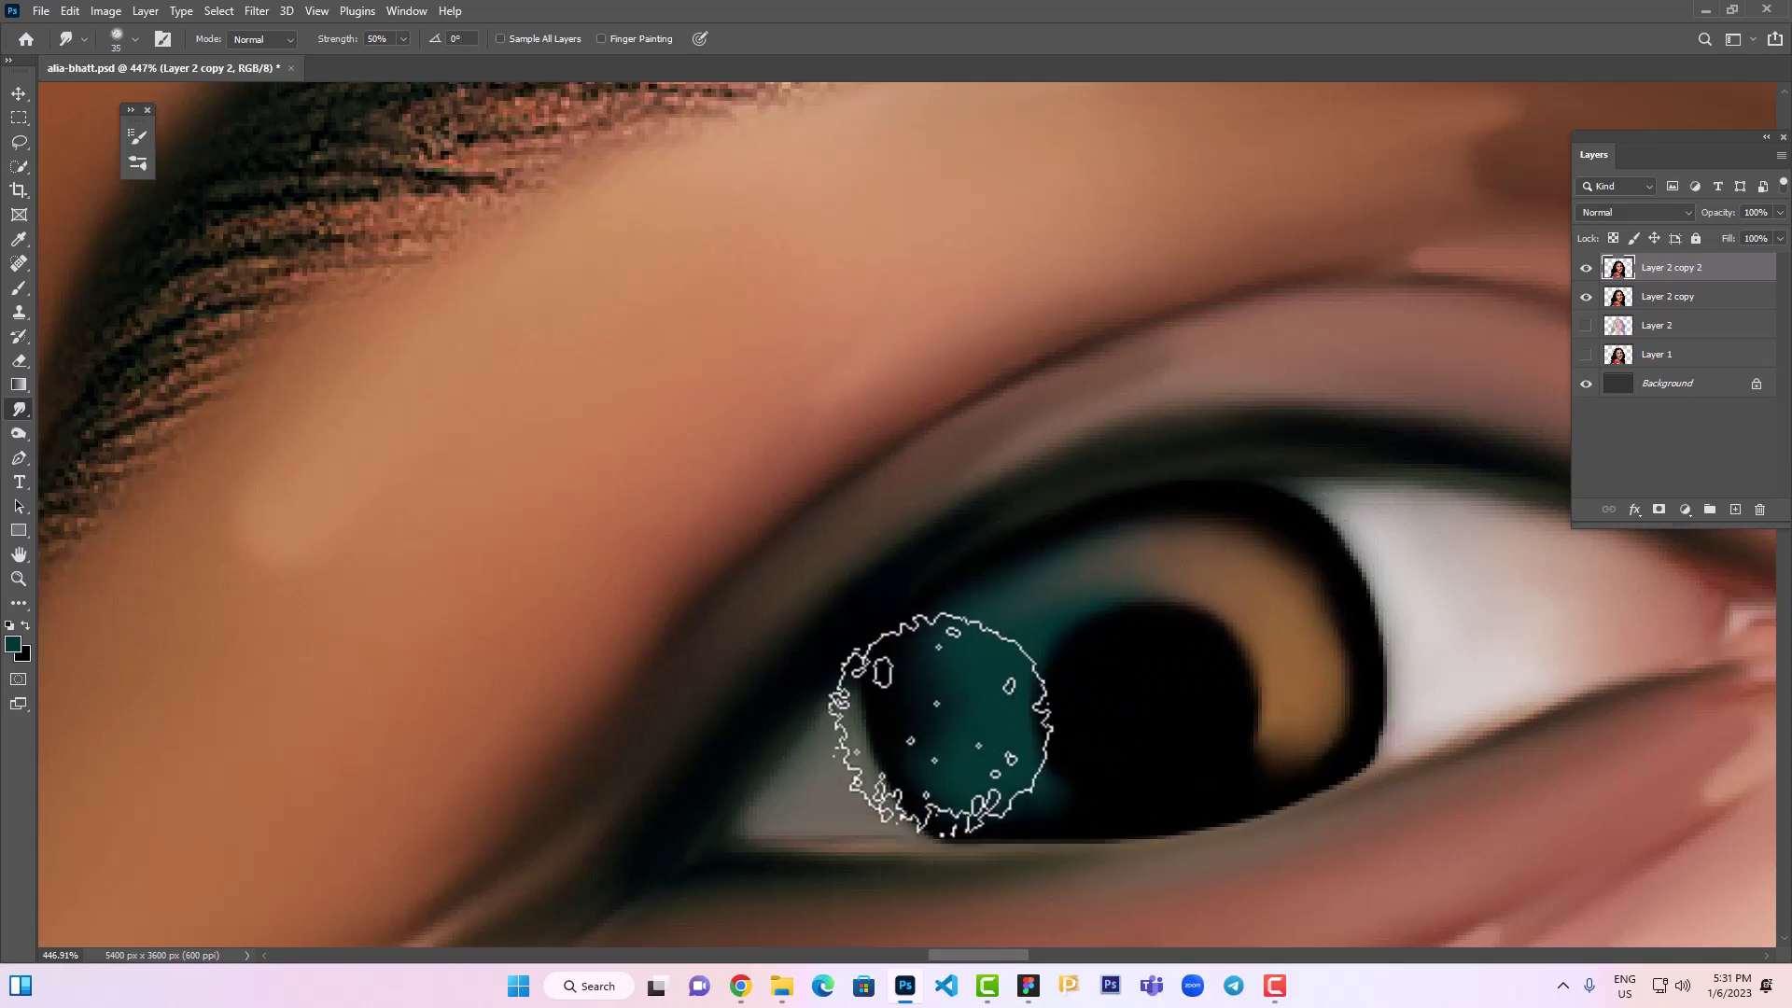
{"action": "left_click_drag", "start_coordinate": [988, 780], "coordinate": [1160, 560]}
{"action": "left_click_drag", "start_coordinate": [1297, 677], "coordinate": [1301, 640]}
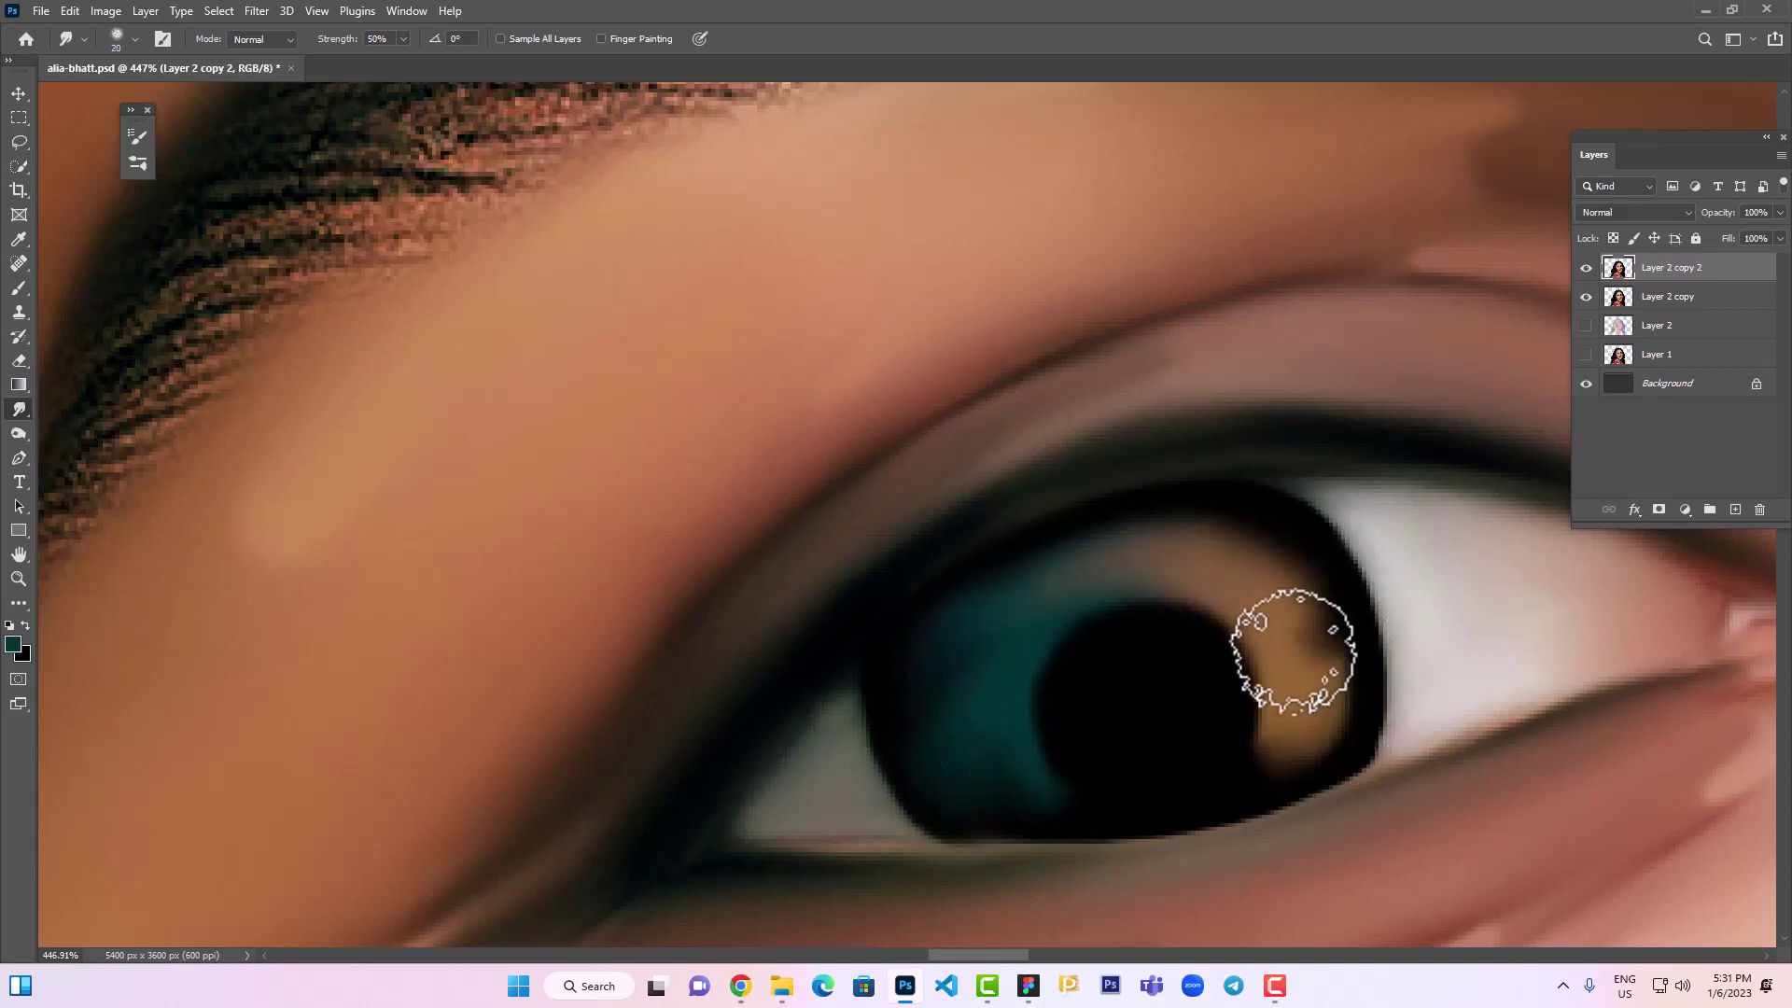
Smooth the pupil's lower edge, blend brown into the teal iris, and zoom out
{"action": "key", "text": "bracketleft"}
{"action": "key", "text": "bracketleft"}
{"action": "key", "text": "bracketleft"}
{"action": "mouse_move", "coordinate": [1300, 719]}
{"action": "left_mouse_down"}
{"action": "mouse_move", "coordinate": [1260, 600]}
{"action": "mouse_move", "coordinate": [1114, 552]}
{"action": "mouse_move", "coordinate": [980, 580]}
{"action": "mouse_move", "coordinate": [943, 635]}
{"action": "left_mouse_up"}
{"action": "left_click_drag", "start_coordinate": [1195, 806], "coordinate": [1200, 772]}
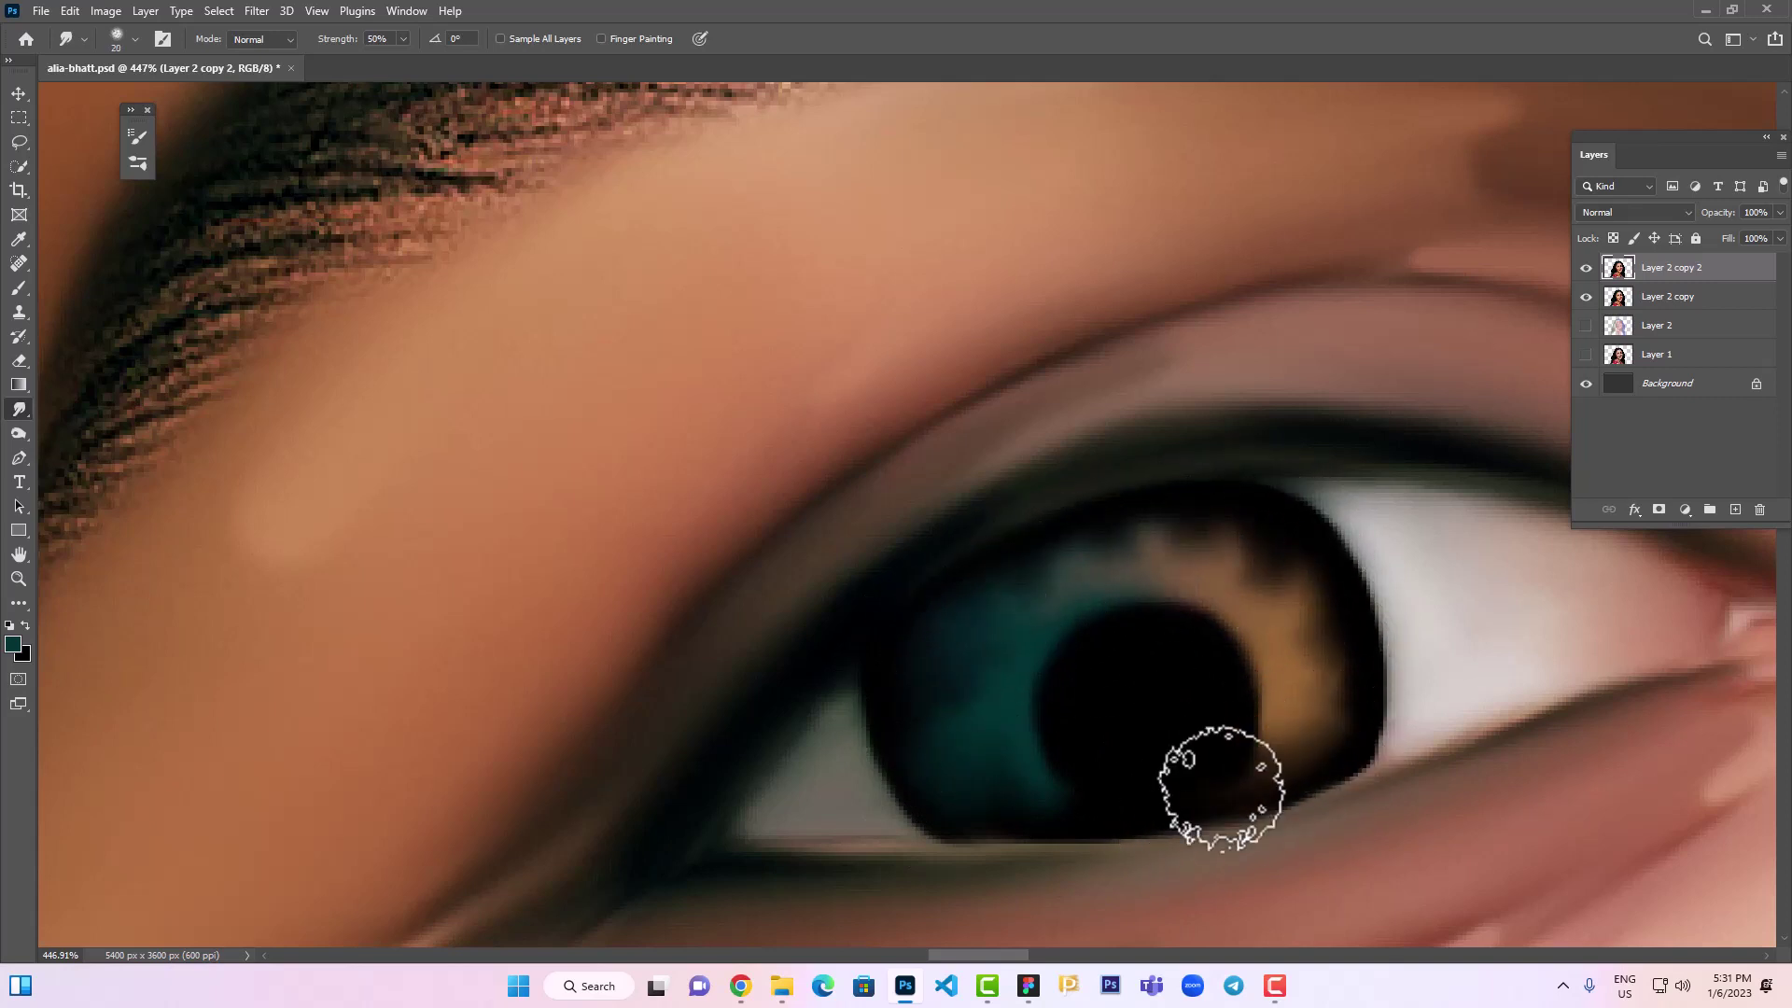
{"action": "key", "text": "bracketright"}
{"action": "key", "text": "bracketright"}
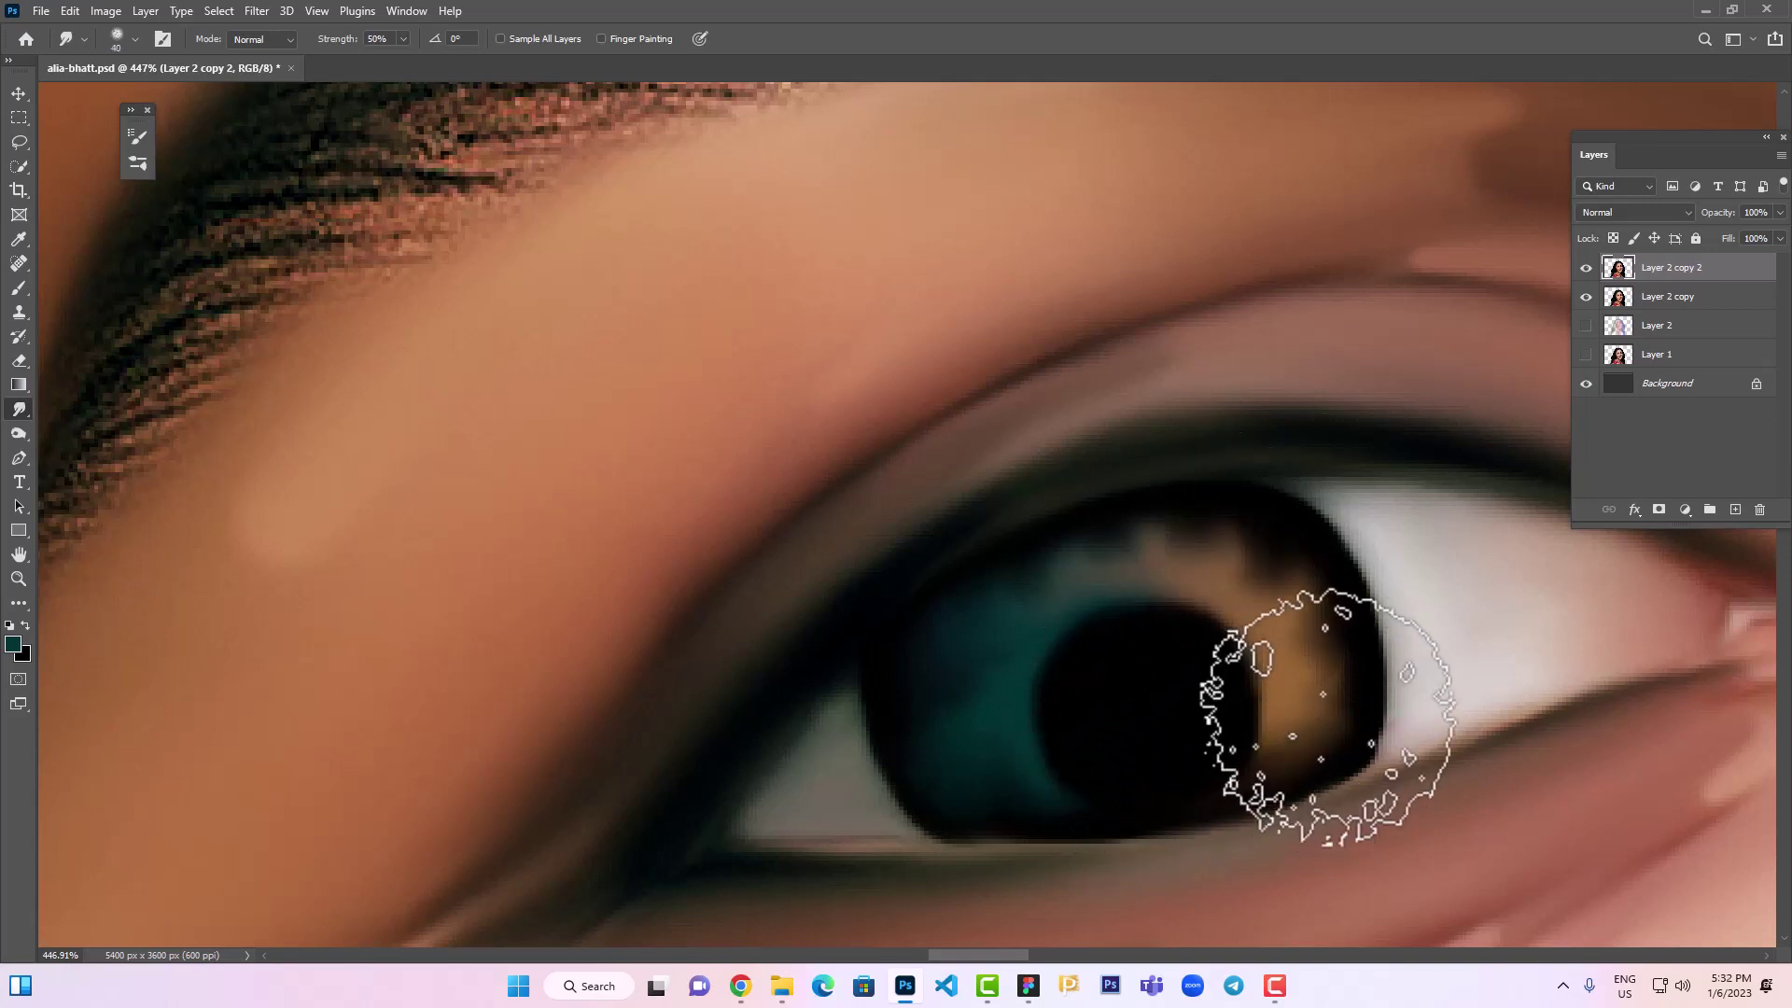
{"action": "mouse_move", "coordinate": [1300, 719]}
{"action": "left_mouse_down"}
{"action": "mouse_move", "coordinate": [1160, 541]}
{"action": "mouse_move", "coordinate": [1000, 620]}
{"action": "left_mouse_up"}
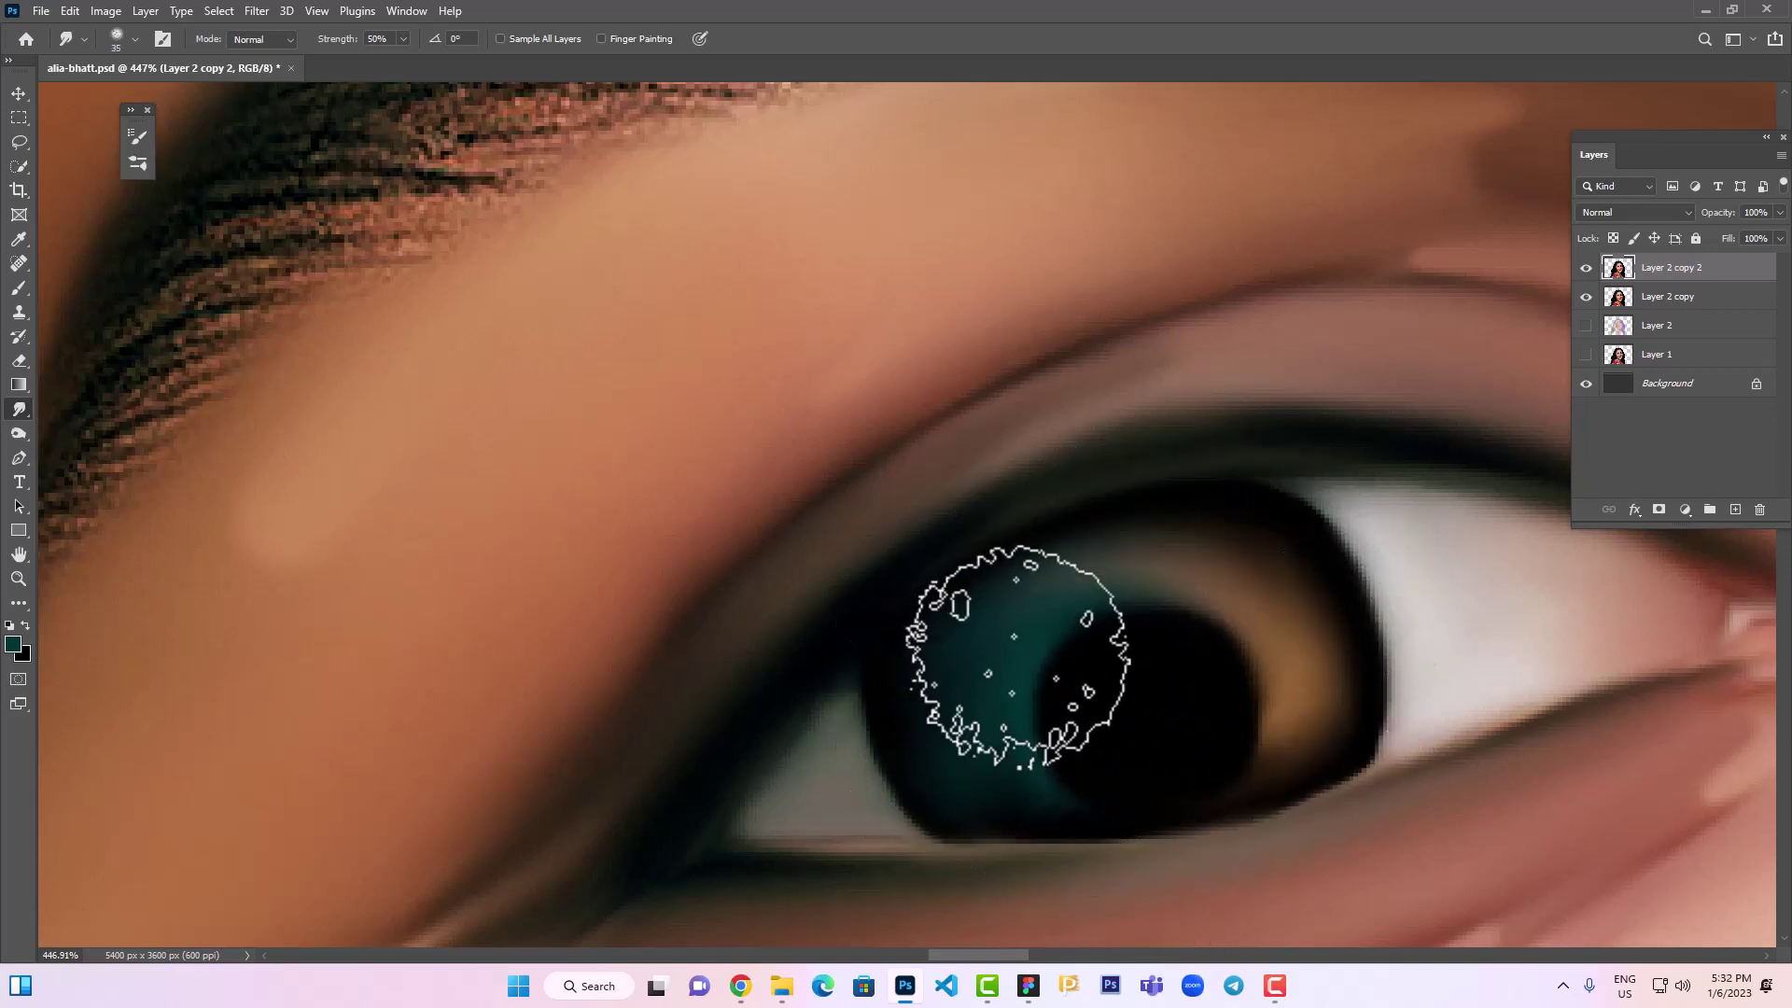
{"action": "key", "text": "bracketleft"}
{"action": "key", "text": "bracketleft"}
{"action": "left_click_drag", "start_coordinate": [1198, 540], "coordinate": [970, 801]}
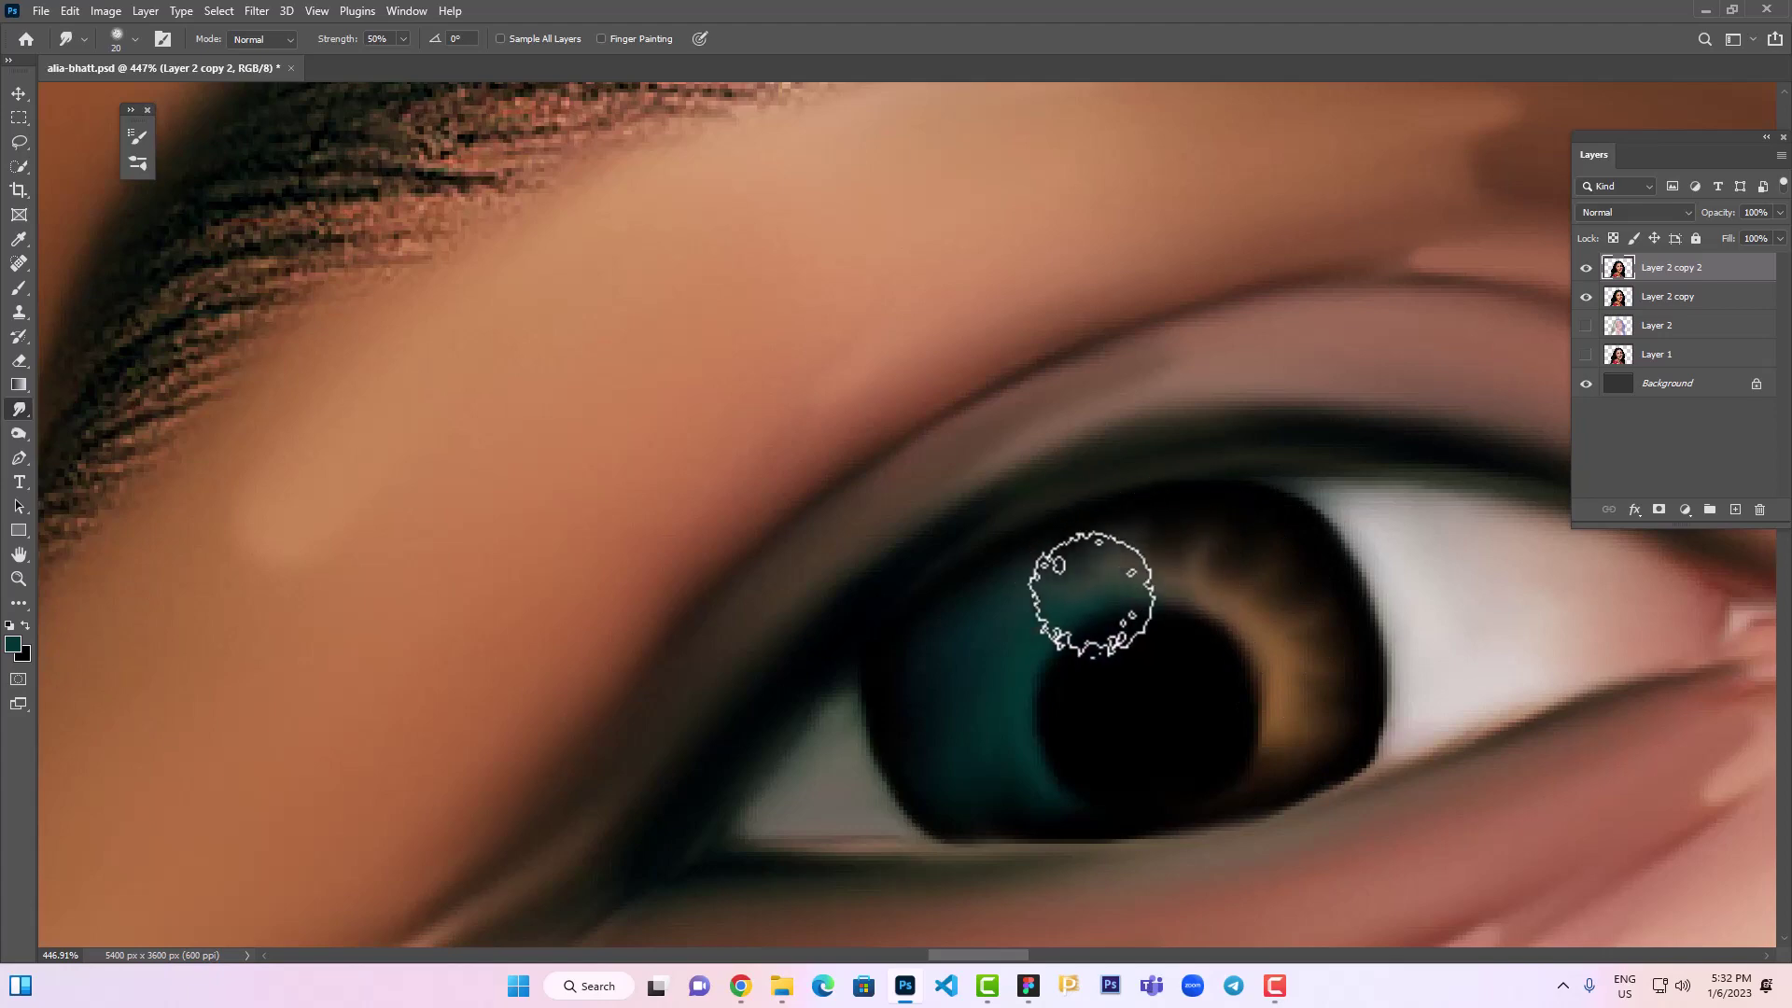
{"action": "key", "text": "bracketright"}
{"action": "key", "text": "bracketright"}
{"action": "key", "text": "bracketright"}
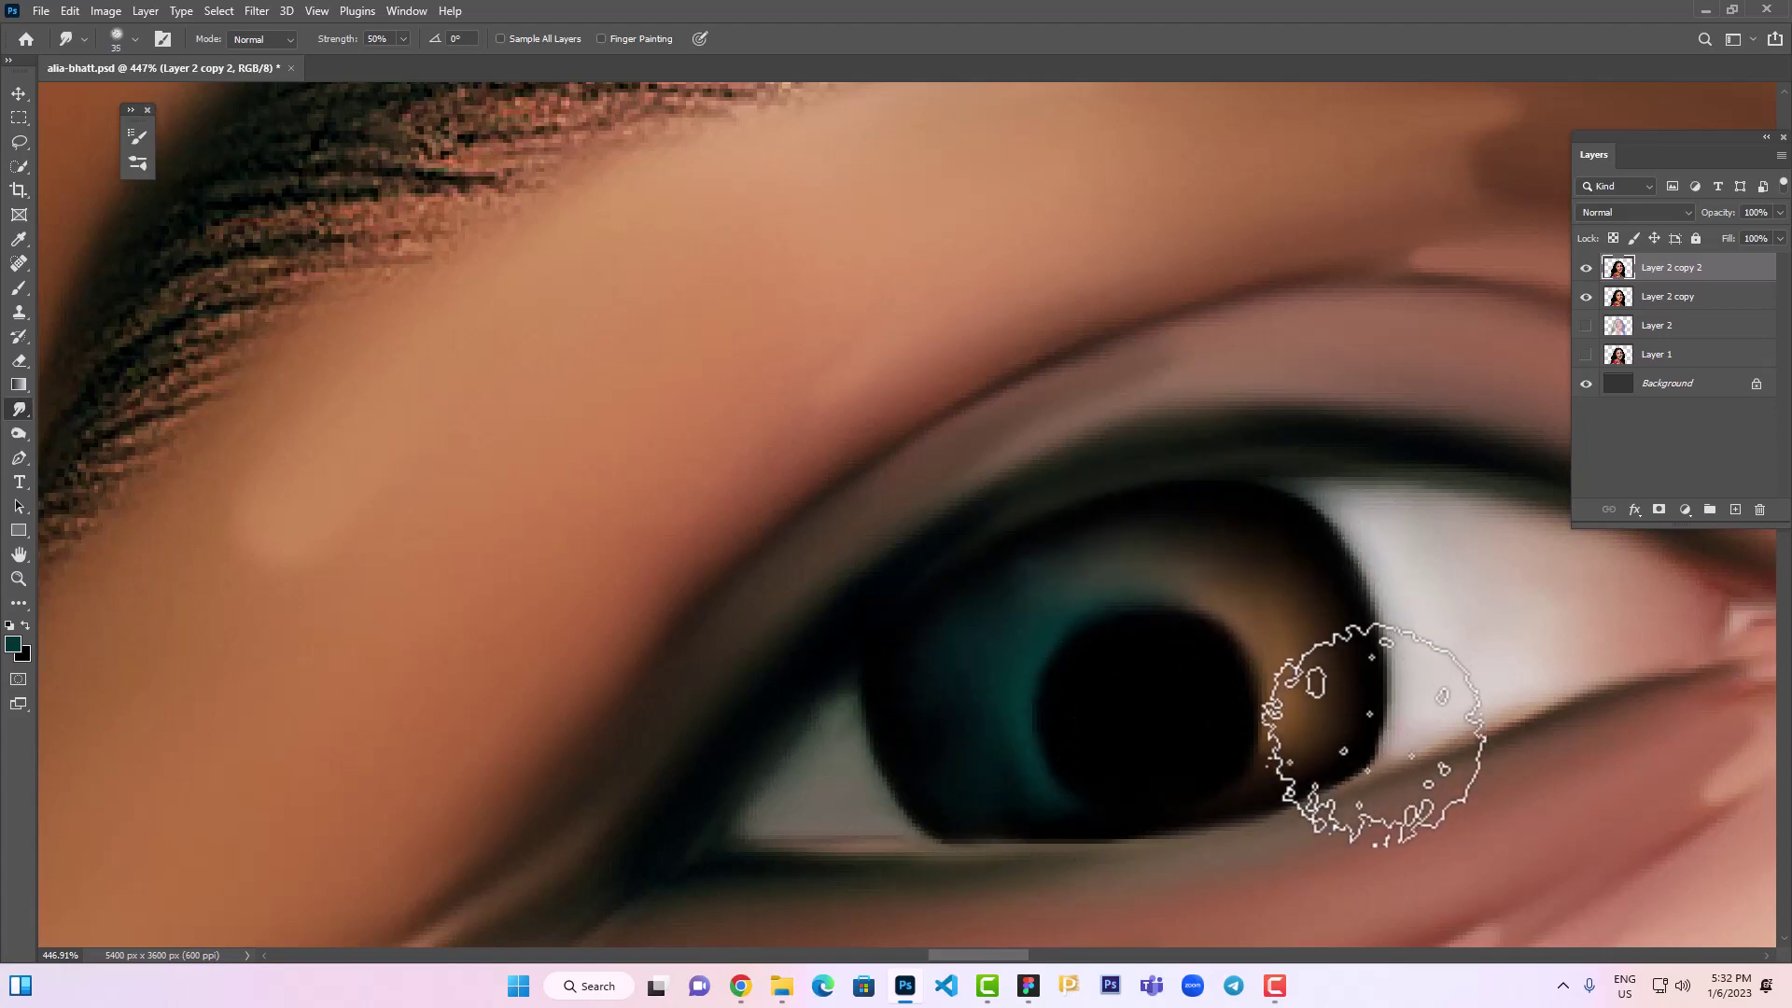
{"action": "key", "text": "ctrl+minus"}
{"action": "key", "text": "ctrl+minus"}
{"action": "key", "text": "ctrl+minus"}
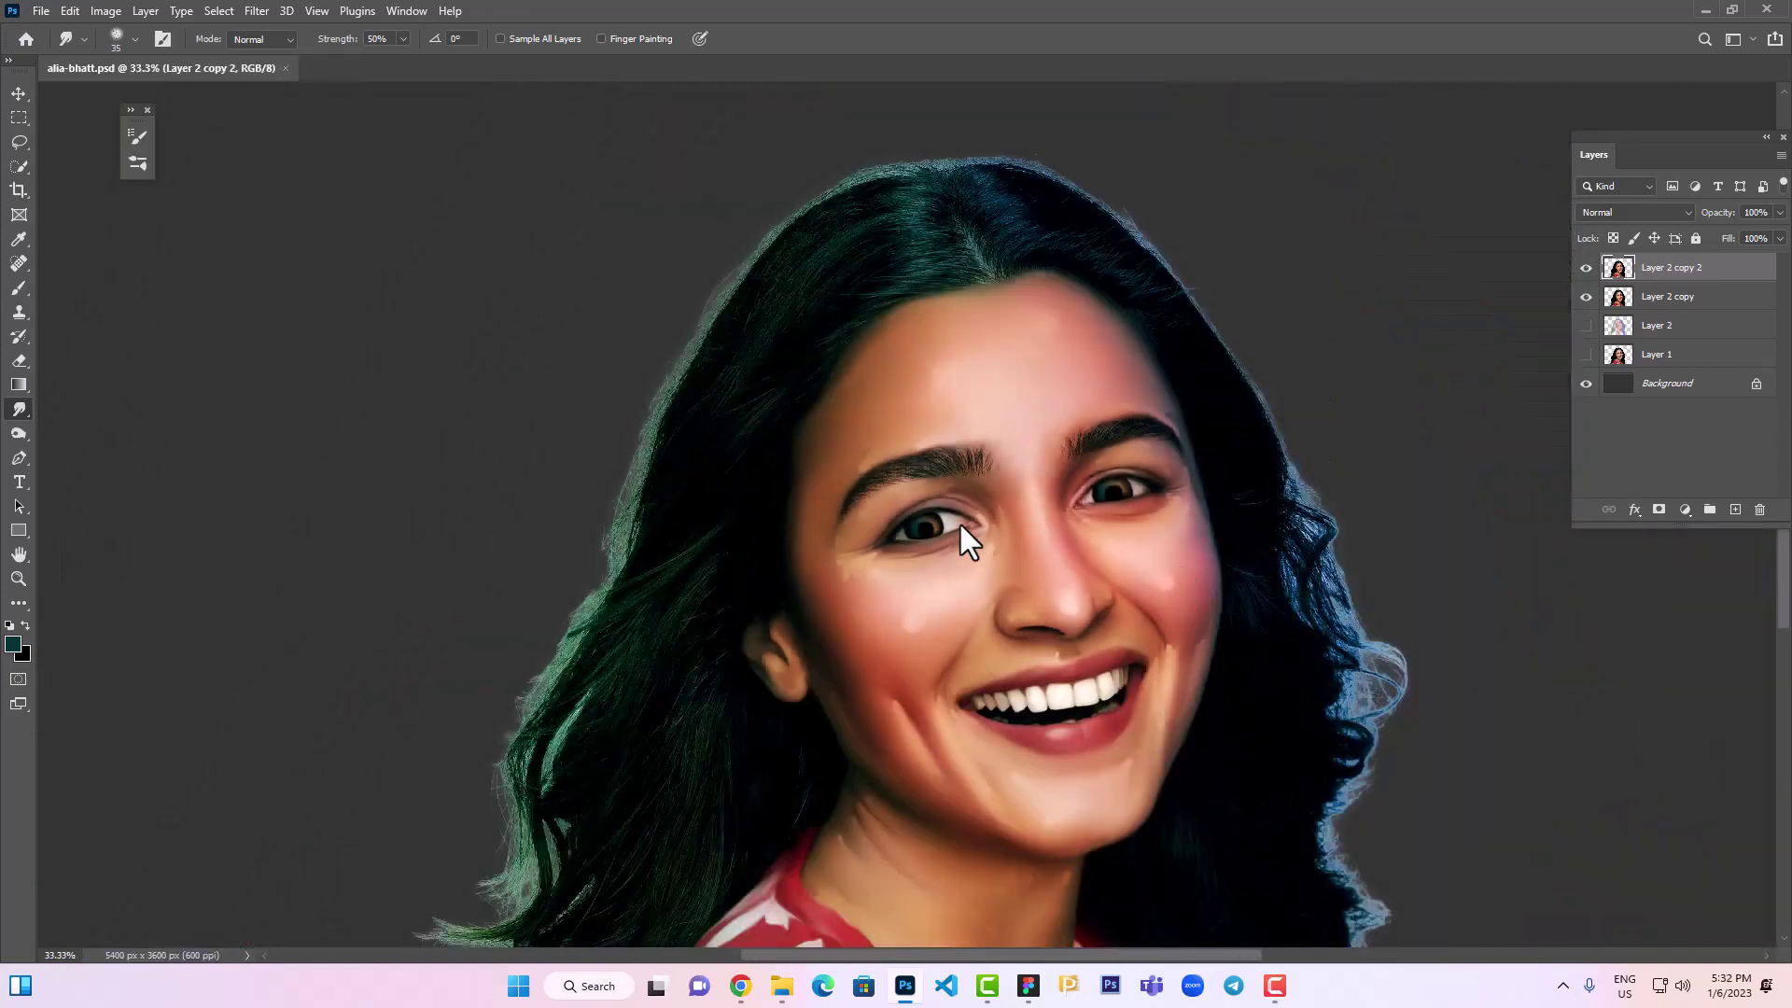
Toggle the painted layer against the photo to check the right eye's catchlights
{"action": "left_click", "coordinate": [1585, 268]}
{"action": "left_click", "coordinate": [1587, 270]}
{"action": "left_click_drag", "start_coordinate": [1123, 492], "coordinate": [1255, 493]}
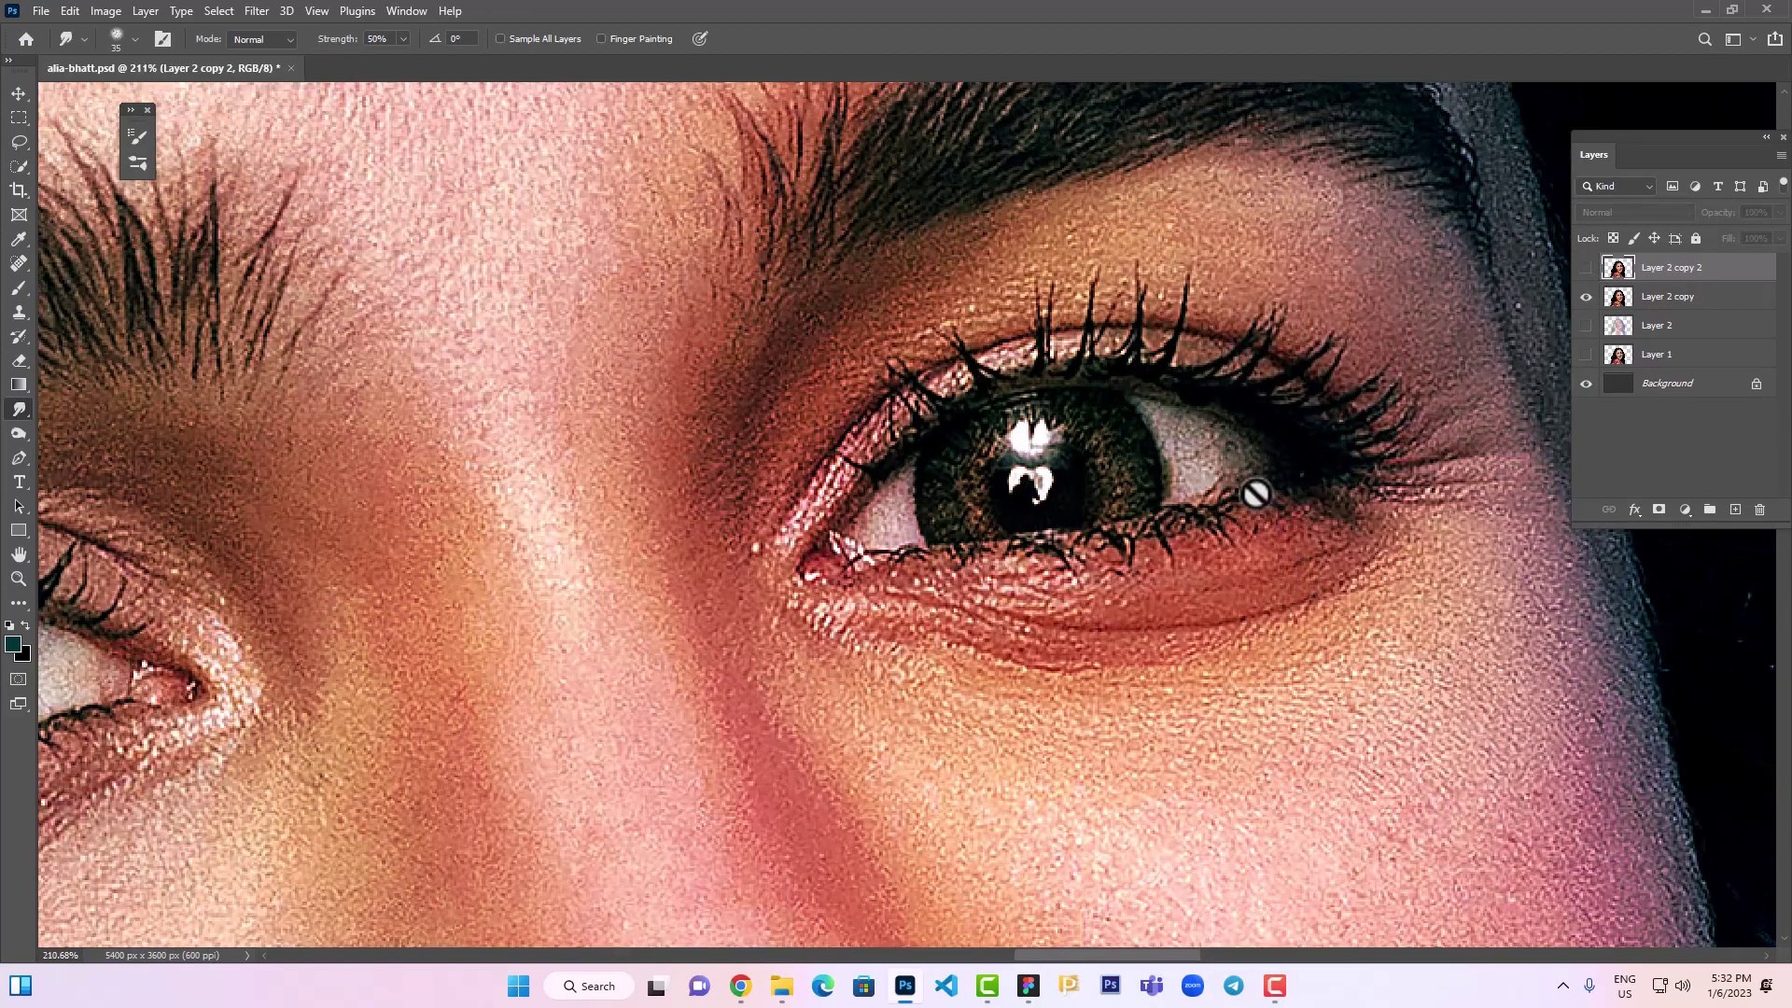
{"action": "key", "text": "b"}
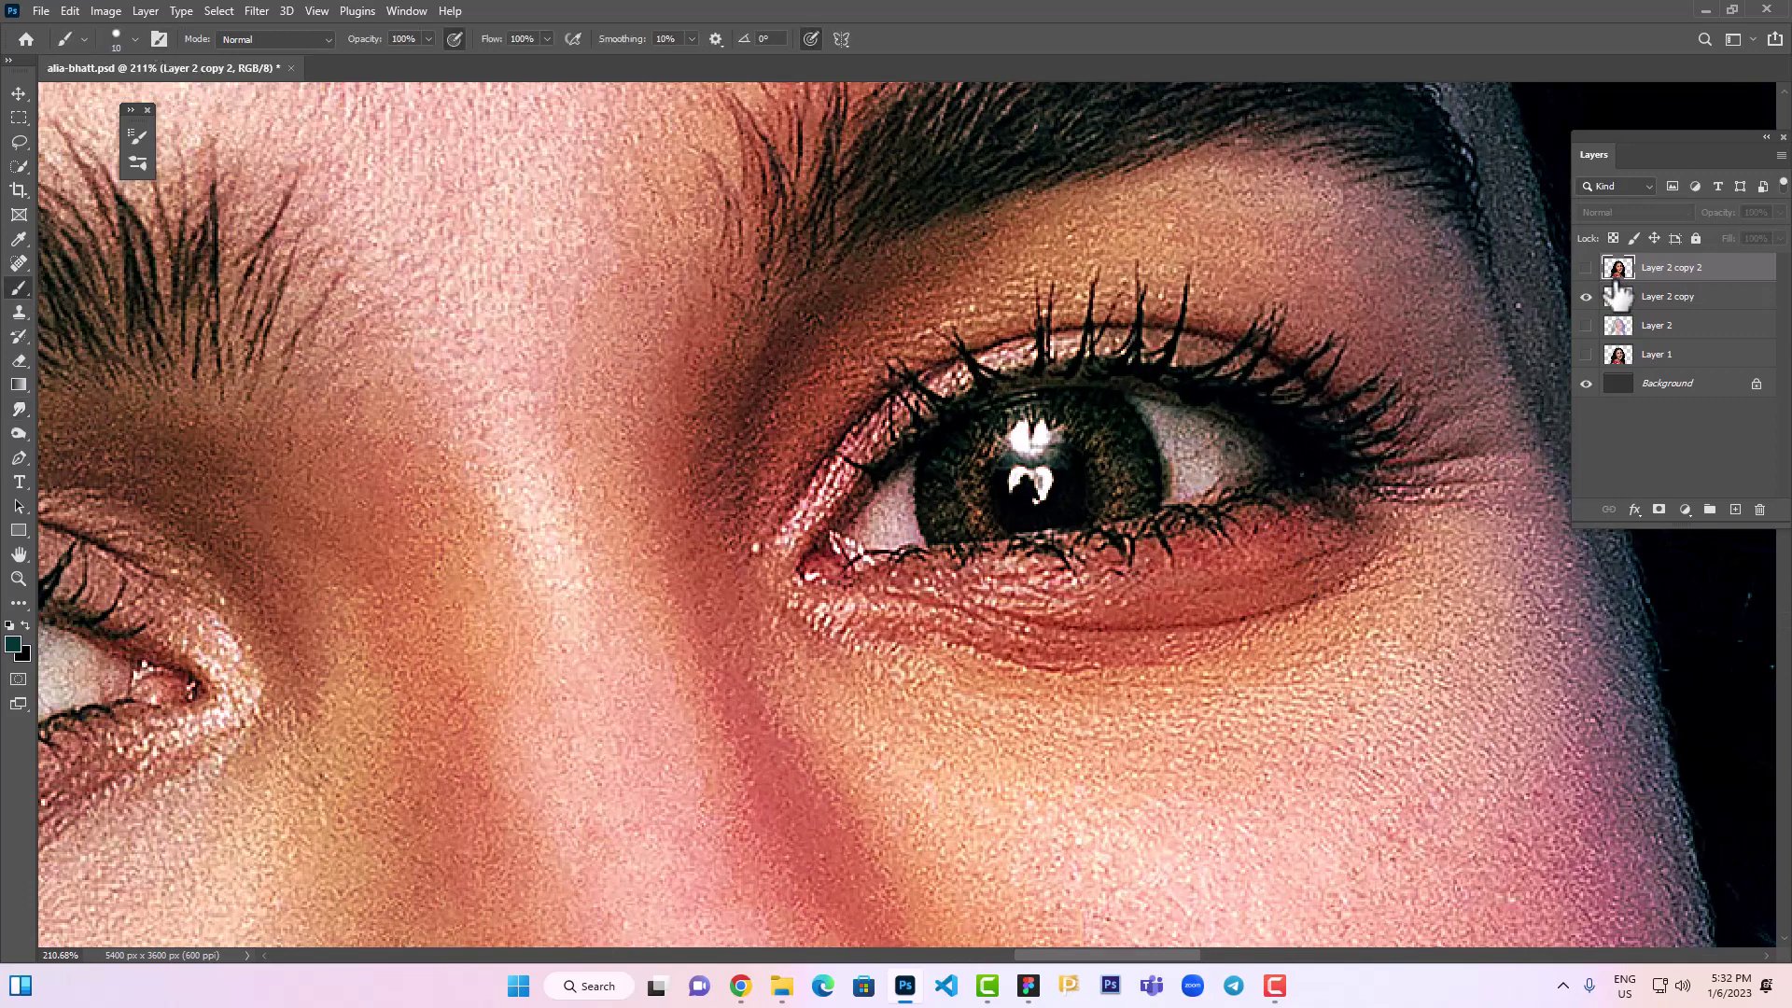
{"action": "left_click", "coordinate": [1587, 268]}
{"action": "left_click", "coordinate": [1587, 268]}
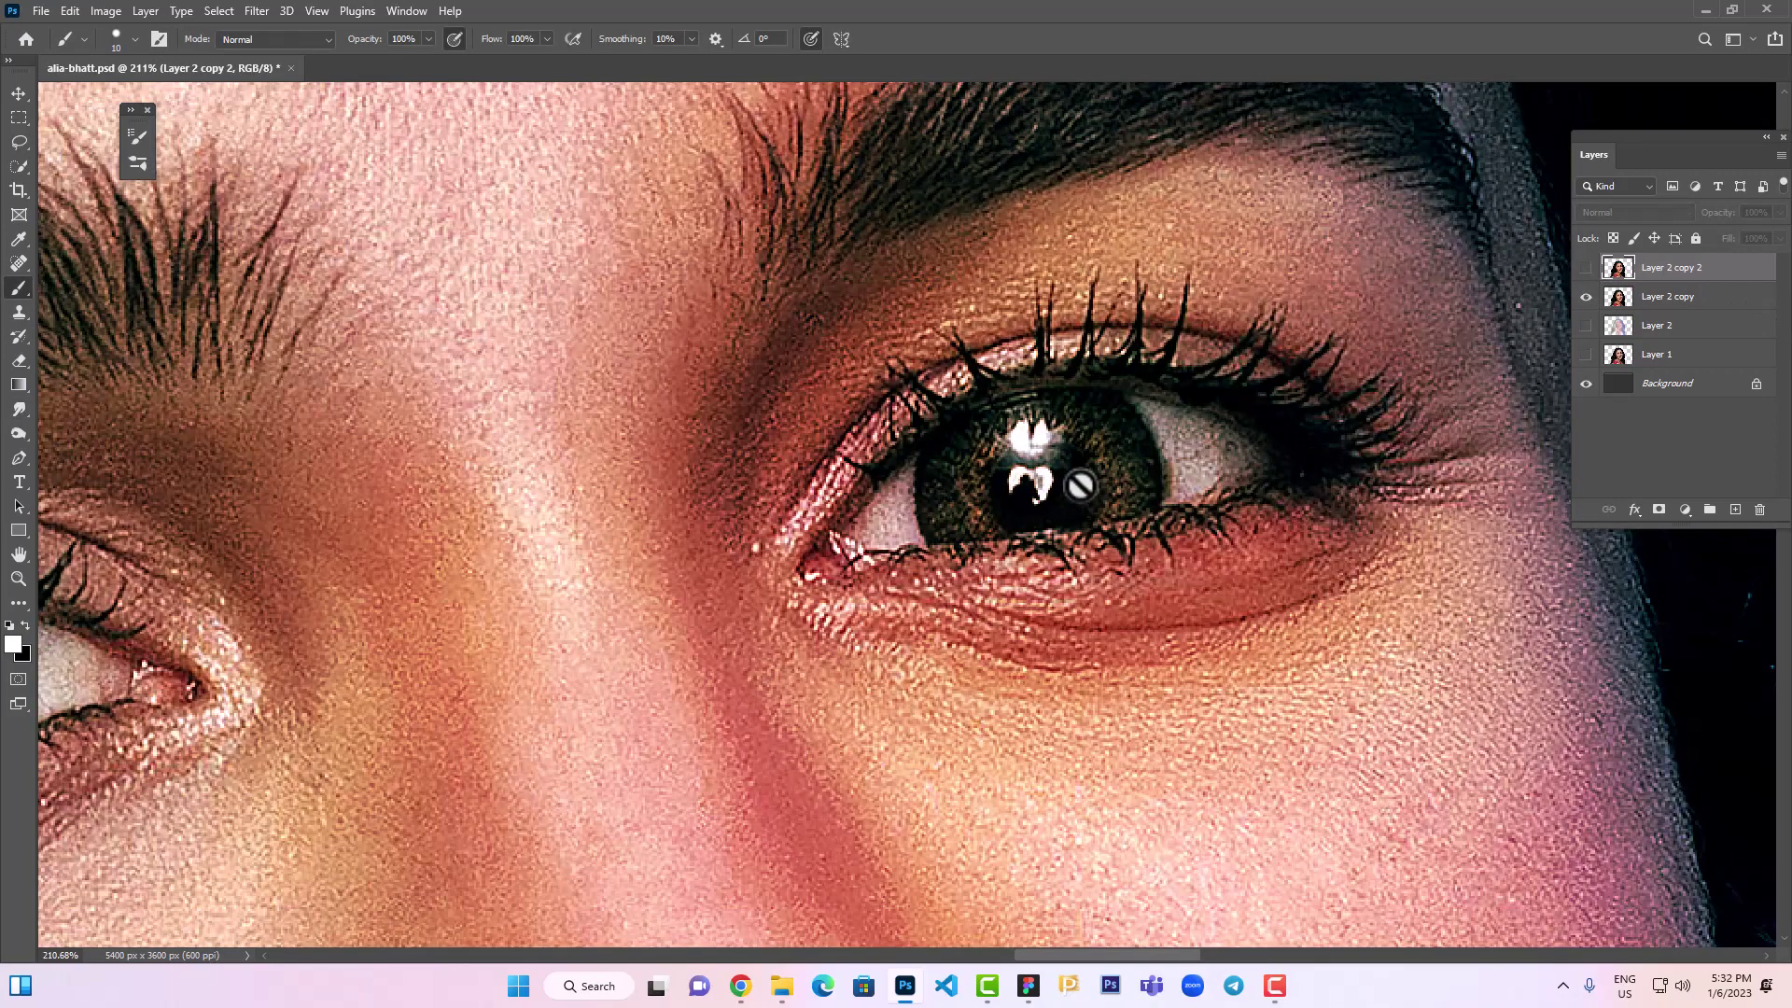
{"action": "left_click", "coordinate": [1587, 267]}
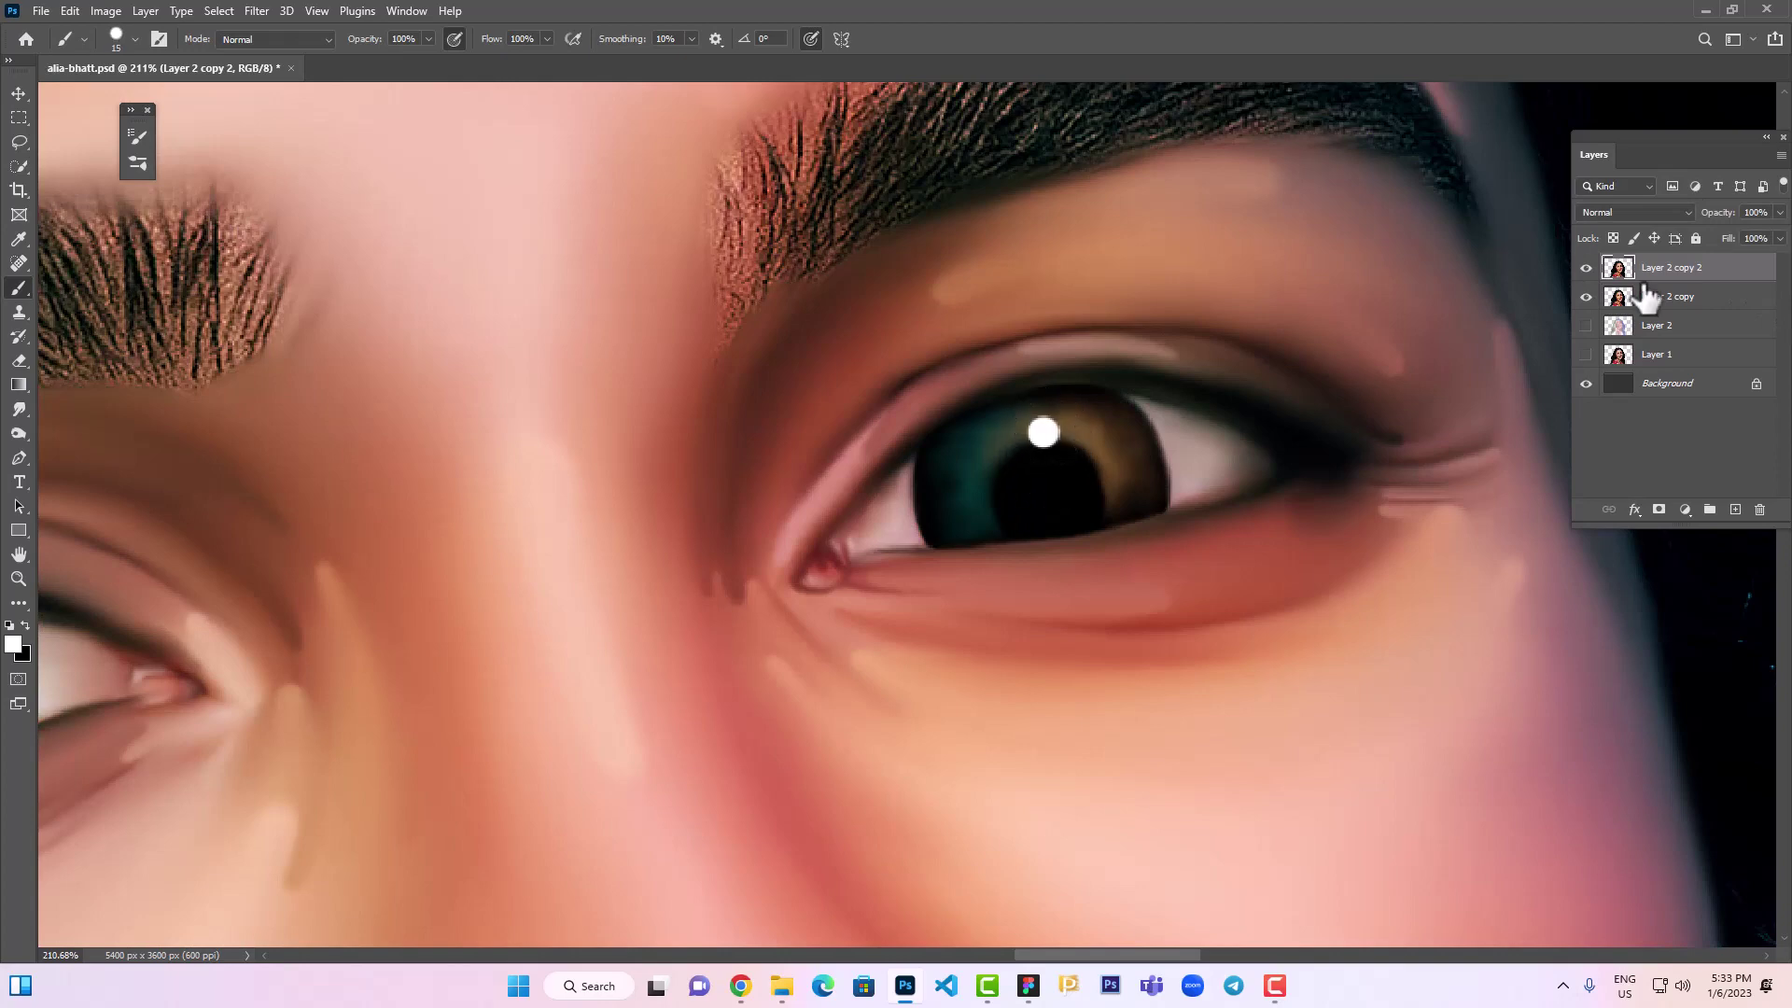
Paint a white catchlight on the pupil, undoing the extra lower dot
{"action": "left_click", "coordinate": [1587, 267]}
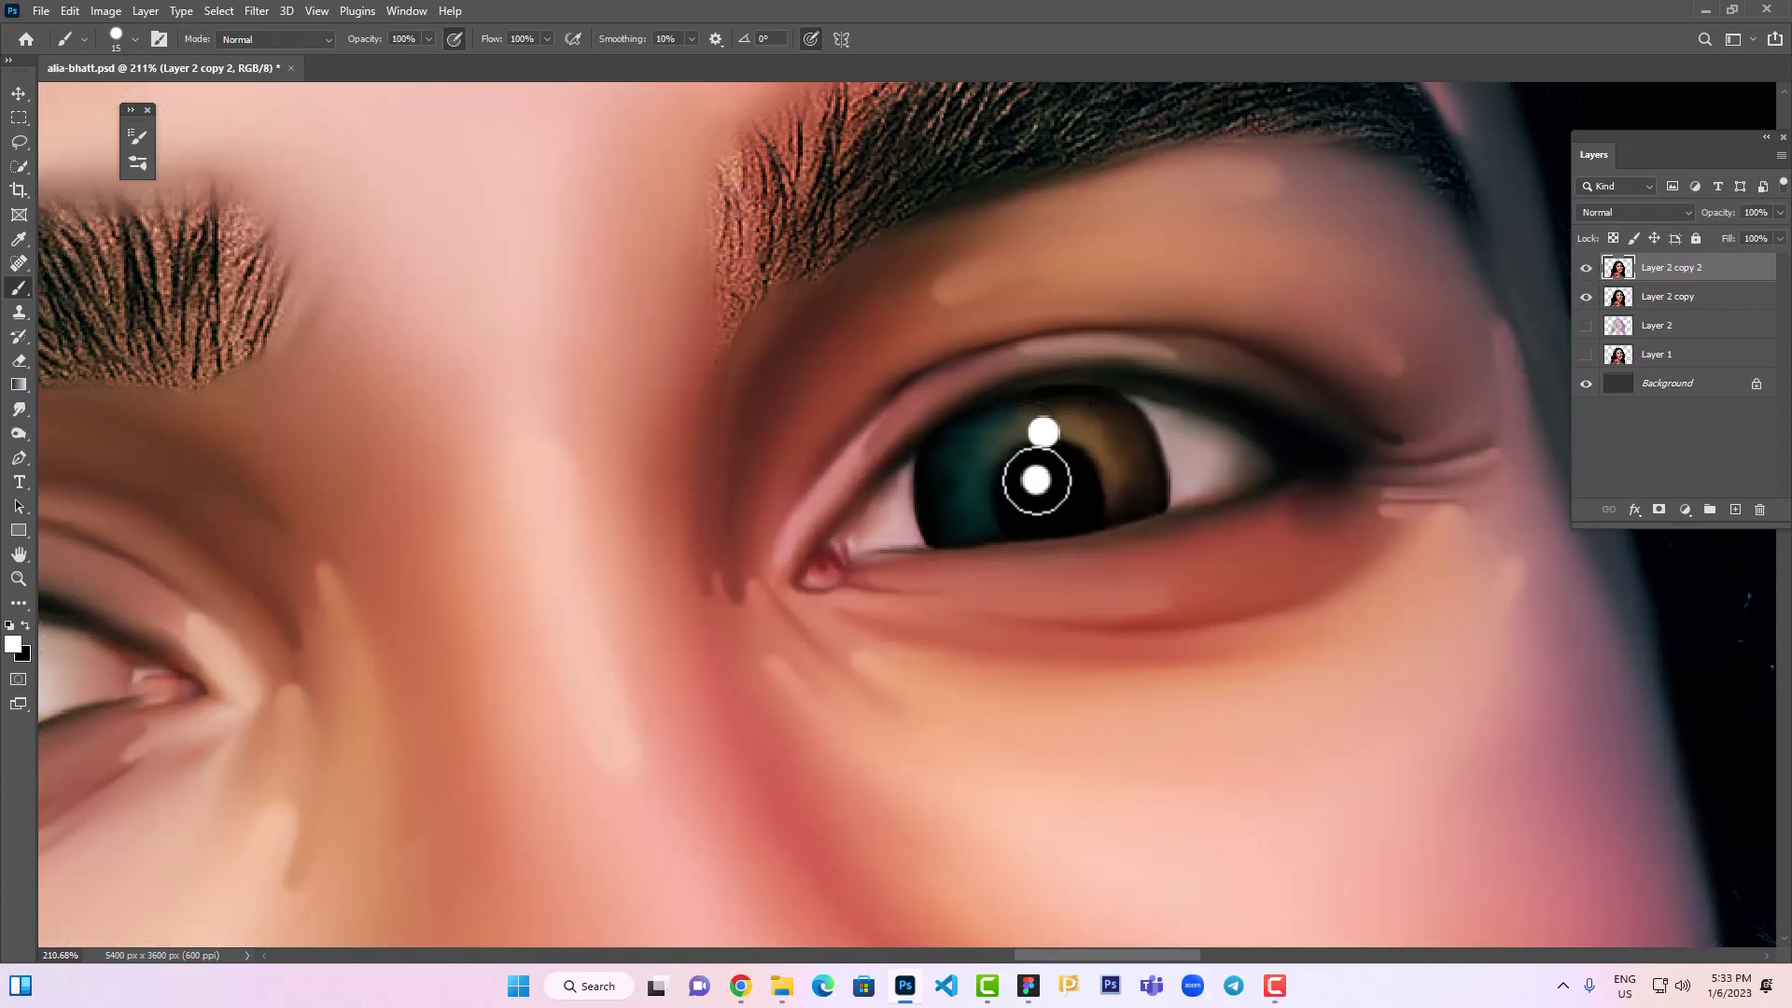
{"action": "left_click", "coordinate": [1586, 268]}
{"action": "left_click", "coordinate": [1587, 267]}
{"action": "key", "text": "ctrl+z"}
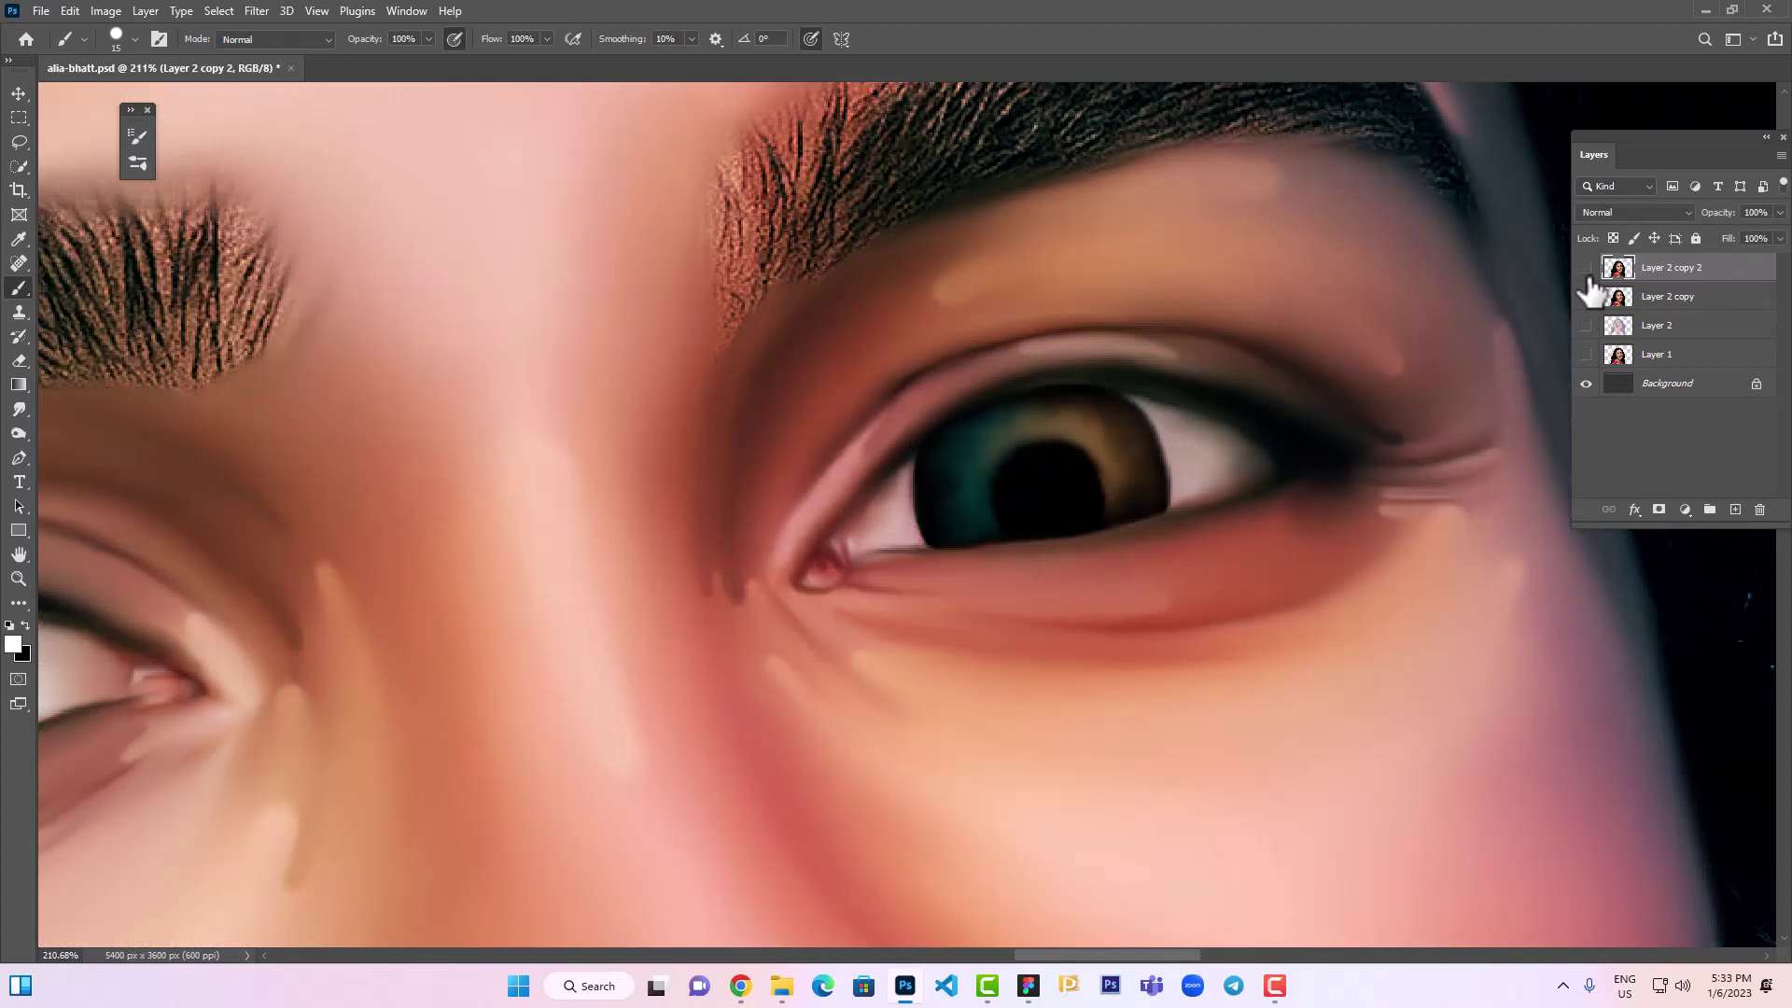
{"action": "left_click", "coordinate": [1586, 268]}
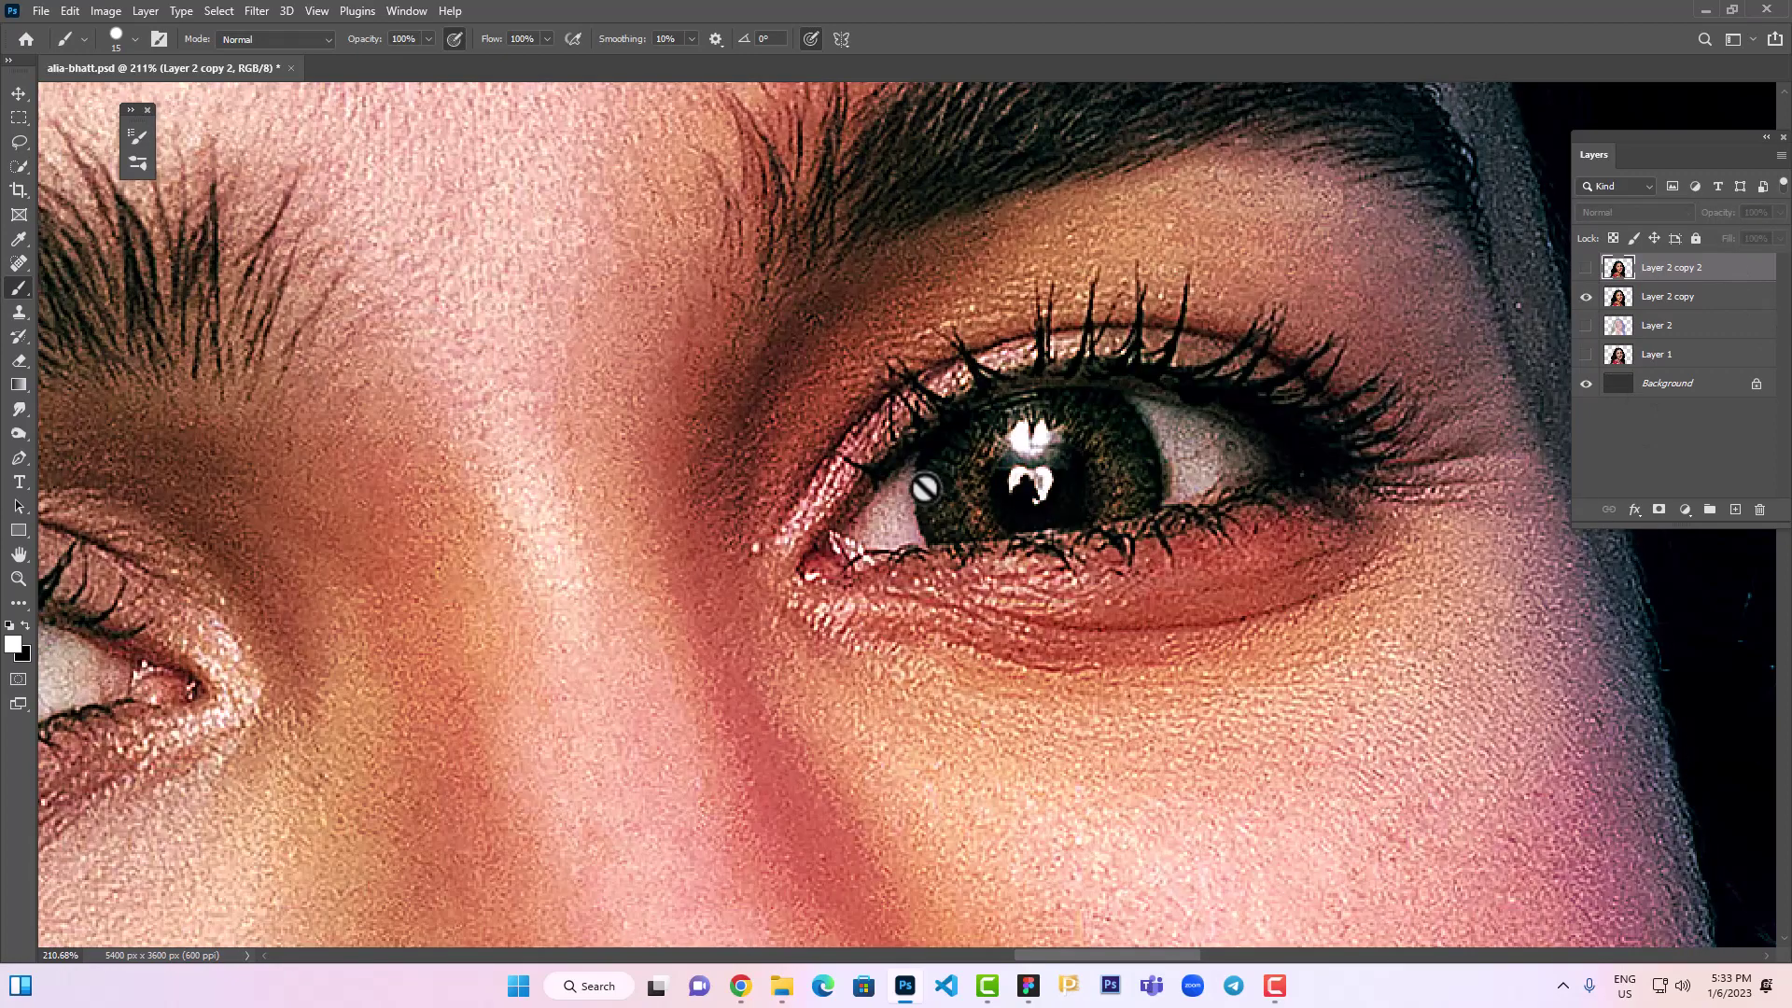
{"action": "left_click", "coordinate": [1585, 268]}
Dab a white catchlight on the iris with a size-20 brush, then fit the whole portrait on screen
{"action": "key", "text": "]"}
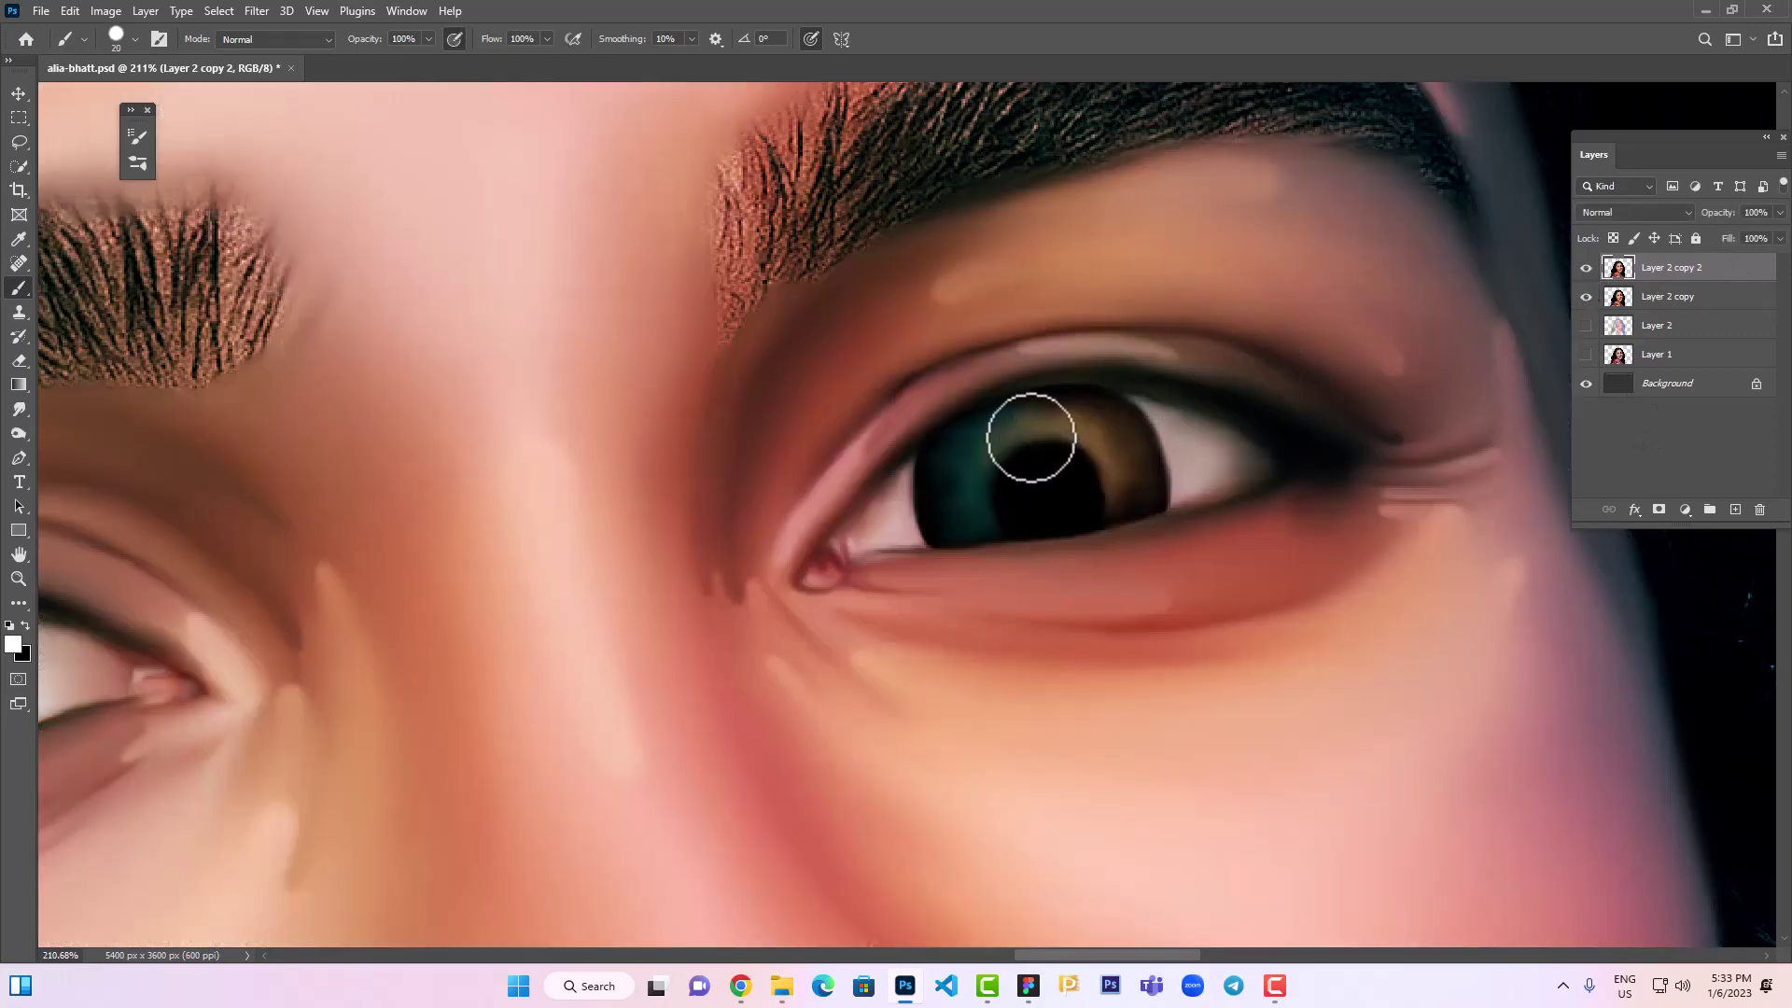
{"action": "left_click", "coordinate": [1031, 435]}
{"action": "left_click", "coordinate": [1585, 268]}
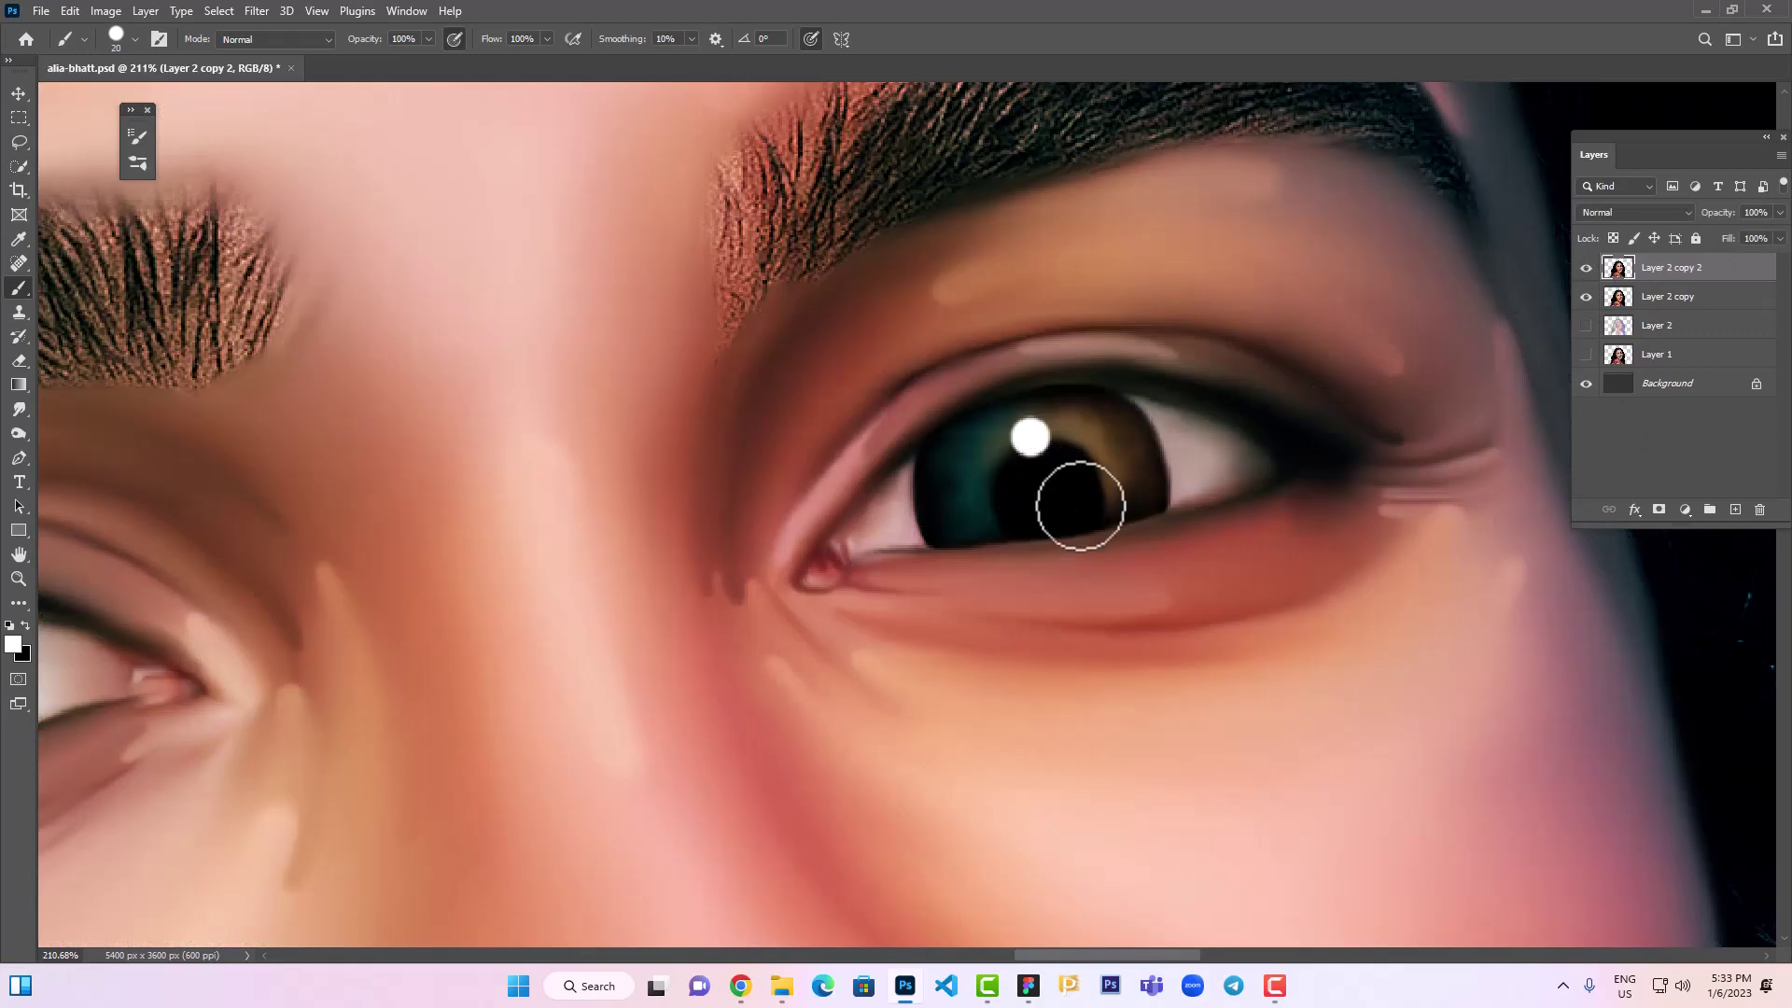
{"action": "left_click_drag", "start_coordinate": [1039, 487], "coordinate": [1313, 510]}
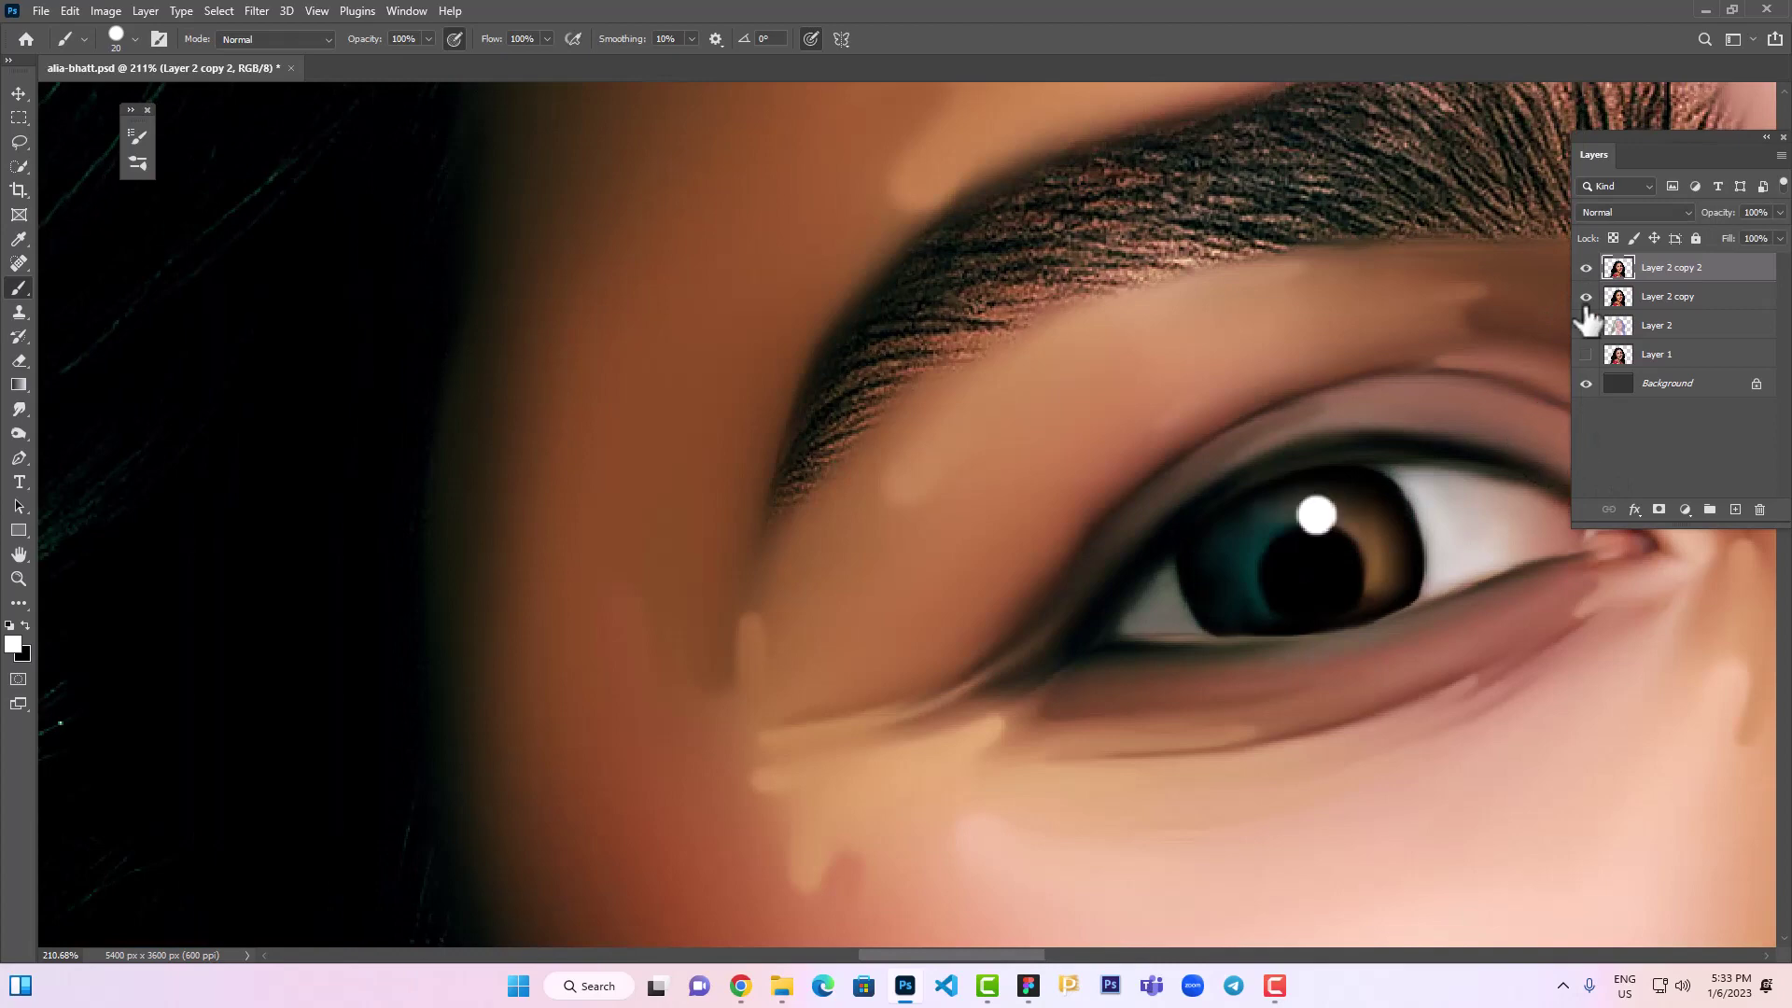
{"action": "key", "text": "ctrl+0"}
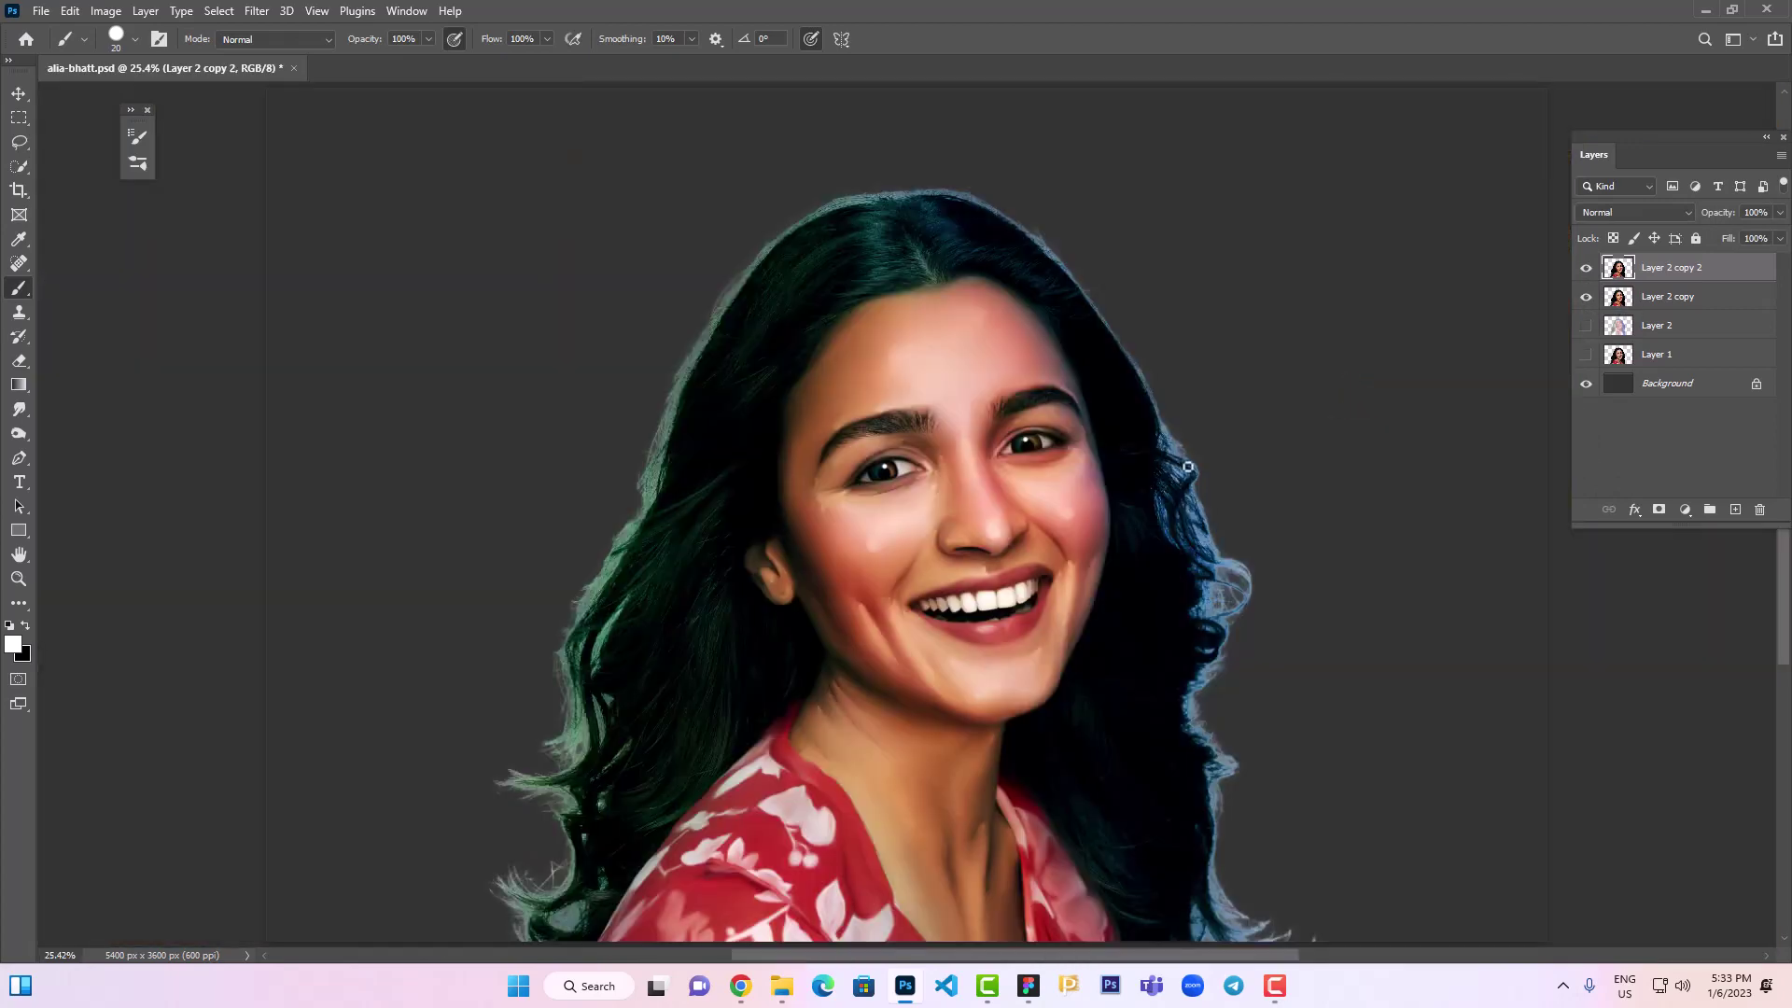
Save the portrait, then smudge the upper lip with a smaller brush to blend its pale highlight
{"action": "key", "text": "ctrl+s"}
{"action": "left_click_drag", "start_coordinate": [976, 553], "coordinate": [992, 508]}
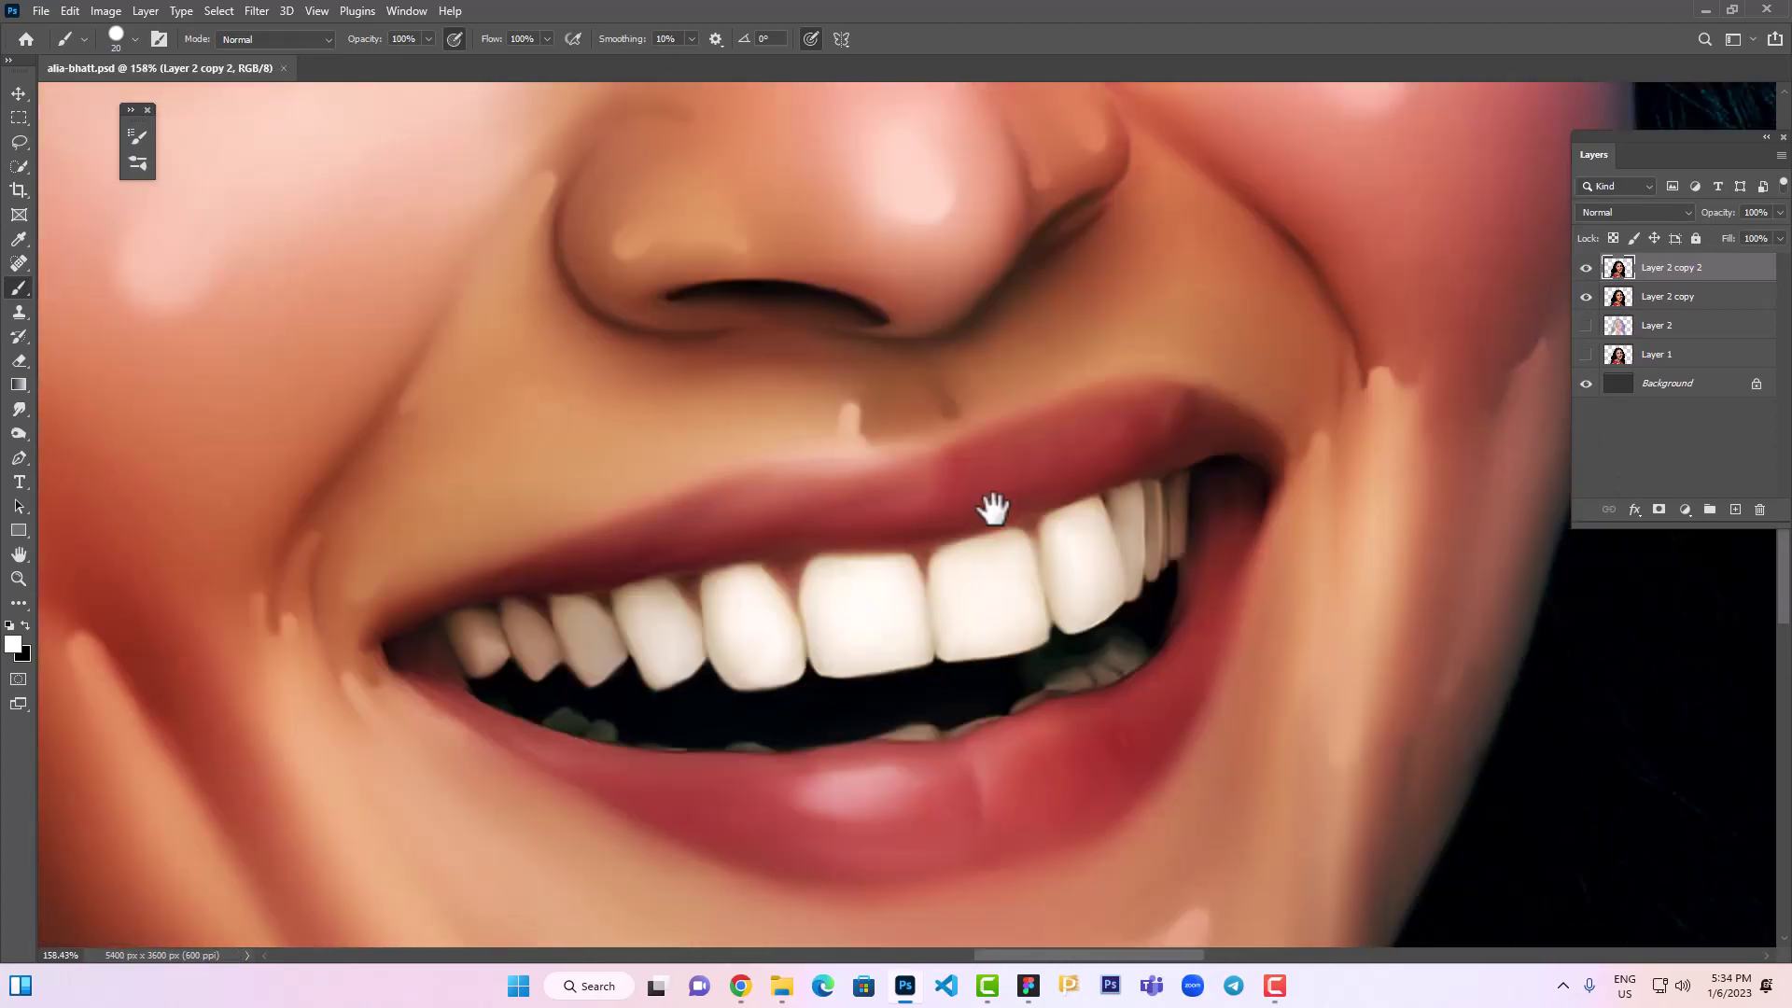
{"action": "left_click", "coordinate": [18, 409]}
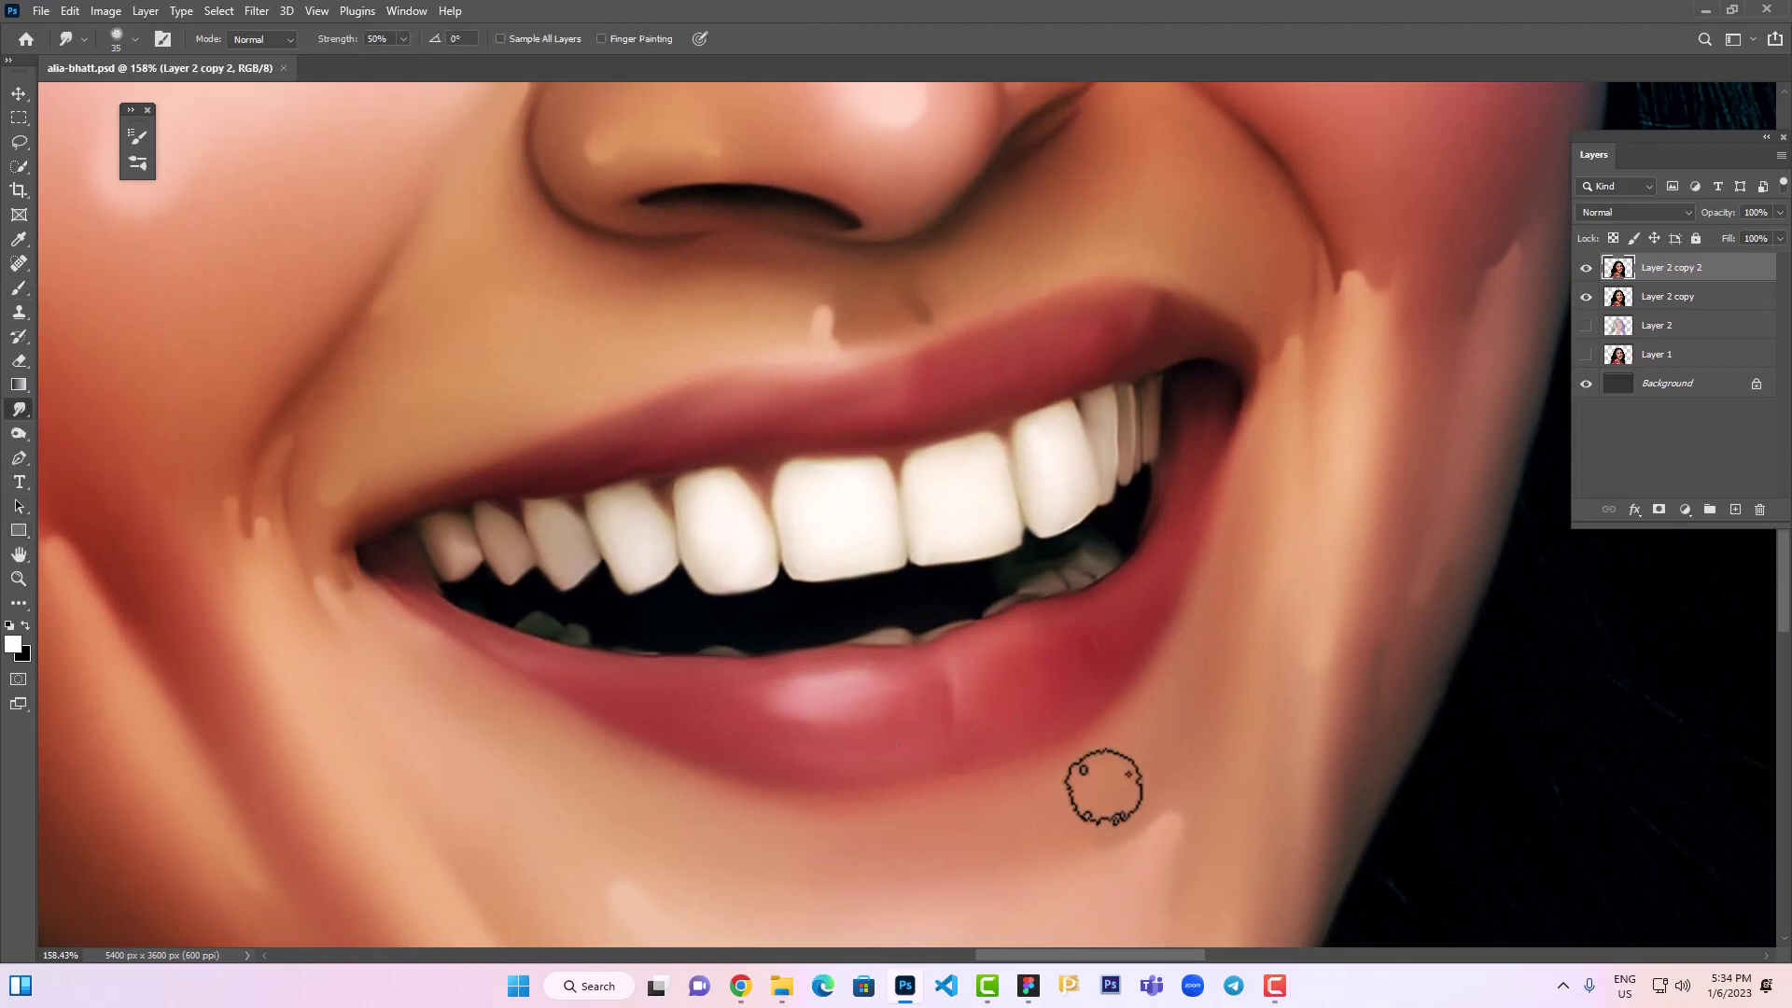
{"action": "mouse_move", "coordinate": [899, 385]}
{"action": "left_mouse_down"}
{"action": "mouse_move", "coordinate": [800, 379]}
{"action": "mouse_move", "coordinate": [697, 420]}
{"action": "left_mouse_up"}
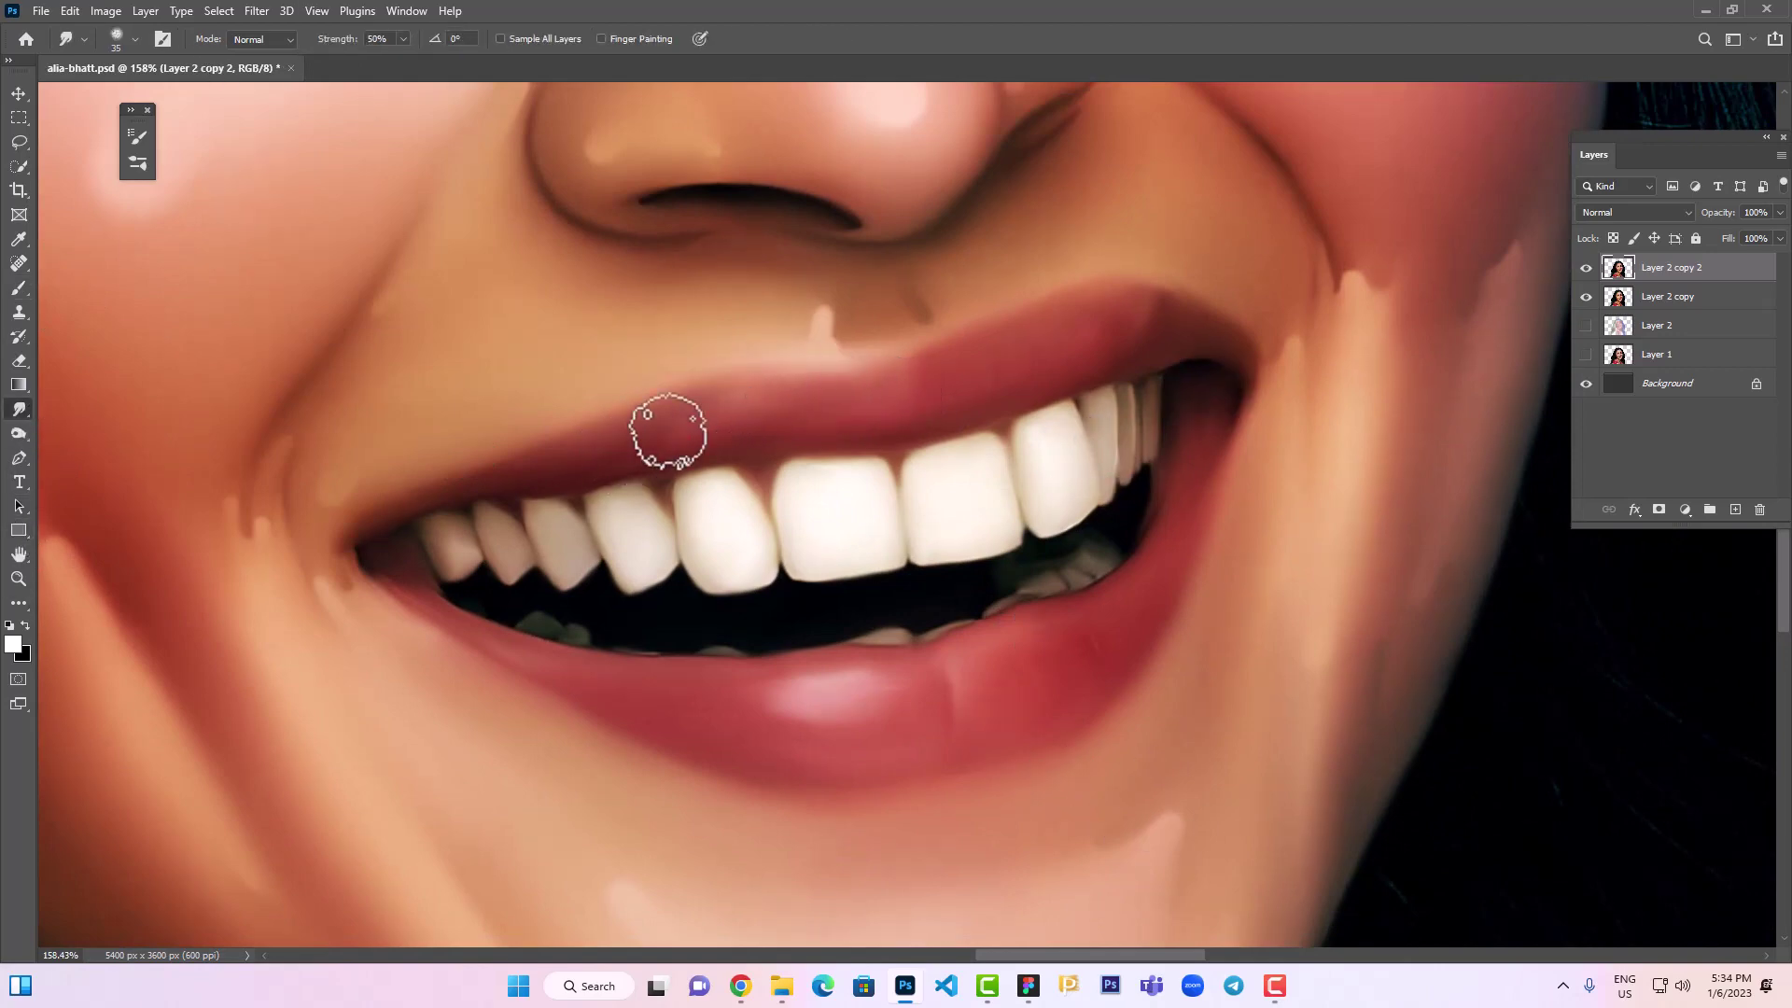
{"action": "left_click_drag", "start_coordinate": [665, 486], "coordinate": [784, 492]}
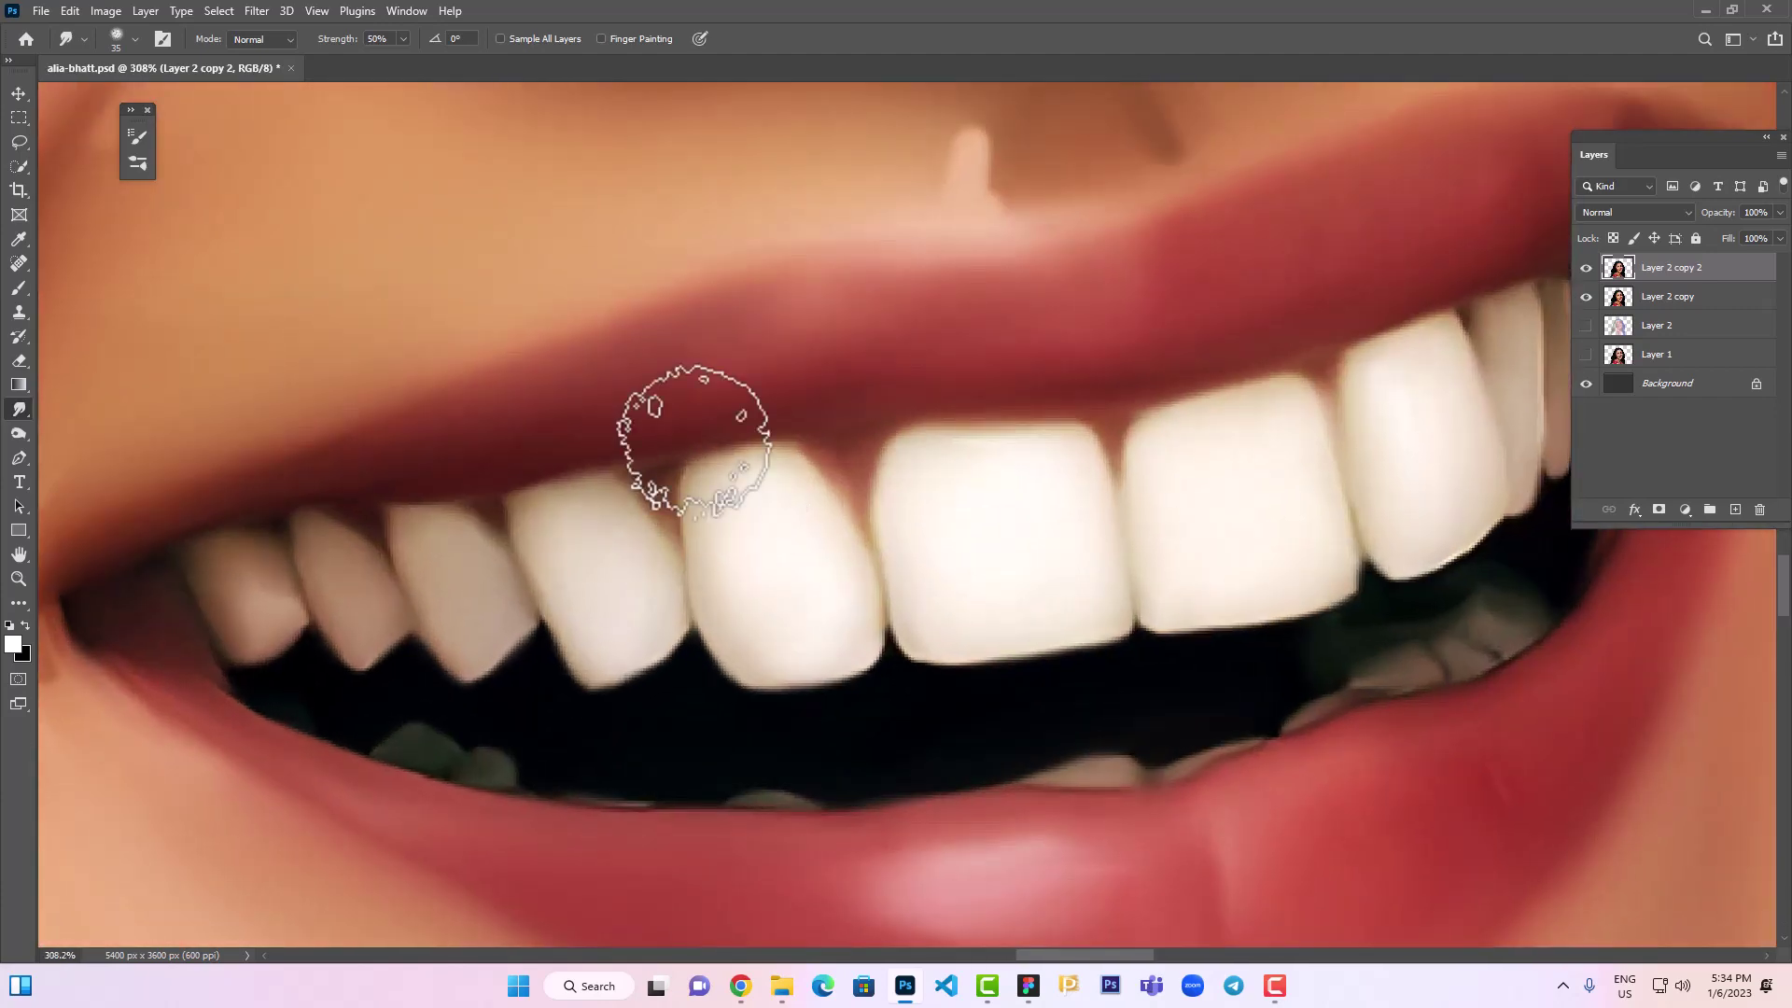
{"action": "key", "text": "bracketleft"}
{"action": "key", "text": "bracketleft"}
{"action": "key", "text": "bracketleft"}
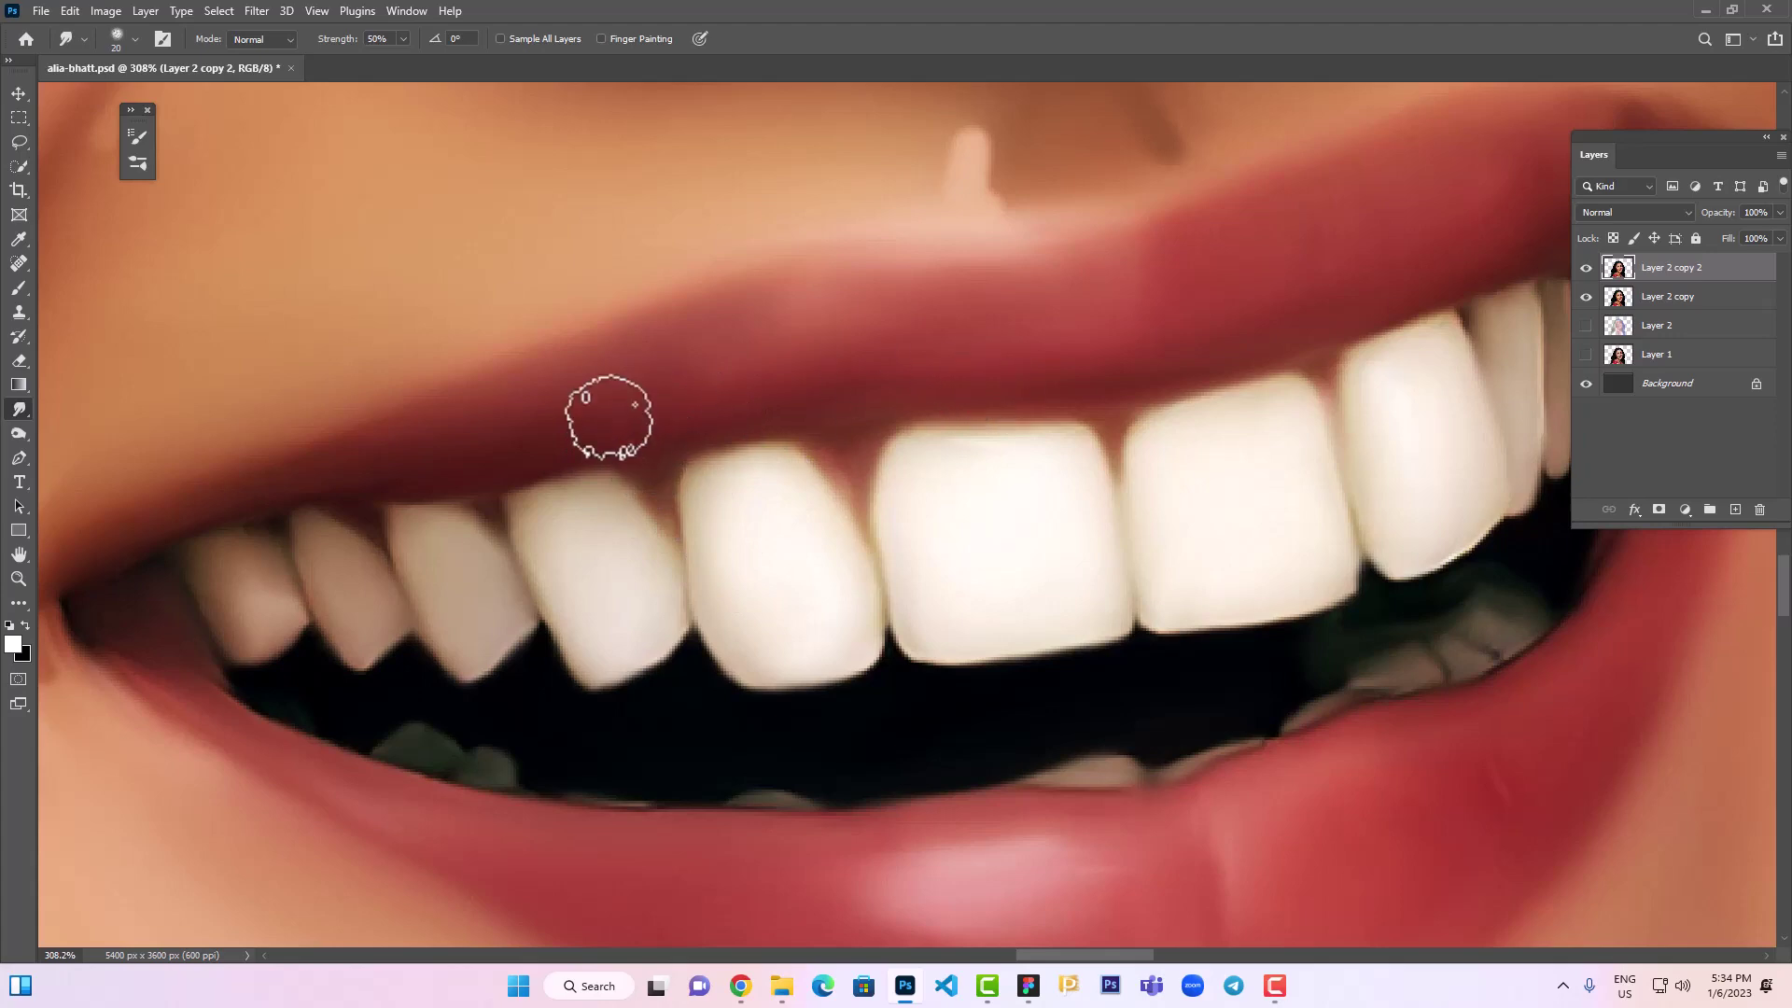
{"action": "left_click_drag", "start_coordinate": [972, 234], "coordinate": [845, 323]}
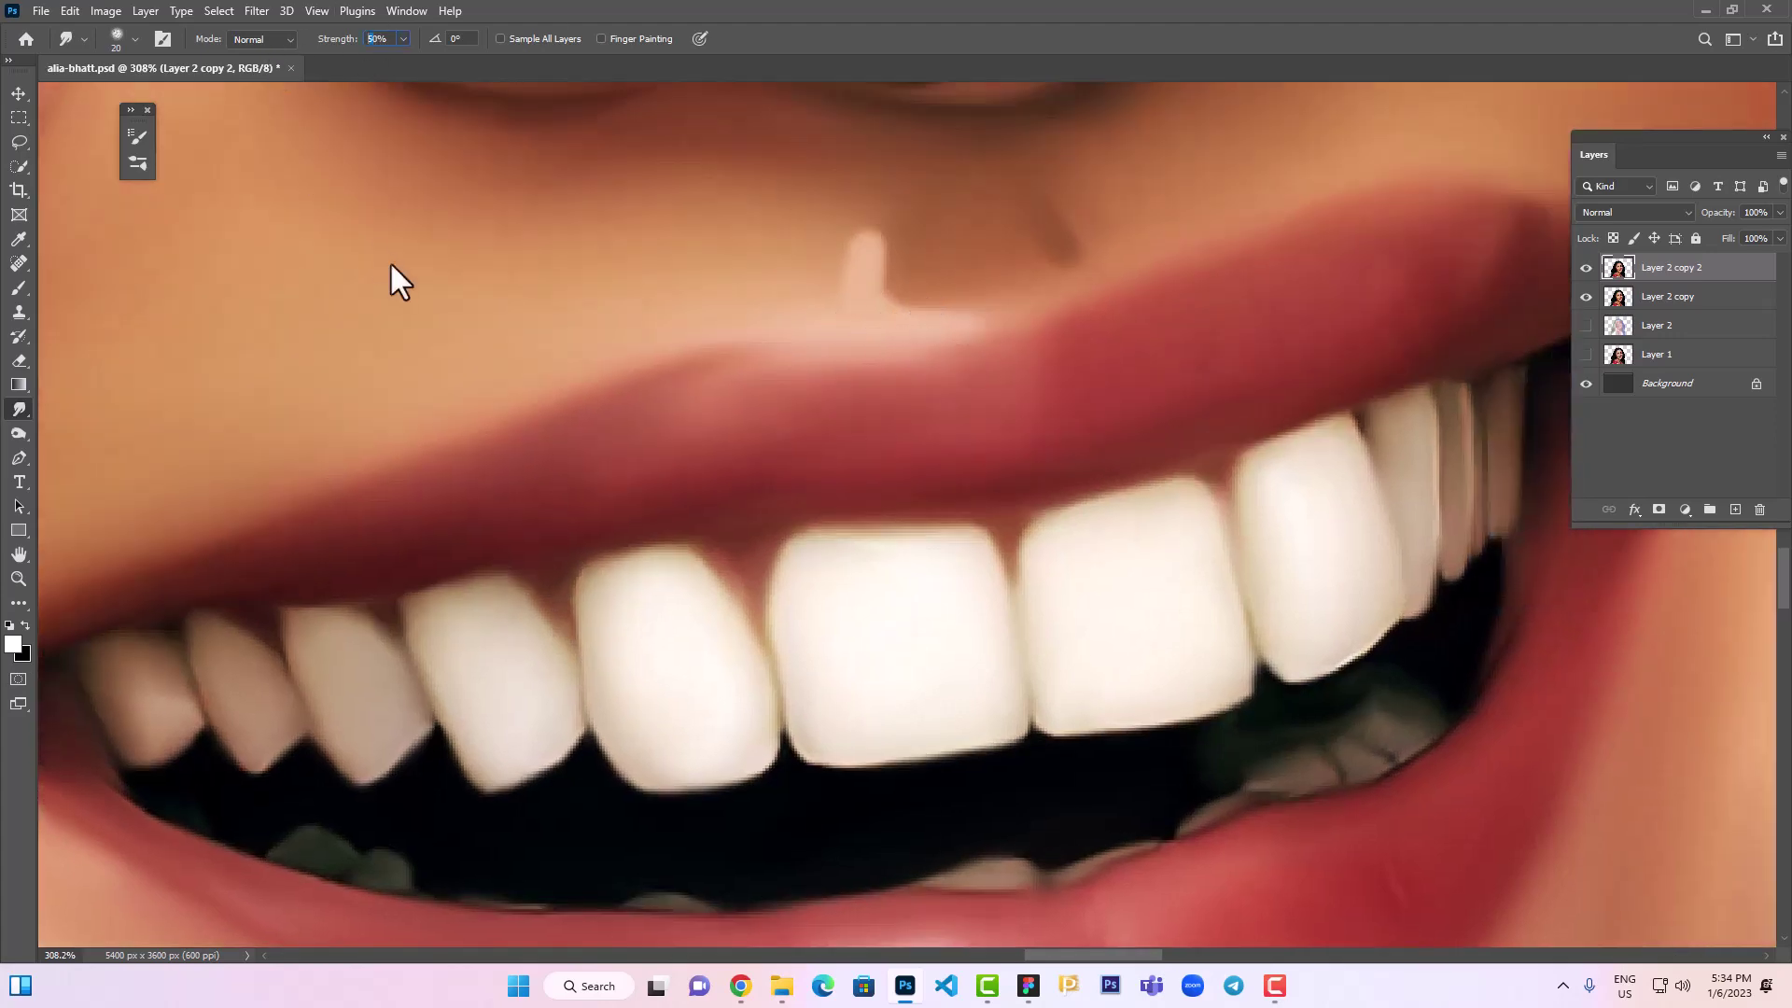
{"action": "key", "text": "bracketleft"}
{"action": "left_click_drag", "start_coordinate": [943, 317], "coordinate": [1026, 320]}
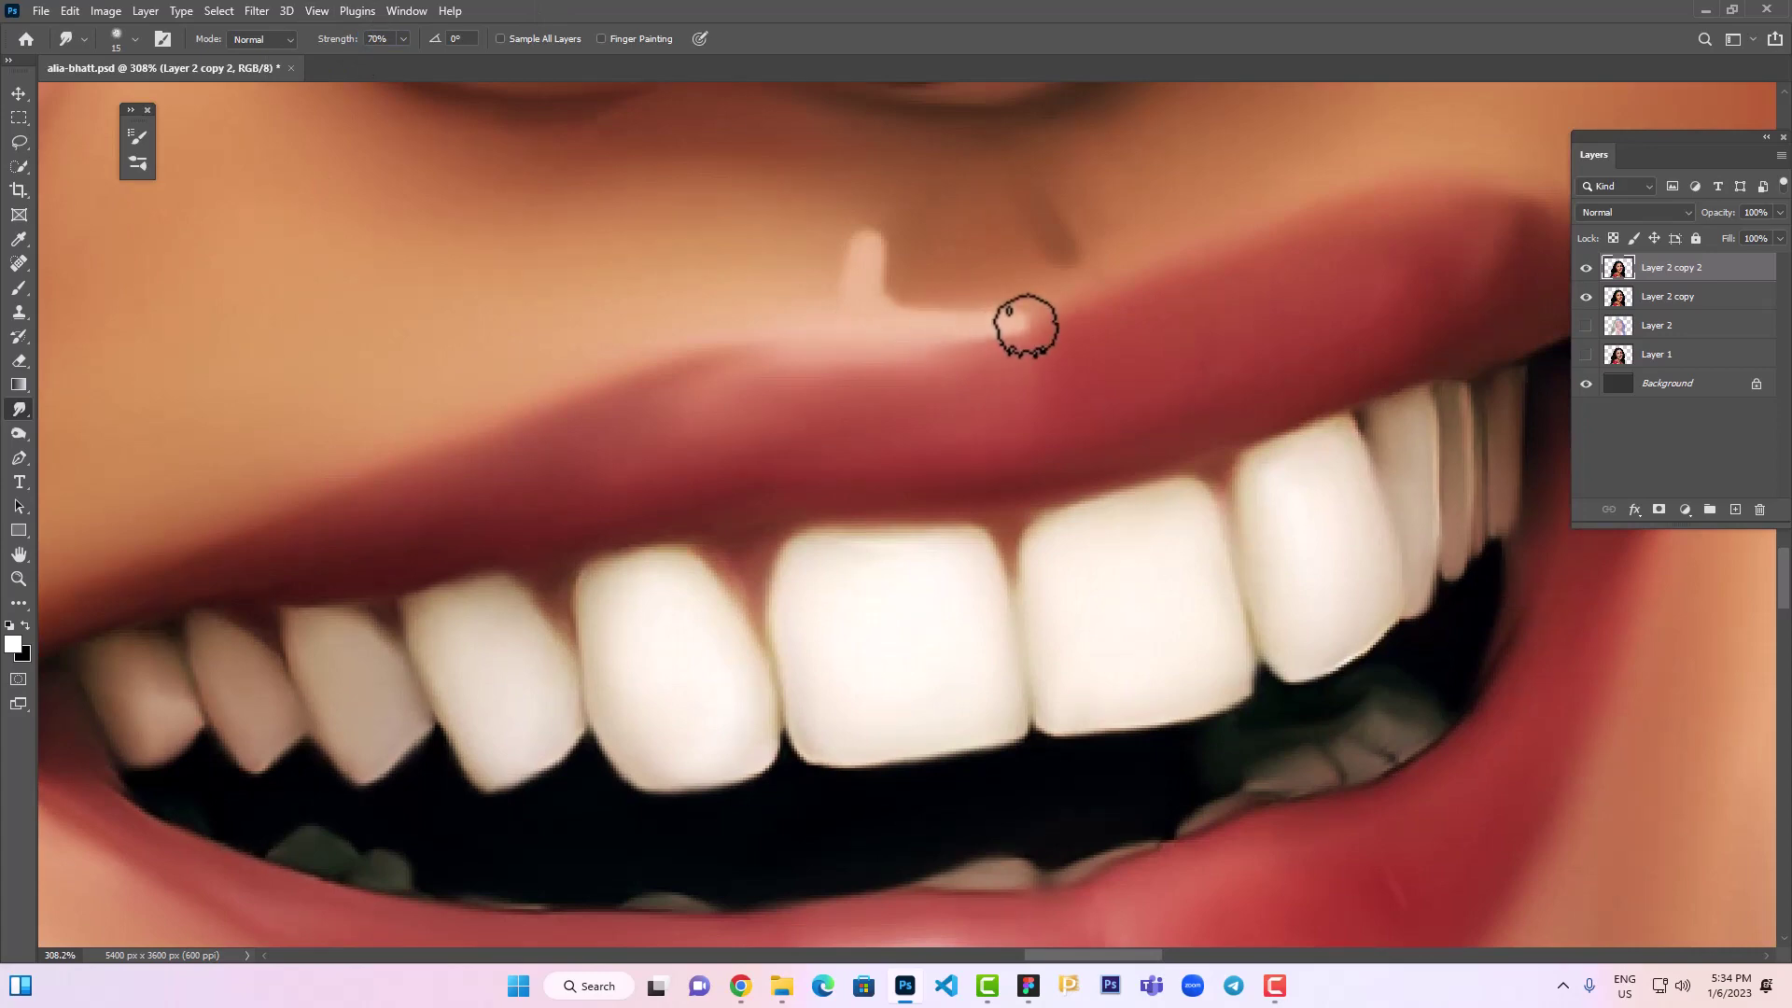
Blend the lower lip's upper edge and soften its pink highlight
{"action": "mouse_move", "coordinate": [689, 329]}
{"action": "left_mouse_down"}
{"action": "mouse_move", "coordinate": [857, 324]}
{"action": "mouse_move", "coordinate": [586, 467]}
{"action": "left_mouse_up"}
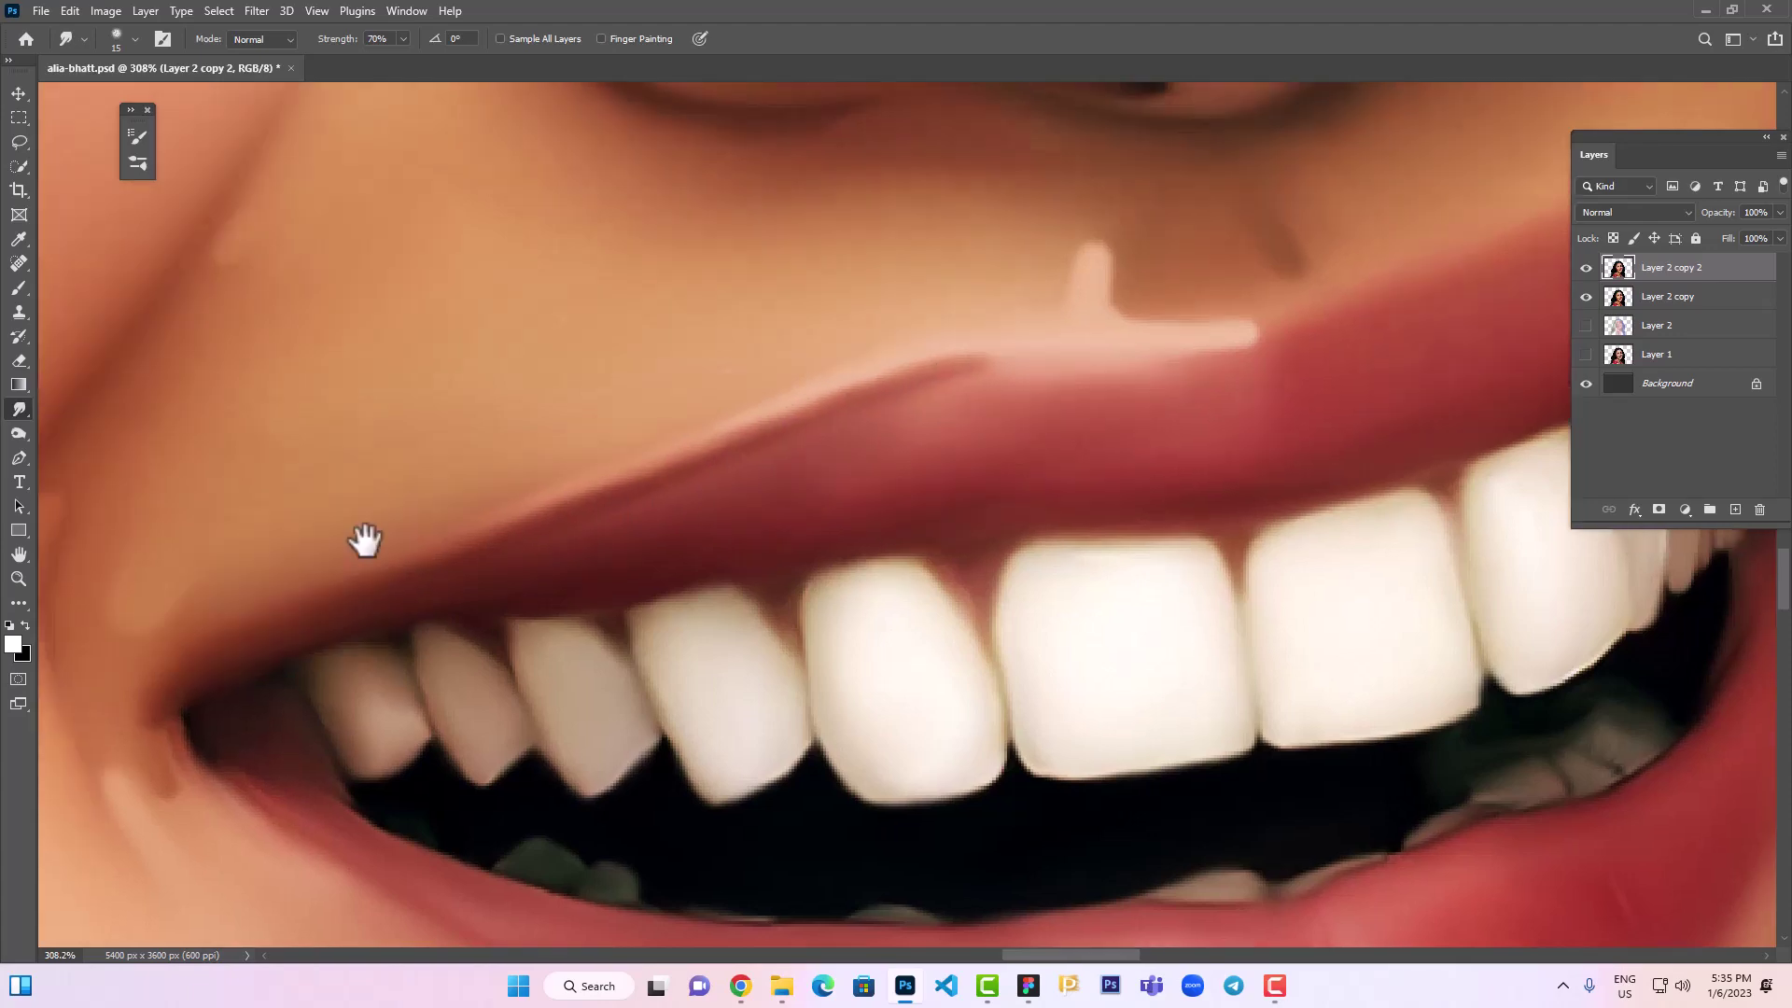
{"action": "left_click_drag", "start_coordinate": [360, 539], "coordinate": [417, 608]}
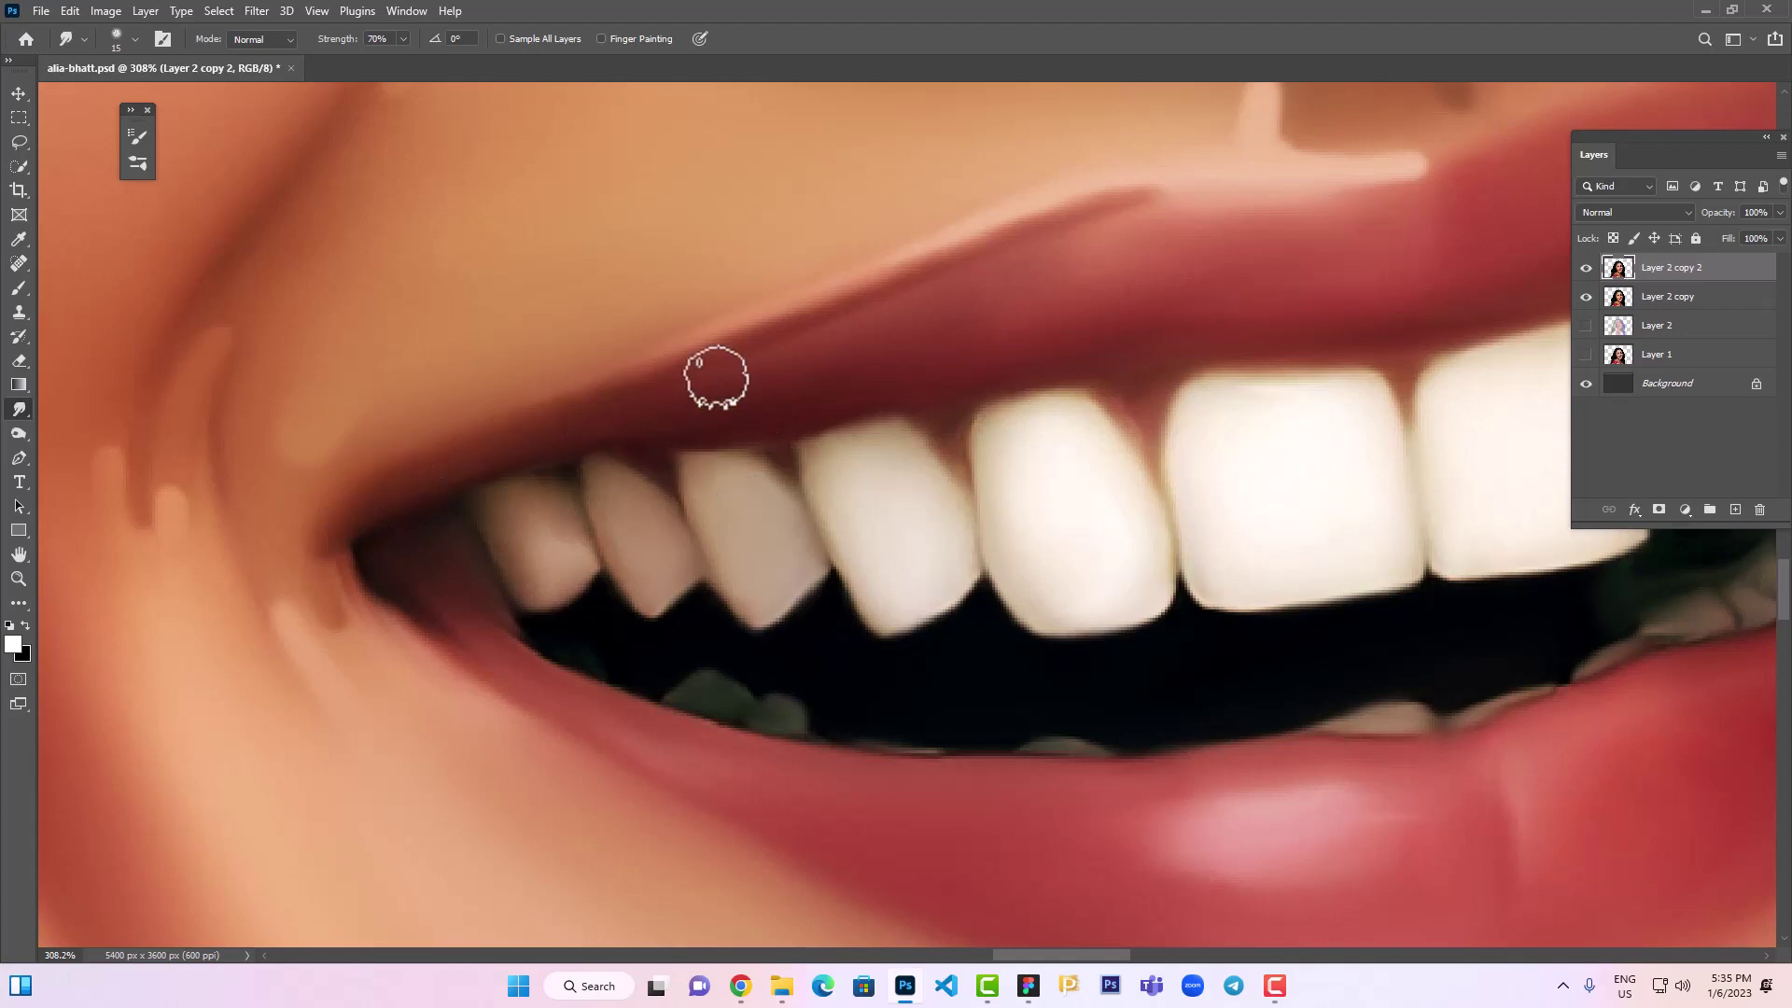
{"action": "left_click_drag", "start_coordinate": [552, 652], "coordinate": [337, 455]}
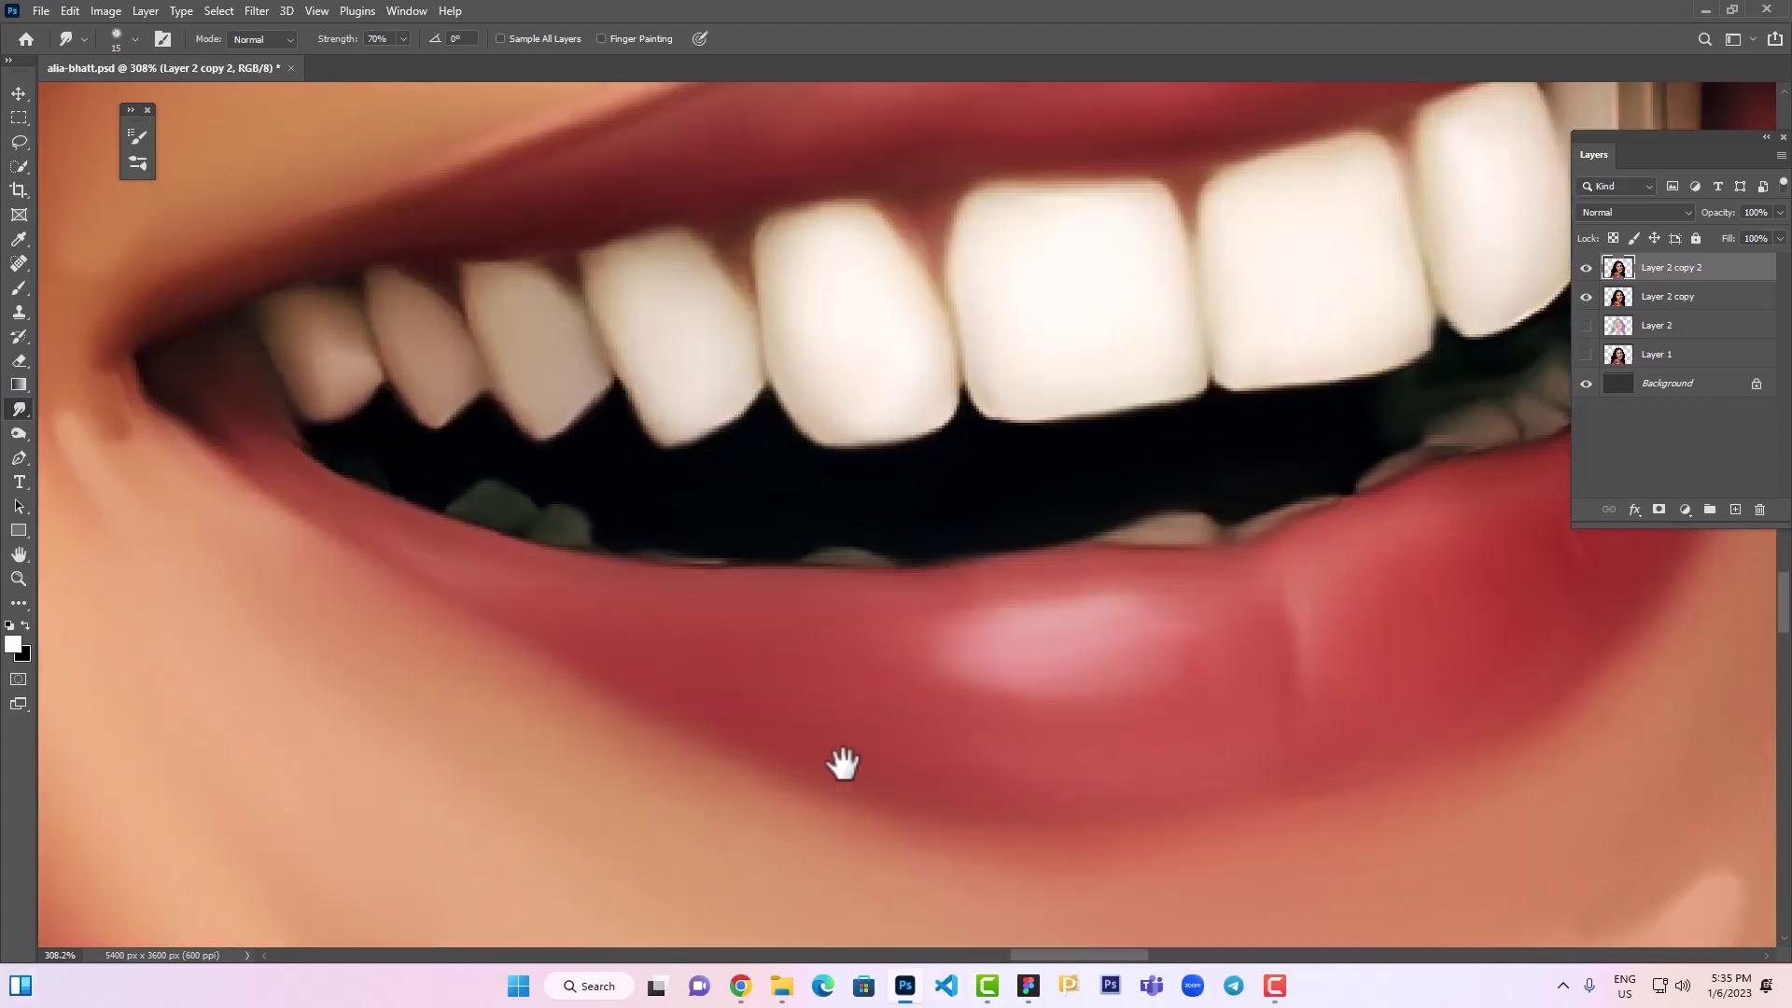
{"action": "mouse_move", "coordinate": [373, 520]}
{"action": "left_mouse_down"}
{"action": "mouse_move", "coordinate": [464, 584]}
{"action": "mouse_move", "coordinate": [595, 600]}
{"action": "mouse_move", "coordinate": [587, 566]}
{"action": "left_mouse_up"}
{"action": "mouse_move", "coordinate": [1021, 665]}
{"action": "left_mouse_down"}
{"action": "mouse_move", "coordinate": [971, 591]}
{"action": "mouse_move", "coordinate": [996, 625]}
{"action": "mouse_move", "coordinate": [1272, 600]}
{"action": "mouse_move", "coordinate": [1166, 616]}
{"action": "mouse_move", "coordinate": [1156, 709]}
{"action": "left_mouse_up"}
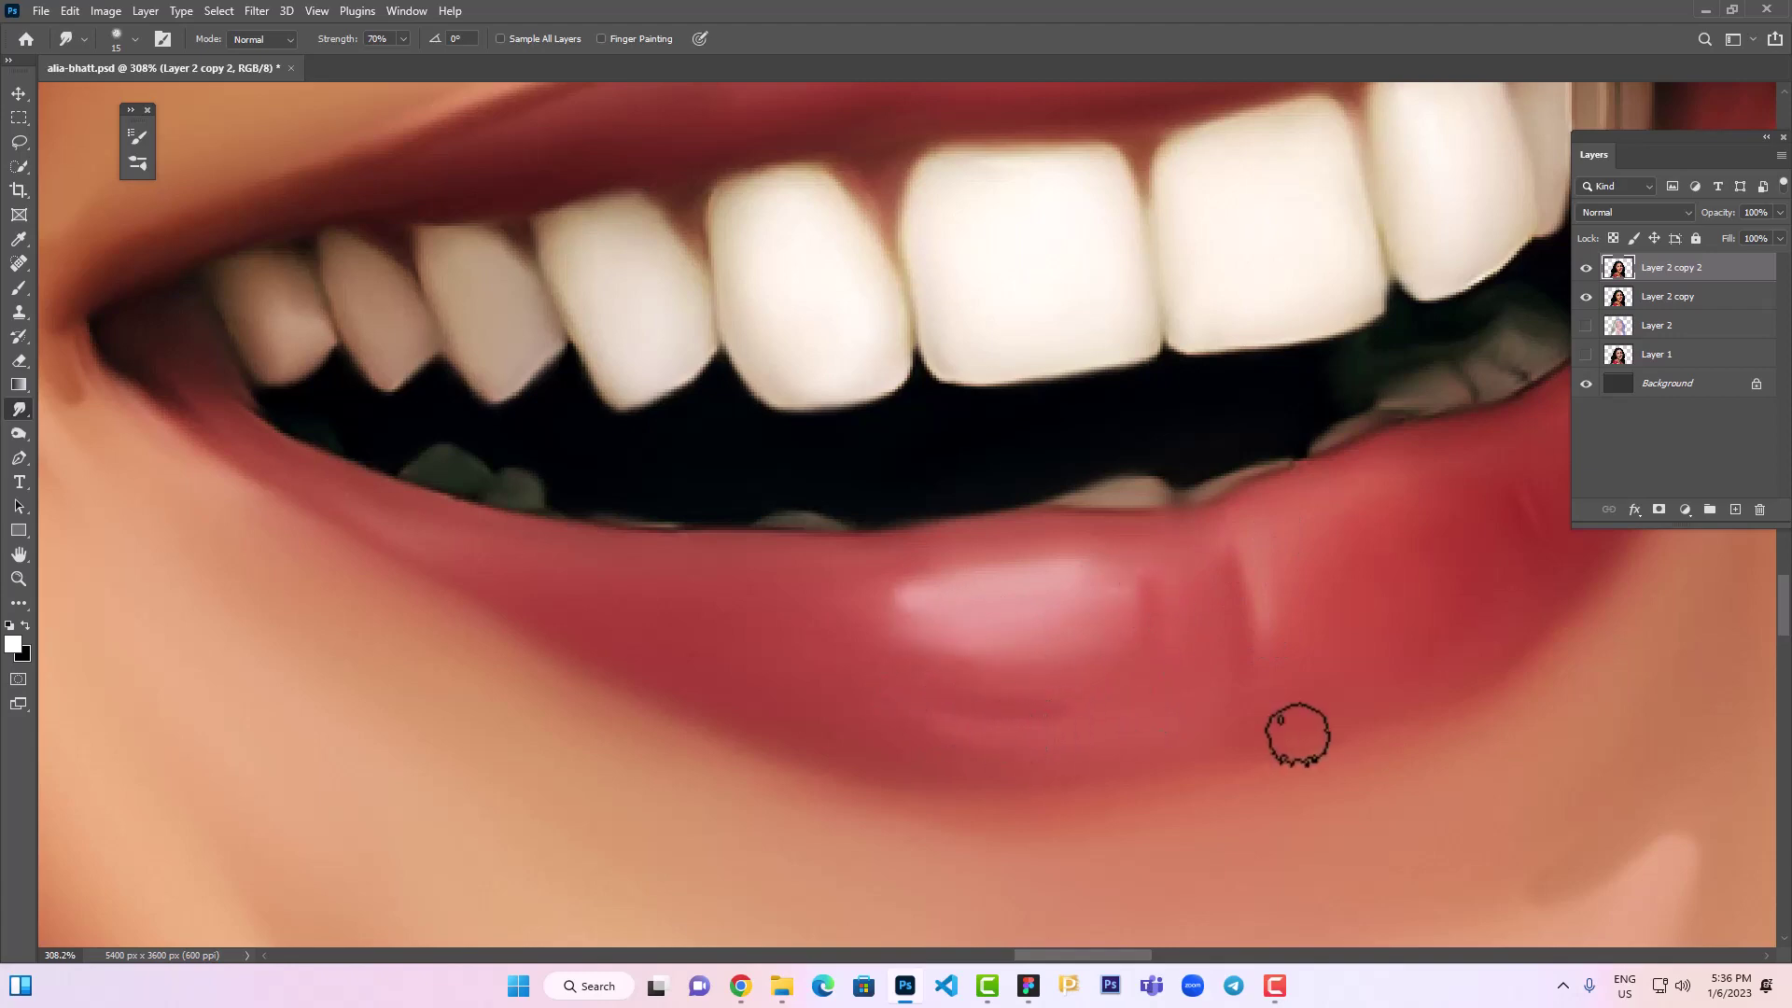
Smooth the lower edge and right side of the lower lip
{"action": "left_click_drag", "start_coordinate": [1293, 732], "coordinate": [1108, 665]}
{"action": "mouse_move", "coordinate": [1388, 528]}
{"action": "left_mouse_down"}
{"action": "mouse_move", "coordinate": [1288, 612]}
{"action": "mouse_move", "coordinate": [1221, 624]}
{"action": "mouse_move", "coordinate": [1208, 700]}
{"action": "mouse_move", "coordinate": [1092, 668]}
{"action": "mouse_move", "coordinate": [1148, 652]}
{"action": "mouse_move", "coordinate": [996, 695]}
{"action": "mouse_move", "coordinate": [940, 691]}
{"action": "mouse_move", "coordinate": [1032, 668]}
{"action": "mouse_move", "coordinate": [809, 692]}
{"action": "mouse_move", "coordinate": [848, 696]}
{"action": "left_mouse_up"}
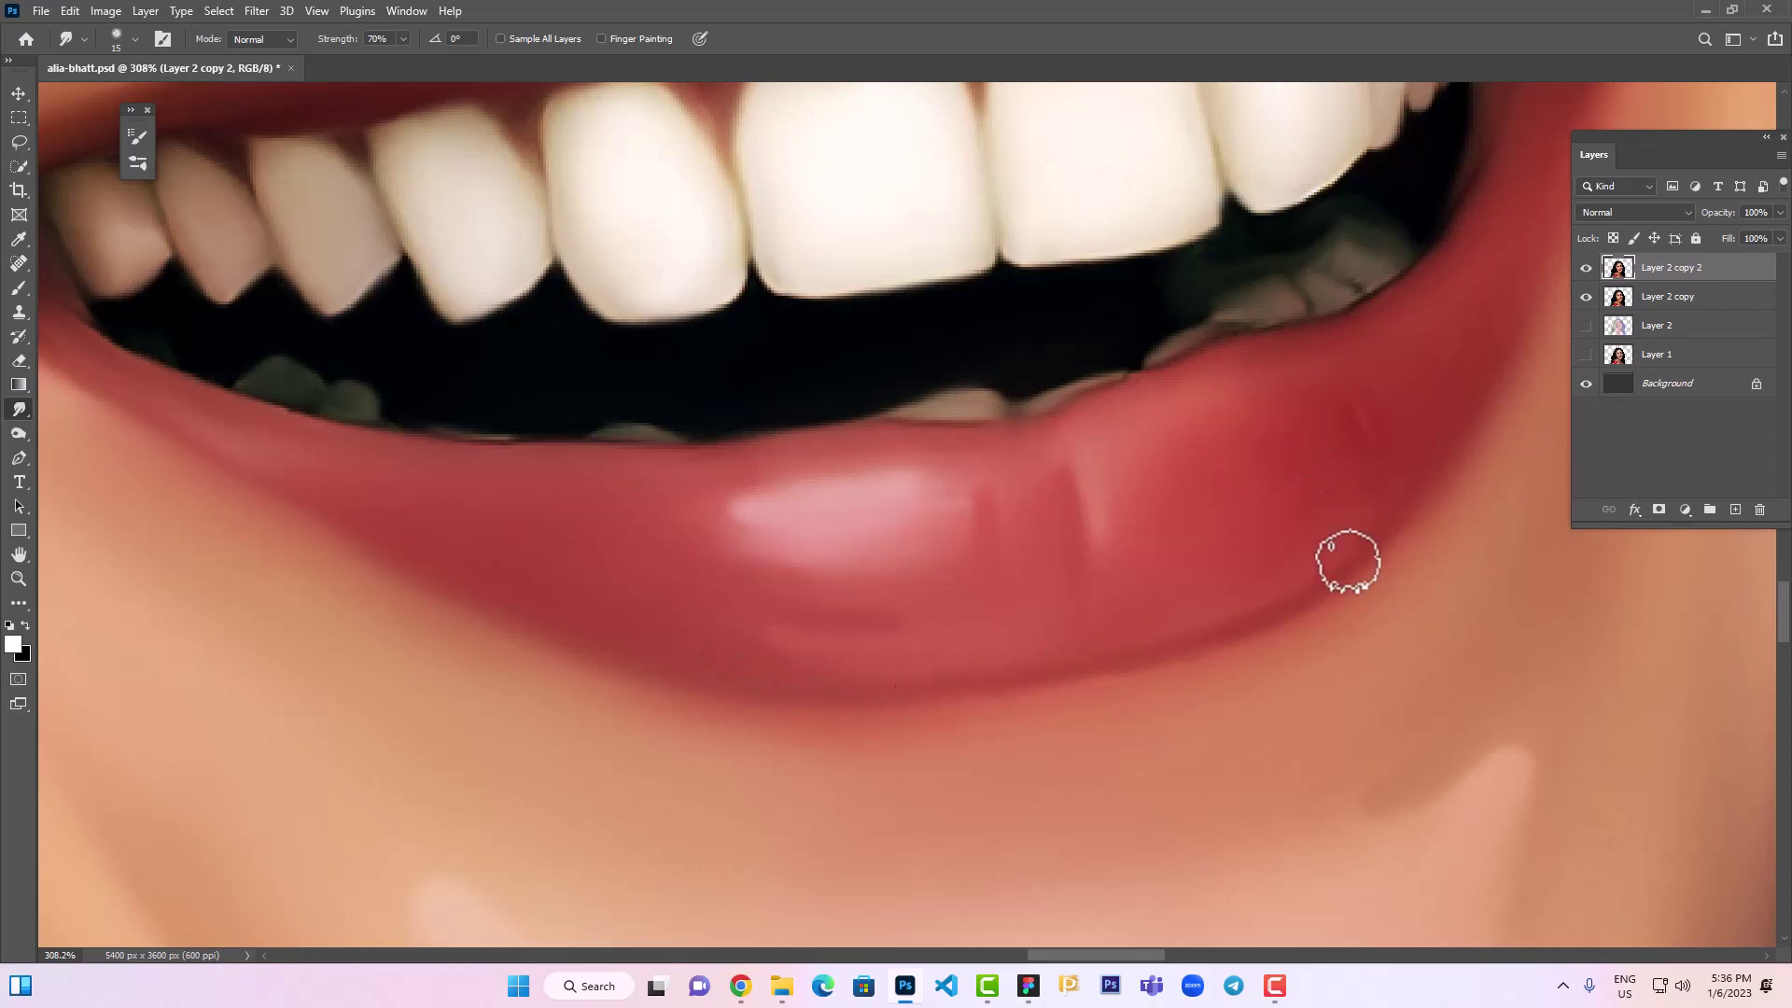
{"action": "left_click_drag", "start_coordinate": [1297, 504], "coordinate": [1120, 560]}
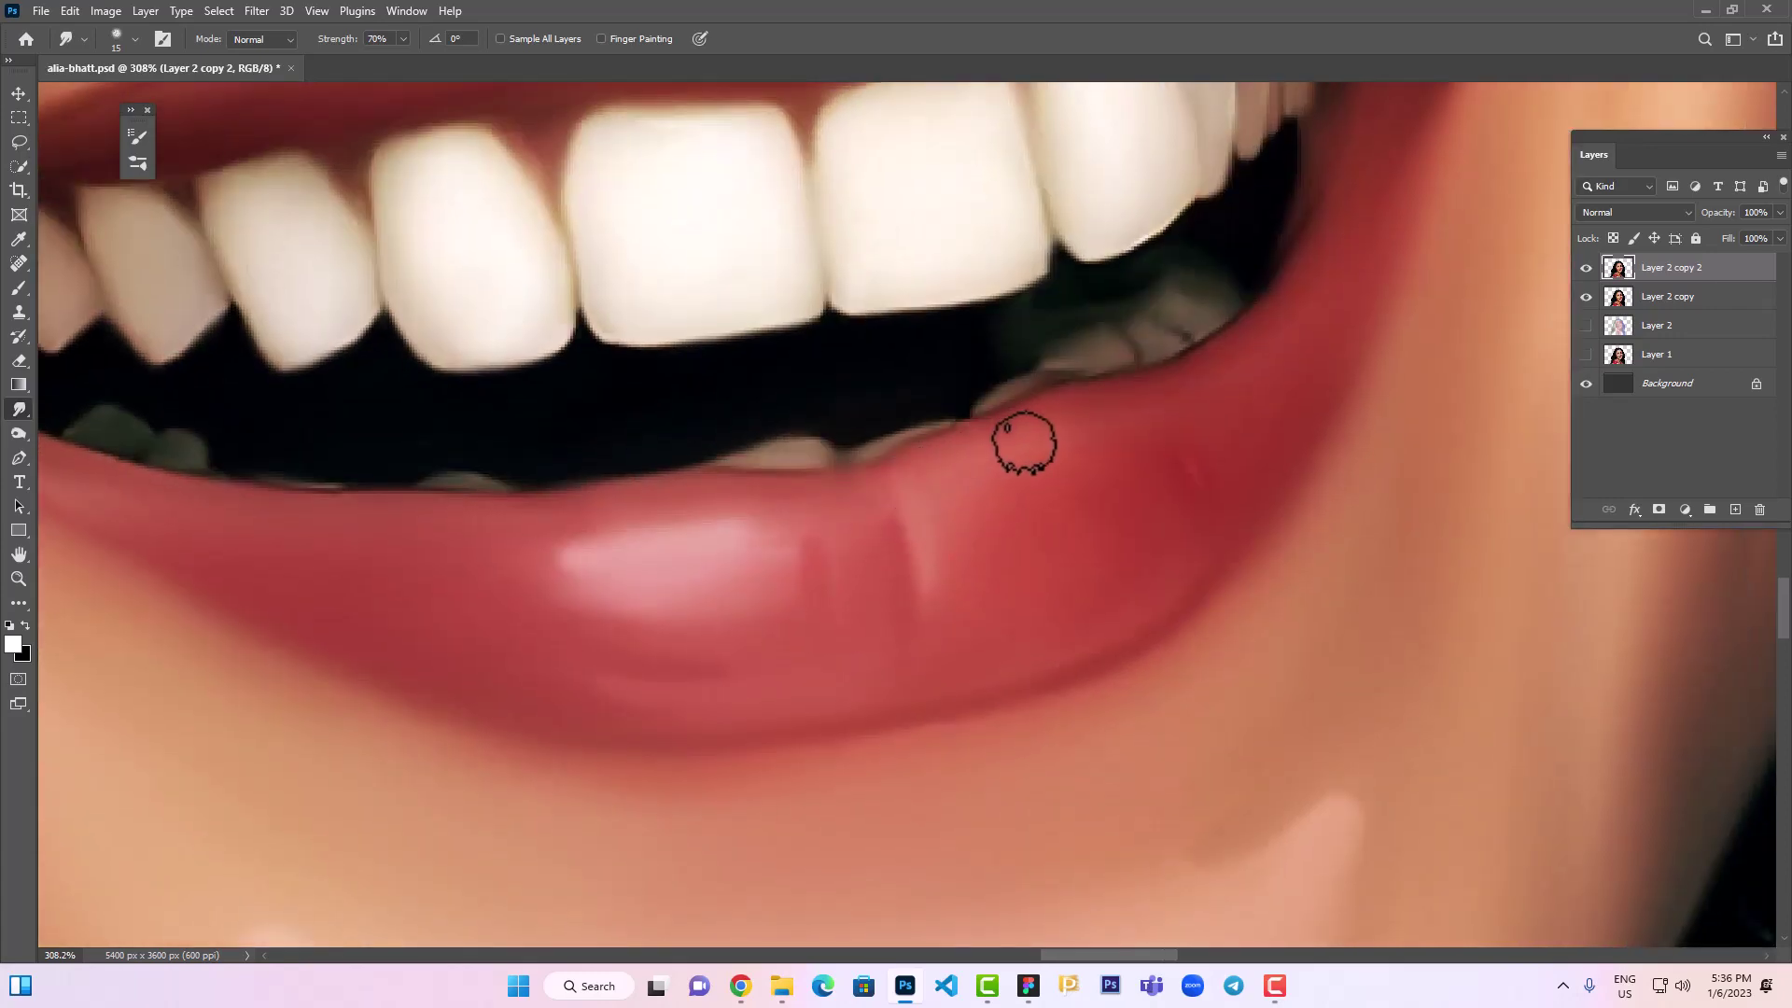
{"action": "mouse_move", "coordinate": [1190, 507]}
{"action": "left_mouse_down"}
{"action": "mouse_move", "coordinate": [1093, 481]}
{"action": "mouse_move", "coordinate": [1257, 537]}
{"action": "left_mouse_up"}
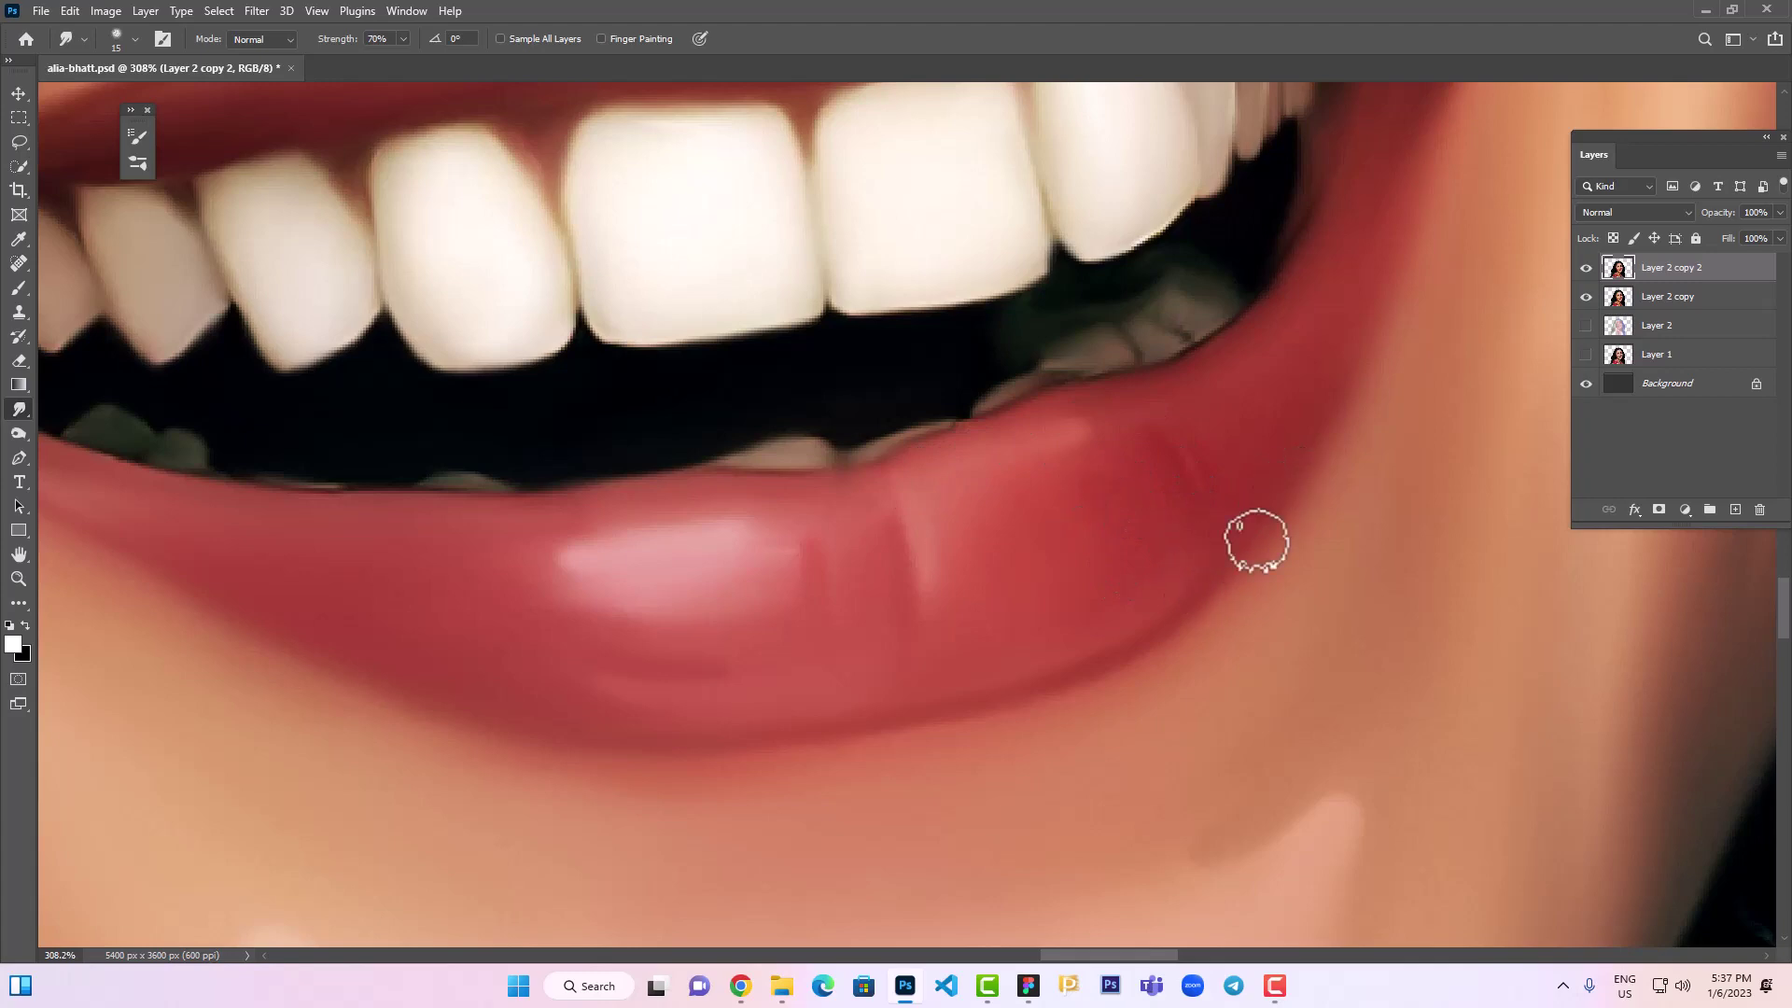
Soften the lip colour at the right corner of the mouth
{"action": "left_click_drag", "start_coordinate": [1385, 257], "coordinate": [1274, 469]}
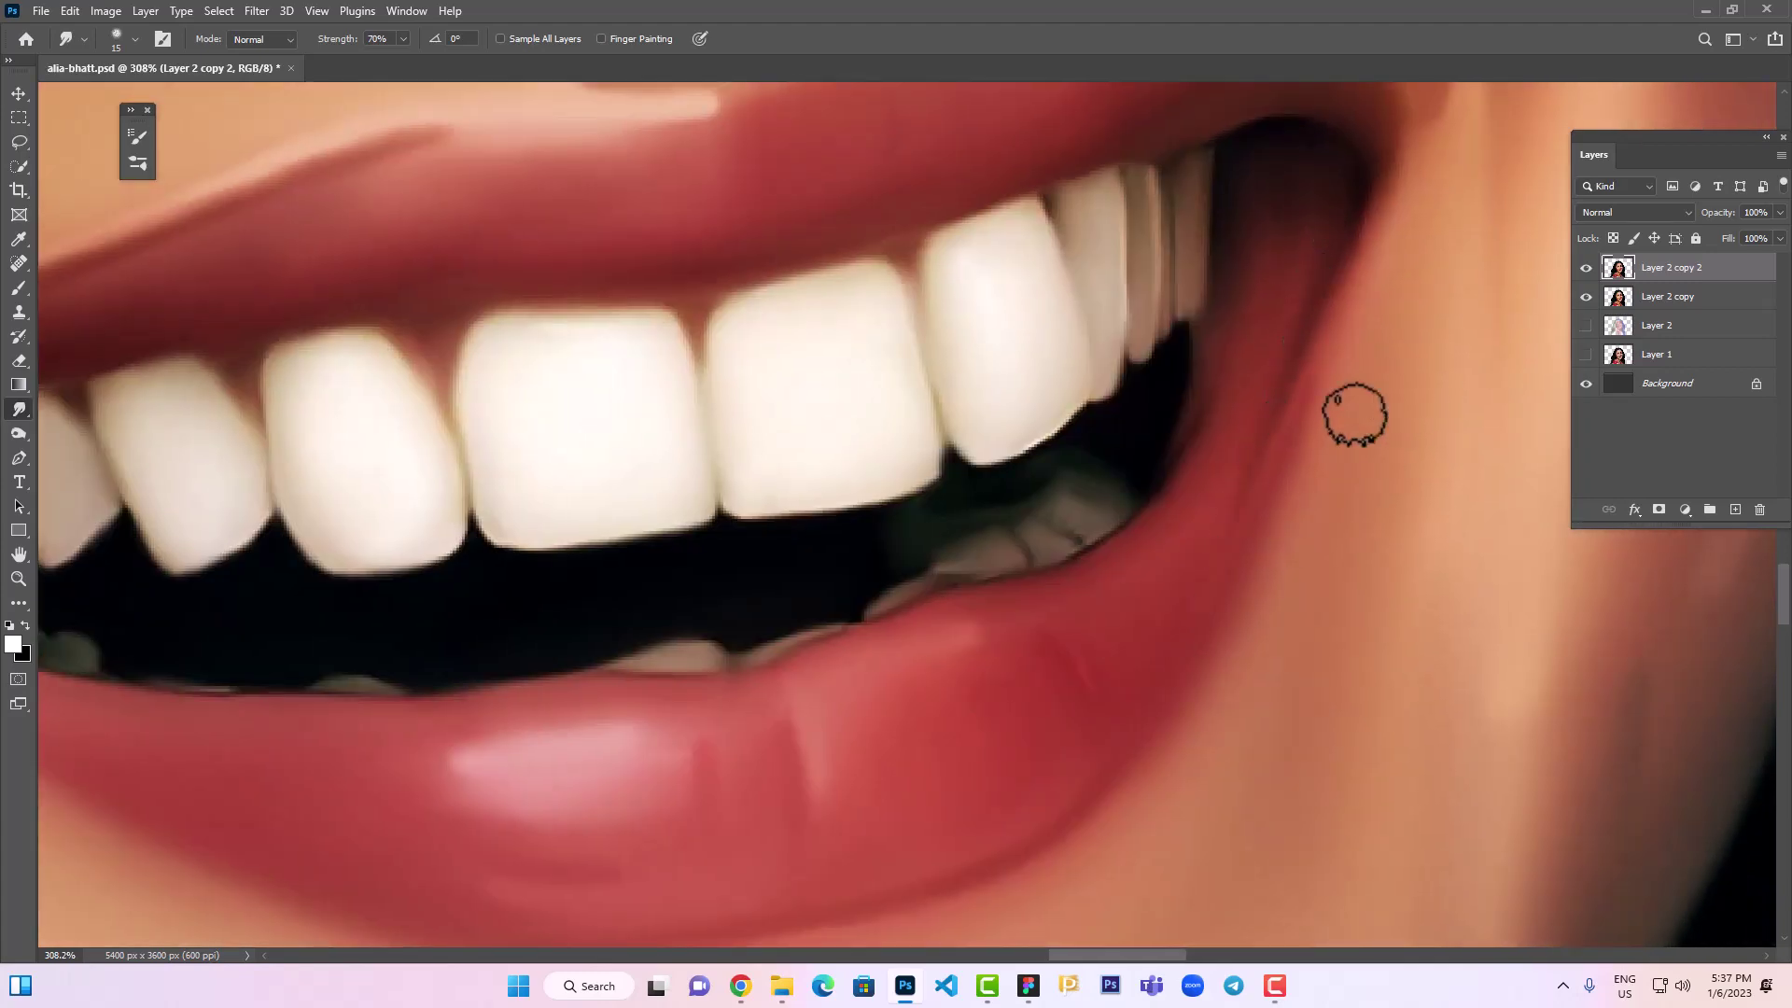
{"action": "left_click_drag", "start_coordinate": [1332, 292], "coordinate": [1301, 152]}
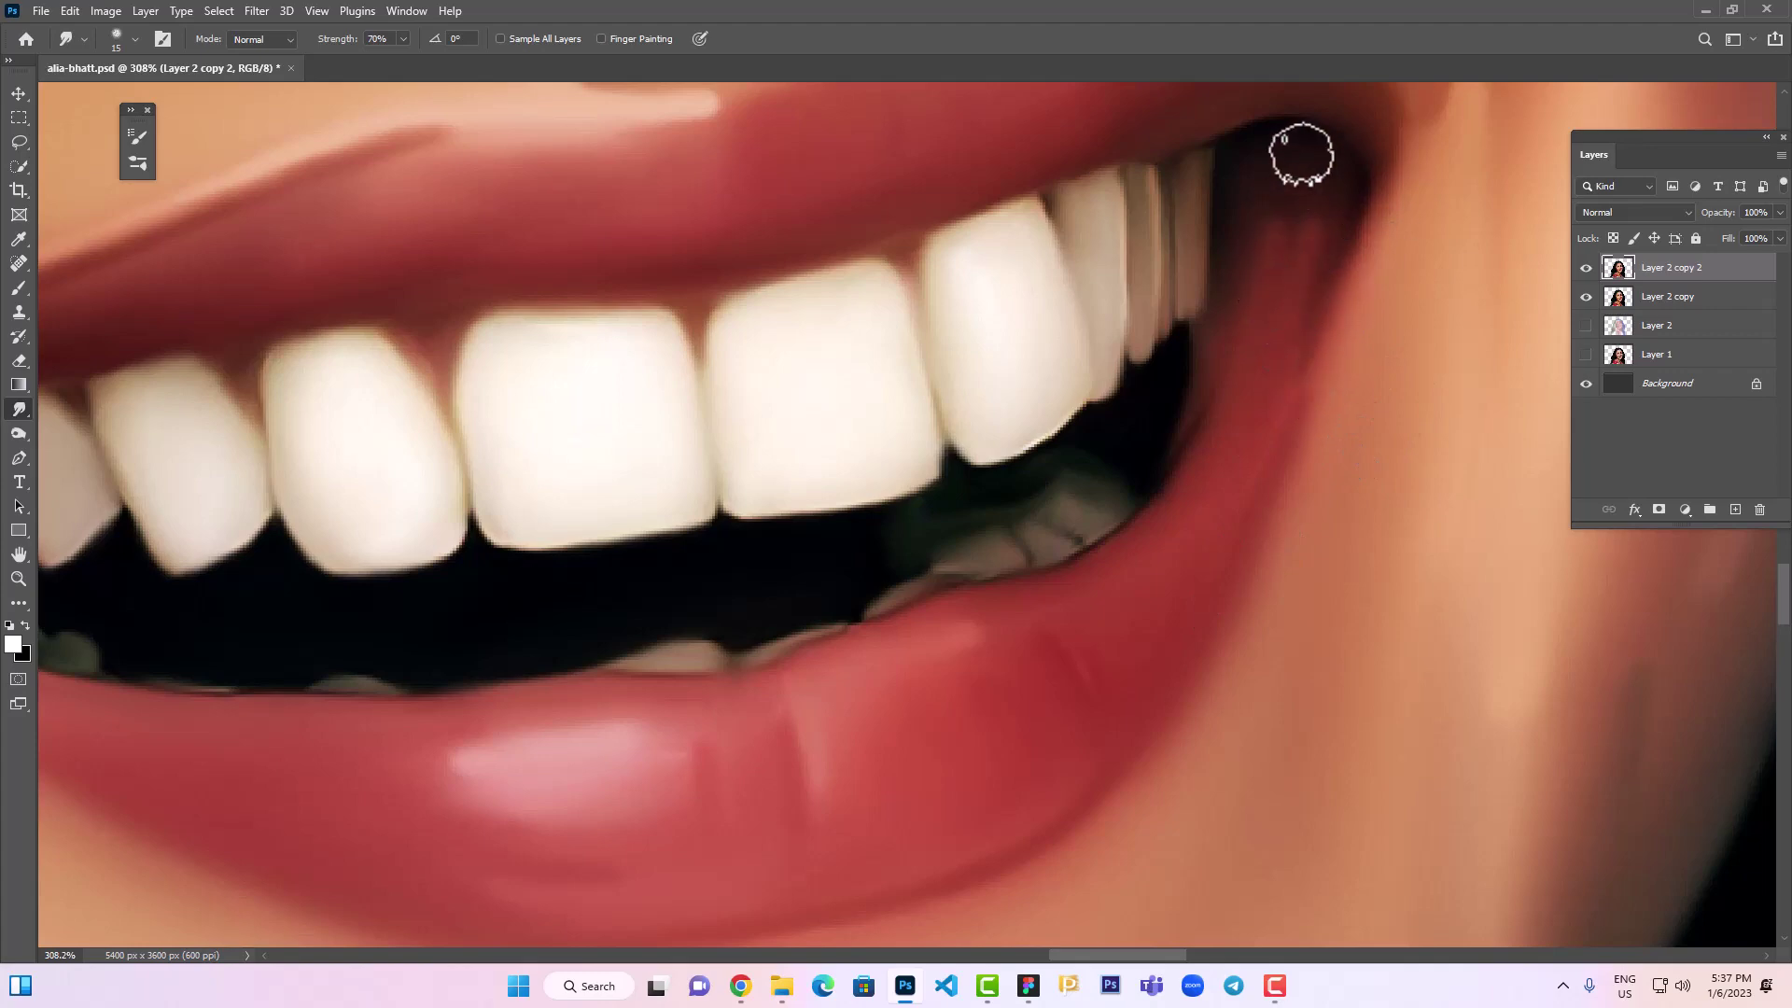
{"action": "left_click_drag", "start_coordinate": [1167, 114], "coordinate": [1302, 347]}
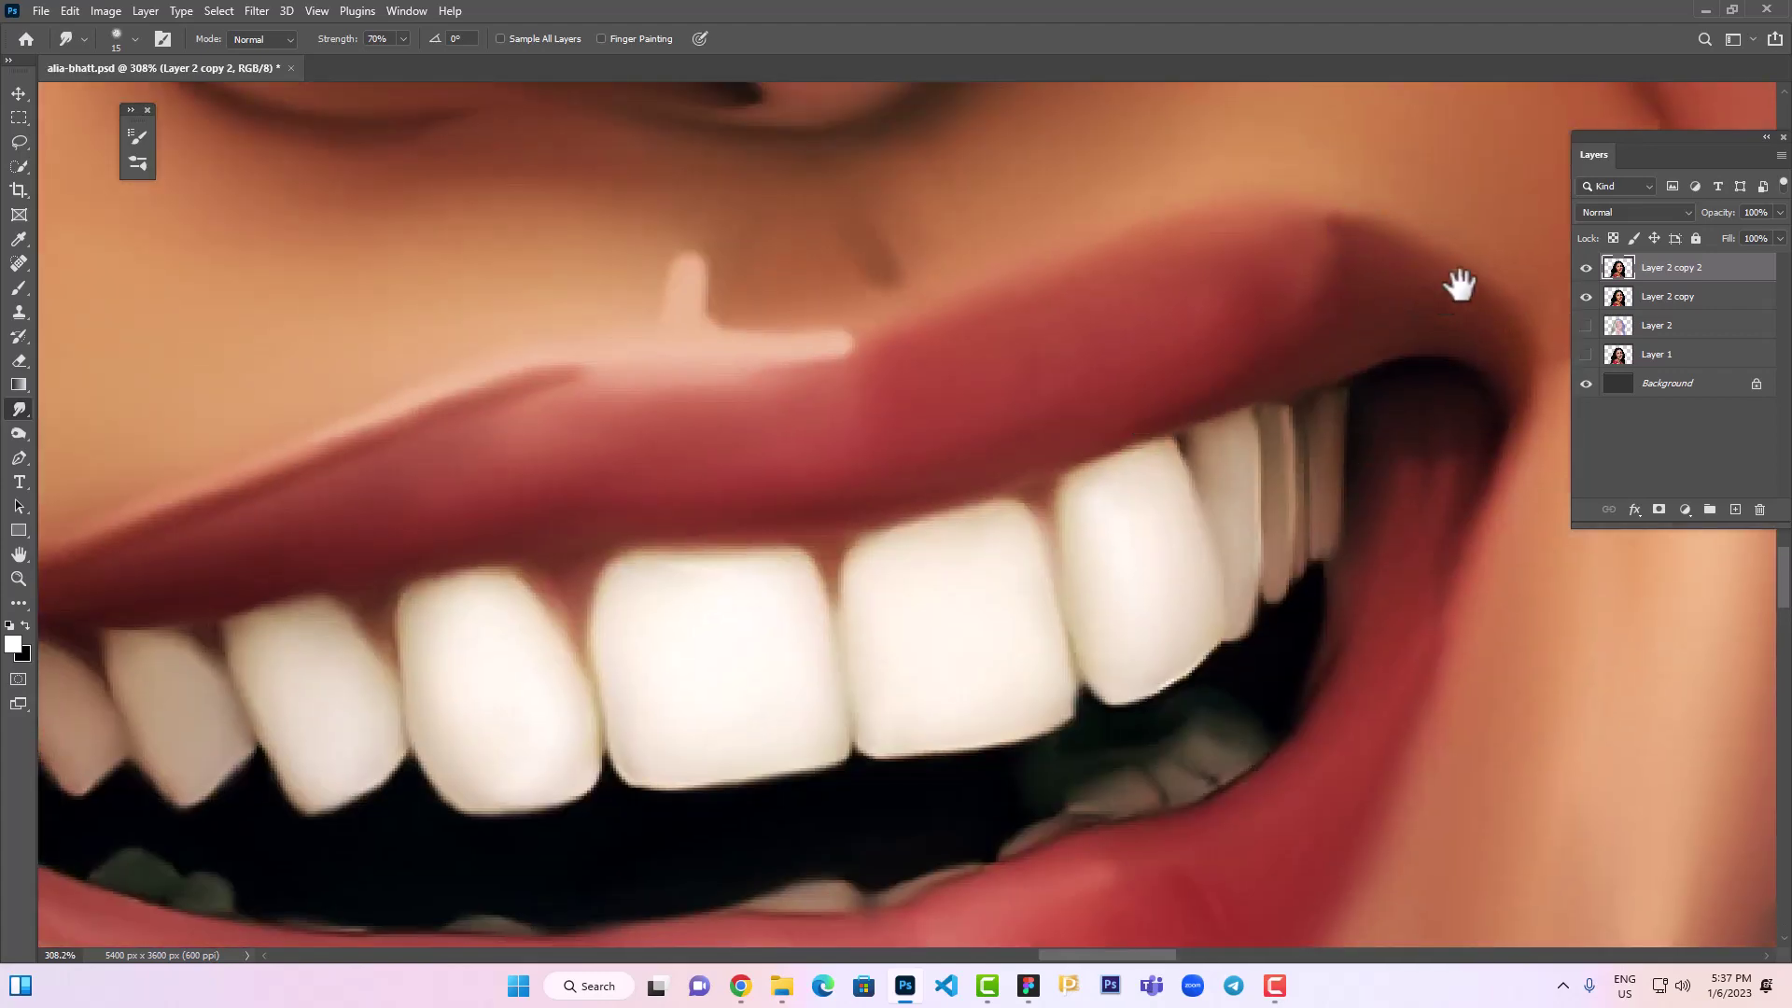
{"action": "left_click_drag", "start_coordinate": [1481, 298], "coordinate": [1297, 430]}
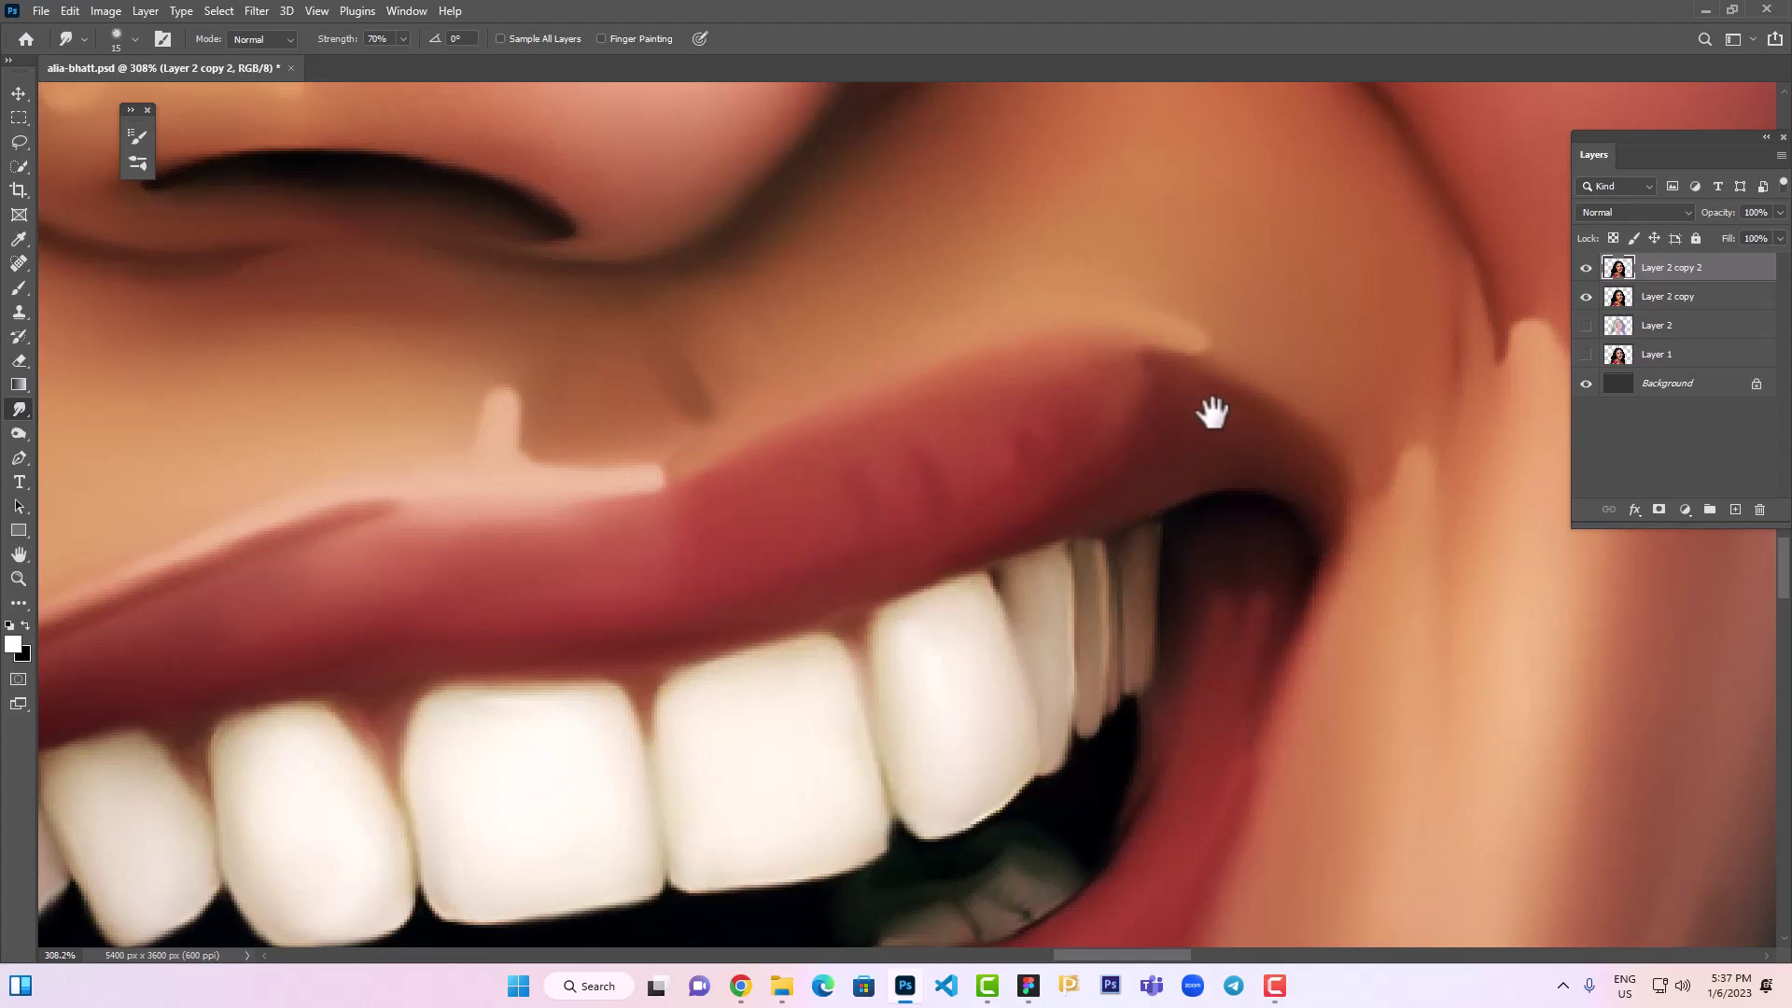
{"action": "left_click_drag", "start_coordinate": [1108, 498], "coordinate": [1369, 358]}
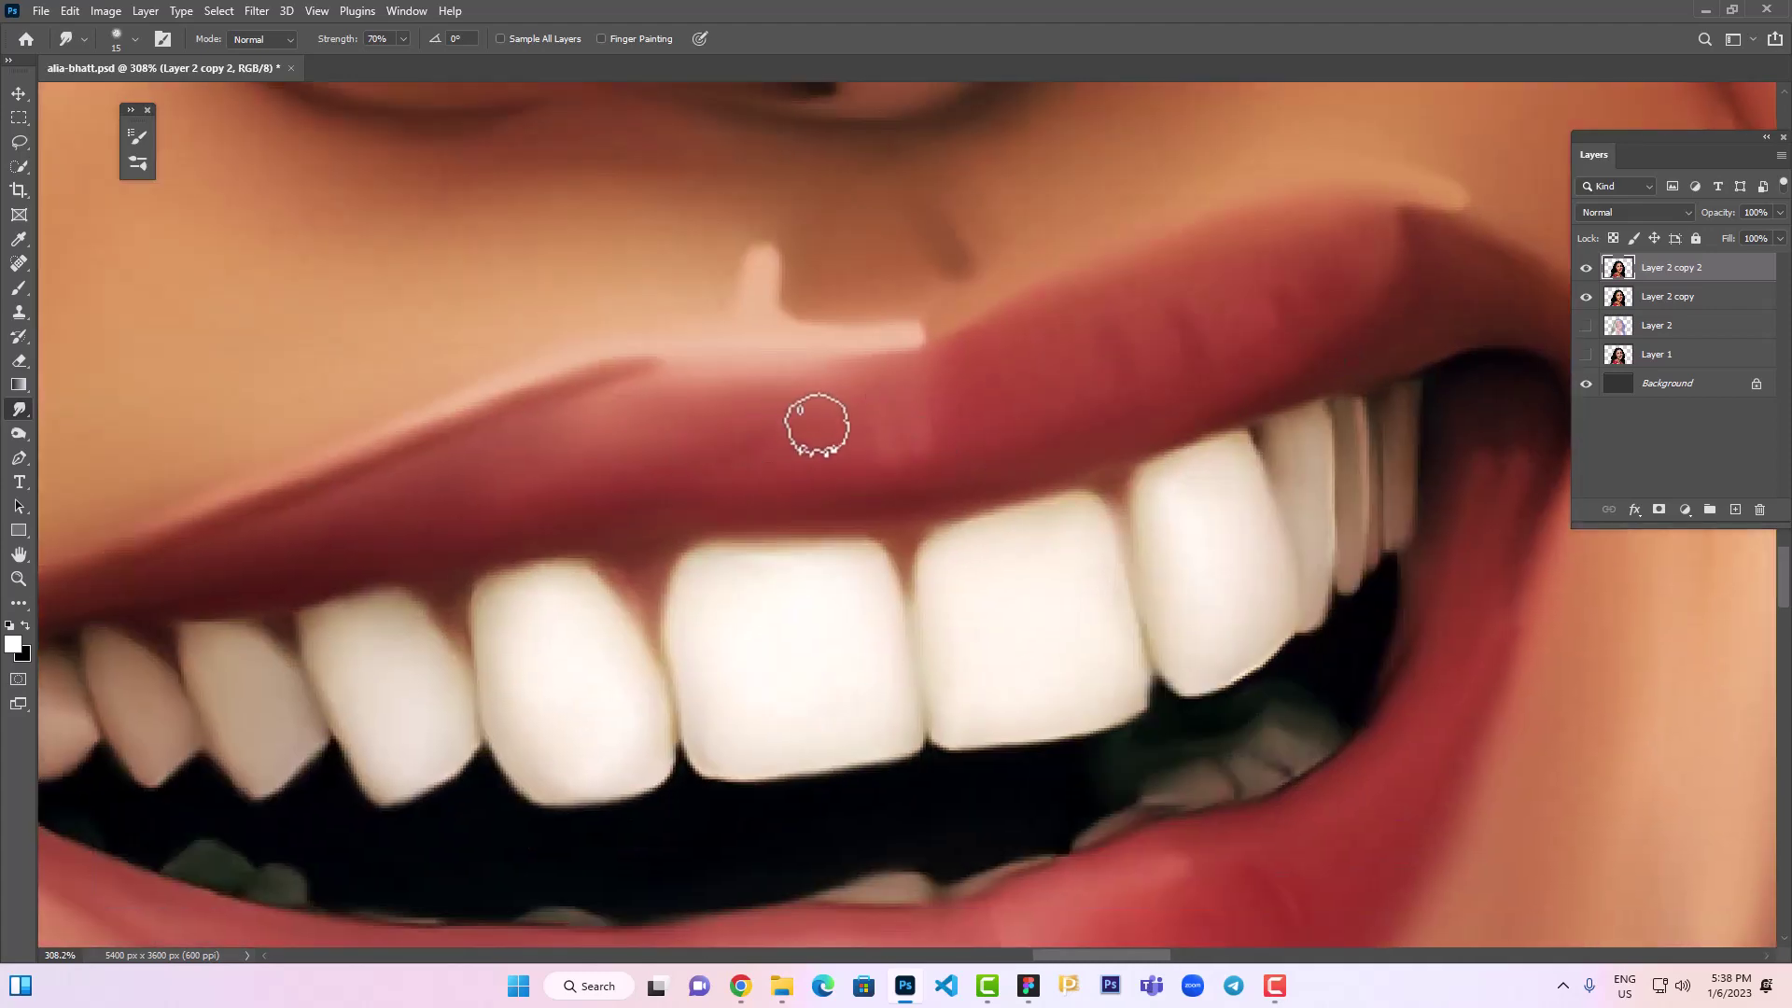
Scroll around the mouth to review the blended lips and teeth
{"action": "scroll", "coordinate": [1052, 693], "scroll_direction": "down", "scroll_amount": 2}
{"action": "scroll", "coordinate": [1264, 644], "scroll_direction": "down", "scroll_amount": 3}
{"action": "scroll", "coordinate": [1265, 644], "scroll_direction": "left", "scroll_amount": 1}
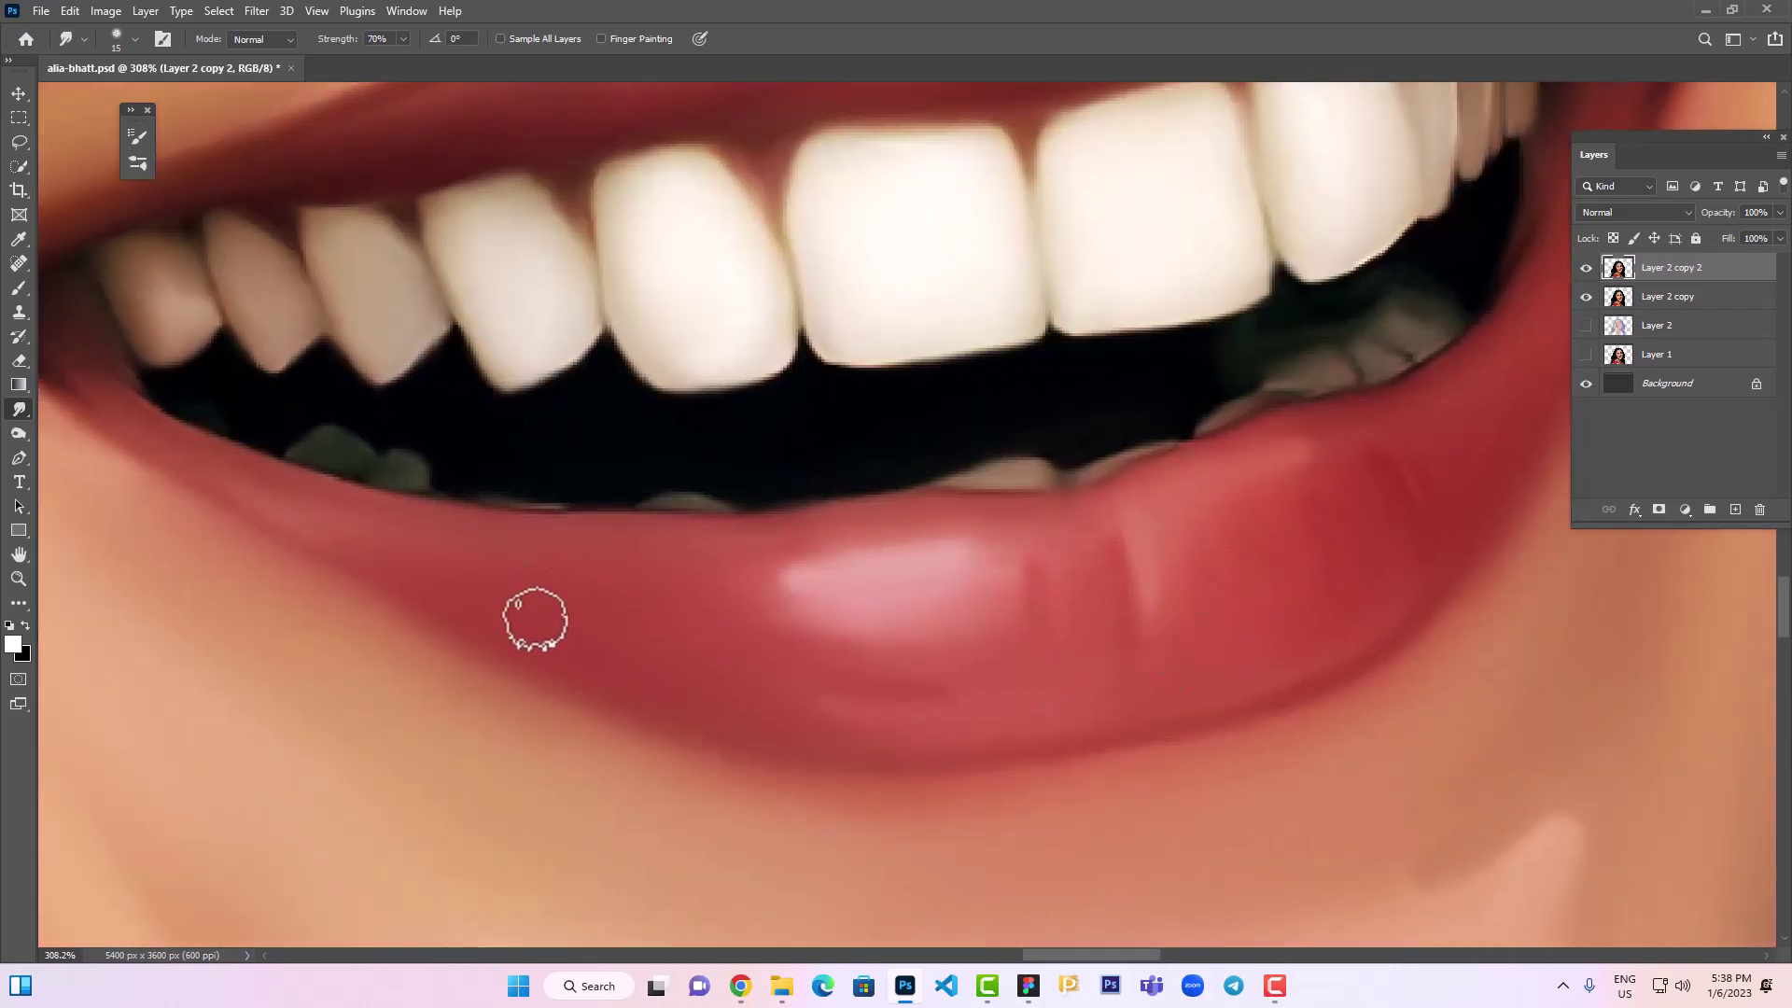
{"action": "scroll", "coordinate": [480, 600], "scroll_direction": "up", "scroll_amount": 2}
{"action": "scroll", "coordinate": [480, 600], "scroll_direction": "left", "scroll_amount": 2}
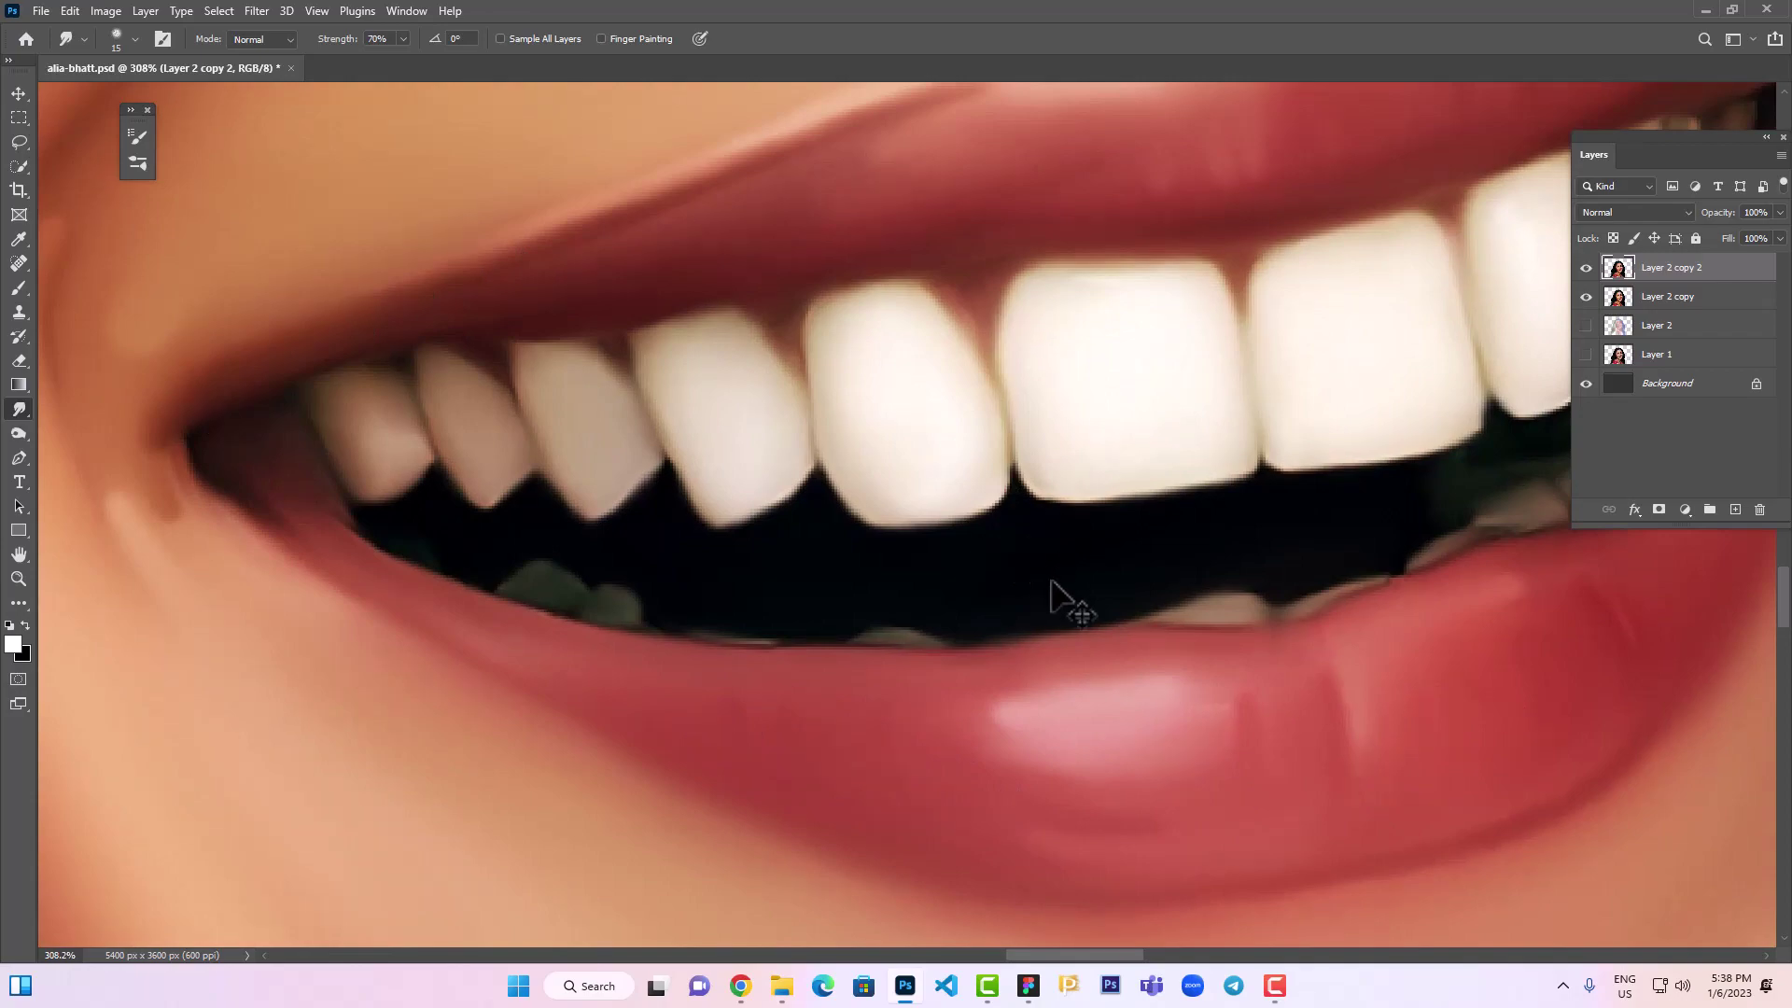
{"action": "scroll", "coordinate": [1053, 597], "scroll_direction": "down", "scroll_amount": 5}
{"action": "scroll", "coordinate": [1141, 621], "scroll_direction": "down", "scroll_amount": 1}
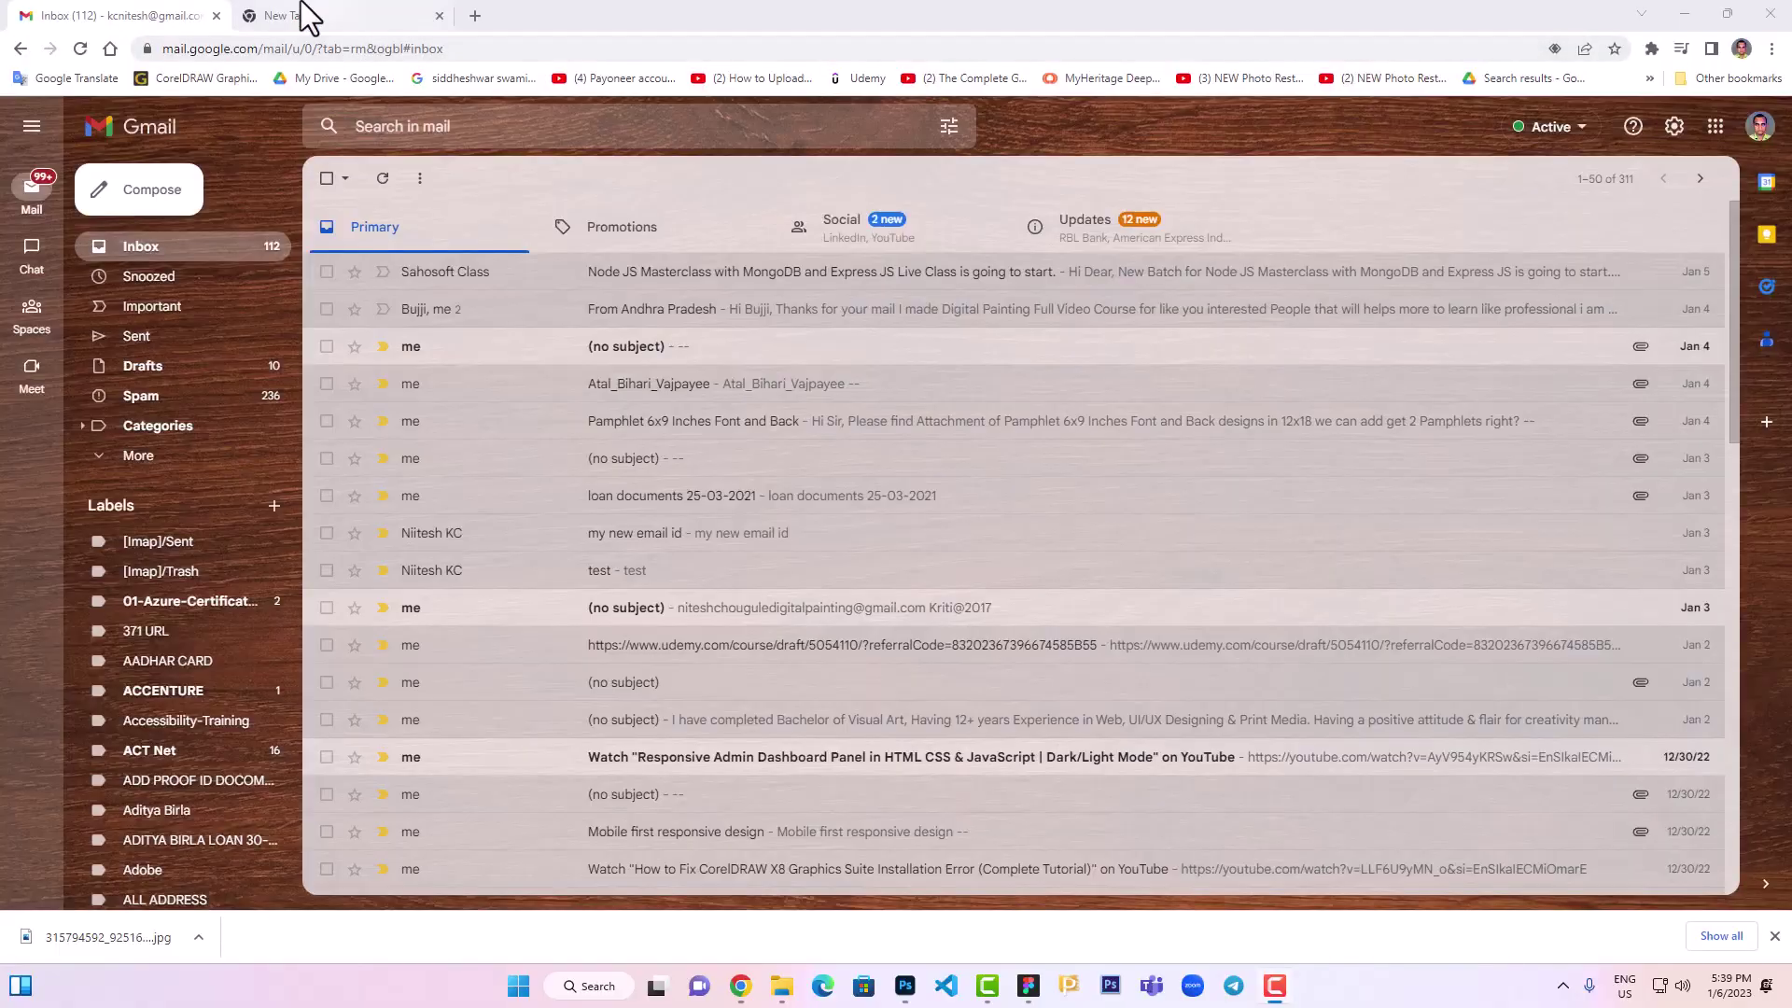
{"action": "scroll", "coordinate": [988, 598], "scroll_direction": "up", "scroll_amount": 2}
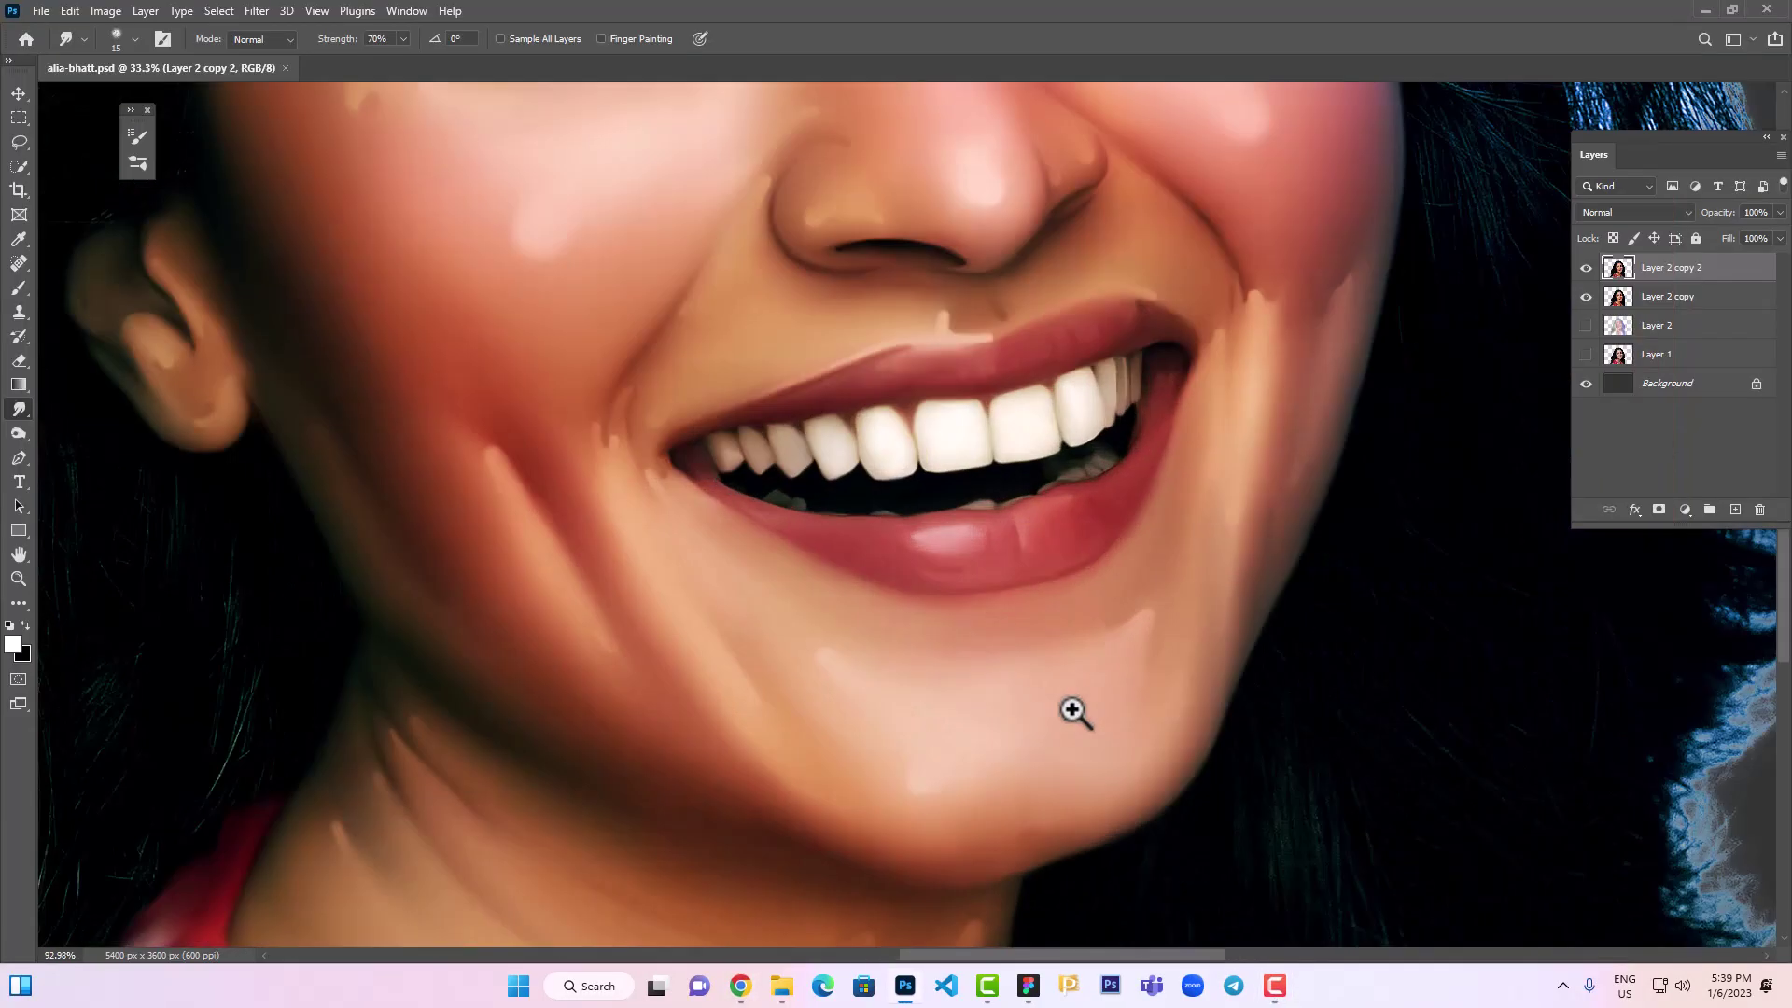
{"action": "scroll", "coordinate": [960, 432], "scroll_direction": "up", "scroll_amount": 3}
{"action": "scroll", "coordinate": [887, 423], "scroll_direction": "up", "scroll_amount": 2}
{"action": "scroll", "coordinate": [1003, 394], "scroll_direction": "up", "scroll_amount": 1}
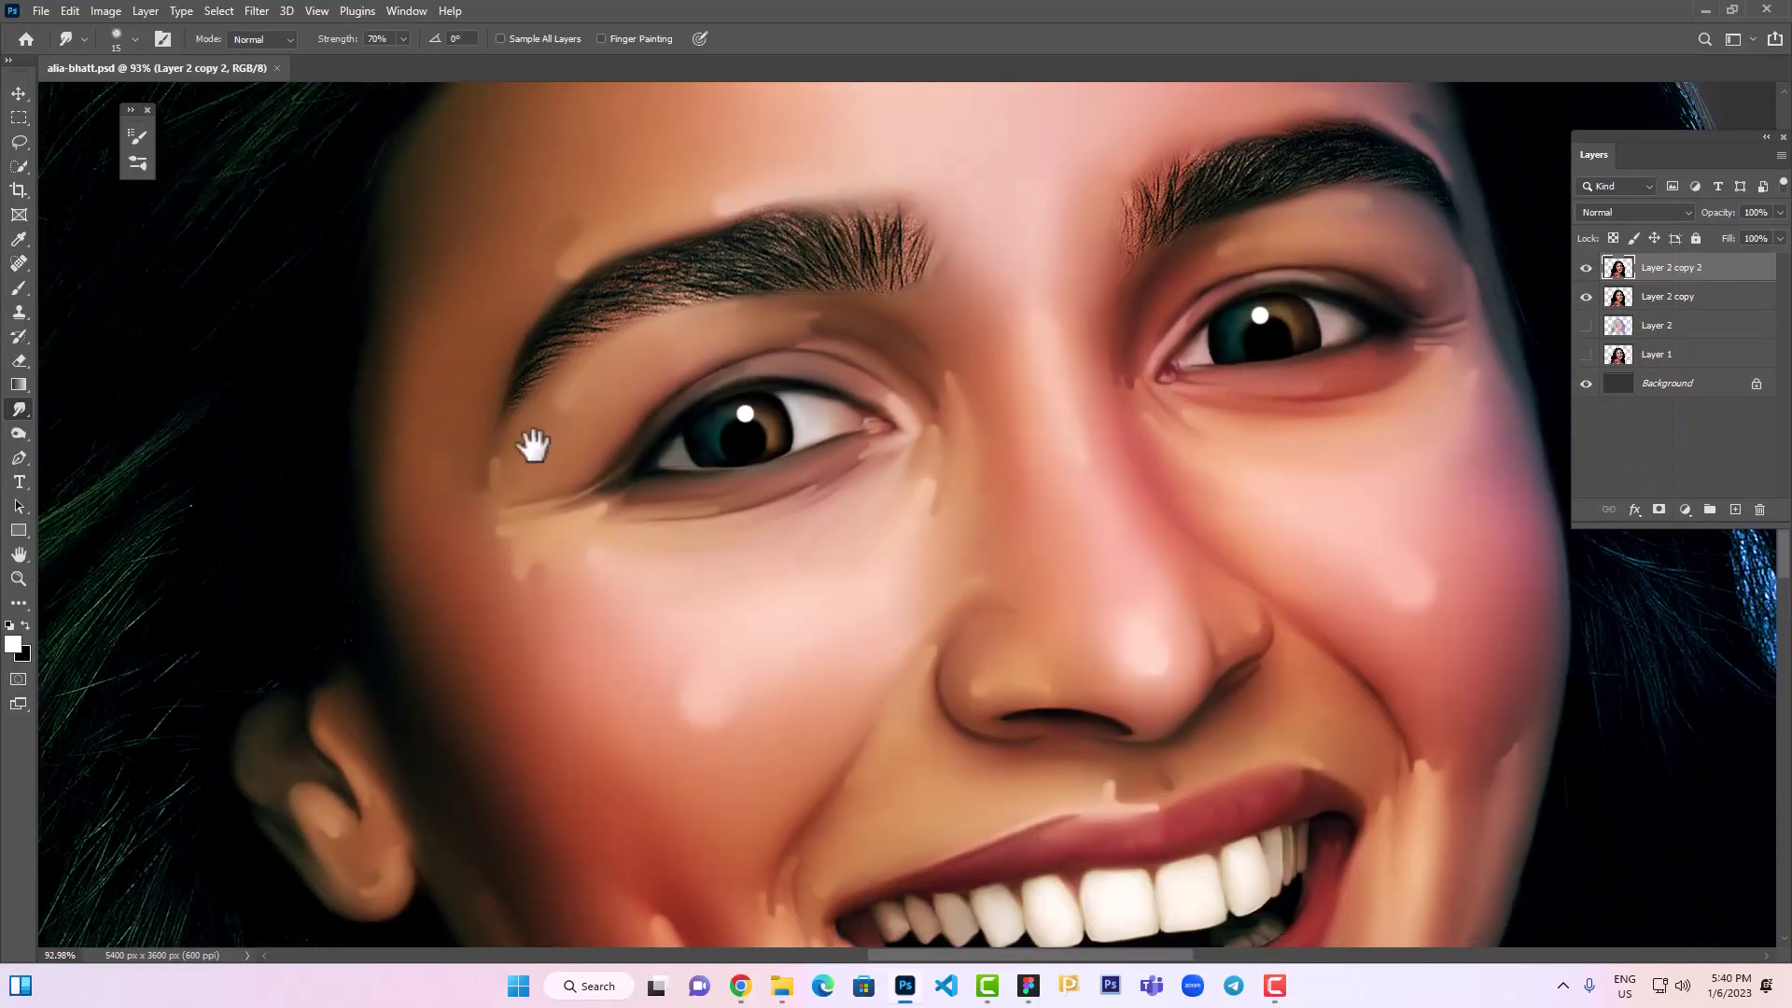
{"action": "left_click_drag", "start_coordinate": [531, 439], "coordinate": [666, 355]}
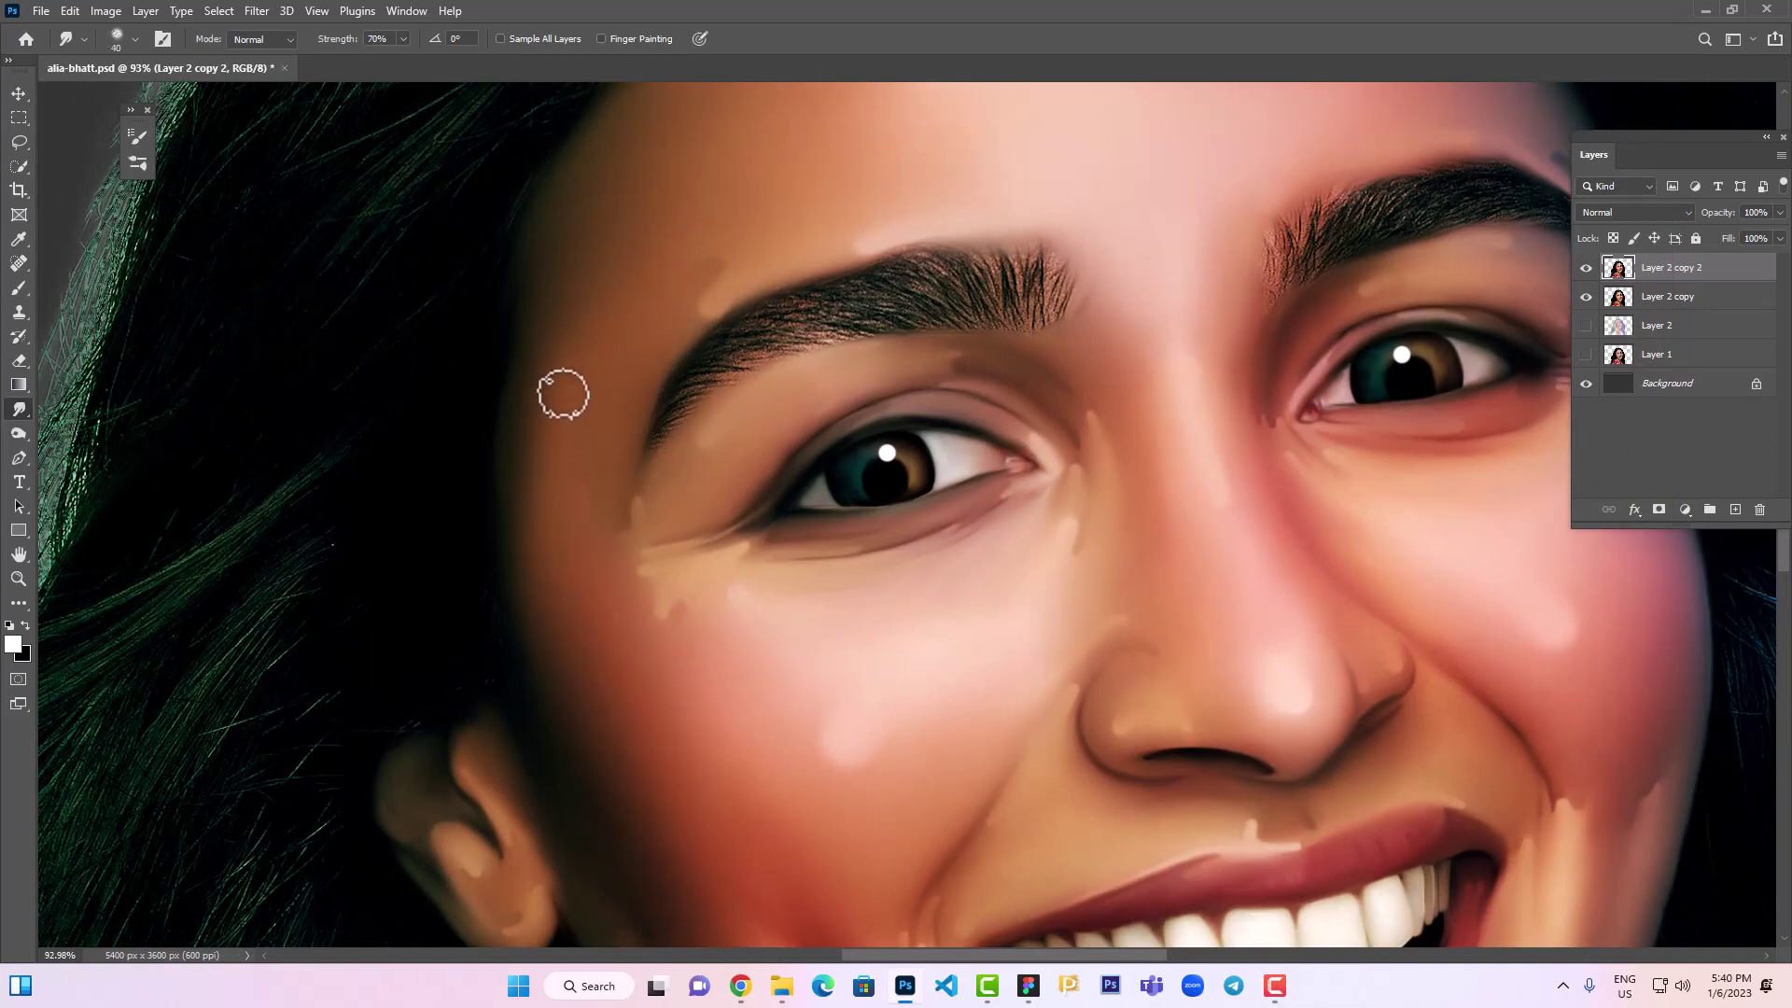
{"action": "left_click_drag", "start_coordinate": [1304, 640], "coordinate": [1036, 379]}
{"action": "mouse_move", "coordinate": [1076, 539]}
{"action": "left_mouse_down"}
{"action": "mouse_move", "coordinate": [1016, 488]}
{"action": "mouse_move", "coordinate": [849, 460]}
{"action": "left_mouse_up"}
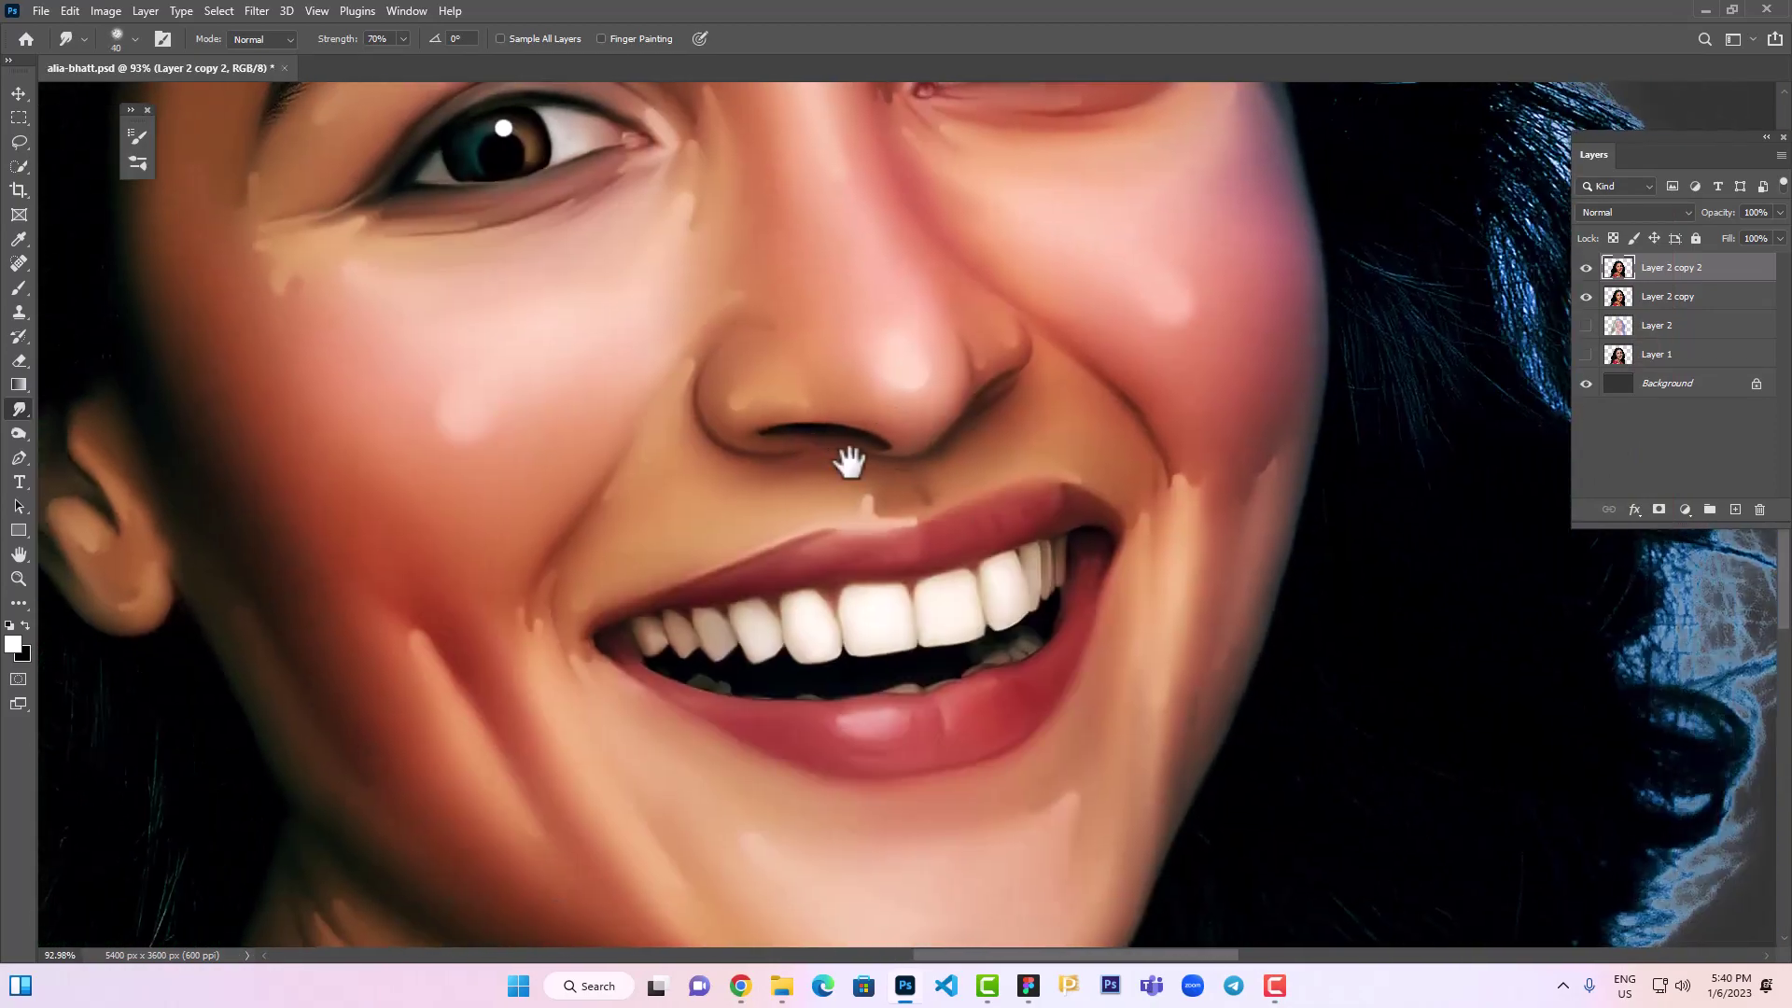
{"action": "left_click_drag", "start_coordinate": [1141, 695], "coordinate": [928, 559]}
{"action": "mouse_move", "coordinate": [896, 215]}
{"action": "left_mouse_down"}
{"action": "mouse_move", "coordinate": [915, 368]}
{"action": "mouse_move", "coordinate": [894, 501]}
{"action": "left_mouse_up"}
{"action": "left_click_drag", "start_coordinate": [1105, 321], "coordinate": [1140, 536]}
{"action": "left_click_drag", "start_coordinate": [1011, 367], "coordinate": [1052, 440]}
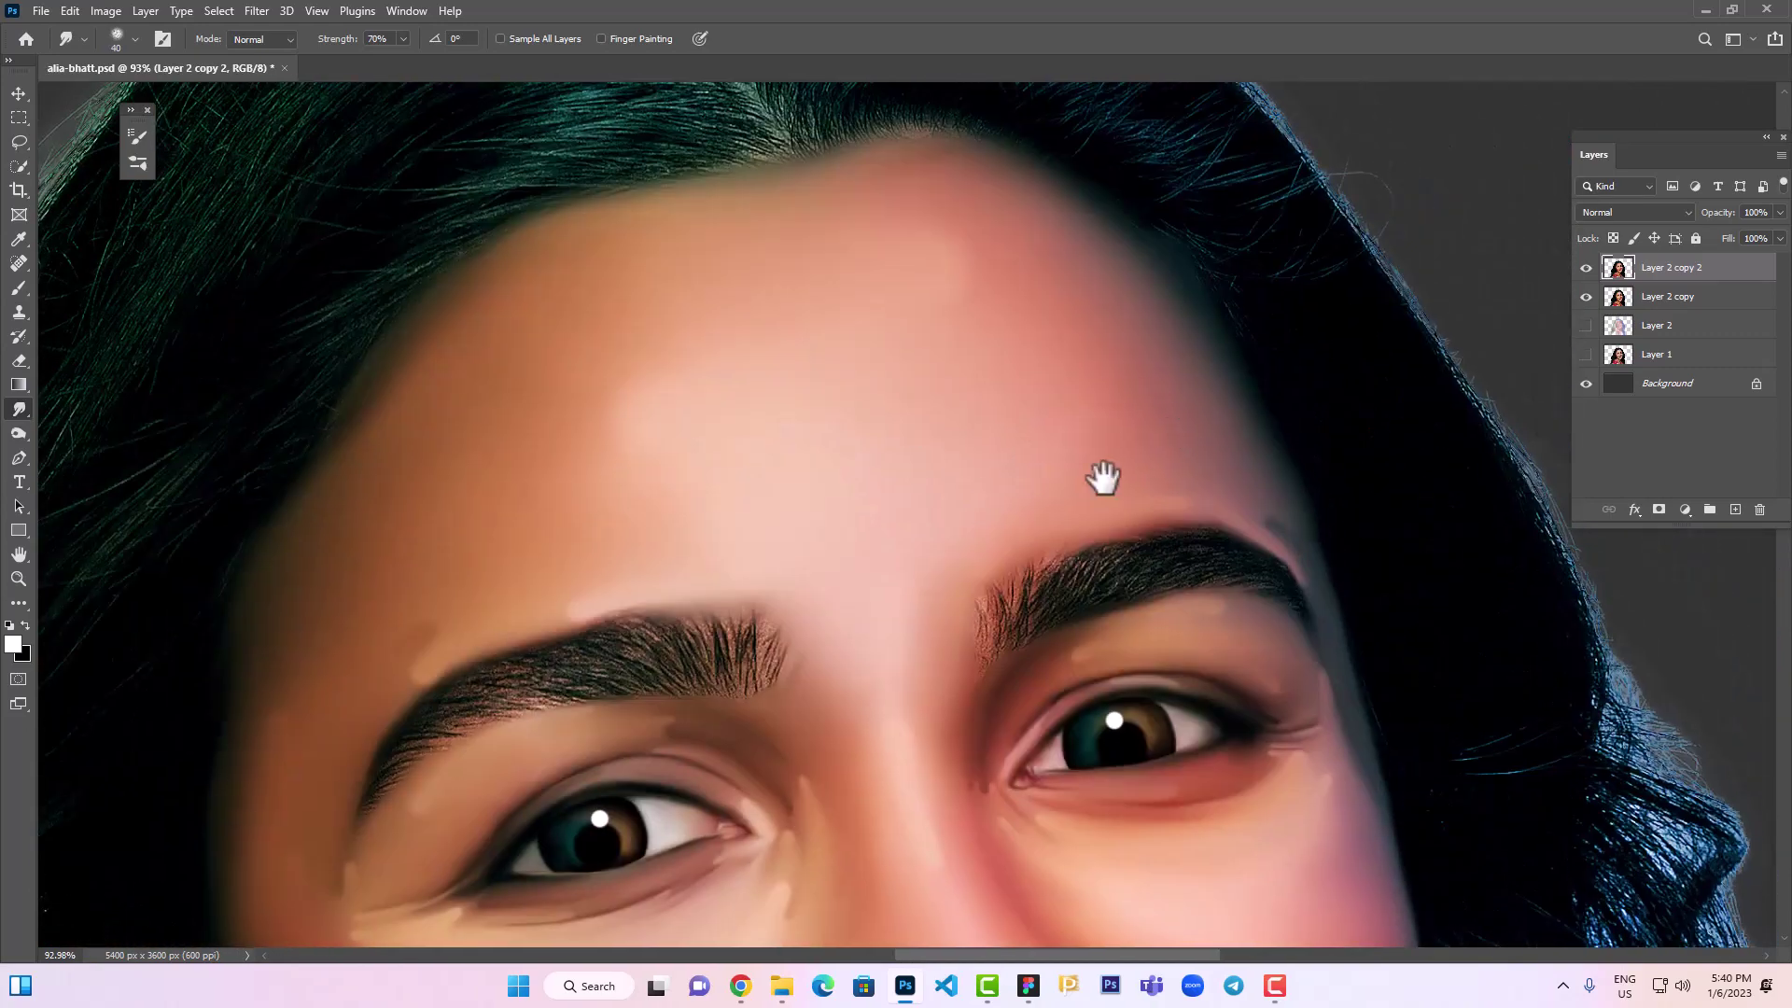
{"action": "left_click_drag", "start_coordinate": [956, 476], "coordinate": [1027, 358]}
{"action": "key", "text": "ctrl+0"}
{"action": "key", "text": "ctrl+plus"}
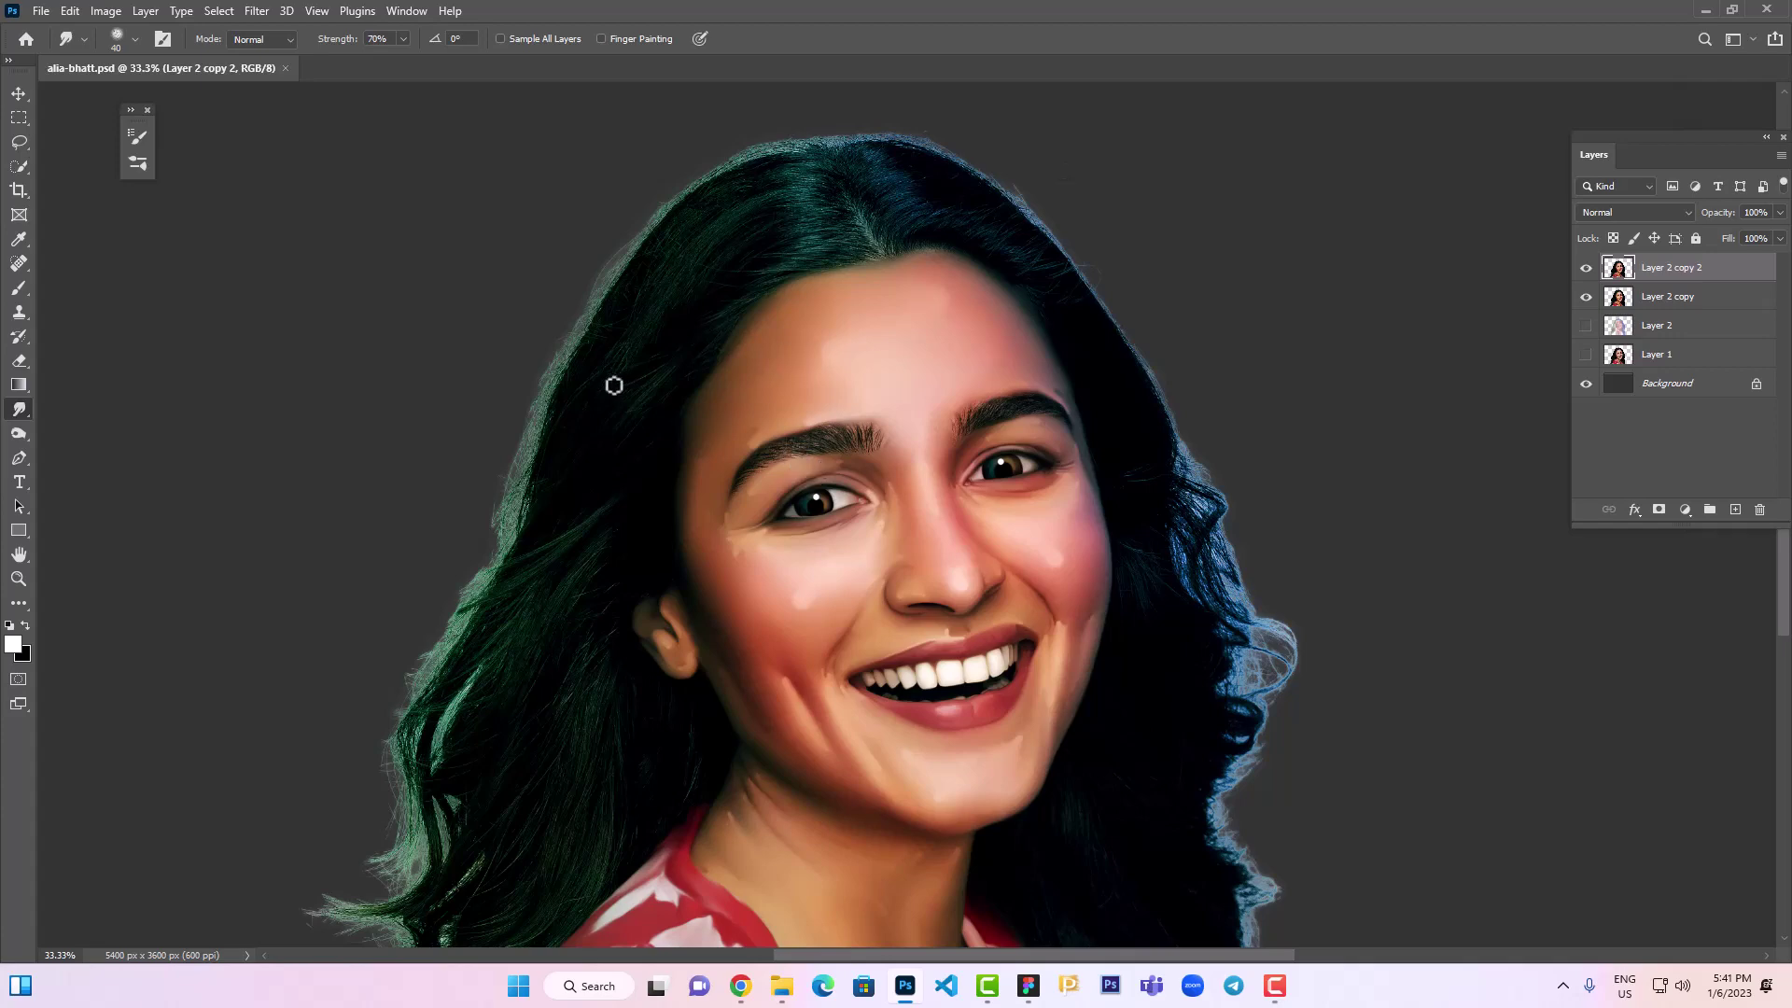
Paint a white catchlight on the pupil and a teal highlight streak across the iris
{"action": "left_click_drag", "start_coordinate": [808, 514], "coordinate": [925, 588]}
{"action": "key", "text": "b"}
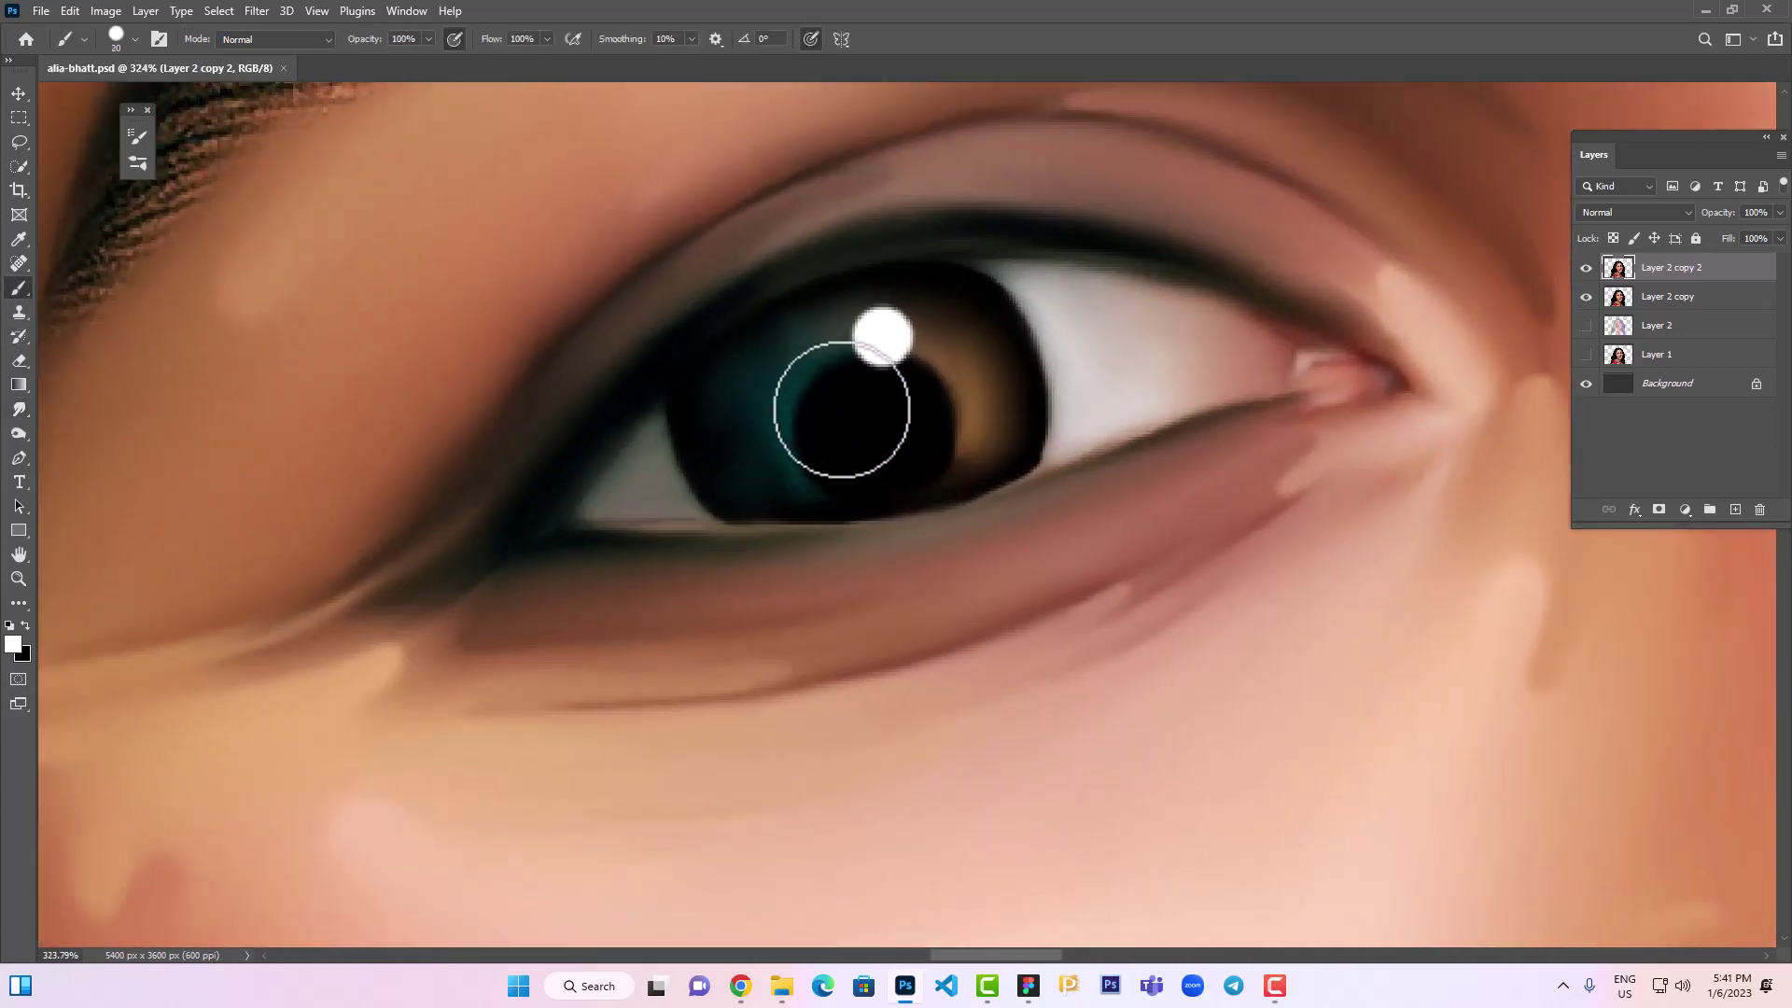
{"action": "key", "text": "bracketleft"}
{"action": "key", "text": "bracketleft"}
{"action": "left_click_drag", "start_coordinate": [854, 390], "coordinate": [831, 418]}
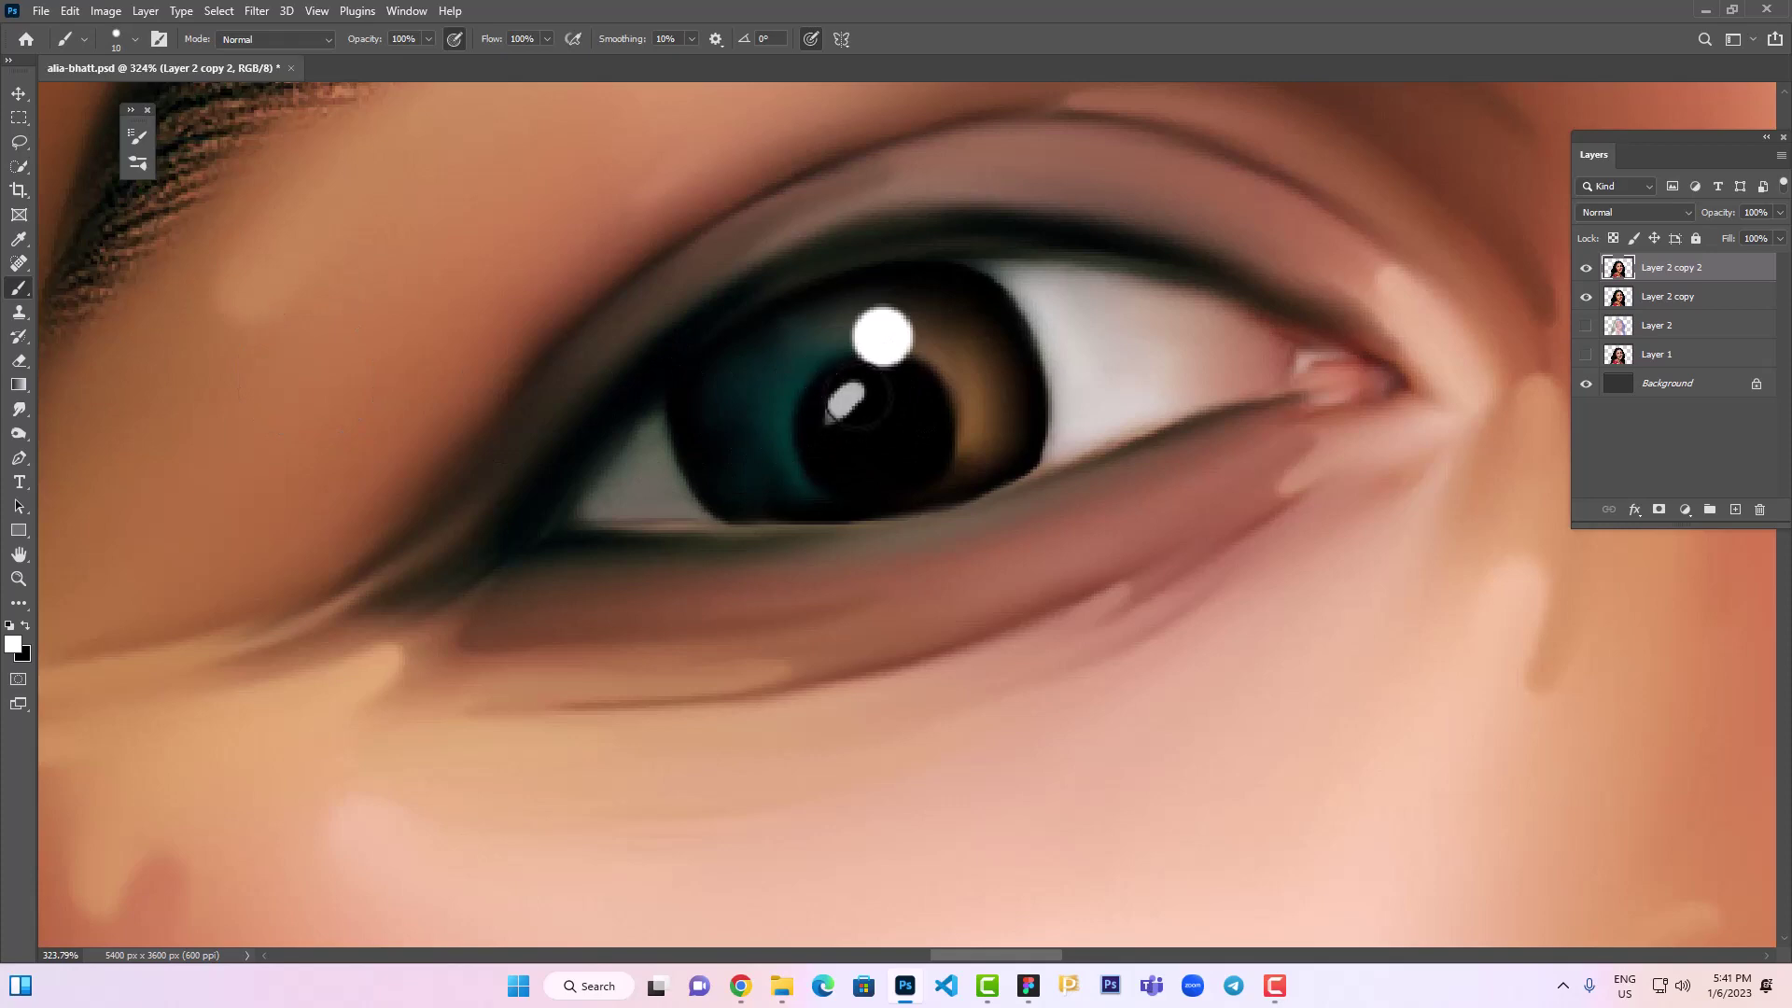
{"action": "left_click", "coordinate": [1585, 268]}
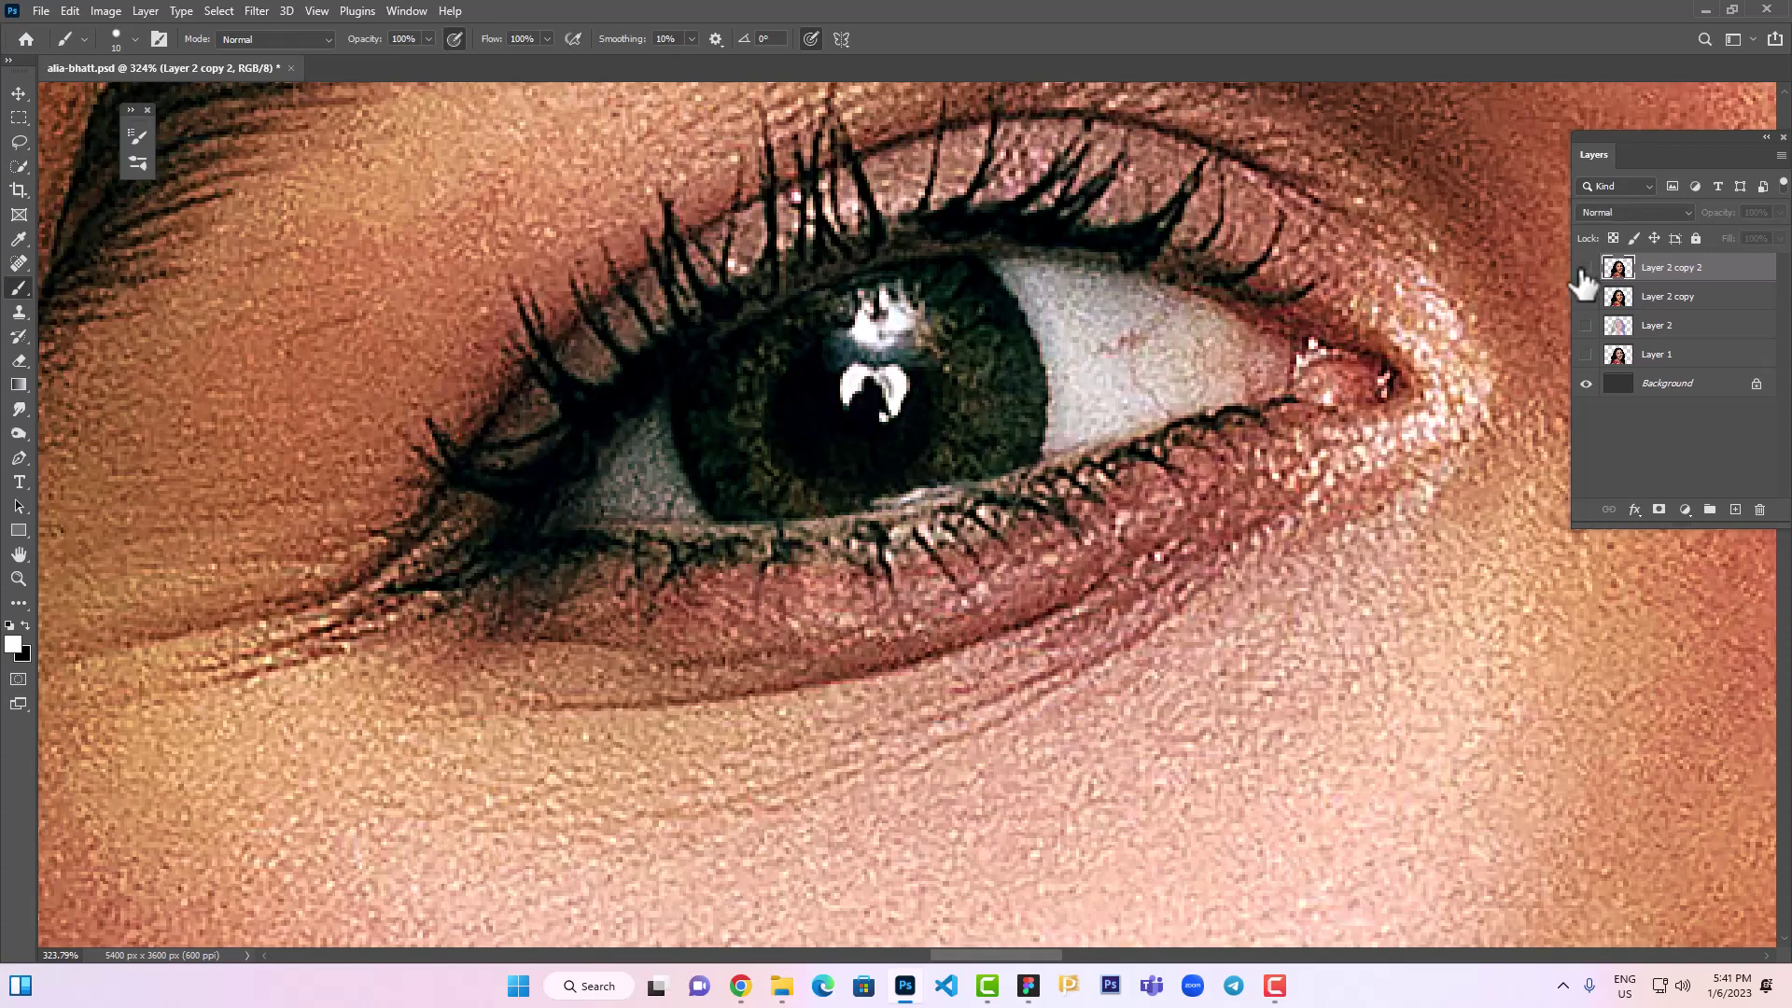
{"action": "left_click", "coordinate": [1585, 269]}
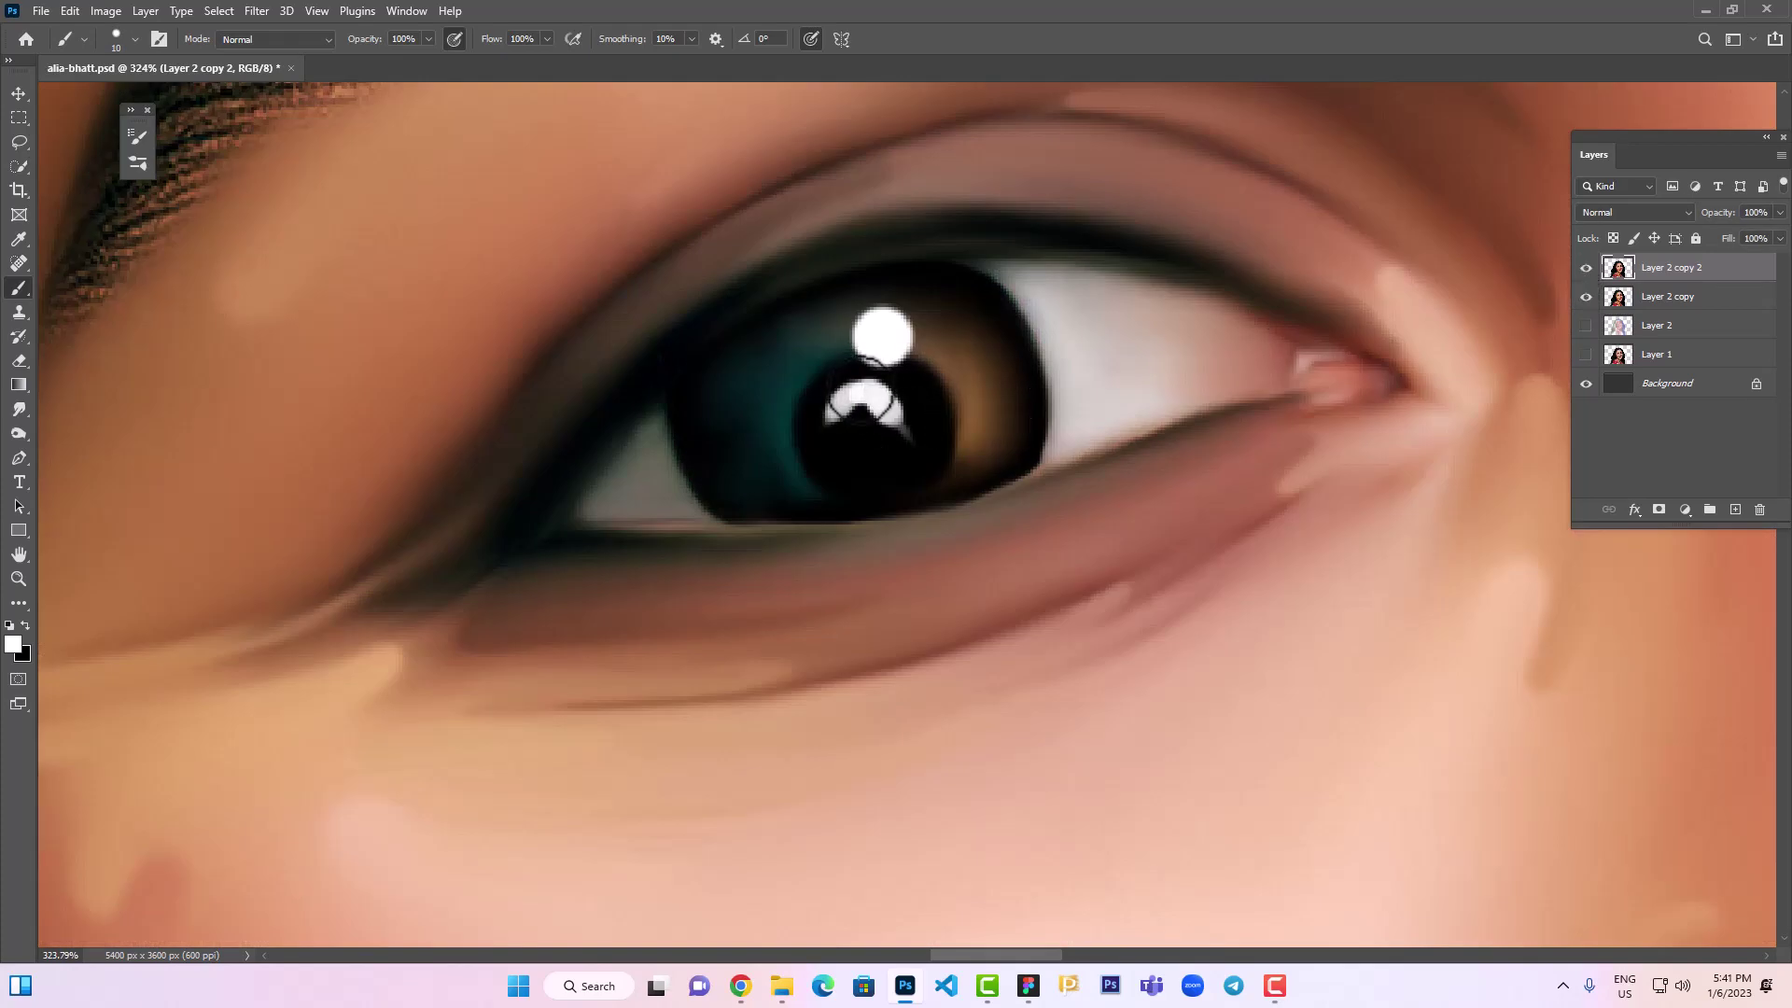
{"action": "key", "text": "bracketright"}
{"action": "key", "text": "bracketright"}
{"action": "key", "text": "bracketright"}
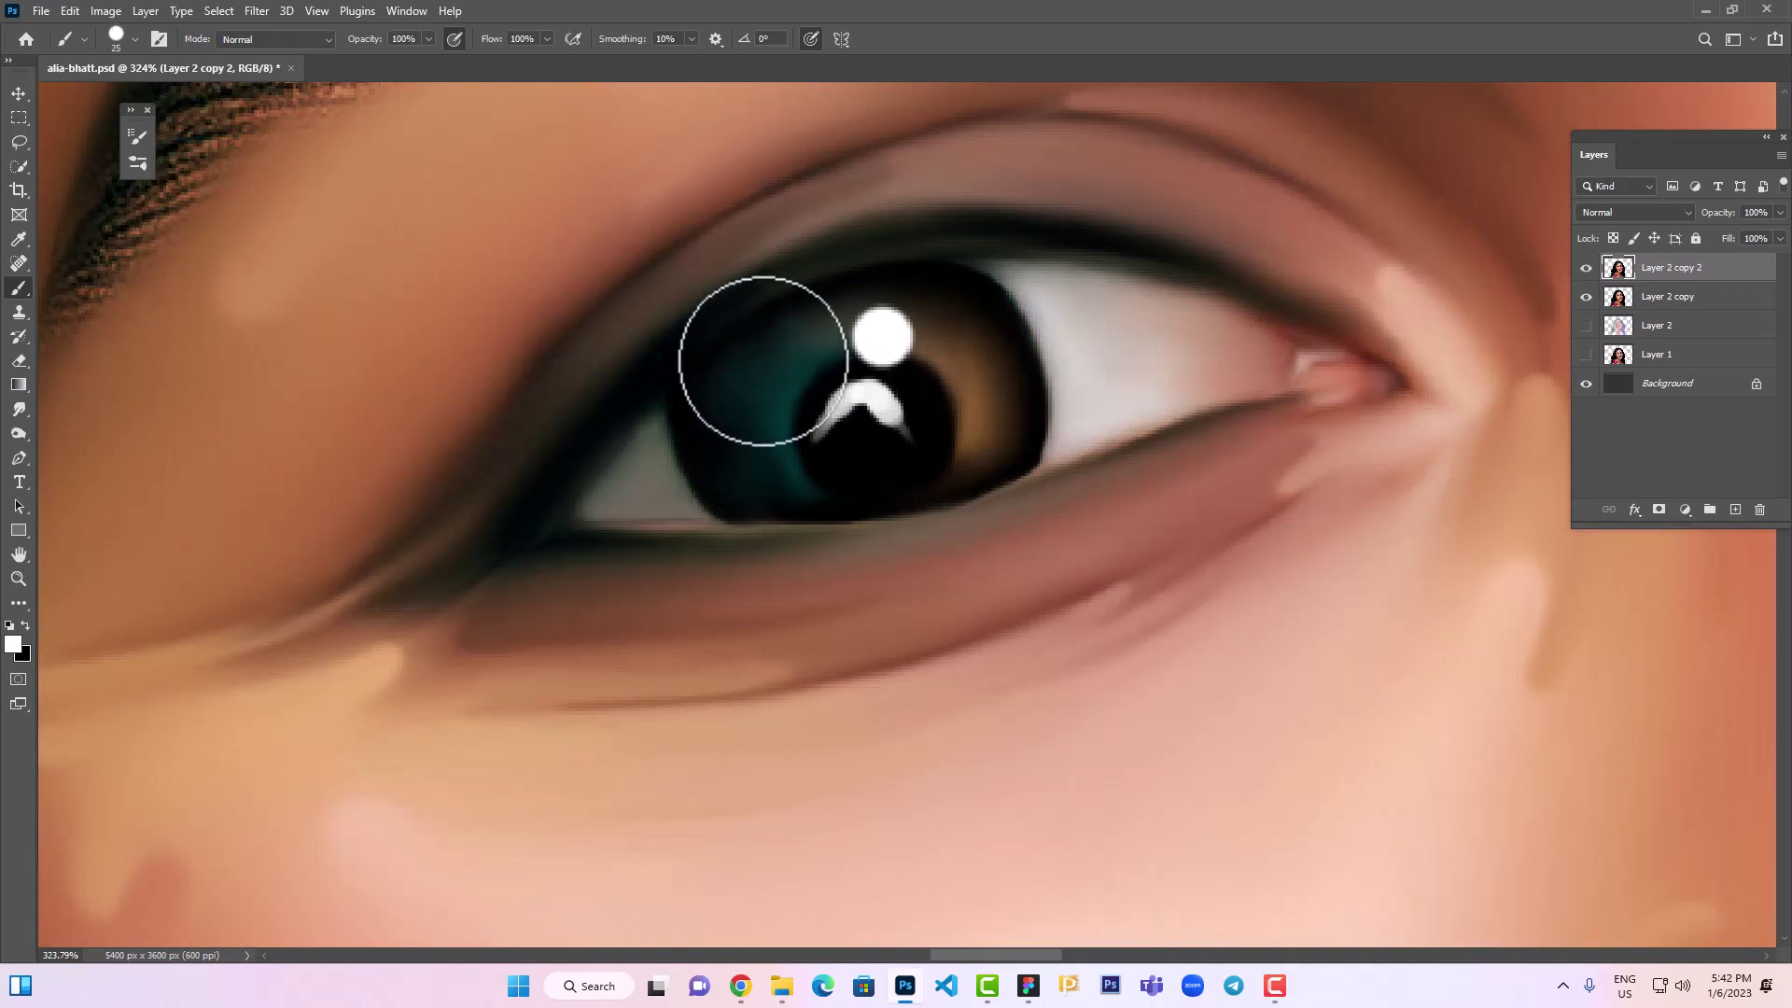
{"action": "left_click_drag", "start_coordinate": [809, 343], "coordinate": [754, 411]}
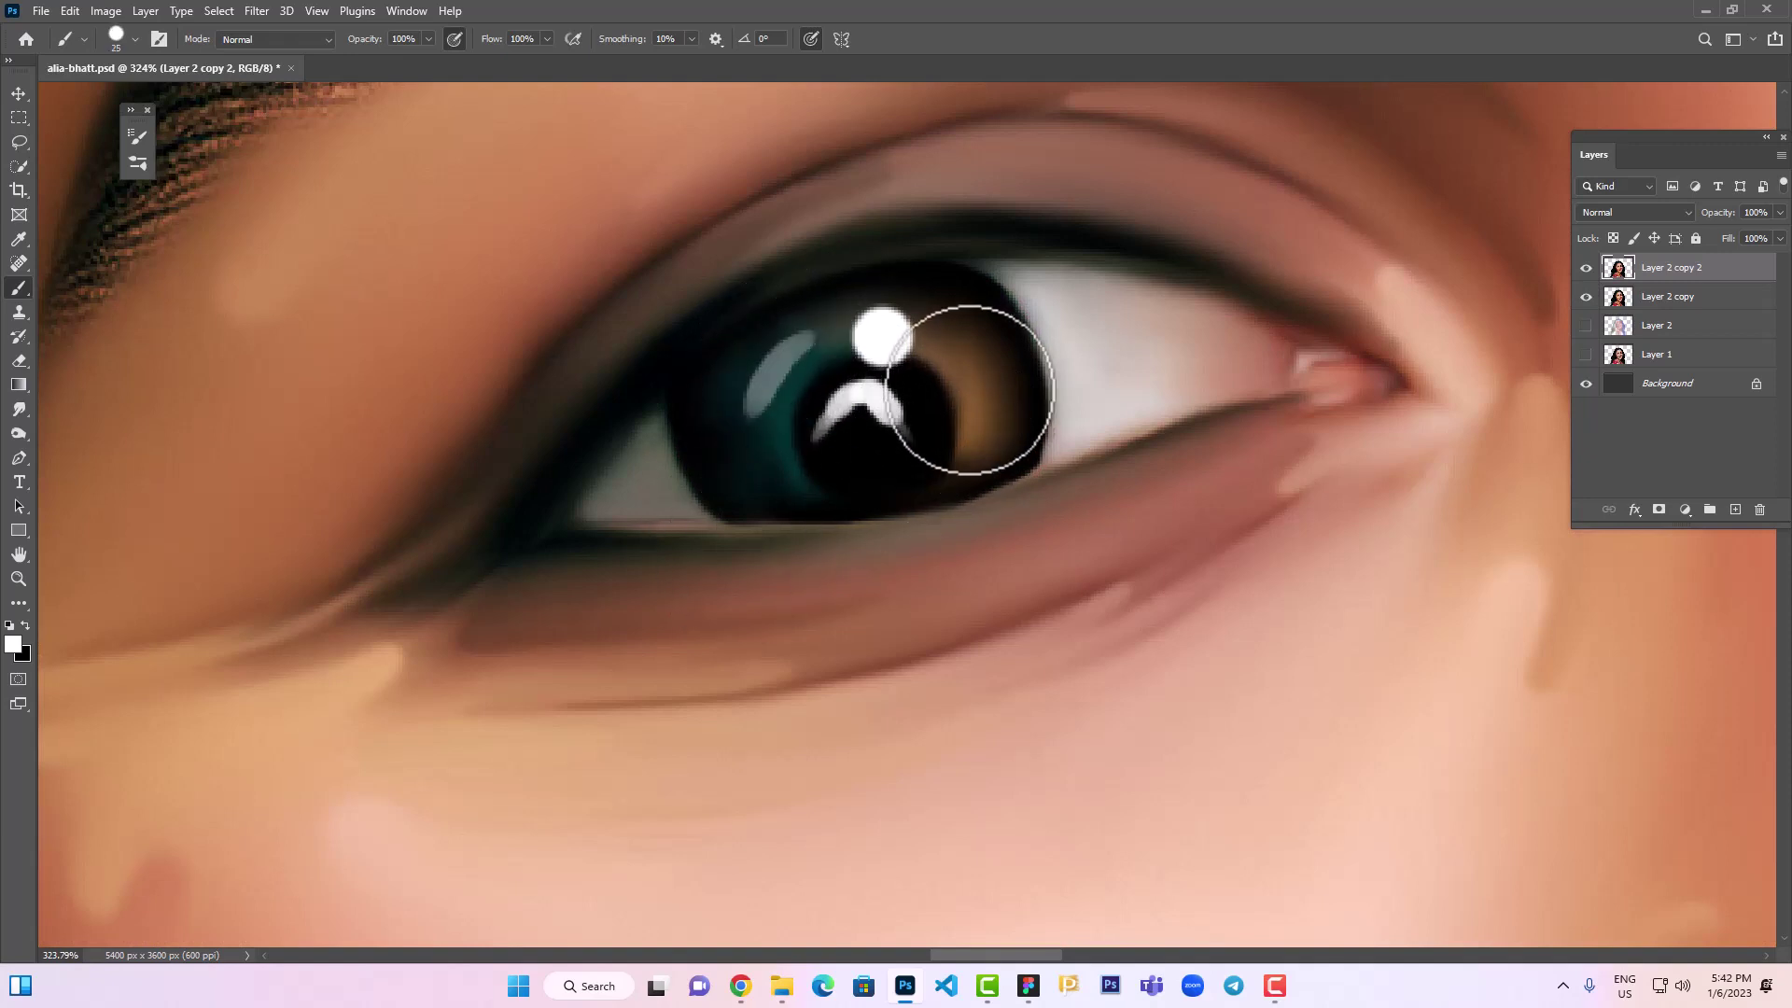
Add white pupil highlights, strokes on the teal and brown iris, and a thin lower-rim highlight
{"action": "scroll", "coordinate": [852, 427], "scroll_direction": "right", "scroll_amount": 5}
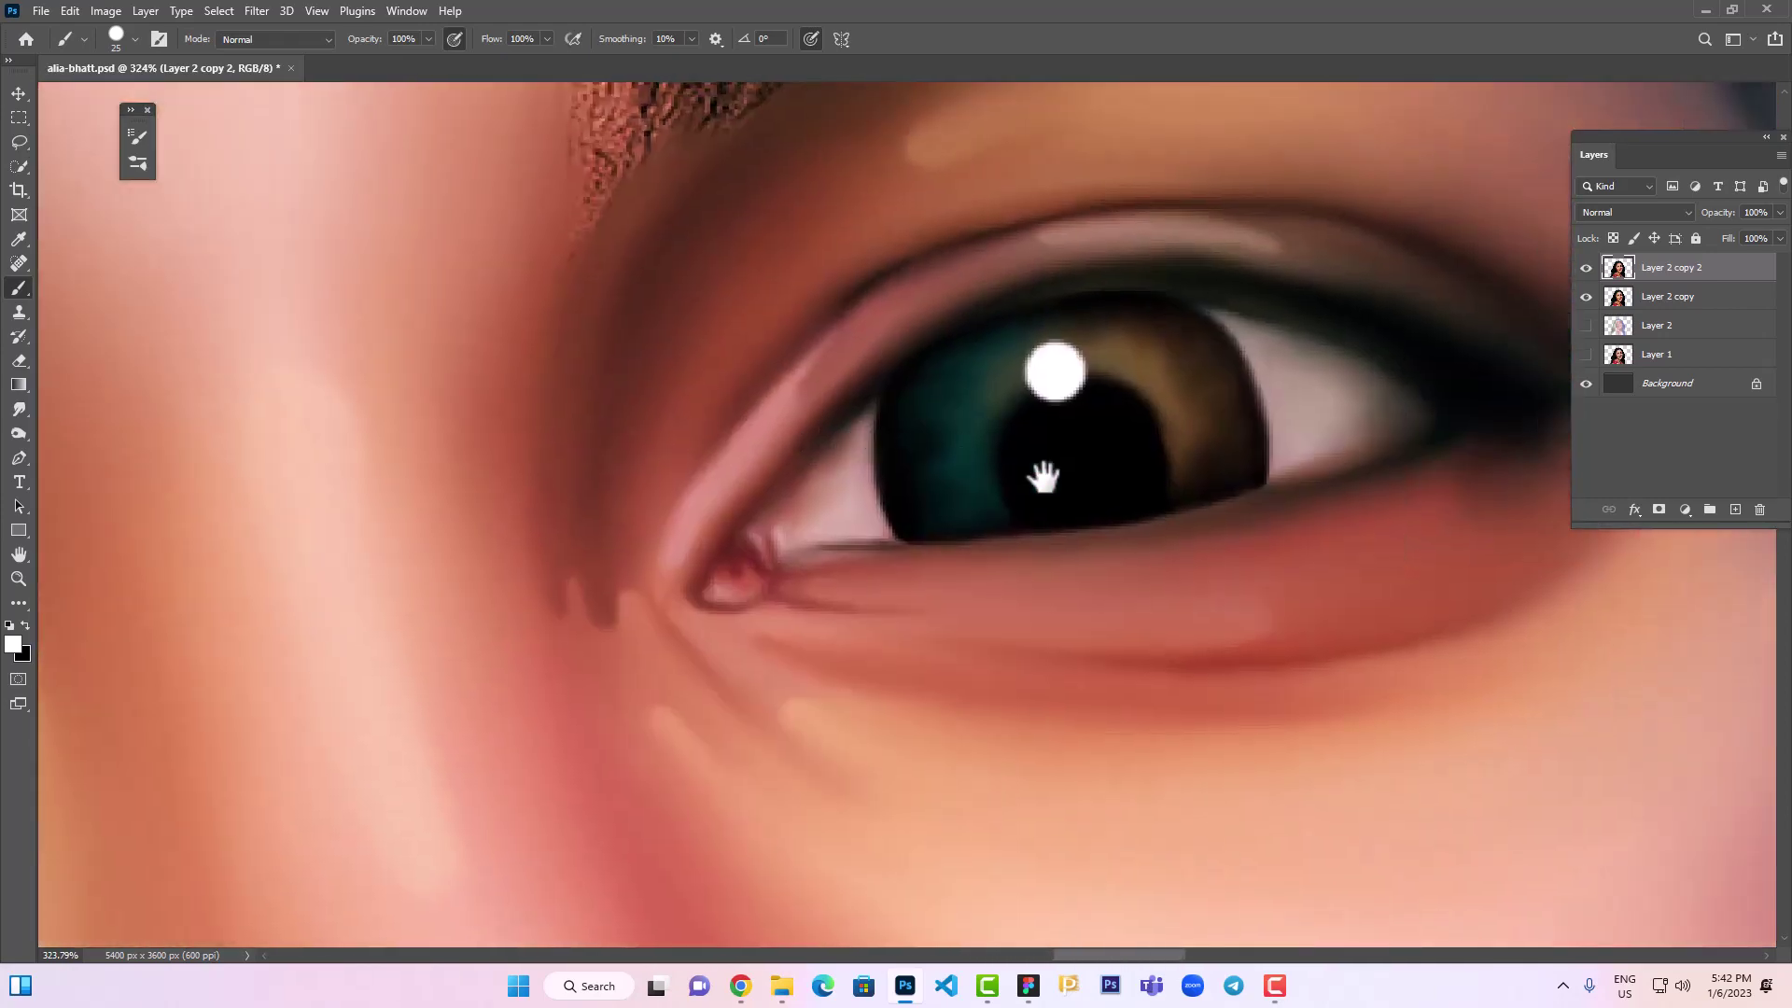
{"action": "scroll", "coordinate": [1040, 473], "scroll_direction": "right", "scroll_amount": 5}
{"action": "key", "text": "bracketleft"}
{"action": "key", "text": "bracketleft"}
{"action": "mouse_move", "coordinate": [1032, 459]}
{"action": "left_mouse_down"}
{"action": "mouse_move", "coordinate": [1059, 434]}
{"action": "mouse_move", "coordinate": [1115, 474]}
{"action": "left_mouse_up"}
{"action": "key", "text": "bracketright"}
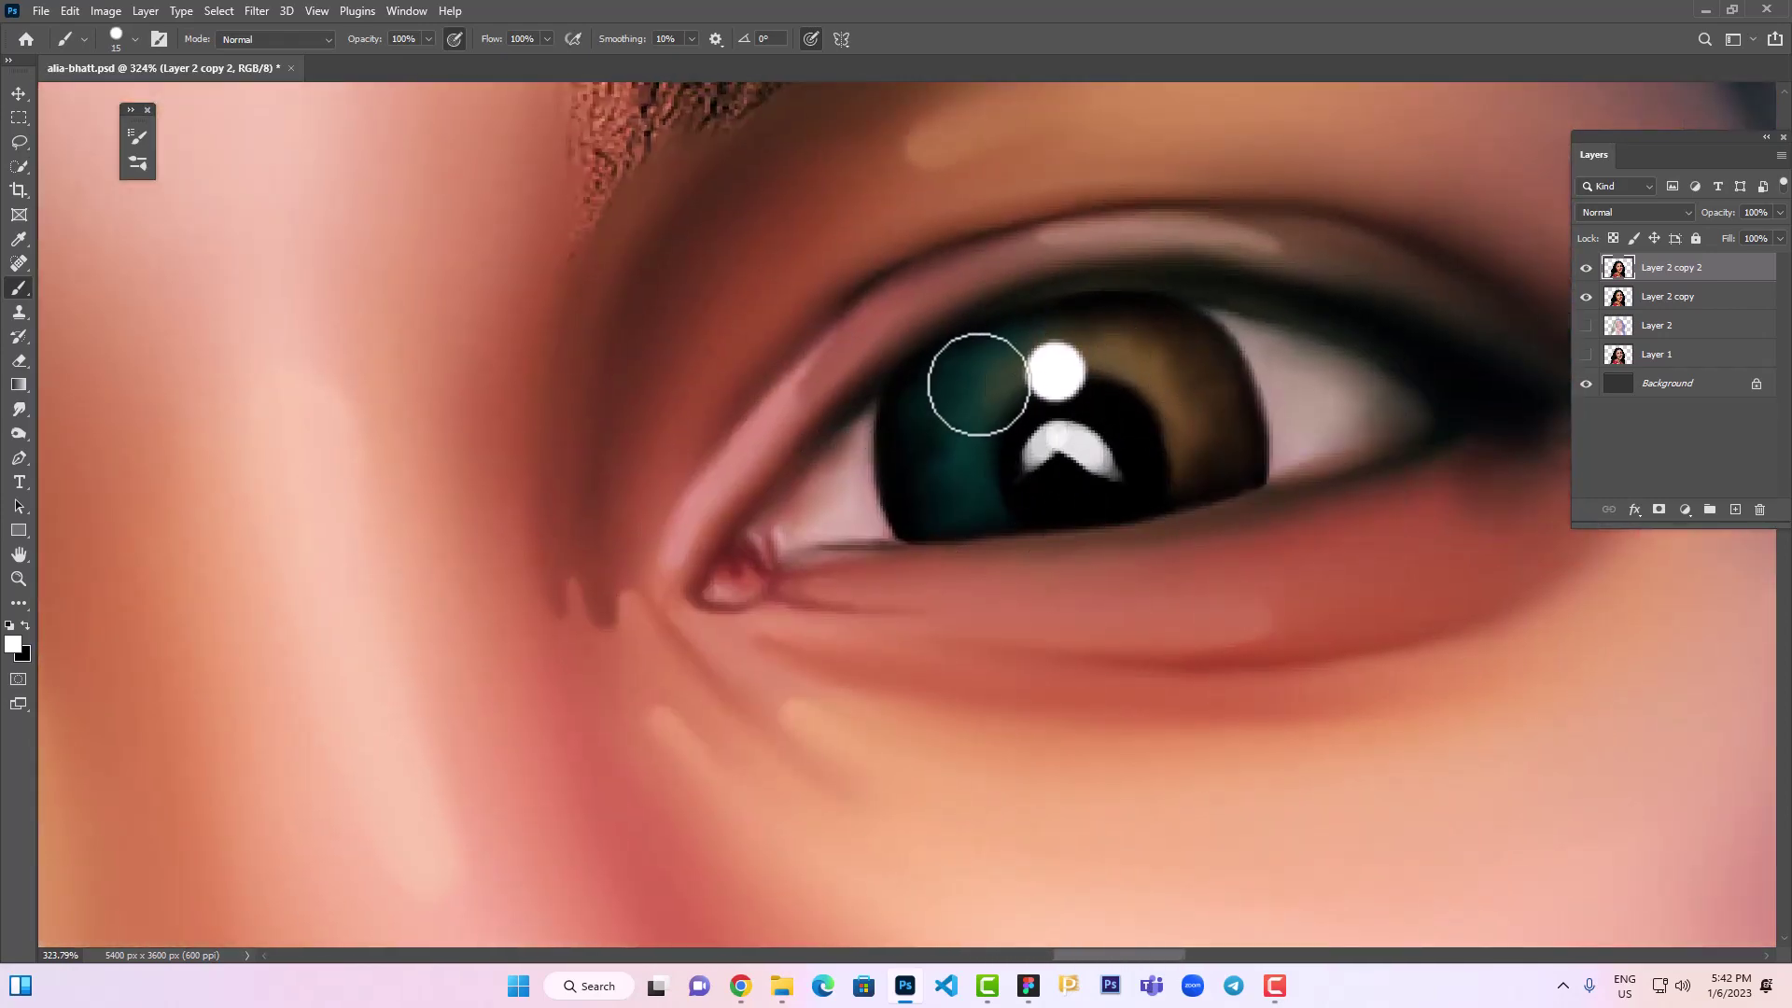
{"action": "left_click_drag", "start_coordinate": [970, 375], "coordinate": [936, 455]}
{"action": "left_click_drag", "start_coordinate": [1158, 351], "coordinate": [1198, 432]}
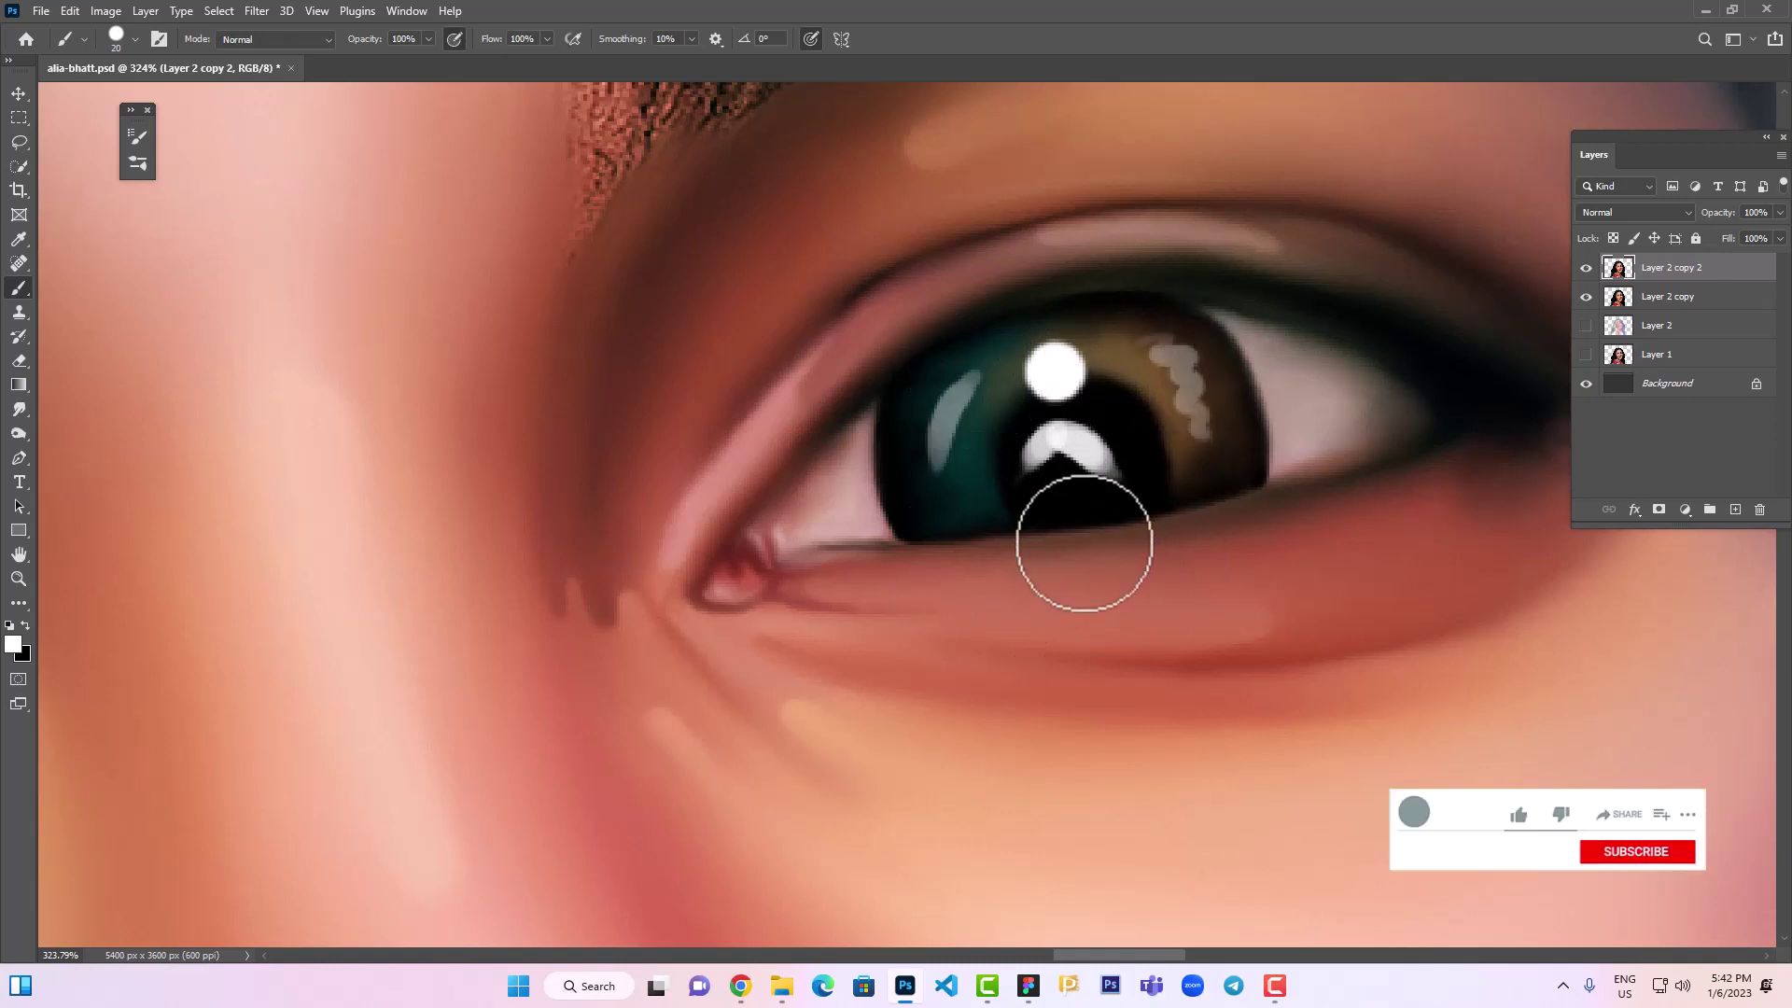
{"action": "key", "text": "bracketleft"}
{"action": "key", "text": "bracketleft"}
{"action": "key", "text": "bracketleft"}
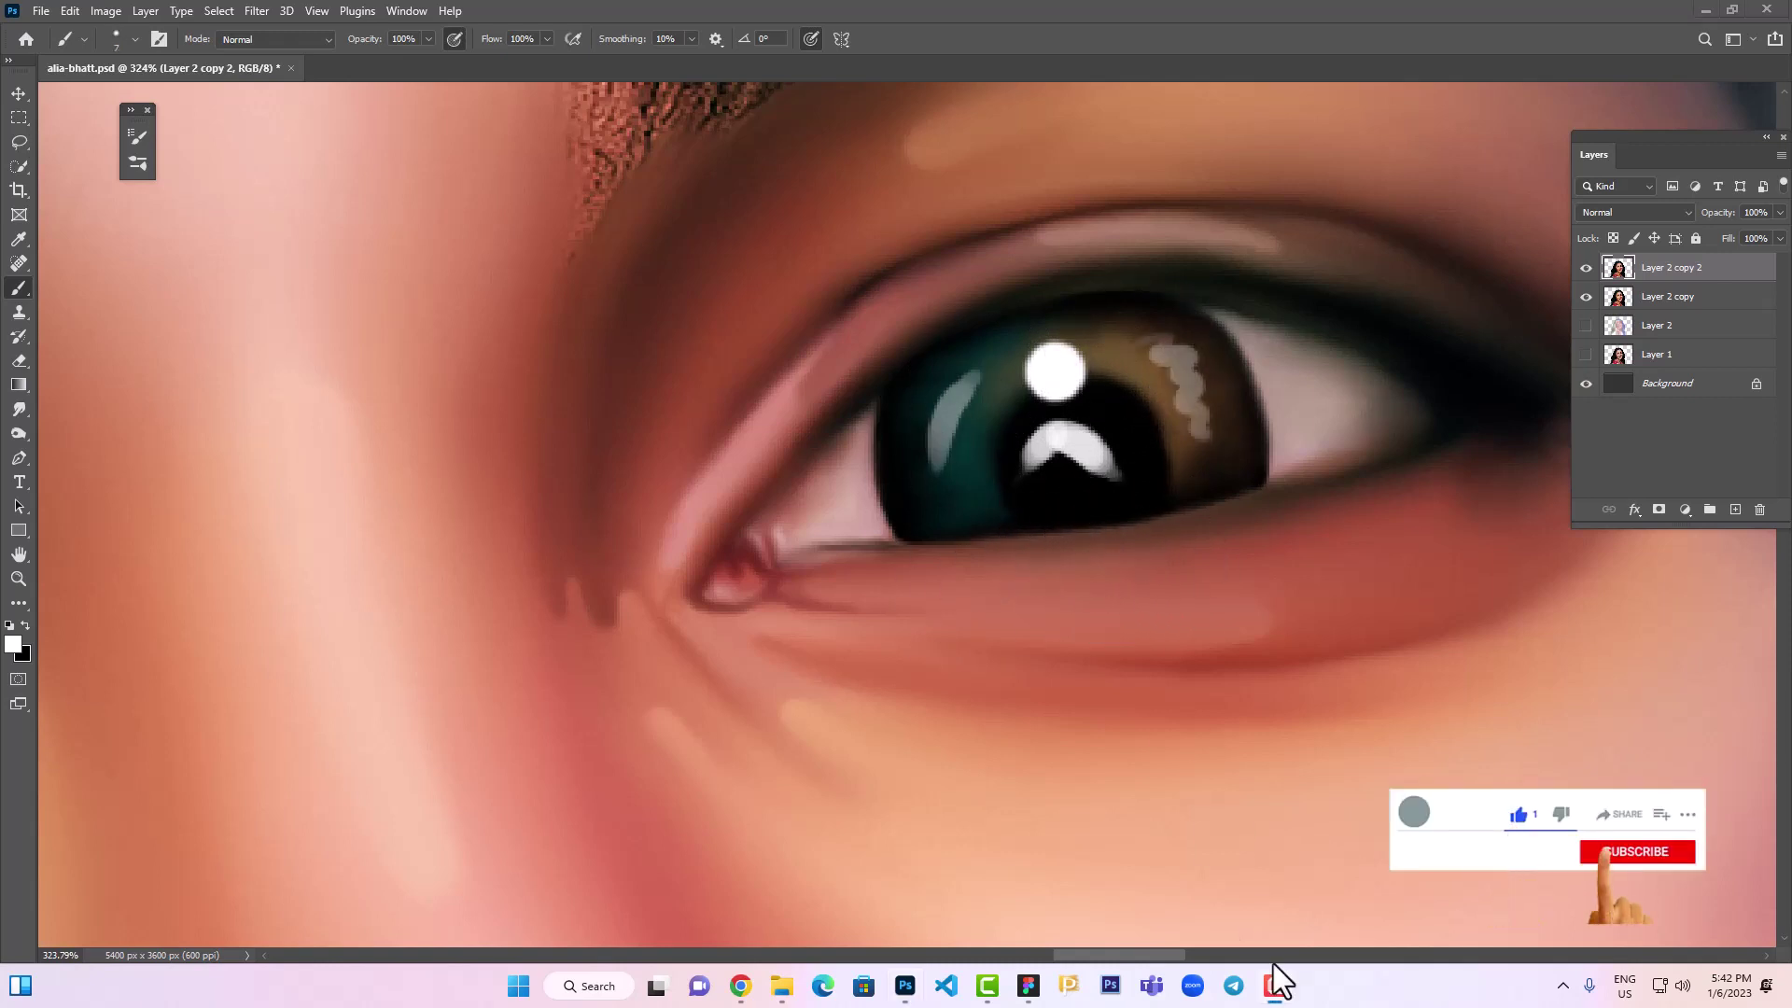
{"action": "left_click_drag", "start_coordinate": [1069, 534], "coordinate": [1130, 528]}
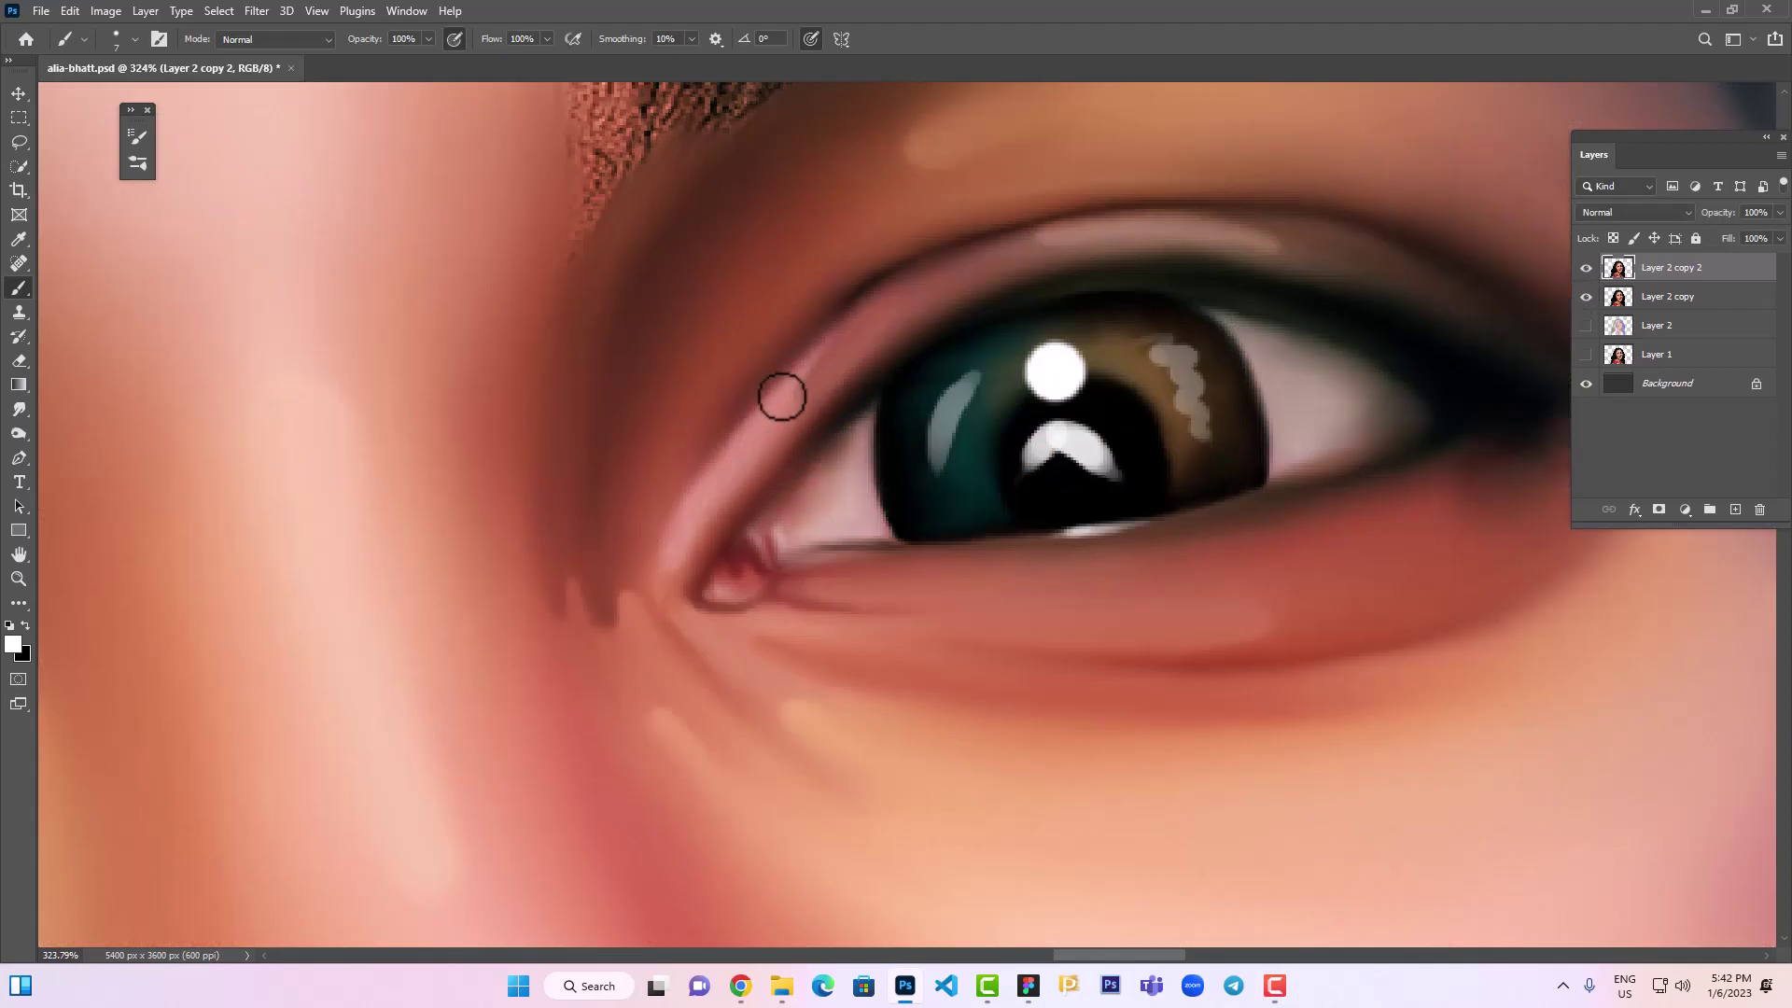
Paint light highlights along the inner upper lid rim and the lower lid
{"action": "left_click_drag", "start_coordinate": [782, 396], "coordinate": [691, 515]}
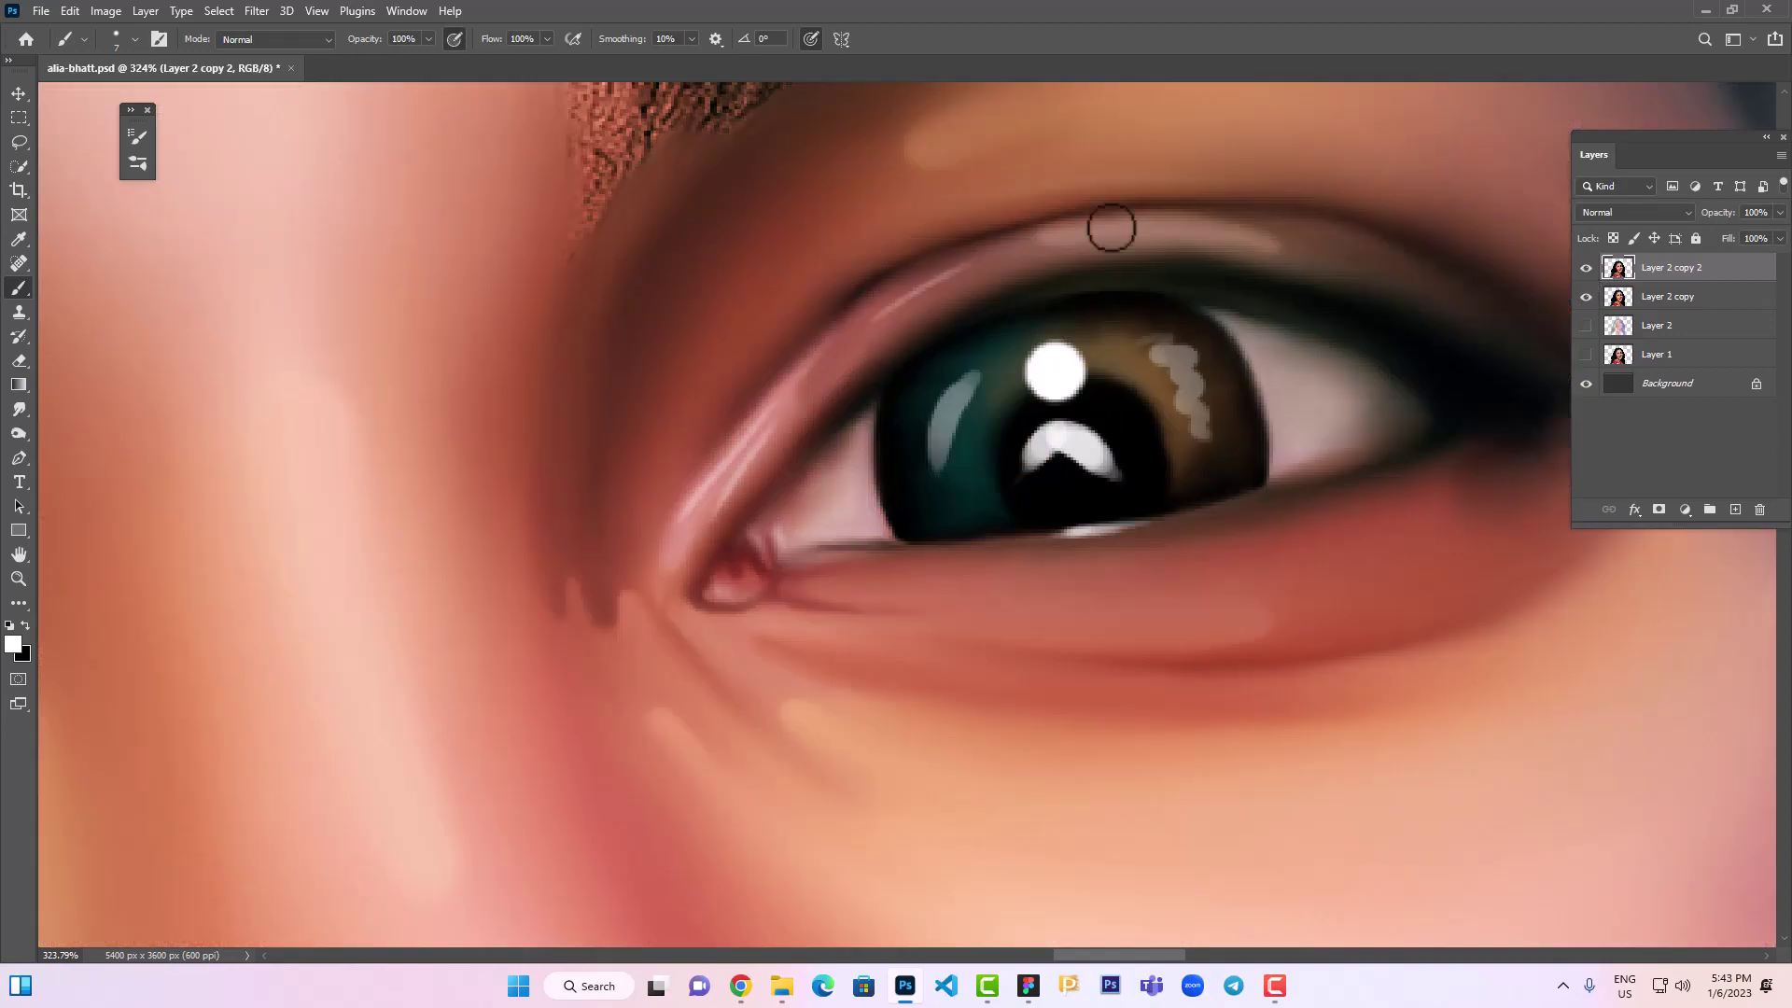
{"action": "left_click_drag", "start_coordinate": [1086, 452], "coordinate": [760, 340]}
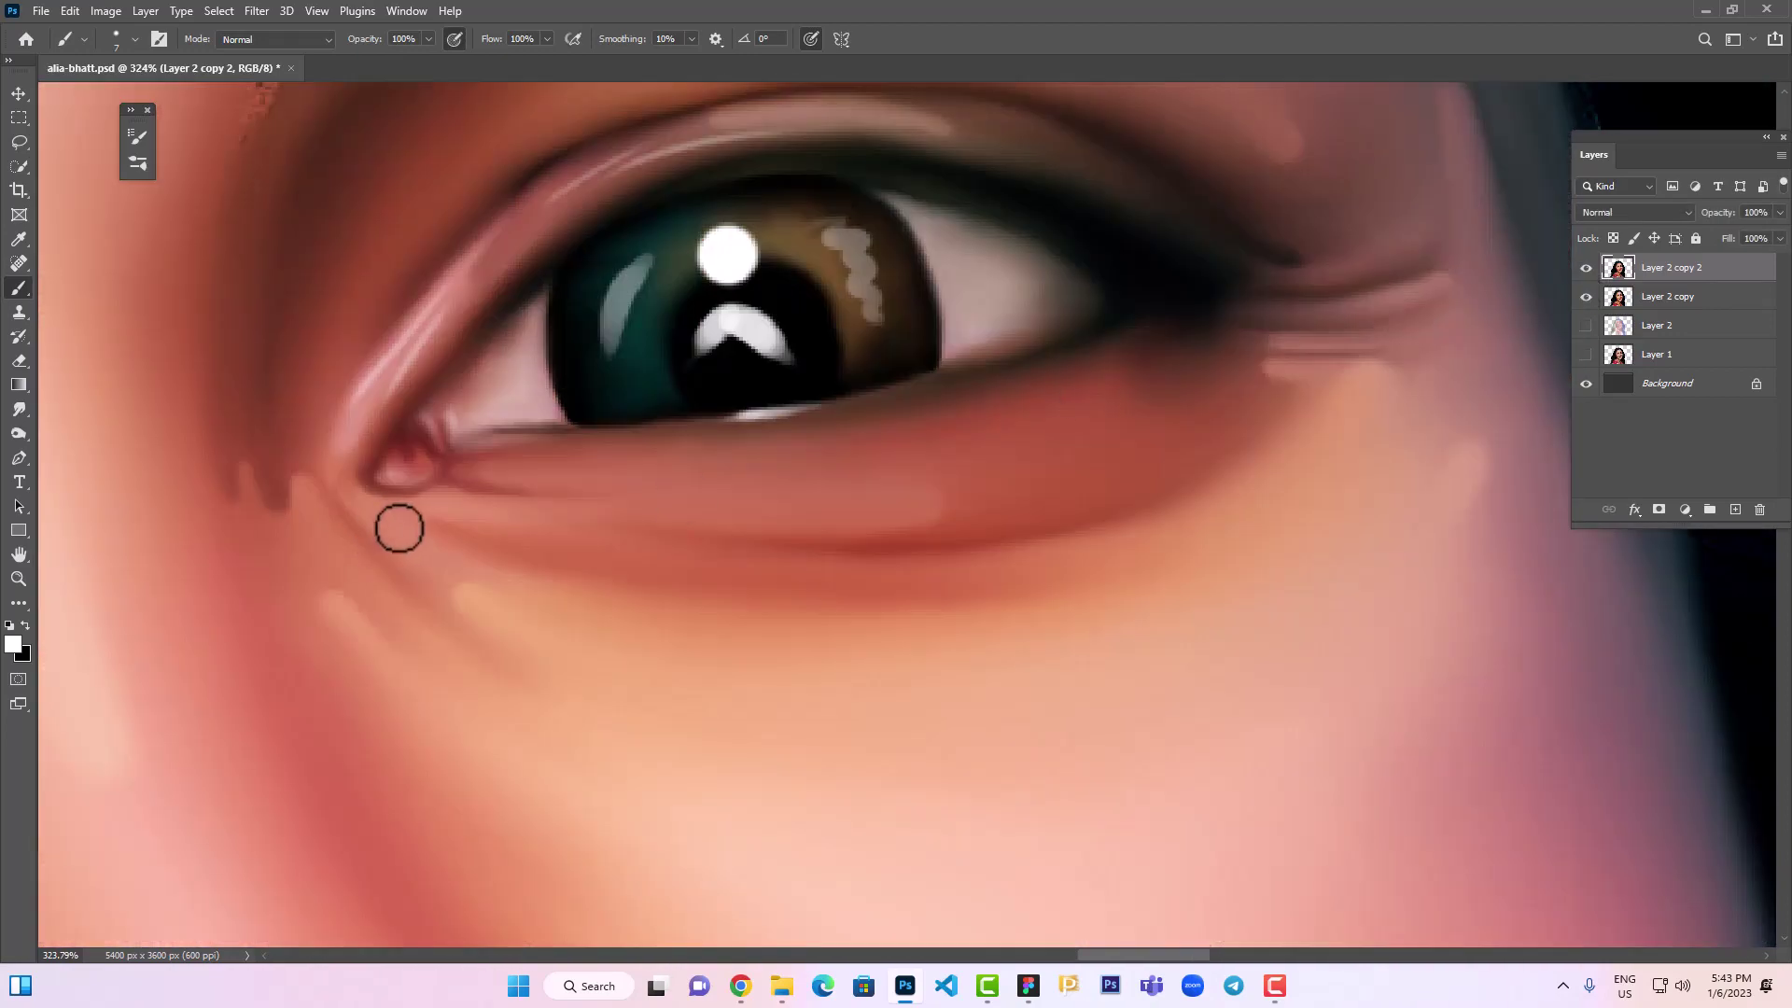
{"action": "mouse_move", "coordinate": [440, 541]}
{"action": "left_mouse_down"}
{"action": "mouse_move", "coordinate": [411, 512]}
{"action": "mouse_move", "coordinate": [522, 515]}
{"action": "left_mouse_up"}
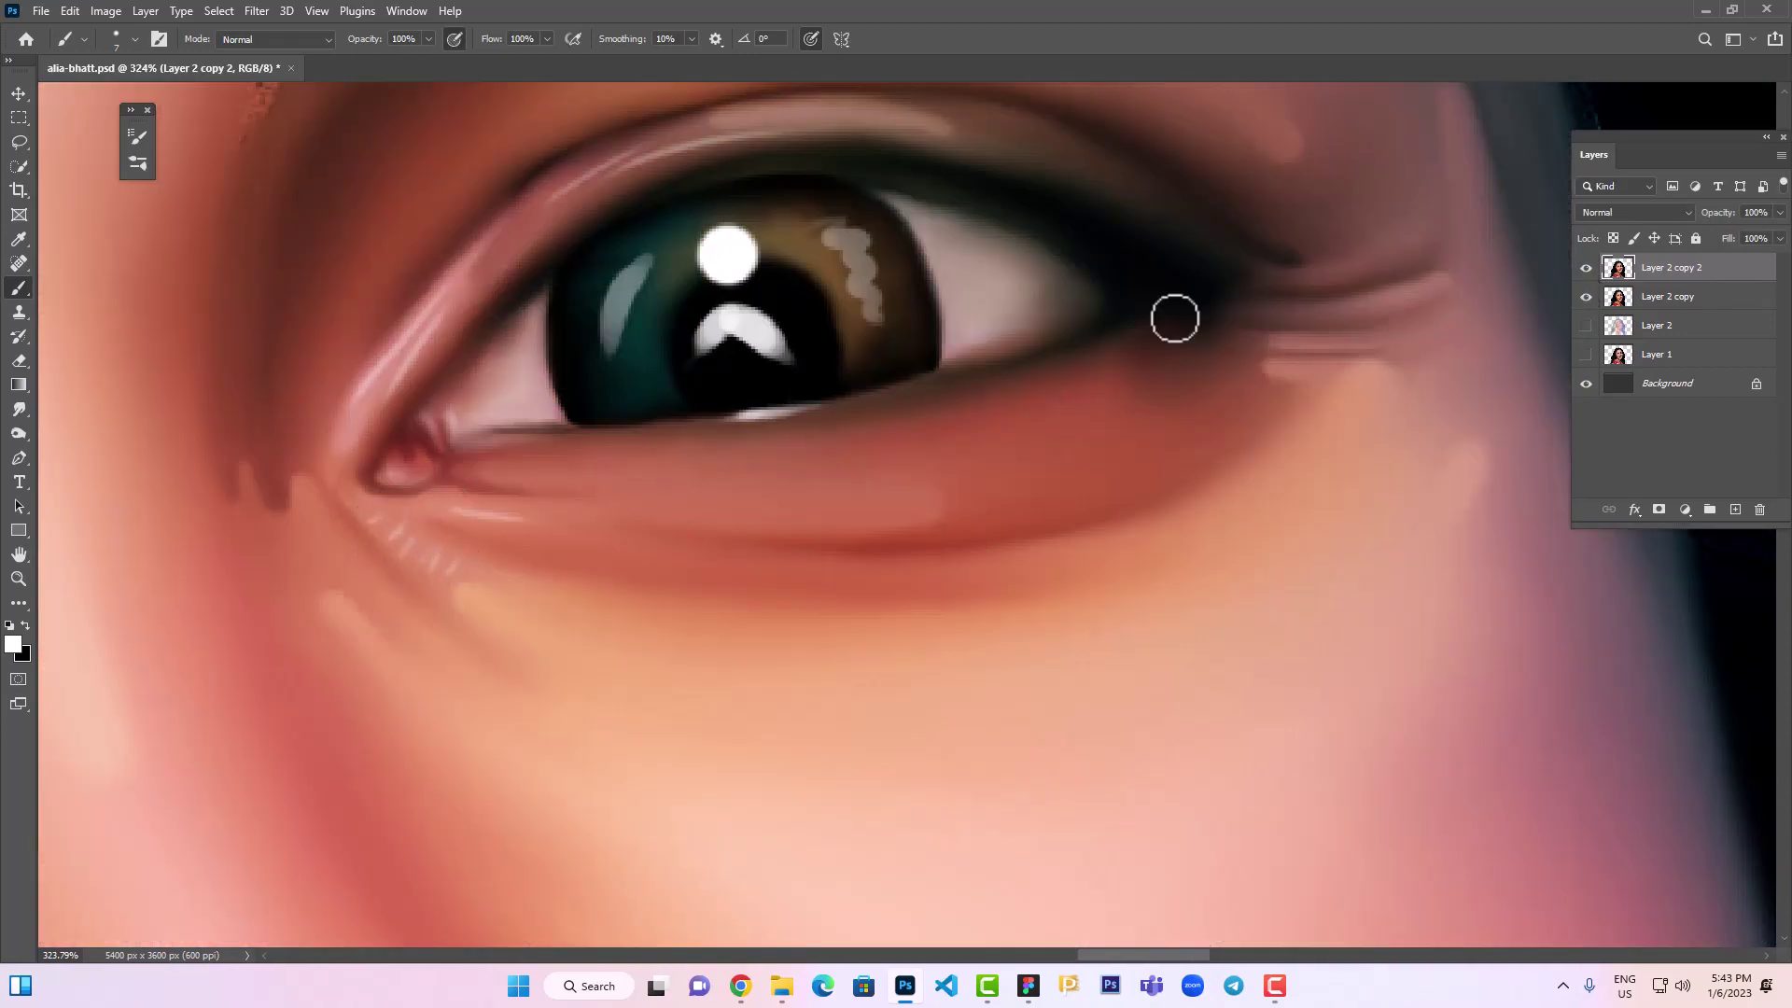
{"action": "left_click", "coordinate": [1586, 268]}
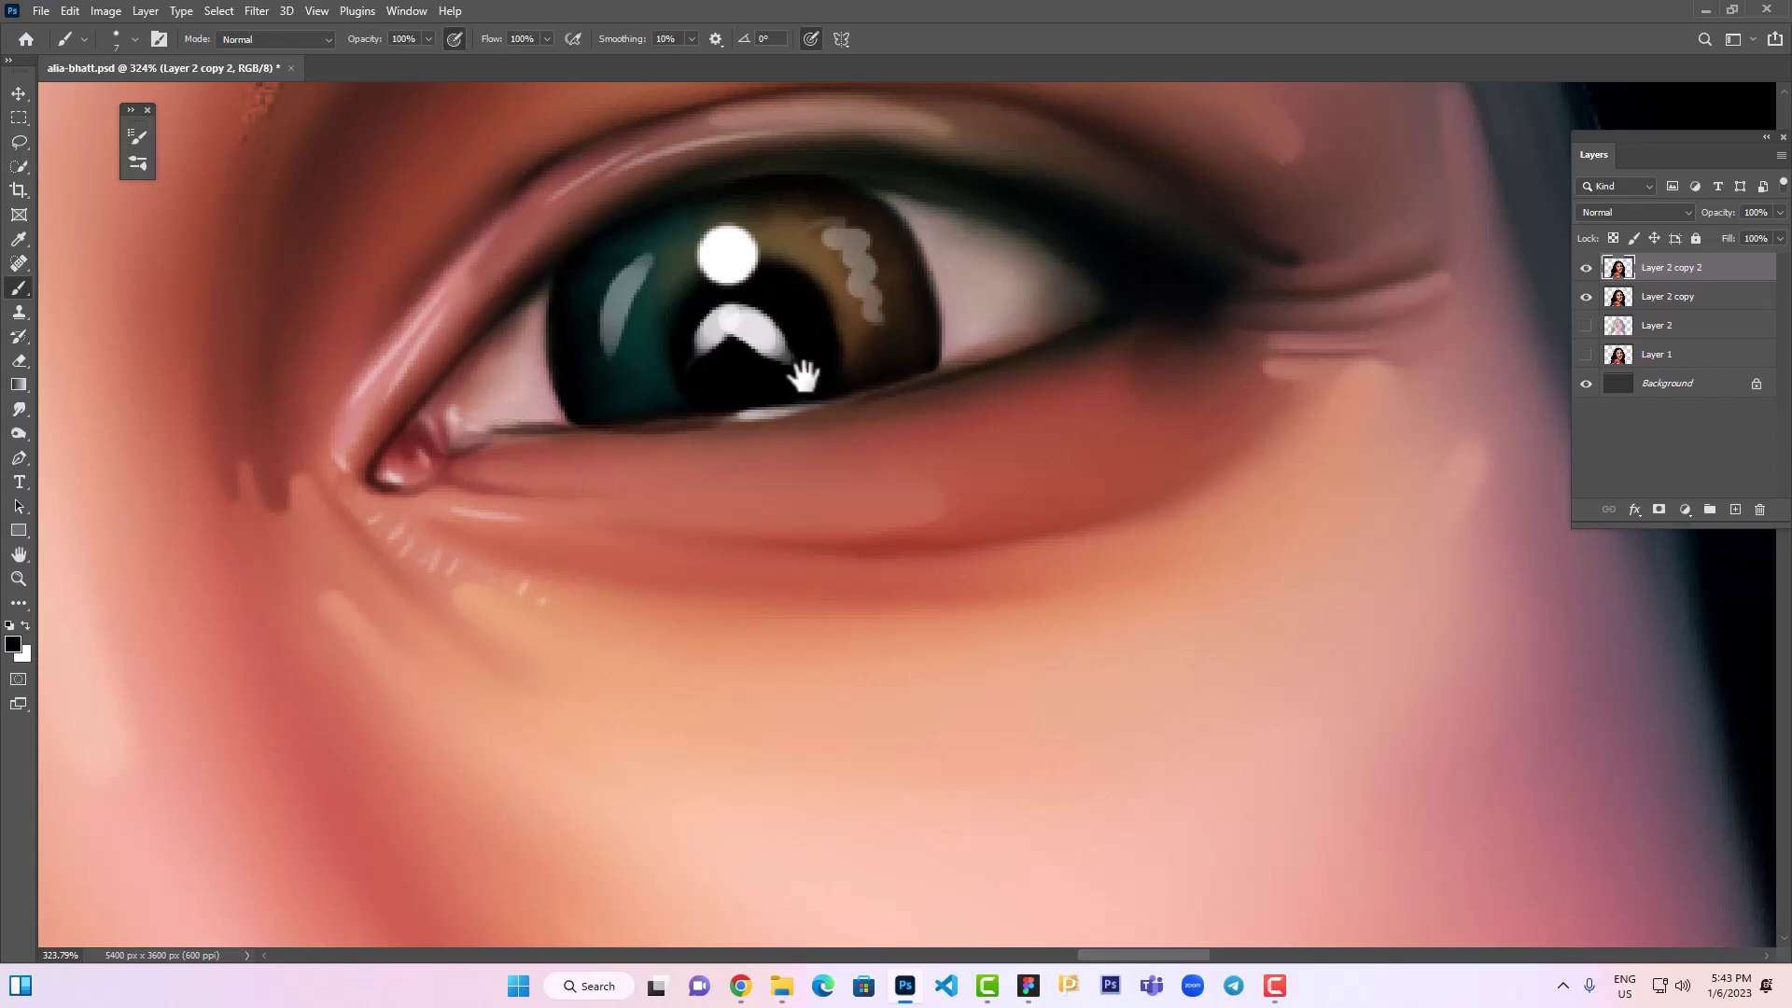
{"action": "left_click_drag", "start_coordinate": [802, 376], "coordinate": [728, 516]}
{"action": "key", "text": "ctrl+minus"}
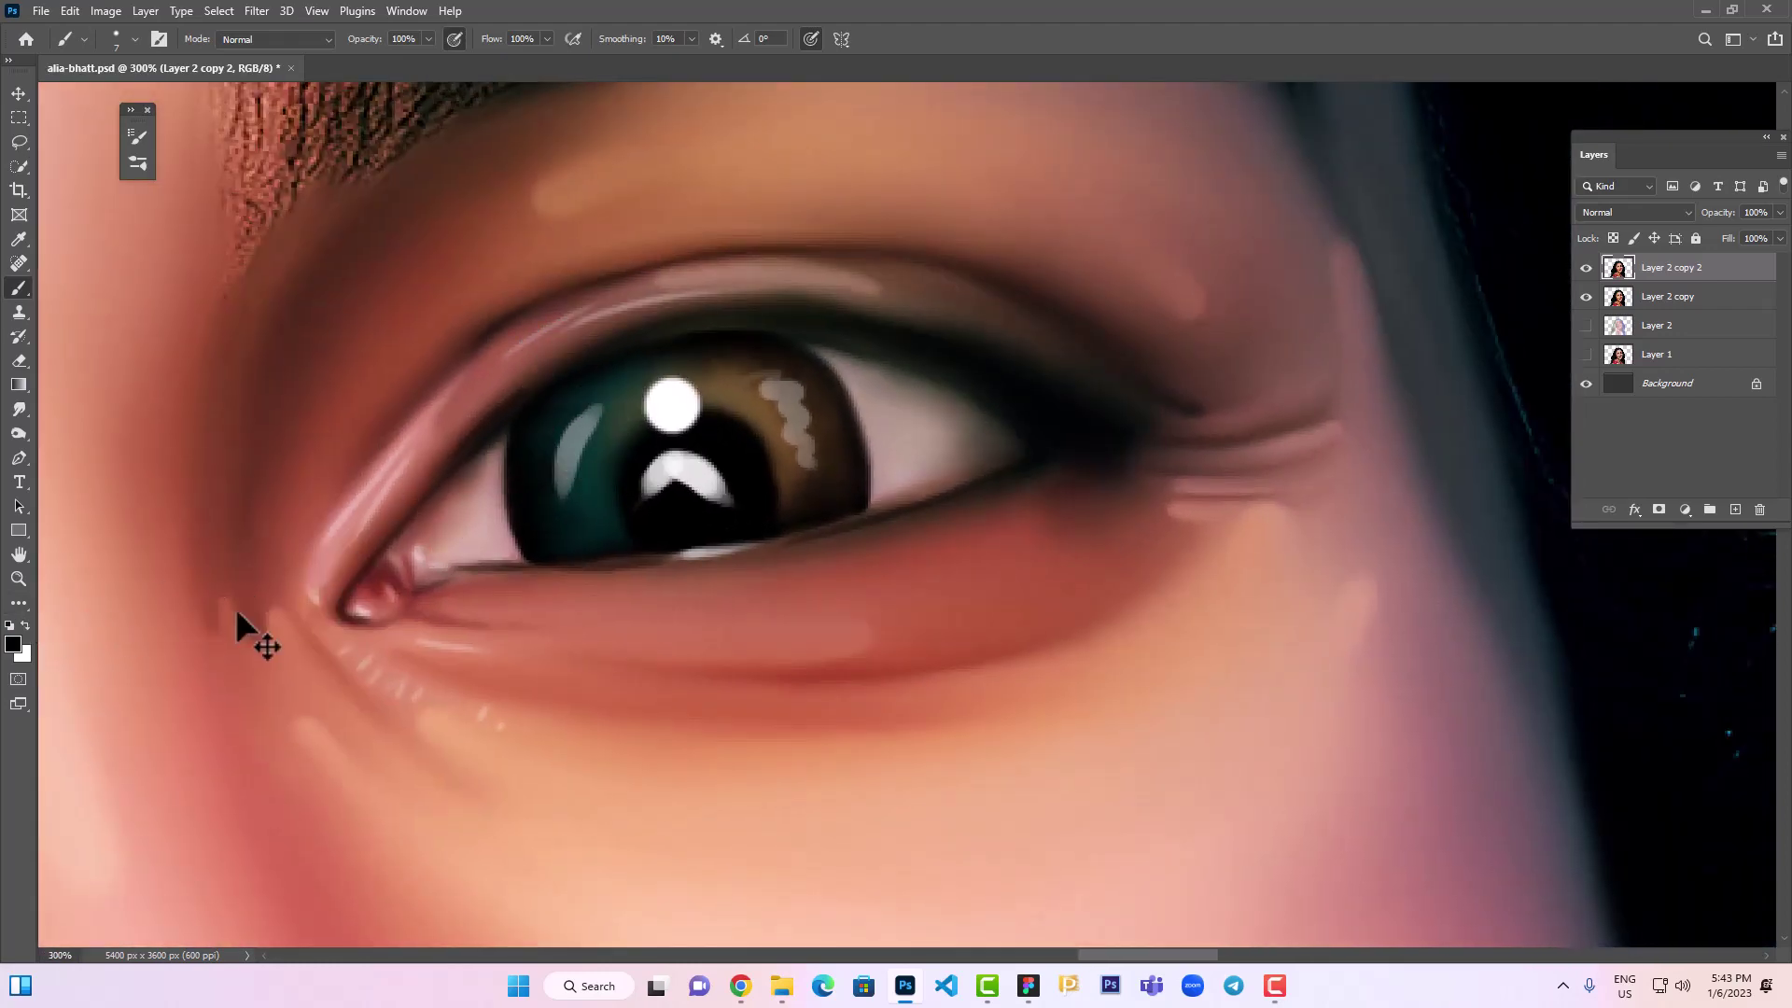
Save the document, compare with the photo, and choose a peach skin foreground colour
{"action": "key", "text": "ctrl+s"}
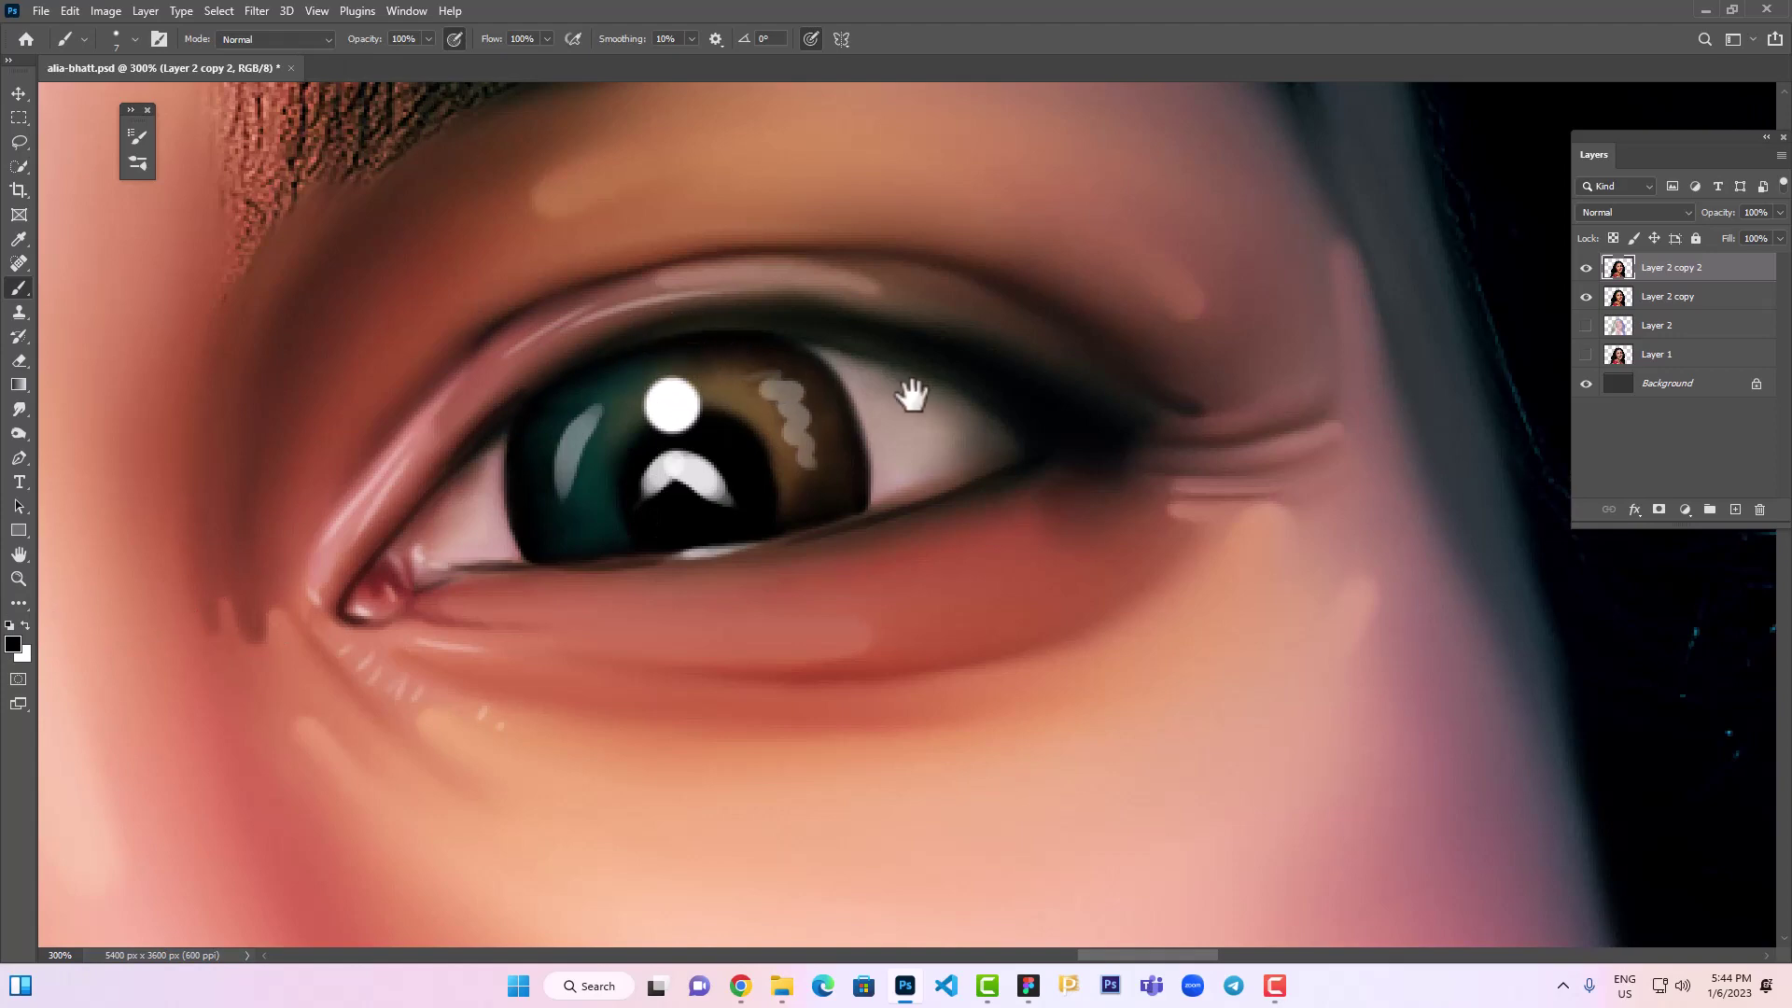
{"action": "left_click_drag", "start_coordinate": [911, 394], "coordinate": [805, 388]}
{"action": "left_click", "coordinate": [1586, 267]}
{"action": "left_click", "coordinate": [1586, 268]}
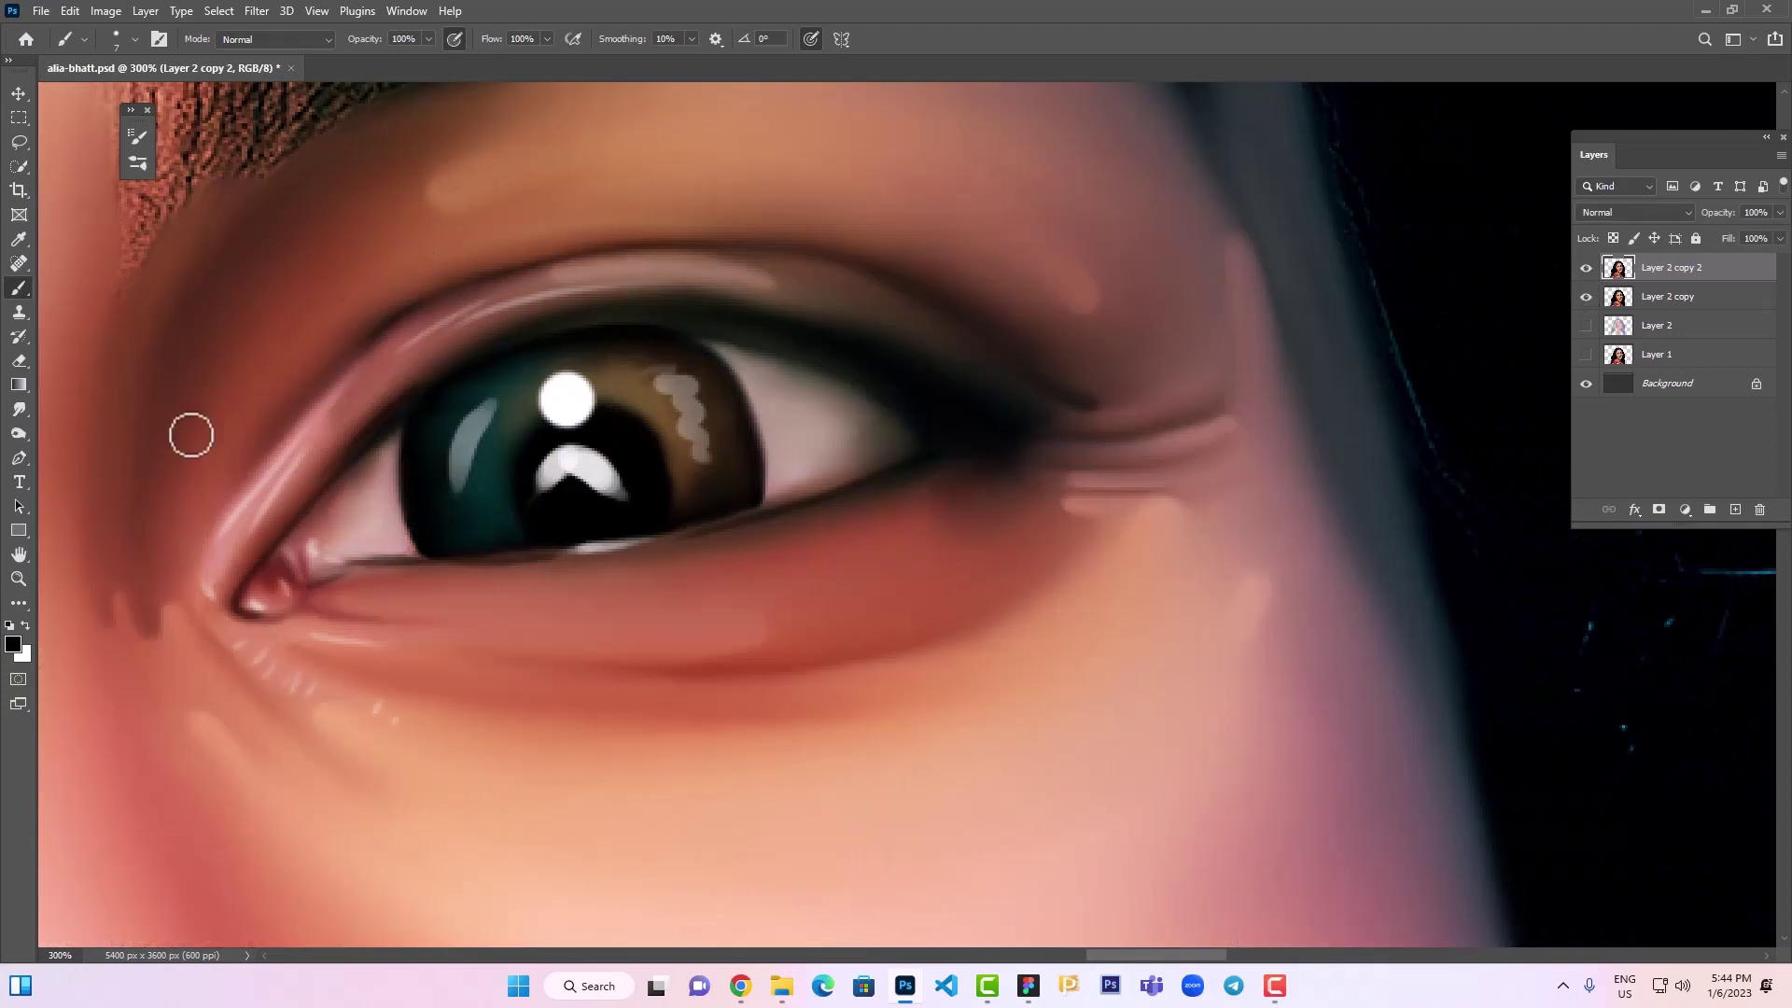
{"action": "left_click", "coordinate": [15, 653]}
{"action": "left_click", "coordinate": [731, 252]}
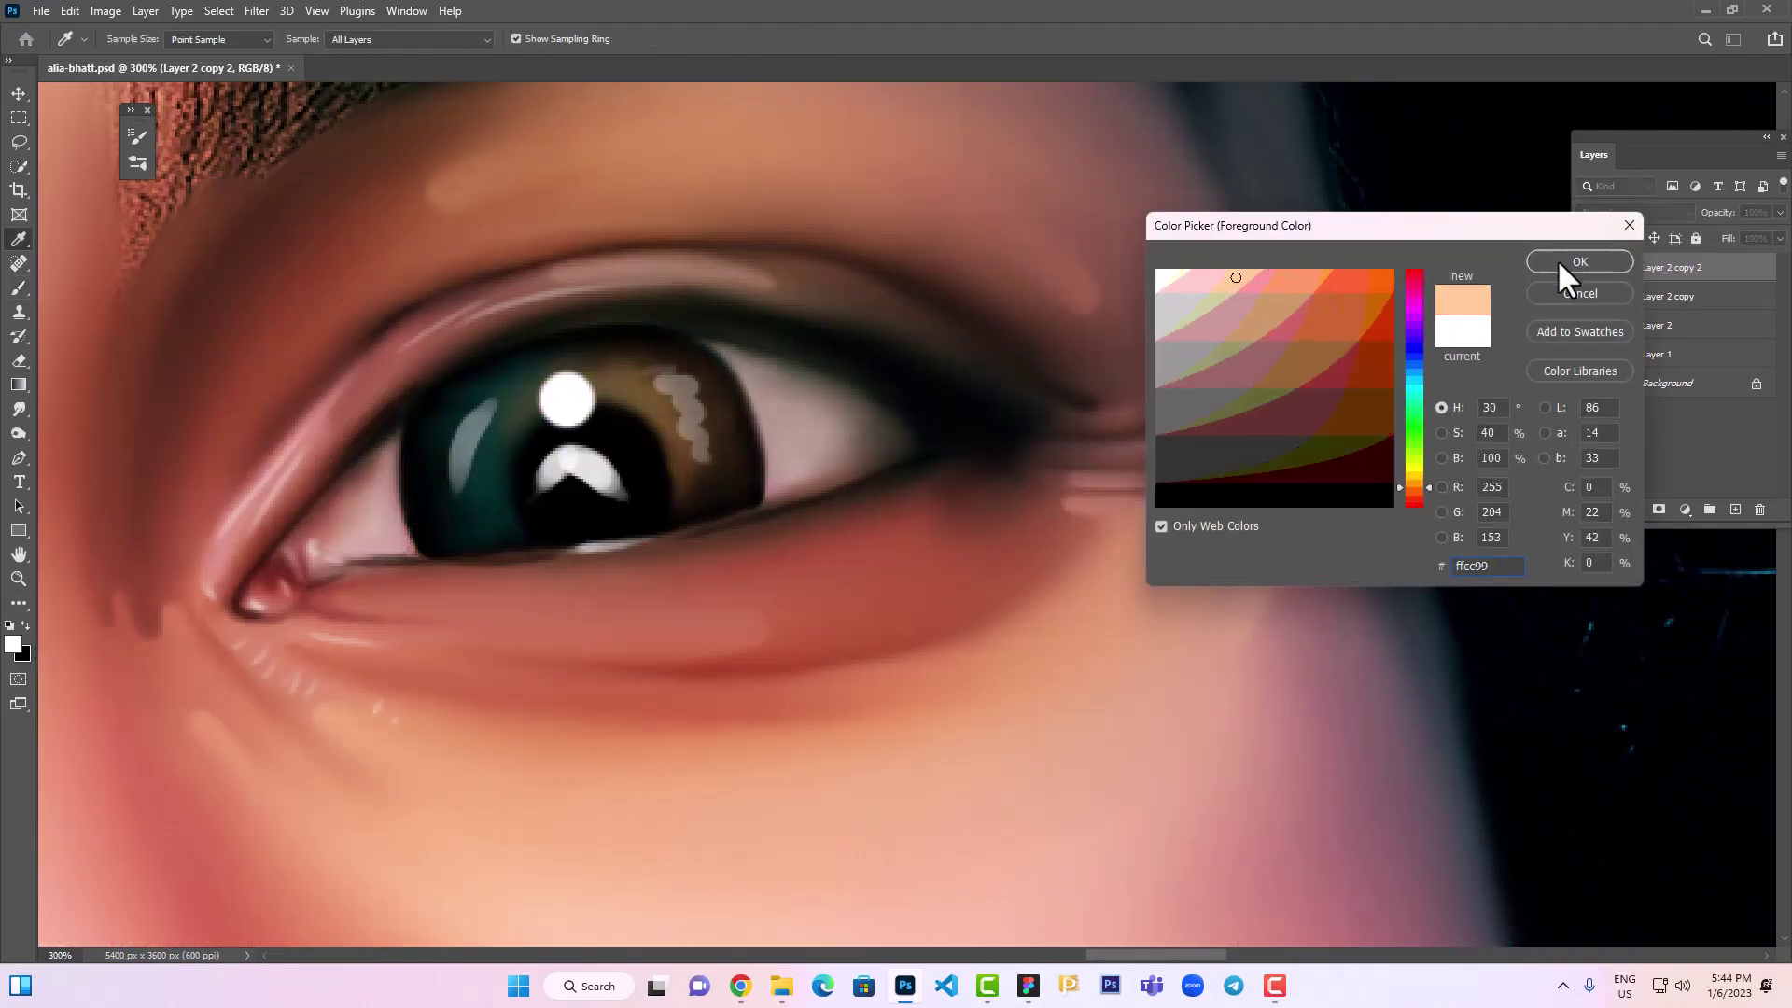
{"action": "left_click", "coordinate": [1588, 263]}
Darken the upper eyelid edge with a black stroke, checking against the reference photo
{"action": "left_click_drag", "start_coordinate": [529, 194], "coordinate": [678, 335]}
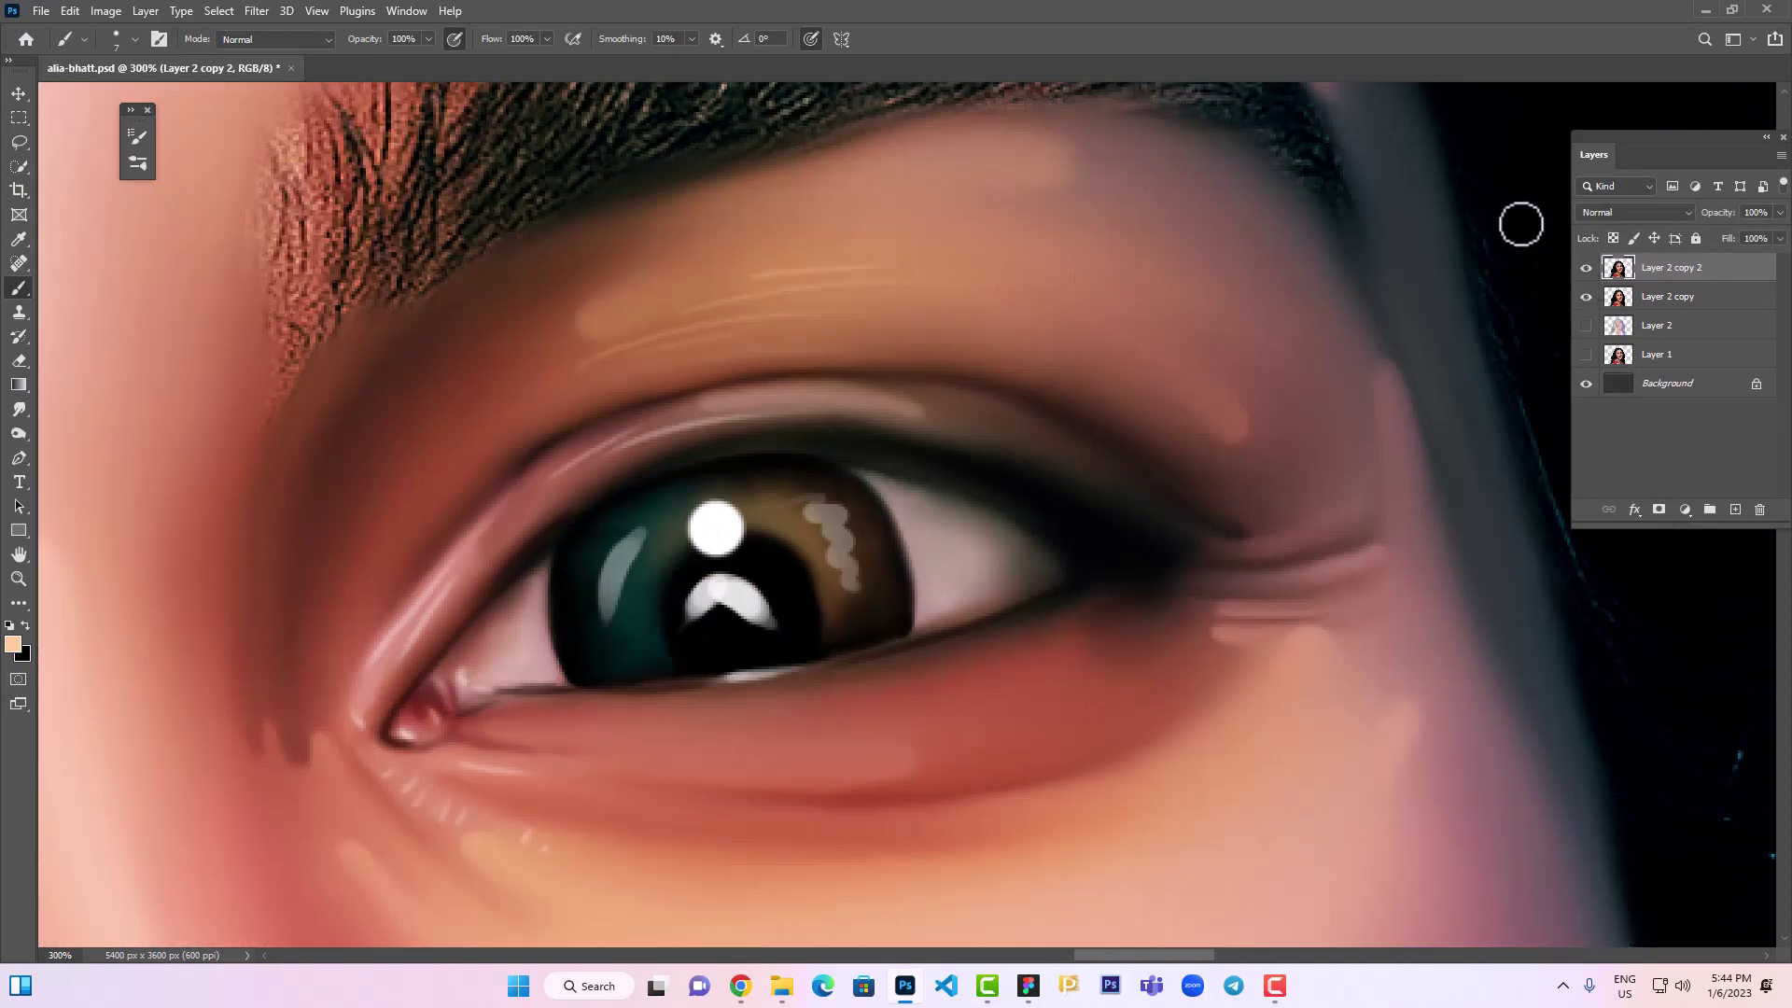
{"action": "left_click", "coordinate": [1585, 268]}
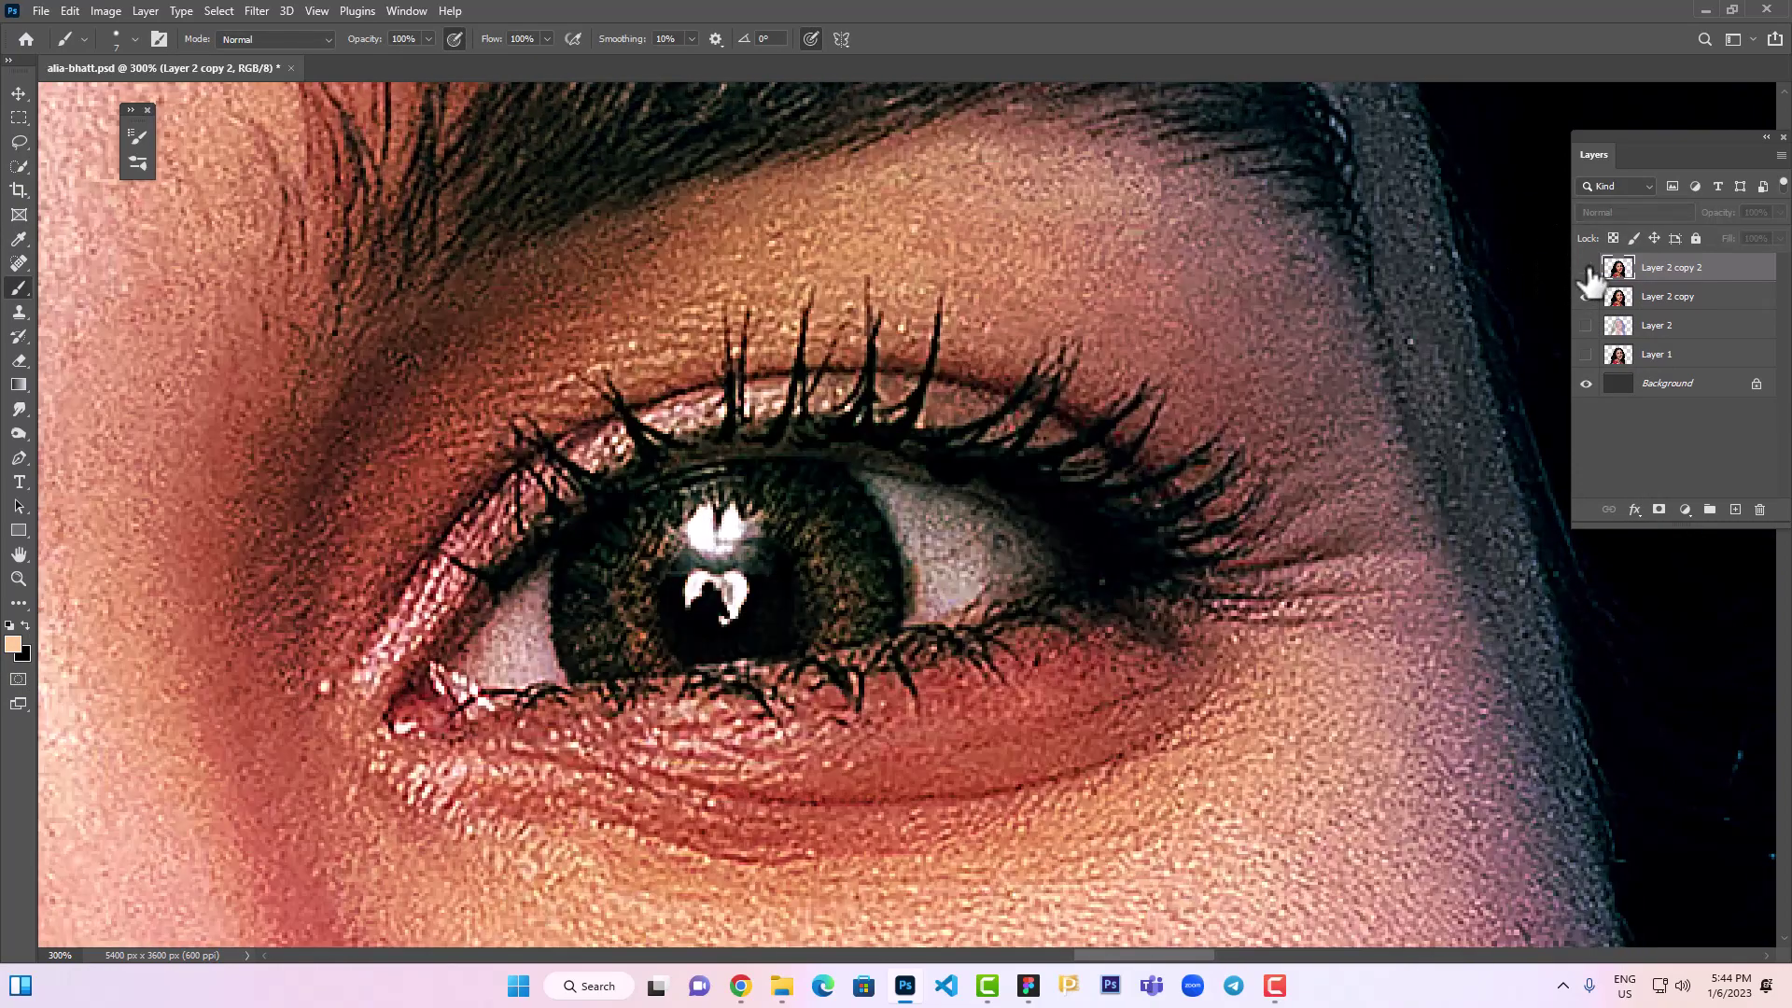
{"action": "left_click", "coordinate": [1586, 267]}
{"action": "left_click_drag", "start_coordinate": [1586, 268], "coordinate": [1586, 296]}
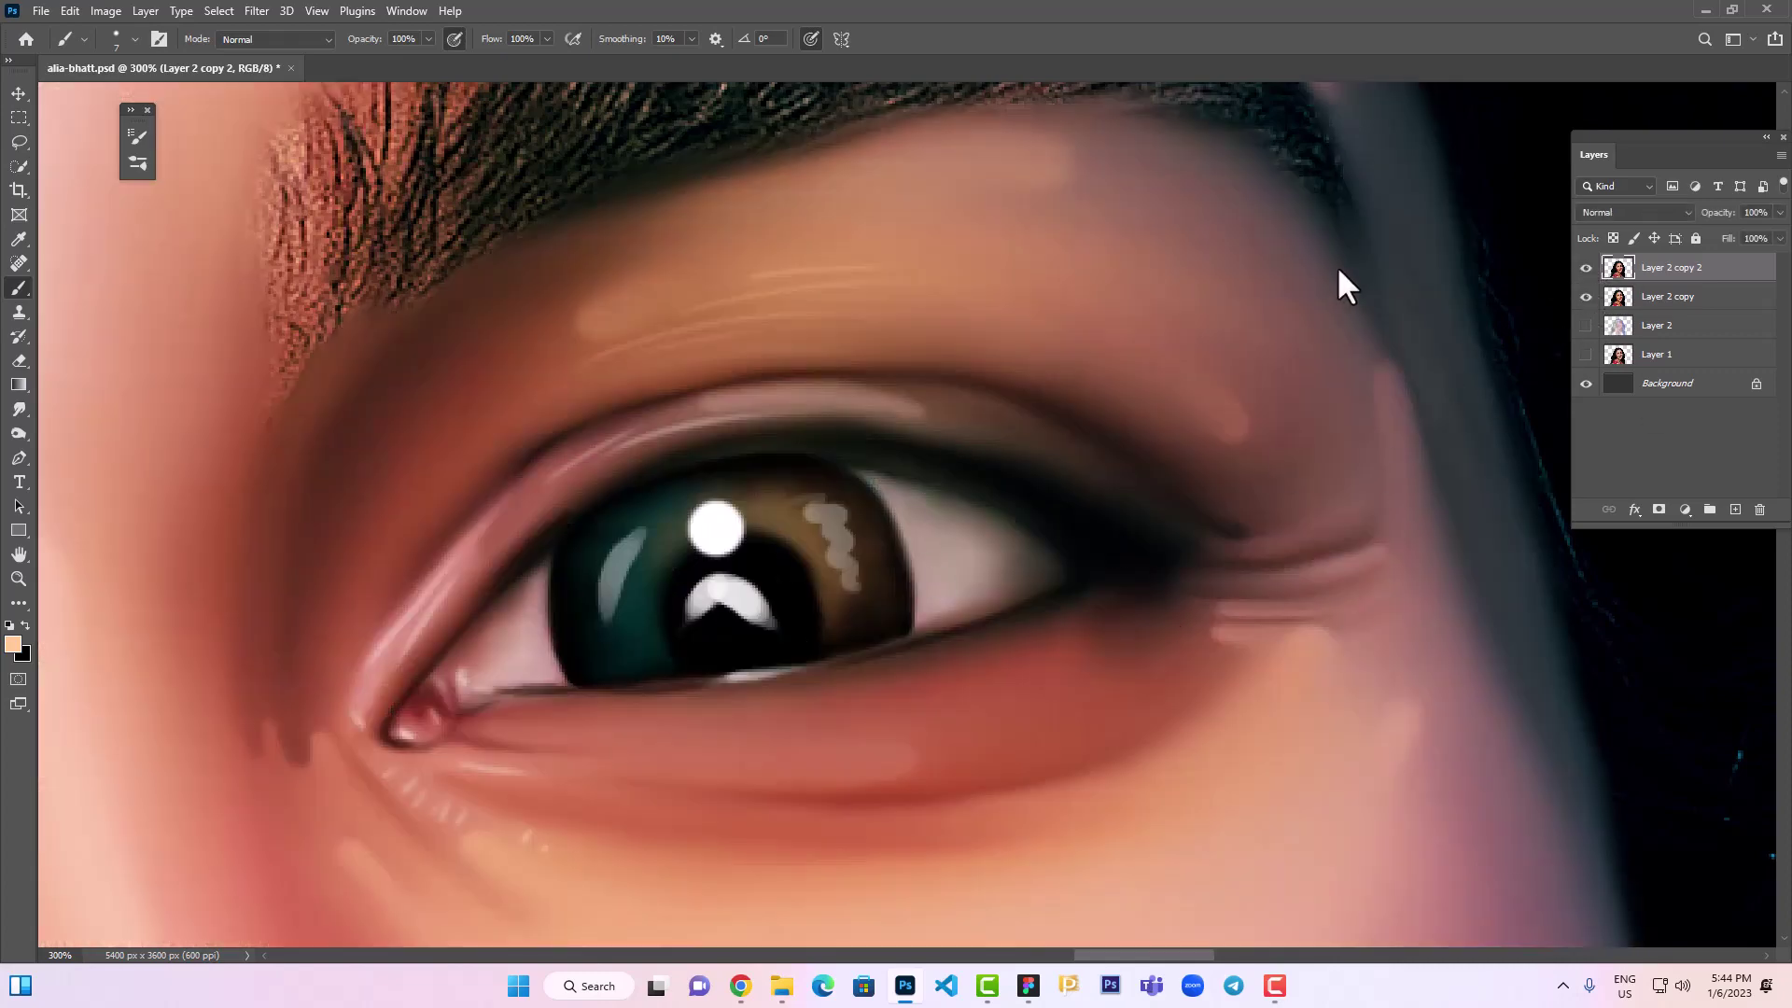
{"action": "left_click", "coordinate": [26, 626]}
{"action": "left_click_drag", "start_coordinate": [641, 517], "coordinate": [662, 344]}
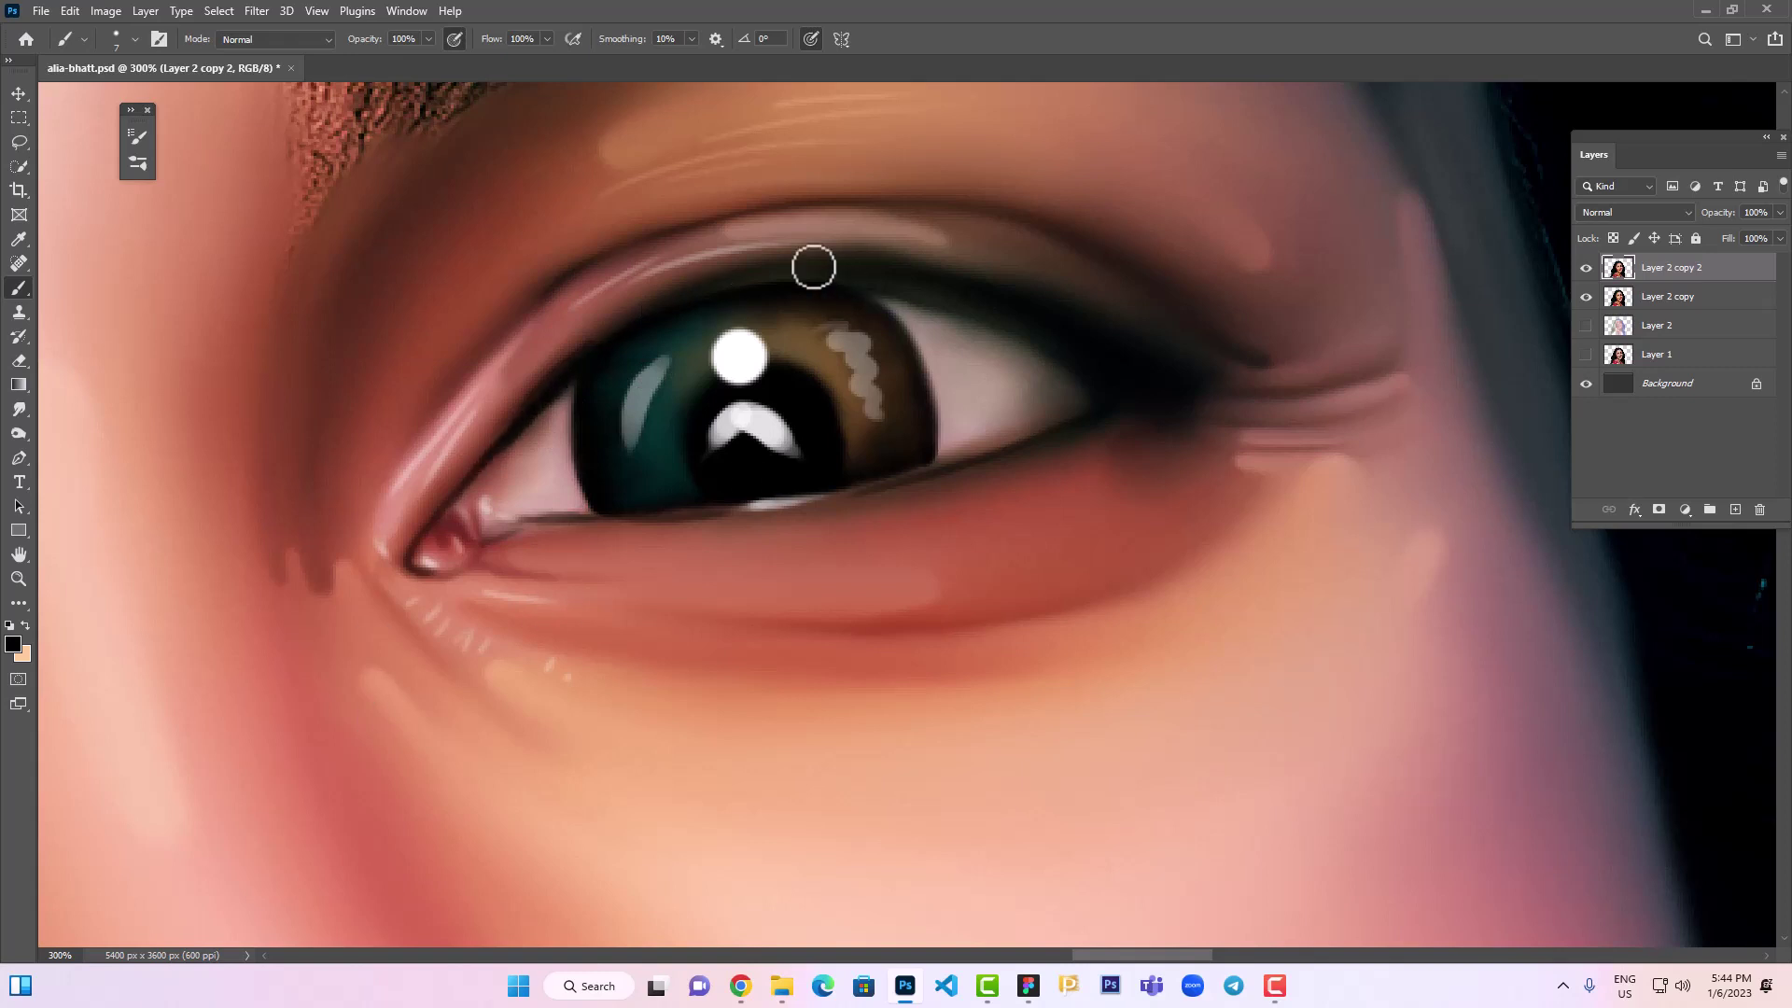
{"action": "key", "text": "bracketright"}
{"action": "key", "text": "bracketright"}
{"action": "key", "text": "bracketright"}
{"action": "left_click_drag", "start_coordinate": [584, 340], "coordinate": [567, 369]}
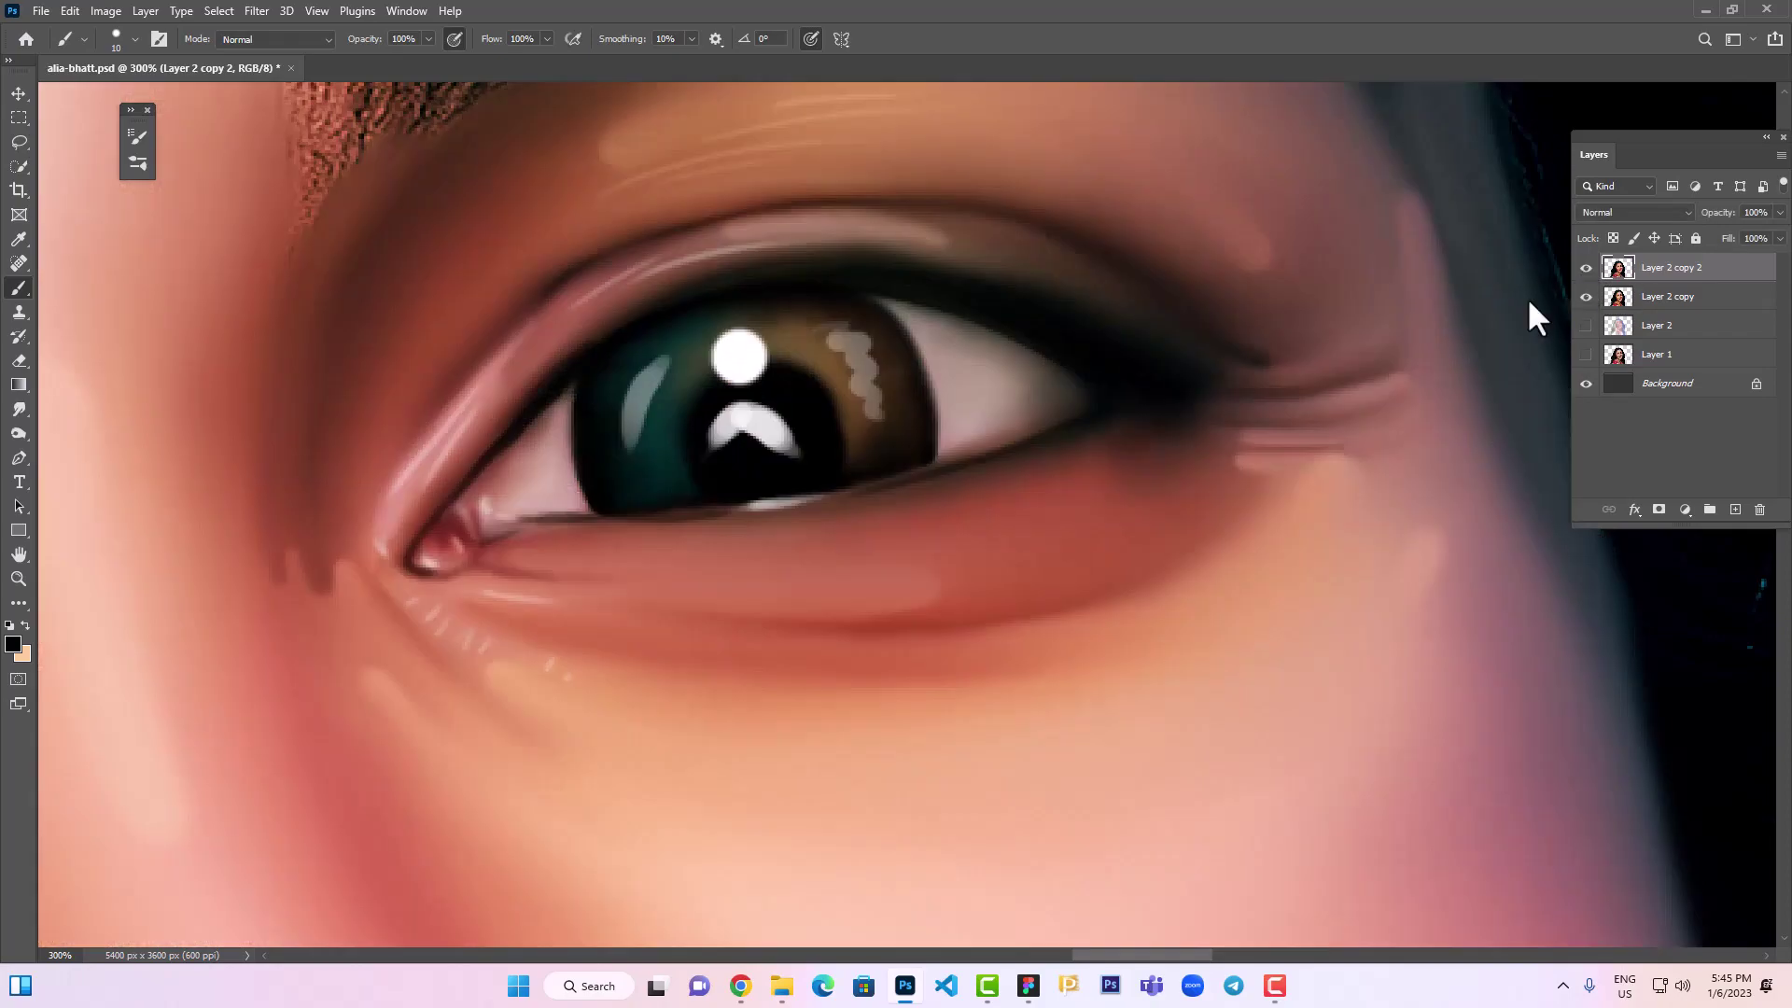
{"action": "left_click_drag", "start_coordinate": [1527, 297], "coordinate": [1559, 288]}
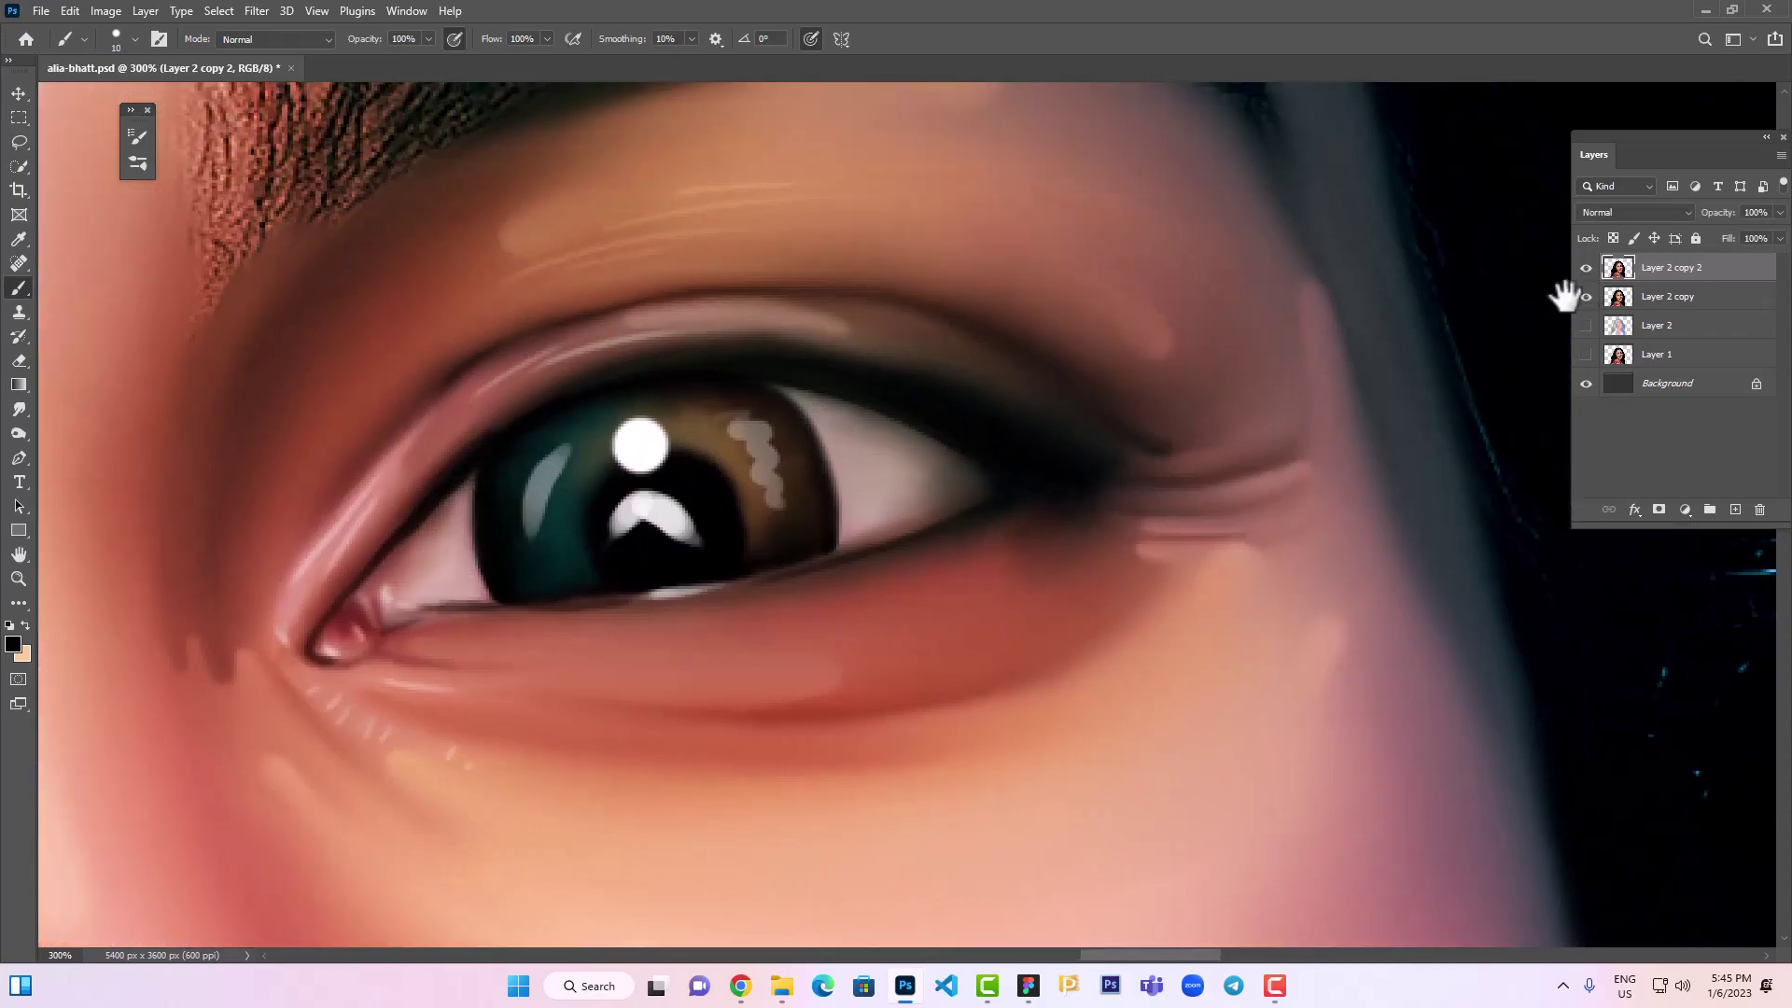
{"action": "key", "text": "bracketleft"}
{"action": "key", "text": "bracketleft"}
{"action": "left_click", "coordinate": [1585, 268]}
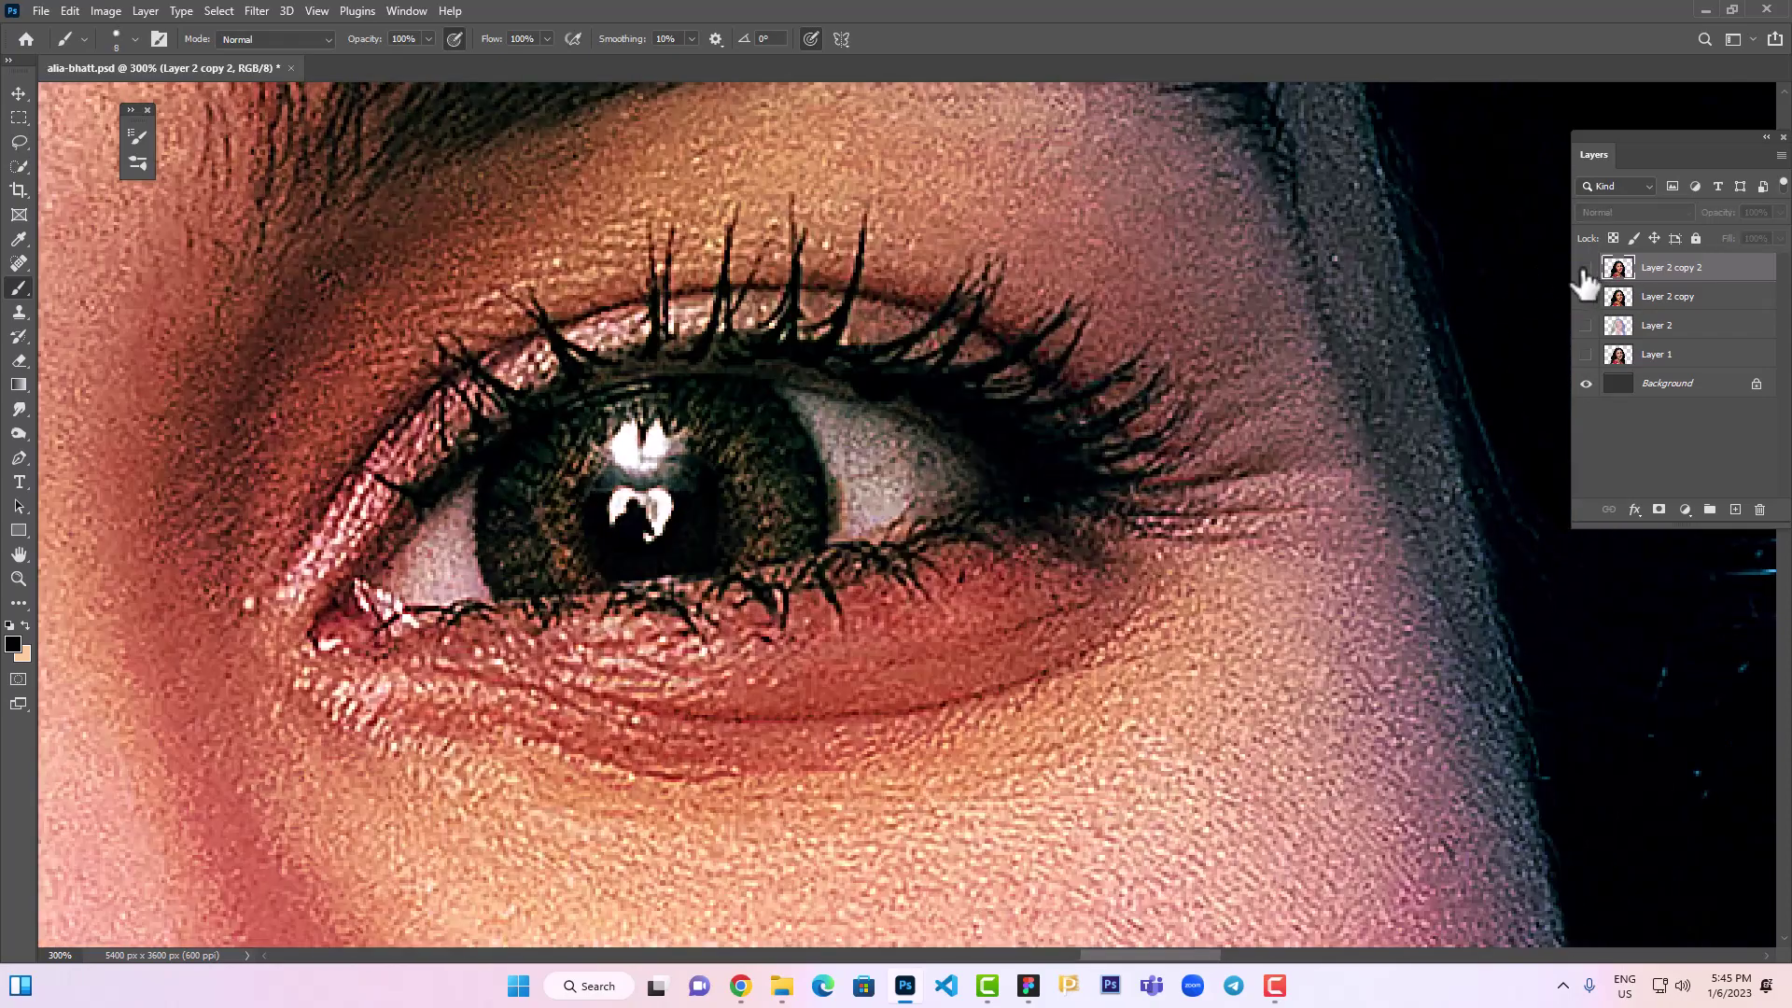
On a new layer, paint eyelashes from the outer corner along the middle upper lid
{"action": "key", "text": "ctrl+shift+n"}
{"action": "key", "text": "Return"}
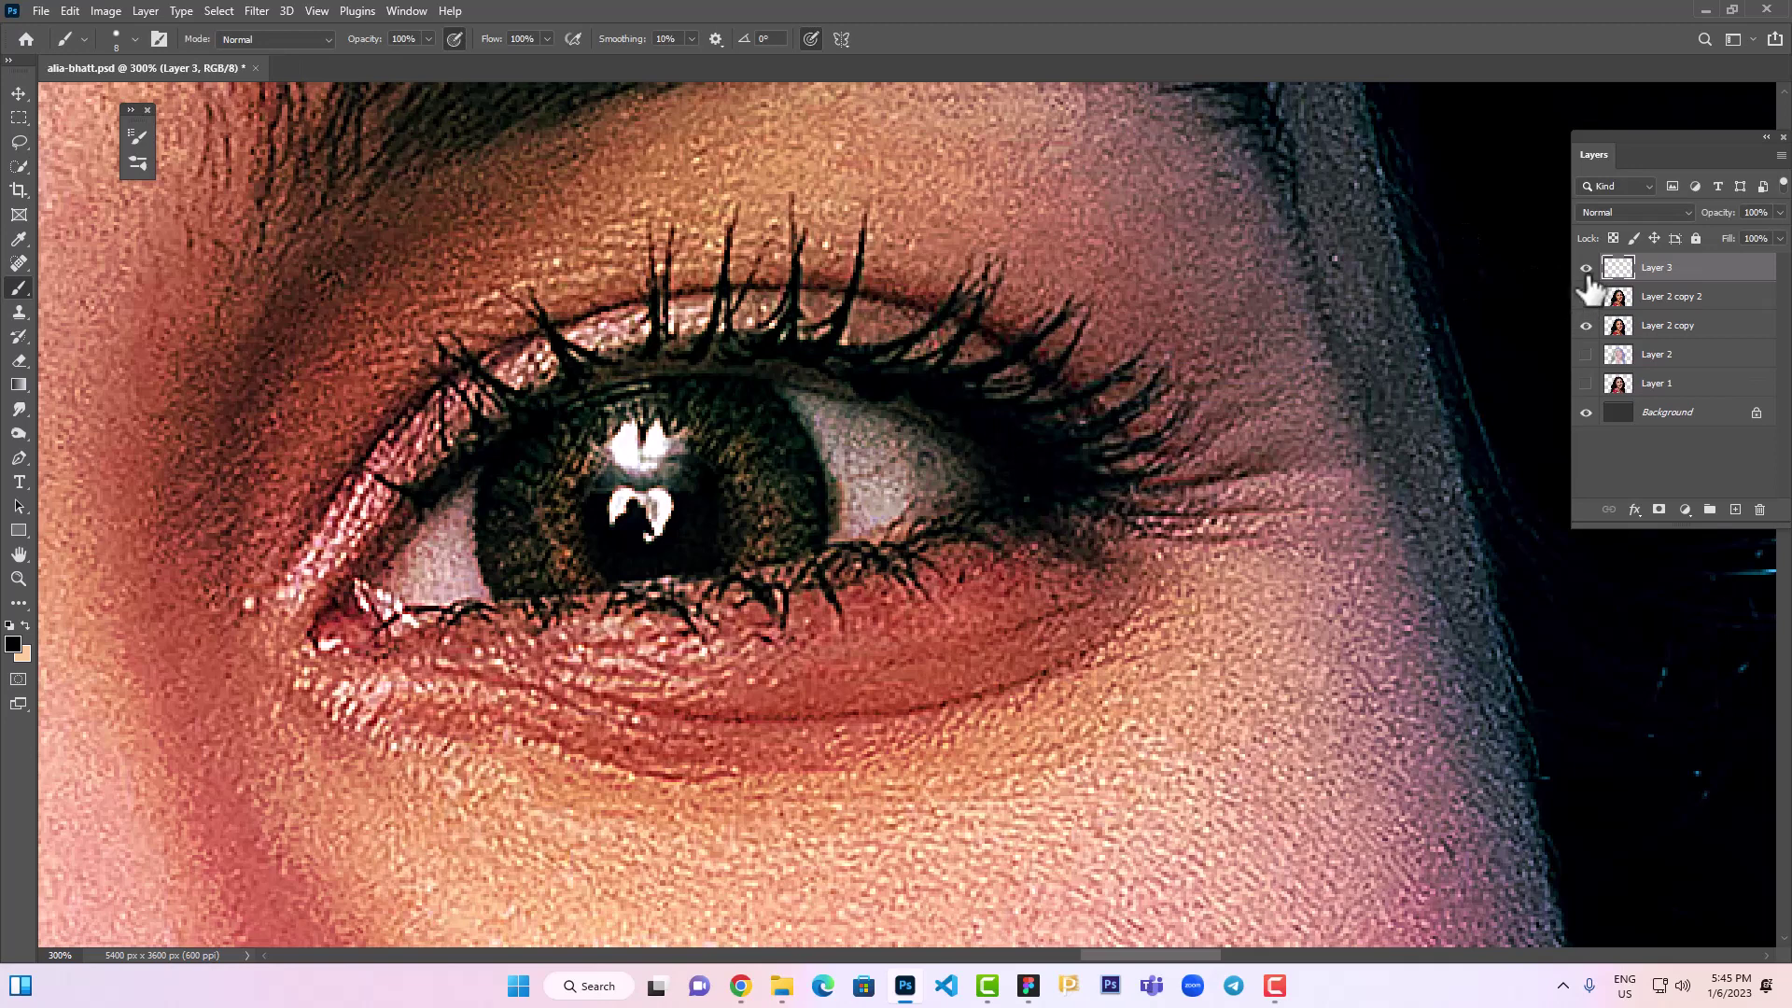
{"action": "left_click", "coordinate": [1586, 297]}
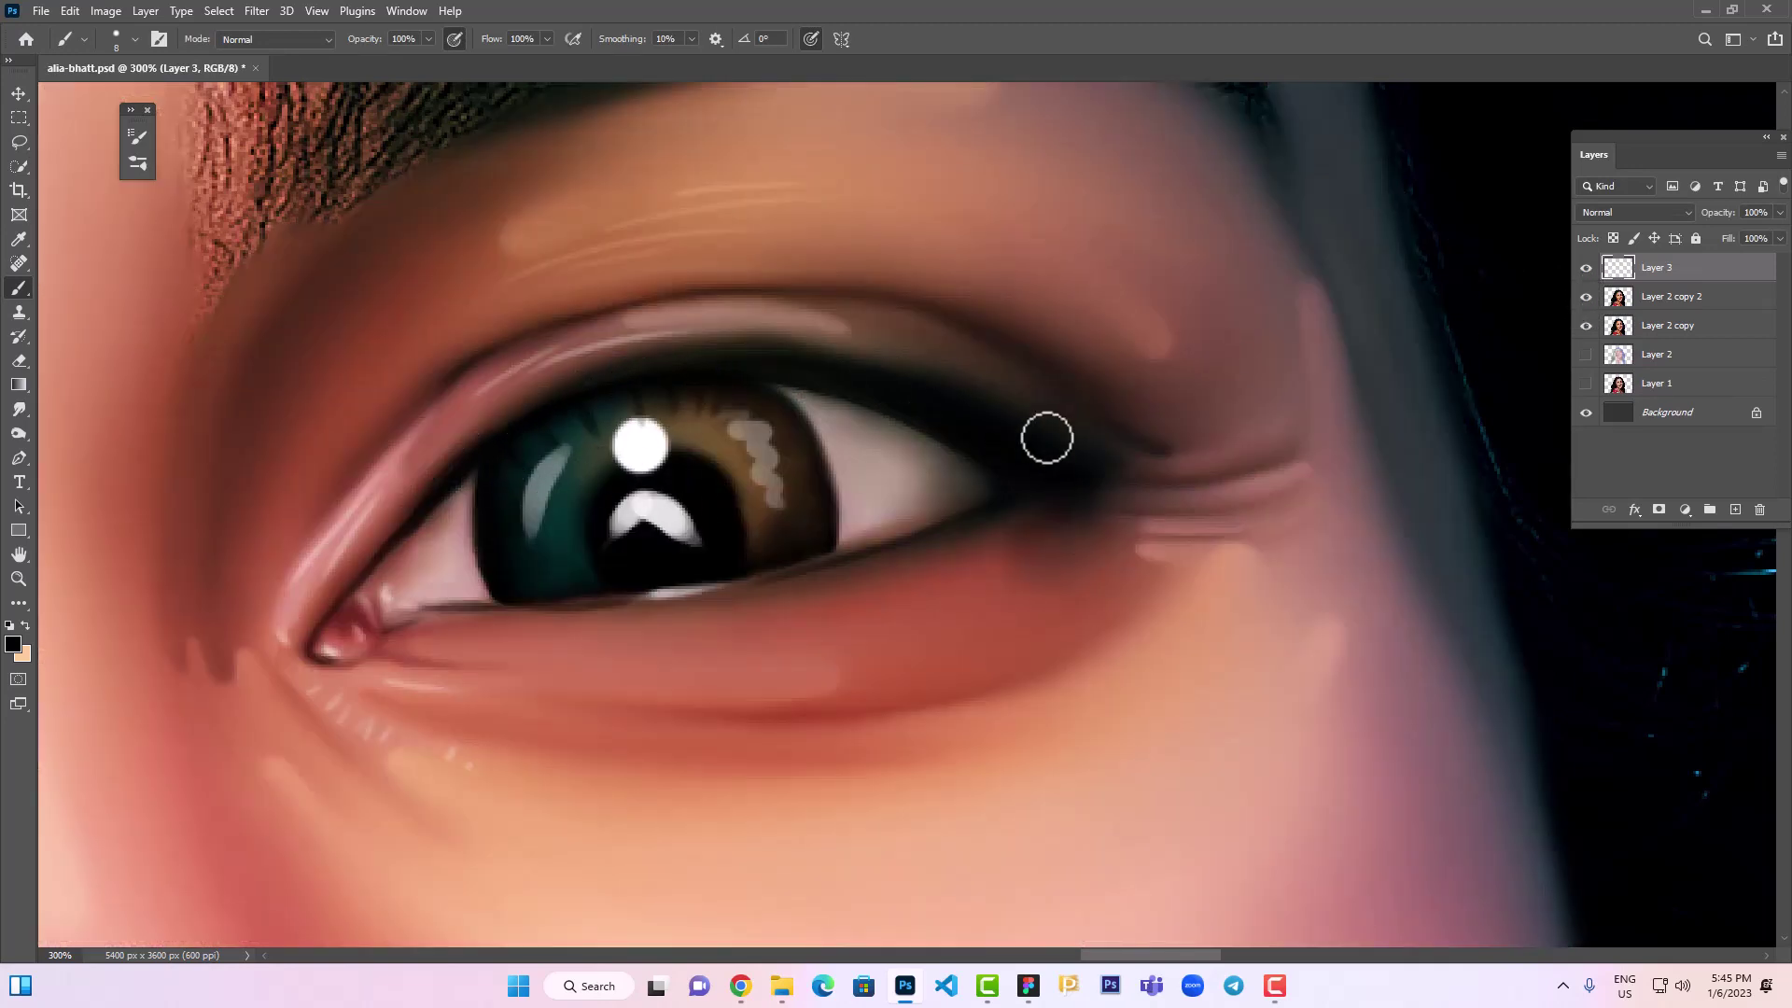
{"action": "mouse_move", "coordinate": [1034, 440]}
{"action": "left_mouse_down"}
{"action": "mouse_move", "coordinate": [1241, 448]}
{"action": "mouse_move", "coordinate": [1145, 471]}
{"action": "mouse_move", "coordinate": [1261, 409]}
{"action": "left_mouse_up"}
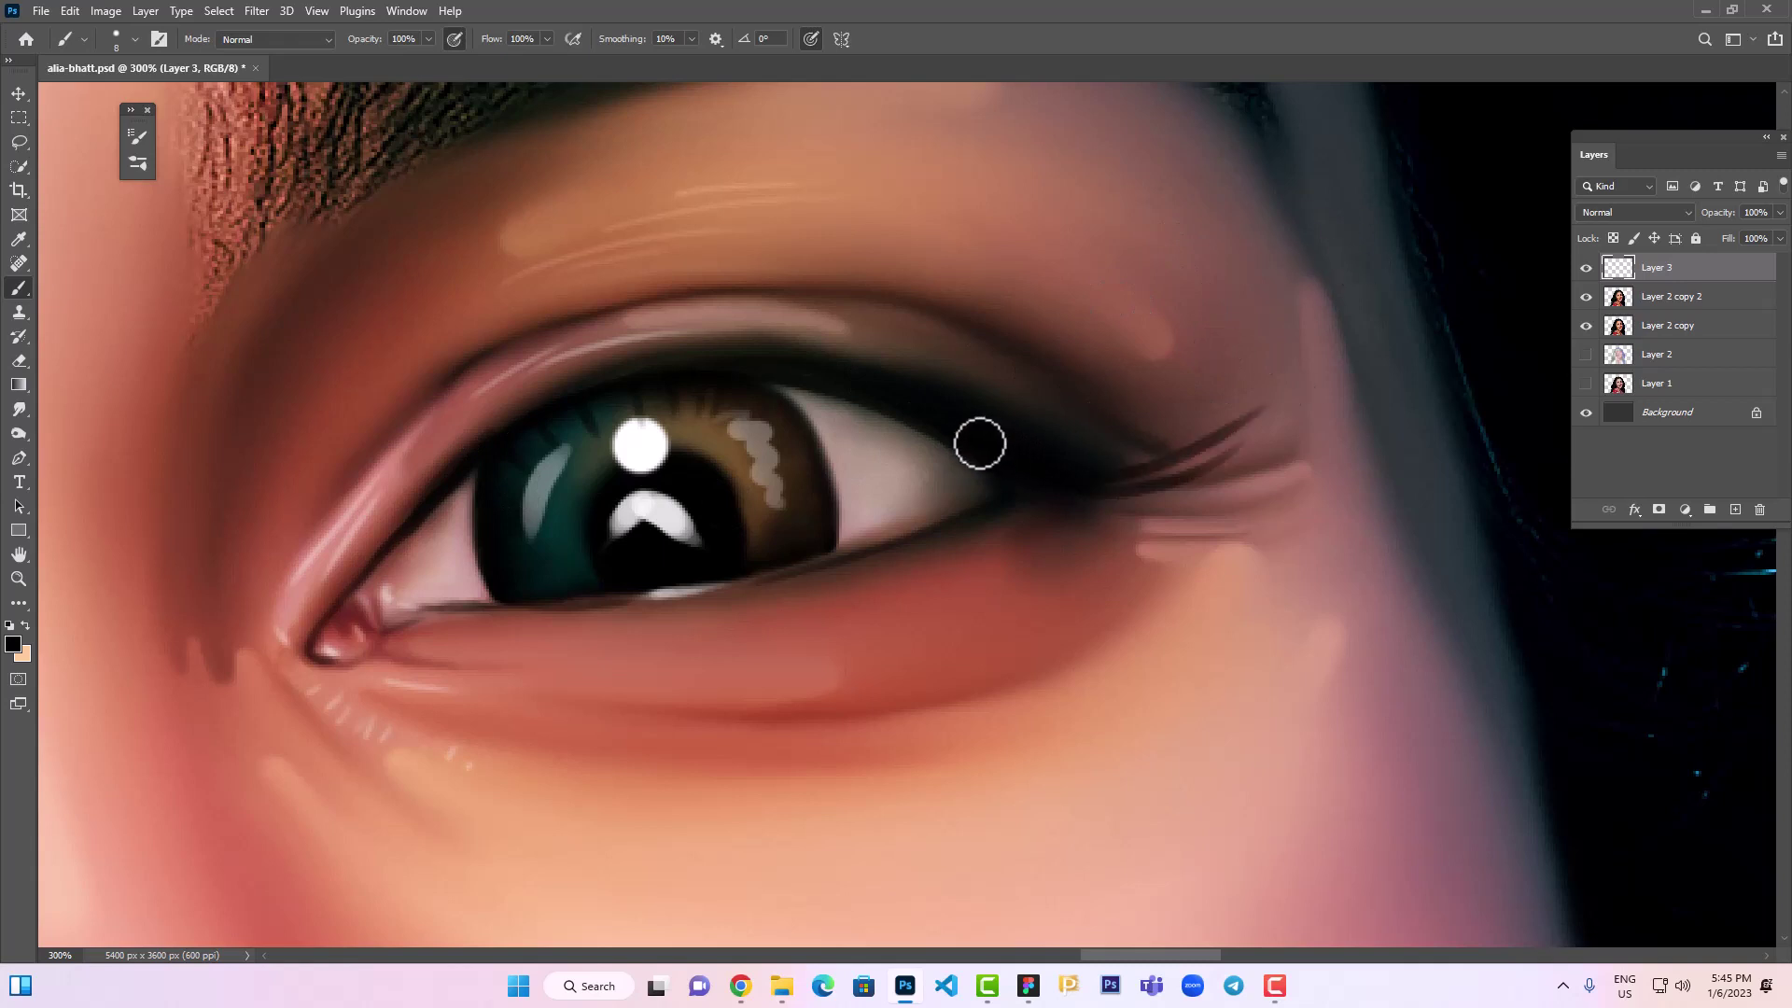
{"action": "mouse_move", "coordinate": [977, 440]}
{"action": "left_mouse_down"}
{"action": "mouse_move", "coordinate": [1210, 404]}
{"action": "mouse_move", "coordinate": [1157, 322]}
{"action": "left_mouse_up"}
{"action": "left_click_drag", "start_coordinate": [924, 401], "coordinate": [1100, 348]}
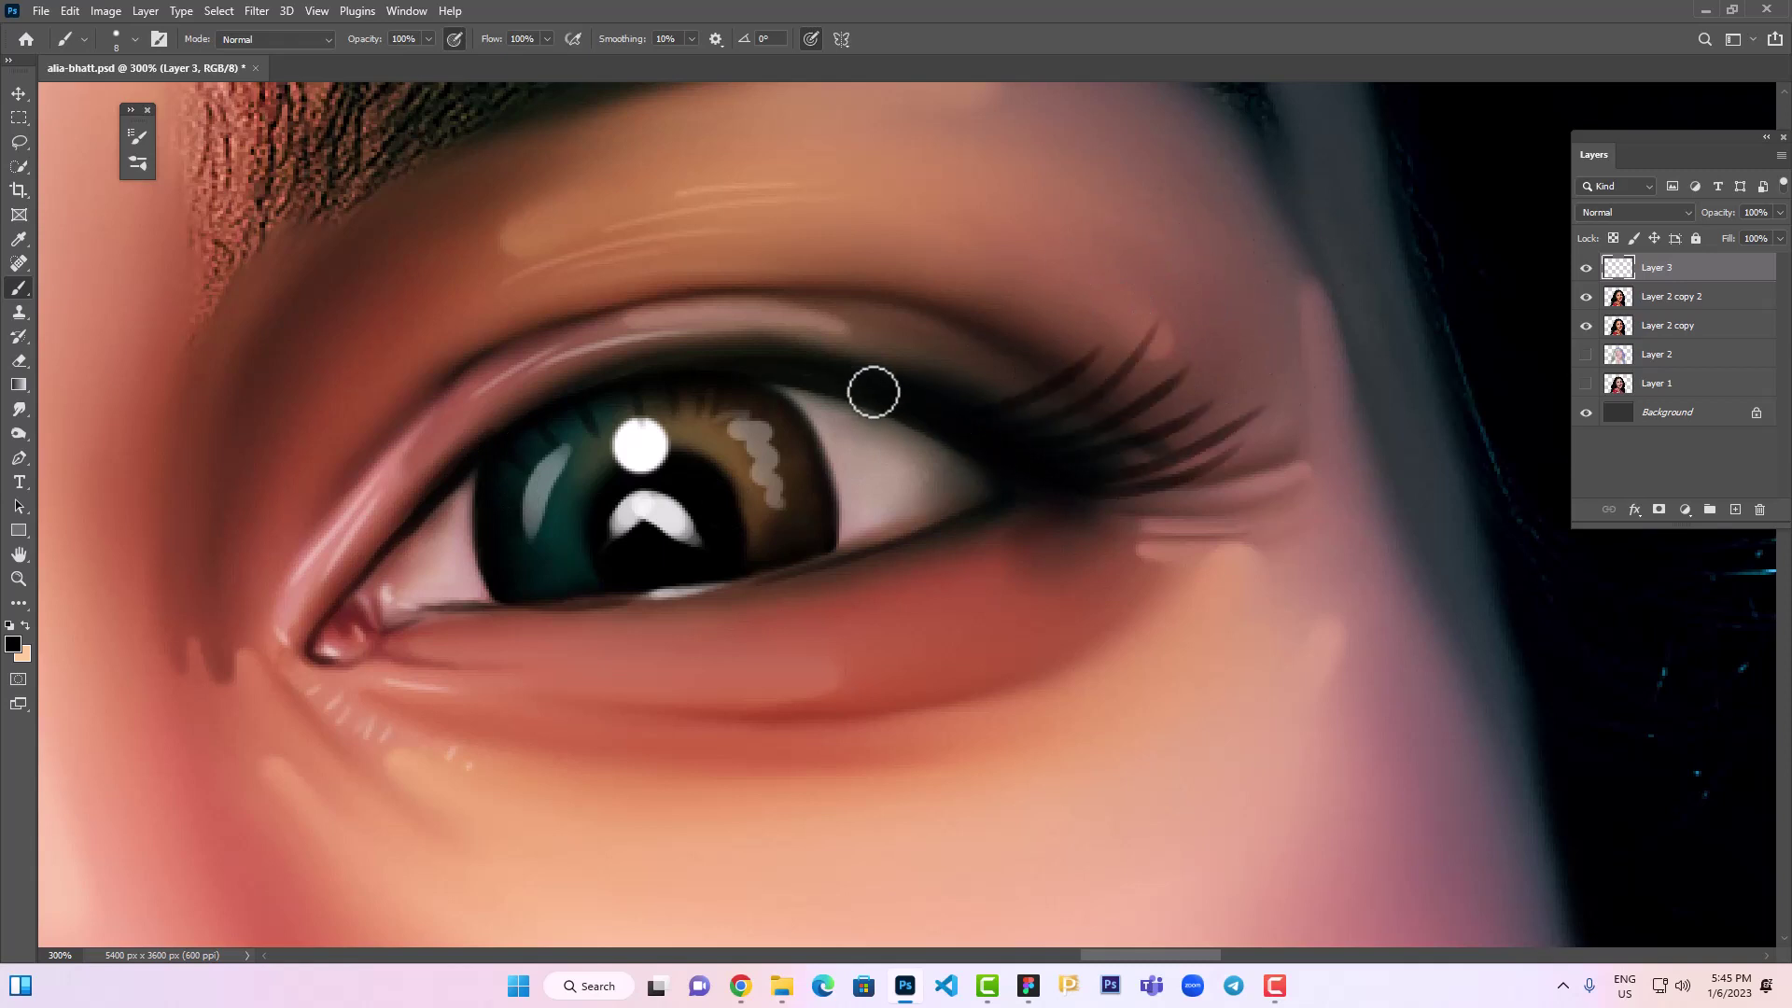
{"action": "mouse_move", "coordinate": [871, 388]}
{"action": "left_mouse_down"}
{"action": "mouse_move", "coordinate": [1059, 315]}
{"action": "mouse_move", "coordinate": [1027, 314]}
{"action": "left_mouse_up"}
{"action": "mouse_move", "coordinate": [803, 364]}
{"action": "left_mouse_down"}
{"action": "mouse_move", "coordinate": [976, 243]}
{"action": "mouse_move", "coordinate": [851, 304]}
{"action": "mouse_move", "coordinate": [874, 259]}
{"action": "left_mouse_up"}
{"action": "left_click_drag", "start_coordinate": [793, 347], "coordinate": [864, 235]}
{"action": "left_click_drag", "start_coordinate": [728, 378], "coordinate": [805, 232]}
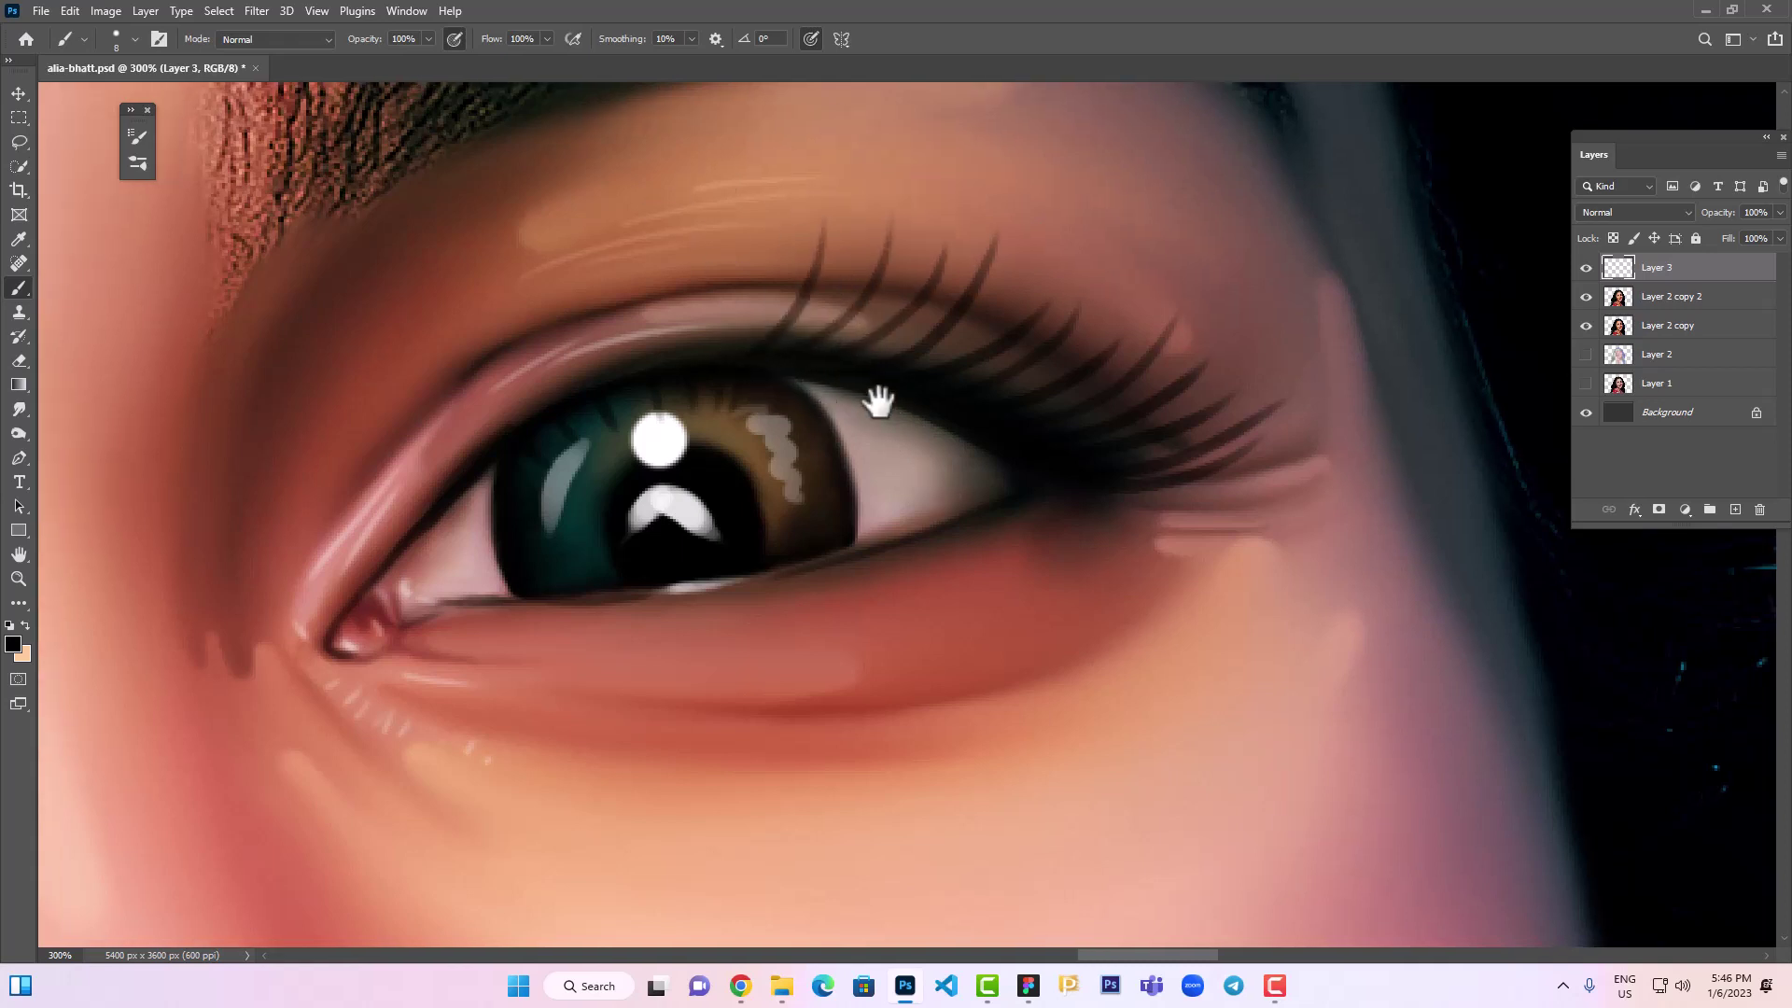
Paint lashes above the iris and along the inner lid, then compare with the photo
{"action": "left_click_drag", "start_coordinate": [681, 362], "coordinate": [898, 347]}
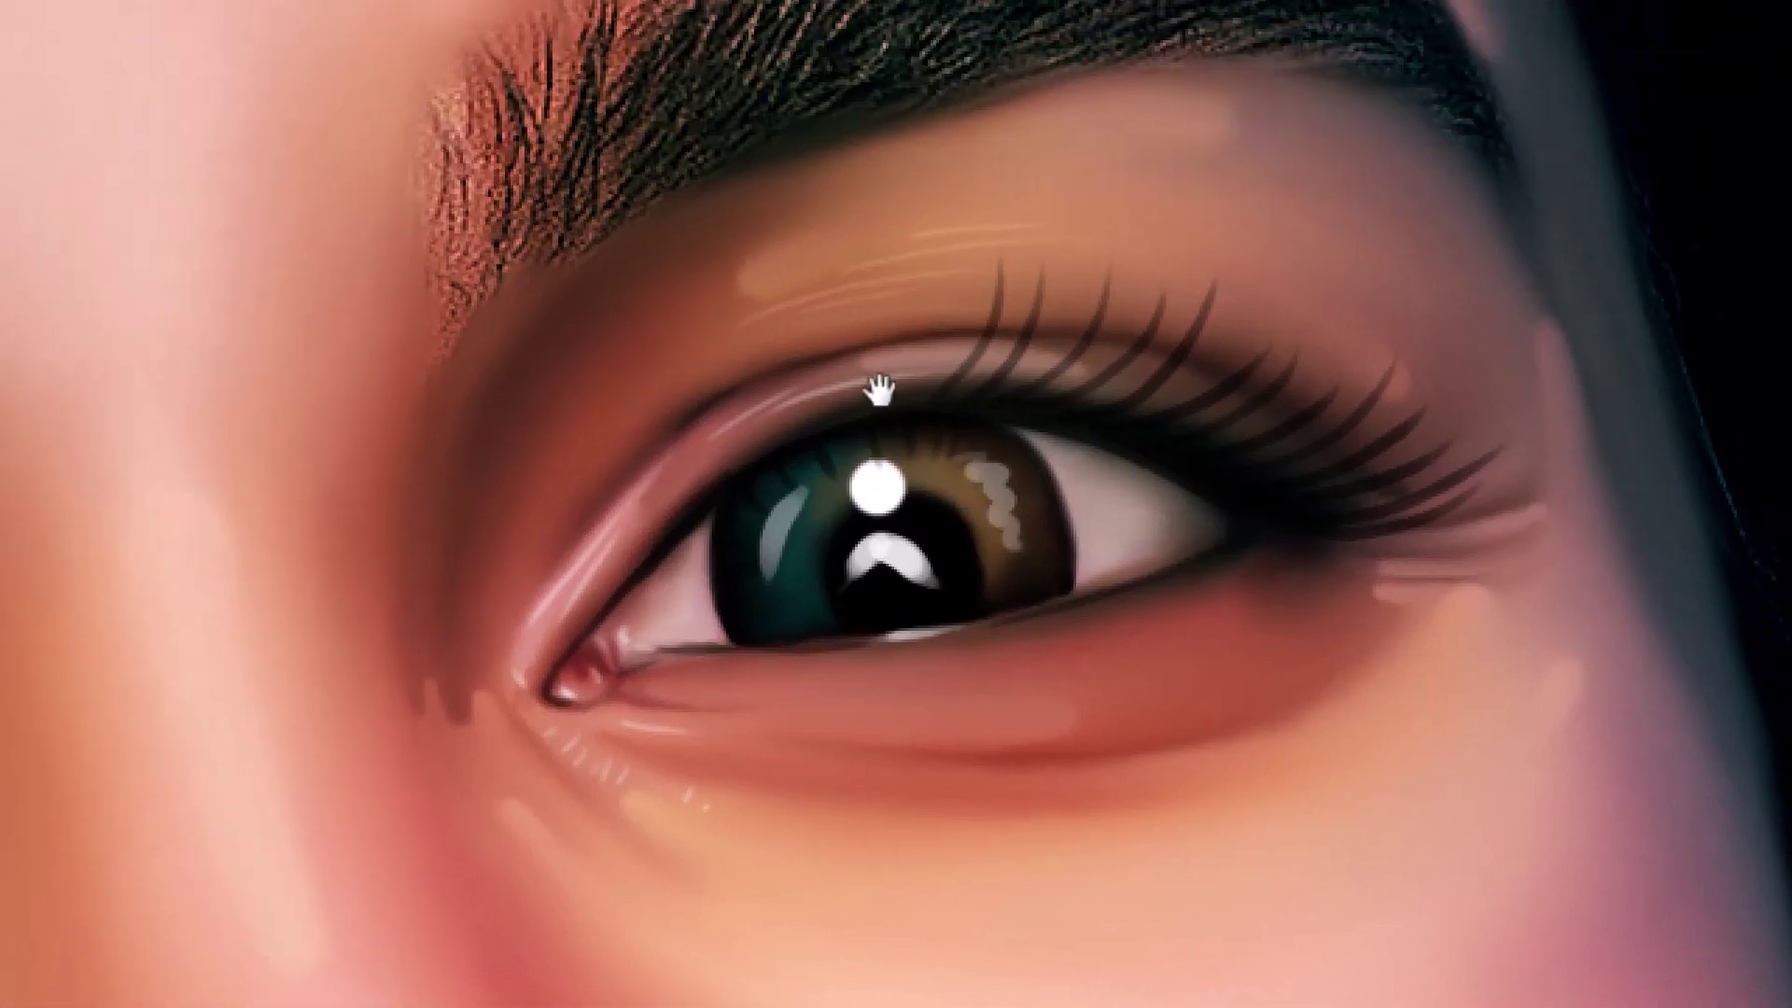
{"action": "left_click", "coordinate": [875, 390]}
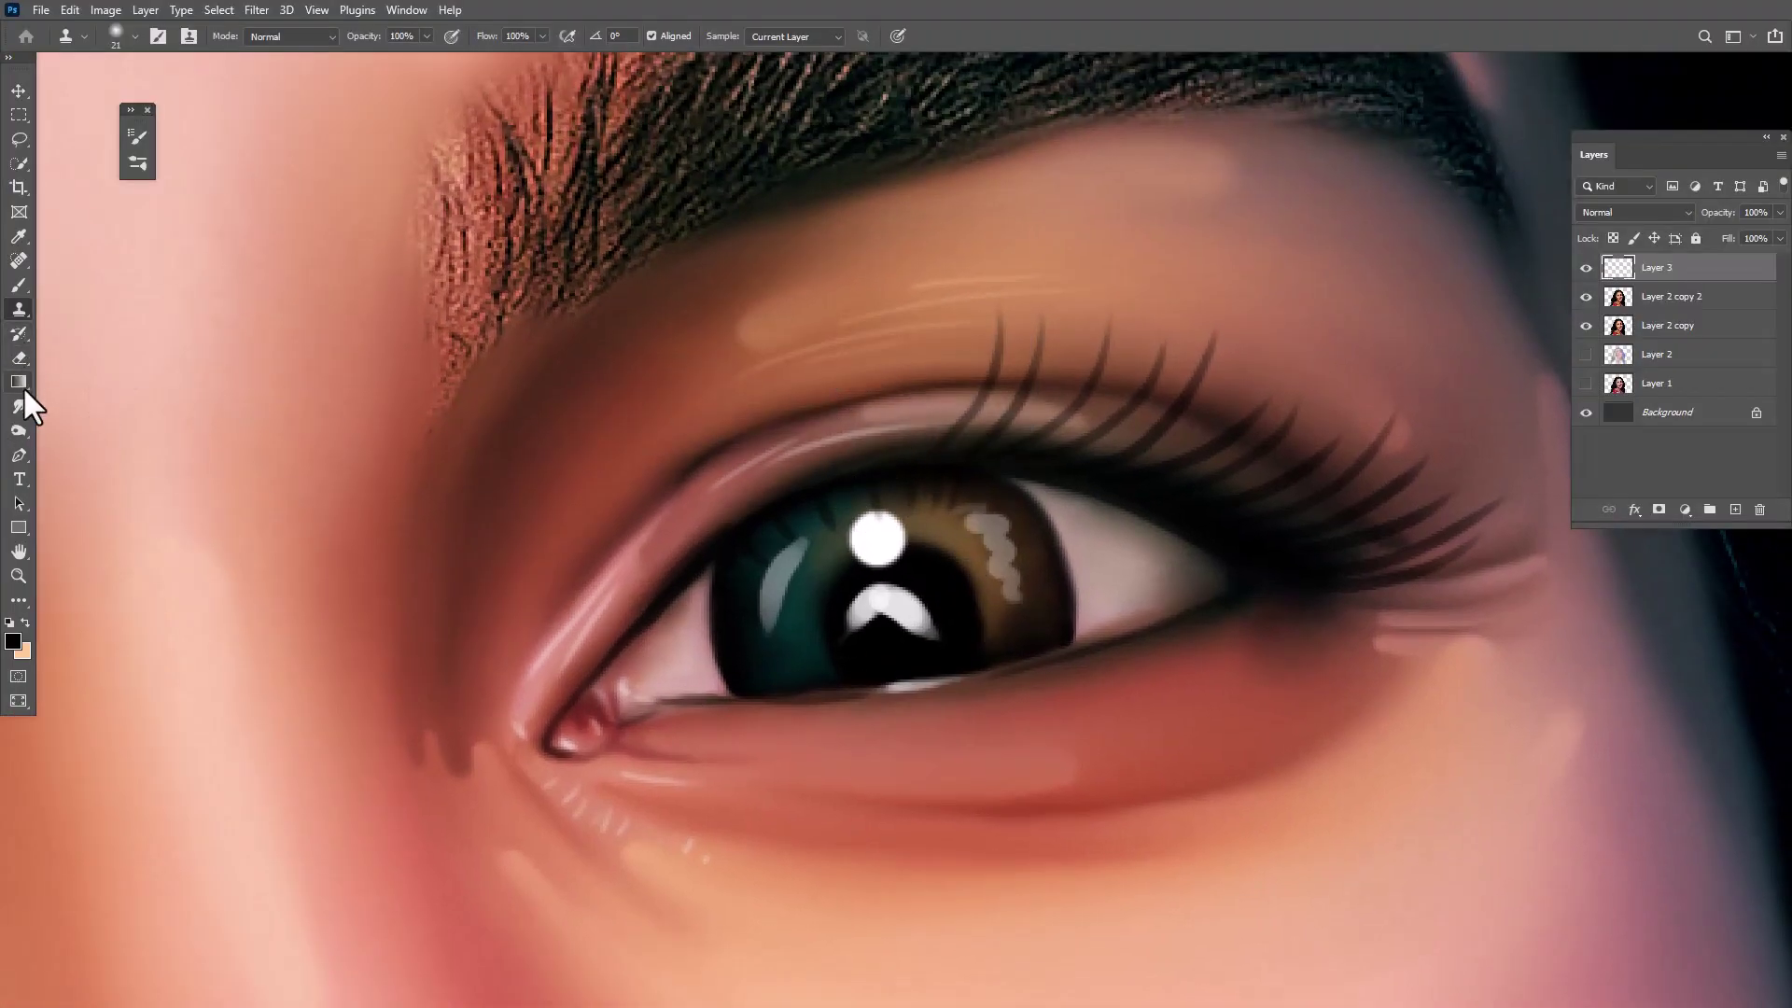
{"action": "key", "text": "b"}
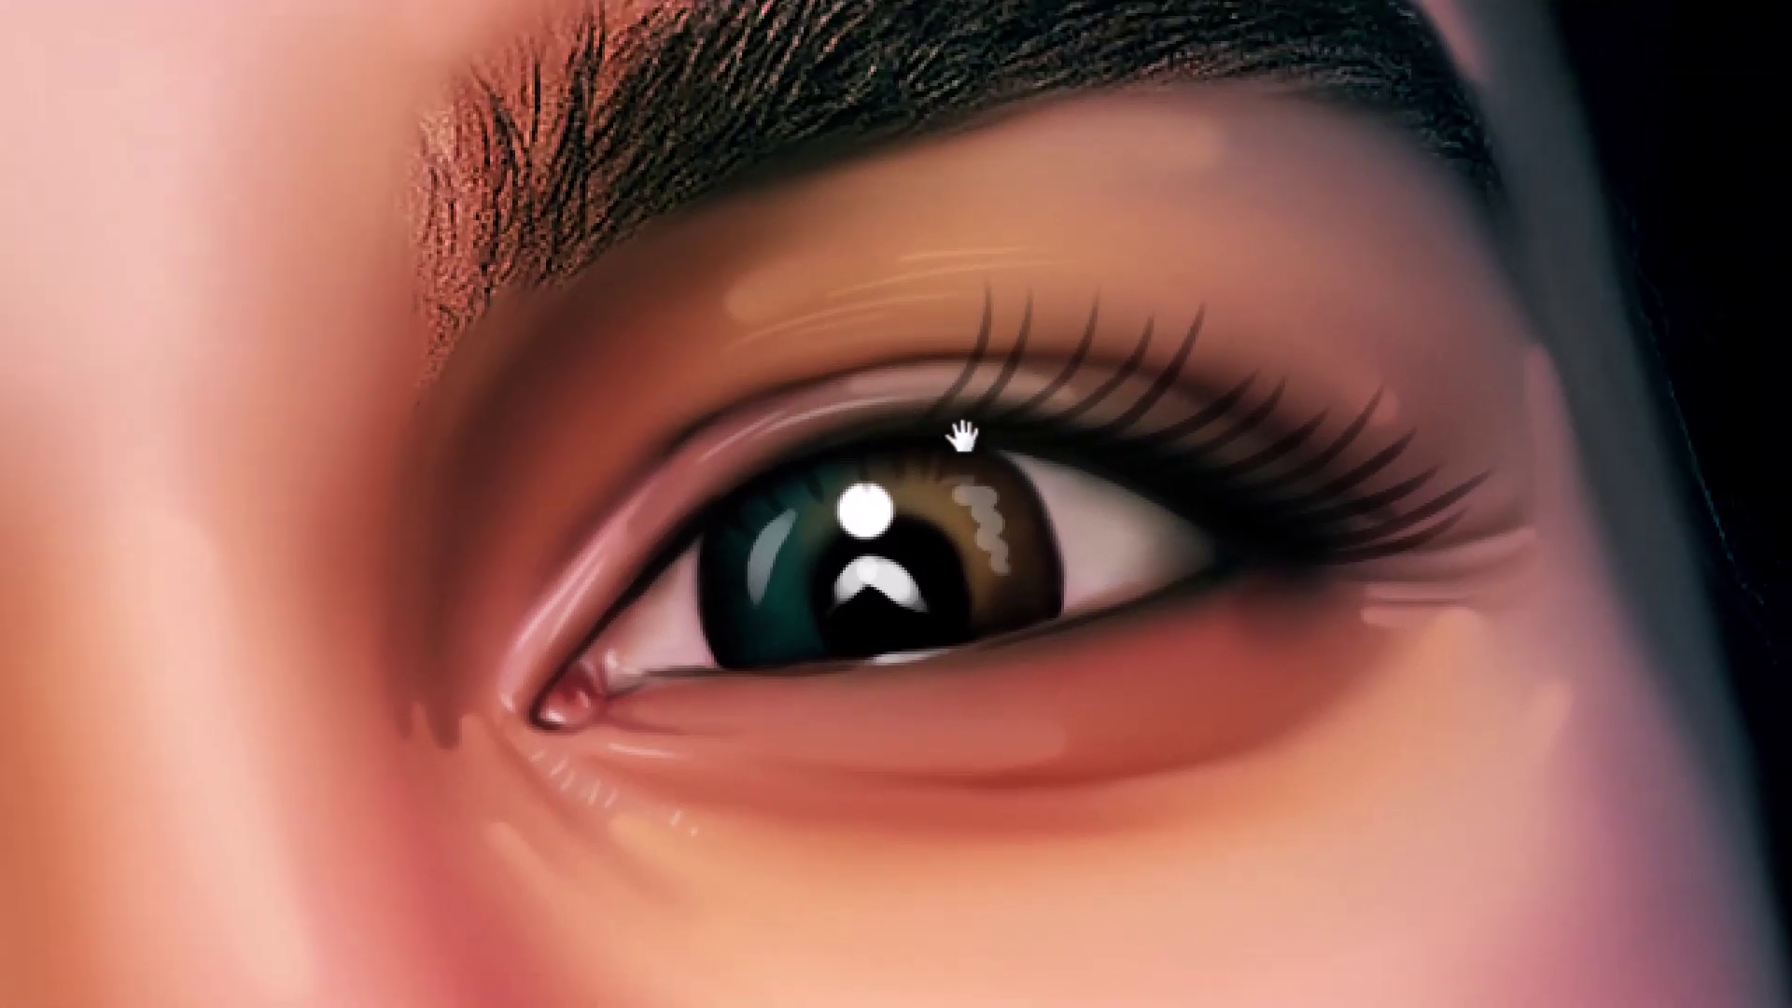
{"action": "left_click_drag", "start_coordinate": [898, 435], "coordinate": [928, 280]}
{"action": "key", "text": "ctrl+z"}
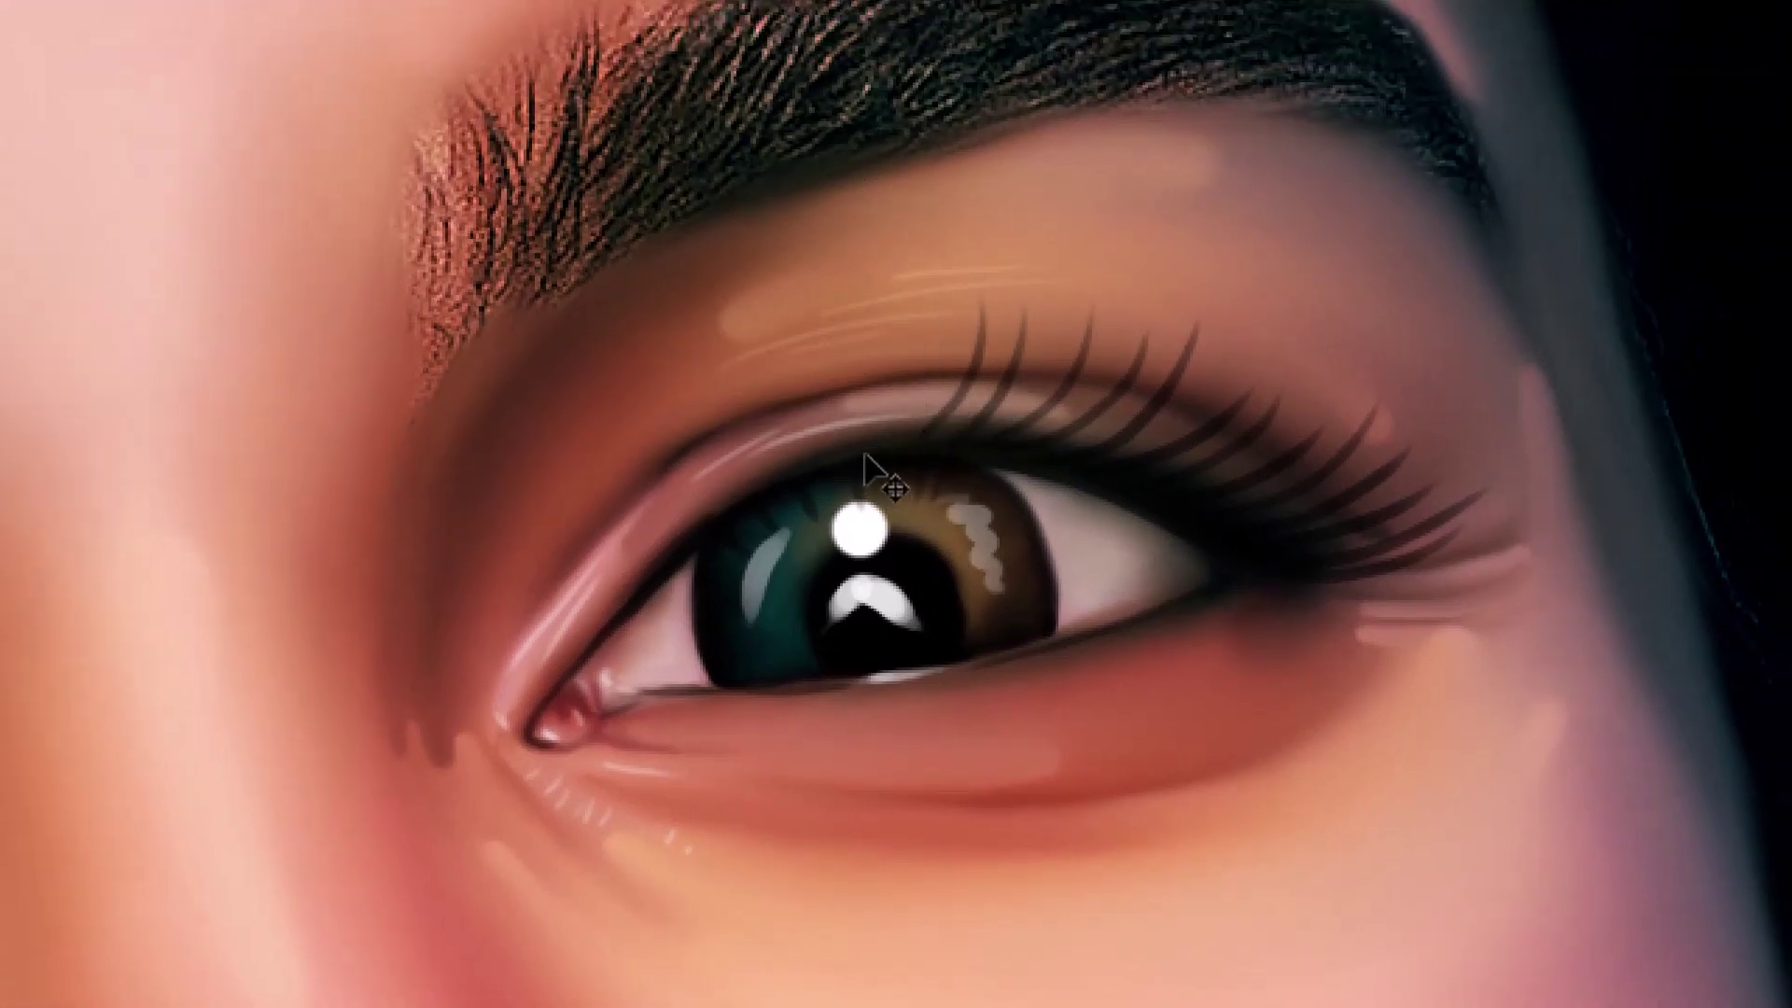
{"action": "left_click_drag", "start_coordinate": [891, 434], "coordinate": [919, 338]}
{"action": "mouse_move", "coordinate": [857, 476]}
{"action": "left_mouse_down"}
{"action": "mouse_move", "coordinate": [831, 322]}
{"action": "mouse_move", "coordinate": [782, 368]}
{"action": "mouse_move", "coordinate": [777, 411]}
{"action": "left_mouse_up"}
{"action": "mouse_move", "coordinate": [765, 509]}
{"action": "left_mouse_down"}
{"action": "mouse_move", "coordinate": [746, 425]}
{"action": "mouse_move", "coordinate": [709, 472]}
{"action": "left_mouse_up"}
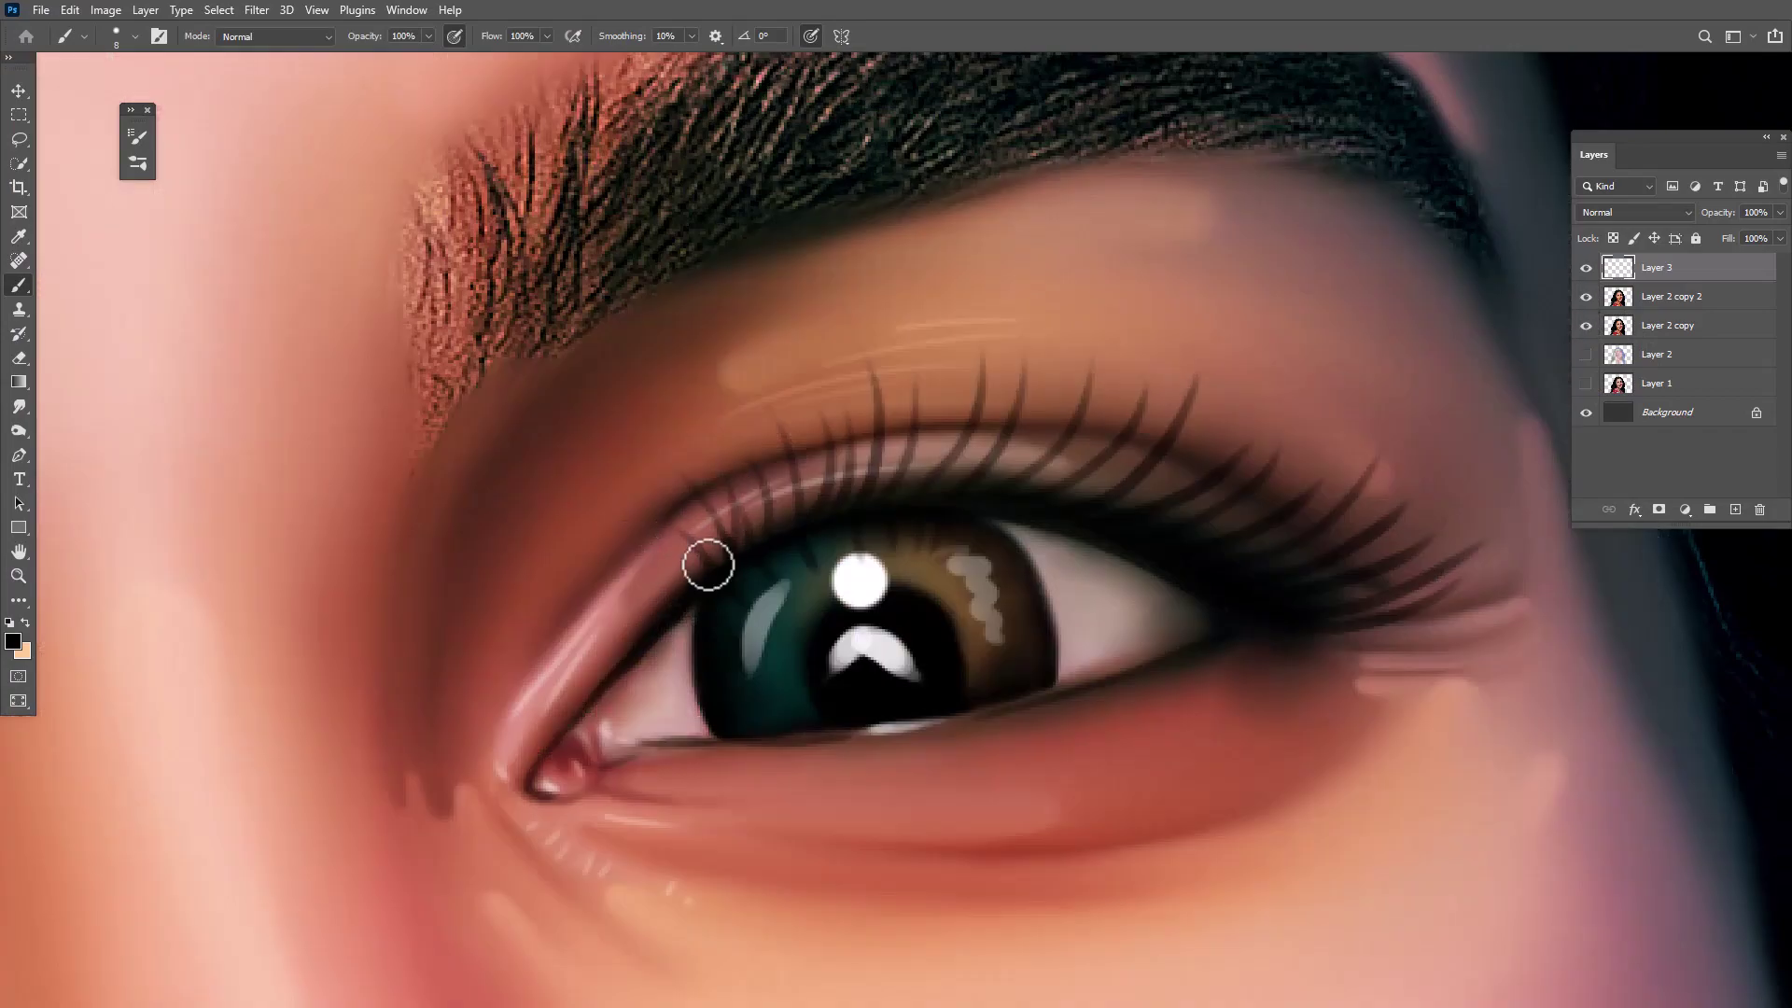
{"action": "left_click_drag", "start_coordinate": [708, 561], "coordinate": [616, 558]}
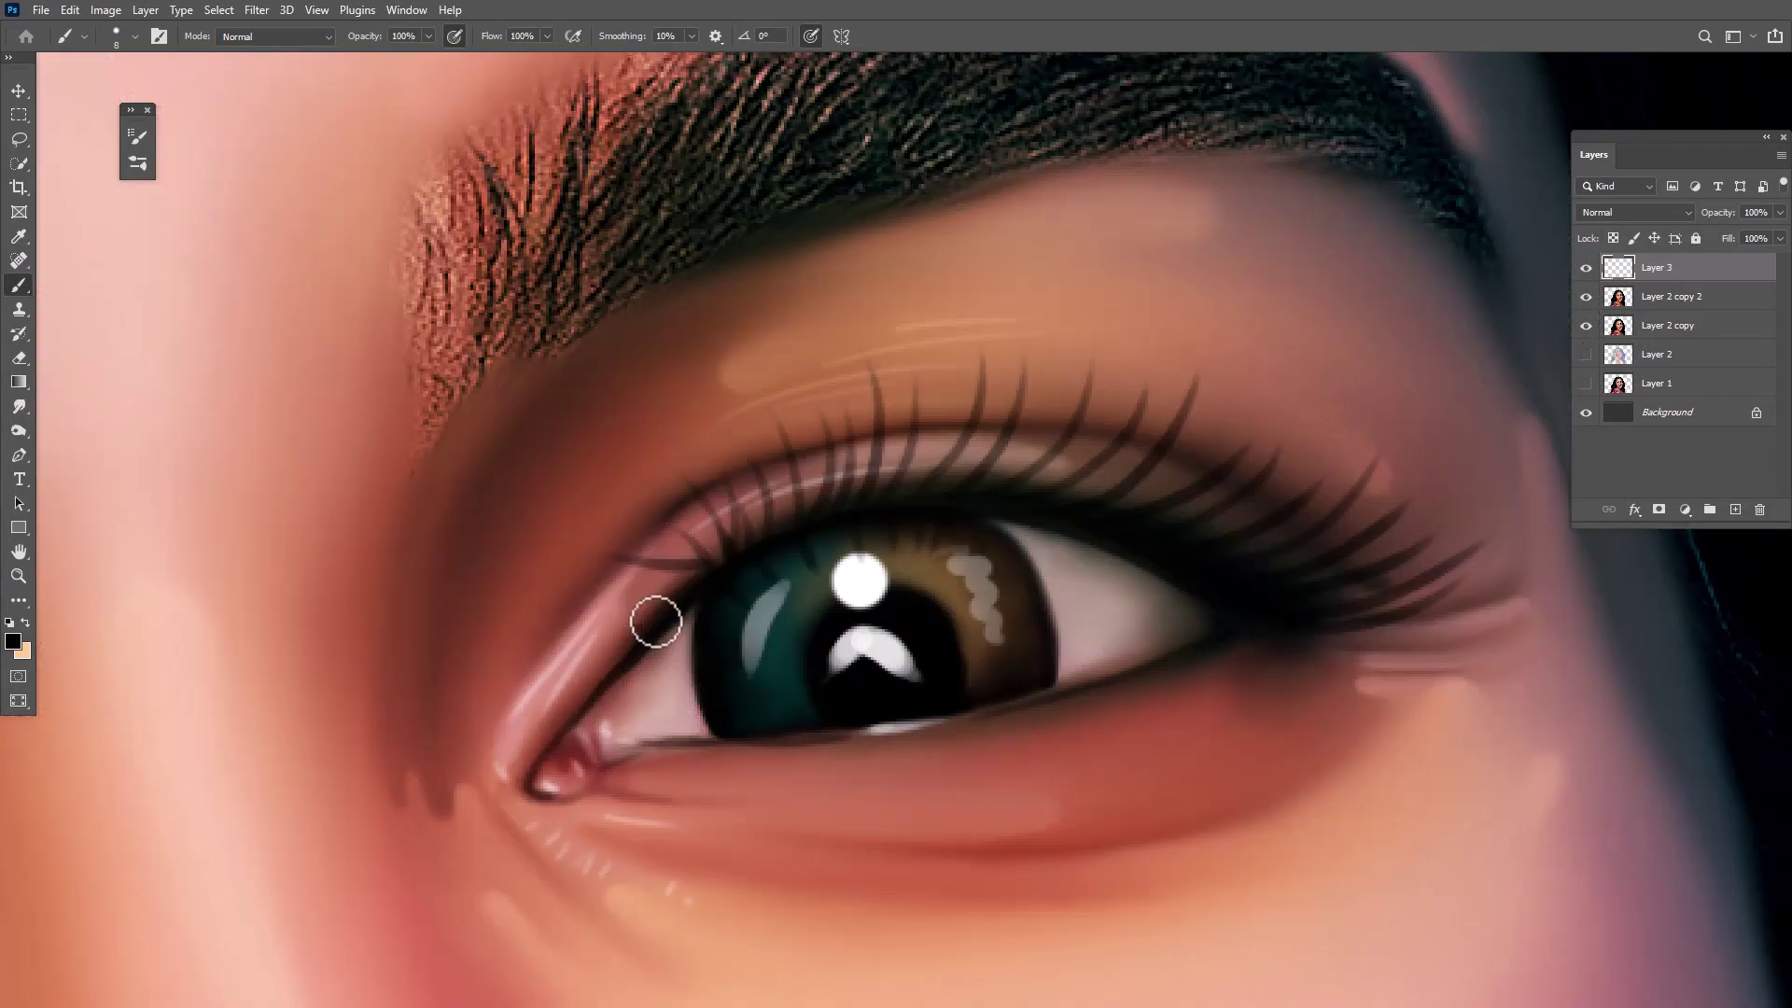
{"action": "left_click_drag", "start_coordinate": [656, 622], "coordinate": [594, 607]}
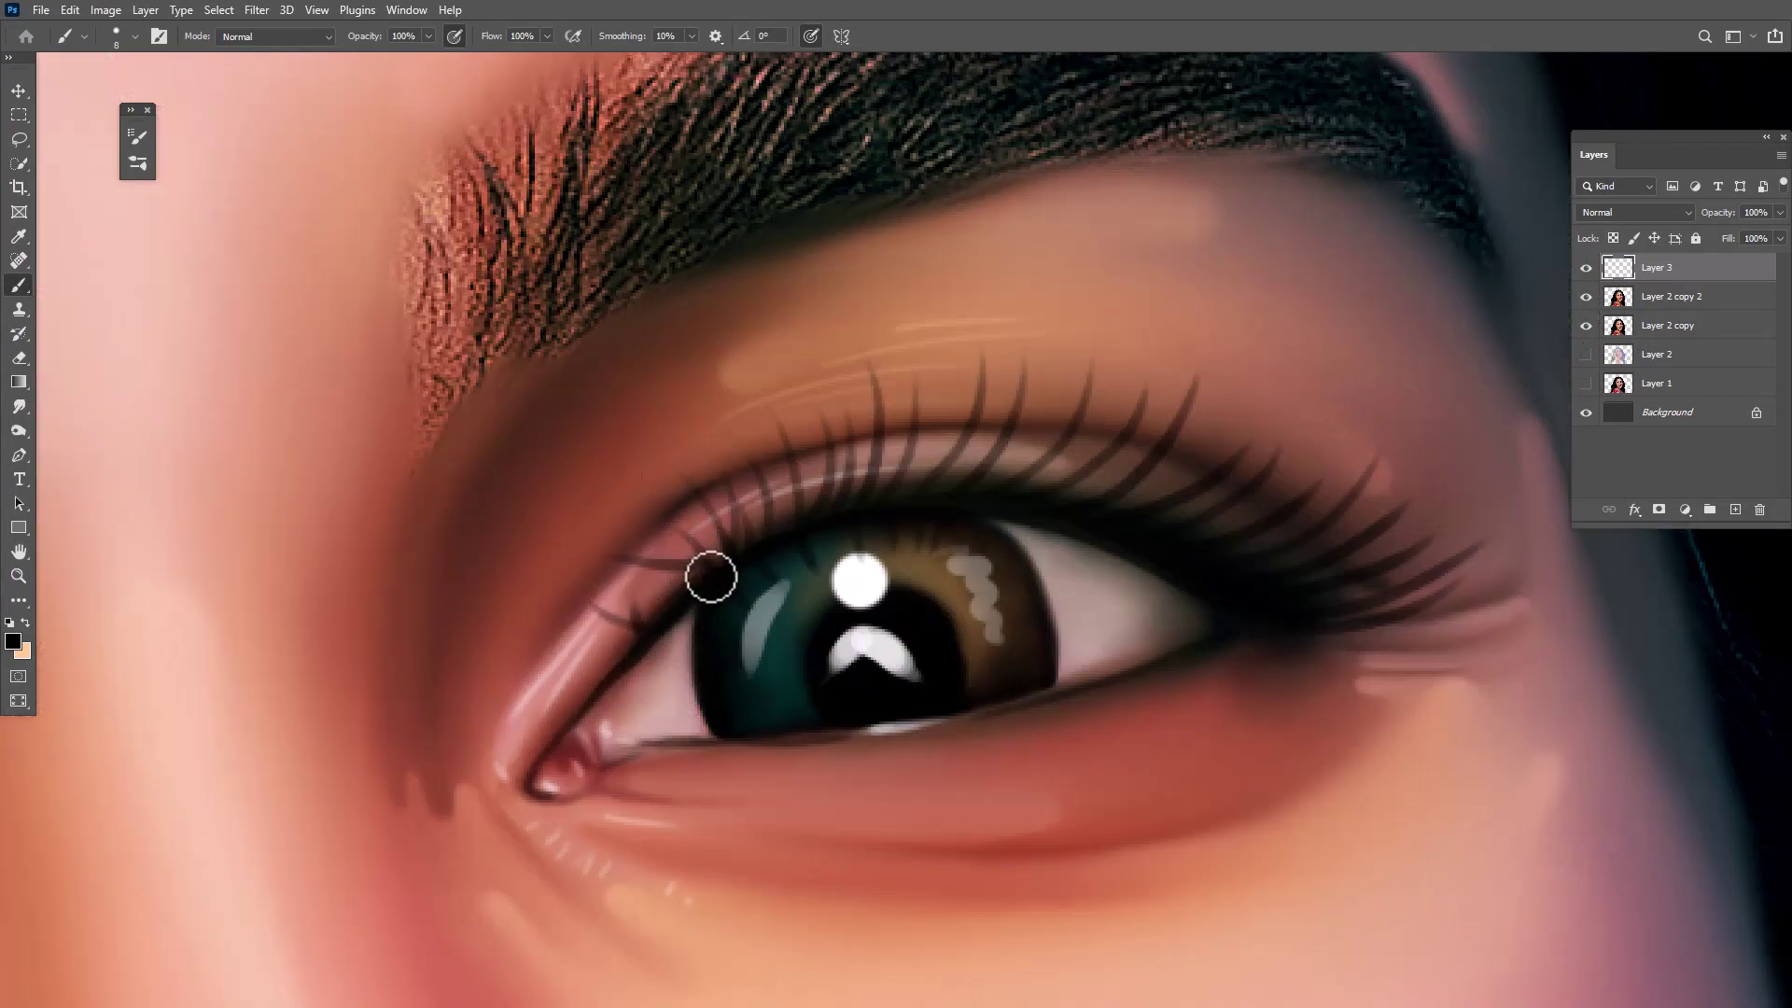
{"action": "left_click_drag", "start_coordinate": [712, 577], "coordinate": [700, 513]}
{"action": "left_click", "coordinate": [1586, 300]}
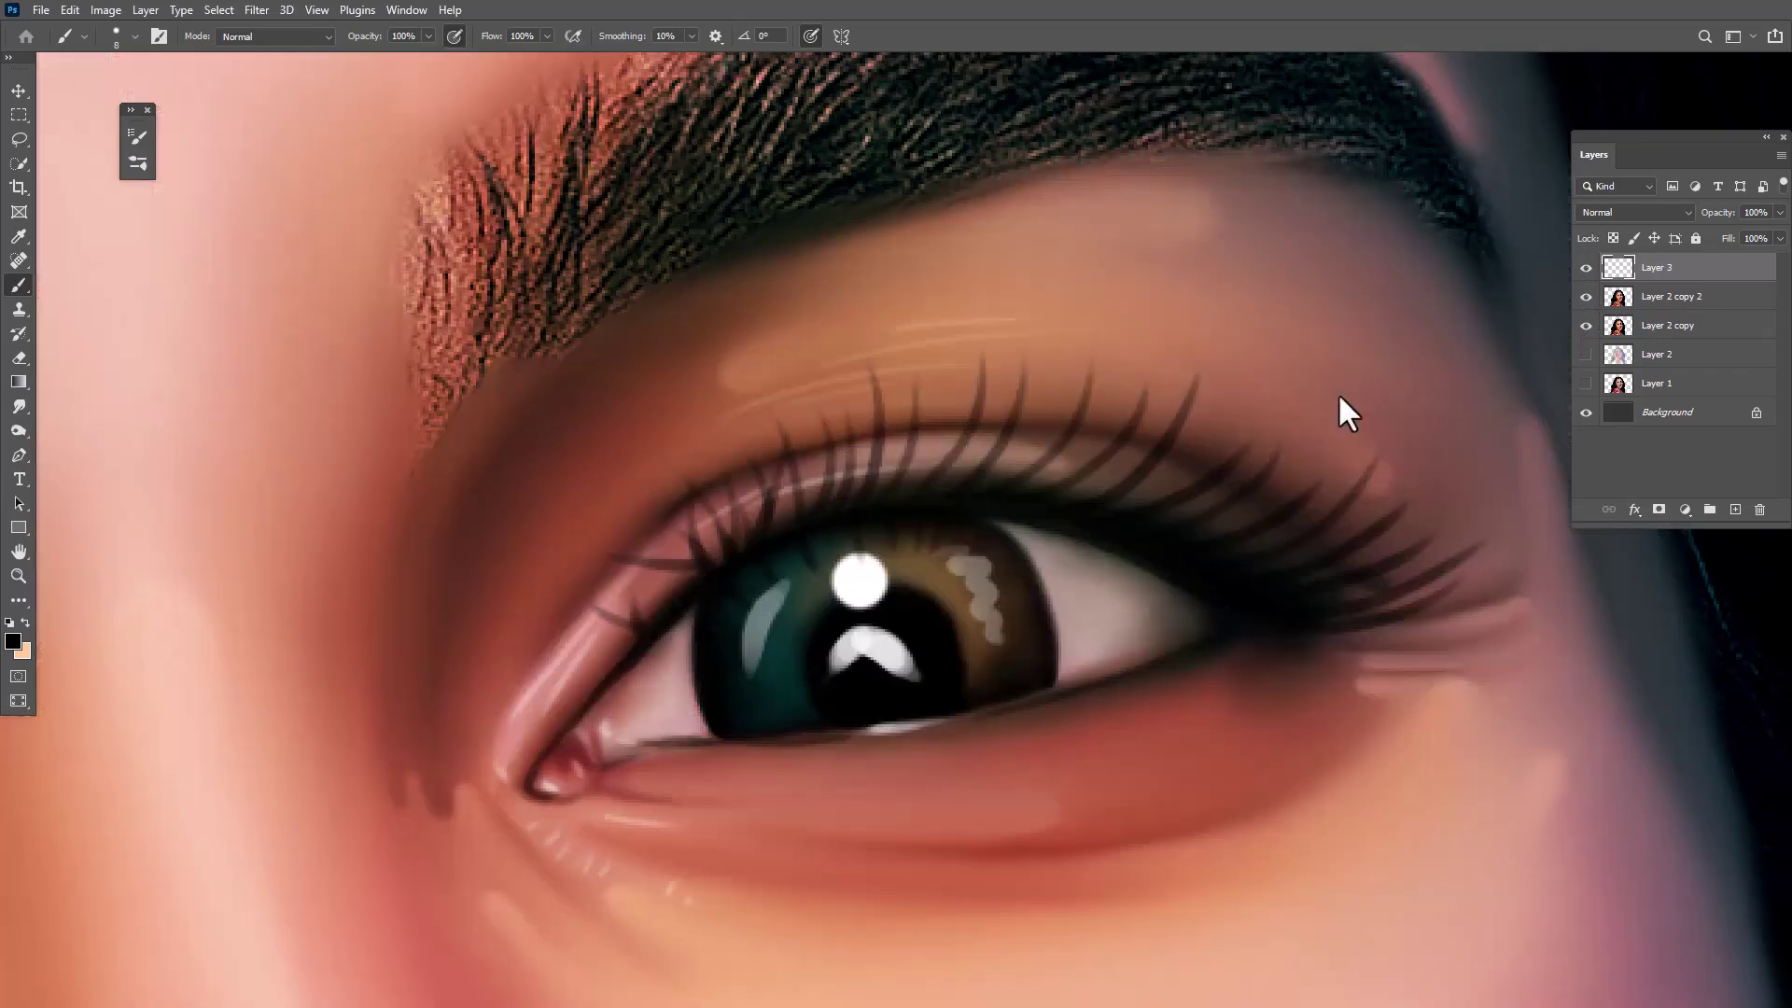
{"action": "left_click_drag", "start_coordinate": [1048, 505], "coordinate": [924, 322]}
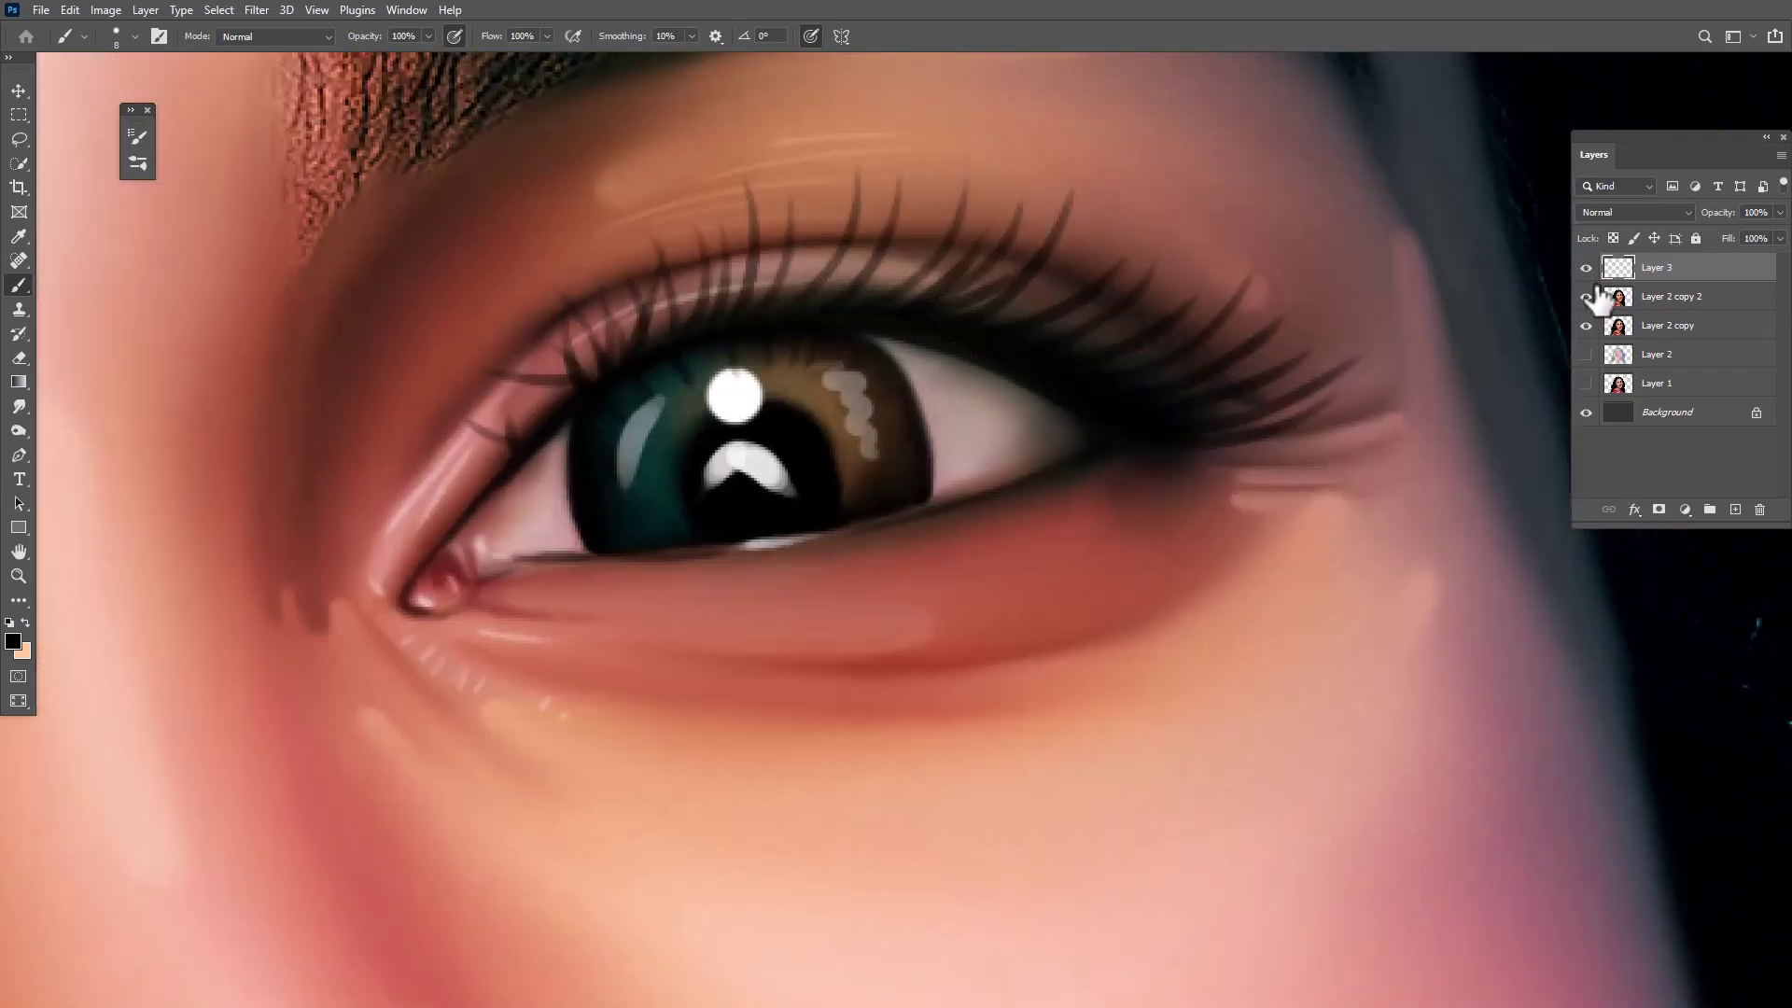
{"action": "left_click", "coordinate": [1586, 297]}
Try a lower lash stroke, undo it, and flick between painting and reference photo
{"action": "left_click", "coordinate": [1586, 297]}
{"action": "left_click_drag", "start_coordinate": [926, 539], "coordinate": [940, 602]}
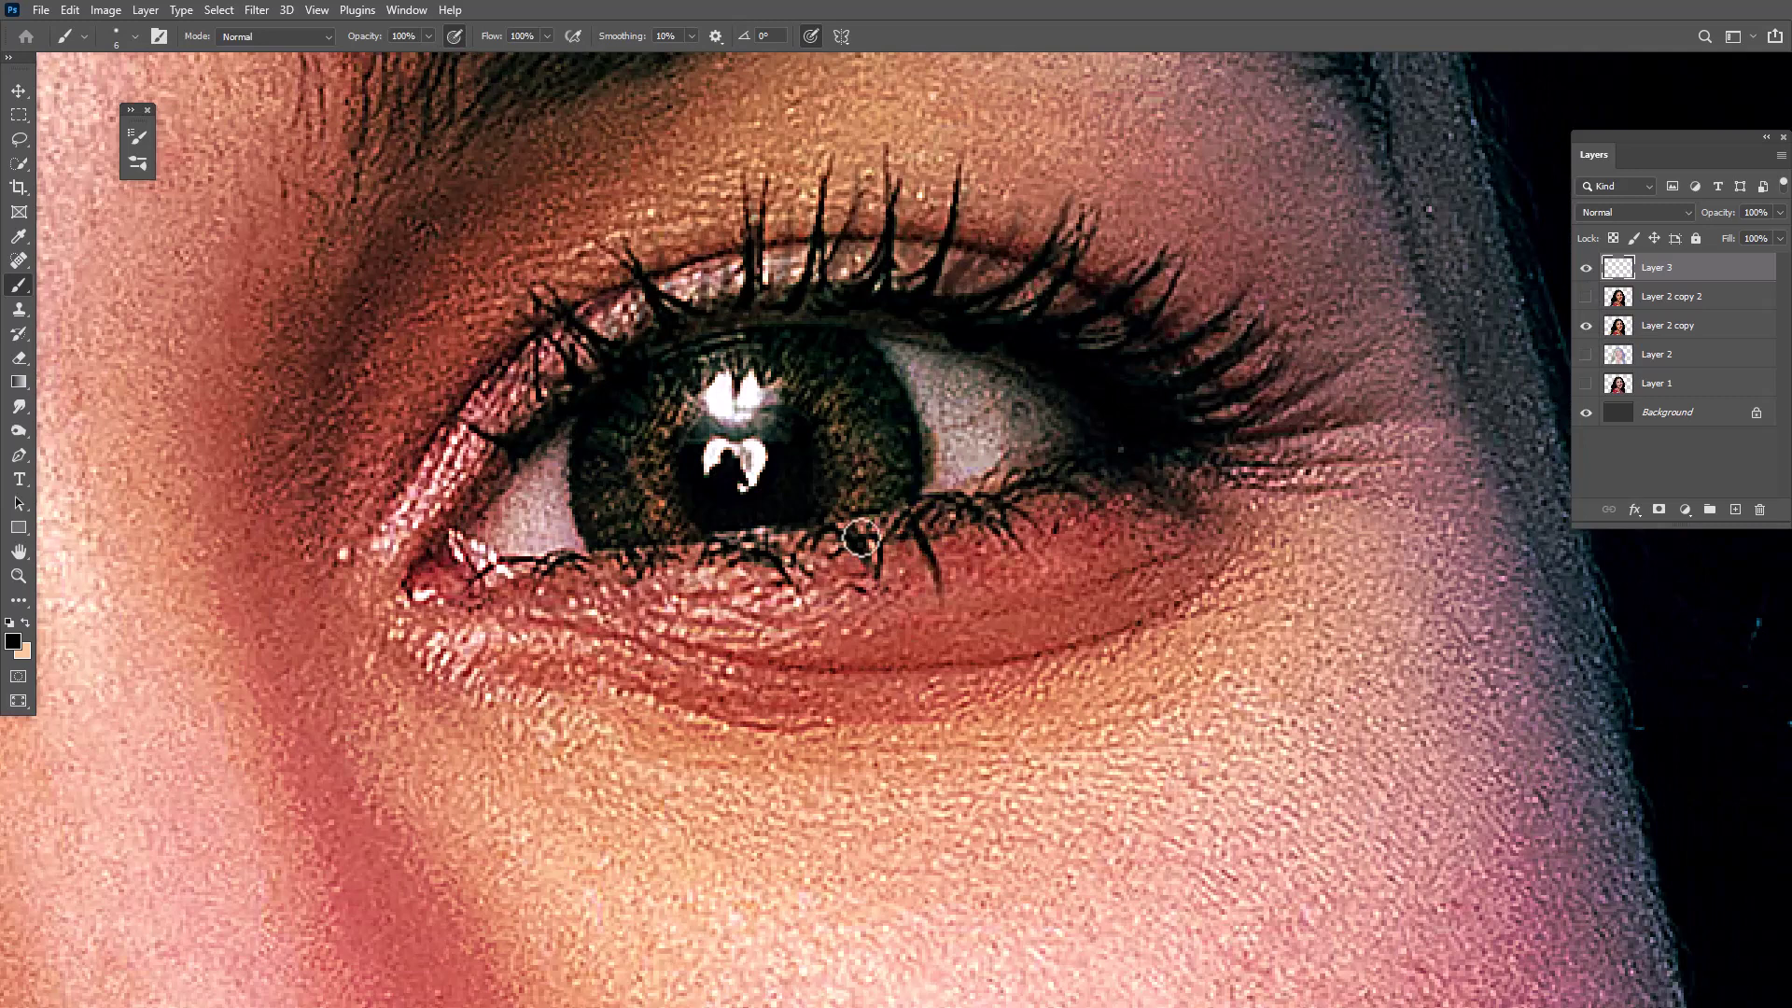
{"action": "key", "text": "ctrl+z"}
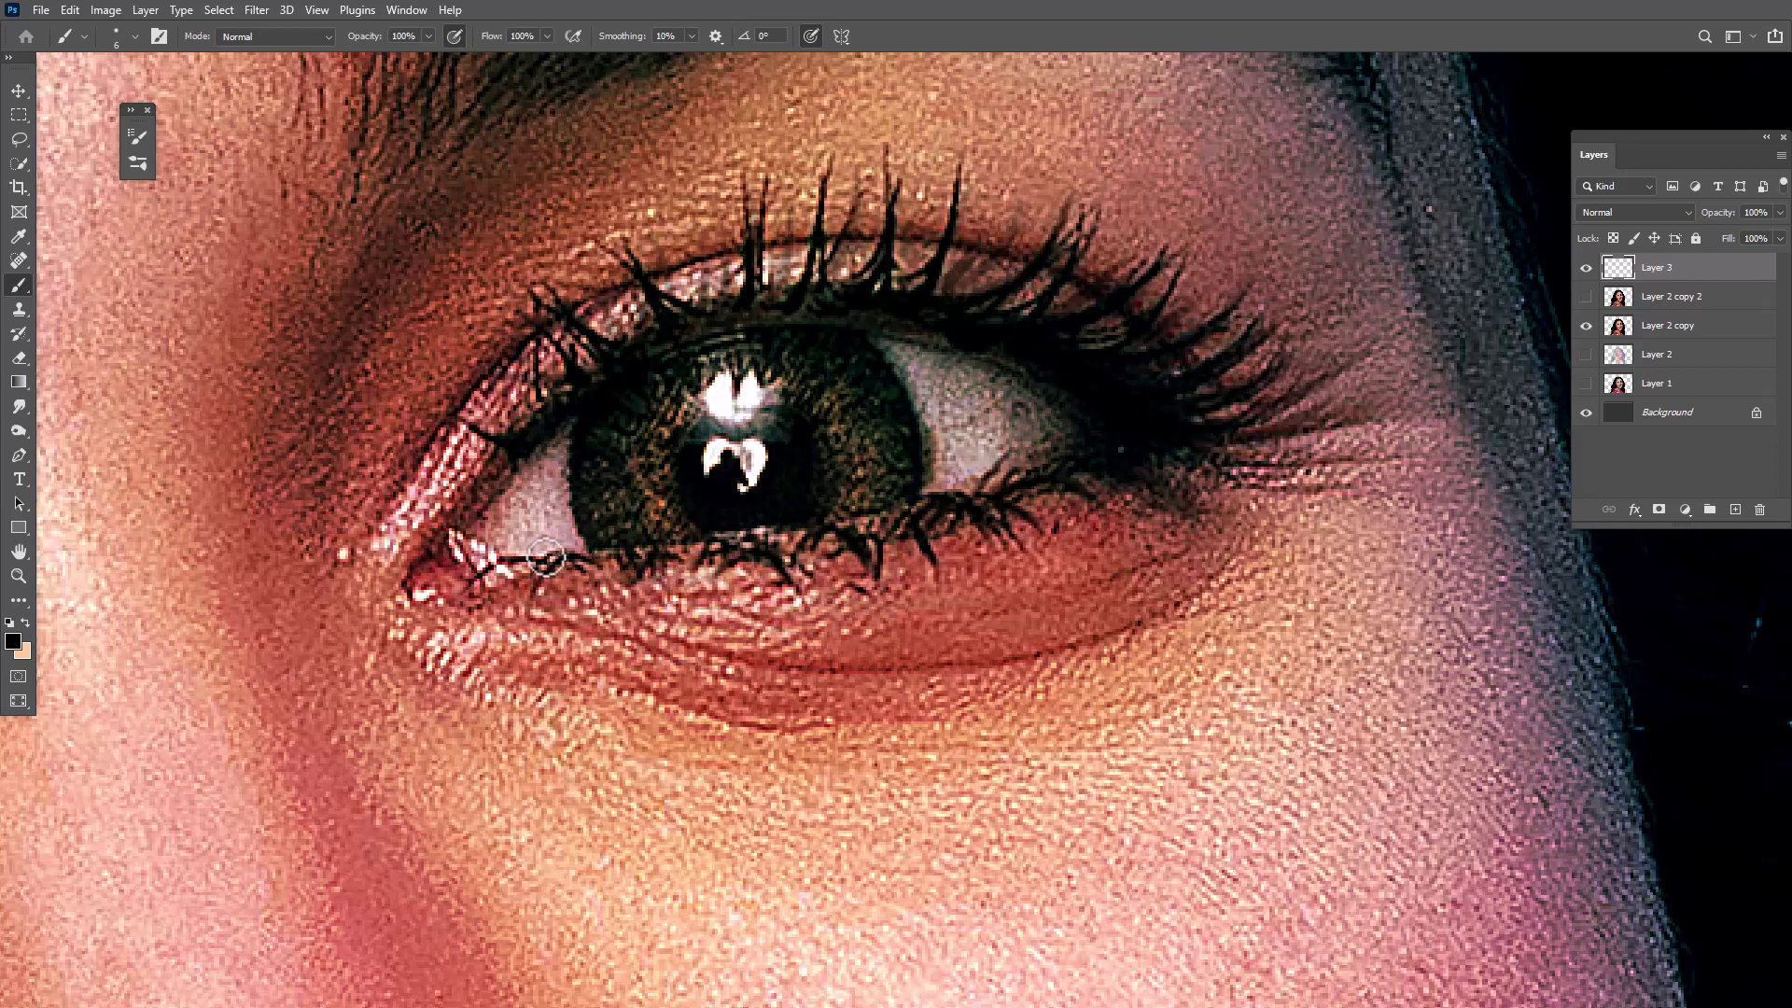
{"action": "left_click", "coordinate": [1586, 297]}
{"action": "left_click", "coordinate": [1587, 296]}
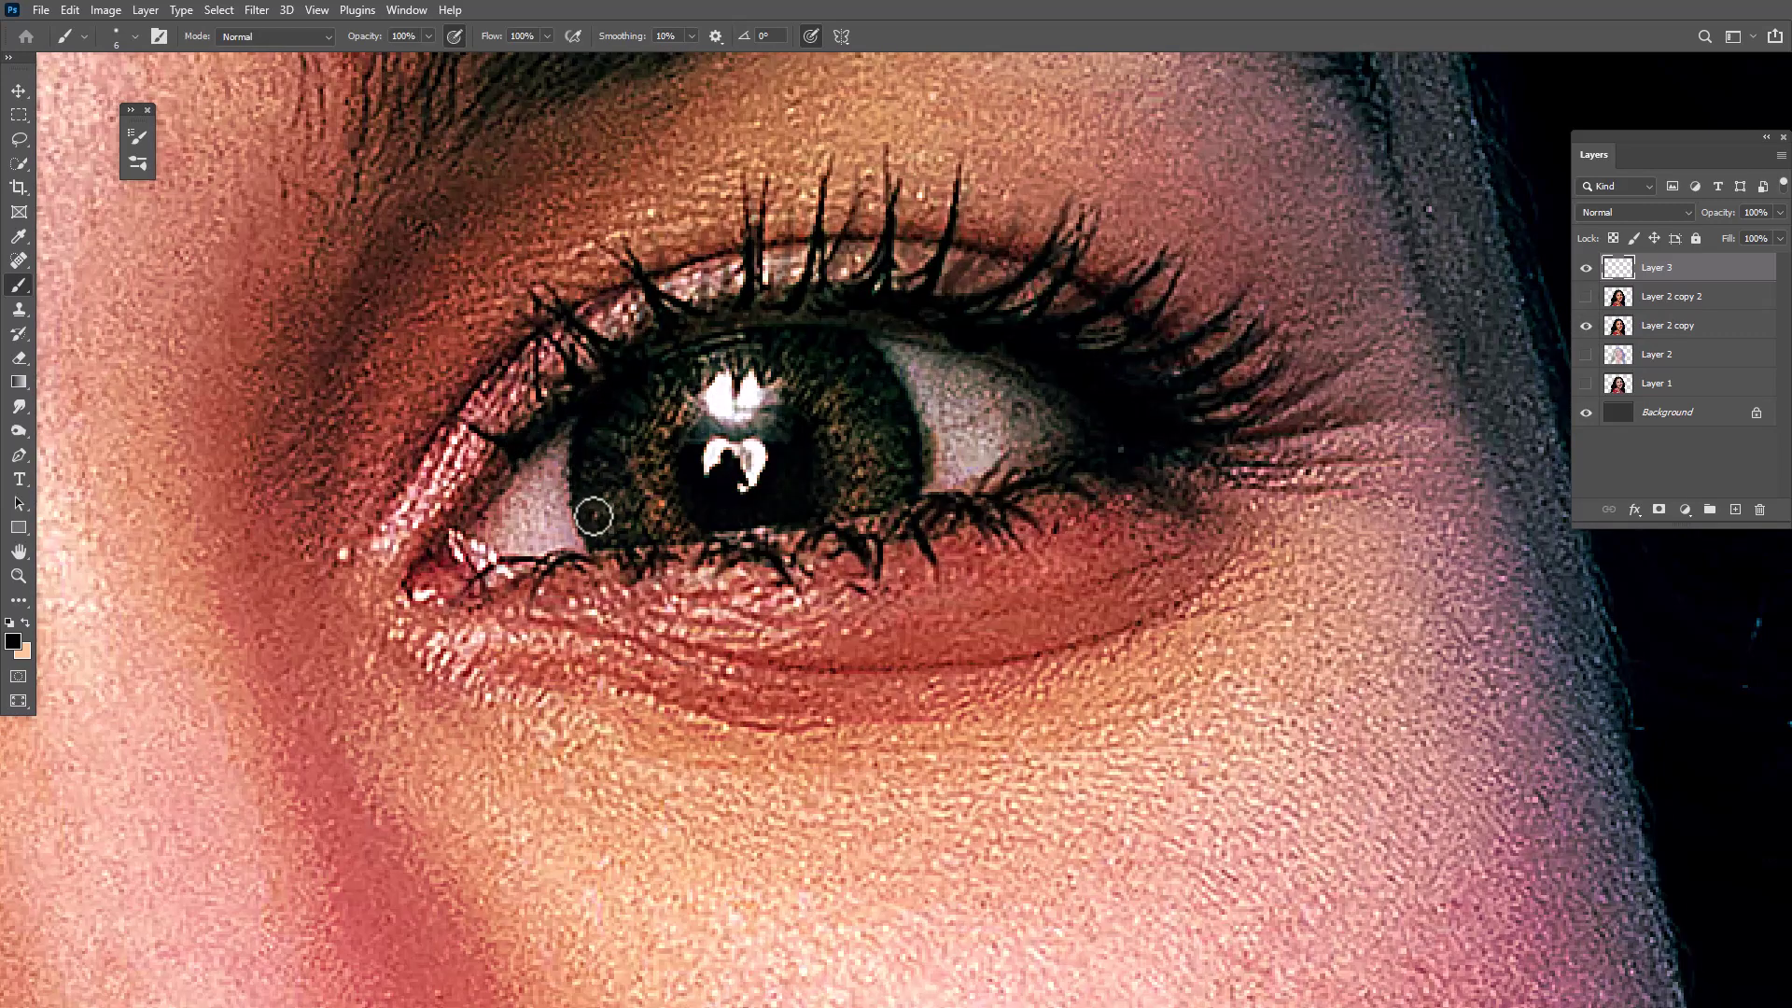
{"action": "left_click", "coordinate": [1586, 297]}
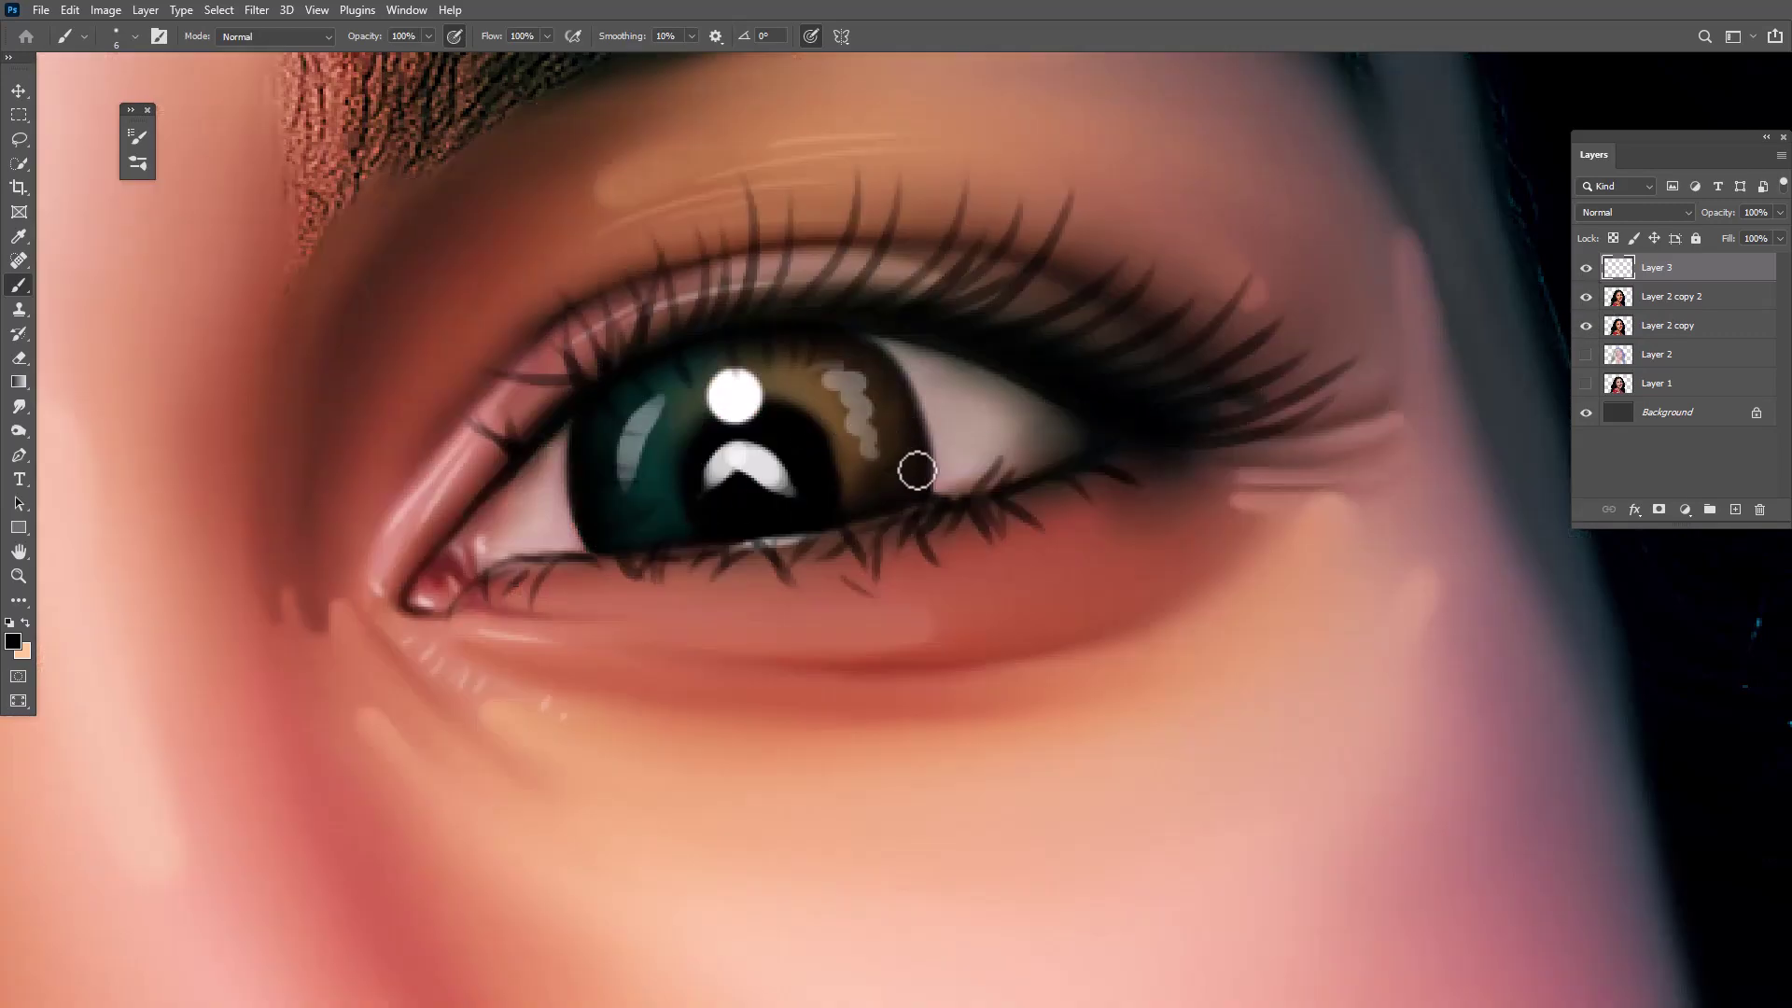
Extend the white iris highlight leftward and paint a thin lash at the inner corner
{"action": "left_click_drag", "start_coordinate": [821, 393], "coordinate": [919, 431]}
{"action": "left_click", "coordinate": [1589, 296]}
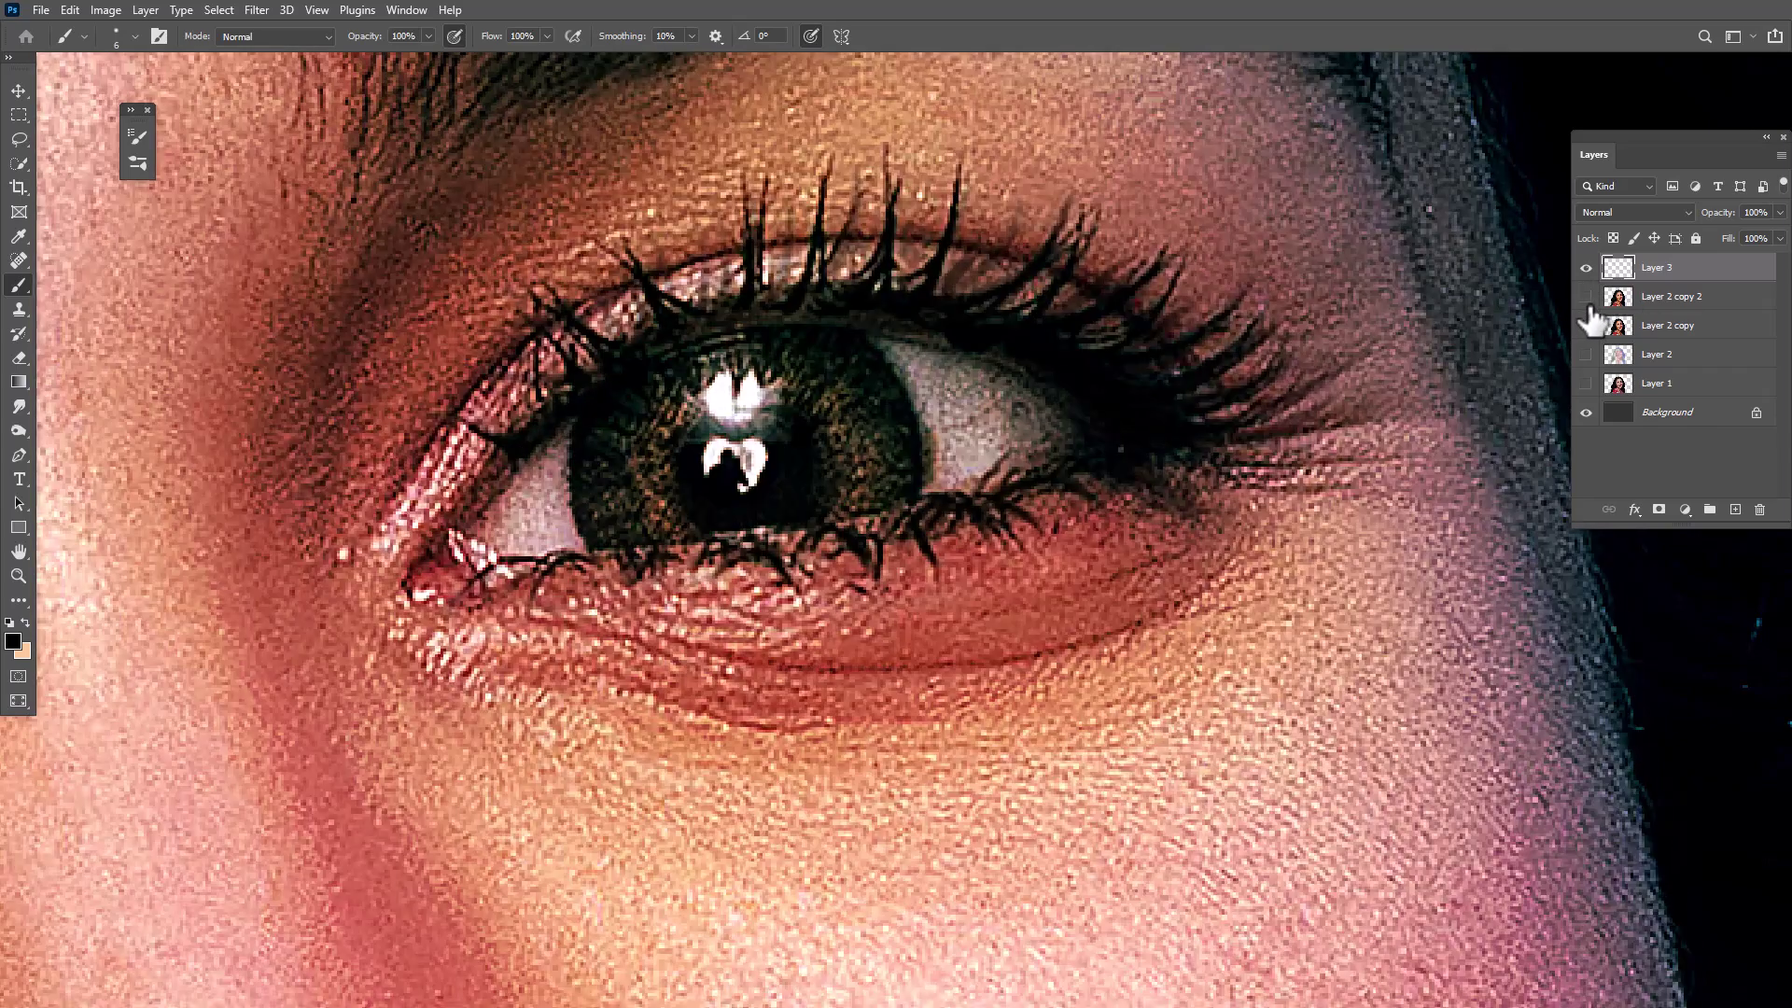
{"action": "left_click", "coordinate": [1587, 296]}
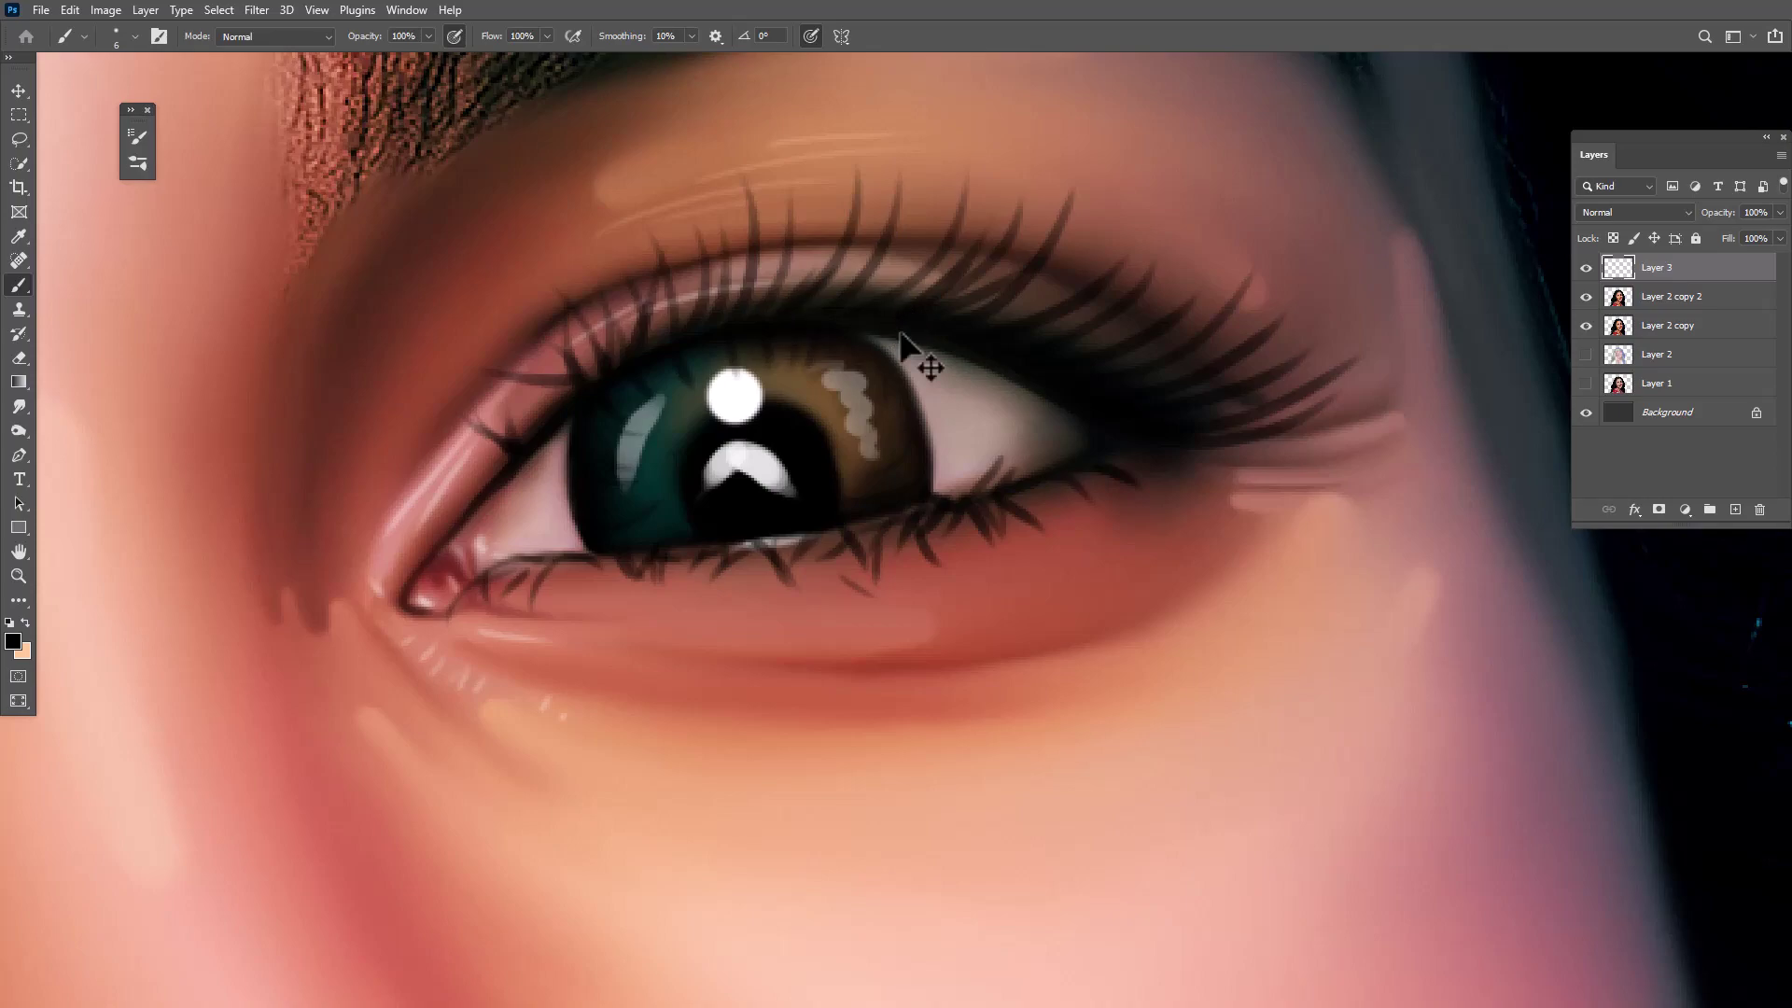
{"action": "mouse_move", "coordinate": [901, 334]}
{"action": "left_mouse_down"}
{"action": "mouse_move", "coordinate": [772, 600]}
{"action": "mouse_move", "coordinate": [960, 488]}
{"action": "left_mouse_up"}
{"action": "left_click_drag", "start_coordinate": [1088, 420], "coordinate": [1160, 454]}
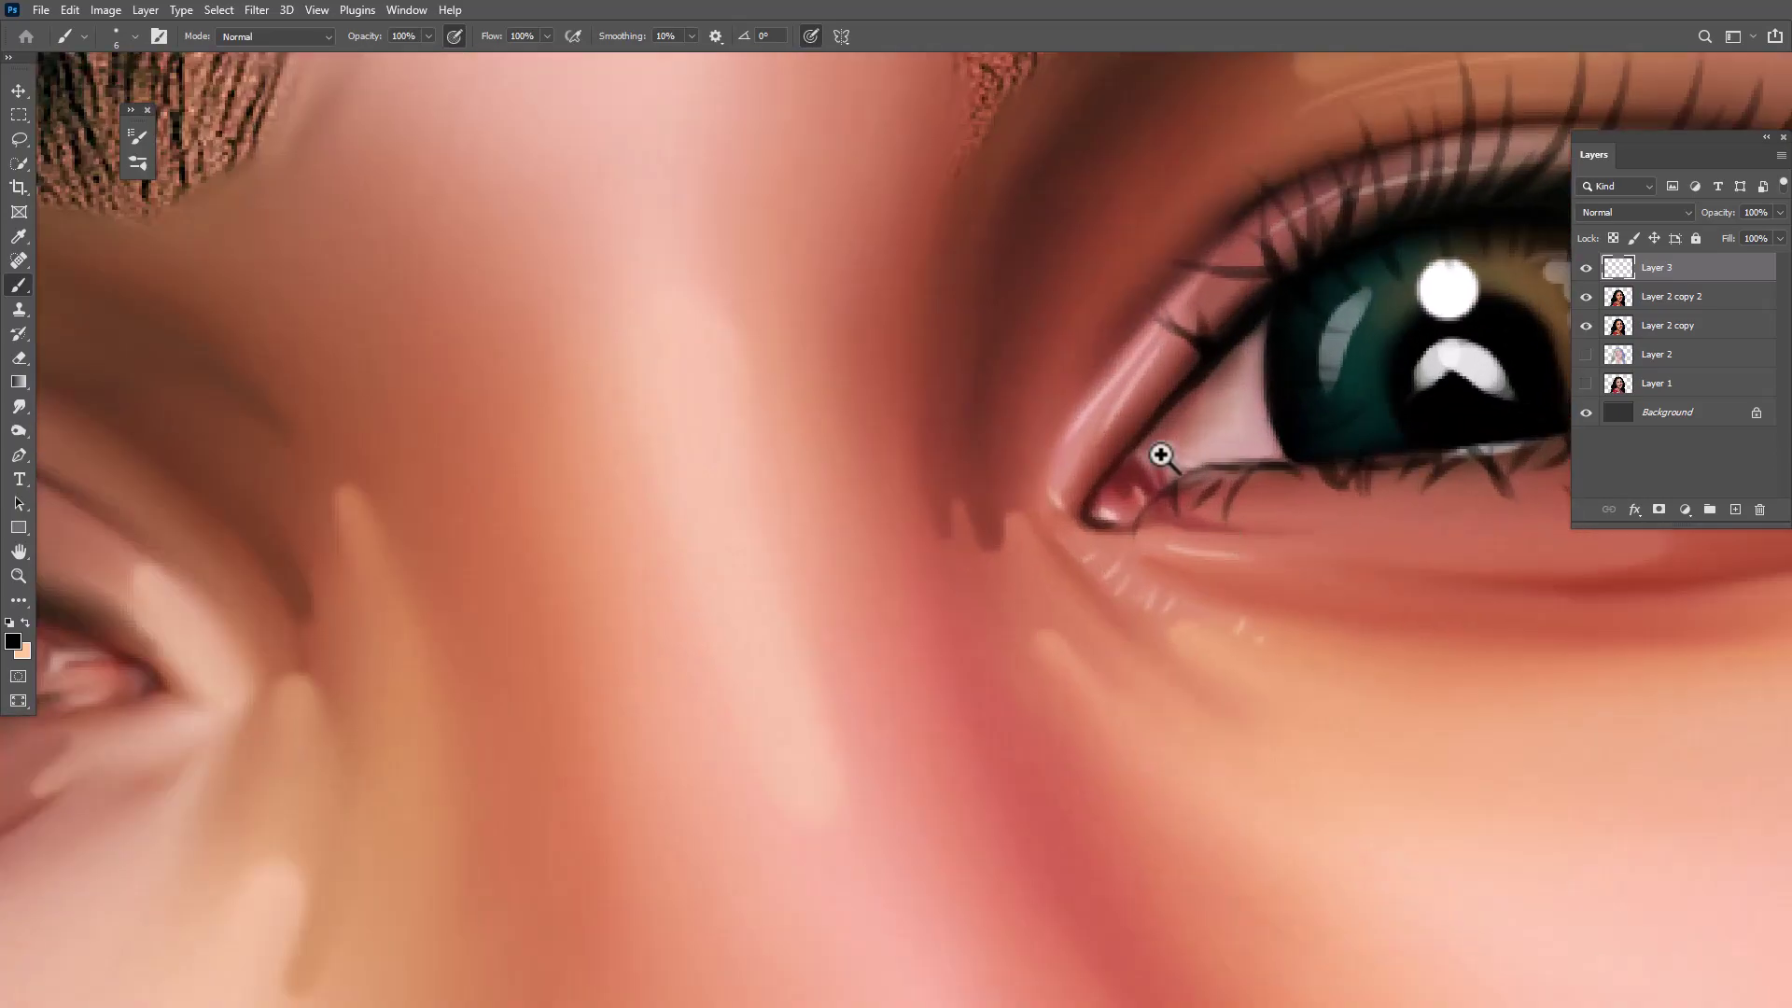
{"action": "left_click_drag", "start_coordinate": [1113, 388], "coordinate": [1181, 383]}
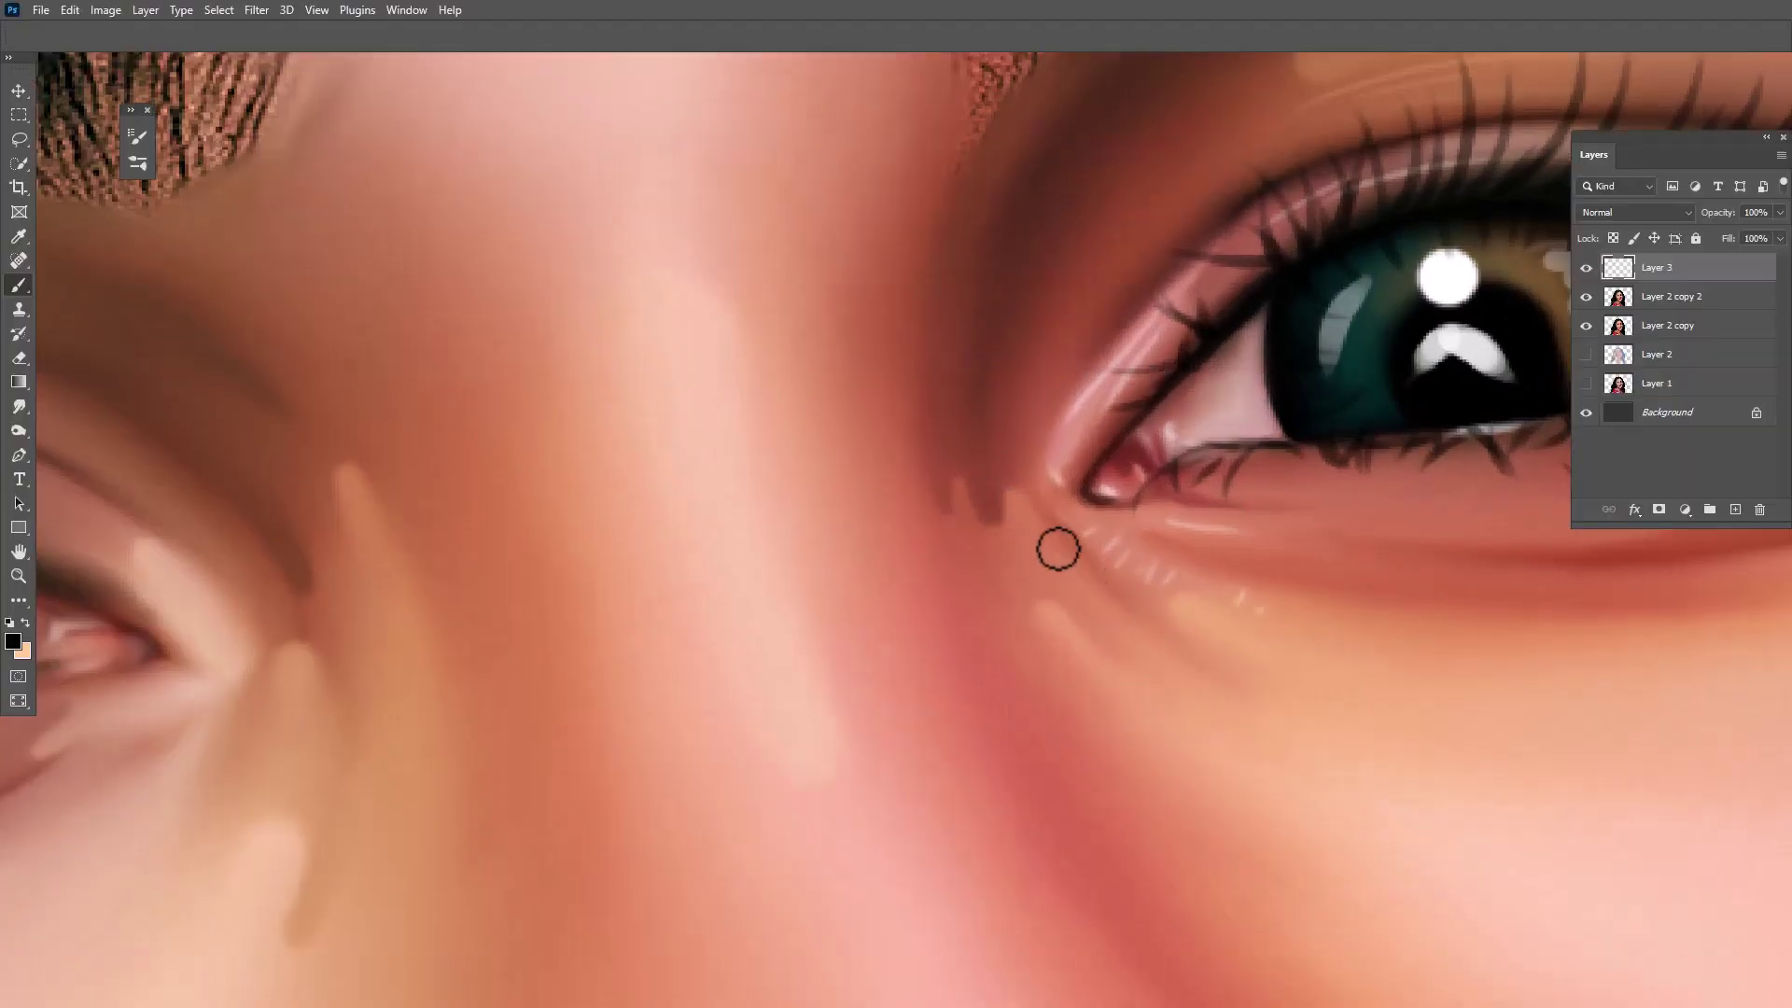
Paint outer-corner lashes, dark eyeliner along the upper lid, and a darker lower lid line
{"action": "key", "text": "f"}
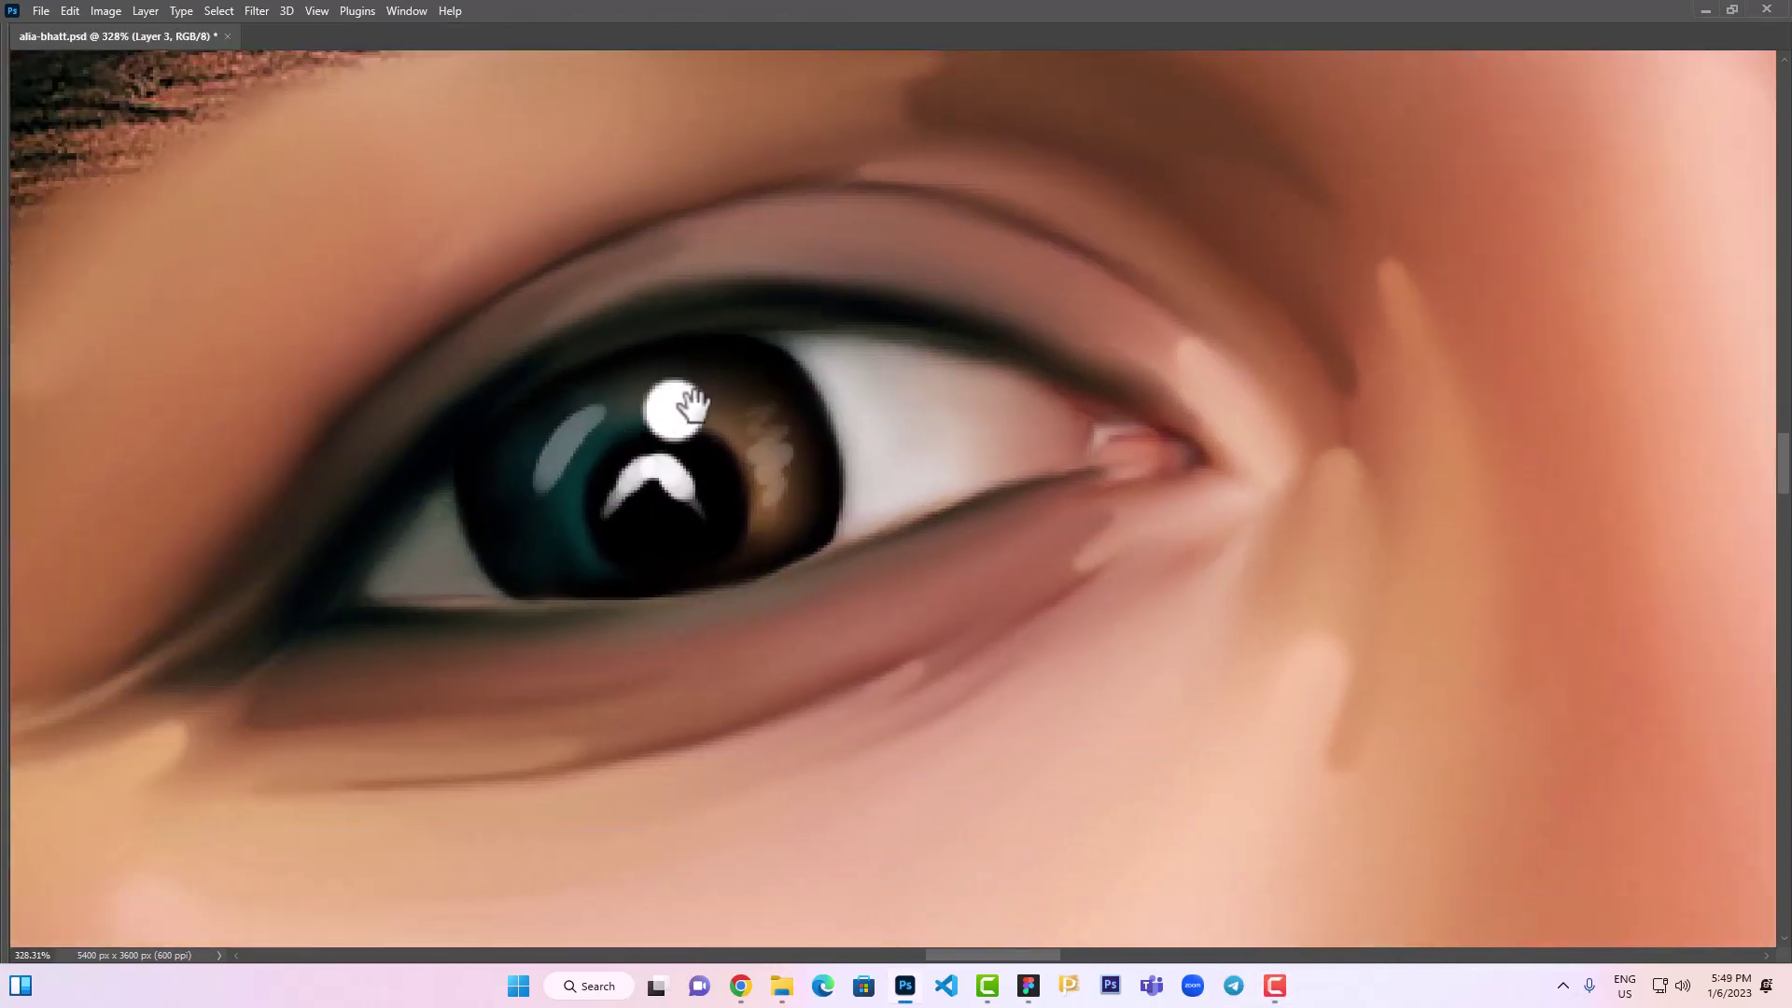
{"action": "key", "text": "f"}
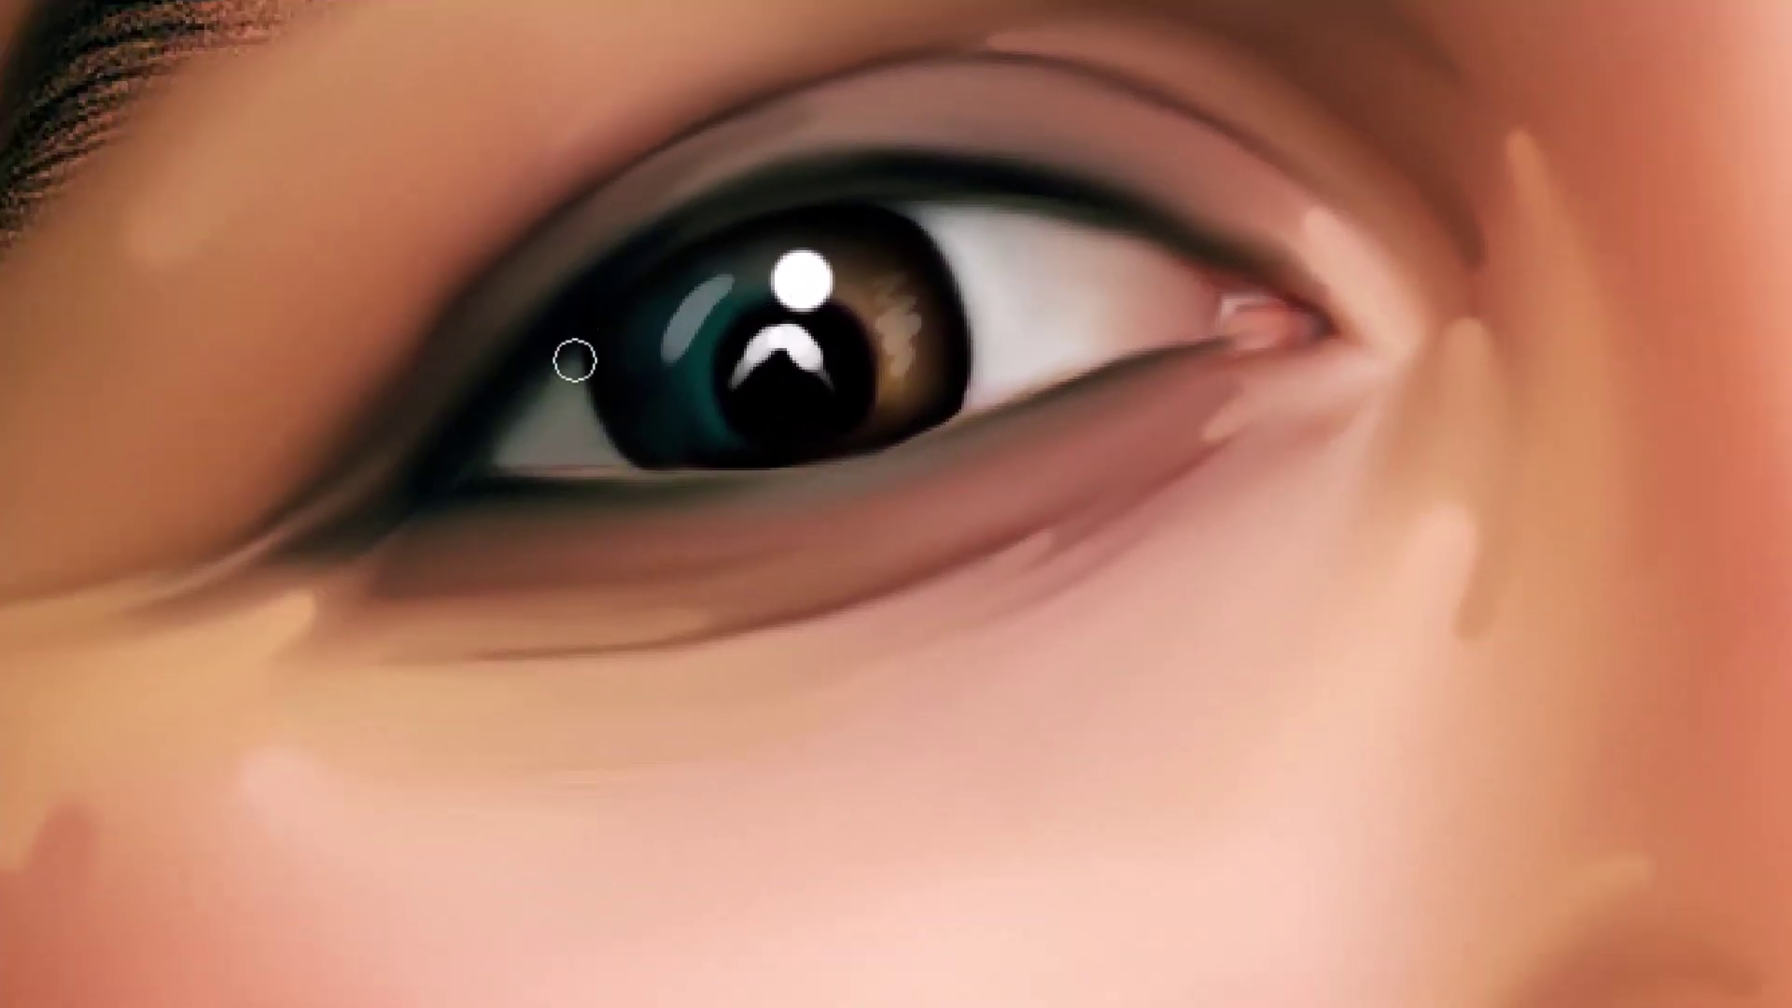
{"action": "key", "text": "Tab"}
{"action": "left_click", "coordinate": [1586, 296]}
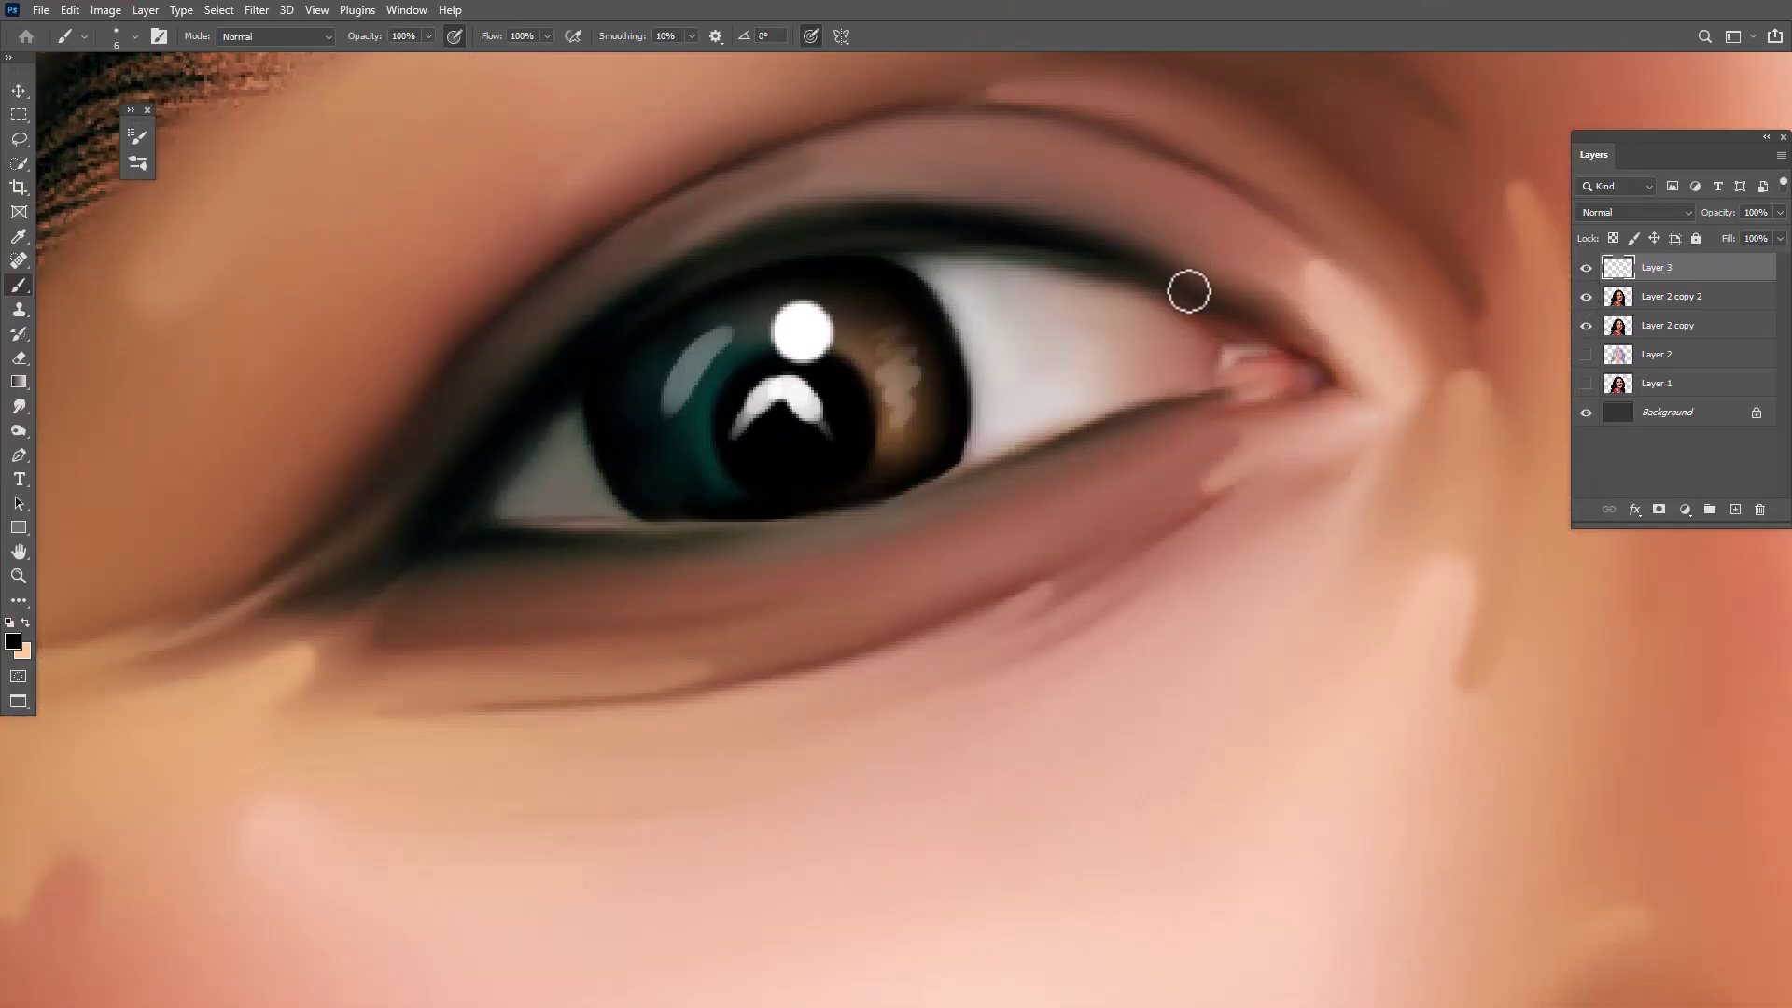
{"action": "mouse_move", "coordinate": [1189, 292]}
{"action": "left_mouse_down"}
{"action": "mouse_move", "coordinate": [1285, 246]}
{"action": "mouse_move", "coordinate": [1080, 448]}
{"action": "mouse_move", "coordinate": [1195, 345]}
{"action": "left_mouse_up"}
{"action": "mouse_move", "coordinate": [1082, 459]}
{"action": "left_mouse_down"}
{"action": "mouse_move", "coordinate": [1174, 471]}
{"action": "mouse_move", "coordinate": [1078, 356]}
{"action": "mouse_move", "coordinate": [1097, 364]}
{"action": "left_mouse_up"}
{"action": "left_click_drag", "start_coordinate": [1050, 434], "coordinate": [1012, 364]}
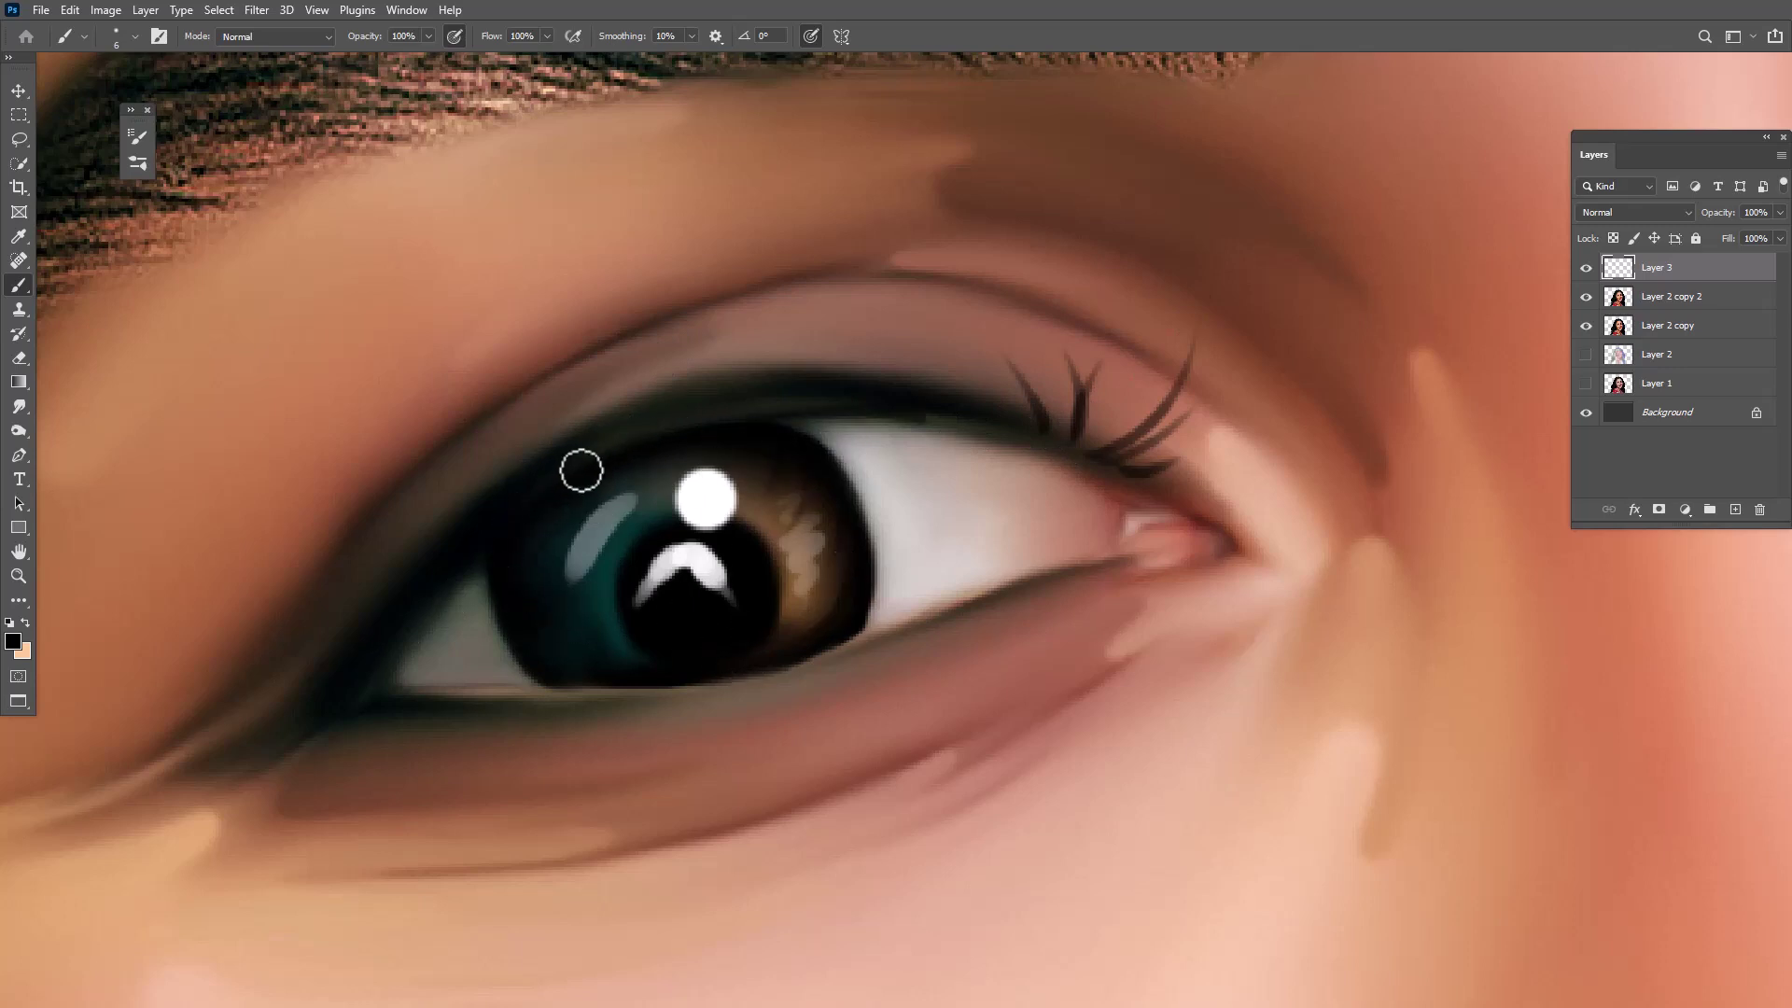
{"action": "left_click_drag", "start_coordinate": [928, 417], "coordinate": [1204, 523]}
{"action": "left_click_drag", "start_coordinate": [827, 660], "coordinate": [1316, 544]}
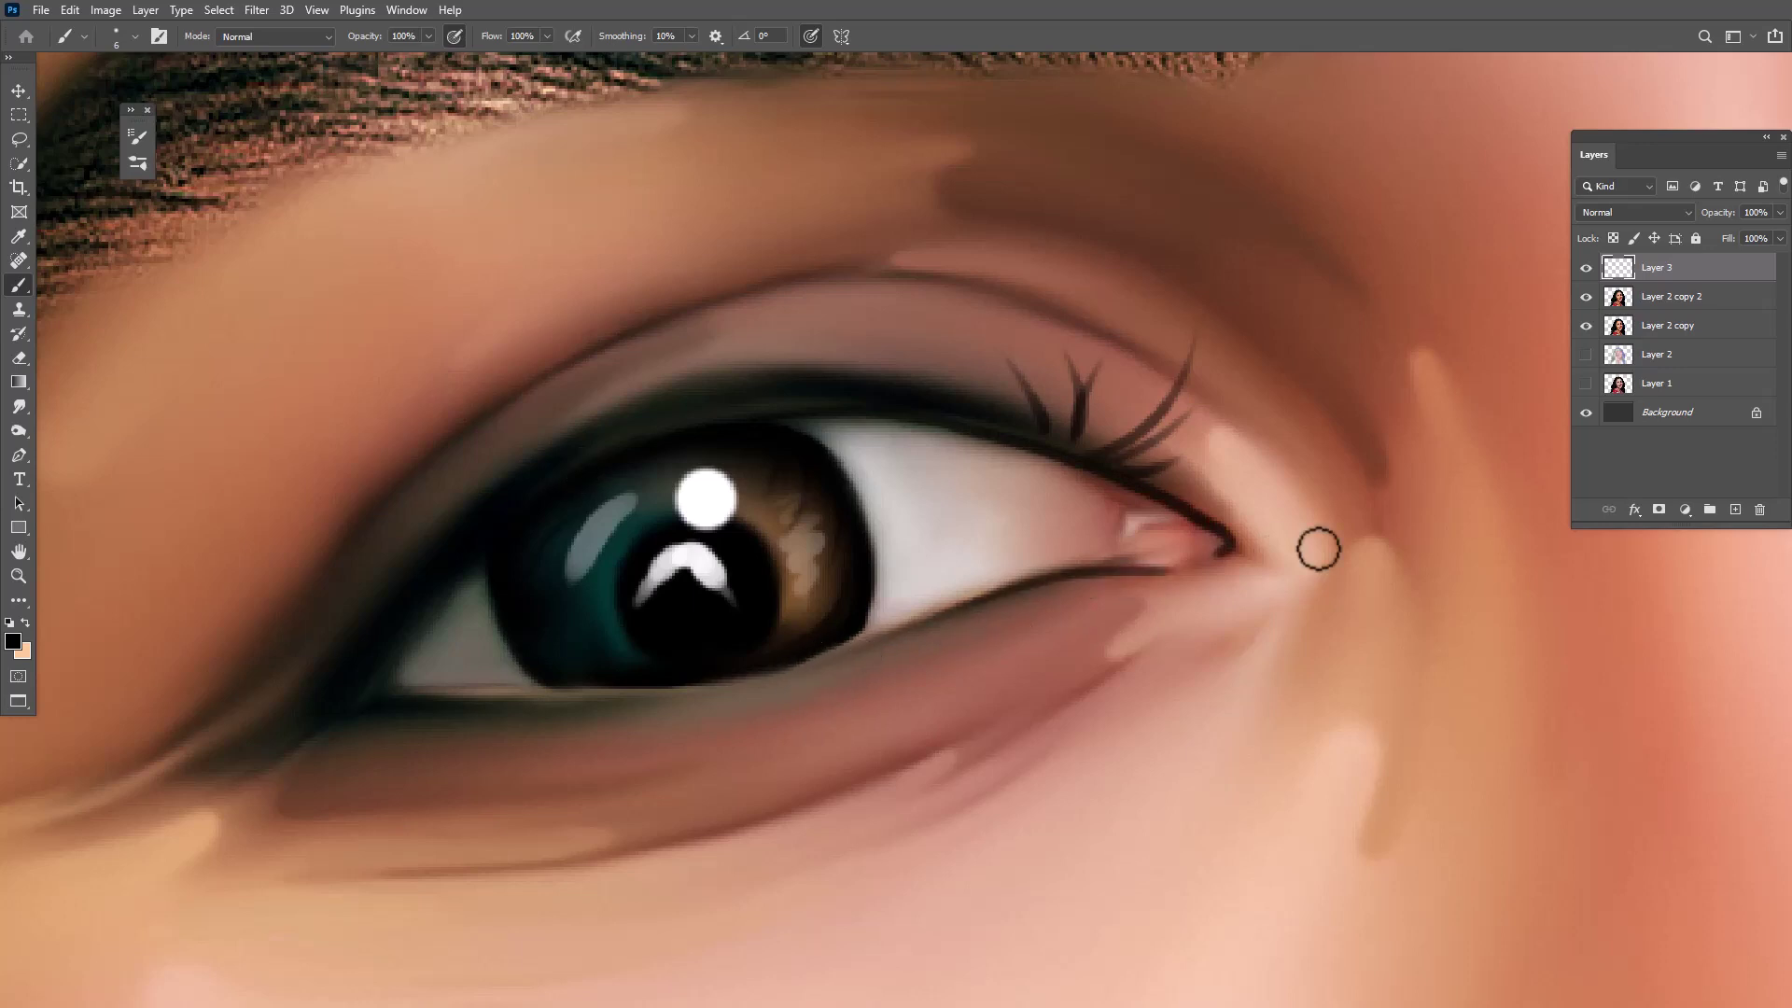
{"action": "left_click_drag", "start_coordinate": [843, 616], "coordinate": [1120, 438]}
Fill the upper lash line with lashes from the inner corner to the outer corner
{"action": "key", "text": "Tab"}
{"action": "mouse_move", "coordinate": [681, 529]}
{"action": "left_mouse_down"}
{"action": "mouse_move", "coordinate": [681, 481]}
{"action": "mouse_move", "coordinate": [980, 467]}
{"action": "left_mouse_up"}
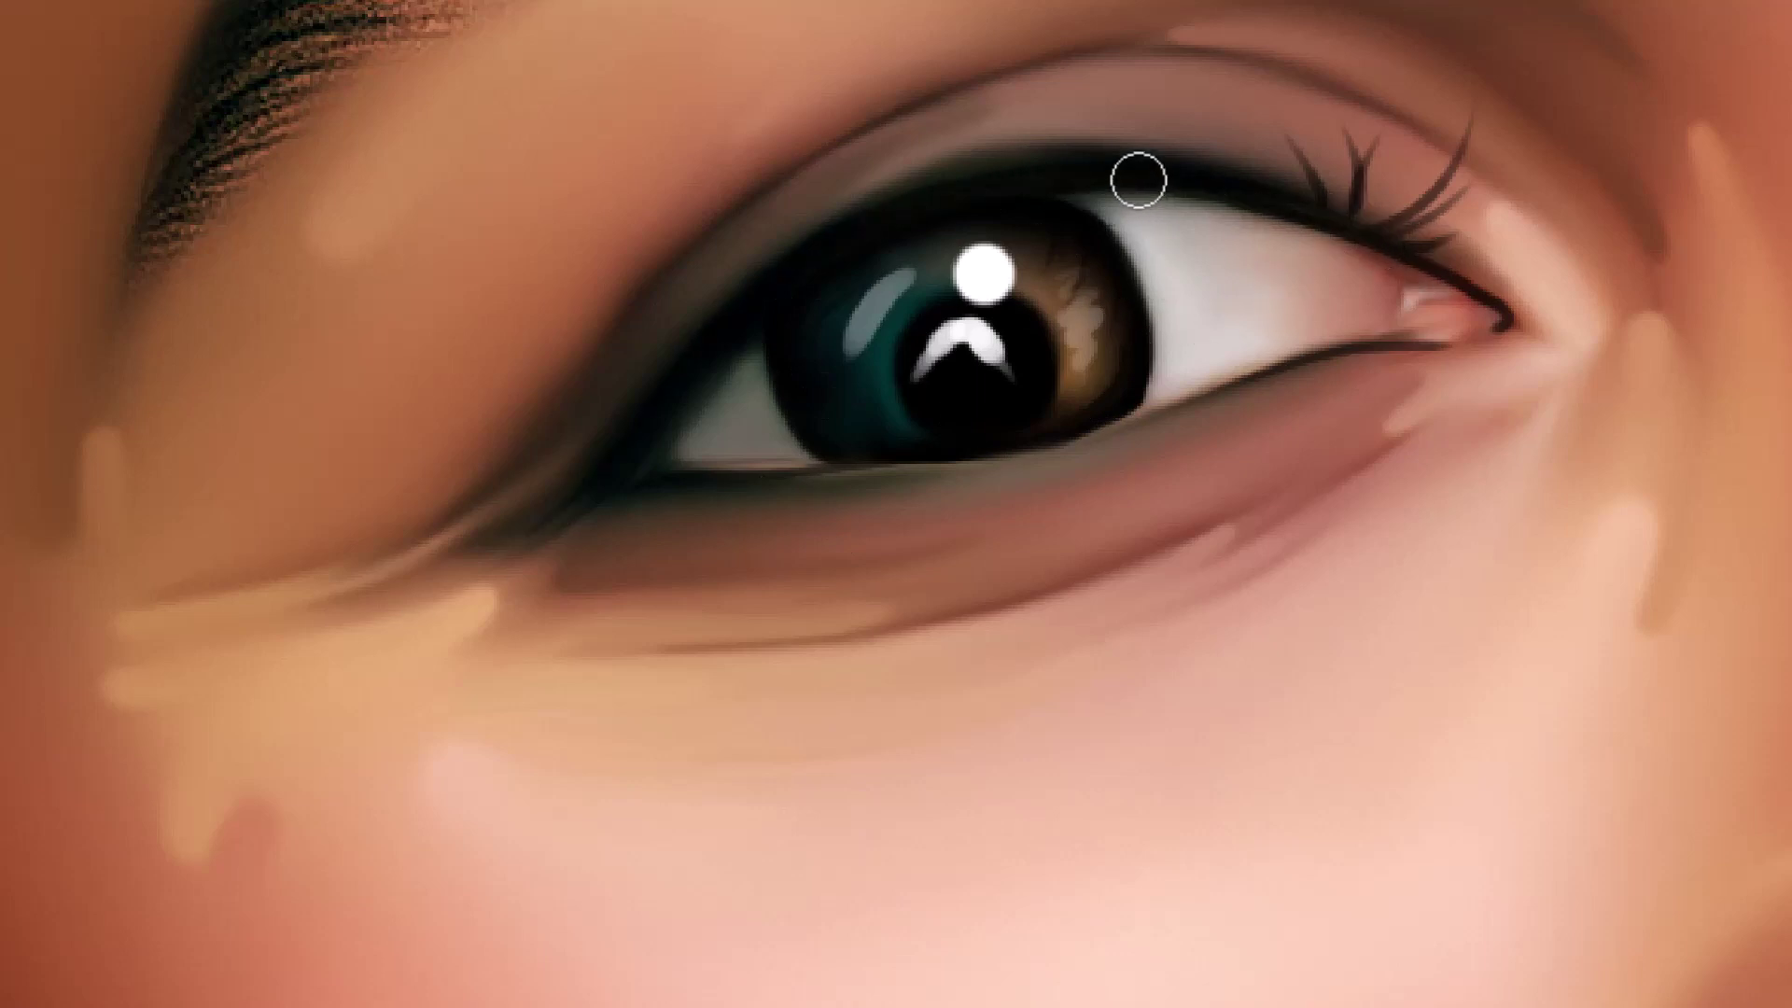
{"action": "left_click_drag", "start_coordinate": [710, 499], "coordinate": [715, 516]}
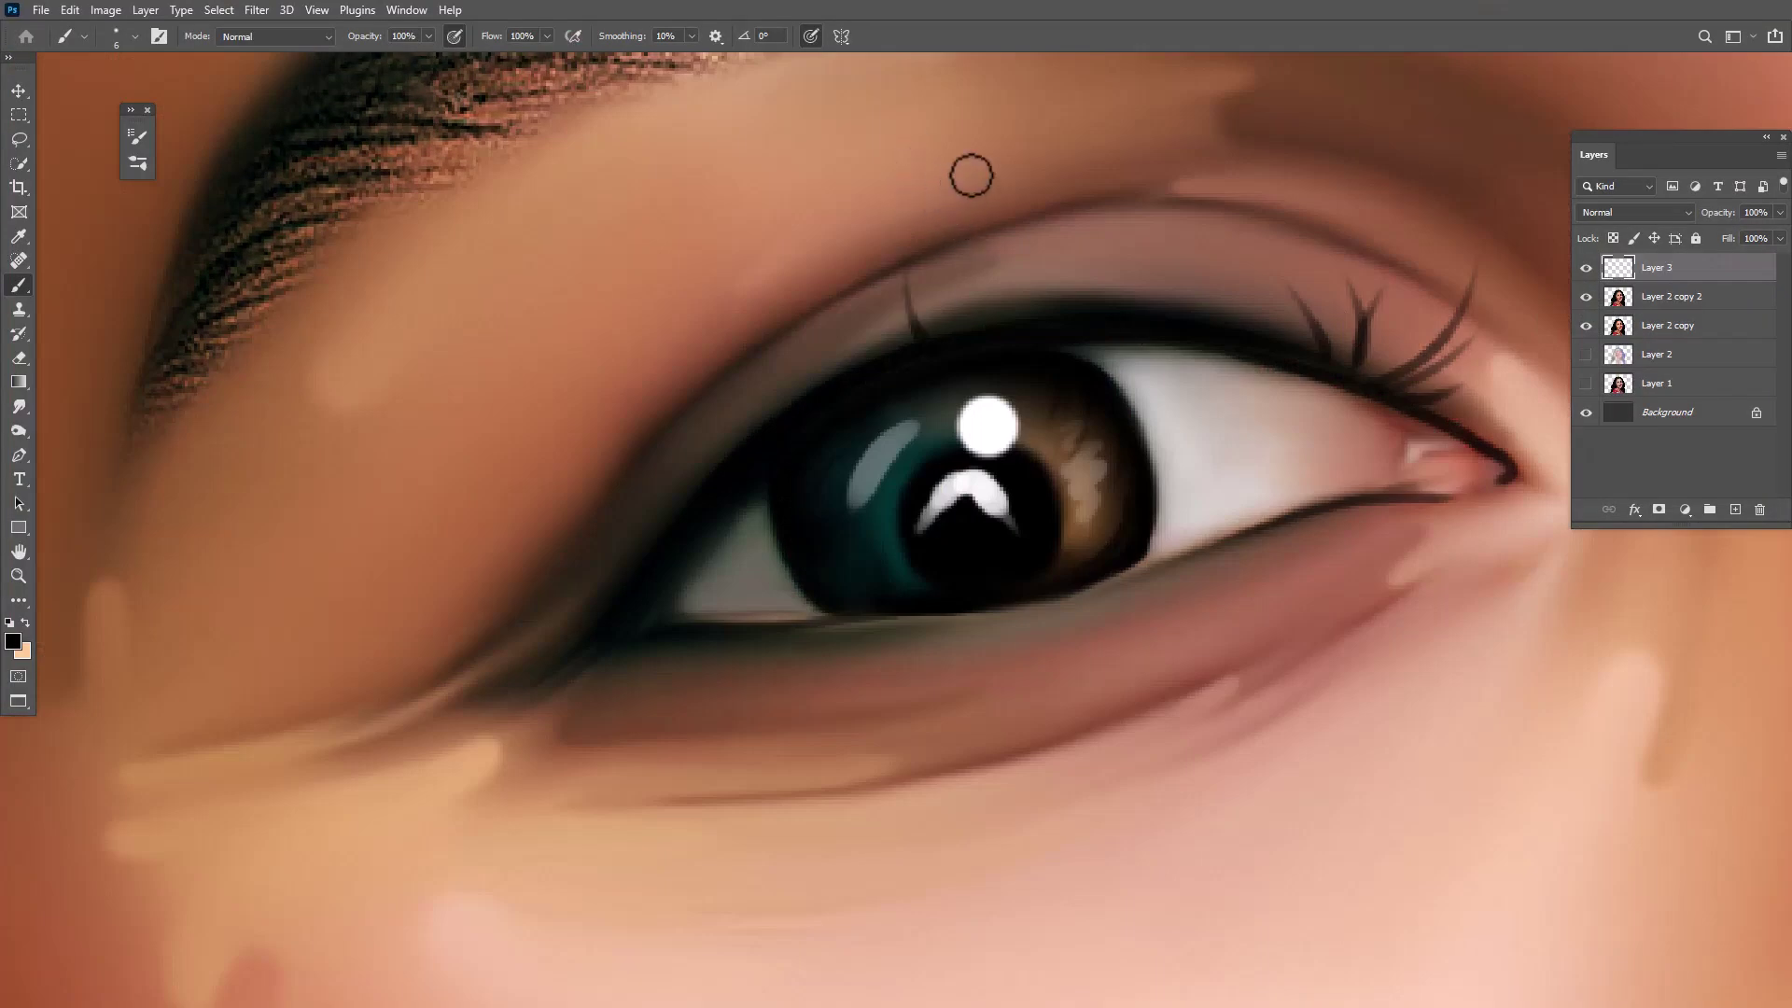
{"action": "mouse_move", "coordinate": [933, 308]}
{"action": "left_mouse_down"}
{"action": "mouse_move", "coordinate": [928, 186]}
{"action": "mouse_move", "coordinate": [952, 242]}
{"action": "left_mouse_up"}
{"action": "left_click_drag", "start_coordinate": [1018, 312], "coordinate": [991, 238]}
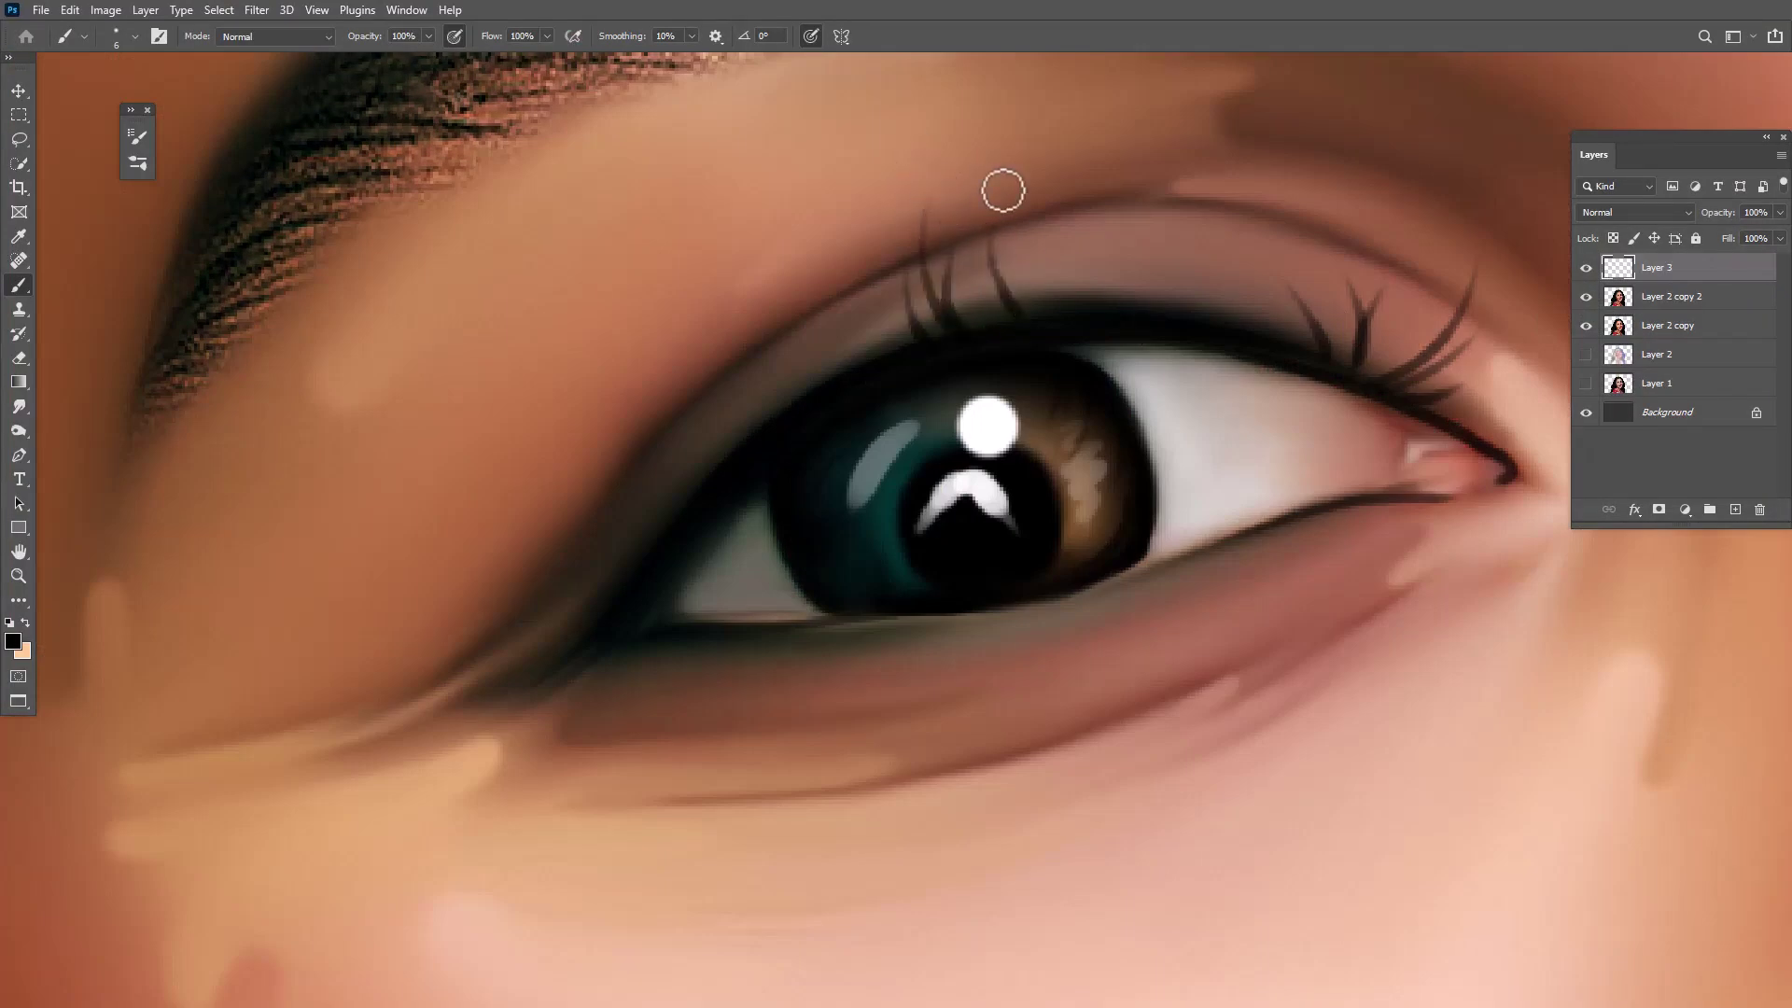
{"action": "mouse_move", "coordinate": [1031, 313]}
{"action": "left_mouse_down"}
{"action": "mouse_move", "coordinate": [1050, 216]}
{"action": "mouse_move", "coordinate": [1092, 193]}
{"action": "left_mouse_up"}
{"action": "mouse_move", "coordinate": [1087, 308]}
{"action": "left_mouse_down"}
{"action": "mouse_move", "coordinate": [1112, 212]}
{"action": "mouse_move", "coordinate": [1146, 196]}
{"action": "left_mouse_up"}
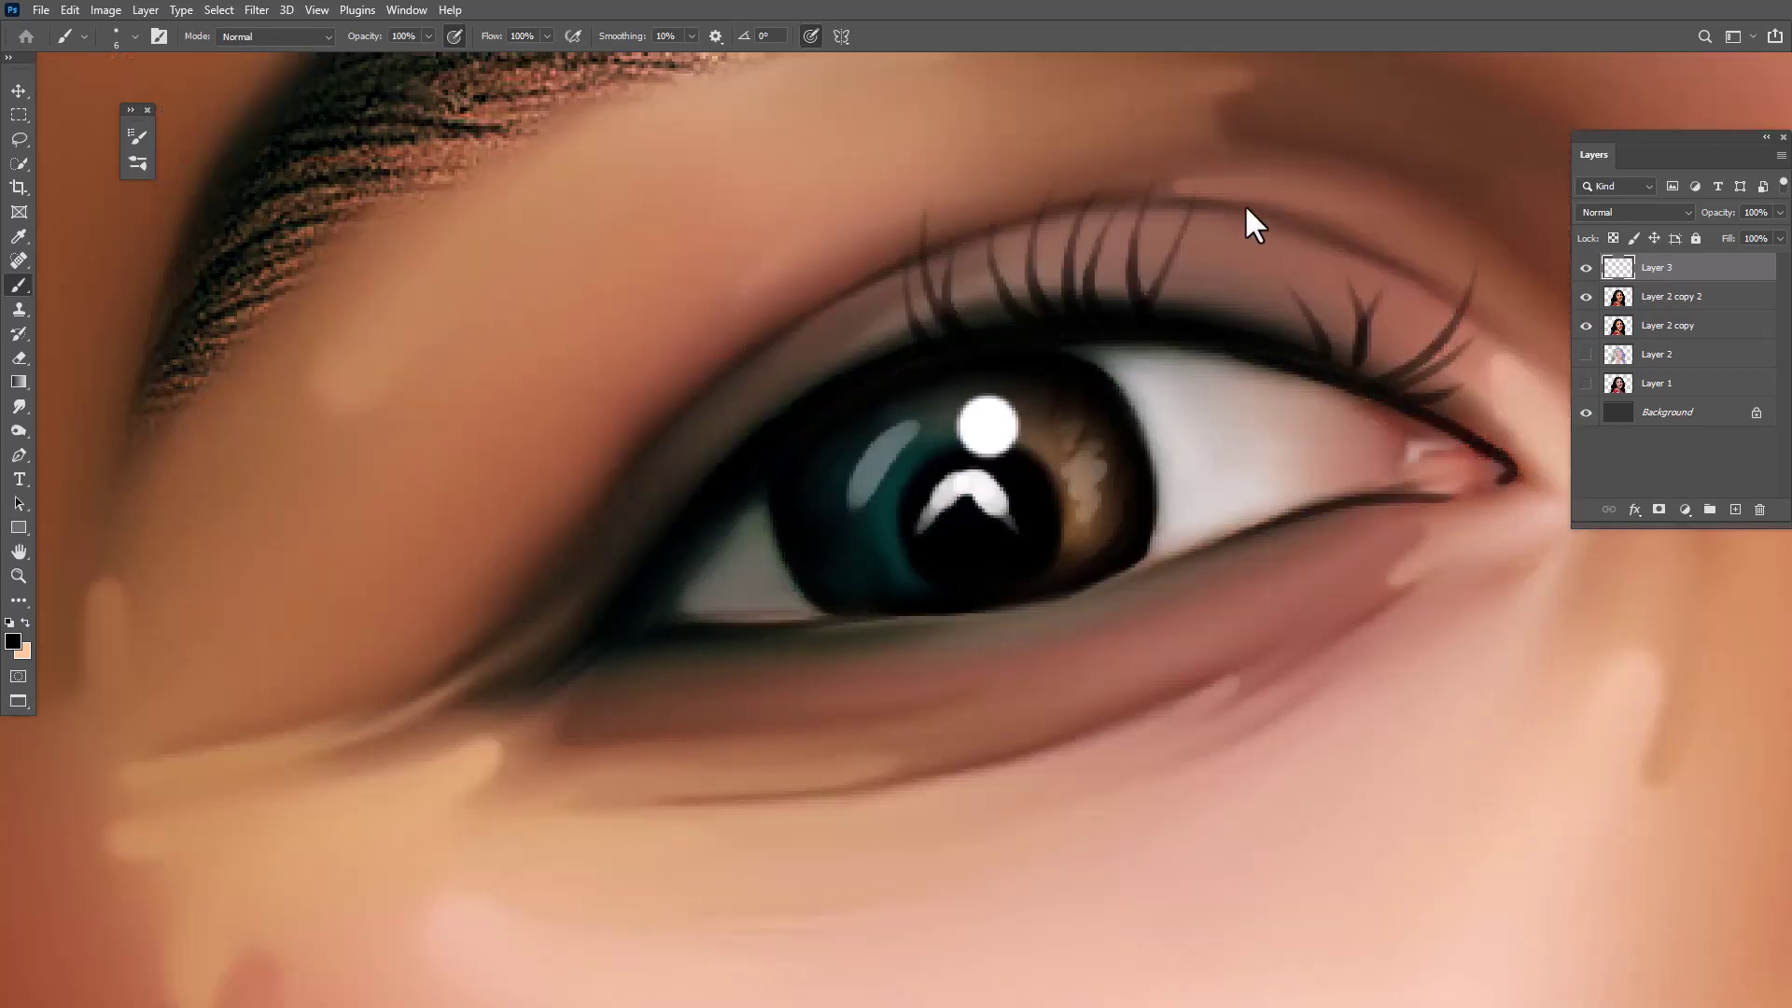
{"action": "left_click_drag", "start_coordinate": [1171, 312], "coordinate": [1274, 201]}
{"action": "left_click_drag", "start_coordinate": [1251, 328], "coordinate": [1305, 275]}
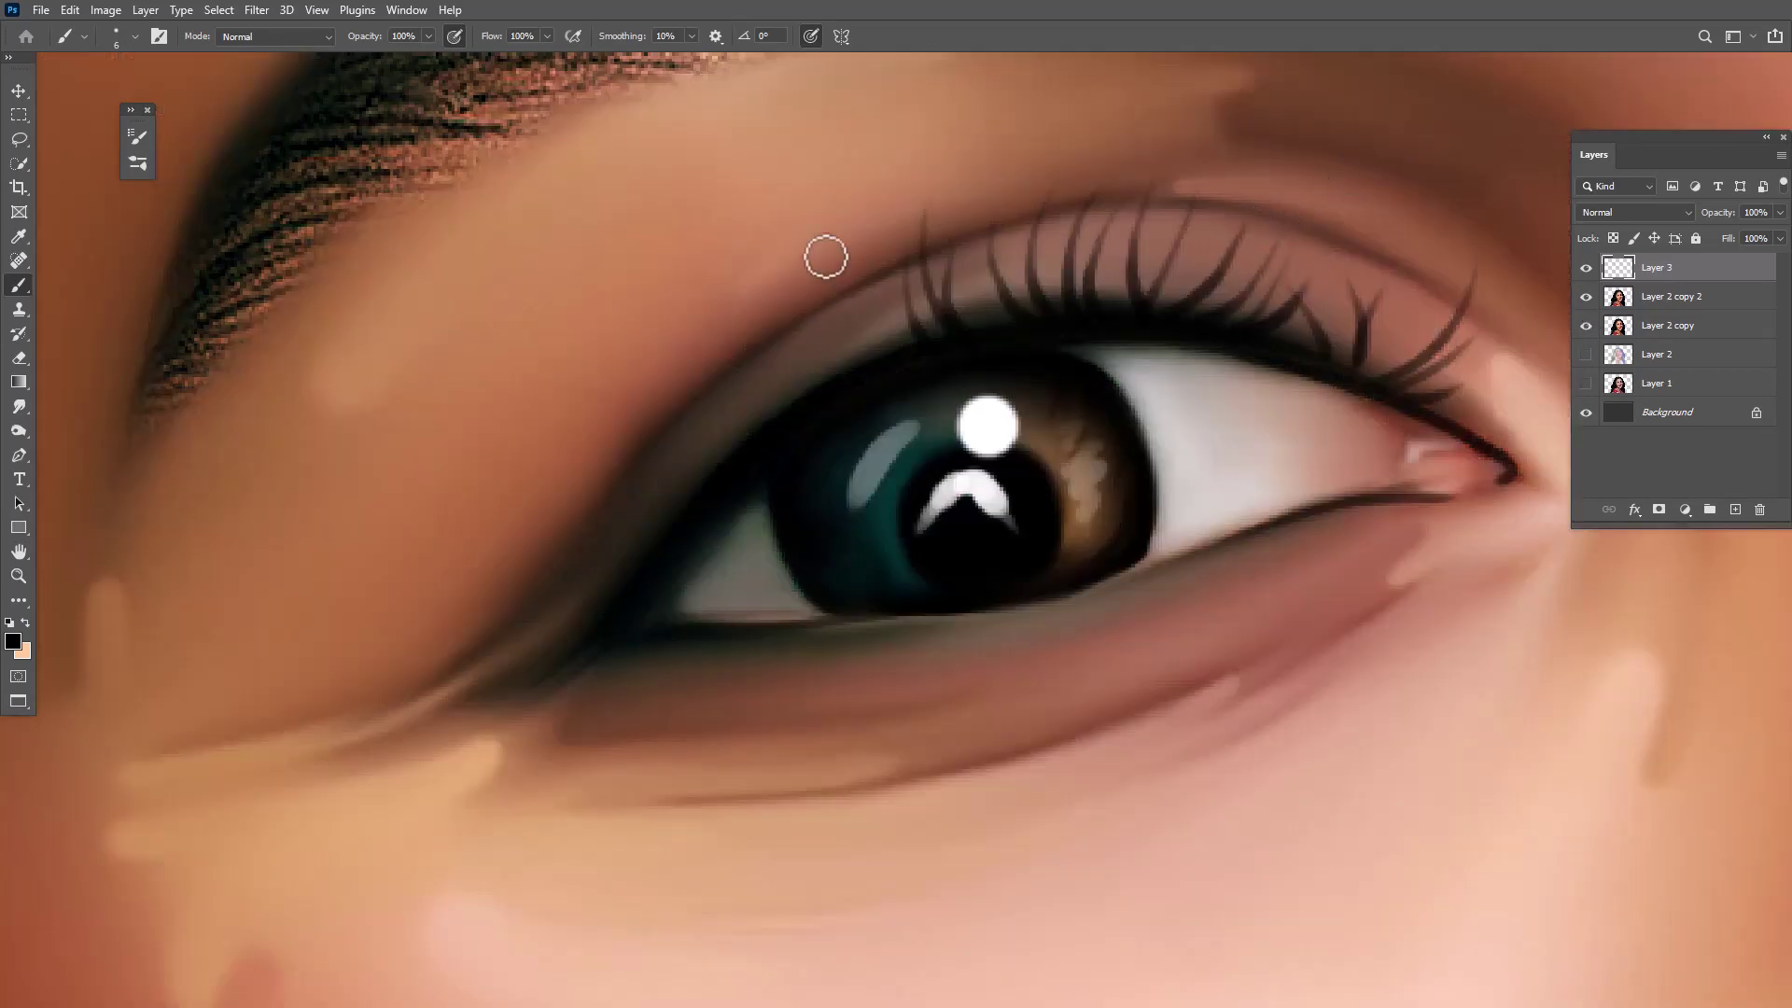
{"action": "left_click_drag", "start_coordinate": [910, 358], "coordinate": [798, 301]}
{"action": "mouse_move", "coordinate": [794, 411]}
{"action": "left_mouse_down"}
{"action": "mouse_move", "coordinate": [733, 373]}
{"action": "mouse_move", "coordinate": [767, 313]}
{"action": "left_mouse_up"}
{"action": "left_click_drag", "start_coordinate": [724, 462], "coordinate": [658, 422]}
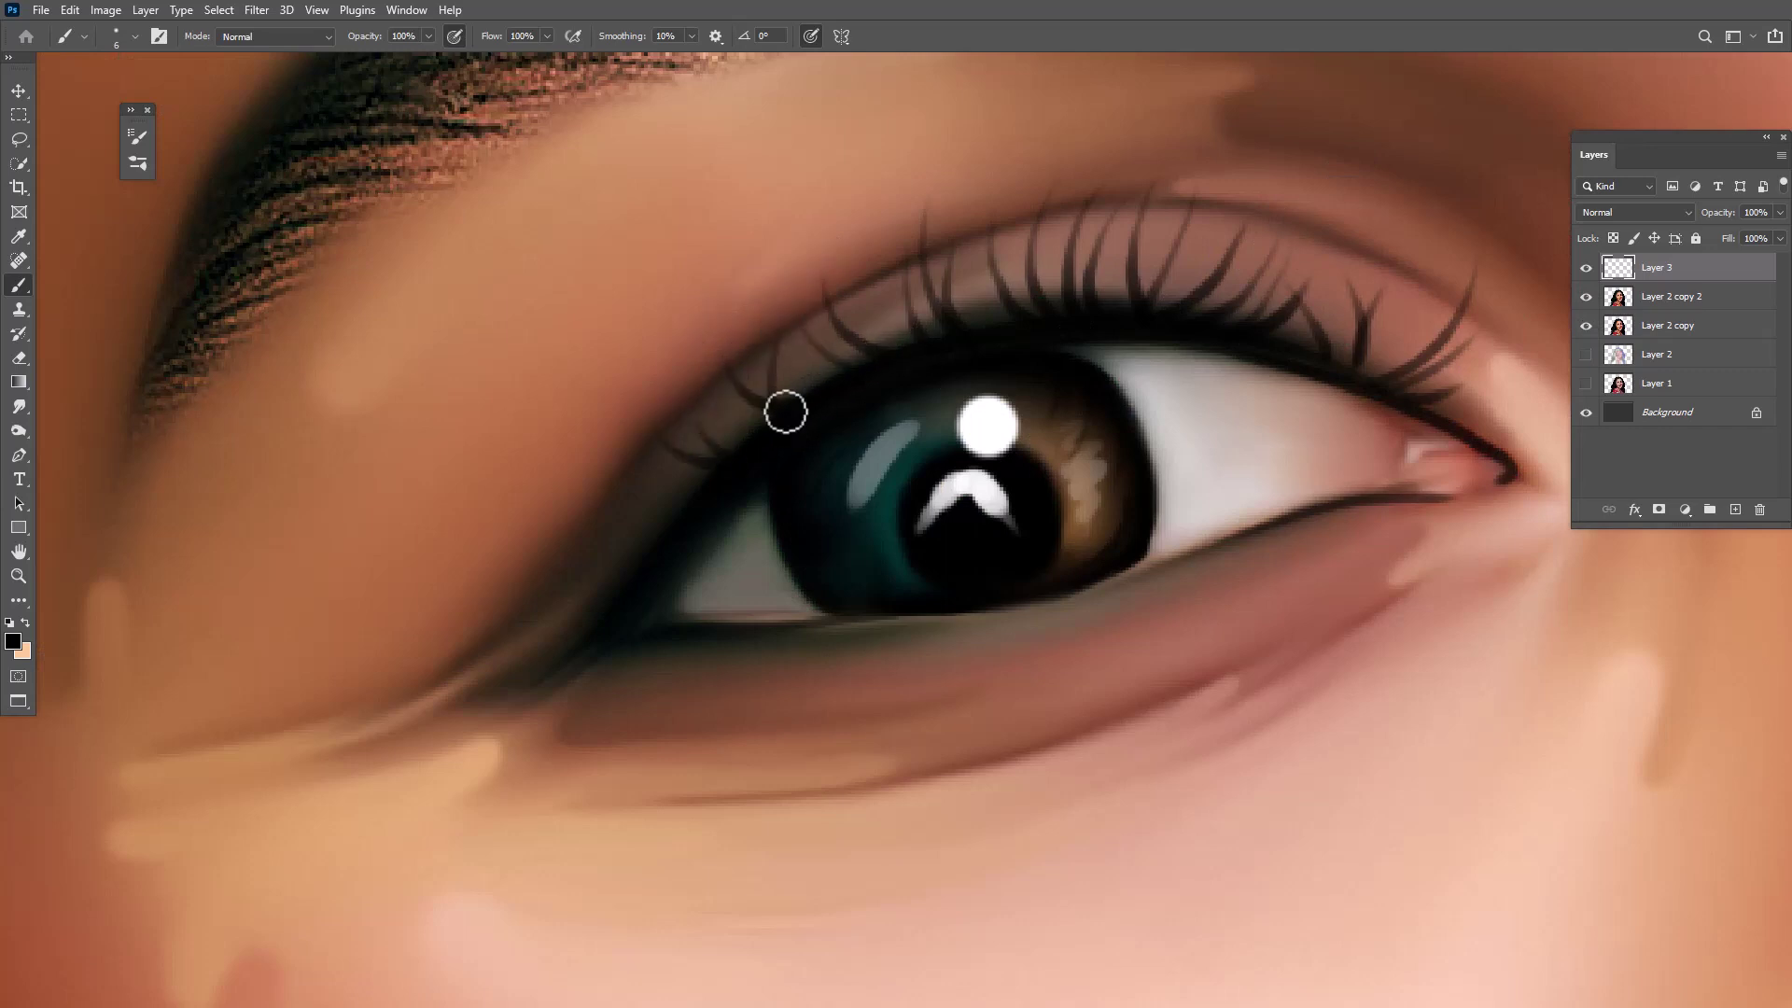
Add lower lashes near the outer corner and redo upper eyelashes left of the iris
{"action": "mouse_move", "coordinate": [583, 658]}
{"action": "left_mouse_down"}
{"action": "mouse_move", "coordinate": [444, 709]}
{"action": "mouse_move", "coordinate": [464, 667]}
{"action": "left_mouse_up"}
{"action": "mouse_move", "coordinate": [610, 594]}
{"action": "left_mouse_down"}
{"action": "mouse_move", "coordinate": [487, 631]}
{"action": "mouse_move", "coordinate": [513, 549]}
{"action": "left_mouse_up"}
{"action": "left_click_drag", "start_coordinate": [638, 547], "coordinate": [552, 487]}
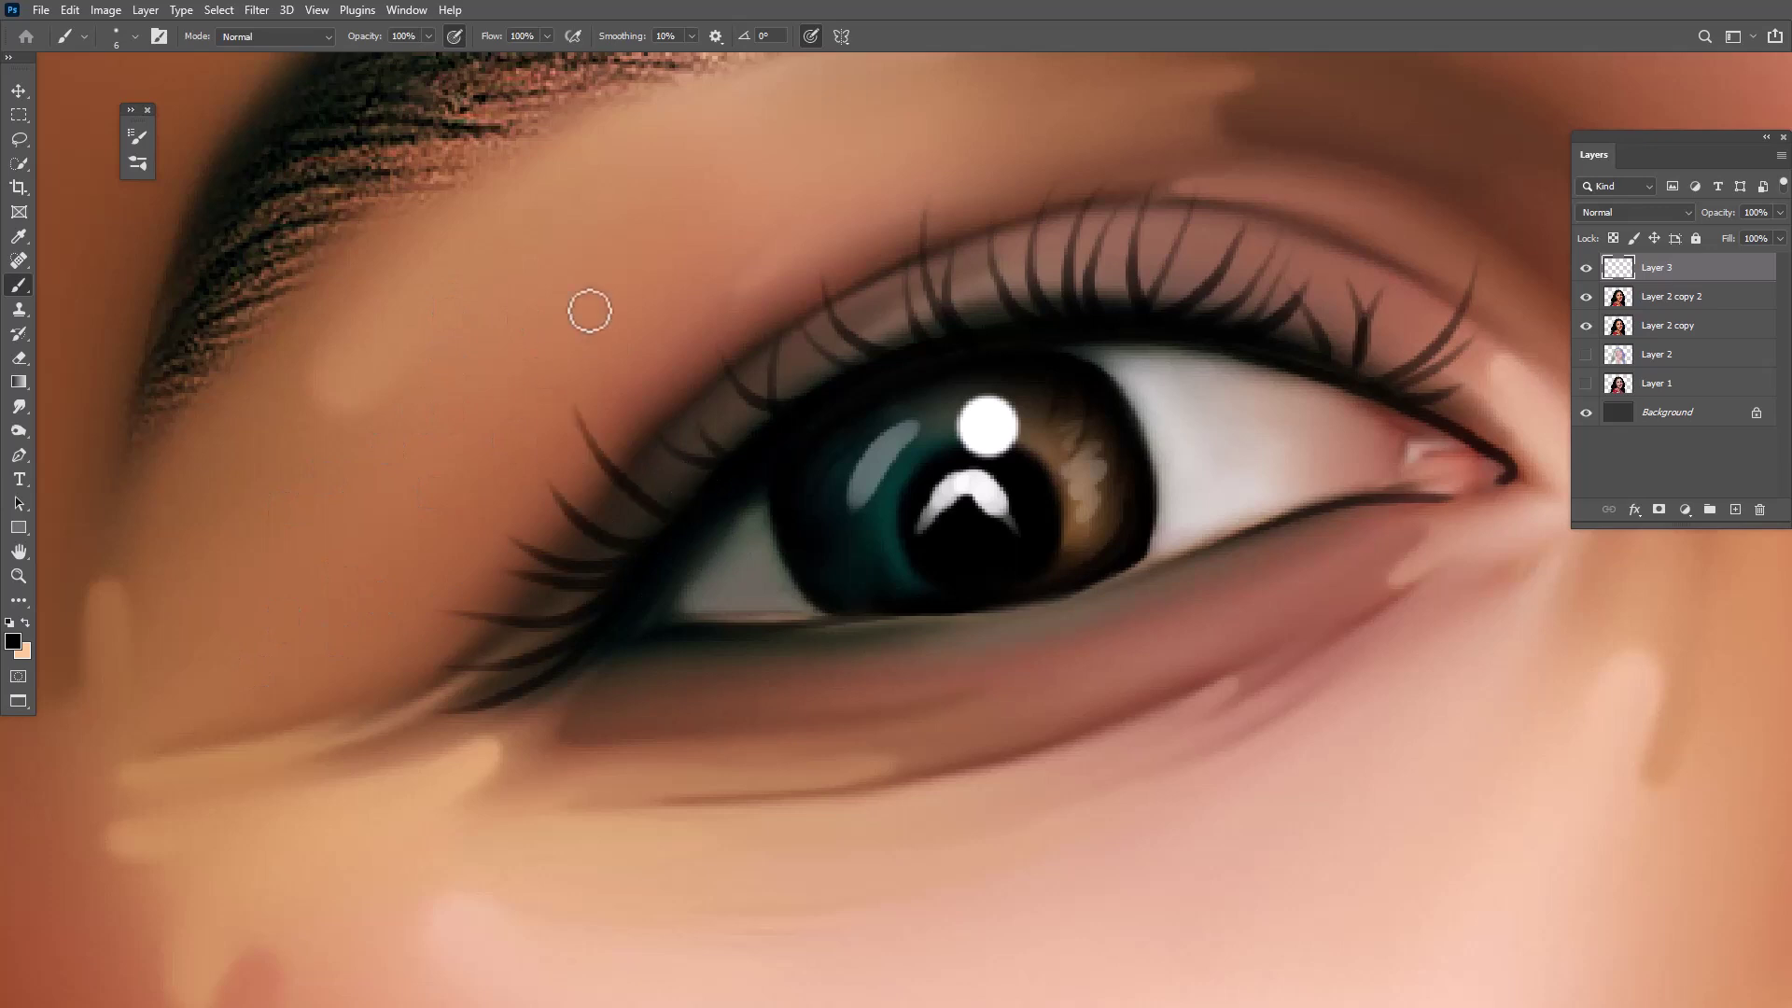
{"action": "mouse_move", "coordinate": [665, 518]}
{"action": "left_mouse_down"}
{"action": "mouse_move", "coordinate": [551, 439]}
{"action": "mouse_move", "coordinate": [612, 429]}
{"action": "mouse_move", "coordinate": [623, 327]}
{"action": "left_mouse_up"}
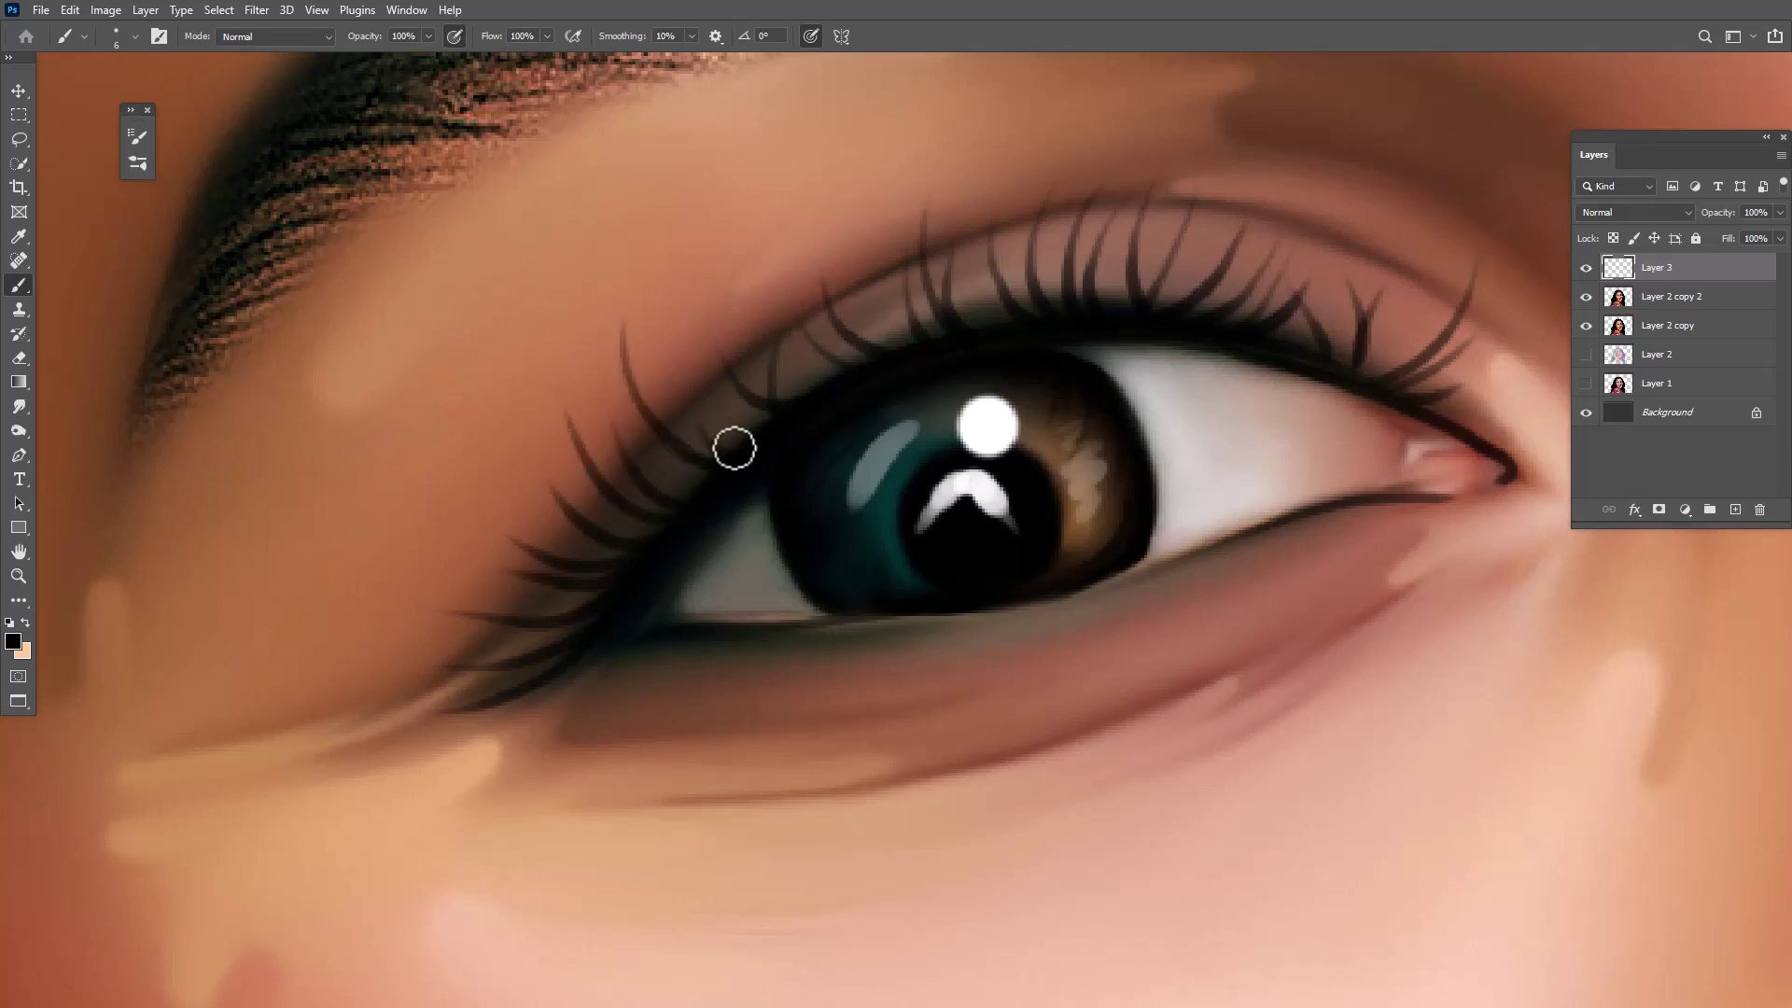
{"action": "left_click_drag", "start_coordinate": [751, 467], "coordinate": [667, 345]}
{"action": "key", "text": "ctrl+z"}
{"action": "left_click_drag", "start_coordinate": [704, 458], "coordinate": [613, 354]}
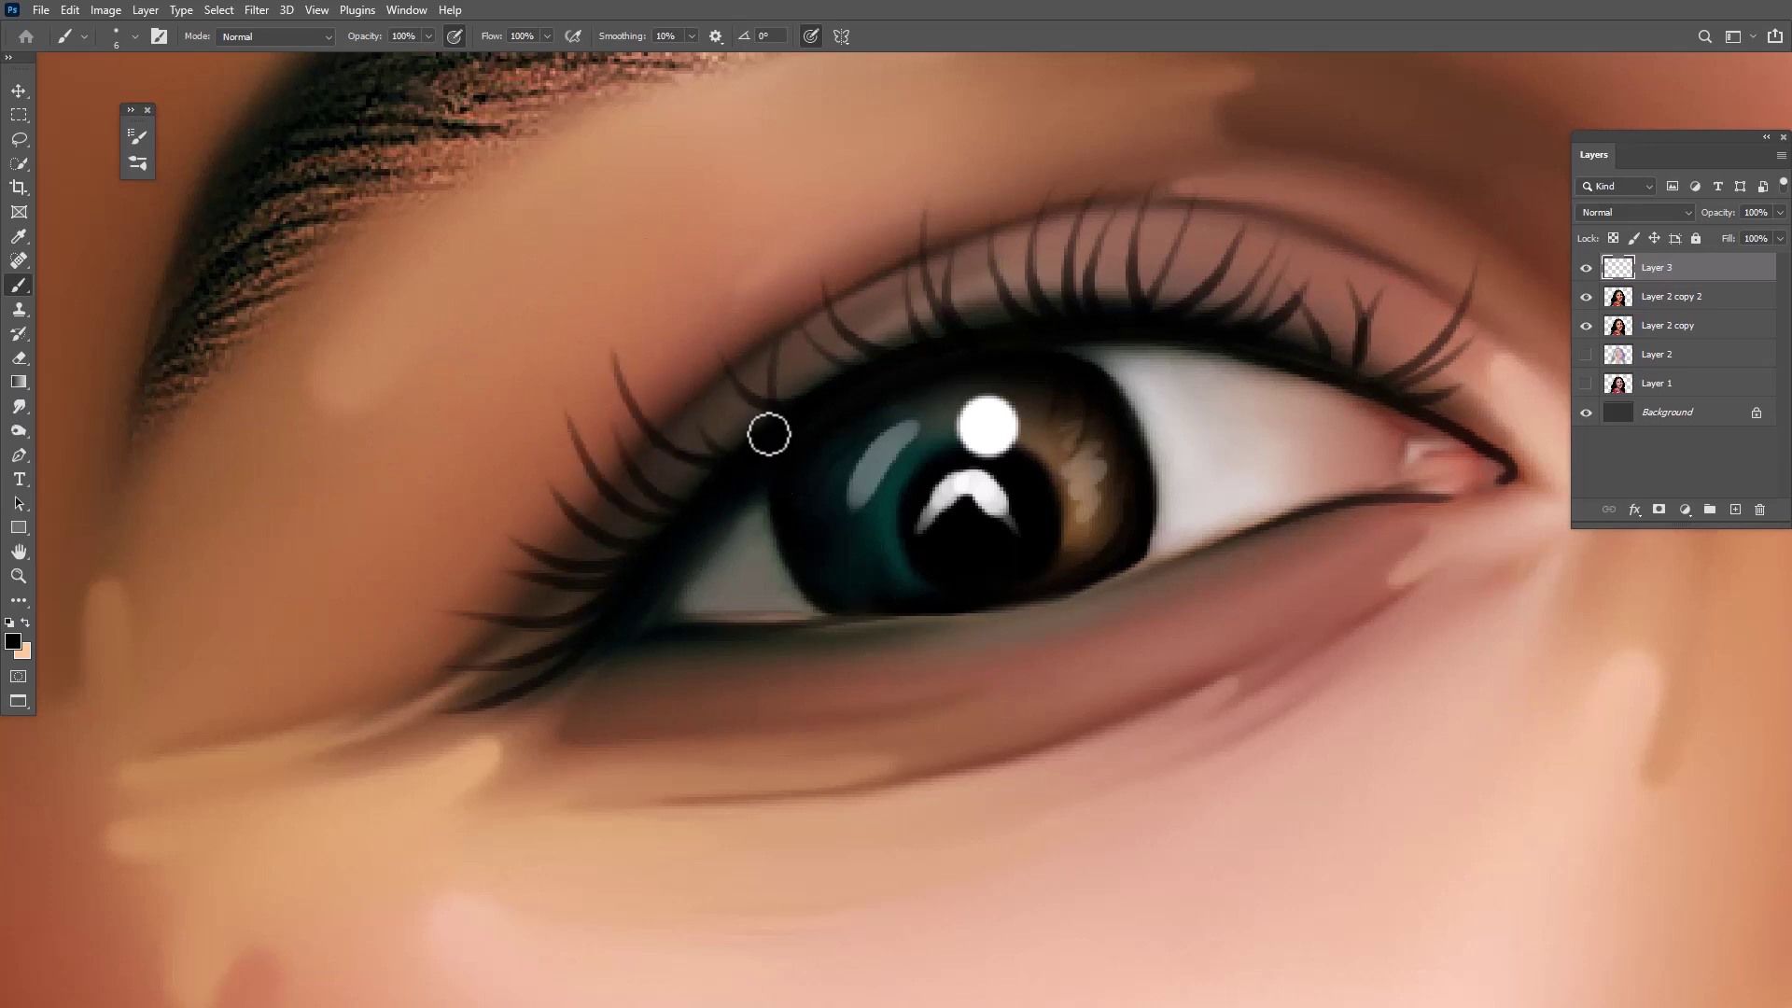
{"action": "left_click_drag", "start_coordinate": [751, 462], "coordinate": [652, 339]}
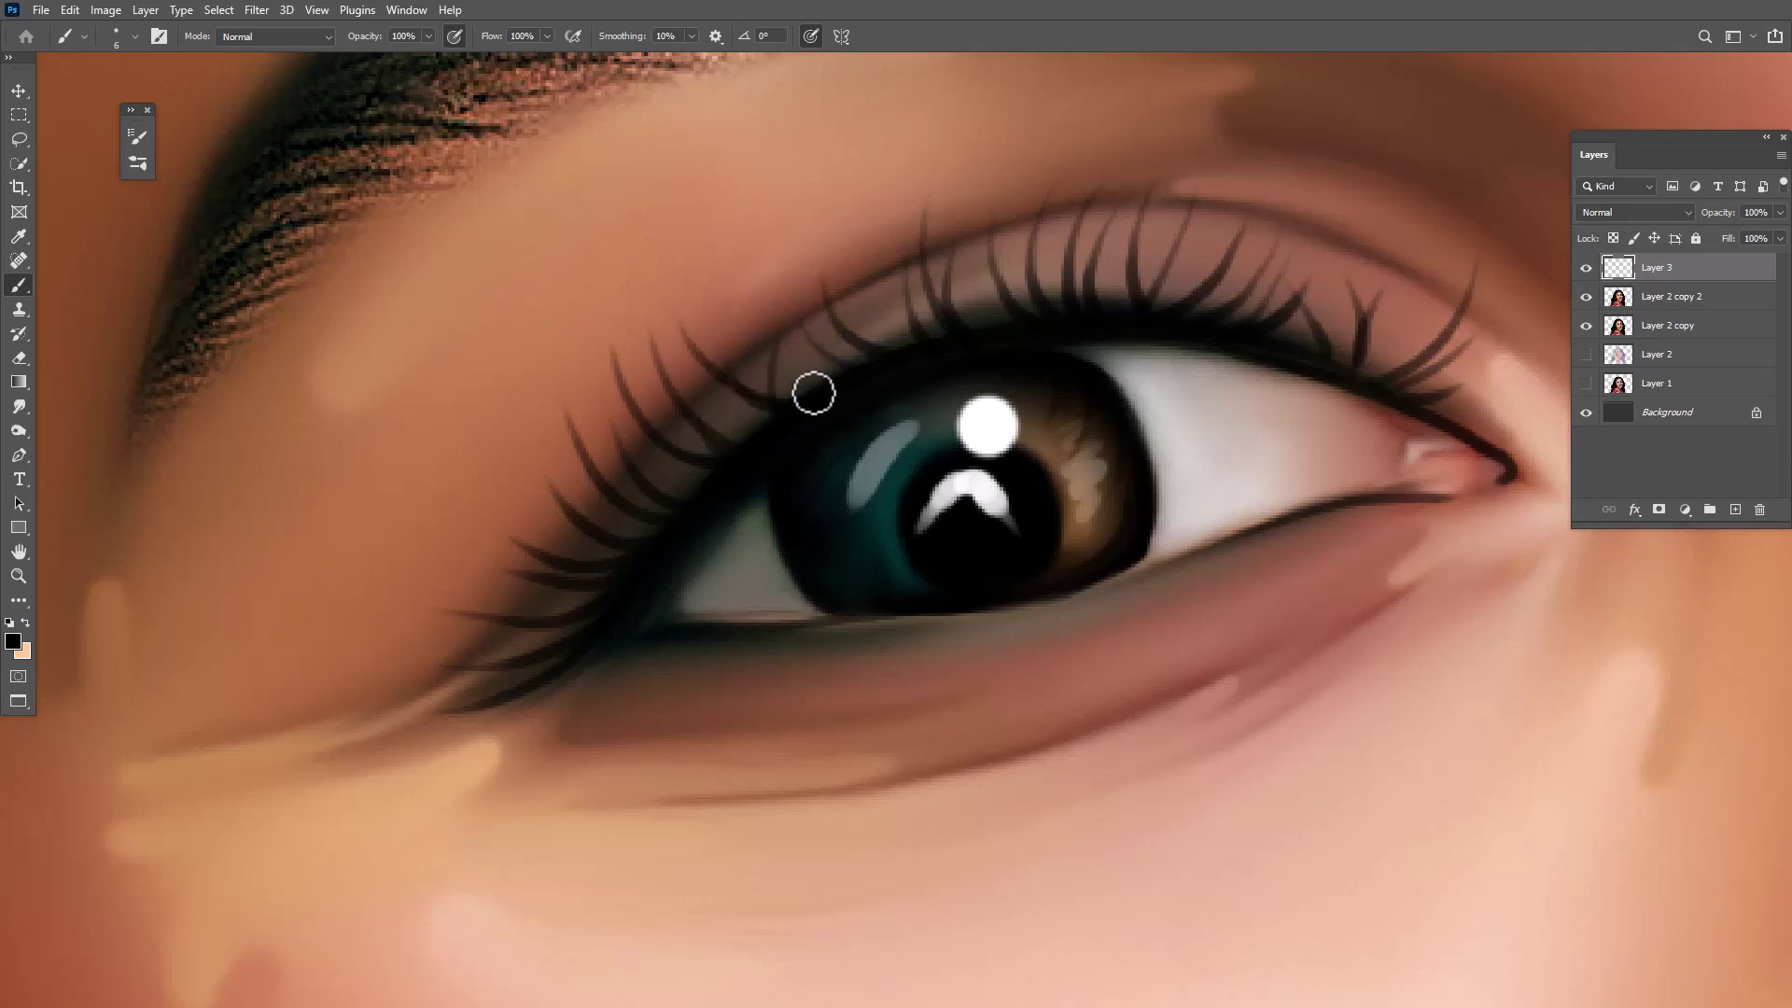
{"action": "left_click_drag", "start_coordinate": [780, 395], "coordinate": [766, 241]}
Paint short lower lashes along the whole lower lid plus a faint lower liner
{"action": "left_click_drag", "start_coordinate": [885, 425], "coordinate": [829, 138]}
{"action": "mouse_move", "coordinate": [654, 327]}
{"action": "left_mouse_down"}
{"action": "mouse_move", "coordinate": [620, 406]}
{"action": "mouse_move", "coordinate": [714, 402]}
{"action": "left_mouse_up"}
{"action": "left_click_drag", "start_coordinate": [742, 338], "coordinate": [781, 416]}
{"action": "left_click_drag", "start_coordinate": [808, 330], "coordinate": [817, 407]}
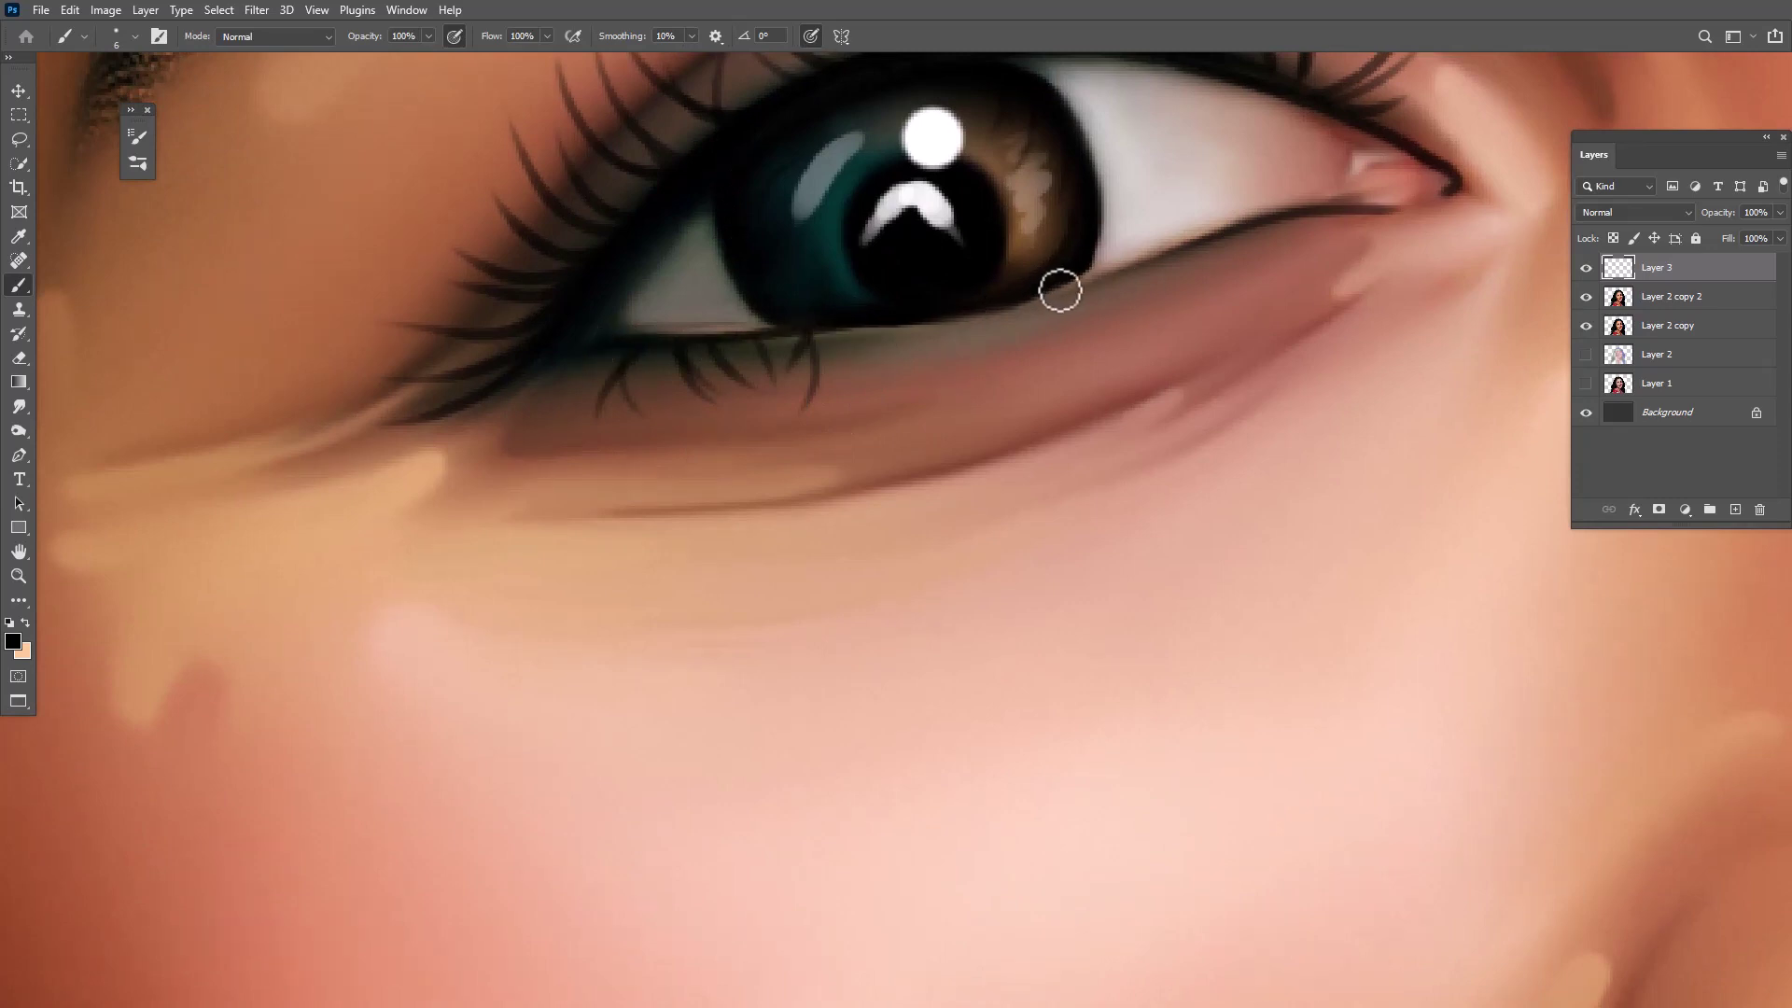
{"action": "left_click_drag", "start_coordinate": [1008, 383], "coordinate": [821, 473]}
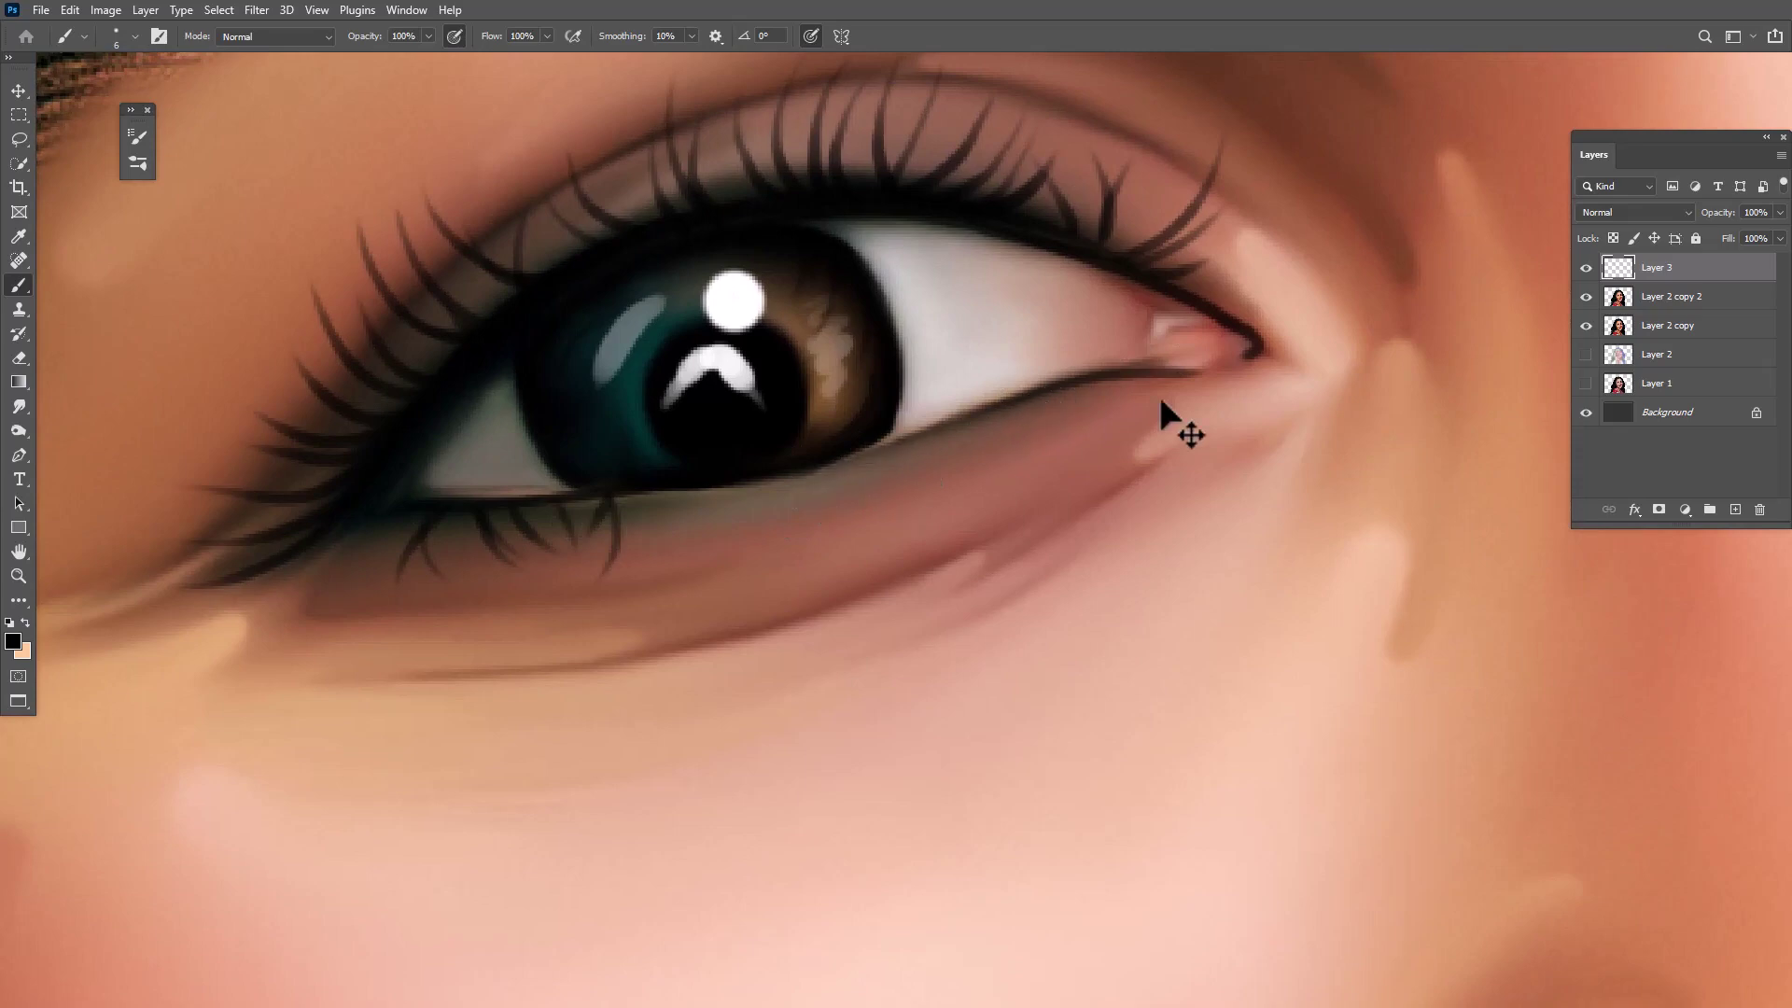
{"action": "left_click_drag", "start_coordinate": [675, 496], "coordinate": [673, 527]}
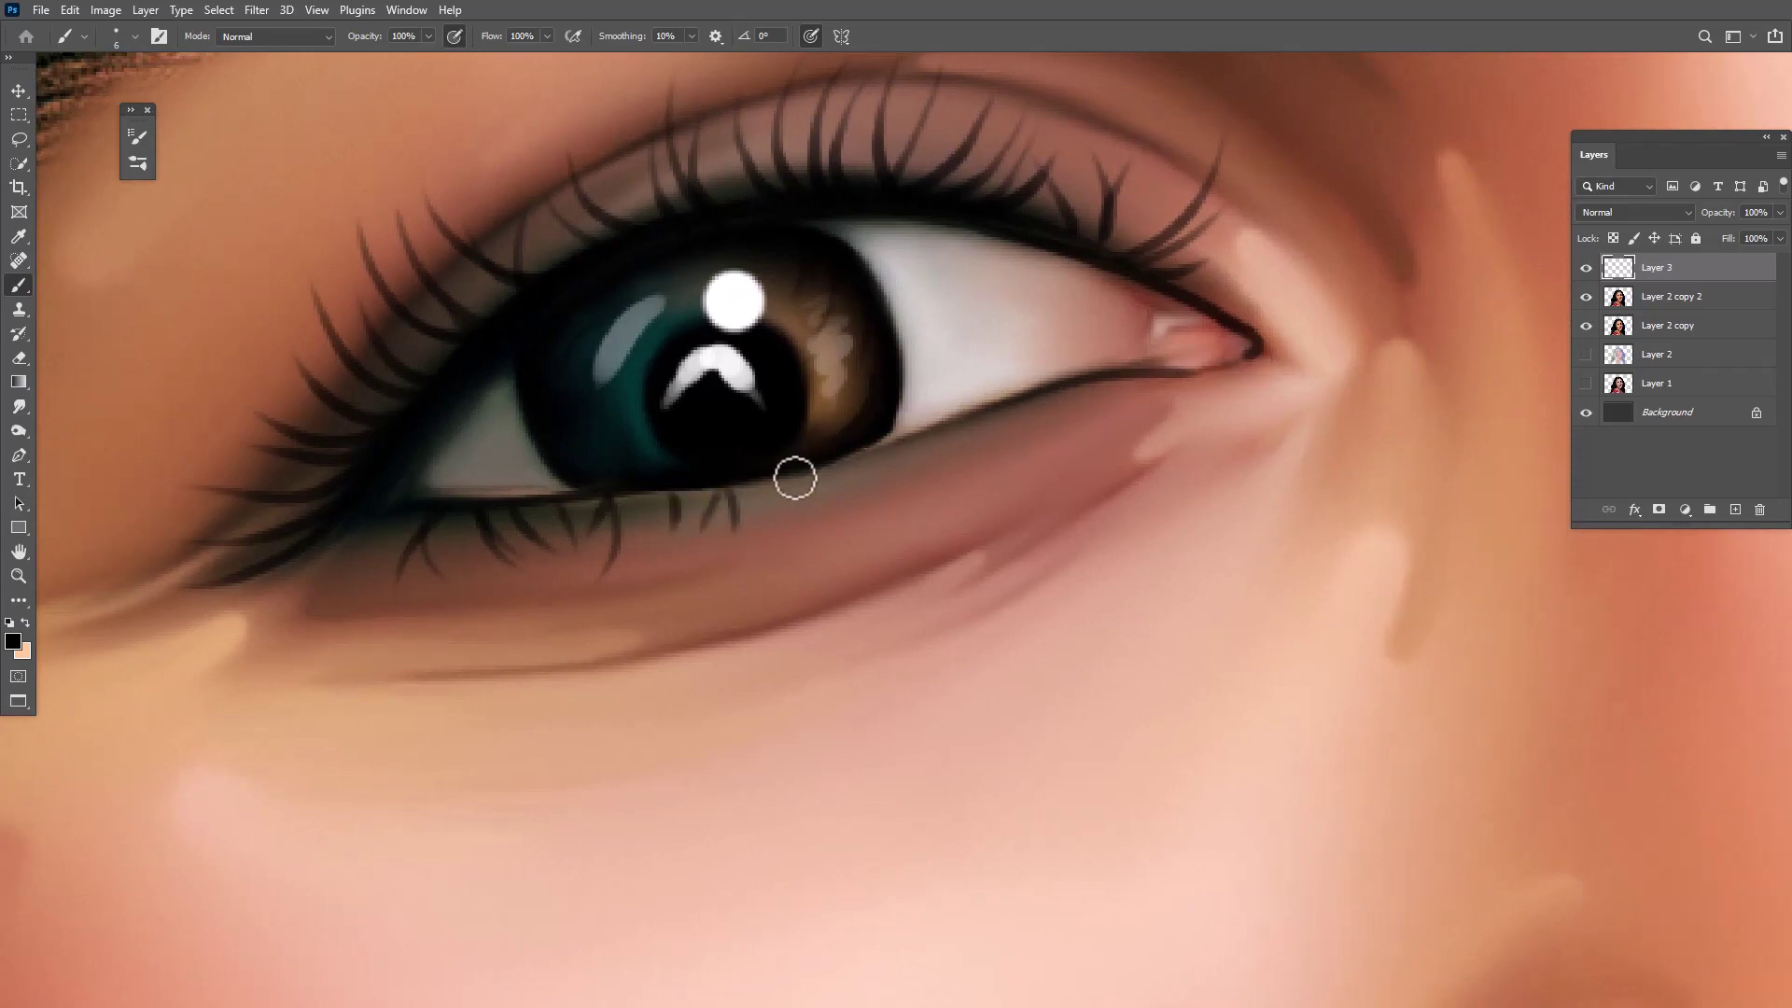
{"action": "left_click_drag", "start_coordinate": [878, 457], "coordinate": [907, 483]}
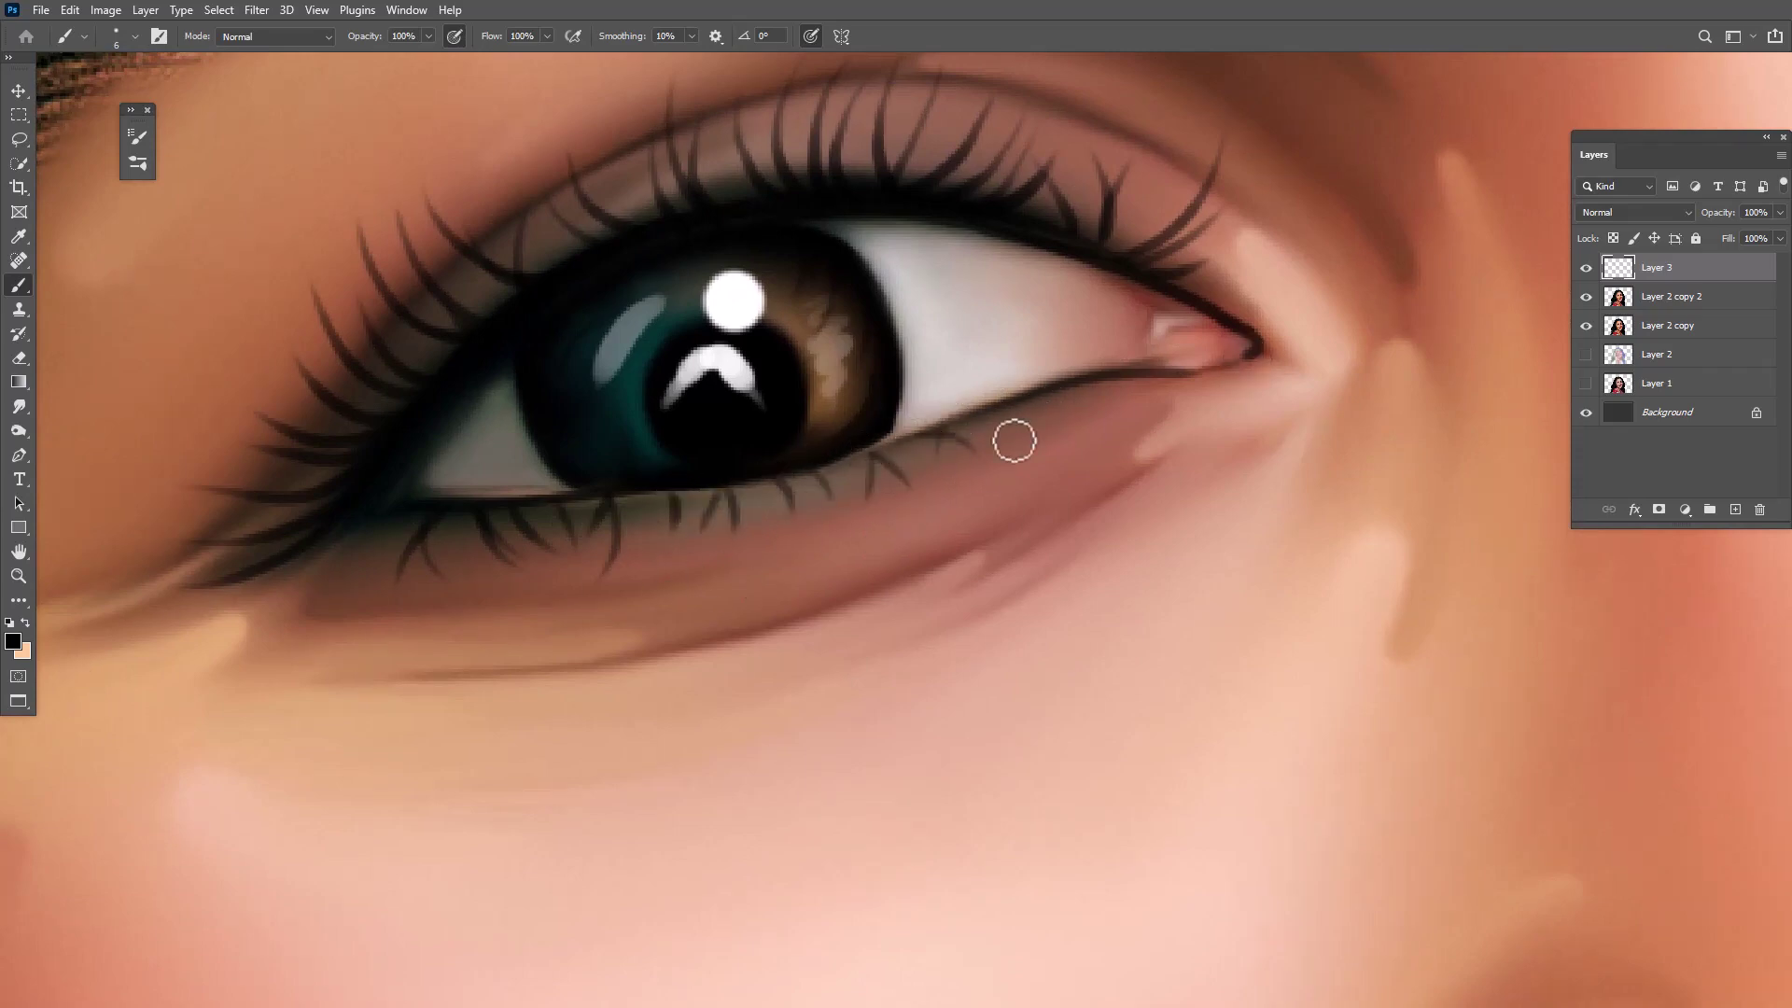
{"action": "left_click_drag", "start_coordinate": [1013, 403], "coordinate": [1036, 420]}
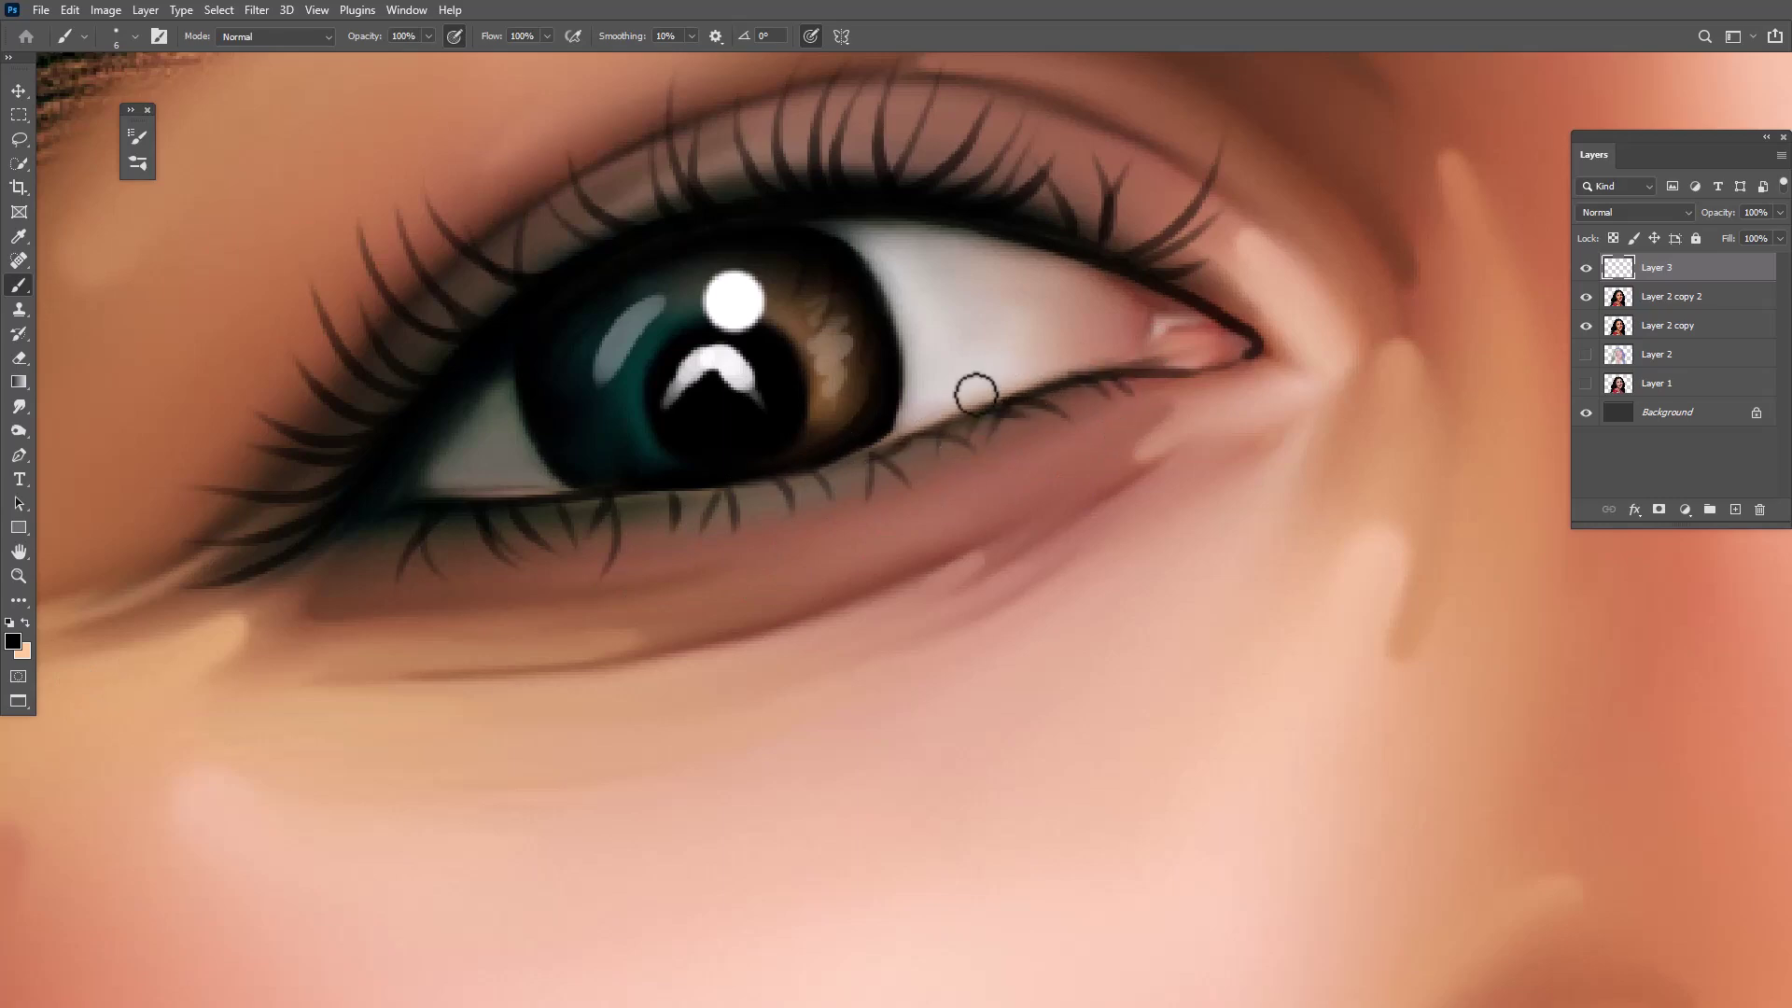
{"action": "left_click_drag", "start_coordinate": [861, 457], "coordinate": [934, 428]}
{"action": "left_click_drag", "start_coordinate": [629, 502], "coordinate": [886, 373]}
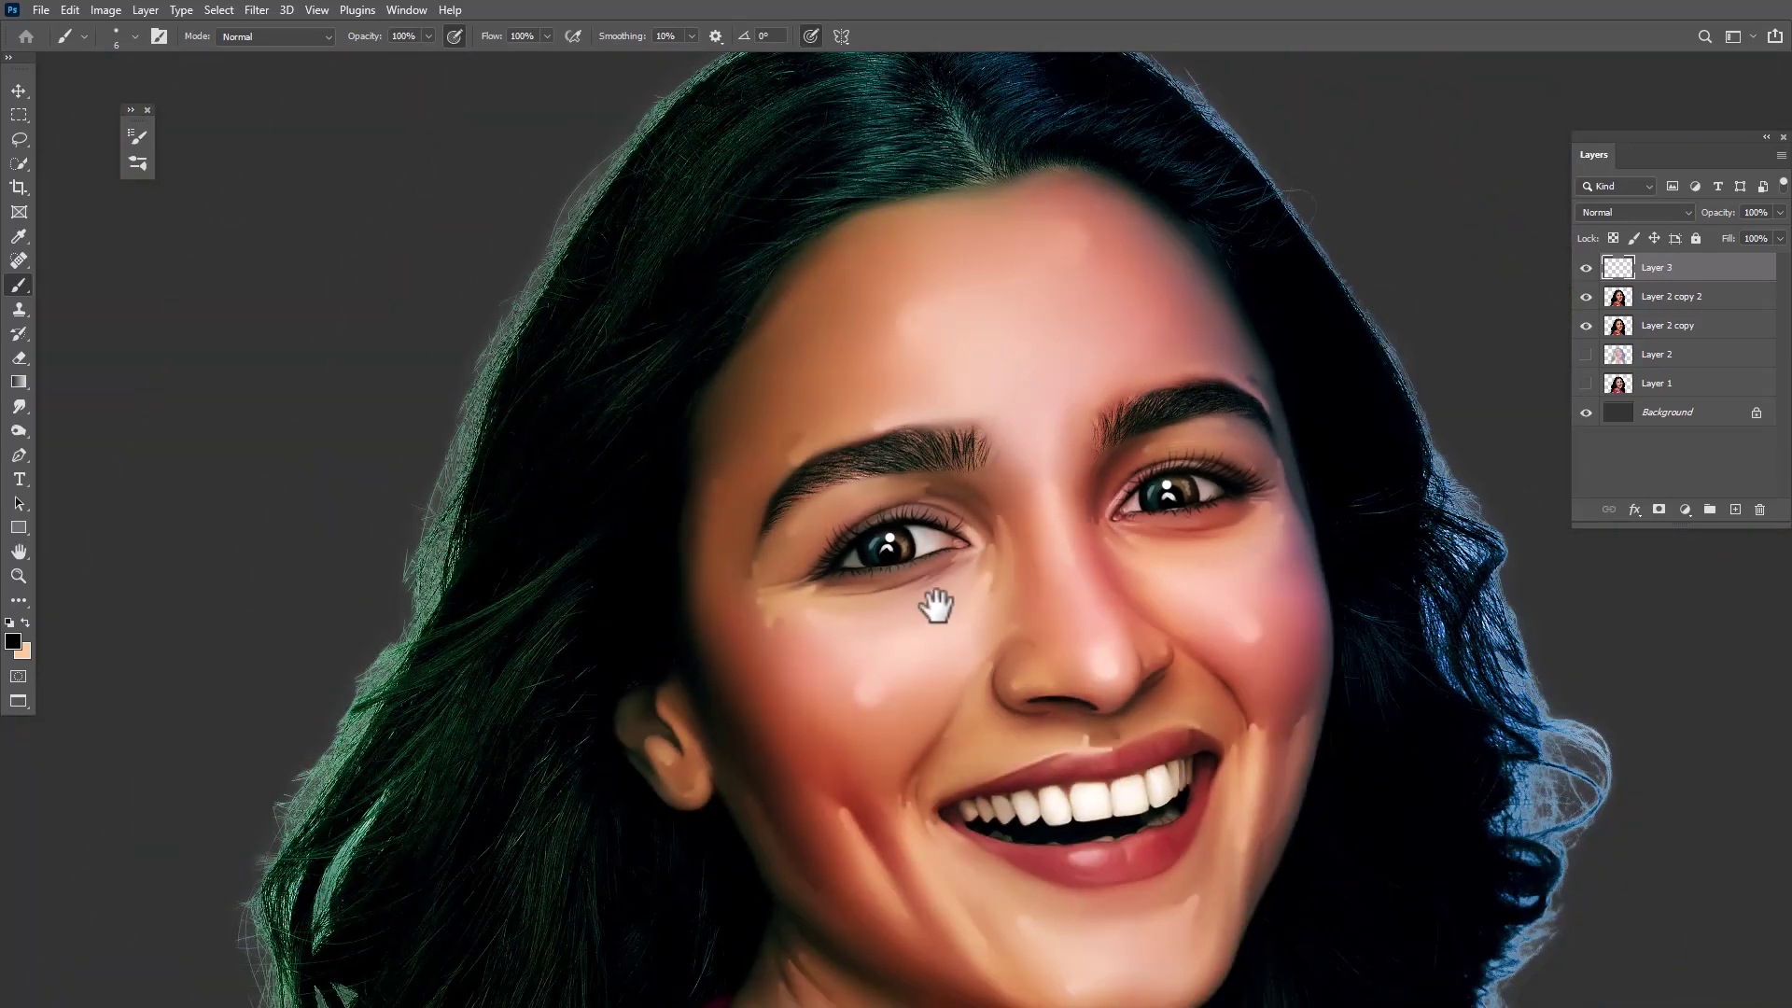
{"action": "left_click_drag", "start_coordinate": [936, 606], "coordinate": [996, 628]}
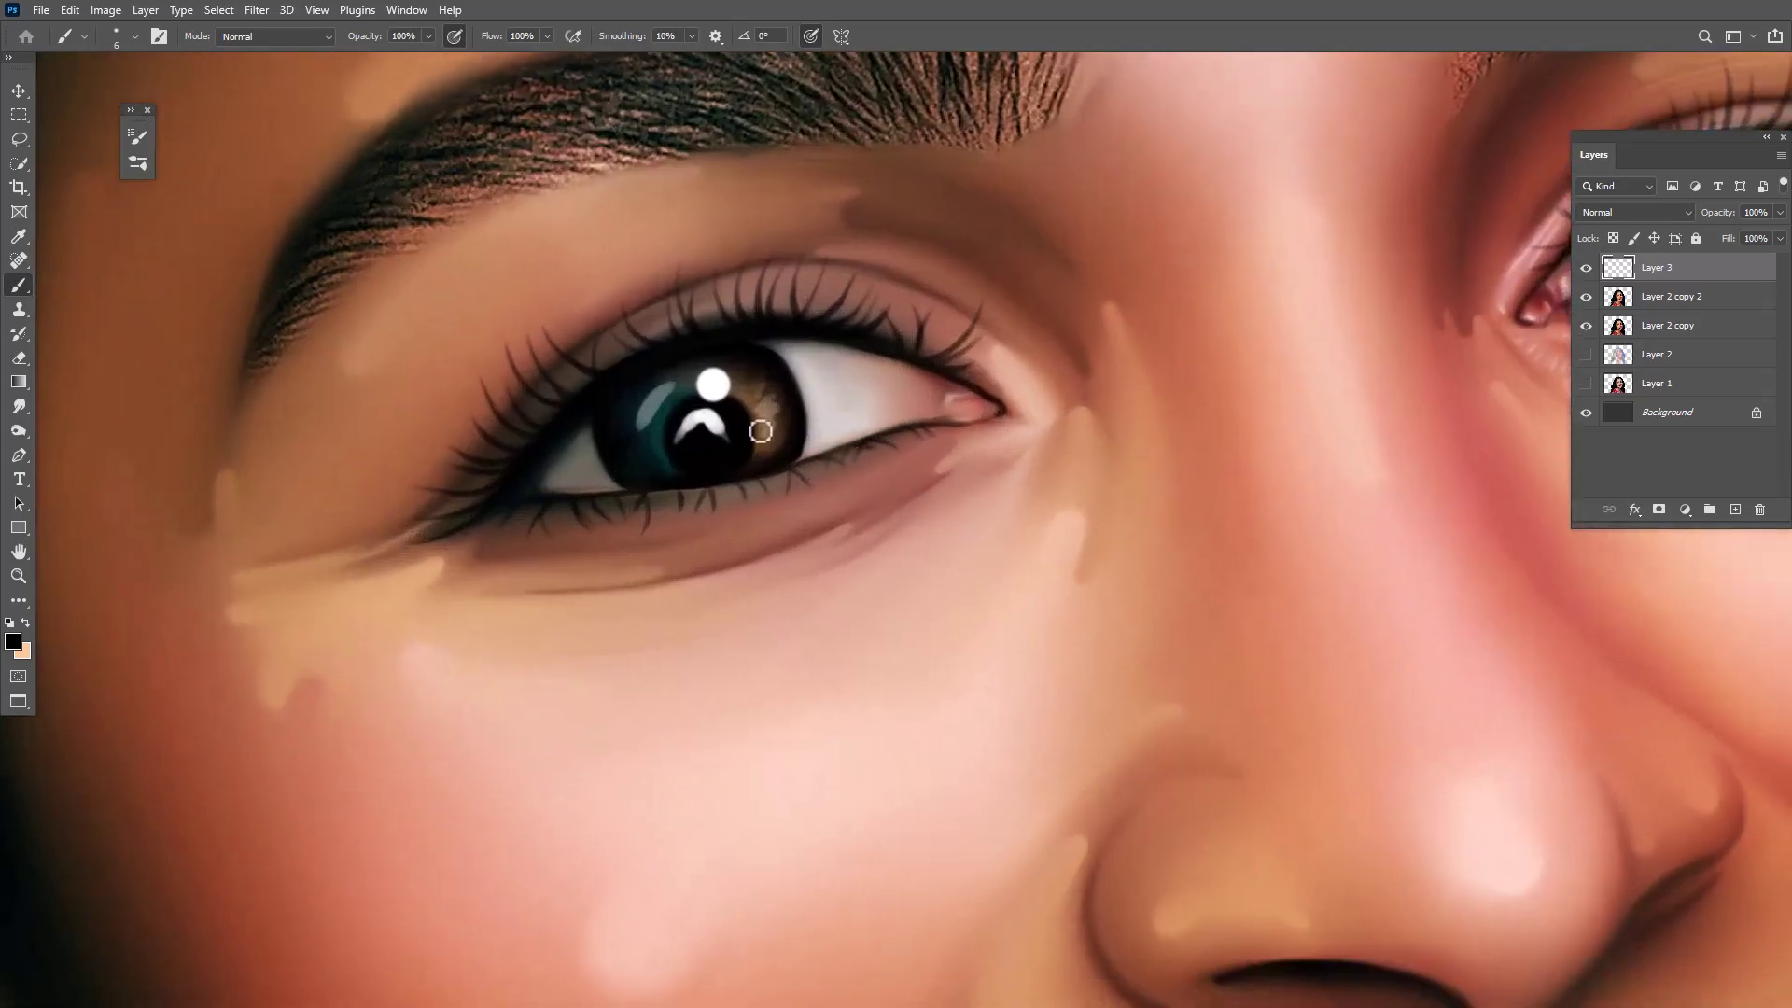
Dab white highlights on the inner eye corner and softly brighten the eye white
{"action": "left_click", "coordinate": [962, 439]}
{"action": "key", "text": "bracketright"}
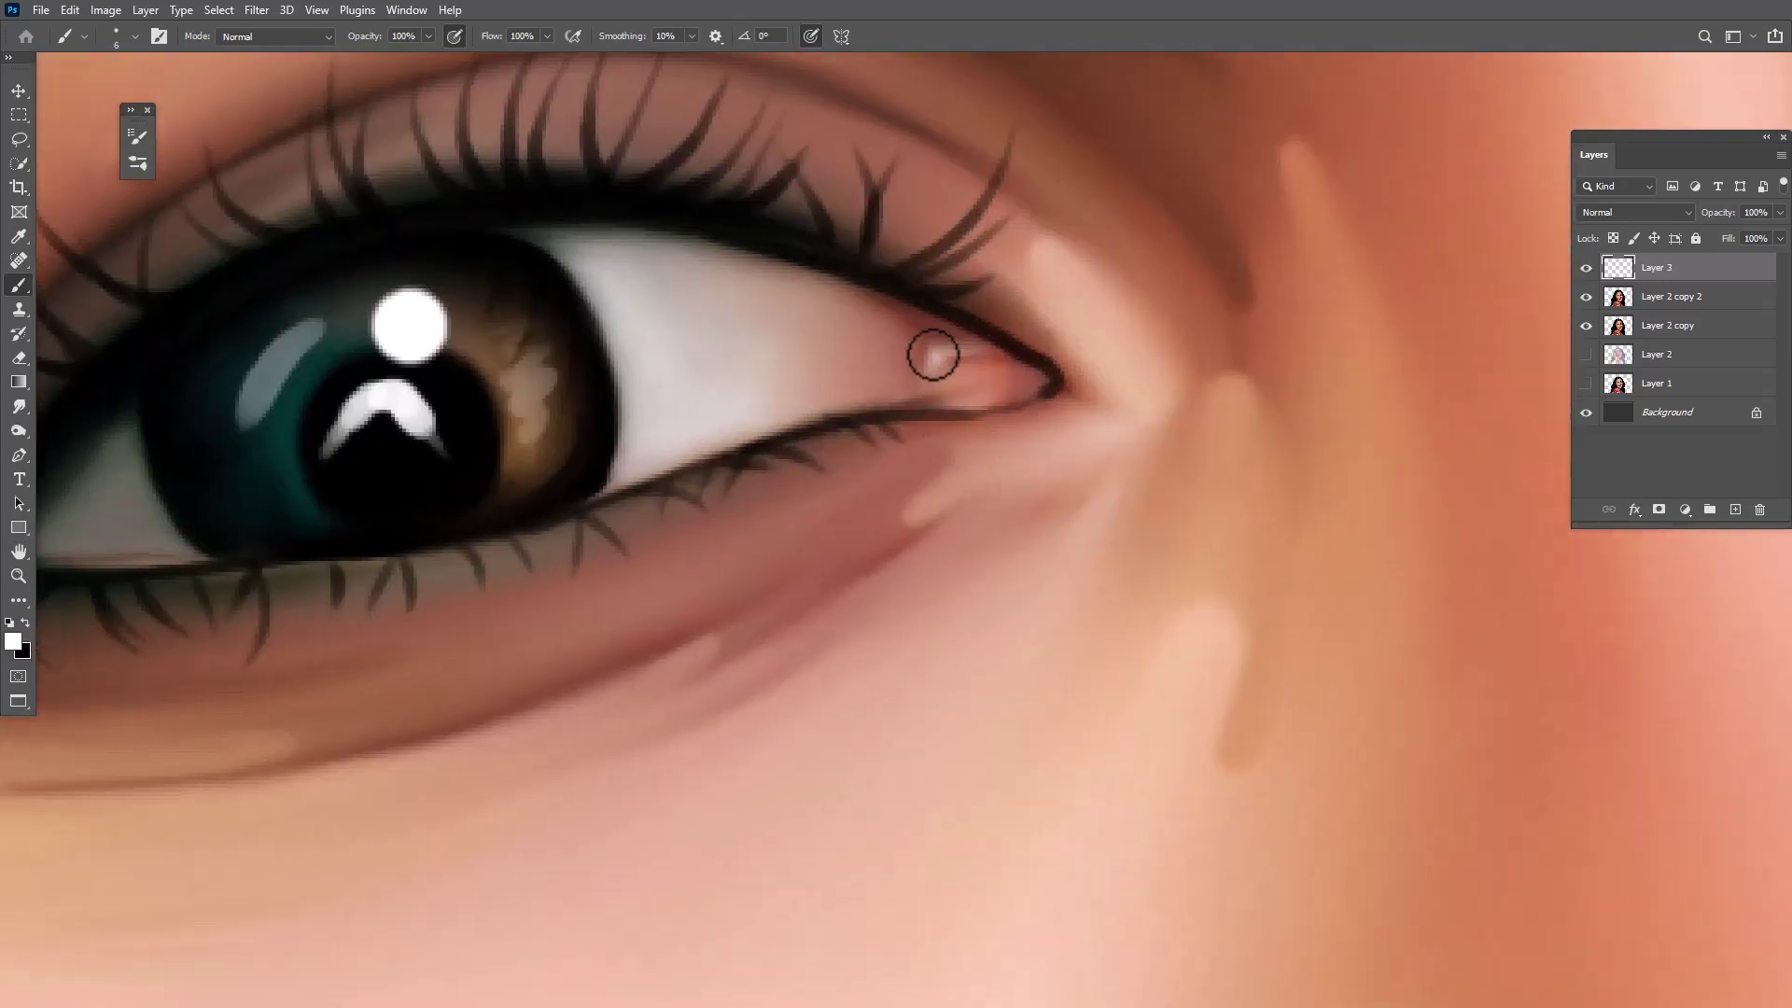
{"action": "left_click", "coordinate": [965, 397]}
{"action": "left_click", "coordinate": [901, 350]}
{"action": "key", "text": "bracketright"}
{"action": "key", "text": "bracketright"}
{"action": "key", "text": "bracketright"}
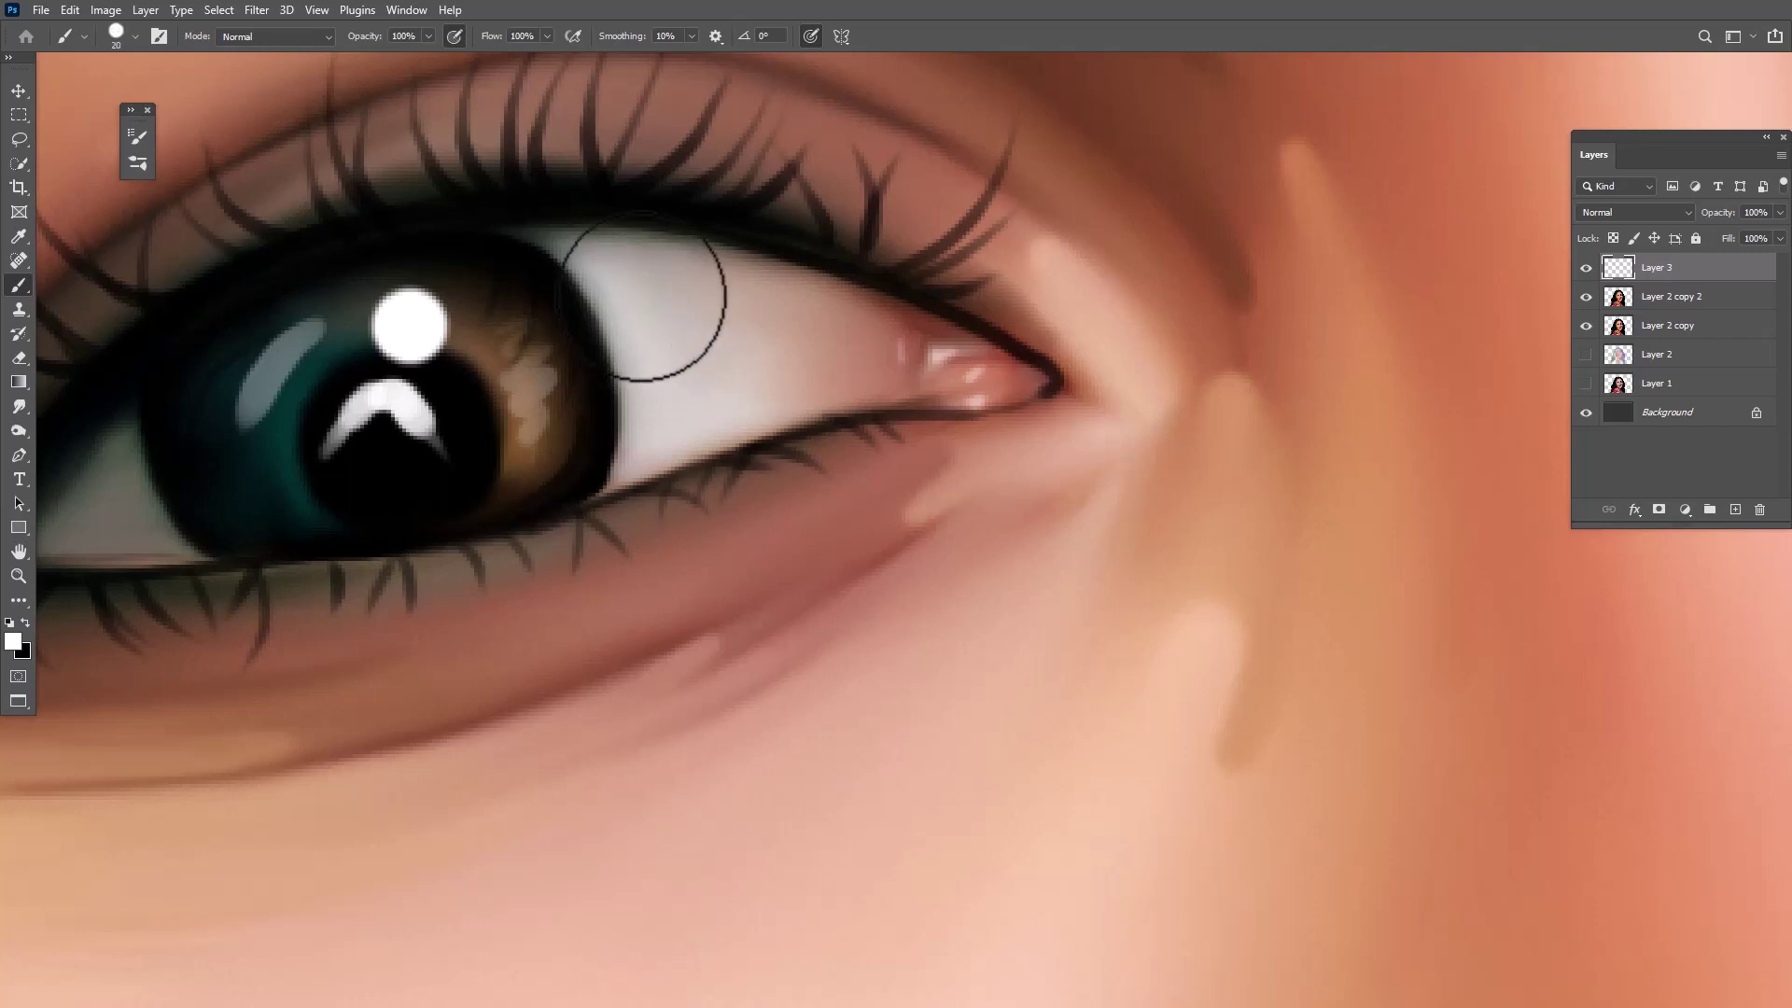
{"action": "left_click_drag", "start_coordinate": [653, 299], "coordinate": [728, 355]}
Fit the portrait in view, then dab white highlights on the other eye's white
{"action": "left_click_drag", "start_coordinate": [624, 439], "coordinate": [1001, 345]}
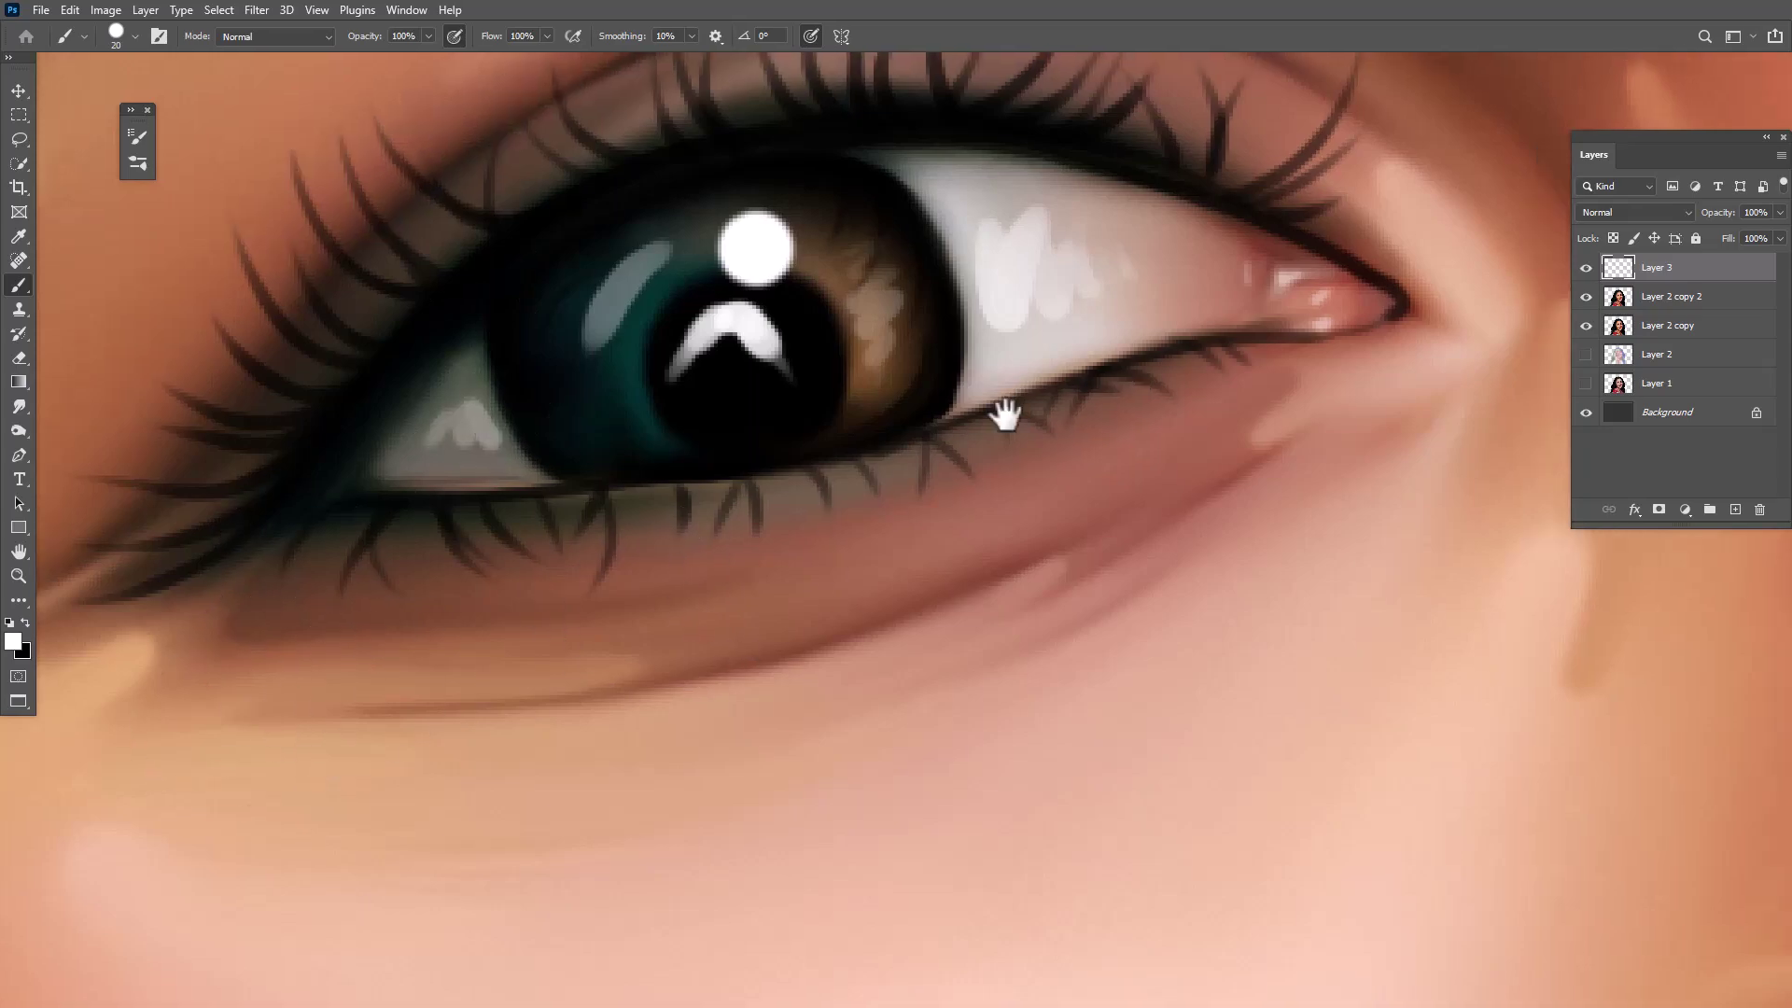
{"action": "scroll", "coordinate": [1008, 411], "scroll_direction": "up", "scroll_amount": 5}
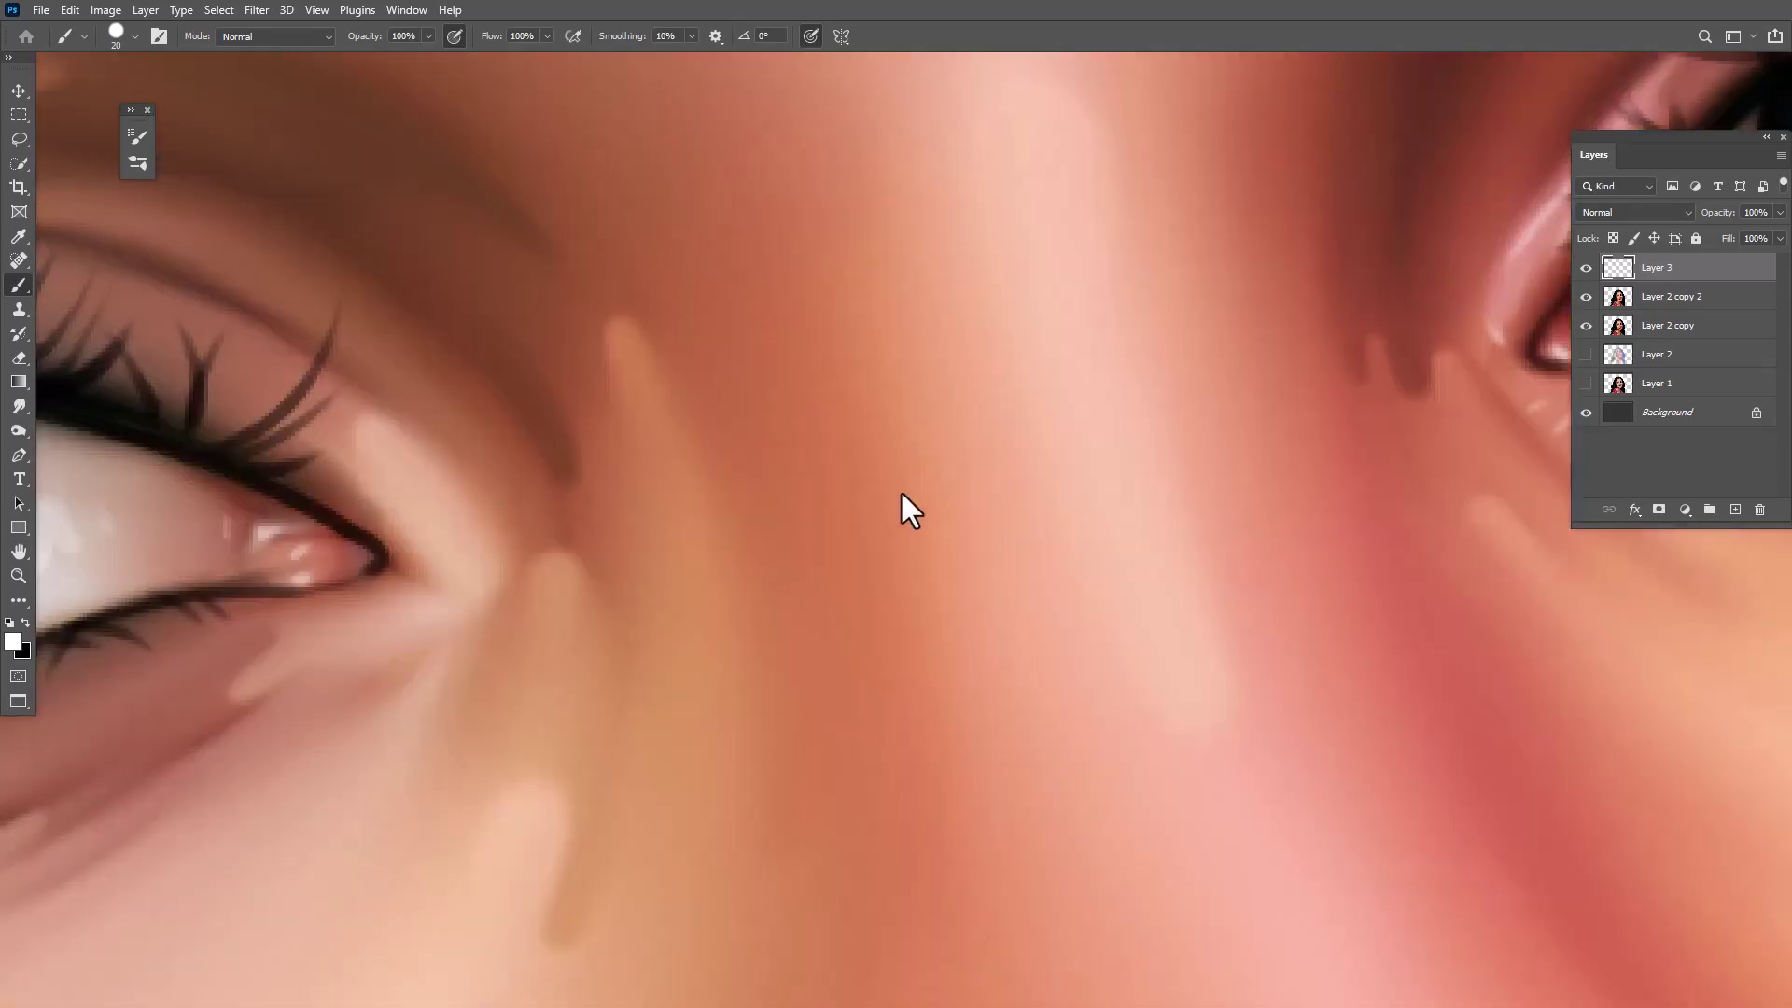
{"action": "key", "text": "f"}
{"action": "key", "text": "ctrl+0"}
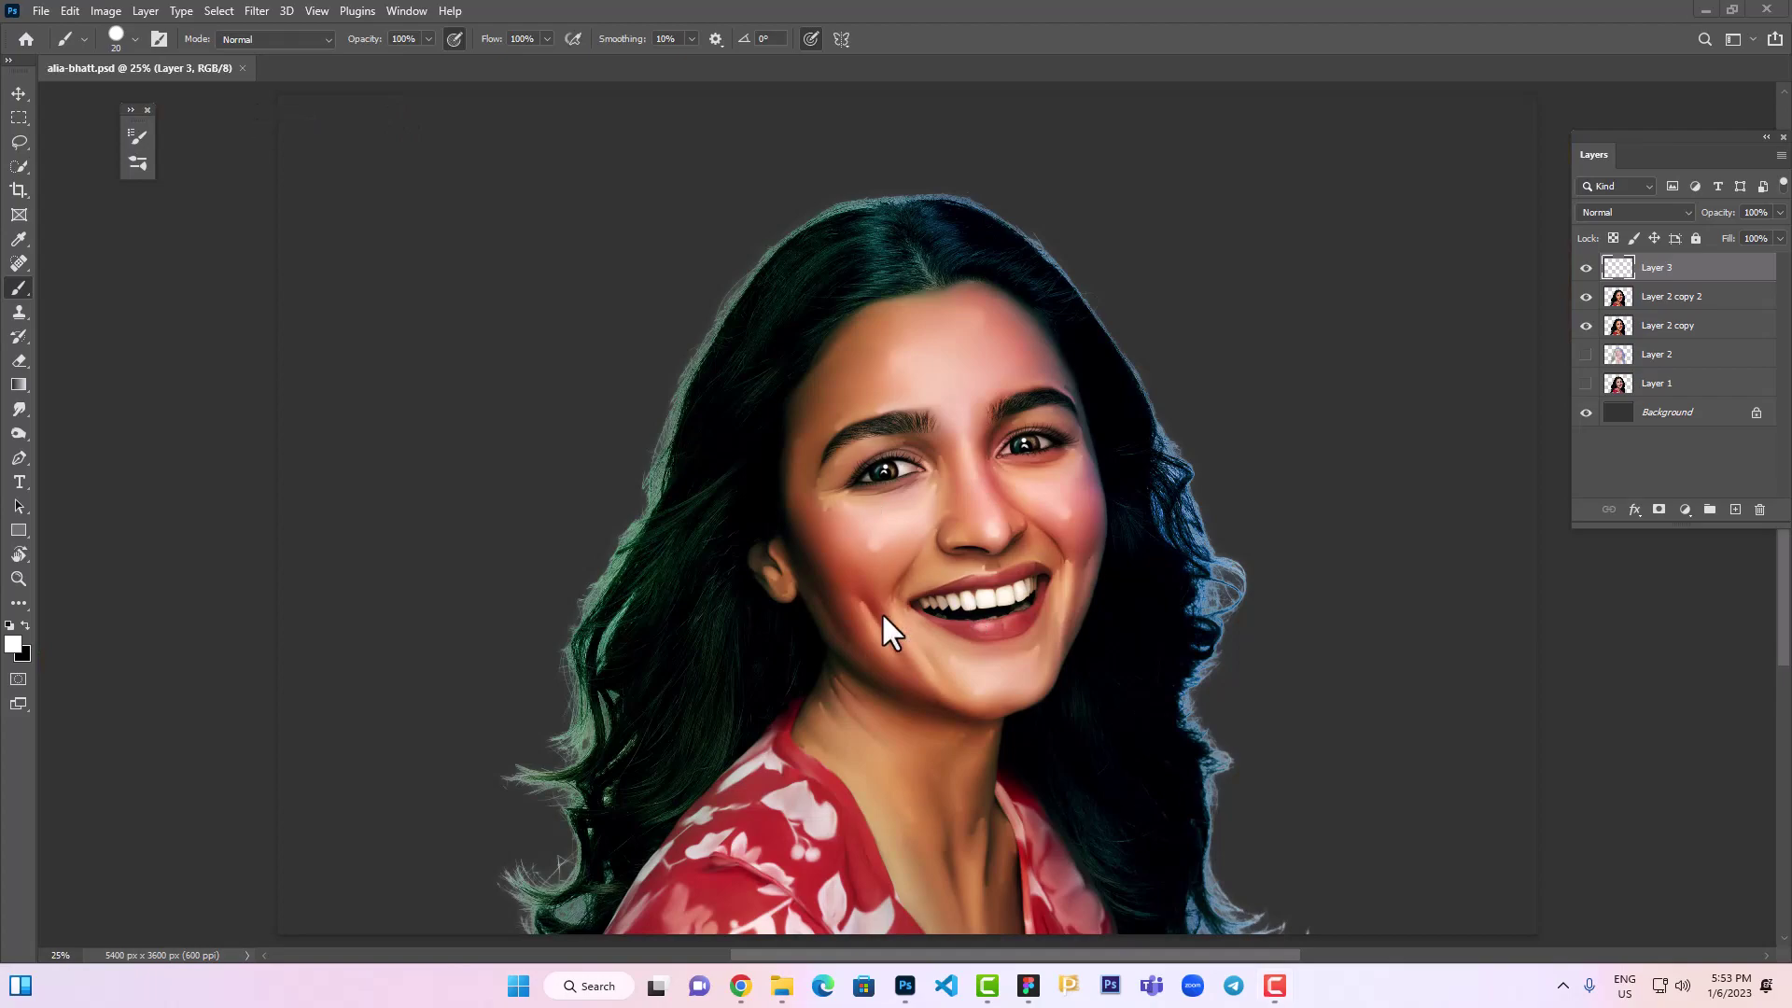
{"action": "scroll", "coordinate": [719, 639], "scroll_direction": "up", "scroll_amount": 5}
{"action": "scroll", "coordinate": [872, 592], "scroll_direction": "up", "scroll_amount": 3}
{"action": "scroll", "coordinate": [816, 704], "scroll_direction": "up", "scroll_amount": 6}
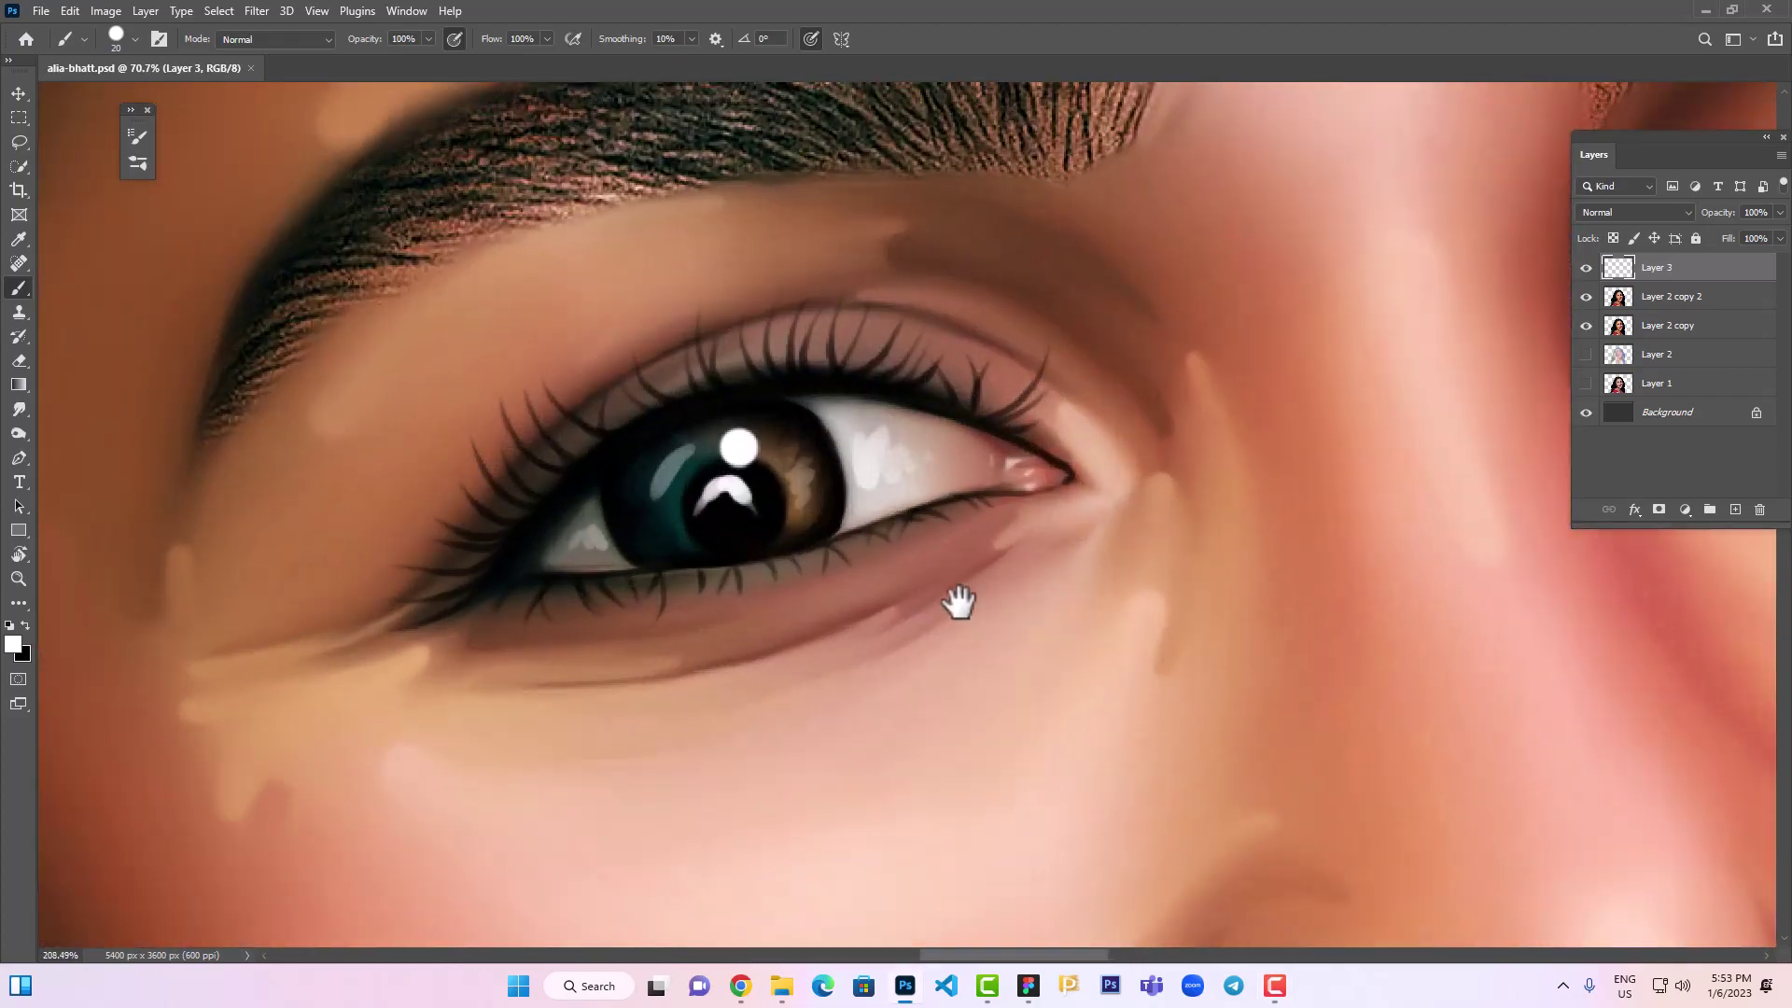
{"action": "scroll", "coordinate": [960, 600], "scroll_direction": "up", "scroll_amount": 2}
{"action": "left_click_drag", "start_coordinate": [1311, 499], "coordinate": [440, 512]}
{"action": "left_click_drag", "start_coordinate": [1689, 290], "coordinate": [1045, 369]}
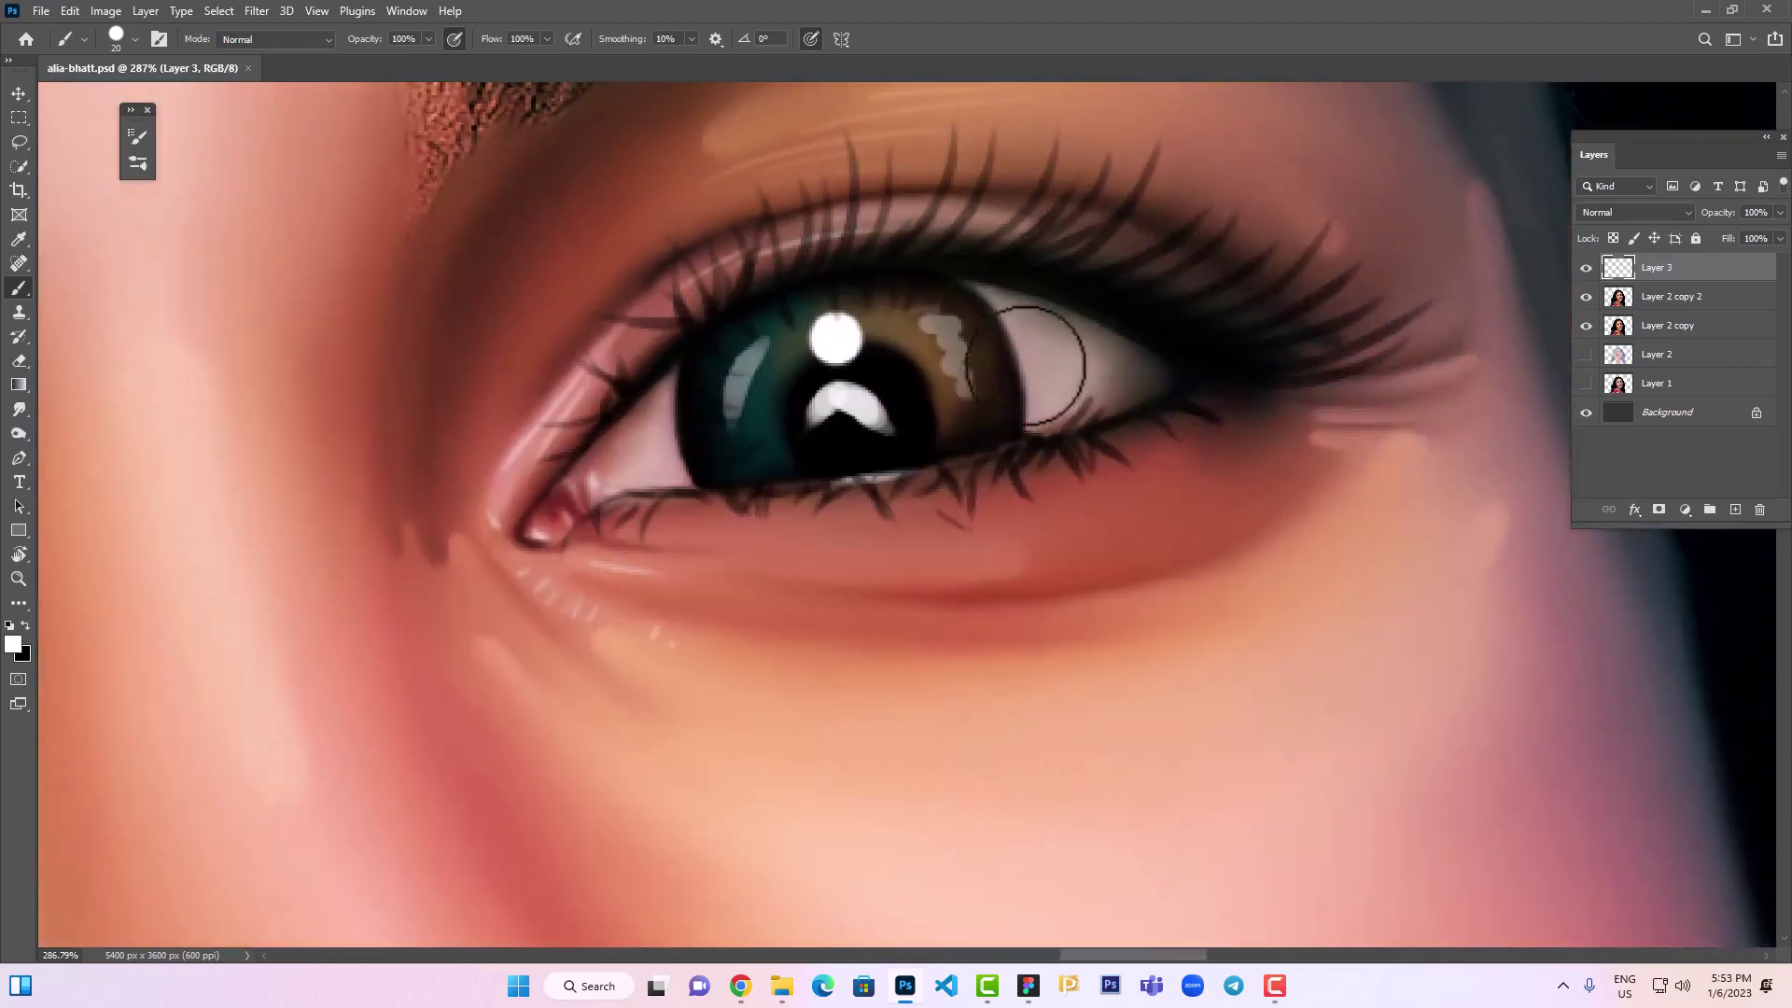
{"action": "left_click", "coordinate": [1031, 341]}
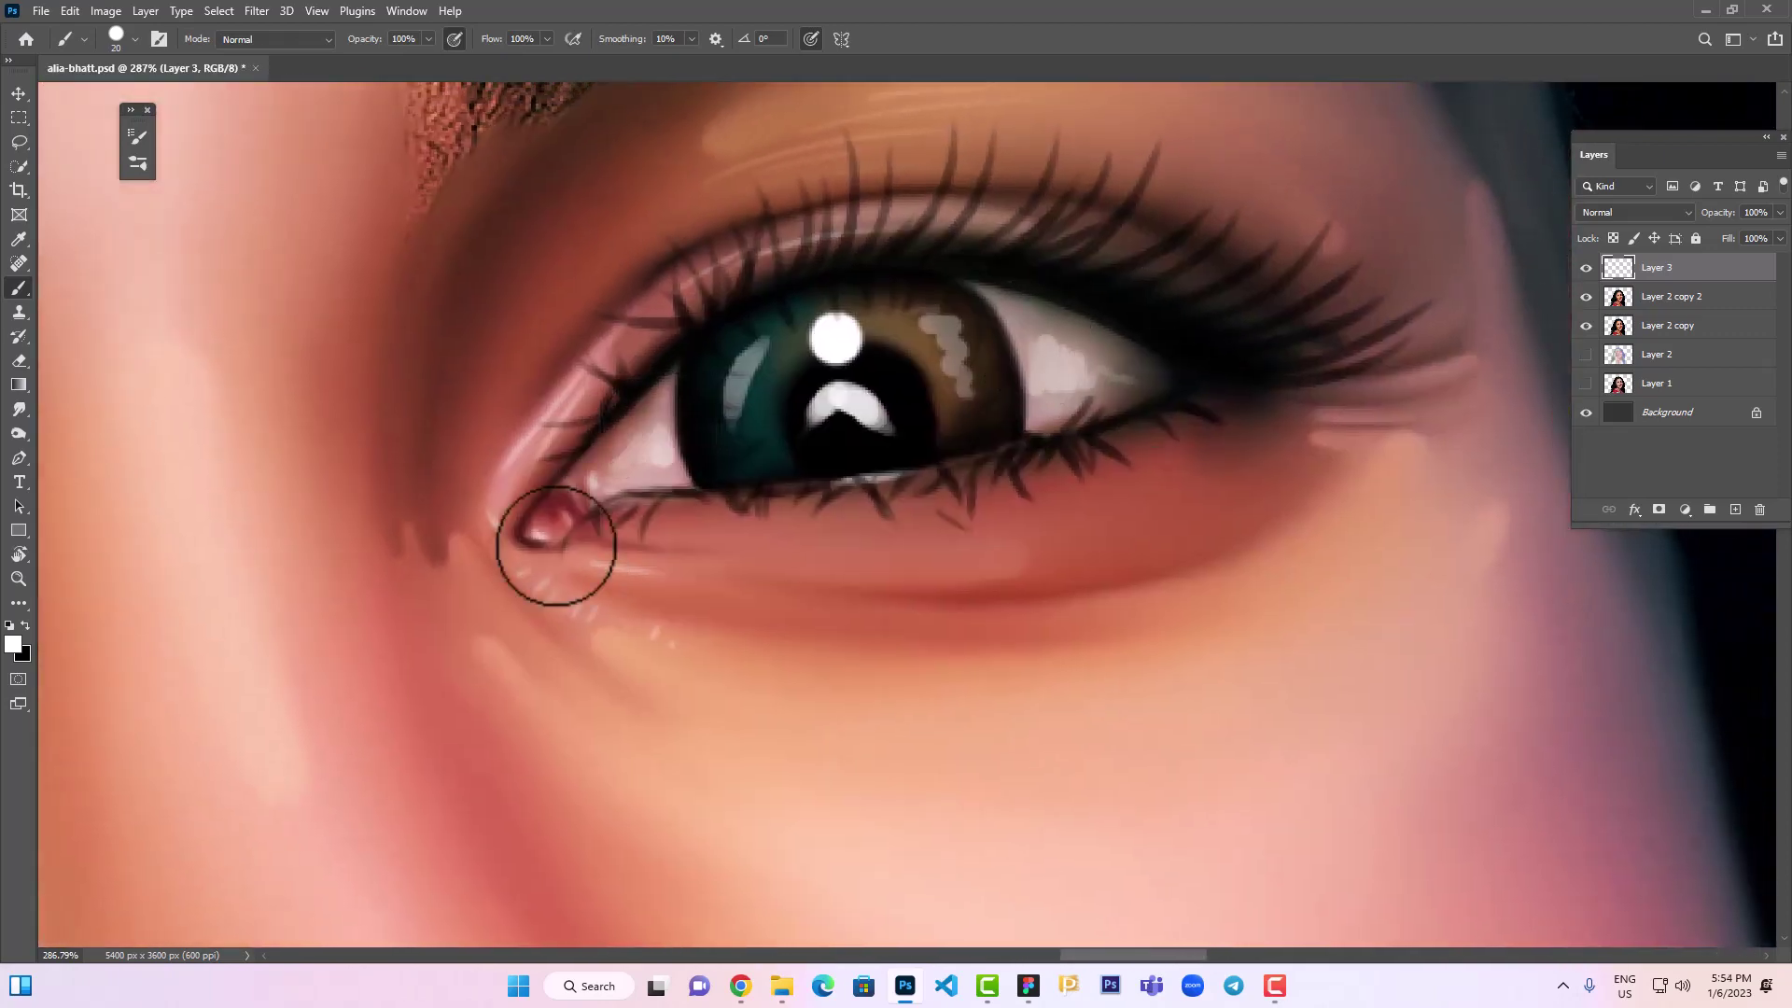
With a larger brush, paint a light white highlight down the nose bridge
{"action": "left_click_drag", "start_coordinate": [1124, 523], "coordinate": [1250, 477]}
{"action": "left_click_drag", "start_coordinate": [42, 551], "coordinate": [837, 584]}
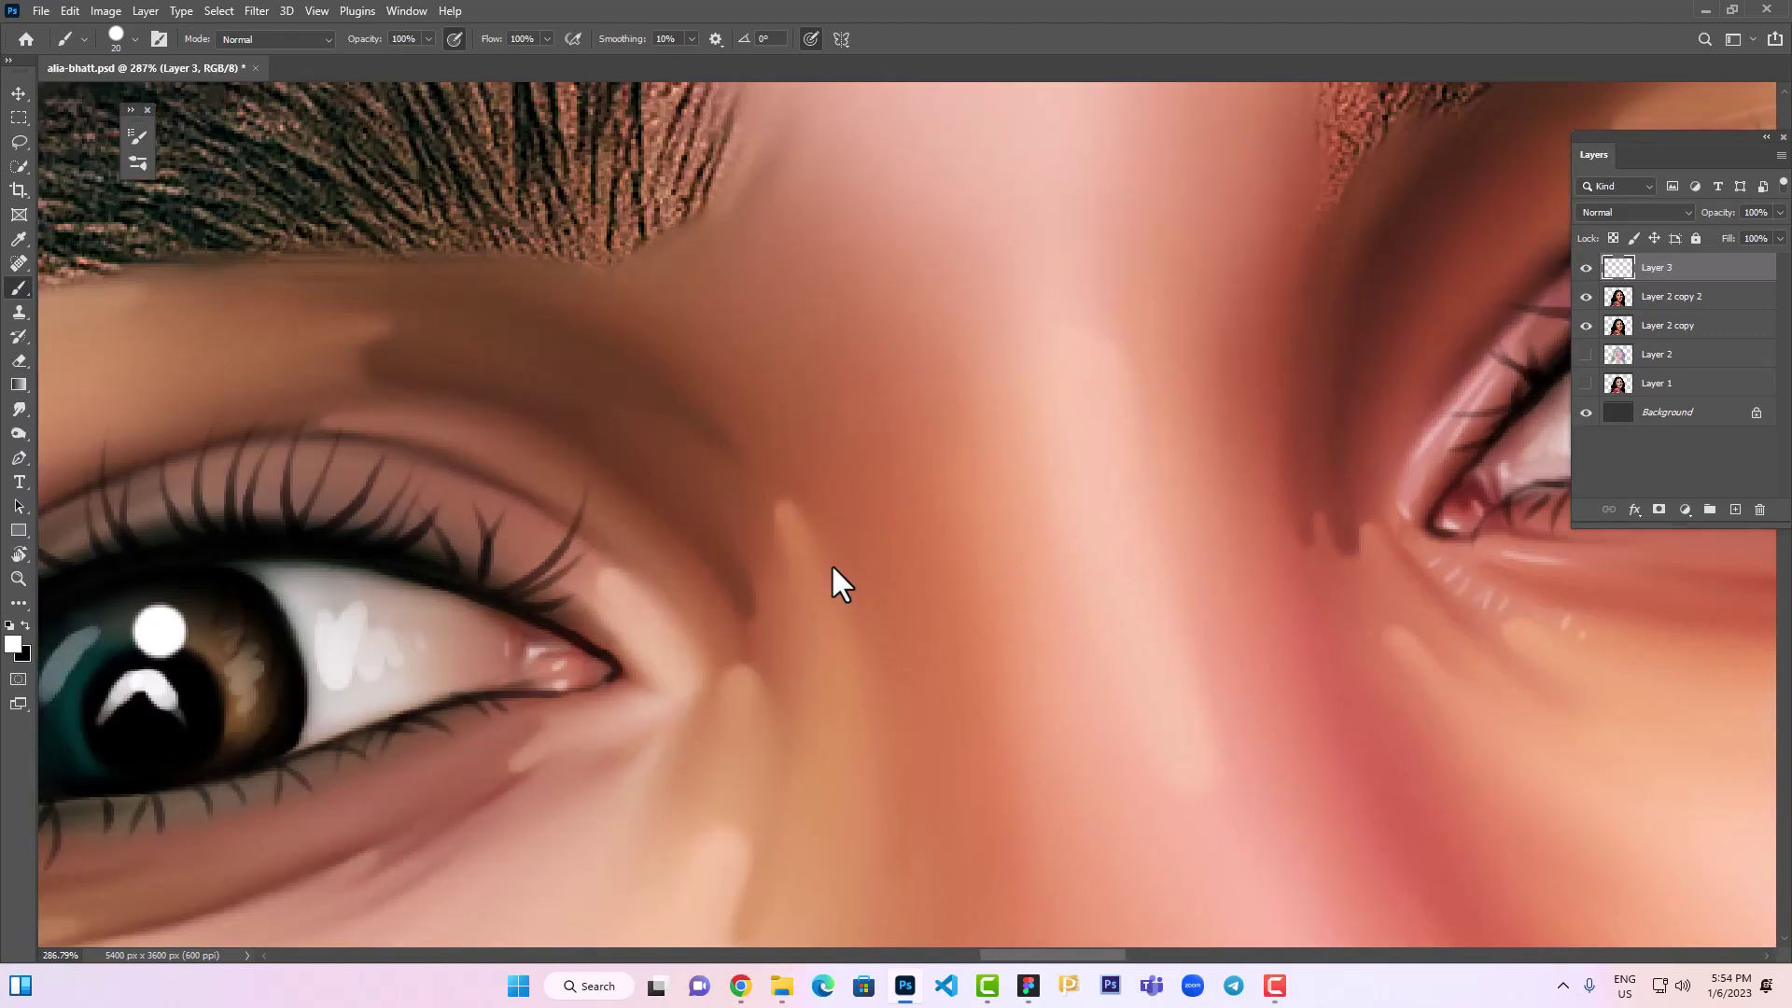
{"action": "left_click_drag", "start_coordinate": [358, 529], "coordinate": [523, 438]}
{"action": "scroll", "coordinate": [628, 368], "scroll_direction": "down", "scroll_amount": 2}
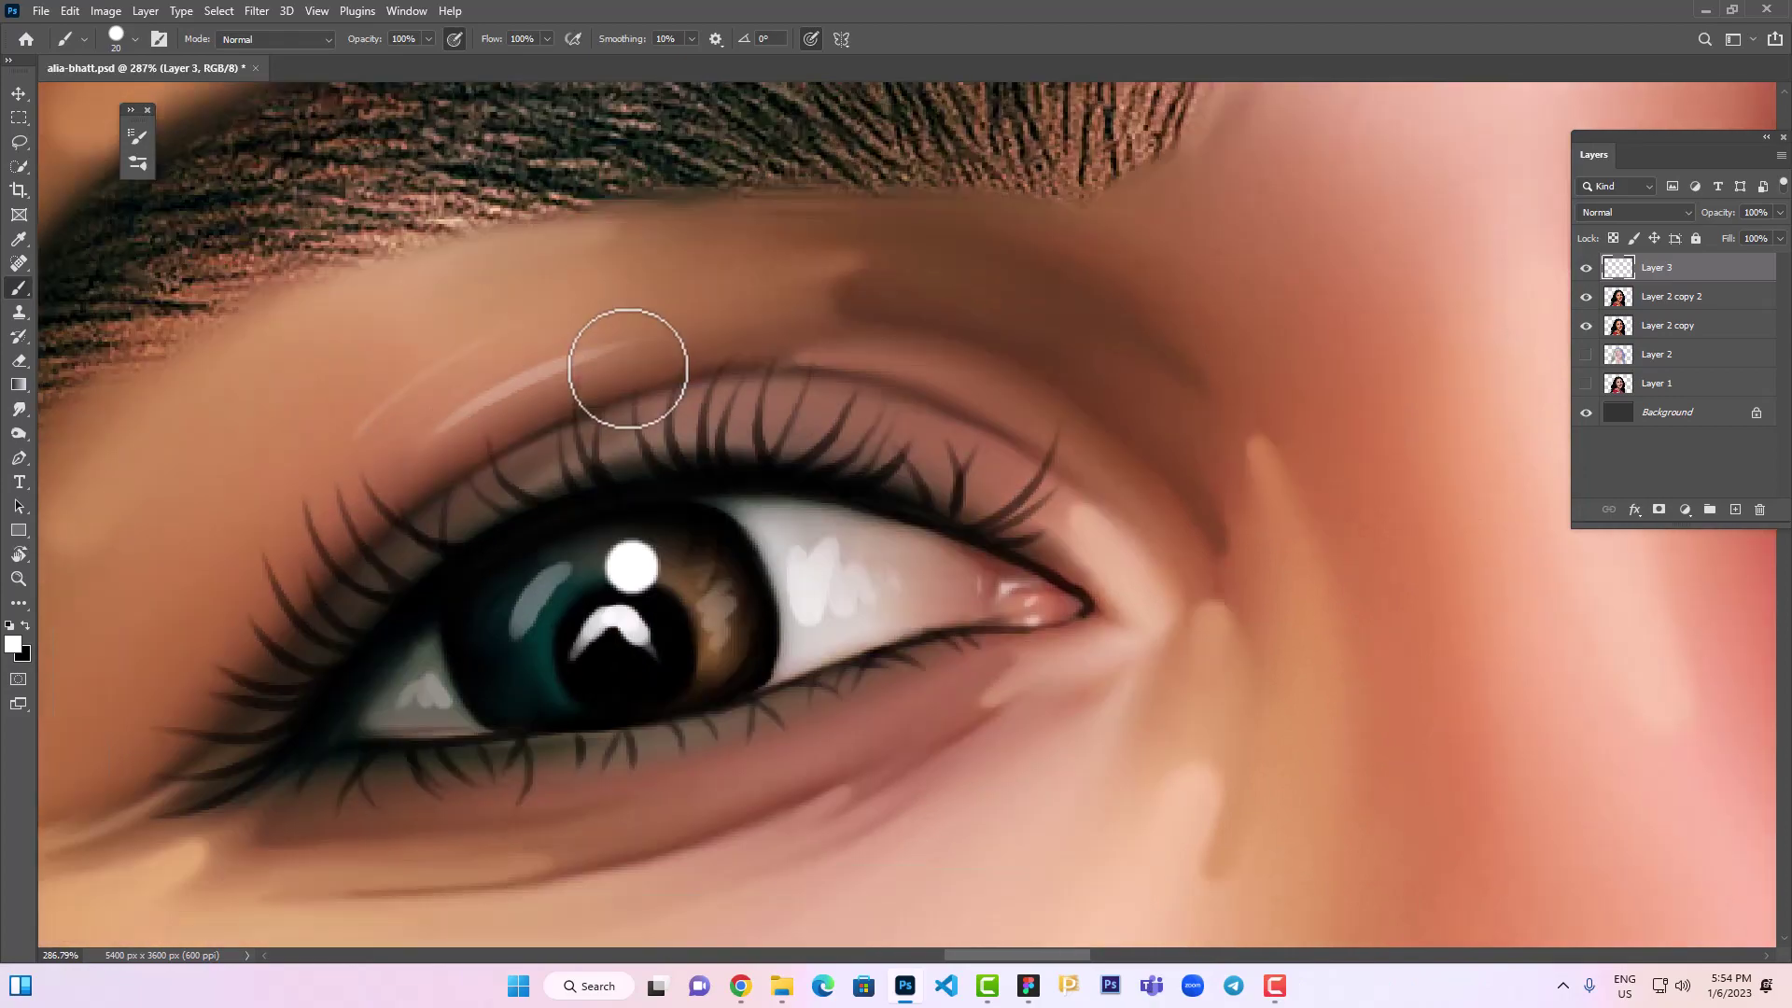
{"action": "scroll", "coordinate": [897, 525], "scroll_direction": "down", "scroll_amount": 2}
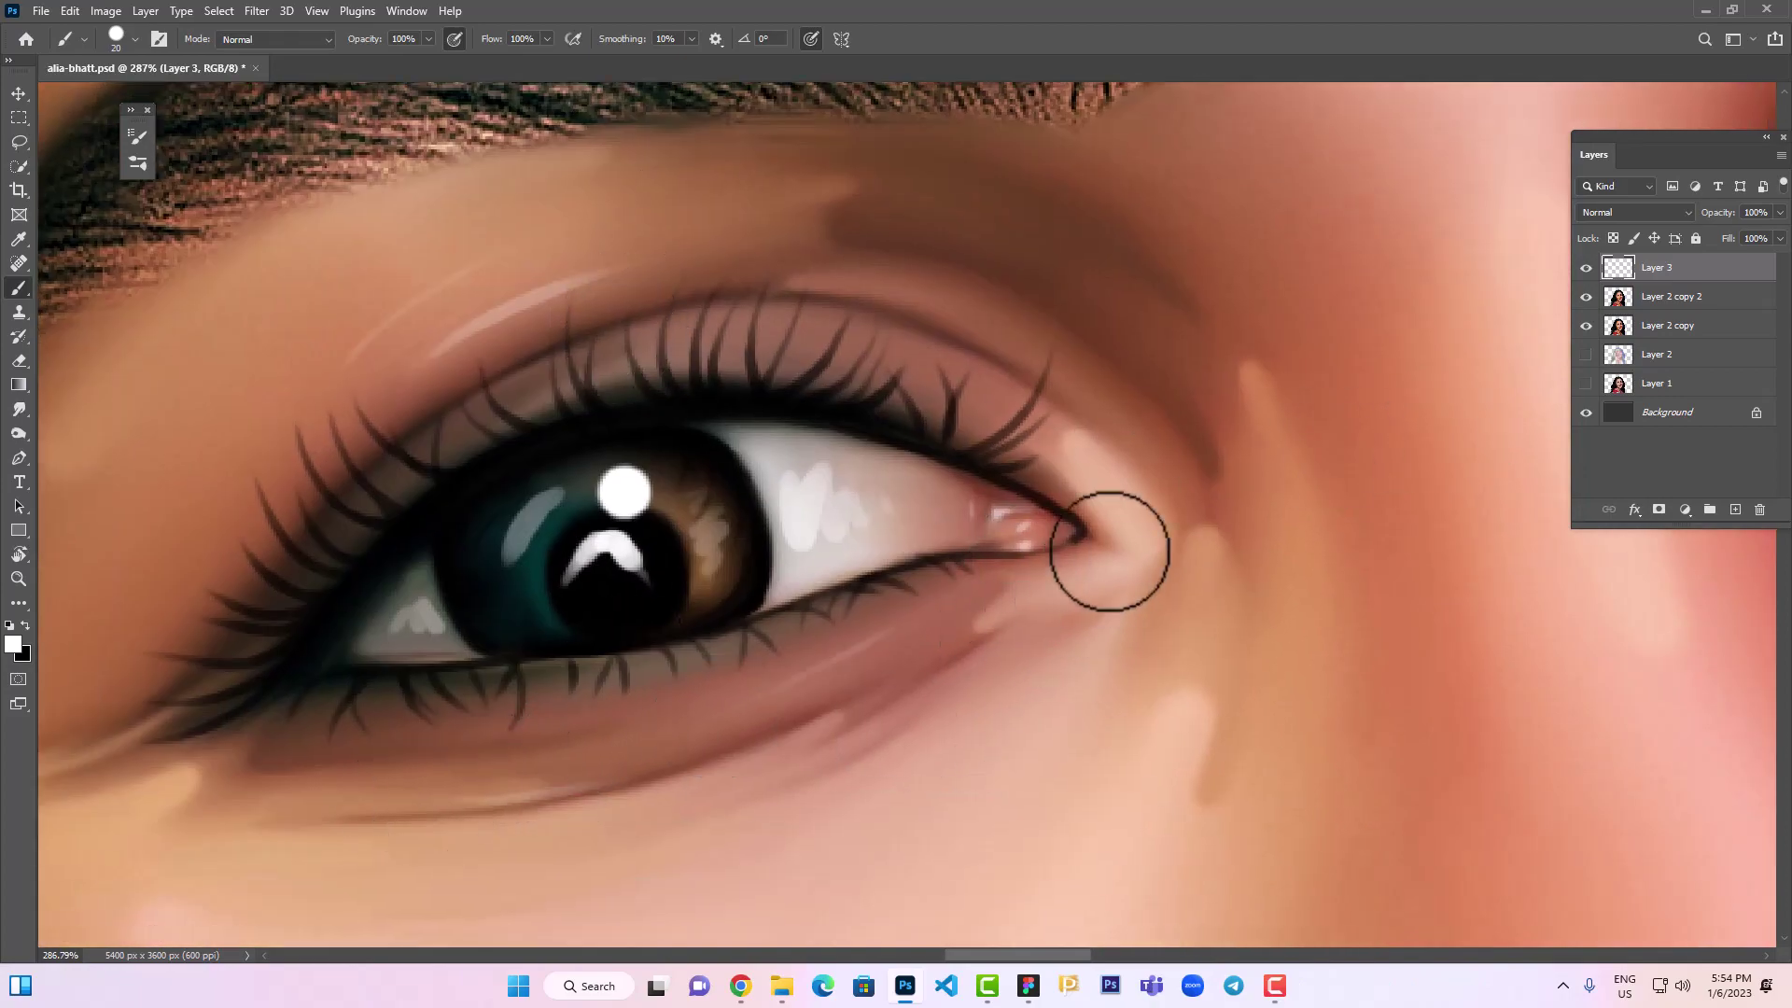
{"action": "scroll", "coordinate": [1108, 551], "scroll_direction": "down", "scroll_amount": 1}
{"action": "left_click_drag", "start_coordinate": [1231, 327], "coordinate": [737, 509]}
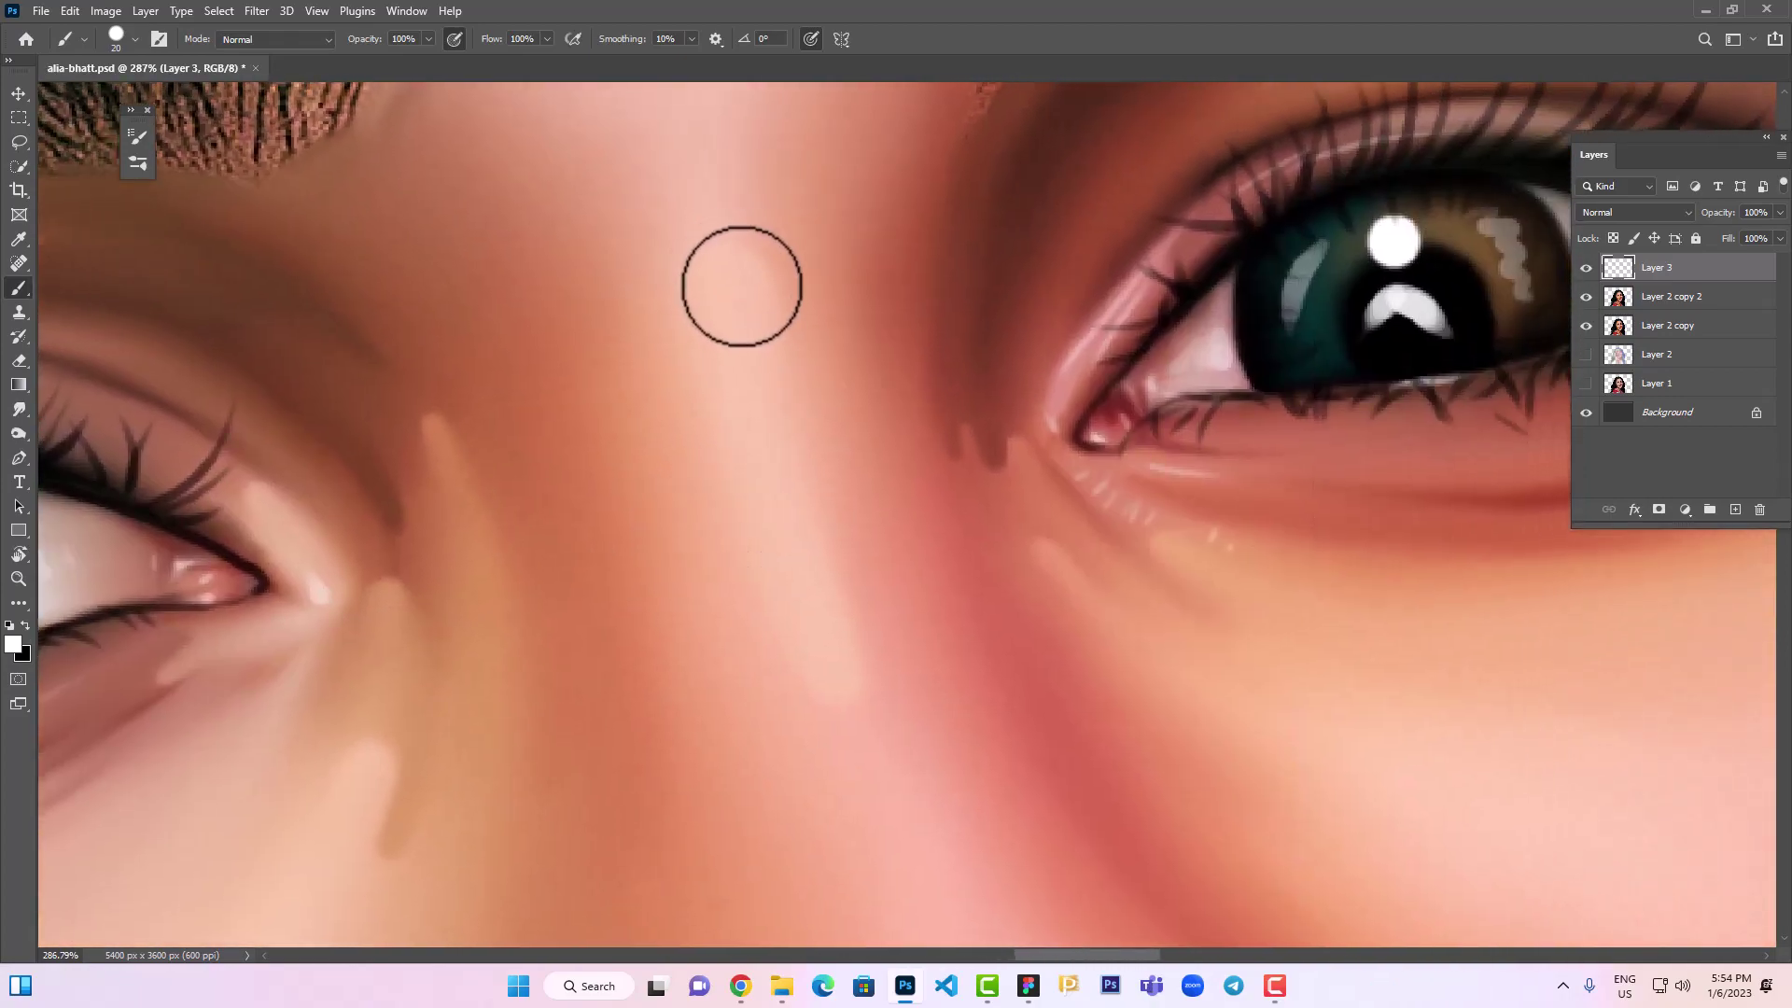
{"action": "key", "text": "bracketright"}
{"action": "key", "text": "bracketright"}
{"action": "key", "text": "bracketright"}
{"action": "left_click_drag", "start_coordinate": [737, 280], "coordinate": [789, 495]}
{"action": "scroll", "coordinate": [852, 798], "scroll_direction": "down", "scroll_amount": 3}
{"action": "scroll", "coordinate": [780, 672], "scroll_direction": "down", "scroll_amount": 3}
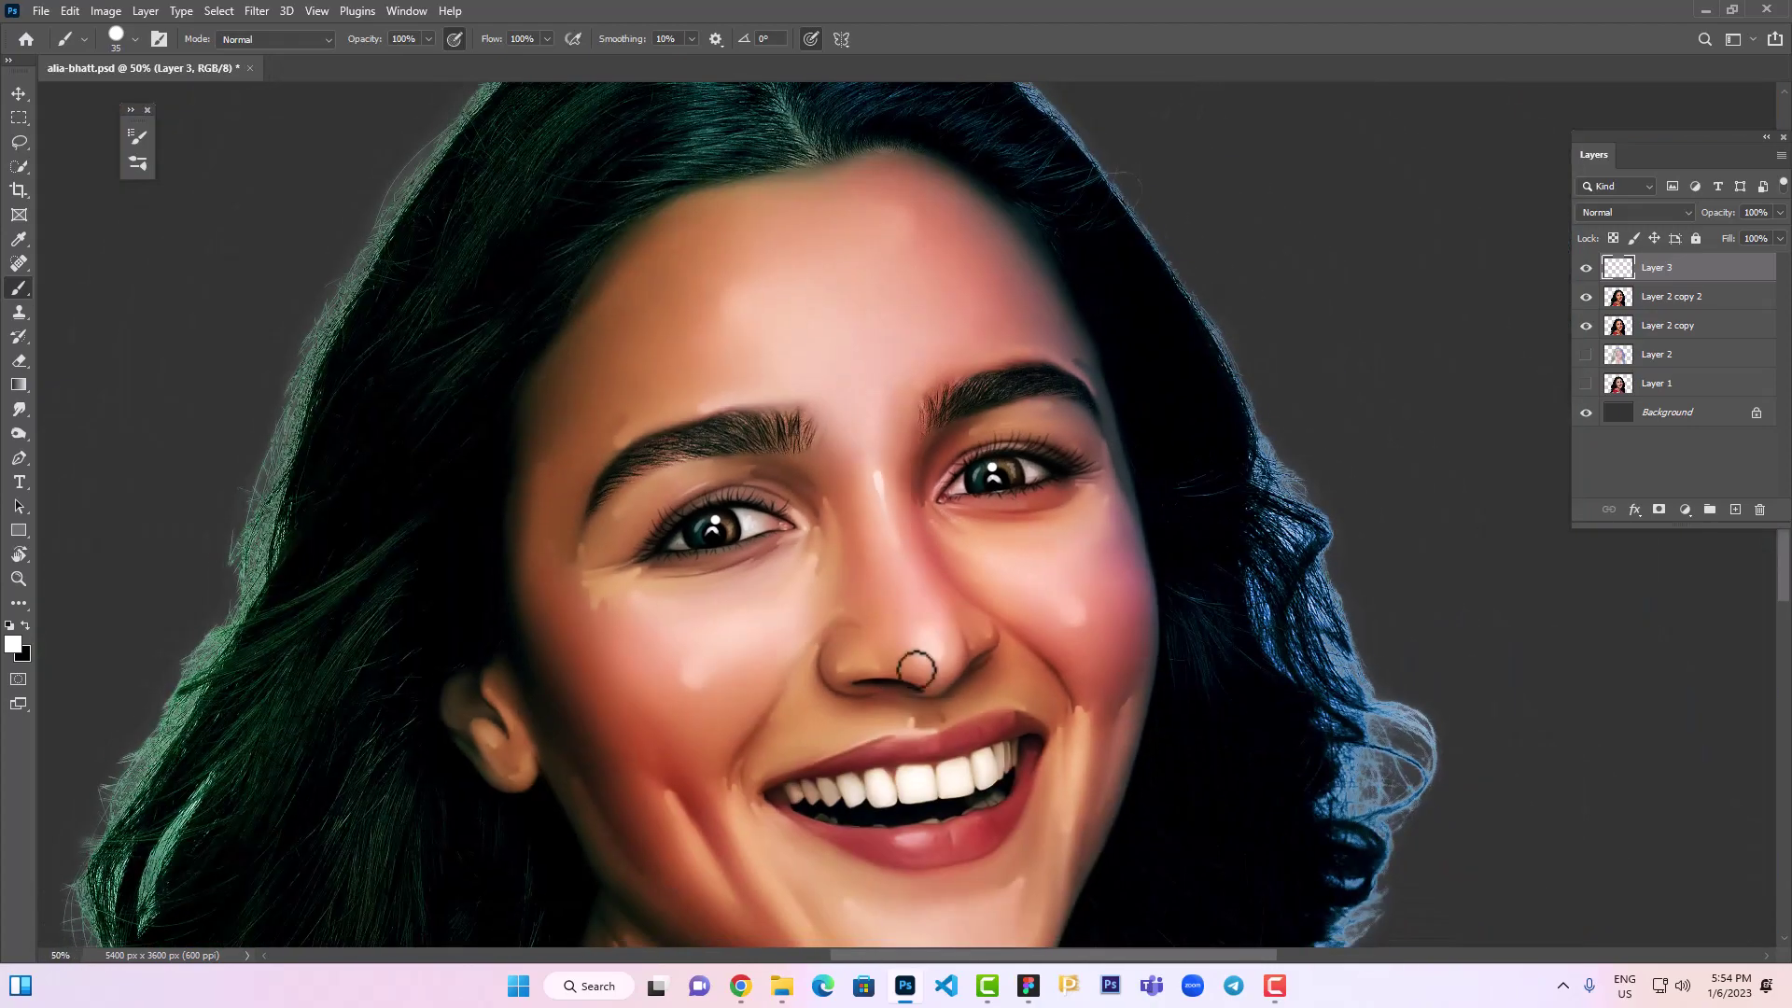
{"action": "scroll", "coordinate": [920, 661], "scroll_direction": "up", "scroll_amount": 5}
{"action": "scroll", "coordinate": [423, 547], "scroll_direction": "up", "scroll_amount": 2}
{"action": "key", "text": "bracketright"}
{"action": "key", "text": "bracketright"}
{"action": "key", "text": "bracketright"}
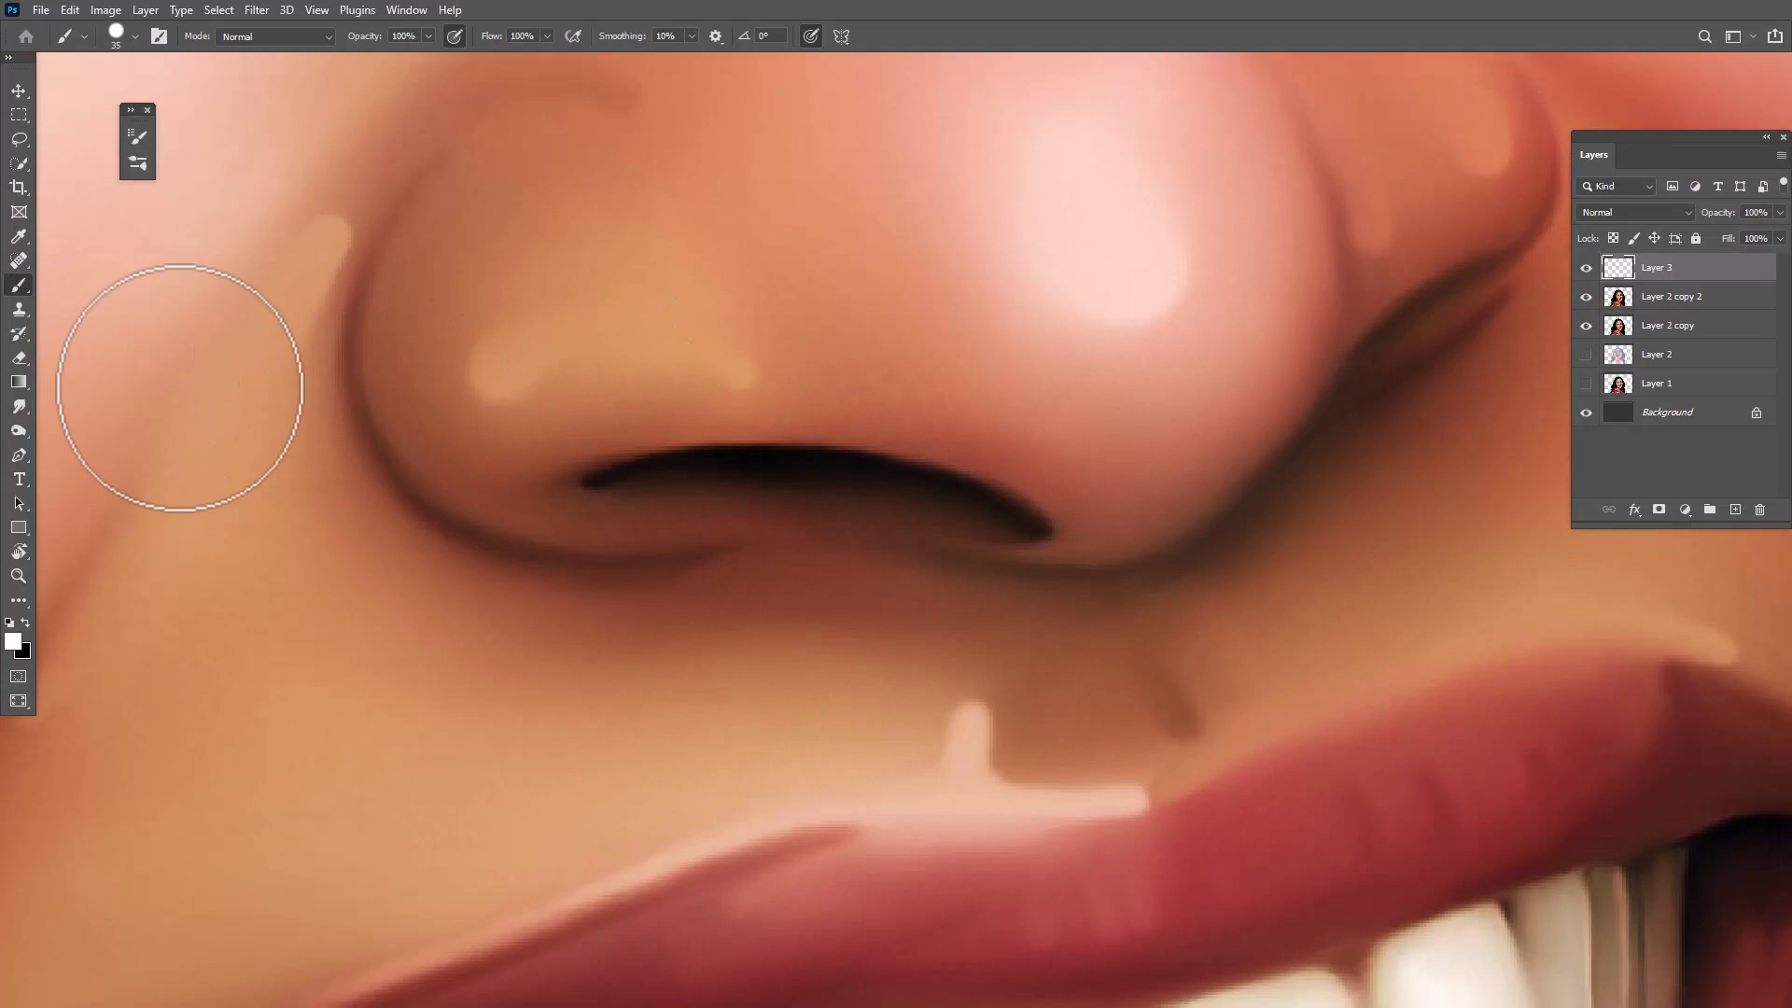
Pick a new light colour and highlight both nostril edges and the nose's right edge
{"action": "left_click", "coordinate": [13, 641]}
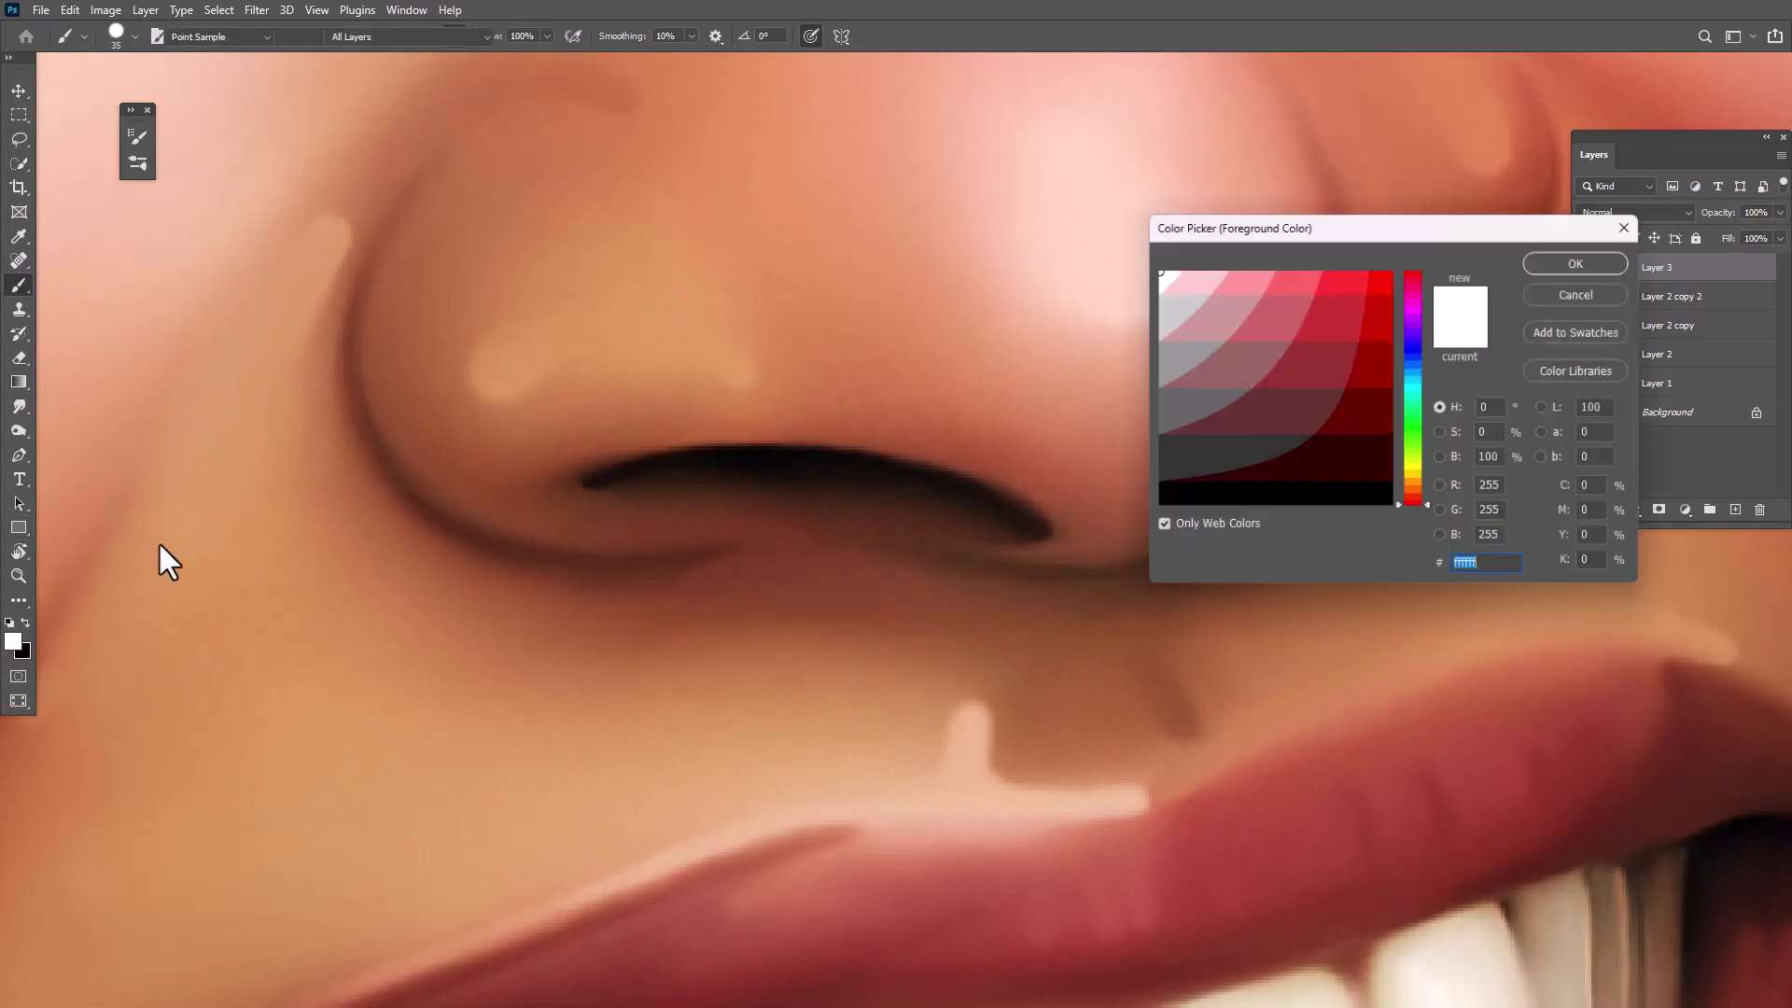
{"action": "left_click", "coordinate": [1246, 273]}
{"action": "left_click", "coordinate": [1549, 280]}
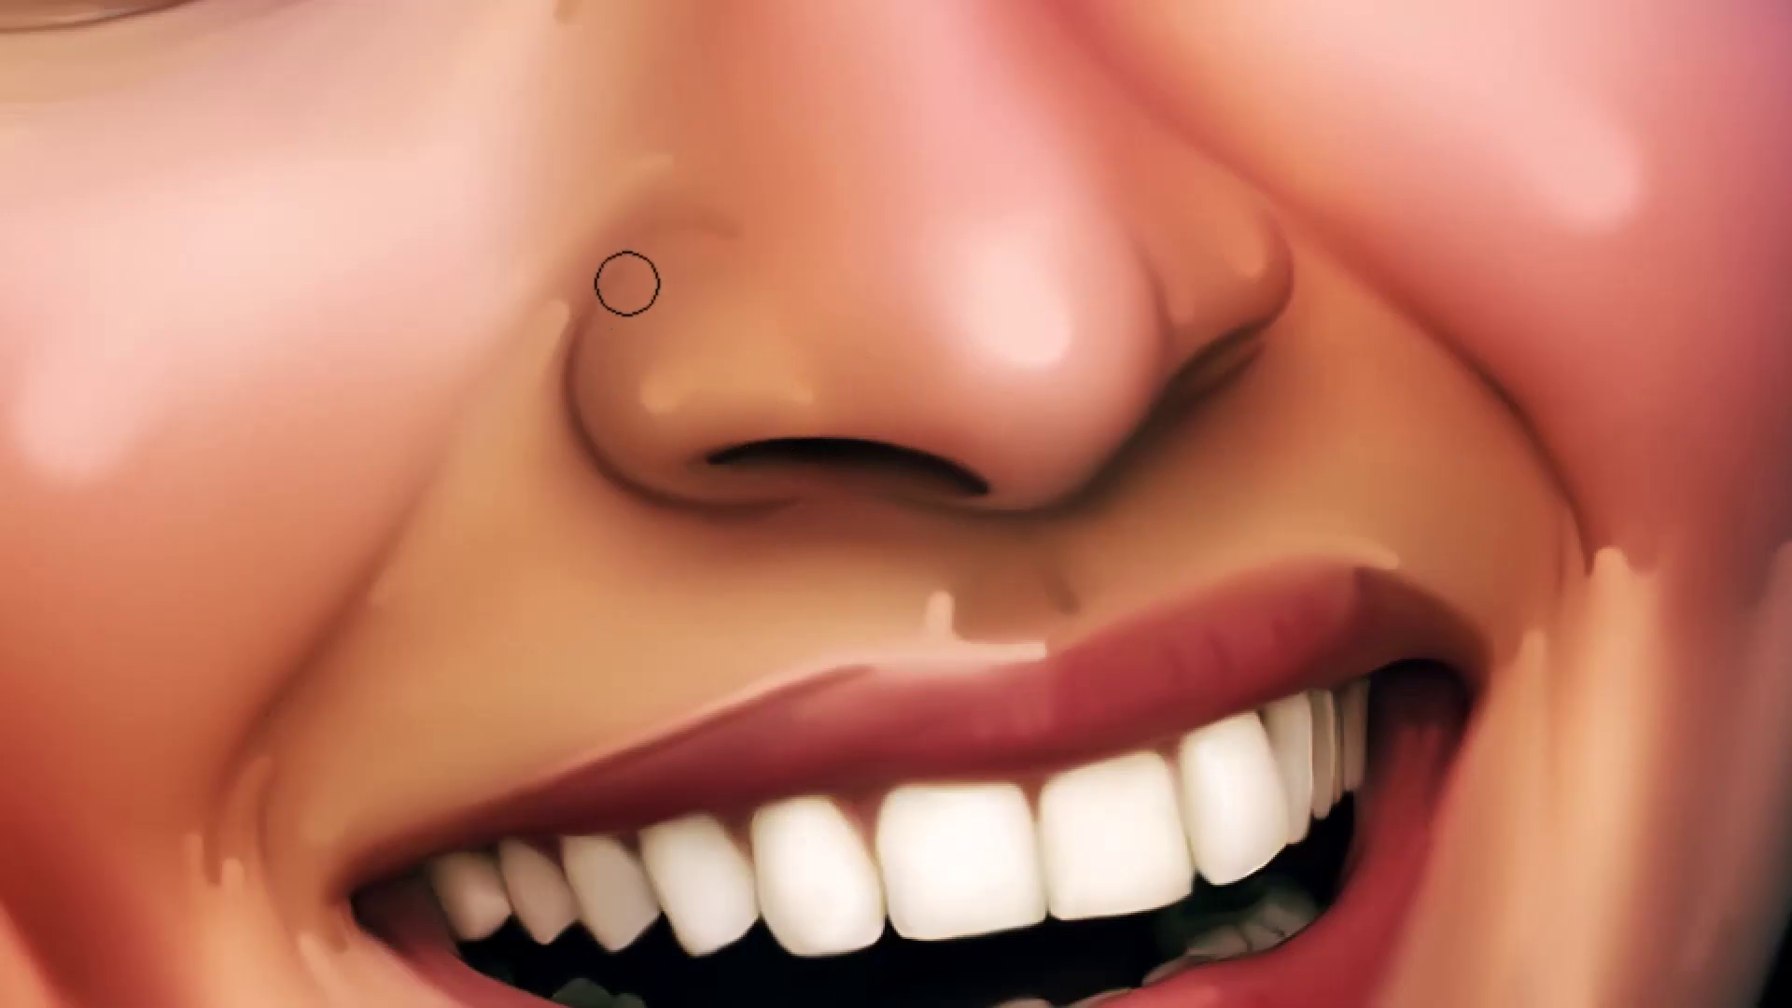
{"action": "scroll", "coordinate": [747, 476], "scroll_direction": "up", "scroll_amount": 3}
{"action": "scroll", "coordinate": [701, 510], "scroll_direction": "up", "scroll_amount": 2}
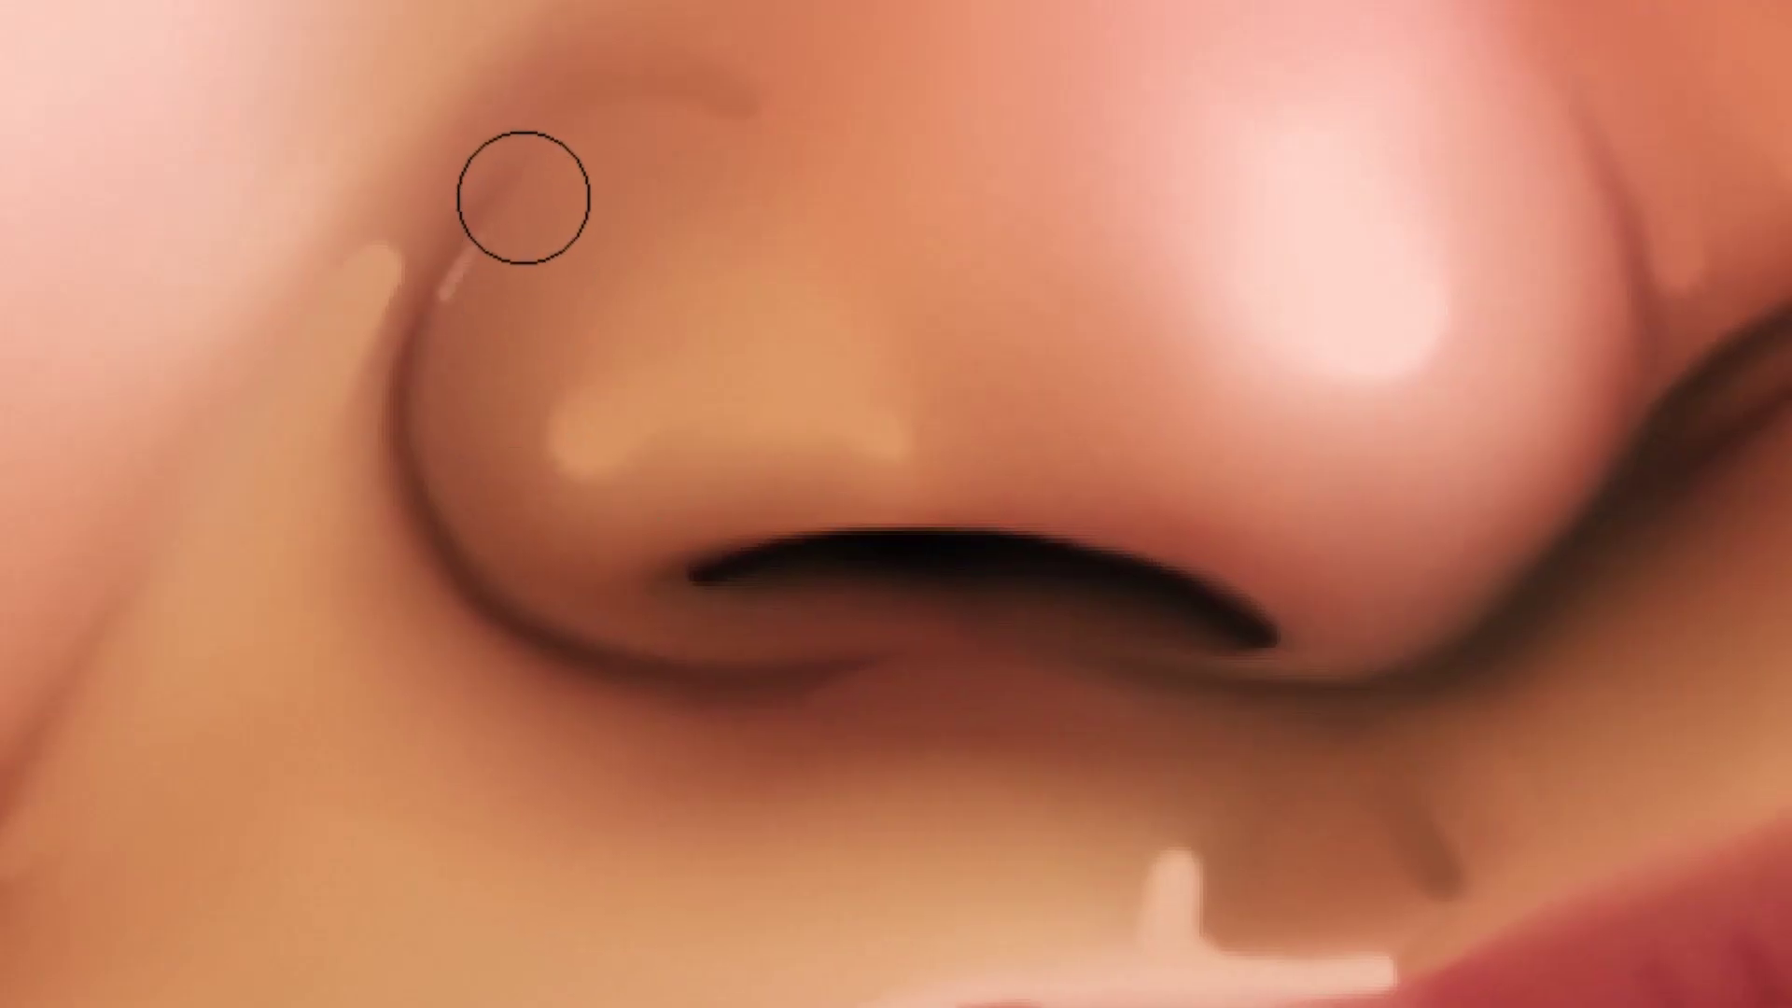
{"action": "left_click_drag", "start_coordinate": [467, 280], "coordinate": [471, 485]}
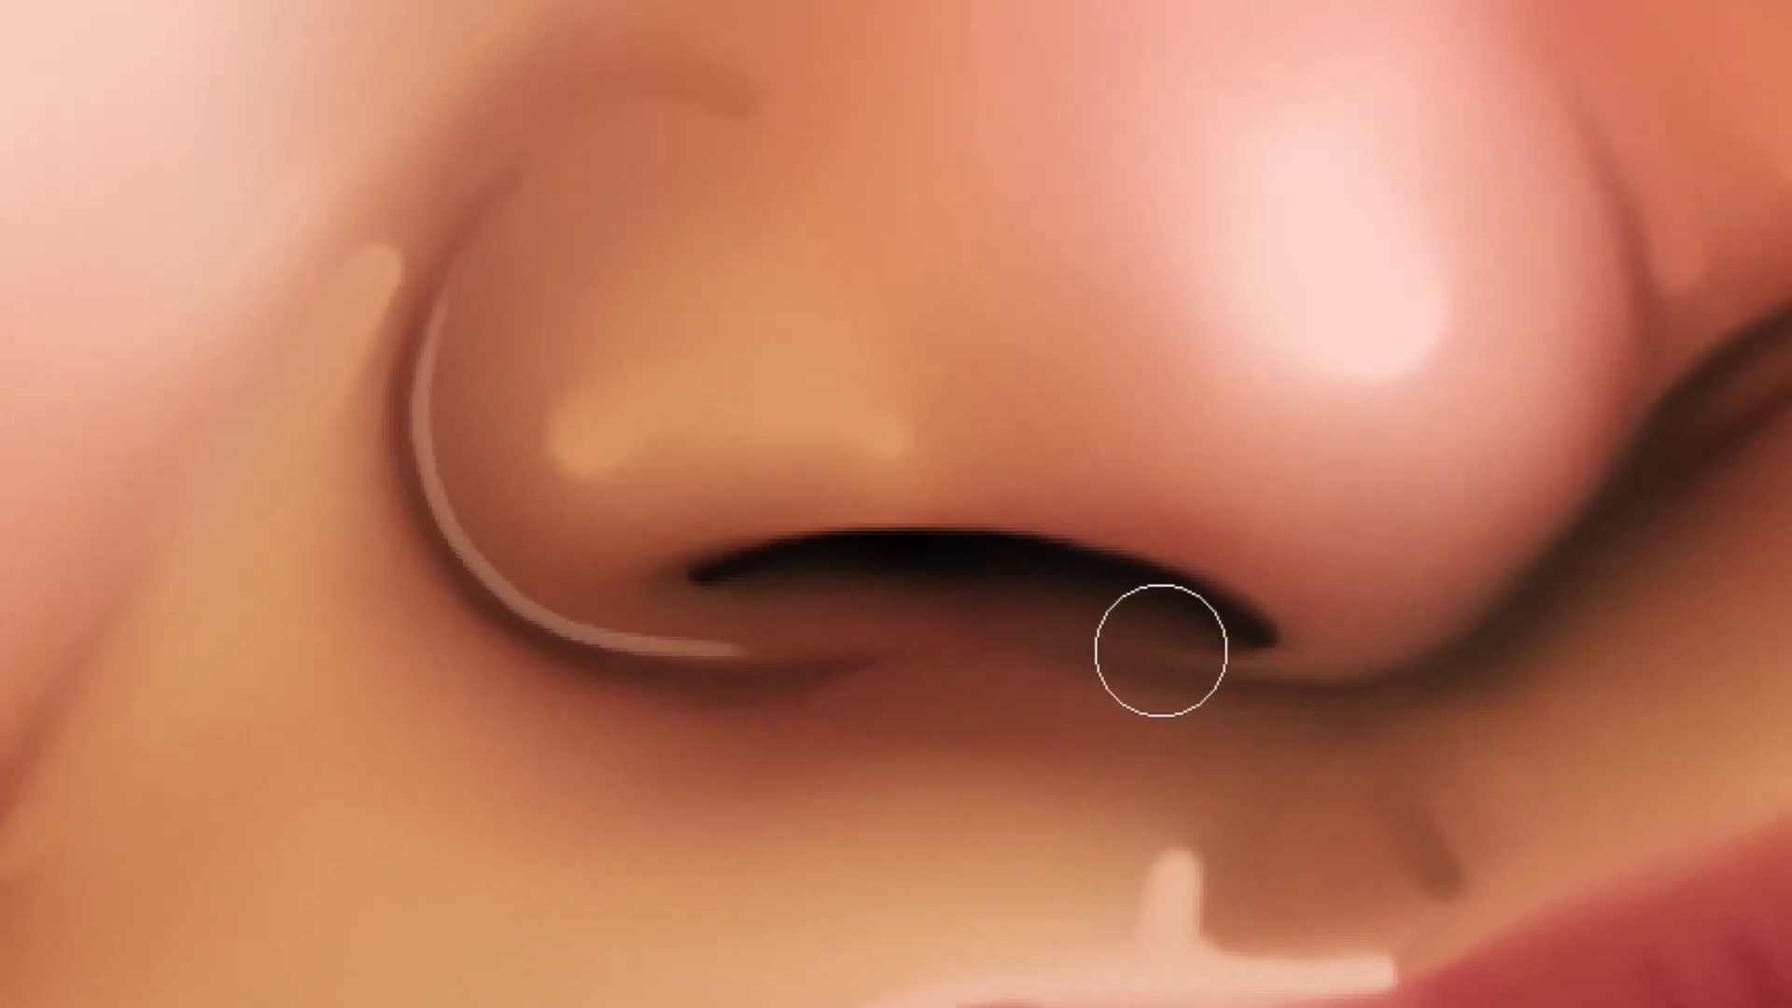
{"action": "scroll", "coordinate": [1158, 640], "scroll_direction": "right", "scroll_amount": 5}
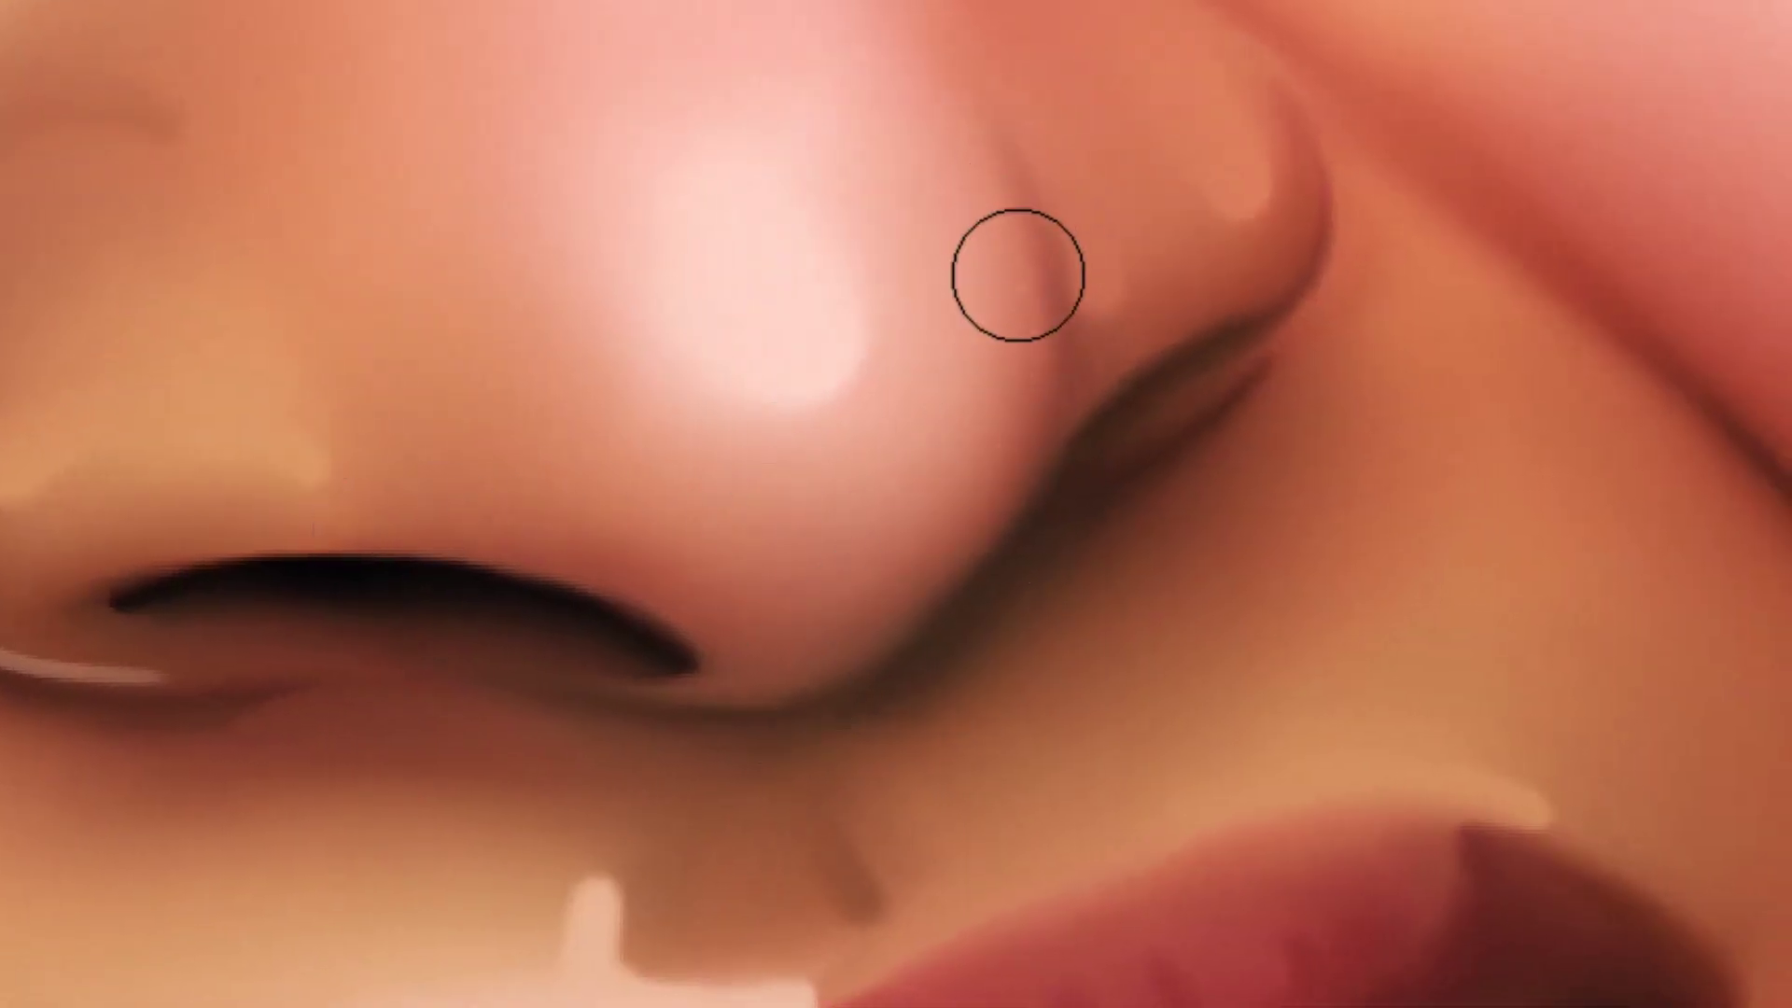
{"action": "left_click_drag", "start_coordinate": [1021, 271], "coordinate": [1026, 432]}
{"action": "left_click_drag", "start_coordinate": [1284, 119], "coordinate": [1311, 289]}
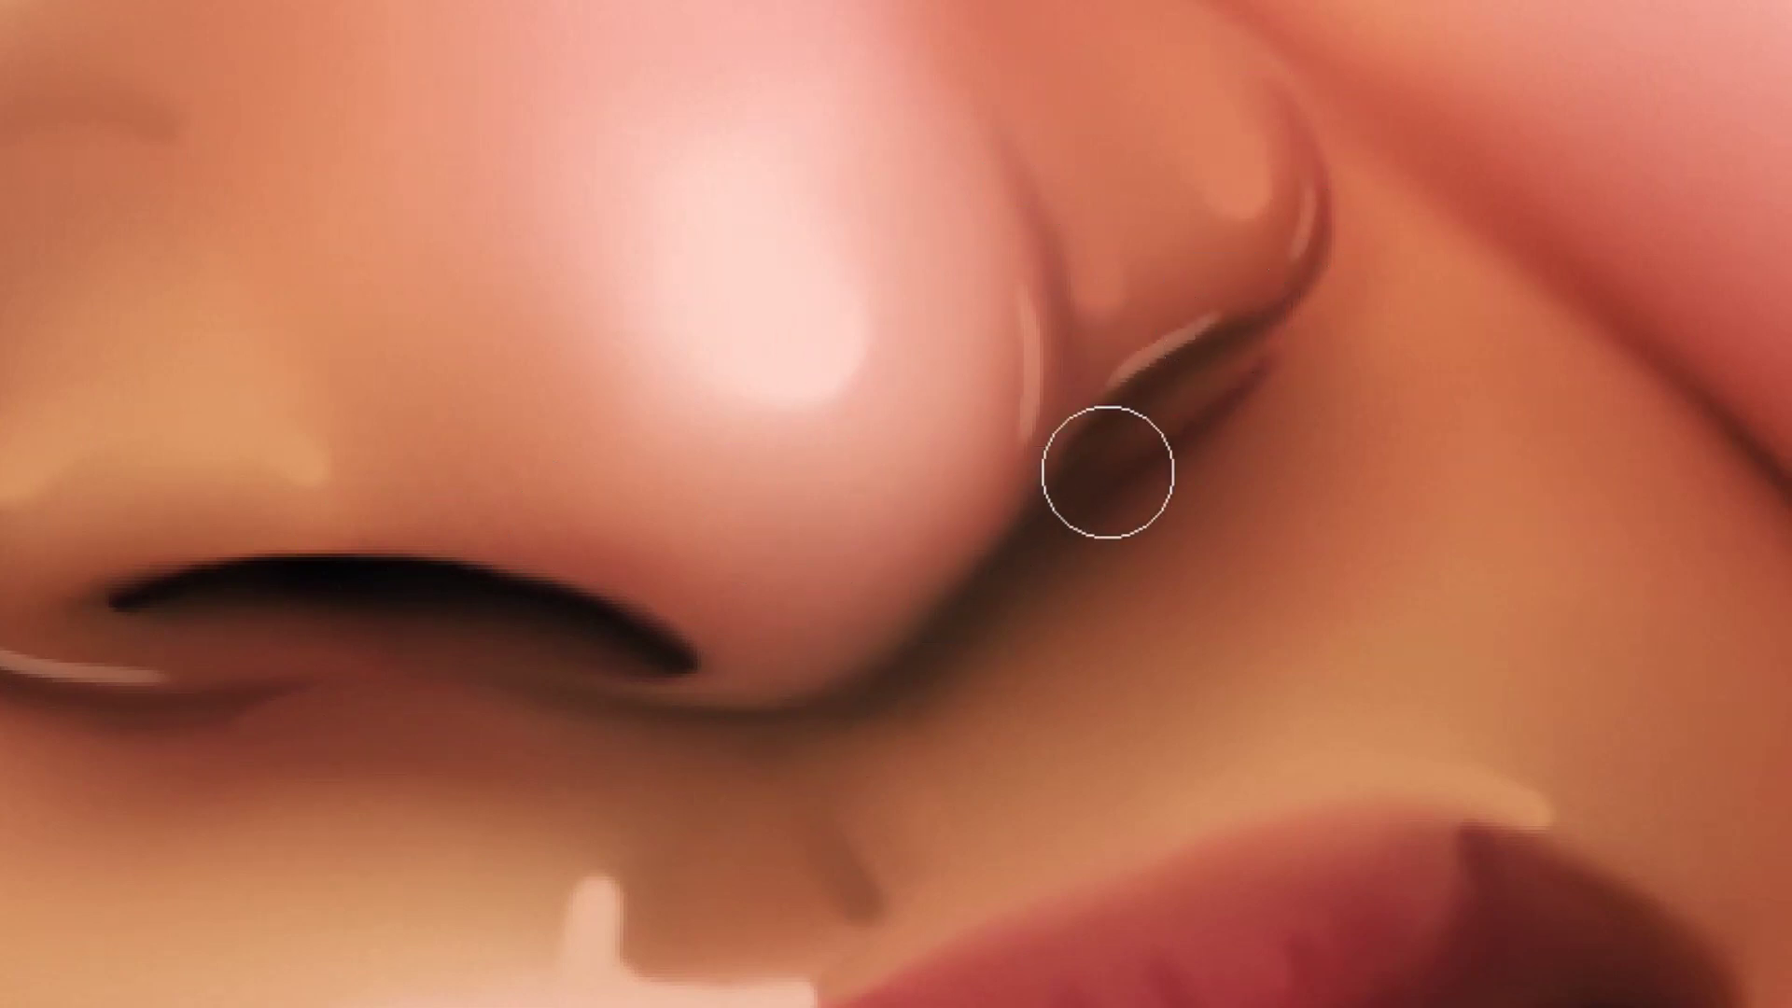
Try a highlight along the nose tip's lower rim, undo it, and rotate the view
{"action": "scroll", "coordinate": [804, 560], "scroll_direction": "down", "scroll_amount": 2}
{"action": "scroll", "coordinate": [804, 560], "scroll_direction": "left", "scroll_amount": 2}
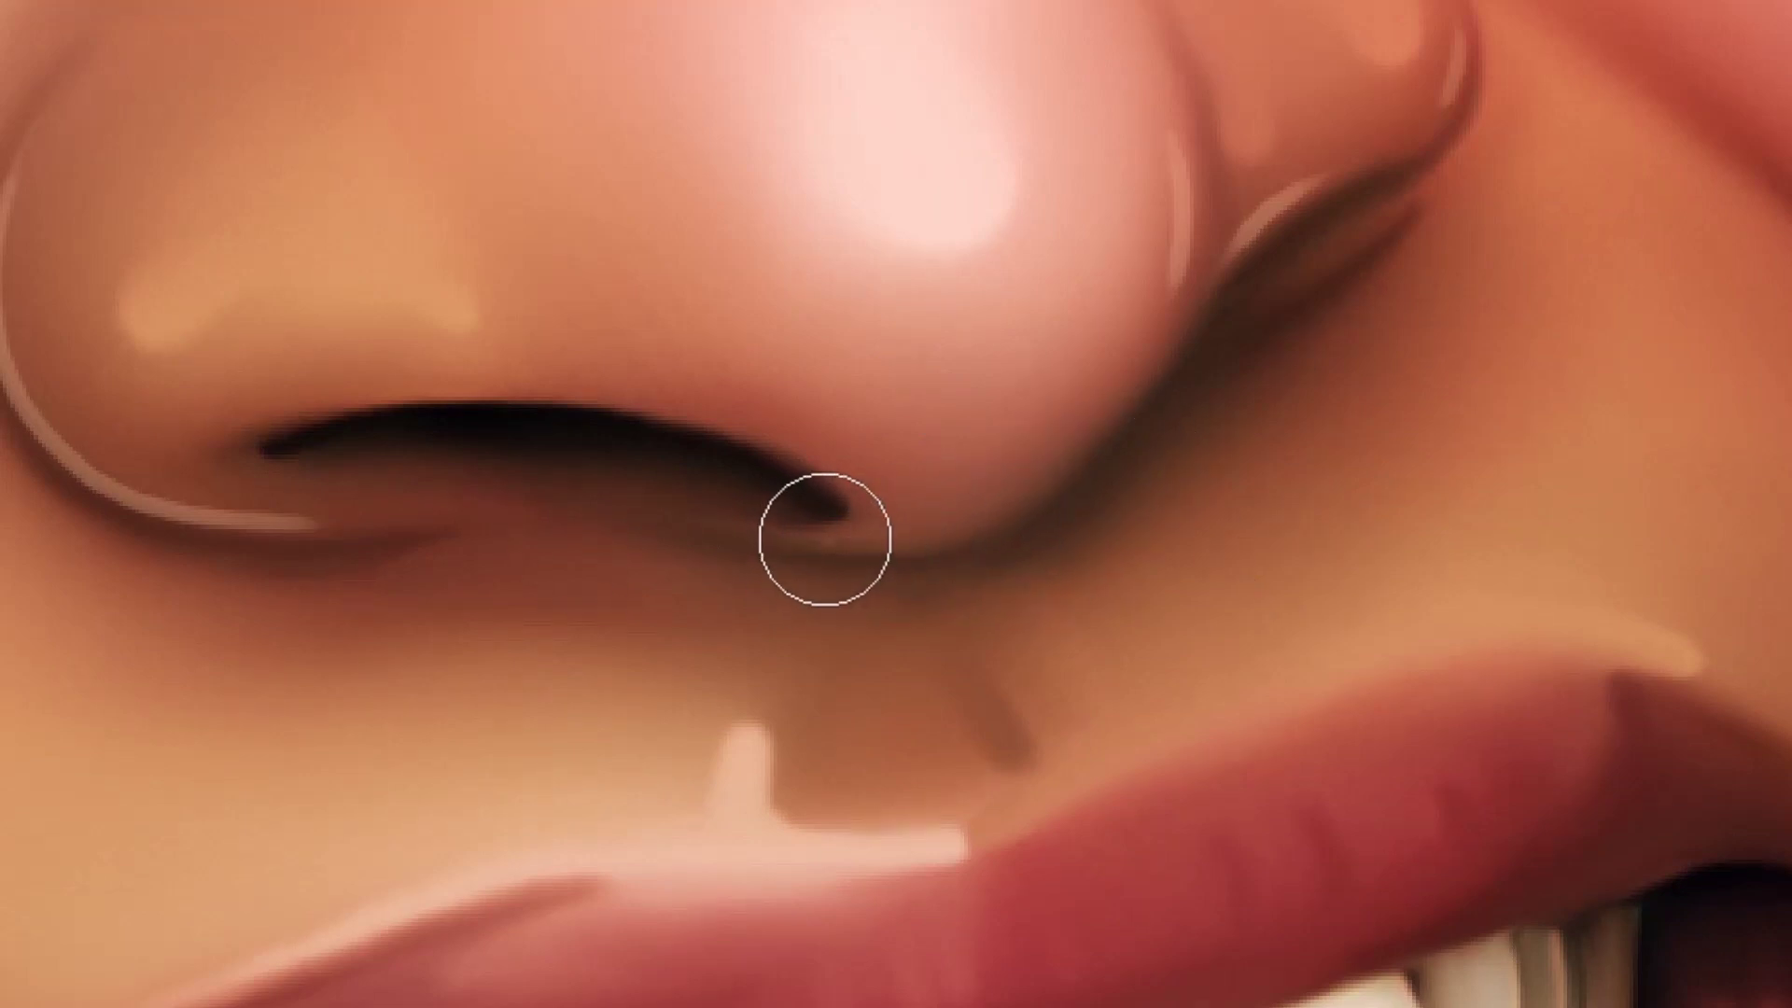
{"action": "left_click_drag", "start_coordinate": [848, 549], "coordinate": [966, 531]}
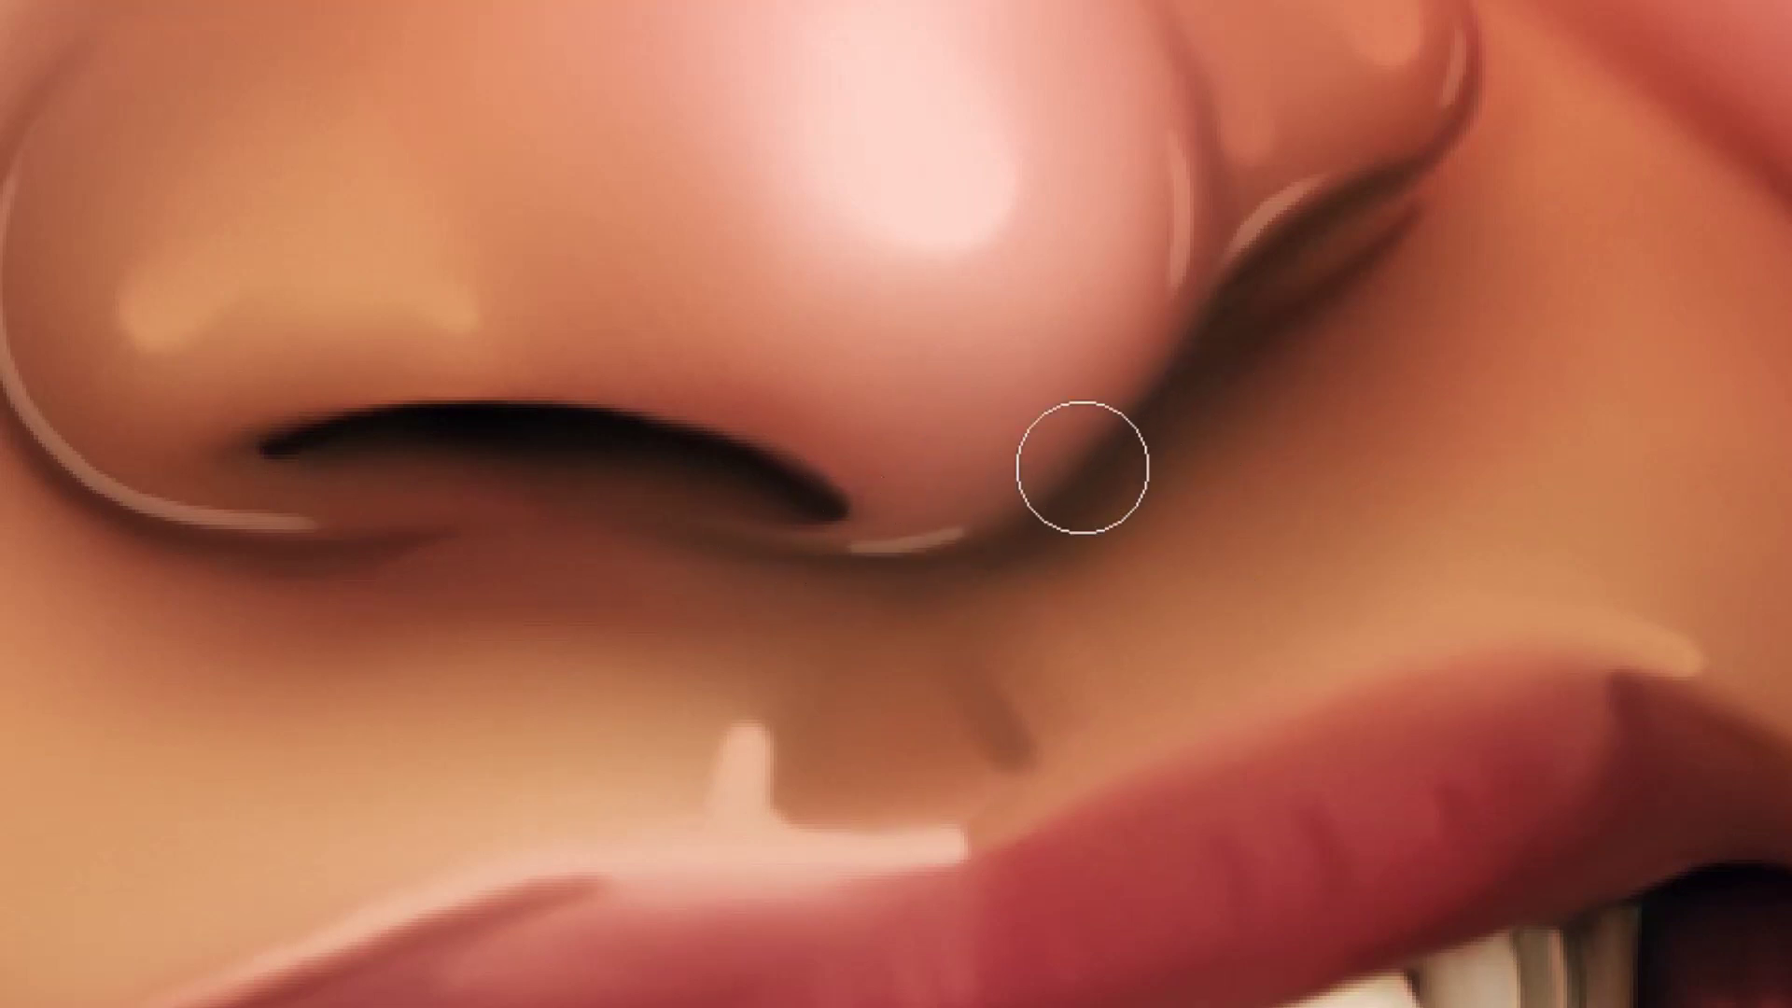
{"action": "key", "text": "ctrl+z"}
{"action": "key", "text": "ctrl+z"}
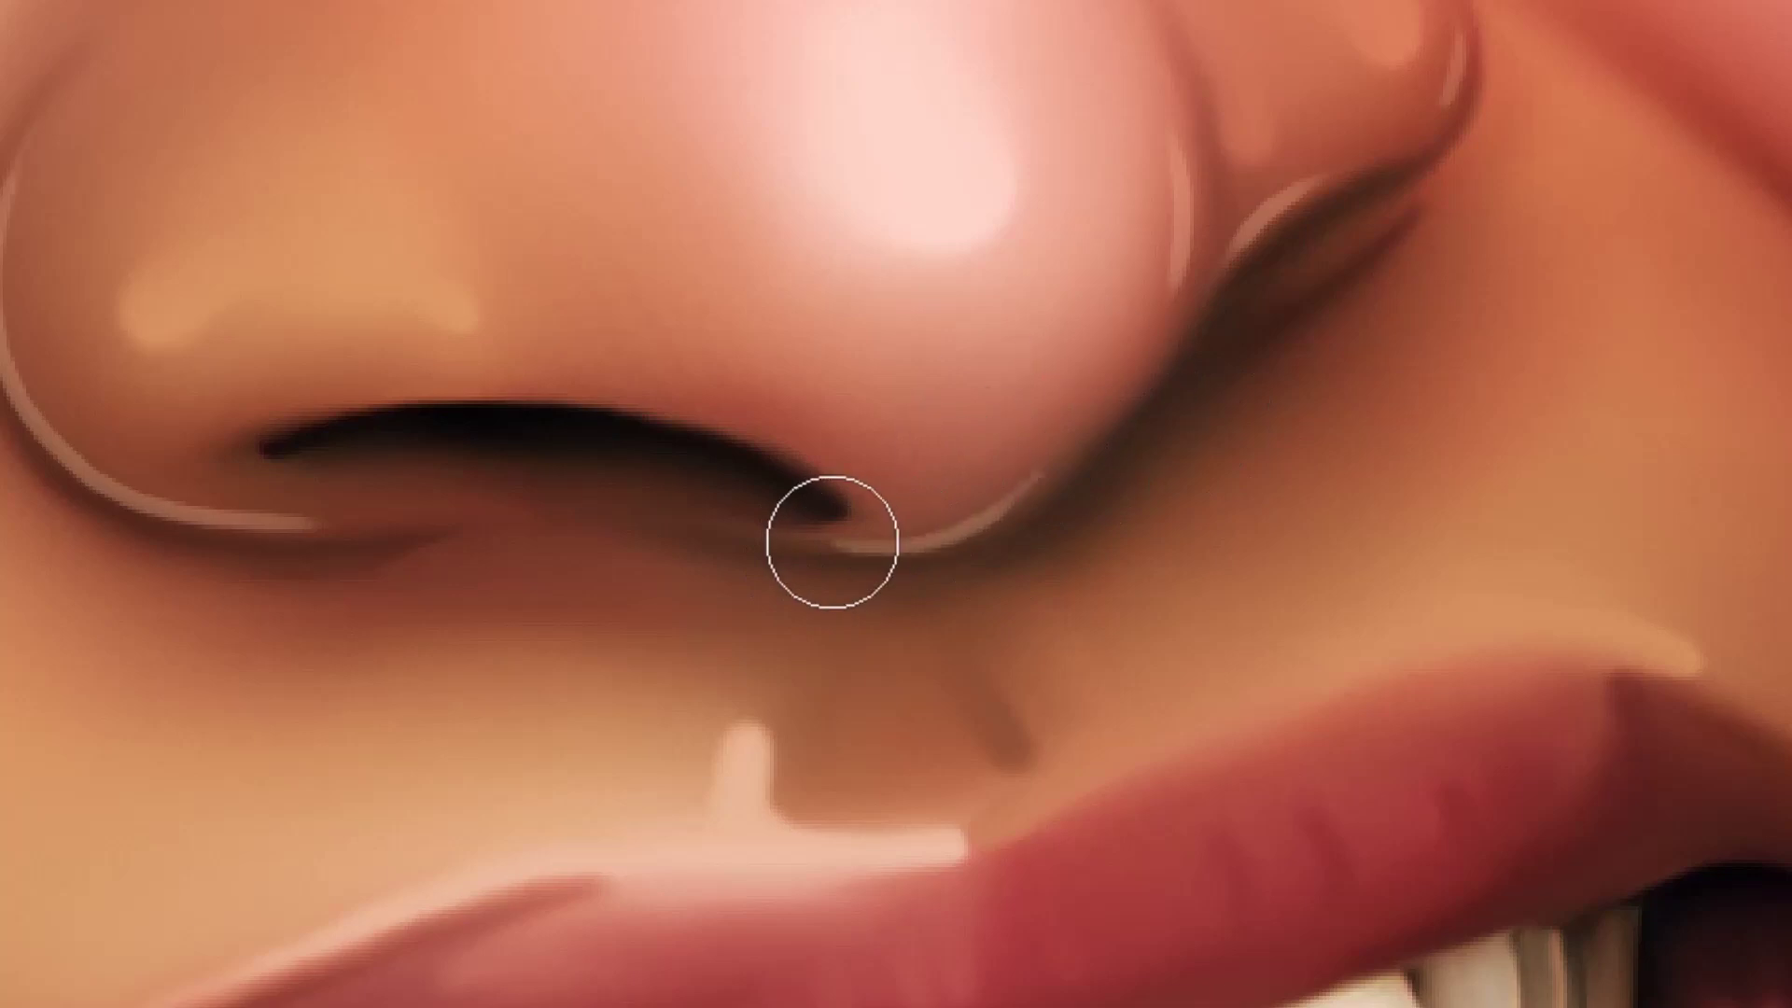
{"action": "key", "text": "ctrl+z"}
{"action": "key", "text": "ctrl+z"}
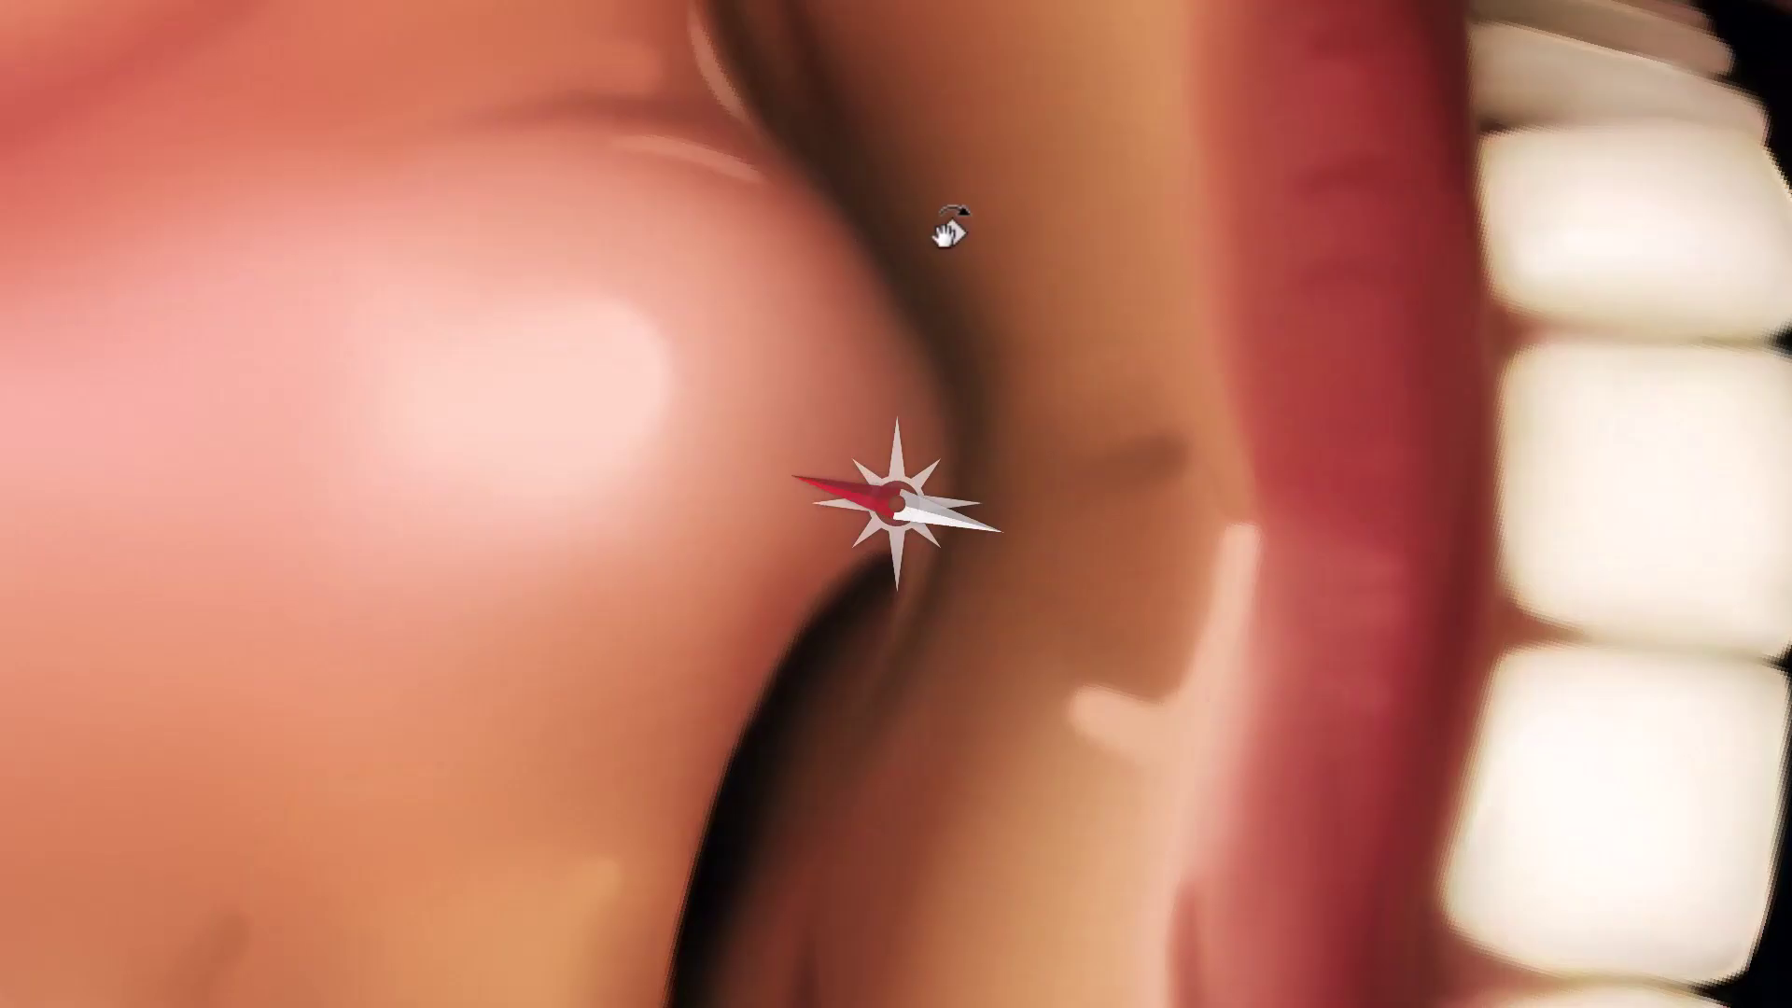
{"action": "left_click_drag", "start_coordinate": [1134, 434], "coordinate": [898, 338]}
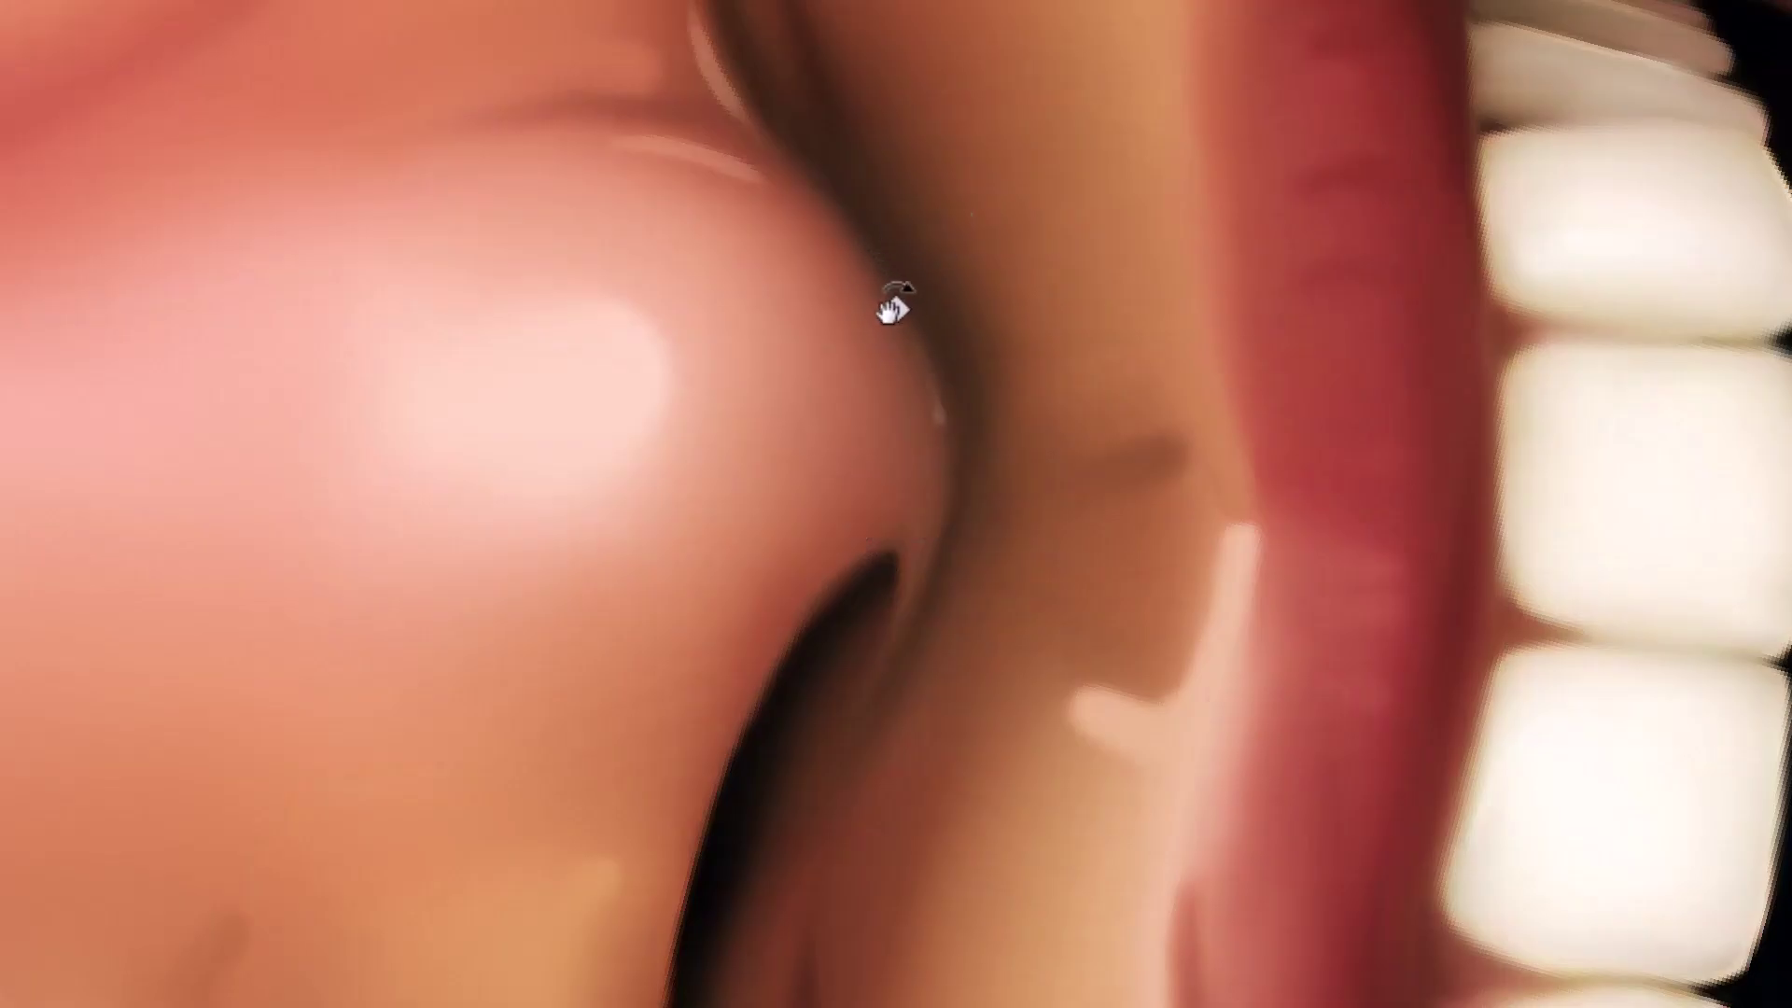
Mirror the canvas horizontally to check the face, then rotate the view back to 0°
{"action": "scroll", "coordinate": [933, 518], "scroll_direction": "down", "scroll_amount": 5}
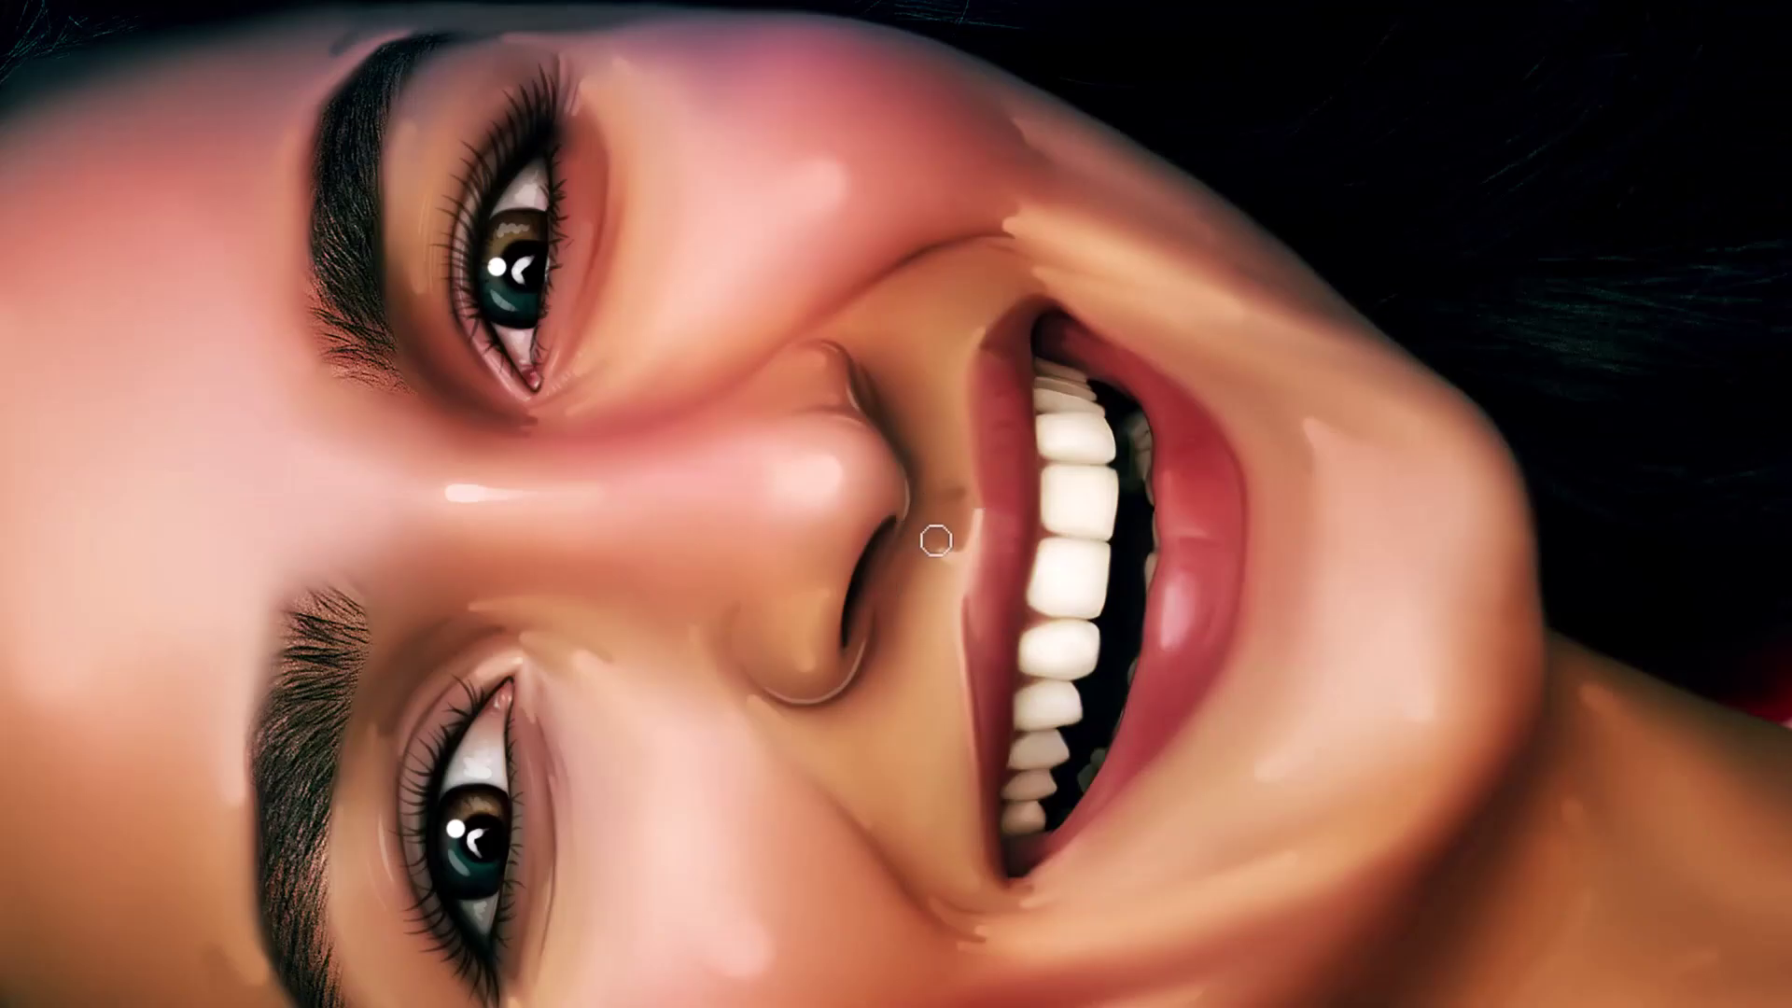
{"action": "scroll", "coordinate": [1076, 472], "scroll_direction": "up", "scroll_amount": 3}
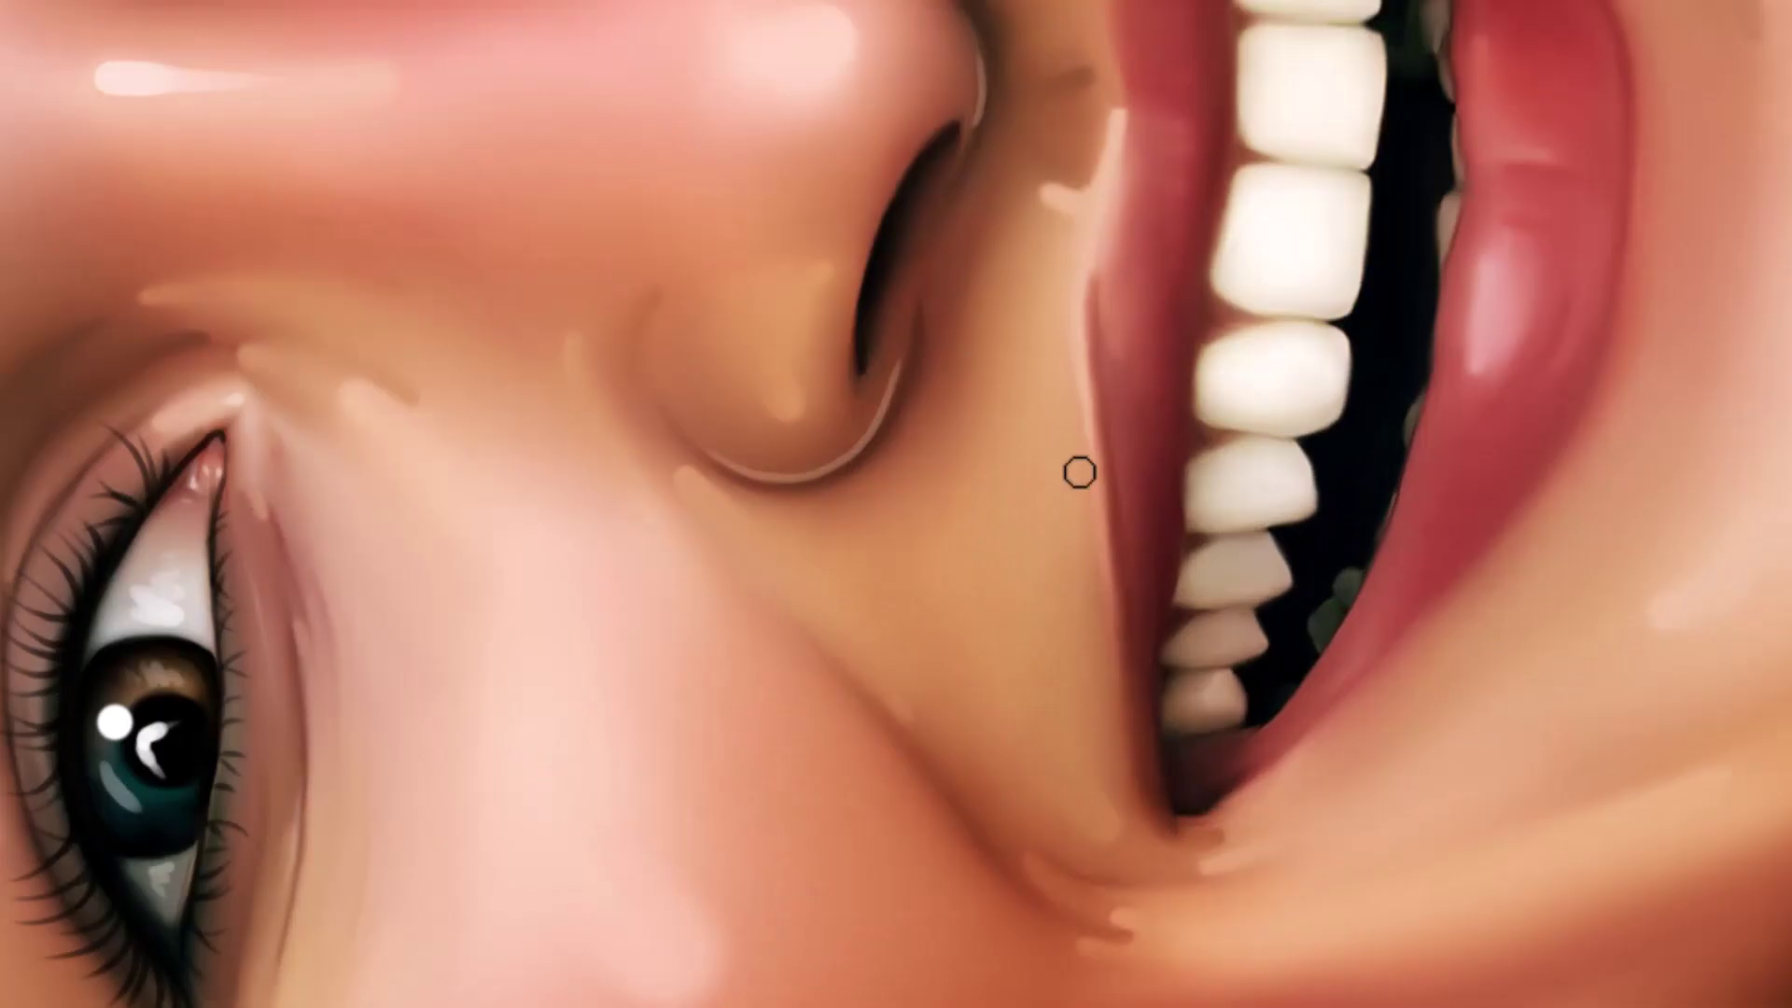
{"action": "key", "text": "h"}
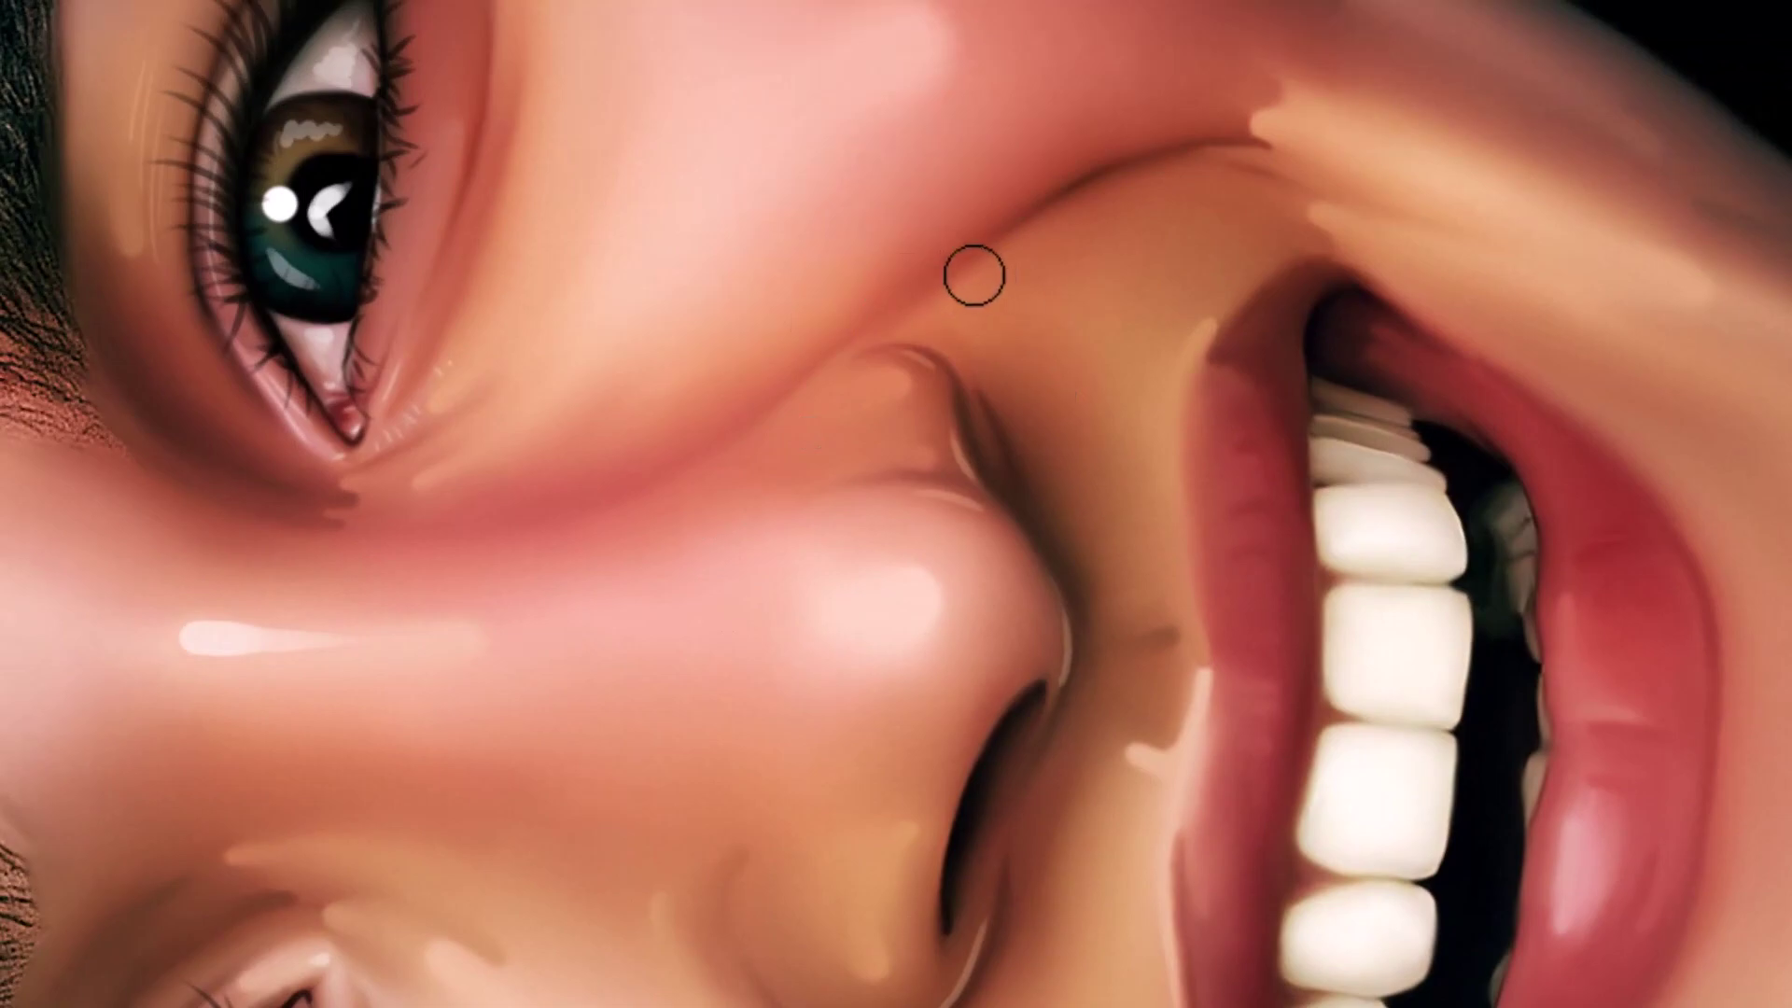
{"action": "scroll", "coordinate": [973, 275], "scroll_direction": "down", "scroll_amount": 3}
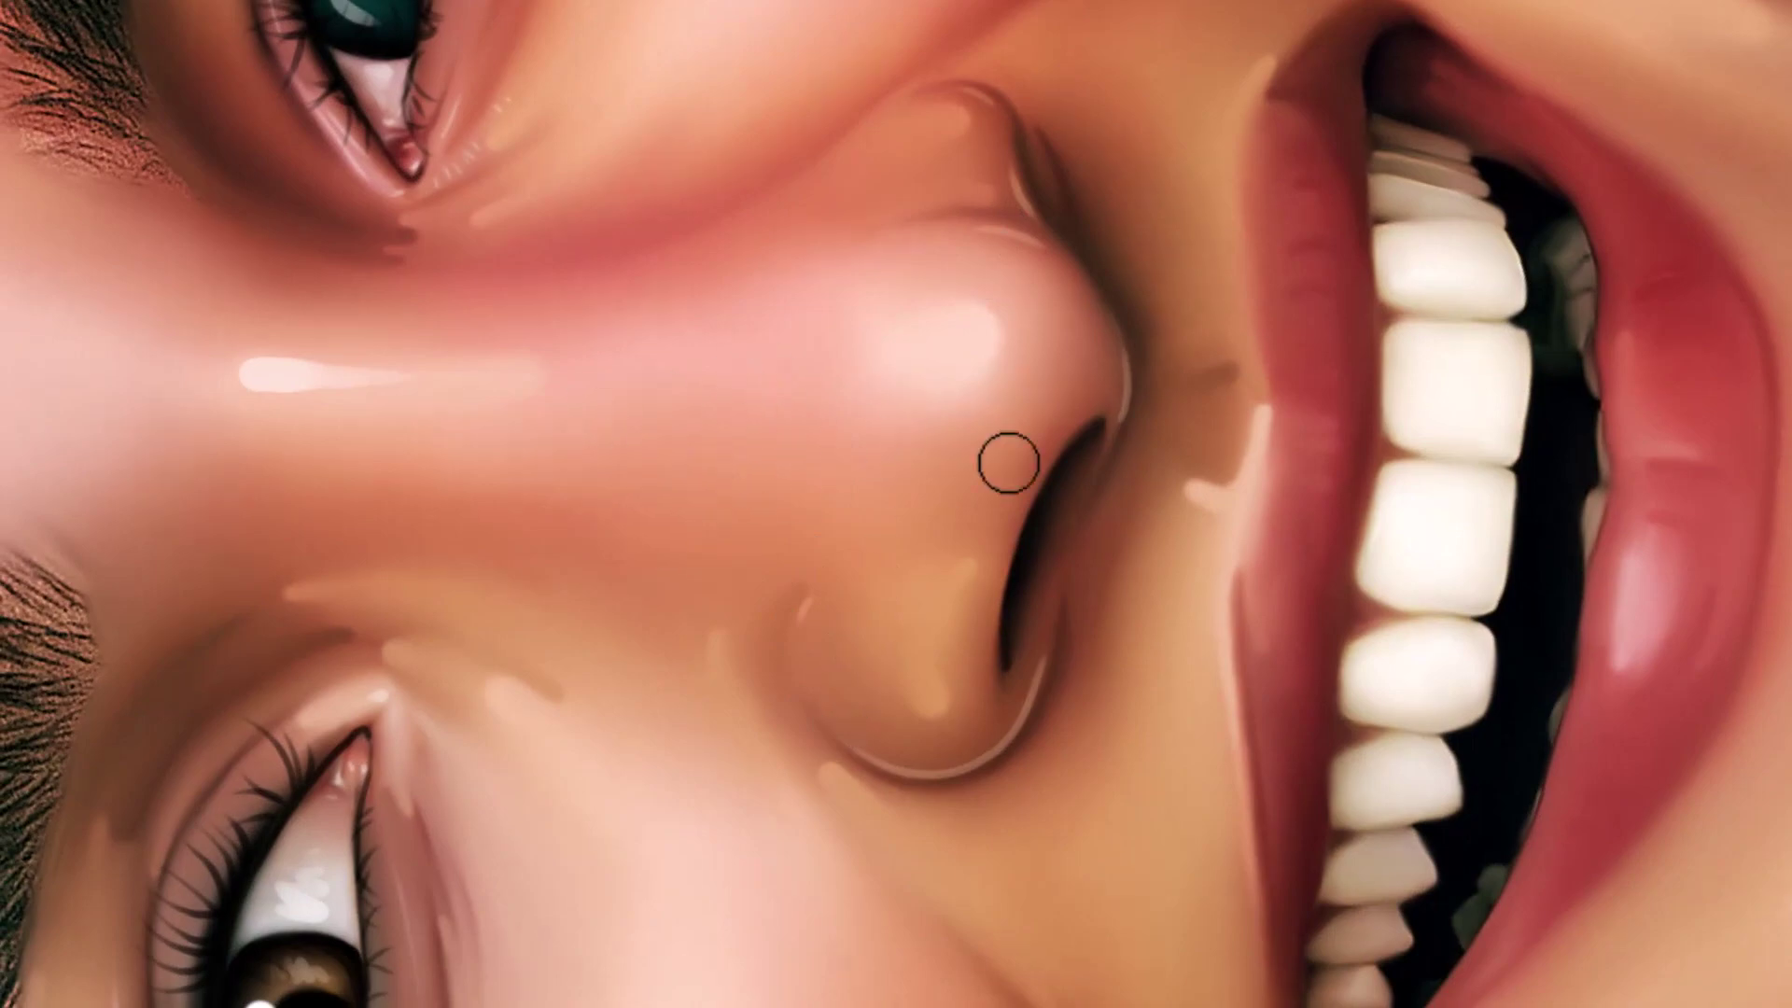
{"action": "key", "text": "r"}
{"action": "left_click_drag", "start_coordinate": [1047, 484], "coordinate": [859, 588]}
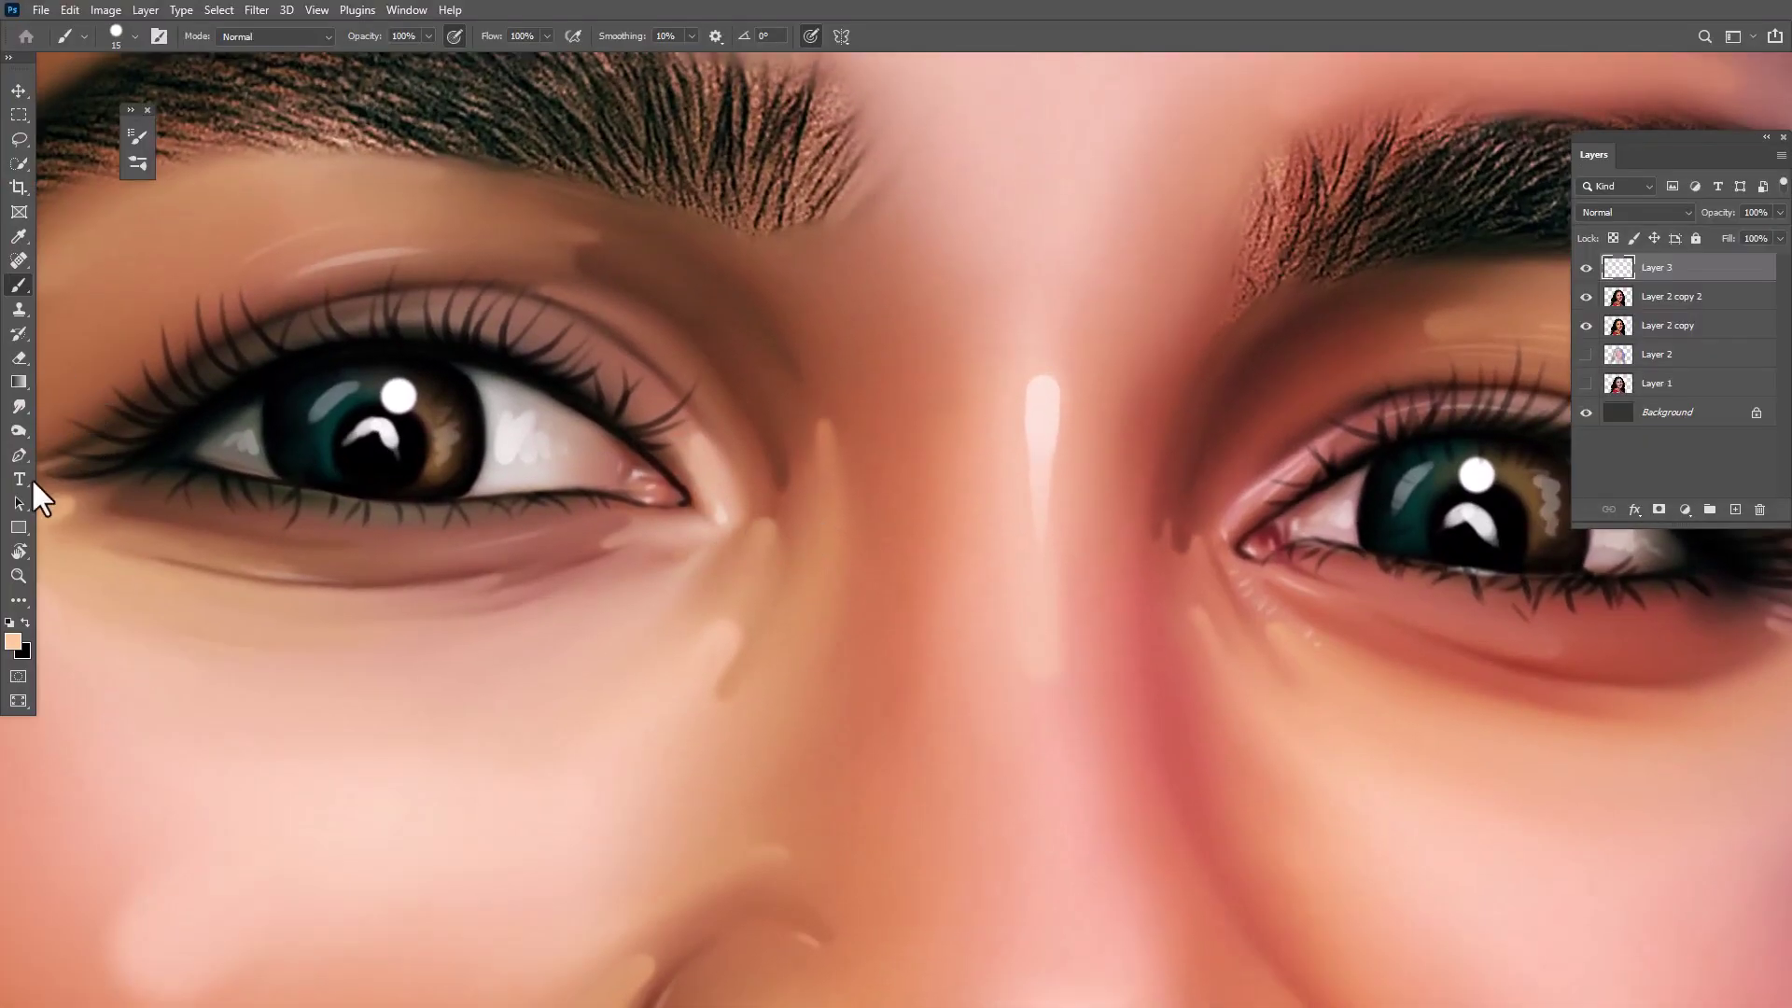
Set the foreground colour to dark red 663333 and pan across both eyes
{"action": "left_click", "coordinate": [13, 641]}
{"action": "left_click", "coordinate": [652, 506]}
{"action": "left_click", "coordinate": [1579, 263]}
{"action": "left_click_drag", "start_coordinate": [512, 522], "coordinate": [712, 517]}
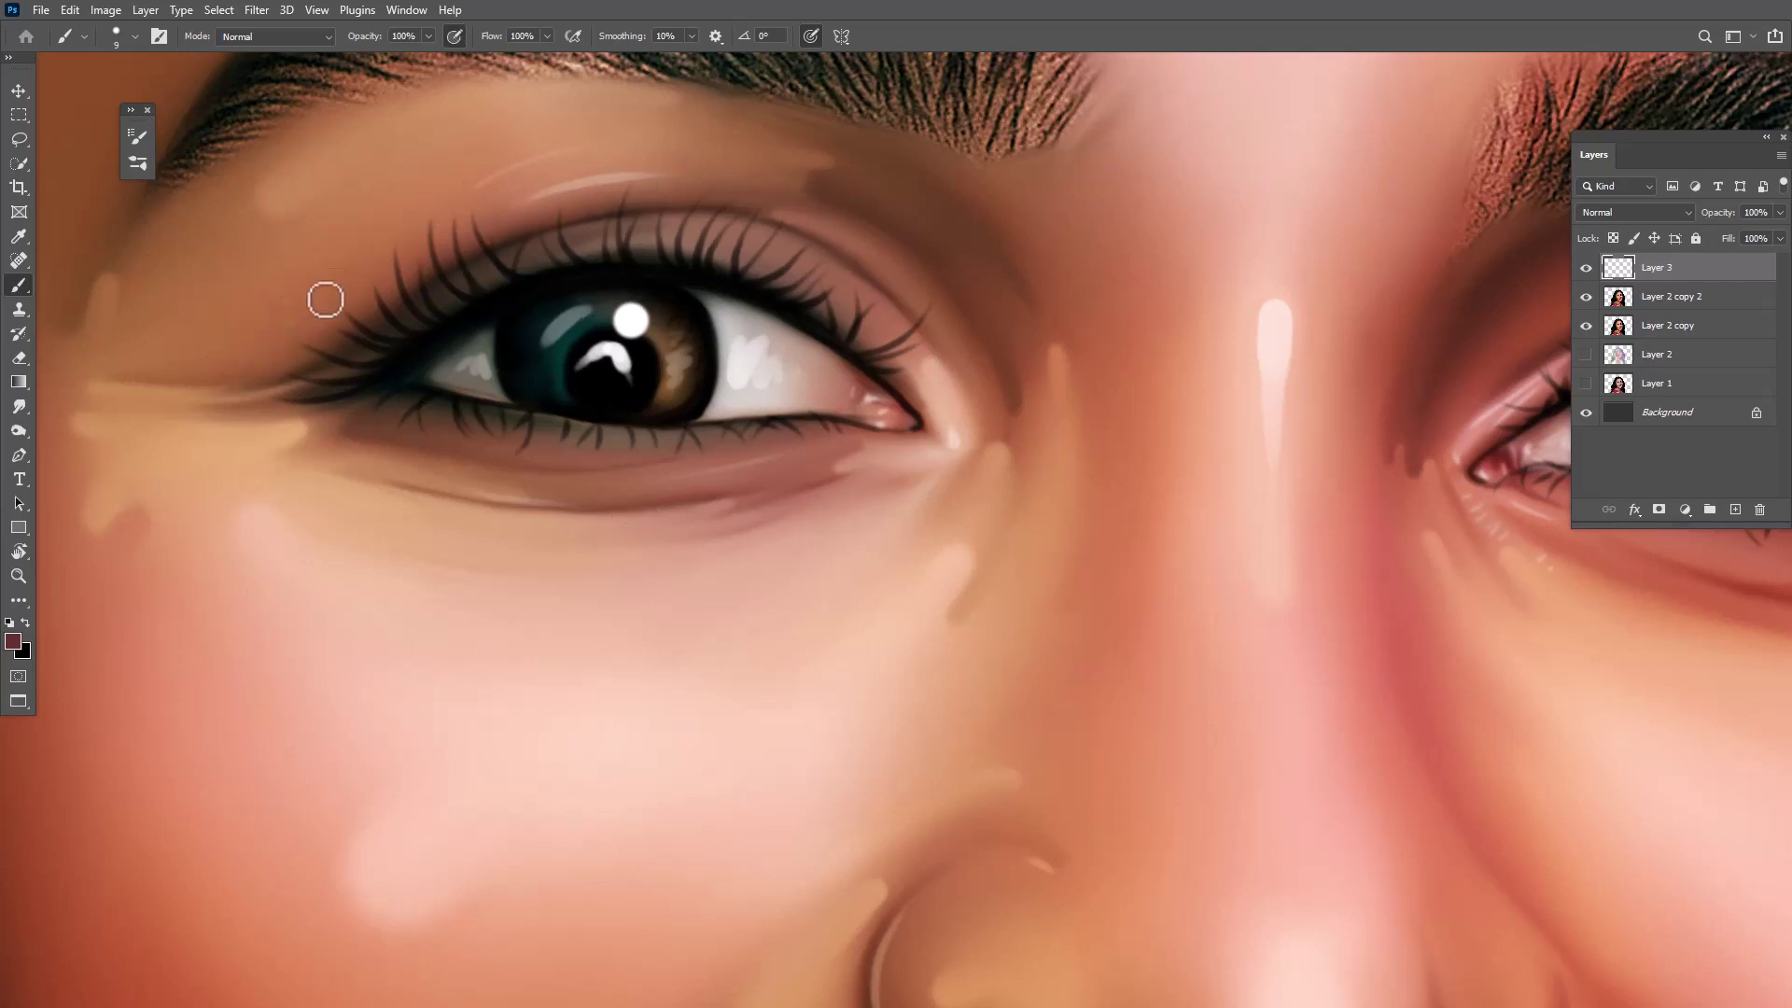
{"action": "left_click_drag", "start_coordinate": [325, 299], "coordinate": [931, 369]}
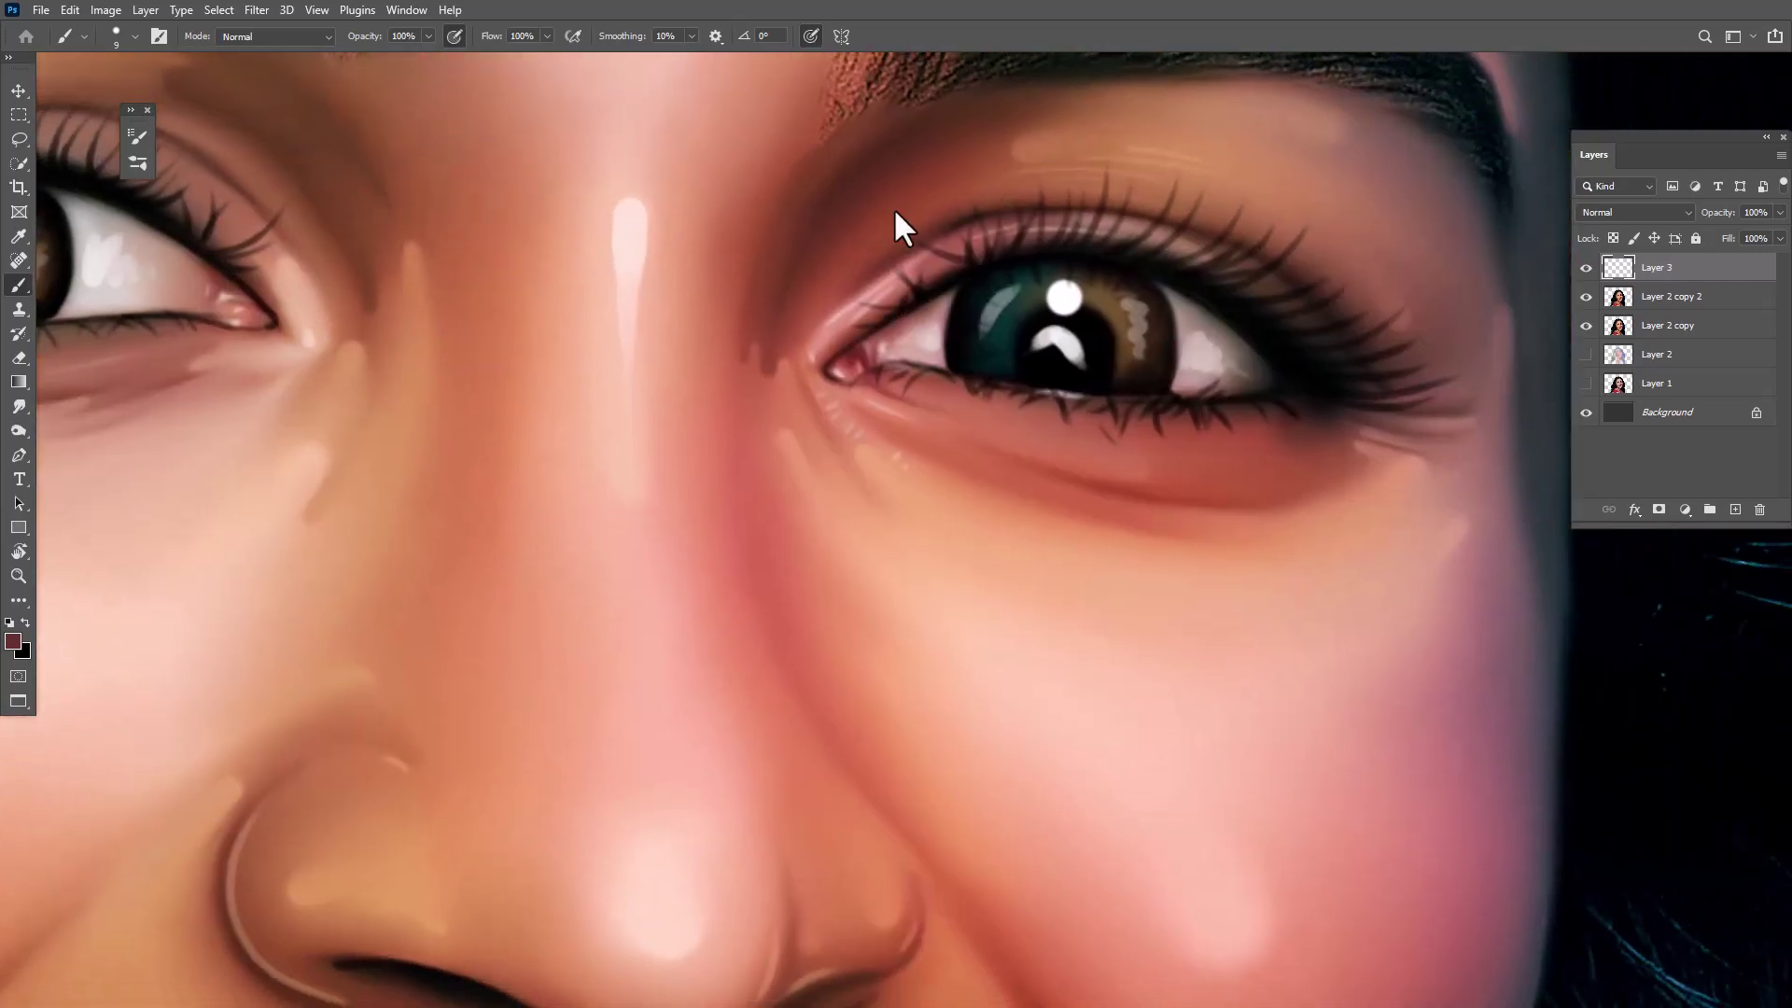
Leave full screen, fit the whole portrait, zoom in on the eye and reopen the foreground chooser
{"action": "key", "text": "f"}
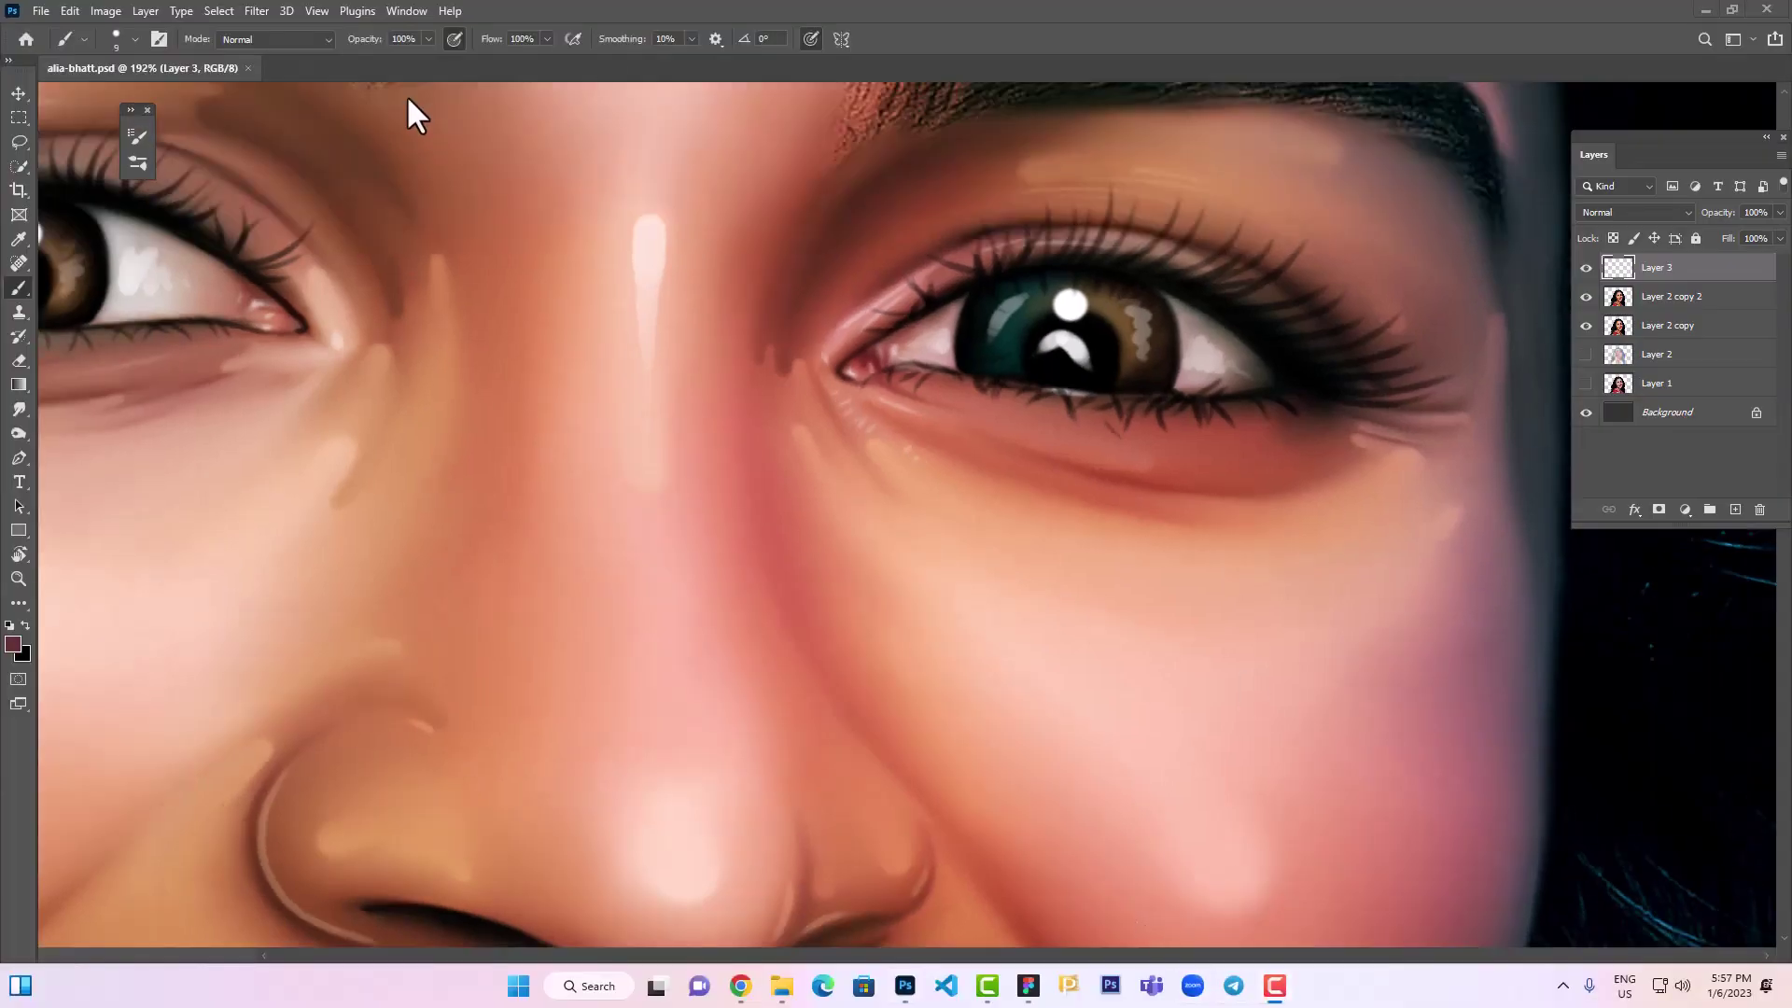
{"action": "key", "text": "ctrl+0"}
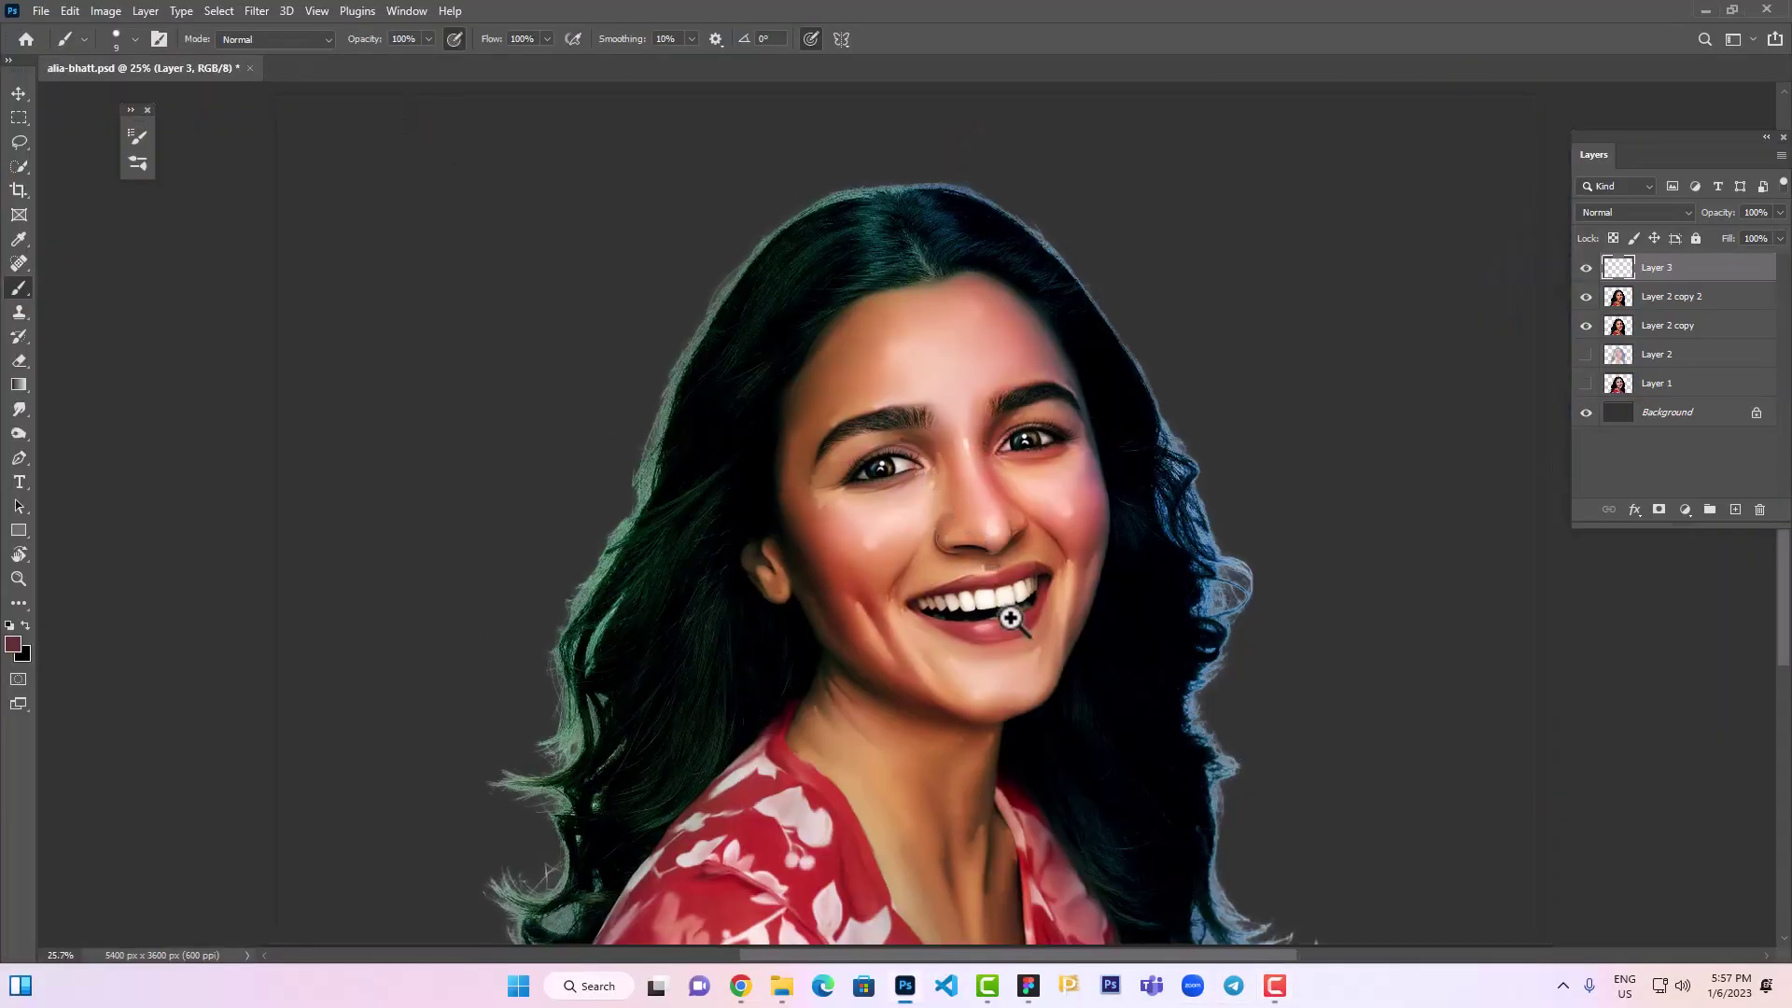
{"action": "scroll", "coordinate": [924, 513], "scroll_direction": "up", "scroll_amount": 5}
{"action": "scroll", "coordinate": [912, 500], "scroll_direction": "down", "scroll_amount": 3}
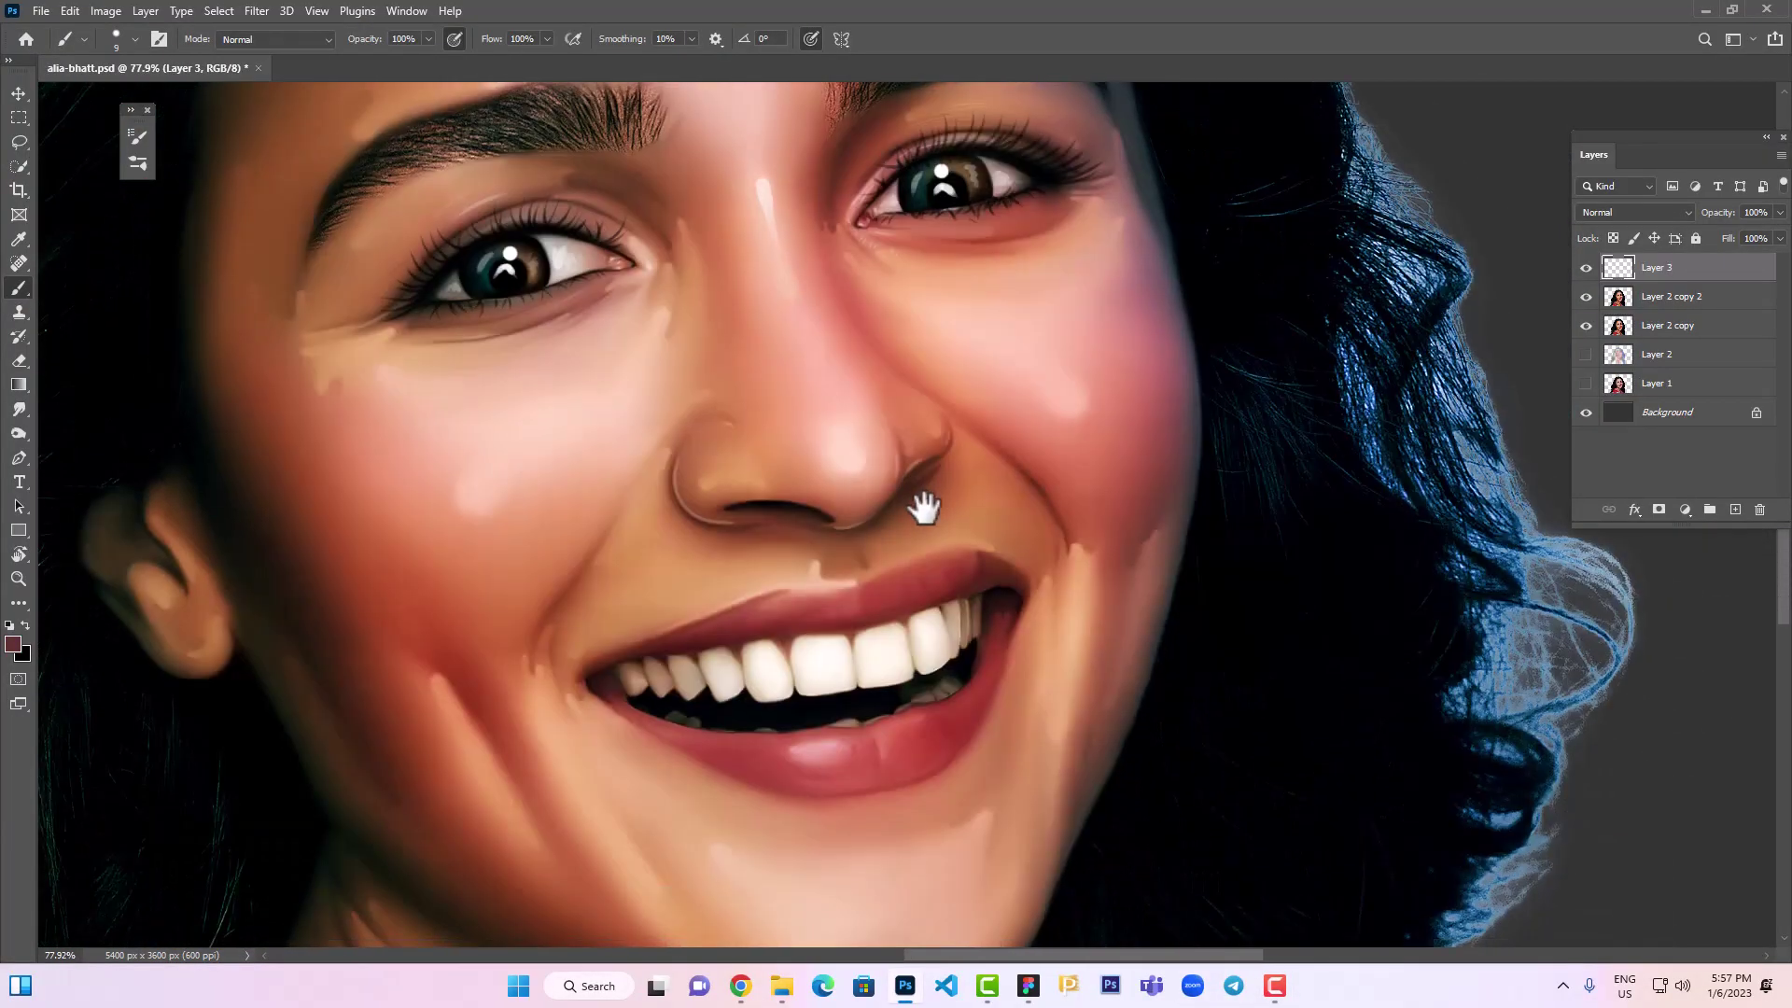
{"action": "scroll", "coordinate": [859, 412], "scroll_direction": "down", "scroll_amount": 5}
{"action": "scroll", "coordinate": [904, 547], "scroll_direction": "up", "scroll_amount": 5}
{"action": "scroll", "coordinate": [755, 557], "scroll_direction": "up", "scroll_amount": 1}
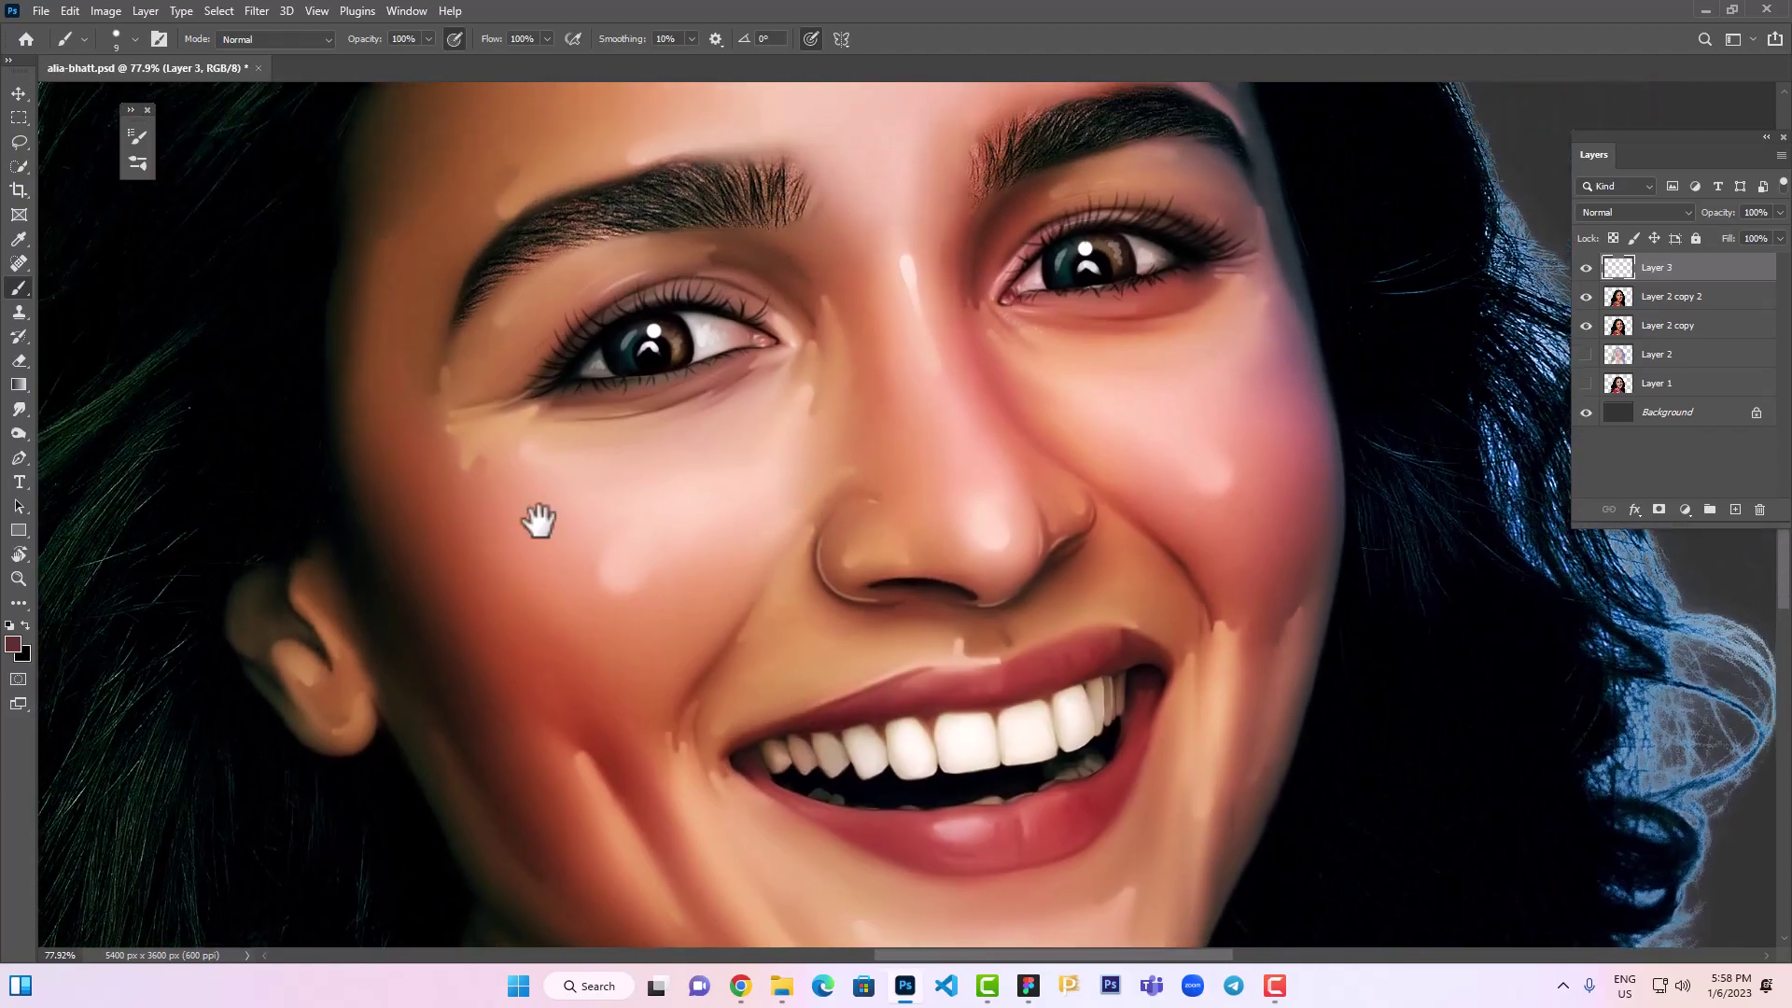
{"action": "scroll", "coordinate": [540, 520], "scroll_direction": "down", "scroll_amount": 1}
{"action": "scroll", "coordinate": [593, 588], "scroll_direction": "up", "scroll_amount": 3}
{"action": "scroll", "coordinate": [689, 689], "scroll_direction": "up", "scroll_amount": 1}
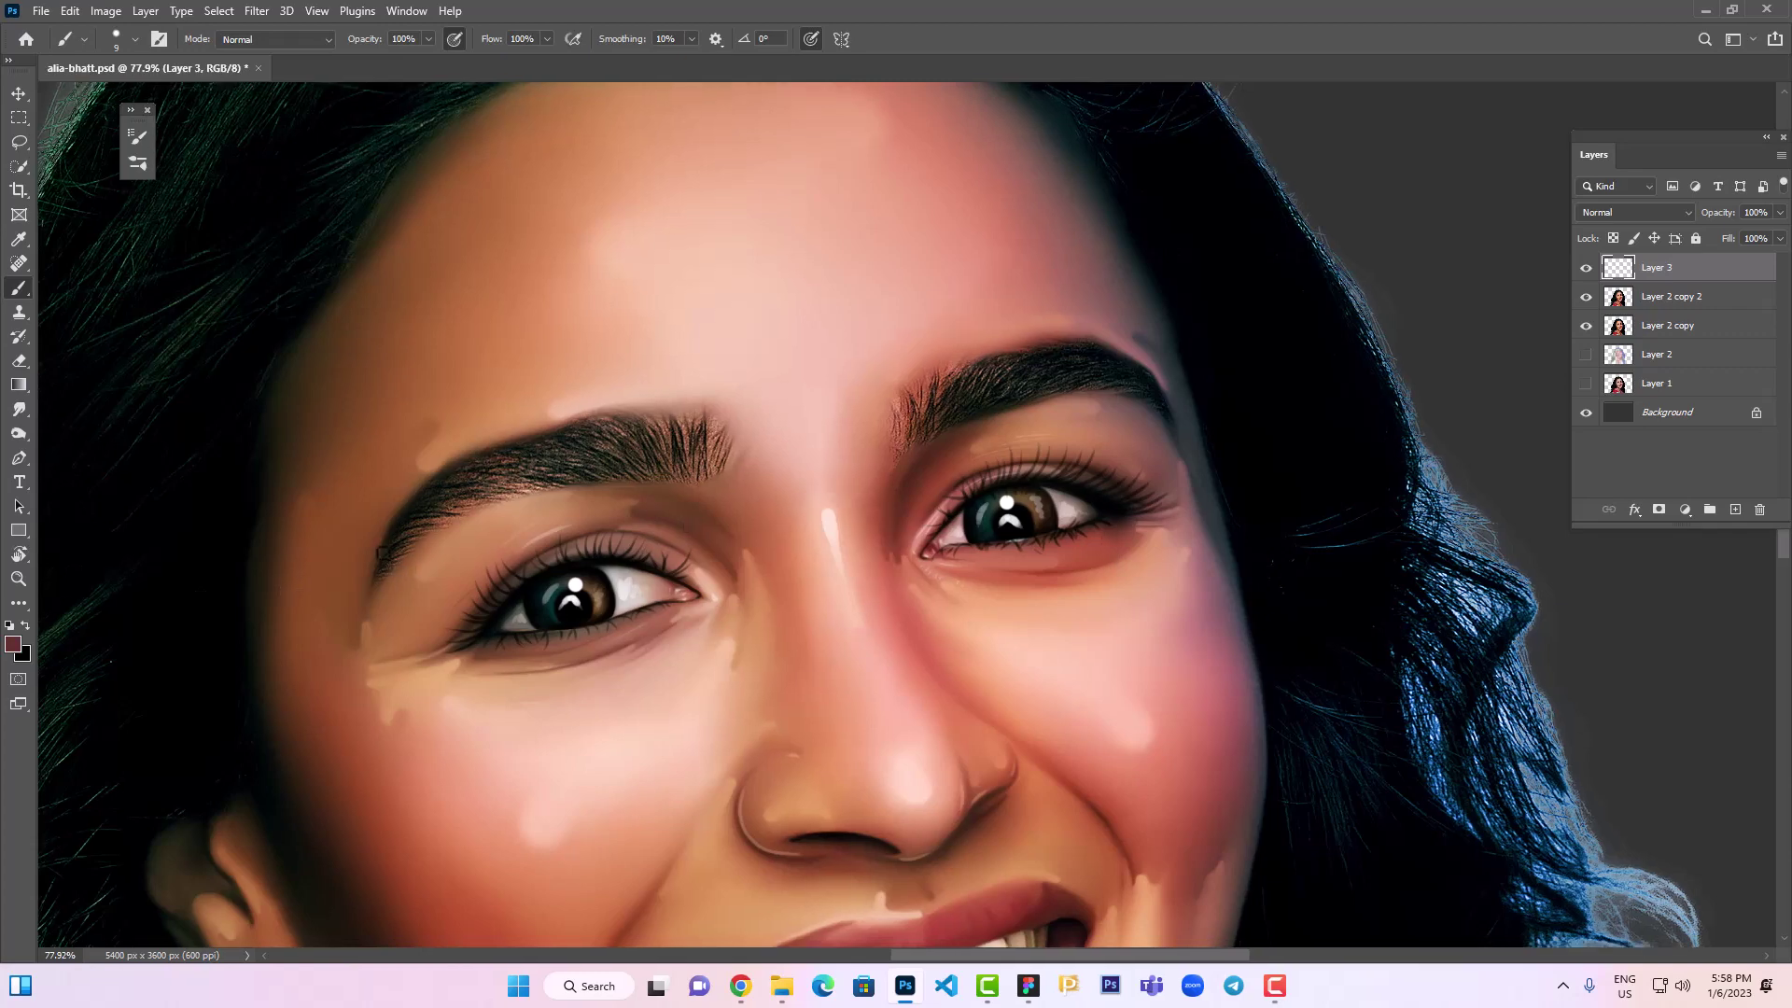
{"action": "scroll", "coordinate": [689, 600], "scroll_direction": "down", "scroll_amount": 2}
{"action": "scroll", "coordinate": [1017, 480], "scroll_direction": "down", "scroll_amount": 2}
{"action": "scroll", "coordinate": [943, 352], "scroll_direction": "right", "scroll_amount": 1}
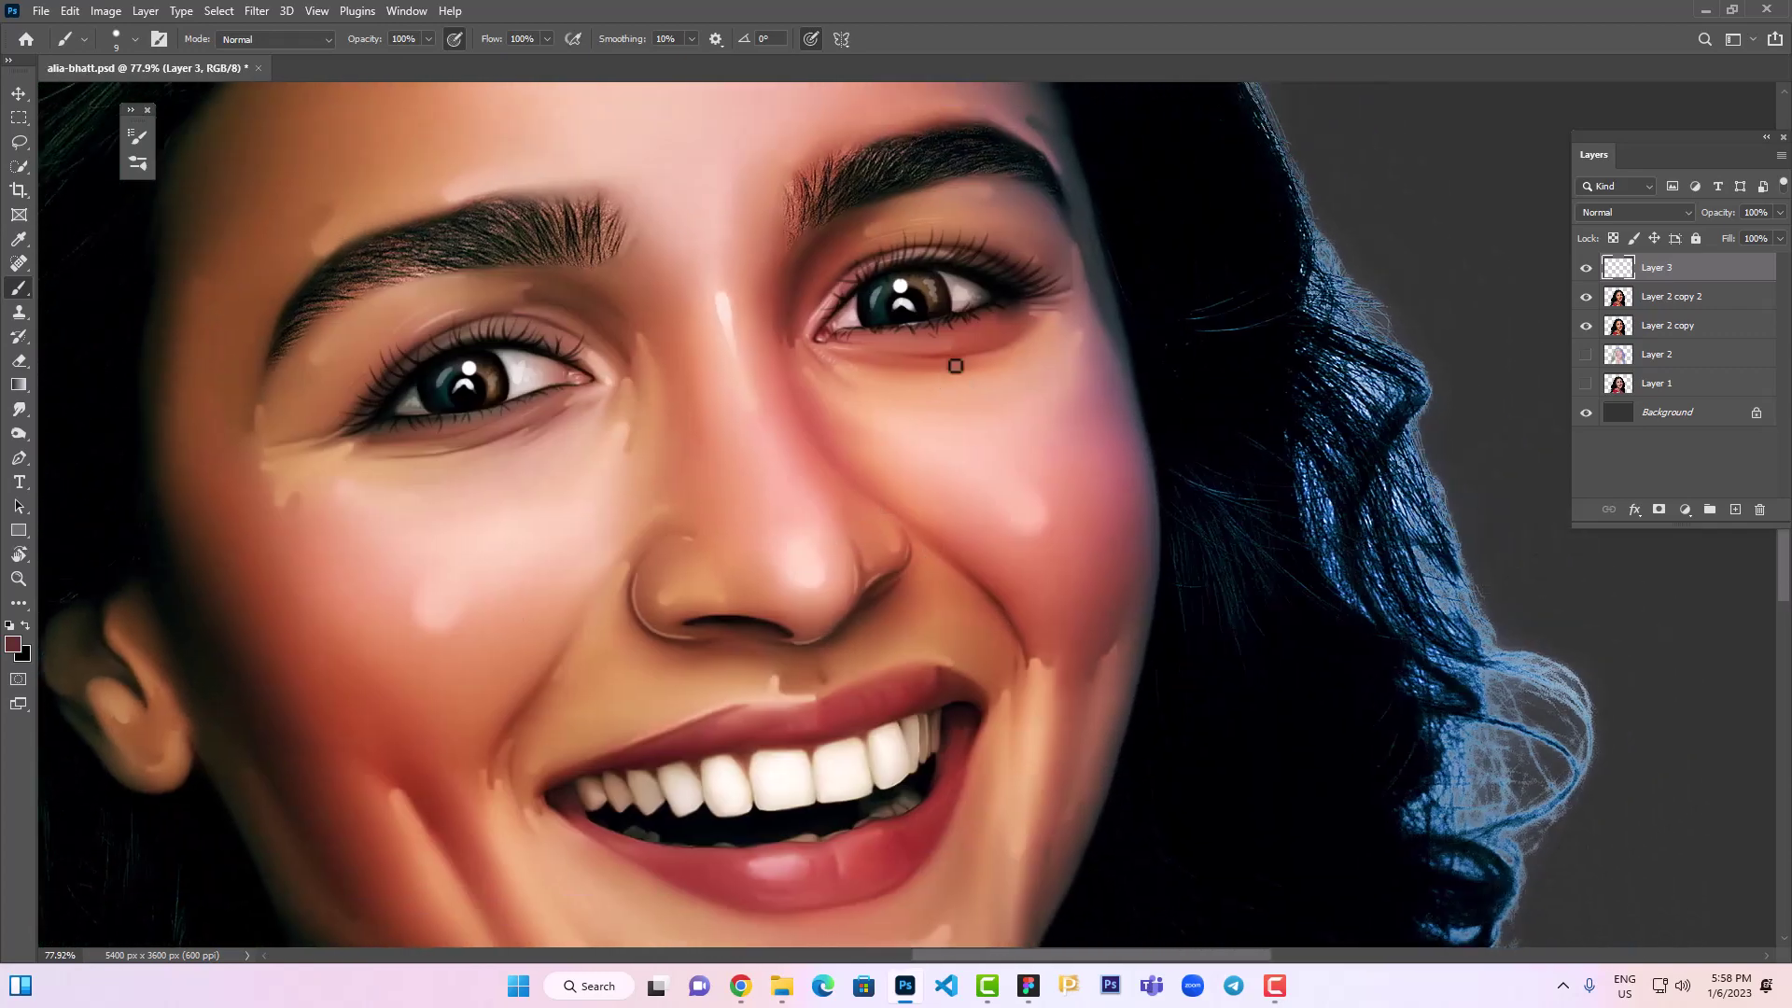
{"action": "scroll", "coordinate": [952, 360], "scroll_direction": "up", "scroll_amount": 2}
{"action": "scroll", "coordinate": [1008, 467], "scroll_direction": "up", "scroll_amount": 4}
{"action": "left_click", "coordinate": [13, 644]}
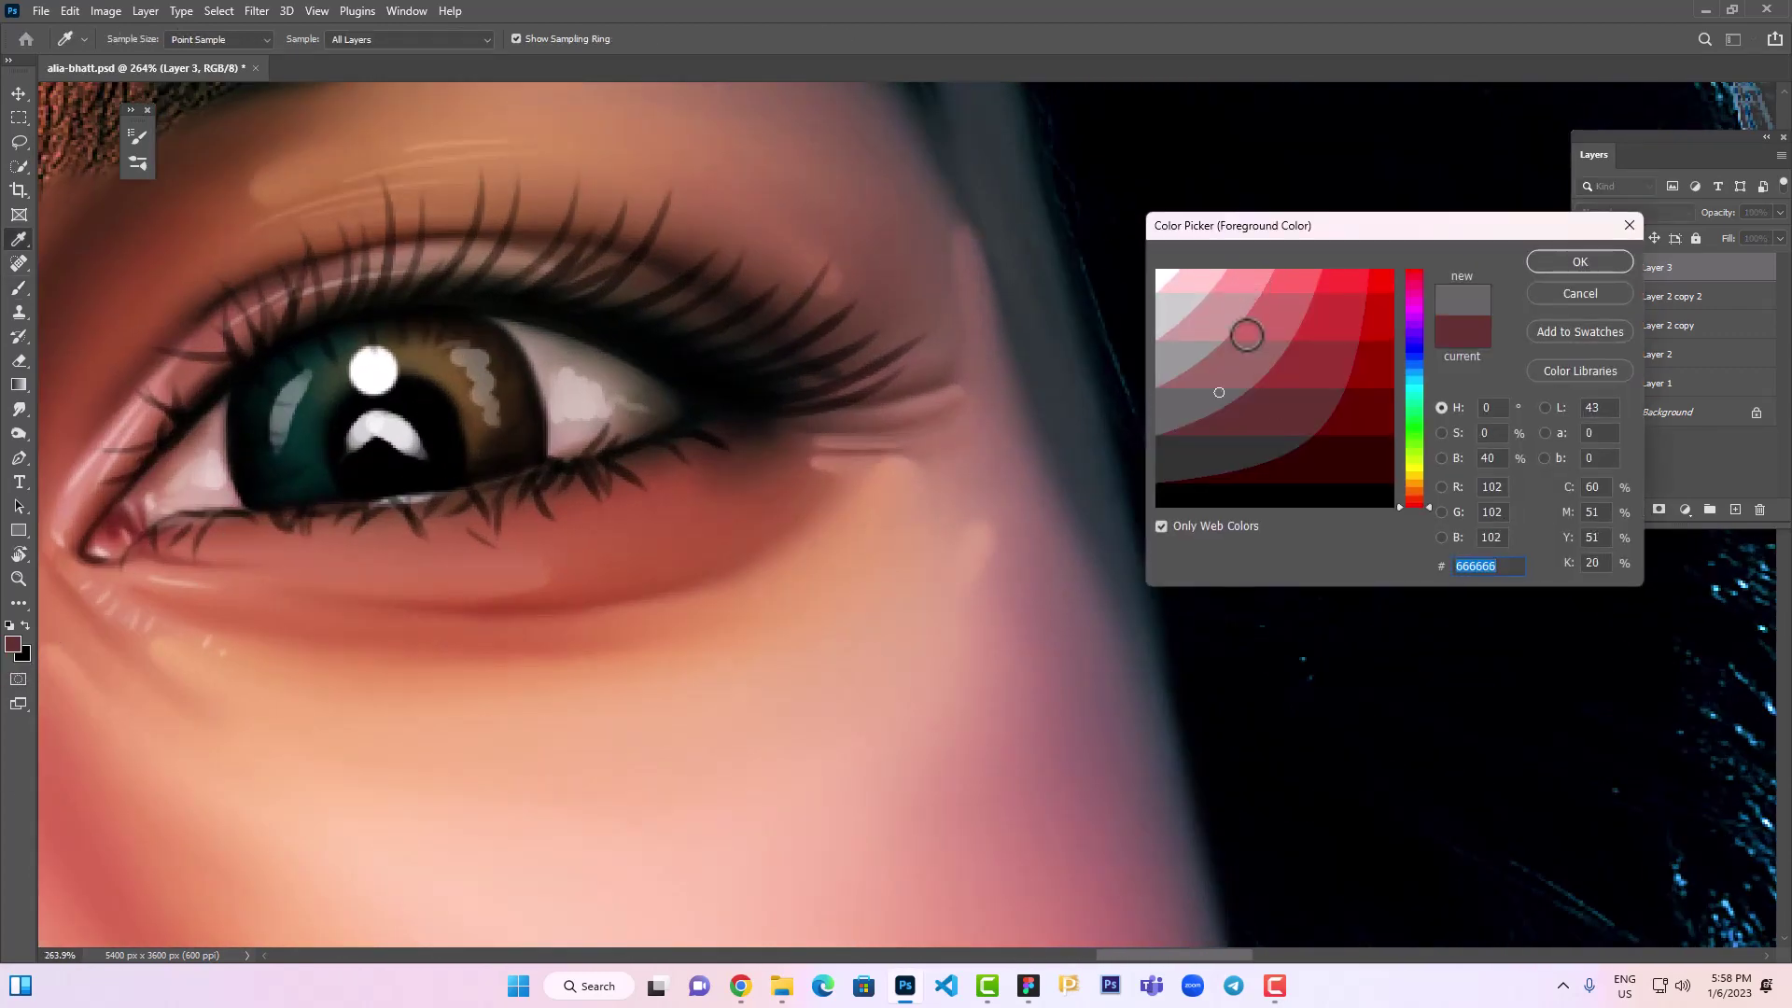
Paint pink along the face edge, then light peach highlights around the eye corner and cheek
{"action": "left_click", "coordinate": [1550, 266]}
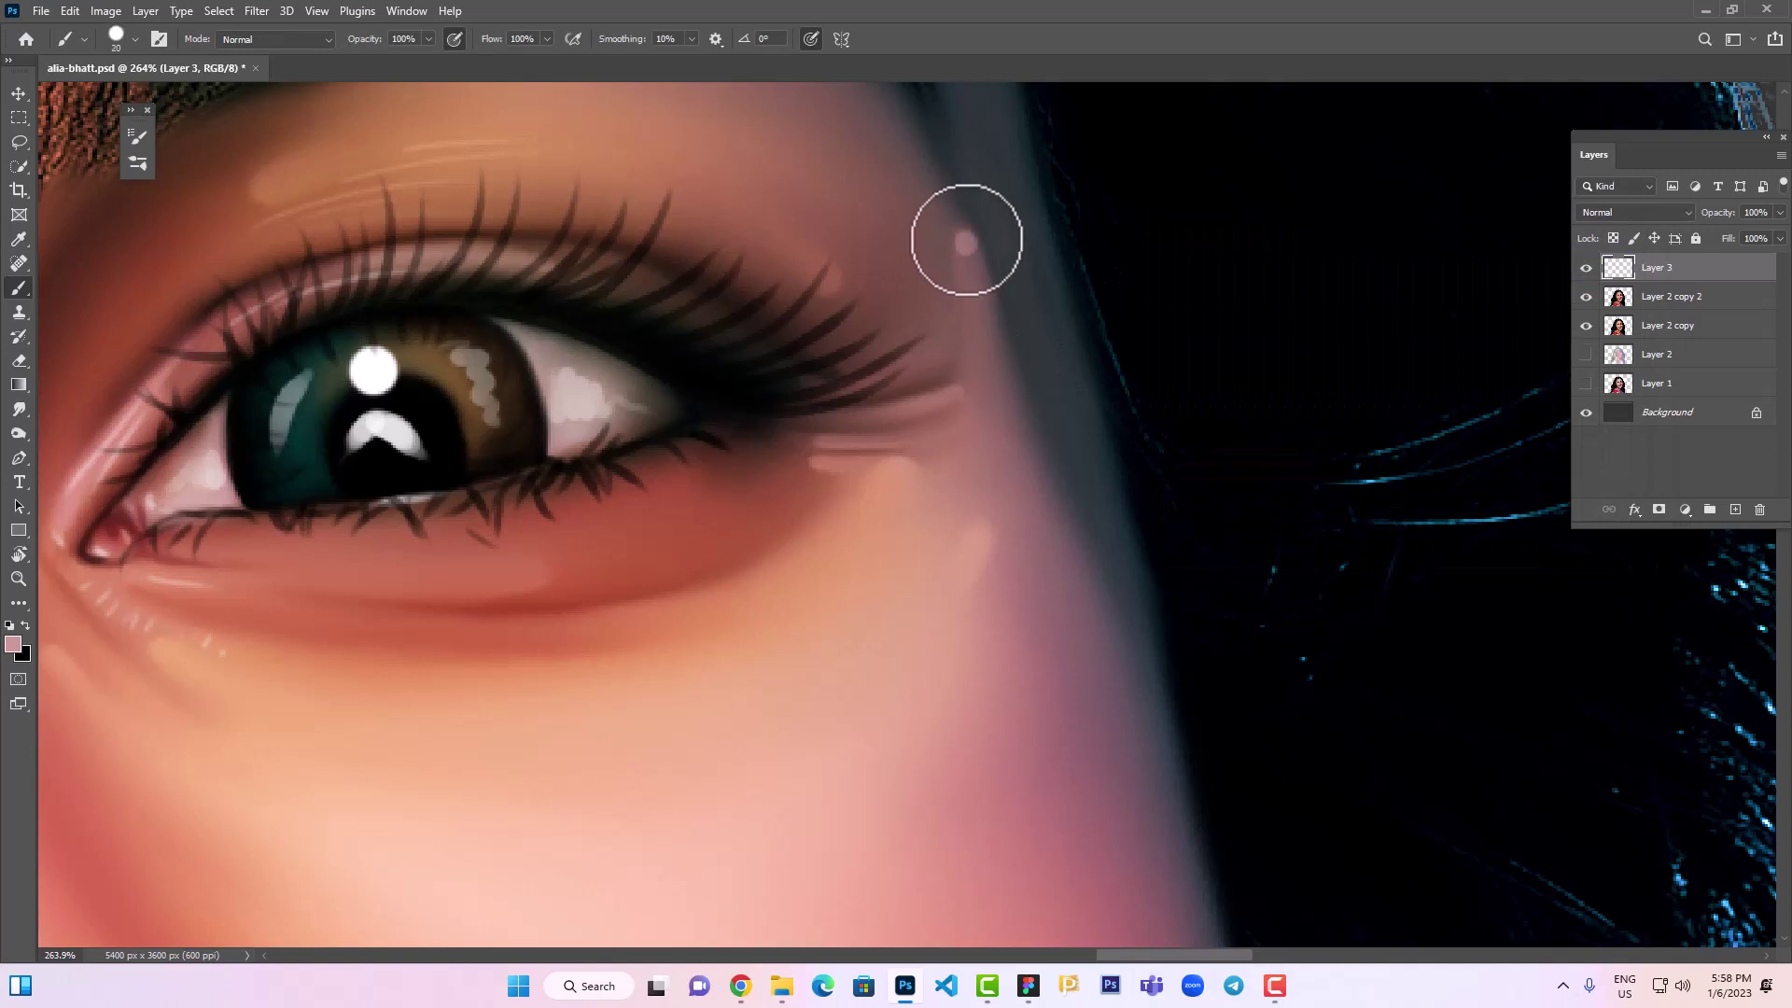
{"action": "left_click_drag", "start_coordinate": [965, 238], "coordinate": [1006, 362]}
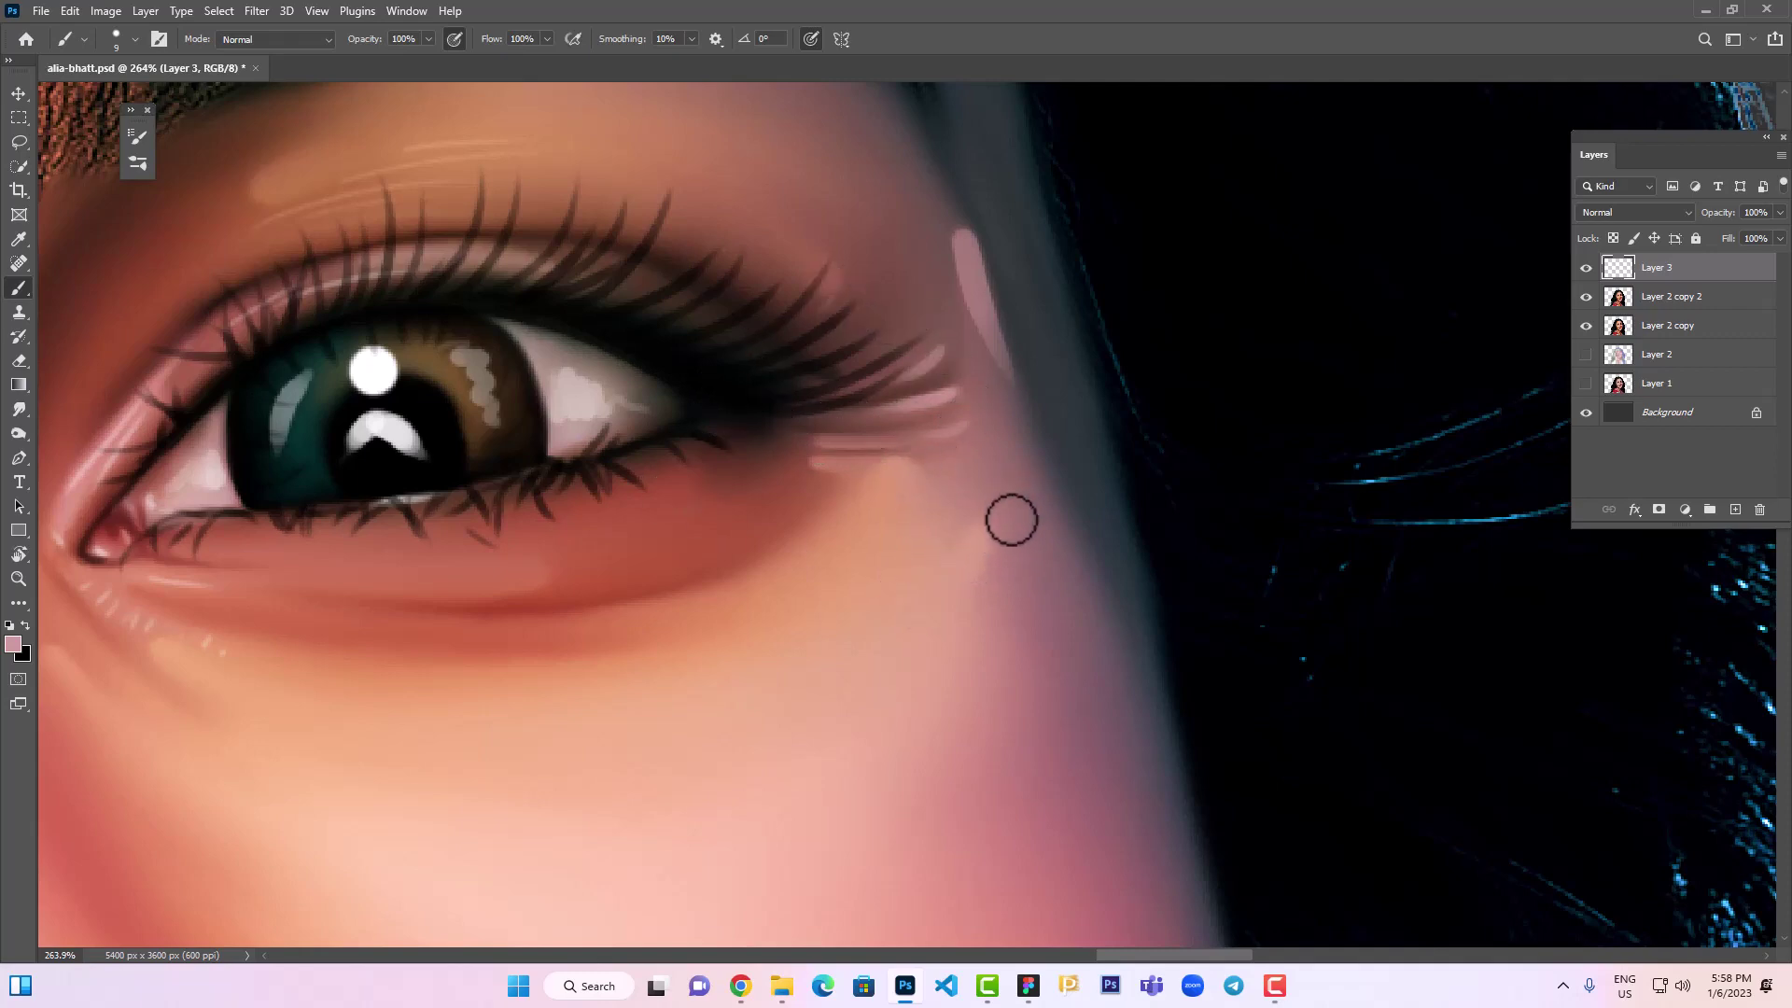
{"action": "scroll", "coordinate": [1011, 520], "scroll_direction": "down", "scroll_amount": 5}
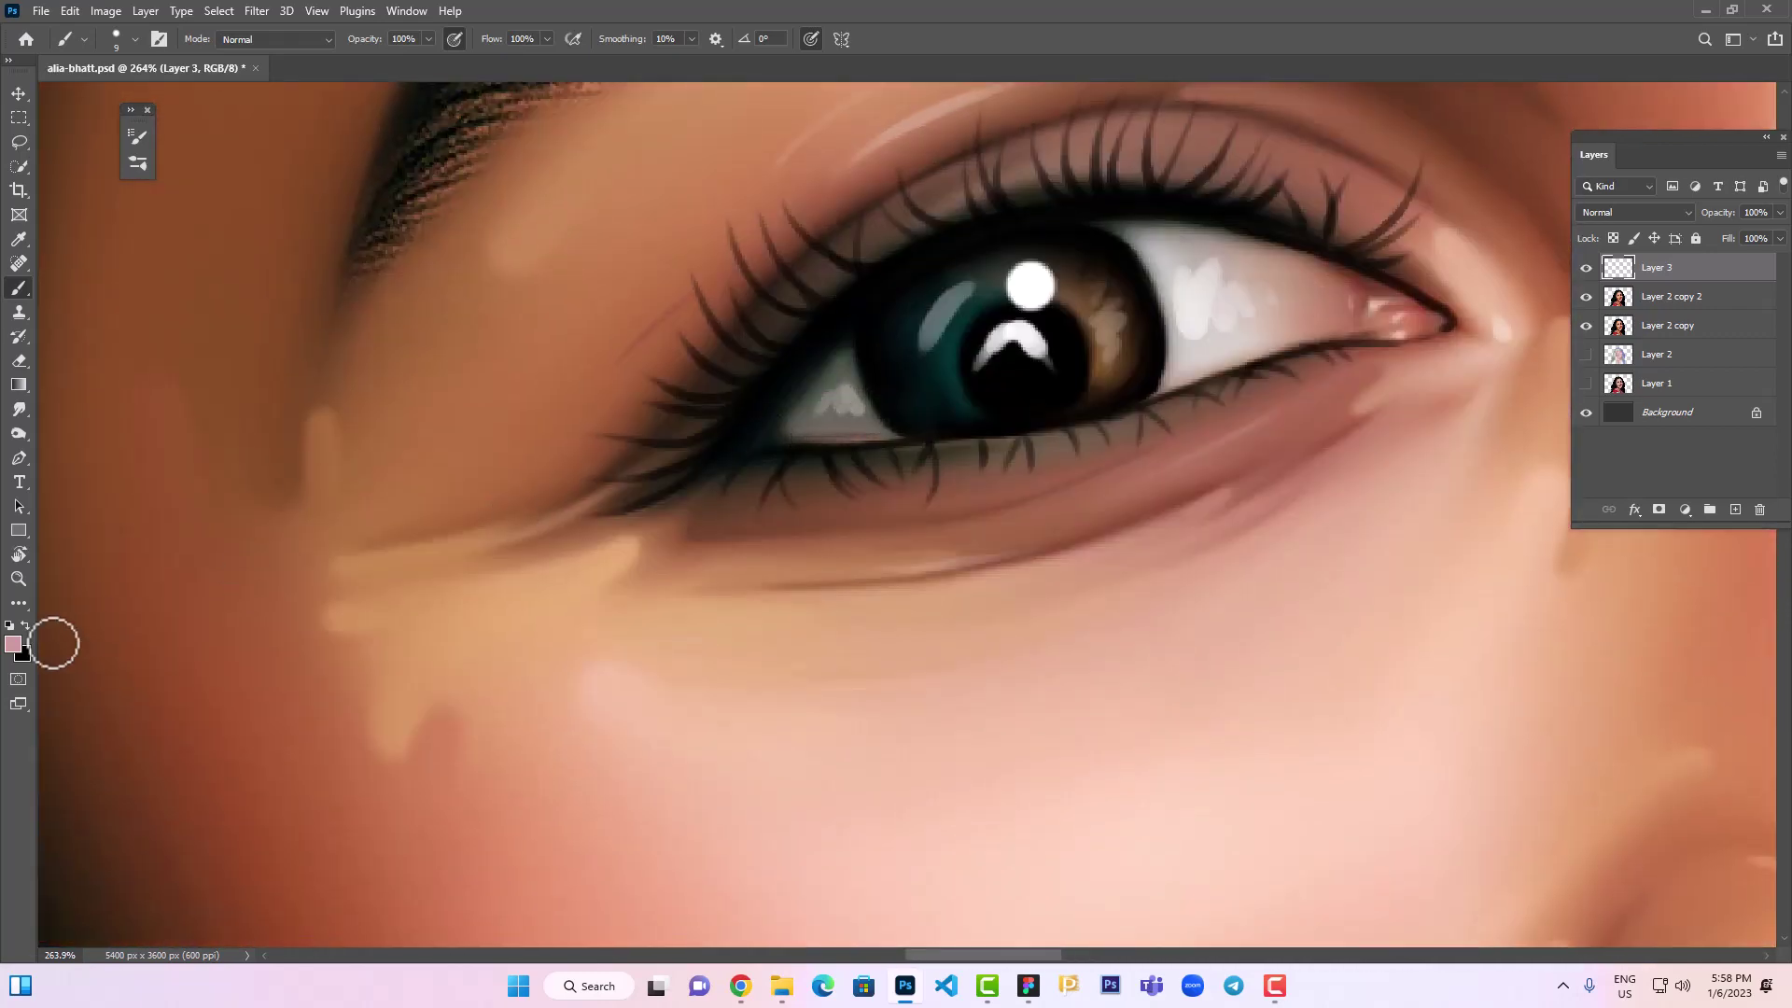
{"action": "left_click", "coordinate": [13, 643]}
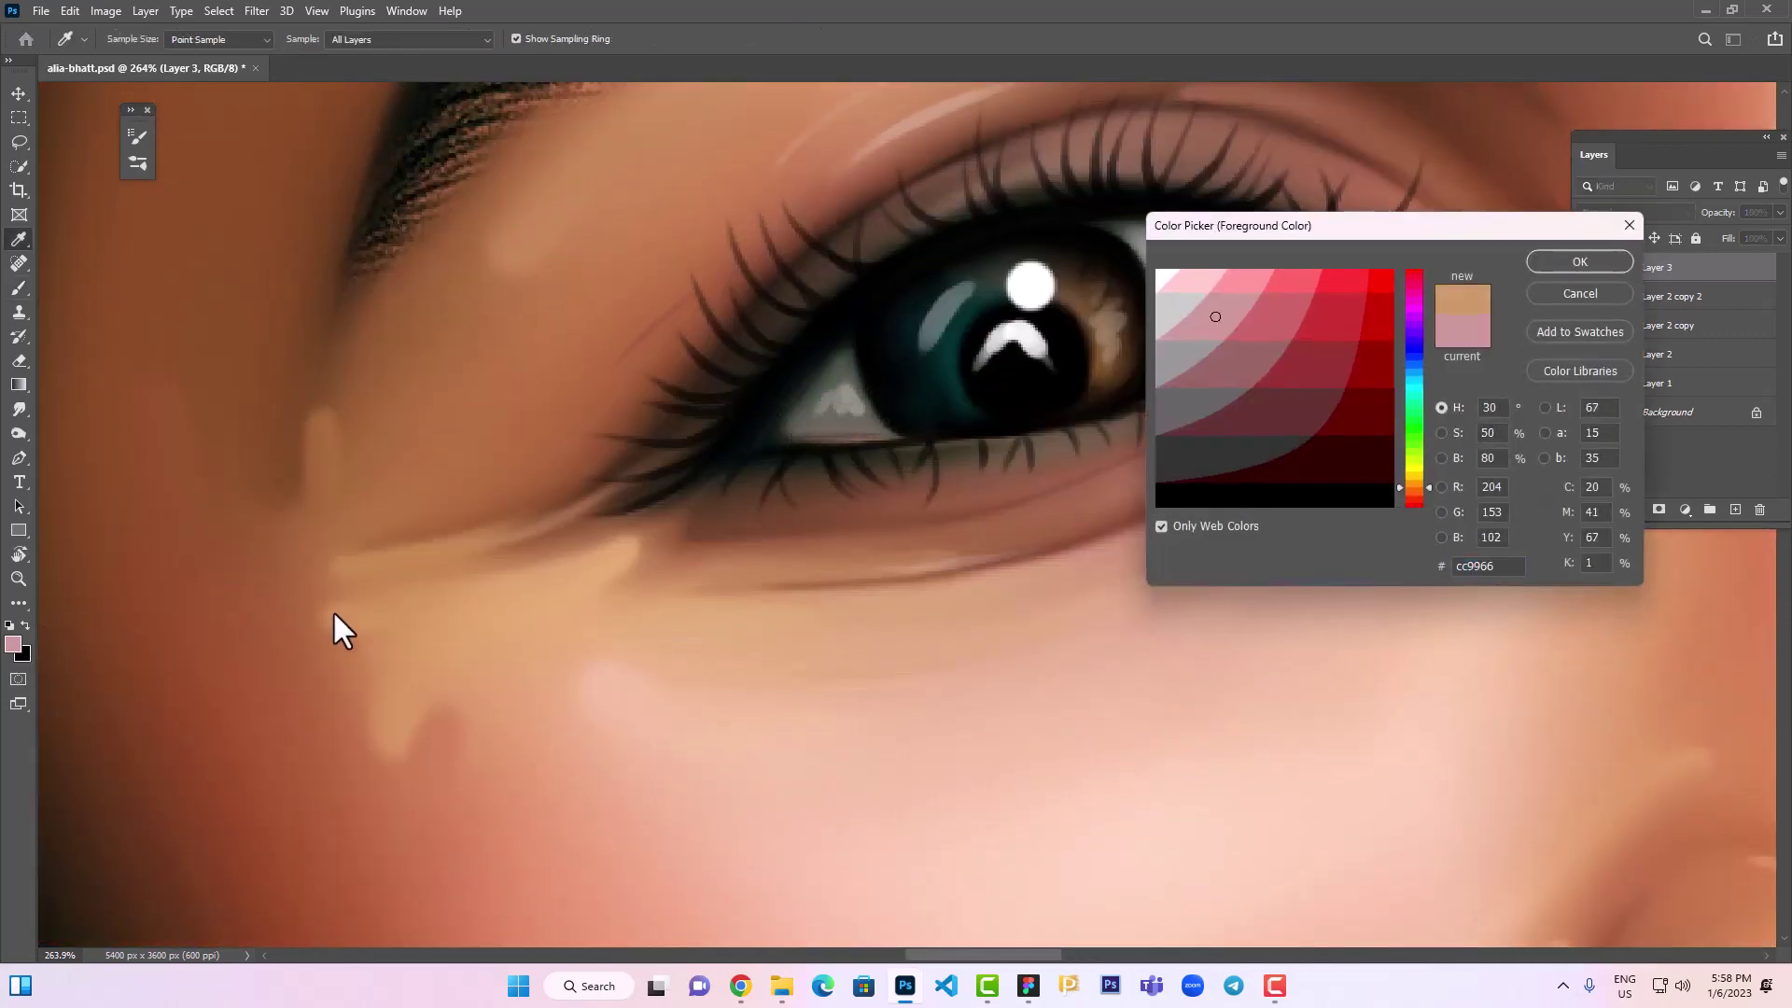
{"action": "left_click", "coordinate": [334, 615]}
{"action": "left_click", "coordinate": [1579, 261]}
{"action": "left_click_drag", "start_coordinate": [336, 617], "coordinate": [425, 607]}
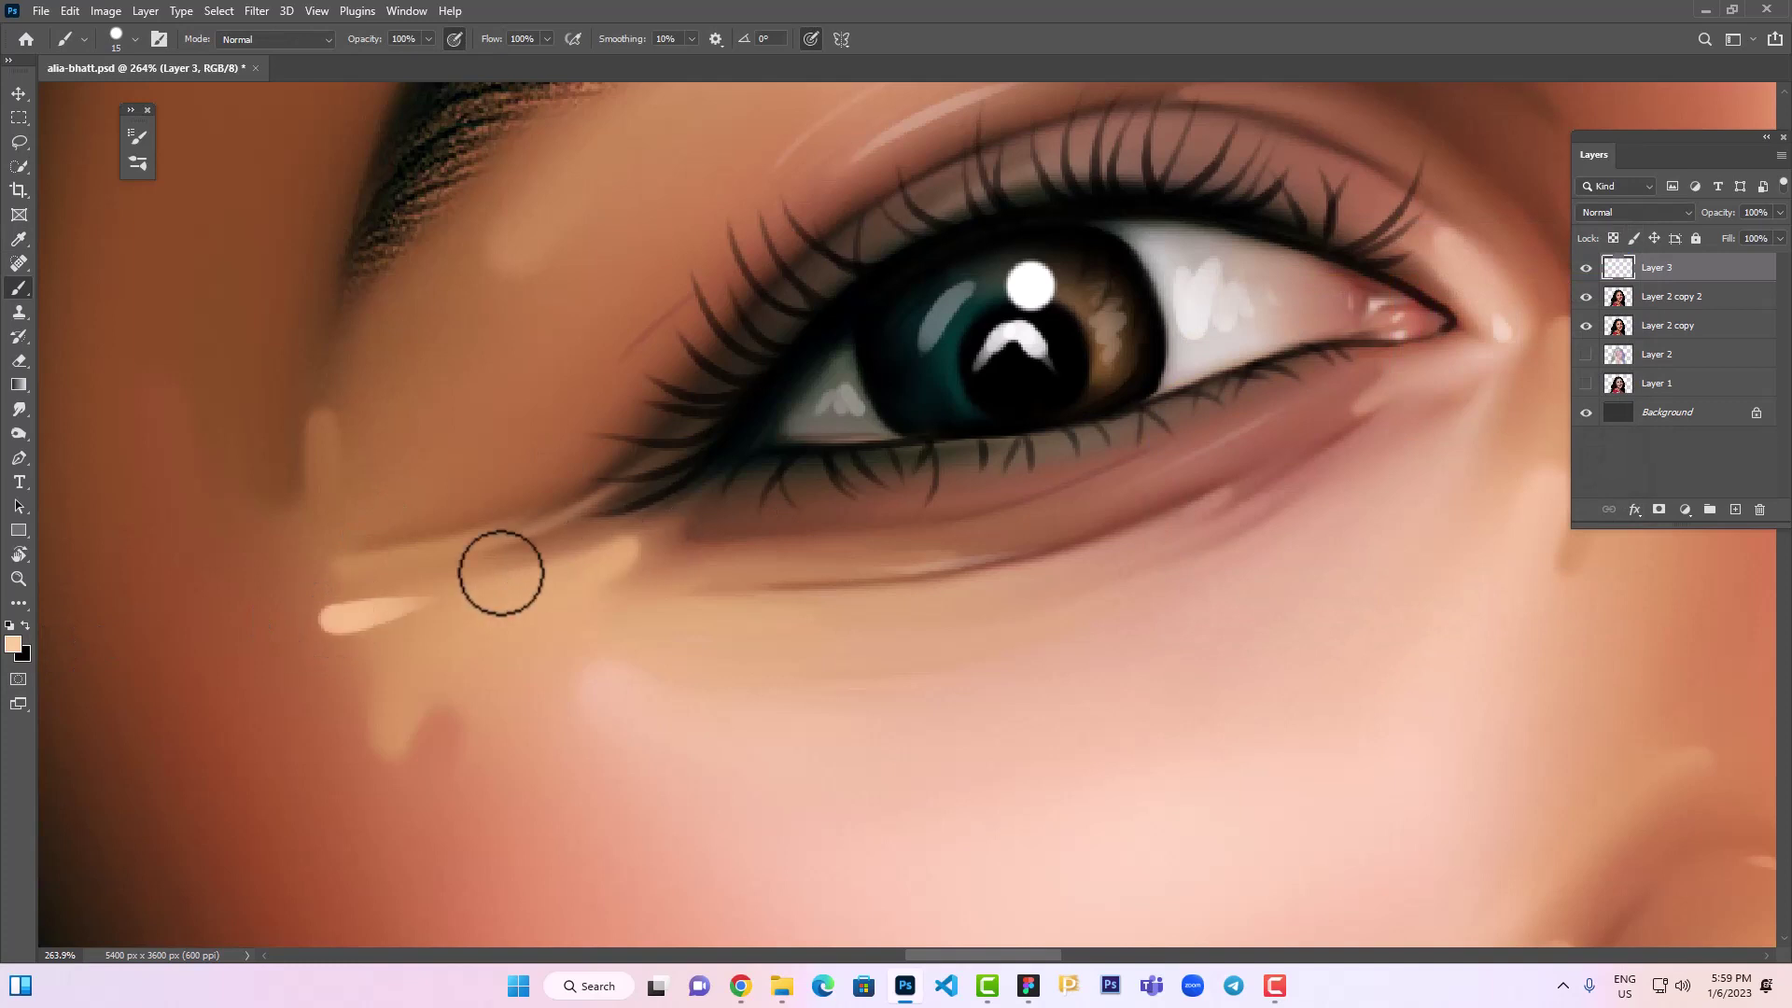
{"action": "left_click_drag", "start_coordinate": [338, 565], "coordinate": [424, 558]}
{"action": "left_click_drag", "start_coordinate": [625, 544], "coordinate": [586, 568]}
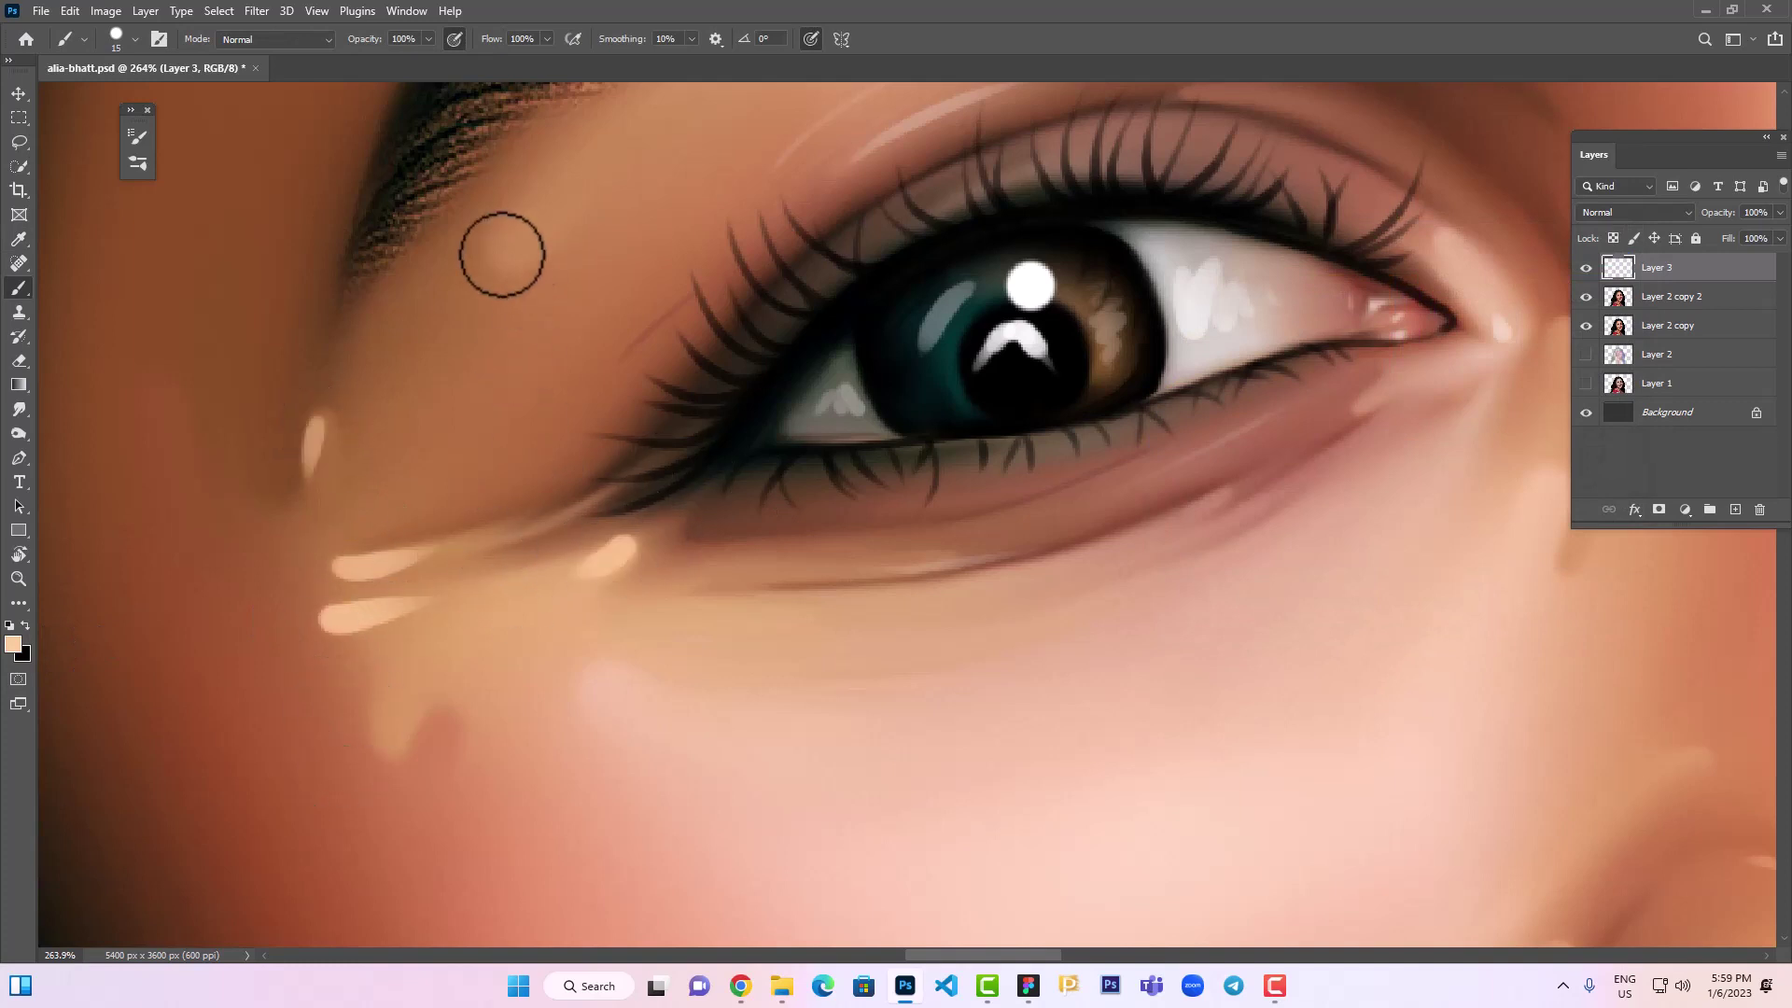
{"action": "left_click_drag", "start_coordinate": [390, 756], "coordinate": [402, 714]}
Try a light yellow, then paint a thin peach highlight beside the eye corner
{"action": "scroll", "coordinate": [584, 719], "scroll_direction": "down", "scroll_amount": 3}
{"action": "left_click", "coordinate": [14, 643]}
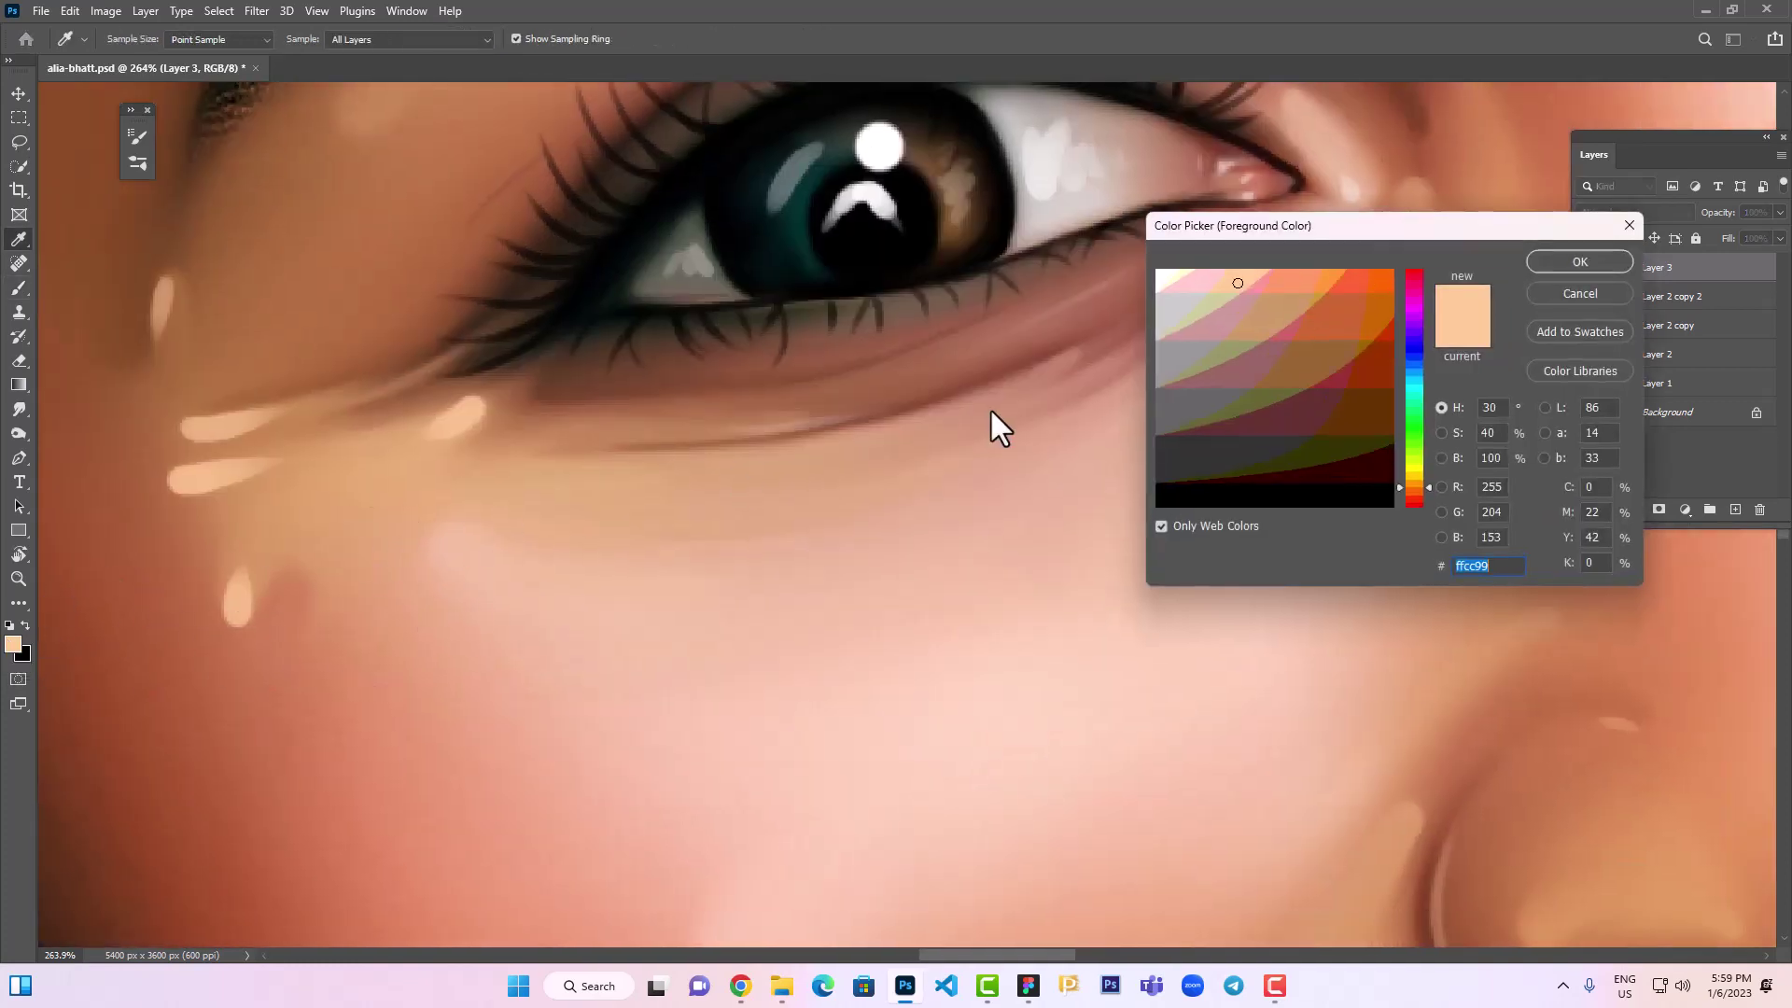
{"action": "left_click", "coordinate": [1559, 262]}
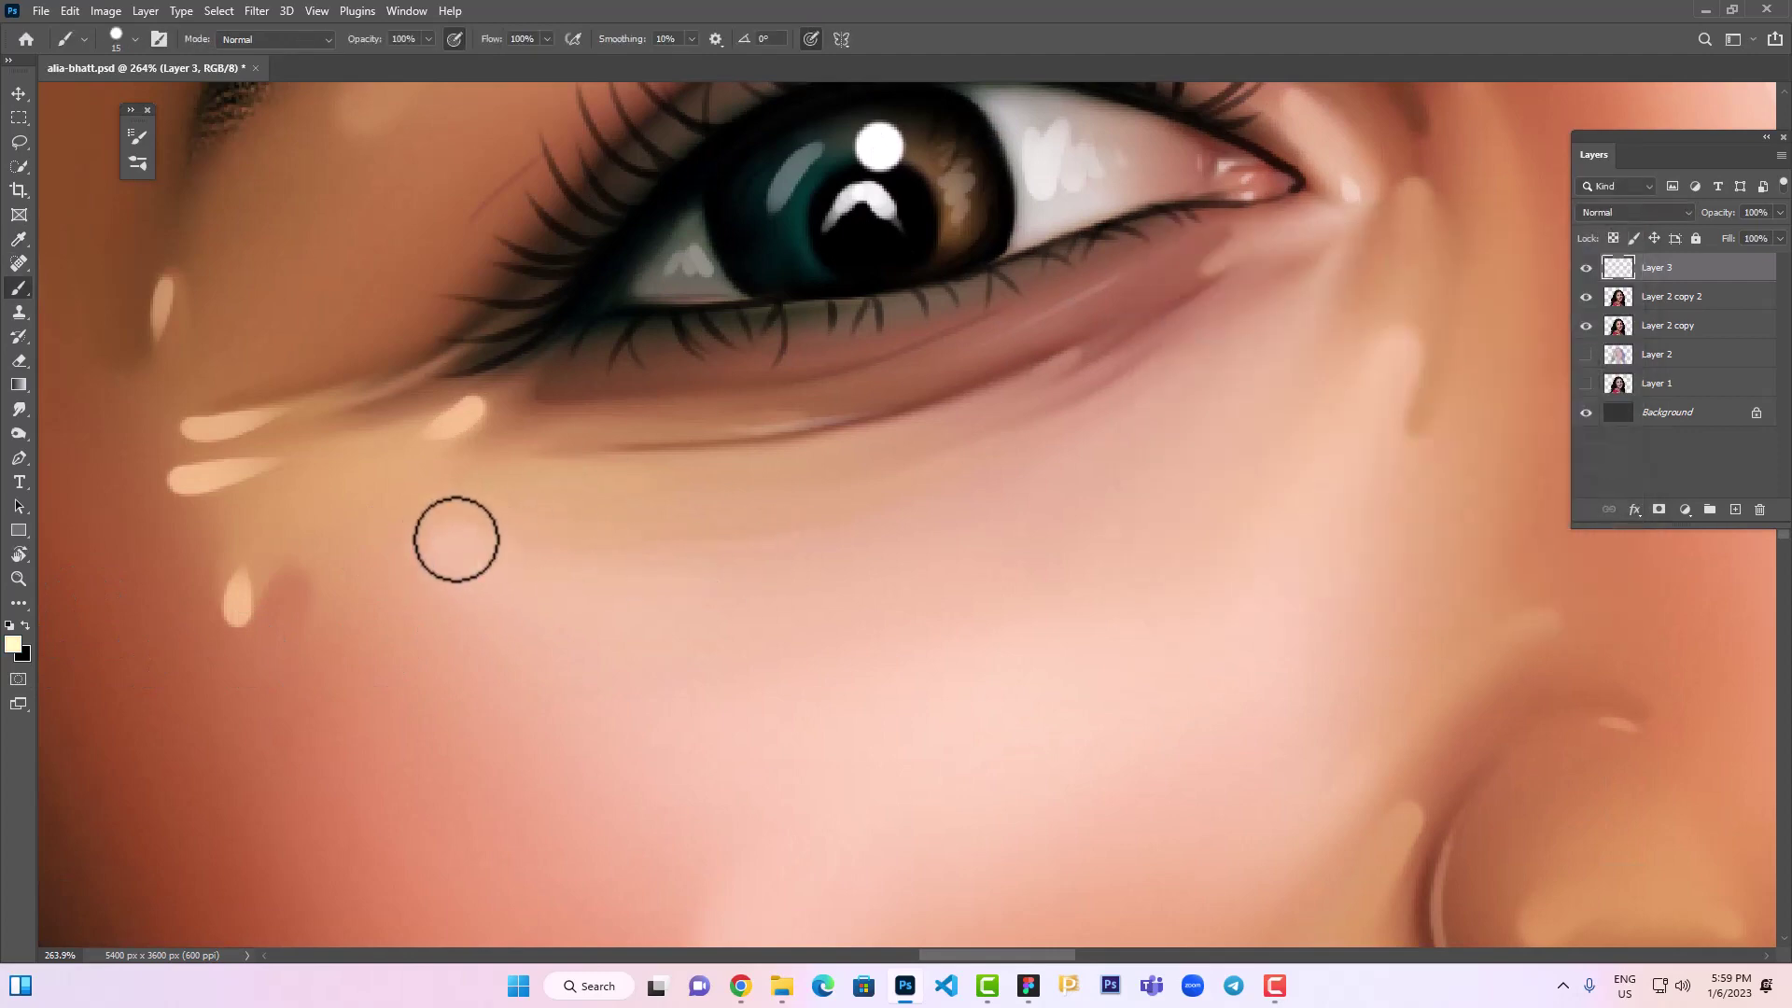
{"action": "scroll", "coordinate": [1145, 239], "scroll_direction": "right", "scroll_amount": 3}
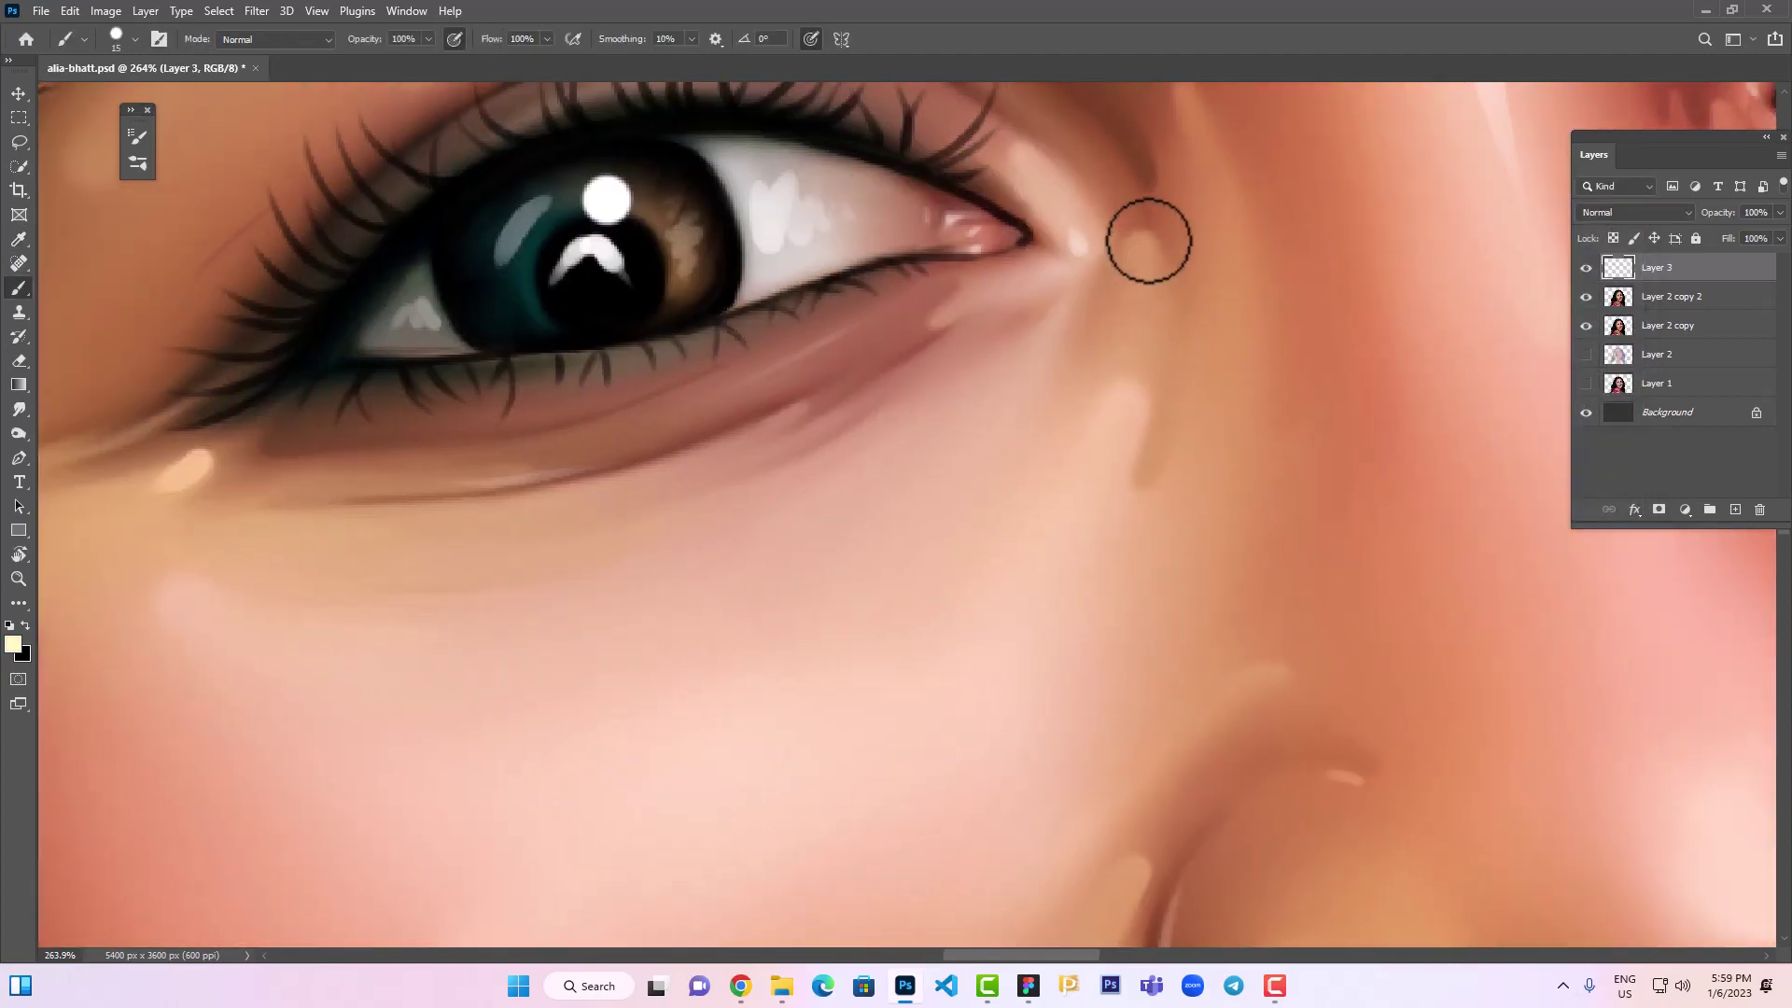
{"action": "scroll", "coordinate": [1064, 289], "scroll_direction": "up", "scroll_amount": 2}
{"action": "scroll", "coordinate": [1064, 290], "scroll_direction": "right", "scroll_amount": 2}
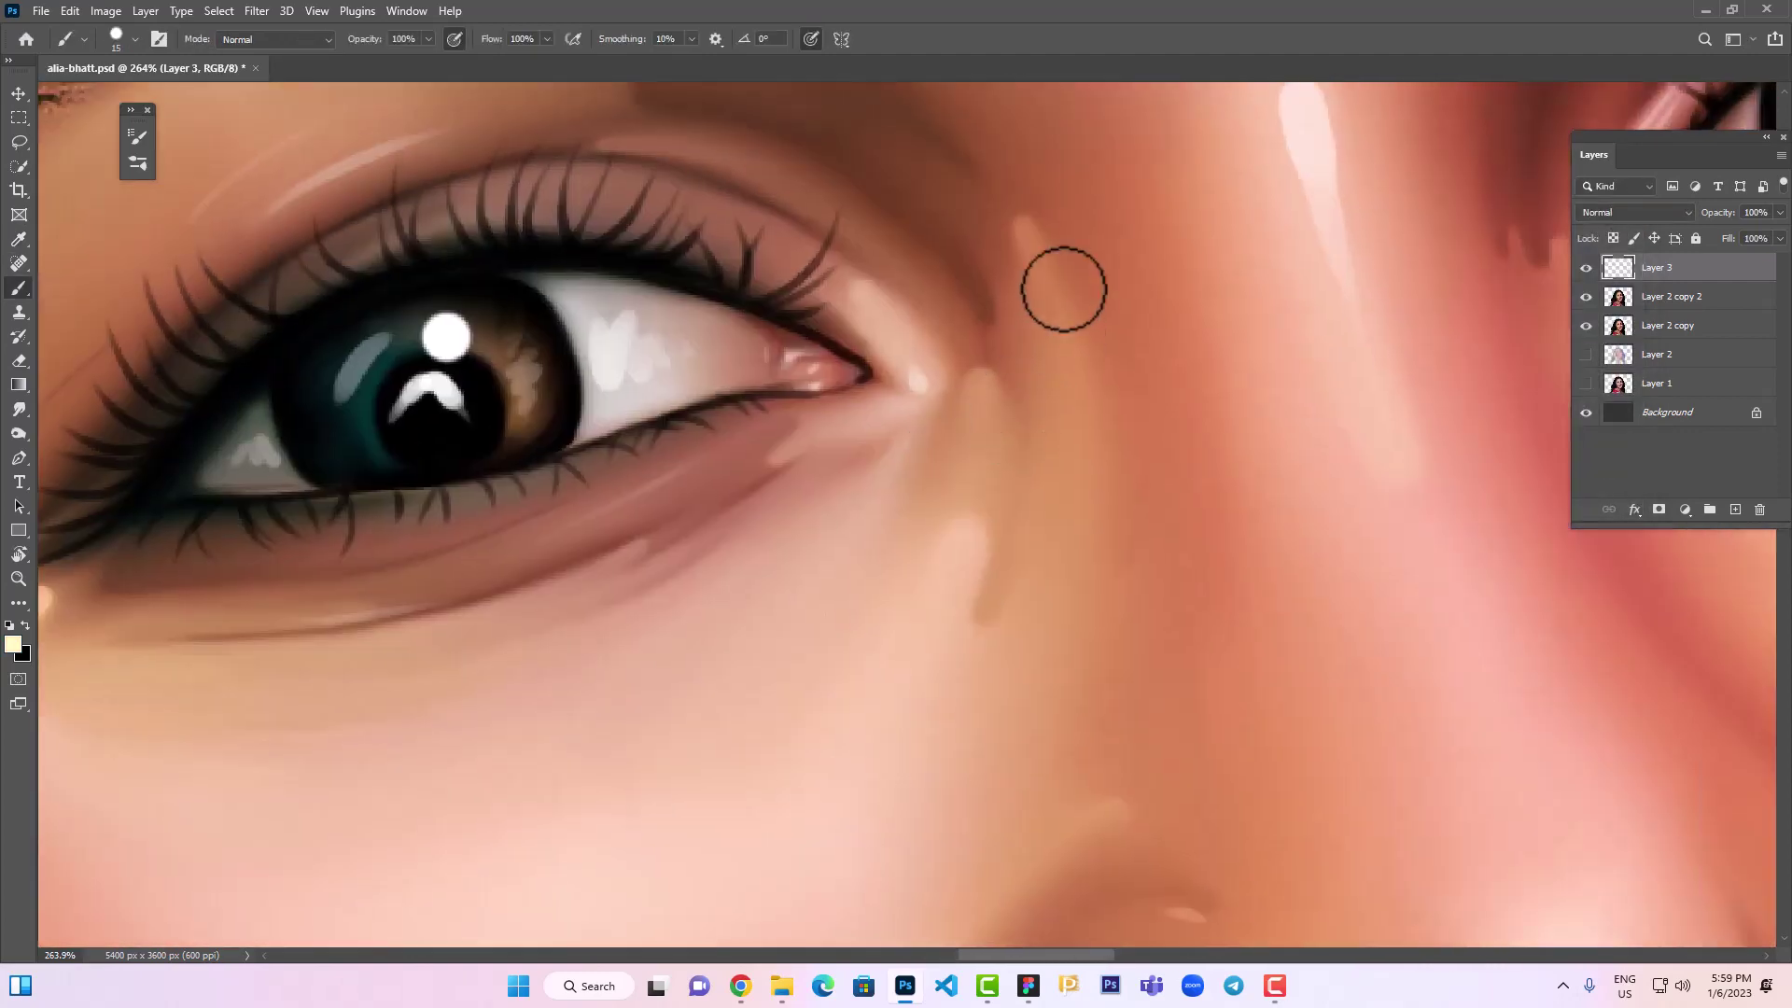
{"action": "left_click", "coordinate": [13, 643]}
{"action": "left_click", "coordinate": [1246, 276]}
{"action": "left_click", "coordinate": [1578, 261]}
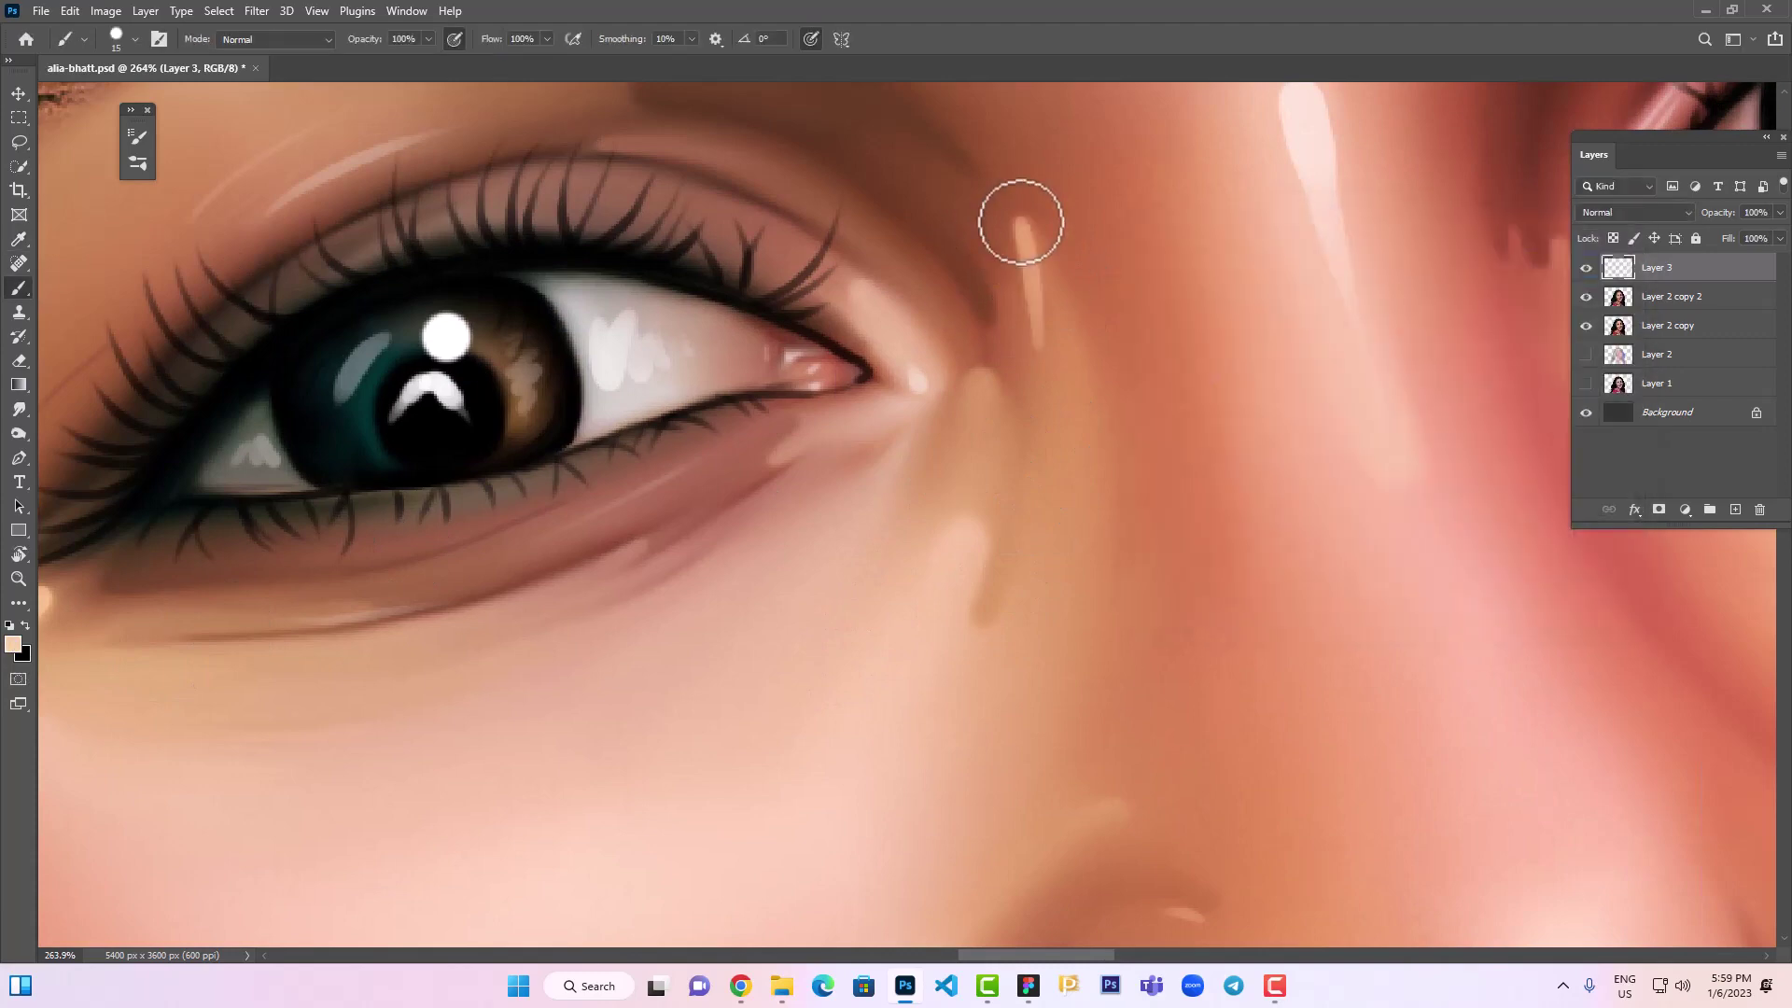
{"action": "left_click_drag", "start_coordinate": [1020, 224], "coordinate": [1072, 324]}
Zoom out, set a light pink painting colour, and bring the mouth into view
{"action": "key", "text": "ctrl+minus"}
{"action": "key", "text": "ctrl+minus"}
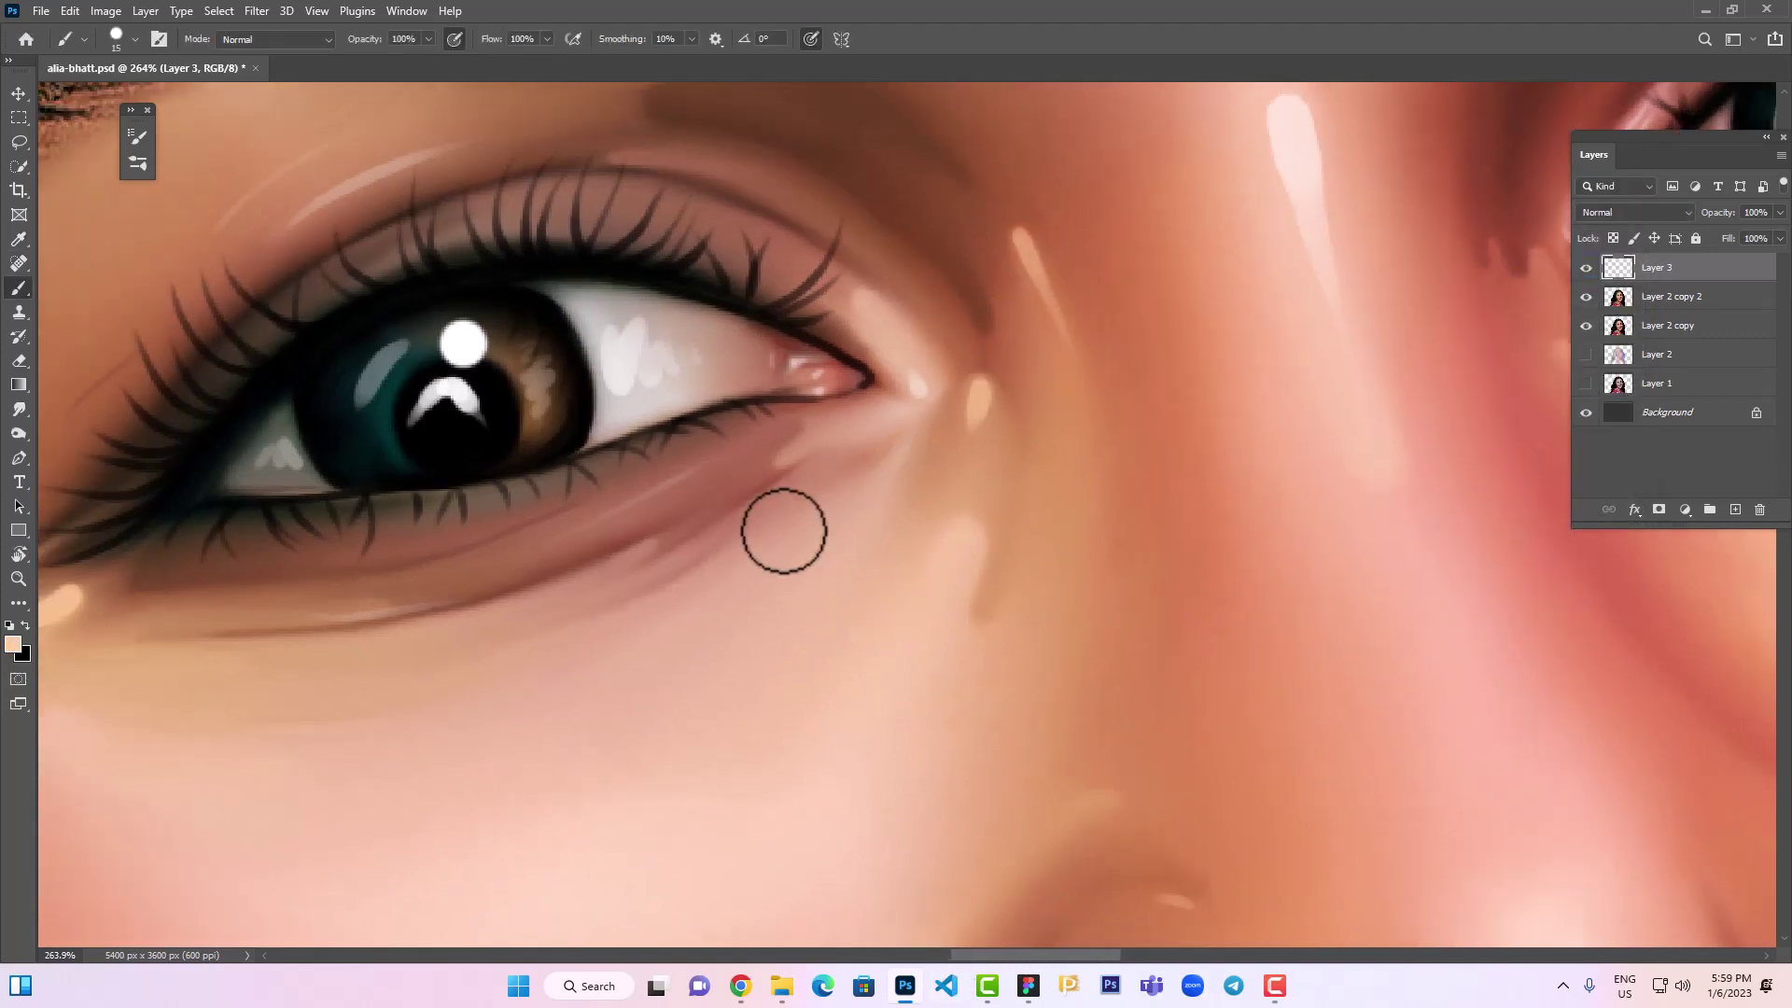
{"action": "key", "text": "ctrl+minus"}
{"action": "scroll", "coordinate": [1241, 485], "scroll_direction": "up", "scroll_amount": 3}
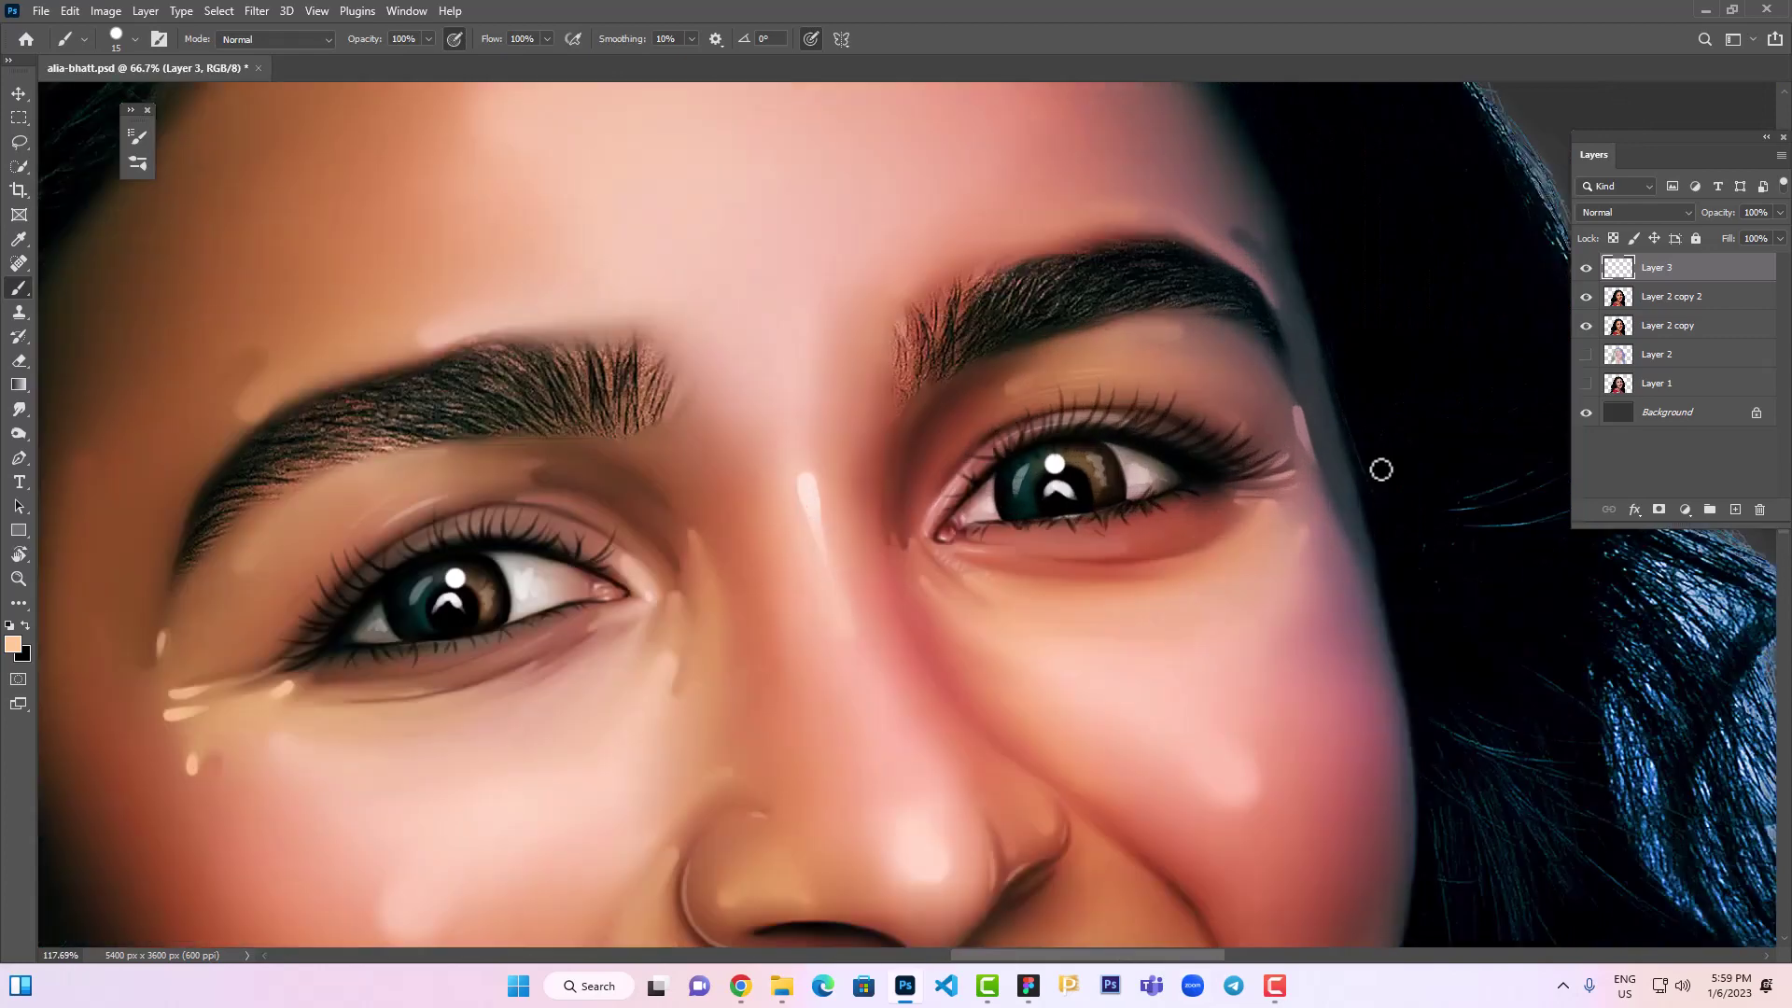
{"action": "scroll", "coordinate": [933, 420], "scroll_direction": "up", "scroll_amount": 4}
{"action": "left_click", "coordinate": [13, 643]}
{"action": "left_click", "coordinate": [1100, 203]}
{"action": "left_click", "coordinate": [1204, 276]}
{"action": "key", "text": "Return"}
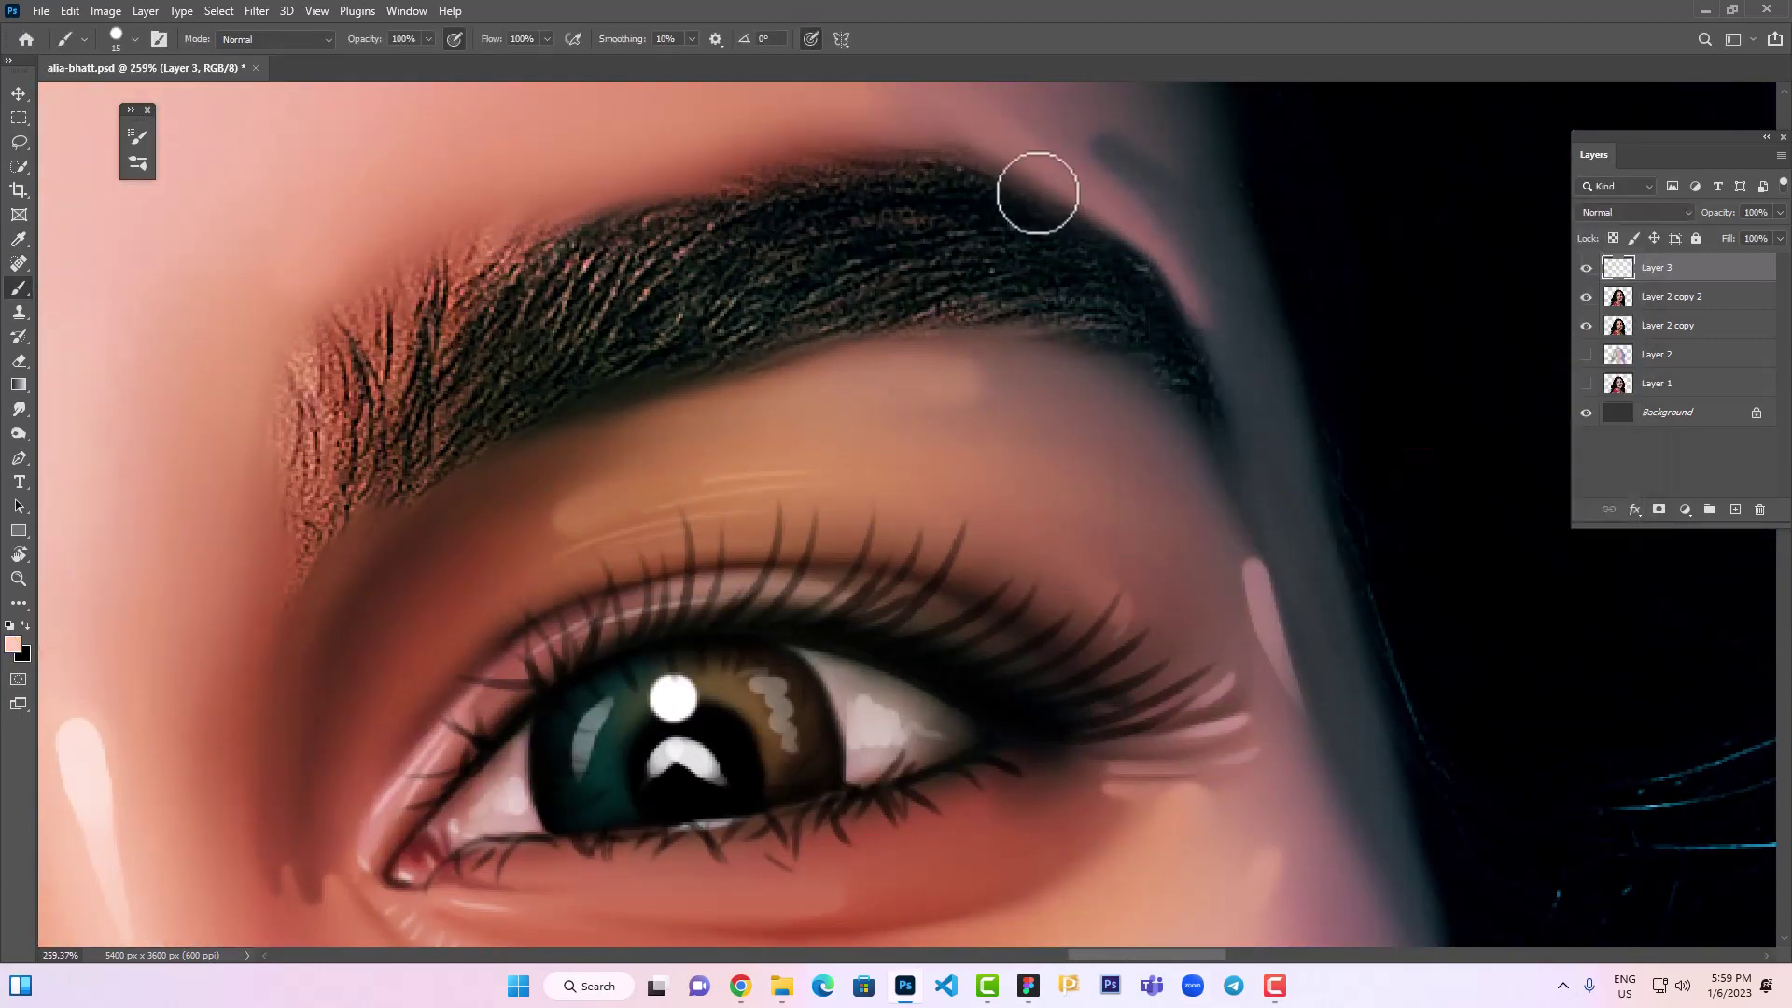
{"action": "scroll", "coordinate": [1096, 332], "scroll_direction": "up", "scroll_amount": 1}
{"action": "scroll", "coordinate": [887, 455], "scroll_direction": "up", "scroll_amount": 1}
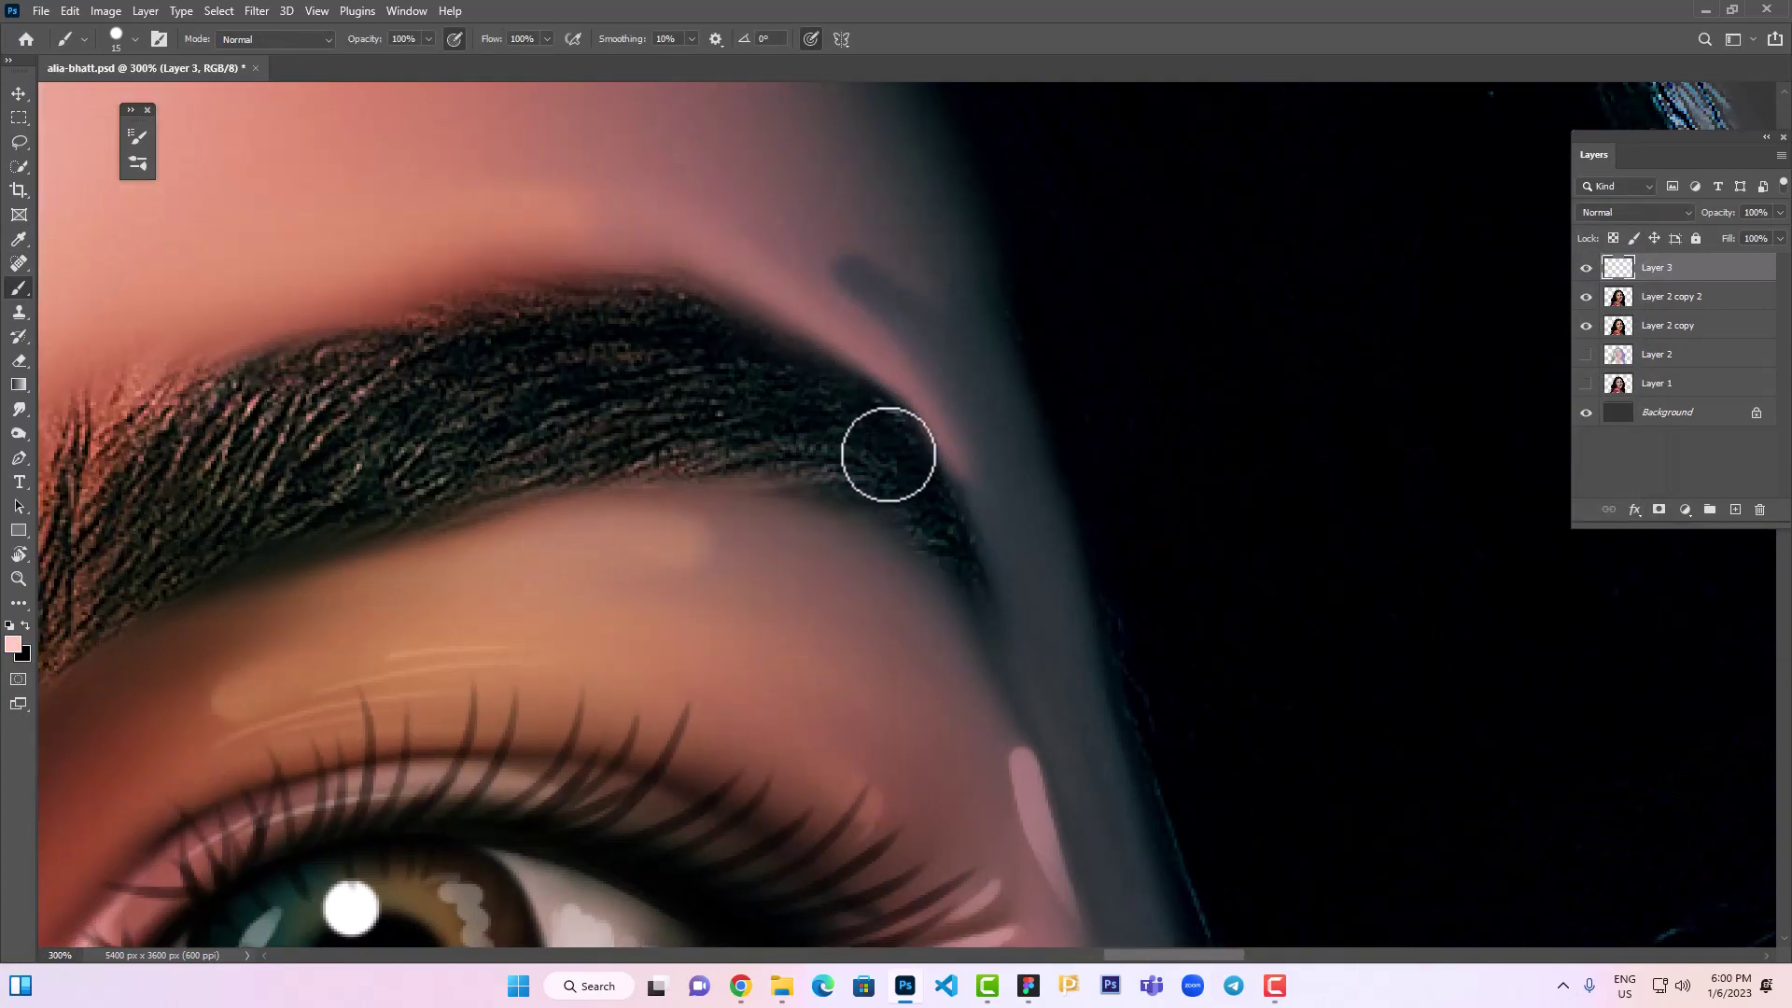
{"action": "scroll", "coordinate": [909, 565], "scroll_direction": "down", "scroll_amount": 3}
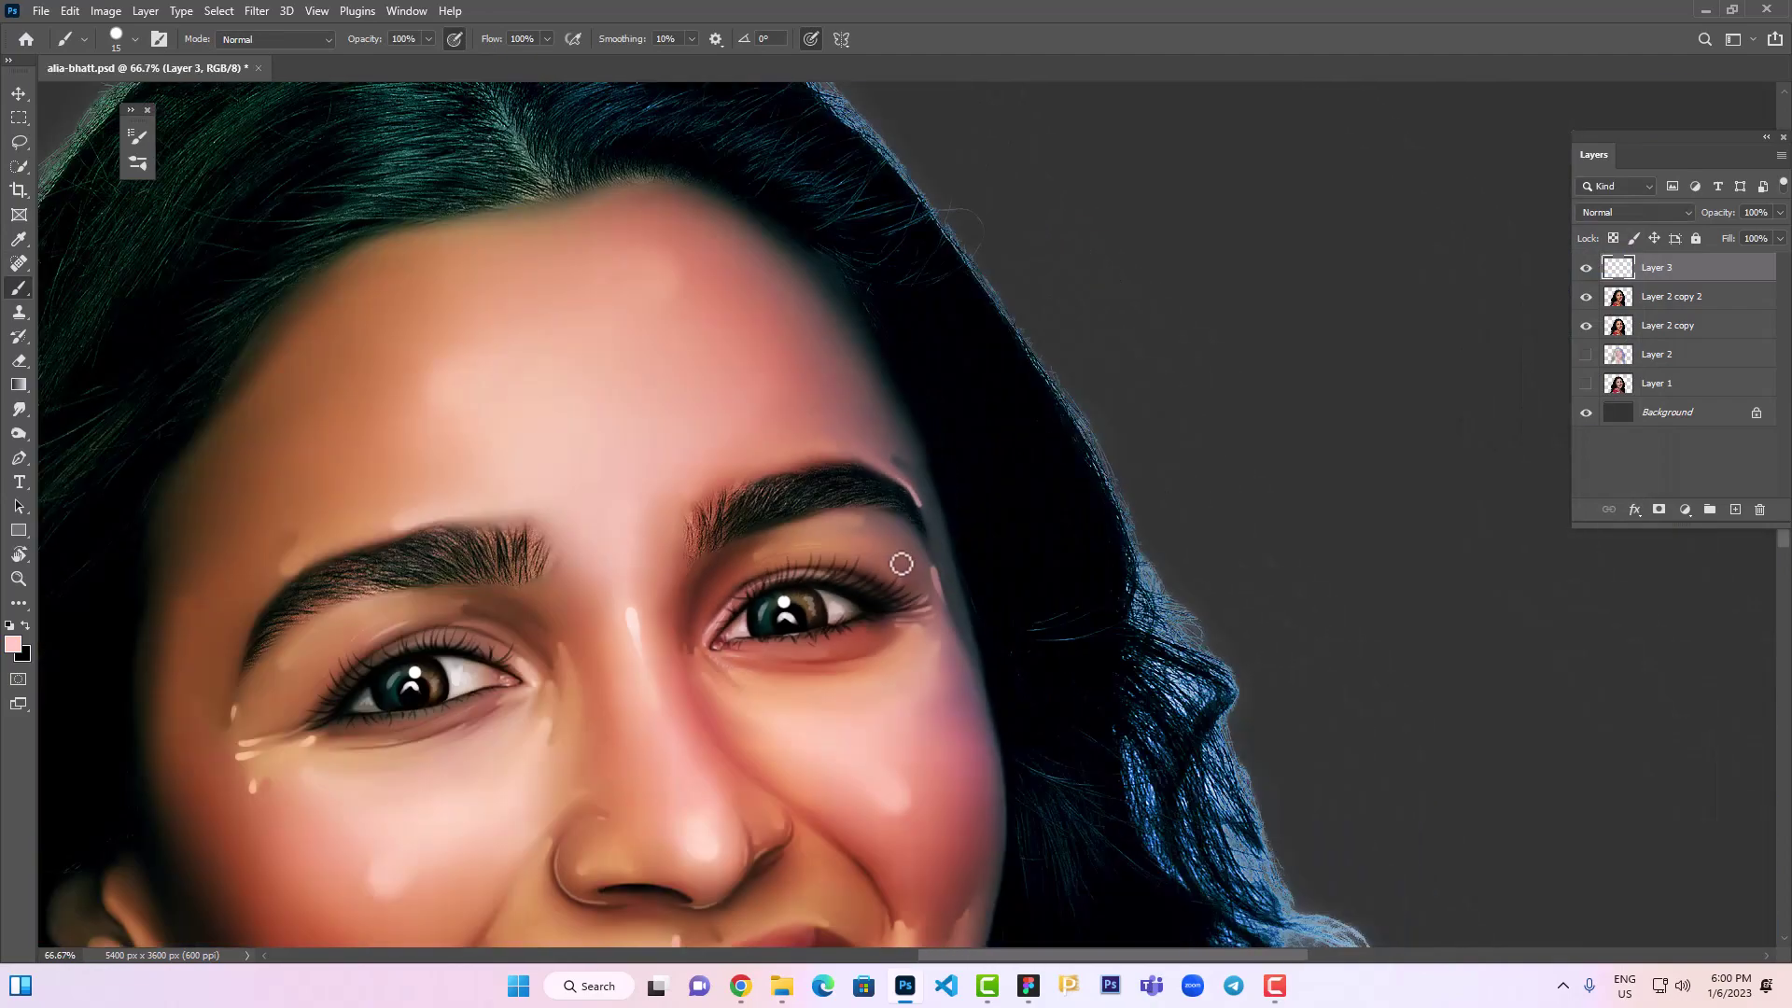
{"action": "scroll", "coordinate": [1017, 352], "scroll_direction": "down", "scroll_amount": 2}
{"action": "scroll", "coordinate": [921, 548], "scroll_direction": "down", "scroll_amount": 2}
At brush size 35, paint light pink gloss streaks on both lips, undoing one stray blob
{"action": "scroll", "coordinate": [991, 806], "scroll_direction": "up", "scroll_amount": 3}
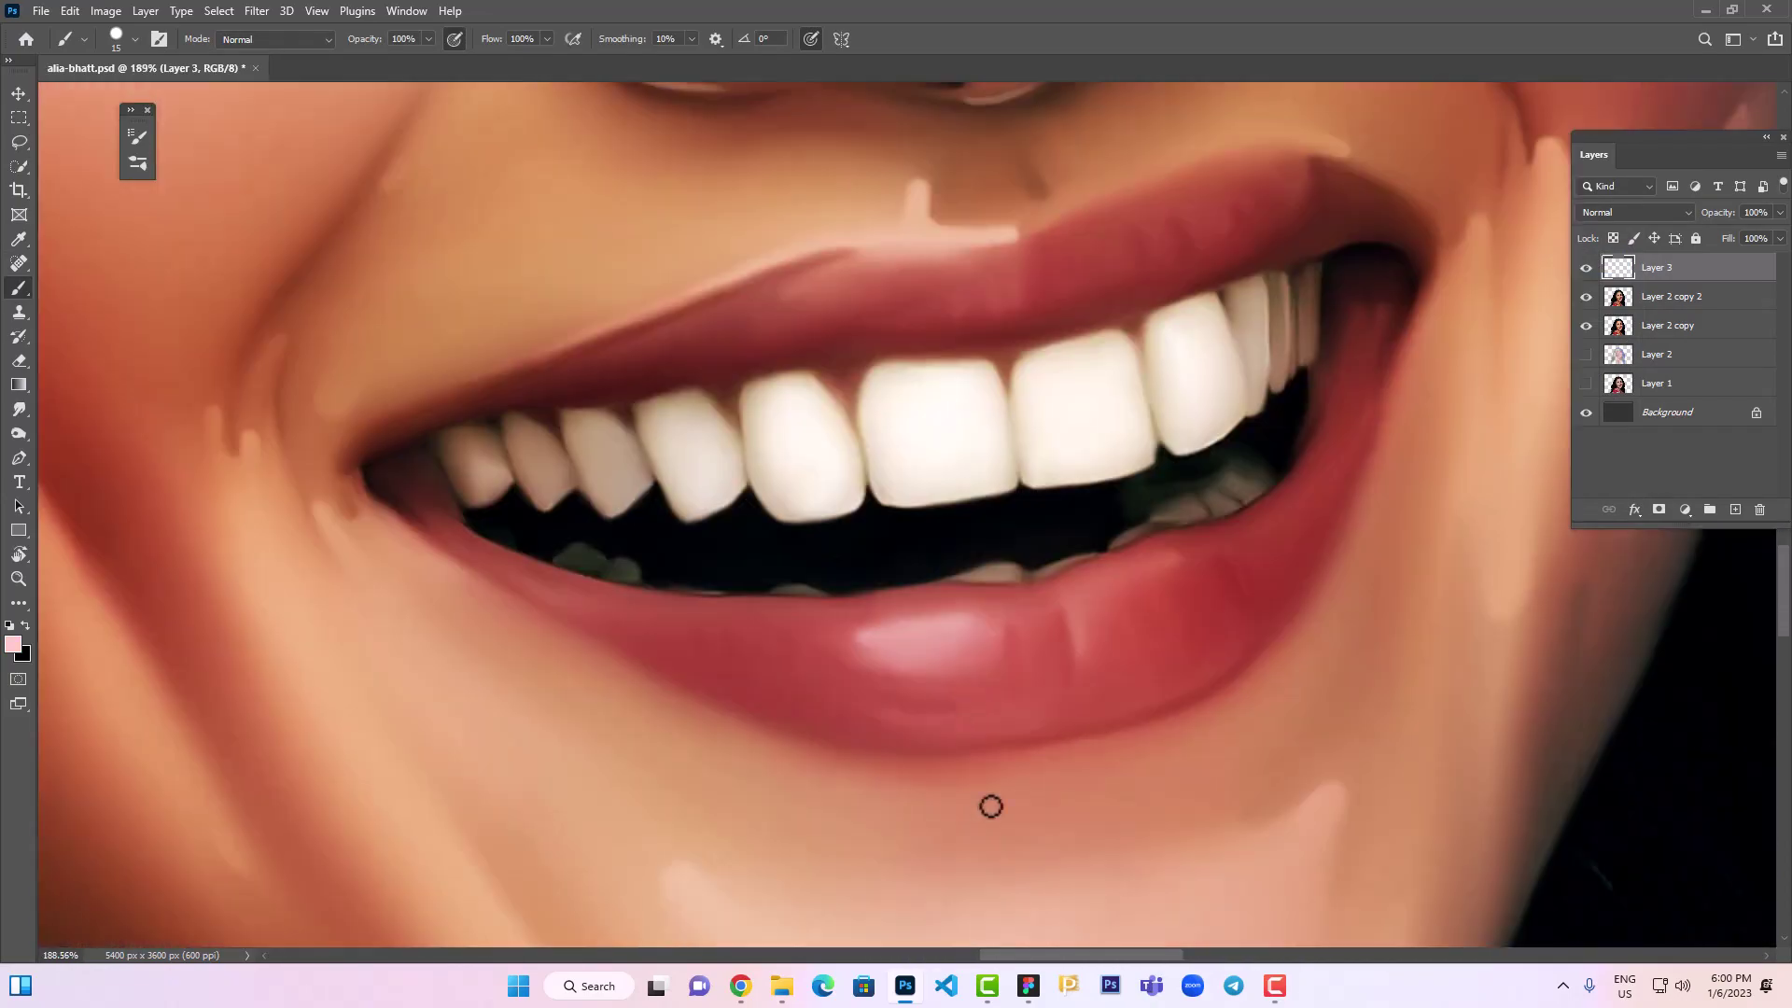
{"action": "key", "text": "bracketright"}
{"action": "key", "text": "bracketright"}
{"action": "key", "text": "bracketright"}
{"action": "mouse_move", "coordinate": [1088, 668]}
{"action": "left_mouse_down"}
{"action": "mouse_move", "coordinate": [1080, 611]}
{"action": "mouse_move", "coordinate": [1158, 588]}
{"action": "left_mouse_up"}
{"action": "left_click_drag", "start_coordinate": [959, 308], "coordinate": [962, 294]}
{"action": "left_click_drag", "start_coordinate": [998, 305], "coordinate": [1117, 267]}
{"action": "key", "text": "ctrl+z"}
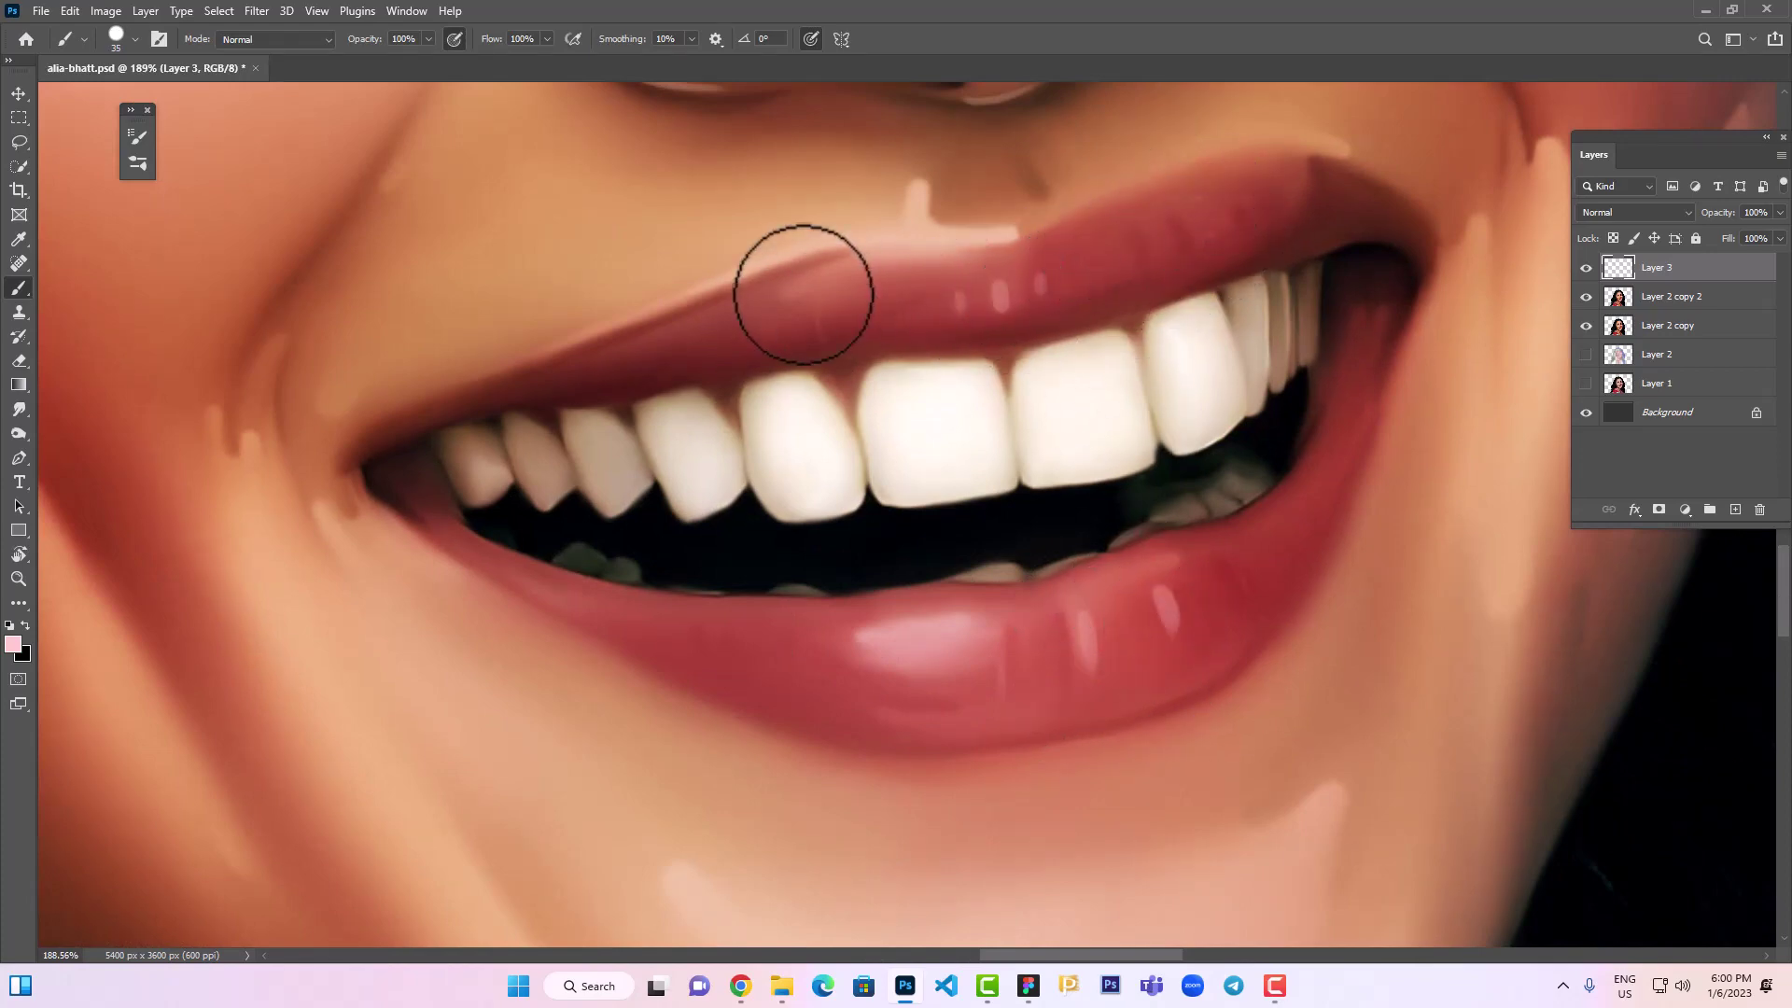
{"action": "left_click_drag", "start_coordinate": [801, 329], "coordinate": [818, 313]}
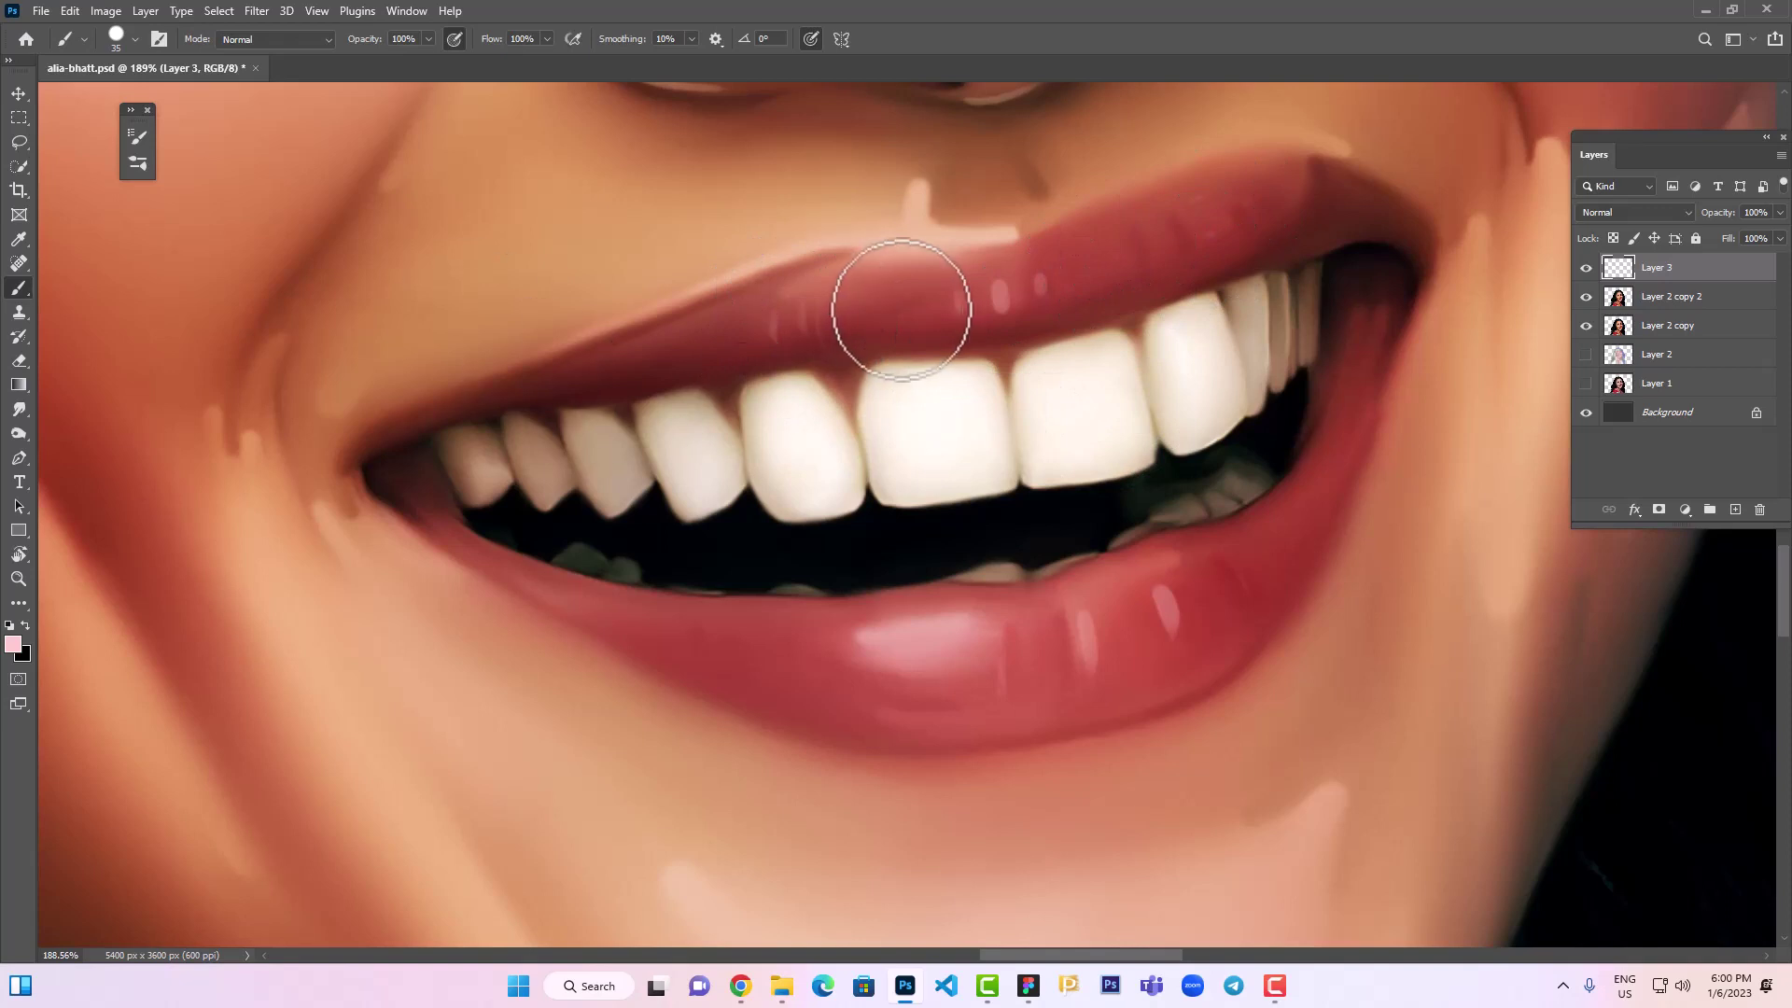
{"action": "left_click_drag", "start_coordinate": [810, 670], "coordinate": [816, 641]}
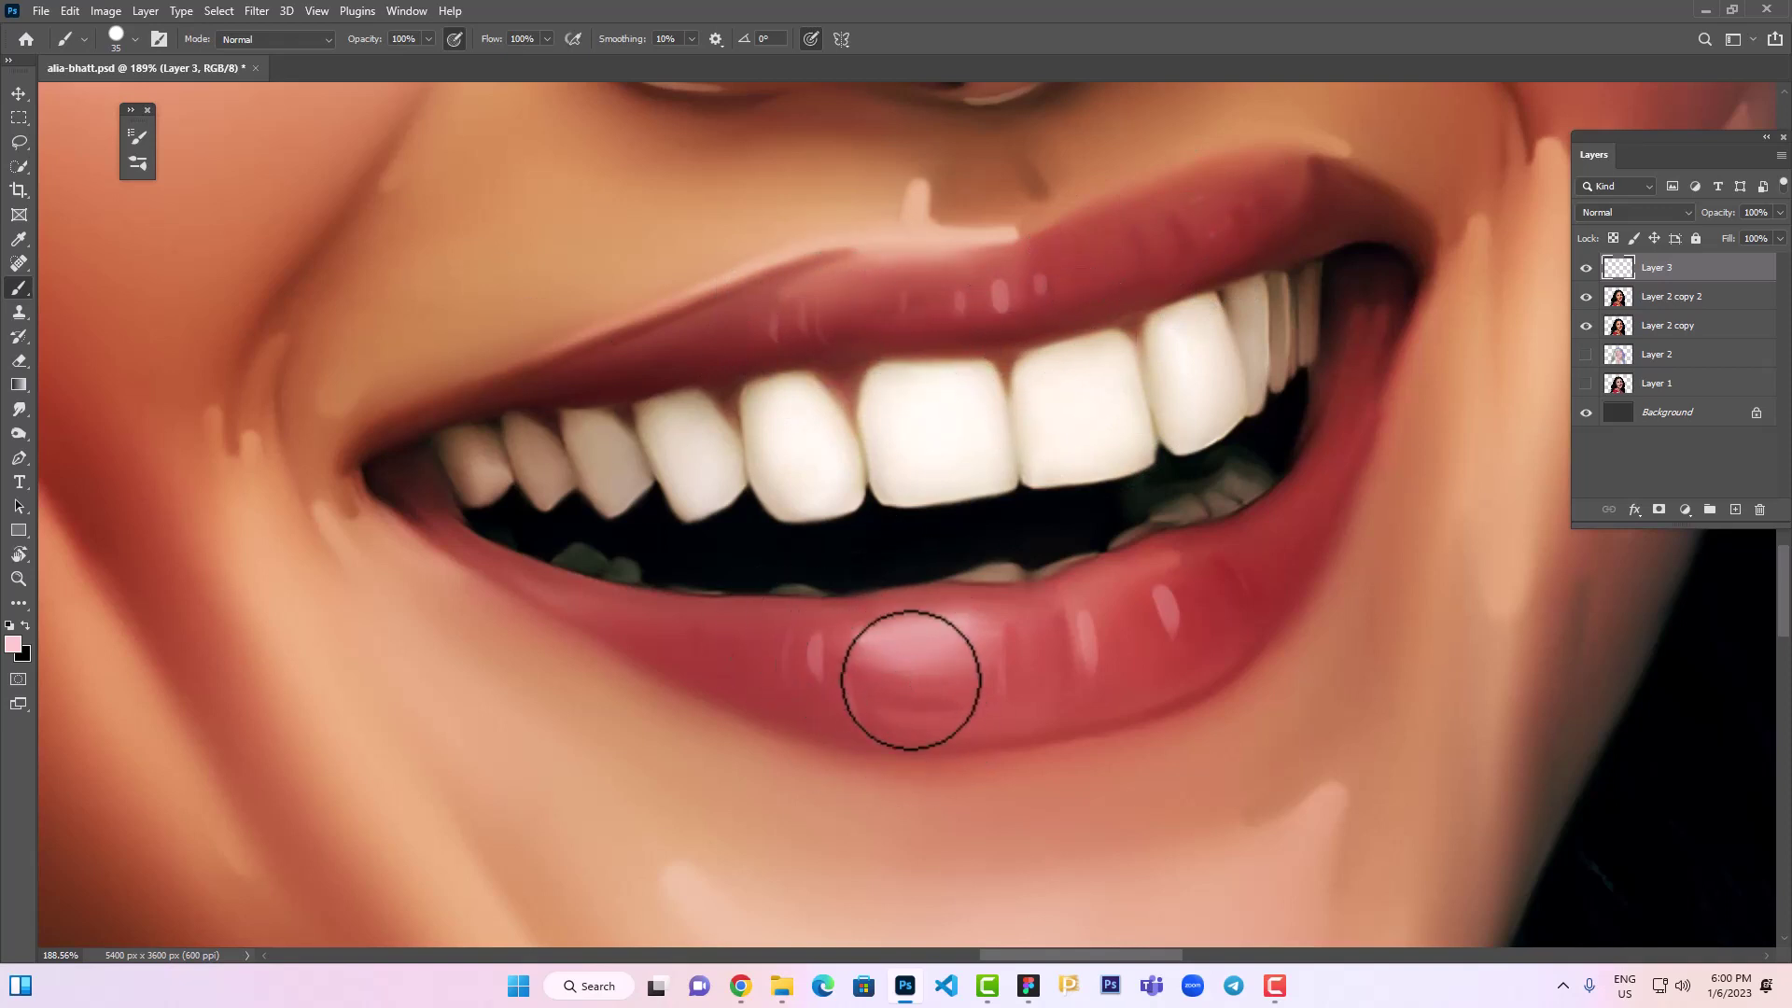
{"action": "mouse_move", "coordinate": [1081, 644]}
{"action": "left_mouse_down"}
{"action": "mouse_move", "coordinate": [1085, 614]}
{"action": "mouse_move", "coordinate": [1148, 612]}
{"action": "left_mouse_up"}
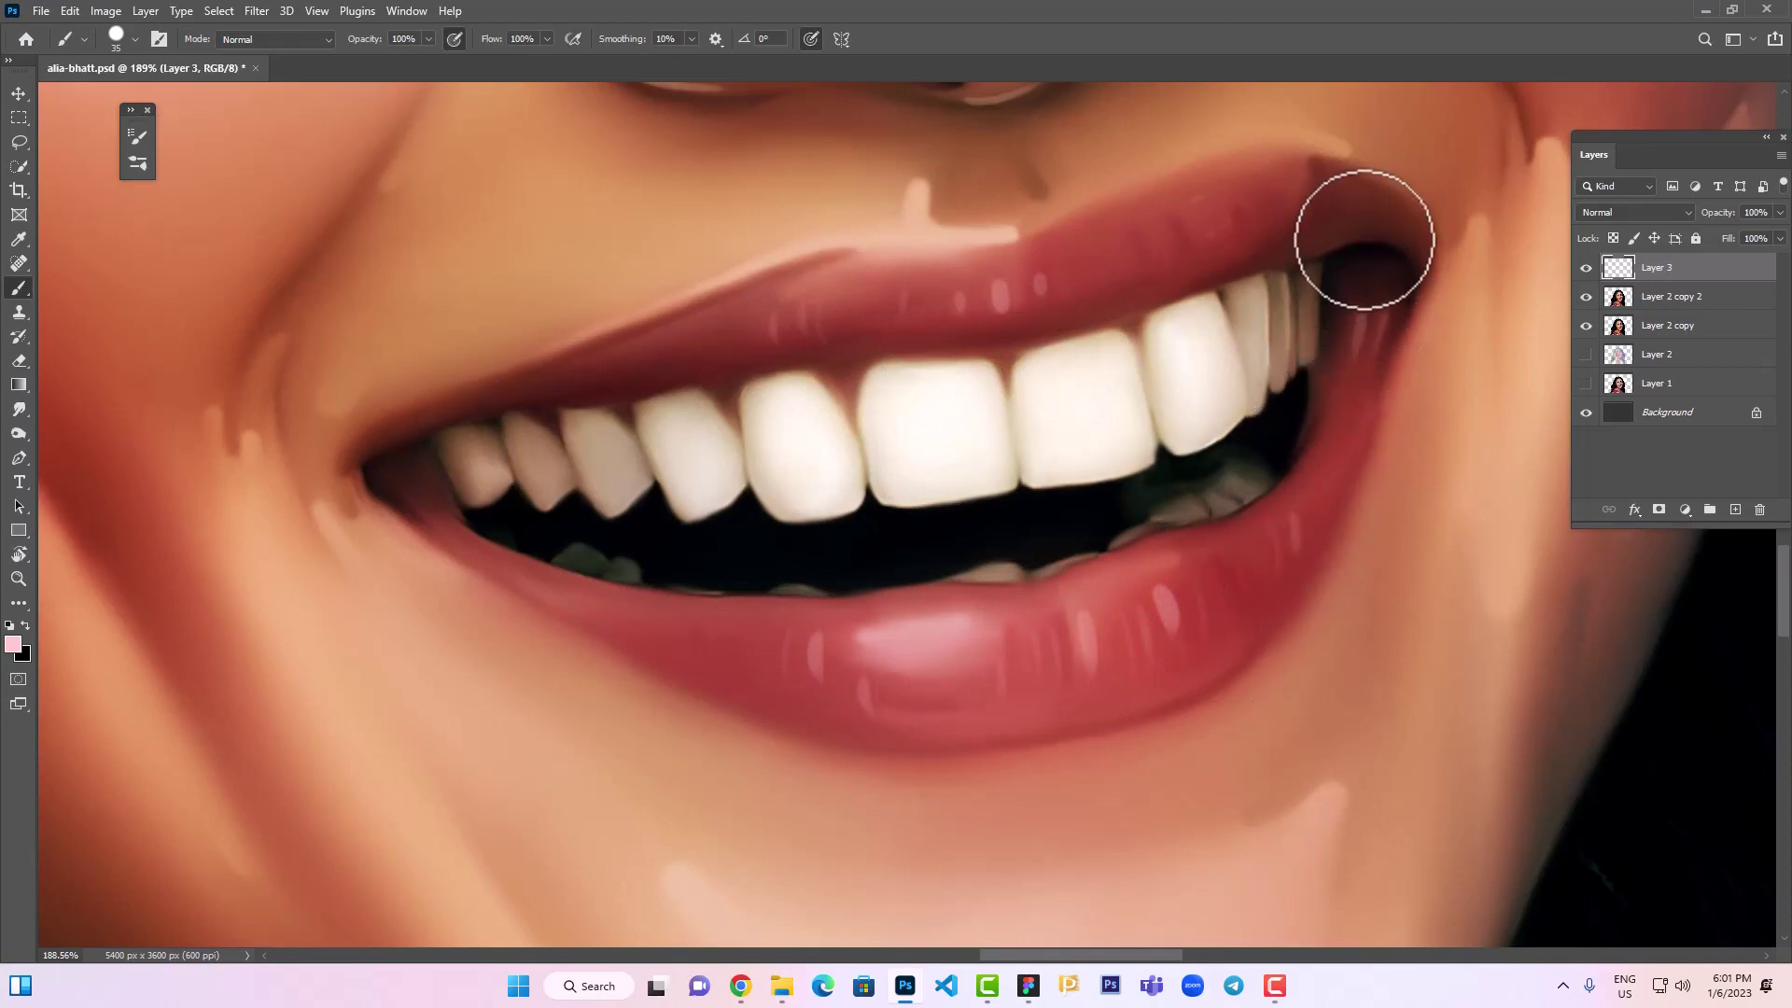
{"action": "left_click_drag", "start_coordinate": [757, 455], "coordinate": [636, 517]}
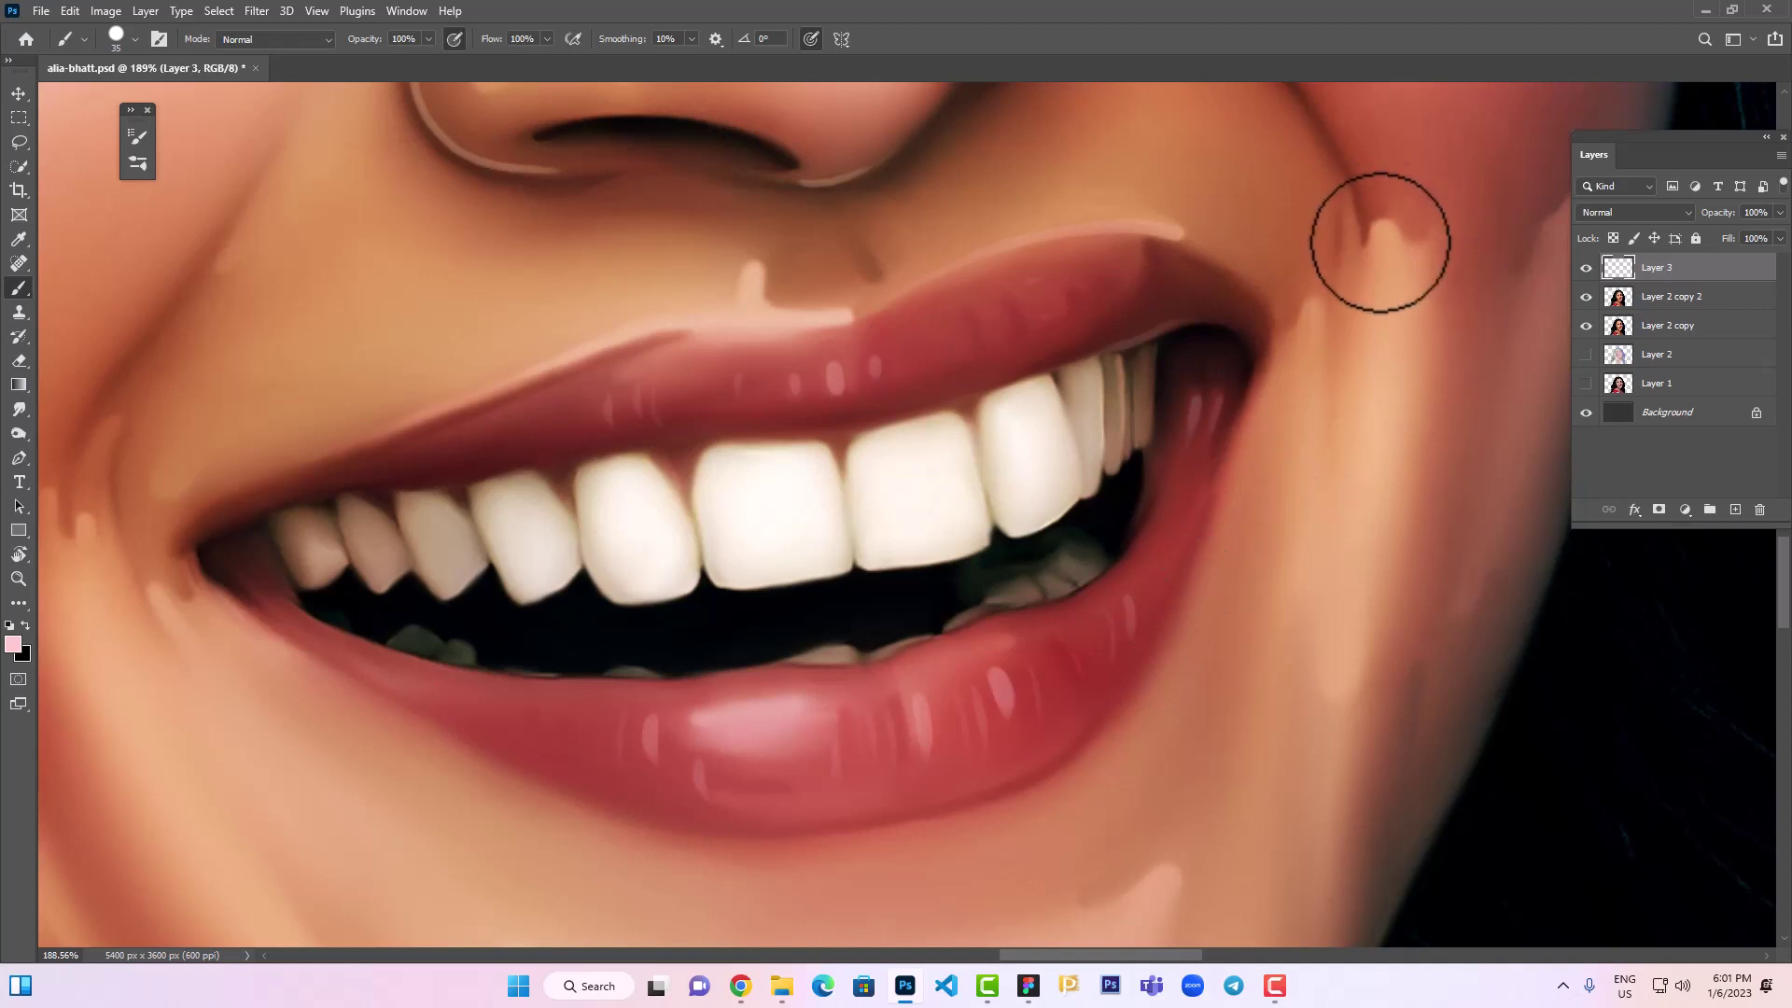
Briefly pick a peach skin tone, then set the painting colour to dark red
{"action": "left_click", "coordinate": [13, 644]}
{"action": "left_click", "coordinate": [1257, 282]}
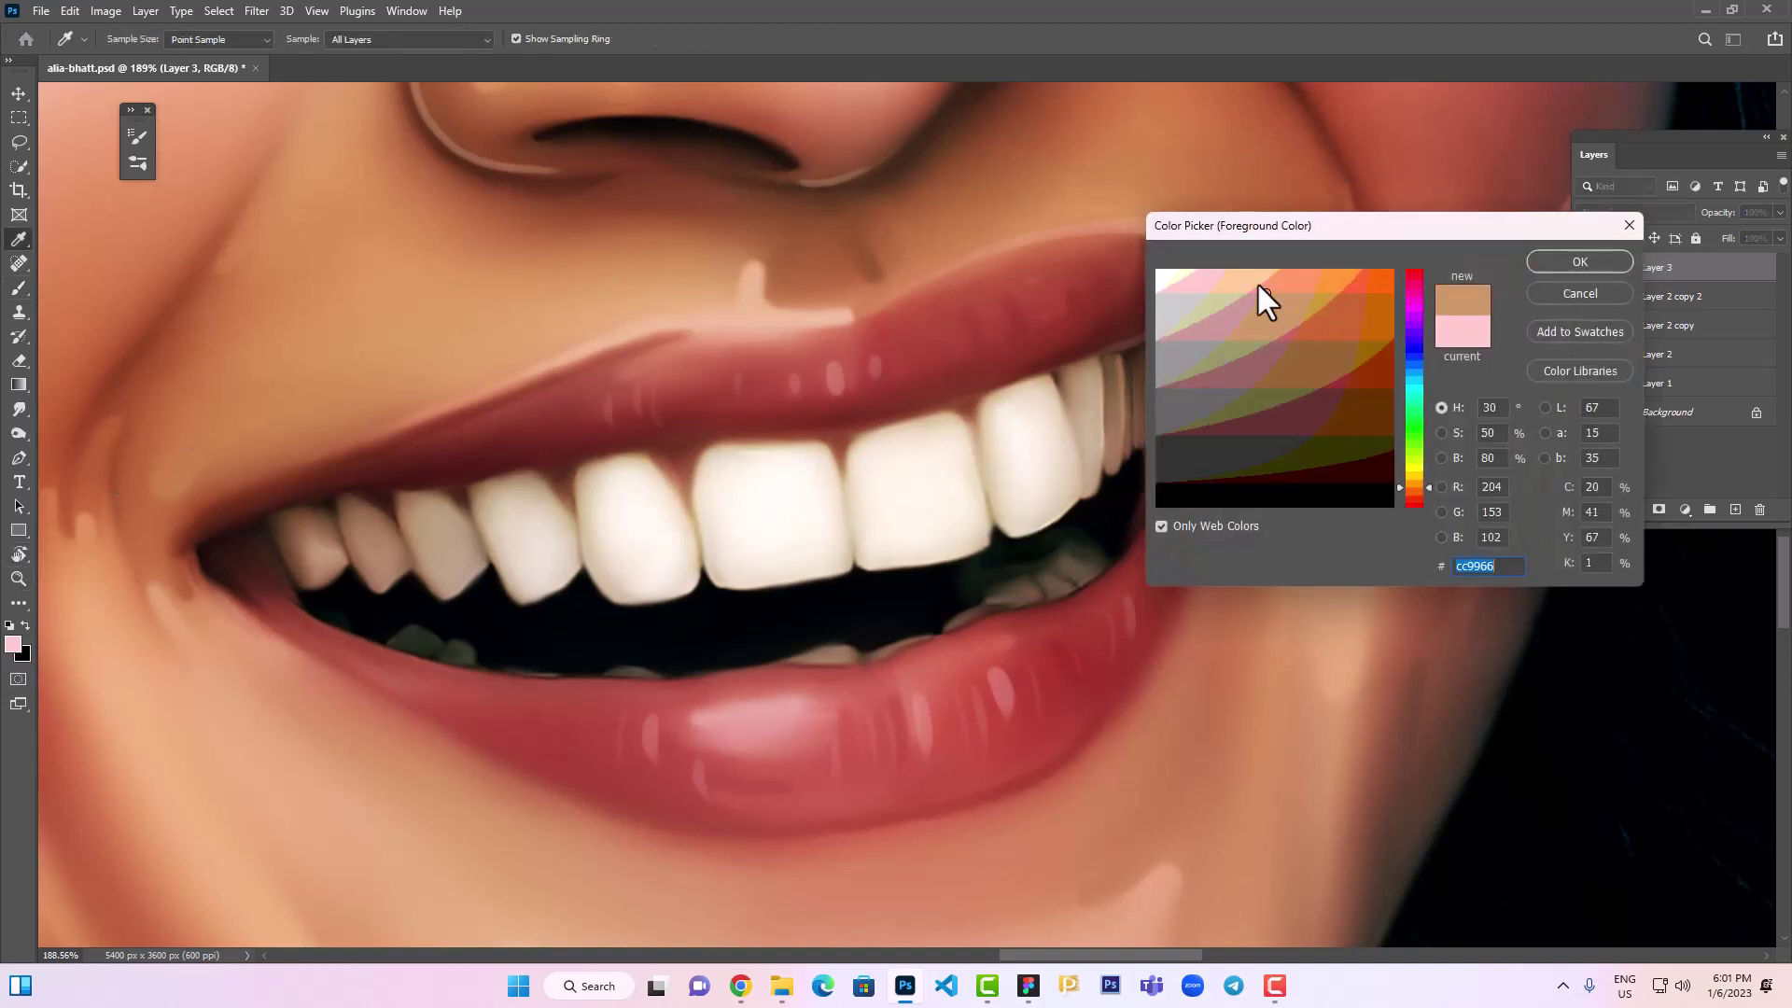
{"action": "key", "text": "Return"}
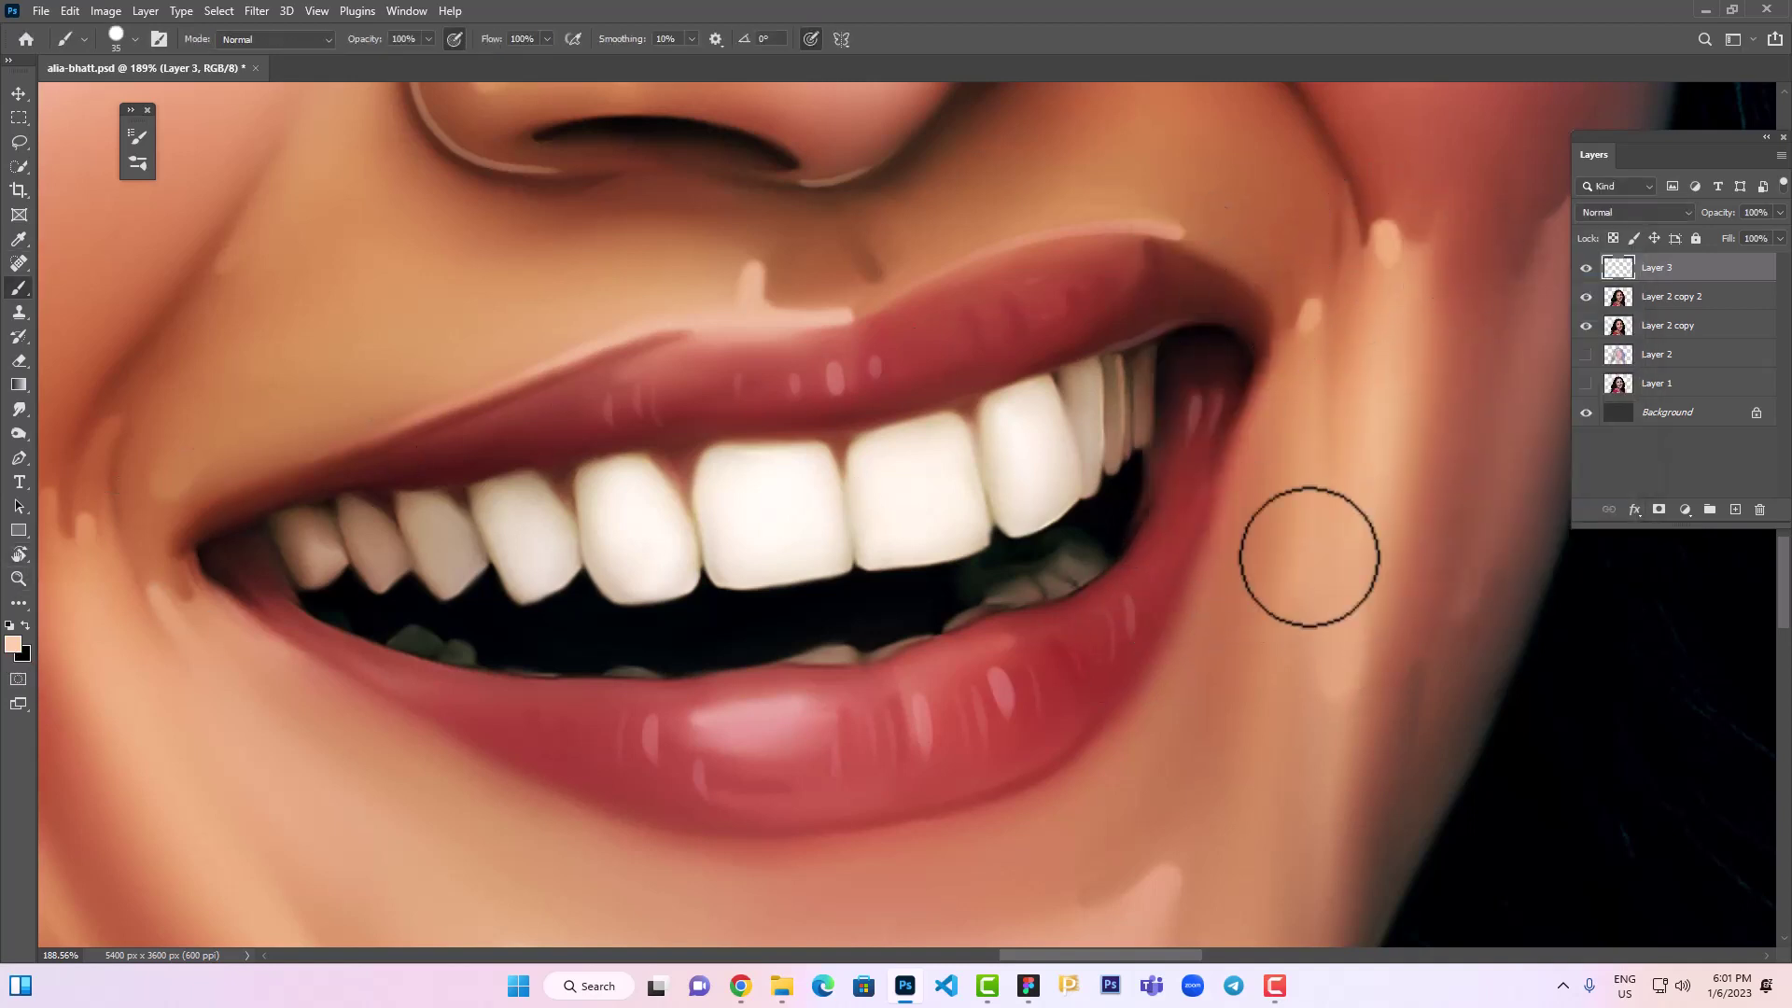
{"action": "left_click_drag", "start_coordinate": [1082, 411], "coordinate": [1171, 317]}
{"action": "left_click", "coordinate": [13, 644]}
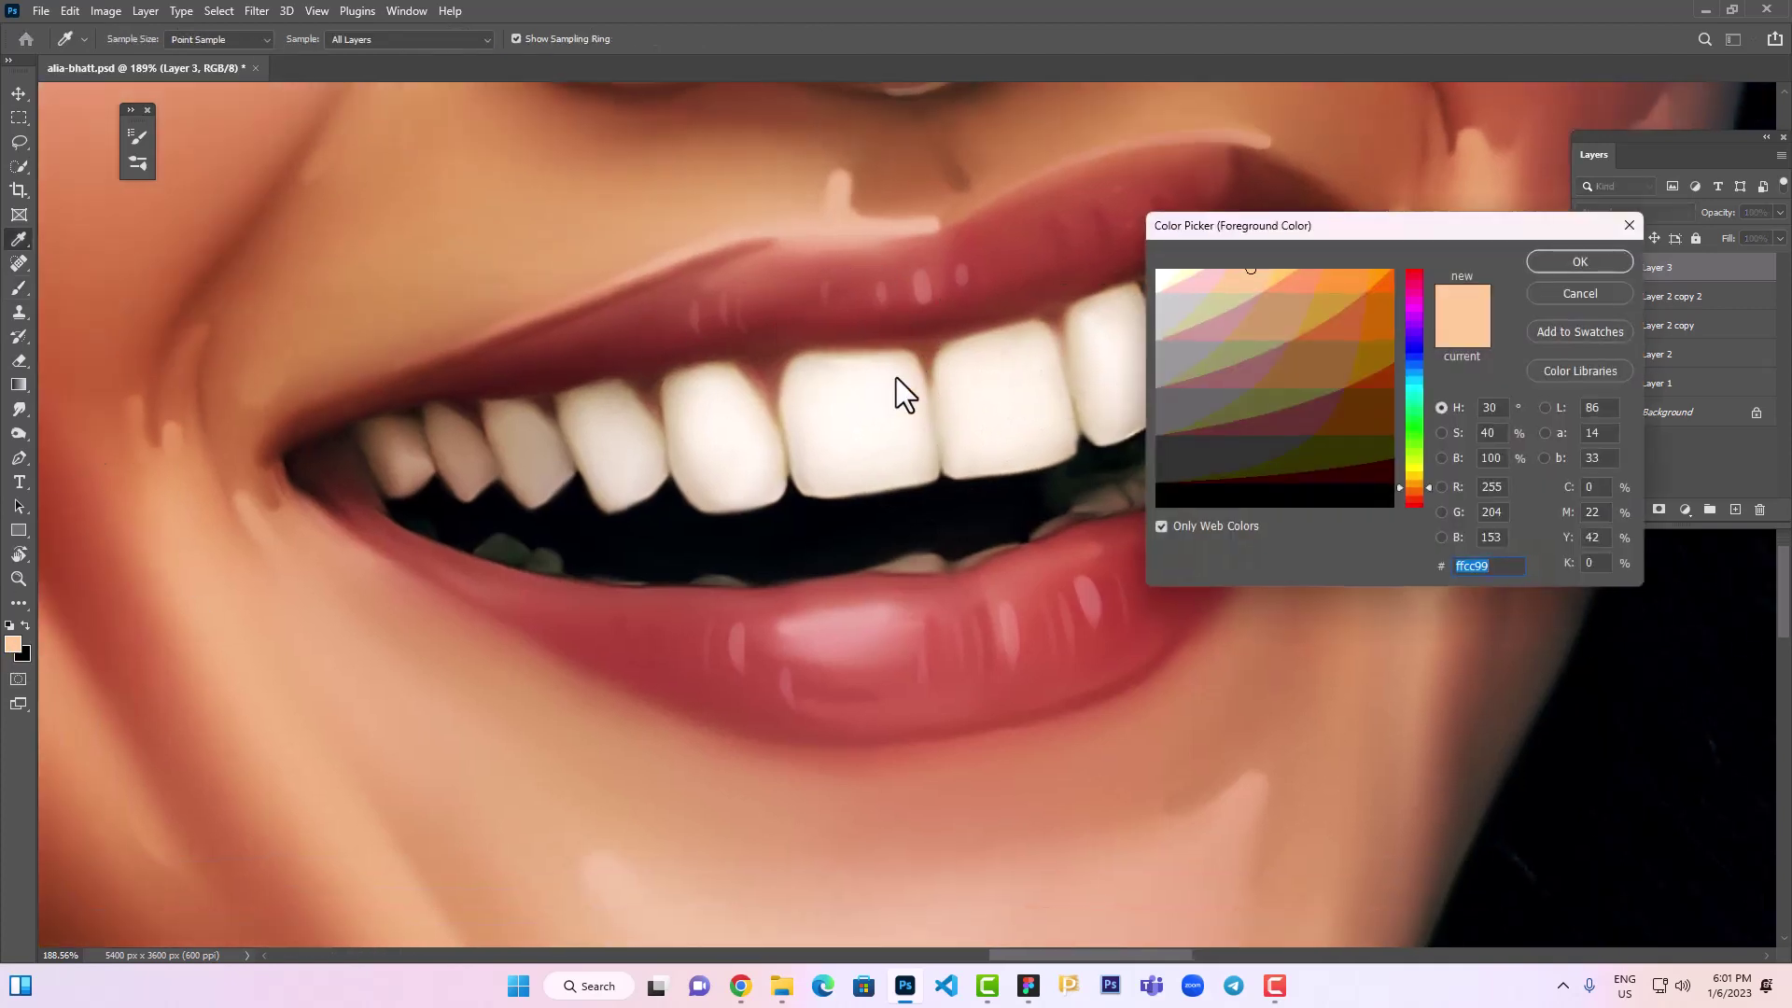
{"action": "left_click", "coordinate": [1320, 412]}
{"action": "left_click", "coordinate": [1579, 262]}
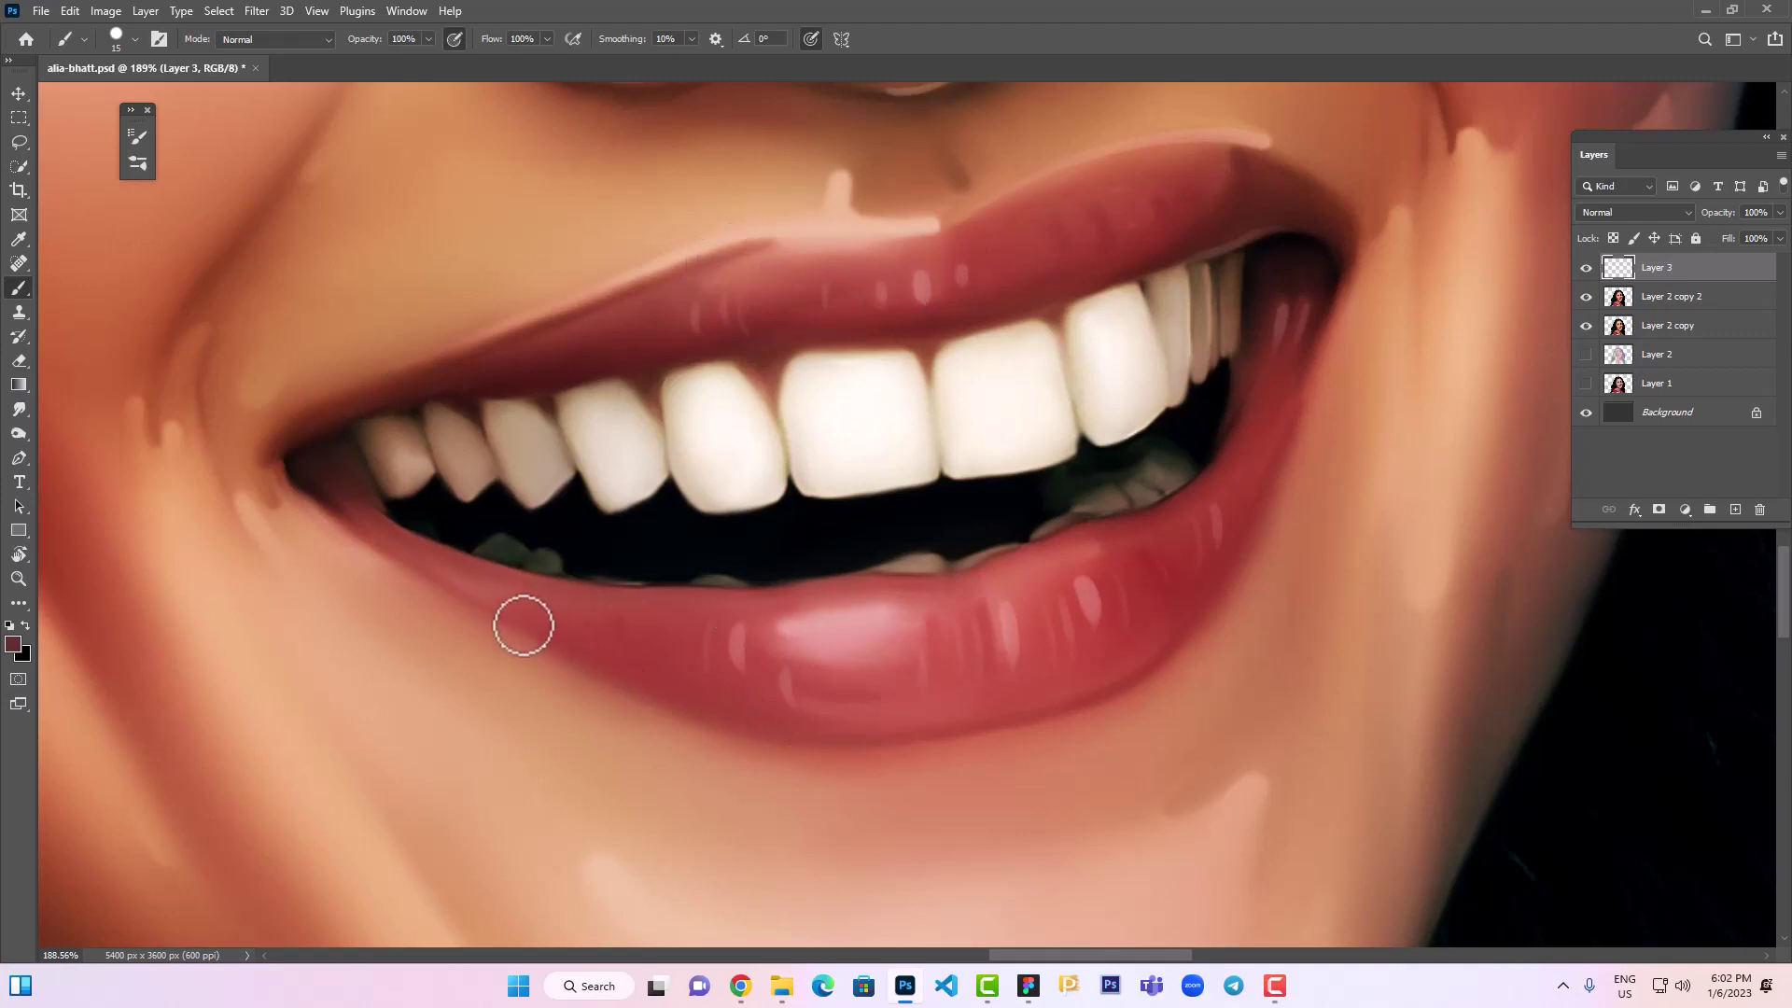
{"action": "scroll", "coordinate": [1052, 392], "scroll_direction": "down", "scroll_amount": 3}
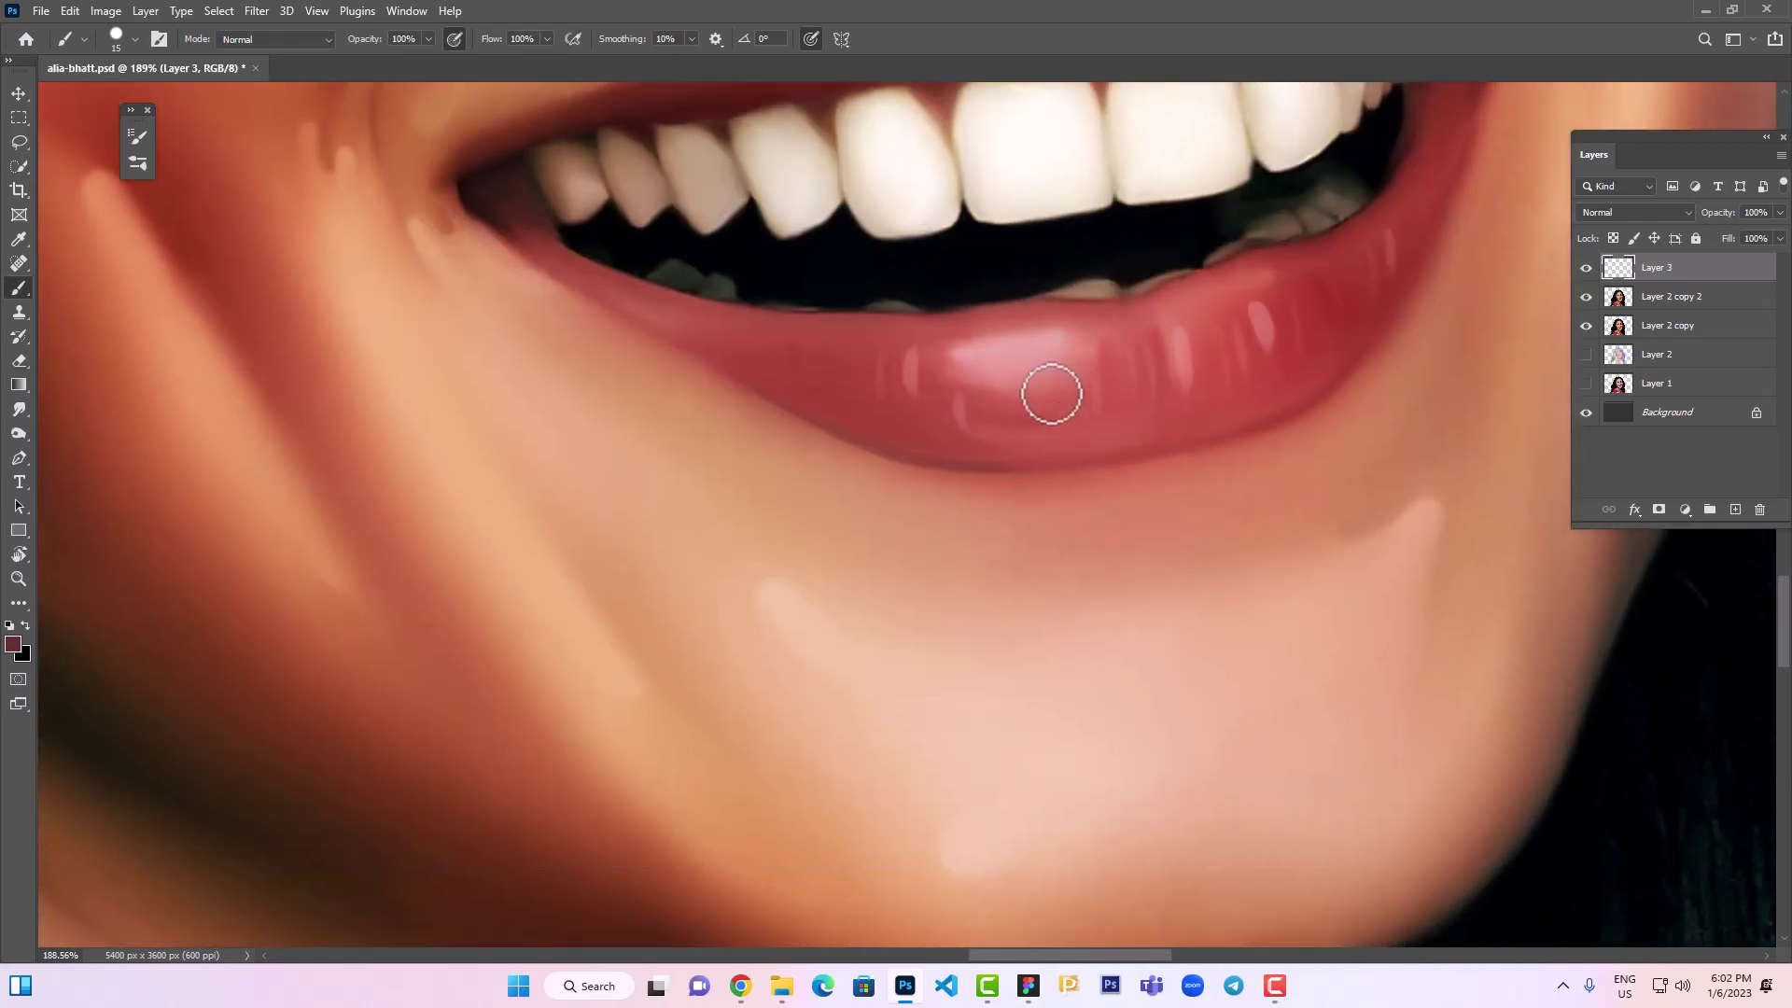
{"action": "scroll", "coordinate": [451, 668], "scroll_direction": "down", "scroll_amount": 1}
{"action": "scroll", "coordinate": [452, 668], "scroll_direction": "down", "scroll_amount": 5}
Hide and re-show Layer 3 to compare the portrait with and without it
{"action": "scroll", "coordinate": [970, 459], "scroll_direction": "up", "scroll_amount": 3}
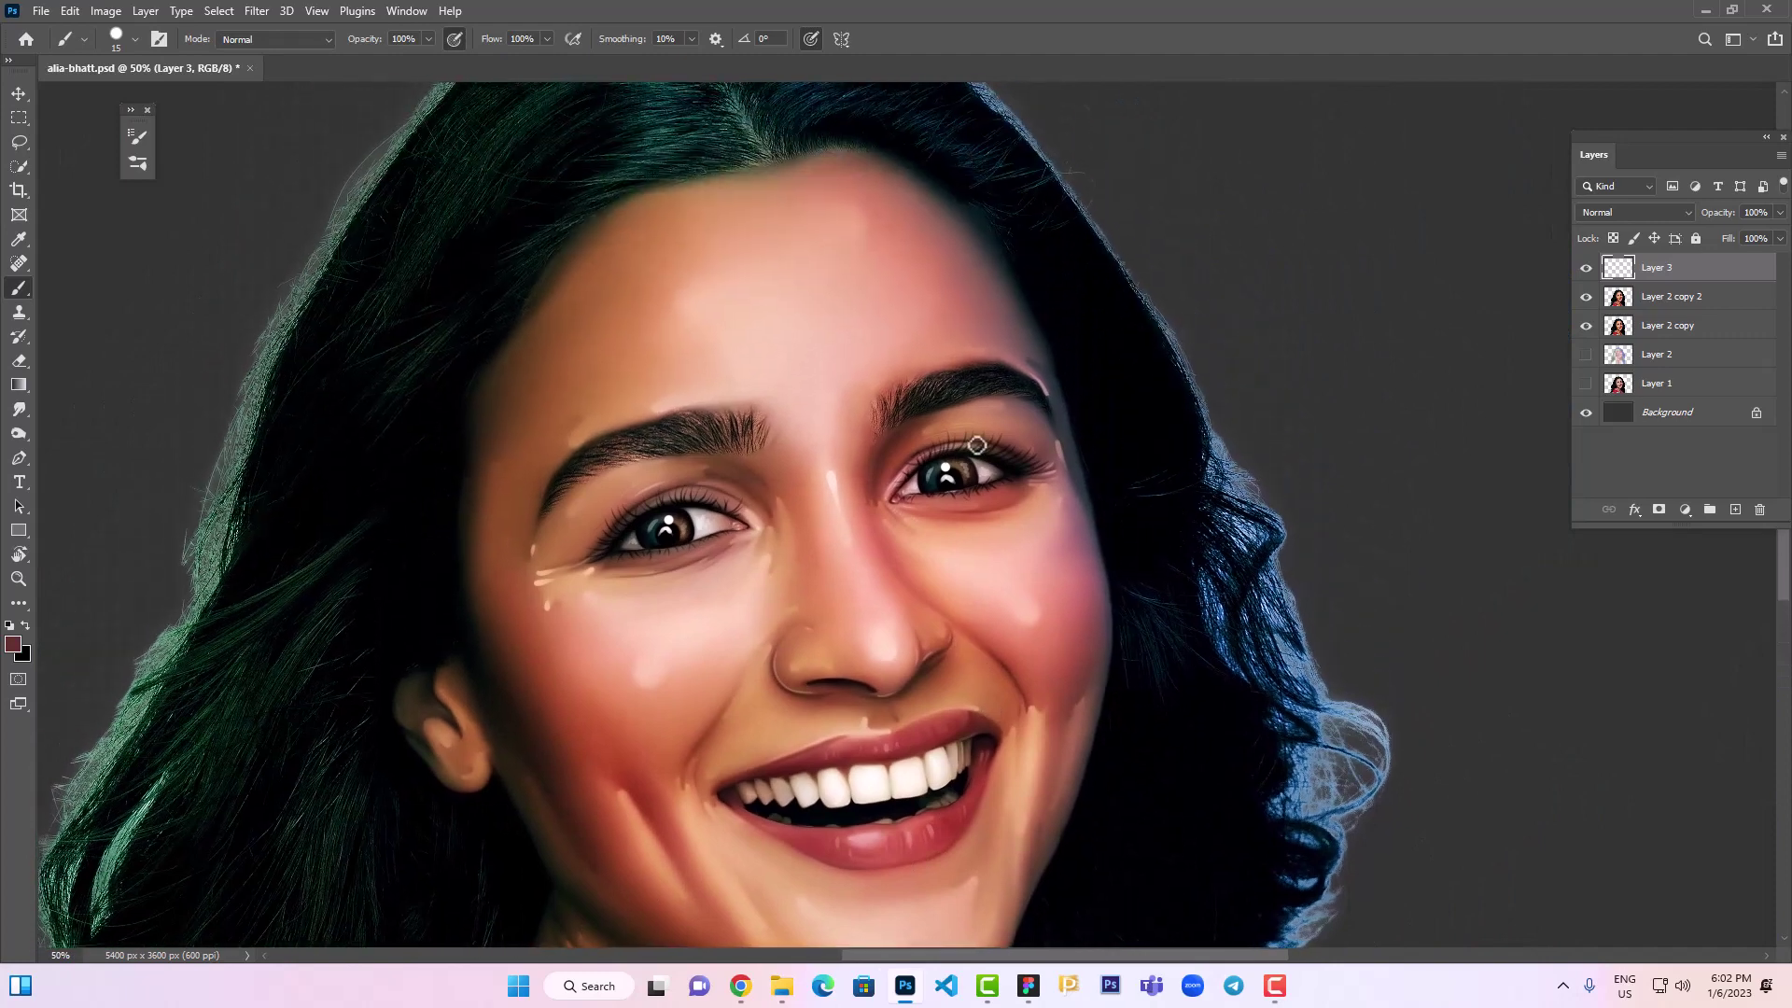
{"action": "scroll", "coordinate": [978, 521], "scroll_direction": "down", "scroll_amount": 1}
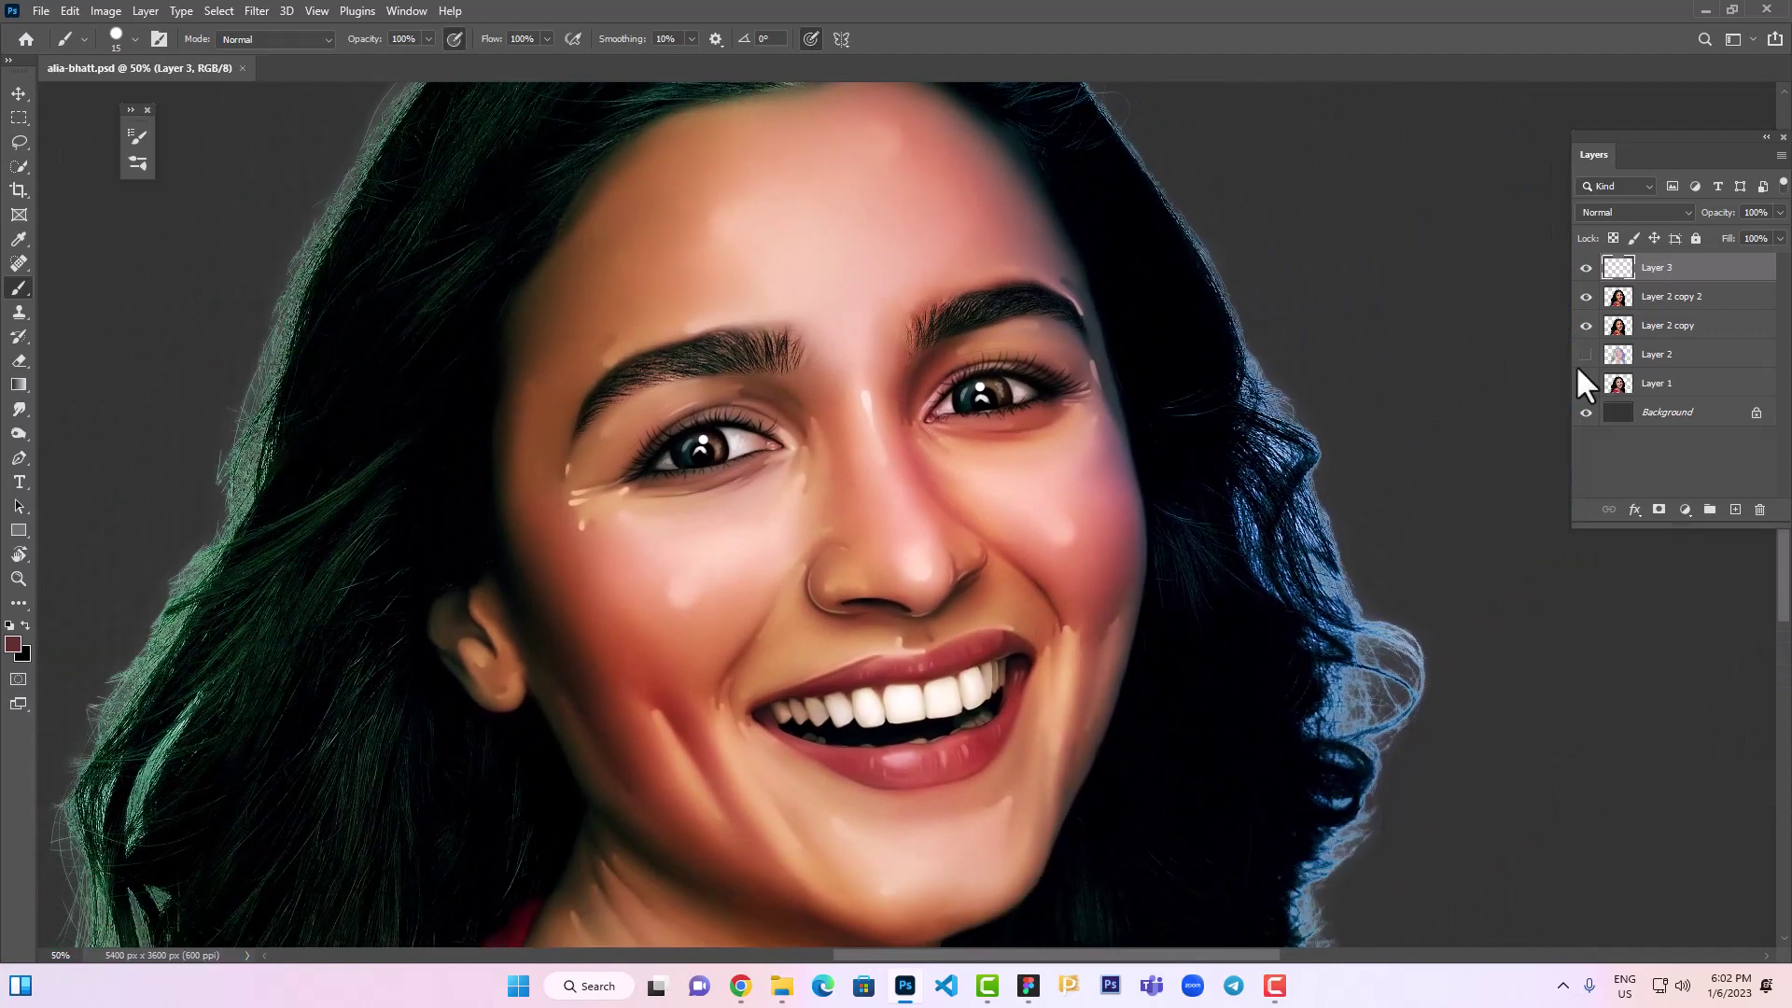
{"action": "left_click", "coordinate": [1584, 266]}
{"action": "left_click", "coordinate": [1587, 268]}
{"action": "scroll", "coordinate": [709, 442], "scroll_direction": "down", "scroll_amount": 1}
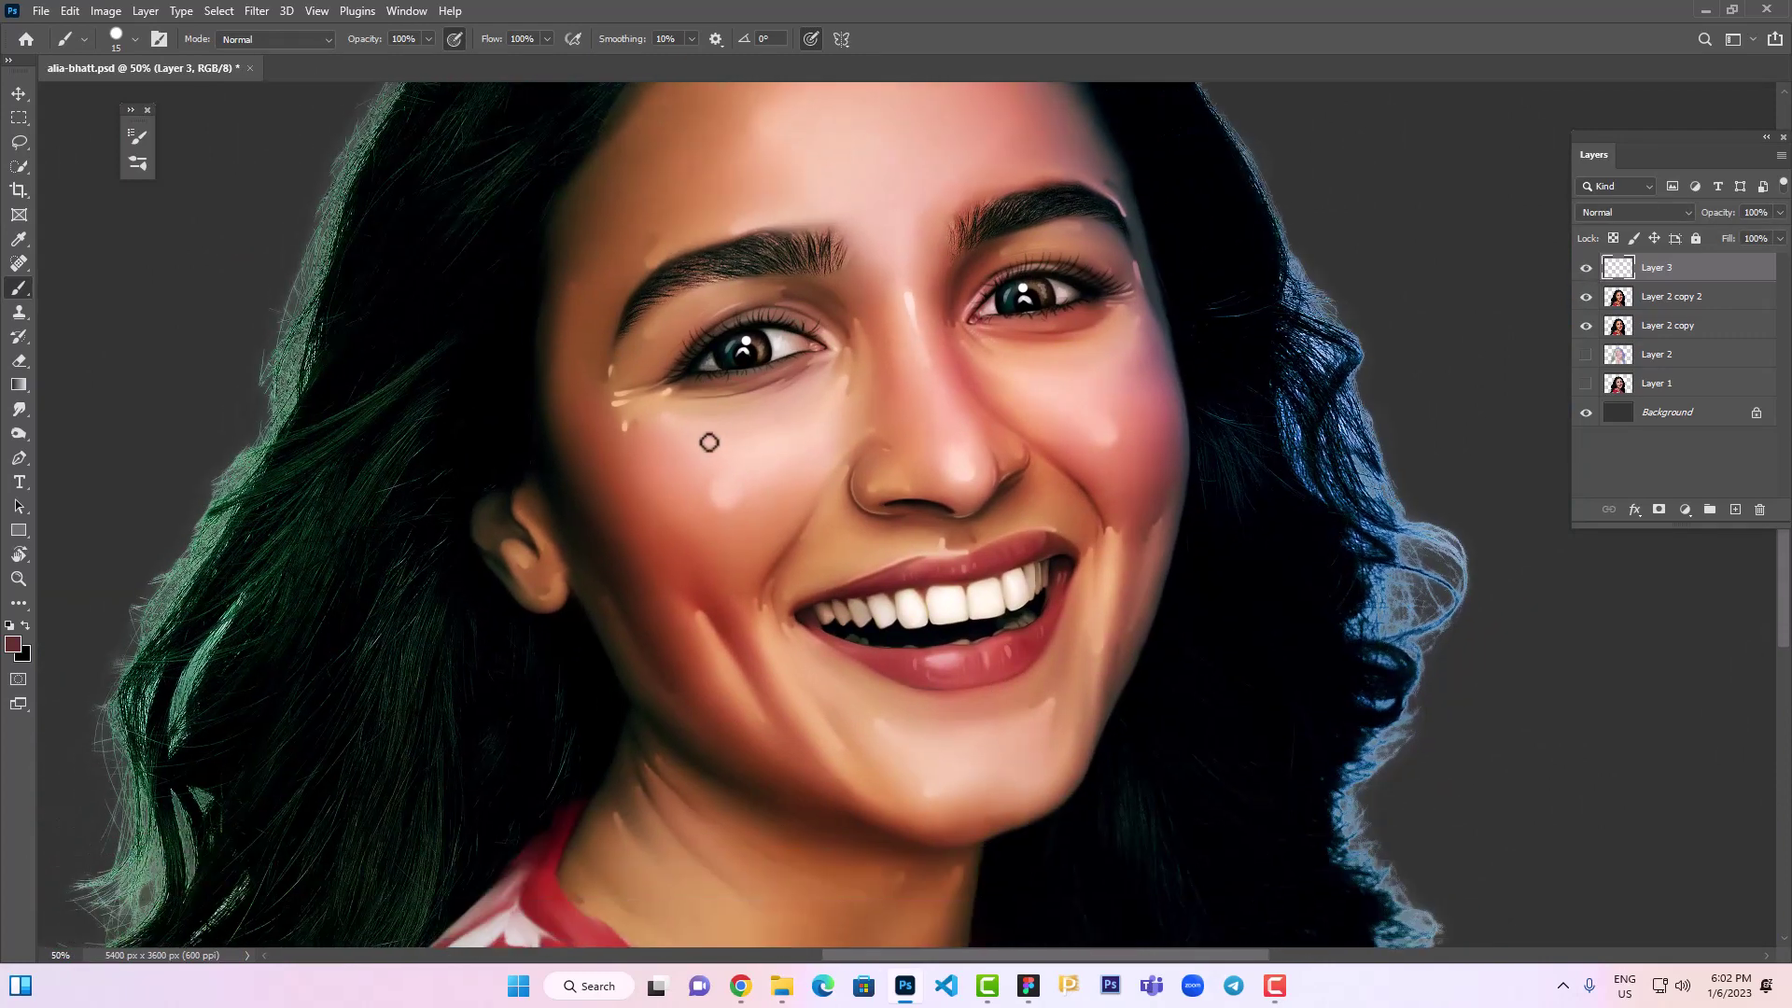
Check Brush Settings, close the panel, and zoom in on the eyebrow
{"action": "left_click", "coordinate": [158, 39]}
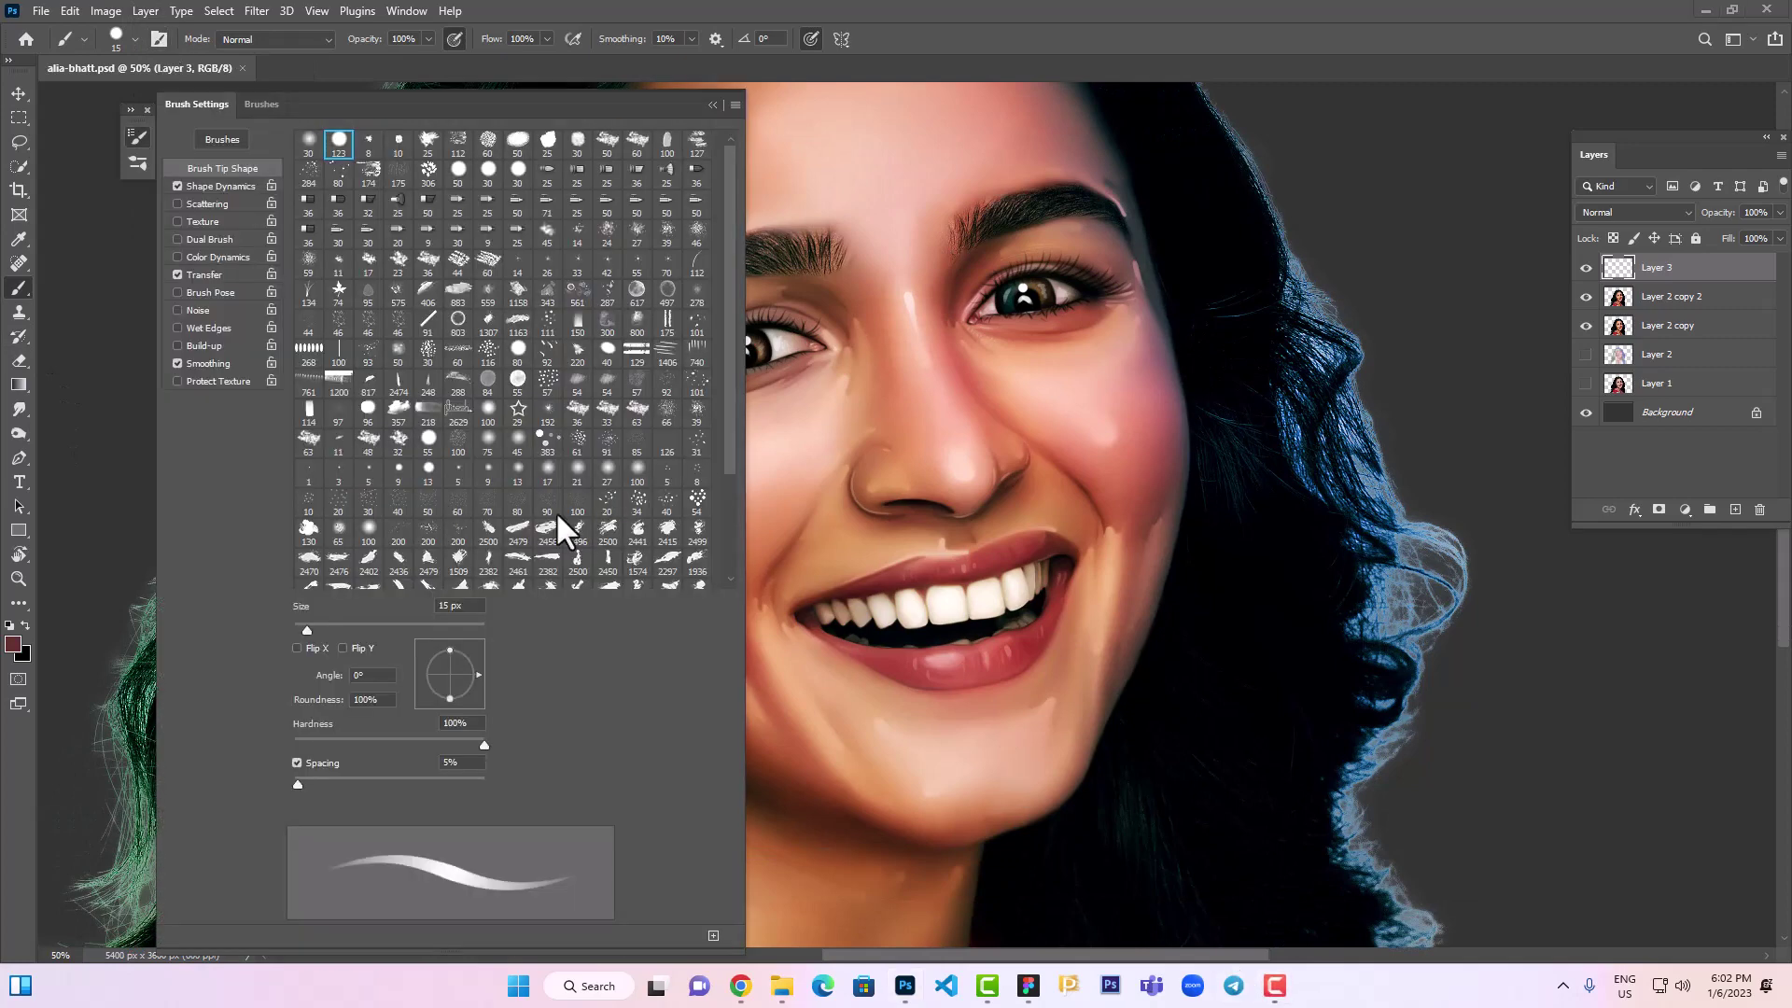
{"action": "left_click", "coordinate": [712, 104]}
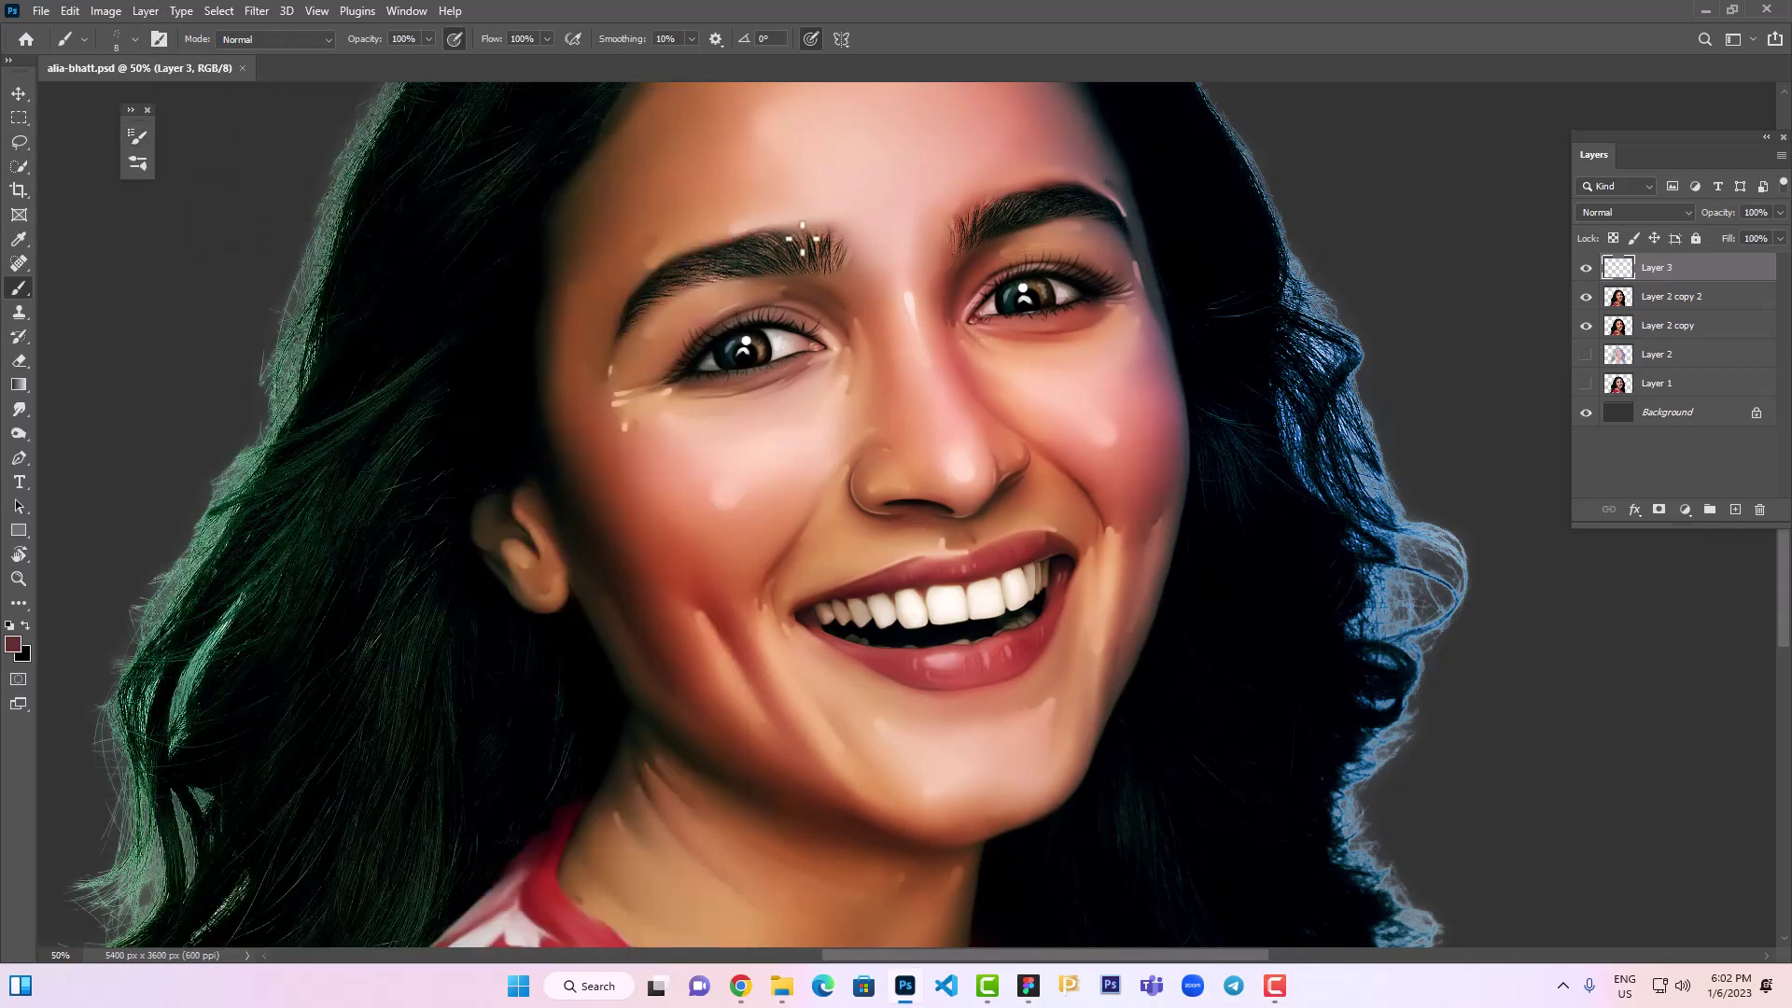
{"action": "scroll", "coordinate": [640, 400], "scroll_direction": "up", "scroll_amount": 5}
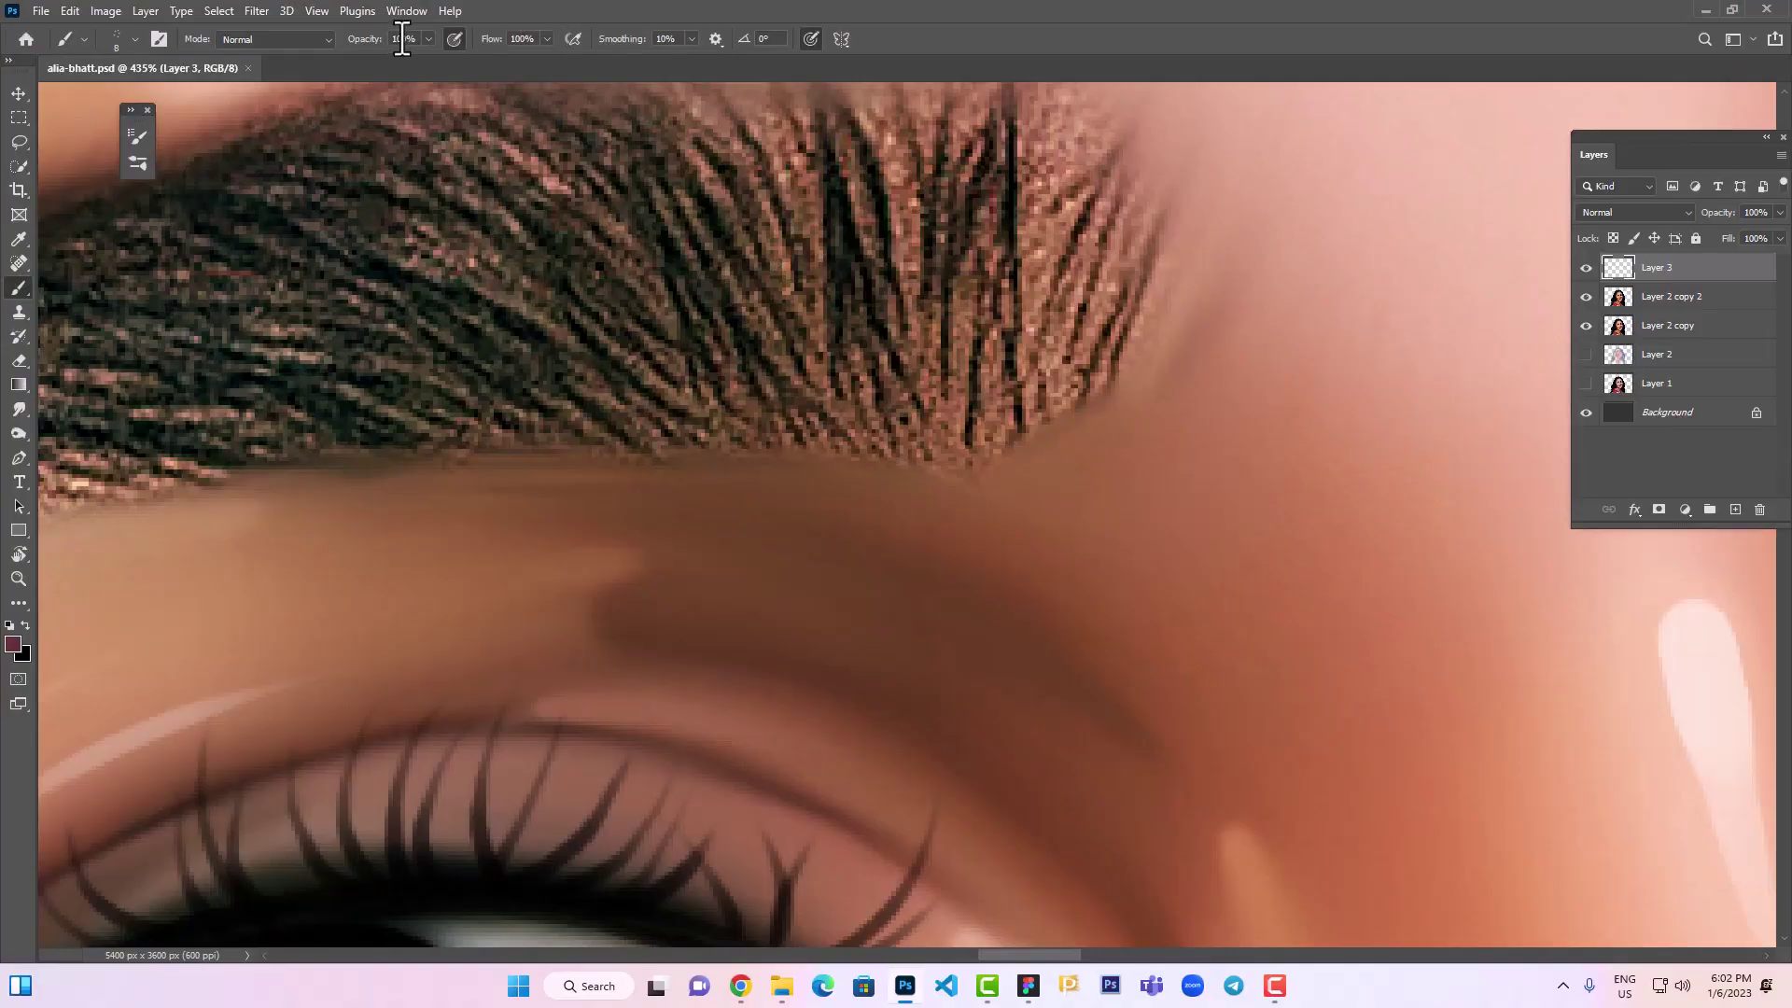
{"action": "scroll", "coordinate": [714, 299], "scroll_direction": "up", "scroll_amount": 3}
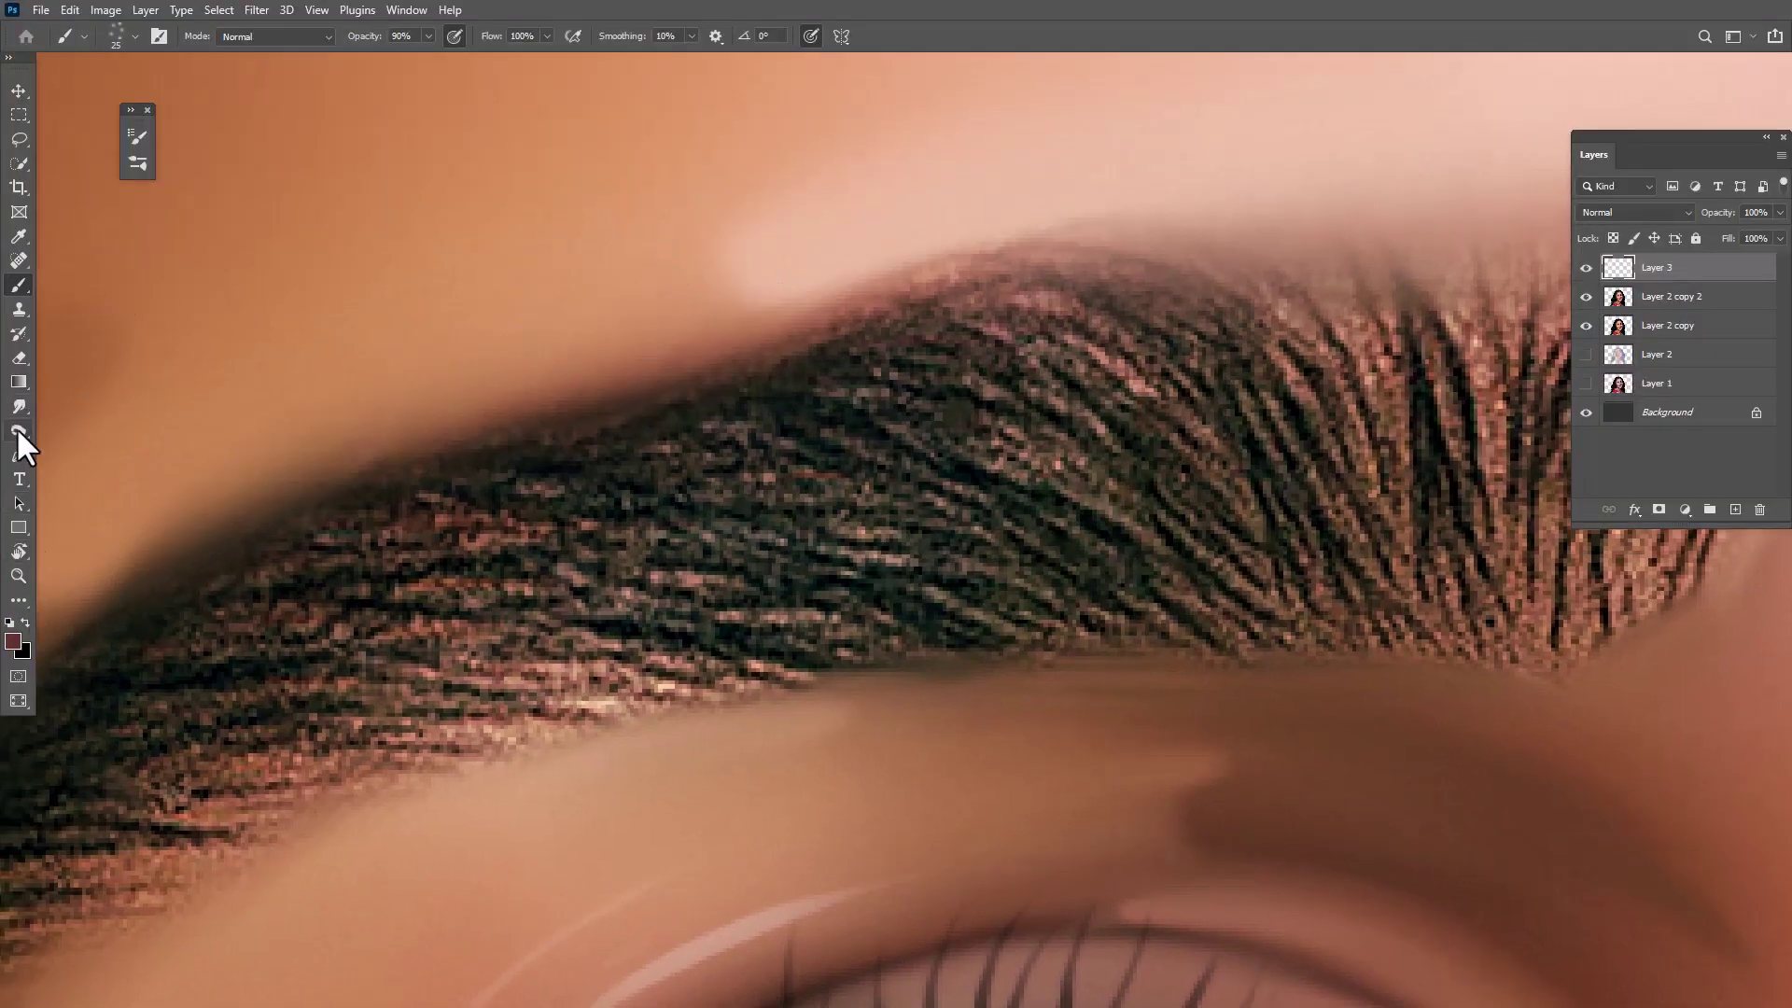
Switch to the Smudge tool with the 8 px brush tip enlarged to 35
{"action": "left_click", "coordinate": [18, 406]}
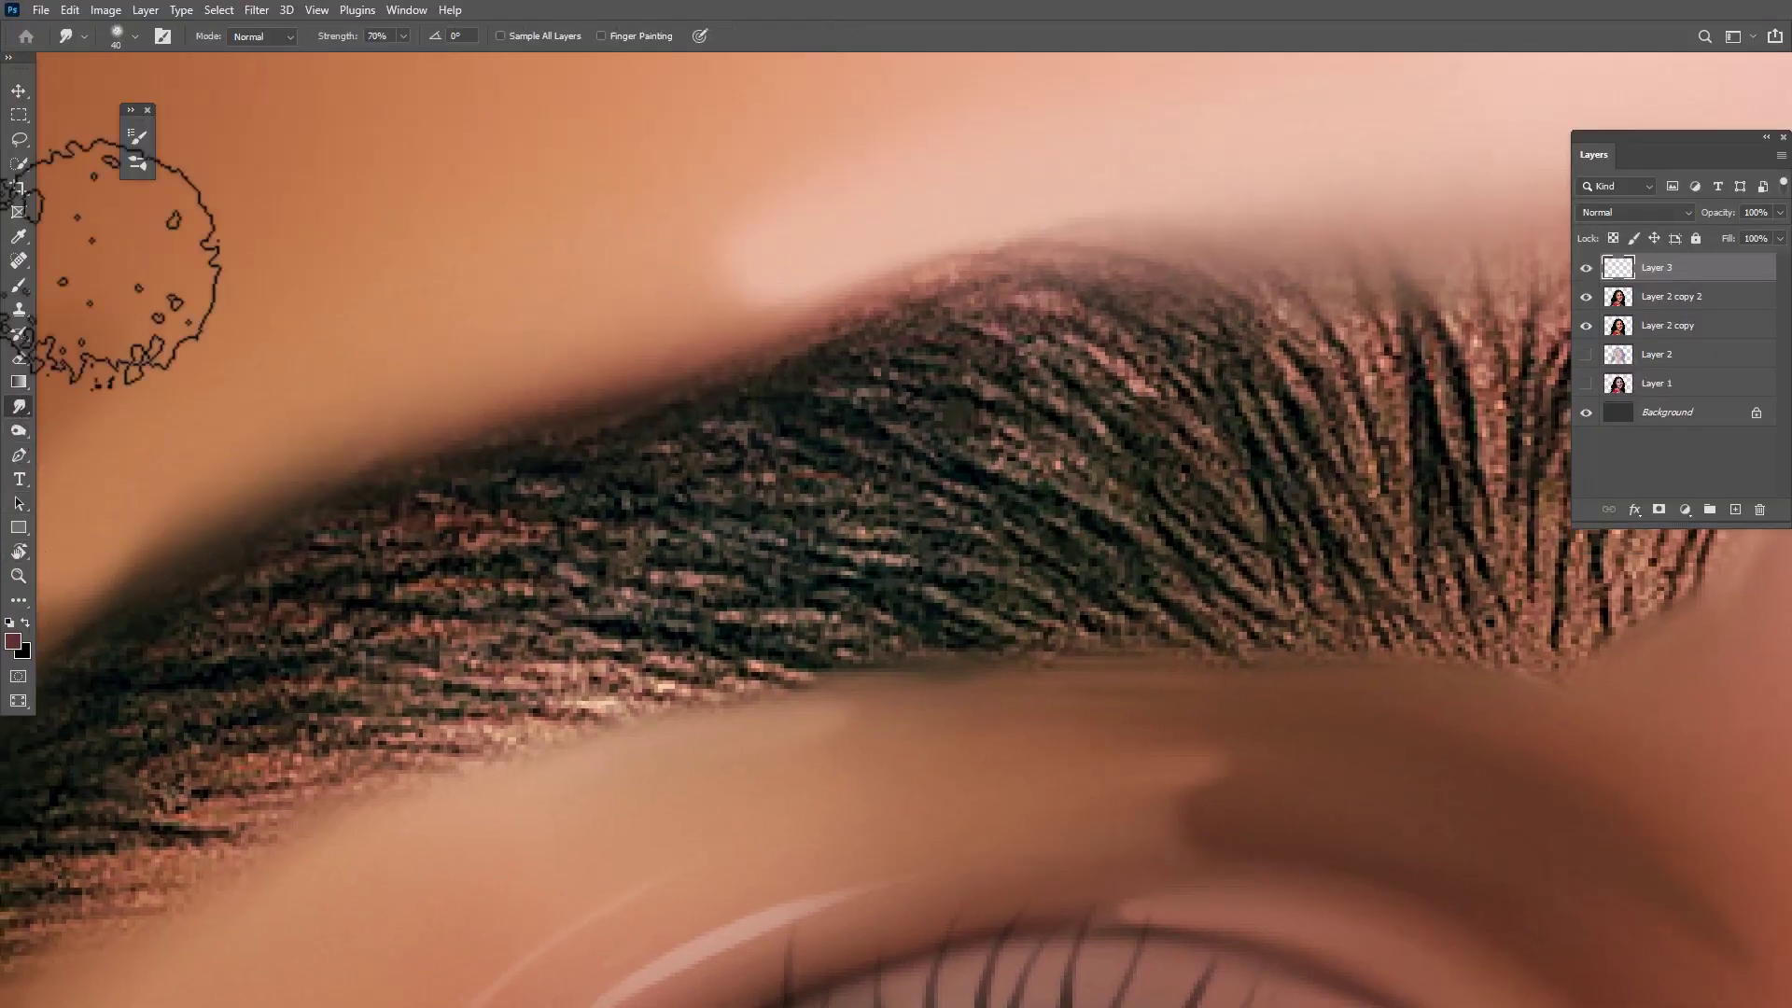
{"action": "left_click", "coordinate": [117, 35]}
{"action": "left_click", "coordinate": [248, 77]}
{"action": "left_click", "coordinate": [696, 468]}
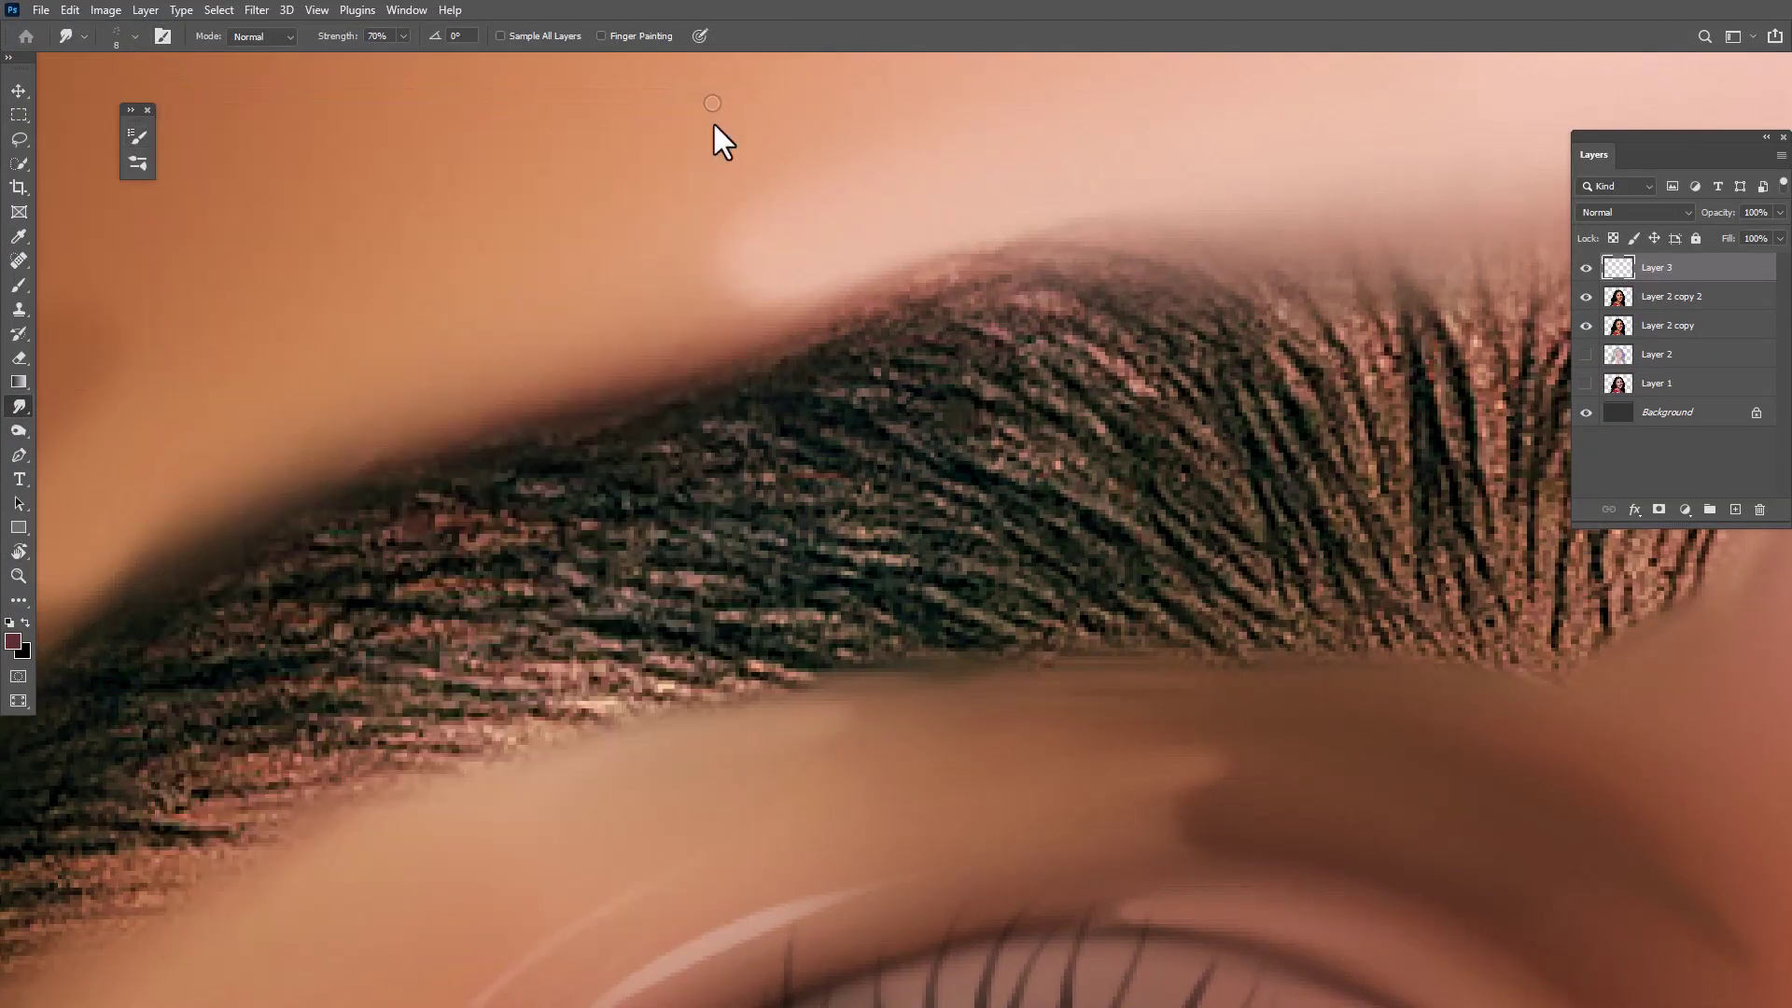
{"action": "key", "text": "bracketright"}
{"action": "key", "text": "bracketright"}
{"action": "key", "text": "bracketright"}
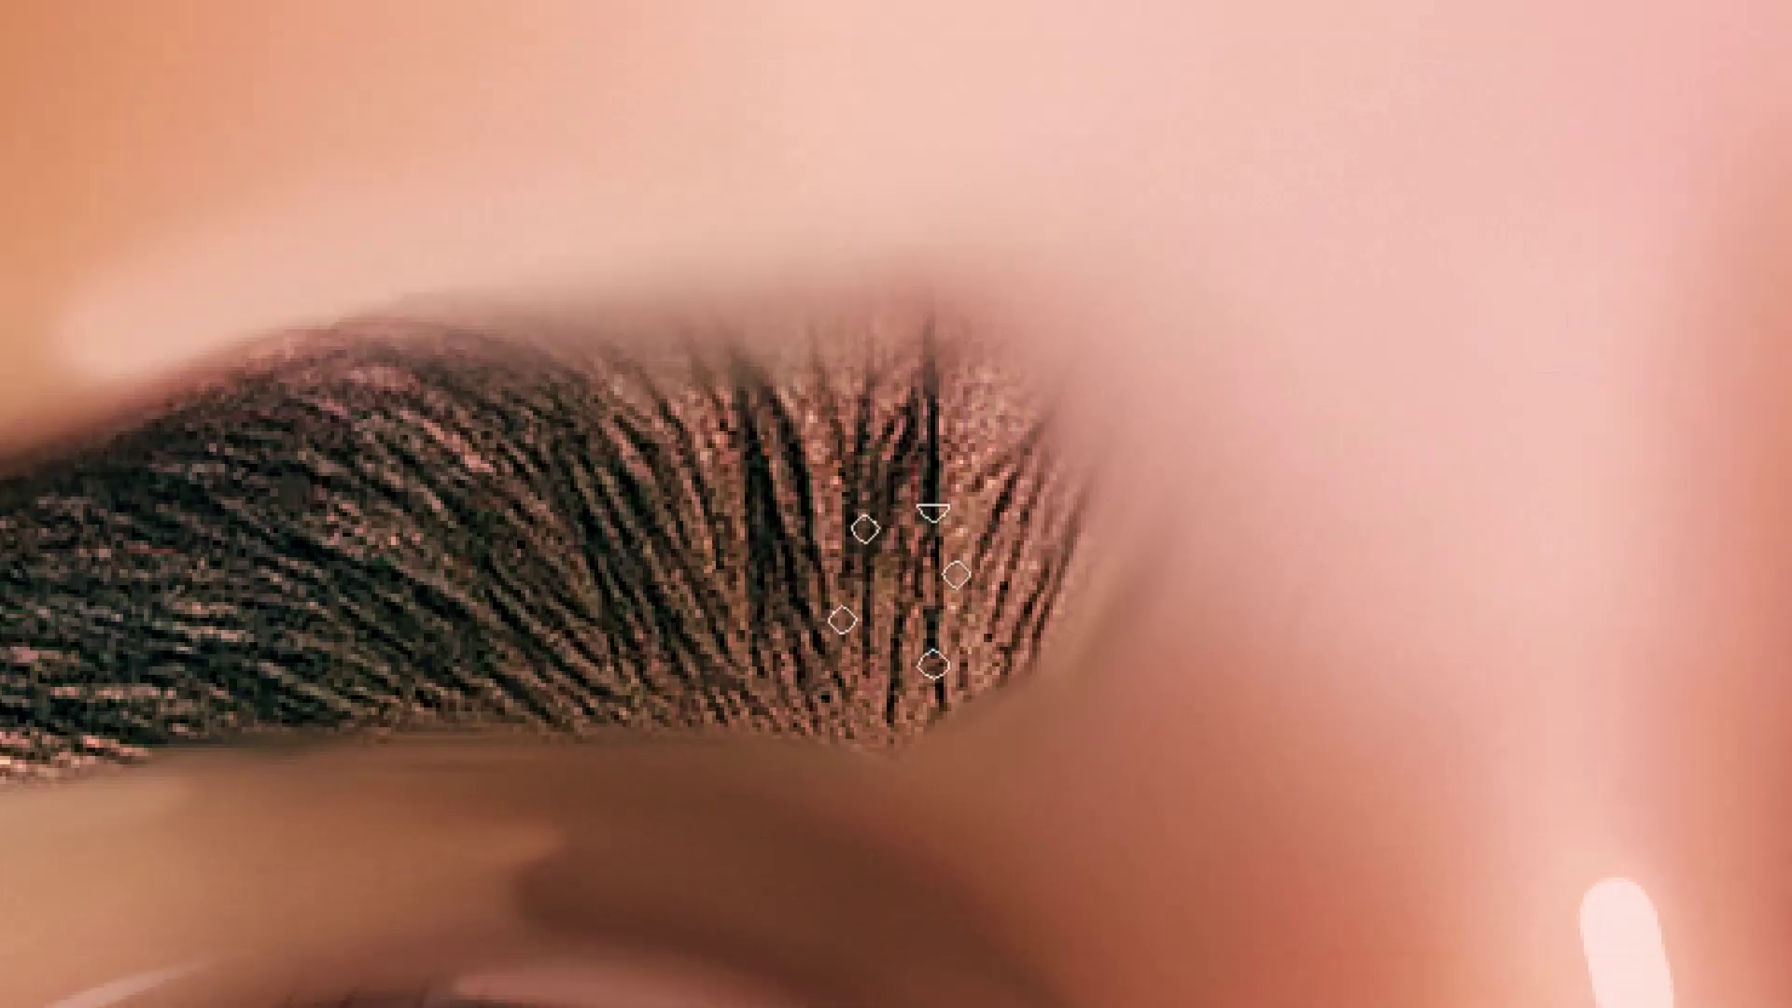
Smudge eyebrow strands upward into the skin, feathering the brow's middle, top edge and outer end
{"action": "left_click_drag", "start_coordinate": [933, 607], "coordinate": [942, 280]}
{"action": "left_click_drag", "start_coordinate": [943, 560], "coordinate": [962, 247]}
{"action": "left_click_drag", "start_coordinate": [1008, 597], "coordinate": [1046, 364]}
{"action": "left_click_drag", "start_coordinate": [961, 616], "coordinate": [1064, 364]}
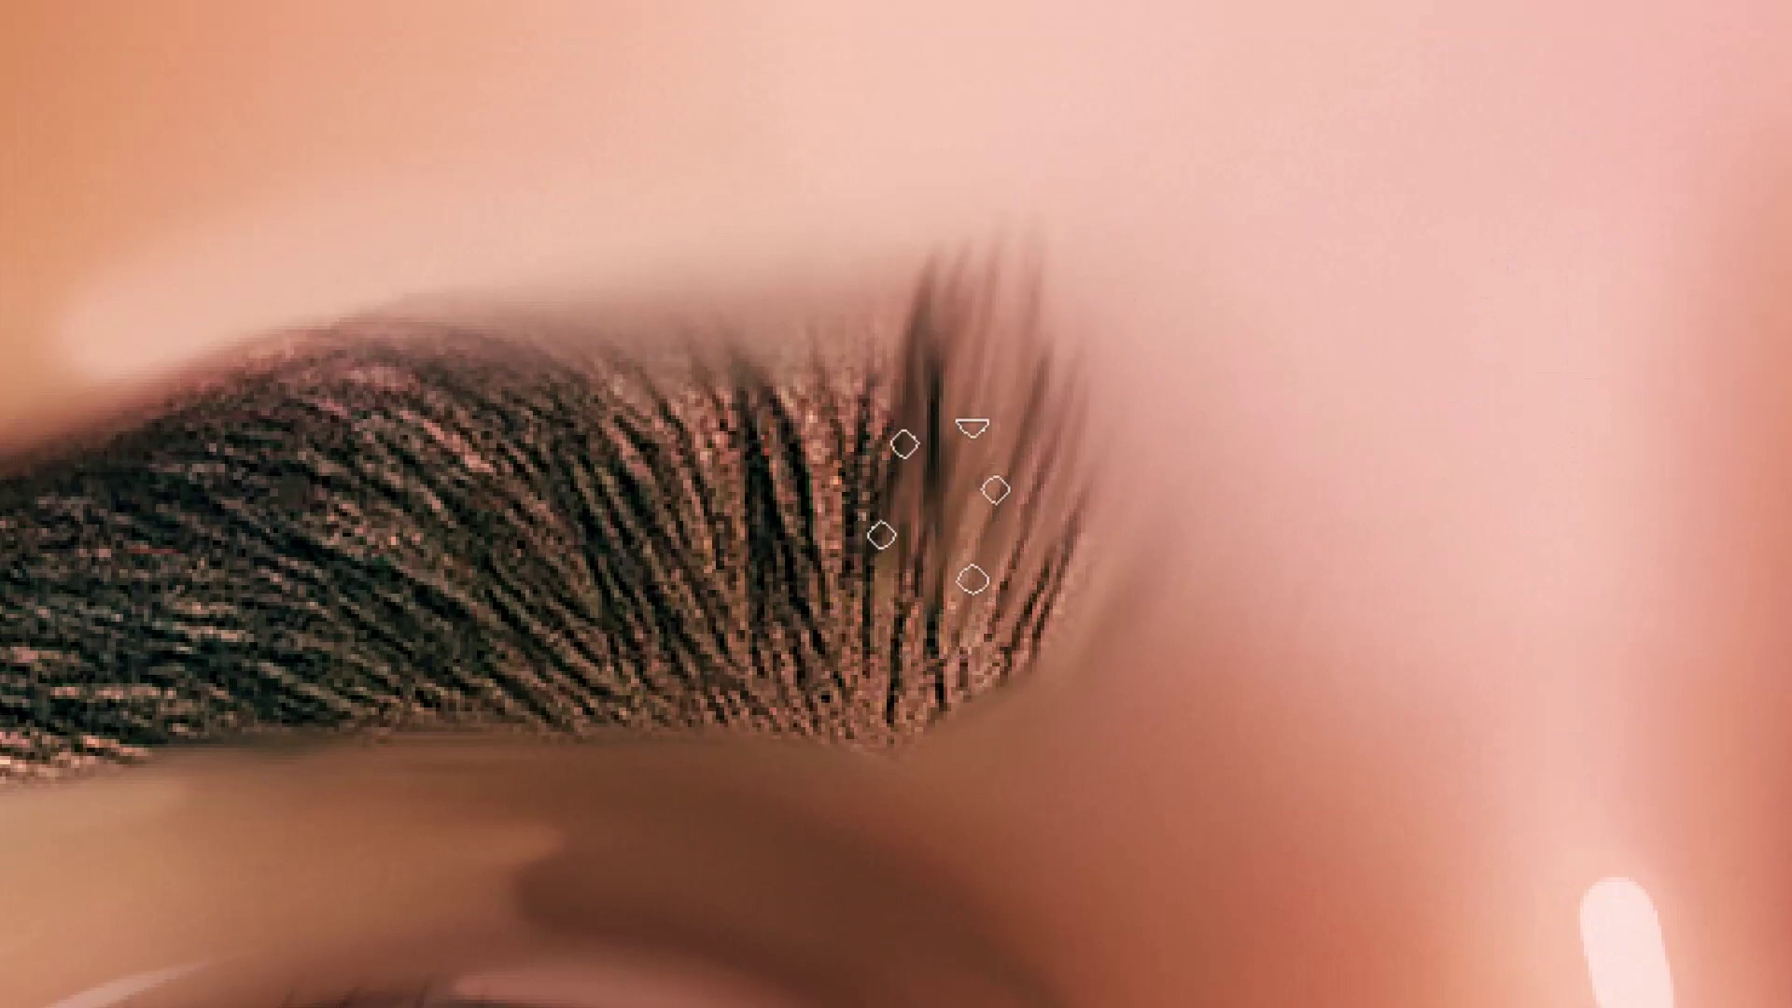
{"action": "left_click_drag", "start_coordinate": [940, 501], "coordinate": [971, 243]}
{"action": "left_click_drag", "start_coordinate": [1020, 672], "coordinate": [1032, 380]}
{"action": "left_click_drag", "start_coordinate": [877, 714], "coordinate": [948, 271]}
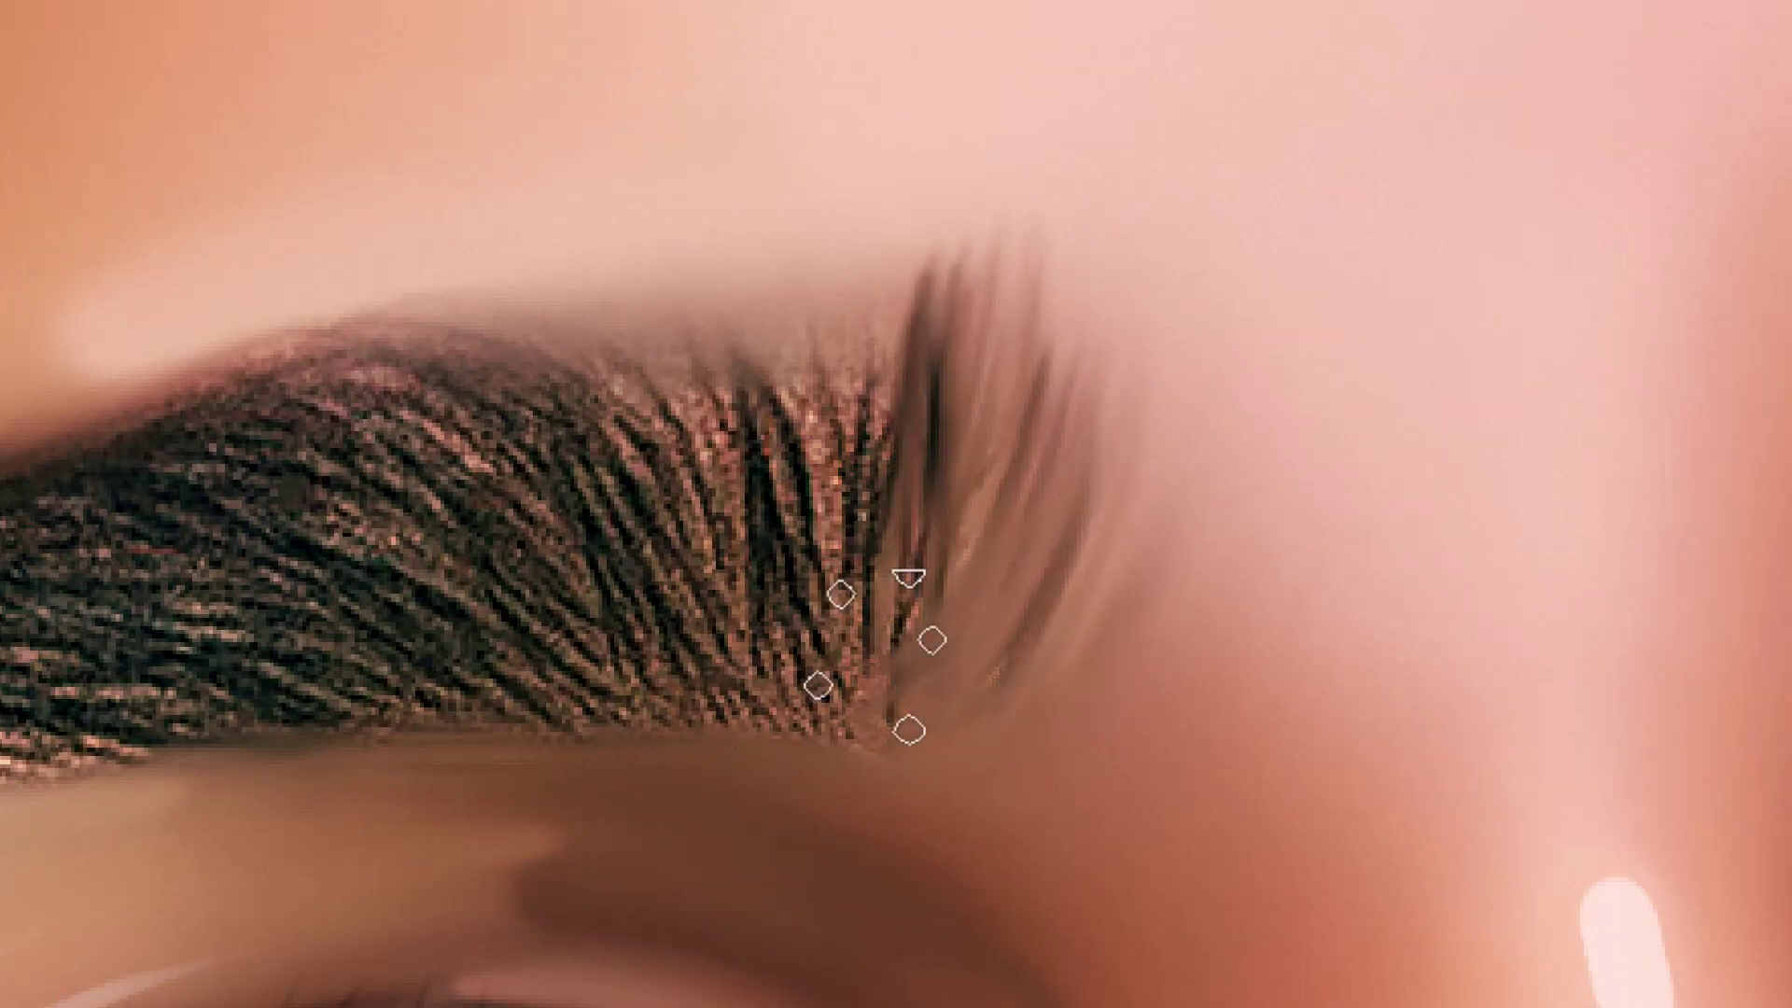
{"action": "left_click_drag", "start_coordinate": [880, 640], "coordinate": [822, 233]}
{"action": "left_click_drag", "start_coordinate": [828, 616], "coordinate": [840, 242]}
{"action": "left_click_drag", "start_coordinate": [836, 676], "coordinate": [746, 243]}
{"action": "left_click_drag", "start_coordinate": [812, 620], "coordinate": [579, 233]}
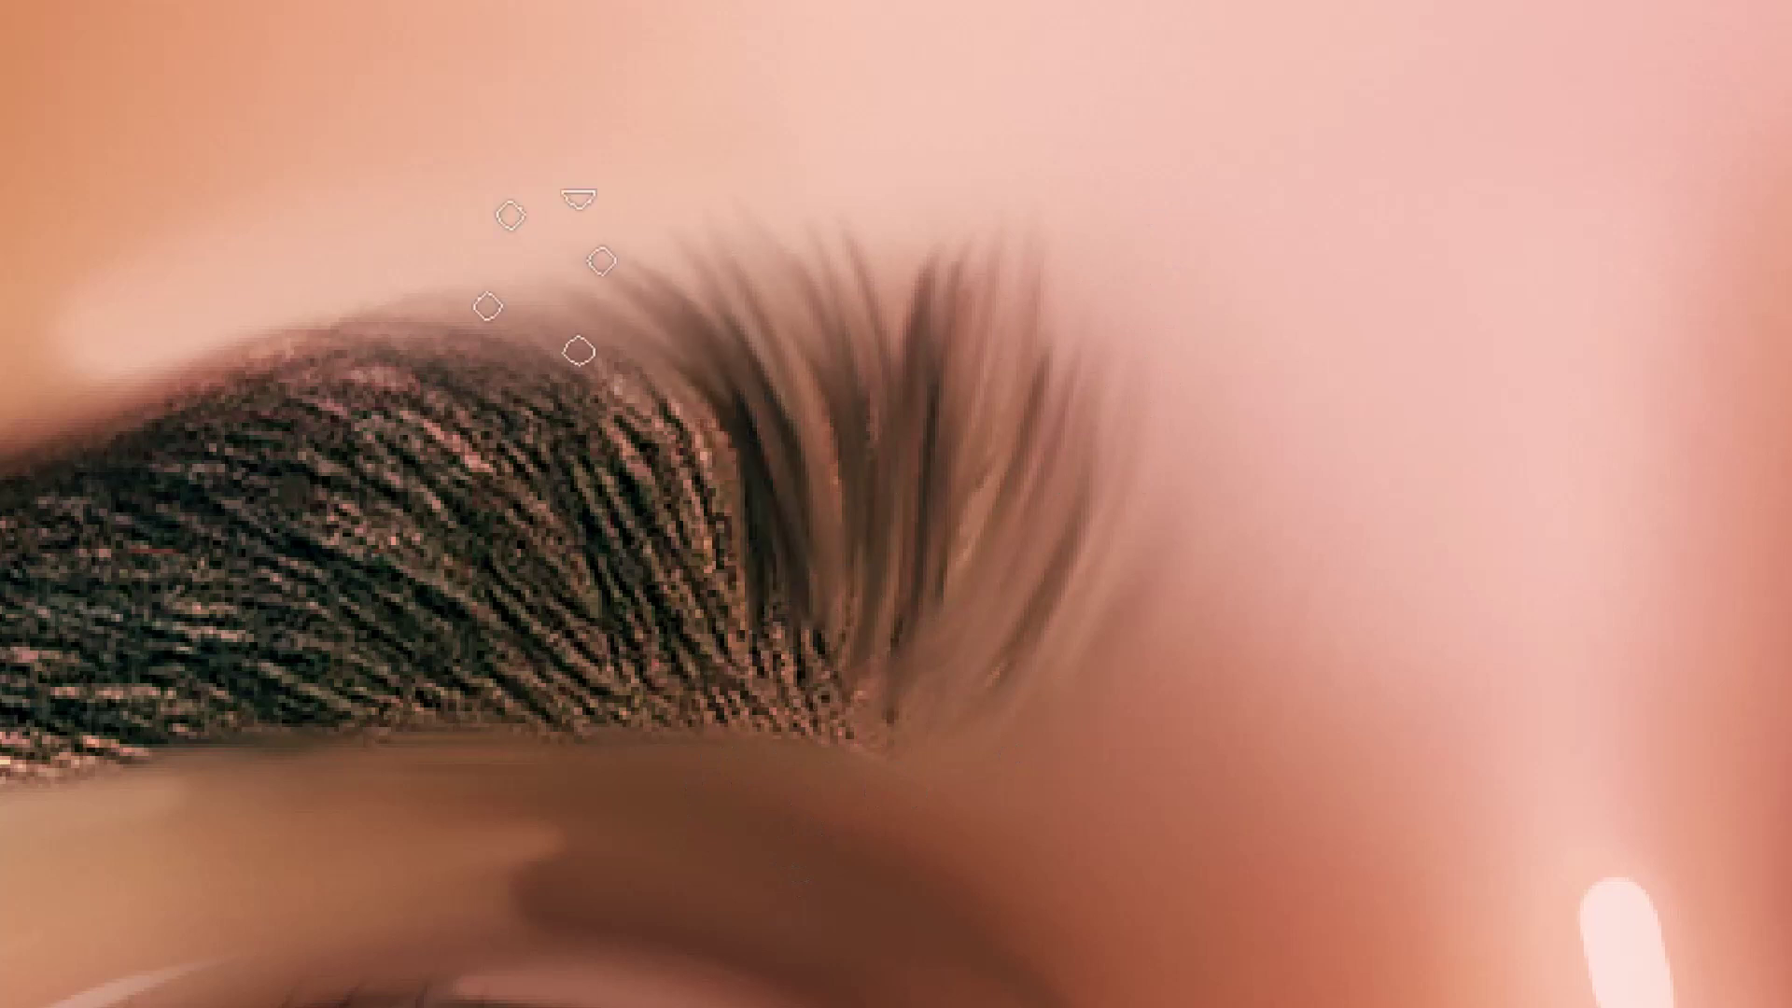
{"action": "left_click_drag", "start_coordinate": [803, 672], "coordinate": [606, 317]}
{"action": "left_click_drag", "start_coordinate": [840, 690], "coordinate": [835, 430]}
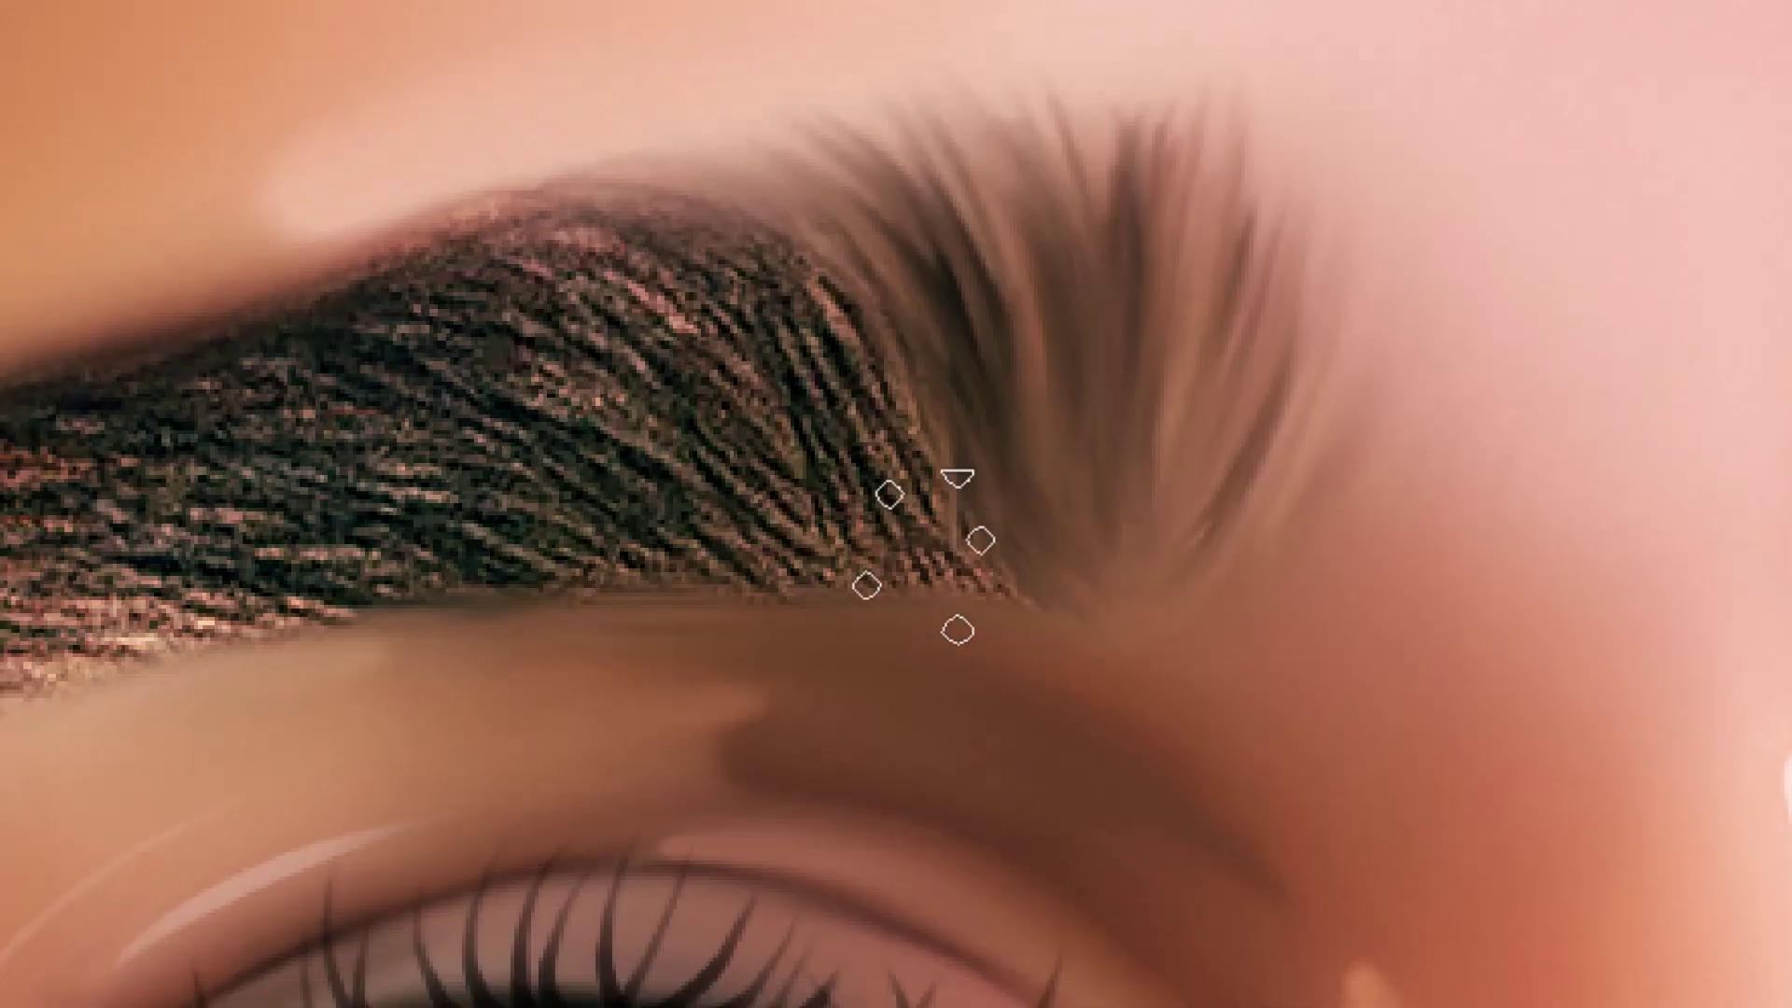
{"action": "left_click_drag", "start_coordinate": [924, 546], "coordinate": [803, 280]}
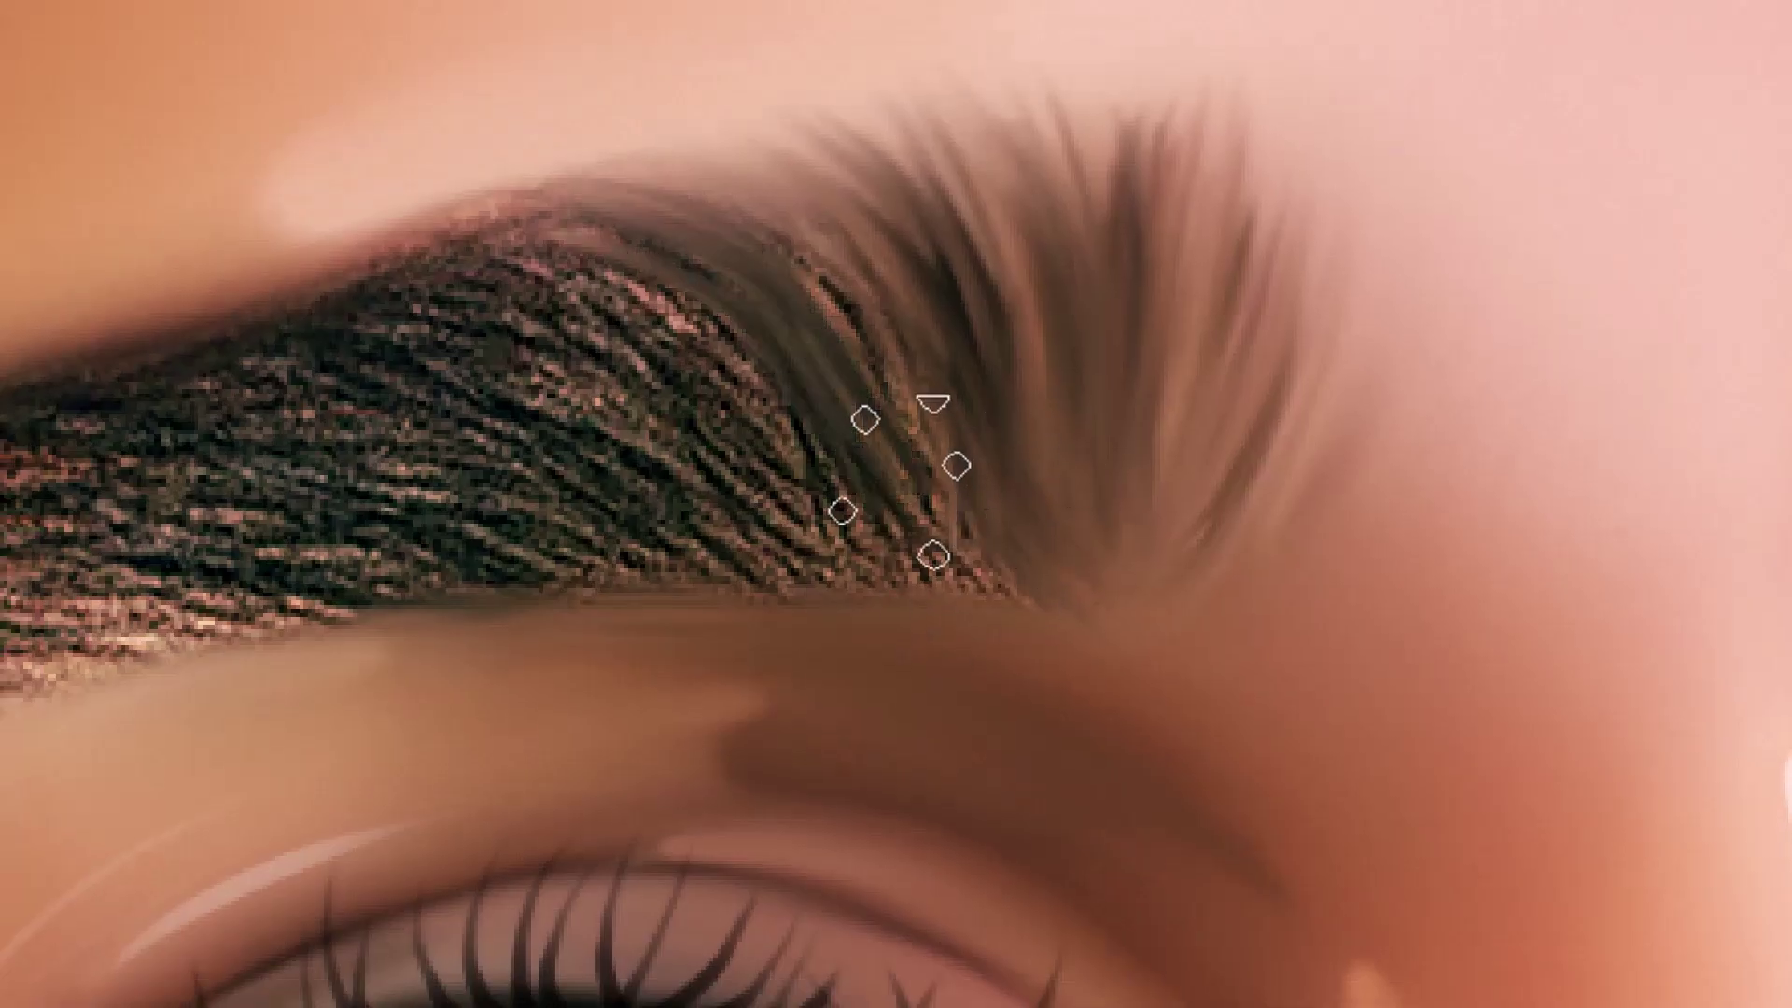
{"action": "left_click_drag", "start_coordinate": [900, 480], "coordinate": [654, 140]}
Push more brow strands up-left into the forehead and smear the outer eyebrow ends
{"action": "left_click_drag", "start_coordinate": [993, 519], "coordinate": [863, 298]}
{"action": "left_click_drag", "start_coordinate": [710, 374], "coordinate": [429, 210]}
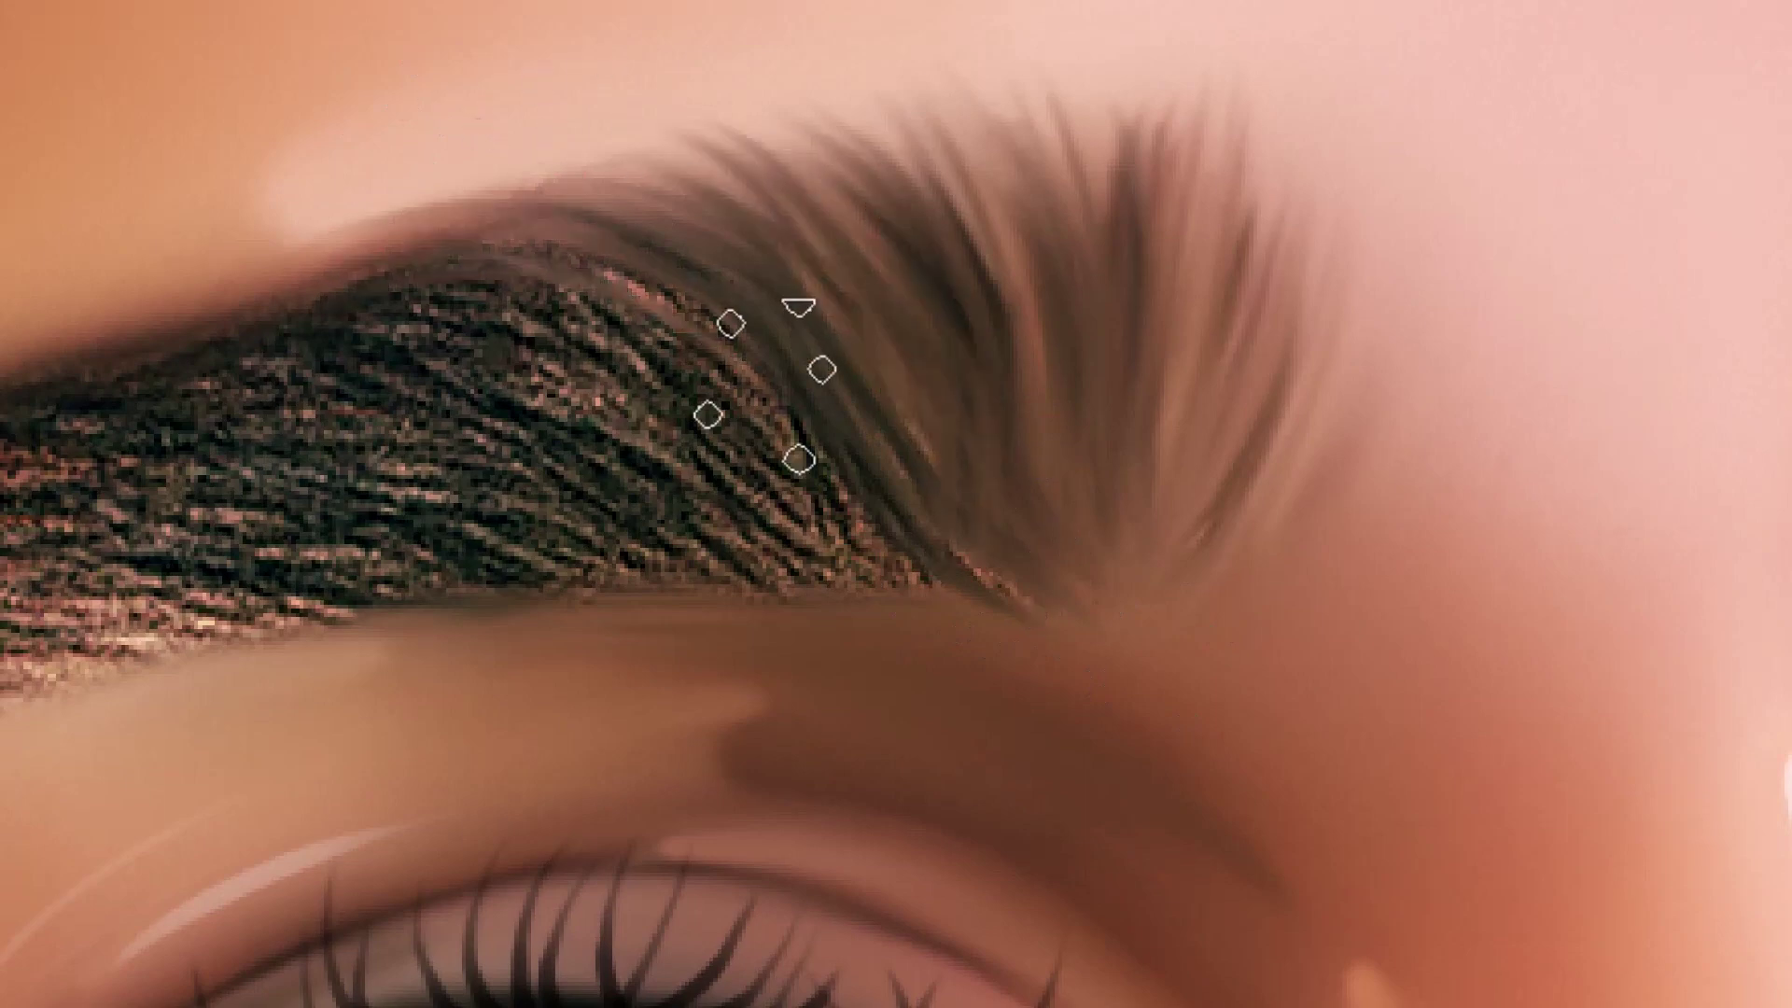
{"action": "left_click_drag", "start_coordinate": [780, 296], "coordinate": [597, 150]}
{"action": "left_click_drag", "start_coordinate": [888, 352], "coordinate": [803, 168]}
{"action": "mouse_move", "coordinate": [971, 616]}
{"action": "left_mouse_down"}
{"action": "mouse_move", "coordinate": [912, 549]}
{"action": "mouse_move", "coordinate": [635, 345]}
{"action": "left_mouse_up"}
{"action": "left_click_drag", "start_coordinate": [887, 578], "coordinate": [578, 336]}
{"action": "left_click_drag", "start_coordinate": [689, 413], "coordinate": [523, 289]}
{"action": "left_click_drag", "start_coordinate": [1111, 542], "coordinate": [980, 336]}
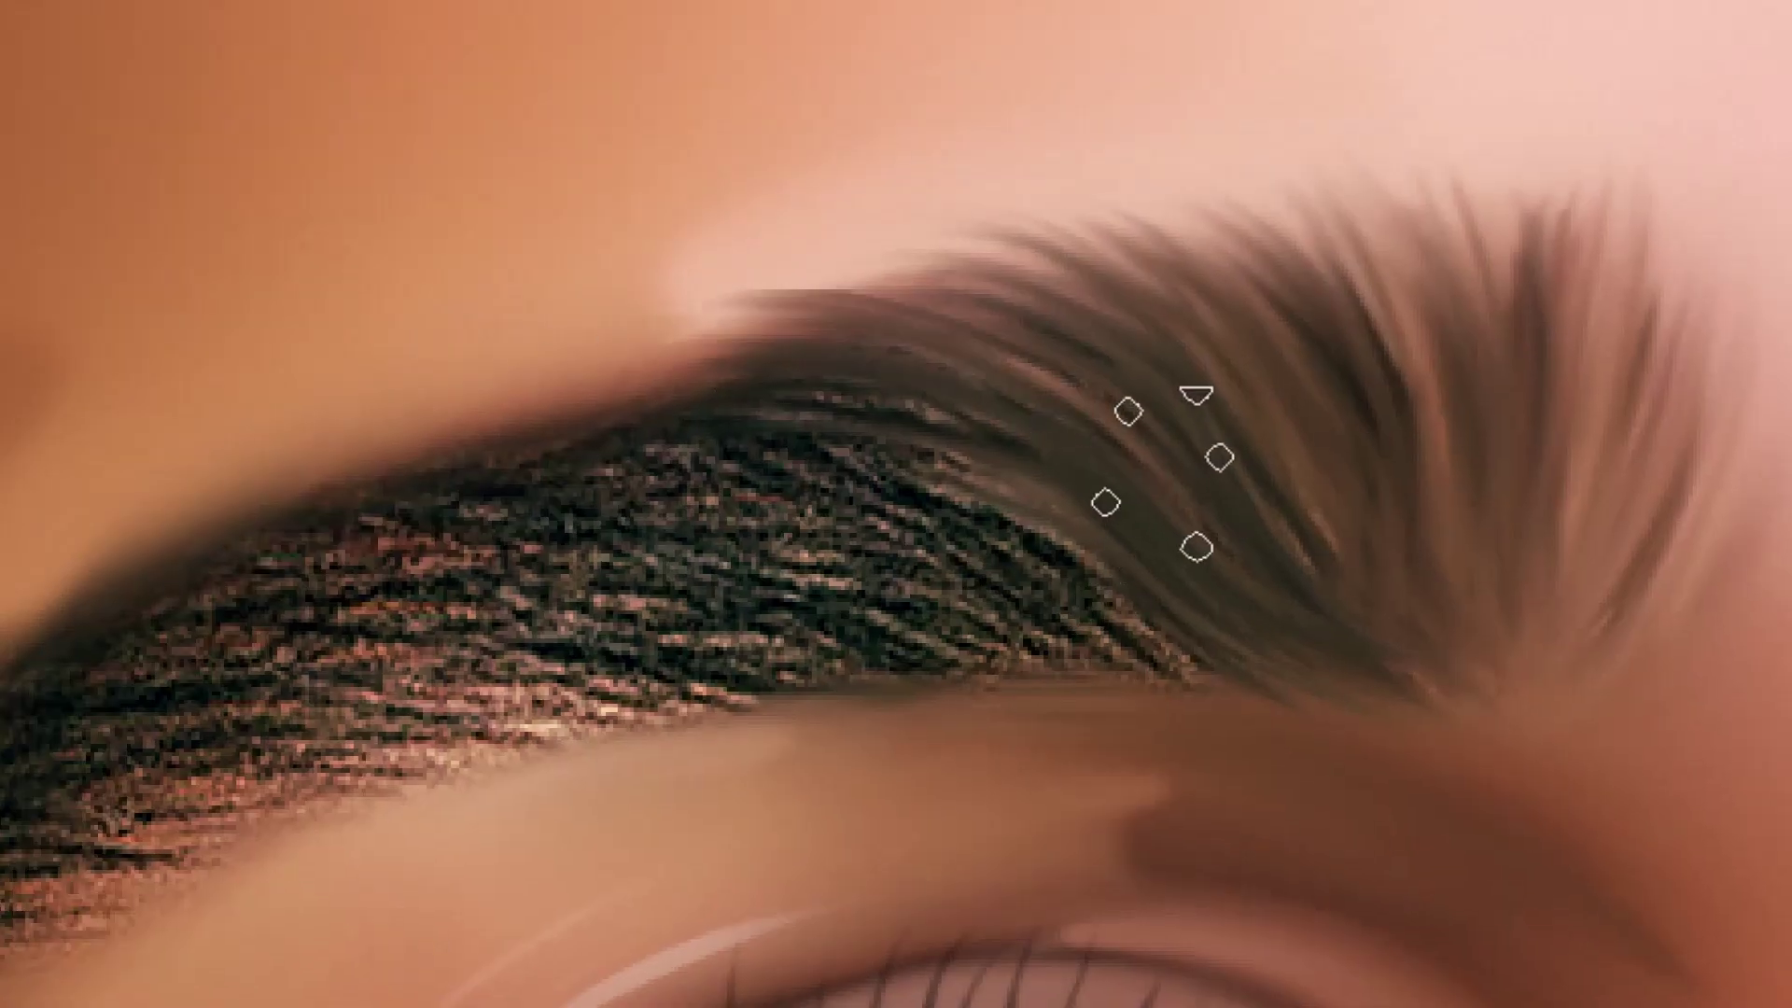
{"action": "left_click_drag", "start_coordinate": [1160, 460], "coordinate": [672, 374]}
{"action": "left_click_drag", "start_coordinate": [928, 432], "coordinate": [466, 420]}
{"action": "left_click_drag", "start_coordinate": [1074, 616], "coordinate": [793, 504]}
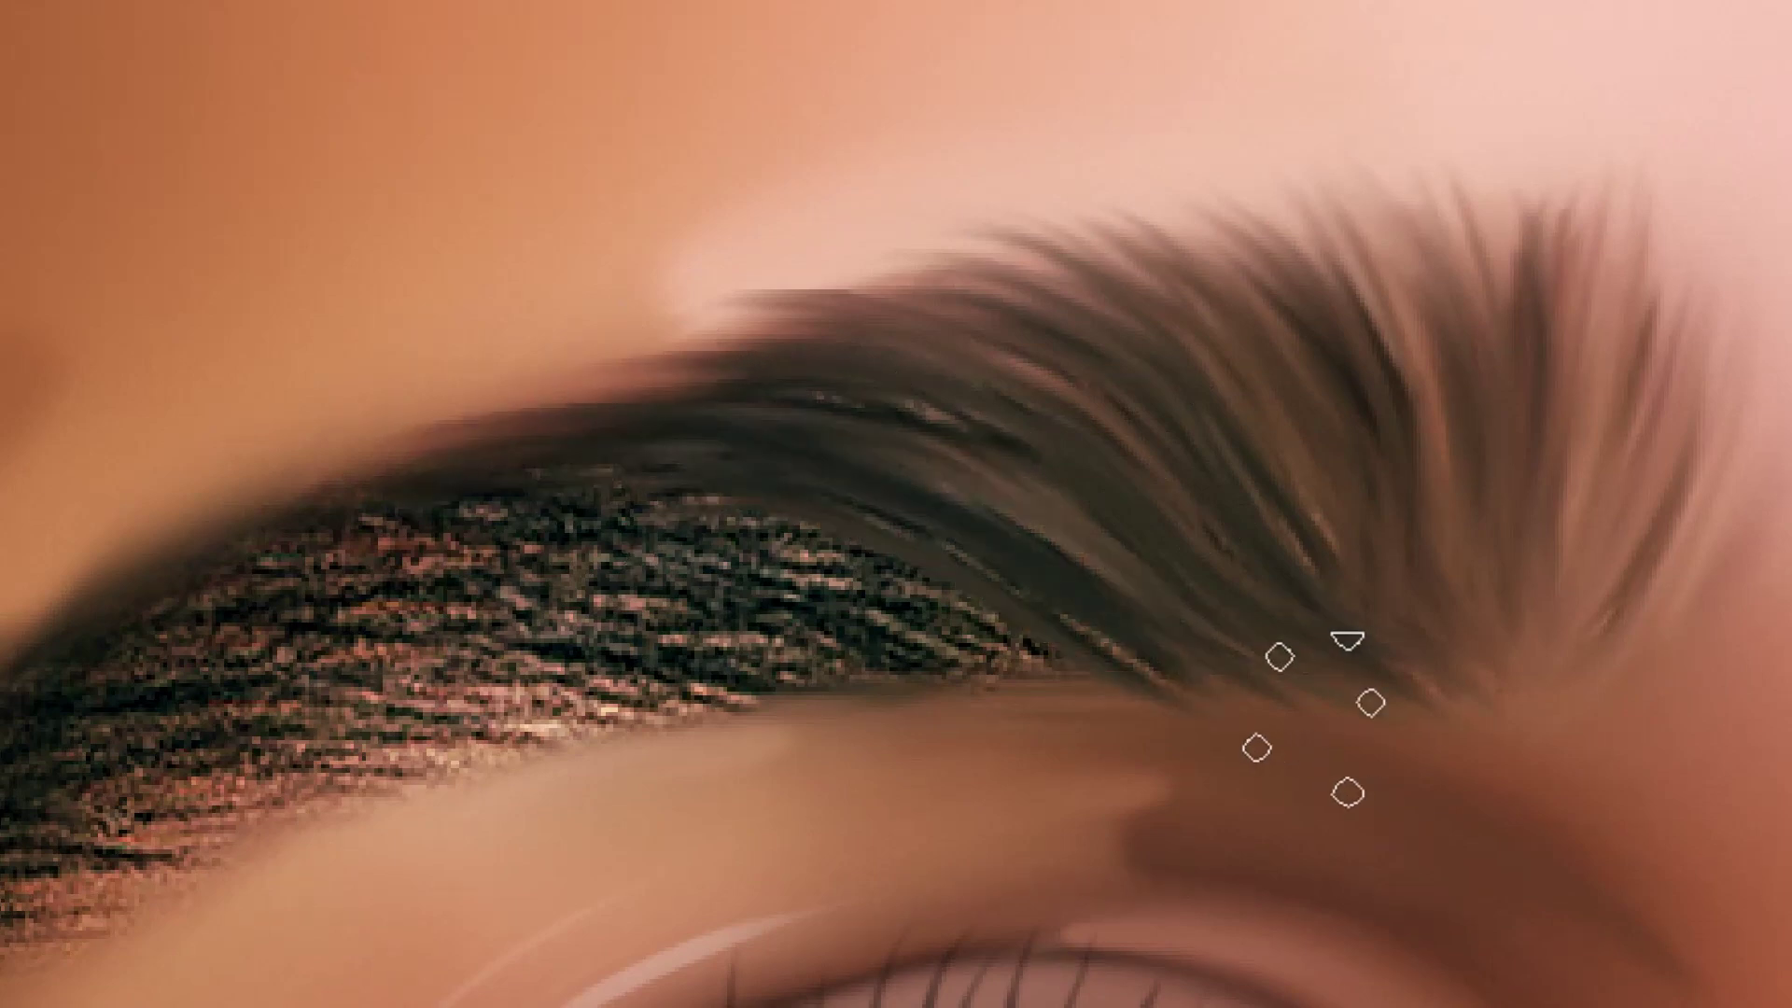
{"action": "left_click_drag", "start_coordinate": [965, 623], "coordinate": [1220, 688]}
{"action": "left_click_drag", "start_coordinate": [1060, 541], "coordinate": [1382, 597]}
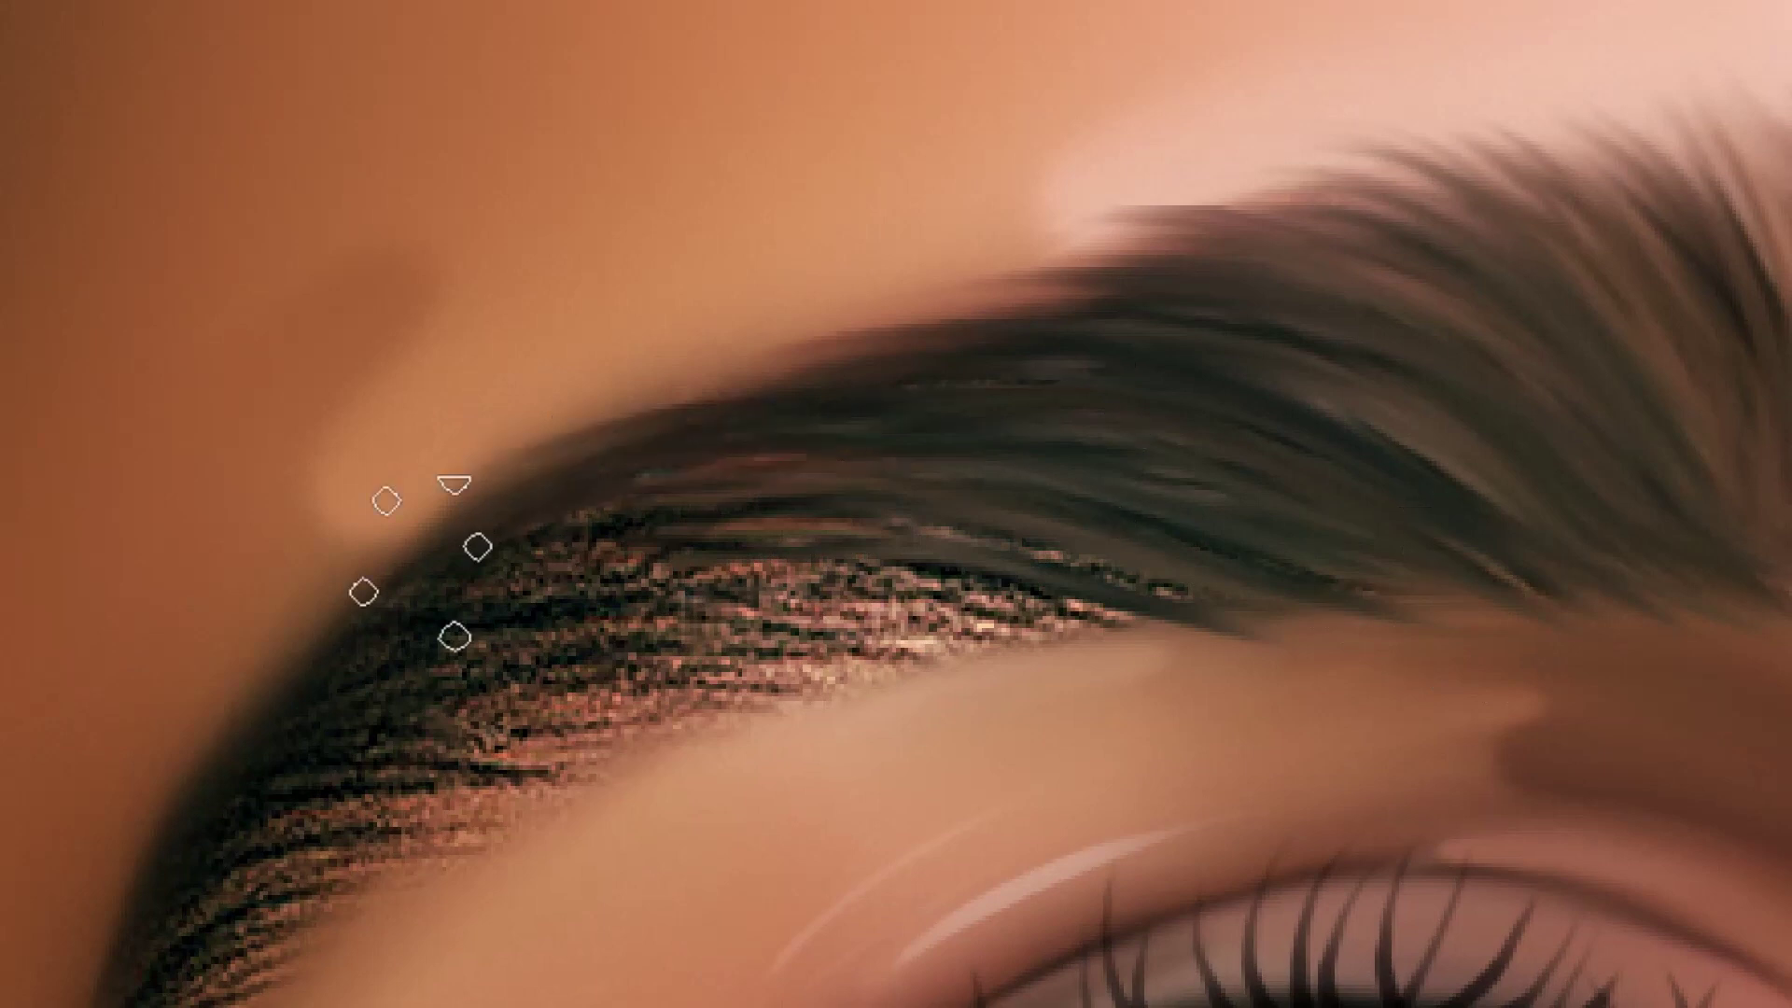
{"action": "left_click_drag", "start_coordinate": [402, 520], "coordinate": [840, 373]}
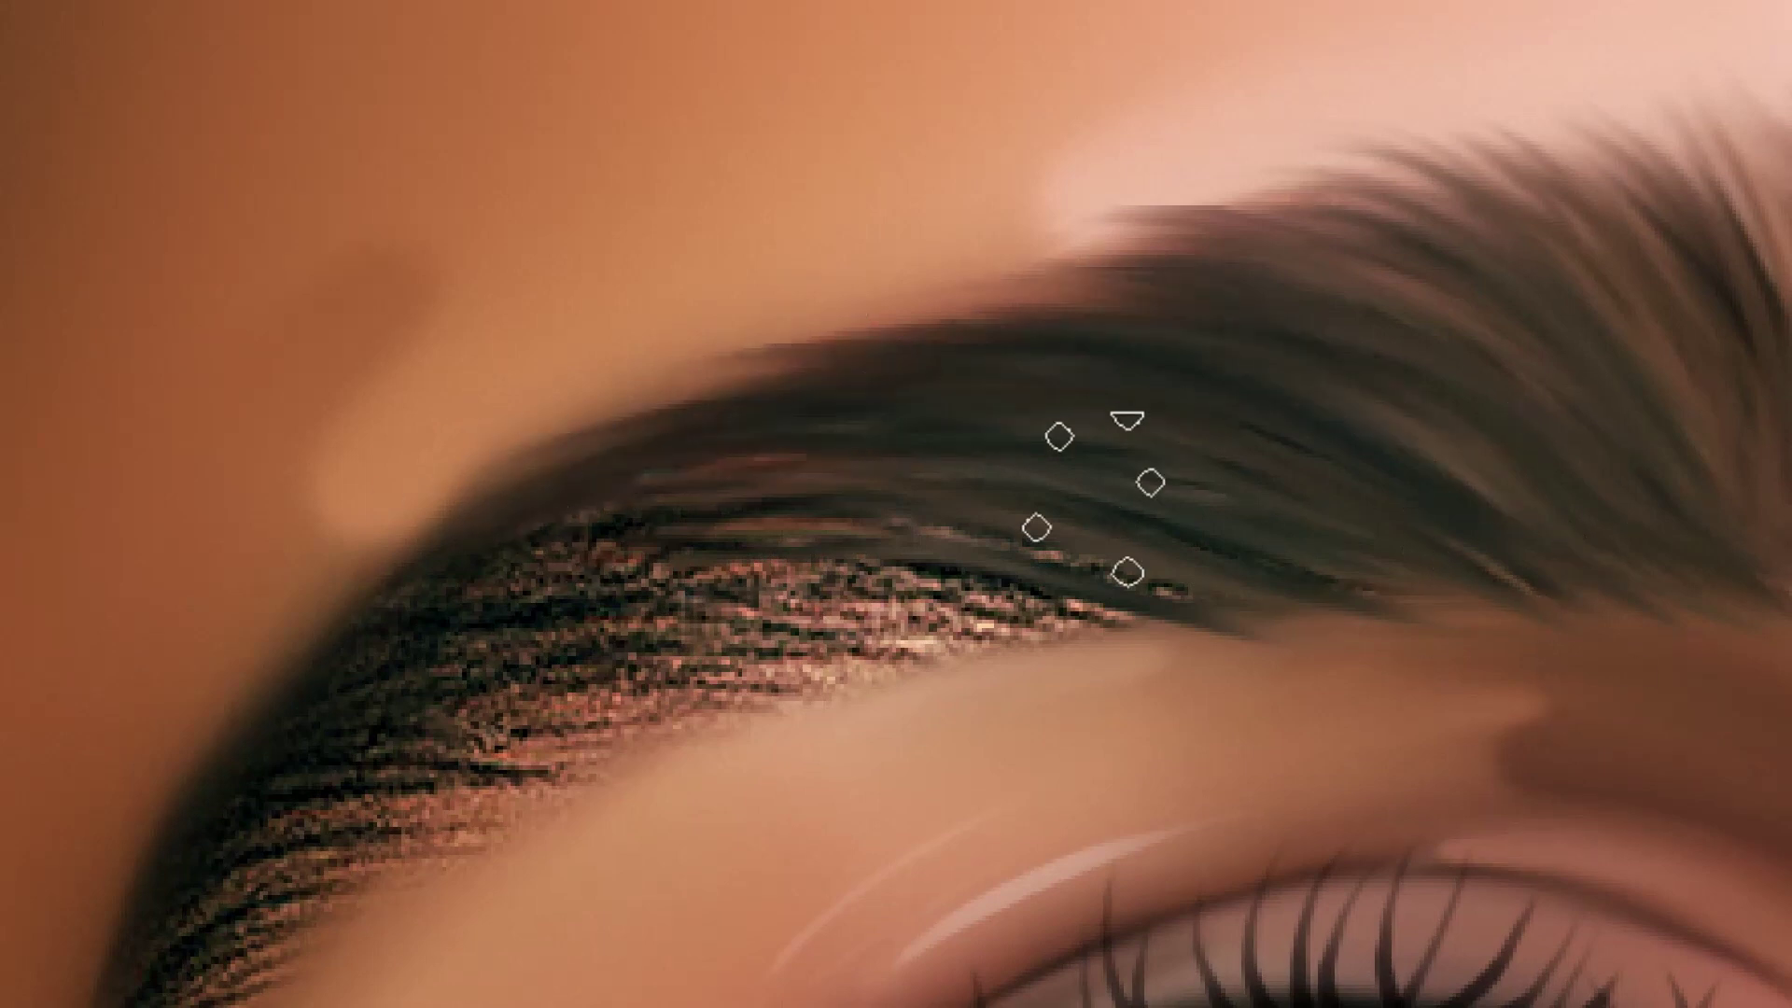
{"action": "mouse_move", "coordinate": [1089, 479]}
{"action": "left_mouse_down"}
{"action": "mouse_move", "coordinate": [934, 583]}
{"action": "mouse_move", "coordinate": [1160, 592]}
{"action": "left_mouse_up"}
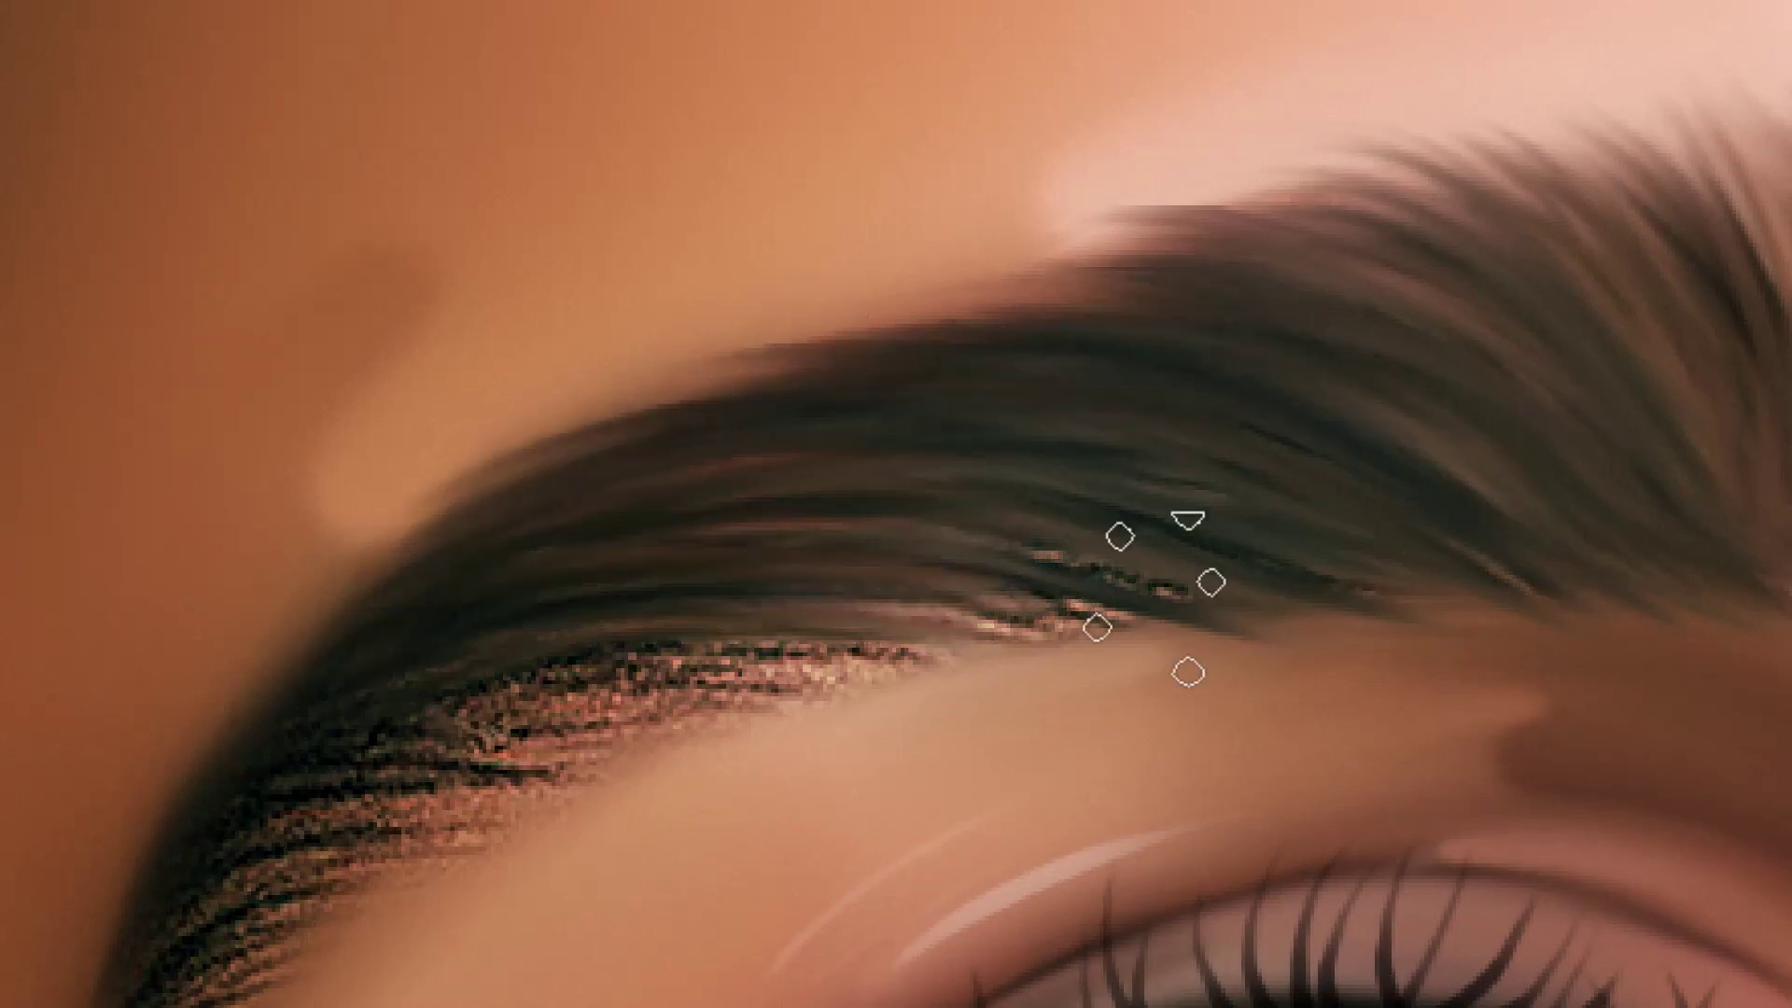
Zoom out and smooth and darken the lower eyebrow strands above the eye
{"action": "key", "text": "ctrl+minus"}
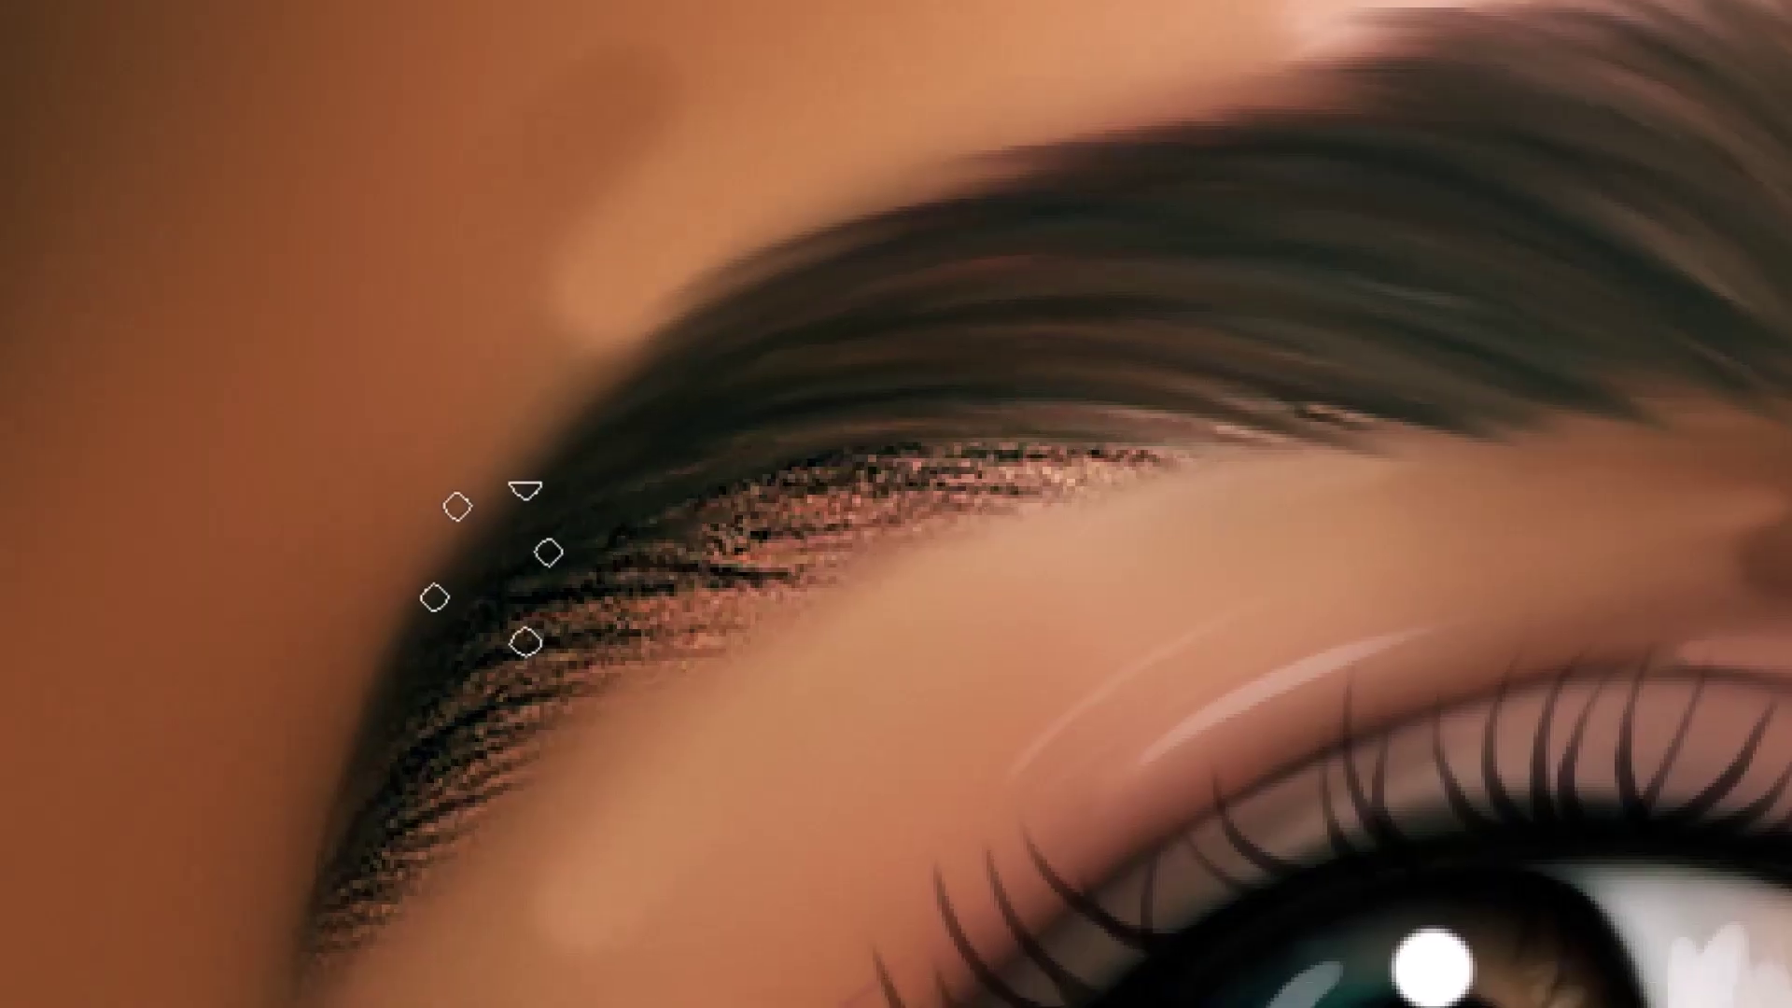
{"action": "mouse_move", "coordinate": [496, 560]}
{"action": "left_mouse_down"}
{"action": "mouse_move", "coordinate": [1353, 480]}
{"action": "mouse_move", "coordinate": [1488, 448]}
{"action": "left_mouse_up"}
{"action": "mouse_move", "coordinate": [691, 446]}
{"action": "left_mouse_down"}
{"action": "mouse_move", "coordinate": [528, 608]}
{"action": "mouse_move", "coordinate": [900, 520]}
{"action": "mouse_move", "coordinate": [588, 640]}
{"action": "mouse_move", "coordinate": [613, 560]}
{"action": "left_mouse_up"}
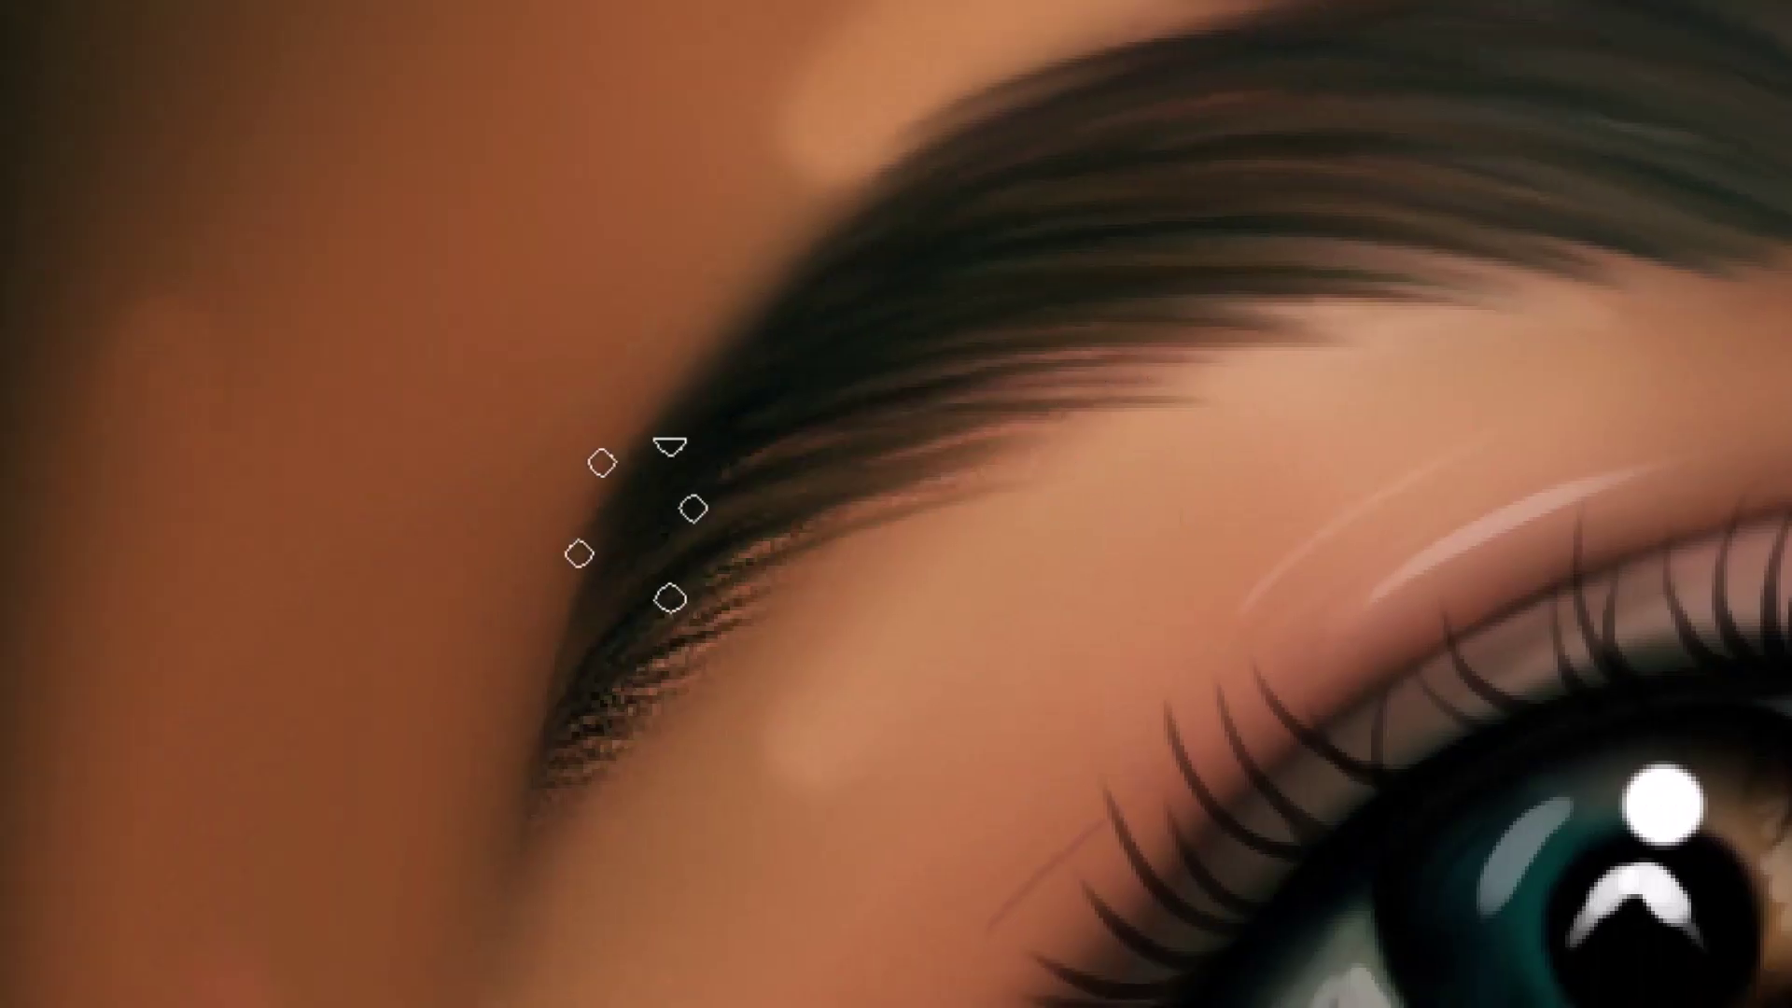
{"action": "left_click_drag", "start_coordinate": [520, 828], "coordinate": [722, 404]}
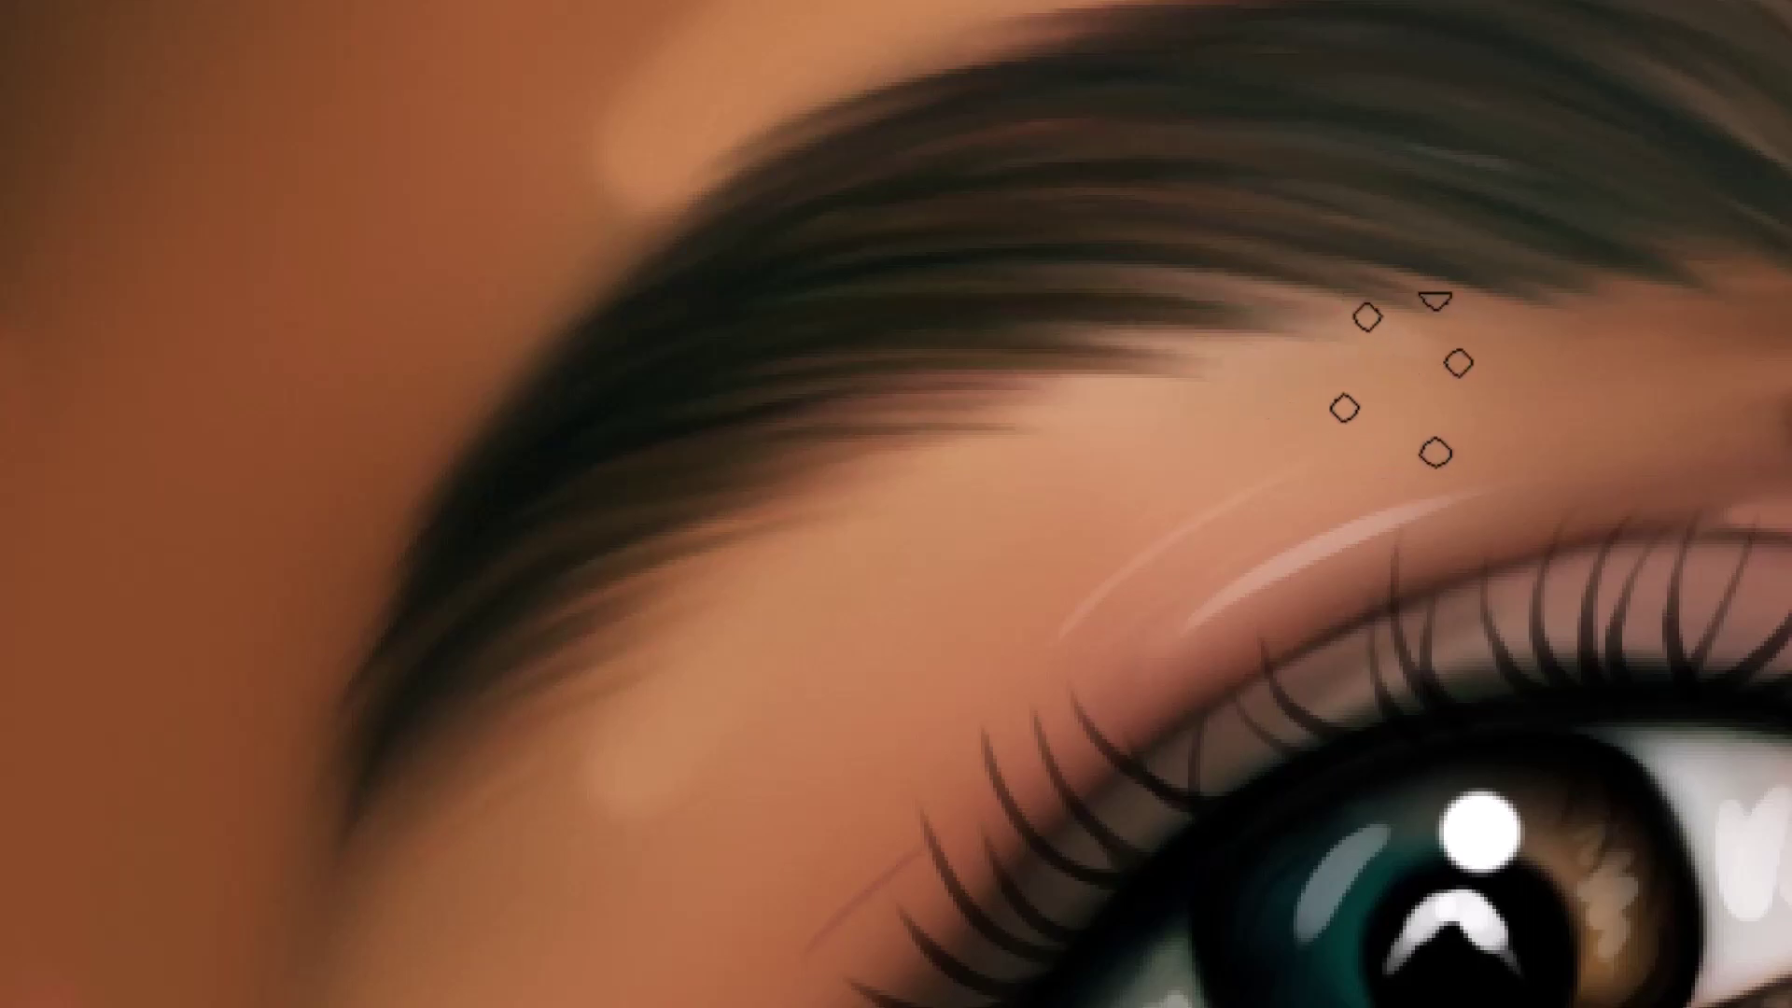
Paint long dark hair strokes across the brow, covering the speckled texture
{"action": "scroll", "coordinate": [1260, 220], "scroll_direction": "up", "scroll_amount": 2}
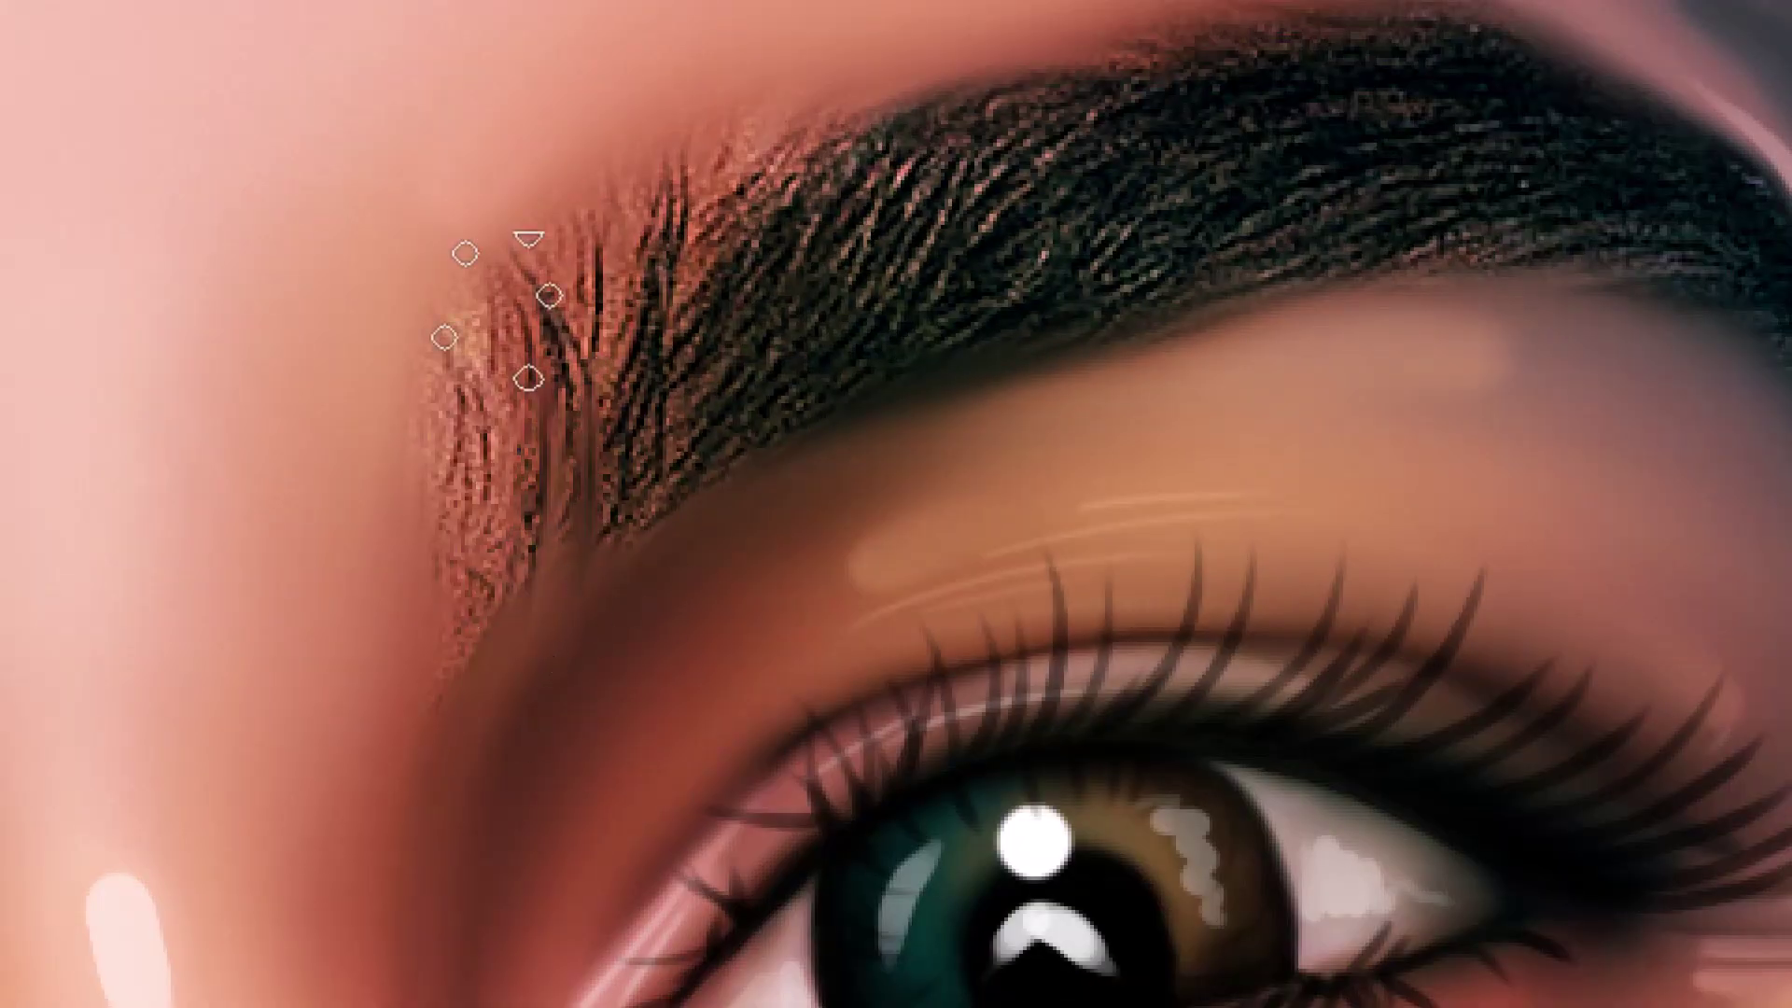
{"action": "left_click_drag", "start_coordinate": [496, 308], "coordinate": [407, 490]}
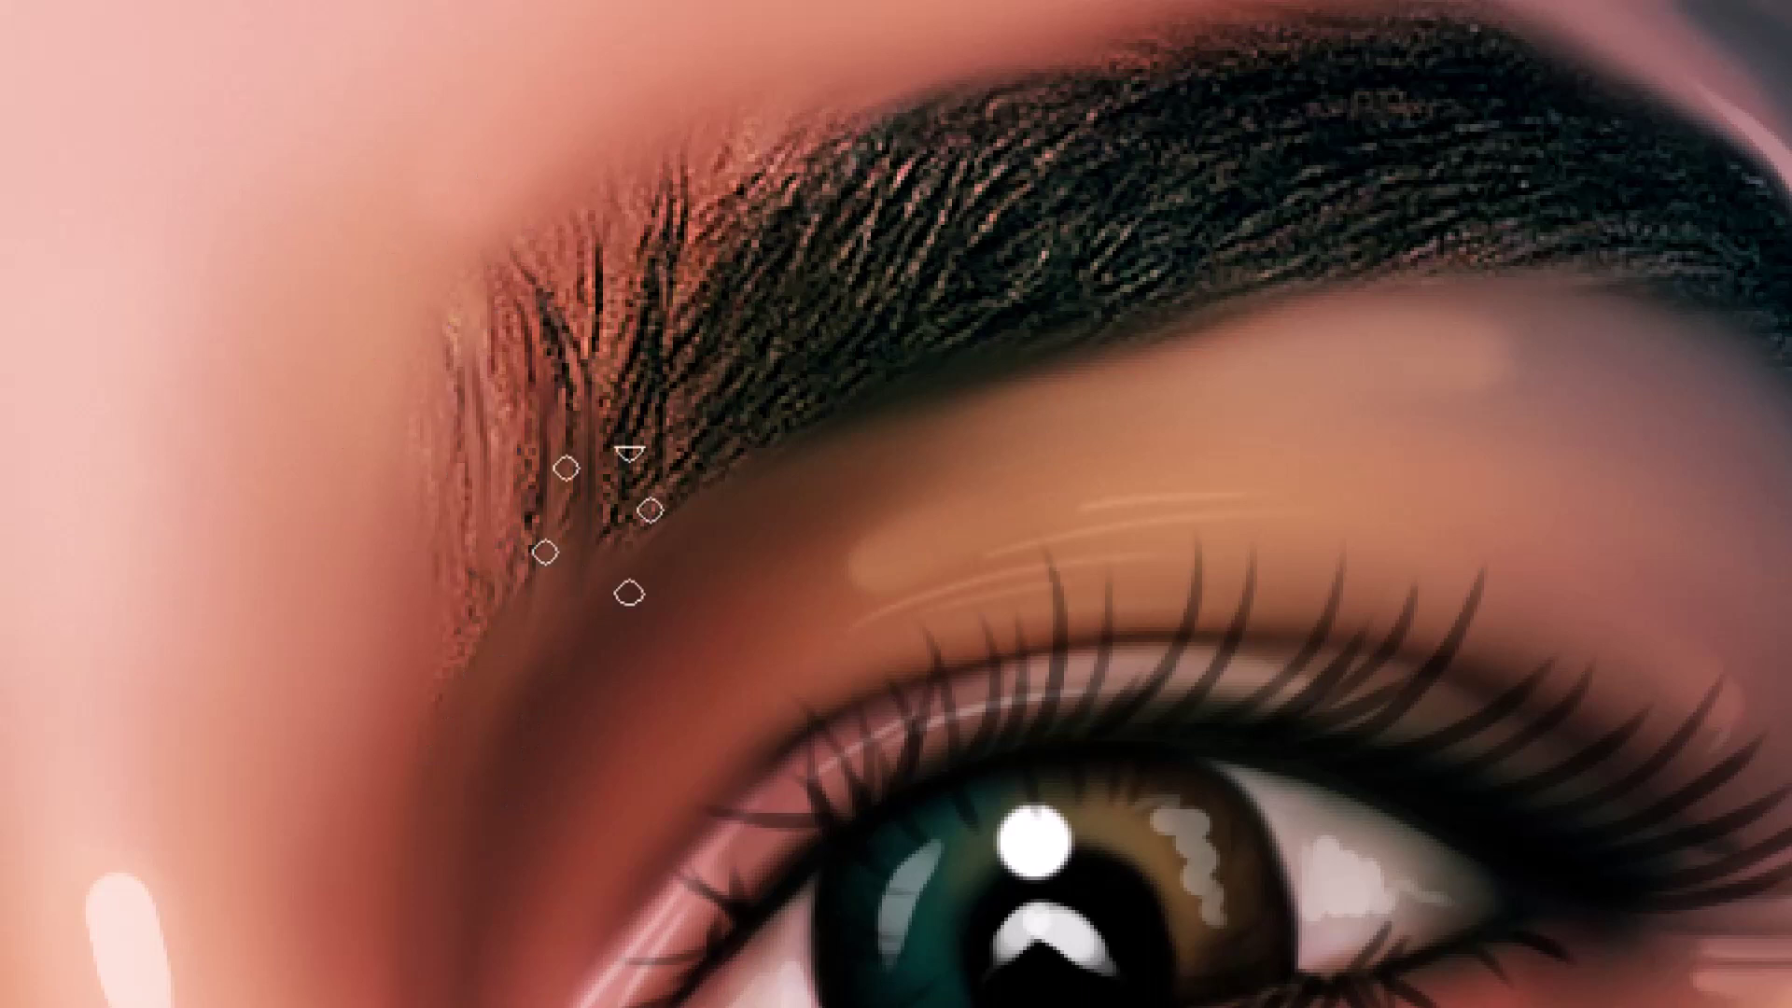
{"action": "mouse_move", "coordinate": [601, 512]}
{"action": "left_mouse_down"}
{"action": "mouse_move", "coordinate": [648, 264]}
{"action": "mouse_move", "coordinate": [692, 360]}
{"action": "left_mouse_up"}
{"action": "left_click_drag", "start_coordinate": [732, 487], "coordinate": [900, 180]}
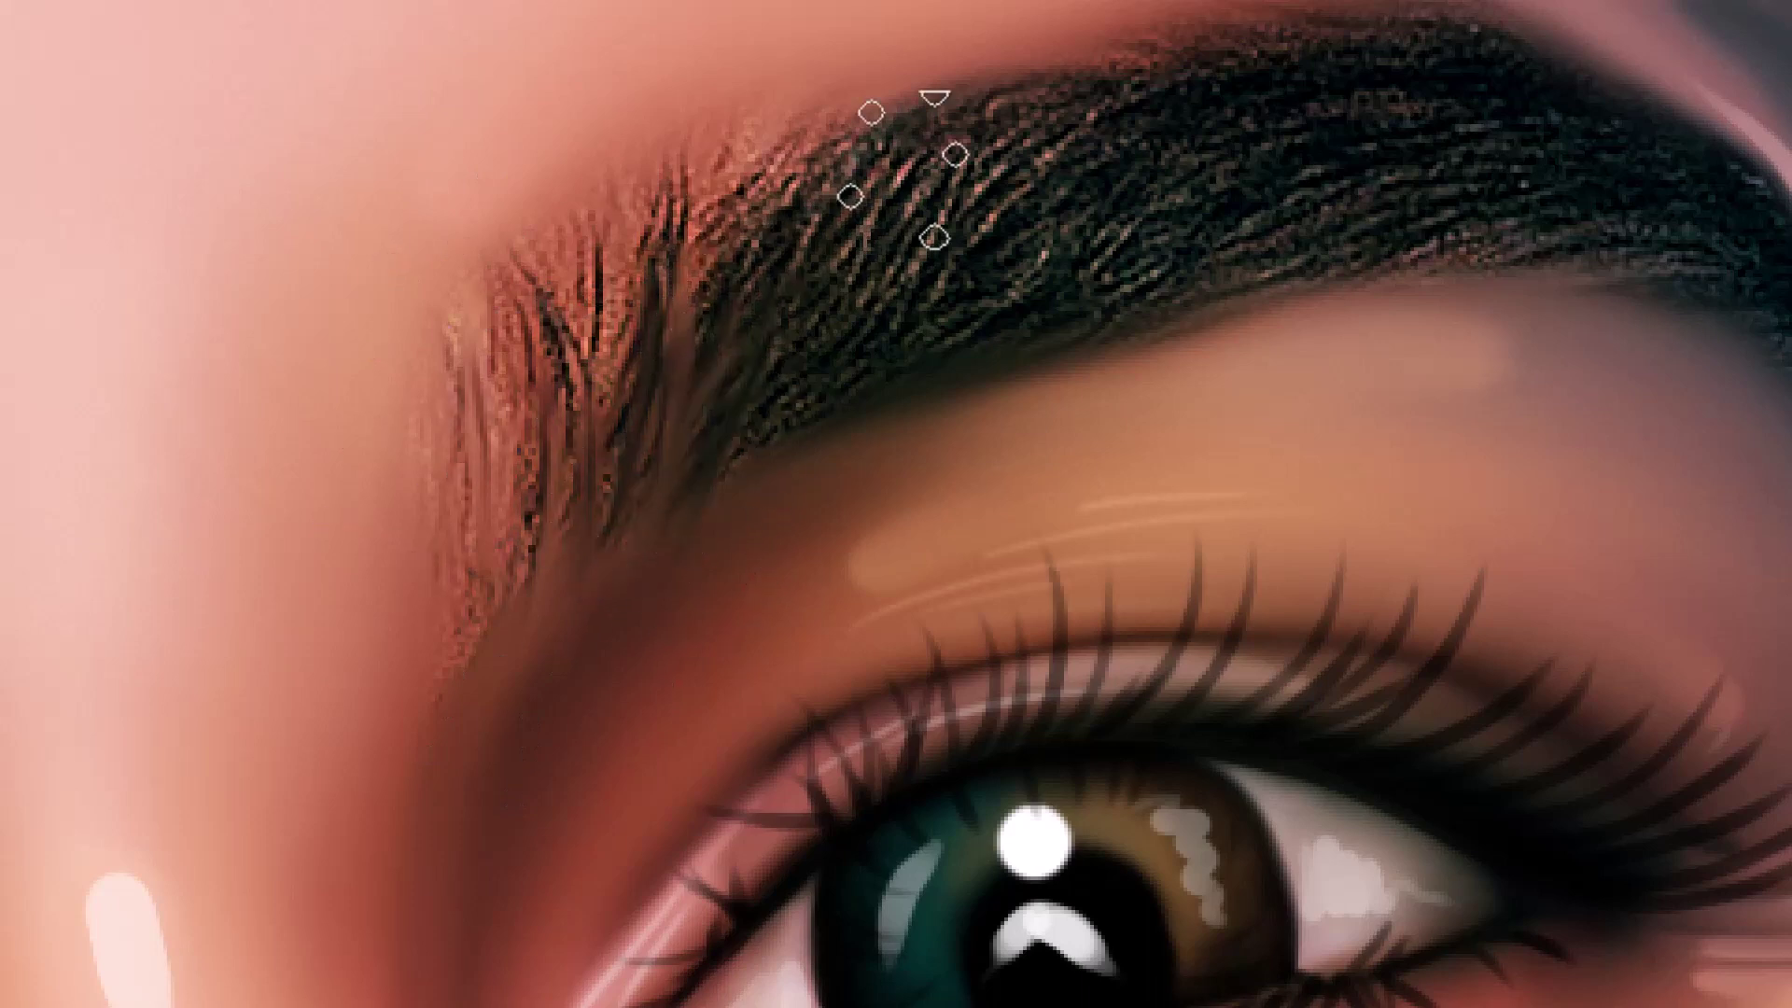
{"action": "left_click_drag", "start_coordinate": [812, 460], "coordinate": [858, 245]}
{"action": "scroll", "coordinate": [858, 243], "scroll_direction": "down", "scroll_amount": 2}
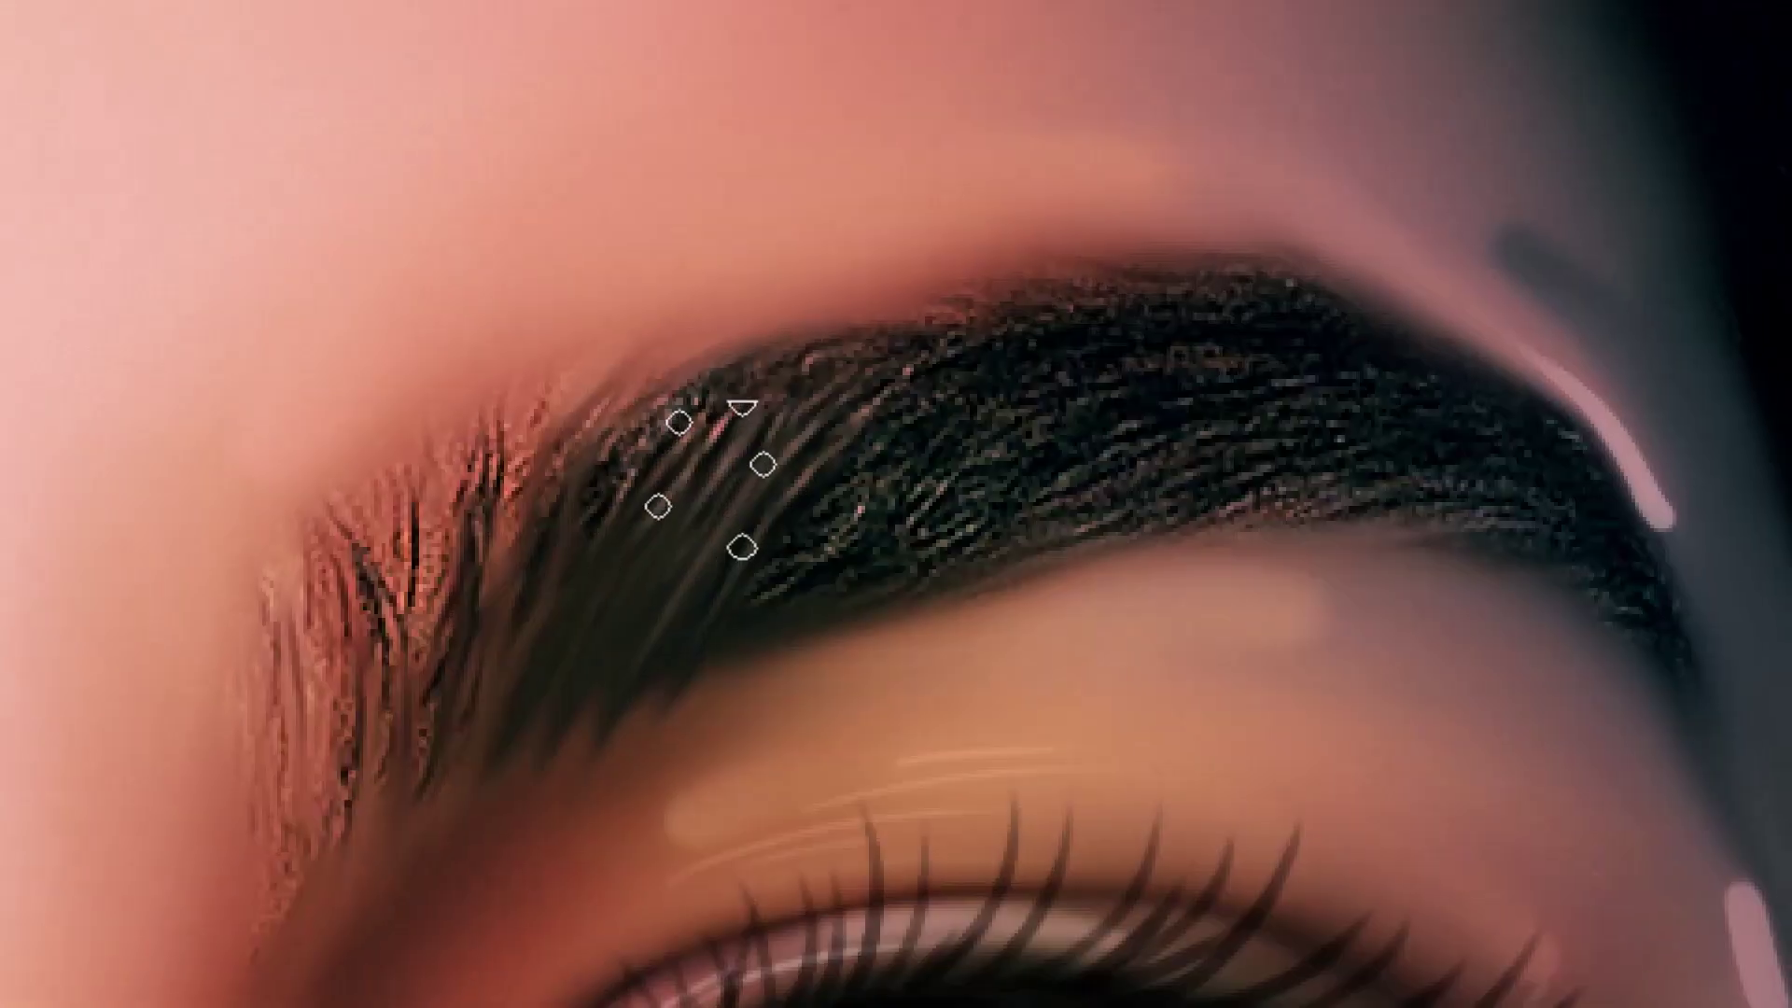
{"action": "mouse_move", "coordinate": [713, 473]}
{"action": "left_mouse_down"}
{"action": "mouse_move", "coordinate": [628, 484]}
{"action": "mouse_move", "coordinate": [569, 553]}
{"action": "left_mouse_up"}
{"action": "left_click_drag", "start_coordinate": [737, 373], "coordinate": [910, 308]}
{"action": "left_click_drag", "start_coordinate": [803, 420], "coordinate": [943, 243]}
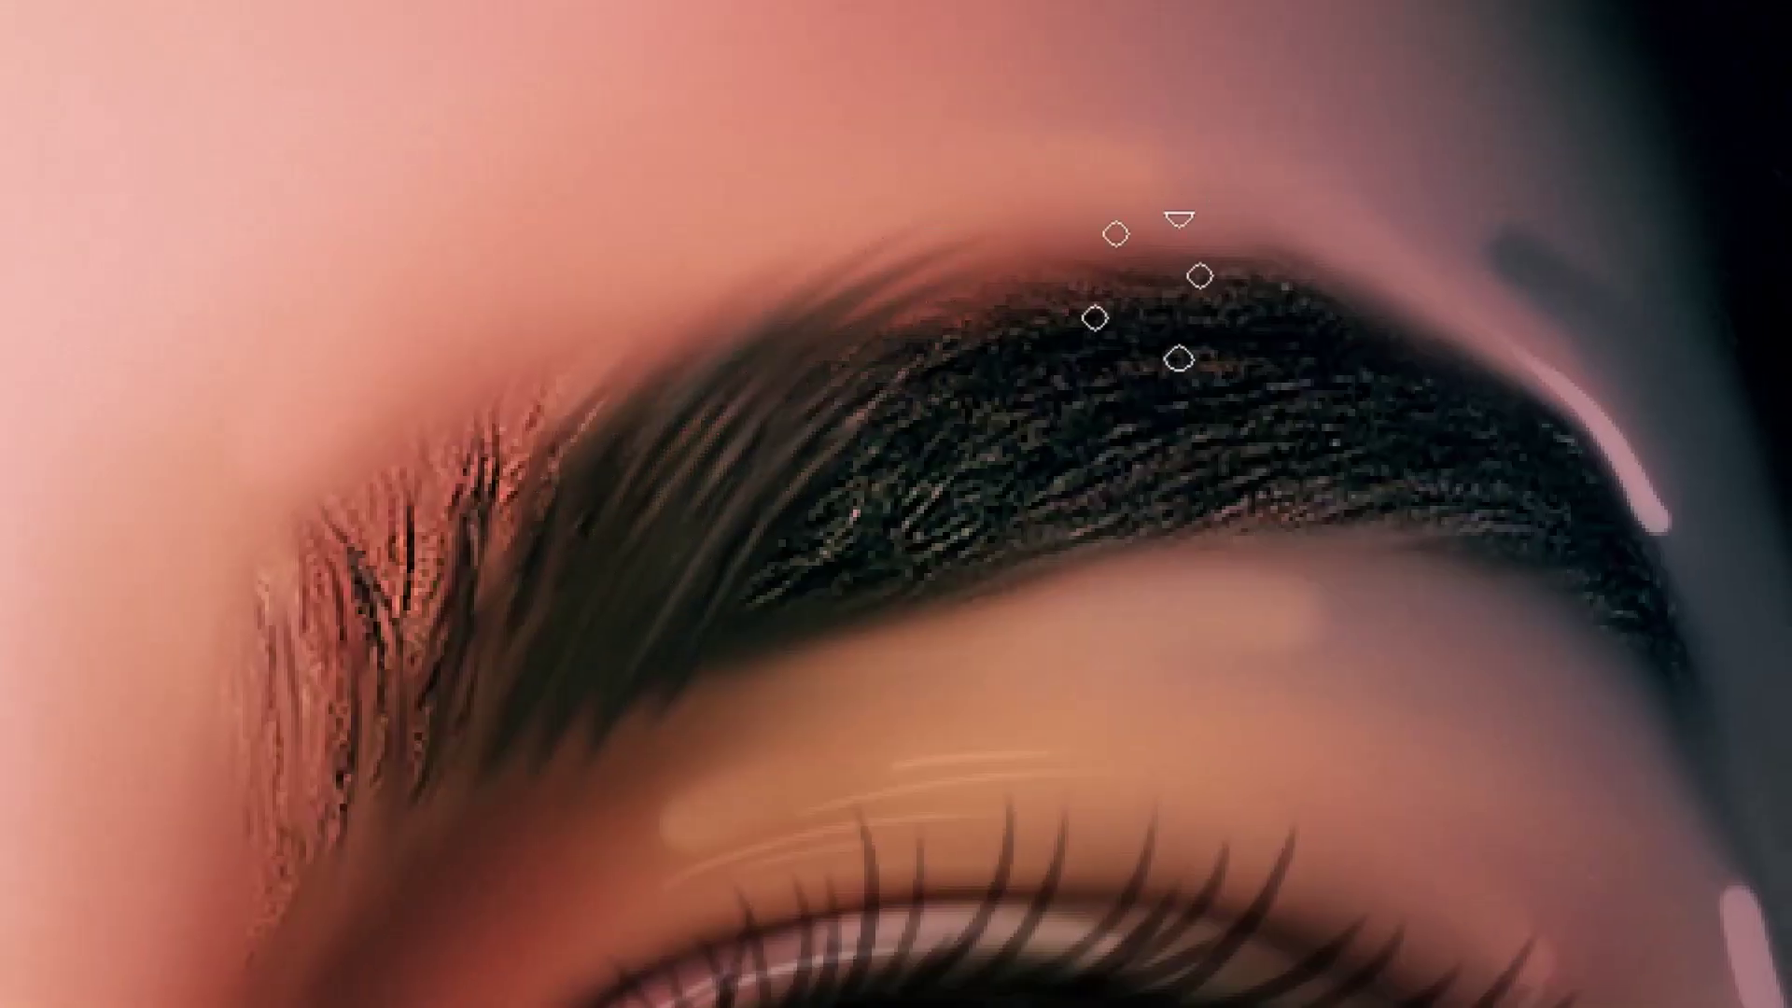
{"action": "left_click_drag", "start_coordinate": [840, 448], "coordinate": [1045, 280]}
{"action": "left_click_drag", "start_coordinate": [821, 578], "coordinate": [999, 411]}
{"action": "left_click_drag", "start_coordinate": [915, 550], "coordinate": [1167, 392]}
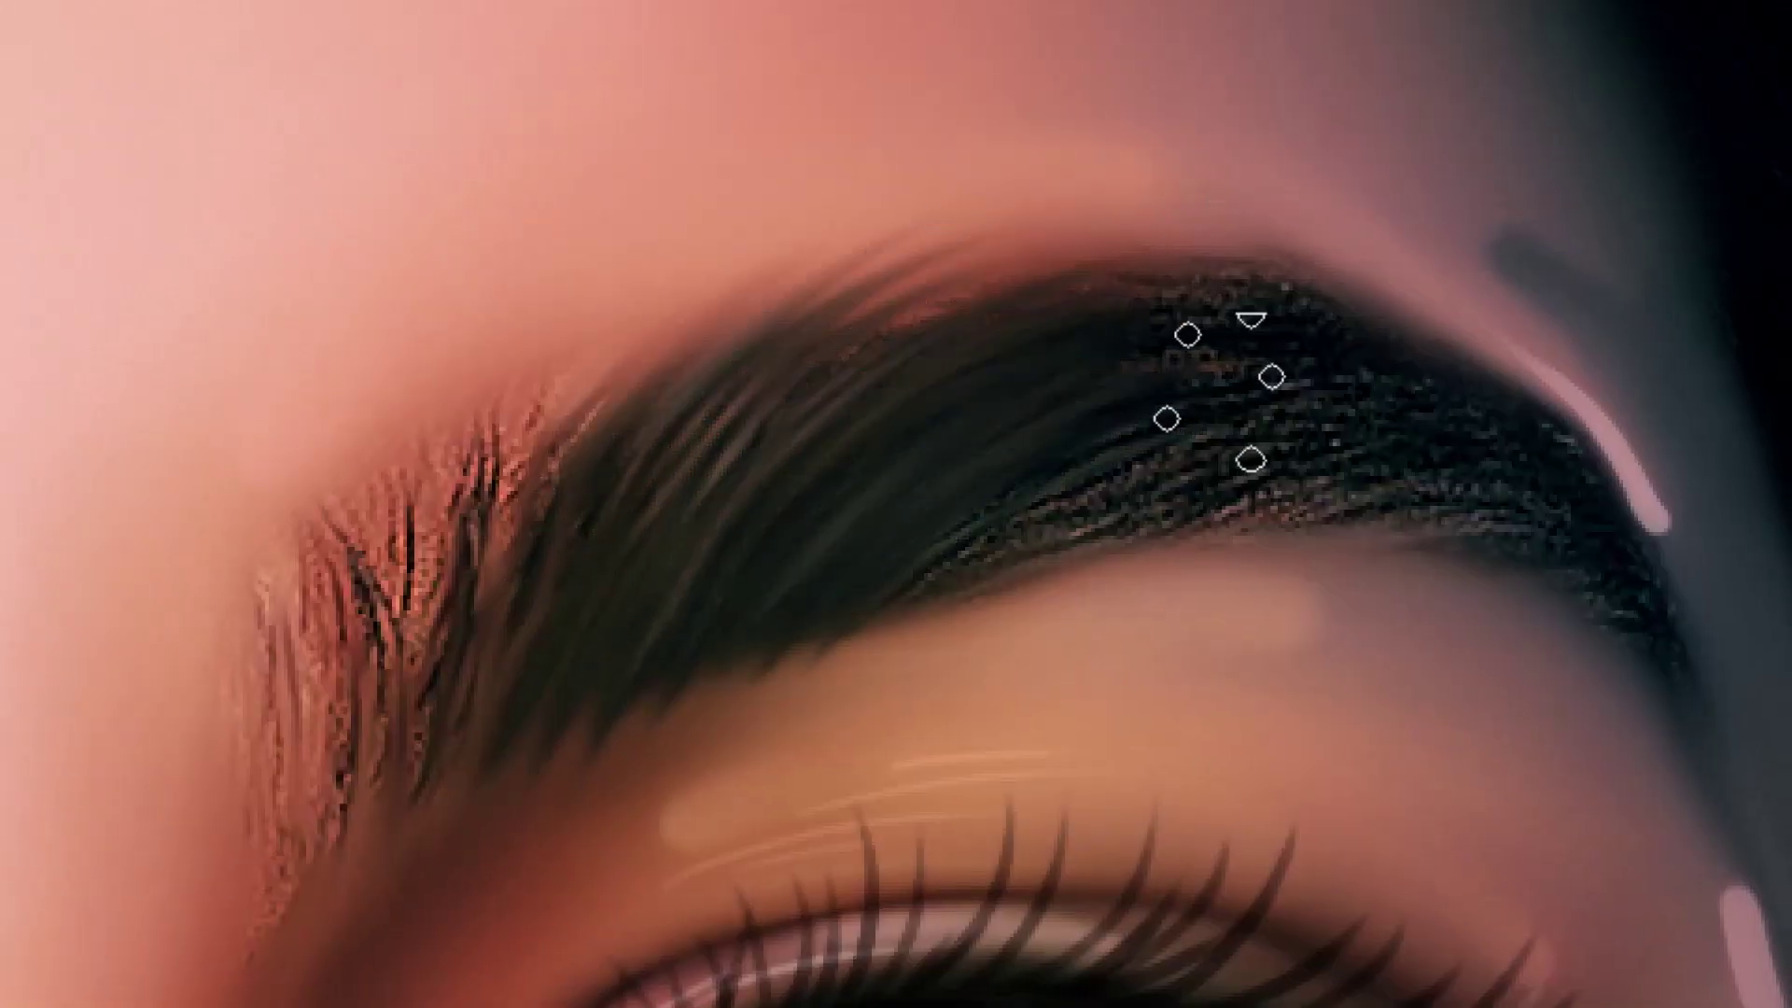
Repaint the speckled inner brow and lower brow edge with smooth strands, then zoom out
{"action": "left_click_drag", "start_coordinate": [710, 354], "coordinate": [504, 597]}
{"action": "left_click_drag", "start_coordinate": [523, 402], "coordinate": [354, 766]}
{"action": "left_click_drag", "start_coordinate": [439, 410], "coordinate": [392, 635]}
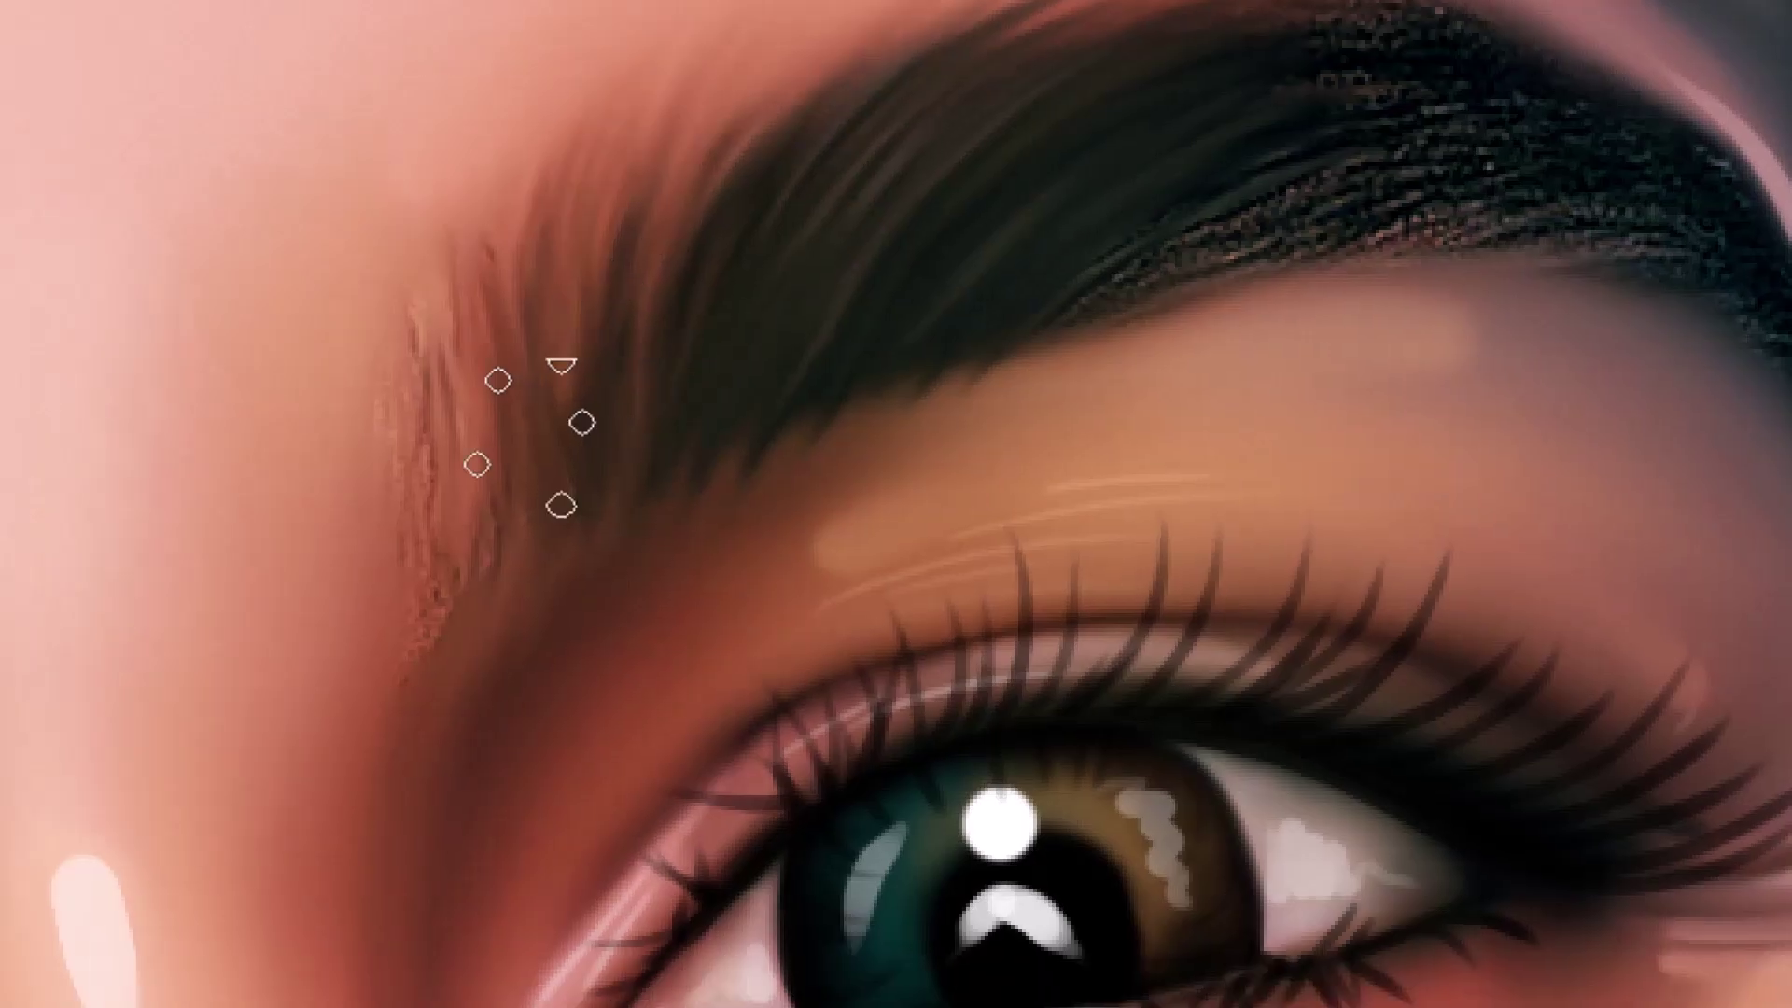
{"action": "mouse_move", "coordinate": [529, 434]}
{"action": "left_mouse_down"}
{"action": "mouse_move", "coordinate": [428, 299]}
{"action": "mouse_move", "coordinate": [388, 296]}
{"action": "mouse_move", "coordinate": [532, 108]}
{"action": "mouse_move", "coordinate": [413, 187]}
{"action": "left_mouse_up"}
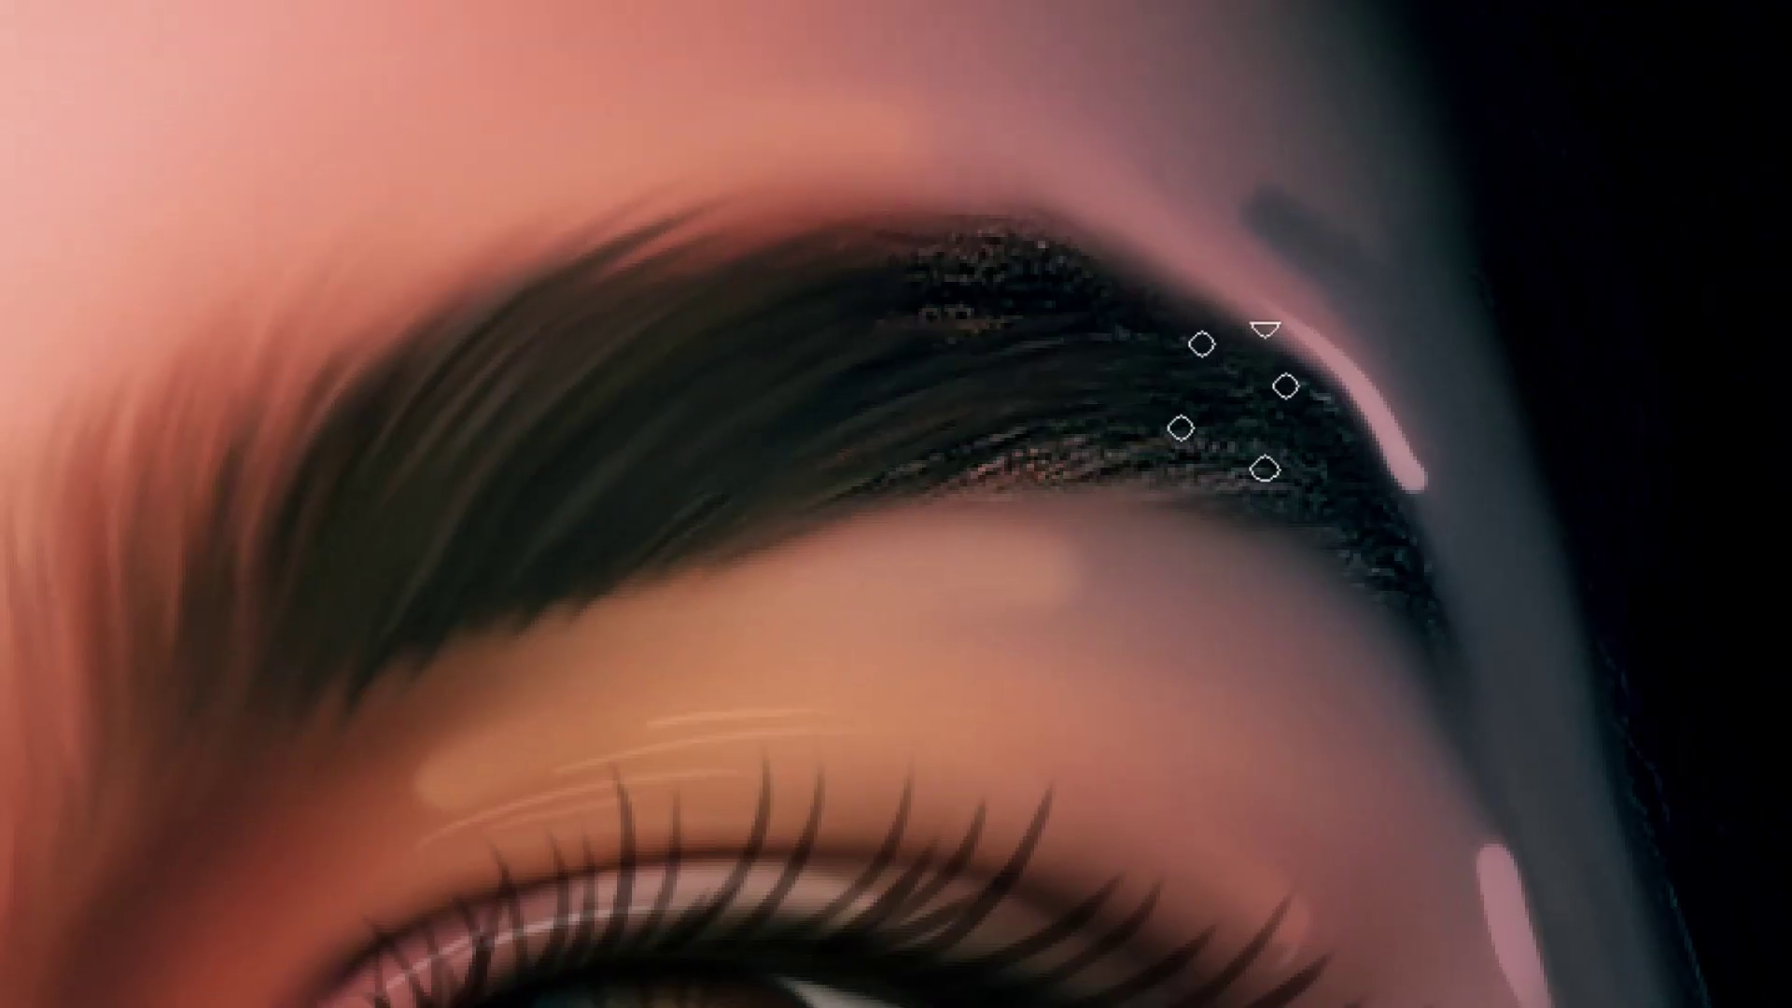
{"action": "mouse_move", "coordinate": [1232, 402]}
{"action": "left_mouse_down"}
{"action": "mouse_move", "coordinate": [1348, 472]}
{"action": "mouse_move", "coordinate": [1400, 608]}
{"action": "left_mouse_up"}
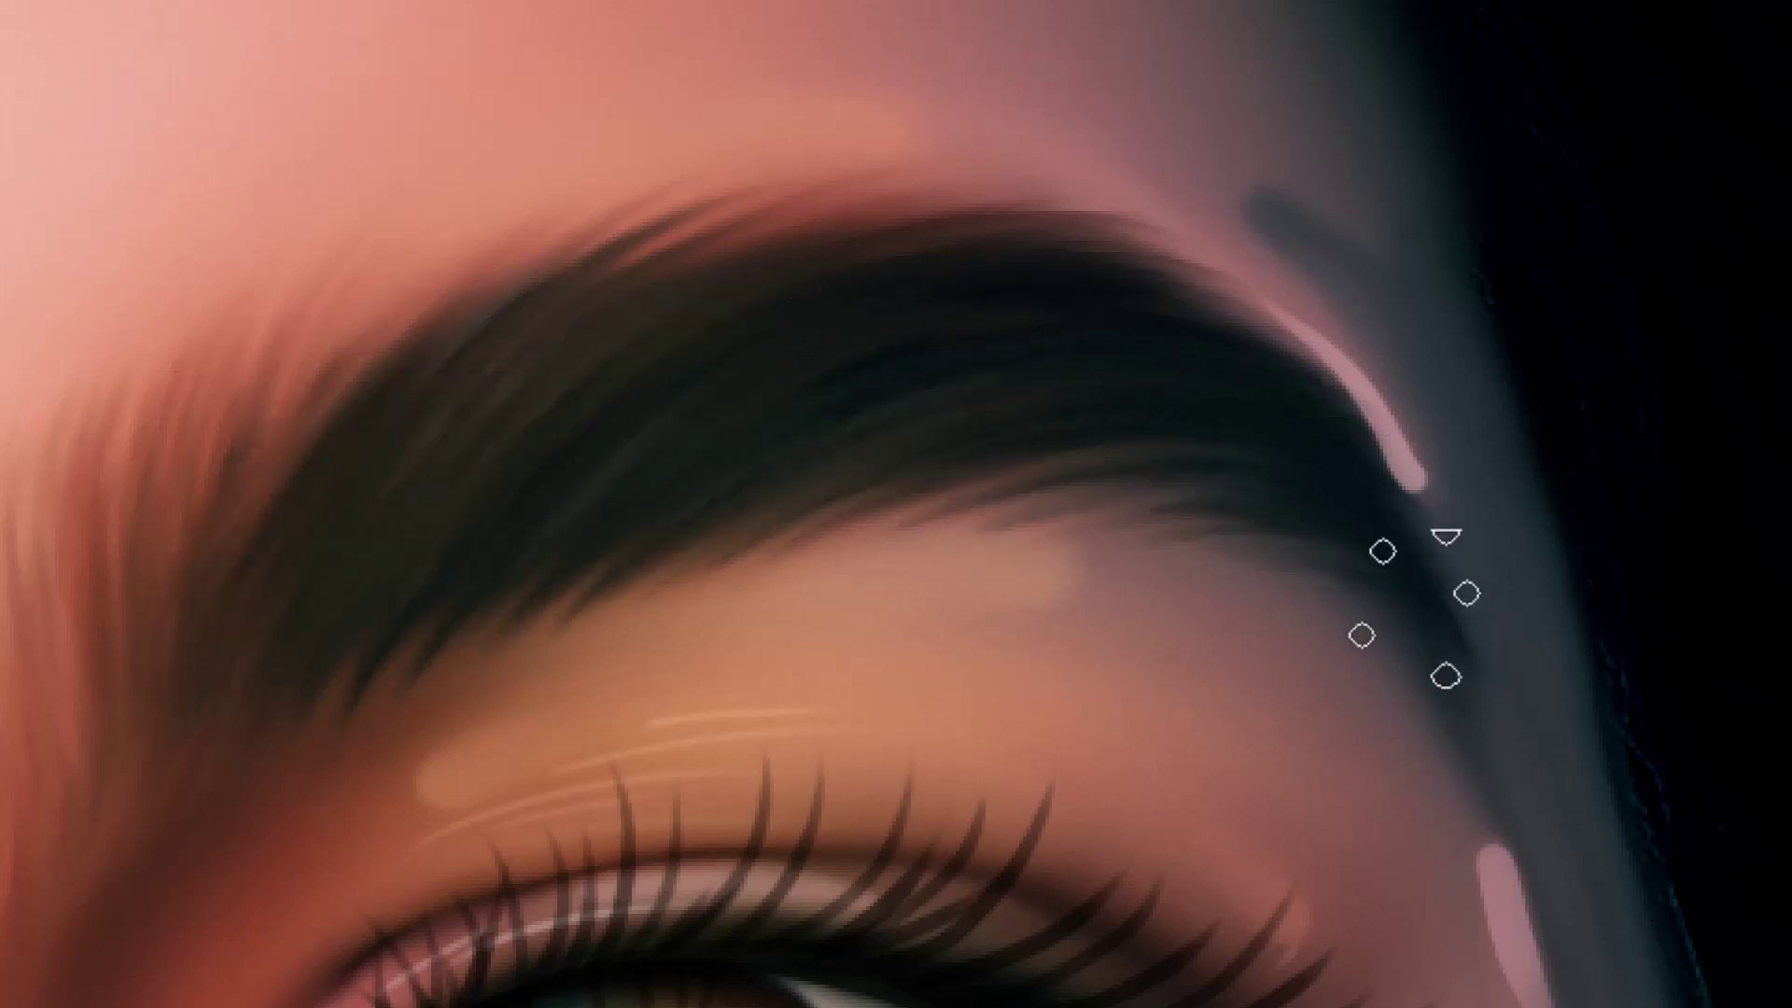
{"action": "key", "text": "ctrl+minus"}
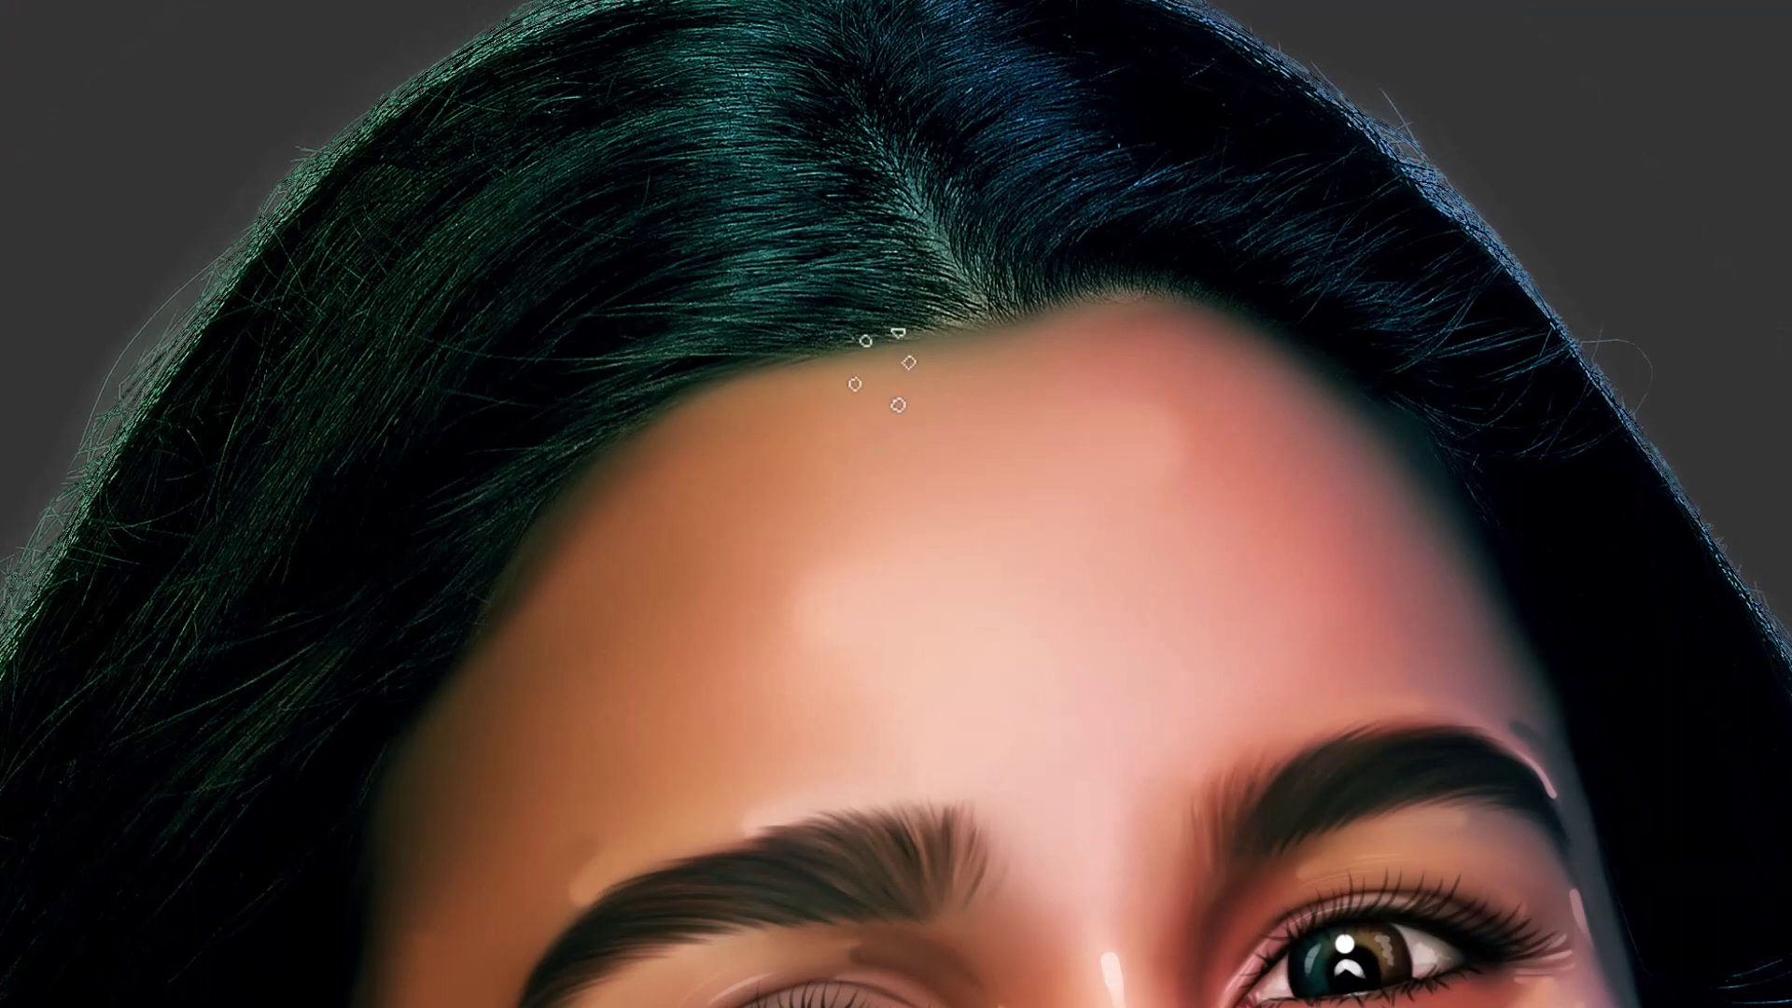
Stroke once over the hair edge near the parting to smooth the forehead hairline
{"action": "mouse_move", "coordinate": [688, 320]}
{"action": "left_mouse_down"}
{"action": "mouse_move", "coordinate": [928, 340]}
{"action": "mouse_move", "coordinate": [812, 168]}
{"action": "left_mouse_up"}
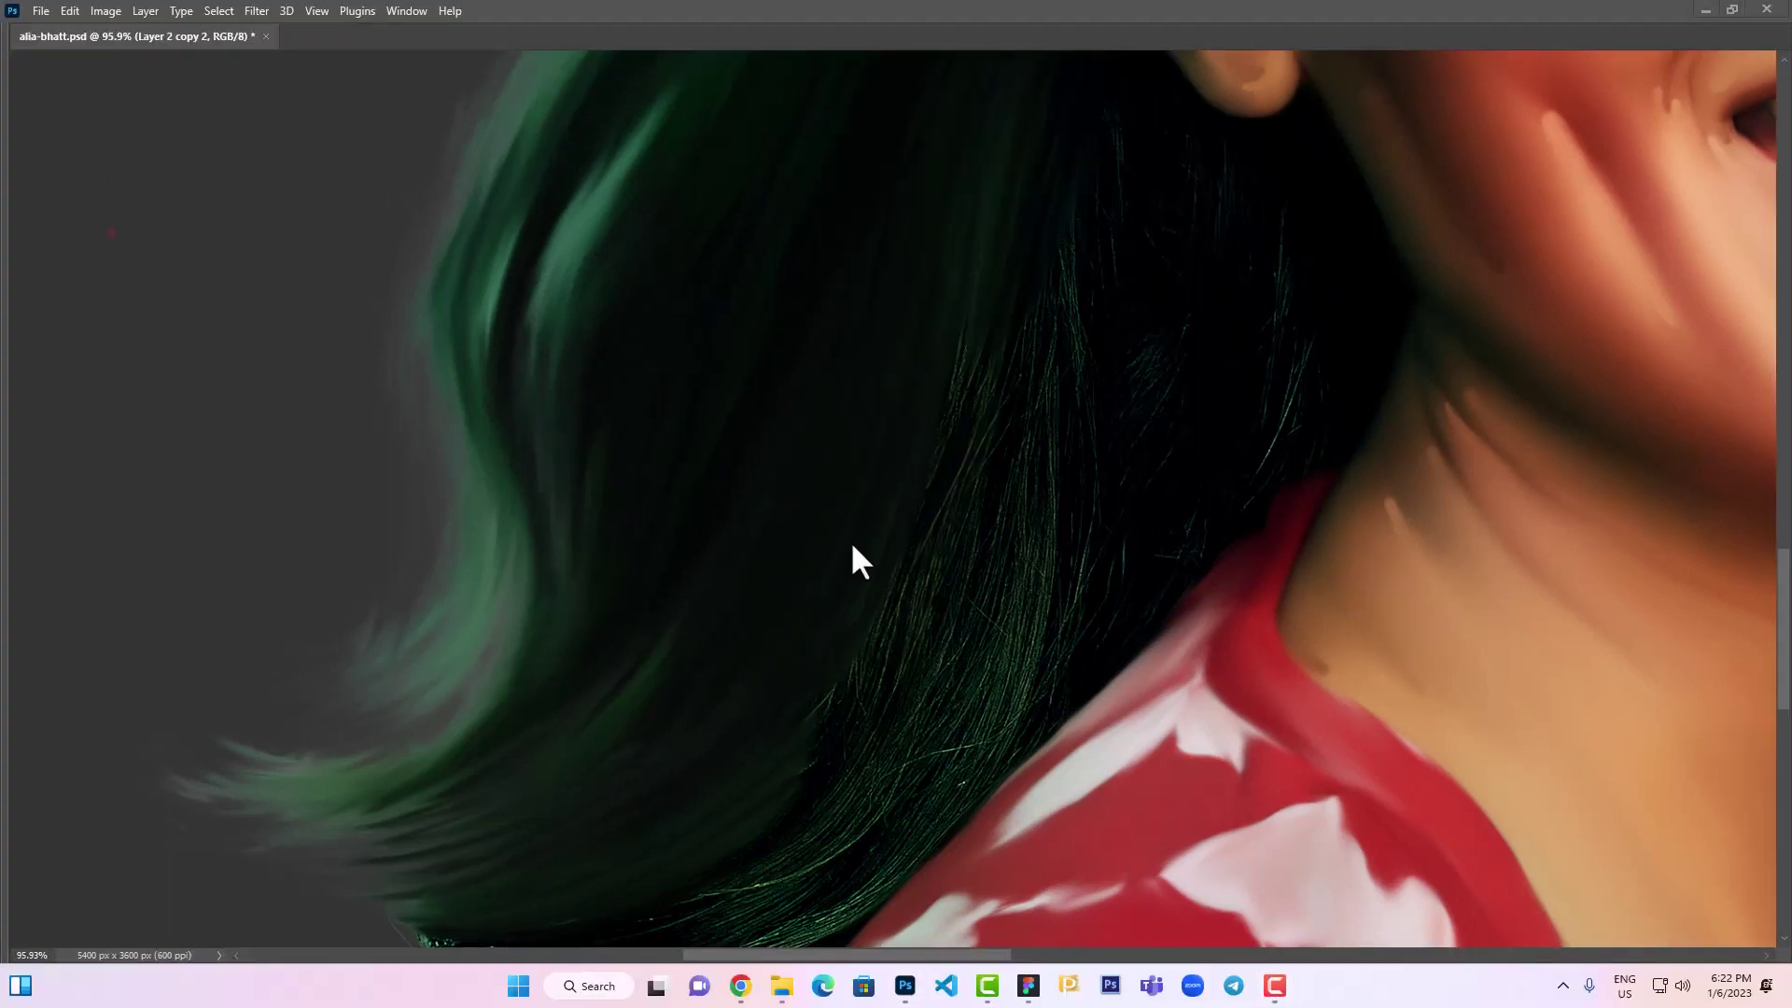
In full-screen mode, smudge the fine hair strands above the collar with an enlarged brush
{"action": "key", "text": "f"}
{"action": "left_click_drag", "start_coordinate": [905, 682], "coordinate": [845, 775]}
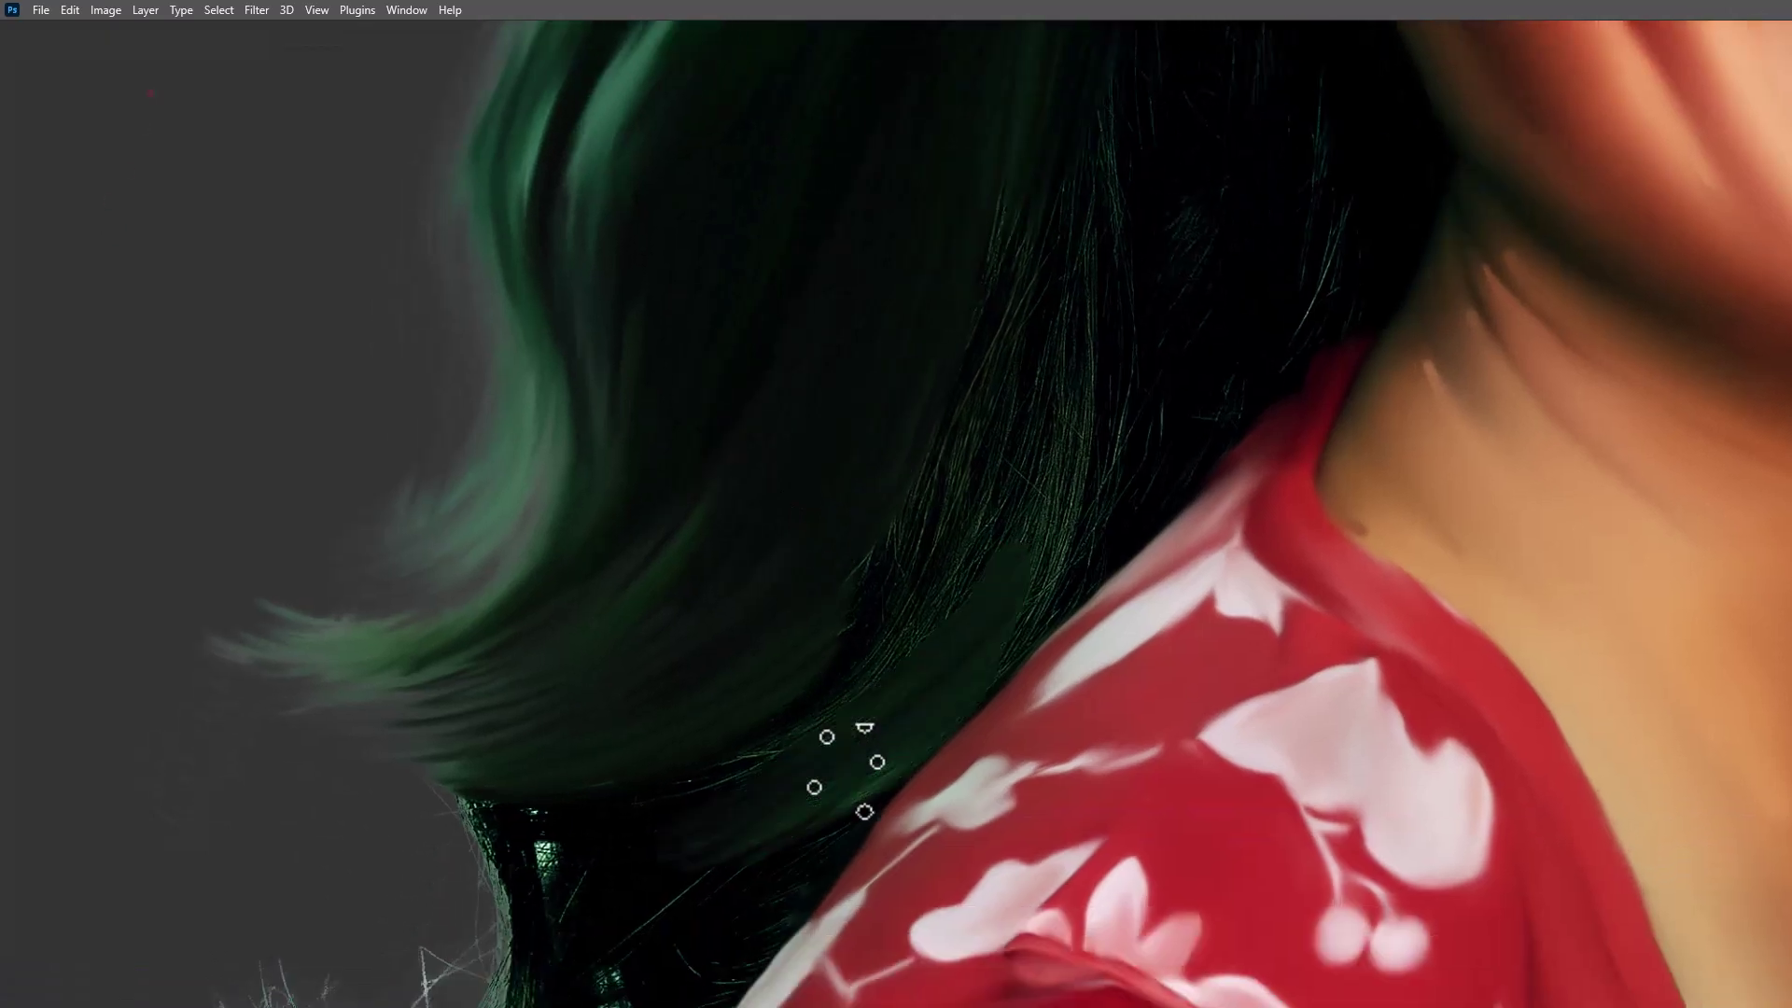
{"action": "key", "text": "bracketright"}
{"action": "key", "text": "bracketright"}
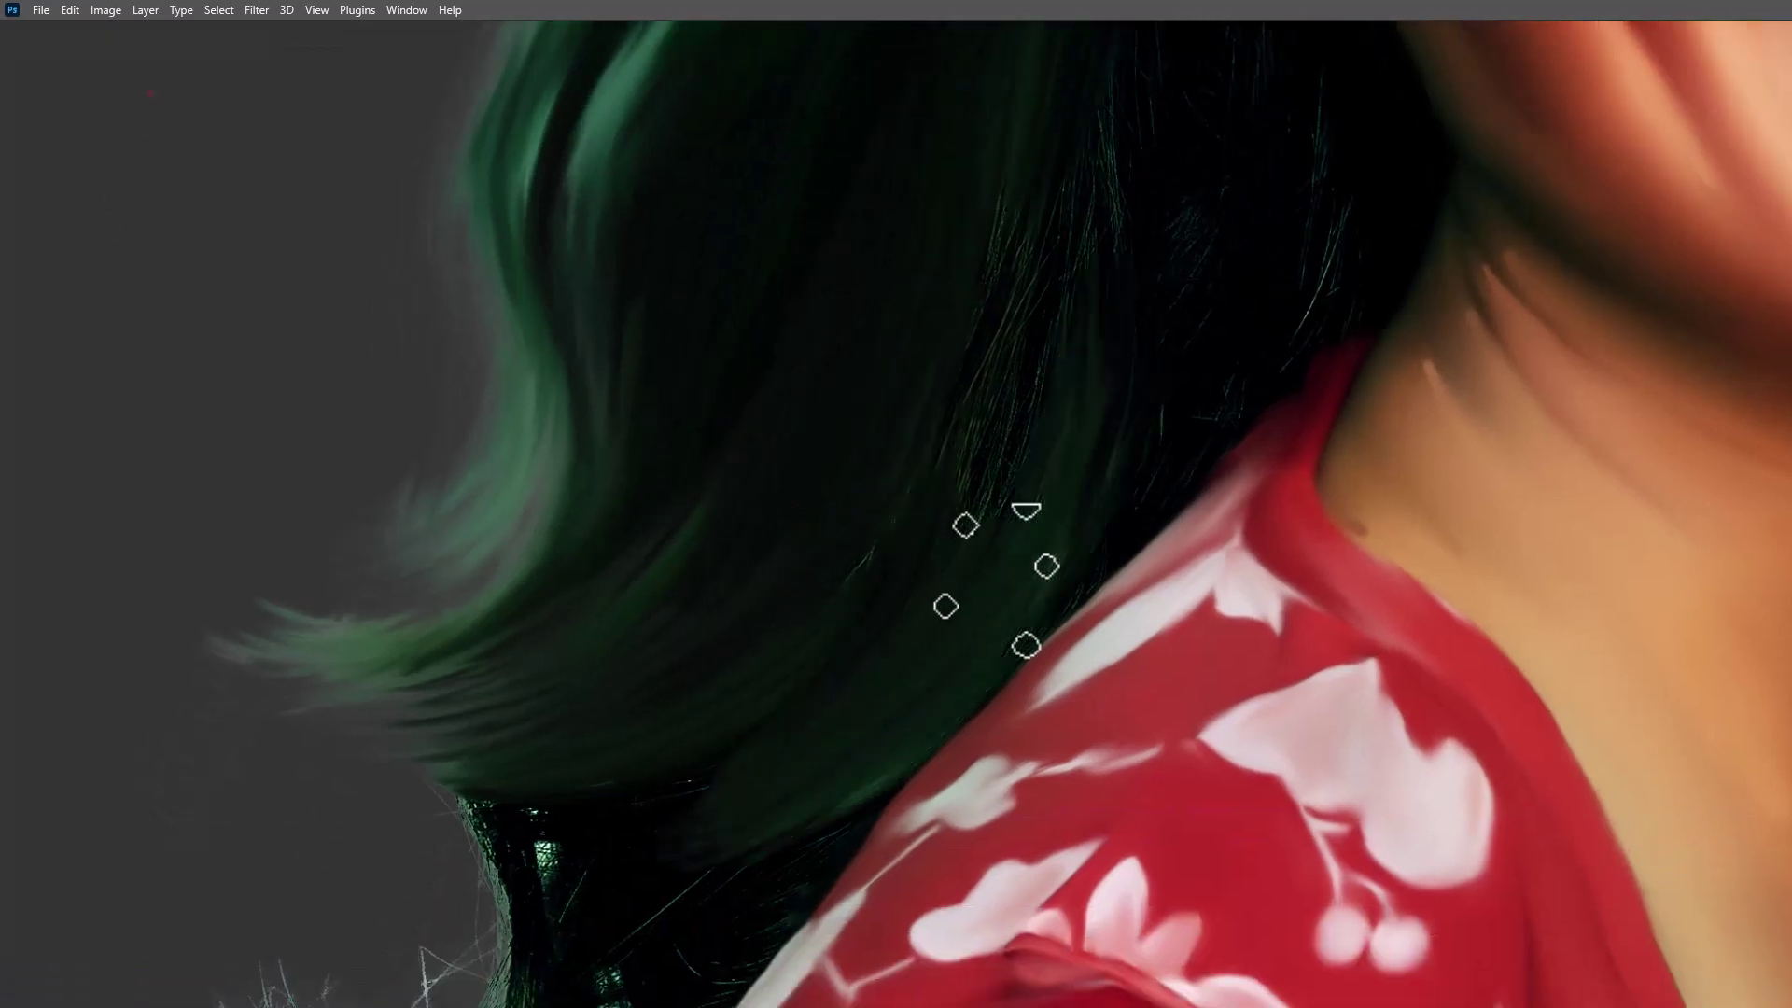
{"action": "scroll", "coordinate": [775, 681], "scroll_direction": "down", "scroll_amount": 3}
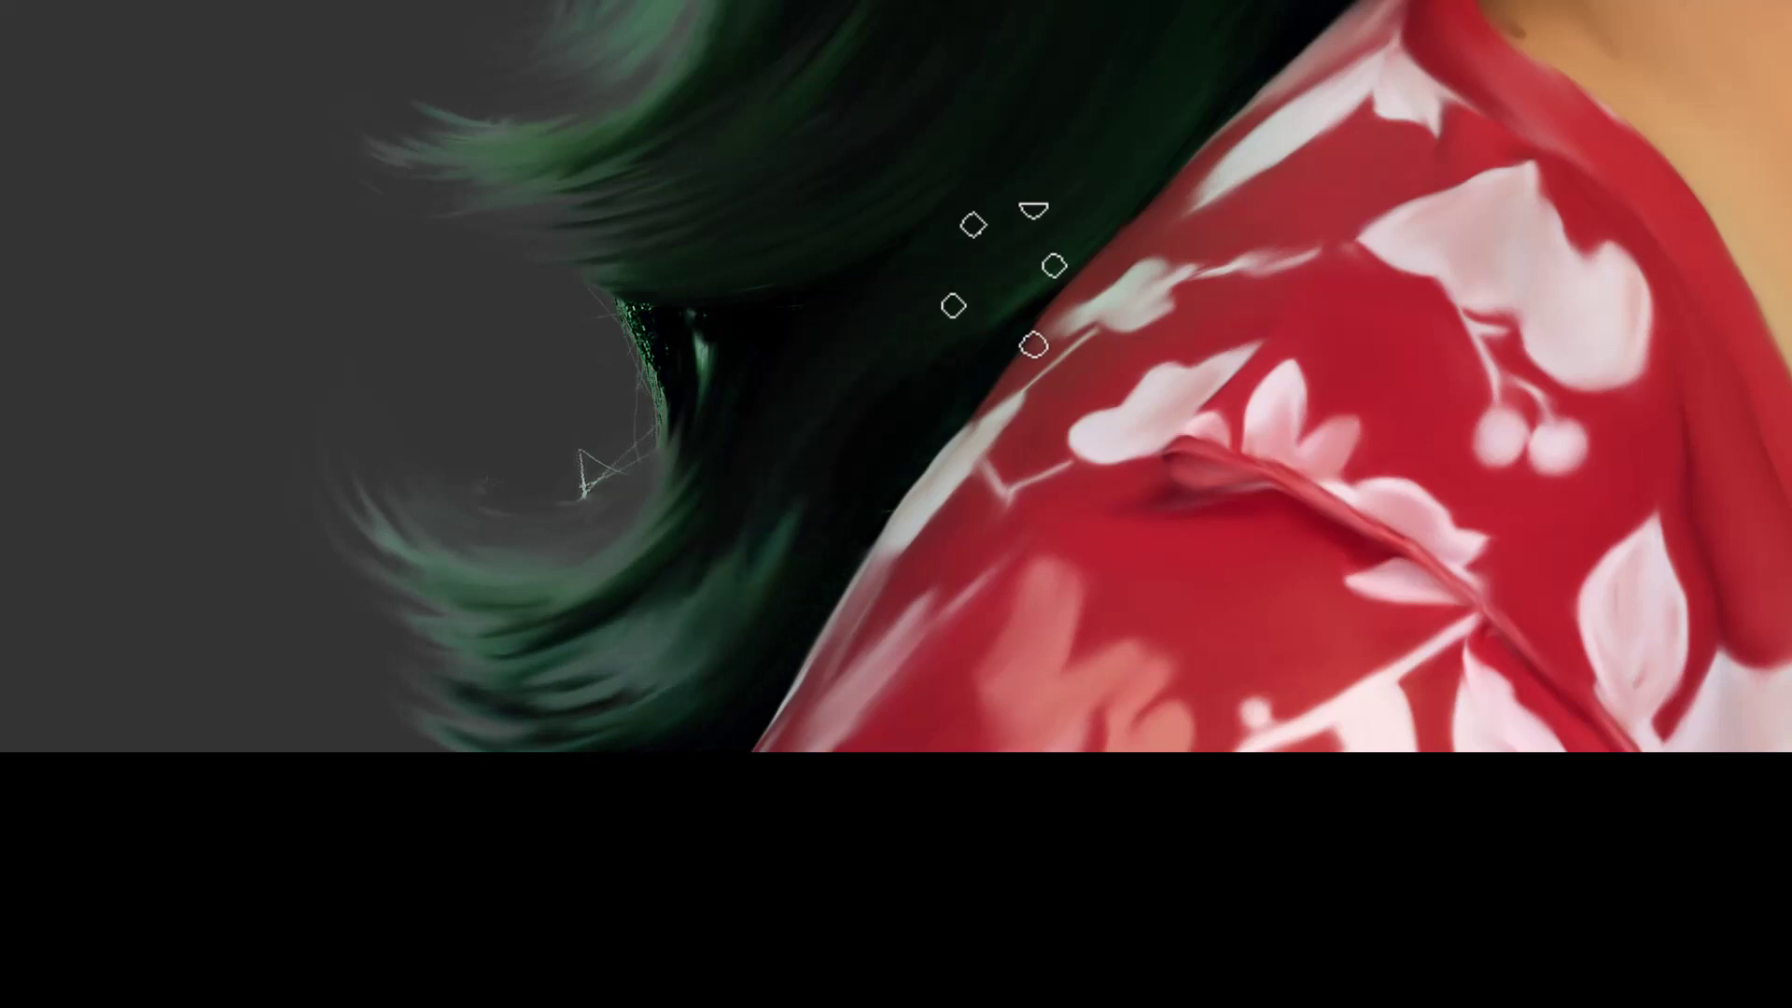
Smudge the hair strokes by the shoulder, cancel closing the portrait, and switch to the Brush tool
{"action": "left_click_drag", "start_coordinate": [616, 318], "coordinate": [583, 480]}
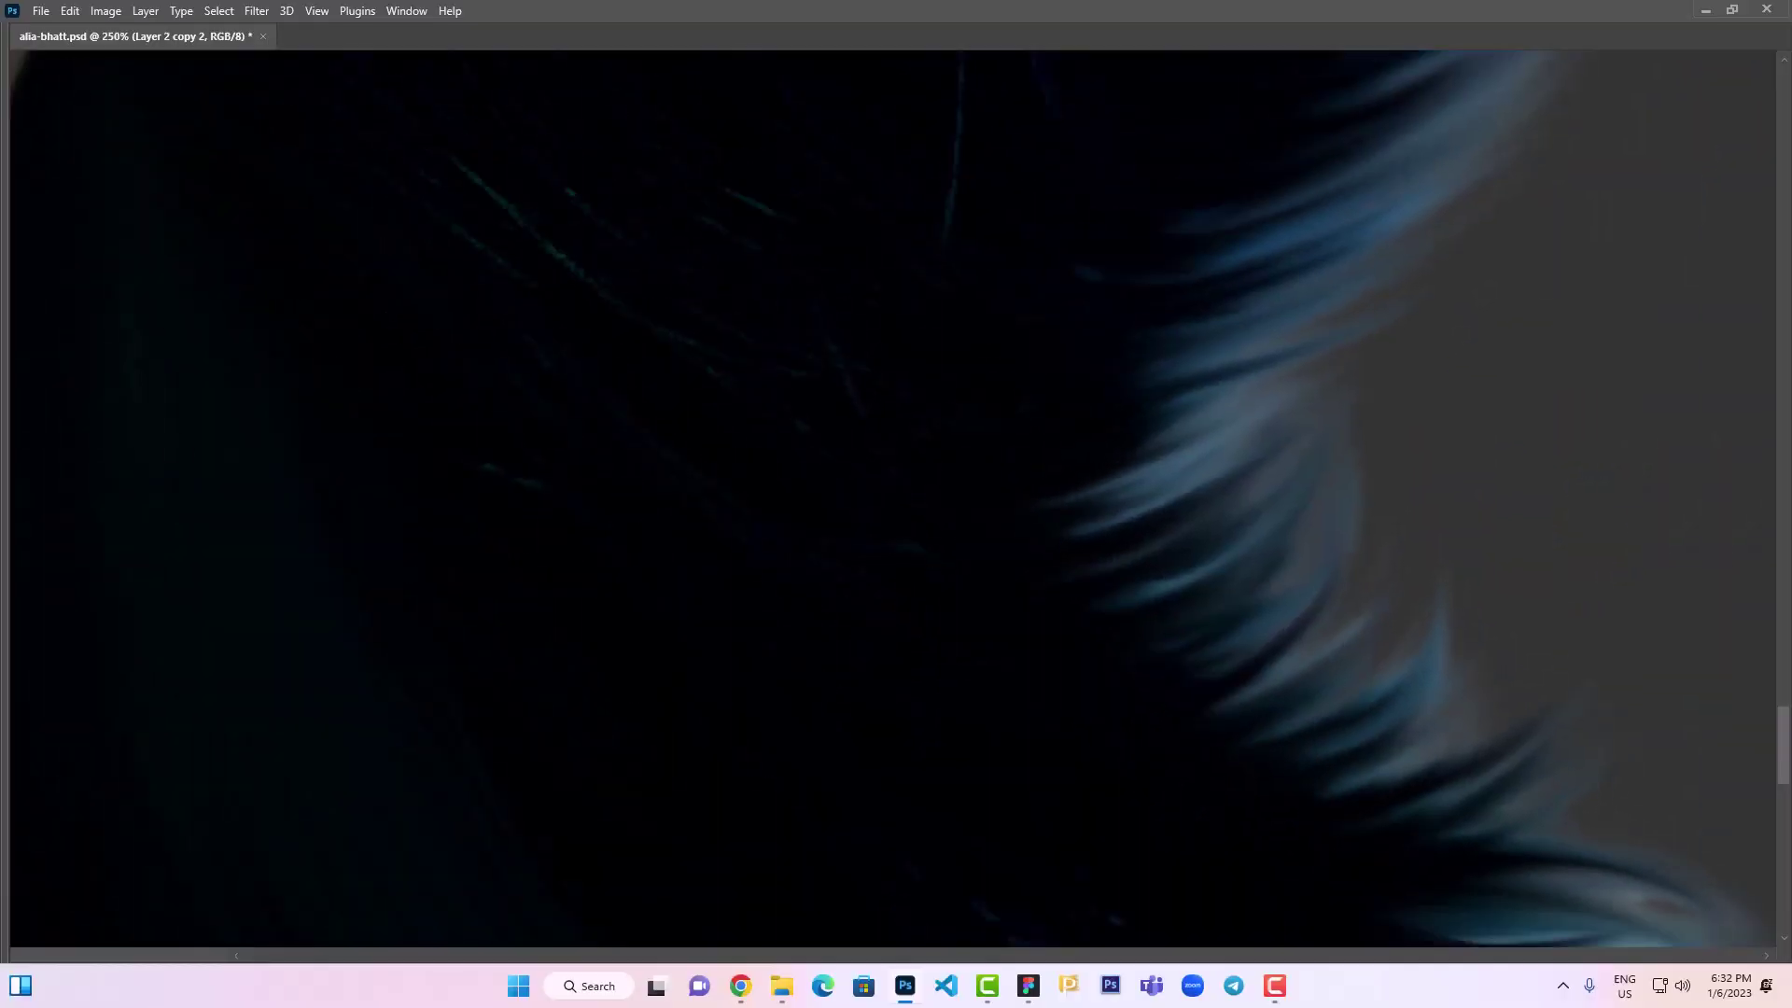
{"action": "left_click", "coordinate": [1766, 9]}
{"action": "left_click", "coordinate": [987, 364]}
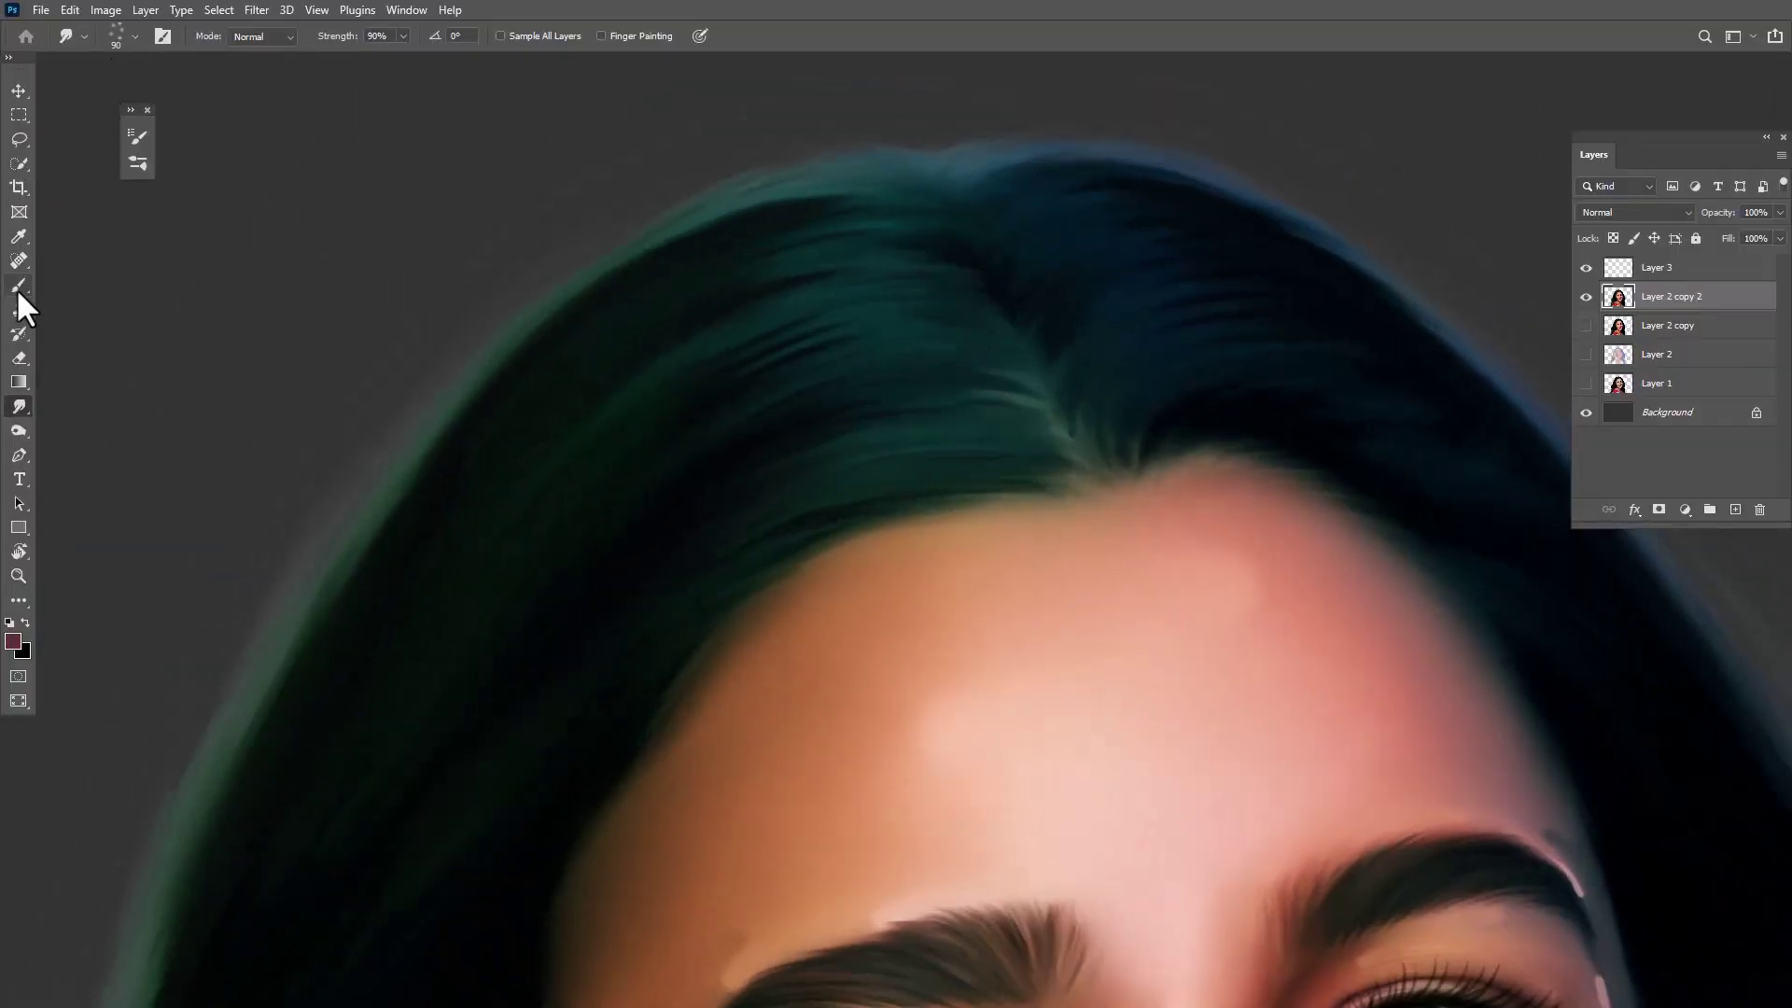
{"action": "left_click", "coordinate": [18, 289]}
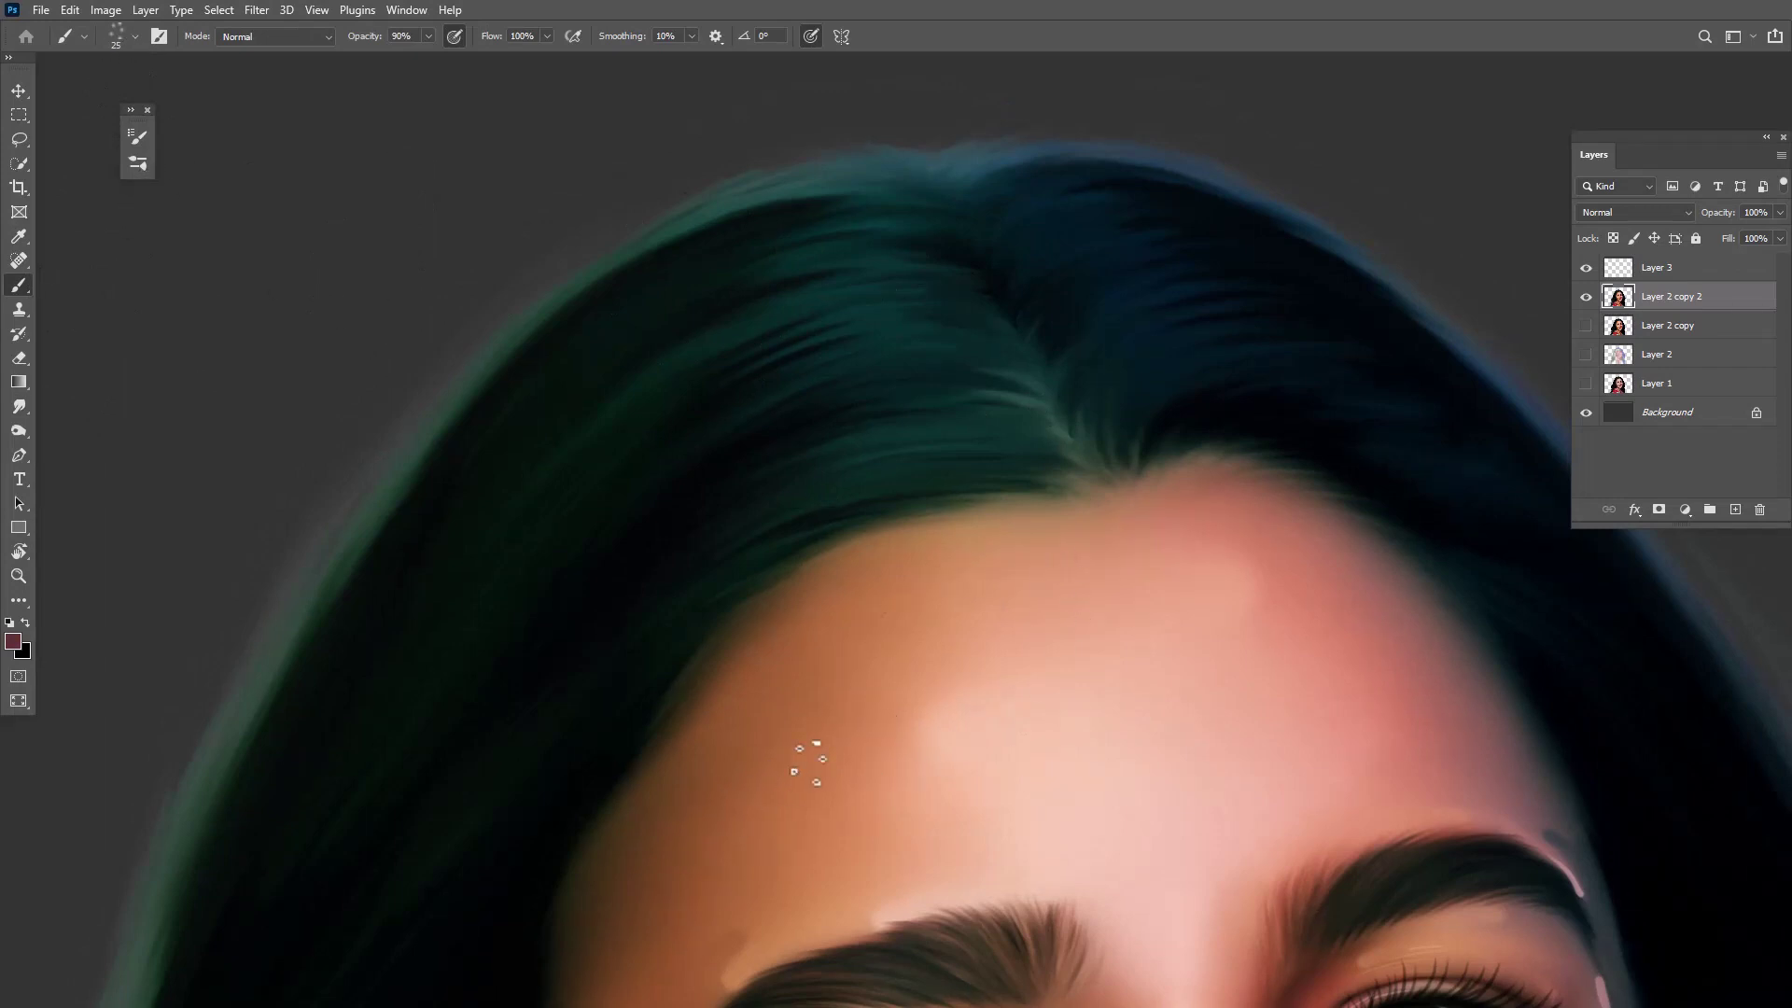
Pick a fine 5 px brush tip and undo a stray red test stroke
{"action": "left_click", "coordinate": [135, 37]}
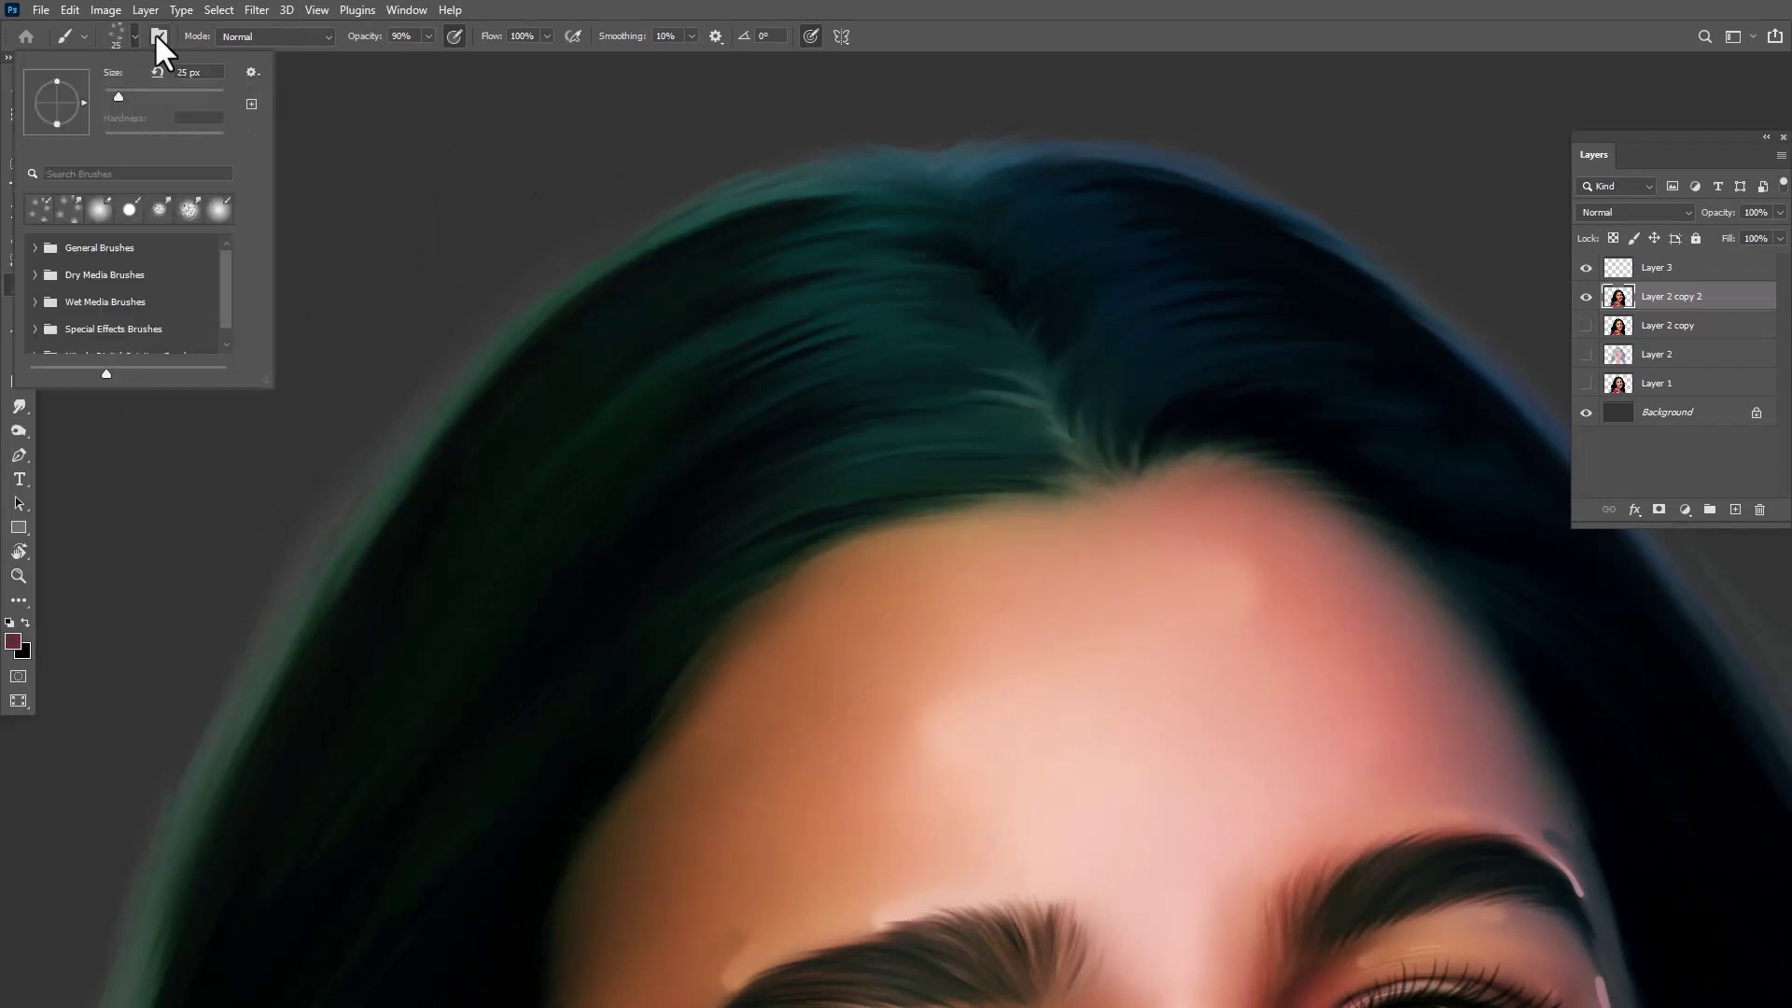
{"action": "left_click", "coordinate": [158, 36]}
{"action": "left_click", "coordinate": [680, 480]}
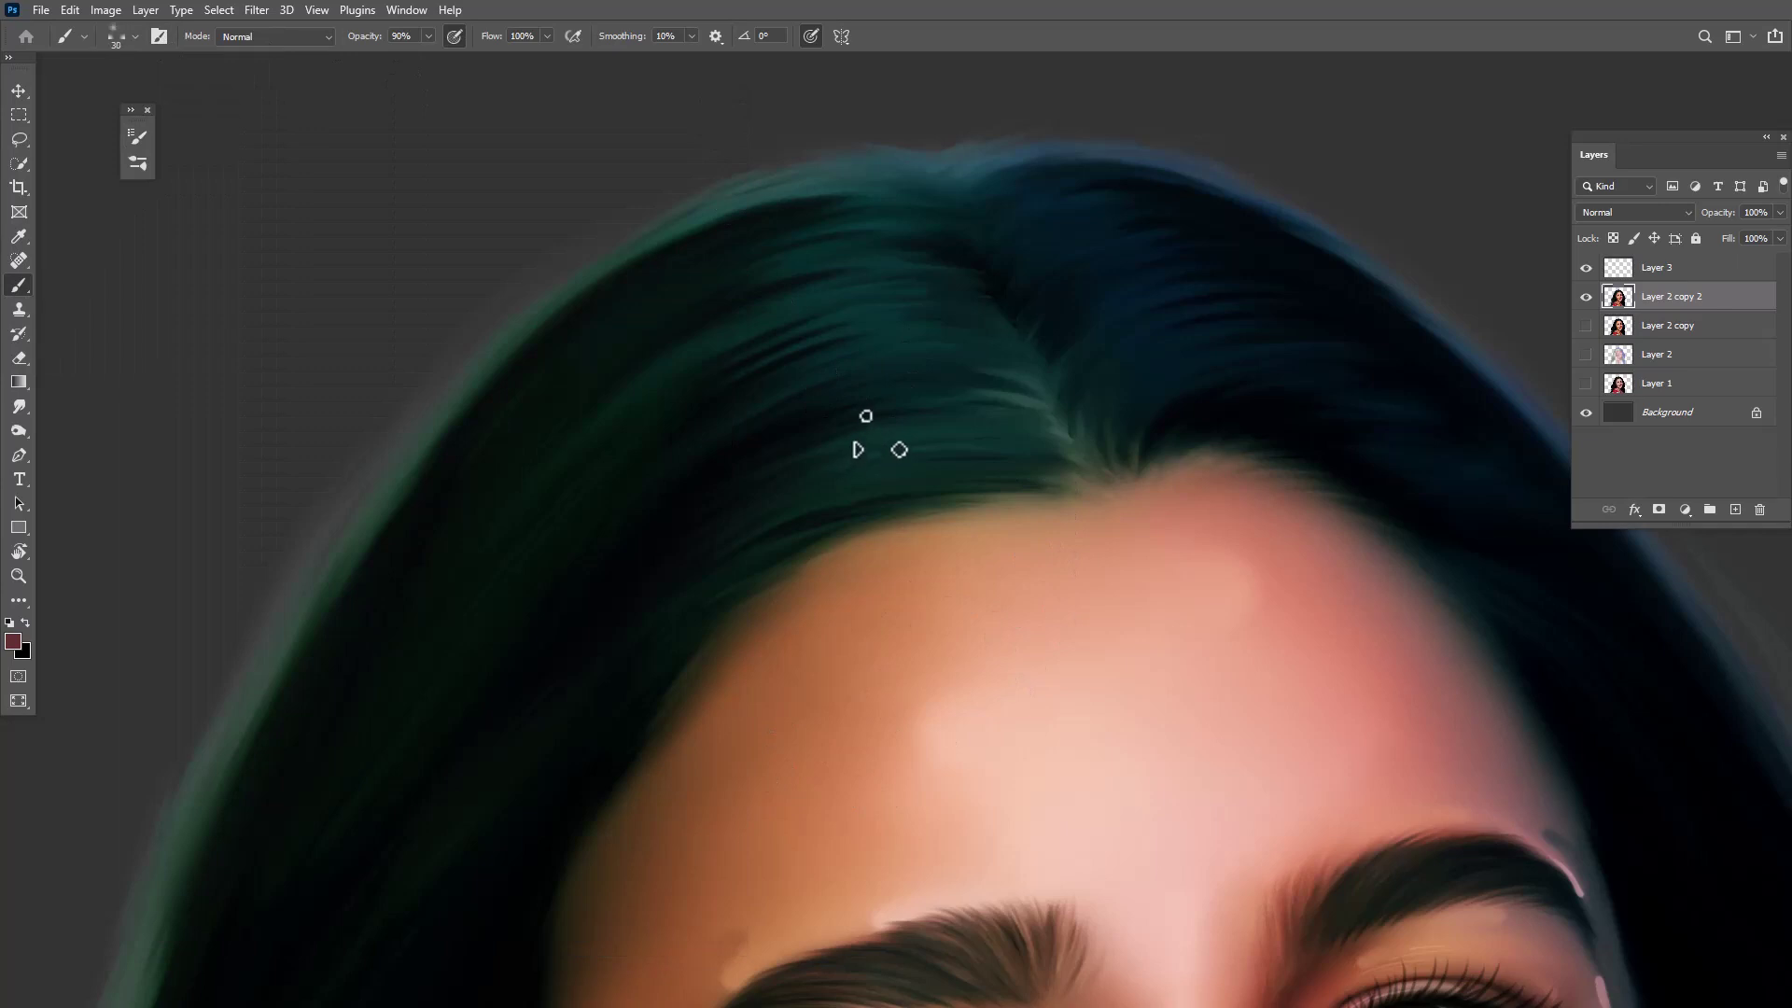
{"action": "scroll", "coordinate": [867, 416], "scroll_direction": "up", "scroll_amount": 2}
{"action": "left_click_drag", "start_coordinate": [854, 229], "coordinate": [597, 280]}
{"action": "key", "text": "ctrl+z"}
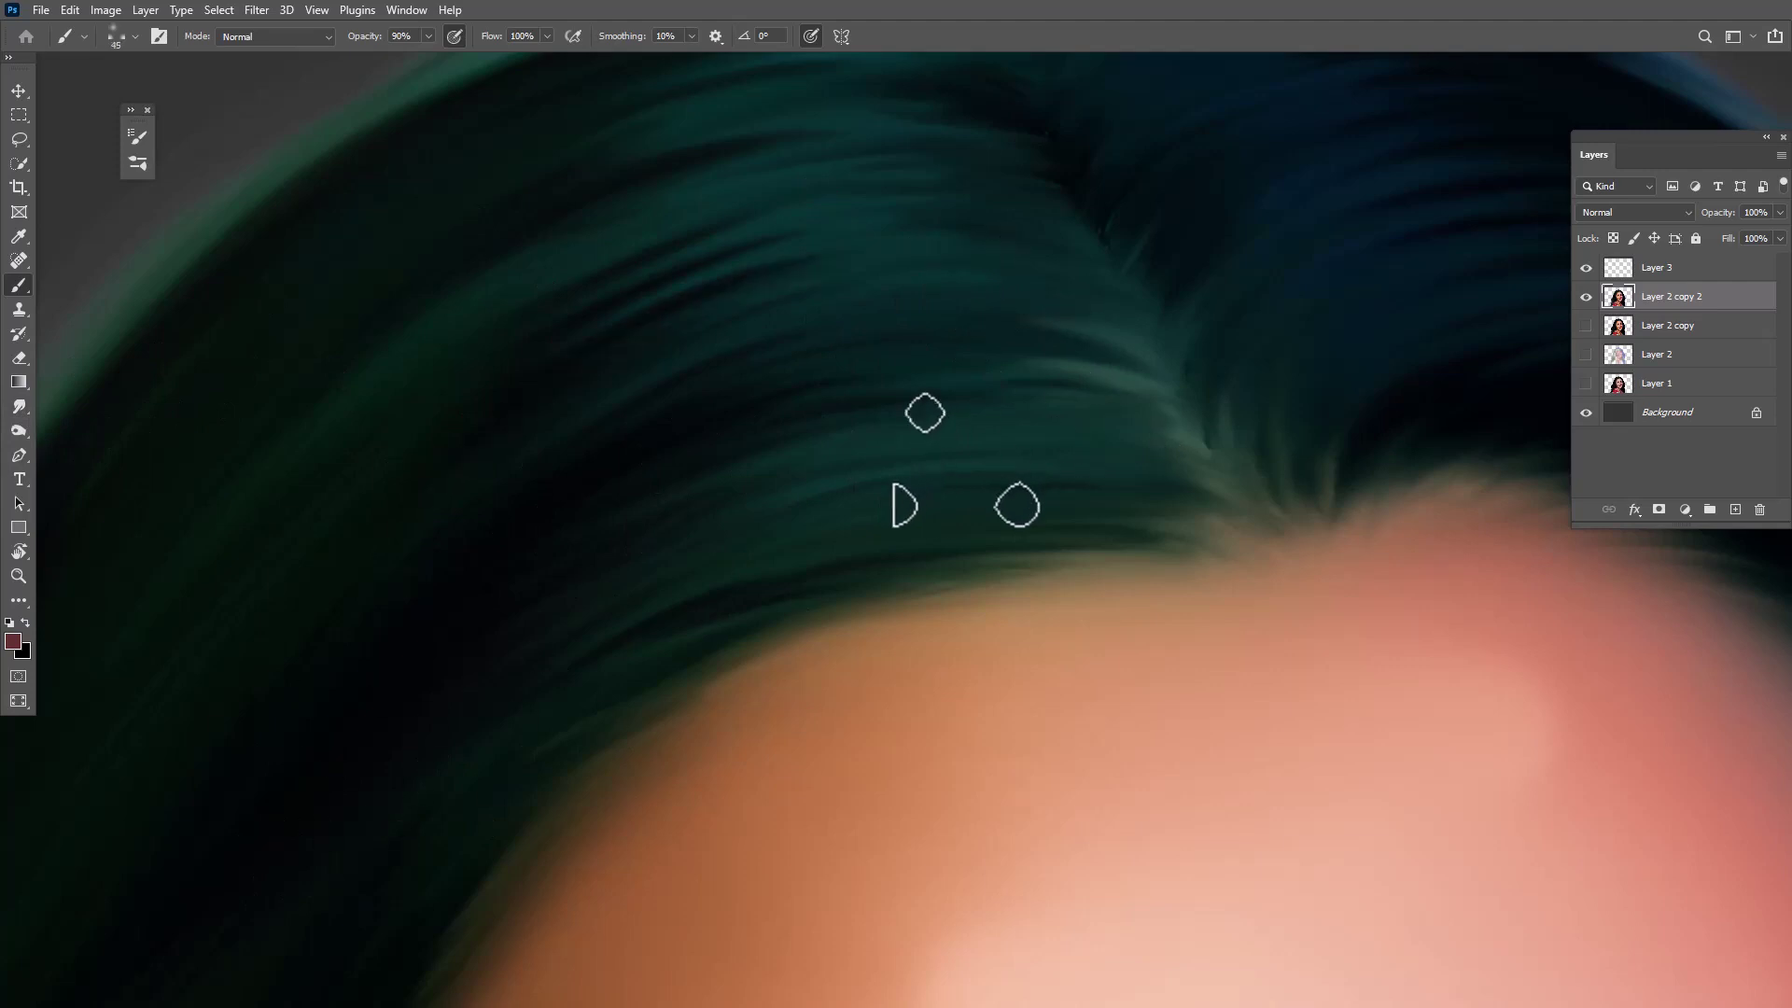
Make Layer 3 active and enlarge the brush to 60 with the hair top in view
{"action": "key", "text": "alt+bracketright"}
{"action": "scroll", "coordinate": [1437, 308], "scroll_direction": "up", "scroll_amount": 2}
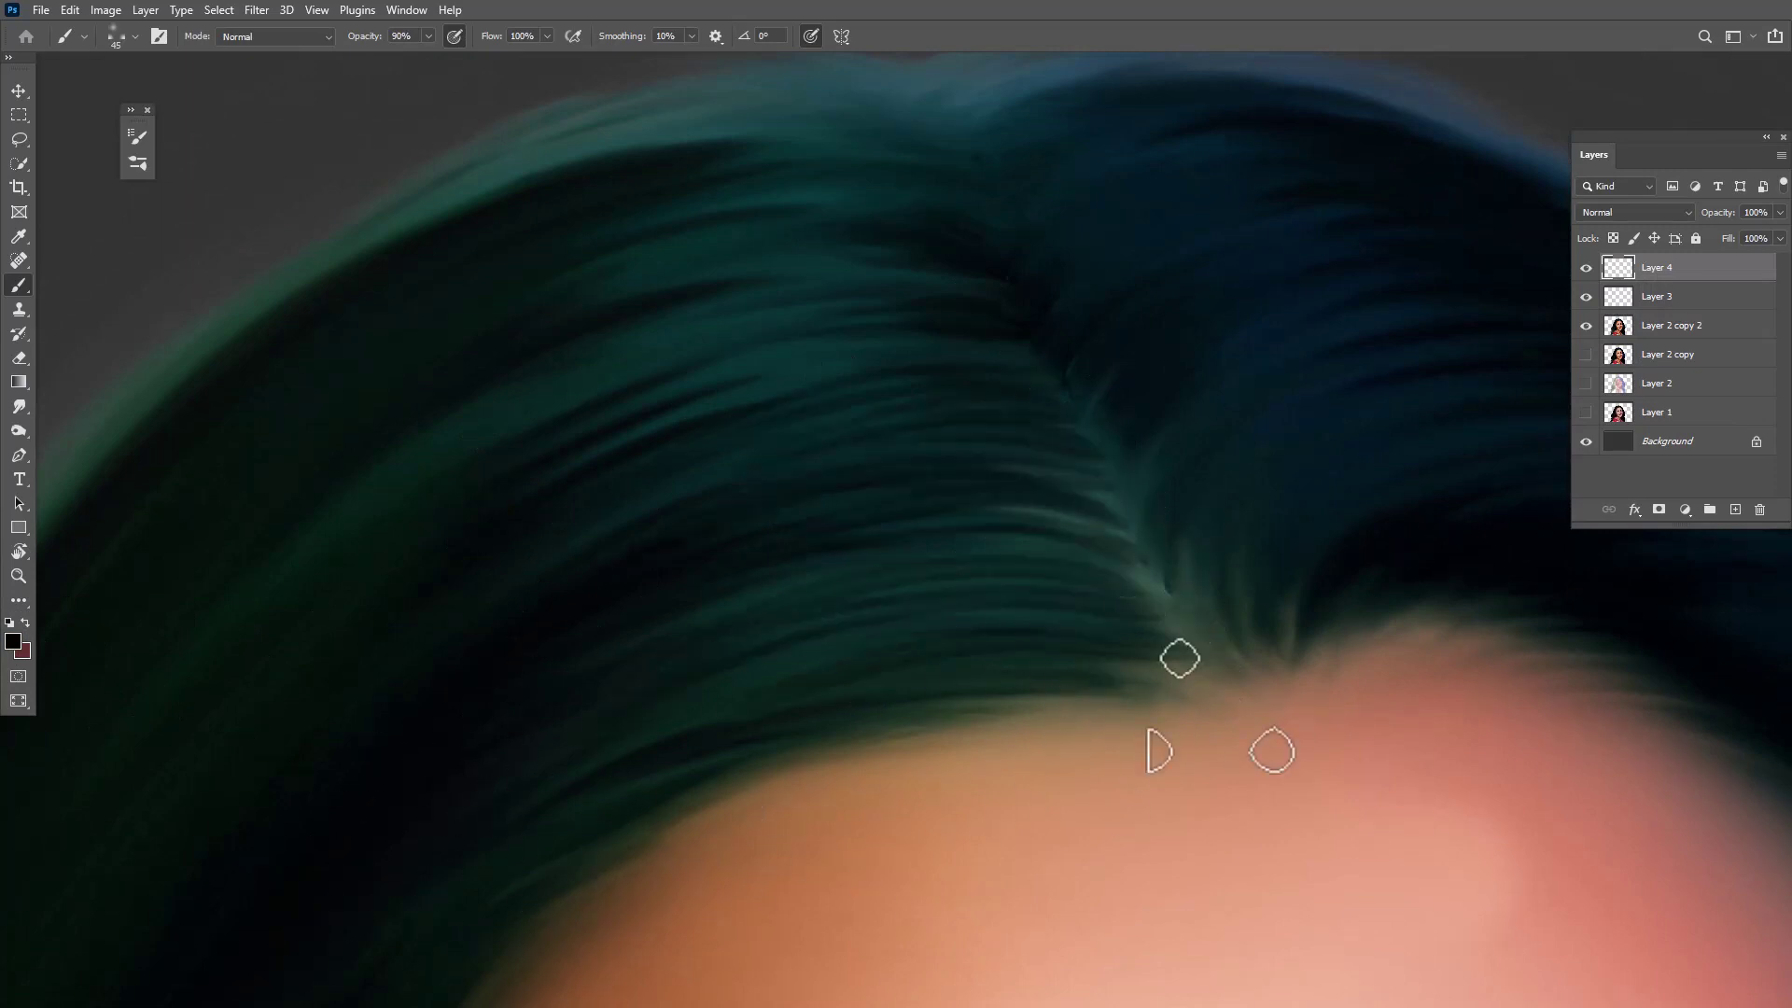
{"action": "scroll", "coordinate": [1157, 560], "scroll_direction": "down", "scroll_amount": 2}
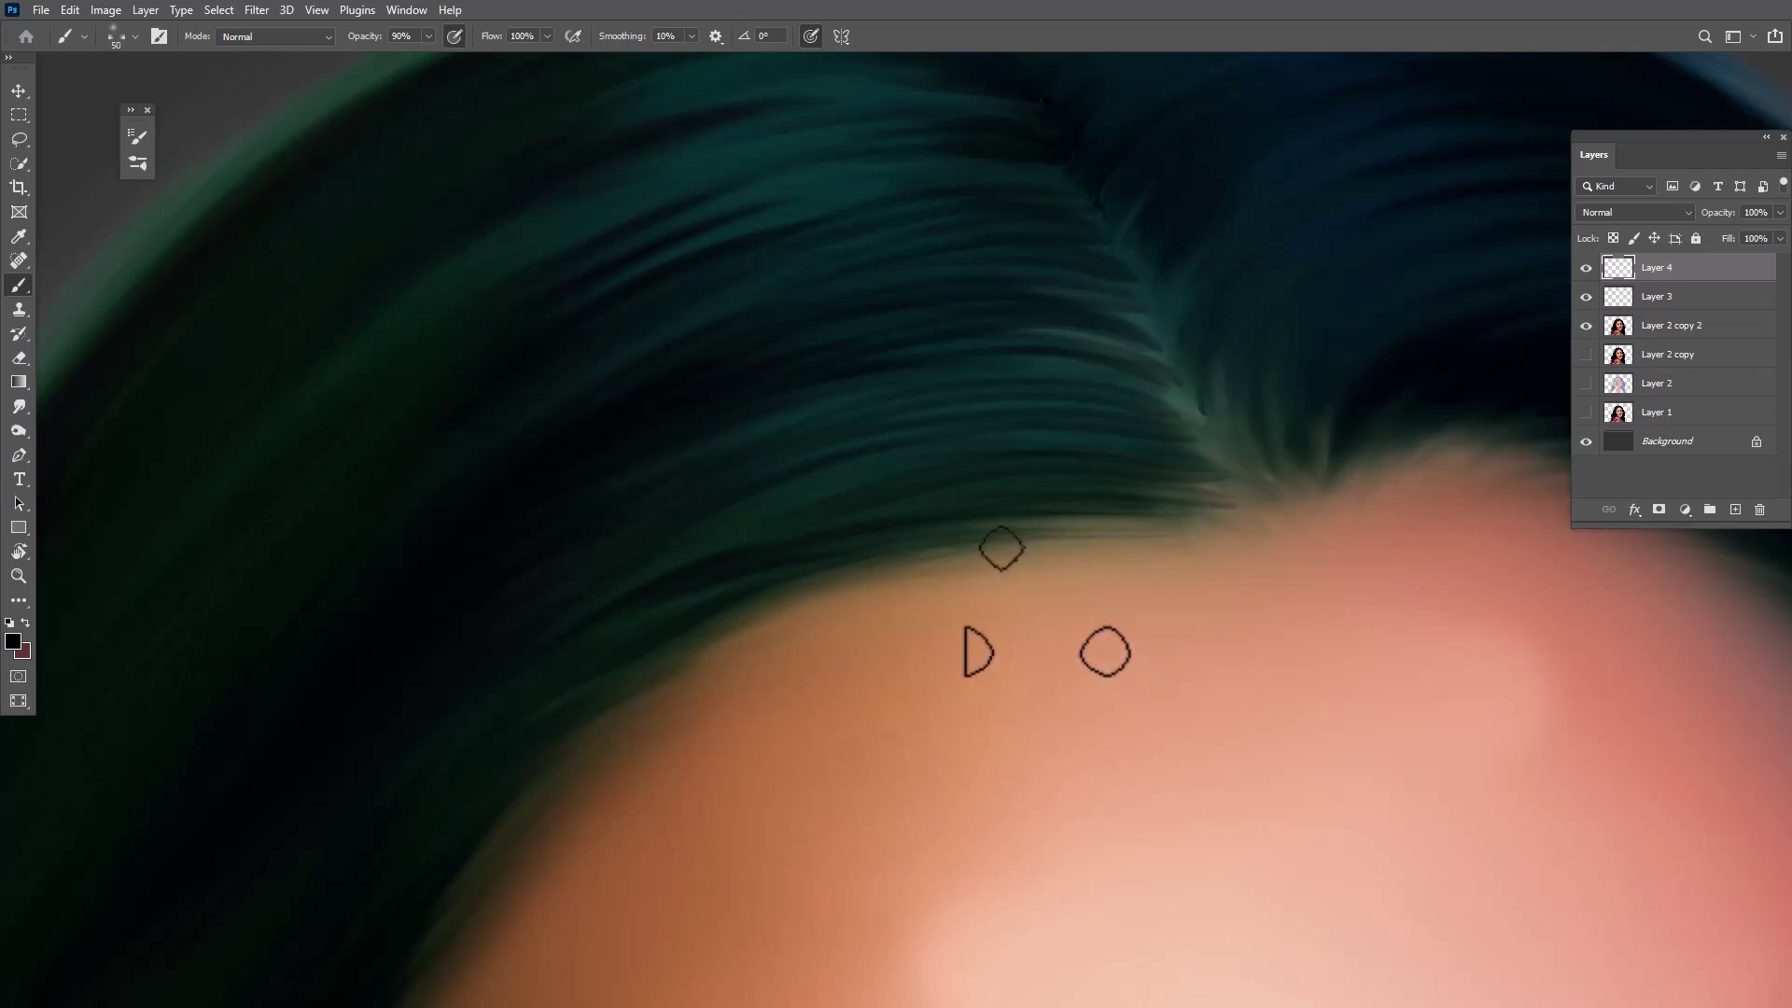
{"action": "key", "text": "bracketright"}
{"action": "left_click_drag", "start_coordinate": [901, 721], "coordinate": [950, 429]}
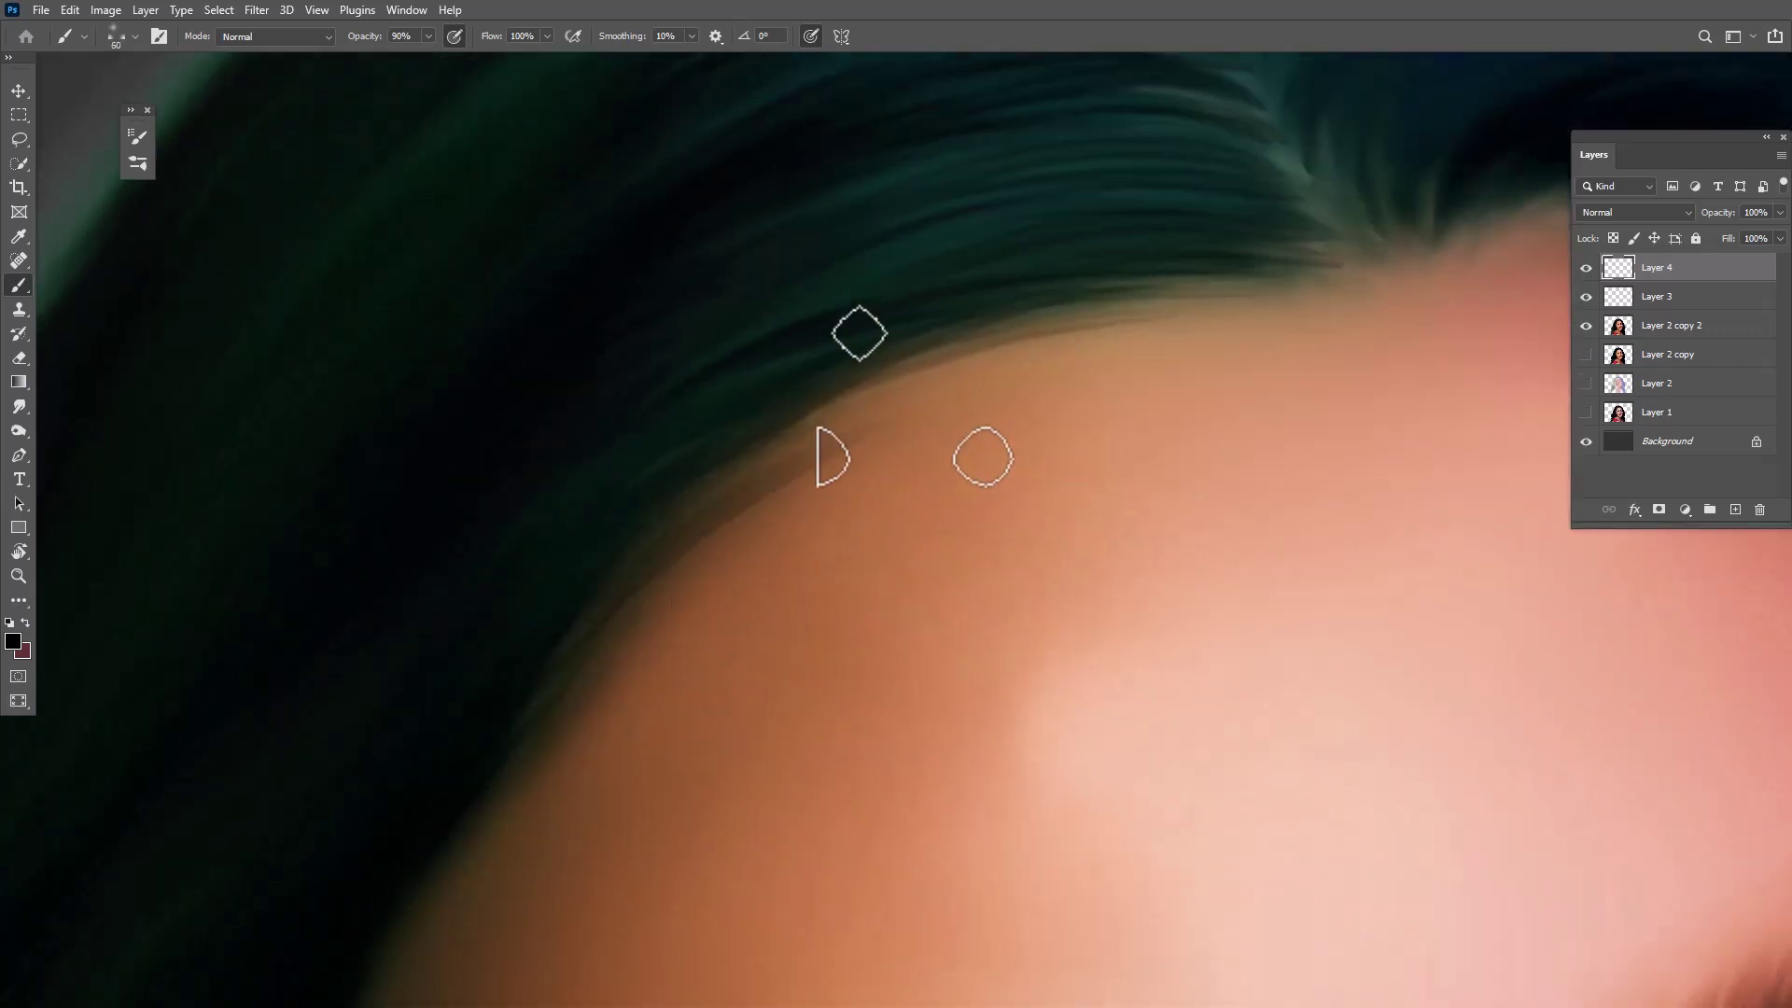
{"action": "scroll", "coordinate": [514, 840], "scroll_direction": "down", "scroll_amount": 3}
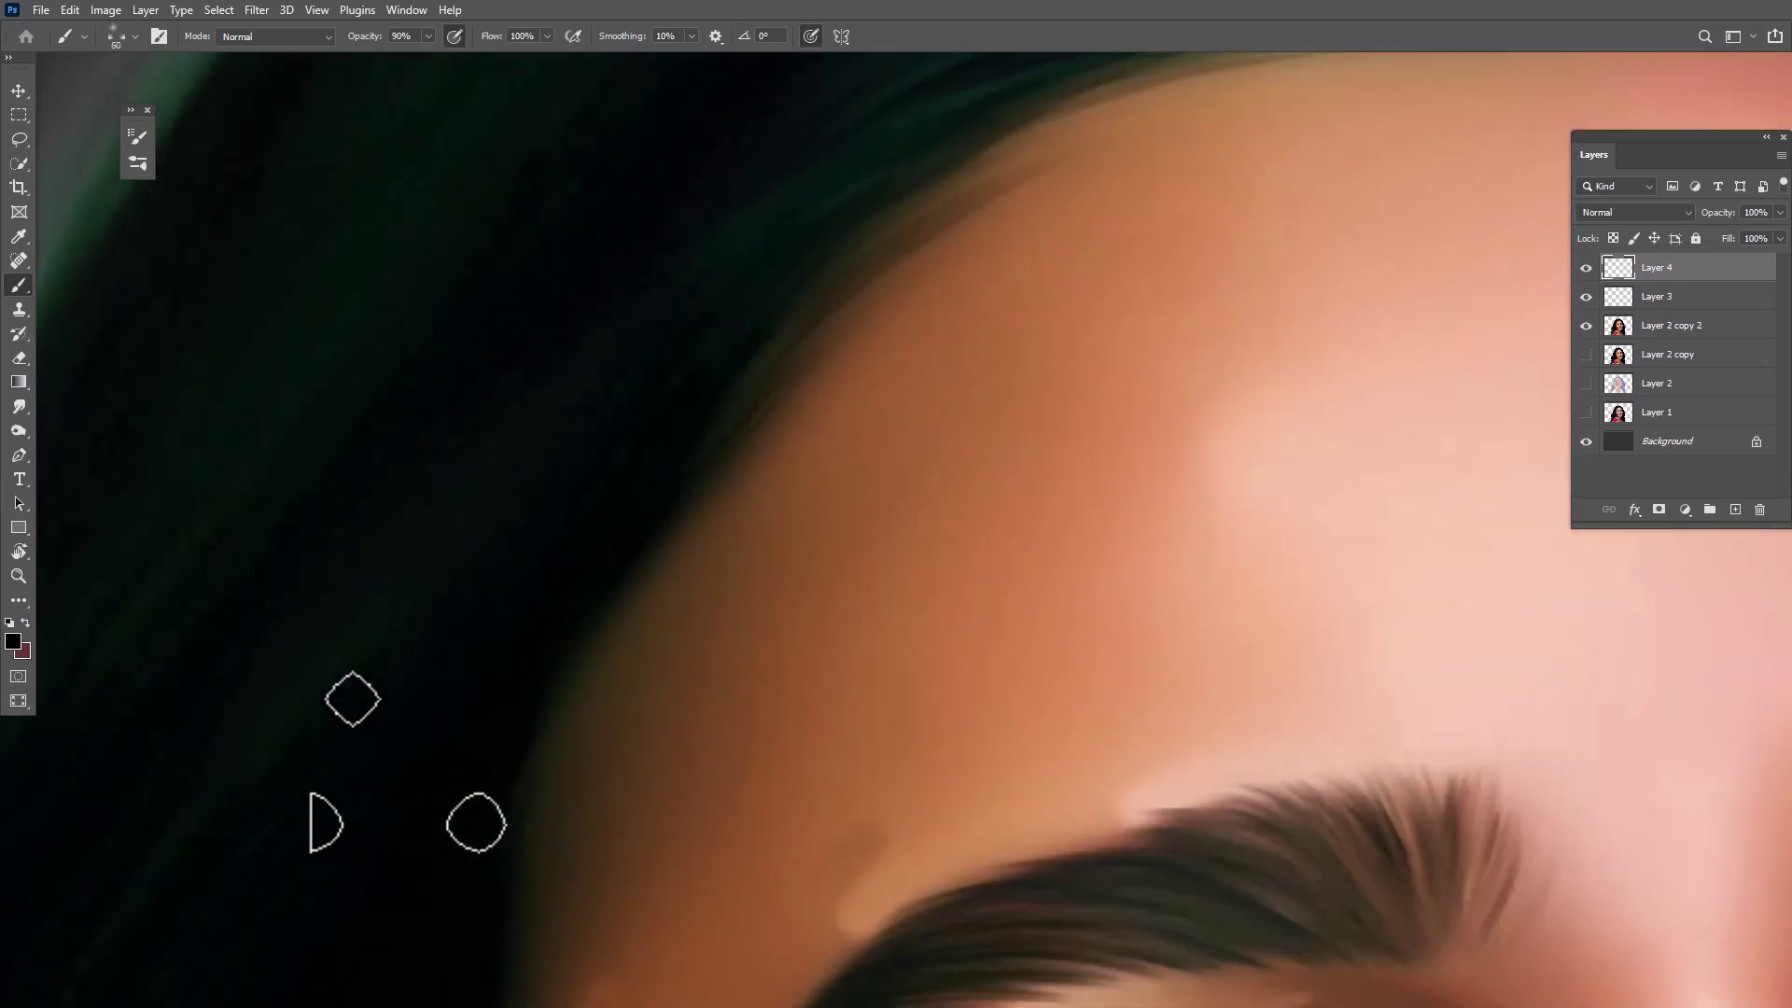
{"action": "scroll", "coordinate": [476, 822], "scroll_direction": "up", "scroll_amount": 3}
{"action": "scroll", "coordinate": [453, 670], "scroll_direction": "down", "scroll_amount": 2}
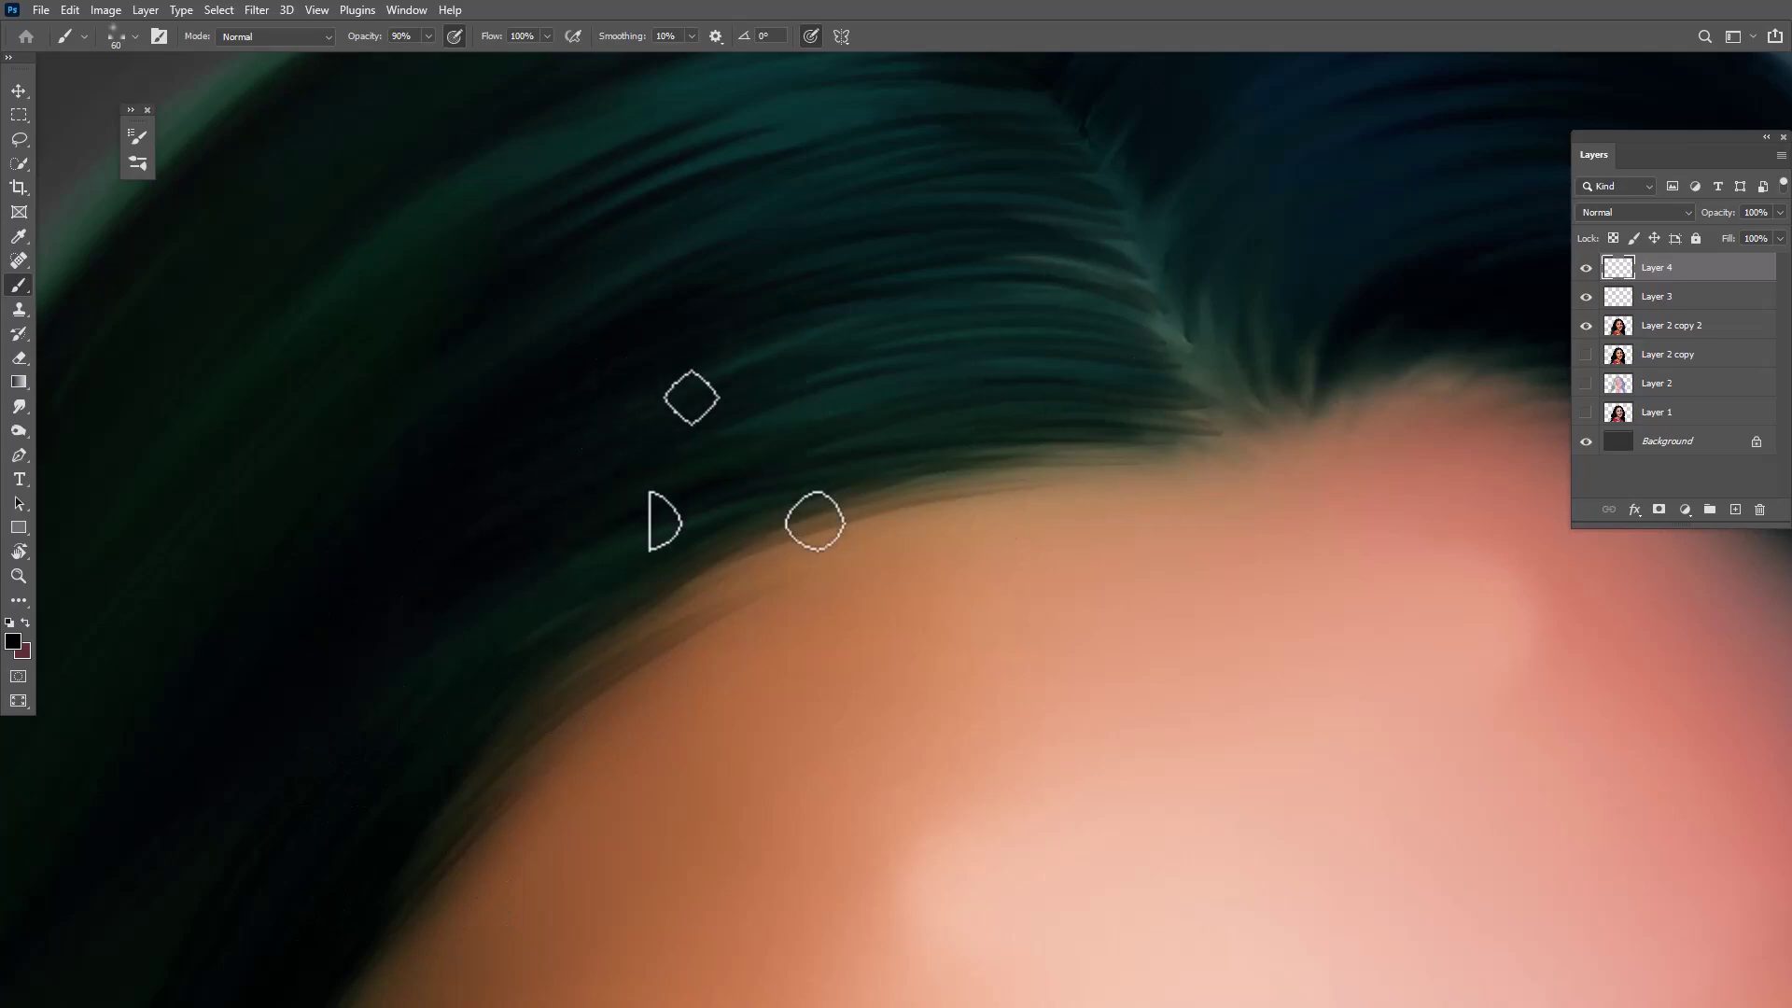
{"action": "key", "text": "f"}
{"action": "key", "text": "f"}
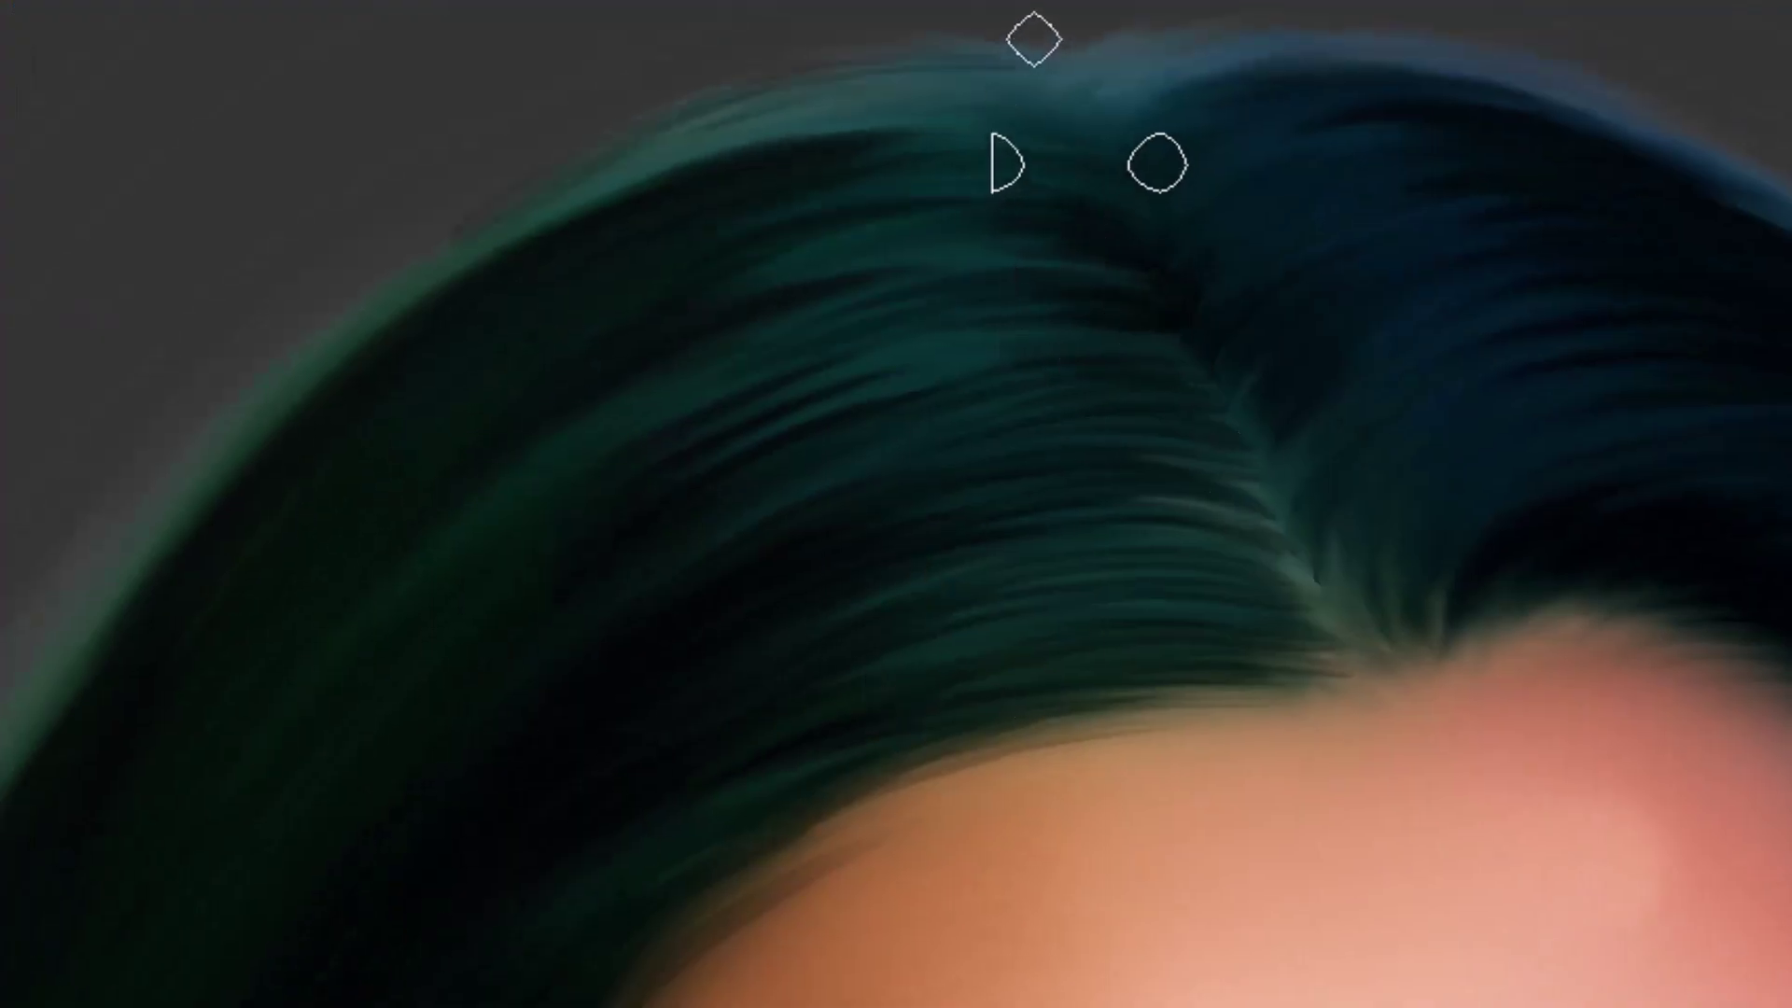
{"action": "scroll", "coordinate": [934, 448], "scroll_direction": "down", "scroll_amount": 1}
Set the paint colour to blue #3399cc and return to the Brush tool
{"action": "key", "text": "f"}
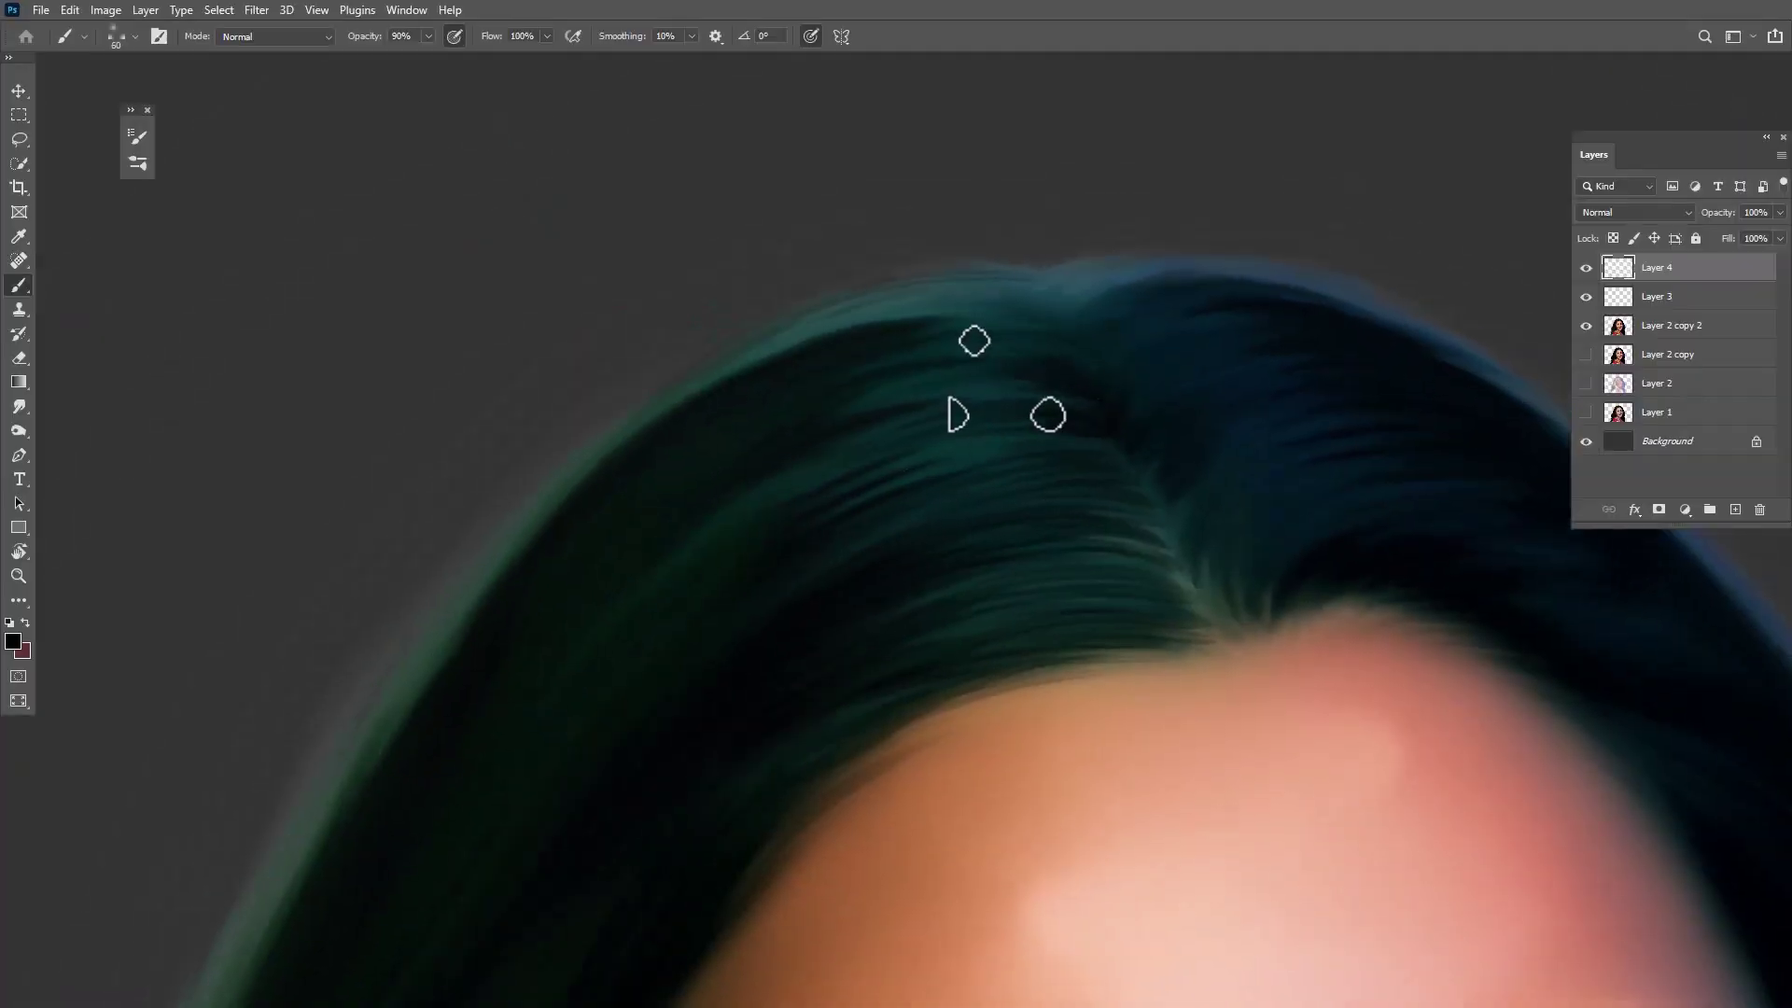
{"action": "key", "text": "i"}
{"action": "left_click", "coordinate": [13, 641]}
{"action": "left_click", "coordinate": [1042, 282]}
{"action": "left_click", "coordinate": [1320, 325]}
{"action": "key", "text": "Return"}
{"action": "key", "text": "b"}
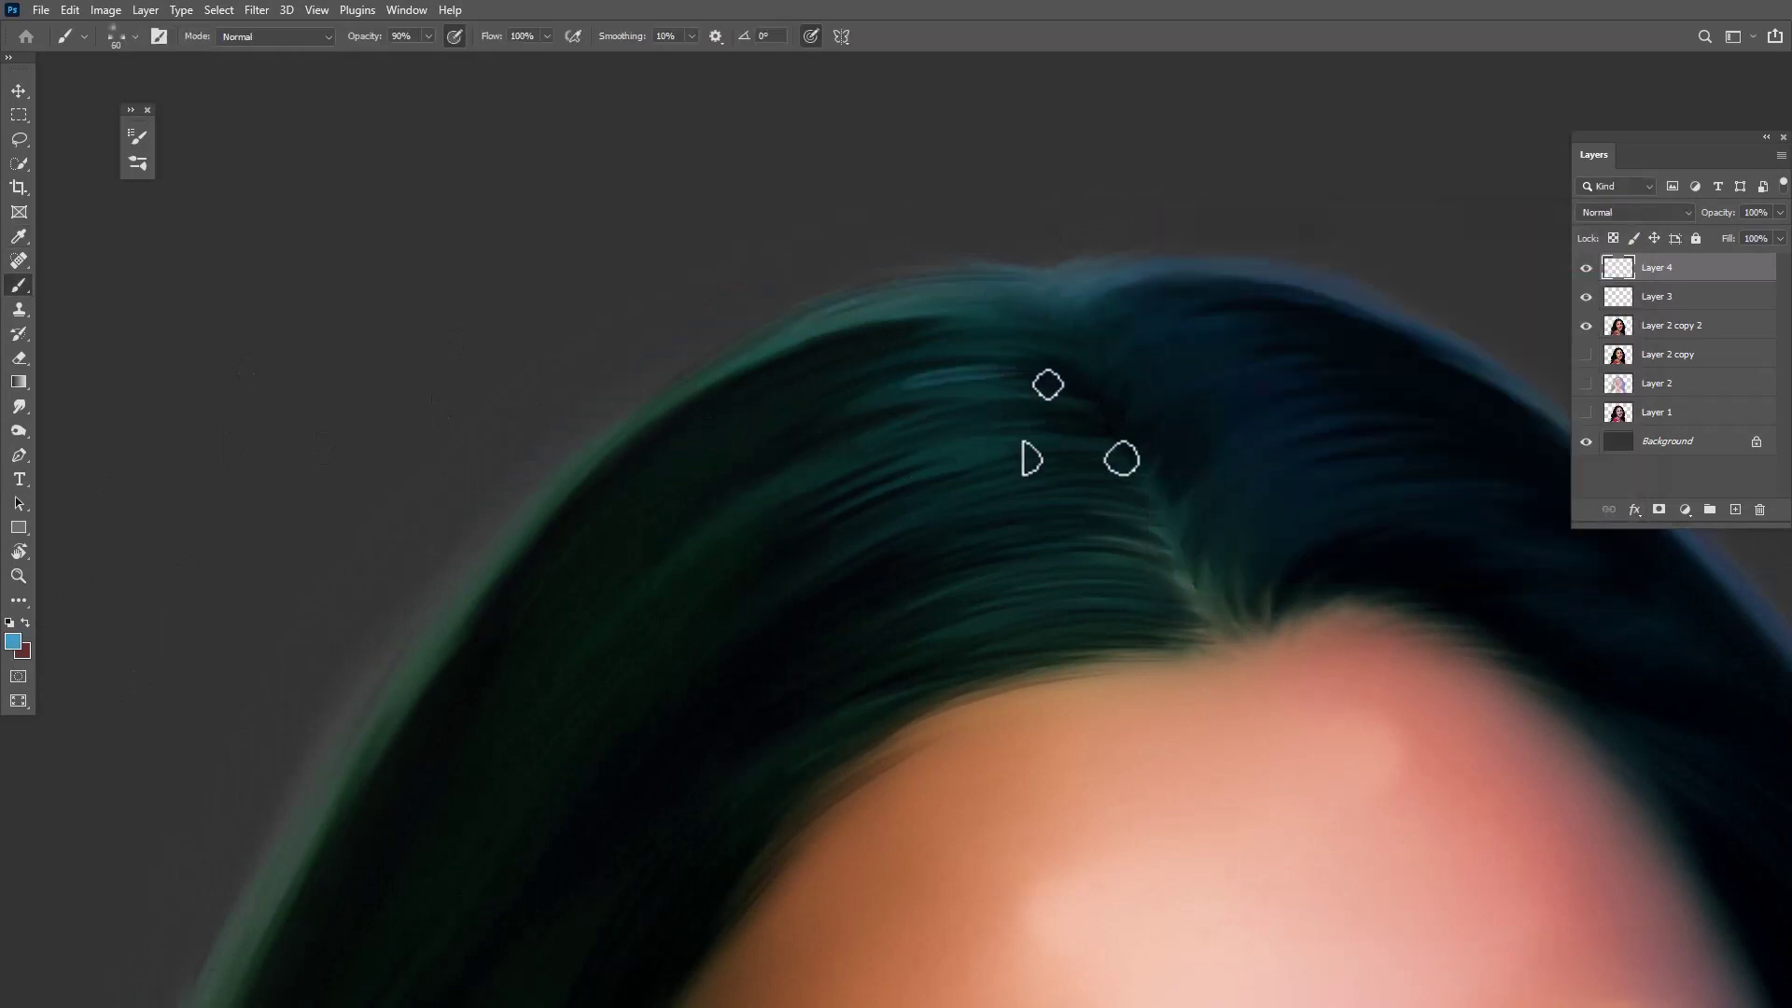
Paint blue rim and pale flyaway strokes along the hair top, then pick a 30 px soft round tip
{"action": "left_click_drag", "start_coordinate": [877, 271], "coordinate": [355, 793]}
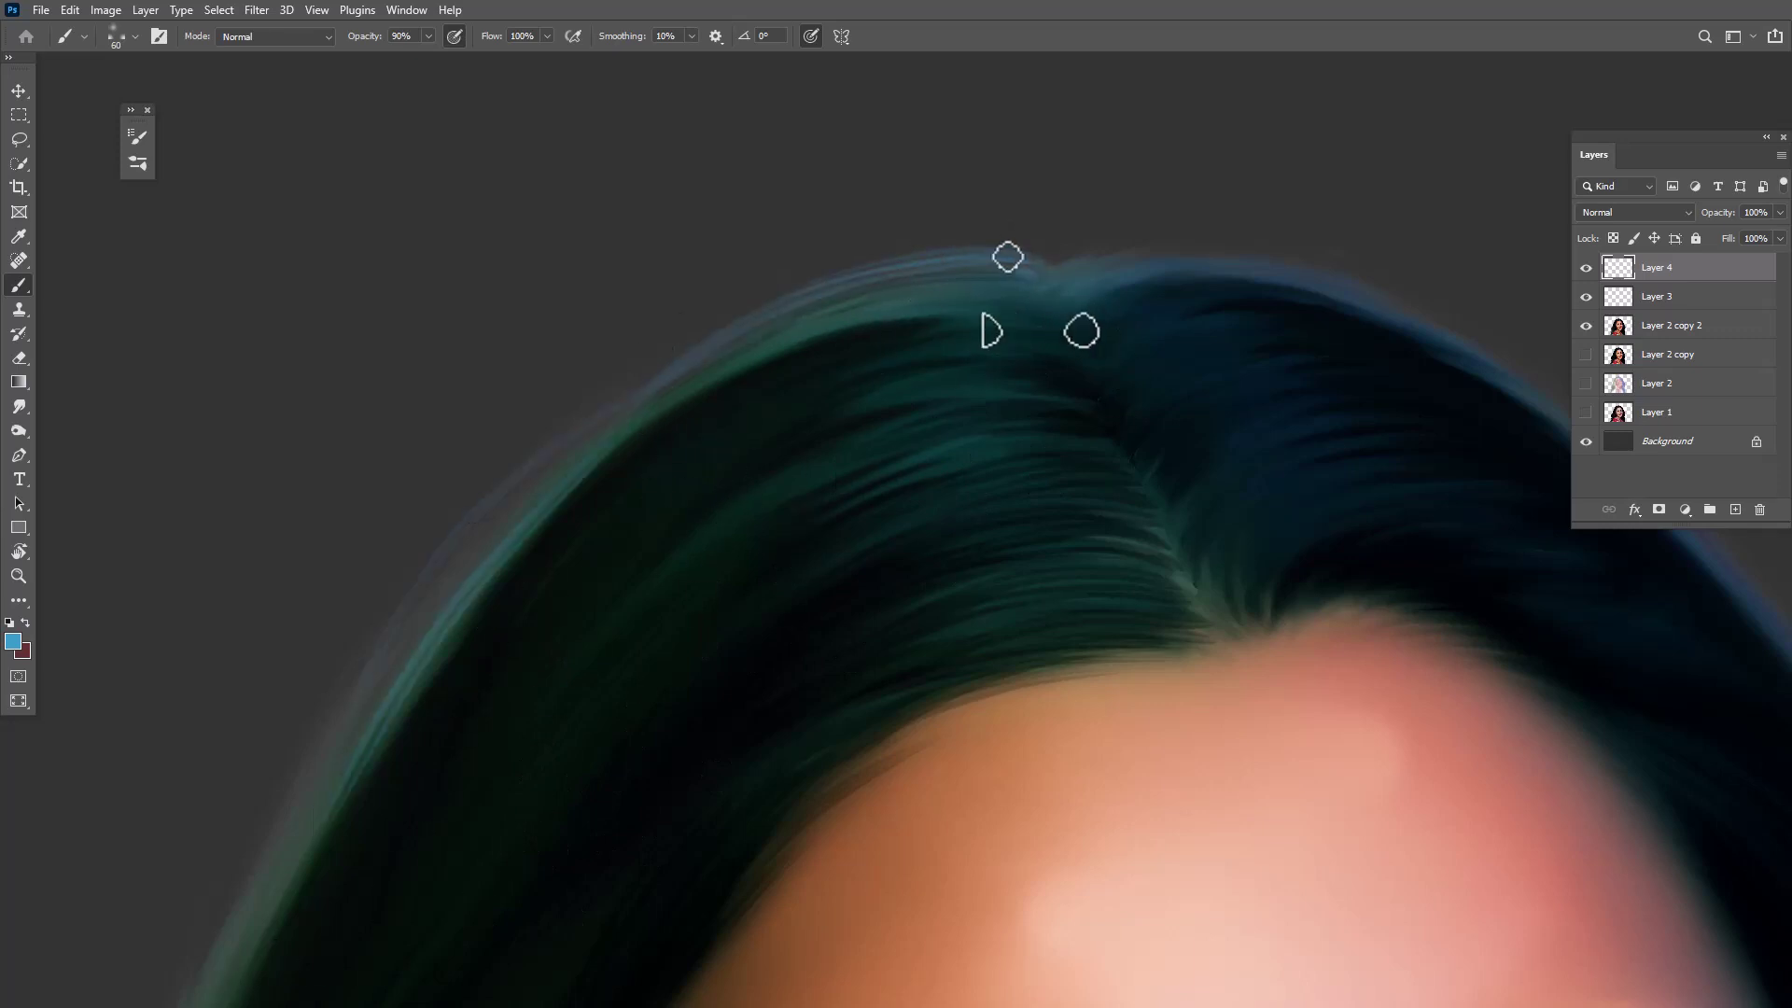
{"action": "key", "text": "ctrl+z"}
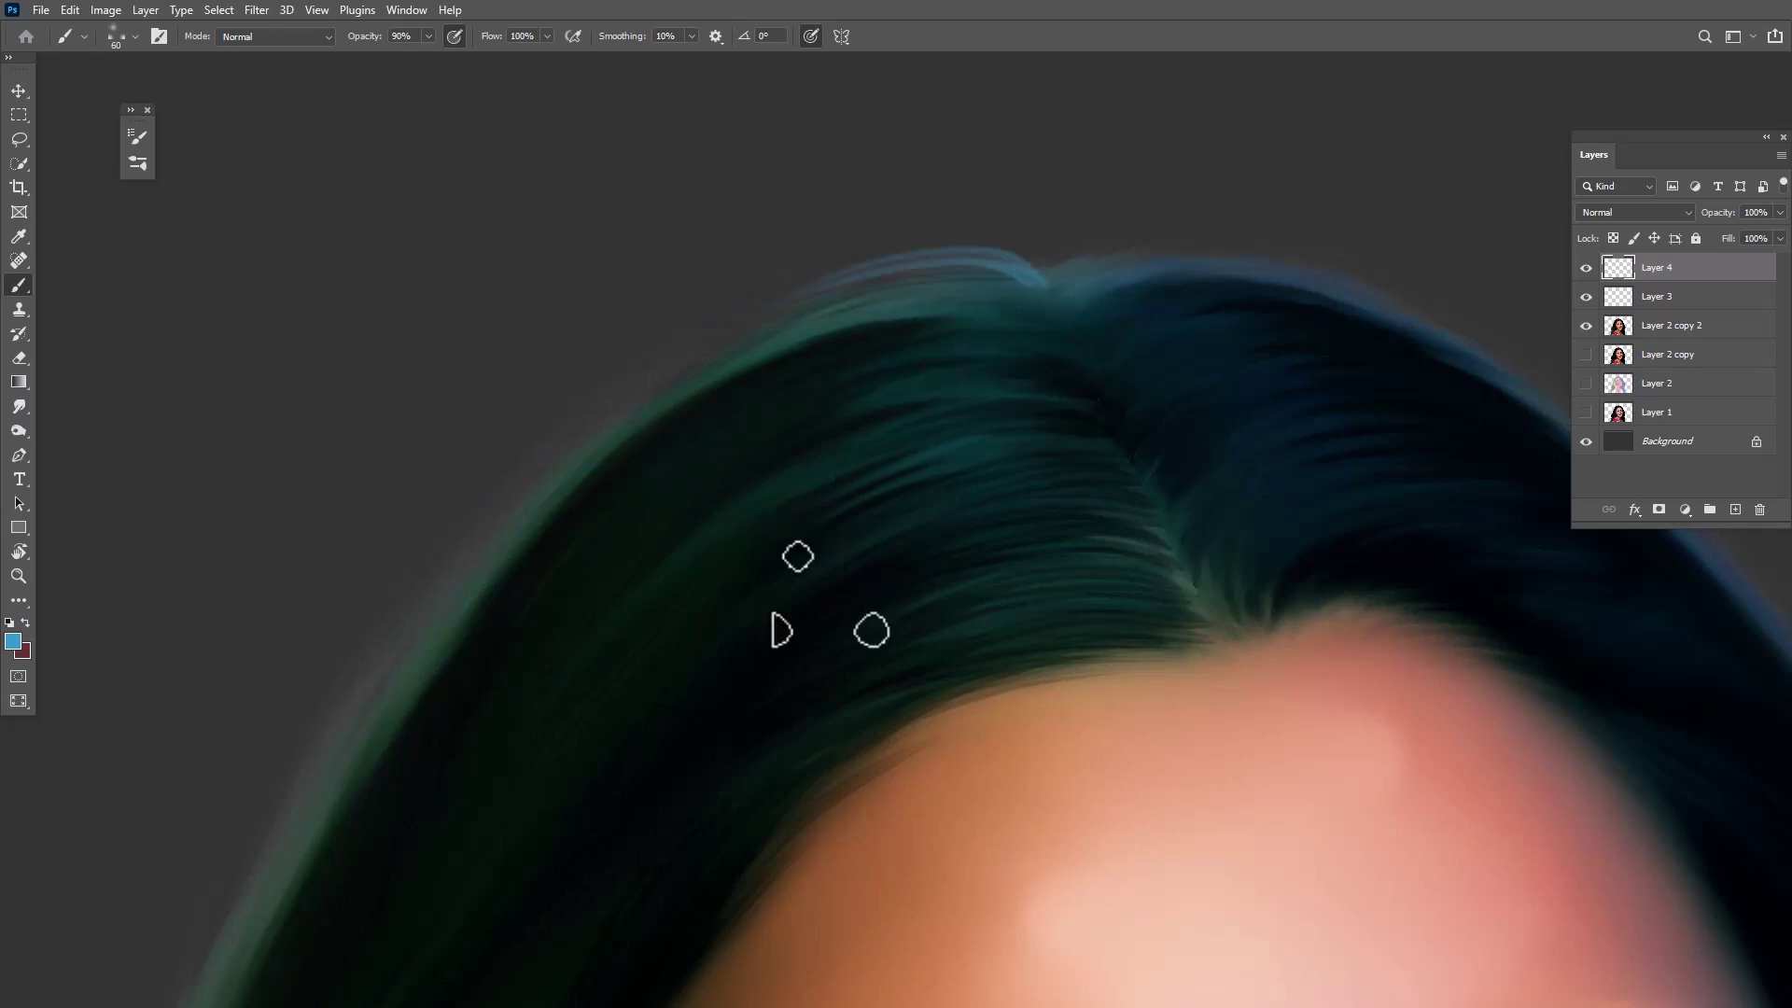
{"action": "left_click_drag", "start_coordinate": [1013, 373], "coordinate": [630, 574]}
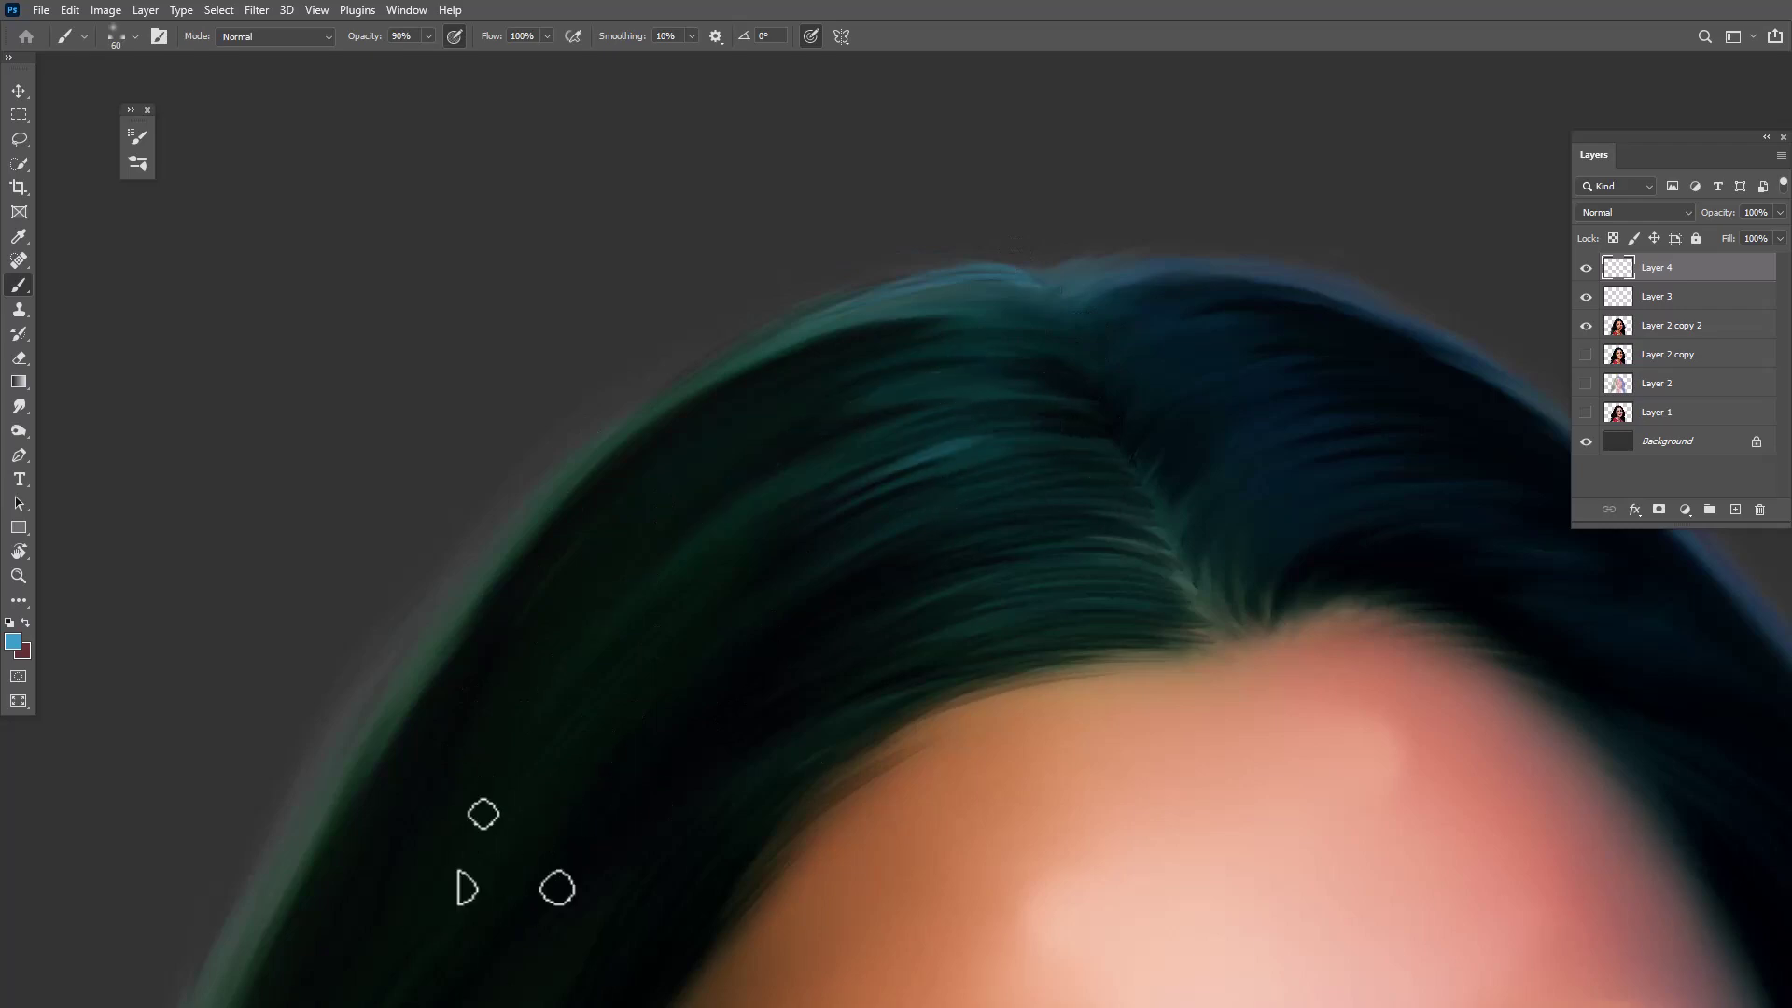
{"action": "scroll", "coordinate": [651, 368], "scroll_direction": "down", "scroll_amount": 5}
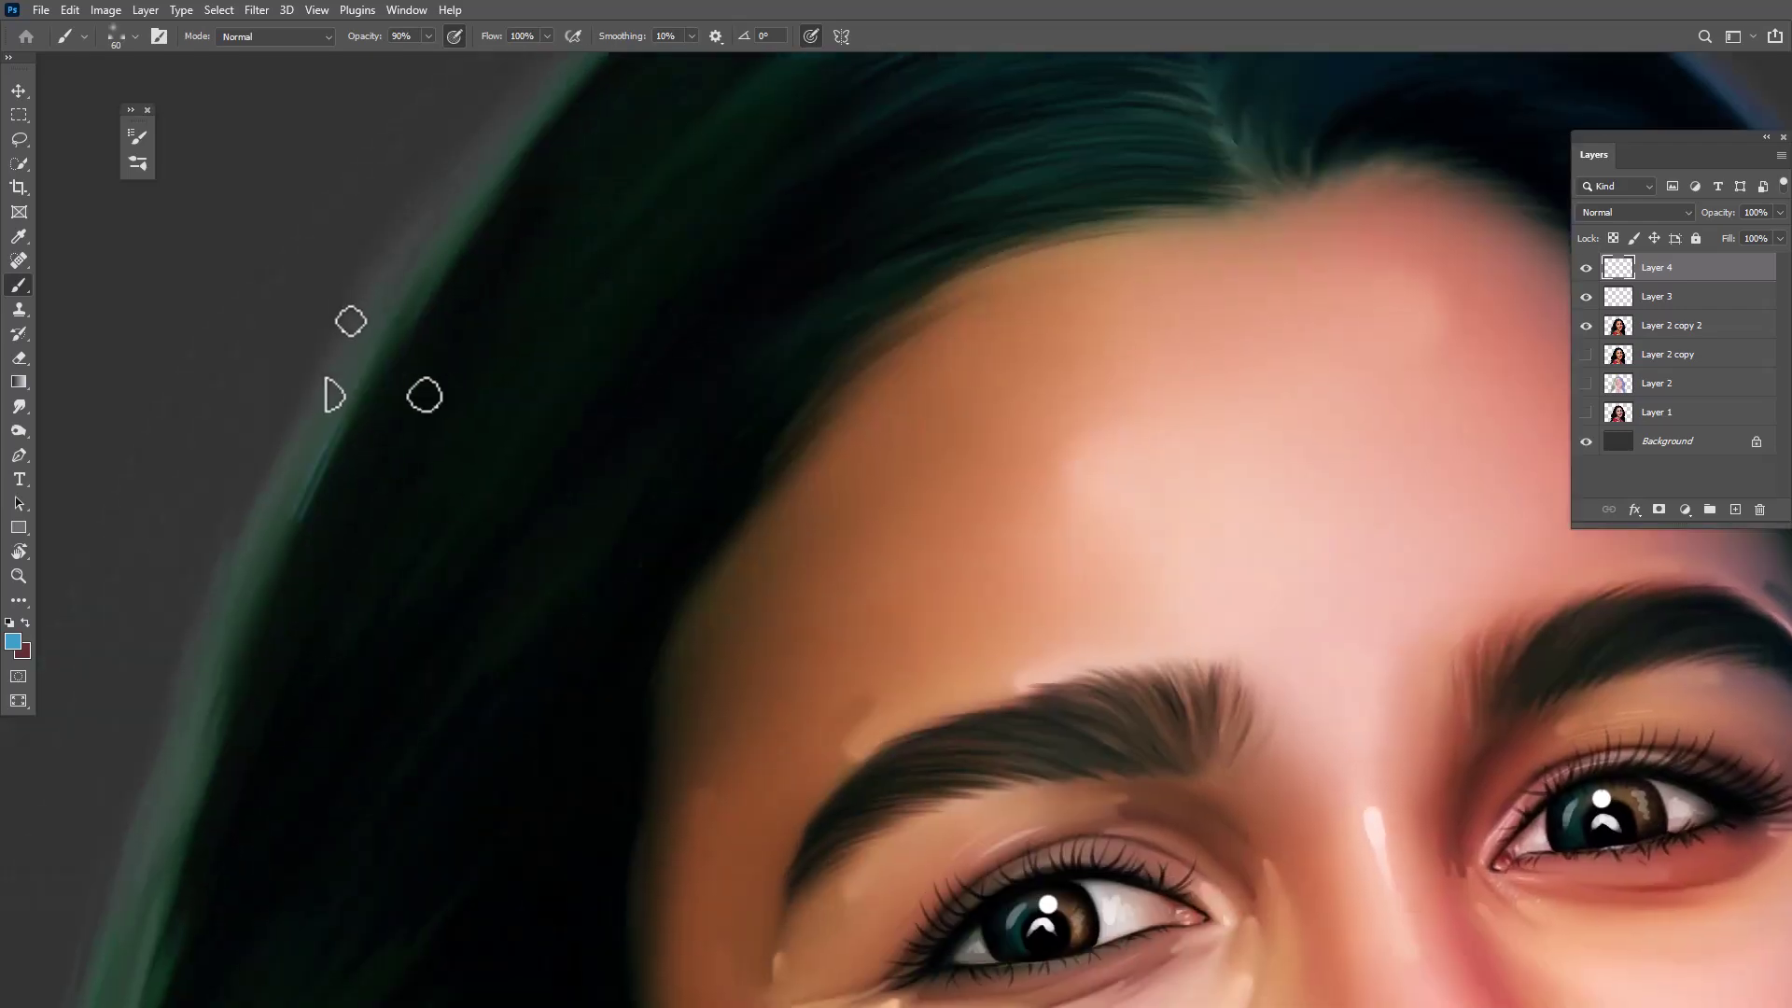
{"action": "scroll", "coordinate": [762, 635], "scroll_direction": "up", "scroll_amount": 5}
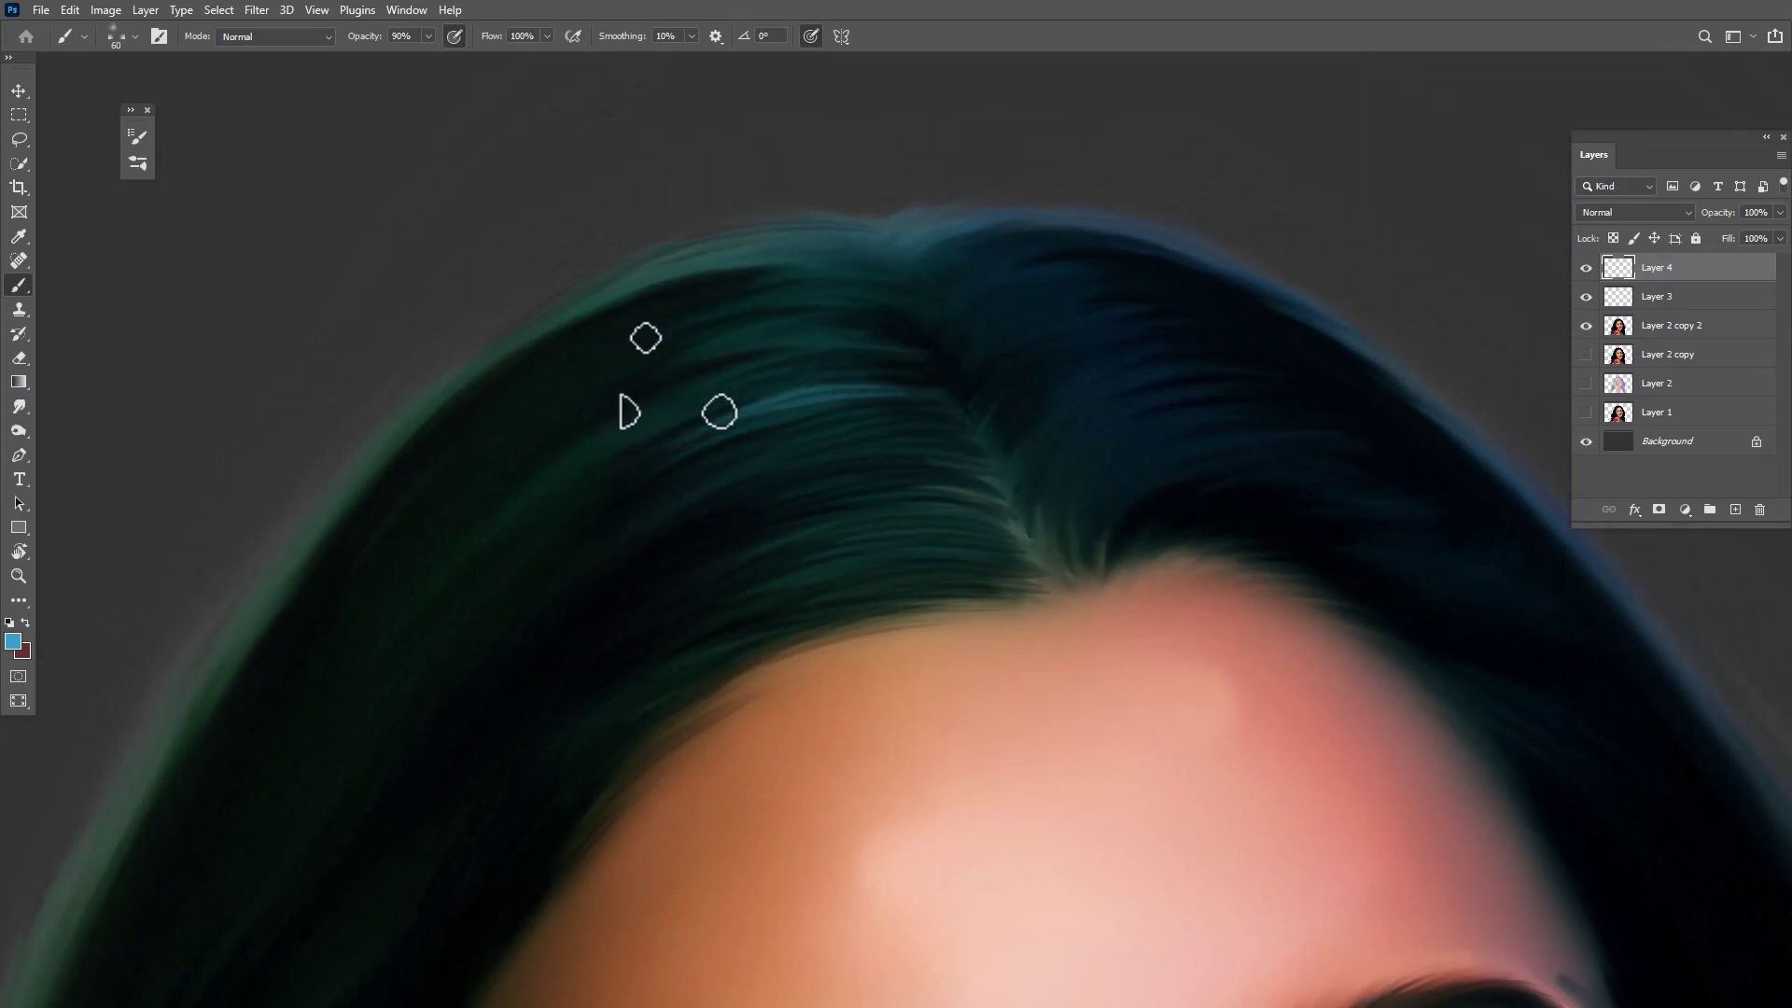
{"action": "left_click_drag", "start_coordinate": [607, 271], "coordinate": [900, 224]}
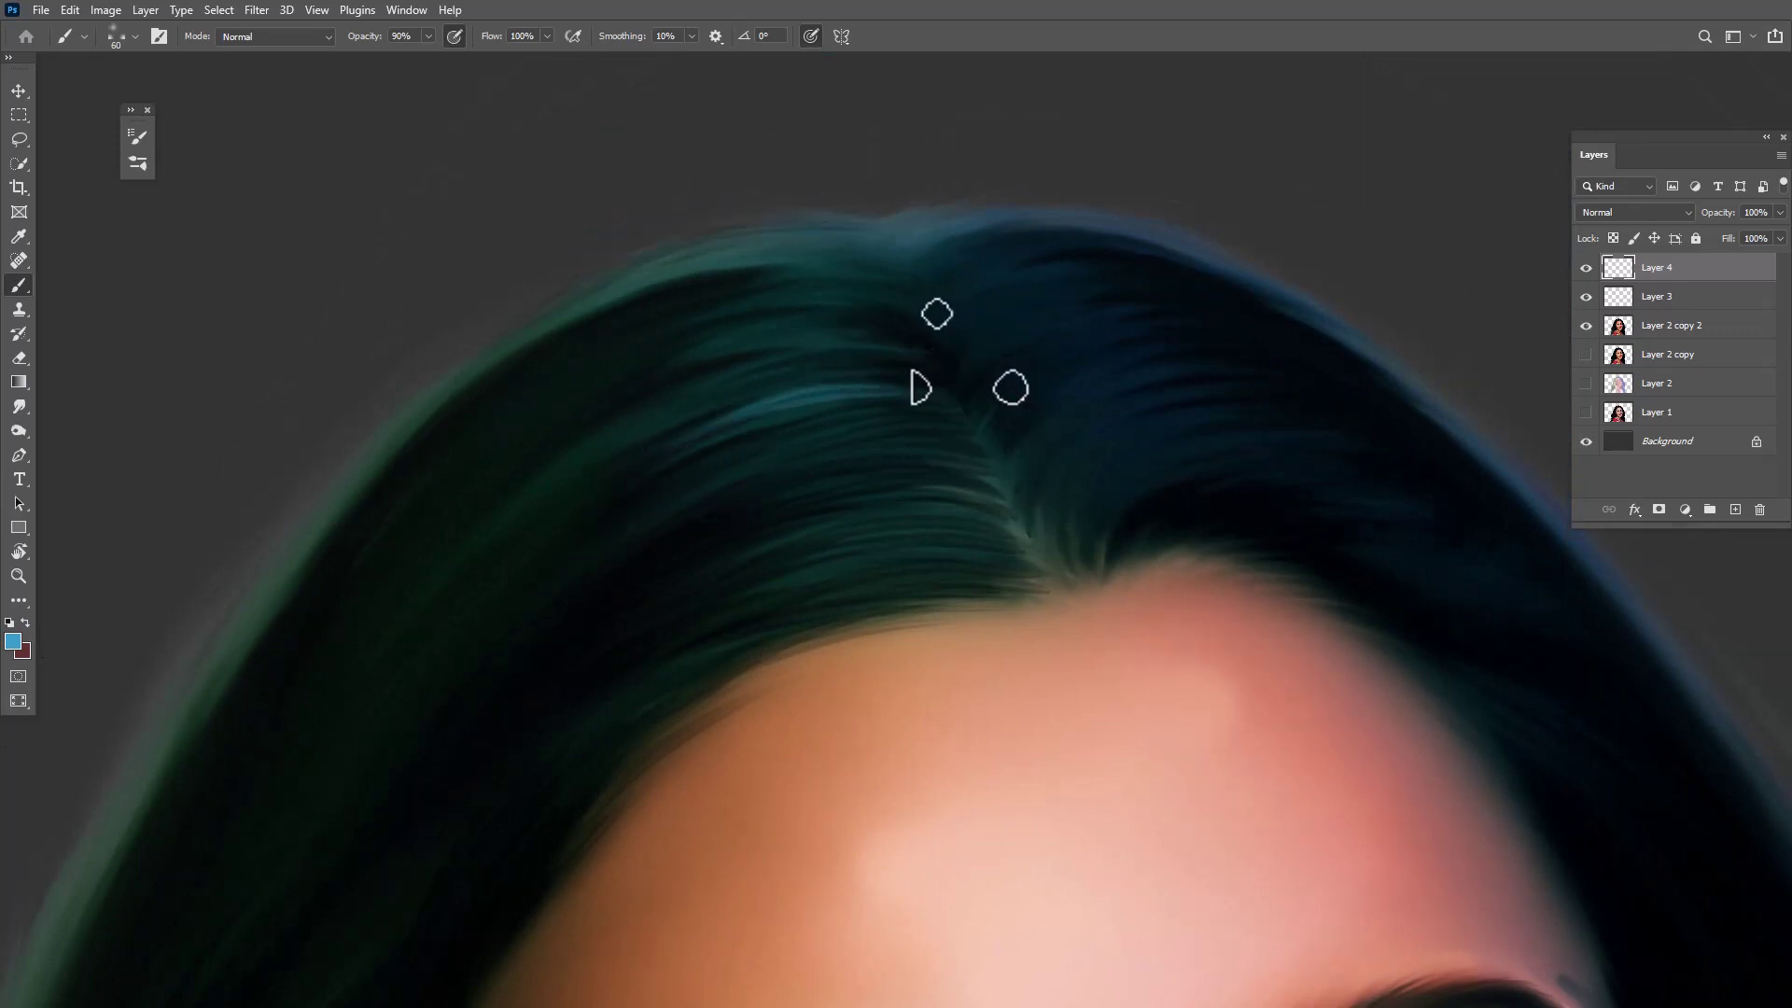
{"action": "left_click", "coordinate": [137, 137]}
{"action": "left_click", "coordinate": [309, 143]}
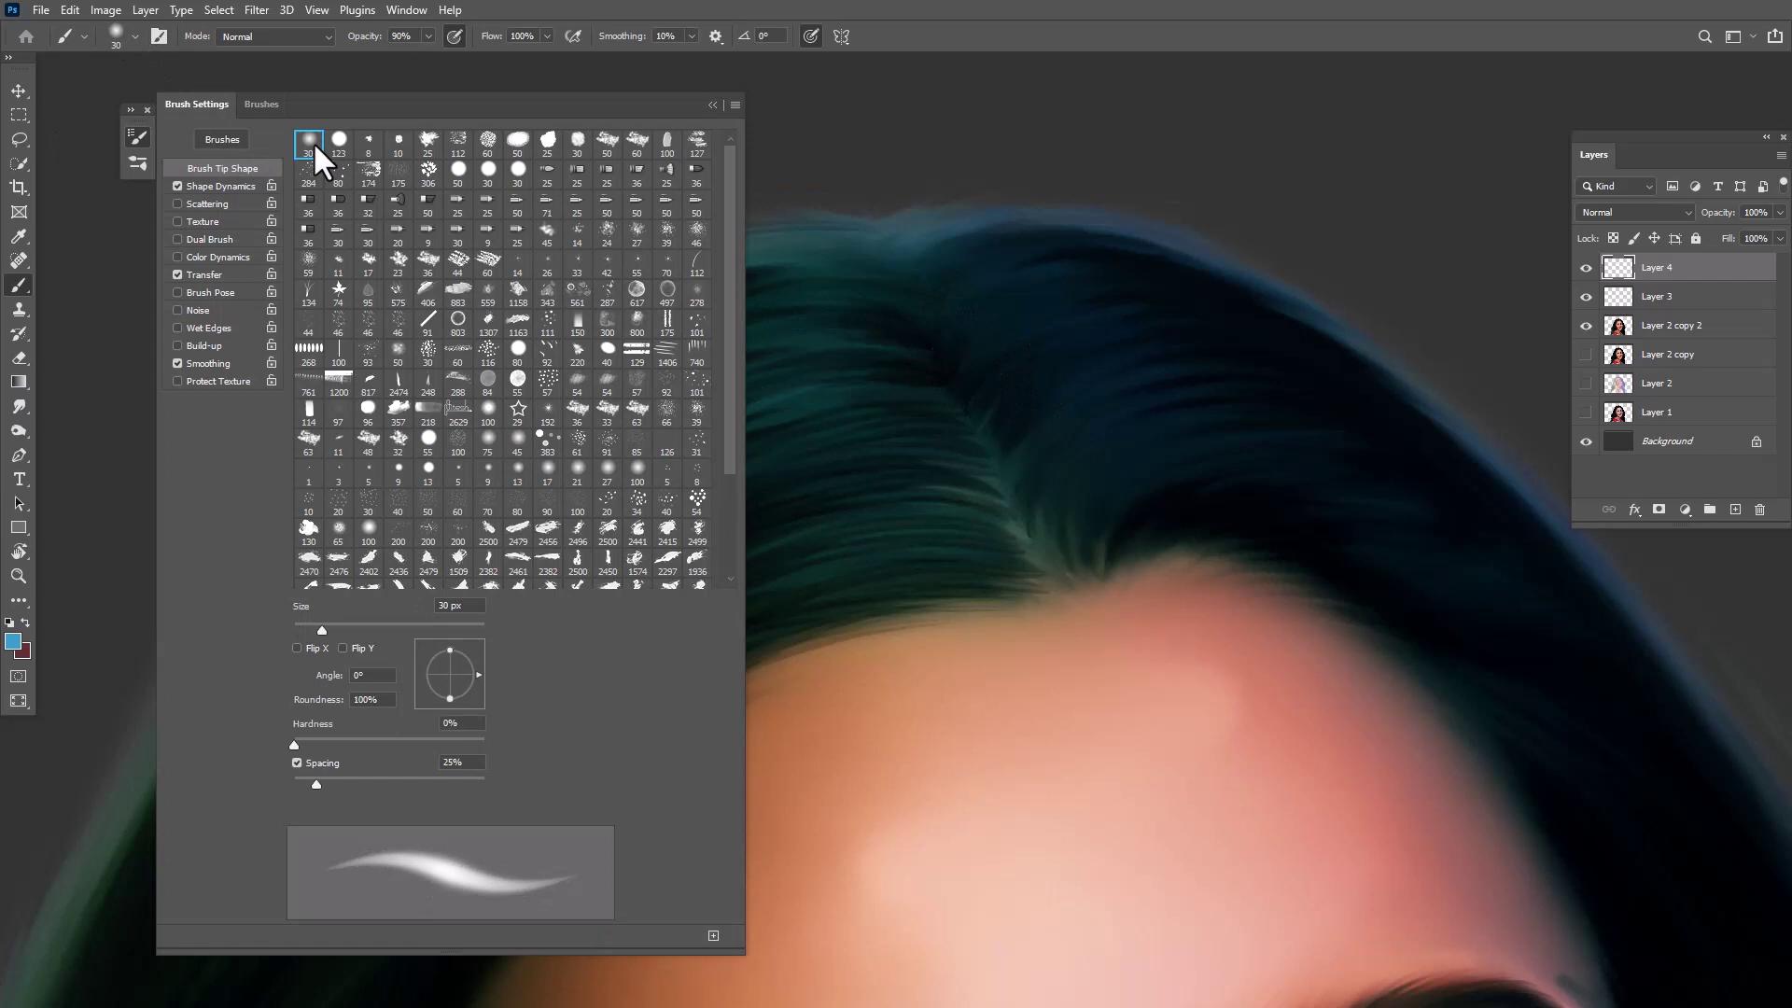
Paint thin light strands across the crown, top-left hair edge and hairline
{"action": "left_click", "coordinate": [713, 105]}
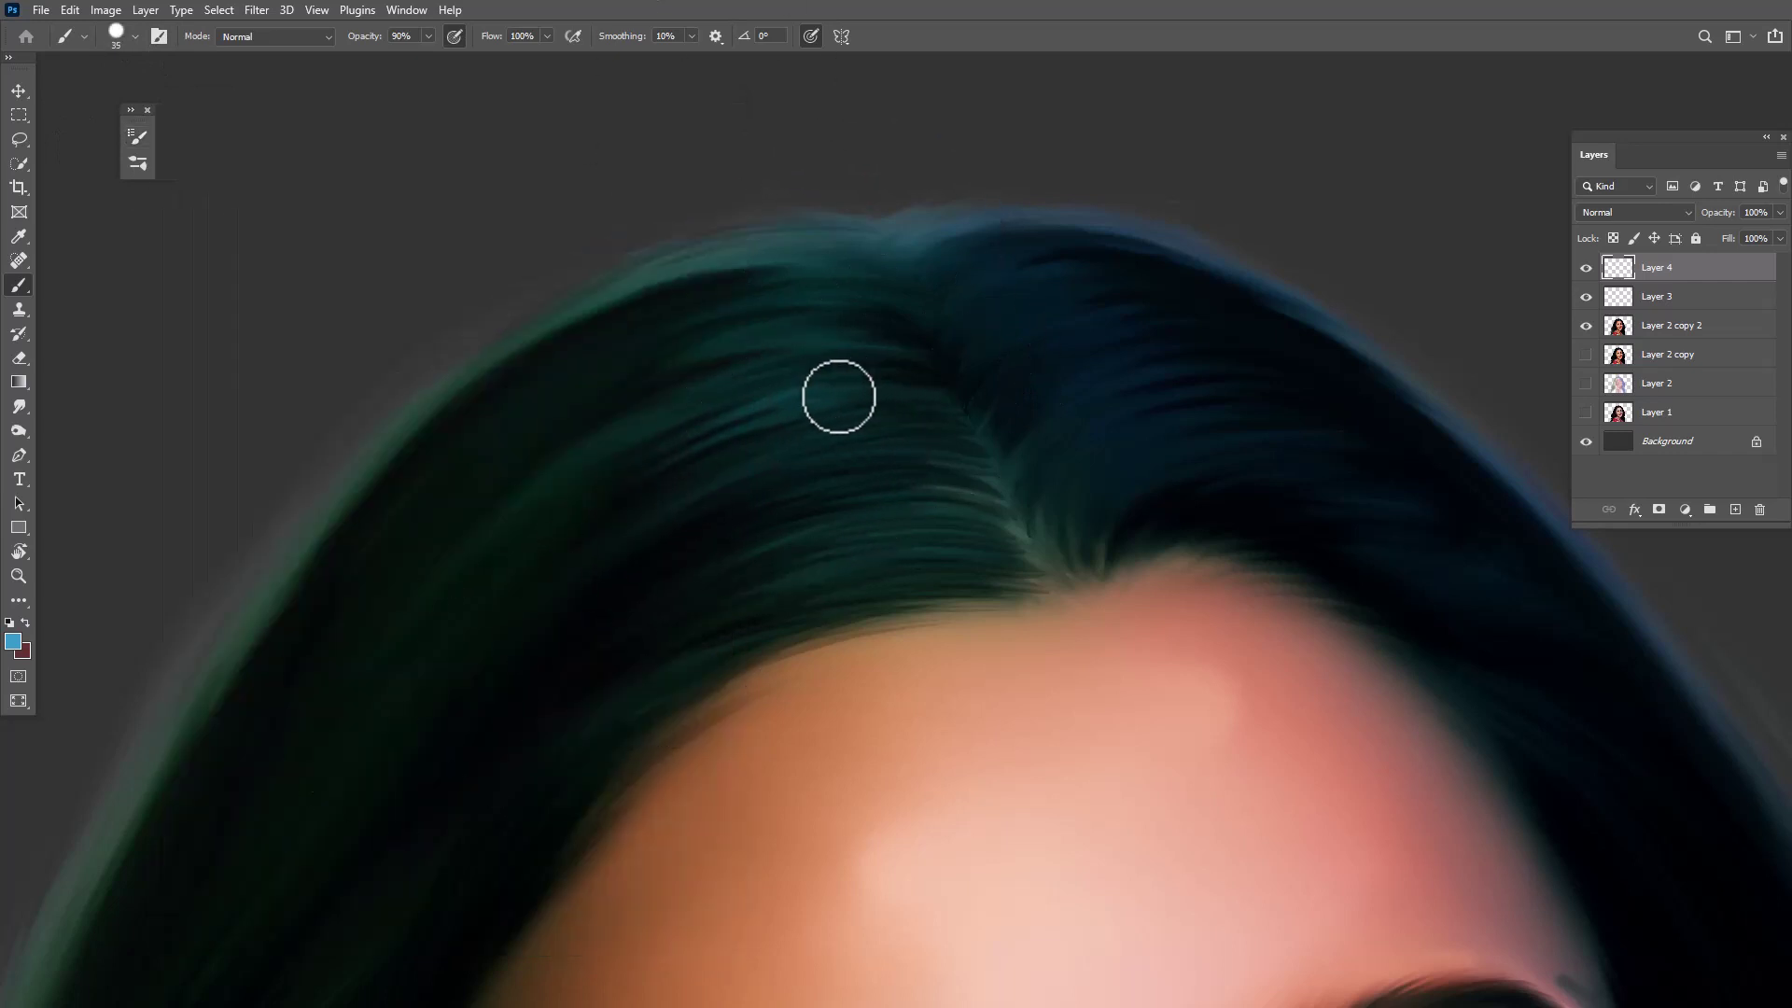
{"action": "left_click_drag", "start_coordinate": [605, 472], "coordinate": [872, 388]}
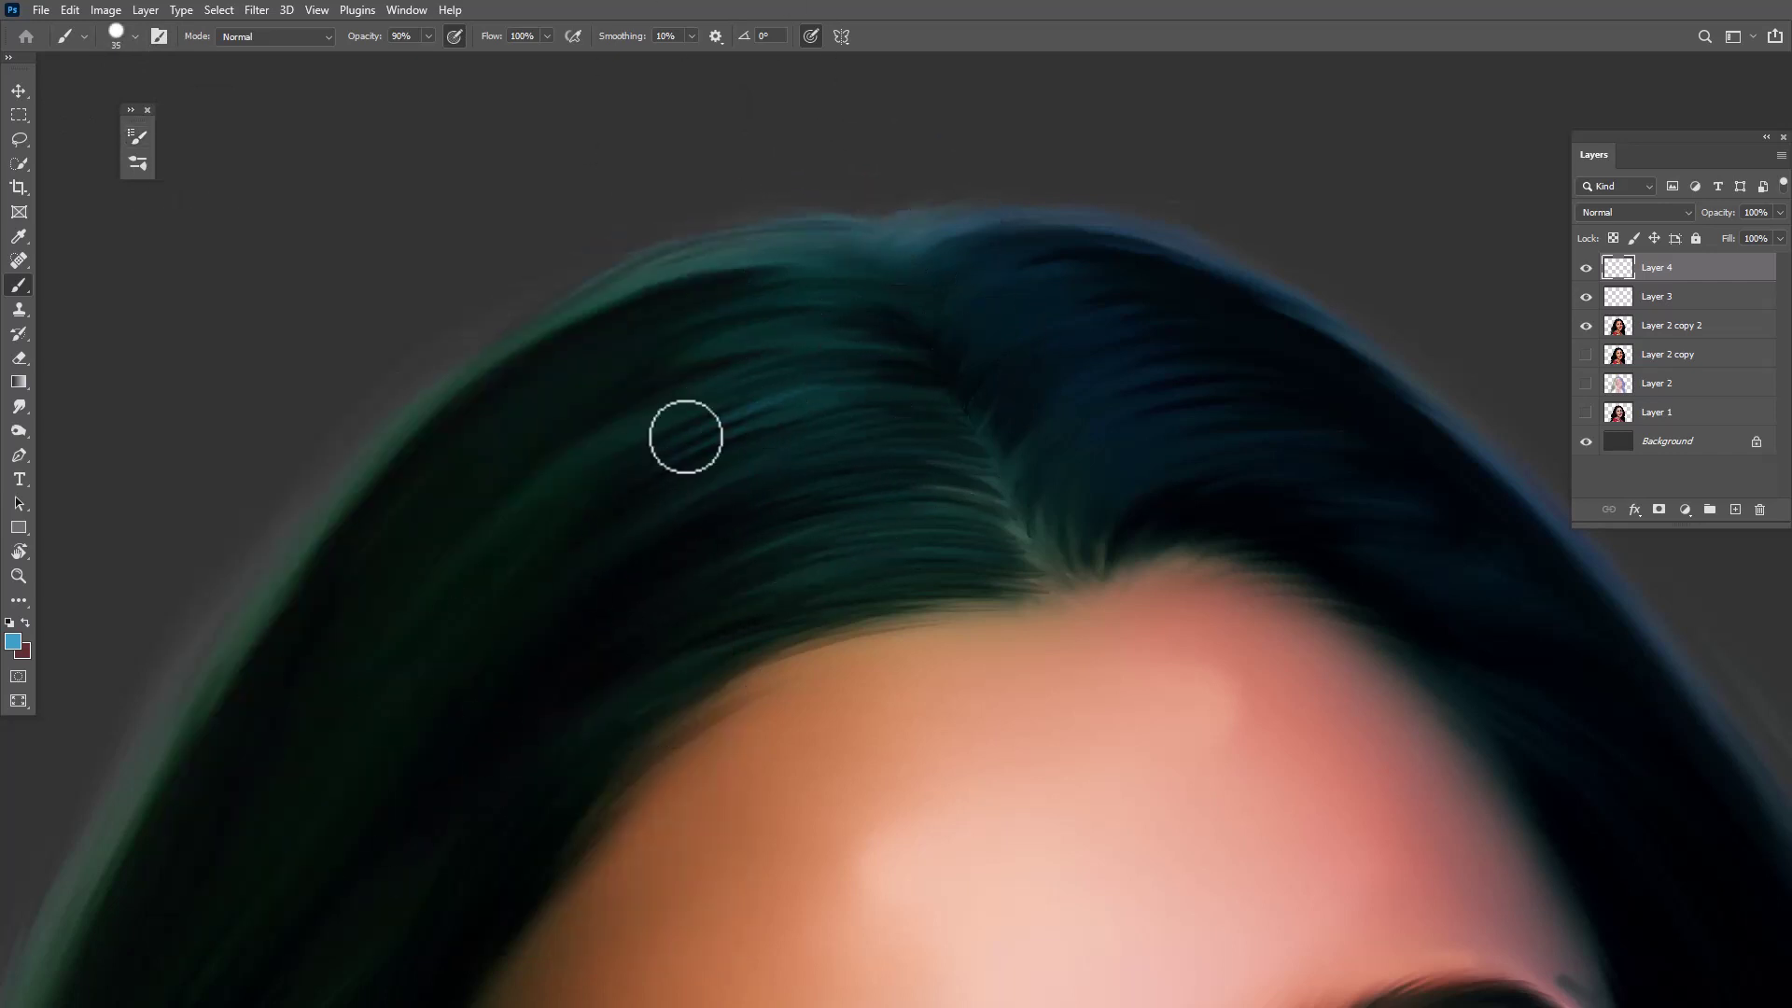
{"action": "left_click_drag", "start_coordinate": [434, 326], "coordinate": [881, 224]}
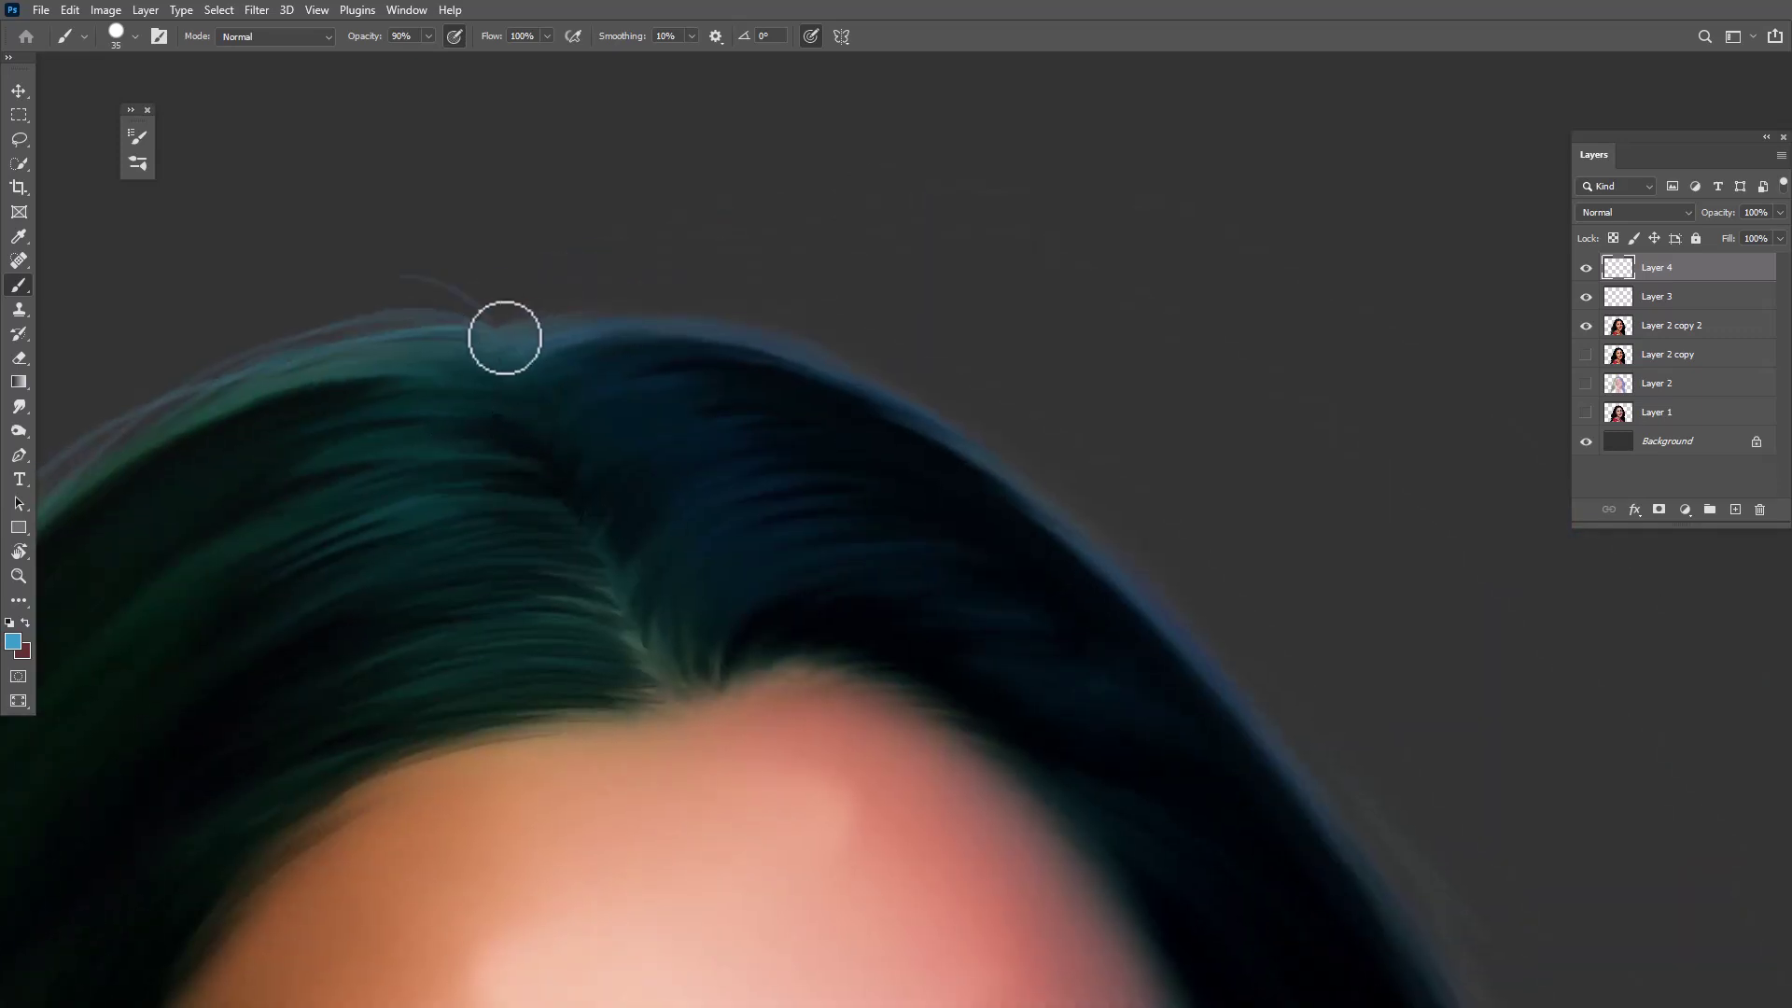
{"action": "mouse_move", "coordinate": [798, 301]}
{"action": "left_mouse_down"}
{"action": "mouse_move", "coordinate": [516, 339]}
{"action": "mouse_move", "coordinate": [600, 346]}
{"action": "left_mouse_up"}
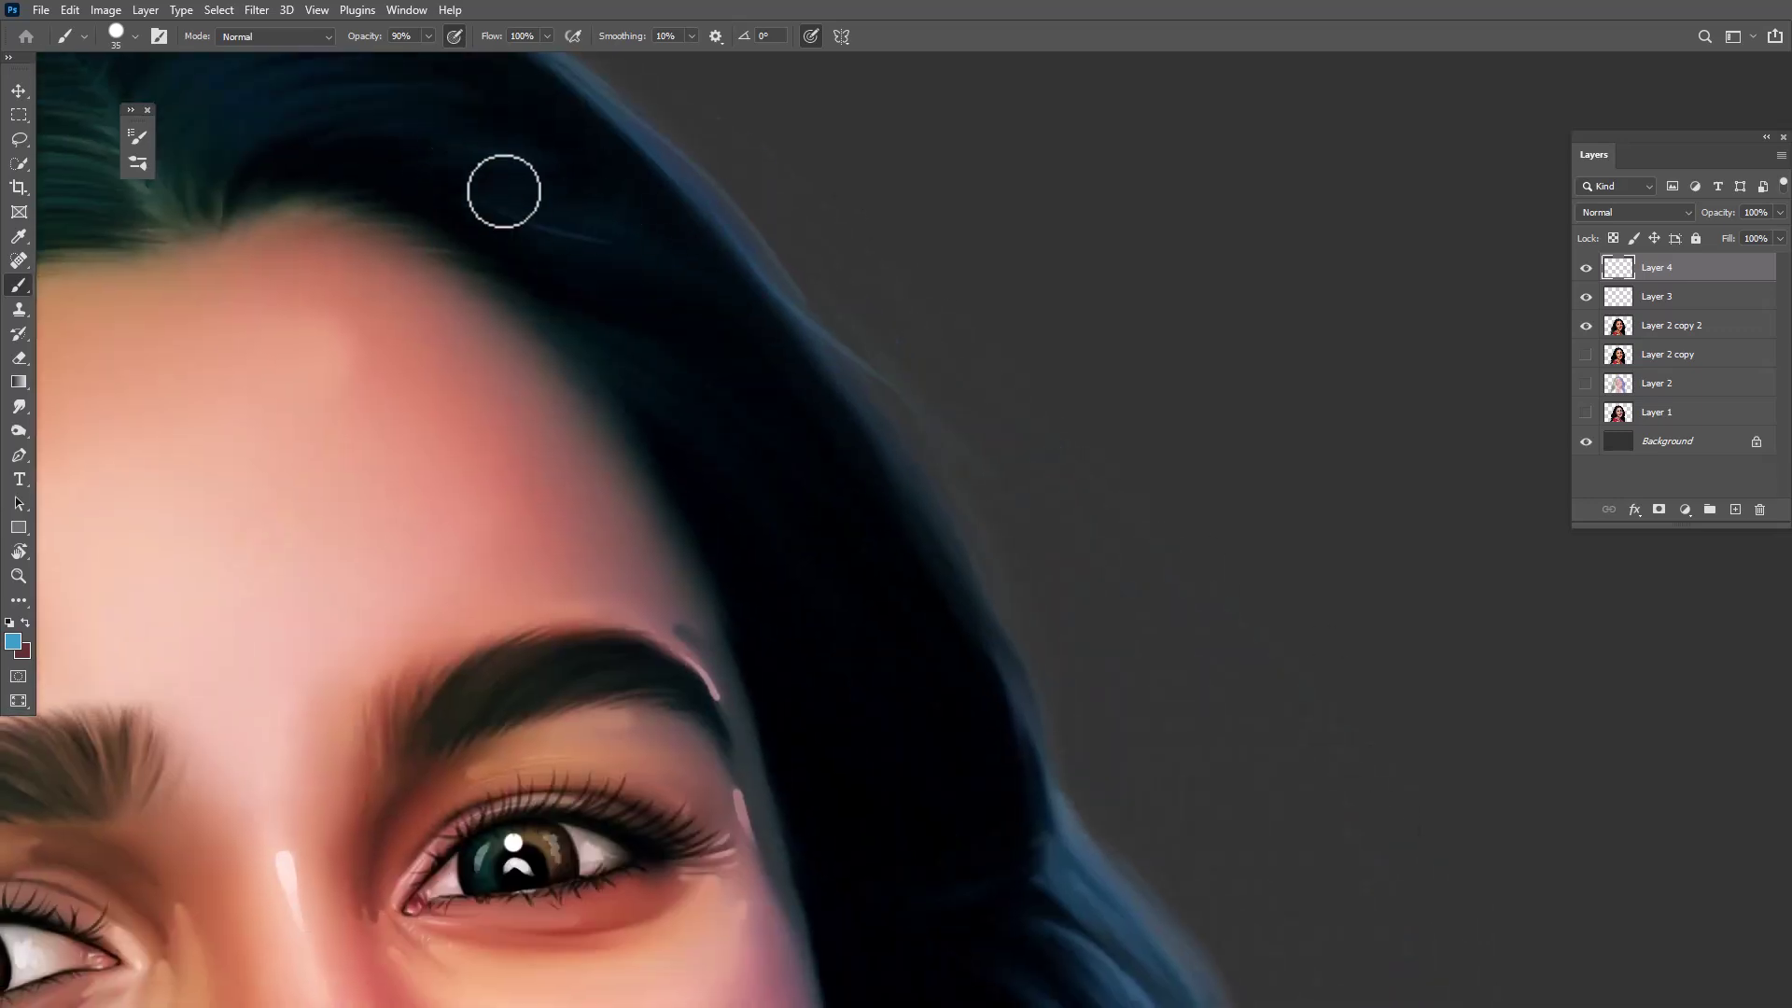
{"action": "left_click_drag", "start_coordinate": [575, 262], "coordinate": [706, 181]}
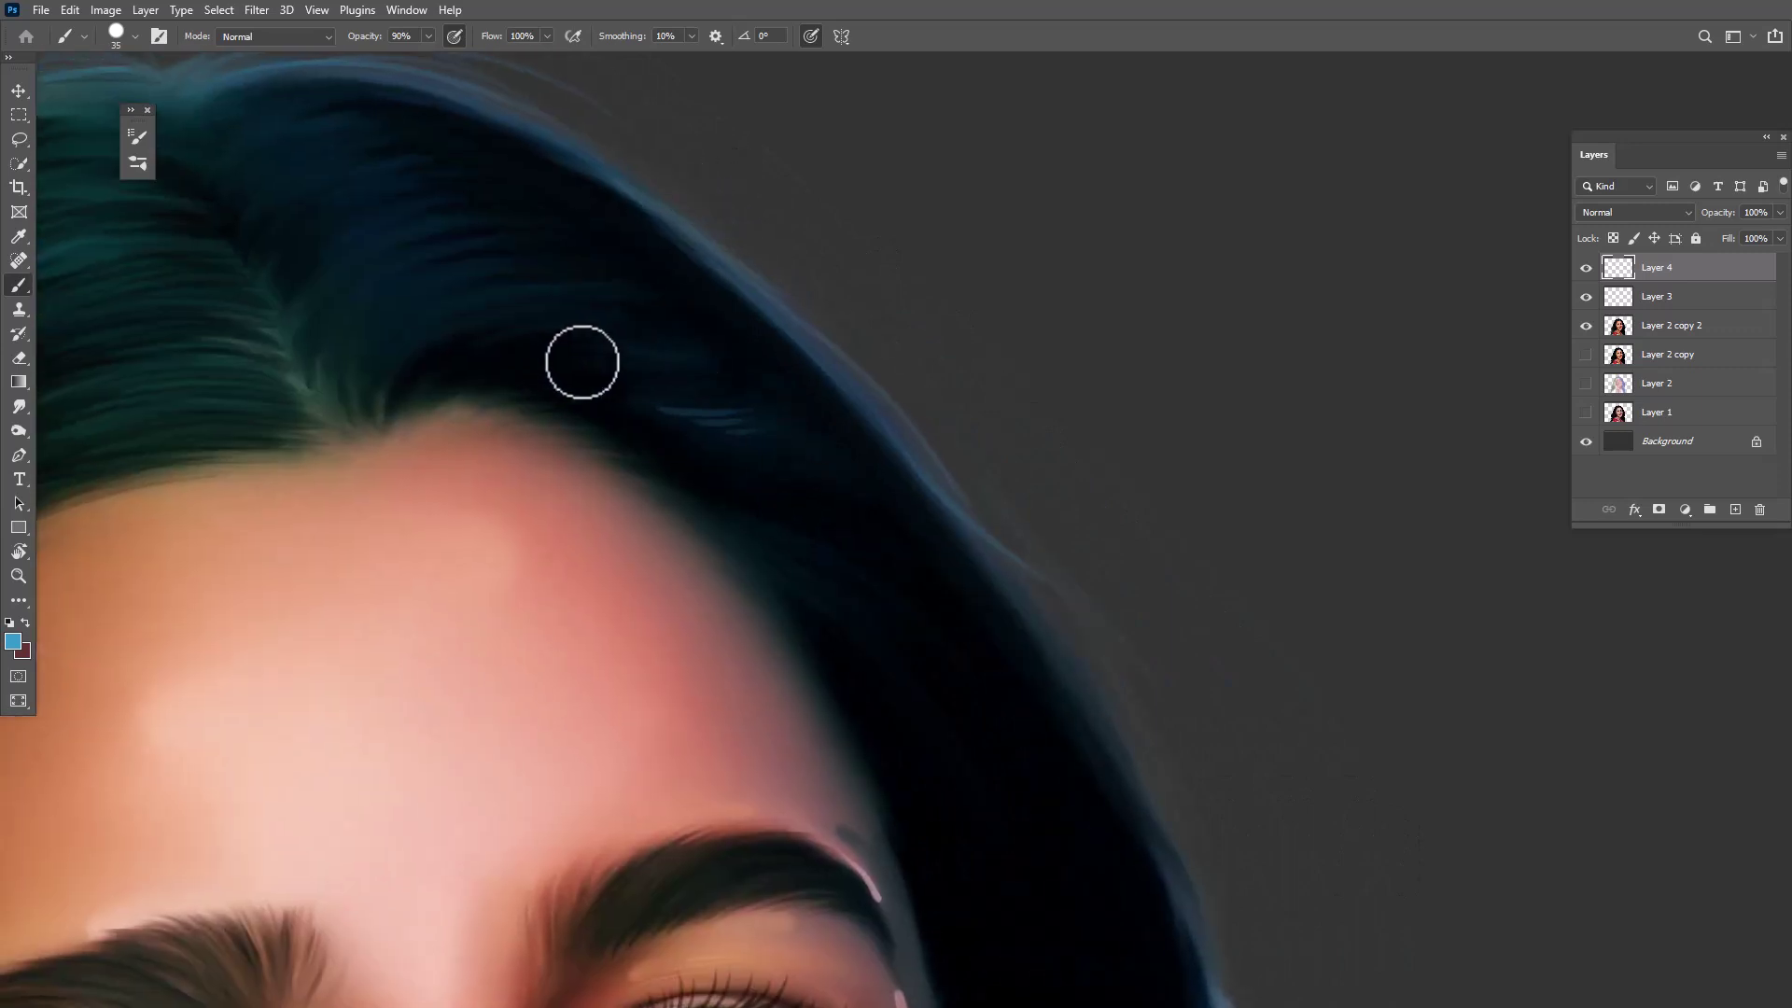
{"action": "mouse_move", "coordinate": [580, 364]}
{"action": "left_mouse_down"}
{"action": "mouse_move", "coordinate": [660, 349]}
{"action": "mouse_move", "coordinate": [742, 380]}
{"action": "left_mouse_up"}
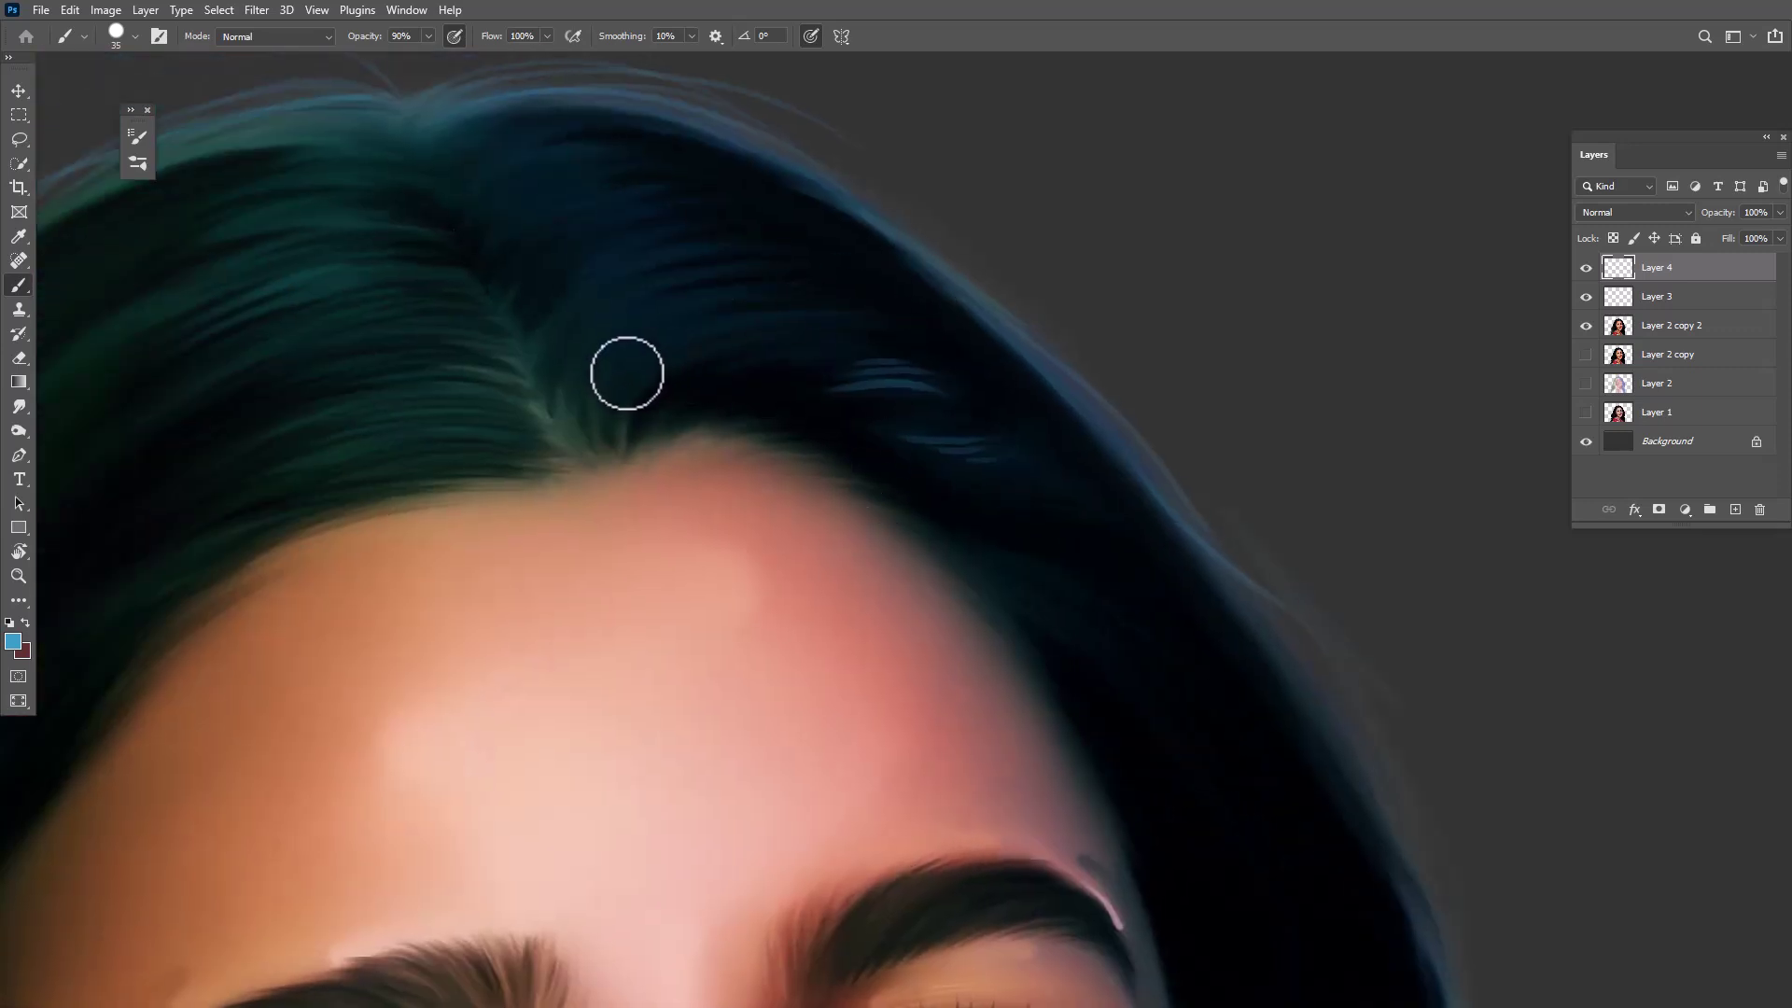
{"action": "mouse_move", "coordinate": [624, 373]}
{"action": "left_mouse_down"}
{"action": "mouse_move", "coordinate": [672, 312]}
{"action": "mouse_move", "coordinate": [665, 243]}
{"action": "left_mouse_up"}
{"action": "left_click_drag", "start_coordinate": [539, 224], "coordinate": [631, 195]}
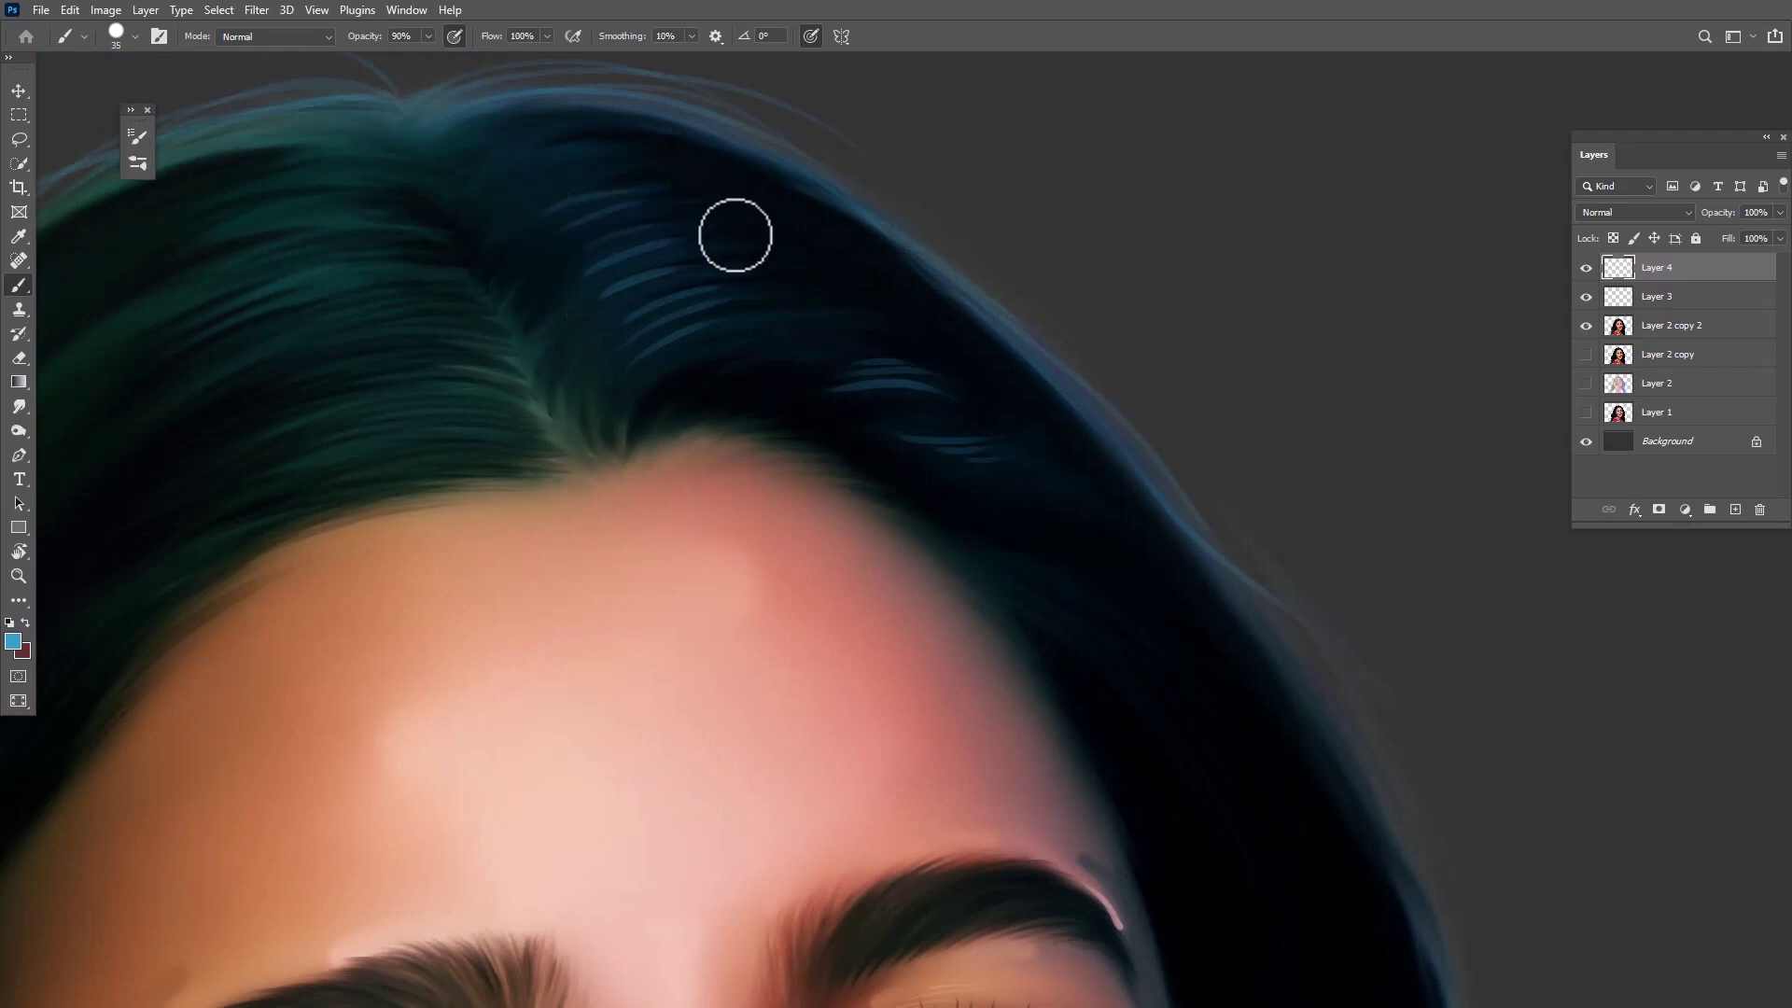
Stroke thin light-blue strands diagonally across the side hair and down its outer edge beside the face
{"action": "mouse_move", "coordinate": [943, 480]}
{"action": "left_mouse_down"}
{"action": "mouse_move", "coordinate": [609, 274]}
{"action": "mouse_move", "coordinate": [854, 487]}
{"action": "left_mouse_up"}
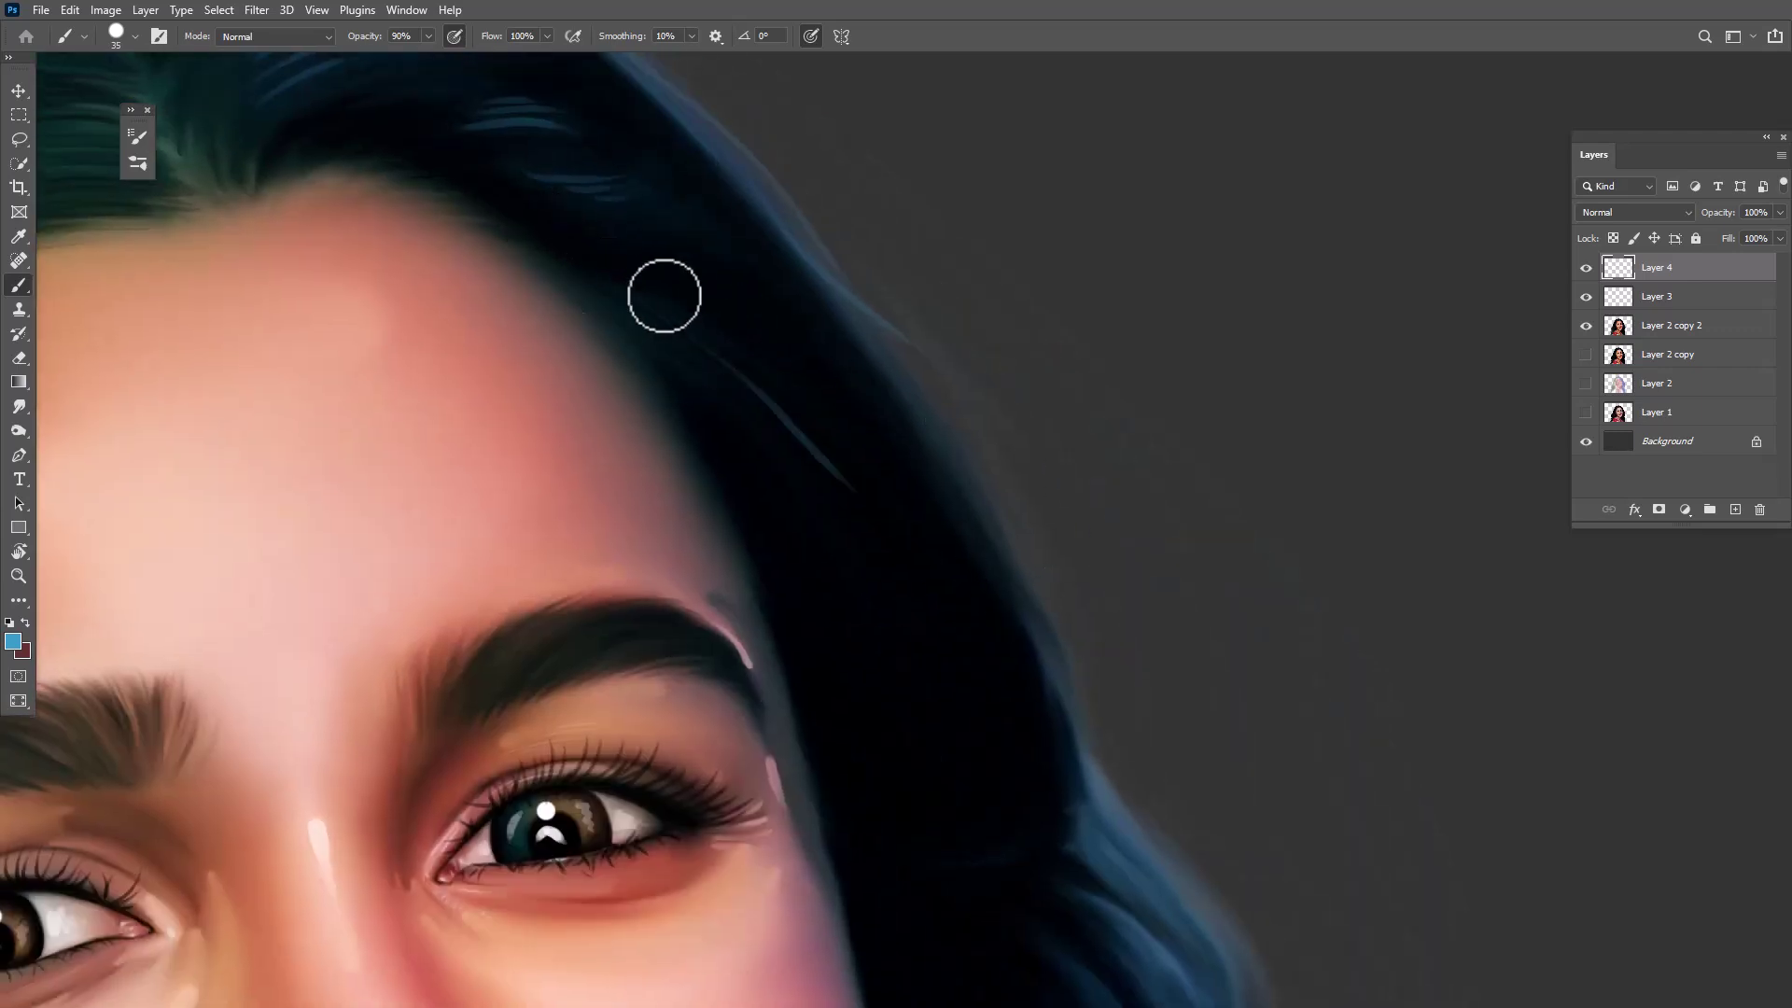
{"action": "left_click_drag", "start_coordinate": [664, 292], "coordinate": [865, 479]}
{"action": "left_click_drag", "start_coordinate": [664, 332], "coordinate": [905, 569]}
{"action": "left_click_drag", "start_coordinate": [684, 376], "coordinate": [913, 633]}
{"action": "left_click_drag", "start_coordinate": [939, 553], "coordinate": [738, 562]}
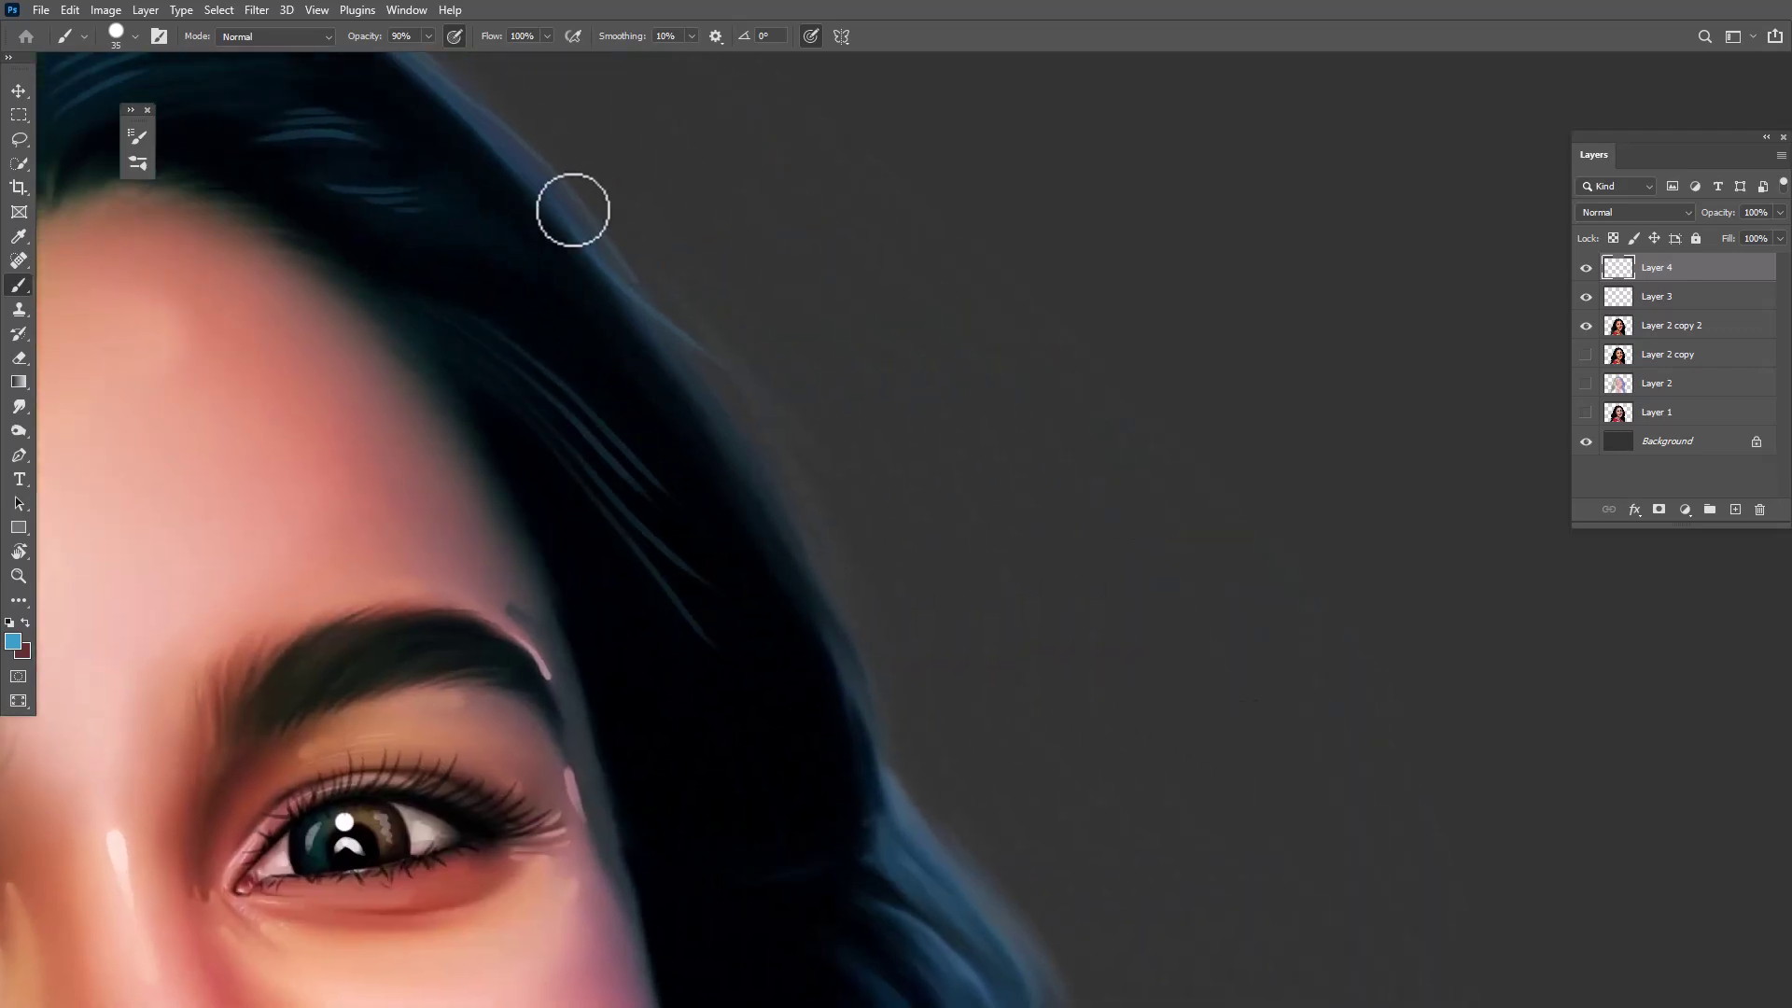
{"action": "left_click_drag", "start_coordinate": [641, 286], "coordinate": [883, 695]}
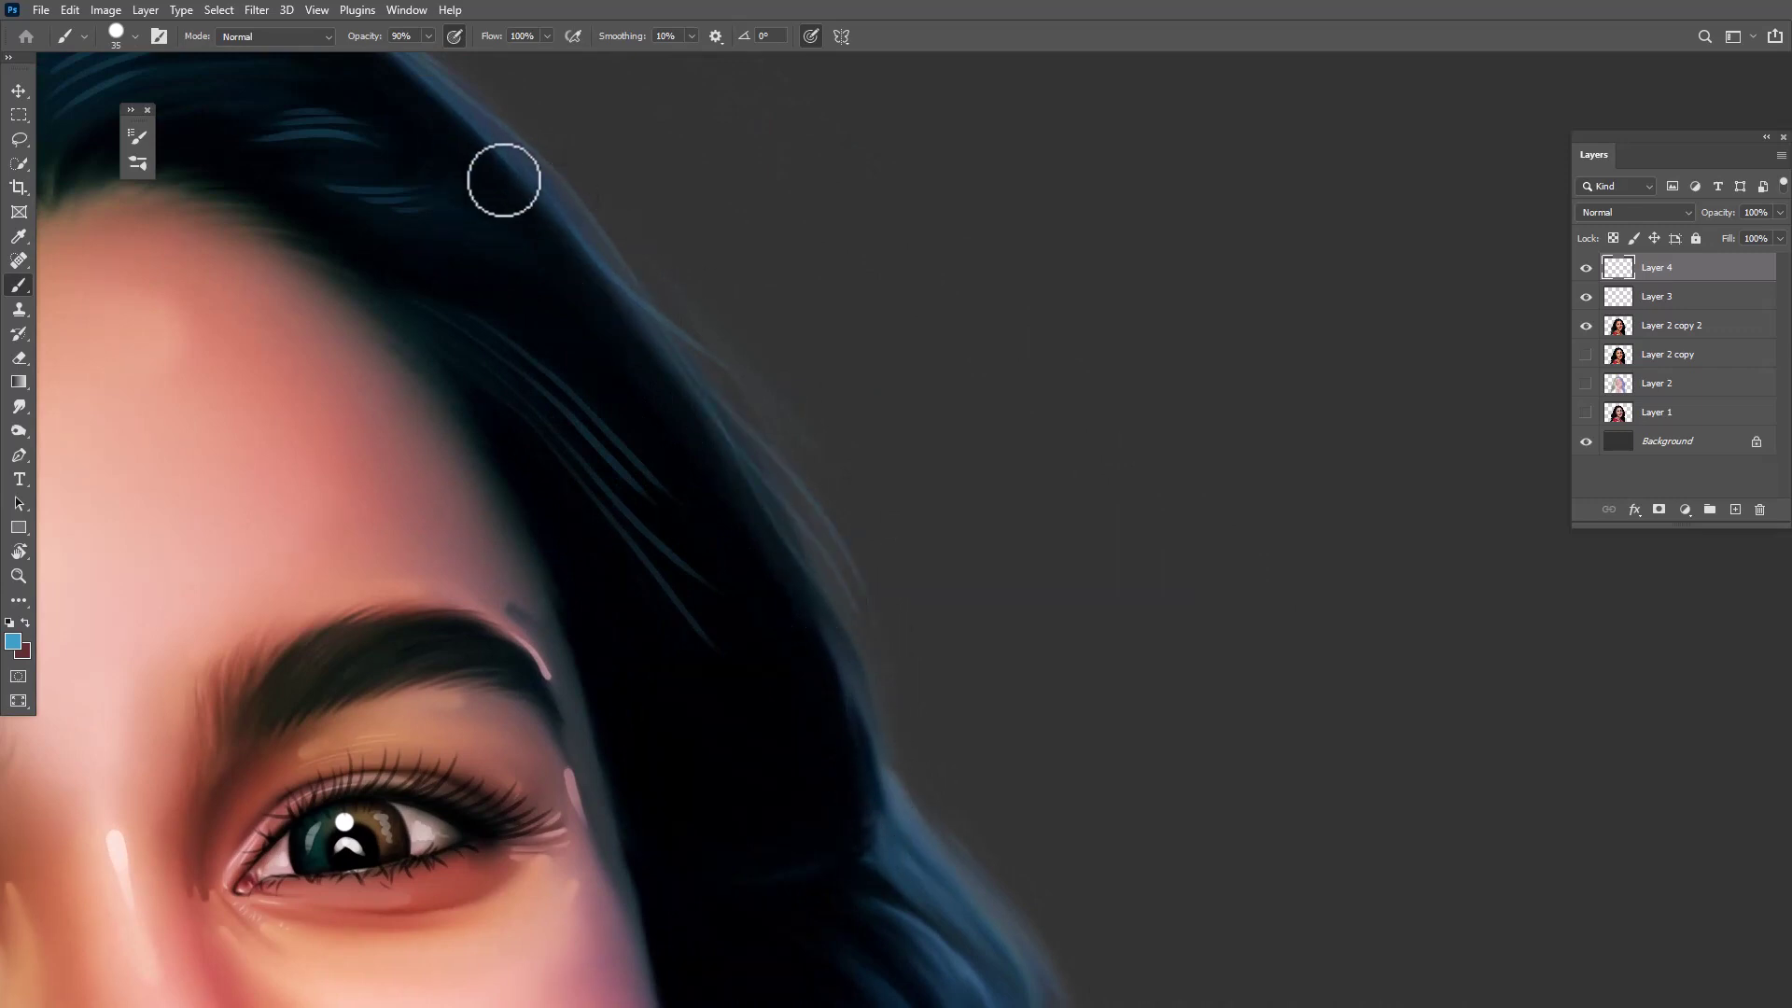
{"action": "scroll", "coordinate": [653, 205], "scroll_direction": "down", "scroll_amount": 5}
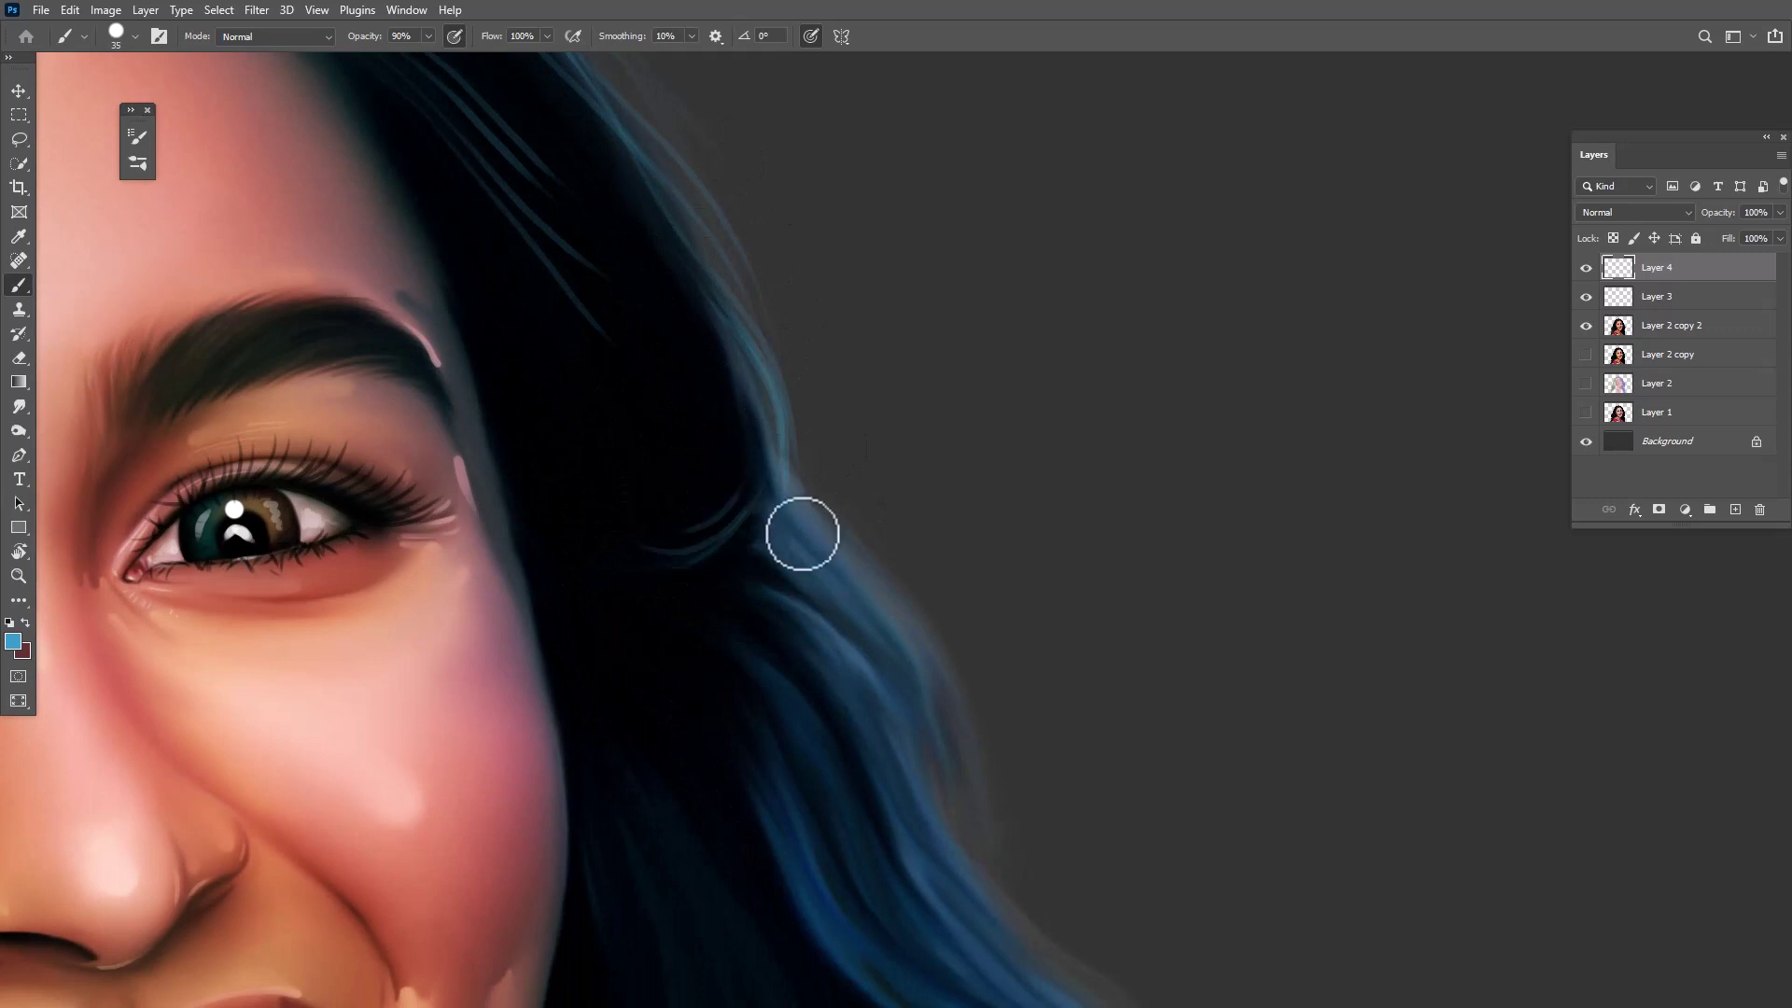
{"action": "scroll", "coordinate": [799, 528], "scroll_direction": "down", "scroll_amount": 2}
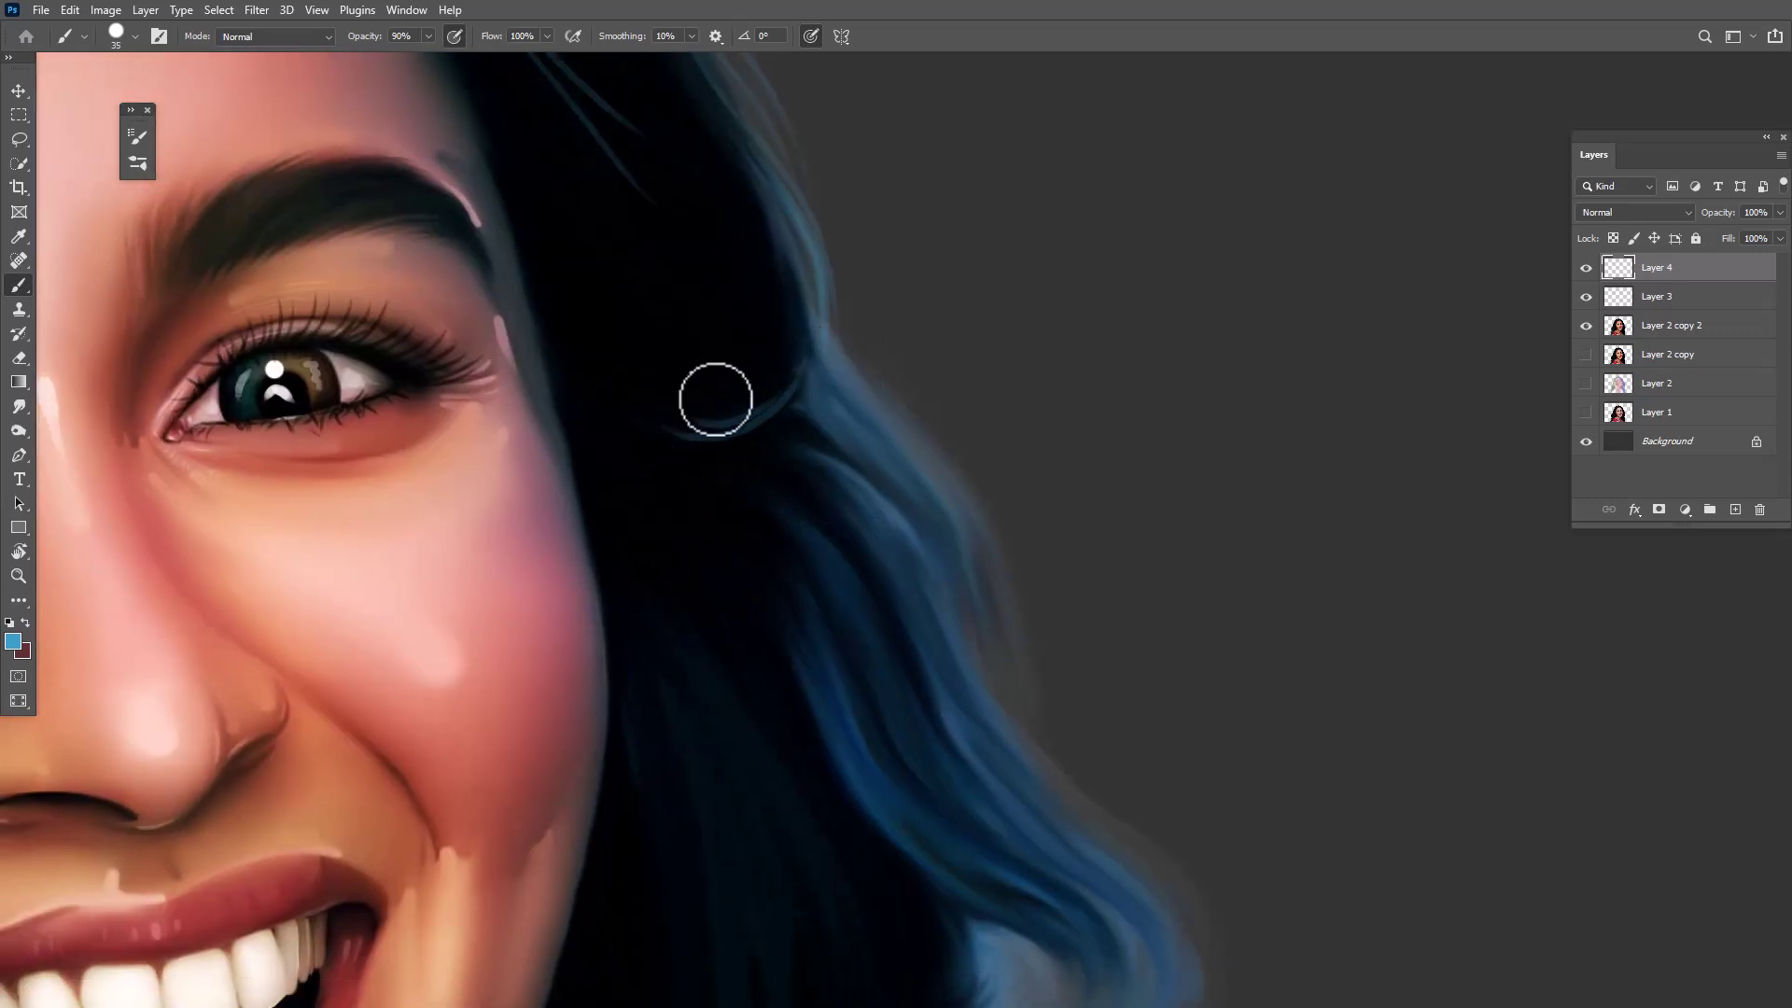
{"action": "scroll", "coordinate": [784, 280], "scroll_direction": "down", "scroll_amount": 2}
{"action": "left_click_drag", "start_coordinate": [791, 190], "coordinate": [924, 464]}
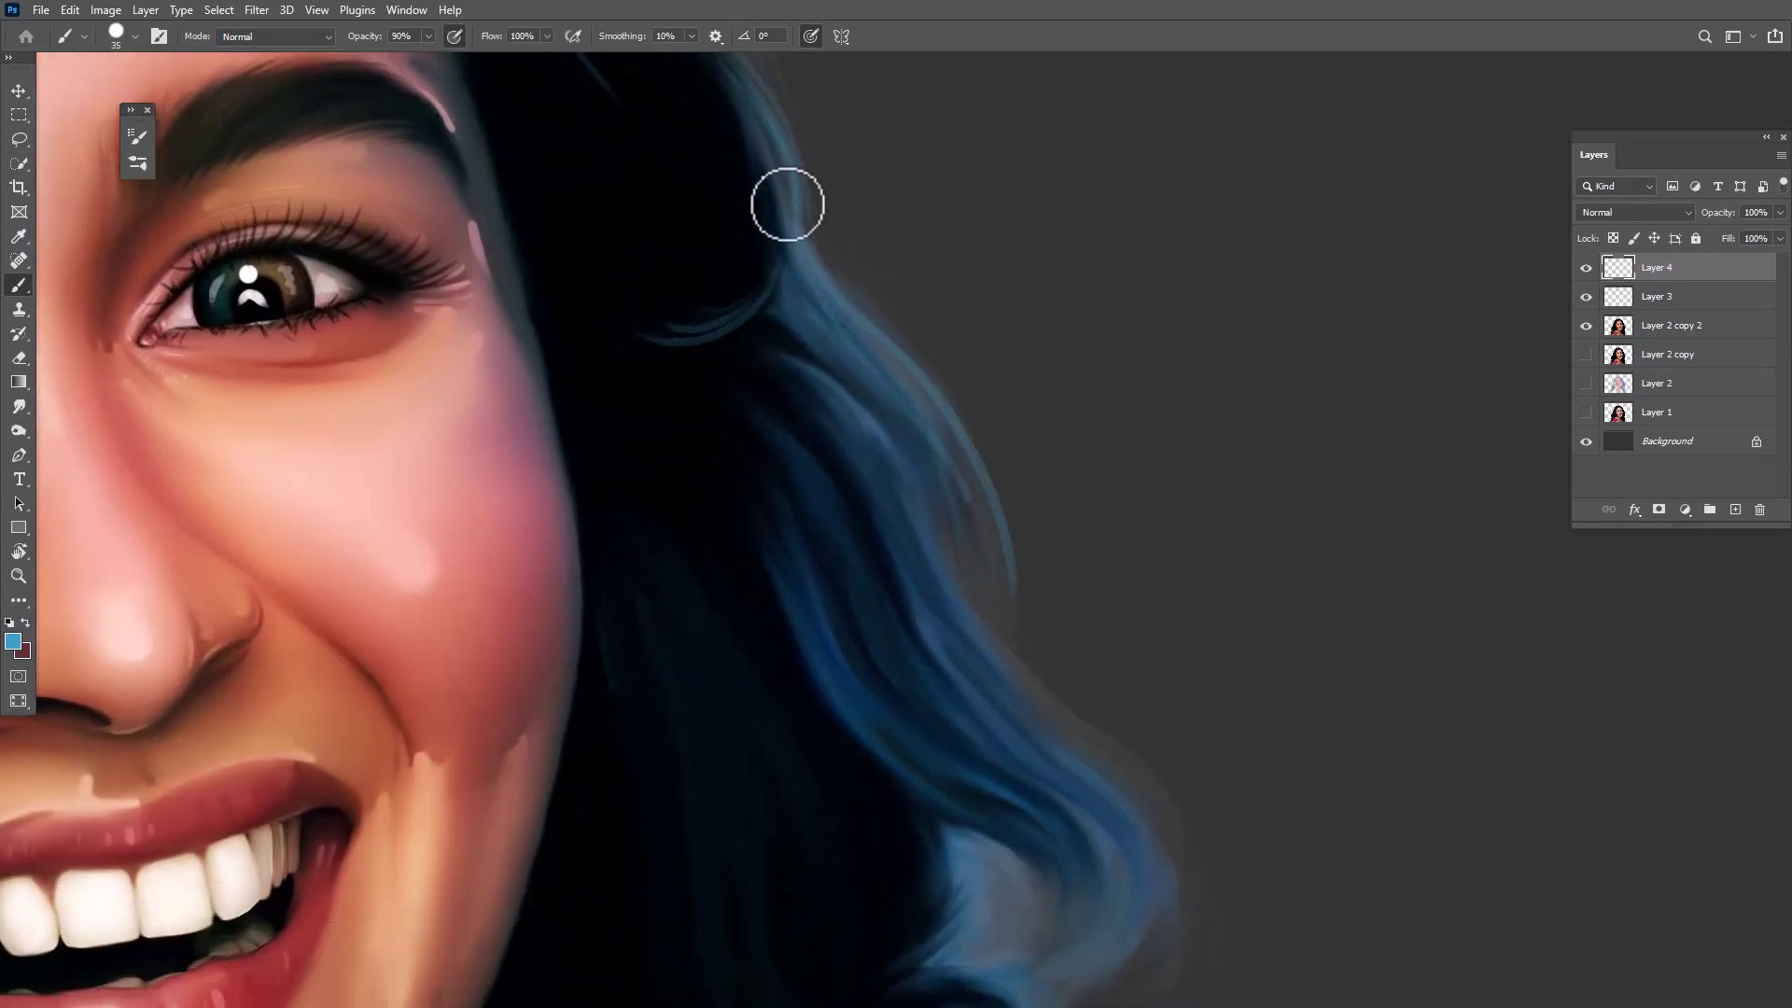
{"action": "left_click_drag", "start_coordinate": [787, 152], "coordinate": [913, 414]}
{"action": "left_click_drag", "start_coordinate": [801, 235], "coordinate": [922, 560]}
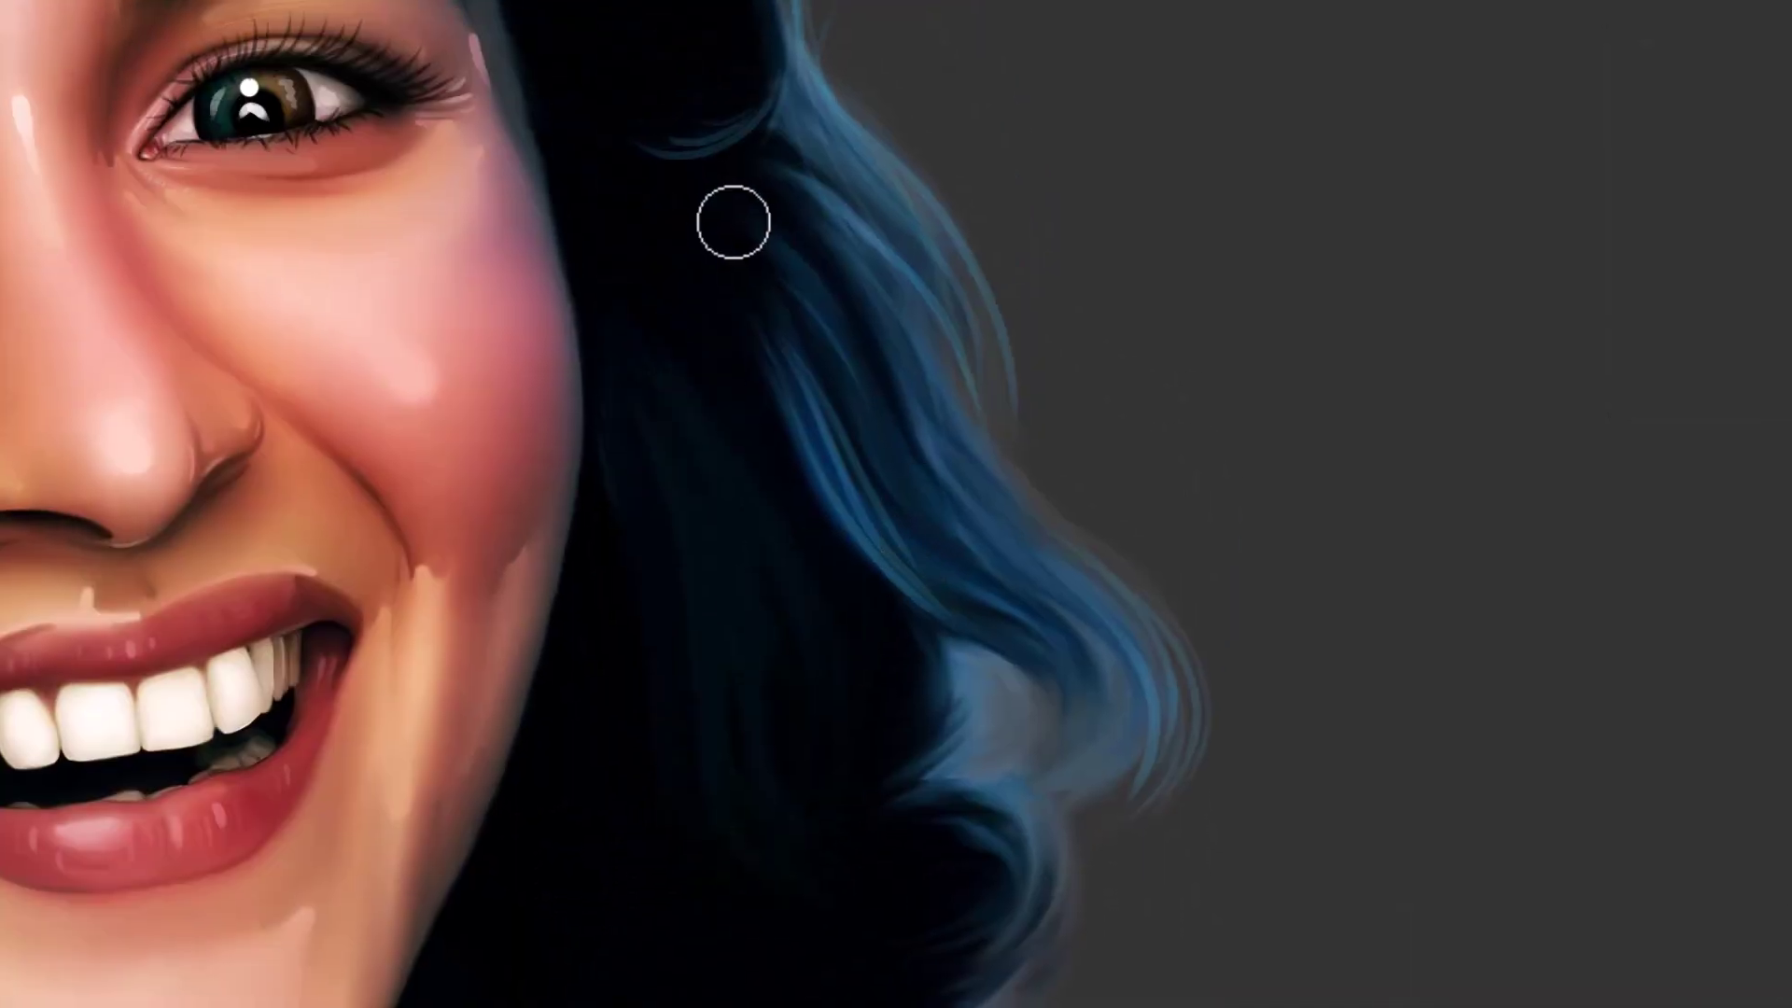
Paint light-blue strands down the curls beside the jaw, darkening where the curl turns
{"action": "left_click_drag", "start_coordinate": [734, 222], "coordinate": [904, 512]}
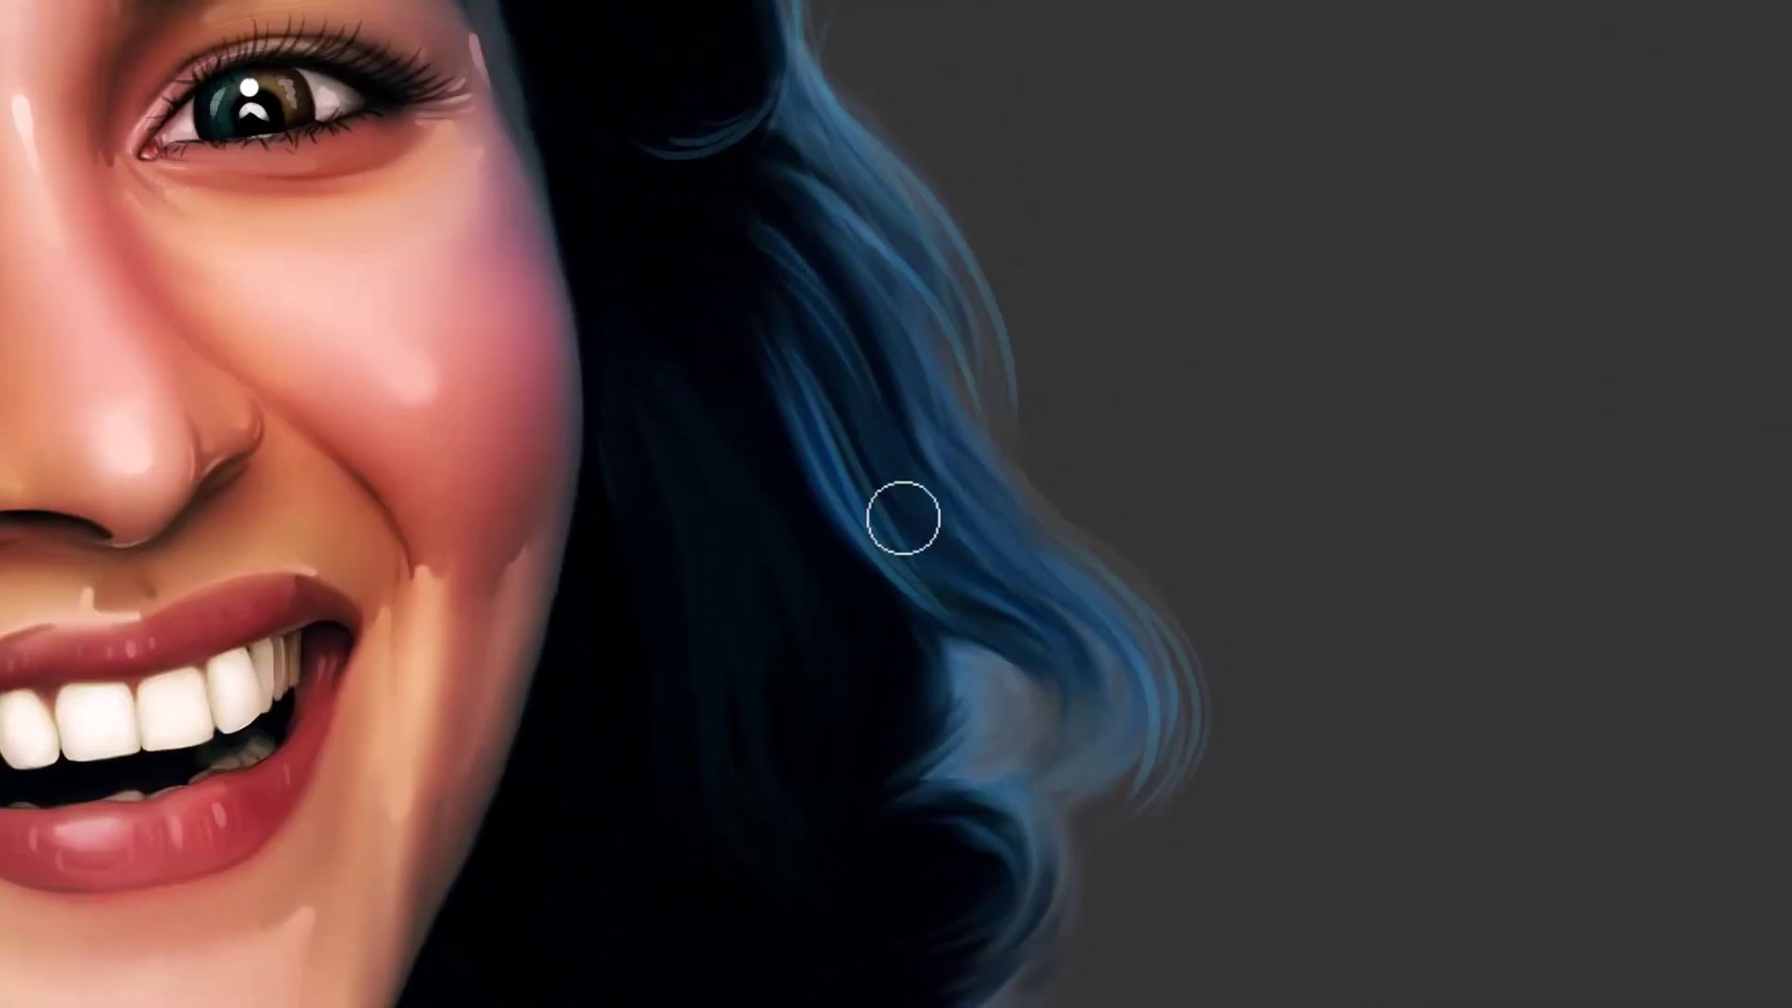
{"action": "left_click_drag", "start_coordinate": [778, 183], "coordinate": [888, 435]}
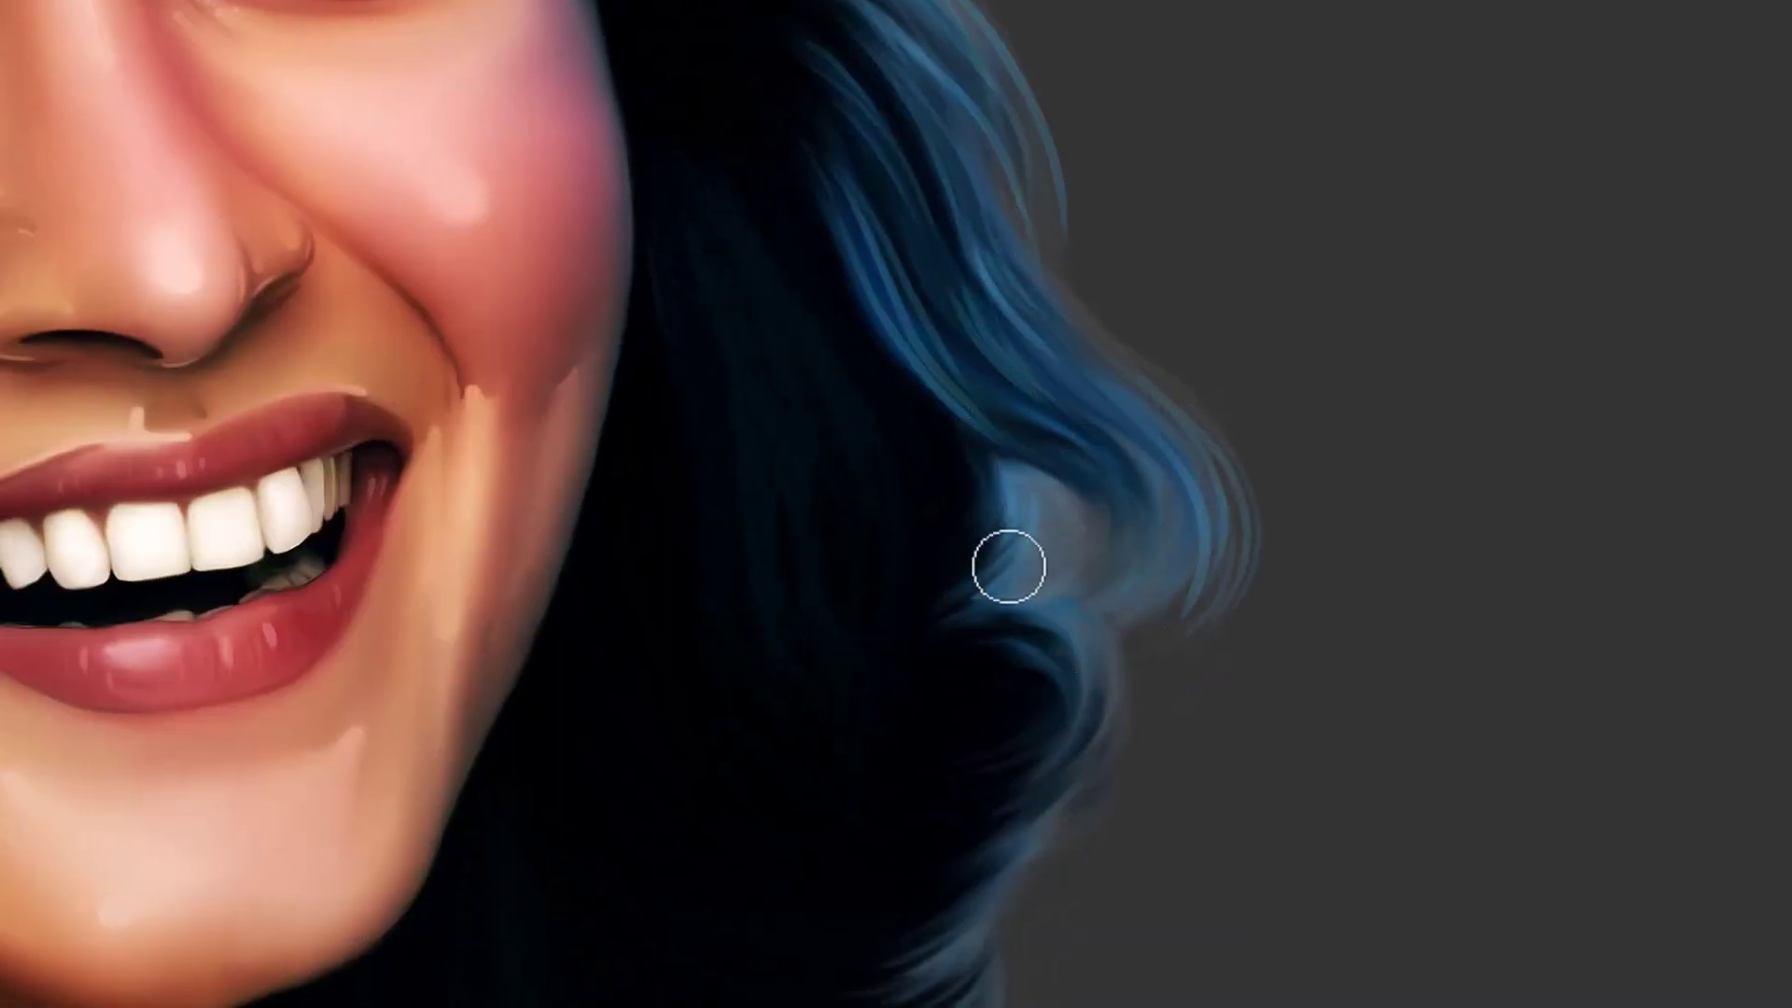
{"action": "left_click_drag", "start_coordinate": [1003, 481], "coordinate": [855, 535]}
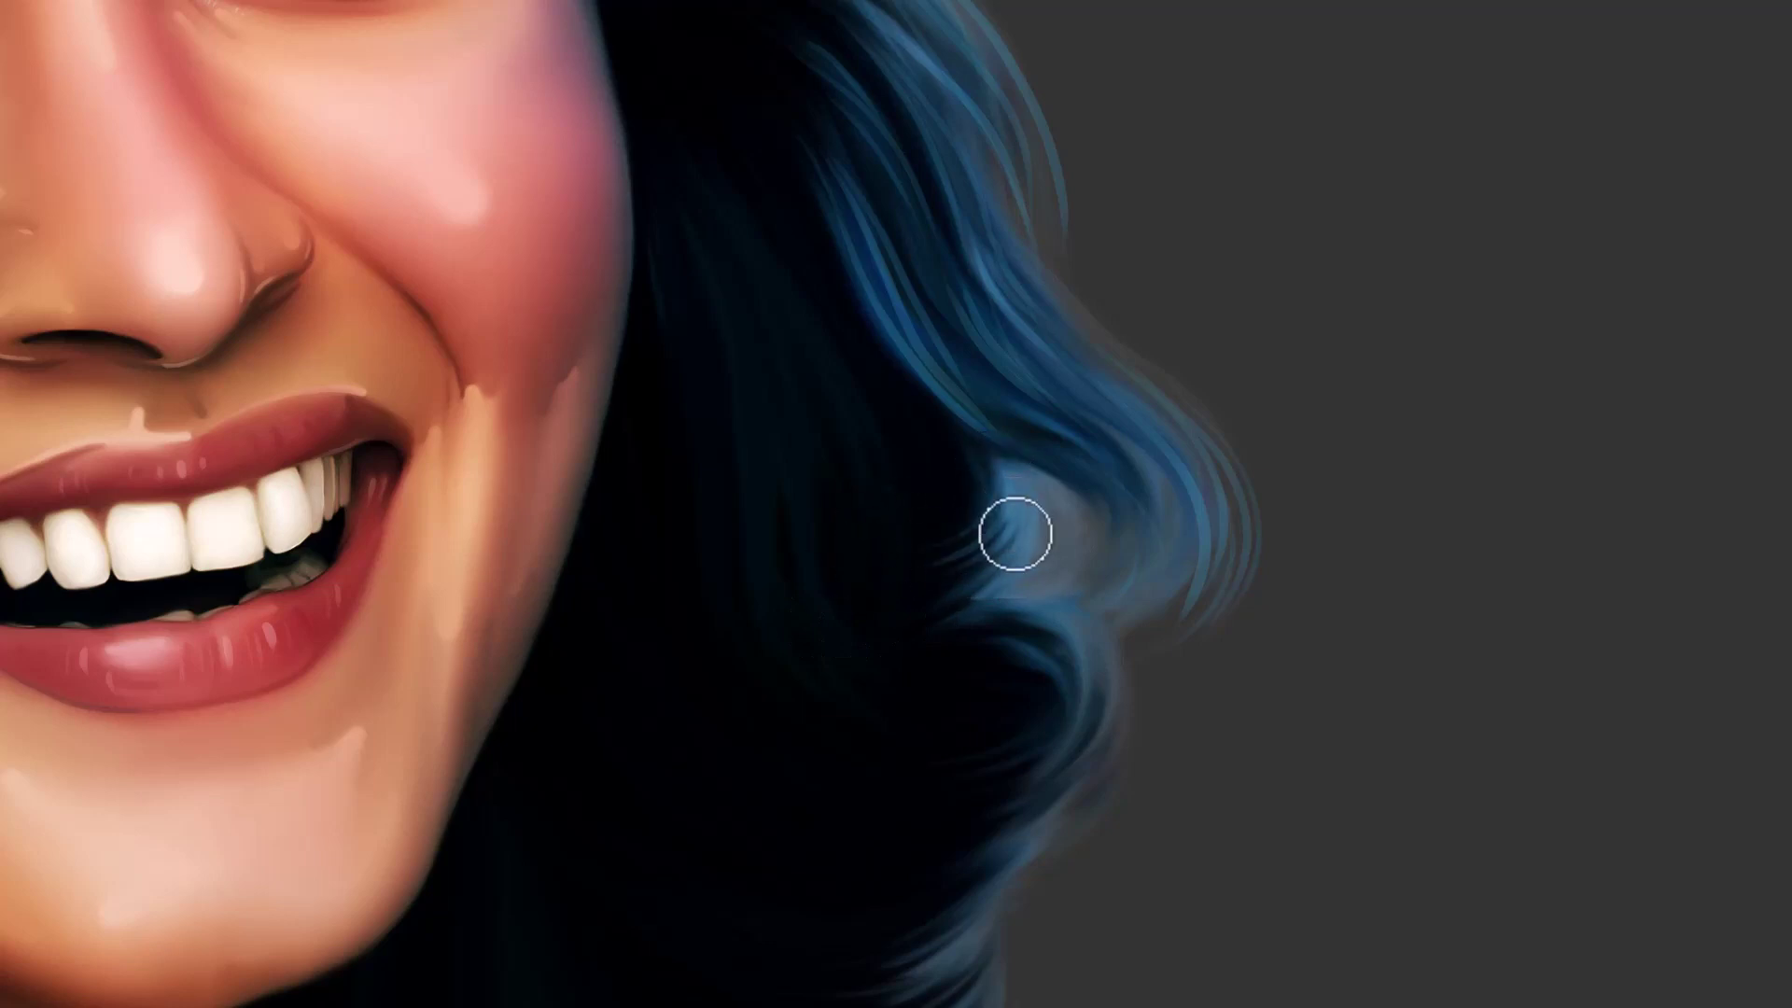
{"action": "left_click_drag", "start_coordinate": [947, 630], "coordinate": [891, 382]}
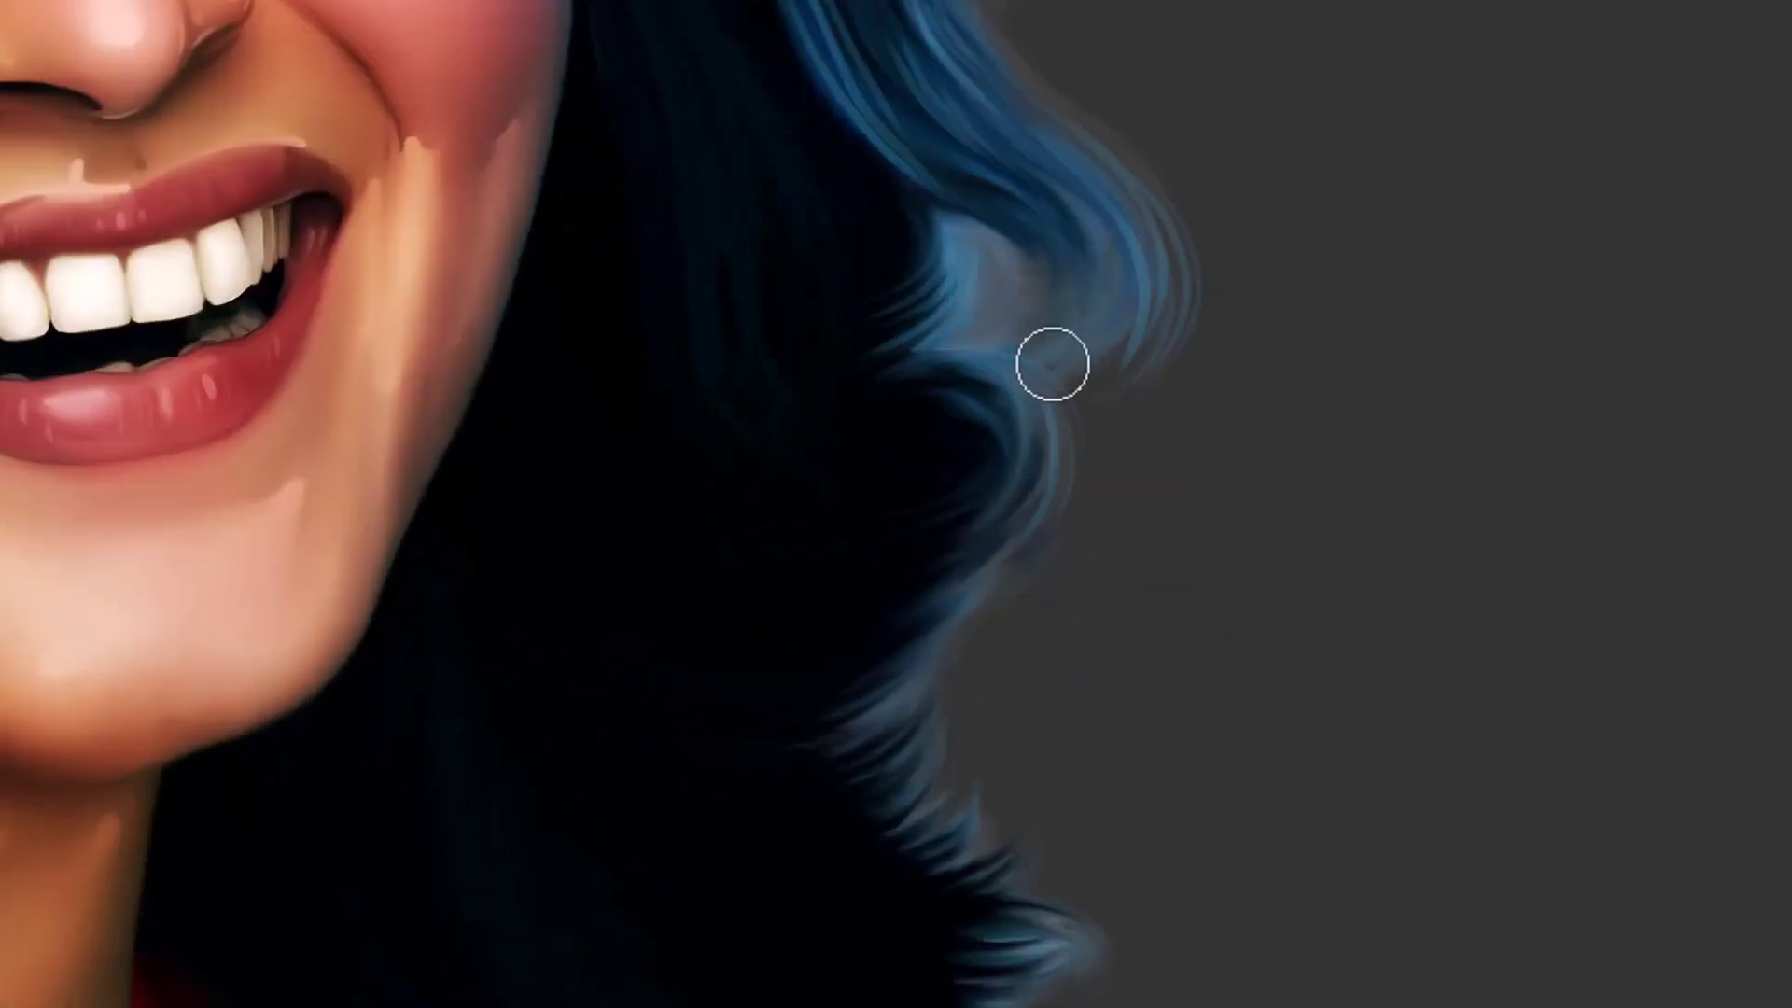
{"action": "left_click_drag", "start_coordinate": [1108, 412], "coordinate": [1130, 513]}
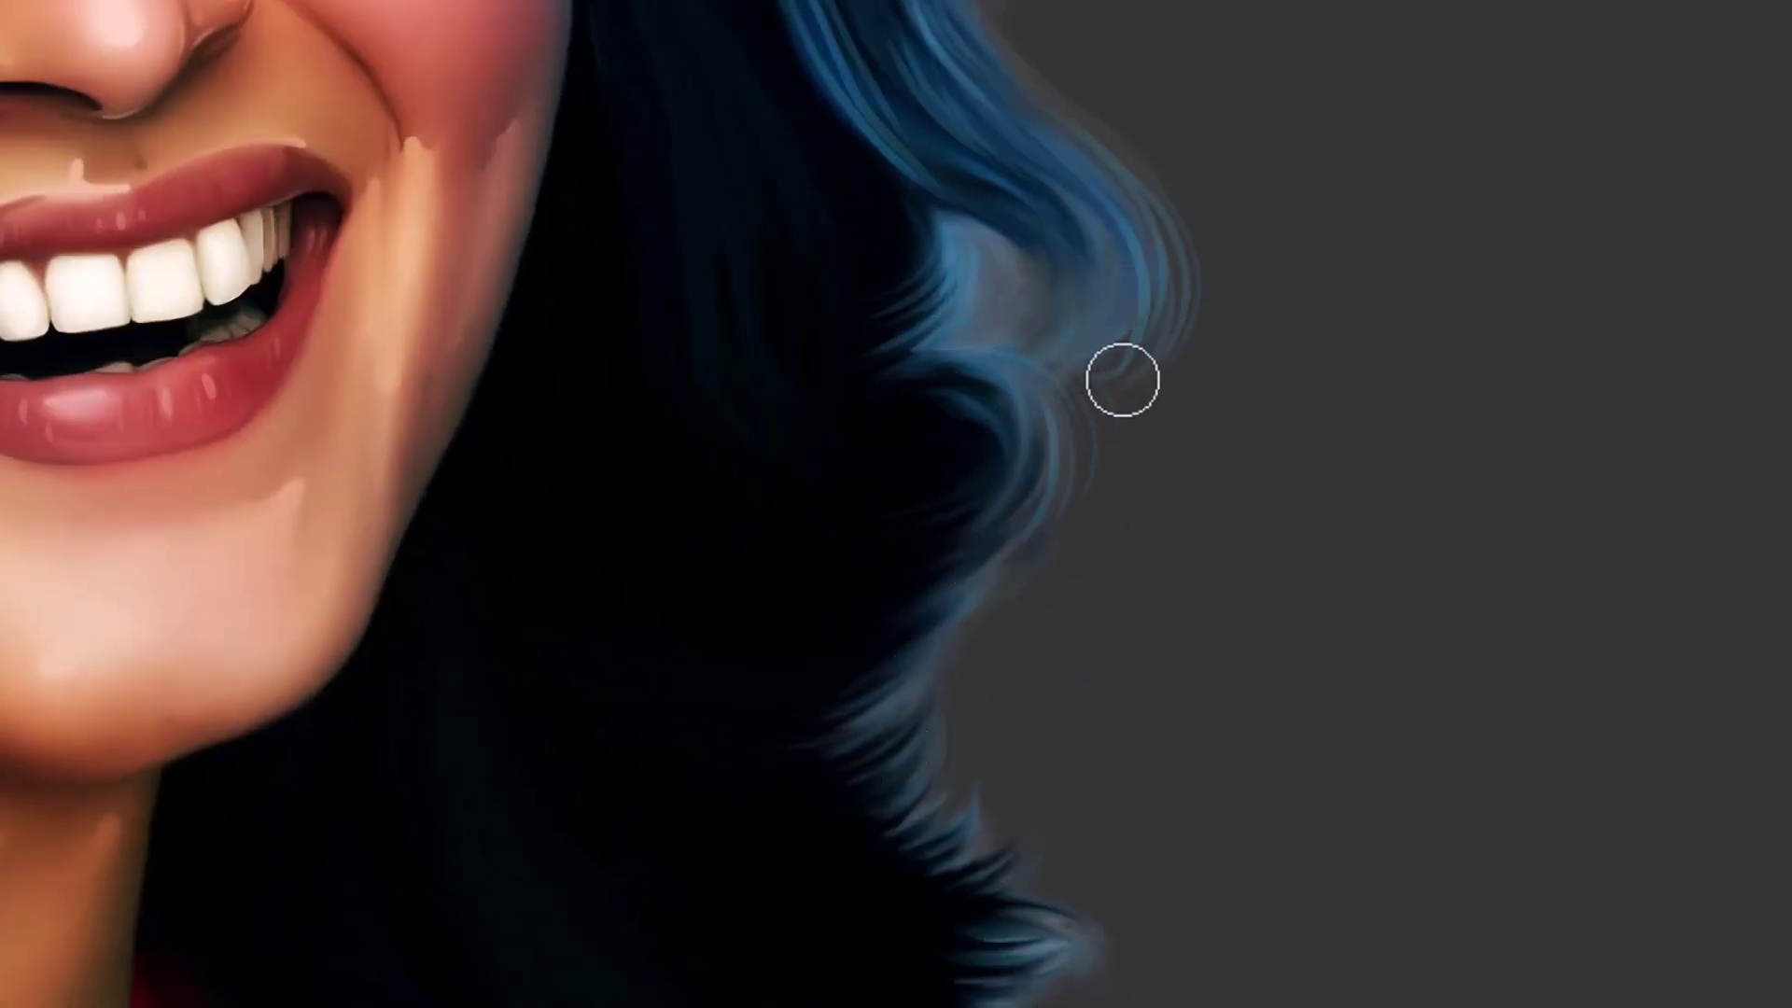
{"action": "left_click_drag", "start_coordinate": [966, 567], "coordinate": [684, 608]}
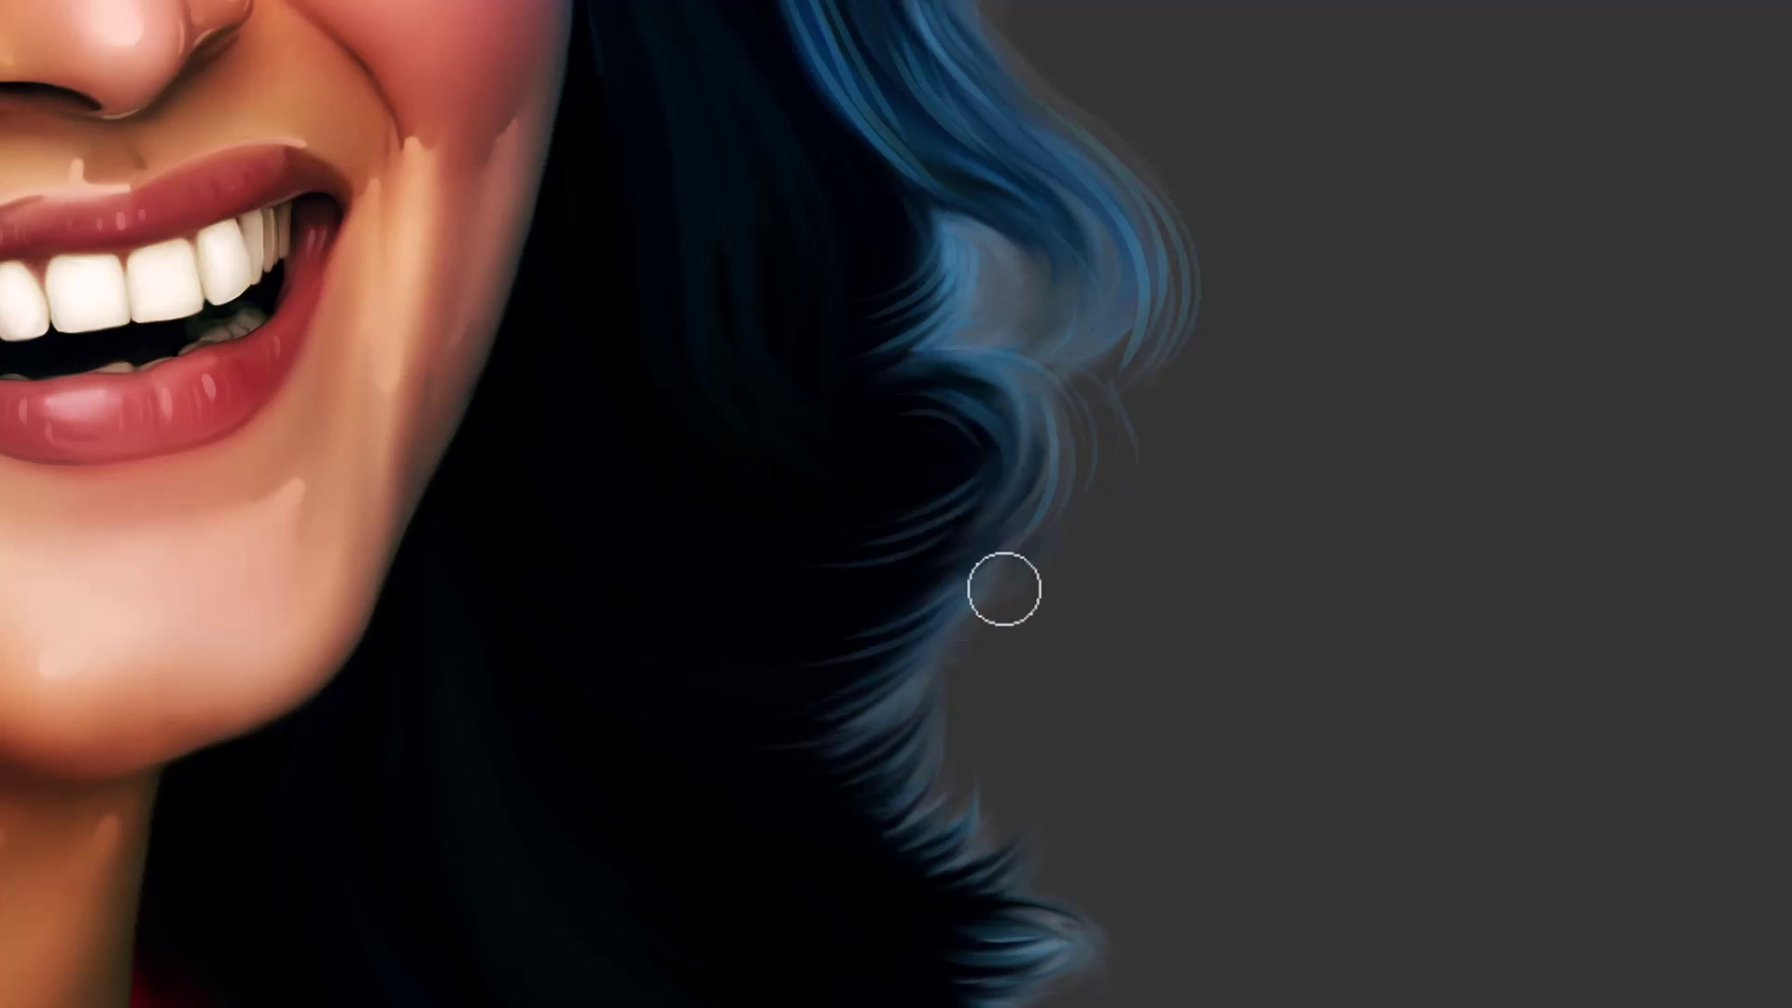
{"action": "left_click_drag", "start_coordinate": [1004, 589], "coordinate": [1078, 434]}
{"action": "left_click_drag", "start_coordinate": [1170, 349], "coordinate": [1059, 519]}
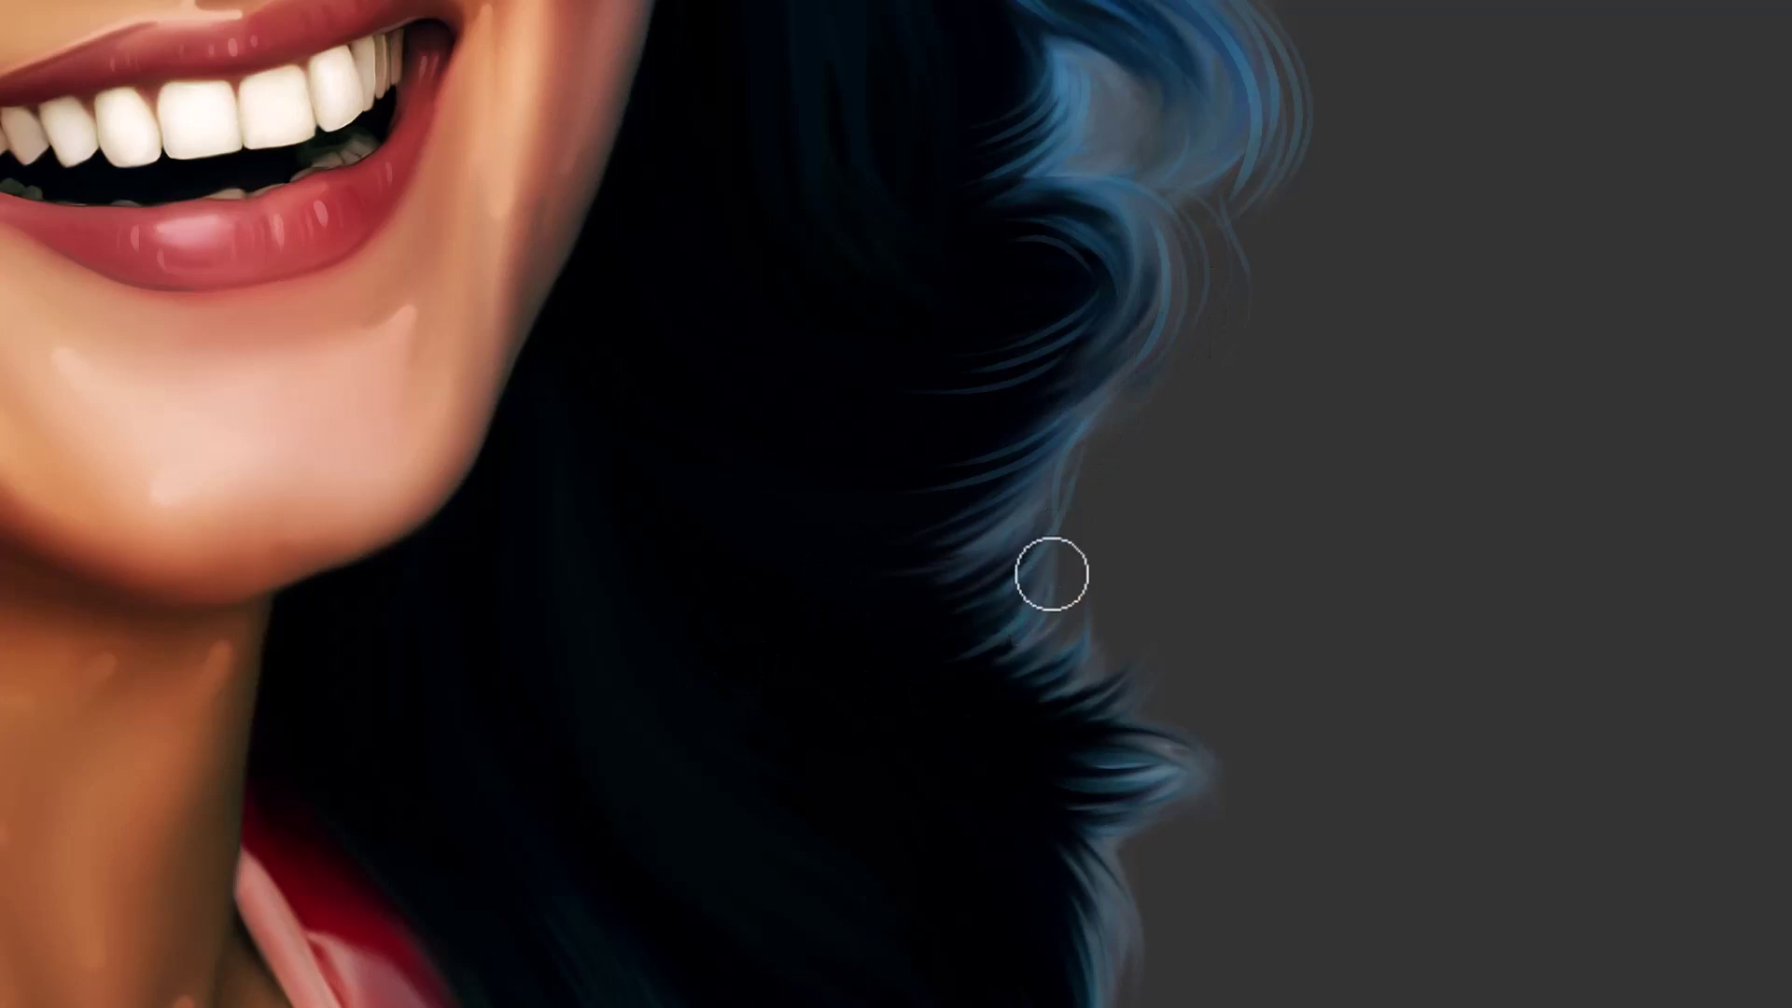
{"action": "left_click_drag", "start_coordinate": [1102, 602], "coordinate": [1001, 702]}
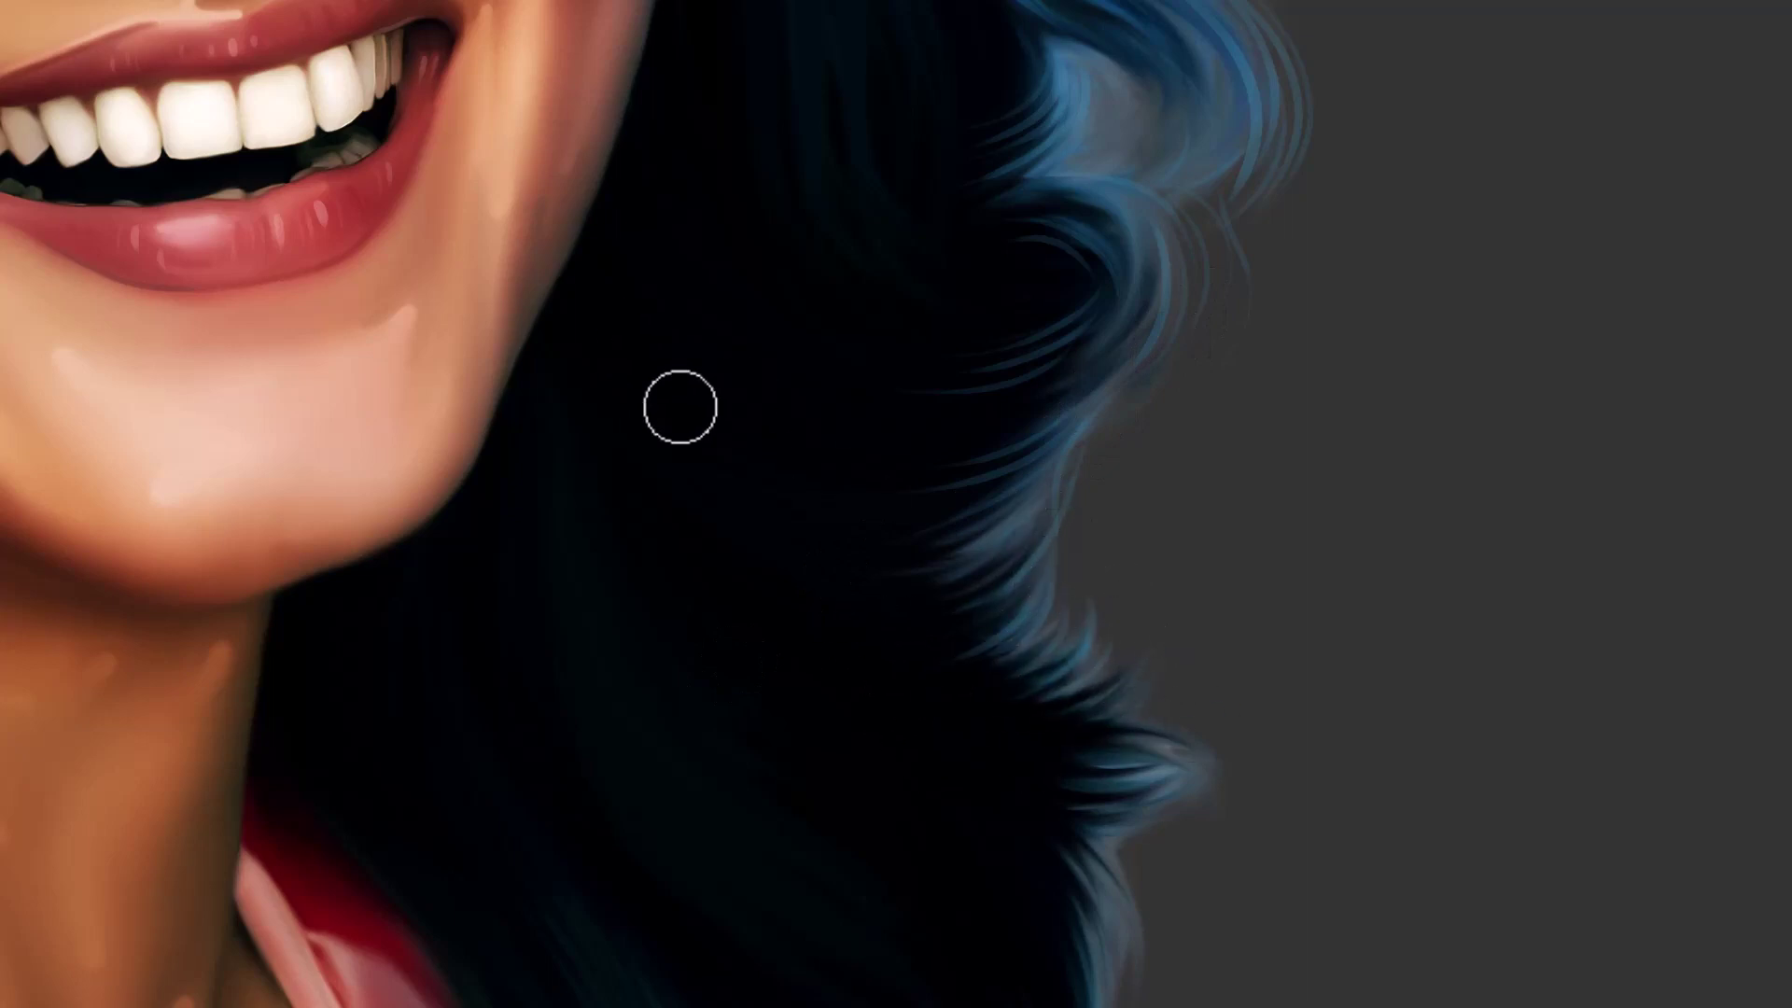
Add thin light strands through the dark hair beside the cheek
{"action": "mouse_move", "coordinate": [672, 462]}
{"action": "left_mouse_down"}
{"action": "mouse_move", "coordinate": [933, 482]}
{"action": "mouse_move", "coordinate": [1031, 564]}
{"action": "left_mouse_up"}
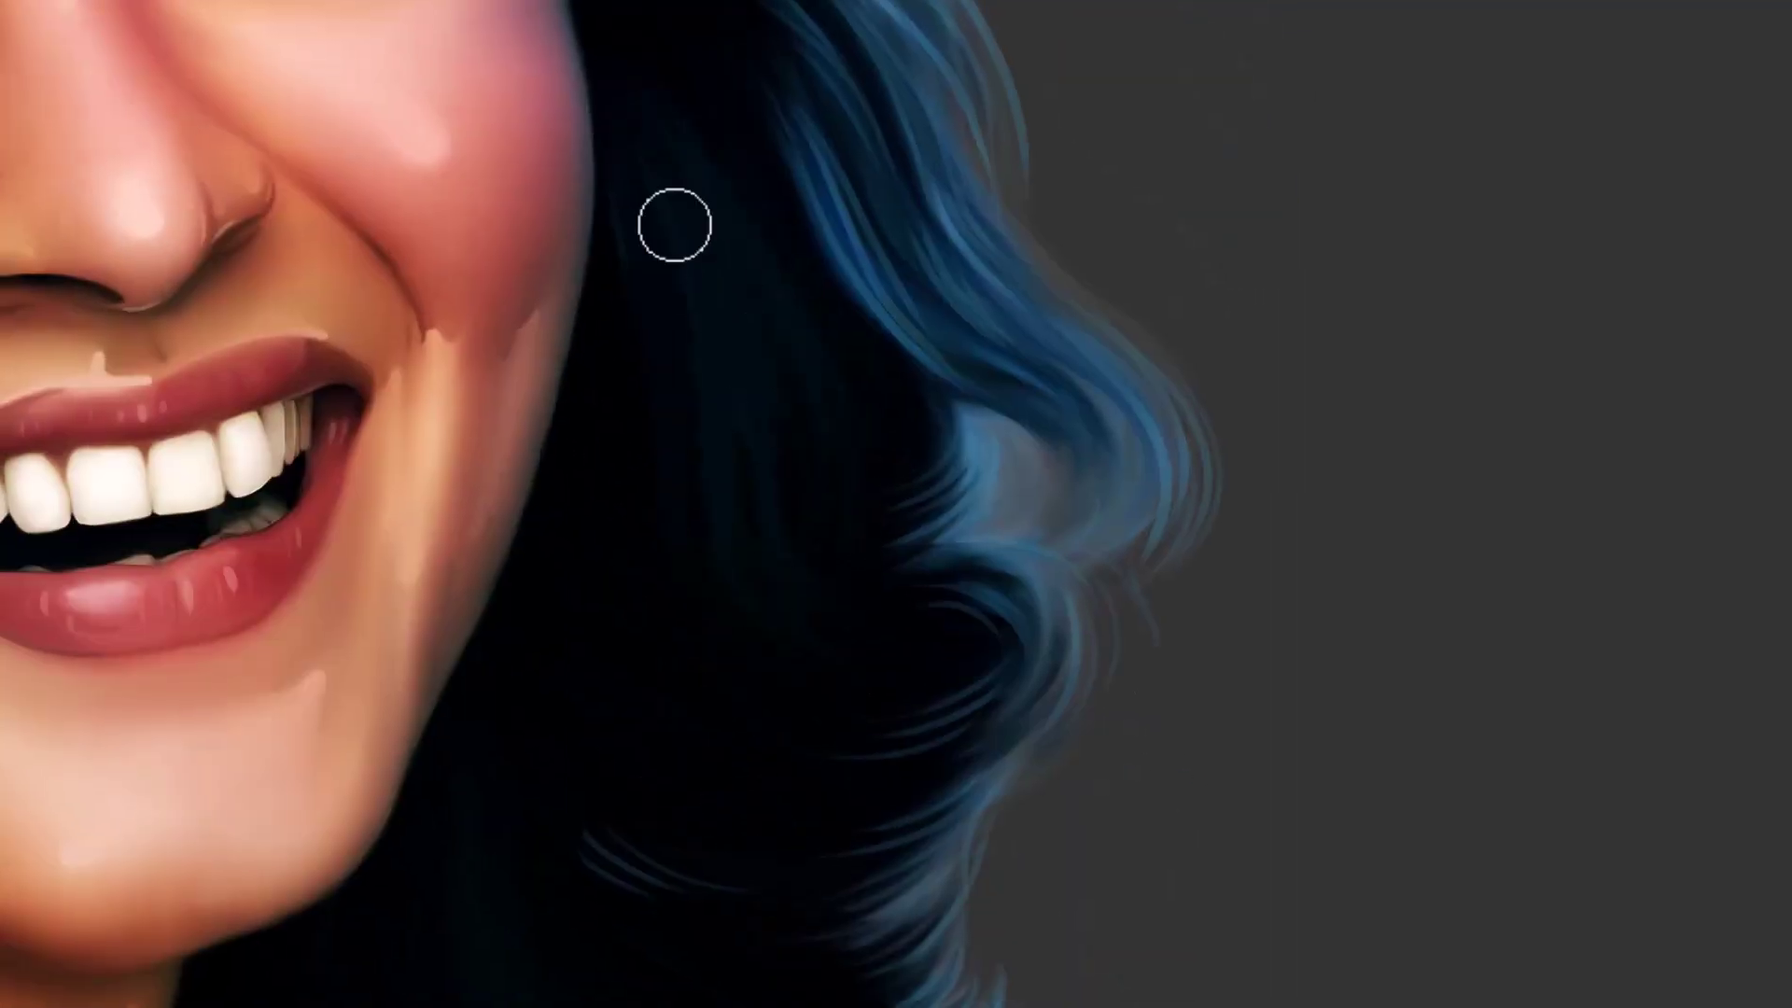
{"action": "left_click_drag", "start_coordinate": [672, 220], "coordinate": [718, 495]}
{"action": "left_click_drag", "start_coordinate": [672, 176], "coordinate": [738, 448]}
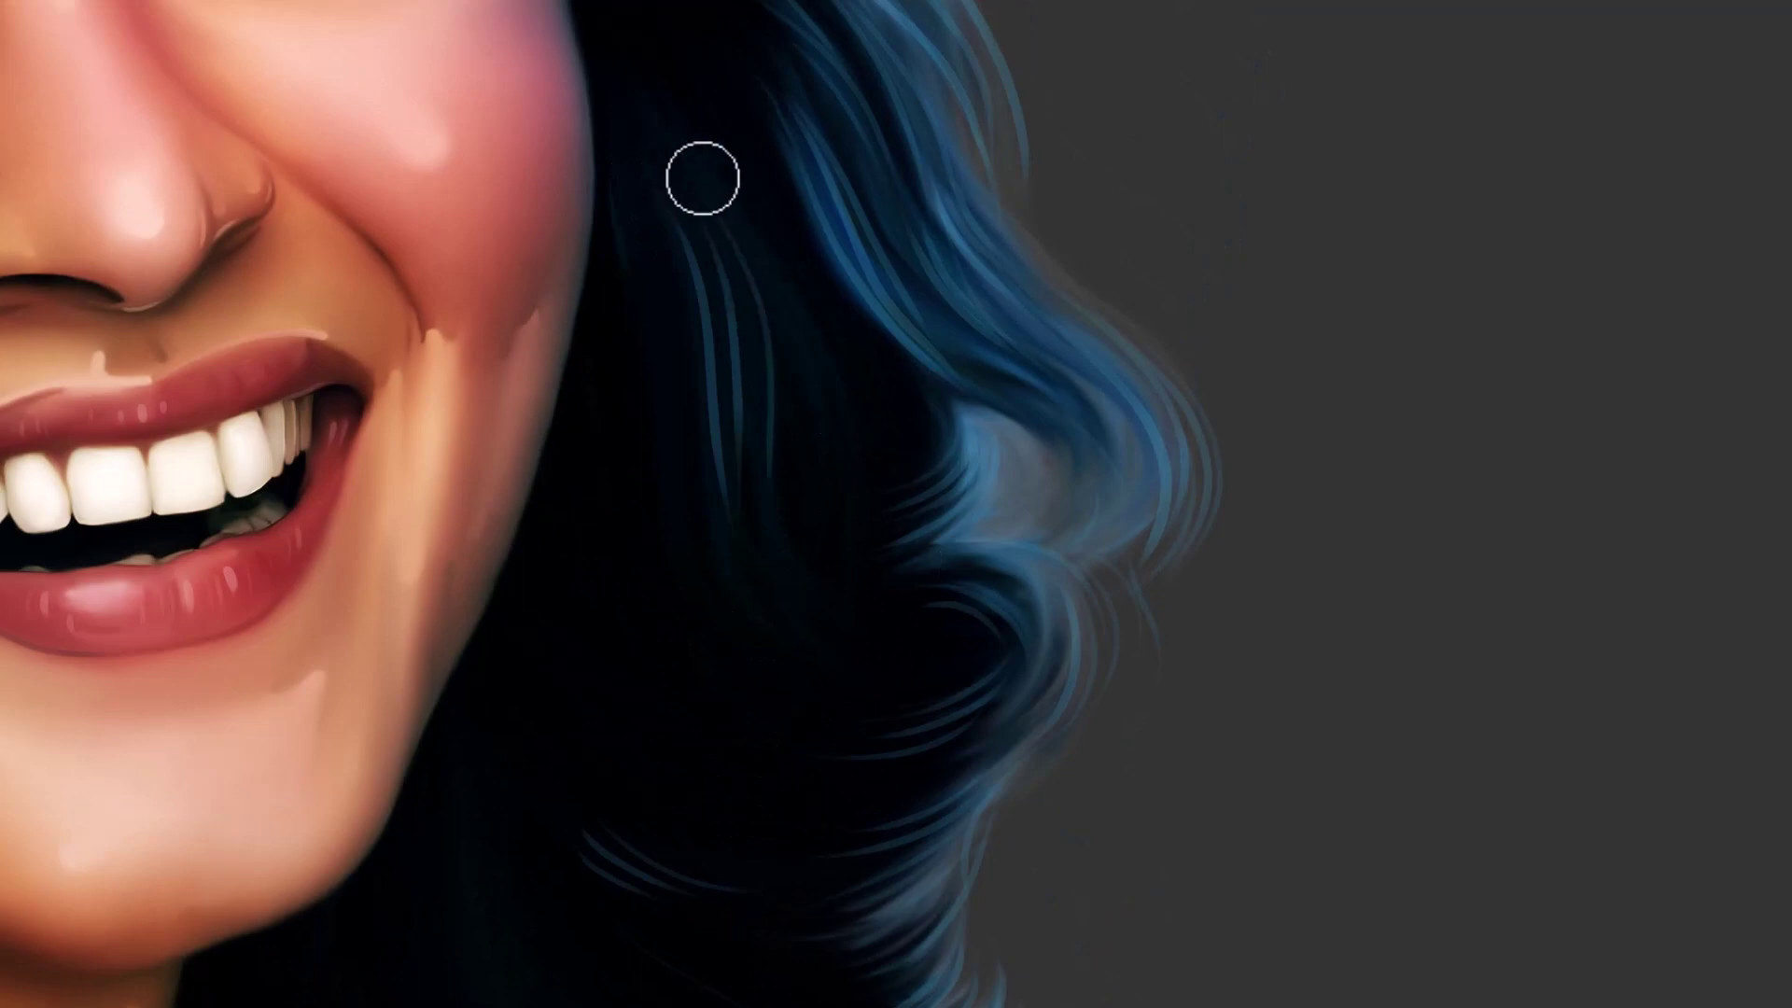
{"action": "left_click_drag", "start_coordinate": [648, 244], "coordinate": [658, 522]}
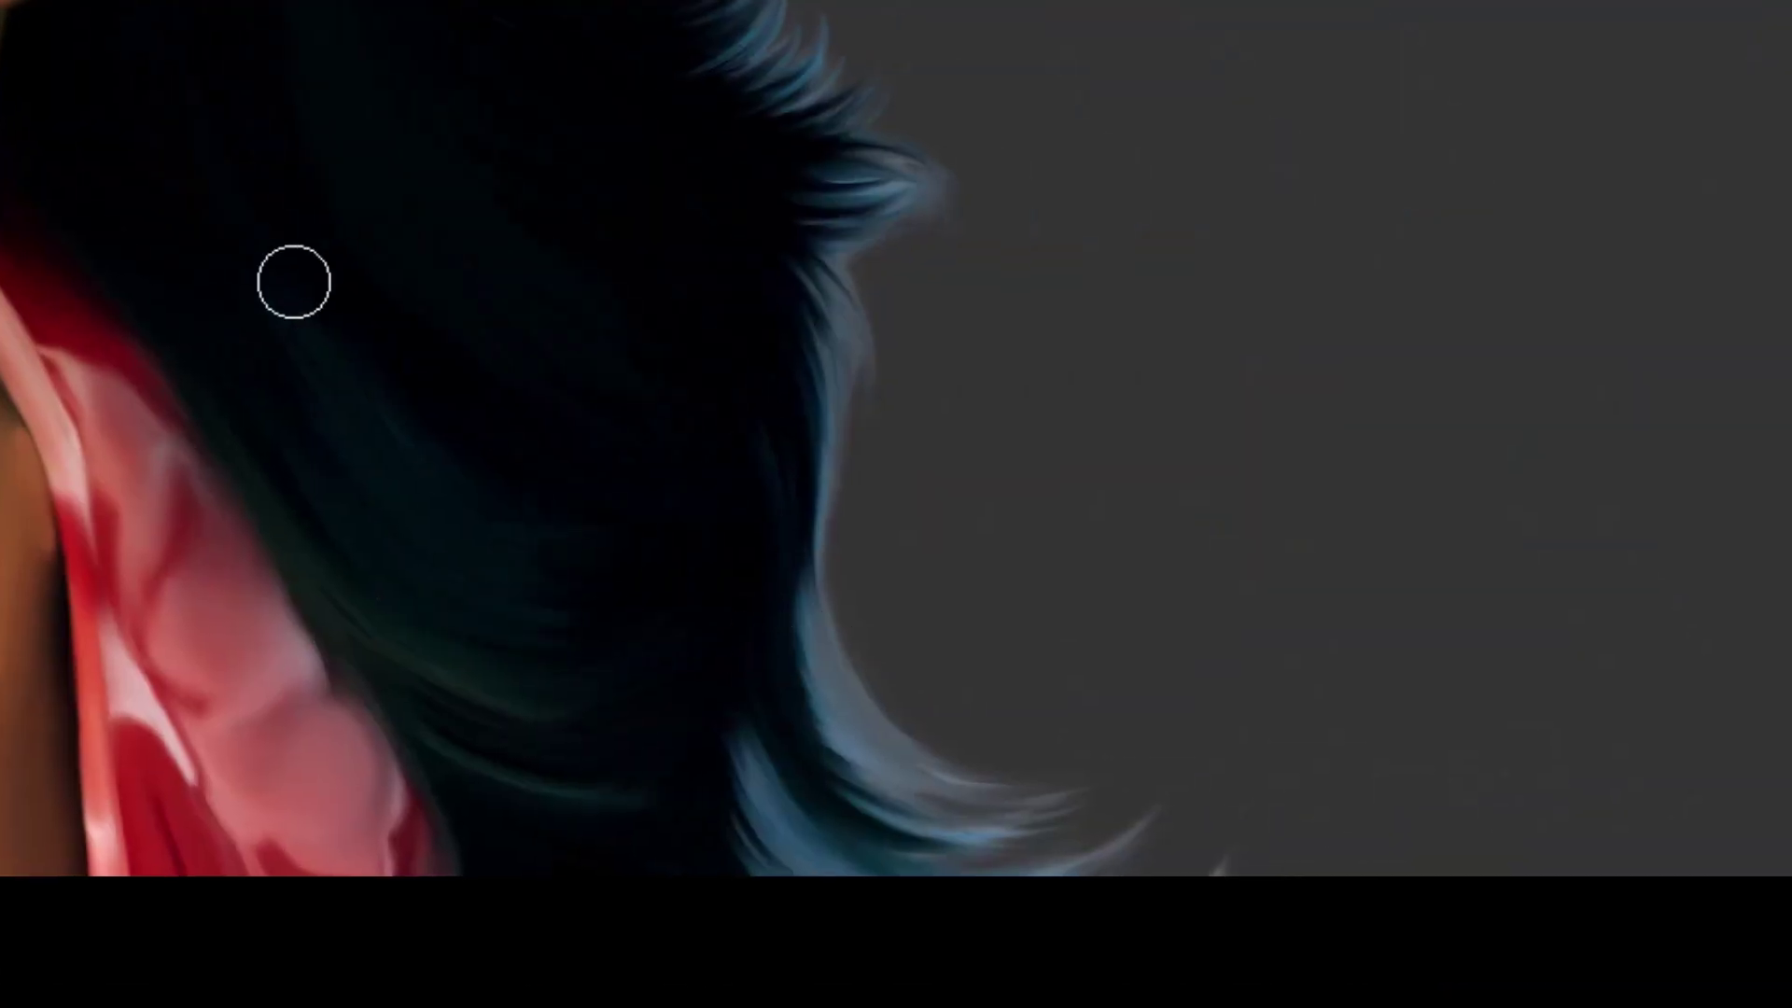
Paint thin light-blue strands across the shoulder hair, undoing the unwanted strokes
{"action": "mouse_move", "coordinate": [292, 280]}
{"action": "left_mouse_down"}
{"action": "mouse_move", "coordinate": [597, 564]}
{"action": "mouse_move", "coordinate": [521, 537]}
{"action": "mouse_move", "coordinate": [494, 569]}
{"action": "left_mouse_up"}
{"action": "key", "text": "ctrl+z"}
{"action": "key", "text": "ctrl+z"}
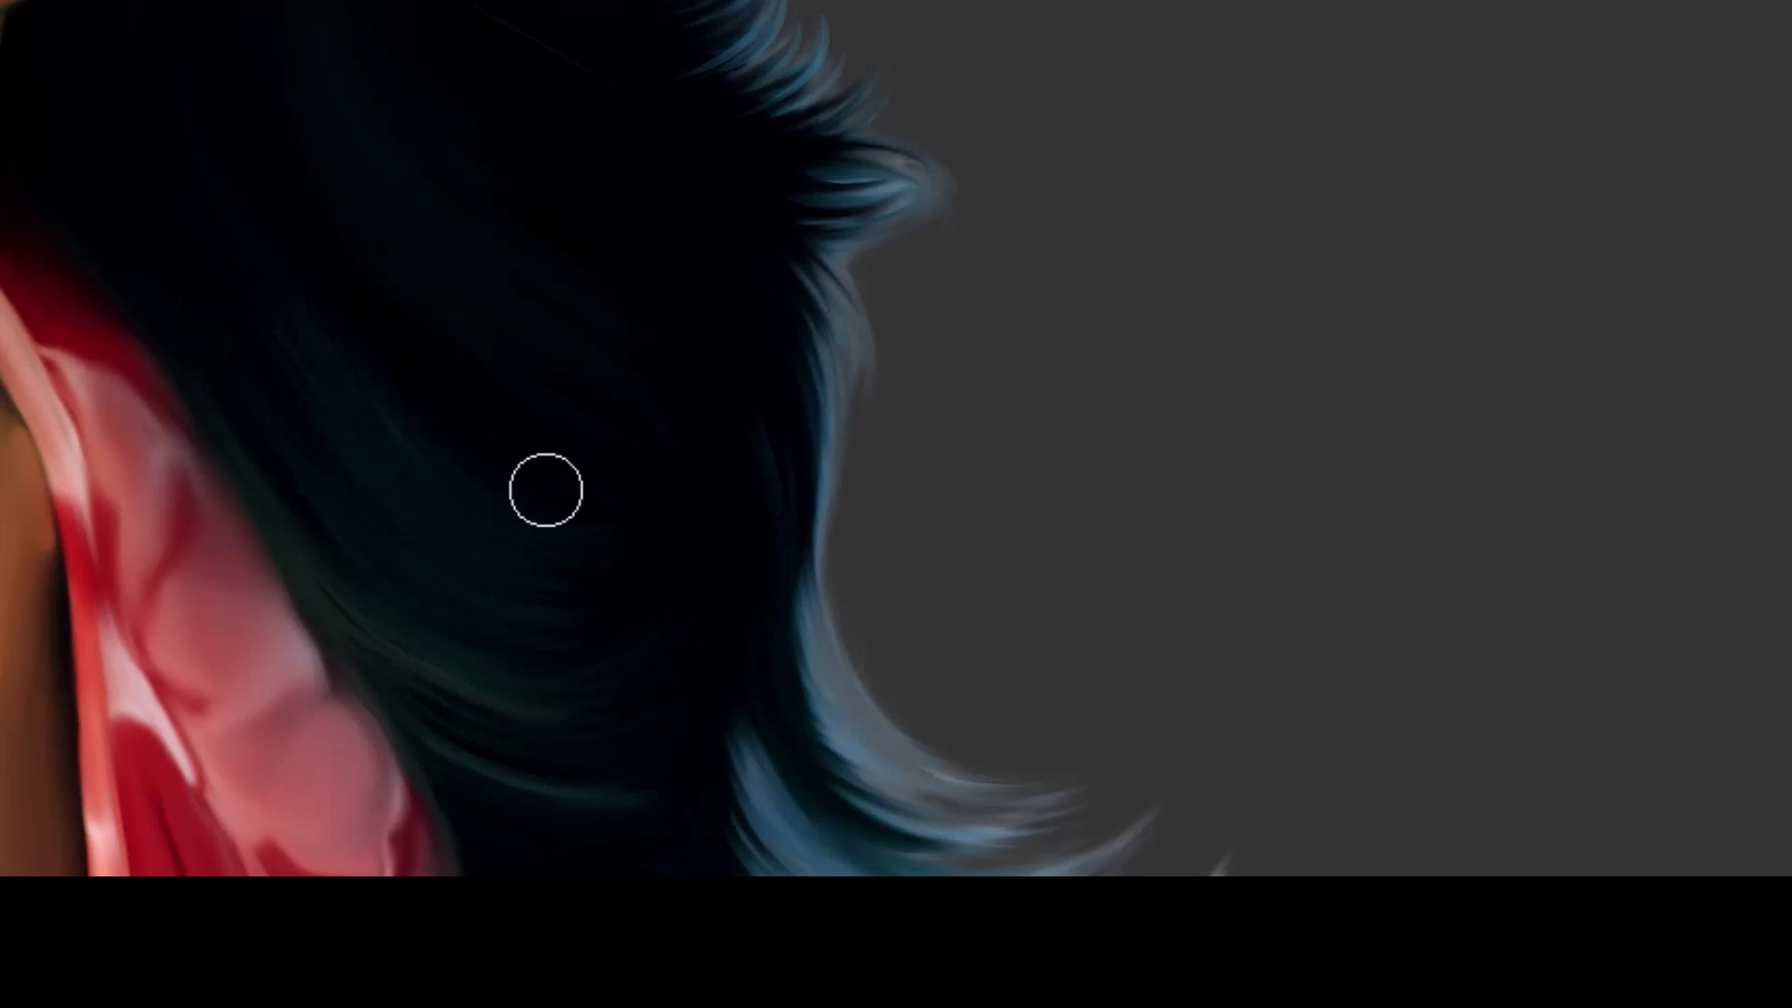
{"action": "left_click_drag", "start_coordinate": [355, 402], "coordinate": [627, 549]}
{"action": "left_click_drag", "start_coordinate": [317, 373], "coordinate": [560, 560]}
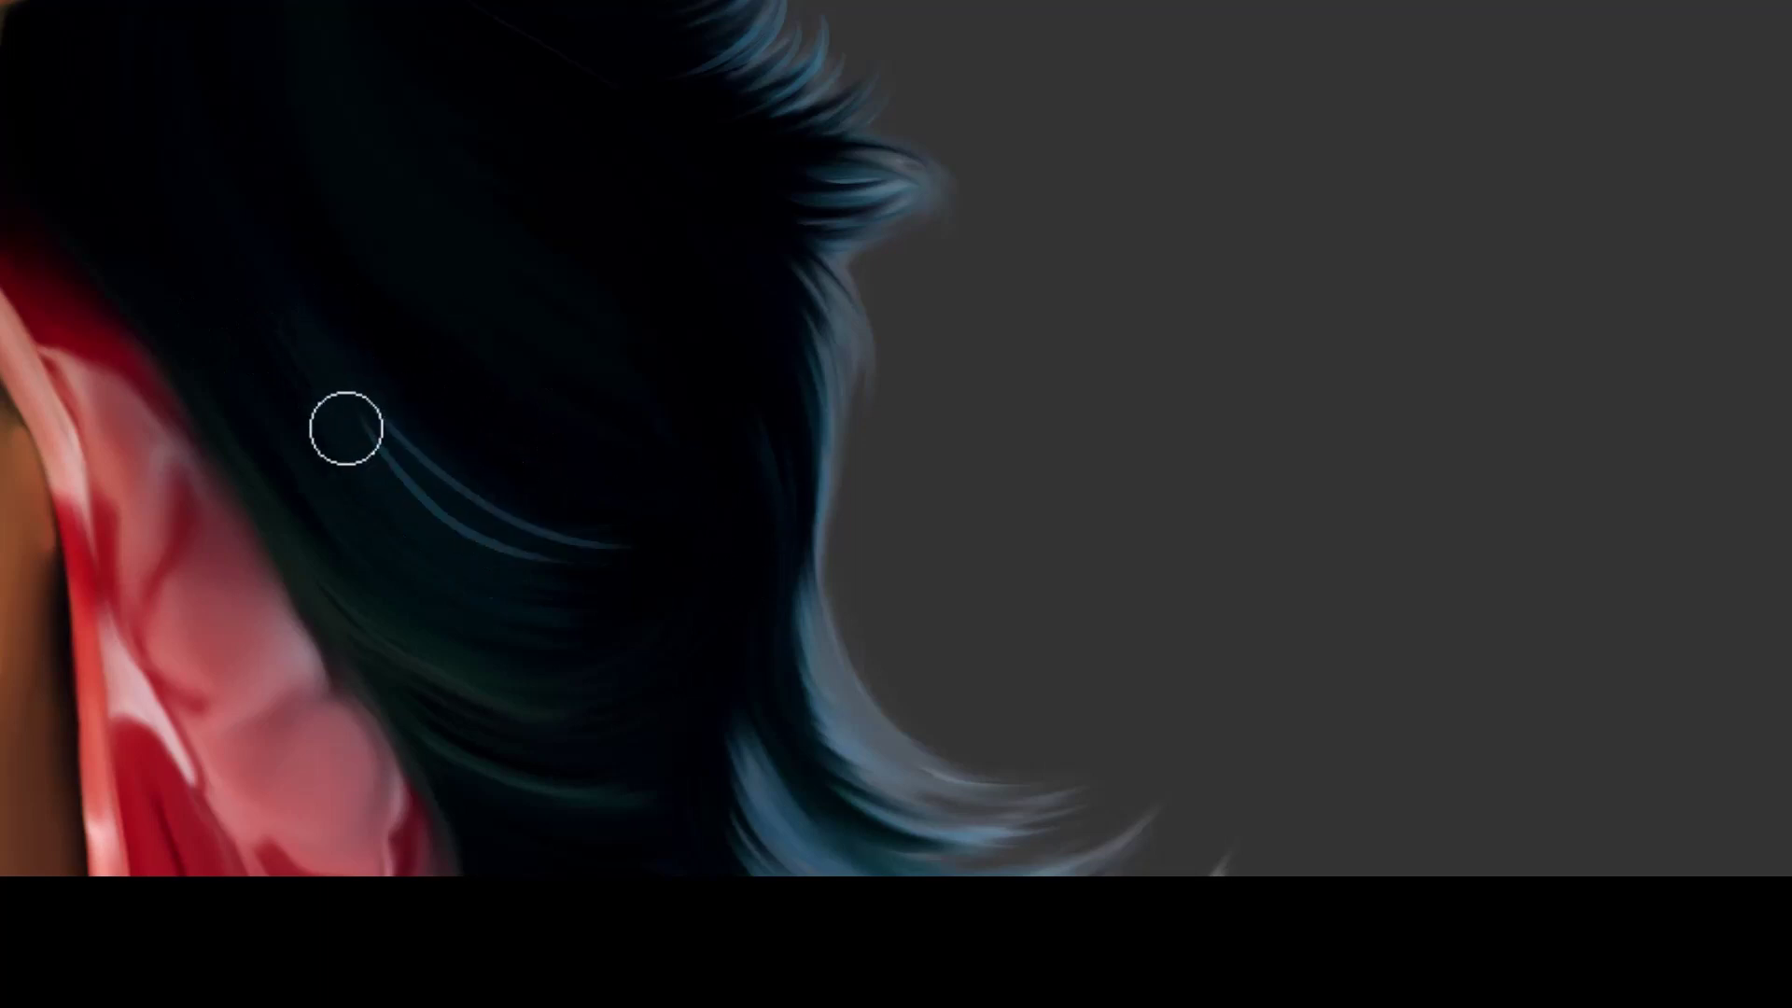
{"action": "key", "text": "ctrl+z"}
{"action": "key", "text": "ctrl+z"}
{"action": "left_click_drag", "start_coordinate": [280, 270], "coordinate": [597, 531]}
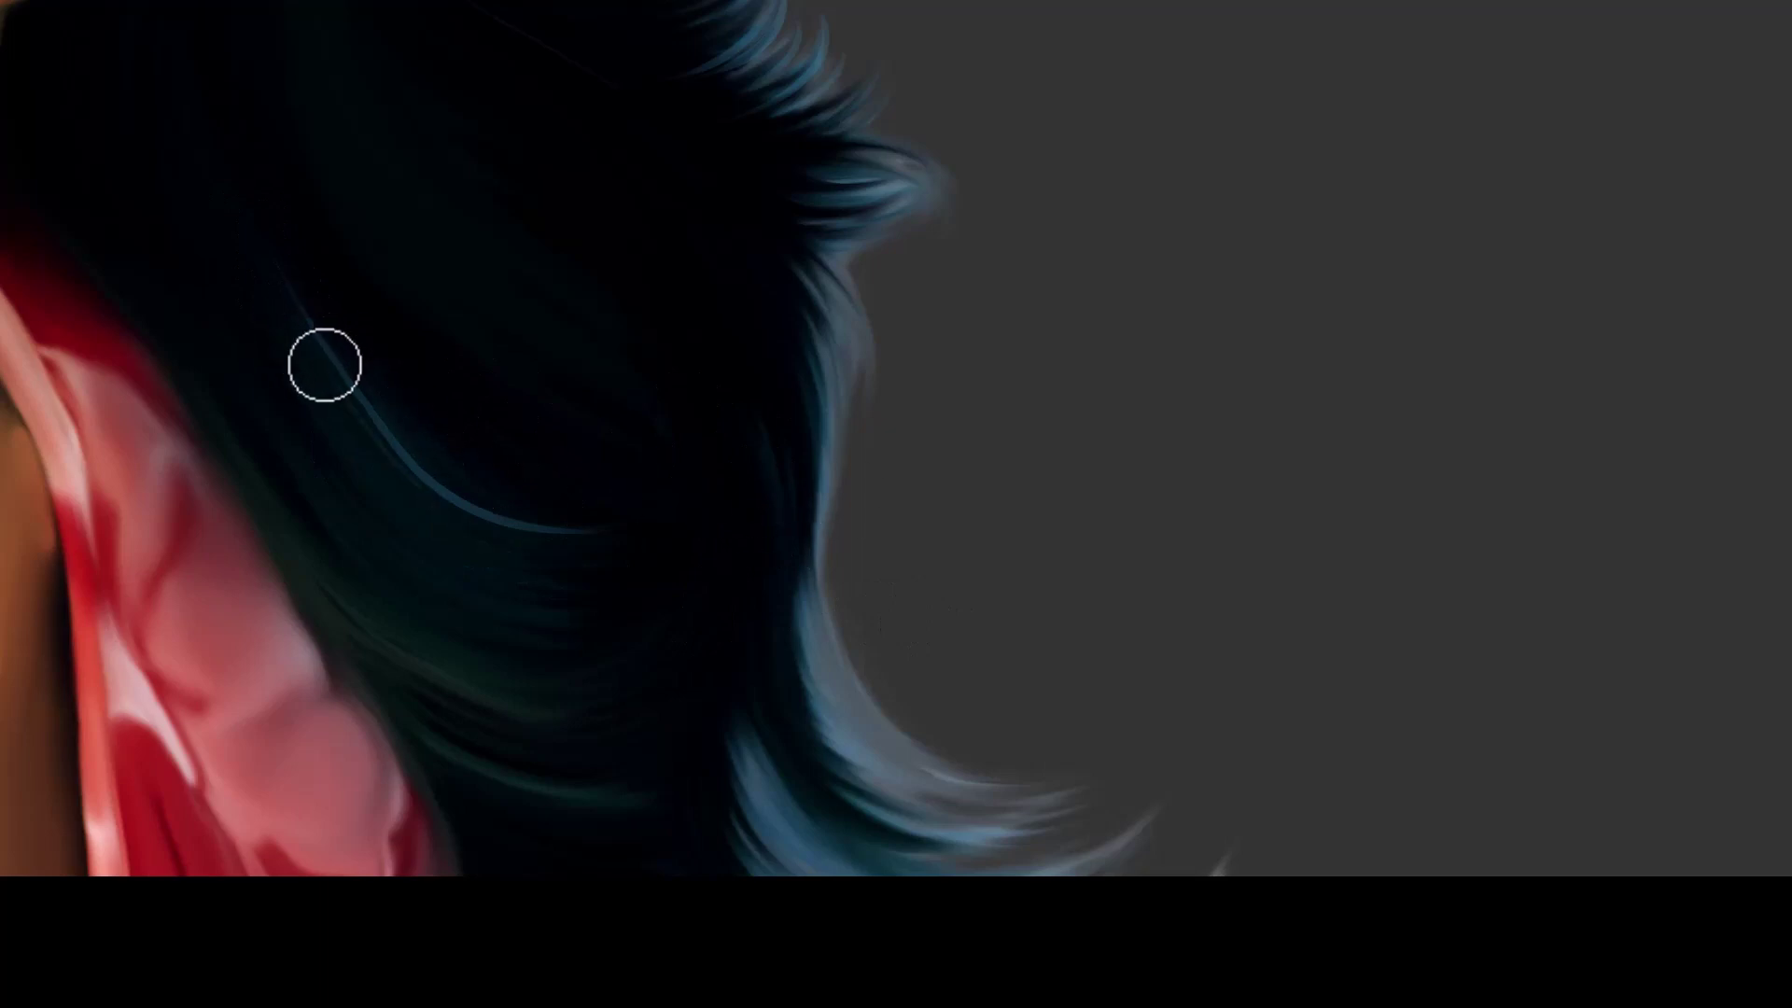
{"action": "left_click_drag", "start_coordinate": [359, 453], "coordinate": [487, 566]}
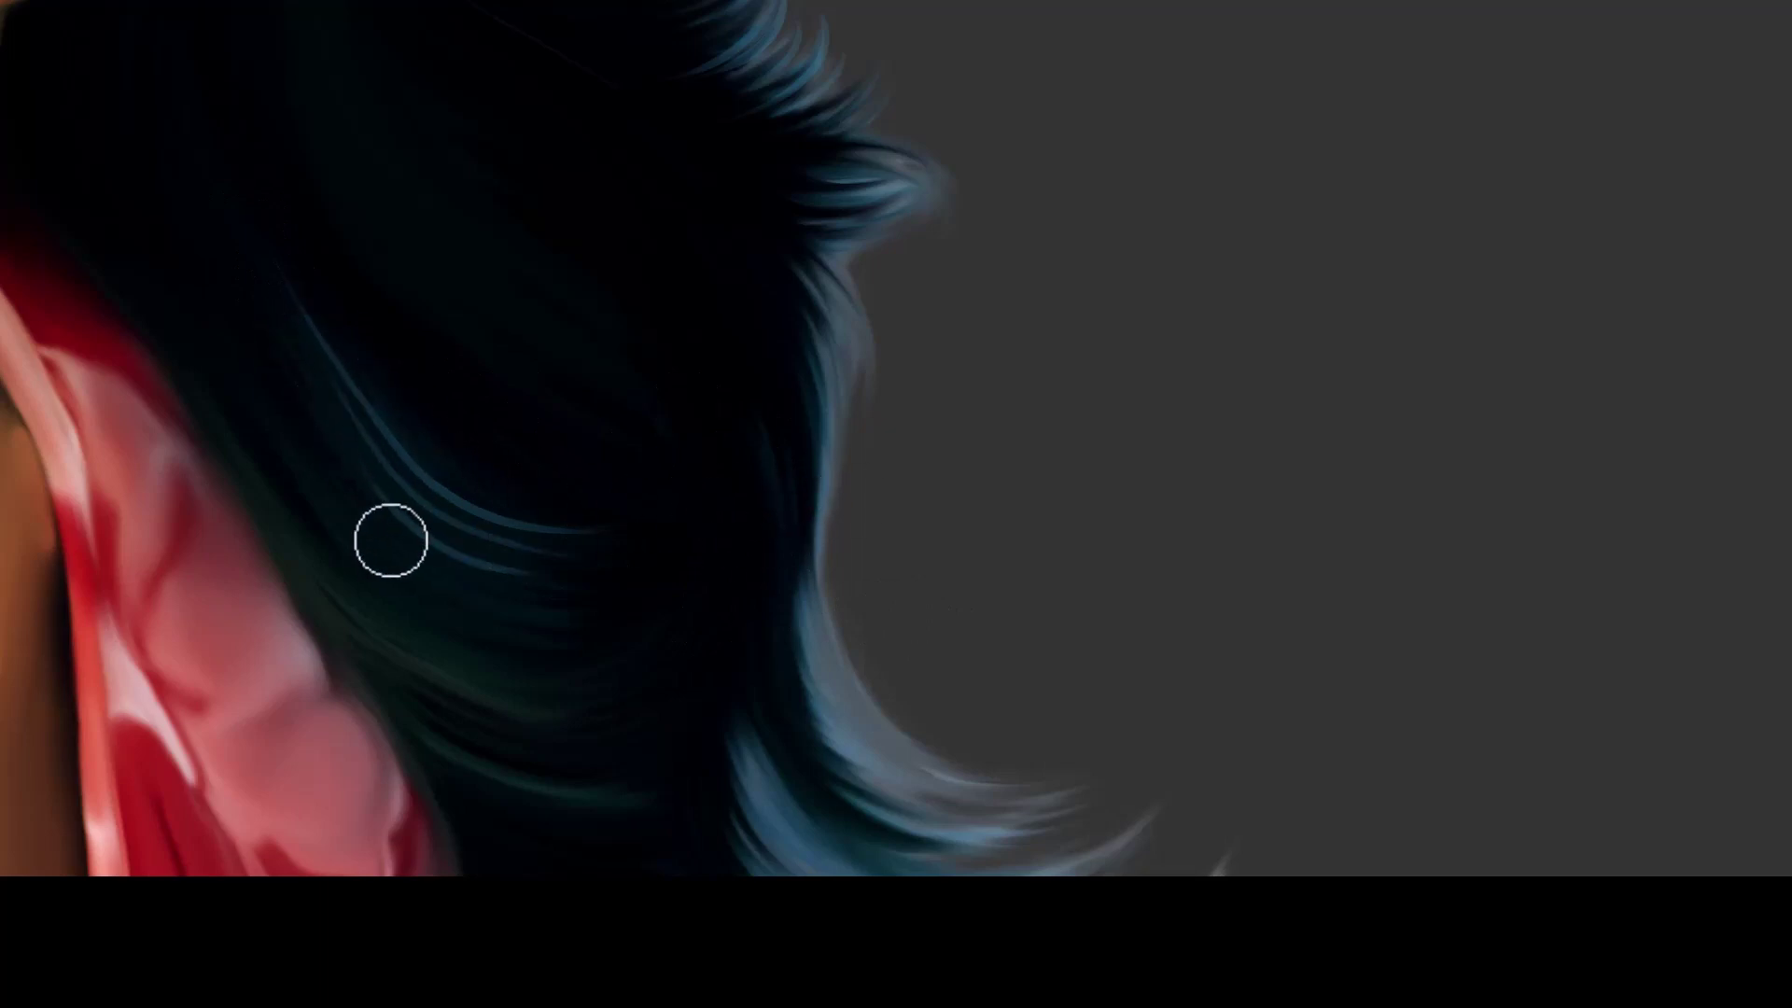
Add short light-blue strands along the lower curl's outer edge
{"action": "left_click_drag", "start_coordinate": [771, 404], "coordinate": [864, 300]}
{"action": "left_click_drag", "start_coordinate": [856, 373], "coordinate": [821, 494]}
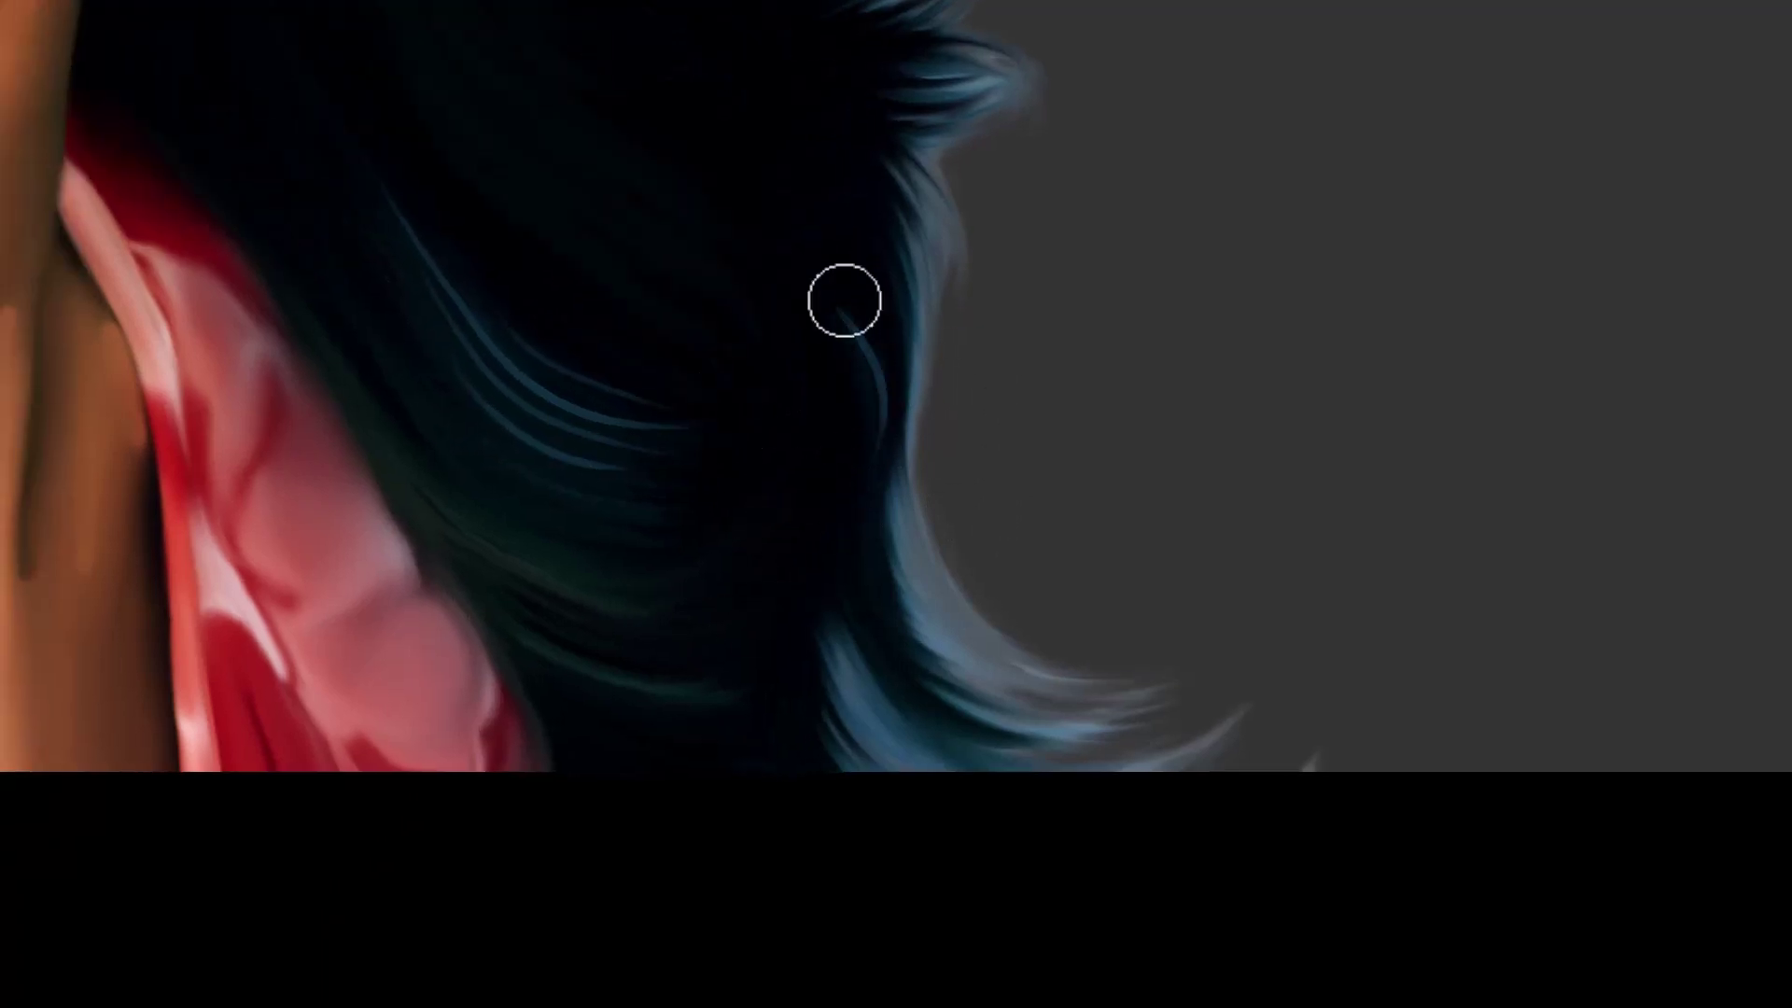
{"action": "key", "text": "ctrl+z"}
{"action": "left_click_drag", "start_coordinate": [868, 323], "coordinate": [859, 410]}
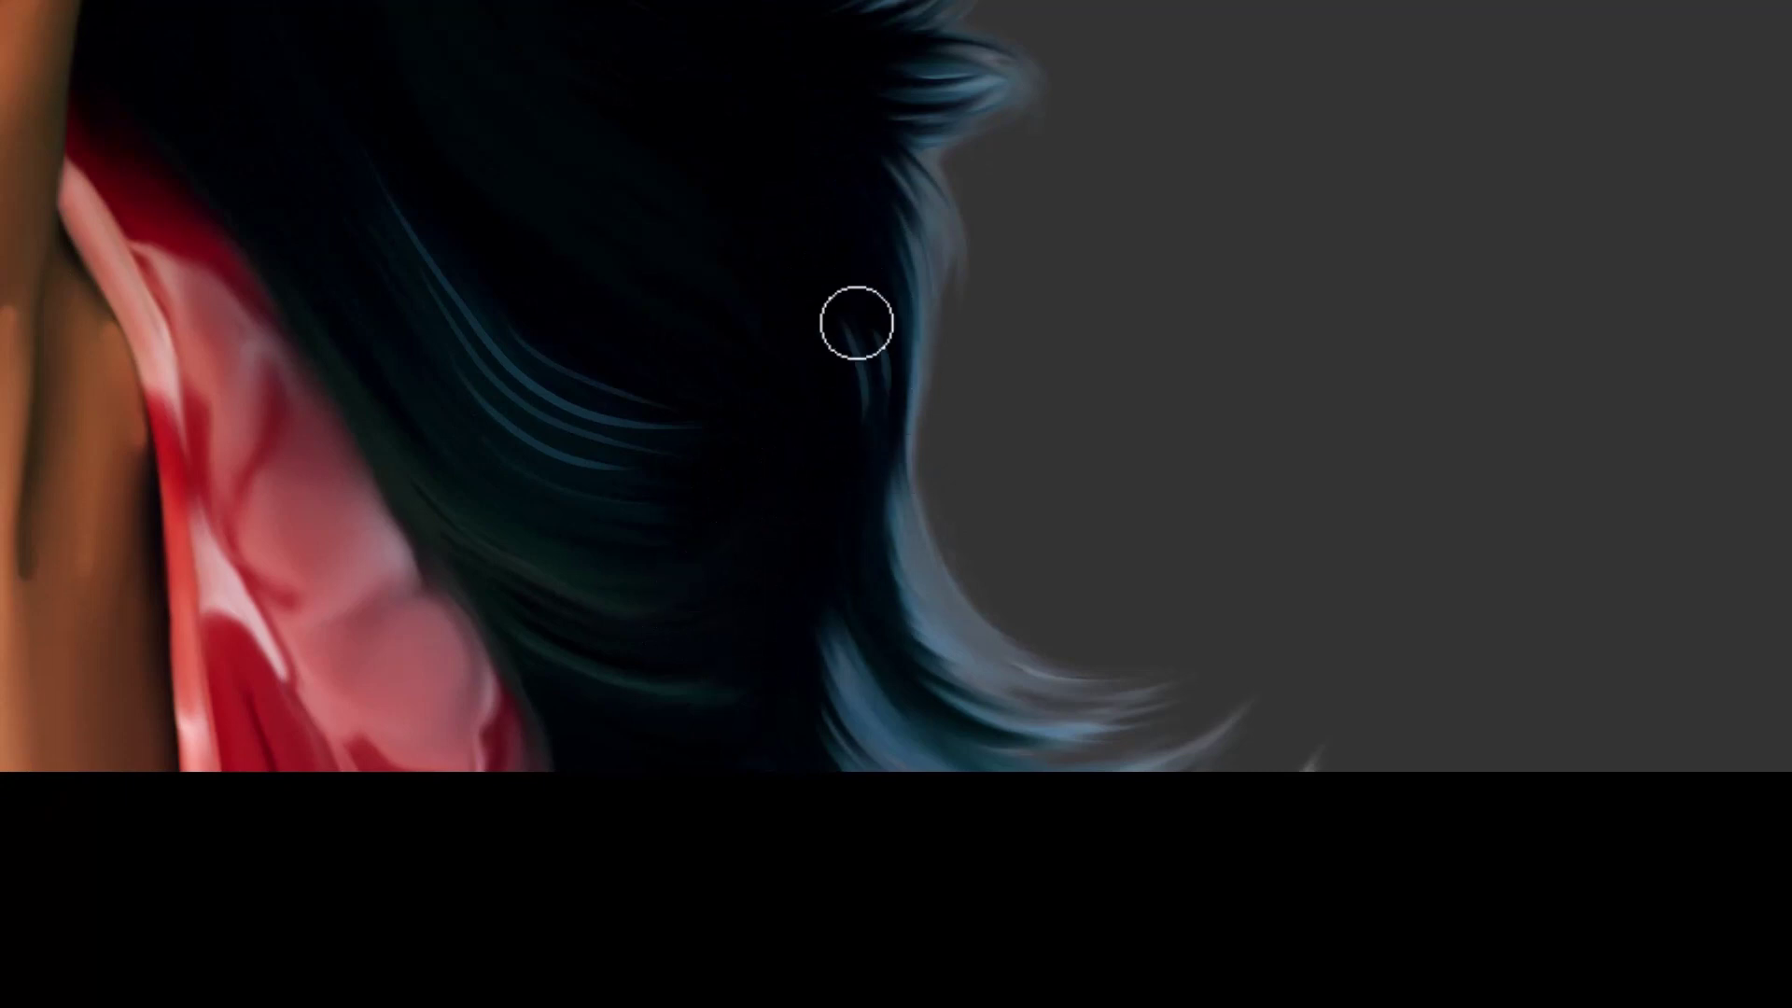
{"action": "left_click_drag", "start_coordinate": [701, 713], "coordinate": [747, 548]}
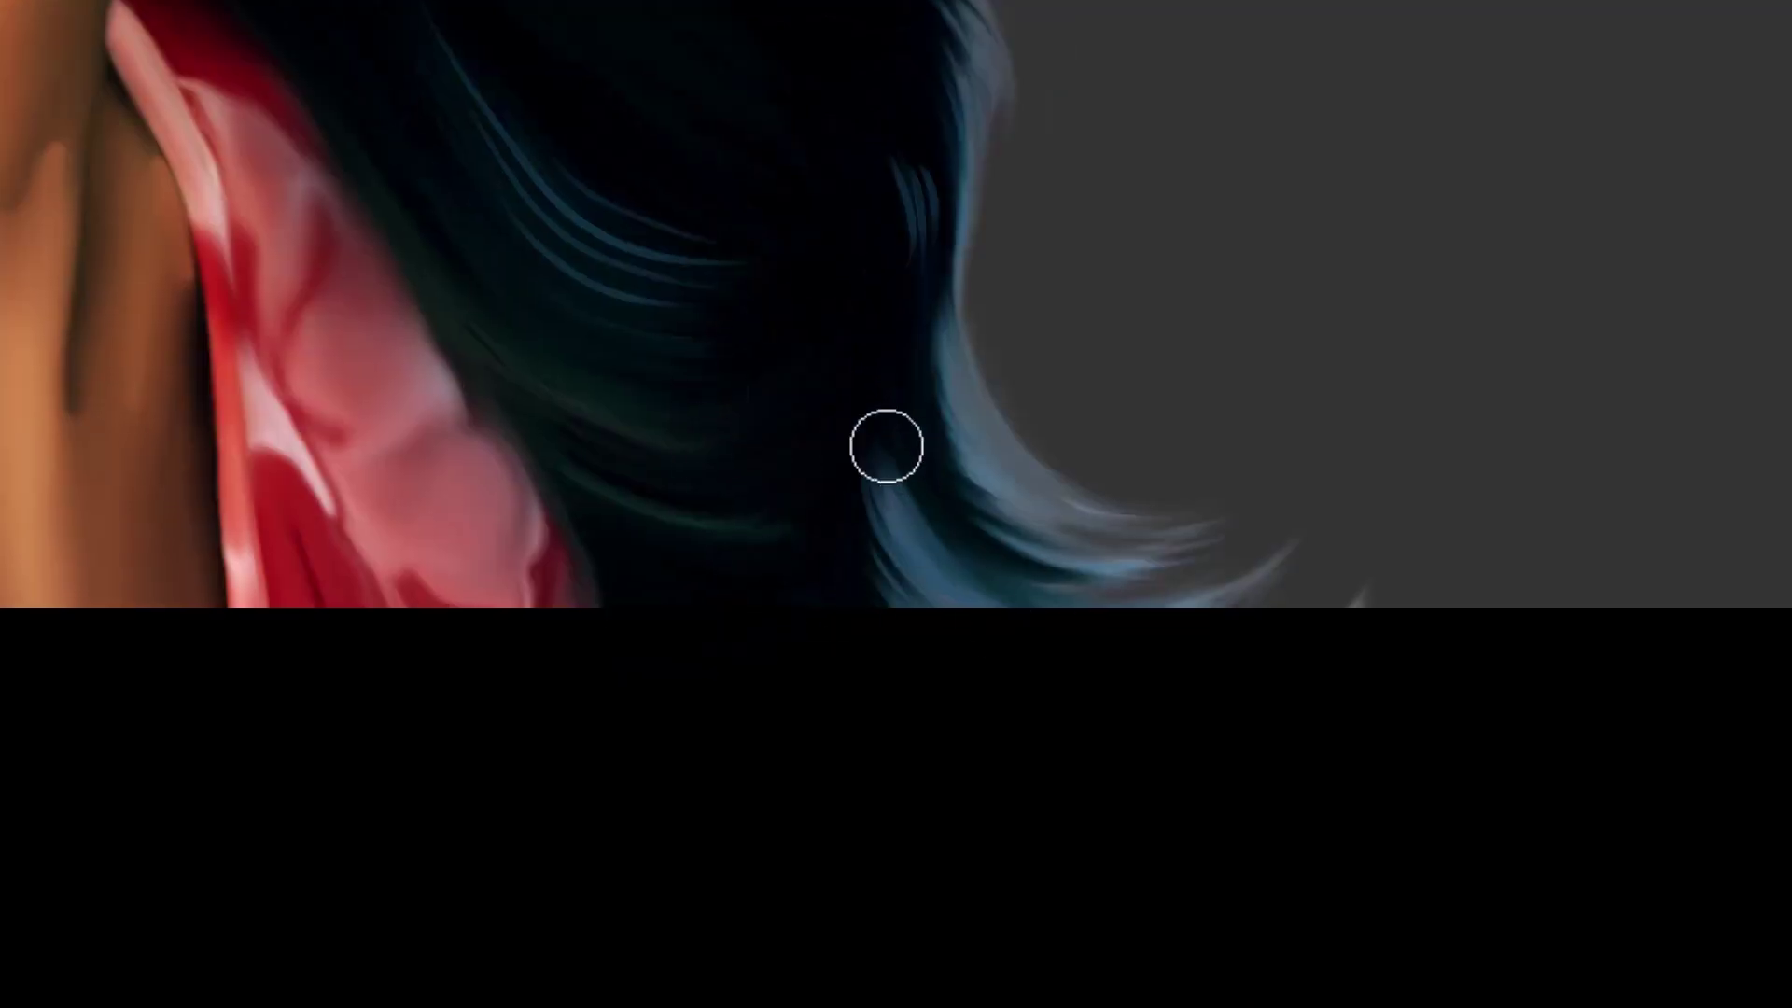
{"action": "left_click_drag", "start_coordinate": [943, 443], "coordinate": [931, 361]}
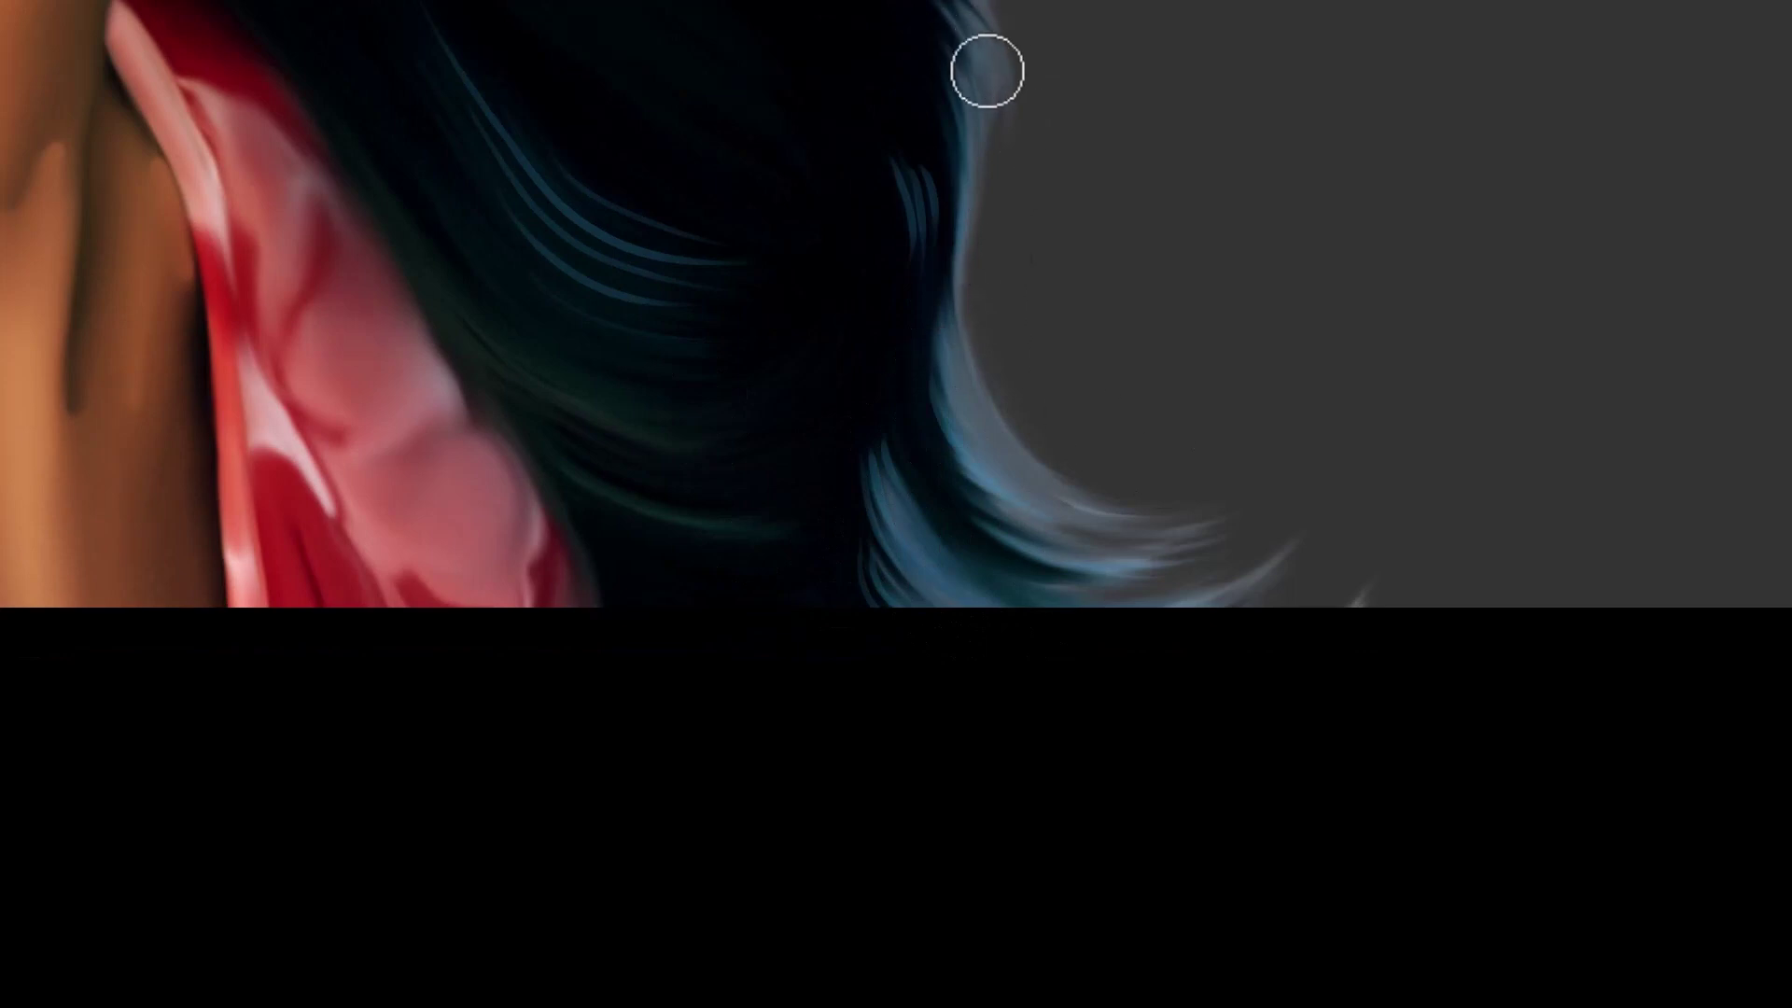
Zoom out and set the foreground colour to a light green
{"action": "left_click_drag", "start_coordinate": [987, 70], "coordinate": [839, 265]}
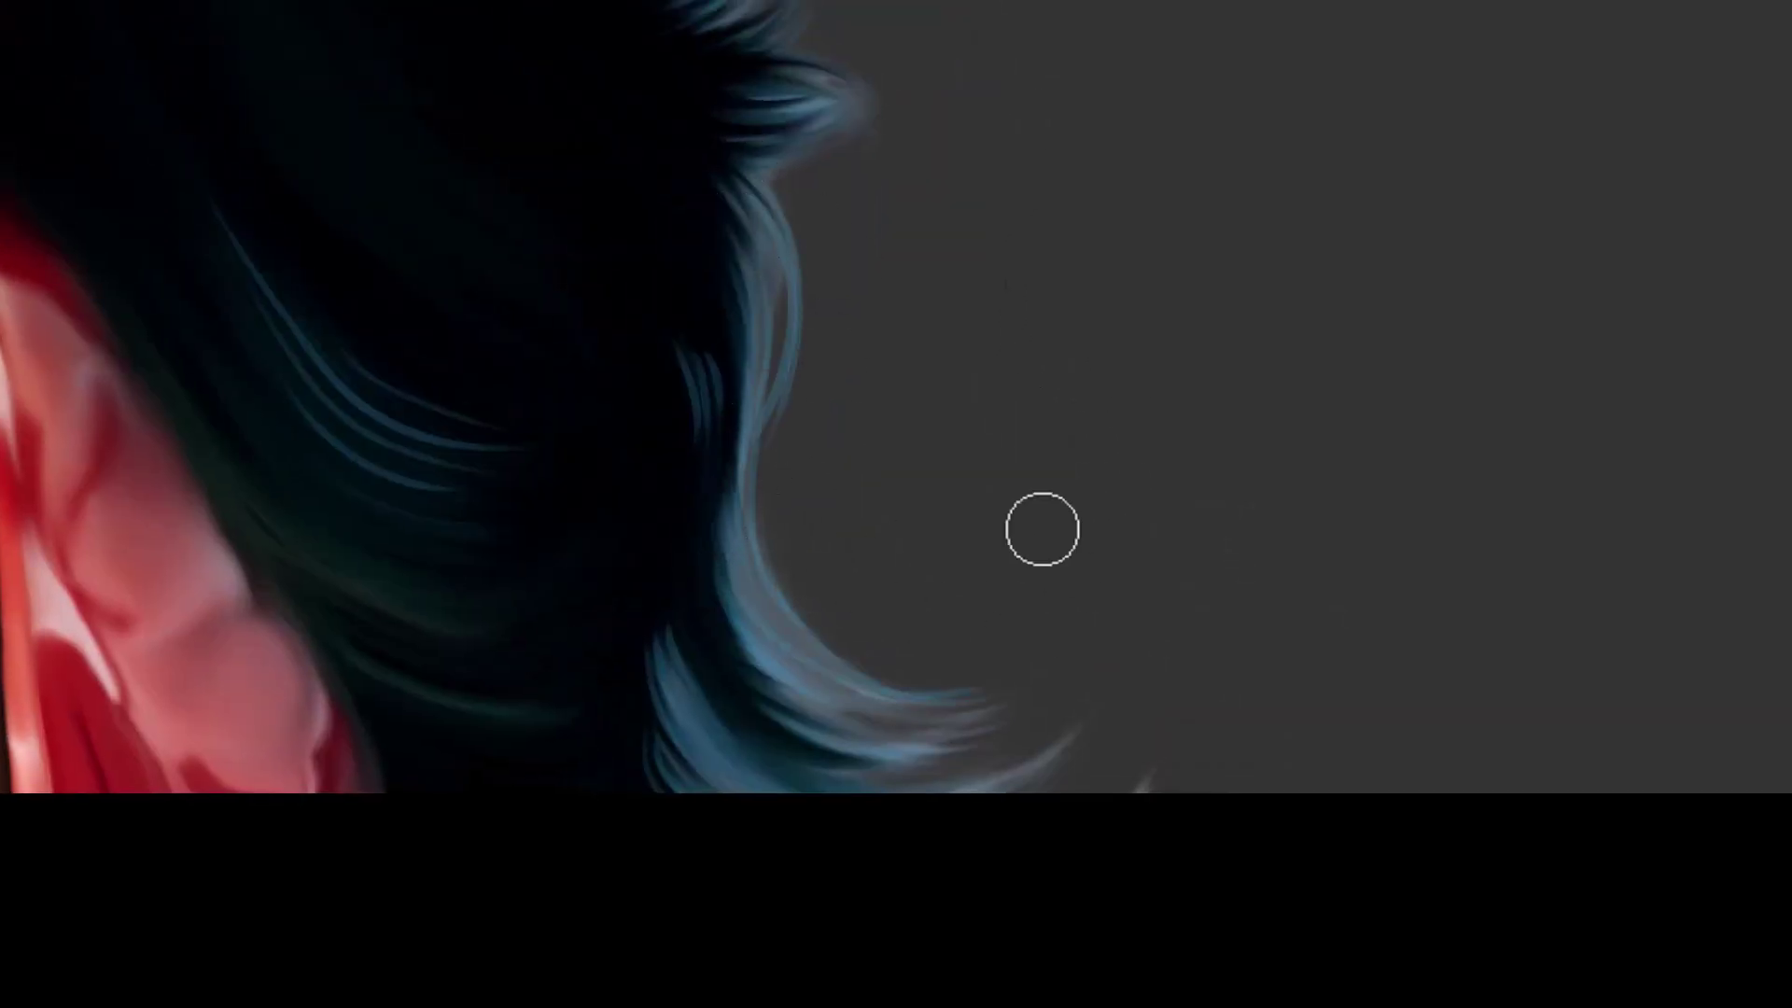
{"action": "scroll", "coordinate": [1008, 535], "scroll_direction": "down", "scroll_amount": 3}
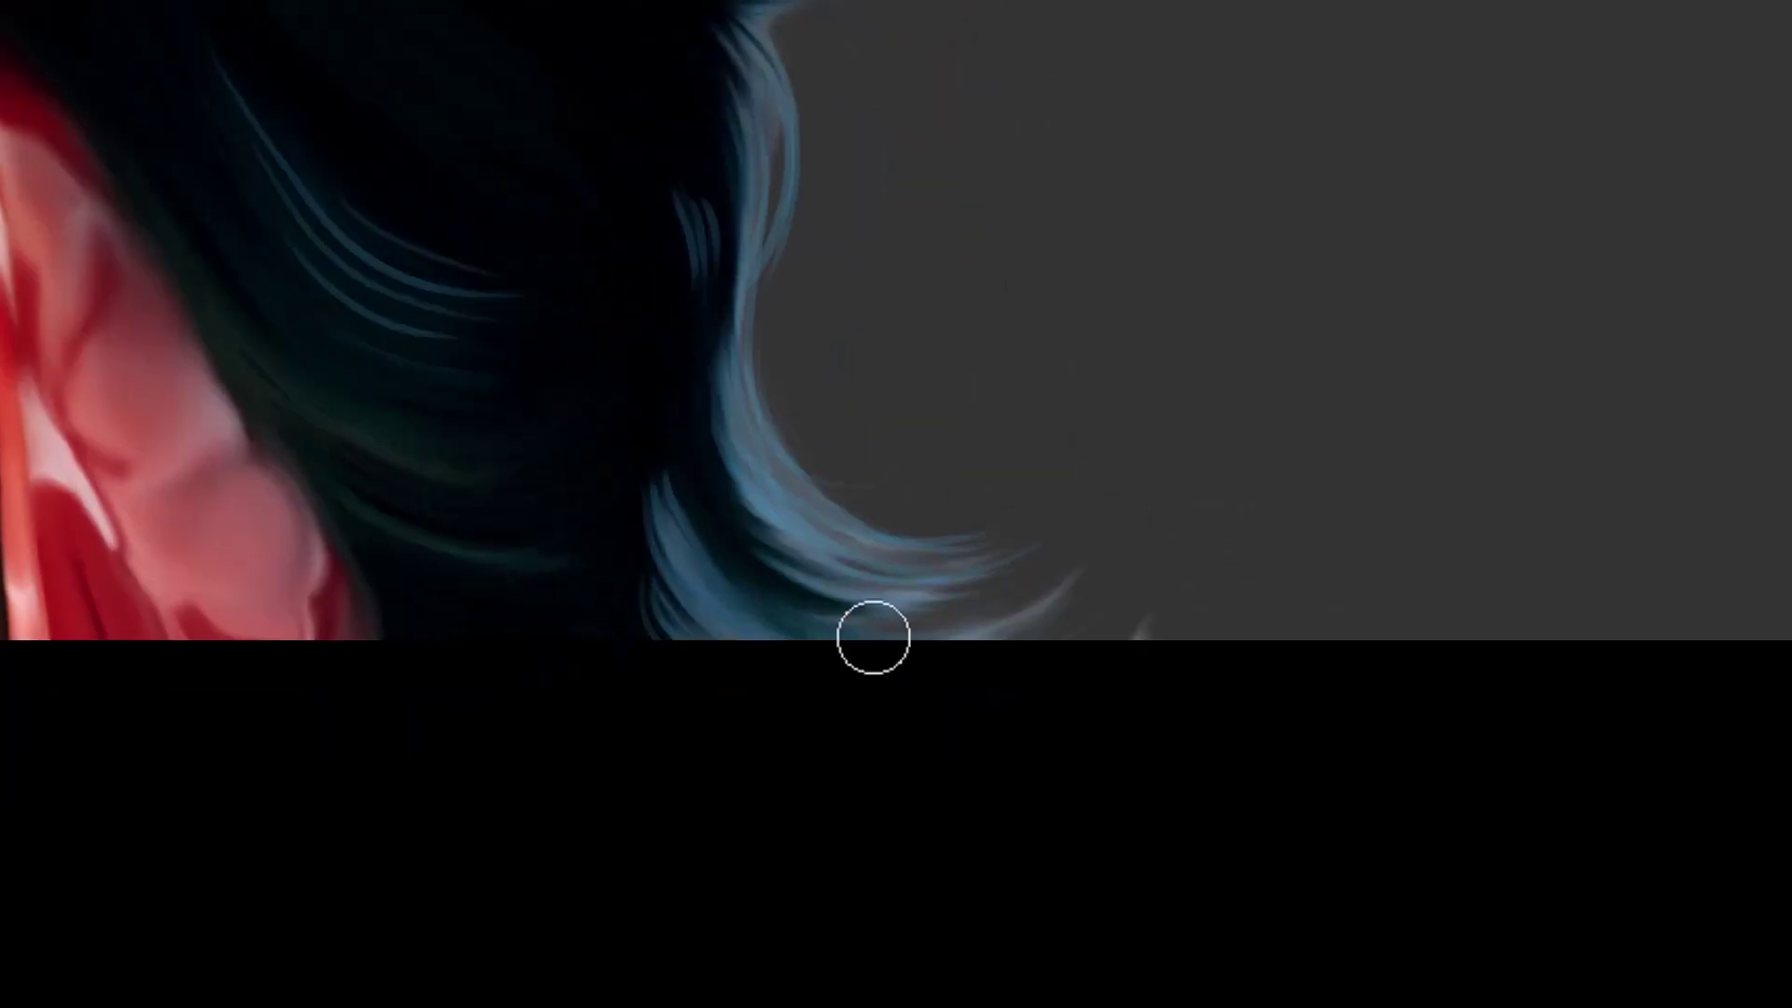
{"action": "left_click_drag", "start_coordinate": [887, 616], "coordinate": [1116, 504]}
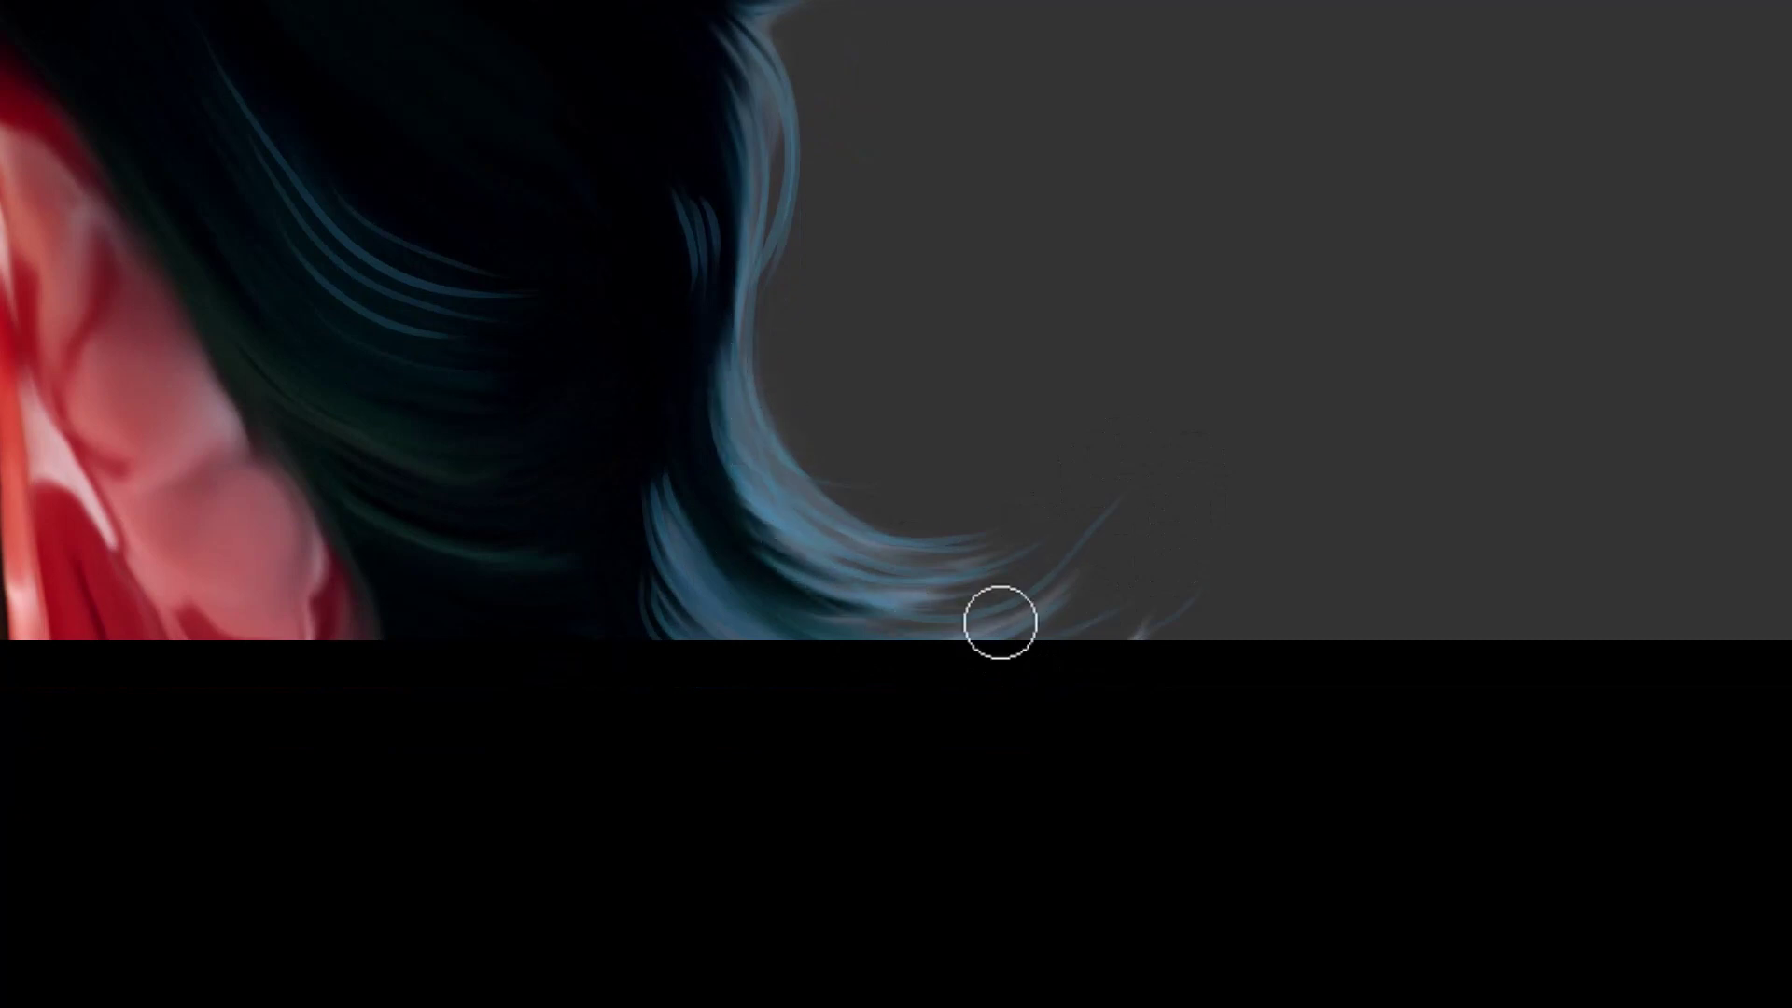
{"action": "scroll", "coordinate": [999, 621], "scroll_direction": "down", "scroll_amount": 3}
{"action": "scroll", "coordinate": [572, 772], "scroll_direction": "down", "scroll_amount": 2}
{"action": "scroll", "coordinate": [609, 528], "scroll_direction": "down", "scroll_amount": 2}
{"action": "scroll", "coordinate": [628, 600], "scroll_direction": "down", "scroll_amount": 2}
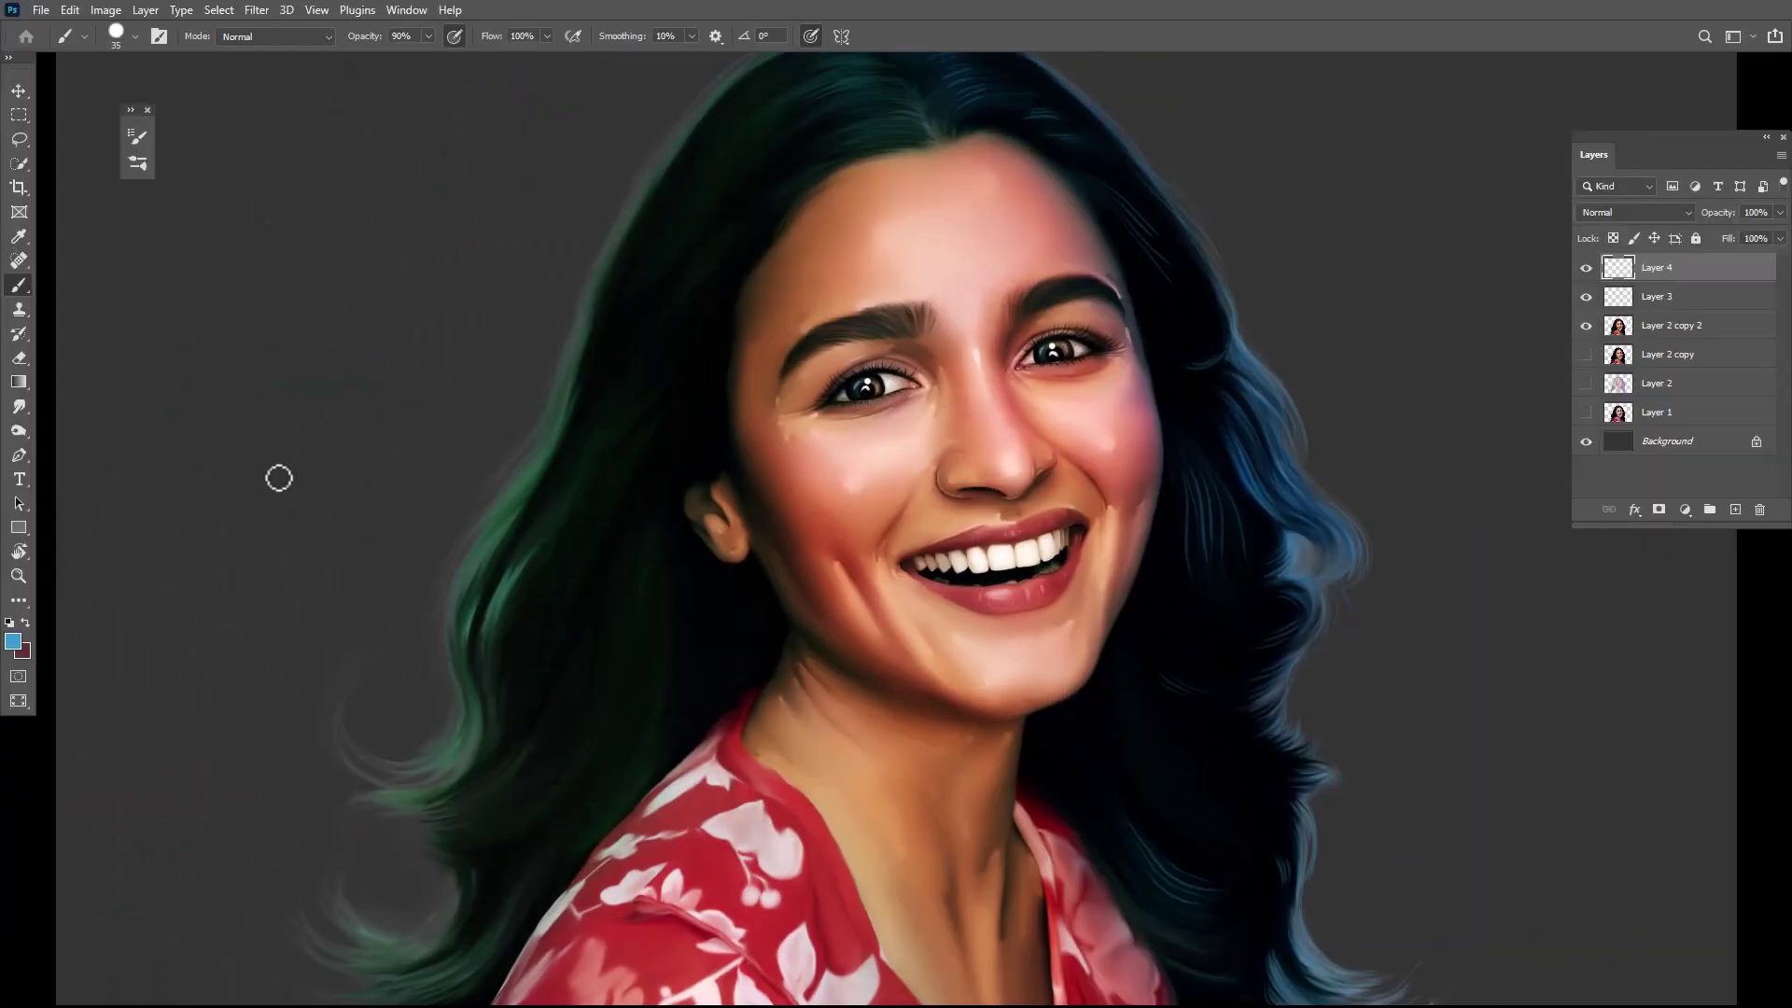
{"action": "left_click", "coordinate": [13, 641]}
{"action": "left_click", "coordinate": [1344, 327]}
{"action": "left_click", "coordinate": [1580, 260]}
Zoom in and brush thin light-green highlight strands around the hair parting, blending them
{"action": "scroll", "coordinate": [868, 228], "scroll_direction": "up", "scroll_amount": 2}
{"action": "scroll", "coordinate": [912, 339], "scroll_direction": "up", "scroll_amount": 4}
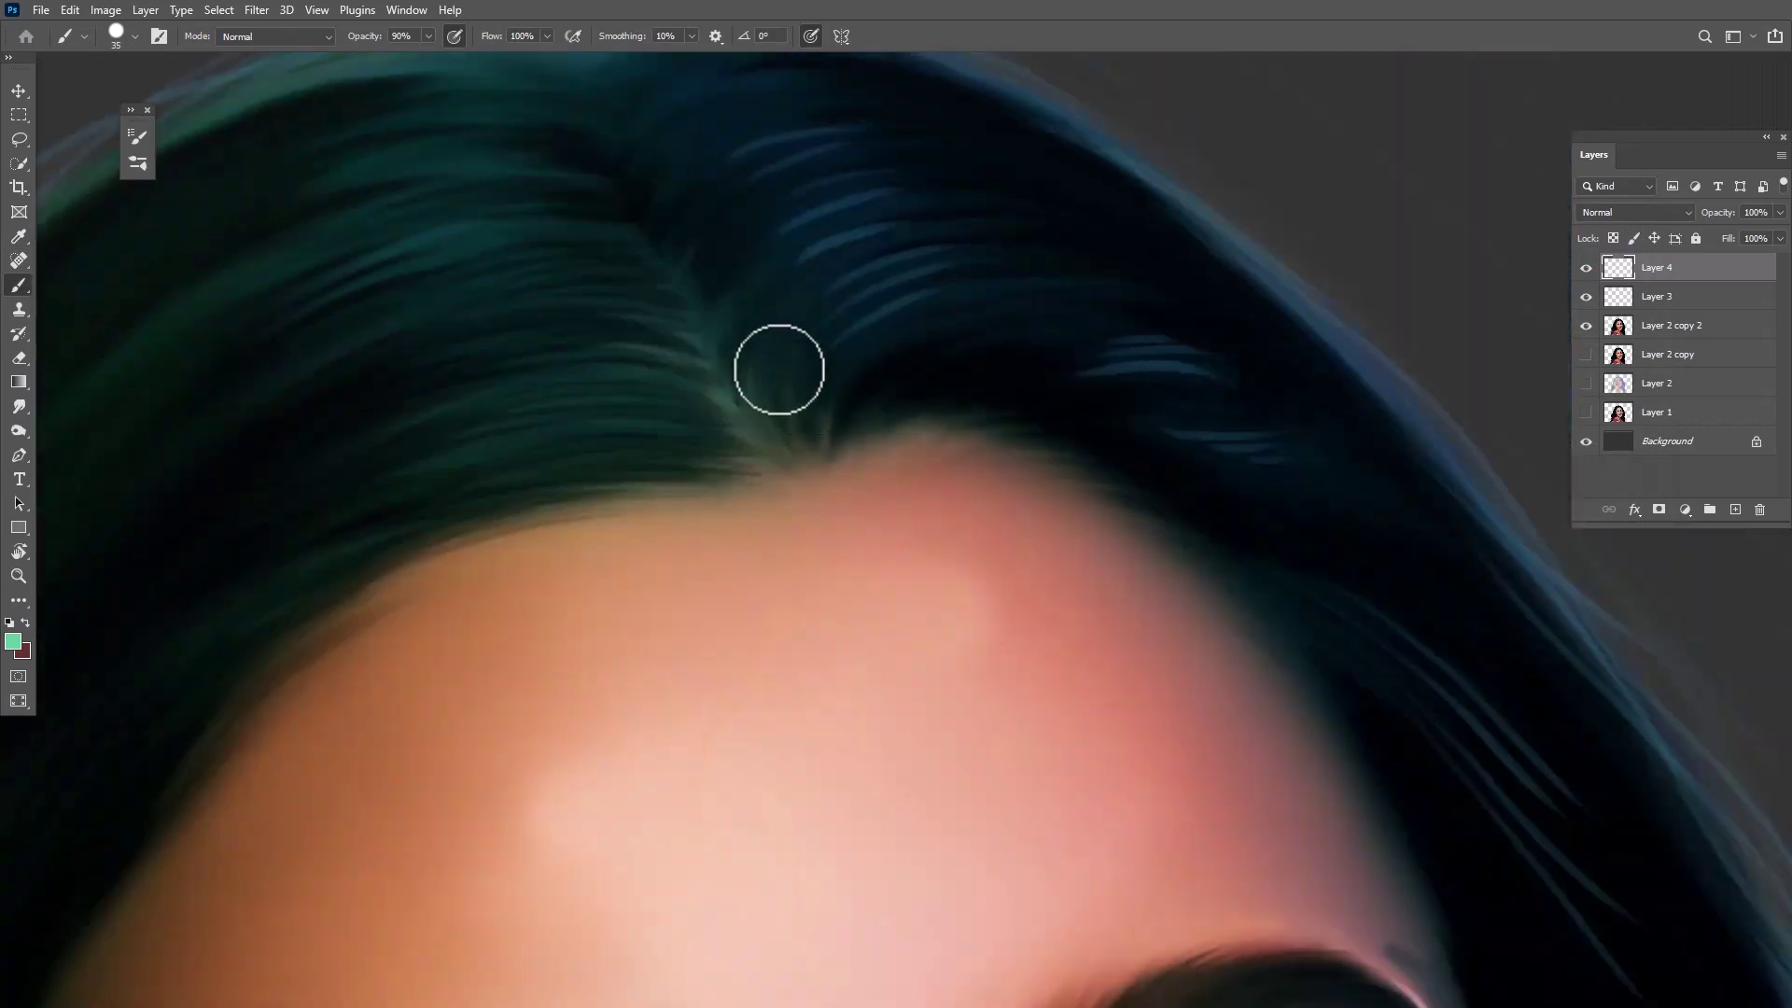
{"action": "mouse_move", "coordinate": [776, 373]}
{"action": "left_mouse_down"}
{"action": "mouse_move", "coordinate": [781, 336]}
{"action": "mouse_move", "coordinate": [747, 396]}
{"action": "mouse_move", "coordinate": [793, 406]}
{"action": "left_mouse_up"}
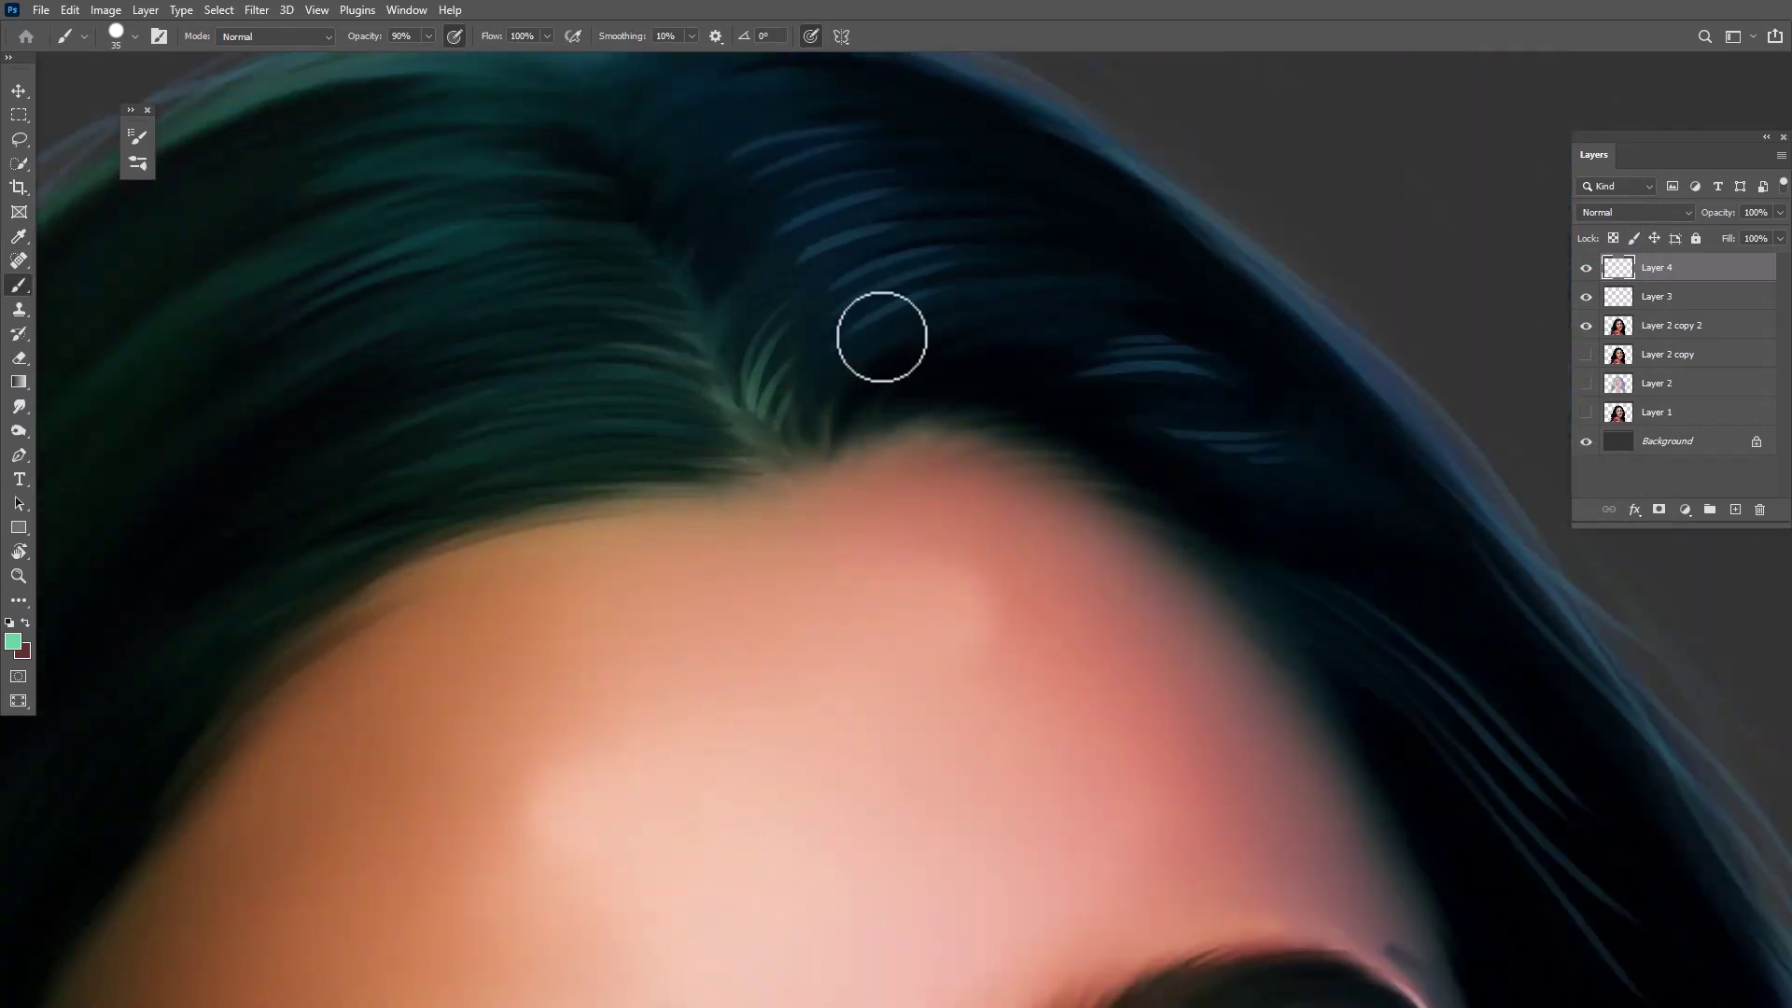
{"action": "left_click_drag", "start_coordinate": [880, 336], "coordinate": [792, 432]}
{"action": "mouse_move", "coordinate": [924, 396]}
{"action": "left_mouse_down"}
{"action": "mouse_move", "coordinate": [772, 340]}
{"action": "mouse_move", "coordinate": [797, 324]}
{"action": "mouse_move", "coordinate": [825, 447]}
{"action": "mouse_move", "coordinate": [784, 356]}
{"action": "mouse_move", "coordinate": [815, 344]}
{"action": "mouse_move", "coordinate": [828, 444]}
{"action": "mouse_move", "coordinate": [868, 426]}
{"action": "left_mouse_up"}
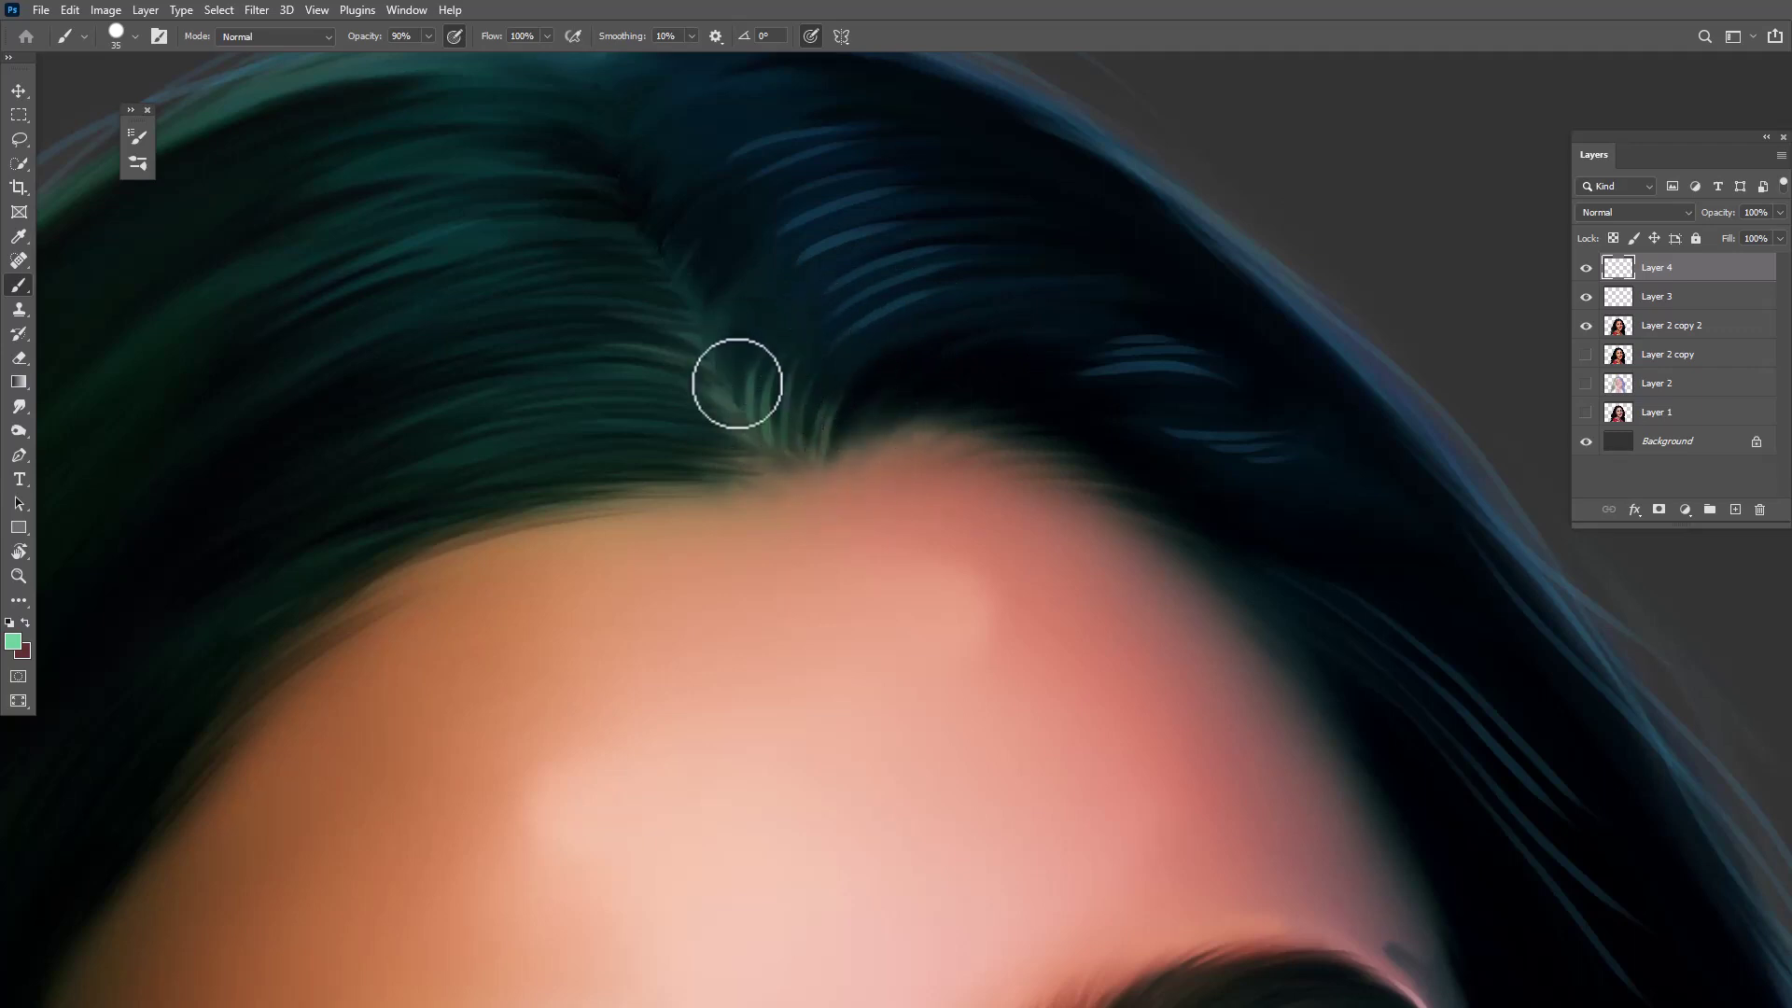
{"action": "mouse_move", "coordinate": [724, 352]}
{"action": "left_mouse_down"}
{"action": "mouse_move", "coordinate": [760, 400]}
{"action": "mouse_move", "coordinate": [809, 366]}
{"action": "left_mouse_up"}
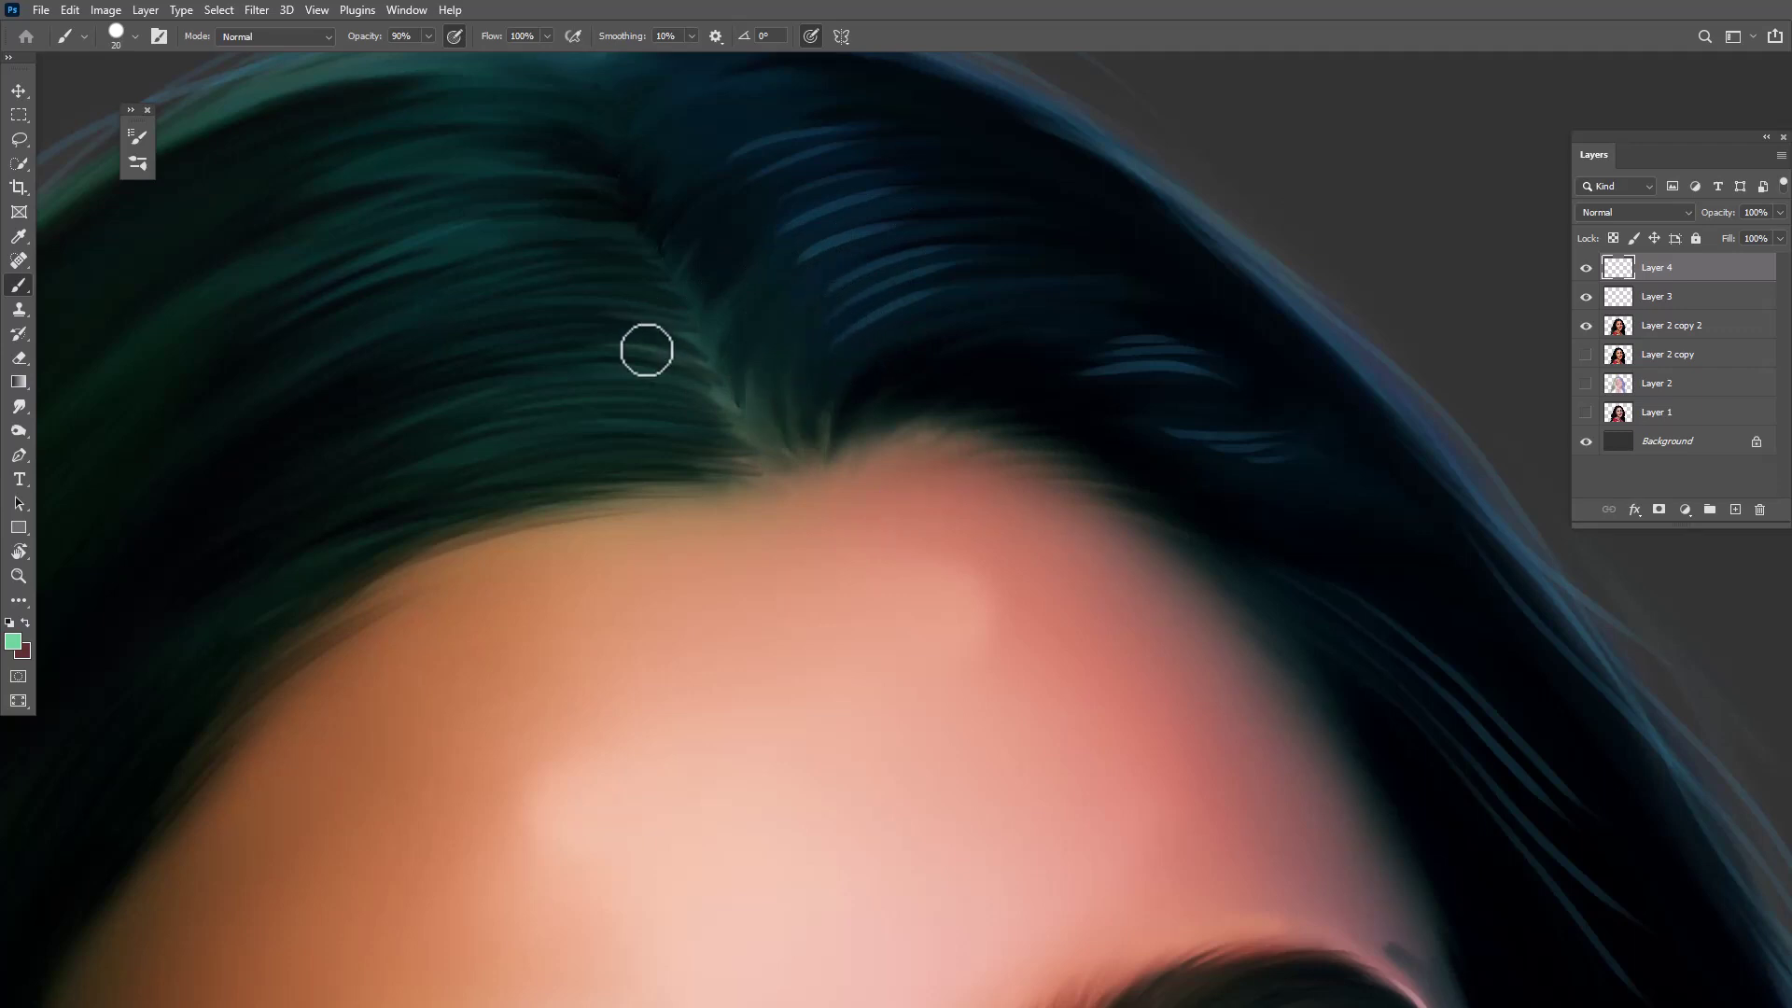
{"action": "scroll", "coordinate": [645, 350], "scroll_direction": "down", "scroll_amount": 2}
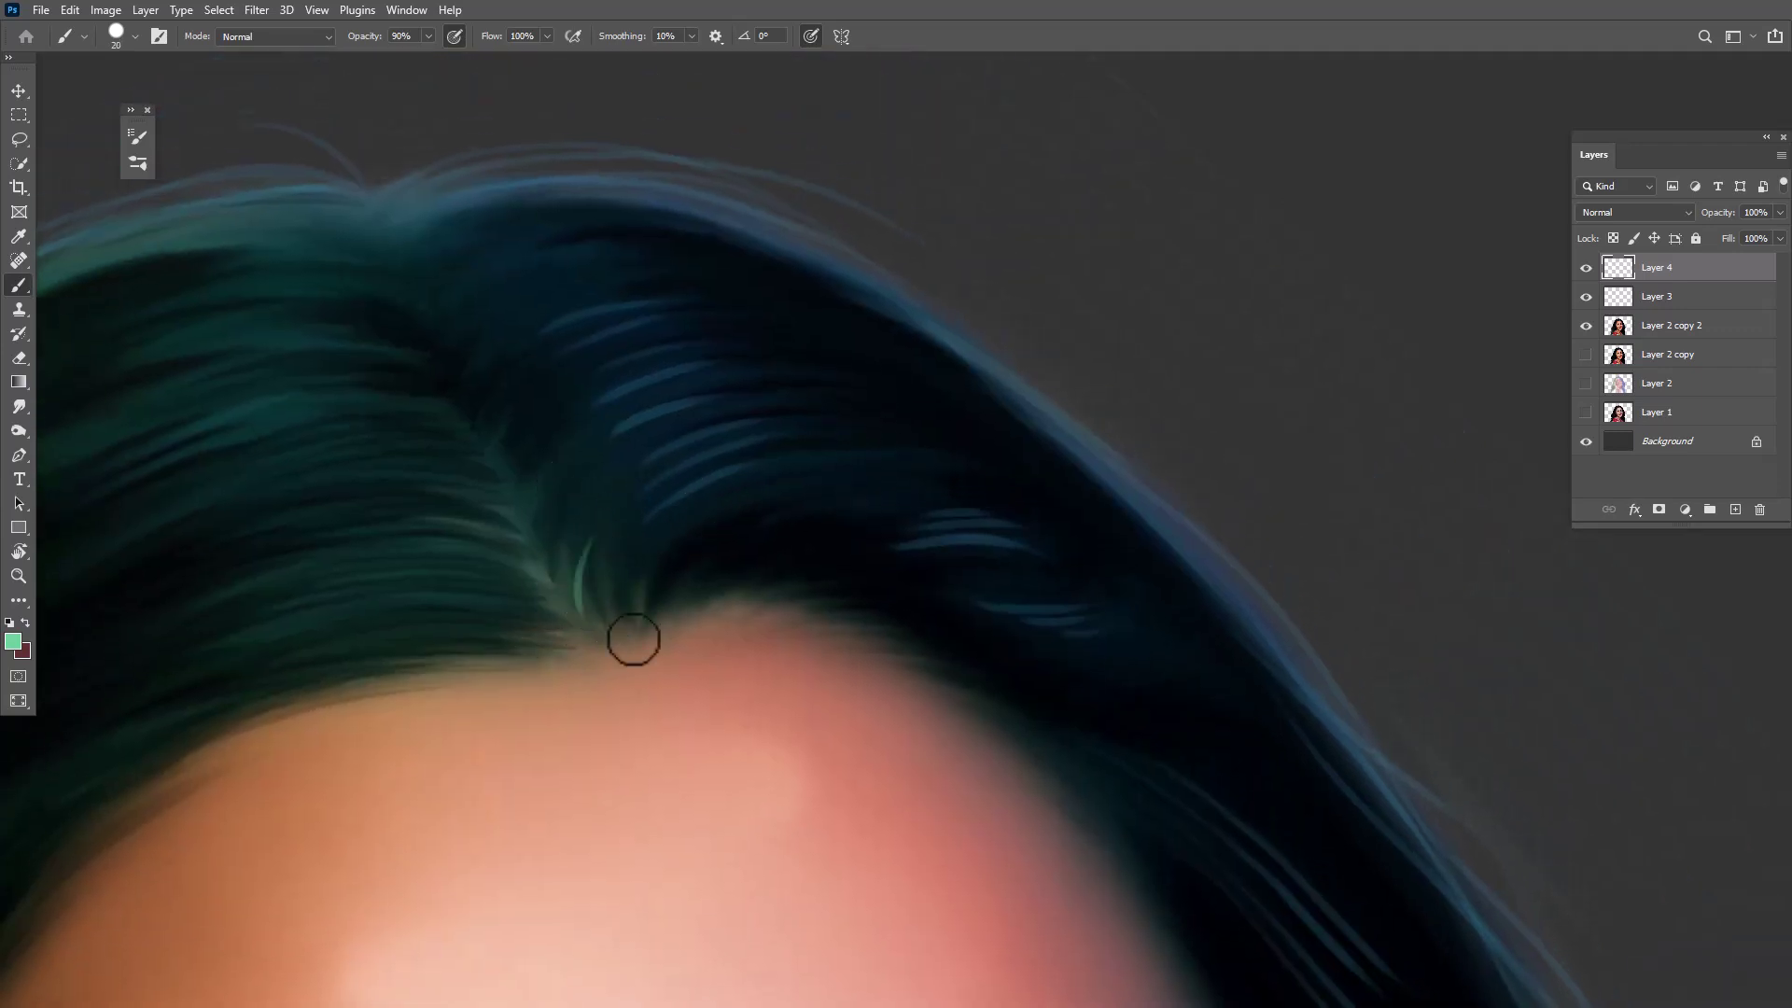
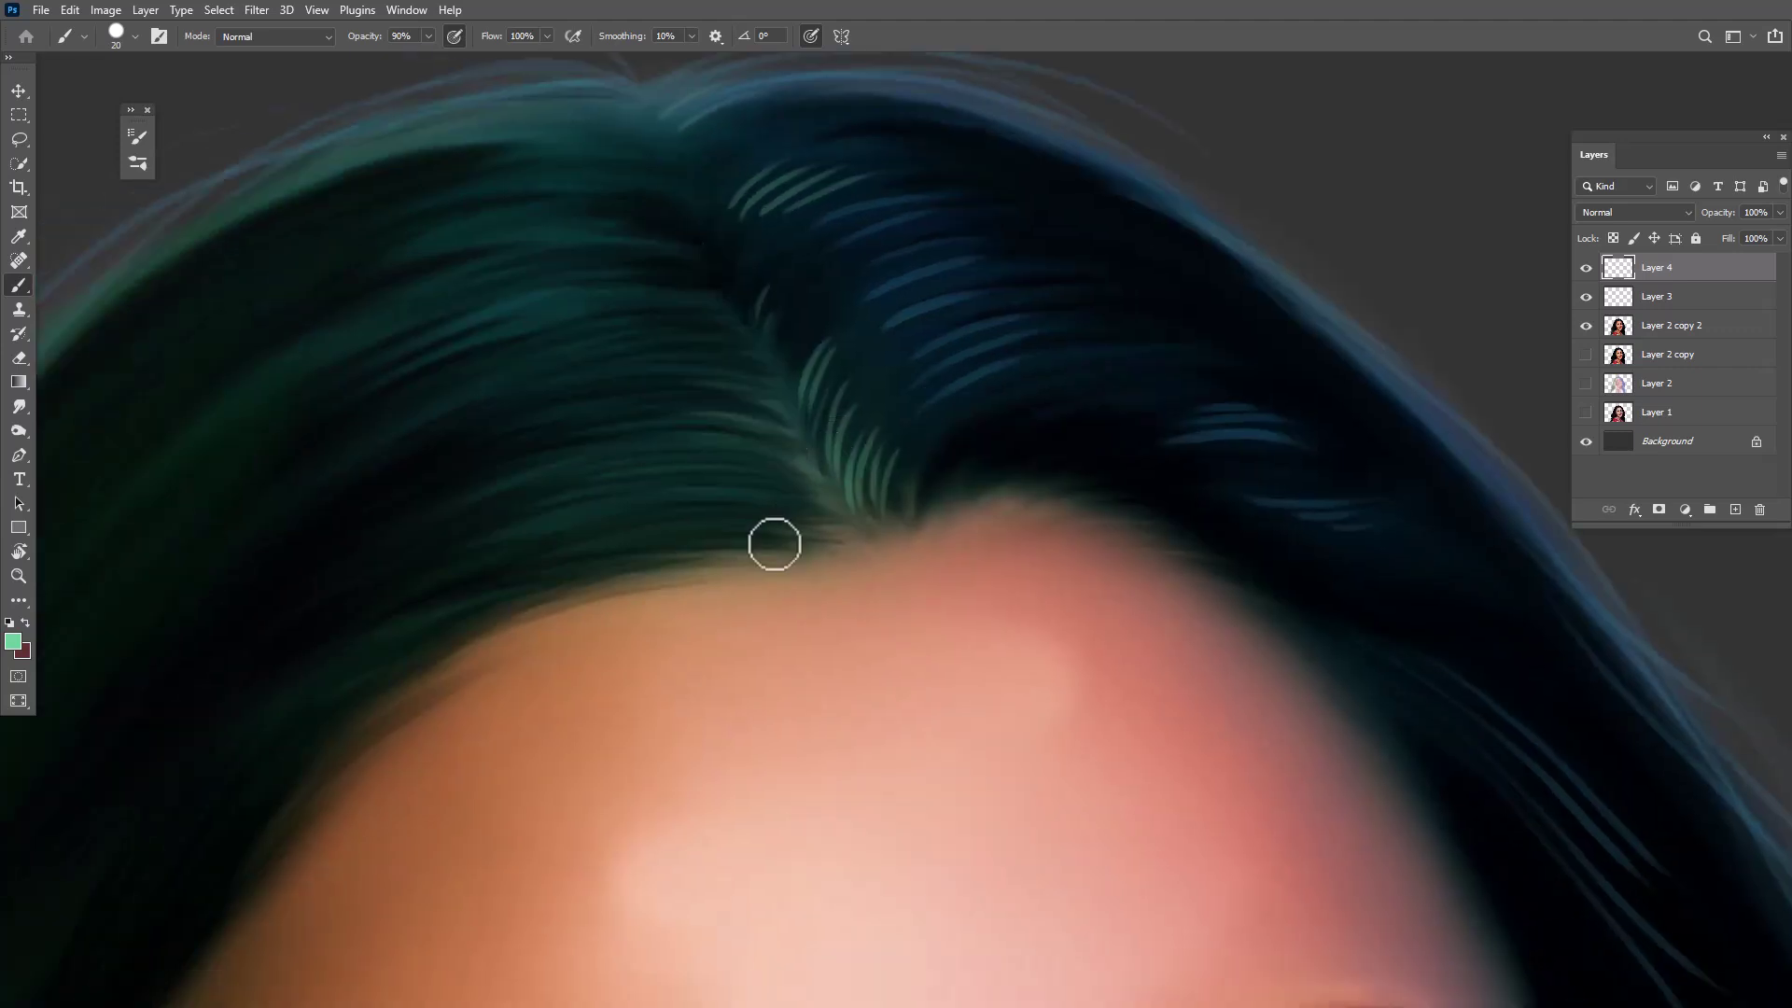
Paint light green strands at the crown parting and across the upper left hair
{"action": "left_click_drag", "start_coordinate": [779, 487], "coordinate": [605, 509]}
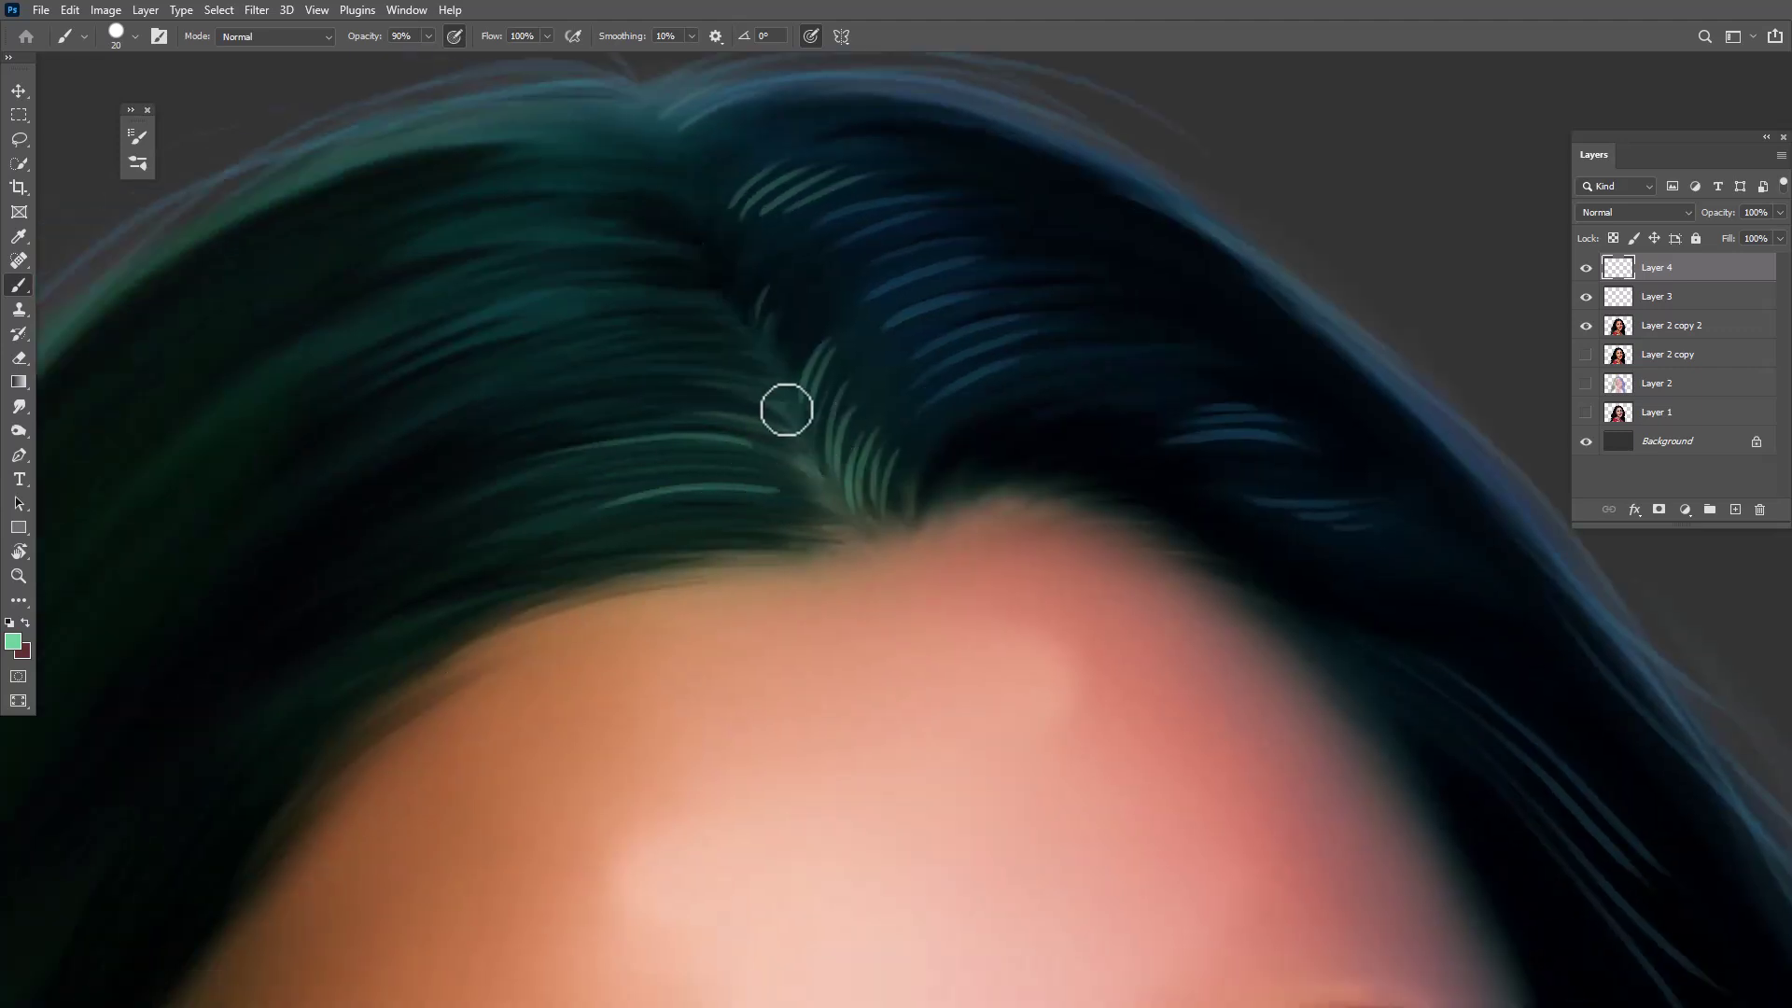
{"action": "mouse_move", "coordinate": [663, 297]}
{"action": "left_mouse_down"}
{"action": "mouse_move", "coordinate": [373, 366]}
{"action": "mouse_move", "coordinate": [416, 345]}
{"action": "left_mouse_up"}
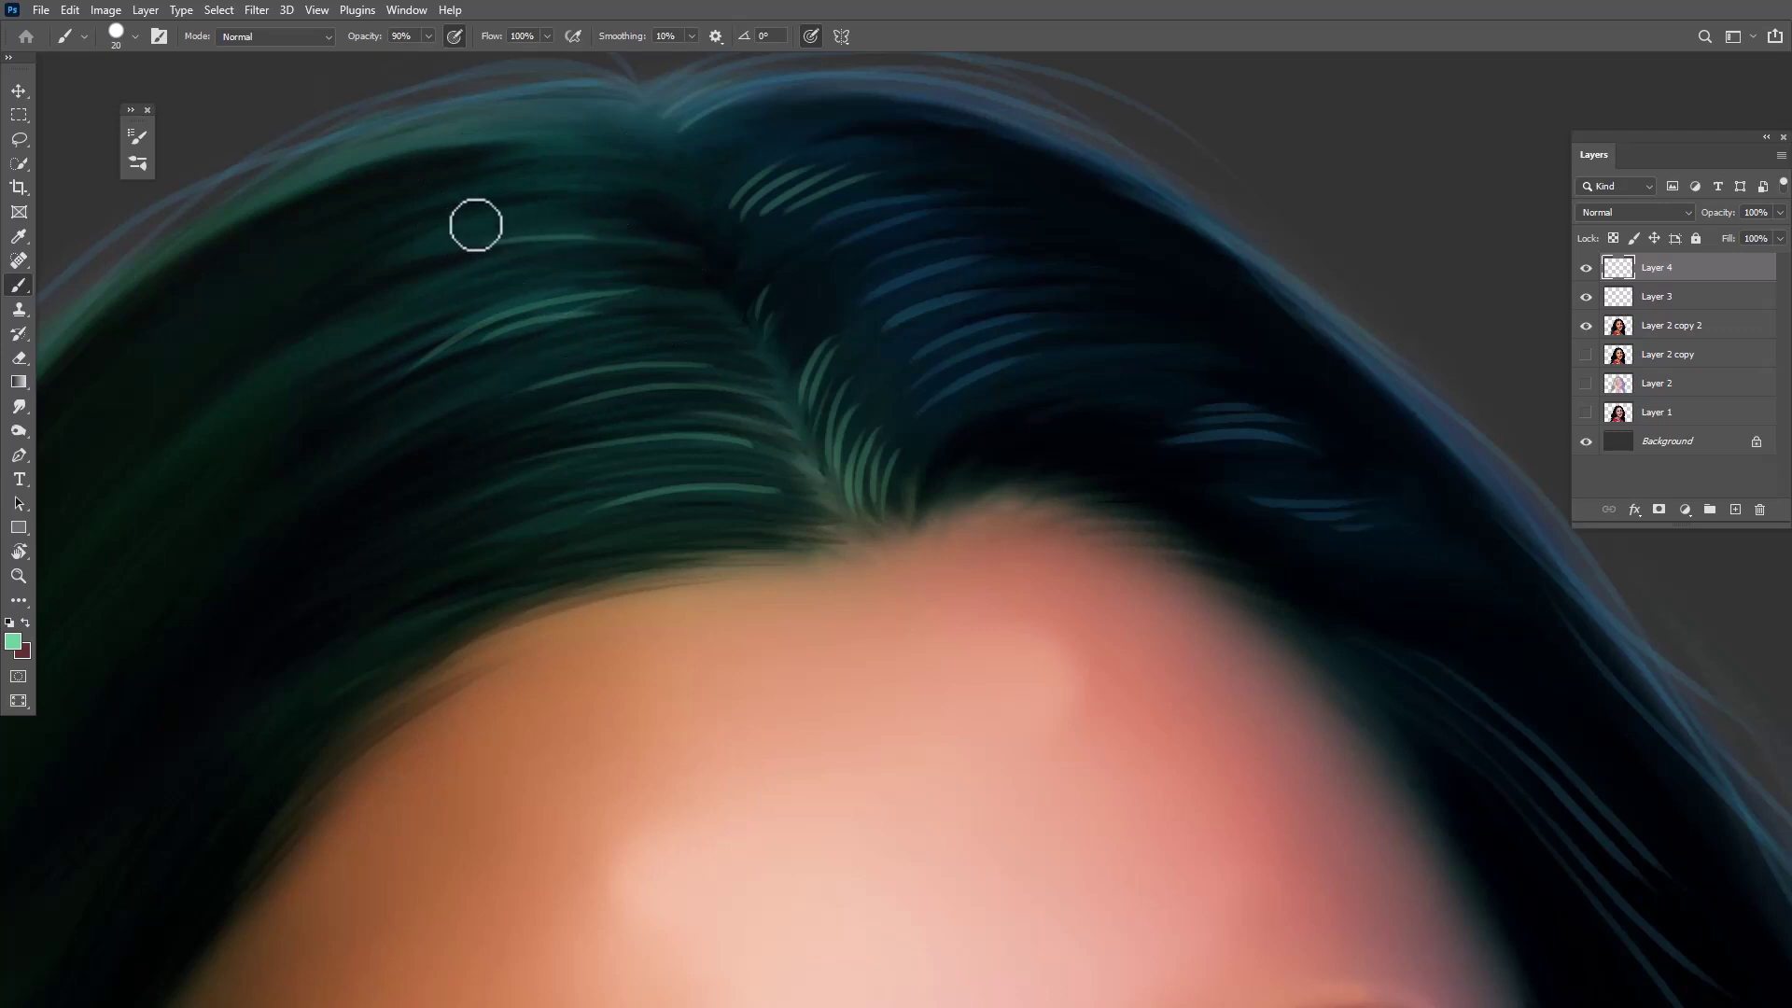
{"action": "scroll", "coordinate": [678, 264], "scroll_direction": "down", "scroll_amount": 3}
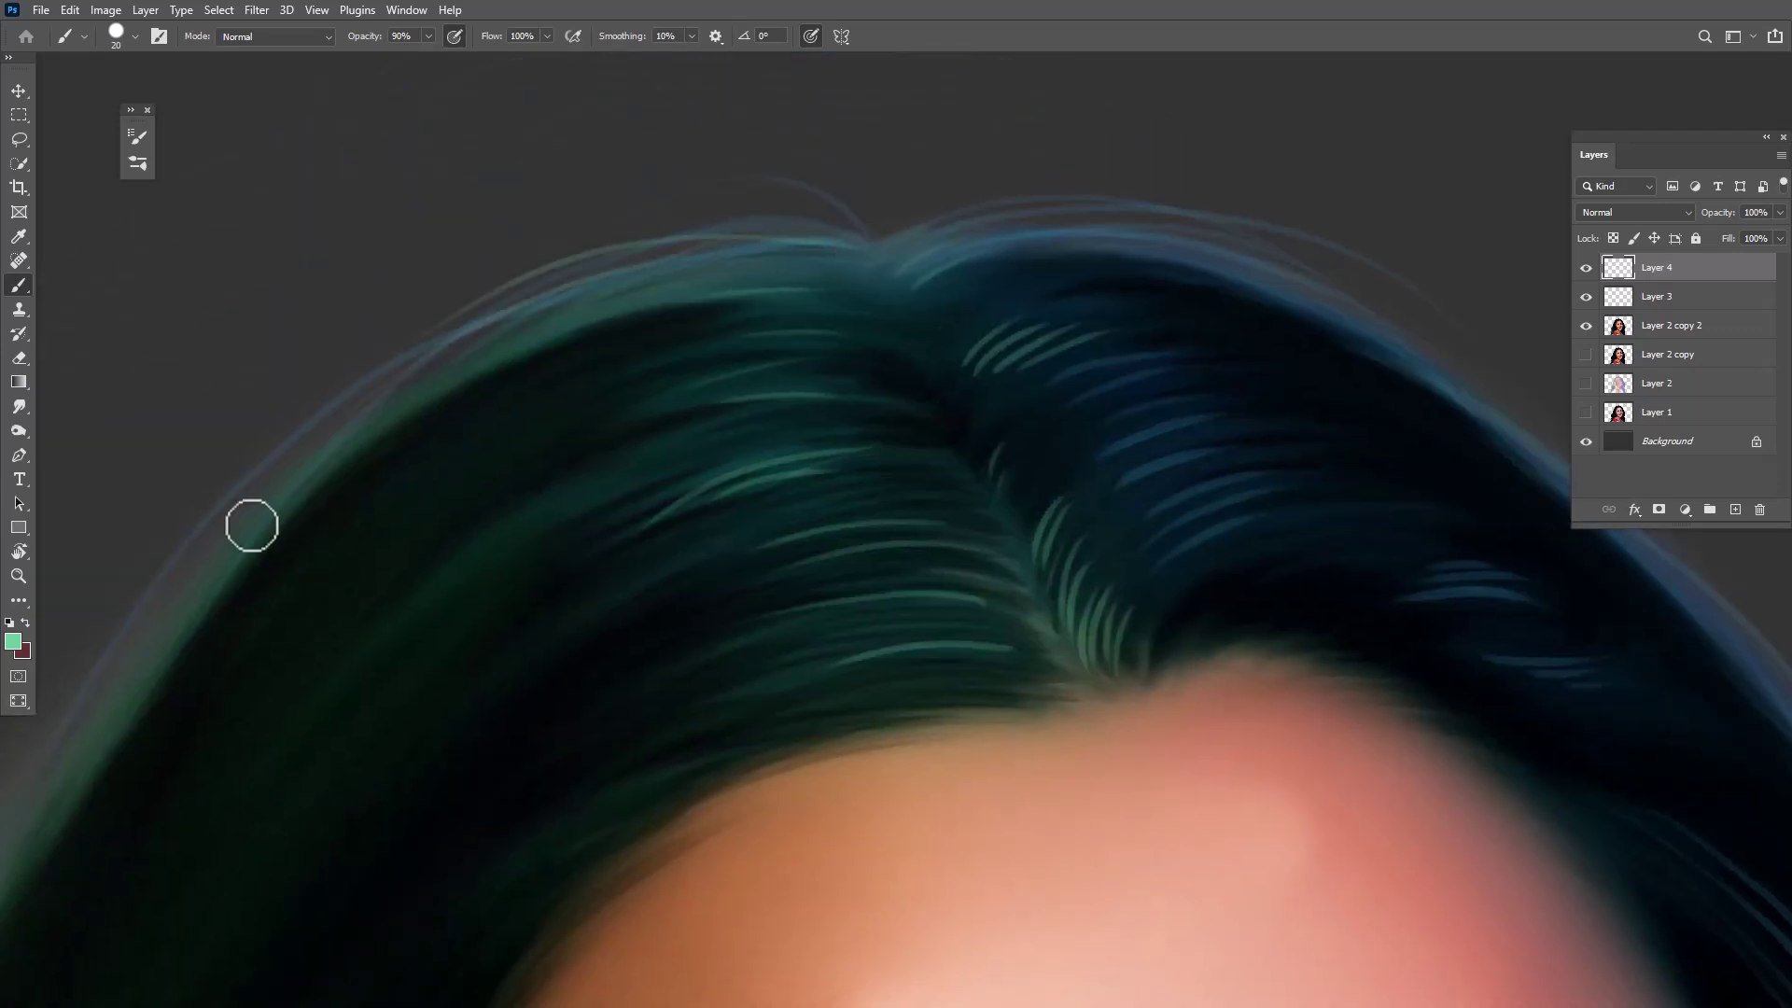
{"action": "scroll", "coordinate": [492, 433], "scroll_direction": "up", "scroll_amount": 2}
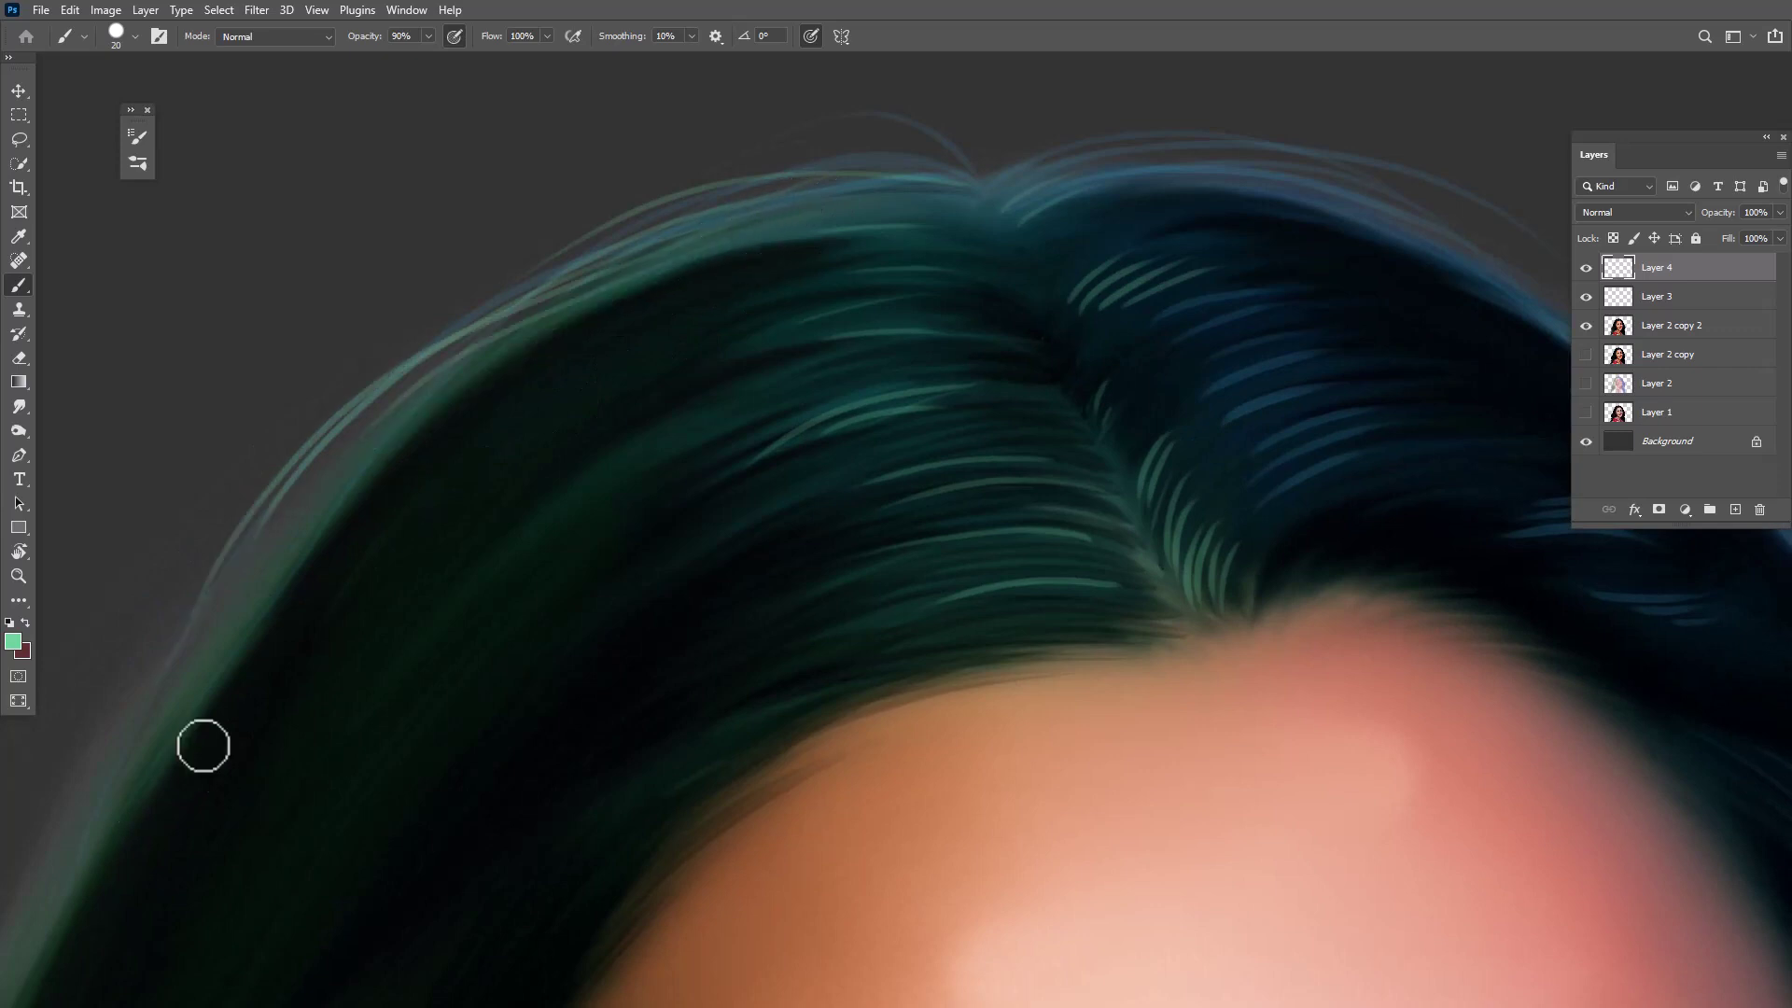
{"action": "scroll", "coordinate": [723, 168], "scroll_direction": "up", "scroll_amount": 2}
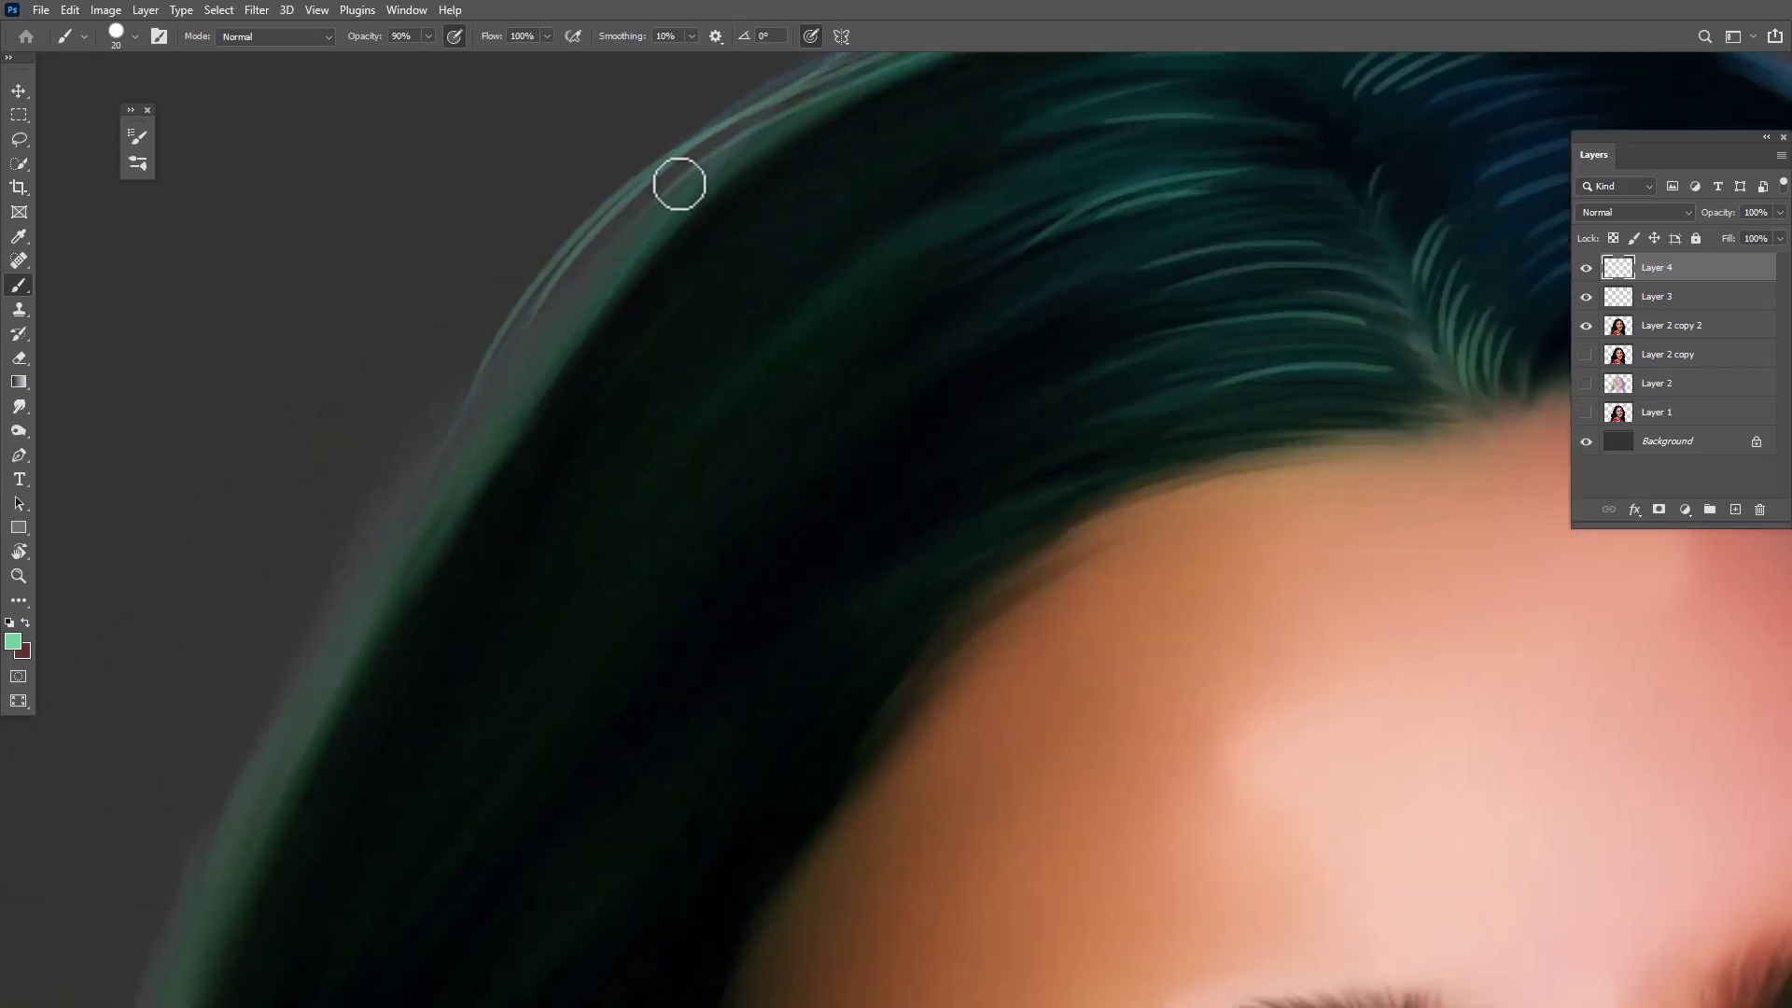
Paint bright light-green strands running down the left hair edge
{"action": "left_click_drag", "start_coordinate": [373, 672], "coordinate": [551, 486]}
{"action": "mouse_move", "coordinate": [584, 337]}
{"action": "left_mouse_down"}
{"action": "mouse_move", "coordinate": [373, 691]}
{"action": "mouse_move", "coordinate": [425, 597]}
{"action": "left_mouse_up"}
{"action": "left_click_drag", "start_coordinate": [583, 388], "coordinate": [440, 753]}
{"action": "left_click_drag", "start_coordinate": [542, 440], "coordinate": [607, 160]}
{"action": "left_click_drag", "start_coordinate": [551, 252], "coordinate": [280, 821]}
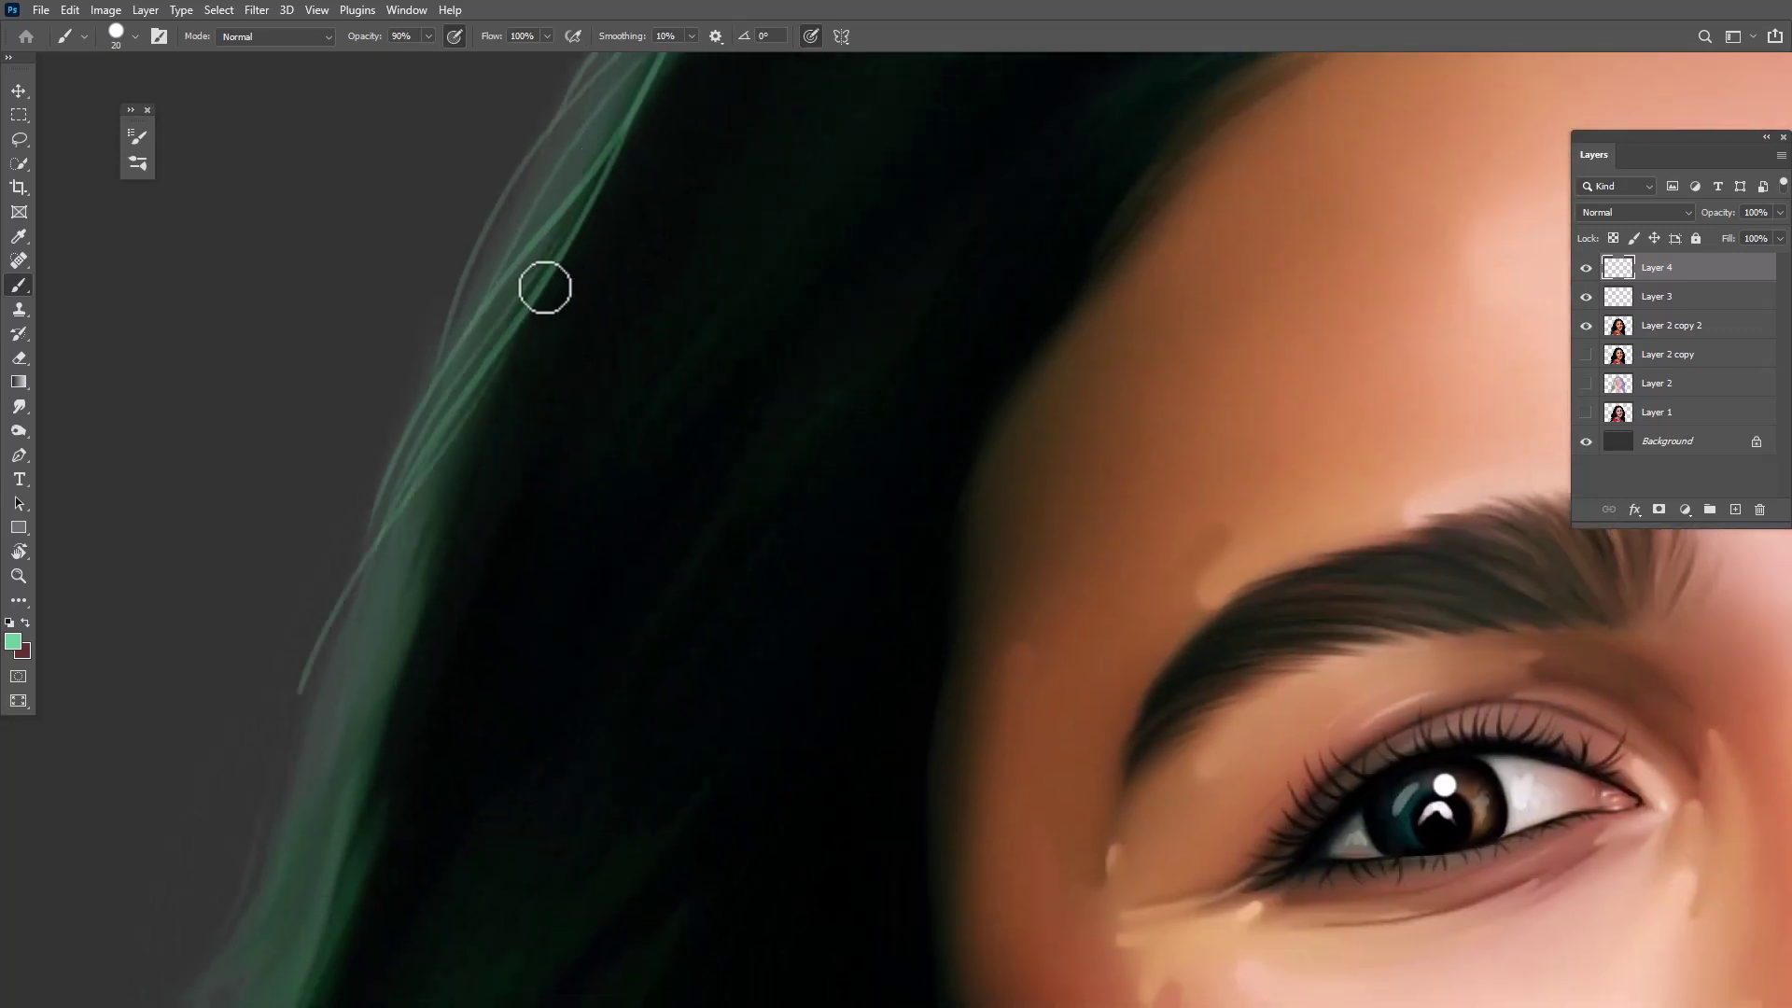
{"action": "left_click_drag", "start_coordinate": [522, 355], "coordinate": [275, 896]}
{"action": "left_click_drag", "start_coordinate": [344, 989], "coordinate": [551, 198]}
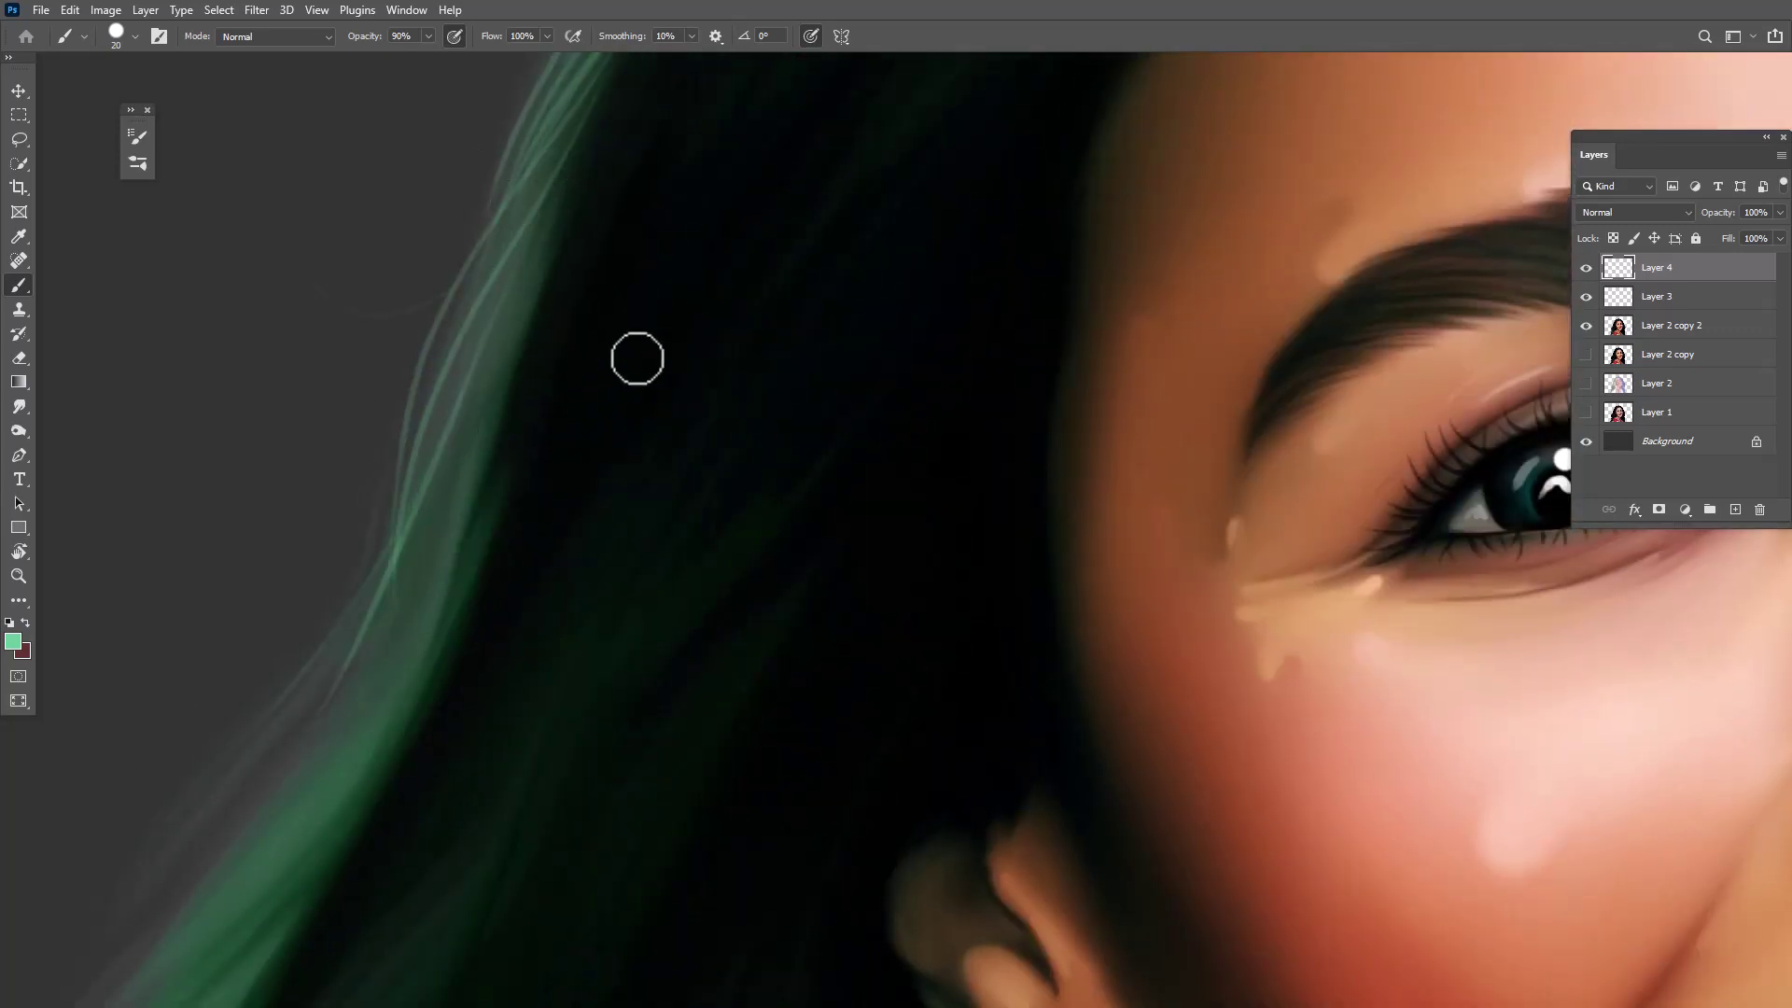
{"action": "left_click_drag", "start_coordinate": [565, 322], "coordinate": [417, 669]}
{"action": "left_click_drag", "start_coordinate": [560, 280], "coordinate": [285, 778]}
{"action": "left_click_drag", "start_coordinate": [510, 302], "coordinate": [372, 630]}
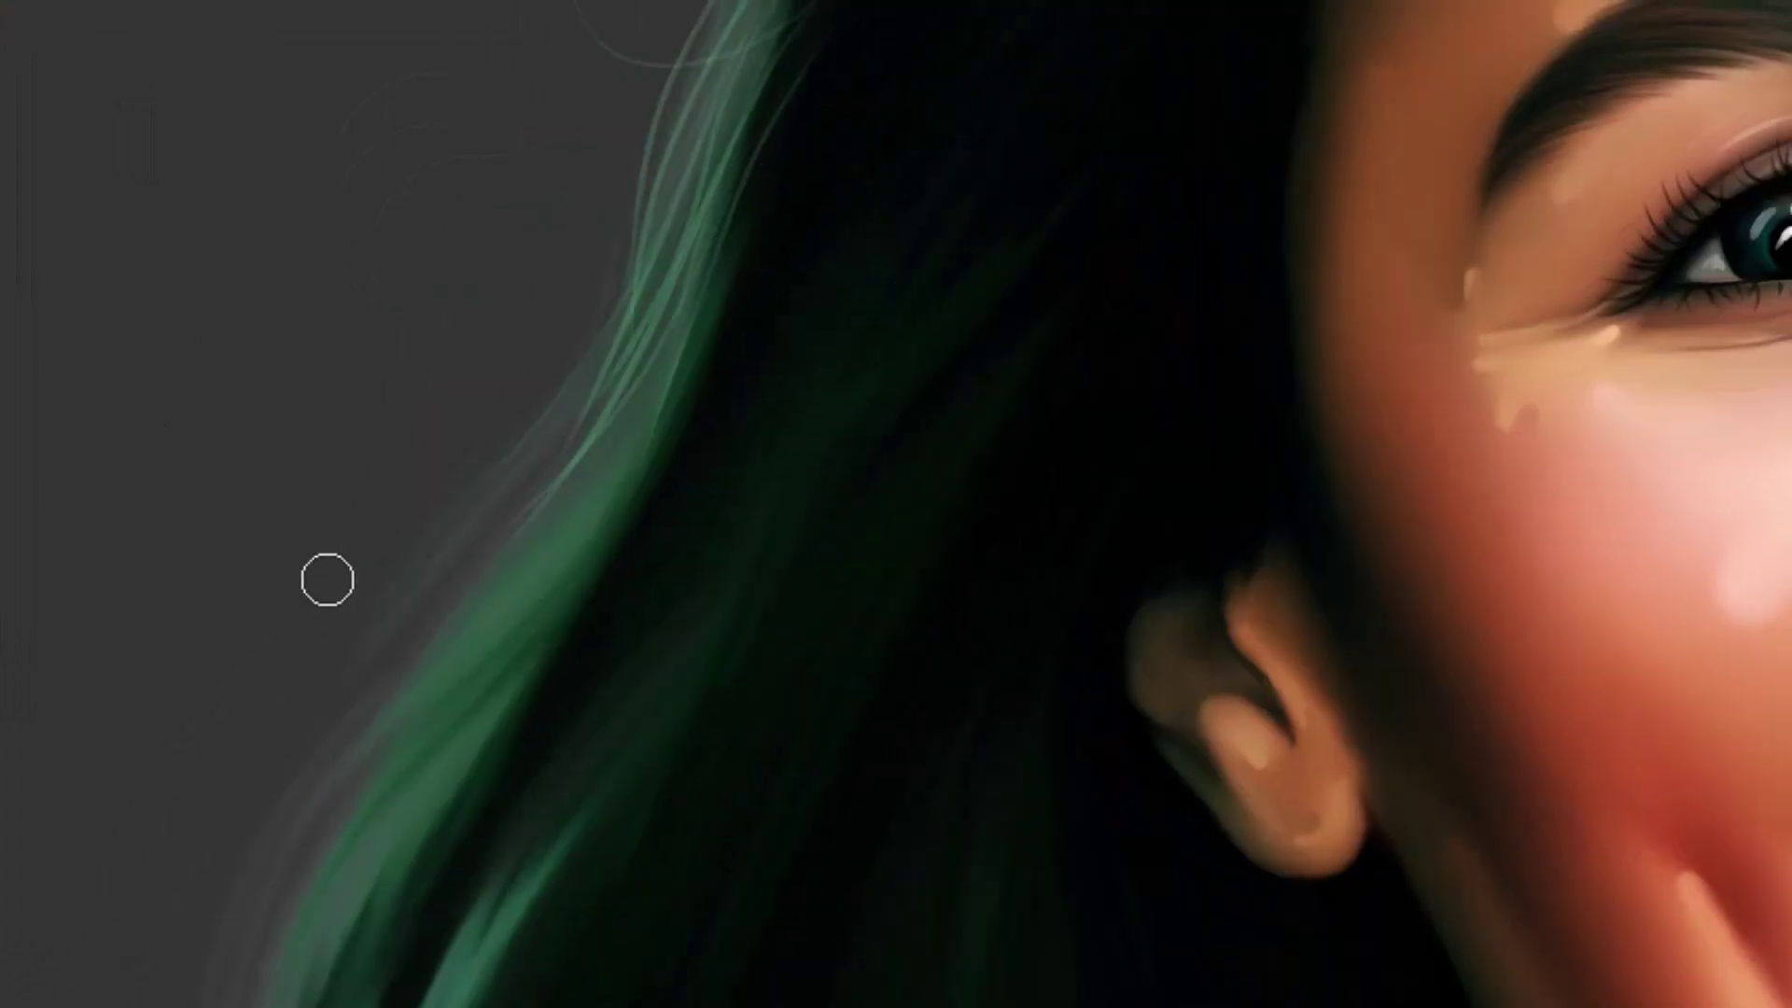
Add fine light green strands curving down-left along the left hair edge
{"action": "left_click_drag", "start_coordinate": [653, 205], "coordinate": [411, 588]}
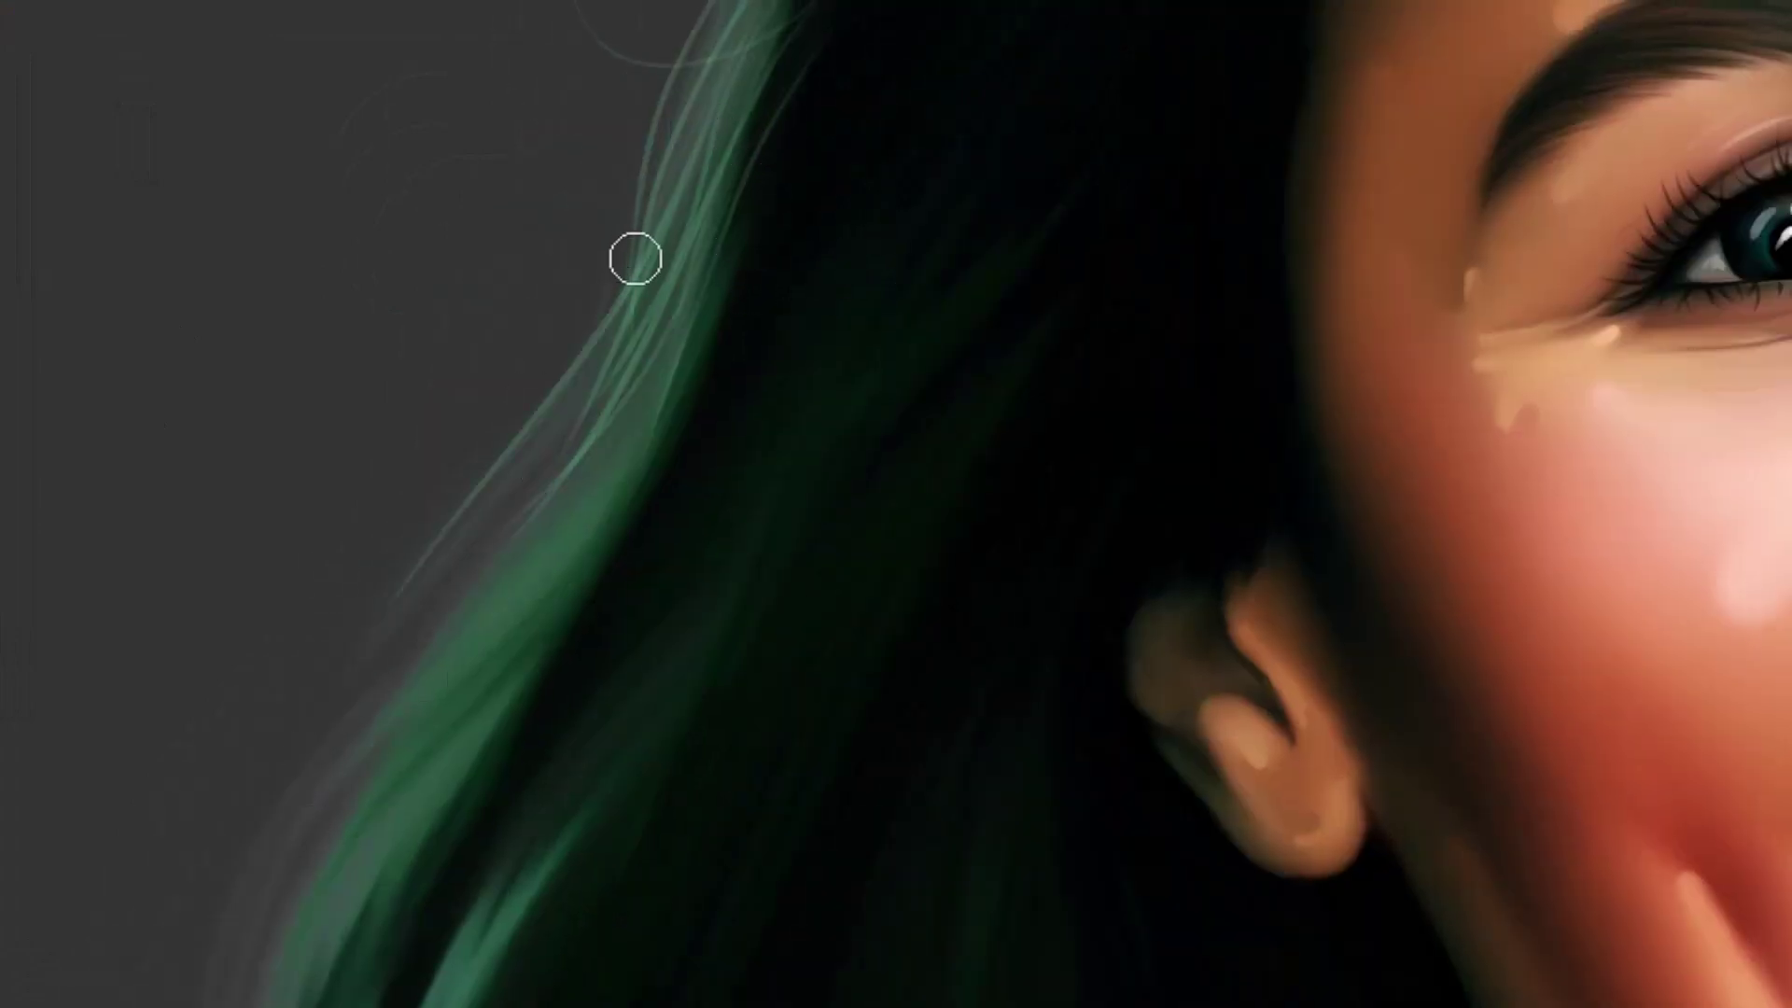
{"action": "left_click_drag", "start_coordinate": [632, 255], "coordinate": [299, 747]}
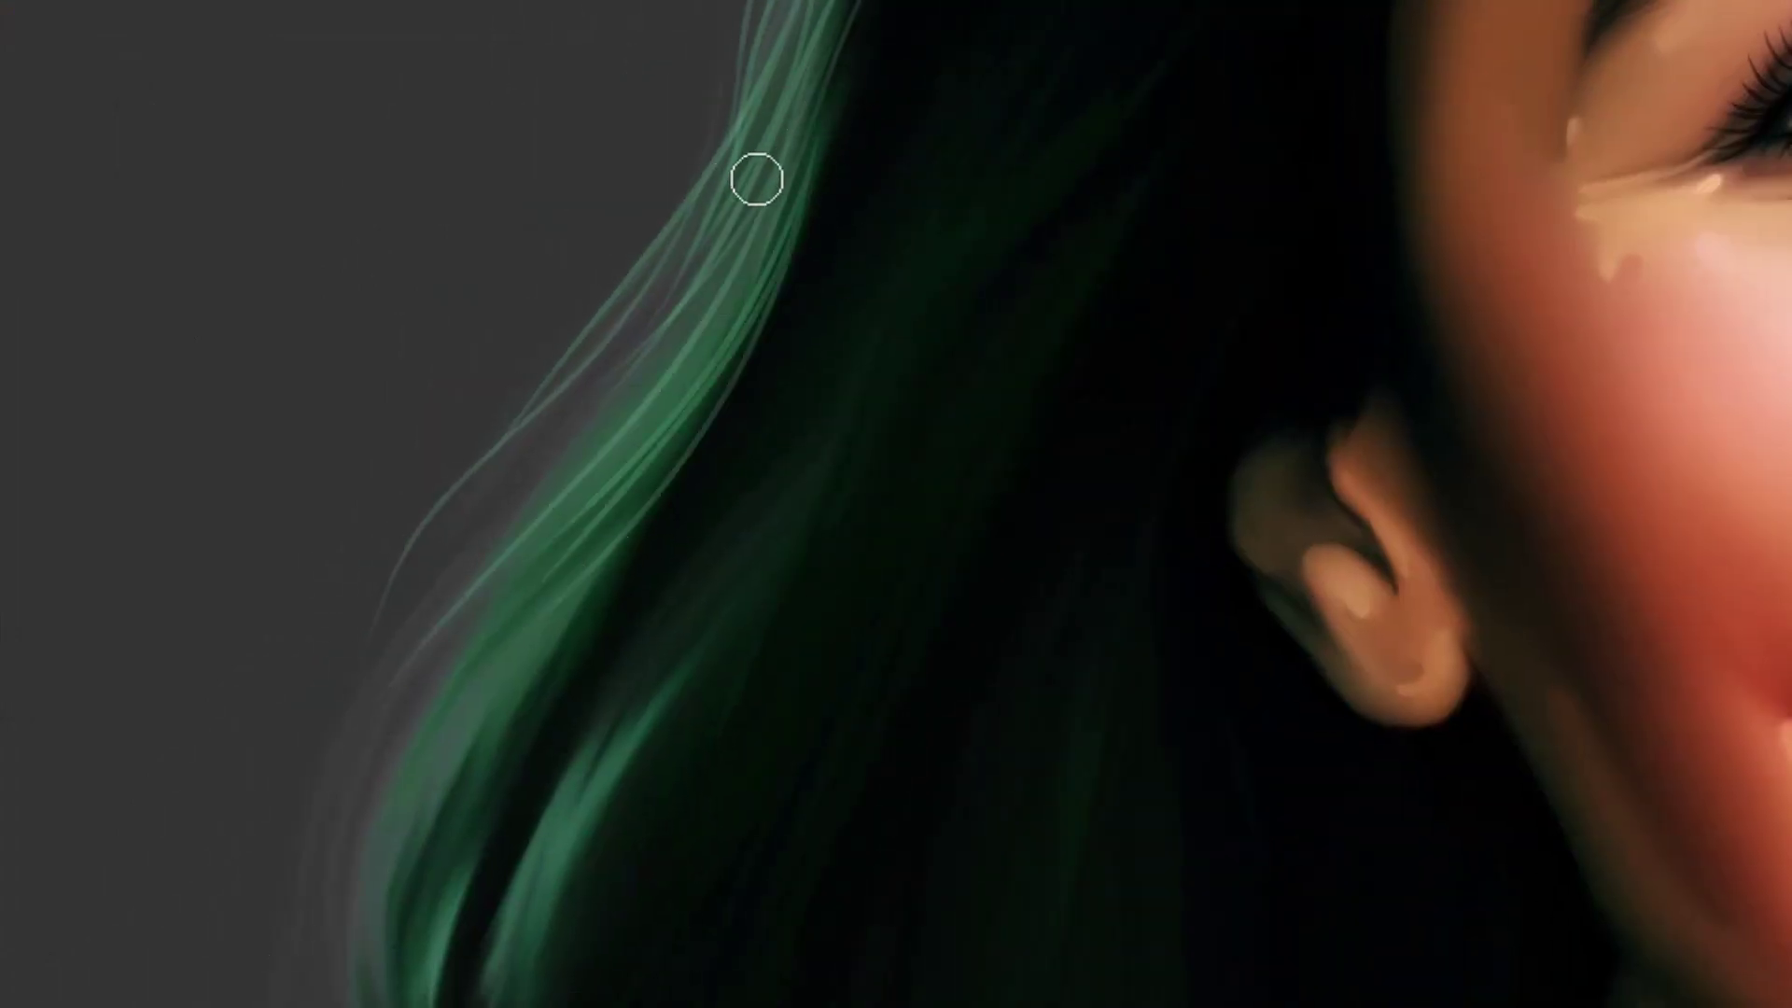
{"action": "left_click_drag", "start_coordinate": [560, 439], "coordinate": [270, 998]}
{"action": "left_click_drag", "start_coordinate": [364, 634], "coordinate": [280, 896]}
{"action": "left_click_drag", "start_coordinate": [546, 308], "coordinate": [369, 719]}
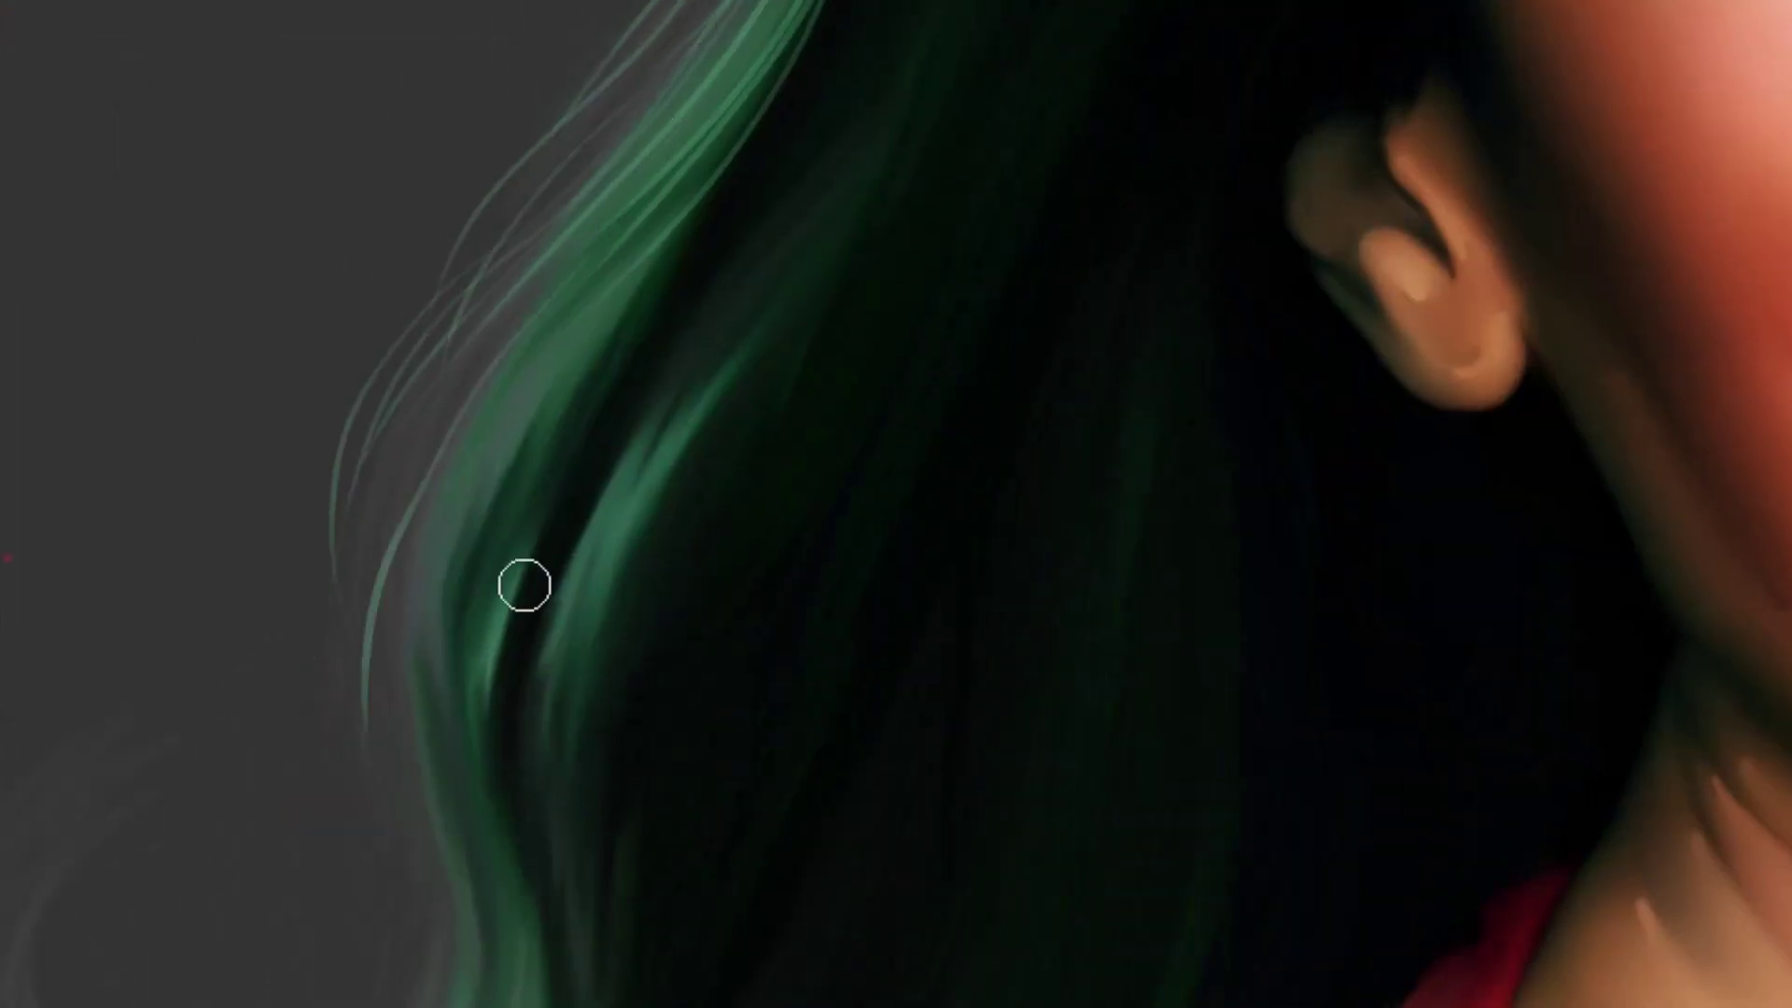
{"action": "left_click_drag", "start_coordinate": [527, 364], "coordinate": [401, 696]}
{"action": "left_click_drag", "start_coordinate": [625, 271], "coordinate": [331, 606]}
{"action": "mouse_move", "coordinate": [513, 392]}
{"action": "left_mouse_down"}
{"action": "mouse_move", "coordinate": [415, 714]}
{"action": "mouse_move", "coordinate": [446, 723]}
{"action": "left_mouse_up"}
Paint green strands across the hair mass and S-shaped edge, undoing one stray curl
{"action": "left_click_drag", "start_coordinate": [679, 231], "coordinate": [501, 798]}
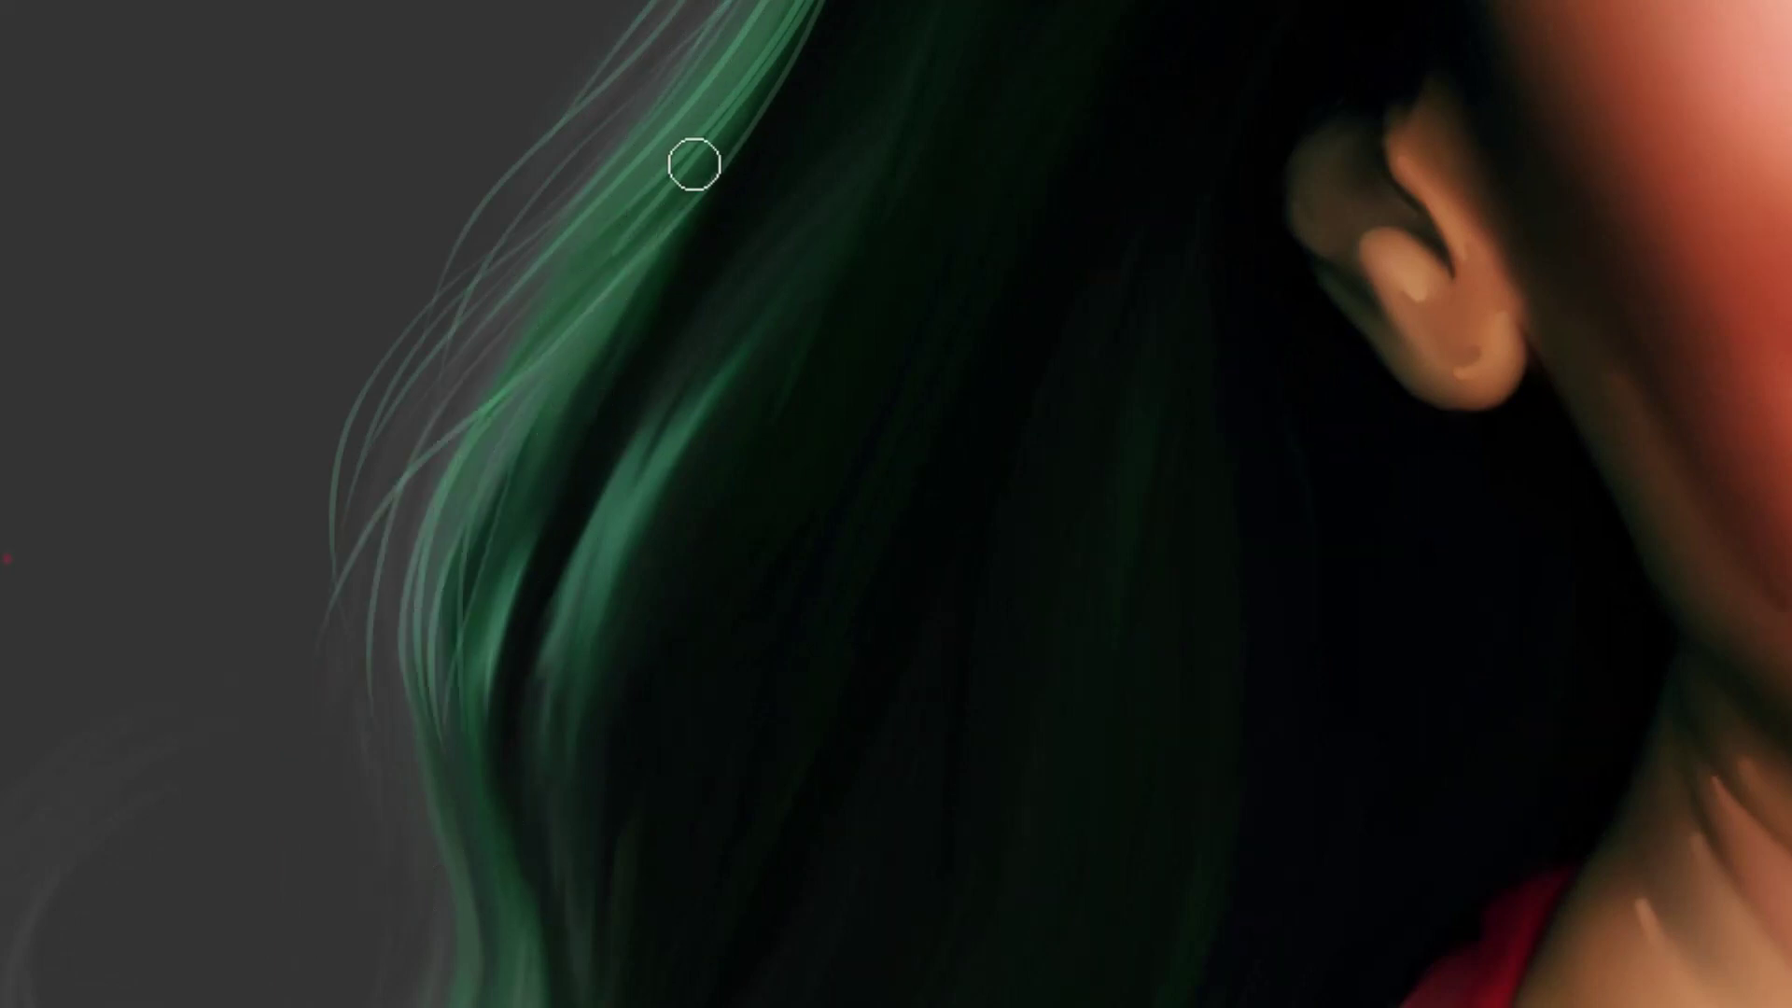
{"action": "left_click_drag", "start_coordinate": [692, 164], "coordinate": [520, 688]}
{"action": "left_click_drag", "start_coordinate": [624, 396], "coordinate": [485, 688]}
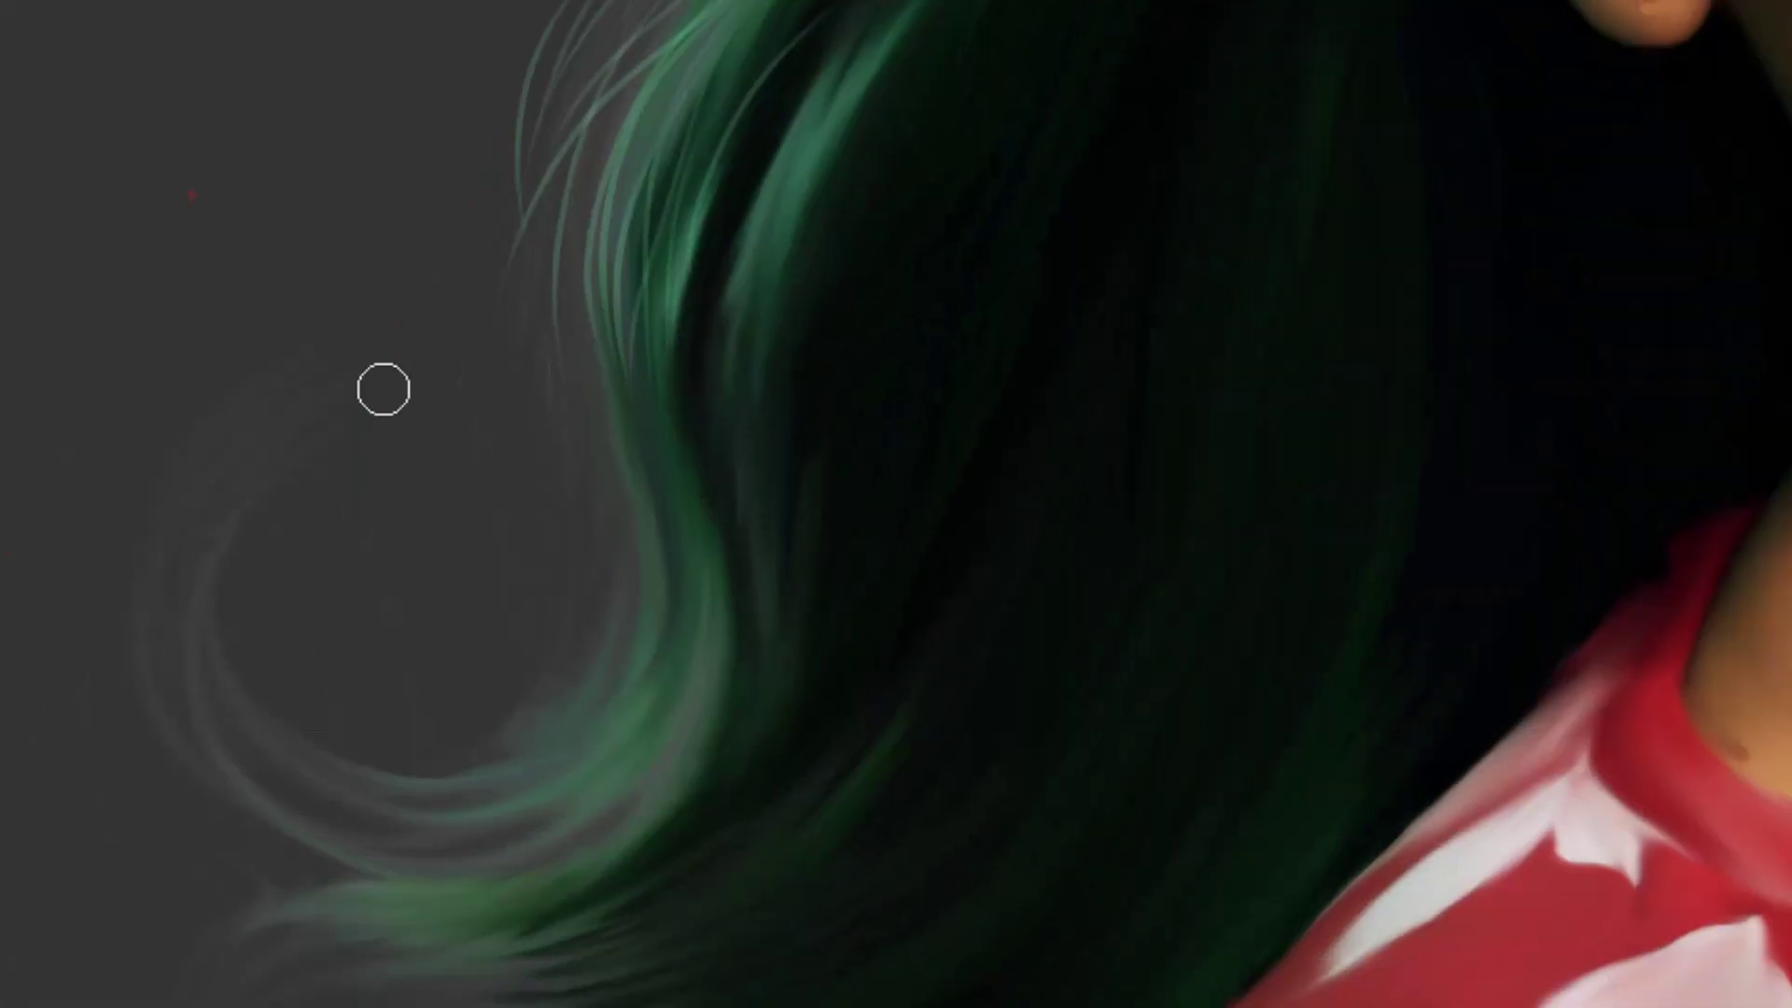
{"action": "mouse_move", "coordinate": [233, 353]}
{"action": "left_mouse_down"}
{"action": "mouse_move", "coordinate": [644, 546]}
{"action": "mouse_move", "coordinate": [560, 233]}
{"action": "mouse_move", "coordinate": [597, 644]}
{"action": "left_mouse_up"}
{"action": "key", "text": "ctrl+z"}
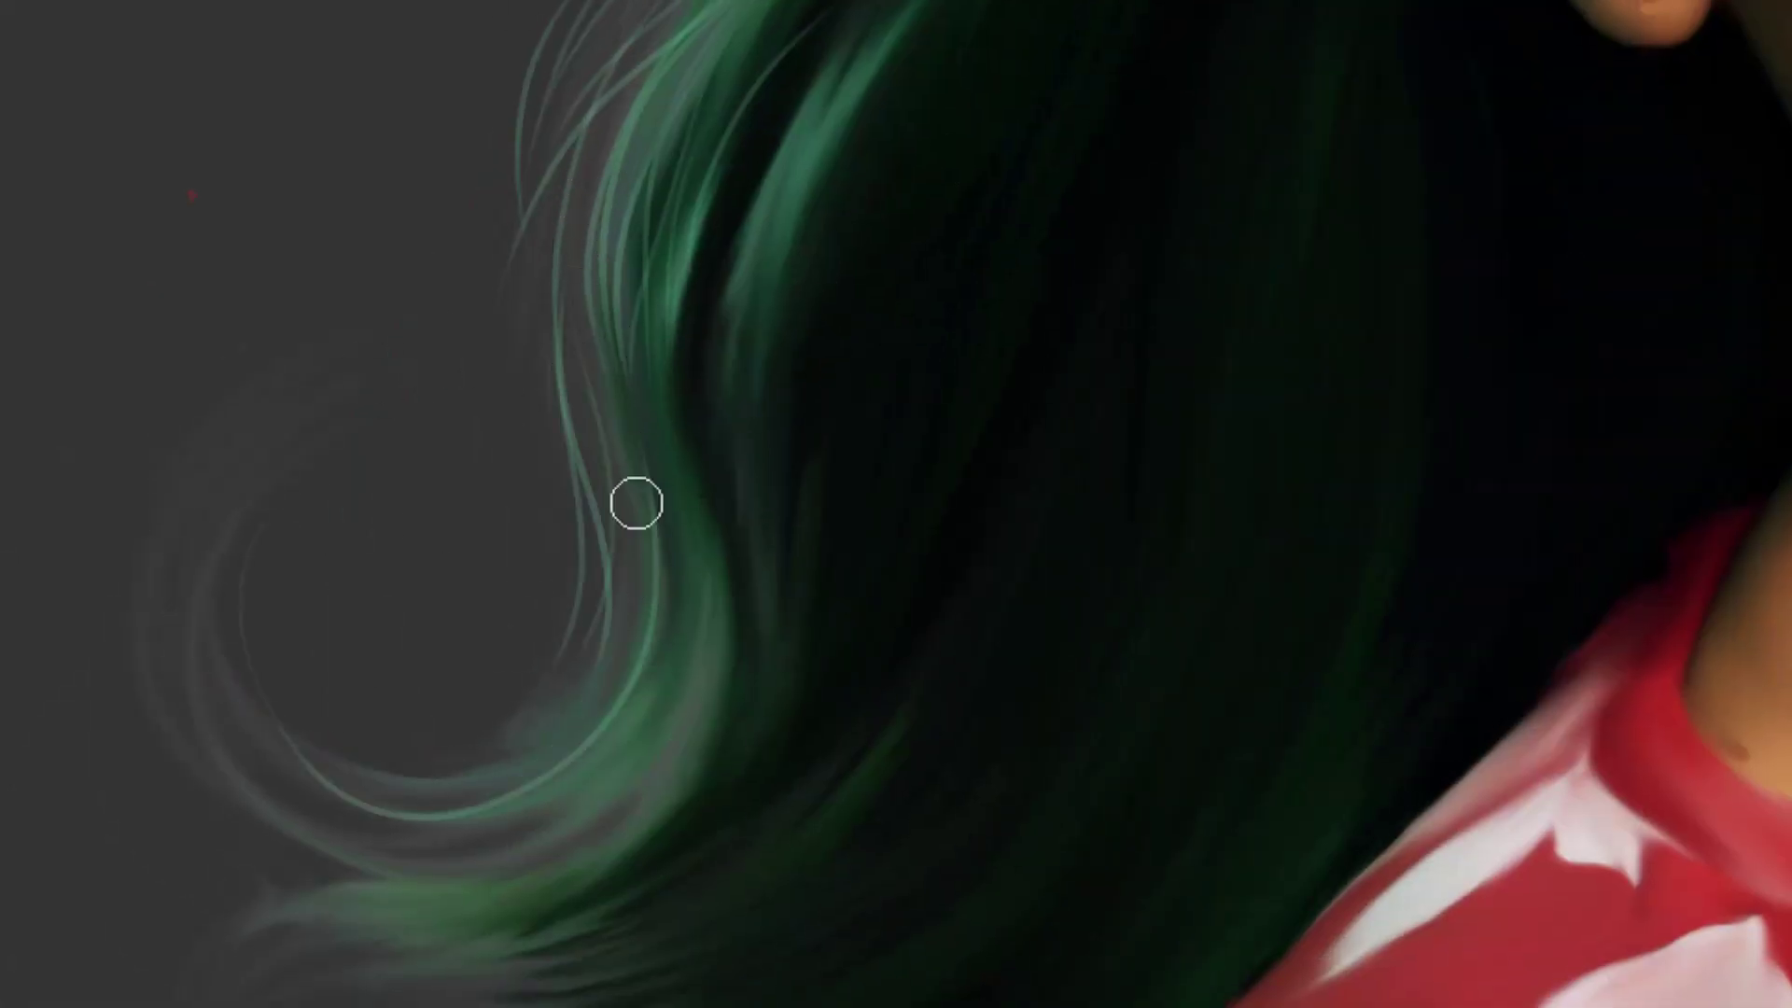
{"action": "left_click_drag", "start_coordinate": [687, 172], "coordinate": [653, 644]}
{"action": "mouse_move", "coordinate": [690, 298]}
{"action": "left_mouse_down"}
{"action": "mouse_move", "coordinate": [634, 646]}
{"action": "mouse_move", "coordinate": [164, 532]}
{"action": "left_mouse_up"}
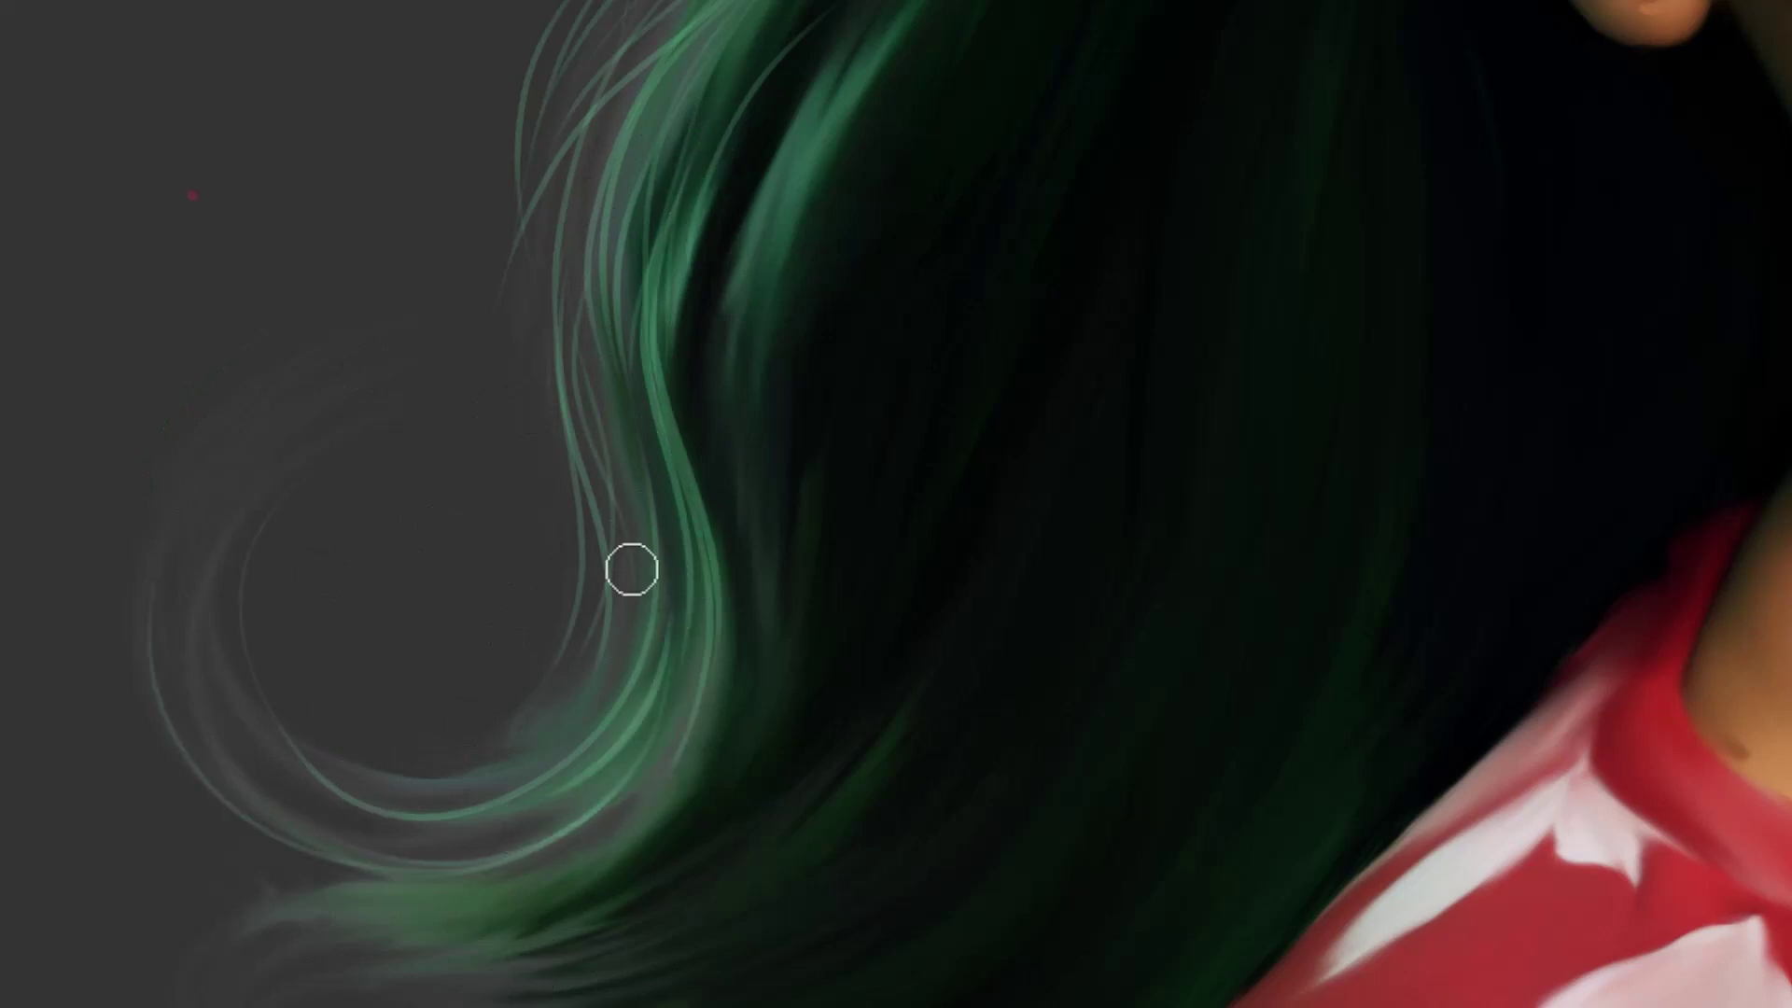
Add thin green strands into the left curl and diagonally through the dark hair
{"action": "scroll", "coordinate": [709, 579], "scroll_direction": "down", "scroll_amount": 5}
{"action": "mouse_move", "coordinate": [485, 592]}
{"action": "left_mouse_down"}
{"action": "mouse_move", "coordinate": [336, 568]}
{"action": "mouse_move", "coordinate": [691, 500]}
{"action": "left_mouse_up"}
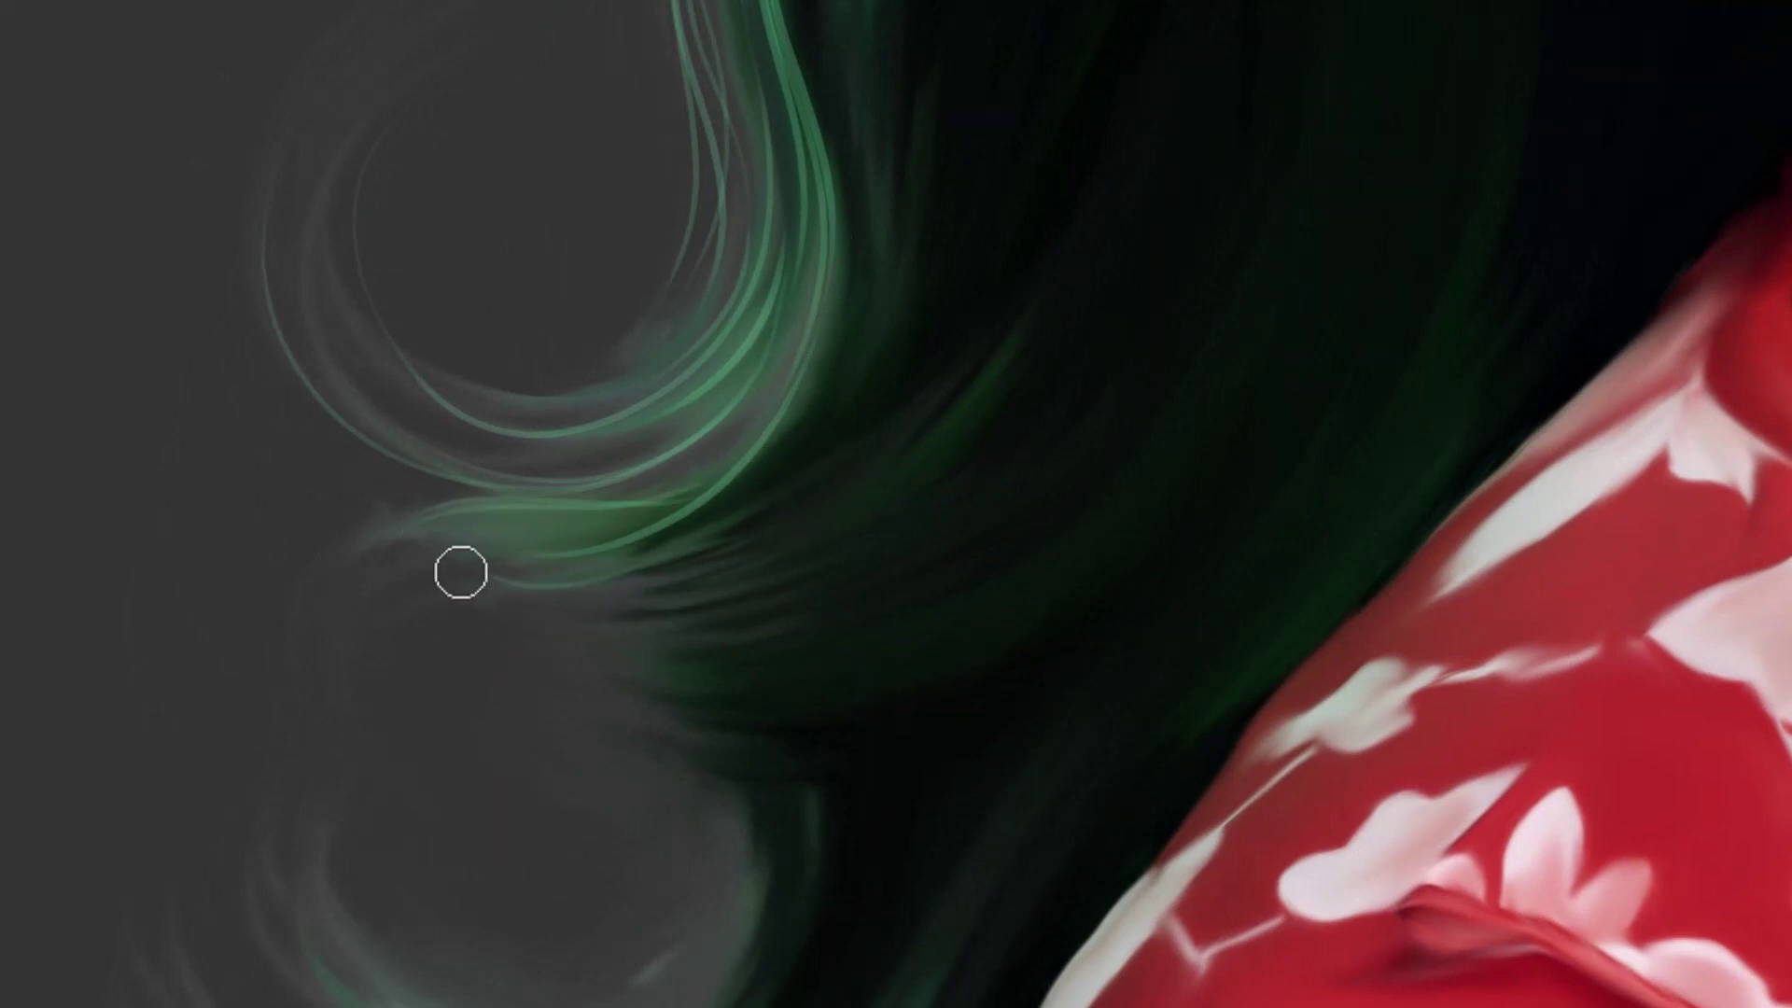
{"action": "left_click_drag", "start_coordinate": [792, 448], "coordinate": [566, 604]}
{"action": "left_click_drag", "start_coordinate": [868, 478], "coordinate": [1096, 205]}
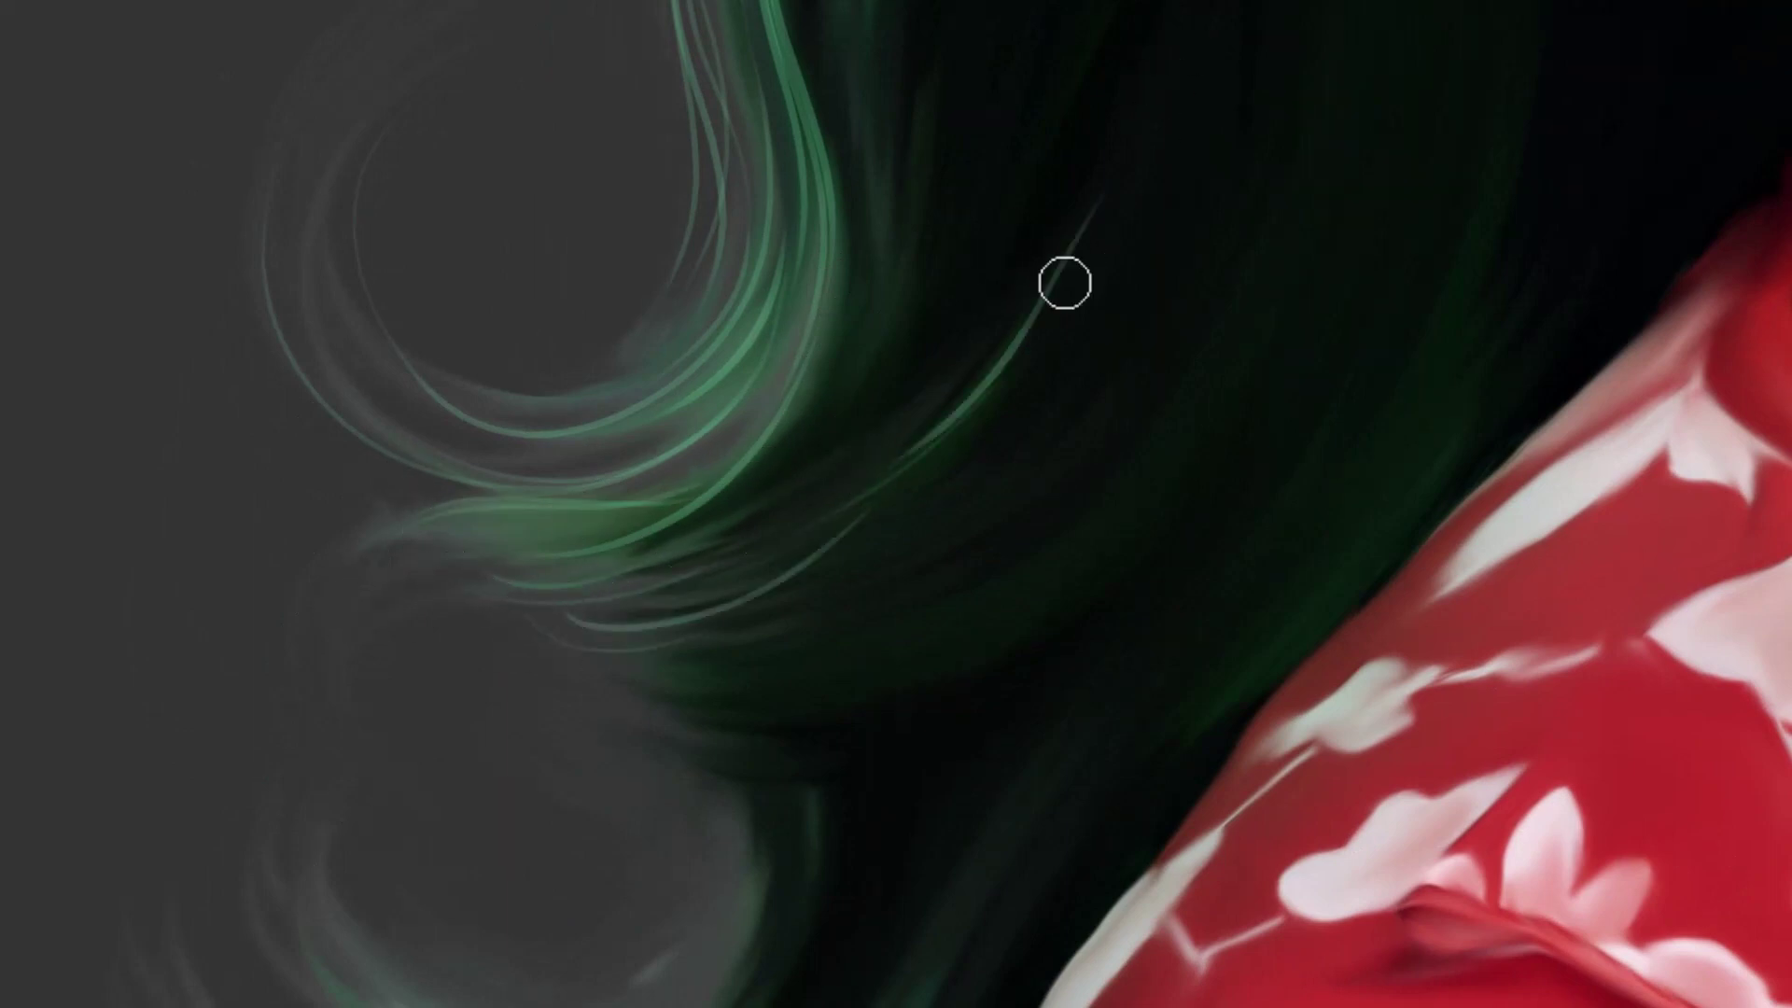
{"action": "mouse_move", "coordinate": [1083, 316]}
{"action": "left_mouse_down"}
{"action": "mouse_move", "coordinate": [896, 484]}
{"action": "mouse_move", "coordinate": [1120, 222]}
{"action": "mouse_move", "coordinate": [957, 431]}
{"action": "left_mouse_up"}
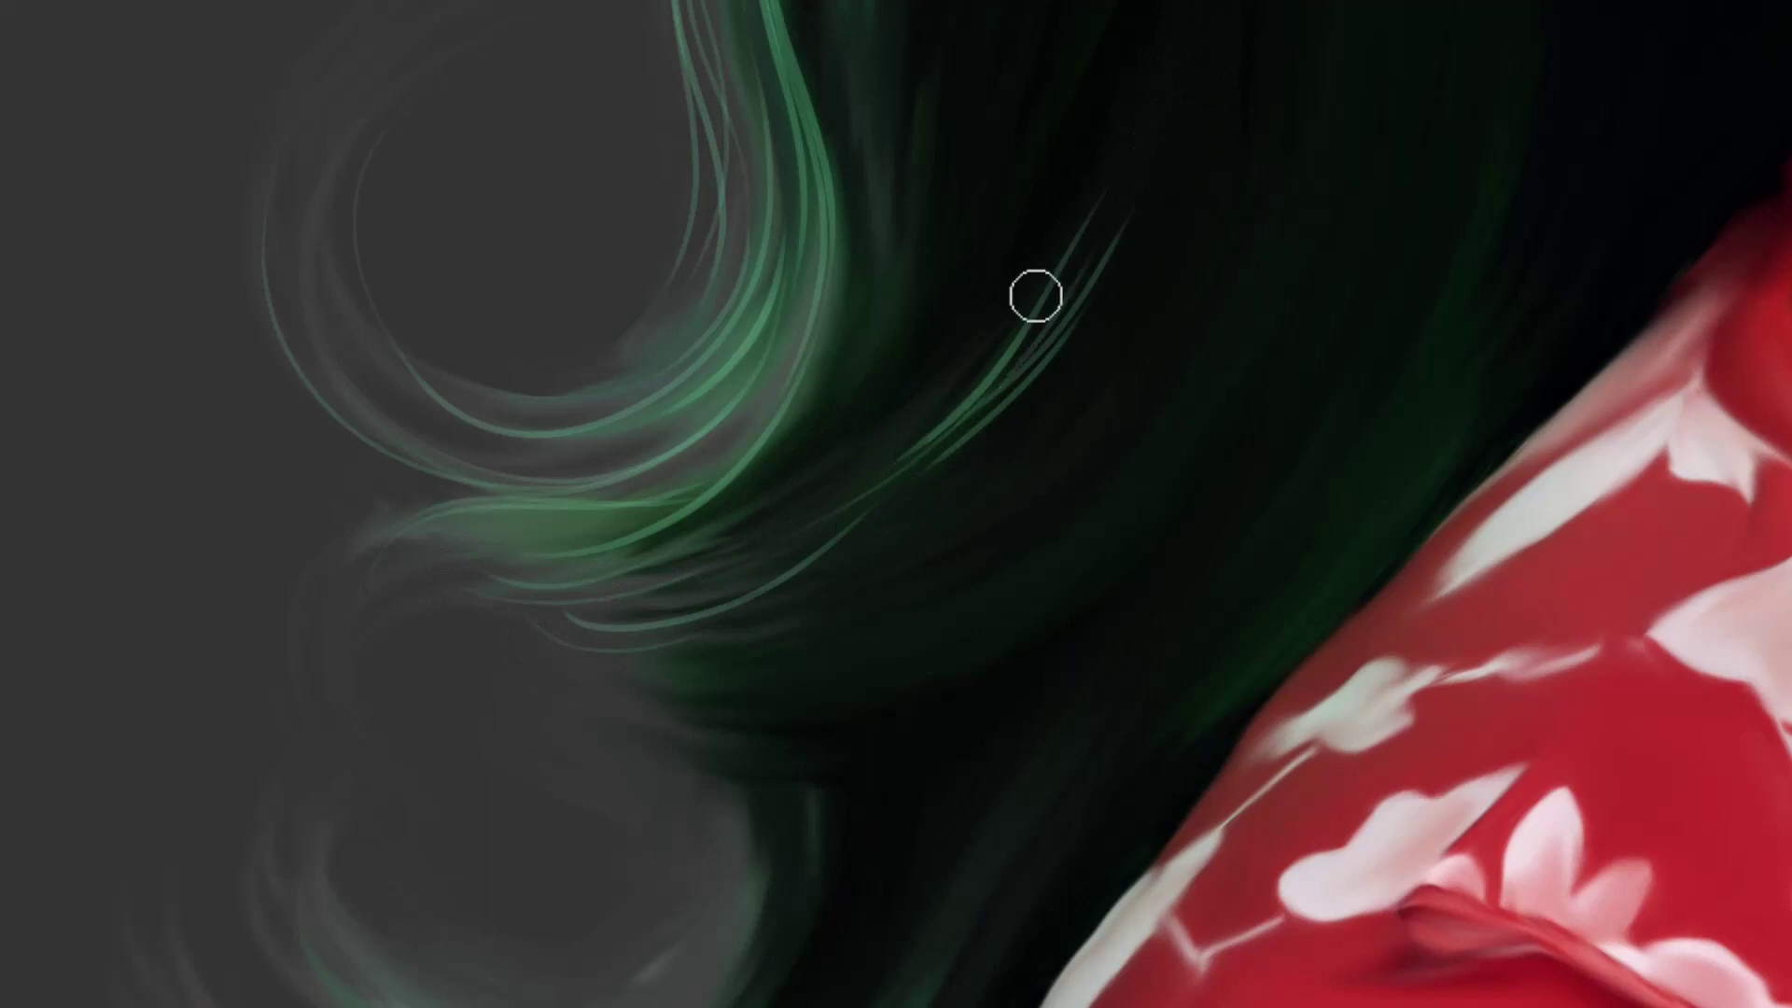
{"action": "mouse_move", "coordinate": [926, 244]}
{"action": "left_mouse_down"}
{"action": "mouse_move", "coordinate": [933, 105]}
{"action": "mouse_move", "coordinate": [802, 448]}
{"action": "left_mouse_up"}
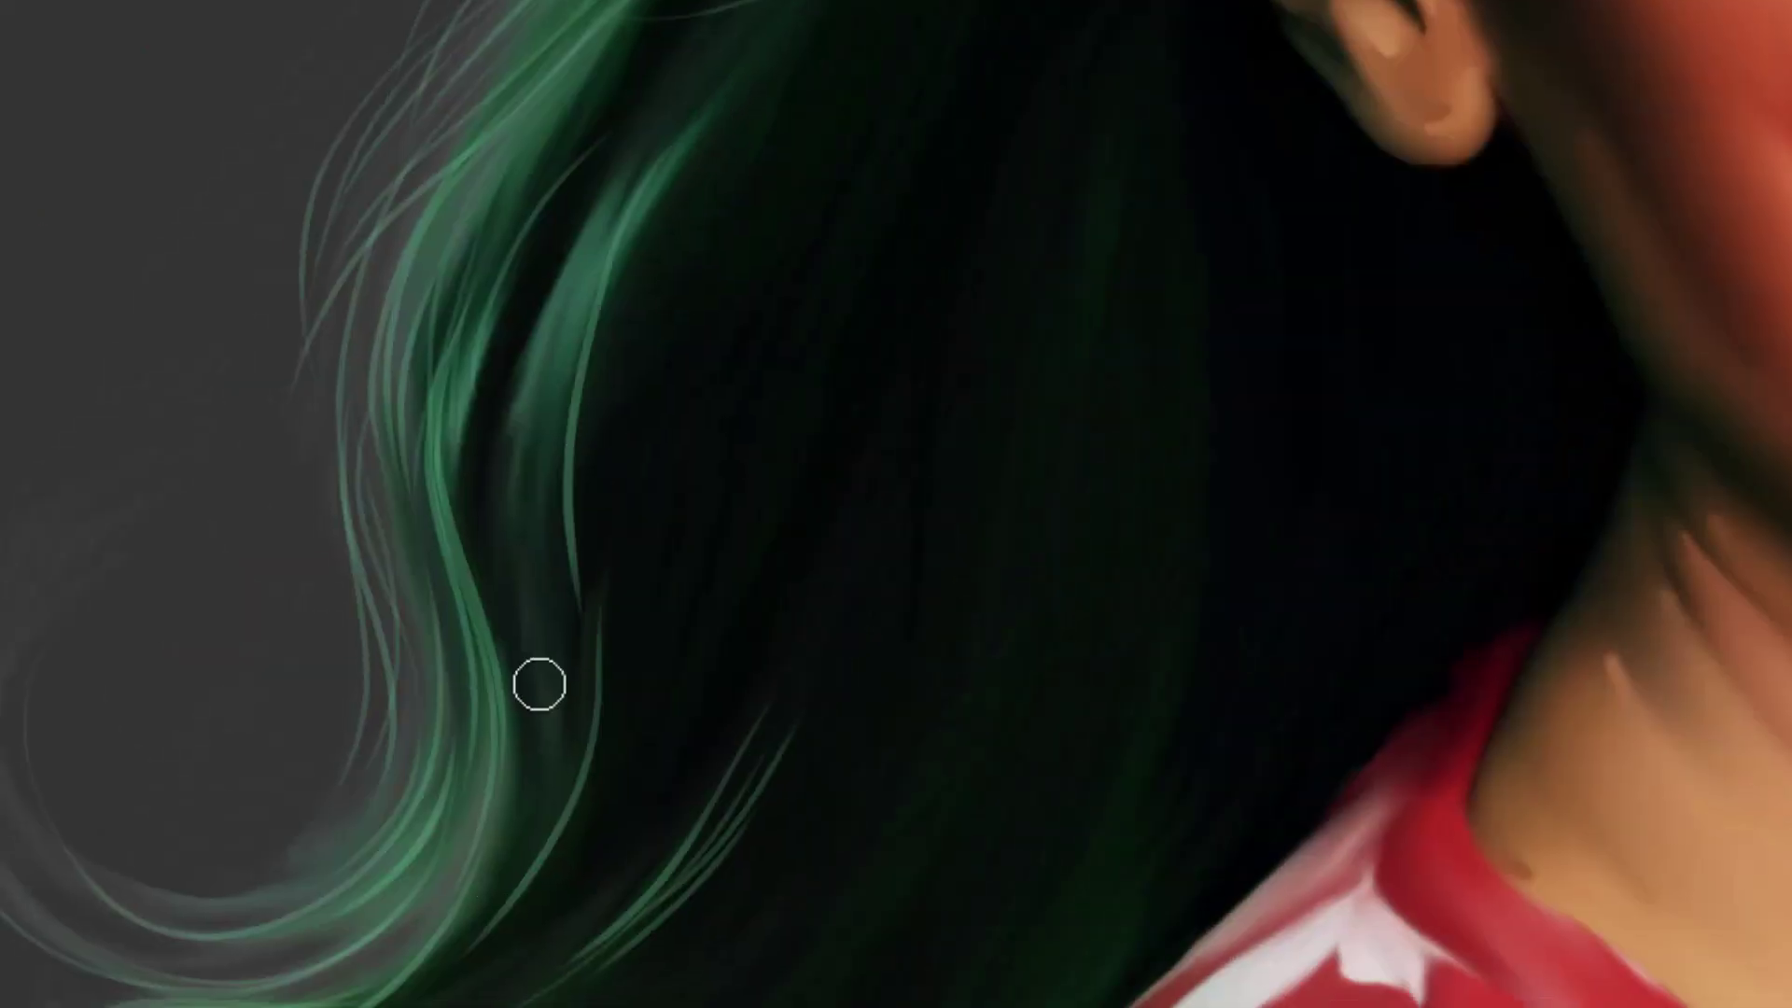
Paint bright green strands down the hair beside the ear
{"action": "mouse_move", "coordinate": [672, 131]}
{"action": "left_mouse_down"}
{"action": "mouse_move", "coordinate": [532, 560]}
{"action": "mouse_move", "coordinate": [518, 486]}
{"action": "mouse_move", "coordinate": [490, 597]}
{"action": "left_mouse_up"}
{"action": "left_click_drag", "start_coordinate": [602, 225], "coordinate": [518, 523]}
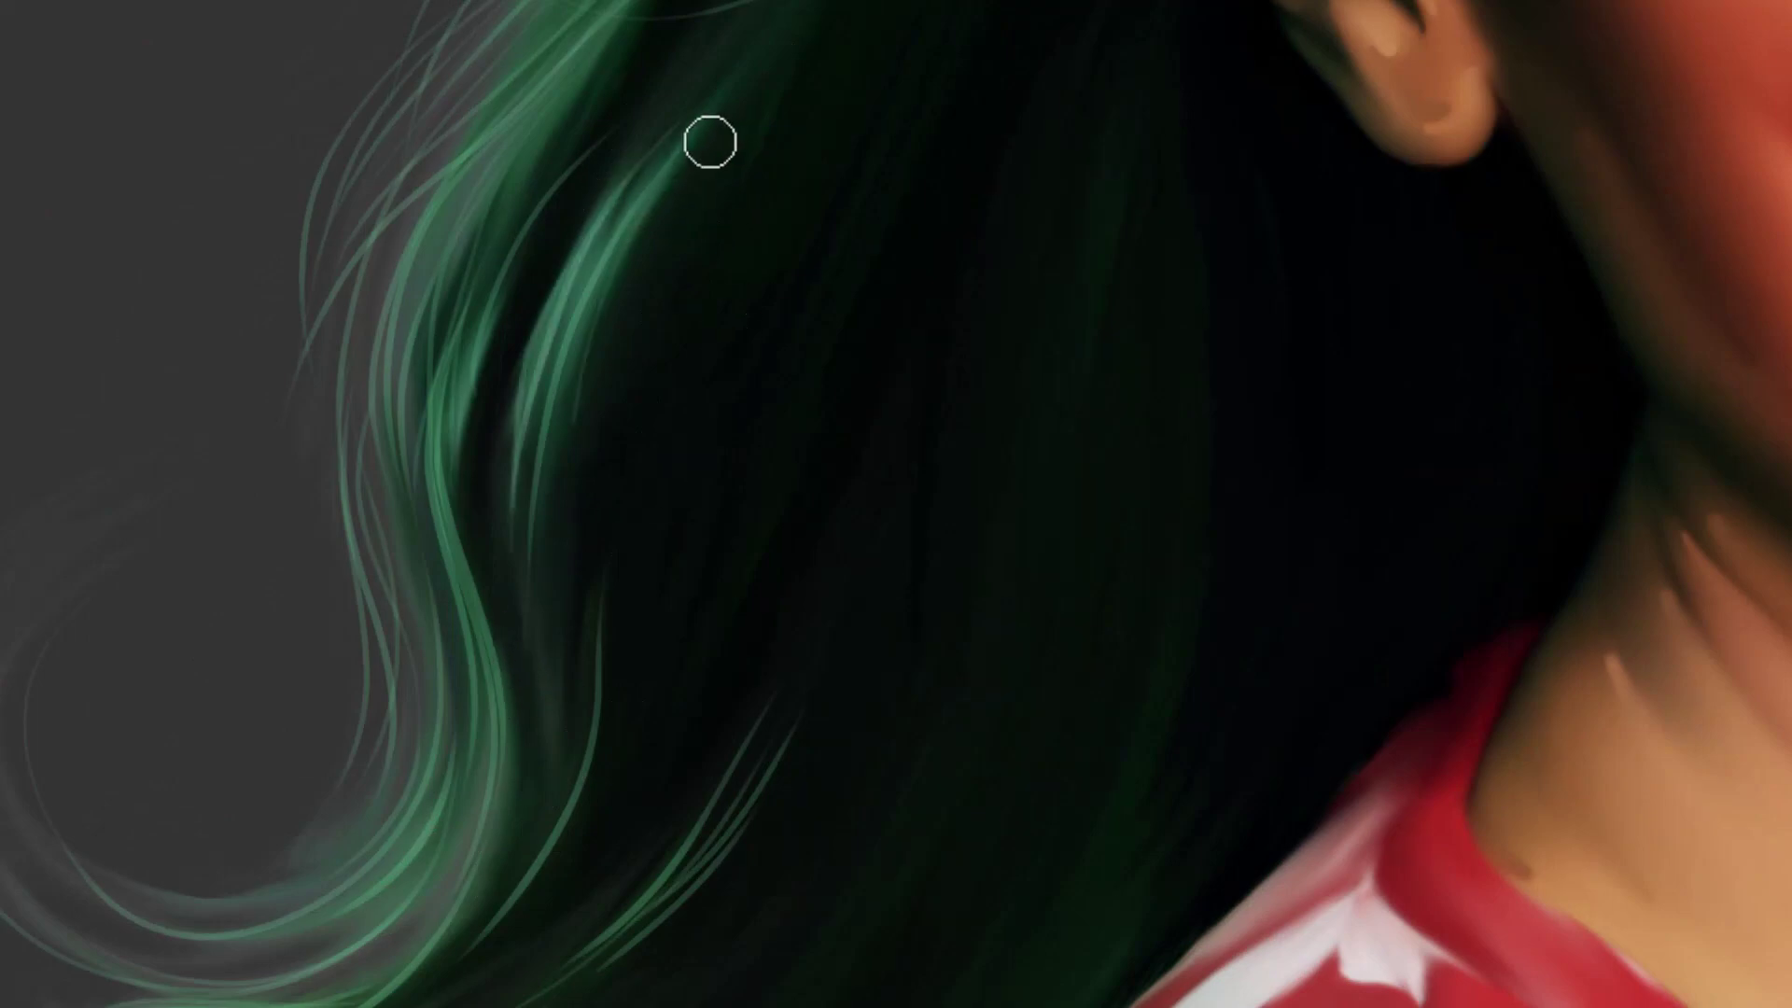
{"action": "left_click_drag", "start_coordinate": [700, 168], "coordinate": [555, 527]}
{"action": "left_click_drag", "start_coordinate": [620, 213], "coordinate": [532, 467]}
{"action": "left_click_drag", "start_coordinate": [574, 410], "coordinate": [537, 709]}
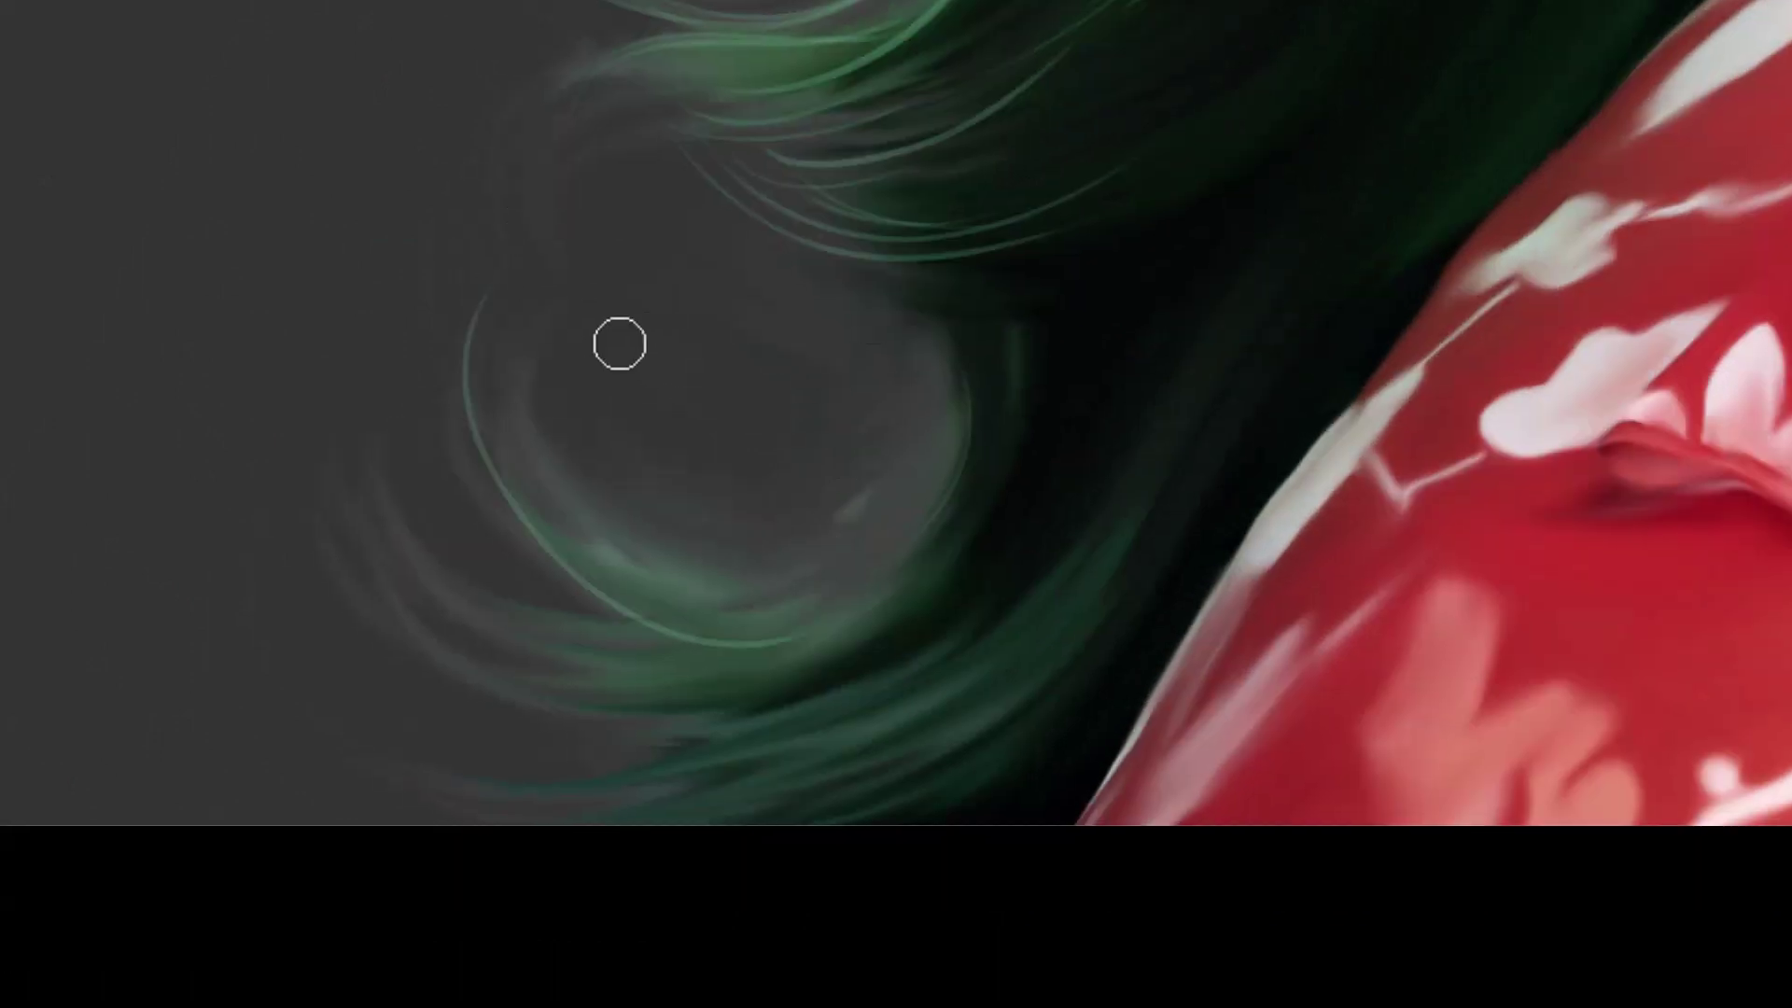
Paint curved green strands around the lower-left curl
{"action": "left_click_drag", "start_coordinate": [478, 323], "coordinate": [672, 607]}
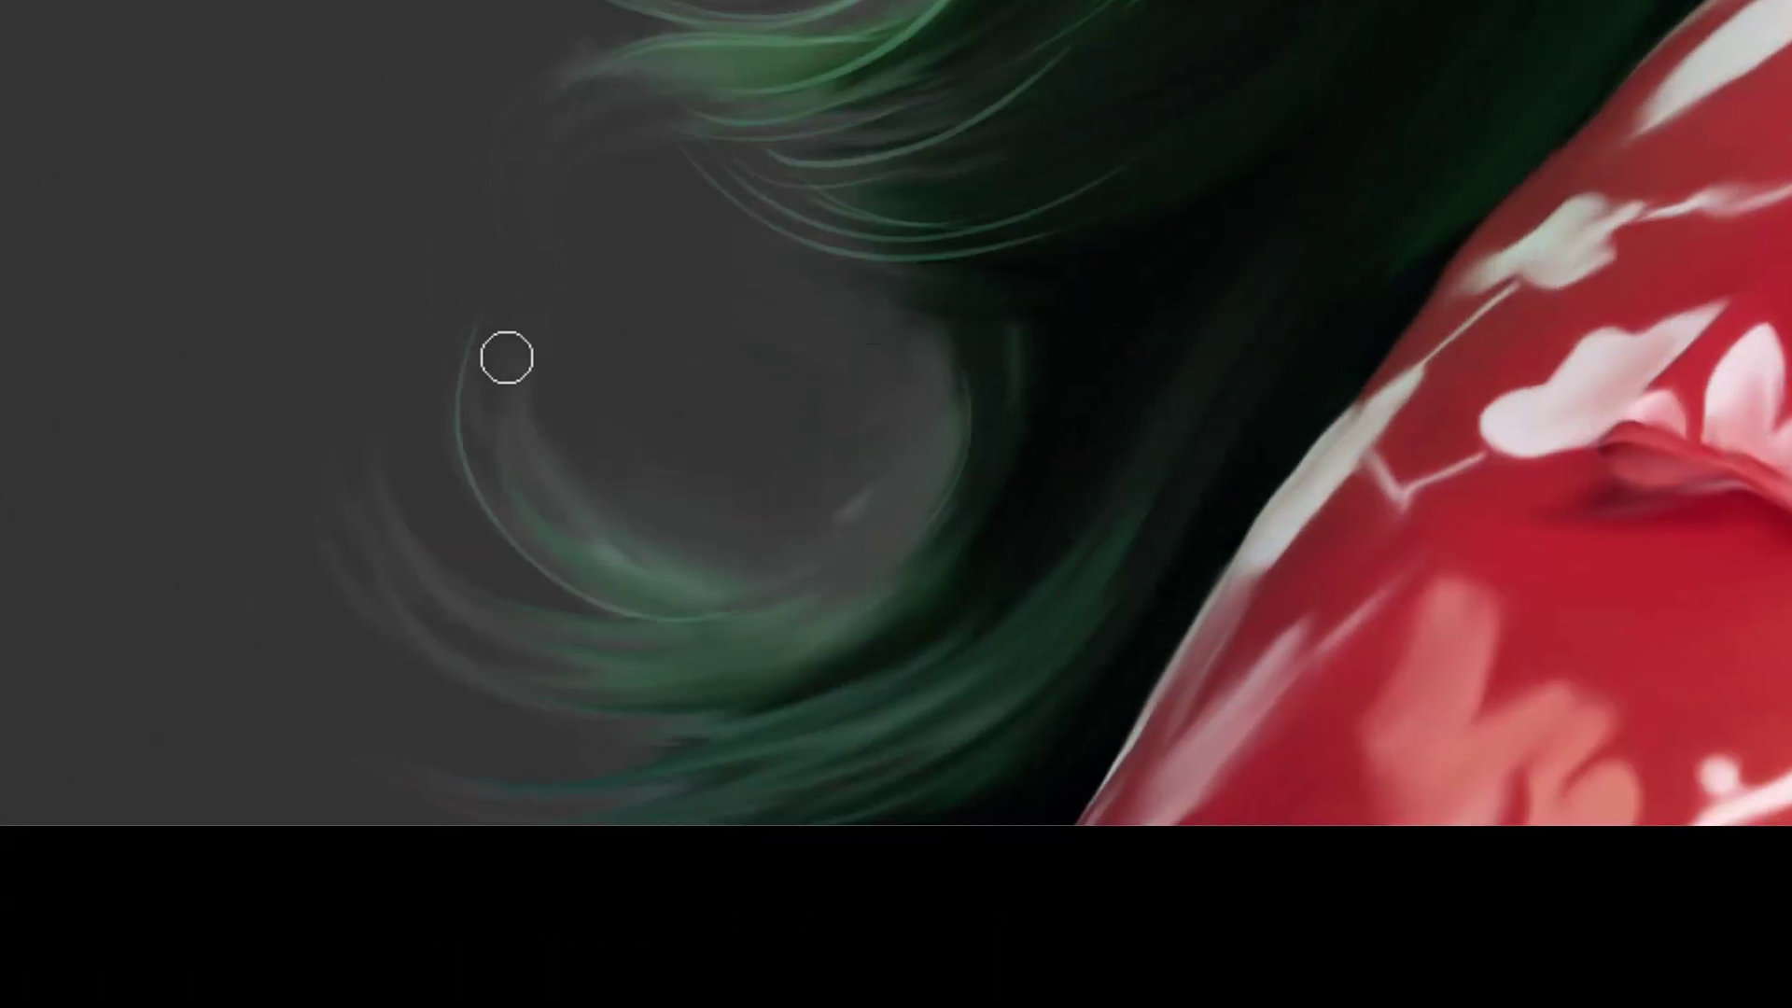
{"action": "left_click_drag", "start_coordinate": [491, 373], "coordinate": [709, 611]}
{"action": "left_click_drag", "start_coordinate": [523, 420], "coordinate": [737, 602]}
{"action": "mouse_move", "coordinate": [346, 420]}
{"action": "left_mouse_down"}
{"action": "mouse_move", "coordinate": [560, 663]}
{"action": "mouse_move", "coordinate": [653, 700]}
{"action": "left_mouse_up"}
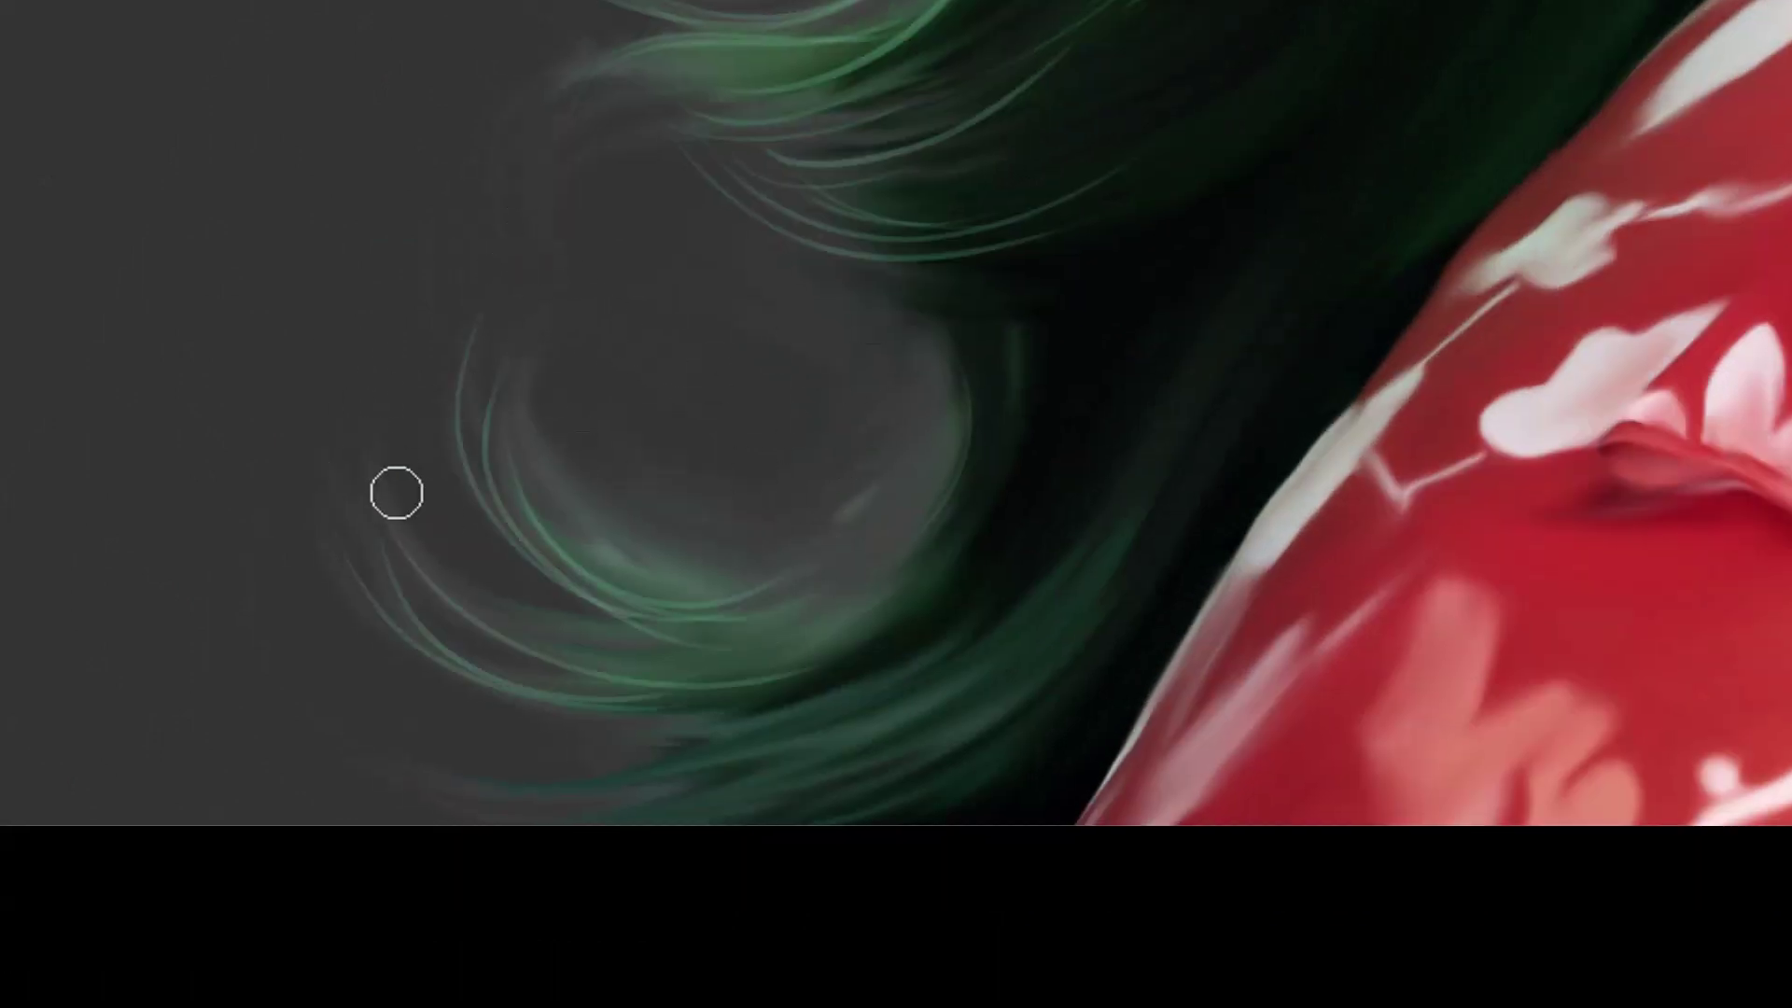
{"action": "left_click_drag", "start_coordinate": [396, 492], "coordinate": [634, 700]}
{"action": "mouse_move", "coordinate": [322, 720]}
{"action": "left_mouse_down"}
{"action": "mouse_move", "coordinate": [654, 793]}
{"action": "mouse_move", "coordinate": [885, 742]}
{"action": "left_mouse_up"}
Sweep many green strands up-right across the lower hair beside the red shirt
{"action": "left_click_drag", "start_coordinate": [652, 764], "coordinate": [1108, 446]}
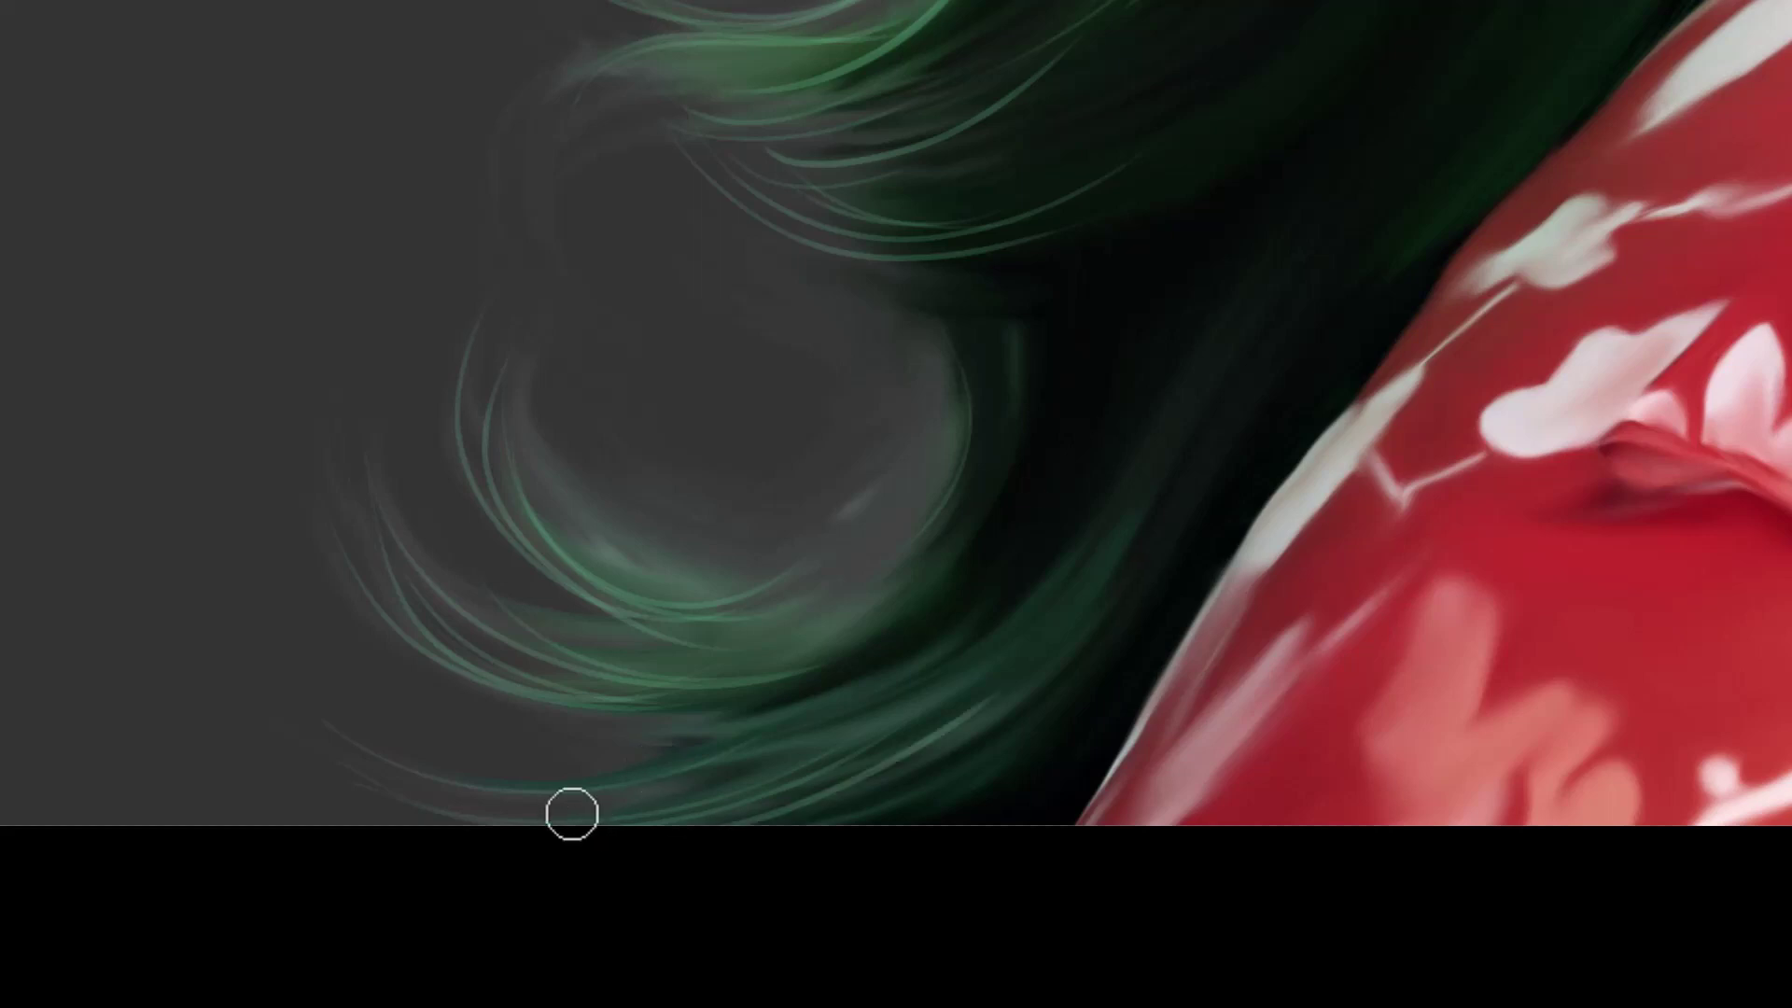
{"action": "left_click_drag", "start_coordinate": [571, 812], "coordinate": [989, 672]}
{"action": "left_click_drag", "start_coordinate": [571, 754], "coordinate": [1106, 479]}
{"action": "left_click_drag", "start_coordinate": [667, 831], "coordinate": [1025, 644]}
{"action": "left_click_drag", "start_coordinate": [704, 859], "coordinate": [1097, 644]}
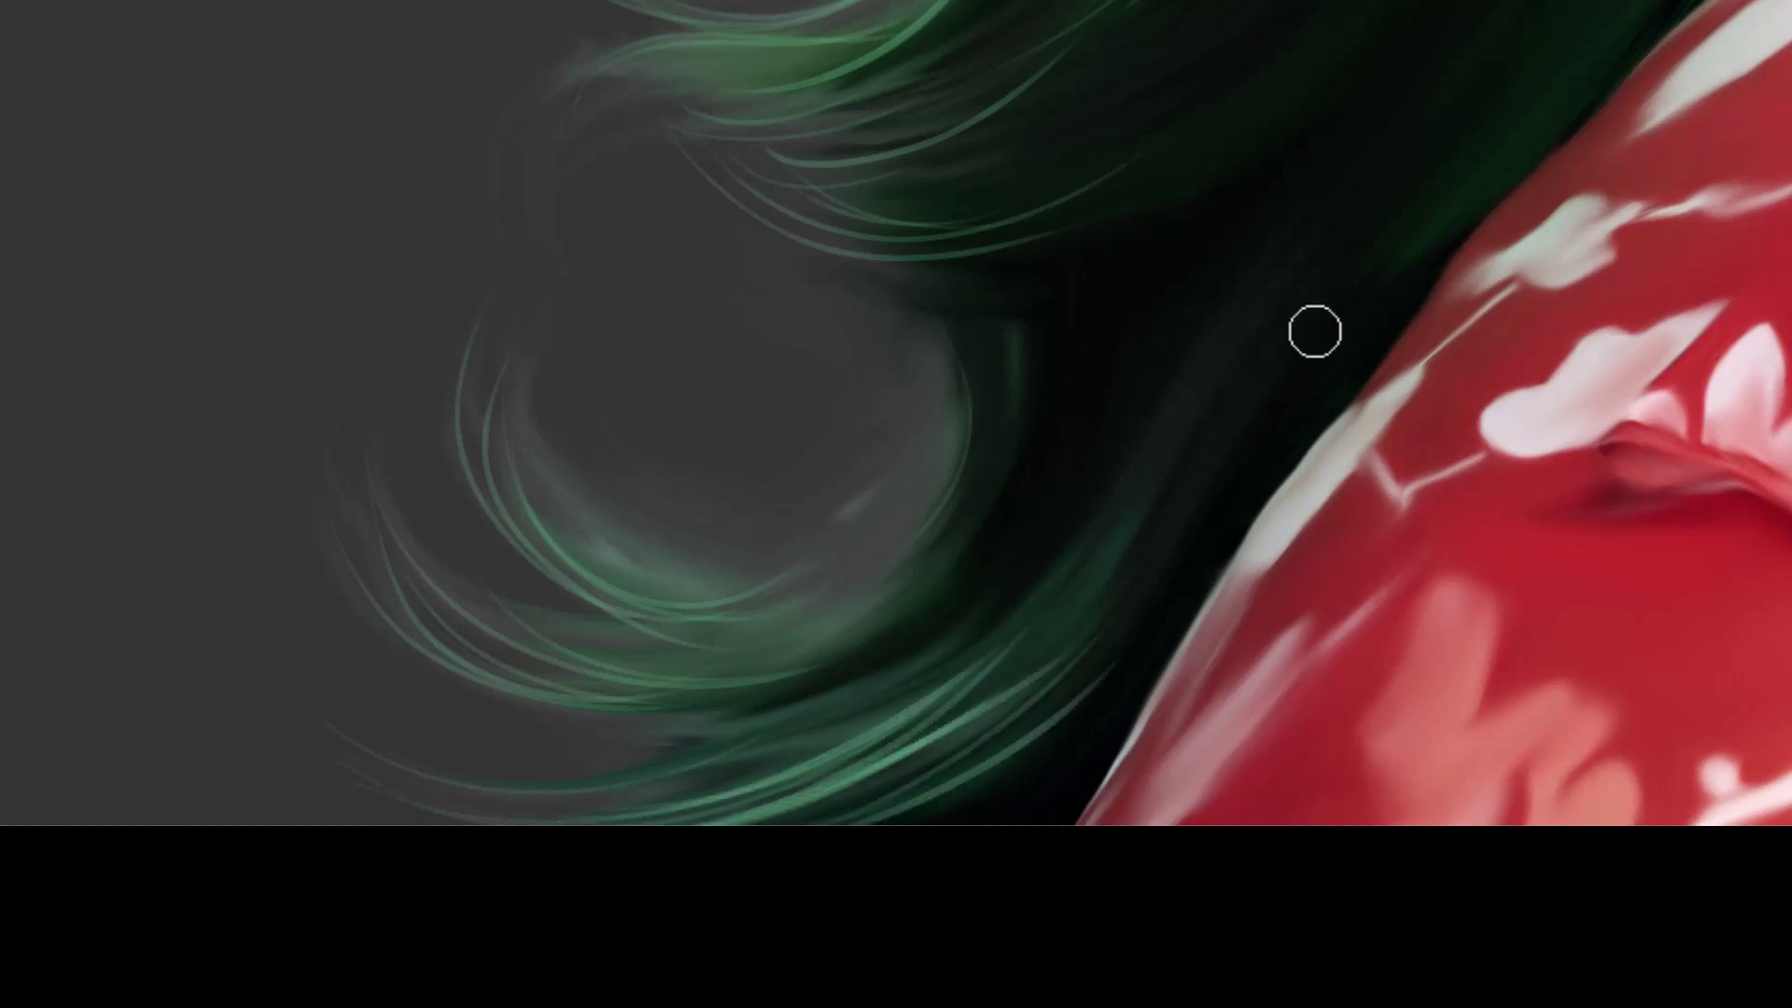
{"action": "left_click_drag", "start_coordinate": [772, 832], "coordinate": [1081, 635]}
{"action": "left_click_drag", "start_coordinate": [859, 812], "coordinate": [1153, 551]}
{"action": "left_click_drag", "start_coordinate": [765, 776], "coordinate": [1061, 568]}
{"action": "left_click_drag", "start_coordinate": [528, 771], "coordinate": [1053, 582]}
{"action": "left_click_drag", "start_coordinate": [591, 768], "coordinate": [1022, 557]}
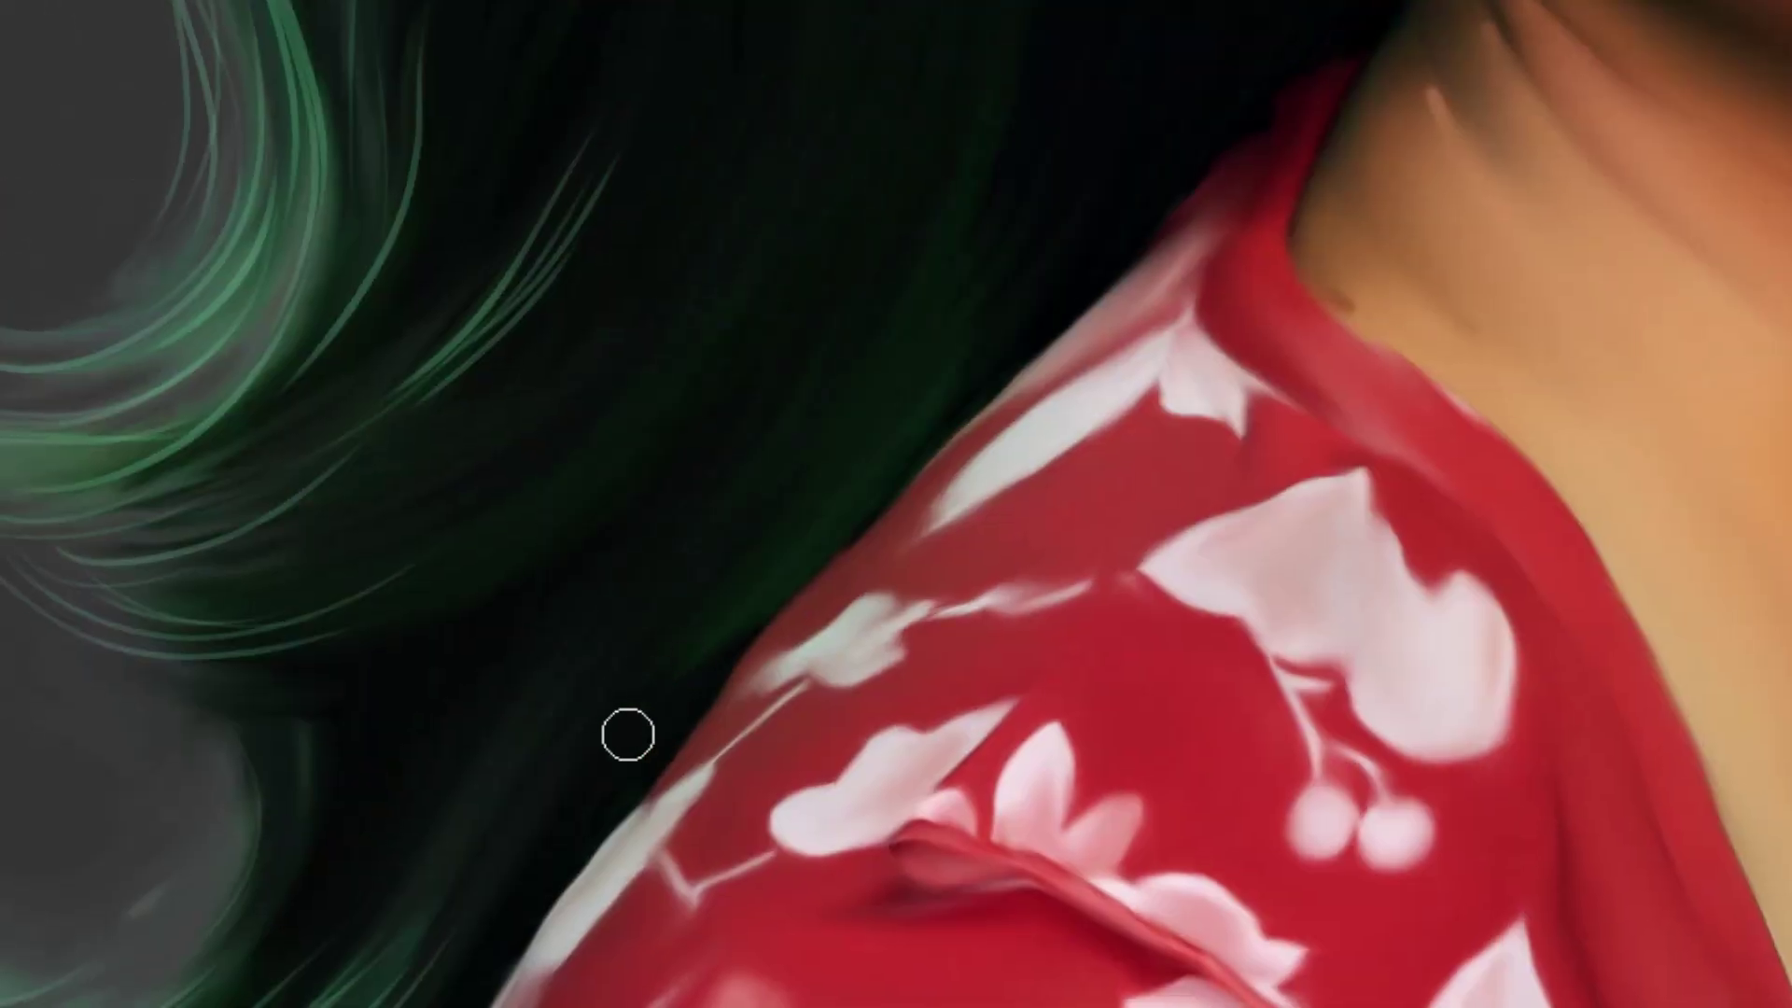
Paint thin green strands beside the red shirt collar and ear, redoing one stroke
{"action": "left_click_drag", "start_coordinate": [746, 598], "coordinate": [990, 280]}
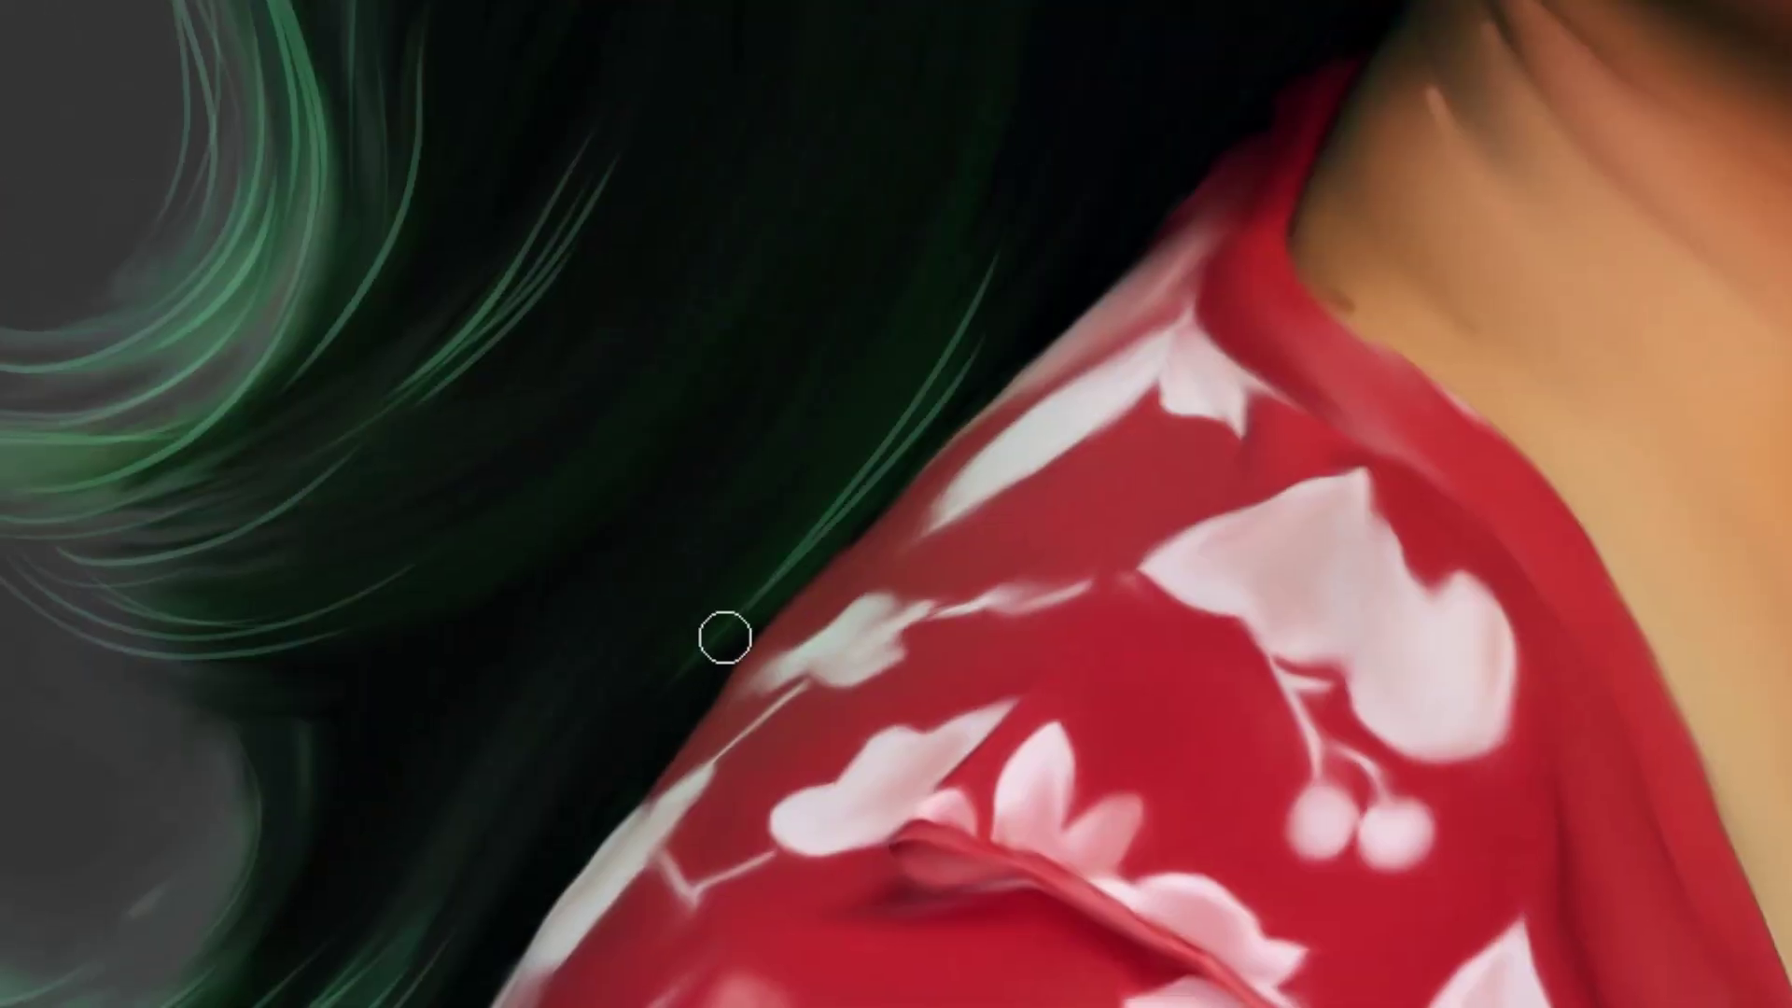
{"action": "mouse_move", "coordinate": [792, 574]}
{"action": "left_mouse_down"}
{"action": "mouse_move", "coordinate": [940, 348]}
{"action": "mouse_move", "coordinate": [829, 375]}
{"action": "left_mouse_up"}
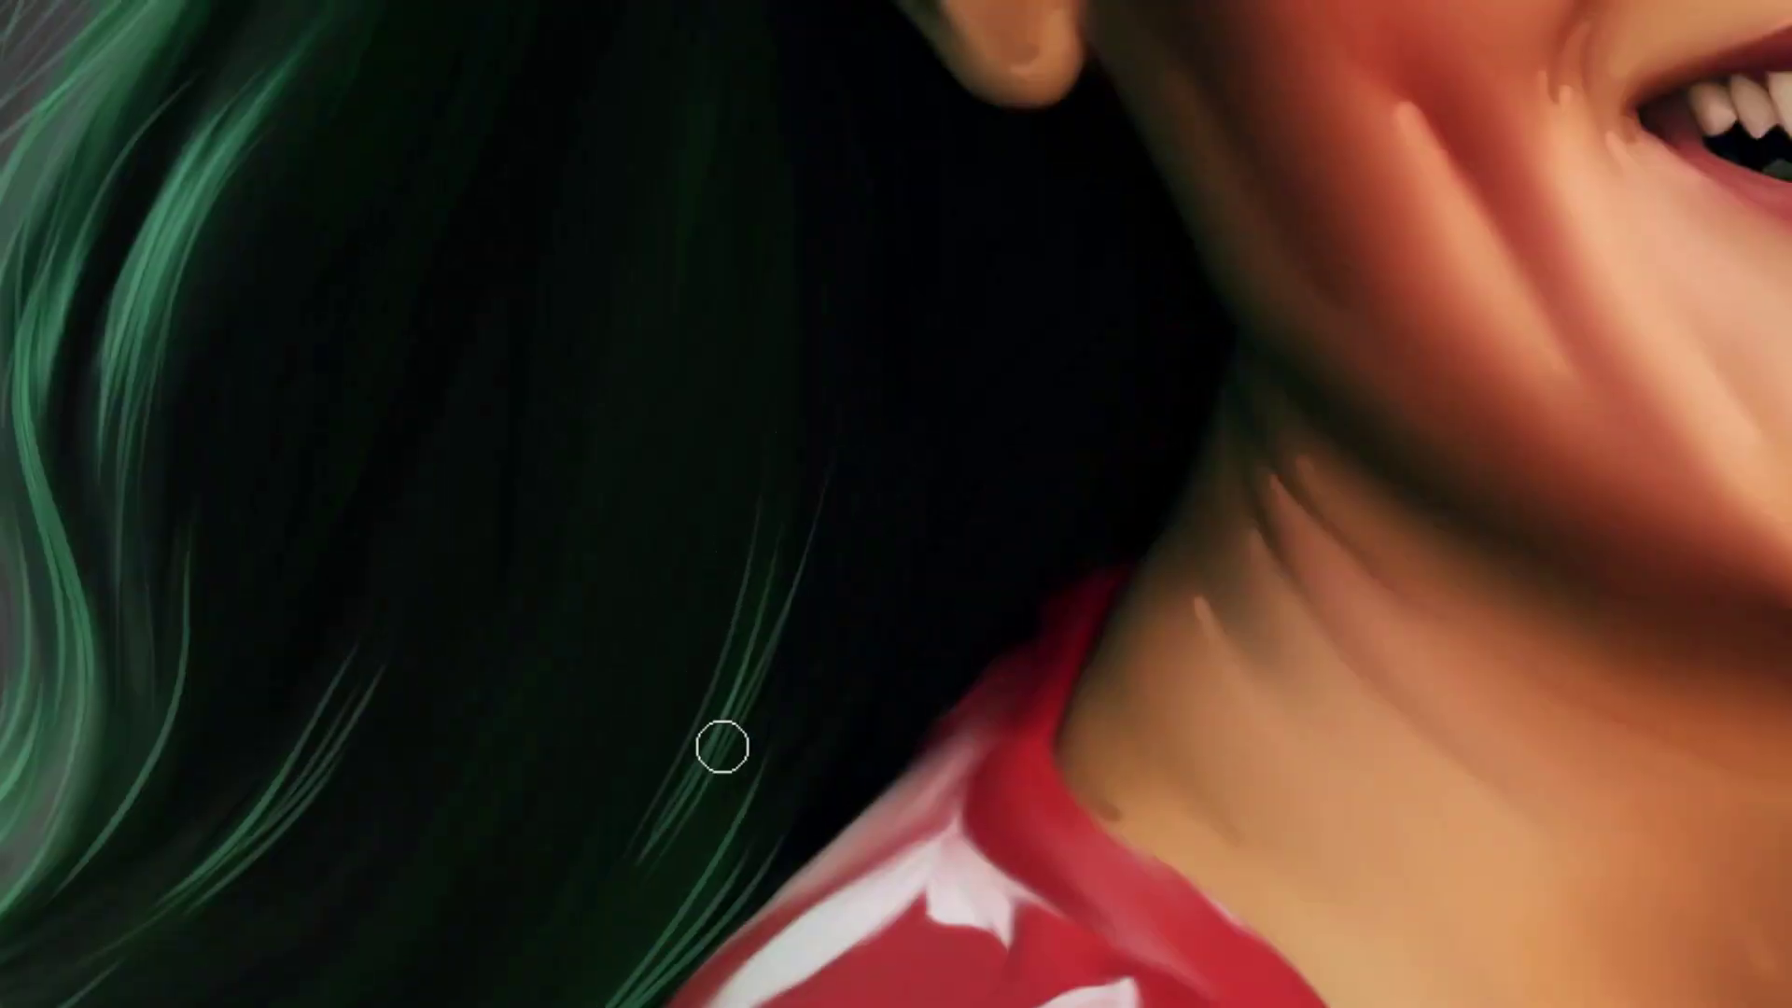
{"action": "left_click_drag", "start_coordinate": [588, 607], "coordinate": [664, 205]}
{"action": "mouse_move", "coordinate": [588, 698]}
{"action": "left_mouse_down"}
{"action": "mouse_move", "coordinate": [654, 291]}
{"action": "mouse_move", "coordinate": [696, 304]}
{"action": "left_mouse_up"}
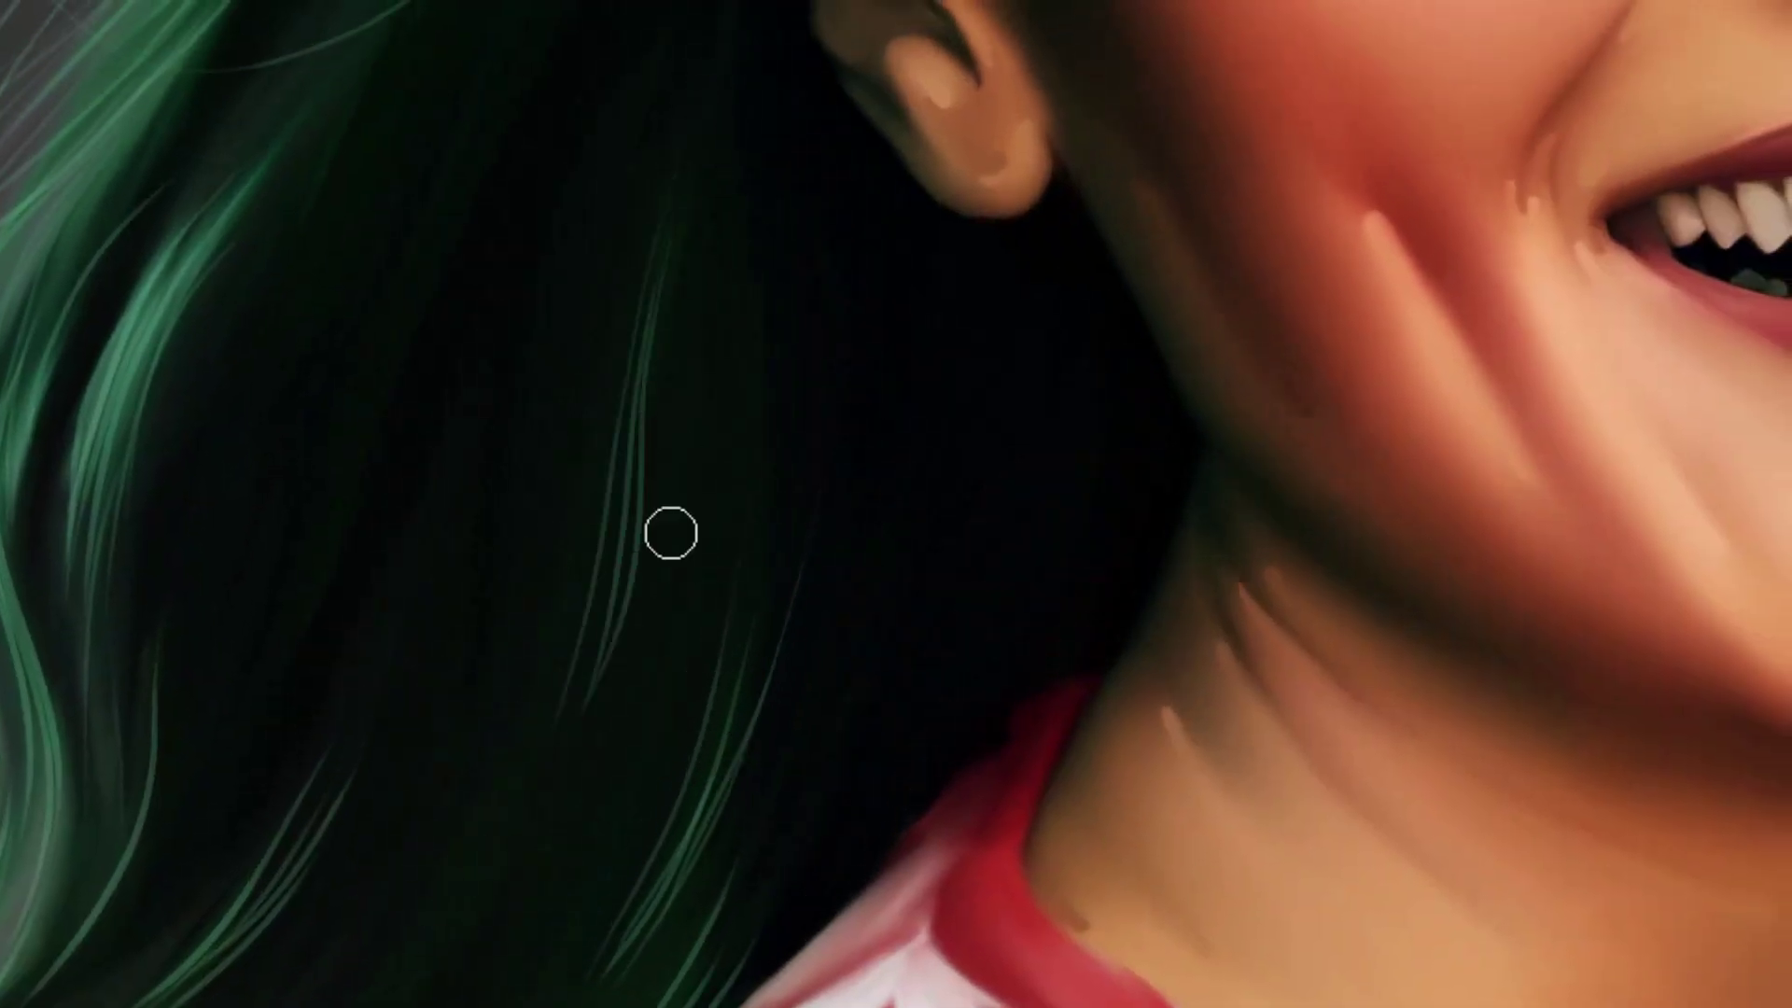
{"action": "key", "text": "ctrl+z"}
{"action": "left_click_drag", "start_coordinate": [565, 817], "coordinate": [653, 341]}
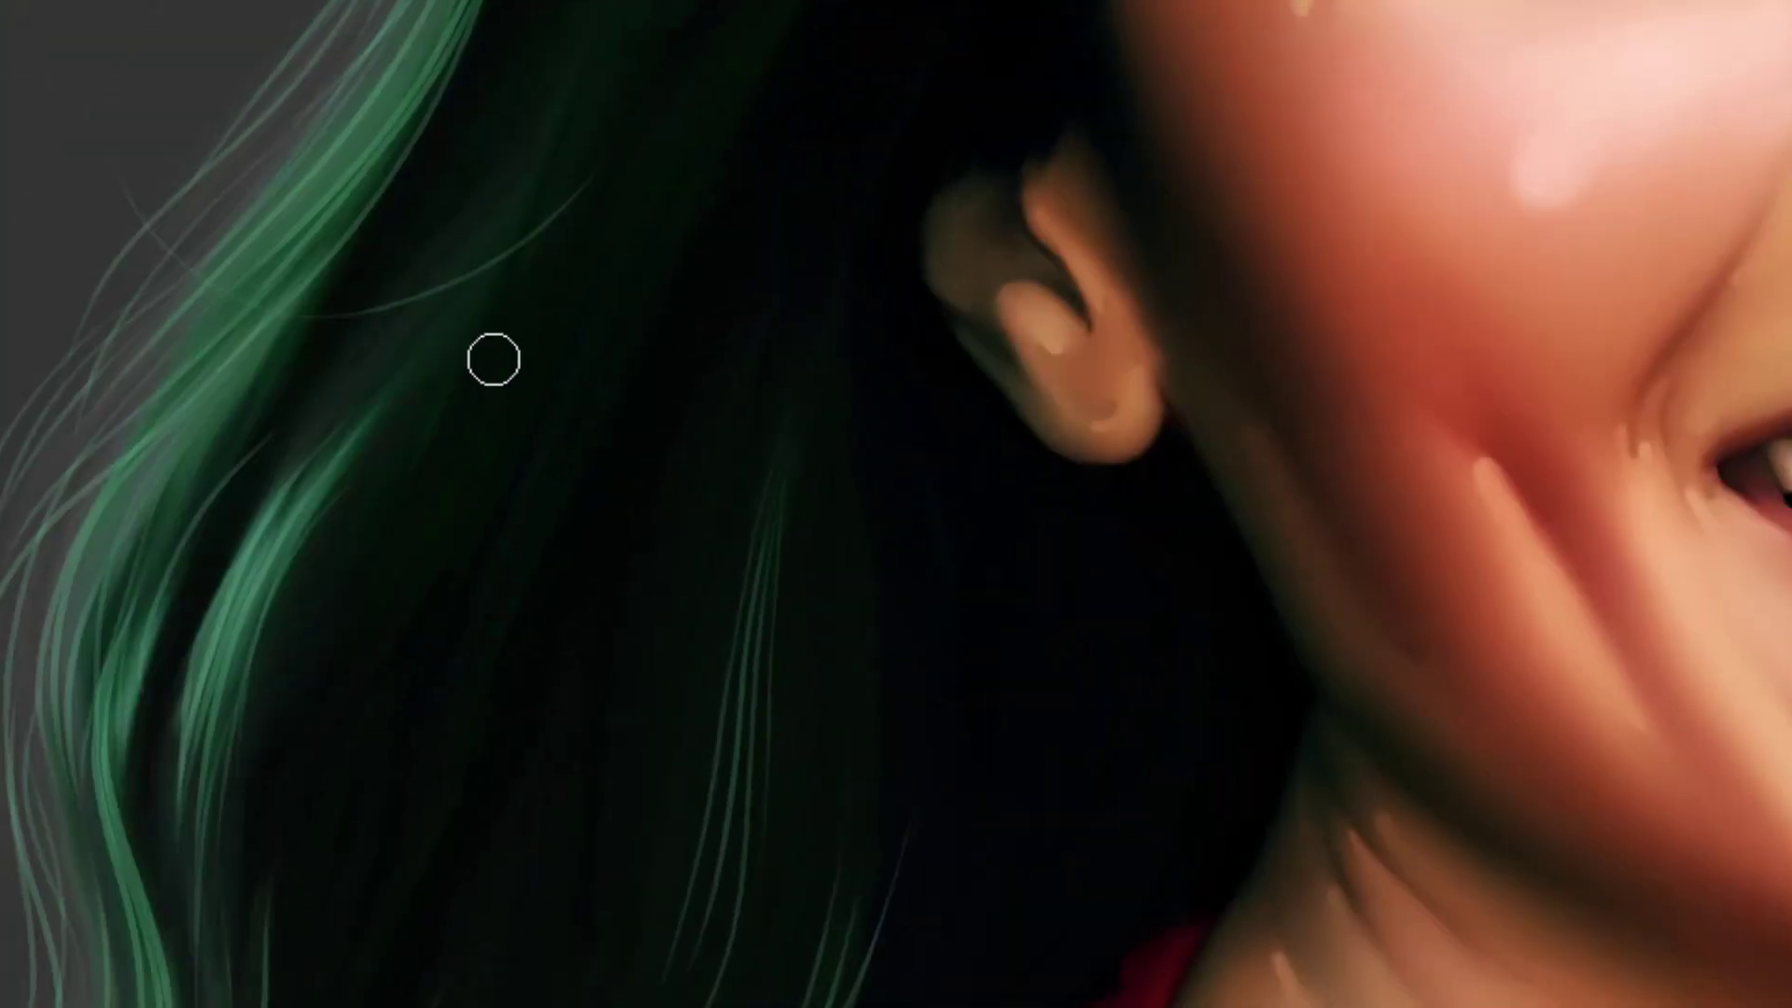
Add curved green strands in the hair behind the ear, replacing a straight one
{"action": "left_click_drag", "start_coordinate": [334, 723], "coordinate": [512, 310]}
{"action": "left_click_drag", "start_coordinate": [439, 574], "coordinate": [535, 350]}
{"action": "key", "text": "ctrl+z"}
{"action": "key", "text": "ctrl+z"}
{"action": "left_click_drag", "start_coordinate": [350, 663], "coordinate": [516, 354]}
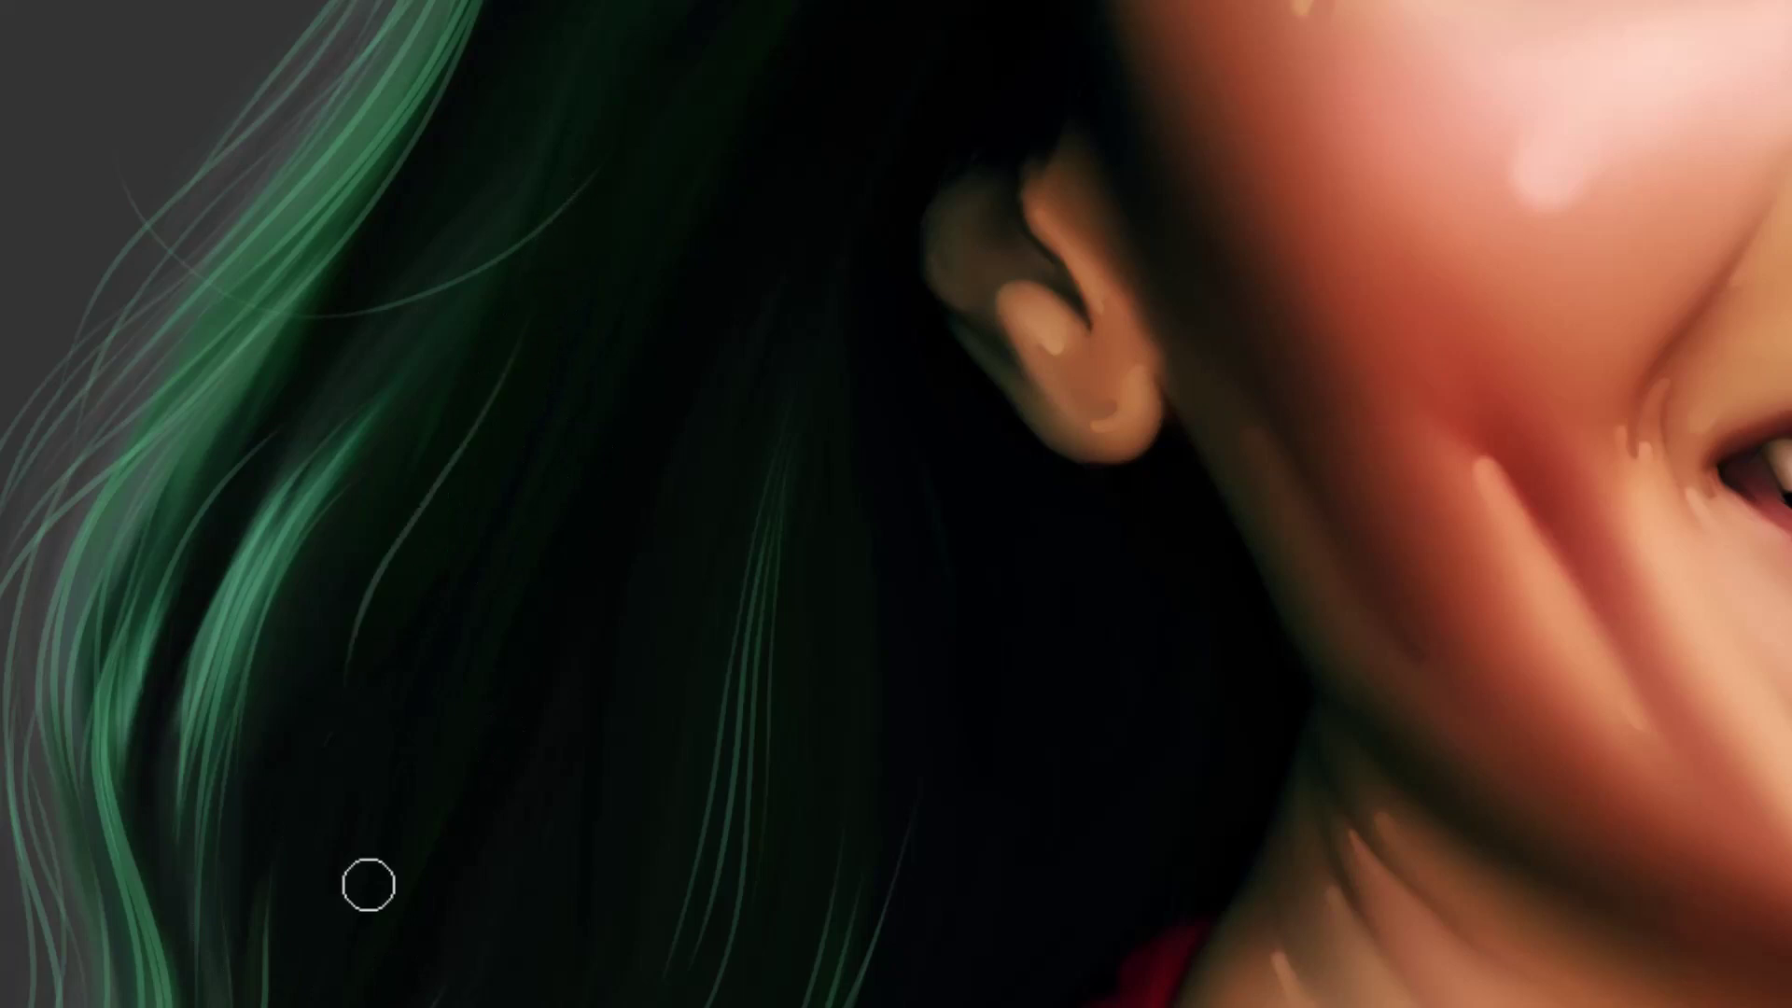
{"action": "mouse_move", "coordinate": [364, 714]}
{"action": "left_mouse_down"}
{"action": "mouse_move", "coordinate": [528, 377]}
{"action": "mouse_move", "coordinate": [554, 455]}
{"action": "left_mouse_up"}
Paint curved green strands in the hair beside the eye, undoing misplaced ones
{"action": "left_click_drag", "start_coordinate": [711, 327], "coordinate": [485, 744]}
{"action": "left_click_drag", "start_coordinate": [527, 471], "coordinate": [698, 269]}
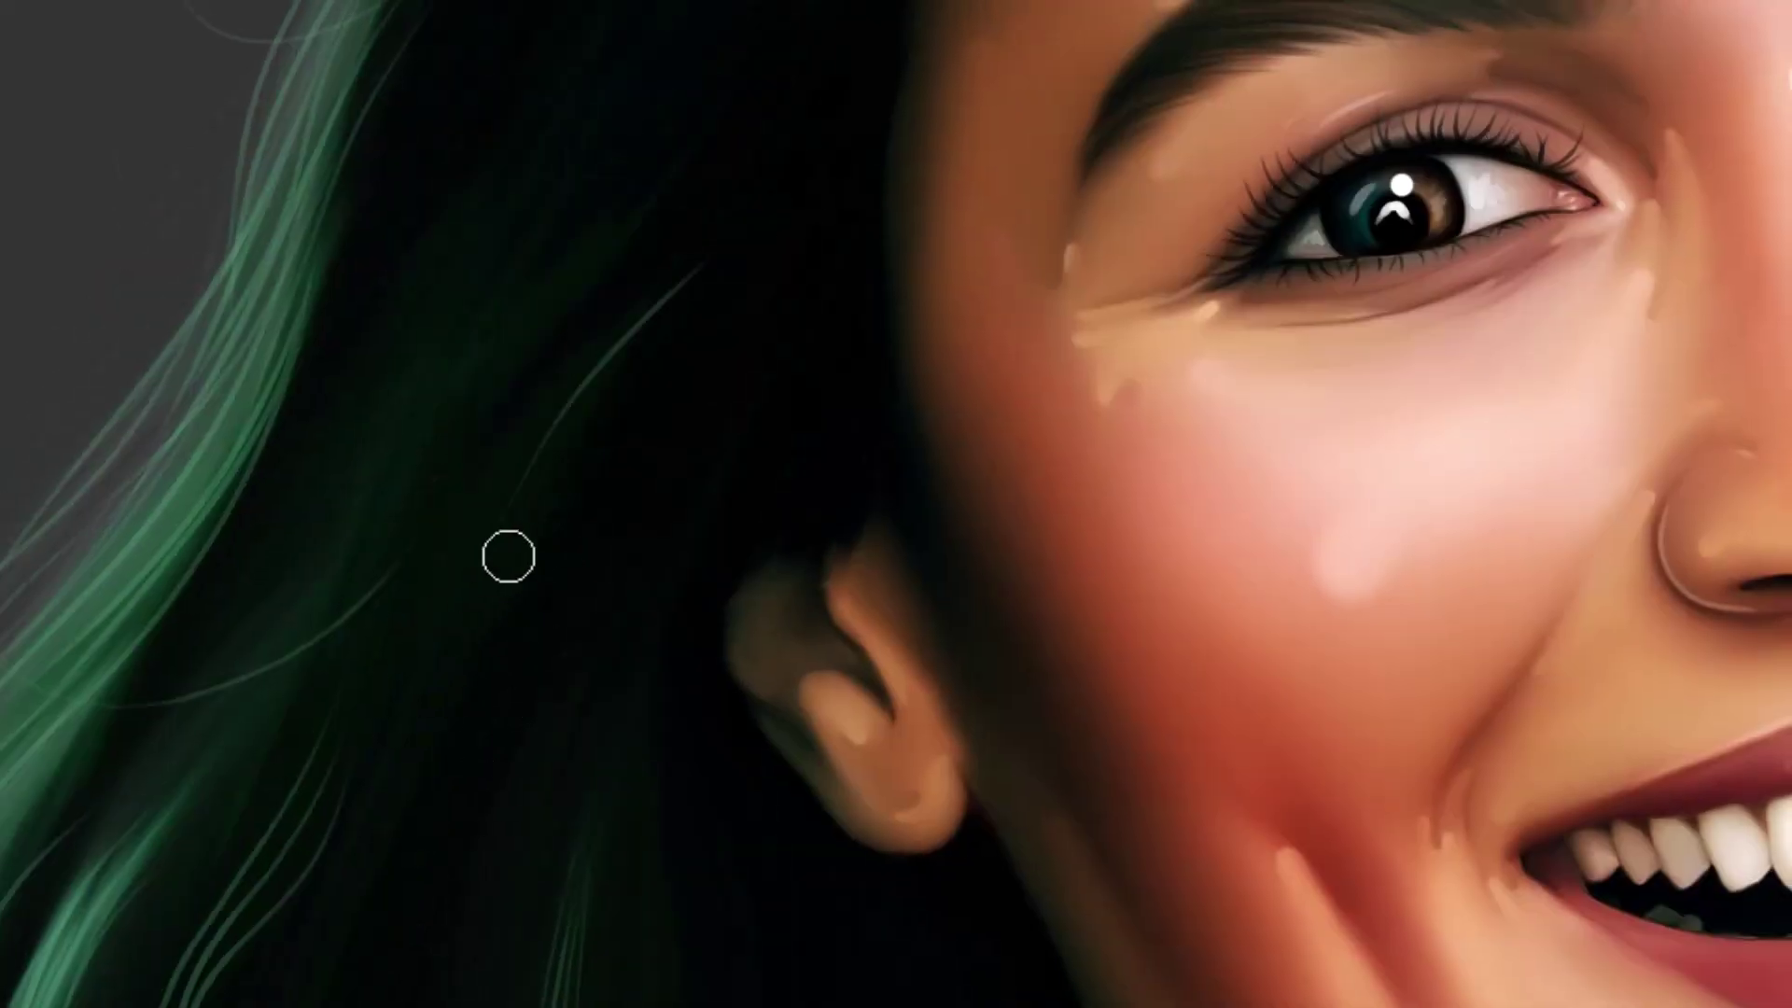
{"action": "key", "text": "ctrl+z"}
{"action": "left_click_drag", "start_coordinate": [507, 485], "coordinate": [626, 315]}
{"action": "mouse_move", "coordinate": [466, 597]}
{"action": "left_mouse_down"}
{"action": "mouse_move", "coordinate": [604, 357]}
{"action": "mouse_move", "coordinate": [669, 317]}
{"action": "left_mouse_up"}
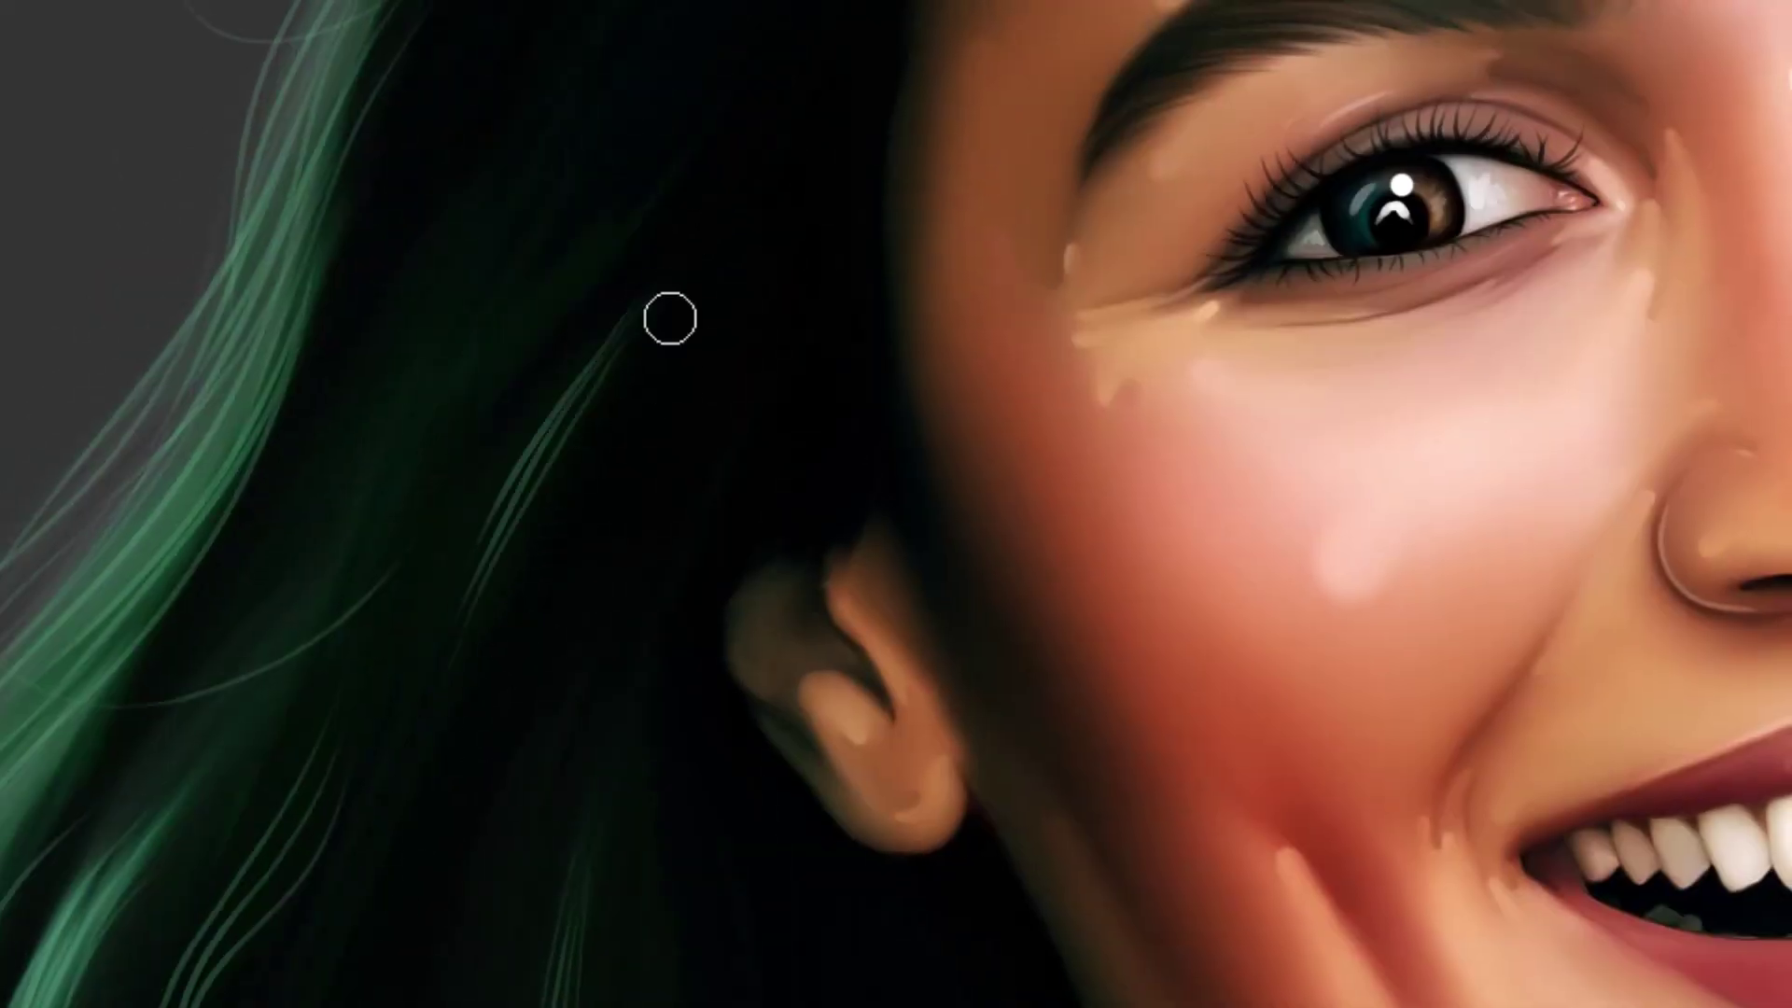
{"action": "mouse_move", "coordinate": [437, 714]}
{"action": "left_mouse_down"}
{"action": "mouse_move", "coordinate": [632, 352]}
{"action": "mouse_move", "coordinate": [607, 406]}
{"action": "left_mouse_up"}
{"action": "key", "text": "ctrl+z"}
{"action": "key", "text": "ctrl+z"}
{"action": "left_click_drag", "start_coordinate": [490, 623], "coordinate": [631, 368]}
{"action": "key", "text": "ctrl+z"}
{"action": "left_click_drag", "start_coordinate": [515, 554], "coordinate": [600, 404]}
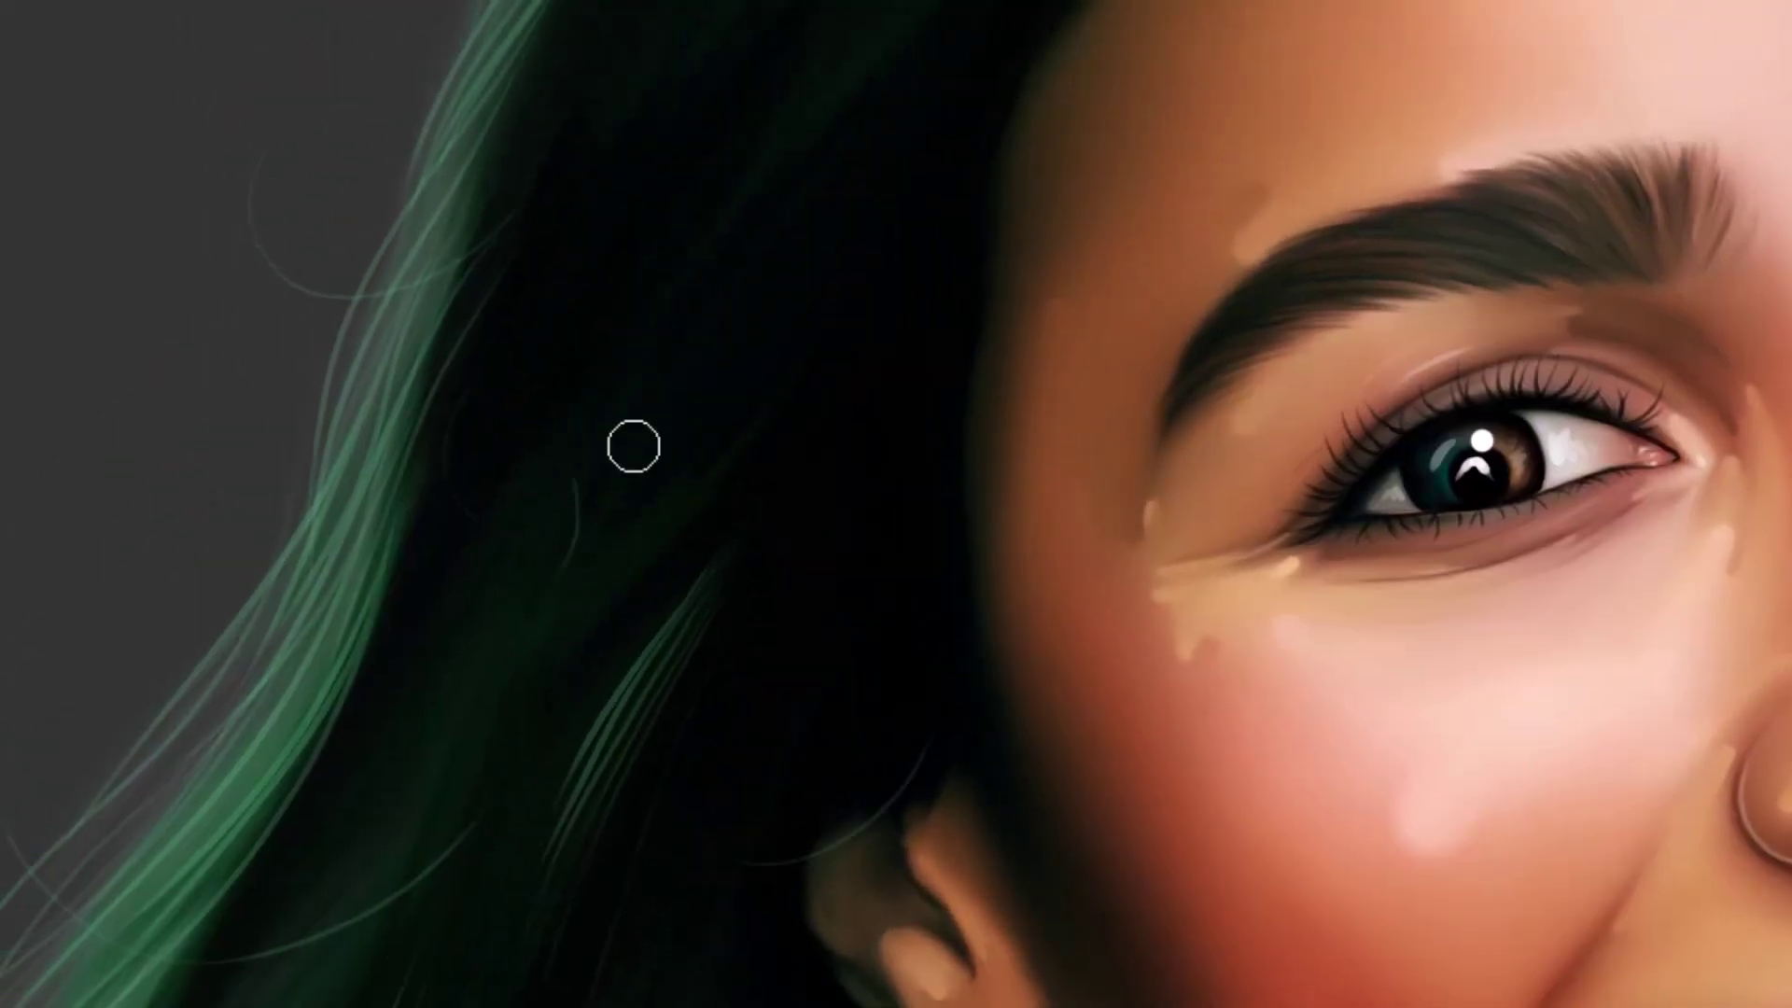
Add parallel up-right green strands and thin strands near the forehead hairline
{"action": "left_click_drag", "start_coordinate": [610, 557], "coordinate": [789, 302]}
{"action": "key", "text": "ctrl+z"}
{"action": "left_click_drag", "start_coordinate": [653, 531], "coordinate": [795, 395]}
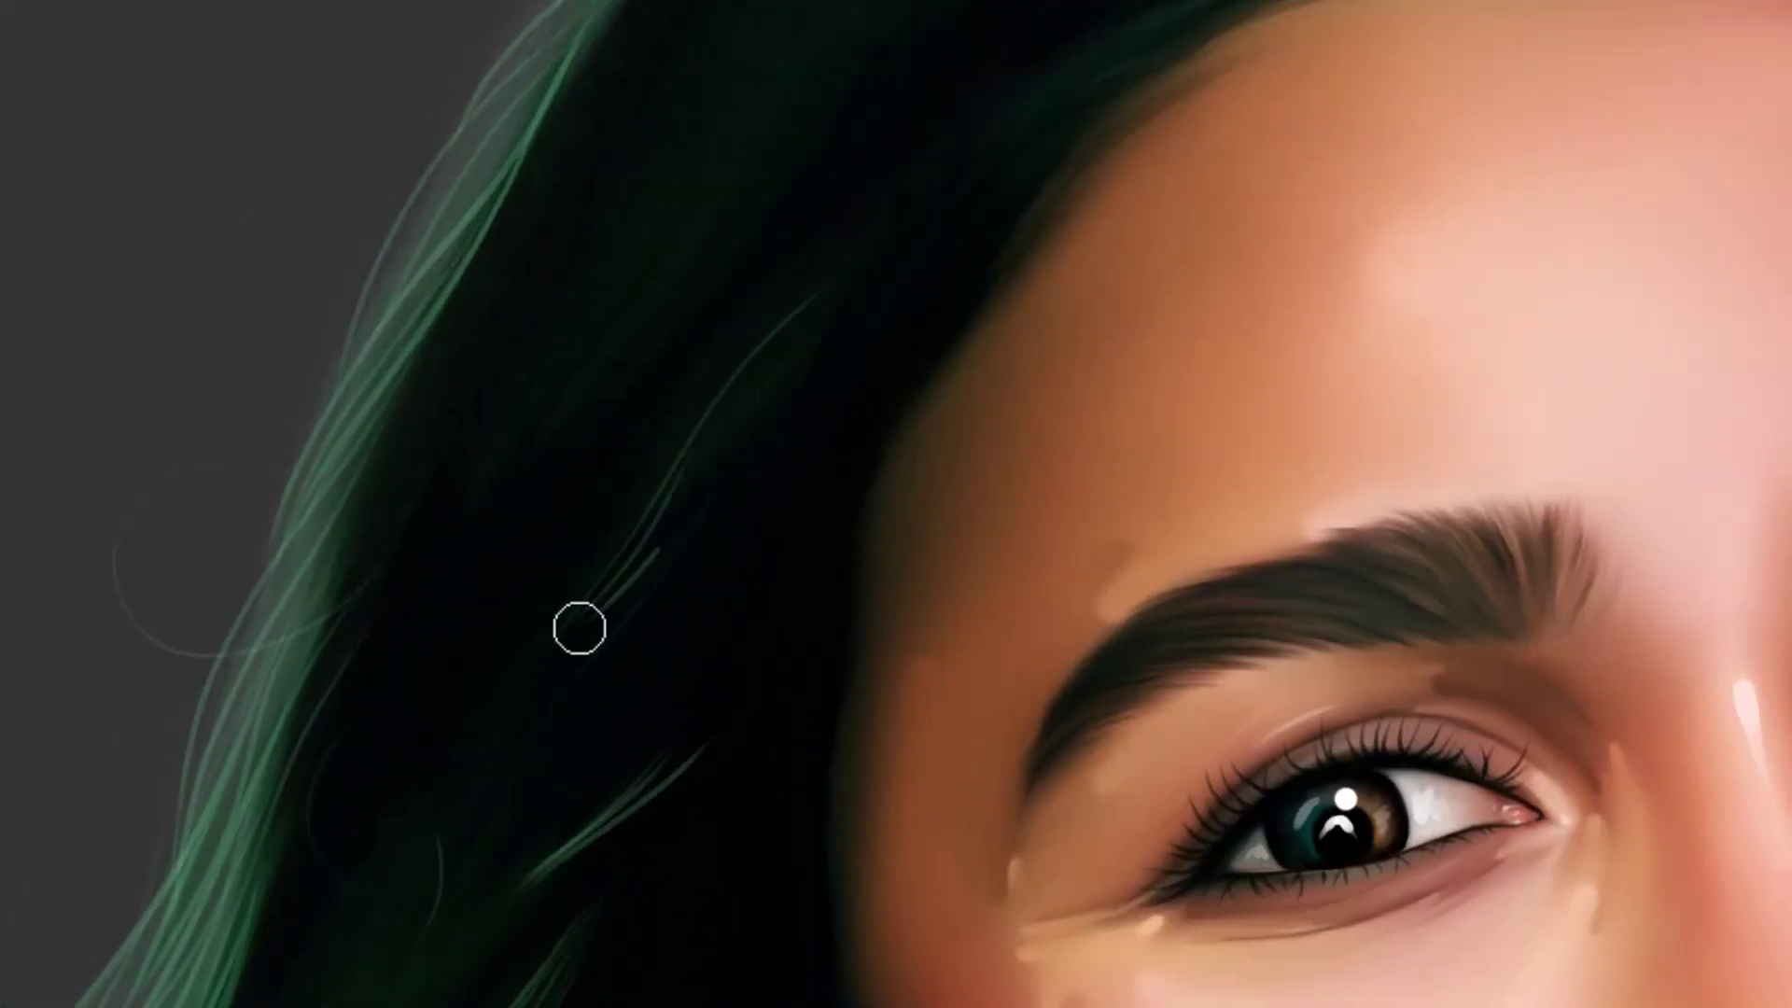
{"action": "left_click_drag", "start_coordinate": [576, 628], "coordinate": [812, 298]}
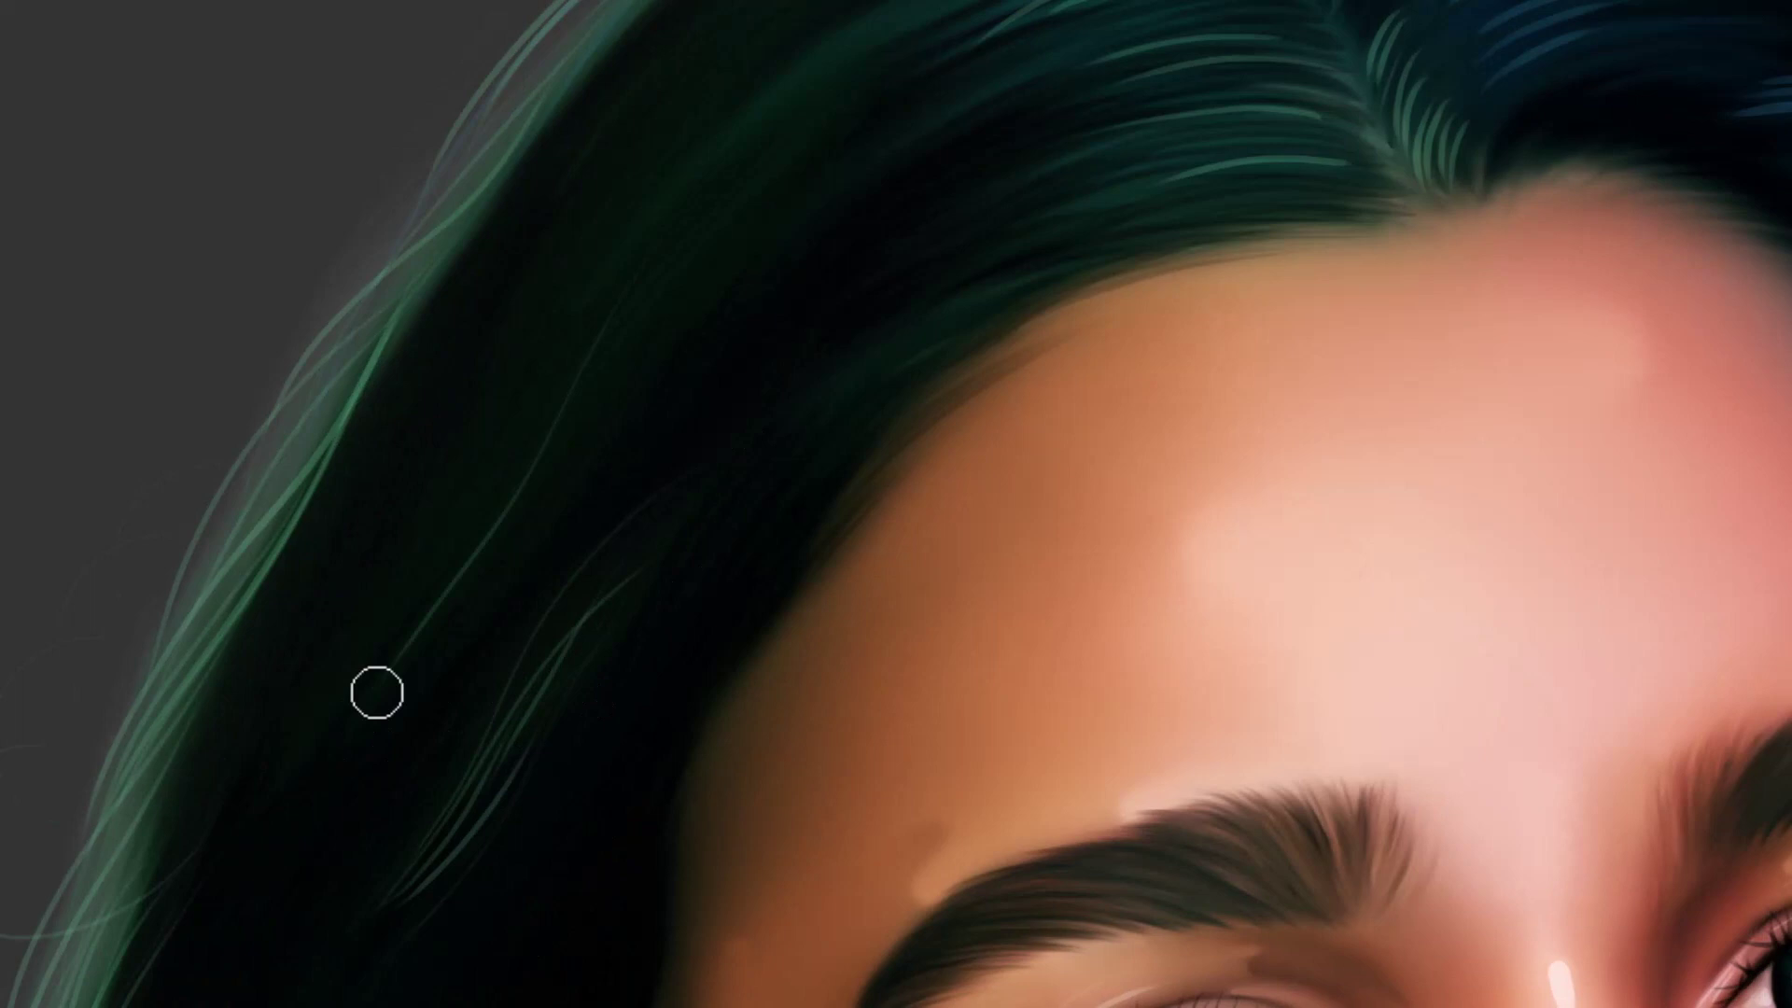
{"action": "left_click_drag", "start_coordinate": [376, 691], "coordinate": [604, 404]}
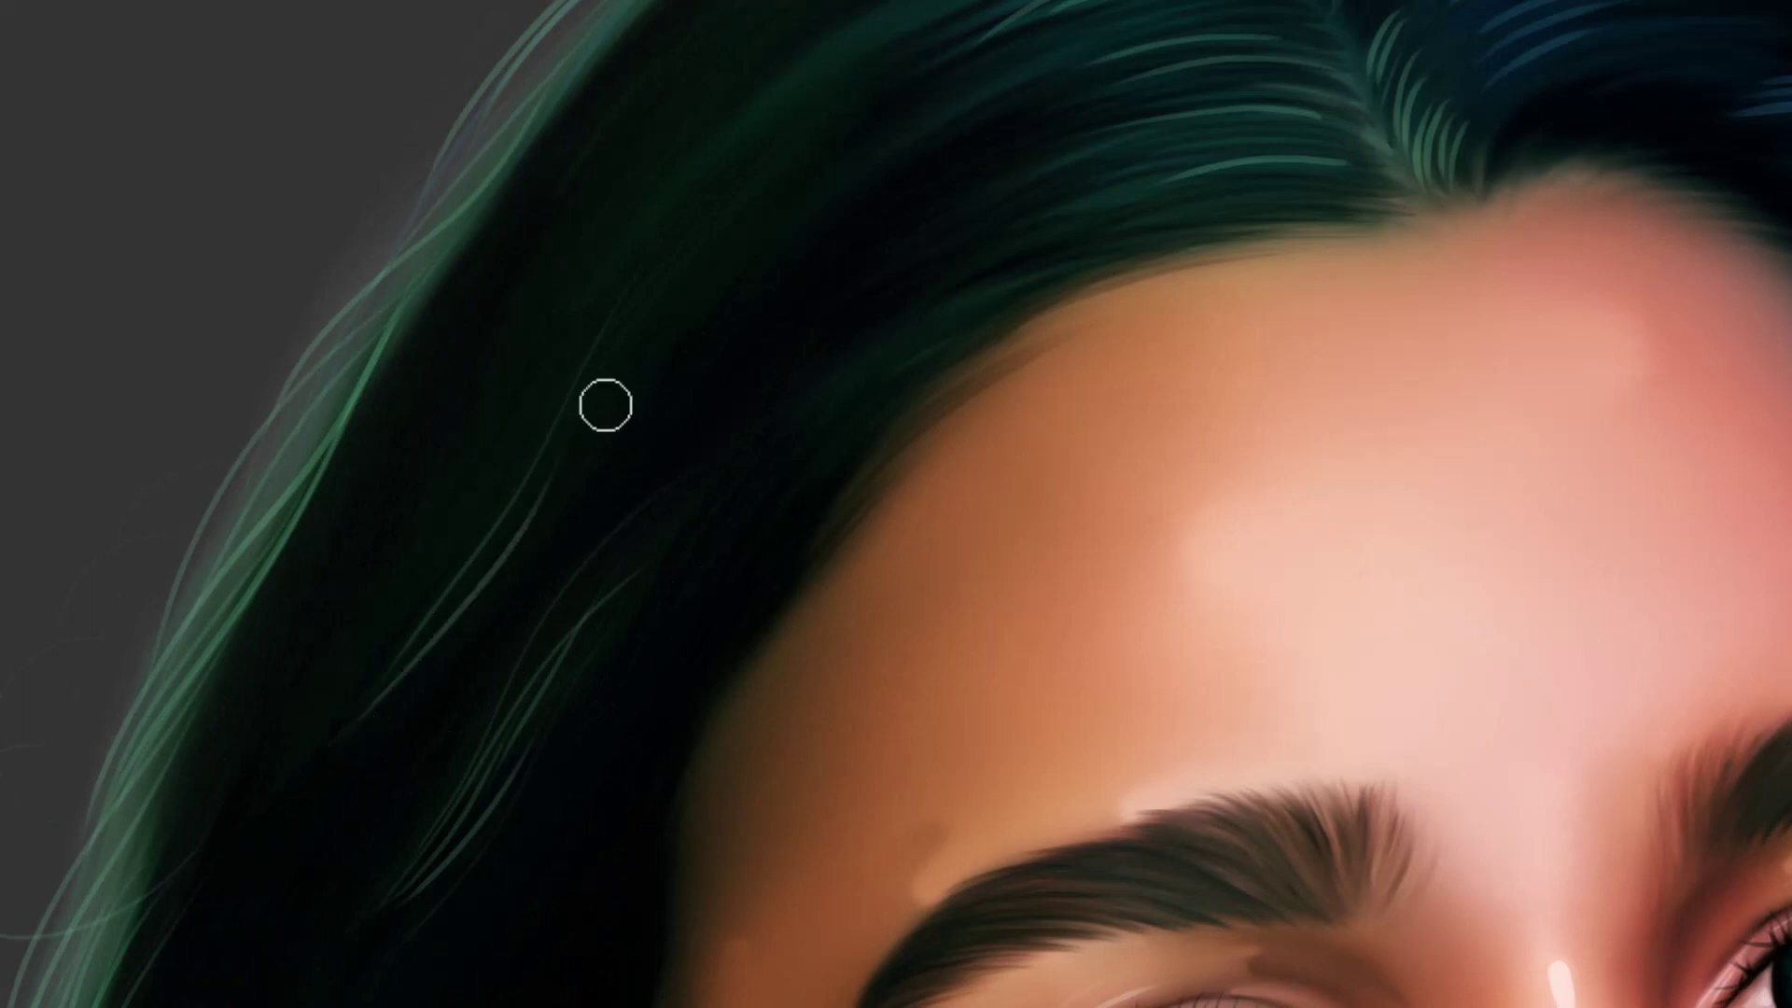
{"action": "mouse_move", "coordinate": [552, 482]}
{"action": "left_mouse_down"}
{"action": "mouse_move", "coordinate": [460, 603]}
{"action": "mouse_move", "coordinate": [560, 443]}
{"action": "left_mouse_up"}
{"action": "mouse_move", "coordinate": [480, 564]}
{"action": "left_mouse_down"}
{"action": "mouse_move", "coordinate": [444, 592]}
{"action": "mouse_move", "coordinate": [591, 464]}
{"action": "mouse_move", "coordinate": [659, 284]}
{"action": "left_mouse_up"}
{"action": "key", "text": "ctrl+z"}
{"action": "key", "text": "ctrl+z"}
{"action": "key", "text": "ctrl+z"}
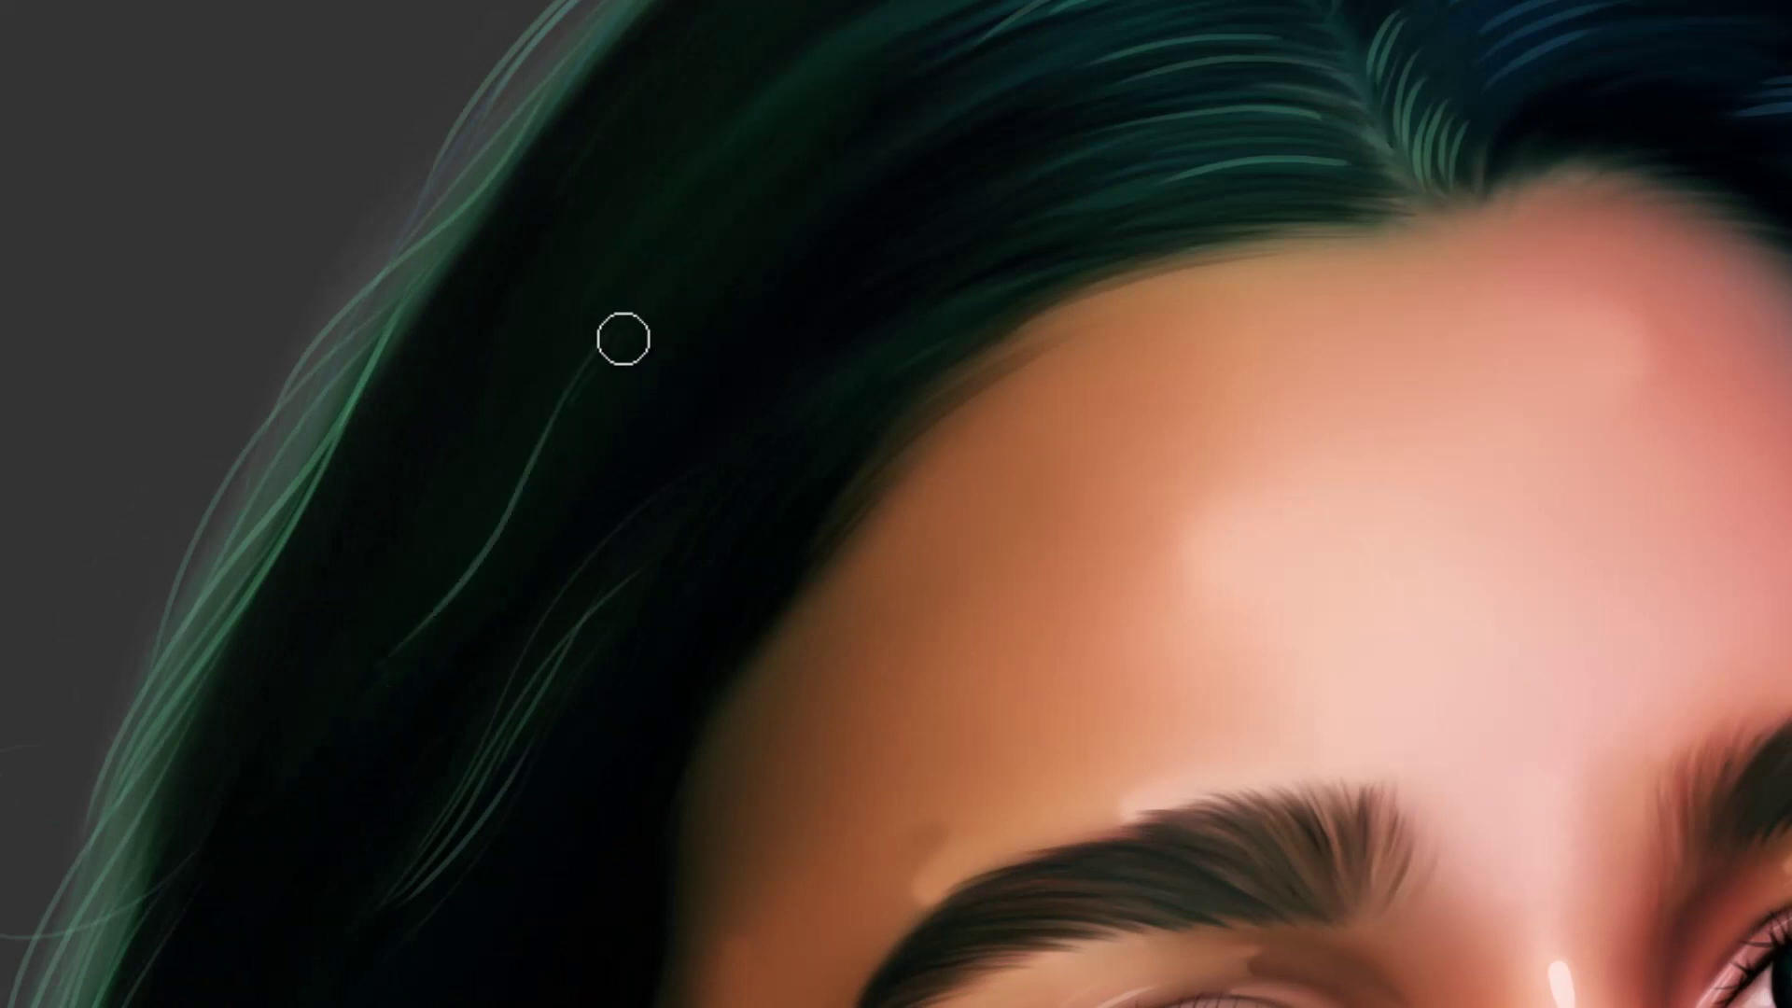
Paint light-green strands across the crown and either side of the parting
{"action": "scroll", "coordinate": [349, 805], "scroll_direction": "up", "scroll_amount": 3}
{"action": "scroll", "coordinate": [333, 772], "scroll_direction": "up", "scroll_amount": 2}
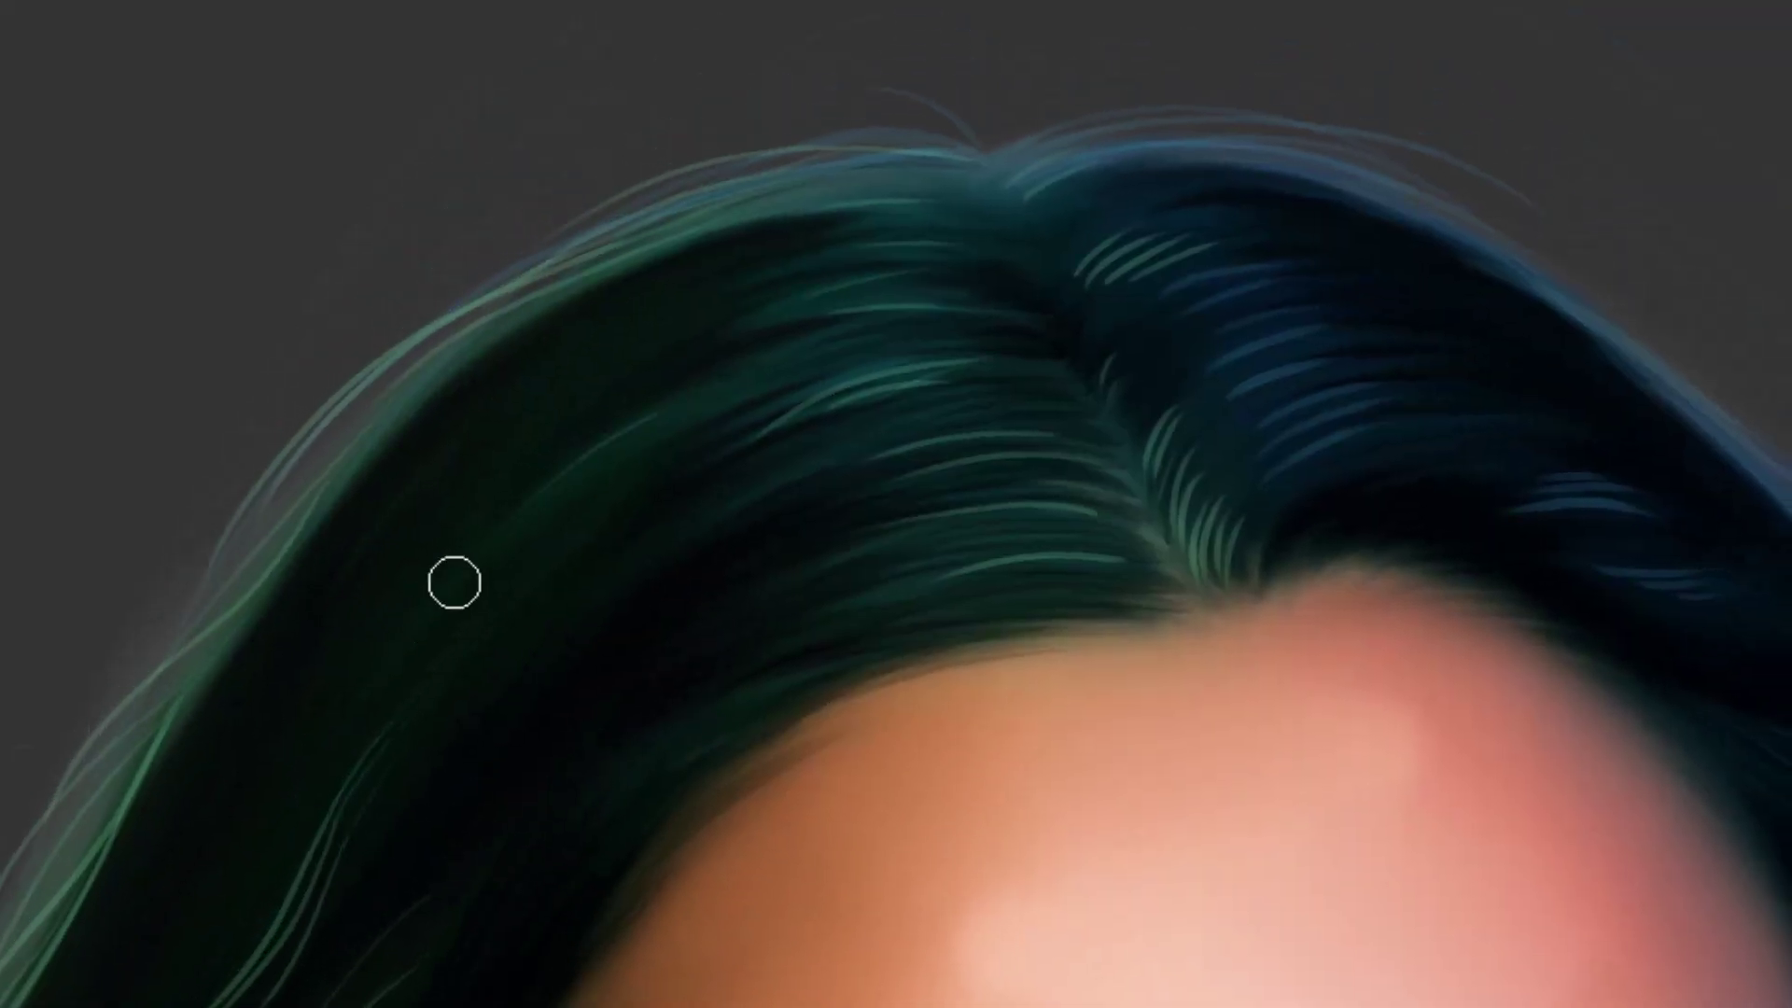
{"action": "mouse_move", "coordinate": [876, 332]}
{"action": "left_mouse_down"}
{"action": "mouse_move", "coordinate": [556, 513]}
{"action": "mouse_move", "coordinate": [852, 373]}
{"action": "left_mouse_up"}
{"action": "mouse_move", "coordinate": [644, 308]}
{"action": "left_mouse_down"}
{"action": "mouse_move", "coordinate": [485, 423]}
{"action": "mouse_move", "coordinate": [718, 299]}
{"action": "mouse_move", "coordinate": [984, 308]}
{"action": "mouse_move", "coordinate": [784, 299]}
{"action": "left_mouse_up"}
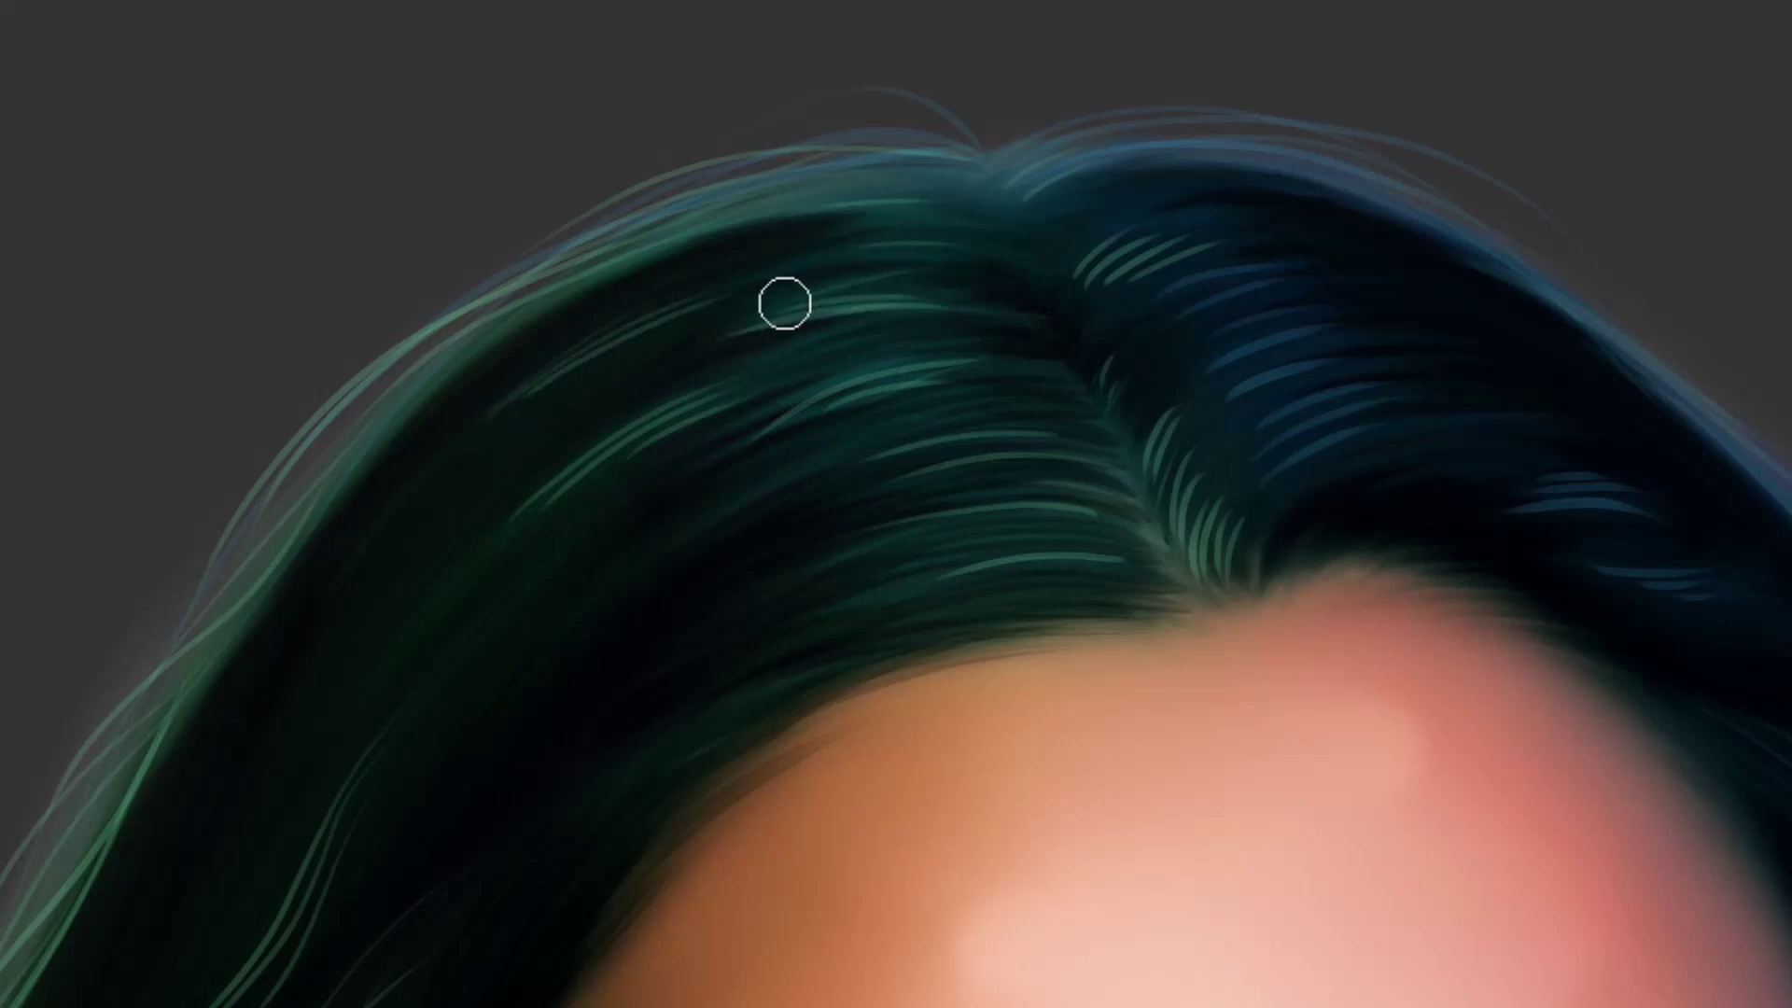
{"action": "mouse_move", "coordinate": [666, 543]}
{"action": "left_mouse_down"}
{"action": "mouse_move", "coordinate": [1074, 329]}
{"action": "mouse_move", "coordinate": [933, 280]}
{"action": "mouse_move", "coordinate": [1048, 300]}
{"action": "mouse_move", "coordinate": [887, 224]}
{"action": "mouse_move", "coordinate": [999, 237]}
{"action": "mouse_move", "coordinate": [760, 196]}
{"action": "mouse_move", "coordinate": [1016, 192]}
{"action": "left_mouse_up"}
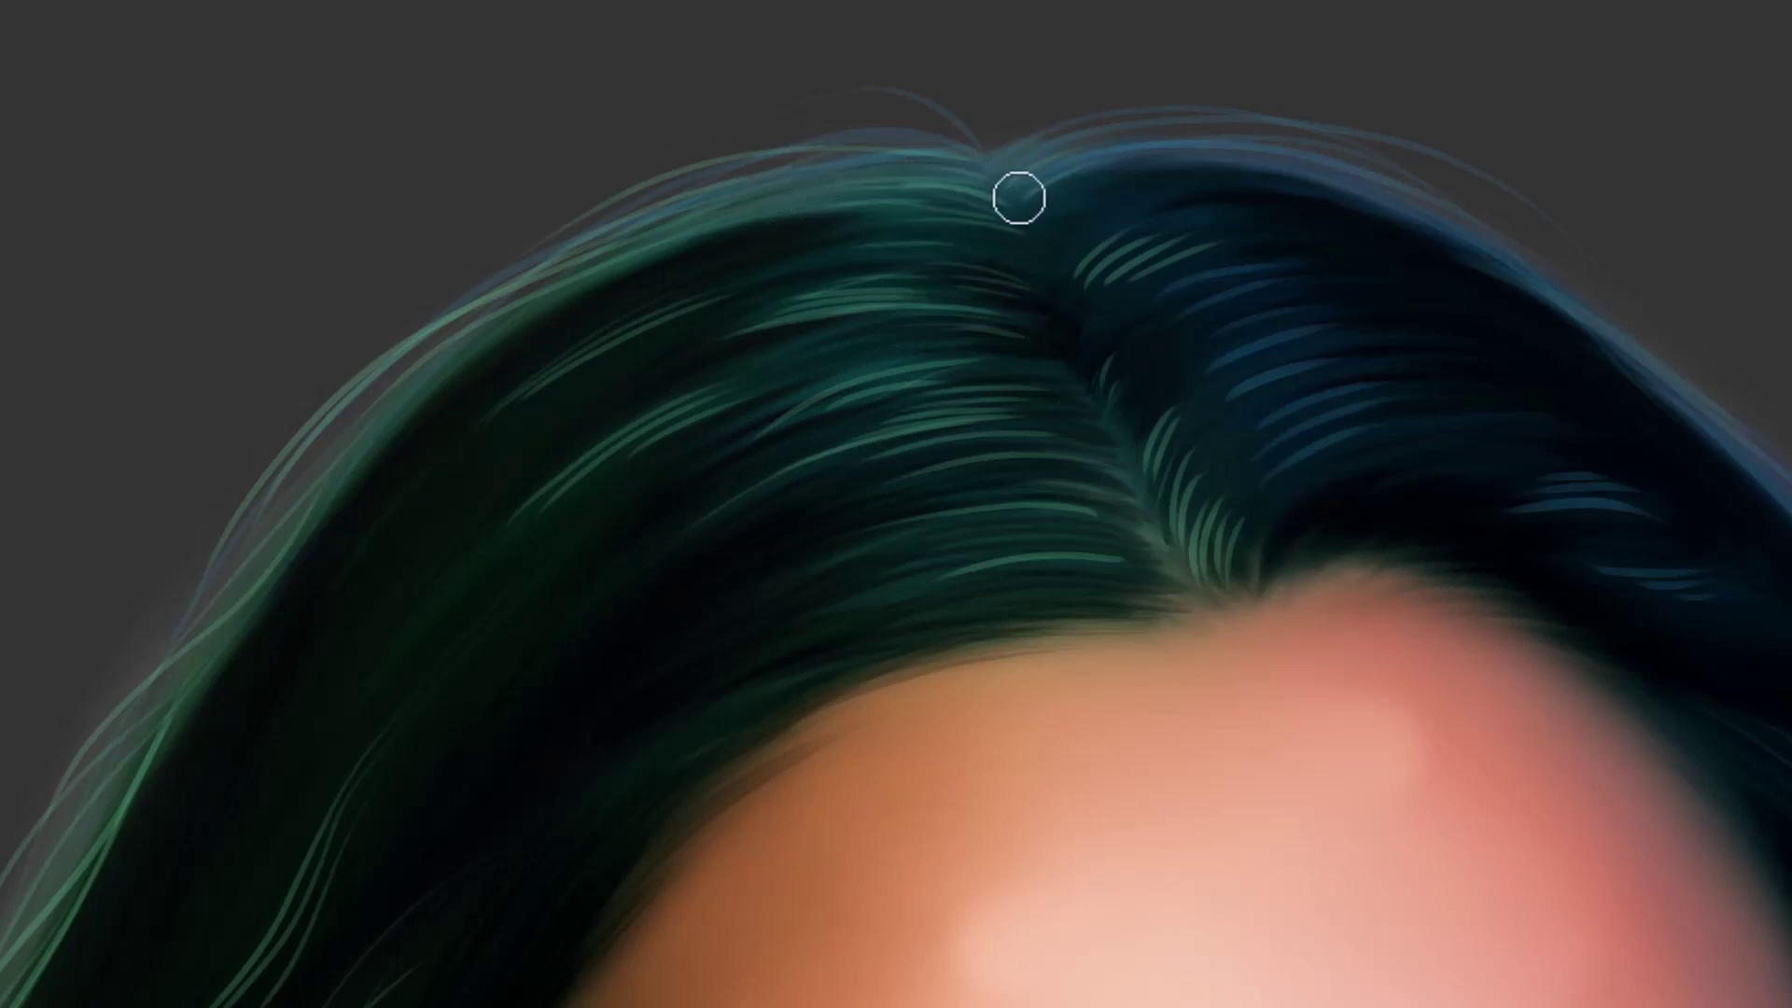
{"action": "mouse_move", "coordinate": [958, 404]}
{"action": "left_mouse_down"}
{"action": "mouse_move", "coordinate": [1157, 448]}
{"action": "mouse_move", "coordinate": [1052, 488]}
{"action": "mouse_move", "coordinate": [972, 348]}
{"action": "mouse_move", "coordinate": [1082, 402]}
{"action": "left_mouse_up"}
{"action": "scroll", "coordinate": [1081, 401], "scroll_direction": "down", "scroll_amount": 3}
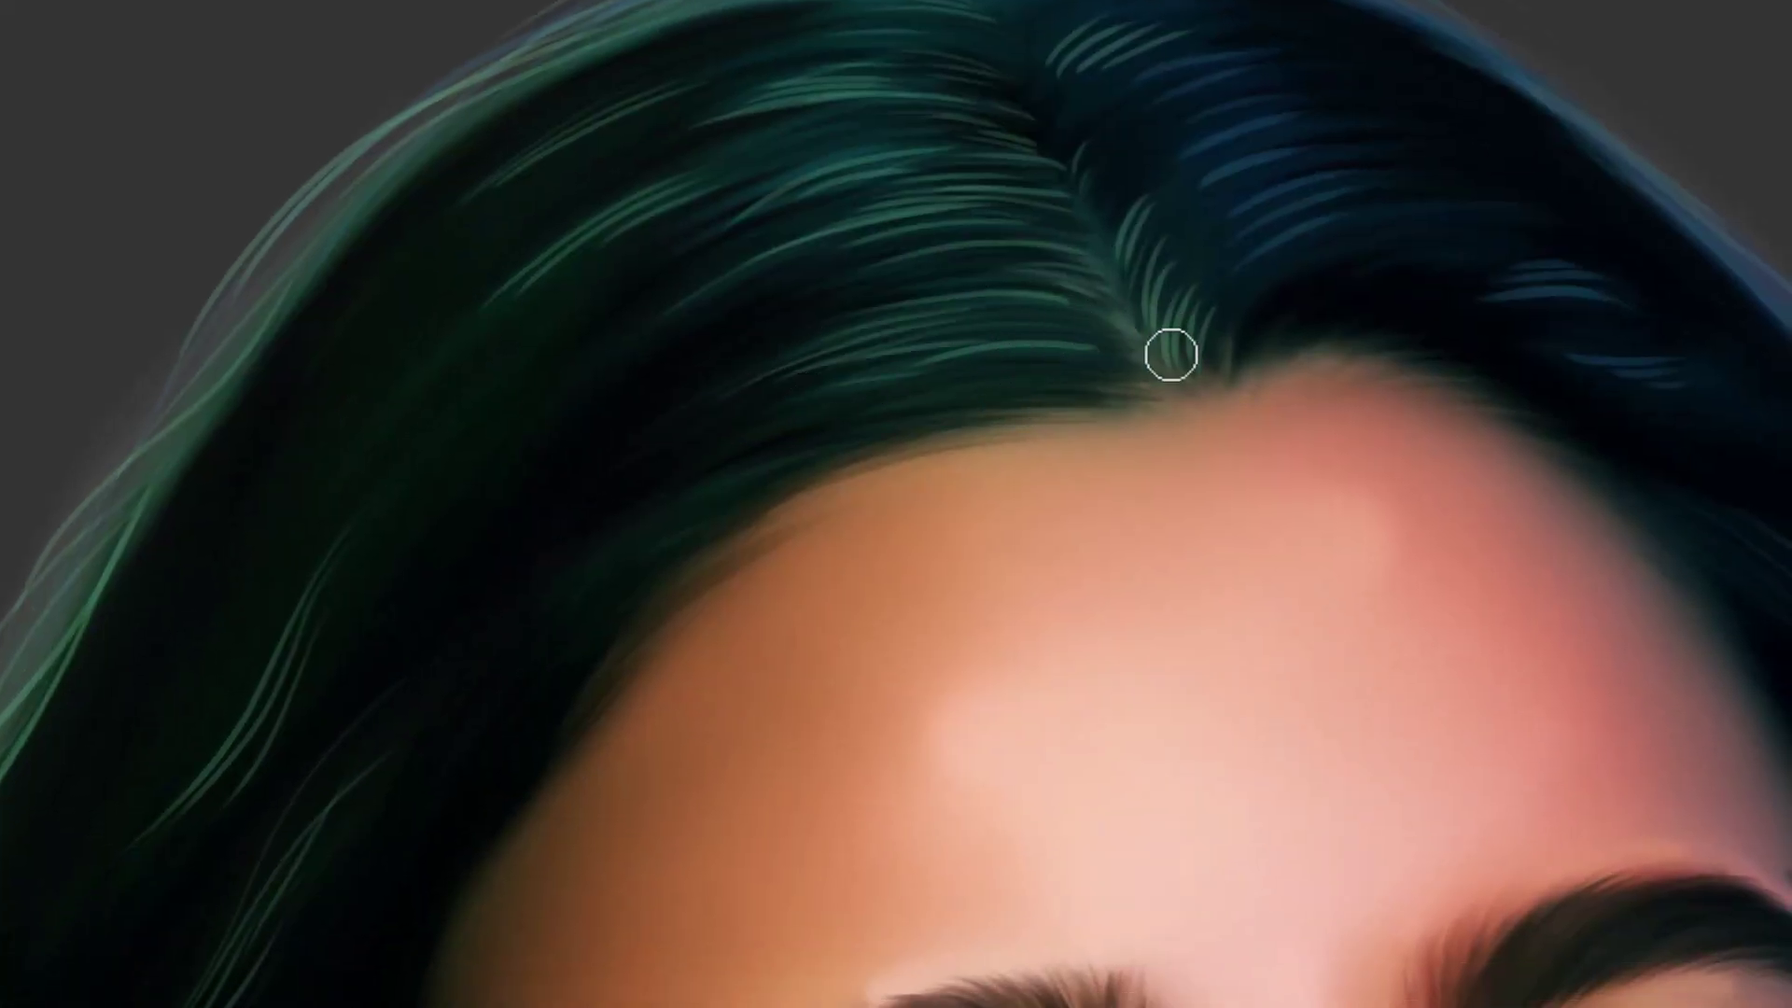
{"action": "scroll", "coordinate": [1024, 345], "scroll_direction": "down", "scroll_amount": 2}
{"action": "mouse_move", "coordinate": [460, 290]}
{"action": "left_mouse_down"}
{"action": "mouse_move", "coordinate": [336, 508]}
{"action": "mouse_move", "coordinate": [516, 176]}
{"action": "mouse_move", "coordinate": [374, 392]}
{"action": "left_mouse_up"}
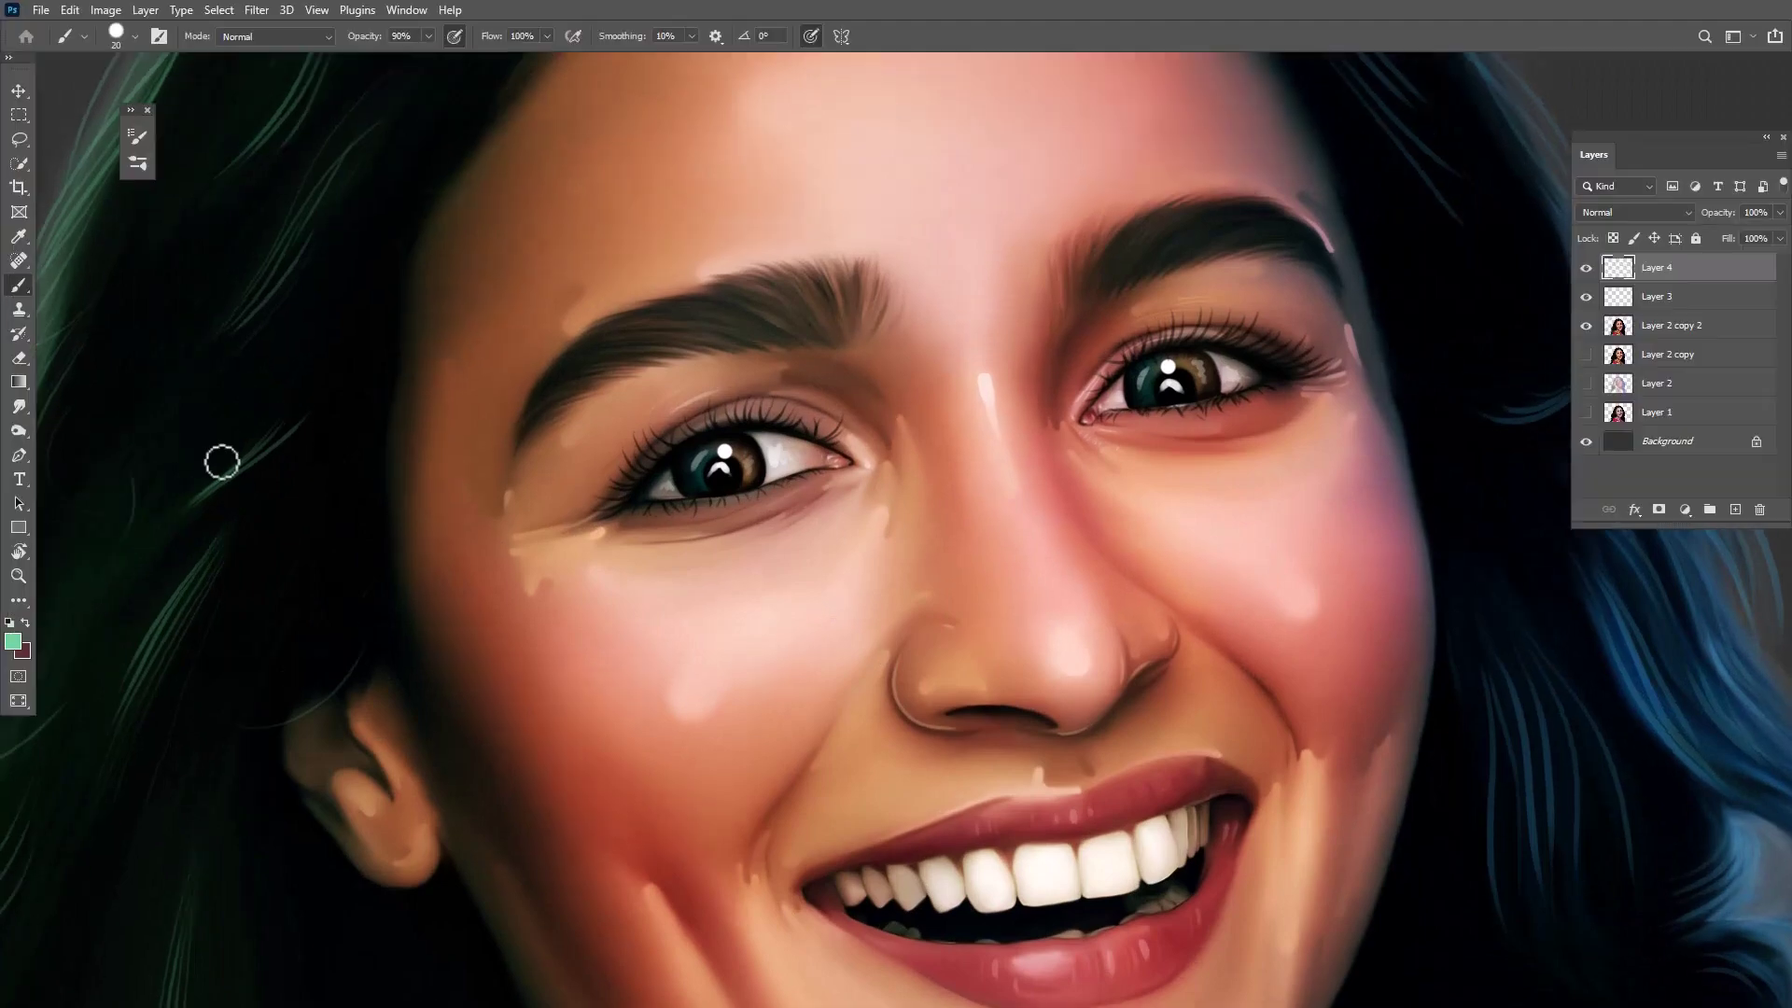
Darken the forehead hairline with a dark brush stroke
{"action": "left_click_drag", "start_coordinate": [684, 371], "coordinate": [797, 592]}
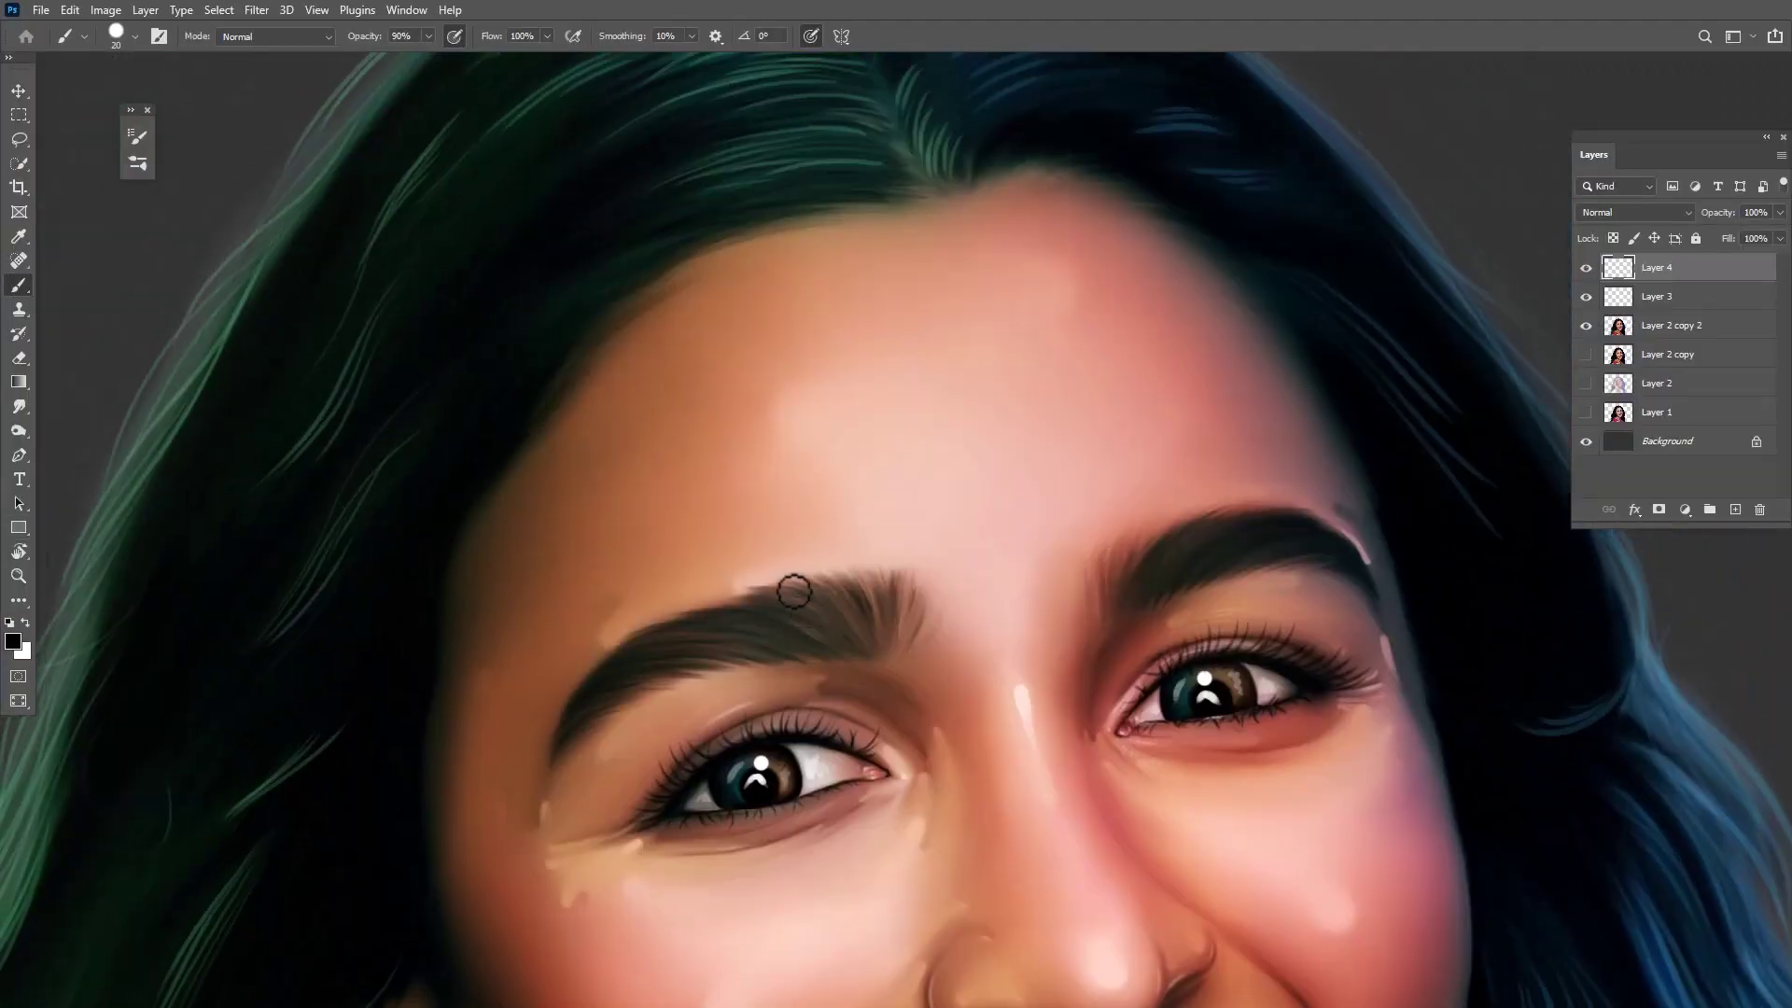
{"action": "scroll", "coordinate": [953, 346], "scroll_direction": "up", "scroll_amount": 2}
{"action": "mouse_move", "coordinate": [317, 545]}
{"action": "left_mouse_down"}
{"action": "mouse_move", "coordinate": [404, 488]}
{"action": "mouse_move", "coordinate": [560, 319]}
{"action": "left_mouse_up"}
Toggle Layer 2 copy 2 and Layer 2 copy to compare the painting with the photo
{"action": "left_click", "coordinate": [1586, 325]}
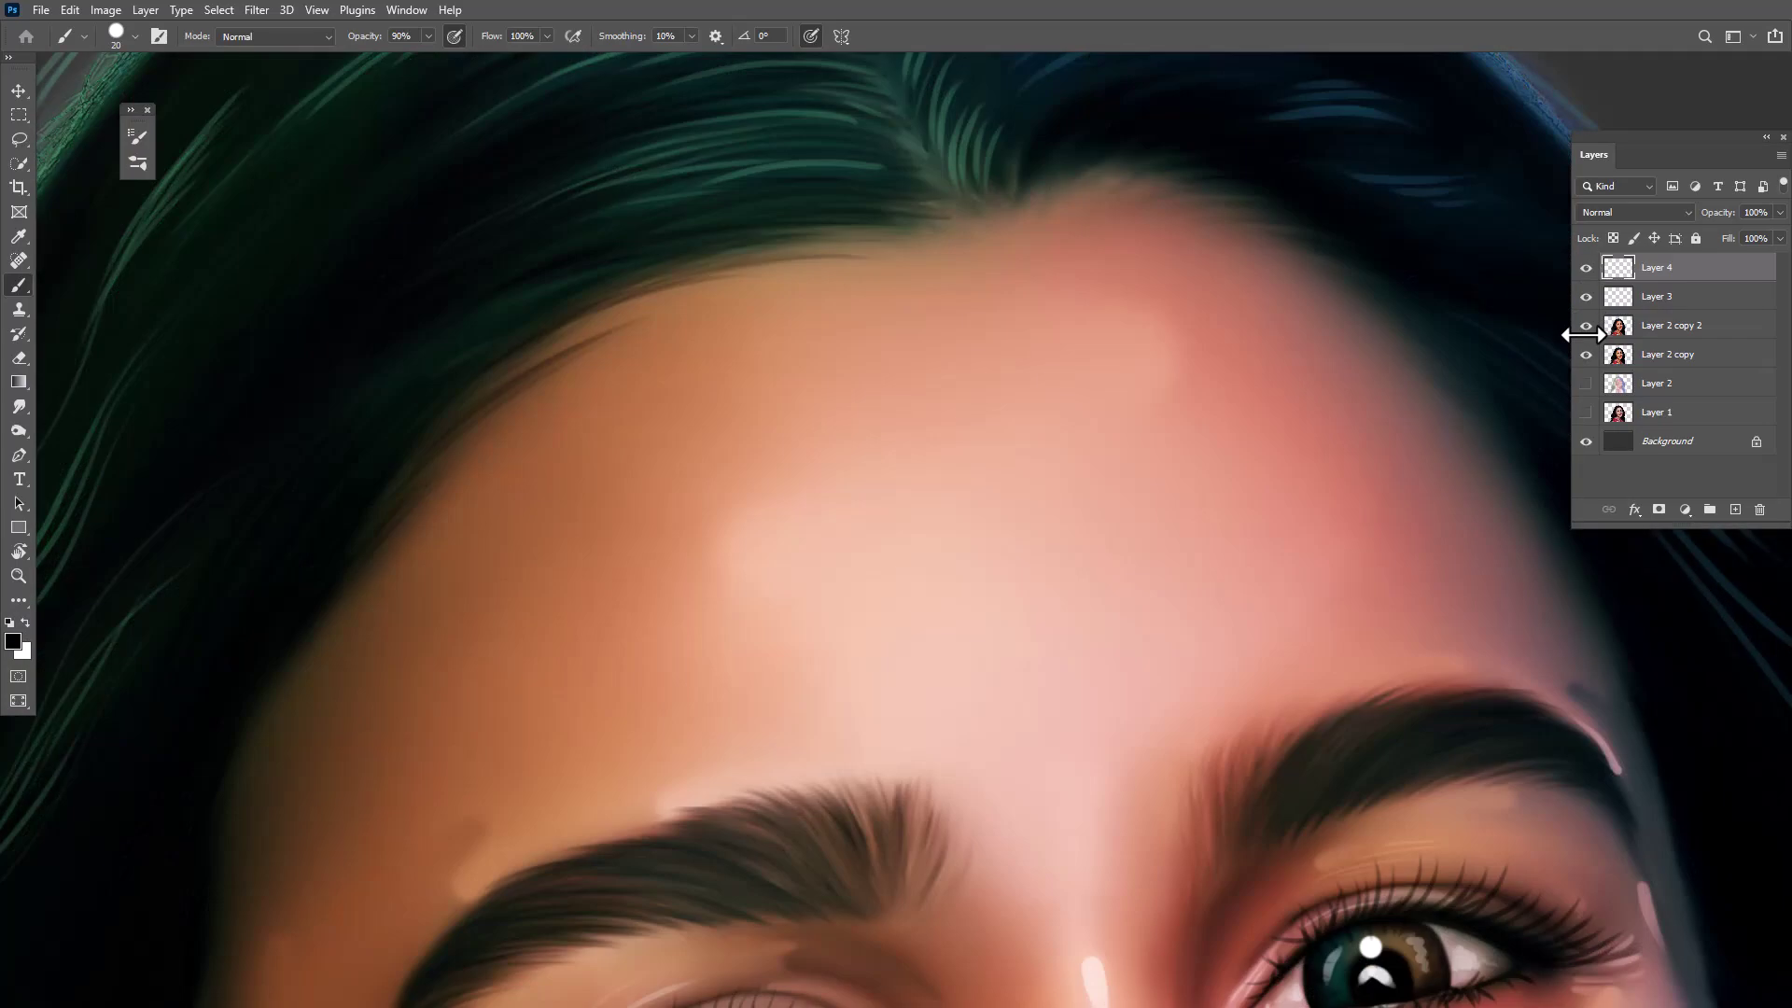
{"action": "left_click", "coordinate": [1586, 327]}
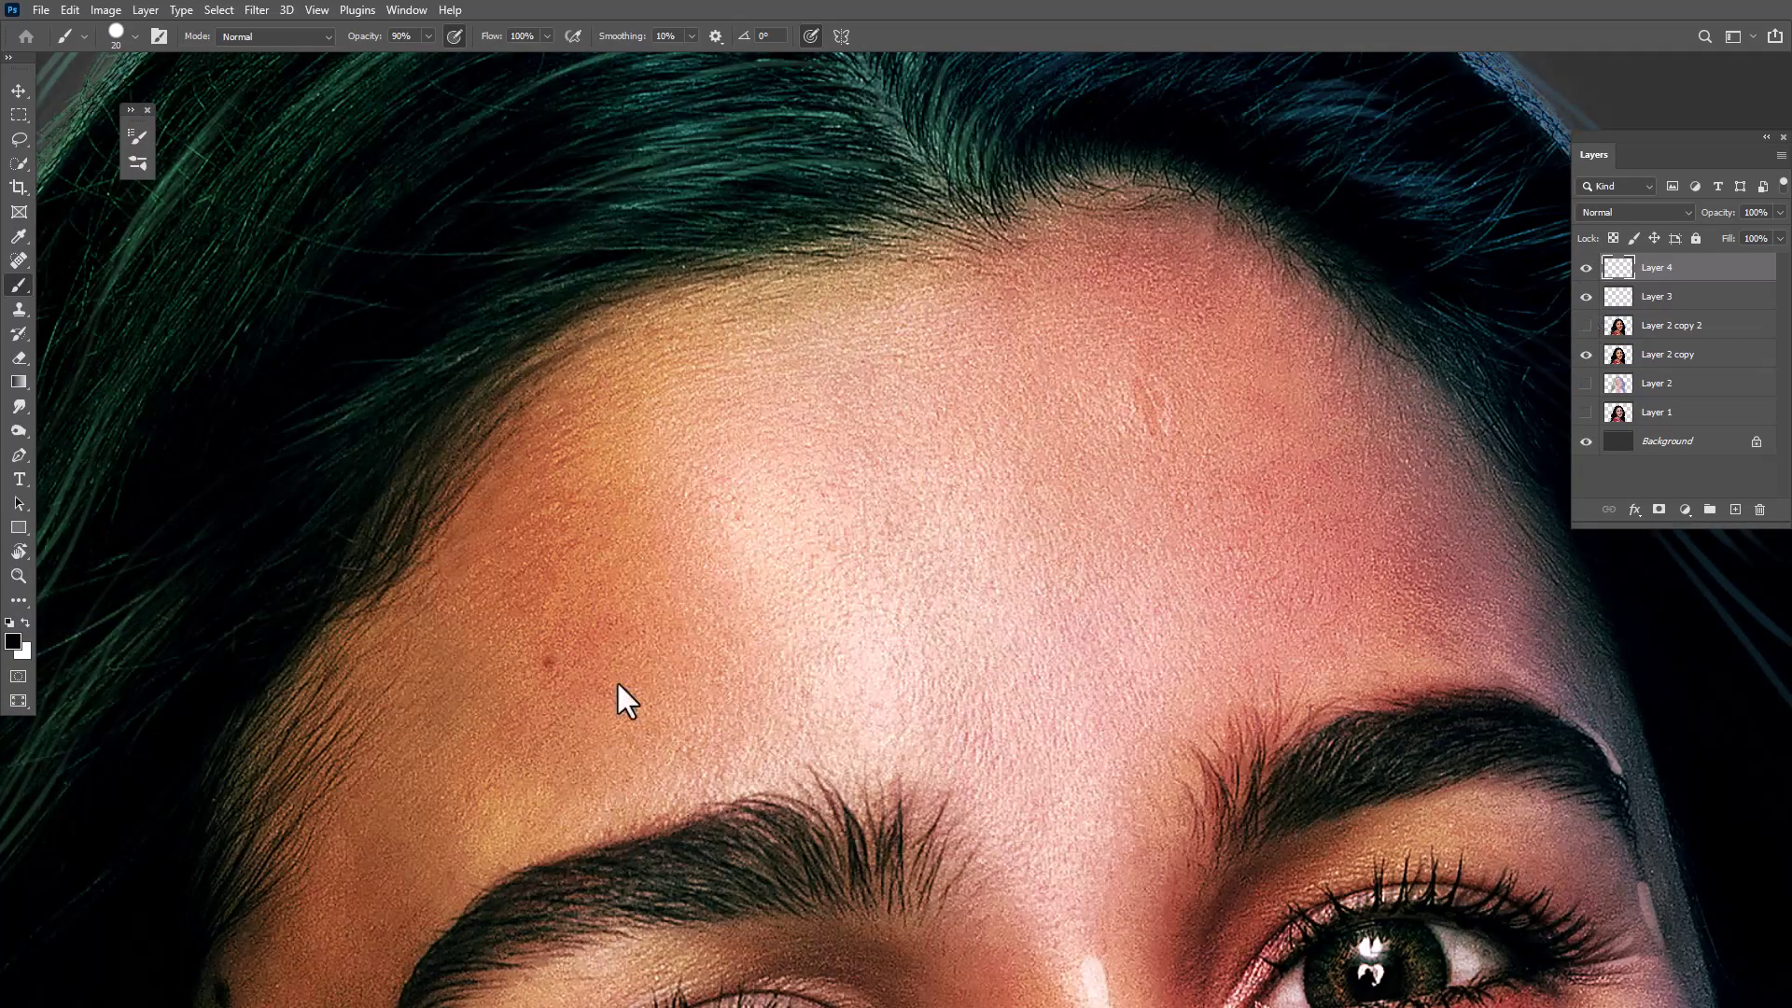
{"action": "left_click_drag", "start_coordinate": [618, 698], "coordinate": [984, 390]}
{"action": "left_click", "coordinate": [1586, 327]}
{"action": "left_click", "coordinate": [1586, 325]}
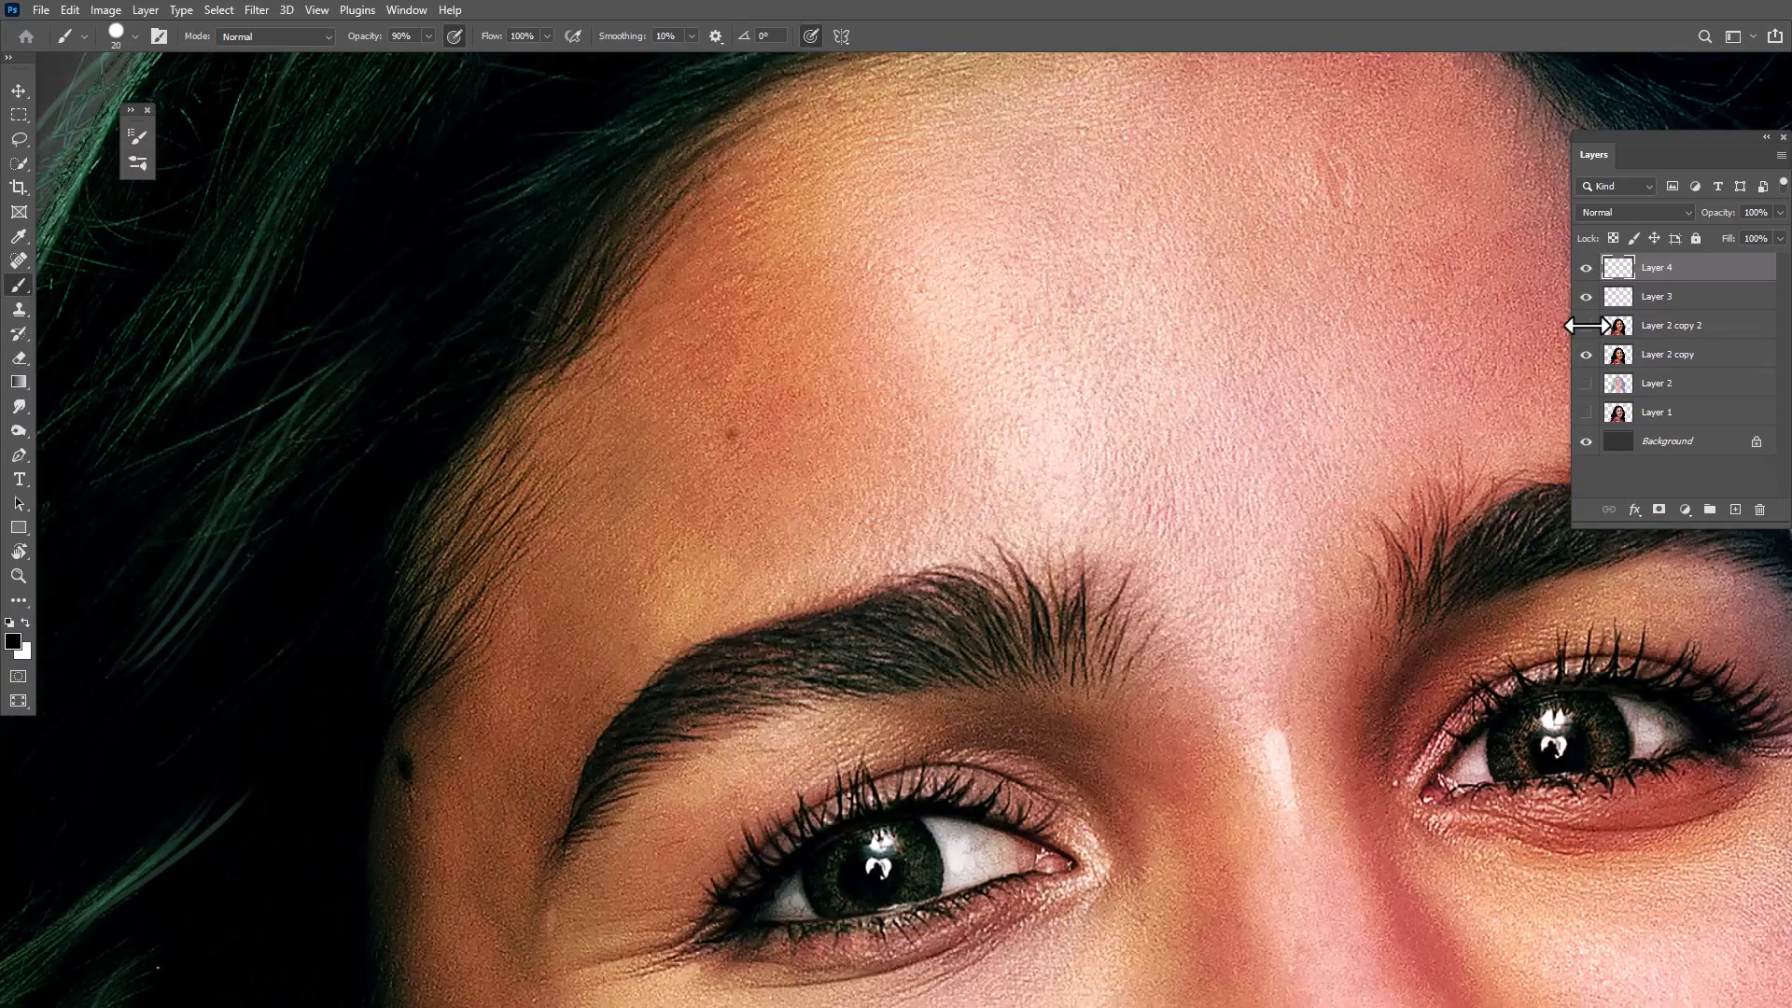
Add a new empty Layer 5 above Layer 4 and frame the forehead hairline
{"action": "key", "text": "ctrl+shift+alt+n"}
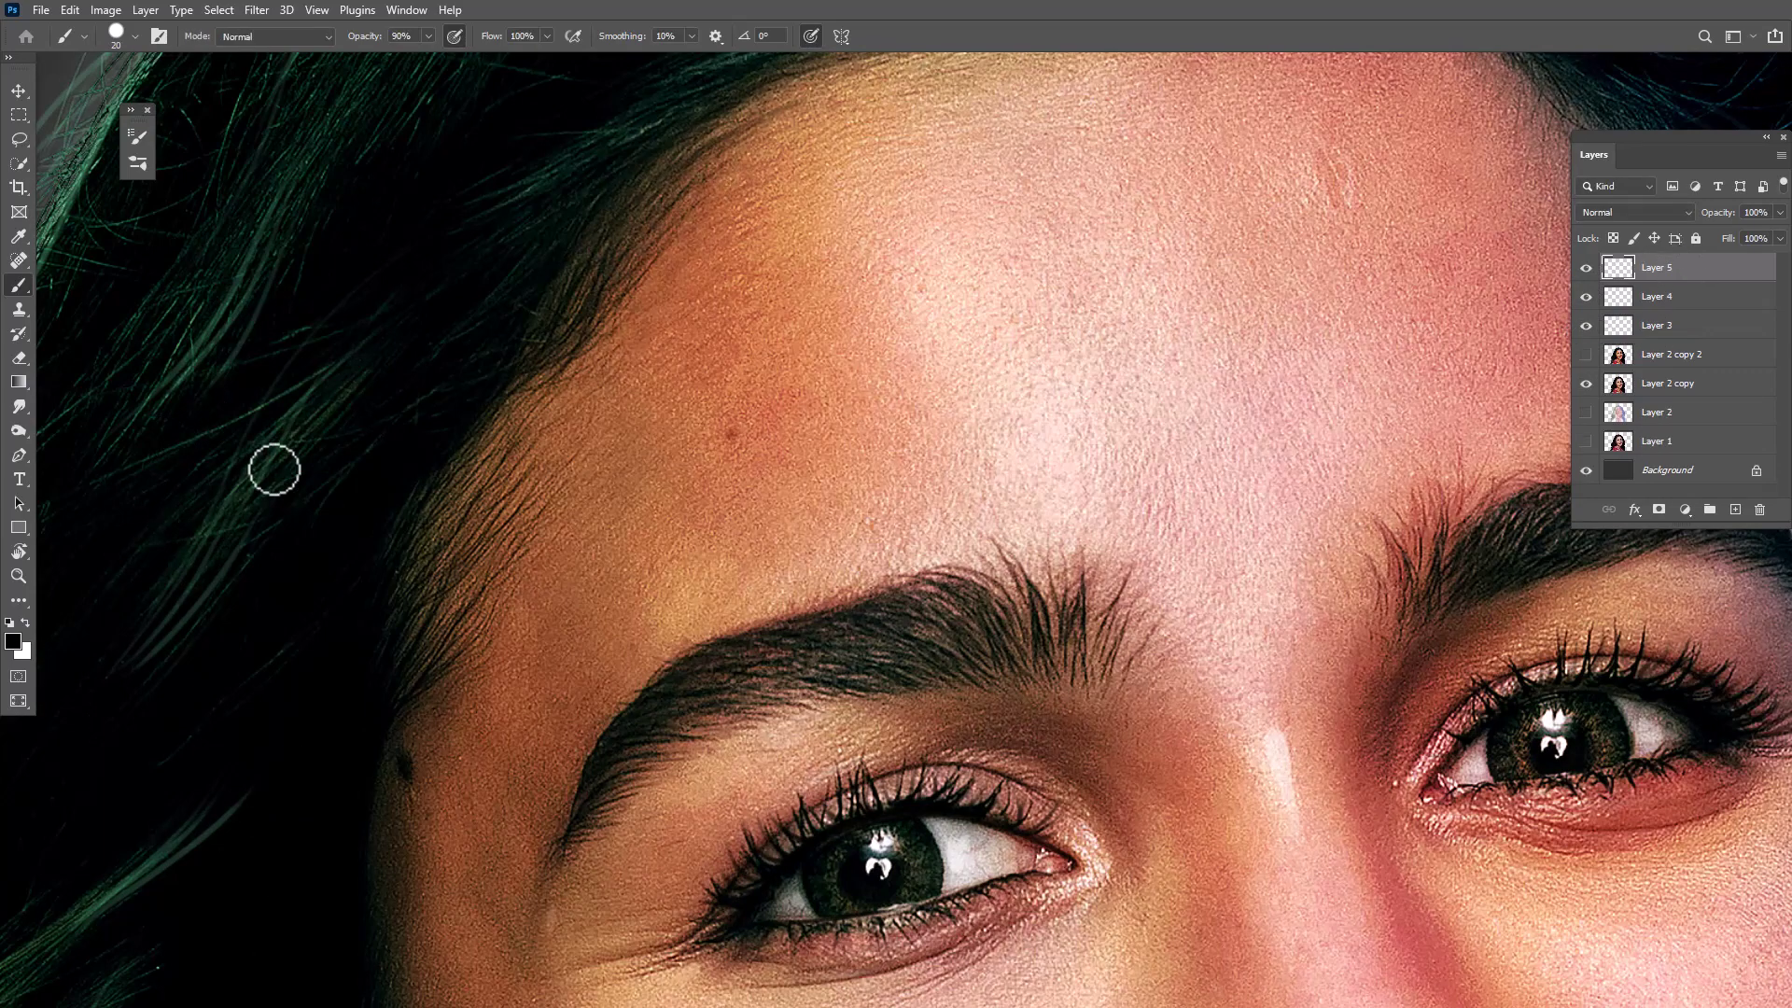
{"action": "left_click_drag", "start_coordinate": [447, 537], "coordinate": [699, 407]}
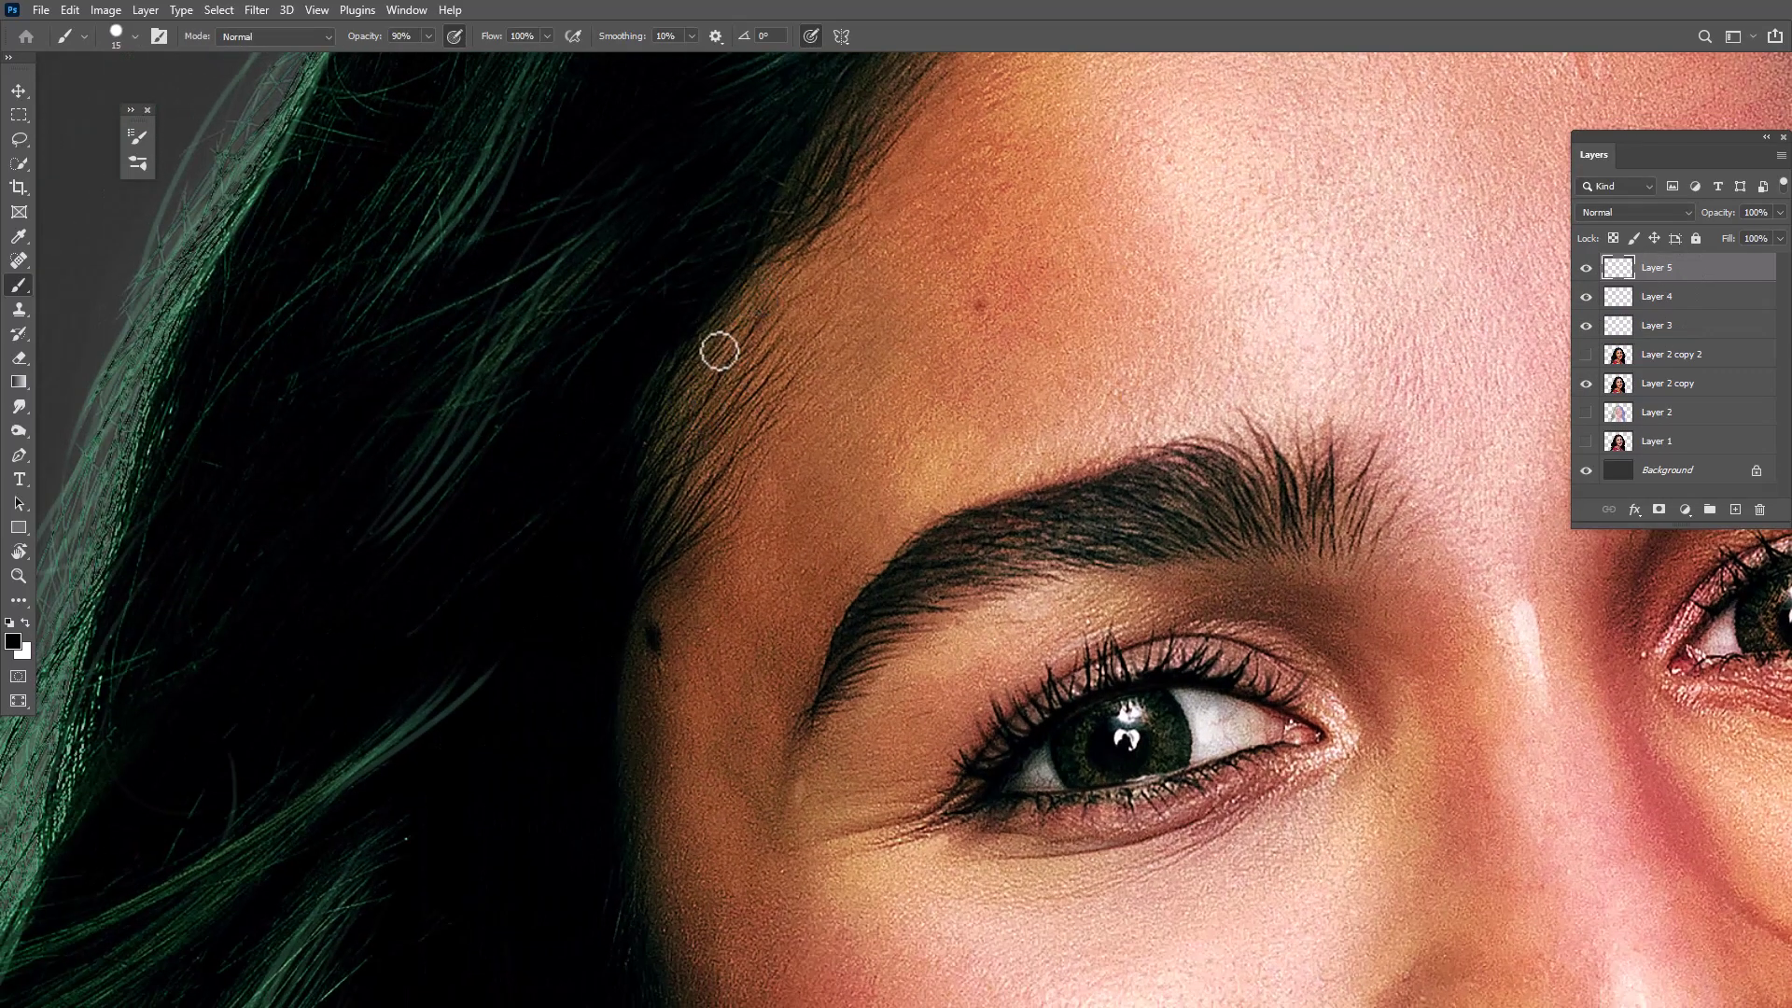
{"action": "scroll", "coordinate": [784, 473], "scroll_direction": "up", "scroll_amount": 3}
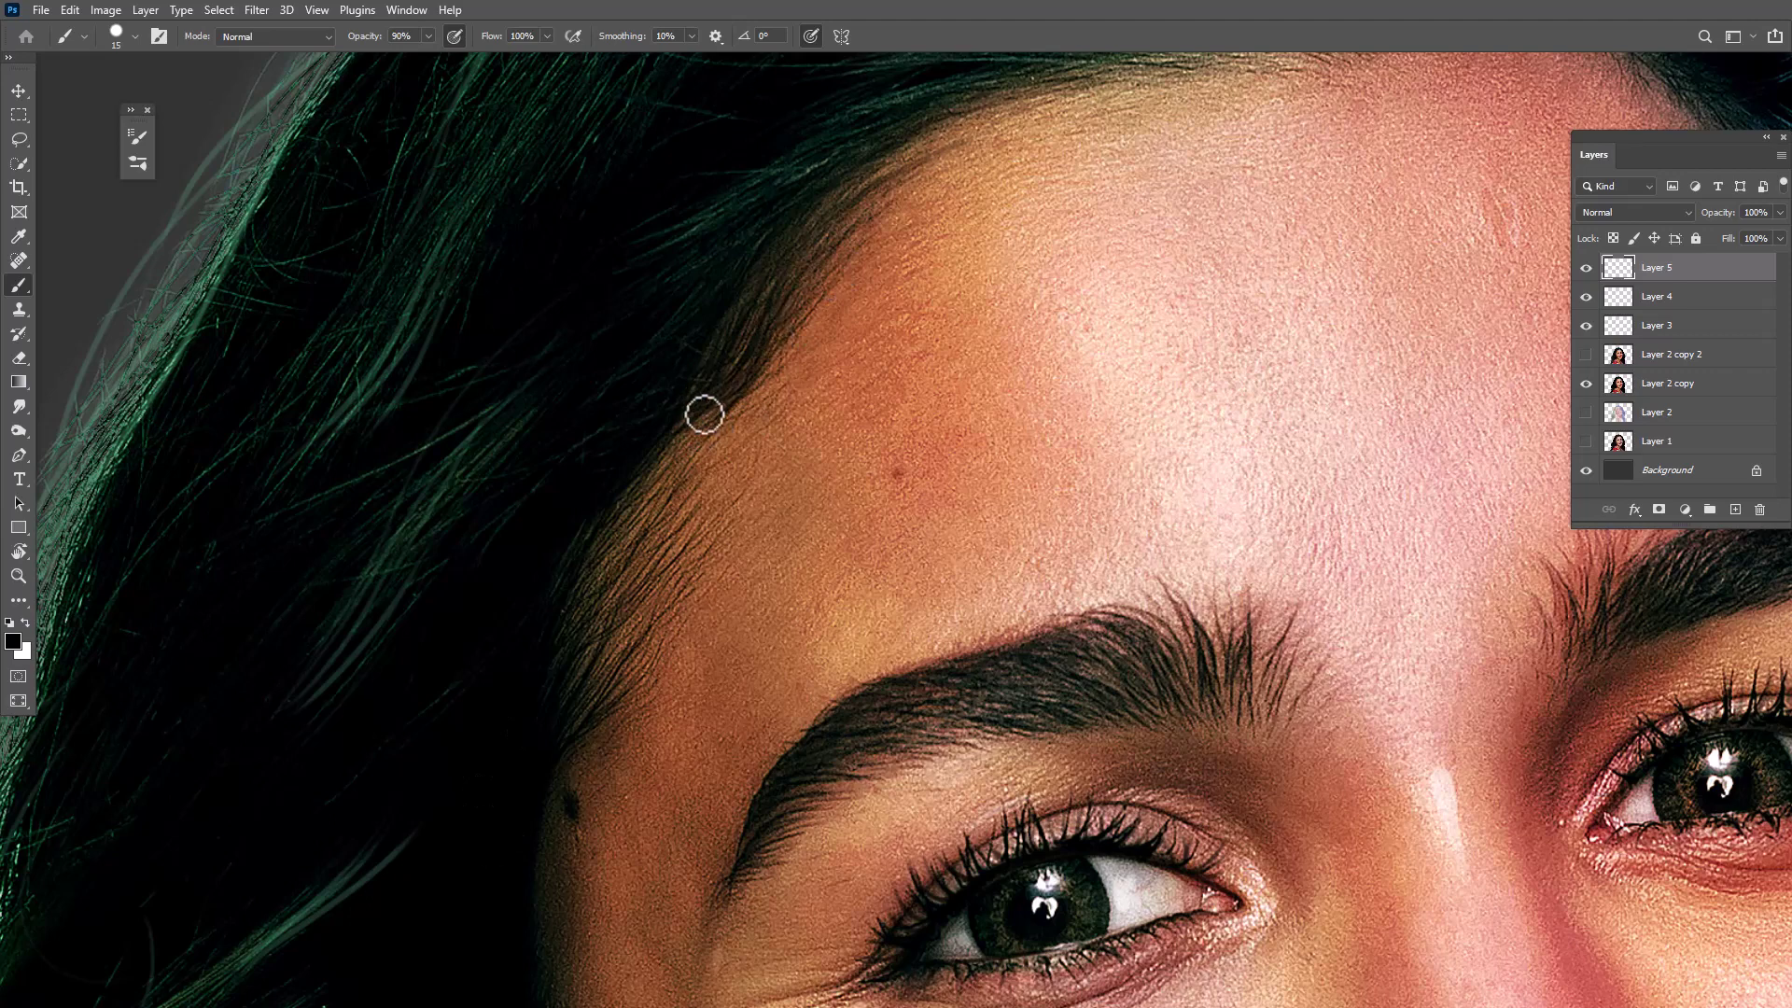
{"action": "left_click_drag", "start_coordinate": [662, 560], "coordinate": [737, 409]}
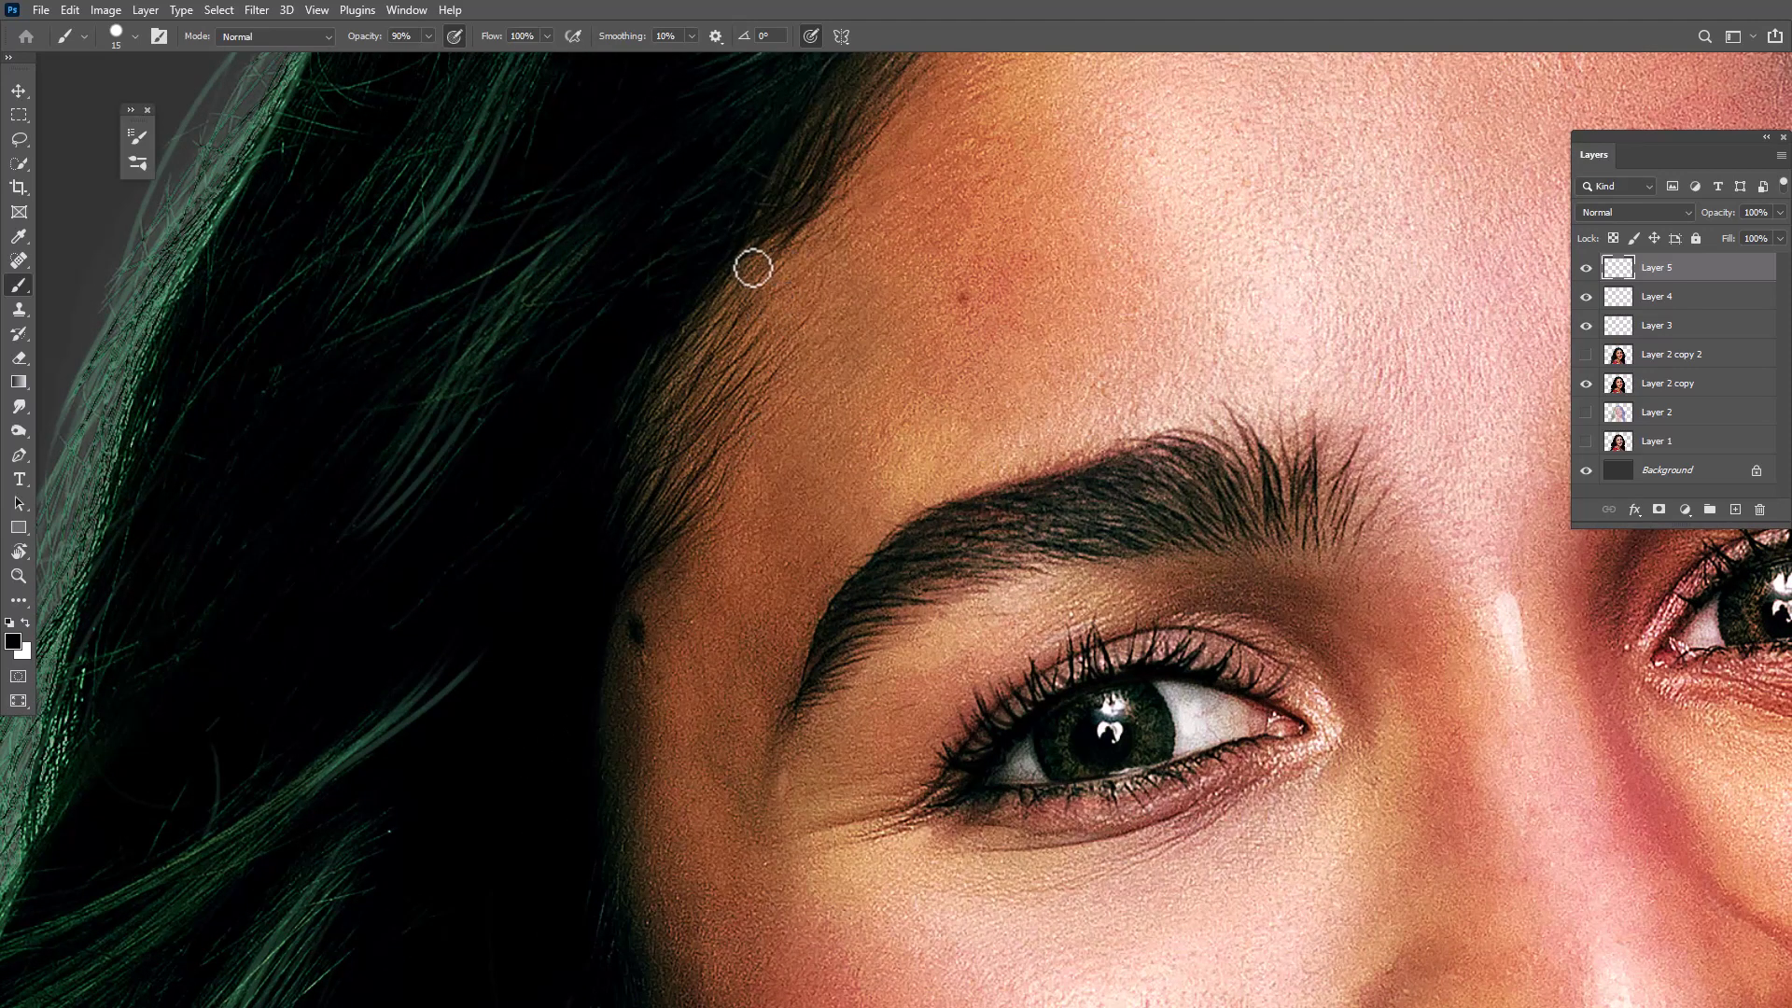
{"action": "left_click", "coordinate": [1671, 355]}
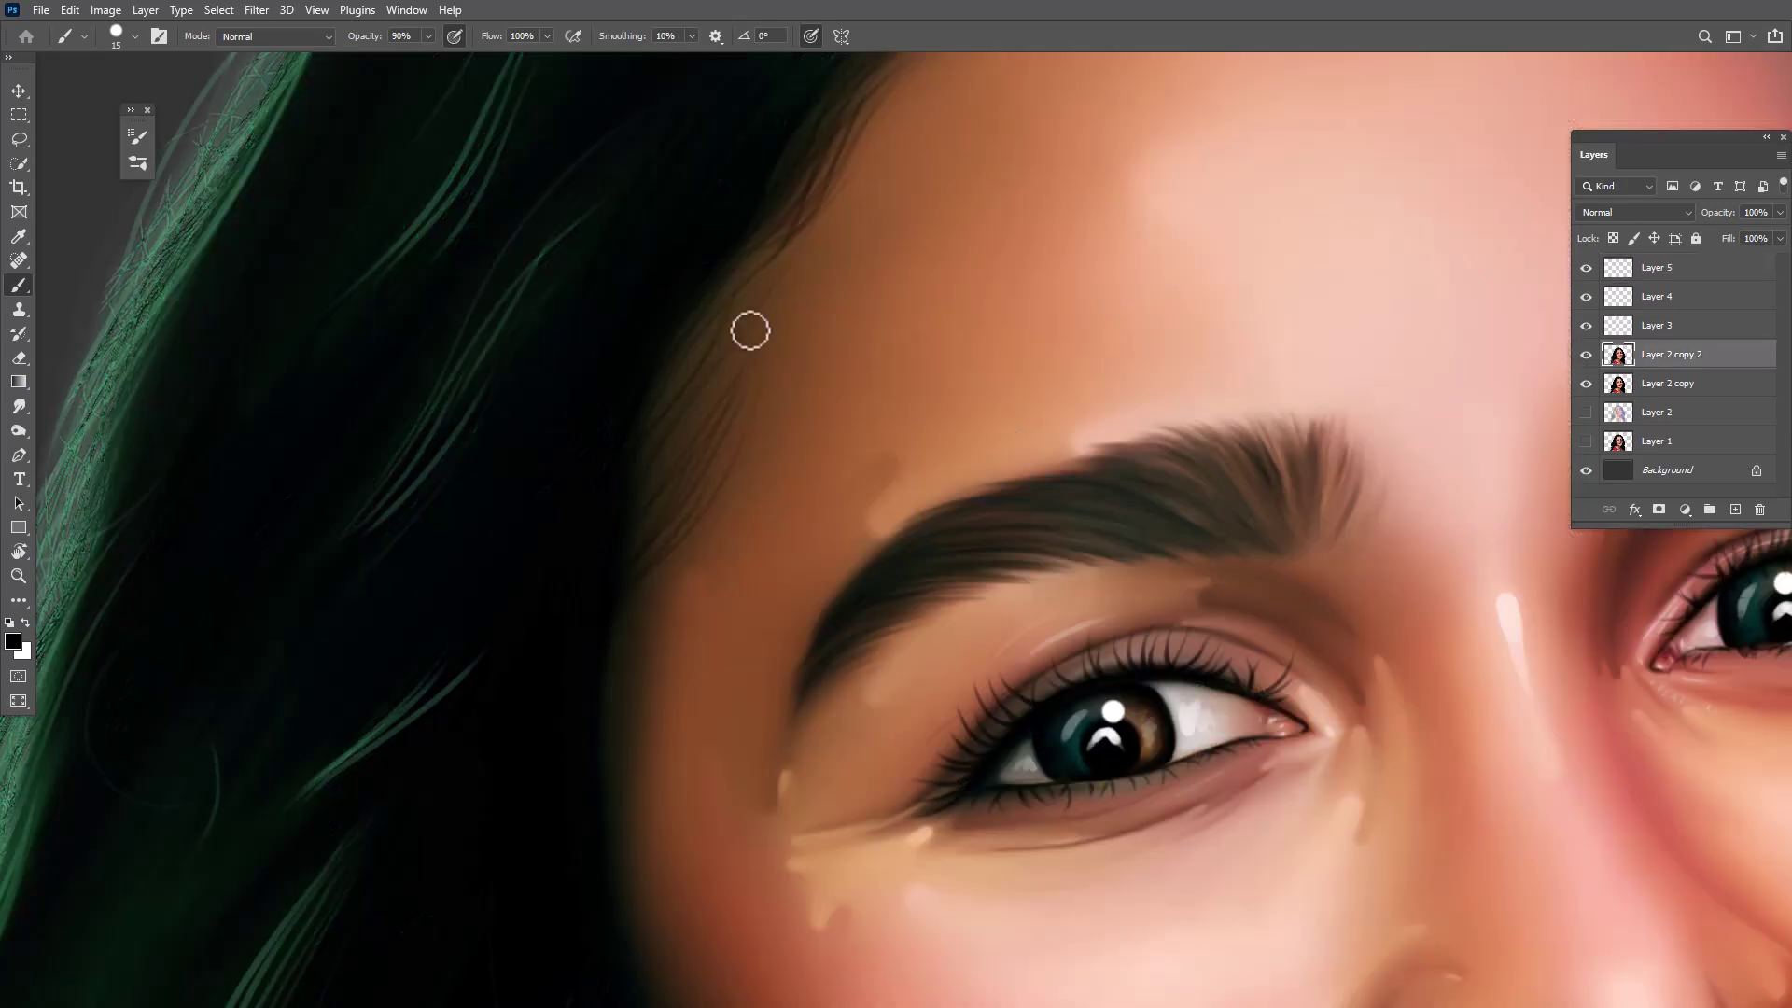
{"action": "left_click", "coordinate": [1661, 268]}
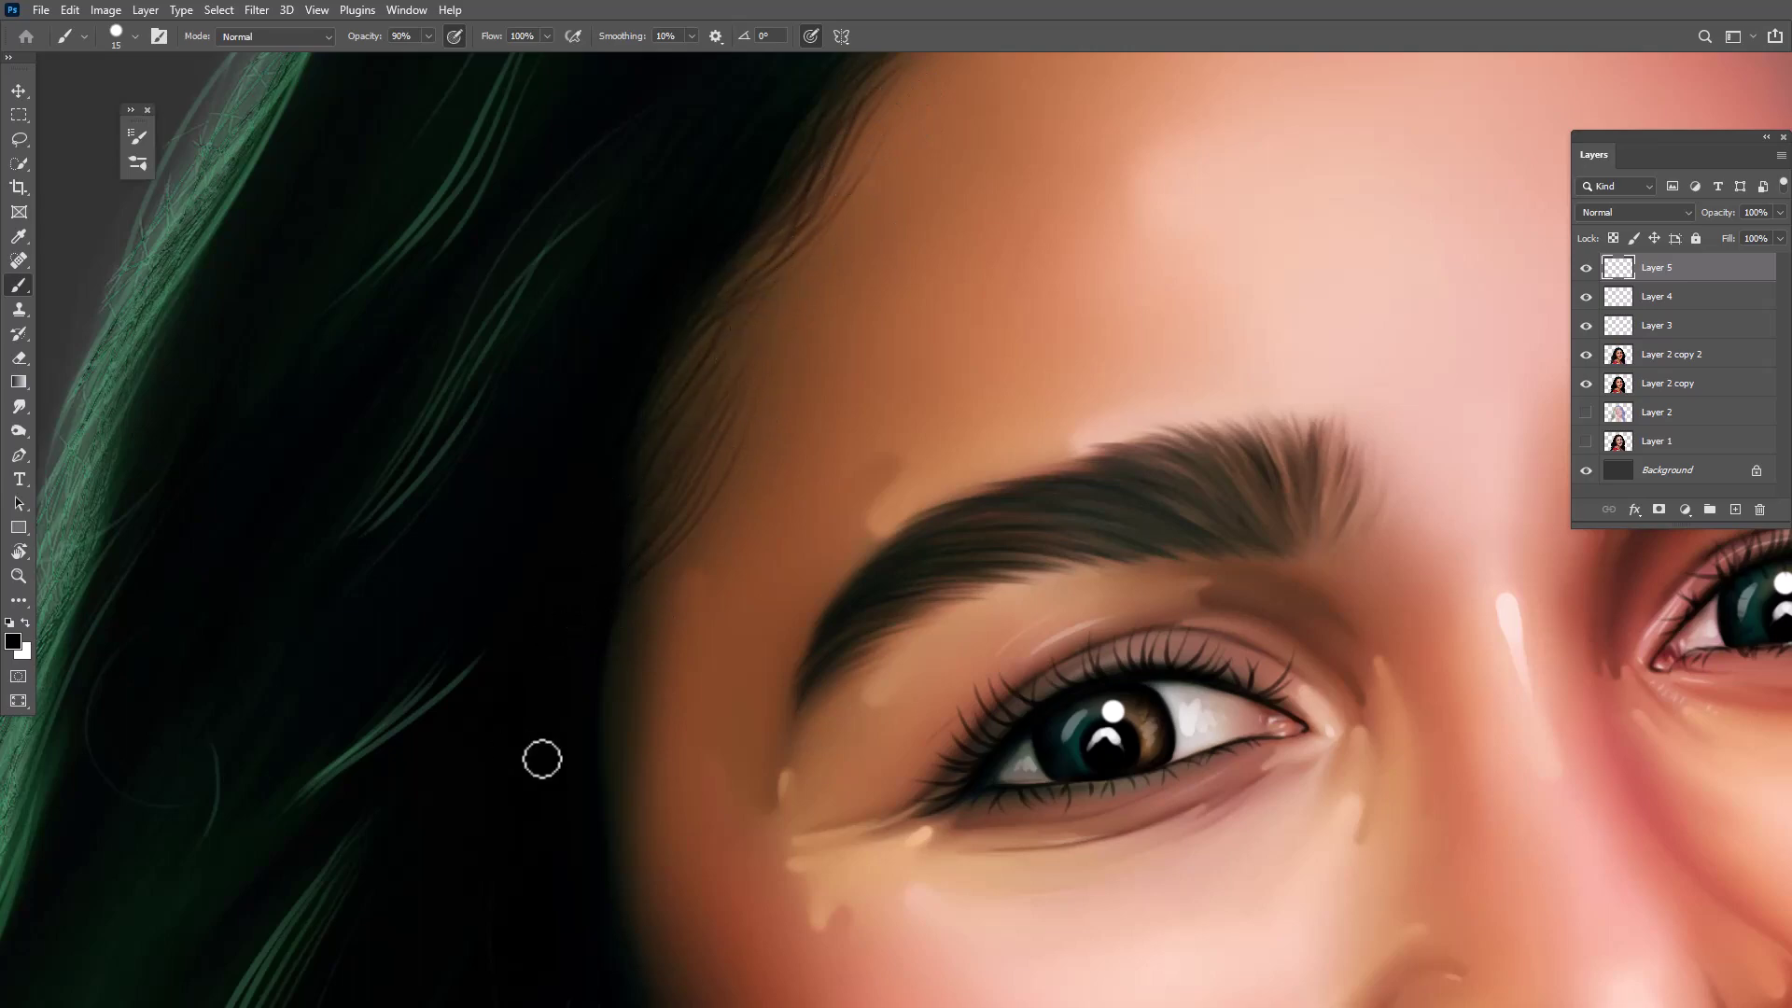
{"action": "scroll", "coordinate": [705, 595], "scroll_direction": "down", "scroll_amount": 3}
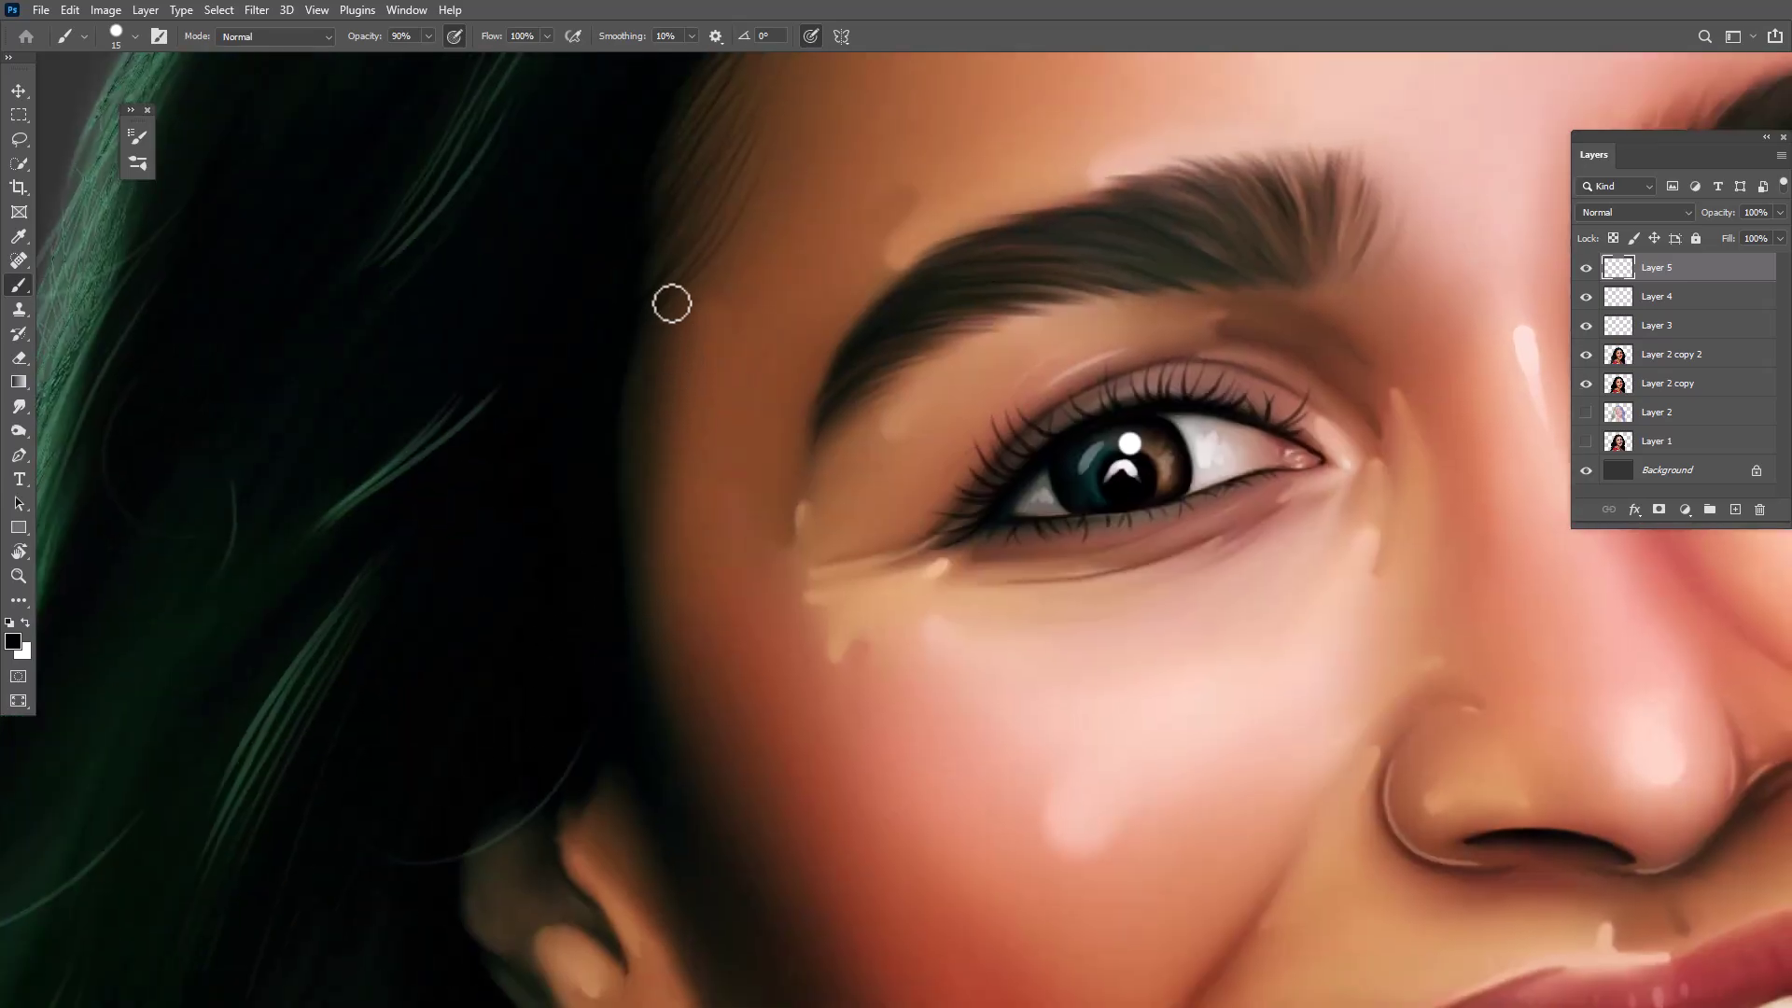
{"action": "scroll", "coordinate": [672, 300], "scroll_direction": "down", "scroll_amount": 1}
{"action": "scroll", "coordinate": [641, 476], "scroll_direction": "down", "scroll_amount": 2}
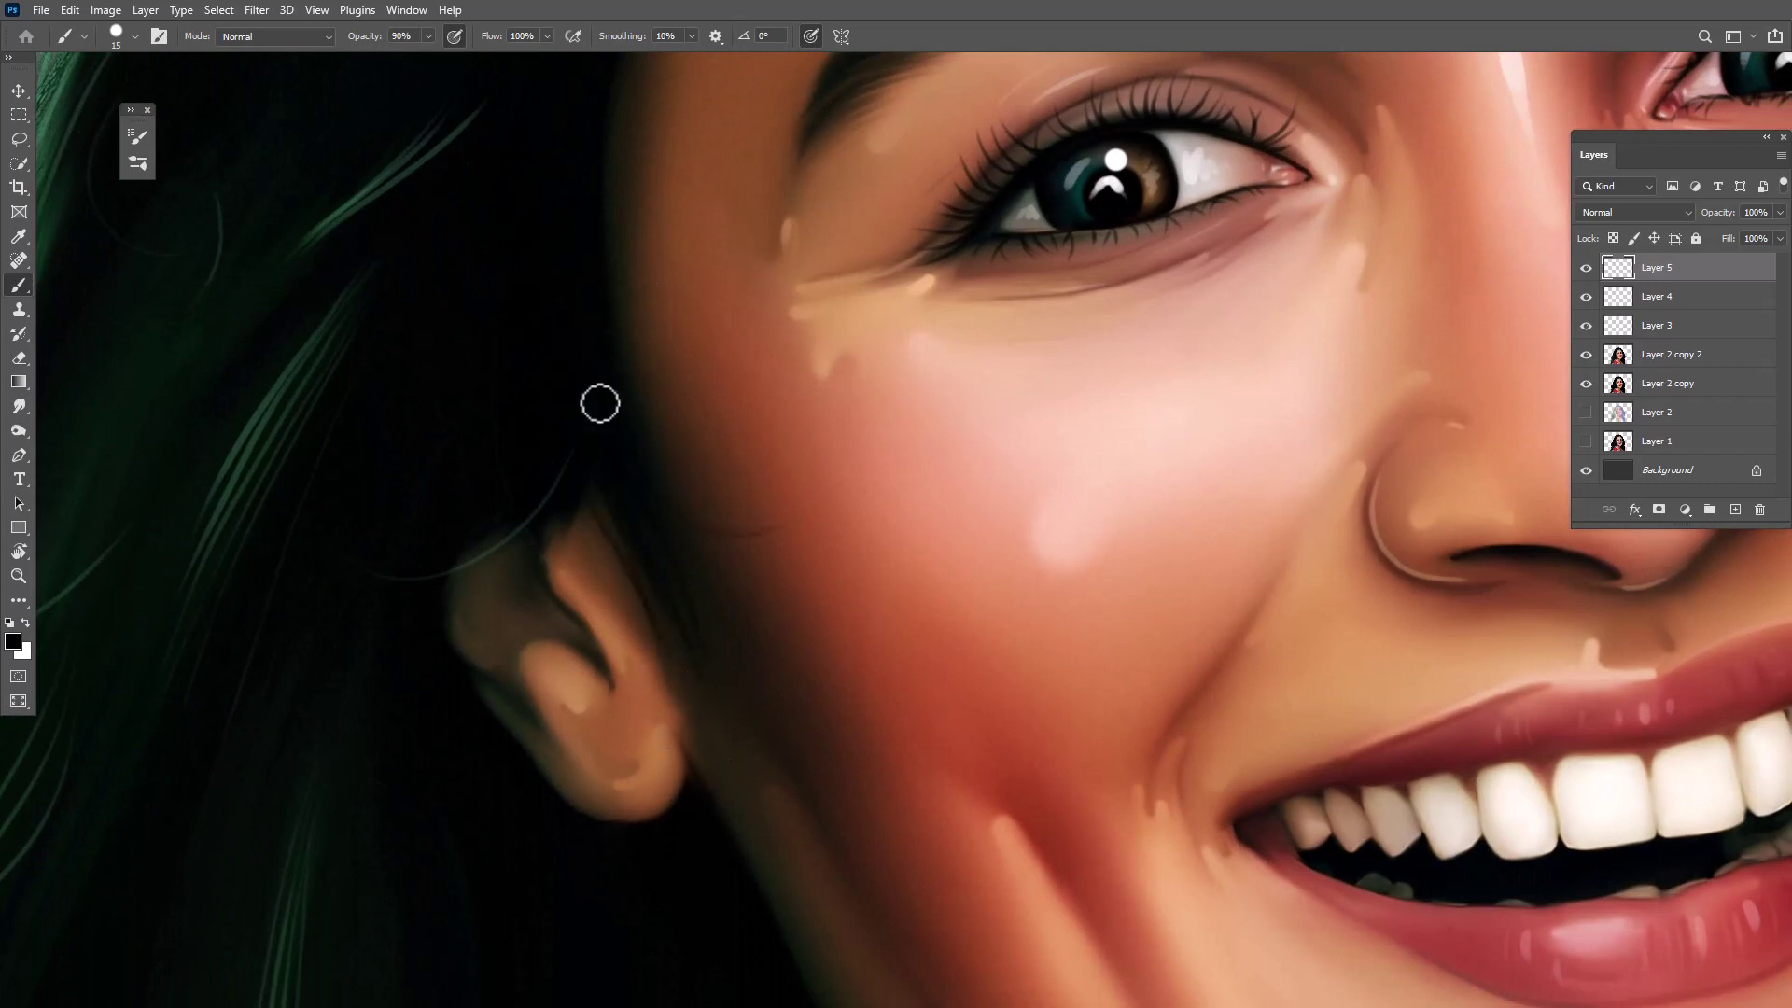
{"action": "scroll", "coordinate": [911, 540], "scroll_direction": "left", "scroll_amount": 1}
{"action": "scroll", "coordinate": [784, 381], "scroll_direction": "left", "scroll_amount": 2}
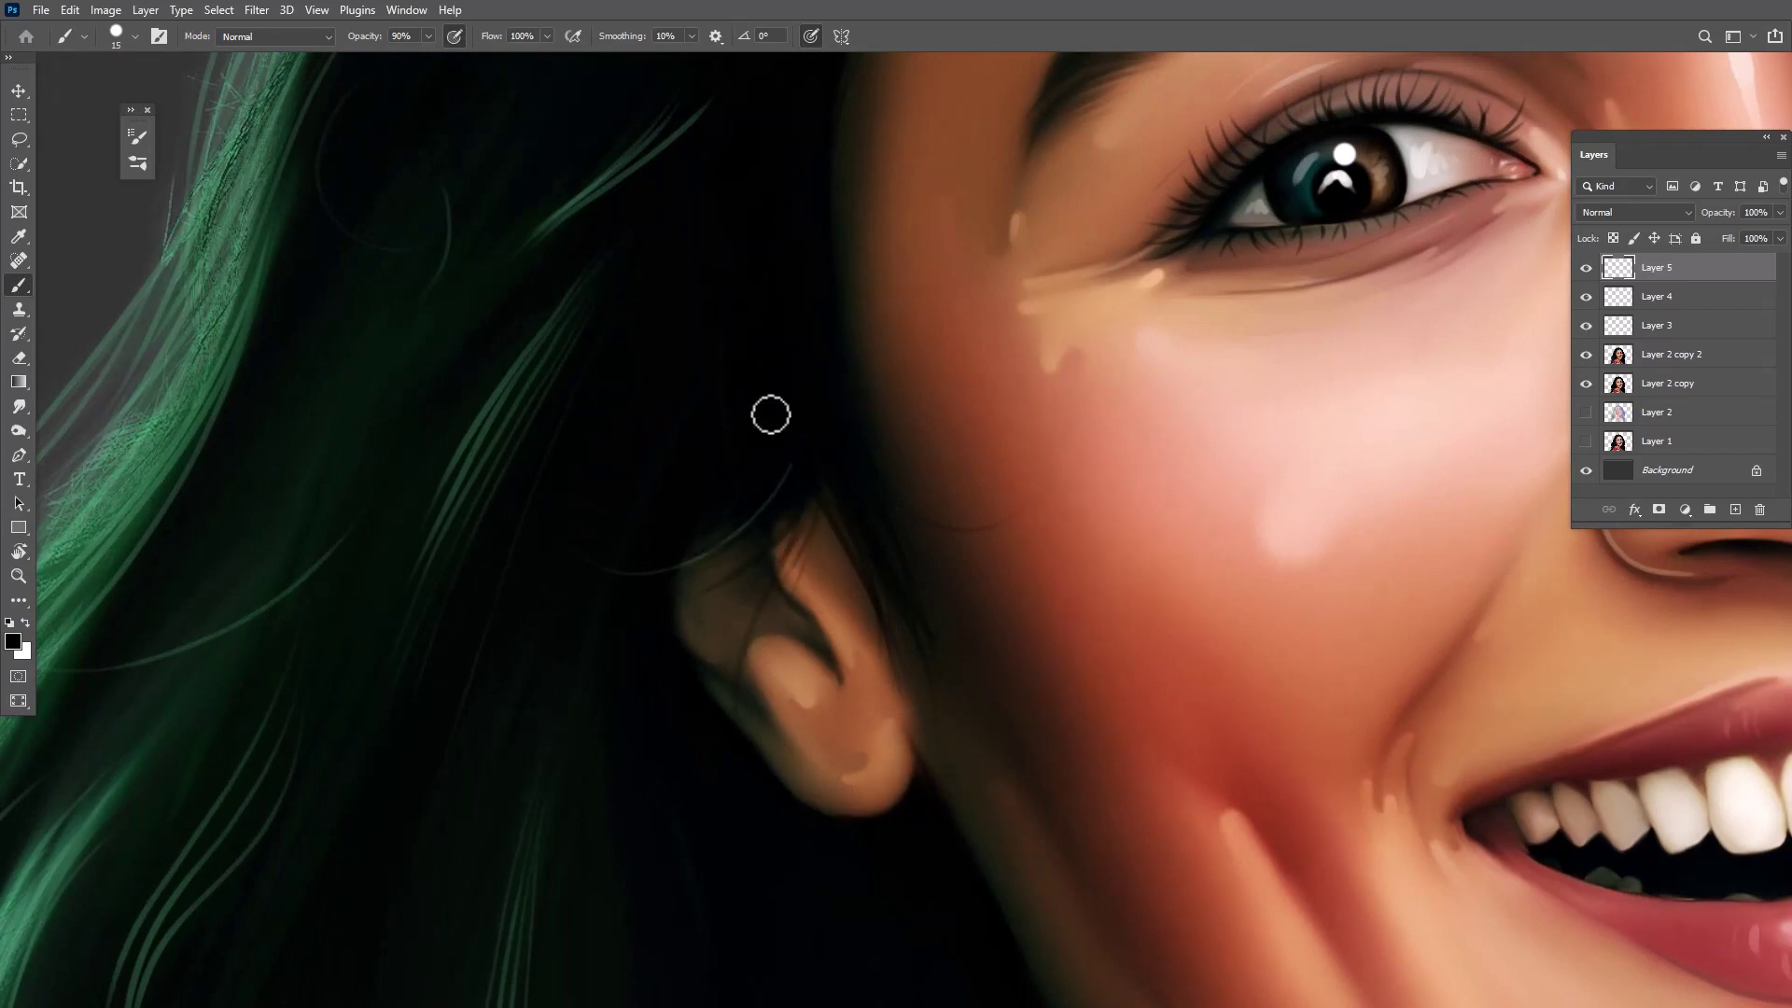
{"action": "left_click_drag", "start_coordinate": [899, 459], "coordinate": [609, 590]}
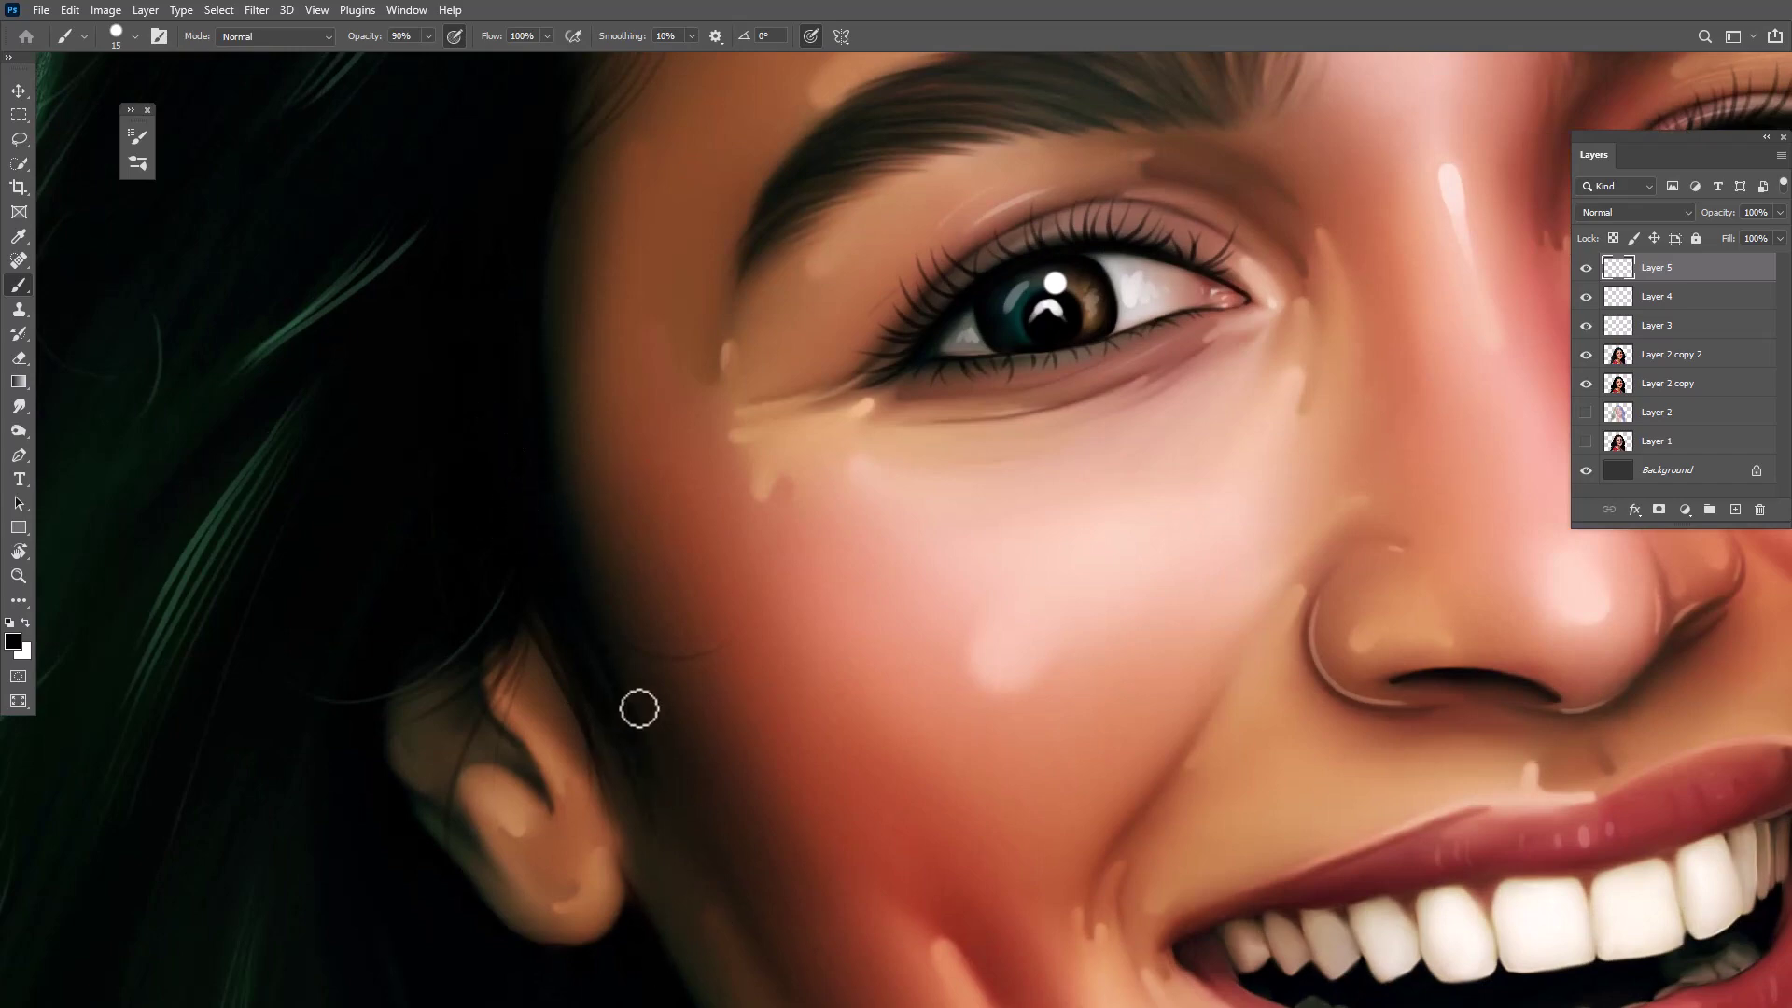
{"action": "left_click_drag", "start_coordinate": [639, 709], "coordinate": [504, 486]}
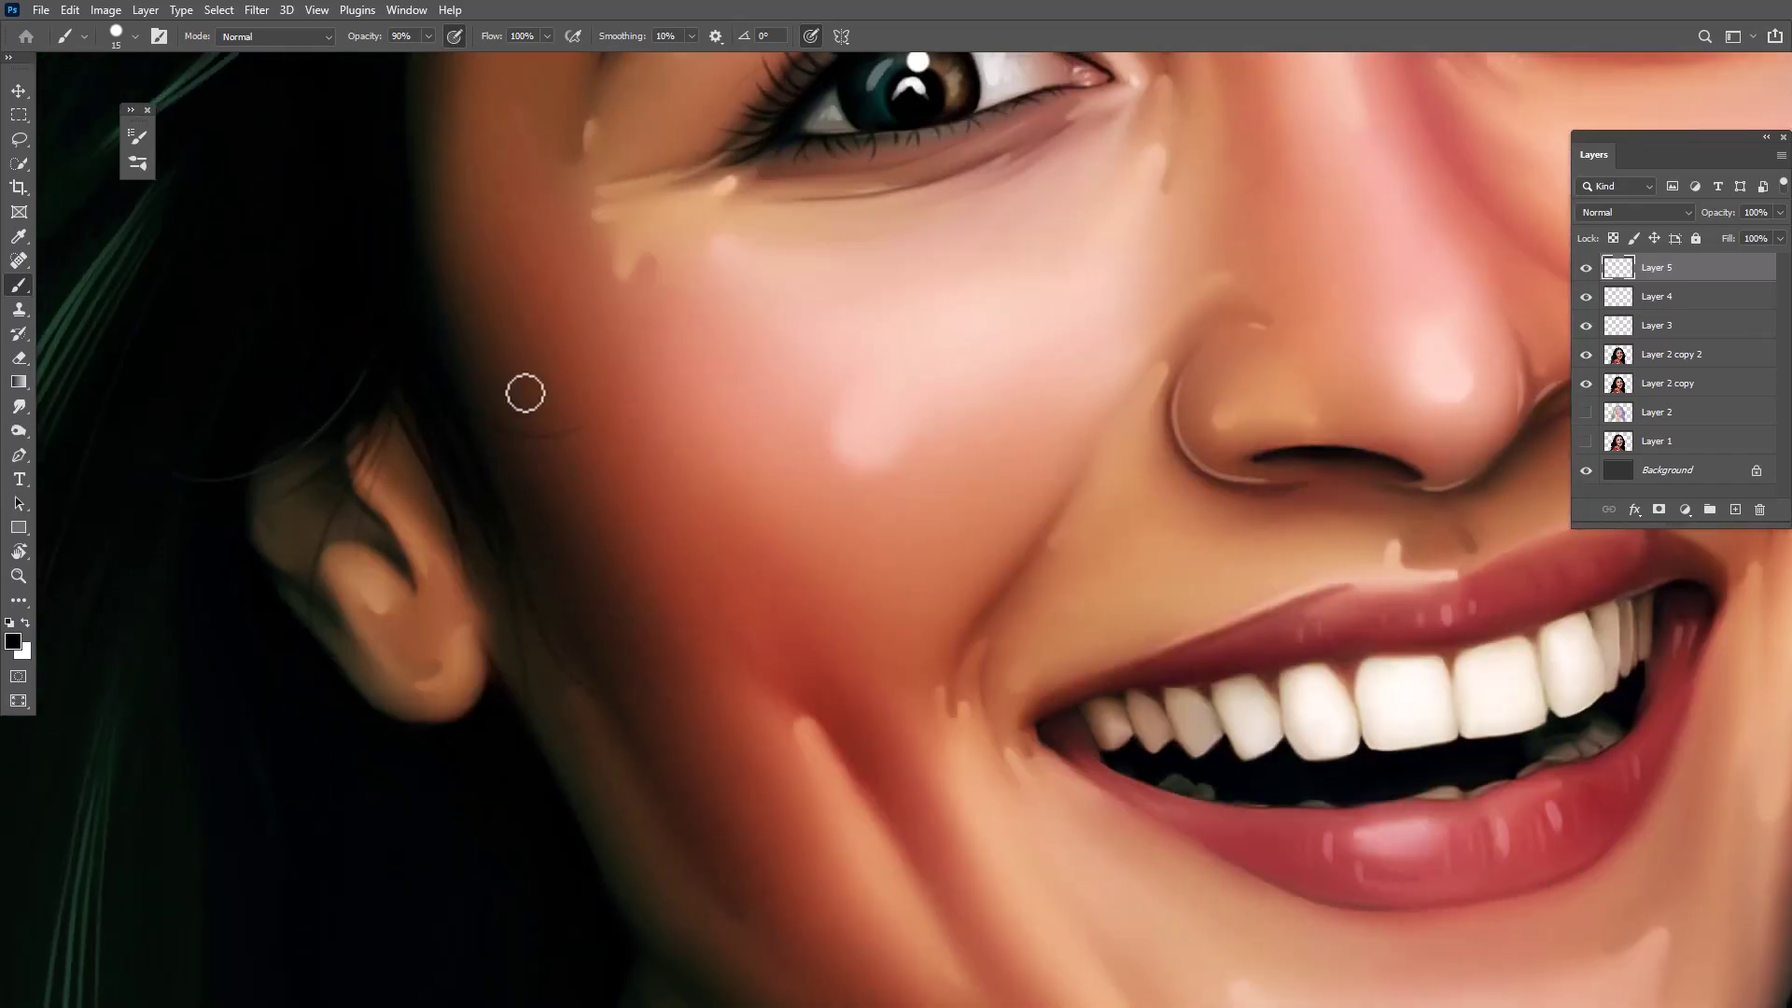
{"action": "left_click_drag", "start_coordinate": [525, 393], "coordinate": [456, 736]}
{"action": "scroll", "coordinate": [349, 719], "scroll_direction": "up", "scroll_amount": 3}
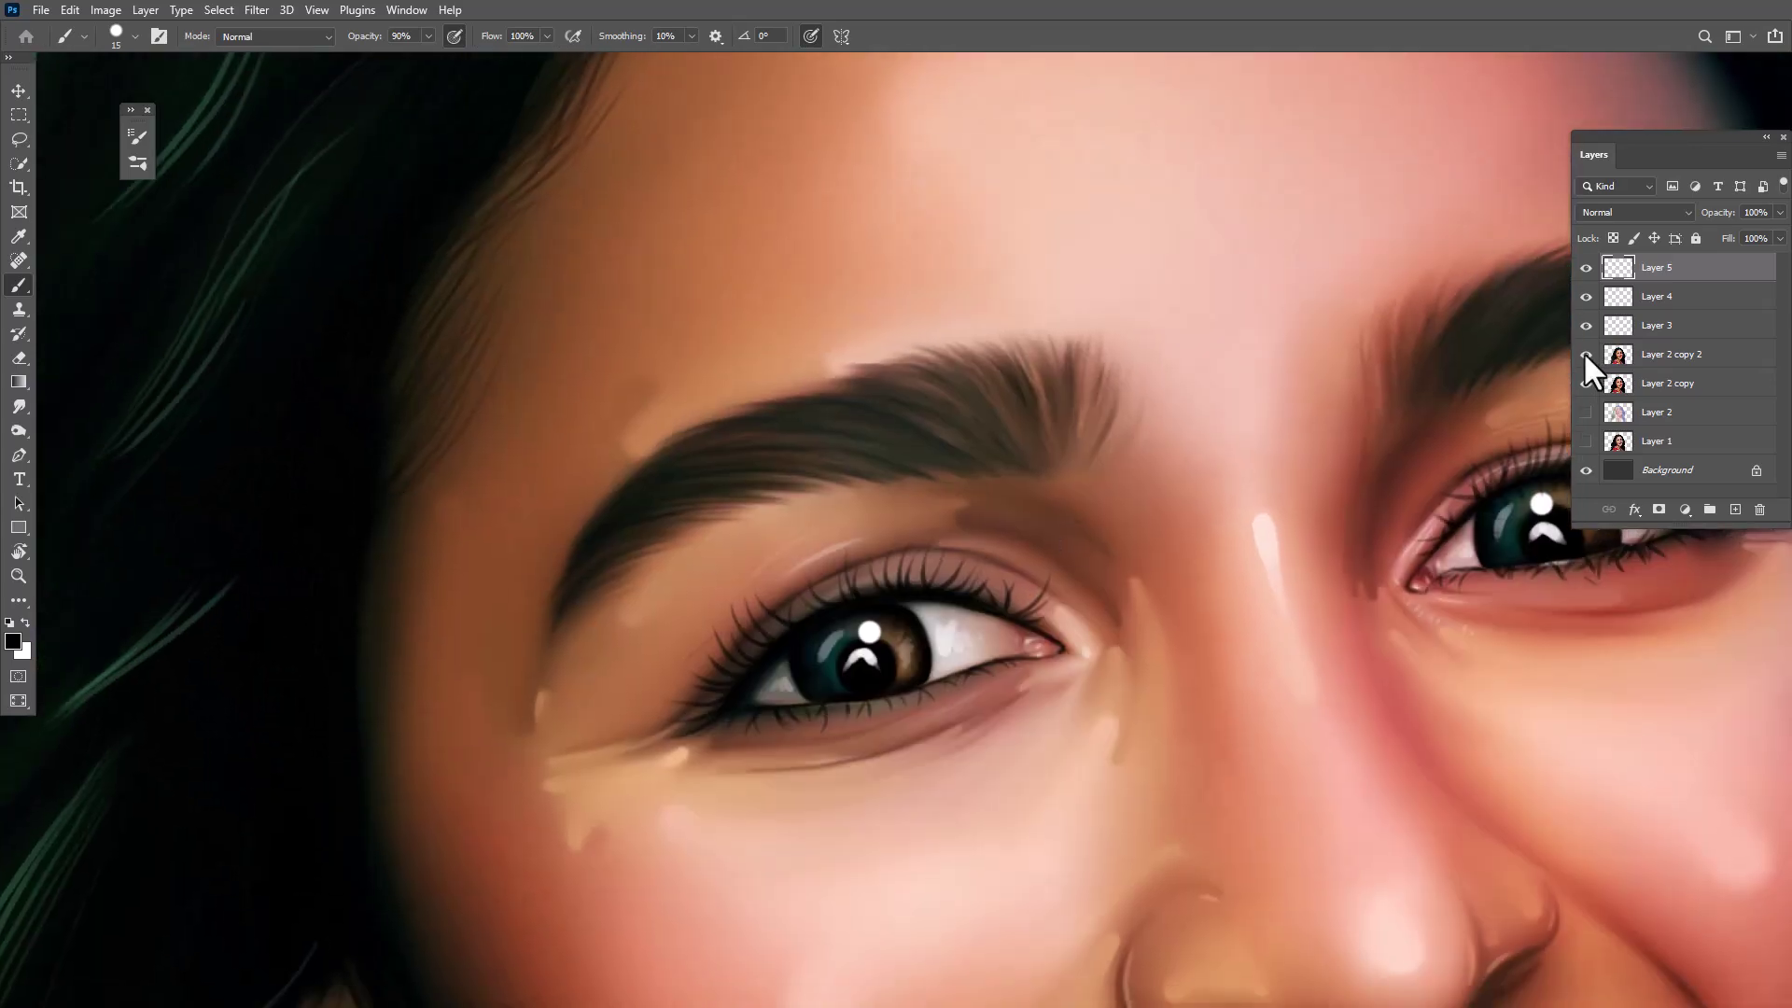
{"action": "left_click", "coordinate": [1586, 355]}
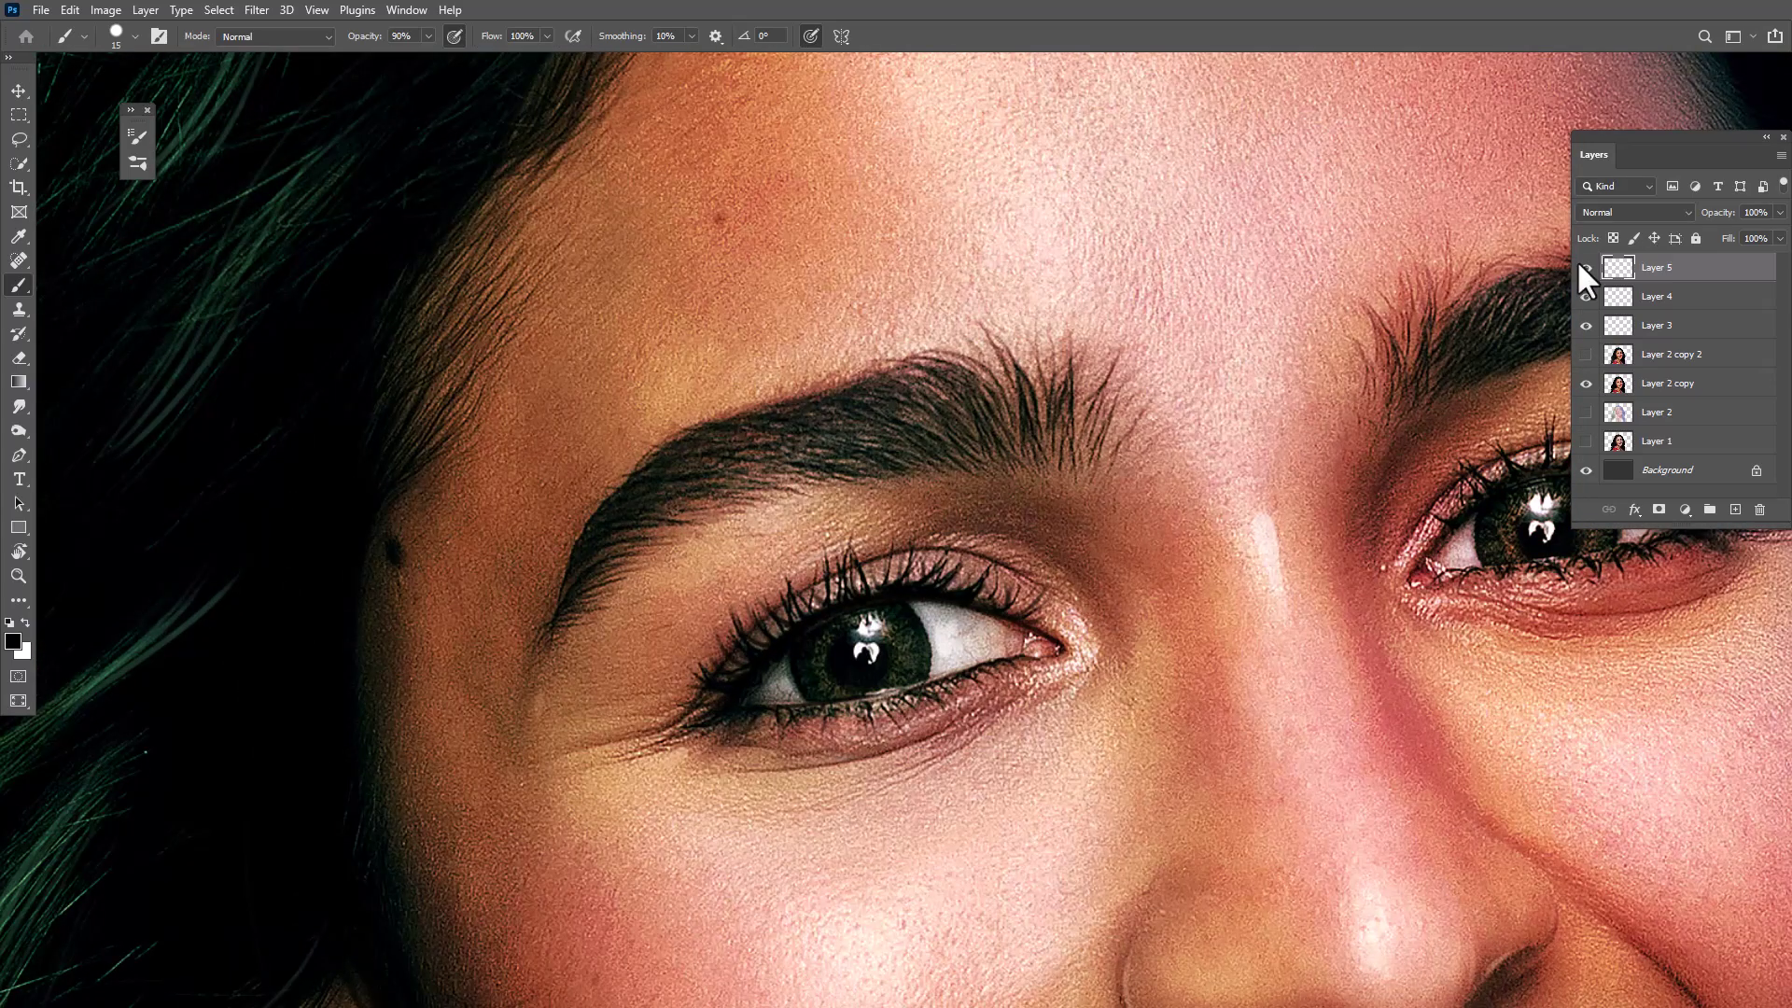
{"action": "left_click", "coordinate": [1585, 355]}
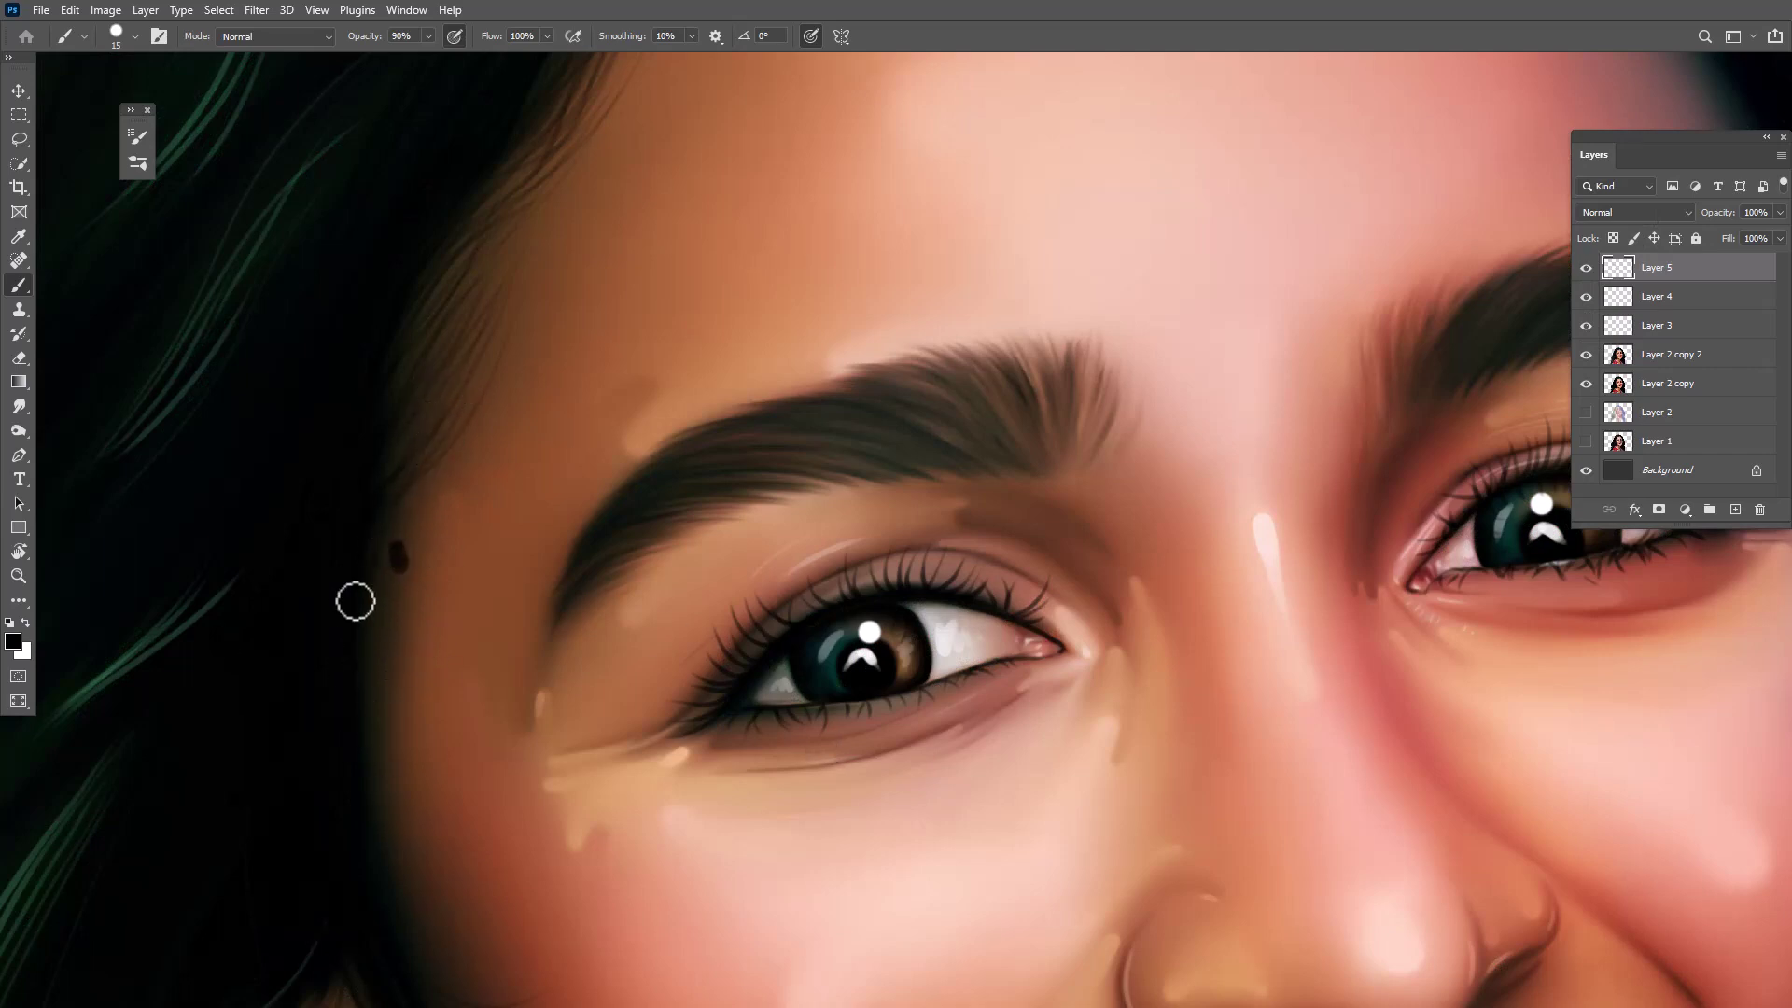
{"action": "scroll", "coordinate": [452, 652], "scroll_direction": "down", "scroll_amount": 5}
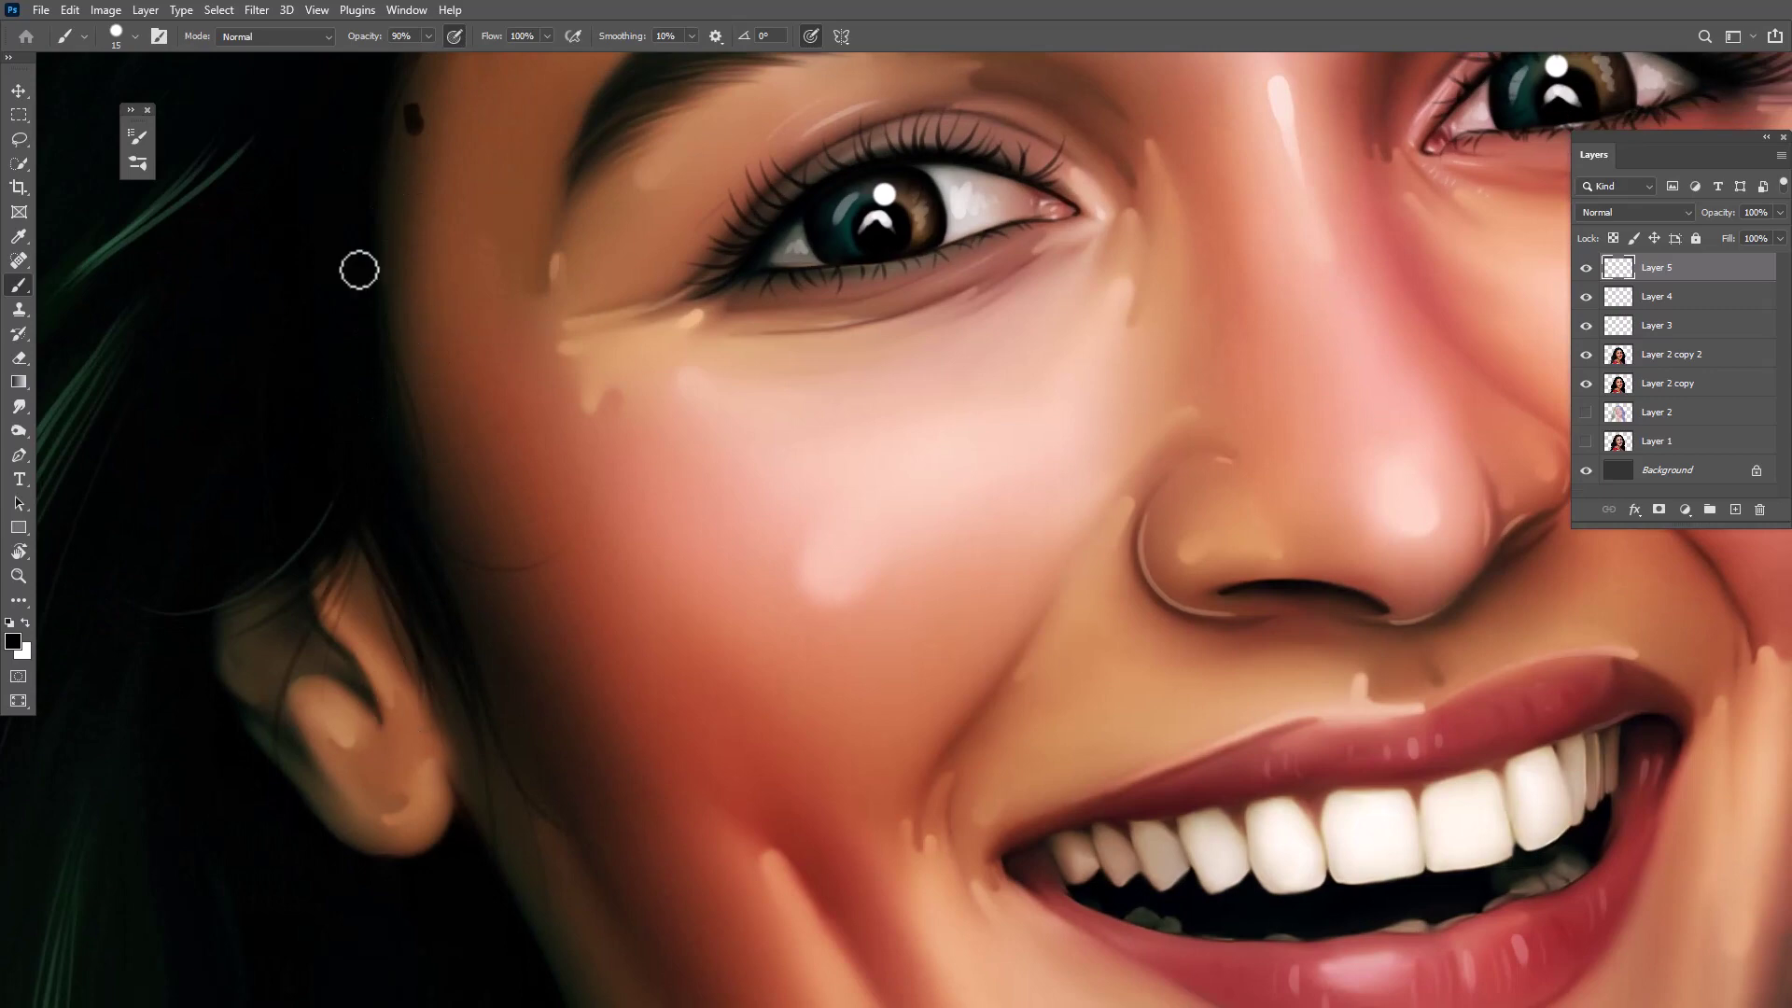
{"action": "scroll", "coordinate": [359, 271], "scroll_direction": "up", "scroll_amount": 10}
{"action": "scroll", "coordinate": [579, 434], "scroll_direction": "right", "scroll_amount": 3}
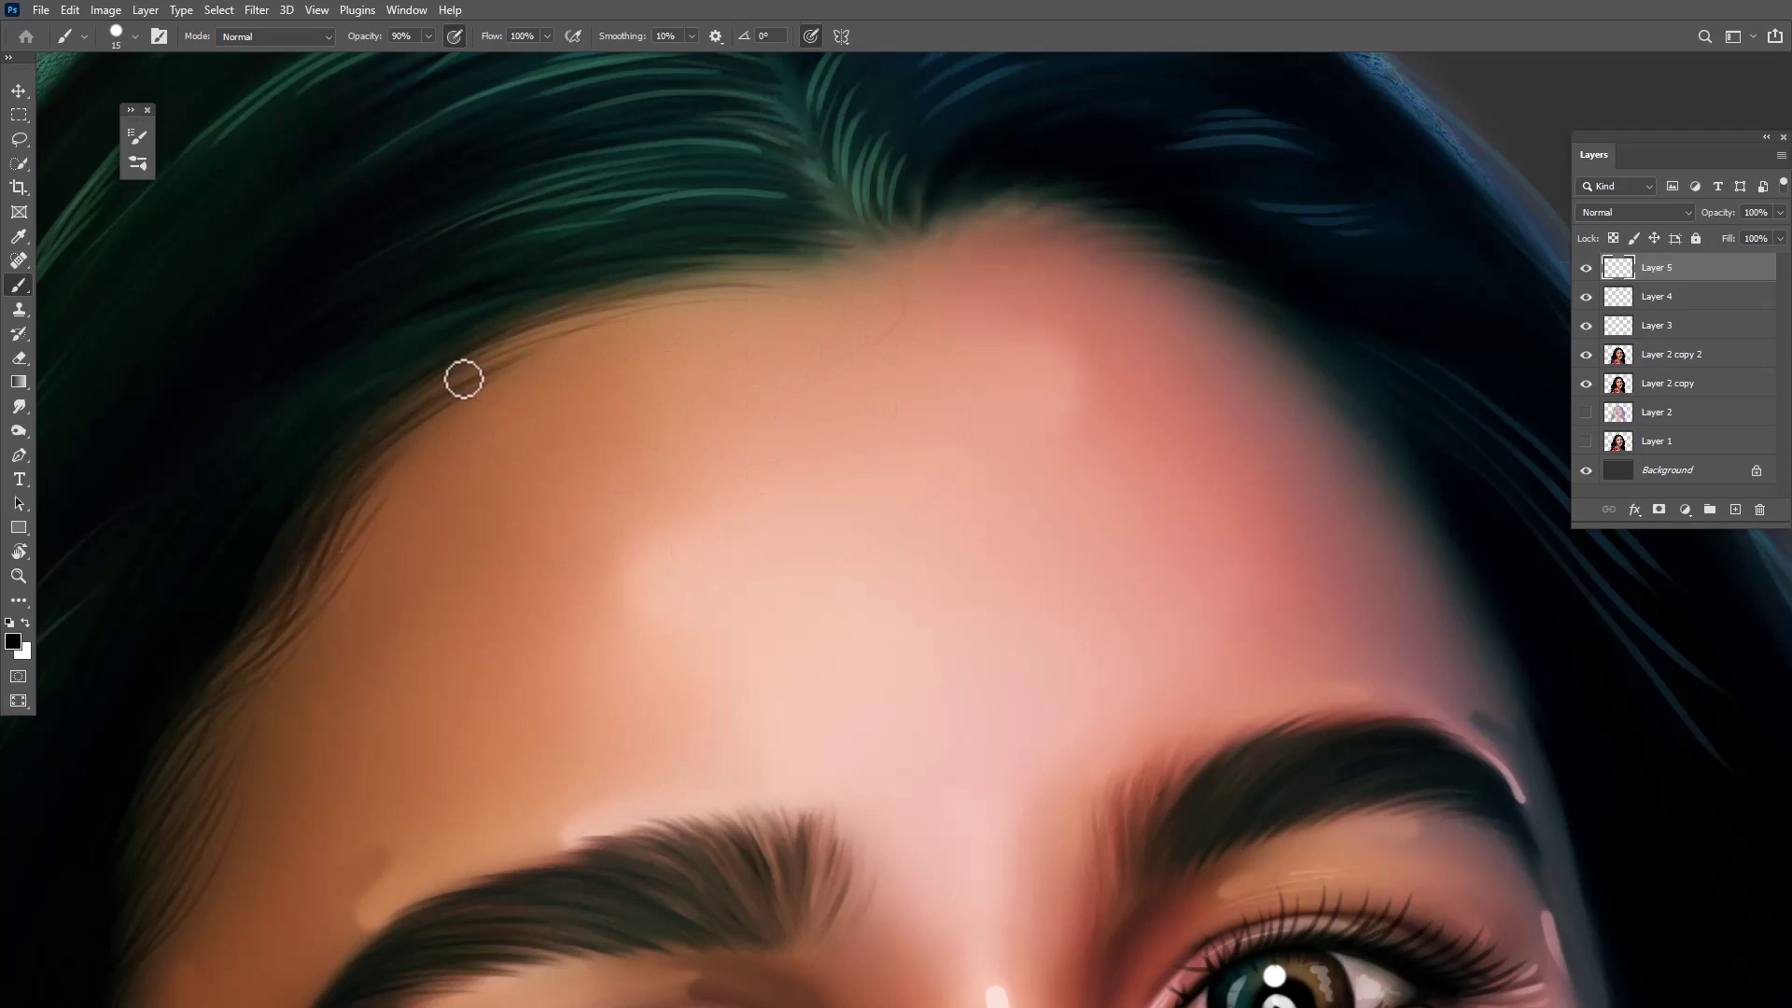
Review the forehead and hairline, hide Layer 2 copy, and zoom out to the upper face
{"action": "scroll", "coordinate": [699, 260], "scroll_direction": "down", "scroll_amount": 2}
{"action": "scroll", "coordinate": [699, 261], "scroll_direction": "left", "scroll_amount": 3}
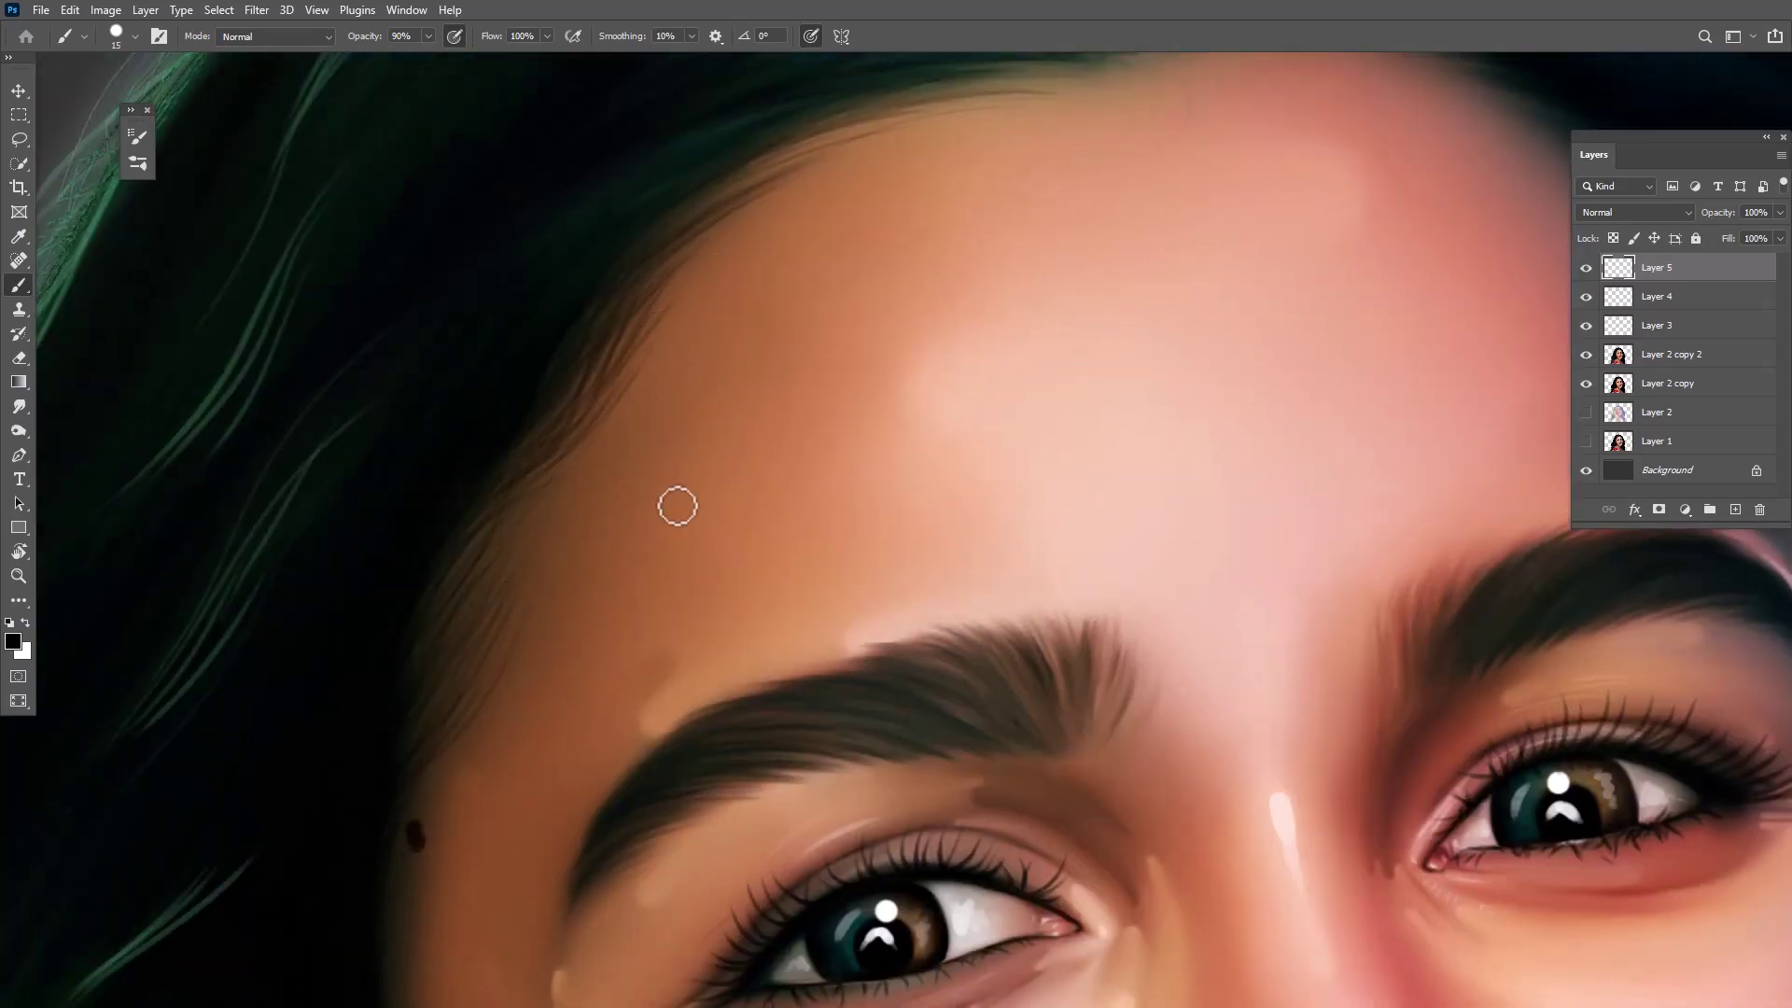
{"action": "scroll", "coordinate": [678, 505], "scroll_direction": "up", "scroll_amount": 3}
{"action": "scroll", "coordinate": [678, 506], "scroll_direction": "right", "scroll_amount": 5}
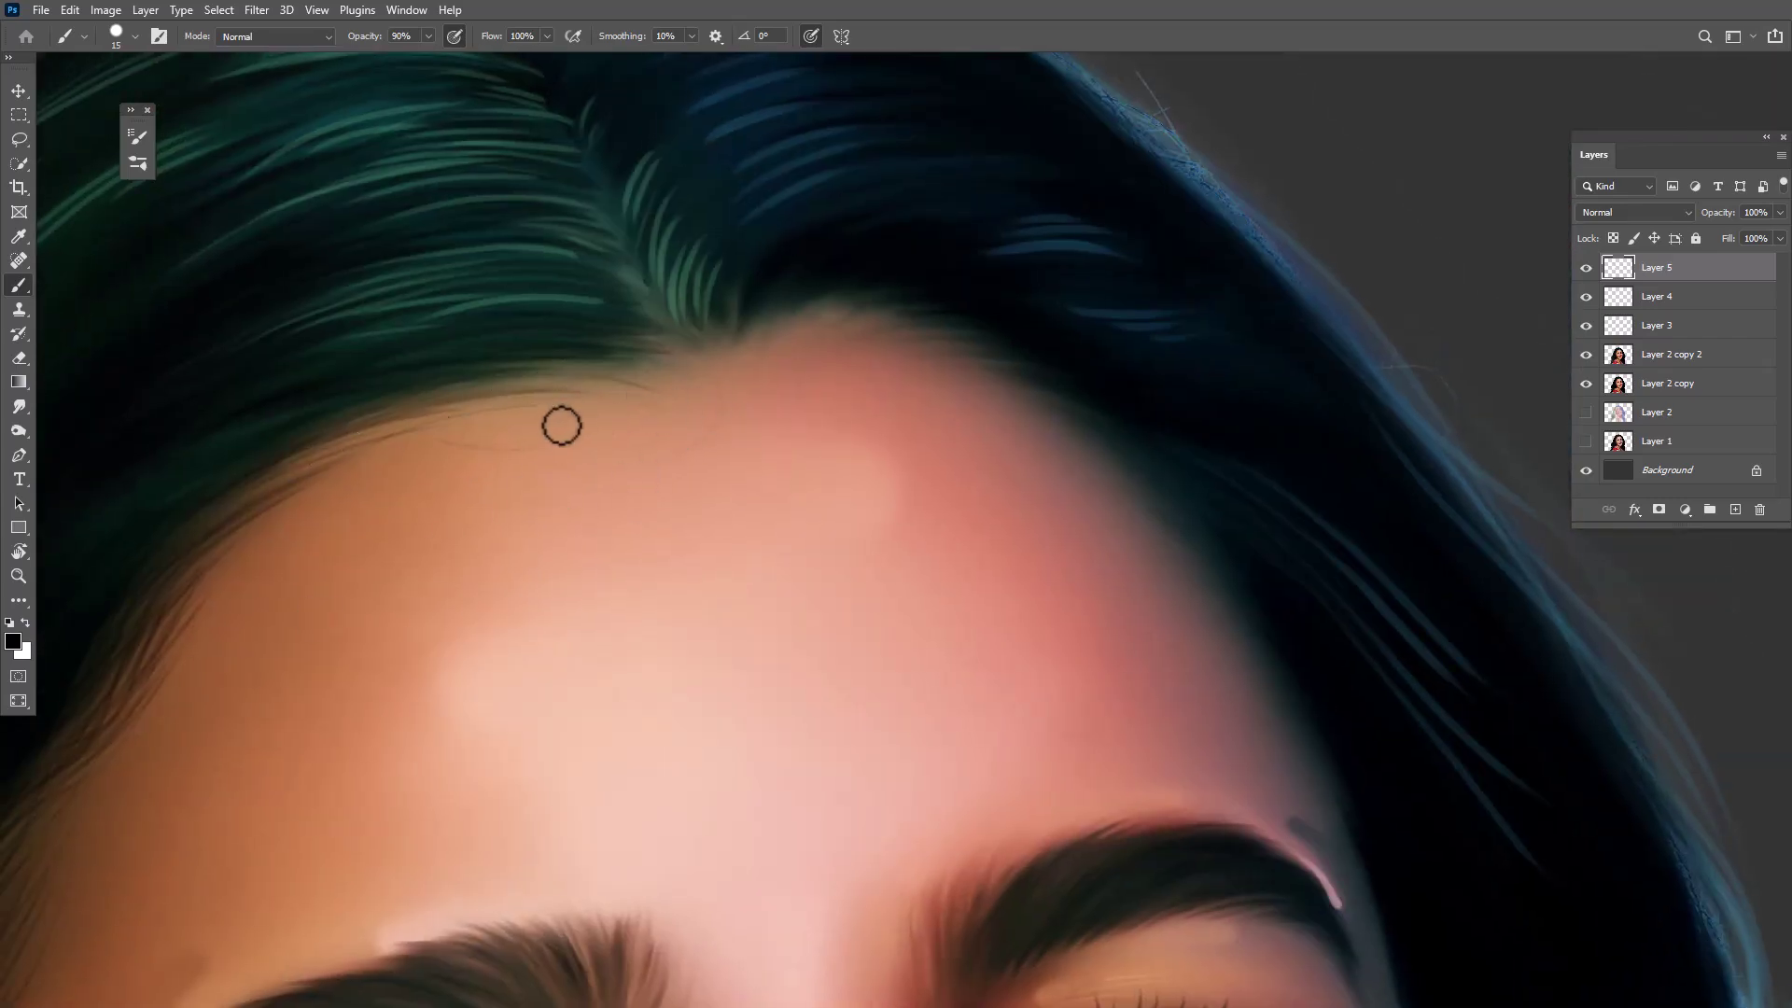
{"action": "scroll", "coordinate": [560, 426], "scroll_direction": "down", "scroll_amount": 1}
{"action": "scroll", "coordinate": [561, 426], "scroll_direction": "left", "scroll_amount": 3}
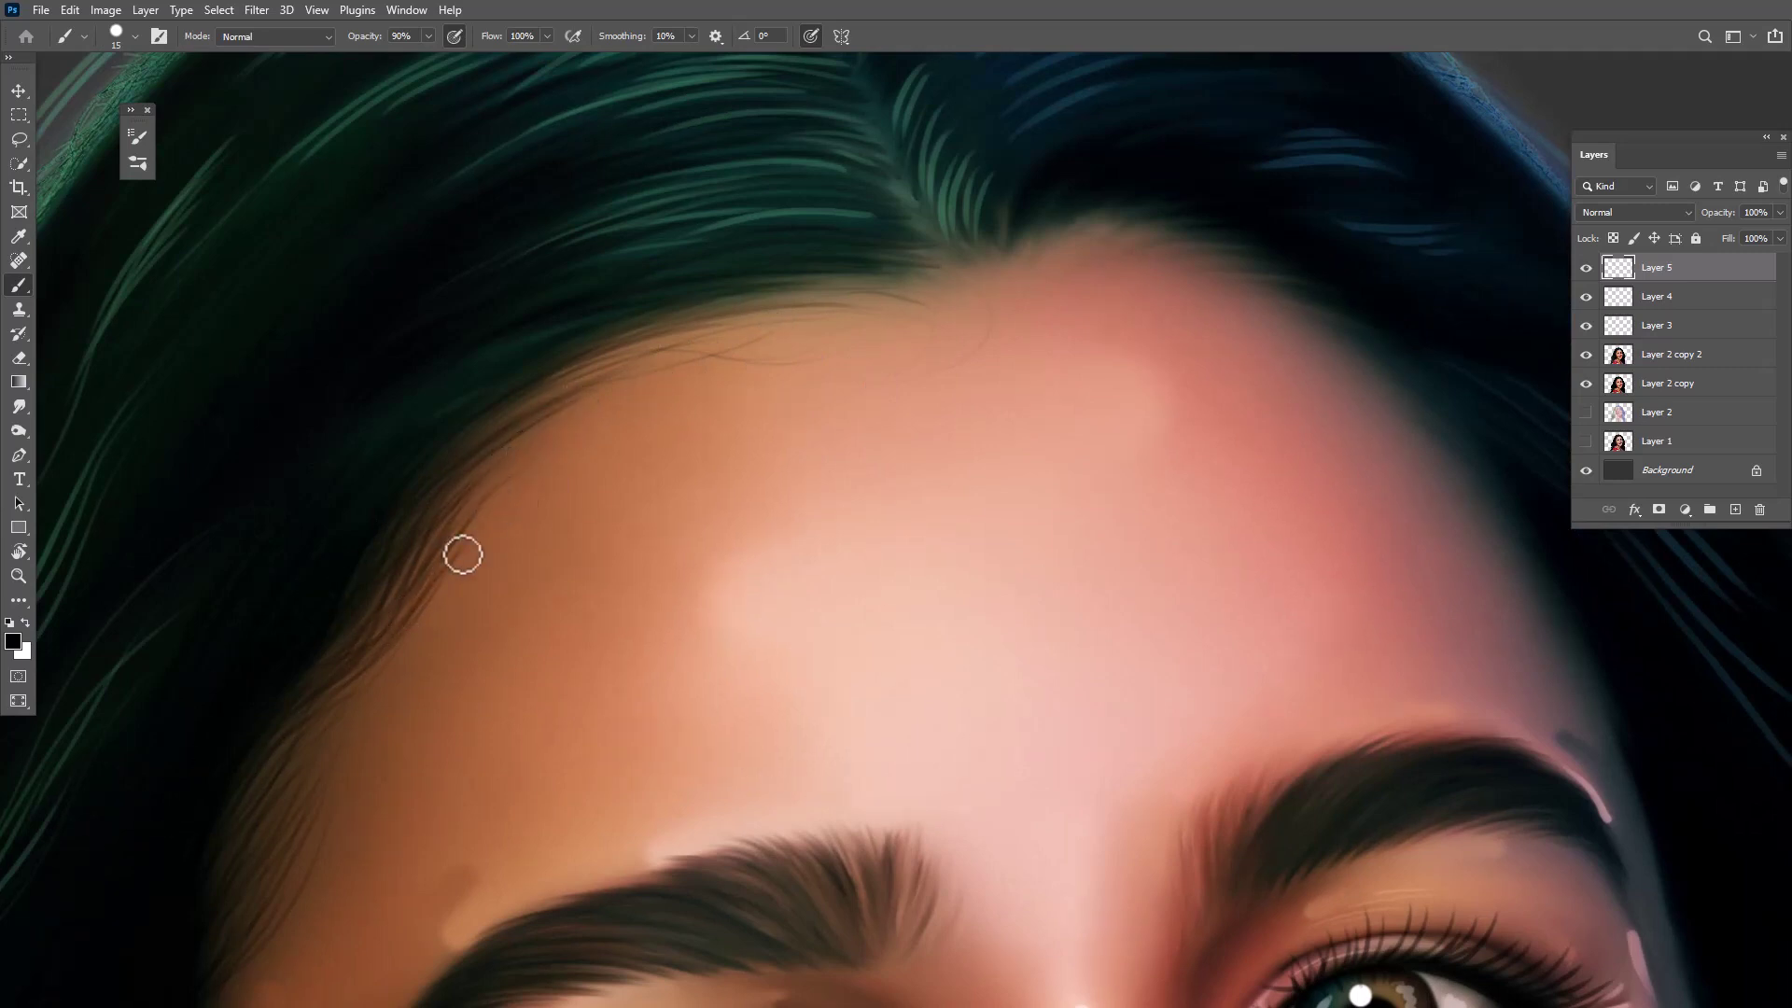
{"action": "scroll", "coordinate": [516, 507], "scroll_direction": "up", "scroll_amount": 2}
{"action": "scroll", "coordinate": [517, 507], "scroll_direction": "right", "scroll_amount": 4}
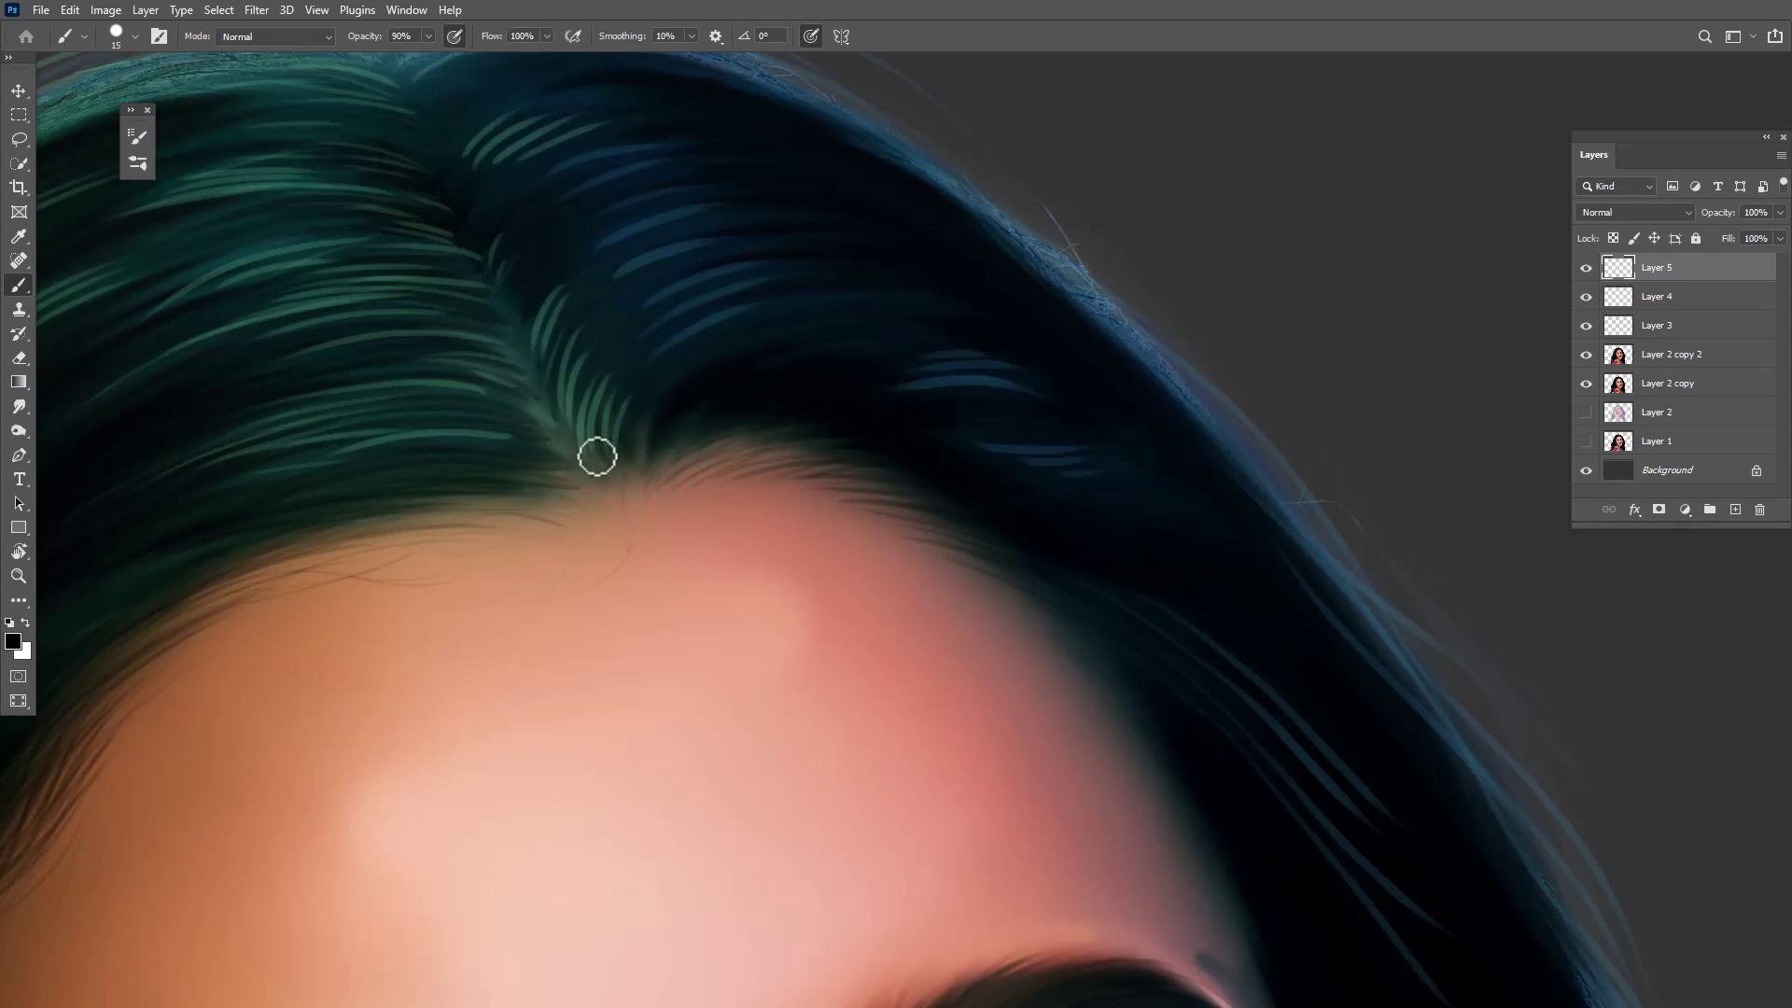
{"action": "left_click_drag", "start_coordinate": [997, 528], "coordinate": [623, 341]}
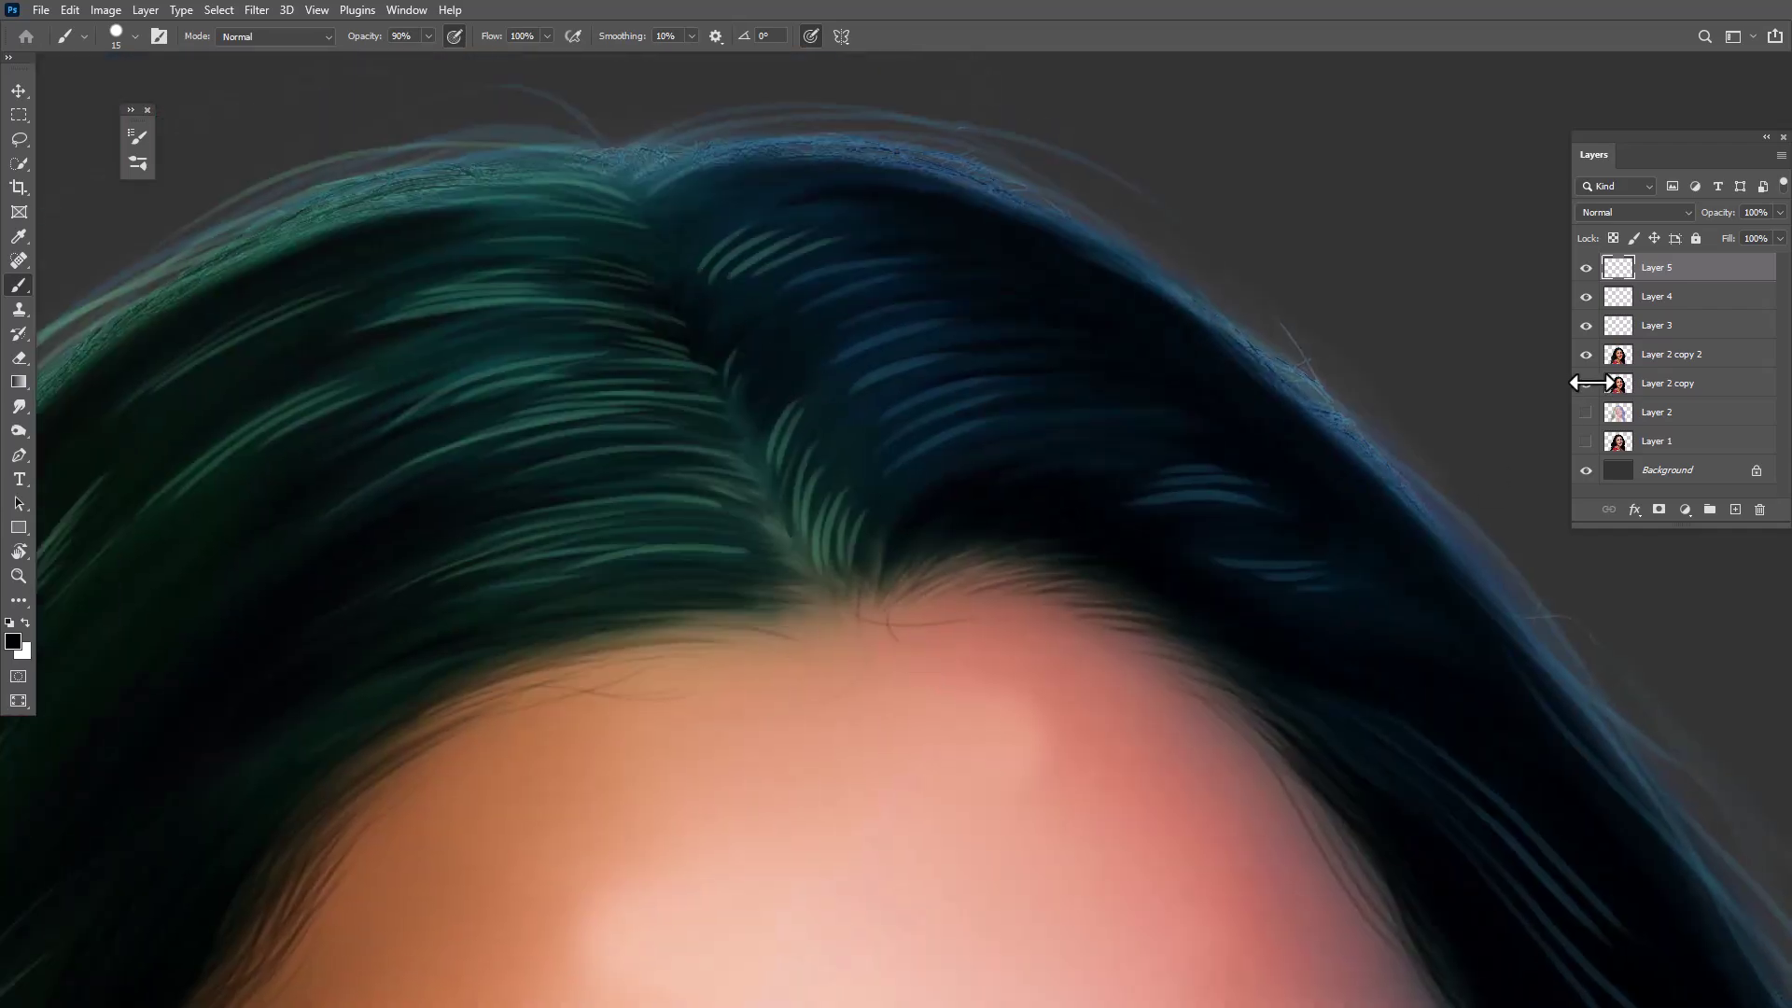
{"action": "left_click", "coordinate": [1587, 383]}
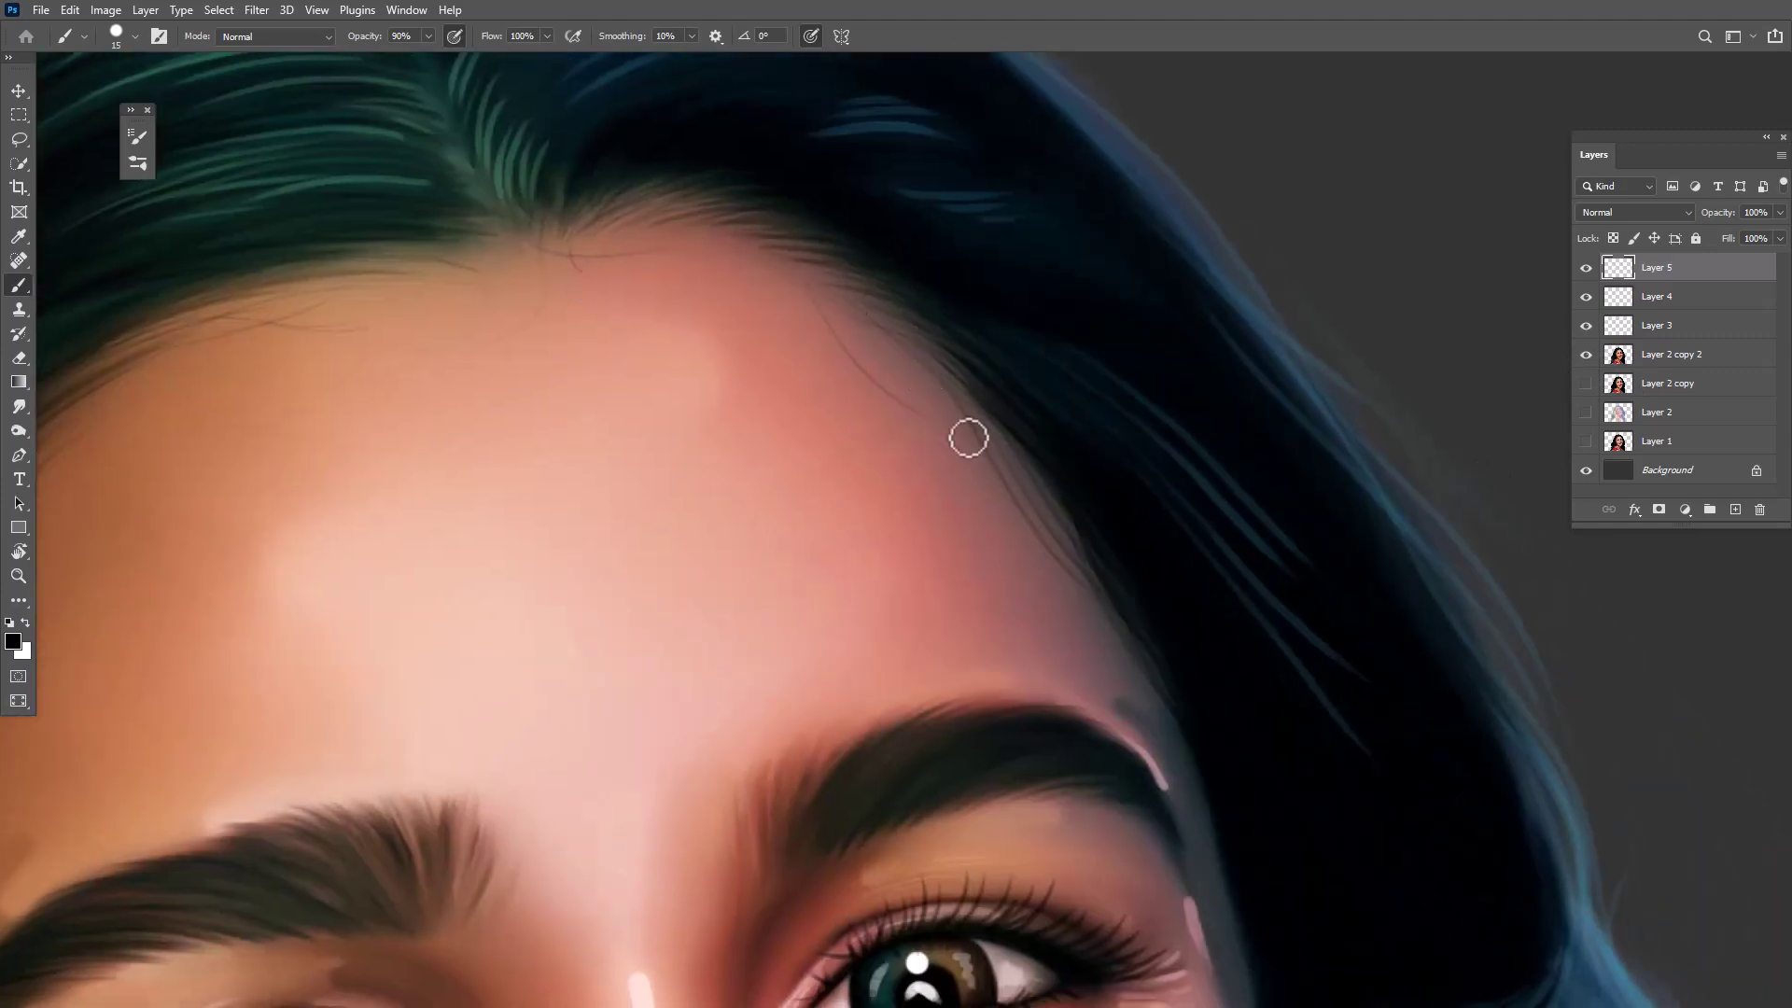
{"action": "key", "text": "ctrl+minus"}
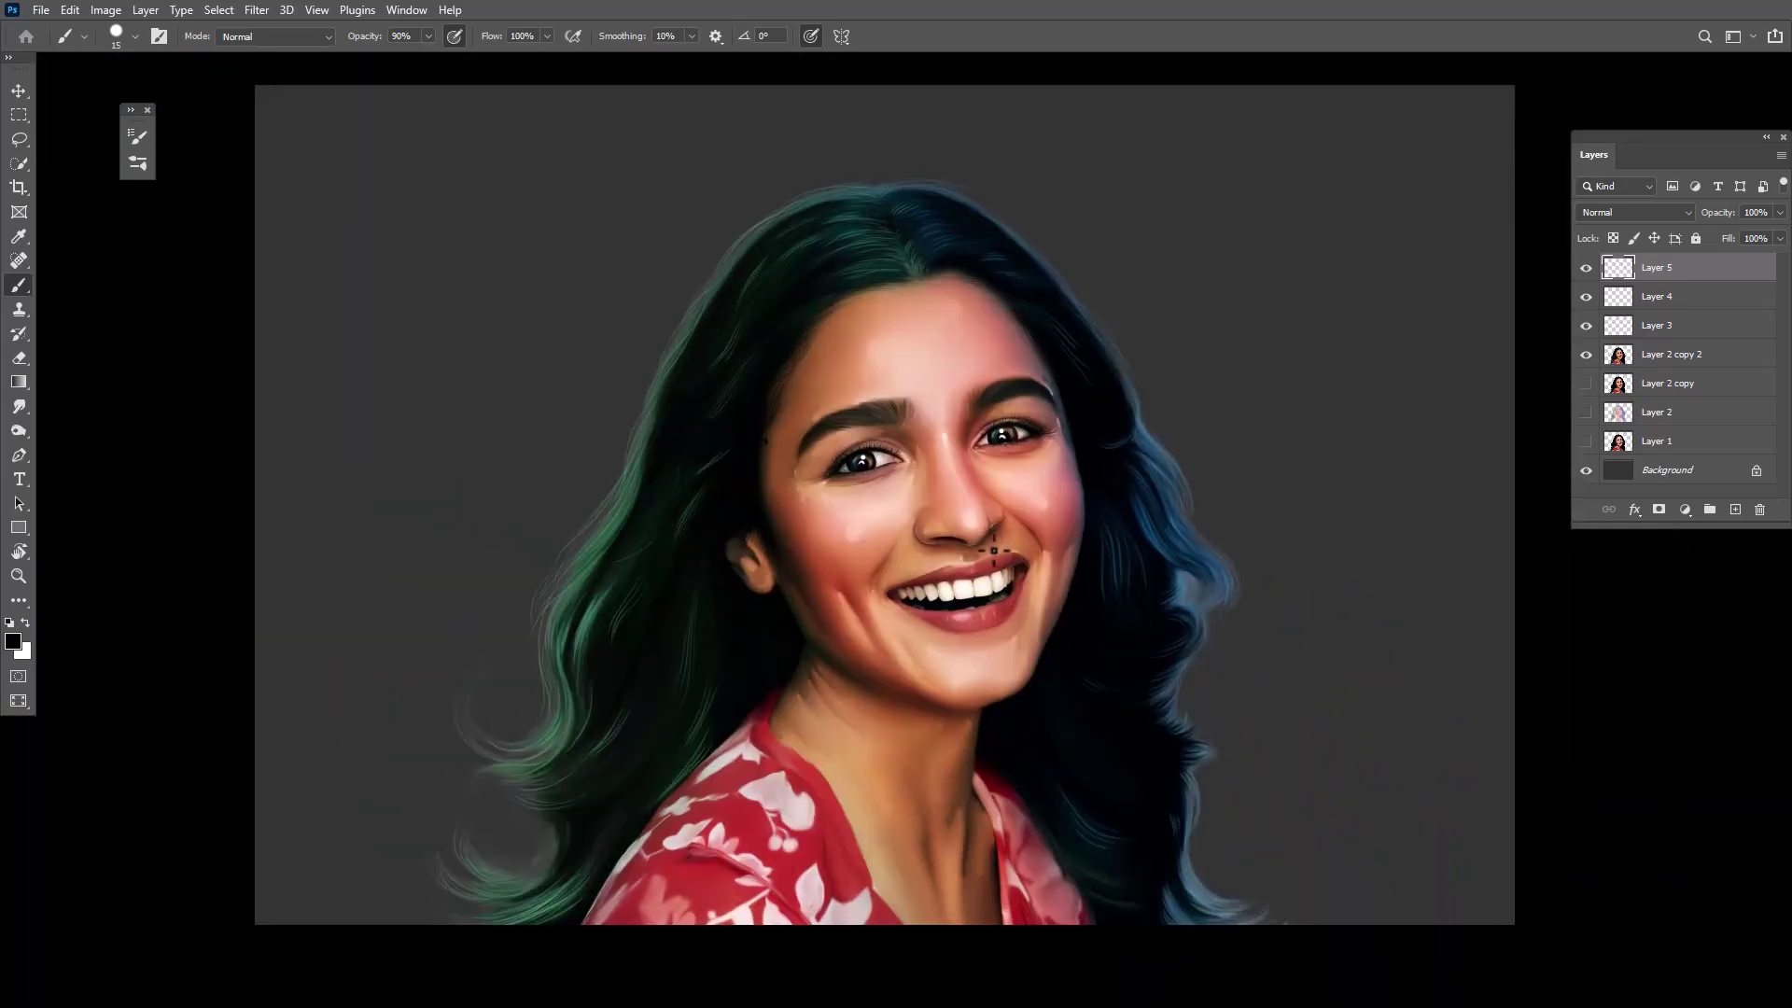
Zoom in close on the mouth and lower cheek
{"action": "scroll", "coordinate": [918, 721], "scroll_direction": "up", "scroll_amount": 5}
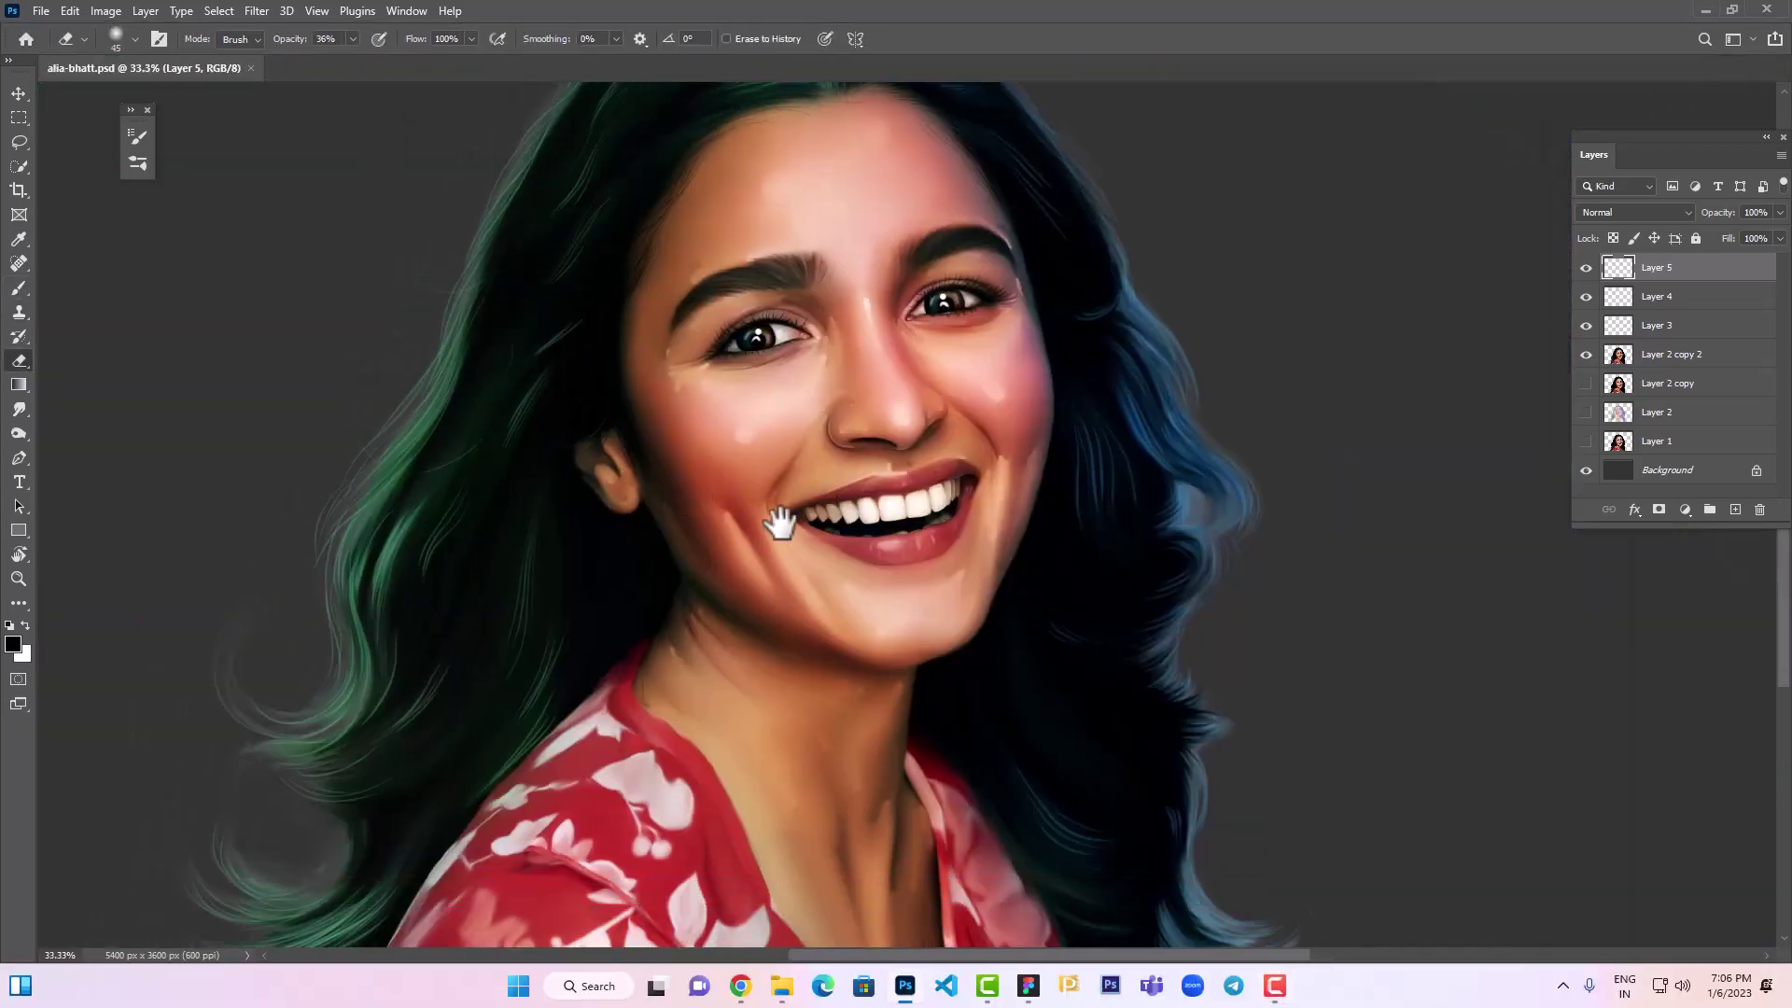
{"action": "scroll", "coordinate": [952, 472], "scroll_direction": "down", "scroll_amount": 3}
{"action": "scroll", "coordinate": [931, 564], "scroll_direction": "up", "scroll_amount": 3}
{"action": "mouse_move", "coordinate": [931, 564]}
{"action": "left_mouse_down"}
{"action": "mouse_move", "coordinate": [1015, 669]}
{"action": "mouse_move", "coordinate": [962, 542]}
{"action": "left_mouse_up"}
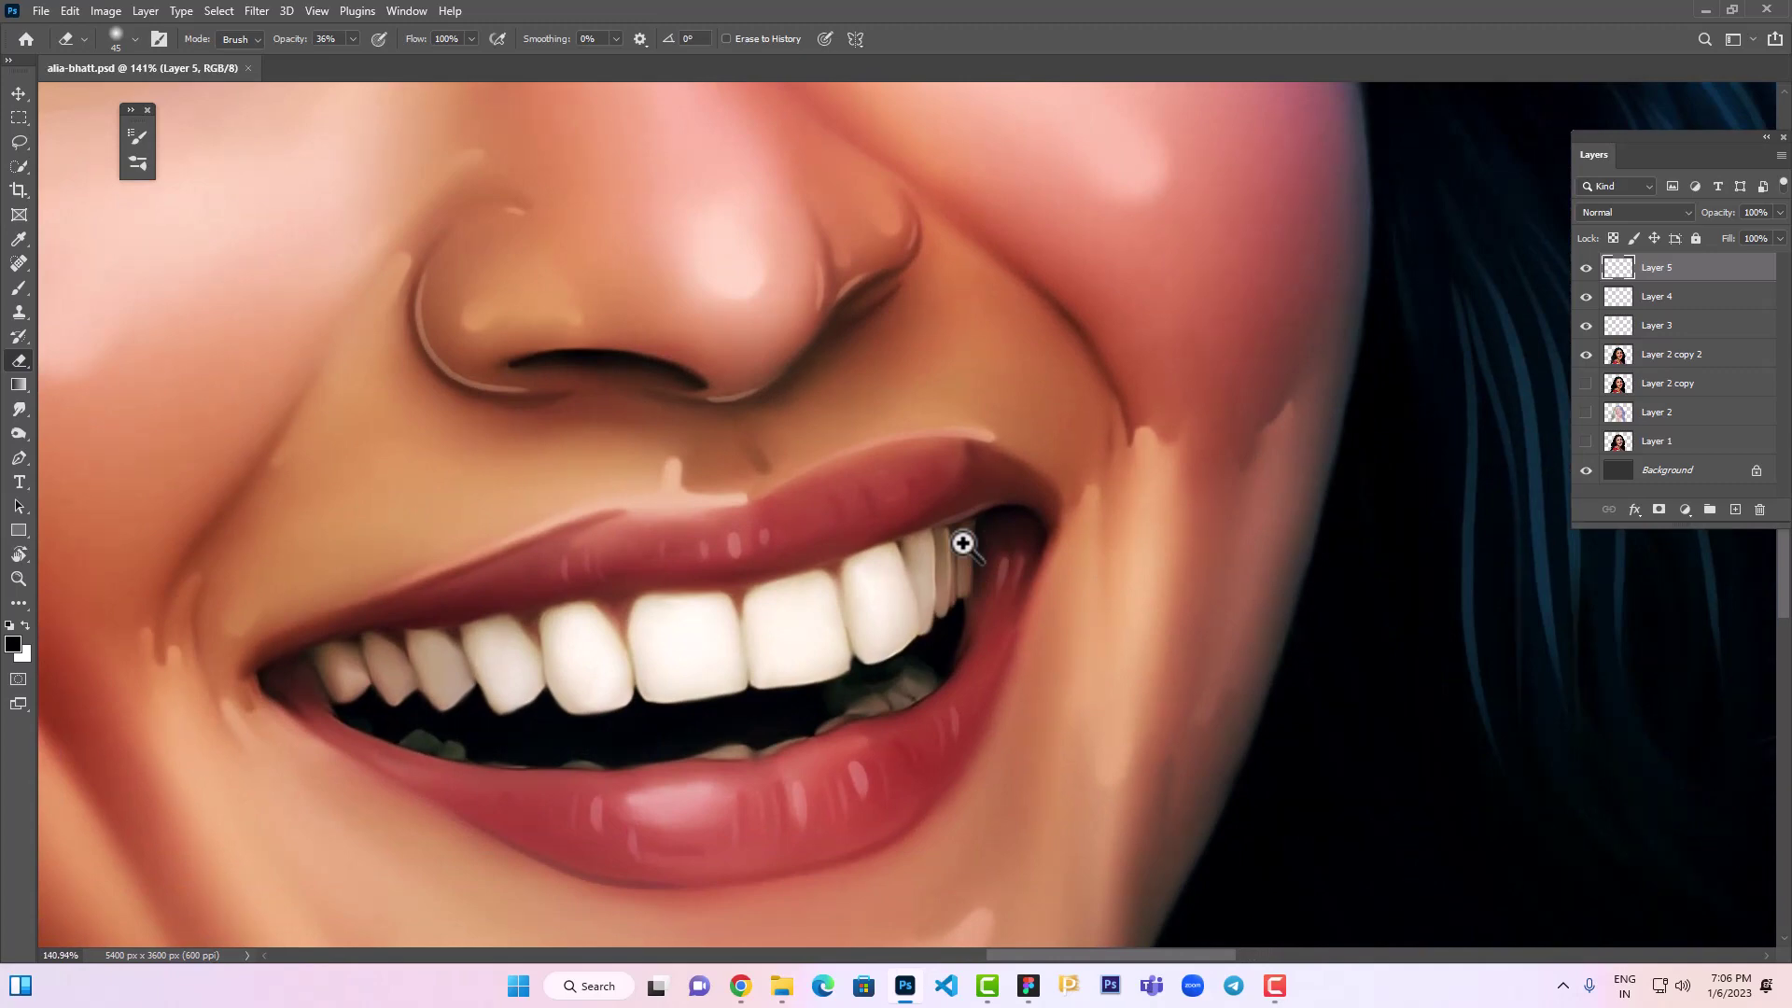
Add a new Layer 6 set to Overlay blending
{"action": "key", "text": "ctrl+shift+alt+n"}
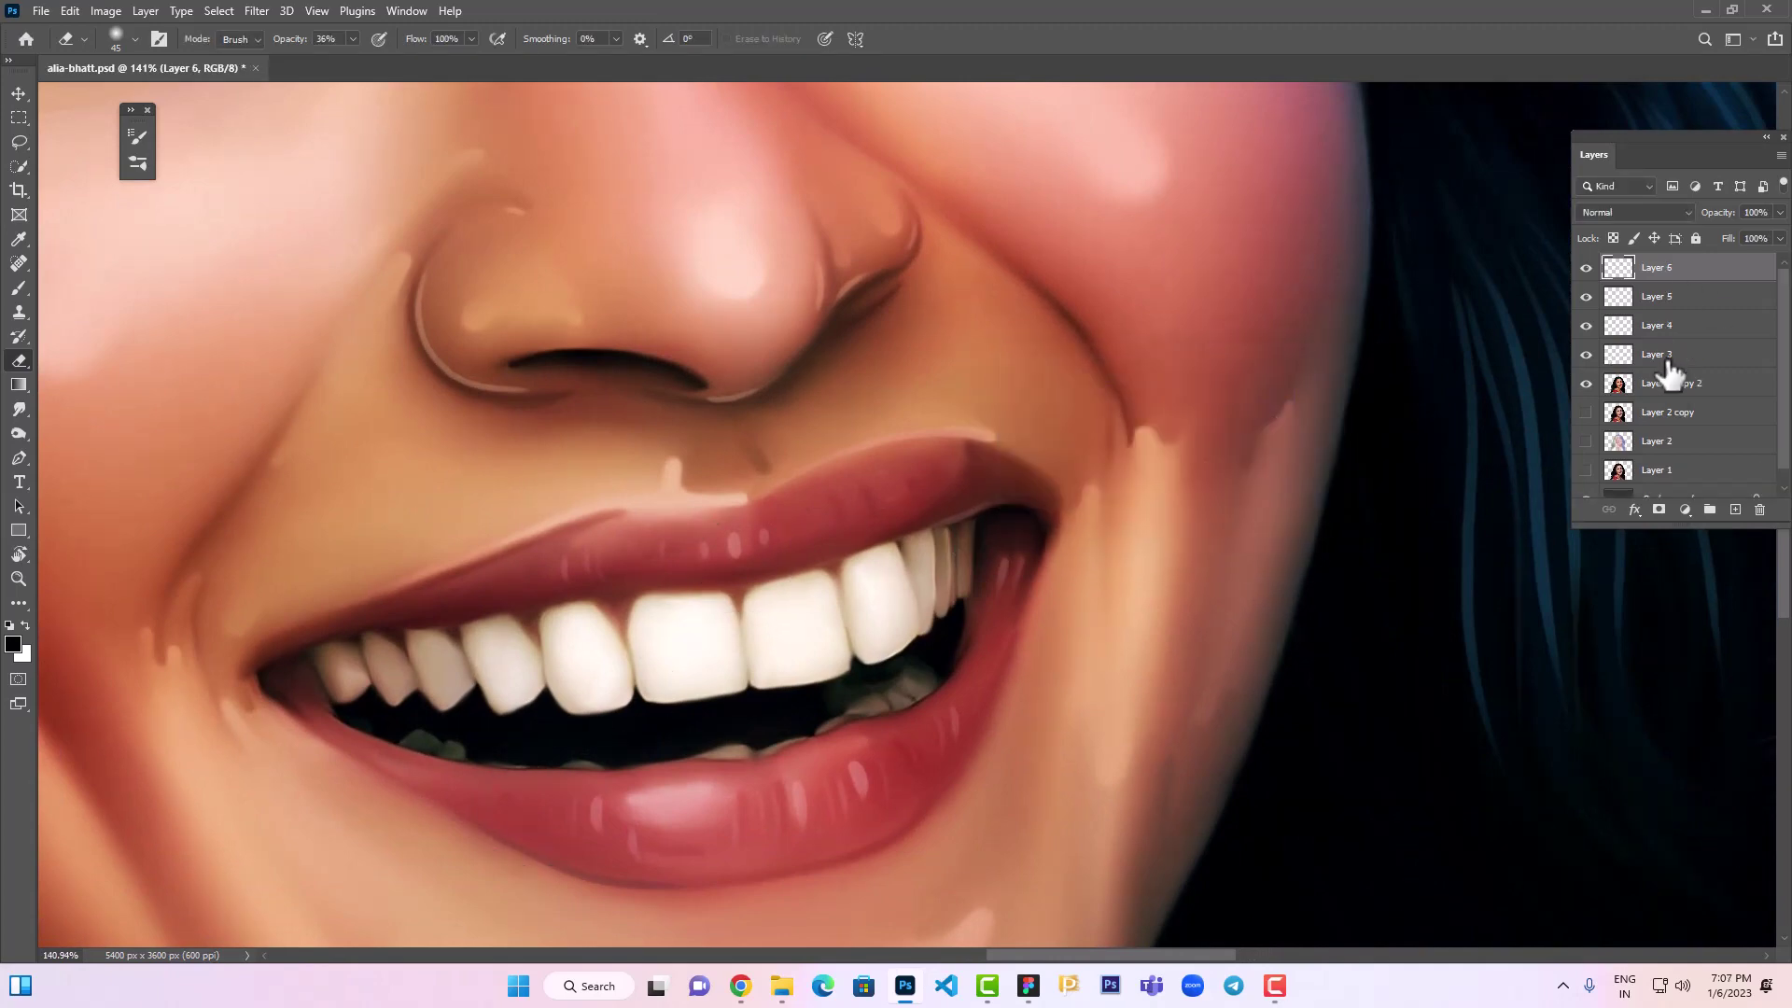
{"action": "left_click", "coordinate": [1631, 213]}
{"action": "left_click", "coordinate": [1611, 439]}
Sample a red from the lip as foreground and load a soft 30-px brush
{"action": "left_click", "coordinate": [13, 644]}
{"action": "left_click", "coordinate": [497, 571]}
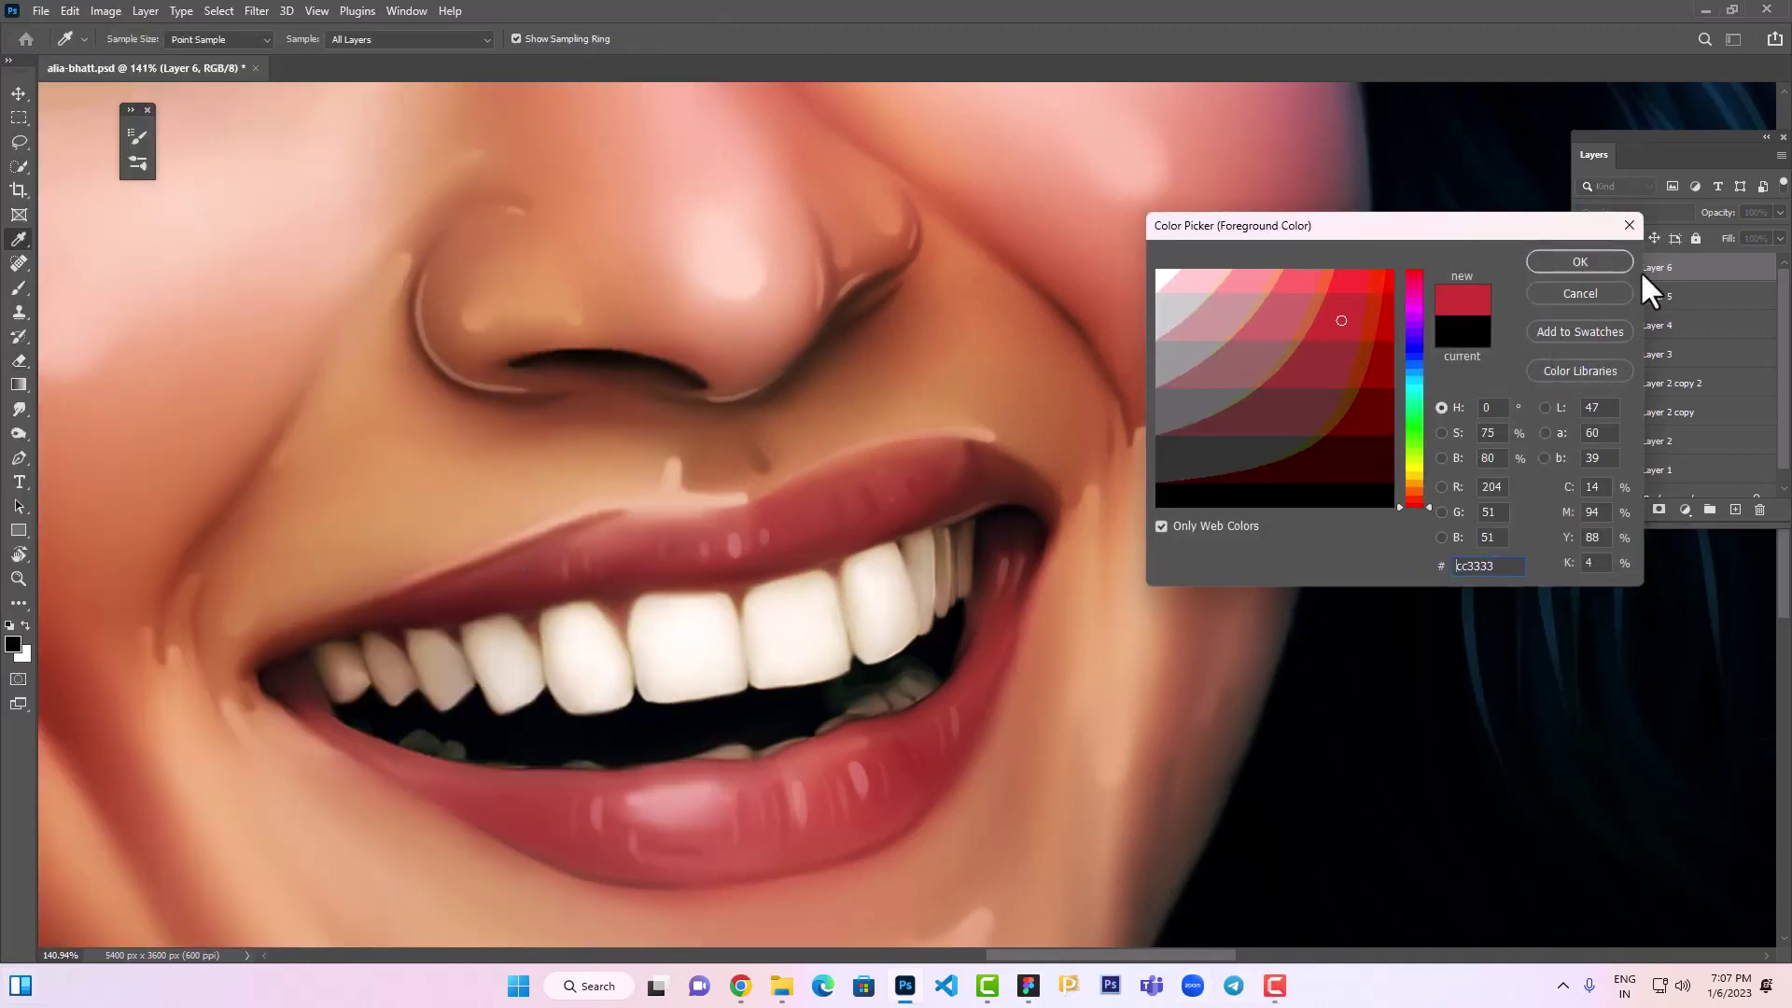
{"action": "left_click", "coordinate": [1606, 263]}
{"action": "left_click", "coordinate": [334, 60]}
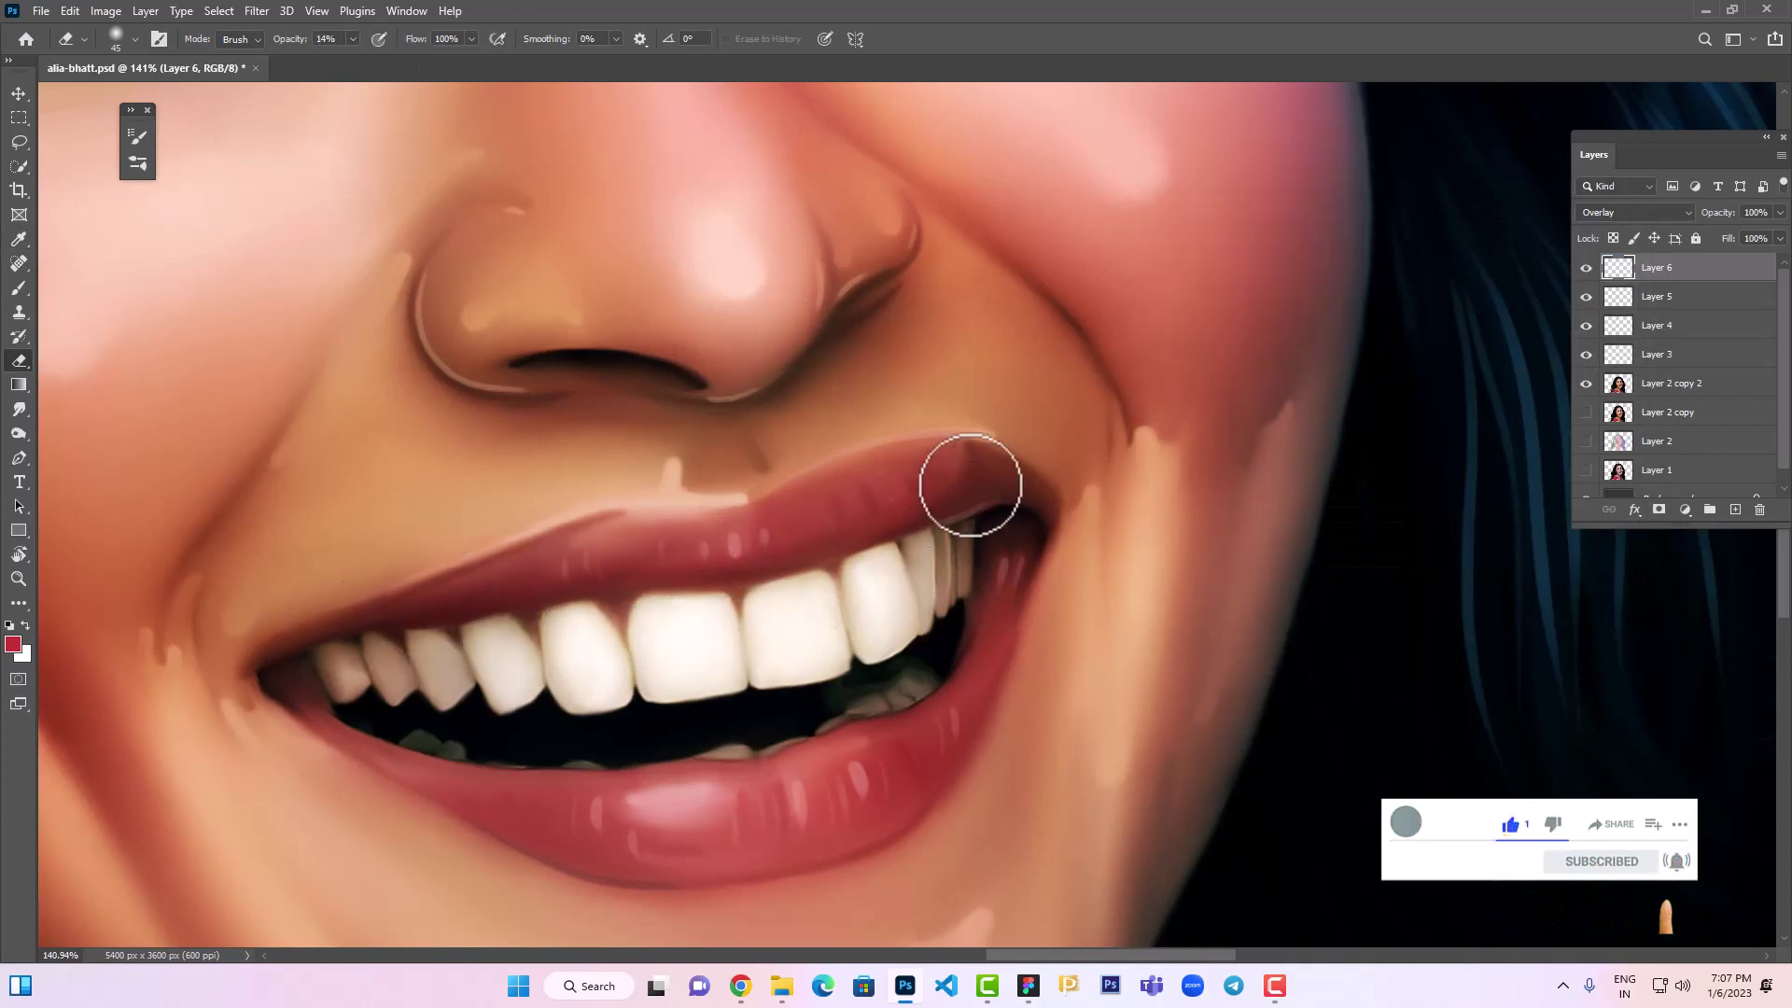
{"action": "left_click_drag", "start_coordinate": [356, 41], "coordinate": [361, 58]}
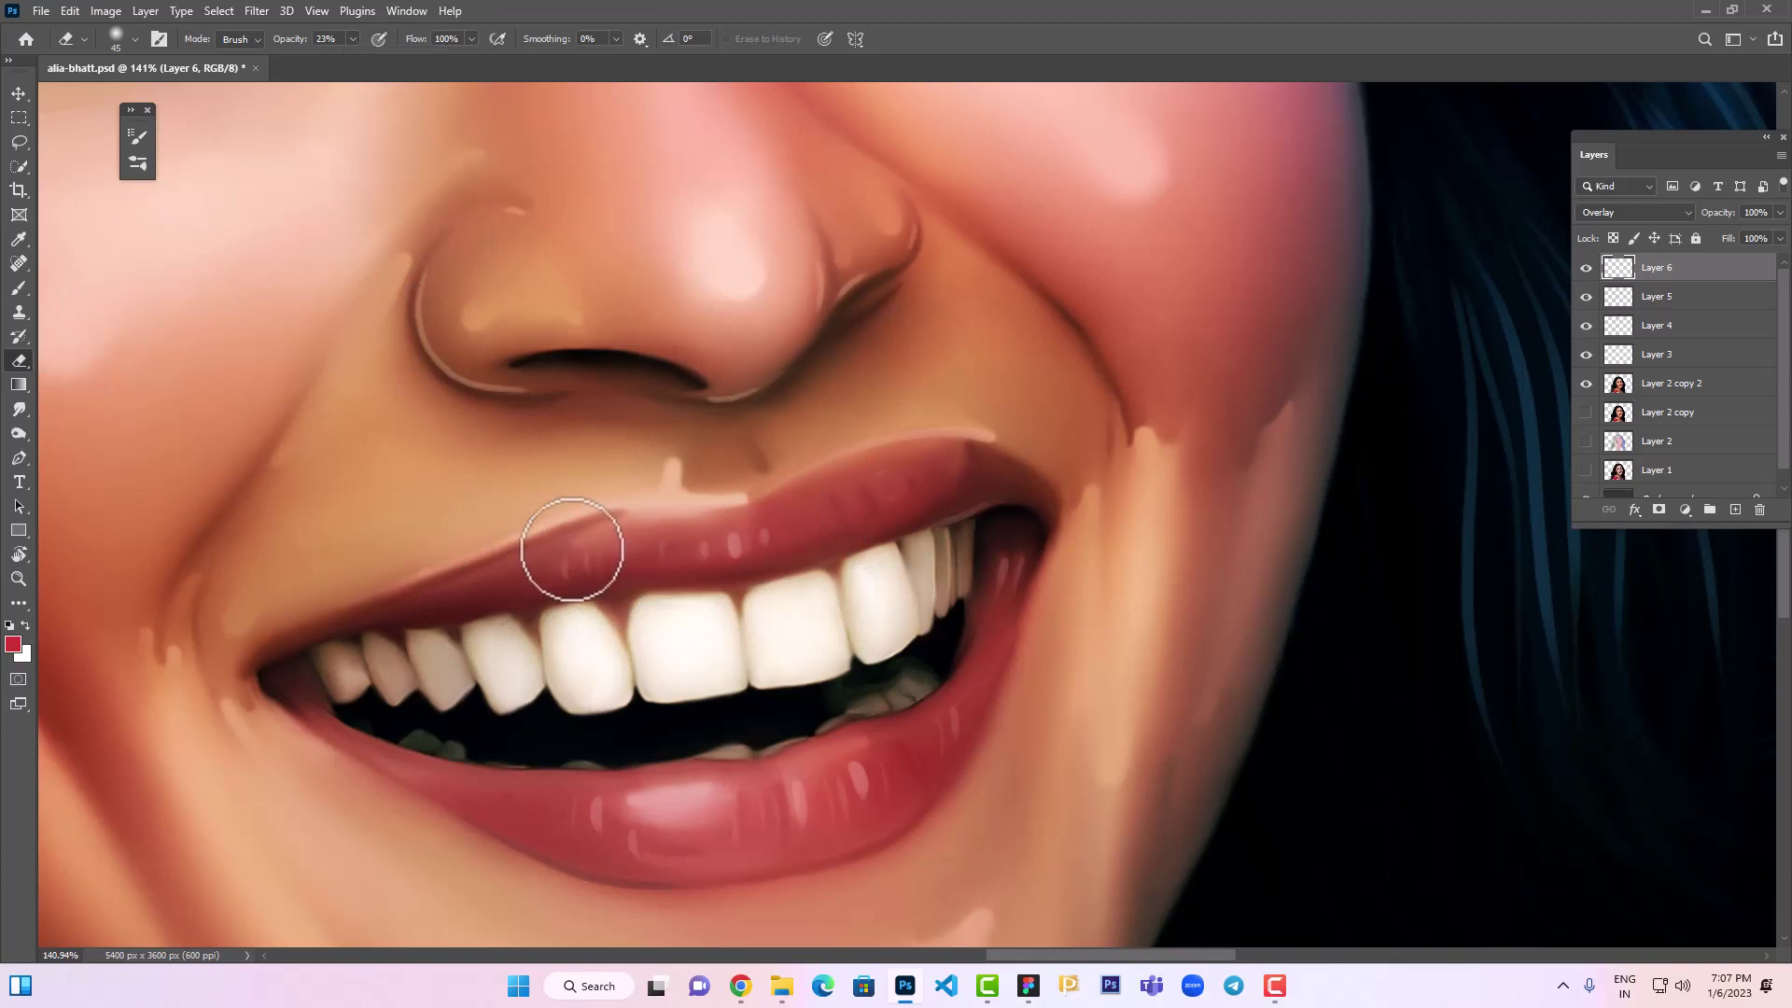
{"action": "left_click", "coordinate": [17, 293]}
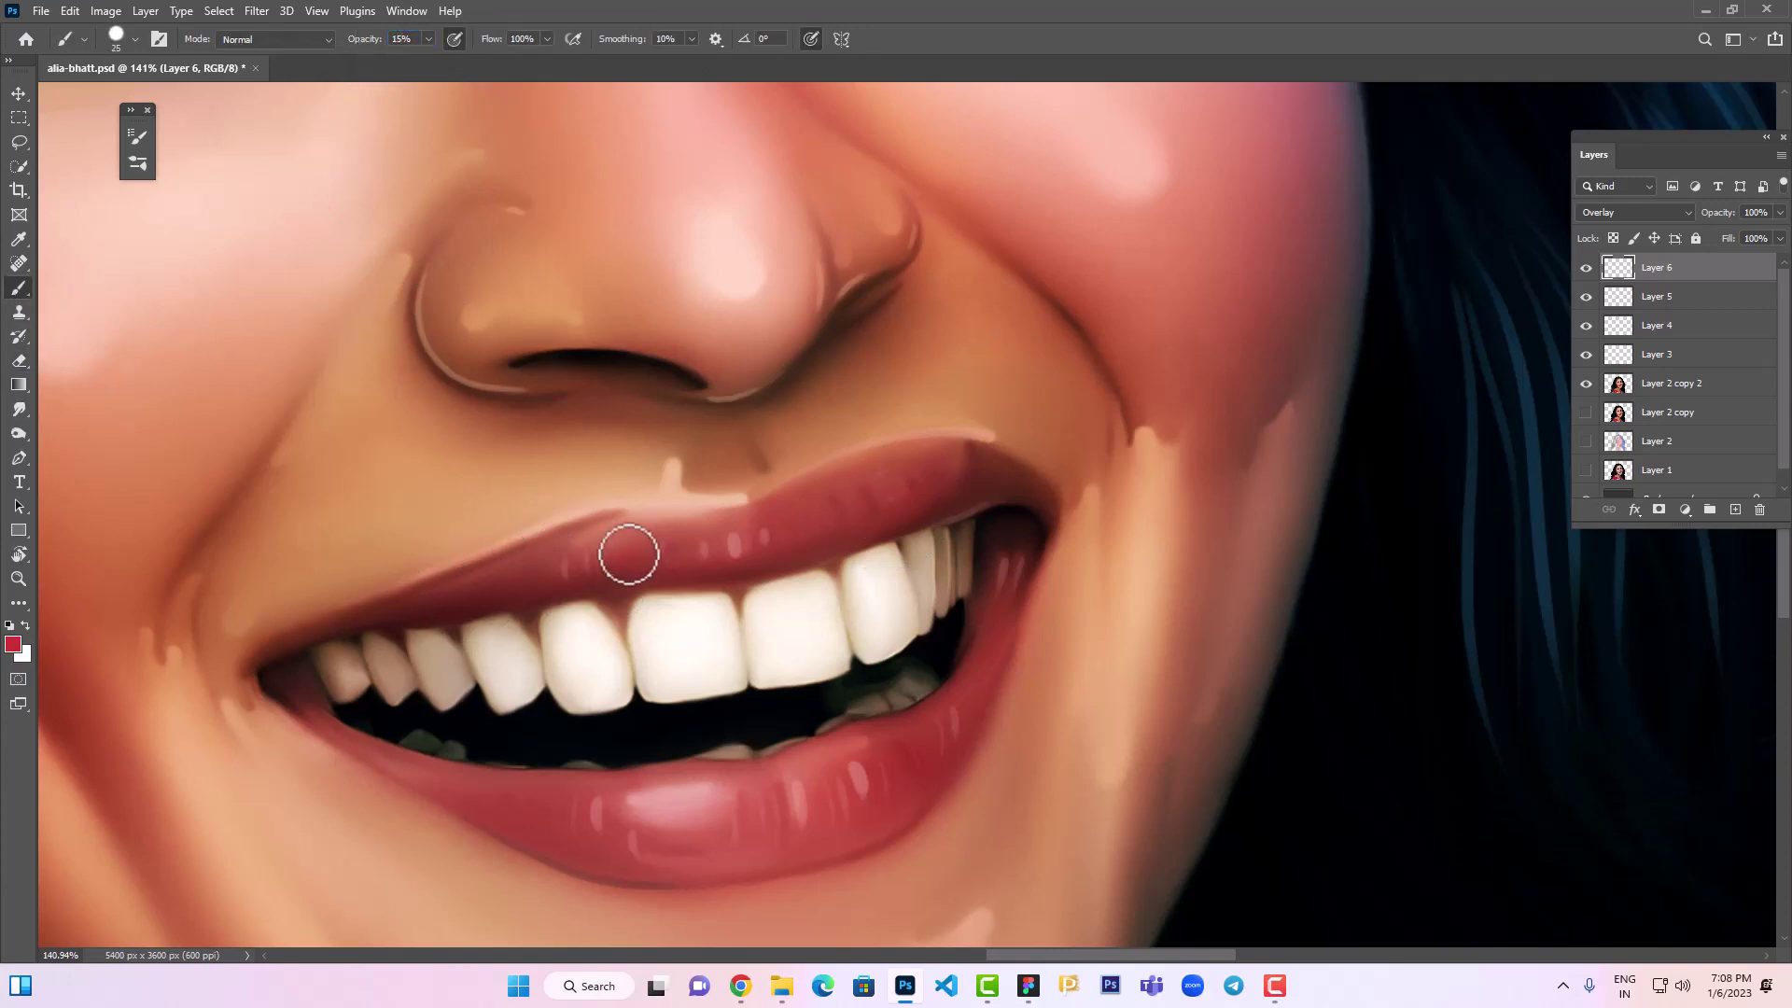
{"action": "left_click", "coordinate": [159, 39]}
{"action": "left_click", "coordinate": [316, 137]}
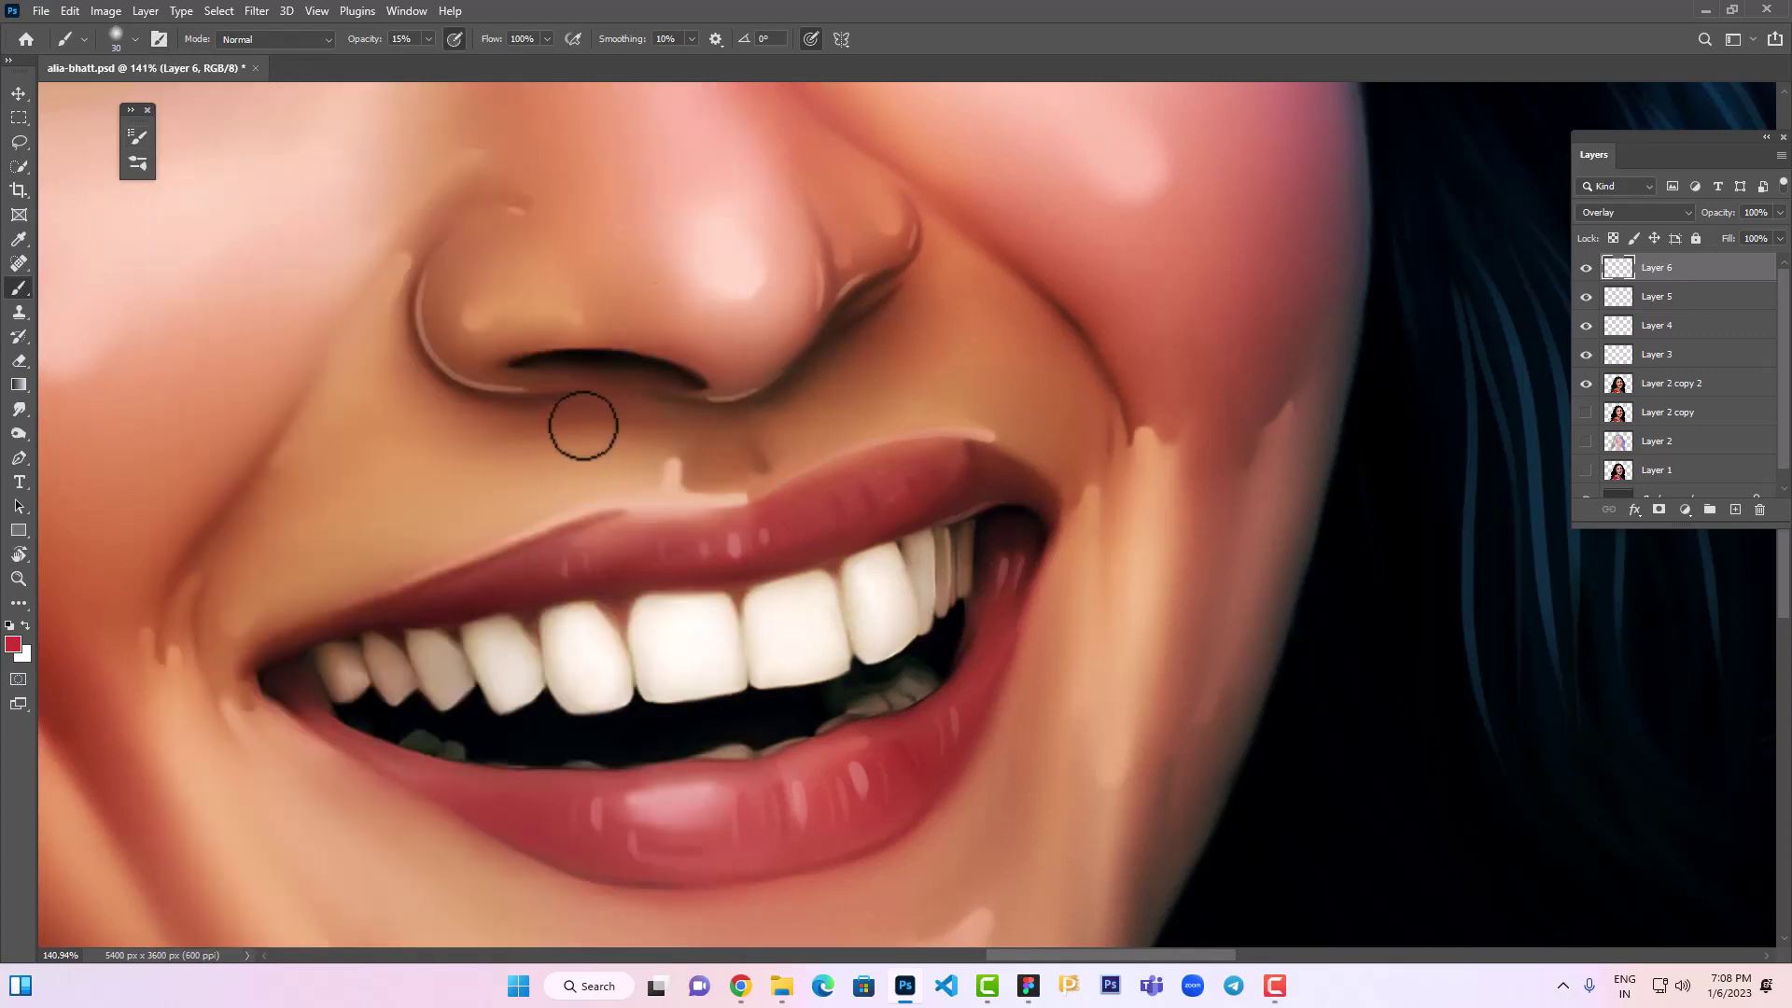
Zoom in and paint red over the upper lip and both lower-lip corners
{"action": "key", "text": "ctrl+plus"}
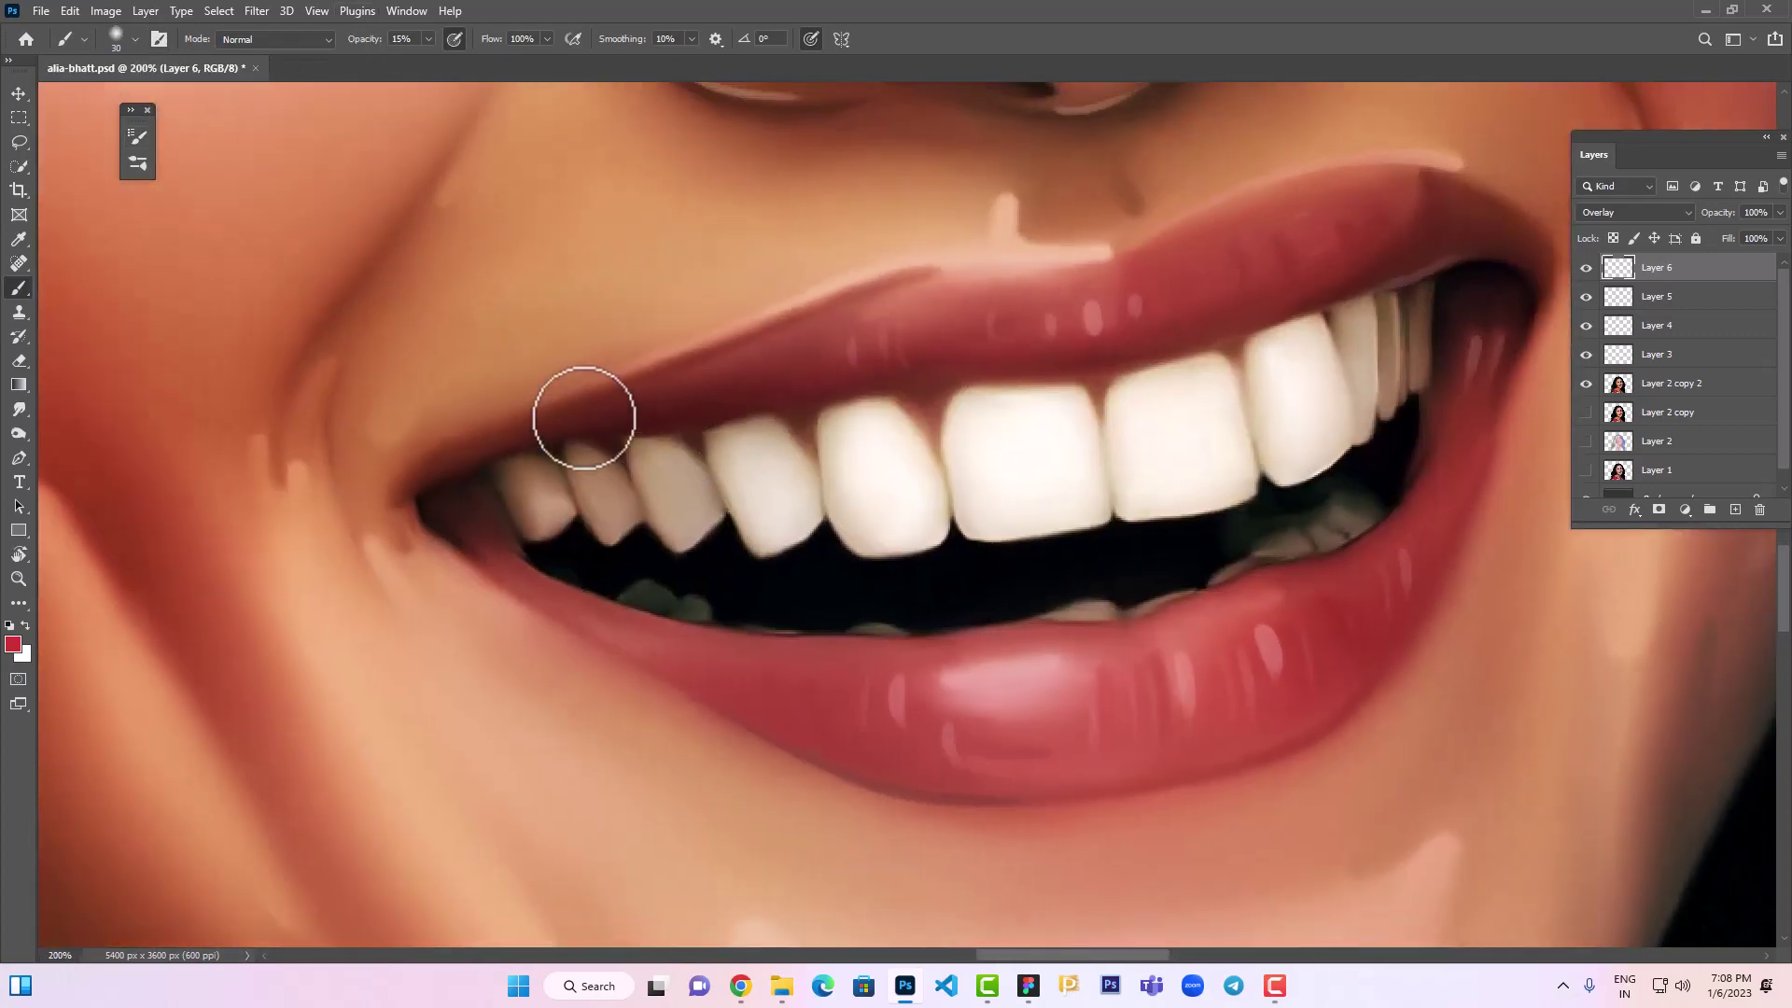
{"action": "scroll", "coordinate": [1120, 373], "scroll_direction": "right", "scroll_amount": 2}
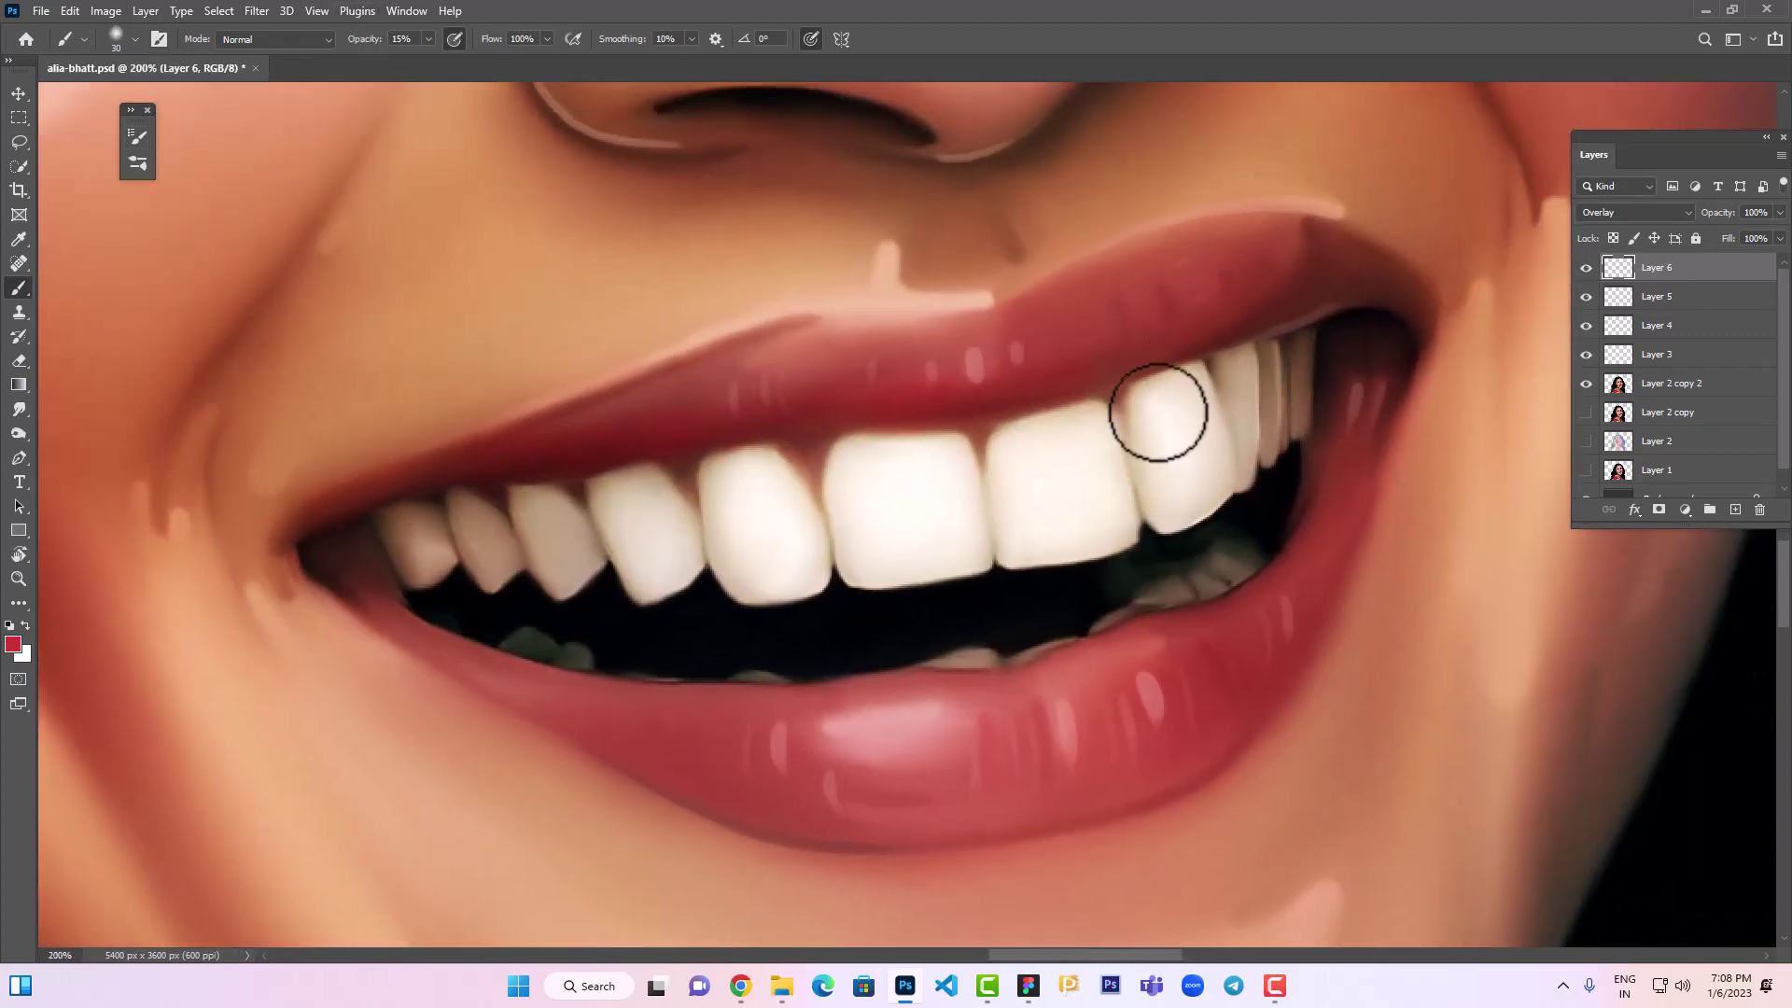
{"action": "key", "text": "bracketright"}
{"action": "key", "text": "bracketright"}
{"action": "key", "text": "bracketright"}
{"action": "key", "text": "bracketright"}
{"action": "mouse_move", "coordinate": [1363, 277]}
{"action": "left_mouse_down"}
{"action": "mouse_move", "coordinate": [1220, 280]}
{"action": "mouse_move", "coordinate": [1300, 261]}
{"action": "mouse_move", "coordinate": [999, 357]}
{"action": "left_mouse_up"}
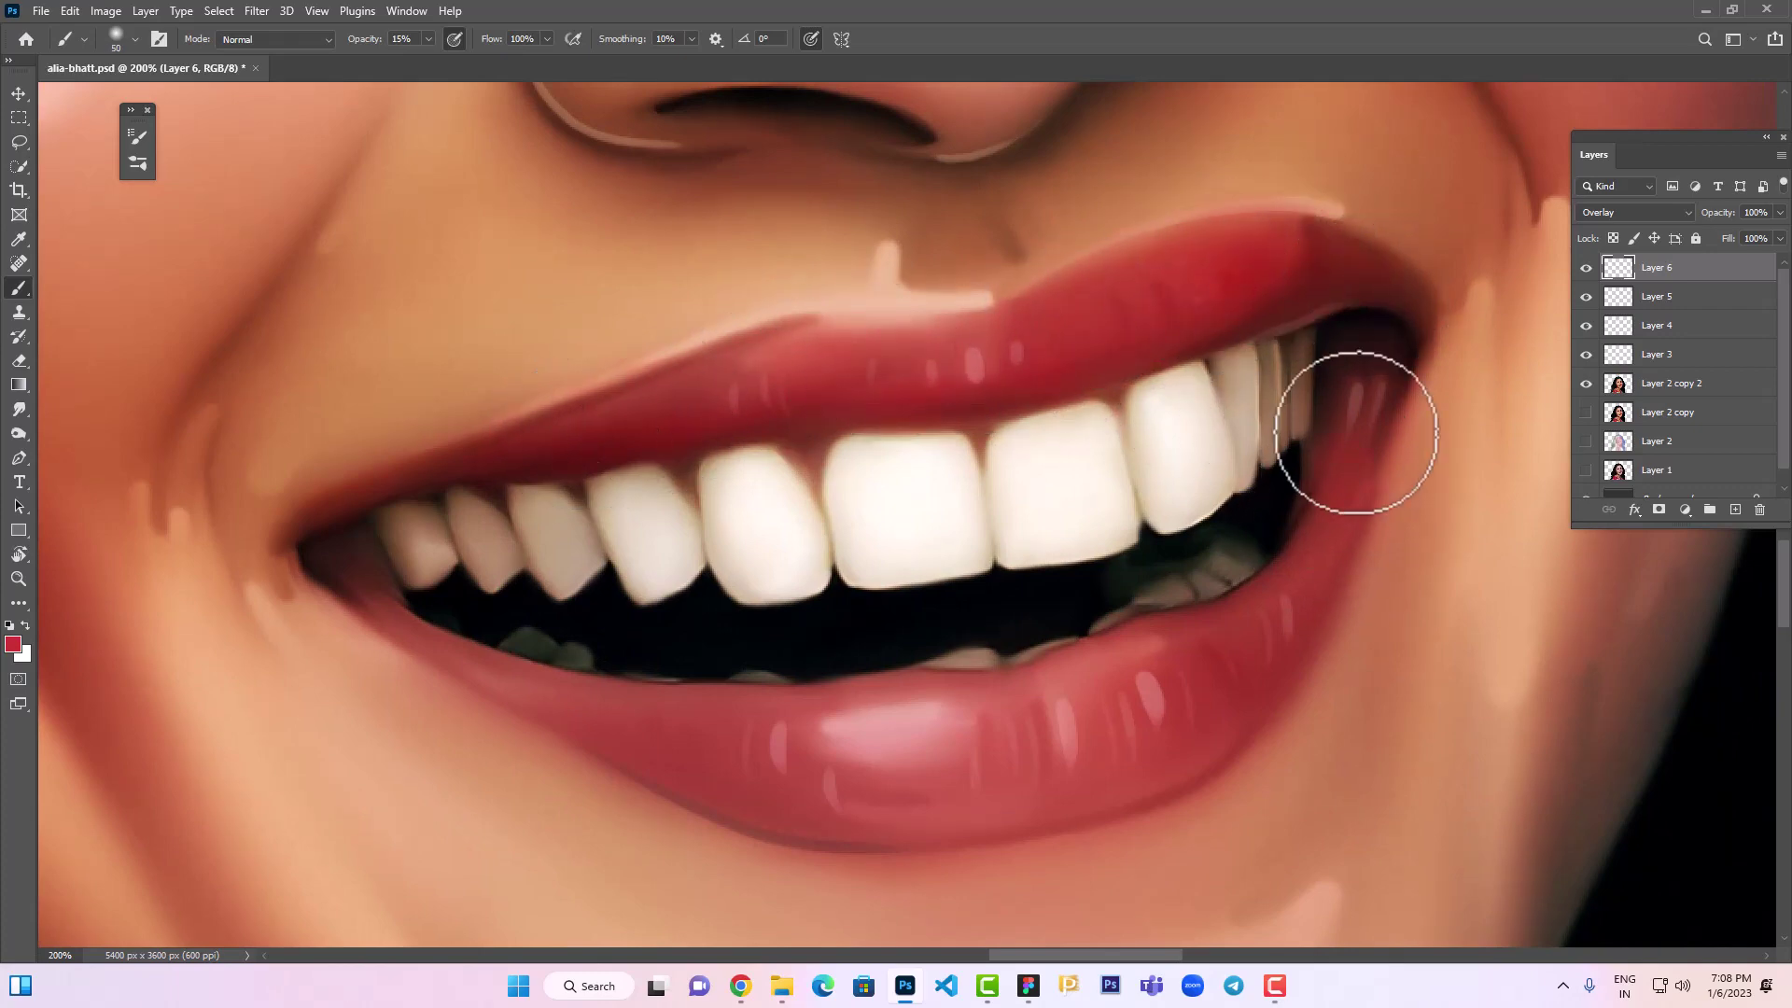
{"action": "mouse_move", "coordinate": [1352, 432]}
{"action": "left_mouse_down"}
{"action": "mouse_move", "coordinate": [1280, 600]}
{"action": "mouse_move", "coordinate": [1192, 724]}
{"action": "mouse_move", "coordinate": [1048, 724]}
{"action": "mouse_move", "coordinate": [1284, 600]}
{"action": "mouse_move", "coordinate": [692, 753]}
{"action": "left_mouse_up"}
{"action": "key", "text": "bracketleft"}
{"action": "key", "text": "bracketleft"}
{"action": "key", "text": "bracketleft"}
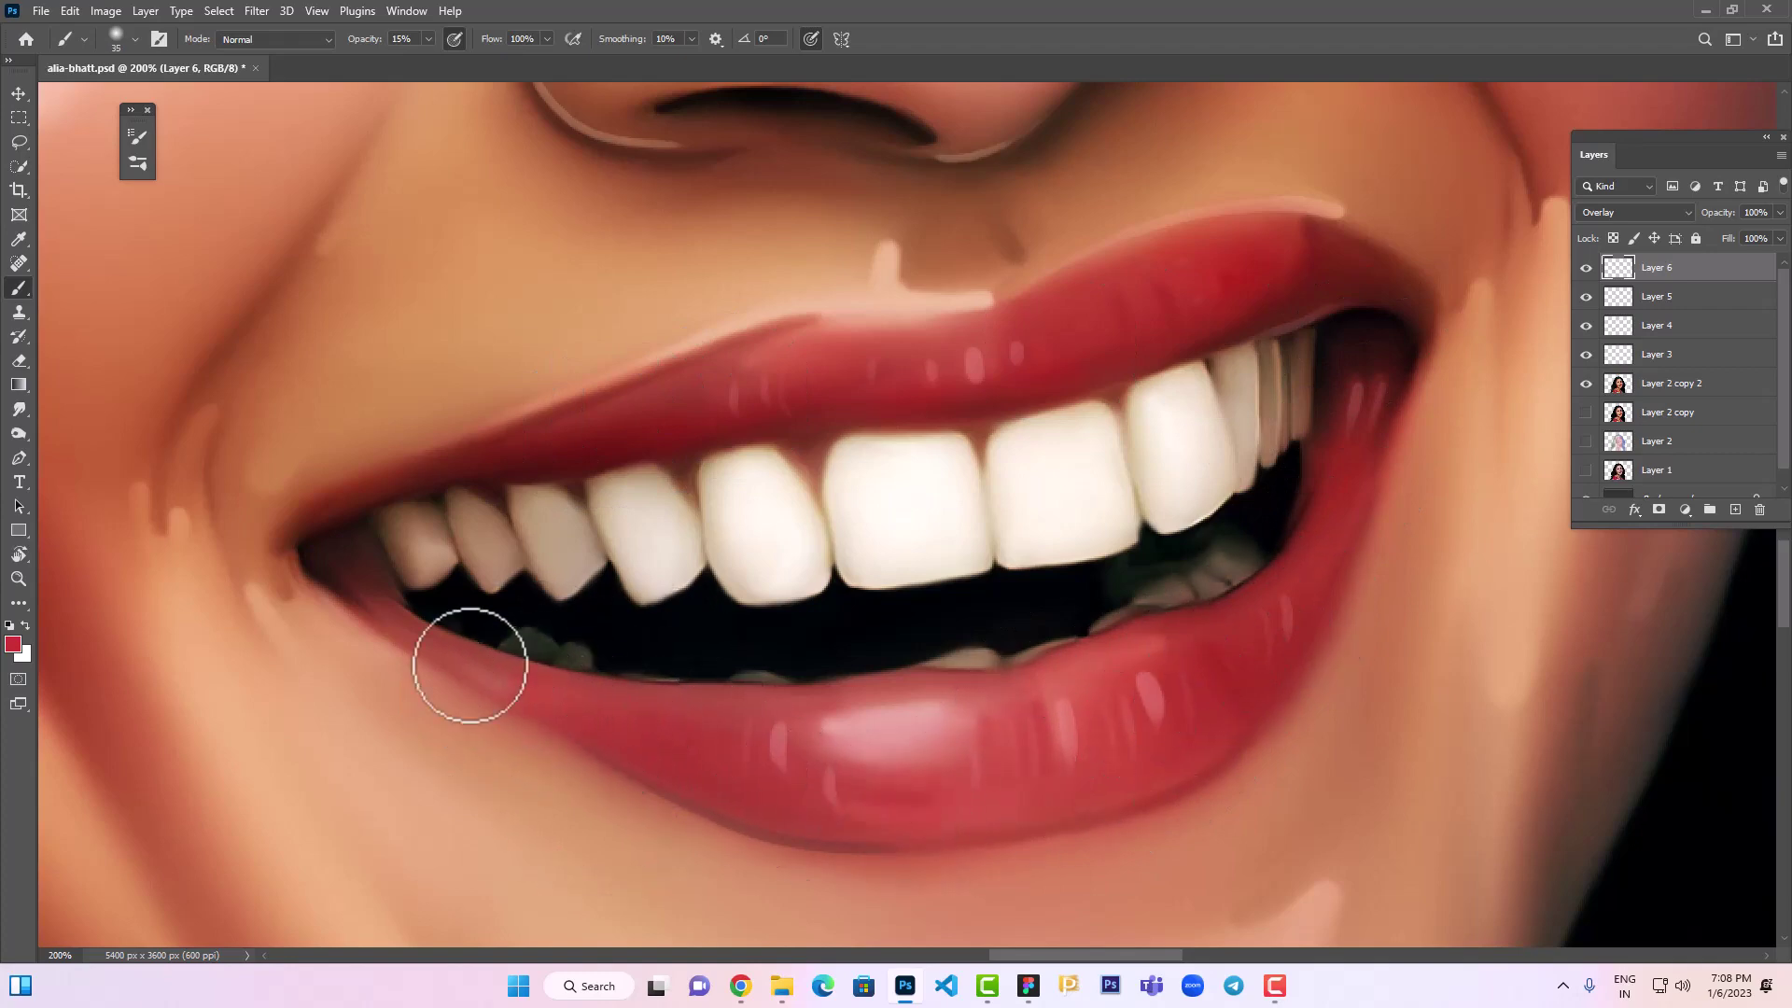
{"action": "mouse_move", "coordinate": [341, 567]}
{"action": "left_mouse_down"}
{"action": "mouse_move", "coordinate": [632, 732]}
{"action": "mouse_move", "coordinate": [747, 720]}
{"action": "mouse_move", "coordinate": [685, 705]}
{"action": "mouse_move", "coordinate": [700, 719]}
{"action": "mouse_move", "coordinate": [847, 703]}
{"action": "left_mouse_up"}
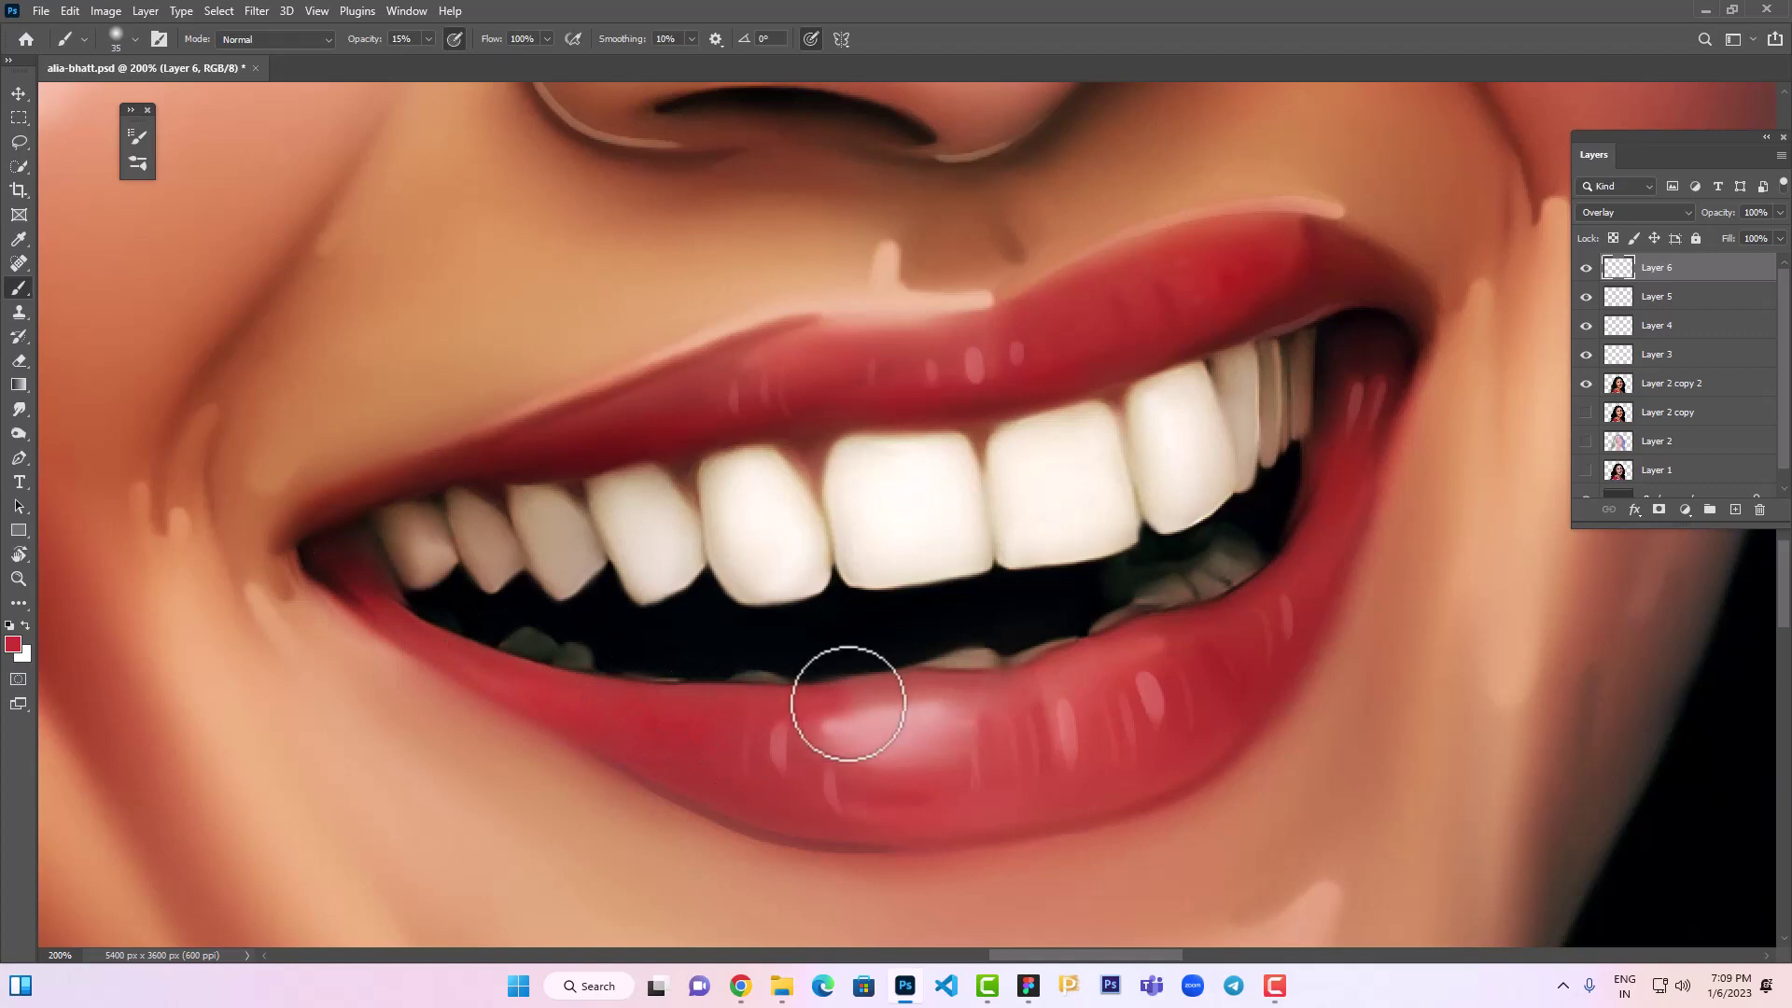
{"action": "key", "text": "bracketleft"}
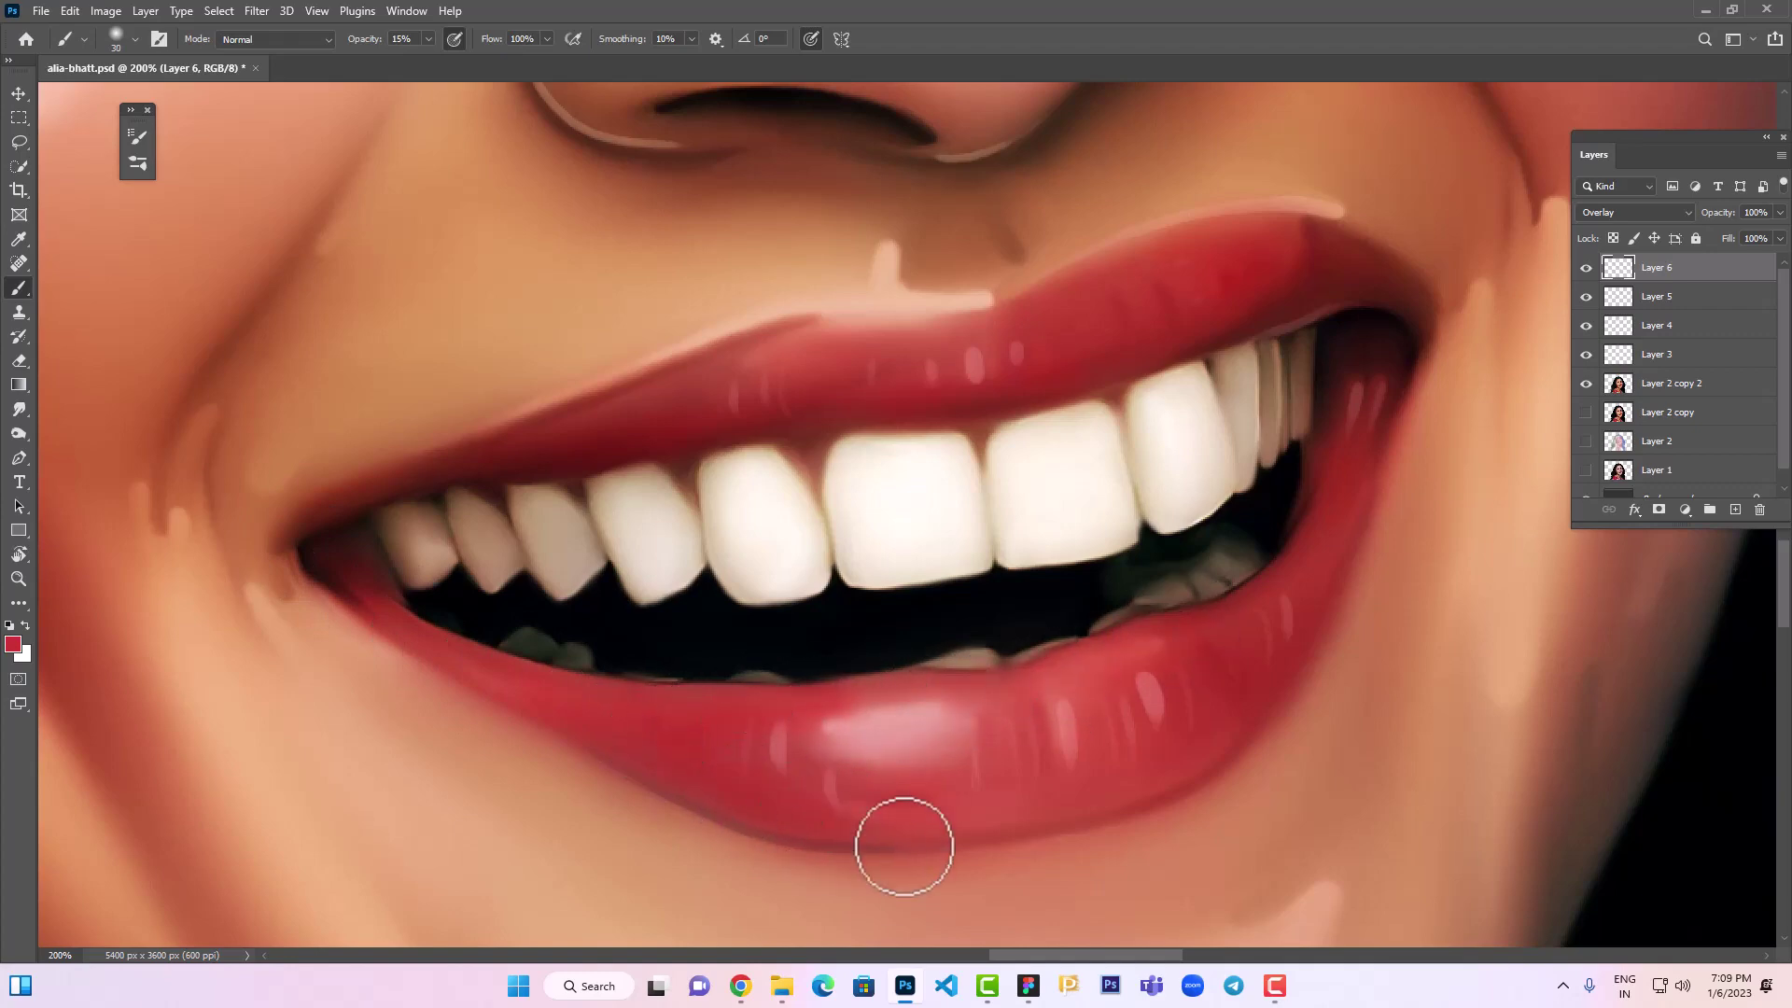
{"action": "key", "text": "bracketright"}
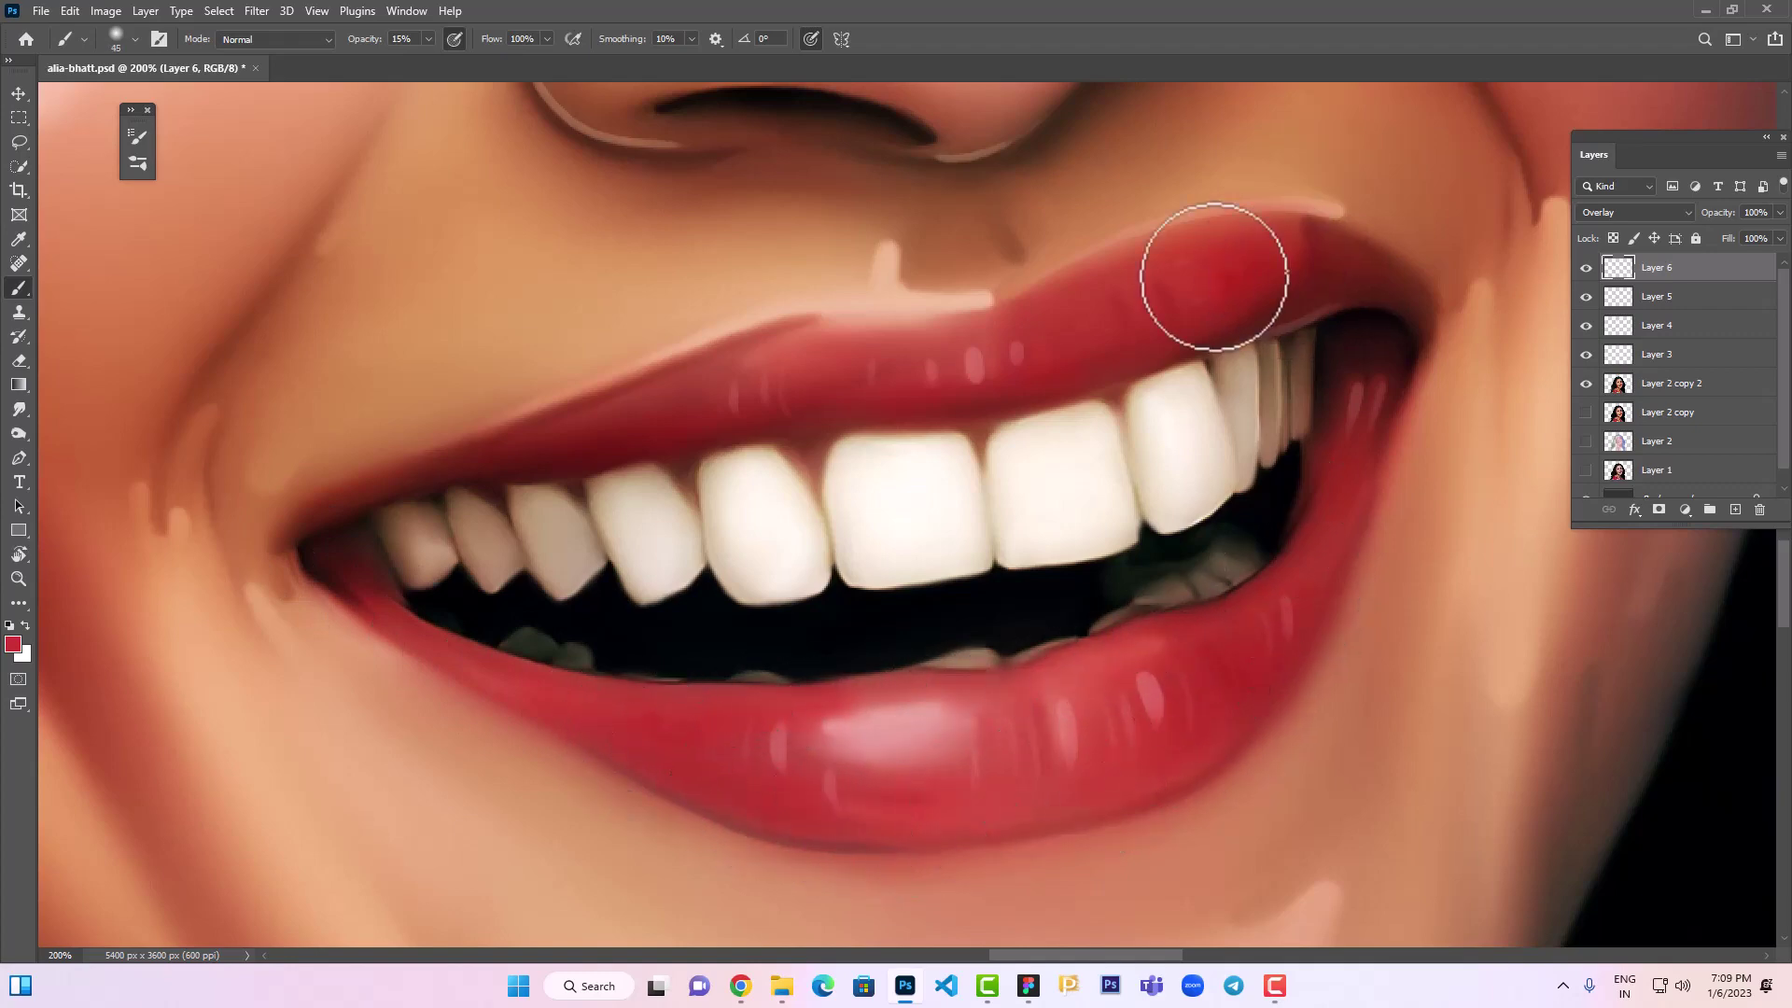
{"action": "key", "text": "bracketleft"}
{"action": "key", "text": "bracketleft"}
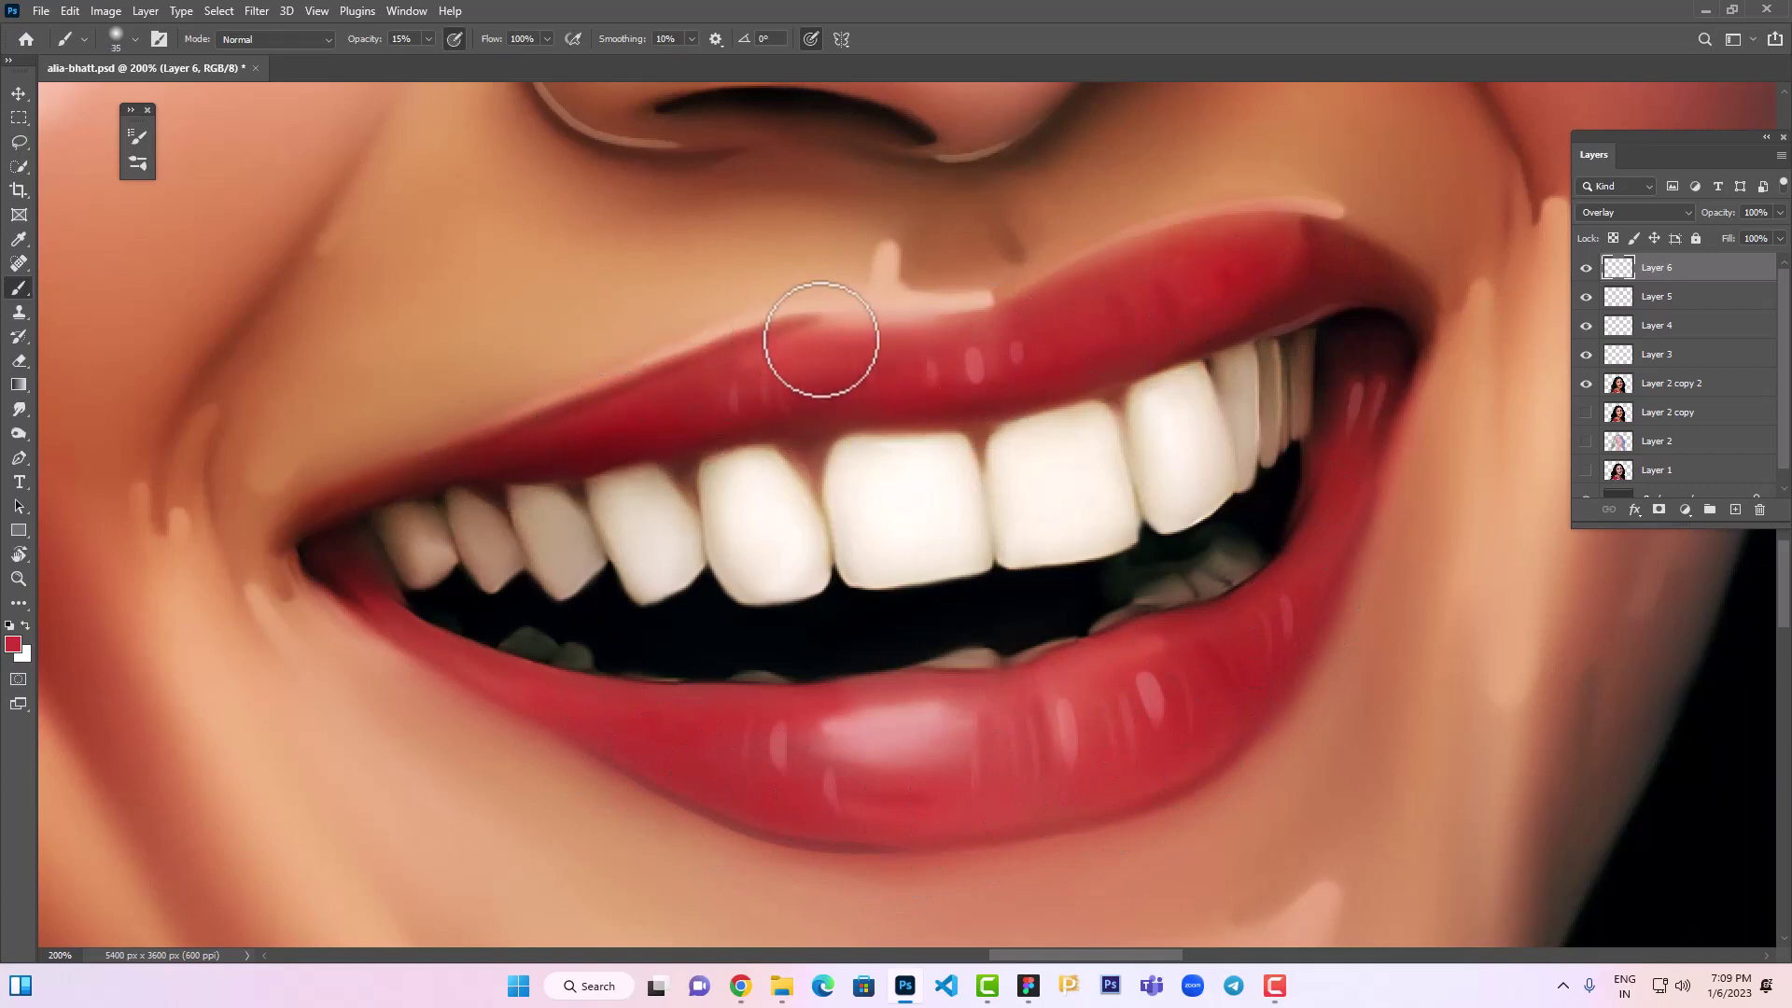
{"action": "key", "text": "bracketleft"}
{"action": "key", "text": "bracketleft"}
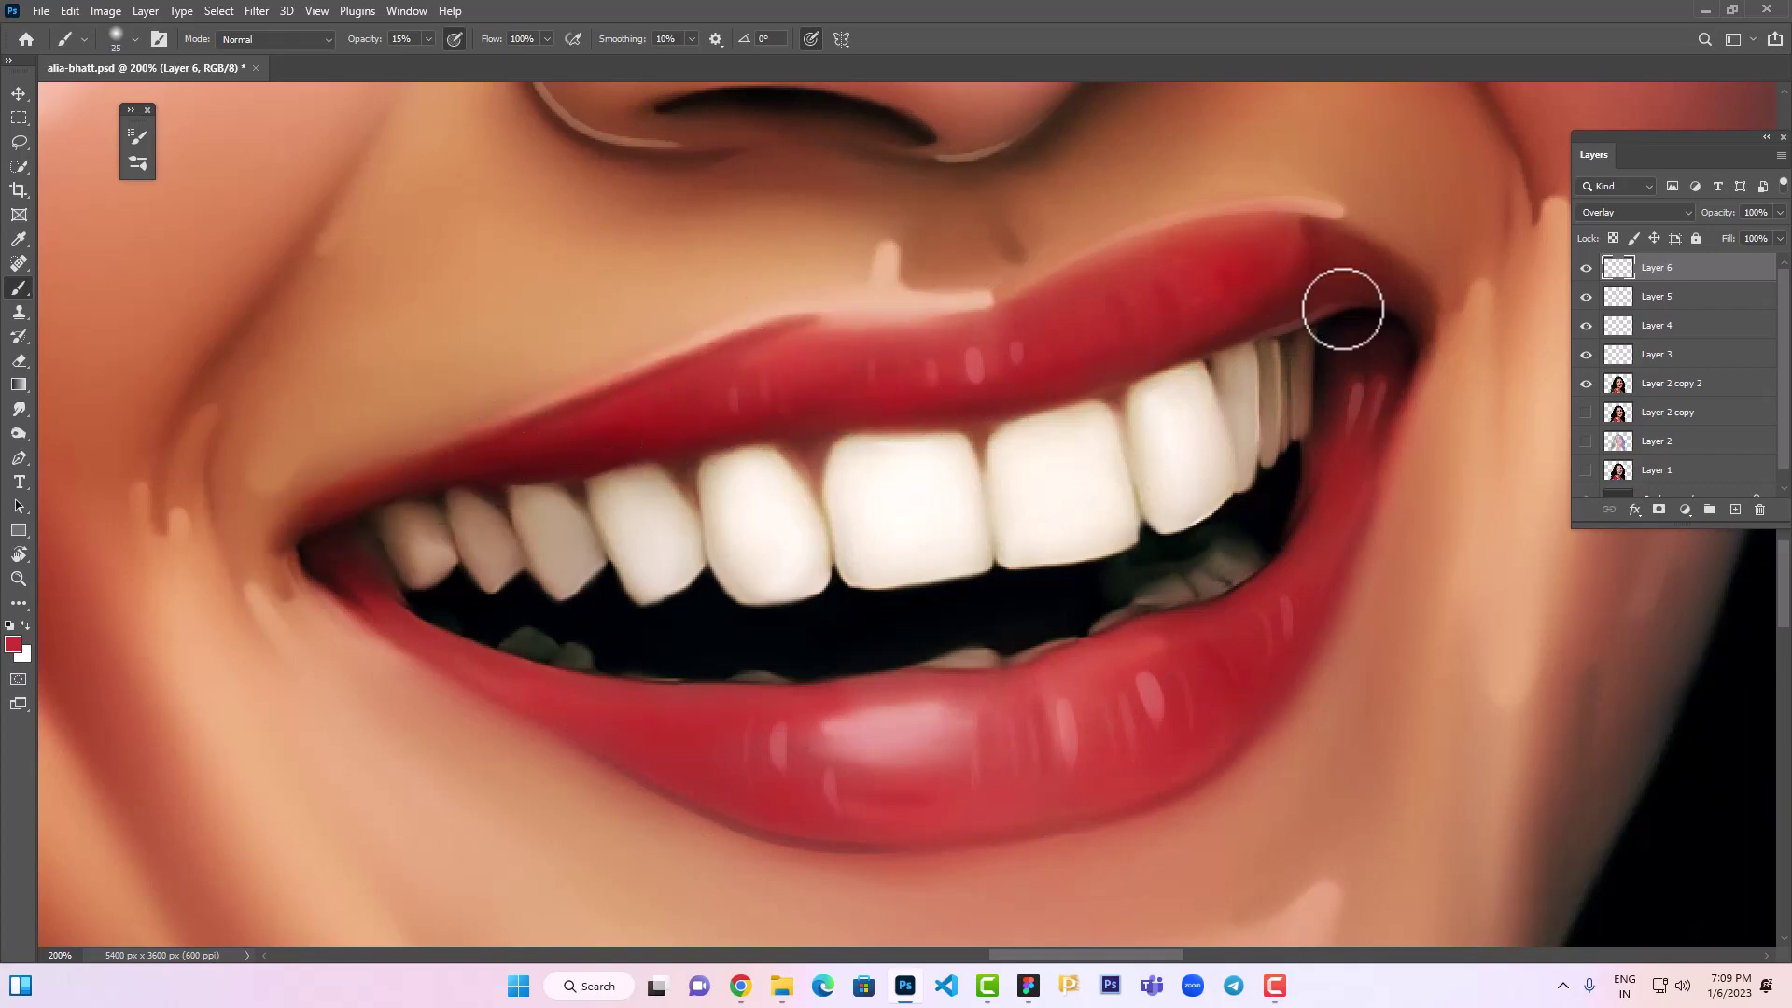
Darken the lower lip's right corner and the upper lip with a deeper red
{"action": "left_click", "coordinate": [13, 644]}
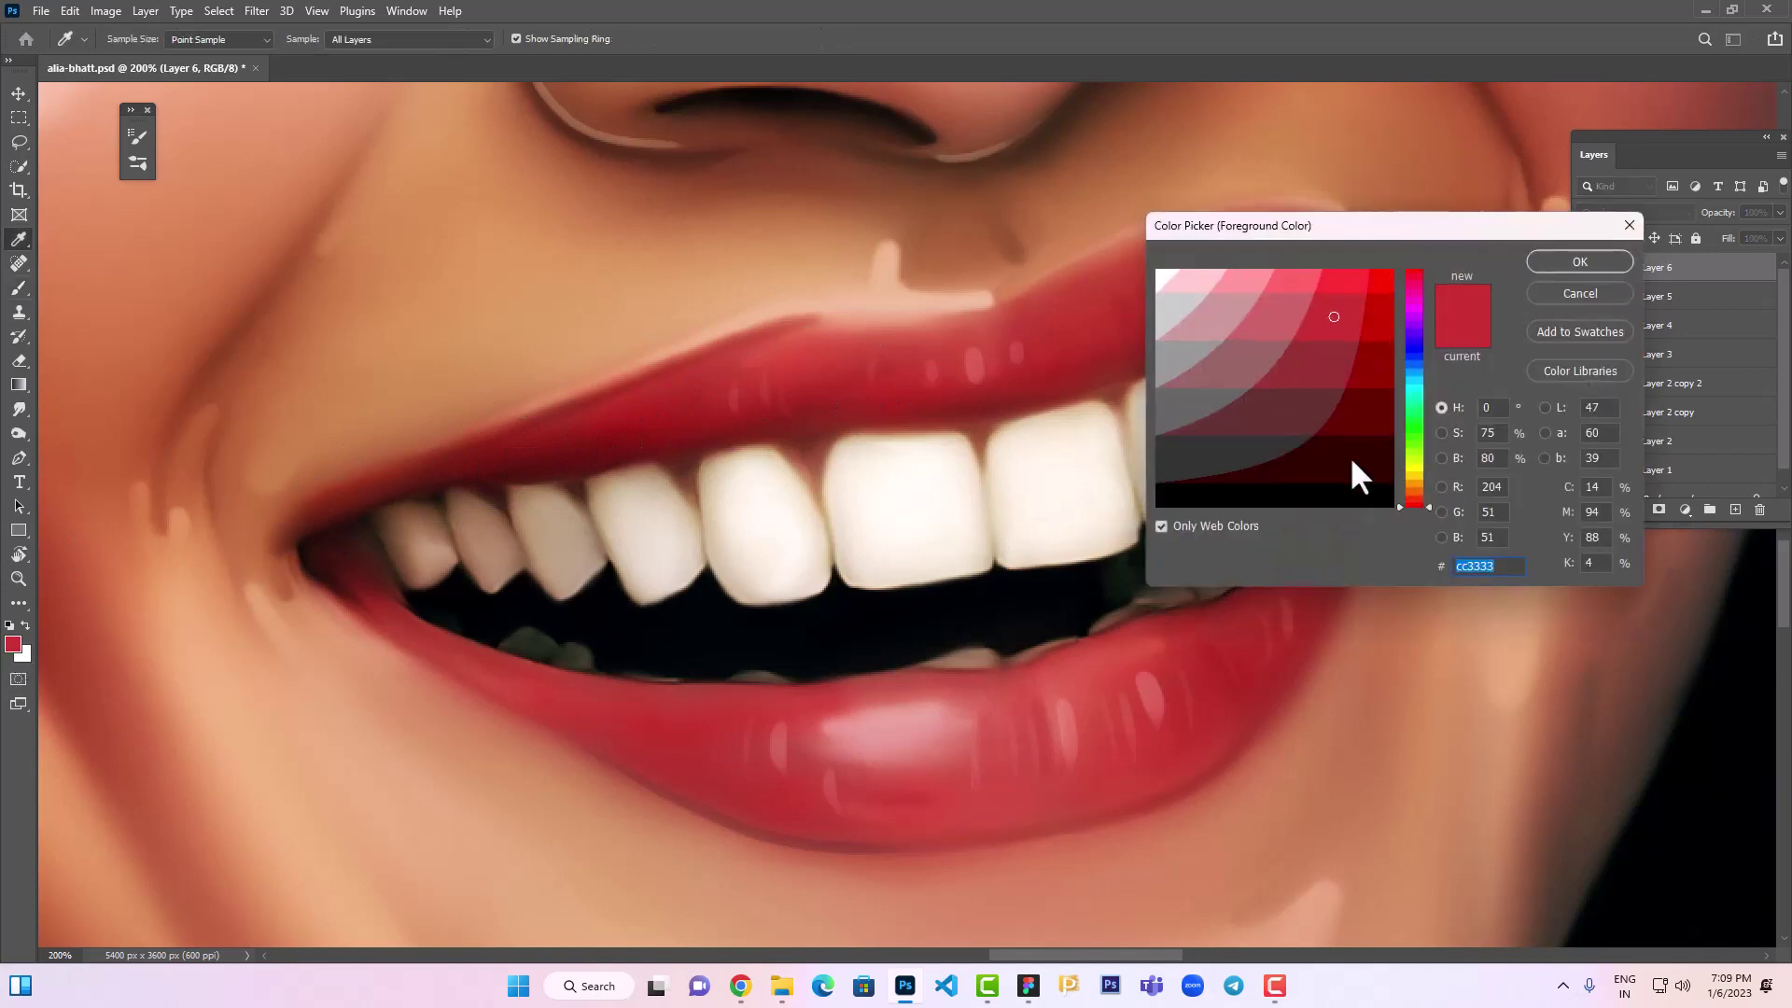
{"action": "left_click", "coordinate": [1351, 461]}
{"action": "key", "text": "Return"}
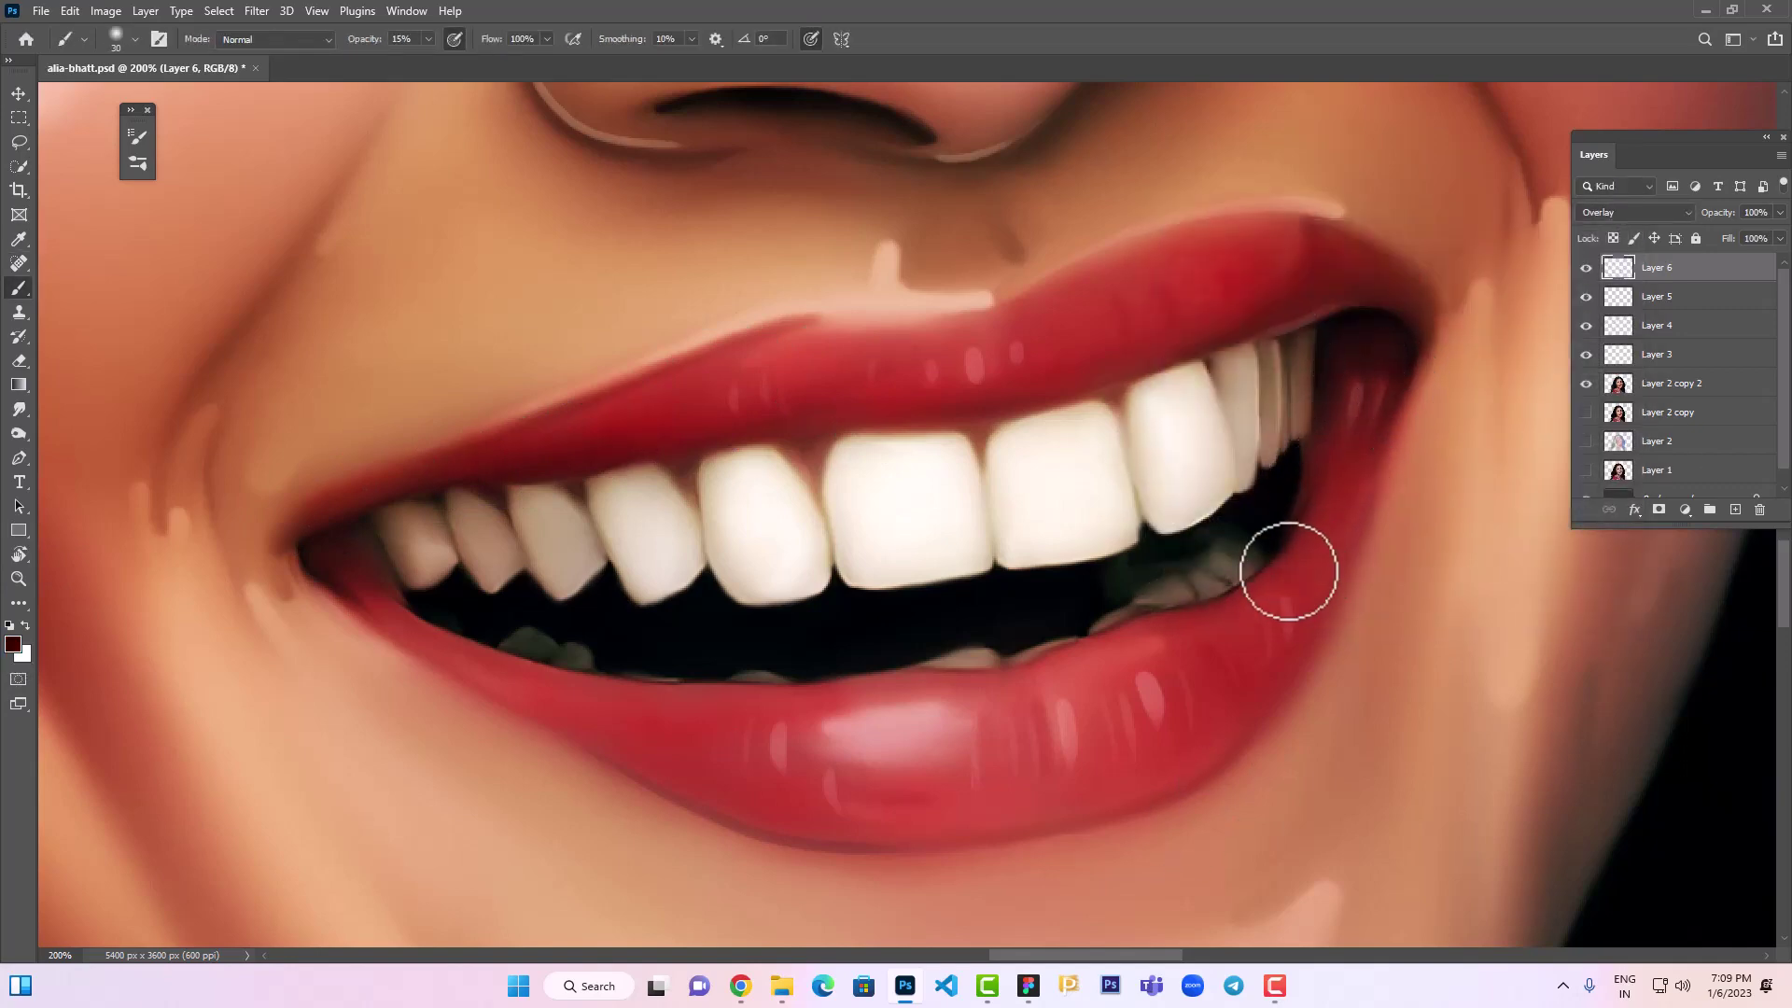
{"action": "mouse_move", "coordinate": [1289, 572]}
{"action": "left_mouse_down"}
{"action": "mouse_move", "coordinate": [1253, 700]}
{"action": "mouse_move", "coordinate": [1222, 692]}
{"action": "mouse_move", "coordinate": [1242, 680]}
{"action": "left_mouse_up"}
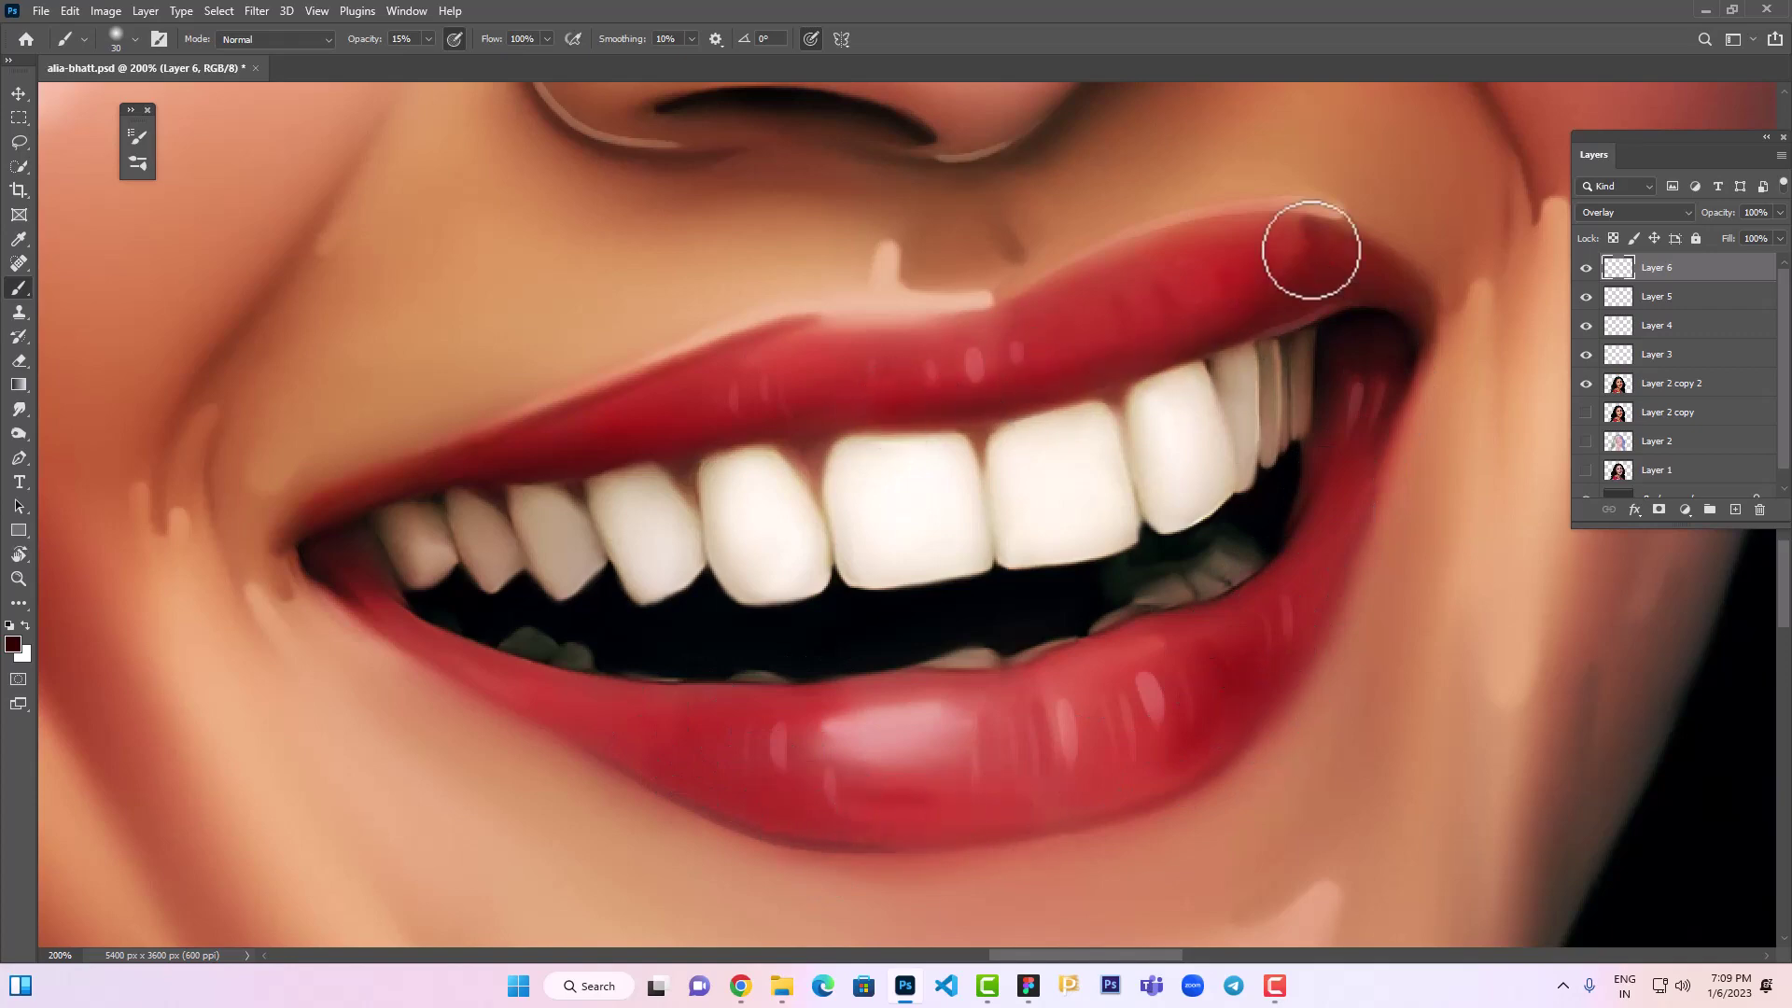
{"action": "left_click_drag", "start_coordinate": [796, 404], "coordinate": [621, 412]}
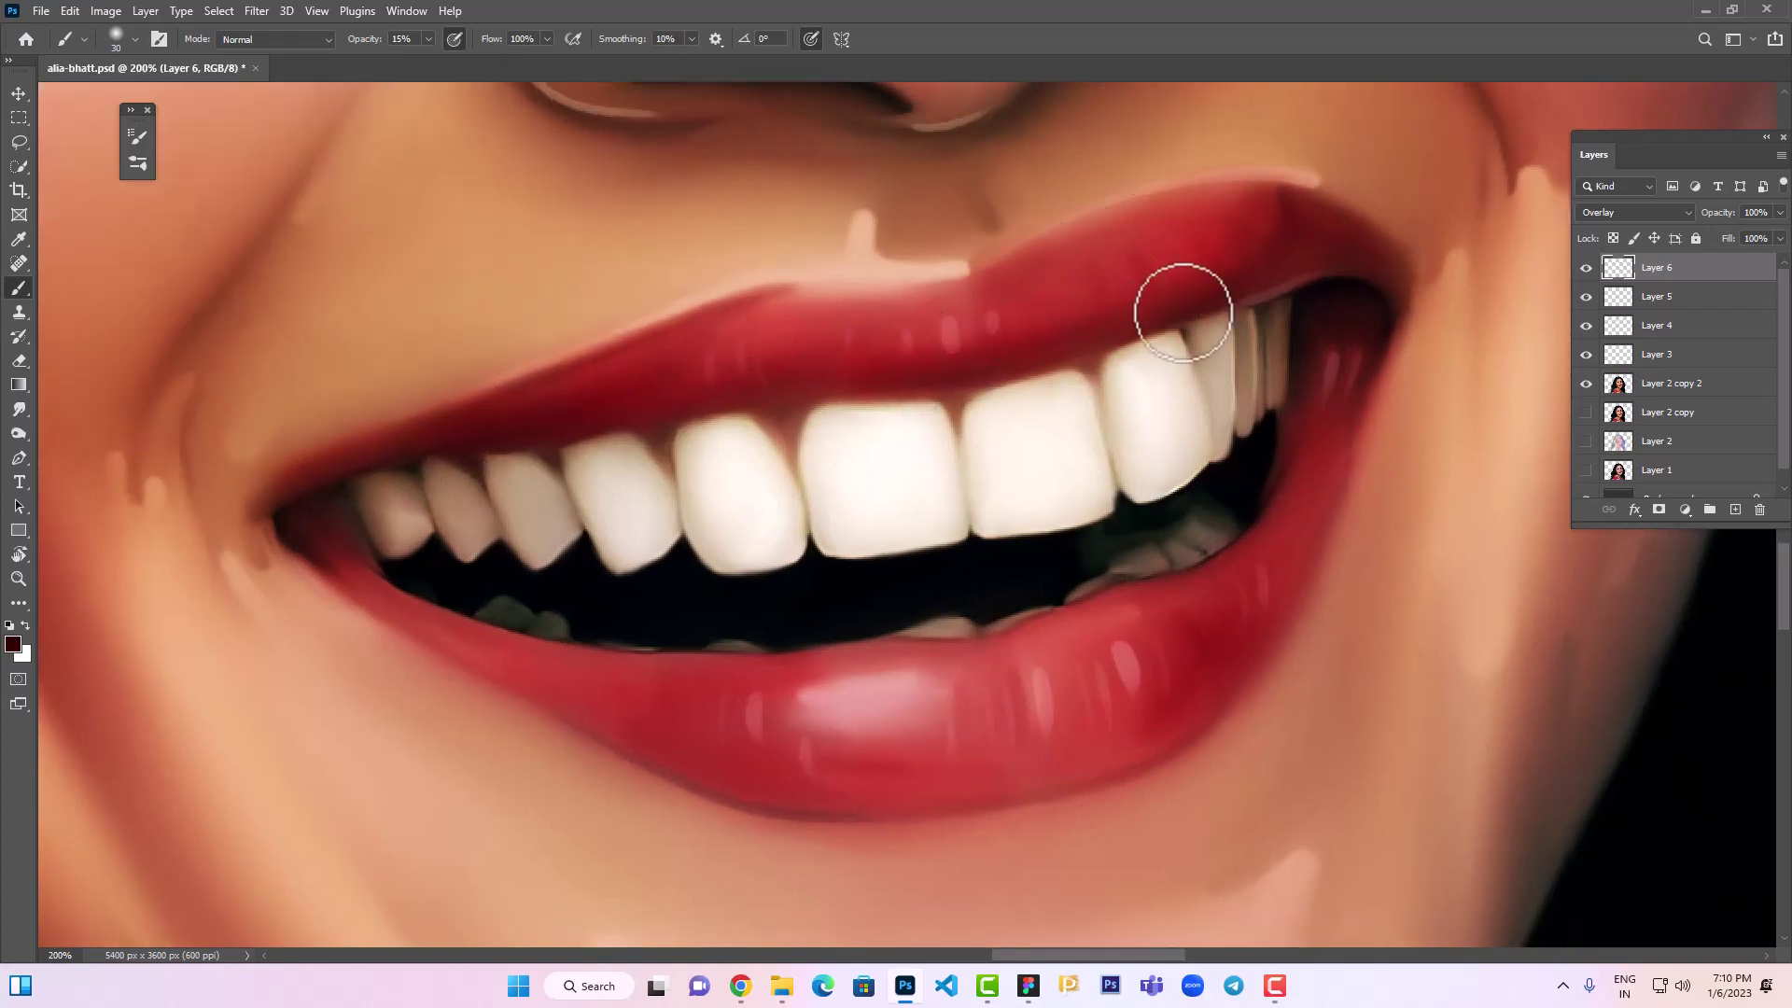
Brush bright pink-red along the upper lip and move Layer 6 below Layer 3
{"action": "left_click", "coordinate": [13, 644]}
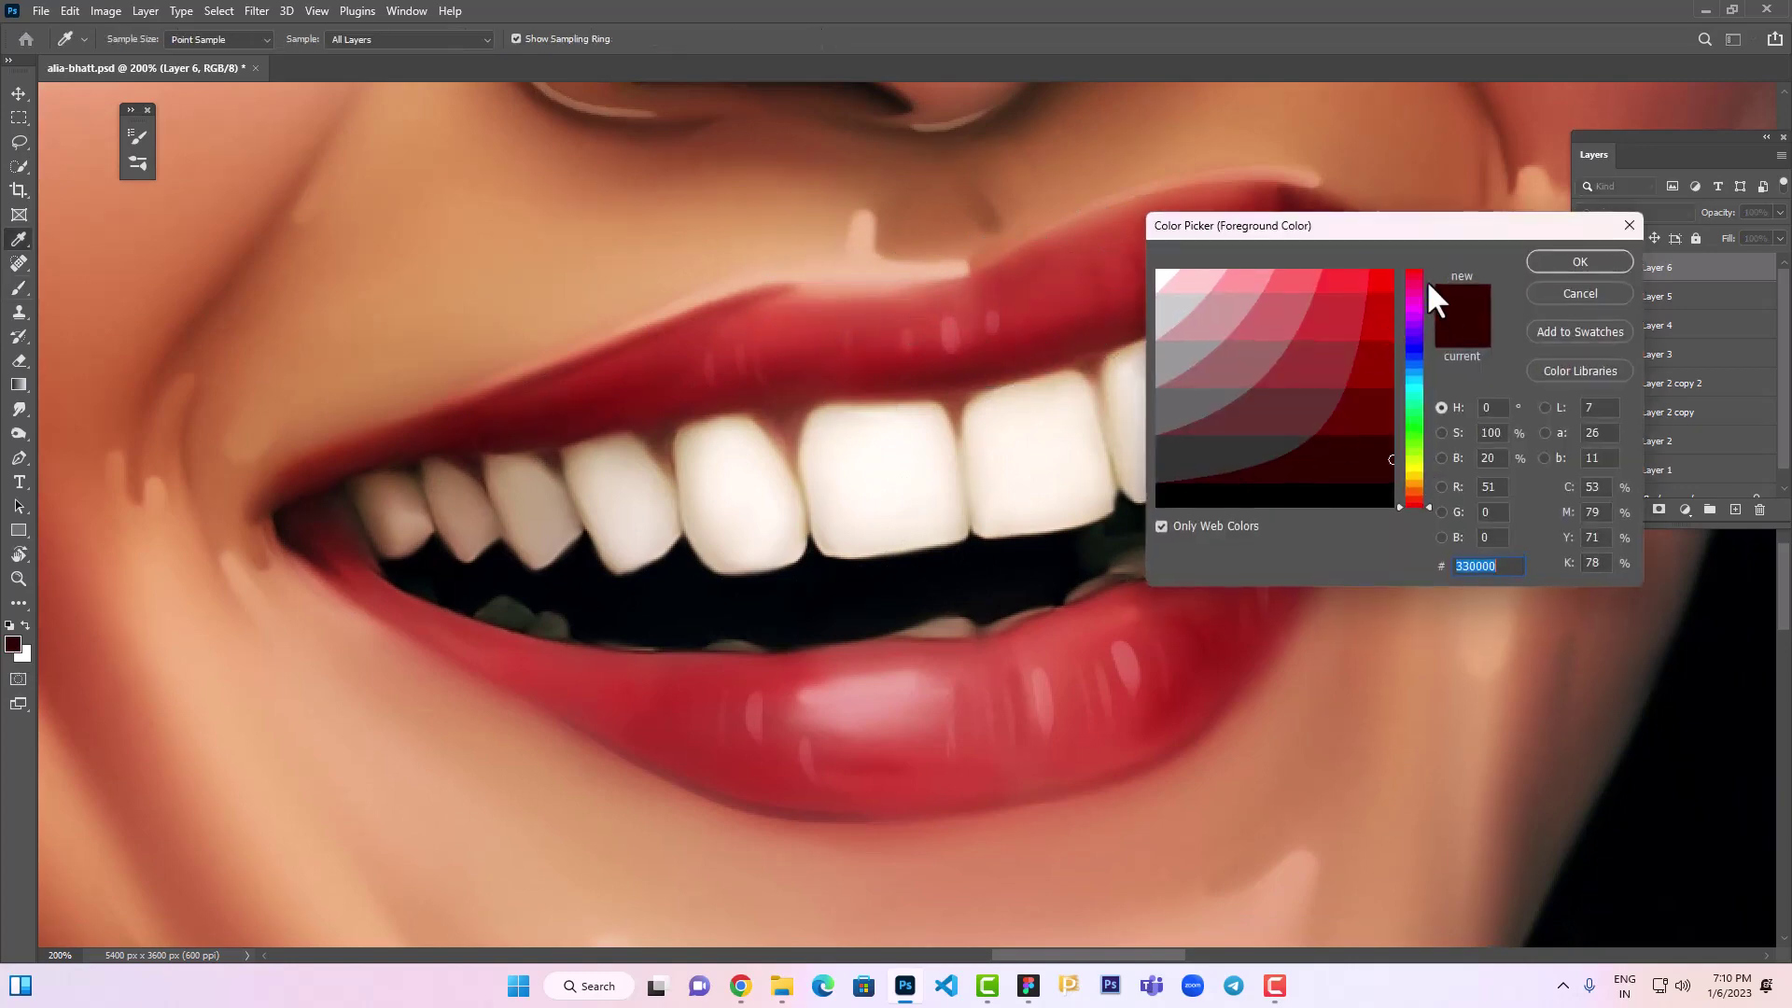
{"action": "left_click_drag", "start_coordinate": [1378, 282], "coordinate": [1413, 277]}
{"action": "key", "text": "Return"}
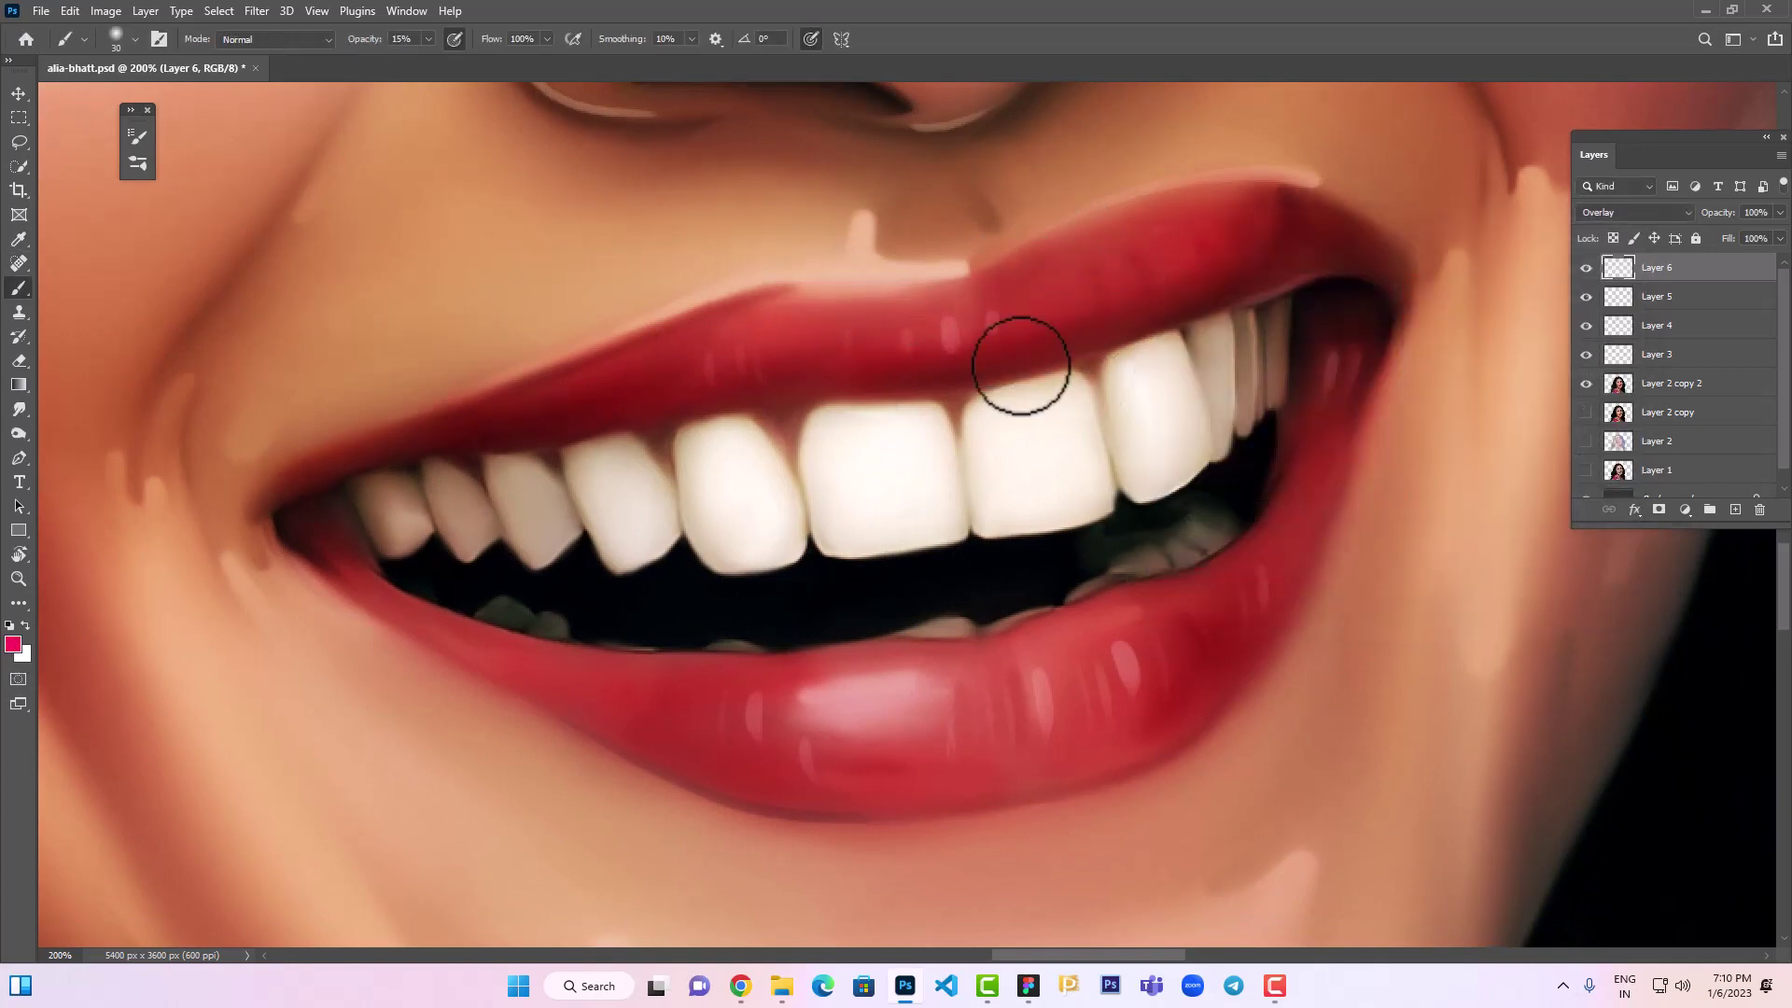
{"action": "scroll", "coordinate": [998, 399], "scroll_direction": "down", "scroll_amount": 3}
{"action": "mouse_move", "coordinate": [930, 452]}
{"action": "left_mouse_down"}
{"action": "mouse_move", "coordinate": [877, 458]}
{"action": "mouse_move", "coordinate": [1042, 533]}
{"action": "left_mouse_up"}
{"action": "left_click_drag", "start_coordinate": [1657, 268], "coordinate": [1671, 369]}
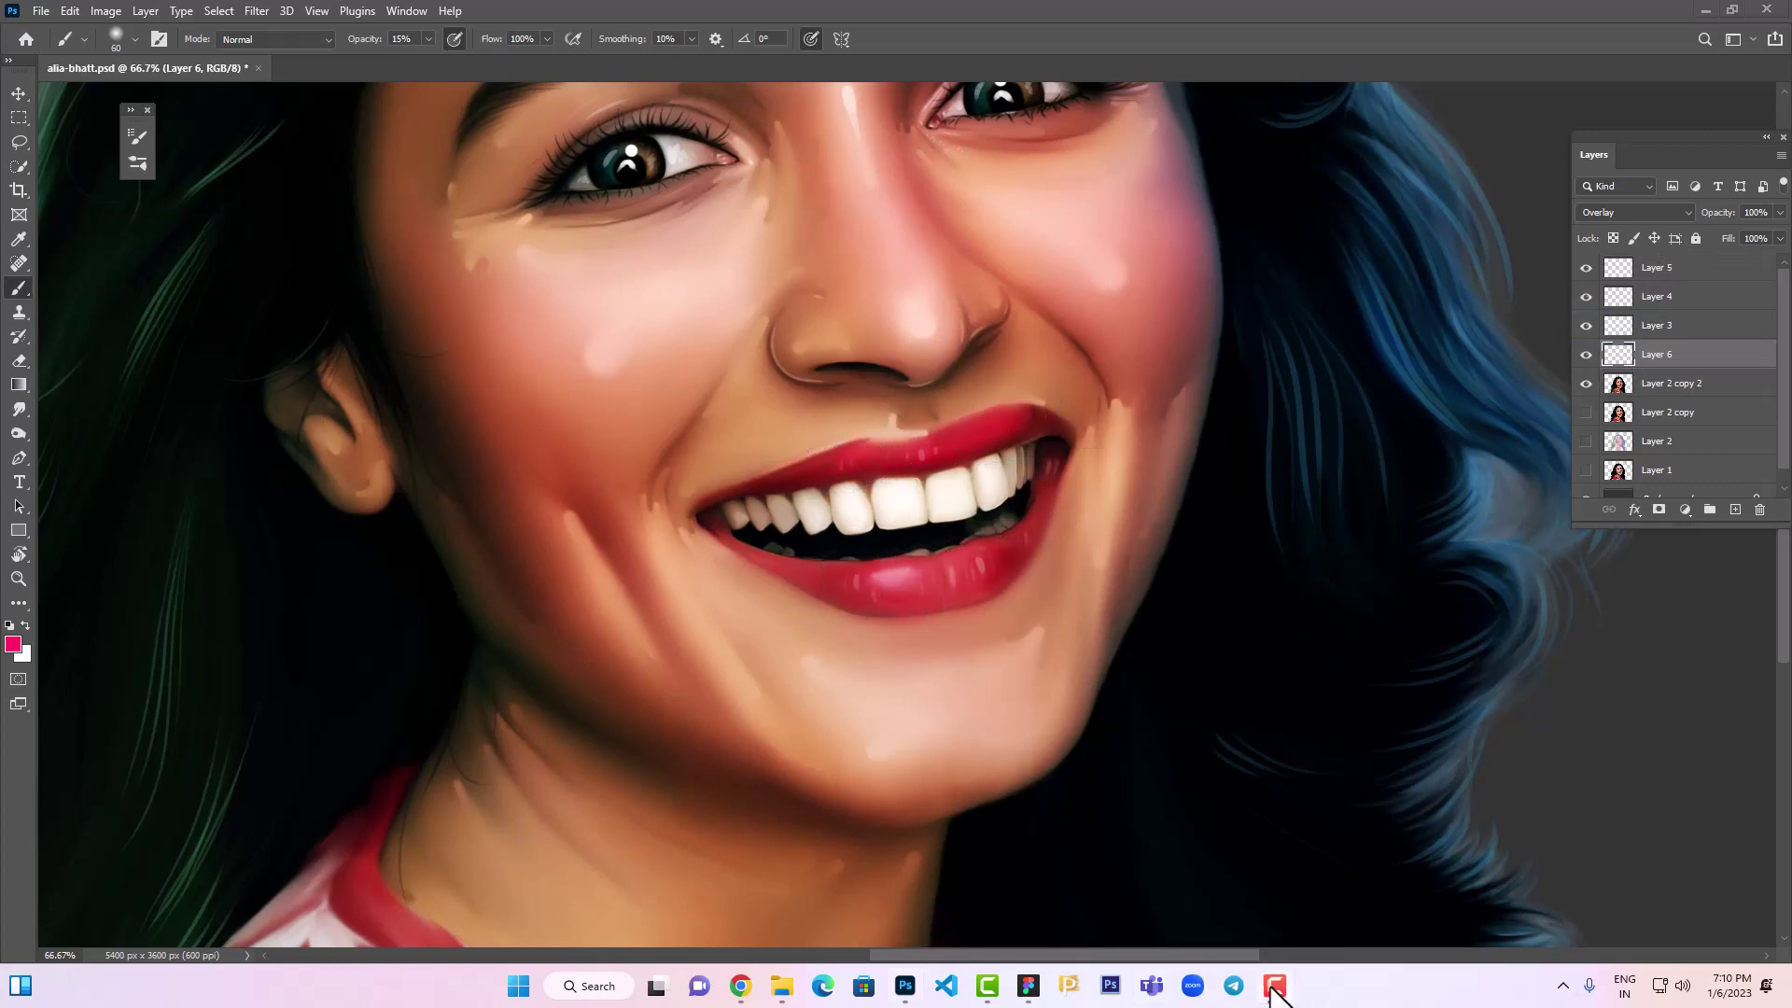
Paint pink blush onto the cheek, chin, nose tip and upper forehead
{"action": "scroll", "coordinate": [1056, 518], "scroll_direction": "down", "scroll_amount": 1}
{"action": "scroll", "coordinate": [1064, 500], "scroll_direction": "down", "scroll_amount": 1}
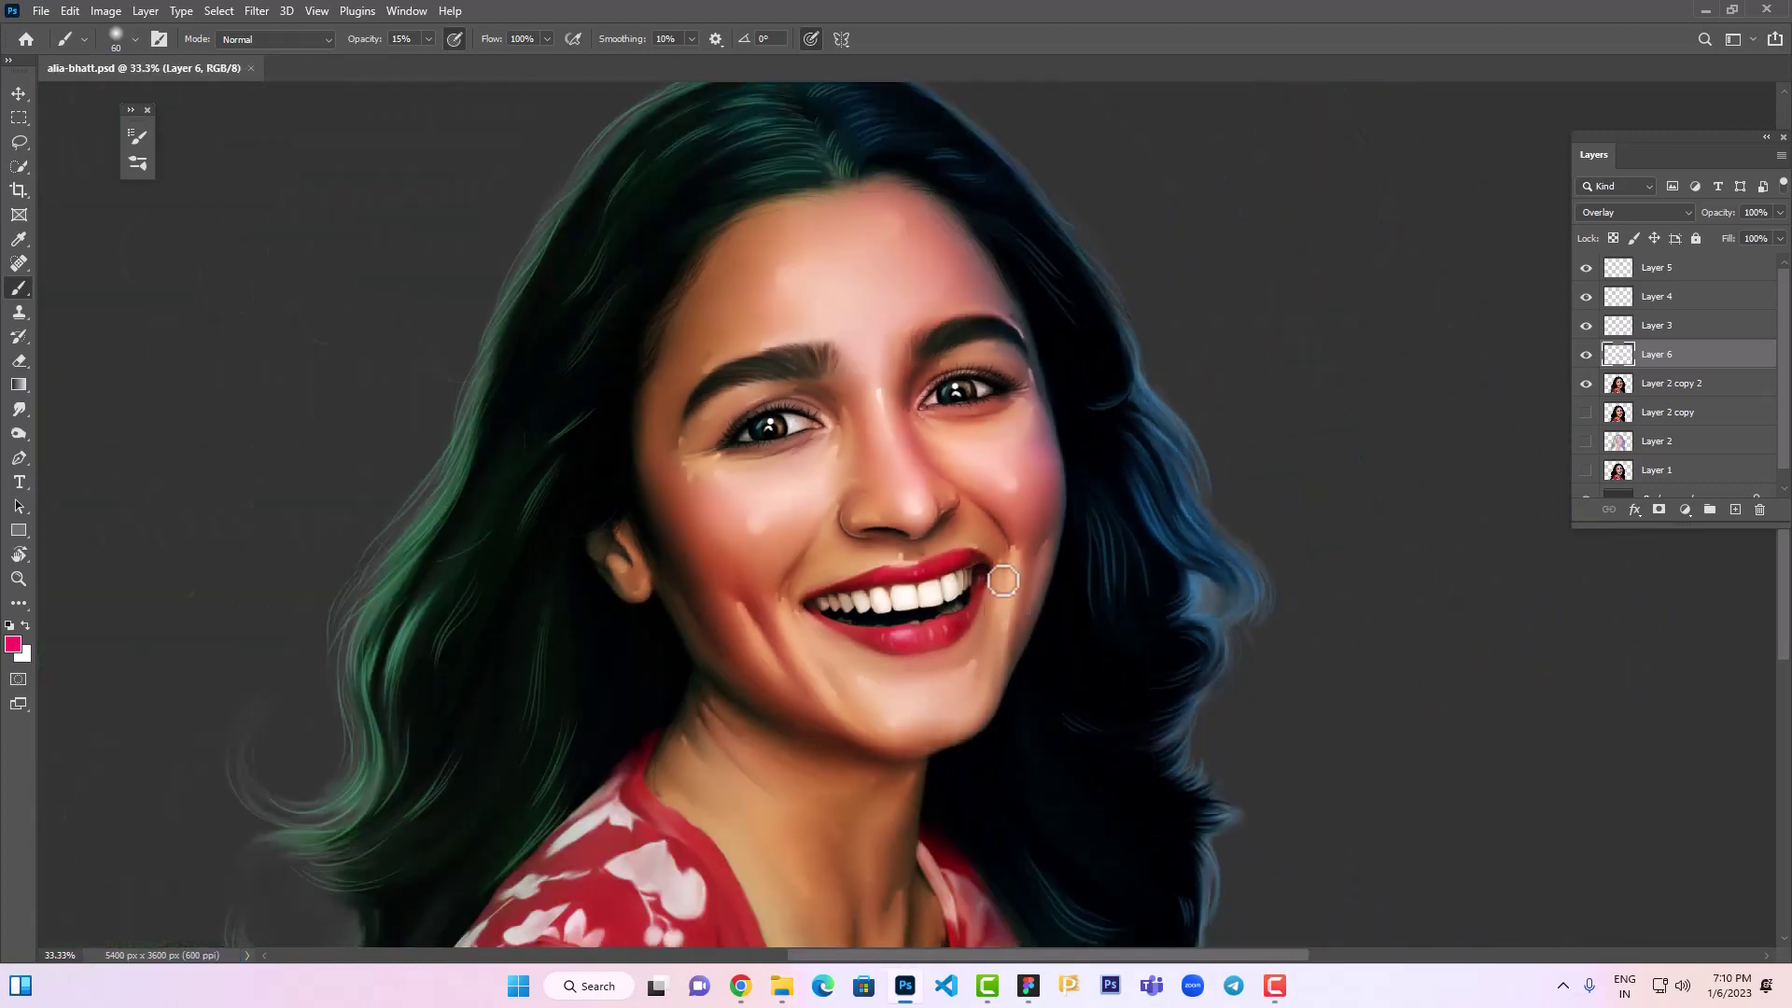
{"action": "left_click_drag", "start_coordinate": [1002, 581], "coordinate": [1022, 550]}
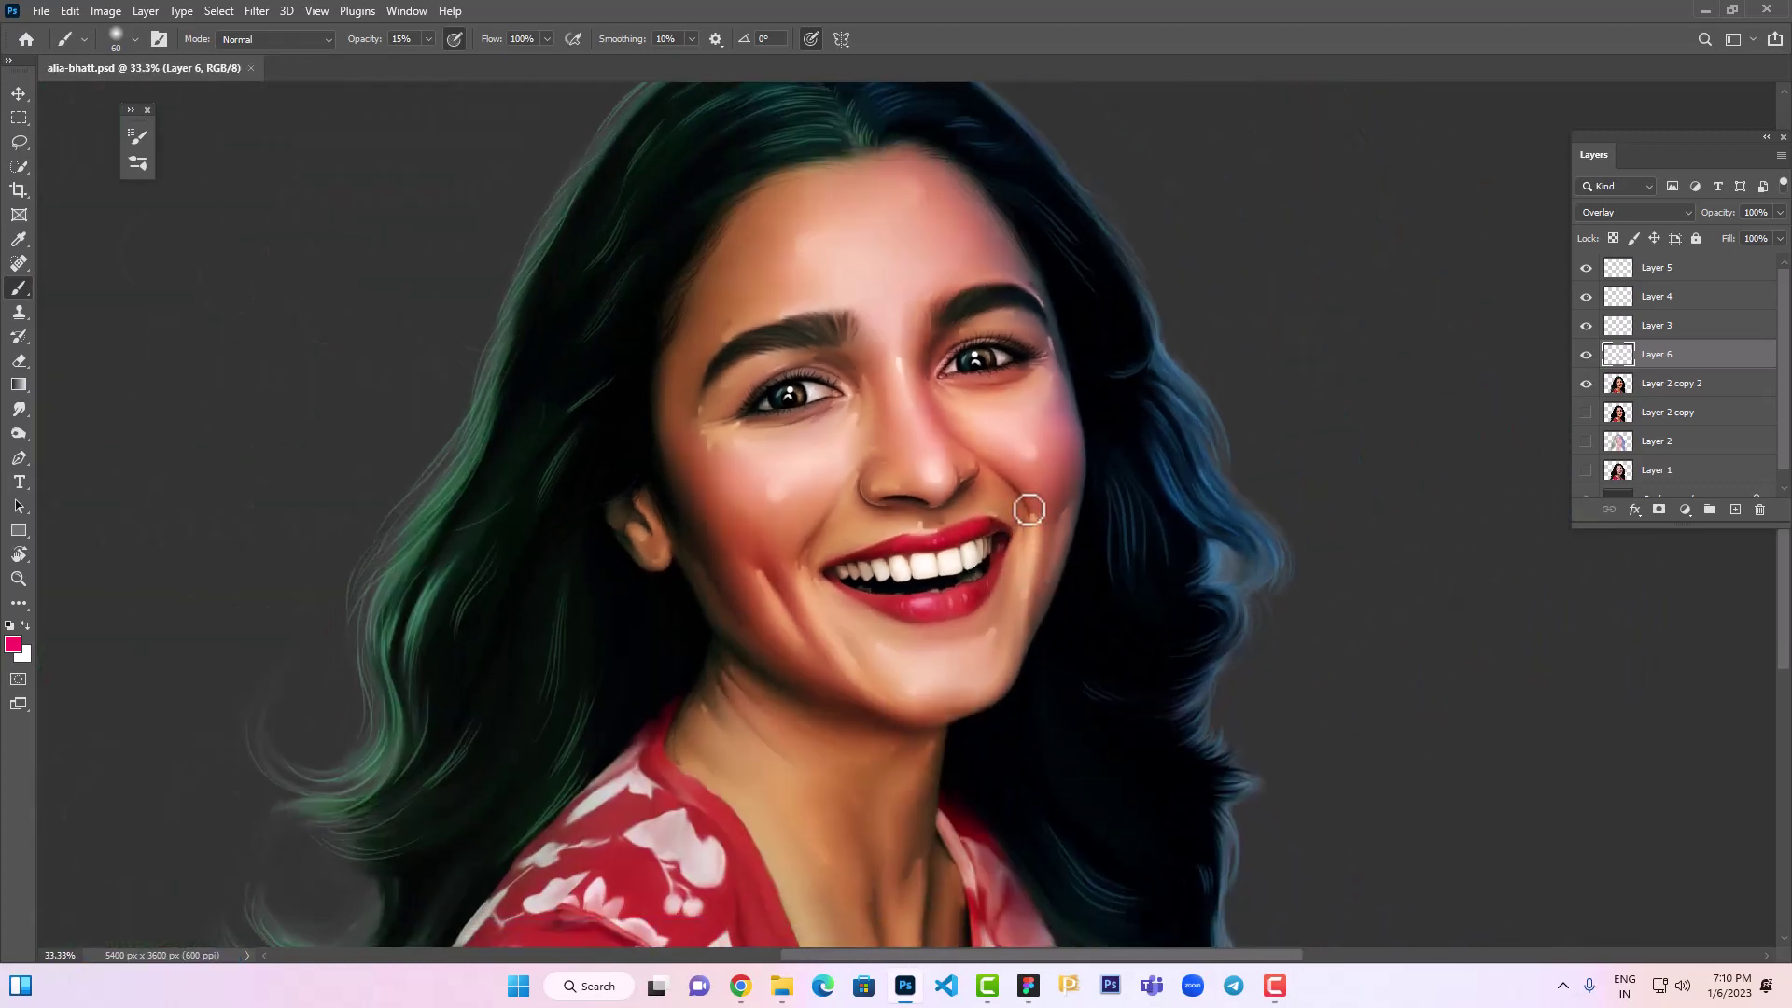
{"action": "left_click_drag", "start_coordinate": [1019, 451], "coordinate": [1000, 465]}
{"action": "key", "text": "bracketright"}
{"action": "key", "text": "bracketright"}
{"action": "key", "text": "bracketright"}
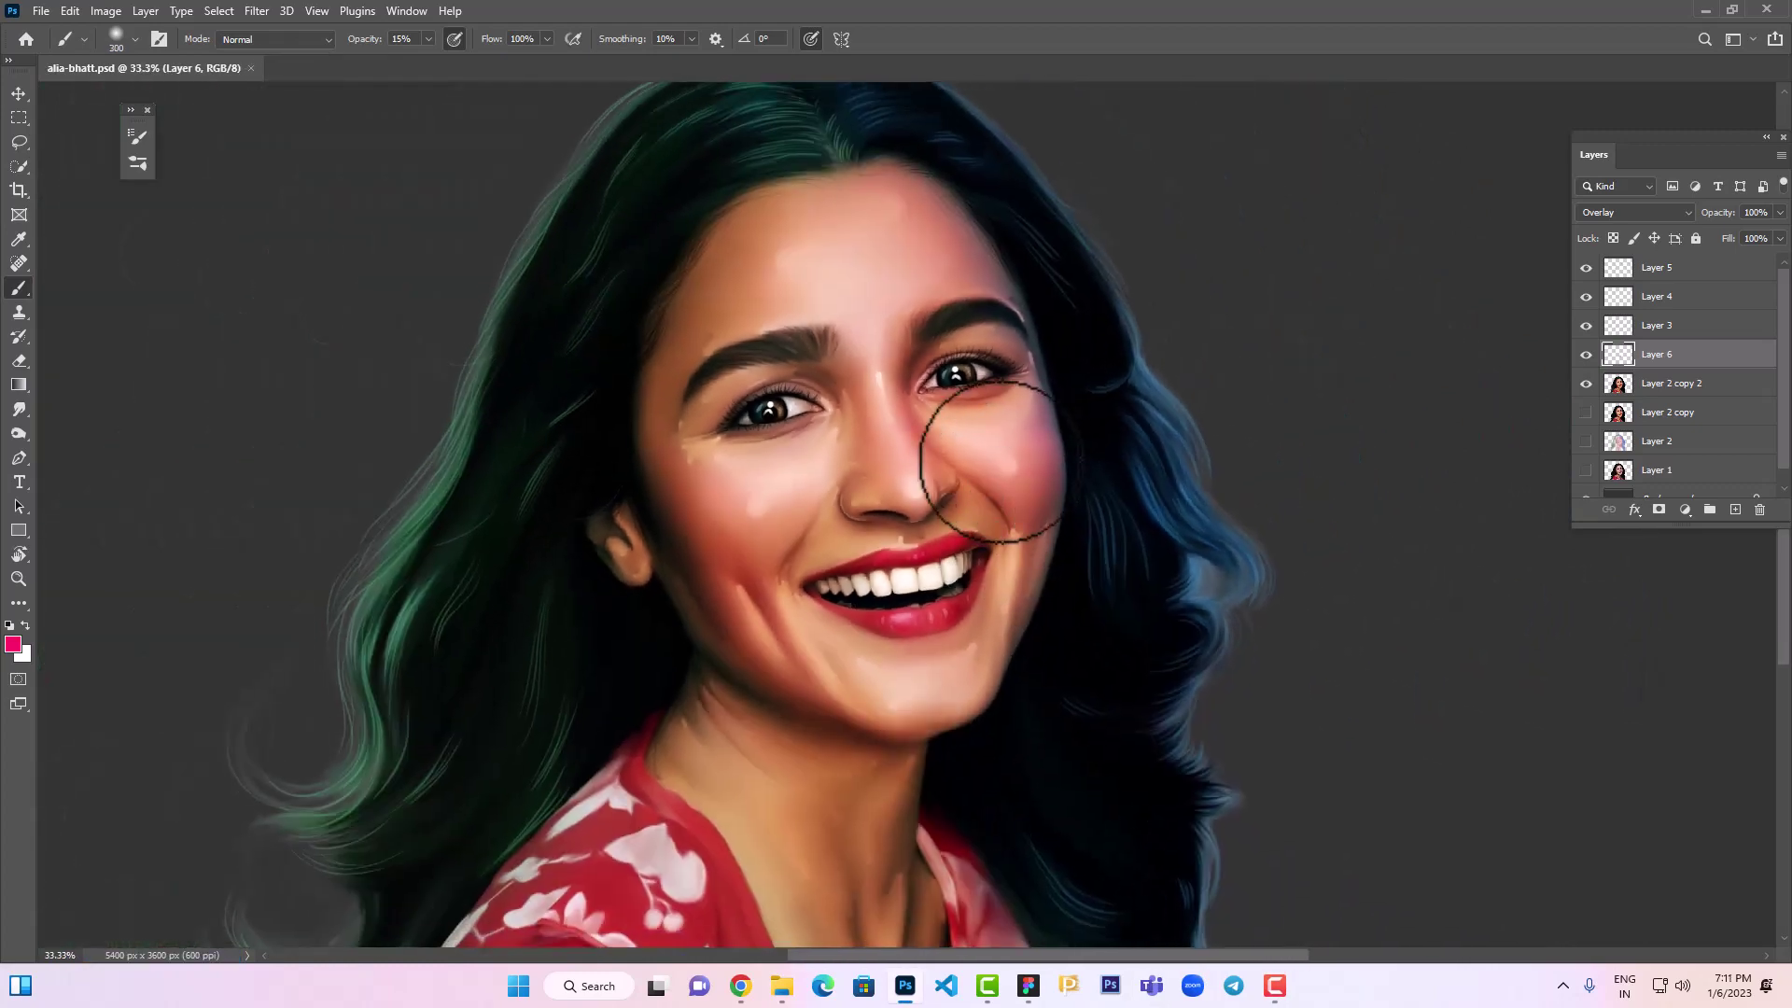
{"action": "left_click_drag", "start_coordinate": [747, 485], "coordinate": [775, 509]}
{"action": "key", "text": "bracketleft"}
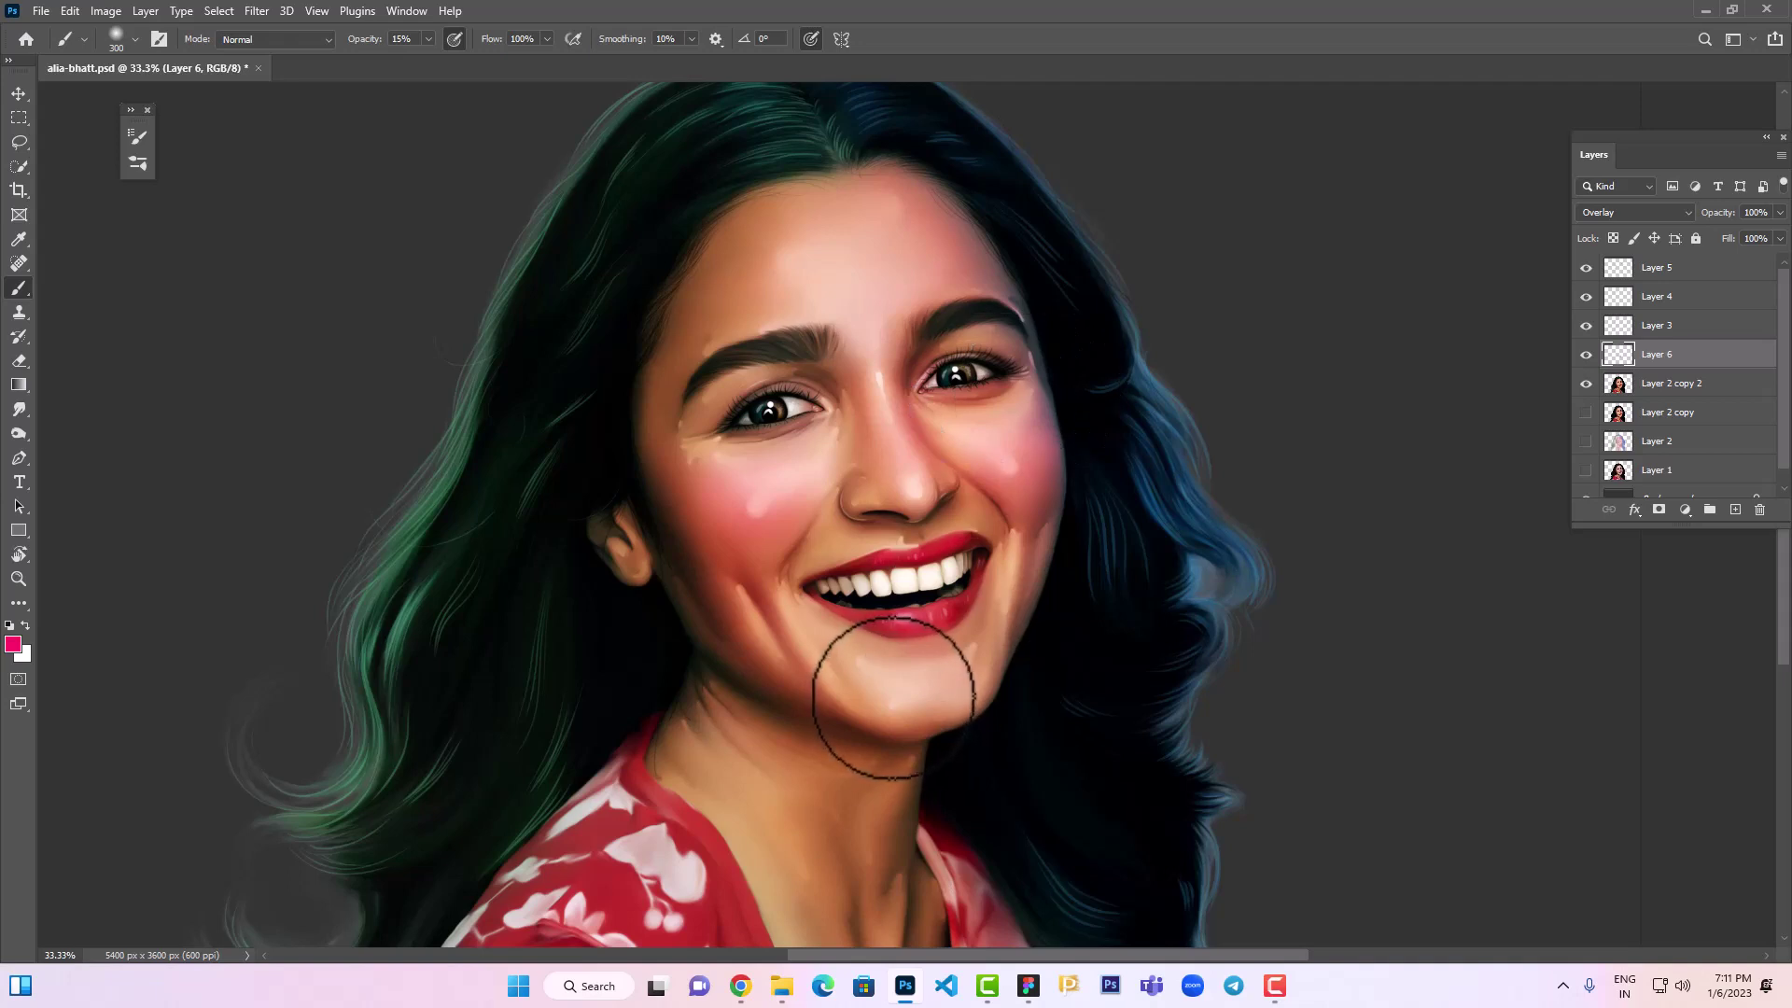
{"action": "left_click_drag", "start_coordinate": [888, 672], "coordinate": [885, 688]}
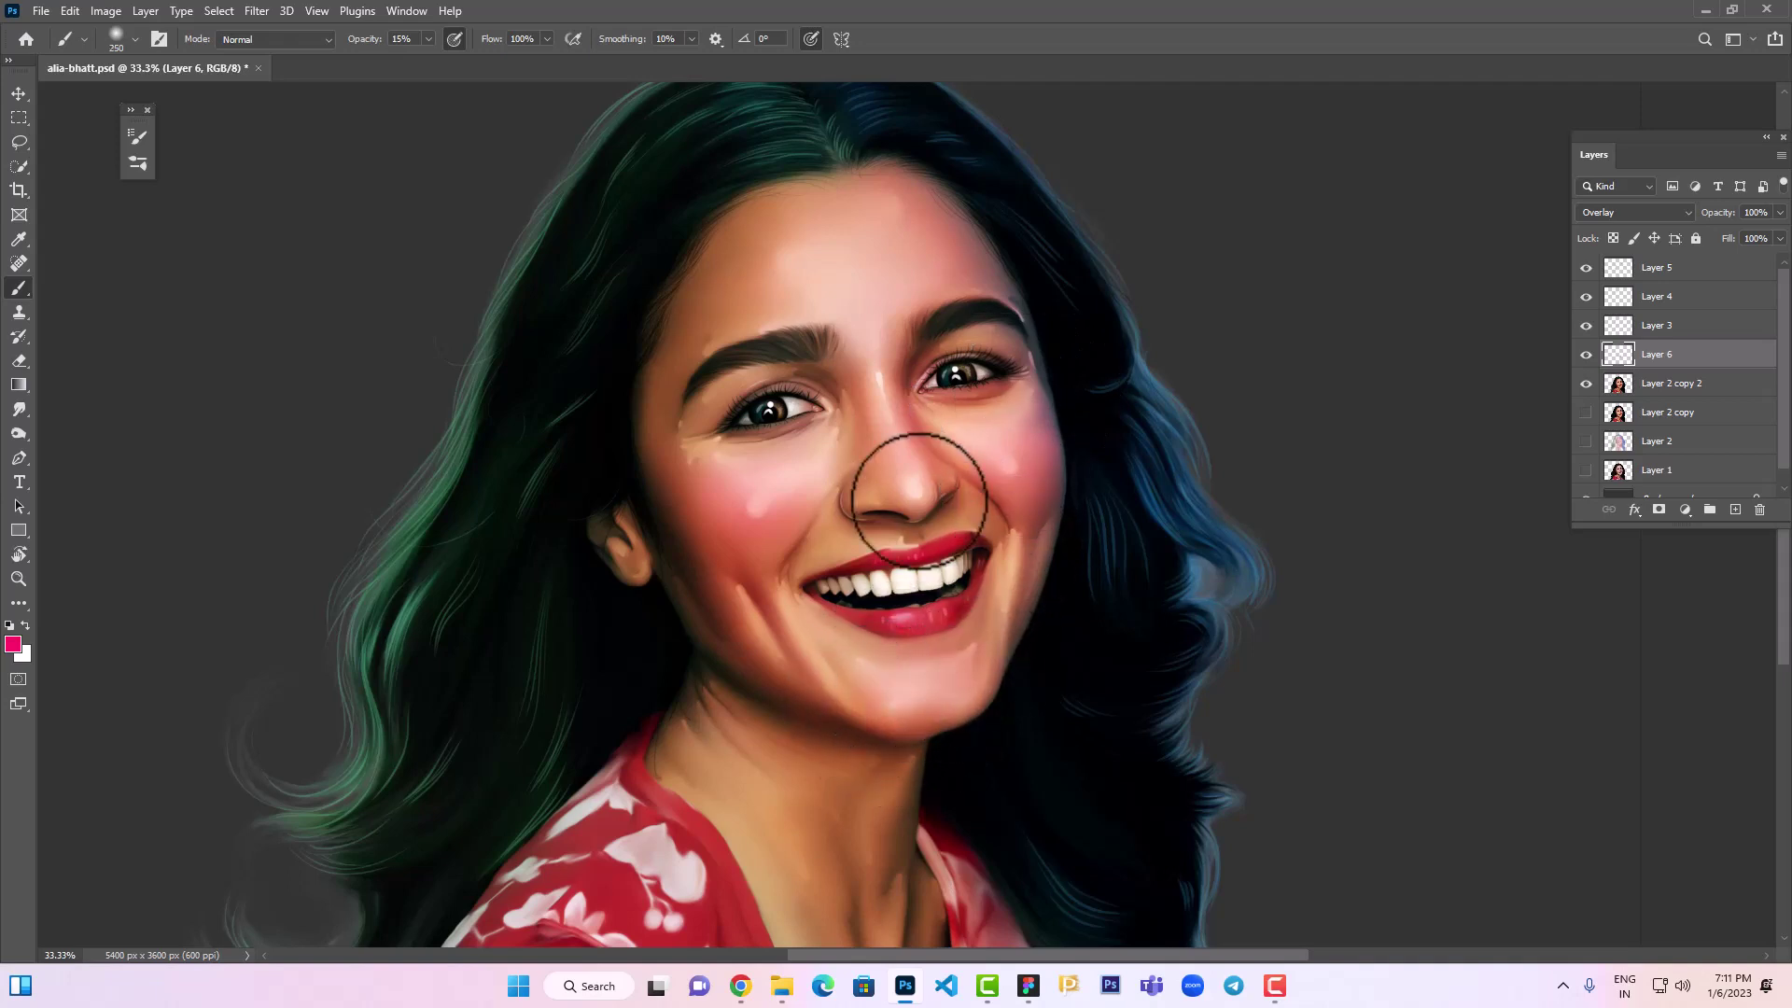
{"action": "left_click_drag", "start_coordinate": [910, 481], "coordinate": [913, 494]}
{"action": "key", "text": "bracketleft"}
{"action": "key", "text": "bracketleft"}
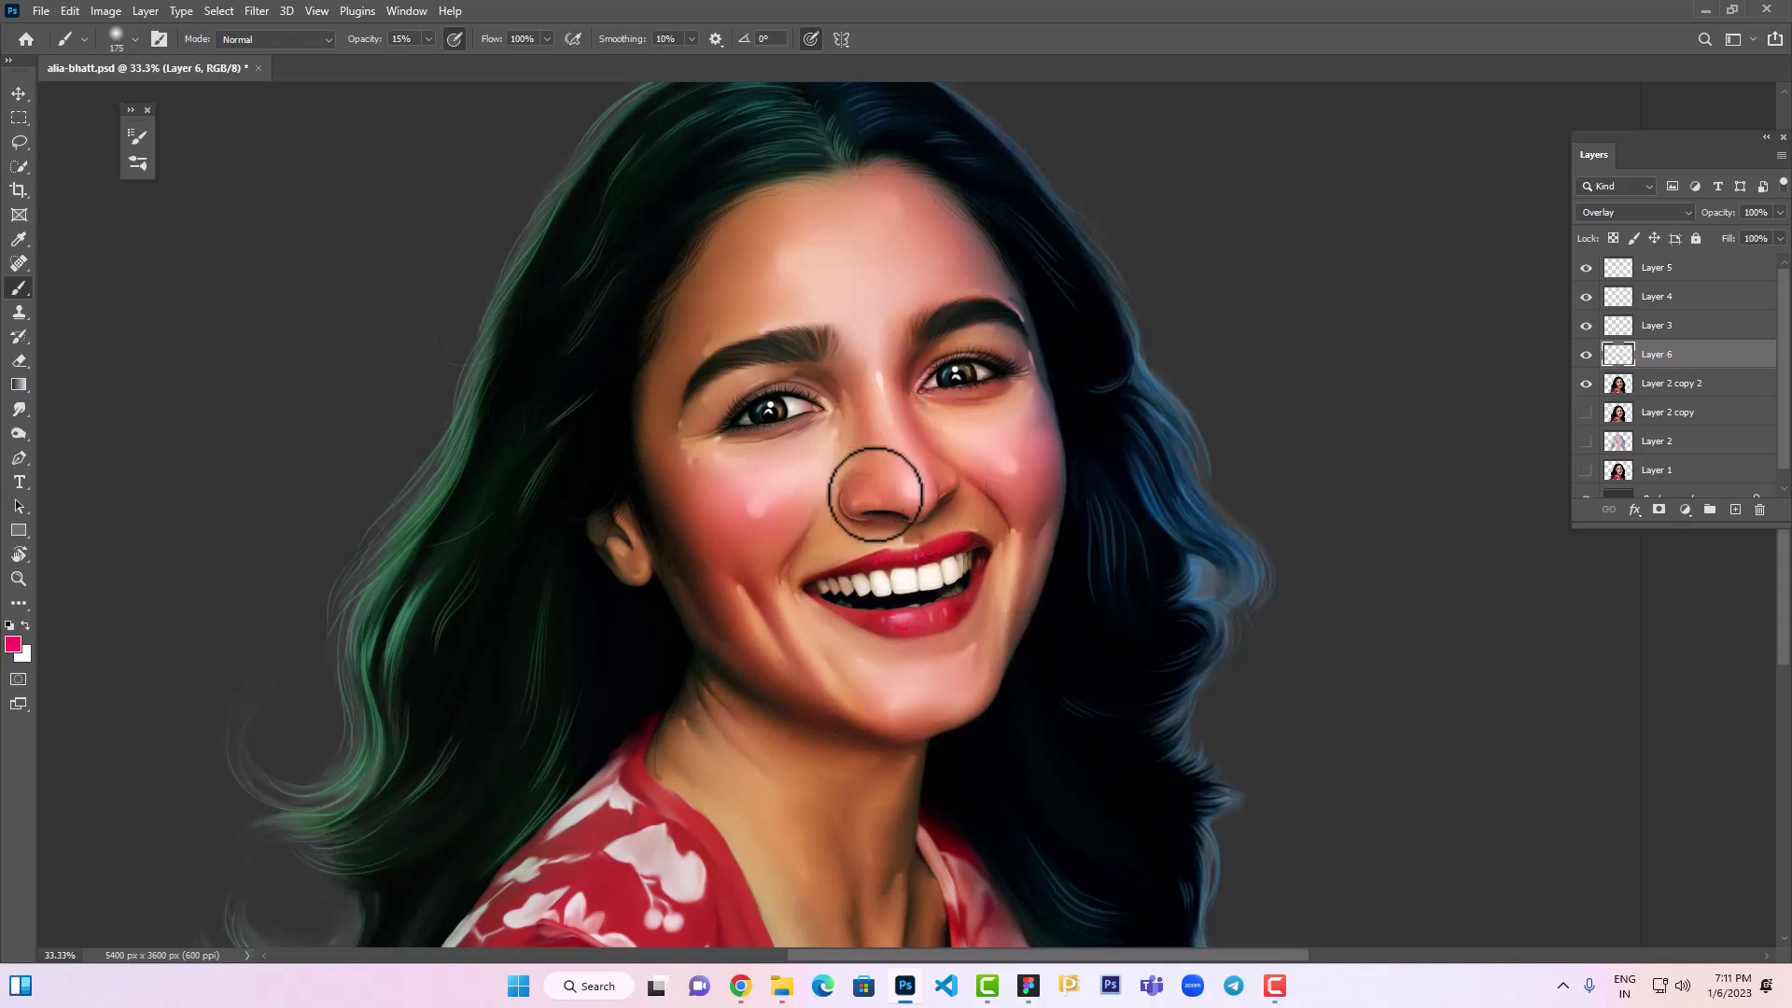
{"action": "key", "text": "bracketright"}
{"action": "key", "text": "bracketright"}
{"action": "key", "text": "bracketright"}
{"action": "left_click_drag", "start_coordinate": [917, 269], "coordinate": [929, 247]}
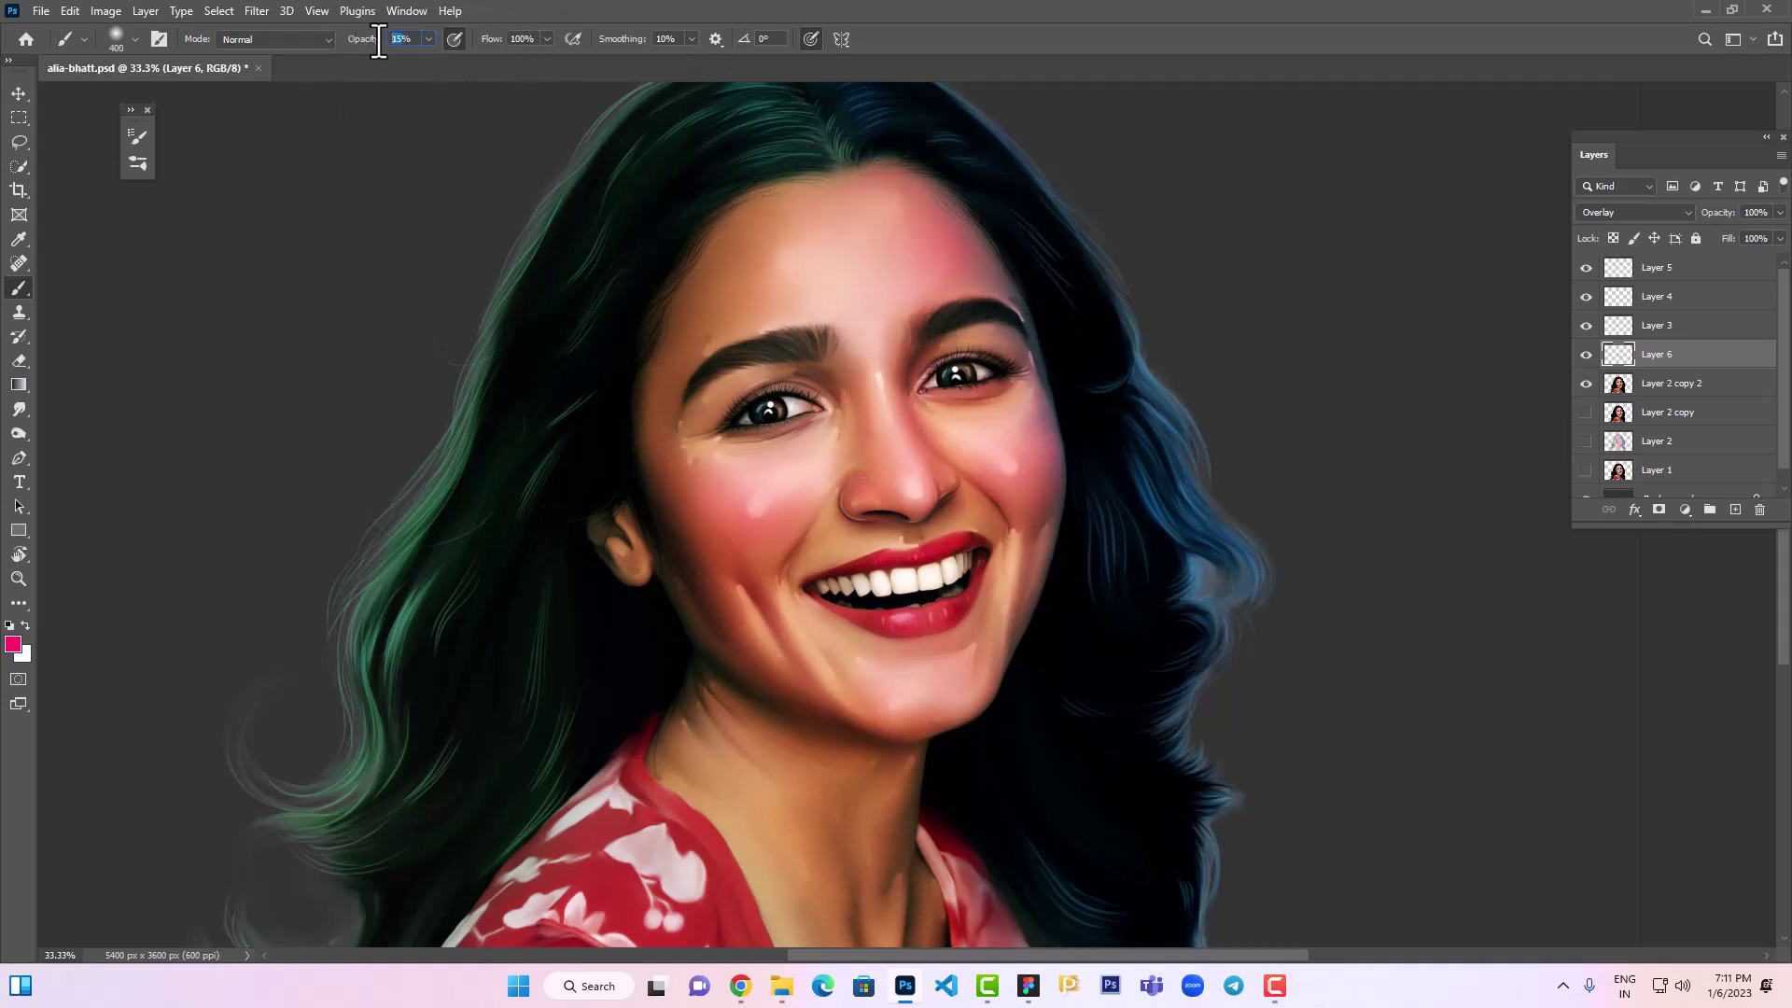
Set brush opacity to 10% and switch the foreground colour to orange ff9933
{"action": "type", "text": "10"}
{"action": "key", "text": "Return"}
{"action": "key", "text": "bracketleft"}
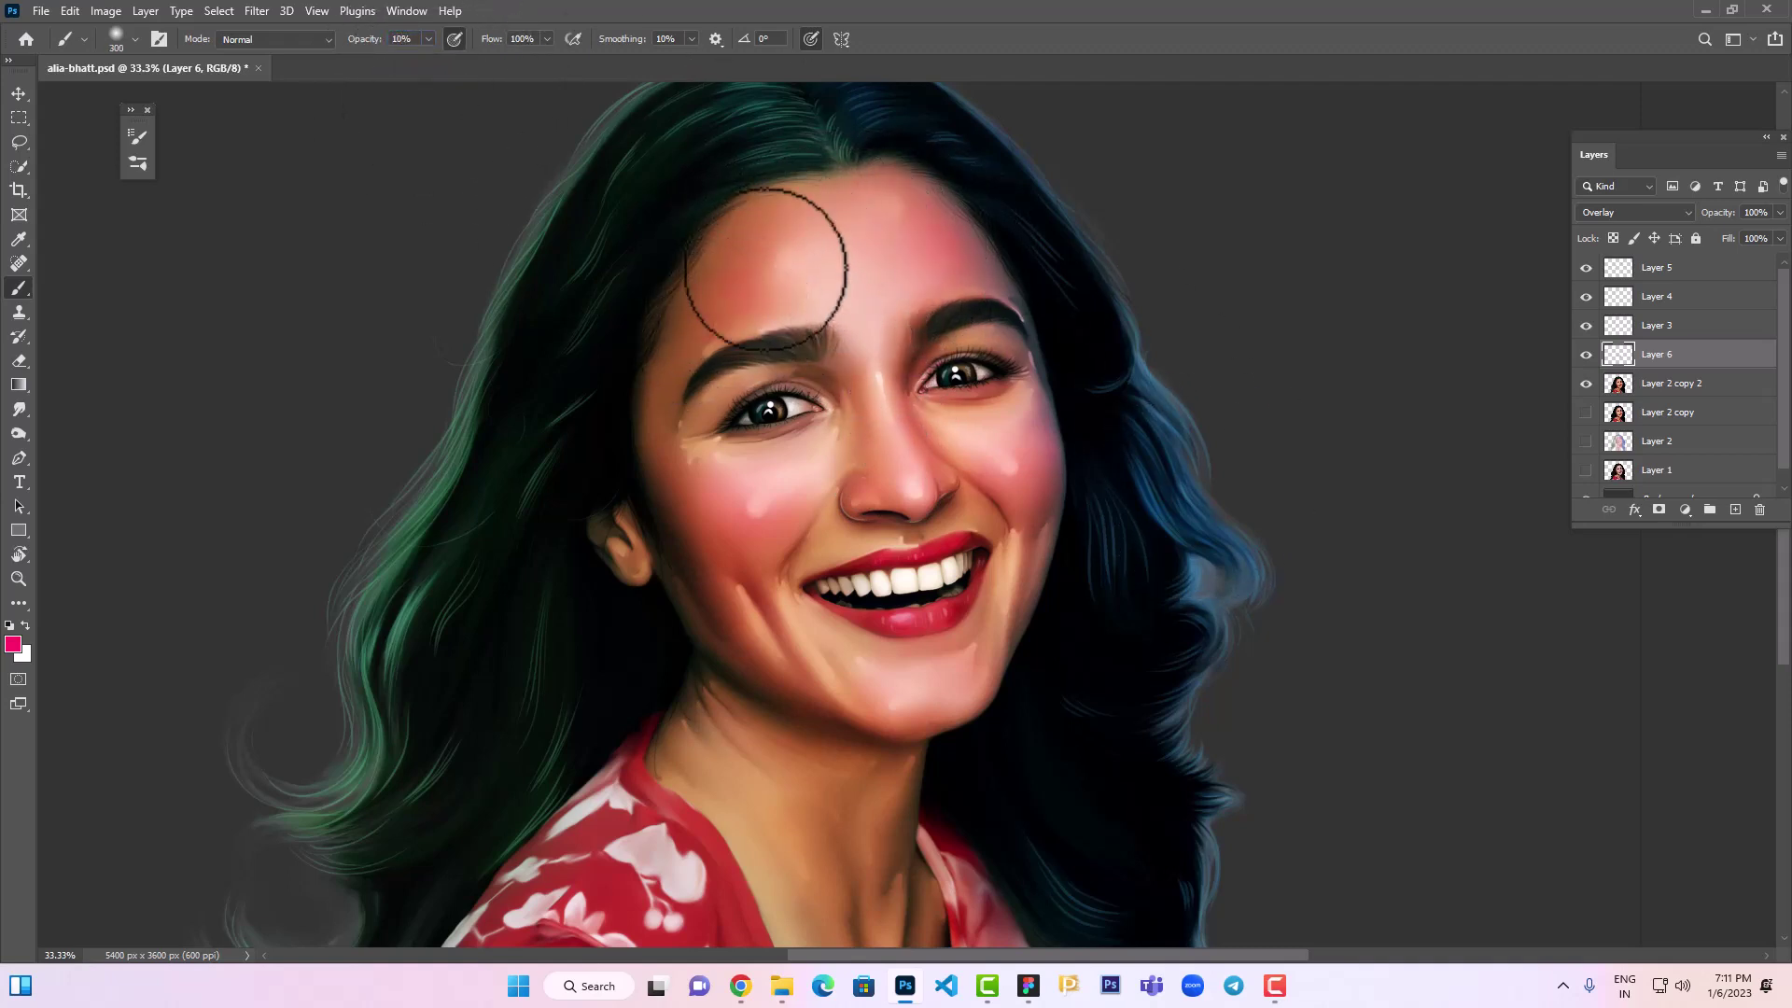
{"action": "mouse_move", "coordinate": [831, 758]}
{"action": "left_mouse_down"}
{"action": "mouse_move", "coordinate": [840, 688]}
{"action": "mouse_move", "coordinate": [900, 719]}
{"action": "left_mouse_up"}
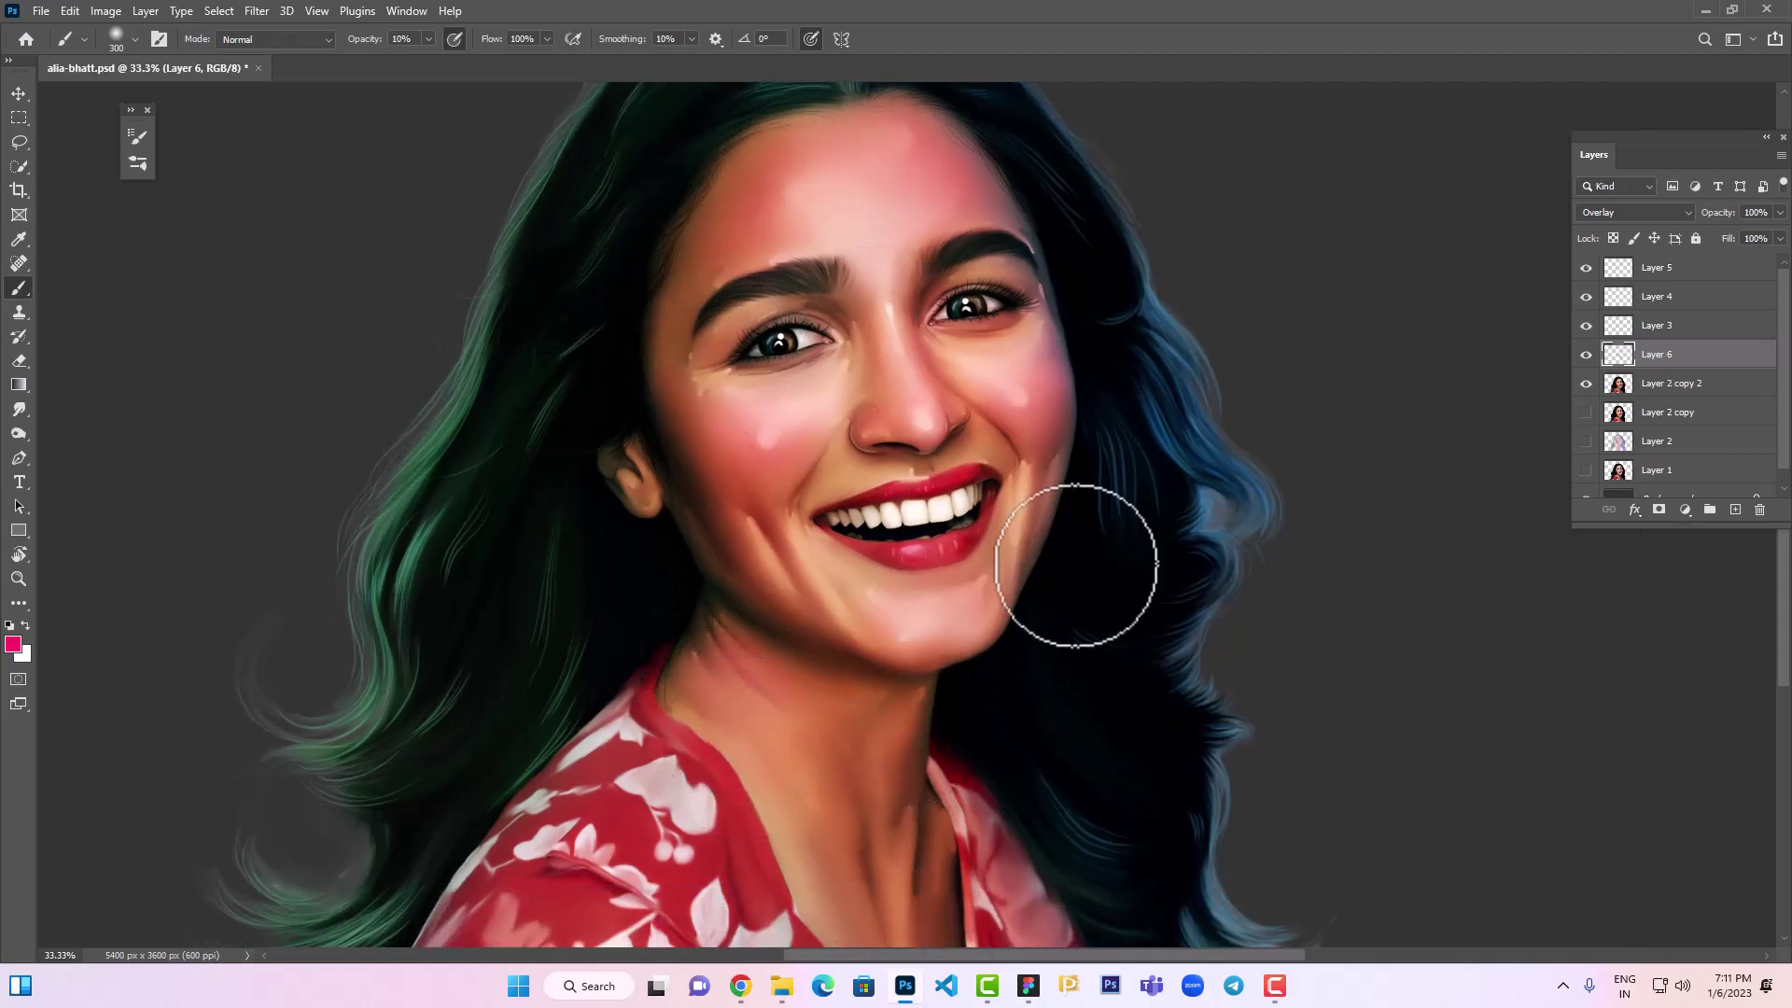
{"action": "left_click", "coordinate": [13, 644]}
{"action": "left_click", "coordinate": [1415, 478]}
{"action": "left_click", "coordinate": [1352, 278]}
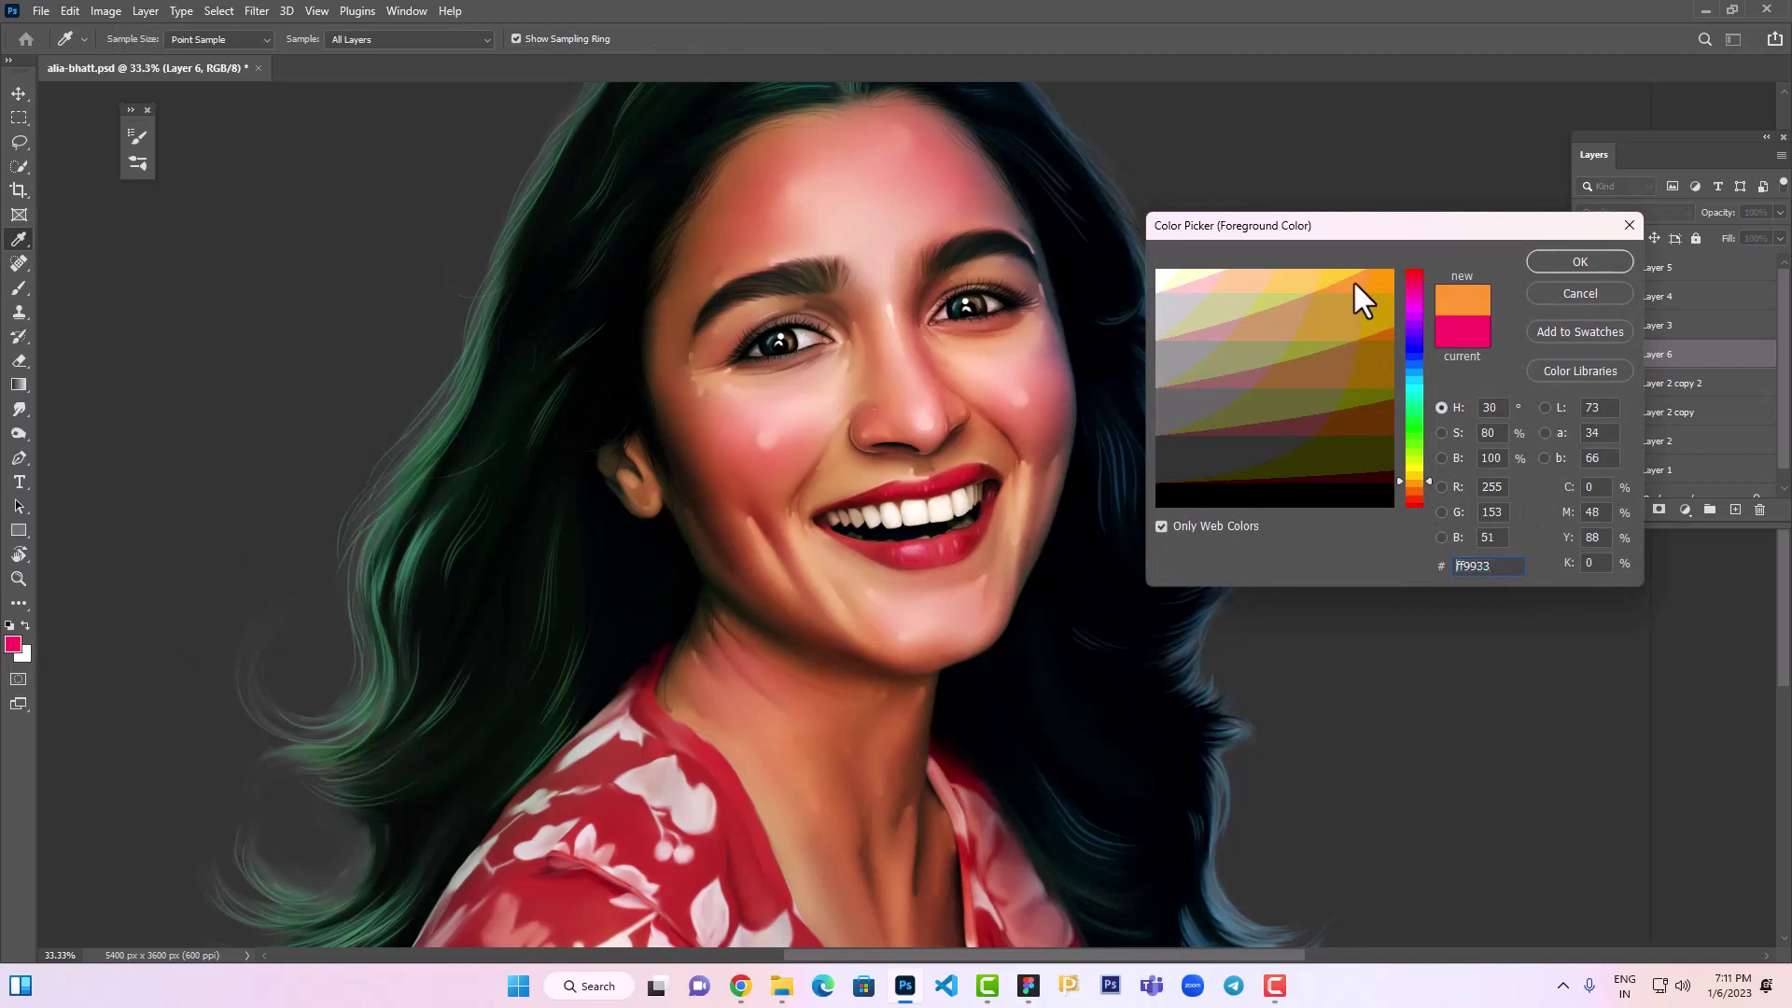
{"action": "key", "text": "Return"}
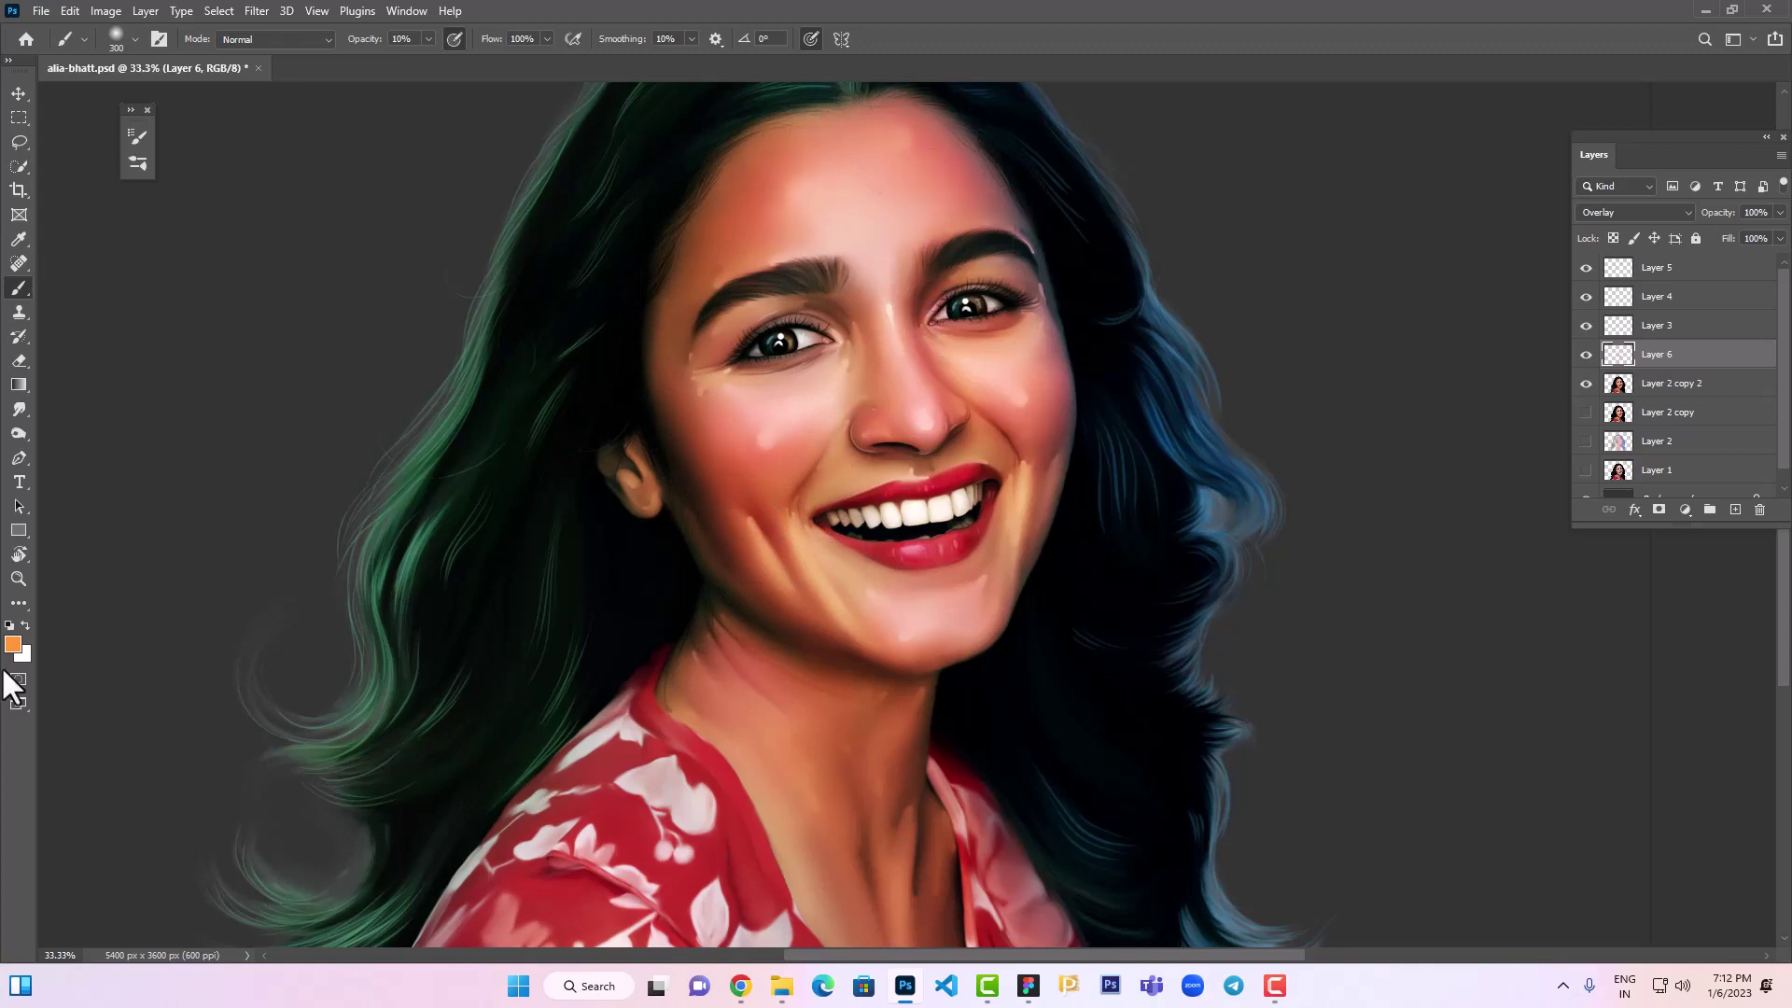
Switch to red cc3333, save, and brush red warmth along the cheek edge
{"action": "left_click", "coordinate": [12, 644]}
{"action": "left_click_drag", "start_coordinate": [1415, 487], "coordinate": [1415, 505]}
{"action": "left_click", "coordinate": [1373, 293]}
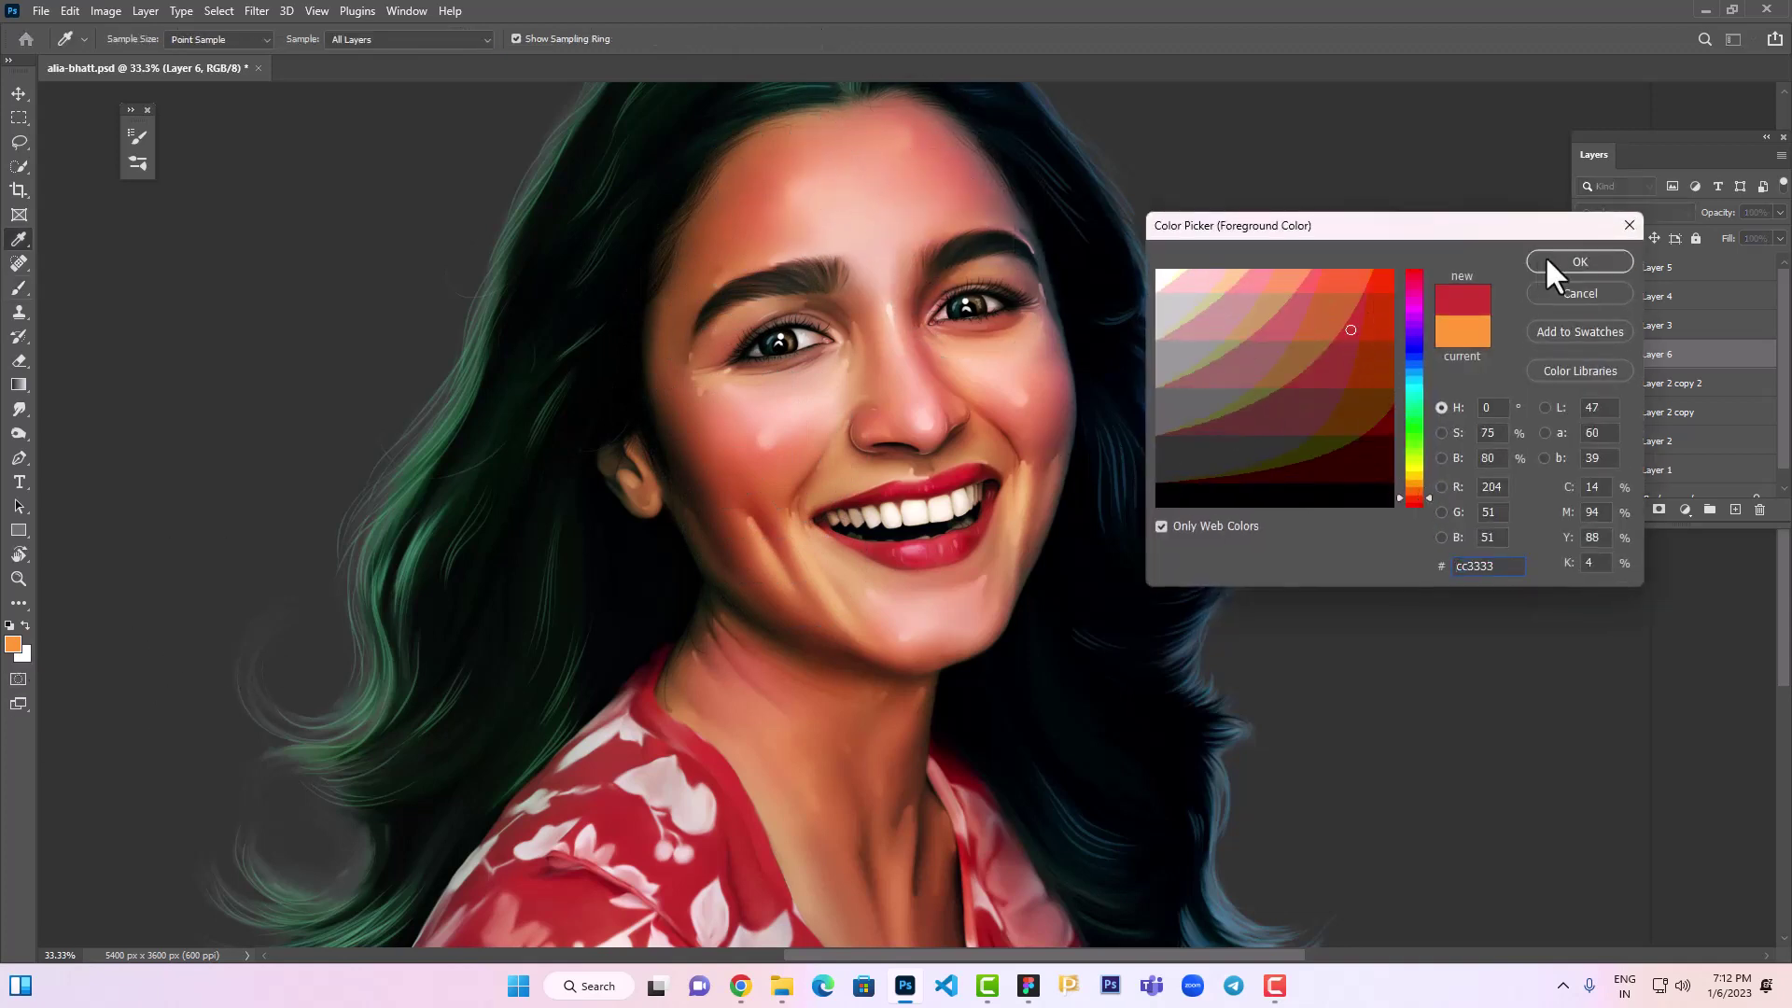
{"action": "left_click", "coordinate": [1579, 262]}
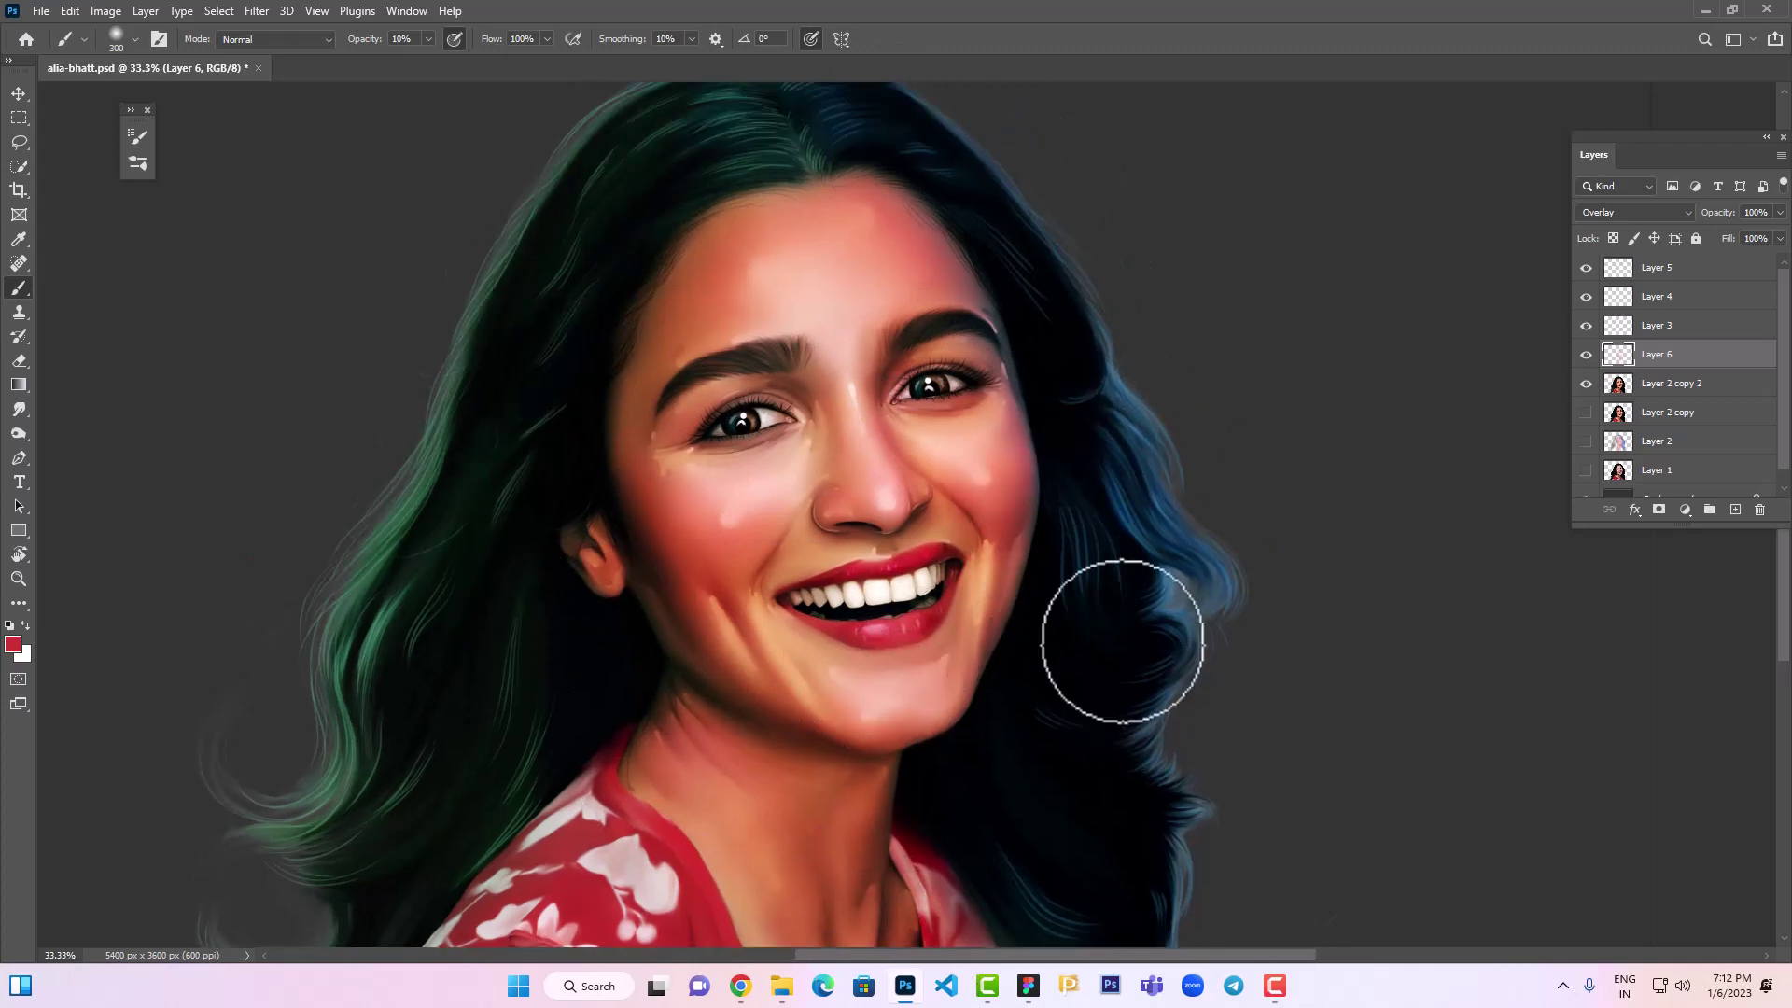
{"action": "key", "text": "ctrl+s"}
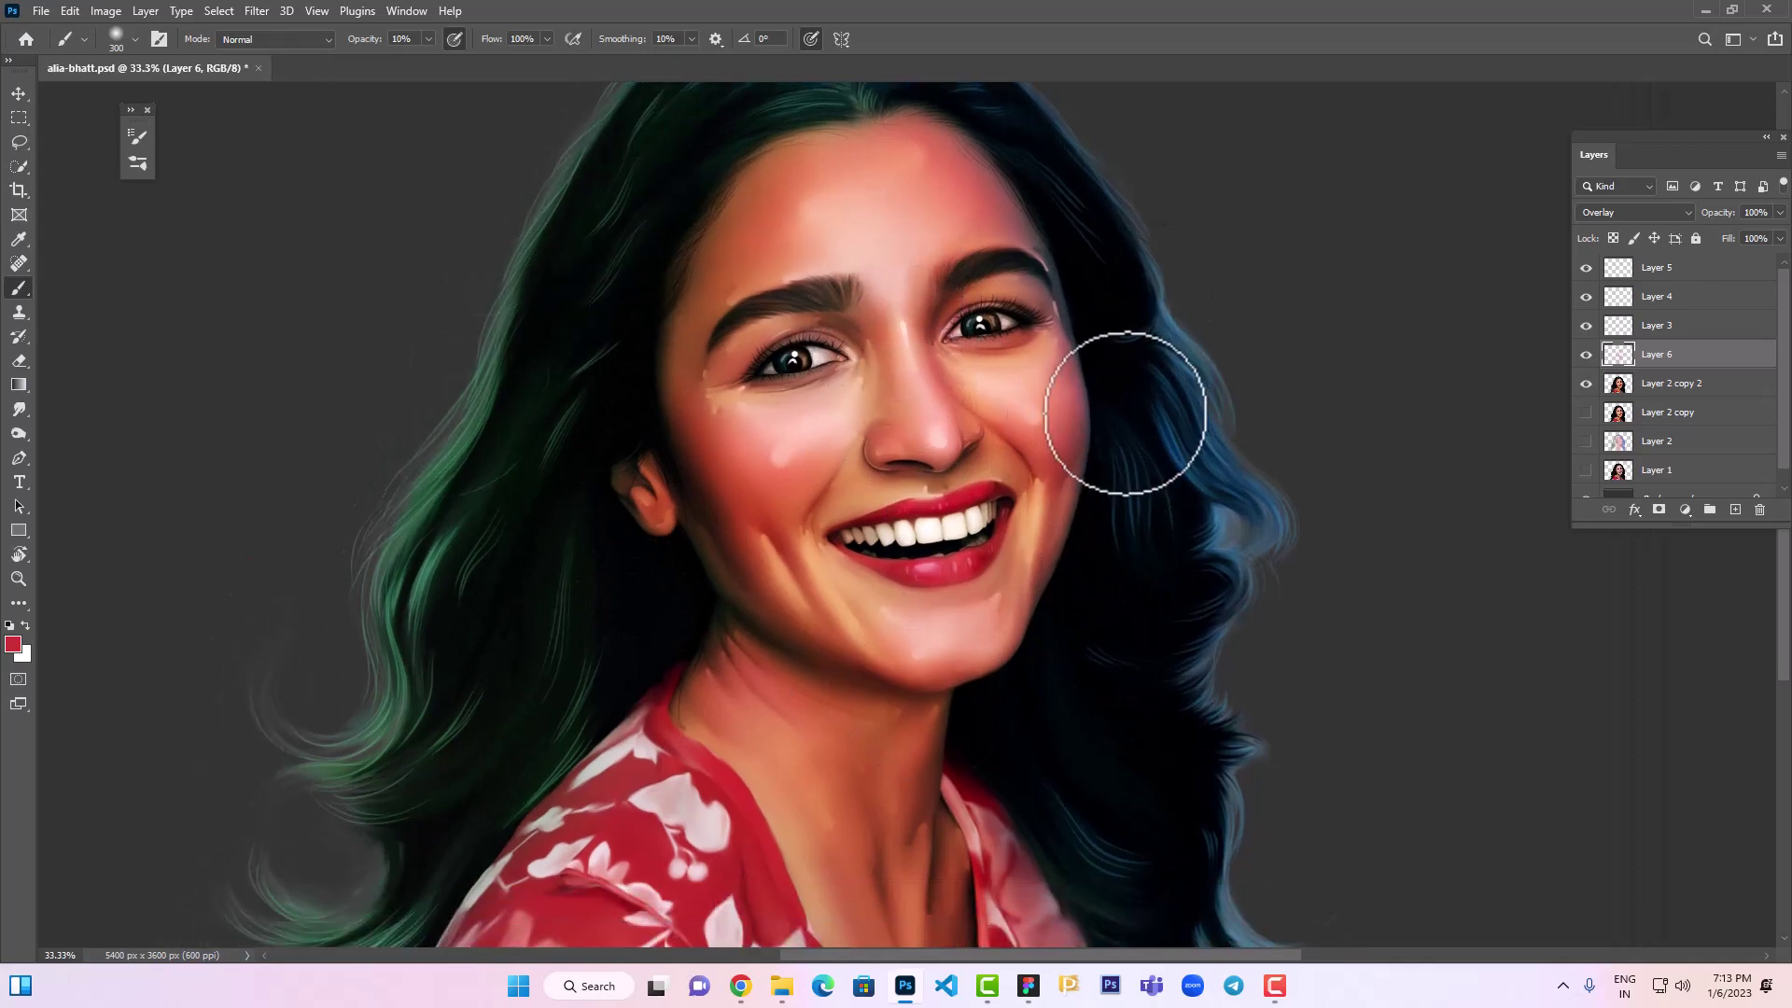
{"action": "left_click_drag", "start_coordinate": [850, 385], "coordinate": [1192, 507]}
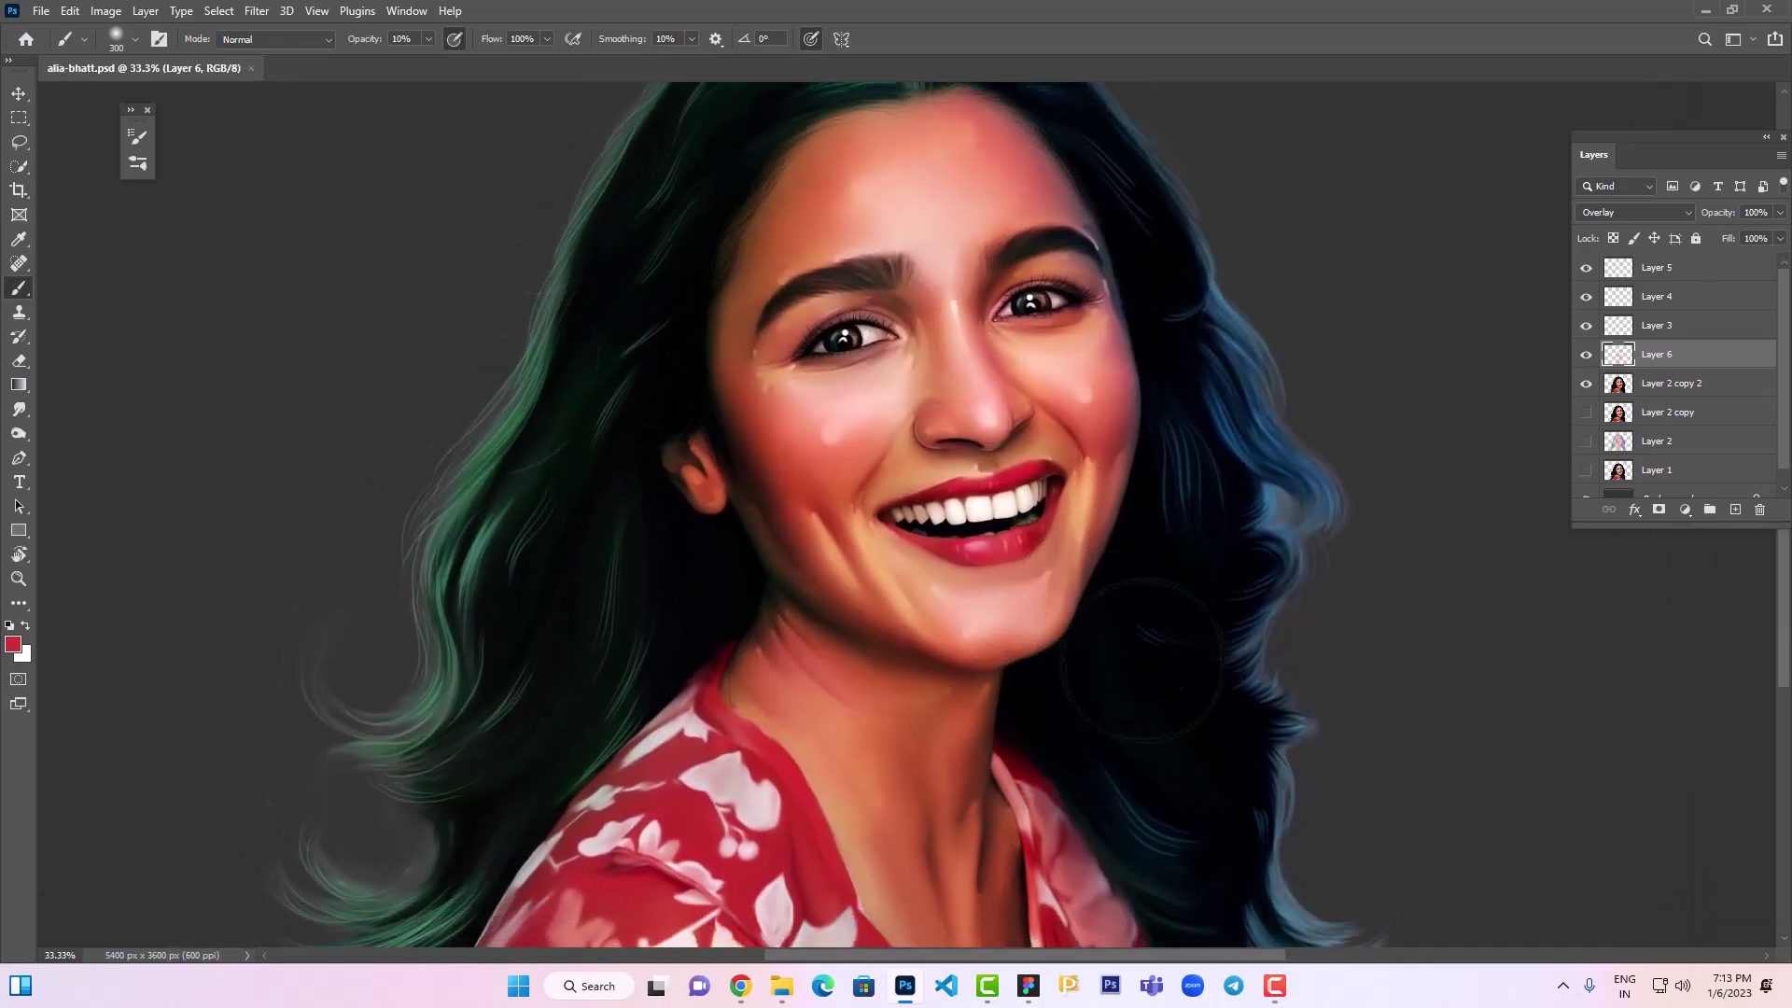
Smudge the nostril edge and shadow on Layer 2 copy 2
{"action": "left_click", "coordinate": [19, 408]}
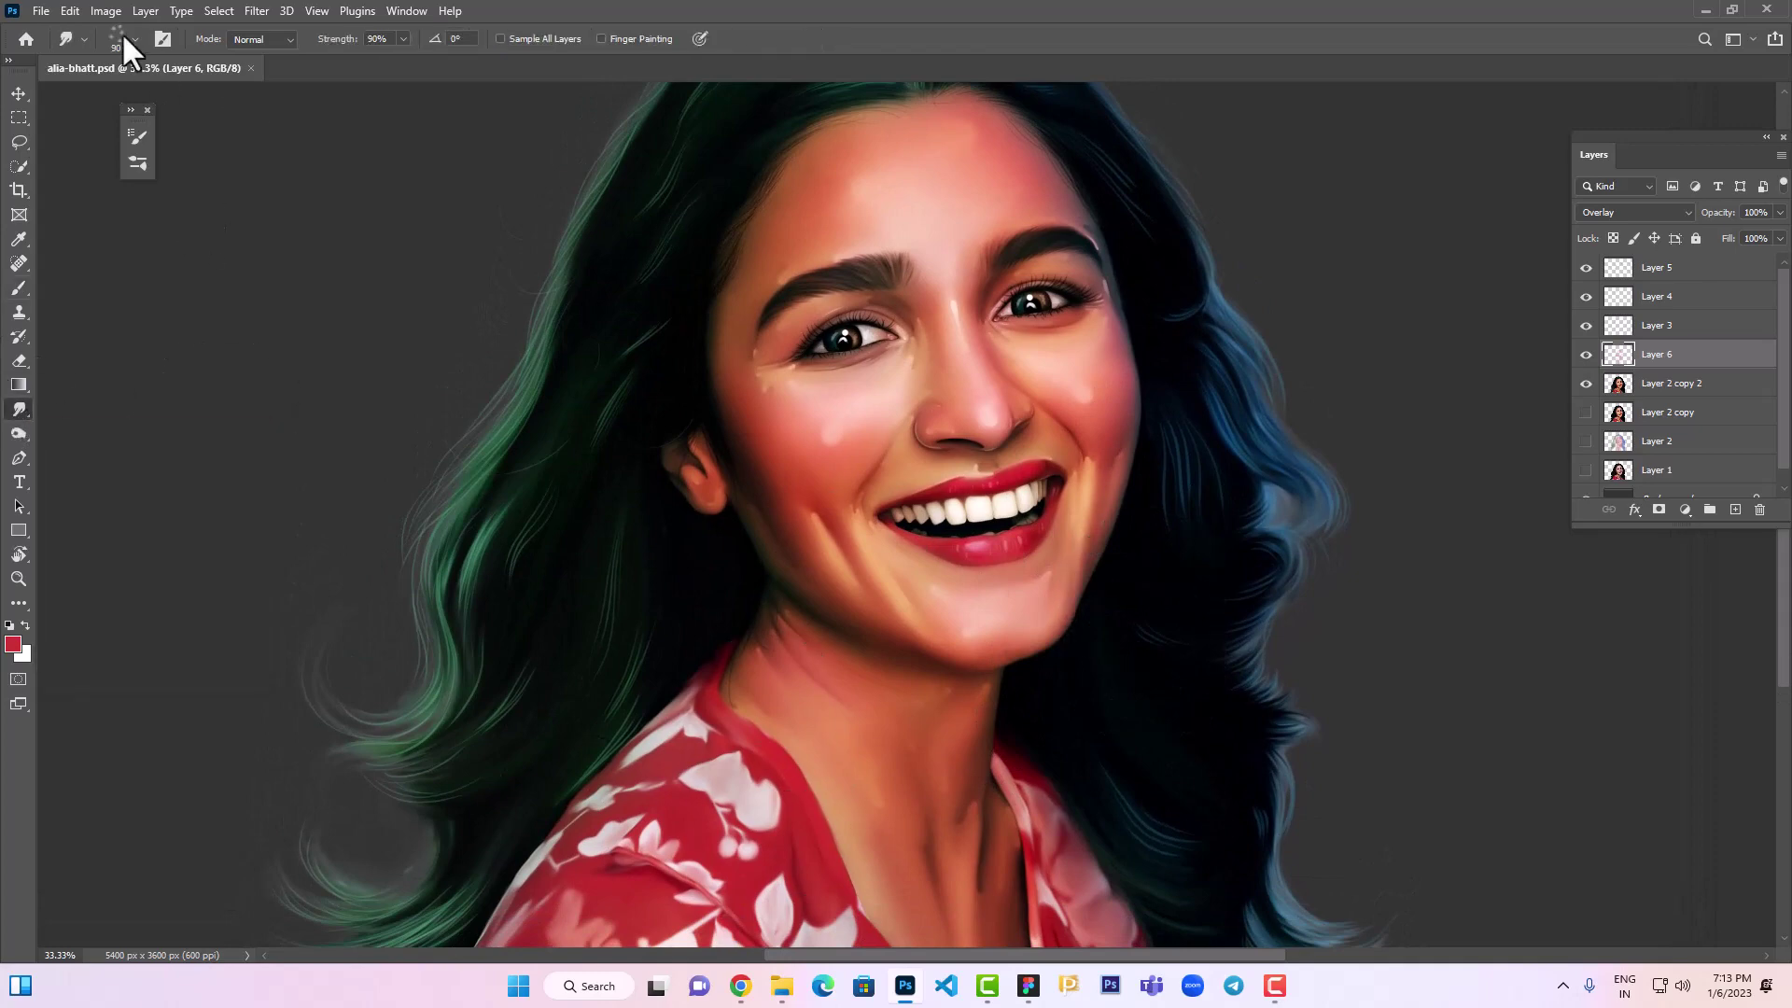
{"action": "left_click", "coordinate": [158, 39]}
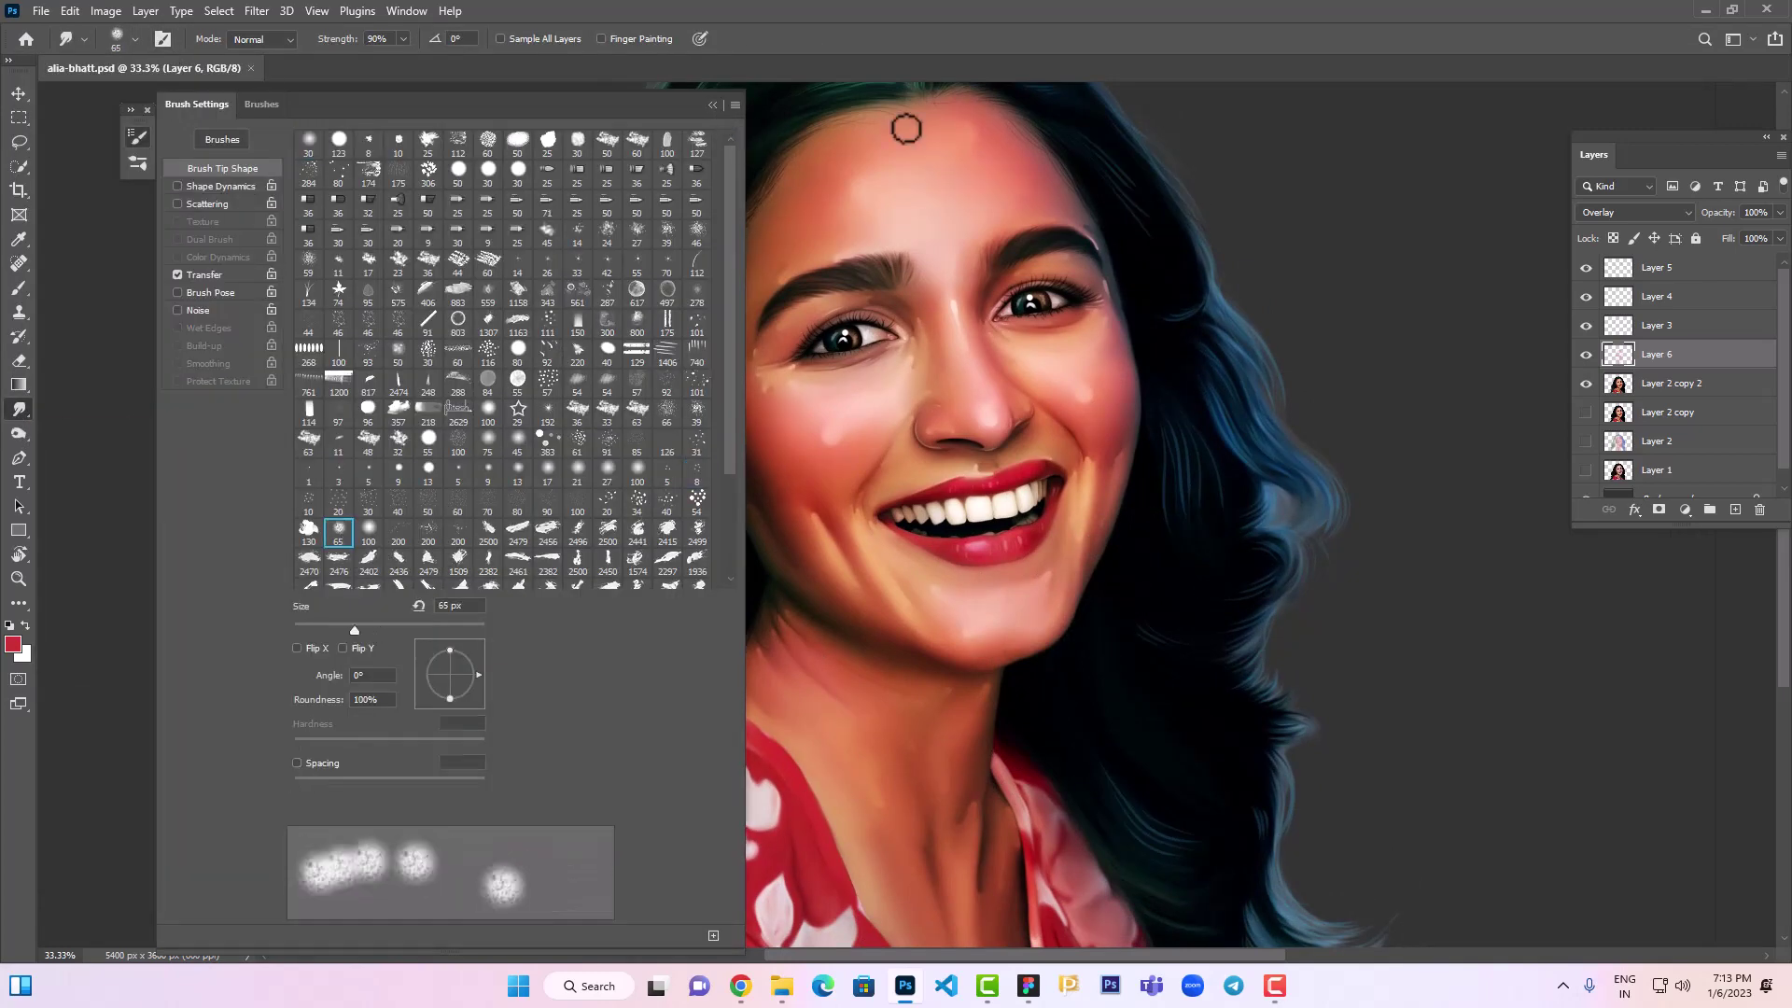
{"action": "left_click", "coordinate": [712, 104]}
{"action": "left_click", "coordinate": [346, 40]}
{"action": "scroll", "coordinate": [999, 421], "scroll_direction": "up", "scroll_amount": 5}
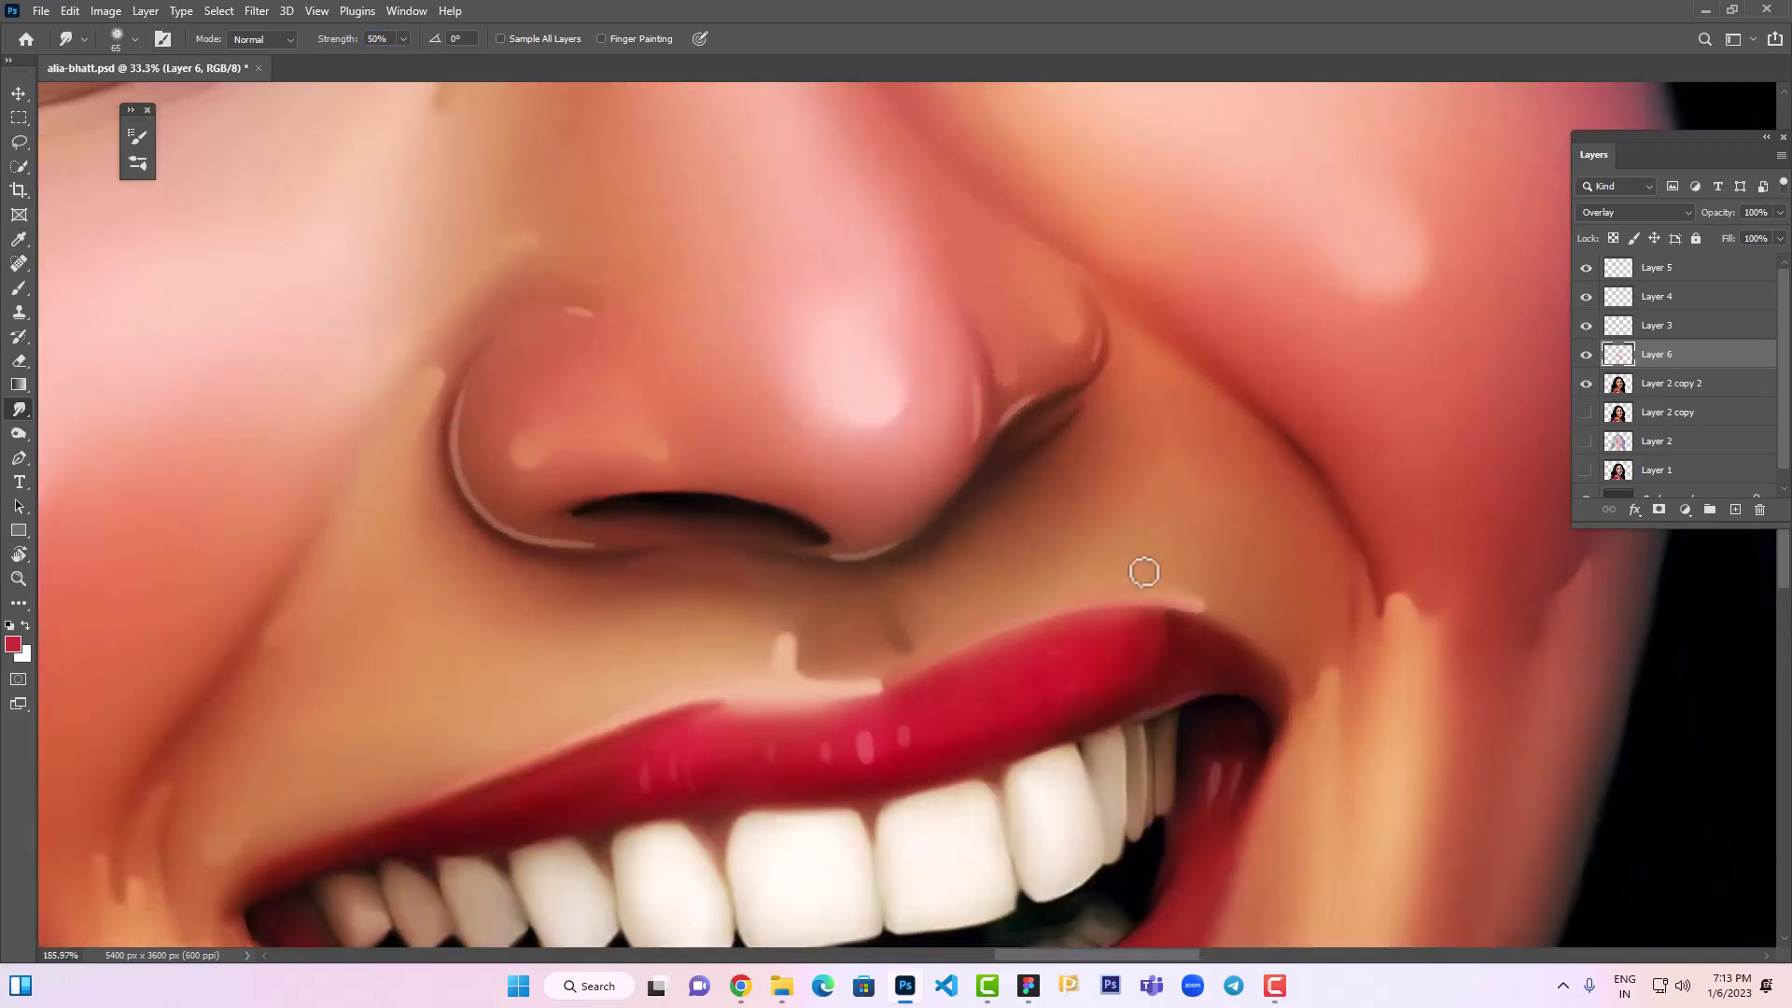
{"action": "left_click", "coordinate": [1670, 383]}
{"action": "key", "text": "bracketleft"}
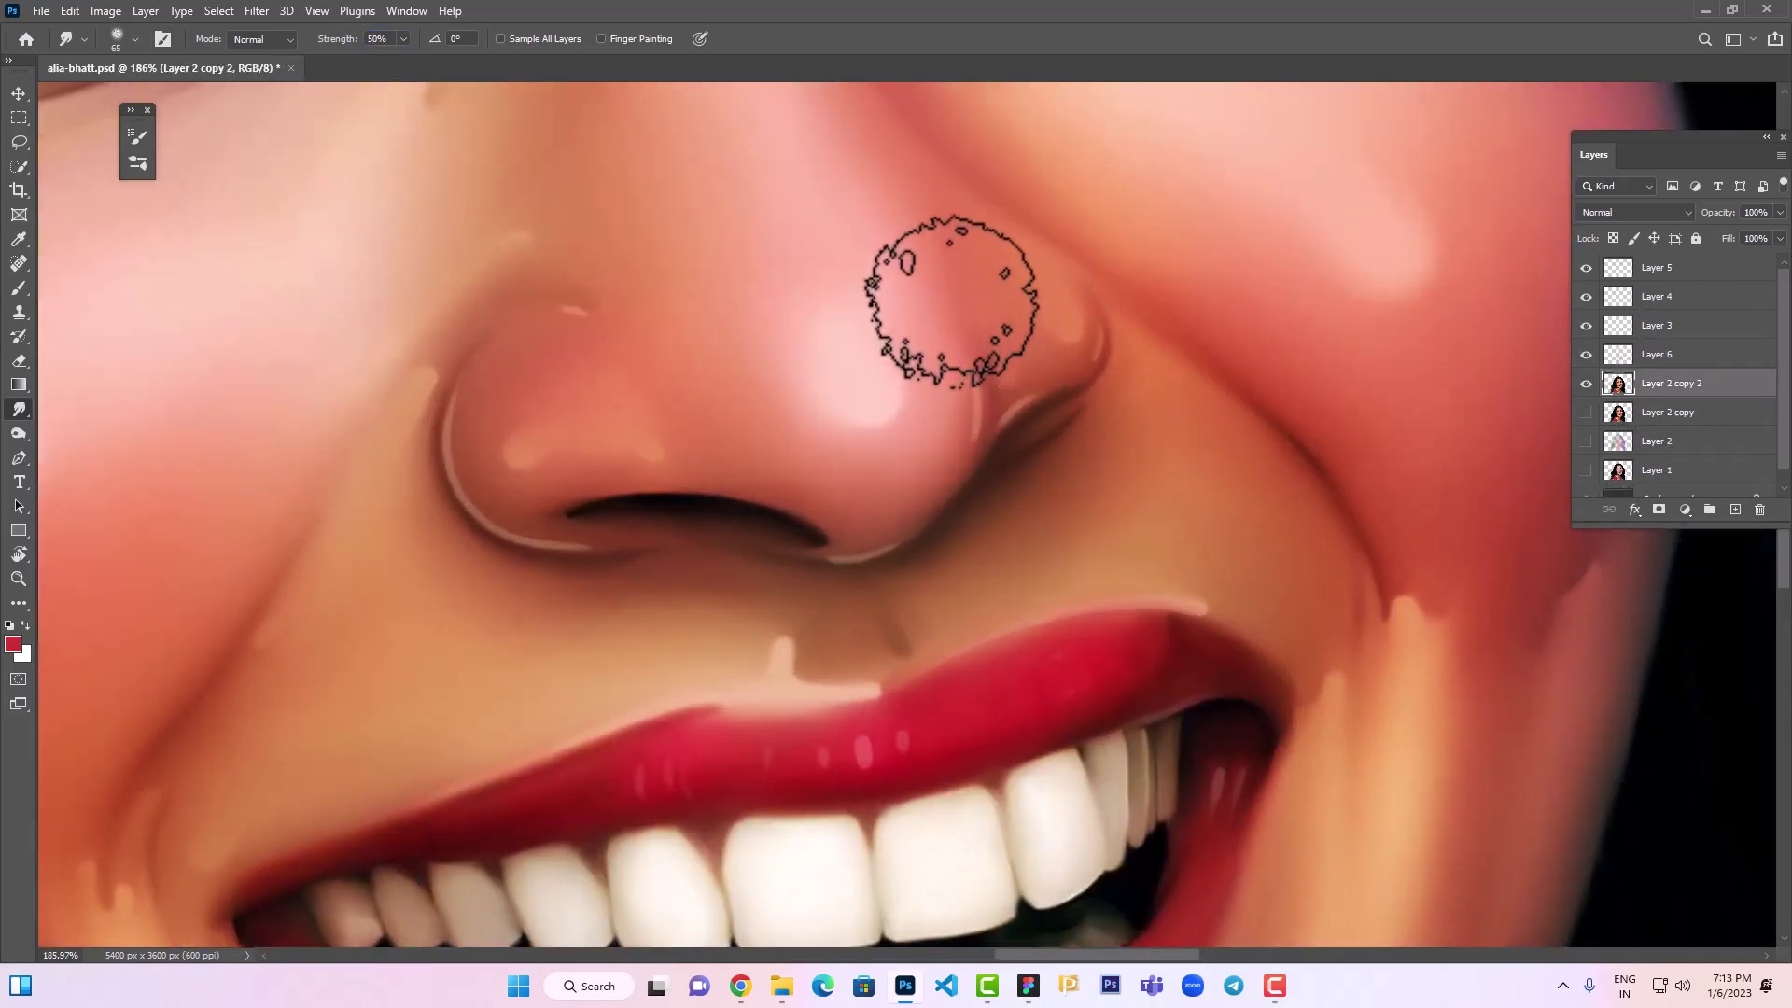
{"action": "key", "text": "bracketleft"}
{"action": "key", "text": "bracketleft"}
{"action": "key", "text": "bracketleft"}
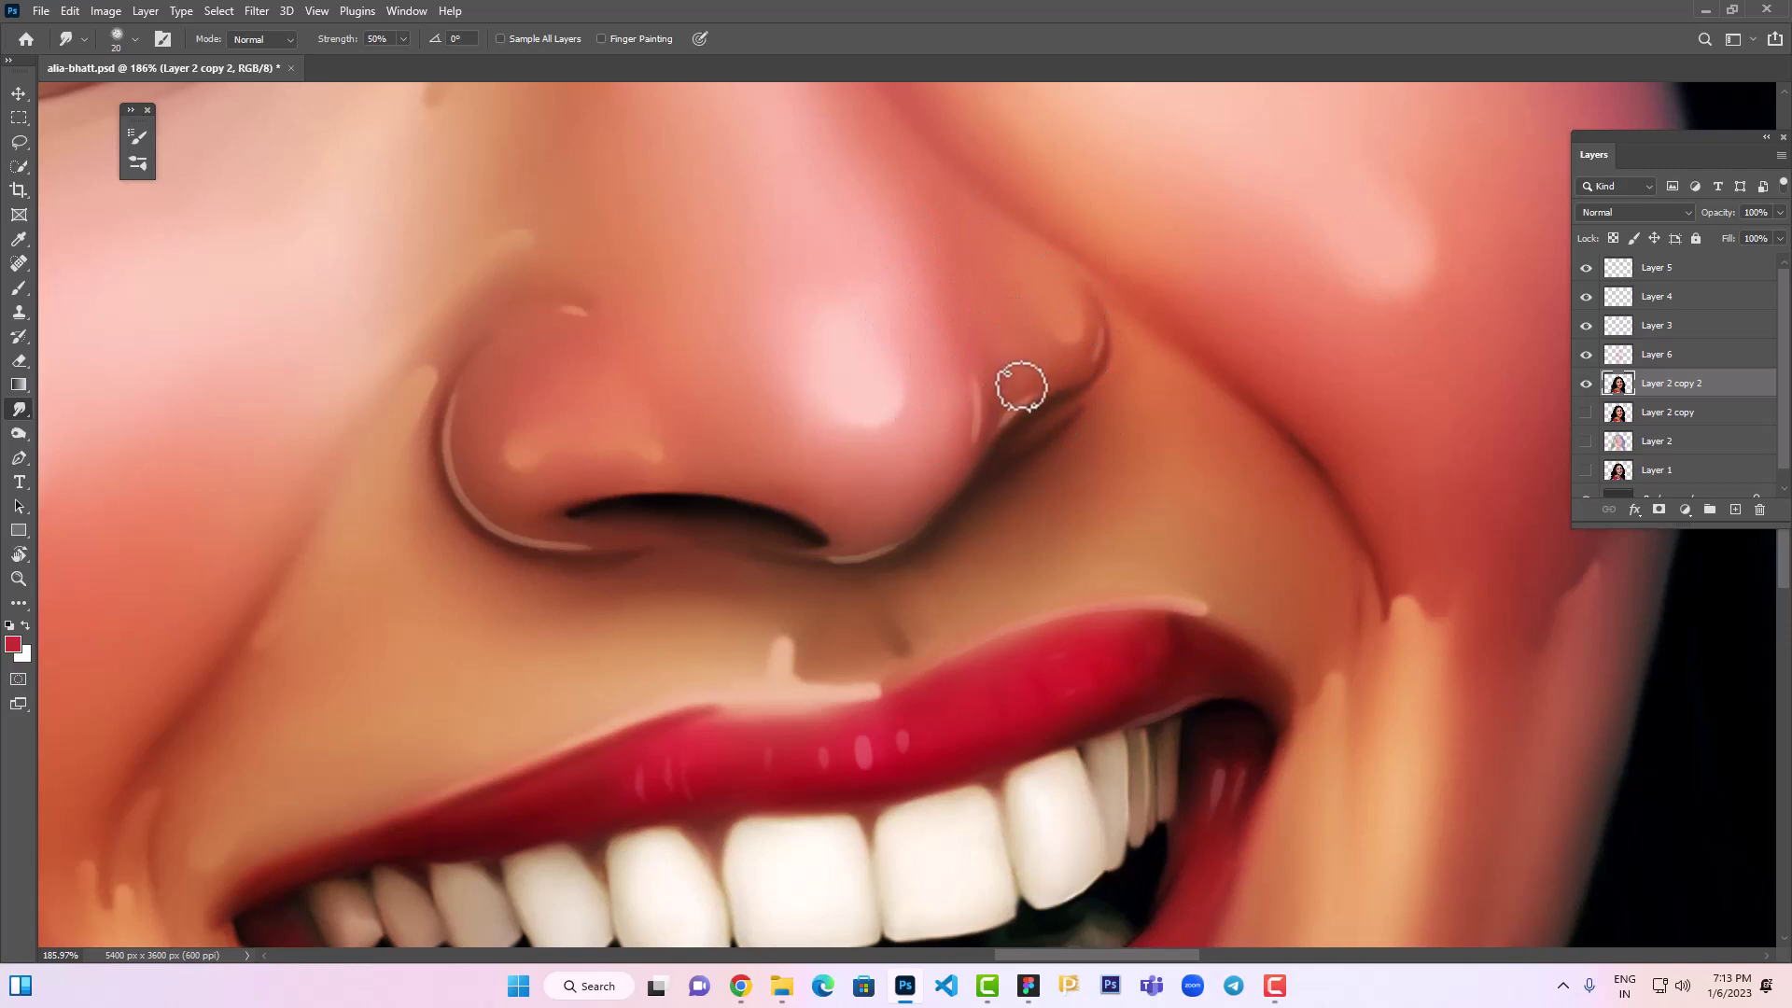
{"action": "mouse_move", "coordinate": [1010, 392]}
{"action": "left_mouse_down"}
{"action": "mouse_move", "coordinate": [1000, 339]}
{"action": "mouse_move", "coordinate": [1032, 368]}
{"action": "mouse_move", "coordinate": [999, 361]}
{"action": "mouse_move", "coordinate": [1027, 392]}
{"action": "left_mouse_up"}
Blend the skin tones across the nose with a larger smudge brush and save
{"action": "left_click_drag", "start_coordinate": [735, 453], "coordinate": [1028, 420]}
{"action": "key", "text": "bracketright"}
{"action": "key", "text": "bracketright"}
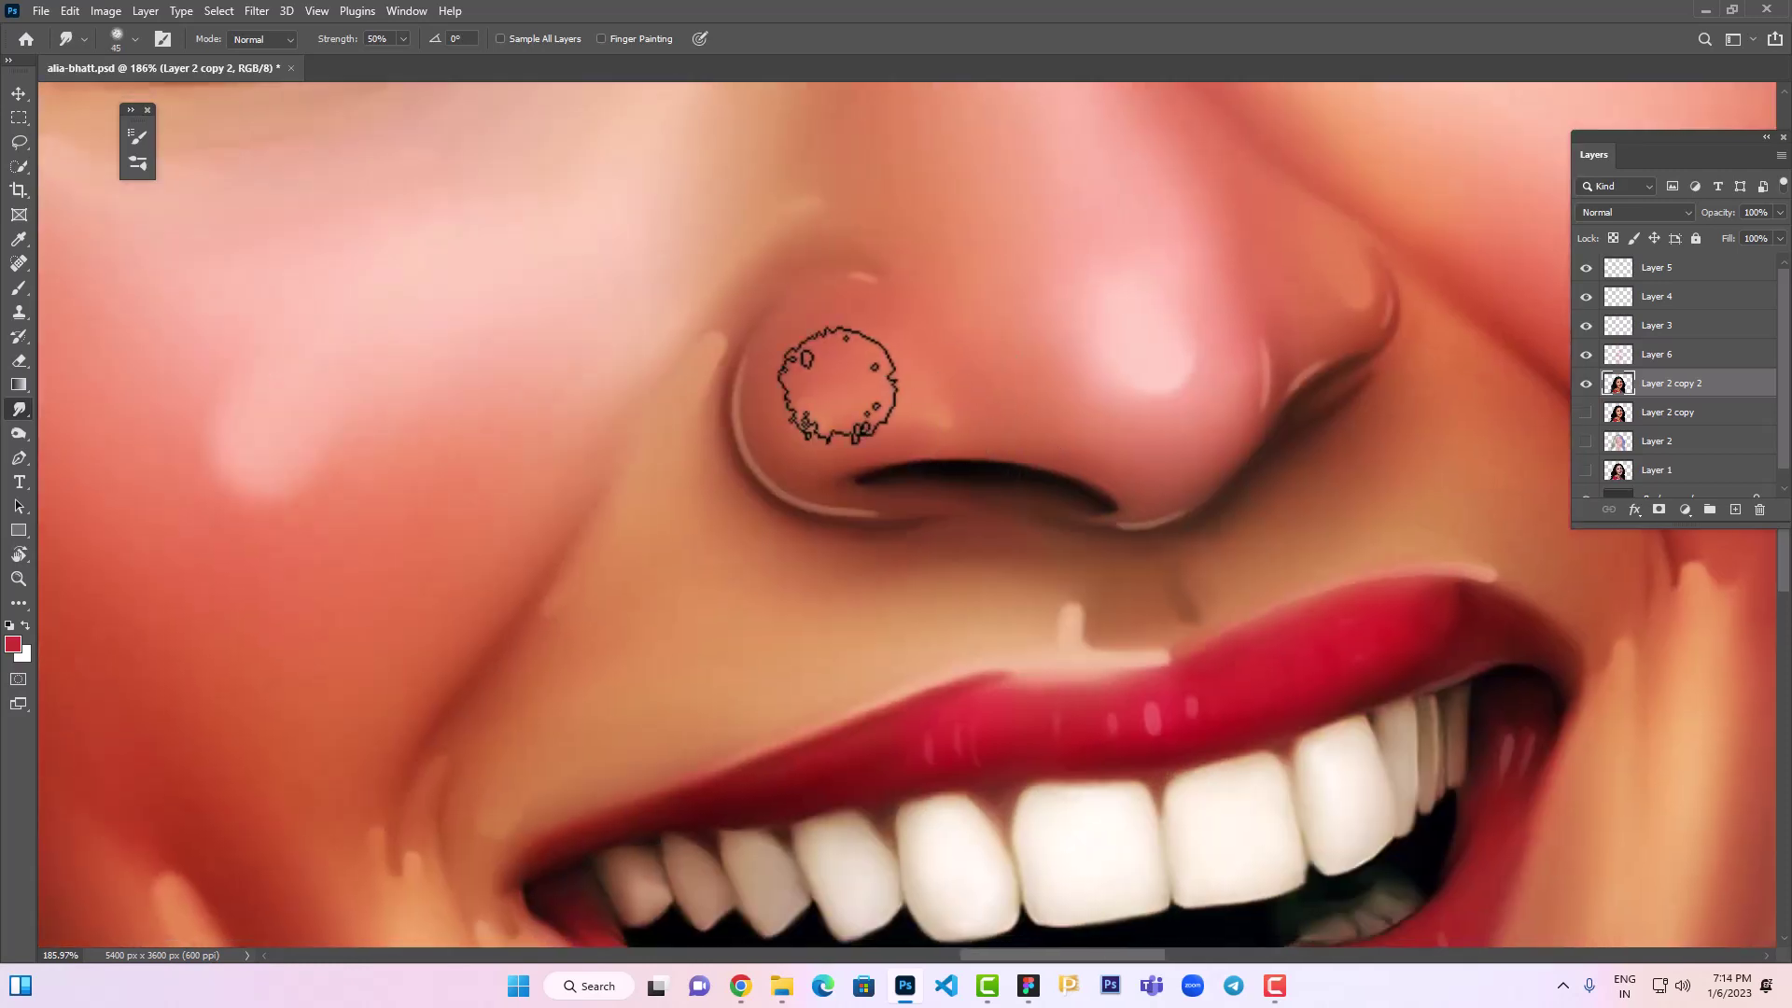
{"action": "key", "text": "bracketright"}
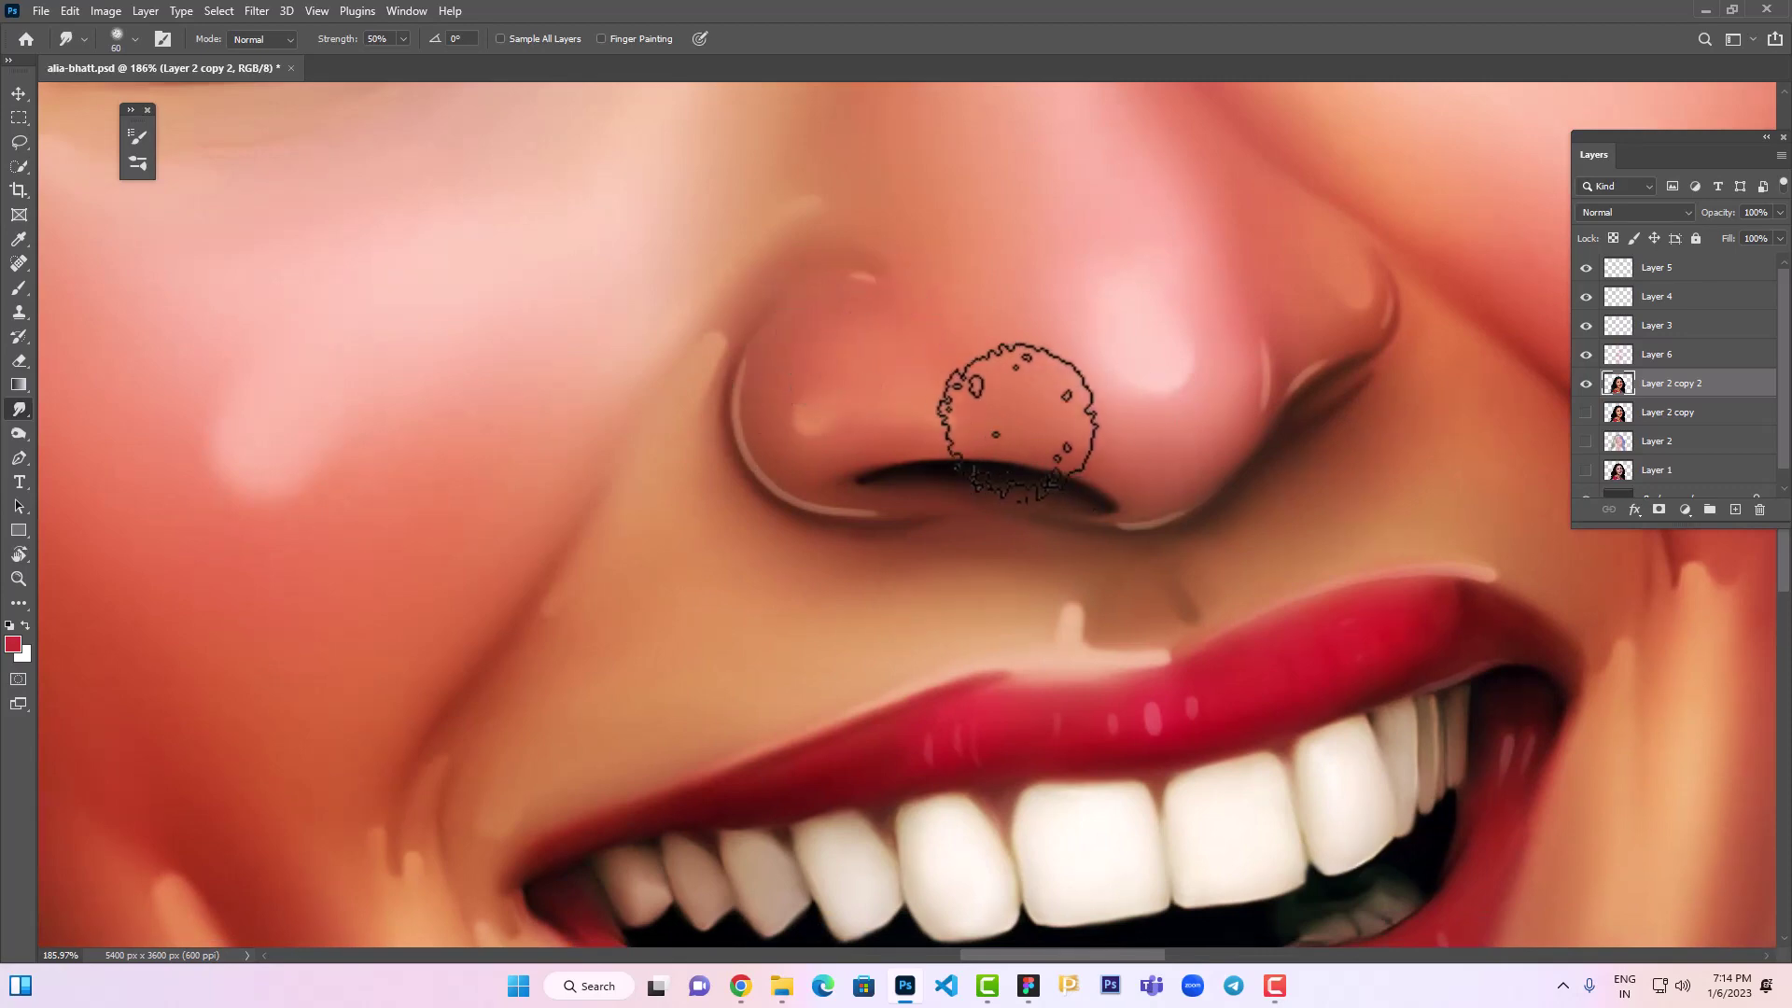
{"action": "left_click_drag", "start_coordinate": [964, 332], "coordinate": [749, 602]}
{"action": "scroll", "coordinate": [719, 354], "scroll_direction": "up", "scroll_amount": 5}
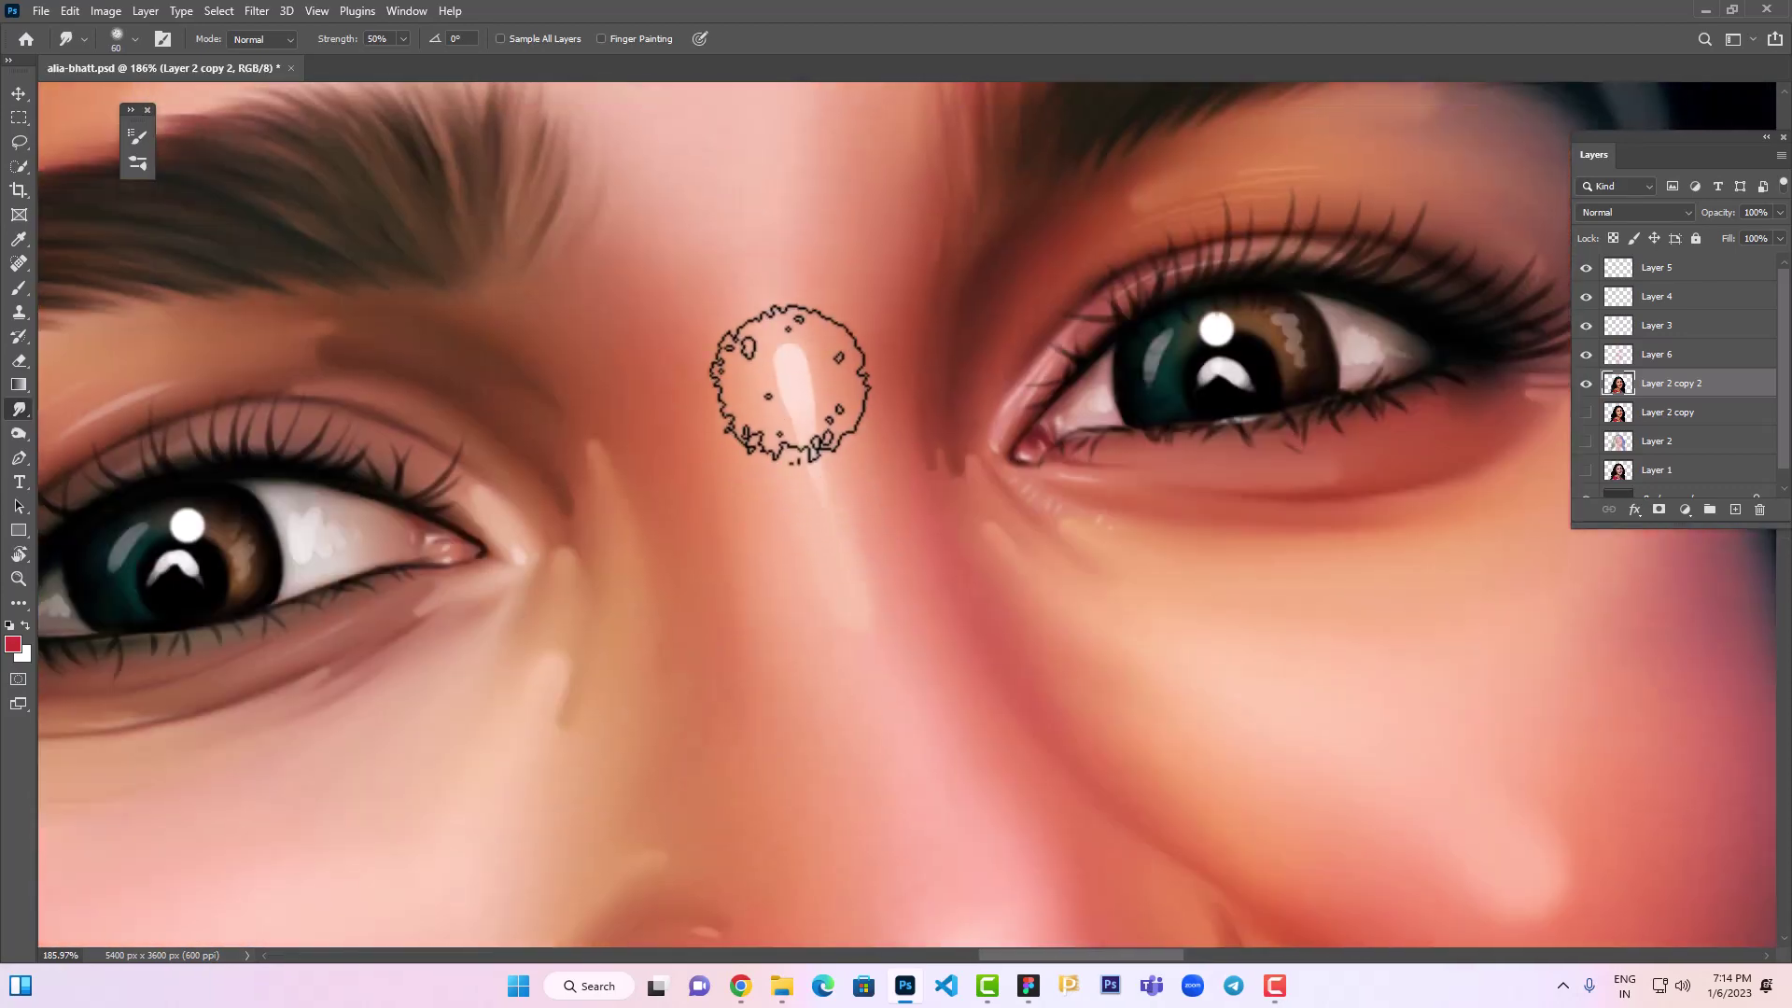
{"action": "scroll", "coordinate": [653, 406], "scroll_direction": "right", "scroll_amount": 1}
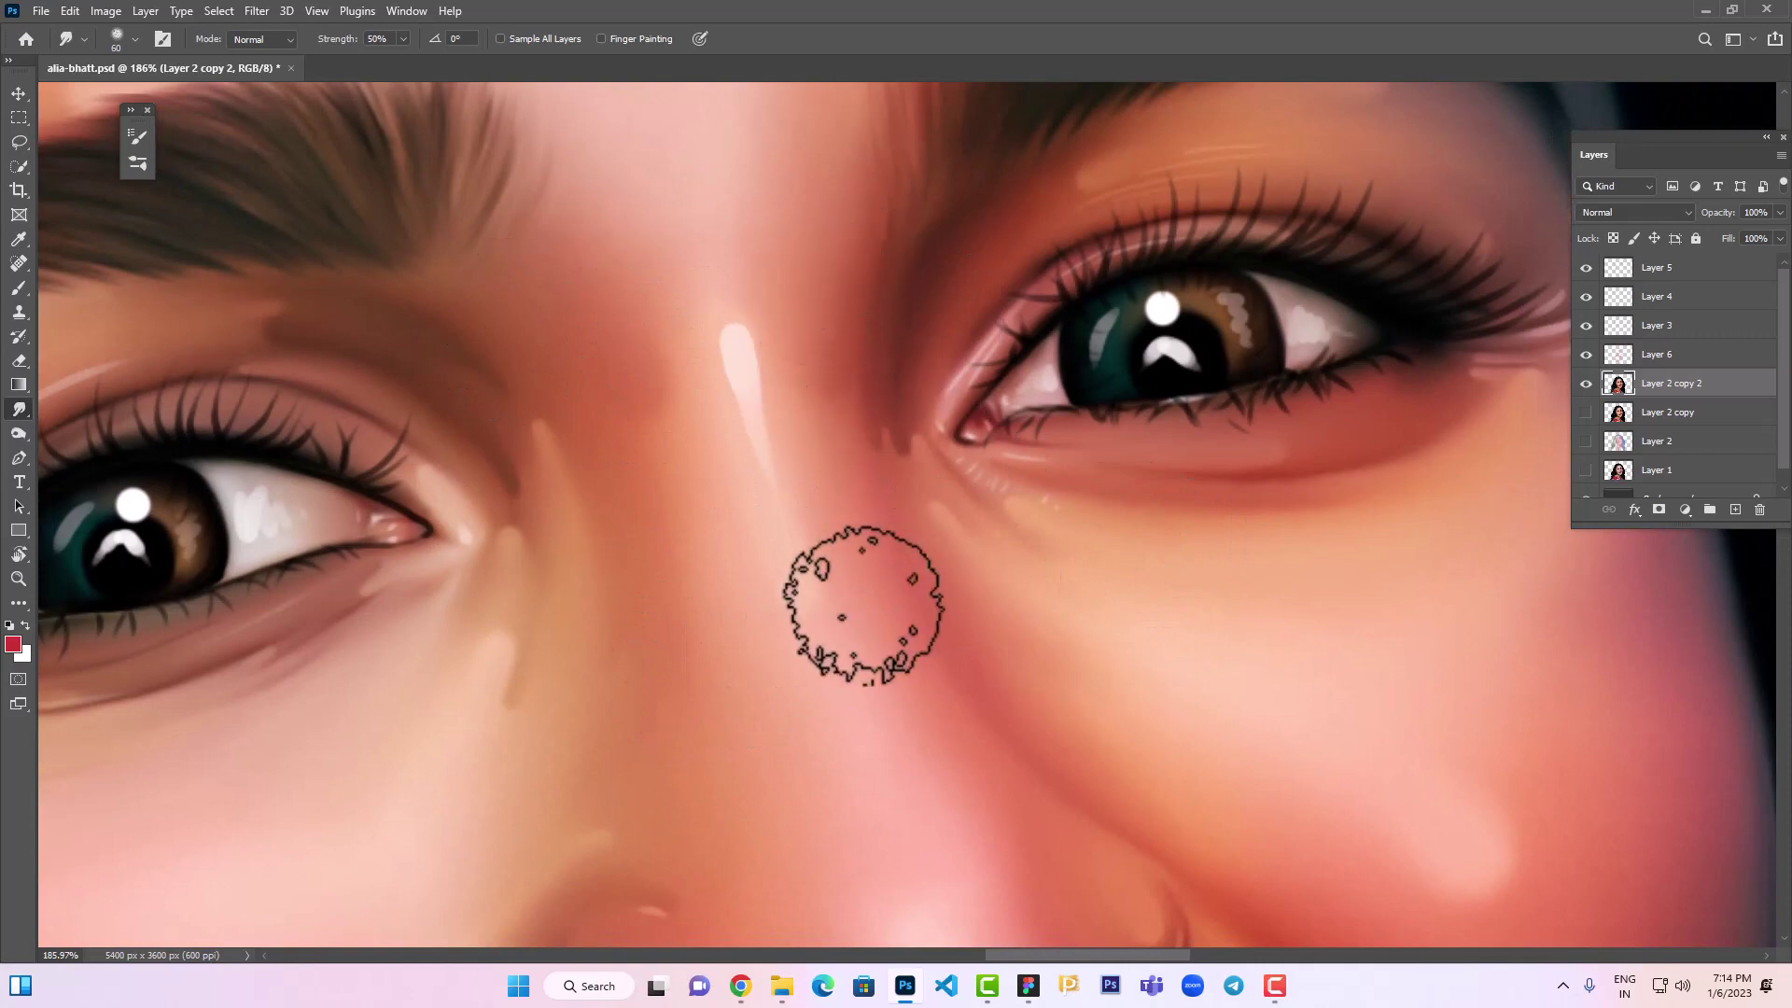
{"action": "scroll", "coordinate": [877, 588], "scroll_direction": "down", "scroll_amount": 4}
{"action": "scroll", "coordinate": [877, 588], "scroll_direction": "left", "scroll_amount": 1}
{"action": "scroll", "coordinate": [653, 205], "scroll_direction": "up", "scroll_amount": 8}
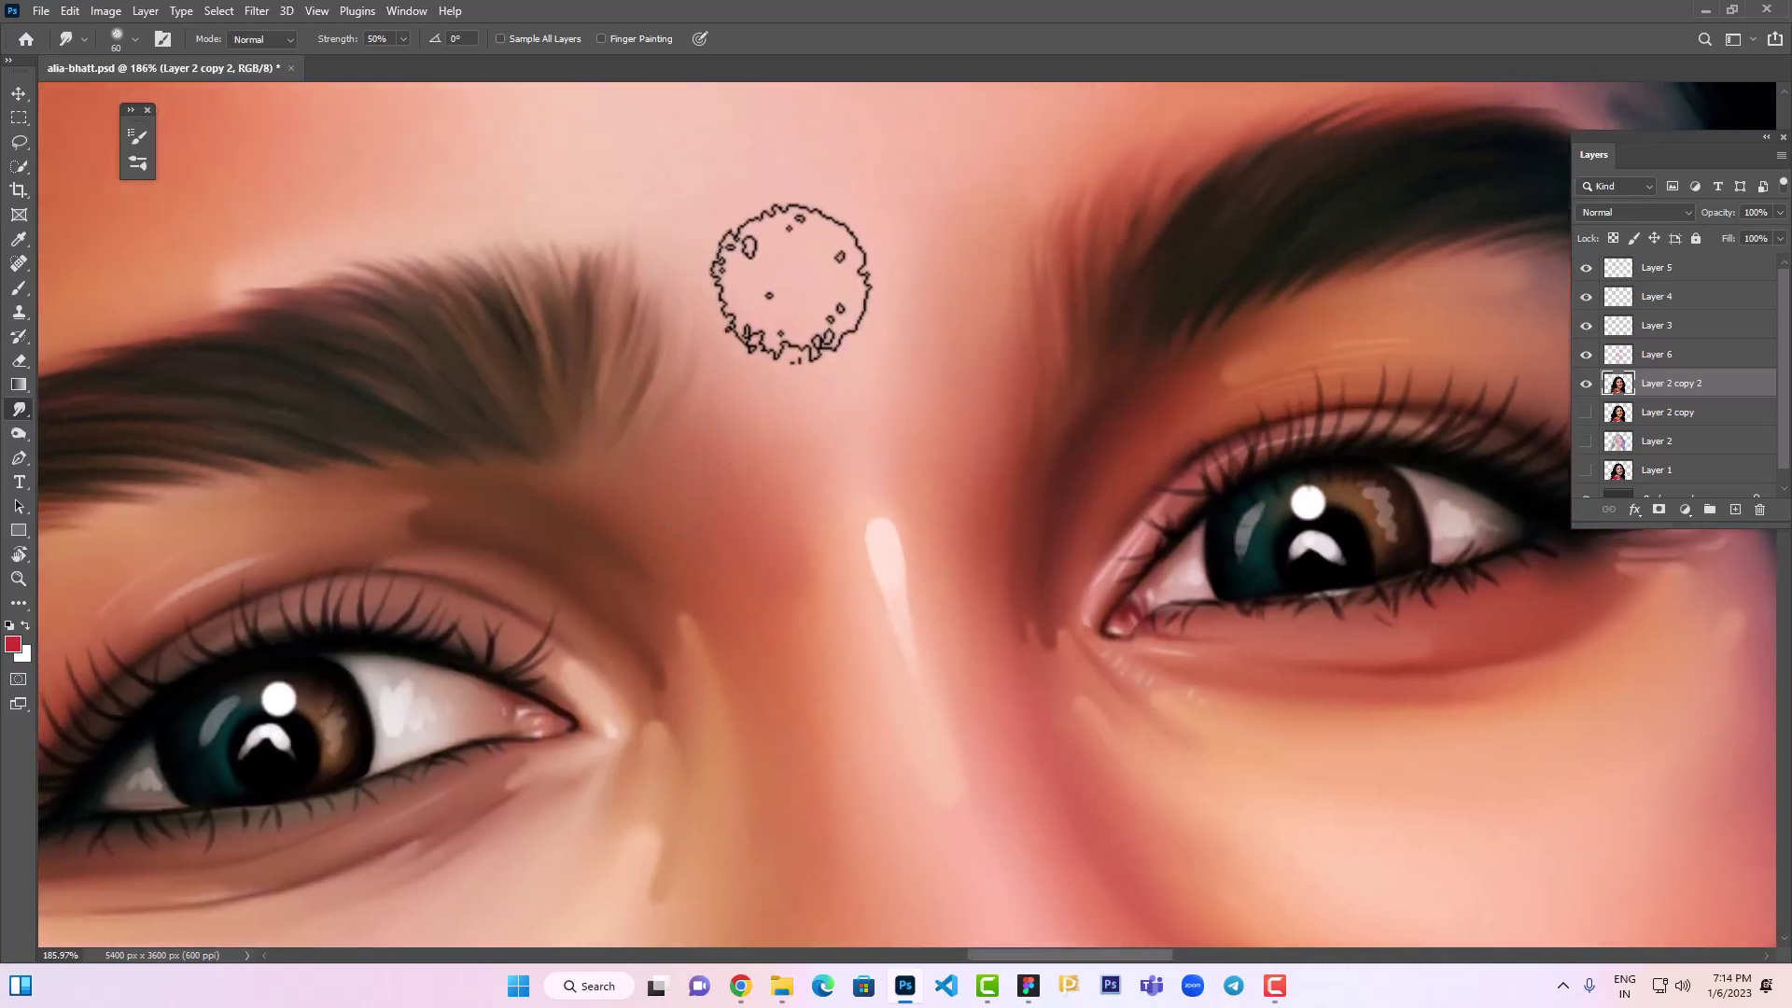
{"action": "key", "text": "ctrl+s"}
{"action": "scroll", "coordinate": [1017, 439], "scroll_direction": "left", "scroll_amount": 6}
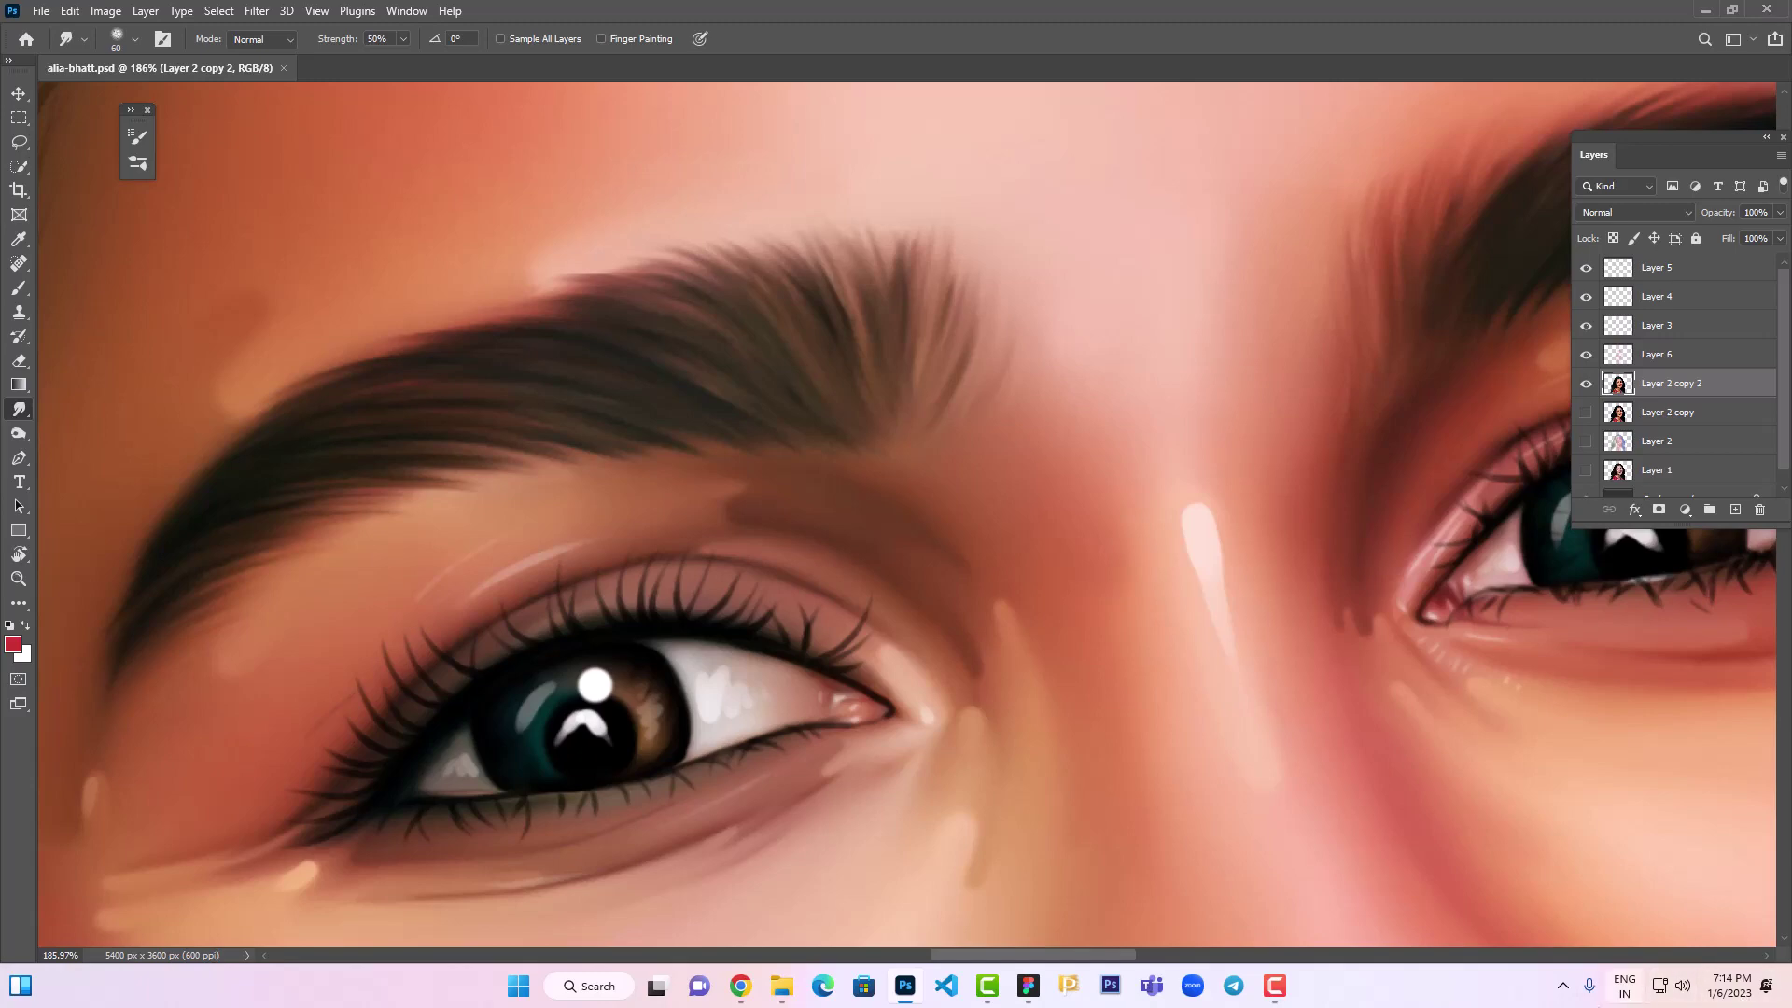
Switch to the Brush and shrink it to 10 pixels
{"action": "left_click", "coordinate": [23, 291]}
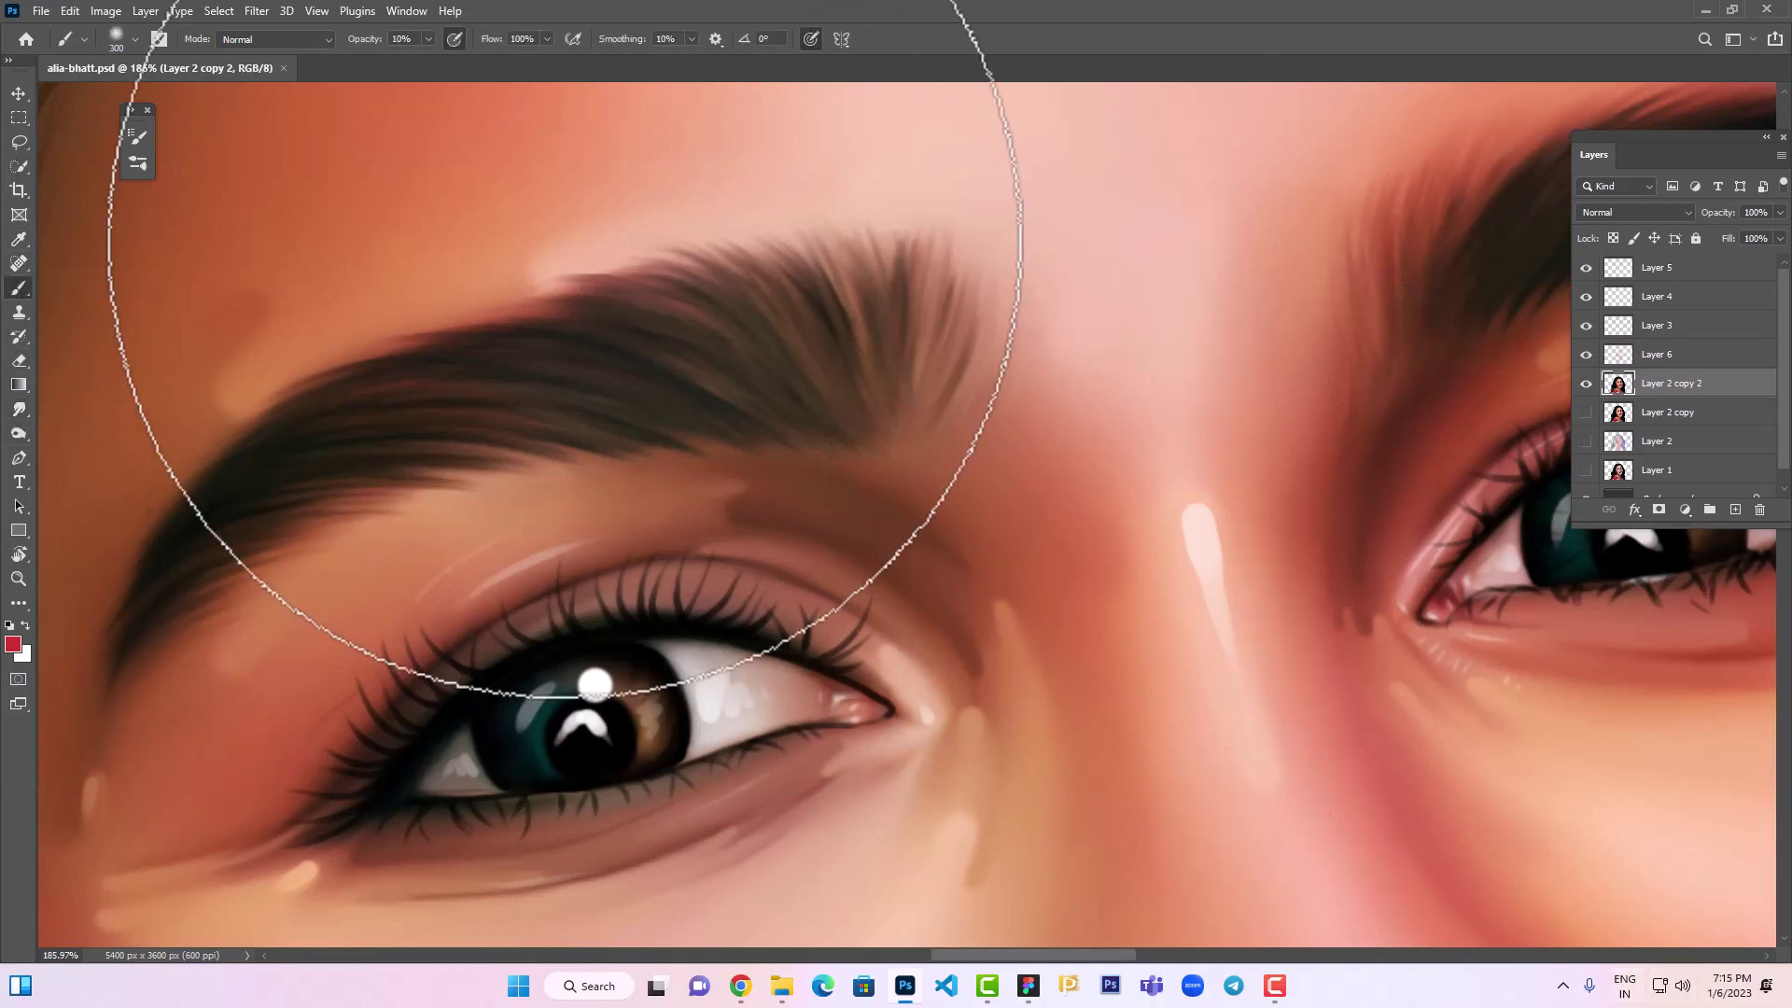
{"action": "key", "text": "bracketleft"}
{"action": "key", "text": "bracketleft"}
{"action": "key", "text": "bracketleft"}
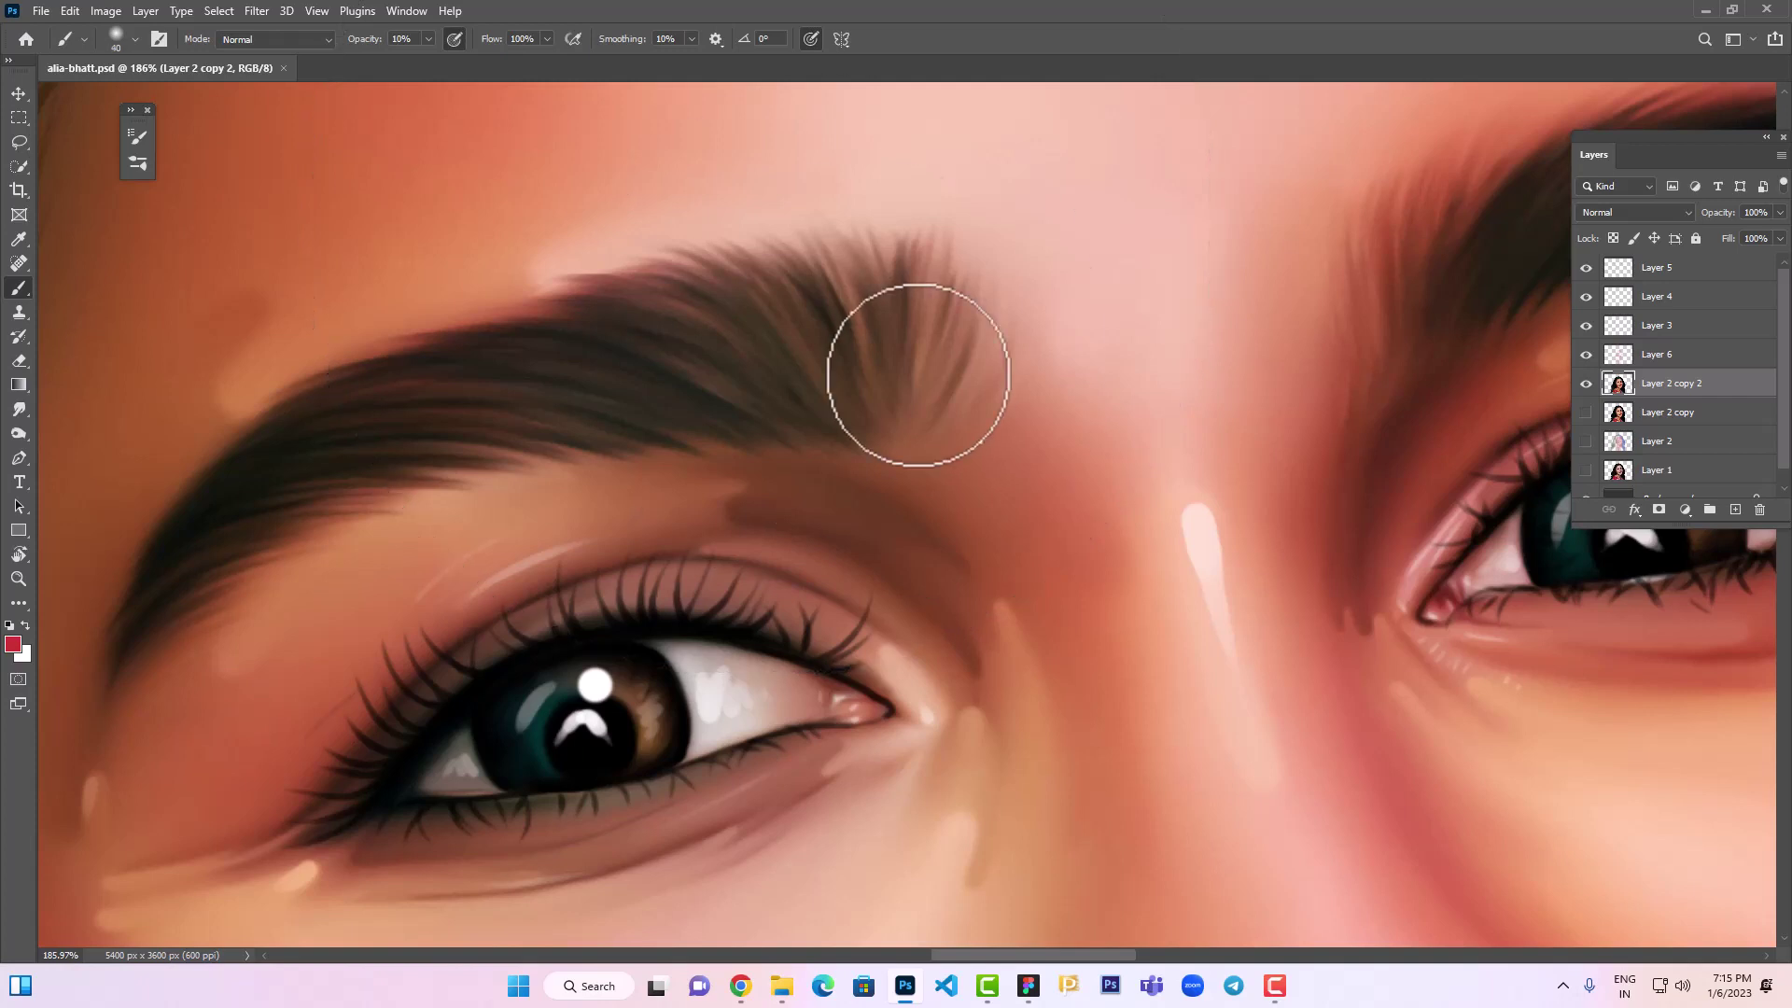
{"action": "key", "text": "bracketleft"}
{"action": "key", "text": "bracketleft"}
{"action": "key", "text": "bracketleft"}
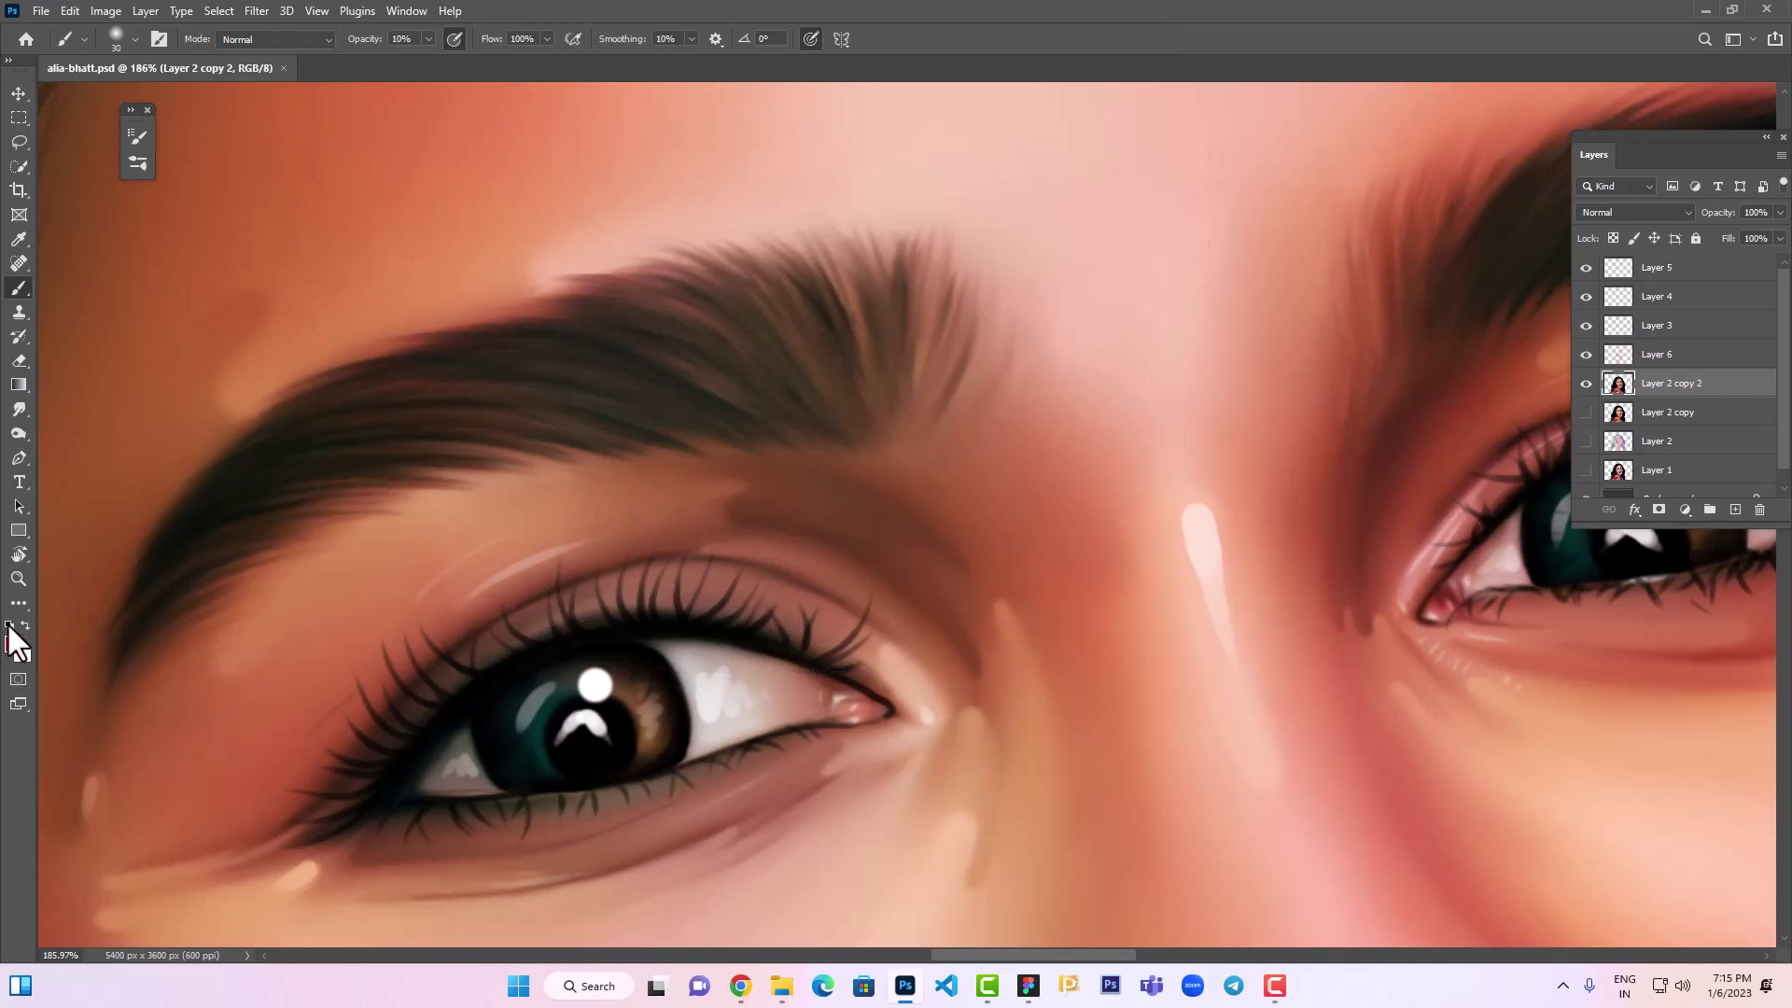
{"action": "key", "text": "bracketleft"}
{"action": "key", "text": "bracketleft"}
Select Layer 5 and set the brush to 100% opacity and 25 pixels
{"action": "key", "text": "f"}
{"action": "left_click", "coordinate": [1652, 268]}
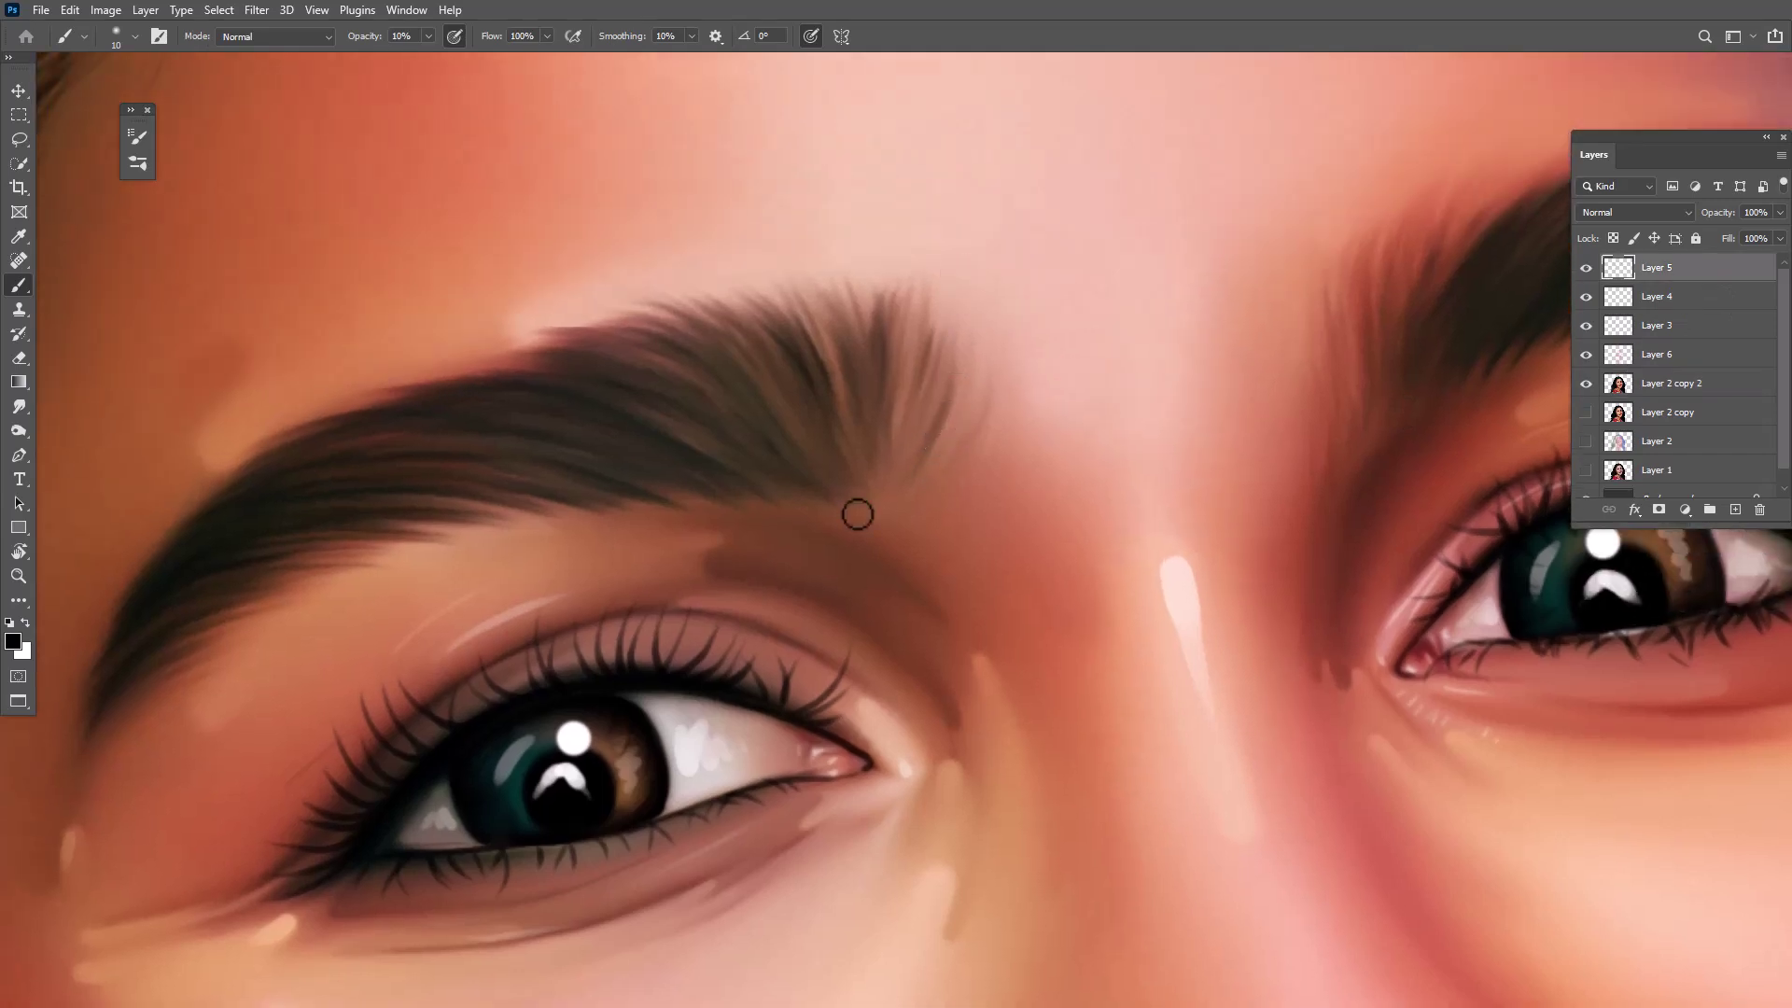
{"action": "left_click_drag", "start_coordinate": [427, 35], "coordinate": [572, 90]}
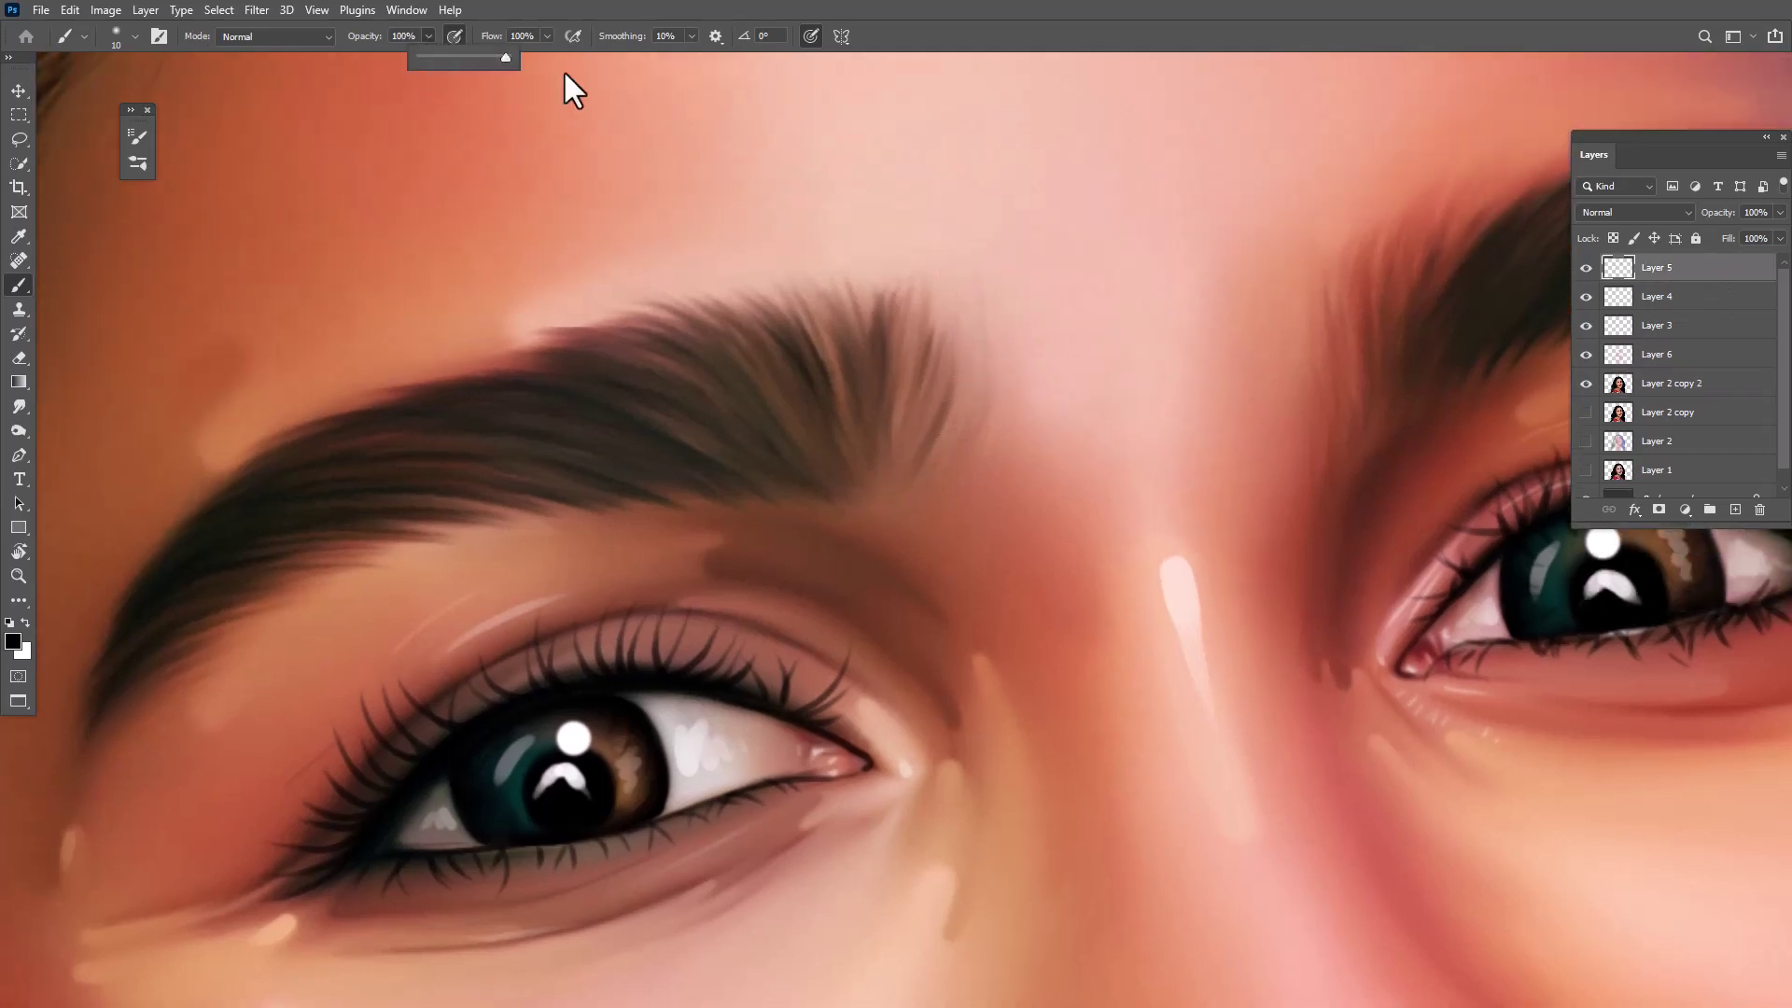
{"action": "left_click", "coordinate": [970, 302]}
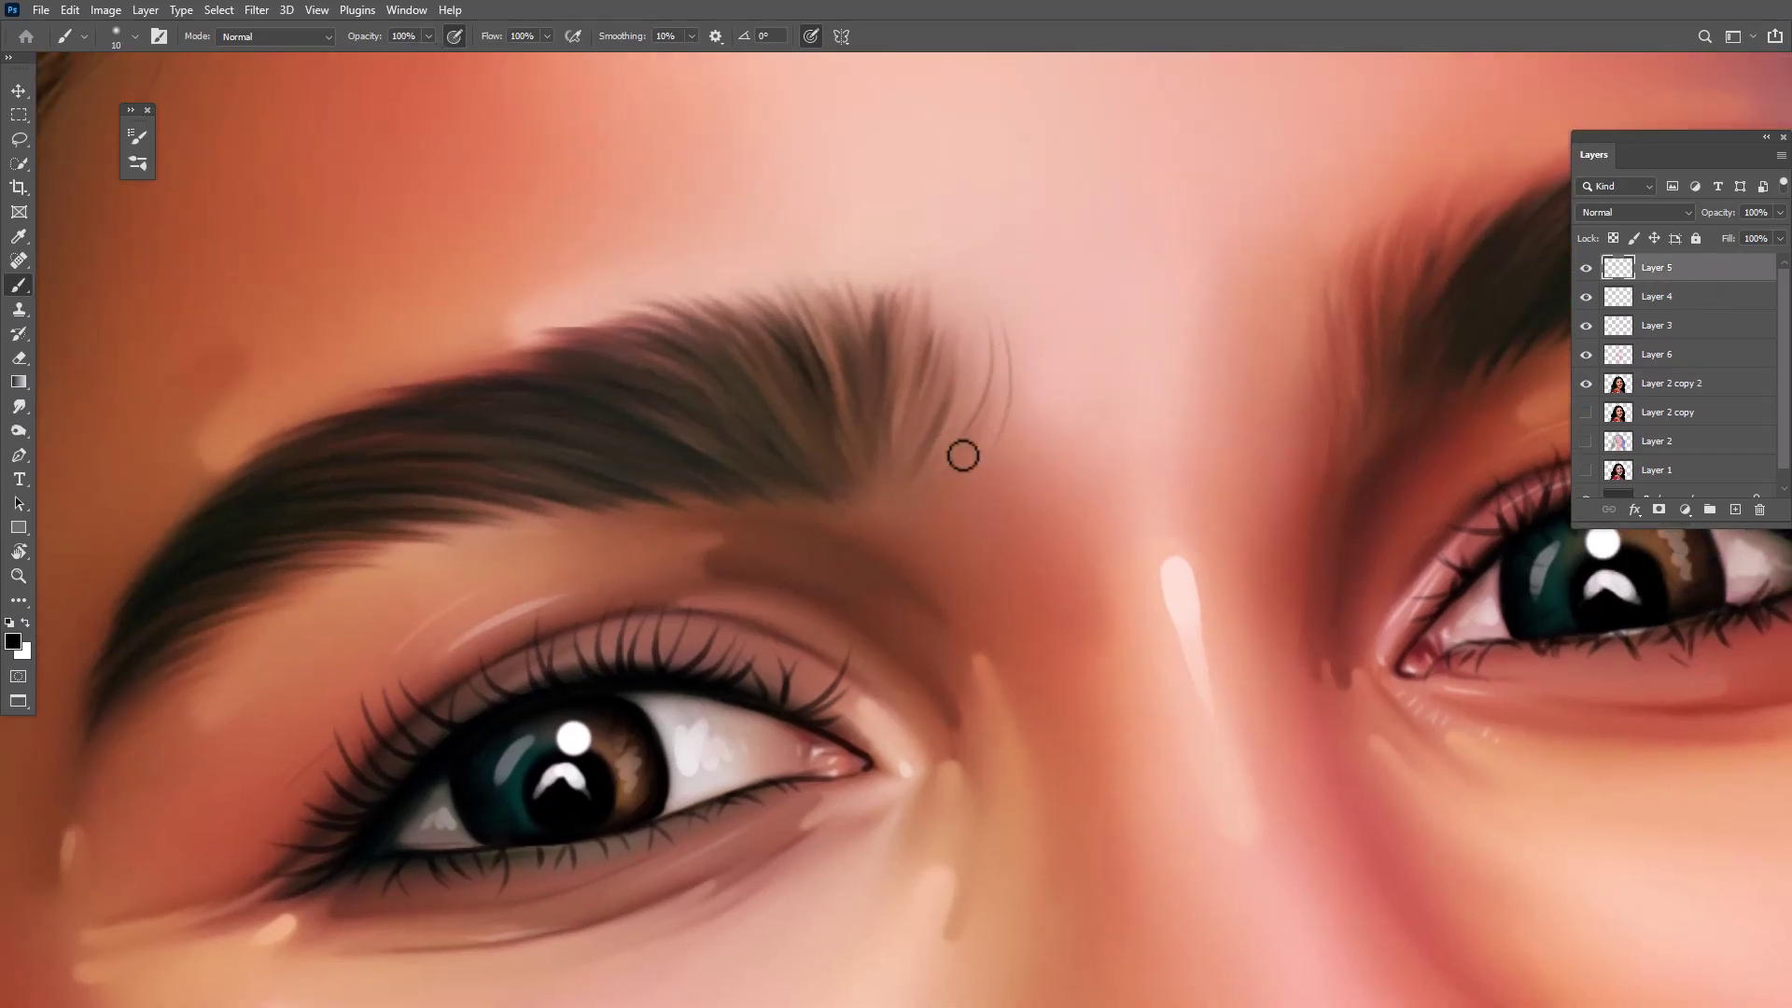
{"action": "key", "text": "bracketright"}
Paint hair strokes along the left eyebrow's upper edge and extend its tail
{"action": "left_click_drag", "start_coordinate": [926, 383], "coordinate": [956, 296]}
{"action": "mouse_move", "coordinate": [293, 426]}
{"action": "left_mouse_down"}
{"action": "mouse_move", "coordinate": [399, 372]}
{"action": "mouse_move", "coordinate": [622, 381]}
{"action": "left_mouse_up"}
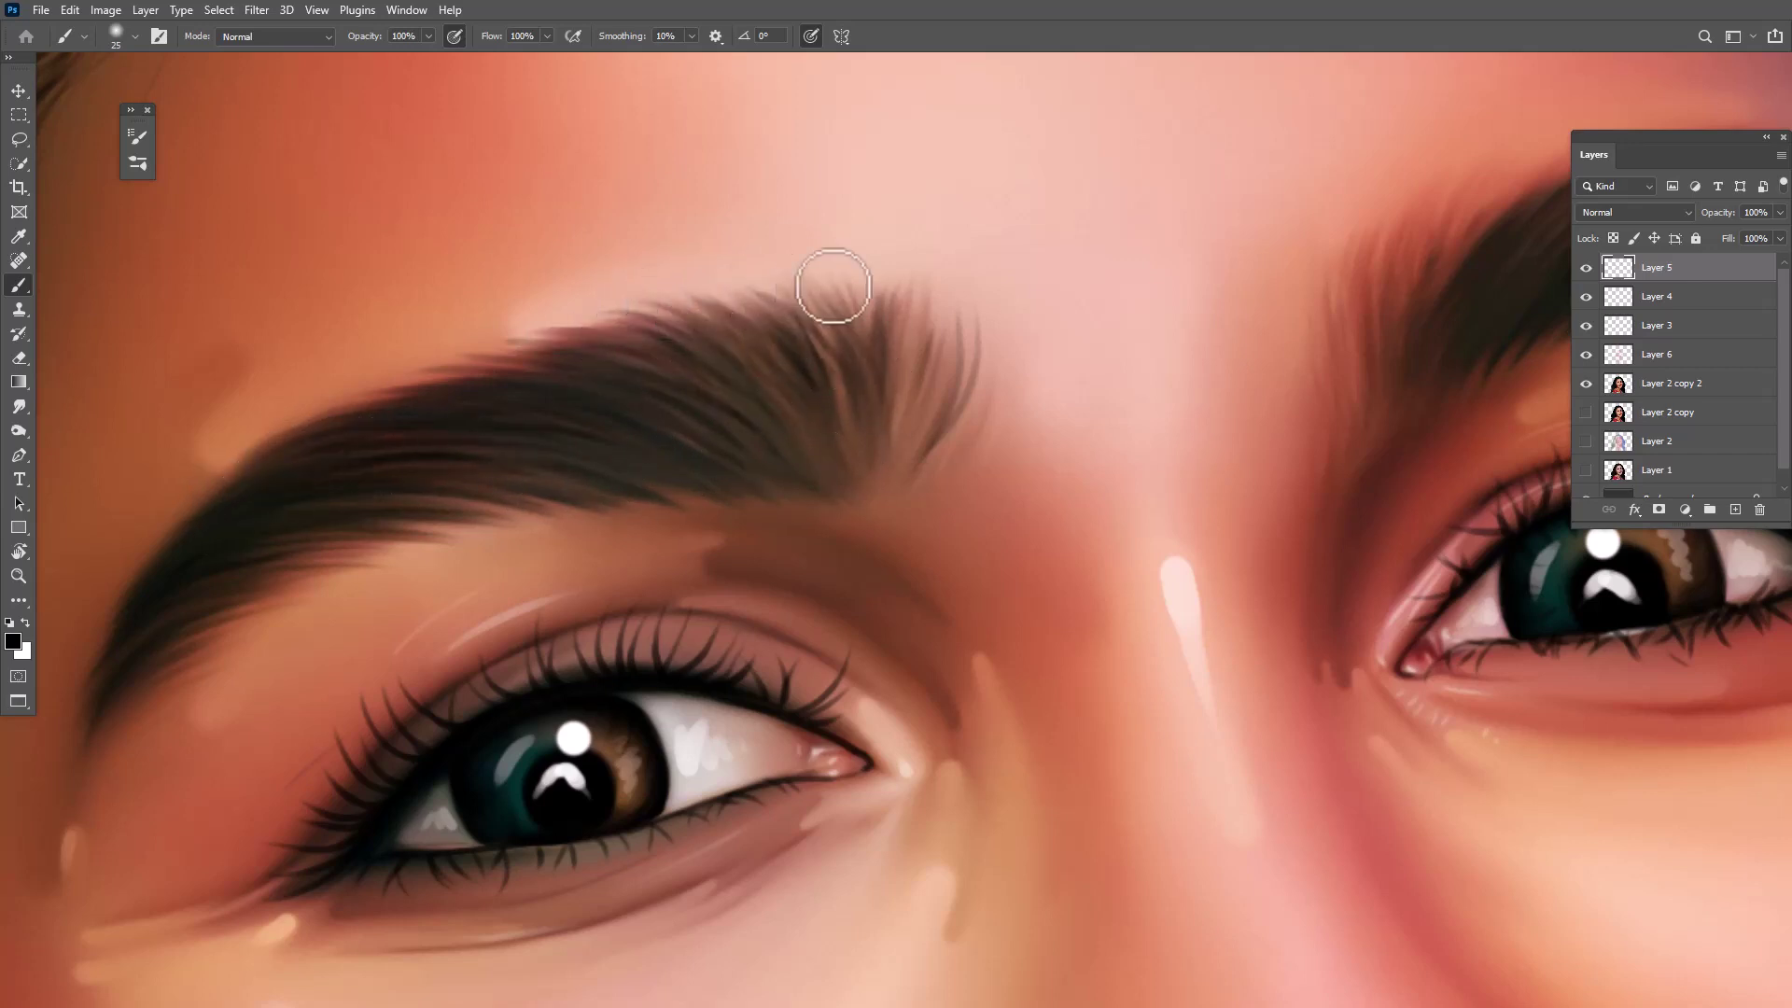
{"action": "left_click_drag", "start_coordinate": [883, 291], "coordinate": [877, 433]}
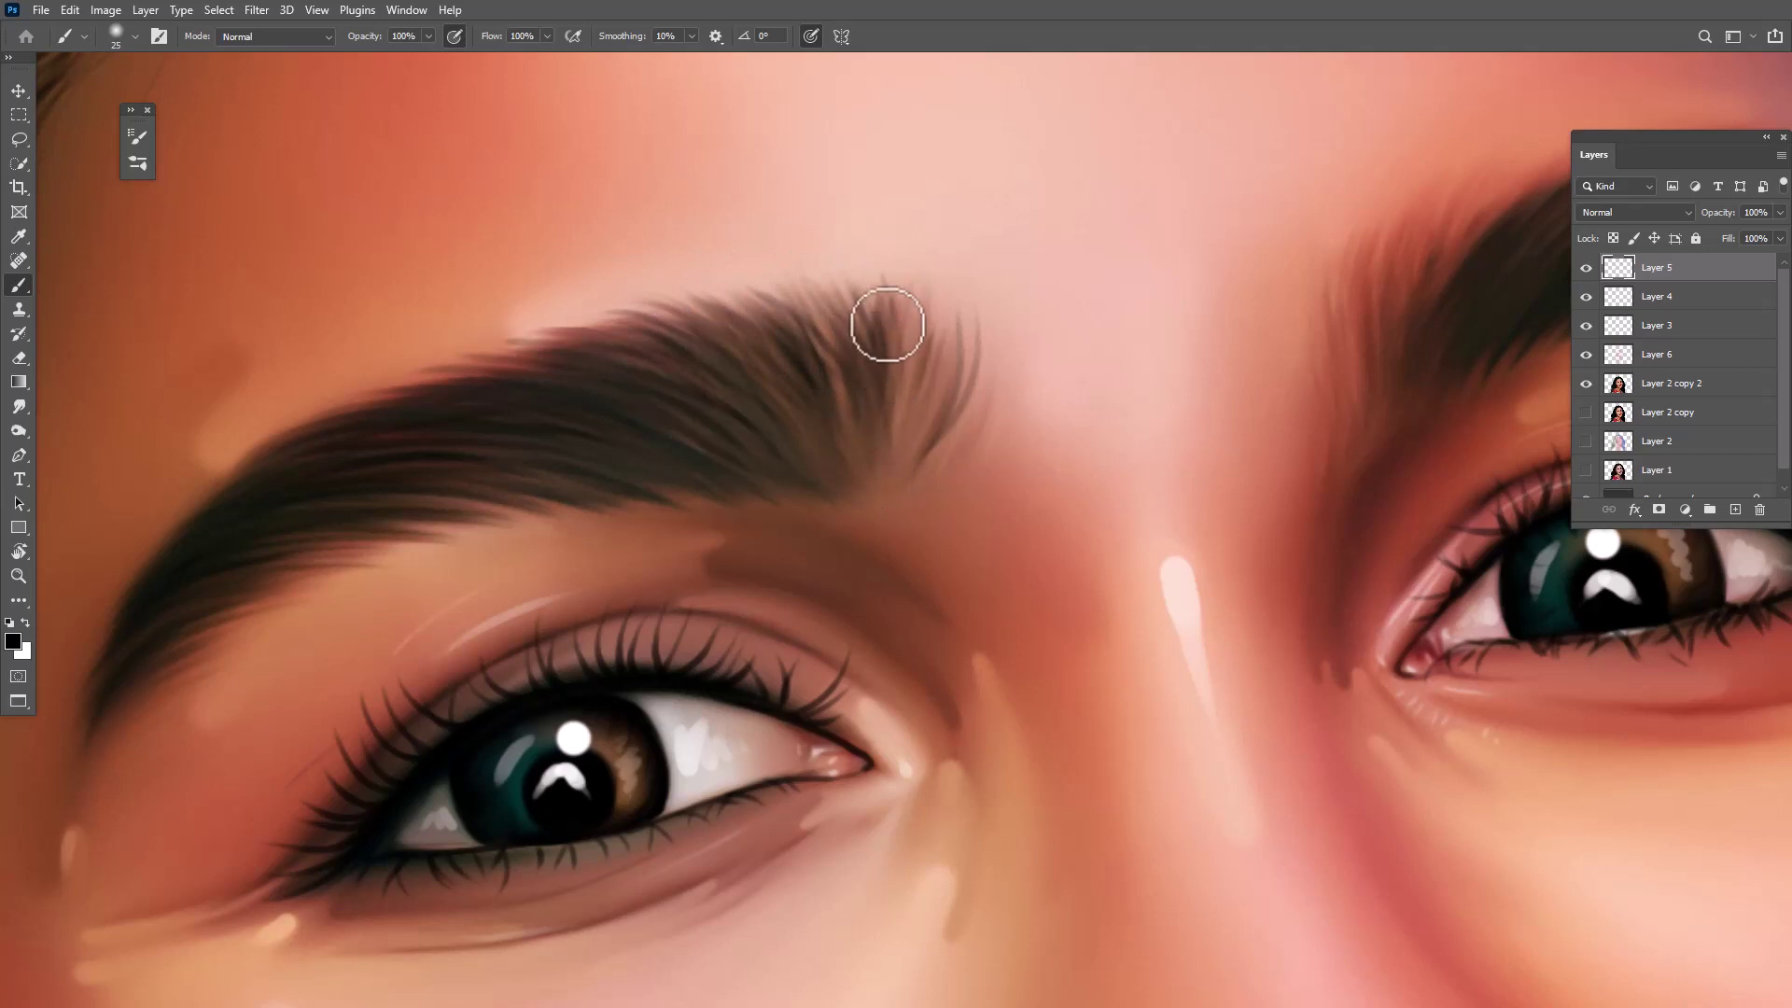
{"action": "left_click_drag", "start_coordinate": [928, 288], "coordinate": [933, 407]}
{"action": "mouse_move", "coordinate": [948, 340]}
{"action": "left_mouse_down"}
{"action": "mouse_move", "coordinate": [966, 417]}
{"action": "mouse_move", "coordinate": [936, 467]}
{"action": "left_mouse_up"}
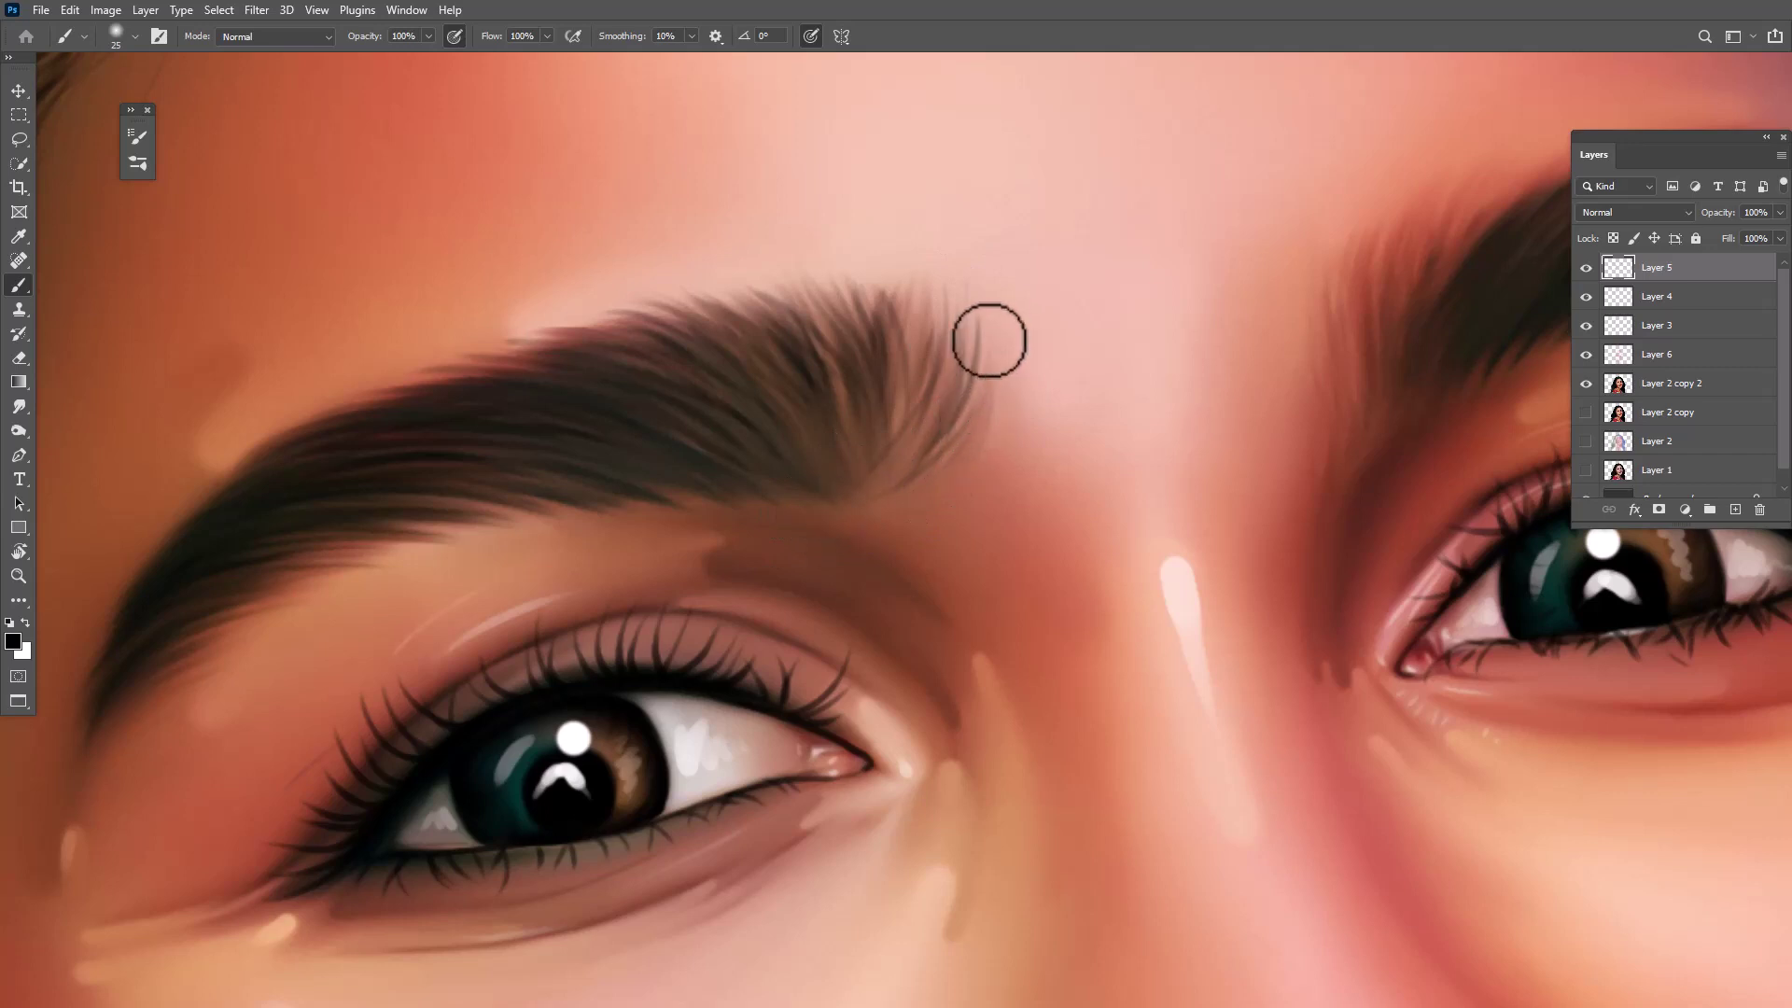
{"action": "left_click_drag", "start_coordinate": [989, 340], "coordinate": [925, 433]}
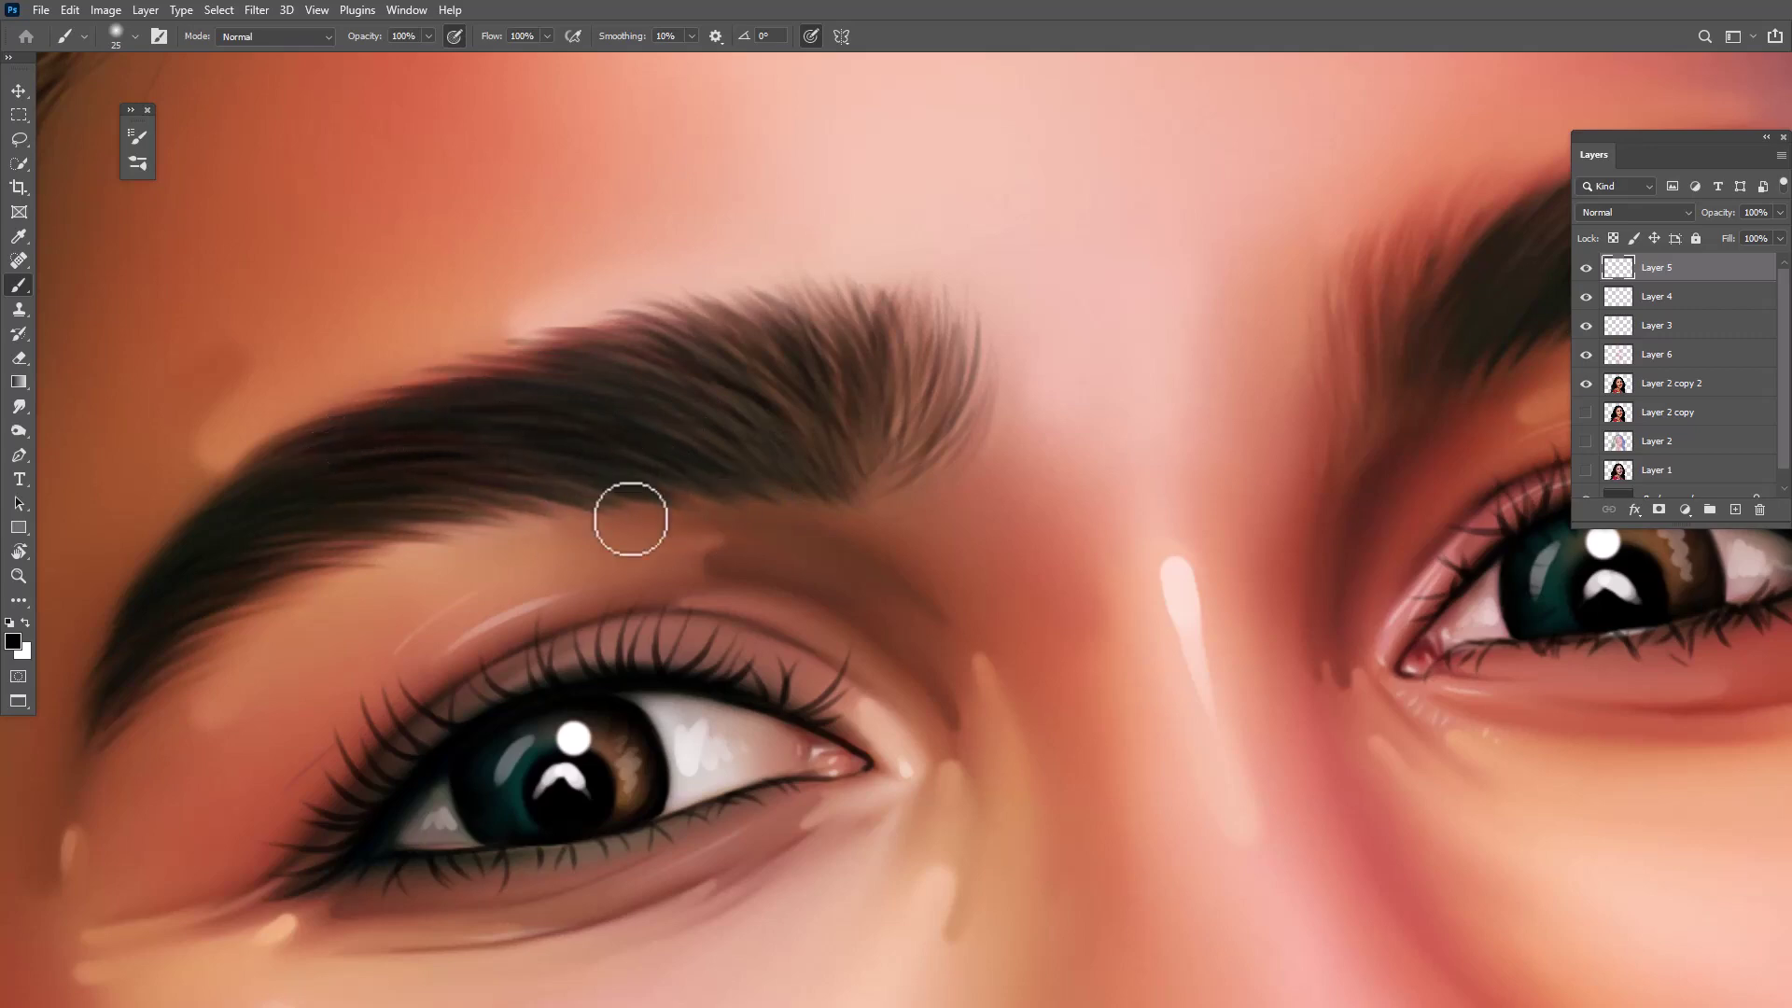
Paint dark hair strands at the right eyebrow's inner head and along its top edge
{"action": "left_click_drag", "start_coordinate": [1406, 255], "coordinate": [726, 297]}
{"action": "left_click_drag", "start_coordinate": [658, 410], "coordinate": [651, 311]}
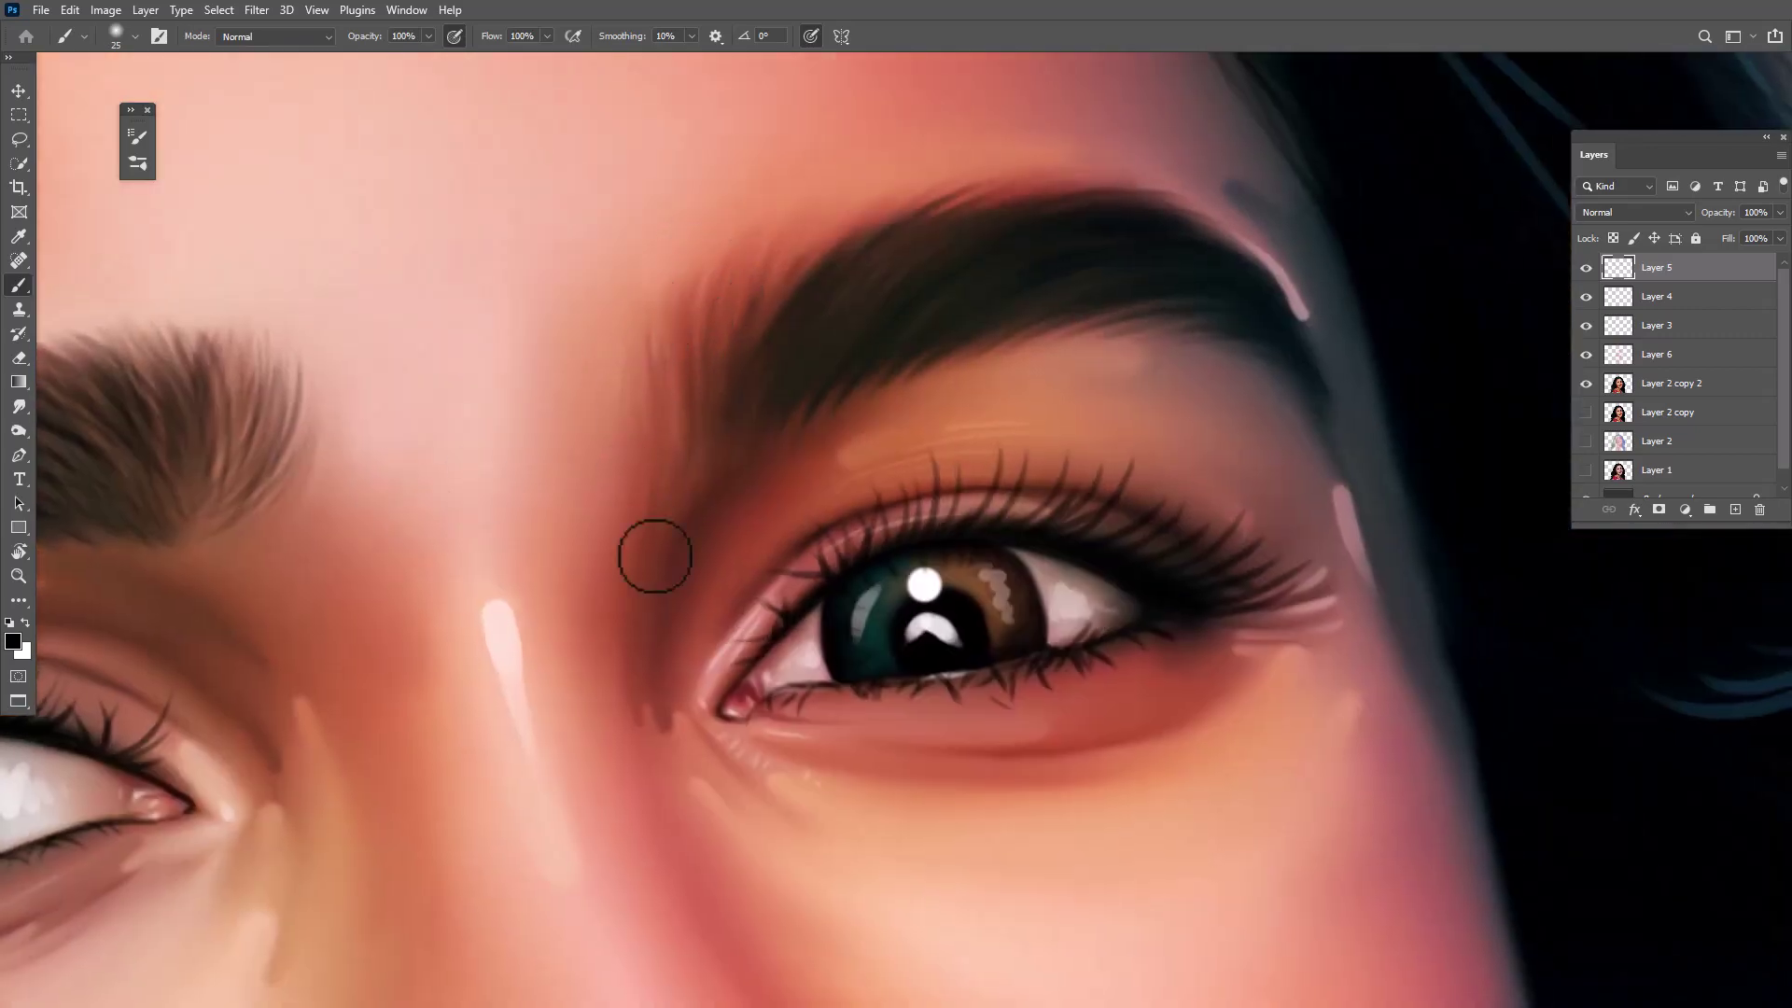
{"action": "left_click_drag", "start_coordinate": [652, 430], "coordinate": [656, 296]}
{"action": "left_click_drag", "start_coordinate": [697, 388], "coordinate": [704, 261]}
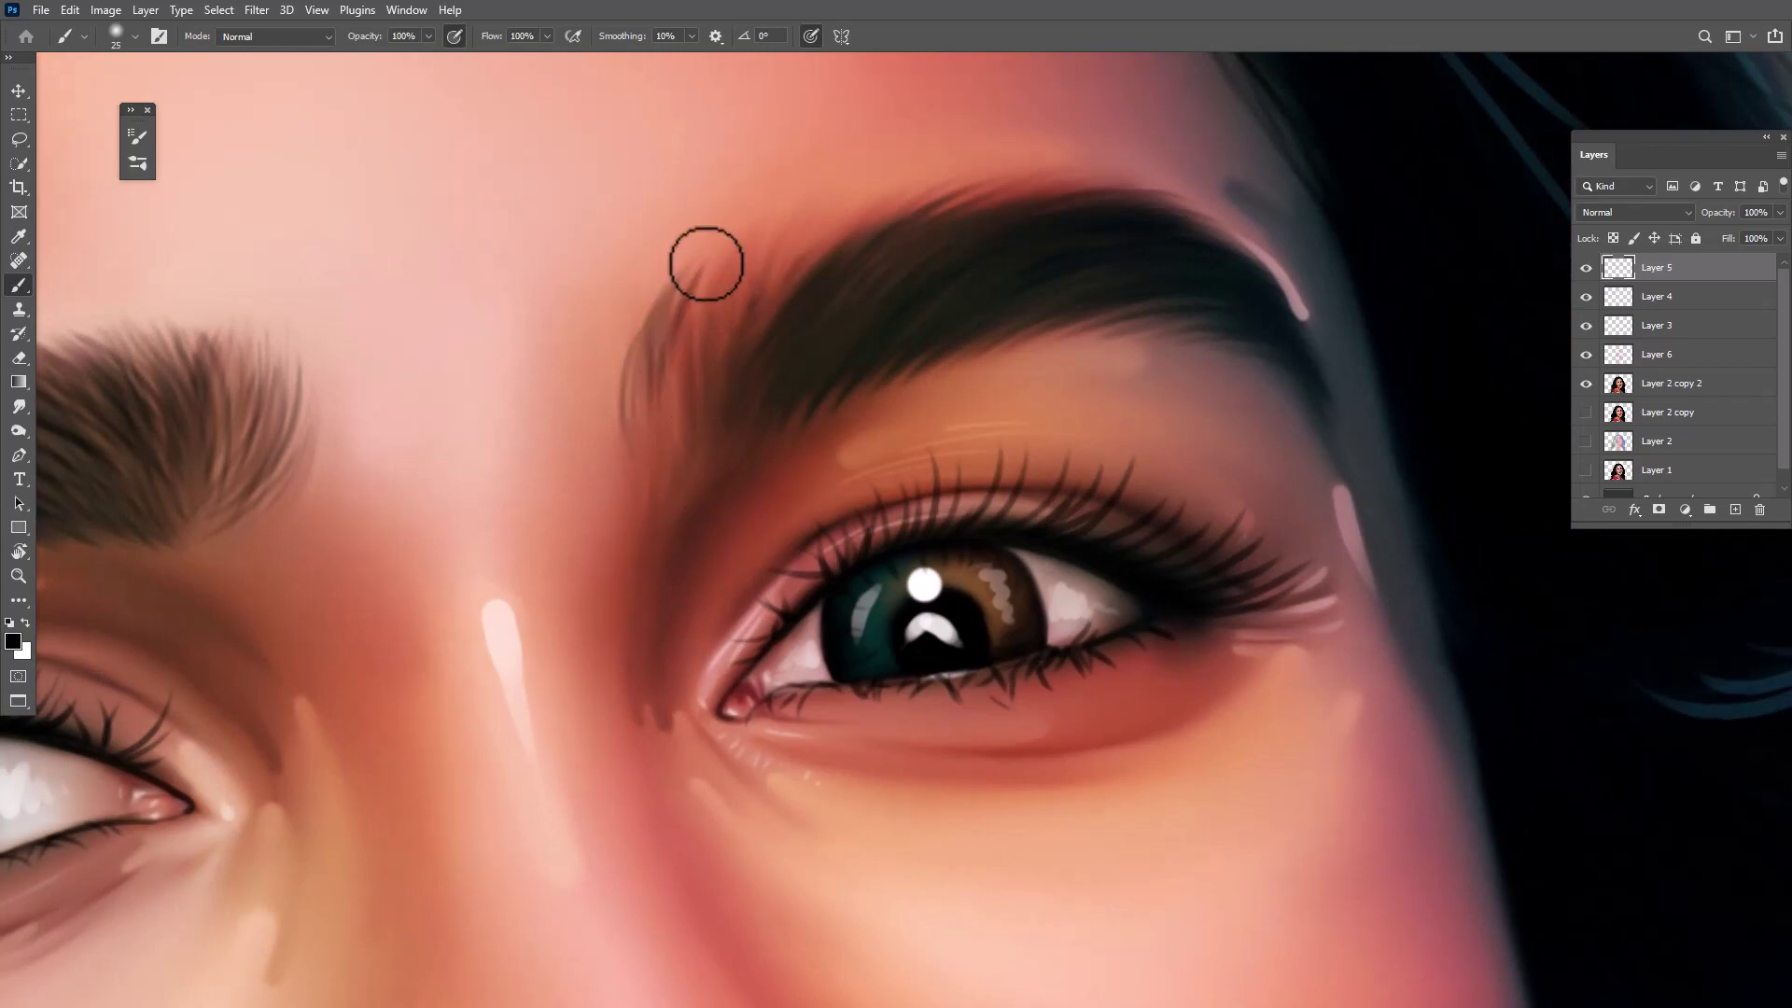
{"action": "left_click_drag", "start_coordinate": [708, 433], "coordinate": [832, 200]}
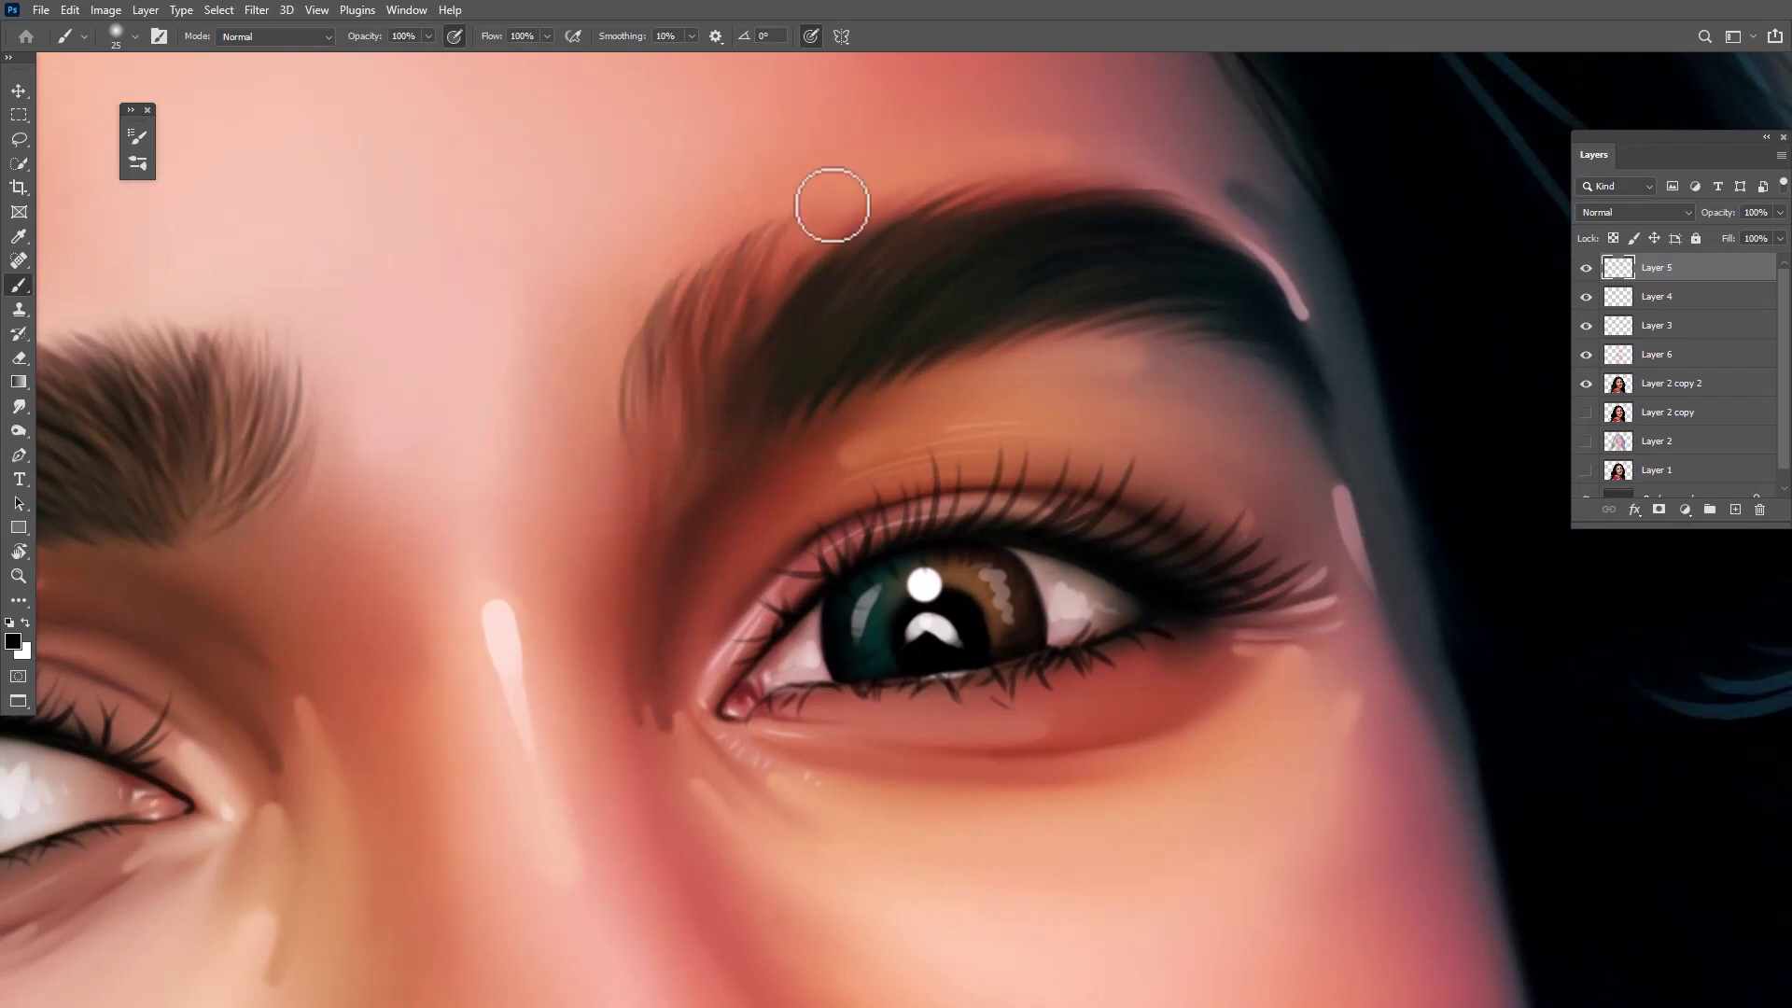
{"action": "mouse_move", "coordinate": [793, 289]}
{"action": "left_mouse_down"}
{"action": "mouse_move", "coordinate": [860, 196]}
{"action": "mouse_move", "coordinate": [881, 209]}
{"action": "mouse_move", "coordinate": [927, 180]}
{"action": "left_mouse_up"}
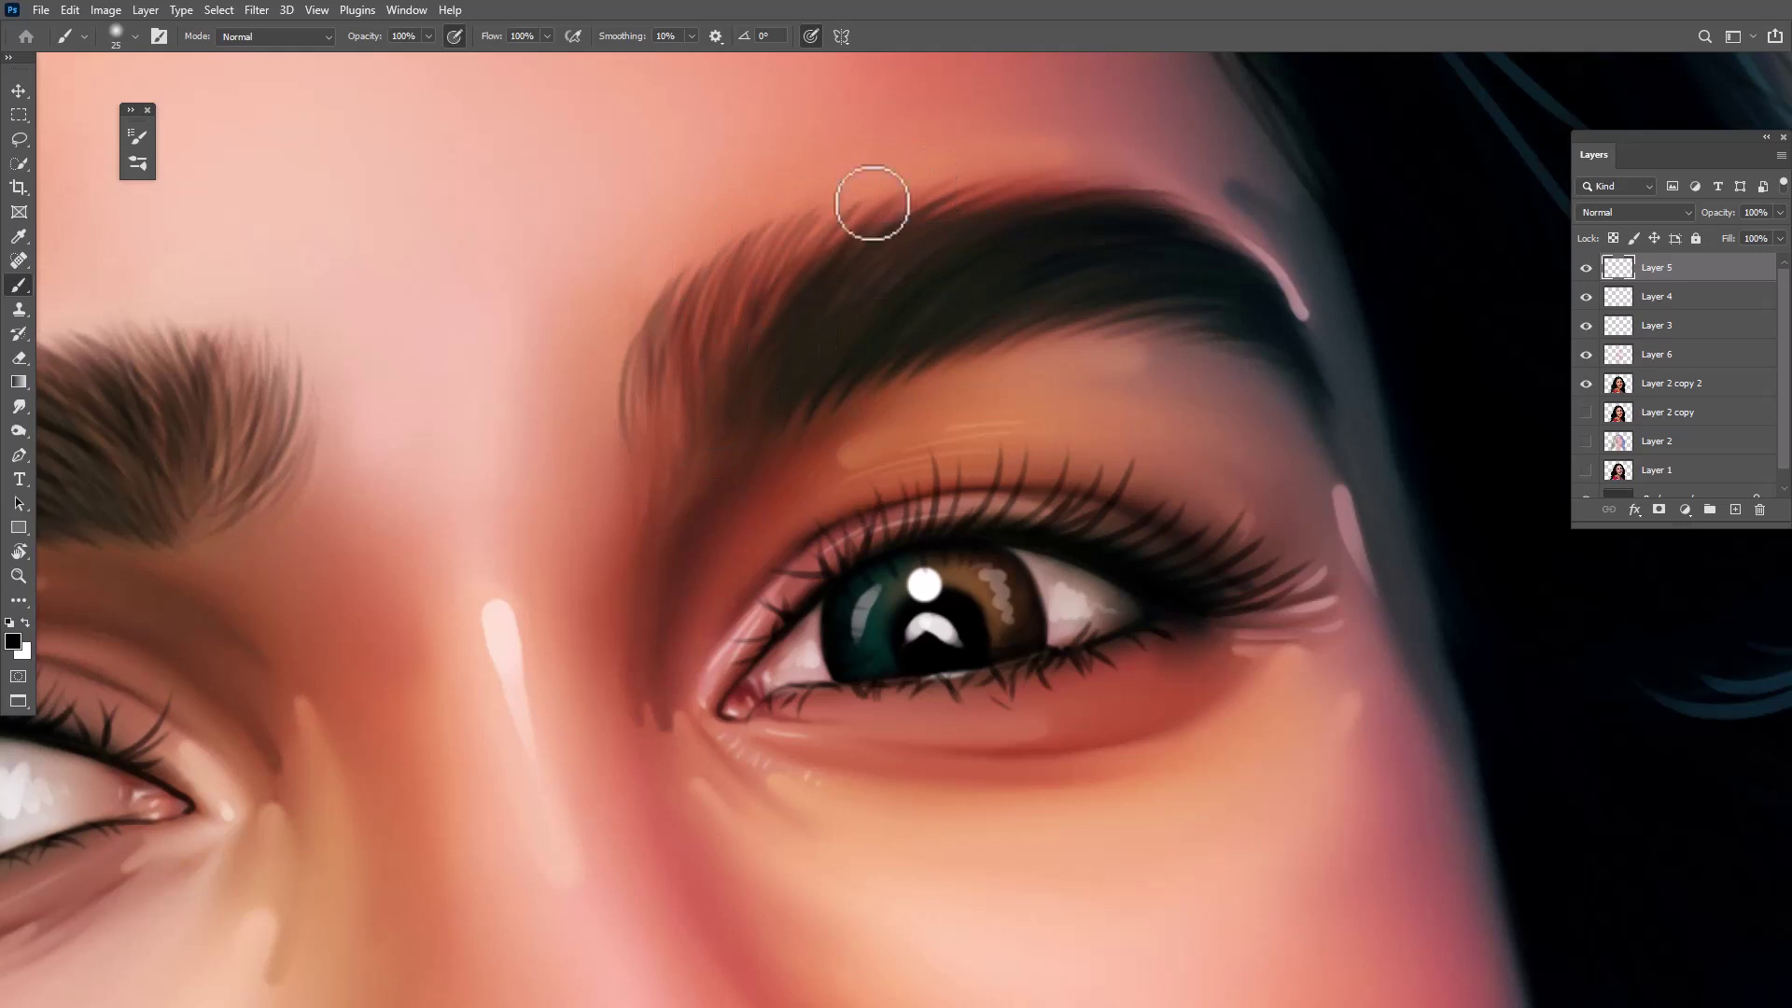
{"action": "left_click_drag", "start_coordinate": [816, 255], "coordinate": [948, 181]}
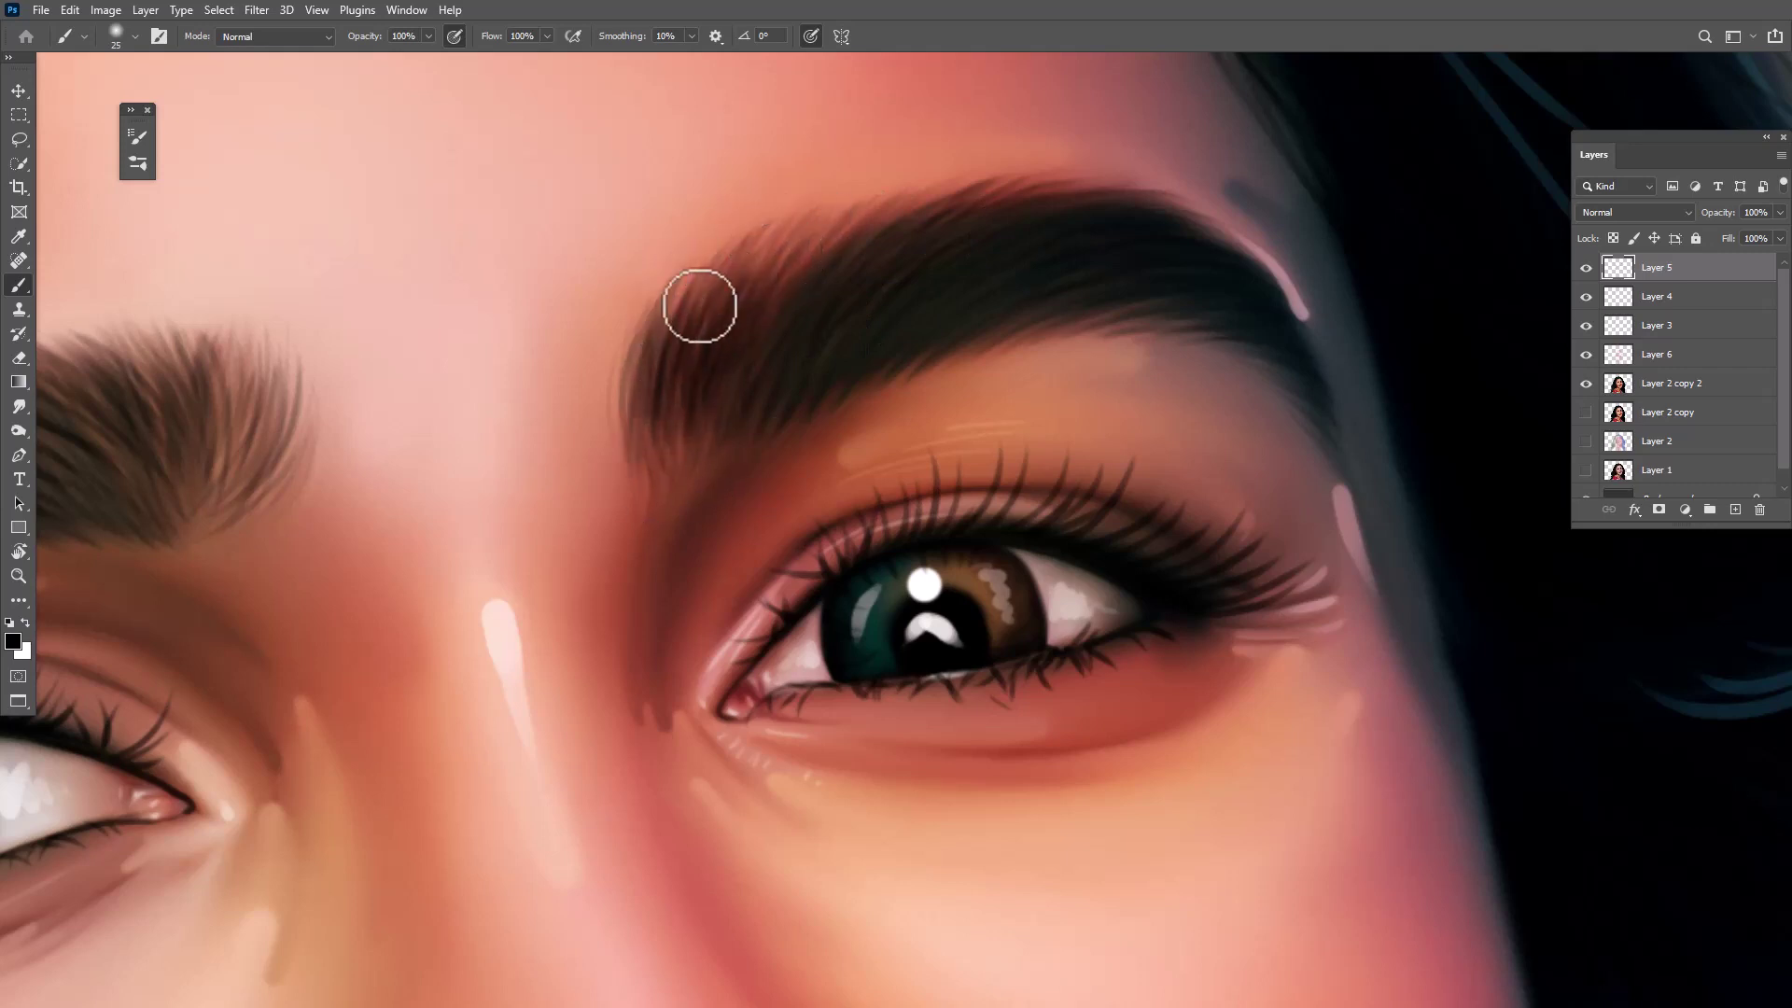
{"action": "left_click_drag", "start_coordinate": [764, 304], "coordinate": [842, 224]}
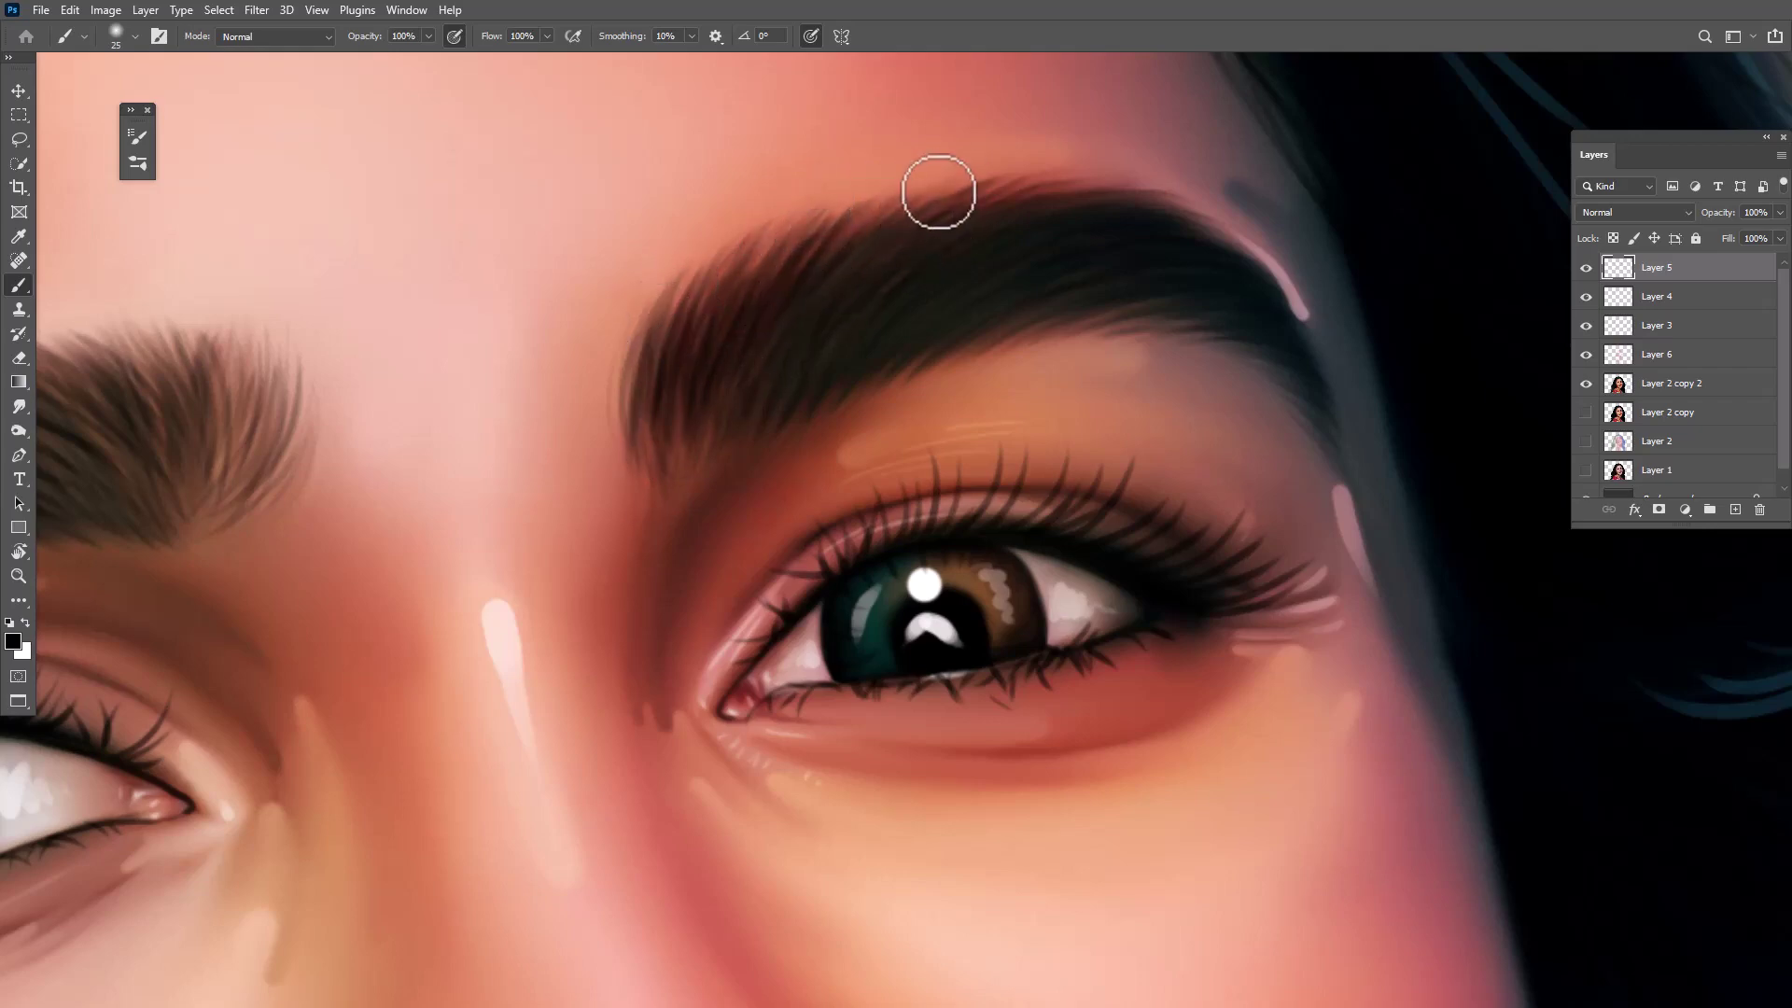
Duplicate Layer 5 through Layer 2 copy 2 and hide the original painting layers
{"action": "scroll", "coordinate": [773, 383], "scroll_direction": "down", "scroll_amount": 5}
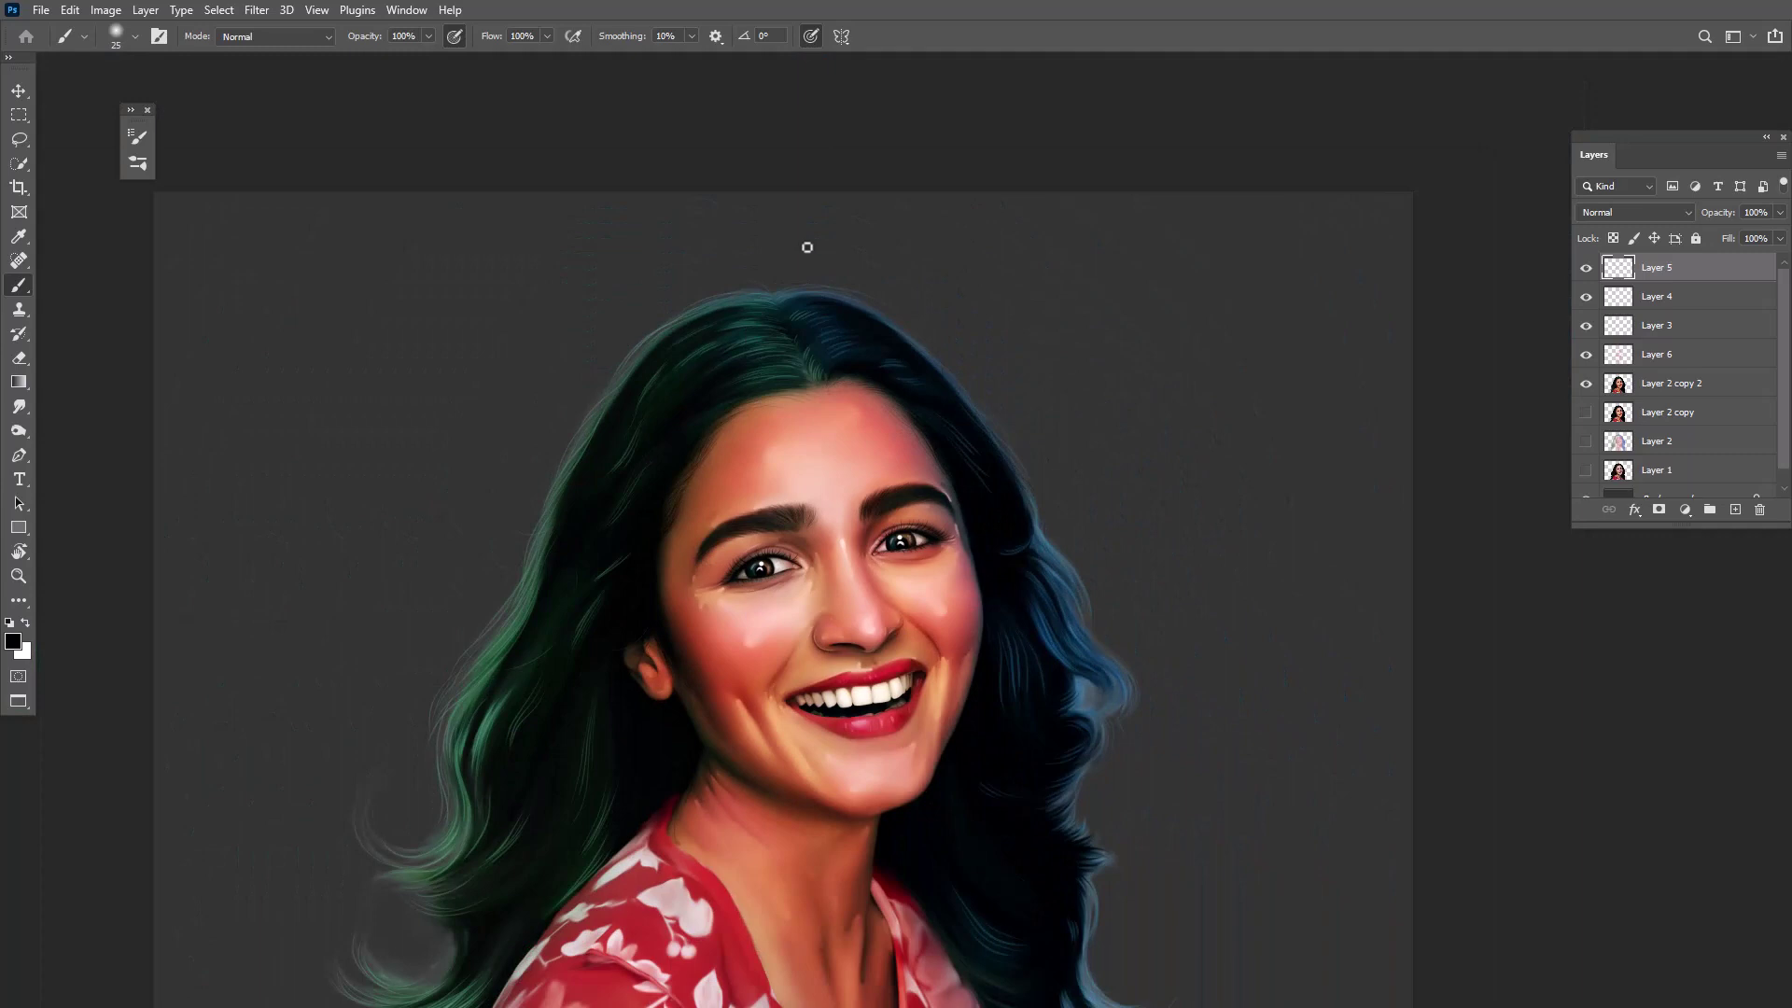
{"action": "scroll", "coordinate": [950, 800], "scroll_direction": "down", "scroll_amount": 3}
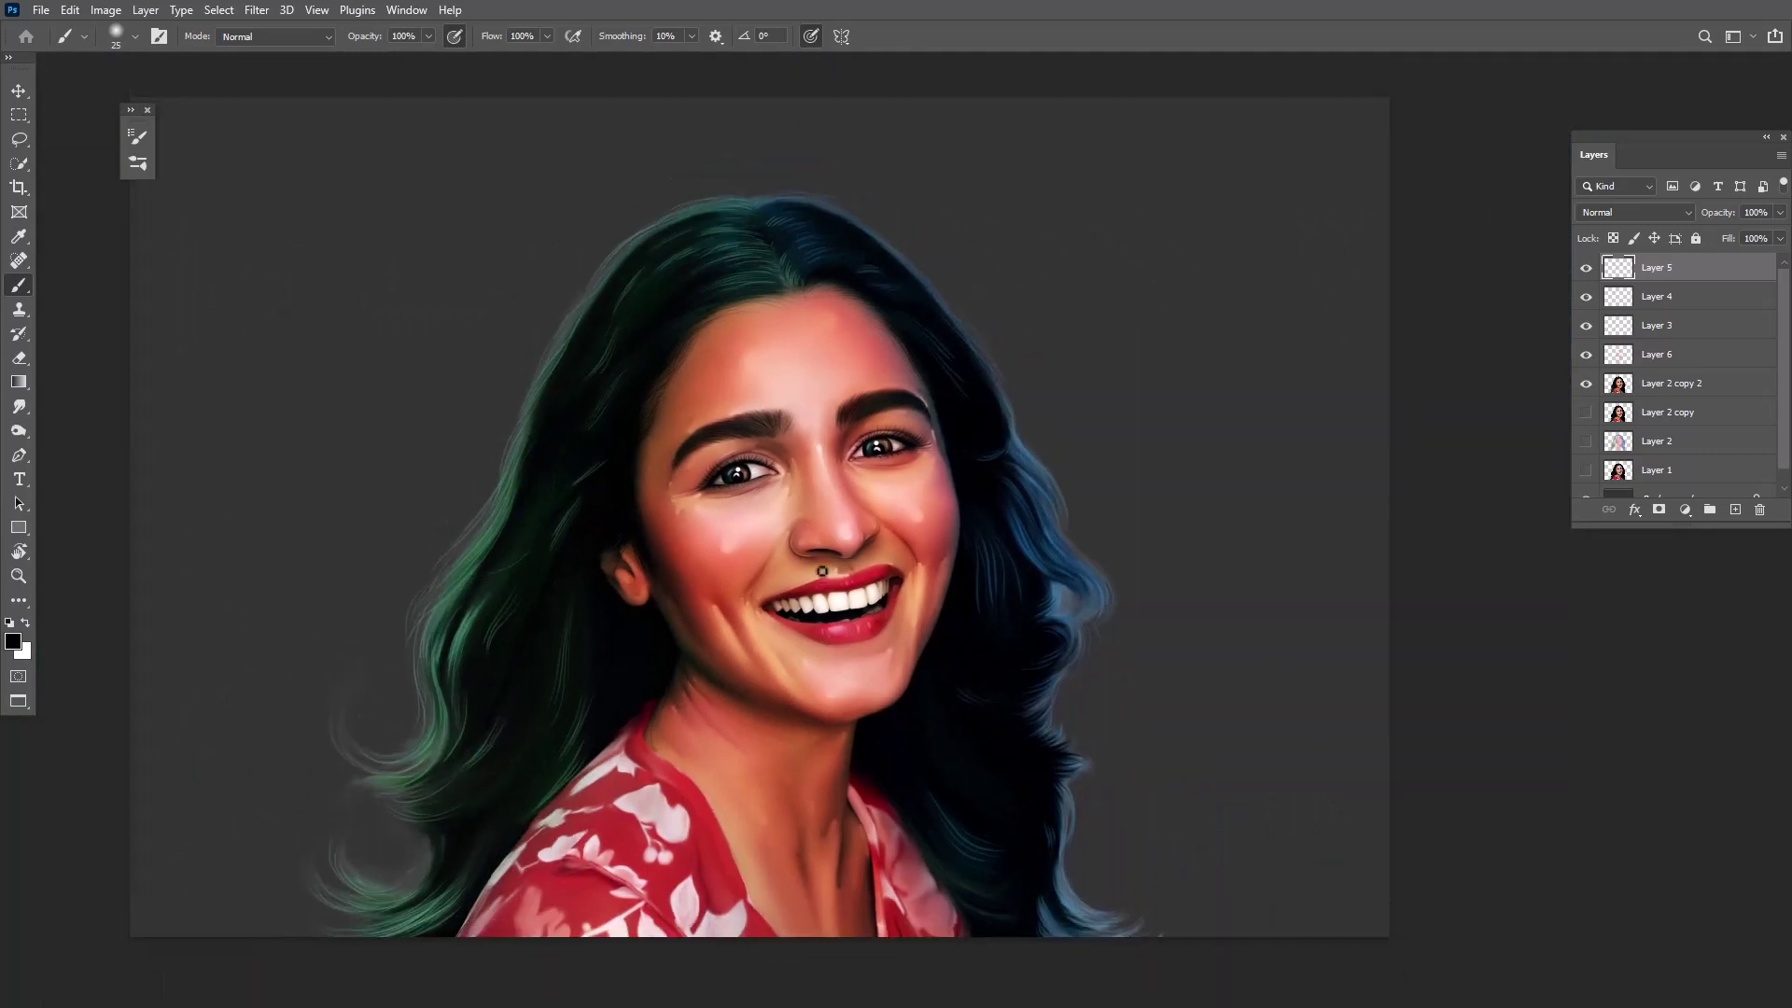
{"action": "left_click", "coordinate": [1663, 355]}
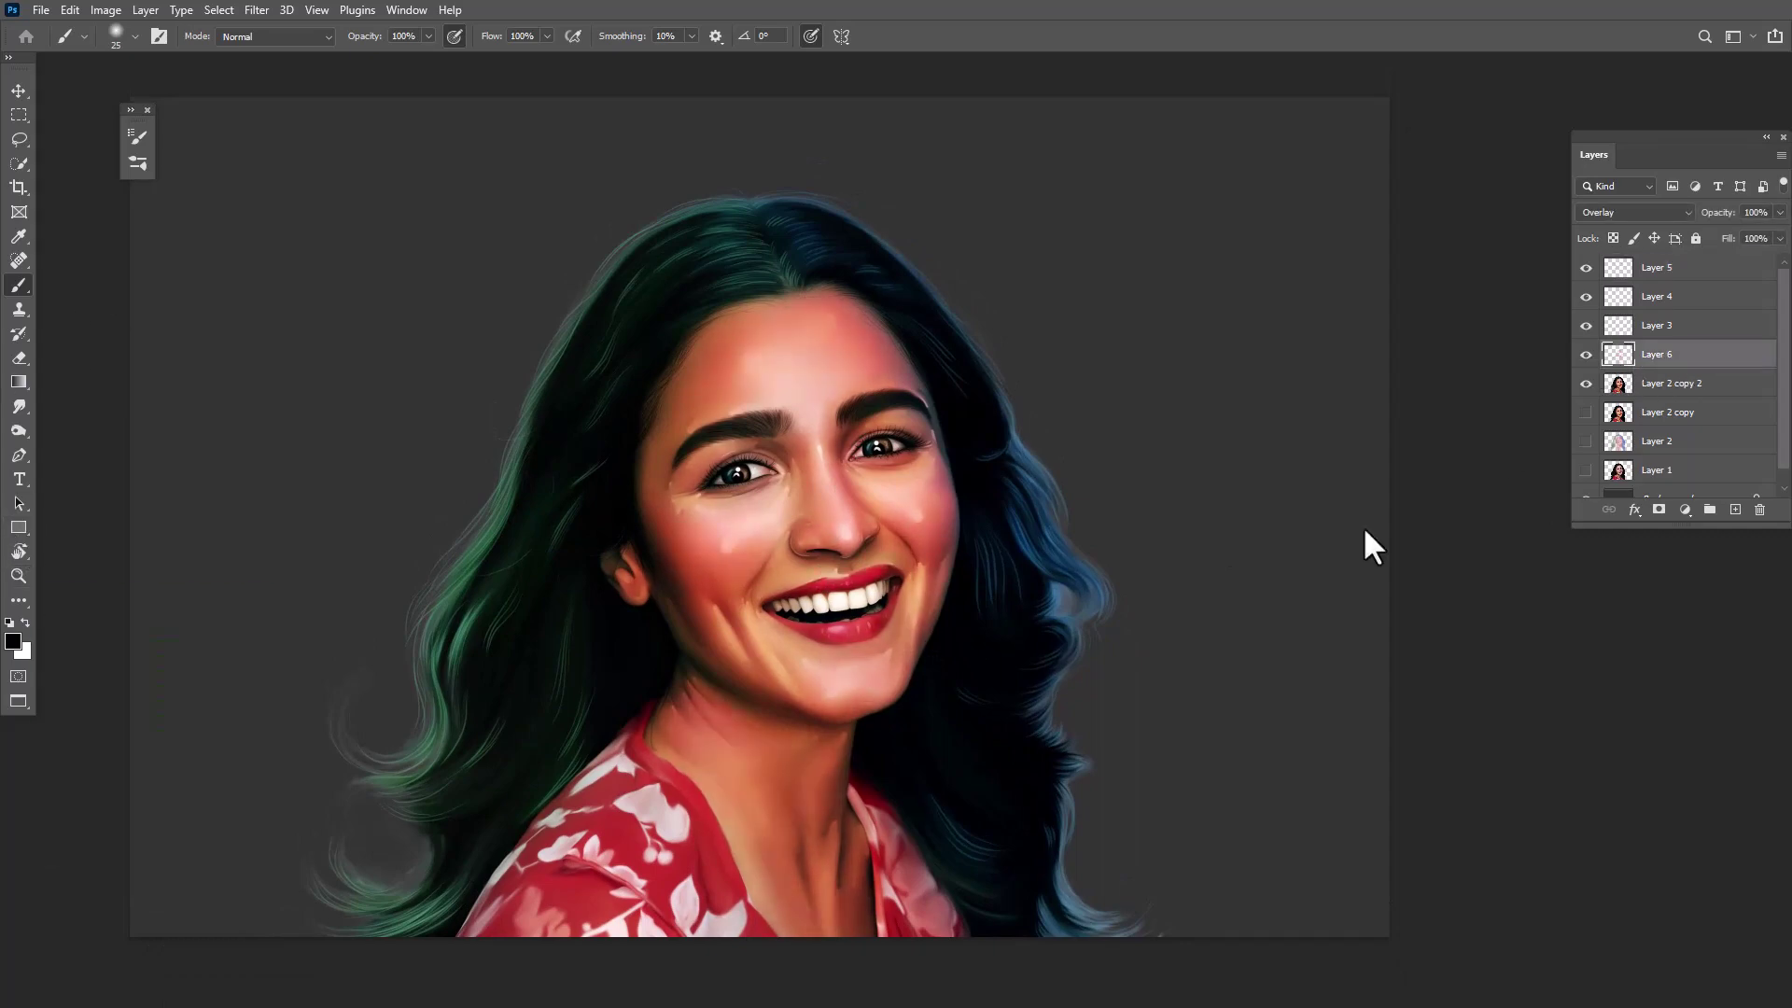
{"action": "left_click", "coordinate": [1688, 382]}
{"action": "left_click", "coordinate": [1665, 270], "text": "shift"}
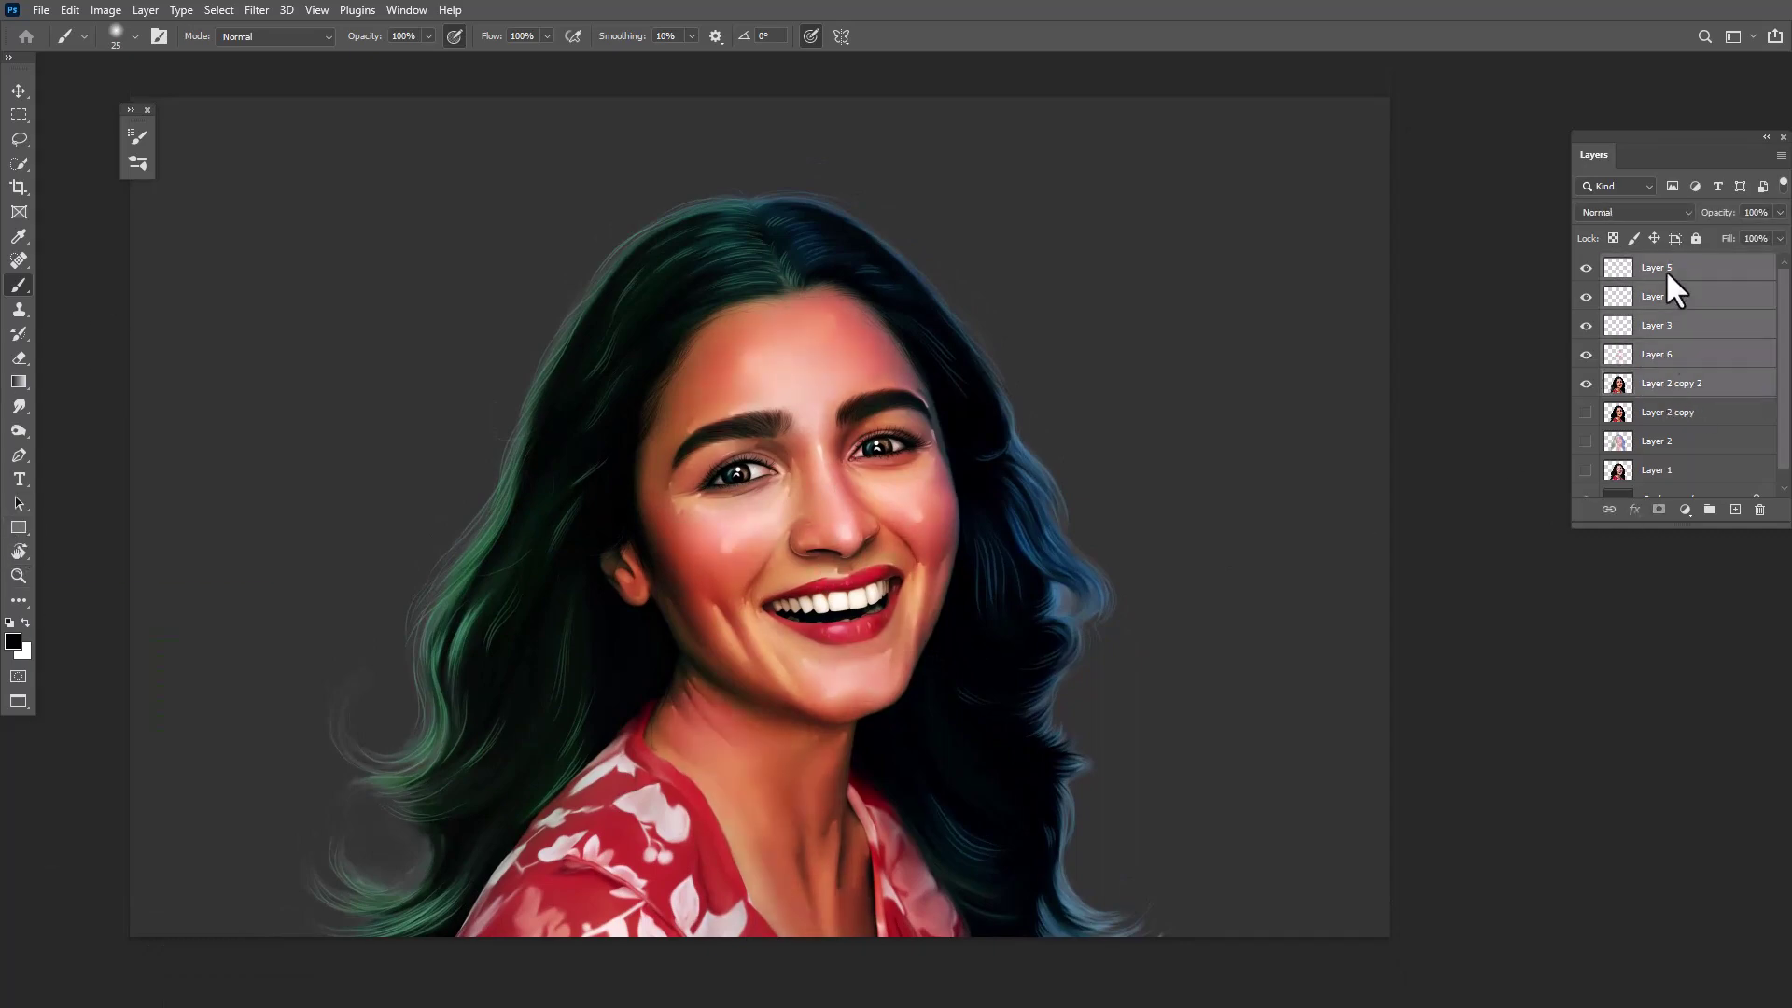
{"action": "right_click", "coordinate": [1665, 269]}
{"action": "left_click", "coordinate": [1503, 250]}
{"action": "left_click", "coordinate": [1047, 271]}
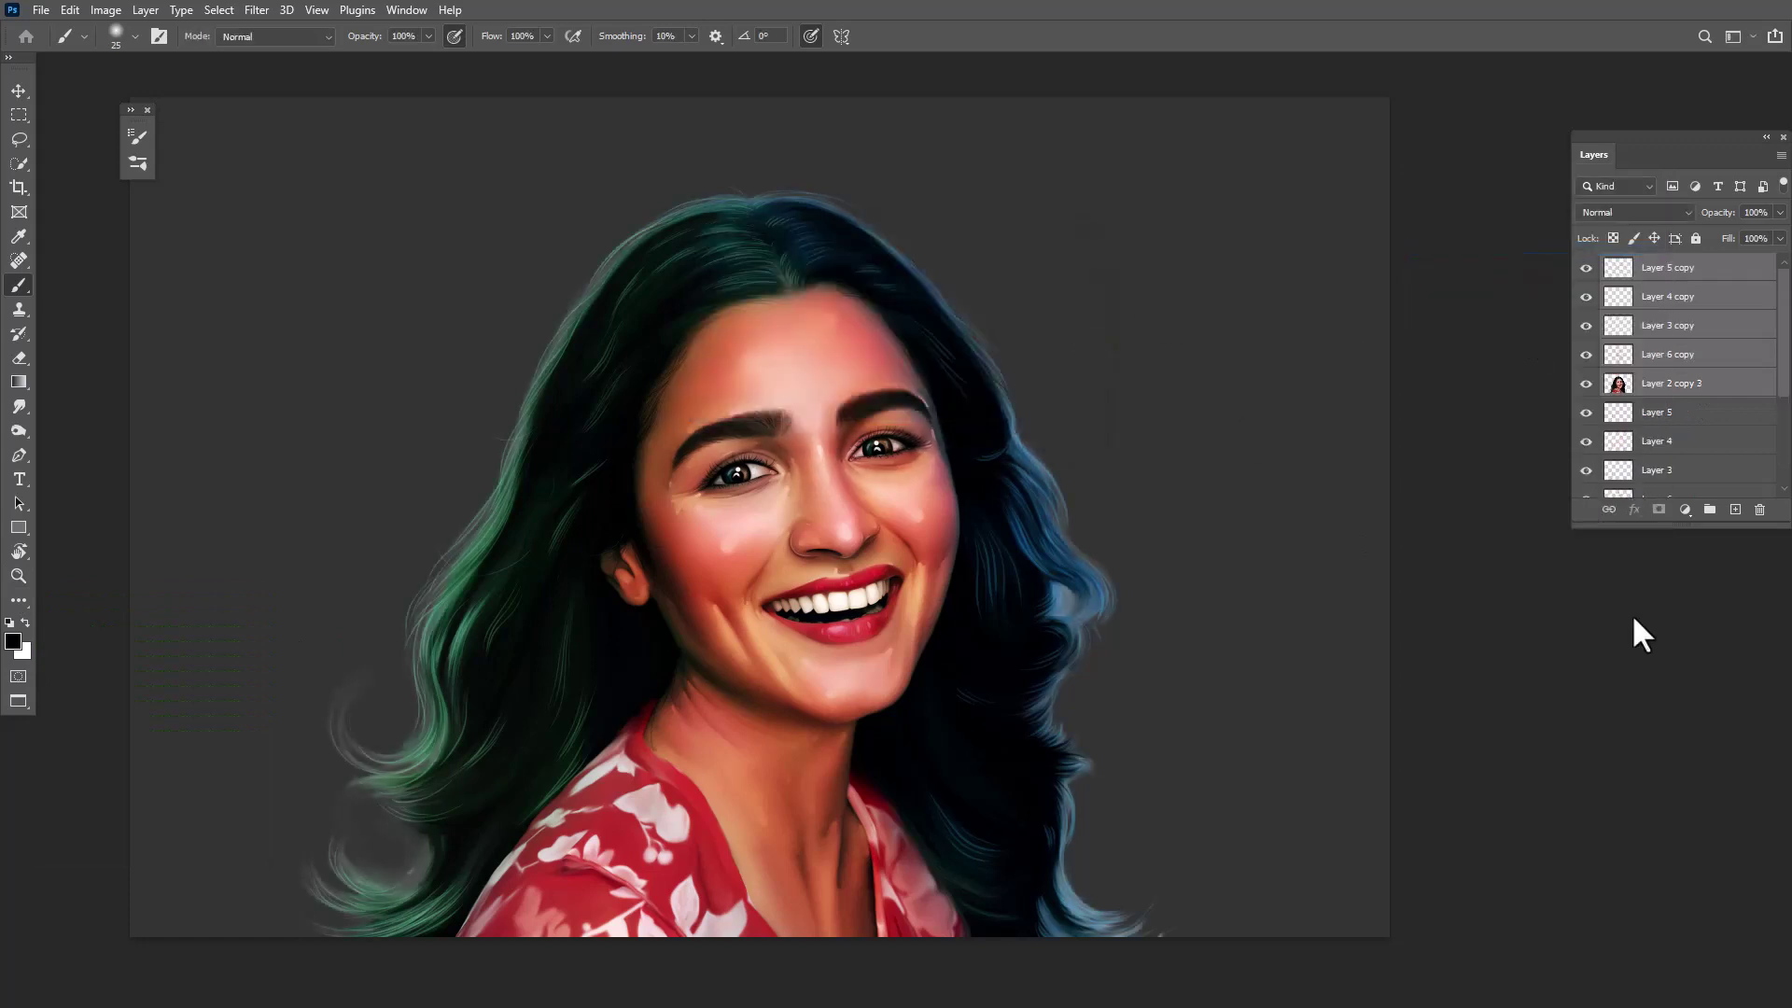
{"action": "left_click_drag", "start_coordinate": [1590, 303], "coordinate": [1586, 408]}
Add an Overlay Layer 7 and choose a green foreground colour
{"action": "key", "text": "ctrl+shift+alt+n"}
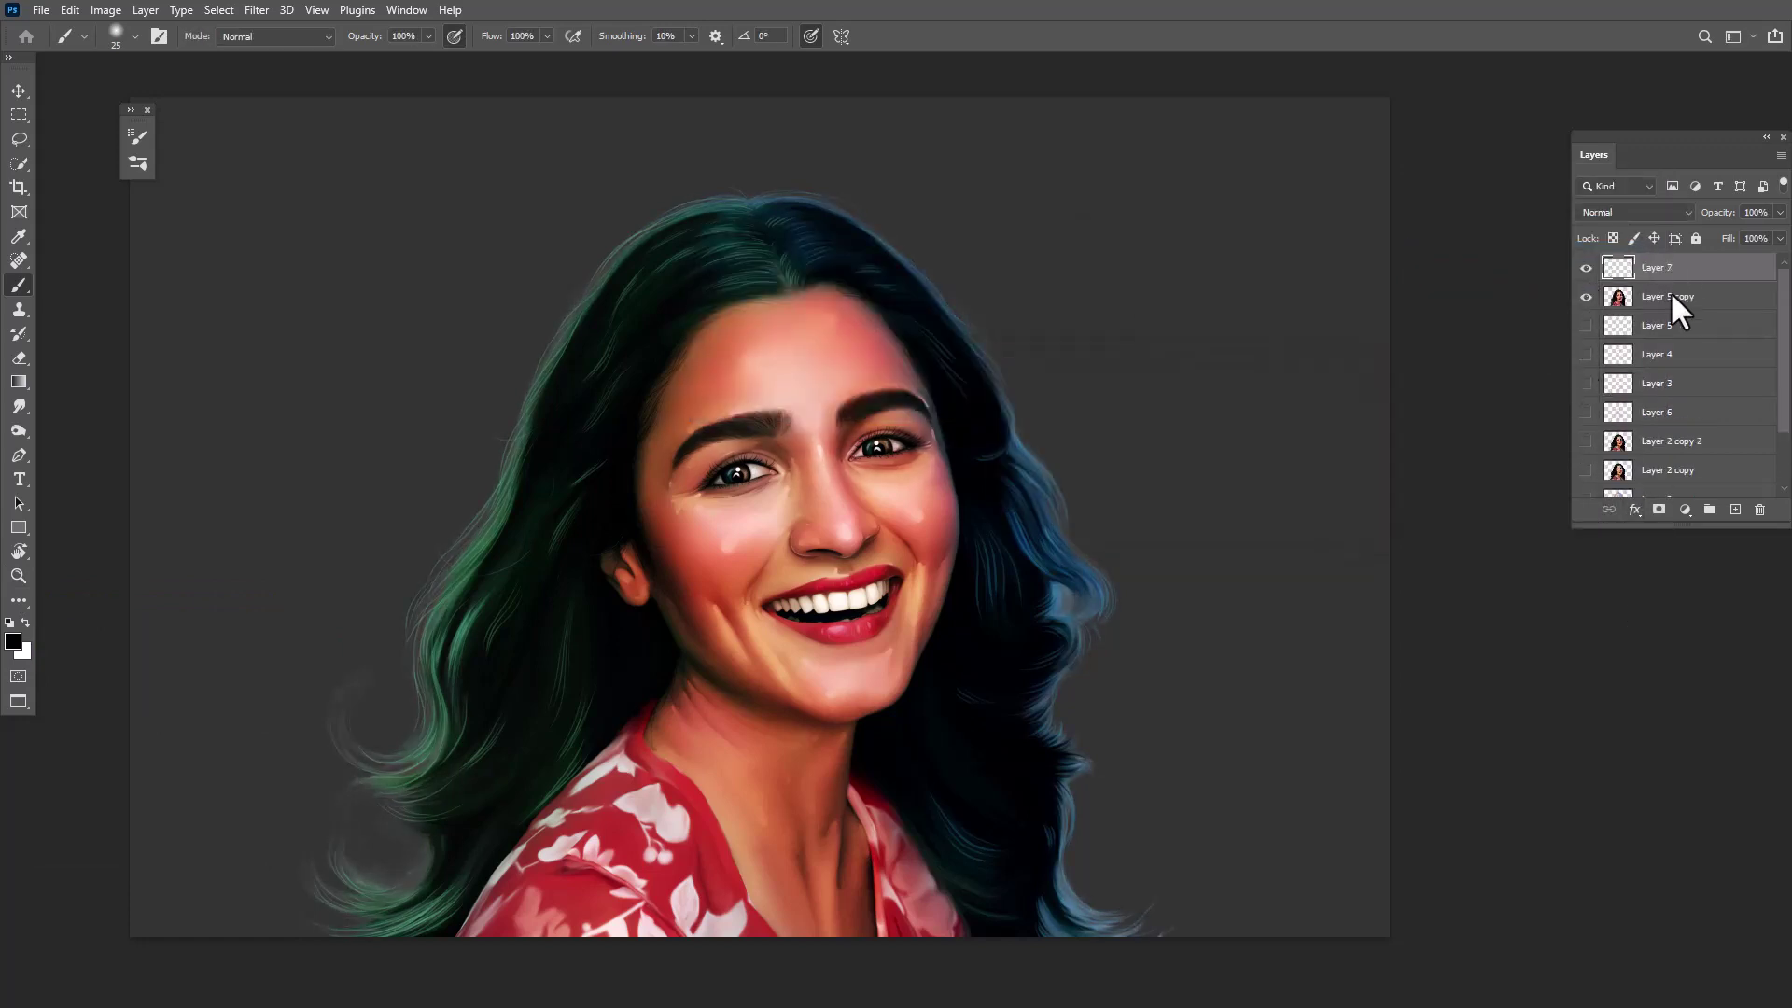
{"action": "left_click", "coordinate": [1671, 212]}
{"action": "left_click", "coordinate": [1622, 401]}
{"action": "left_click", "coordinate": [14, 641]}
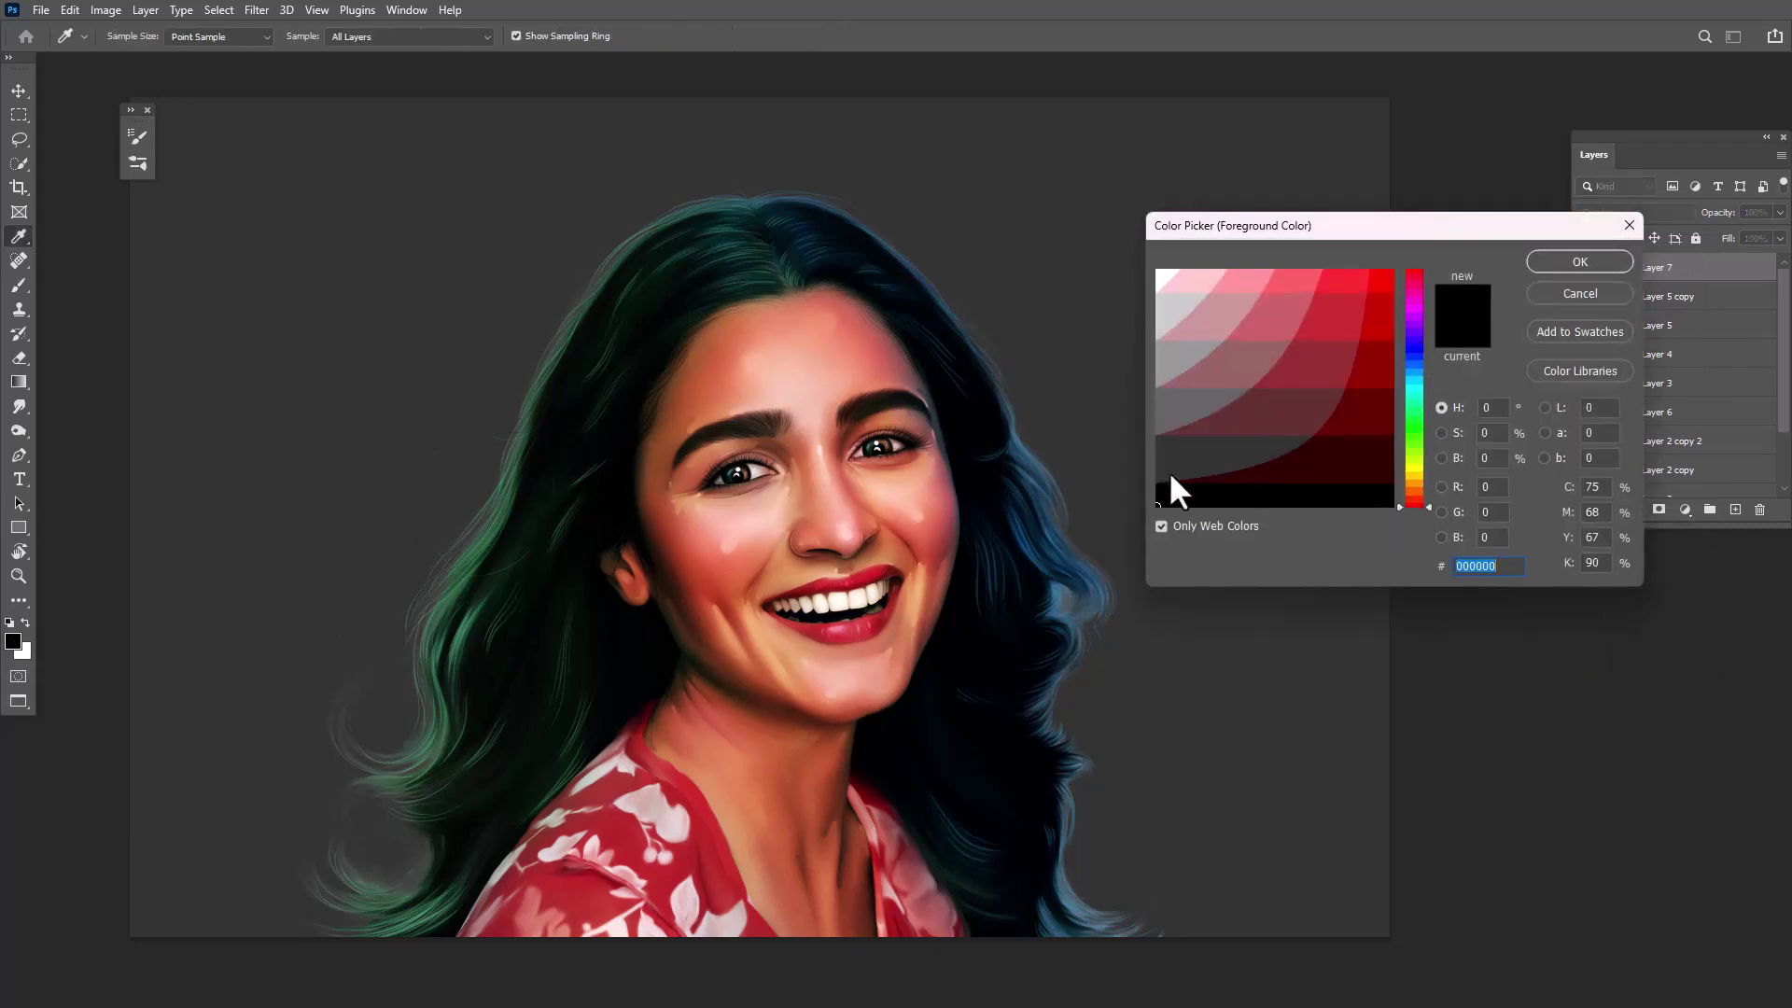
{"action": "left_click", "coordinate": [1415, 428]}
{"action": "left_click", "coordinate": [1333, 330]}
{"action": "left_click", "coordinate": [1579, 261]}
Brush green down the left side of the hair at 41% opacity
{"action": "key", "text": "b"}
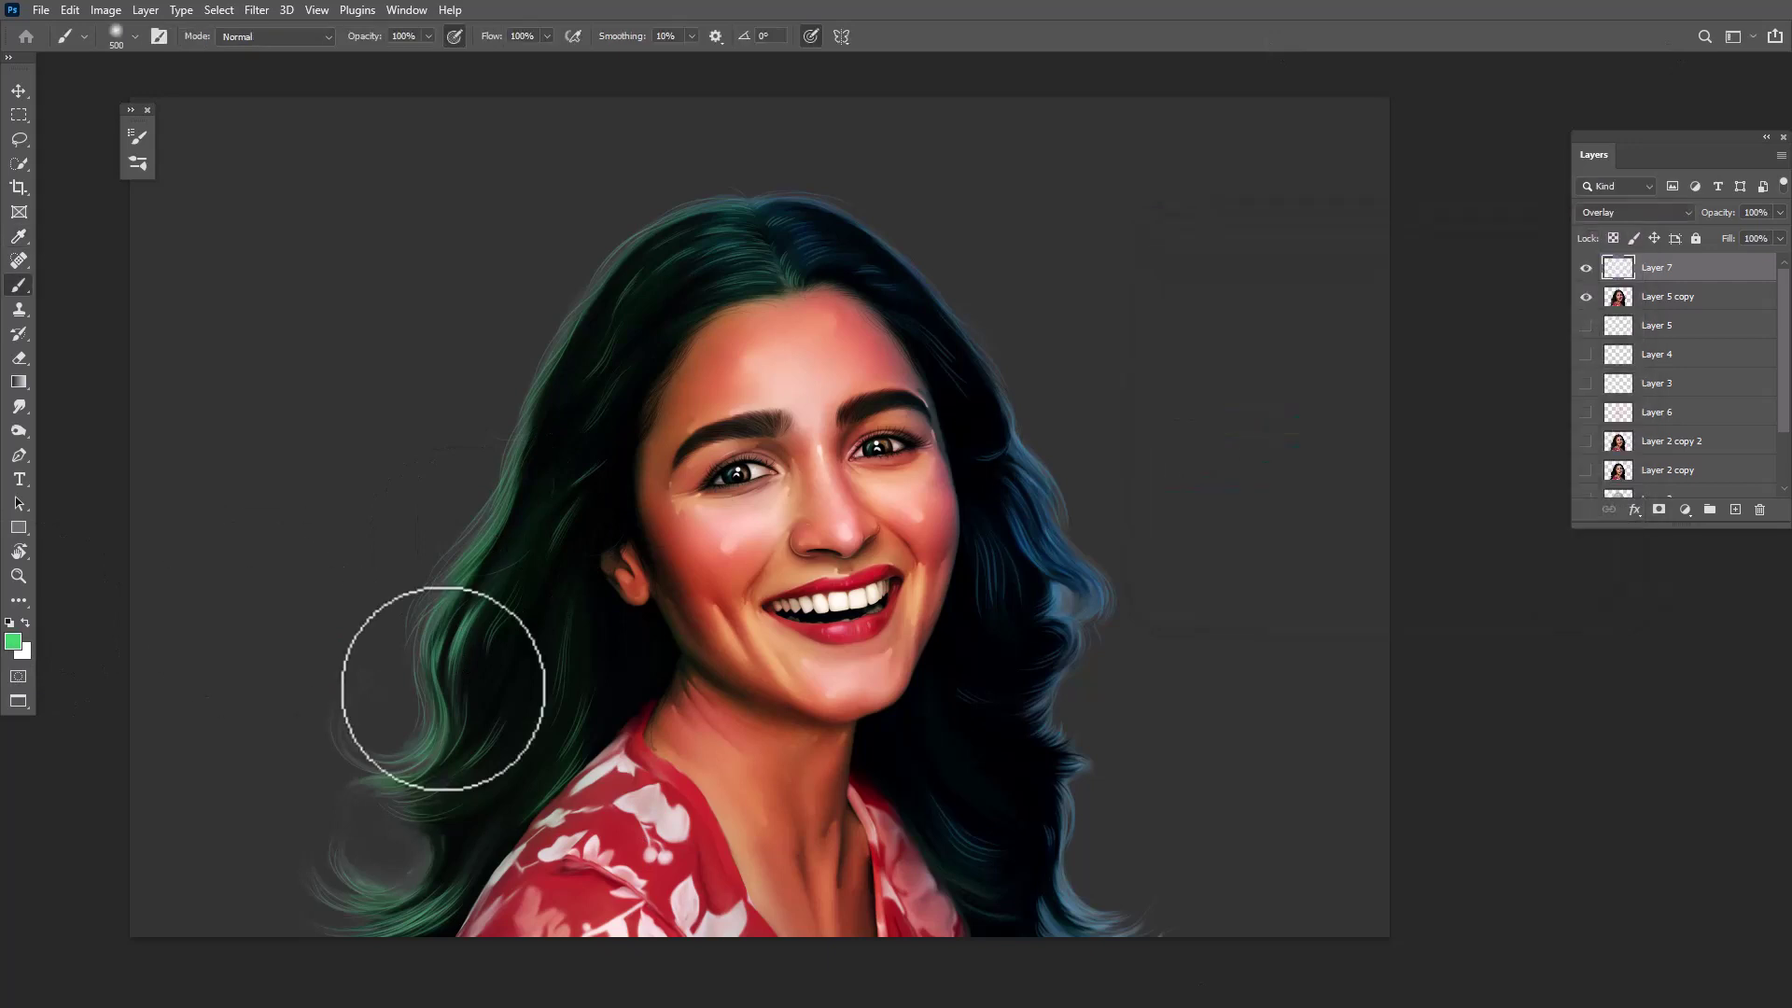
{"action": "left_click_drag", "start_coordinate": [440, 680], "coordinate": [401, 747]}
{"action": "key", "text": "ctrl+z"}
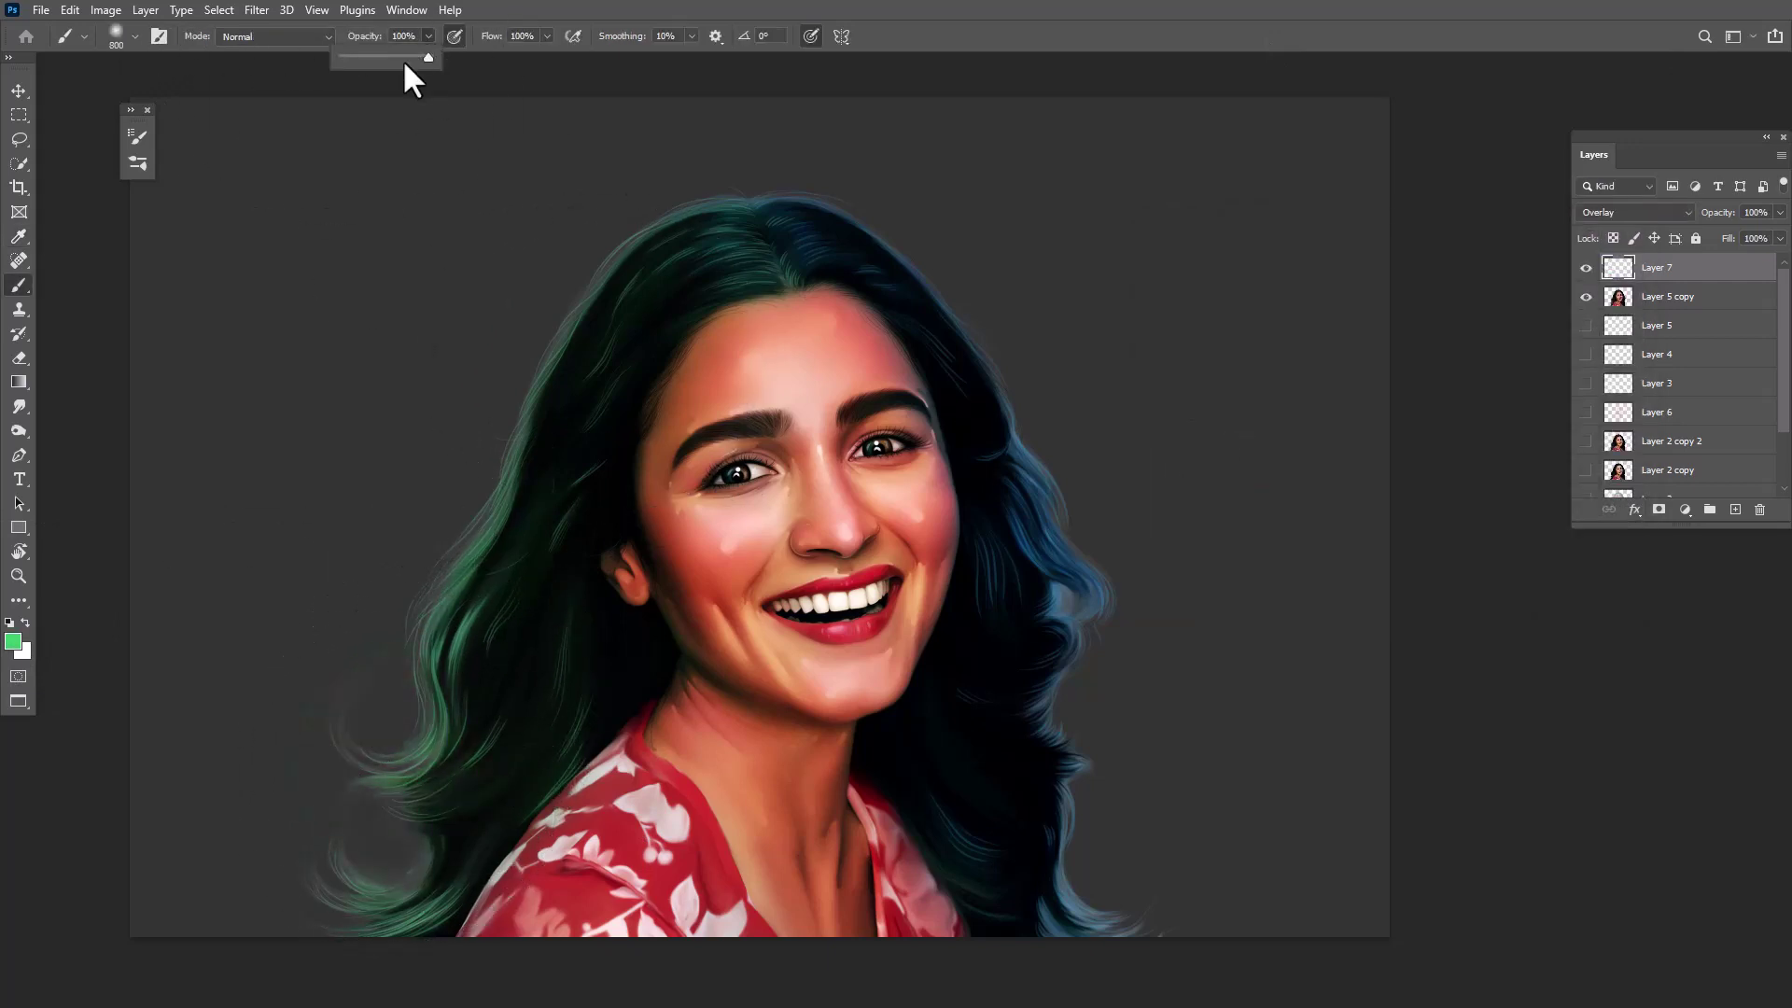
{"action": "left_click_drag", "start_coordinate": [429, 58], "coordinate": [375, 58]}
{"action": "mouse_move", "coordinate": [620, 248]}
{"action": "left_mouse_down"}
{"action": "mouse_move", "coordinate": [472, 532]}
{"action": "mouse_move", "coordinate": [499, 758]}
{"action": "left_mouse_up"}
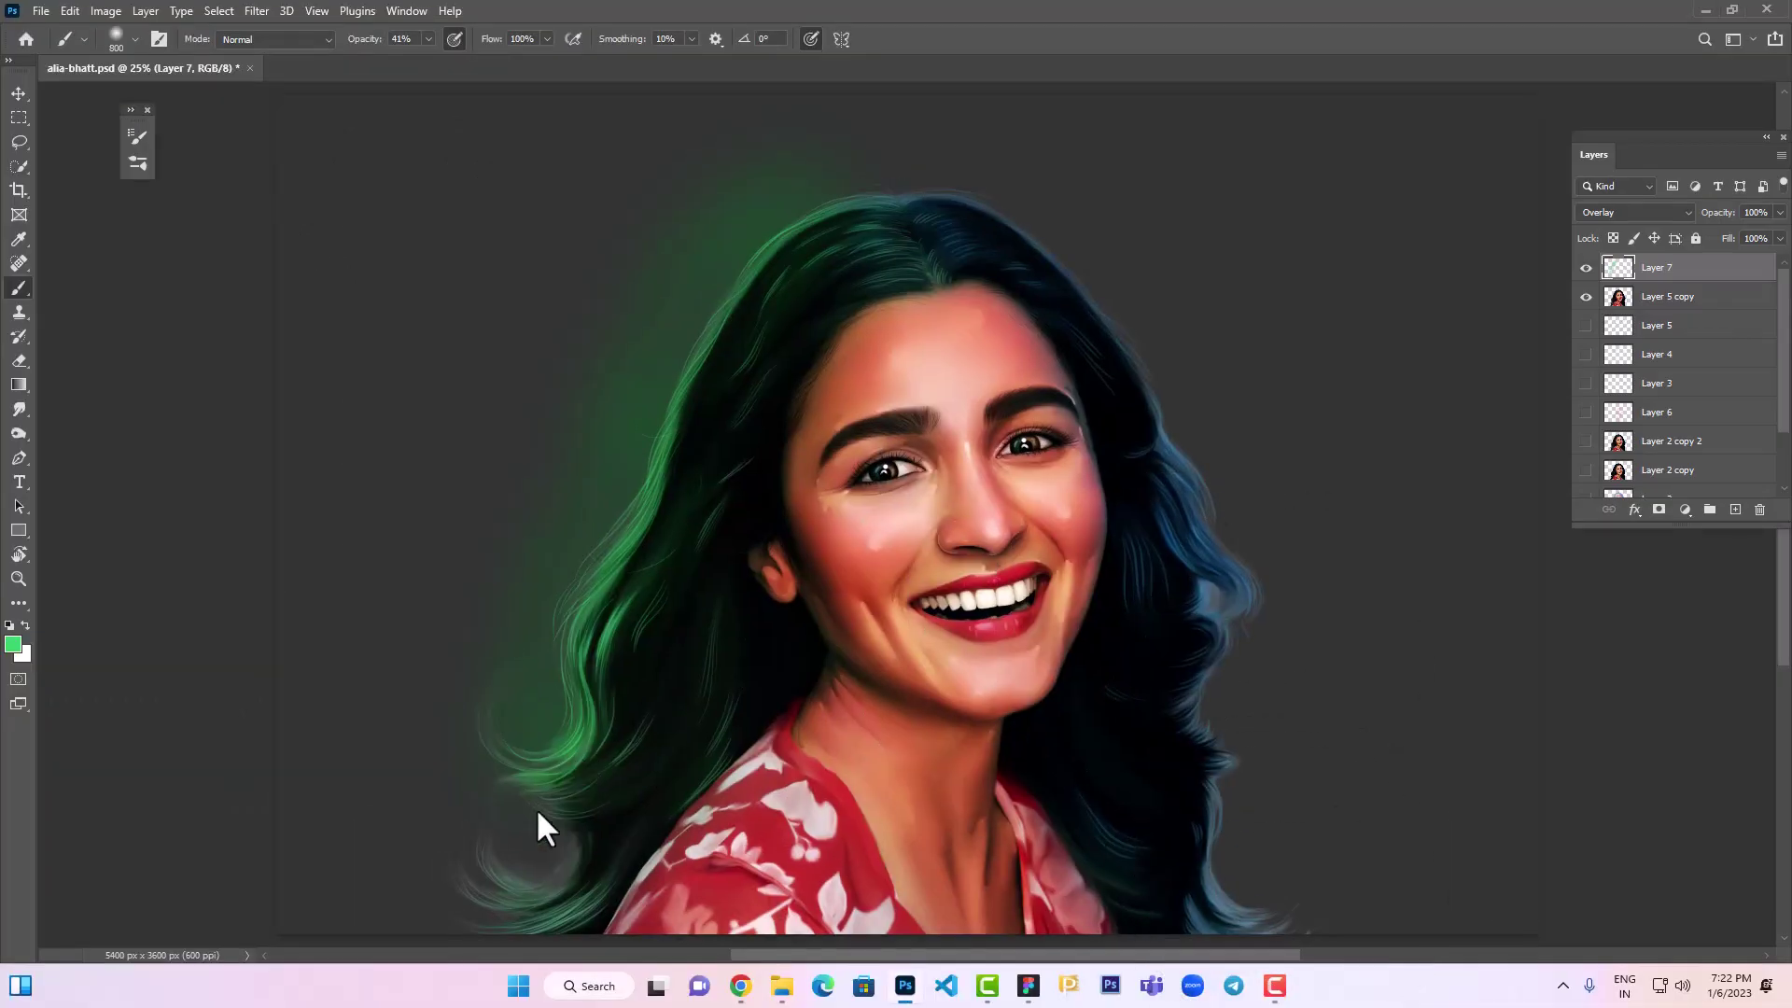
Paint blue-purple down the right side of the hair and save
{"action": "left_click", "coordinate": [14, 643]}
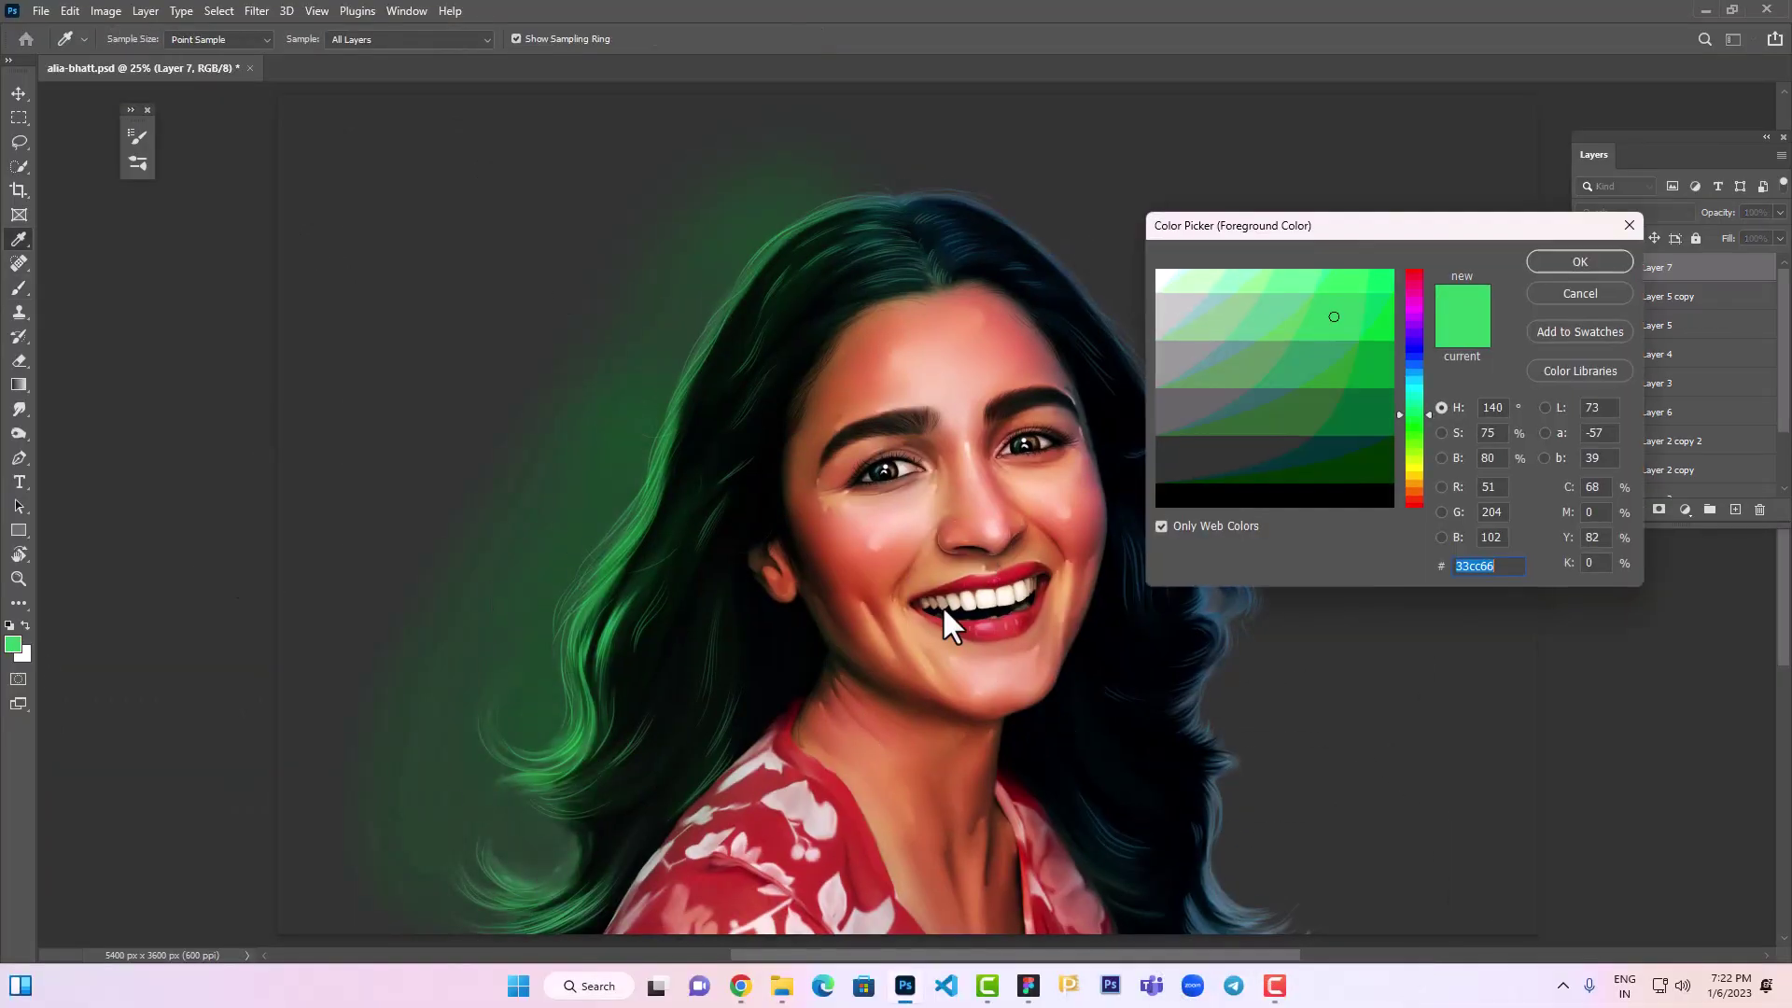
{"action": "left_click", "coordinate": [1416, 374]}
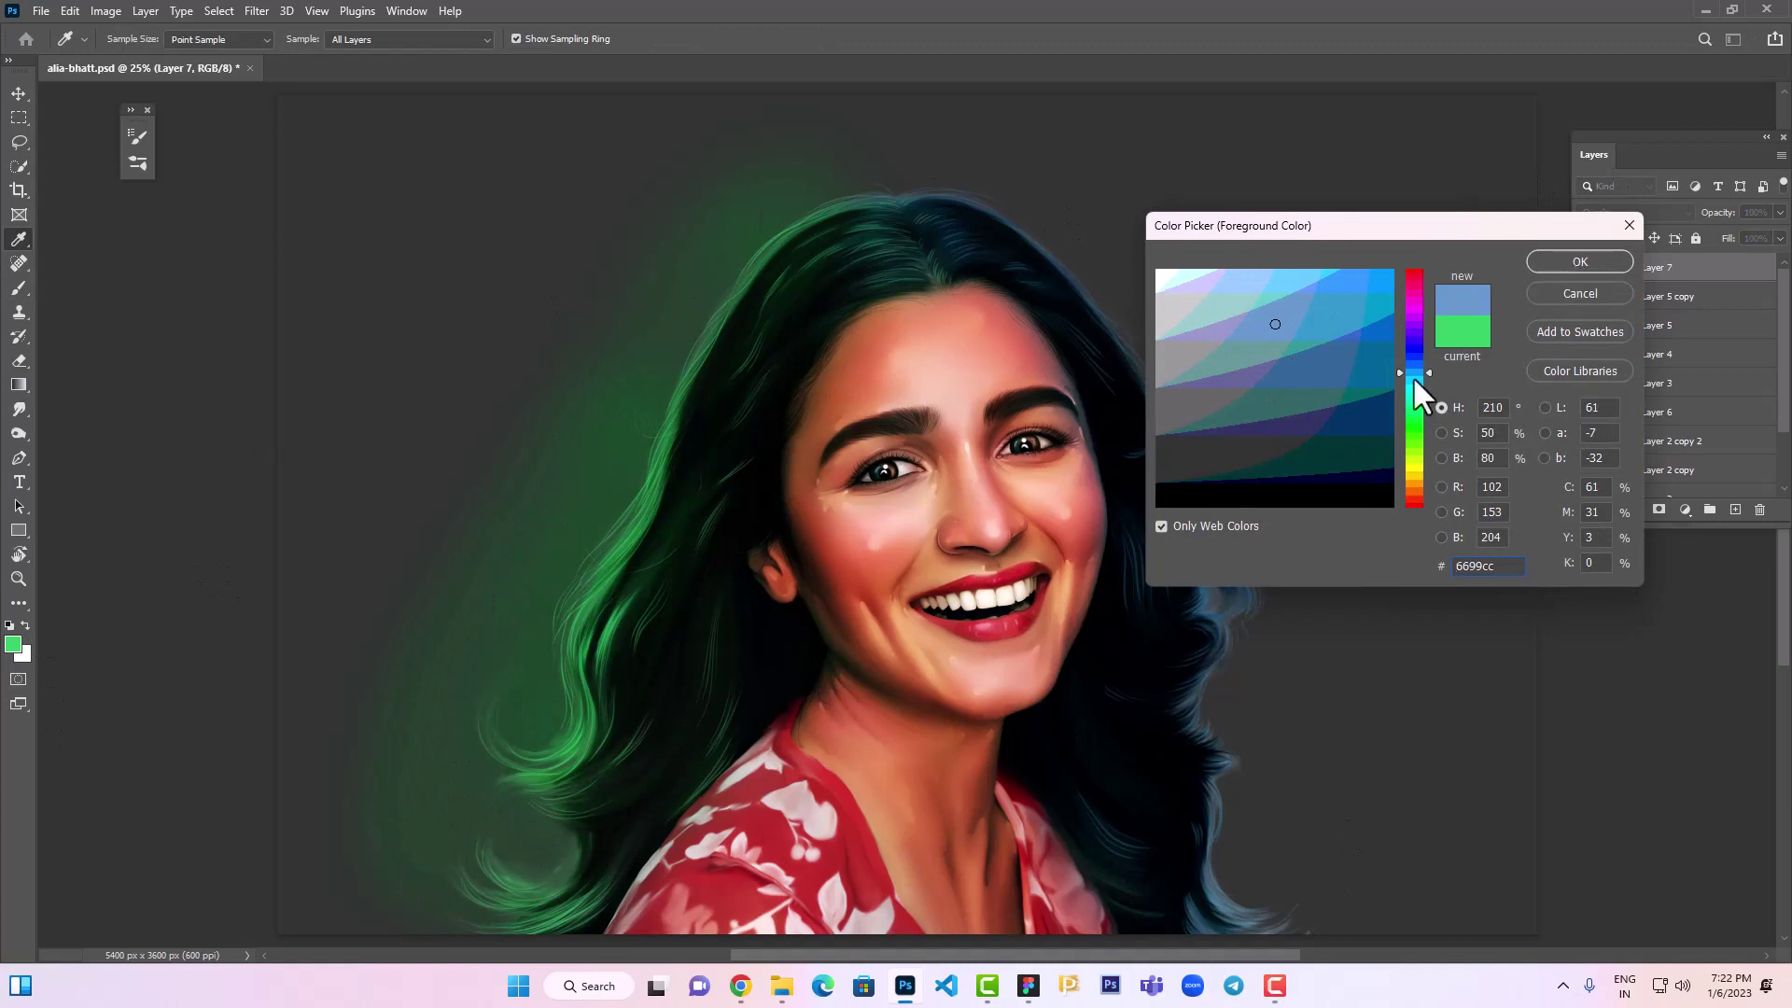
{"action": "left_click_drag", "start_coordinate": [1413, 377], "coordinate": [1413, 333]}
{"action": "left_click", "coordinate": [1577, 262]}
{"action": "key", "text": "b"}
{"action": "mouse_move", "coordinate": [966, 171]}
{"action": "left_mouse_down"}
{"action": "mouse_move", "coordinate": [1241, 519]}
{"action": "mouse_move", "coordinate": [1264, 919]}
{"action": "left_mouse_up"}
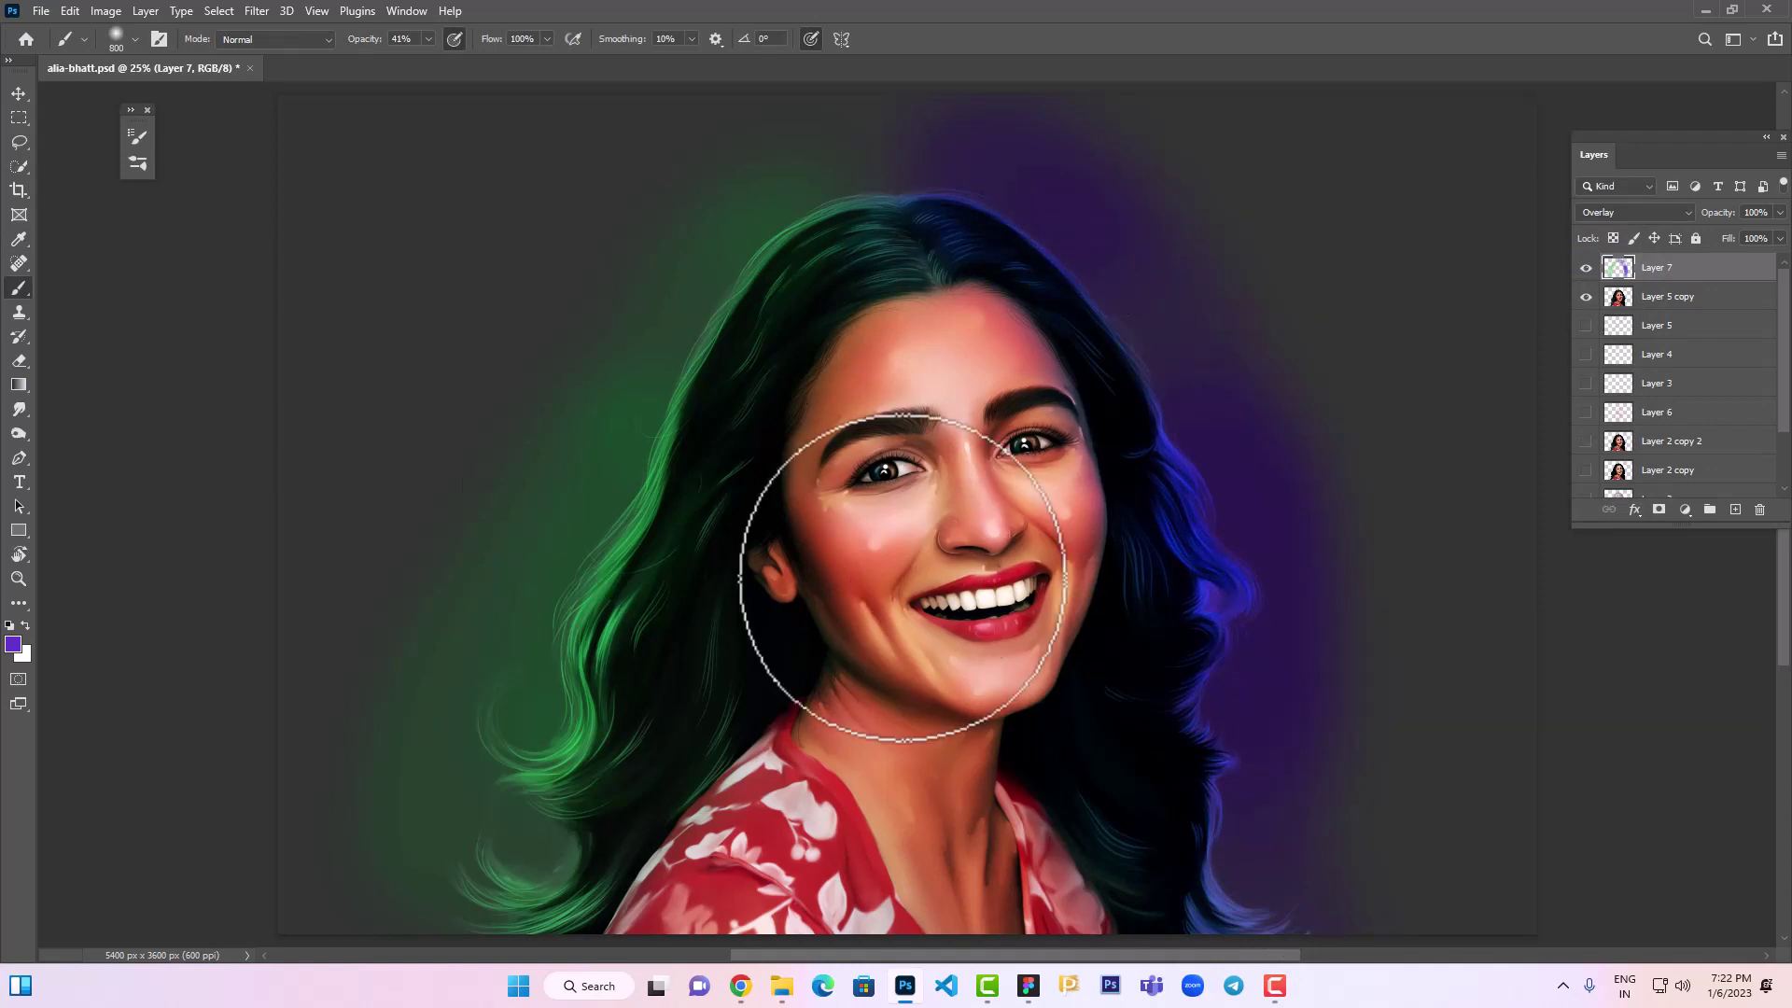
{"action": "left_click_drag", "start_coordinate": [1161, 741], "coordinate": [1068, 706]}
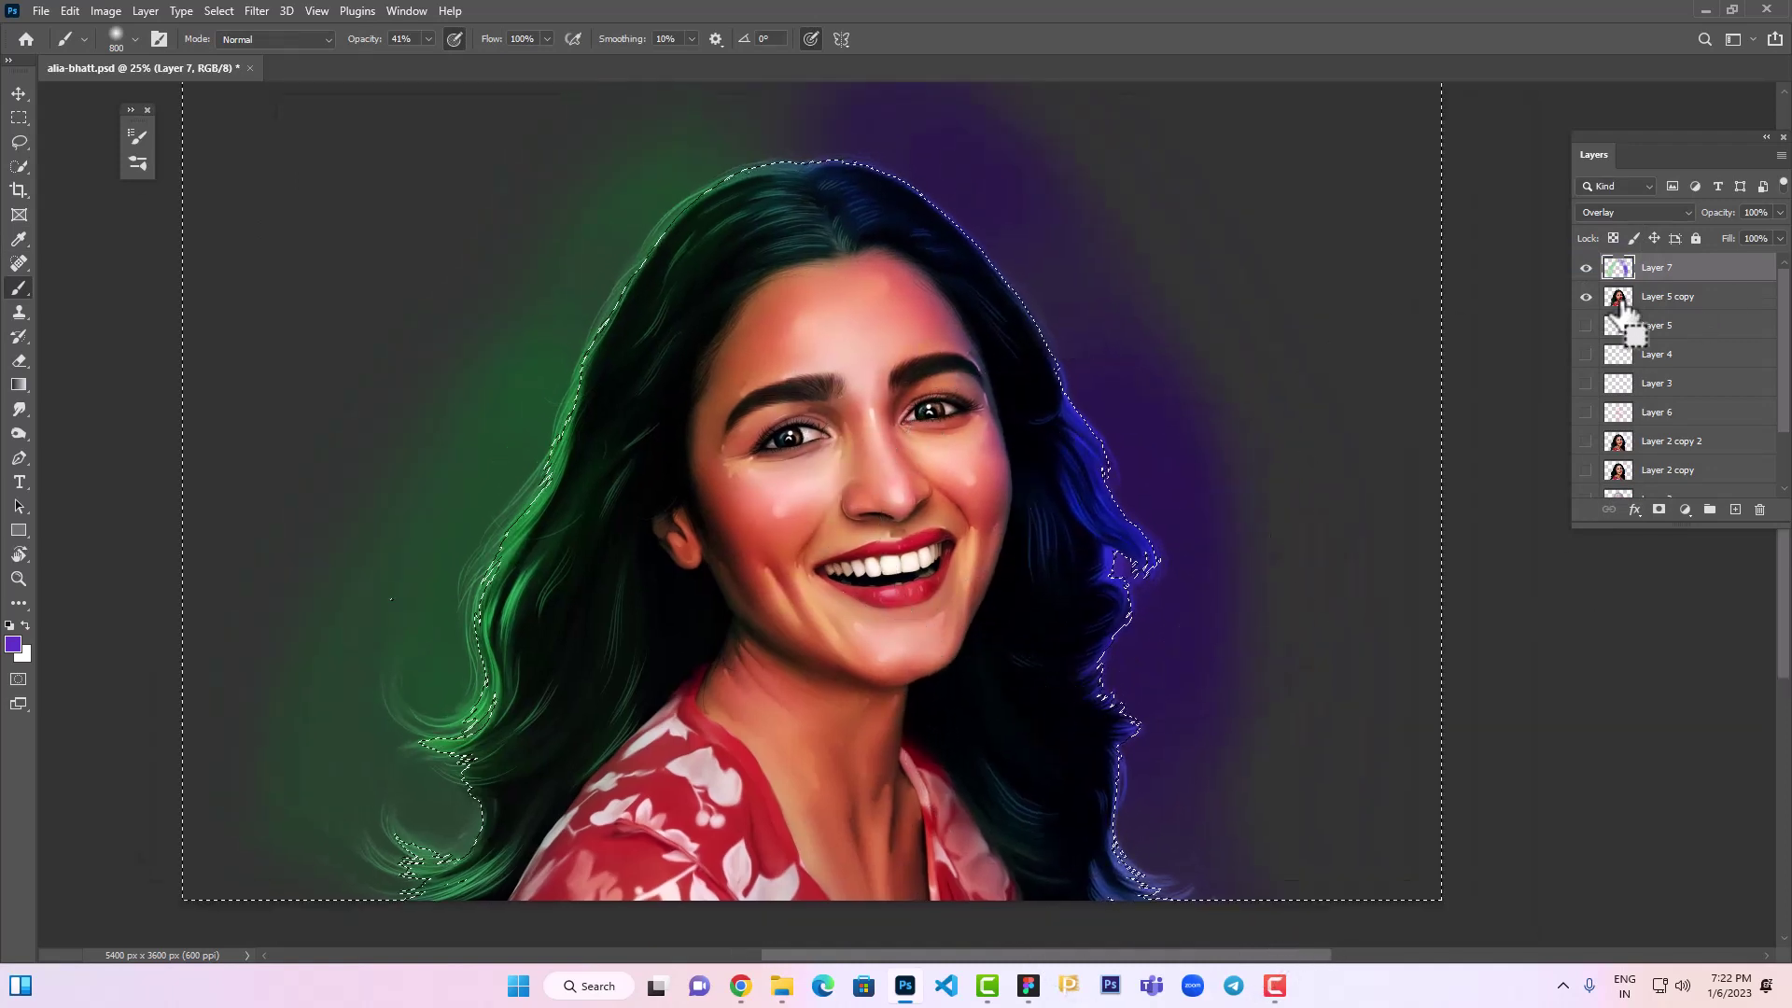
{"action": "key", "text": "ctrl+s"}
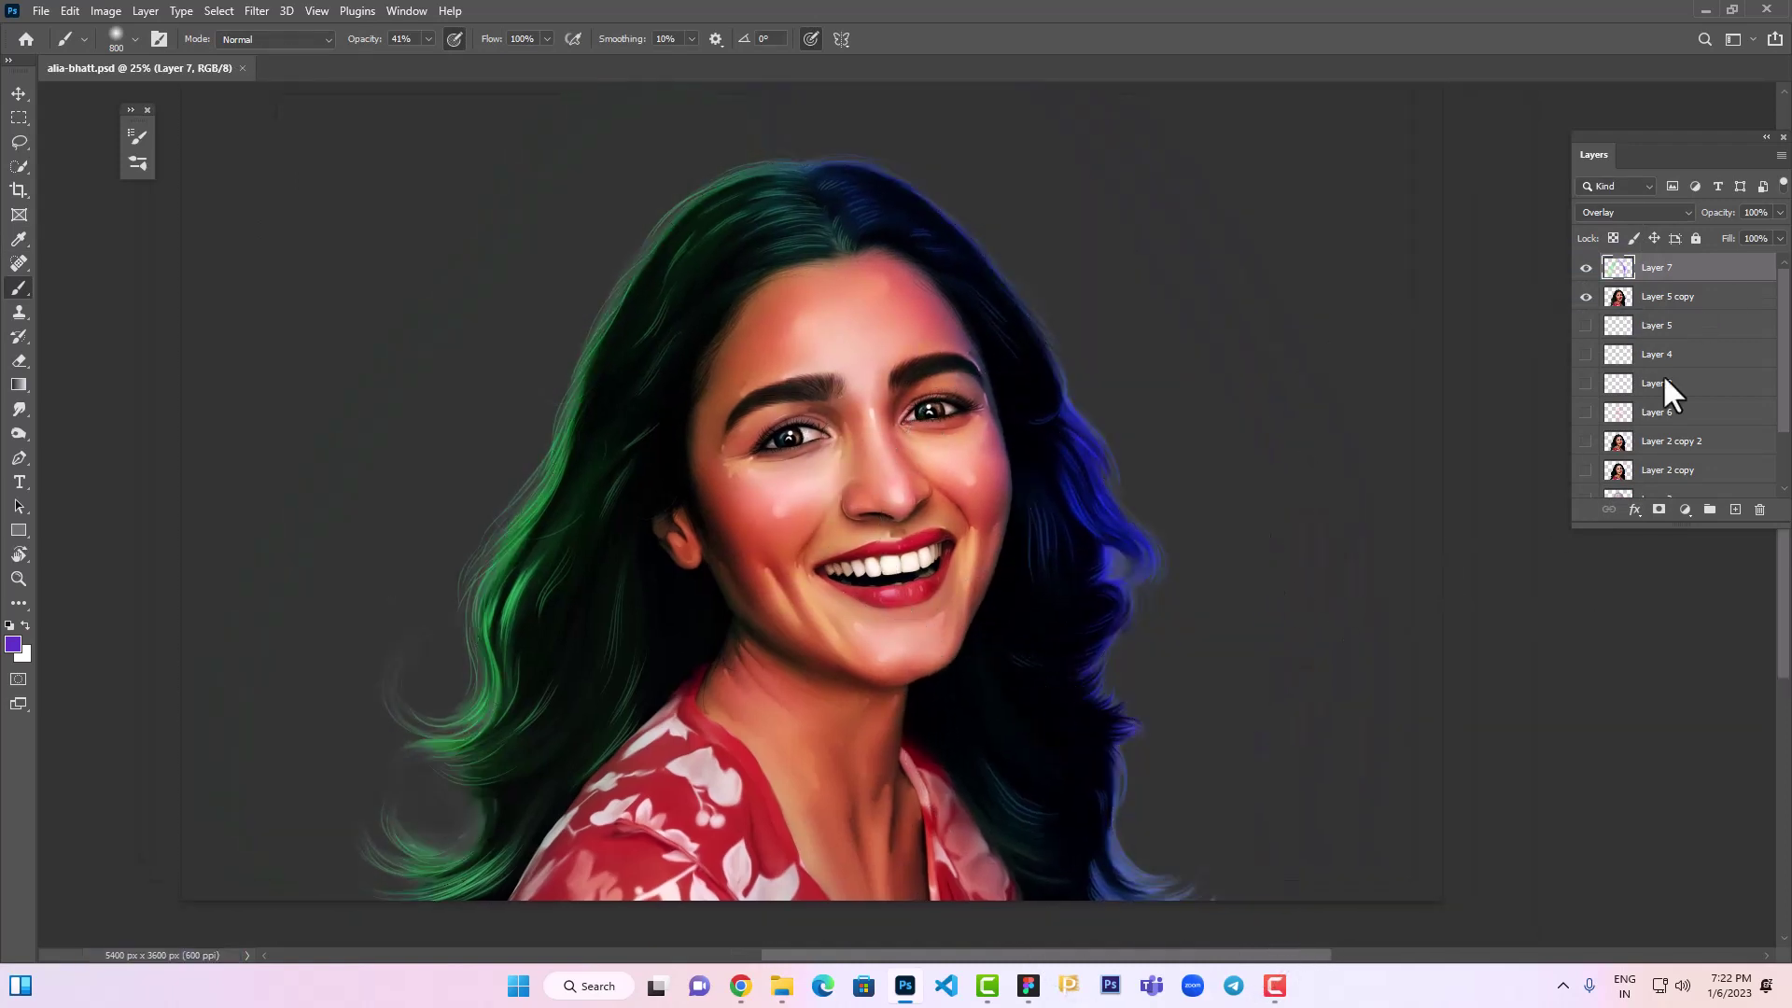
Select Layer 1 and add a new empty Layer 8 above it
{"action": "left_click", "coordinate": [1673, 296], "text": "ctrl"}
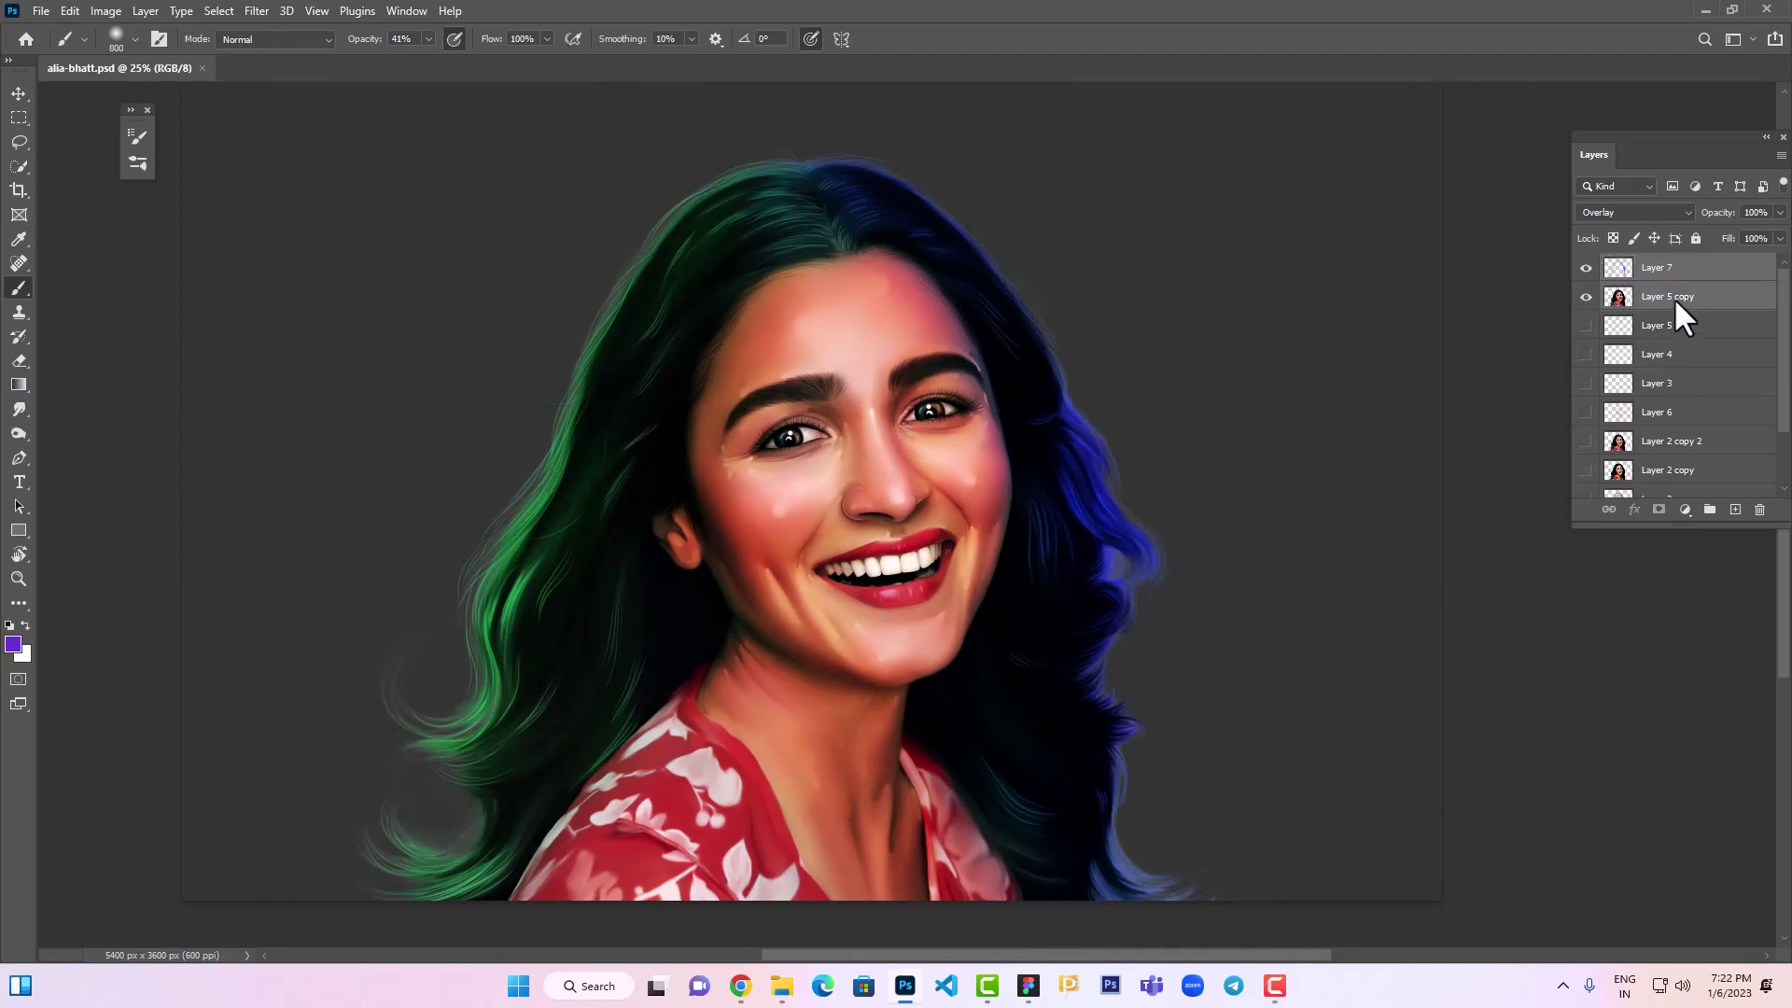
{"action": "scroll", "coordinate": [1670, 420], "scroll_direction": "down", "scroll_amount": 3}
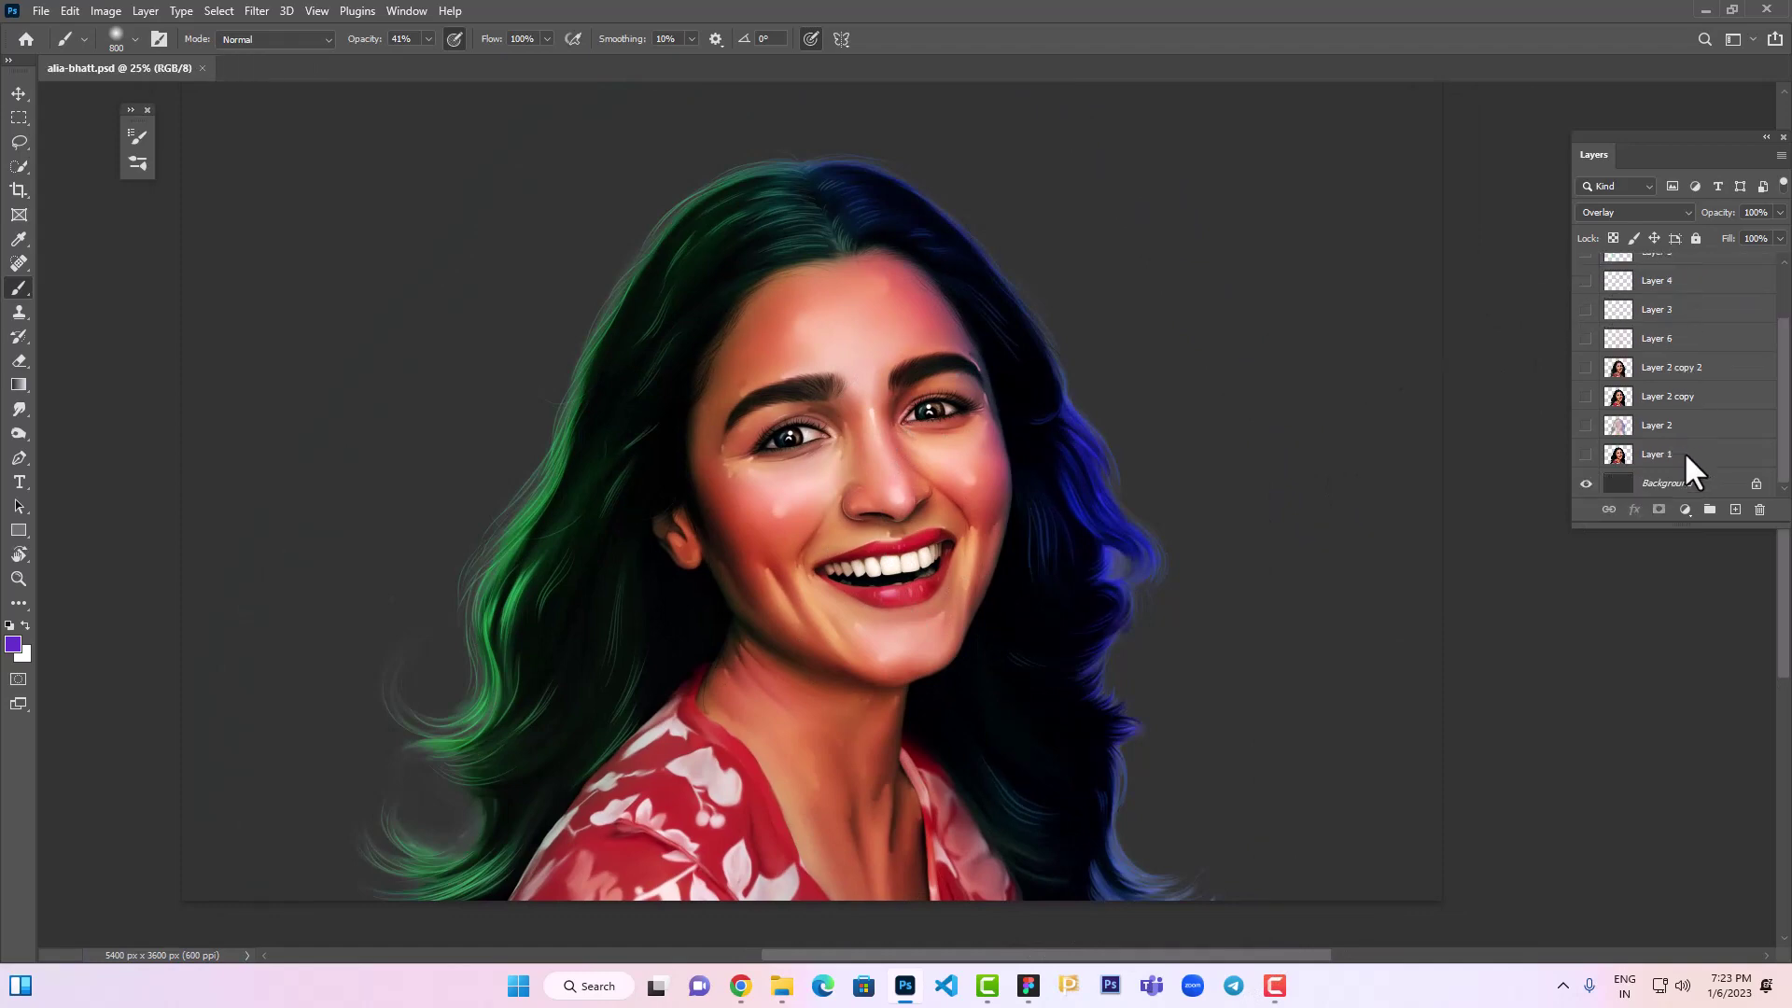
{"action": "left_click", "coordinate": [1669, 453]}
{"action": "key", "text": "ctrl+shift+n"}
{"action": "key", "text": "Return"}
Set the foreground to magenta and move Layer 8 below Layer 1, just above Background
{"action": "left_click", "coordinate": [13, 644]}
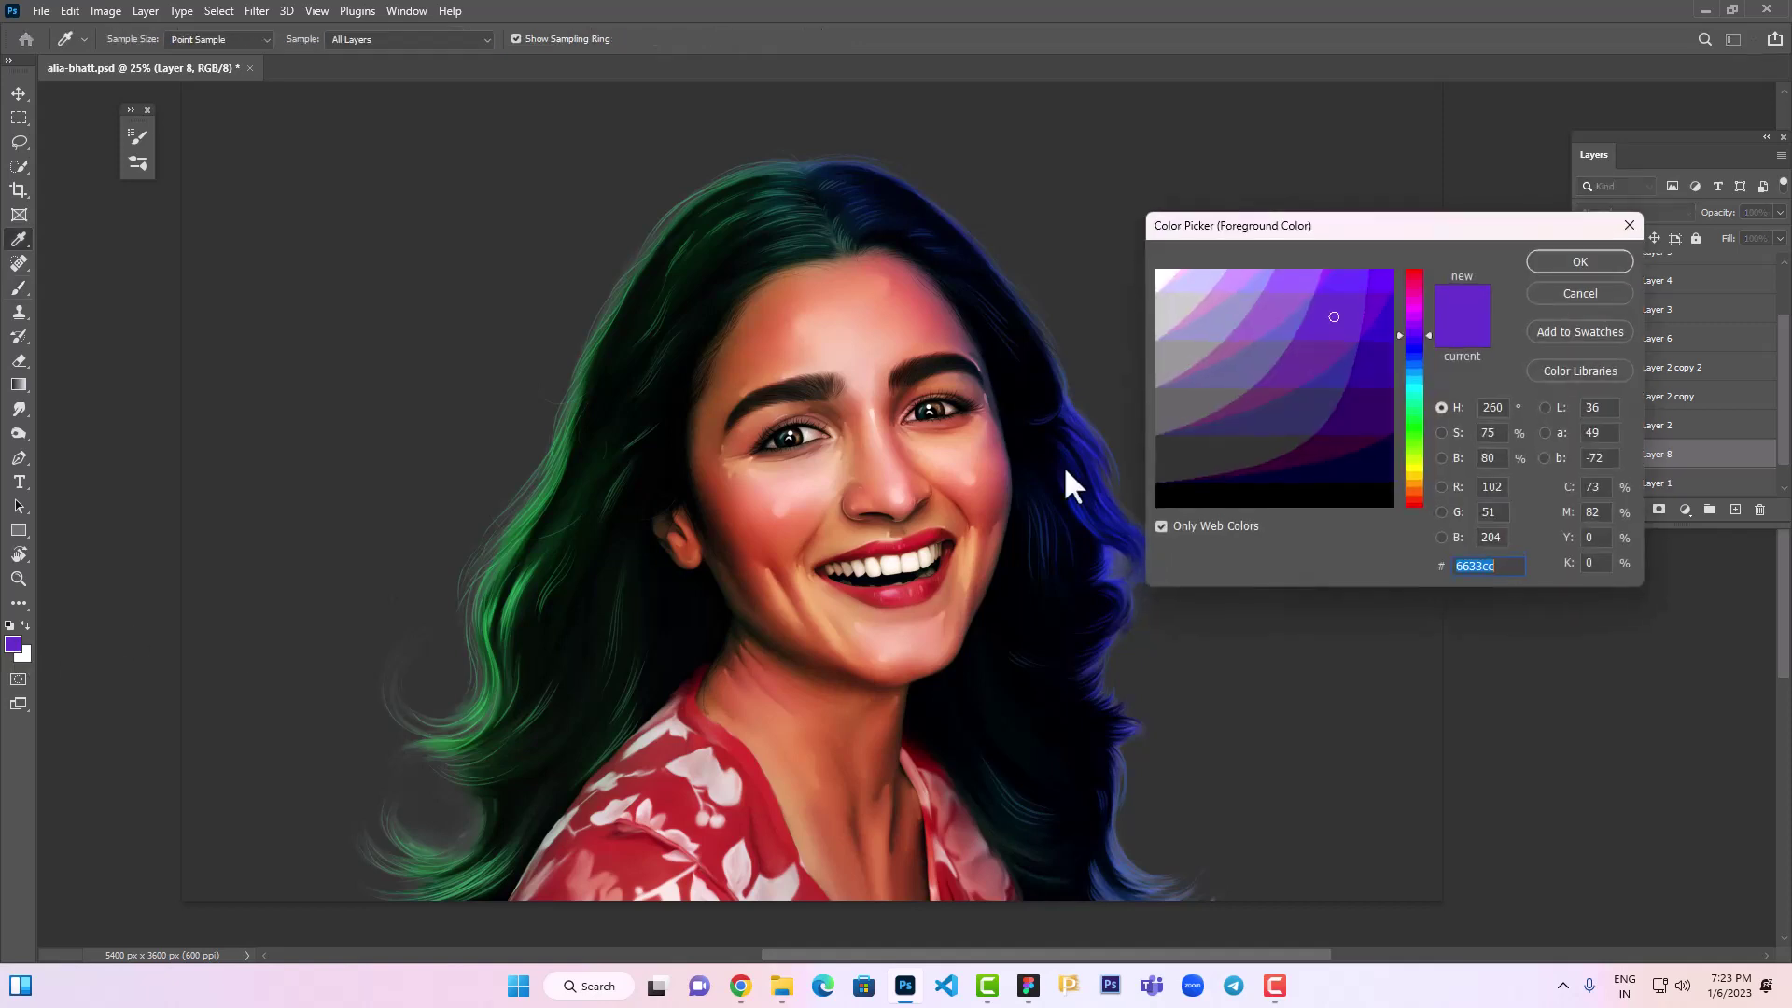
{"action": "left_click", "coordinate": [1418, 306]}
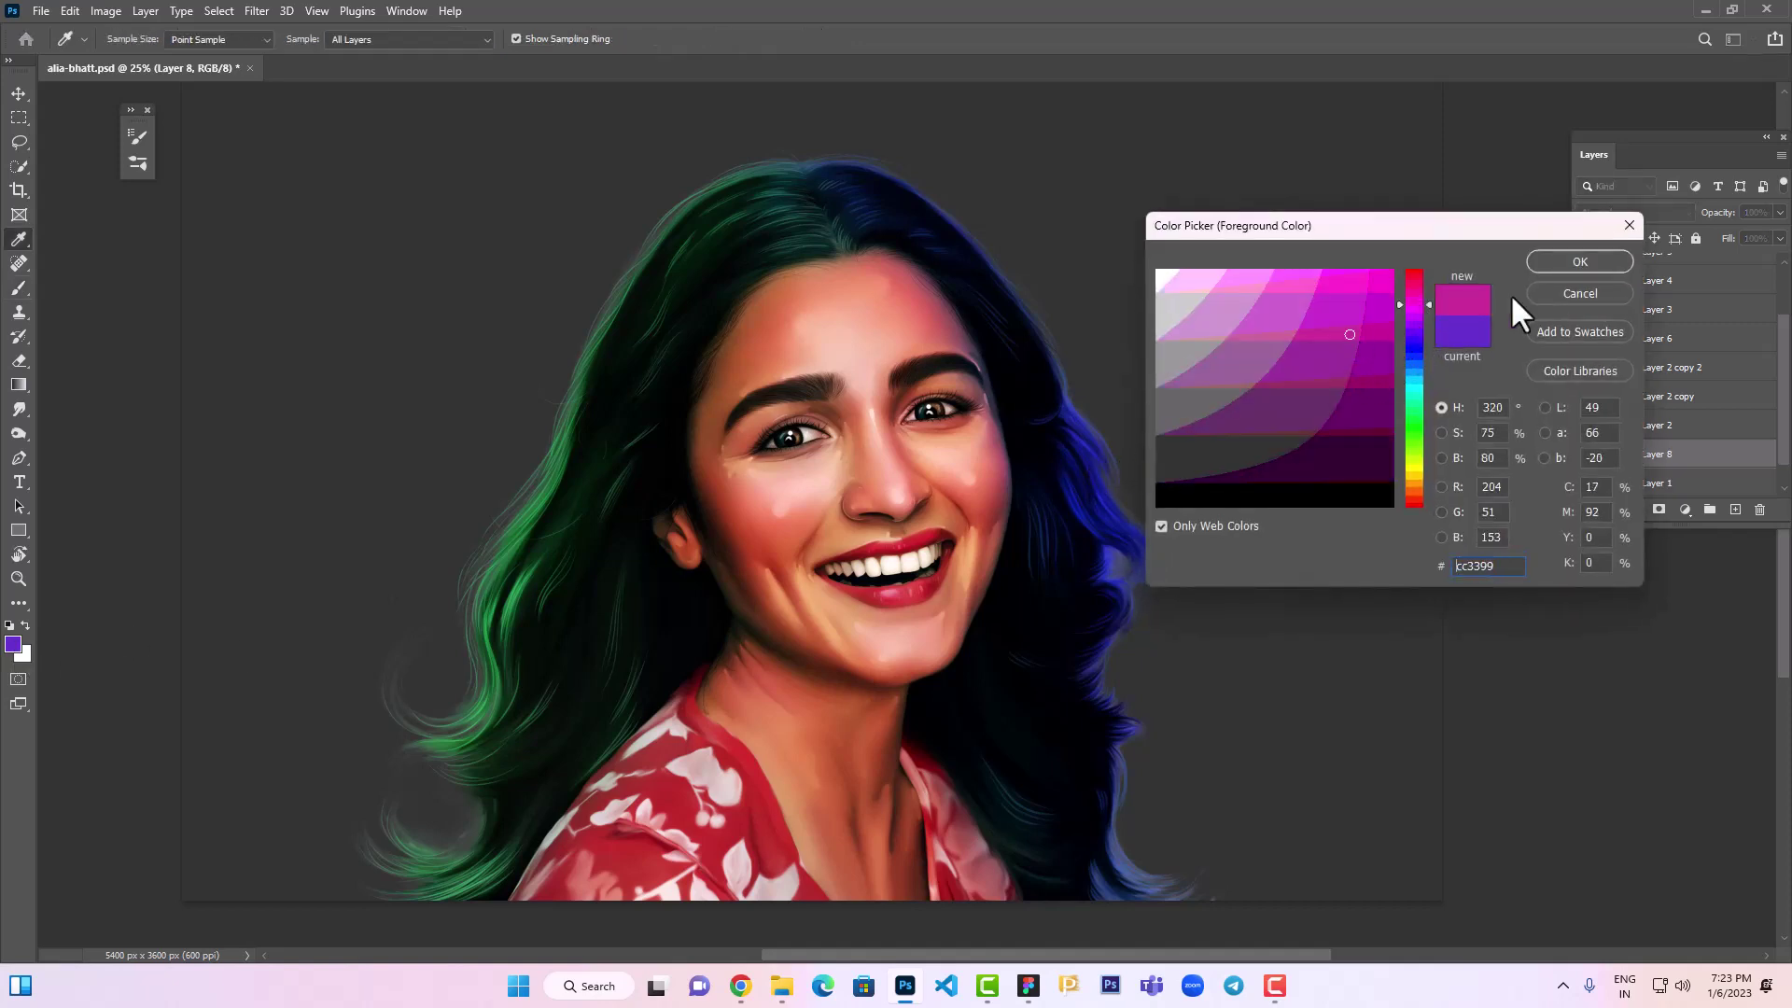
{"action": "left_click", "coordinate": [1609, 256]}
{"action": "scroll", "coordinate": [1680, 417], "scroll_direction": "down", "scroll_amount": 1}
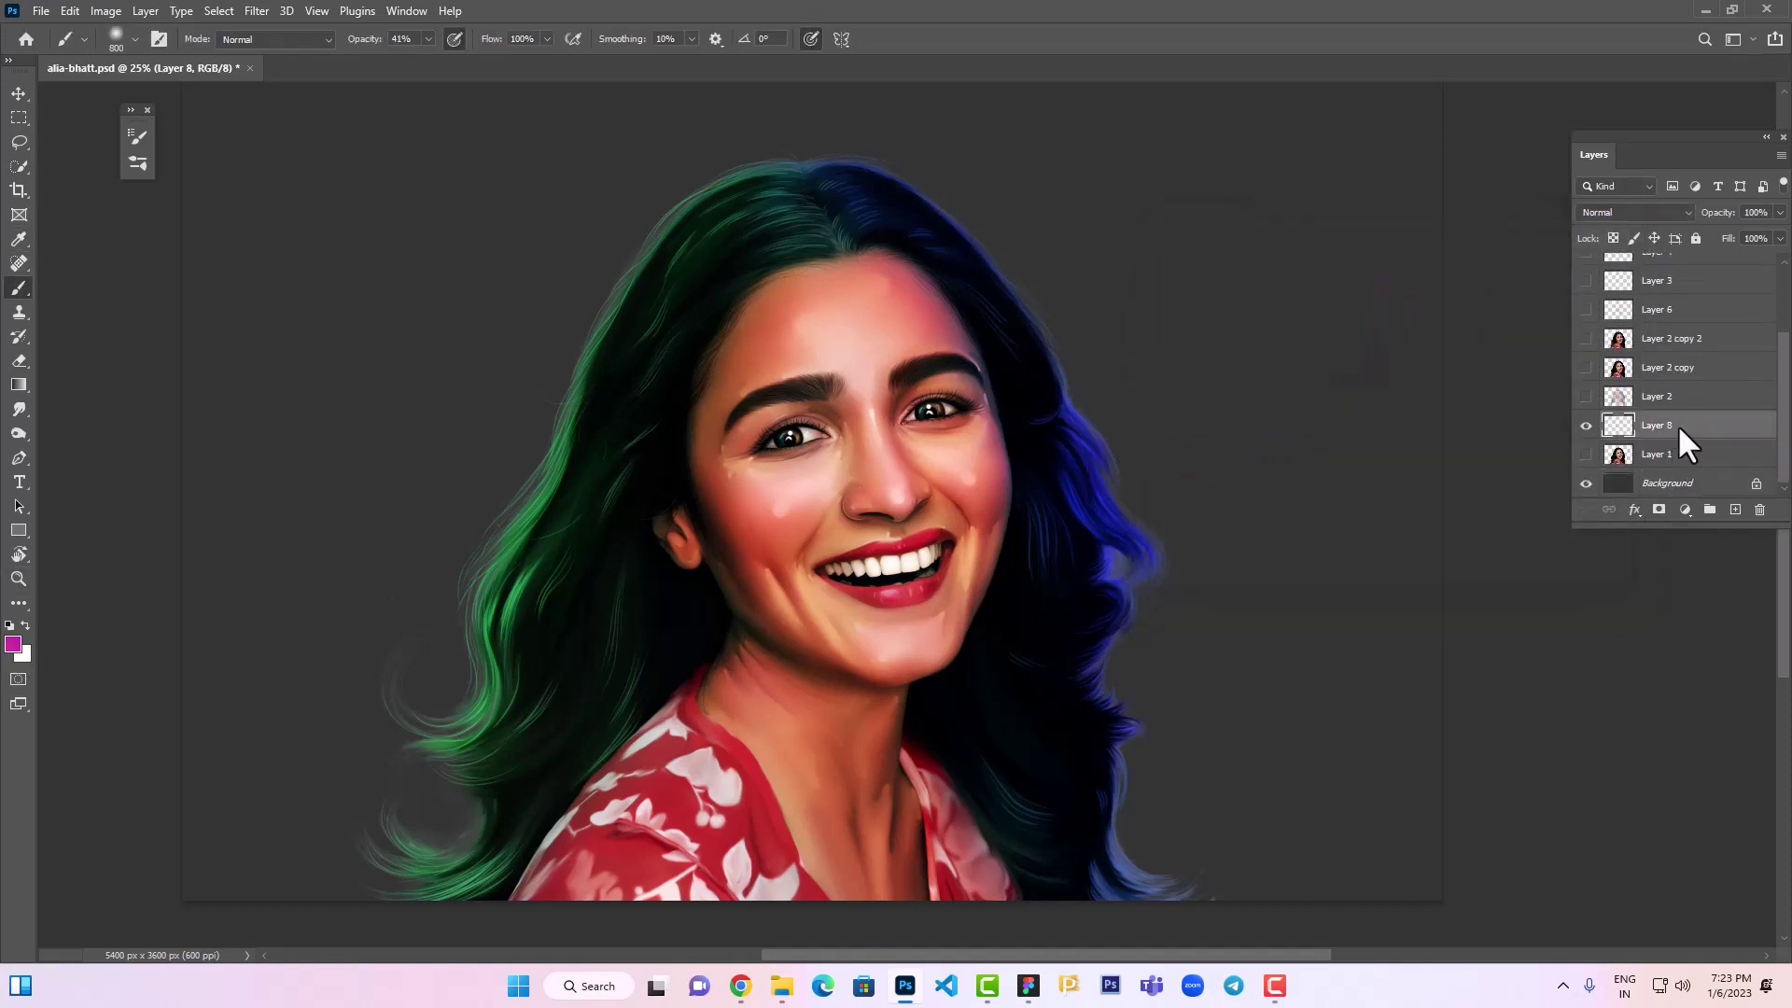
{"action": "left_click_drag", "start_coordinate": [1677, 424], "coordinate": [1677, 468]}
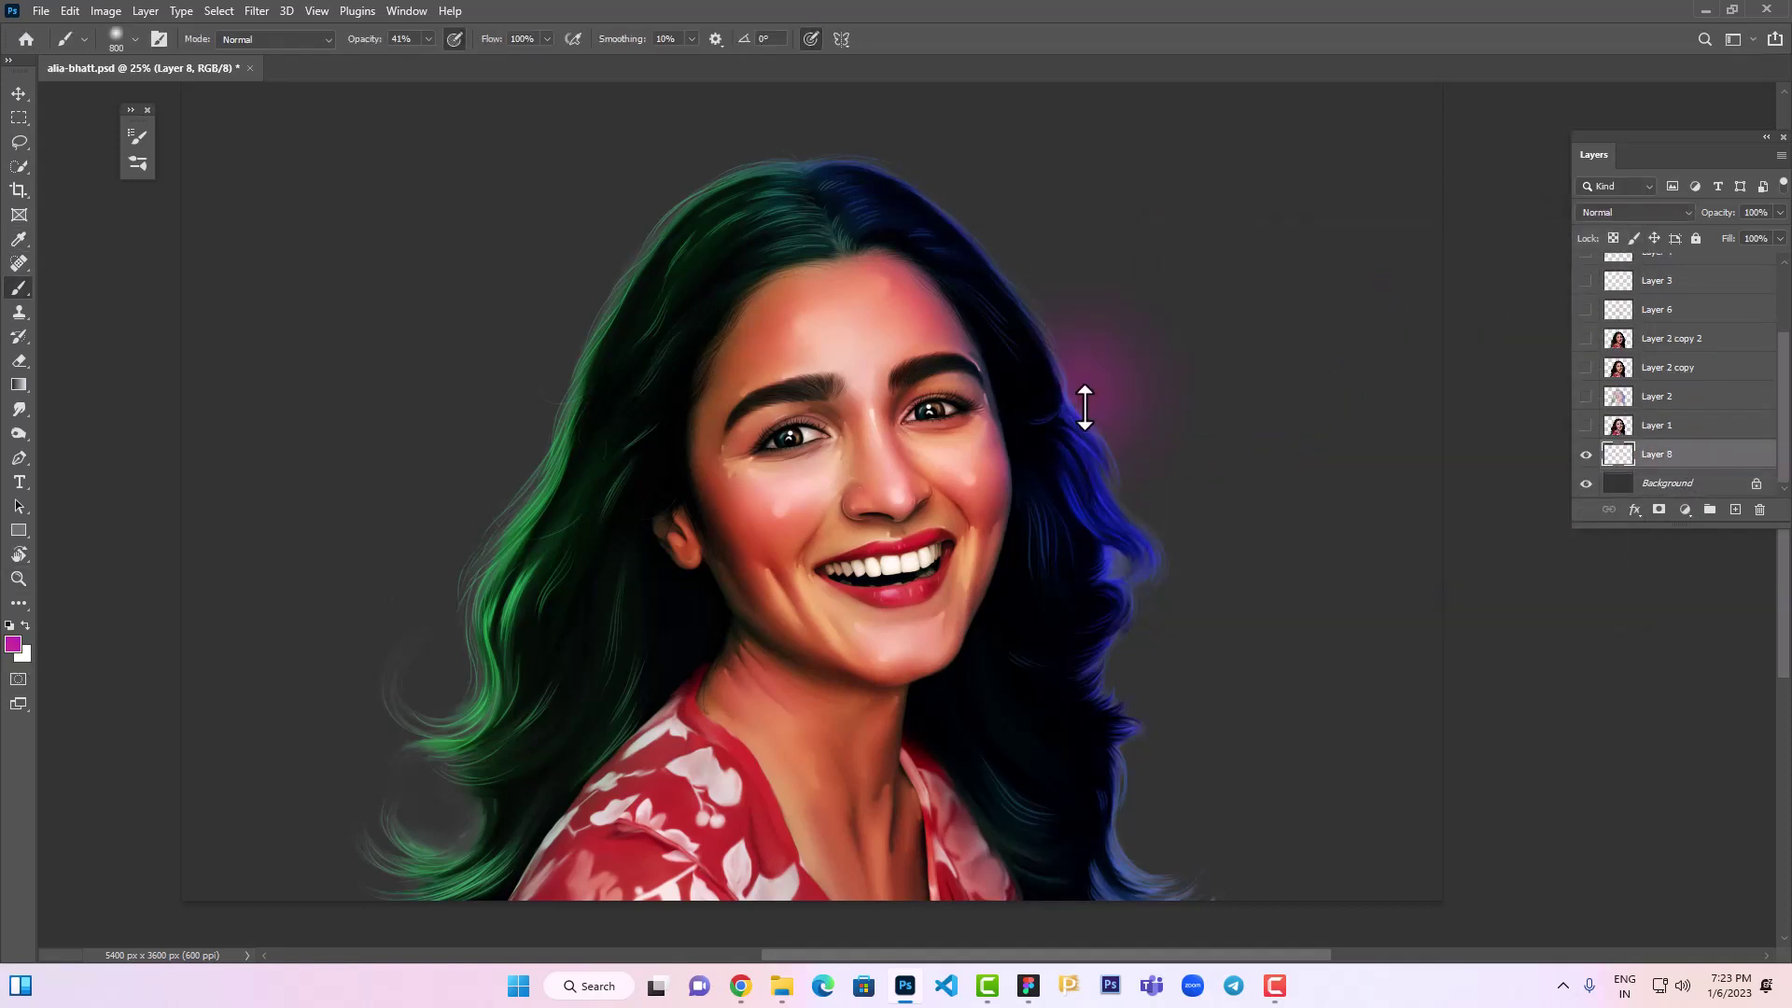
Change the foreground colour to a dark maroon
{"action": "left_click", "coordinate": [159, 39]}
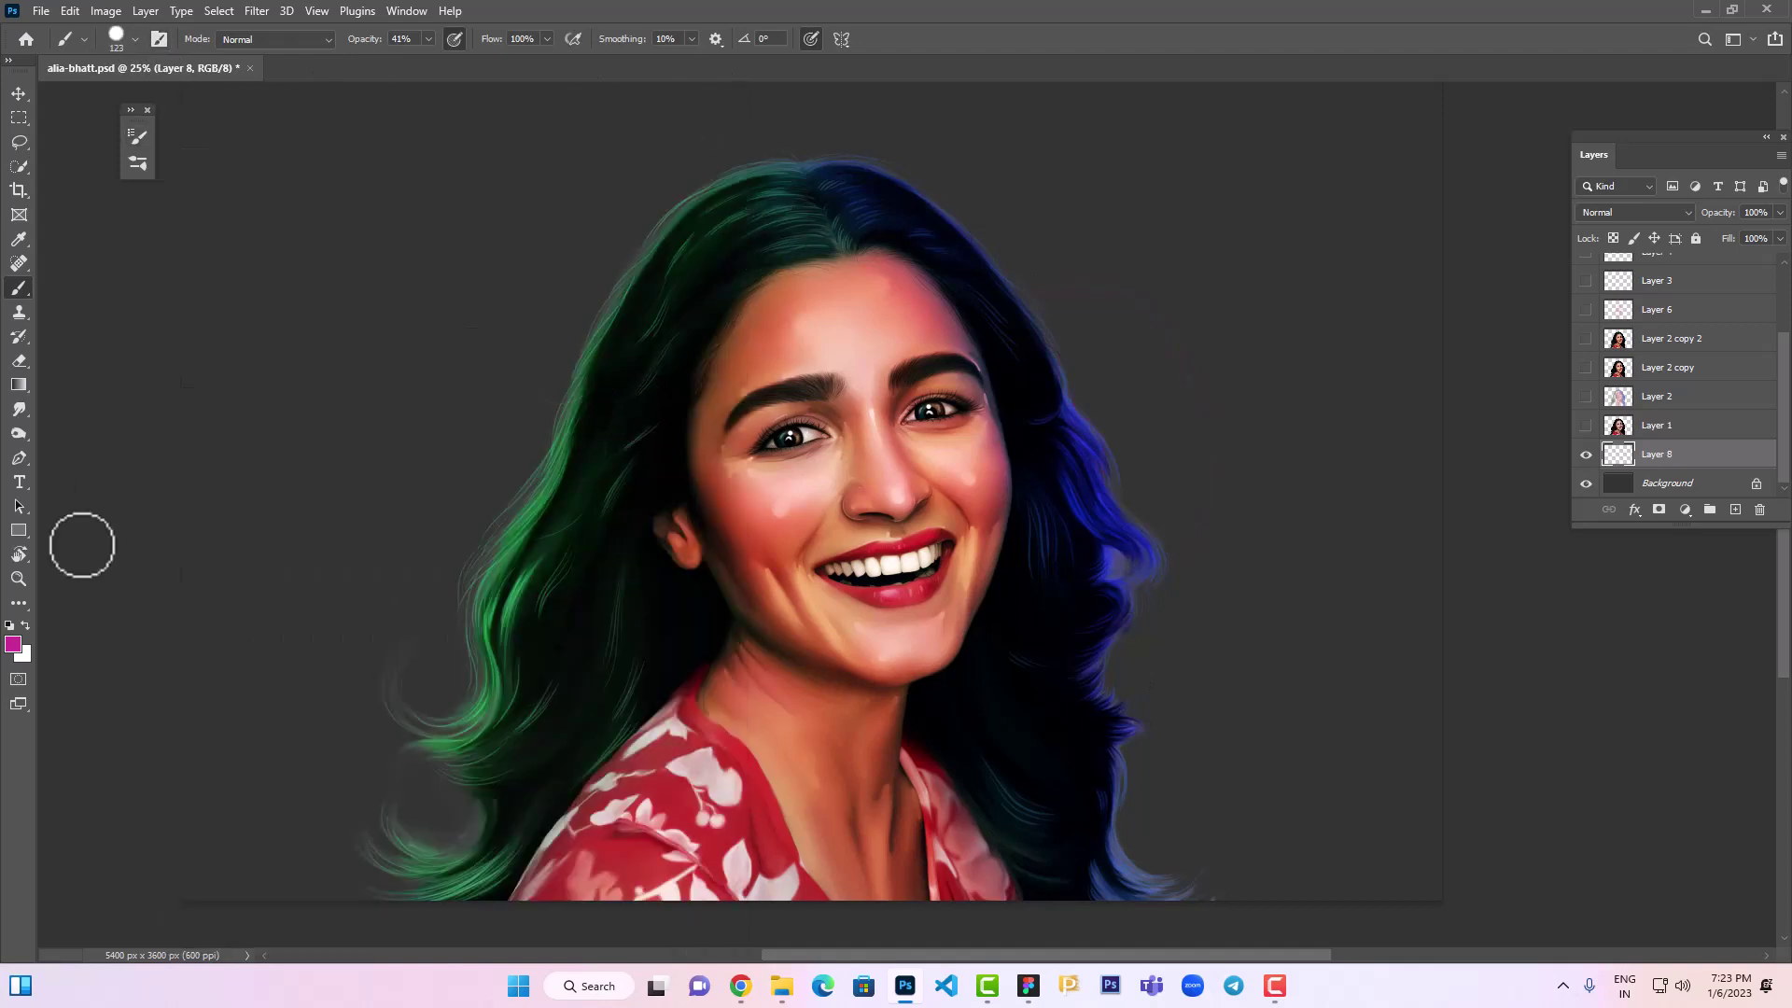
{"action": "scroll", "coordinate": [1706, 304], "scroll_direction": "up", "scroll_amount": 3}
{"action": "left_click", "coordinate": [13, 644]}
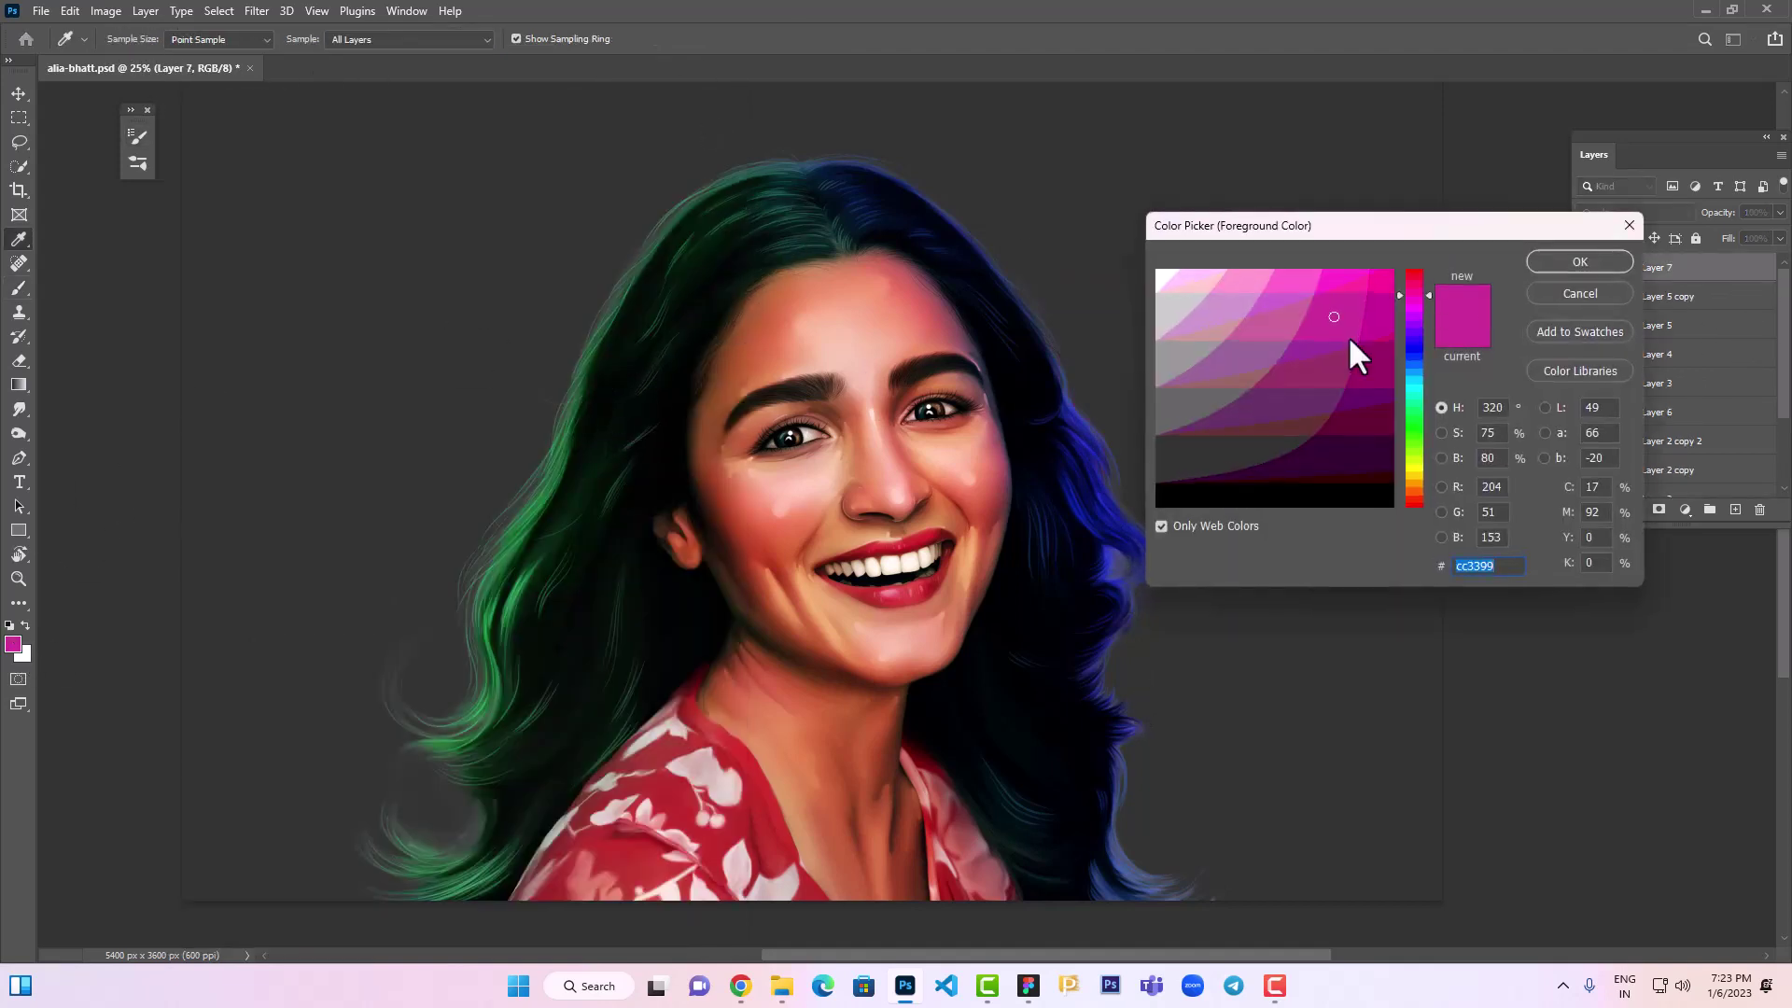
{"action": "left_click", "coordinate": [1407, 479]}
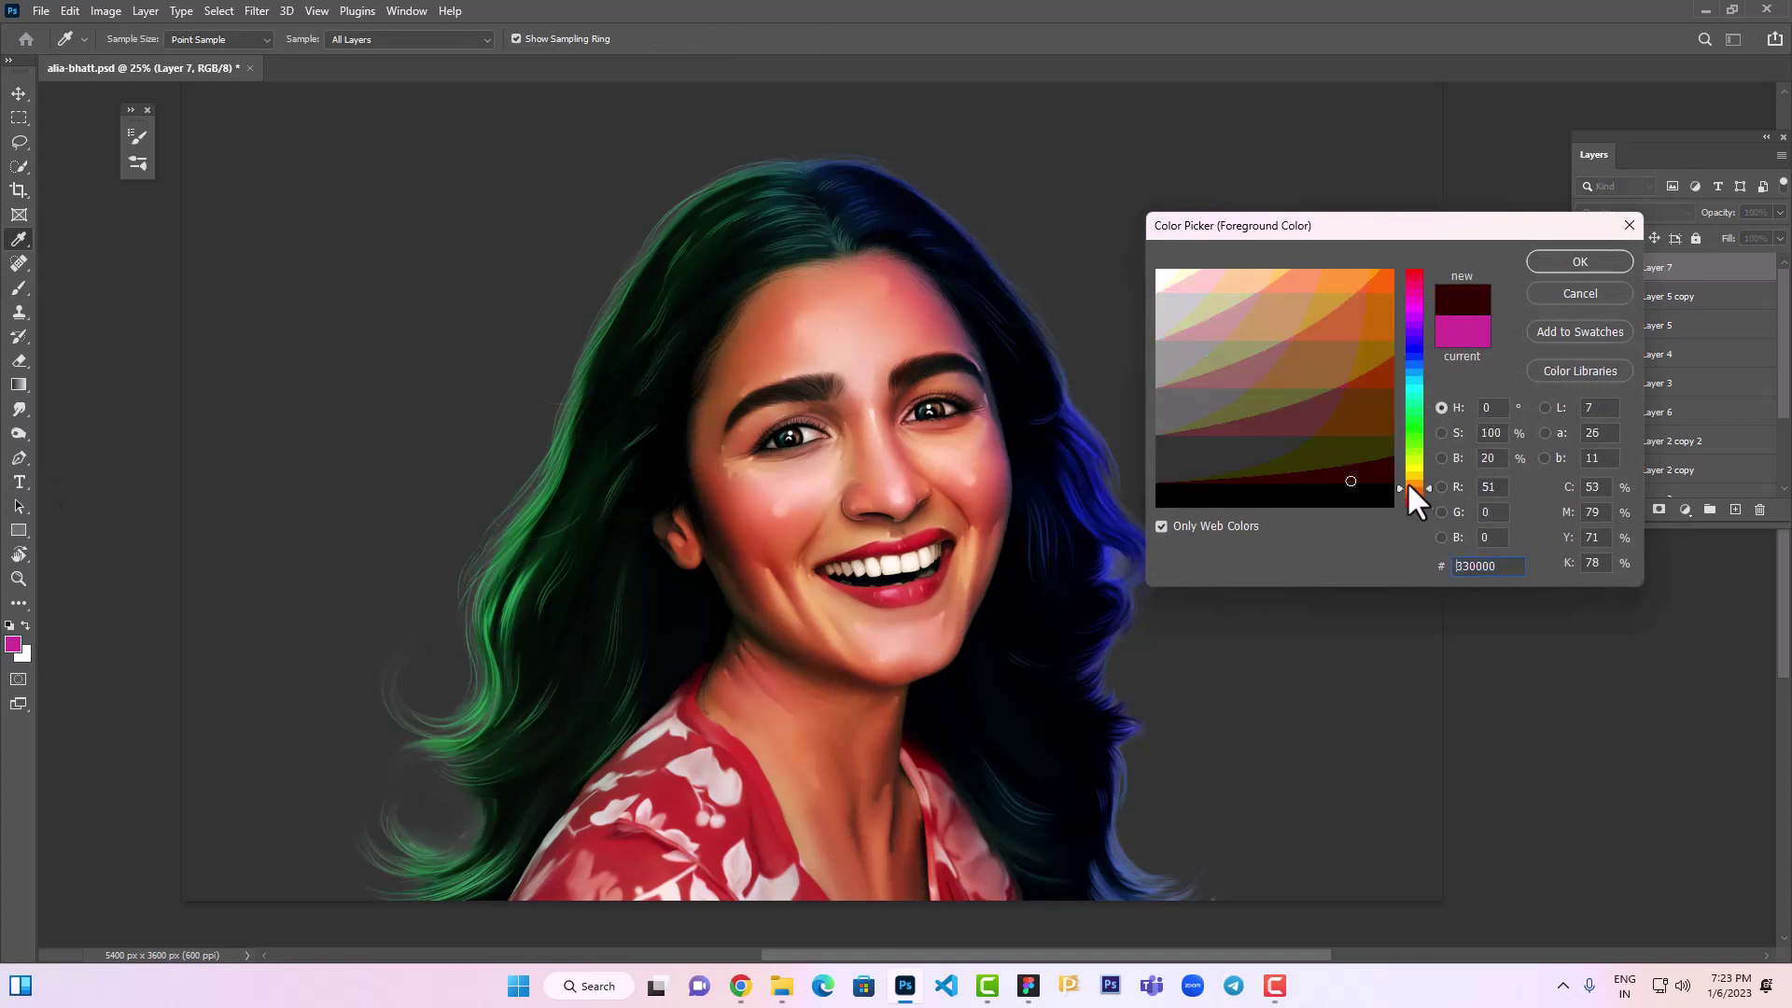
{"action": "key", "text": "Return"}
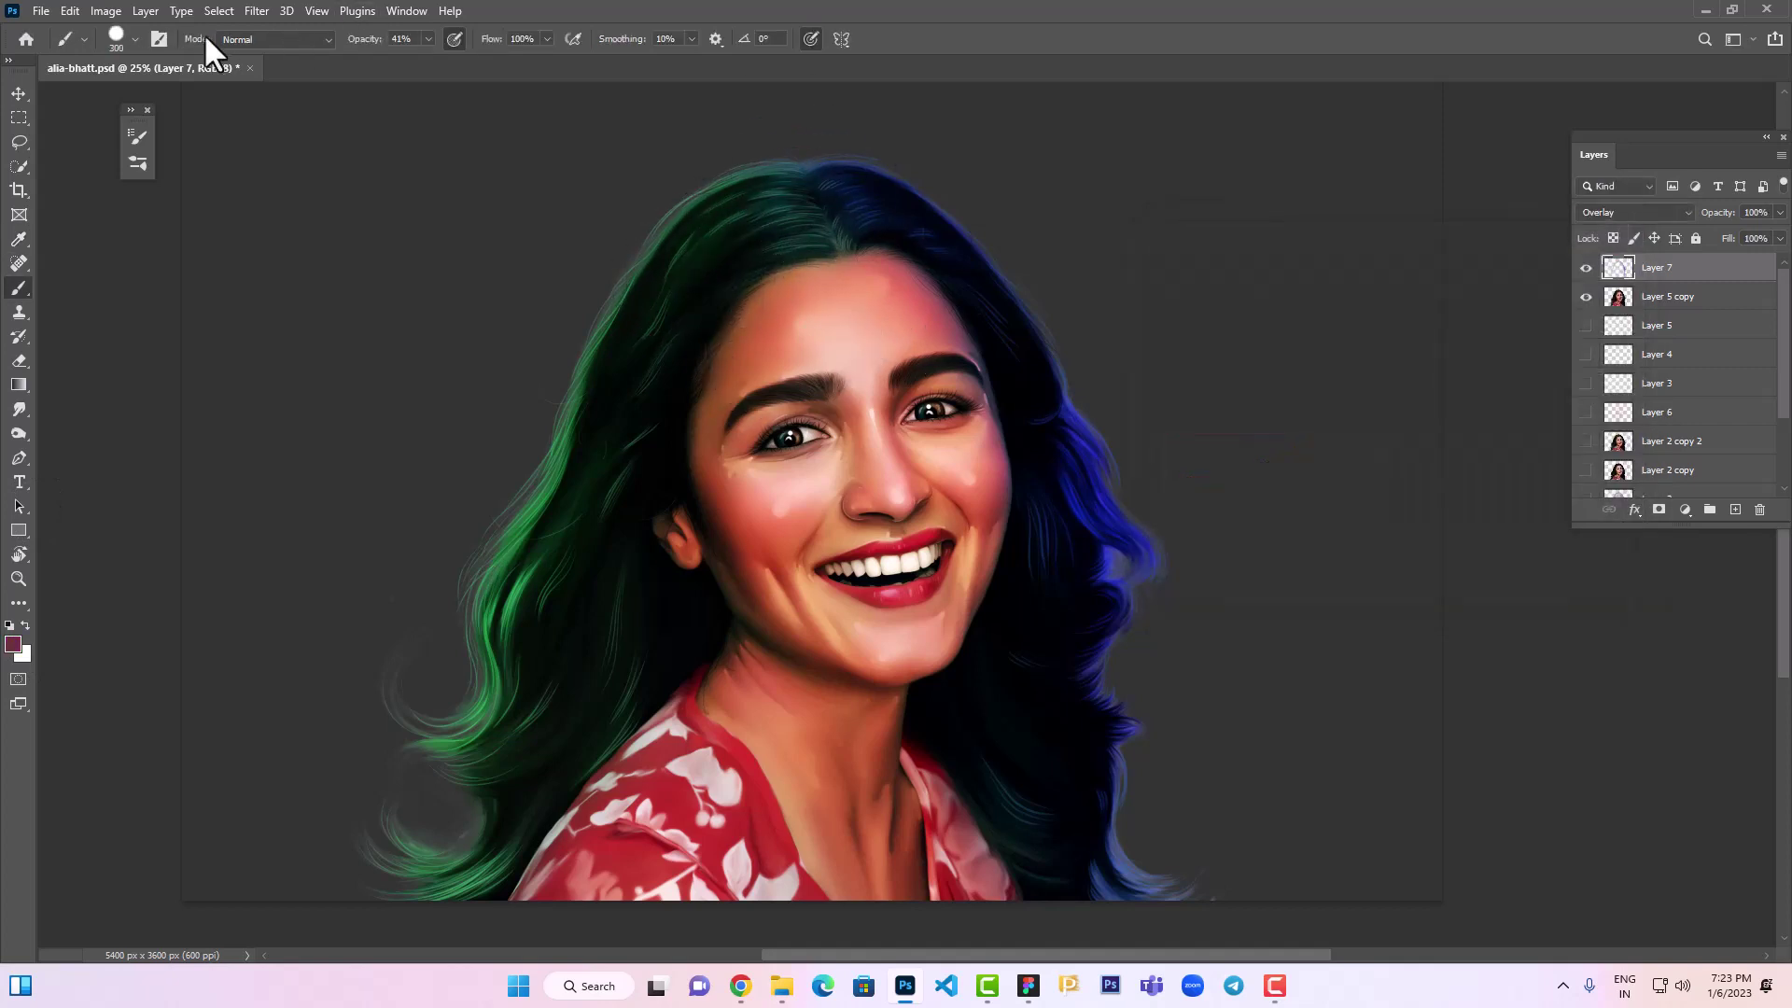
Load a soft round brush tip at 400 px and save the document
{"action": "left_click", "coordinate": [138, 136]}
{"action": "left_click", "coordinate": [314, 134]}
{"action": "key", "text": "]"}
{"action": "key", "text": "]"}
{"action": "key", "text": "]"}
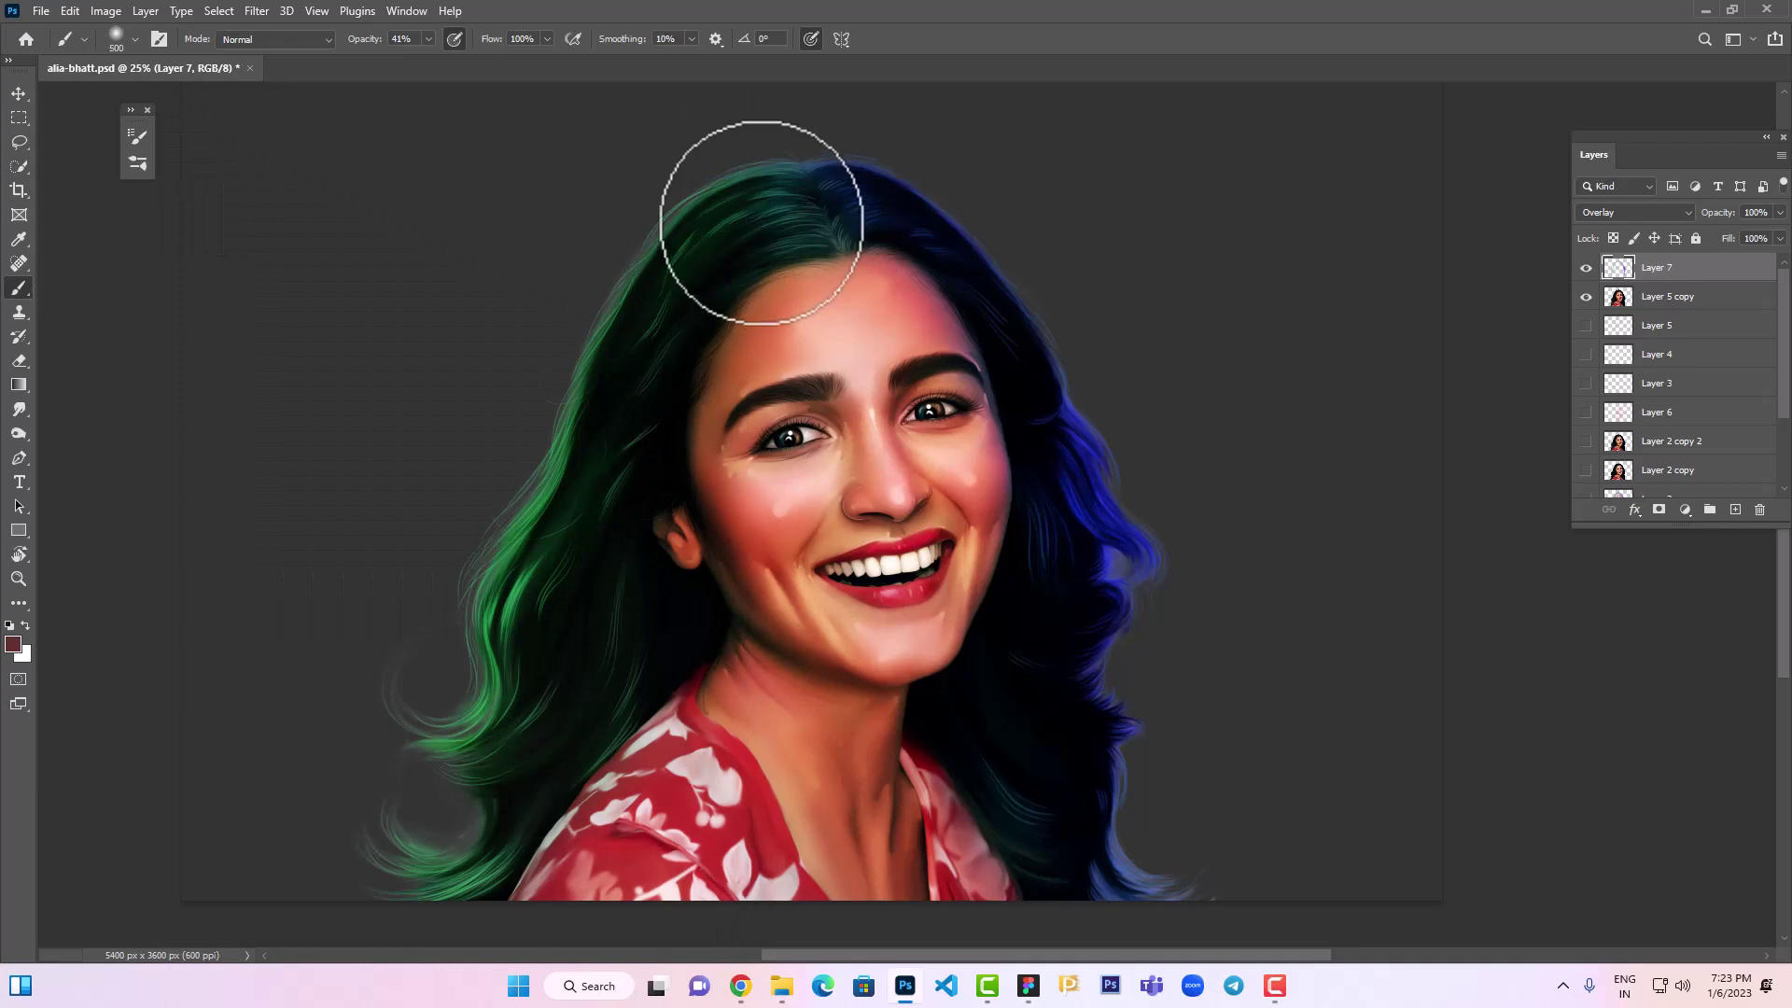
{"action": "key", "text": "["}
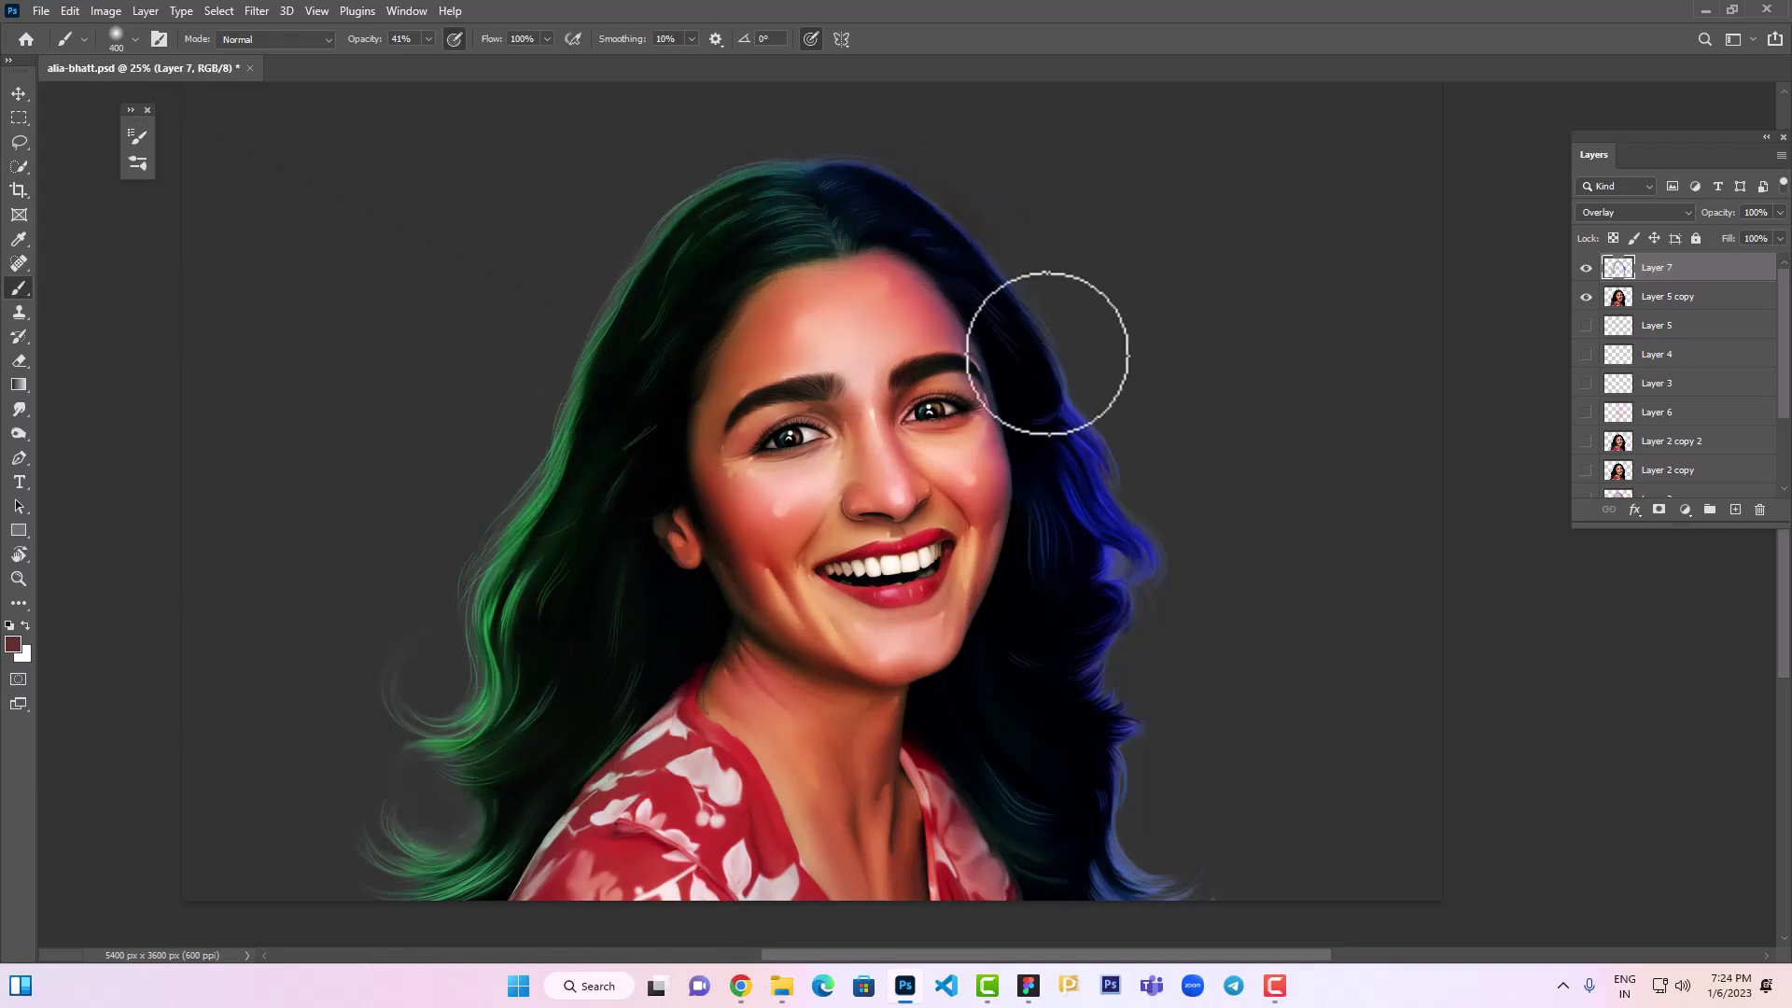
{"action": "key", "text": "ctrl+s"}
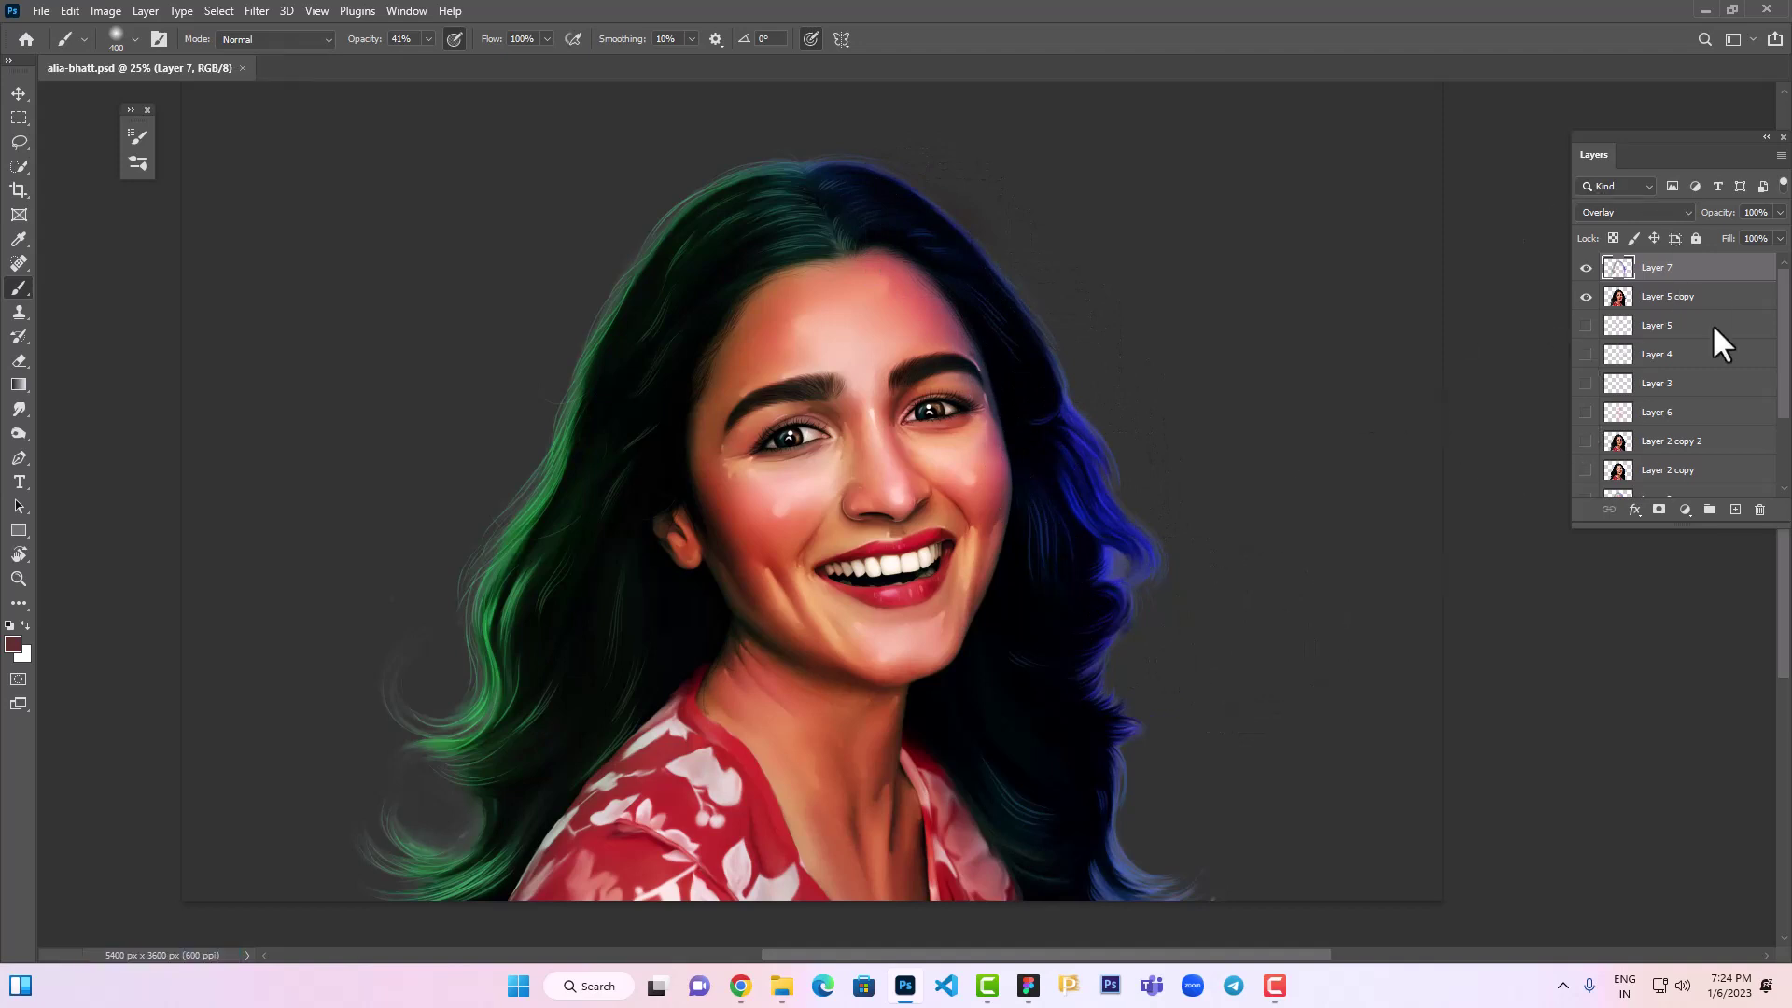
{"action": "scroll", "coordinate": [1688, 454], "scroll_direction": "down", "scroll_amount": 3}
With a bigger brush, dab teal-green above the head and beside the lower-left hair
{"action": "key", "text": "F5"}
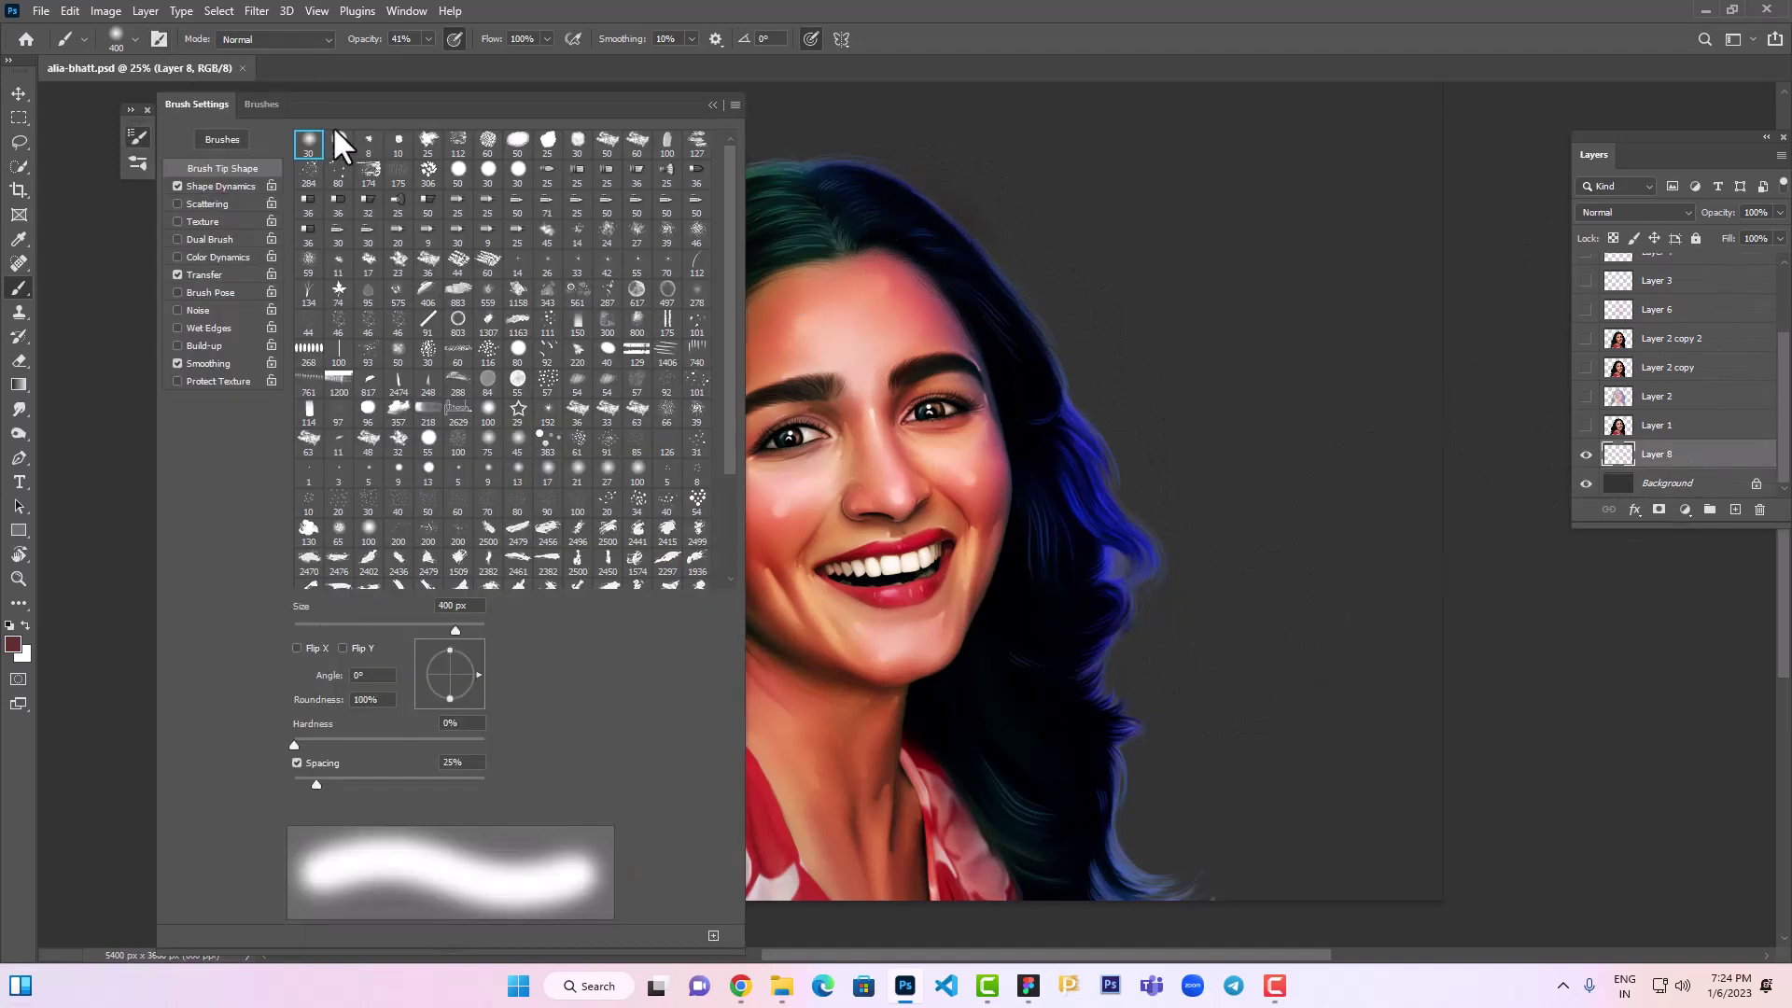
{"action": "left_click", "coordinate": [1076, 512]}
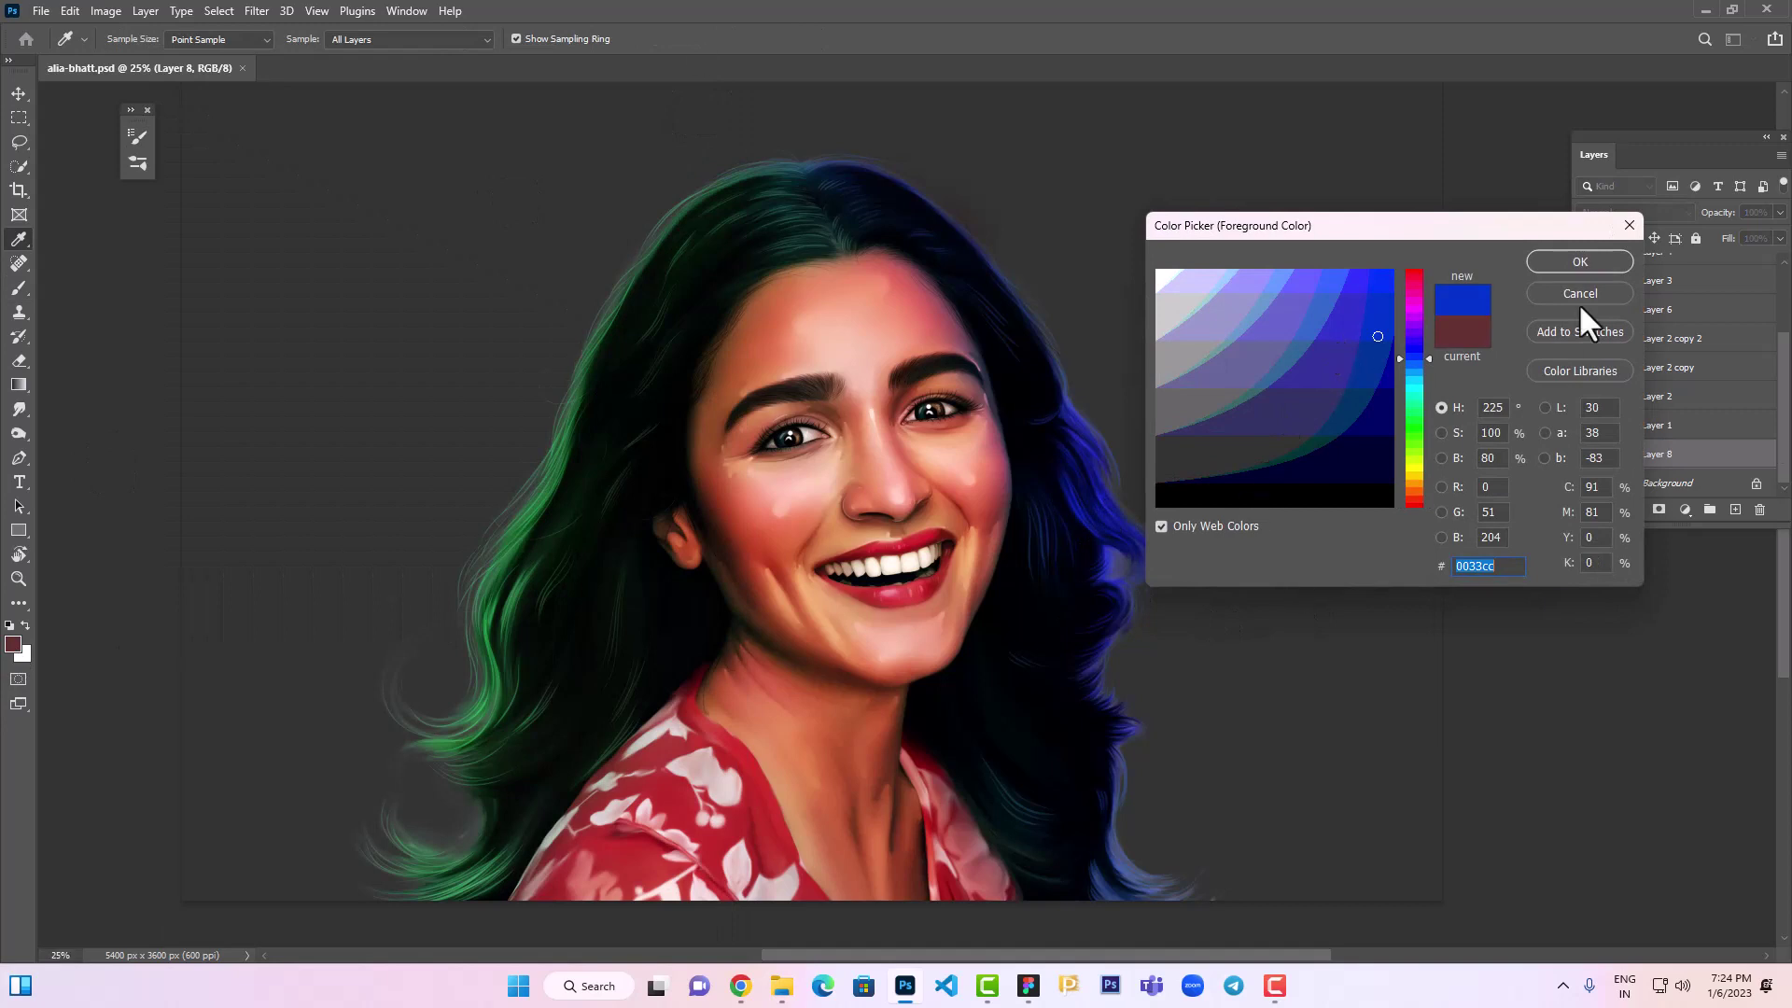
{"action": "left_click_drag", "start_coordinate": [1433, 336], "coordinate": [1412, 392]}
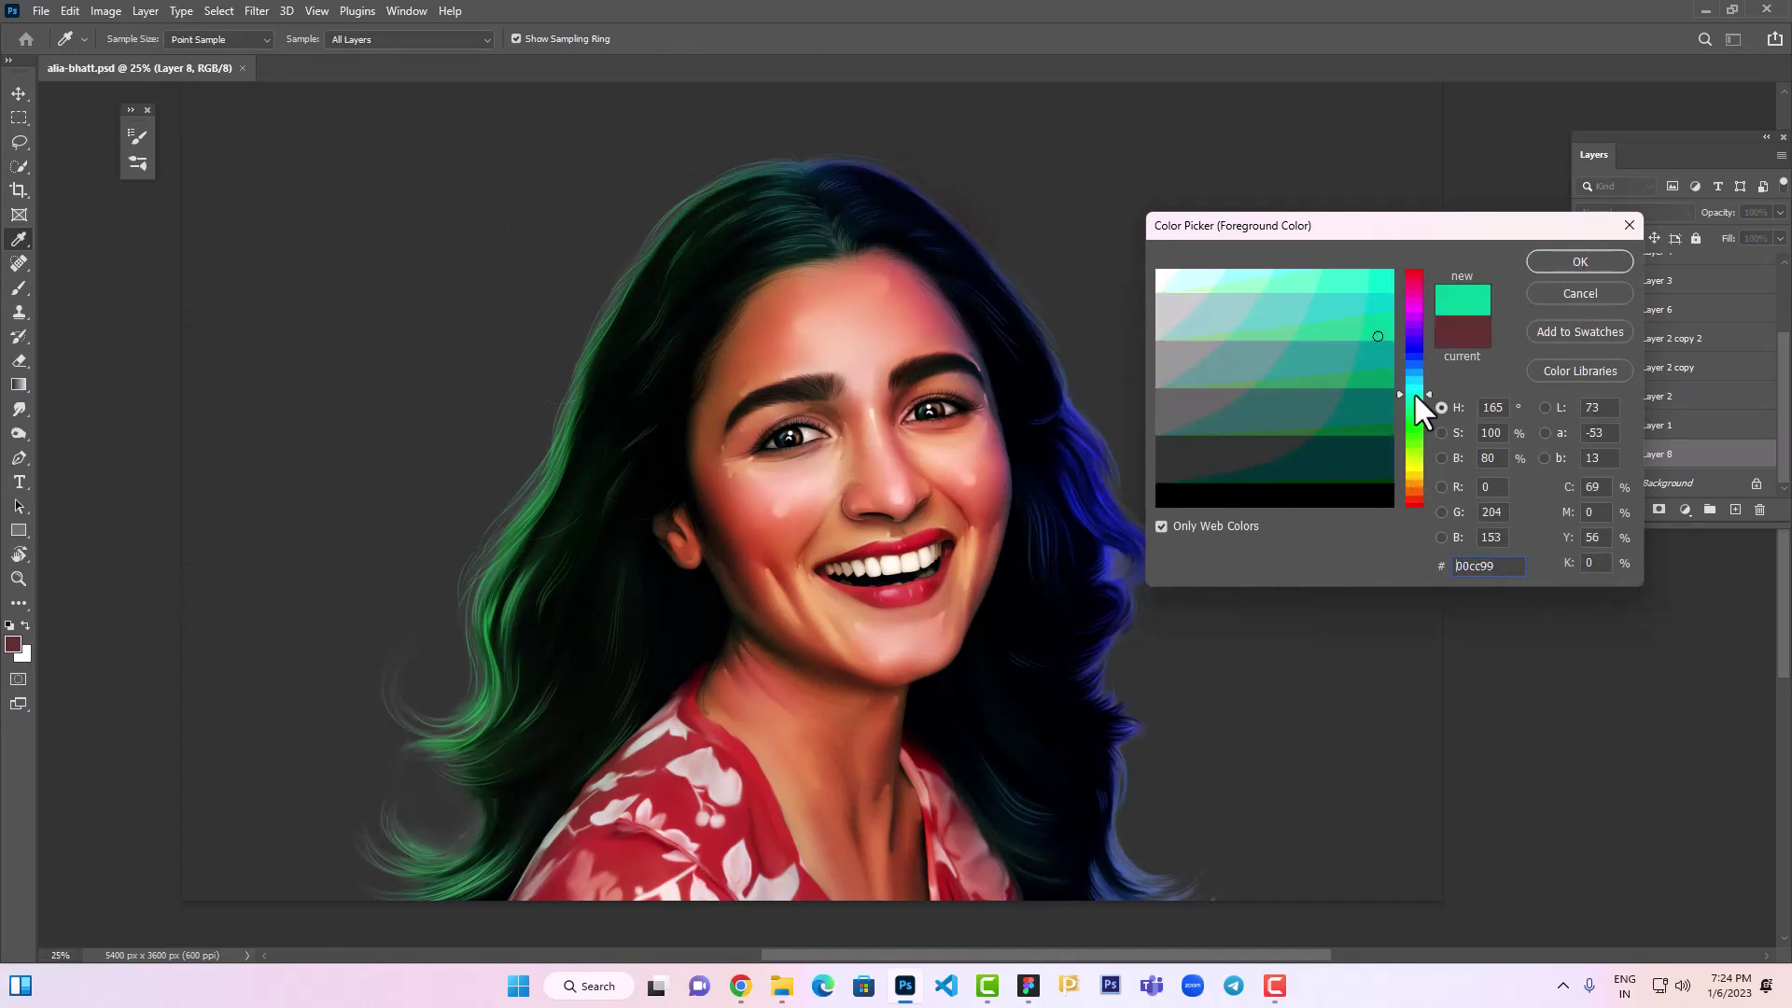
{"action": "key", "text": "Return"}
{"action": "key", "text": "b"}
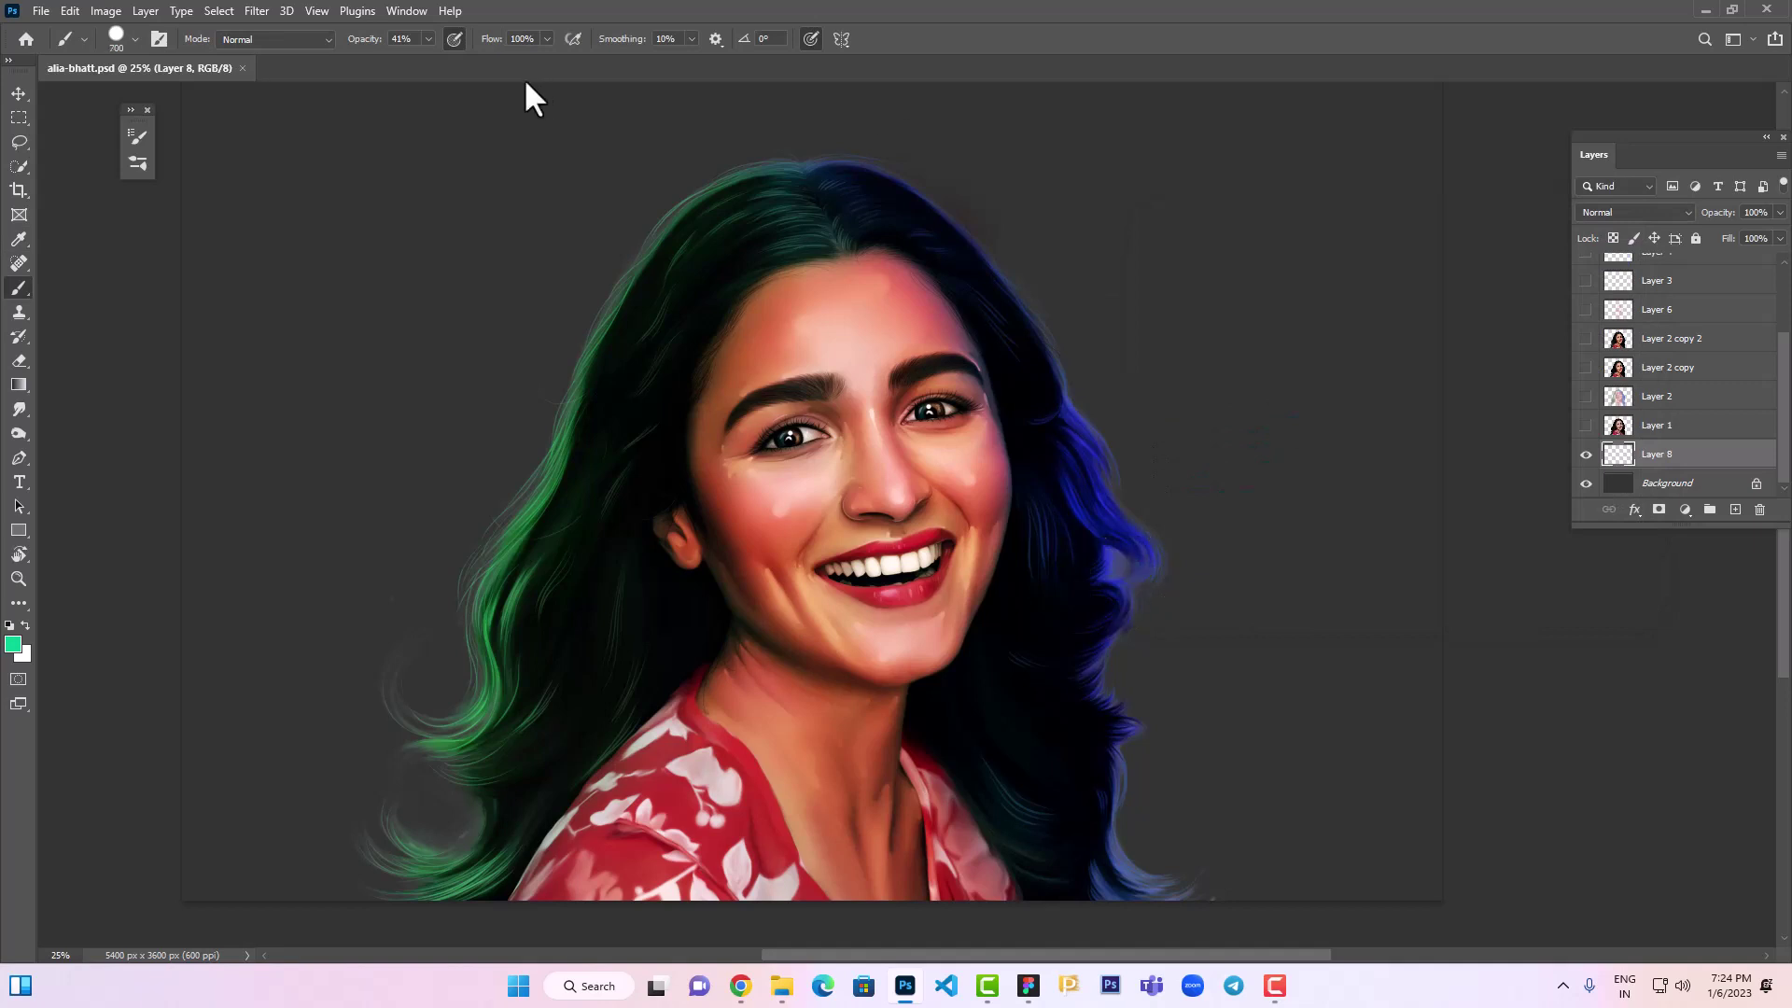
{"action": "key", "text": "bracketright"}
{"action": "key", "text": "bracketright"}
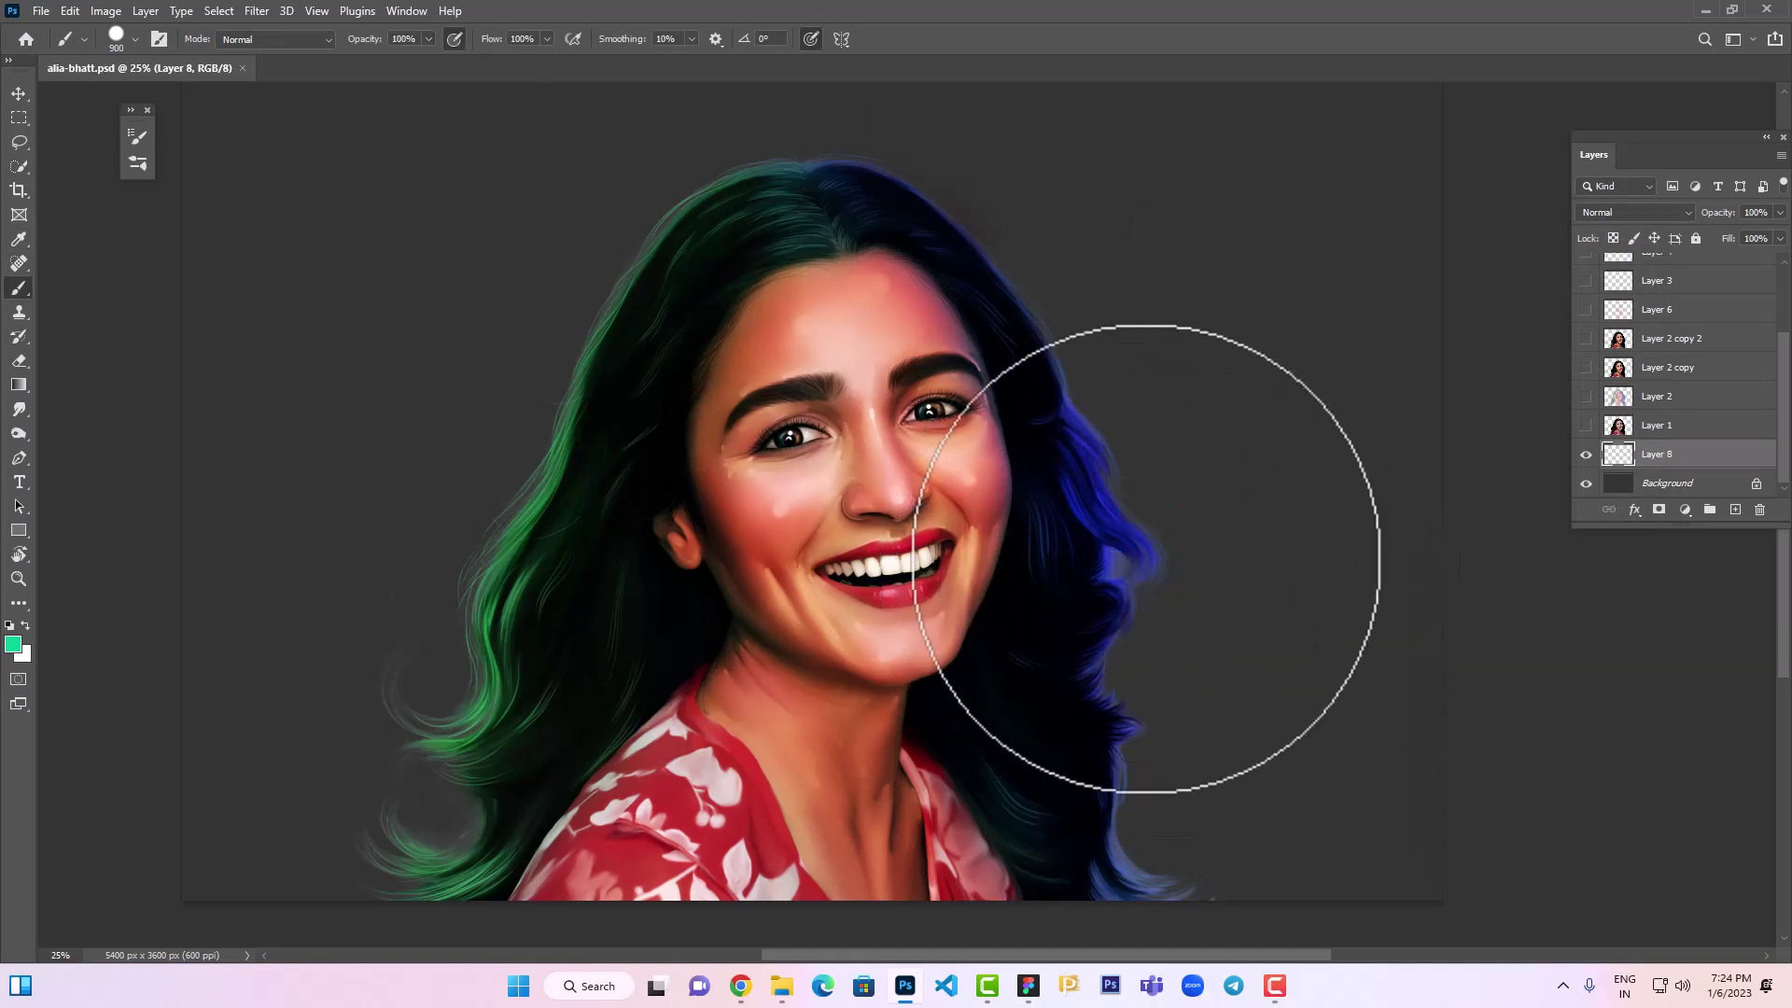
{"action": "scroll", "coordinate": [709, 179], "scroll_direction": "up", "scroll_amount": 1}
{"action": "left_click", "coordinate": [726, 221]}
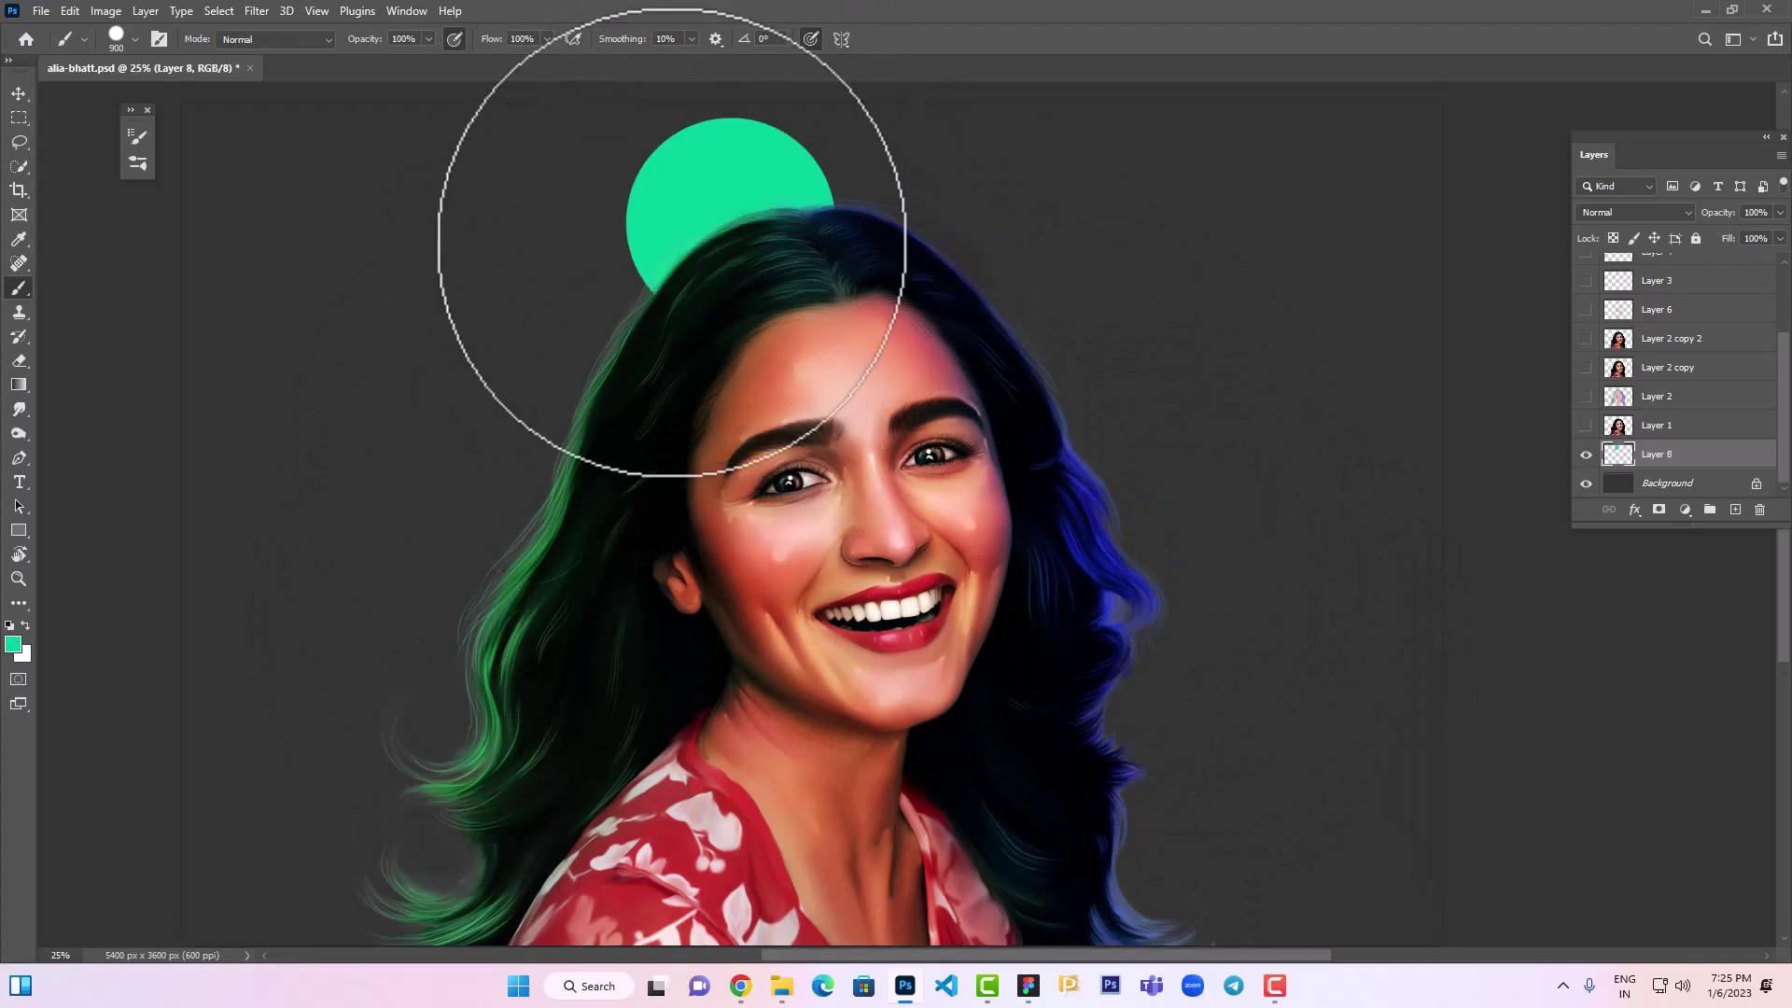
{"action": "left_click", "coordinate": [492, 644]}
Switch to an olive green (starting from cc9900) and dab two circles left of the portrait
{"action": "left_click", "coordinate": [13, 644]}
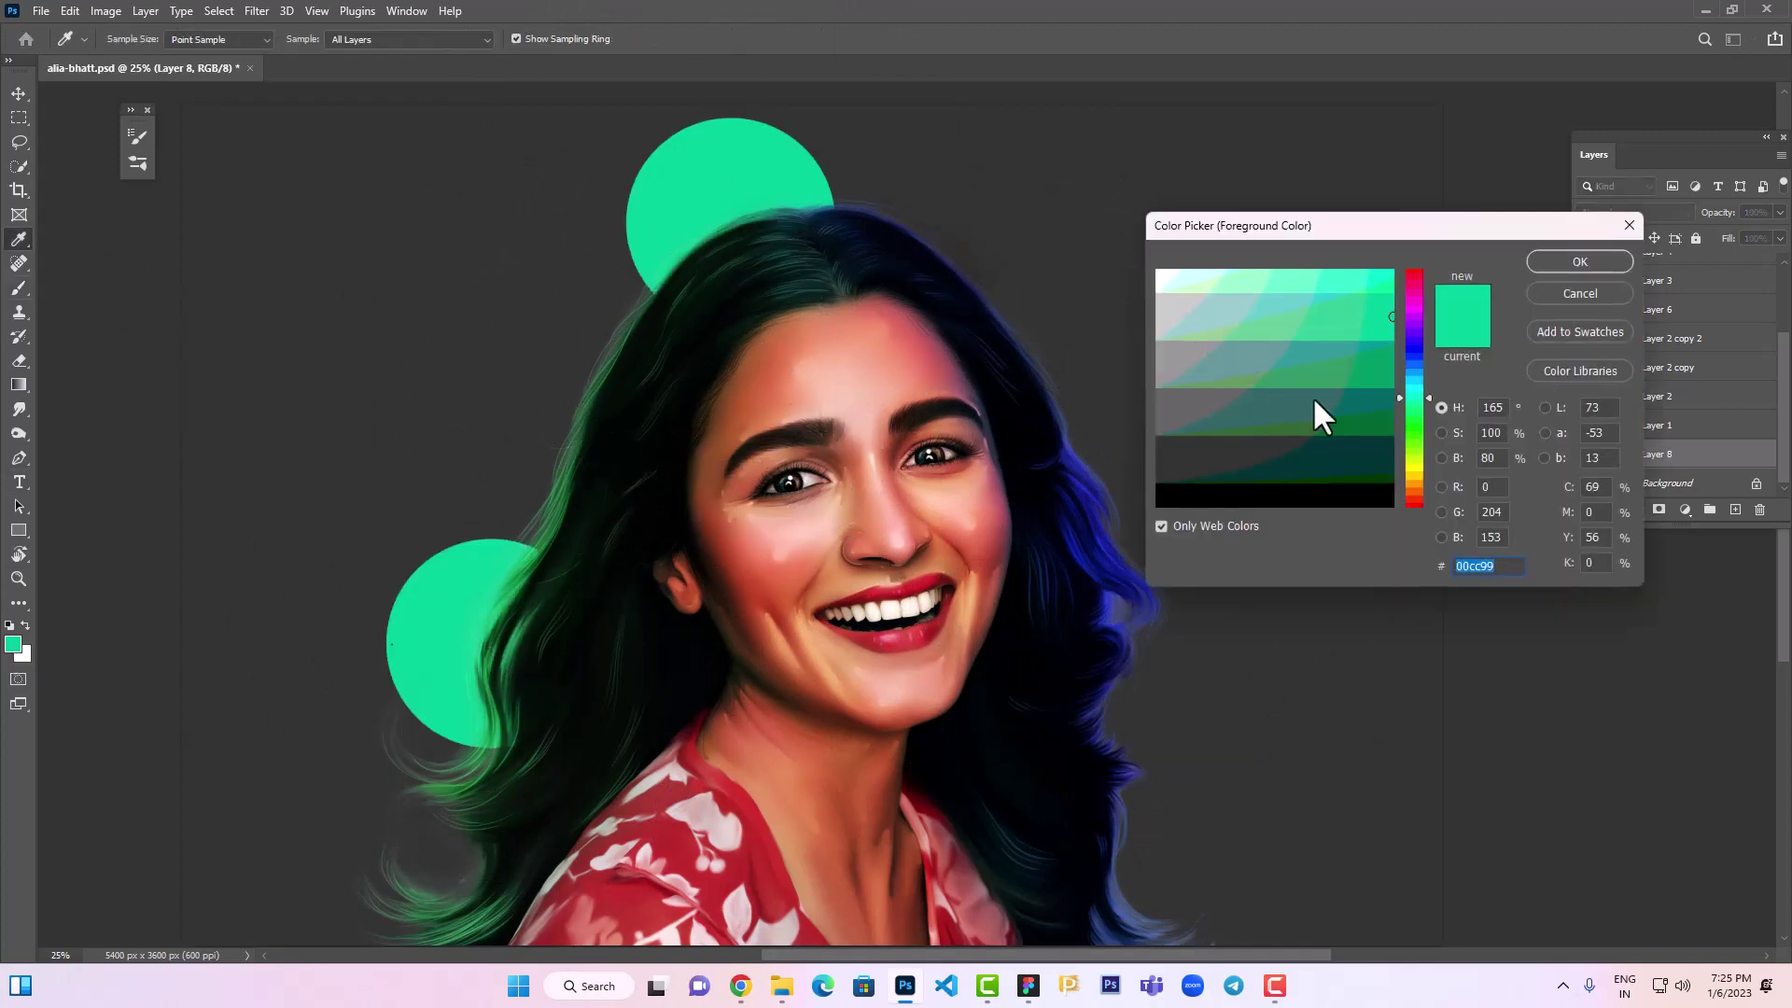
{"action": "type", "text": "cc9900"}
{"action": "left_click", "coordinate": [1417, 446]}
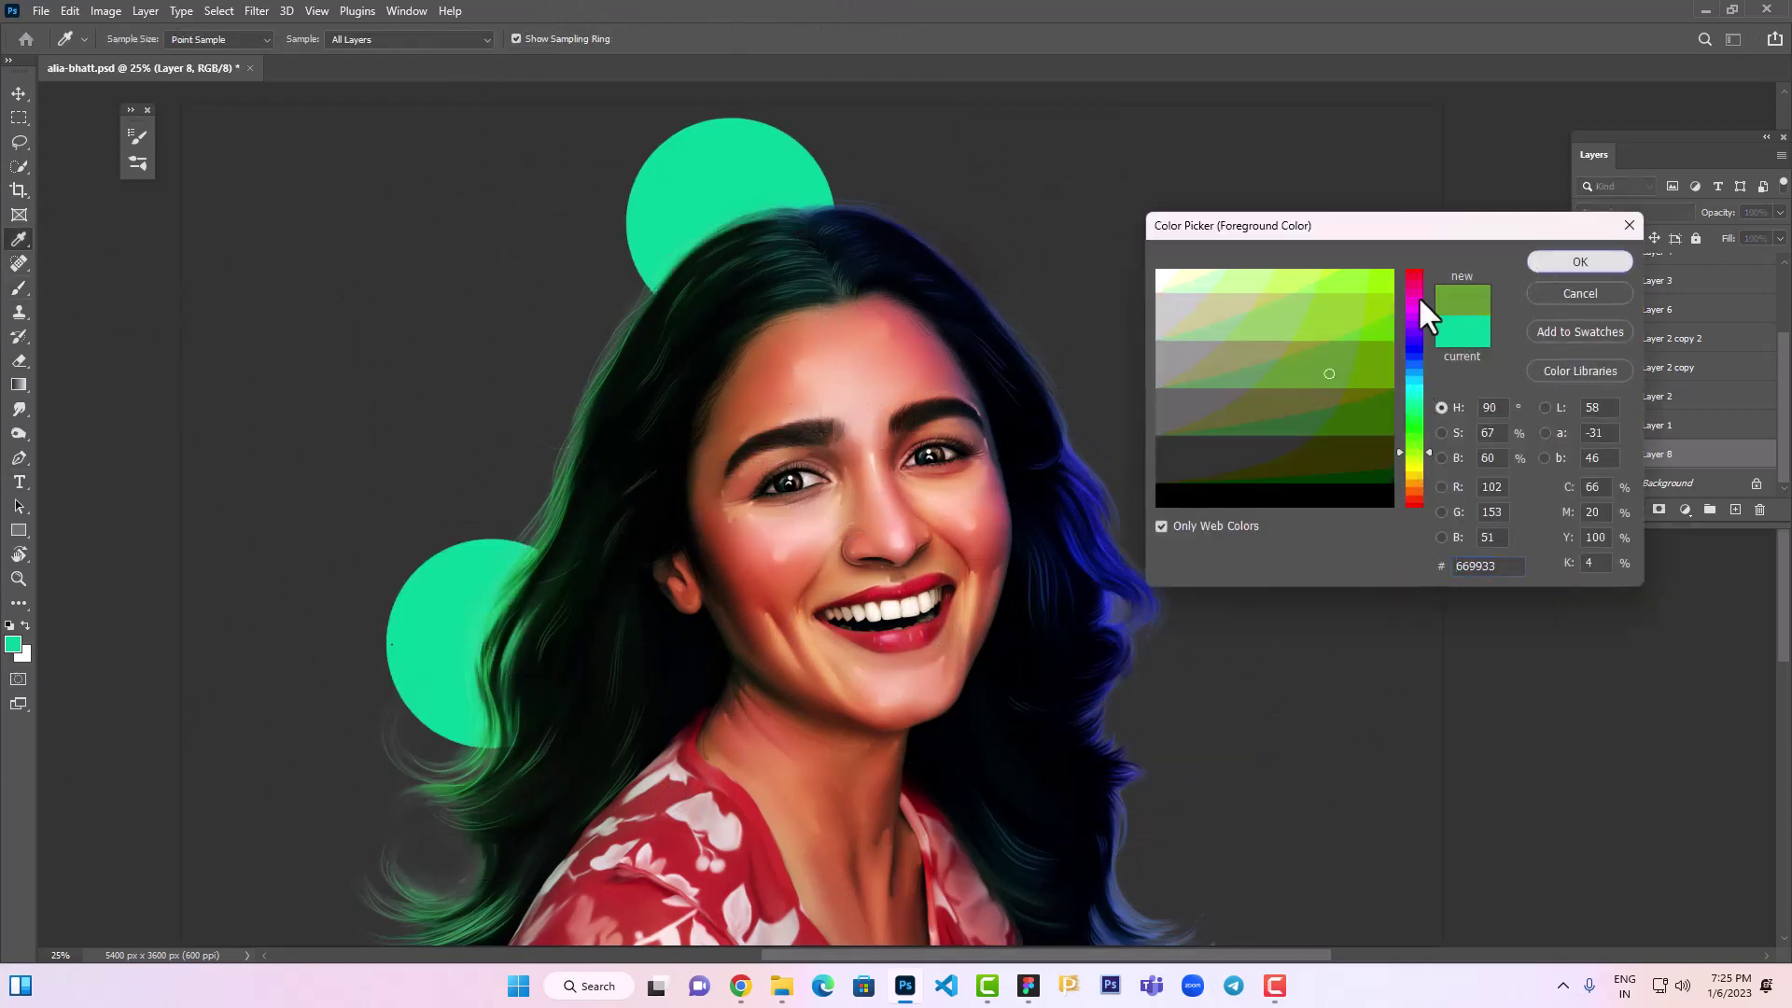
{"action": "key", "text": "Return"}
{"action": "key", "text": "b"}
{"action": "left_click", "coordinate": [597, 360]}
{"action": "left_click", "coordinate": [448, 868]}
{"action": "left_click", "coordinate": [466, 760]}
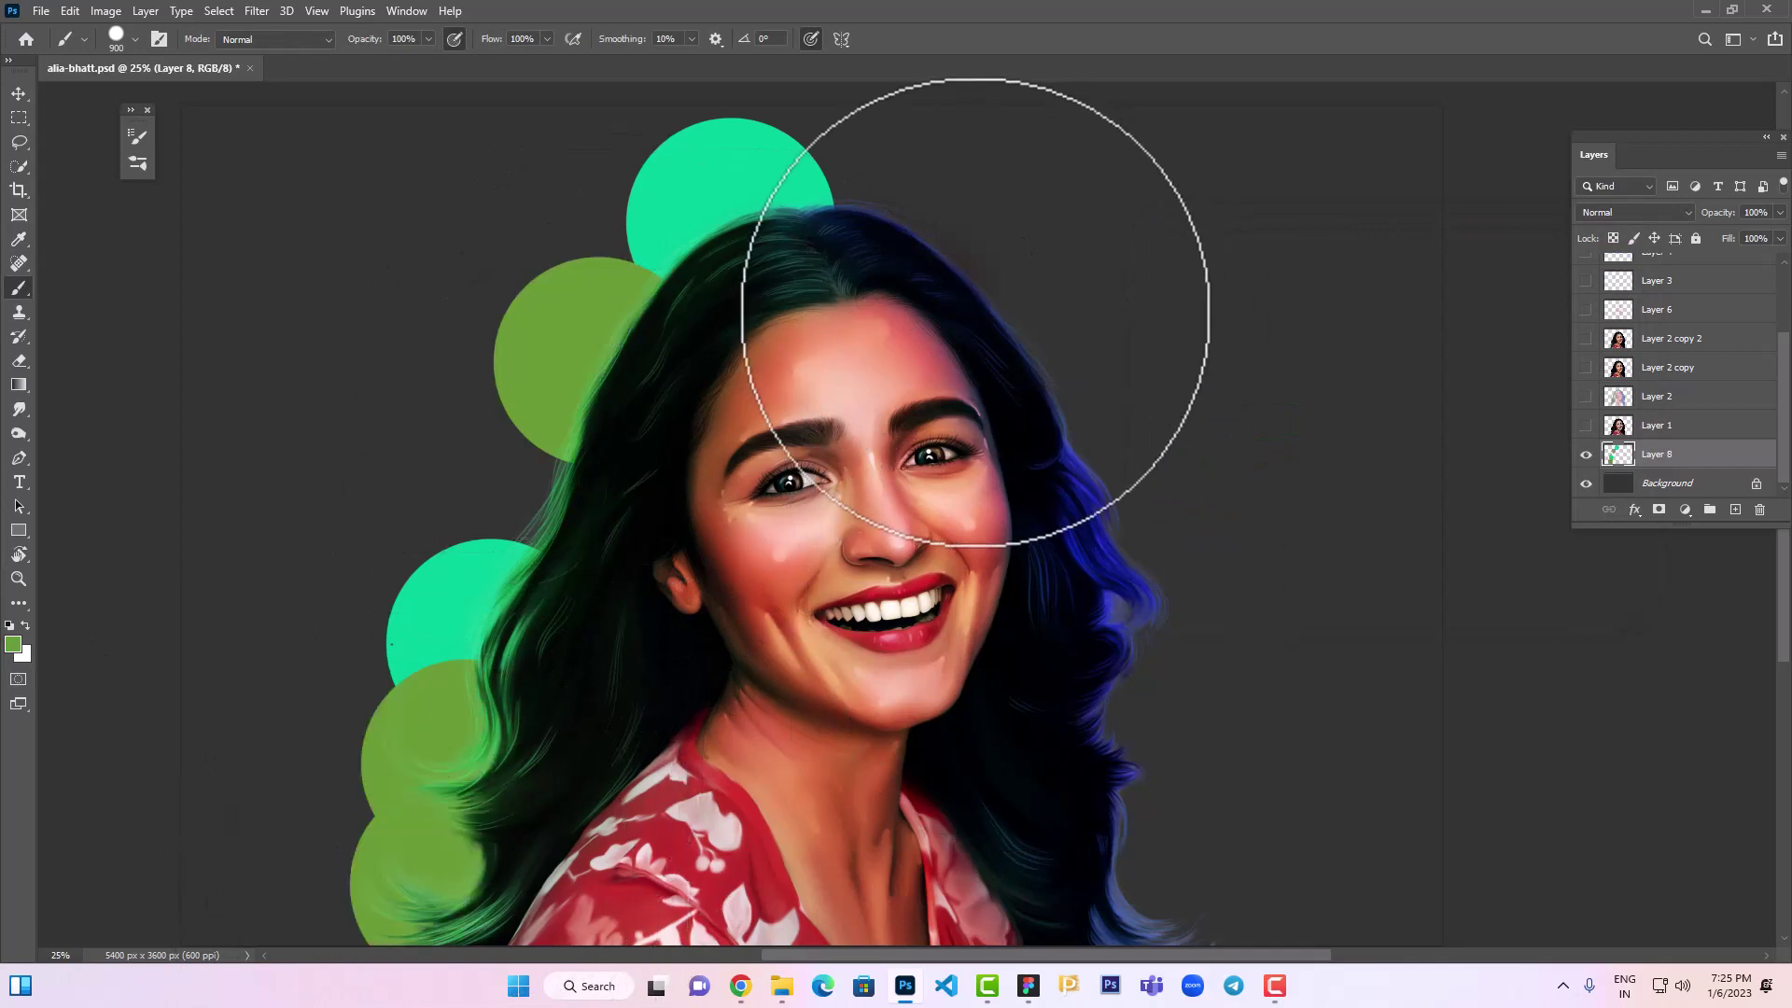
Paint blue circles above the head and beside the right hair
{"action": "left_click", "coordinate": [13, 644]}
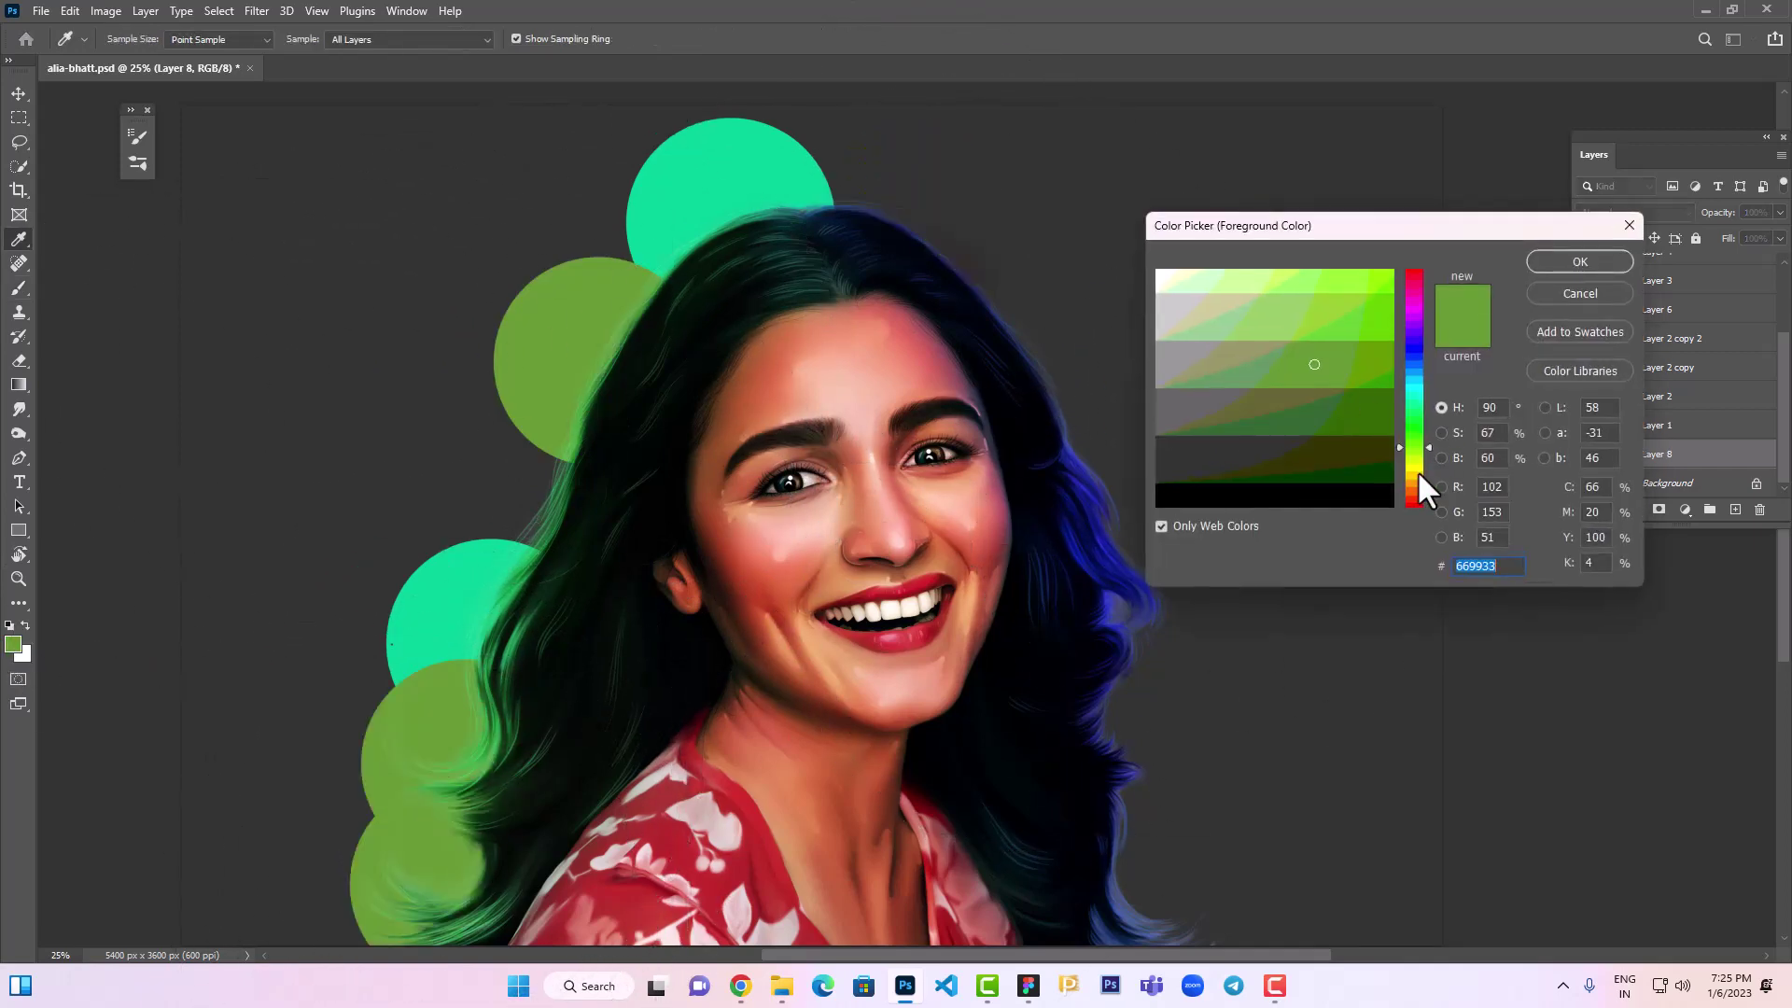
{"action": "left_click_drag", "start_coordinate": [1419, 471], "coordinate": [1419, 366]}
{"action": "left_click", "coordinate": [1552, 278]}
{"action": "left_click", "coordinate": [891, 222]}
{"action": "left_click", "coordinate": [1129, 565]}
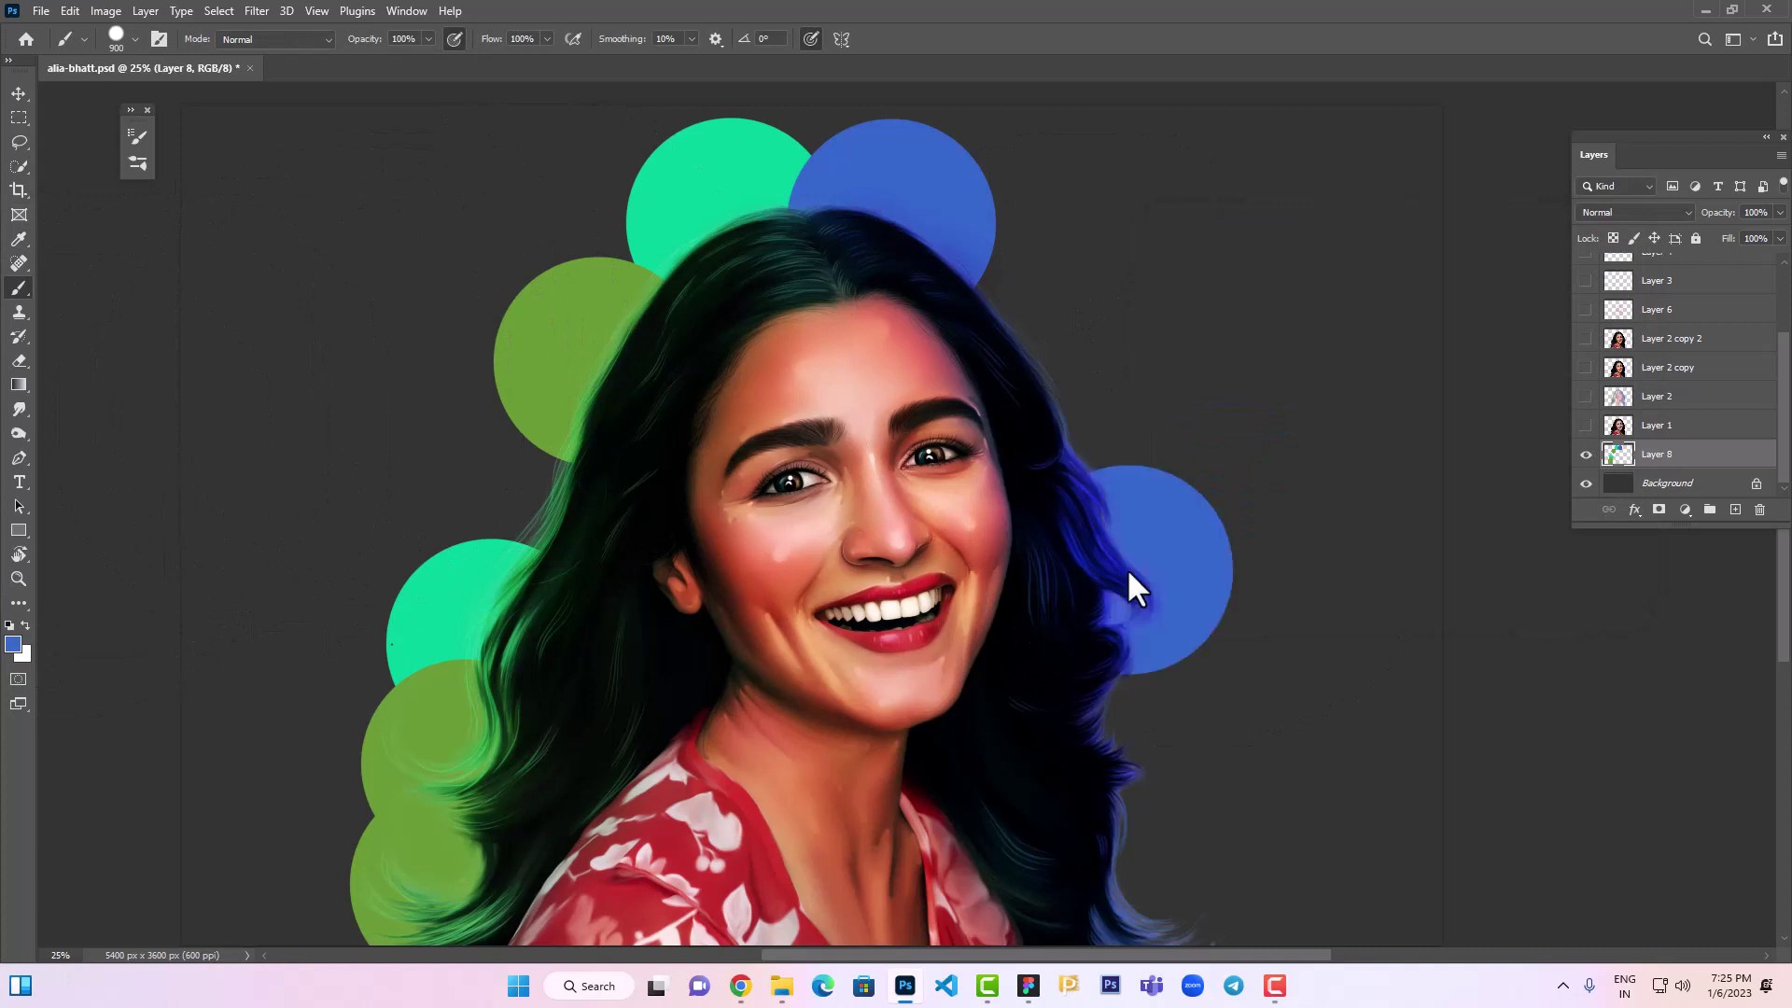
Paint a navy circle at the lower right of the portrait
{"action": "left_click", "coordinate": [13, 644]}
{"action": "left_click", "coordinate": [1350, 372]}
{"action": "key", "text": "Return"}
{"action": "left_click", "coordinate": [13, 644]}
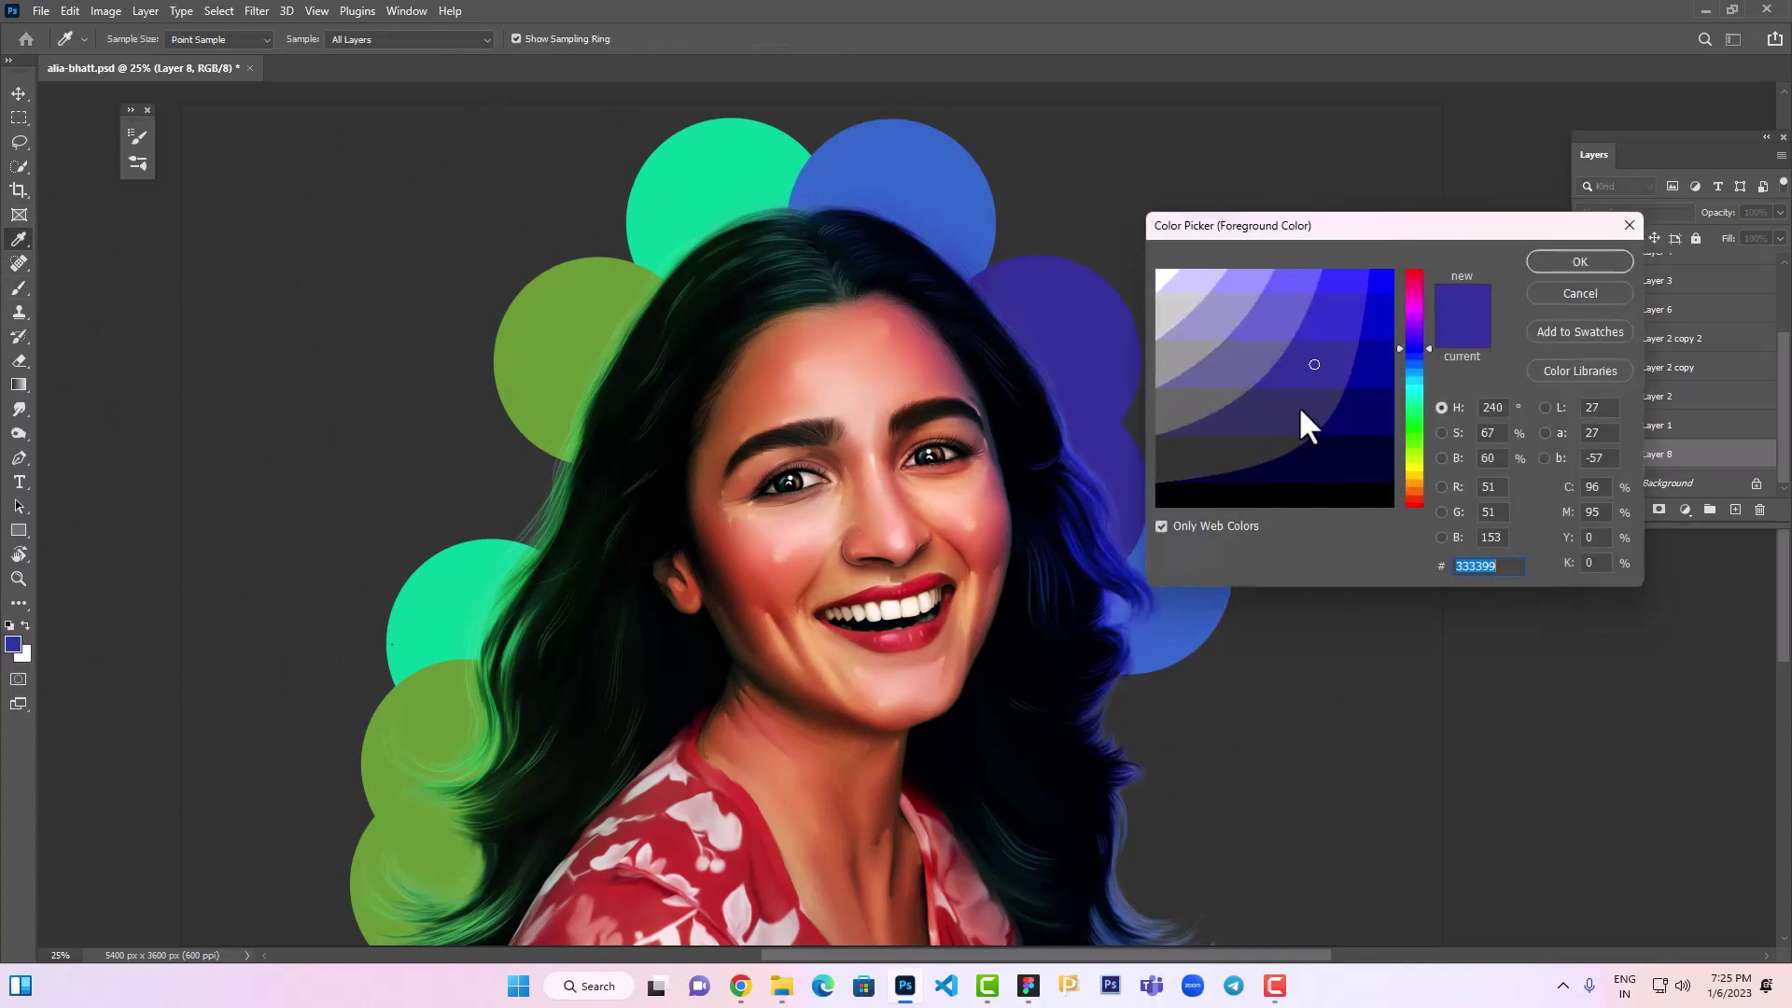
{"action": "left_click", "coordinate": [1297, 405]}
{"action": "key", "text": "Return"}
{"action": "left_click", "coordinate": [1143, 734]}
Paint a grey-teal circle over the upper-left hair and save the document
{"action": "scroll", "coordinate": [1249, 822], "scroll_direction": "down", "scroll_amount": 3}
{"action": "left_click", "coordinate": [13, 644]}
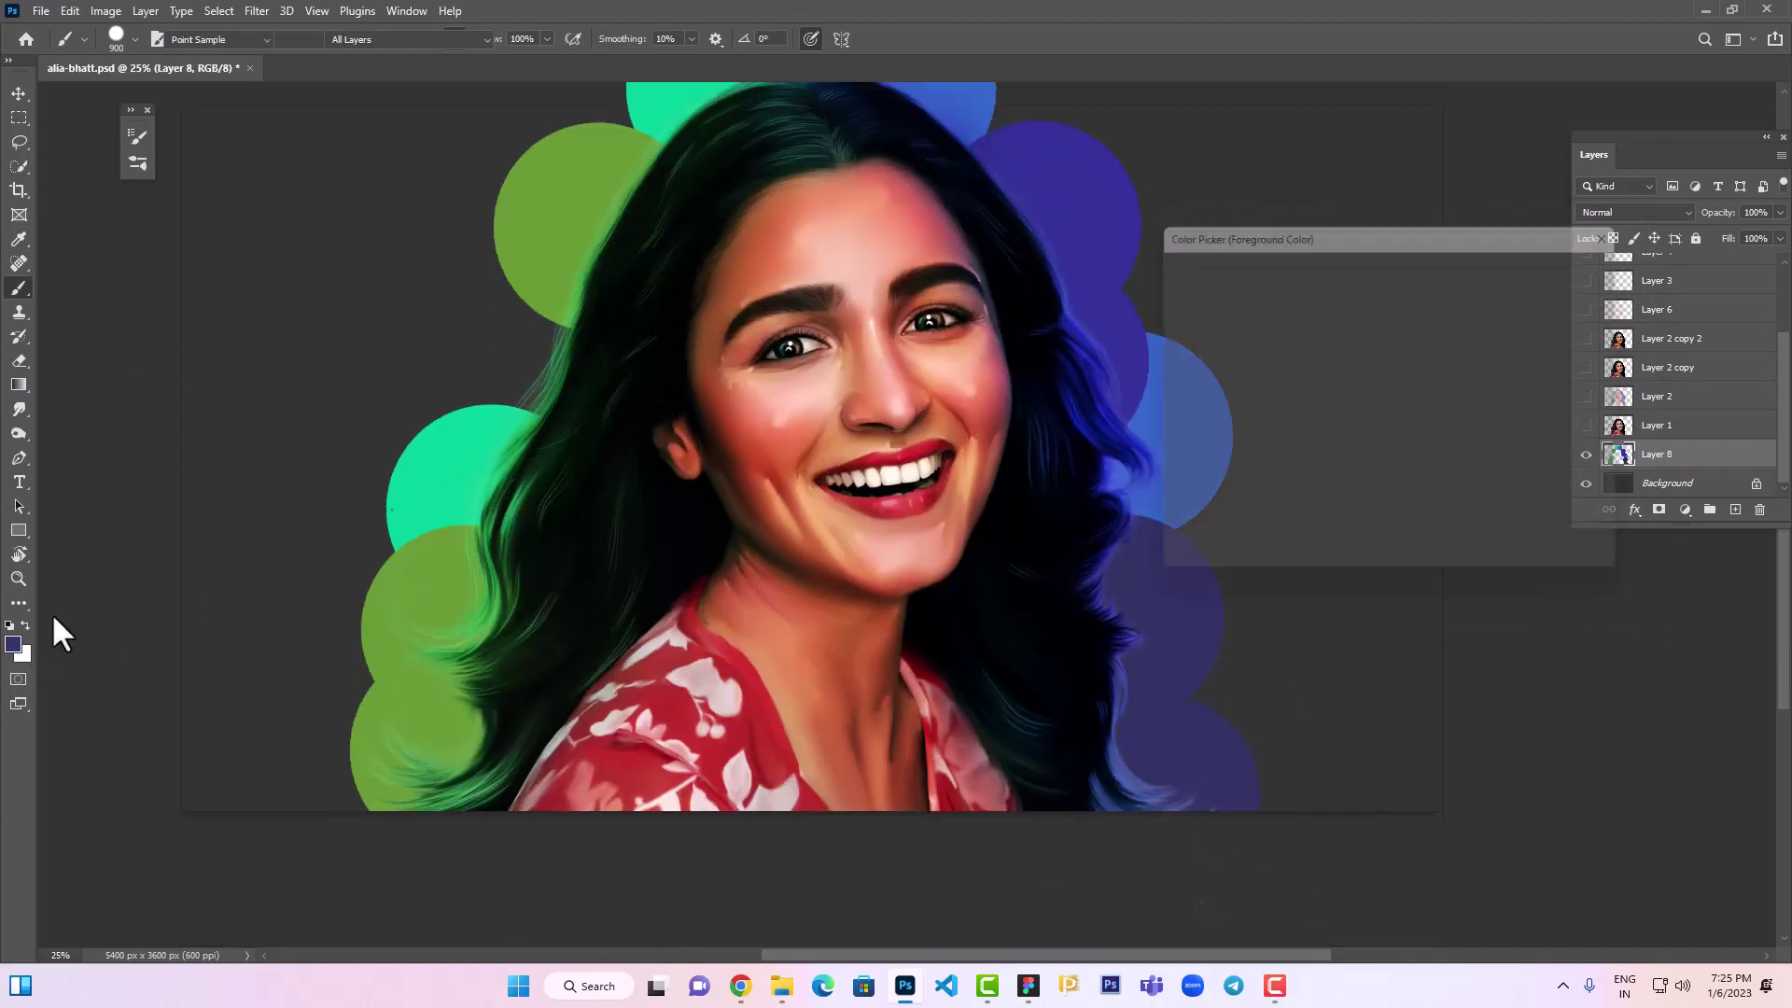
{"action": "left_click", "coordinate": [1326, 392]}
{"action": "key", "text": "Return"}
{"action": "left_click", "coordinate": [704, 373]}
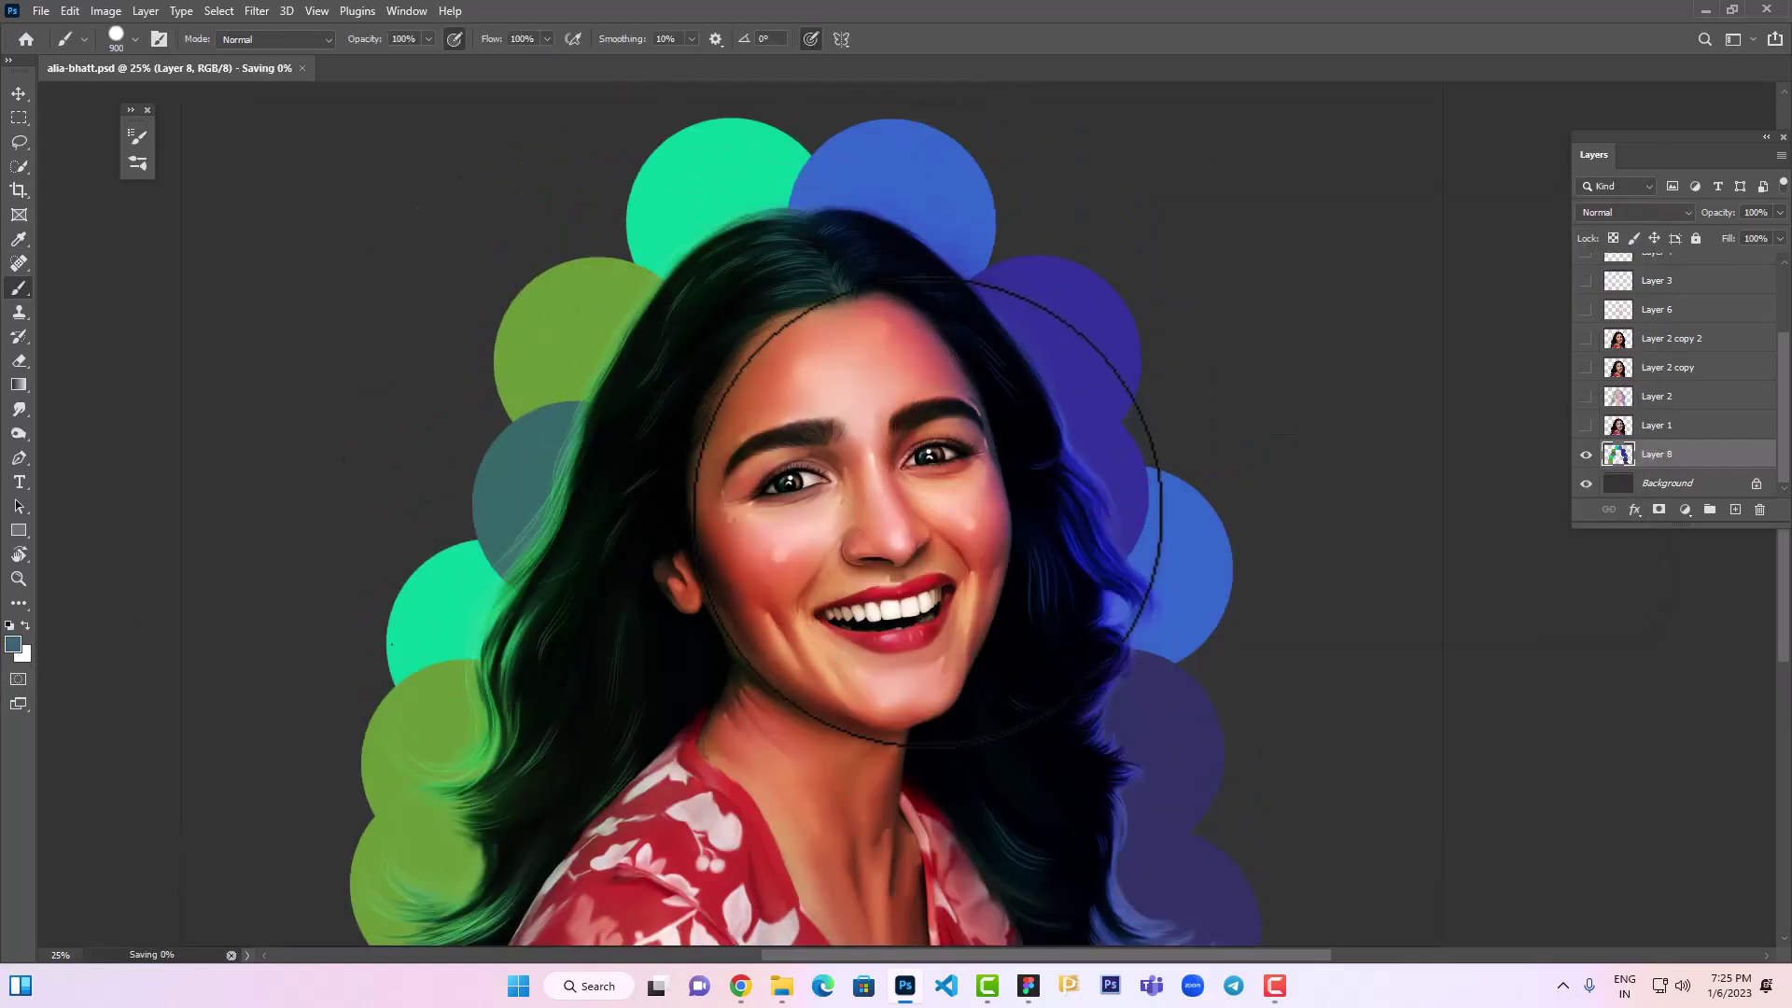
{"action": "key", "text": "ctrl+s"}
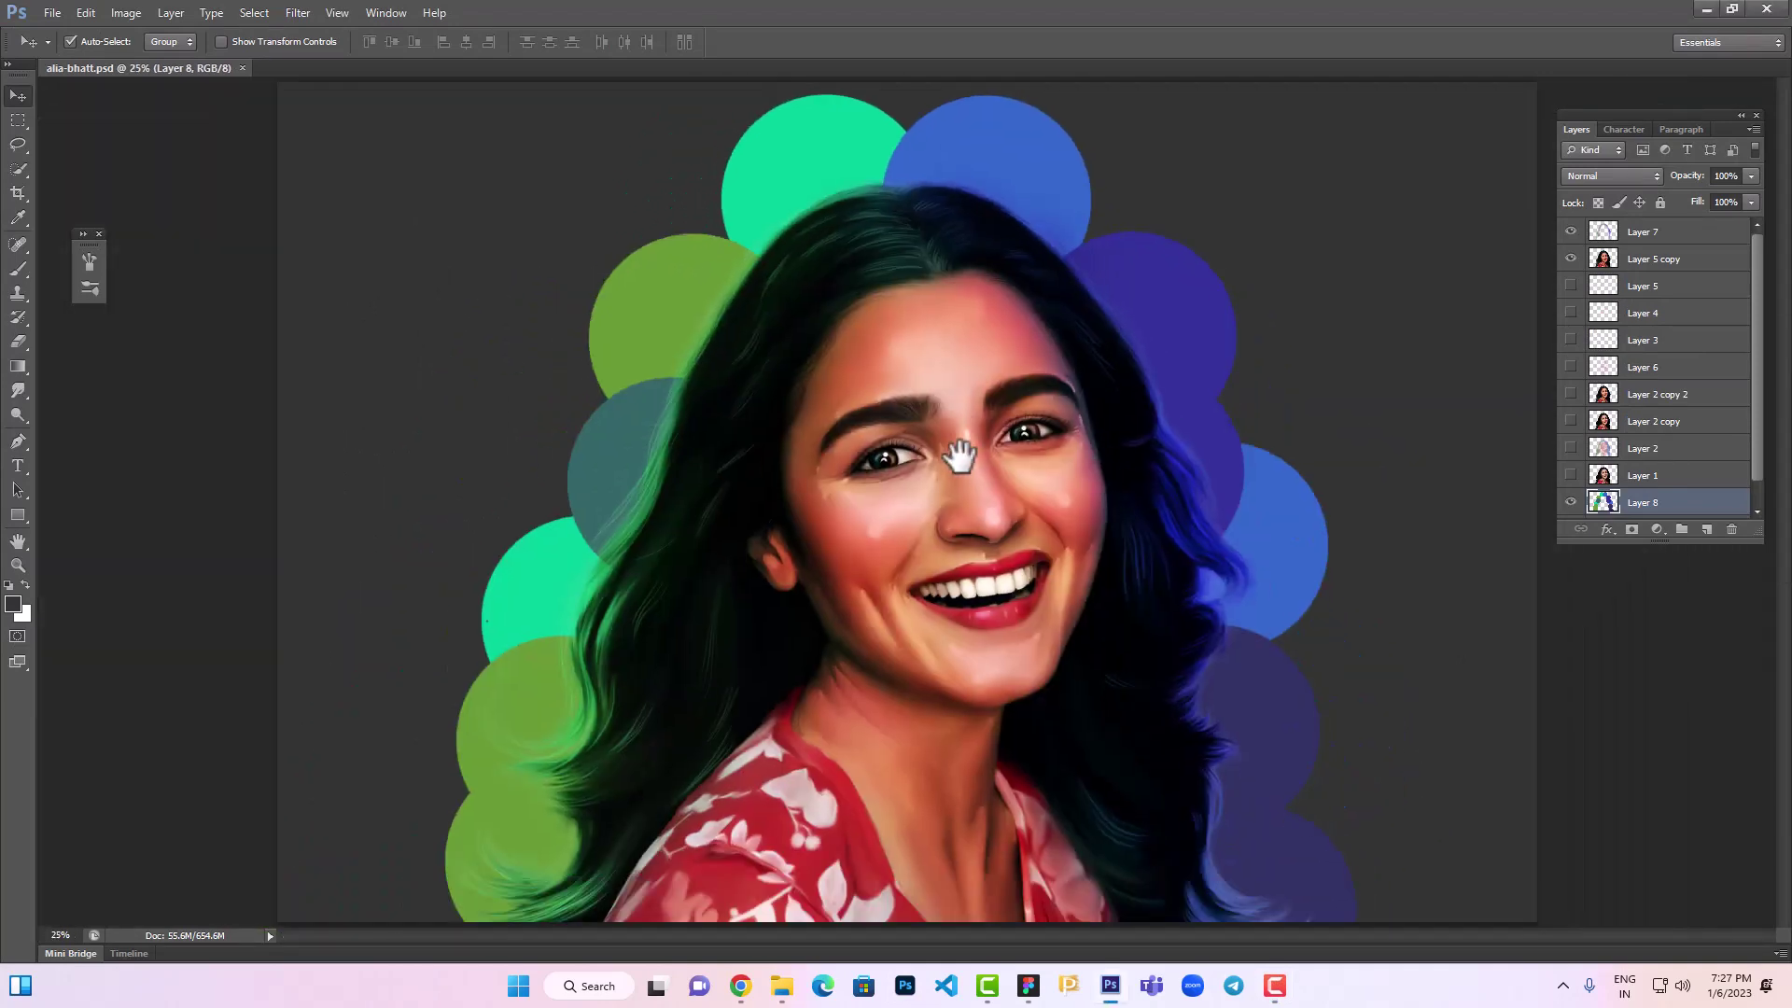
Smudge the left-side green circles into smoke with a 900 px Smudge brush
{"action": "key", "text": "r"}
{"action": "left_click", "coordinate": [81, 42]}
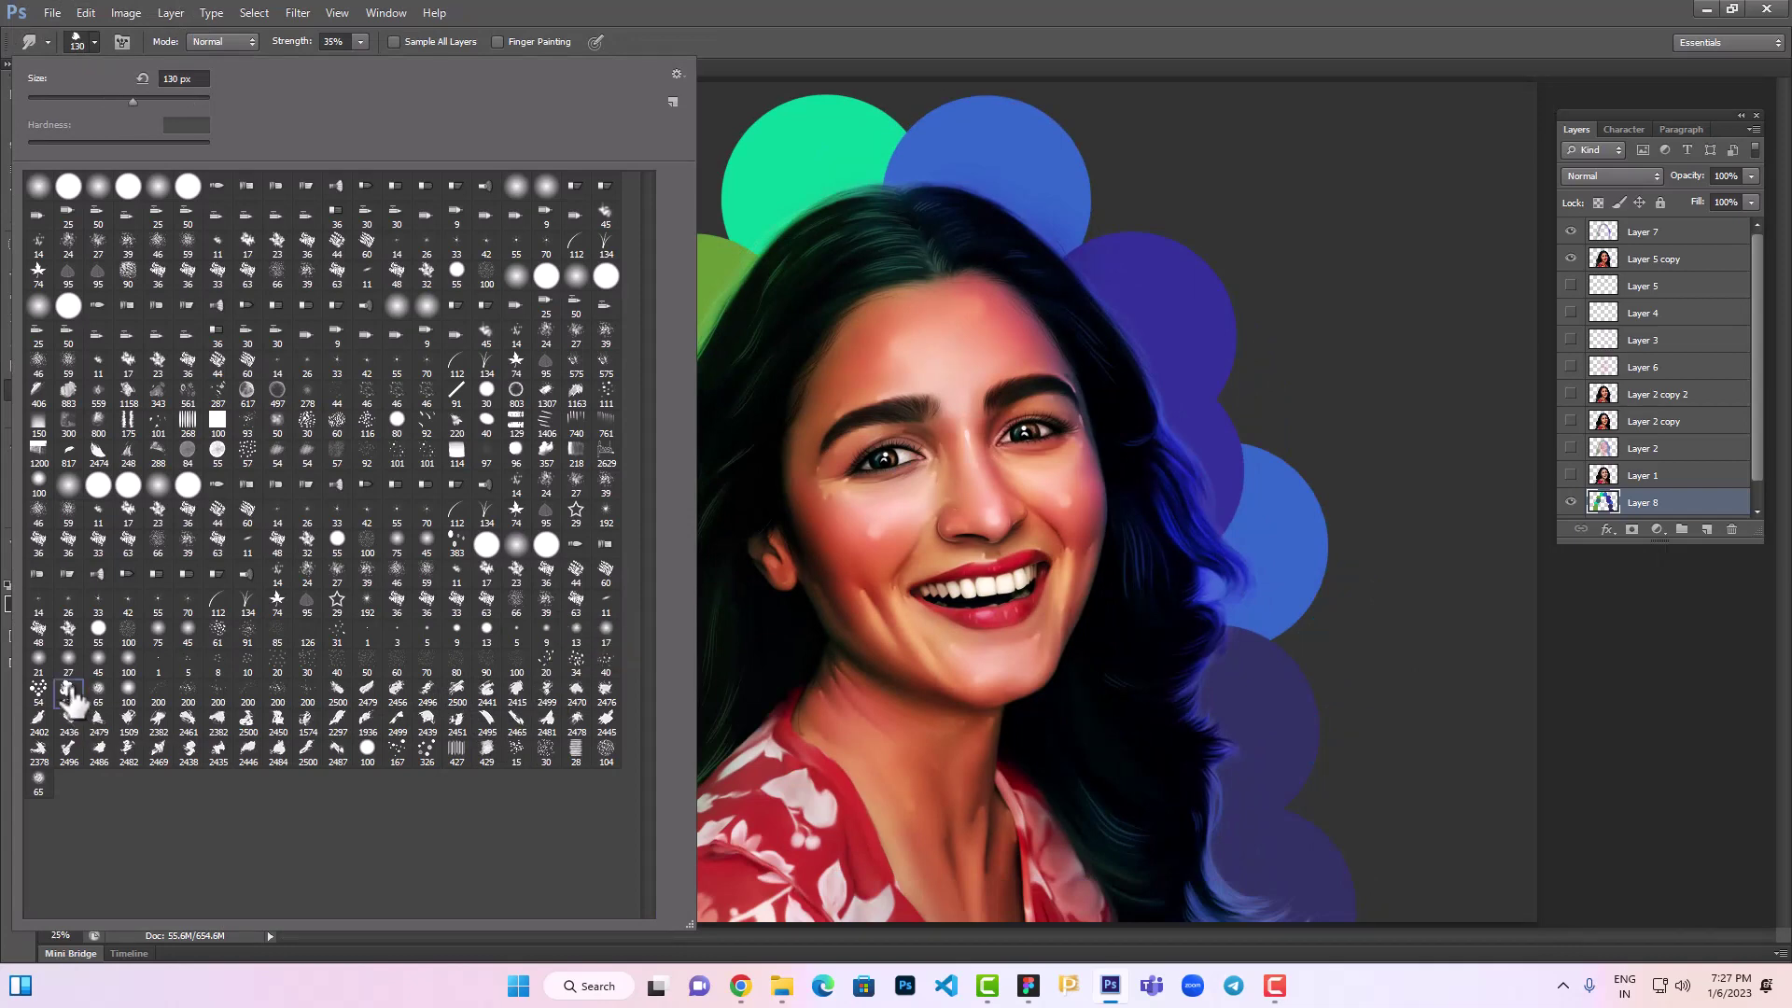
{"action": "key", "text": "bracketright"}
{"action": "key", "text": "Return"}
{"action": "key", "text": "bracketright"}
{"action": "key", "text": "bracketright"}
{"action": "key", "text": "bracketright"}
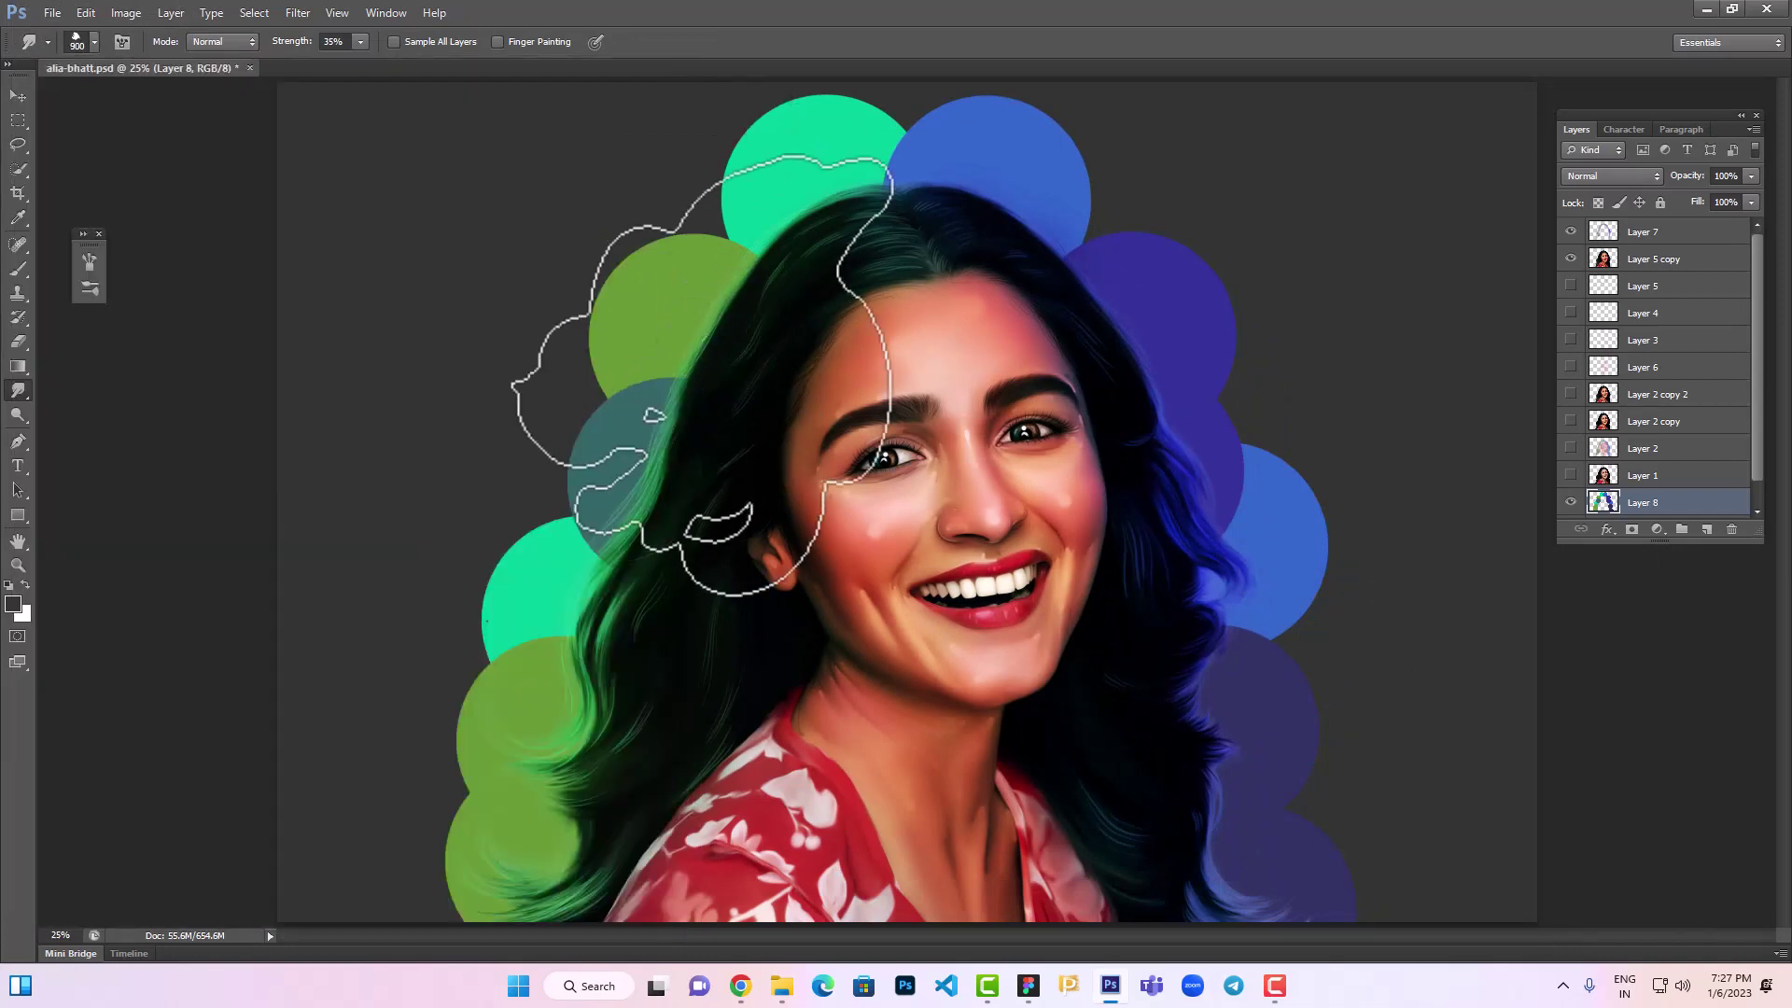
{"action": "left_click_drag", "start_coordinate": [718, 224], "coordinate": [597, 457]}
{"action": "left_click_drag", "start_coordinate": [495, 653], "coordinate": [490, 822]}
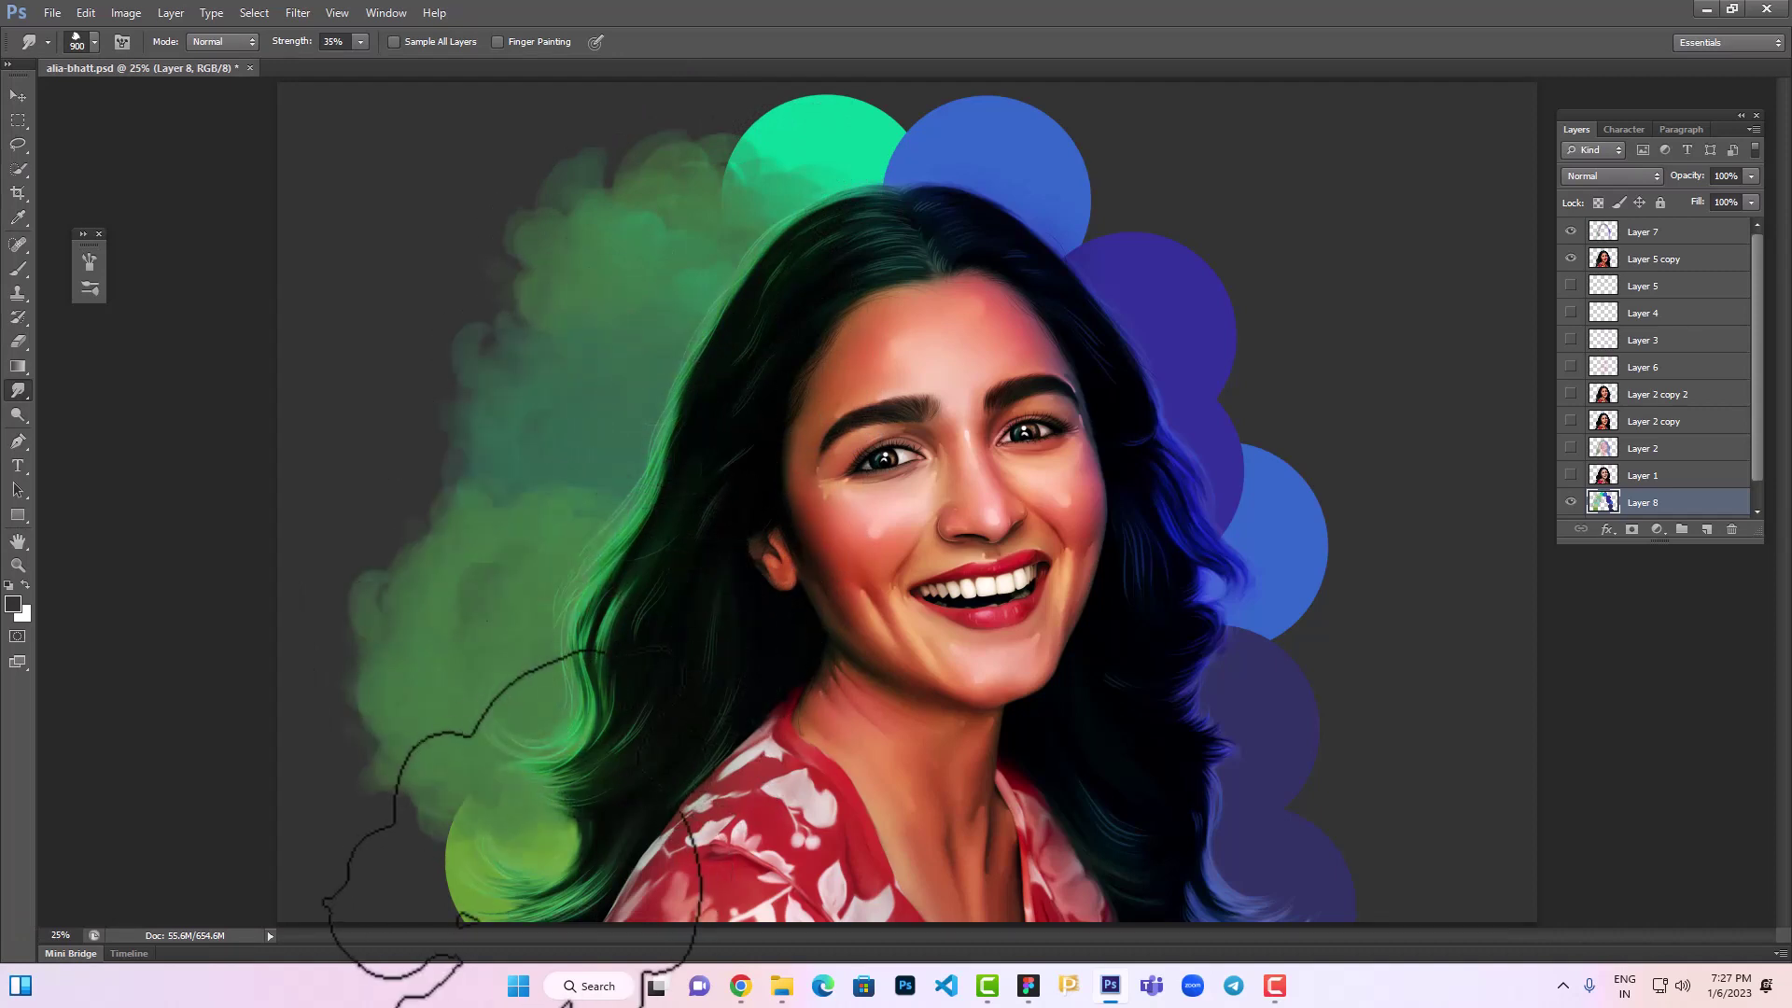
Blend the right and top blue-purple circles into haze, then smear green over dark areas at 700 px
{"action": "mouse_move", "coordinate": [1242, 840]}
{"action": "left_mouse_down"}
{"action": "mouse_move", "coordinate": [1269, 821]}
{"action": "mouse_move", "coordinate": [1157, 201]}
{"action": "left_mouse_up"}
{"action": "mouse_move", "coordinate": [989, 131]}
{"action": "left_mouse_down"}
{"action": "mouse_move", "coordinate": [801, 89]}
{"action": "mouse_move", "coordinate": [1241, 201]}
{"action": "left_mouse_up"}
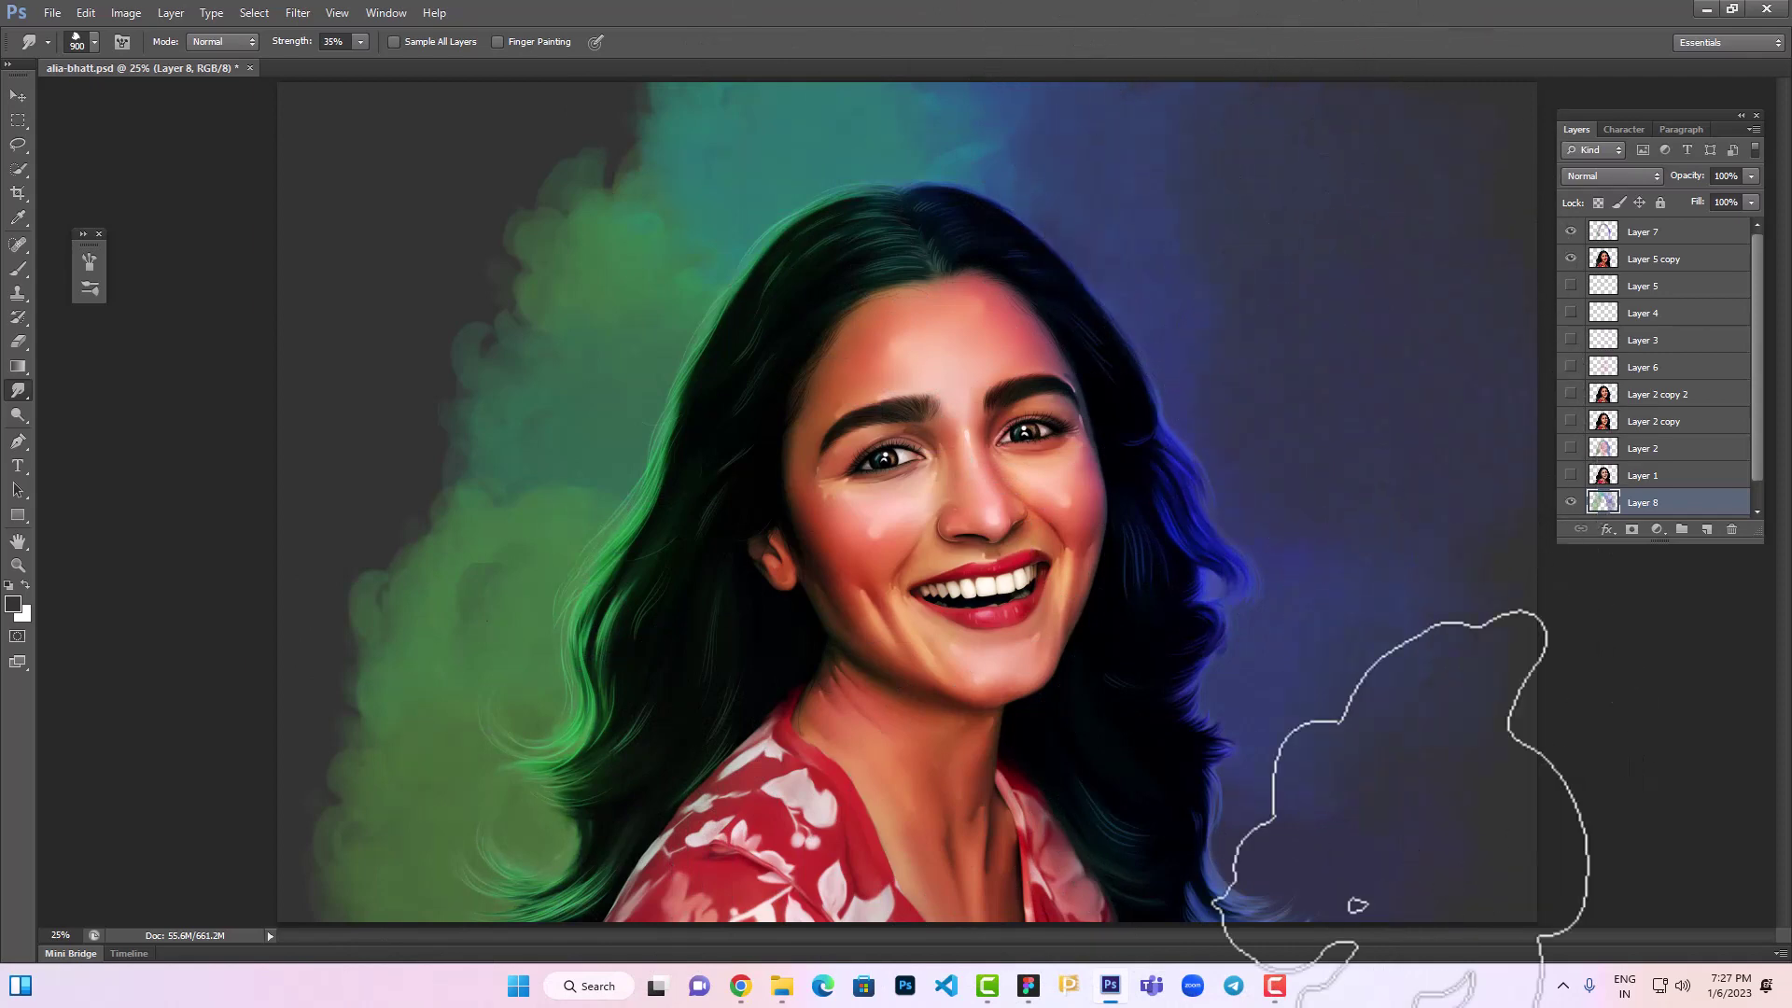
{"action": "left_click_drag", "start_coordinate": [317, 793], "coordinate": [392, 513]}
{"action": "key", "text": "bracketleft"}
{"action": "key", "text": "bracketleft"}
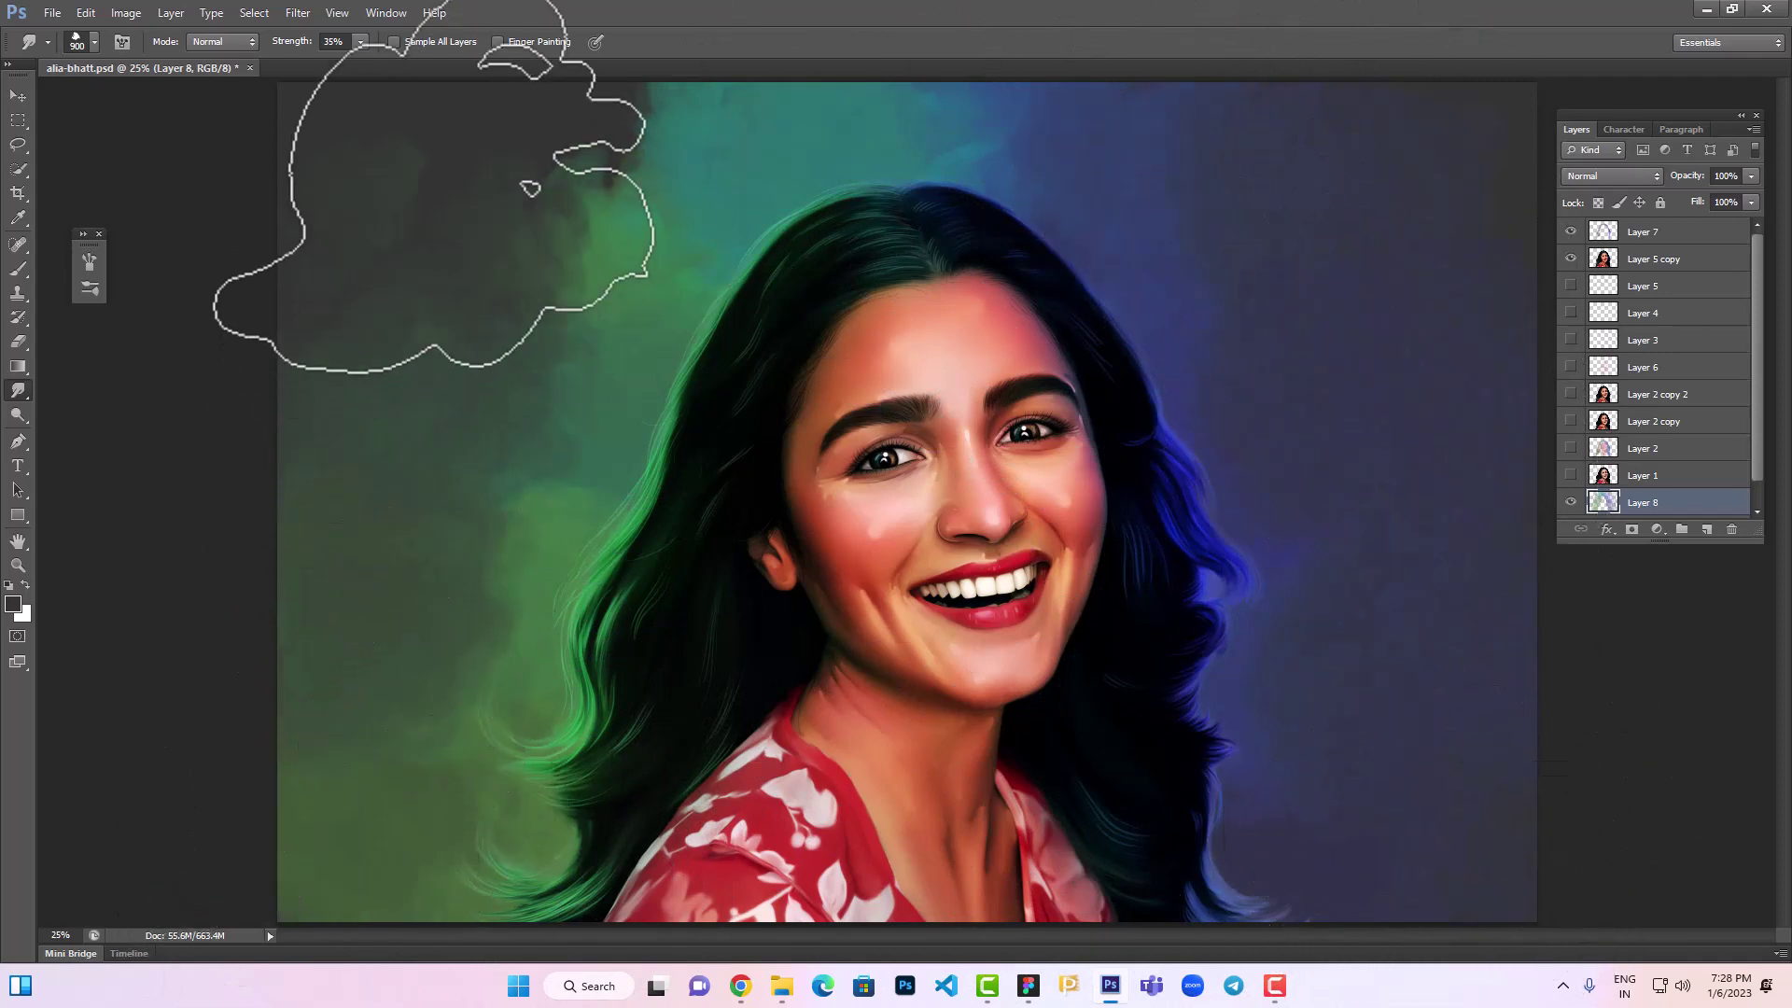
{"action": "mouse_move", "coordinate": [429, 186]}
{"action": "left_mouse_down"}
{"action": "mouse_move", "coordinate": [616, 201]}
{"action": "mouse_move", "coordinate": [471, 653]}
{"action": "left_mouse_up"}
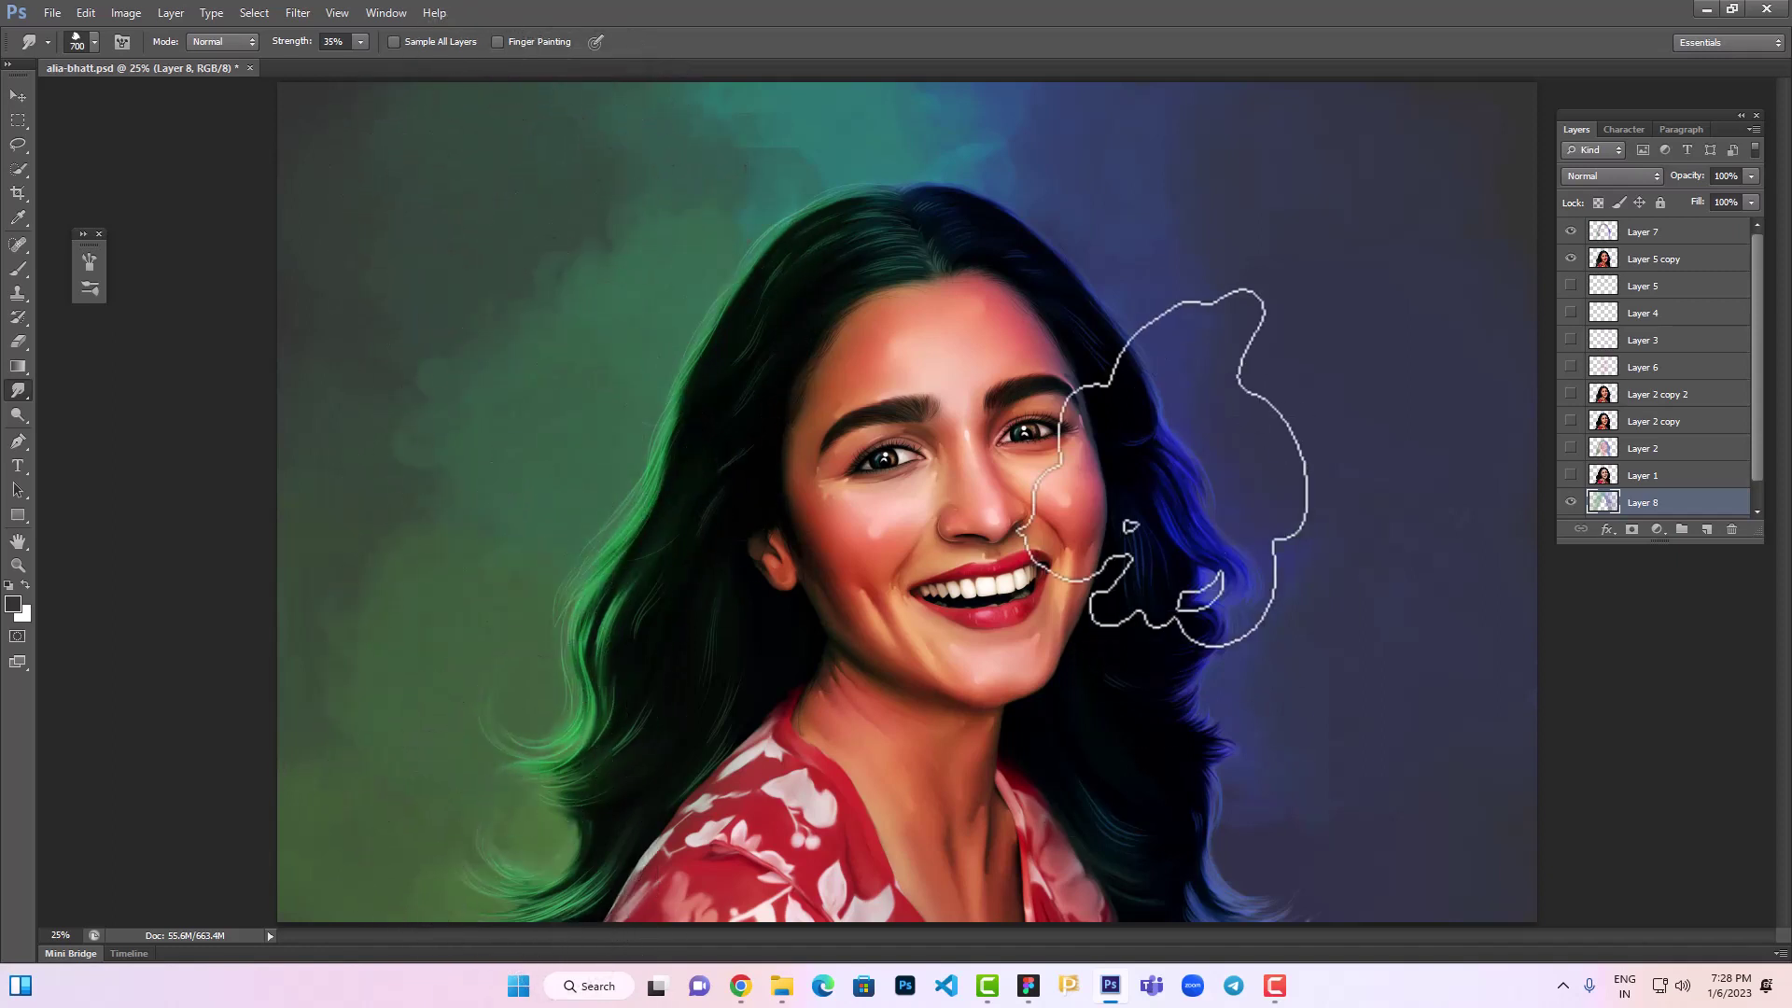
{"action": "mouse_move", "coordinate": [728, 448]}
{"action": "left_mouse_down"}
{"action": "mouse_move", "coordinate": [724, 215]}
{"action": "mouse_move", "coordinate": [962, 289]}
{"action": "left_mouse_up"}
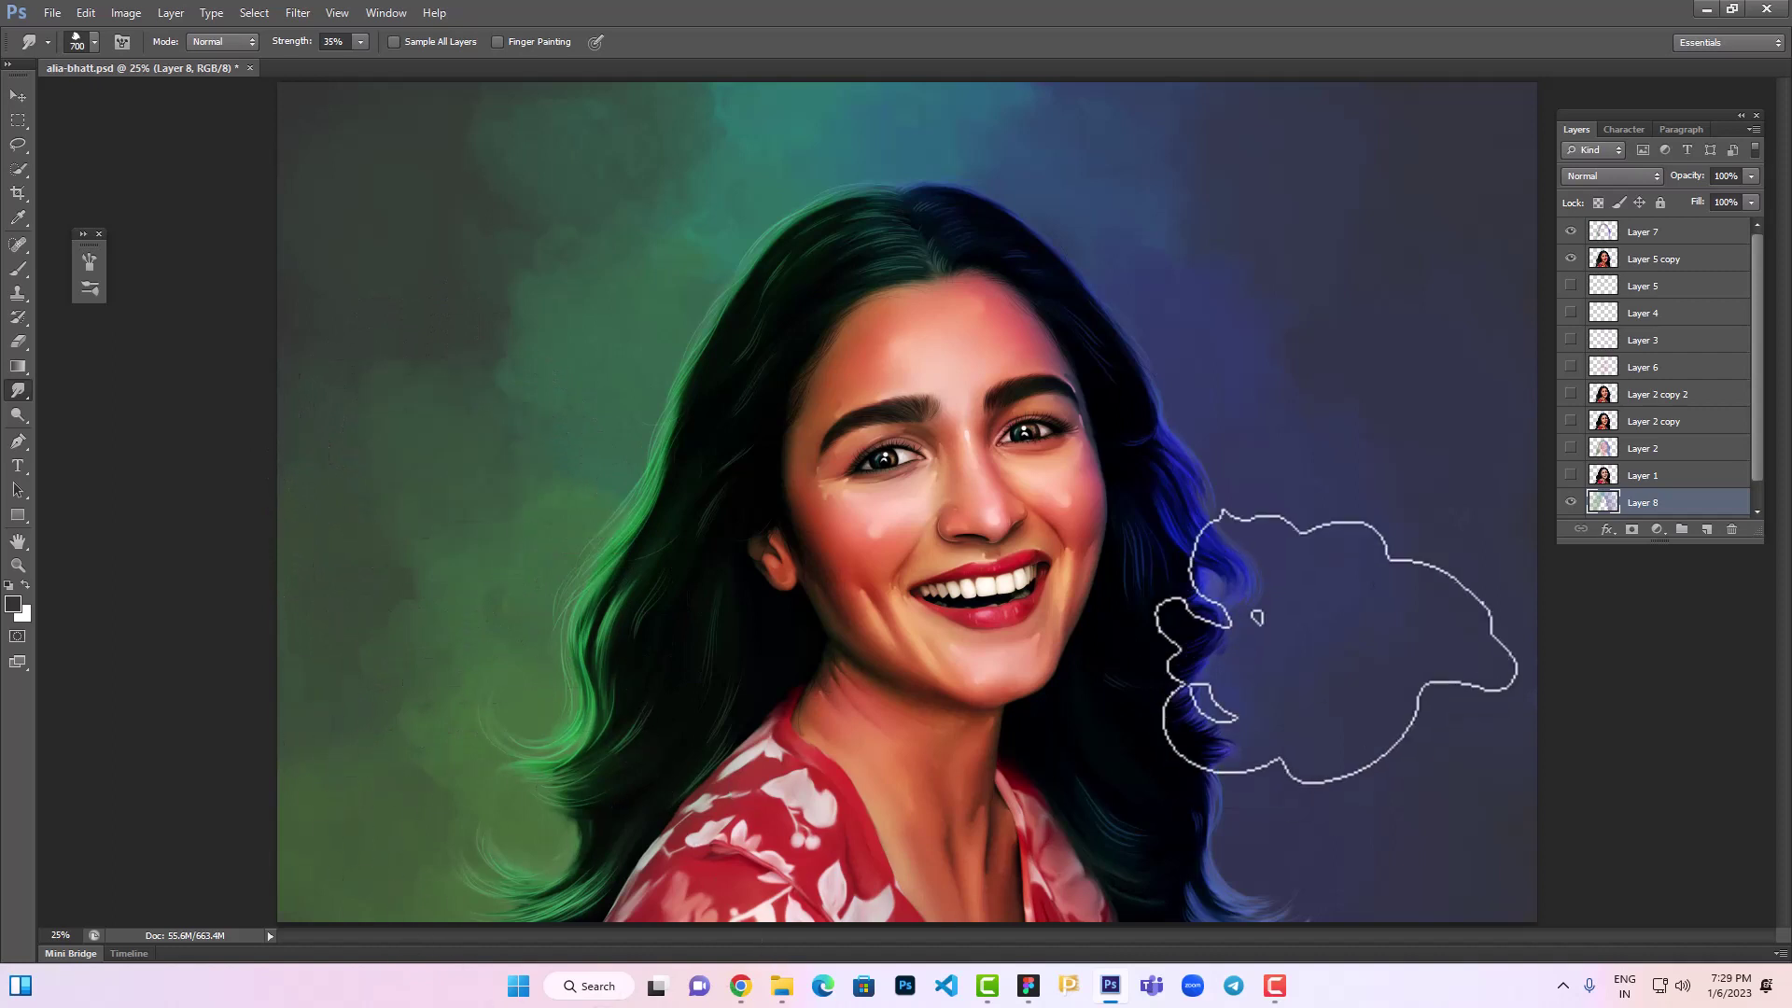
{"action": "scroll", "coordinate": [1671, 518], "scroll_direction": "down", "scroll_amount": 1}
{"action": "left_click", "coordinate": [1689, 507]}
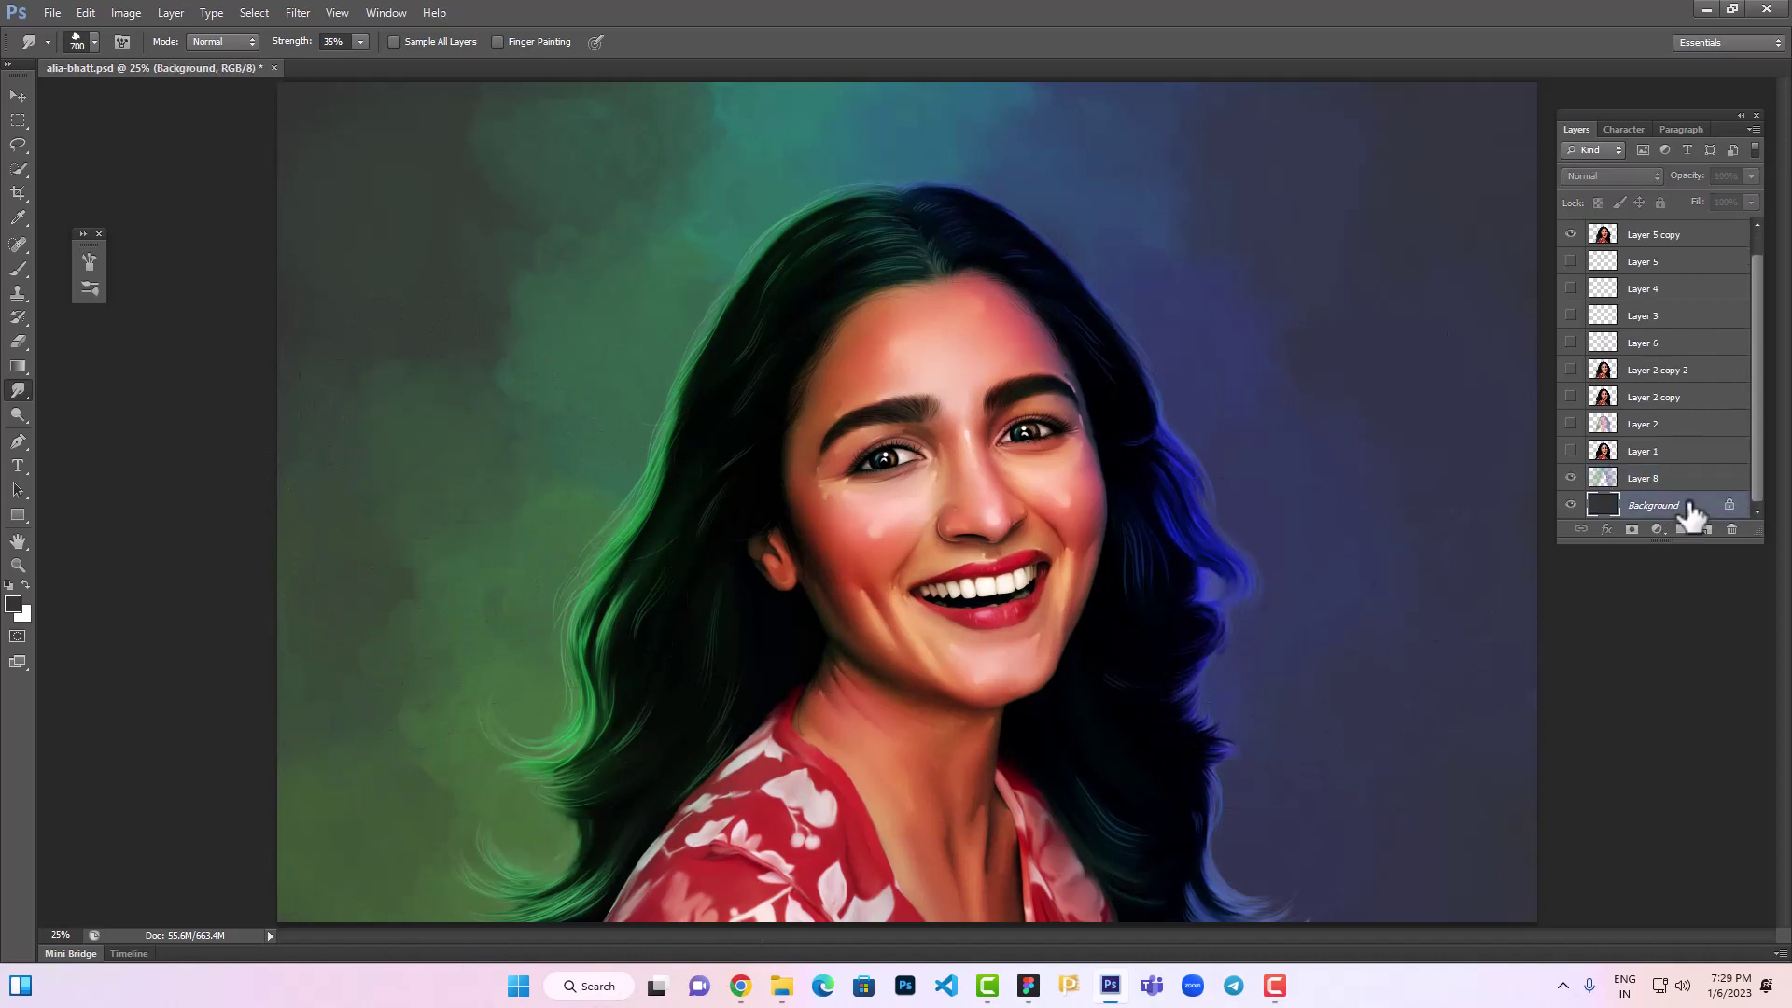
After undoing a trial gradient, set the gradient stops to orange and pink
{"action": "left_click", "coordinate": [18, 365]}
{"action": "left_click_drag", "start_coordinate": [560, 653], "coordinate": [1224, 268]}
{"action": "key", "text": "ctrl+z"}
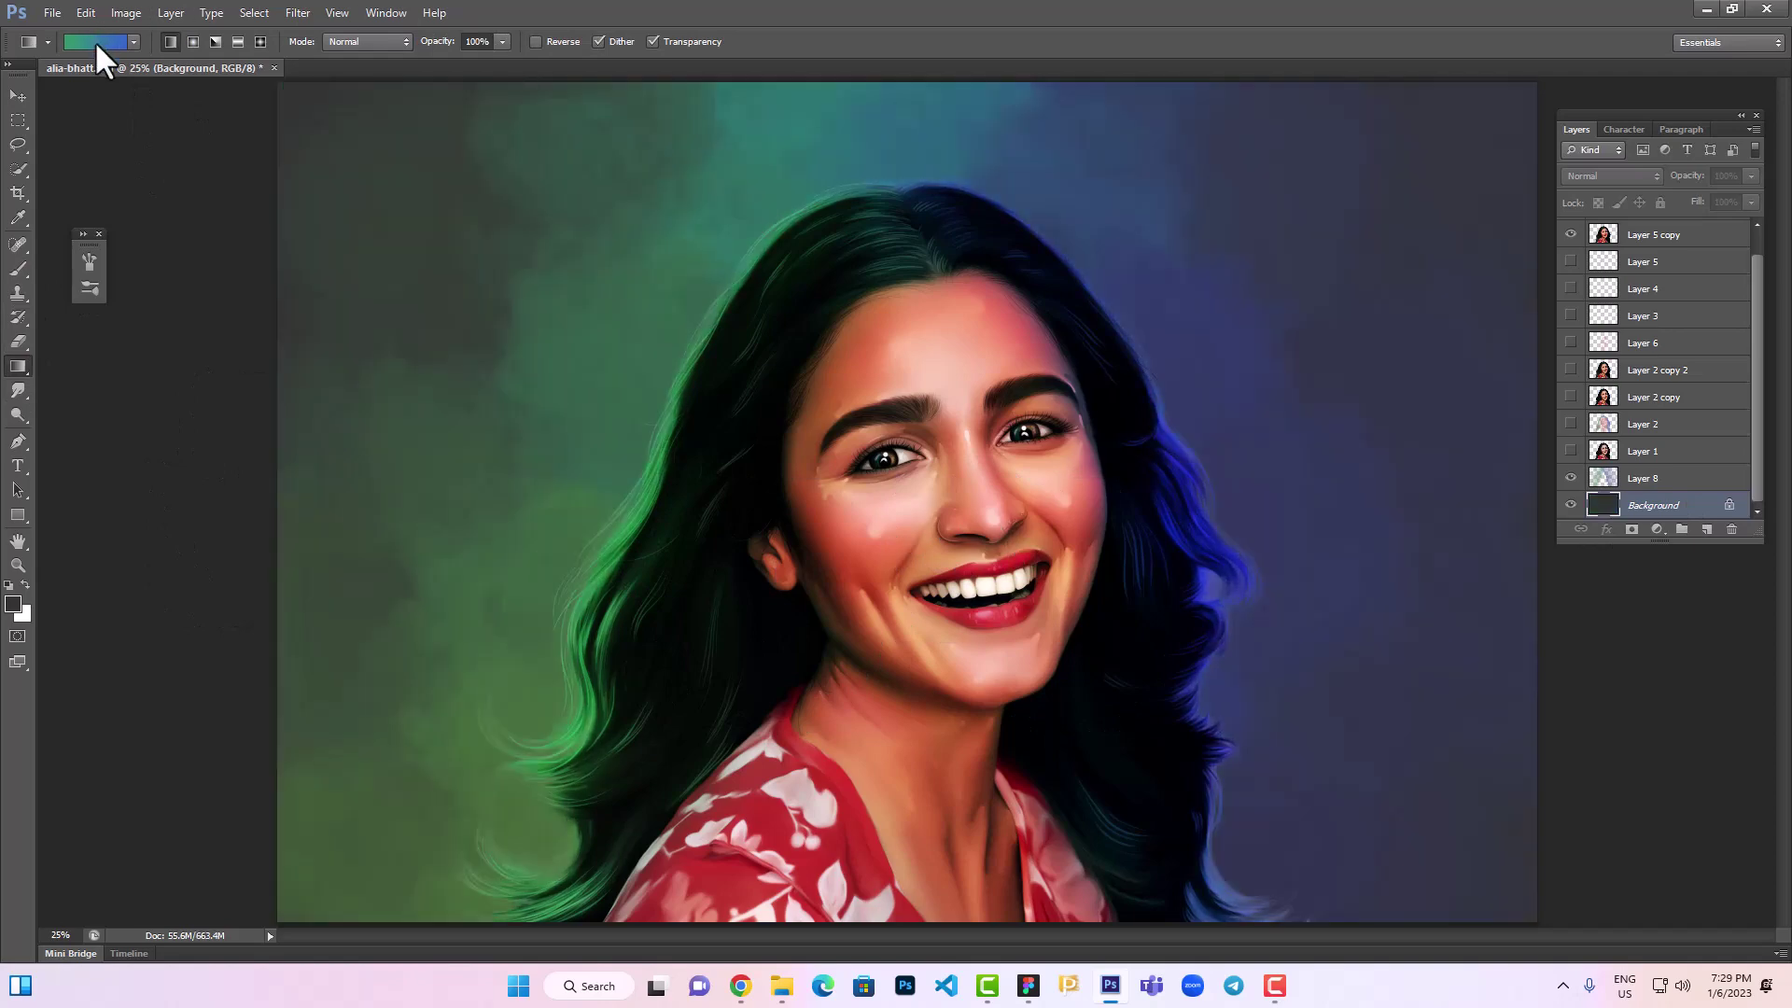
{"action": "left_click", "coordinate": [96, 41]}
{"action": "double_click", "coordinate": [1118, 582]}
{"action": "left_click", "coordinate": [1508, 517]}
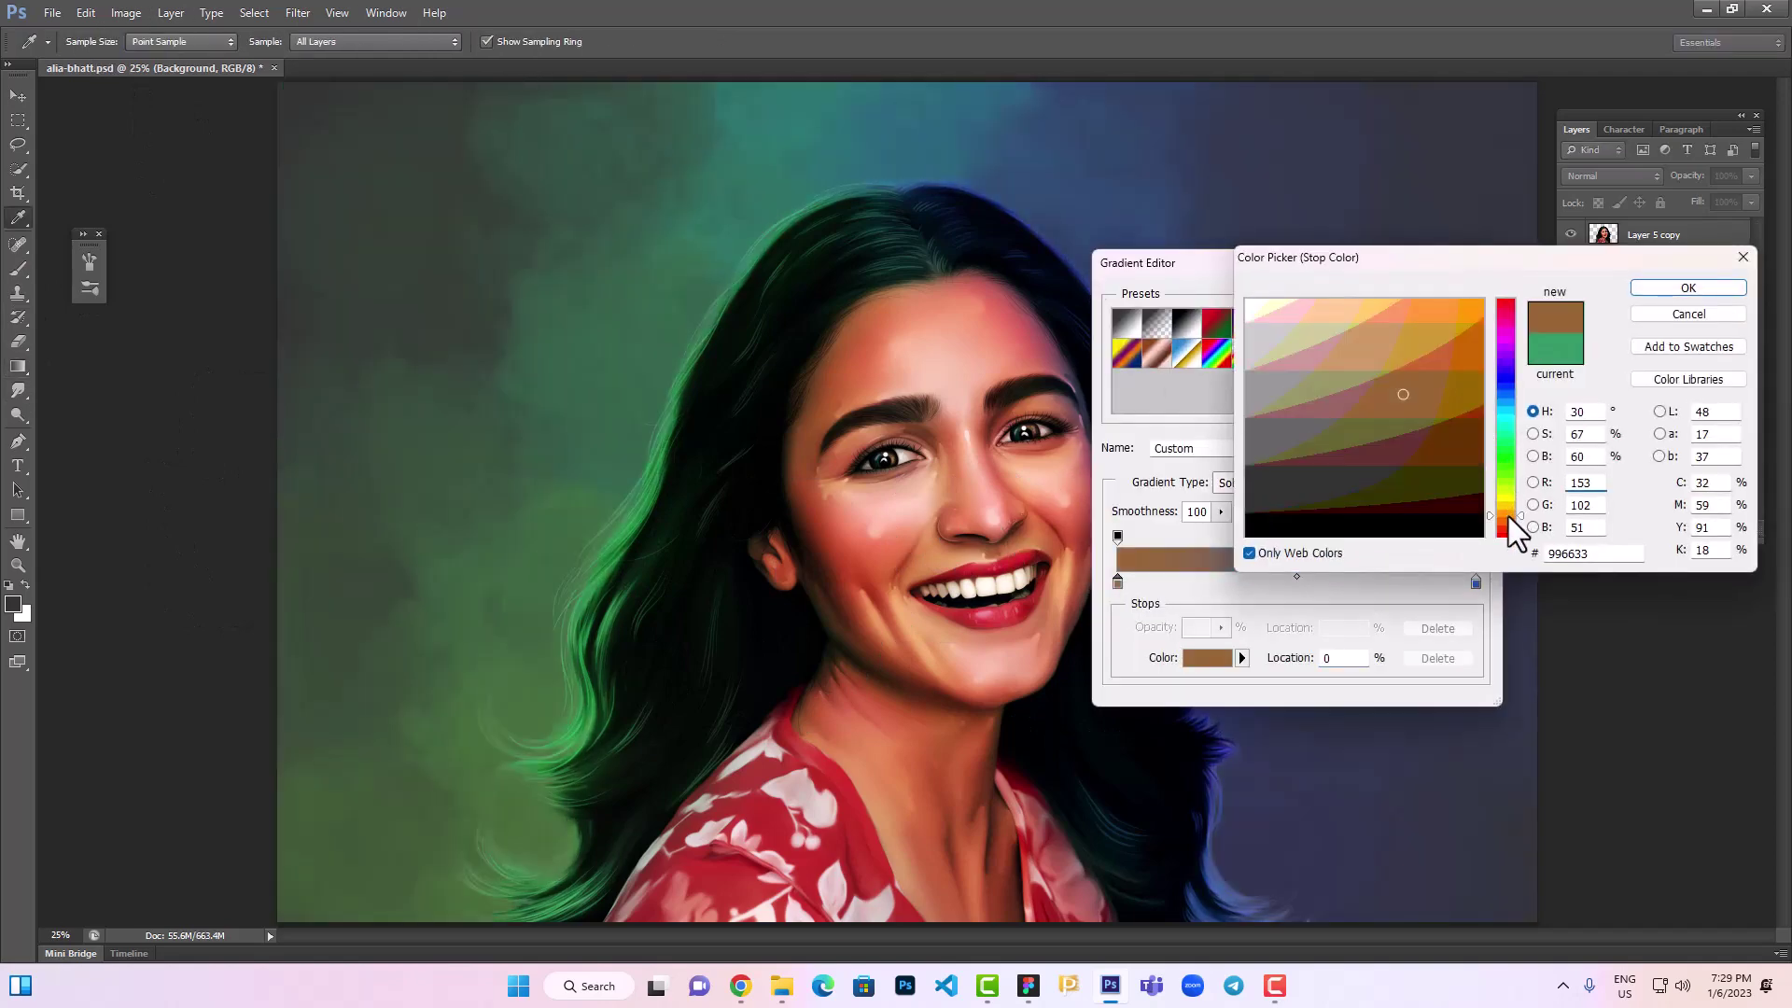
{"action": "left_click", "coordinate": [1688, 287]}
{"action": "double_click", "coordinate": [1475, 583]}
{"action": "left_click", "coordinate": [1506, 317]}
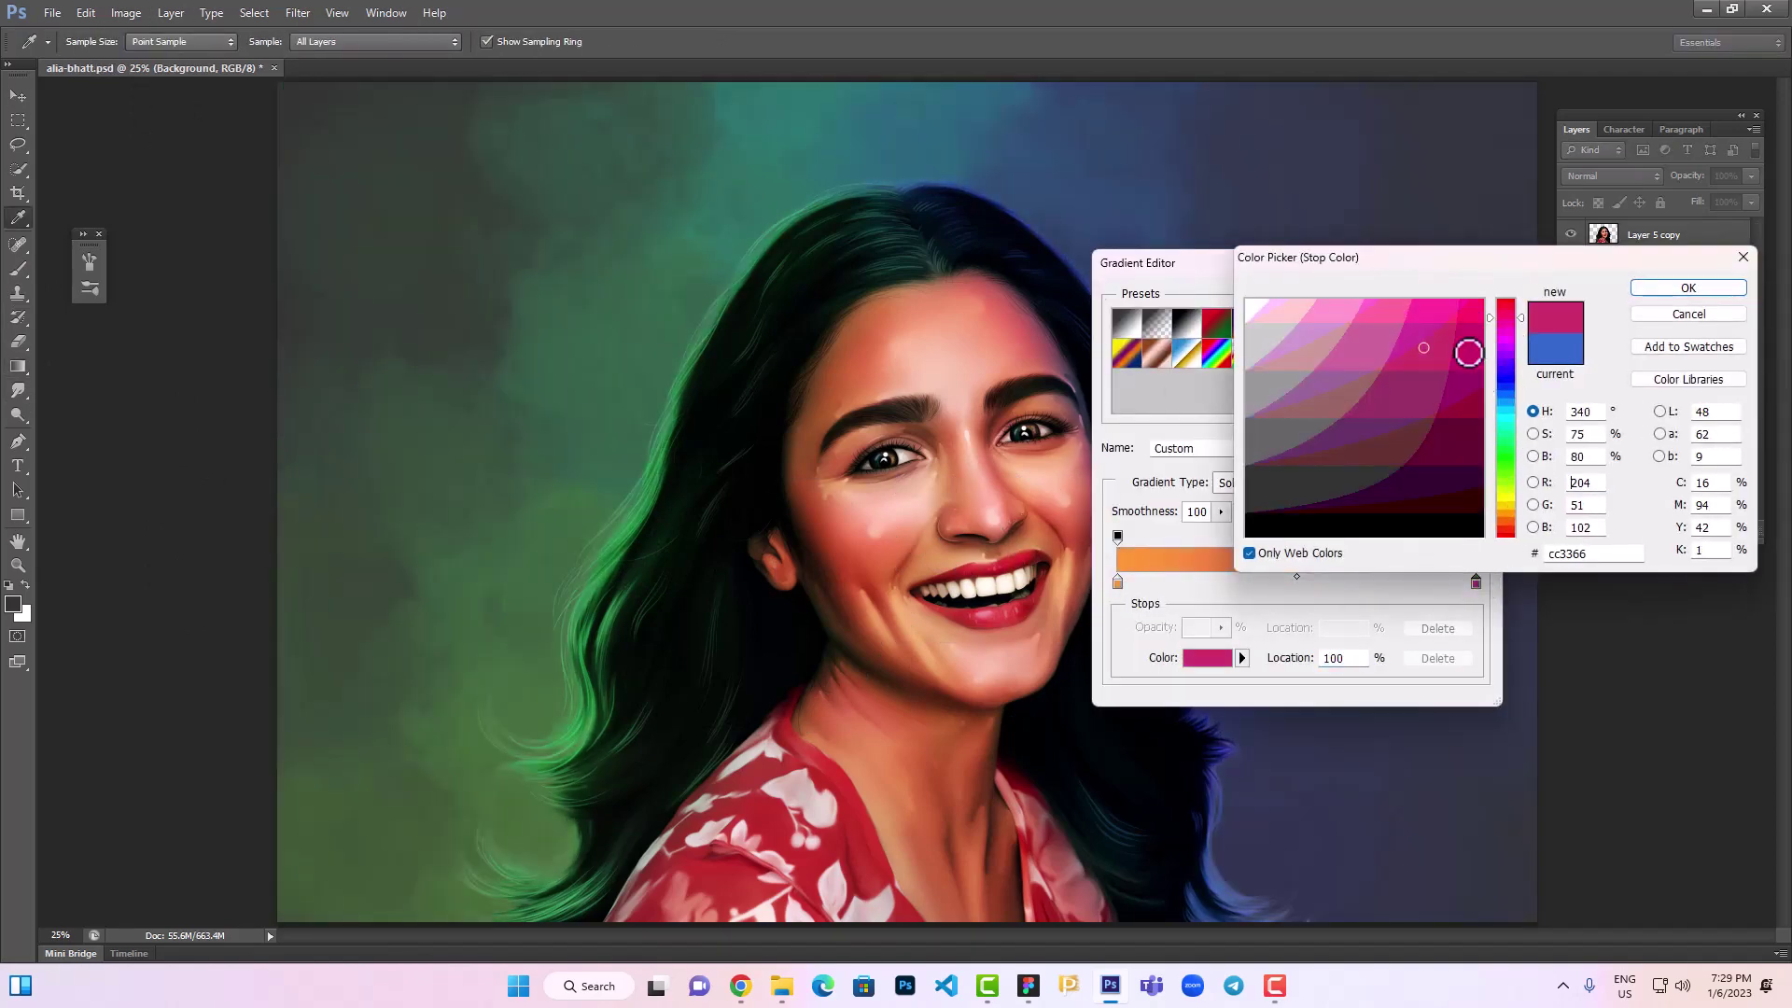
{"action": "left_click", "coordinate": [1688, 287]}
{"action": "left_click", "coordinate": [1451, 291]}
Fill the Background with the orange-to-pink gradient, trying several directions
{"action": "left_click_drag", "start_coordinate": [467, 374], "coordinate": [920, 495]}
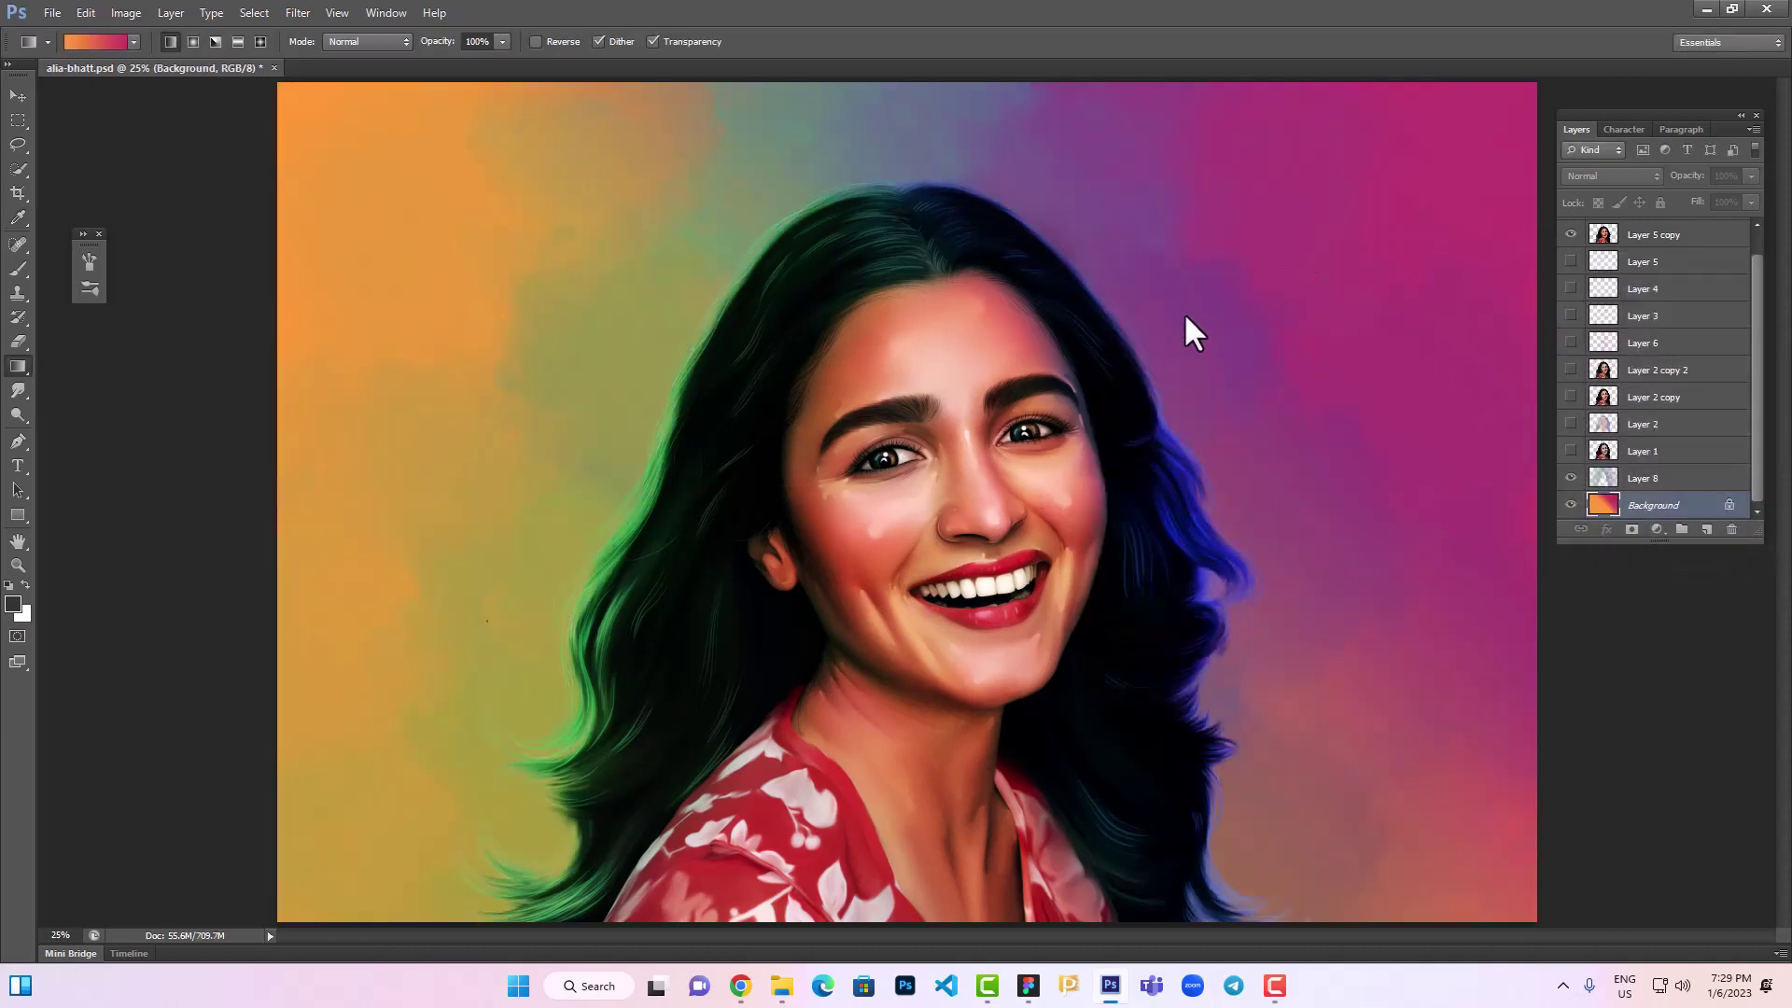
{"action": "mouse_move", "coordinate": [1193, 331]}
{"action": "left_mouse_down"}
{"action": "mouse_move", "coordinate": [981, 426]}
{"action": "mouse_move", "coordinate": [1035, 434]}
{"action": "mouse_move", "coordinate": [1011, 584]}
{"action": "left_mouse_up"}
{"action": "left_click_drag", "start_coordinate": [1213, 700], "coordinate": [746, 280]}
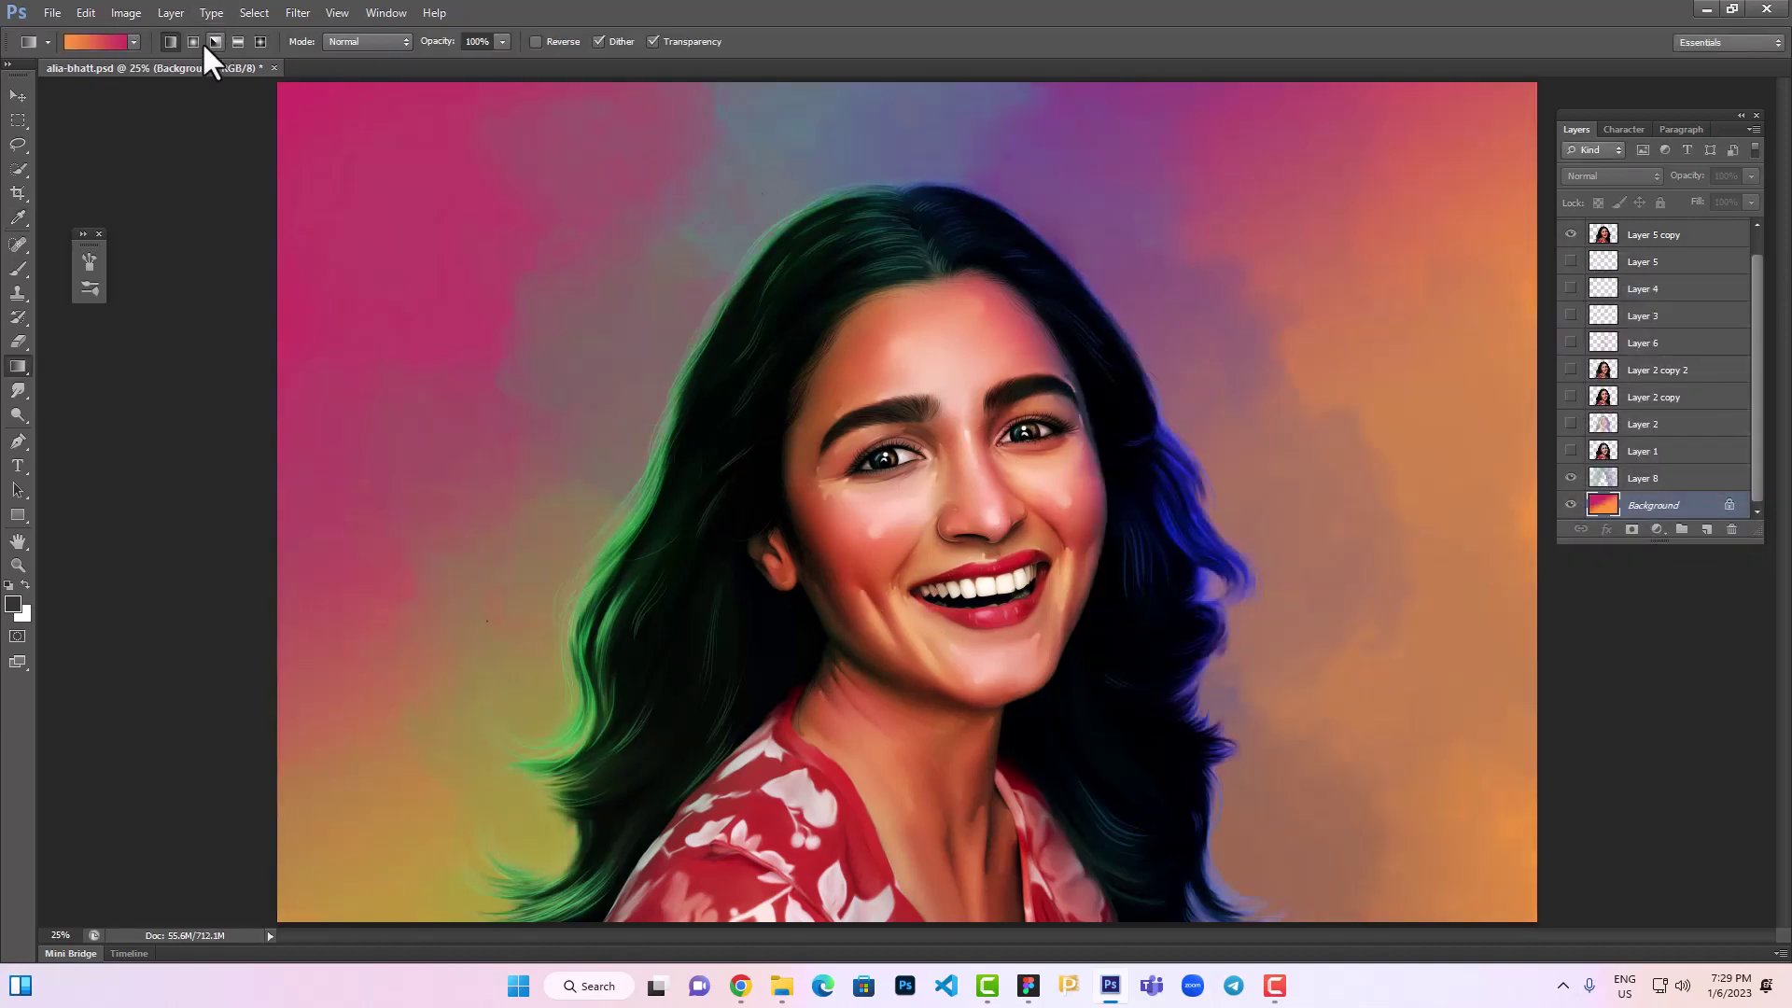
{"action": "mouse_move", "coordinate": [638, 211]}
{"action": "left_mouse_down"}
{"action": "mouse_move", "coordinate": [520, 232]}
{"action": "mouse_move", "coordinate": [240, 160]}
{"action": "left_mouse_up"}
{"action": "key", "text": "ctrl+minus"}
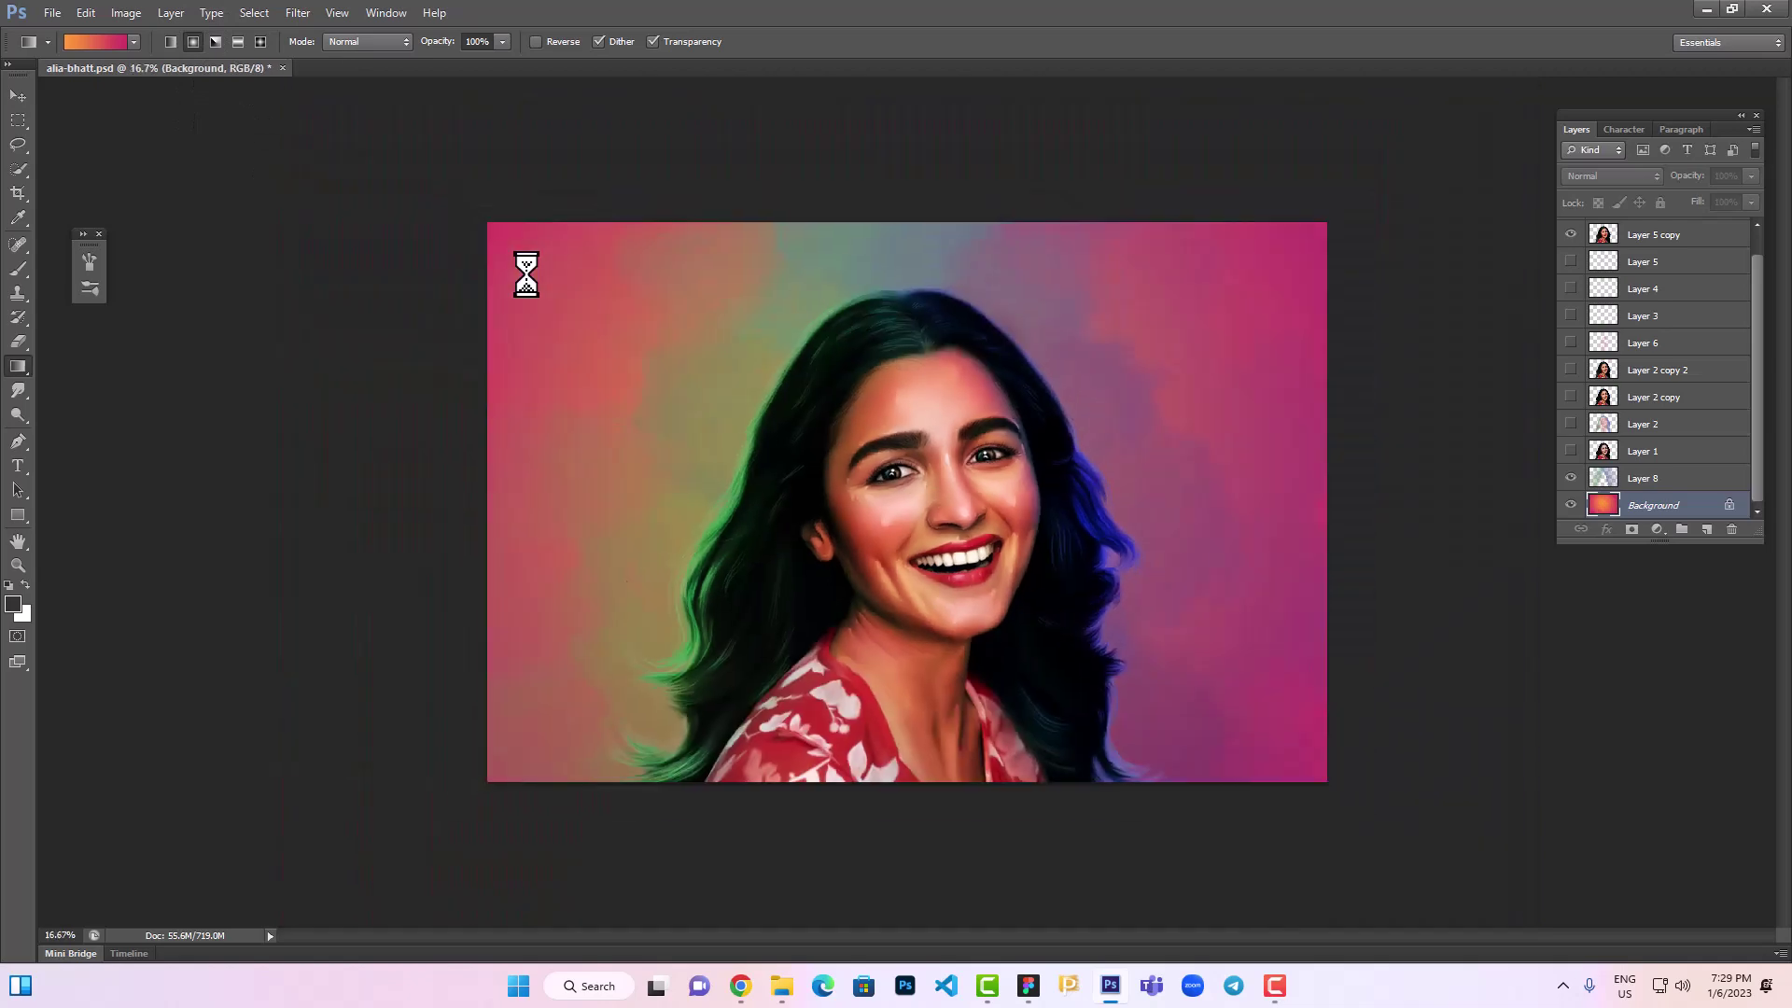
Change the gradient stops to teal on the left and purple on the right
{"action": "left_click", "coordinate": [129, 42]}
{"action": "double_click", "coordinate": [1117, 582]}
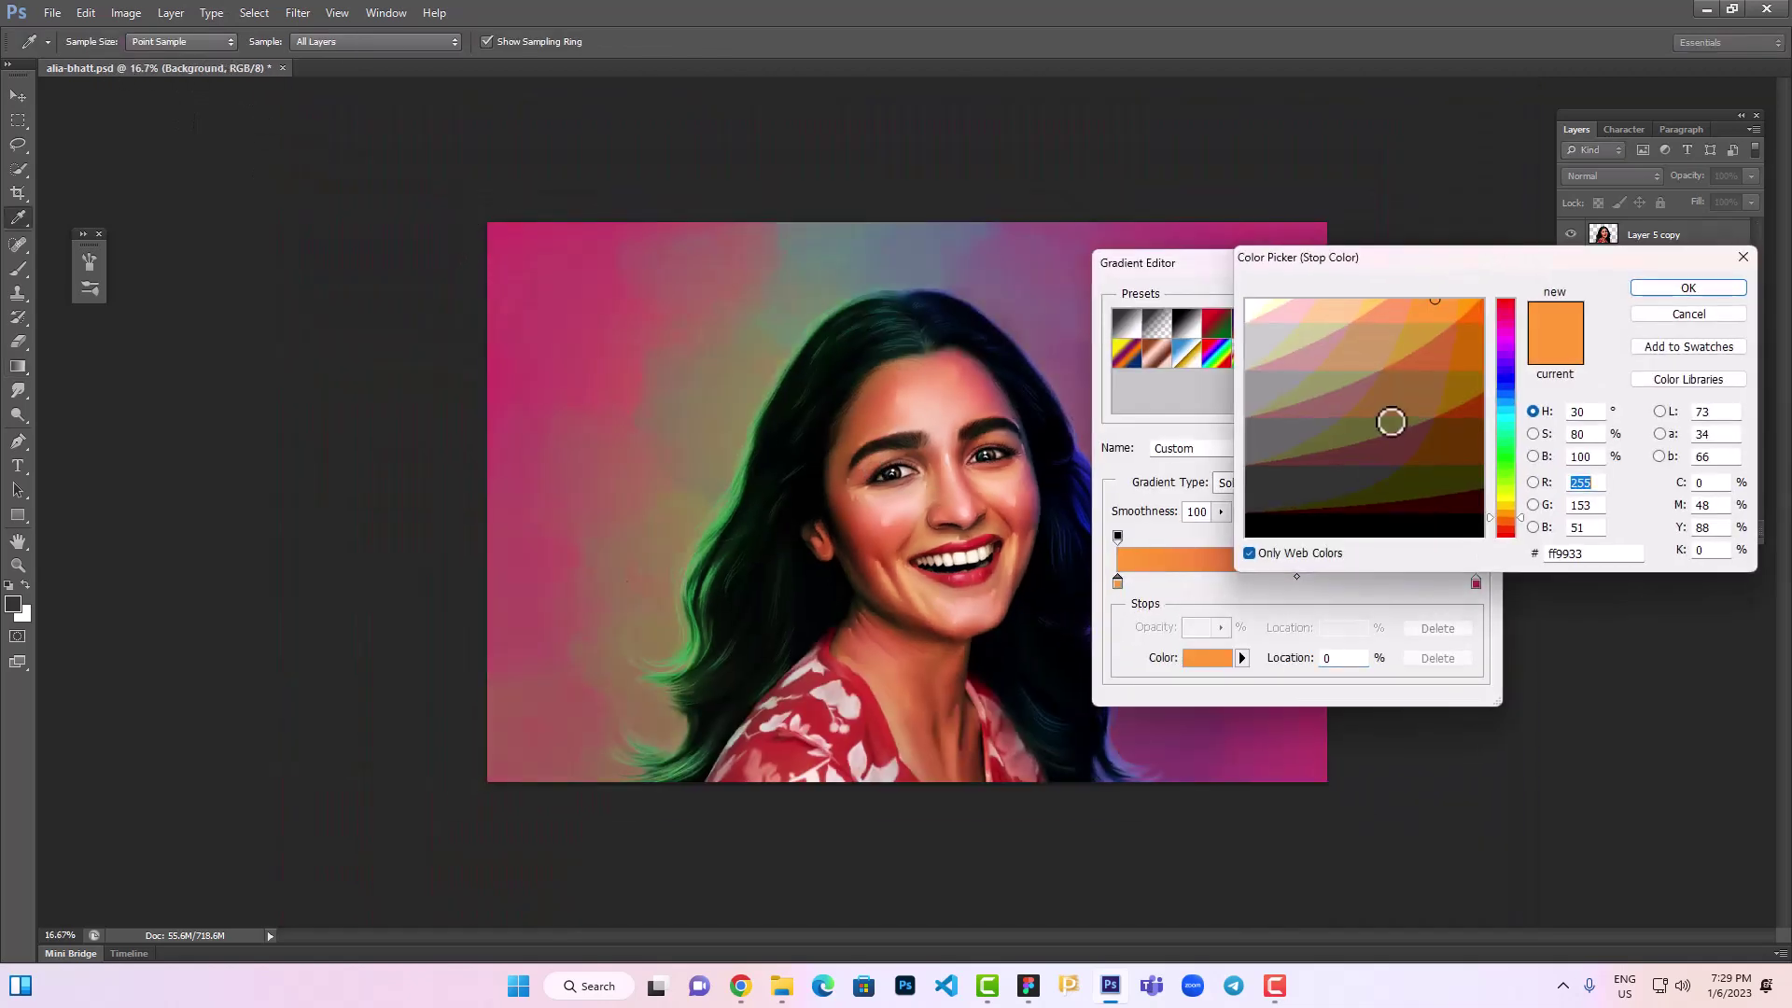
{"action": "left_click", "coordinate": [1504, 428]}
{"action": "left_click", "coordinate": [1420, 334]}
{"action": "left_click", "coordinate": [1687, 287]}
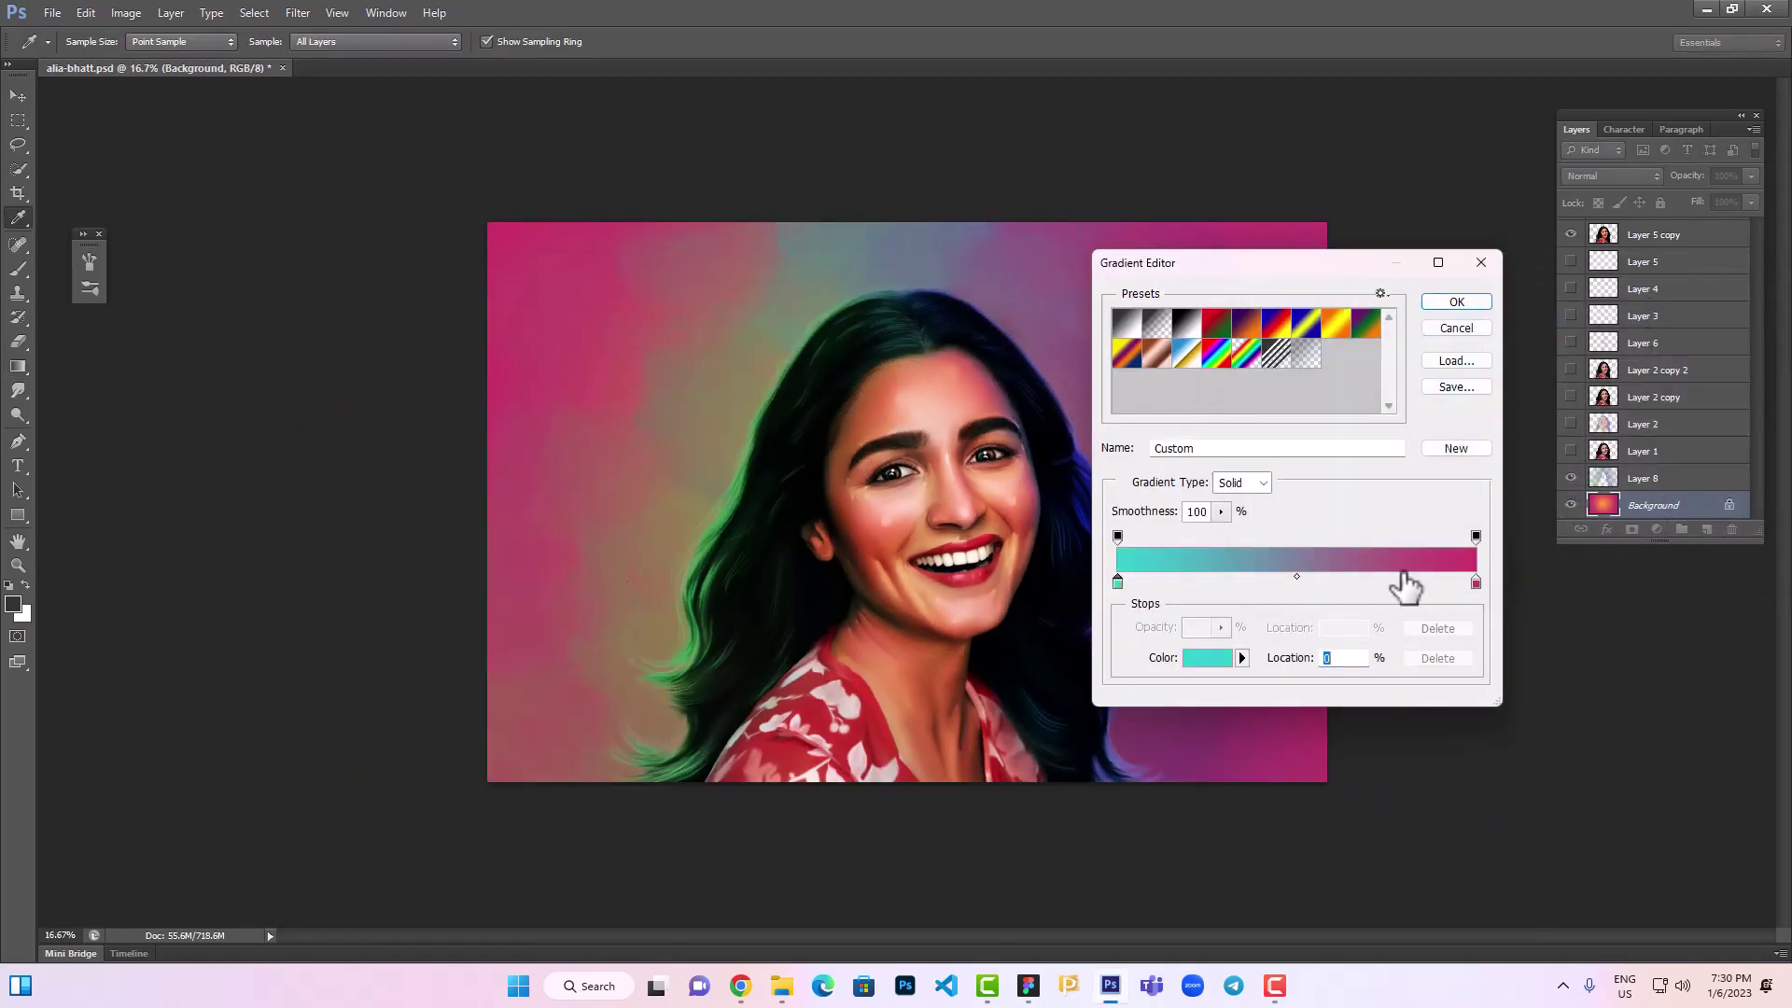
{"action": "double_click", "coordinate": [1475, 582]}
{"action": "left_click", "coordinate": [1506, 359]}
{"action": "left_click", "coordinate": [1687, 288]}
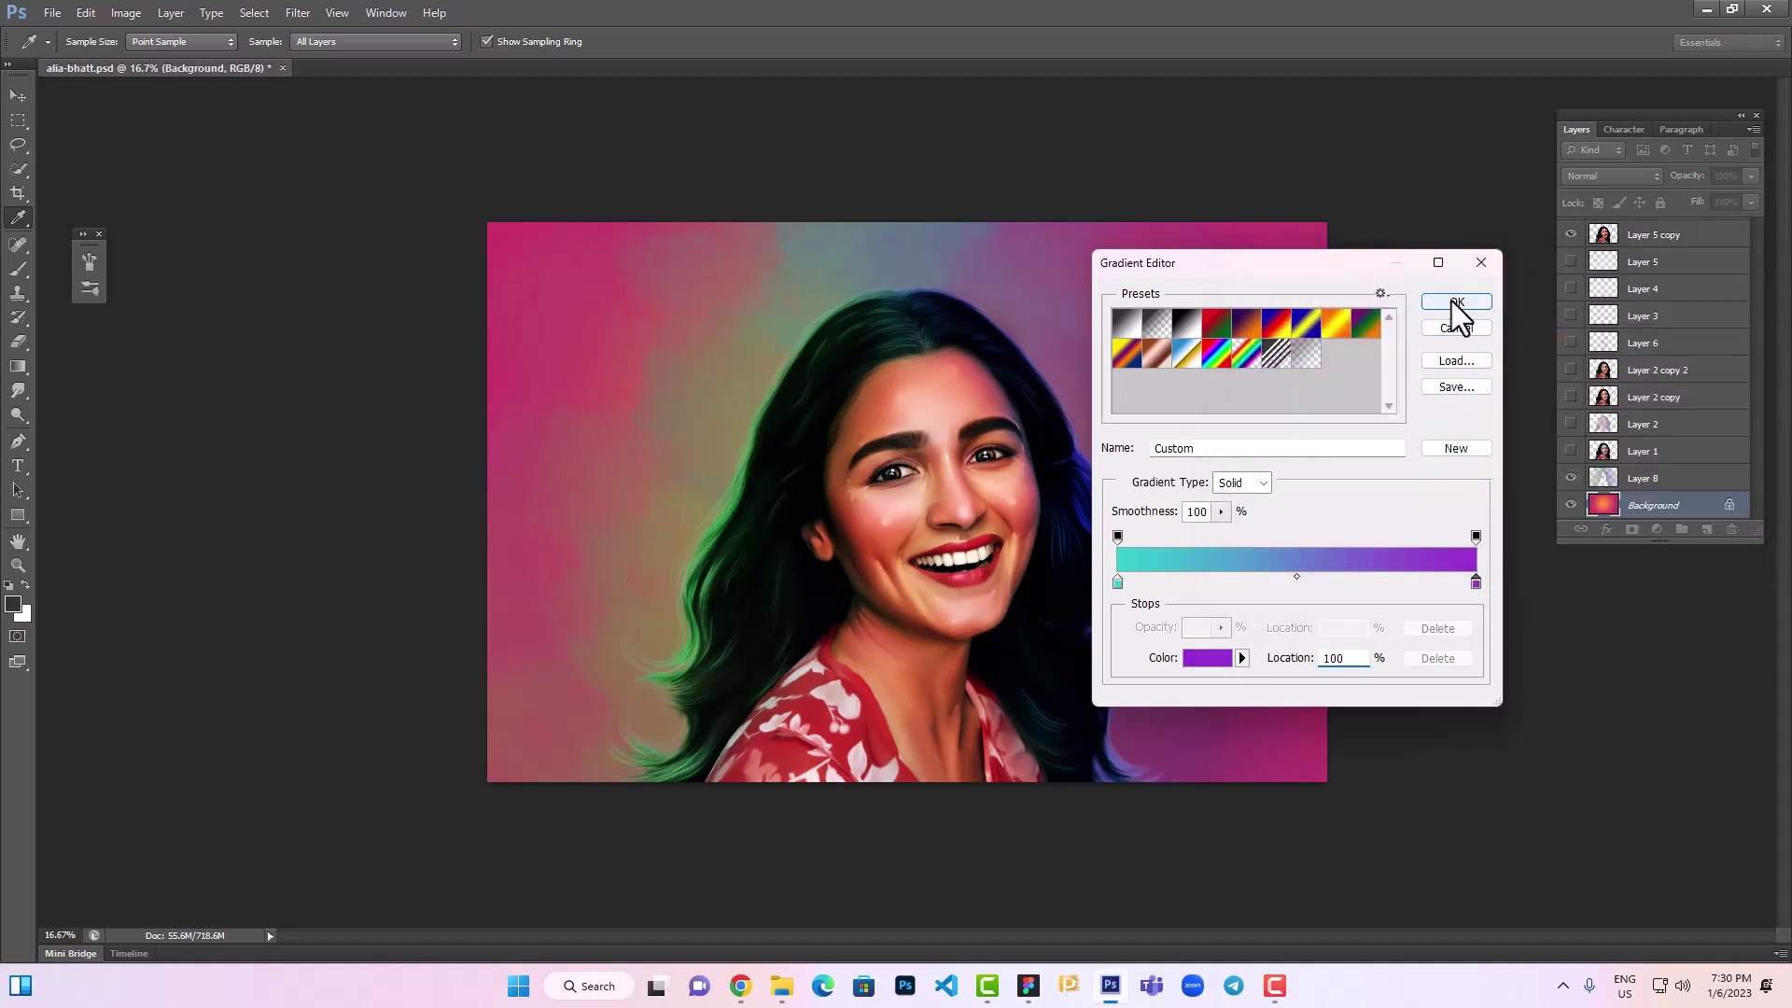
{"action": "left_click", "coordinate": [1453, 308]}
Fill the Background diagonally from teal at lower left to purple at upper right
{"action": "left_click_drag", "start_coordinate": [921, 612], "coordinate": [1400, 122]}
{"action": "left_click_drag", "start_coordinate": [654, 523], "coordinate": [1092, 431]}
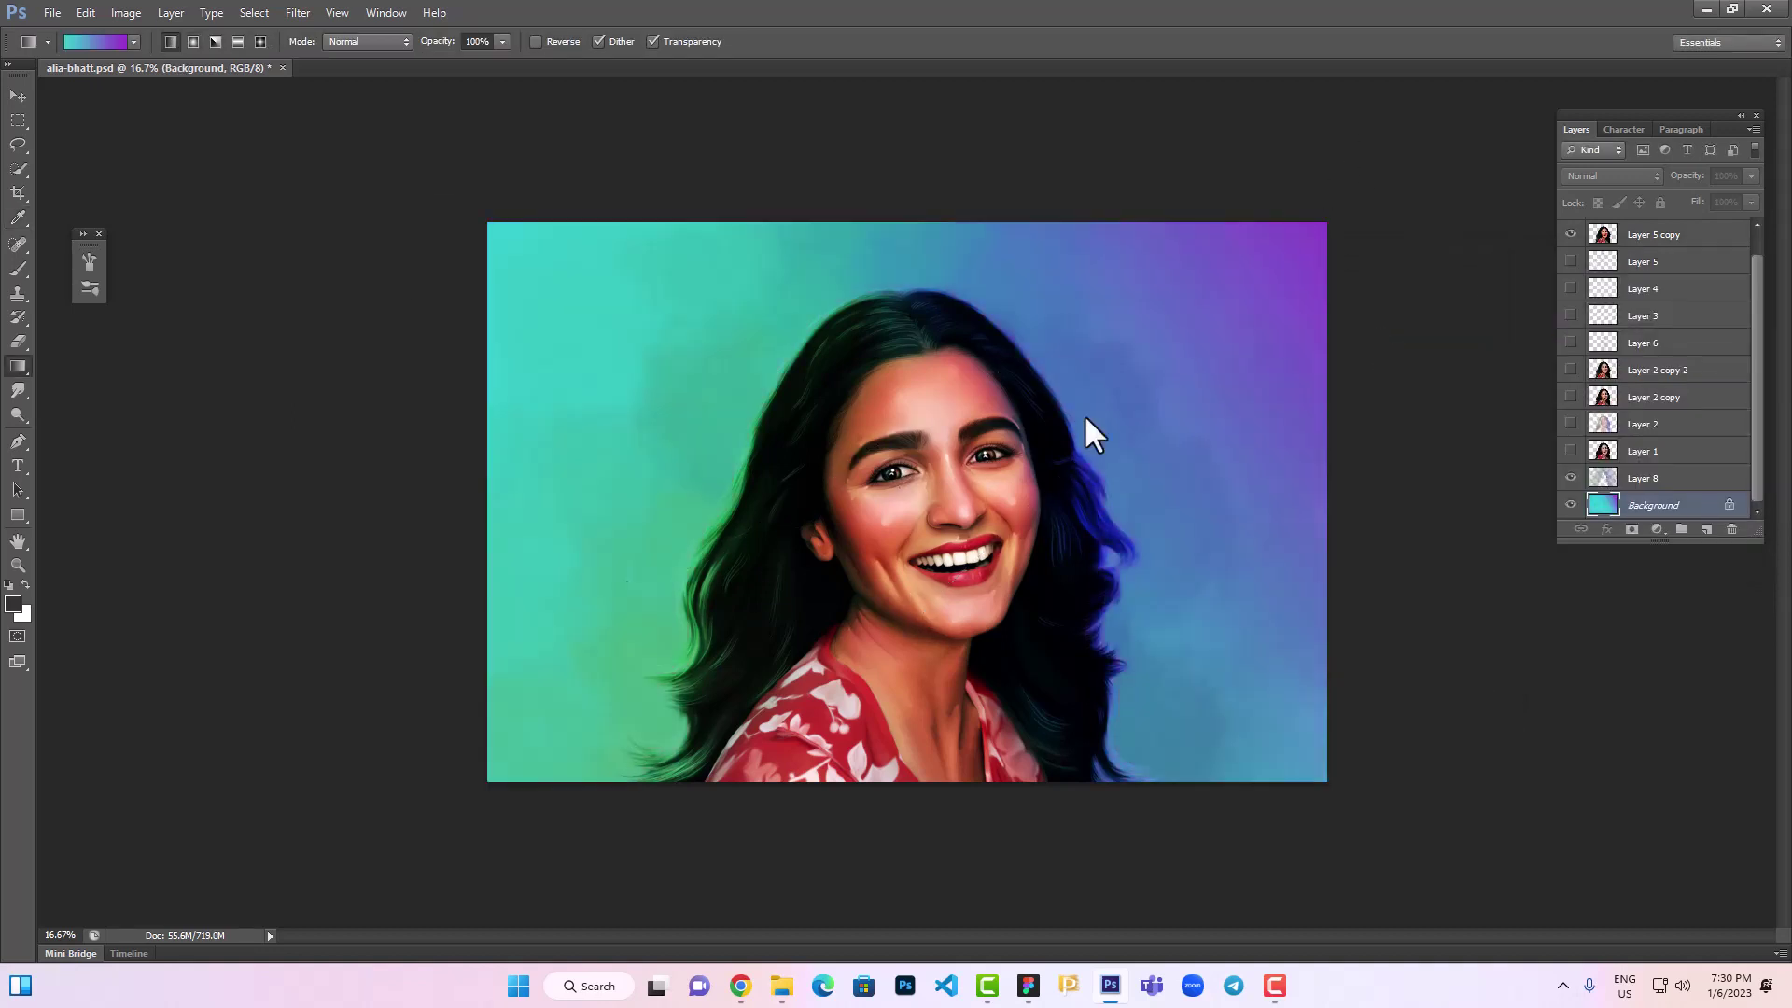
{"action": "left_click_drag", "start_coordinate": [1157, 349], "coordinate": [1159, 351]}
{"action": "left_click_drag", "start_coordinate": [1379, 186], "coordinate": [1379, 186]}
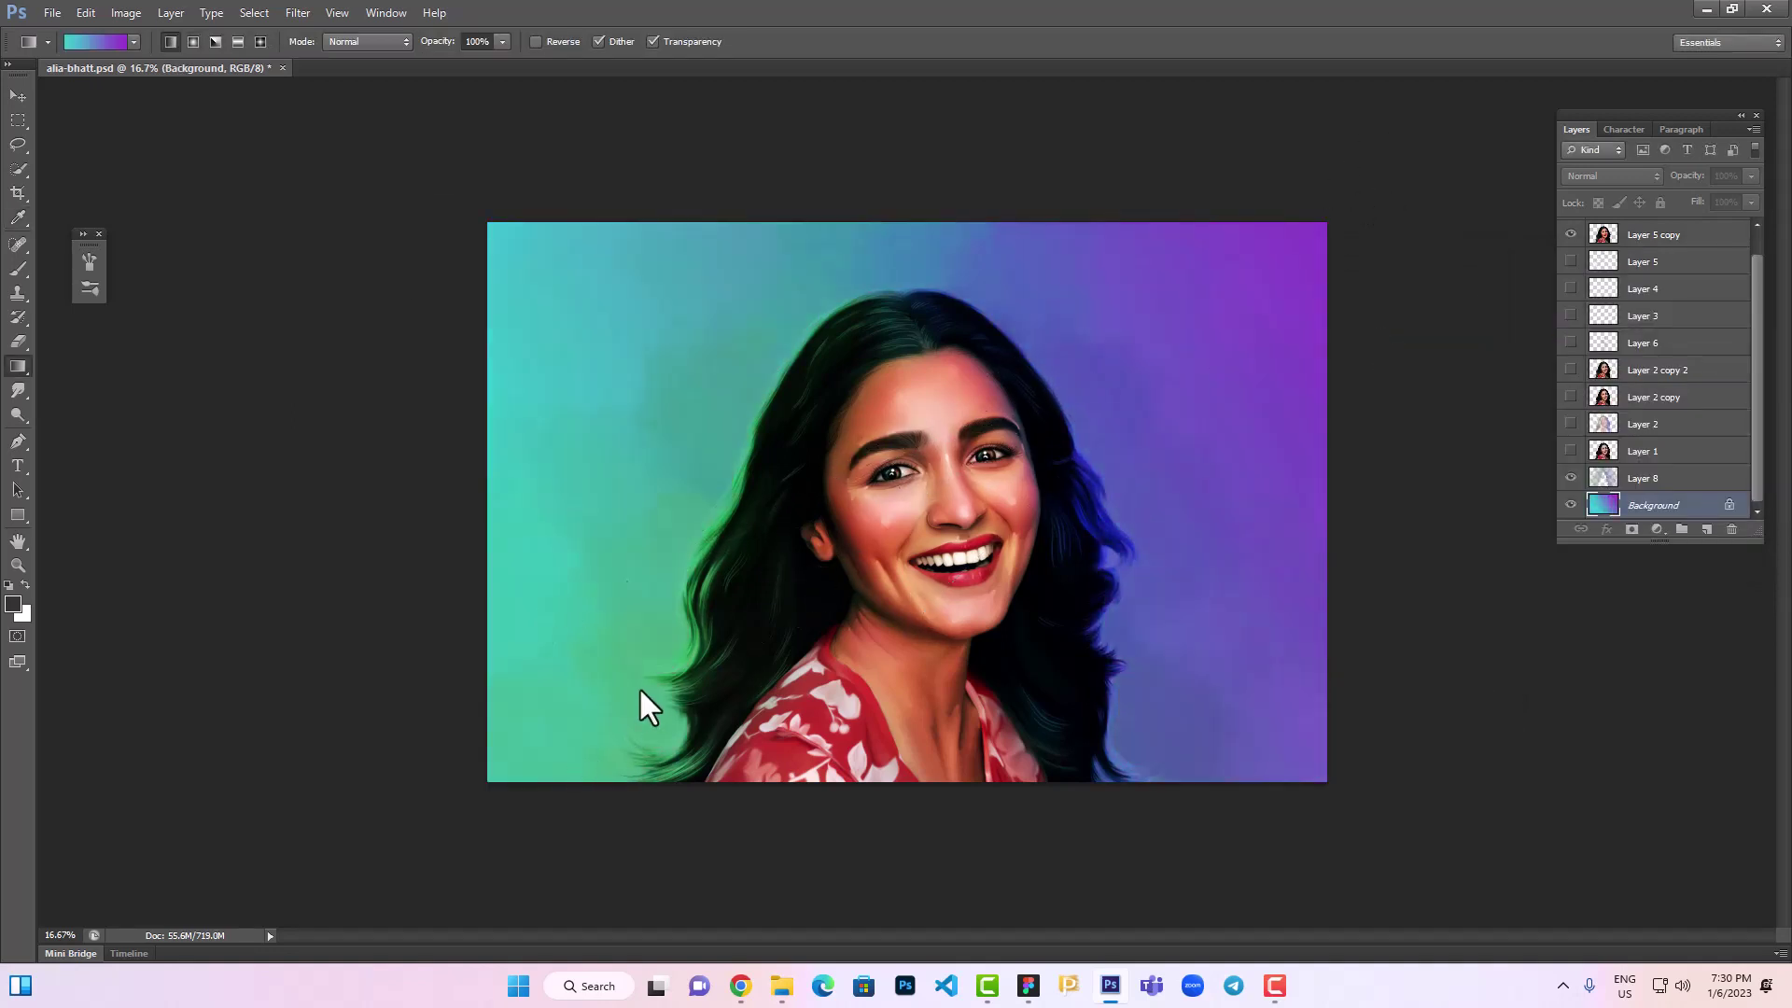
{"action": "left_click_drag", "start_coordinate": [467, 740], "coordinate": [1458, 138]}
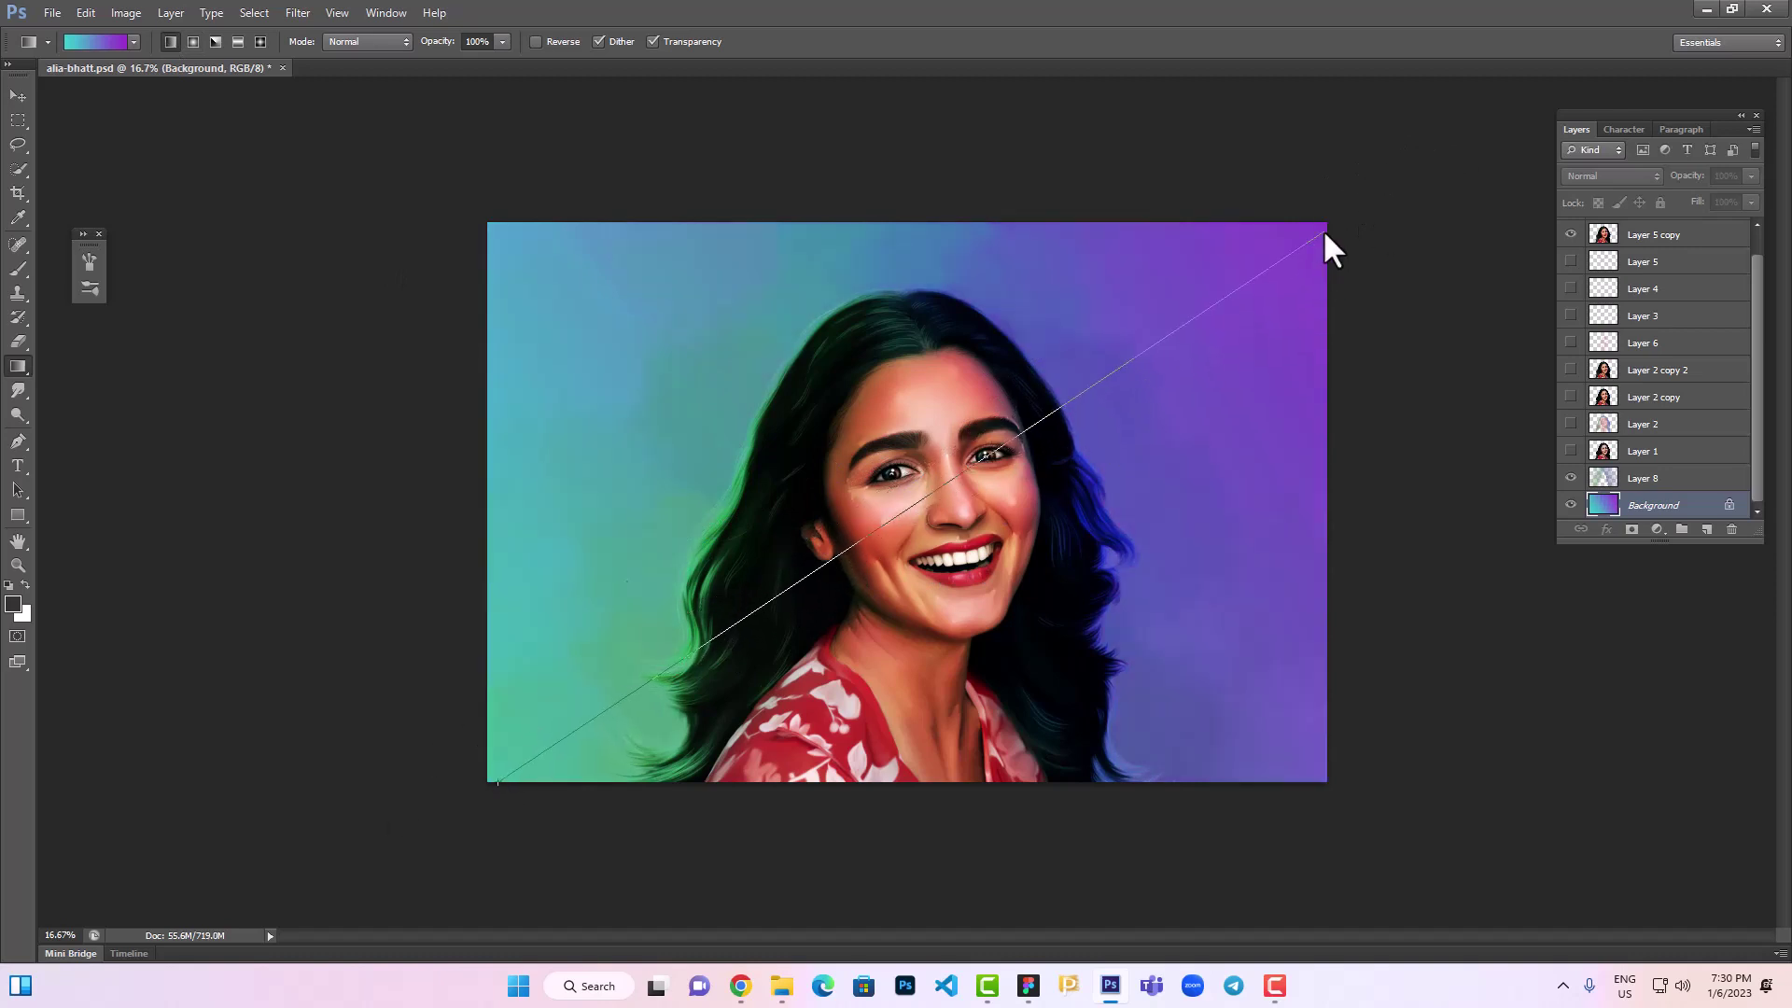
Duplicate Layer 8 to intensify the smoky backdrop
{"action": "left_click", "coordinate": [23, 93]}
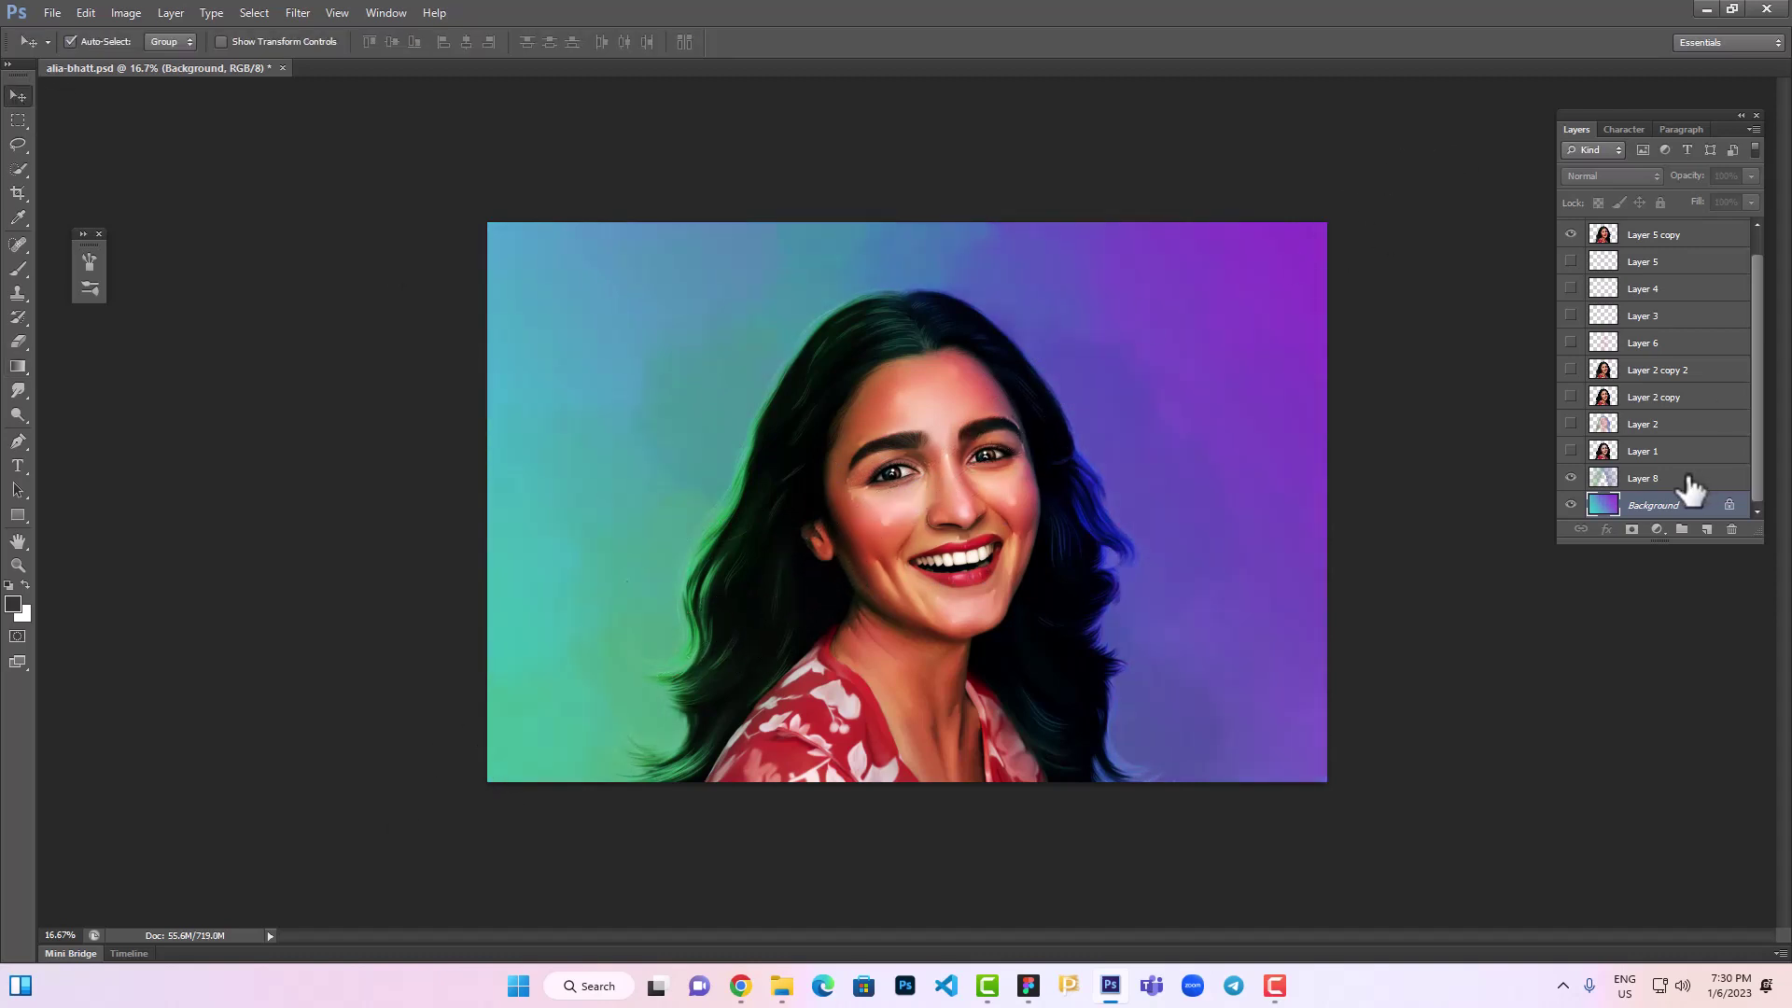
{"action": "left_click", "coordinate": [1652, 478]}
{"action": "key", "text": "ctrl+j"}
{"action": "key", "text": "ctrl+j"}
{"action": "key", "text": "ctrl+j"}
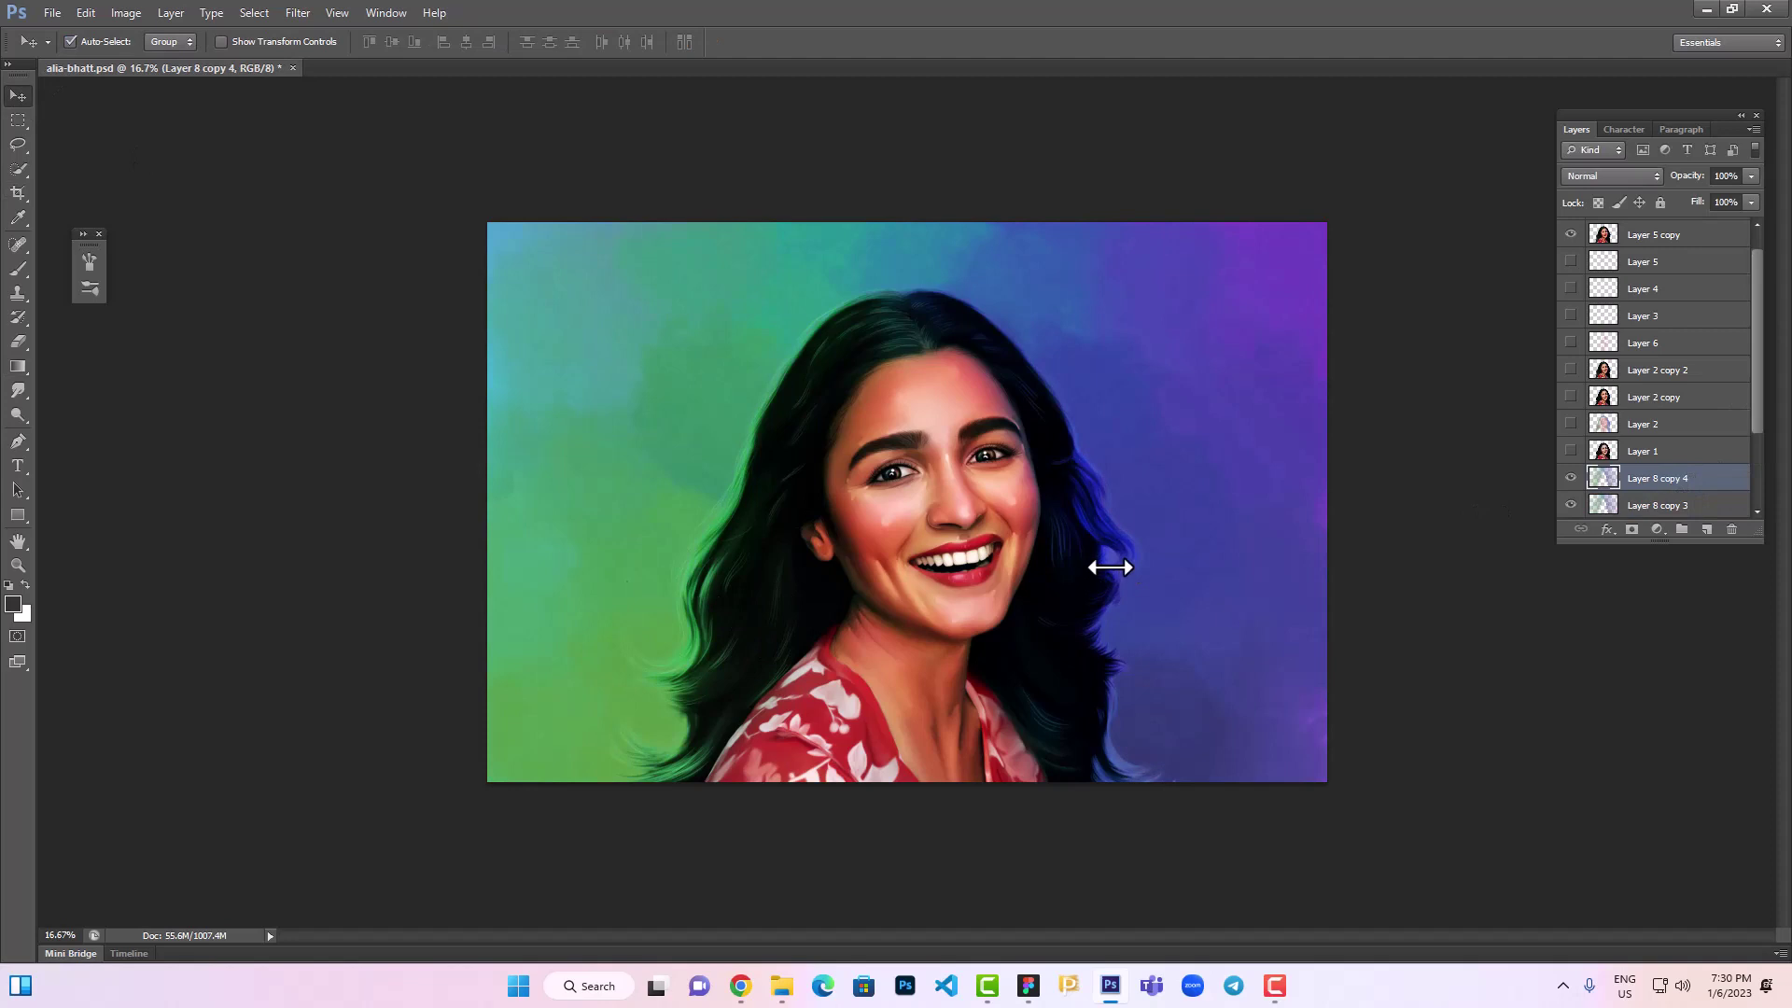